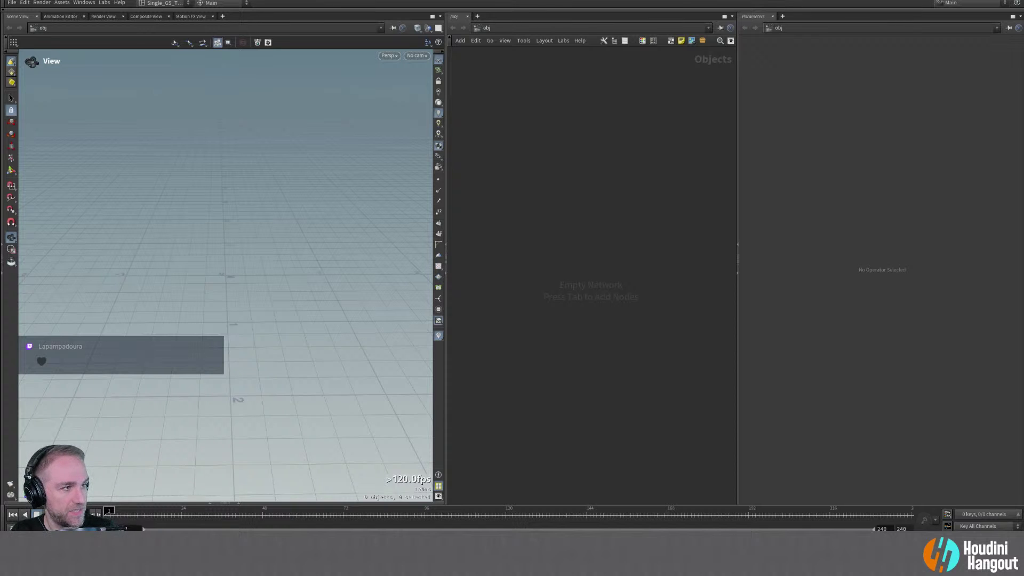
{"action": "left_click_drag", "start_coordinate": [1023, 250], "coordinate": [1, 163]}
{"action": "left_click", "coordinate": [169, 13]}
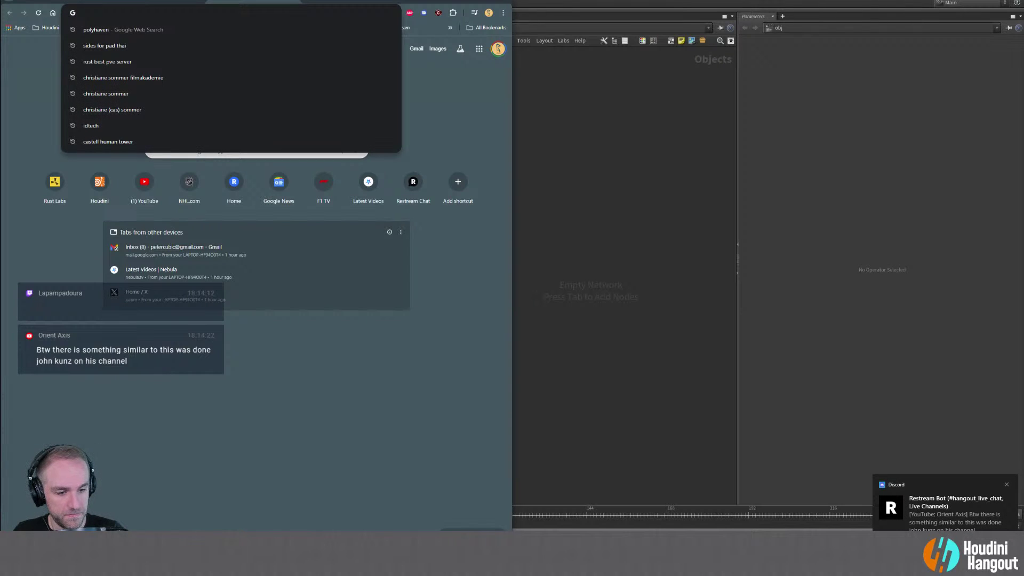
{"action": "key", "text": "super+a"}
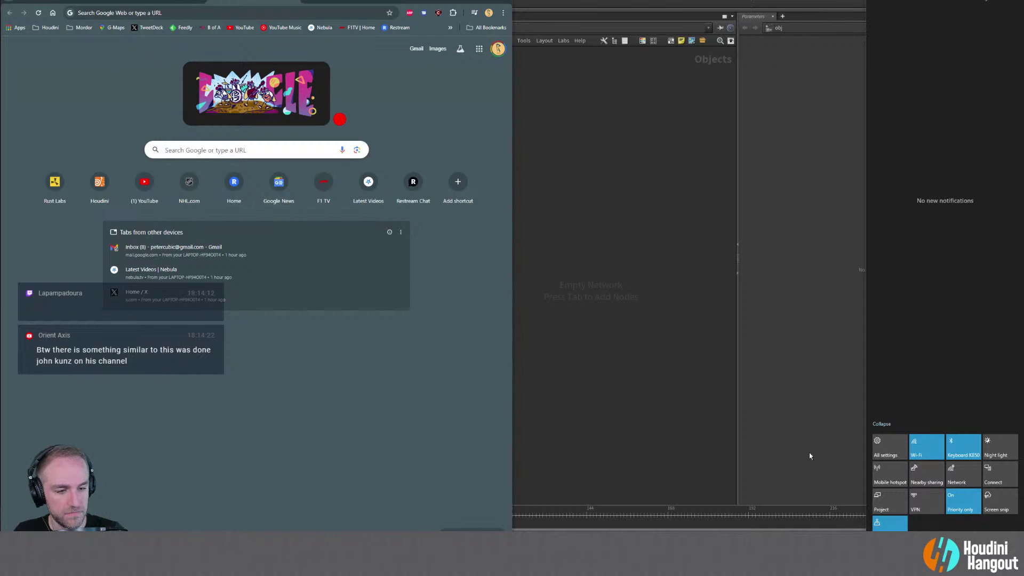
{"action": "left_click", "coordinate": [829, 480]}
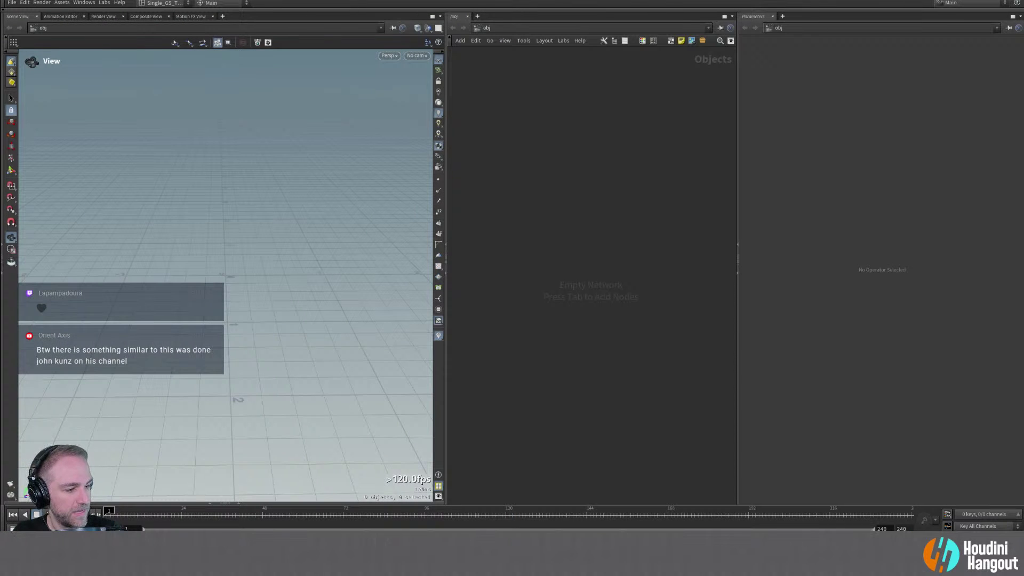
{"action": "double_click", "coordinate": [143, 528]}
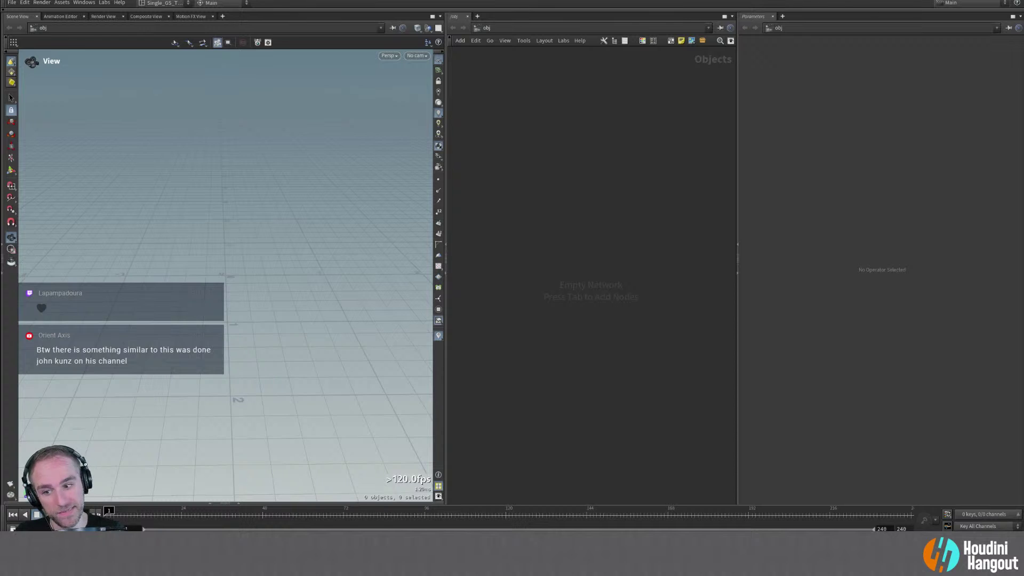
{"action": "key", "text": "alt+Tab"}
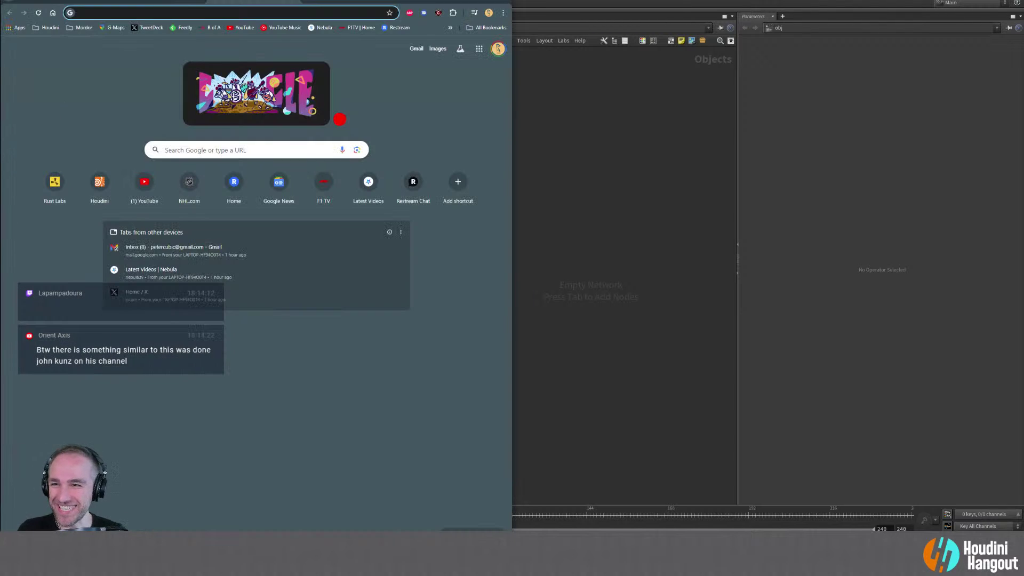
{"action": "left_click", "coordinate": [190, 11]}
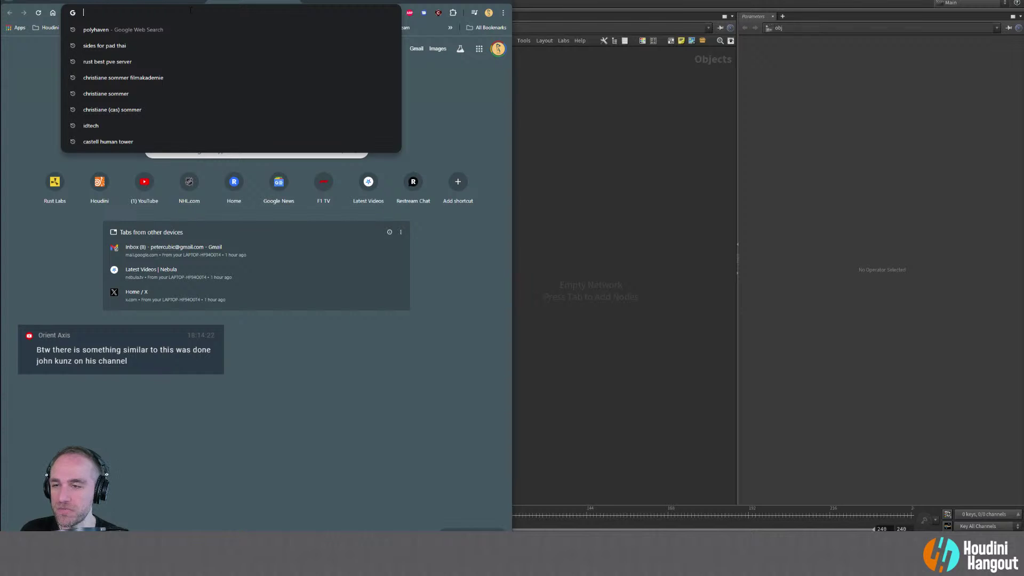
{"action": "key", "text": "Escape"}
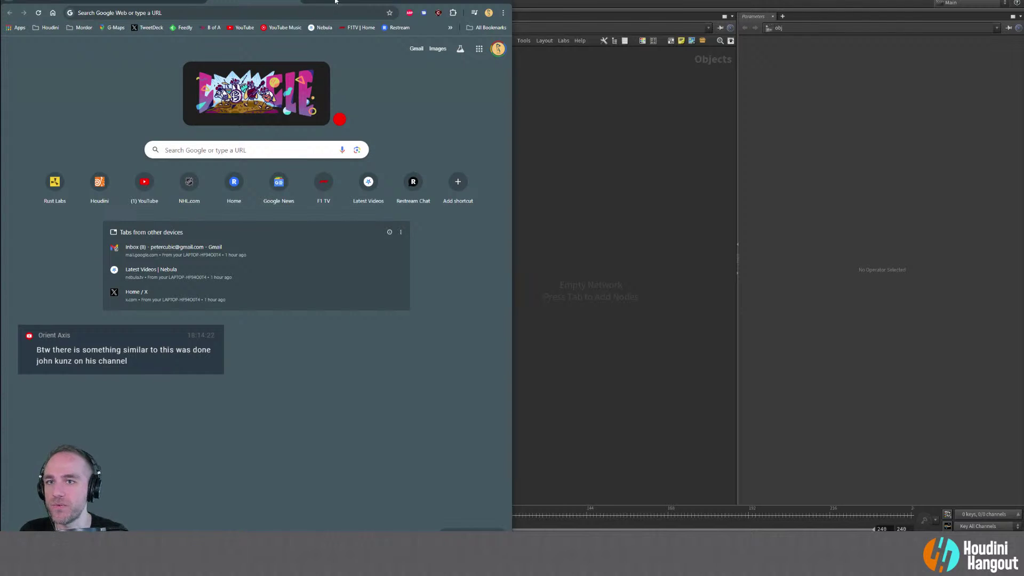
Open polyhaven.com in the browser, dismiss the cookie notice and go to the Models library
{"action": "key", "text": "super+shift+Right"}
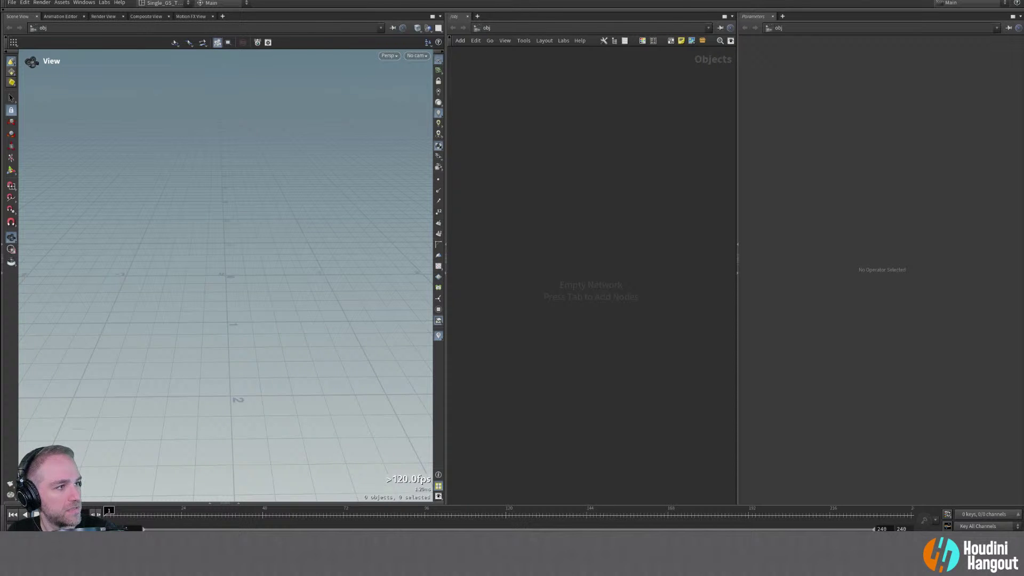
{"action": "key", "text": "super+shift+Left"}
{"action": "key", "text": "super+Left"}
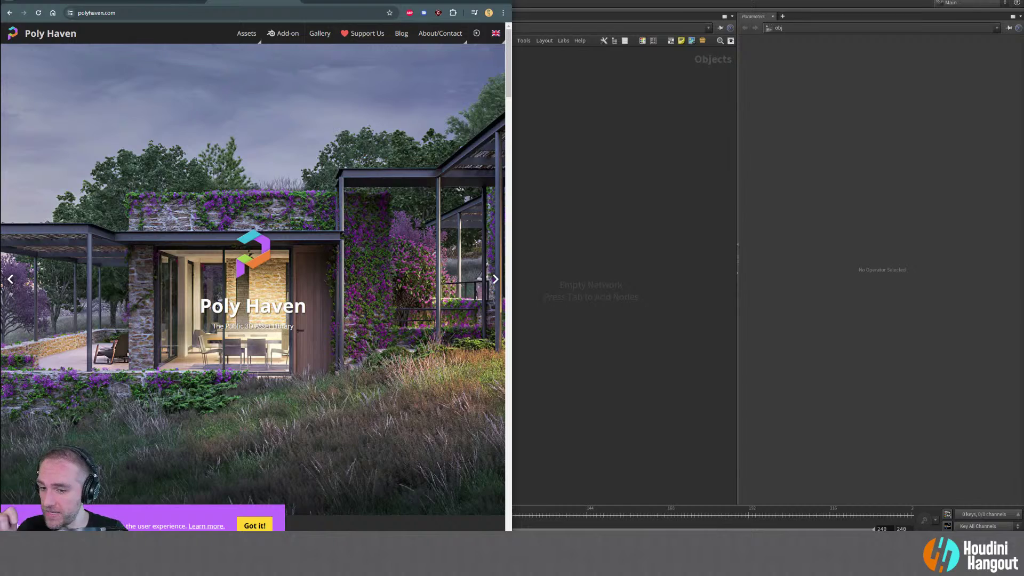
{"action": "left_click", "coordinate": [255, 525]}
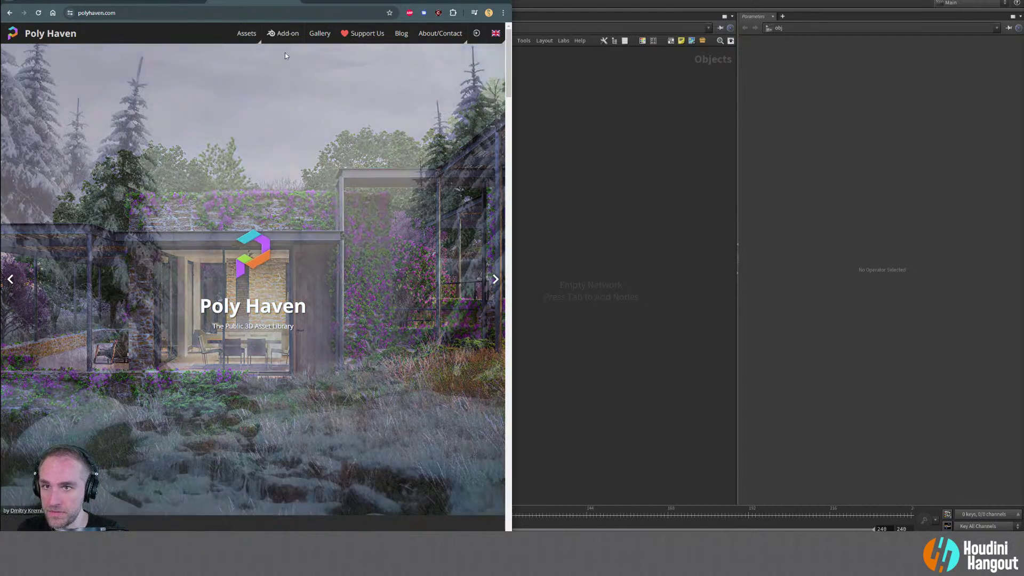
{"action": "mouse_move", "coordinate": [247, 33]}
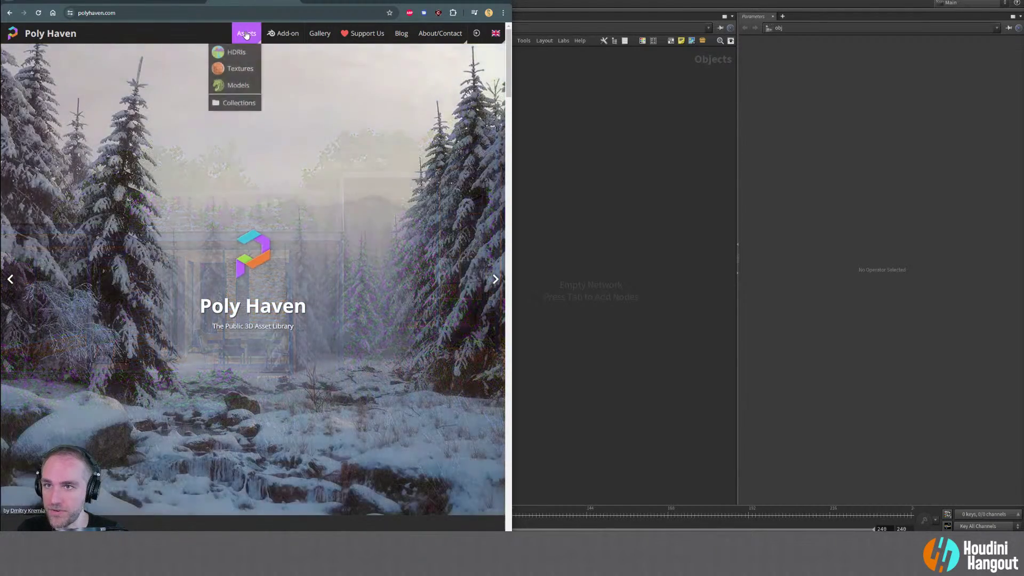
{"action": "left_click", "coordinate": [238, 85]}
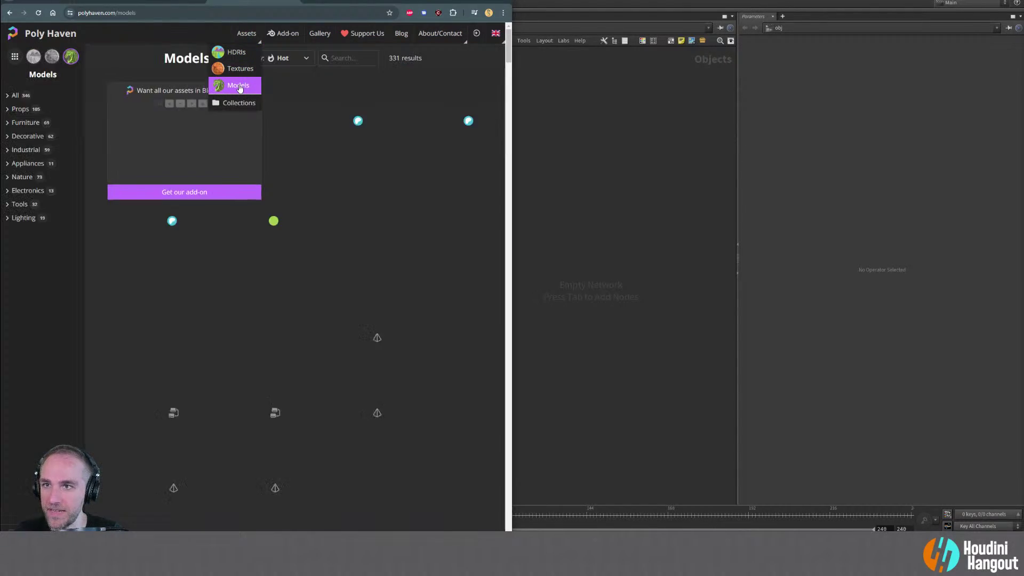
Search the model library for "bottle" and look through the matching models
{"action": "left_click", "coordinate": [350, 58]}
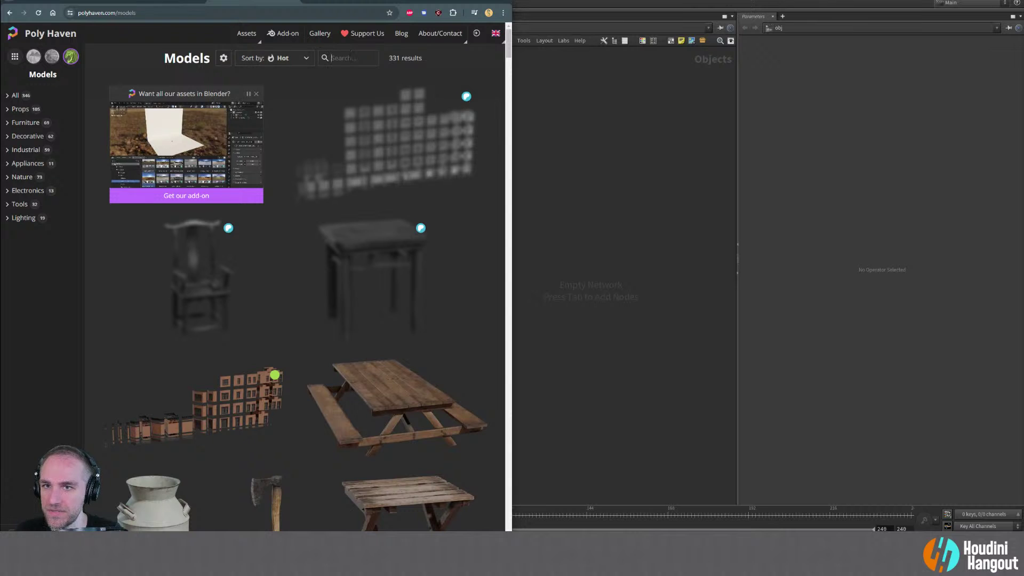
{"action": "type", "text": "b"}
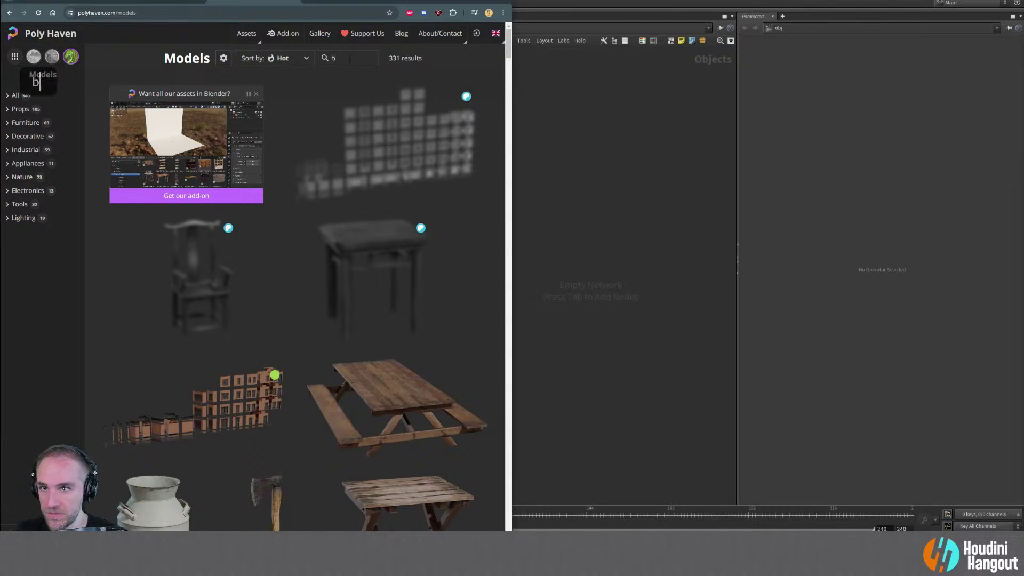
{"action": "key", "text": "BackSpace"}
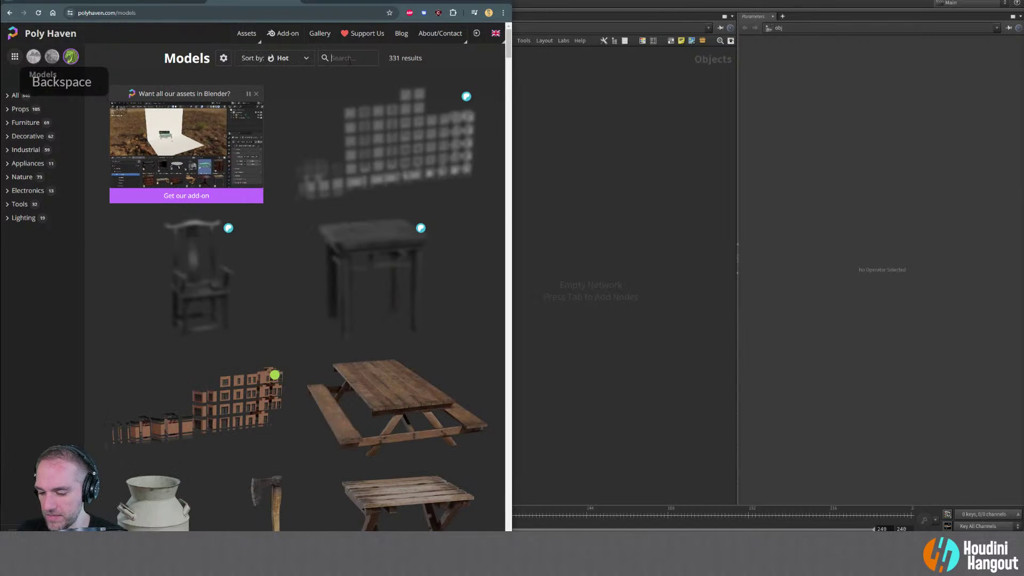
{"action": "type", "text": "bot"}
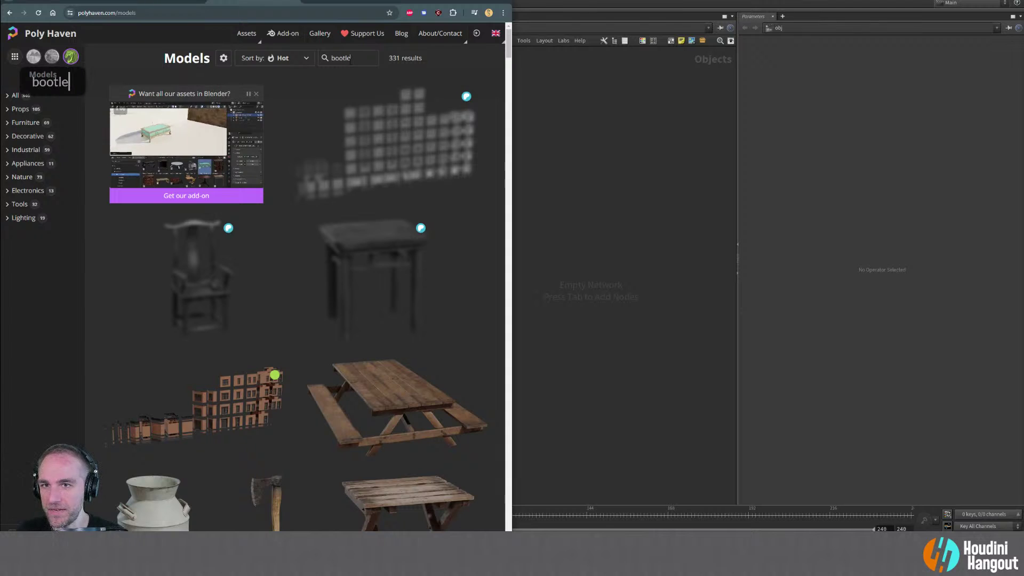
{"action": "type", "text": "tle"}
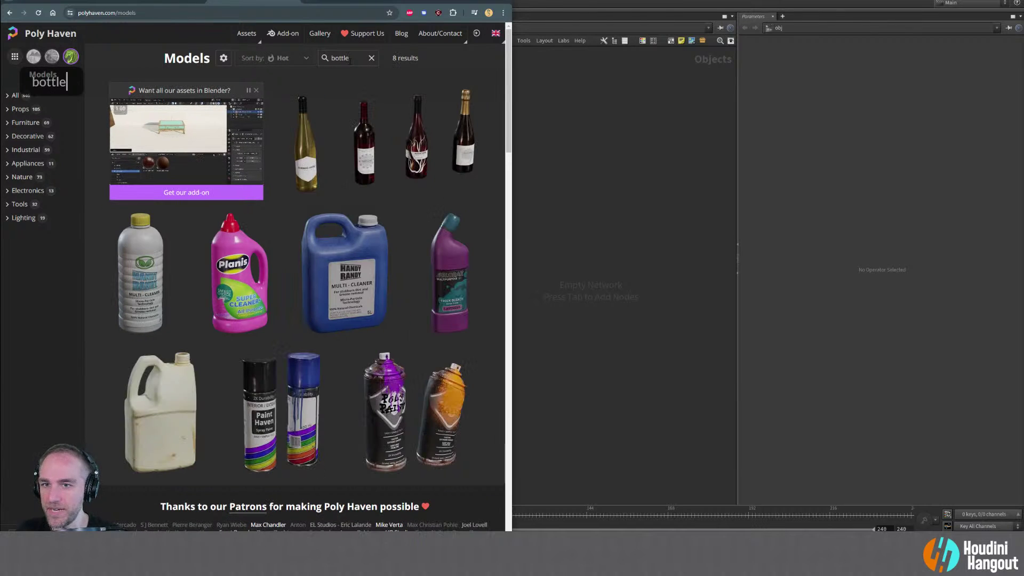
{"action": "scroll", "coordinate": [315, 285], "scroll_direction": "down", "scroll_amount": 5}
{"action": "scroll", "coordinate": [315, 285], "scroll_direction": "up", "scroll_amount": 5}
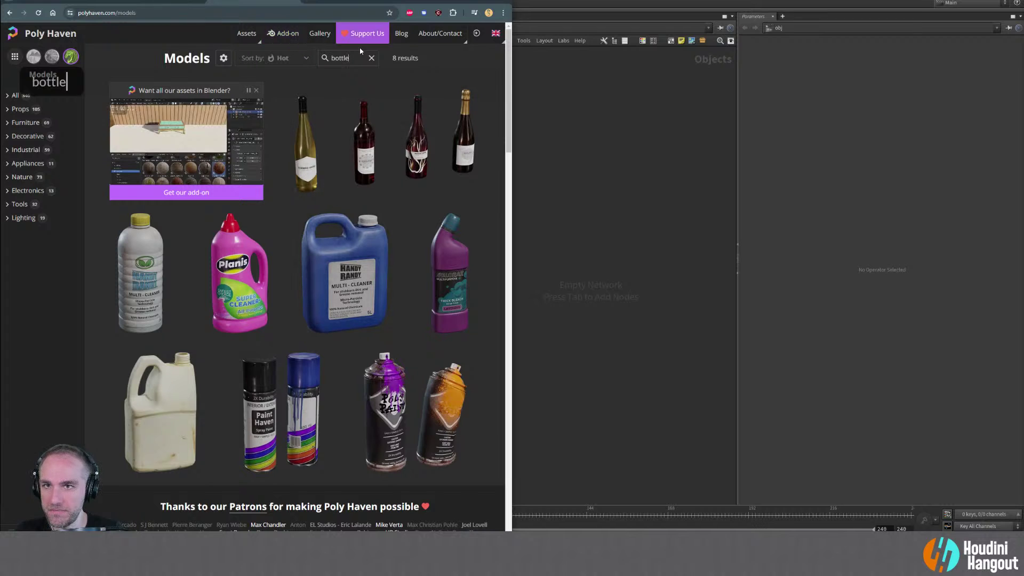
Search the model library for "can" instead and open the page of the Cleaner Tin 01 model
{"action": "double_click", "coordinate": [340, 57]}
{"action": "type", "text": "can"}
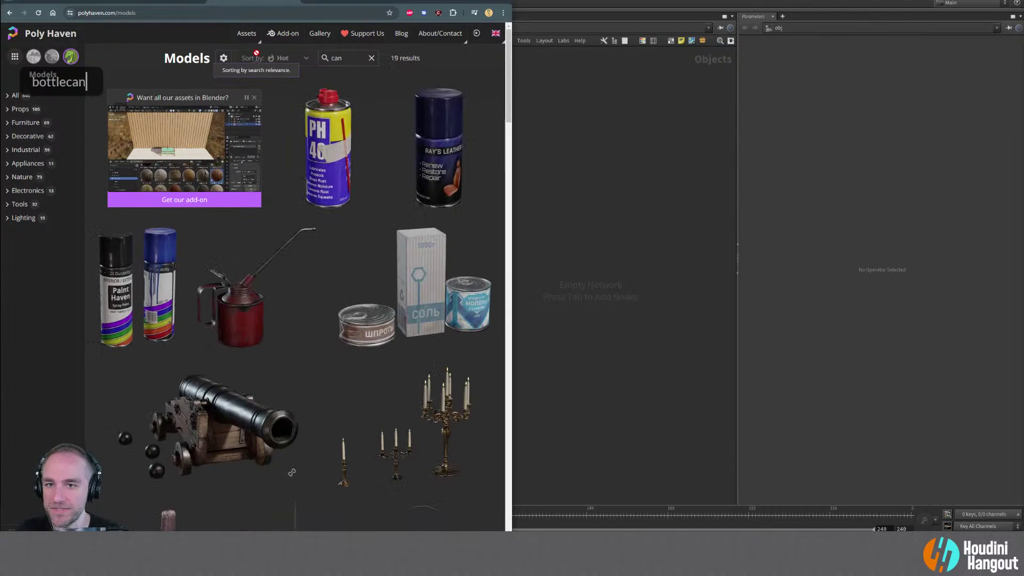
{"action": "scroll", "coordinate": [325, 293], "scroll_direction": "down", "scroll_amount": 10}
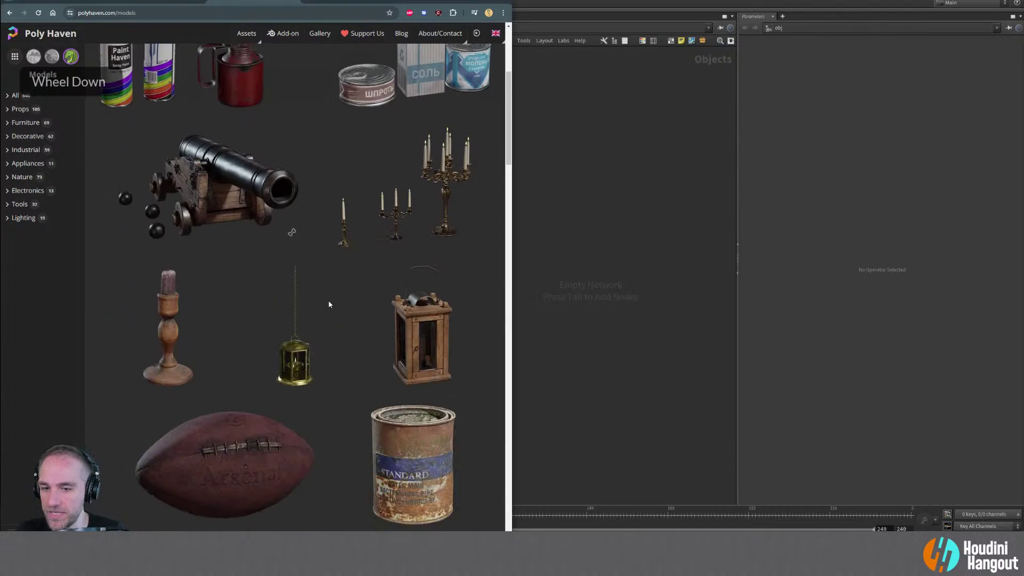
{"action": "left_click", "coordinate": [459, 250]}
{"action": "scroll", "coordinate": [238, 107], "scroll_direction": "up", "scroll_amount": 2}
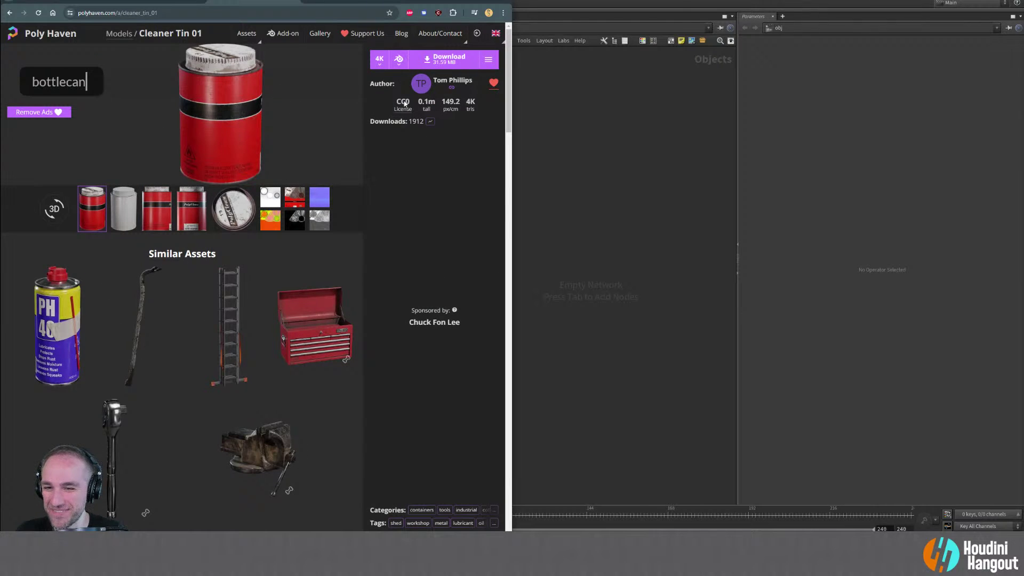
Set the Cleaner Tin 01 download to the USD format at 4K resolution
{"action": "left_click", "coordinate": [399, 58]}
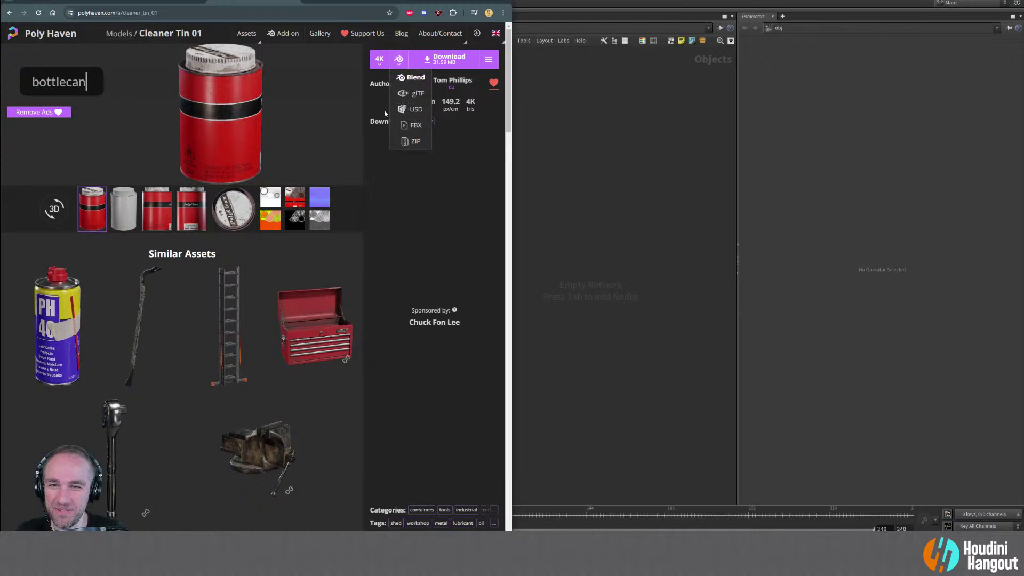
{"action": "left_click", "coordinate": [409, 110]}
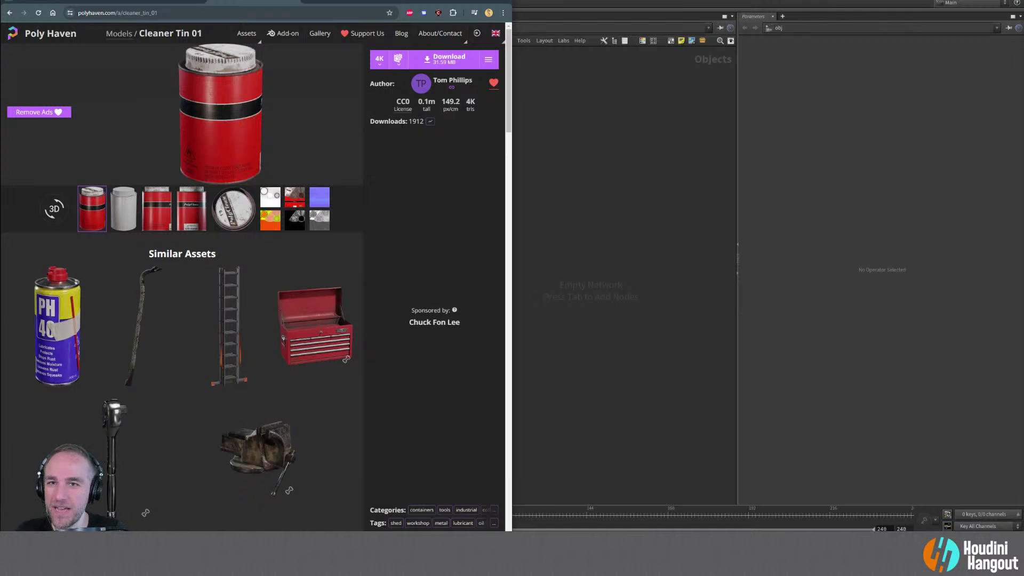
{"action": "left_click", "coordinate": [379, 66]}
{"action": "left_click", "coordinate": [389, 107]}
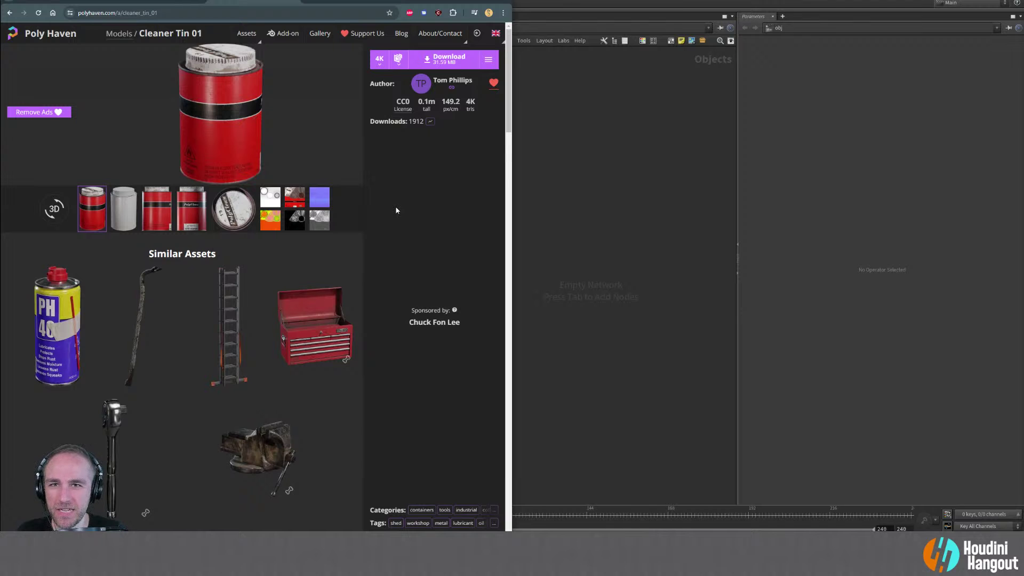
Start the model download and browse to Resources > Models on the 12TB RAID DRIVE (D:) as the save location
{"action": "left_click", "coordinate": [444, 59]}
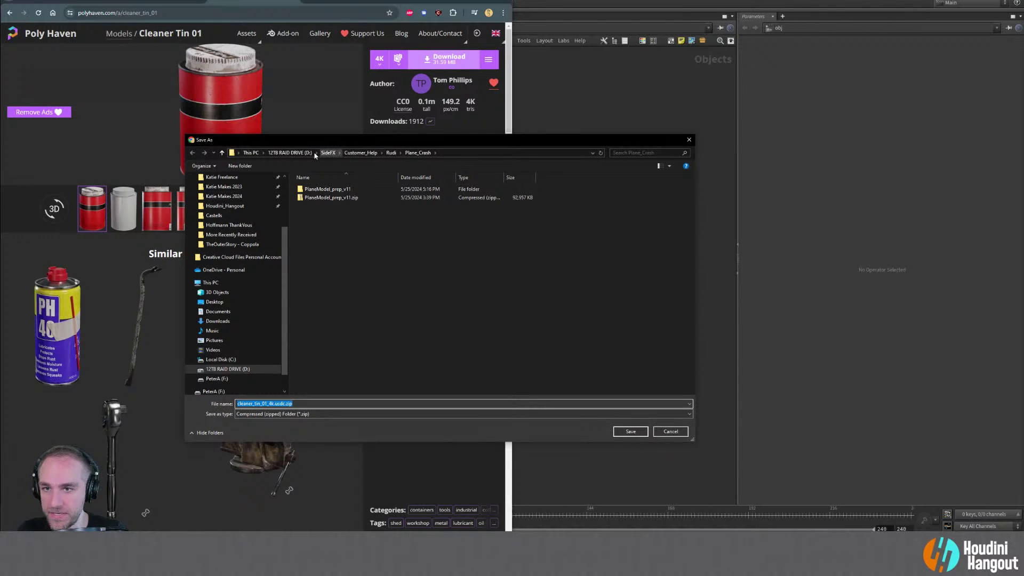
{"action": "left_click", "coordinate": [289, 152]}
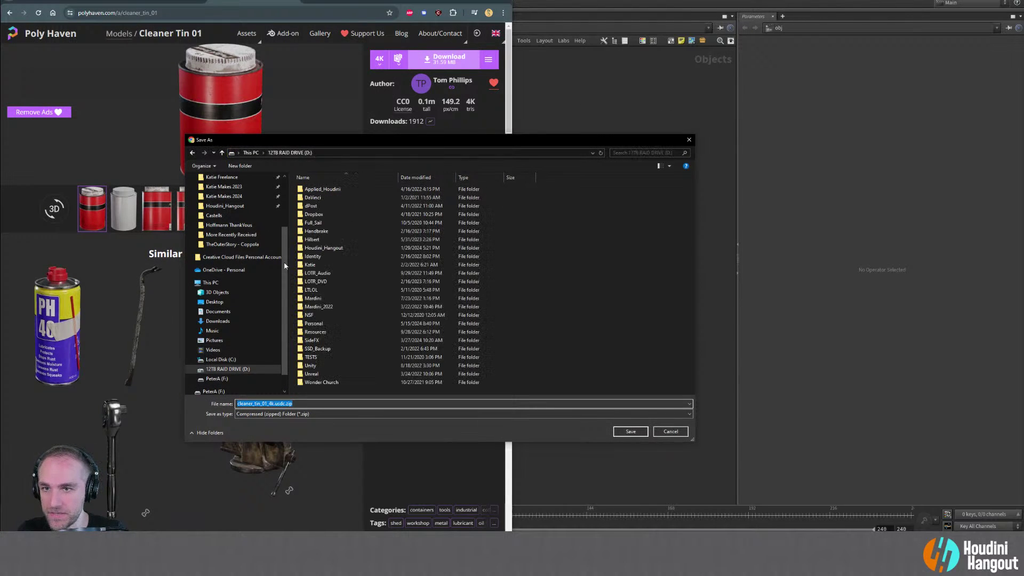
{"action": "double_click", "coordinate": [316, 333]}
{"action": "double_click", "coordinate": [323, 214]}
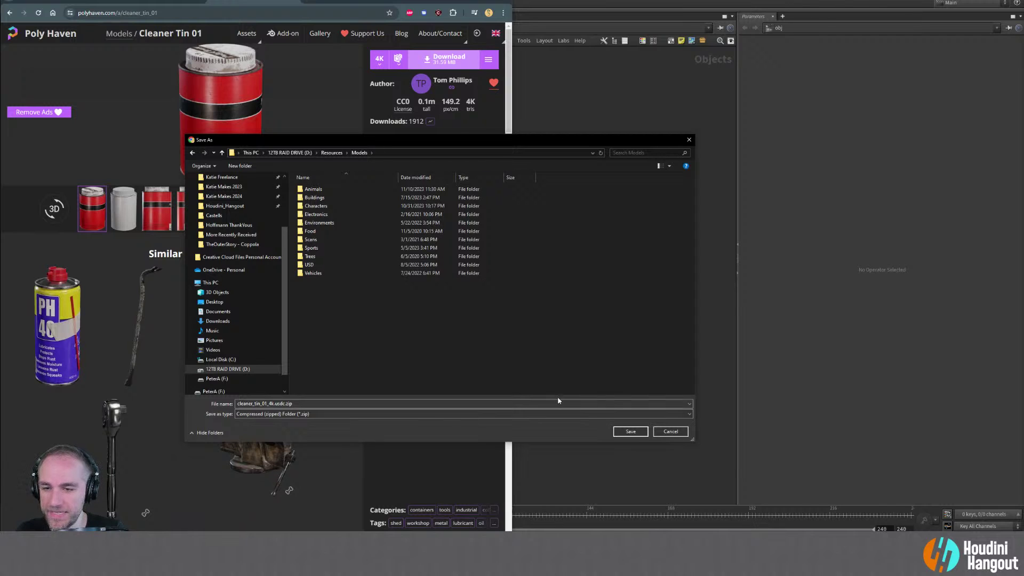
Create a folder named Misc inside Models and save cleaner_tin_01_4k.usdc.zip in it
{"action": "left_click", "coordinate": [241, 167]}
{"action": "type", "text": "Misc"}
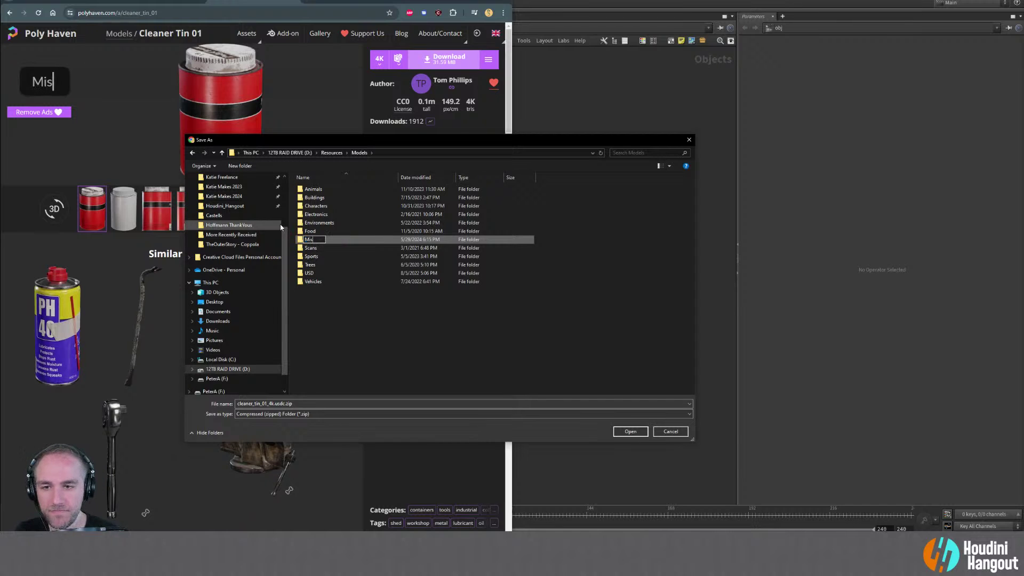
{"action": "key", "text": "Return"}
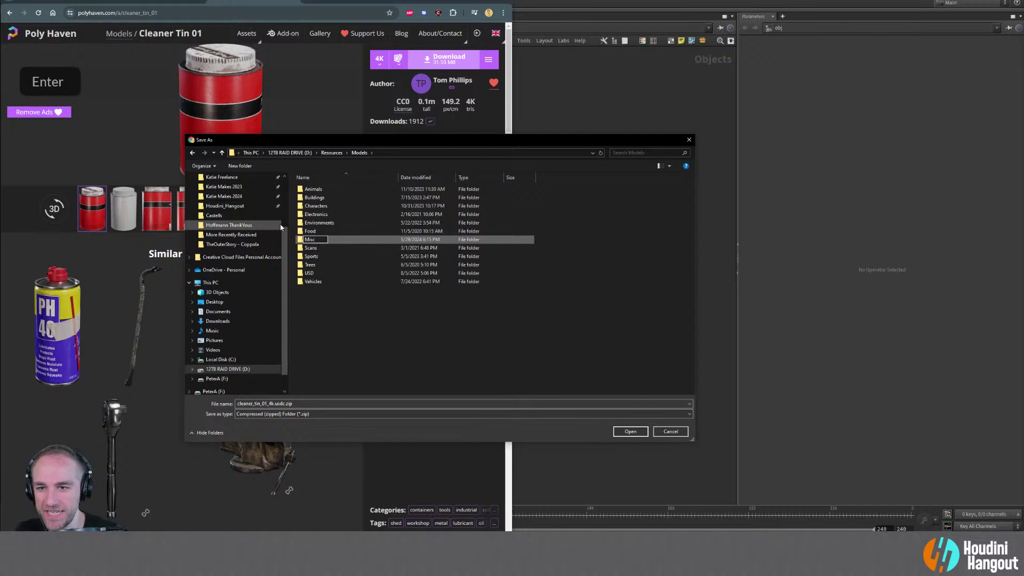
{"action": "double_click", "coordinate": [311, 239]}
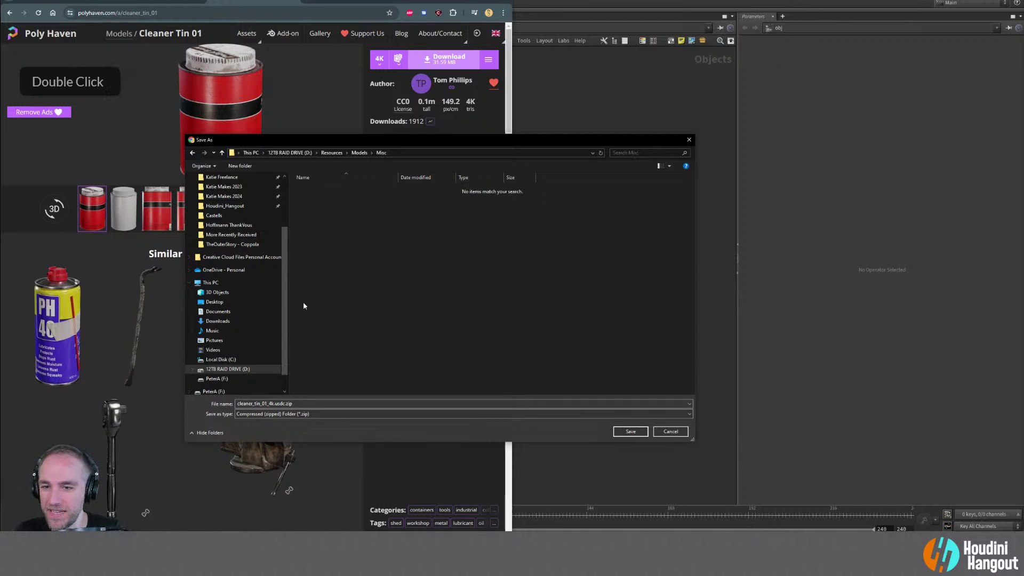
{"action": "left_click", "coordinate": [629, 434]}
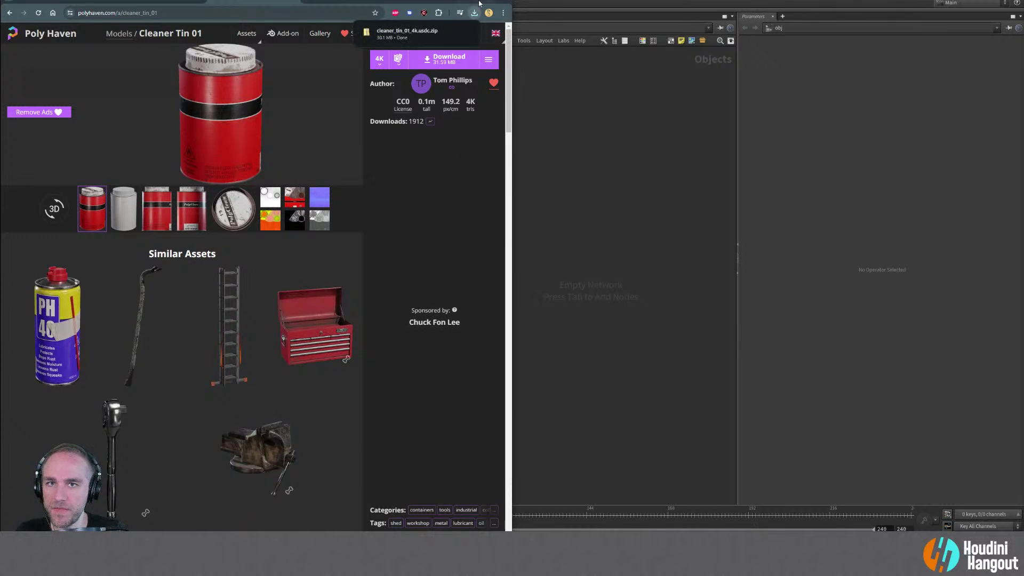
Switch back to Houdini, add a Geometry object to the empty object network and go inside it
{"action": "double_click", "coordinate": [479, 3]}
{"action": "left_click", "coordinate": [972, 4]}
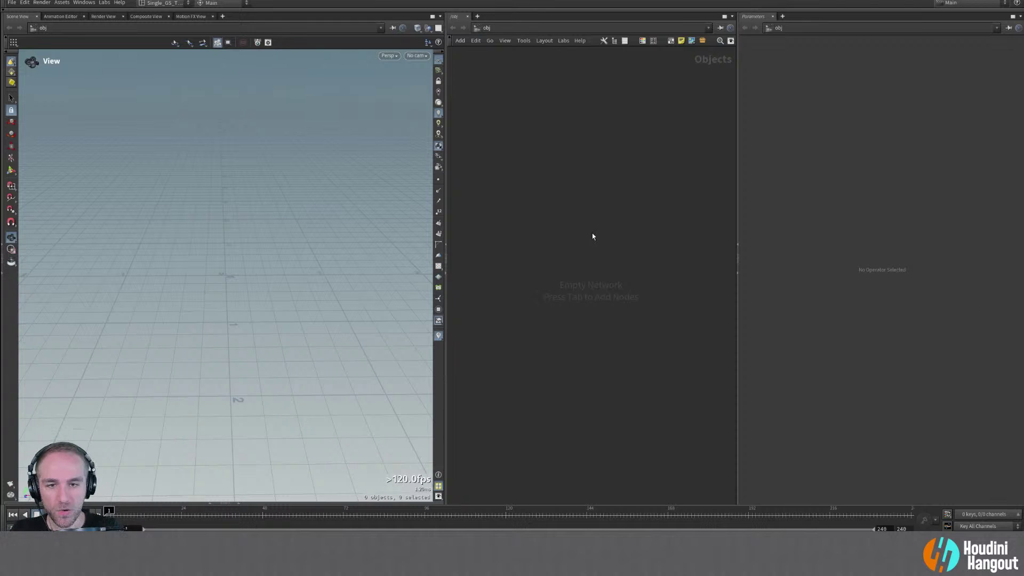
{"action": "key", "text": "Tab"}
{"action": "type", "text": "geo"}
{"action": "key", "text": "Return"}
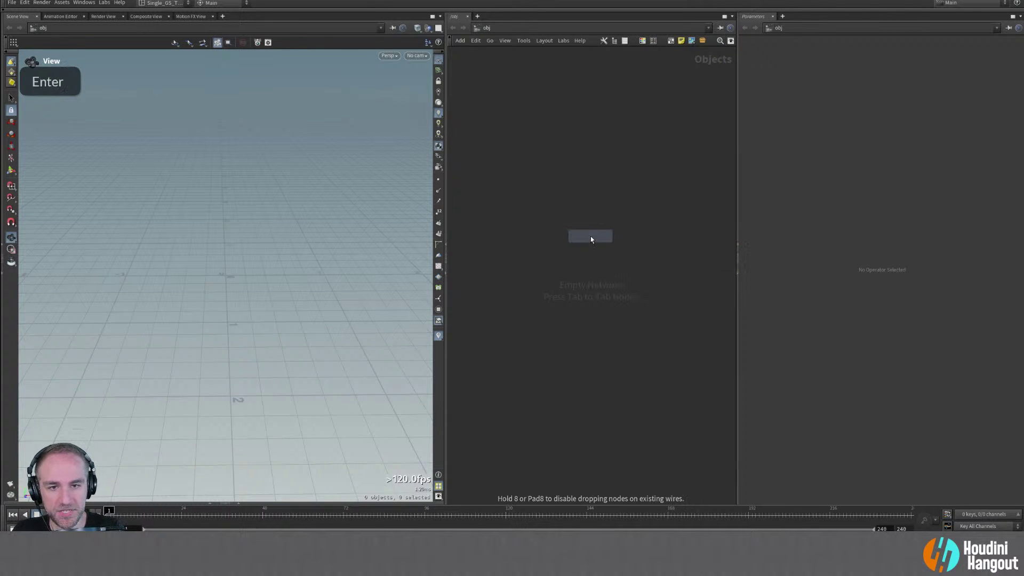
{"action": "left_click", "coordinate": [580, 198]}
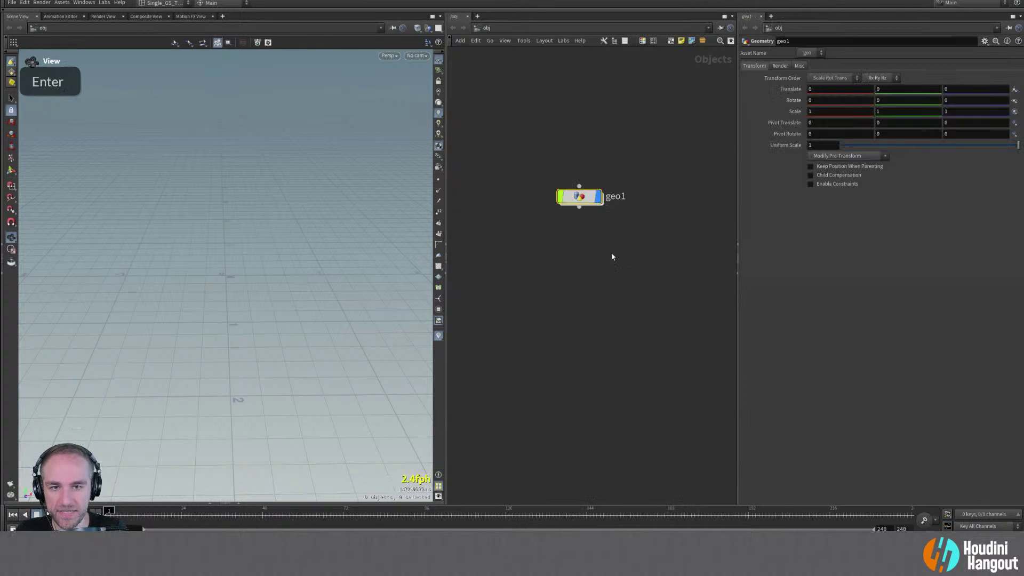
{"action": "double_click", "coordinate": [579, 196]}
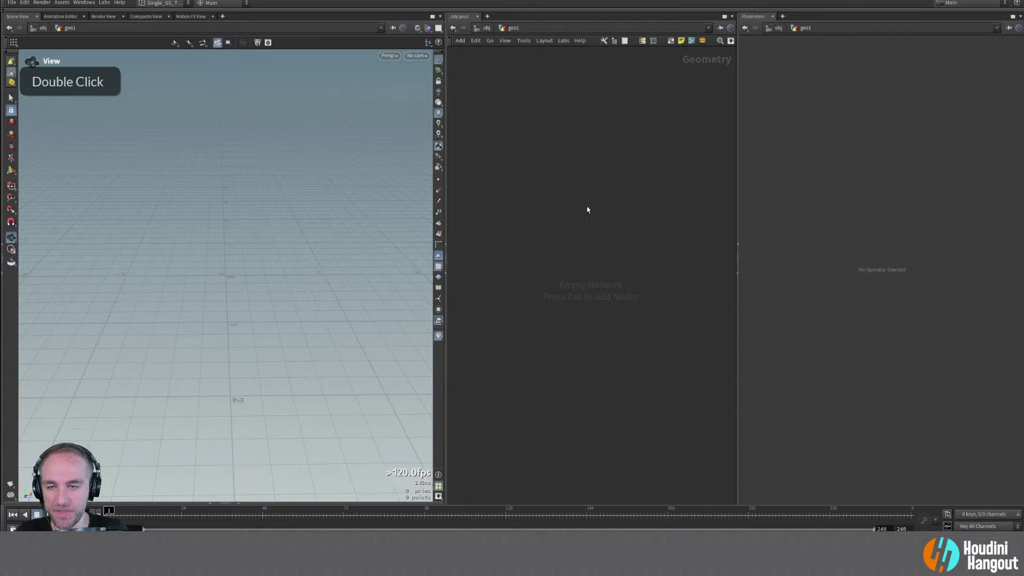
Add a USD Import node to the empty geometry network
{"action": "key", "text": "Tab"}
{"action": "type", "text": "usd iu"}
{"action": "key", "text": "Return"}
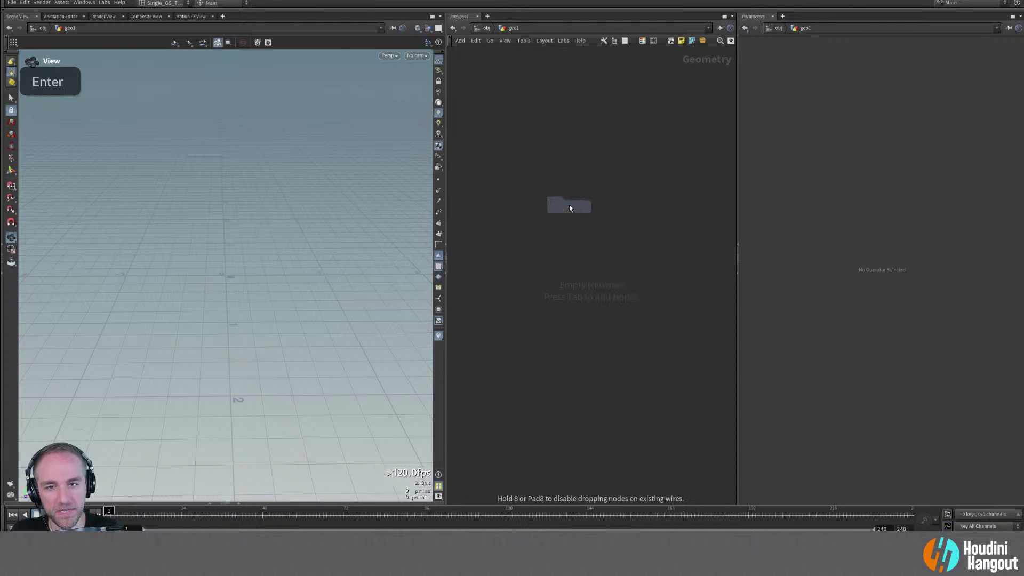
{"action": "left_click", "coordinate": [585, 176]}
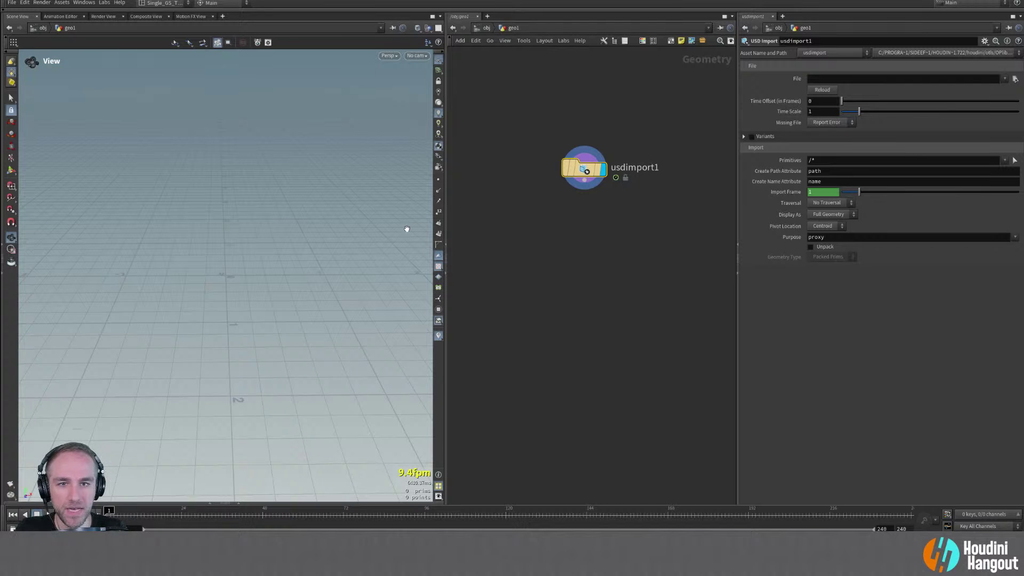
Start choosing the USD Import node's source file and browse to D:/Resources/Models/Misc/
{"action": "left_click", "coordinate": [1015, 79]}
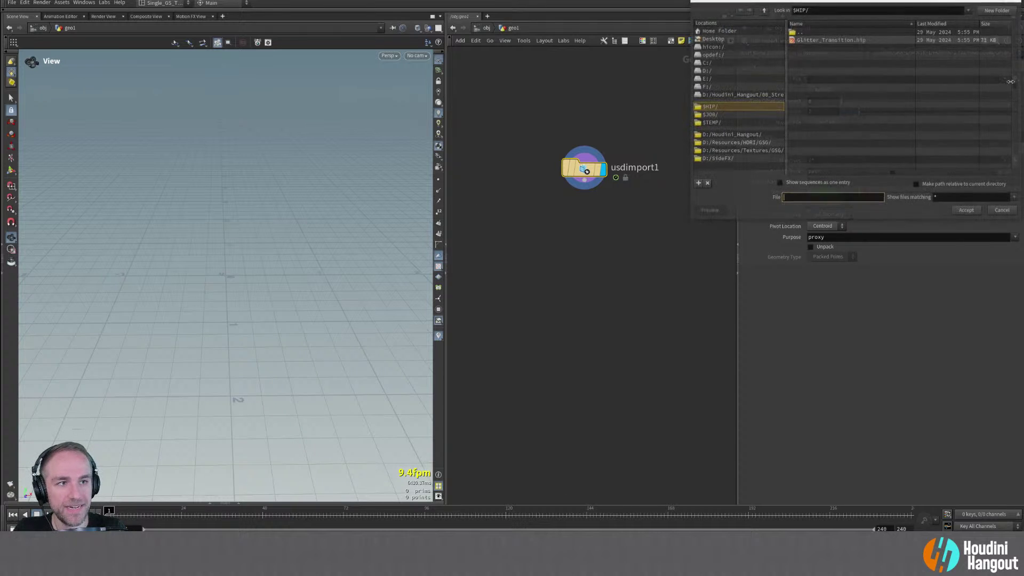
{"action": "left_click_drag", "start_coordinate": [868, 8], "coordinate": [689, 96]}
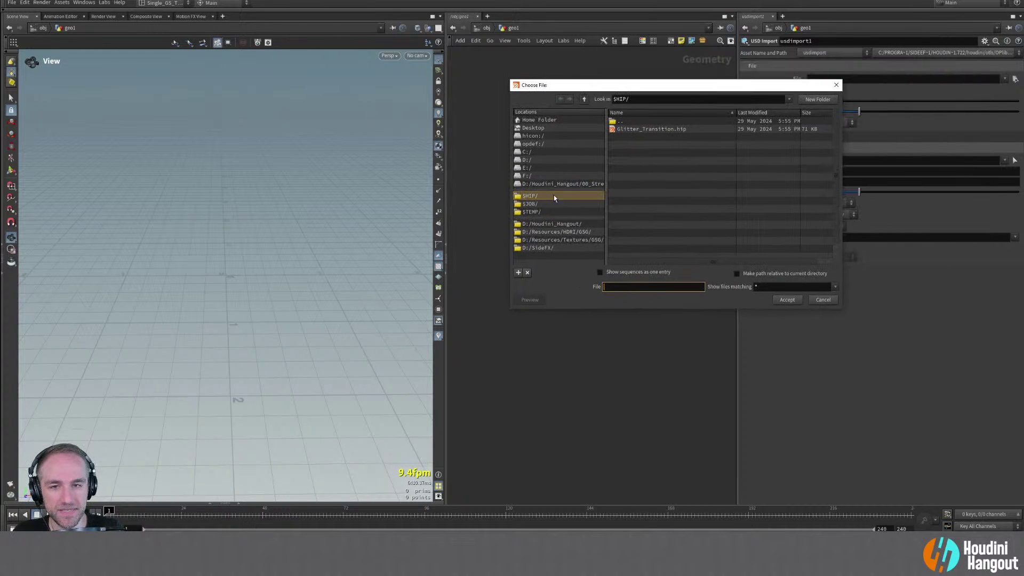
{"action": "left_click", "coordinate": [554, 223]}
{"action": "left_click", "coordinate": [584, 99]}
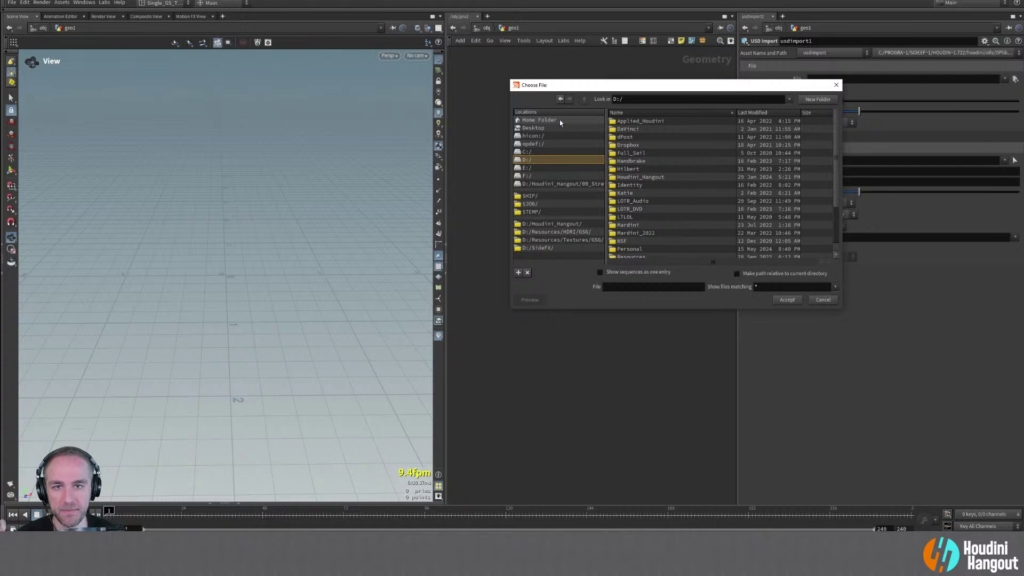
{"action": "scroll", "coordinate": [630, 168], "scroll_direction": "down", "scroll_amount": 2}
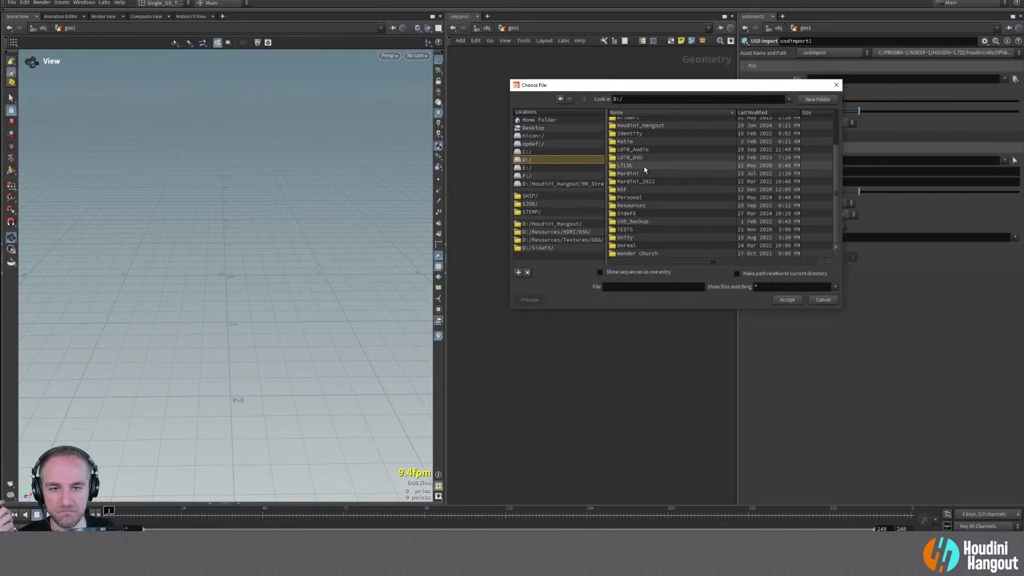
{"action": "scroll", "coordinate": [644, 169], "scroll_direction": "up", "scroll_amount": 2}
{"action": "scroll", "coordinate": [644, 170], "scroll_direction": "up", "scroll_amount": 1}
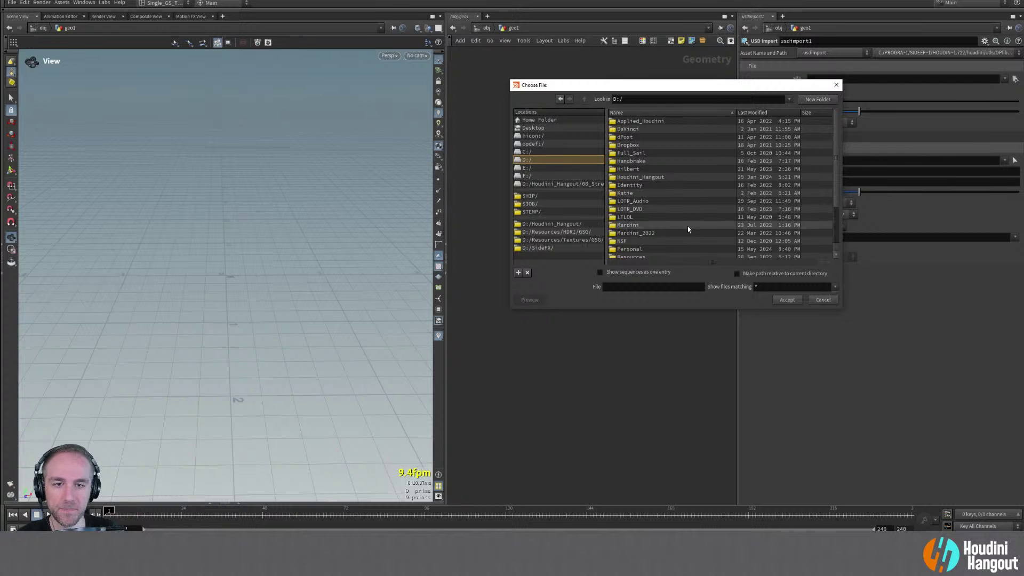
{"action": "scroll", "coordinate": [687, 226], "scroll_direction": "down", "scroll_amount": 2}
{"action": "double_click", "coordinate": [633, 252]}
{"action": "double_click", "coordinate": [627, 153]}
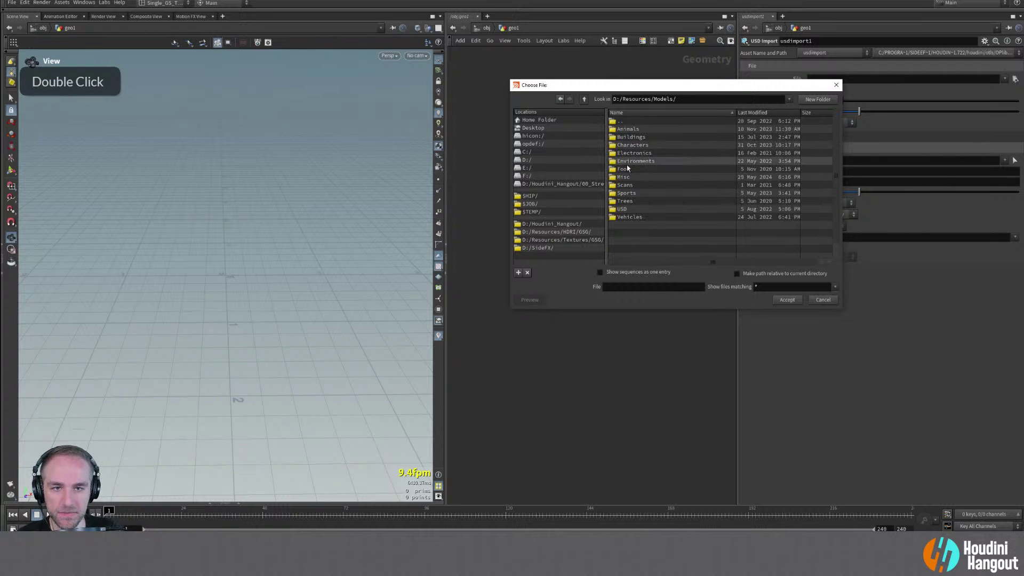
{"action": "double_click", "coordinate": [629, 177]}
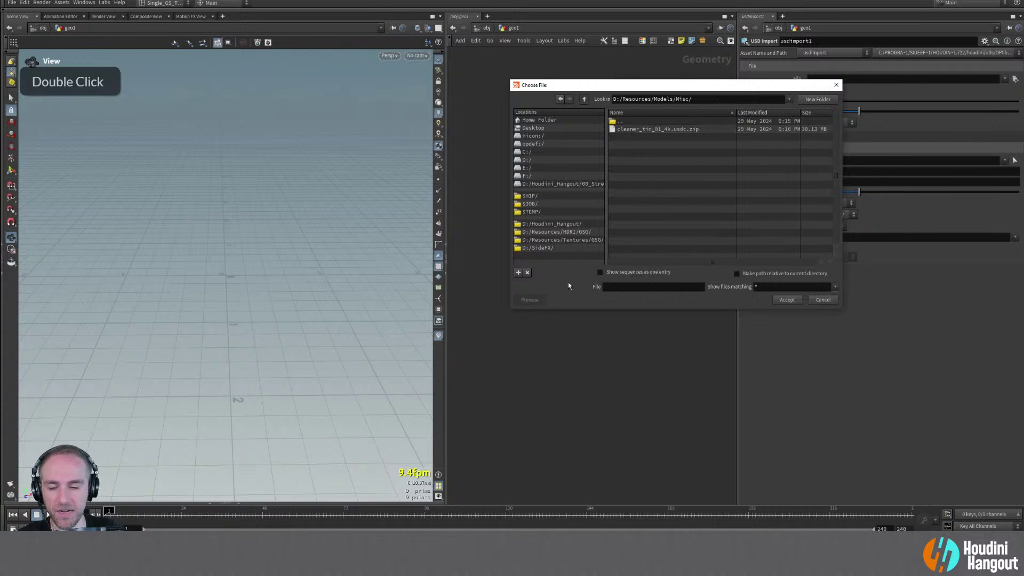
Switch to File Explorer and extract cleaner_tin_01_4k.usdc.zip in D: > Resources > Models > Misc into its own folder
{"action": "key", "text": "super+e"}
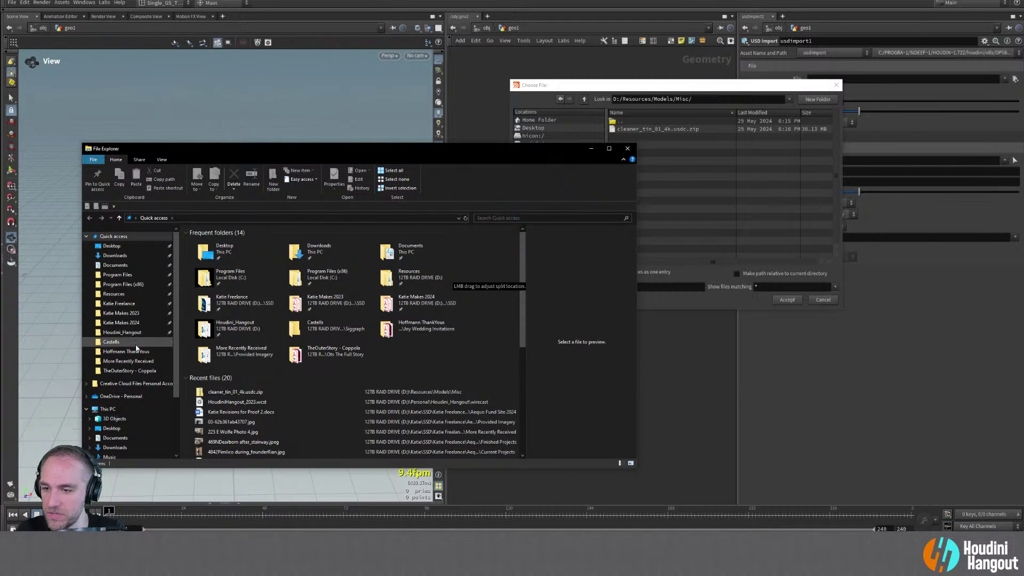
{"action": "scroll", "coordinate": [133, 346], "scroll_direction": "down", "scroll_amount": 3}
{"action": "left_click", "coordinate": [123, 412]}
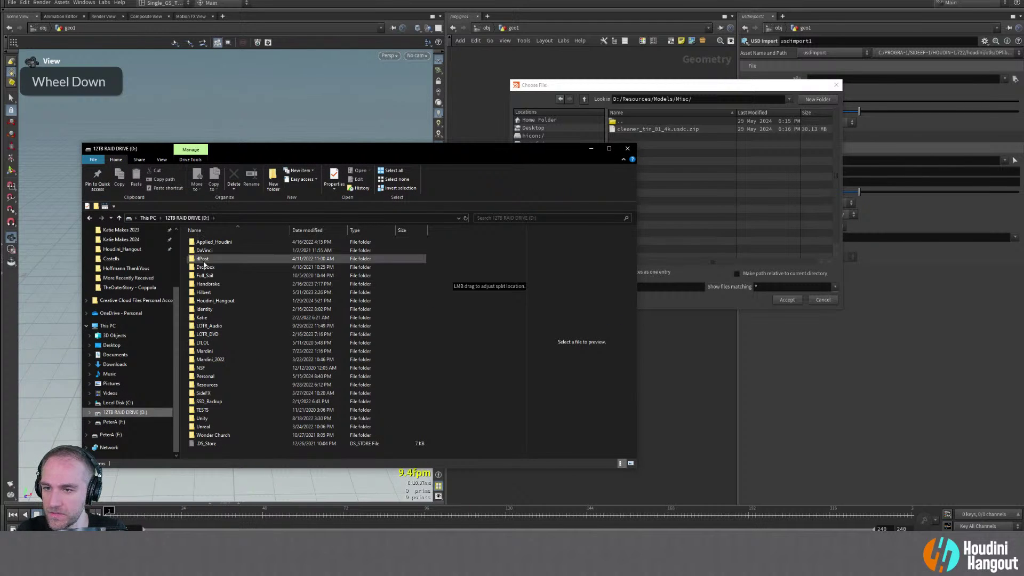
{"action": "double_click", "coordinate": [209, 387]}
{"action": "double_click", "coordinate": [205, 267]}
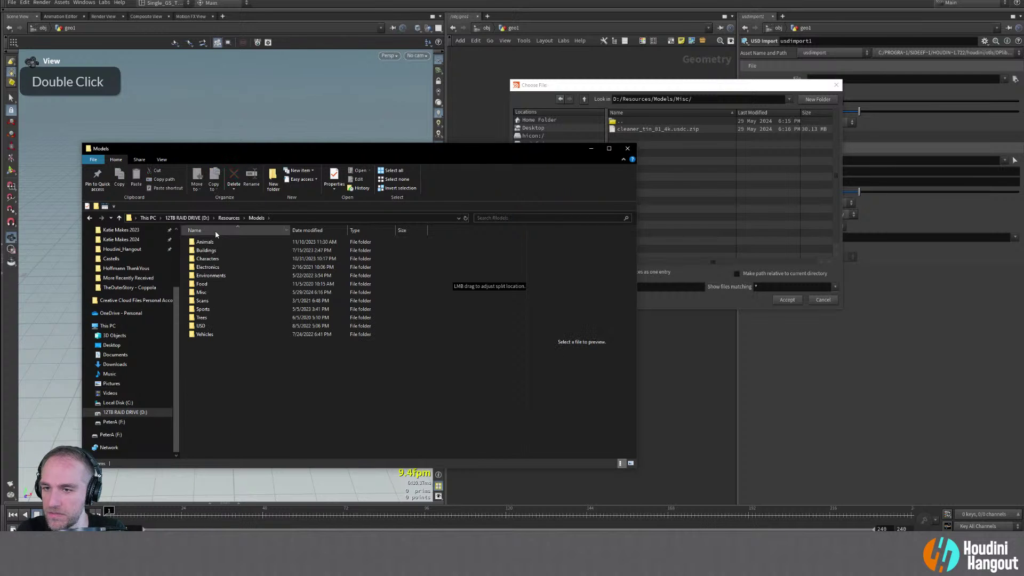
{"action": "double_click", "coordinate": [202, 292]}
{"action": "right_click", "coordinate": [212, 243]}
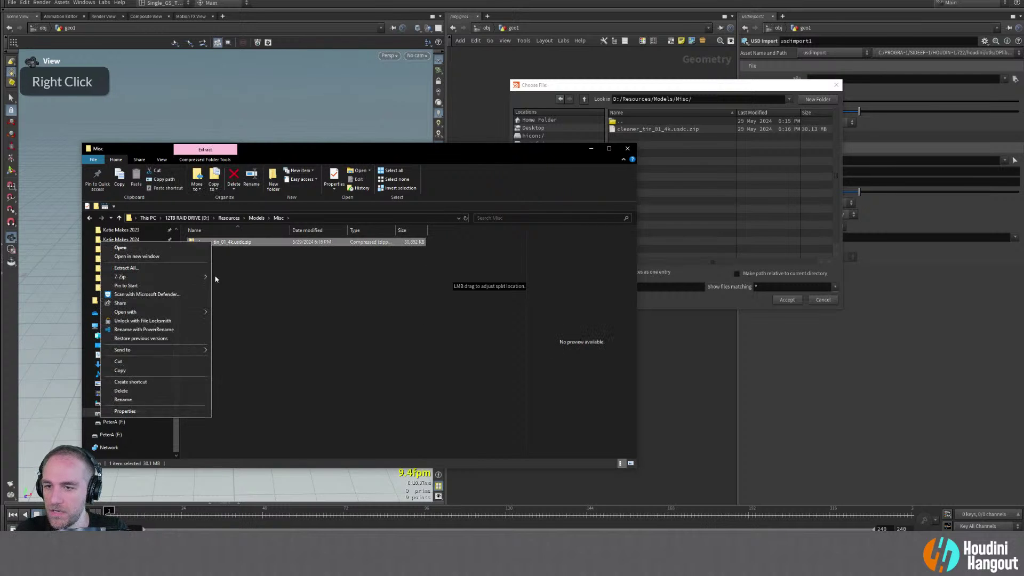
{"action": "mouse_move", "coordinate": [225, 277]}
{"action": "left_click", "coordinate": [295, 350]}
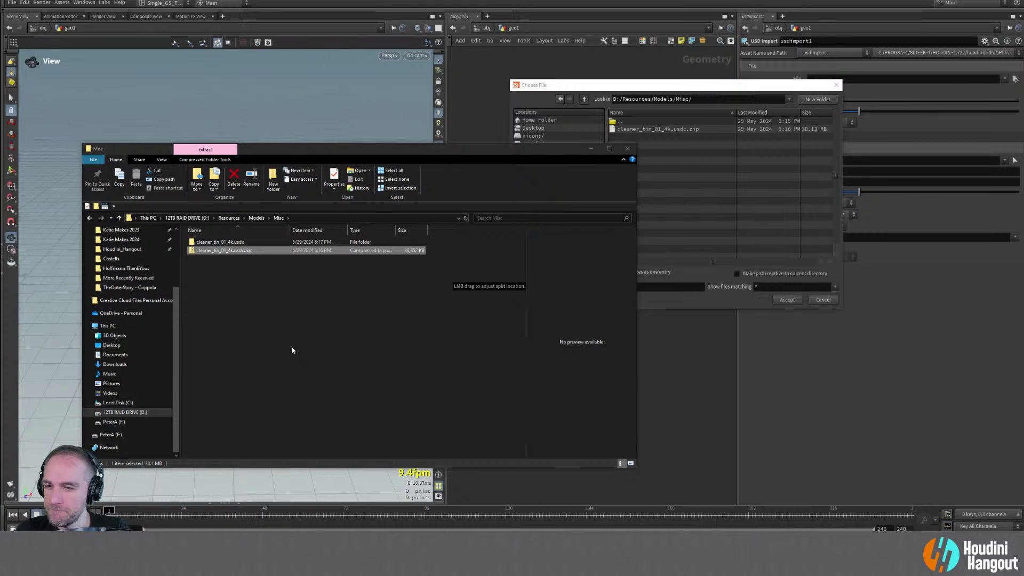
Back in Houdini's file chooser, load cleaner_tin_01_4k.usdc from the extracted cleaner_tin_01_4k.usdc folder into the USD Import node
{"action": "left_click", "coordinate": [661, 129]}
{"action": "left_click", "coordinate": [584, 99]}
{"action": "double_click", "coordinate": [623, 176]}
{"action": "double_click", "coordinate": [644, 129]}
{"action": "left_click", "coordinate": [635, 139]}
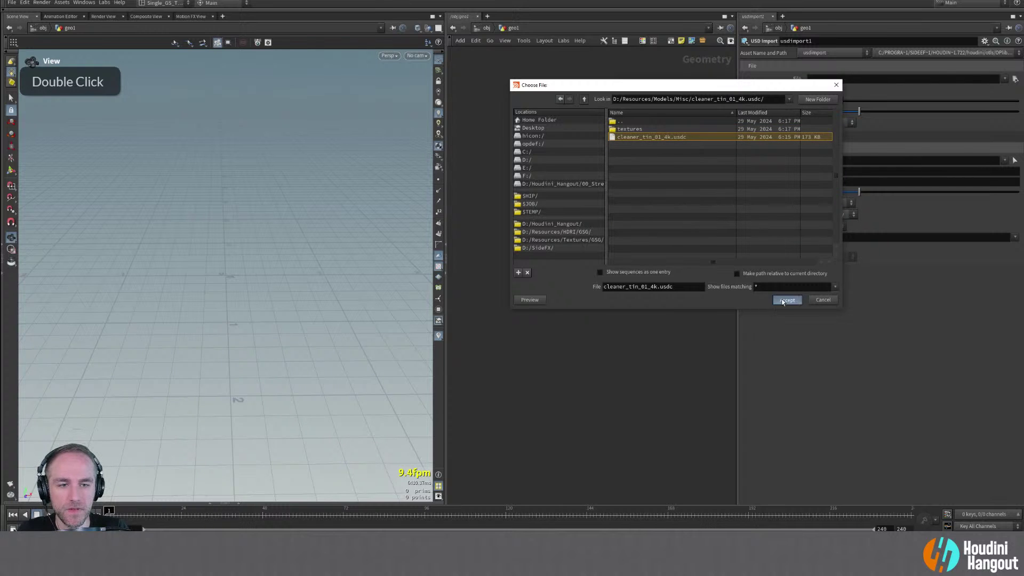
{"action": "left_click", "coordinate": [785, 300]}
{"action": "left_click_drag", "start_coordinate": [159, 307], "coordinate": [224, 276], "text": "alt"}
{"action": "right_click_drag", "start_coordinate": [224, 276], "coordinate": [304, 224], "text": "alt"}
{"action": "left_click_drag", "start_coordinate": [304, 224], "coordinate": [176, 319], "text": "alt"}
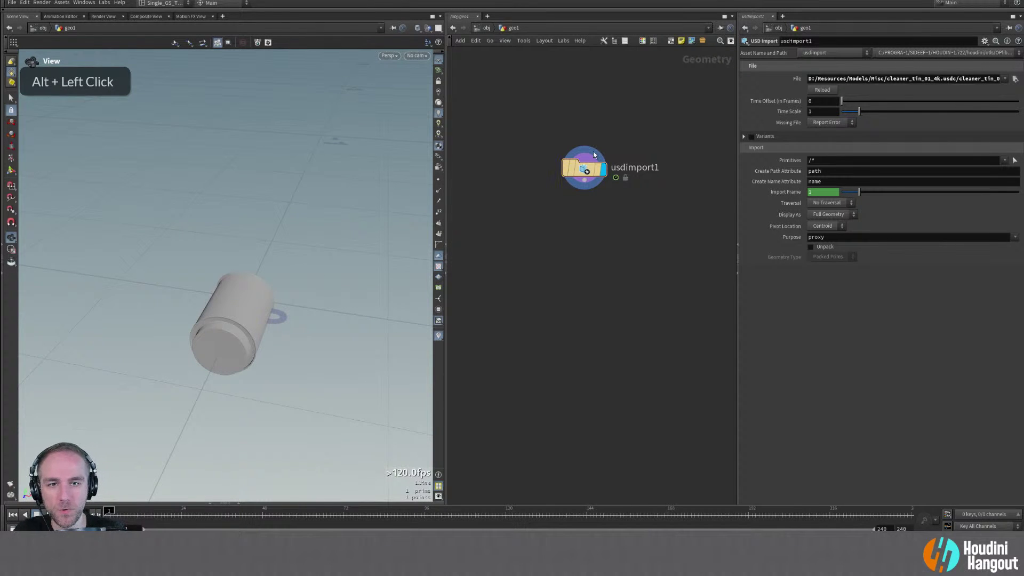
Add a Transform node connected below usdimport1 and display its result
{"action": "key", "text": "Tab"}
{"action": "type", "text": "trans"}
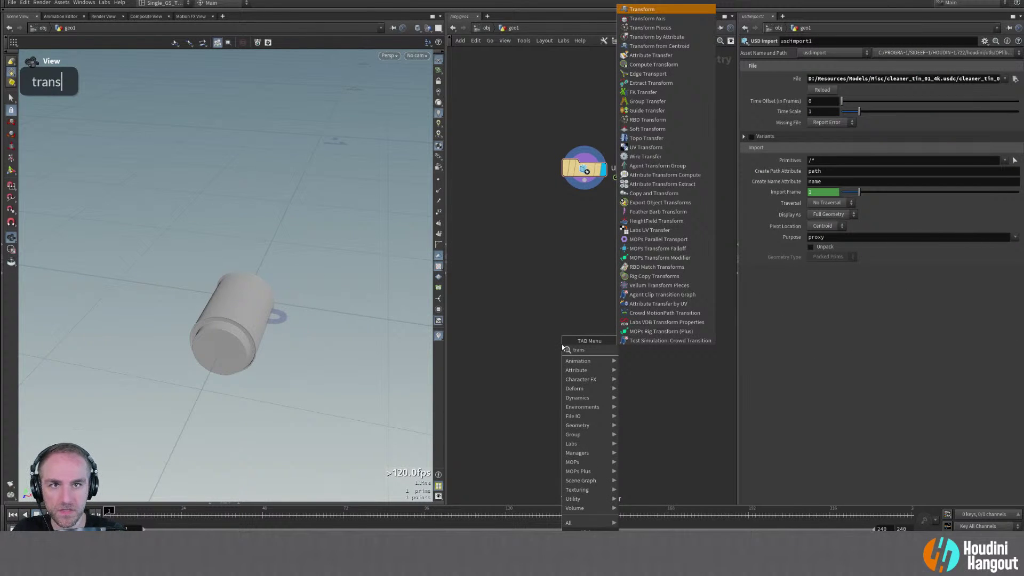
{"action": "key", "text": "Return"}
{"action": "left_click", "coordinate": [581, 188]}
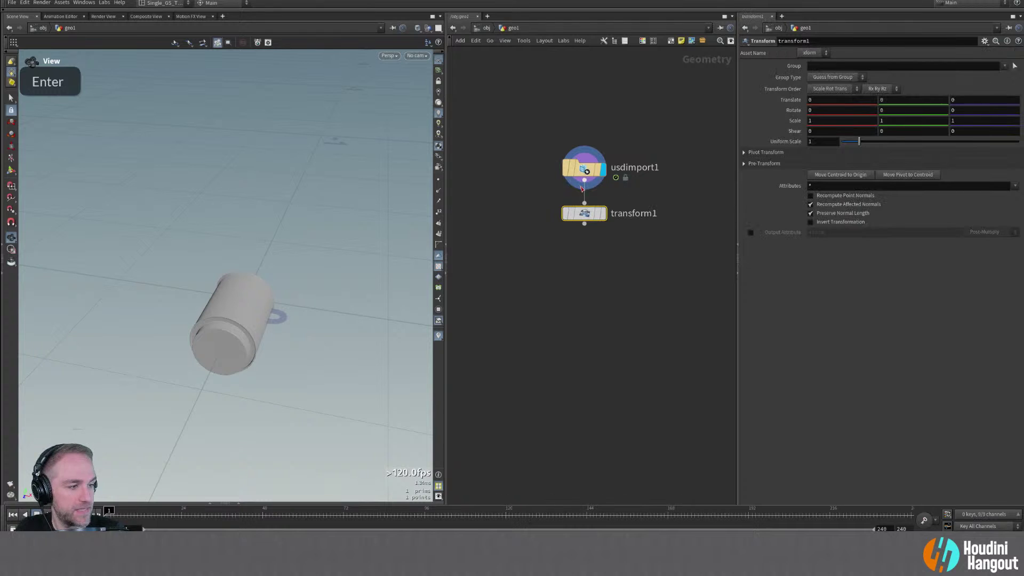
{"action": "double_click", "coordinate": [607, 216]}
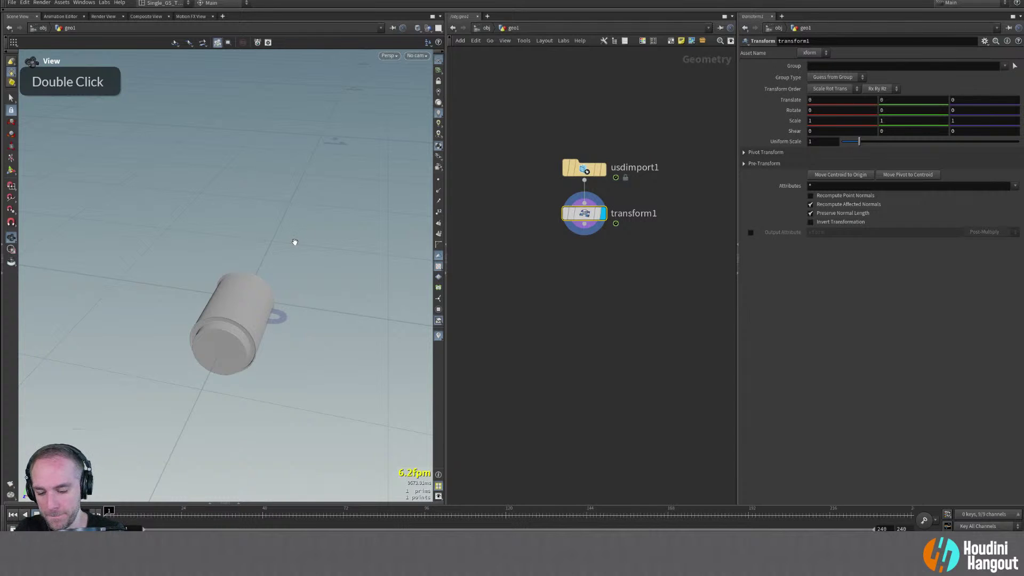
Rotate the tin -90 degrees around X with the Transform node so that it stands upright
{"action": "key", "text": "Return"}
{"action": "left_click_drag", "start_coordinate": [238, 295], "coordinate": [182, 281], "text": "ctrl"}
{"action": "right_click_drag", "start_coordinate": [183, 281], "coordinate": [297, 265], "text": "alt"}
{"action": "left_click_drag", "start_coordinate": [297, 265], "coordinate": [213, 256], "text": "alt"}
{"action": "middle_click_drag", "start_coordinate": [213, 256], "coordinate": [336, 270], "text": "alt"}
{"action": "mouse_move", "coordinate": [336, 270]}
{"action": "left_mouse_down", "text": "alt"}
{"action": "mouse_move", "coordinate": [359, 238]}
{"action": "mouse_move", "coordinate": [344, 271]}
{"action": "left_mouse_up", "text": "alt"}
{"action": "right_click_drag", "start_coordinate": [256, 245], "coordinate": [298, 197], "text": "alt"}
{"action": "middle_click", "coordinate": [589, 215]}
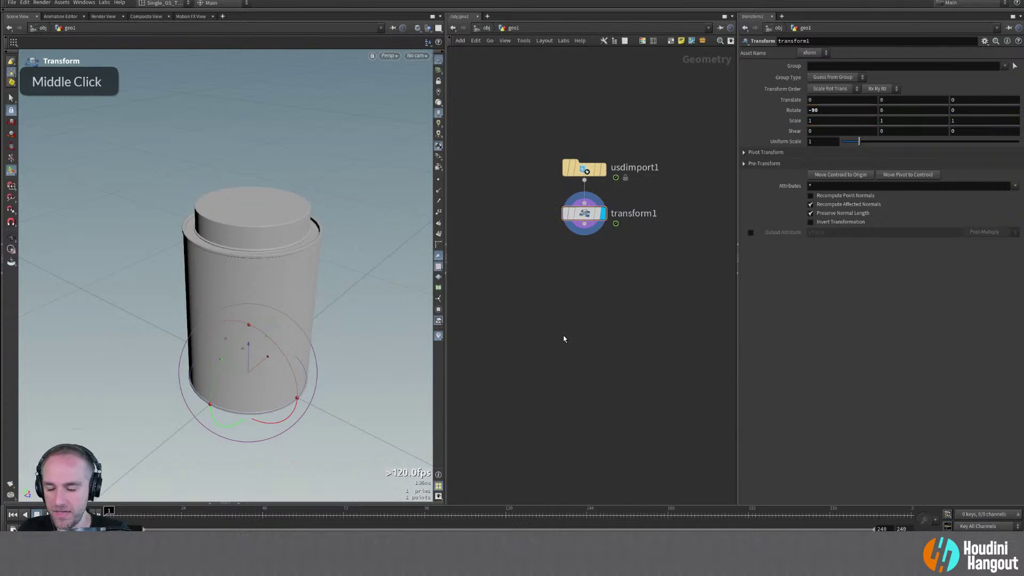
Add an Unpack USD to Polygons node below transform1 and display its result
{"action": "key", "text": "Tab"}
{"action": "type", "text": "unpack"}
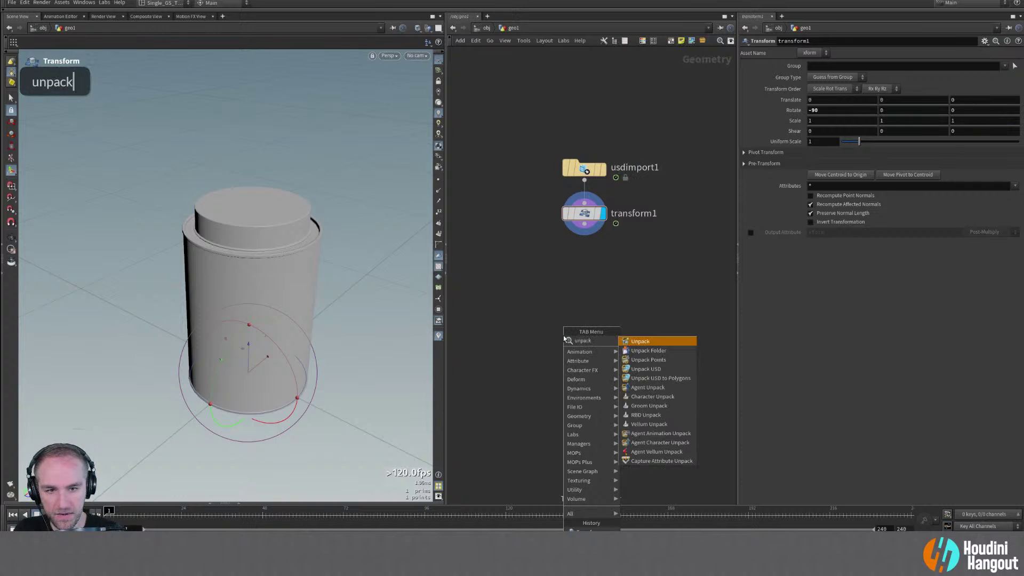
{"action": "key", "text": "Down"}
{"action": "key", "text": "Down"}
{"action": "key", "text": "Down"}
{"action": "key", "text": "Return"}
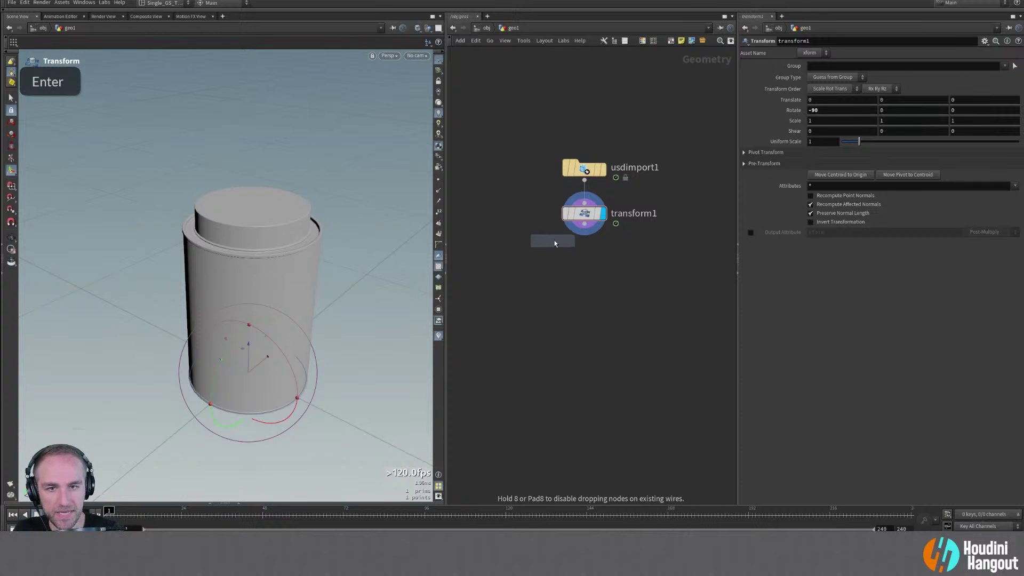
{"action": "left_click", "coordinate": [596, 244]}
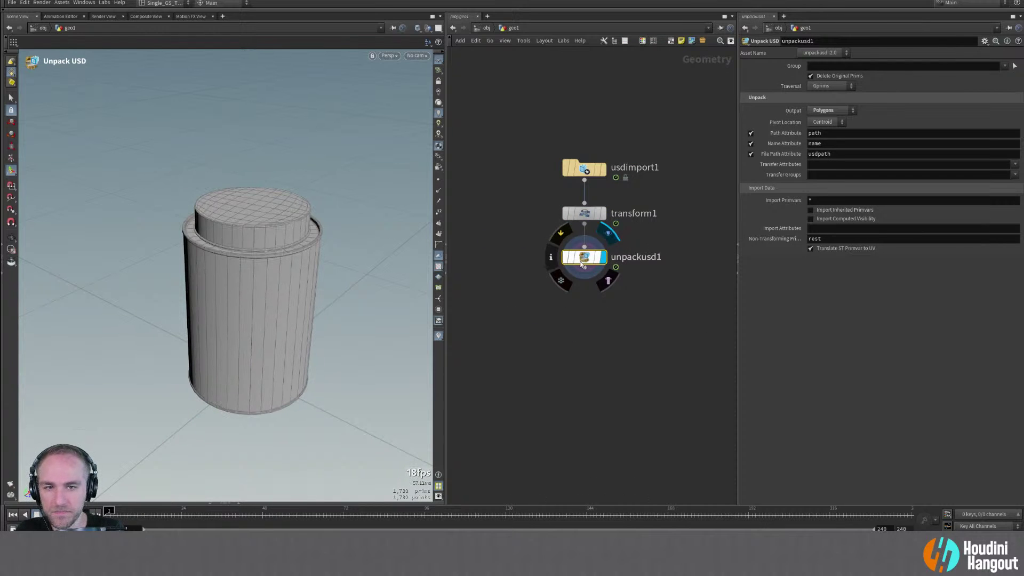
Examine the unpacked tin's polygon mesh from several angles, including the lid and rim
{"action": "key", "text": "Escape"}
{"action": "left_click_drag", "start_coordinate": [343, 250], "coordinate": [235, 254], "text": "alt"}
{"action": "right_click_drag", "start_coordinate": [235, 254], "coordinate": [320, 217], "text": "alt"}
{"action": "left_click_drag", "start_coordinate": [320, 217], "coordinate": [395, 196], "text": "alt"}
{"action": "right_click_drag", "start_coordinate": [395, 196], "coordinate": [334, 209], "text": "alt"}
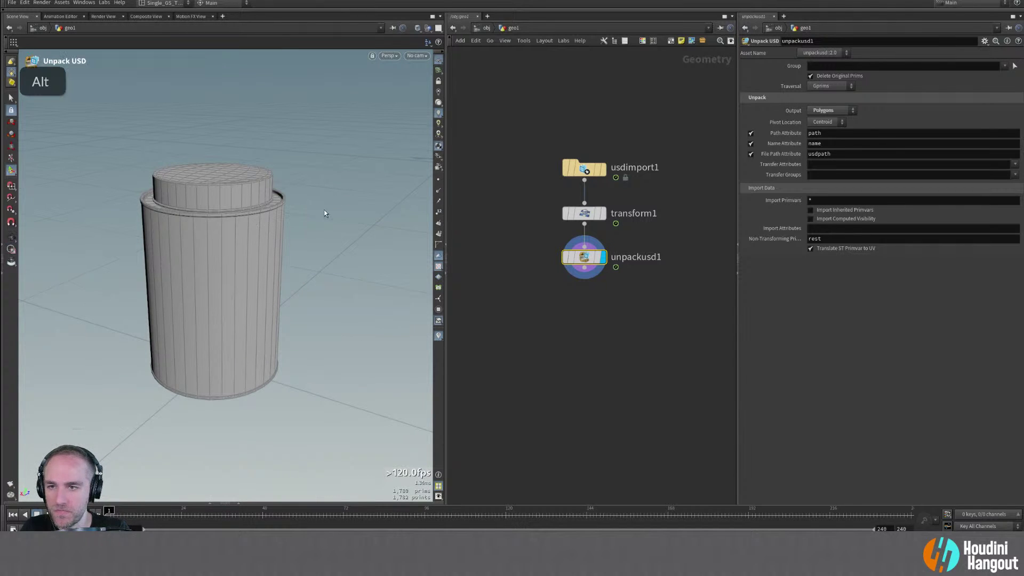
{"action": "left_click_drag", "start_coordinate": [318, 336], "coordinate": [238, 228], "text": "alt"}
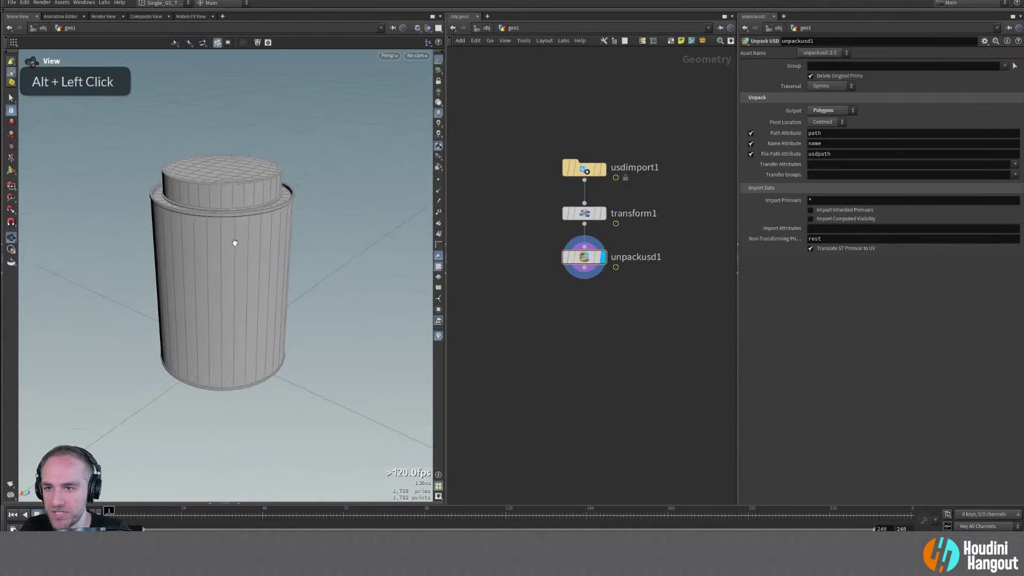
{"action": "left_click_drag", "start_coordinate": [265, 350], "coordinate": [251, 183], "text": "alt"}
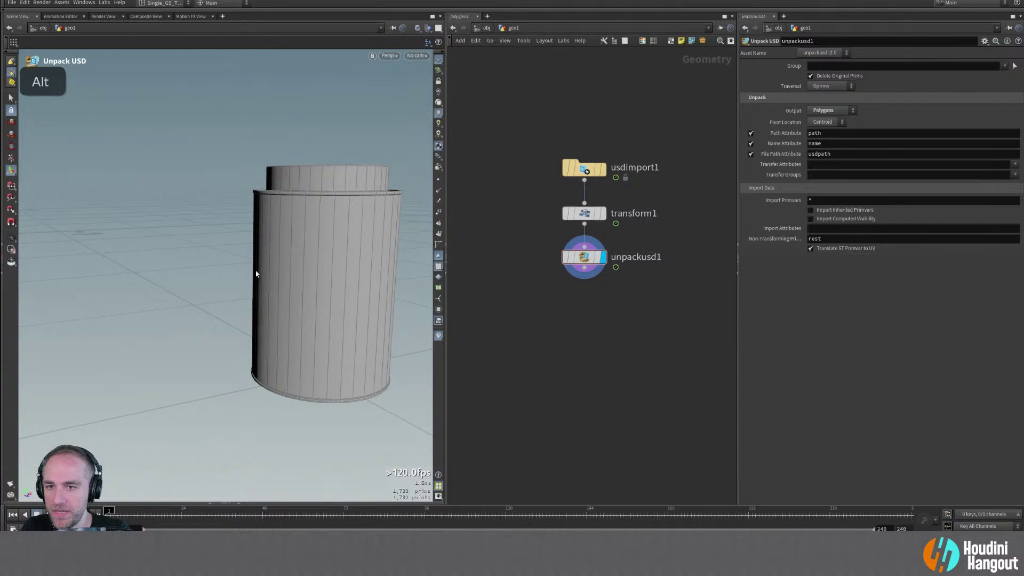
{"action": "left_click_drag", "start_coordinate": [276, 229], "coordinate": [283, 202], "text": "alt"}
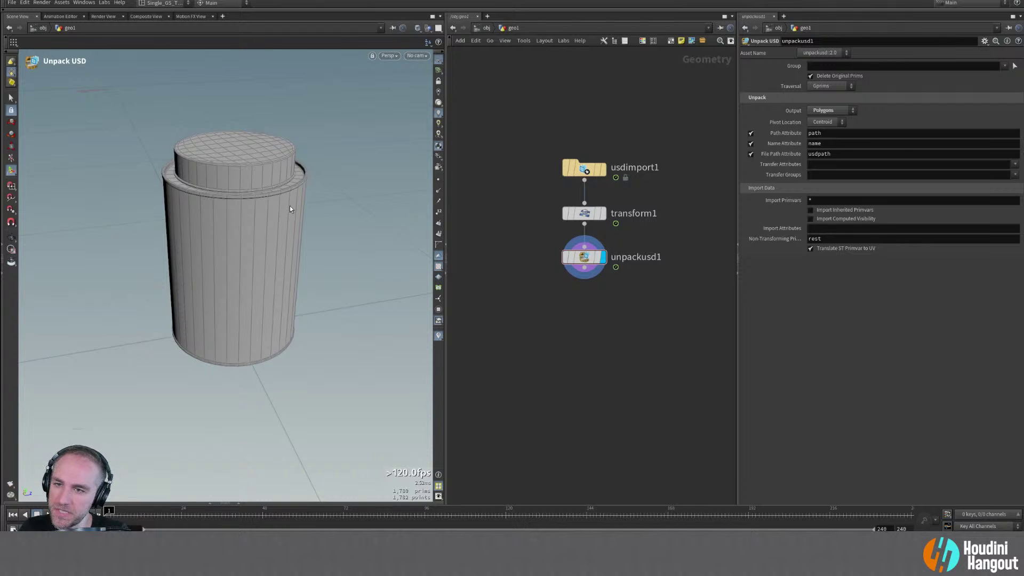
Add a Subdivide node below unpackusd1 and display its result
{"action": "key", "text": "Tab"}
{"action": "type", "text": "sub"}
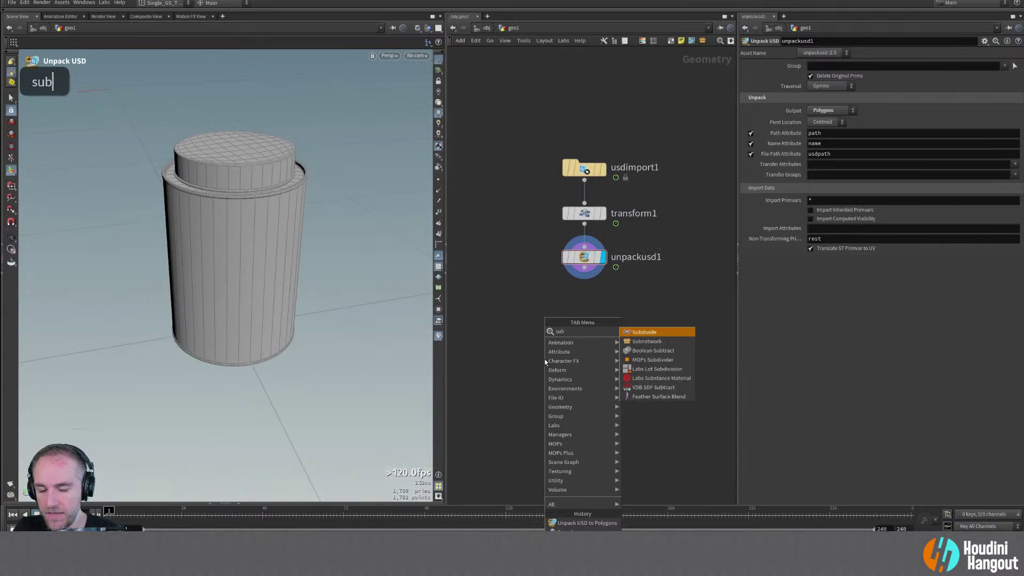
{"action": "key", "text": "Return"}
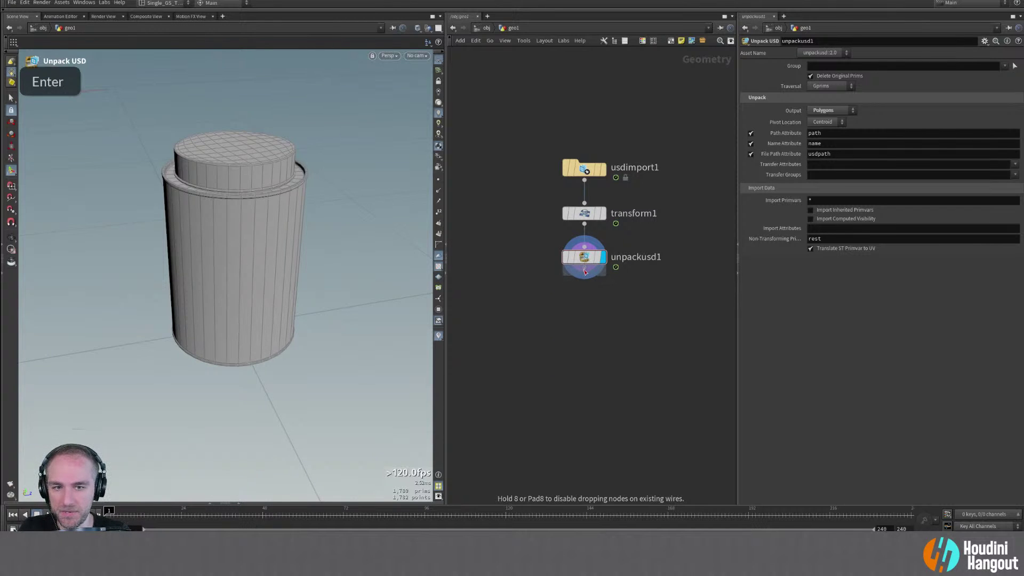
{"action": "left_click", "coordinate": [584, 297]}
{"action": "double_click", "coordinate": [603, 301]}
Inspect the subdivided tin up close and from a distance, checking the lid, rim and body edges
{"action": "left_click_drag", "start_coordinate": [341, 213], "coordinate": [313, 212], "text": "alt"}
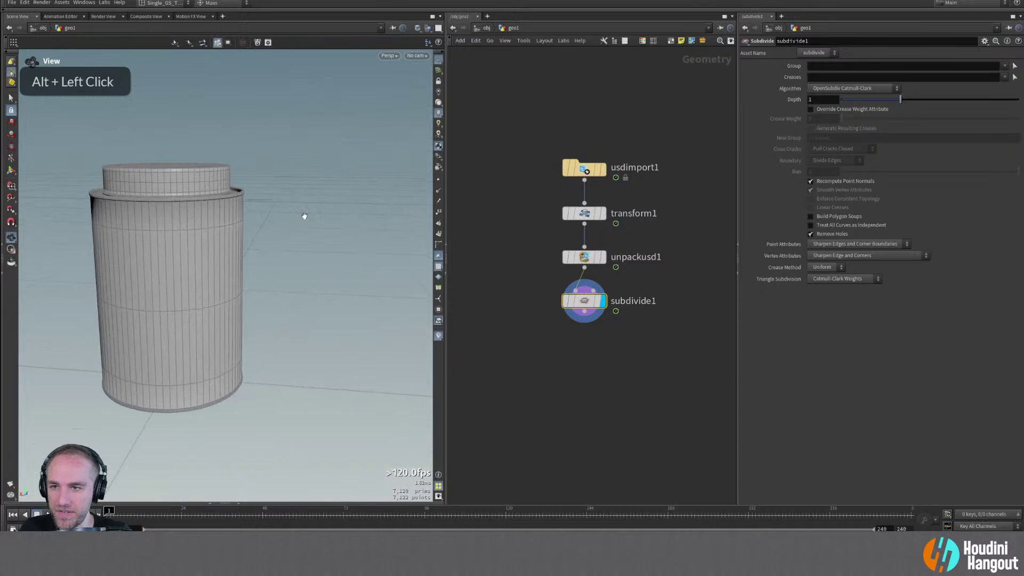
{"action": "right_click_drag", "start_coordinate": [313, 212], "coordinate": [256, 195], "text": "alt"}
{"action": "left_click_drag", "start_coordinate": [256, 194], "coordinate": [216, 242], "text": "alt"}
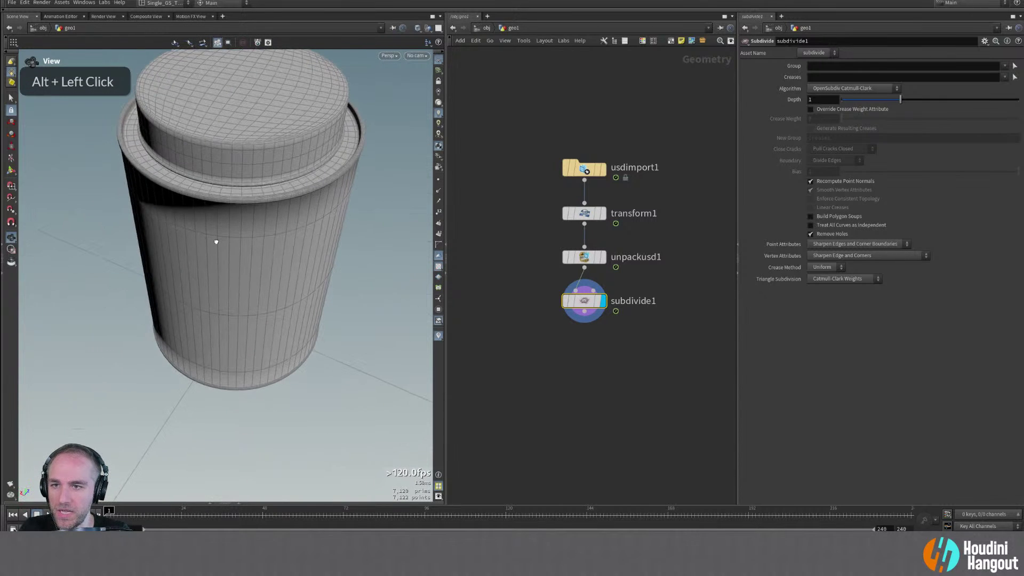
{"action": "left_click_drag", "start_coordinate": [284, 181], "coordinate": [231, 227], "text": "alt"}
{"action": "right_click_drag", "start_coordinate": [231, 226], "coordinate": [192, 256], "text": "alt"}
{"action": "middle_click_drag", "start_coordinate": [192, 256], "coordinate": [215, 273], "text": "alt"}
{"action": "left_click_drag", "start_coordinate": [215, 272], "coordinate": [233, 332], "text": "alt"}
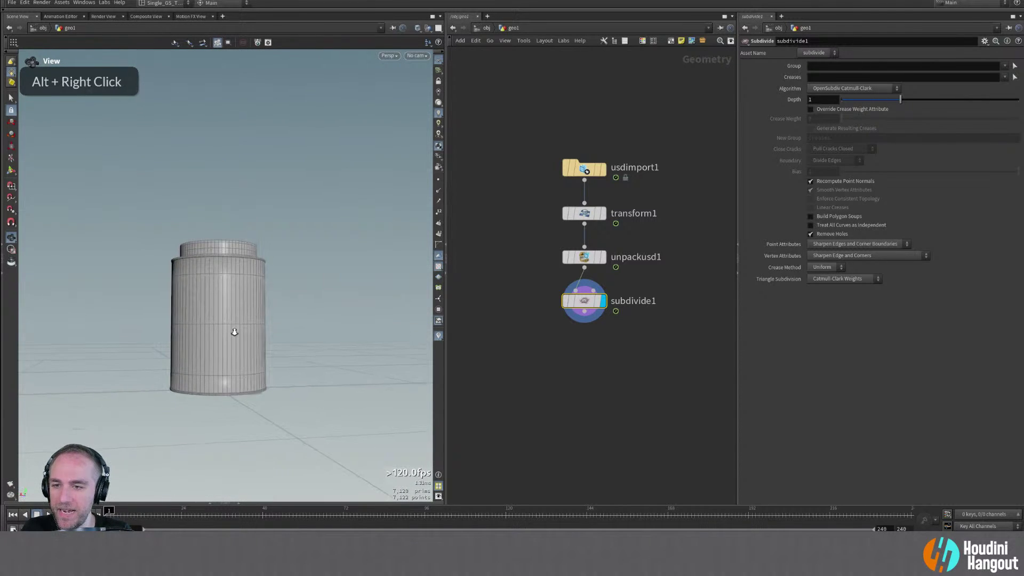
{"action": "right_click_drag", "start_coordinate": [233, 332], "coordinate": [259, 278], "text": "alt"}
{"action": "left_click_drag", "start_coordinate": [259, 278], "coordinate": [245, 320], "text": "alt"}
{"action": "right_click_drag", "start_coordinate": [245, 320], "coordinate": [246, 277], "text": "alt"}
{"action": "key", "text": "Return"}
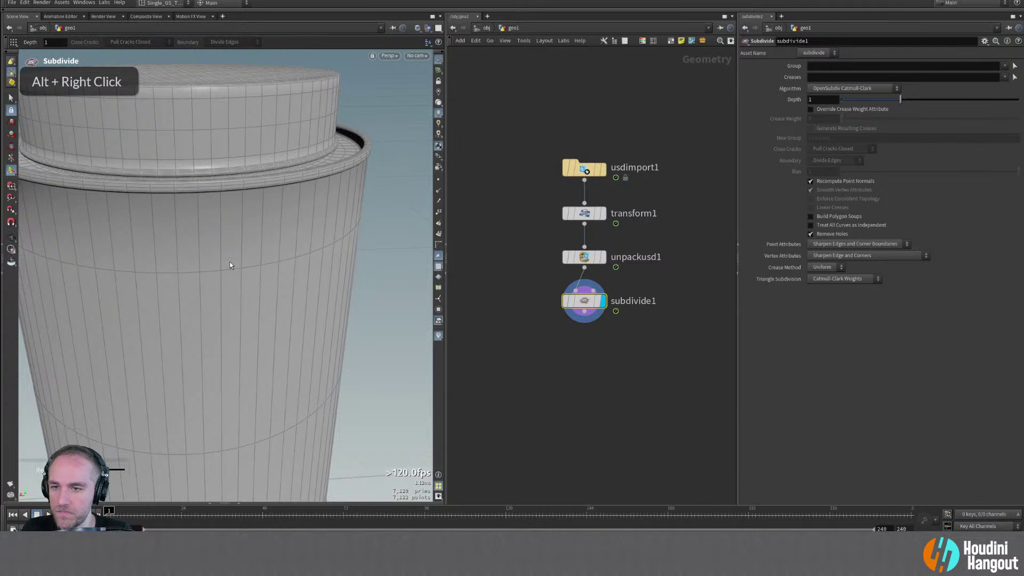
{"action": "left_click_drag", "start_coordinate": [214, 203], "coordinate": [229, 188], "text": "alt"}
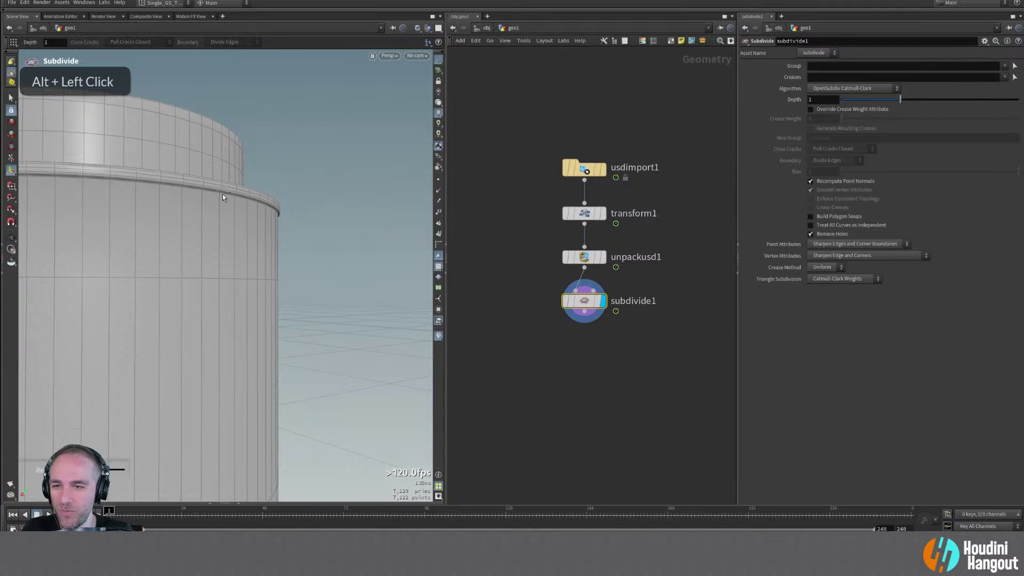
{"action": "right_click_drag", "start_coordinate": [219, 223], "coordinate": [146, 370], "text": "alt"}
{"action": "middle_click_drag", "start_coordinate": [146, 370], "coordinate": [286, 306], "text": "alt"}
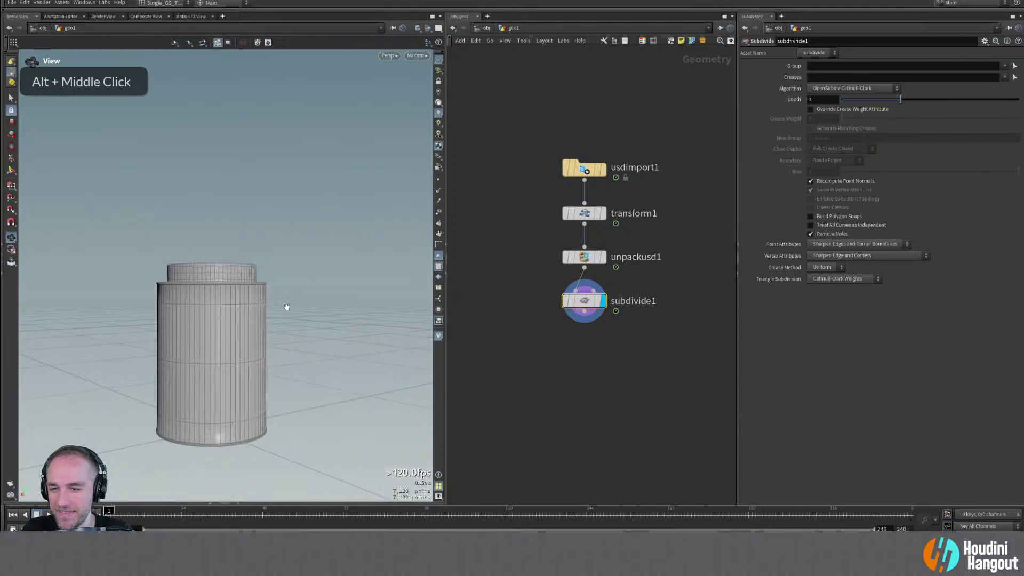
Toggle the bypass on subdivide1 and orbit around the tin to compare the mesh with and without subdivision
{"action": "left_click_drag", "start_coordinate": [285, 306], "coordinate": [288, 309], "text": "alt"}
{"action": "left_click", "coordinate": [564, 300]}
{"action": "left_click_drag", "start_coordinate": [160, 320], "coordinate": [178, 336], "text": "alt"}
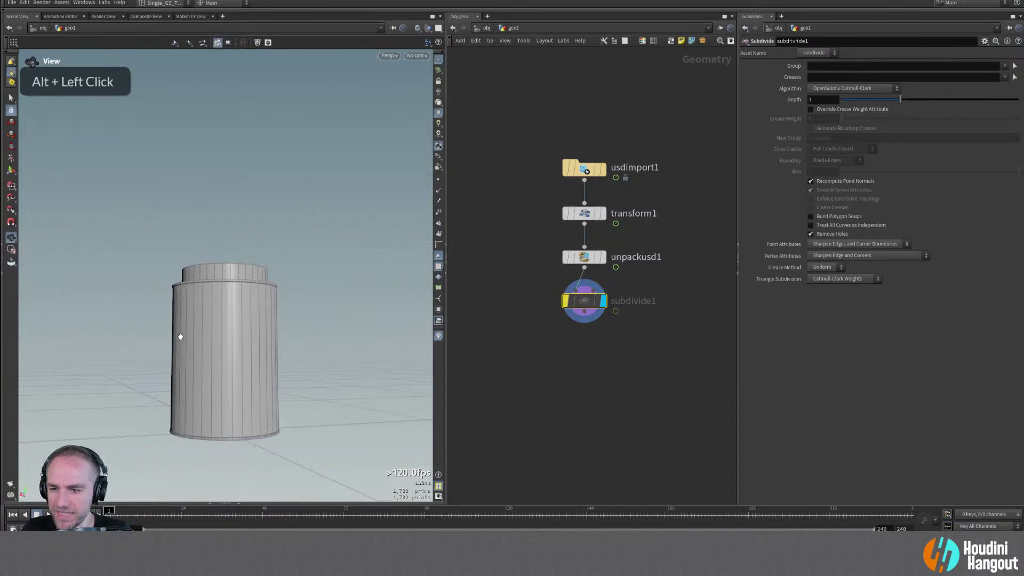
{"action": "right_click_drag", "start_coordinate": [178, 336], "coordinate": [247, 313], "text": "alt"}
{"action": "right_click_drag", "start_coordinate": [425, 209], "coordinate": [309, 263], "text": "alt"}
{"action": "left_click_drag", "start_coordinate": [308, 263], "coordinate": [293, 288], "text": "alt"}
{"action": "middle_click_drag", "start_coordinate": [293, 288], "coordinate": [257, 314], "text": "alt"}
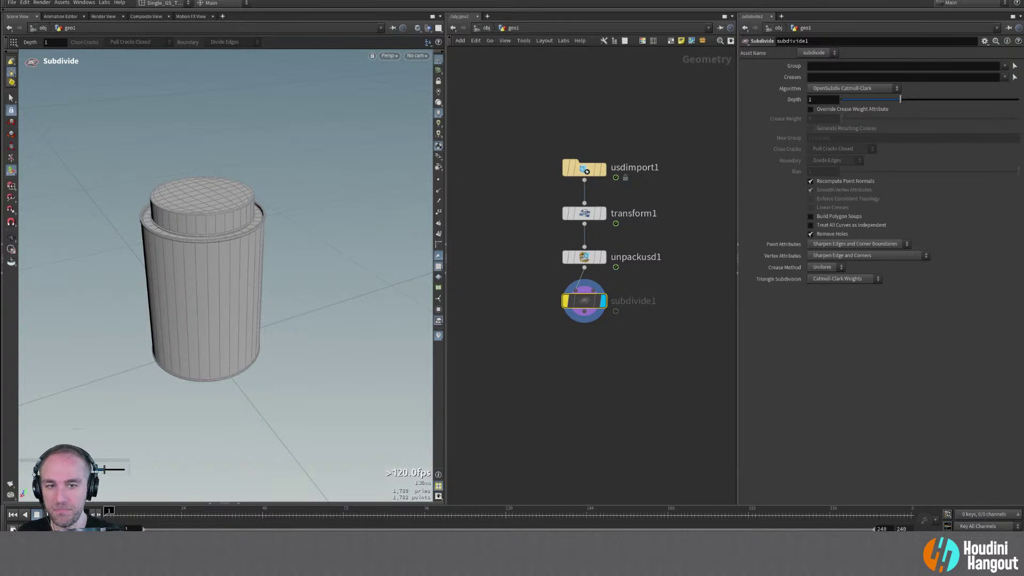
{"action": "left_click_drag", "start_coordinate": [256, 251], "coordinate": [199, 299], "text": "alt"}
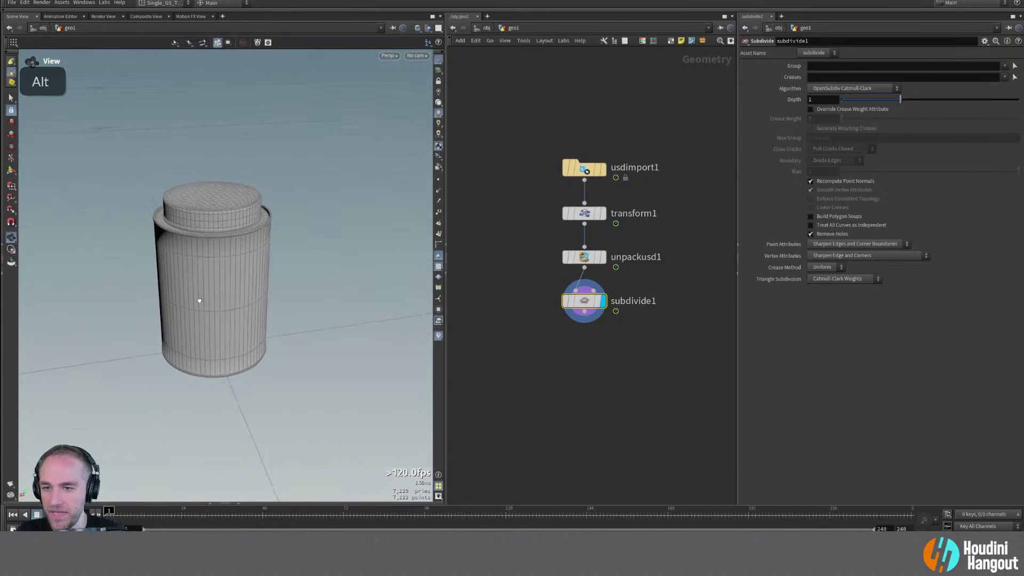
Trace subdivide1's time dependency up the chain and delete the channel on usdimport1's Import Frame parameter
{"action": "middle_click", "coordinate": [583, 305]}
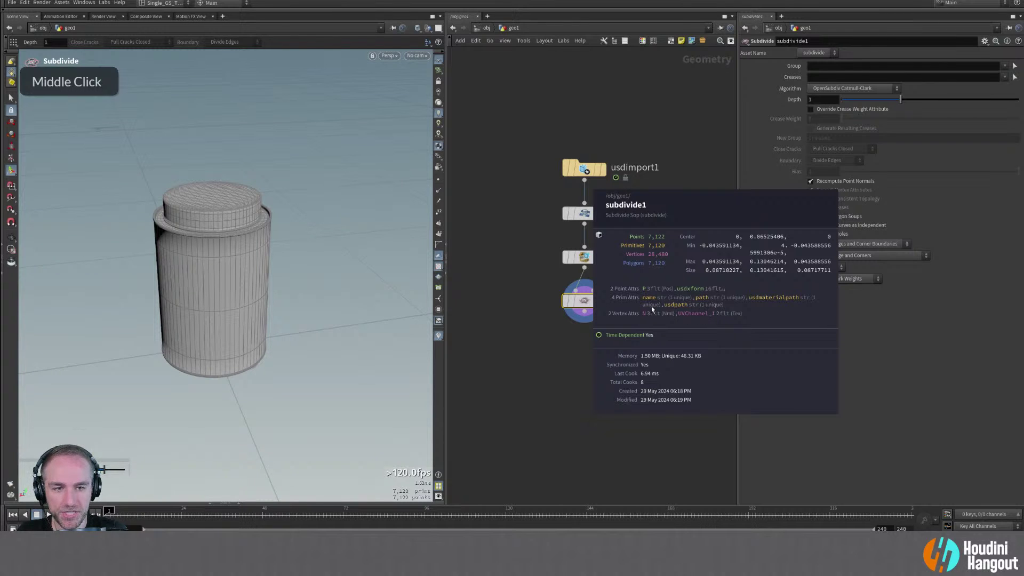
{"action": "left_click_drag", "start_coordinate": [585, 300], "coordinate": [585, 340]}
{"action": "left_click", "coordinate": [584, 258]}
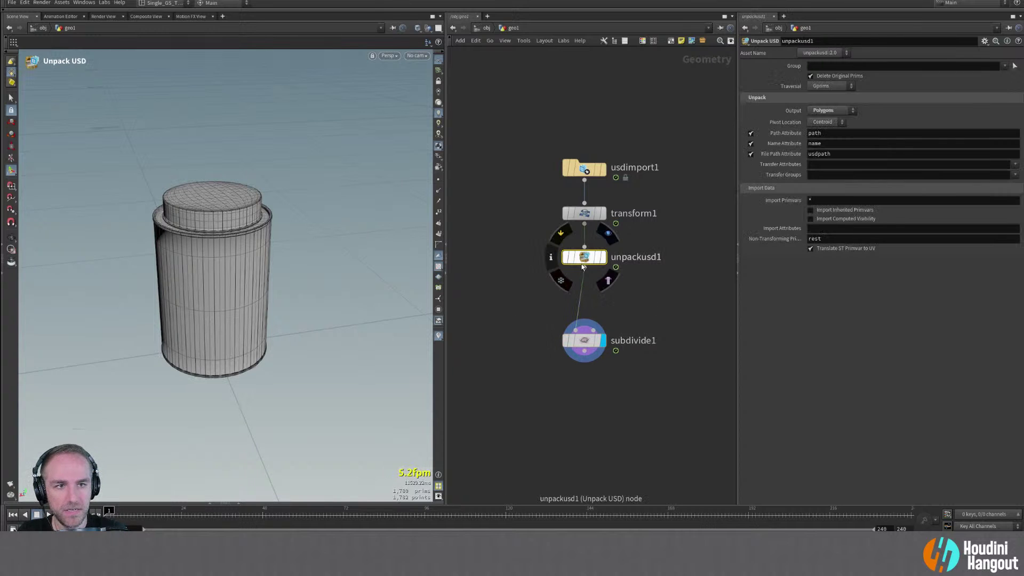
{"action": "left_click", "coordinate": [583, 213]}
{"action": "left_click", "coordinate": [586, 168]}
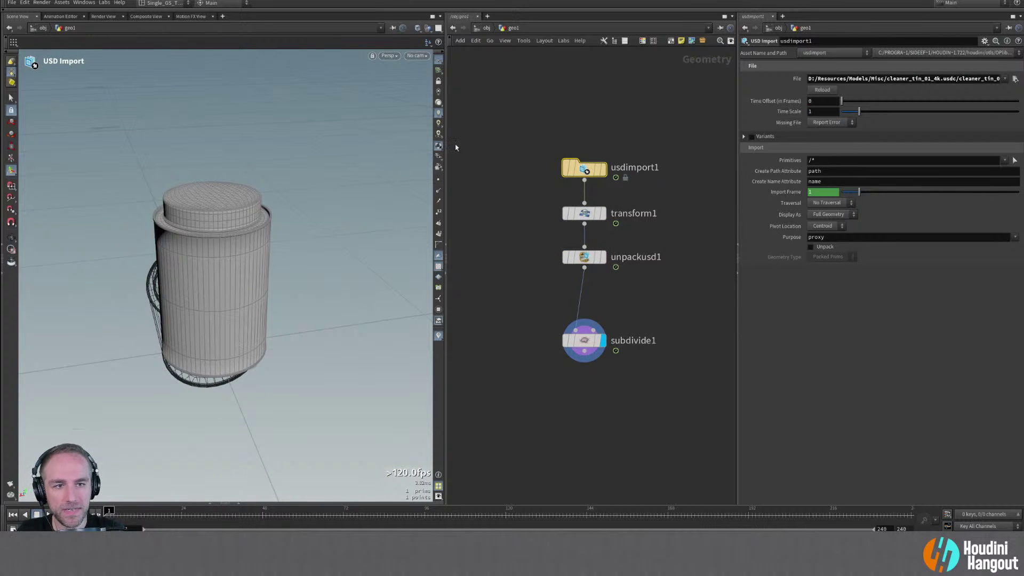
{"action": "right_click", "coordinate": [787, 192]}
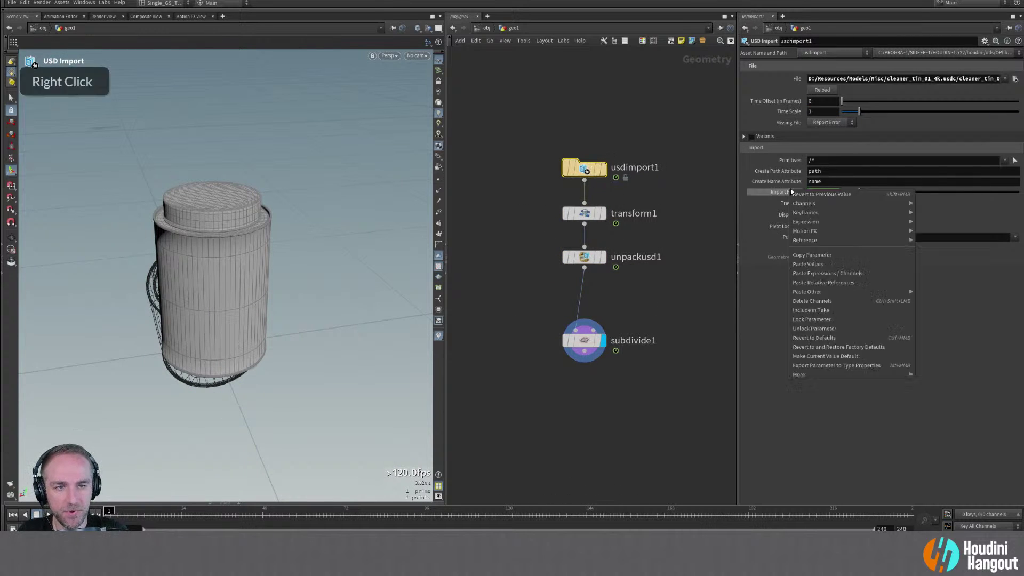
{"action": "left_click", "coordinate": [793, 302]}
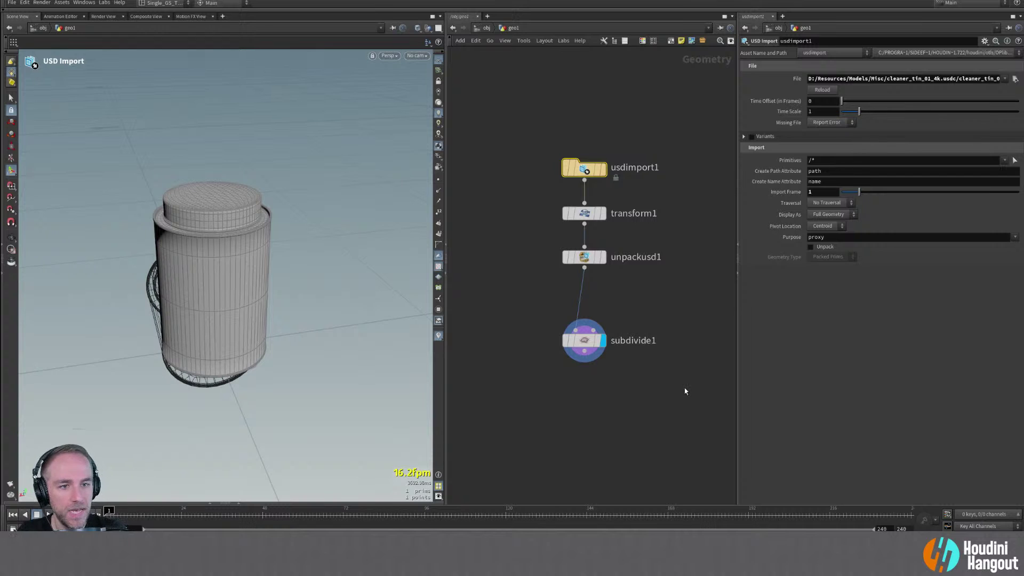
Move subdivide1 back up close beneath unpackusd1 and check its time dependency in the node info
{"action": "left_click_drag", "start_coordinate": [578, 343], "coordinate": [584, 306]}
{"action": "middle_click", "coordinate": [584, 306]}
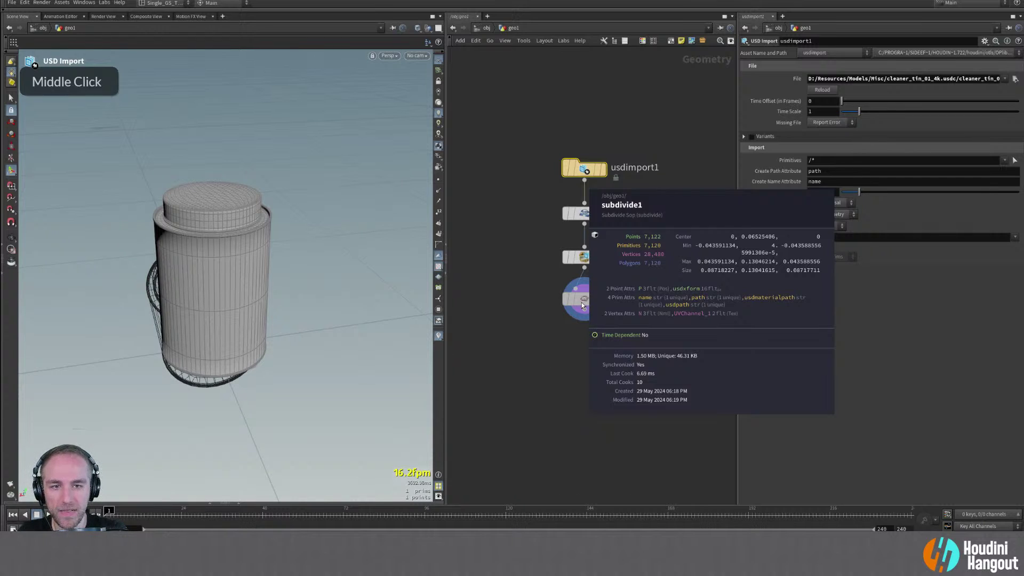
{"action": "key", "text": "Escape"}
Display unpackusd1, turn off its File Path Attribute, and check the remaining attributes in the node info
{"action": "double_click", "coordinate": [583, 258]}
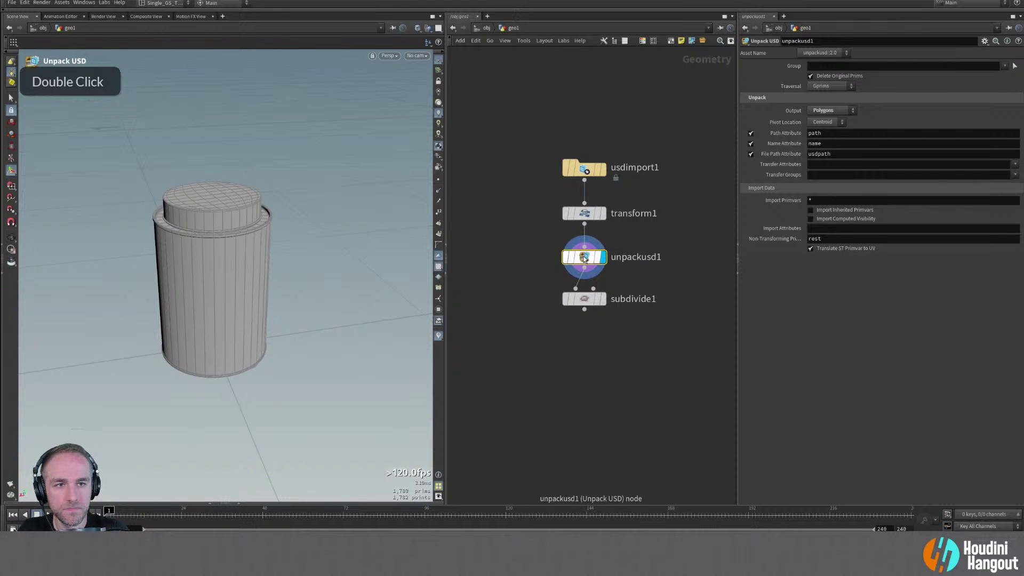
{"action": "left_click", "coordinate": [751, 155]}
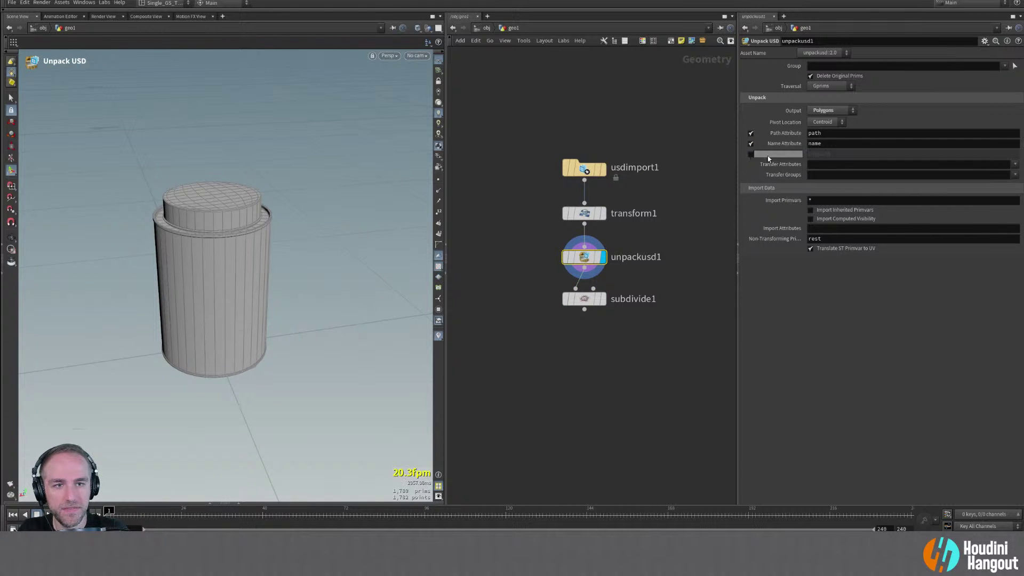
{"action": "middle_click", "coordinate": [583, 266]}
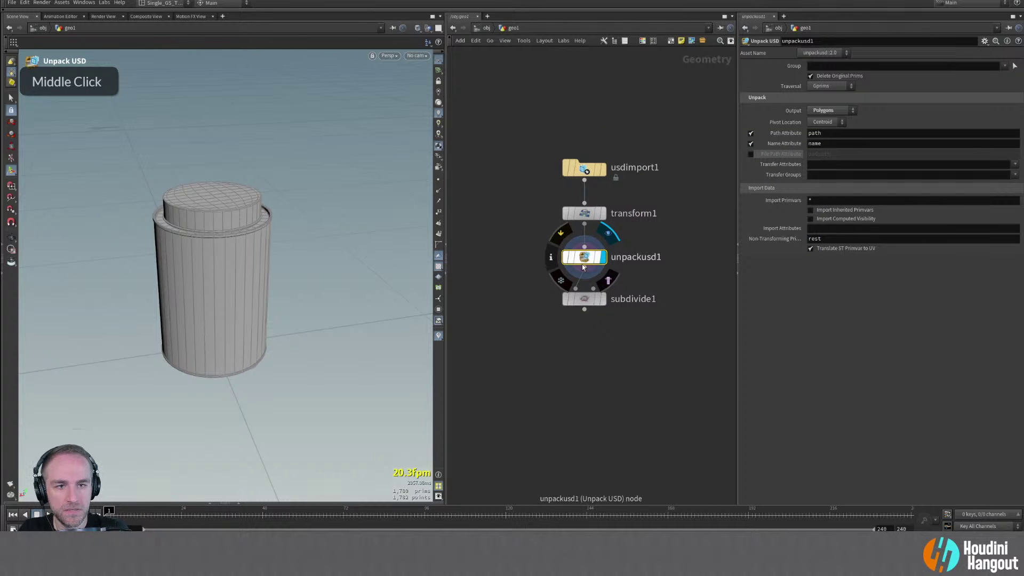
{"action": "middle_click", "coordinate": [582, 266]}
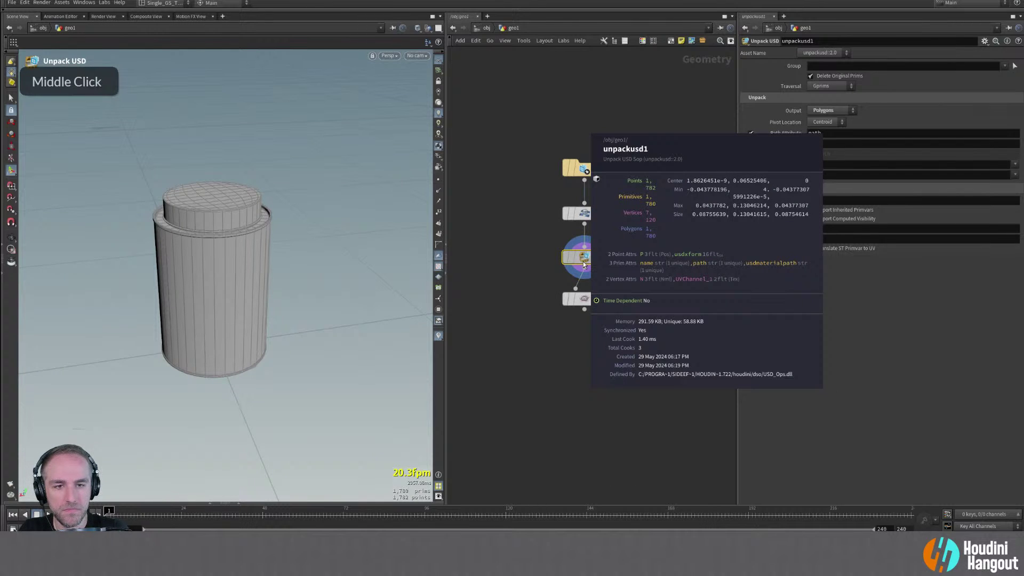
Display subdivide1 again, then review its node info and the subdivided tin
{"action": "double_click", "coordinate": [584, 299]}
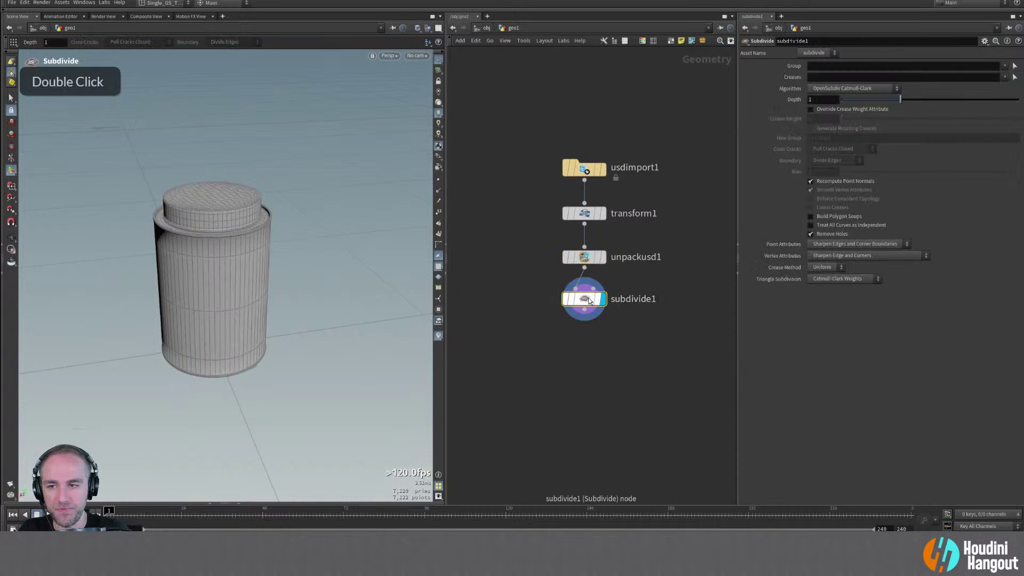
{"action": "middle_click", "coordinate": [588, 300]}
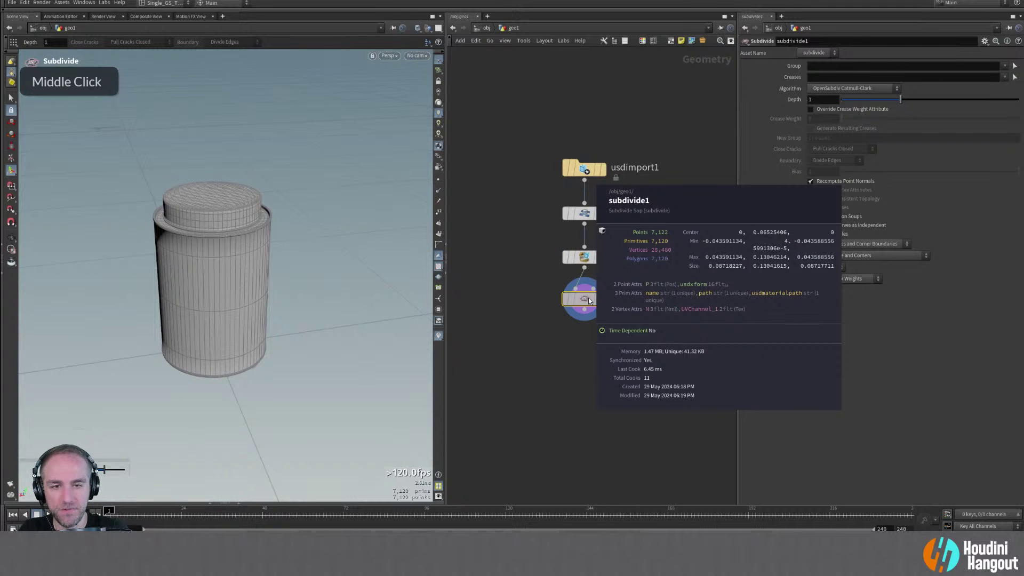
{"action": "left_click_drag", "start_coordinate": [202, 273], "coordinate": [381, 267], "text": "alt"}
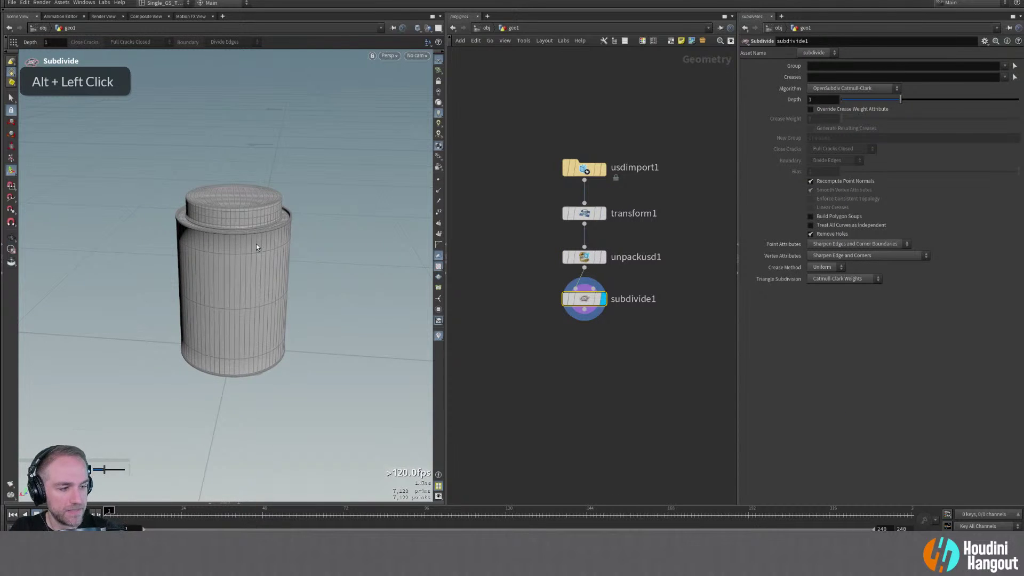
{"action": "left_click_drag", "start_coordinate": [196, 249], "coordinate": [312, 326], "text": "alt"}
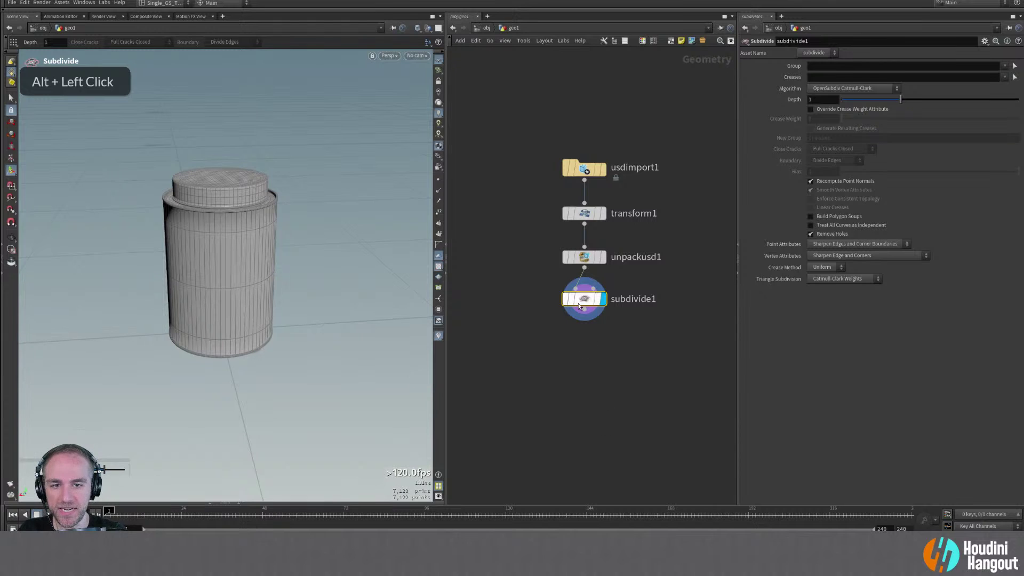
Try a Distance from Geometry node below subdivide1 and display its result
{"action": "key", "text": "Tab"}
{"action": "mouse_move", "coordinate": [563, 407]}
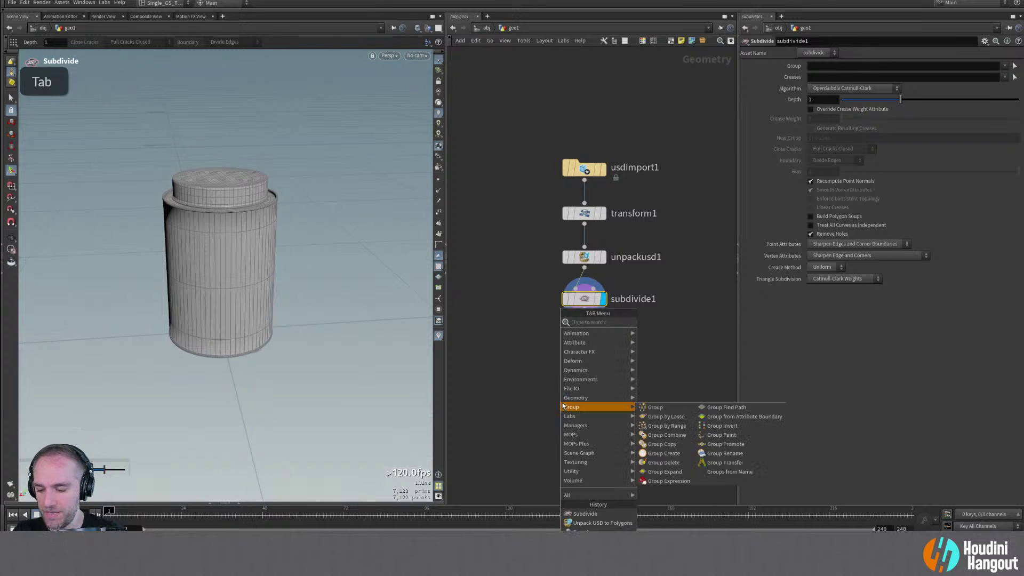
{"action": "type", "text": "dis"}
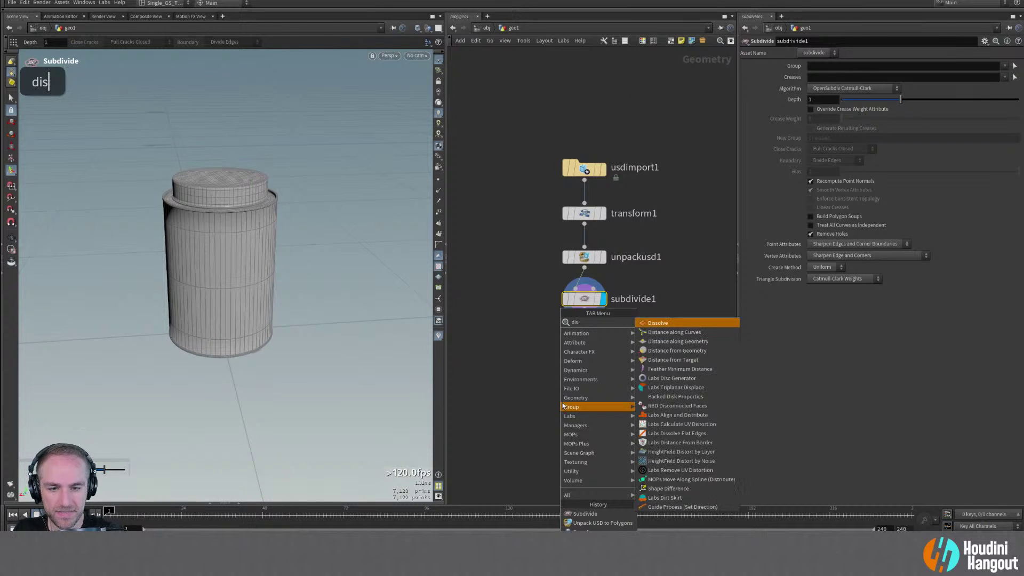
{"action": "type", "text": "tance"}
{"action": "key", "text": "Down"}
{"action": "key", "text": "Down"}
{"action": "key", "text": "Return"}
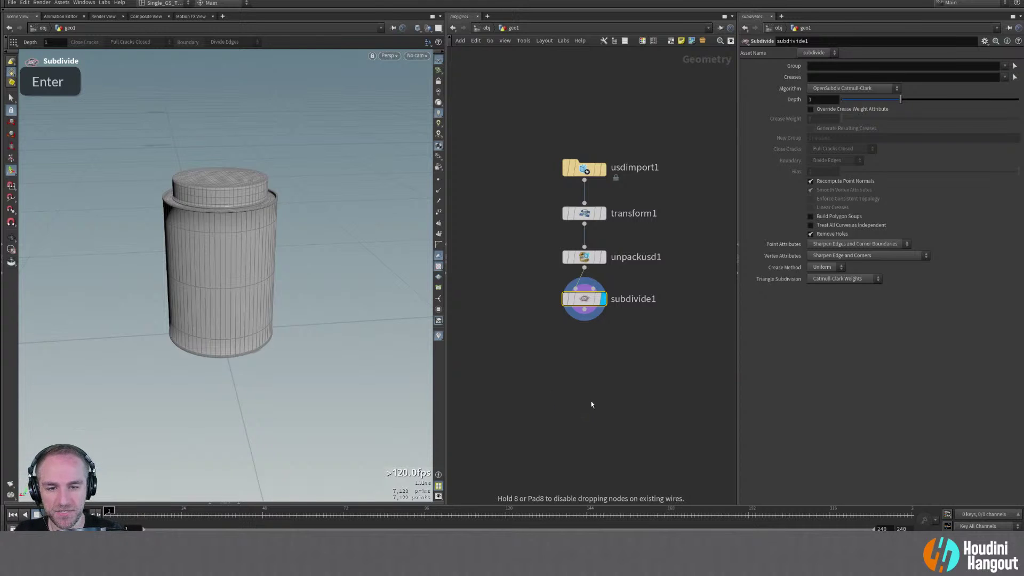
{"action": "left_click", "coordinate": [587, 376]}
{"action": "double_click", "coordinate": [575, 358]}
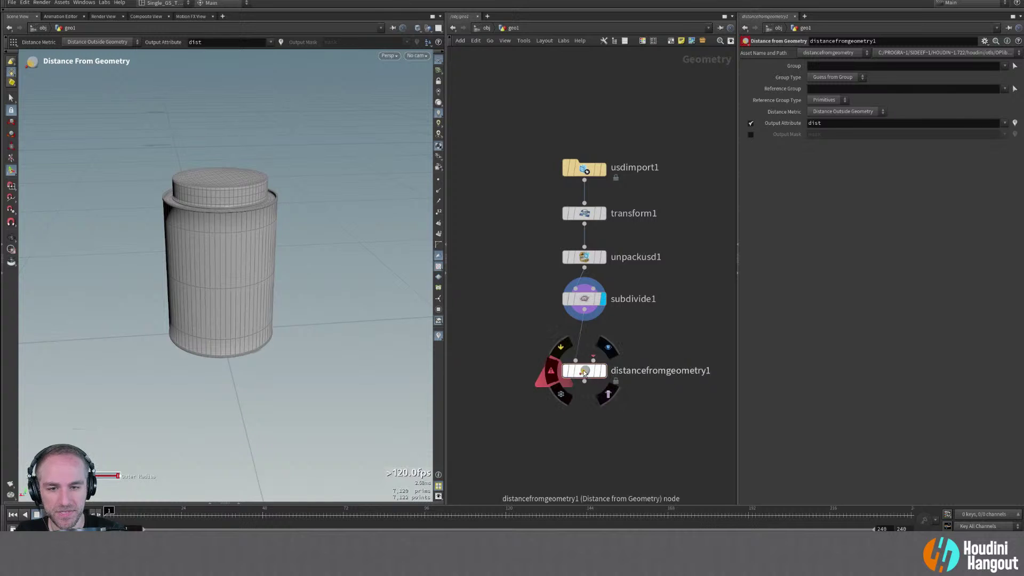
{"action": "double_click", "coordinate": [604, 376]}
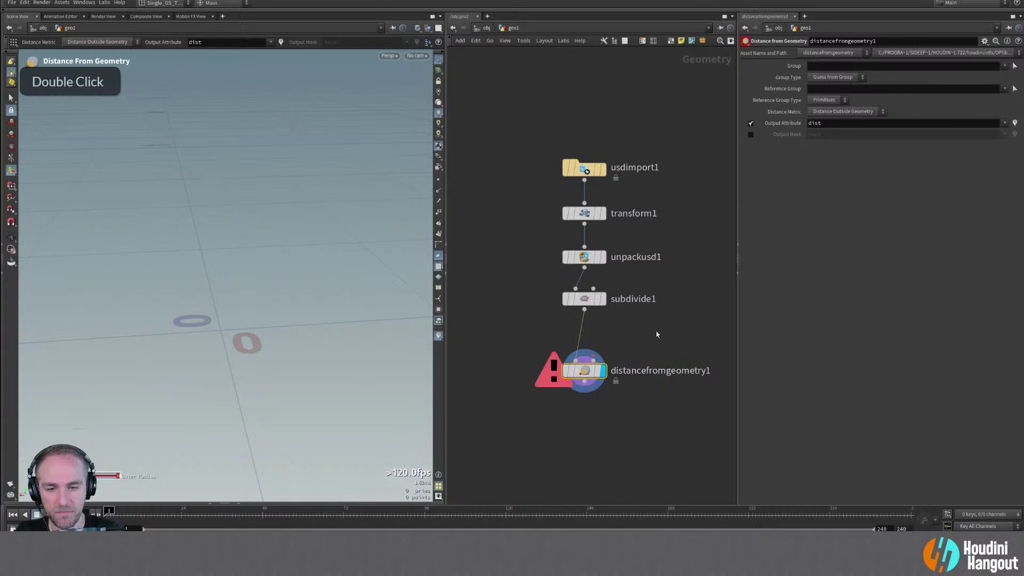
Try a Distance from Target node fed by subdivide1, visualising its dist attribute with the target origin near -0.068, 0.169, 0 beside the lid
{"action": "key", "text": "Tab"}
{"action": "type", "text": "distan"}
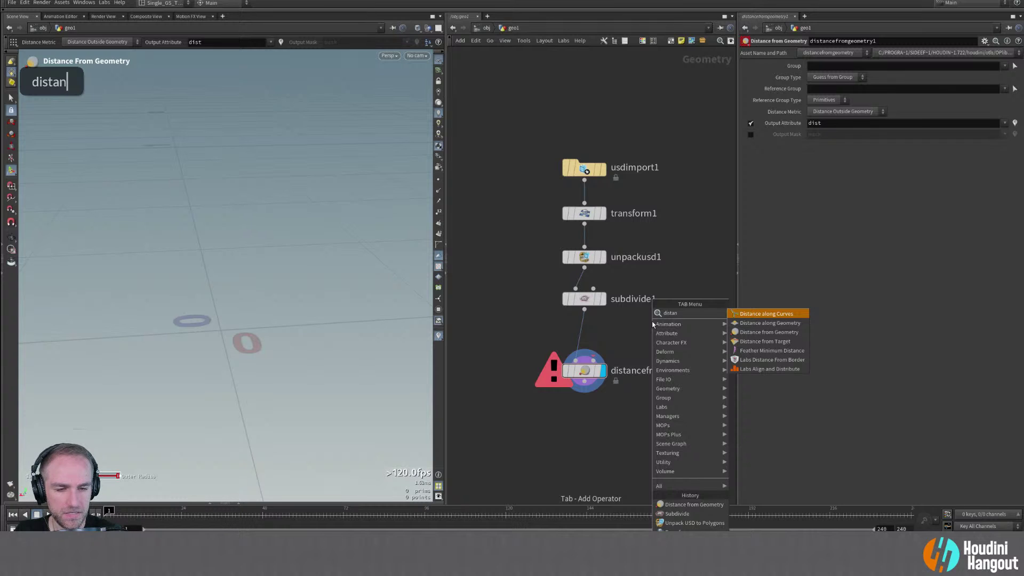
{"action": "left_click", "coordinate": [777, 344]}
{"action": "left_click", "coordinate": [653, 336]}
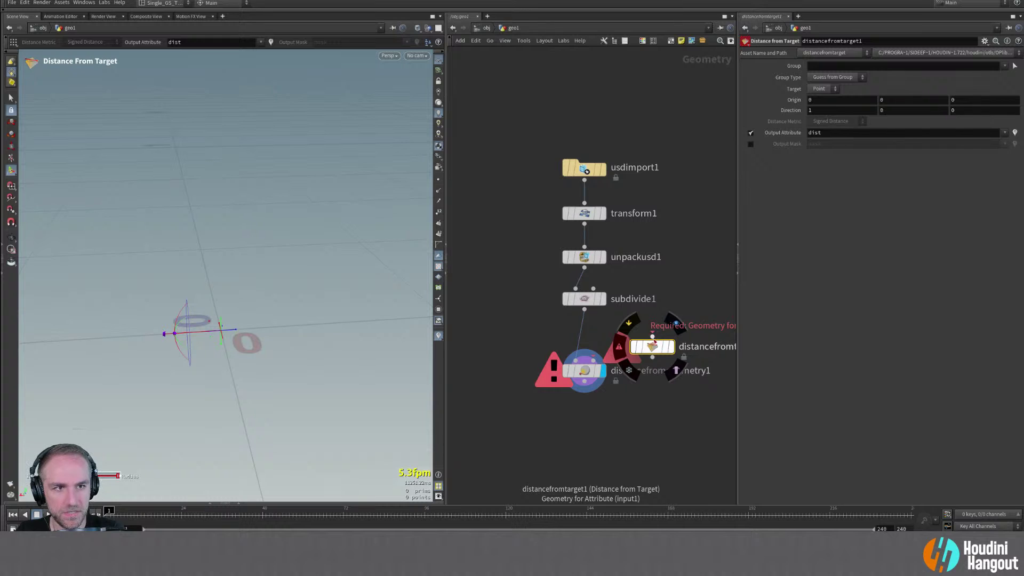
{"action": "middle_click", "coordinate": [654, 348]}
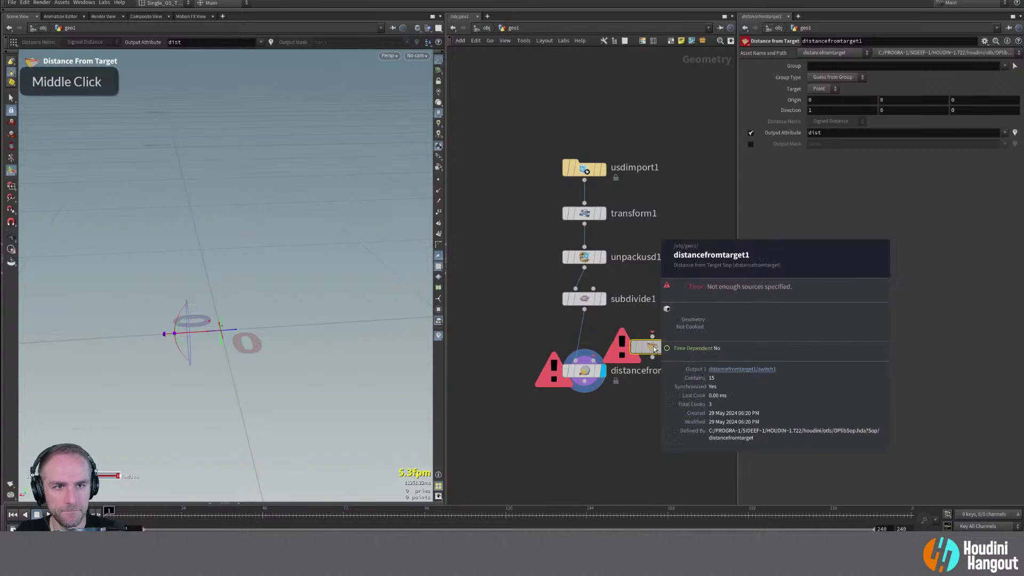
{"action": "double_click", "coordinate": [653, 347]}
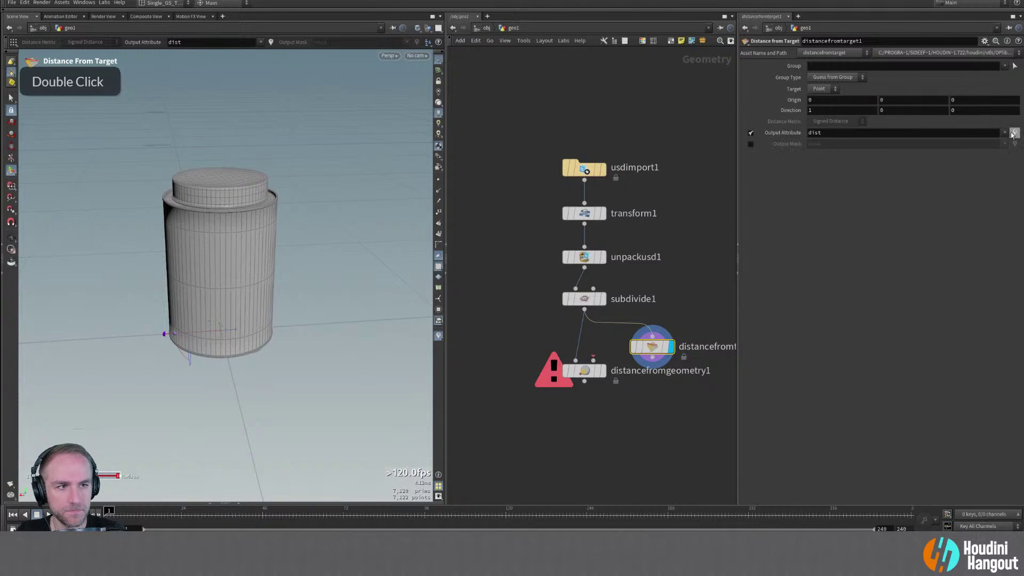
{"action": "left_click_drag", "start_coordinate": [232, 334], "coordinate": [290, 178]}
{"action": "mouse_move", "coordinate": [247, 247]}
{"action": "left_mouse_down", "text": "alt"}
{"action": "mouse_move", "coordinate": [188, 225]}
{"action": "mouse_move", "coordinate": [345, 219]}
{"action": "mouse_move", "coordinate": [235, 235]}
{"action": "left_mouse_up", "text": "alt"}
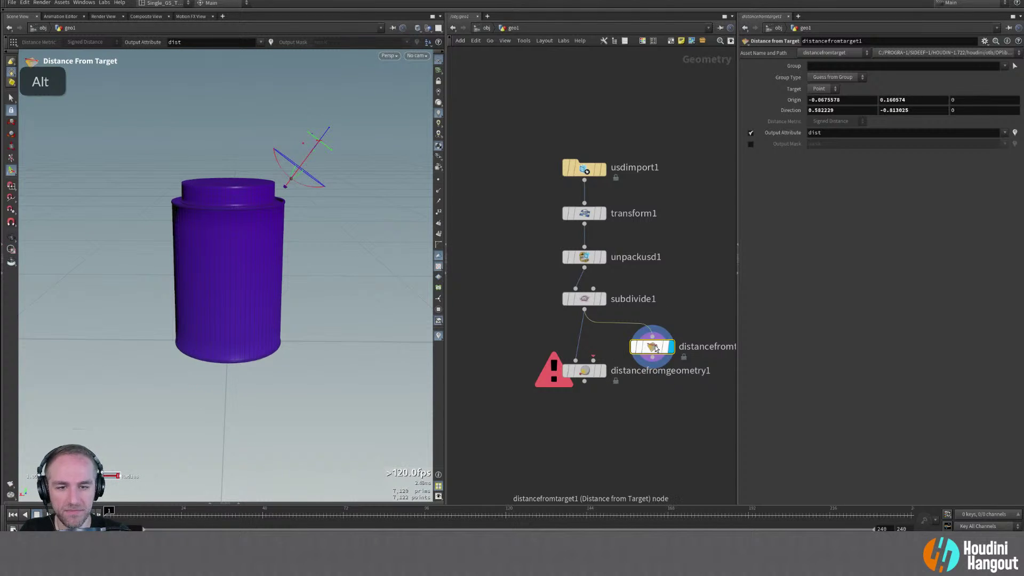
Delete the distancefromtarget1 and distancefromgeometry1 nodes
{"action": "key", "text": "Delete"}
{"action": "left_click", "coordinate": [585, 371]}
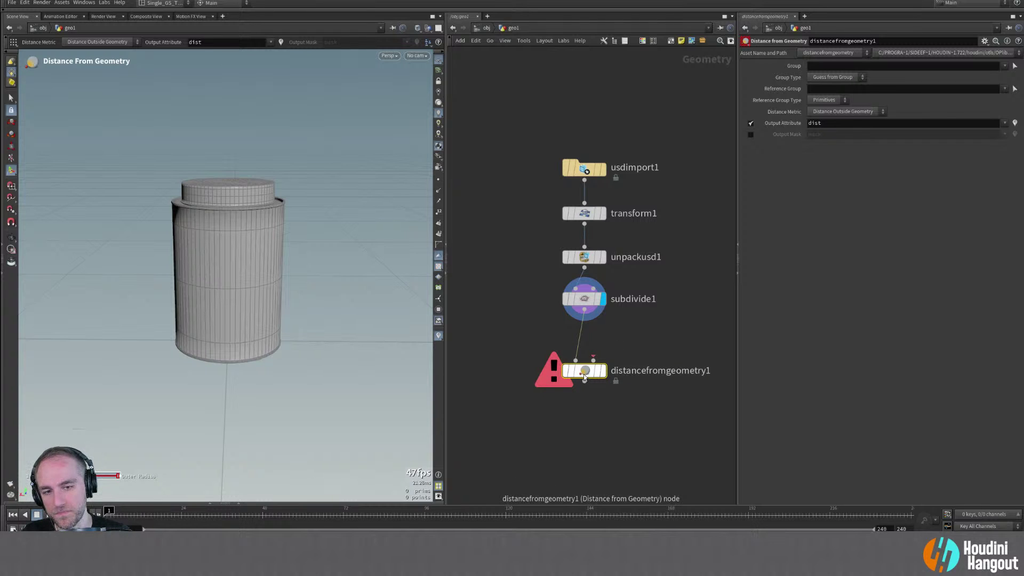
{"action": "key", "text": "Delete"}
Add an Attribute Adjust Float node below subdivide1 and display its result
{"action": "key", "text": "Tab"}
{"action": "type", "text": "att adjus"}
{"action": "key", "text": "Down"}
{"action": "key", "text": "Down"}
{"action": "key", "text": "Return"}
{"action": "left_click", "coordinate": [606, 342]}
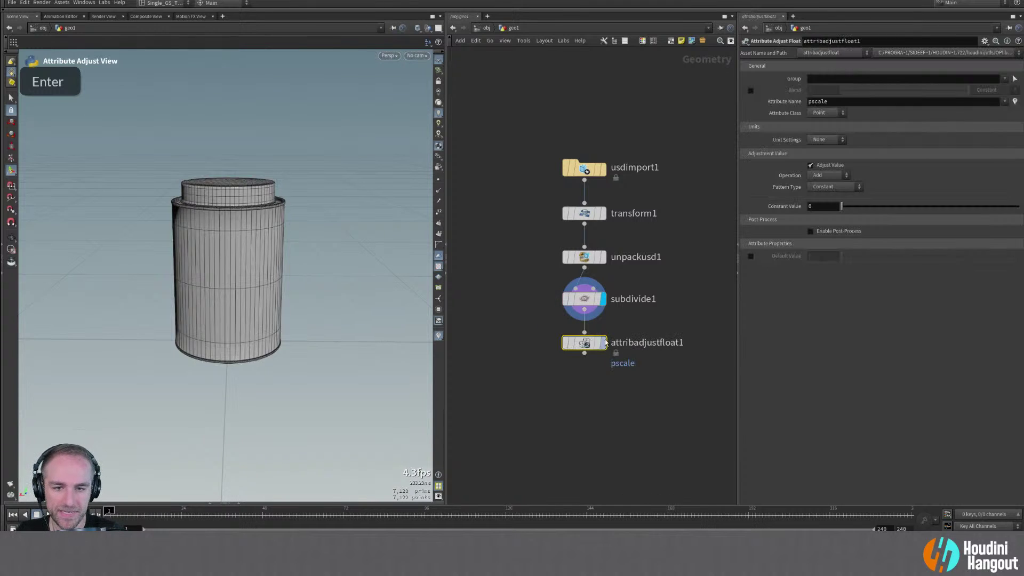
{"action": "double_click", "coordinate": [604, 342]}
Set the pattern type to Line and place its guide from about -0.059, 0.130, 0 to about 0.080, -0.083, 0 around the tin
{"action": "left_click", "coordinate": [834, 186]}
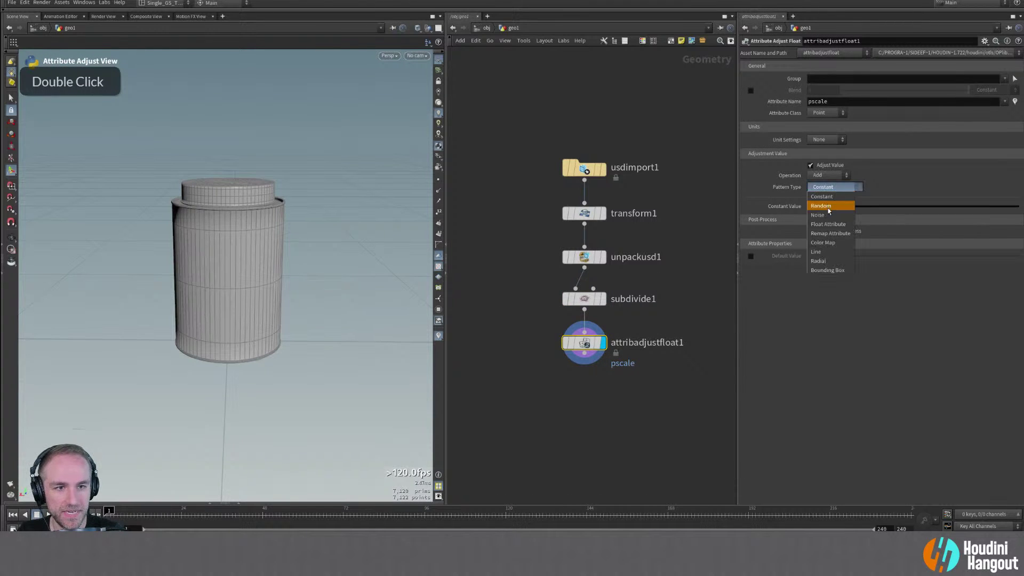
{"action": "left_click", "coordinate": [821, 251]}
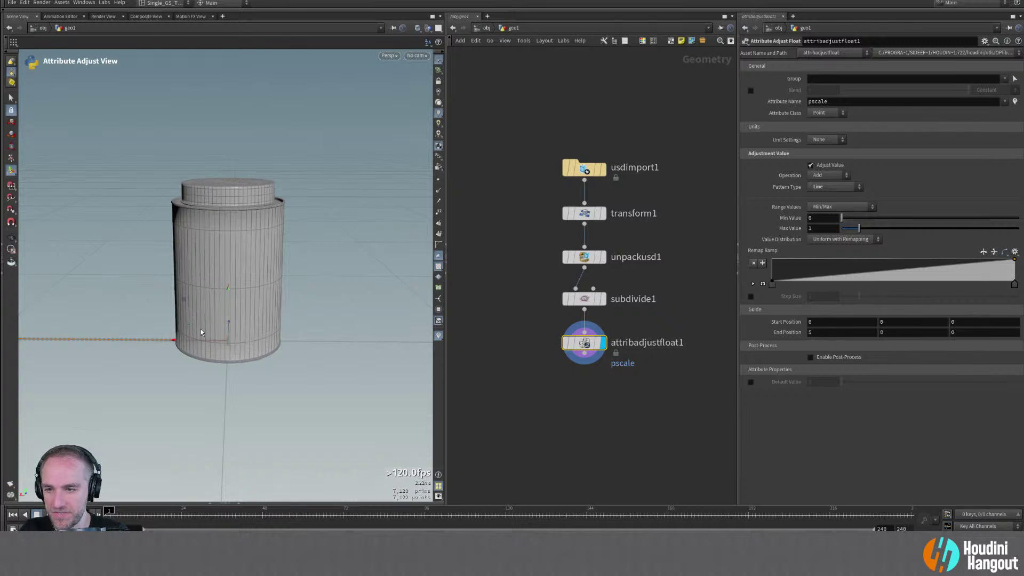
{"action": "left_click_drag", "start_coordinate": [186, 298], "coordinate": [259, 142]}
{"action": "left_click_drag", "start_coordinate": [341, 283], "coordinate": [369, 286], "text": "alt"}
{"action": "middle_click_drag", "start_coordinate": [369, 286], "coordinate": [335, 289], "text": "alt"}
{"action": "right_click_drag", "start_coordinate": [335, 288], "coordinate": [125, 322], "text": "alt"}
{"action": "middle_click_drag", "start_coordinate": [96, 288], "coordinate": [106, 288], "text": "alt"}
{"action": "right_click_drag", "start_coordinate": [107, 288], "coordinate": [147, 274], "text": "alt"}
{"action": "left_click_drag", "start_coordinate": [127, 245], "coordinate": [353, 276]}
{"action": "right_click_drag", "start_coordinate": [353, 277], "coordinate": [350, 280], "text": "alt"}
{"action": "right_click_drag", "start_coordinate": [217, 337], "coordinate": [165, 320], "text": "alt"}
{"action": "left_click_drag", "start_coordinate": [165, 320], "coordinate": [308, 292], "text": "alt"}
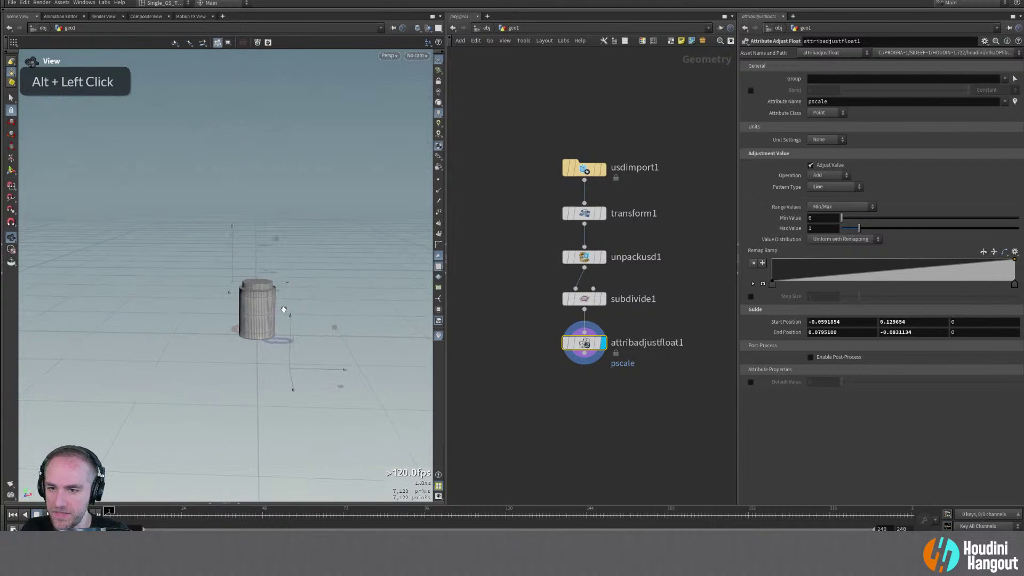
Tighten the guide line to the tin, with its start near -0.035, 0.140, 0 and end near 0.049, -0.005, 0
{"action": "left_click_drag", "start_coordinate": [335, 327], "coordinate": [325, 300]}
{"action": "right_click_drag", "start_coordinate": [325, 300], "coordinate": [325, 320], "text": "alt"}
{"action": "left_click_drag", "start_coordinate": [299, 298], "coordinate": [59, 331], "text": "alt"}
{"action": "left_click_drag", "start_coordinate": [174, 338], "coordinate": [299, 341]}
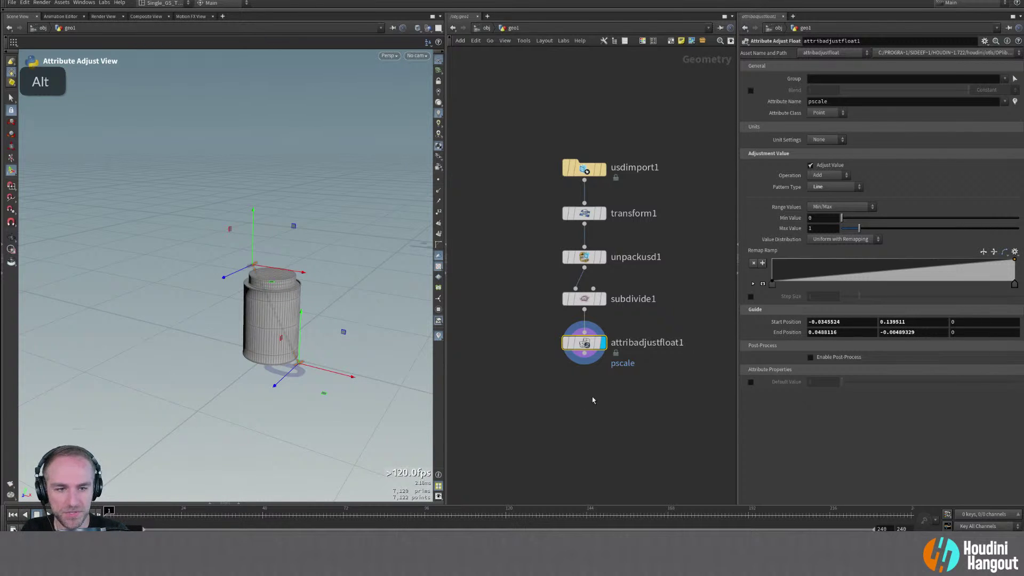
Set the adjusted attribute's name to falloff
{"action": "double_click", "coordinate": [897, 103]}
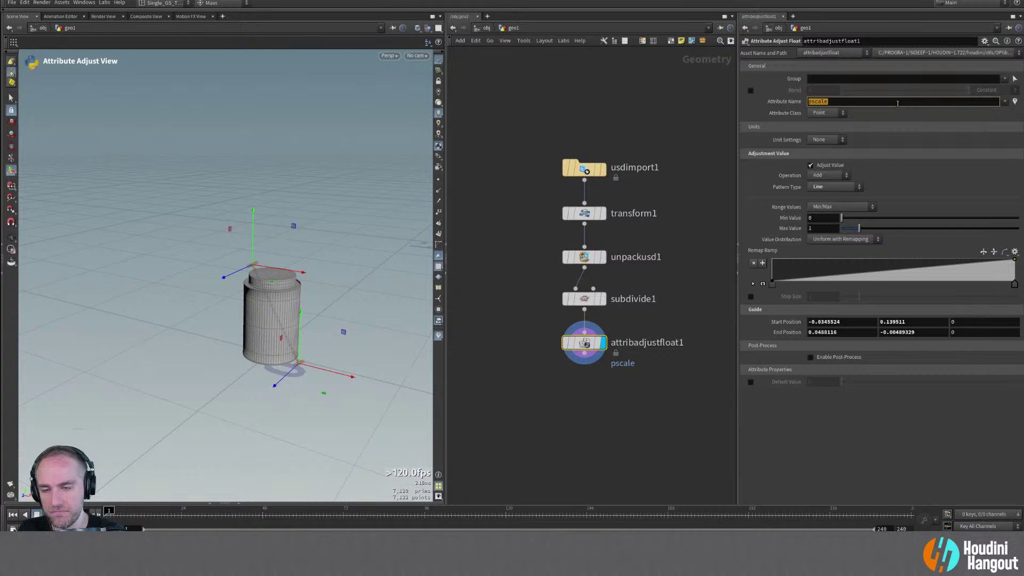
{"action": "type", "text": "falloff"}
{"action": "key", "text": "Return"}
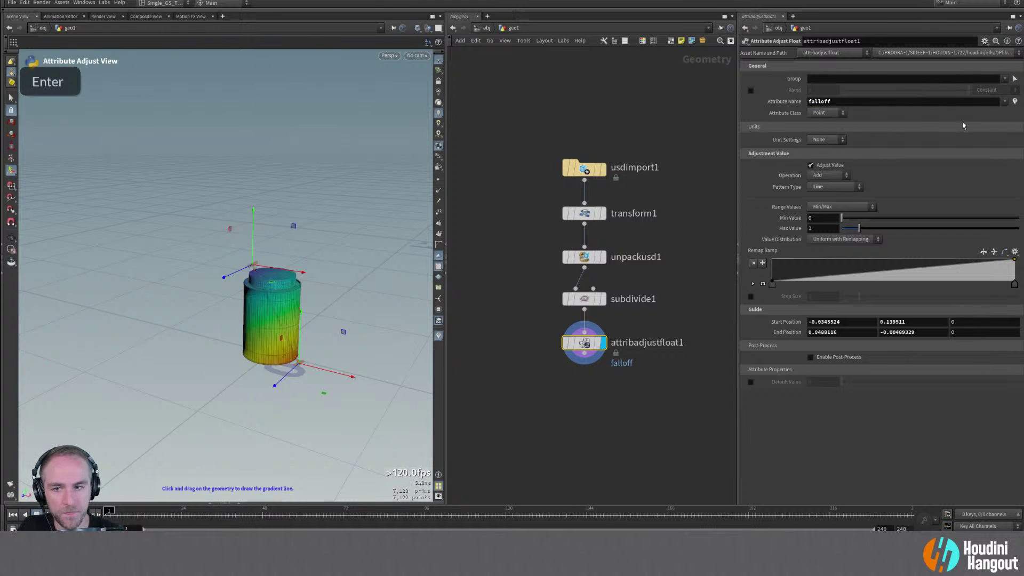
Refine the falloff guide line so it starts near -0.017, 0.140, 0.006 and ends near 0.044, -0.003, 0
{"action": "left_click_drag", "start_coordinate": [267, 330], "coordinate": [250, 341], "text": "alt"}
{"action": "right_click_drag", "start_coordinate": [250, 341], "coordinate": [256, 357], "text": "alt"}
{"action": "left_click_drag", "start_coordinate": [256, 358], "coordinate": [222, 366], "text": "alt"}
{"action": "left_click_drag", "start_coordinate": [231, 204], "coordinate": [228, 211]}
{"action": "left_click_drag", "start_coordinate": [384, 395], "coordinate": [339, 381], "text": "alt"}
{"action": "left_click_drag", "start_coordinate": [253, 275], "coordinate": [275, 272]}
{"action": "left_click_drag", "start_coordinate": [224, 235], "coordinate": [223, 229]}
{"action": "mouse_move", "coordinate": [234, 272]}
{"action": "left_mouse_down", "text": "alt"}
{"action": "mouse_move", "coordinate": [263, 312]}
{"action": "mouse_move", "coordinate": [256, 304]}
{"action": "left_mouse_up", "text": "alt"}
{"action": "key", "text": "ctrl+z"}
{"action": "left_click_drag", "start_coordinate": [212, 207], "coordinate": [235, 323]}
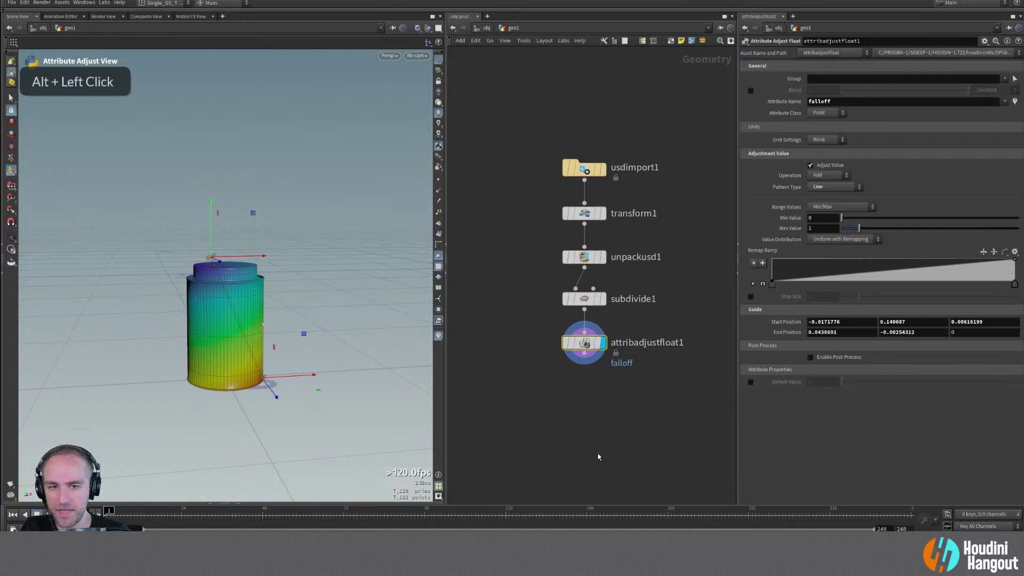
{"action": "left_click_drag", "start_coordinate": [251, 377], "coordinate": [210, 354], "text": "alt"}
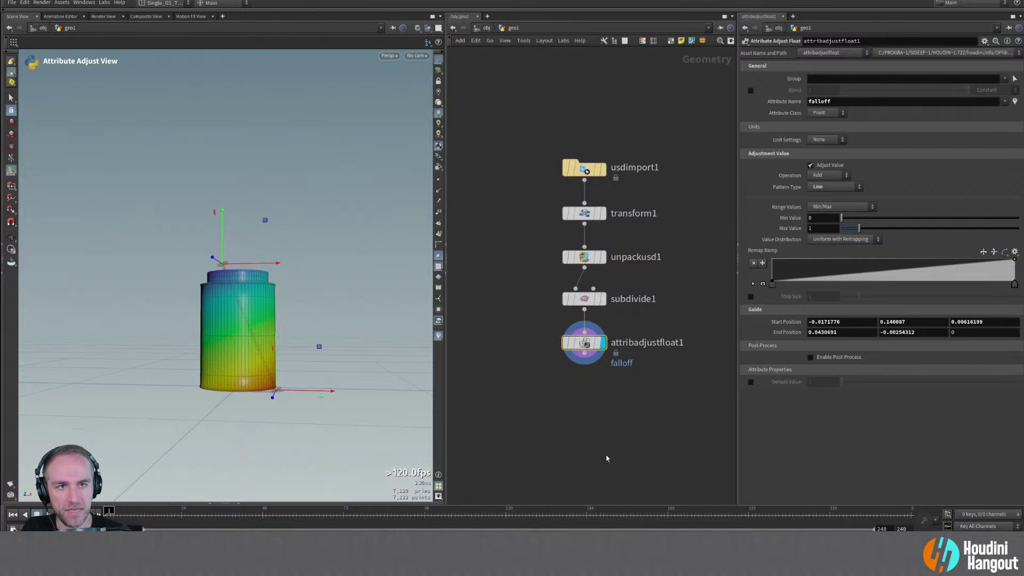
Set the operation of attribadjustfloat1 to Set Always
{"action": "middle_click_drag", "start_coordinate": [608, 458], "coordinate": [607, 426], "text": "alt"}
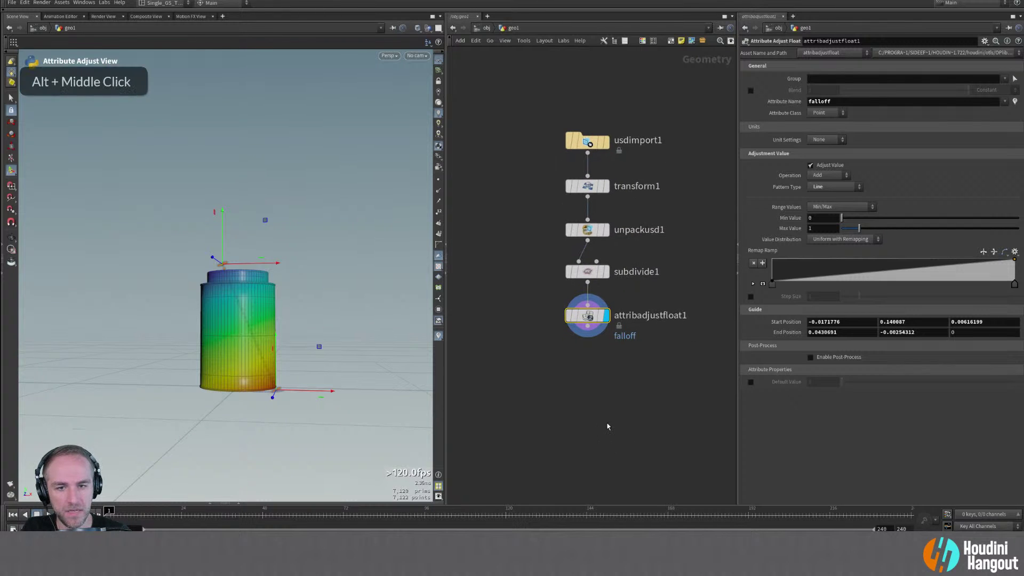
{"action": "left_click", "coordinate": [829, 174]}
{"action": "left_click", "coordinate": [825, 174]}
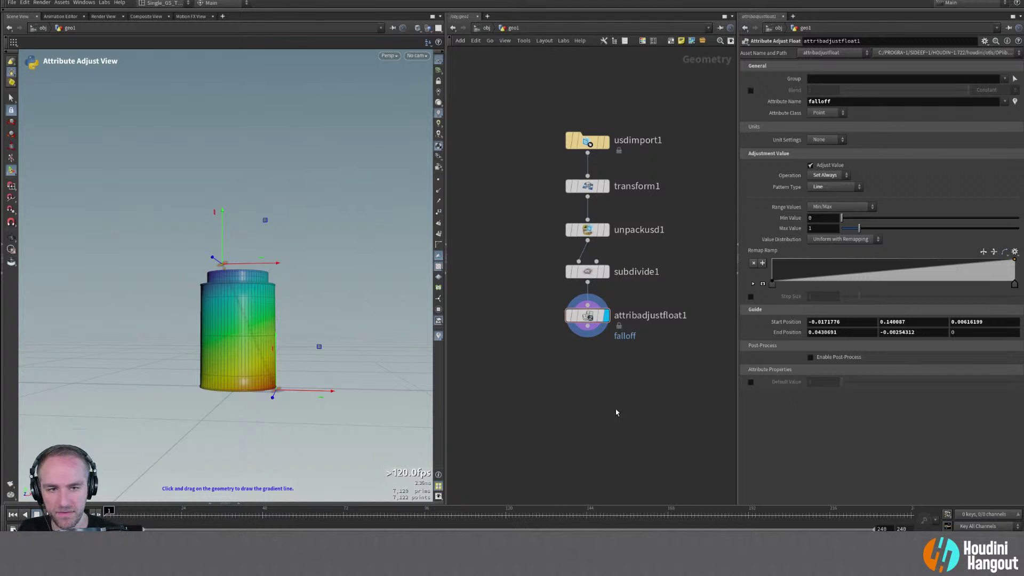
Add a second Attribute Adjust Float node below attribadjustfloat1, display it and set its pattern type to Noise
{"action": "key", "text": "Tab"}
{"action": "type", "text": "att adjust"}
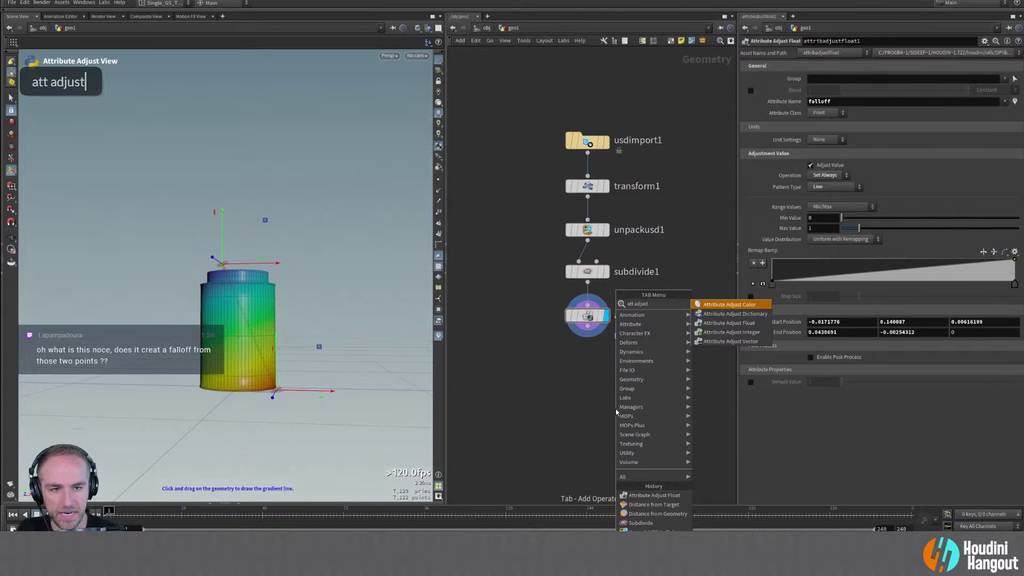
{"action": "key", "text": "Down"}
{"action": "key", "text": "Down"}
{"action": "key", "text": "Return"}
{"action": "left_click", "coordinate": [595, 362]}
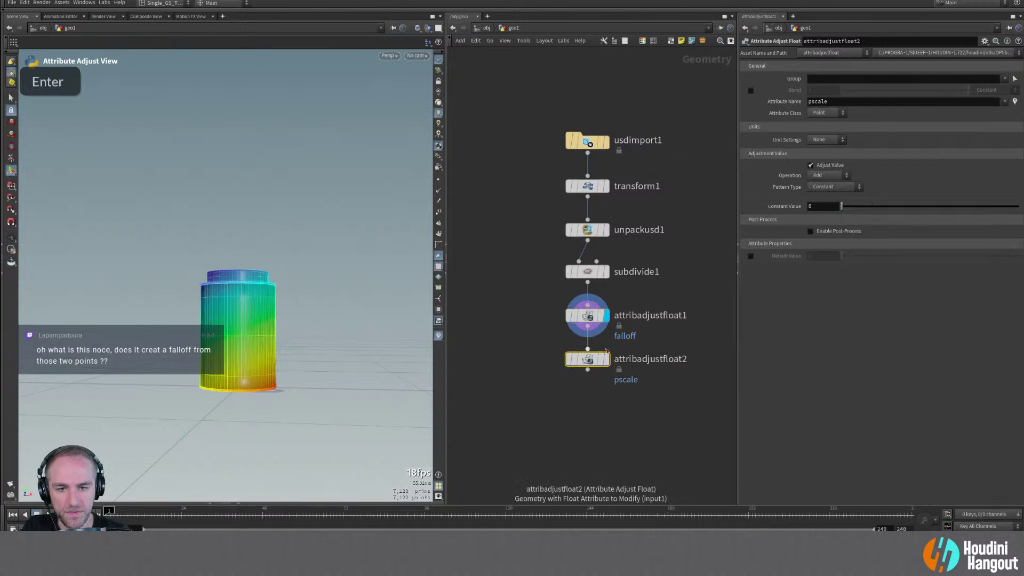
{"action": "double_click", "coordinate": [596, 365]}
{"action": "left_click", "coordinate": [833, 186]}
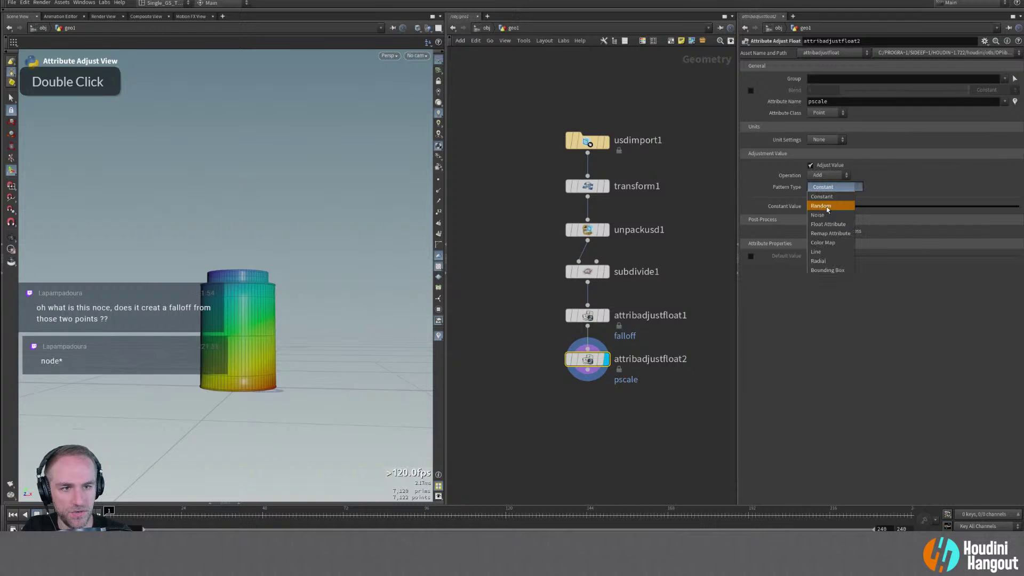
{"action": "left_click", "coordinate": [829, 220]}
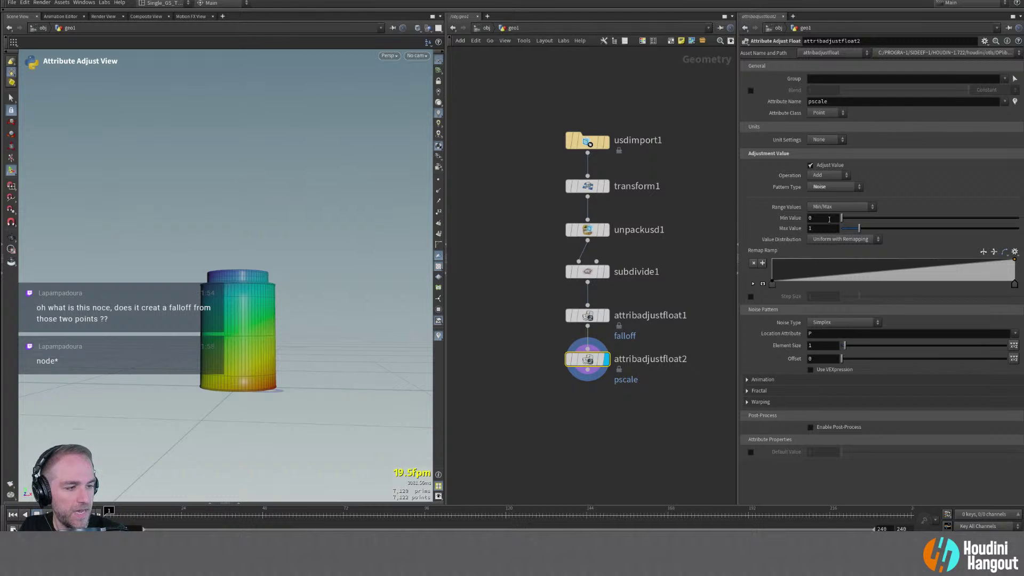
Examine the line guide and available pattern types of attribadjustfloat1 alongside the noise settings of attribadjustfloat2
{"action": "left_click", "coordinate": [587, 315]}
{"action": "left_click_drag", "start_coordinate": [357, 296], "coordinate": [336, 299], "text": "alt"}
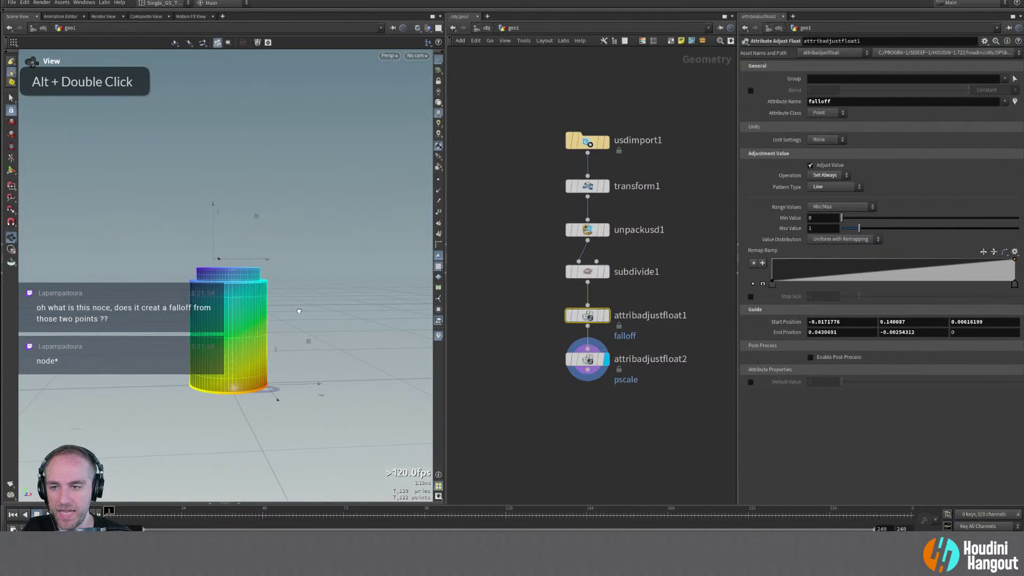
{"action": "left_click", "coordinate": [628, 364]}
{"action": "right_click_drag", "start_coordinate": [277, 277], "coordinate": [207, 298], "text": "alt"}
{"action": "middle_click_drag", "start_coordinate": [207, 298], "coordinate": [240, 286], "text": "alt"}
{"action": "right_click_drag", "start_coordinate": [240, 286], "coordinate": [281, 265], "text": "alt"}
{"action": "middle_click_drag", "start_coordinate": [281, 265], "coordinate": [251, 270], "text": "alt"}
{"action": "left_click_drag", "start_coordinate": [251, 270], "coordinate": [277, 232], "text": "alt"}
{"action": "key", "text": "Return"}
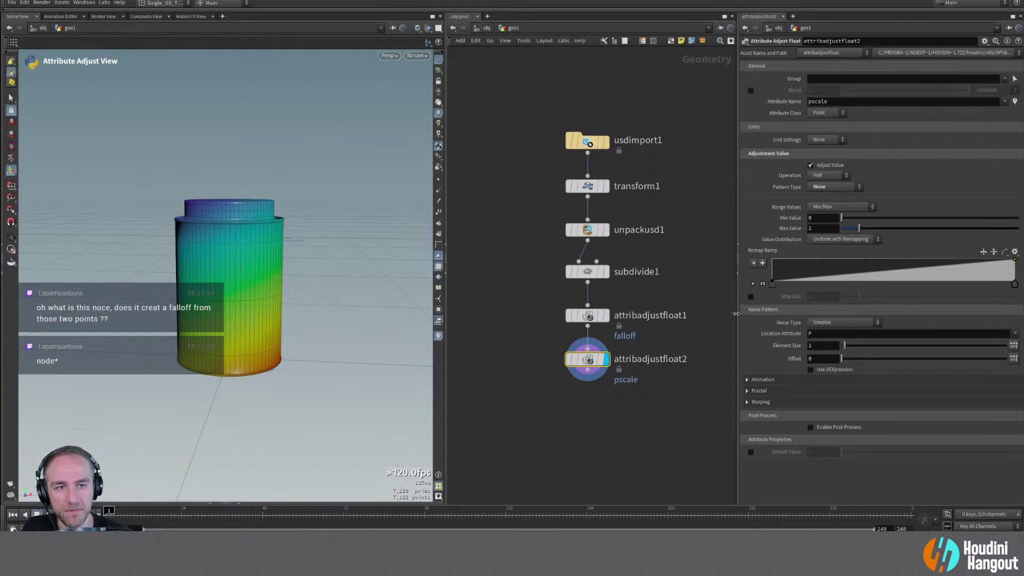
{"action": "left_click", "coordinate": [604, 318]}
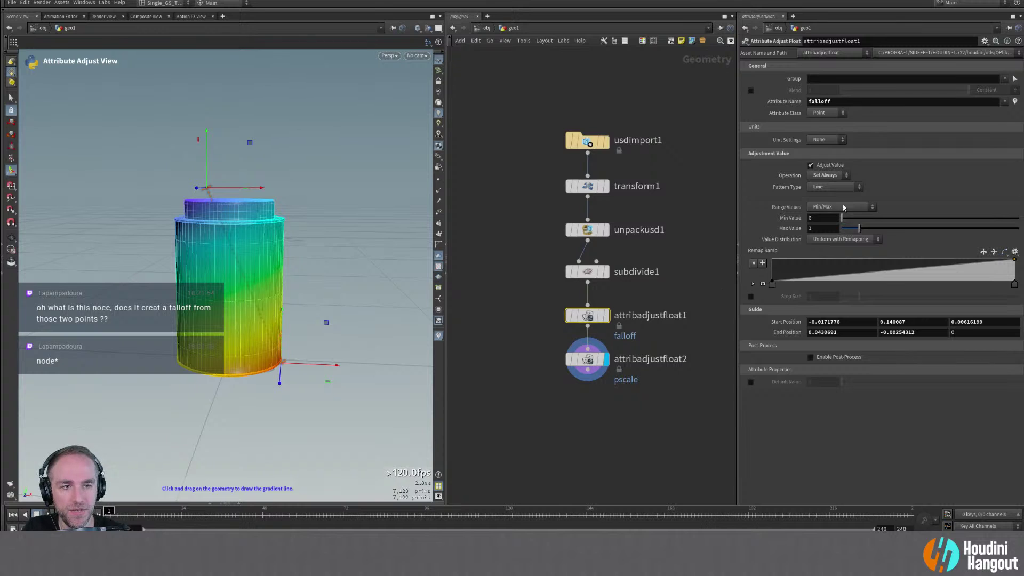
{"action": "left_click", "coordinate": [834, 186]}
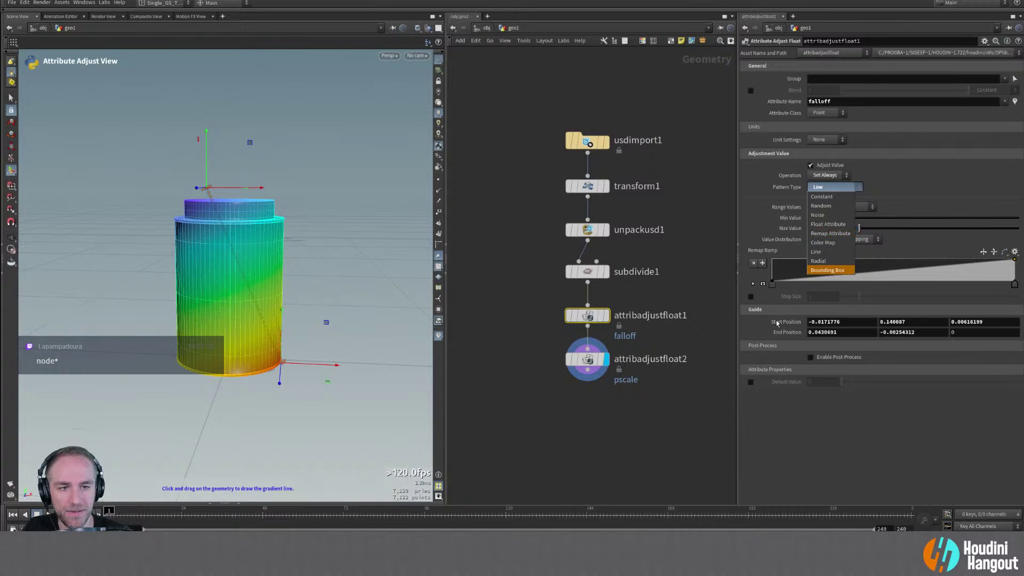
{"action": "left_click", "coordinate": [641, 449]}
{"action": "left_click", "coordinate": [586, 359]}
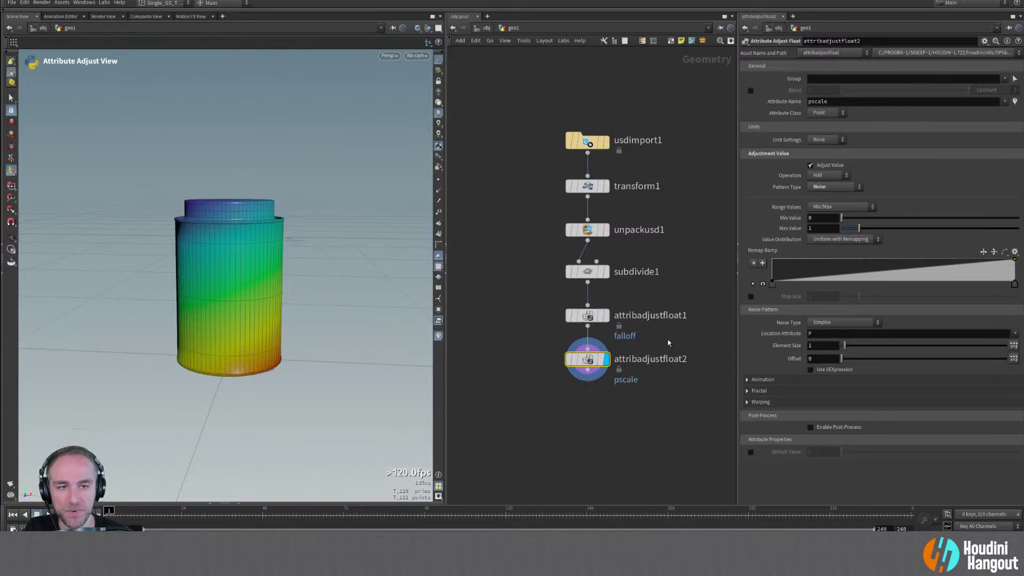
Set the attribute name of attribadjustfloat2 to falloff and its range values to Middle ± Range Length
{"action": "double_click", "coordinate": [1006, 101]}
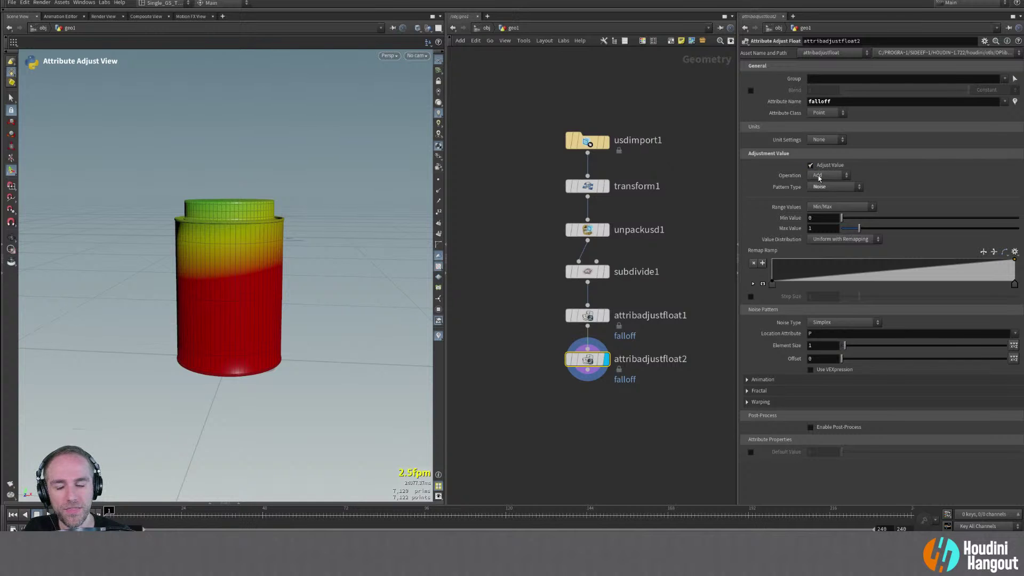
{"action": "left_click", "coordinate": [826, 207]}
{"action": "left_click", "coordinate": [1007, 205]}
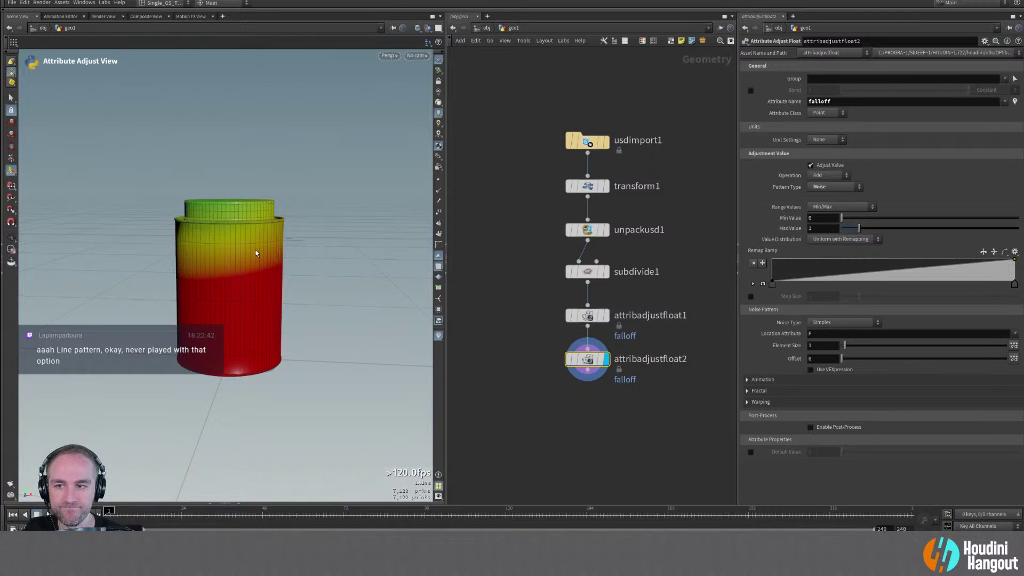
{"action": "left_click", "coordinate": [830, 207]}
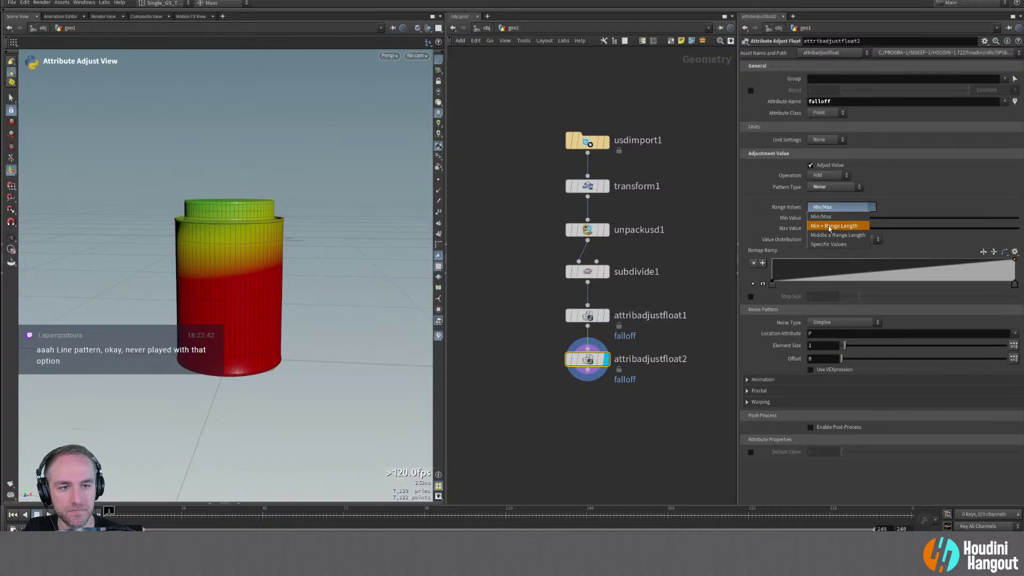
{"action": "left_click", "coordinate": [832, 234]}
{"action": "key", "text": "alt"}
{"action": "left_click_drag", "start_coordinate": [241, 280], "coordinate": [184, 265], "text": "alt"}
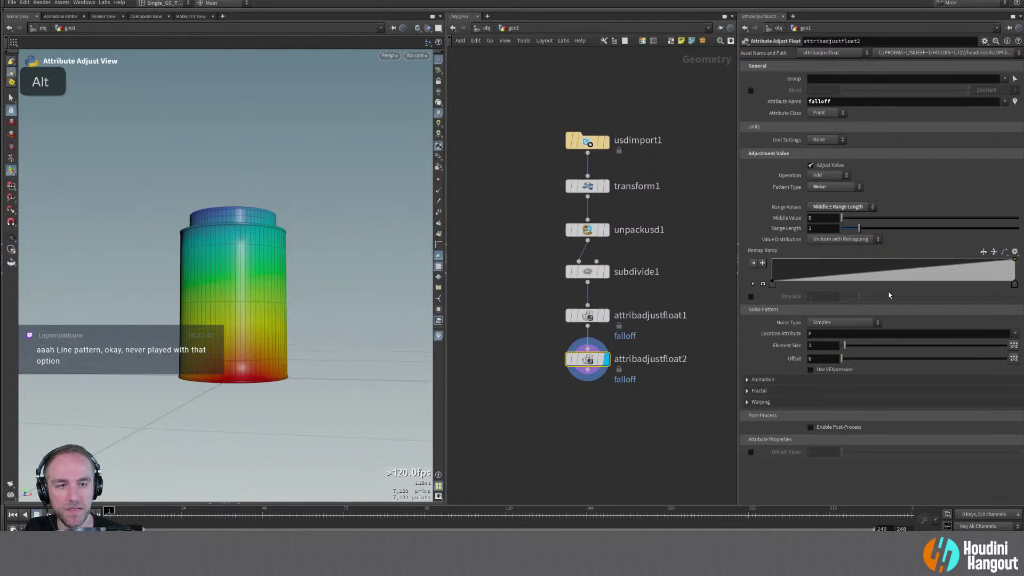
Set the noise range length to 0.12 and its element size to 0.05
{"action": "left_click_drag", "start_coordinate": [858, 229], "coordinate": [847, 242]}
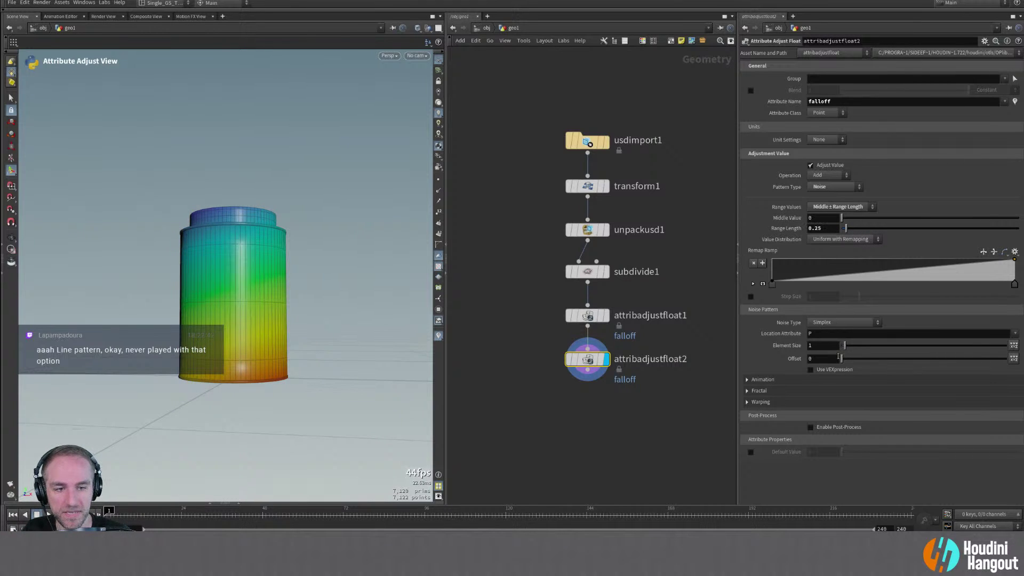
{"action": "type", "text": "0.1"}
{"action": "key", "text": "Return"}
{"action": "left_click_drag", "start_coordinate": [163, 337], "coordinate": [234, 274], "text": "alt"}
{"action": "middle_click_drag", "start_coordinate": [823, 357], "coordinate": [800, 359]}
{"action": "middle_click_drag", "start_coordinate": [822, 228], "coordinate": [764, 239]}
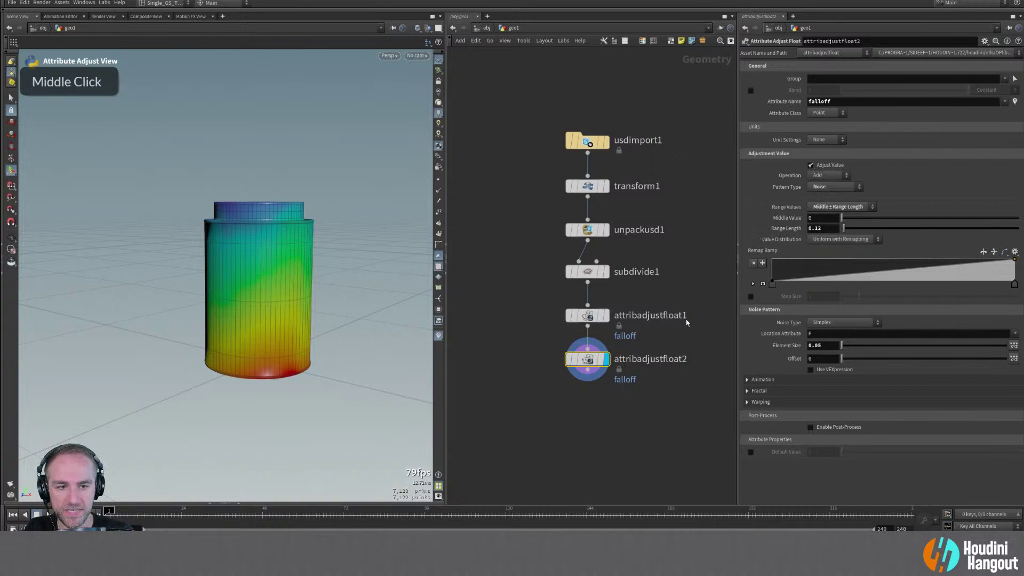
Enable post-processing on attribadjustfloat2 with both the minimum of 0 and the maximum of 1 active
{"action": "left_click", "coordinate": [809, 427]}
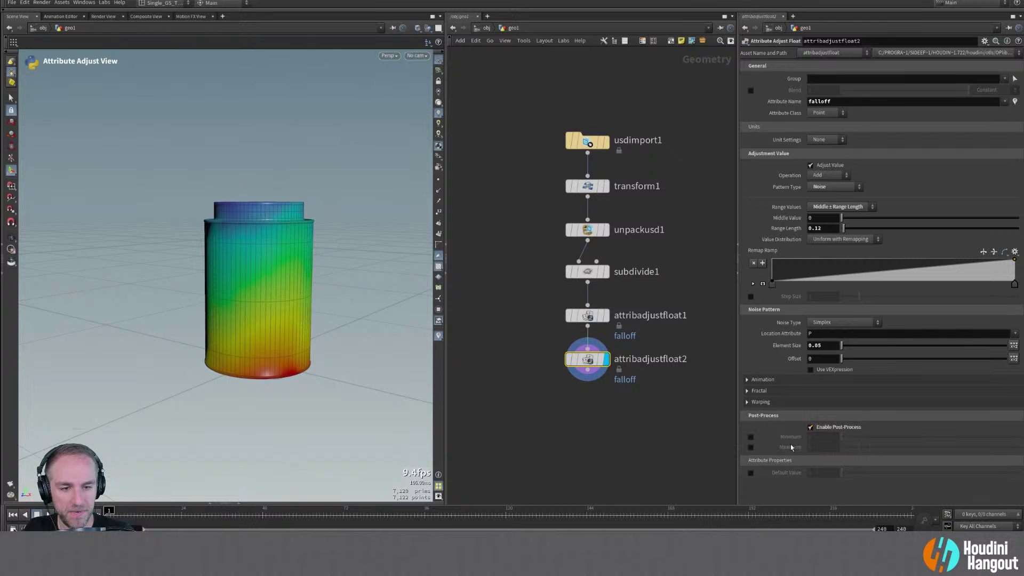
{"action": "left_click", "coordinate": [751, 436]}
{"action": "left_click", "coordinate": [751, 446]}
{"action": "mouse_move", "coordinate": [336, 292]}
{"action": "left_mouse_down", "text": "alt"}
{"action": "mouse_move", "coordinate": [392, 310]}
{"action": "mouse_move", "coordinate": [334, 306]}
{"action": "mouse_move", "coordinate": [302, 290]}
{"action": "mouse_move", "coordinate": [325, 268]}
{"action": "mouse_move", "coordinate": [343, 299]}
{"action": "left_mouse_up", "text": "alt"}
{"action": "right_click_drag", "start_coordinate": [320, 269], "coordinate": [325, 290], "text": "alt"}
{"action": "left_click_drag", "start_coordinate": [324, 290], "coordinate": [303, 320], "text": "alt"}
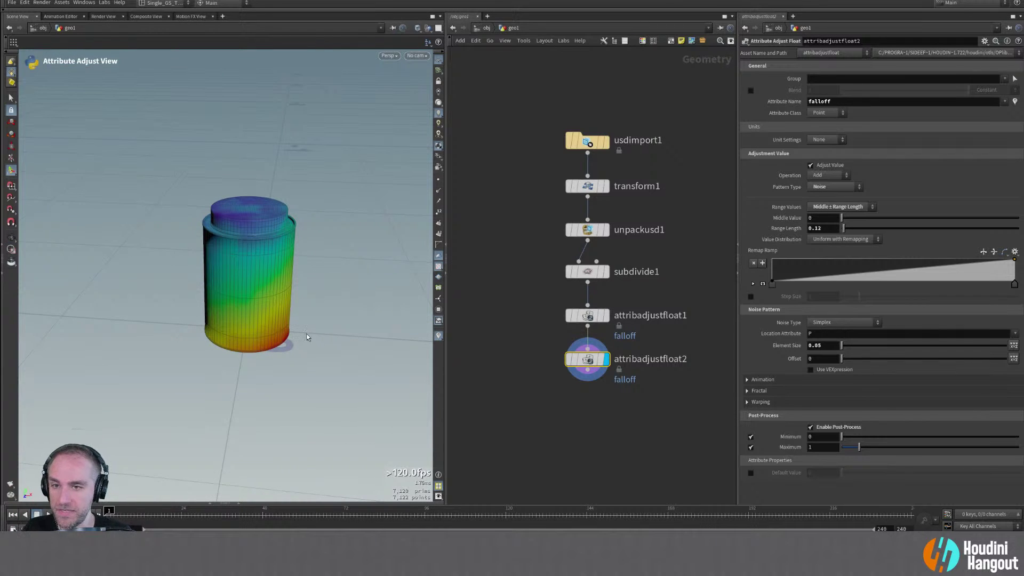
Add a Point VOP node below attribadjustfloat2 and display its result
{"action": "middle_click_drag", "start_coordinate": [626, 393], "coordinate": [616, 369], "text": "alt"}
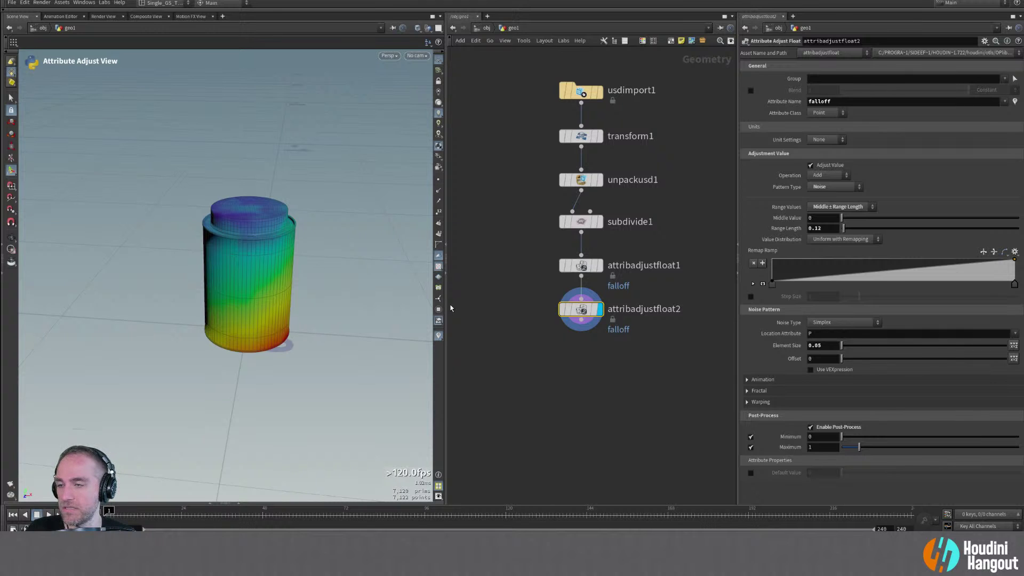
{"action": "right_click_drag", "start_coordinate": [240, 229], "coordinate": [229, 222], "text": "alt"}
{"action": "middle_click_drag", "start_coordinate": [229, 222], "coordinate": [235, 276], "text": "alt"}
{"action": "left_click_drag", "start_coordinate": [235, 276], "coordinate": [258, 169], "text": "alt"}
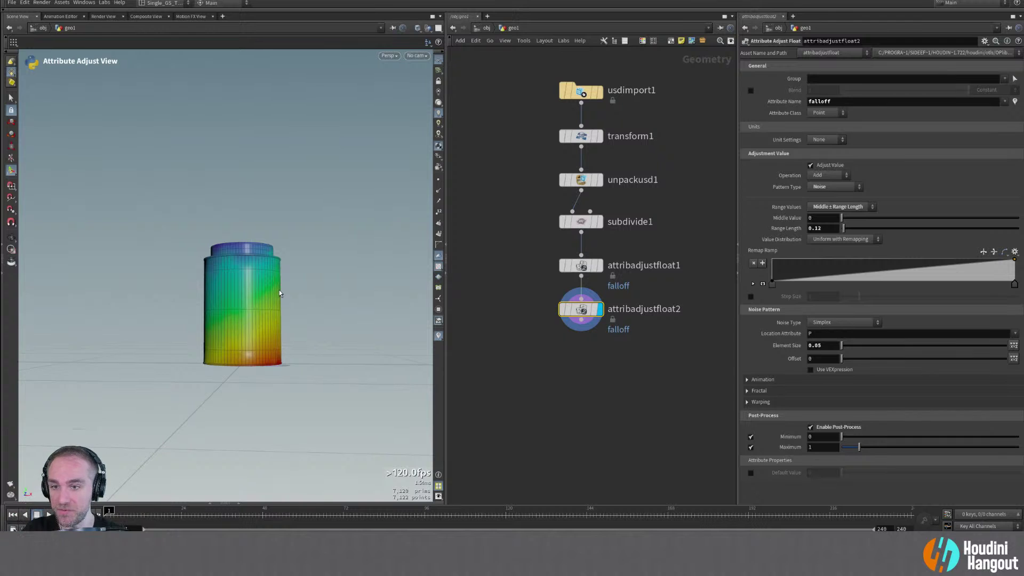
{"action": "key", "text": "Tab"}
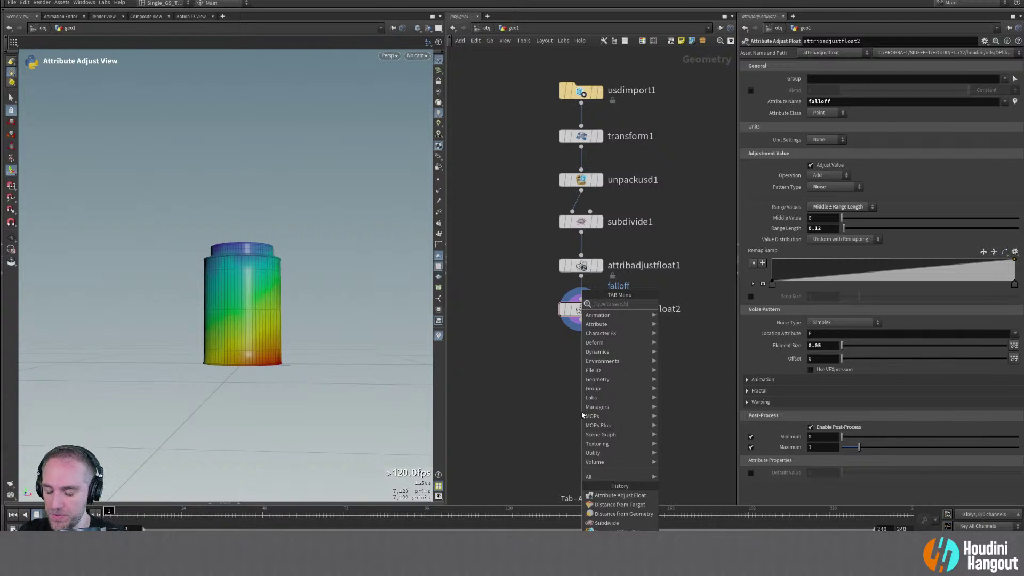
{"action": "type", "text": "point vop"}
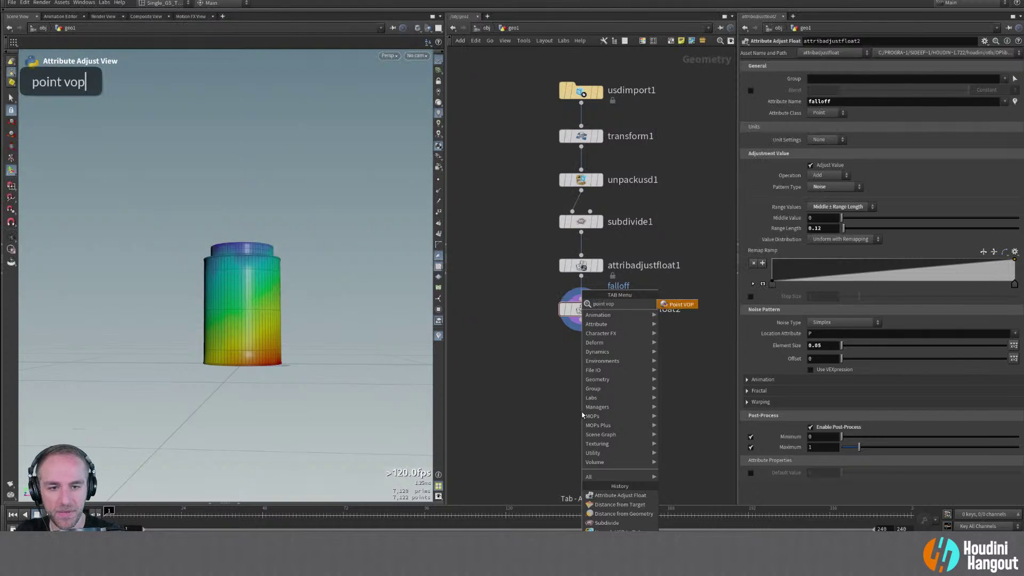
{"action": "key", "text": "Return"}
{"action": "left_click", "coordinate": [581, 353]}
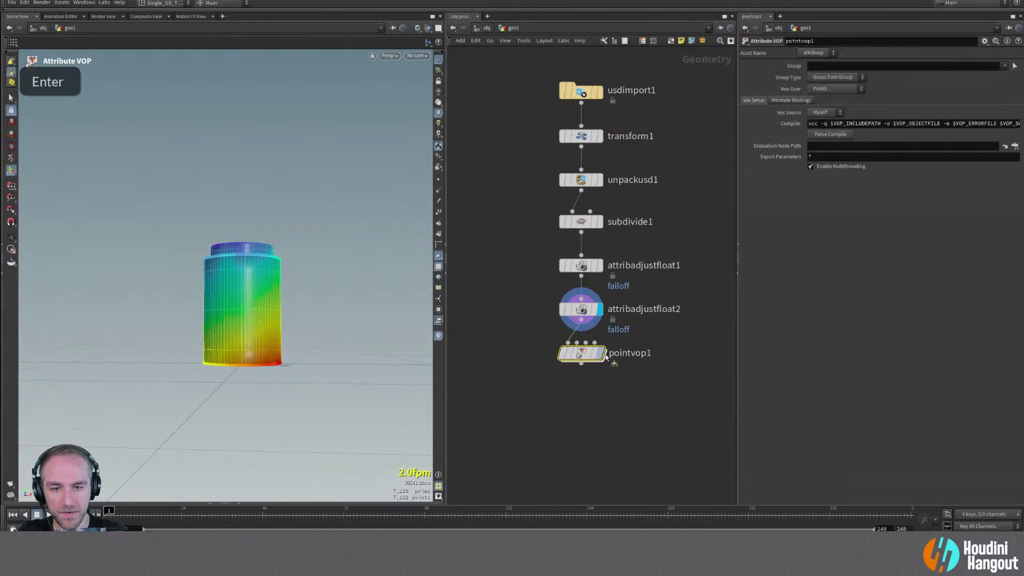
{"action": "double_click", "coordinate": [581, 358]}
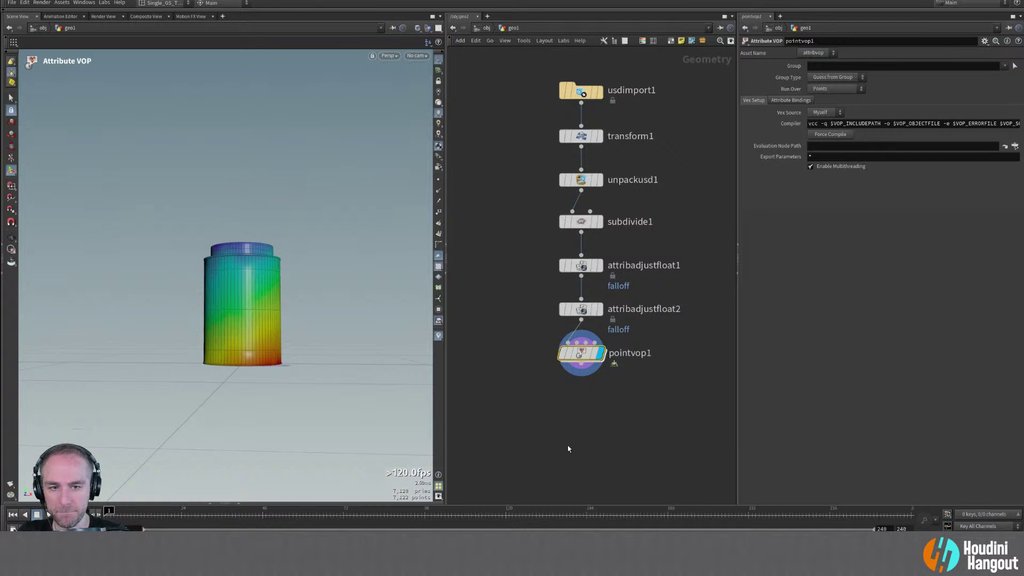
Insert a Rest Position node between attribadjustfloat2 and pointvop1 and display it
{"action": "double_click", "coordinate": [584, 353]}
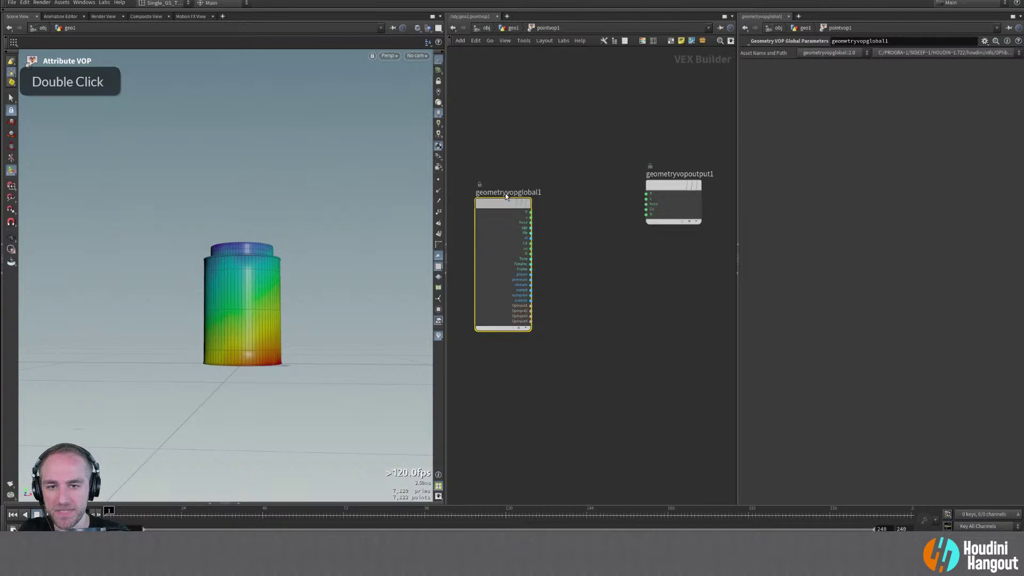
{"action": "key", "text": "u"}
{"action": "left_click_drag", "start_coordinate": [593, 362], "coordinate": [590, 425]}
{"action": "key", "text": "Tab"}
{"action": "type", "text": "rest"}
{"action": "key", "text": "Return"}
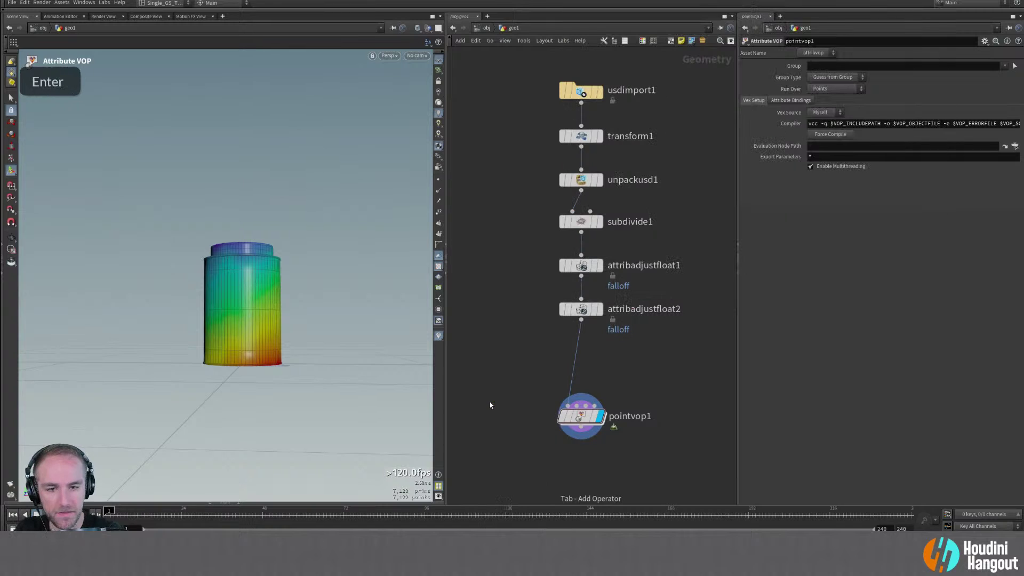
{"action": "left_click", "coordinate": [584, 360]}
{"action": "double_click", "coordinate": [586, 358]}
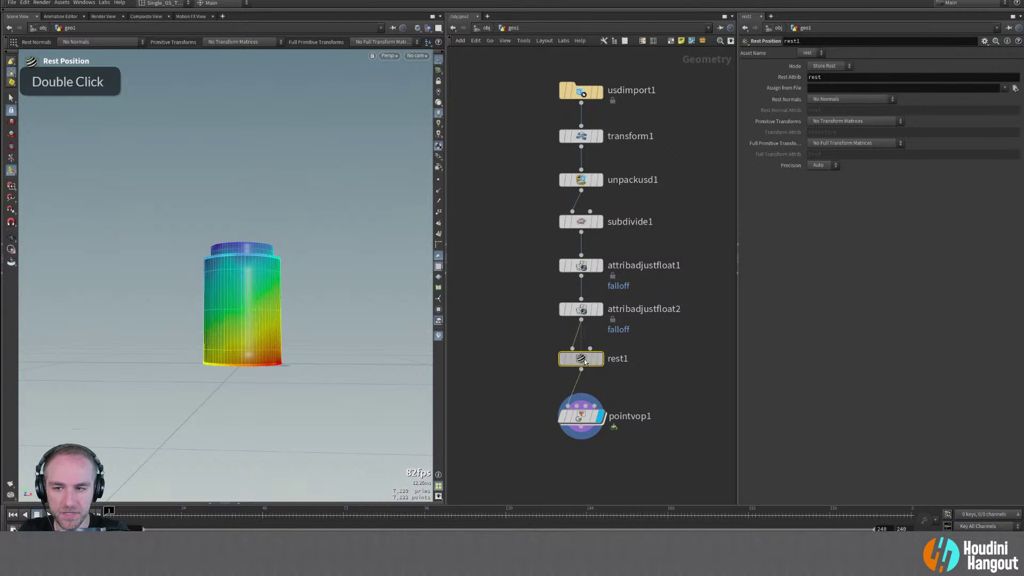
{"action": "left_click", "coordinate": [600, 359]}
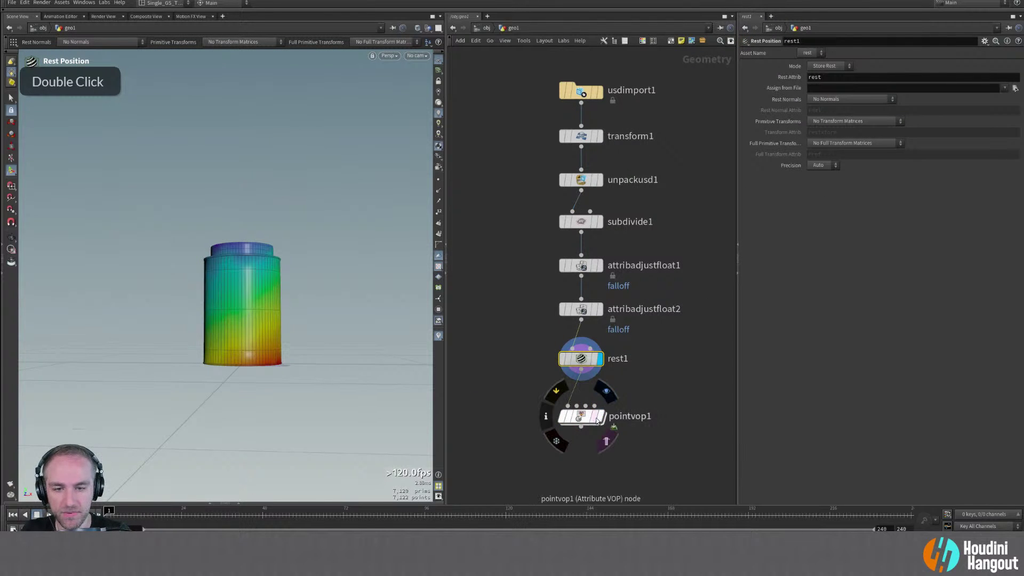
Open pointvop1's VOP network and add a Bind node named falloff below the geometry globals
{"action": "double_click", "coordinate": [585, 418]}
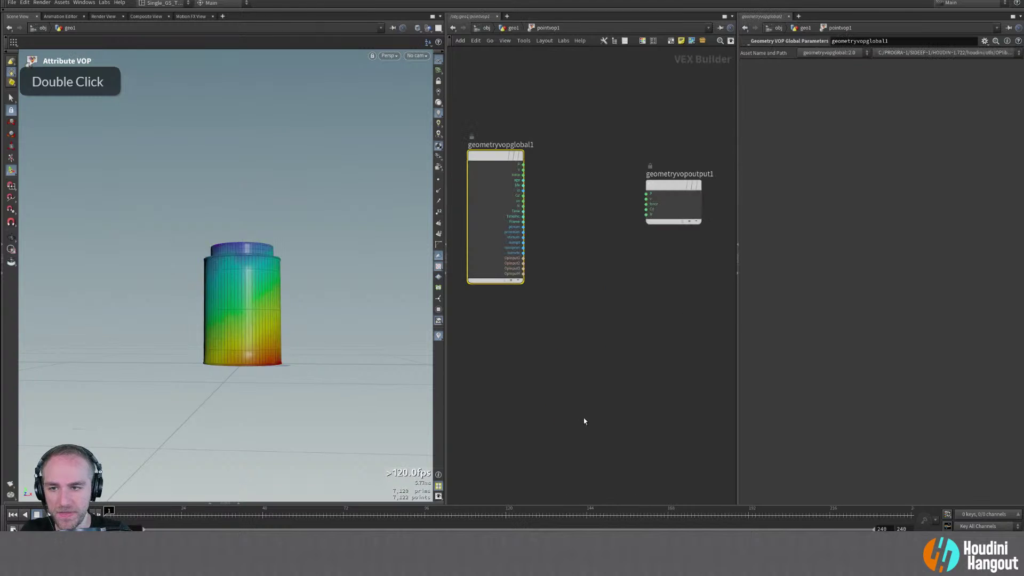
{"action": "left_click_drag", "start_coordinate": [654, 181], "coordinate": [681, 181]}
{"action": "key", "text": "Tab"}
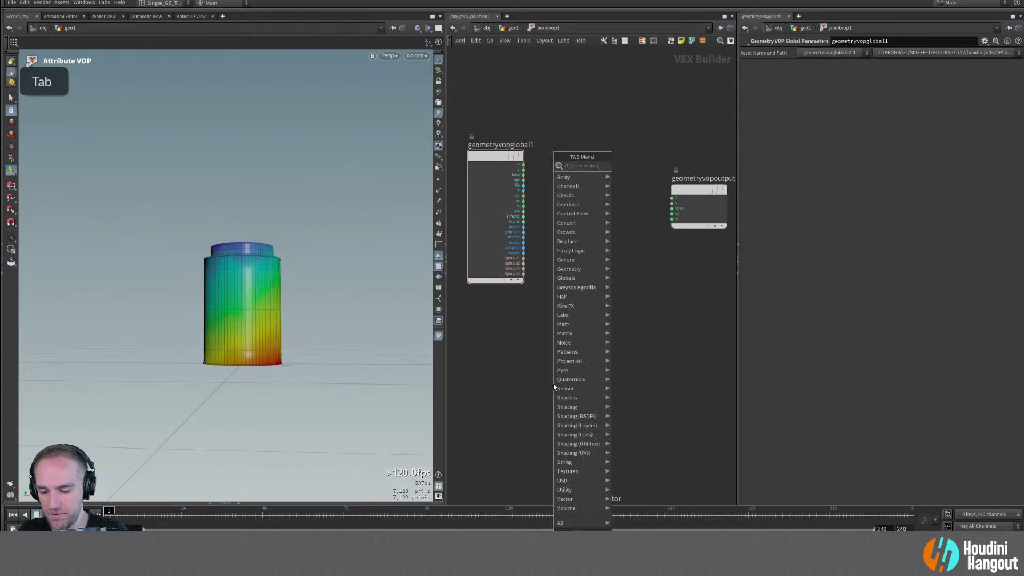
{"action": "type", "text": "bind"}
{"action": "key", "text": "Return"}
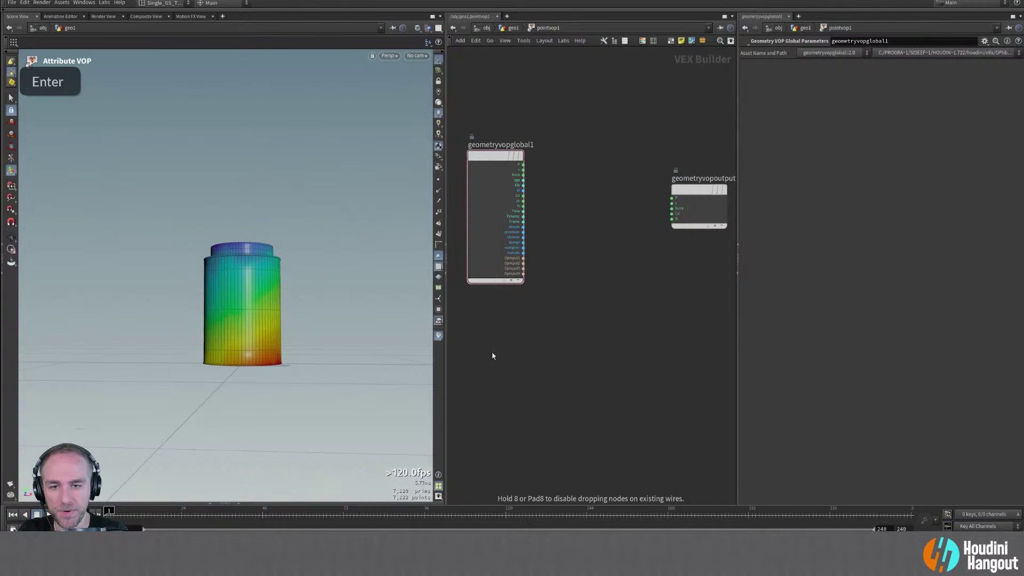
{"action": "left_click", "coordinate": [496, 346]}
{"action": "double_click", "coordinate": [836, 66]}
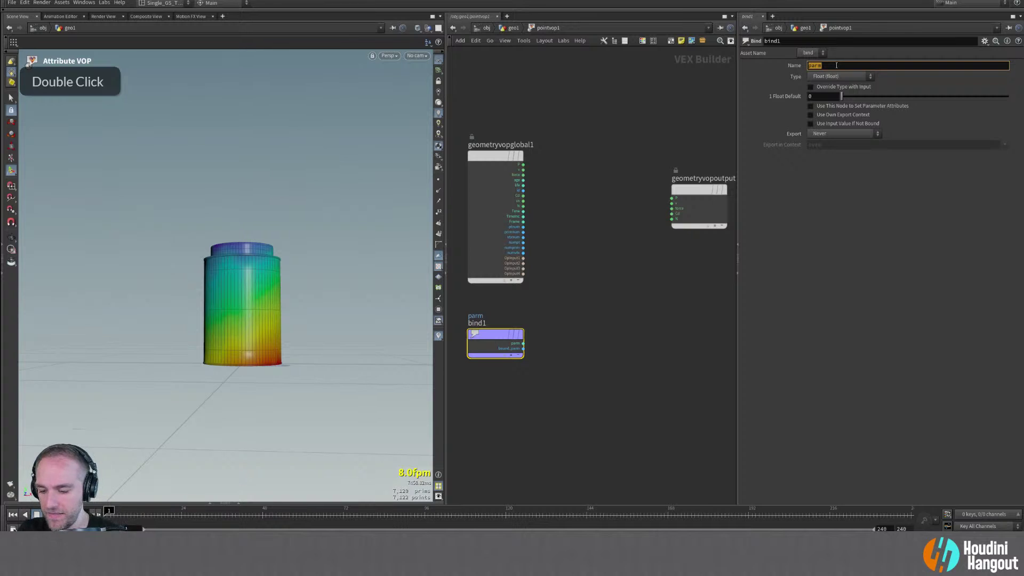
{"action": "type", "text": "falloff"}
{"action": "key", "text": "Return"}
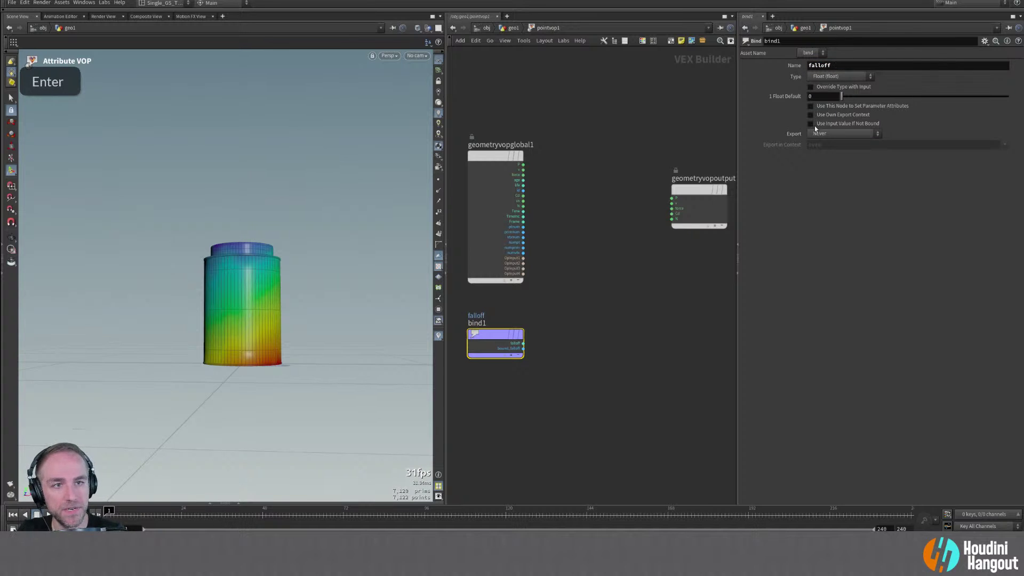
{"action": "left_click", "coordinate": [589, 341]}
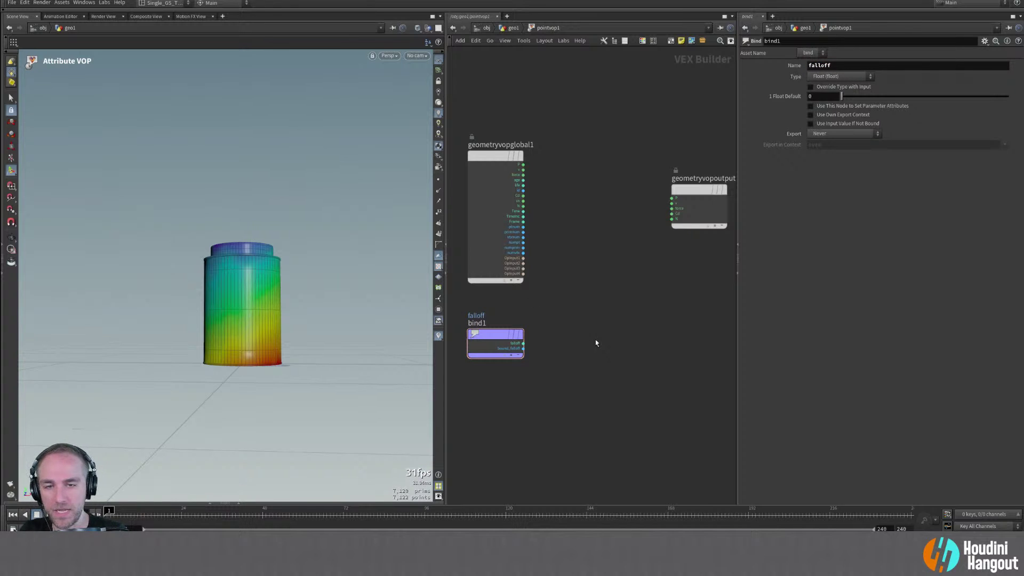
{"action": "key", "text": "Tab"}
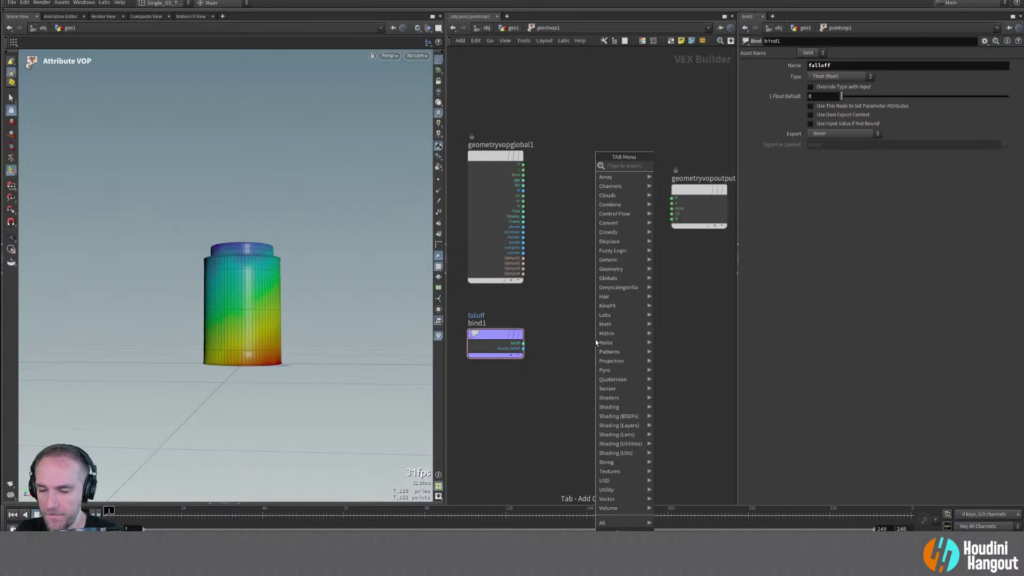
{"action": "type", "text": "set vec"}
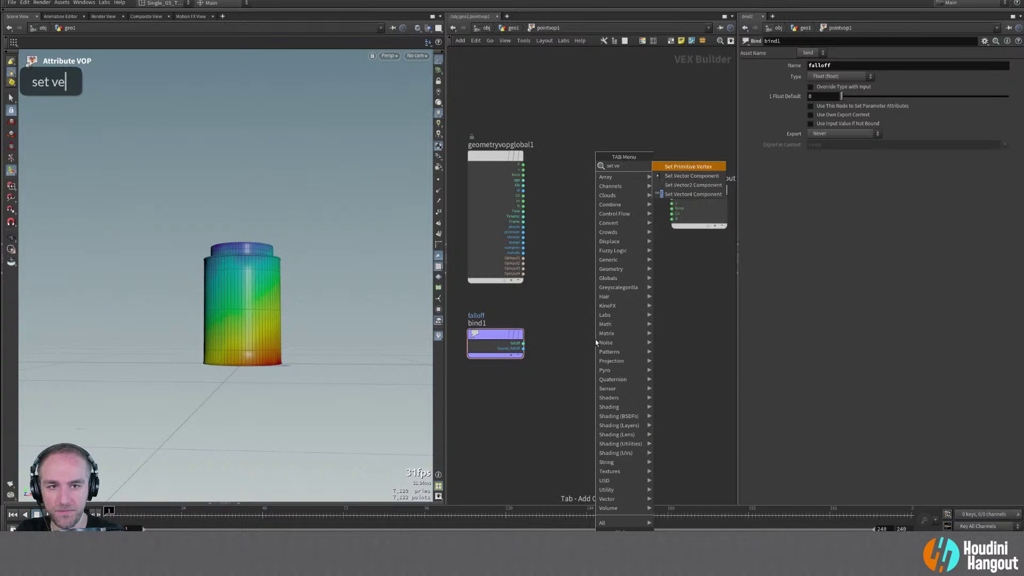
{"action": "key", "text": "Down"}
{"action": "key", "text": "Return"}
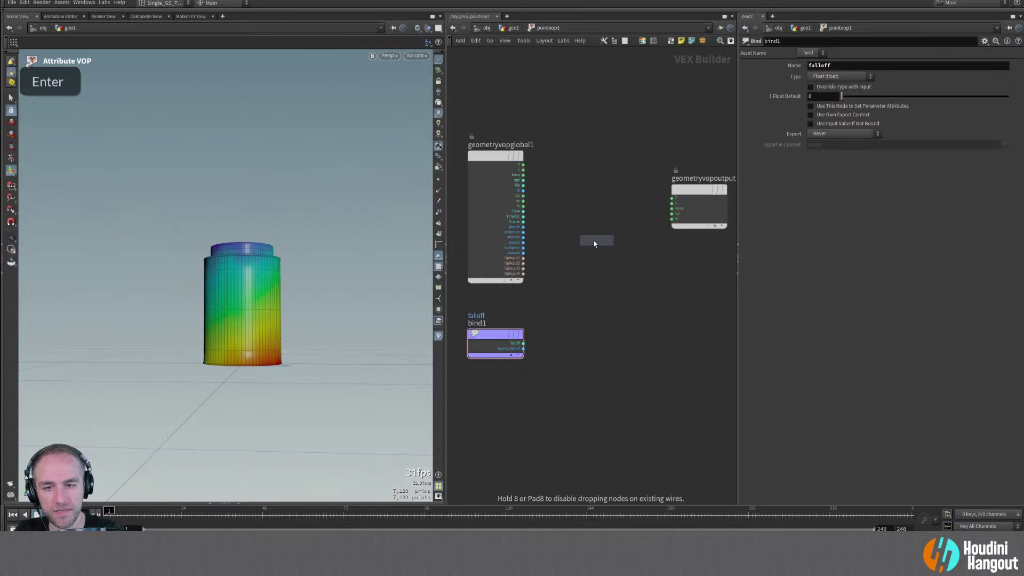
{"action": "left_click", "coordinate": [593, 234]}
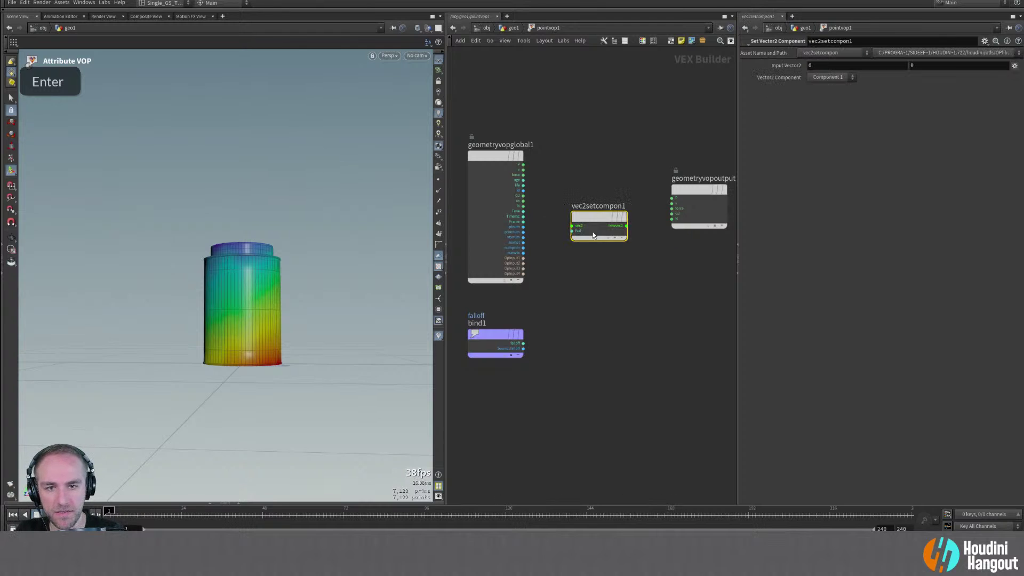
{"action": "double_click", "coordinate": [834, 77]}
{"action": "left_click", "coordinate": [705, 85]}
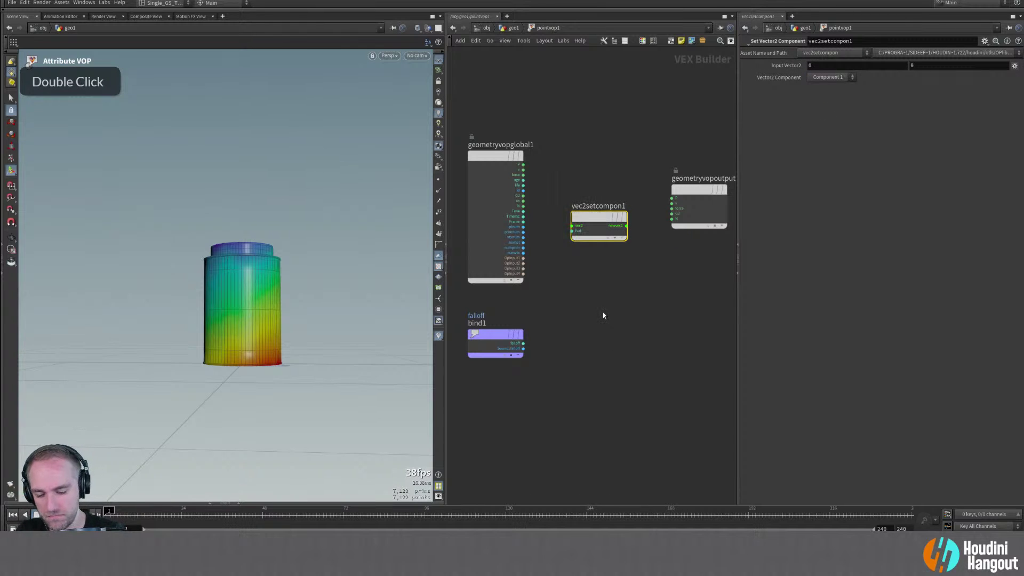
{"action": "key", "text": "Delete"}
Add a Set Vector Component node and wire it between the global P output and the geometry output's P input
{"action": "key", "text": "Tab"}
{"action": "type", "text": "see"}
{"action": "key", "text": "BackSpace"}
{"action": "key", "text": "BackSpace"}
{"action": "type", "text": "t vec"}
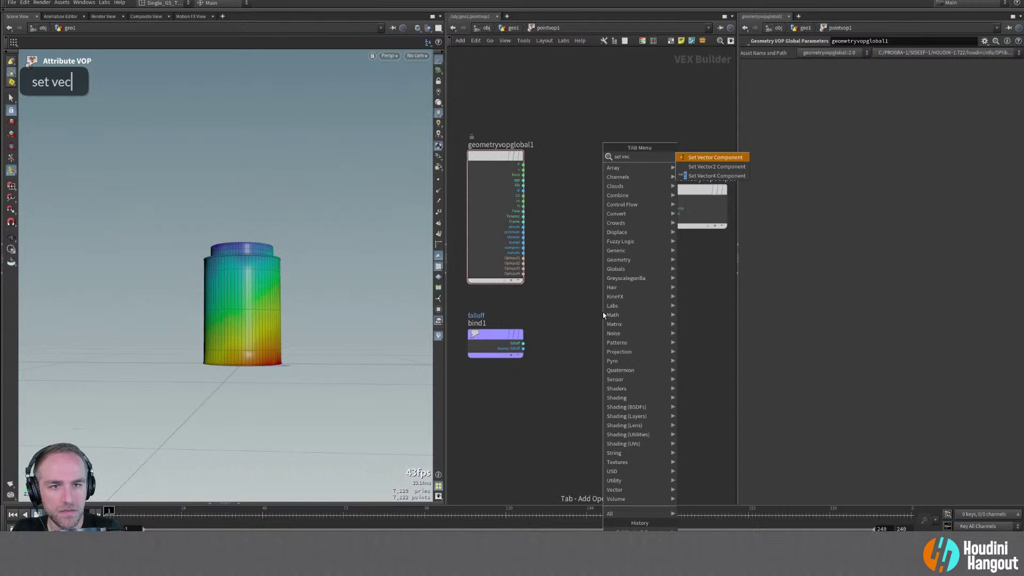
{"action": "key", "text": "Return"}
{"action": "left_click", "coordinate": [595, 210]}
{"action": "left_click_drag", "start_coordinate": [567, 216], "coordinate": [523, 164]}
{"action": "left_click_drag", "start_coordinate": [623, 215], "coordinate": [671, 199]}
{"action": "left_click_drag", "start_coordinate": [591, 209], "coordinate": [601, 173]}
Set the vector component to Component 2 and feed the falloff bind into its float value input
{"action": "left_click_drag", "start_coordinate": [344, 267], "coordinate": [303, 282], "text": "alt"}
{"action": "left_click", "coordinate": [827, 77]}
{"action": "left_click", "coordinate": [827, 96]}
{"action": "left_click_drag", "start_coordinate": [315, 228], "coordinate": [319, 234], "text": "alt"}
{"action": "mouse_move", "coordinate": [523, 343]}
{"action": "left_mouse_down"}
{"action": "mouse_move", "coordinate": [582, 222]}
{"action": "mouse_move", "coordinate": [577, 184]}
{"action": "left_mouse_up"}
{"action": "left_click_drag", "start_coordinate": [346, 296], "coordinate": [286, 194], "text": "alt"}
{"action": "right_click_drag", "start_coordinate": [286, 194], "coordinate": [290, 155], "text": "alt"}
{"action": "middle_click_drag", "start_coordinate": [290, 155], "coordinate": [318, 277], "text": "alt"}
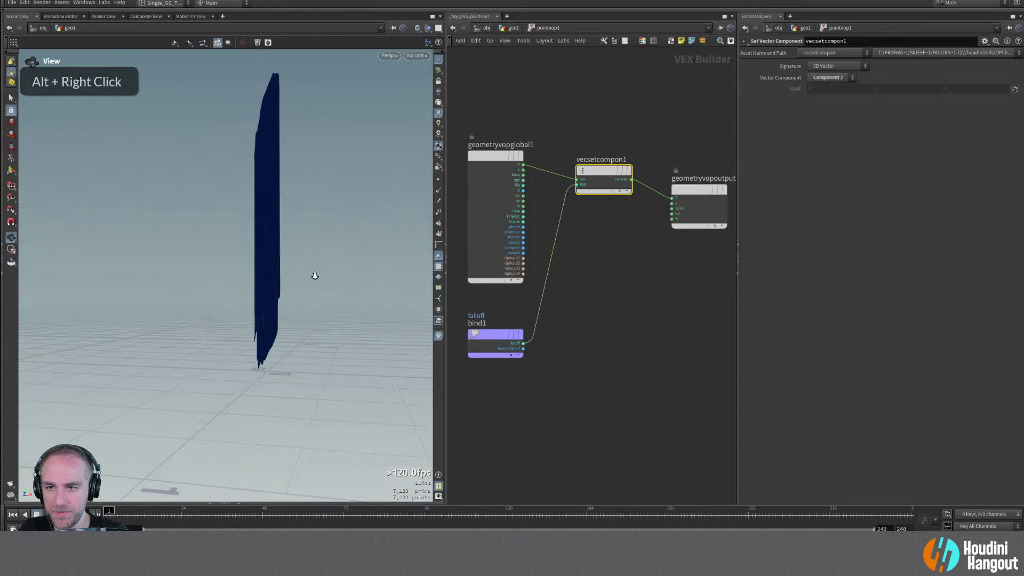
{"action": "left_click_drag", "start_coordinate": [318, 277], "coordinate": [307, 274], "text": "alt"}
{"action": "right_click_drag", "start_coordinate": [307, 274], "coordinate": [295, 194], "text": "alt"}
{"action": "left_click_drag", "start_coordinate": [294, 194], "coordinate": [320, 284], "text": "alt"}
Return to the geometry network, add a Clip node below pointvop1 and display it
{"action": "left_click", "coordinate": [549, 388]}
{"action": "key", "text": "u"}
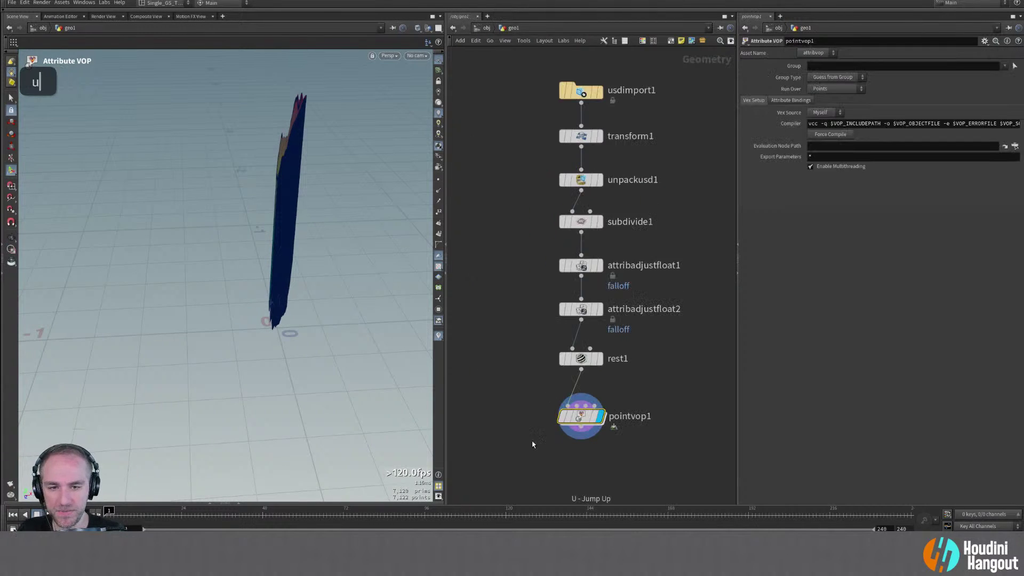
{"action": "middle_click_drag", "start_coordinate": [539, 438], "coordinate": [520, 383]}
{"action": "key", "text": "Tab"}
{"action": "type", "text": "clip"}
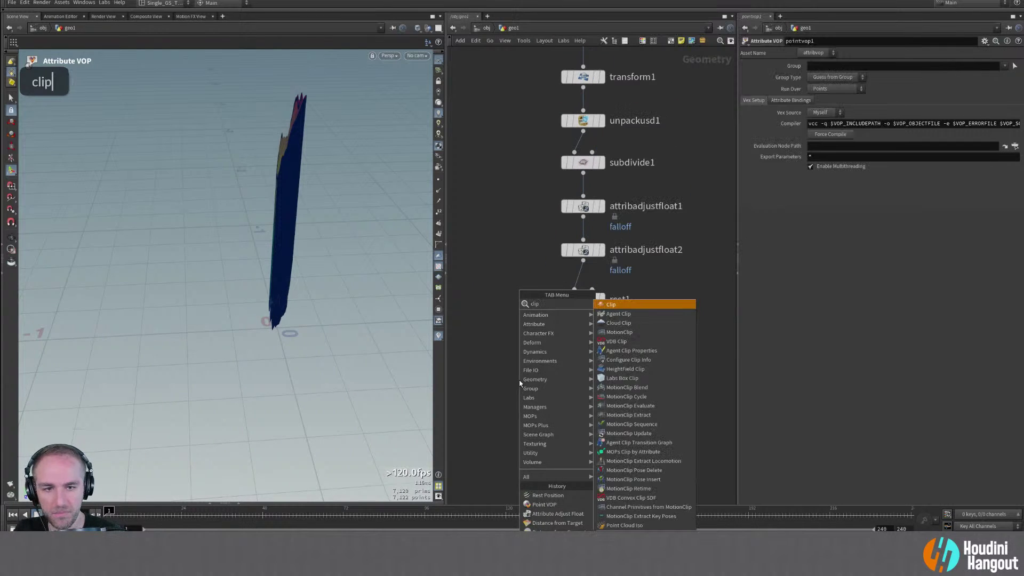
{"action": "key", "text": "Return"}
{"action": "left_click", "coordinate": [600, 406]}
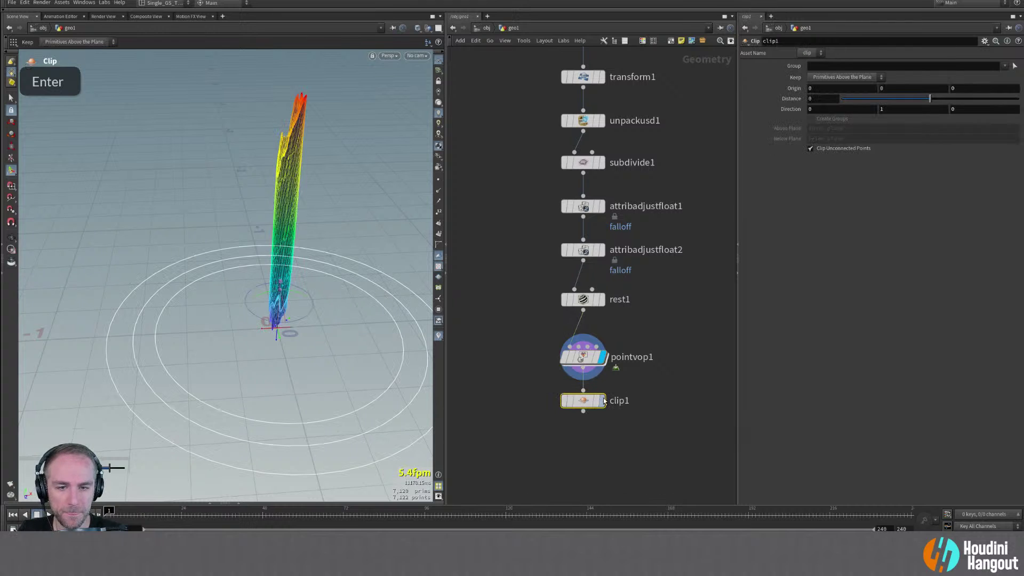
{"action": "double_click", "coordinate": [586, 400]}
Set clip1 to keep All Primitives and raise the clipping plane's origin to 0.311276 in Y
{"action": "left_click", "coordinate": [845, 77]}
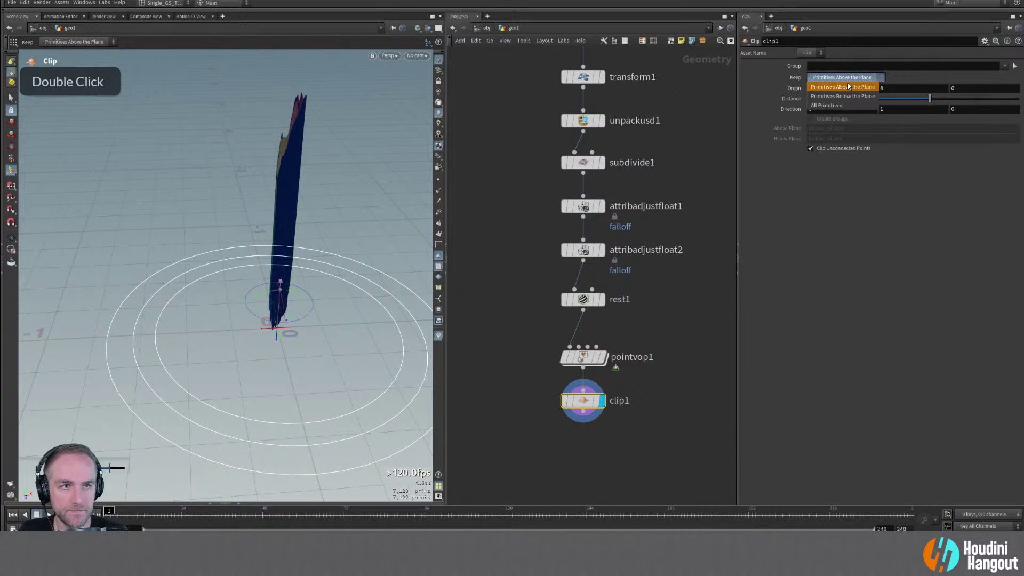
{"action": "left_click", "coordinate": [826, 105]}
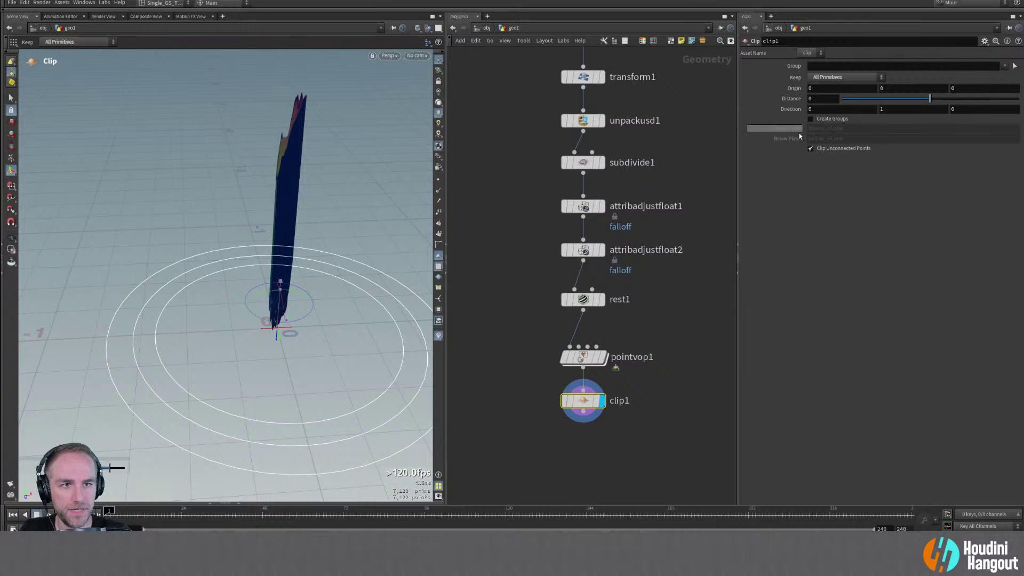
{"action": "left_click_drag", "start_coordinate": [208, 354], "coordinate": [299, 308], "text": "alt"}
{"action": "key", "text": "Return"}
{"action": "left_click_drag", "start_coordinate": [278, 374], "coordinate": [277, 288]}
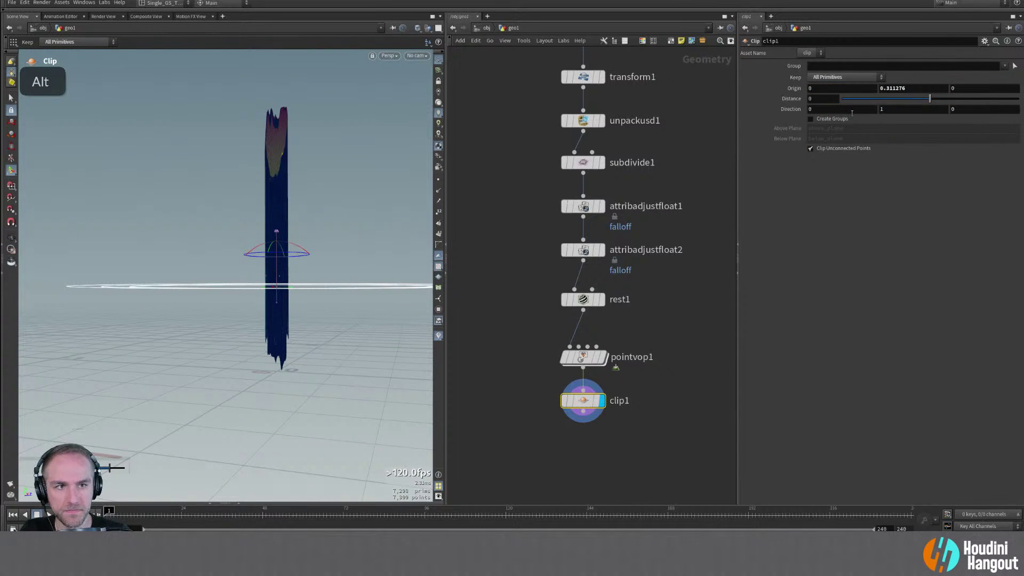
Set clip1 to keep Primitives Above the Plane and raise the plane's origin to 0.517682 in Y
{"action": "left_click", "coordinate": [836, 78]}
{"action": "left_click", "coordinate": [836, 87]}
{"action": "left_click_drag", "start_coordinate": [393, 302], "coordinate": [272, 355], "text": "alt"}
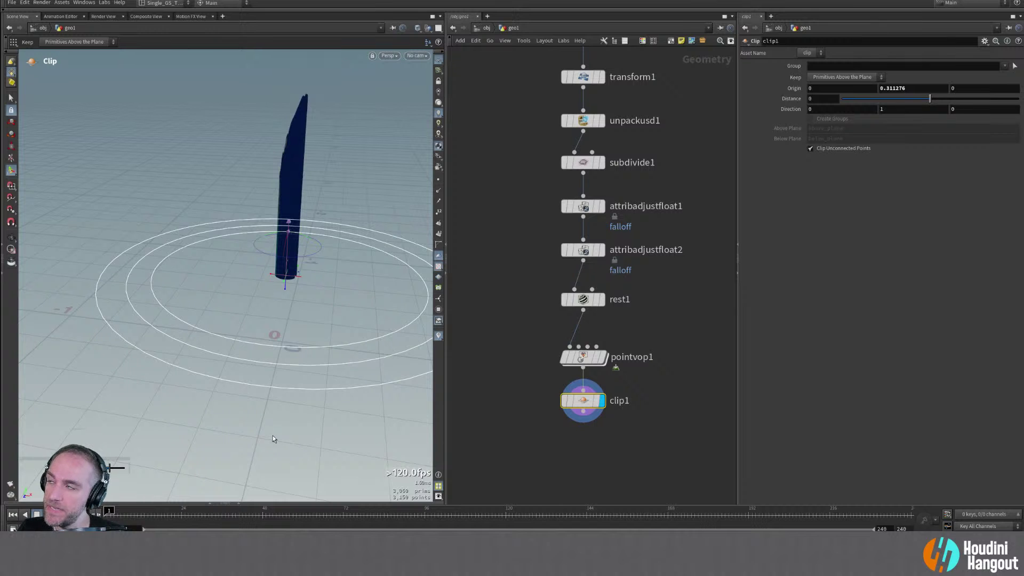
{"action": "left_click_drag", "start_coordinate": [286, 289], "coordinate": [292, 176]}
Duplicate rest1 below clip1, connect and display the copy, and set its mode to Extract Rest
{"action": "middle_click_drag", "start_coordinate": [551, 436], "coordinate": [546, 365], "text": "alt"}
{"action": "left_click_drag", "start_coordinate": [578, 231], "coordinate": [577, 340], "text": "alt"}
{"action": "left_click", "coordinate": [643, 425]}
{"action": "left_click_drag", "start_coordinate": [625, 425], "coordinate": [577, 389]}
{"action": "left_click", "coordinate": [825, 66]}
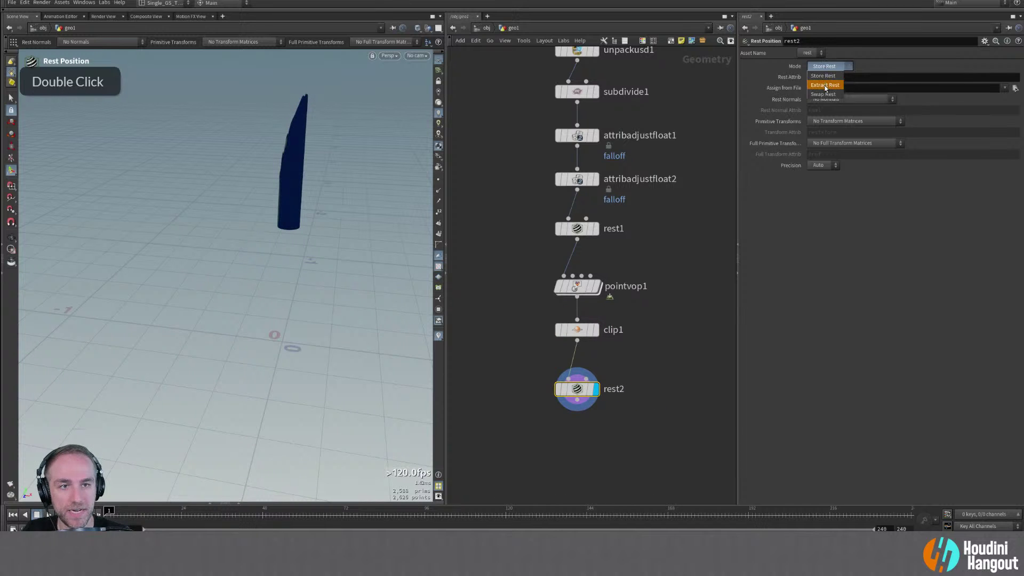
{"action": "left_click", "coordinate": [827, 87]}
Try a distance of -1 on clip1, and reset both its distance and origin to 0
{"action": "left_click", "coordinate": [577, 330], "text": "alt"}
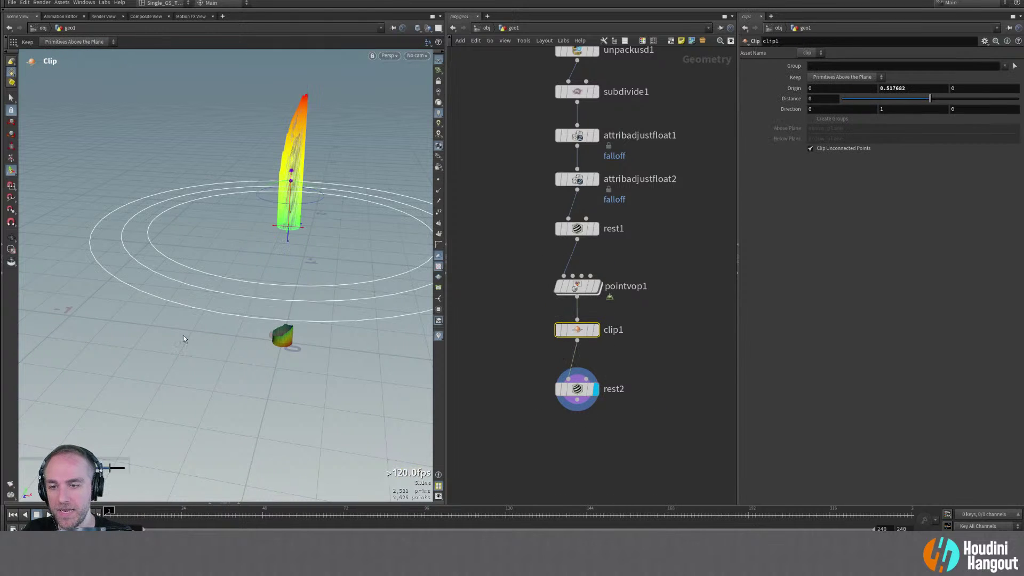
{"action": "mouse_move", "coordinate": [901, 102]}
{"action": "left_mouse_down"}
{"action": "mouse_move", "coordinate": [878, 101]}
{"action": "mouse_move", "coordinate": [938, 104]}
{"action": "mouse_move", "coordinate": [911, 105]}
{"action": "left_mouse_up"}
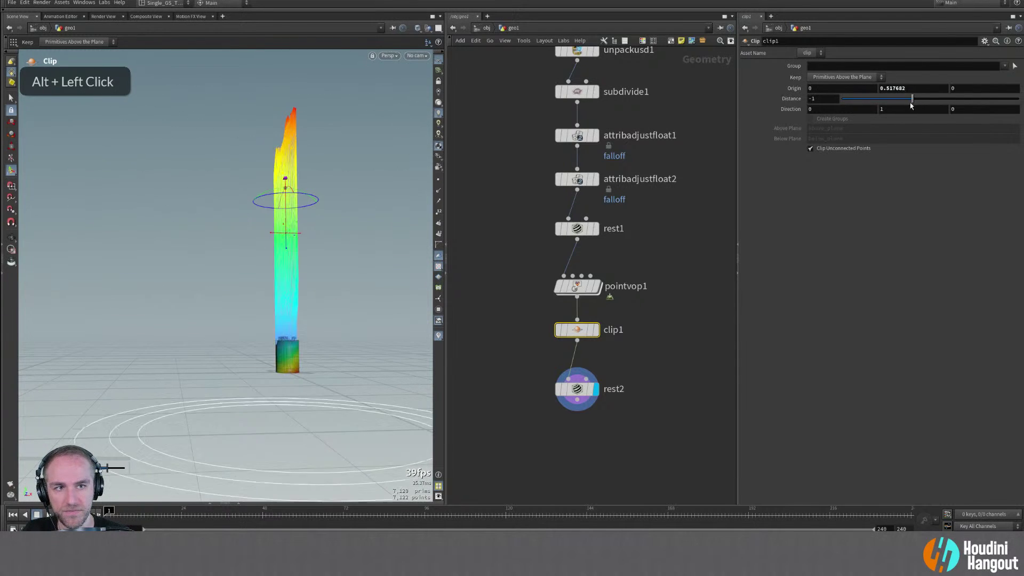
{"action": "middle_click", "coordinate": [786, 104], "text": "ctrl"}
{"action": "middle_click", "coordinate": [794, 88], "text": "ctrl"}
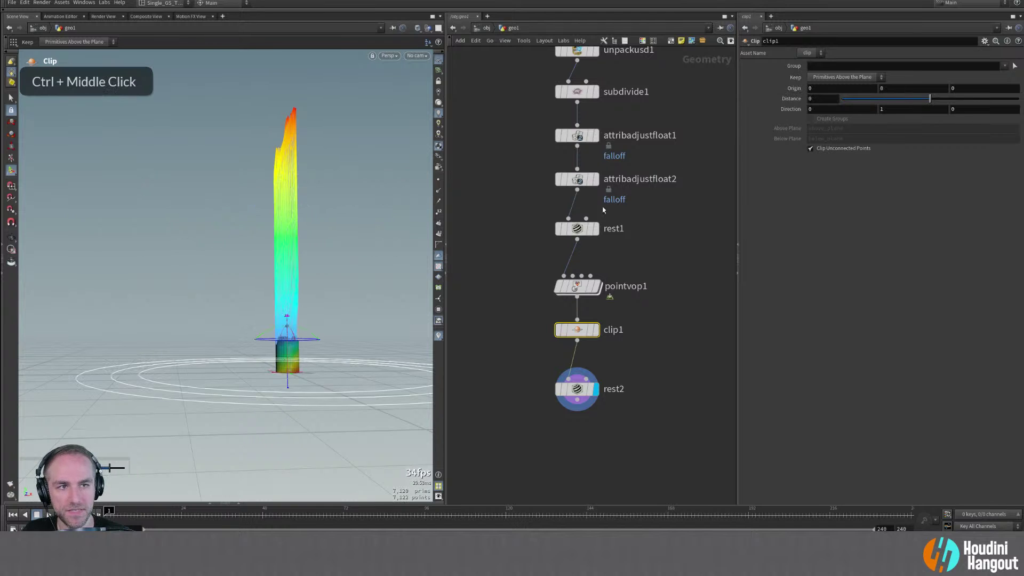
{"action": "left_click_drag", "start_coordinate": [347, 354], "coordinate": [320, 342], "text": "alt"}
{"action": "right_click_drag", "start_coordinate": [320, 341], "coordinate": [340, 267], "text": "alt"}
{"action": "middle_click_drag", "start_coordinate": [341, 268], "coordinate": [315, 309], "text": "alt"}
{"action": "left_click_drag", "start_coordinate": [315, 309], "coordinate": [347, 292], "text": "alt"}
{"action": "key", "text": "Return"}
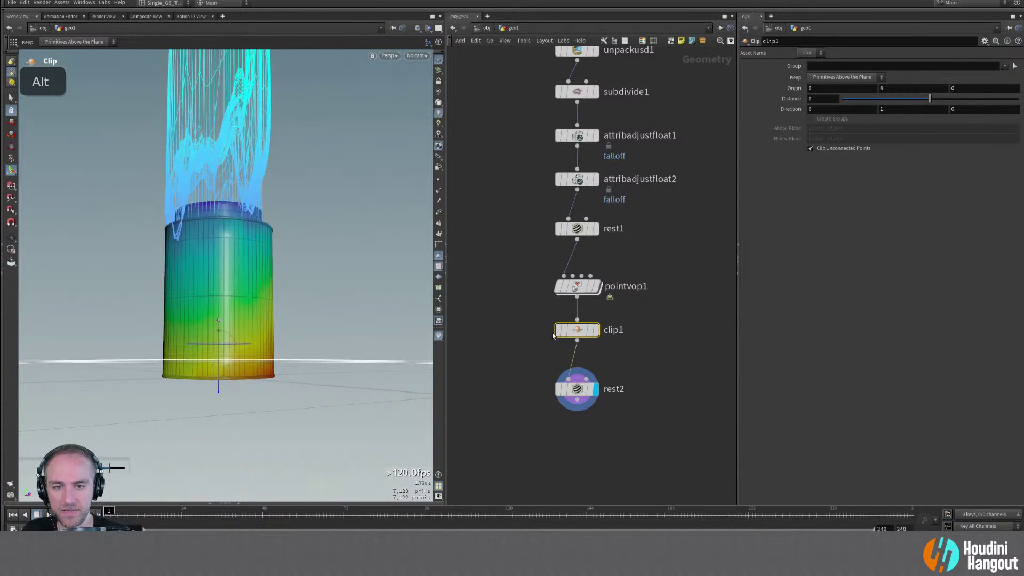
Set clip1 to keep Primitives Below the Plane and raise its distance to 0.52
{"action": "left_click", "coordinate": [841, 77]}
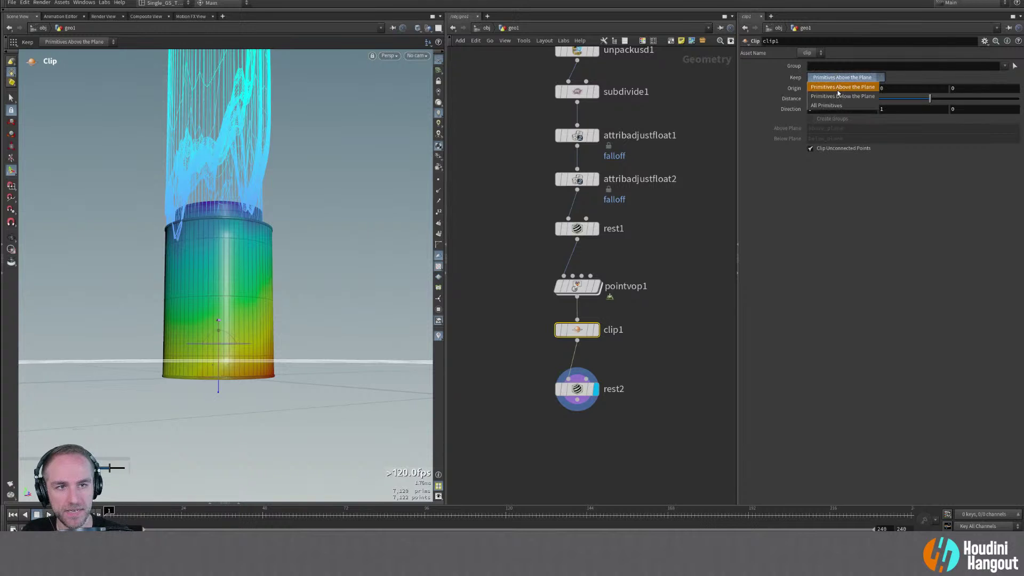
{"action": "left_click", "coordinate": [837, 96]}
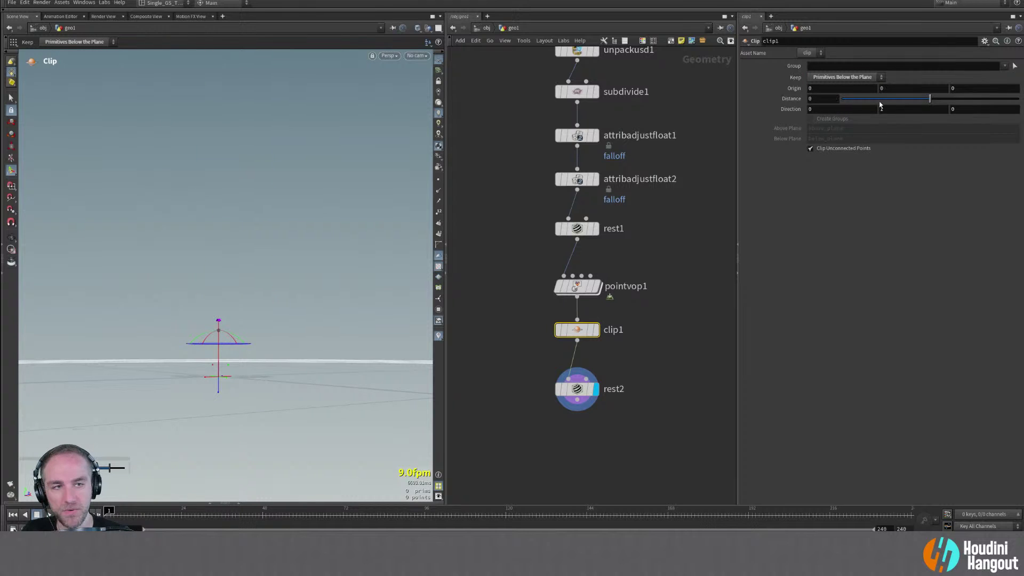
{"action": "middle_click_drag", "start_coordinate": [821, 97], "coordinate": [853, 126]}
{"action": "mouse_move", "coordinate": [125, 274]}
{"action": "left_mouse_down", "text": "alt"}
{"action": "mouse_move", "coordinate": [140, 280]}
{"action": "mouse_move", "coordinate": [229, 177]}
{"action": "mouse_move", "coordinate": [185, 191]}
{"action": "mouse_move", "coordinate": [139, 277]}
{"action": "left_mouse_up", "text": "alt"}
{"action": "scroll", "coordinate": [140, 280], "scroll_direction": "up", "scroll_amount": 2, "text": "alt"}
{"action": "key", "text": "Return"}
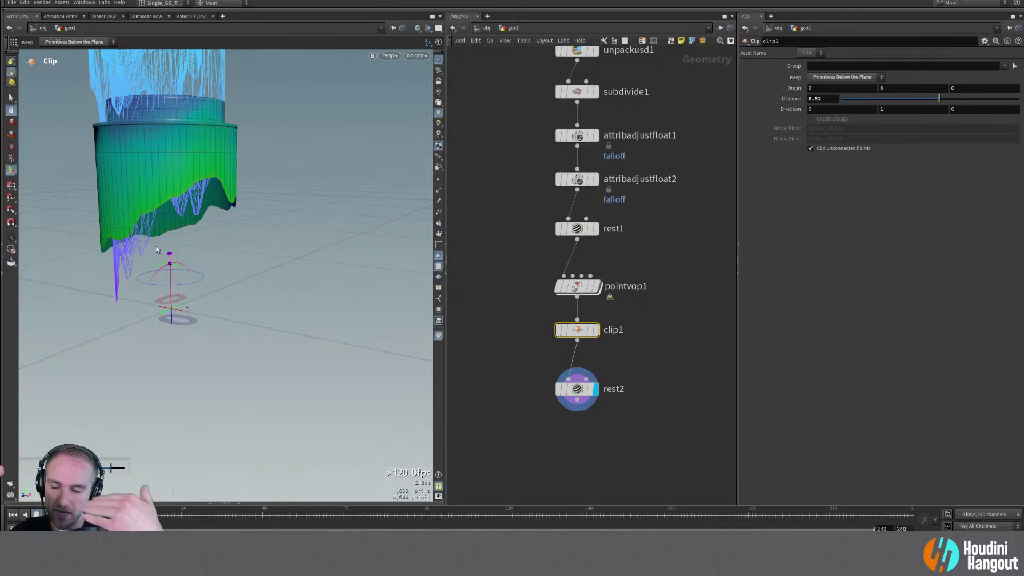
{"action": "right_click_drag", "start_coordinate": [130, 191], "coordinate": [117, 176], "text": "alt"}
{"action": "middle_click_drag", "start_coordinate": [117, 176], "coordinate": [143, 212], "text": "alt"}
{"action": "left_click_drag", "start_coordinate": [143, 212], "coordinate": [200, 239], "text": "alt"}
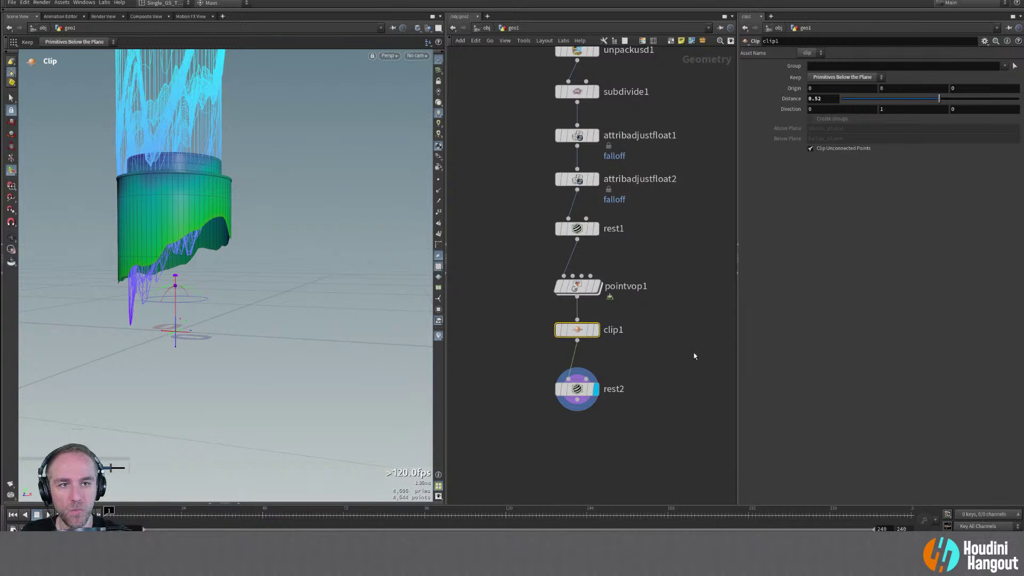
Set clip1 to keep Primitives Above the Plane
{"action": "left_click", "coordinate": [825, 79]}
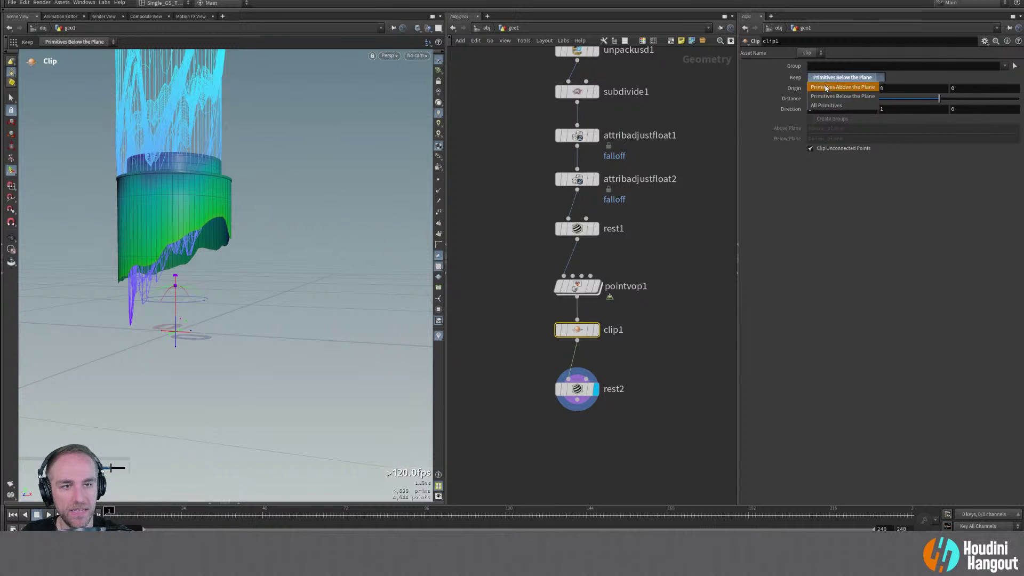
{"action": "left_click", "coordinate": [824, 86]}
{"action": "left_click", "coordinate": [826, 78]}
Show points in the viewport and switch Clip Unconnected Points off and back on to compare the clipped edge
{"action": "double_click", "coordinate": [810, 150]}
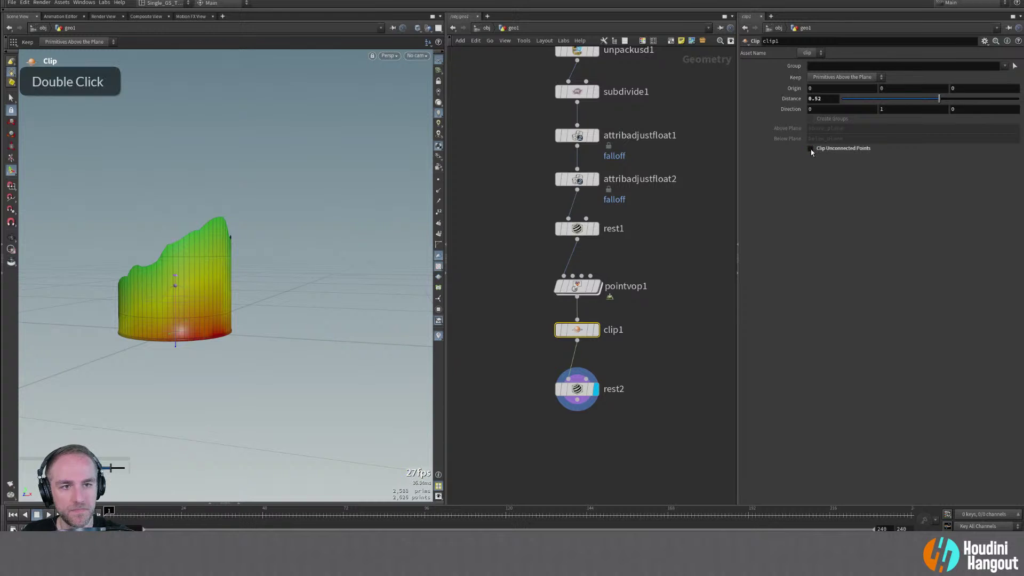
{"action": "left_click", "coordinate": [439, 179]}
{"action": "right_click_drag", "start_coordinate": [350, 201], "coordinate": [258, 199], "text": "alt"}
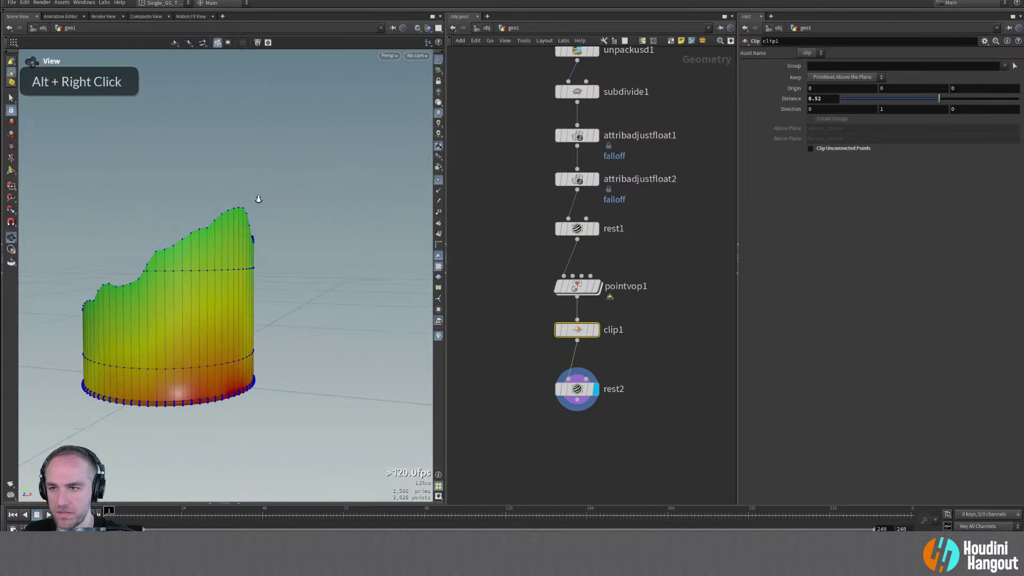
{"action": "double_click", "coordinate": [819, 149]}
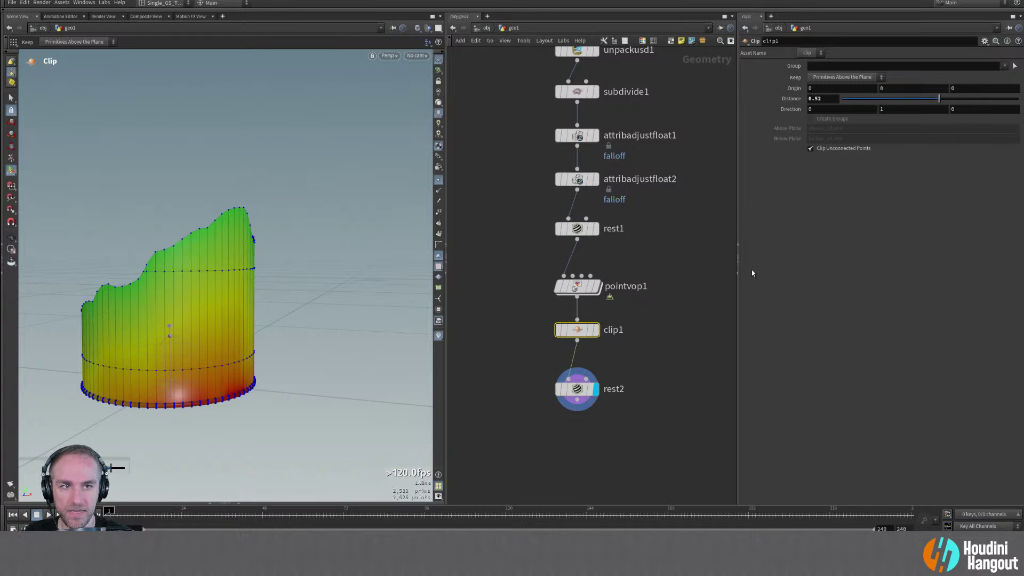
Reset clip1's distance to its default of 0
{"action": "middle_click", "coordinate": [791, 99], "text": "ctrl"}
{"action": "left_click_drag", "start_coordinate": [222, 283], "coordinate": [213, 292], "text": "alt"}
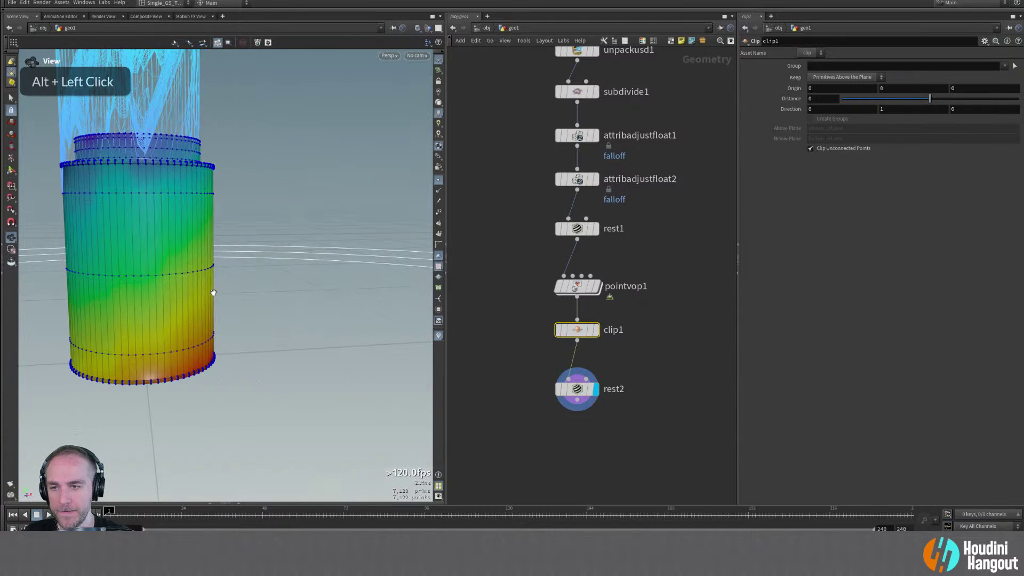
{"action": "key", "text": "Return"}
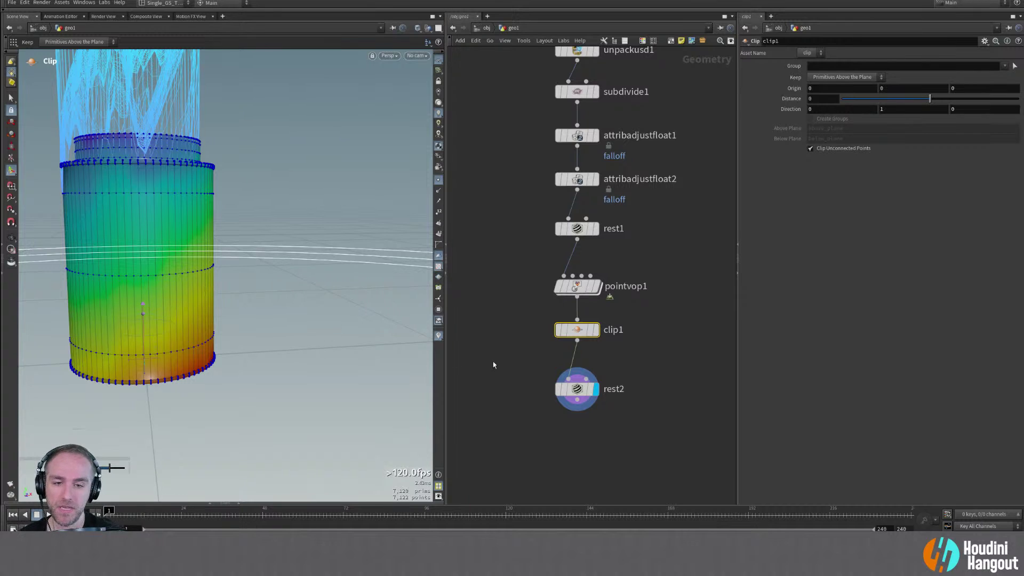
Add a Boolean node beside clip1 in the geometry network
{"action": "key", "text": "Tab"}
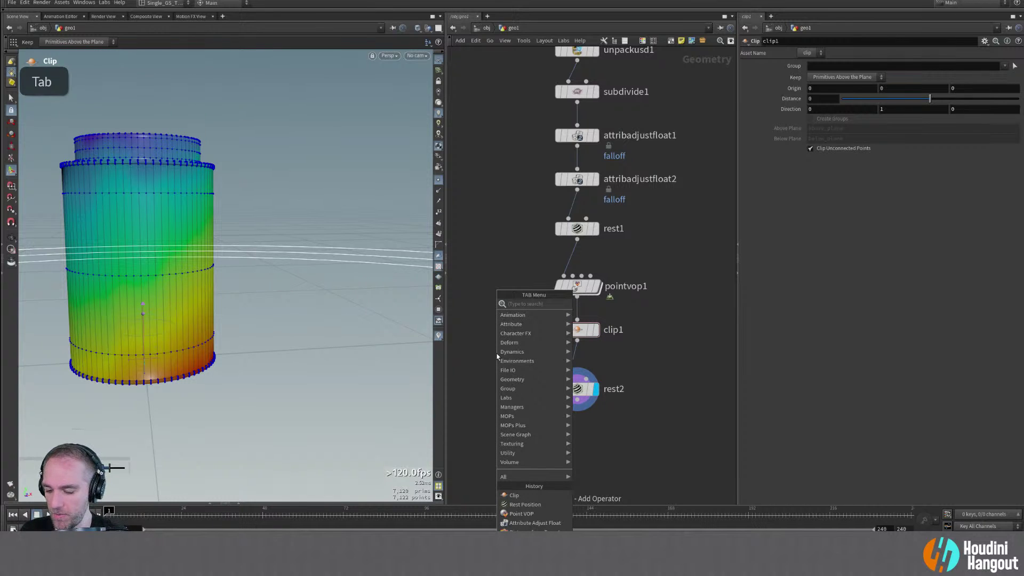
{"action": "type", "text": "boolean"}
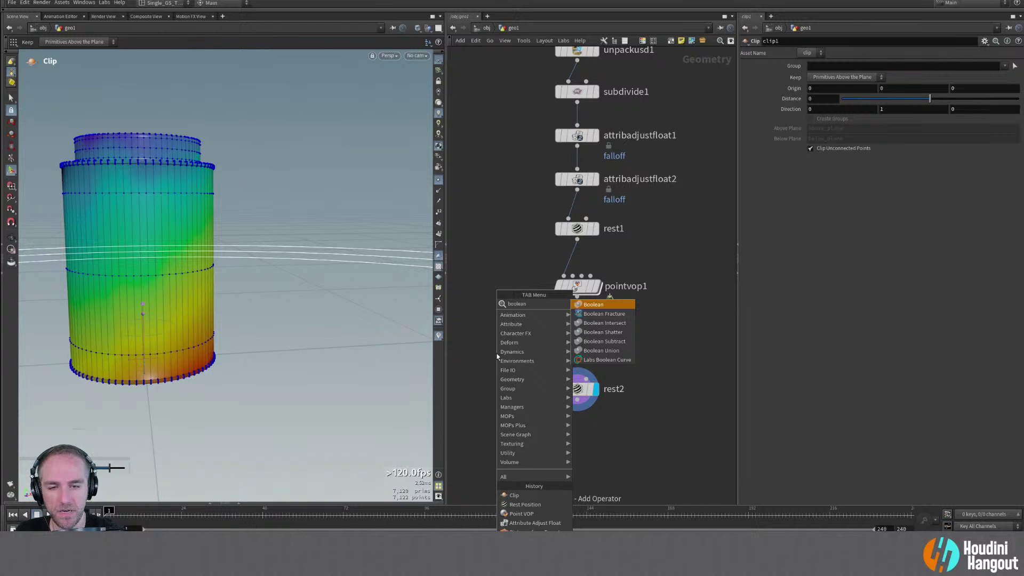
{"action": "key", "text": "Return"}
{"action": "left_click", "coordinate": [627, 357]}
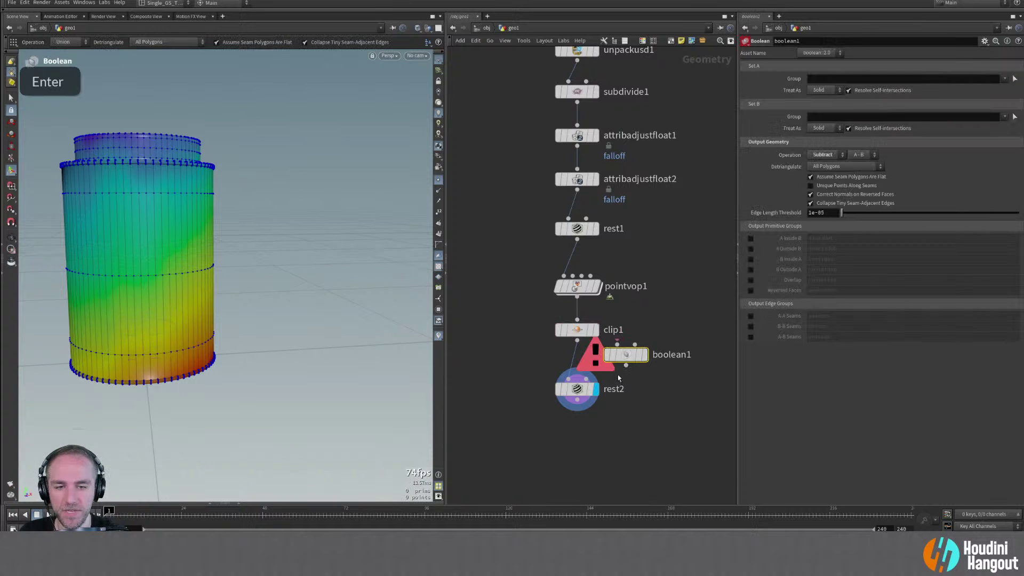
Delete clip1 and wire boolean1 between pointvop1 and rest2, placing it in line with the chain
{"action": "left_click", "coordinate": [575, 332]}
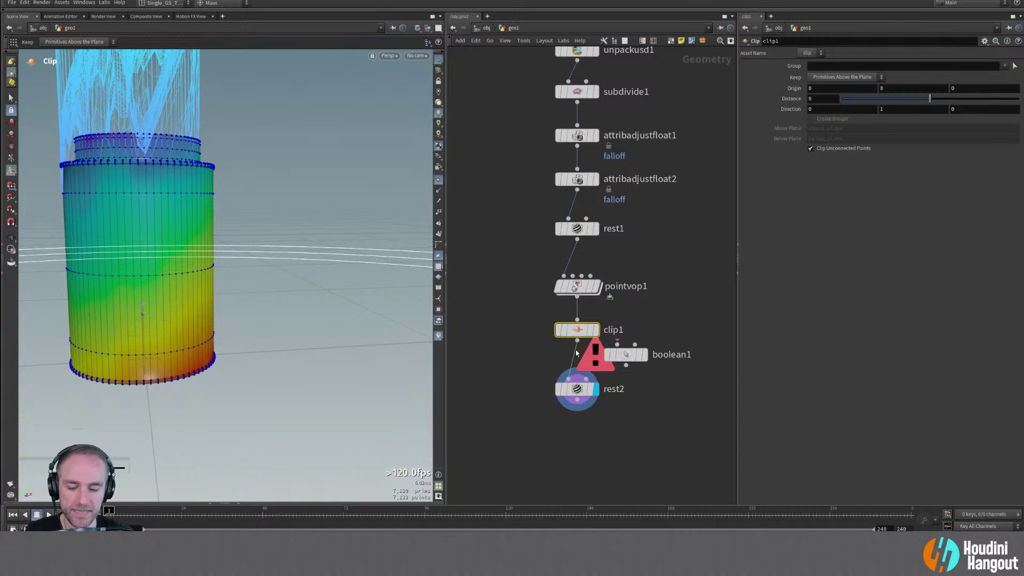
{"action": "key", "text": "Delete"}
{"action": "left_click", "coordinate": [617, 345]}
{"action": "left_click", "coordinate": [576, 296]}
{"action": "left_click", "coordinate": [626, 365]}
{"action": "left_click", "coordinate": [569, 379]}
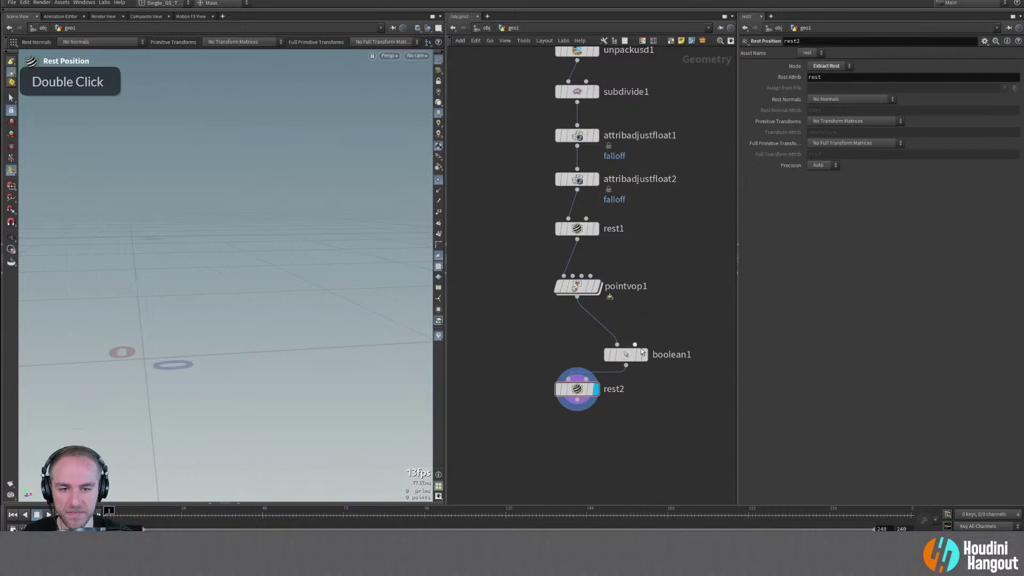
{"action": "left_click_drag", "start_coordinate": [646, 350], "coordinate": [604, 333]}
{"action": "middle_click_drag", "start_coordinate": [665, 306], "coordinate": [640, 333]}
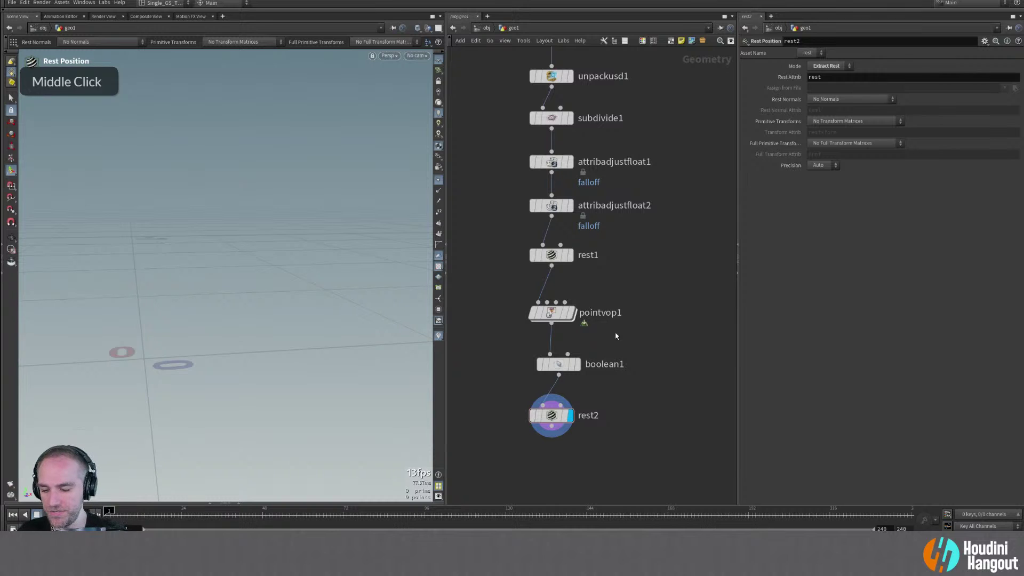
Add a Grid node and connect it to boolean1's second input
{"action": "key", "text": "Tab"}
{"action": "type", "text": "grid"}
{"action": "key", "text": "Return"}
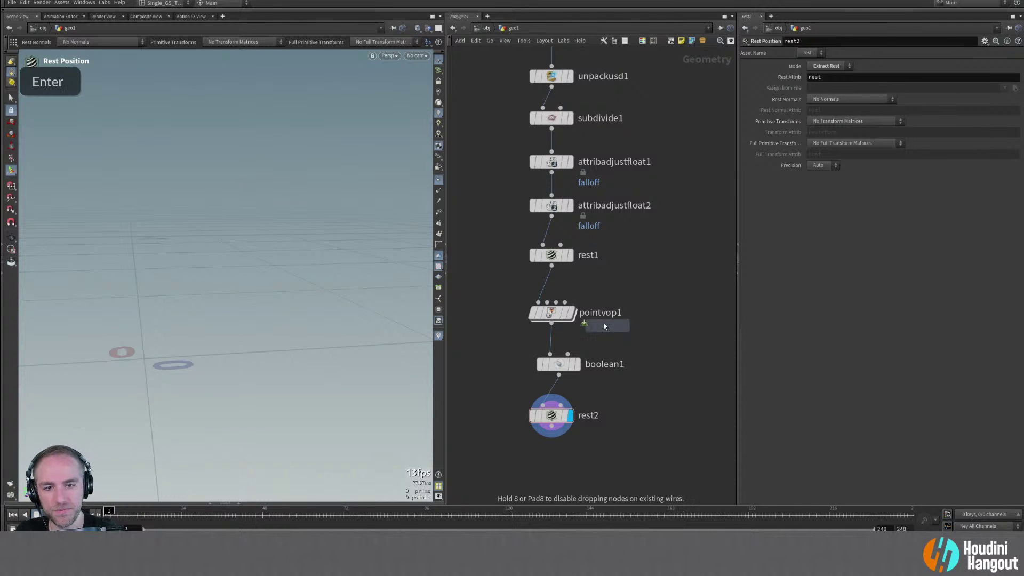
{"action": "left_click", "coordinate": [651, 273]}
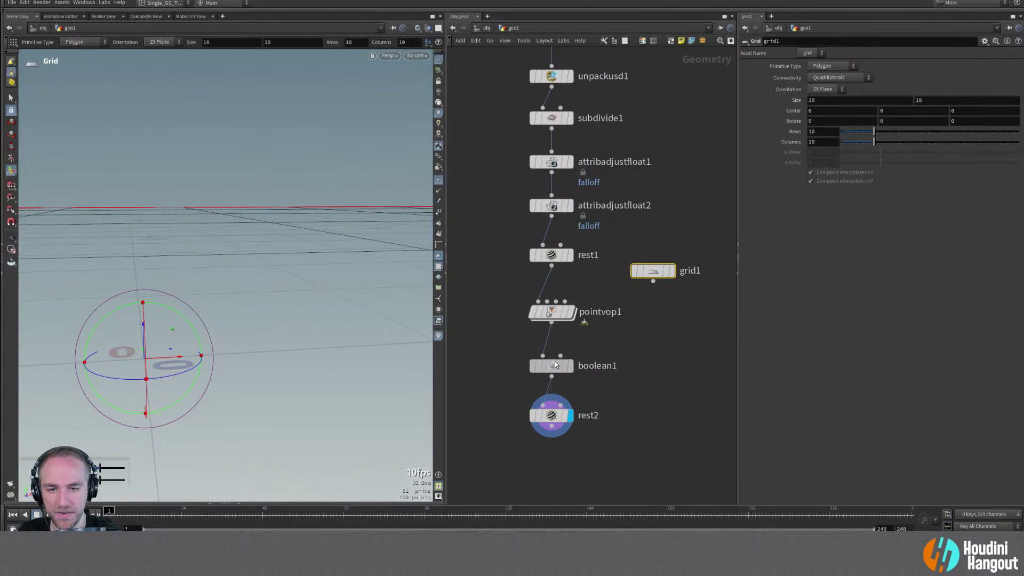
{"action": "left_click_drag", "start_coordinate": [560, 360], "coordinate": [652, 281]}
Set grid1's size to 1.2 by 1.2 and move it slightly down to a Y centre of about -0.0045
{"action": "right_click_drag", "start_coordinate": [245, 314], "coordinate": [131, 353], "text": "alt"}
{"action": "key", "text": "Return"}
{"action": "middle_click_drag", "start_coordinate": [797, 100], "coordinate": [767, 131]}
{"action": "right_click_drag", "start_coordinate": [298, 320], "coordinate": [278, 347], "text": "alt"}
{"action": "left_click_drag", "start_coordinate": [298, 330], "coordinate": [320, 346], "text": "alt"}
{"action": "right_click_drag", "start_coordinate": [320, 346], "coordinate": [374, 336], "text": "alt"}
{"action": "left_click_drag", "start_coordinate": [373, 335], "coordinate": [345, 377], "text": "alt"}
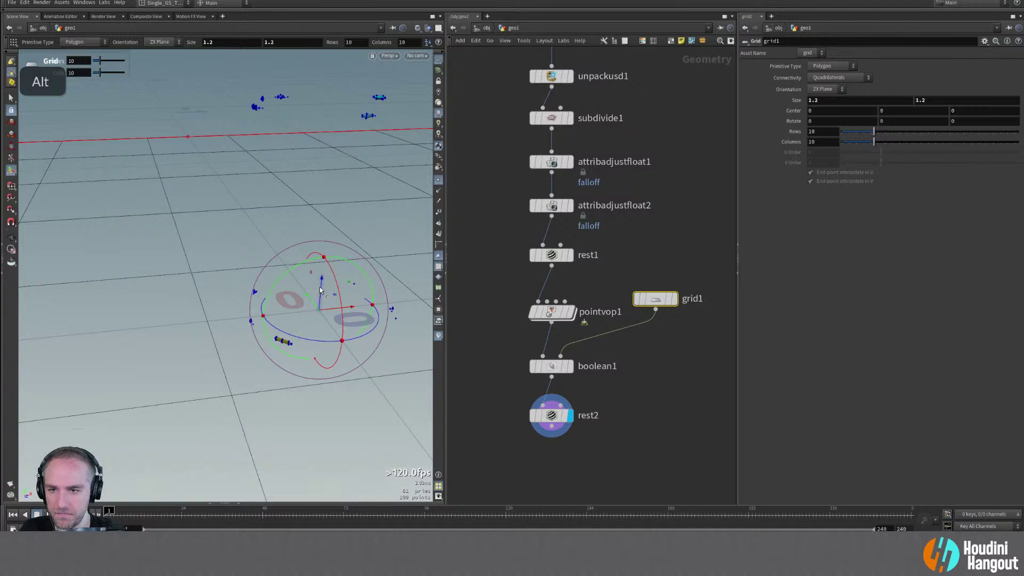
{"action": "left_click_drag", "start_coordinate": [320, 287], "coordinate": [316, 299]}
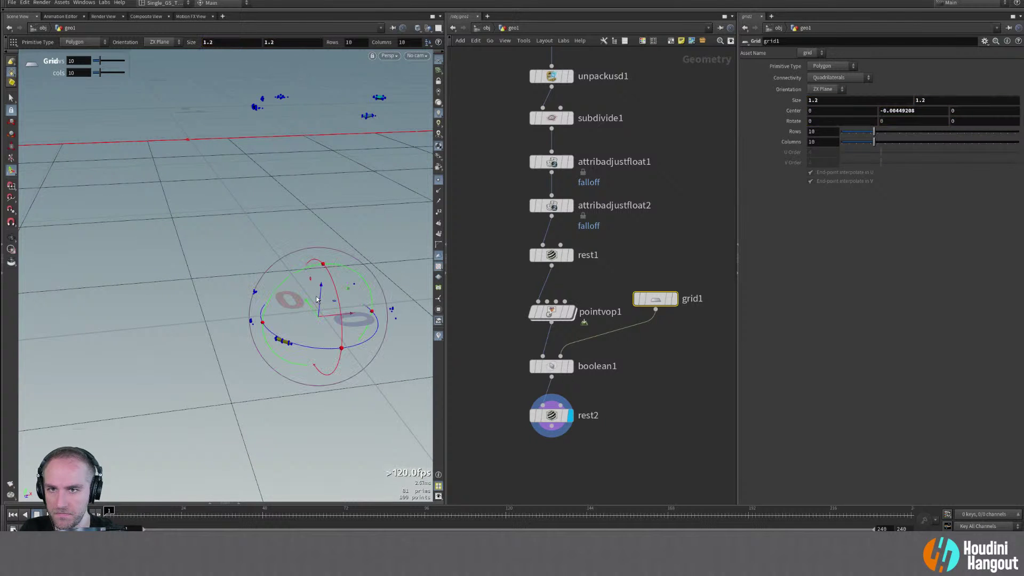
{"action": "mouse_move", "coordinate": [320, 164]}
{"action": "left_mouse_down", "text": "alt"}
{"action": "mouse_move", "coordinate": [384, 174]}
{"action": "mouse_move", "coordinate": [304, 164]}
{"action": "left_mouse_up", "text": "alt"}
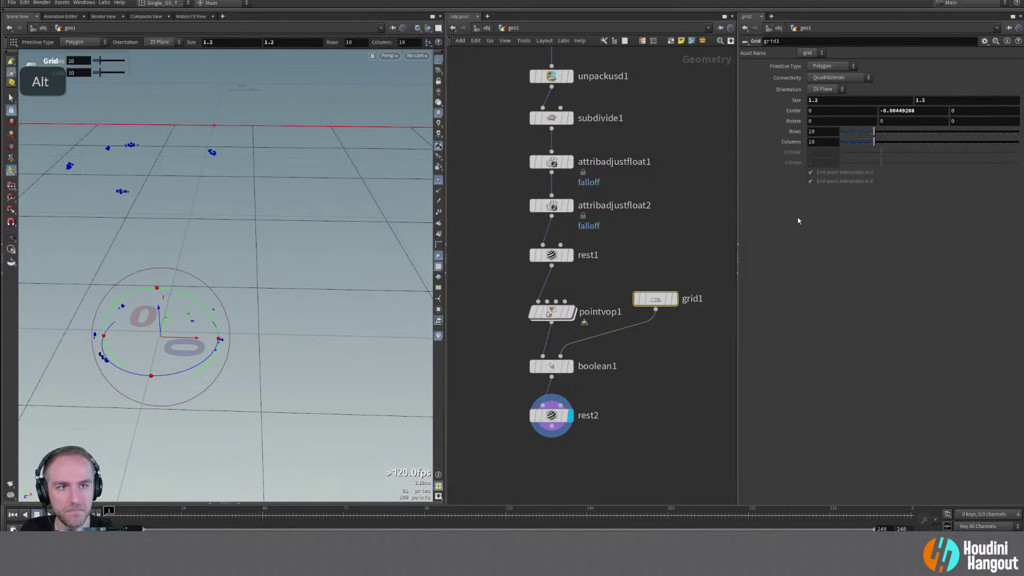
Display boolean1, treat Set B as Surface and set the operation to Seam
{"action": "left_click", "coordinate": [551, 367]}
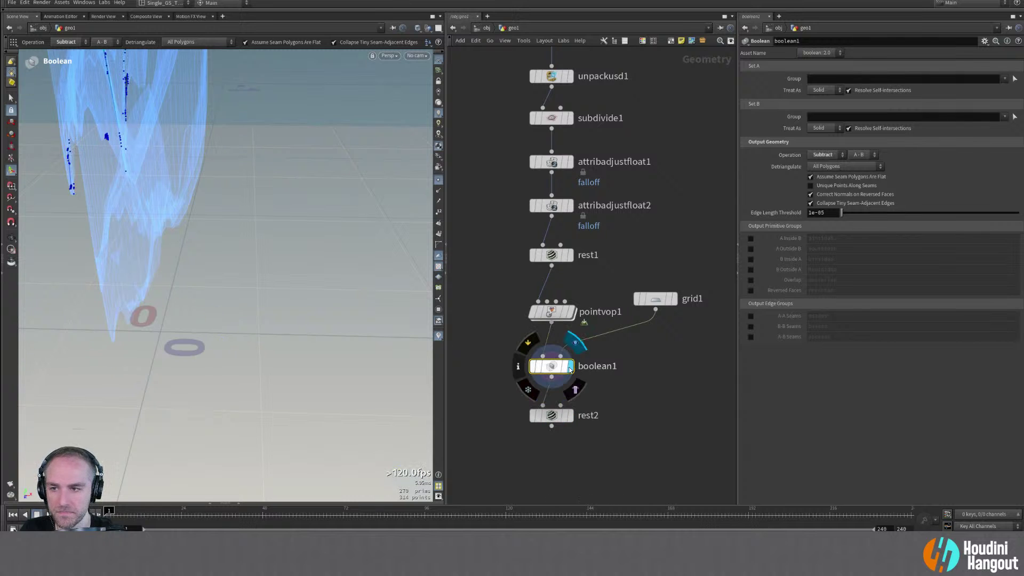
{"action": "right_click_drag", "start_coordinate": [170, 256], "coordinate": [183, 255], "text": "alt"}
{"action": "middle_click_drag", "start_coordinate": [253, 232], "coordinate": [267, 276], "text": "alt"}
{"action": "left_click_drag", "start_coordinate": [267, 277], "coordinate": [269, 251], "text": "alt"}
{"action": "key", "text": "Return"}
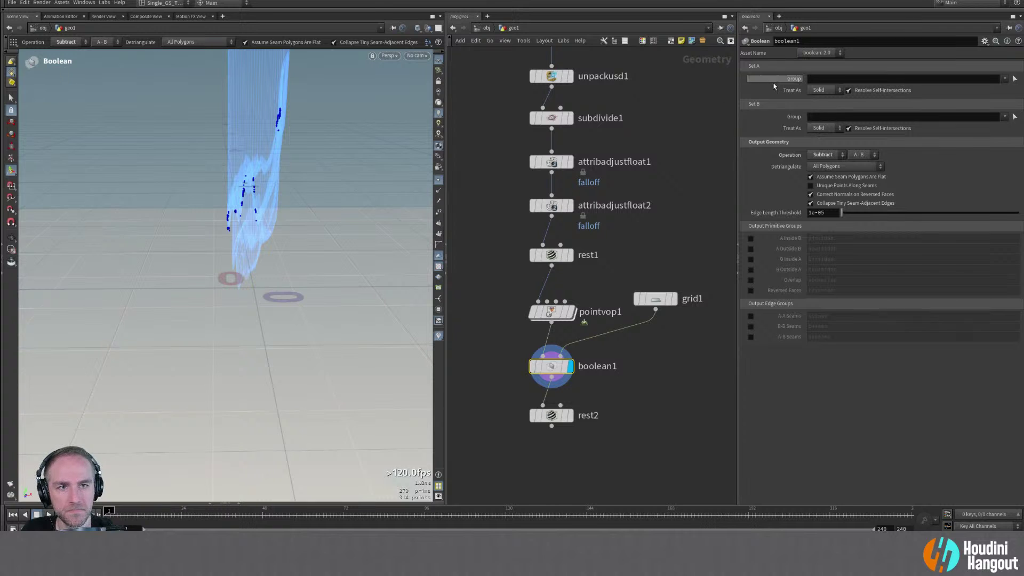
{"action": "left_click", "coordinate": [821, 127]}
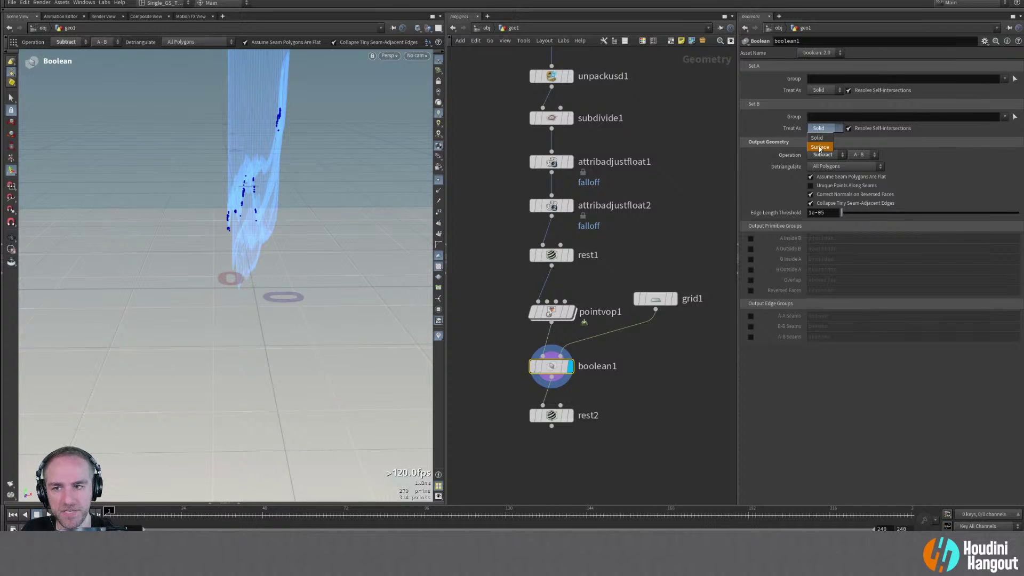
{"action": "left_click", "coordinate": [820, 147]}
{"action": "left_click", "coordinate": [829, 155]}
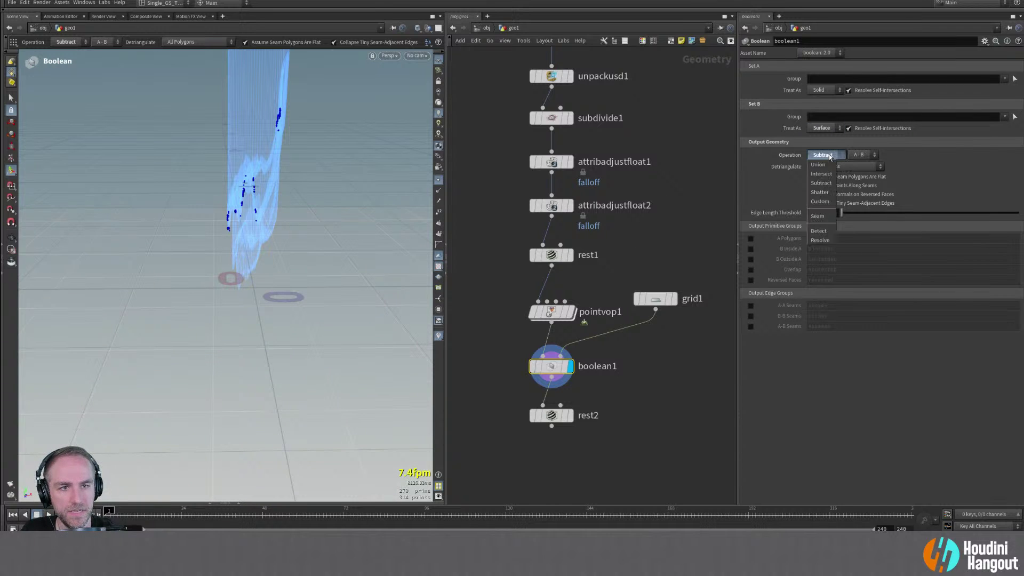
{"action": "left_click", "coordinate": [905, 168]}
{"action": "left_click", "coordinate": [821, 156]}
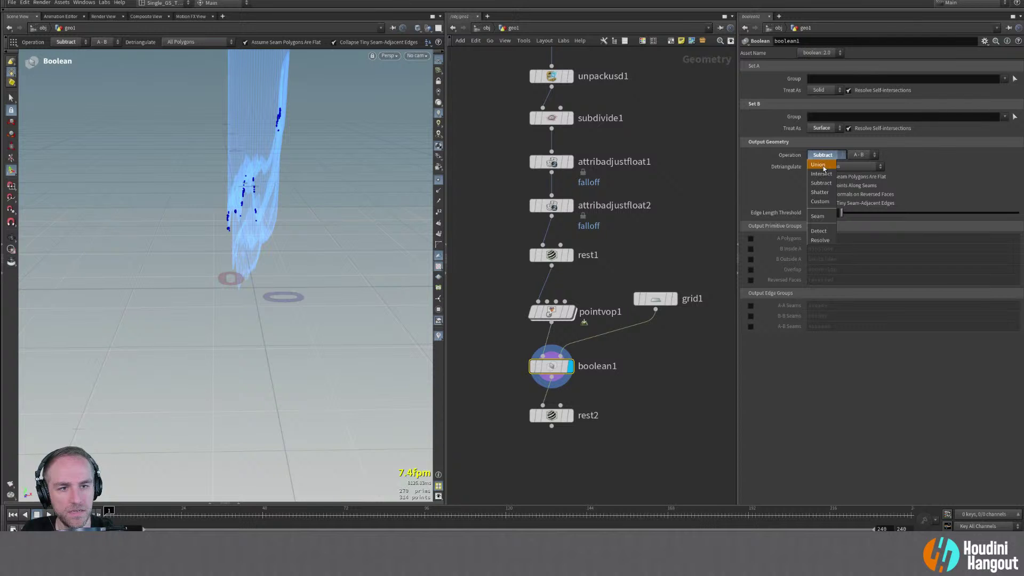
{"action": "left_click", "coordinate": [817, 216]}
Raise grid1 to a Y centre of about 0.235
{"action": "left_click_drag", "start_coordinate": [287, 191], "coordinate": [304, 190], "text": "alt"}
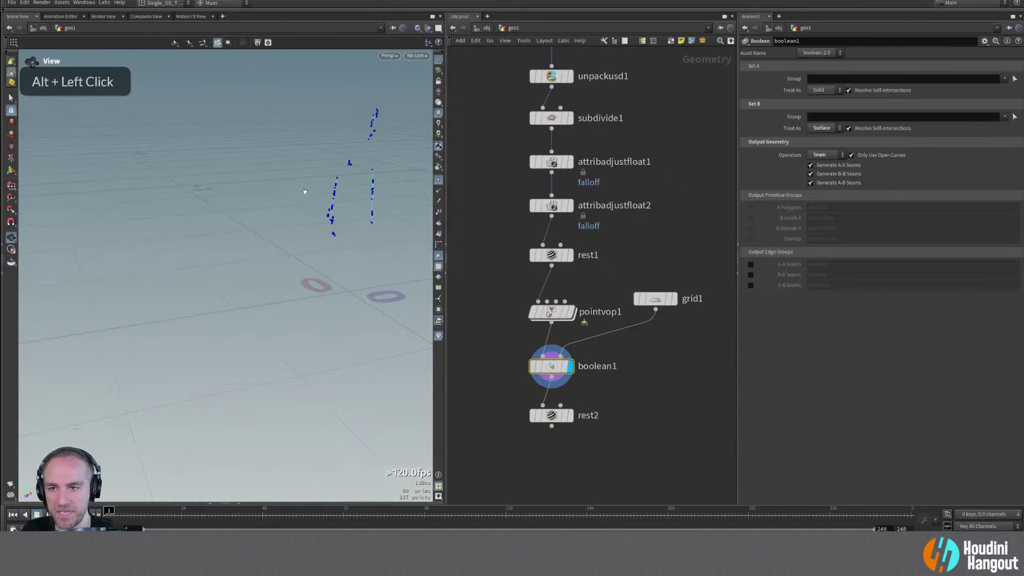
{"action": "left_click", "coordinate": [664, 299]}
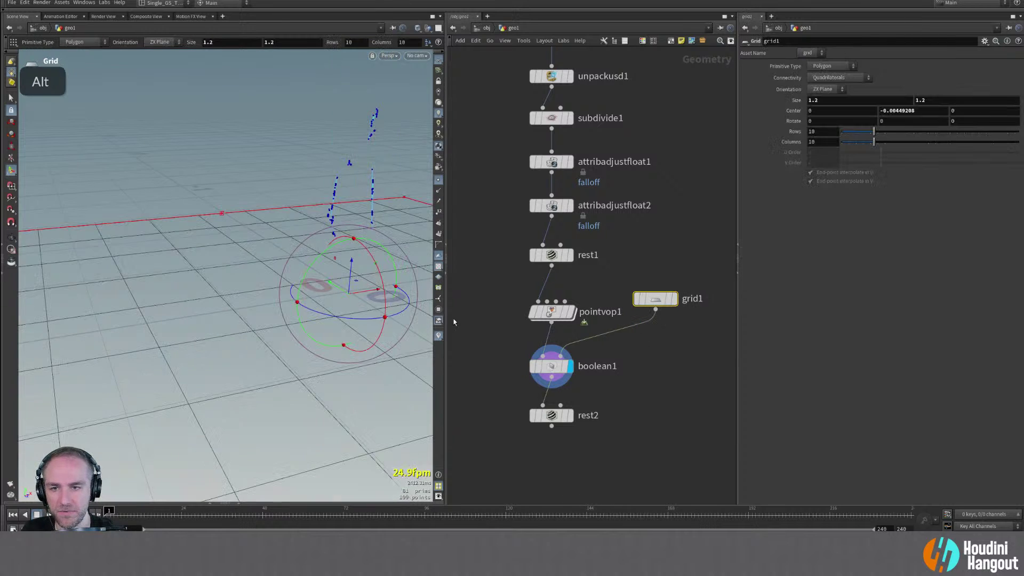
{"action": "left_click_drag", "start_coordinate": [354, 266], "coordinate": [364, 121]}
Compare the extracted rest positions of rest2 with the seam curves of boolean1 in the viewport
{"action": "left_click", "coordinate": [571, 415]}
{"action": "key", "text": "Escape"}
{"action": "left_click_drag", "start_coordinate": [267, 266], "coordinate": [313, 288], "text": "alt"}
{"action": "middle_click_drag", "start_coordinate": [313, 288], "coordinate": [357, 288], "text": "alt"}
{"action": "right_click_drag", "start_coordinate": [357, 288], "coordinate": [62, 338], "text": "alt"}
{"action": "middle_click_drag", "start_coordinate": [62, 338], "coordinate": [147, 348], "text": "alt"}
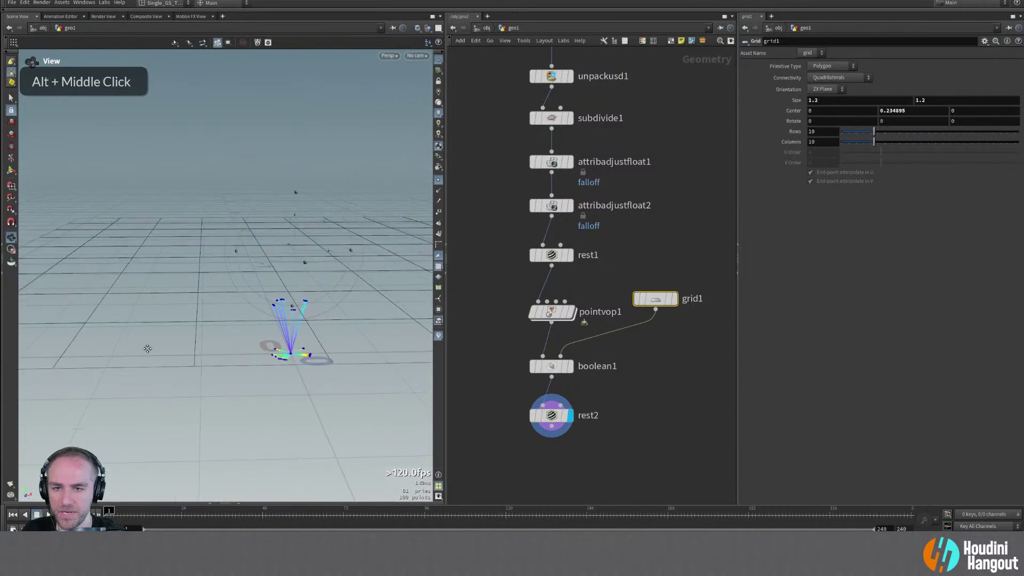
{"action": "double_click", "coordinate": [568, 366]}
{"action": "left_click_drag", "start_coordinate": [378, 296], "coordinate": [352, 293], "text": "alt"}
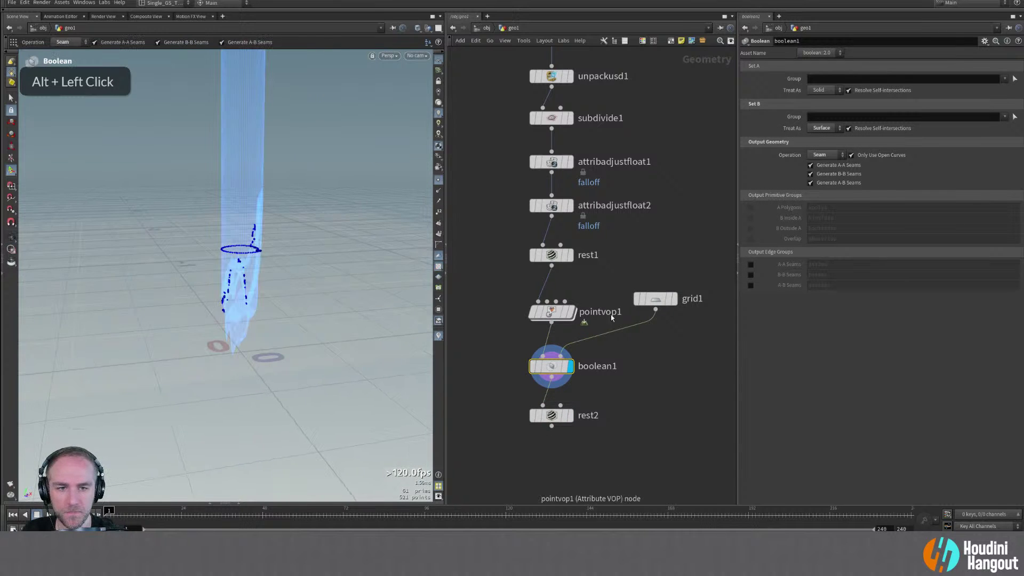
Lower grid1 to a Y centre of about 0.21
{"action": "left_click", "coordinate": [655, 298]}
{"action": "middle_click_drag", "start_coordinate": [235, 256], "coordinate": [259, 252], "text": "alt"}
{"action": "left_click_drag", "start_coordinate": [259, 253], "coordinate": [259, 302], "text": "alt"}
{"action": "key", "text": "Return"}
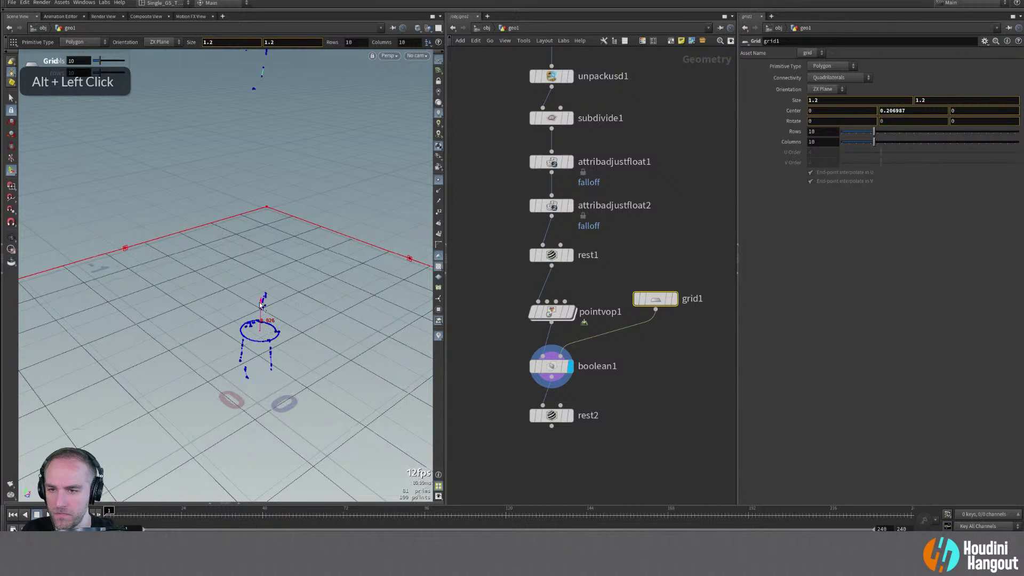
Examine boolean1's node information and seam curves, and display rest2 to inspect the extracted curves
{"action": "middle_click", "coordinate": [552, 371]}
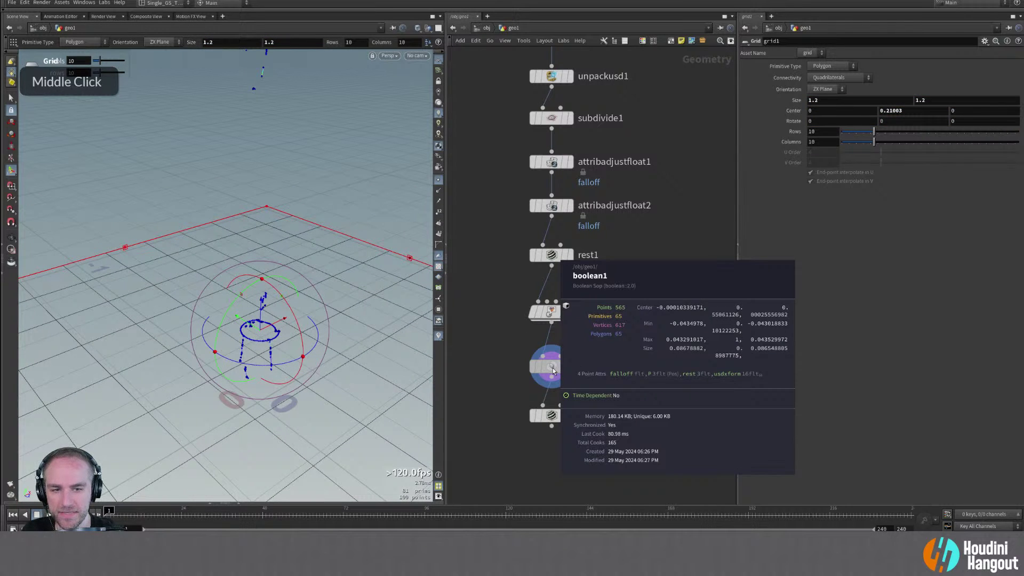
{"action": "left_click", "coordinate": [553, 370]}
{"action": "right_click_drag", "start_coordinate": [243, 351], "coordinate": [416, 240], "text": "alt"}
{"action": "left_click_drag", "start_coordinate": [283, 295], "coordinate": [455, 366], "text": "alt"}
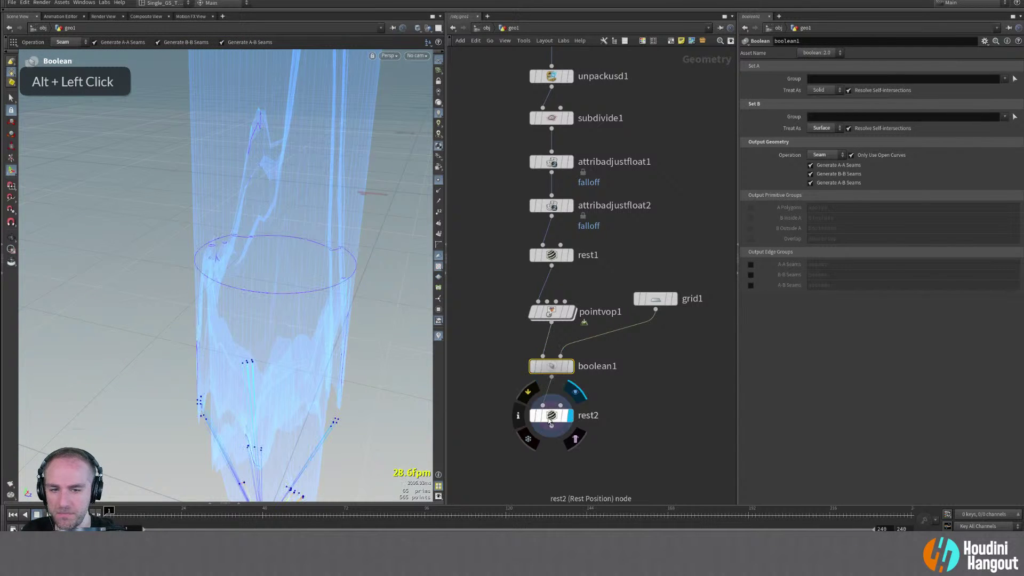
{"action": "left_click", "coordinate": [552, 415]}
{"action": "middle_click_drag", "start_coordinate": [217, 461], "coordinate": [263, 269], "text": "alt"}
{"action": "right_click_drag", "start_coordinate": [263, 270], "coordinate": [258, 364], "text": "alt"}
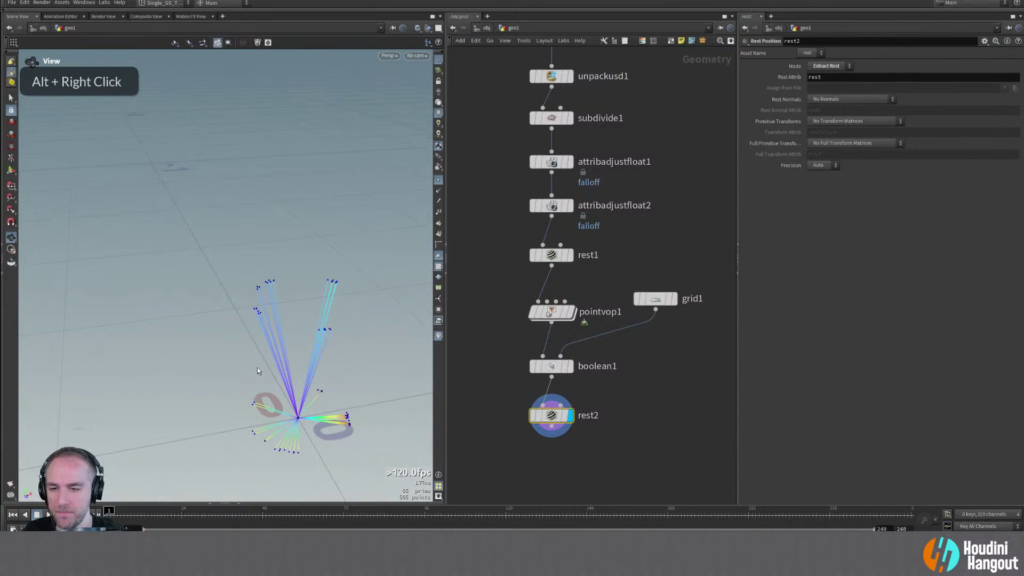
{"action": "key", "text": "Return"}
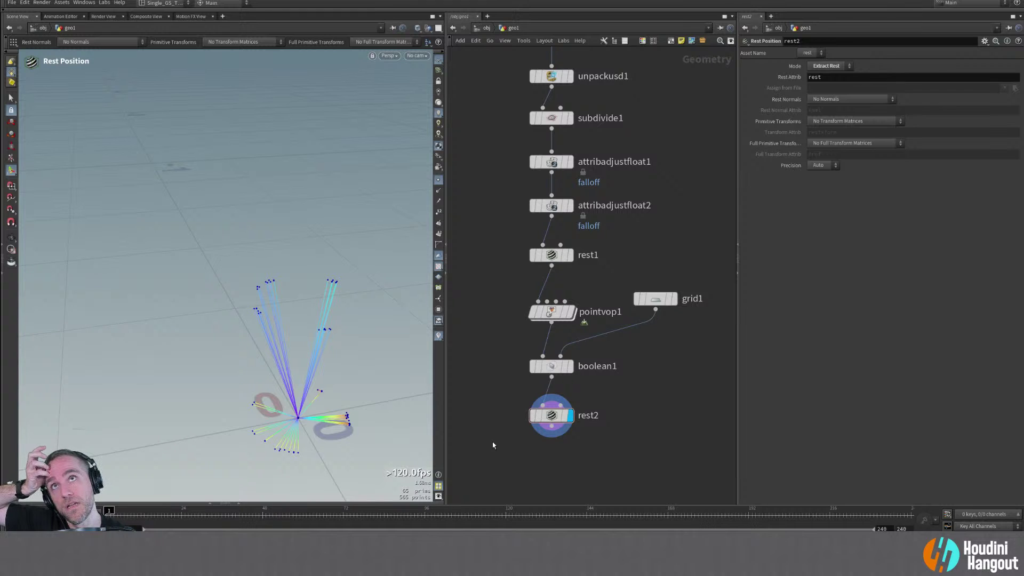
Undo the grid moves, the Boolean's Surface and Seam settings, and the grid's resizing
{"action": "left_click_drag", "start_coordinate": [572, 359], "coordinate": [656, 368]}
{"action": "key", "text": "ctrl+z"}
{"action": "key", "text": "ctrl+z"}
{"action": "key", "text": "ctrl+z"}
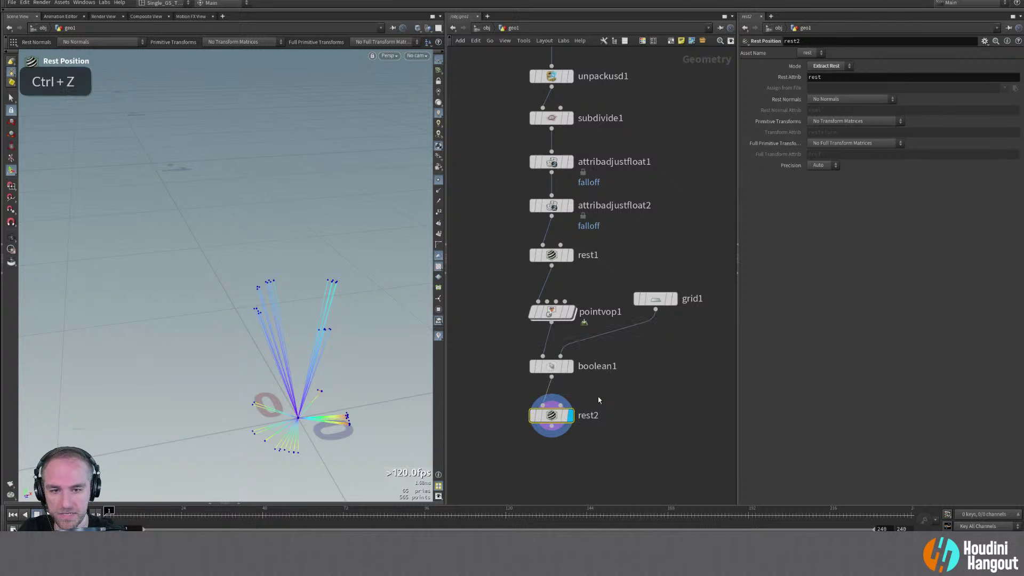
{"action": "key", "text": "ctrl+z"}
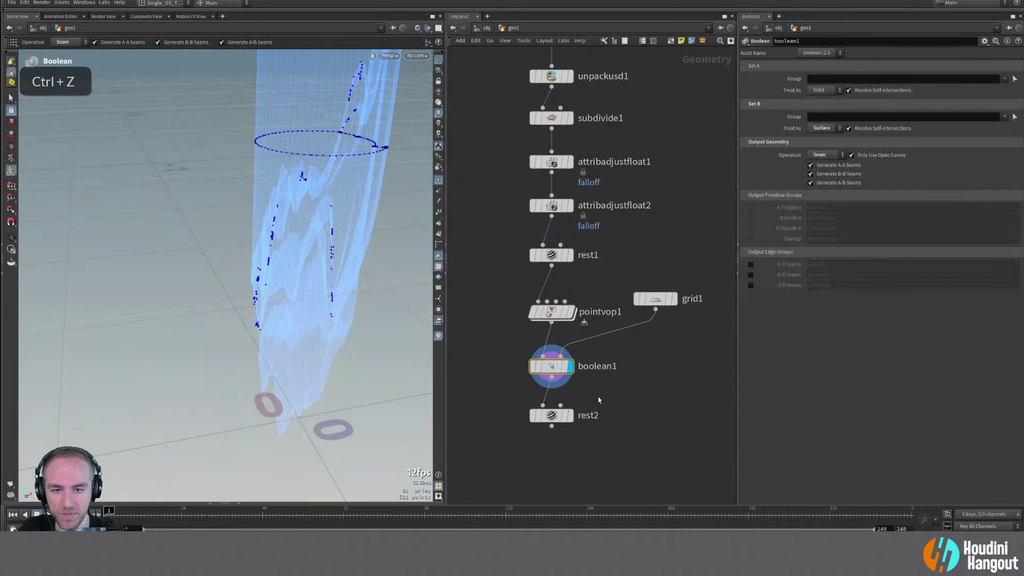
{"action": "key", "text": "ctrl+z"}
{"action": "key", "text": "ctrl+z"}
{"action": "key", "text": "ctrl+z"}
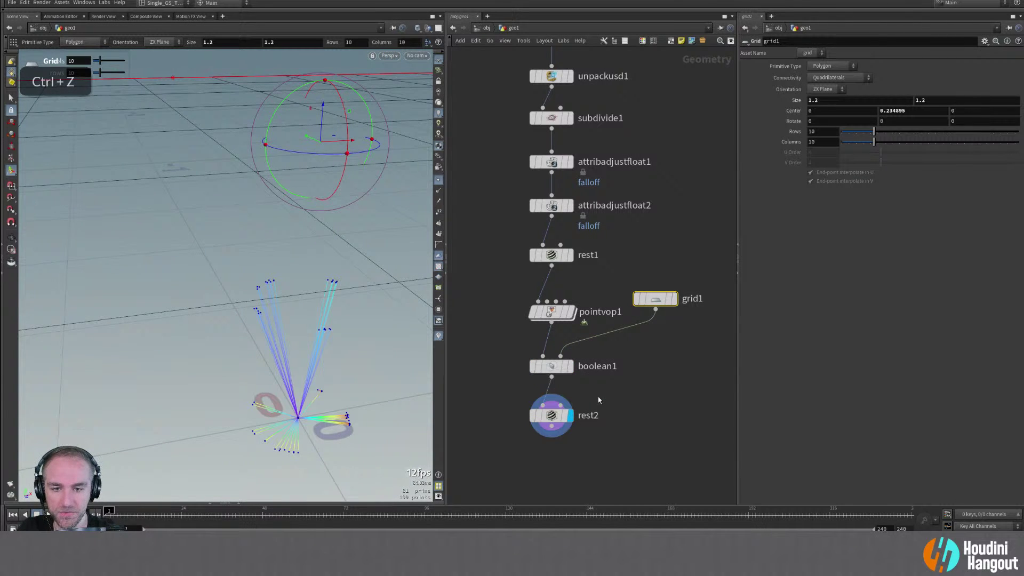
{"action": "key", "text": "ctrl+z"}
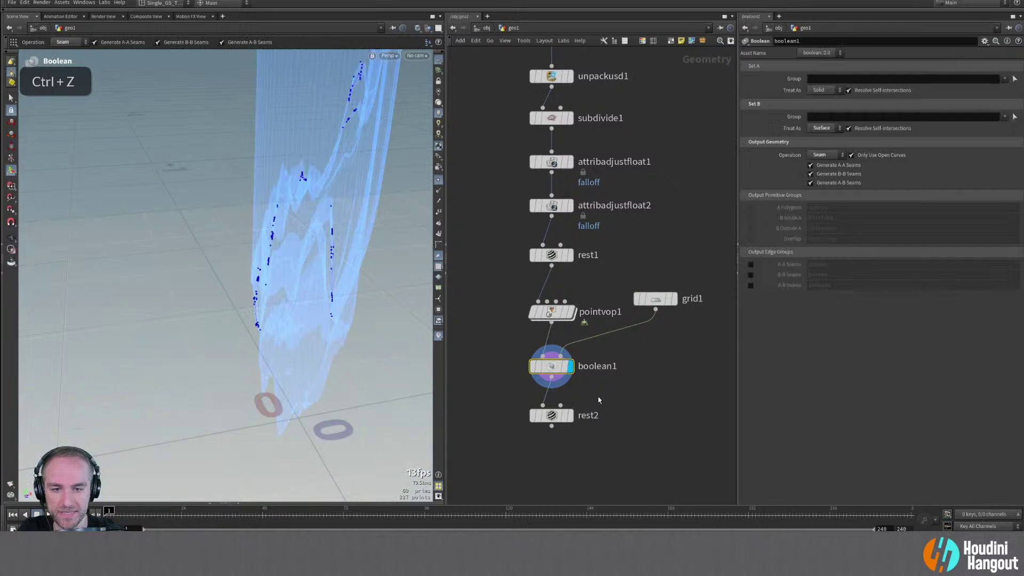
{"action": "key", "text": "ctrl+z"}
{"action": "key", "text": "ctrl+z"}
{"action": "key", "text": "ctrl+z"}
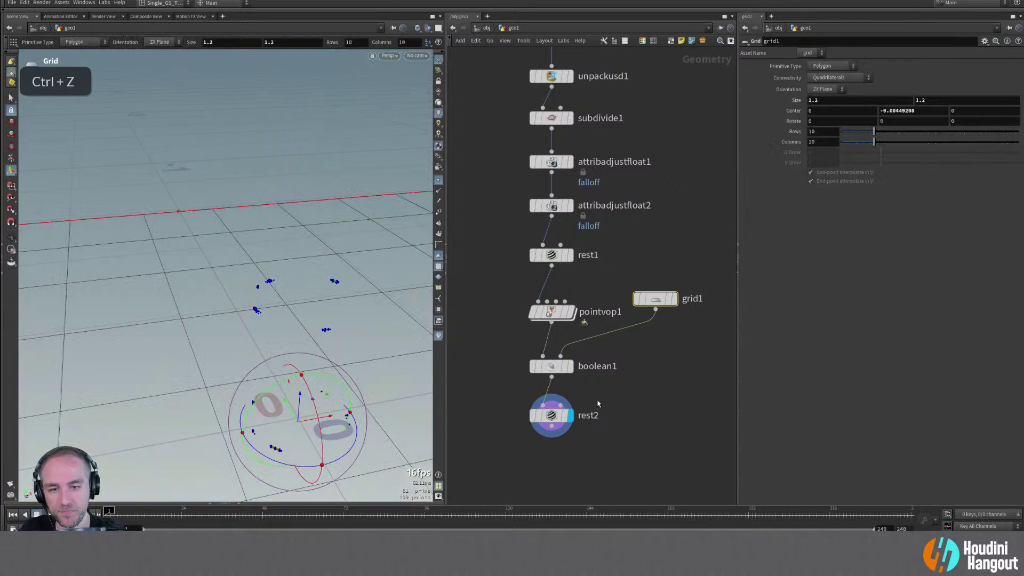
{"action": "key", "text": "ctrl+z"}
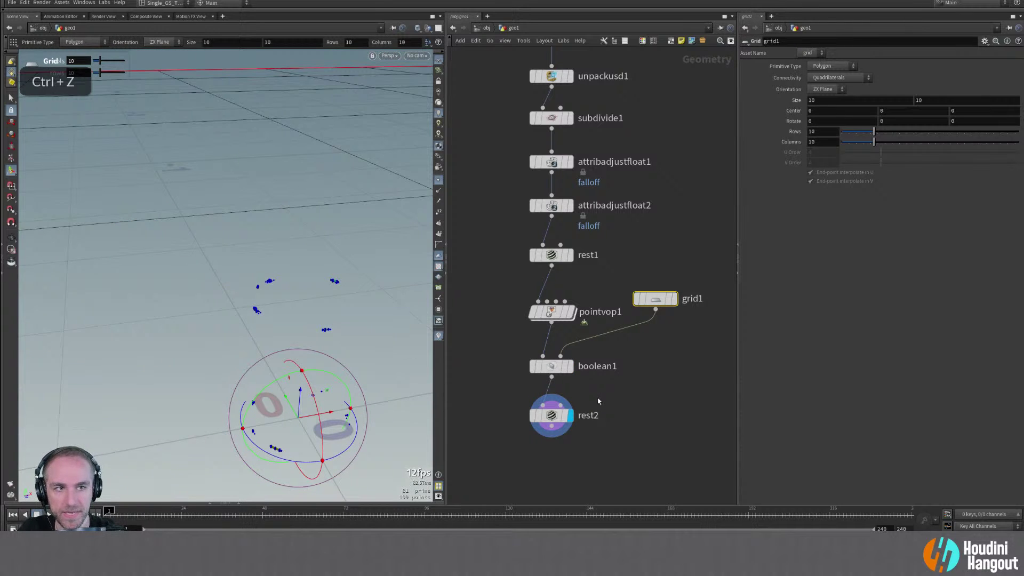
Undo the Grid node and the Boolean wiring to bring back clip1, and delete the leftover Boolean node
{"action": "key", "text": "ctrl+z"}
{"action": "key", "text": "ctrl+z"}
{"action": "key", "text": "ctrl+z"}
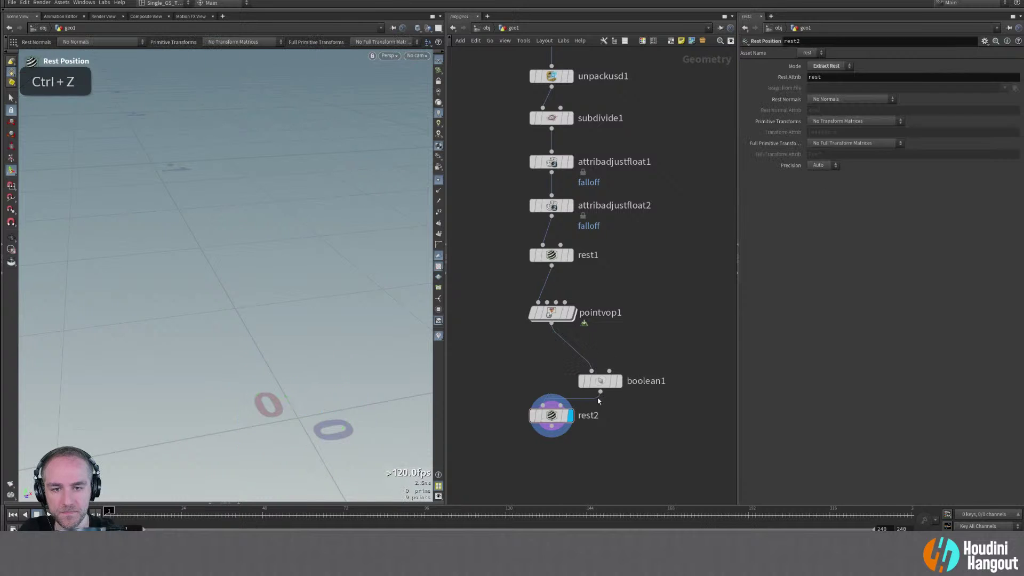
{"action": "key", "text": "ctrl+z"}
{"action": "key", "text": "ctrl+z"}
{"action": "left_click", "coordinate": [600, 379]}
{"action": "key", "text": "Delete"}
Set clip1 to keep All Primitives and create the above_plane and below_plane groups
{"action": "left_click", "coordinate": [555, 358]}
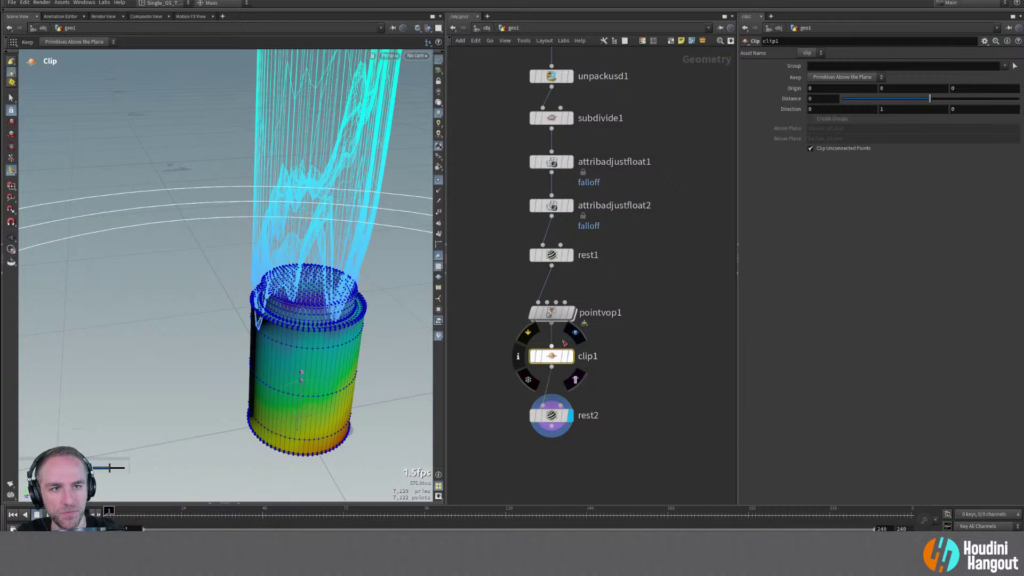
{"action": "left_click", "coordinate": [832, 78]}
{"action": "left_click", "coordinate": [823, 106]}
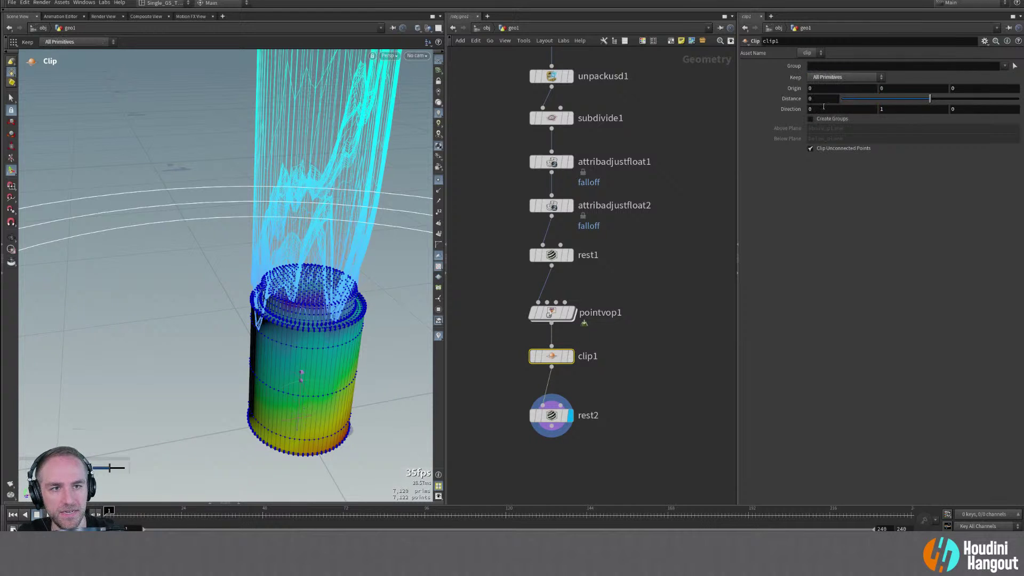
{"action": "double_click", "coordinate": [826, 78]}
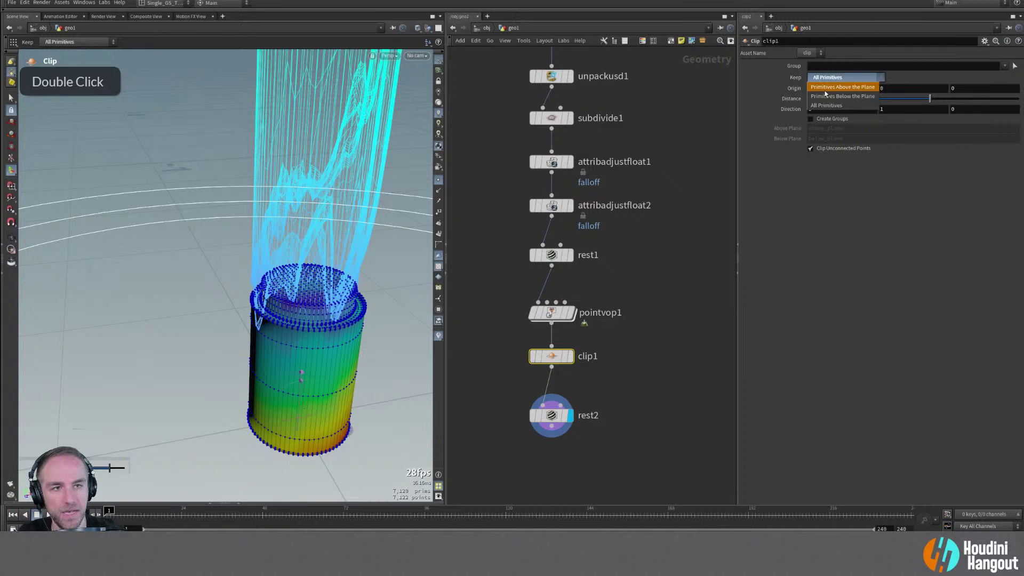
{"action": "left_click", "coordinate": [819, 106]}
{"action": "left_click", "coordinate": [810, 118]}
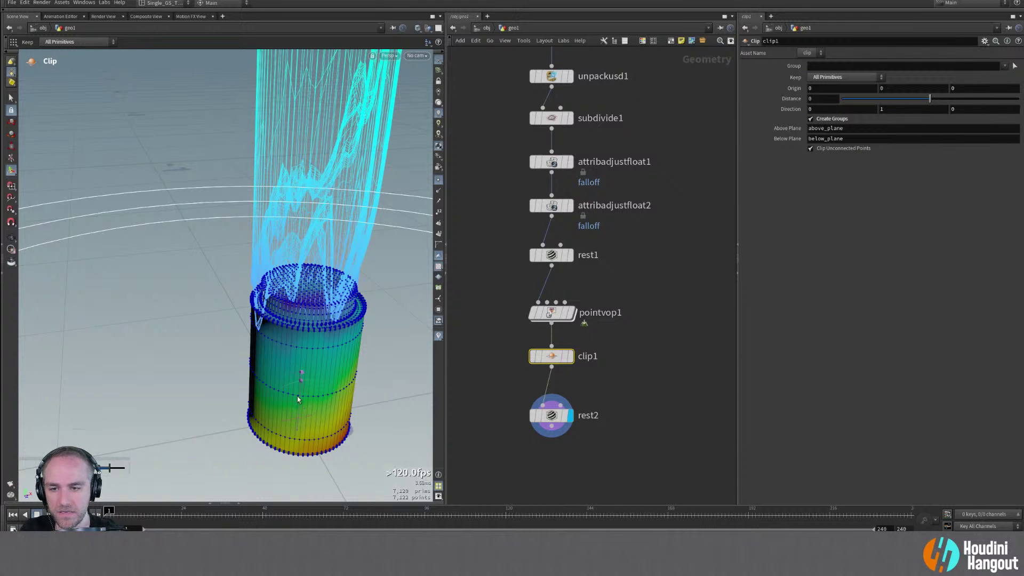
Set clip1's distance to 0.52 and examine its node information for the created groups
{"action": "left_click_drag", "start_coordinate": [311, 399], "coordinate": [297, 358], "text": "alt"}
{"action": "right_click_drag", "start_coordinate": [297, 359], "coordinate": [393, 297], "text": "alt"}
{"action": "middle_click_drag", "start_coordinate": [393, 297], "coordinate": [395, 144], "text": "alt"}
{"action": "left_click_drag", "start_coordinate": [559, 358], "coordinate": [558, 363]}
{"action": "left_click_drag", "start_coordinate": [941, 107], "coordinate": [939, 103]}
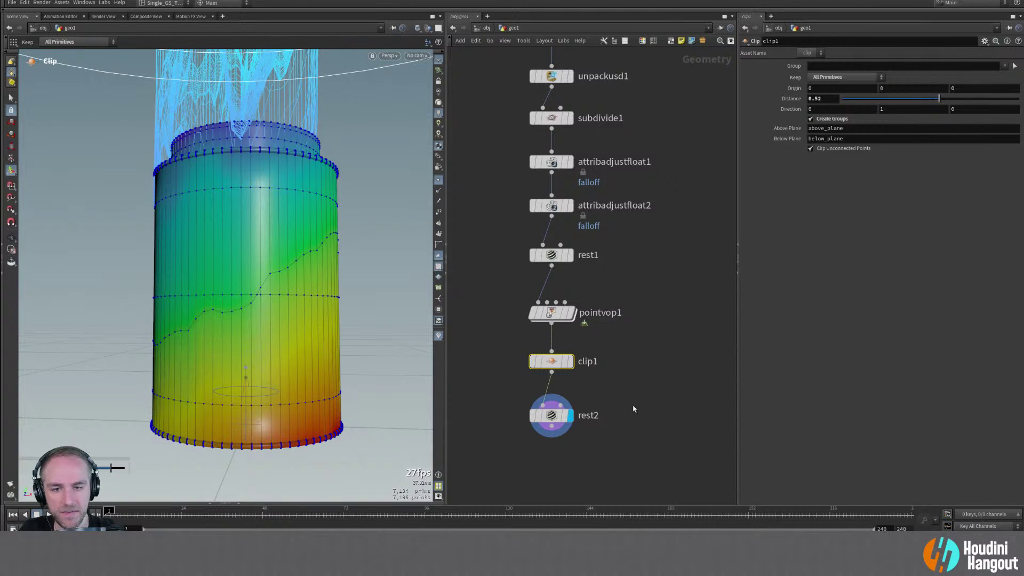
{"action": "middle_click", "coordinate": [556, 363]}
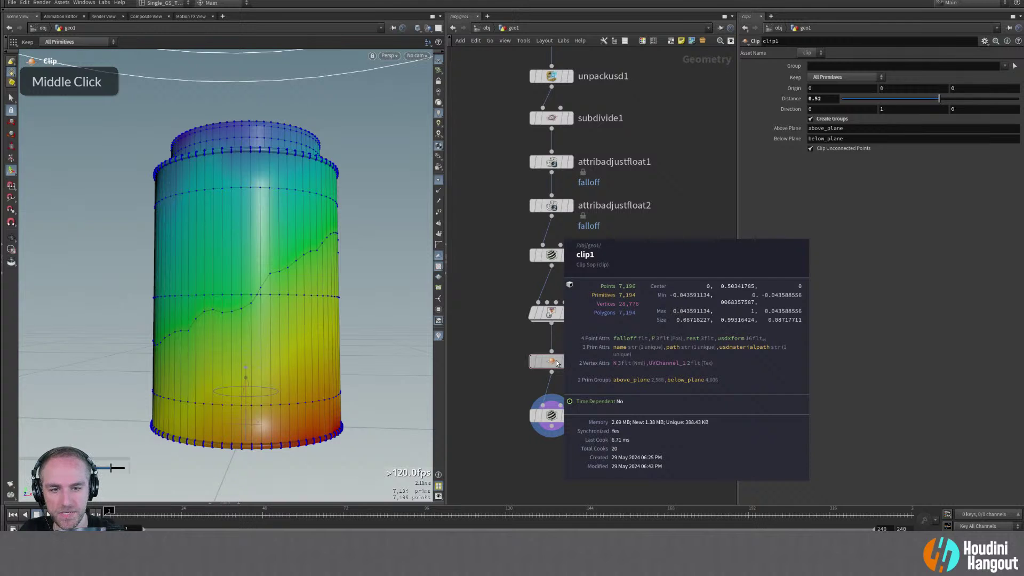
Add a Blast node fed by clip1, display it, choose its above_plane and below_plane groups, and enable Delete Non Selected
{"action": "key", "text": "Tab"}
{"action": "type", "text": "blast"}
{"action": "key", "text": "Return"}
{"action": "left_click", "coordinate": [661, 414]}
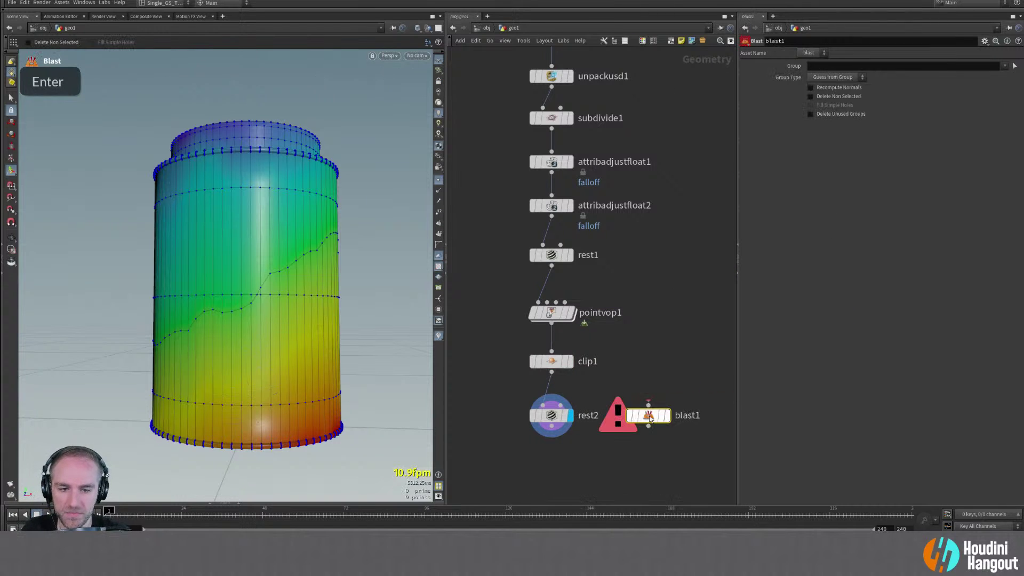
{"action": "double_click", "coordinate": [648, 406]}
{"action": "left_click", "coordinate": [666, 415]}
{"action": "left_click", "coordinate": [1004, 65]}
{"action": "left_click", "coordinate": [960, 85]}
{"action": "left_click", "coordinate": [827, 97]}
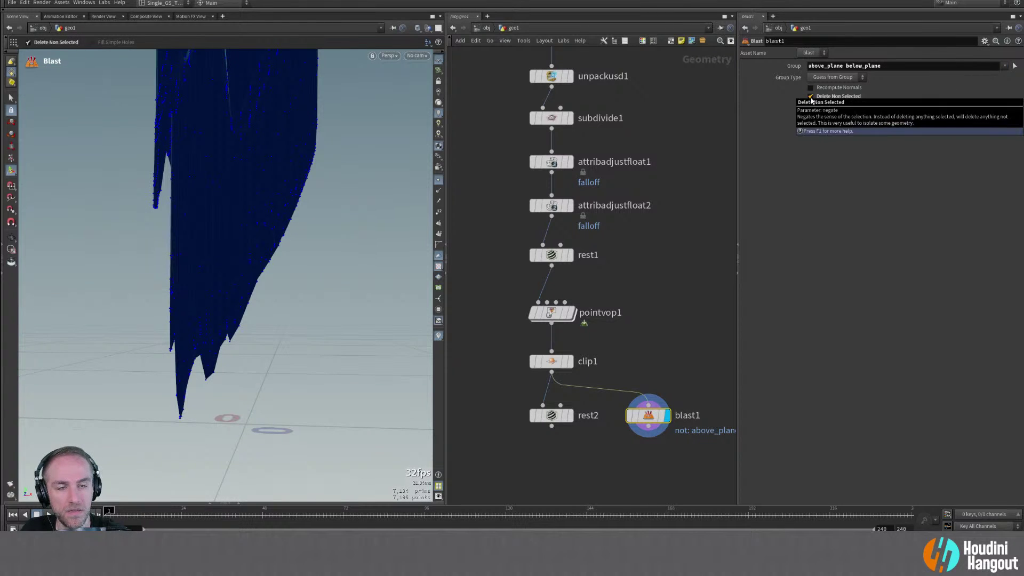
Wire the Blast output into rest2 and display rest2 to inspect the restored can
{"action": "right_click_drag", "start_coordinate": [262, 215], "coordinate": [274, 194], "text": "alt"}
{"action": "left_click_drag", "start_coordinate": [274, 194], "coordinate": [308, 265], "text": "alt"}
{"action": "right_click_drag", "start_coordinate": [308, 265], "coordinate": [507, 366], "text": "alt"}
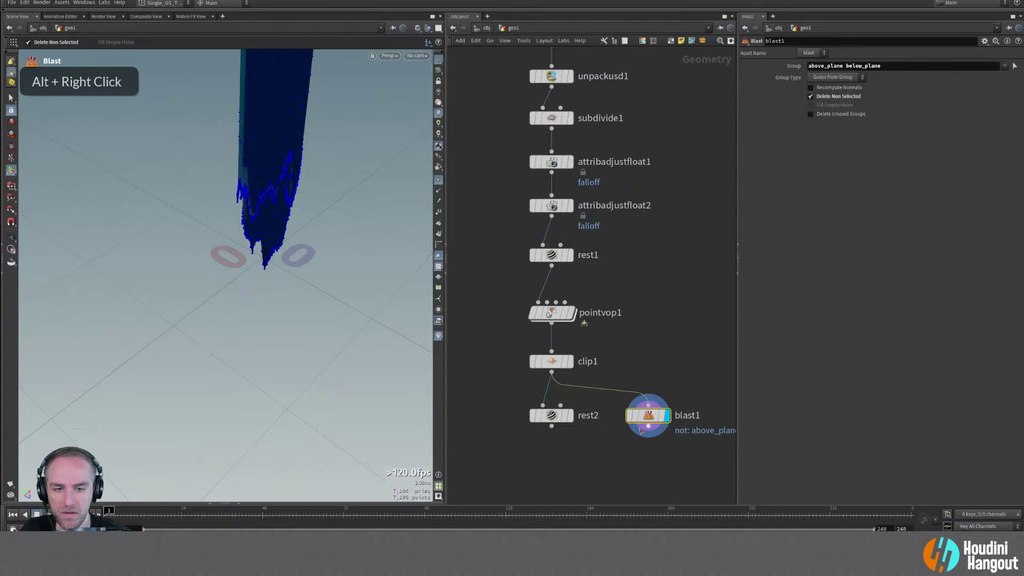
{"action": "left_click_drag", "start_coordinate": [542, 405], "coordinate": [648, 437]}
{"action": "left_click", "coordinate": [569, 414]}
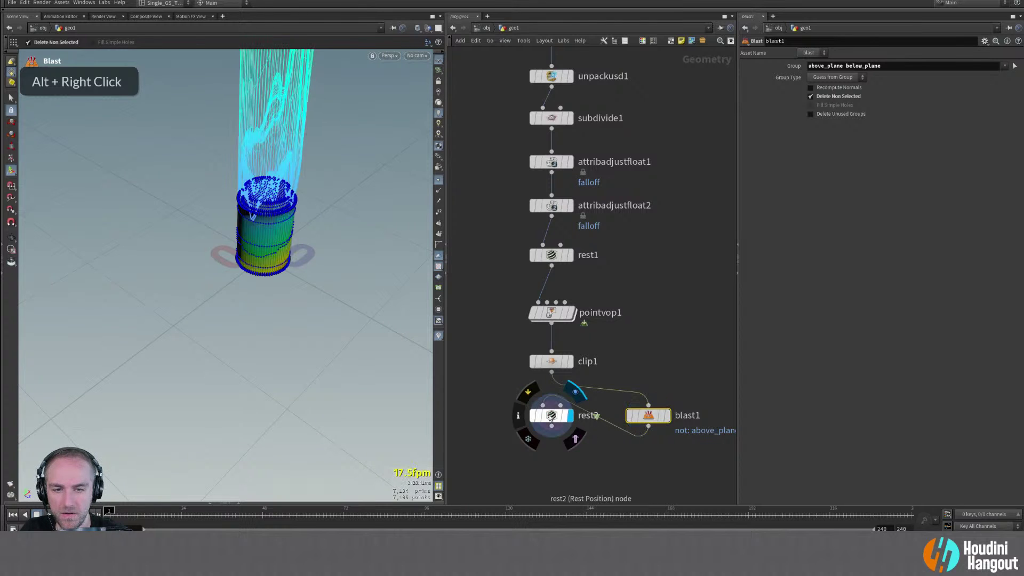
{"action": "double_click", "coordinate": [554, 415]}
{"action": "right_click_drag", "start_coordinate": [258, 252], "coordinate": [298, 219], "text": "alt"}
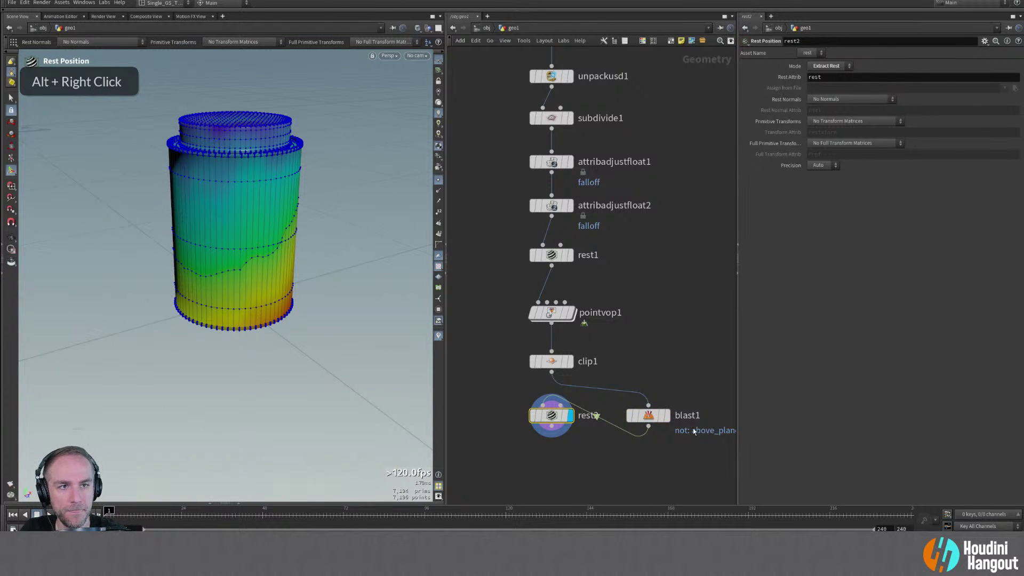
Turn off Delete Non Selected on blast1 and delete the Blast node
{"action": "left_click", "coordinate": [648, 415]}
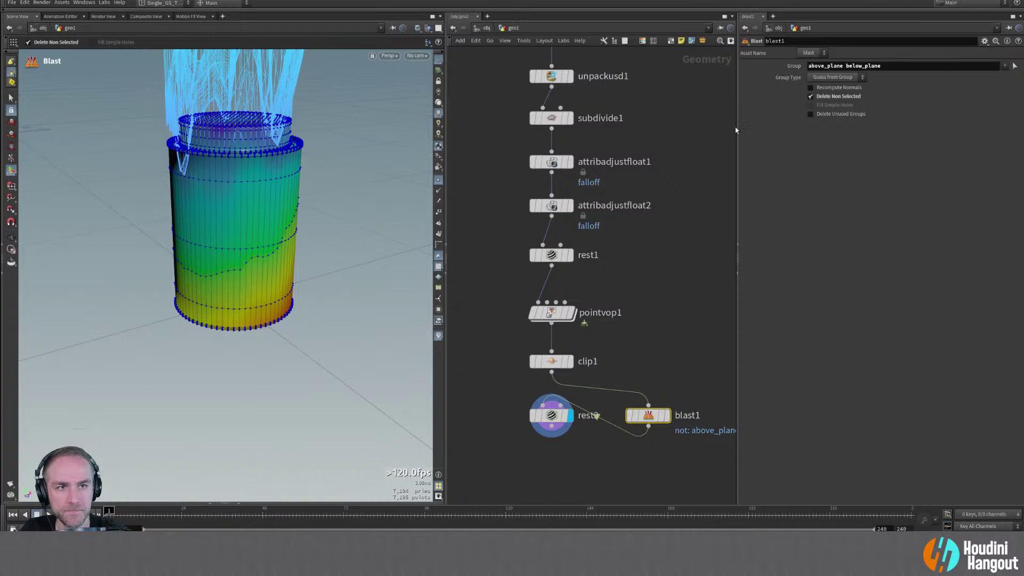
{"action": "left_click", "coordinate": [811, 96]}
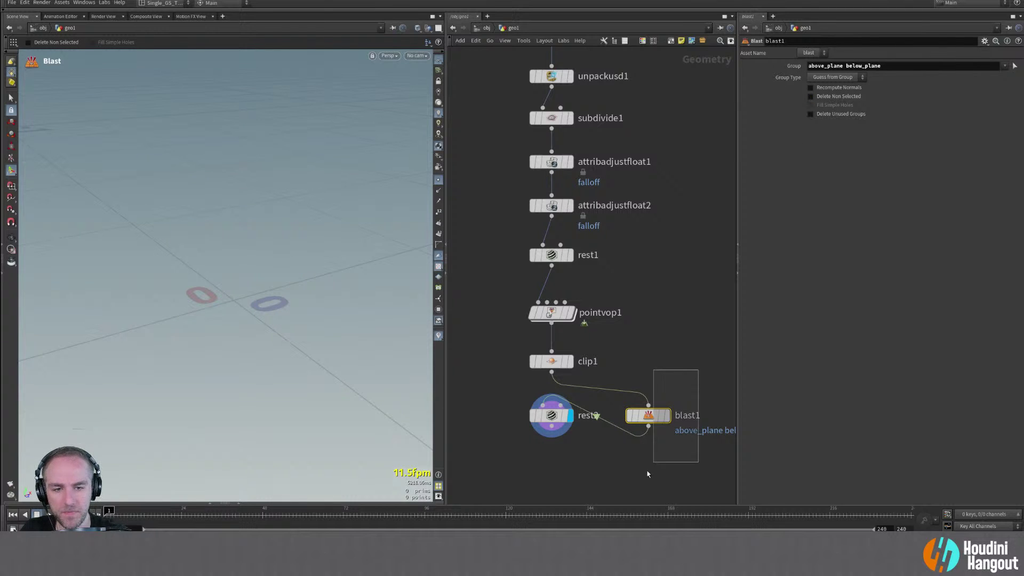
{"action": "key", "text": "Delete"}
Compare the displayed geometry of clip1 and rest2 from several viewing angles
{"action": "left_click", "coordinate": [569, 362]}
{"action": "double_click", "coordinate": [554, 363]}
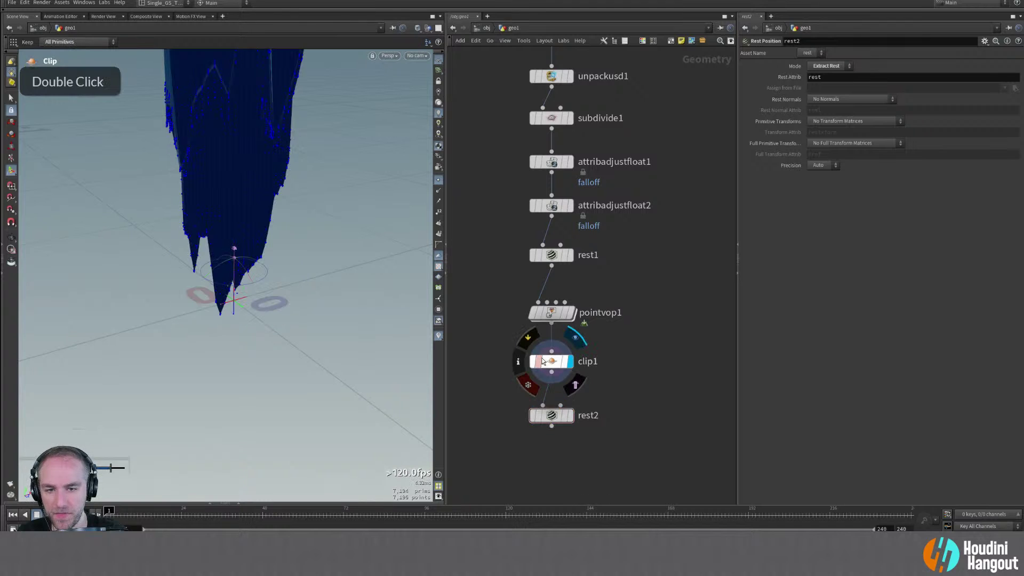
{"action": "left_click", "coordinate": [570, 415]}
{"action": "double_click", "coordinate": [556, 416]}
{"action": "left_click_drag", "start_coordinate": [176, 203], "coordinate": [203, 208], "text": "alt"}
{"action": "left_click", "coordinate": [570, 364]}
{"action": "double_click", "coordinate": [554, 363]}
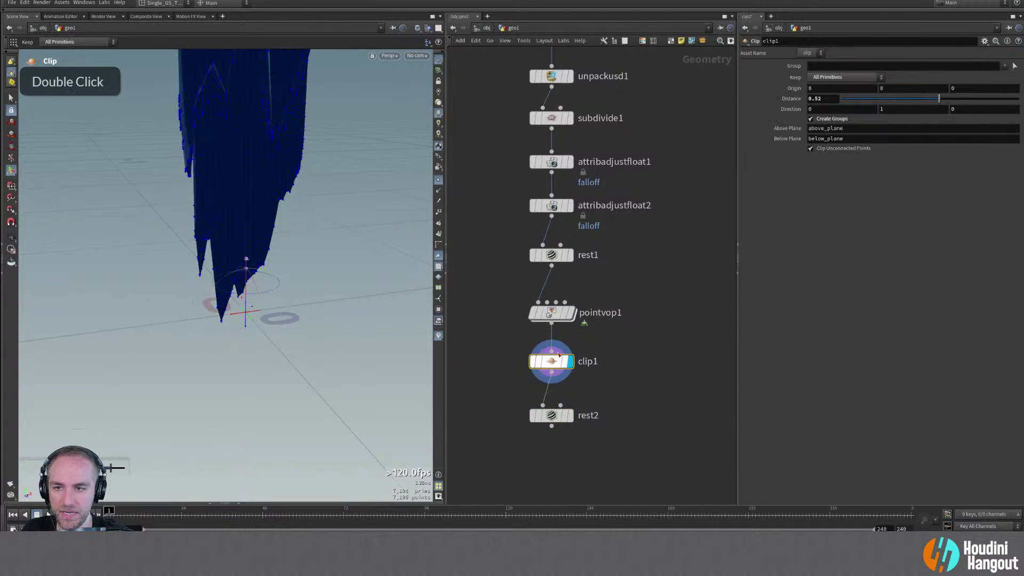
{"action": "middle_click_drag", "start_coordinate": [245, 304], "coordinate": [187, 406], "text": "alt"}
{"action": "right_click_drag", "start_coordinate": [188, 407], "coordinate": [304, 218], "text": "alt"}
{"action": "middle_click_drag", "start_coordinate": [304, 219], "coordinate": [320, 254], "text": "alt"}
{"action": "left_click_drag", "start_coordinate": [320, 254], "coordinate": [299, 251], "text": "alt"}
{"action": "right_click_drag", "start_coordinate": [299, 250], "coordinate": [292, 241], "text": "alt"}
Set clip1 to keep Primitives Below the Plane at a distance of 1.06, with rest2 displayed
{"action": "key", "text": "Return"}
{"action": "left_click", "coordinate": [843, 78]}
{"action": "left_click", "coordinate": [837, 99]}
{"action": "left_click", "coordinate": [569, 415]}
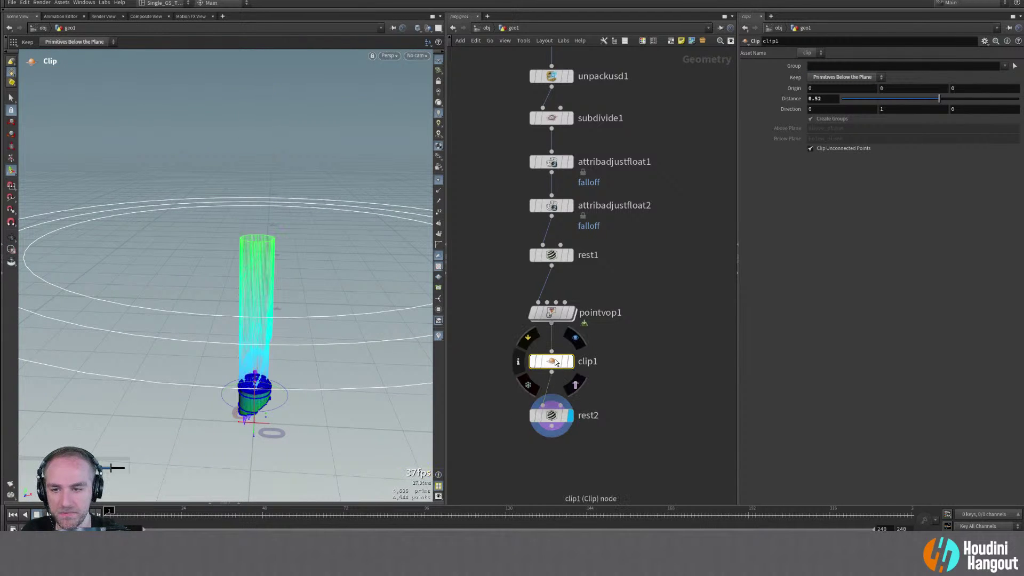
{"action": "right_click_drag", "start_coordinate": [299, 405], "coordinate": [347, 381], "text": "alt"}
{"action": "mouse_move", "coordinate": [938, 98]}
{"action": "left_mouse_down"}
{"action": "mouse_move", "coordinate": [955, 103]}
{"action": "mouse_move", "coordinate": [926, 105]}
{"action": "mouse_move", "coordinate": [949, 106]}
{"action": "left_mouse_up"}
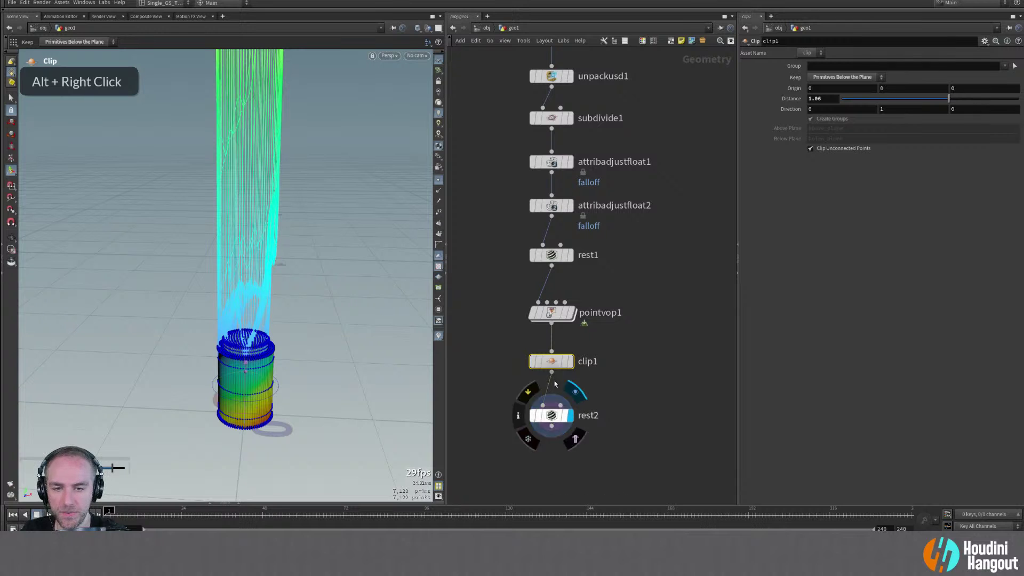
{"action": "left_click", "coordinate": [553, 416]}
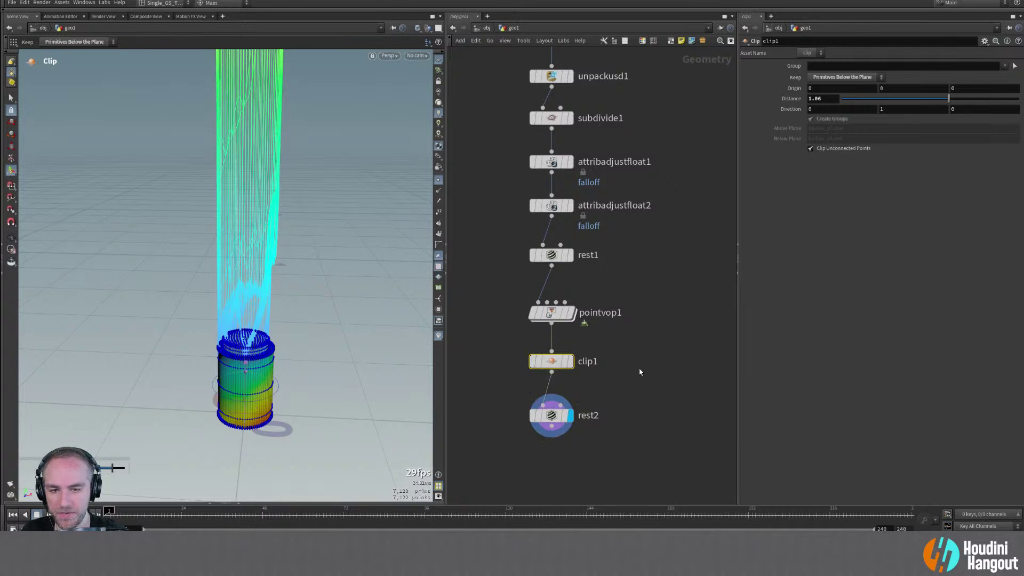
Insert a Group Create node between clip1 and rest2
{"action": "key", "text": "Tab"}
{"action": "type", "text": "gru"}
{"action": "key", "text": "BackSpace"}
{"action": "type", "text": "oup"}
{"action": "key", "text": "Return"}
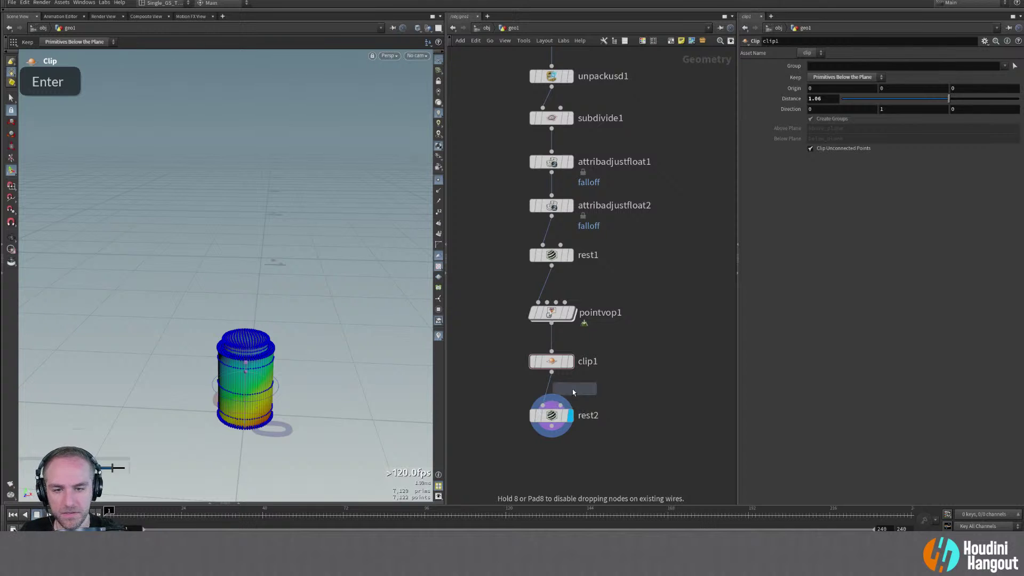
{"action": "left_click", "coordinate": [561, 407]}
Configure group1 as an Edges group of Unshared Edges with Base Group disabled, and display it
{"action": "left_click", "coordinate": [810, 215]}
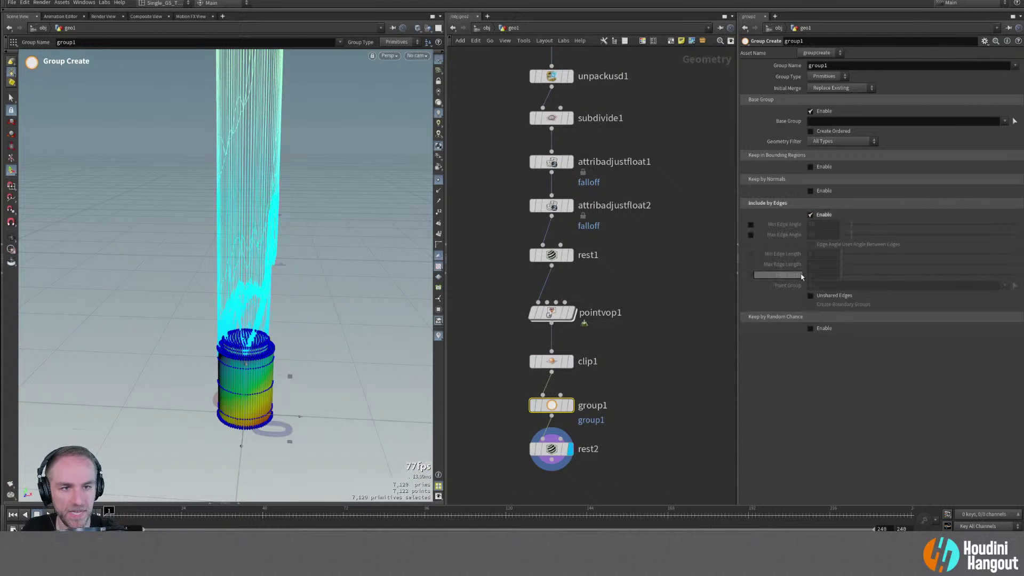
{"action": "left_click", "coordinate": [810, 111]}
{"action": "left_click", "coordinate": [829, 78]}
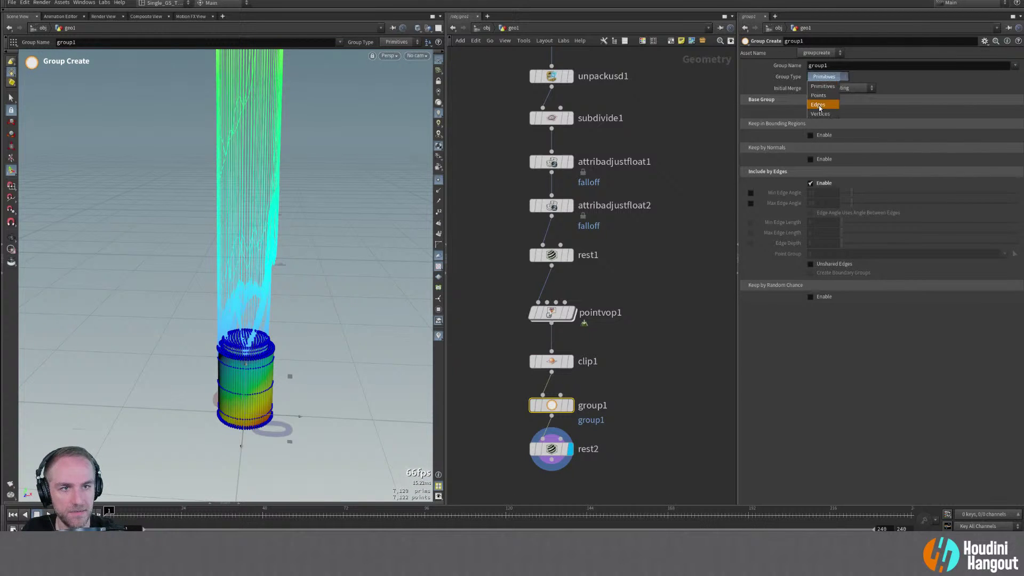
{"action": "left_click", "coordinate": [821, 101]}
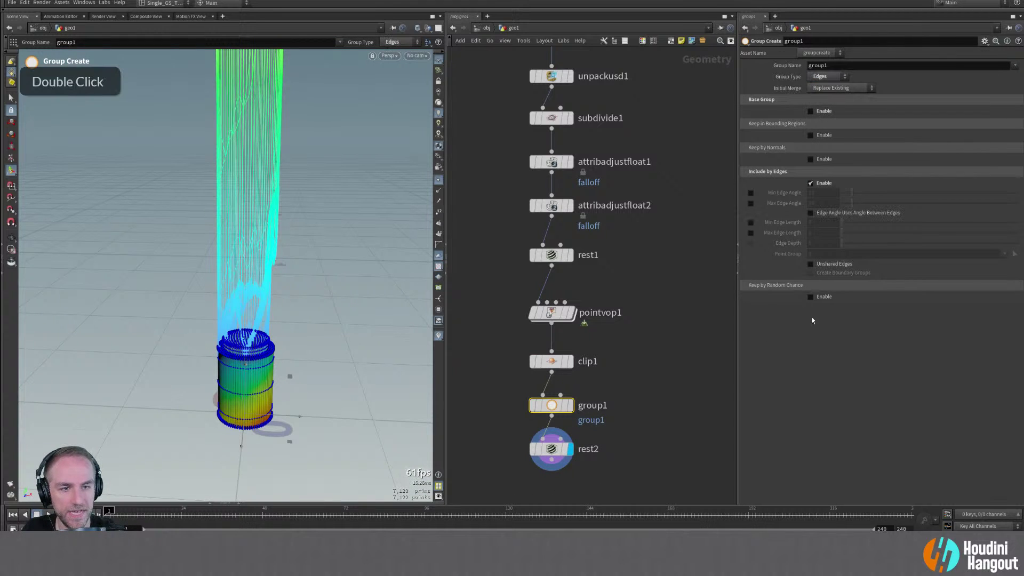
{"action": "left_click", "coordinate": [569, 405]}
{"action": "mouse_move", "coordinate": [267, 235]}
{"action": "right_mouse_down", "text": "alt"}
{"action": "mouse_move", "coordinate": [271, 226]}
{"action": "mouse_move", "coordinate": [250, 235]}
{"action": "right_mouse_up", "text": "alt"}
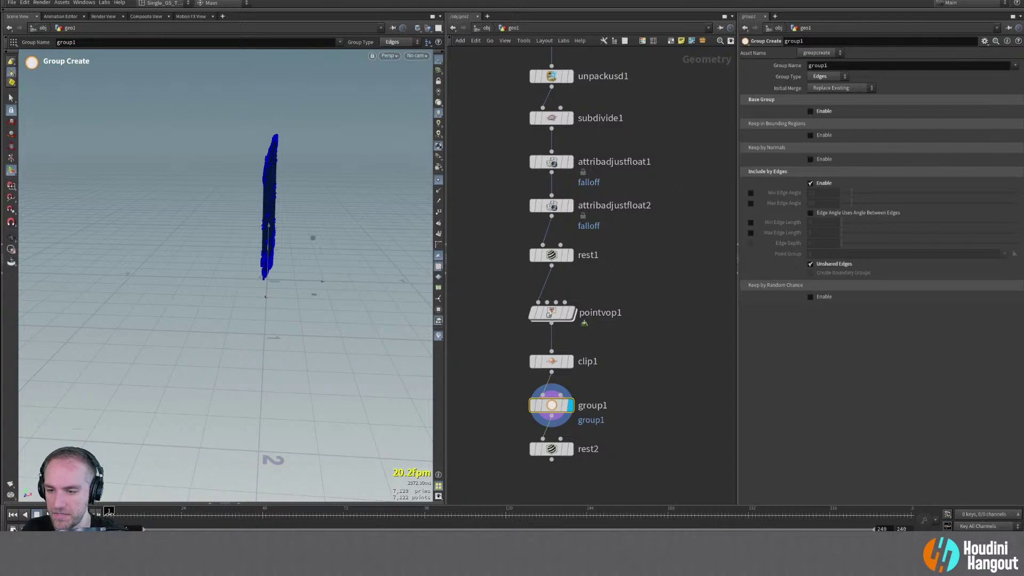
Animate clip1's distance with keyframes of 0 at frame 1 and 1 at frame 120
{"action": "left_click", "coordinate": [554, 362]}
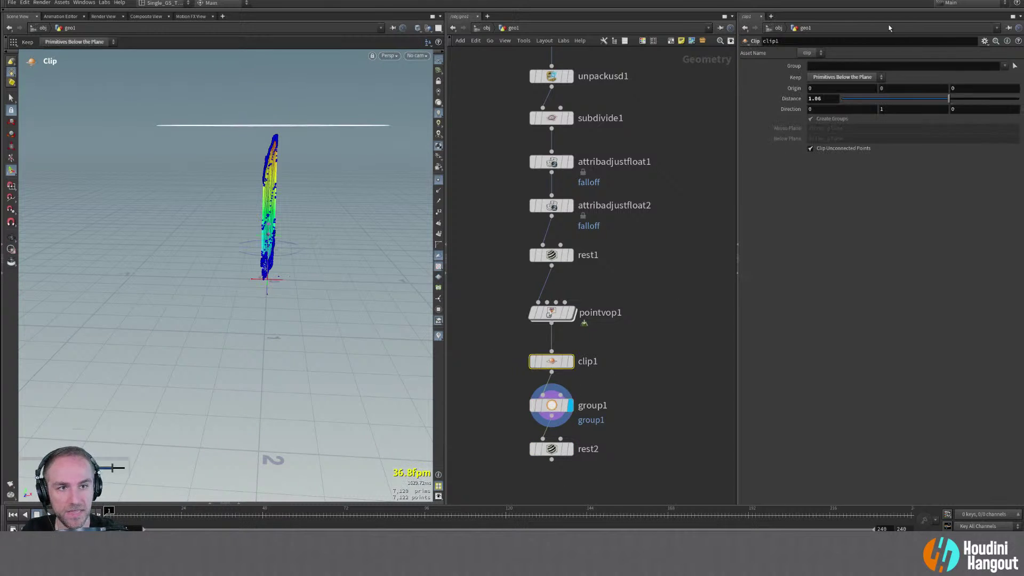
{"action": "middle_click", "coordinate": [789, 100], "text": "ctrl"}
{"action": "left_click", "coordinate": [784, 99], "text": "alt"}
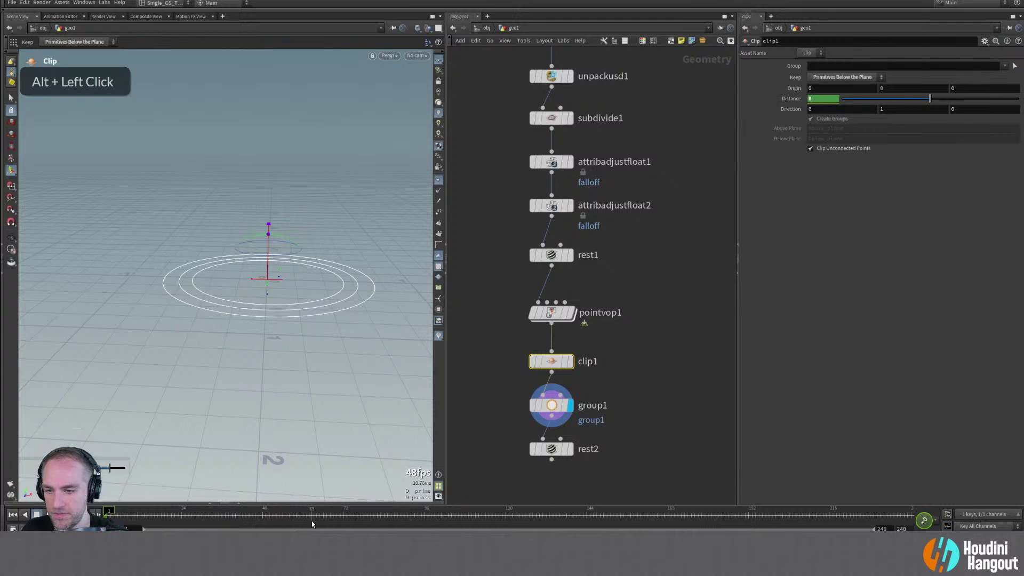
{"action": "left_click", "coordinate": [505, 516]}
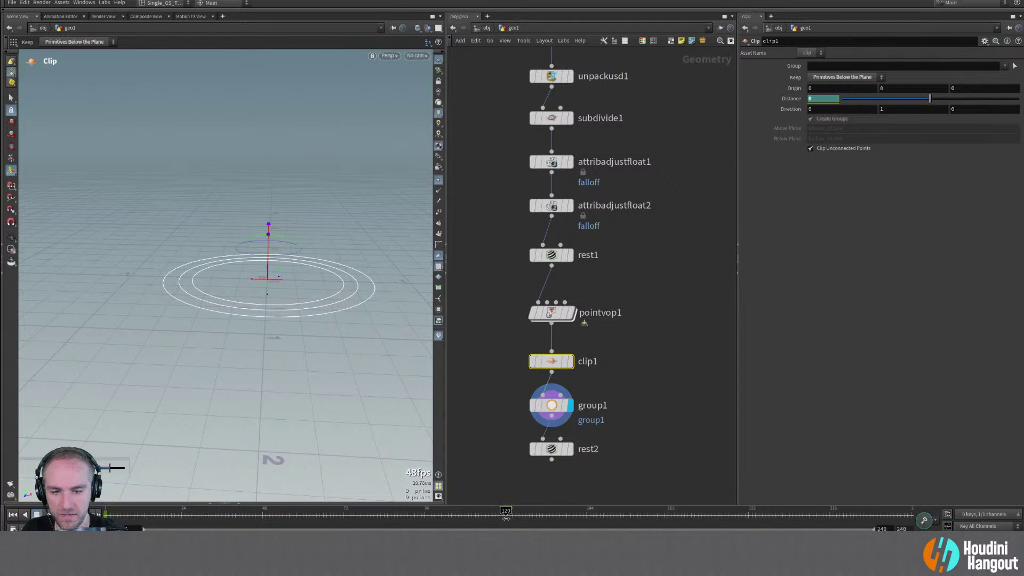
{"action": "double_click", "coordinate": [815, 99]}
{"action": "type", "text": "1"}
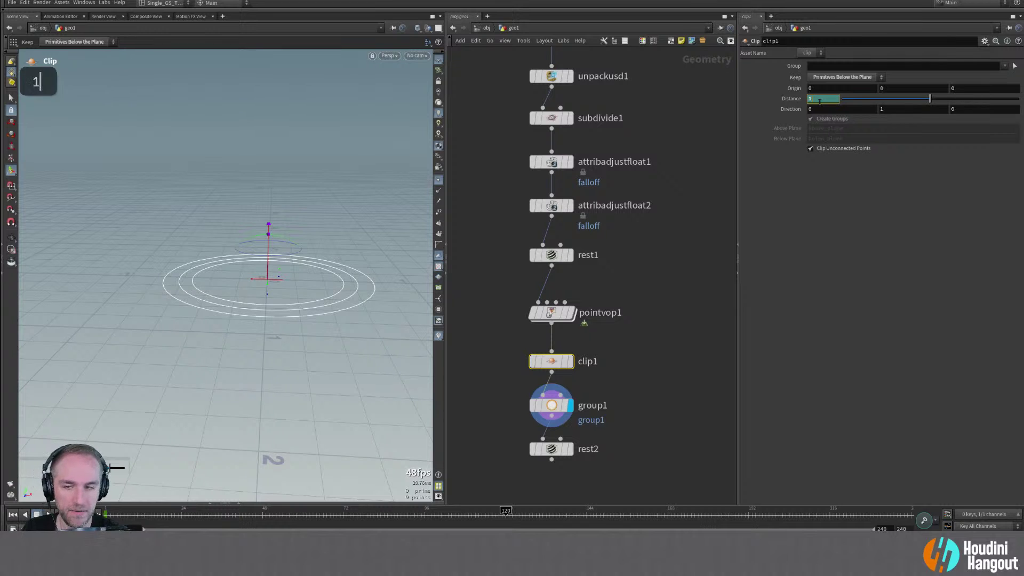
{"action": "key", "text": "Return"}
{"action": "left_click", "coordinate": [819, 99], "text": "alt"}
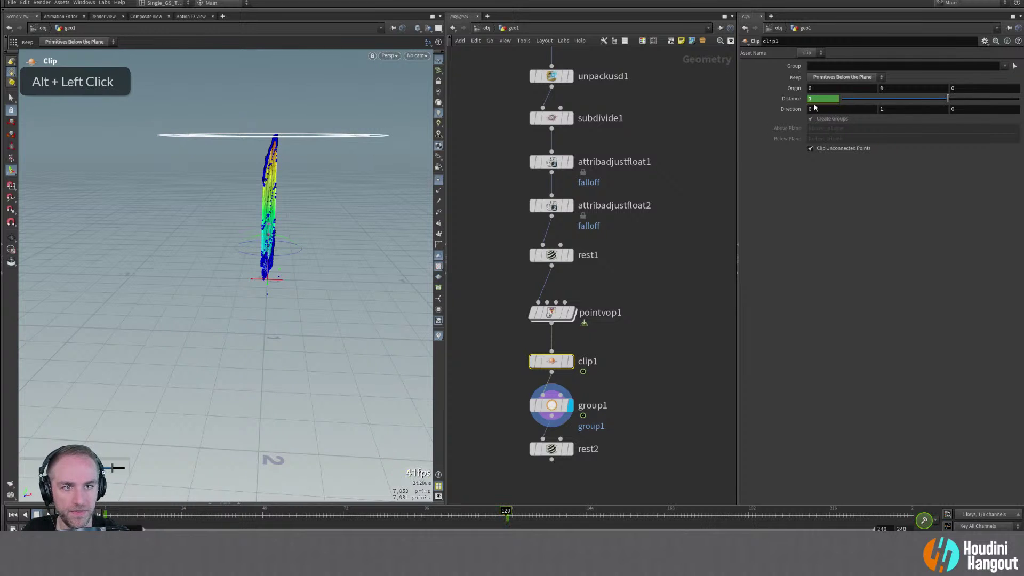
Extend the animated clip distance to 1.01 at frame 120 and -0.01 at frame 1
{"action": "right_click_drag", "start_coordinate": [278, 151], "coordinate": [520, 41], "text": "alt"}
{"action": "left_click_drag", "start_coordinate": [264, 110], "coordinate": [278, 132], "text": "alt"}
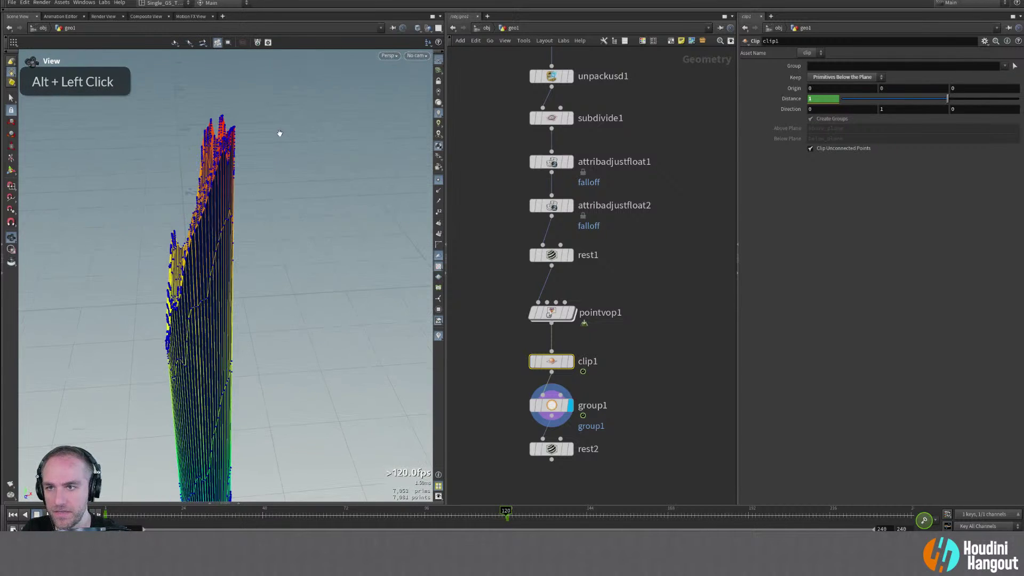
{"action": "middle_click_drag", "start_coordinate": [819, 99], "coordinate": [827, 114]}
{"action": "left_click", "coordinate": [820, 101], "text": "alt"}
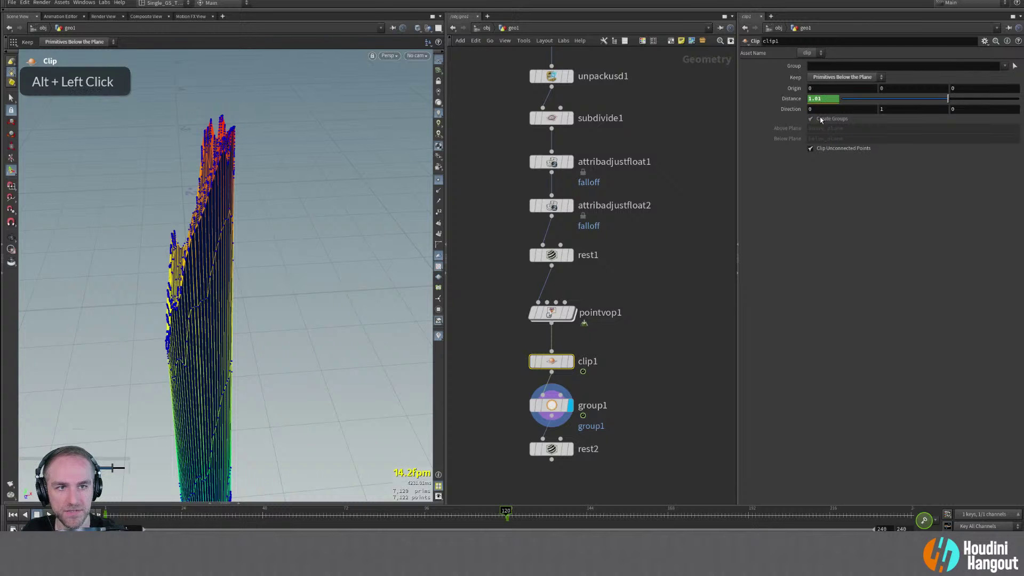
{"action": "key", "text": "Up"}
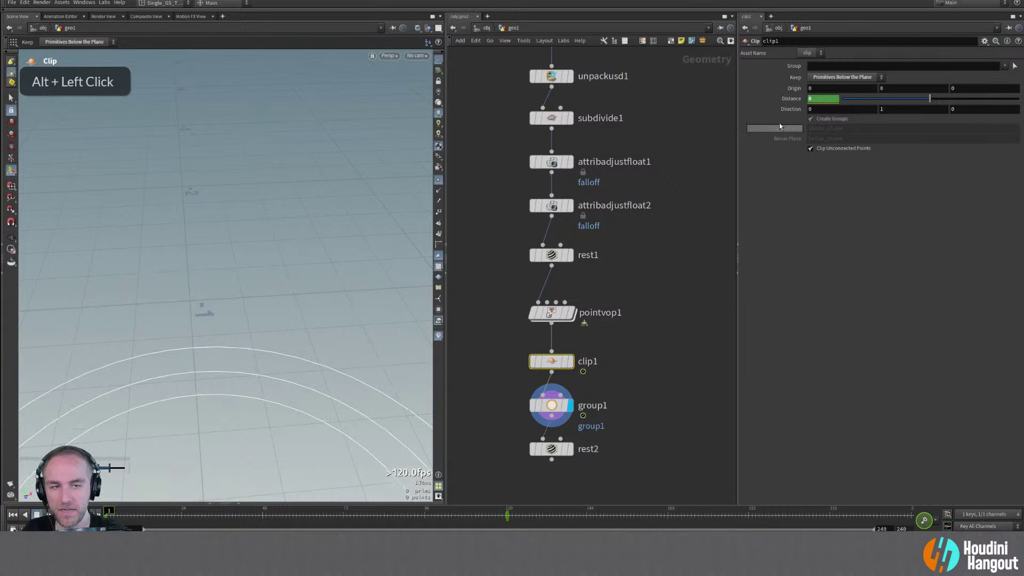
{"action": "middle_click_drag", "start_coordinate": [817, 99], "coordinate": [812, 115]}
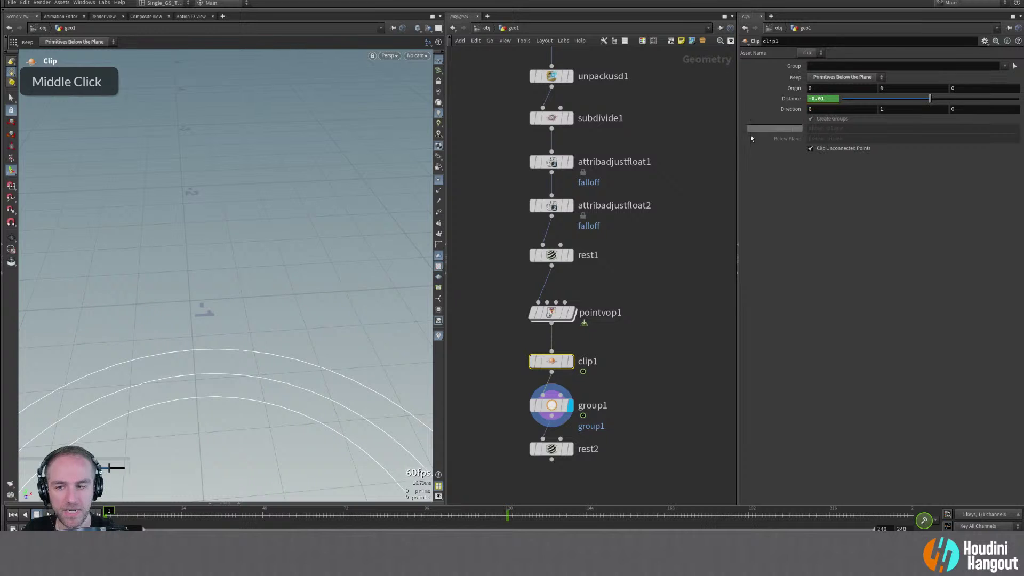
Display rest2, scrub through the animated cut, and hide the point markers in the viewport
{"action": "right_click", "coordinate": [117, 318], "text": "alt"}
{"action": "right_click_drag", "start_coordinate": [117, 318], "coordinate": [176, 298], "text": "alt"}
{"action": "left_click_drag", "start_coordinate": [176, 298], "coordinate": [267, 330], "text": "alt"}
{"action": "double_click", "coordinate": [550, 448]}
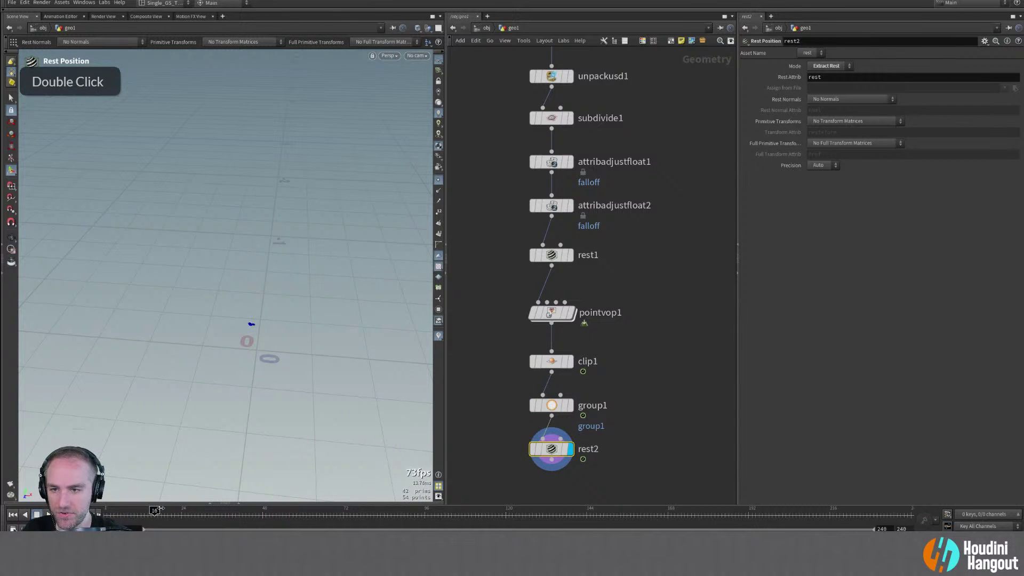
{"action": "left_click", "coordinate": [438, 182]}
{"action": "right_click_drag", "start_coordinate": [272, 326], "coordinate": [320, 304], "text": "alt"}
{"action": "left_click_drag", "start_coordinate": [320, 304], "coordinate": [310, 229], "text": "alt"}
Compare group1's unshared edges with rest2's output at an earlier frame of the cut animation
{"action": "double_click", "coordinate": [553, 409]}
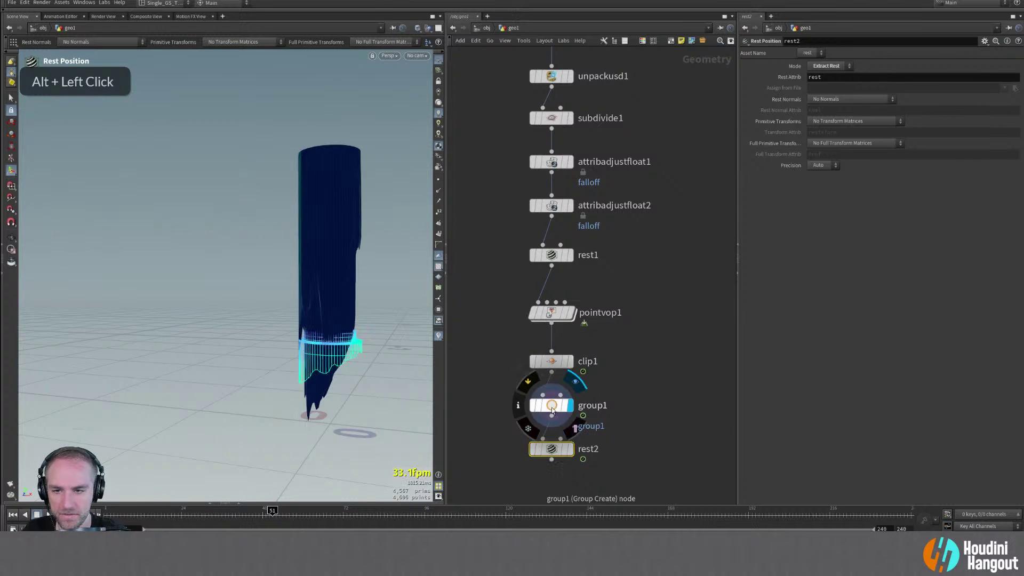
{"action": "double_click", "coordinate": [552, 409]}
{"action": "mouse_move", "coordinate": [180, 514]}
{"action": "left_mouse_down"}
{"action": "mouse_move", "coordinate": [310, 513]}
{"action": "mouse_move", "coordinate": [195, 514]}
{"action": "left_mouse_up"}
{"action": "left_click", "coordinate": [572, 454]}
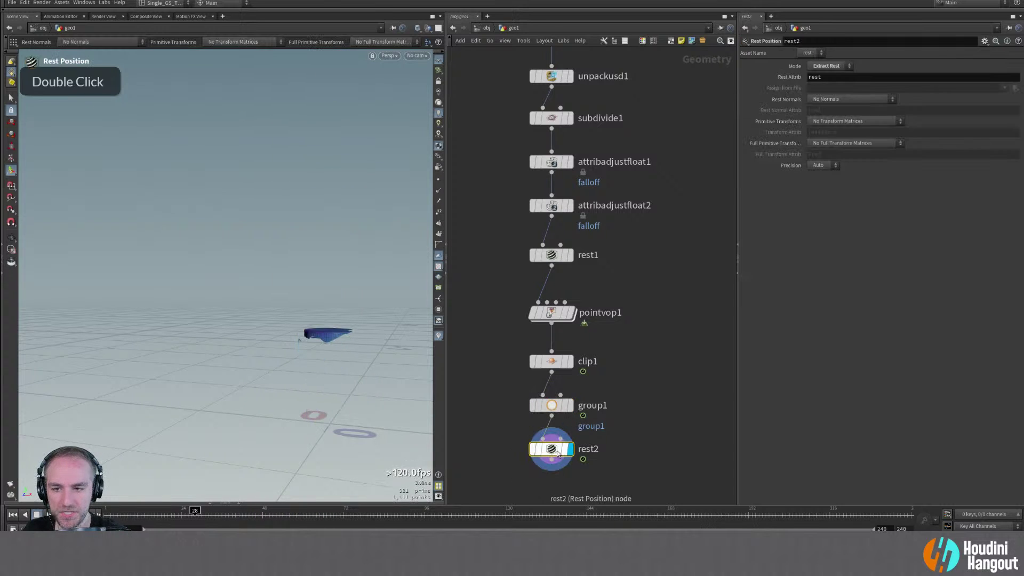
Check rest2's node info, then rename group1's edge group to effect_edge
{"action": "middle_click", "coordinate": [557, 454]}
{"action": "middle_click", "coordinate": [558, 454]}
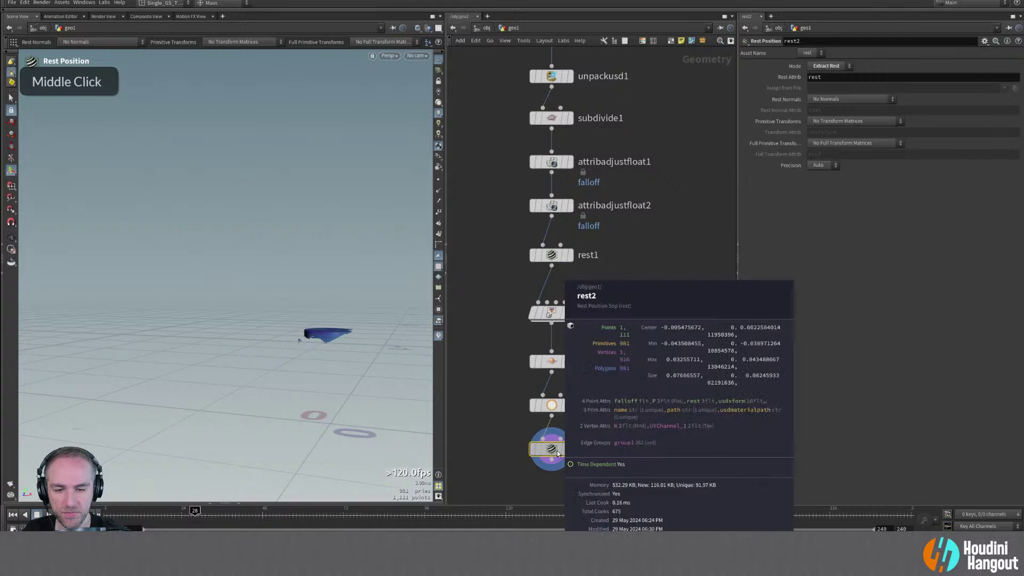
{"action": "left_click", "coordinate": [551, 406]}
{"action": "double_click", "coordinate": [850, 66]}
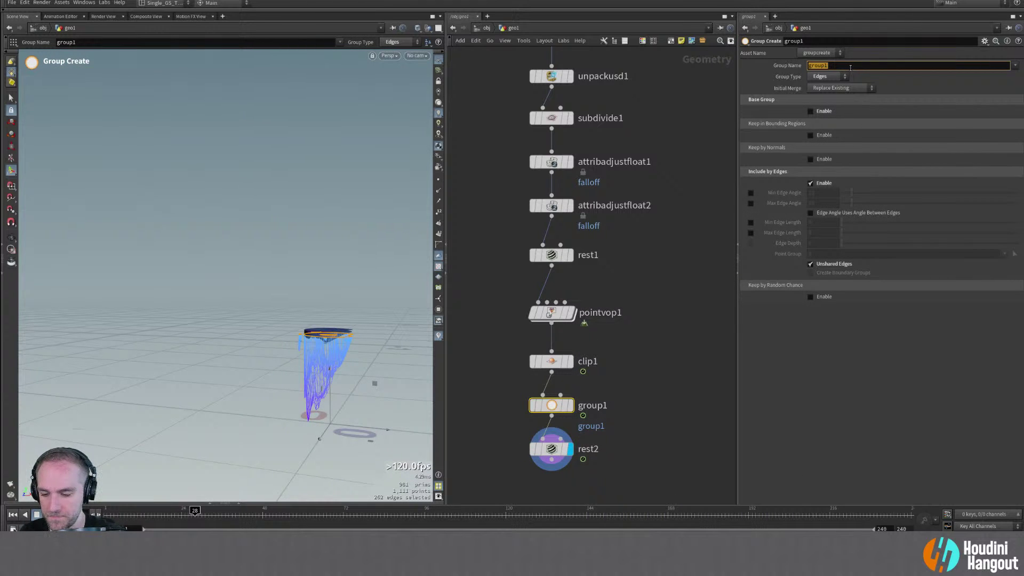
{"action": "type", "text": "eff"}
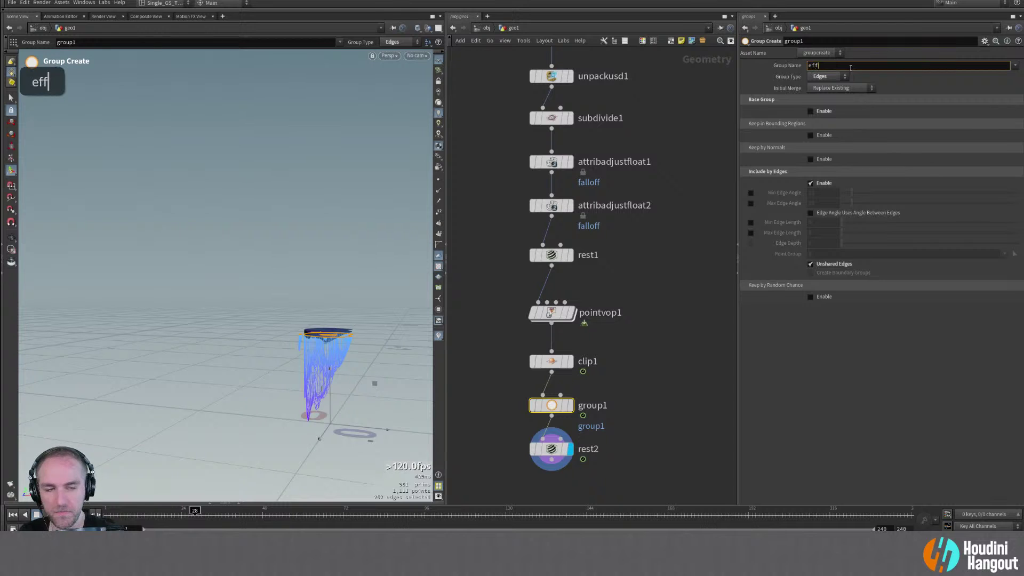
{"action": "type", "text": "ect_edge"}
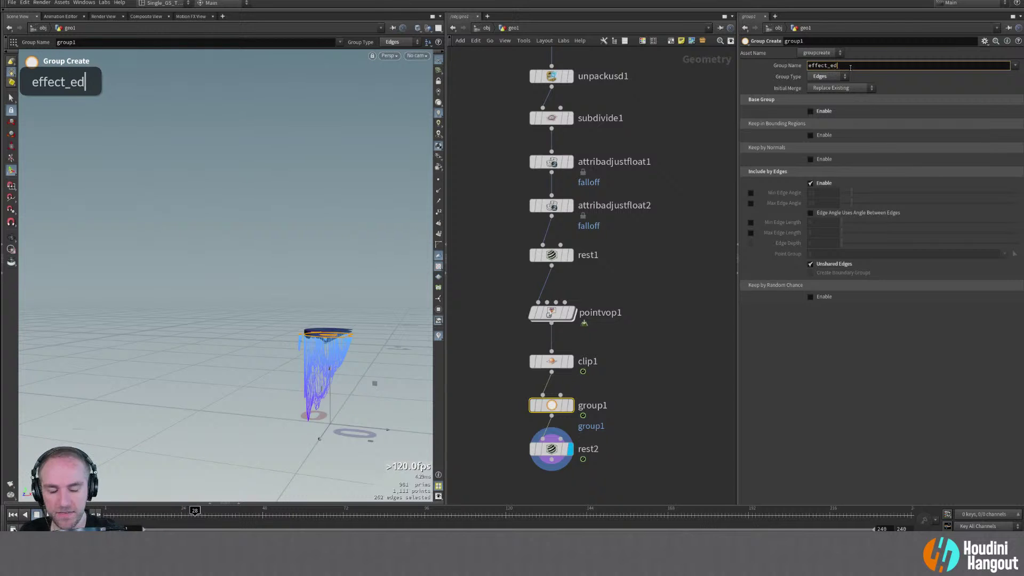
{"action": "key", "text": "Return"}
{"action": "right_click_drag", "start_coordinate": [279, 172], "coordinate": [271, 170], "text": "alt"}
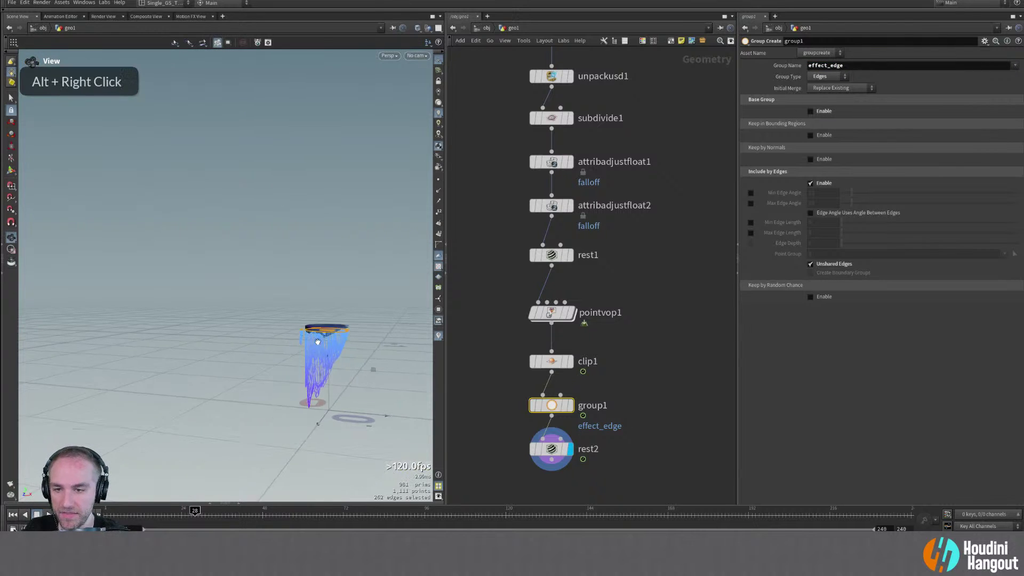
{"action": "middle_click_drag", "start_coordinate": [270, 170], "coordinate": [239, 117], "text": "alt"}
Select rest2 and examine the cut edge of its rest-position mesh from several angles
{"action": "left_click", "coordinate": [551, 449]}
{"action": "left_click_drag", "start_coordinate": [307, 267], "coordinate": [323, 303], "text": "alt"}
{"action": "right_click_drag", "start_coordinate": [323, 303], "coordinate": [267, 208], "text": "alt"}
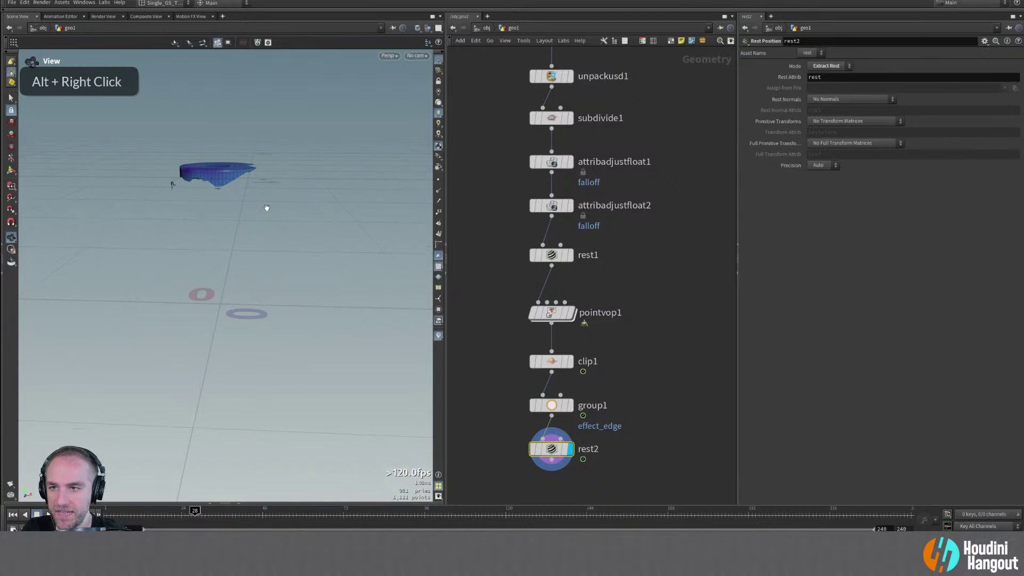
{"action": "left_click_drag", "start_coordinate": [267, 214], "coordinate": [92, 186], "text": "alt"}
{"action": "middle_click_drag", "start_coordinate": [92, 186], "coordinate": [256, 176], "text": "alt"}
{"action": "right_click_drag", "start_coordinate": [256, 176], "coordinate": [206, 205], "text": "alt"}
{"action": "left_click_drag", "start_coordinate": [206, 205], "coordinate": [272, 274], "text": "alt"}
{"action": "right_click_drag", "start_coordinate": [272, 274], "coordinate": [221, 290], "text": "alt"}
{"action": "left_click_drag", "start_coordinate": [221, 290], "coordinate": [223, 272], "text": "alt"}
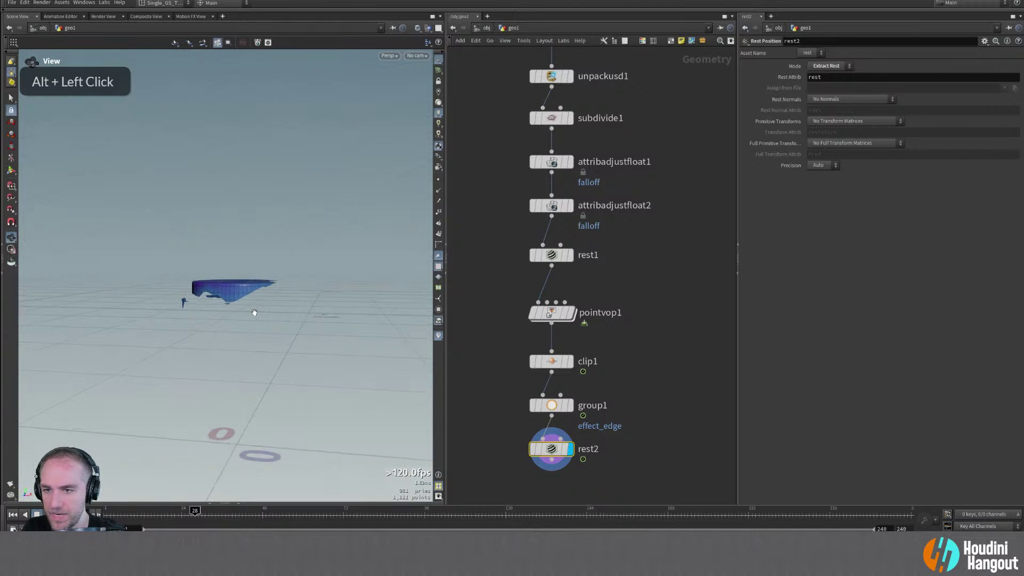
Add a Blast node fed by rest2 and display its output
{"action": "key", "text": "Return"}
{"action": "middle_click_drag", "start_coordinate": [567, 477], "coordinate": [587, 345], "text": "alt"}
{"action": "key", "text": "Tab"}
{"action": "type", "text": "bv"}
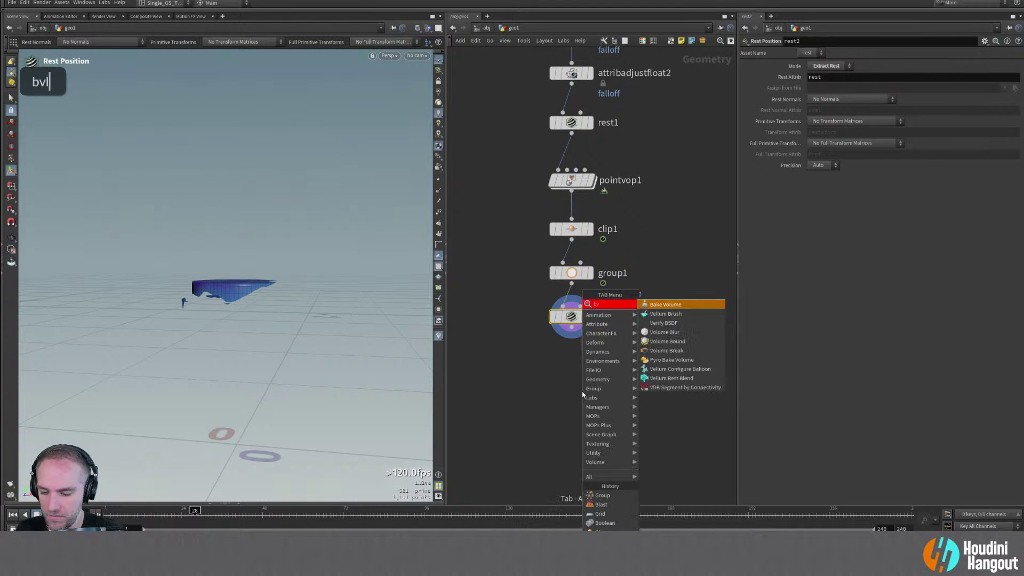
{"action": "key", "text": "BackSpace"}
{"action": "type", "text": "las"}
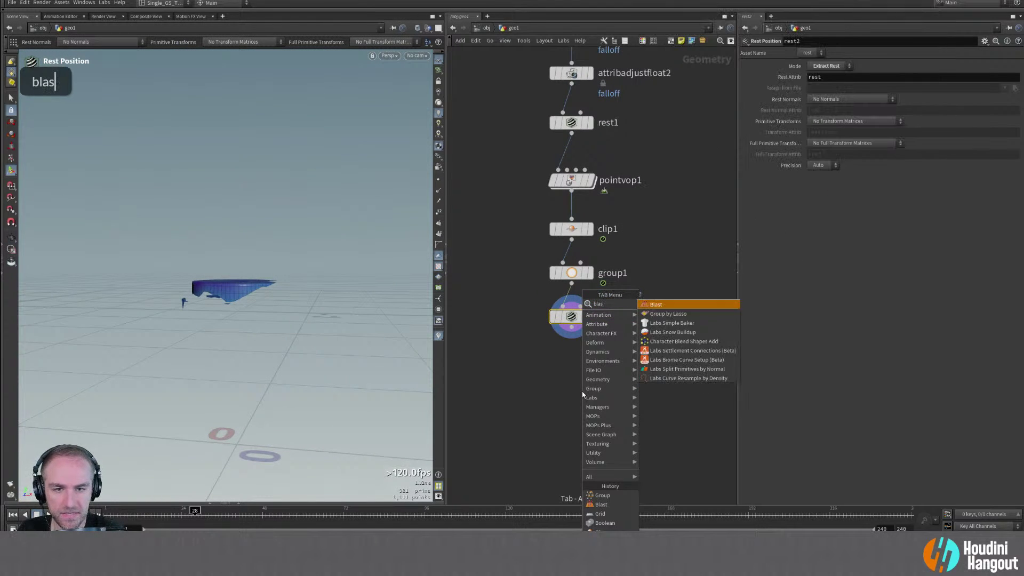
{"action": "key", "text": "Return"}
{"action": "left_click", "coordinate": [634, 393]}
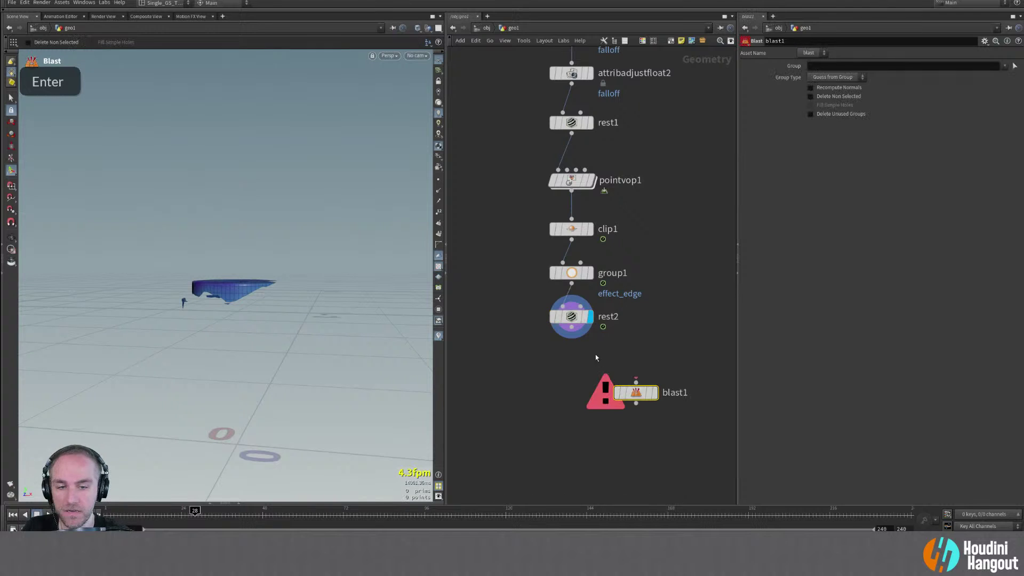
{"action": "double_click", "coordinate": [661, 395]}
{"action": "left_click", "coordinate": [654, 393]}
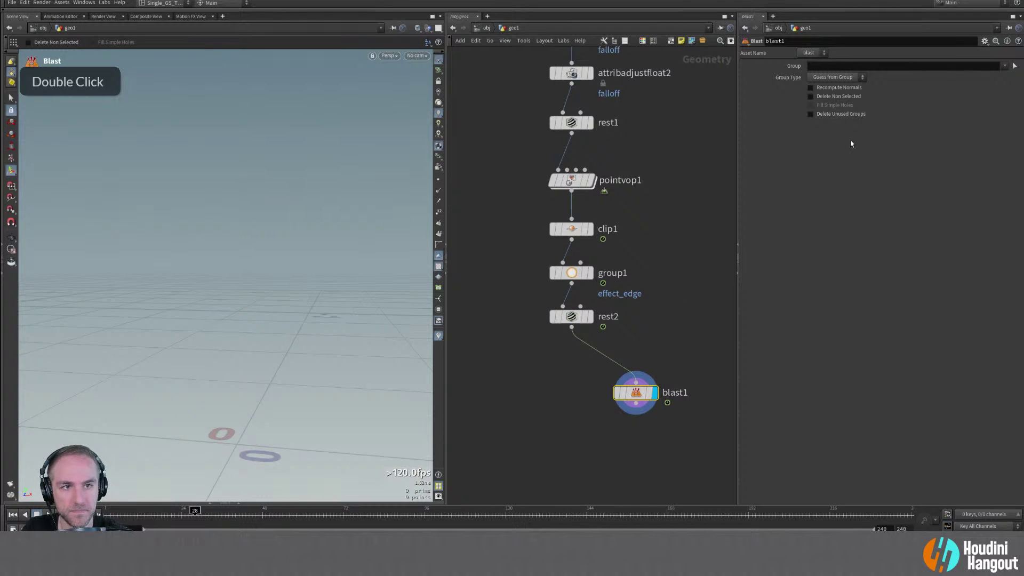
Set blast1's group type to Edges and its group to effect_edge
{"action": "left_click", "coordinate": [844, 81]}
{"action": "left_click", "coordinate": [832, 104]}
{"action": "left_click", "coordinate": [1004, 65]}
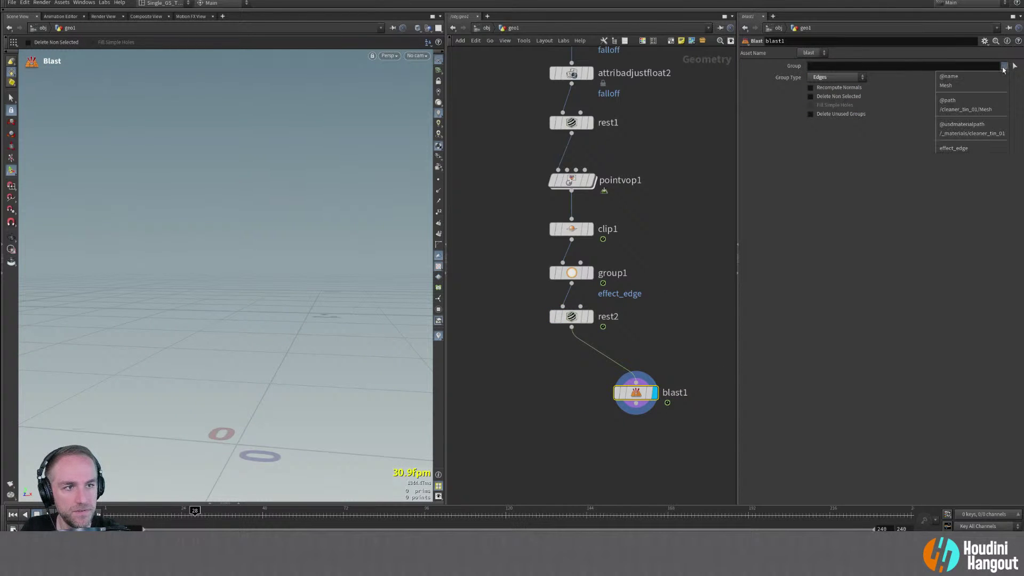
{"action": "left_click", "coordinate": [960, 148]}
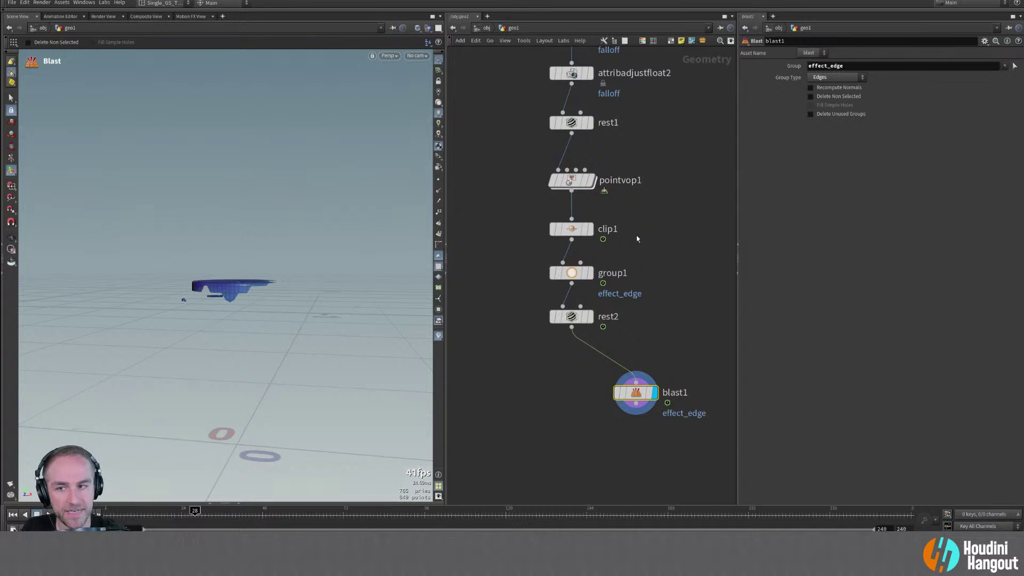
Make blast1 delete everything outside effect_edge and scrub the animation to frame 56 to inspect the leftover points
{"action": "left_click", "coordinate": [810, 97]}
{"action": "left_click_drag", "start_coordinate": [229, 298], "coordinate": [206, 322], "text": "alt"}
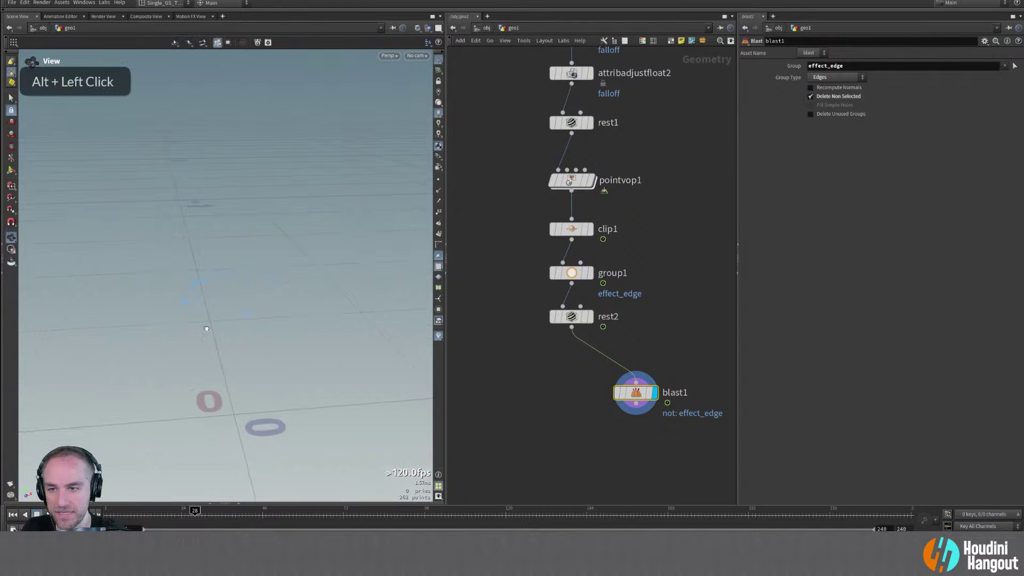
{"action": "right_click_drag", "start_coordinate": [206, 322], "coordinate": [304, 217], "text": "alt"}
{"action": "right_click_drag", "start_coordinate": [439, 183], "coordinate": [173, 293], "text": "alt"}
{"action": "left_click_drag", "start_coordinate": [176, 296], "coordinate": [242, 324], "text": "alt"}
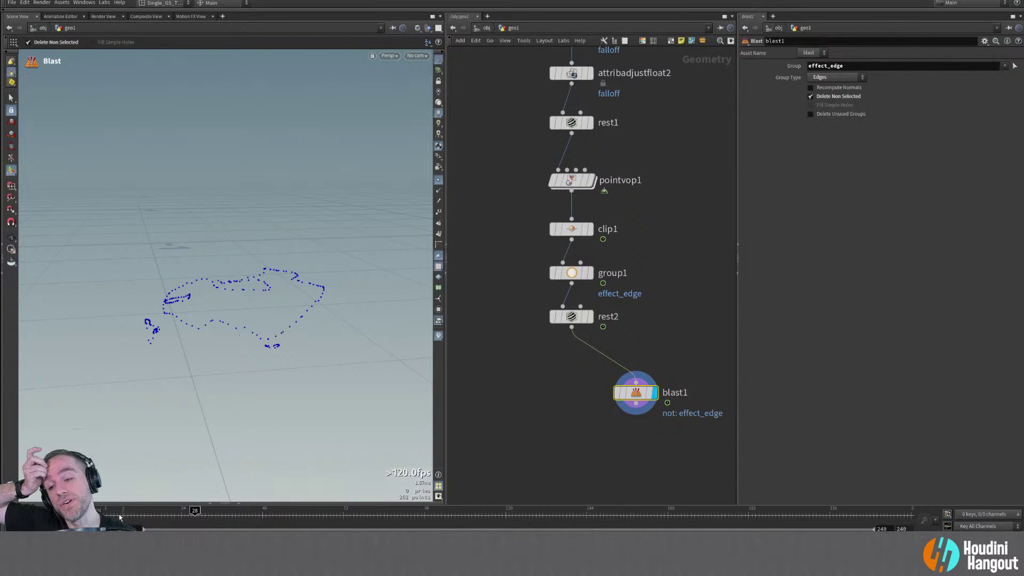
{"action": "left_click", "coordinate": [146, 520]}
{"action": "left_click_drag", "start_coordinate": [147, 519], "coordinate": [291, 529]}
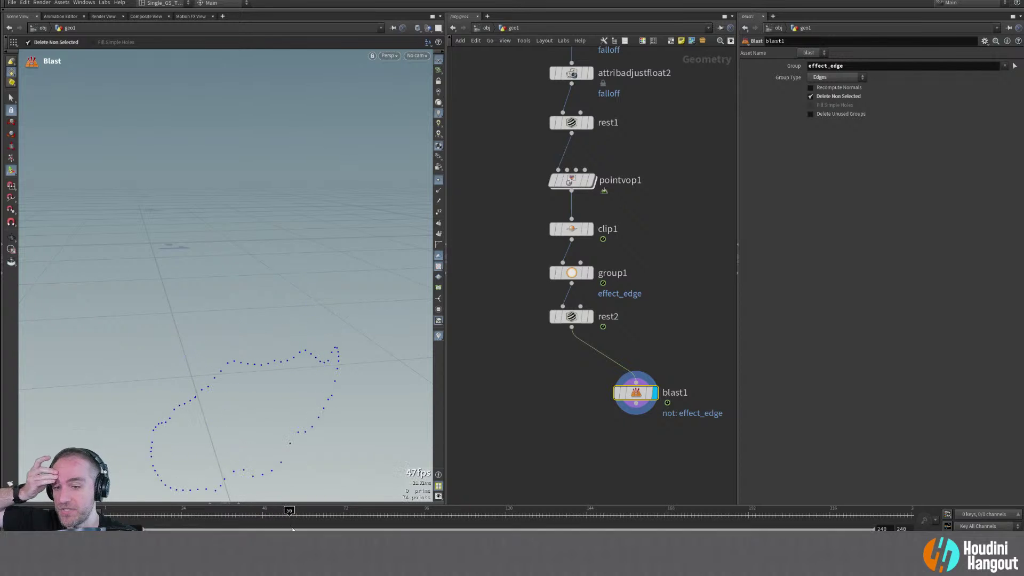
Replace blast1 with a Labs Edge Group To Curve node connected to rest2 and display it
{"action": "middle_click_drag", "start_coordinate": [511, 454], "coordinate": [507, 398]}
{"action": "key", "text": "Tab"}
{"action": "type", "text": "labs edge"}
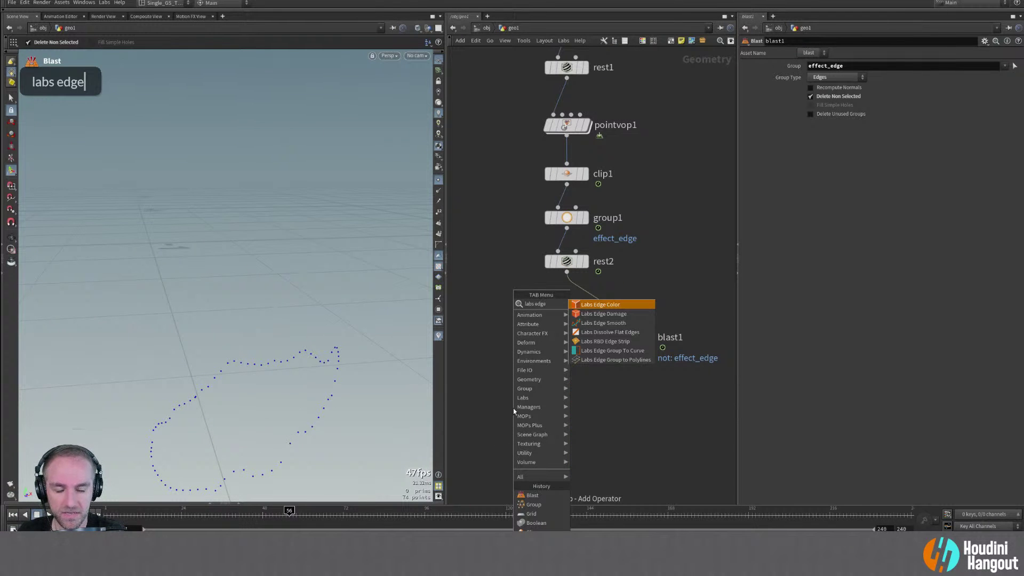
{"action": "left_click", "coordinate": [645, 353]}
{"action": "left_click", "coordinate": [547, 367]}
{"action": "left_click_drag", "start_coordinate": [566, 273], "coordinate": [569, 322]}
{"action": "left_click", "coordinate": [631, 339]}
{"action": "key", "text": "Delete"}
{"action": "double_click", "coordinate": [569, 322]}
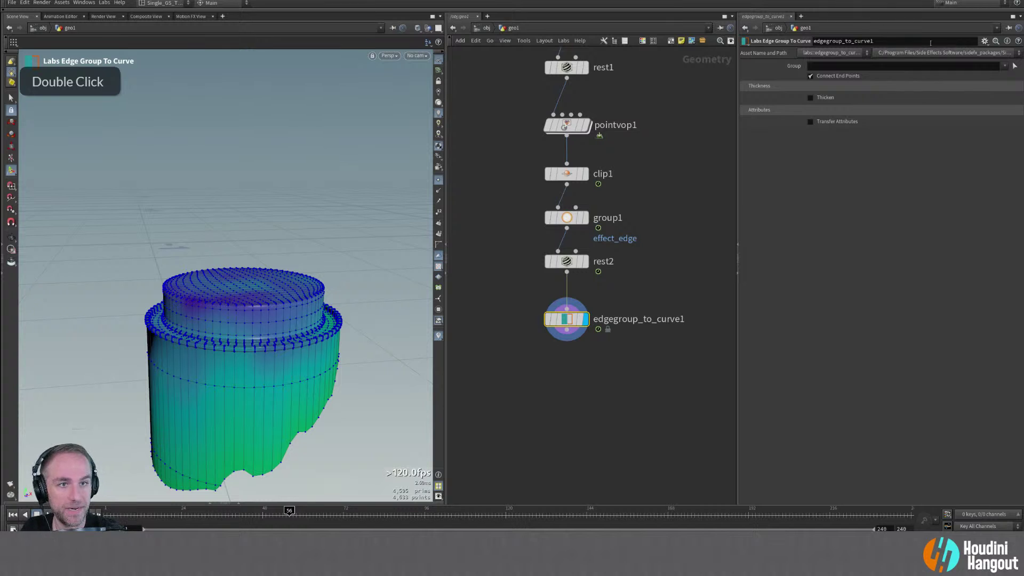
Save the scene and set edgegroup_to_curve1's group to effect_edge, checking the curve at an earlier frame
{"action": "key", "text": "ctrl+s"}
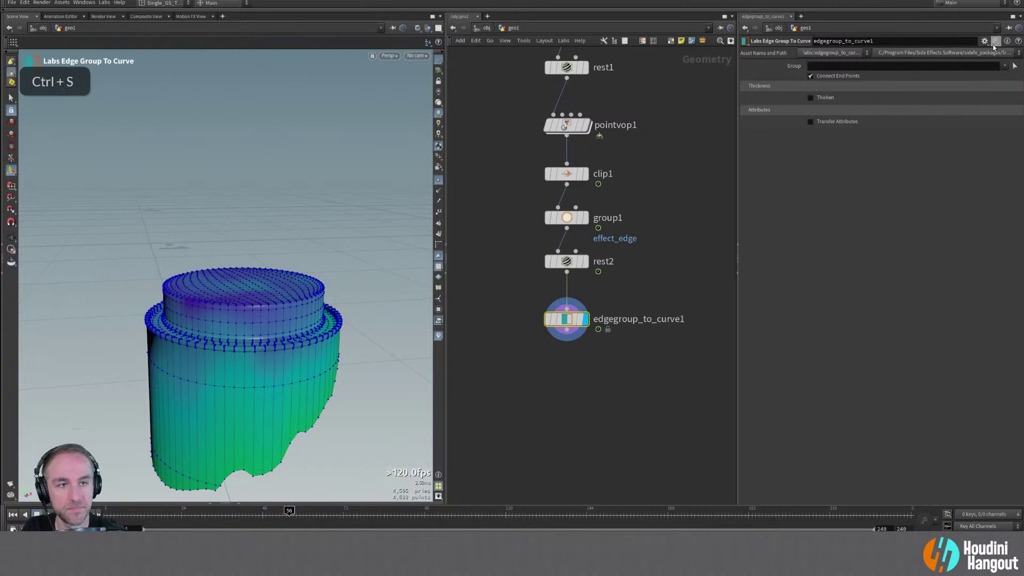
{"action": "left_click", "coordinate": [1003, 66]}
{"action": "key", "text": "alt"}
{"action": "left_click_drag", "start_coordinate": [301, 397], "coordinate": [347, 354], "text": "alt"}
{"action": "middle_click_drag", "start_coordinate": [347, 354], "coordinate": [327, 290], "text": "alt"}
{"action": "left_click_drag", "start_coordinate": [326, 290], "coordinate": [274, 347], "text": "alt"}
{"action": "left_click_drag", "start_coordinate": [193, 516], "coordinate": [123, 520]}
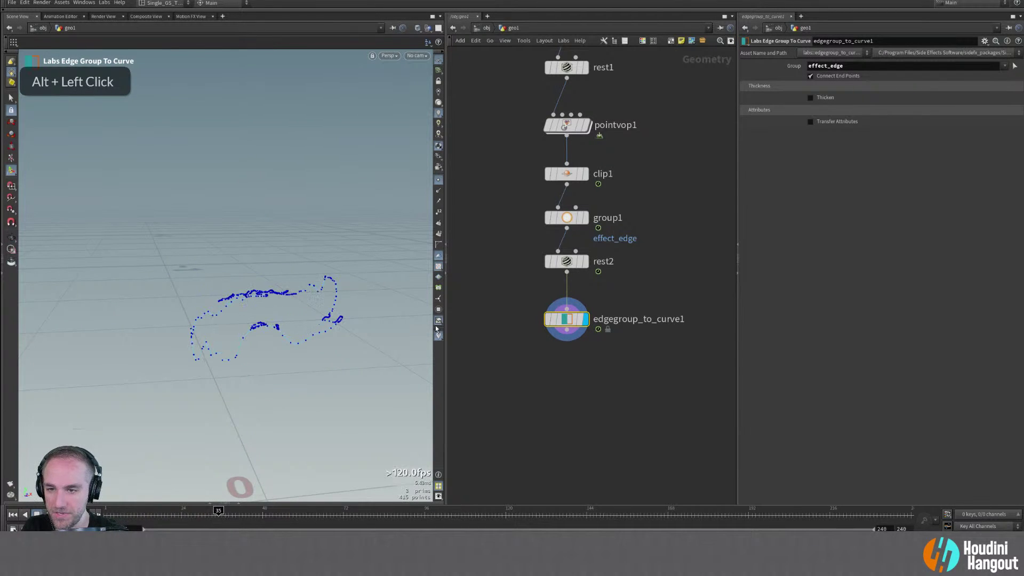
Hide the point markers and scrub the animation to frame 75 to examine the extracted edge curve
{"action": "left_click", "coordinate": [437, 191]}
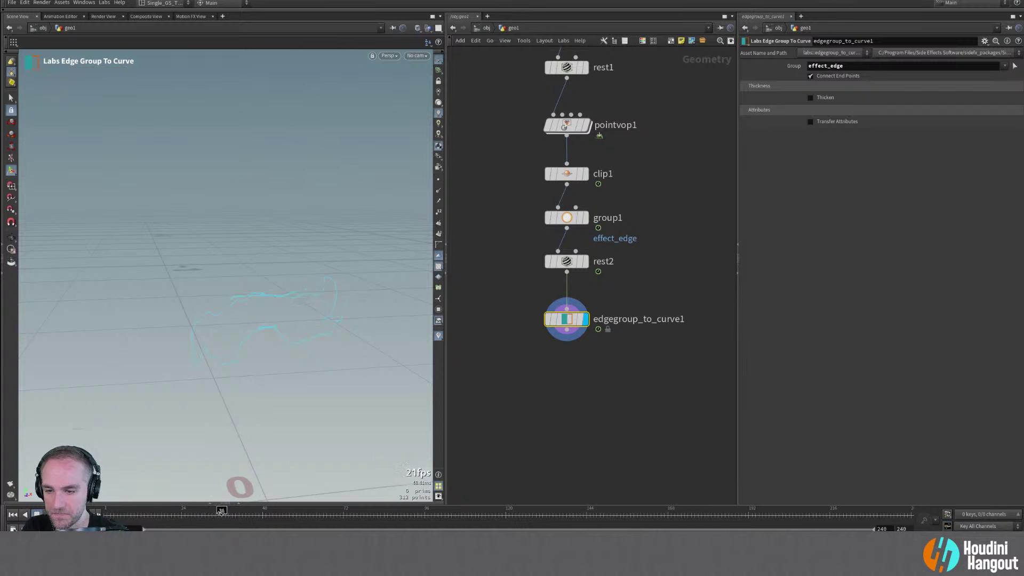
{"action": "mouse_move", "coordinate": [321, 514]}
{"action": "left_mouse_down"}
{"action": "mouse_move", "coordinate": [503, 515]}
{"action": "mouse_move", "coordinate": [296, 528]}
{"action": "left_mouse_up"}
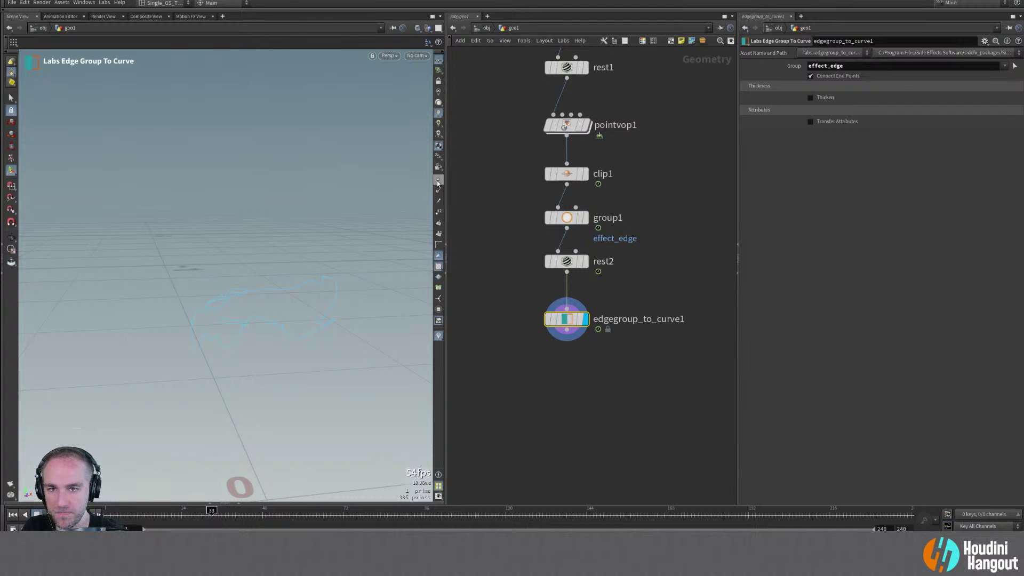
{"action": "right_click_drag", "start_coordinate": [233, 336], "coordinate": [203, 309], "text": "alt"}
{"action": "mouse_move", "coordinate": [203, 309]}
{"action": "left_mouse_down", "text": "alt"}
{"action": "mouse_move", "coordinate": [256, 283]}
{"action": "mouse_move", "coordinate": [201, 293]}
{"action": "left_mouse_up", "text": "alt"}
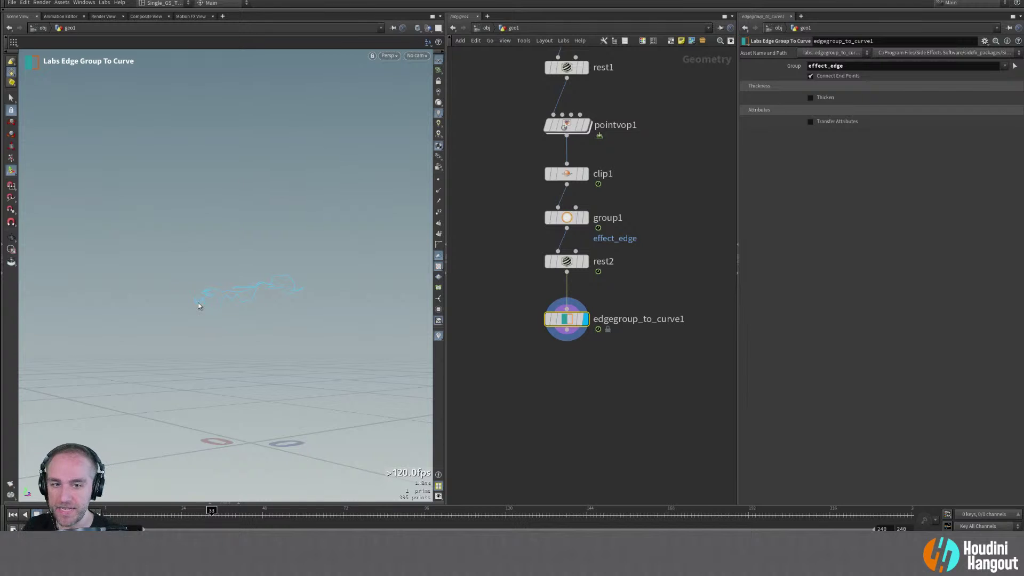
{"action": "left_click_drag", "start_coordinate": [308, 519], "coordinate": [354, 516]}
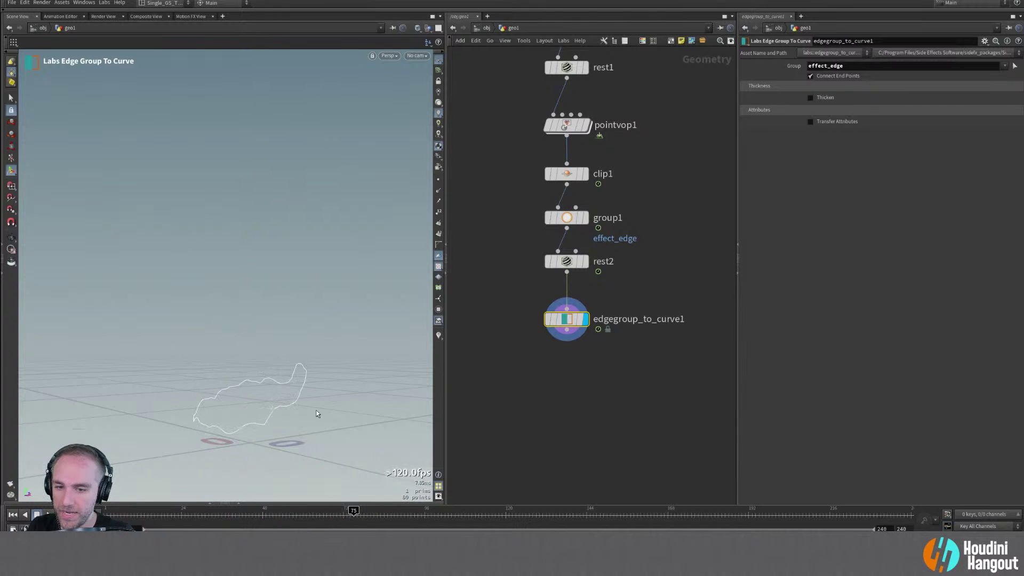
{"action": "left_click_drag", "start_coordinate": [256, 373], "coordinate": [290, 404], "text": "alt"}
{"action": "middle_click_drag", "start_coordinate": [290, 404], "coordinate": [258, 367], "text": "alt"}
{"action": "right_click_drag", "start_coordinate": [258, 368], "coordinate": [319, 373], "text": "alt"}
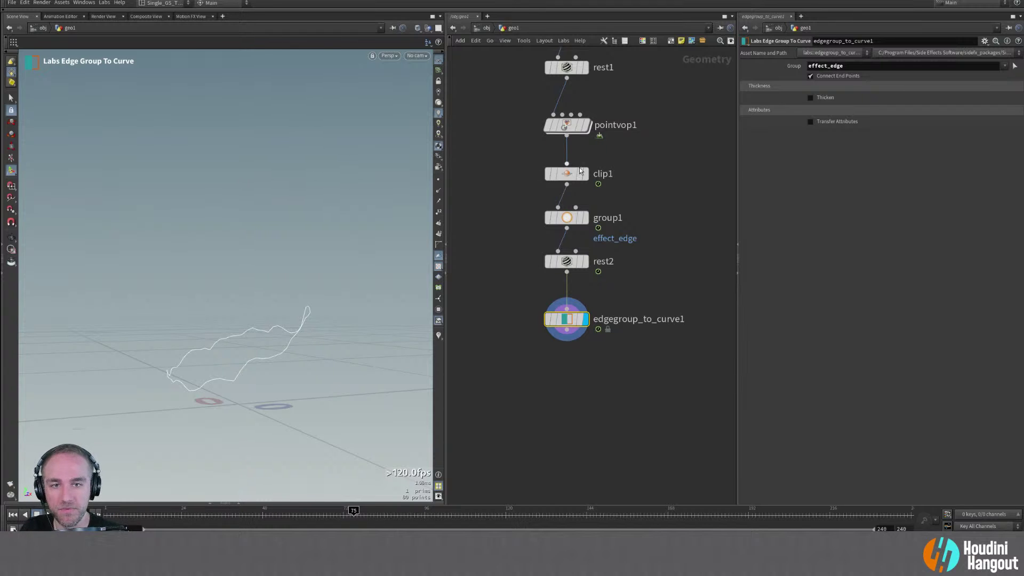
Display pointvop1 and view its whole stretched mesh before the clip
{"action": "left_click", "coordinate": [587, 123]}
{"action": "double_click", "coordinate": [263, 238]}
{"action": "right_click_drag", "start_coordinate": [263, 238], "coordinate": [204, 254], "text": "alt"}
{"action": "middle_click_drag", "start_coordinate": [203, 254], "coordinate": [224, 326], "text": "alt"}
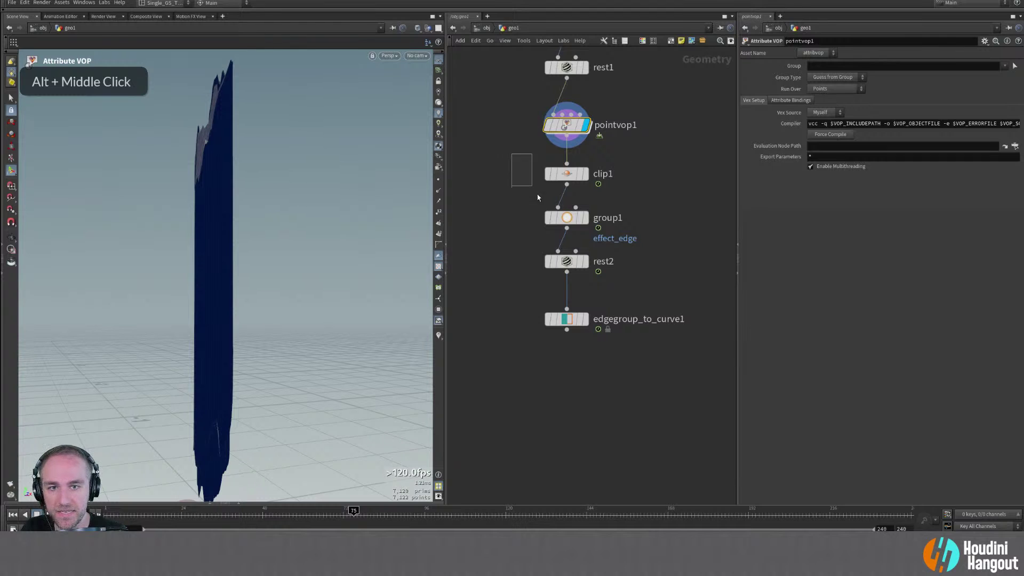
Make room between clip1 and group1 in the network, then display clip1's flat cut
{"action": "left_click_drag", "start_coordinate": [517, 166], "coordinate": [617, 348]}
{"action": "left_click_drag", "start_coordinate": [567, 174], "coordinate": [567, 197]}
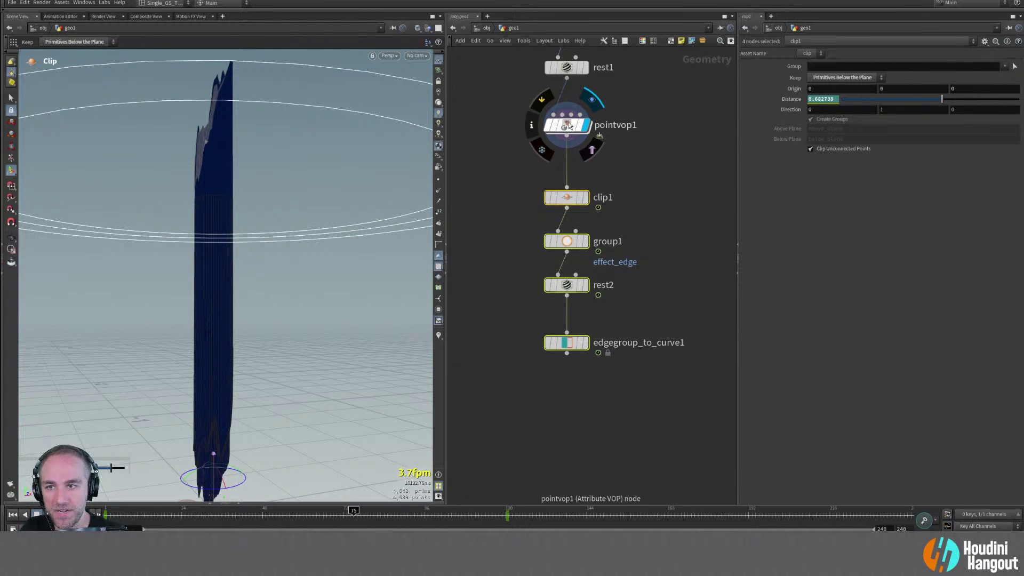
{"action": "left_click", "coordinate": [565, 199]}
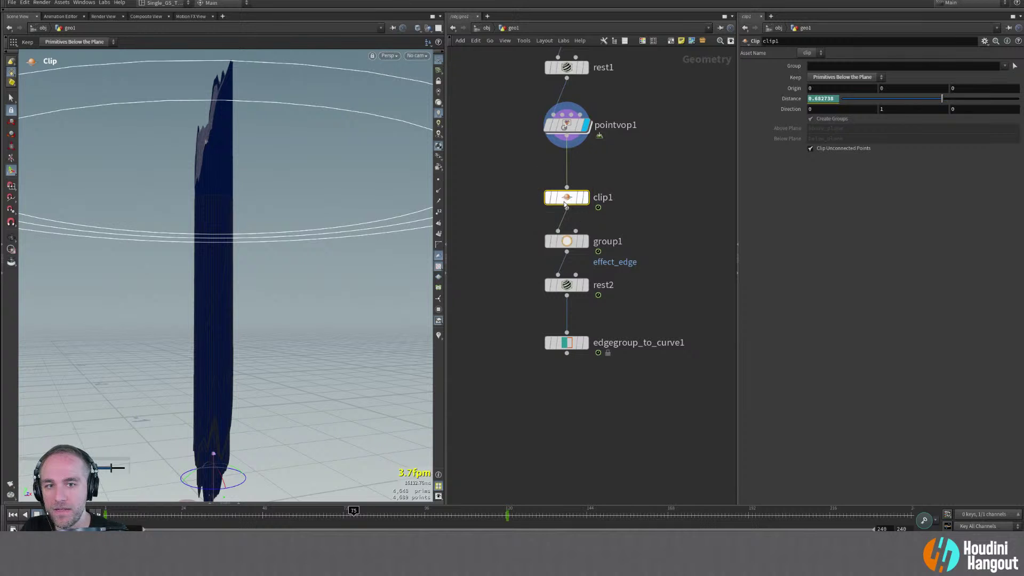
{"action": "left_click_drag", "start_coordinate": [565, 203], "coordinate": [568, 181]}
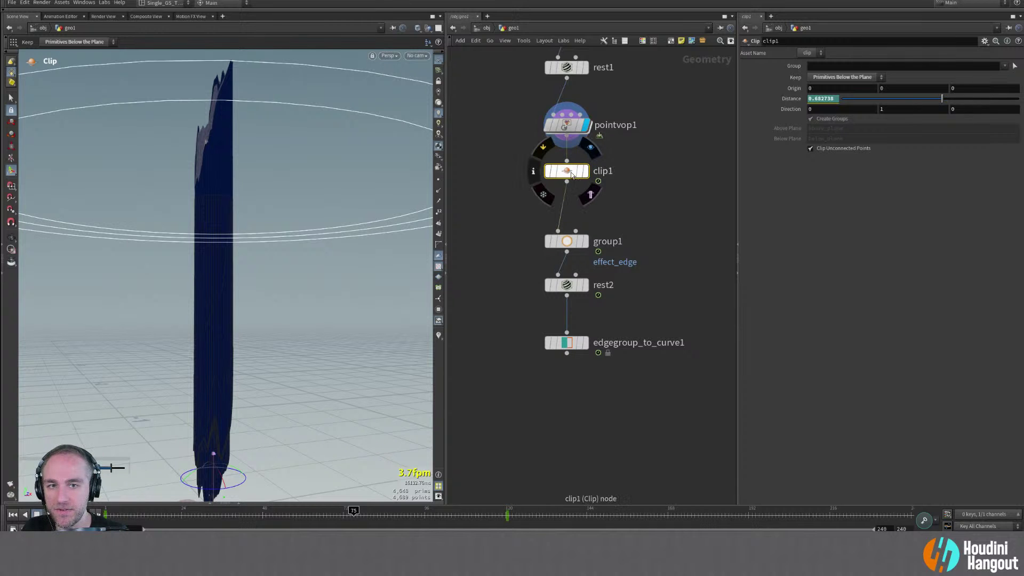
{"action": "double_click", "coordinate": [585, 171]}
{"action": "right_click_drag", "start_coordinate": [151, 208], "coordinate": [213, 184], "text": "alt"}
{"action": "left_click_drag", "start_coordinate": [213, 184], "coordinate": [209, 178], "text": "alt"}
{"action": "right_click_drag", "start_coordinate": [210, 178], "coordinate": [210, 240], "text": "alt"}
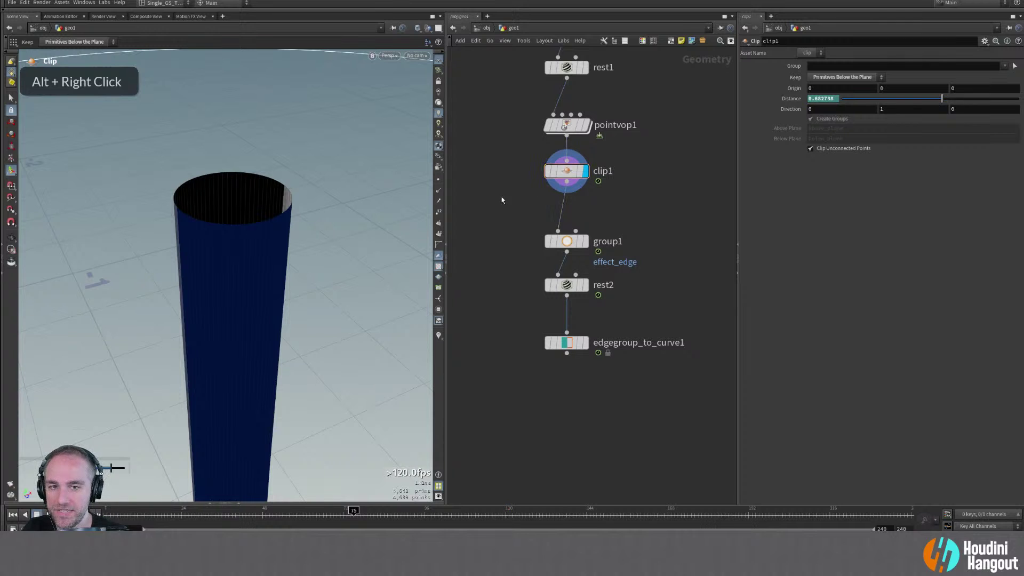
Insert a Point Velocity node between clip1 and group1 and display it
{"action": "key", "text": "Tab"}
{"action": "type", "text": "point ve"}
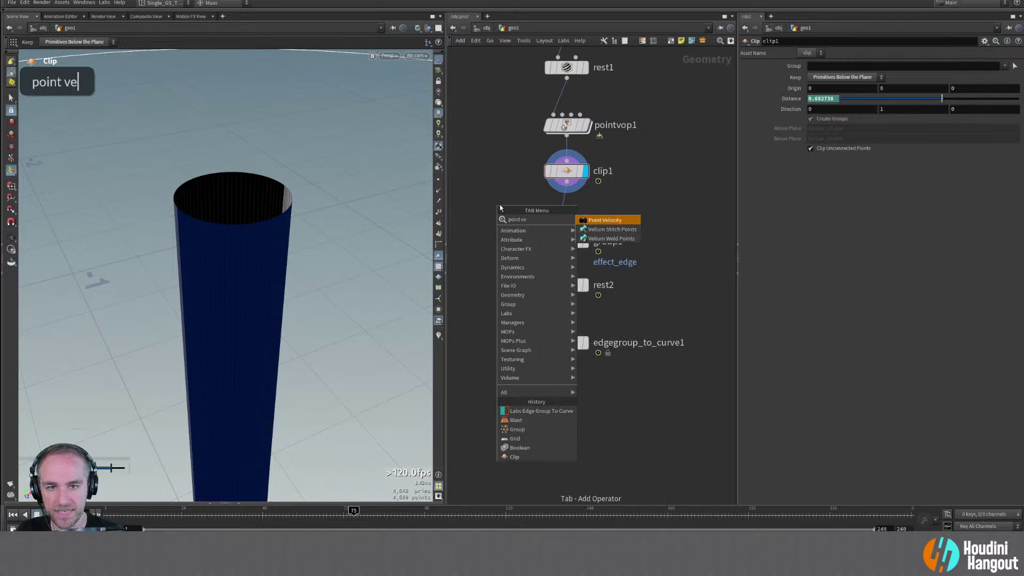
{"action": "key", "text": "Return"}
{"action": "double_click", "coordinate": [558, 205]}
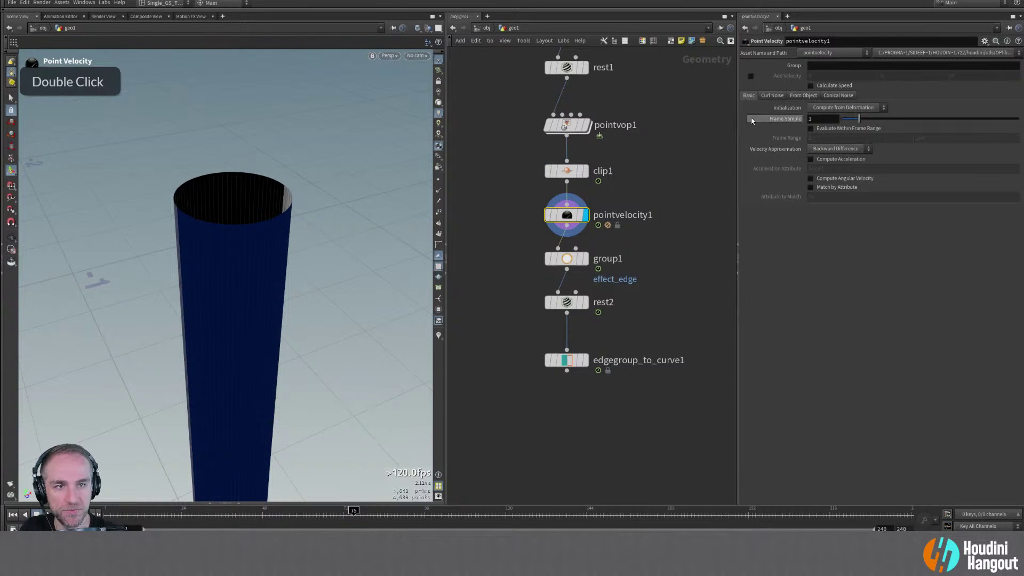
Enable Add Velocity on pointvelocity1 and bring the whole clipped mesh into view
{"action": "left_click", "coordinate": [750, 76]}
{"action": "left_click_drag", "start_coordinate": [320, 229], "coordinate": [341, 240], "text": "alt"}
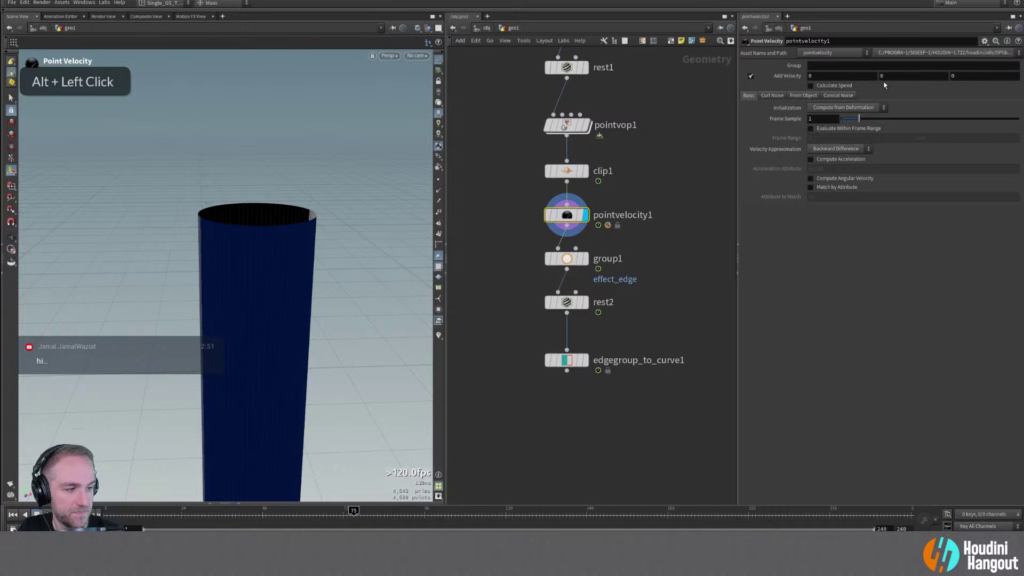
{"action": "right_click_drag", "start_coordinate": [227, 248], "coordinate": [245, 240], "text": "alt"}
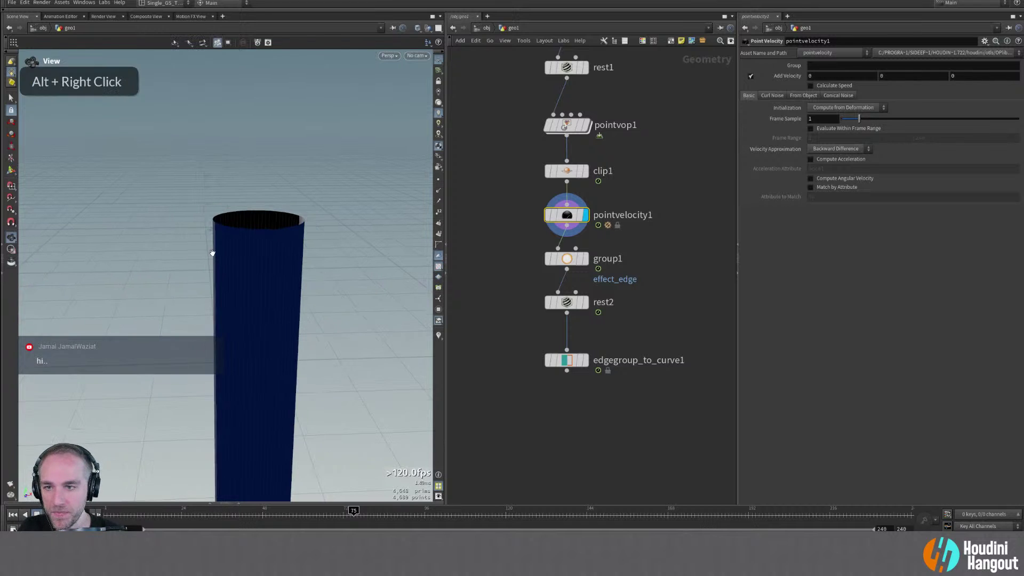
{"action": "middle_click_drag", "start_coordinate": [245, 239], "coordinate": [309, 182], "text": "alt"}
{"action": "left_click_drag", "start_coordinate": [309, 182], "coordinate": [284, 241], "text": "alt"}
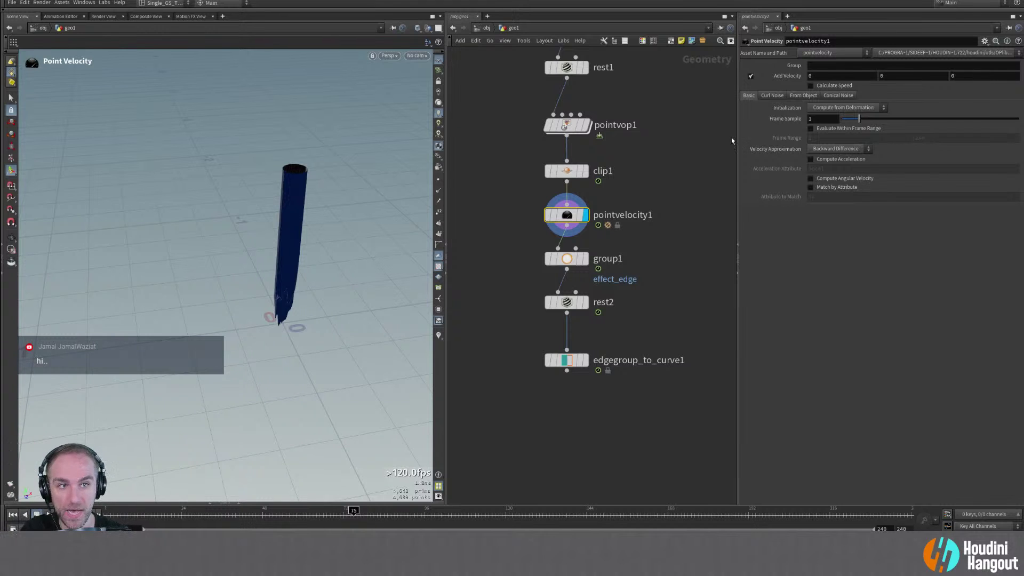
Try an Add Velocity Y value of -10 on pointvelocity1
{"action": "left_click", "coordinate": [897, 76]}
{"action": "type", "text": "-"}
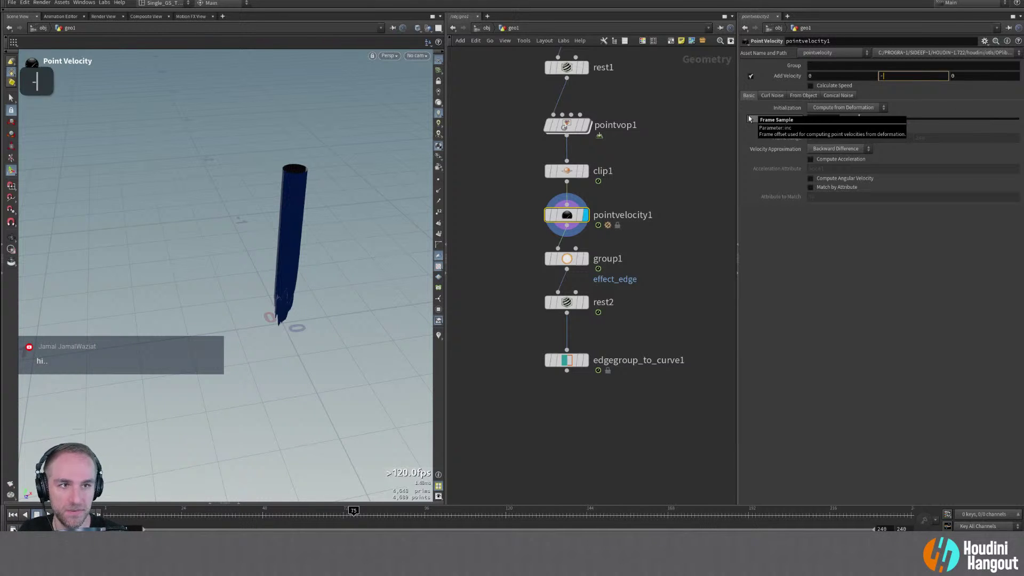
{"action": "type", "text": "10"}
{"action": "key", "text": "Return"}
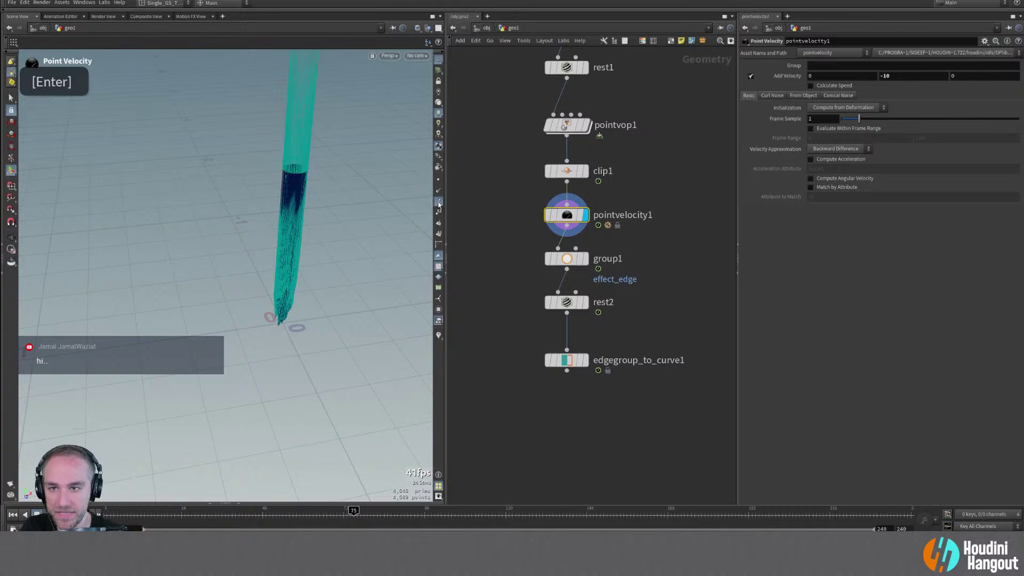
Set pointvelocity1's Add Velocity Y to -1 and its Initialization to Keep Incoming
{"action": "key", "text": "alt"}
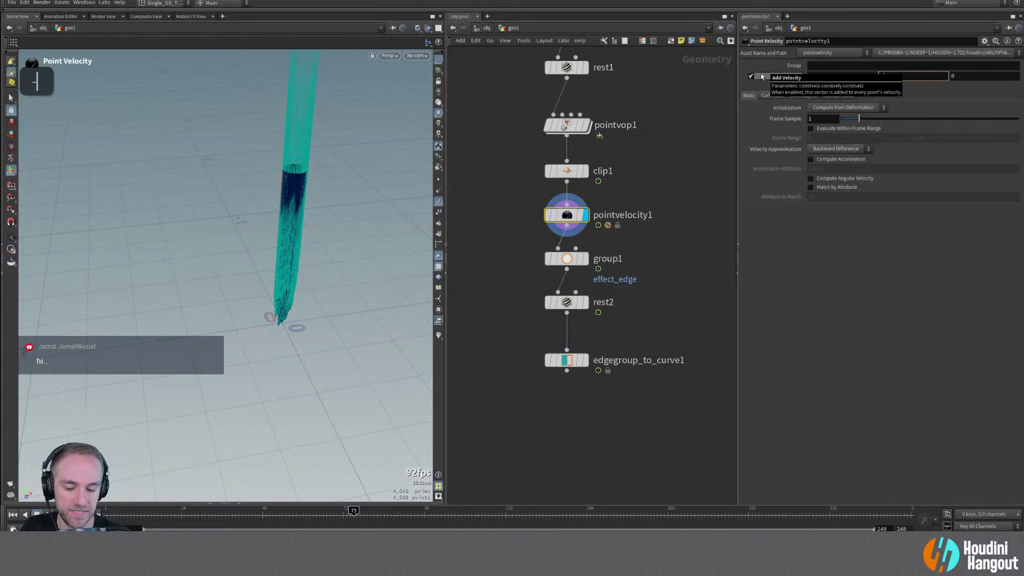
{"action": "key", "text": "Return"}
{"action": "double_click", "coordinate": [893, 73]}
{"action": "type", "text": "1"}
{"action": "key", "text": "Return"}
{"action": "right_click_drag", "start_coordinate": [273, 182], "coordinate": [305, 184], "text": "alt"}
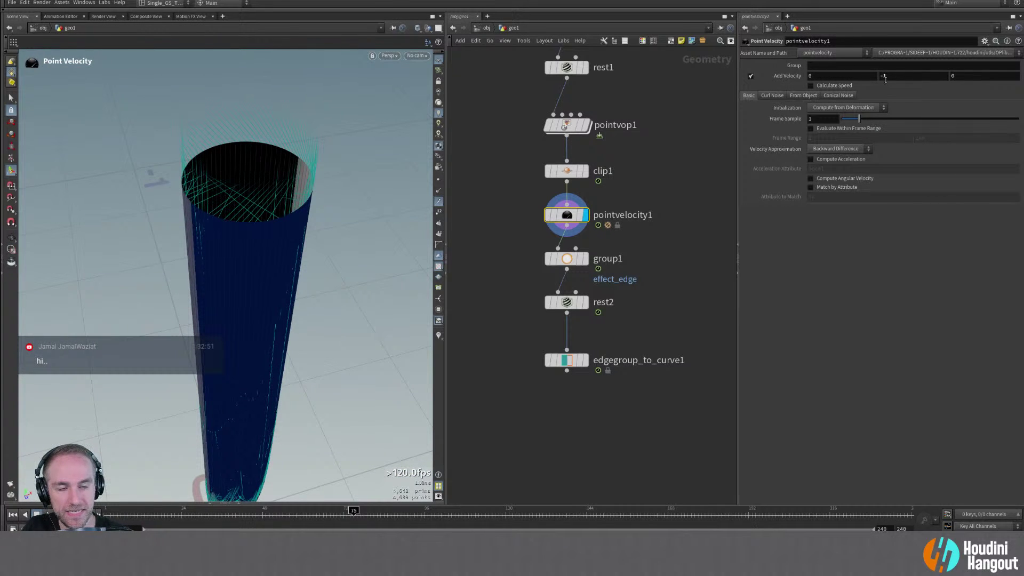
{"action": "left_click", "coordinate": [846, 107]}
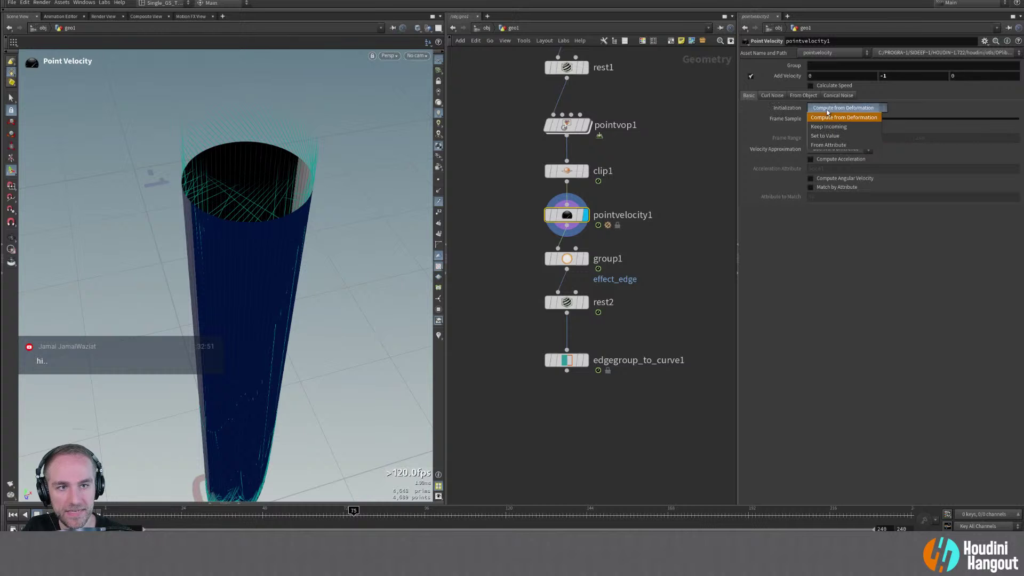
{"action": "left_click", "coordinate": [826, 129]}
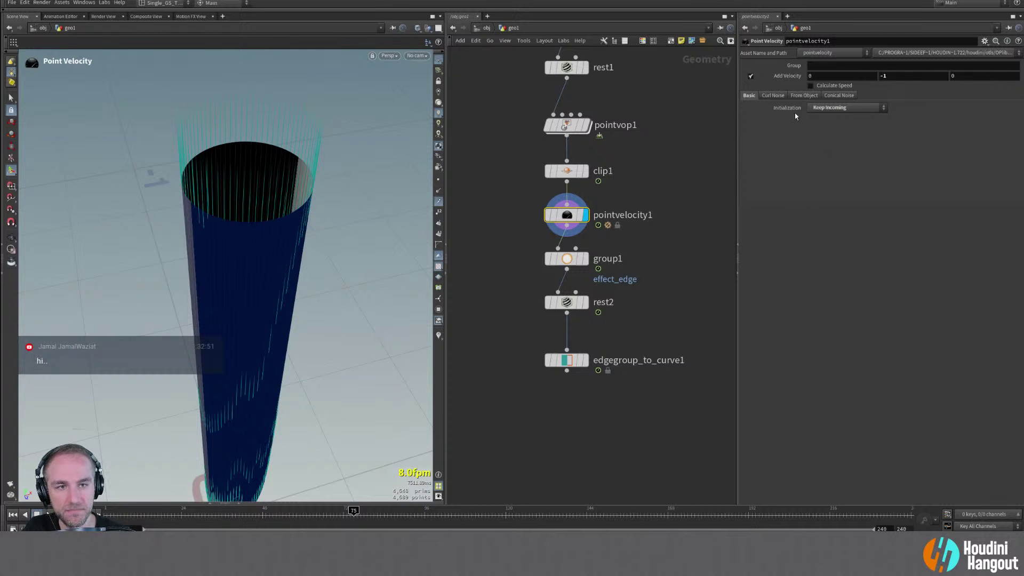
{"action": "left_click", "coordinate": [770, 95]}
{"action": "double_click", "coordinate": [835, 97]}
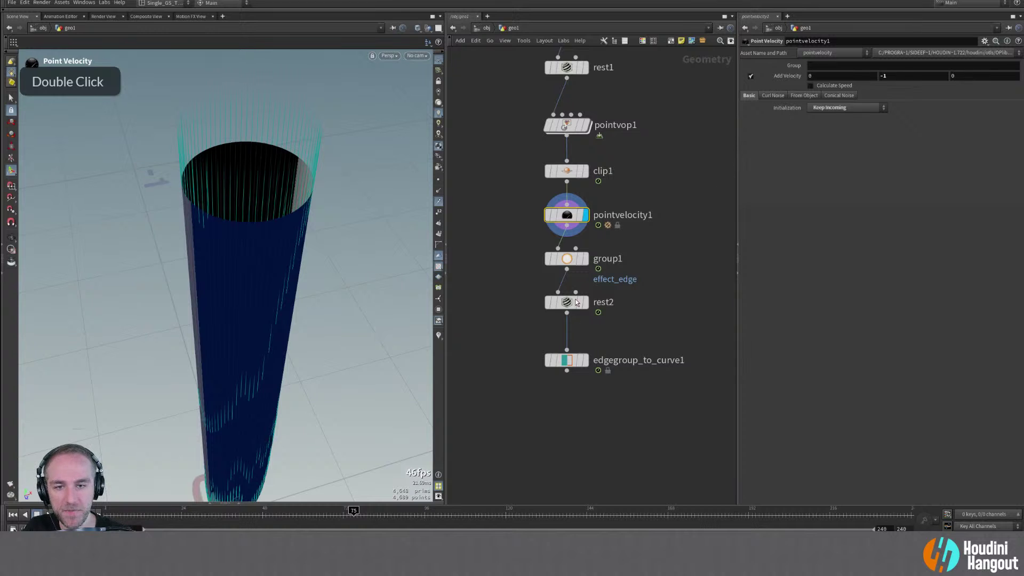
Display rest2 to inspect the velocity trails on the restored mesh, and display edgegroup_to_curve1 to view them on the cut curve
{"action": "left_click", "coordinate": [557, 260]}
{"action": "double_click", "coordinate": [589, 303]}
{"action": "middle_click_drag", "start_coordinate": [240, 454], "coordinate": [256, 307], "text": "alt"}
{"action": "right_click_drag", "start_coordinate": [256, 307], "coordinate": [343, 221], "text": "alt"}
{"action": "middle_click_drag", "start_coordinate": [267, 299], "coordinate": [287, 201], "text": "alt"}
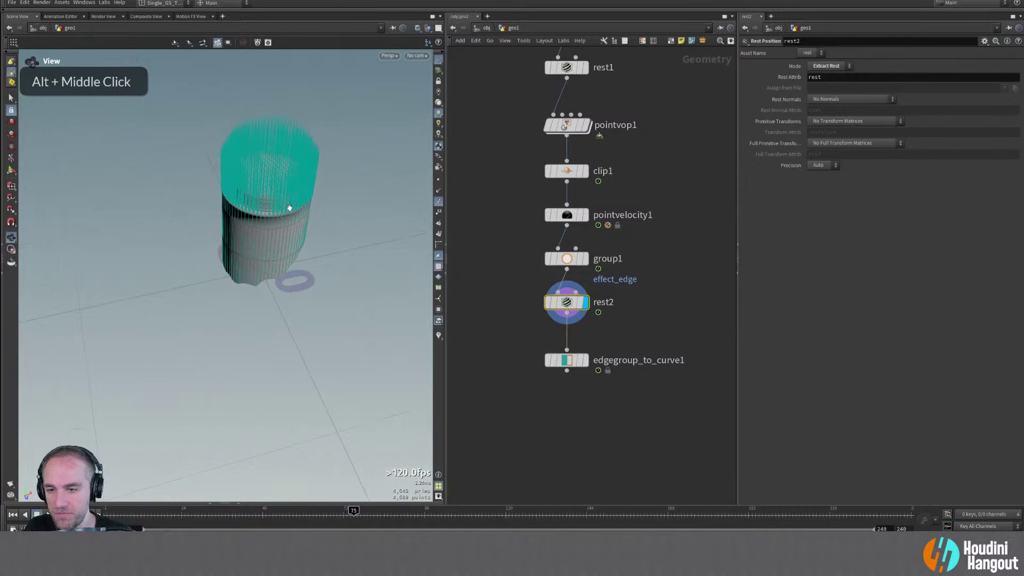
{"action": "right_click_drag", "start_coordinate": [287, 202], "coordinate": [354, 87], "text": "alt"}
{"action": "left_click_drag", "start_coordinate": [354, 87], "coordinate": [354, 144], "text": "alt"}
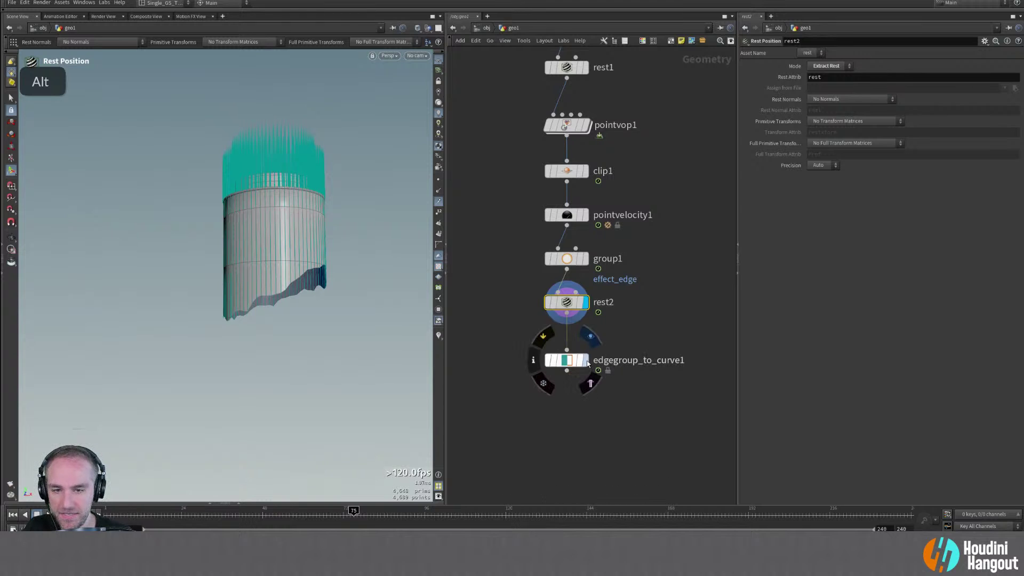
{"action": "double_click", "coordinate": [588, 365]}
{"action": "left_click_drag", "start_coordinate": [336, 296], "coordinate": [349, 331], "text": "alt"}
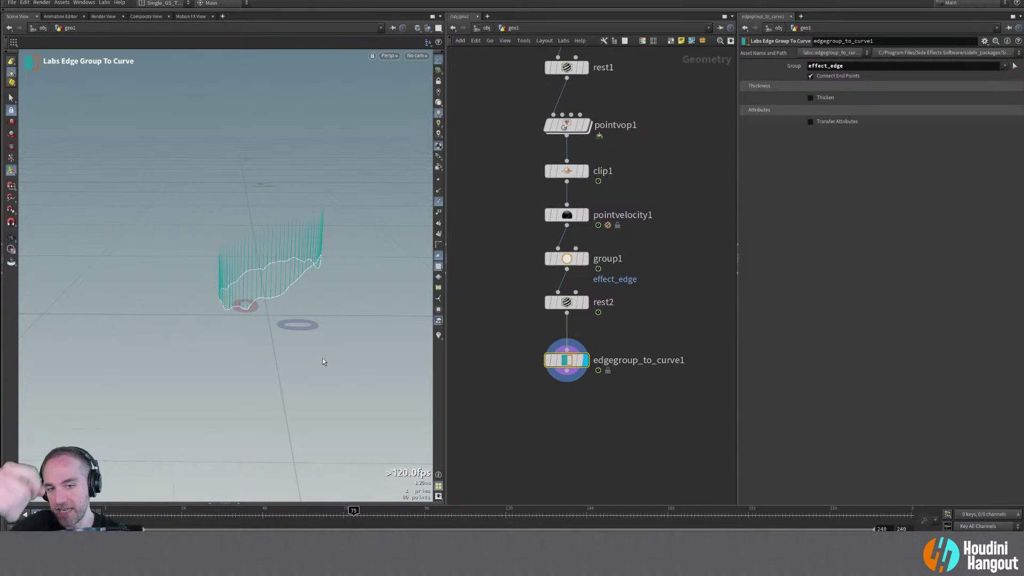
Set pointvelocity1's Add Velocity to 0.4 in X and -0.8 in Y, and return the timeline to frame 1
{"action": "left_click", "coordinate": [566, 215]}
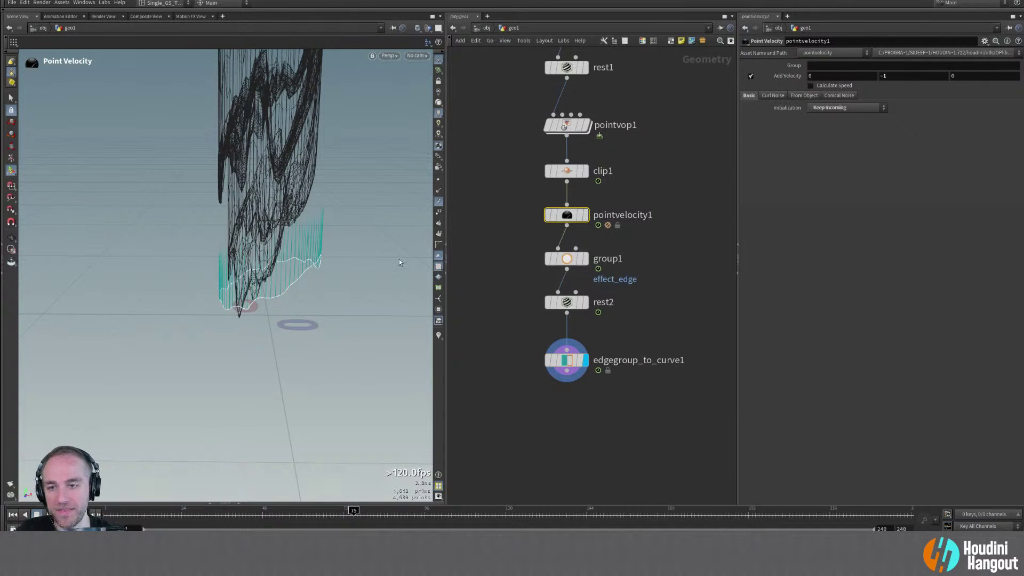
{"action": "middle_click_drag", "start_coordinate": [830, 76], "coordinate": [852, 79]}
{"action": "left_click_drag", "start_coordinate": [306, 254], "coordinate": [296, 235], "text": "alt"}
{"action": "middle_click_drag", "start_coordinate": [891, 74], "coordinate": [827, 78]}
{"action": "mouse_move", "coordinate": [344, 520]}
{"action": "left_mouse_down"}
{"action": "mouse_move", "coordinate": [136, 518]}
{"action": "mouse_move", "coordinate": [545, 517]}
{"action": "mouse_move", "coordinate": [109, 517]}
{"action": "left_mouse_up"}
{"action": "left_click", "coordinate": [533, 426]}
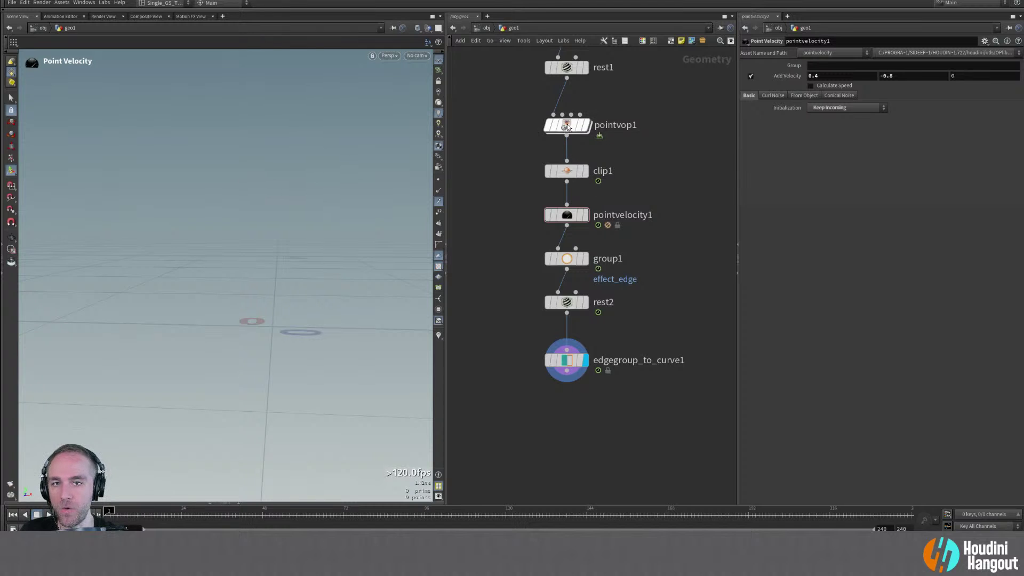
Select pointvop1 and examine the full stretched mesh against the ground grid
{"action": "left_click", "coordinate": [568, 127]}
{"action": "right_click_drag", "start_coordinate": [288, 234], "coordinate": [210, 229], "text": "alt"}
{"action": "middle_click_drag", "start_coordinate": [210, 228], "coordinate": [271, 155], "text": "alt"}
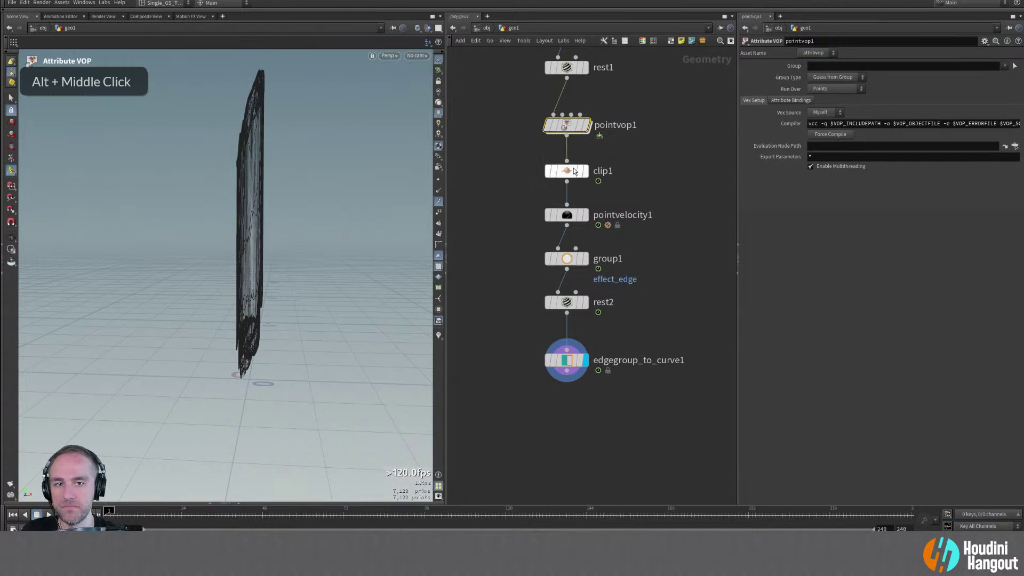
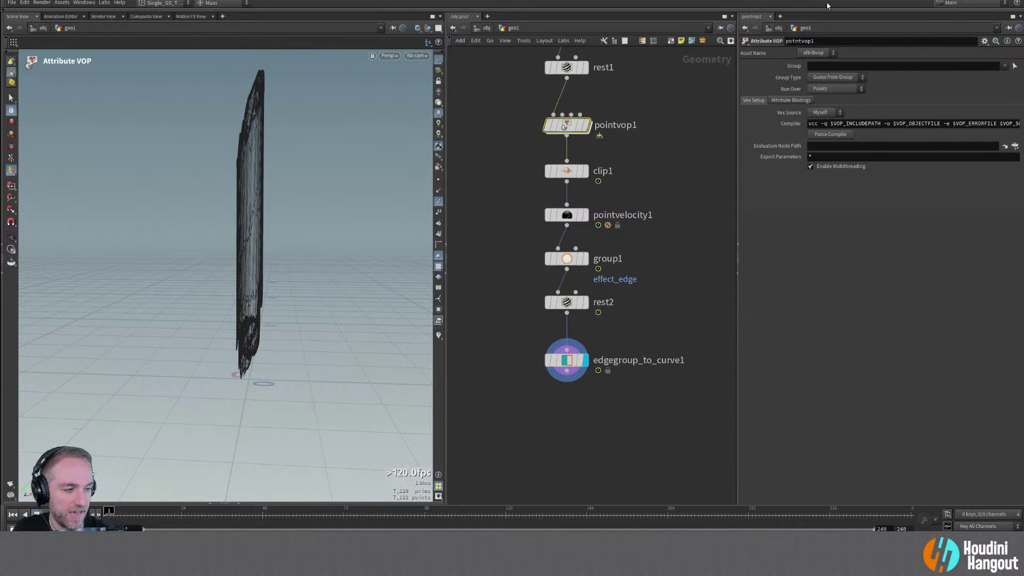
{"action": "right_click_drag", "start_coordinate": [262, 201], "coordinate": [265, 206], "text": "alt"}
{"action": "left_click_drag", "start_coordinate": [265, 206], "coordinate": [276, 251], "text": "alt"}
{"action": "right_click_drag", "start_coordinate": [276, 251], "coordinate": [319, 222], "text": "alt"}
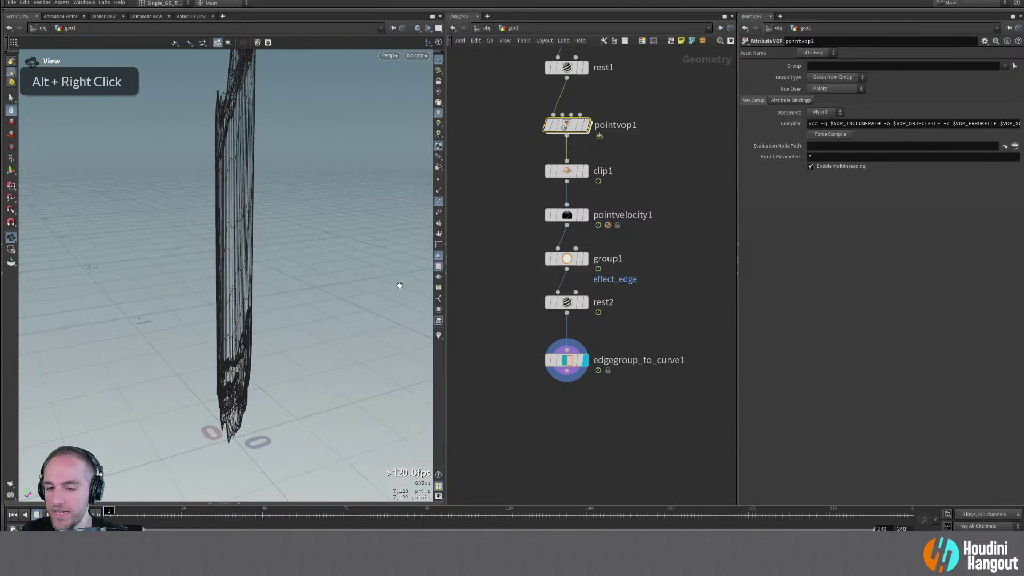
Move edgegroup_to_curve1 closer beneath rest2 in the network and keep the timeline at frame 1
{"action": "left_click", "coordinate": [576, 361]}
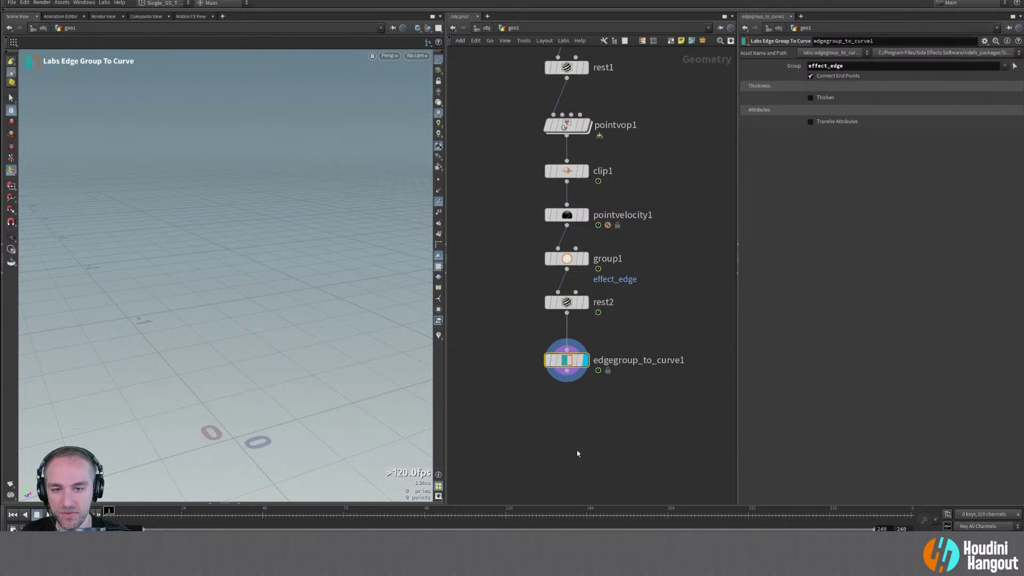
{"action": "right_click_drag", "start_coordinate": [567, 441], "coordinate": [534, 434], "text": "alt"}
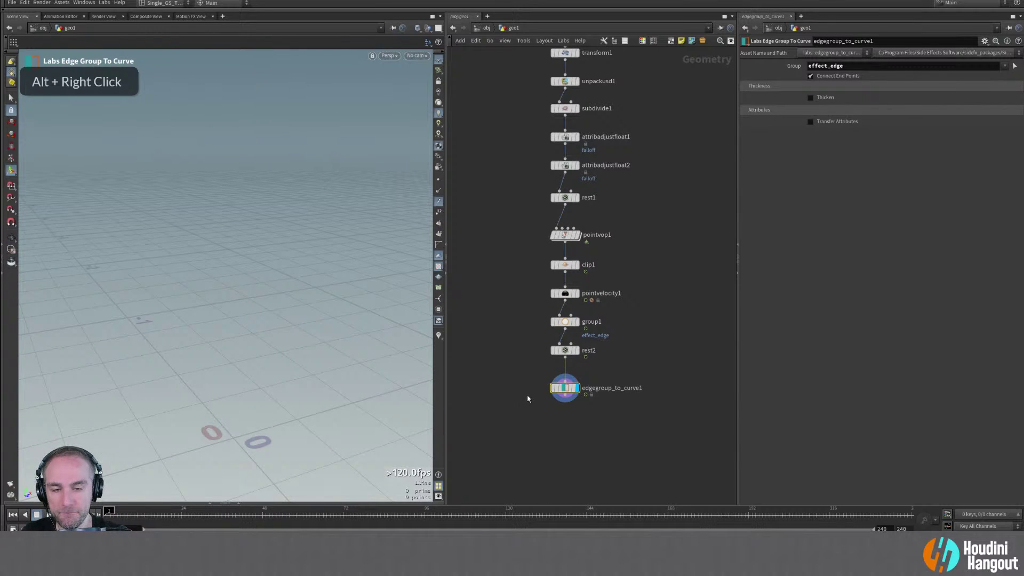
{"action": "left_click_drag", "start_coordinate": [567, 387], "coordinate": [567, 379]}
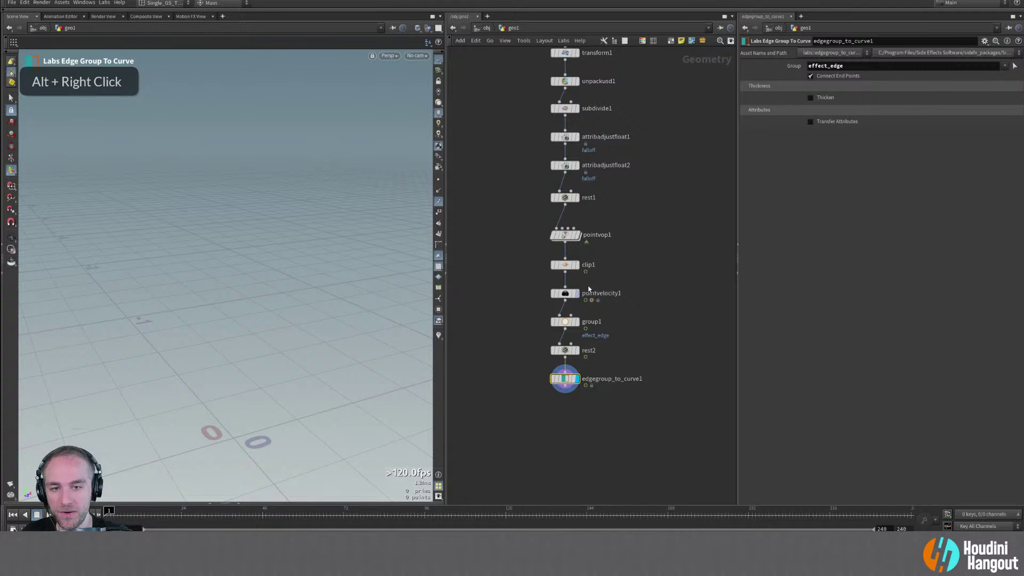
{"action": "left_click_drag", "start_coordinate": [152, 515], "coordinate": [109, 515]}
Move usdimport1, transform1 and unpackusd1 upward in the network to make room above subdivide1
{"action": "middle_click_drag", "start_coordinate": [500, 212], "coordinate": [525, 297], "text": "alt"}
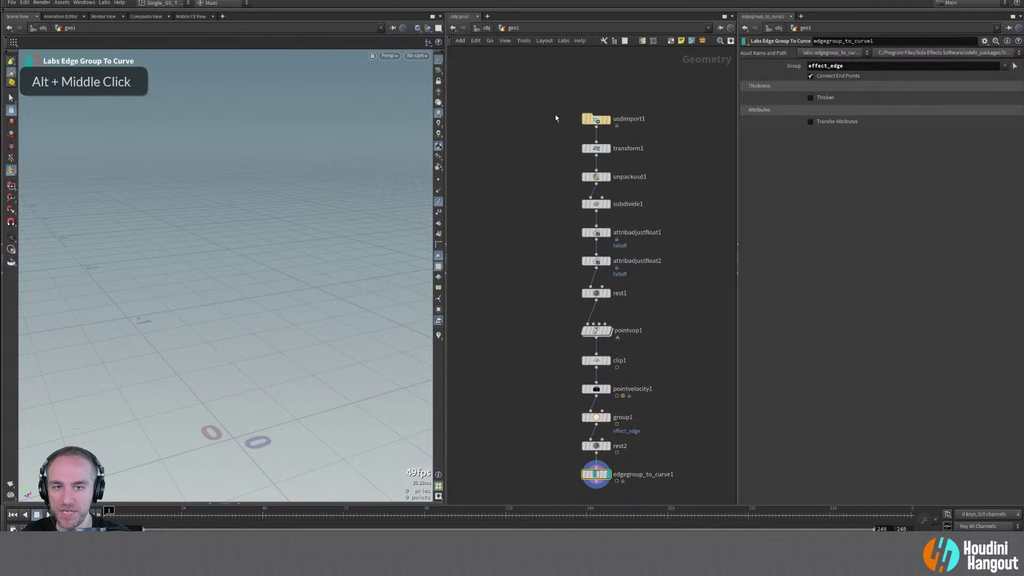
{"action": "left_click_drag", "start_coordinate": [564, 99], "coordinate": [605, 210]}
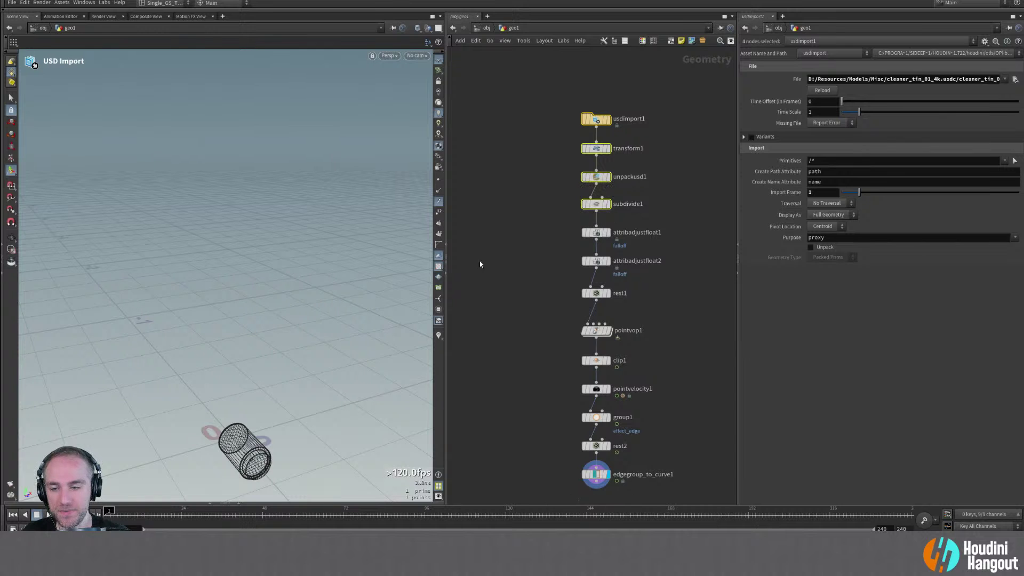
{"action": "right_click_drag", "start_coordinate": [241, 453], "coordinate": [241, 447], "text": "alt"}
{"action": "middle_click_drag", "start_coordinate": [241, 447], "coordinate": [243, 368], "text": "alt"}
{"action": "left_click_drag", "start_coordinate": [243, 368], "coordinate": [243, 353], "text": "alt"}
{"action": "left_click_drag", "start_coordinate": [568, 105], "coordinate": [596, 133]}
Insert a Null node between unpackusd1 and subdivide1
{"action": "left_click", "coordinate": [561, 193]}
{"action": "key", "text": "Tab"}
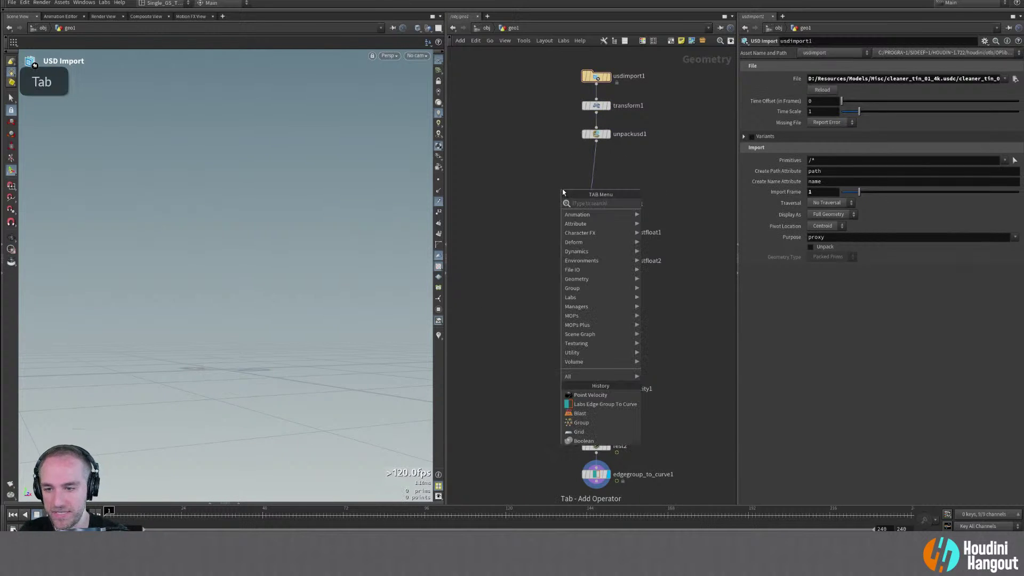
{"action": "type", "text": "null"}
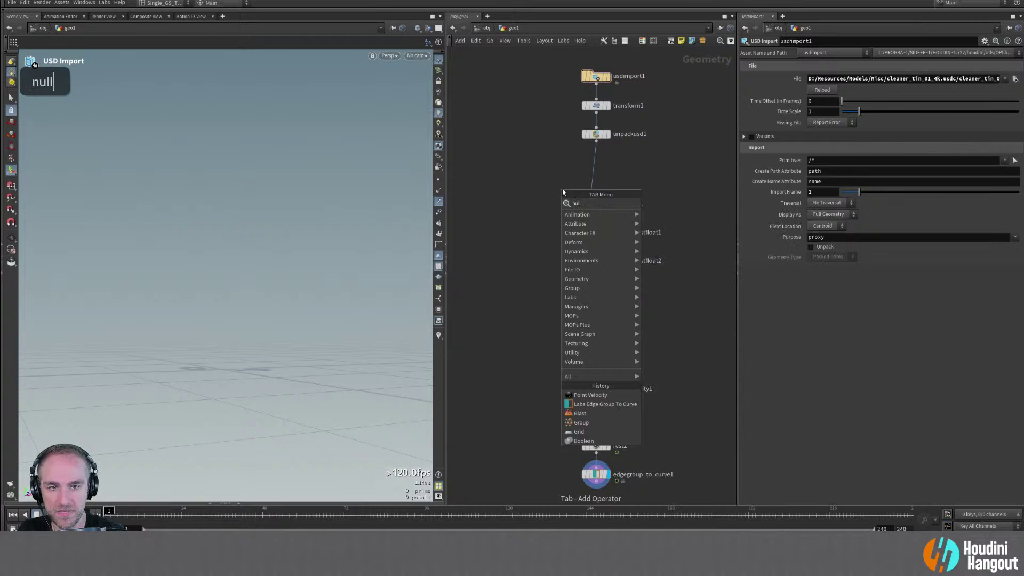
{"action": "key", "text": "Return"}
{"action": "left_click", "coordinate": [591, 166]}
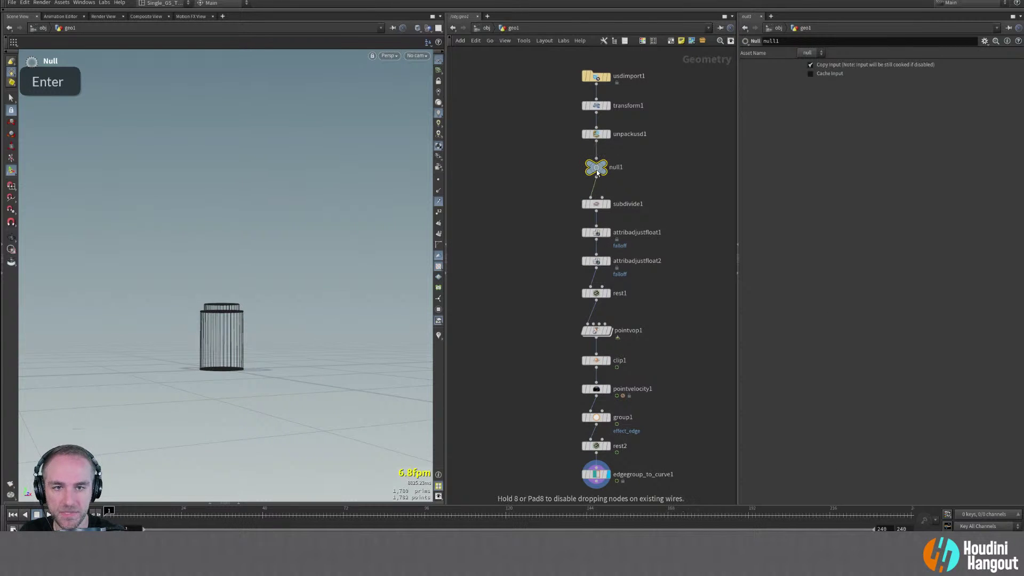
Rename the new null OUT_CAN
{"action": "double_click", "coordinate": [618, 167]}
{"action": "type", "text": "USD_"}
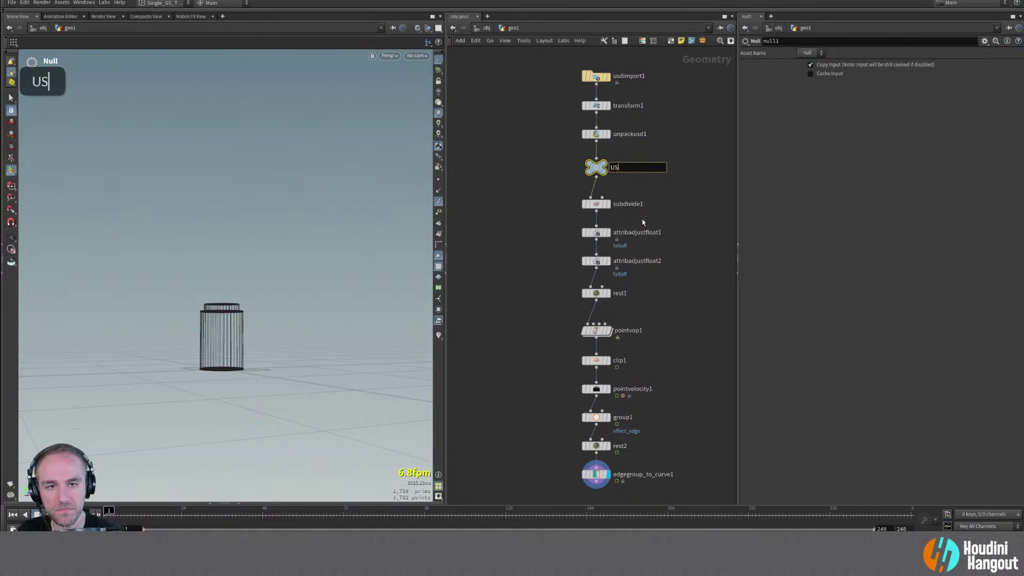
{"action": "key", "text": "BackSpace"}
{"action": "key", "text": "BackSpace"}
{"action": "key", "text": "BackSpace"}
{"action": "key", "text": "BackSpace"}
{"action": "type", "text": "OUT_CAN"}
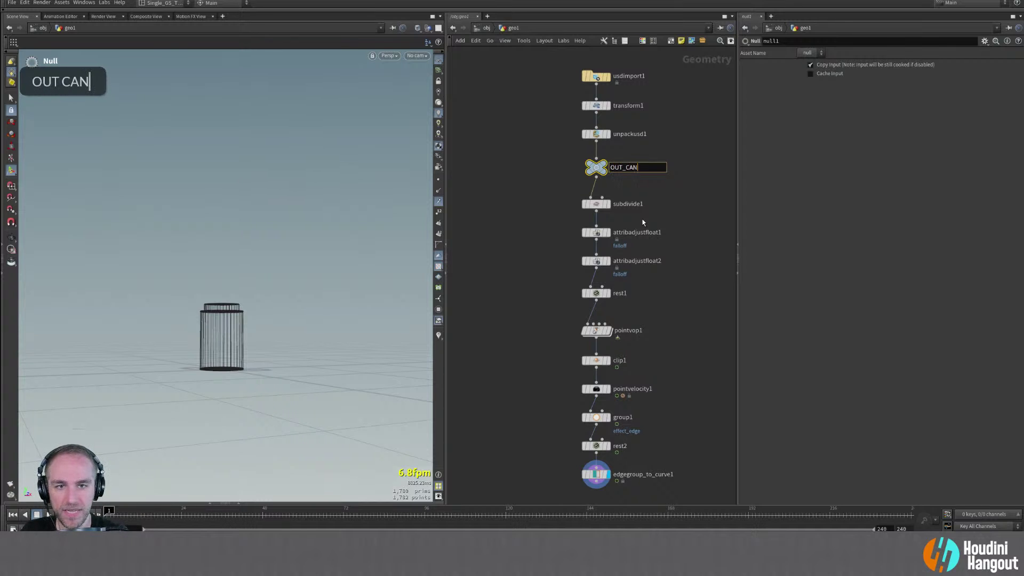
{"action": "key", "text": "shift+Return"}
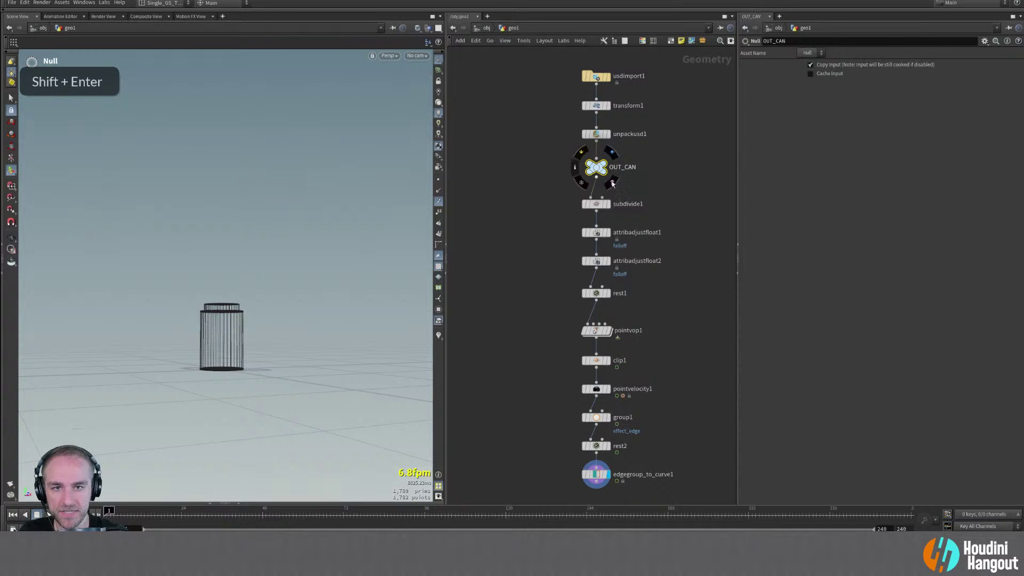
Colour the OUT_CAN node green and display its original can mesh up close
{"action": "key", "text": "c"}
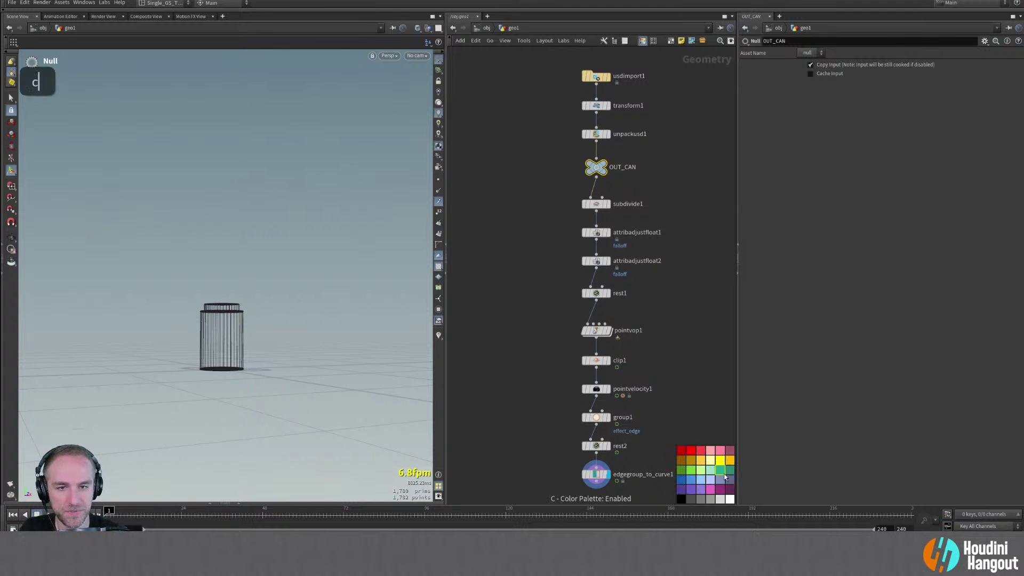
{"action": "left_click", "coordinate": [682, 471]}
{"action": "double_click", "coordinate": [603, 178]}
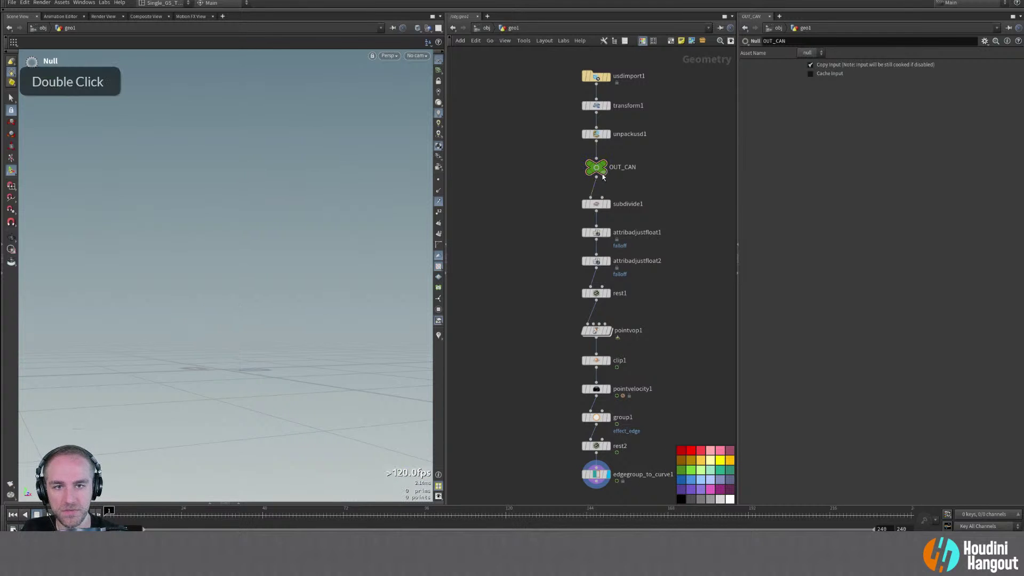
{"action": "left_click", "coordinate": [605, 161]}
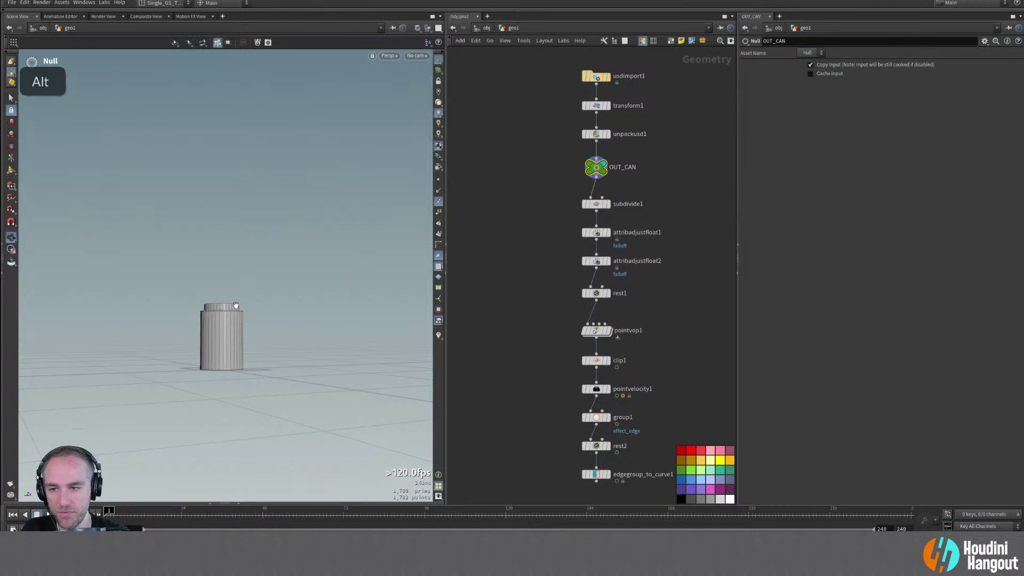
{"action": "left_click_drag", "start_coordinate": [237, 308], "coordinate": [201, 349], "text": "alt"}
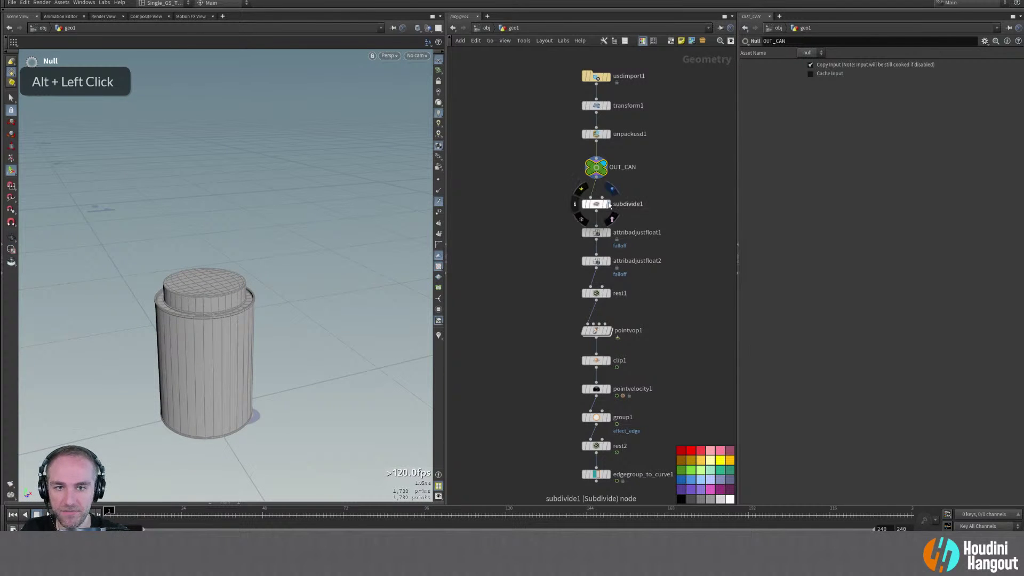
View the subdivided can mesh at subdivide1, and select edgegroup_to_curve1 as the displayed node again
{"action": "left_click", "coordinate": [606, 203]}
{"action": "double_click", "coordinate": [597, 205]}
{"action": "double_click", "coordinate": [596, 474]}
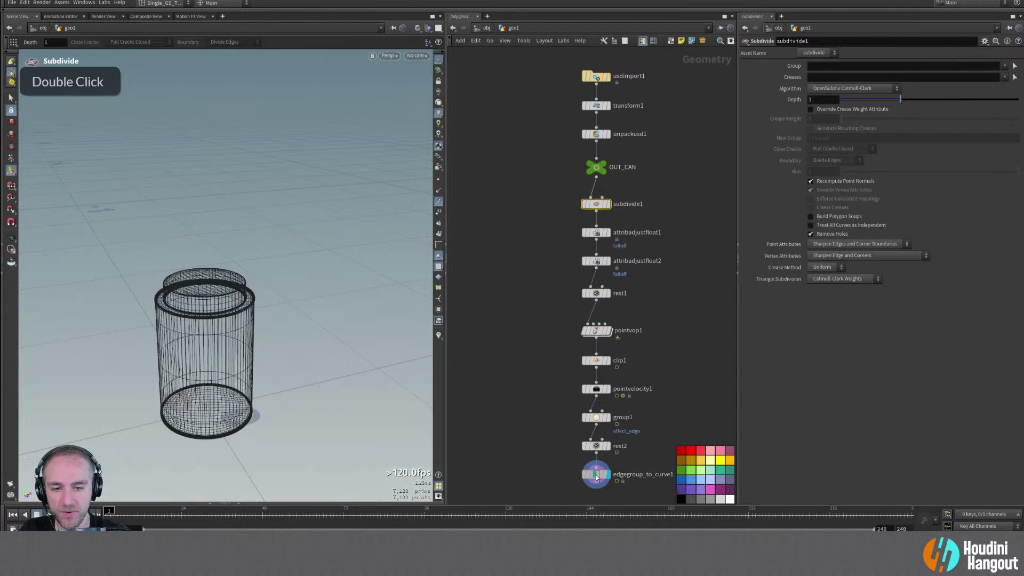
Append a Null node below edgegroup_to_curve1
{"action": "middle_click_drag", "start_coordinate": [534, 393], "coordinate": [550, 296], "text": "alt"}
{"action": "key", "text": "Tab"}
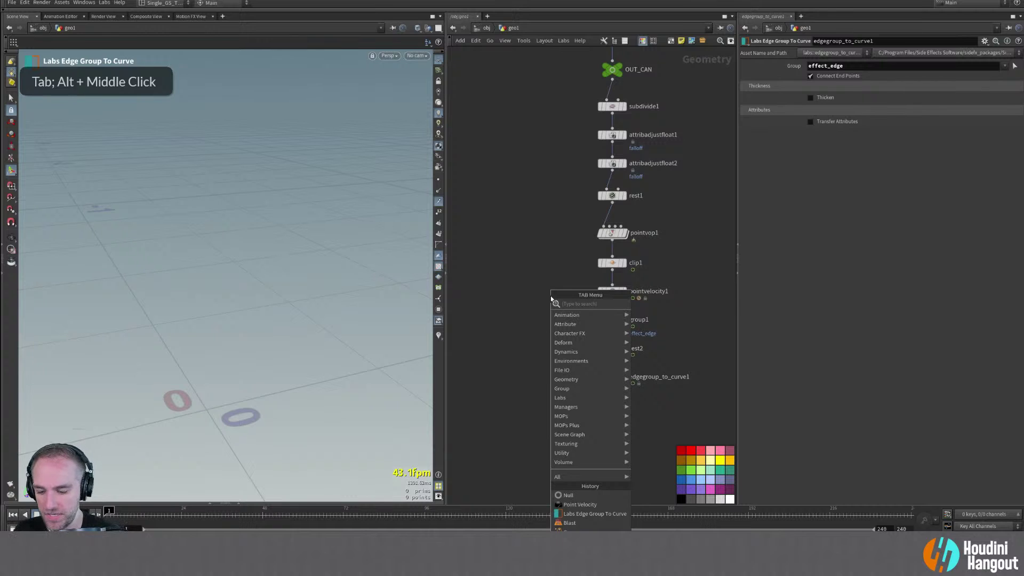
{"action": "type", "text": "nul"}
{"action": "key", "text": "Return"}
{"action": "left_click", "coordinate": [612, 407]}
Rename the new null OUT_PYRO_SOURCE and make it the displayed node, coloured yellow
{"action": "double_click", "coordinate": [630, 407]}
{"action": "double_click", "coordinate": [630, 408]}
{"action": "key", "text": "ctrl+a"}
{"action": "type", "text": "OUT"}
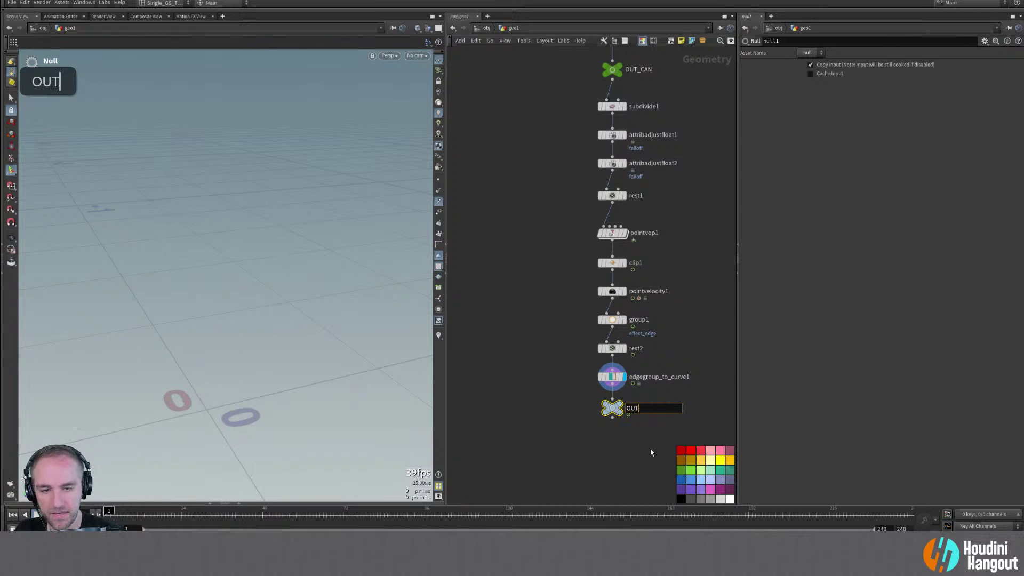
{"action": "type", "text": "_P"}
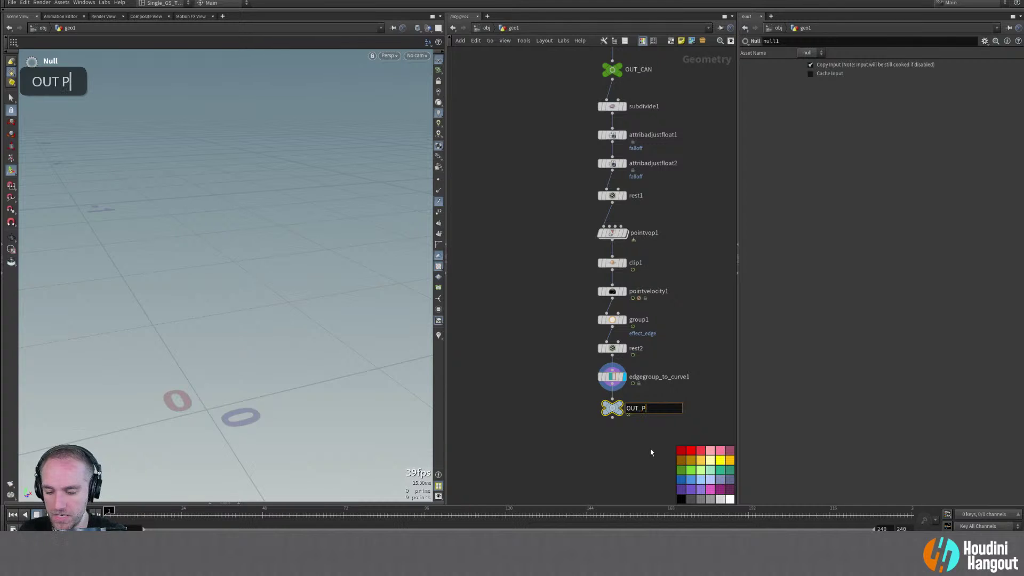
{"action": "type", "text": "YRO_SOURCE"}
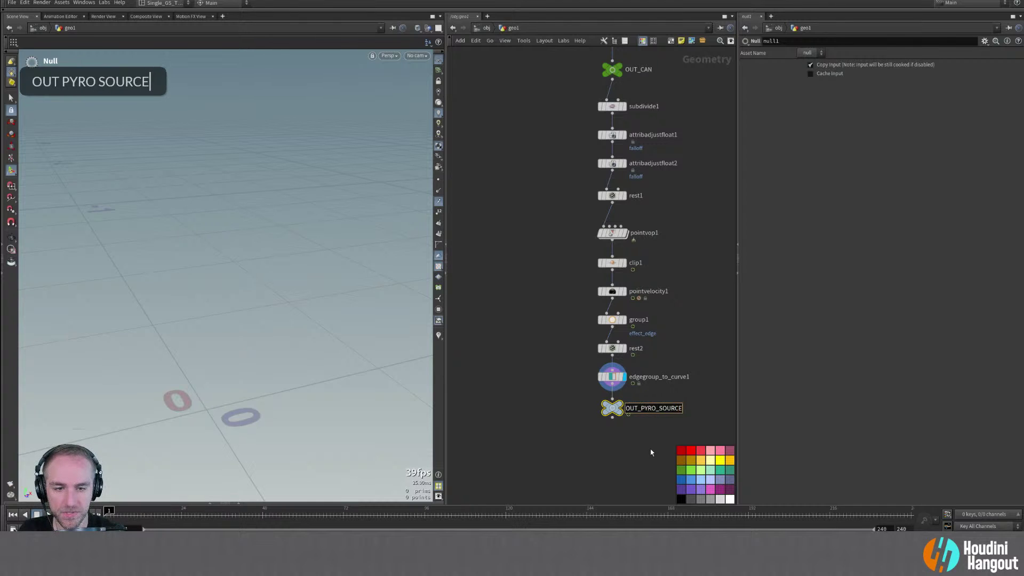
{"action": "key", "text": "Return"}
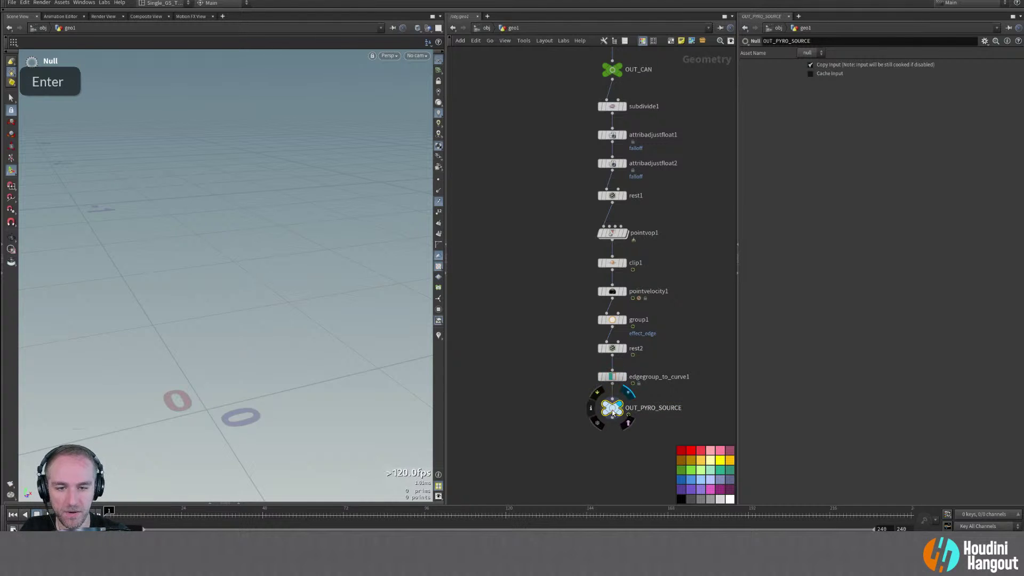
{"action": "double_click", "coordinate": [620, 410]}
Display the OUT_CAN mesh and check the viewport's UV grid texture options
{"action": "middle_click_drag", "start_coordinate": [504, 282], "coordinate": [555, 277]}
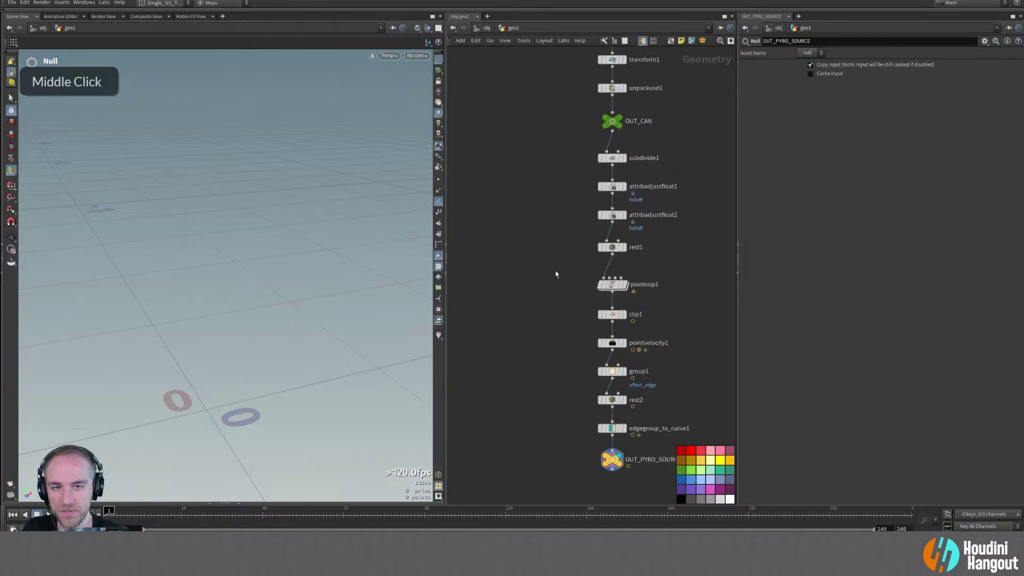
{"action": "right_click_drag", "start_coordinate": [555, 277], "coordinate": [564, 194]}
{"action": "double_click", "coordinate": [606, 137]}
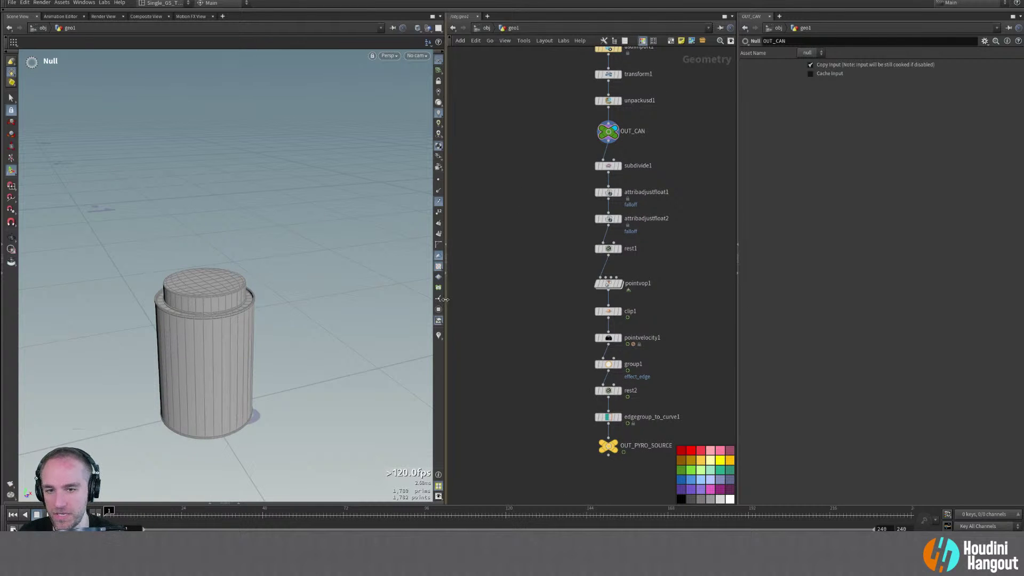
{"action": "double_click", "coordinate": [438, 266]}
{"action": "right_click", "coordinate": [438, 267]}
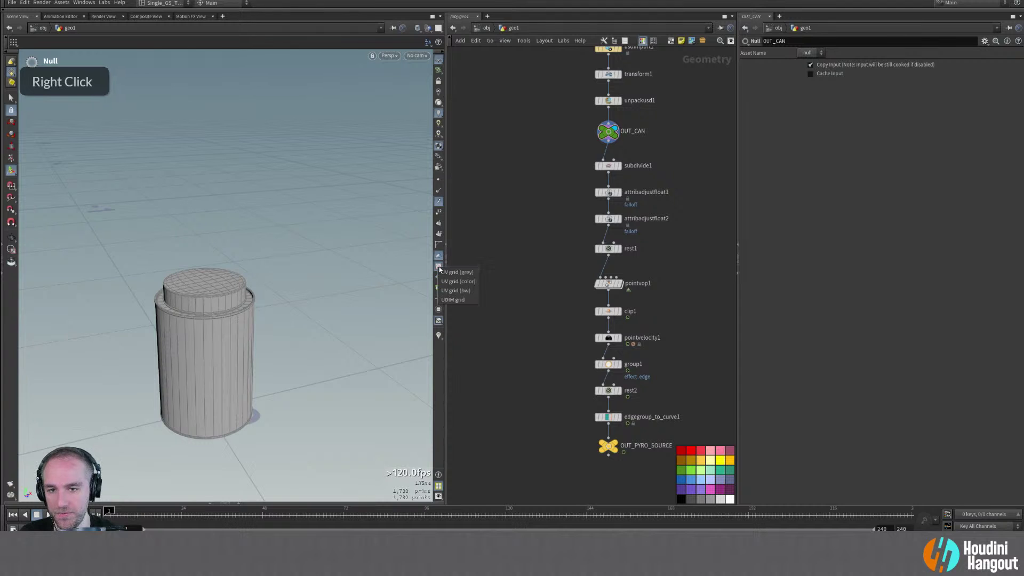
{"action": "middle_click_drag", "start_coordinate": [608, 131], "coordinate": [604, 180]}
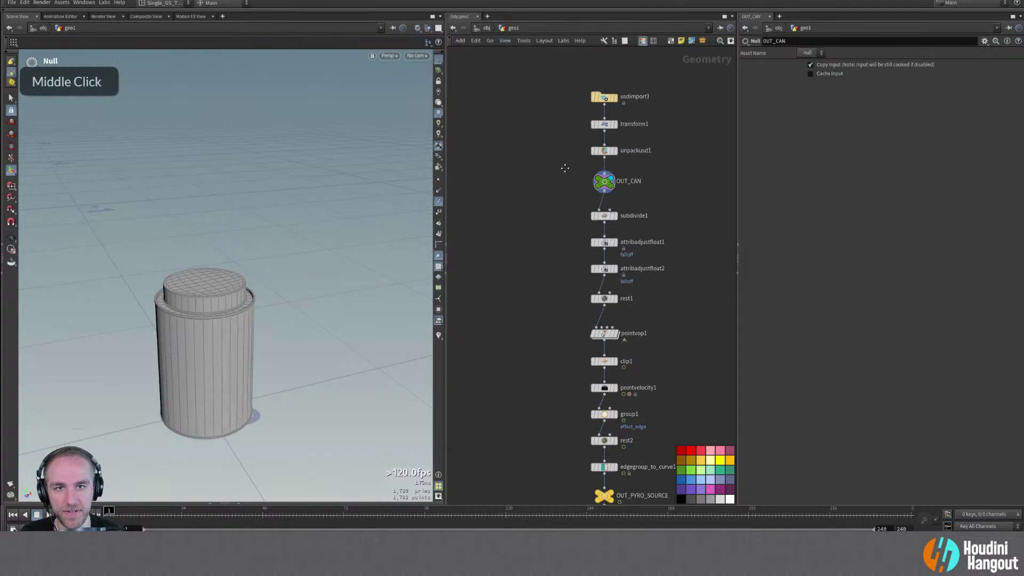
Insert an Attribute Rename node between unpackusd1 and OUT_CAN
{"action": "double_click", "coordinate": [604, 151]}
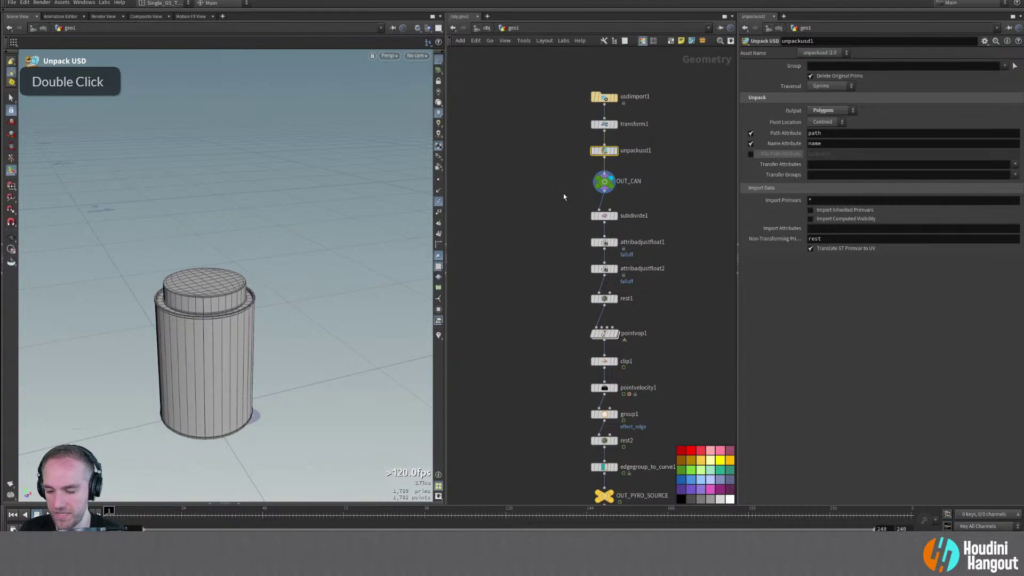
{"action": "key", "text": "Tab"}
{"action": "type", "text": "rename"}
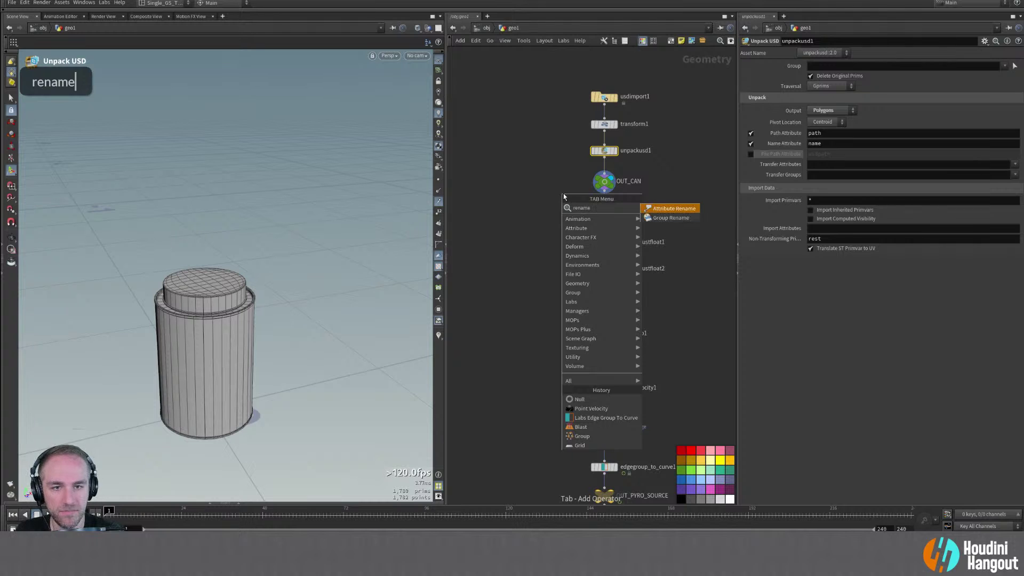
{"action": "key", "text": "shift+Return"}
{"action": "left_click_drag", "start_coordinate": [666, 208], "coordinate": [608, 179]}
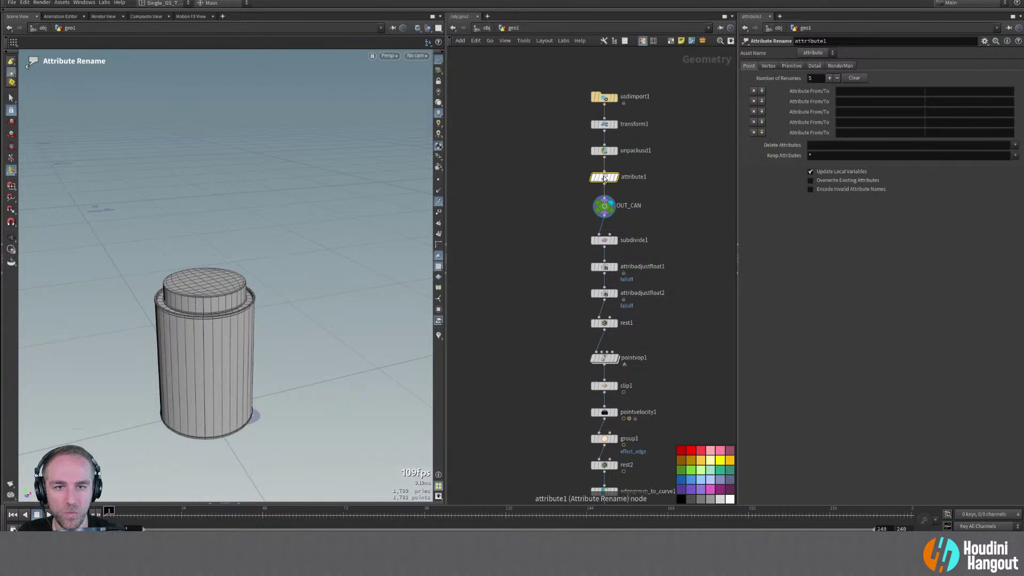
Look up the can's vertex attributes and enter UVChannel_1 as the first vertex attribute to rename
{"action": "middle_click", "coordinate": [609, 178]}
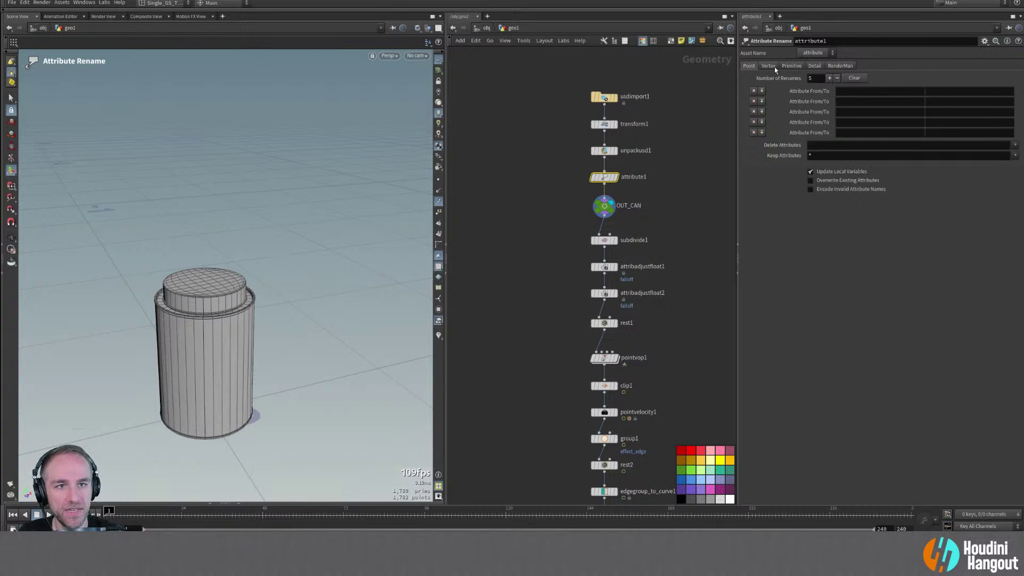
{"action": "double_click", "coordinate": [864, 91]}
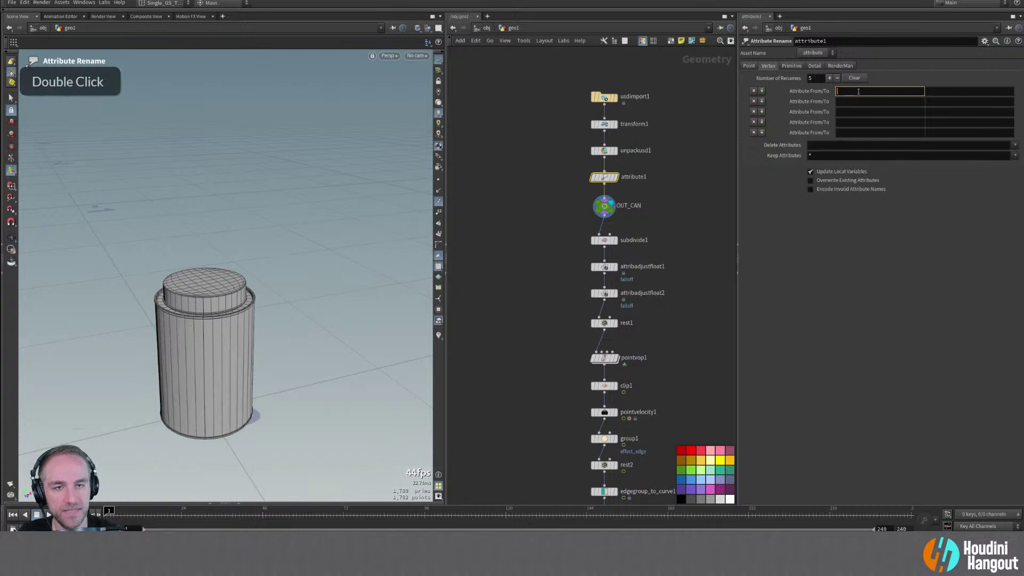
{"action": "middle_click", "coordinate": [605, 178]}
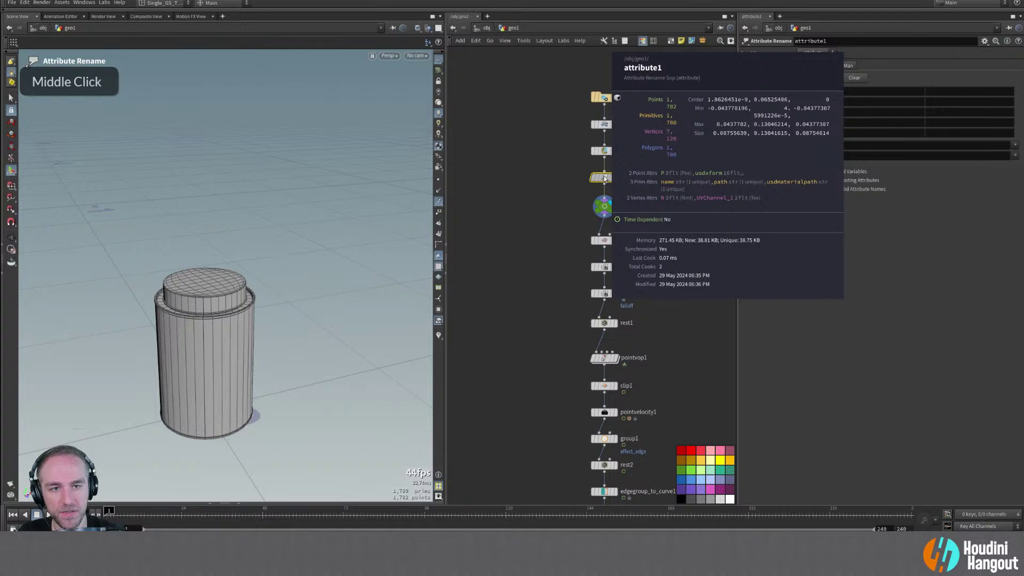
{"action": "left_click", "coordinate": [851, 92]}
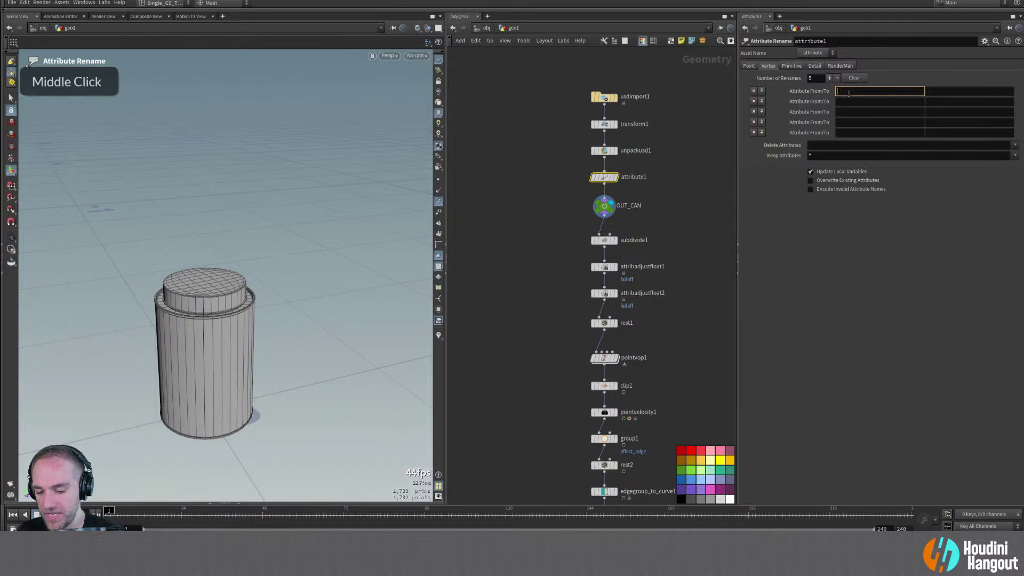
{"action": "type", "text": "uv"}
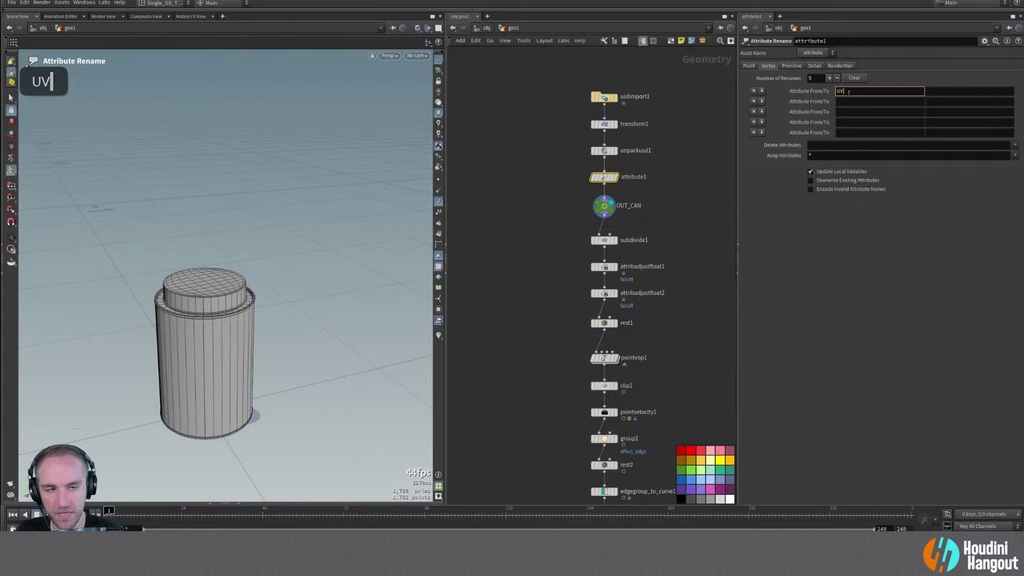
{"action": "type", "text": "Channel"}
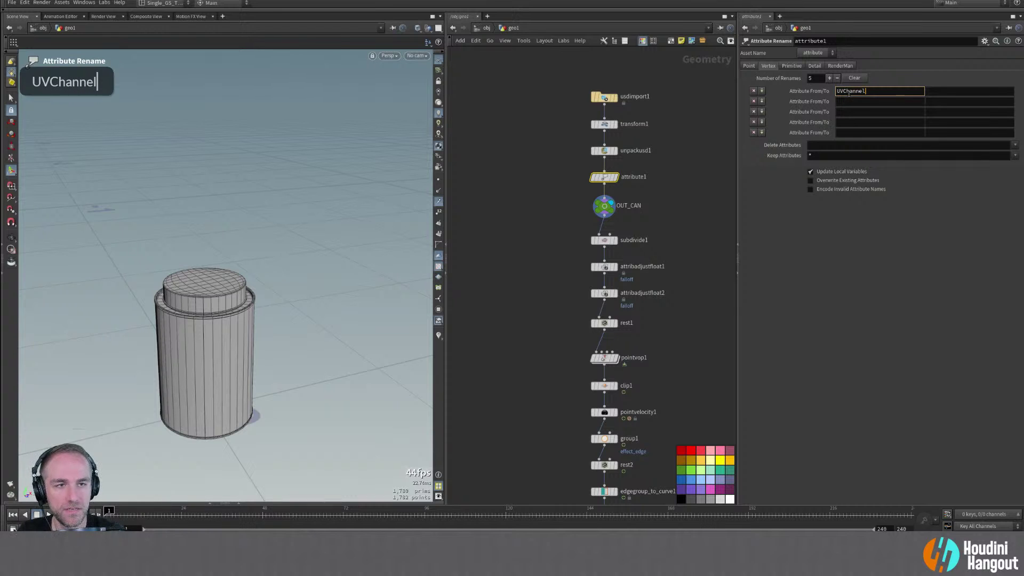
{"action": "type", "text": "1"}
{"action": "key", "text": "BackSpace"}
{"action": "type", "text": "_1"}
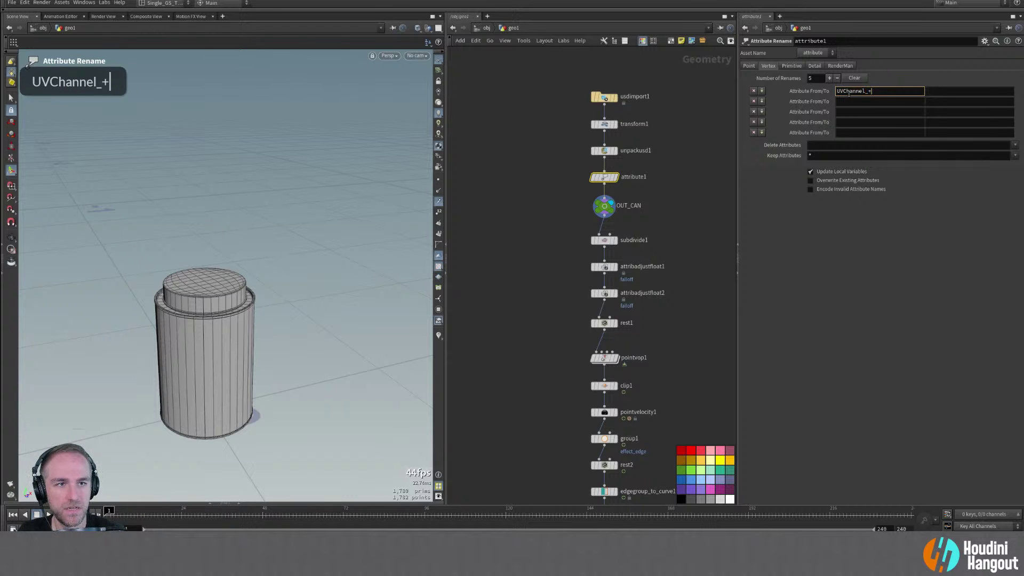
{"action": "key", "text": "Return"}
Set the new name for UVChannel_1 to uv and view the UV grid on the can up close
{"action": "middle_click", "coordinate": [603, 178]}
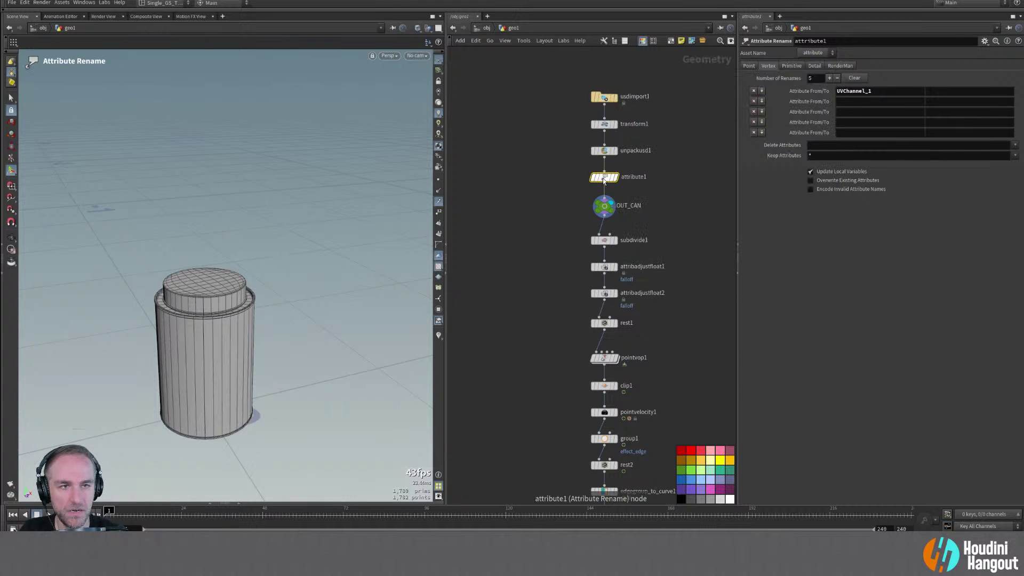
{"action": "left_click", "coordinate": [962, 90]}
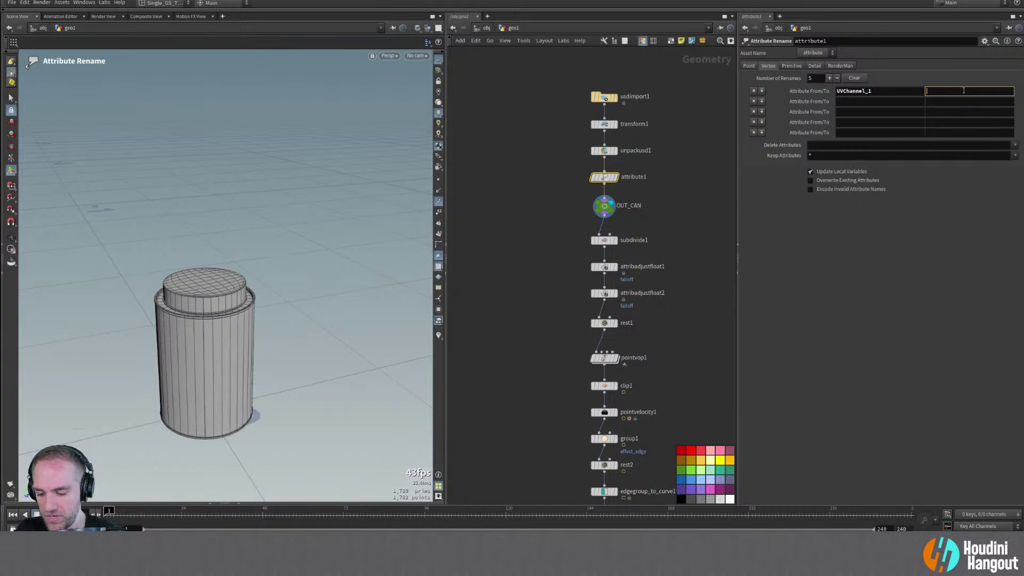
{"action": "type", "text": "uv"}
{"action": "key", "text": "Return"}
{"action": "right_click_drag", "start_coordinate": [142, 351], "coordinate": [152, 336], "text": "alt"}
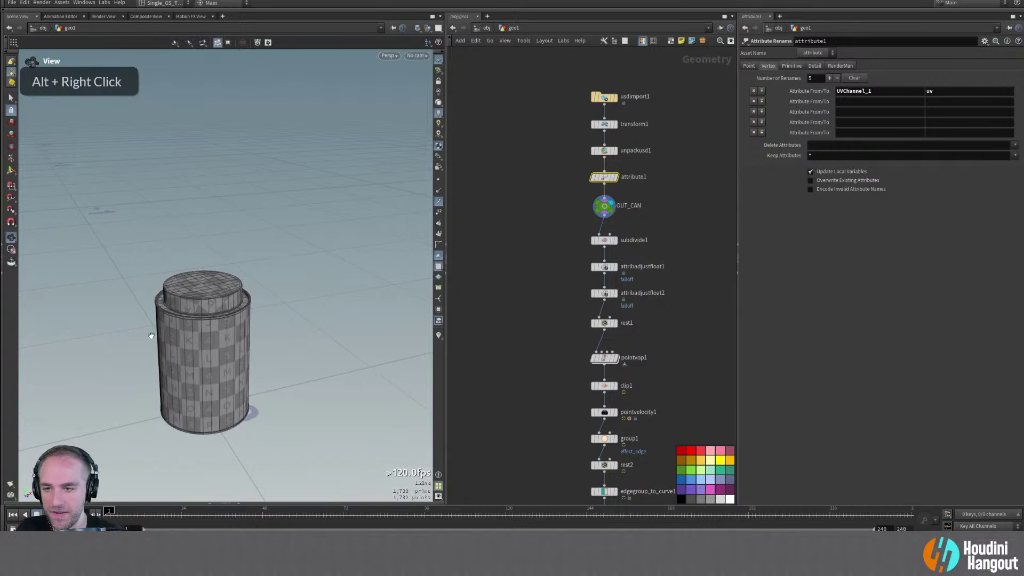
{"action": "left_click_drag", "start_coordinate": [152, 336], "coordinate": [208, 223], "text": "alt"}
{"action": "right_click_drag", "start_coordinate": [207, 224], "coordinate": [242, 219], "text": "alt"}
{"action": "left_click_drag", "start_coordinate": [242, 218], "coordinate": [278, 218], "text": "alt"}
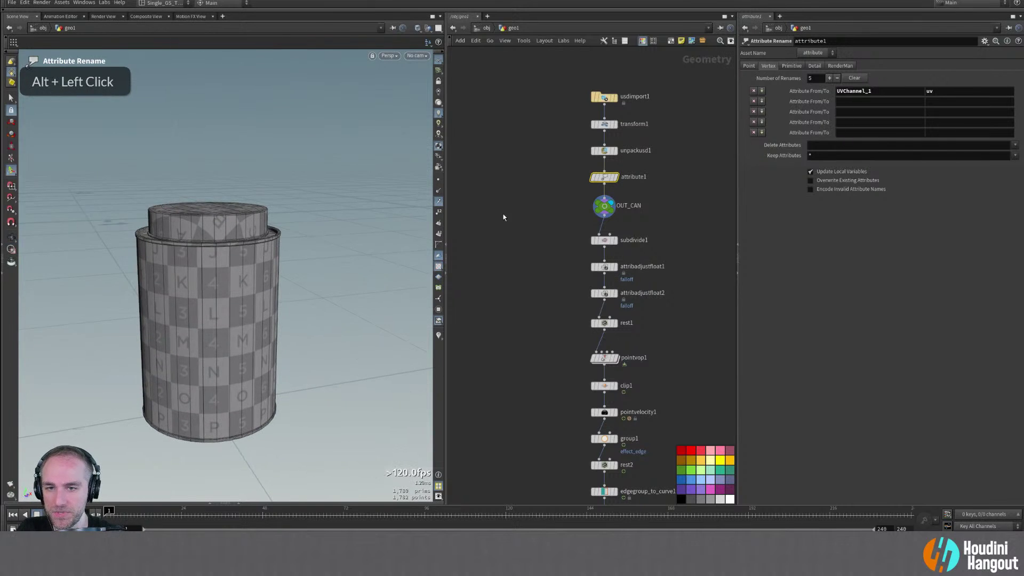
Display subdivide1, switch the display back to OUT_PYRO_SOURCE, and inspect its edge curves and attributes along the timeline
{"action": "double_click", "coordinate": [615, 245]}
{"action": "middle_click_drag", "start_coordinate": [613, 421], "coordinate": [615, 246], "text": "alt"}
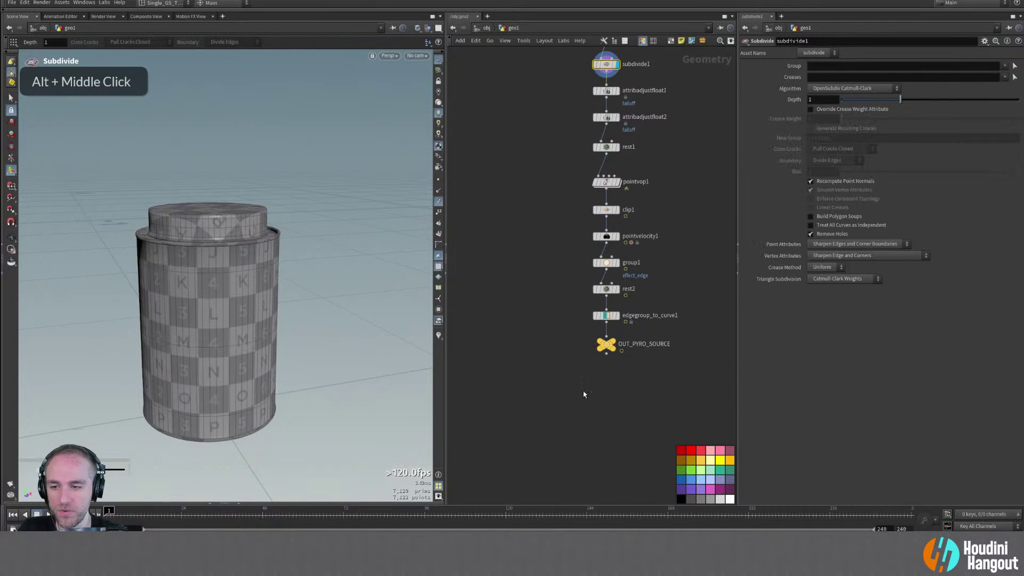
{"action": "double_click", "coordinate": [616, 344]}
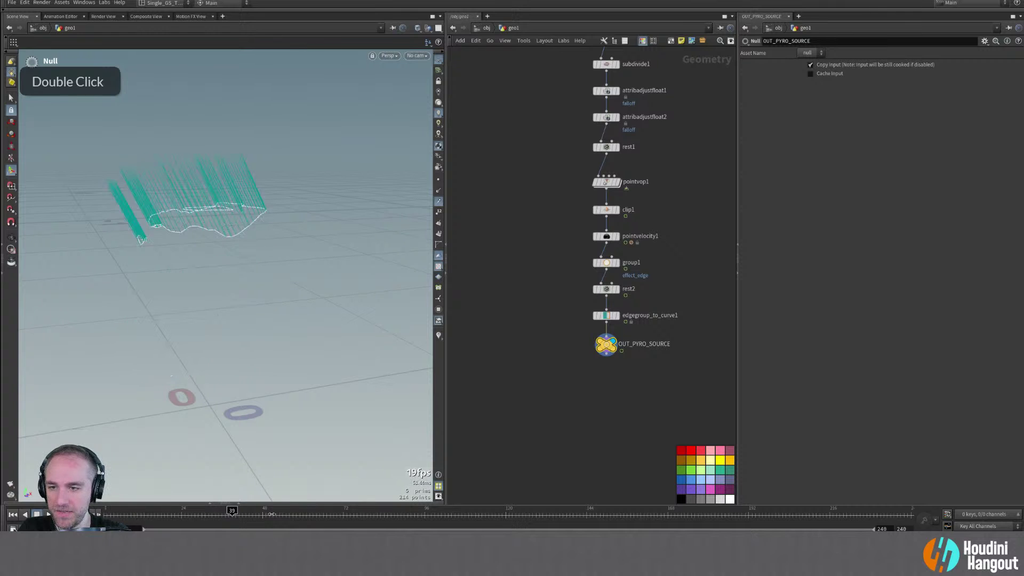
{"action": "middle_click", "coordinate": [606, 350]}
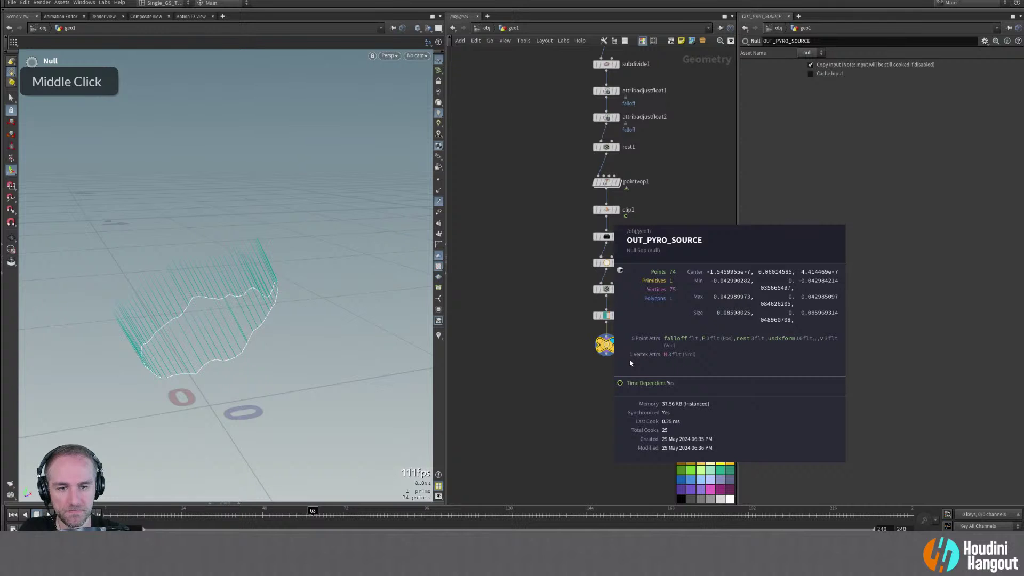
{"action": "left_click_drag", "start_coordinate": [288, 320], "coordinate": [230, 333], "text": "alt"}
Go up to the object level, rename the geo1 object geo_can_setup and colour it green
{"action": "middle_click_drag", "start_coordinate": [504, 258], "coordinate": [512, 304], "text": "alt"}
{"action": "right_click_drag", "start_coordinate": [512, 304], "coordinate": [523, 283], "text": "alt"}
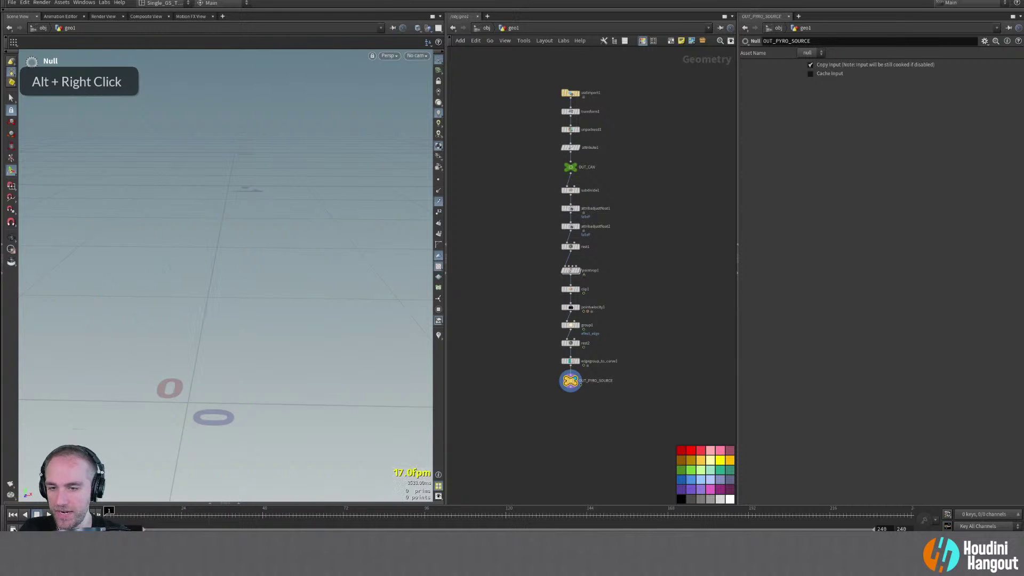
{"action": "key", "text": "u"}
{"action": "middle_click", "coordinate": [623, 278]}
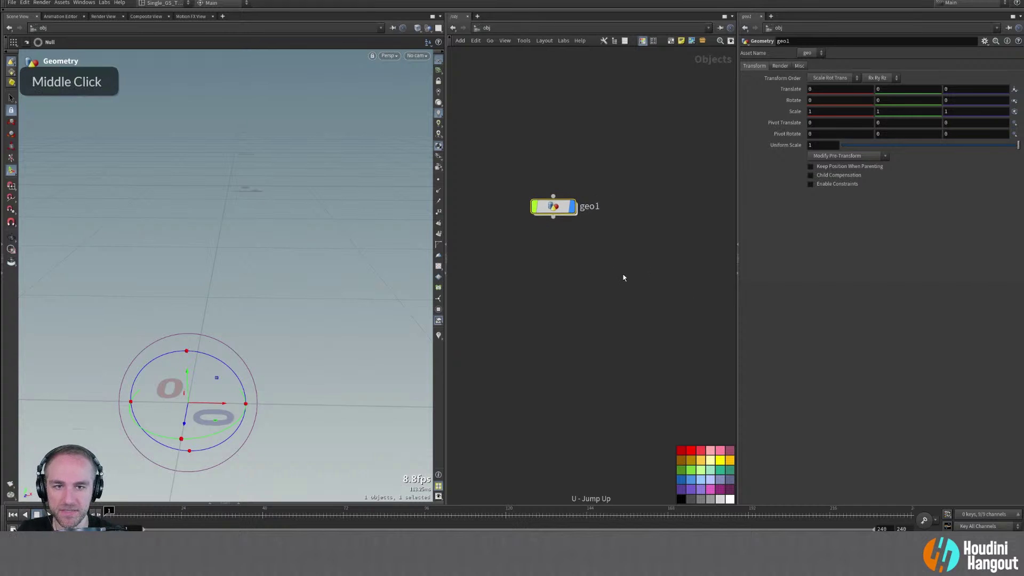
{"action": "double_click", "coordinate": [589, 207]}
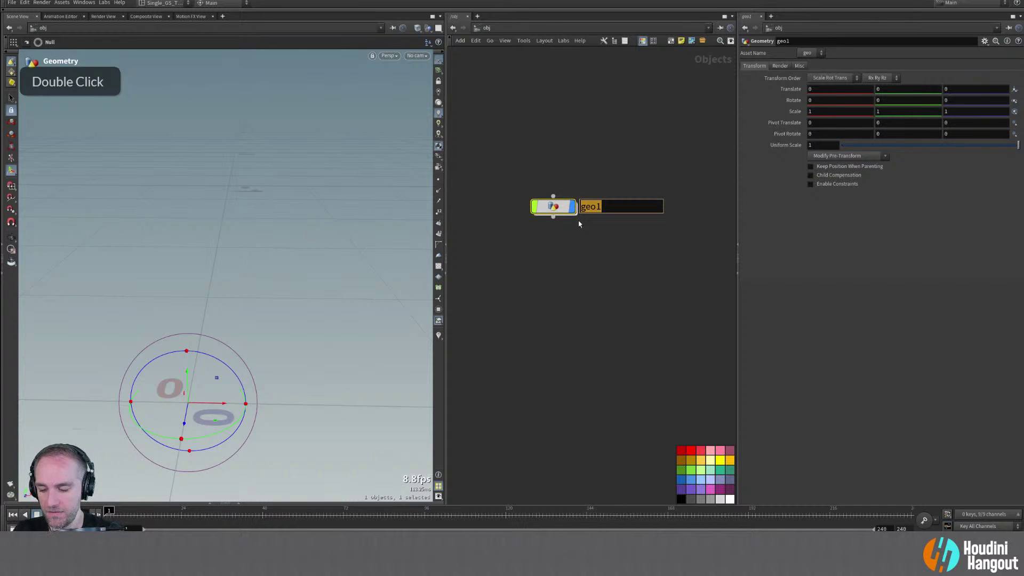
{"action": "type", "text": "can_setu"}
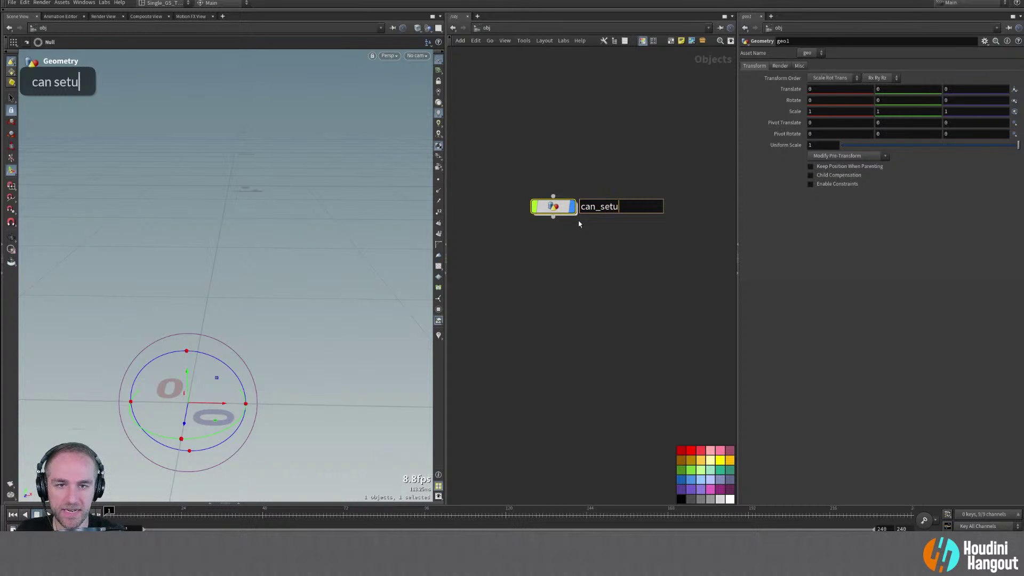
{"action": "type", "text": "p"}
{"action": "key", "text": "Return"}
{"action": "double_click", "coordinate": [600, 206]}
{"action": "type", "text": "geo_"}
{"action": "key", "text": "Return"}
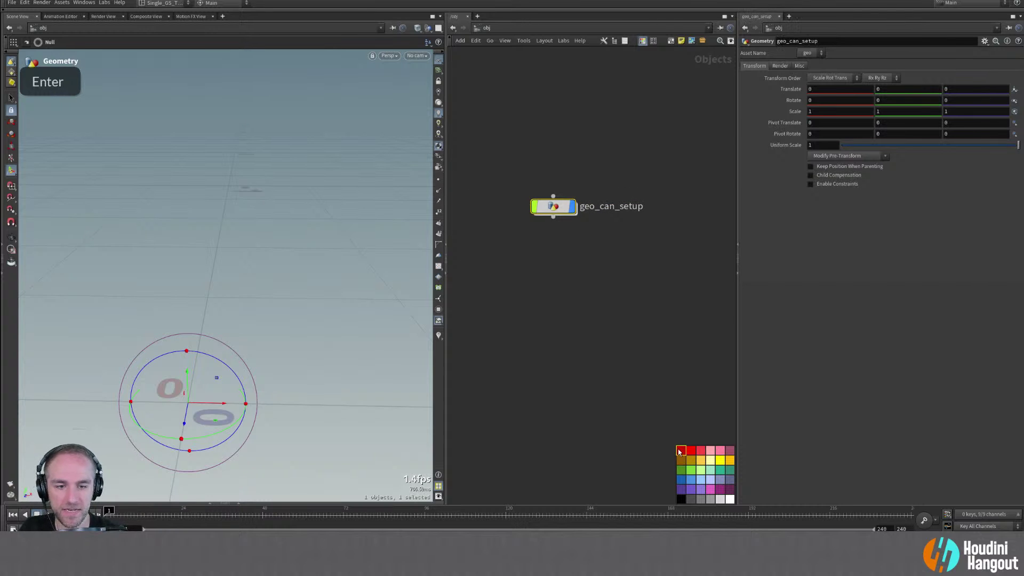
Add a second Geometry object beside geo_can_setup
{"action": "middle_click_drag", "start_coordinate": [626, 326], "coordinate": [617, 299]}
{"action": "right_click_drag", "start_coordinate": [617, 299], "coordinate": [643, 305]}
{"action": "middle_click_drag", "start_coordinate": [643, 305], "coordinate": [576, 299]}
{"action": "right_click_drag", "start_coordinate": [576, 299], "coordinate": [597, 295]}
{"action": "middle_click_drag", "start_coordinate": [597, 294], "coordinate": [610, 287]}
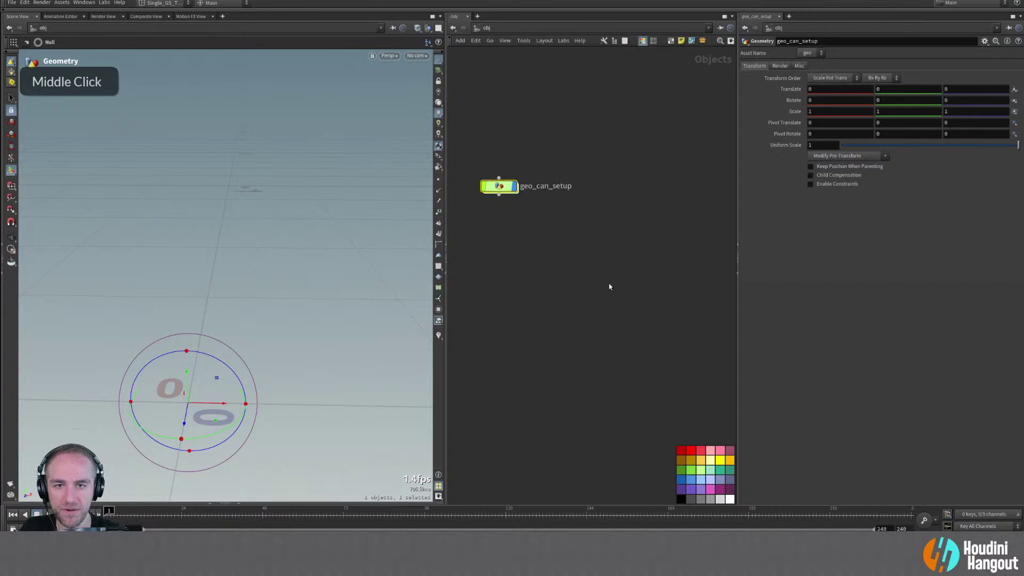
{"action": "key", "text": "Tab"}
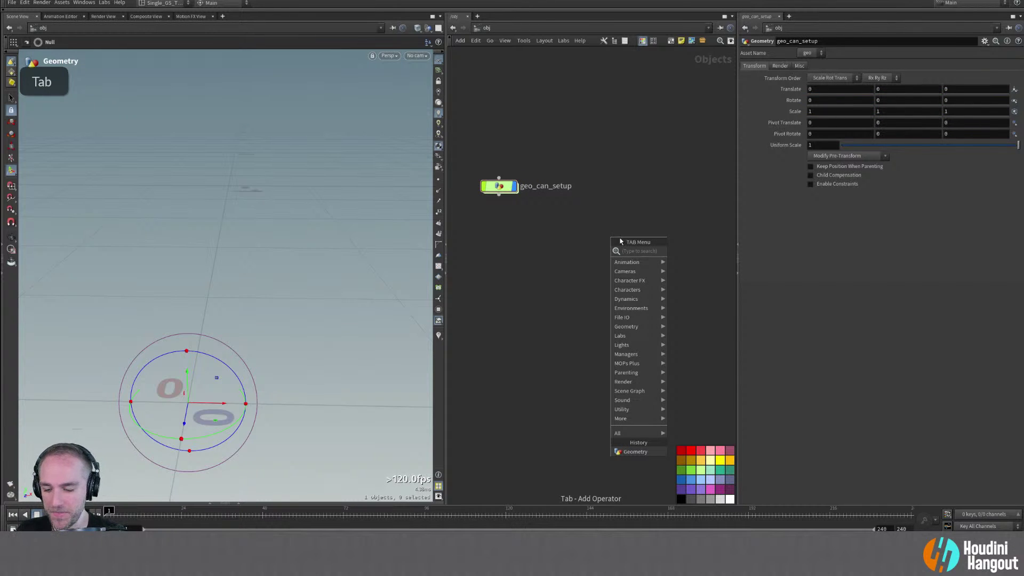
{"action": "type", "text": "geo"}
{"action": "key", "text": "Return"}
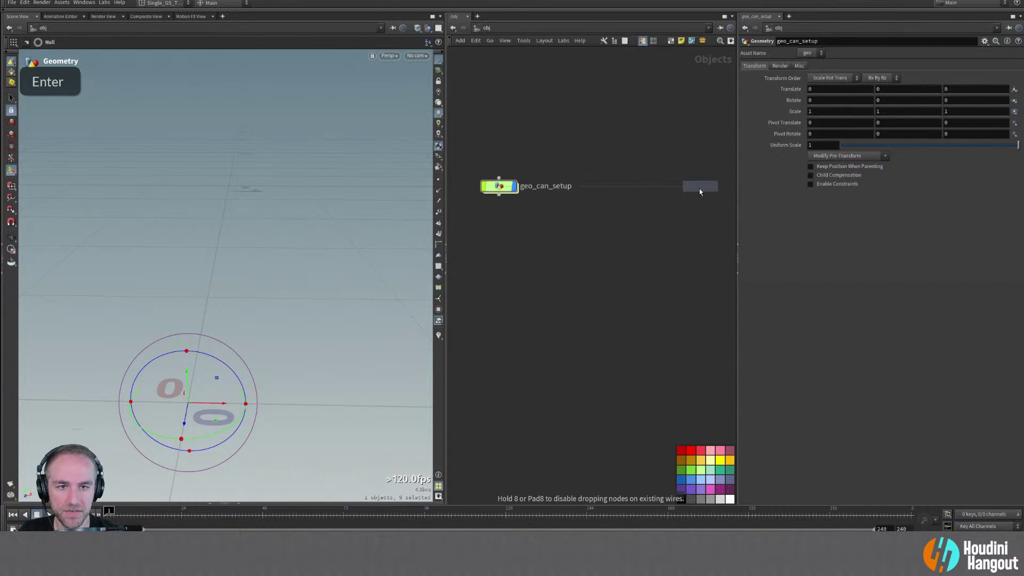
{"action": "middle_click", "coordinate": [688, 289]}
{"action": "mouse_move", "coordinate": [688, 289]}
{"action": "right_mouse_down"}
{"action": "mouse_move", "coordinate": [639, 305]}
{"action": "mouse_move", "coordinate": [670, 273]}
{"action": "right_mouse_up"}
{"action": "middle_click_drag", "start_coordinate": [670, 273], "coordinate": [654, 266]}
Rename the new geo1 object beside geo_can_setup as render_can
{"action": "double_click", "coordinate": [677, 209]}
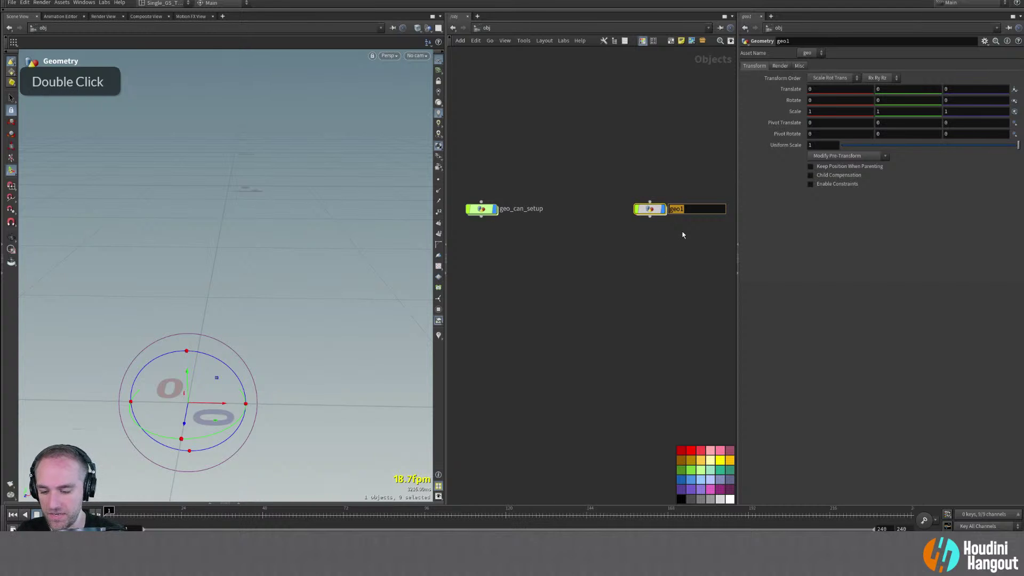
{"action": "type", "text": "rndr"}
{"action": "key", "text": "BackSpace"}
{"action": "key", "text": "BackSpace"}
{"action": "key", "text": "BackSpace"}
{"action": "type", "text": "ender"}
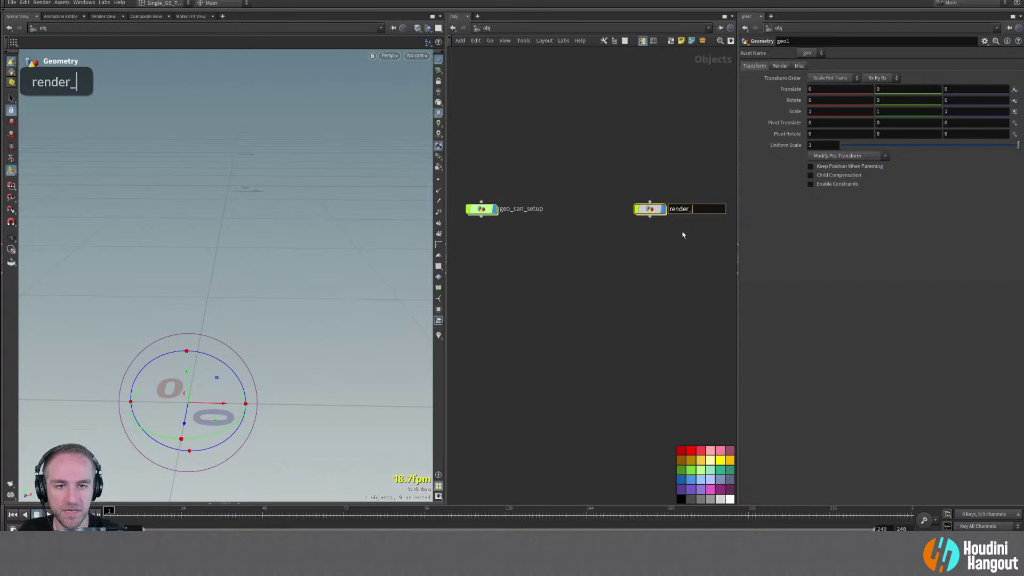
{"action": "type", "text": "_can"}
{"action": "key", "text": "Return"}
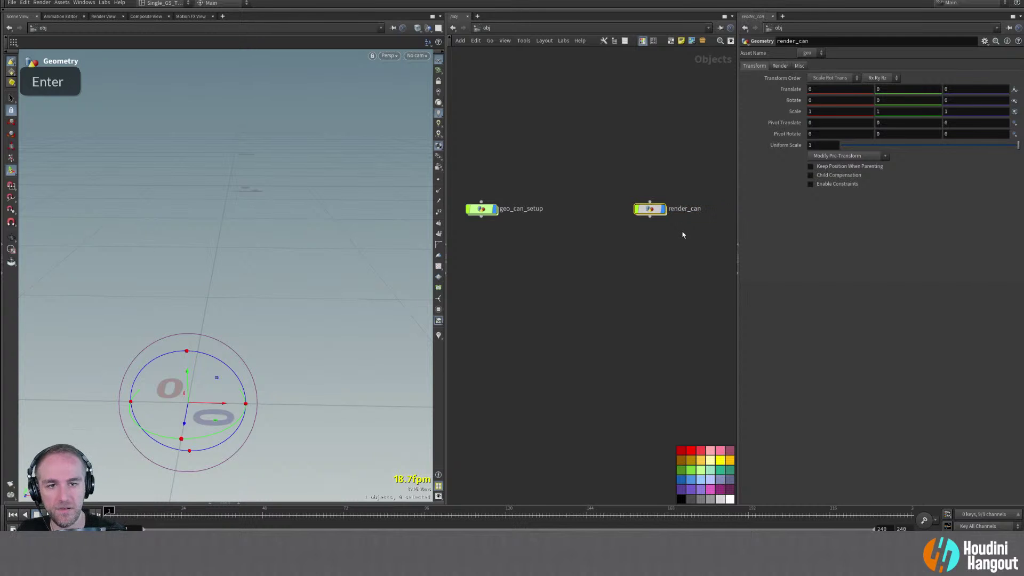
Inside render_can, add an Object Merge node and name it get_can_geo
{"action": "double_click", "coordinate": [650, 209]}
{"action": "key", "text": "Tab"}
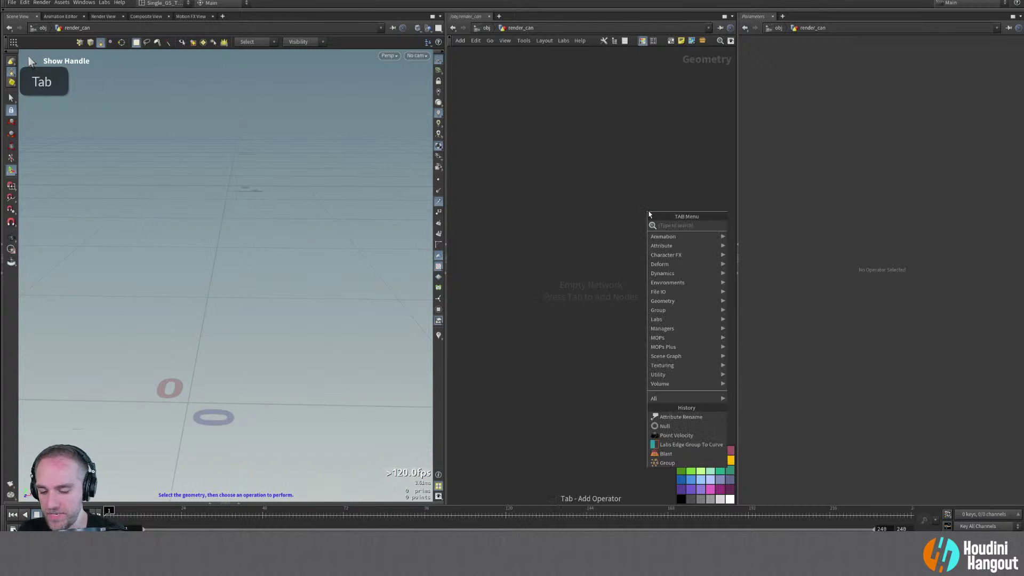
{"action": "type", "text": "objec"}
{"action": "key", "text": "Return"}
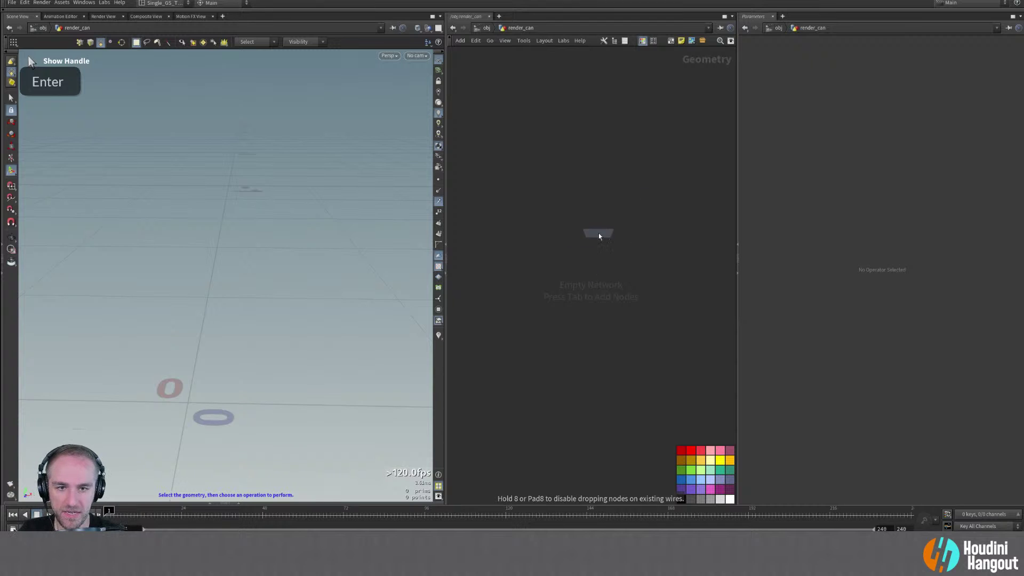
{"action": "left_click", "coordinate": [591, 240]}
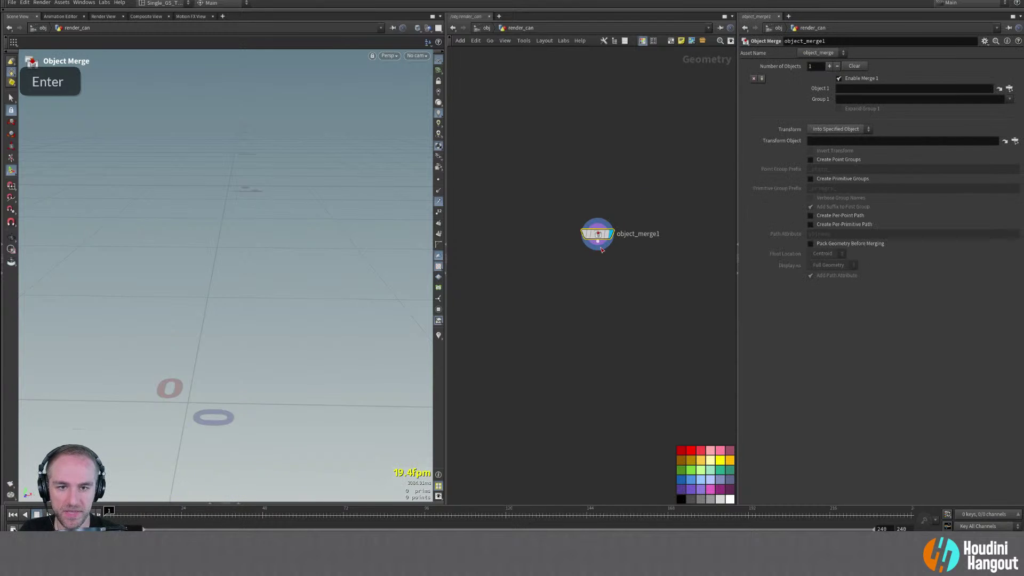
{"action": "double_click", "coordinate": [627, 237]}
{"action": "type", "text": "get_can_geo"}
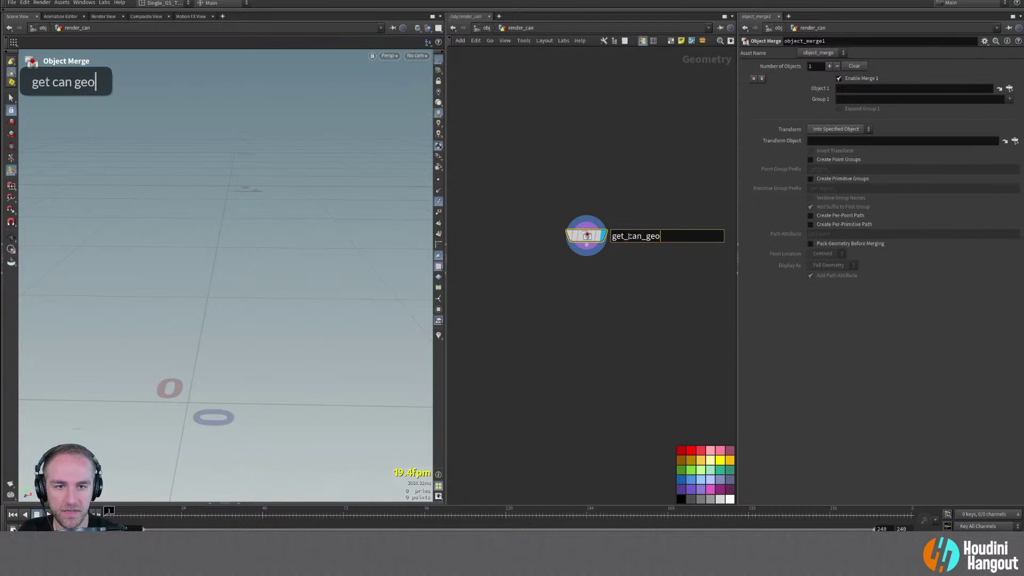
{"action": "key", "text": "Return"}
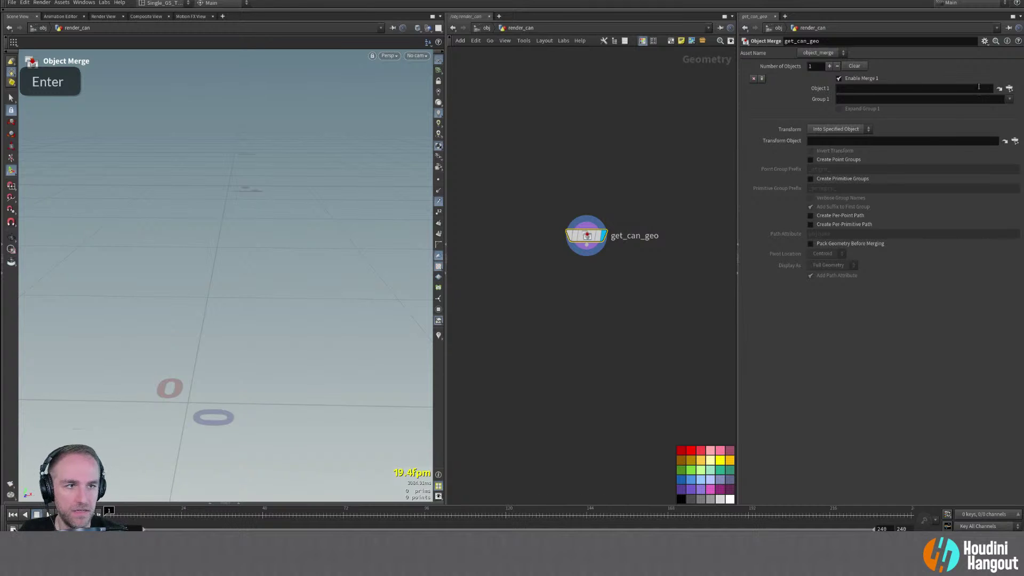
Set Object 1 of get_can_geo to /obj/geo_can_setup/OUT_CAN and colour the node red
{"action": "left_click", "coordinate": [1009, 89]}
{"action": "left_click", "coordinate": [929, 42]}
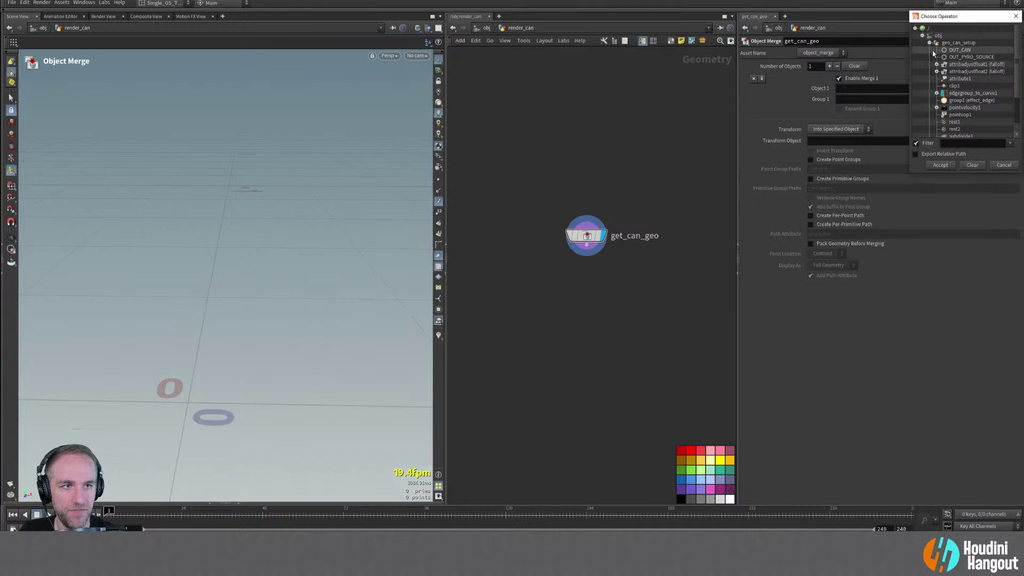
{"action": "left_click", "coordinate": [946, 50]}
{"action": "left_click", "coordinate": [941, 165]}
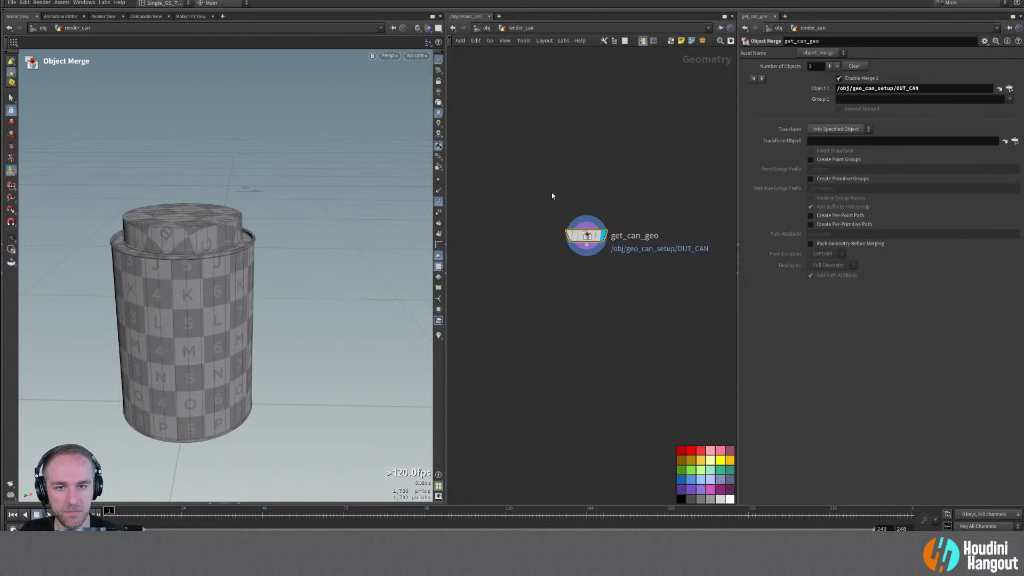
{"action": "double_click", "coordinate": [680, 450]}
{"action": "mouse_move", "coordinate": [176, 264]}
{"action": "left_mouse_down", "text": "alt"}
{"action": "mouse_move", "coordinate": [160, 234]}
{"action": "mouse_move", "coordinate": [178, 266]}
{"action": "left_mouse_up", "text": "alt"}
Add a displayed Output node after get_can_geo and return to the object level
{"action": "key", "text": "Tab"}
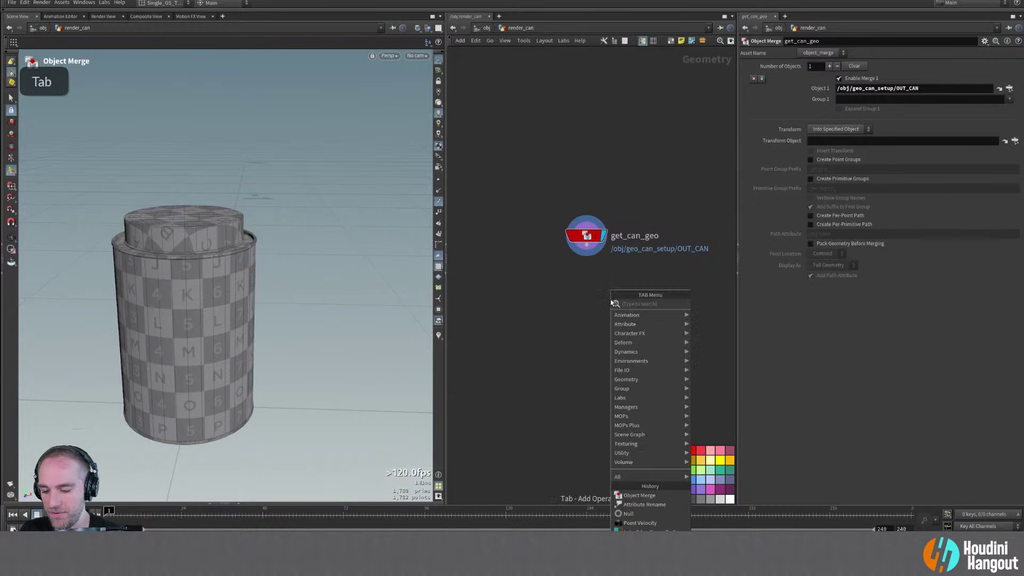
{"action": "type", "text": "out"}
{"action": "key", "text": "Return"}
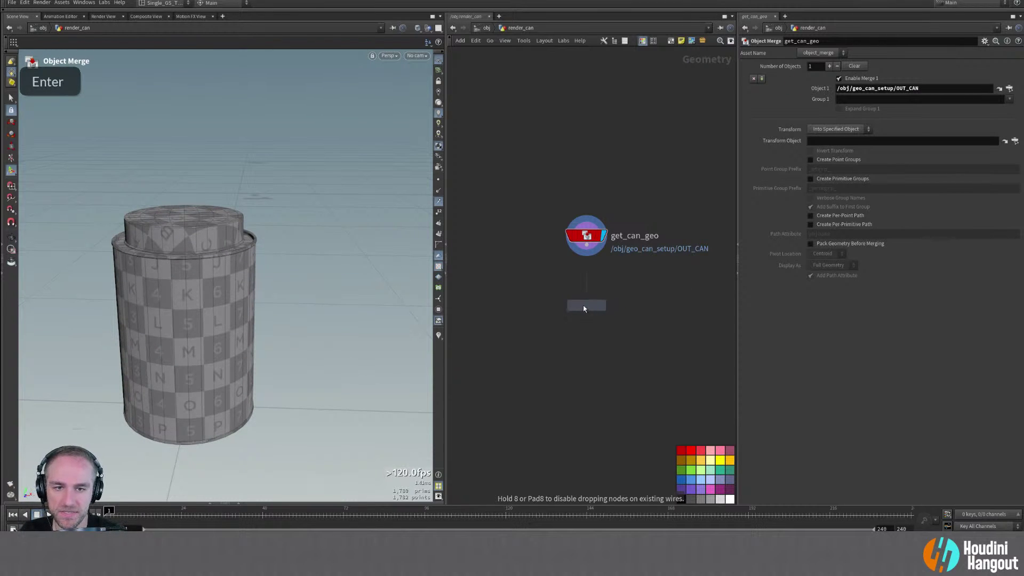
{"action": "double_click", "coordinate": [587, 311]}
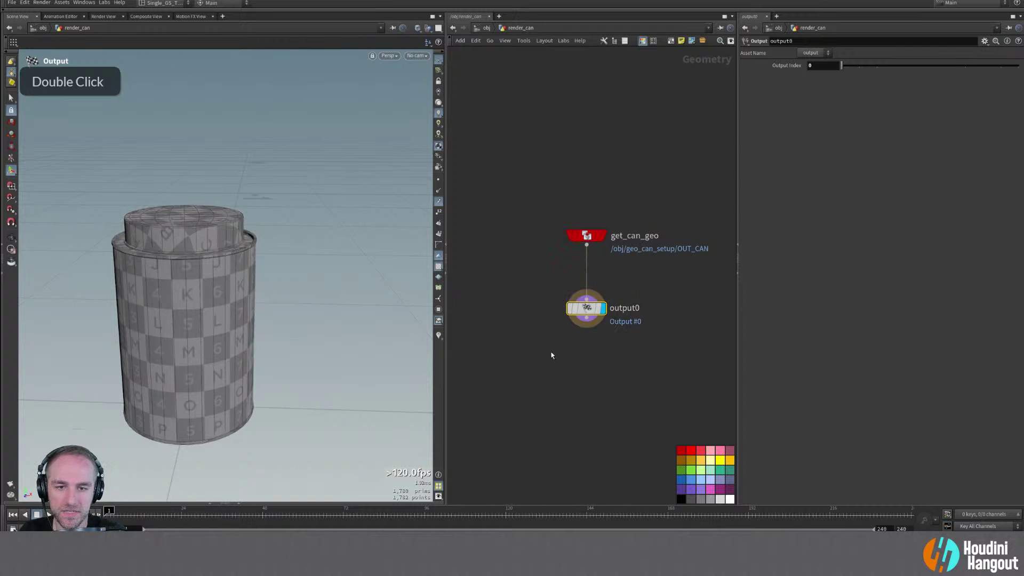
{"action": "key", "text": "i"}
{"action": "key", "text": "u"}
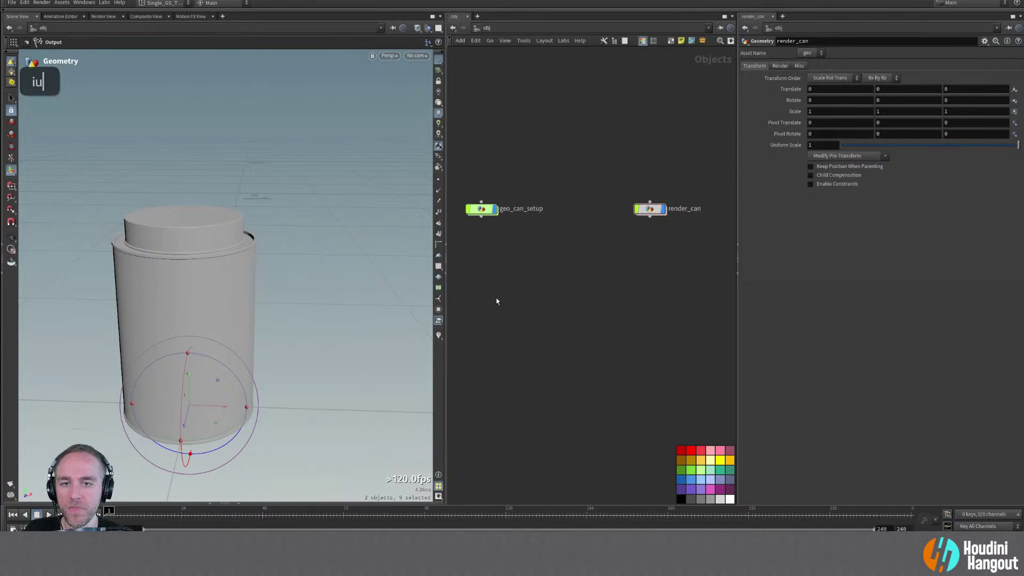
{"action": "left_click_drag", "start_coordinate": [171, 353], "coordinate": [154, 346], "text": "alt"}
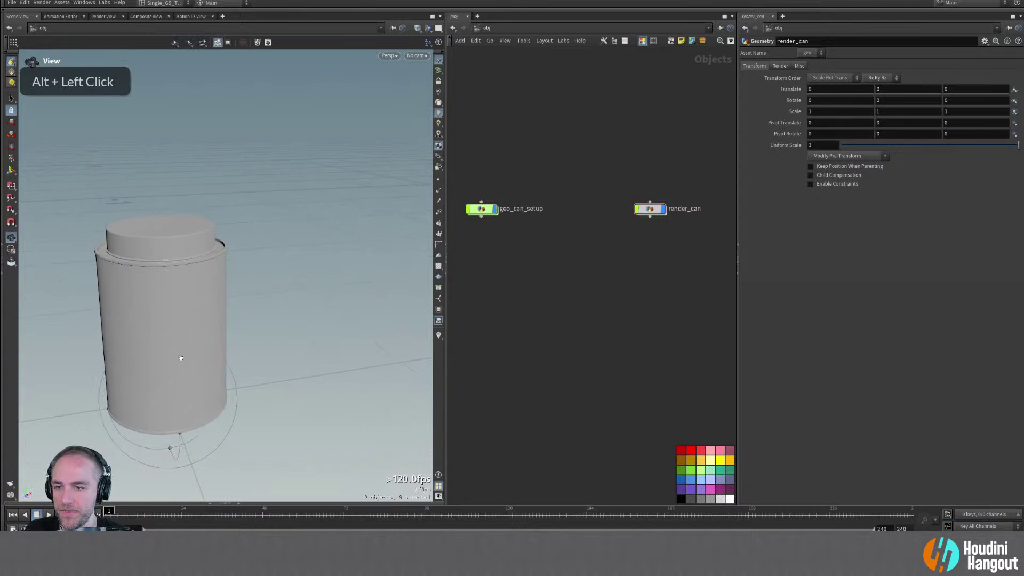
Add another Geometry object directly below geo_can_setup
{"action": "middle_click_drag", "start_coordinate": [490, 335], "coordinate": [526, 281], "text": "alt"}
{"action": "key", "text": "Tab"}
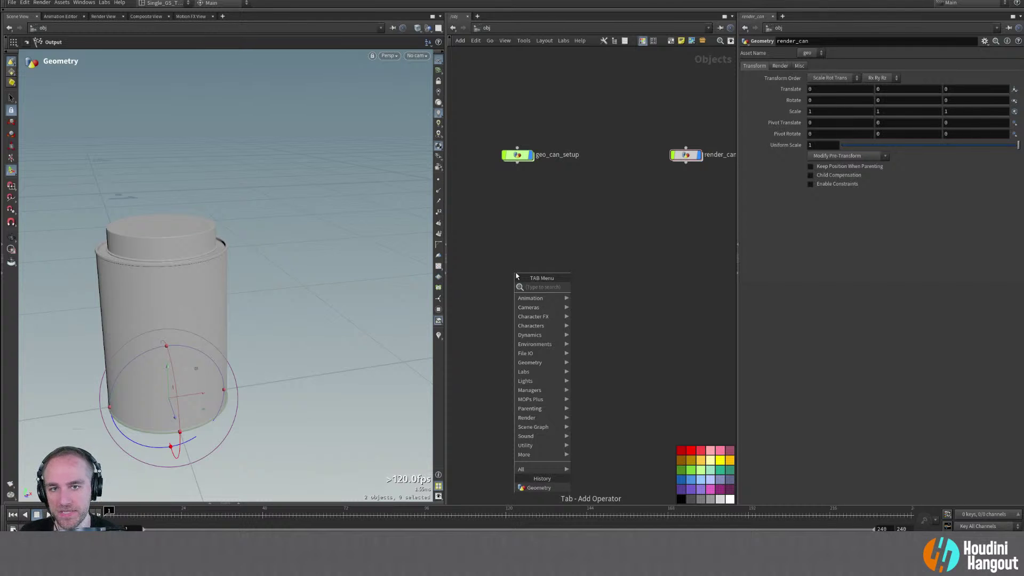
{"action": "type", "text": "geo"}
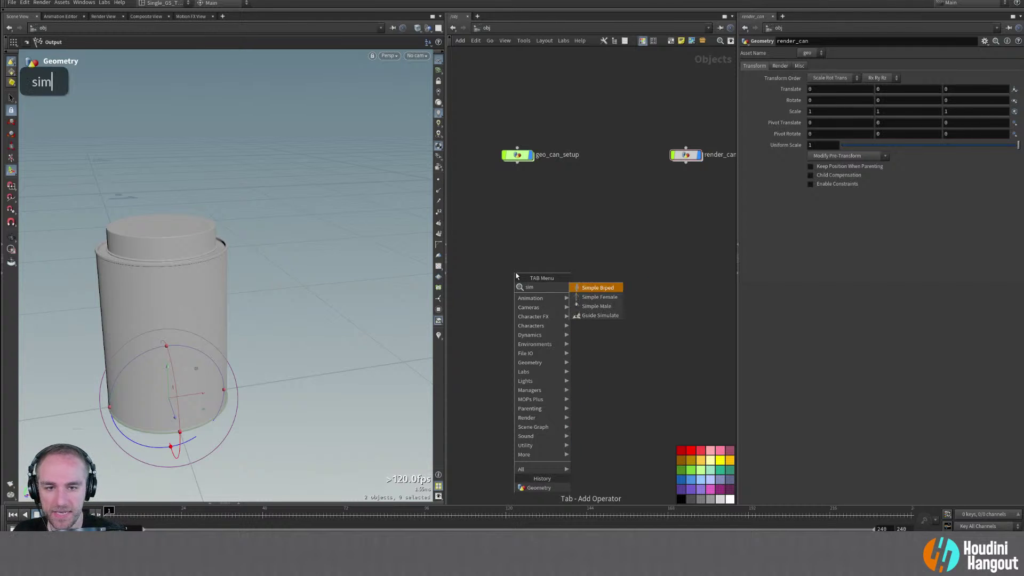
{"action": "key", "text": "Return"}
{"action": "left_click", "coordinate": [490, 202]}
{"action": "right_click_drag", "start_coordinate": [511, 235], "coordinate": [531, 220]}
{"action": "middle_click_drag", "start_coordinate": [531, 221], "coordinate": [539, 255]}
Rename the Geometry object below geo_can_setup as sim_smoke and colour it purple
{"action": "double_click", "coordinate": [567, 225]}
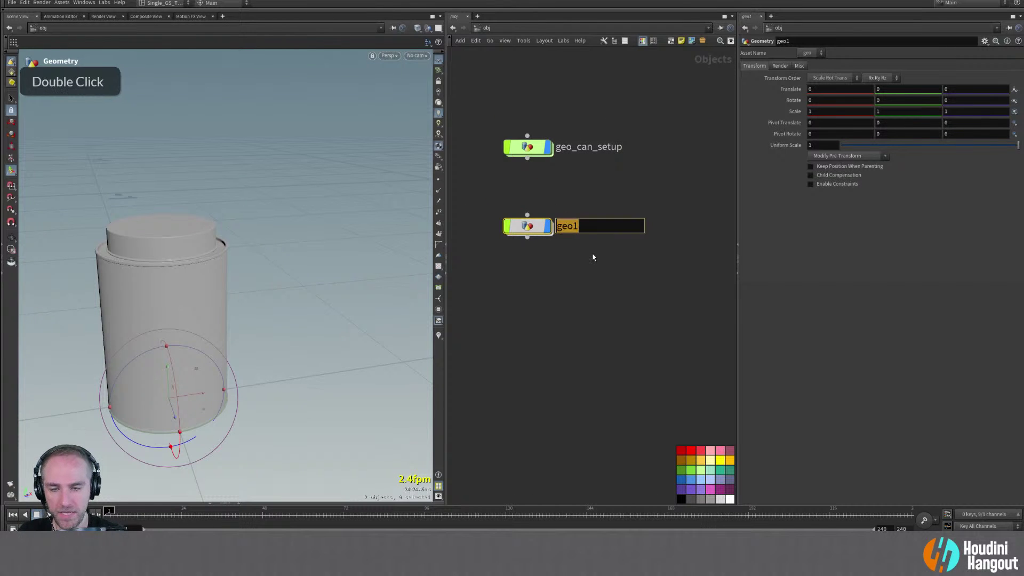
{"action": "type", "text": "sim_"}
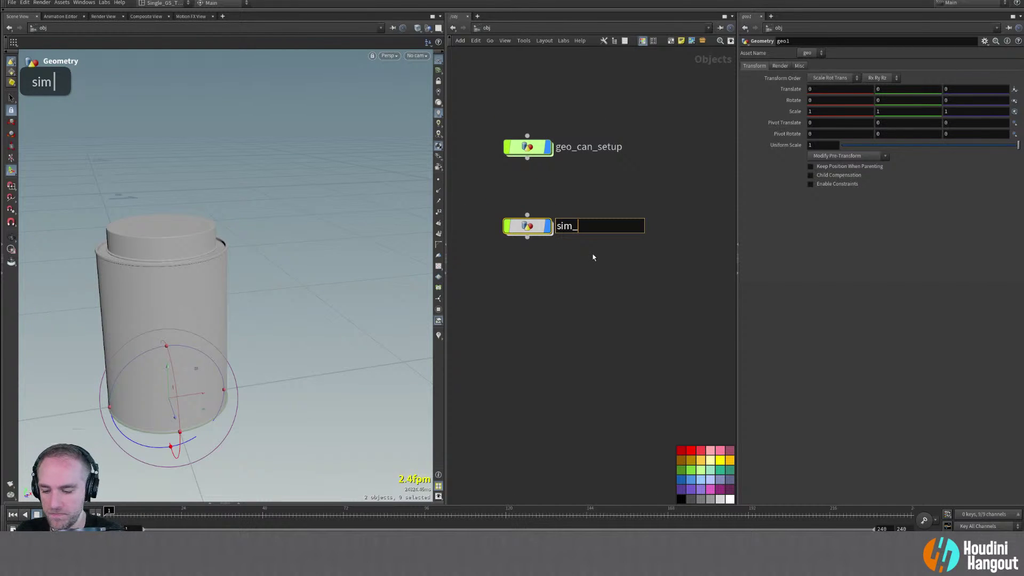
{"action": "type", "text": "smoke"}
{"action": "key", "text": "Return"}
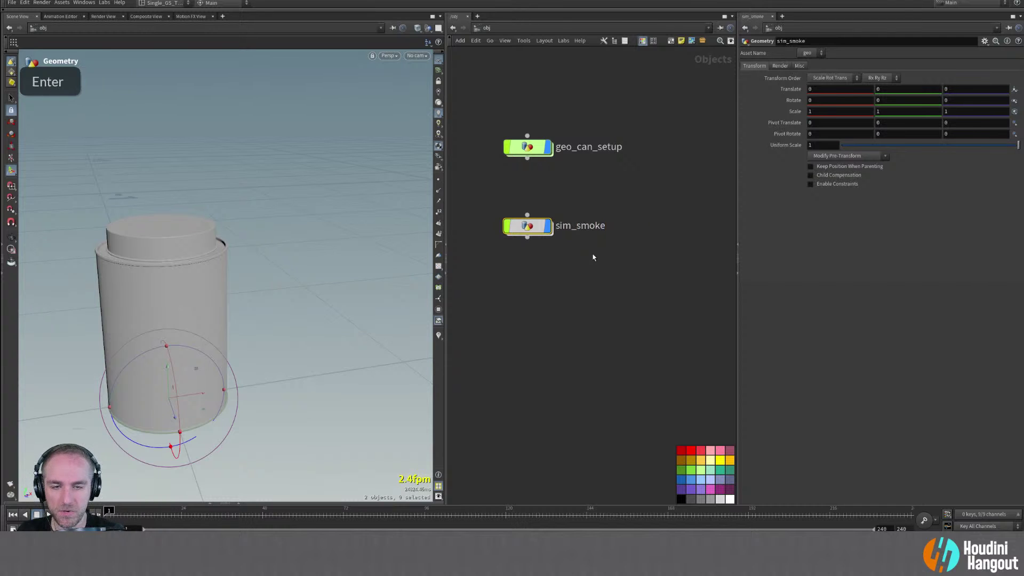
{"action": "left_click", "coordinate": [681, 479]}
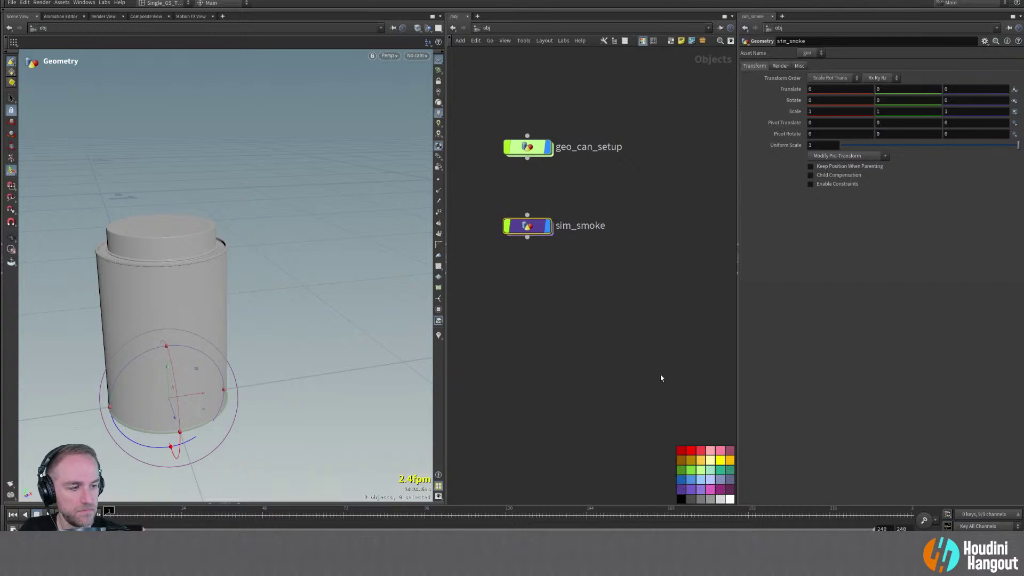
Inside sim_smoke, add an Object Merge node
{"action": "double_click", "coordinate": [528, 226]}
{"action": "key", "text": "Tab"}
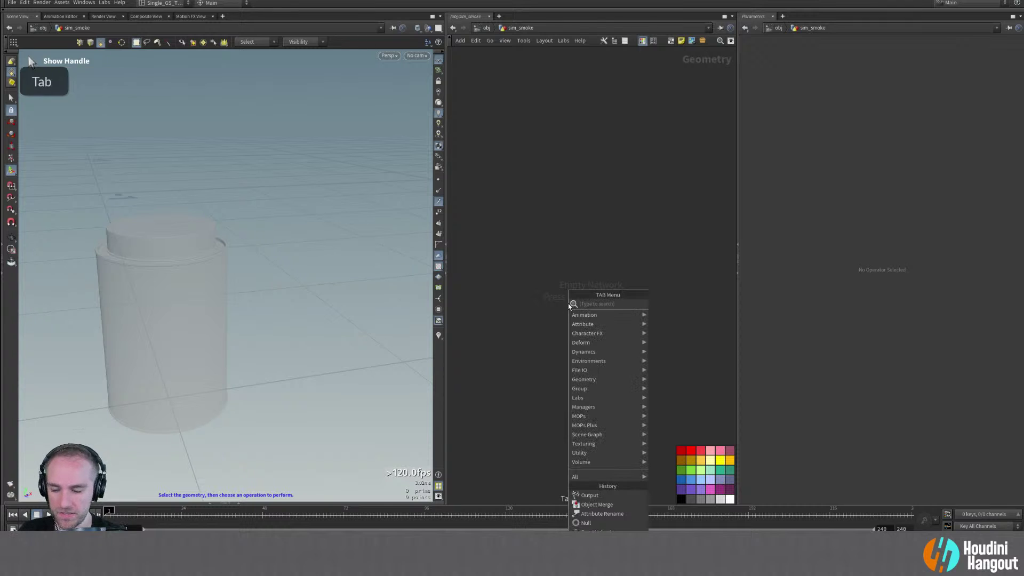
{"action": "type", "text": "objecty"}
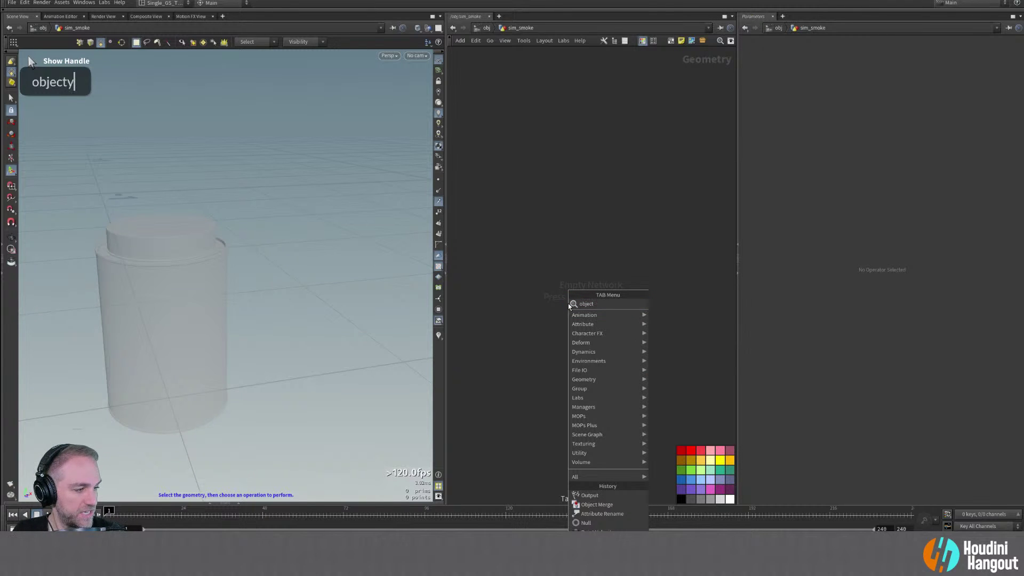
{"action": "key", "text": "Return"}
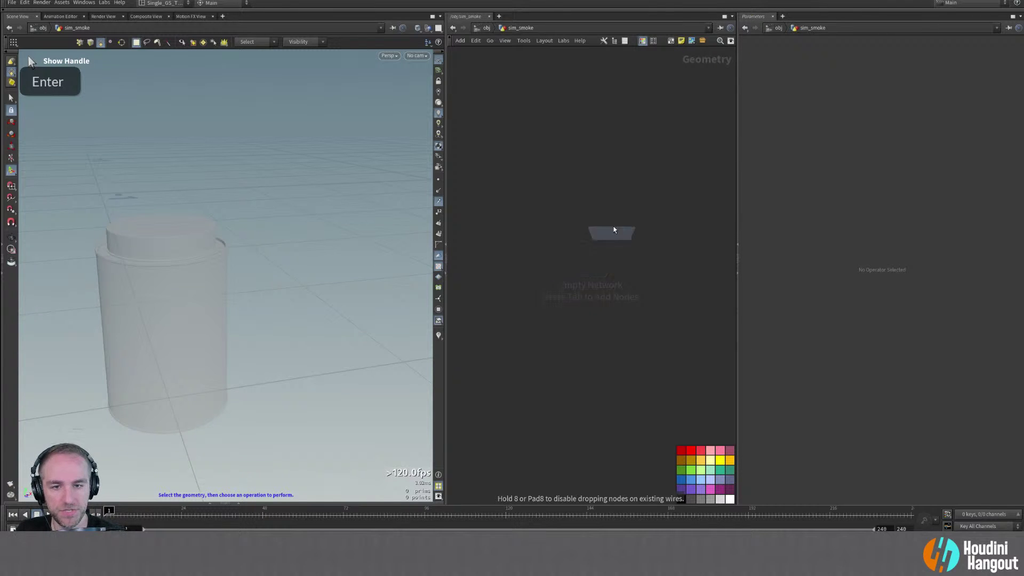
{"action": "left_click", "coordinate": [588, 268]}
{"action": "left_click_drag", "start_coordinate": [614, 222], "coordinate": [591, 238]}
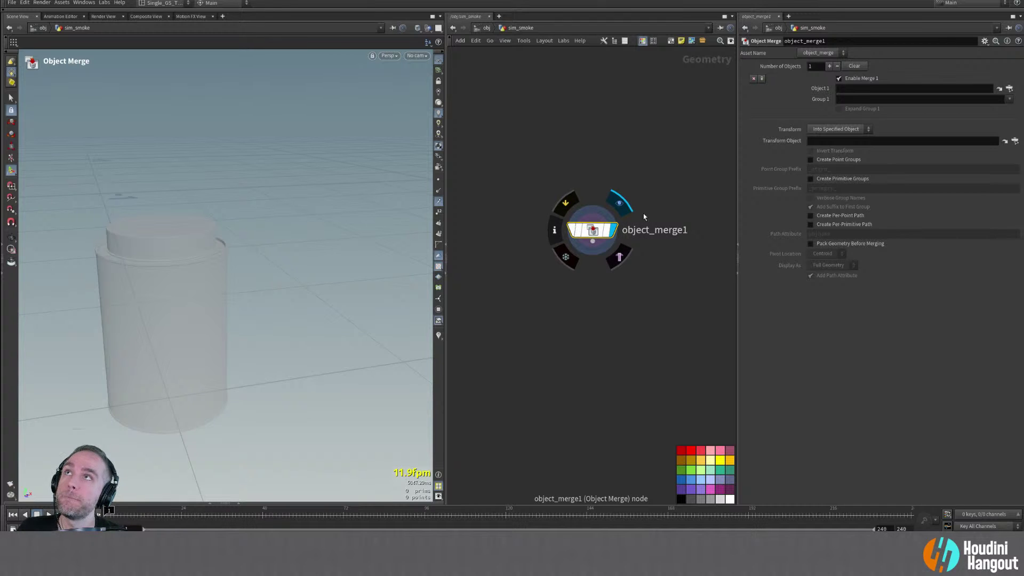
Set Object 1 of the Object Merge in sim_smoke to /obj/geo_can_setup/OUT_PYRO_SOURCE
{"action": "left_click", "coordinate": [1008, 88]}
{"action": "scroll", "coordinate": [954, 60], "scroll_direction": "up", "scroll_amount": 3}
{"action": "left_click", "coordinate": [968, 56]}
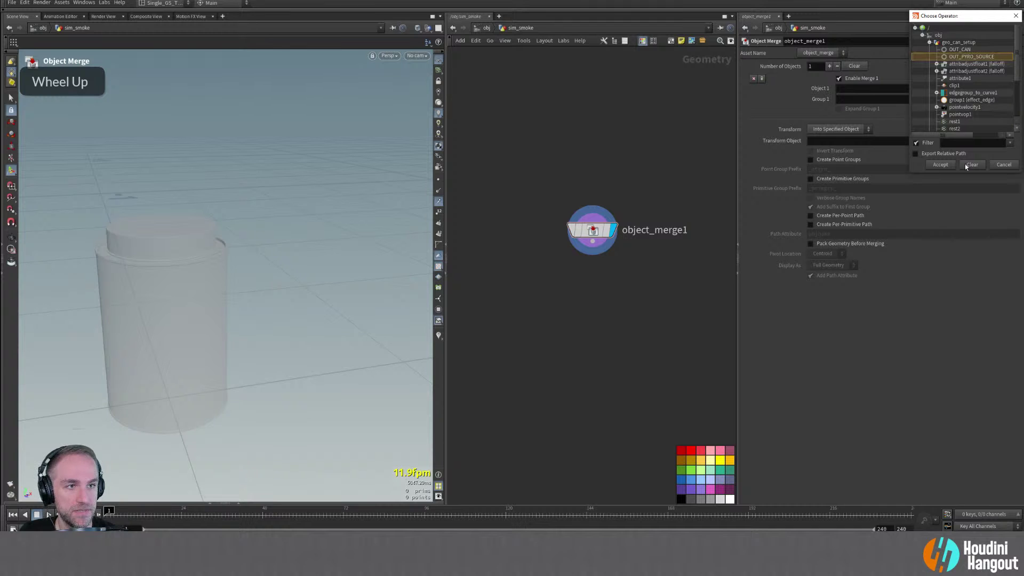
{"action": "left_click", "coordinate": [940, 164]}
Hide the other objects and the velocity trails in the viewport to view only the merged source curves along the timeline
{"action": "middle_click", "coordinate": [594, 233]}
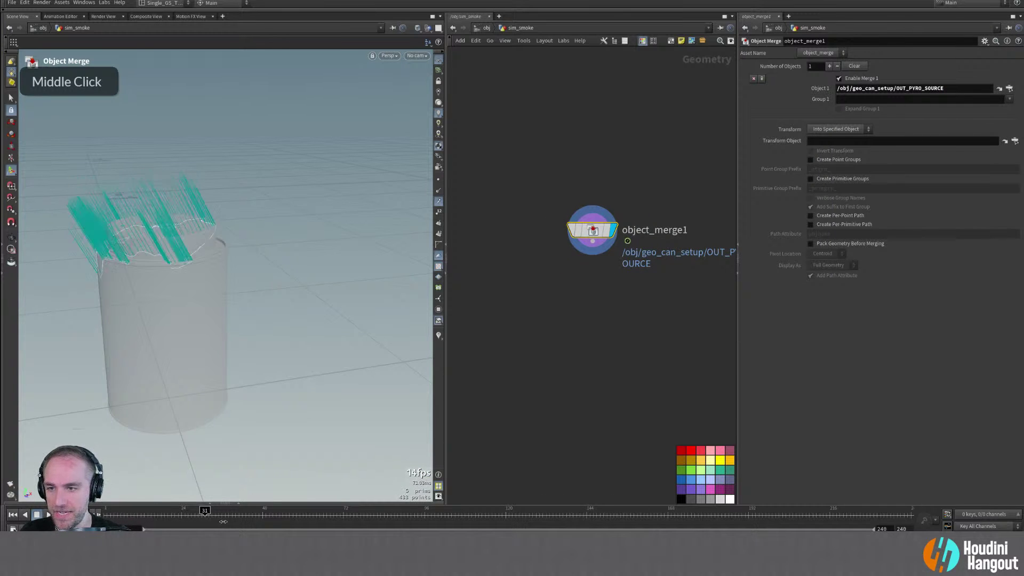
{"action": "left_click", "coordinate": [428, 28]}
{"action": "left_click", "coordinate": [457, 57]}
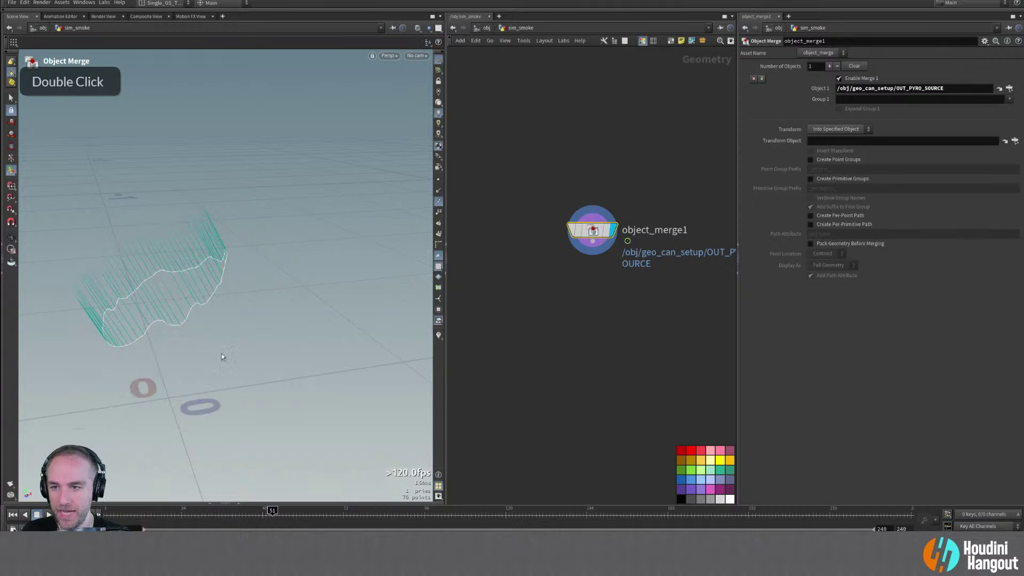
{"action": "middle_click_drag", "start_coordinate": [431, 237], "coordinate": [431, 221], "text": "alt"}
{"action": "left_click", "coordinate": [439, 206]}
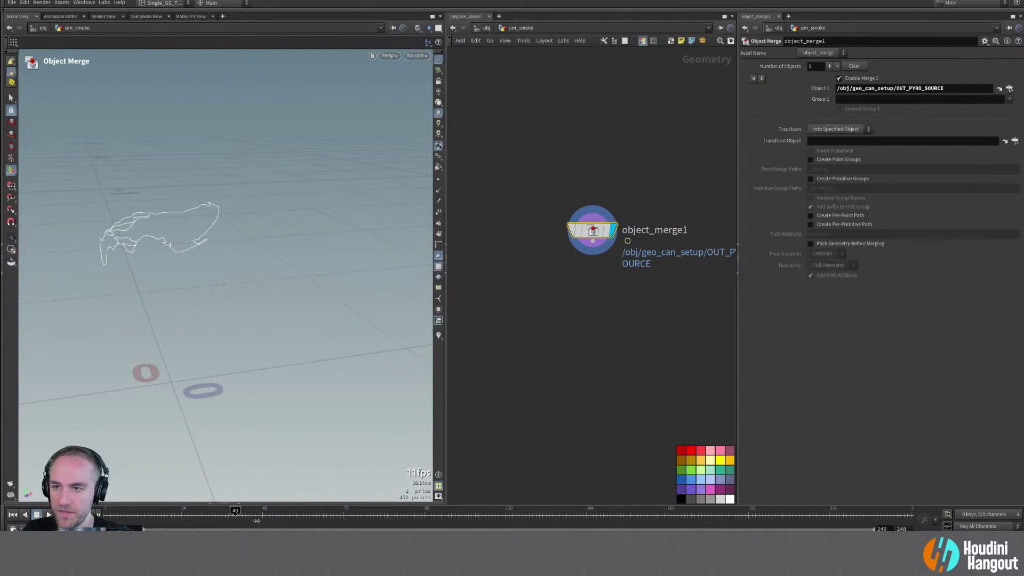
Turn on point display and examine the spacing of the source curve's points up close at different frames
{"action": "left_click_drag", "start_coordinate": [362, 521], "coordinate": [332, 524]}
{"action": "left_click_drag", "start_coordinate": [263, 475], "coordinate": [159, 333], "text": "alt"}
{"action": "double_click", "coordinate": [436, 181]}
{"action": "right_click_drag", "start_coordinate": [159, 334], "coordinate": [165, 341], "text": "alt"}
{"action": "left_click_drag", "start_coordinate": [165, 341], "coordinate": [181, 336], "text": "alt"}
{"action": "right_click_drag", "start_coordinate": [181, 336], "coordinate": [224, 326], "text": "alt"}
{"action": "left_click_drag", "start_coordinate": [223, 326], "coordinate": [251, 342], "text": "alt"}
Add a Resample node below the Object Merge in sim_smoke
{"action": "key", "text": "Tab"}
{"action": "type", "text": "null"}
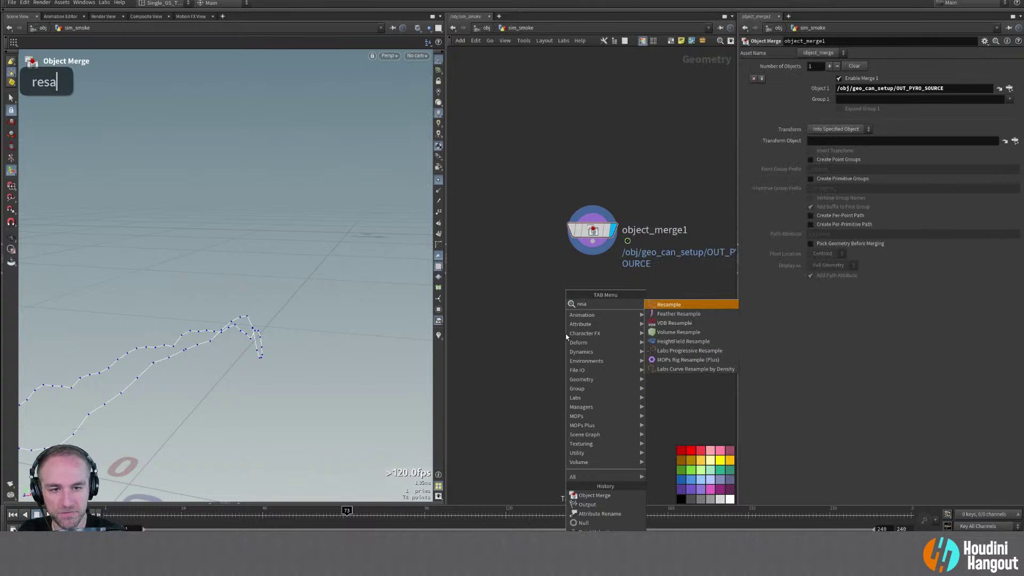
Add a Resample node below the object merge, display its output, and set the maximum segment length to 0.001
{"action": "key", "text": "Return"}
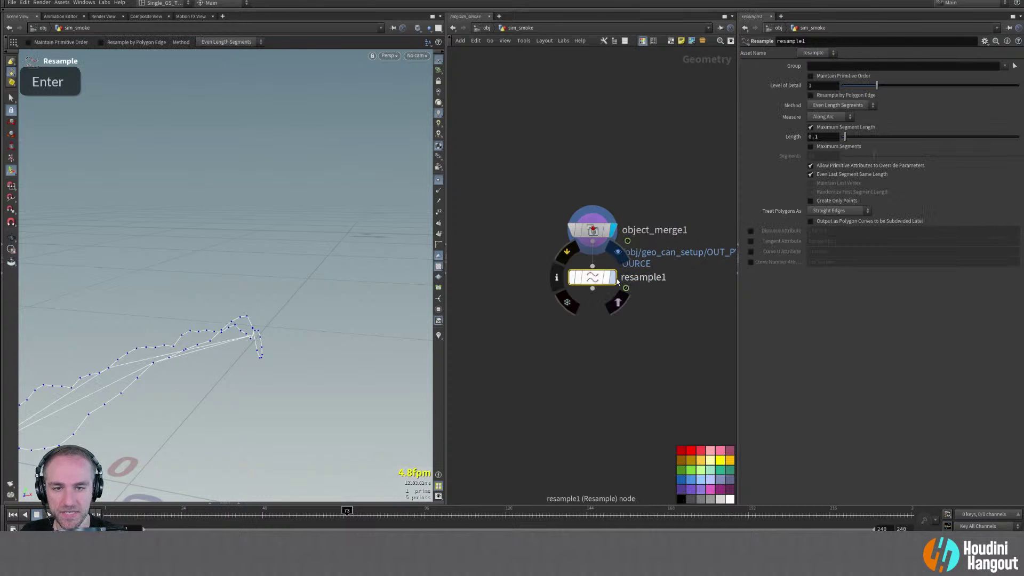
{"action": "double_click", "coordinate": [592, 277]}
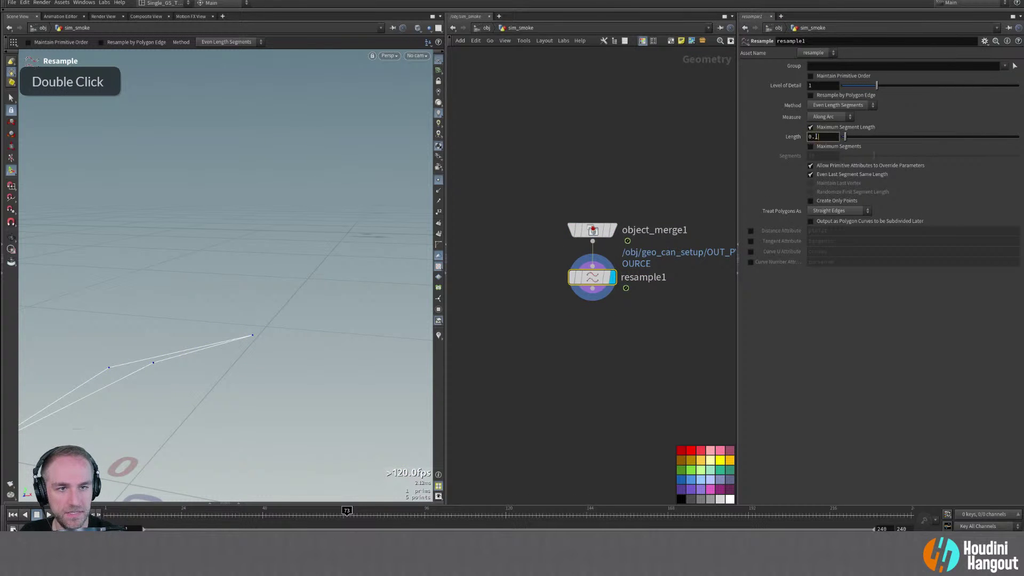
{"action": "key", "text": "Left"}
{"action": "type", "text": "0"}
{"action": "key", "text": "Return"}
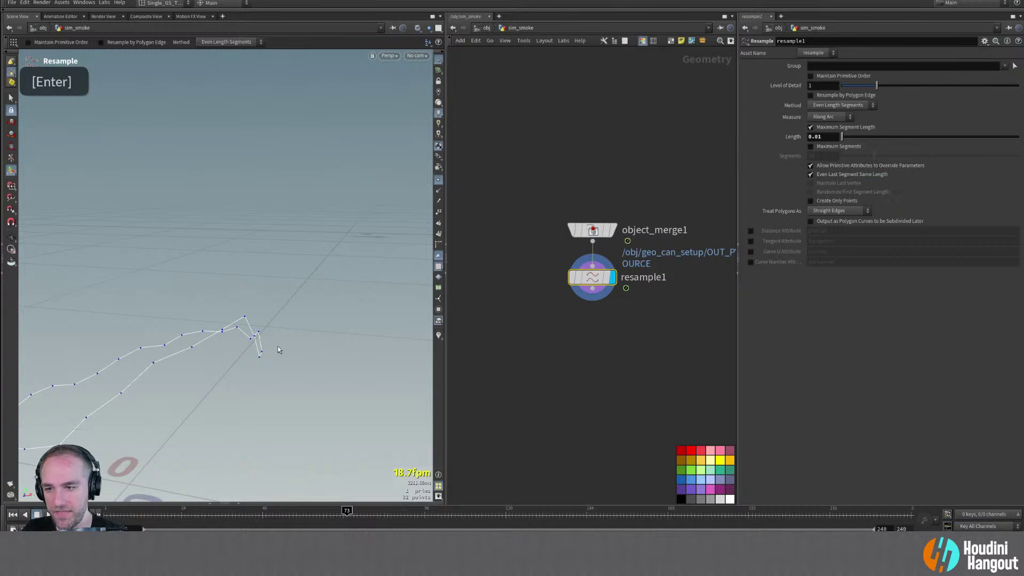
{"action": "left_click", "coordinate": [816, 137]}
{"action": "type", "text": "0"}
{"action": "key", "text": "Return"}
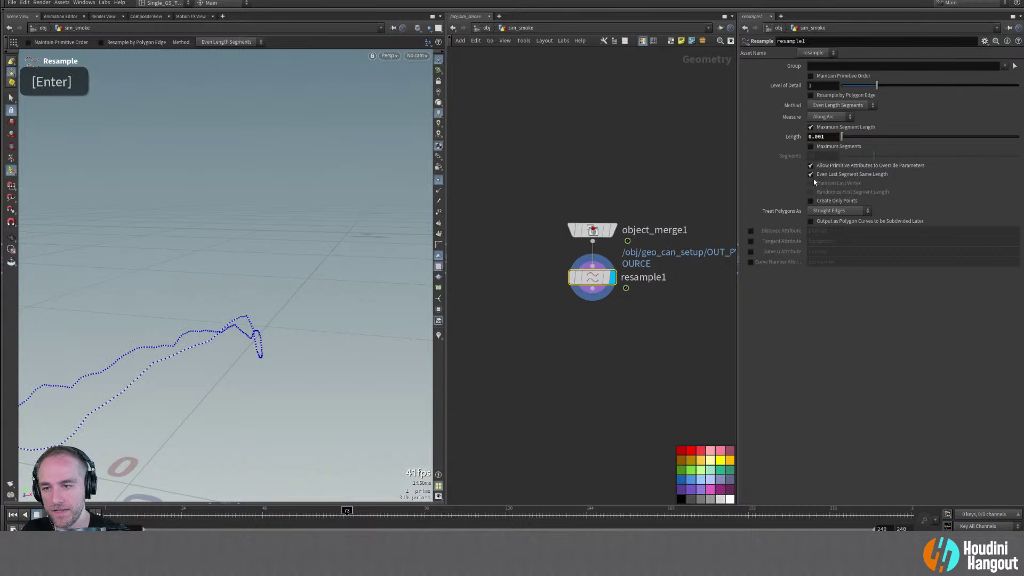
Try treating the resampled polygons as Subdivision Curves, and return the setting to Straight Edges
{"action": "left_click_drag", "start_coordinate": [185, 288], "coordinate": [311, 406], "text": "alt"}
{"action": "middle_click_drag", "start_coordinate": [311, 406], "coordinate": [297, 327], "text": "alt"}
{"action": "mouse_move", "coordinate": [296, 326]}
{"action": "left_mouse_down", "text": "alt"}
{"action": "mouse_move", "coordinate": [343, 320]}
{"action": "mouse_move", "coordinate": [240, 320]}
{"action": "mouse_move", "coordinate": [217, 281]}
{"action": "mouse_move", "coordinate": [151, 265]}
{"action": "mouse_move", "coordinate": [210, 290]}
{"action": "mouse_move", "coordinate": [244, 331]}
{"action": "mouse_move", "coordinate": [310, 314]}
{"action": "left_mouse_up", "text": "alt"}
{"action": "left_click_drag", "start_coordinate": [143, 288], "coordinate": [280, 317], "text": "alt"}
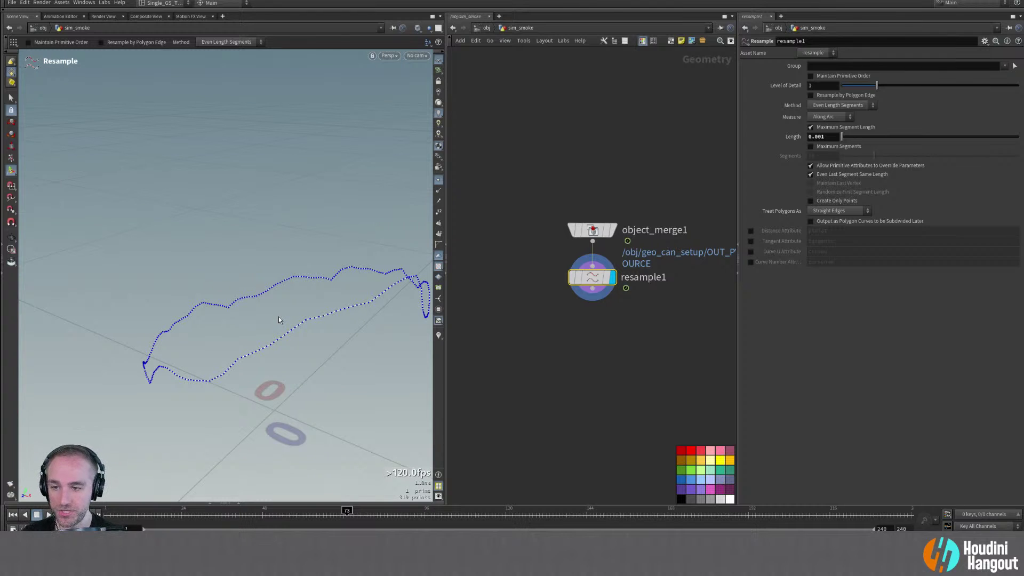
{"action": "left_click", "coordinate": [837, 211]}
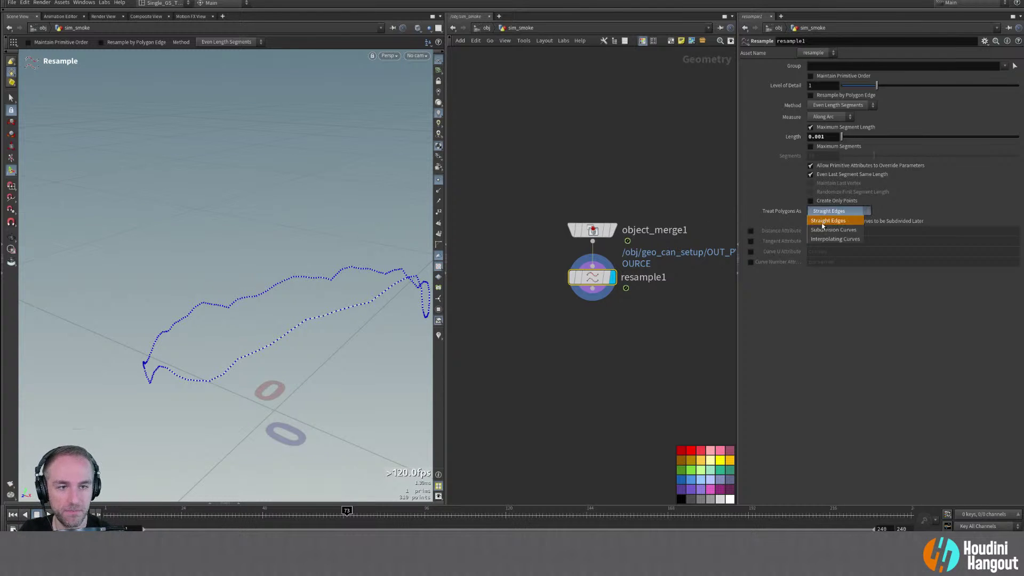
{"action": "left_click", "coordinate": [823, 235]}
{"action": "left_click_drag", "start_coordinate": [320, 361], "coordinate": [268, 255], "text": "alt"}
{"action": "left_click", "coordinate": [856, 210]}
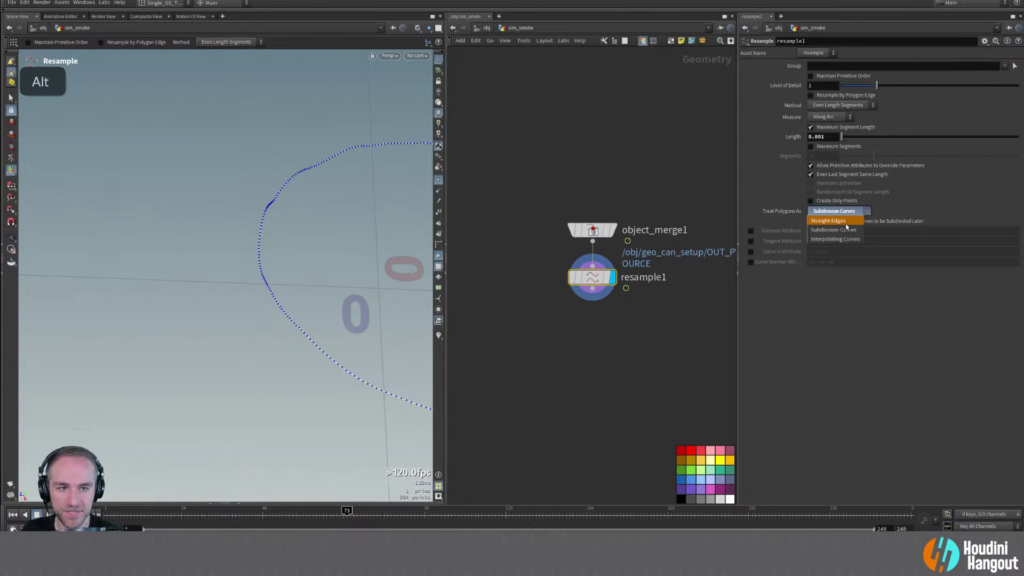
{"action": "left_click", "coordinate": [846, 222]}
Examine the resampled curve's shape and point spacing from several angles
{"action": "left_click_drag", "start_coordinate": [293, 304], "coordinate": [300, 217], "text": "alt"}
{"action": "right_click_drag", "start_coordinate": [283, 297], "coordinate": [266, 293], "text": "alt"}
{"action": "left_click_drag", "start_coordinate": [267, 293], "coordinate": [320, 298], "text": "alt"}
{"action": "right_click_drag", "start_coordinate": [320, 299], "coordinate": [380, 277], "text": "alt"}
{"action": "left_click_drag", "start_coordinate": [380, 278], "coordinate": [357, 299], "text": "alt"}
{"action": "key", "text": "Return"}
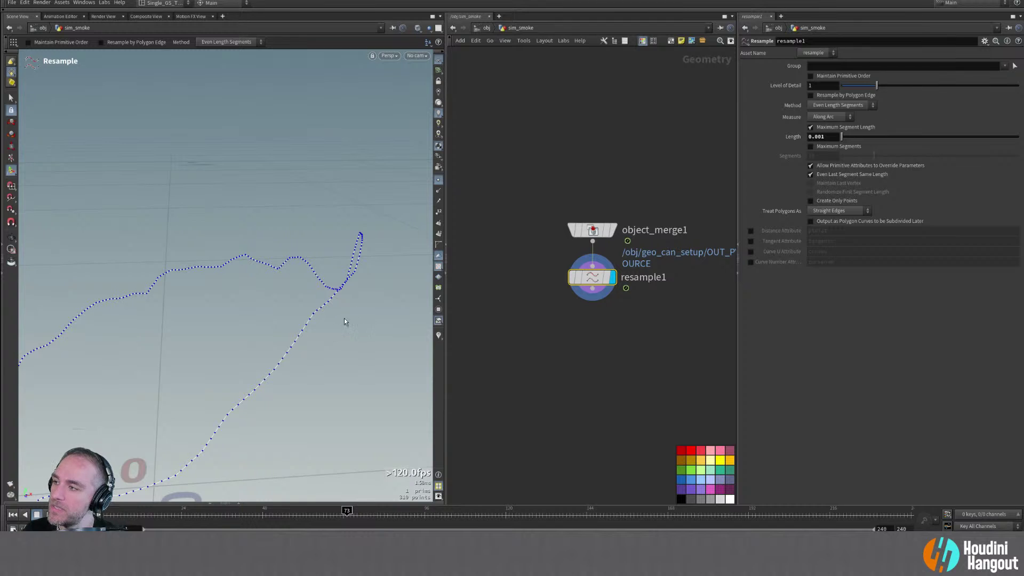
{"action": "middle_click_drag", "start_coordinate": [239, 275], "coordinate": [240, 248], "text": "alt"}
{"action": "left_click_drag", "start_coordinate": [240, 247], "coordinate": [313, 271], "text": "alt"}
{"action": "right_click_drag", "start_coordinate": [309, 284], "coordinate": [263, 297], "text": "alt"}
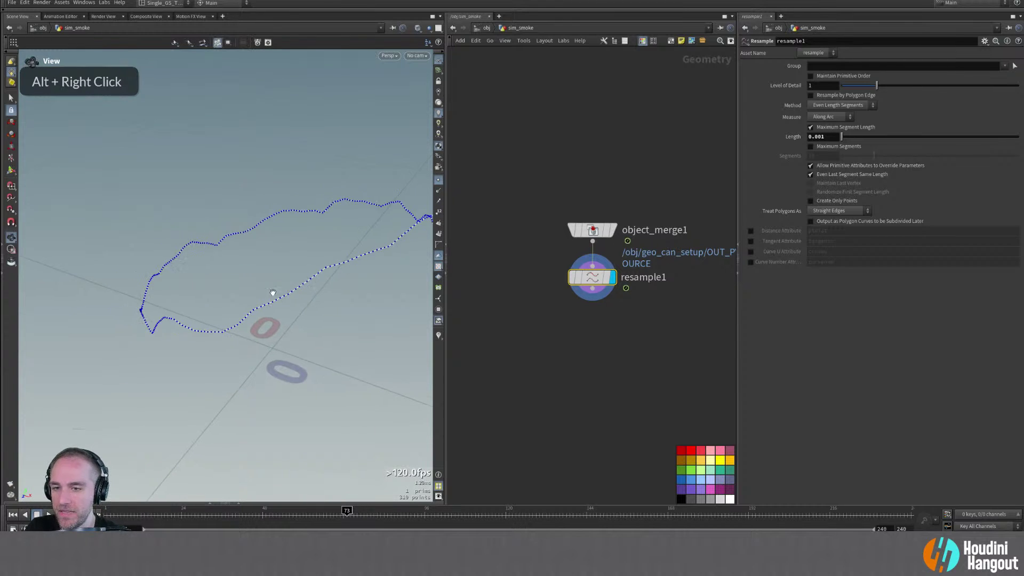
{"action": "left_click_drag", "start_coordinate": [263, 297], "coordinate": [318, 259], "text": "alt"}
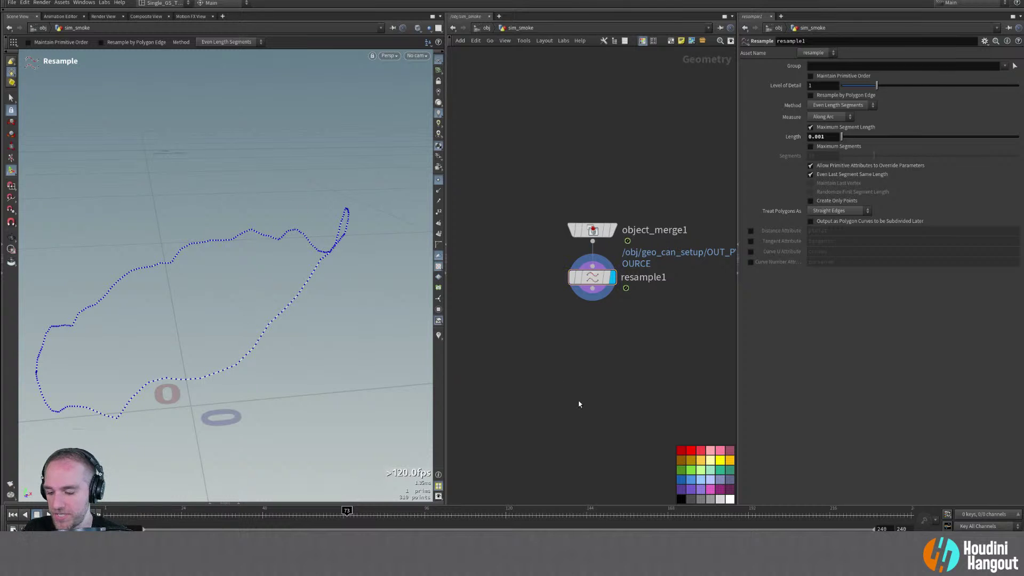
Add a Pyro Source node below the Resample node and display its output
{"action": "key", "text": "Tab"}
{"action": "type", "text": "pyro so"}
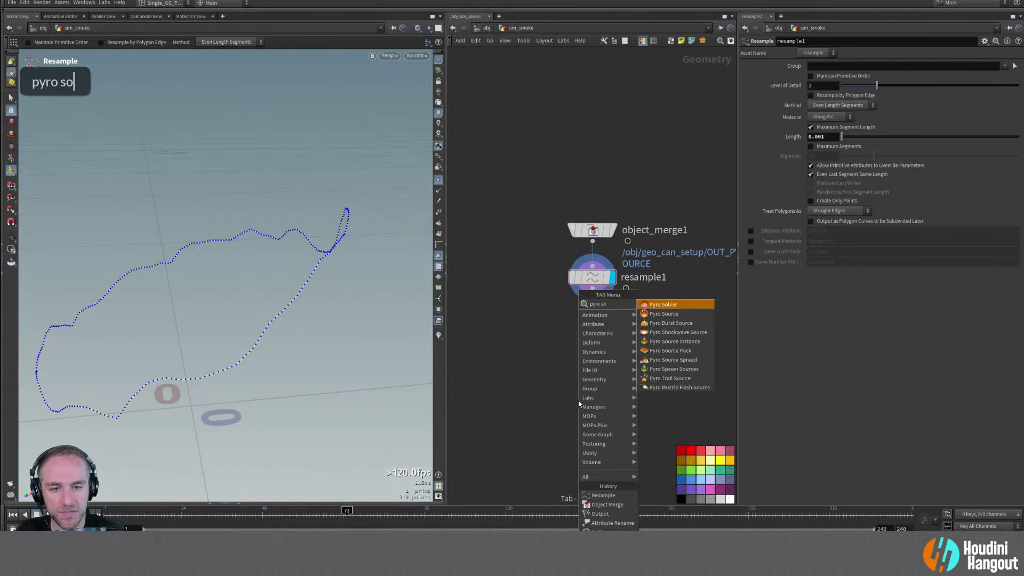
{"action": "key", "text": "Return"}
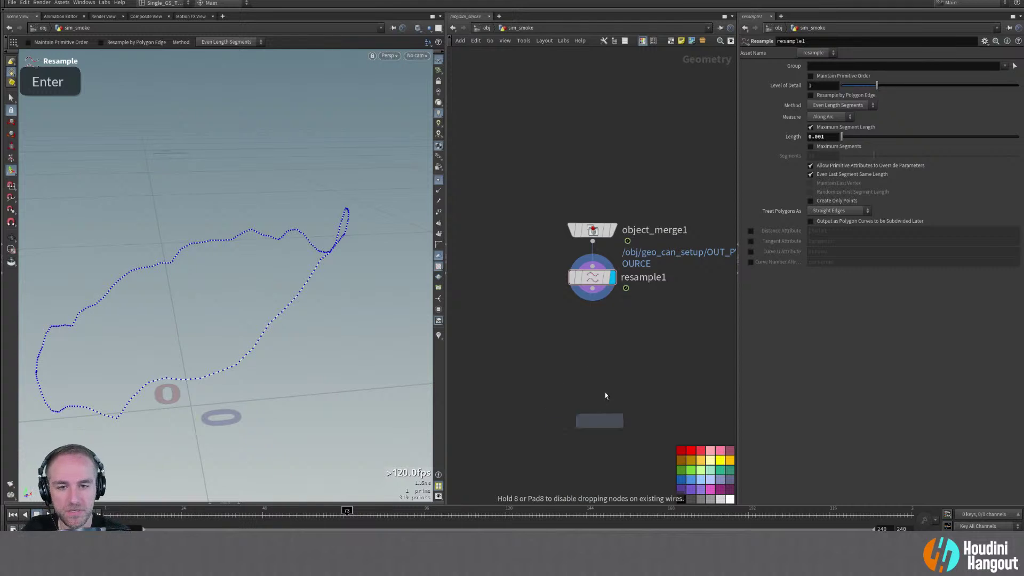
{"action": "double_click", "coordinate": [592, 339]}
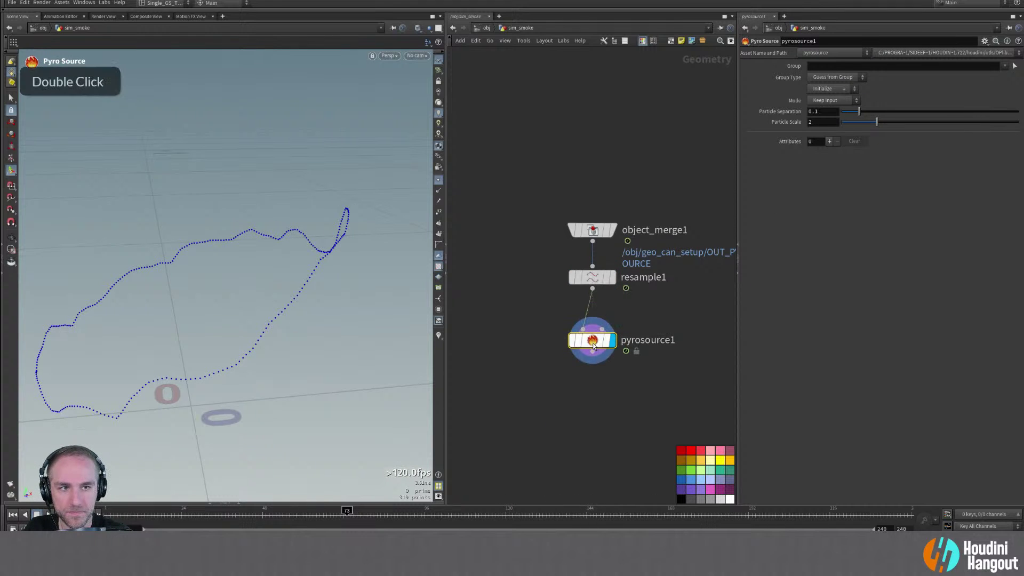
Link the Pyro Source's particle separation to the Resample length with a relative reference, and move the node closer to the Resample node
{"action": "left_click", "coordinate": [591, 276]}
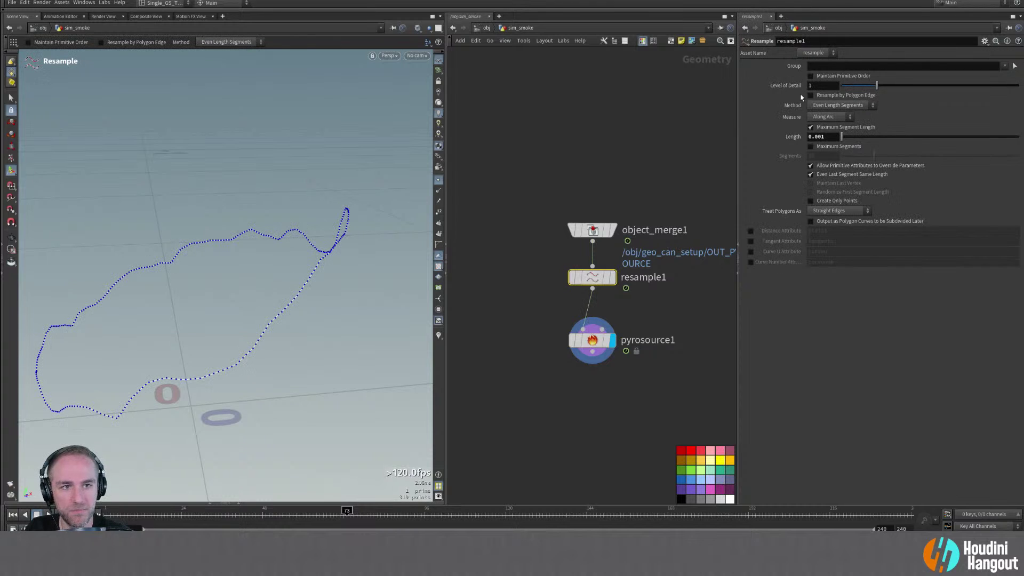
{"action": "right_click", "coordinate": [792, 137]}
{"action": "left_click", "coordinate": [812, 203]}
{"action": "left_click", "coordinate": [592, 339]}
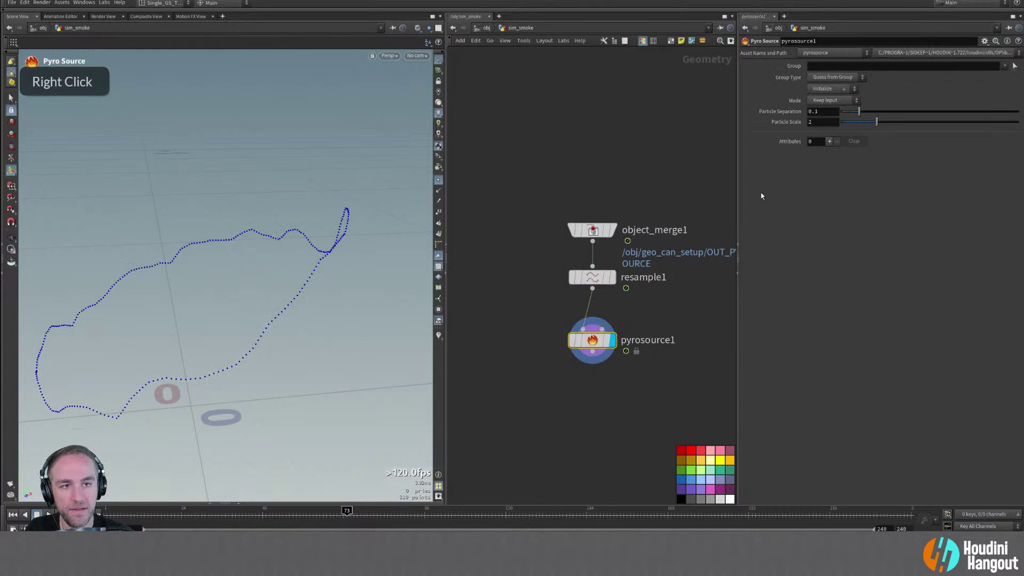
{"action": "right_click", "coordinate": [786, 118]}
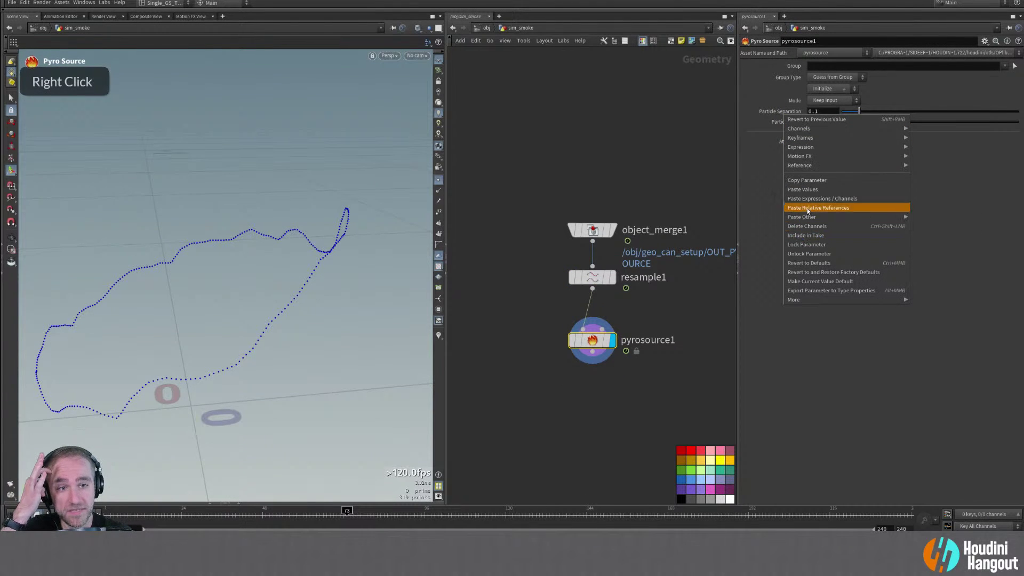
{"action": "left_click", "coordinate": [816, 204]}
{"action": "left_click_drag", "start_coordinate": [592, 340], "coordinate": [592, 324]}
{"action": "double_click", "coordinate": [597, 325]}
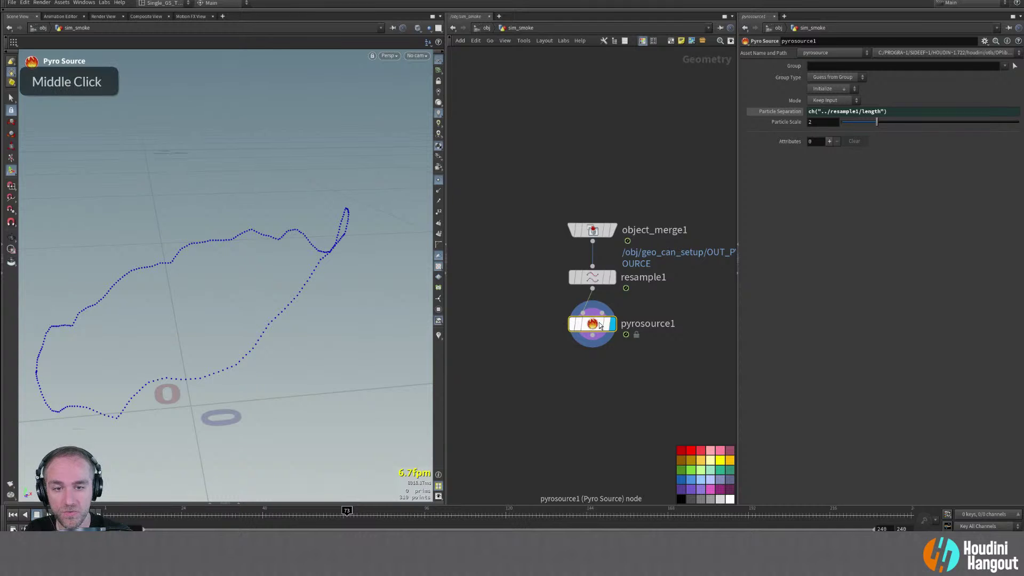
Check the node info of the Pyro Source and Resample, and initialize the Pyro Source with density and temperature attributes
{"action": "middle_click", "coordinate": [599, 324]}
{"action": "middle_click", "coordinate": [592, 276]}
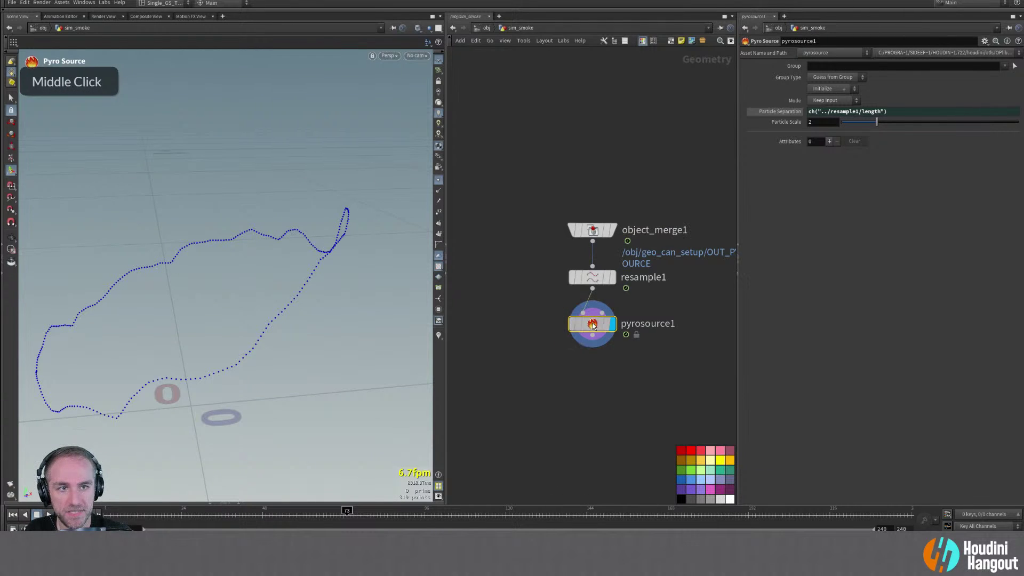
{"action": "left_click", "coordinate": [835, 89]}
{"action": "double_click", "coordinate": [825, 89]}
{"action": "left_click", "coordinate": [825, 117]}
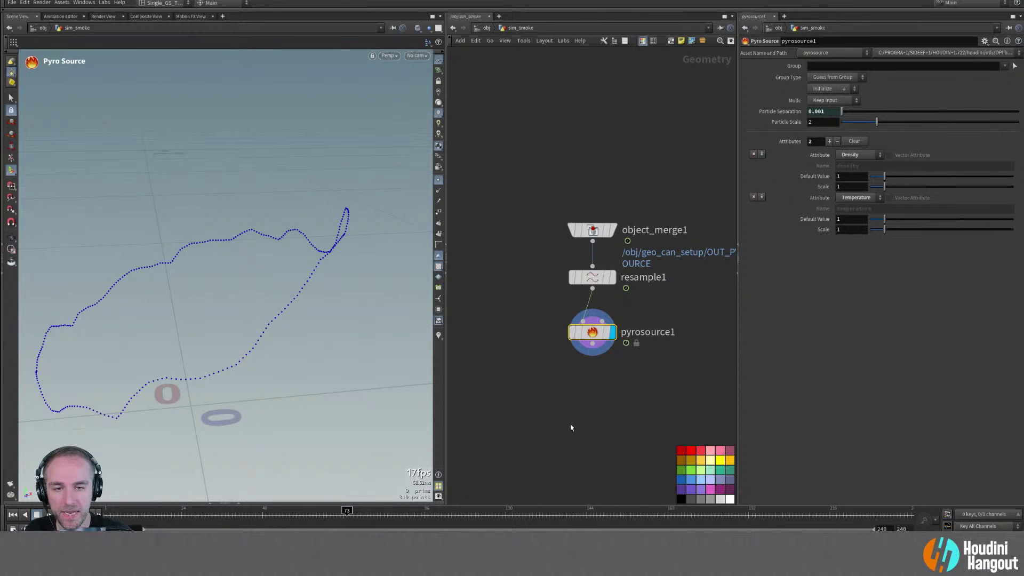
Add a Volume Rasterize Attributes node below the Pyro Source and display its output
{"action": "middle_click_drag", "start_coordinate": [594, 334], "coordinate": [556, 301], "text": "alt"}
{"action": "key", "text": "Tab"}
{"action": "type", "text": "volume ra"}
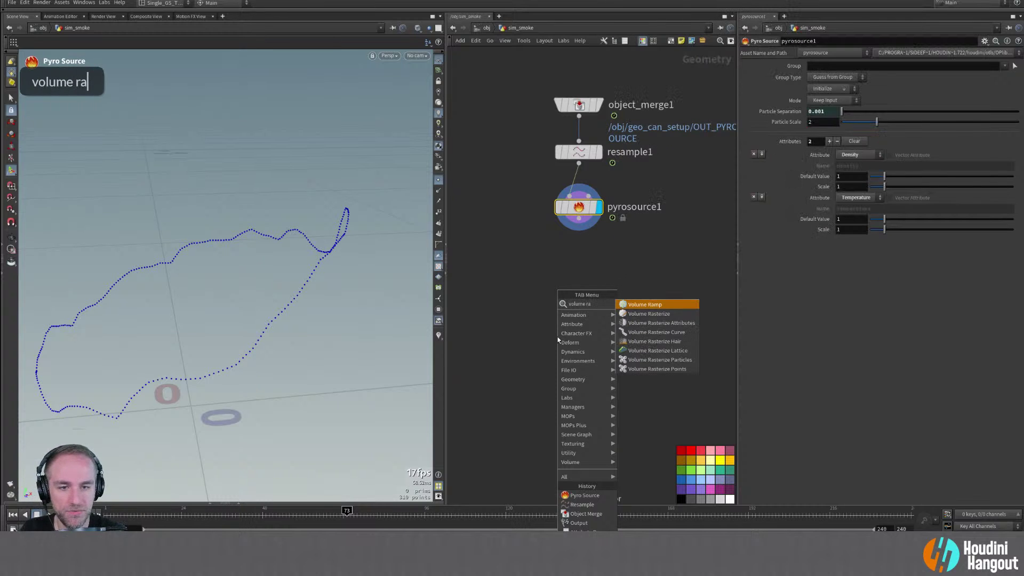
{"action": "key", "text": "Down"}
{"action": "key", "text": "Down"}
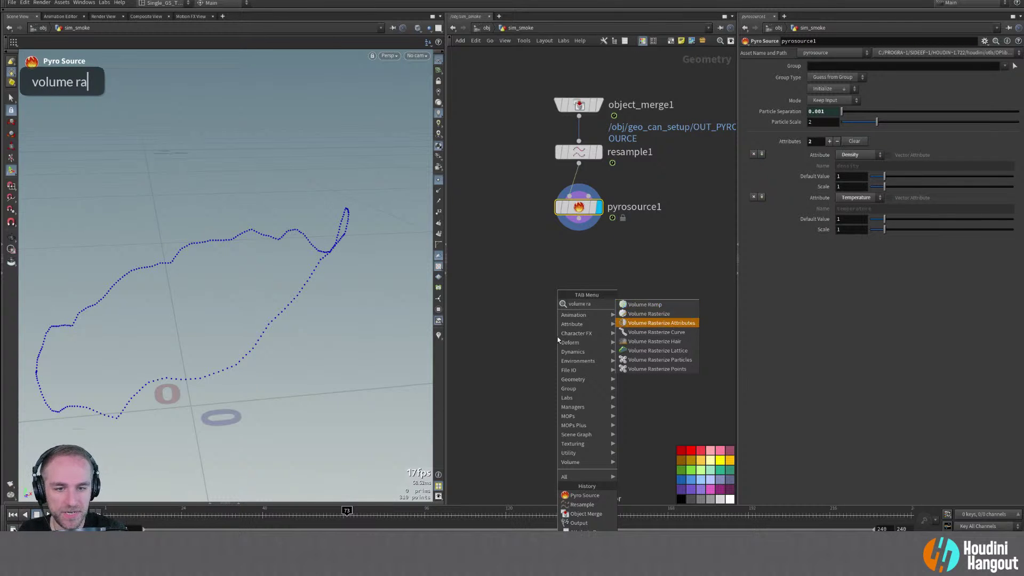
{"action": "key", "text": "Return"}
{"action": "left_click", "coordinate": [579, 259]}
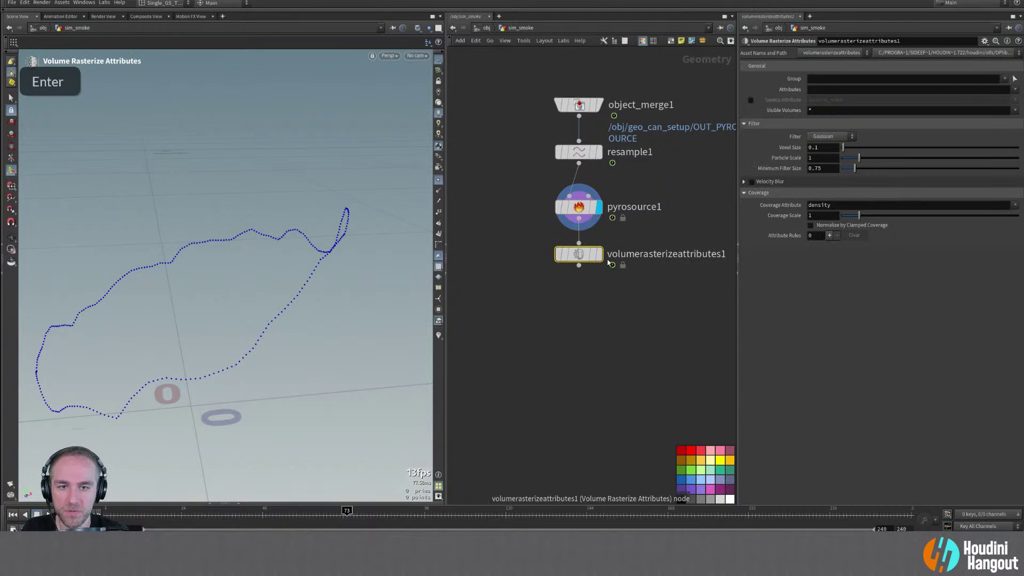
{"action": "double_click", "coordinate": [597, 260]}
Choose density, temperature and v as the attributes to rasterize into volumes
{"action": "left_click", "coordinate": [1015, 89]}
{"action": "left_click", "coordinate": [1011, 101]}
{"action": "left_click", "coordinate": [1014, 90]}
{"action": "left_click", "coordinate": [997, 145]}
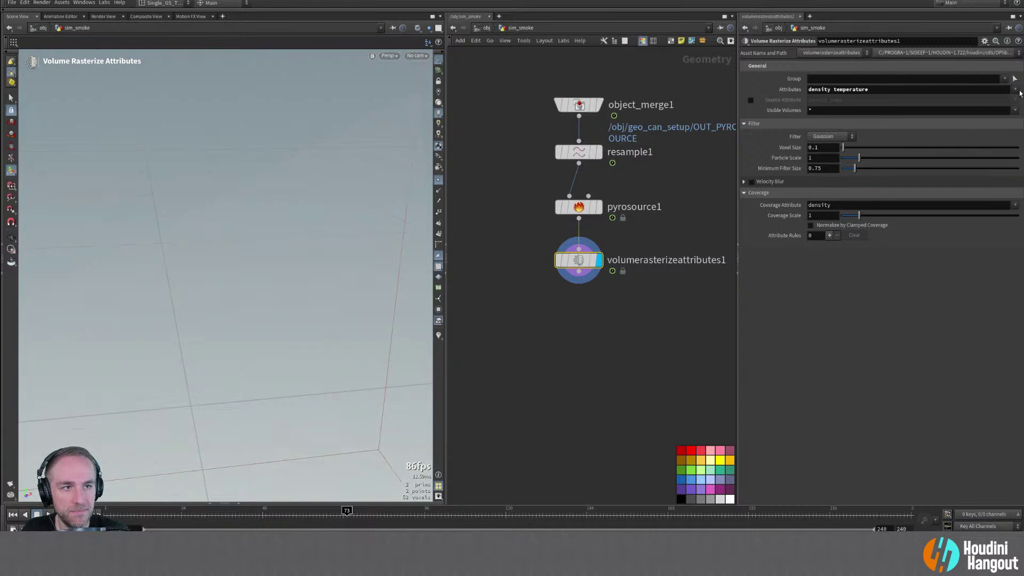
{"action": "key", "text": "Escape"}
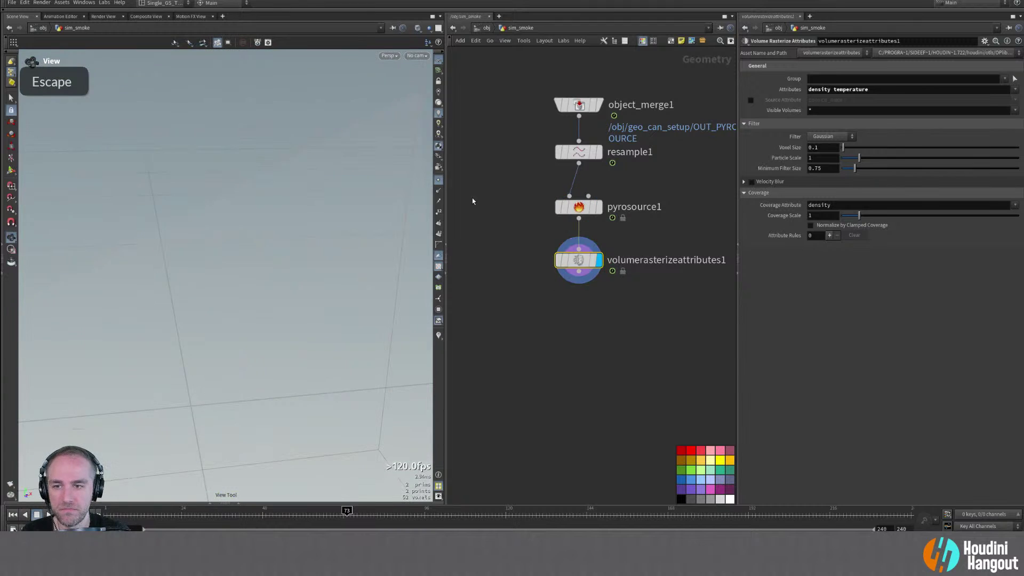
{"action": "left_click", "coordinate": [1013, 90]}
{"action": "left_click", "coordinate": [998, 155]}
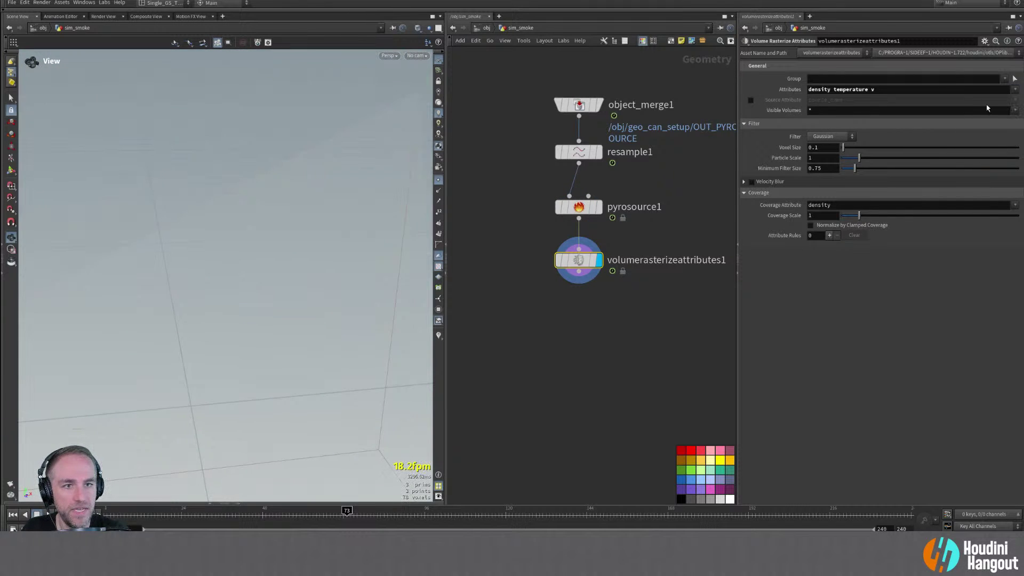
Limit the visible volumes of the rasterize node to density
{"action": "left_click", "coordinate": [1014, 111]}
{"action": "double_click", "coordinate": [814, 111]}
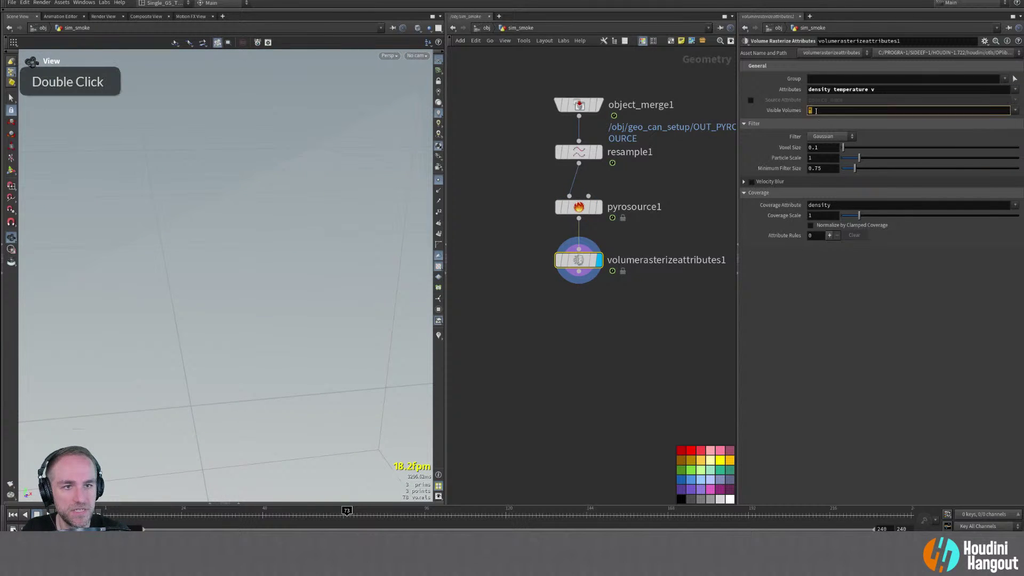
{"action": "key", "text": "BackSpace"}
{"action": "left_click", "coordinate": [1014, 110]}
{"action": "left_click", "coordinate": [997, 120]}
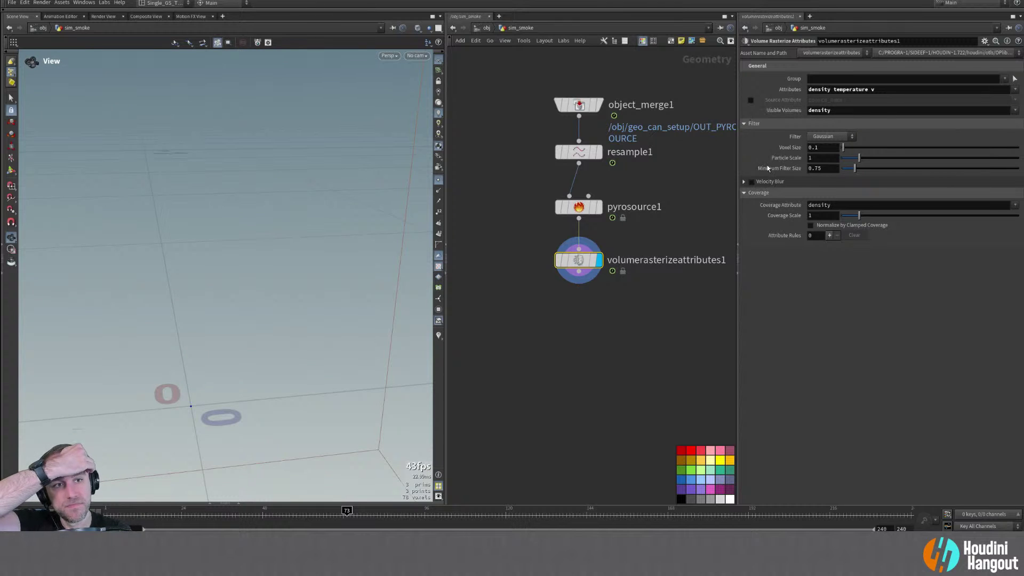
Try a voxel size of 0.01 on the rasterize node and check its node info
{"action": "middle_click", "coordinate": [584, 260]}
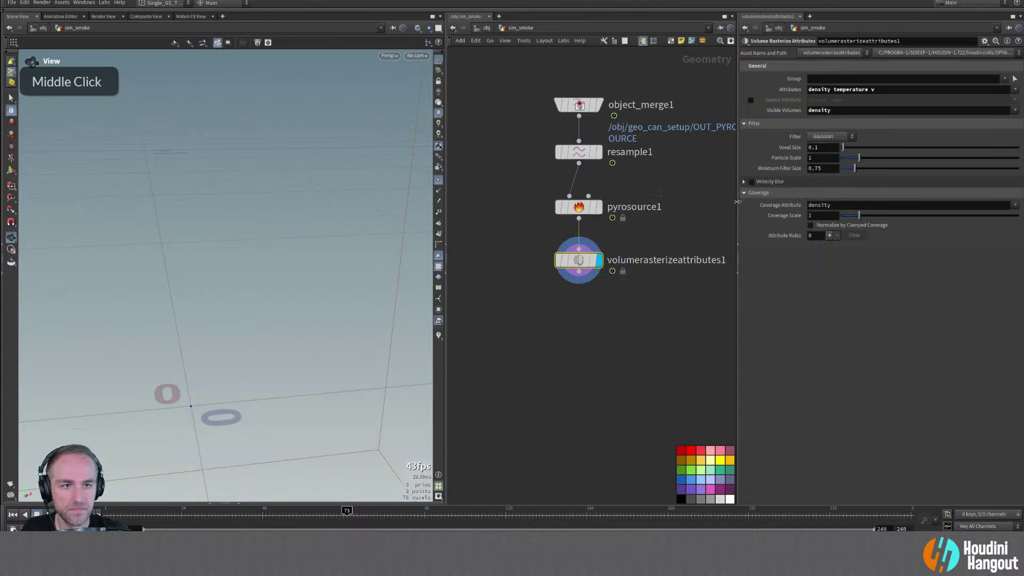
{"action": "left_click", "coordinate": [814, 148]}
{"action": "type", "text": "0"}
{"action": "key", "text": "Return"}
{"action": "right_click_drag", "start_coordinate": [299, 288], "coordinate": [326, 287], "text": "alt"}
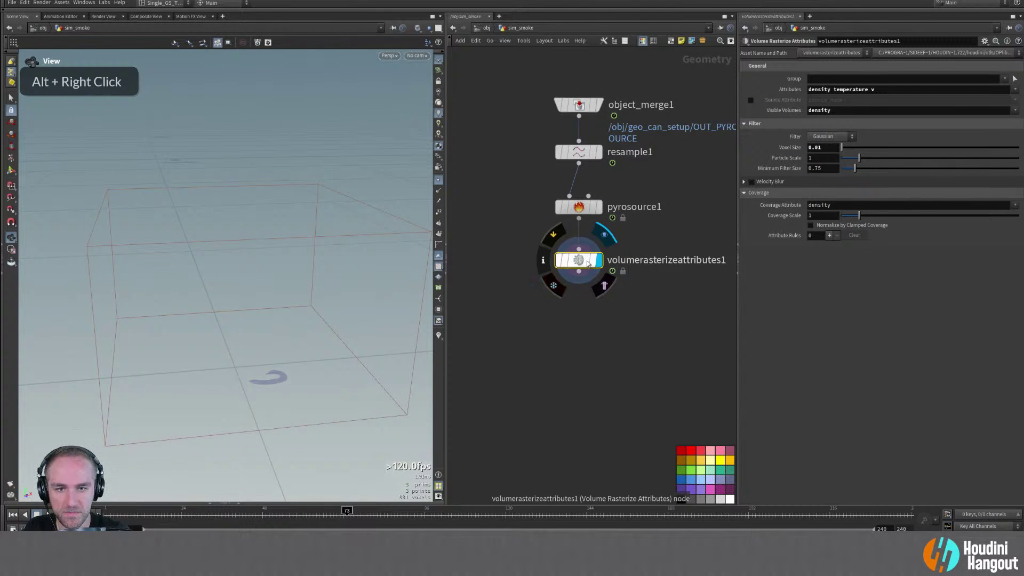
{"action": "middle_click", "coordinate": [662, 250]}
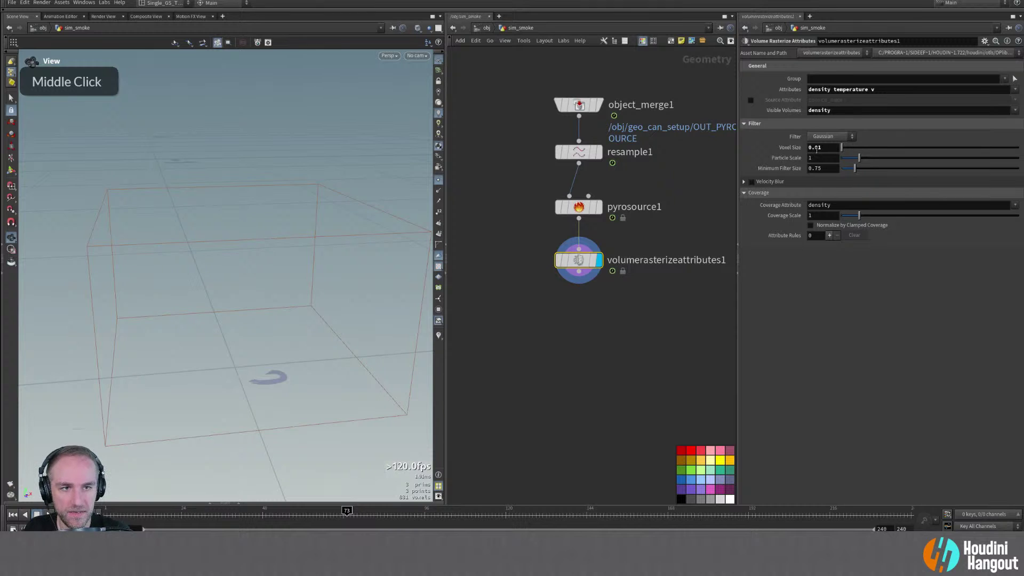
Set the rasterize node's voxel size to 0.02 and view the volume from a lower angle
{"action": "left_click_drag", "start_coordinate": [816, 149], "coordinate": [824, 149]}
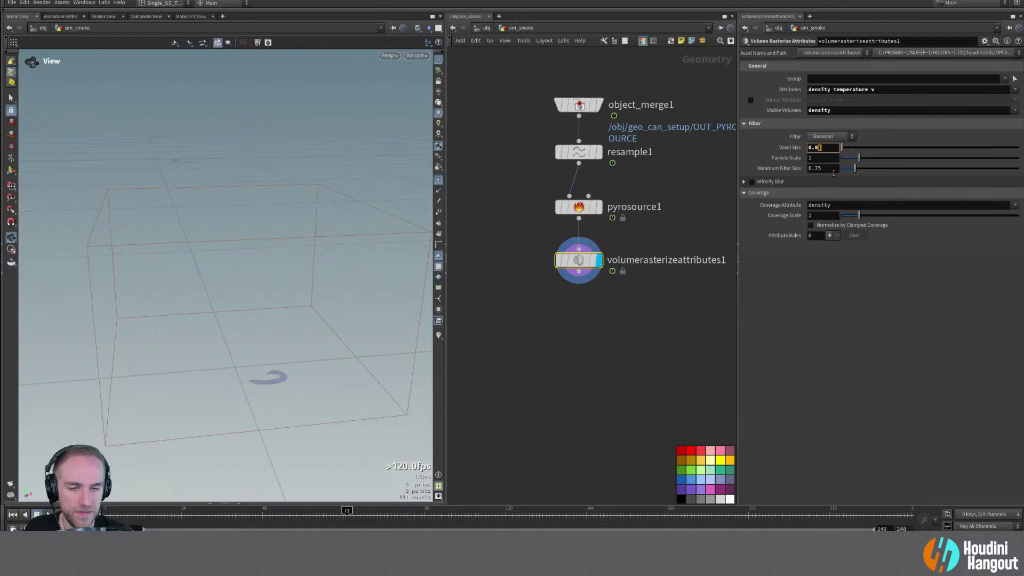
{"action": "type", "text": "2"}
{"action": "key", "text": "Return"}
{"action": "left_click_drag", "start_coordinate": [372, 258], "coordinate": [298, 267], "text": "alt"}
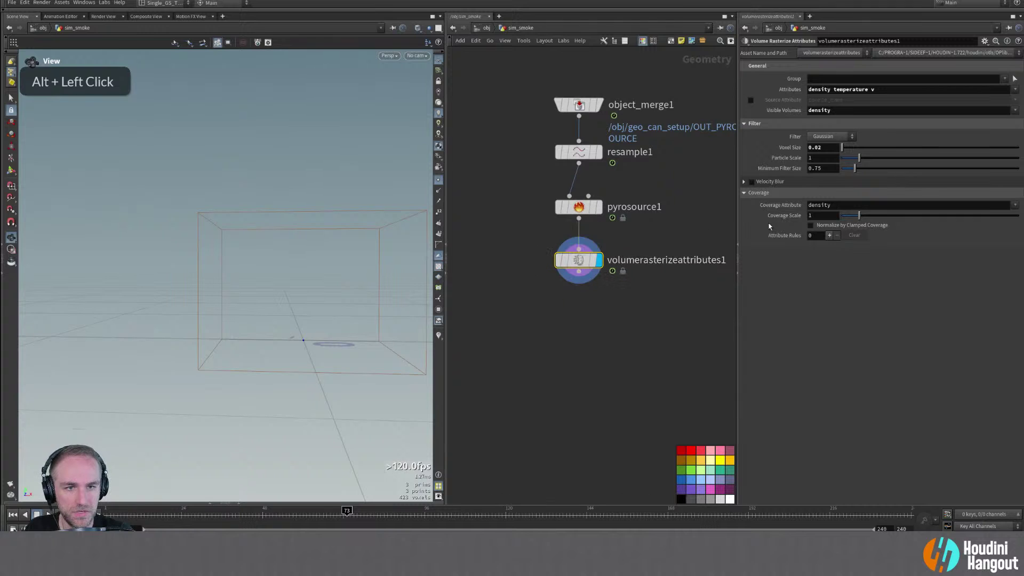
Check the rasterize node's info, try a particle scale of about 7.85, and undo the change
{"action": "middle_click", "coordinate": [580, 264]}
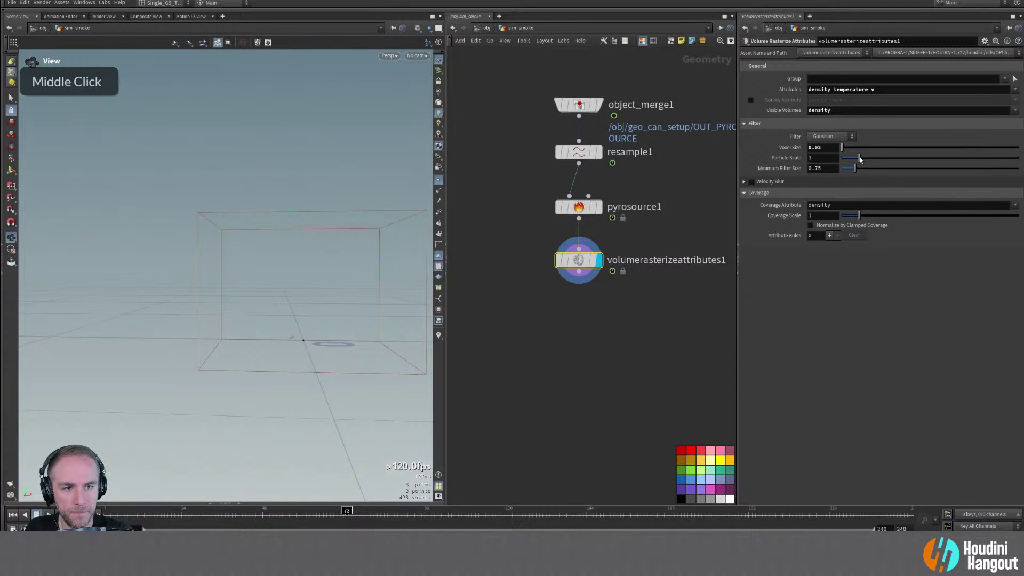
{"action": "left_click_drag", "start_coordinate": [859, 157], "coordinate": [981, 168]}
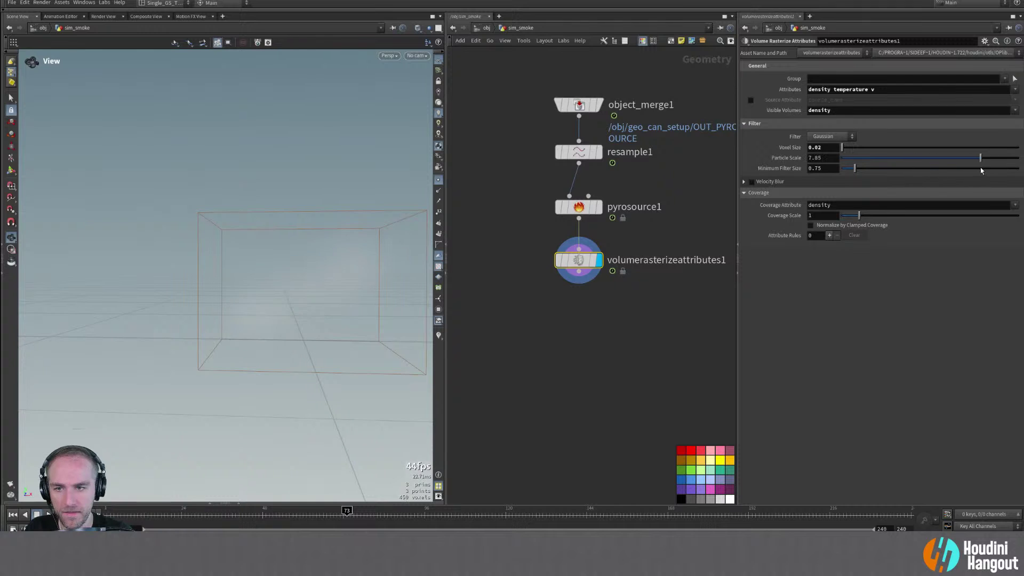
{"action": "key", "text": "ctrl+z"}
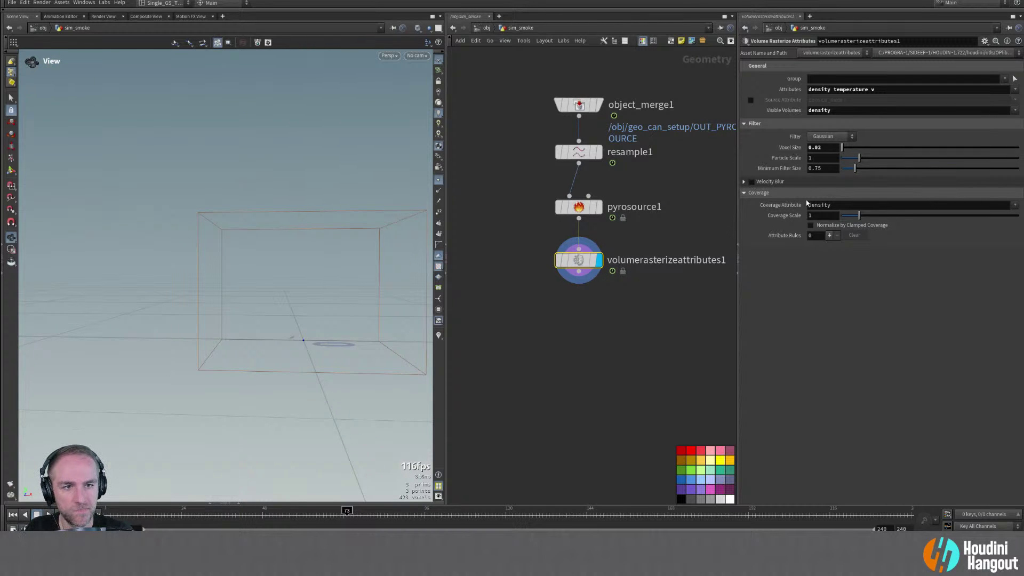
Try a higher density scale on the Pyro Source node and undo the change
{"action": "left_click", "coordinate": [578, 207]}
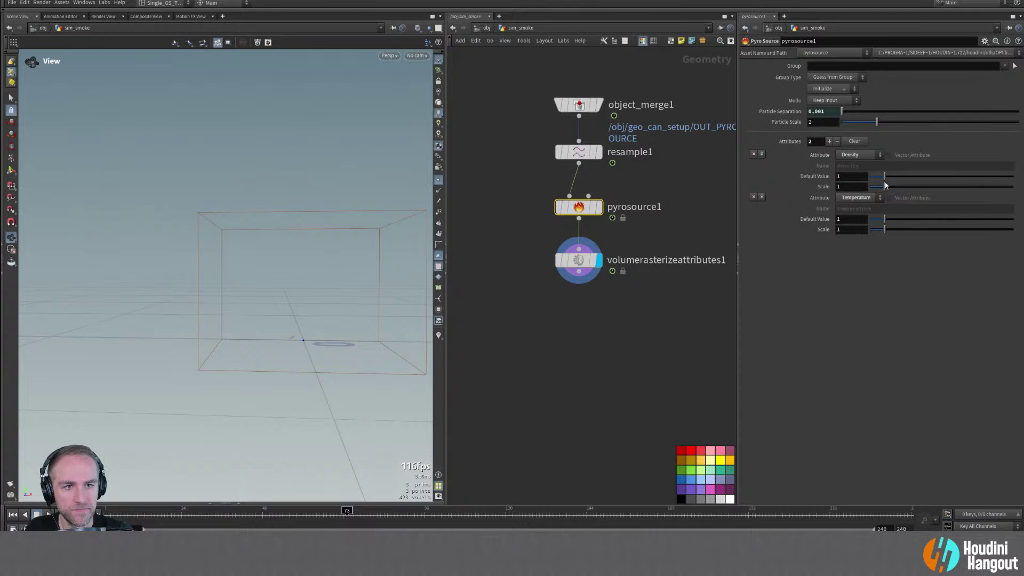
{"action": "left_click_drag", "start_coordinate": [885, 187], "coordinate": [1005, 189]}
{"action": "key", "text": "ctrl+z"}
Switch the viewport's background color scheme to Dark
{"action": "right_click_drag", "start_coordinate": [280, 296], "coordinate": [338, 283], "text": "alt"}
{"action": "middle_click_drag", "start_coordinate": [338, 283], "coordinate": [283, 278], "text": "alt"}
{"action": "left_click_drag", "start_coordinate": [283, 279], "coordinate": [222, 277], "text": "alt"}
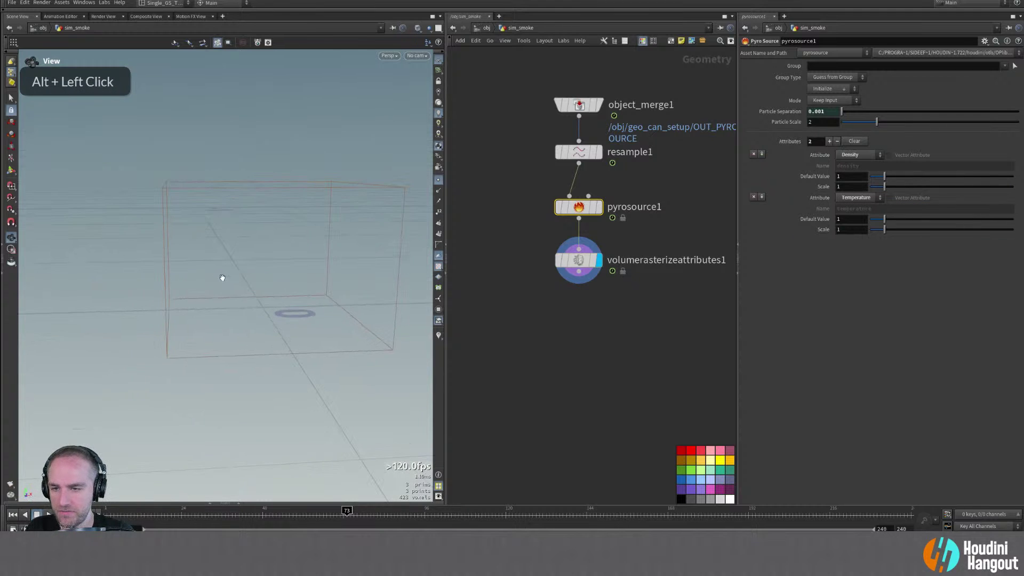
{"action": "key", "text": "d"}
{"action": "left_click", "coordinate": [312, 202]}
{"action": "left_click", "coordinate": [166, 217]}
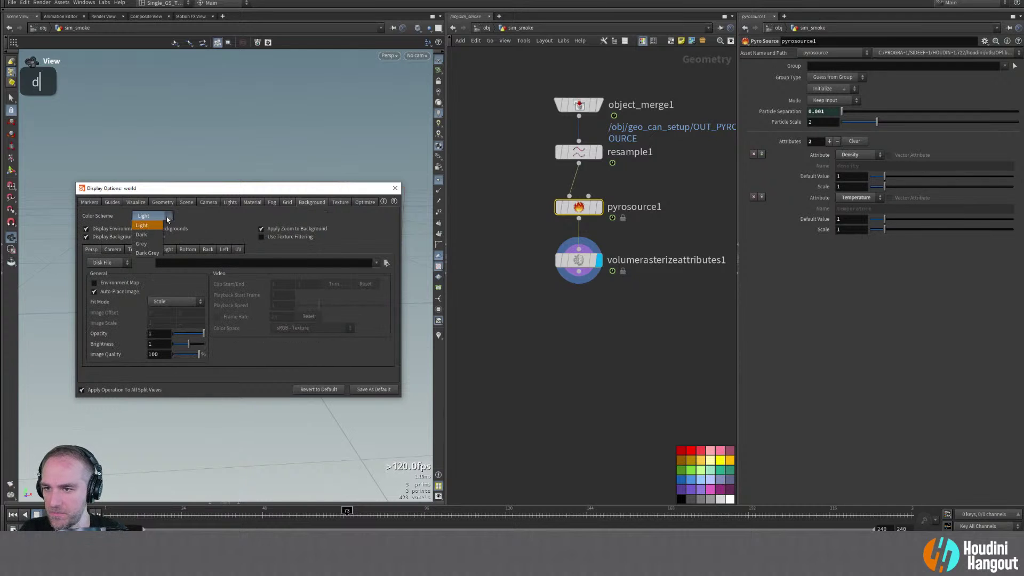
{"action": "left_click", "coordinate": [142, 235]}
{"action": "left_click", "coordinate": [393, 190]}
{"action": "left_click_drag", "start_coordinate": [271, 286], "coordinate": [298, 261], "text": "alt"}
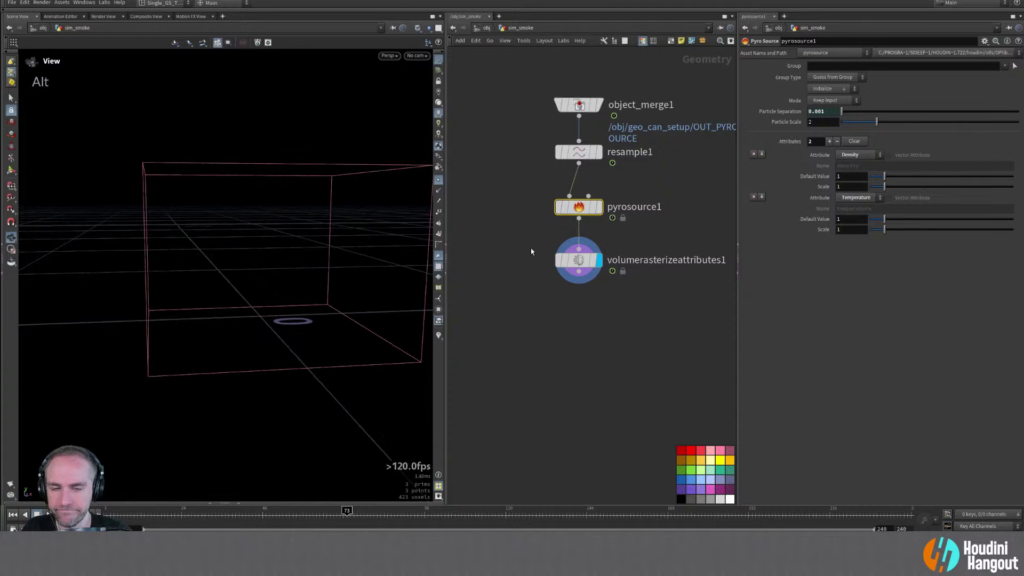
Set the rasterize node's filter to Point
{"action": "left_click", "coordinate": [569, 265]}
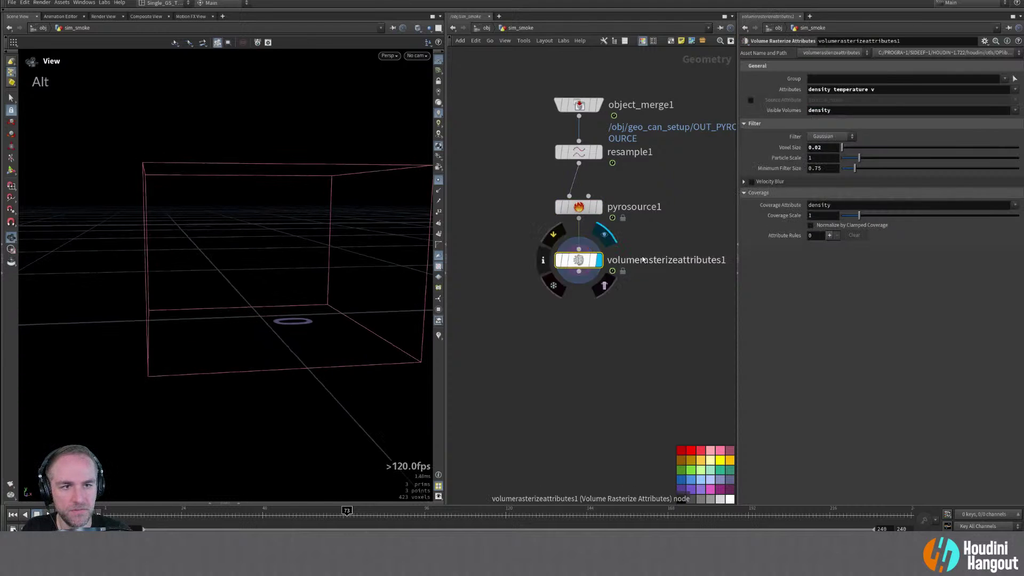
{"action": "left_click", "coordinate": [832, 137]}
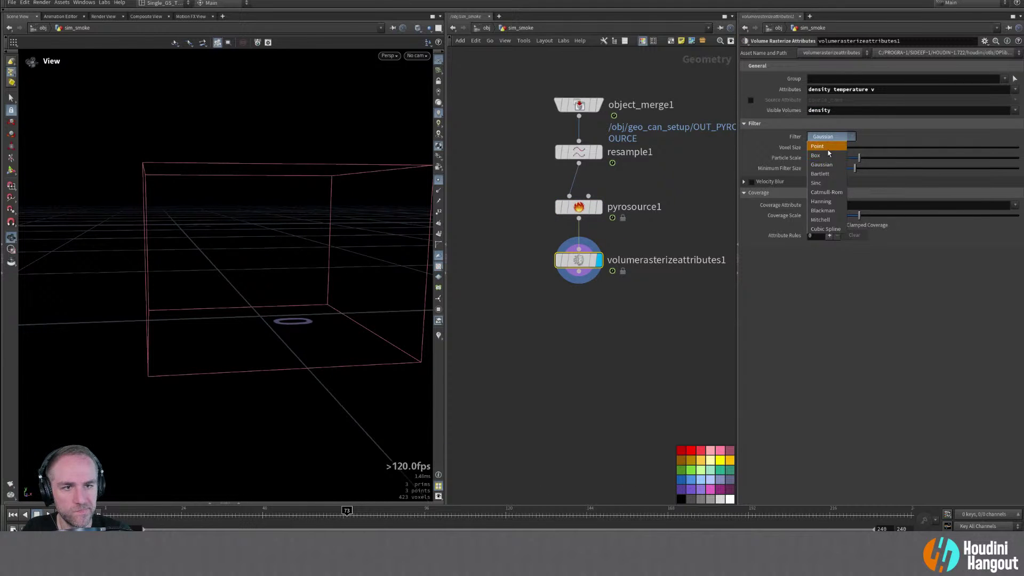
{"action": "left_click", "coordinate": [828, 149]}
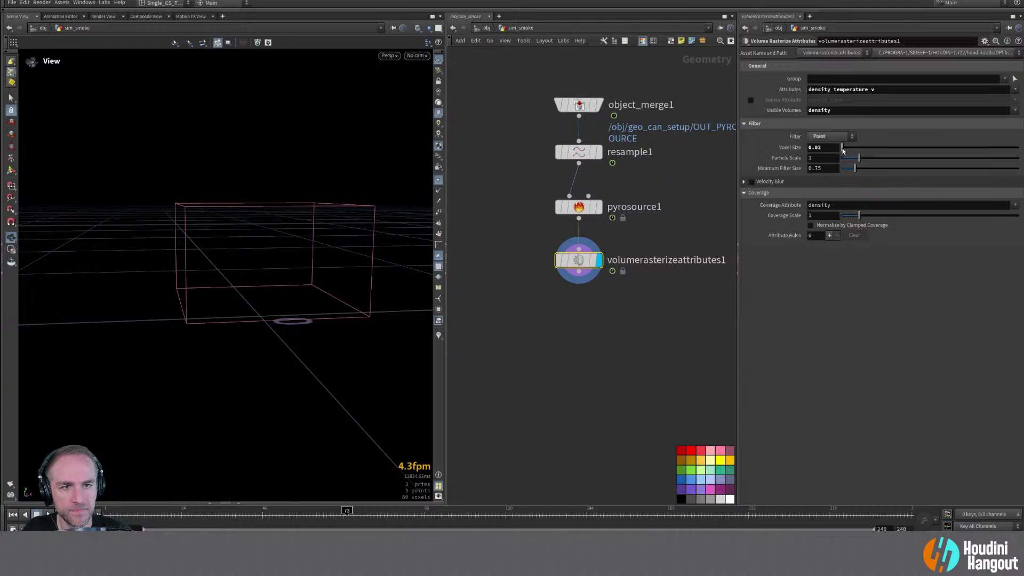
Try a particle scale of about 5.23 on the rasterize node and undo the change
{"action": "left_click_drag", "start_coordinate": [842, 151], "coordinate": [933, 158]}
{"action": "key", "text": "ctrl+z"}
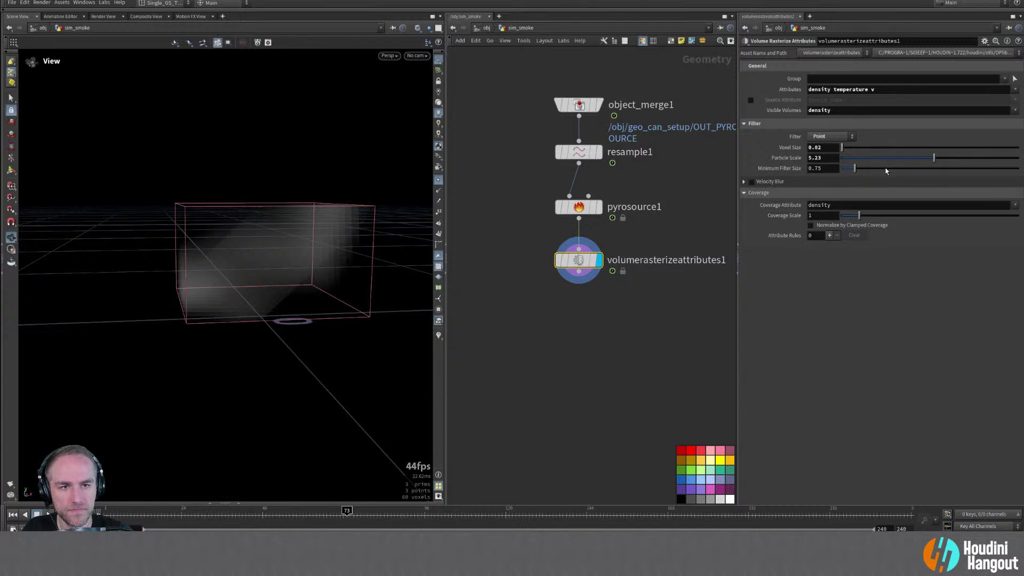
{"action": "key", "text": "ctrl+z"}
Reset the rasterize node's voxel size, set it to 0.01 and check the node info
{"action": "middle_click", "coordinate": [816, 147], "text": "ctrl"}
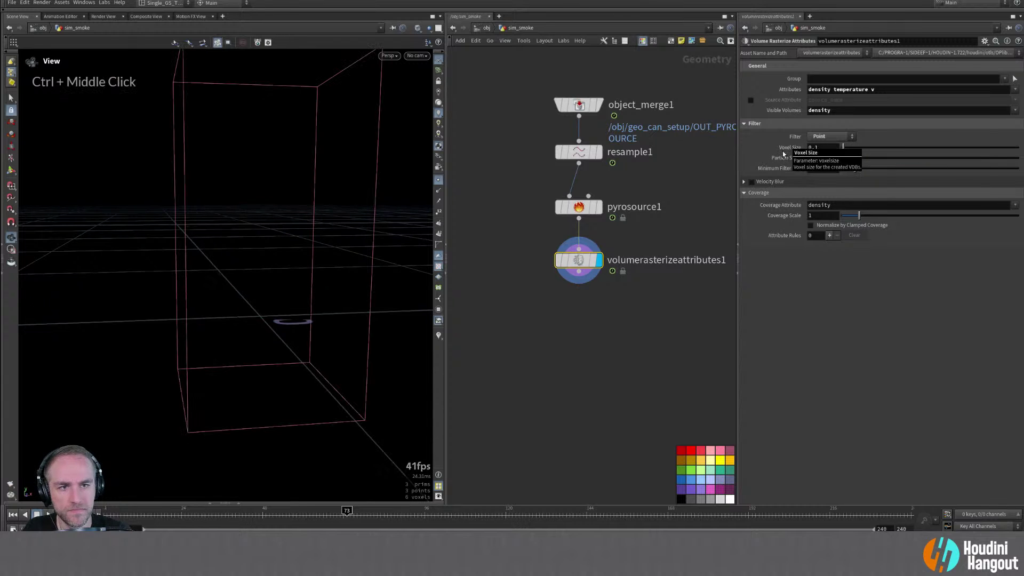
{"action": "type", "text": "0"}
{"action": "key", "text": "Return"}
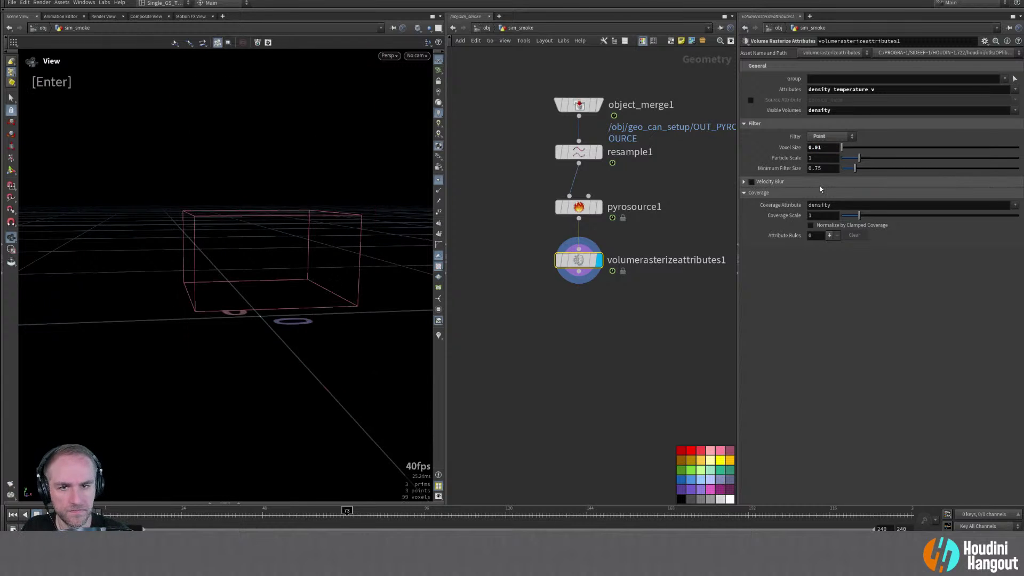
{"action": "middle_click", "coordinate": [572, 263]}
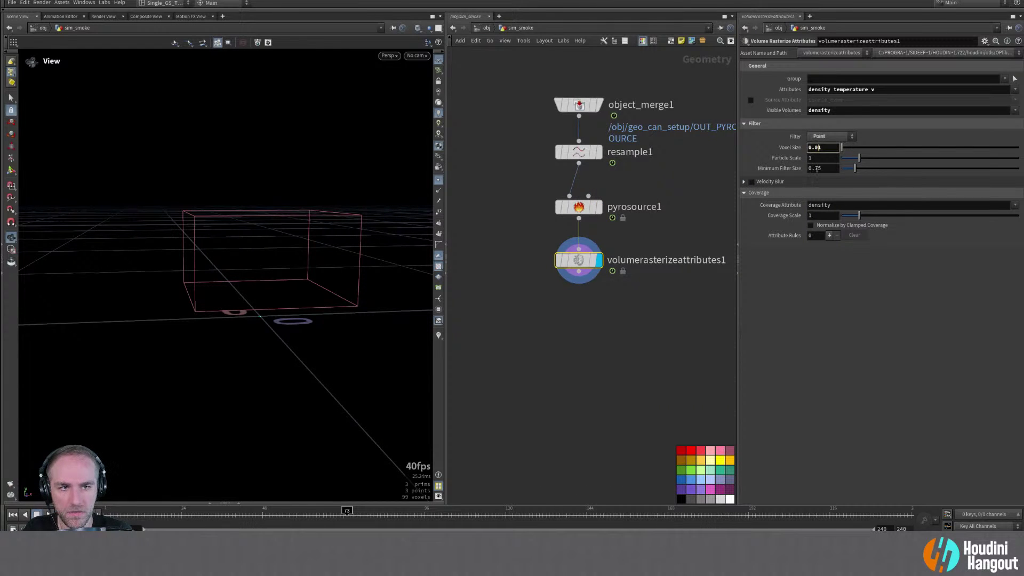
Try a voxel size of 0.001 on the rasterize node and check its node info
{"action": "type", "text": "01"}
{"action": "key", "text": "Return"}
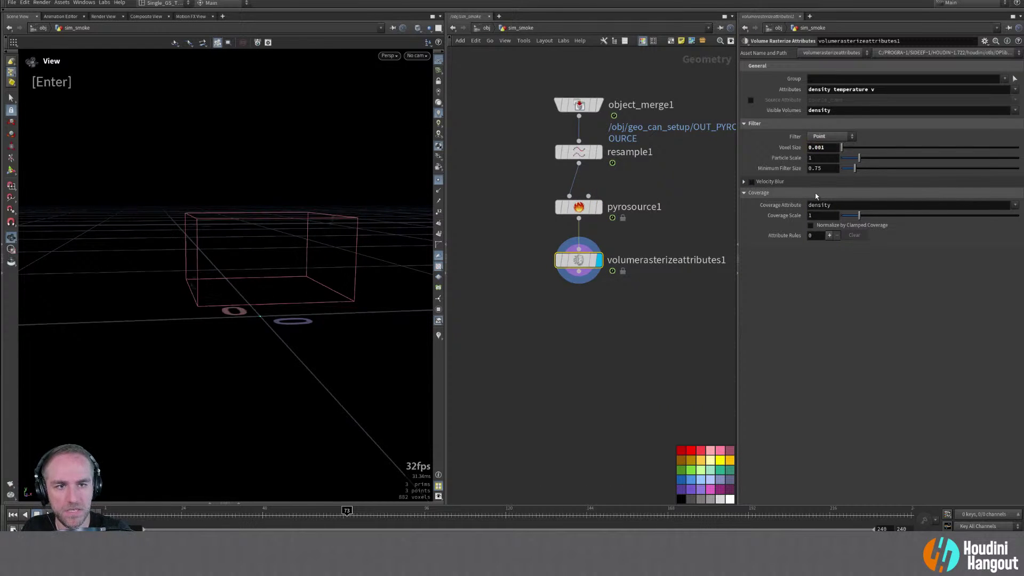
{"action": "middle_click", "coordinate": [579, 264]}
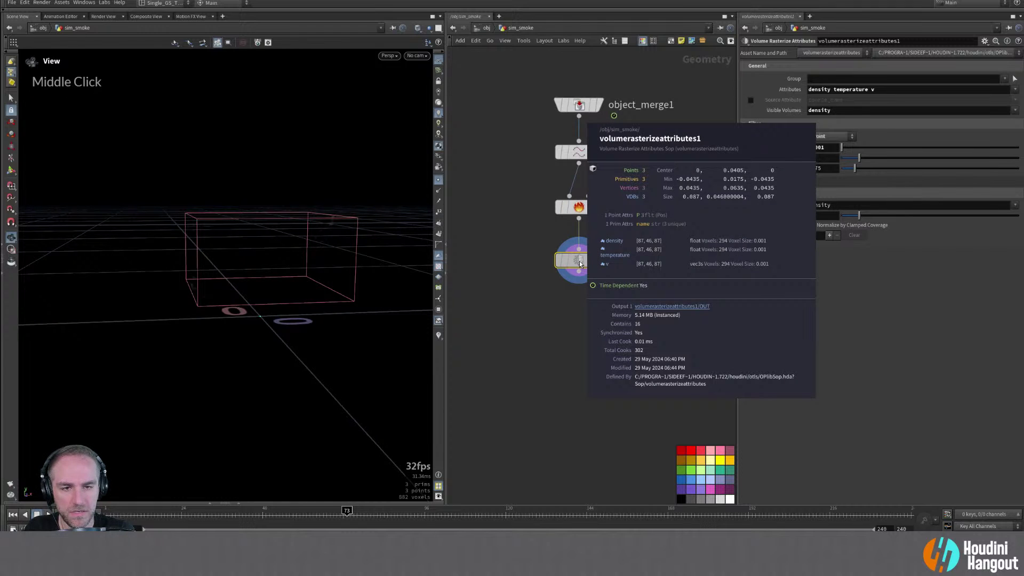
{"action": "middle_click", "coordinate": [578, 260]}
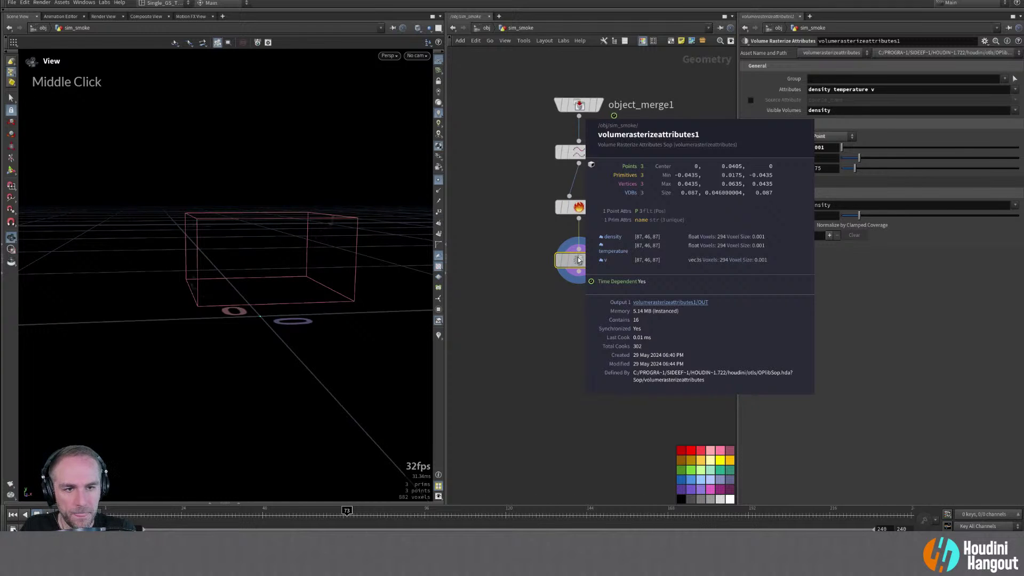
Try a higher particle scale on the rasterize node, undo it, and set the voxel size to 0.0005
{"action": "left_click", "coordinate": [820, 146]}
{"action": "type", "text": "0"}
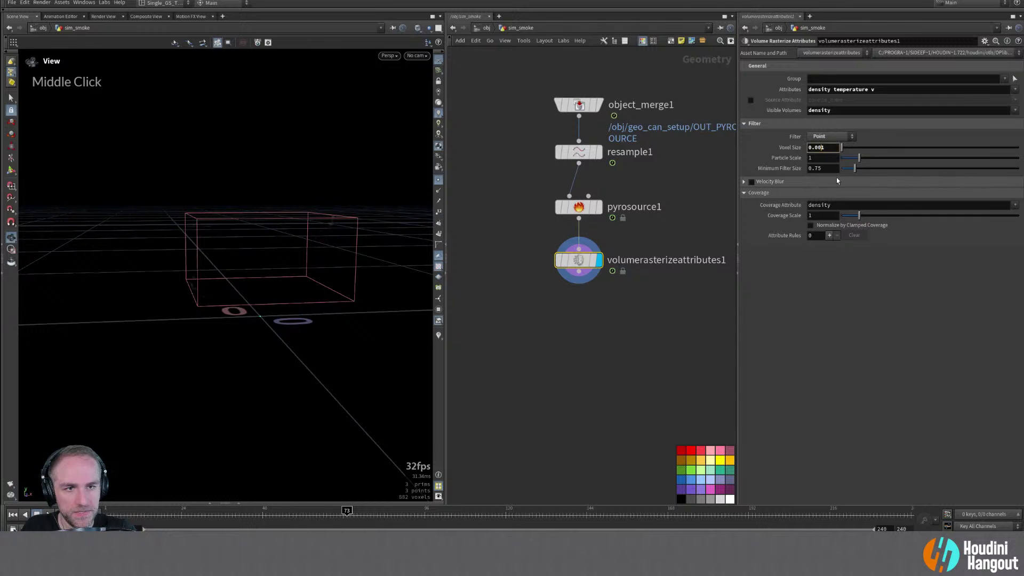
{"action": "key", "text": "Return"}
{"action": "right_click_drag", "start_coordinate": [248, 262], "coordinate": [322, 247], "text": "alt"}
{"action": "mouse_move", "coordinate": [322, 247]}
{"action": "left_mouse_down", "text": "alt"}
{"action": "mouse_move", "coordinate": [350, 247]}
{"action": "mouse_move", "coordinate": [336, 256]}
{"action": "left_mouse_up", "text": "alt"}
{"action": "left_click_drag", "start_coordinate": [856, 158], "coordinate": [889, 163]}
{"action": "key", "text": "ctrl+z"}
{"action": "type", "text": "5"}
{"action": "key", "text": "Return"}
{"action": "left_click_drag", "start_coordinate": [347, 228], "coordinate": [377, 213], "text": "alt"}
{"action": "right_click_drag", "start_coordinate": [377, 213], "coordinate": [320, 230], "text": "alt"}
{"action": "left_click_drag", "start_coordinate": [320, 231], "coordinate": [307, 250], "text": "alt"}
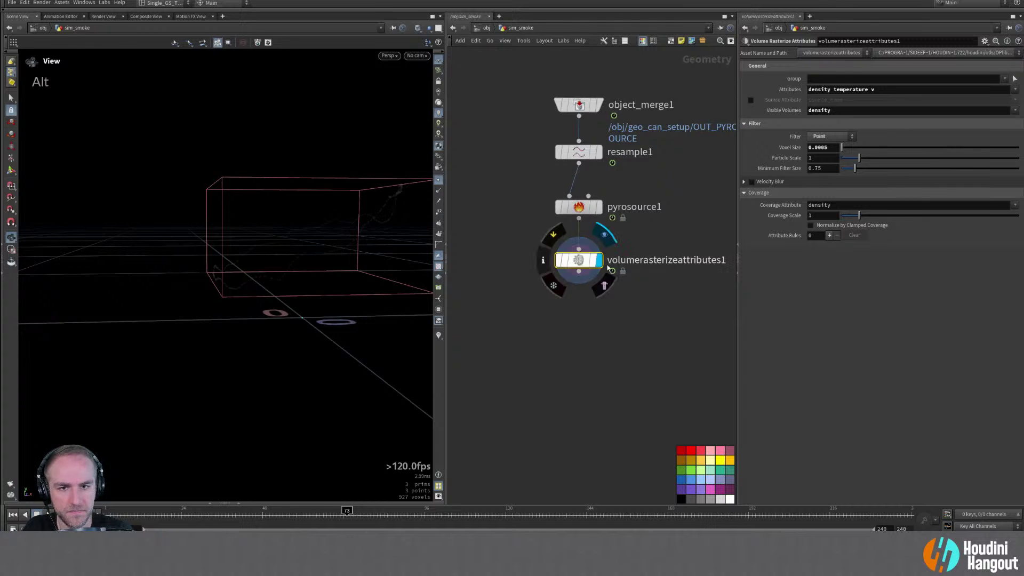
Experiment with the Pyro Source node's particle separation, then reset it to the default 0.1
{"action": "left_click", "coordinate": [618, 151]}
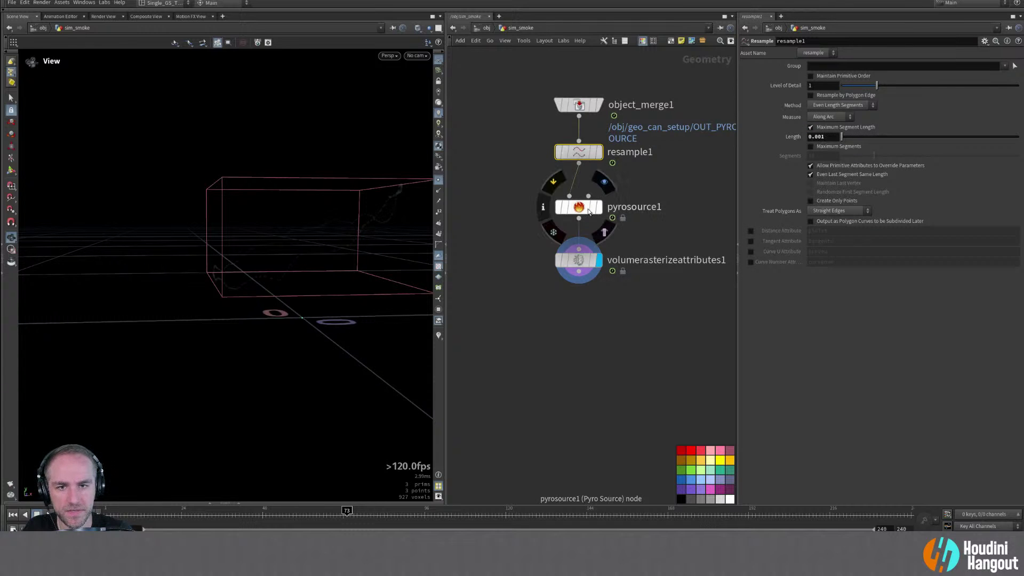
{"action": "left_click", "coordinate": [578, 207]}
{"action": "right_click", "coordinate": [785, 111]}
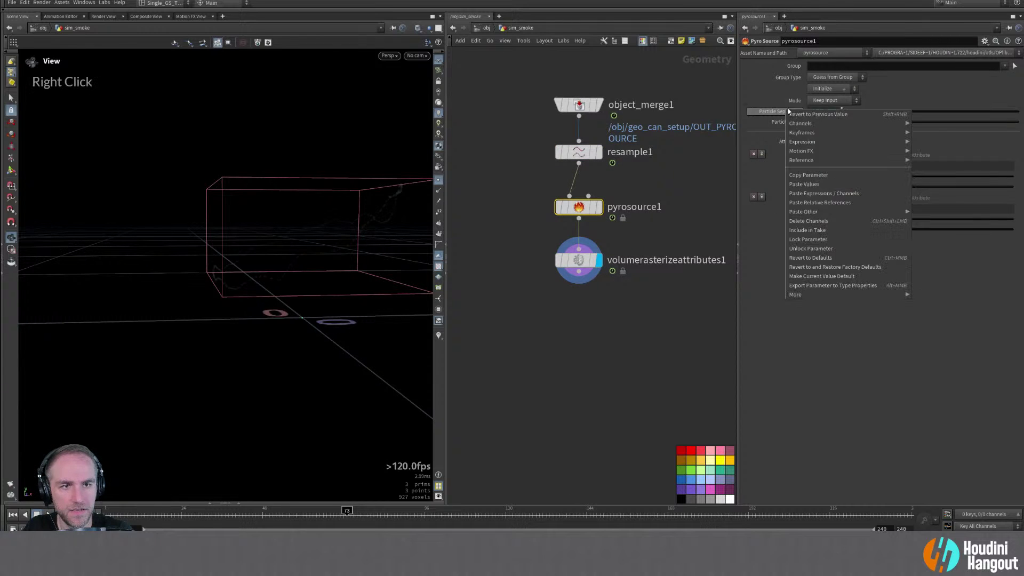
{"action": "key", "text": "Escape"}
{"action": "middle_click_drag", "start_coordinate": [821, 111], "coordinate": [853, 143]}
{"action": "middle_click", "coordinate": [780, 112], "text": "ctrl"}
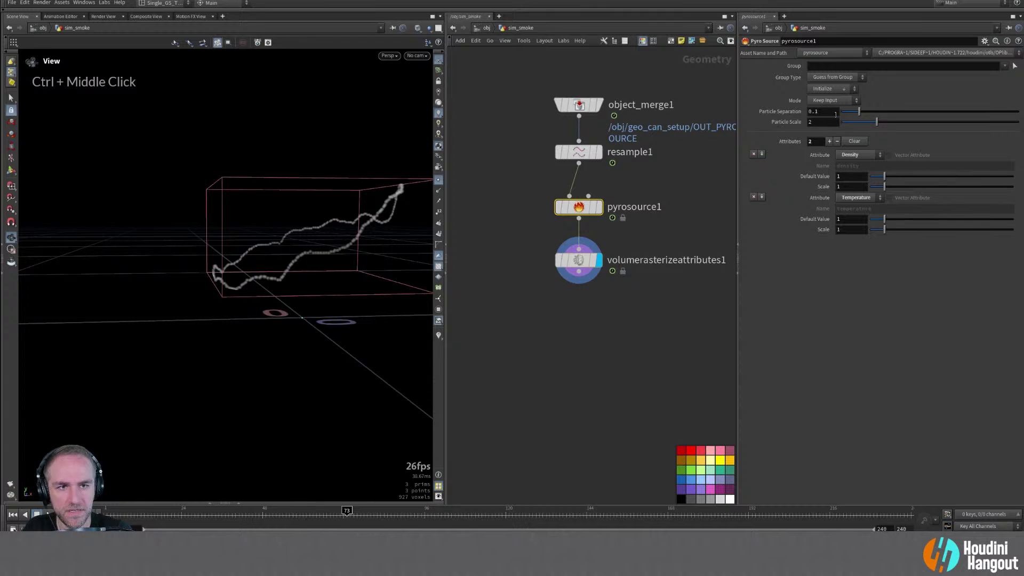
{"action": "mouse_move", "coordinate": [858, 111]}
{"action": "left_mouse_down"}
{"action": "mouse_move", "coordinate": [903, 112]}
{"action": "mouse_move", "coordinate": [873, 112]}
{"action": "left_mouse_up"}
{"action": "middle_click", "coordinate": [791, 113], "text": "ctrl"}
{"action": "left_click_drag", "start_coordinate": [357, 264], "coordinate": [466, 285], "text": "alt"}
Check the rasterize node's info and set its particle scale to about 3.6
{"action": "left_click", "coordinate": [578, 262]}
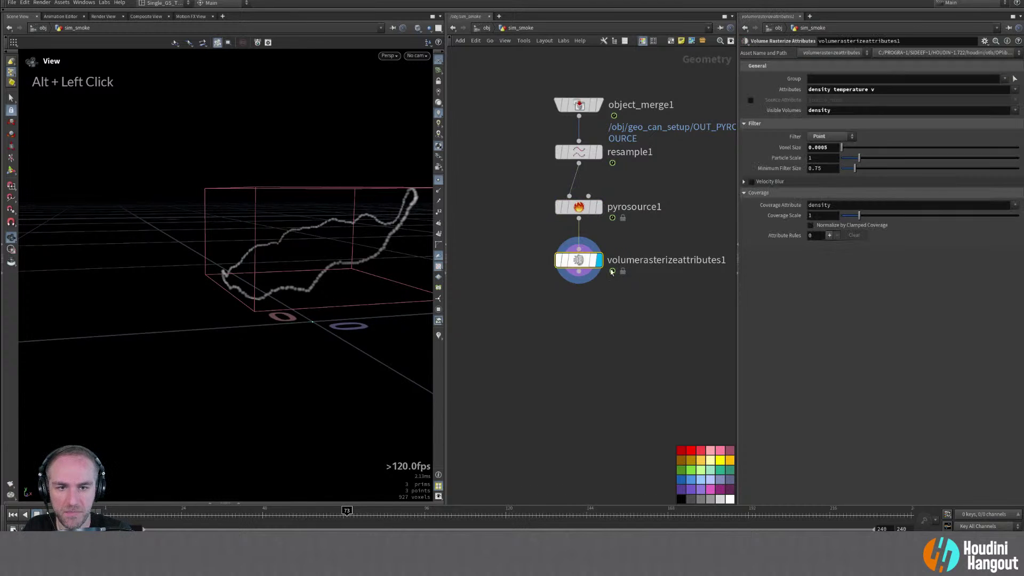
{"action": "middle_click", "coordinate": [566, 259]}
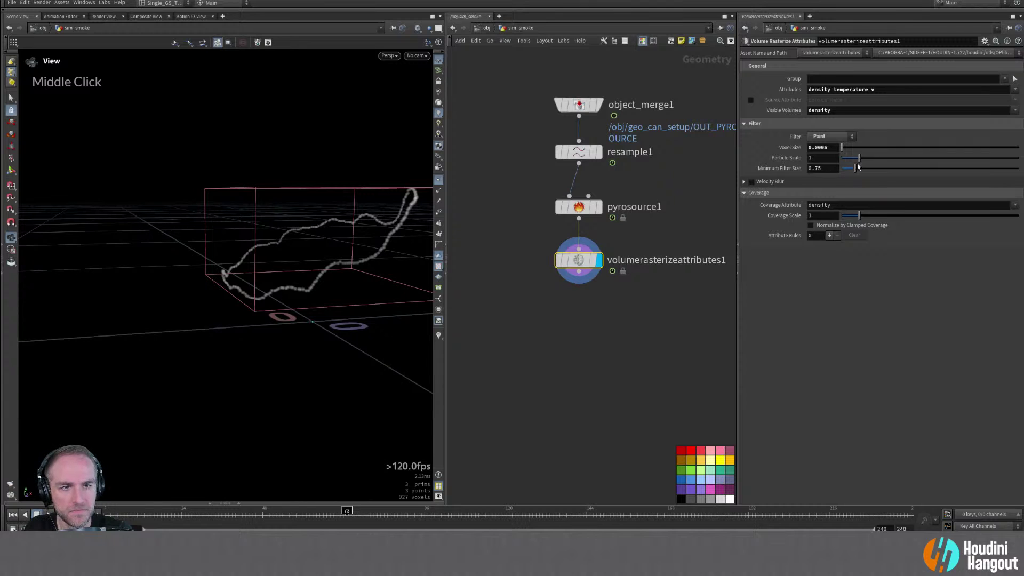
{"action": "left_click_drag", "start_coordinate": [860, 159], "coordinate": [906, 156]}
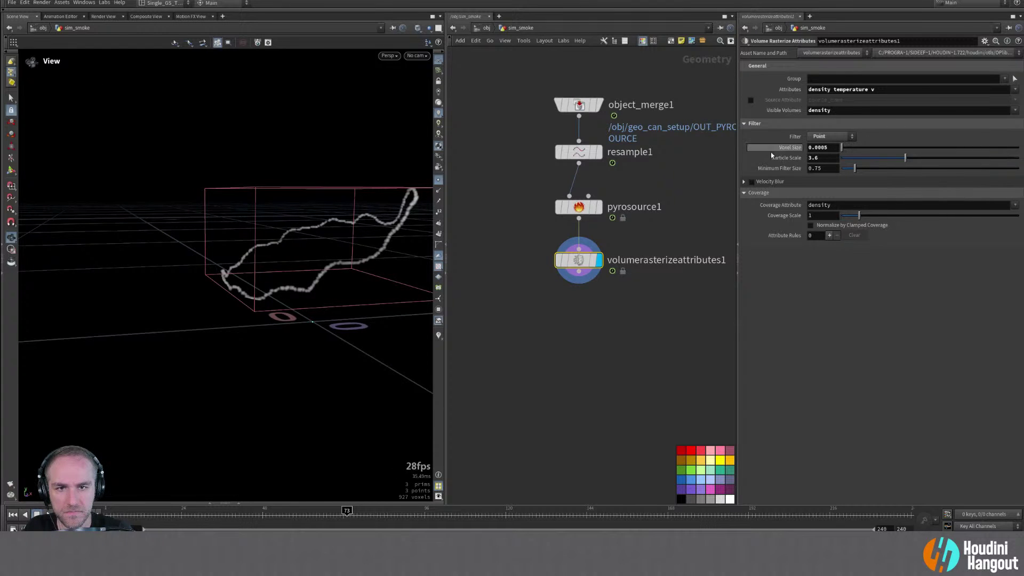
Try a larger Pyro Source particle separation, undo it, and check the info of the Pyro Source and Resample nodes
{"action": "left_click", "coordinate": [578, 207]}
{"action": "mouse_move", "coordinate": [858, 113]}
{"action": "left_mouse_down"}
{"action": "mouse_move", "coordinate": [887, 113]}
{"action": "mouse_move", "coordinate": [874, 113]}
{"action": "left_mouse_up"}
{"action": "key", "text": "ctrl+z"}
{"action": "middle_click", "coordinate": [579, 207]}
{"action": "middle_click", "coordinate": [584, 157]}
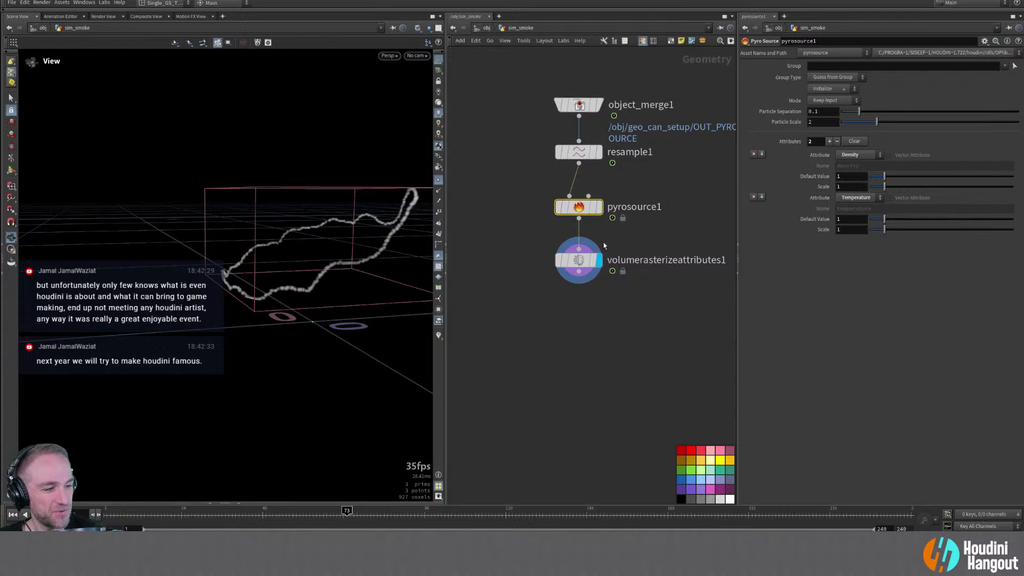
{"action": "left_click", "coordinate": [586, 218]}
{"action": "key", "text": "Escape"}
Set the Pyro Source particle separation to about 0.095 and briefly display that node before returning to the rasterize node
{"action": "mouse_move", "coordinate": [565, 210]}
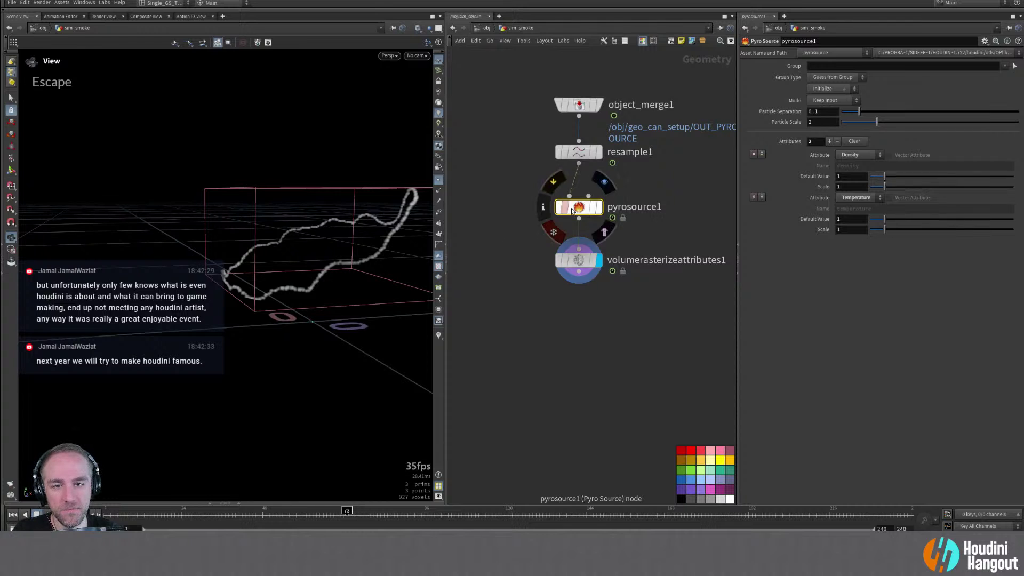
{"action": "mouse_move", "coordinate": [858, 112]}
{"action": "left_mouse_down"}
{"action": "mouse_move", "coordinate": [917, 113]}
{"action": "mouse_move", "coordinate": [858, 112]}
{"action": "left_mouse_up"}
{"action": "mouse_move", "coordinate": [596, 211]}
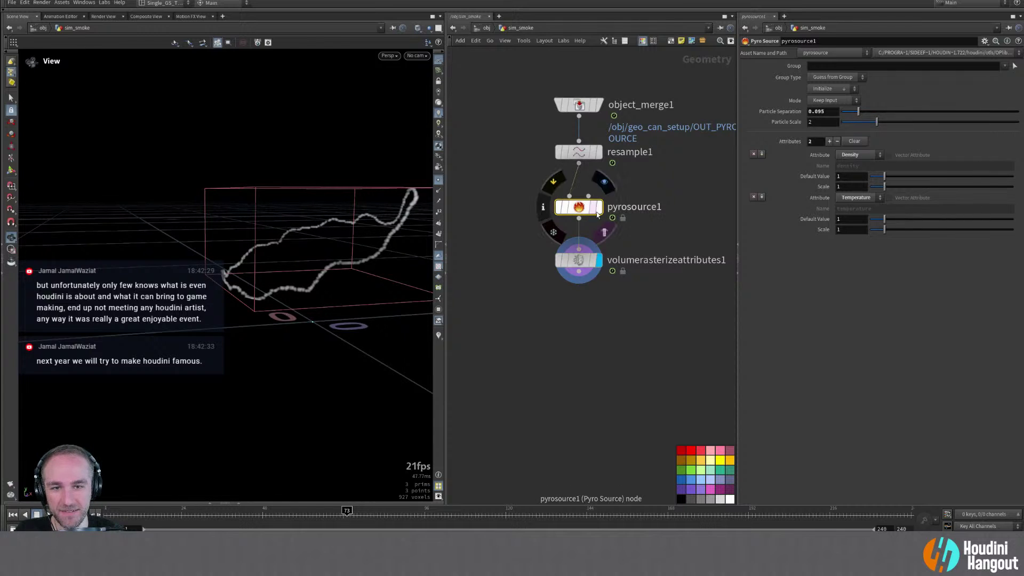
{"action": "double_click", "coordinate": [604, 182]}
{"action": "left_click", "coordinate": [599, 260]}
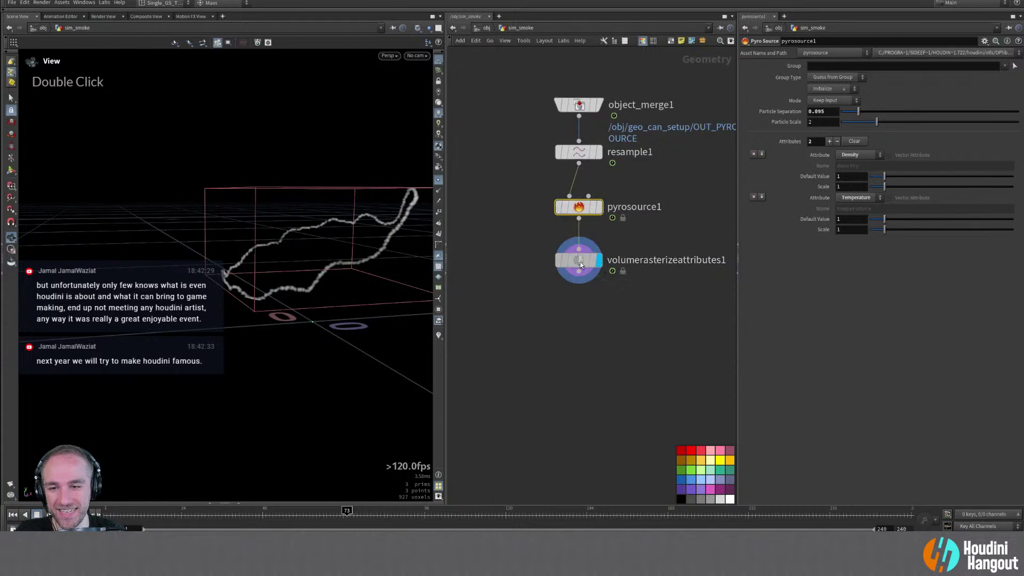
Set the Resample node's segment length to 0.002 and the Pyro Source particle separation to about 0.093
{"action": "left_click", "coordinate": [581, 265]}
{"action": "left_click", "coordinate": [578, 207]}
{"action": "left_click", "coordinate": [579, 152]}
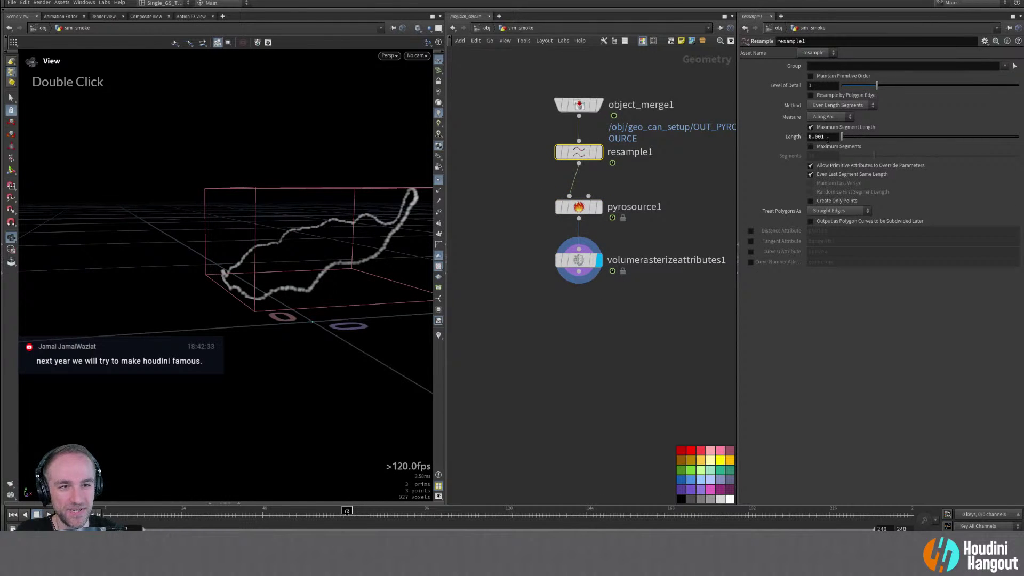
{"action": "type", "text": "0.002"}
{"action": "key", "text": "Return"}
{"action": "left_click", "coordinate": [579, 207]}
{"action": "mouse_move", "coordinate": [877, 110]}
{"action": "left_mouse_down"}
{"action": "mouse_move", "coordinate": [912, 111]}
{"action": "mouse_move", "coordinate": [858, 113]}
{"action": "left_mouse_up"}
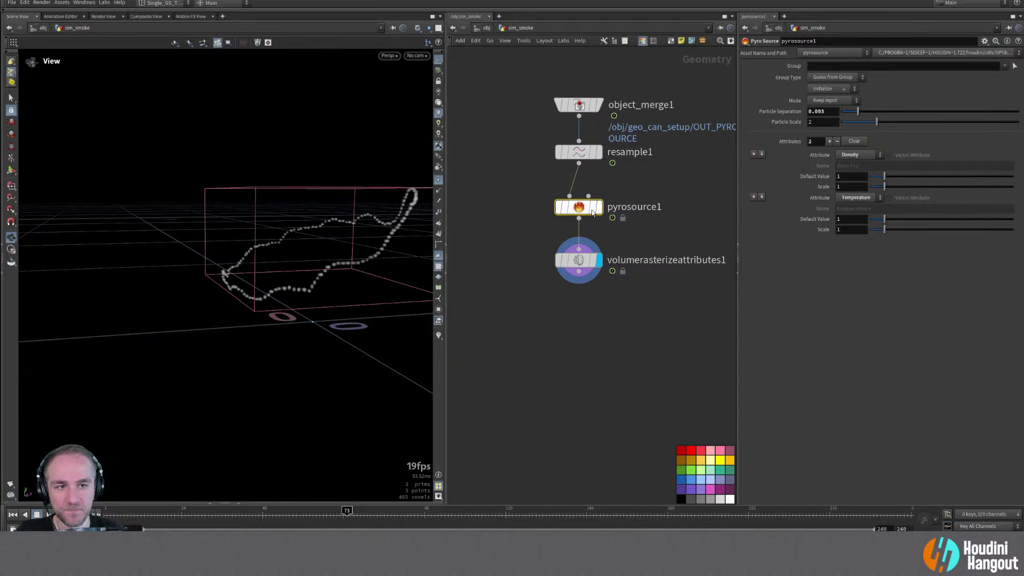
Set the rasterize node's voxel size to 0.001
{"action": "left_click", "coordinate": [579, 265]}
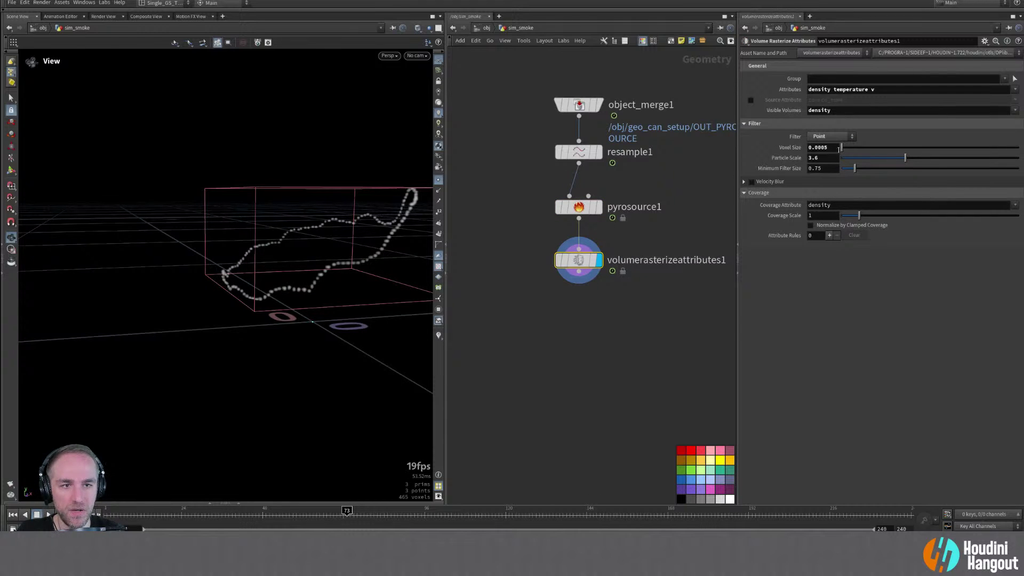
{"action": "left_click_drag", "start_coordinate": [829, 149], "coordinate": [819, 152]}
{"action": "type", "text": "1"}
{"action": "key", "text": "Return"}
Try a particle scale of about 9.37 on the rasterize node and check the node info
{"action": "left_click_drag", "start_coordinate": [900, 161], "coordinate": [1006, 158]}
{"action": "left_click_drag", "start_coordinate": [363, 275], "coordinate": [351, 256], "text": "alt"}
{"action": "right_click_drag", "start_coordinate": [352, 256], "coordinate": [348, 240], "text": "alt"}
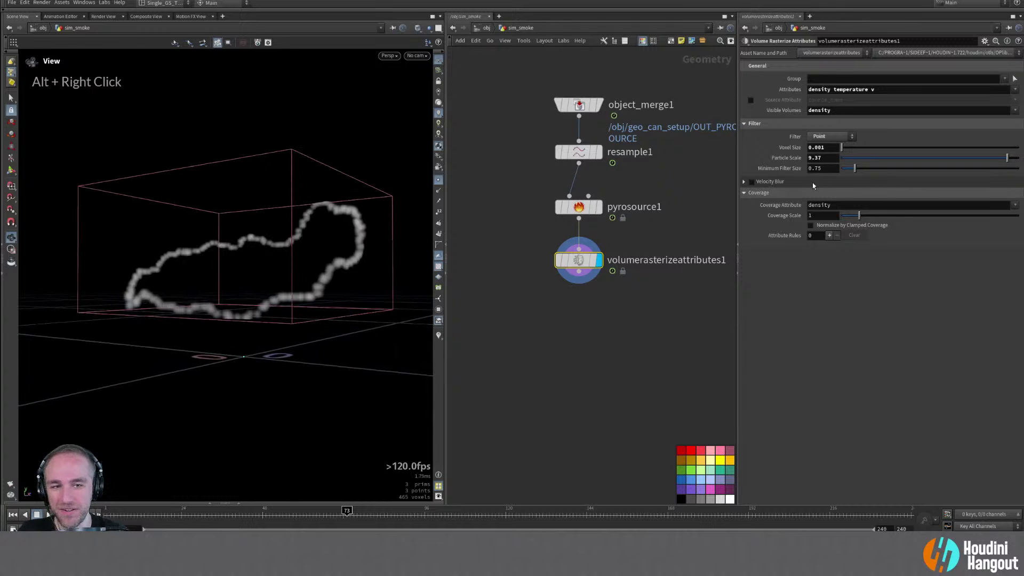
{"action": "middle_click", "coordinate": [572, 265]}
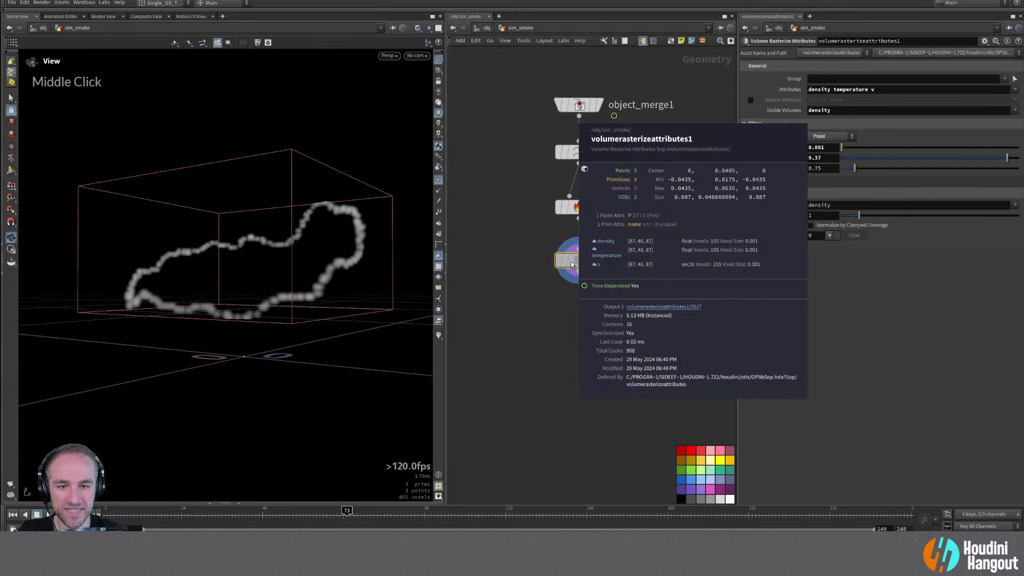
Try a larger minimum filter size on the rasterize node, undo it, and enable Normalize by Clamped Coverage
{"action": "left_click_drag", "start_coordinate": [855, 170], "coordinate": [934, 171]}
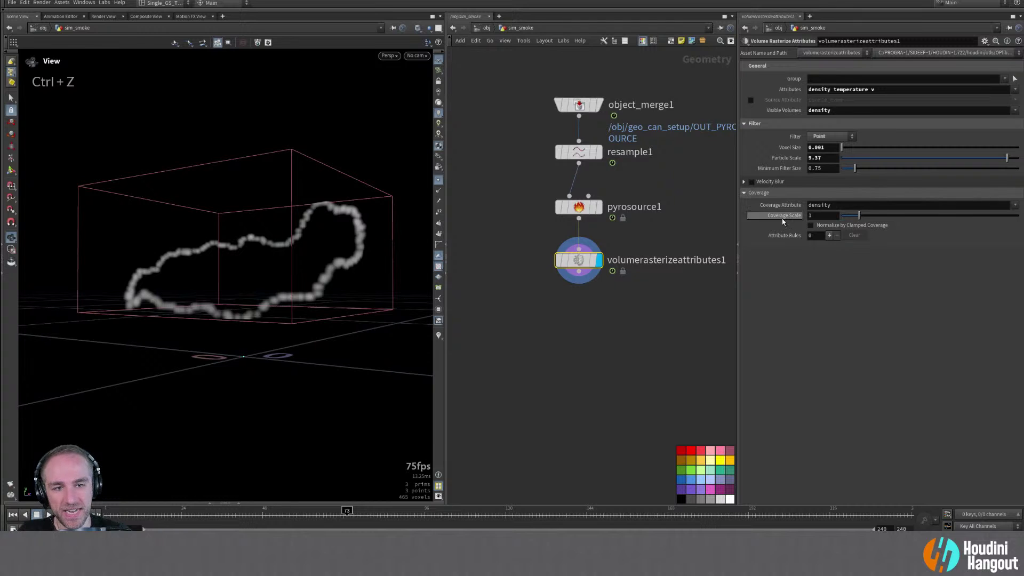
{"action": "left_click", "coordinate": [811, 226]}
{"action": "key", "text": "ctrl+z"}
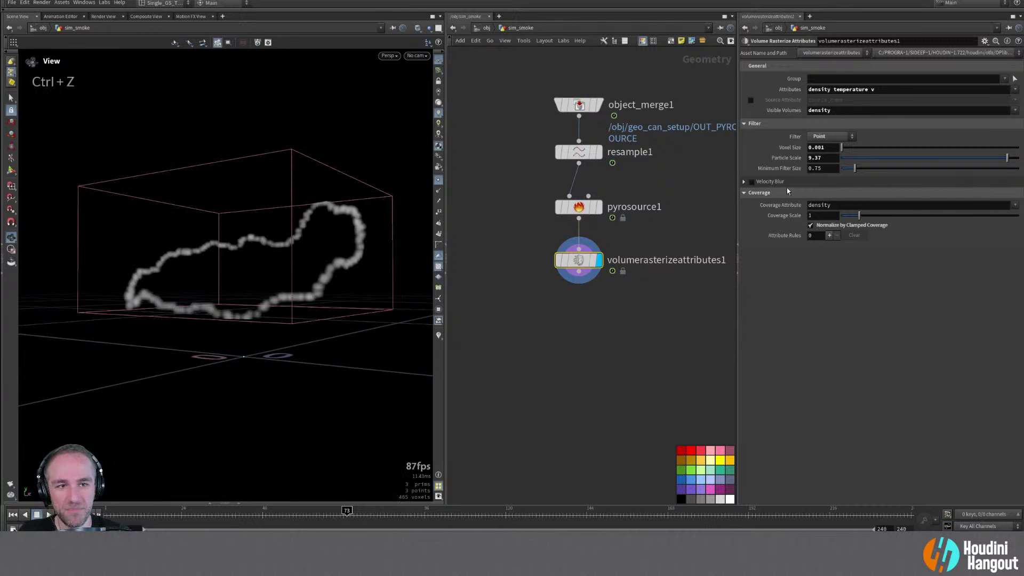
Reset the rasterize node's particle scale to its default of 1 and view the volume from another angle
{"action": "middle_click", "coordinate": [781, 158], "text": "ctrl"}
{"action": "left_click_drag", "start_coordinate": [289, 276], "coordinate": [319, 283], "text": "alt"}
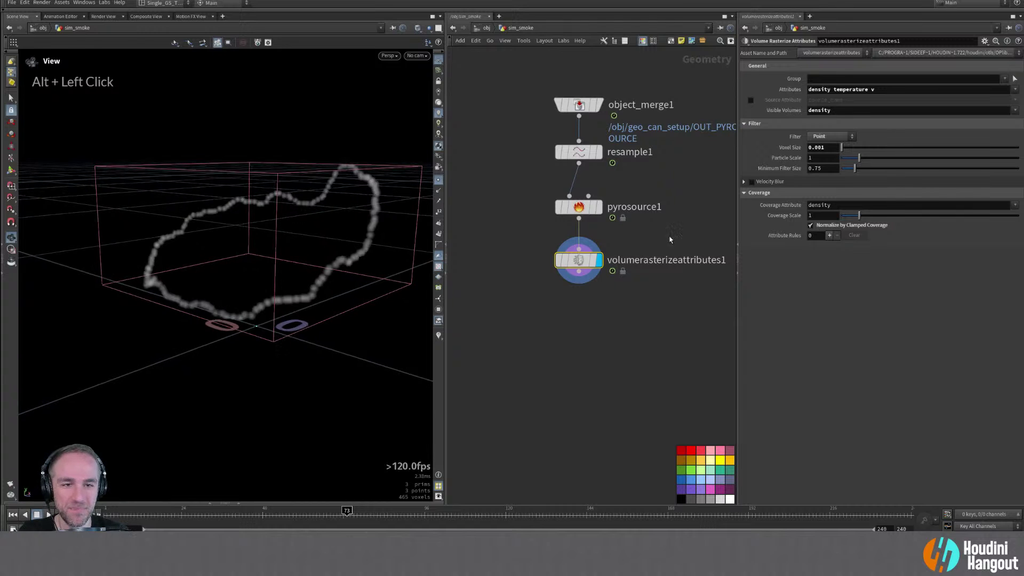
Set the resample node's segment length to 0.001 and compare the pyro source points with the rasterized volume
{"action": "left_click", "coordinate": [578, 152]}
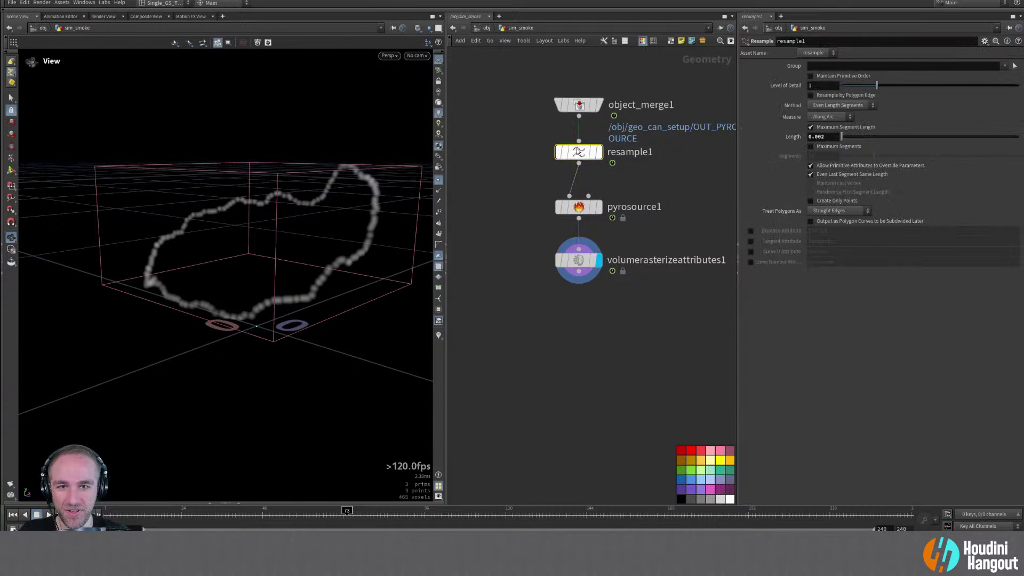
{"action": "left_click_drag", "start_coordinate": [841, 136], "coordinate": [842, 140]}
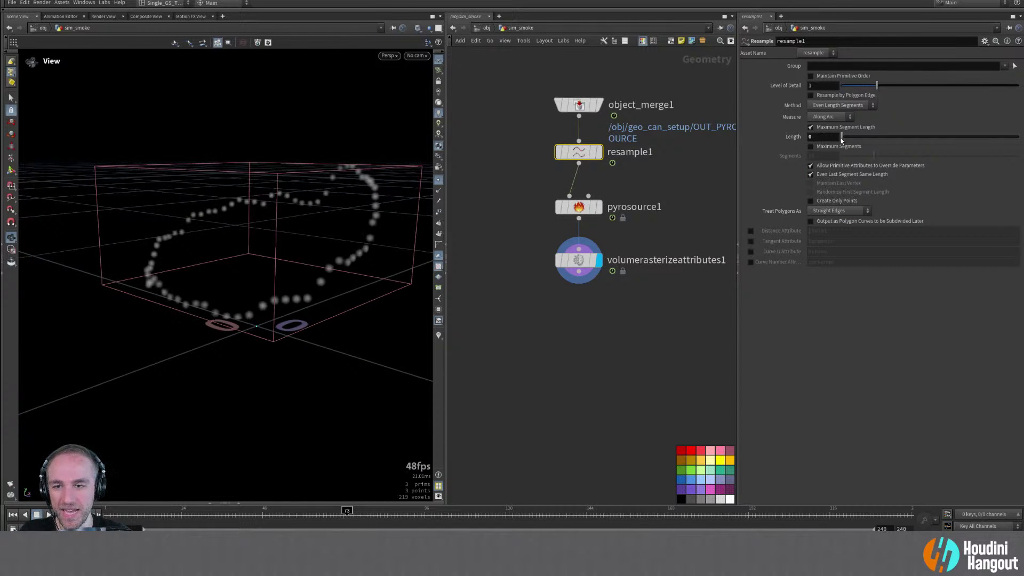
{"action": "middle_click_drag", "start_coordinate": [817, 137], "coordinate": [811, 166]}
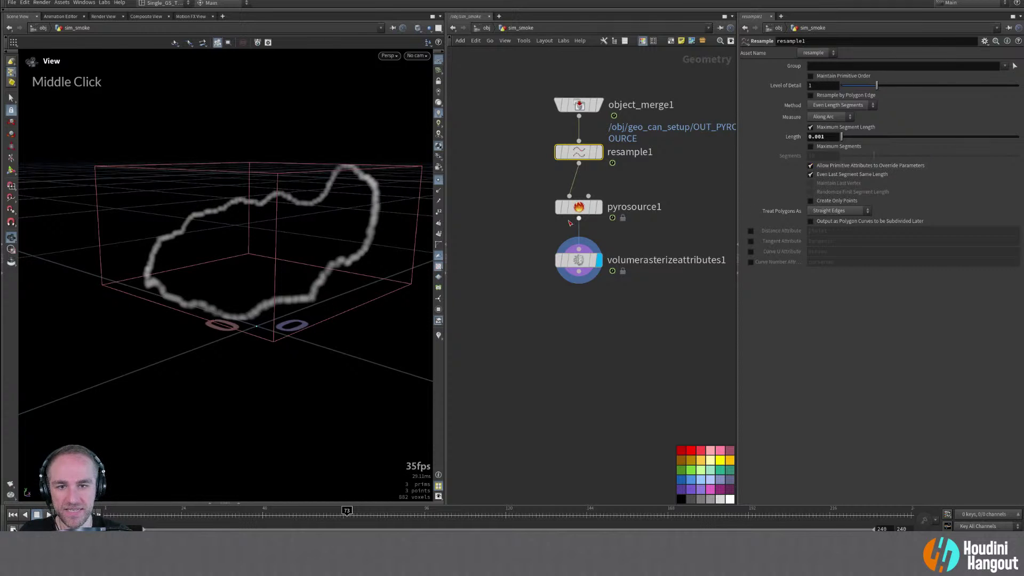
{"action": "double_click", "coordinate": [580, 209]}
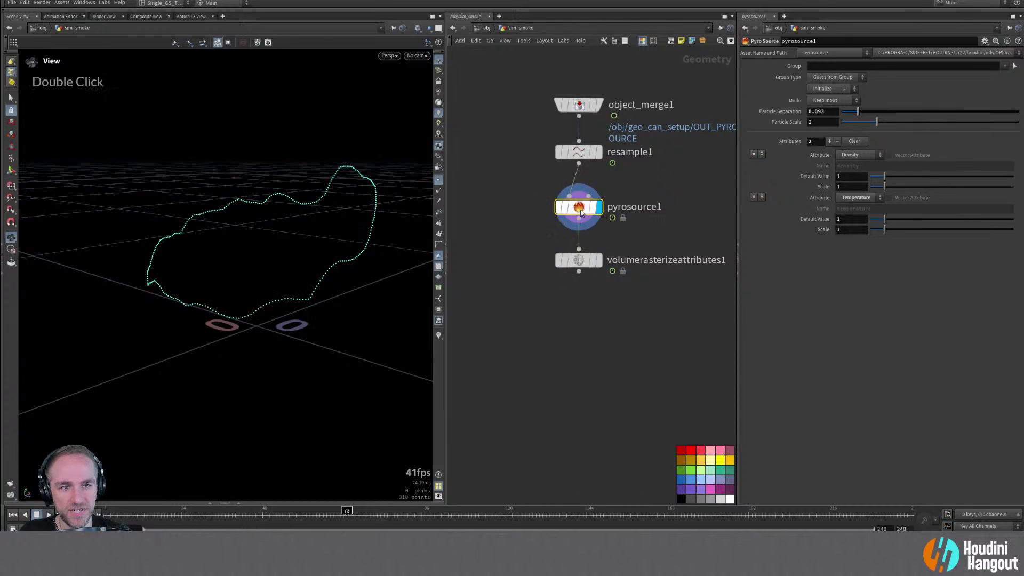
{"action": "left_click", "coordinate": [599, 261]}
{"action": "left_click_drag", "start_coordinate": [355, 267], "coordinate": [332, 259], "text": "alt"}
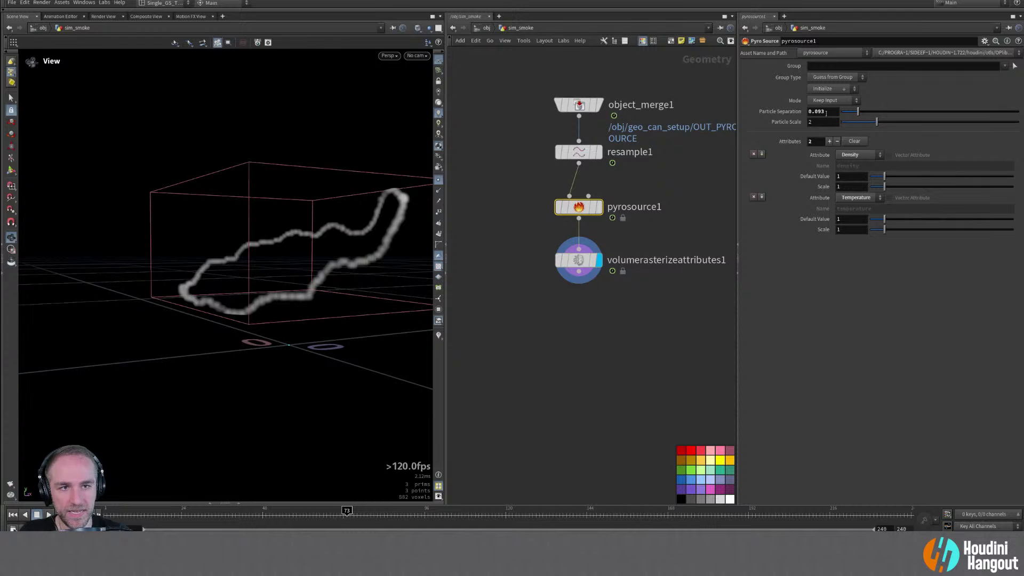
Reset the pyro source's particle separation to its default of 0.1, then try another value and undo it
{"action": "middle_click", "coordinate": [793, 111], "text": "ctrl"}
{"action": "middle_click_drag", "start_coordinate": [820, 114], "coordinate": [836, 138]}
{"action": "key", "text": "ctrl+z"}
Switch the volume rasterize node's filter from Point to Gaussian and view the whole volume
{"action": "left_click", "coordinate": [578, 259]}
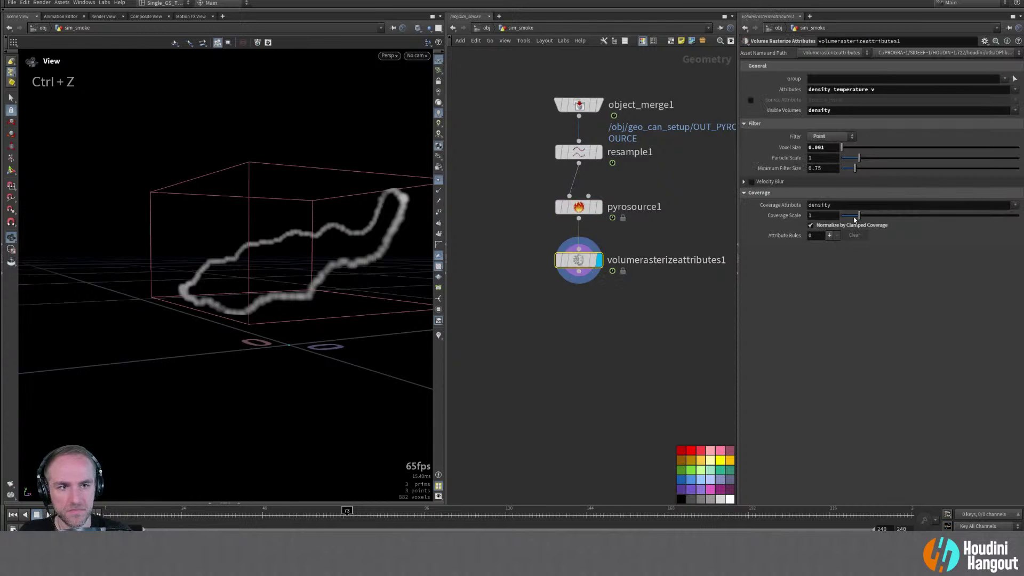
{"action": "left_click", "coordinate": [840, 138]}
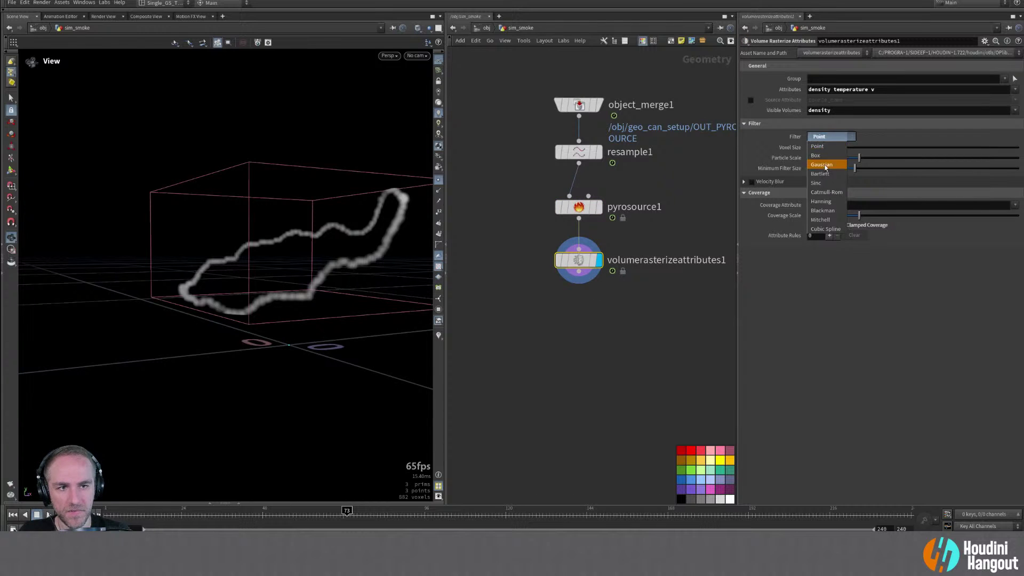
{"action": "left_click", "coordinate": [826, 165]}
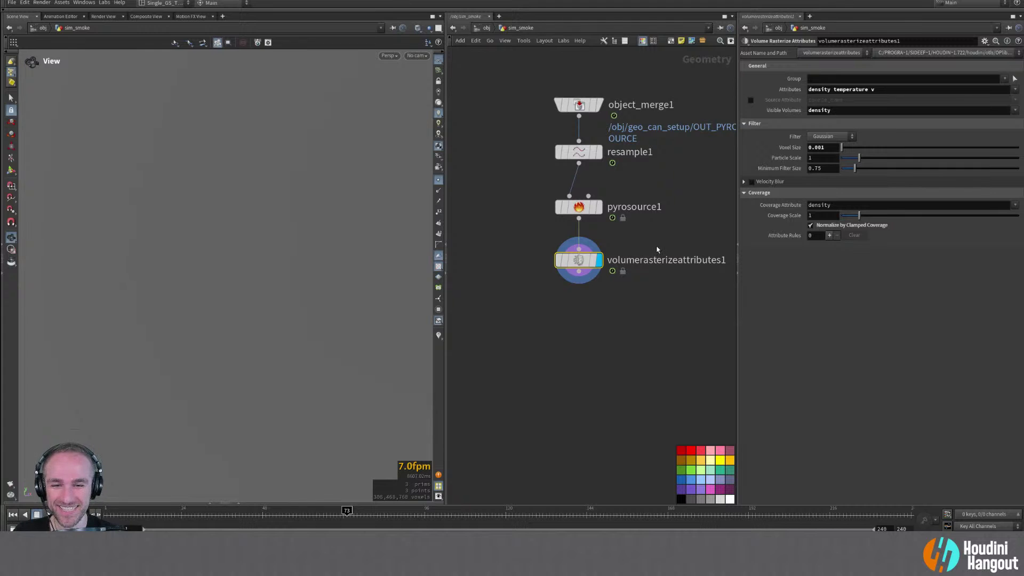
{"action": "right_click_drag", "start_coordinate": [263, 293], "coordinate": [322, 263], "text": "alt"}
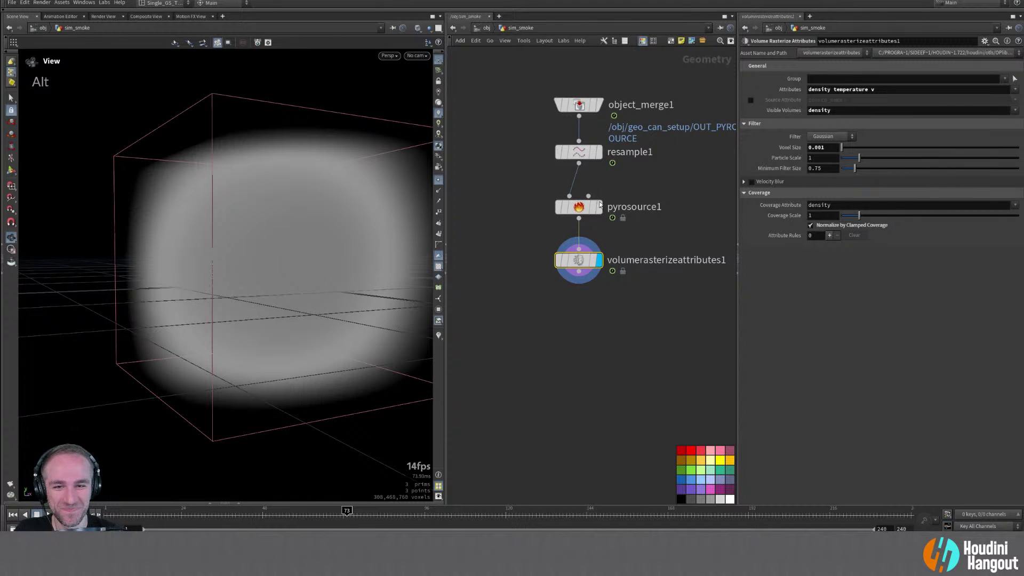
Set the pyro source's particle separation to 0.01 and inspect the resulting volume
{"action": "left_click", "coordinate": [584, 207]}
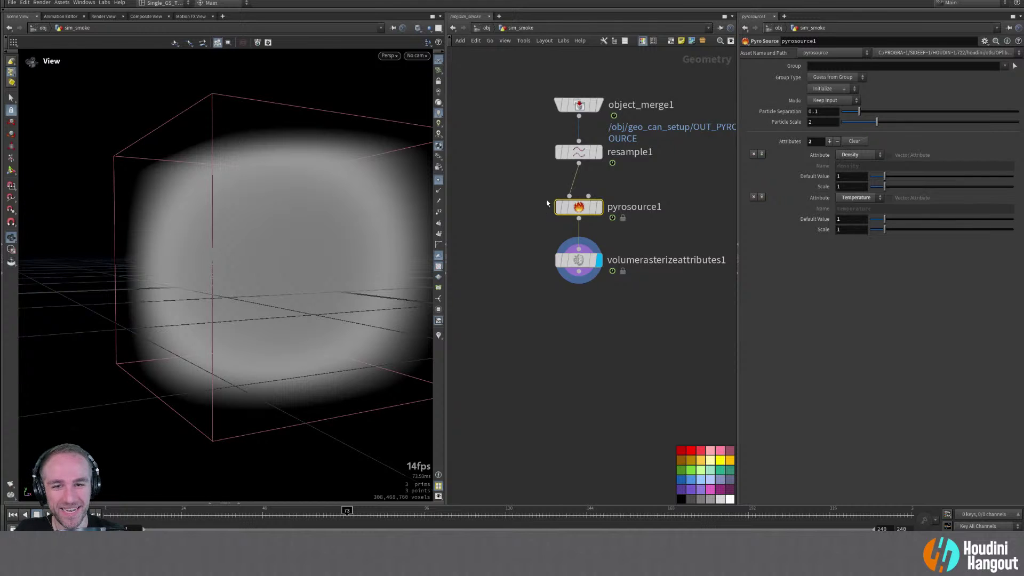
{"action": "left_click", "coordinate": [578, 152]}
{"action": "left_click", "coordinate": [580, 208]}
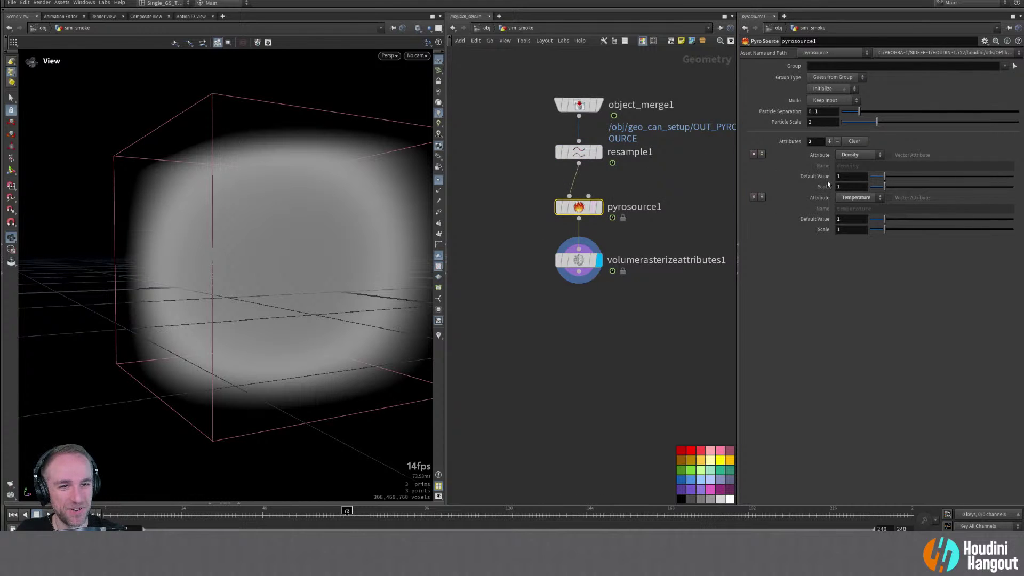
{"action": "left_click", "coordinate": [814, 112]}
{"action": "type", "text": "0"}
{"action": "key", "text": "Return"}
{"action": "right_click_drag", "start_coordinate": [251, 288], "coordinate": [265, 286], "text": "alt"}
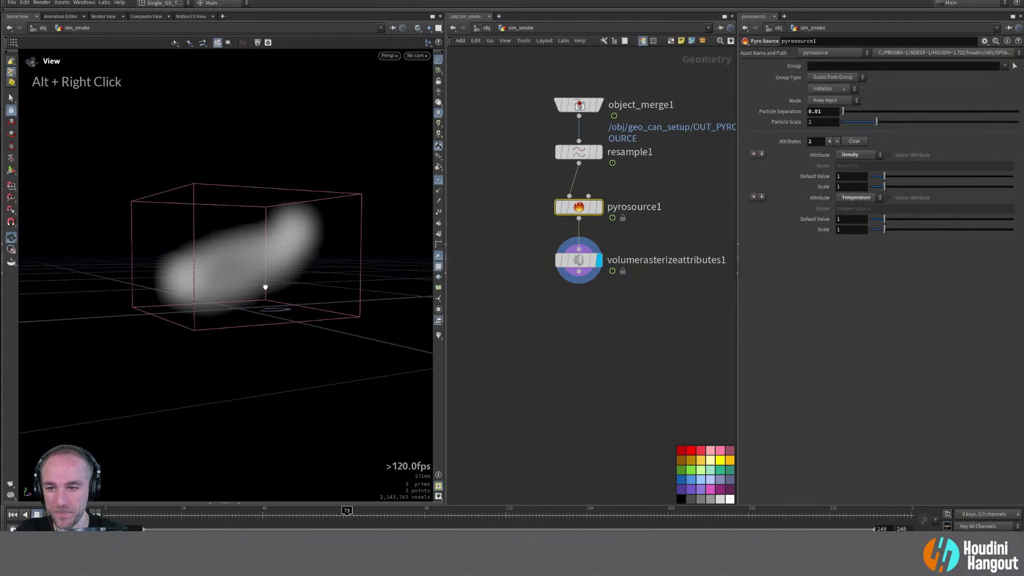
Lower the pyro source's particle separation to 0.003 and inspect the ring volume up close
{"action": "left_click", "coordinate": [578, 260]}
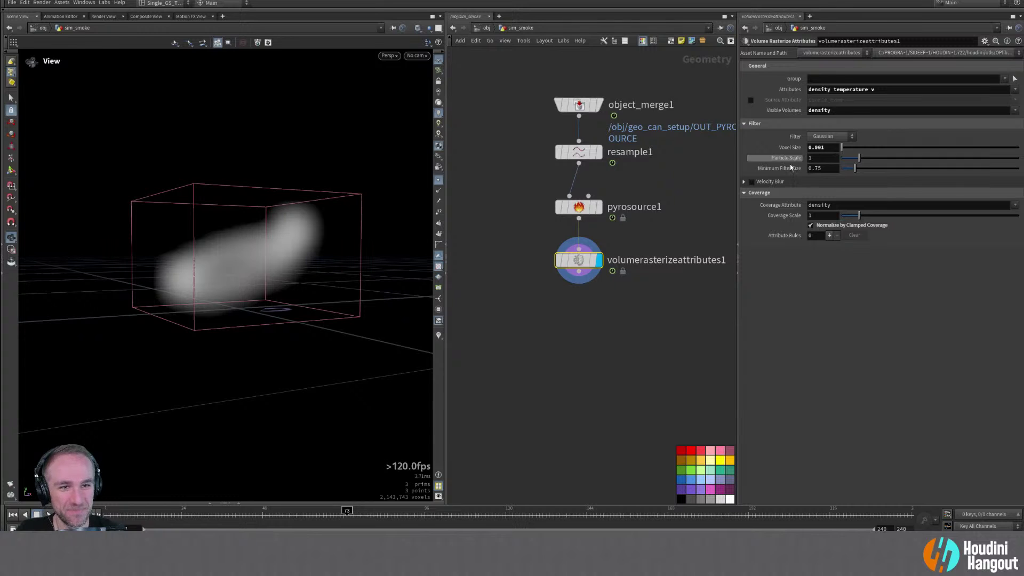
{"action": "left_click", "coordinate": [579, 207]}
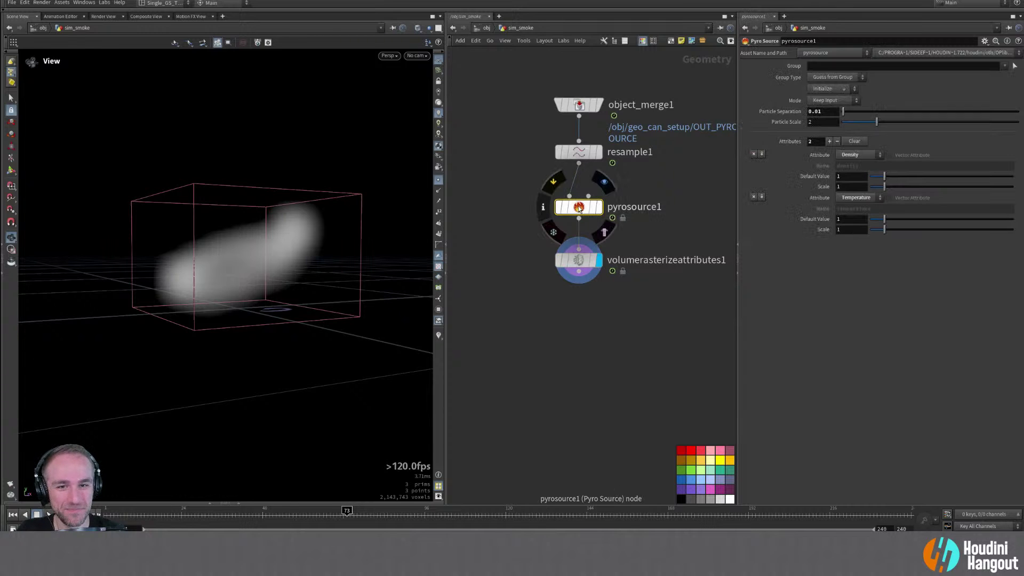
{"action": "middle_click_drag", "start_coordinate": [819, 112], "coordinate": [788, 153]}
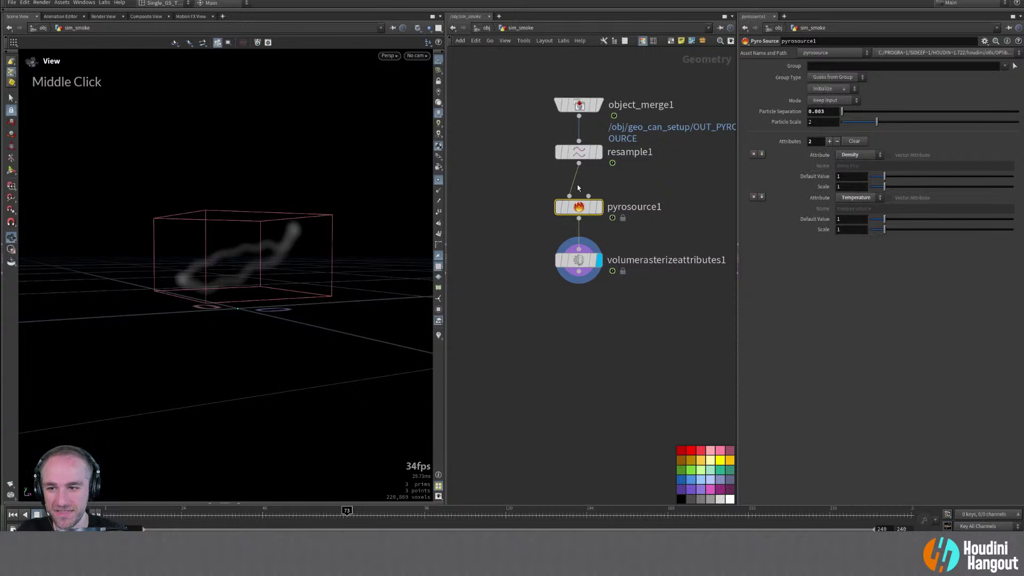
{"action": "left_click_drag", "start_coordinate": [264, 269], "coordinate": [285, 272], "text": "alt"}
{"action": "right_click_drag", "start_coordinate": [285, 272], "coordinate": [379, 199], "text": "alt"}
{"action": "left_click_drag", "start_coordinate": [379, 198], "coordinate": [409, 235], "text": "alt"}
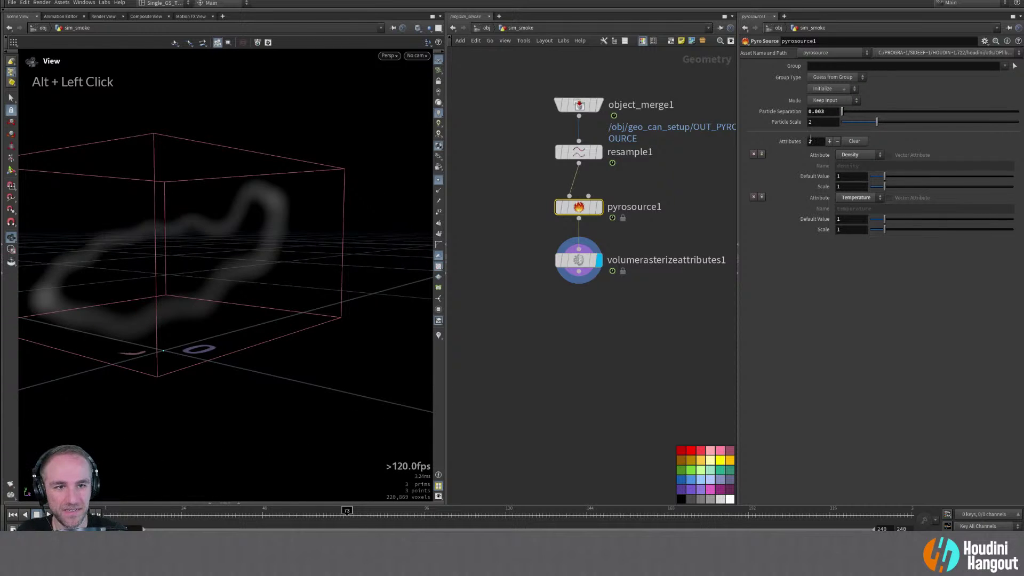
Compare the rasterize node's Point filter with Gaussian on the ring volume, ending on Gaussian
{"action": "left_click", "coordinate": [586, 261]}
{"action": "left_click", "coordinate": [810, 226]}
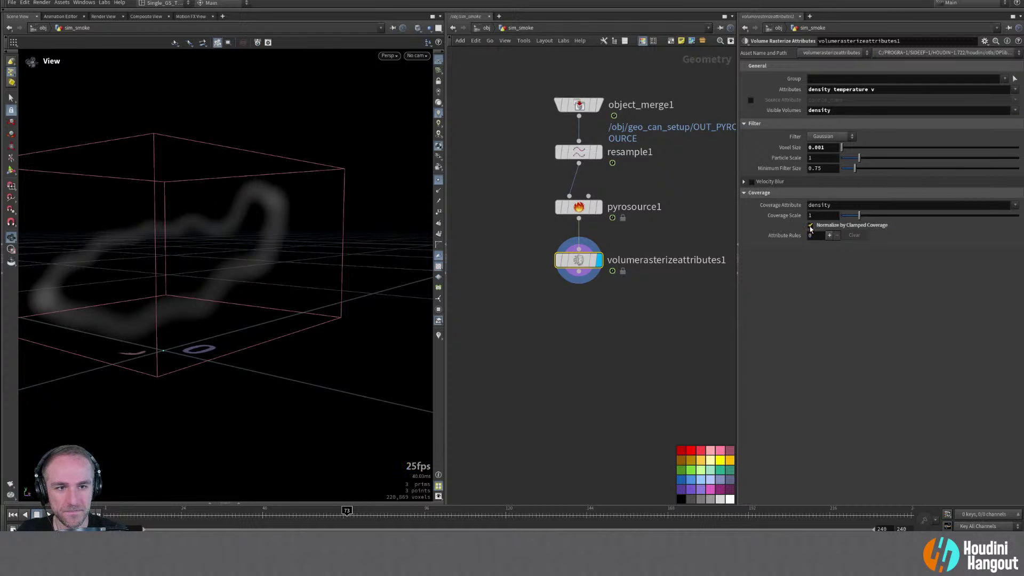
{"action": "left_click", "coordinate": [827, 137]}
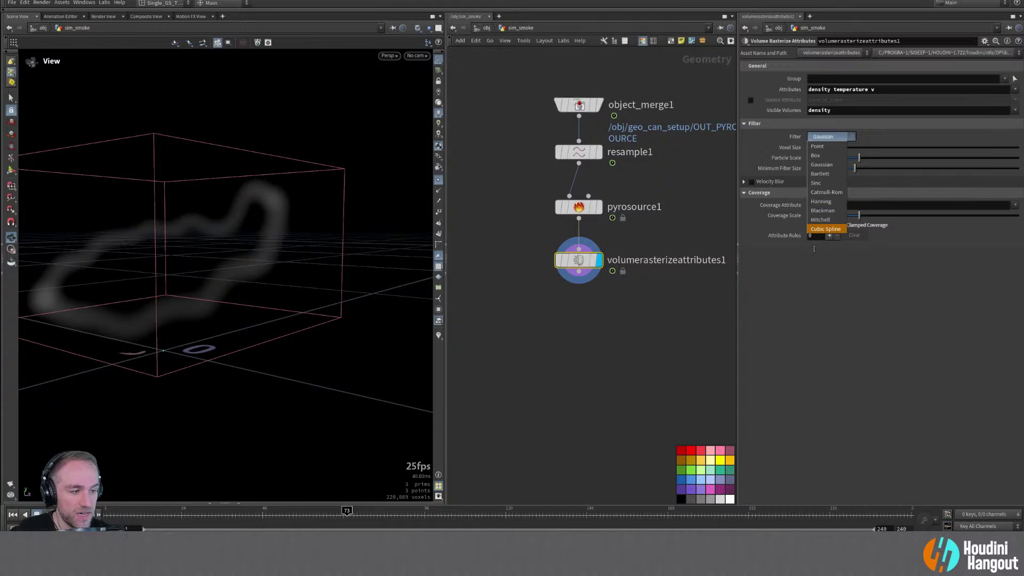
{"action": "left_click", "coordinate": [817, 147]}
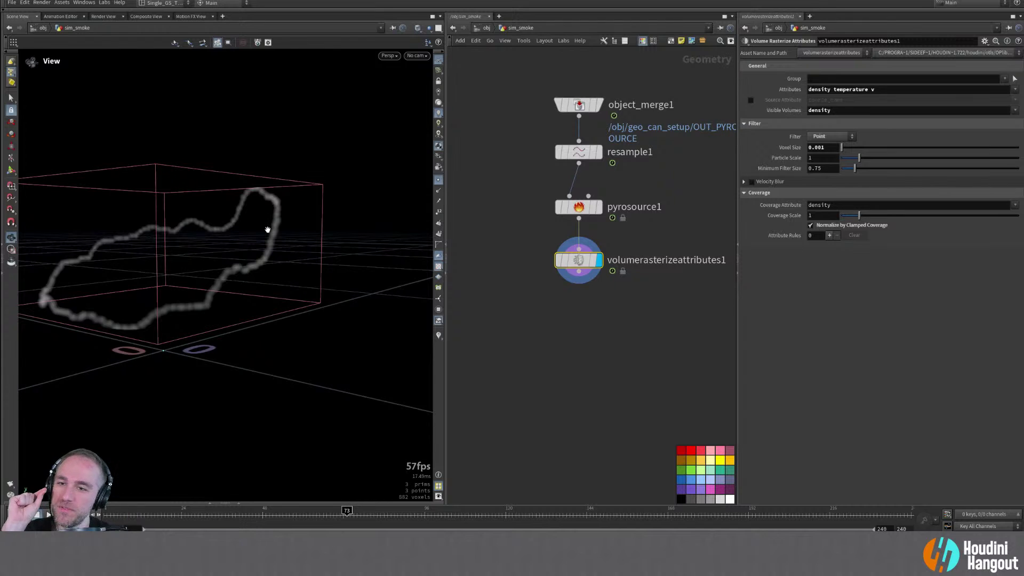
{"action": "left_click", "coordinate": [823, 137]}
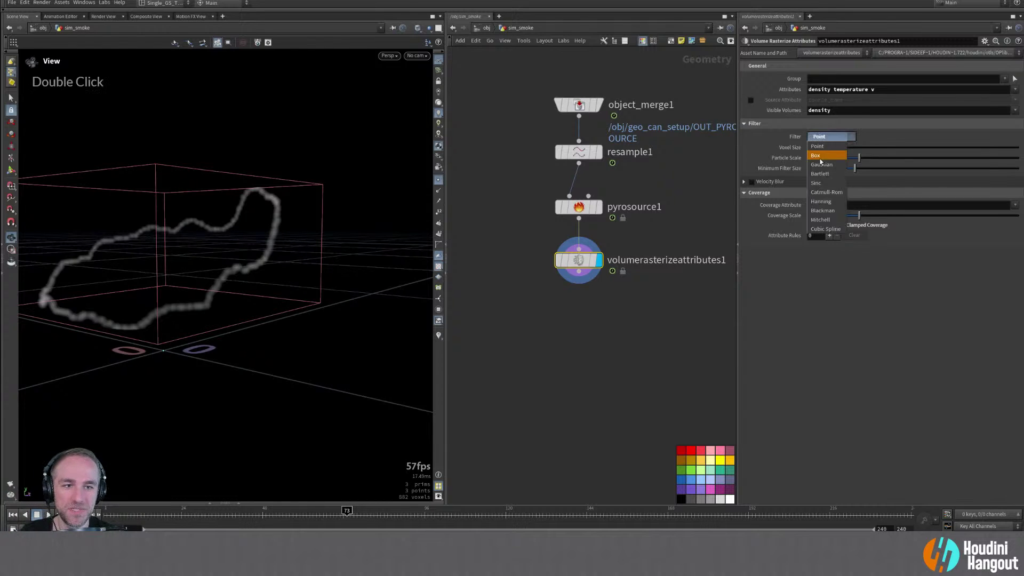
{"action": "left_click", "coordinate": [821, 149]}
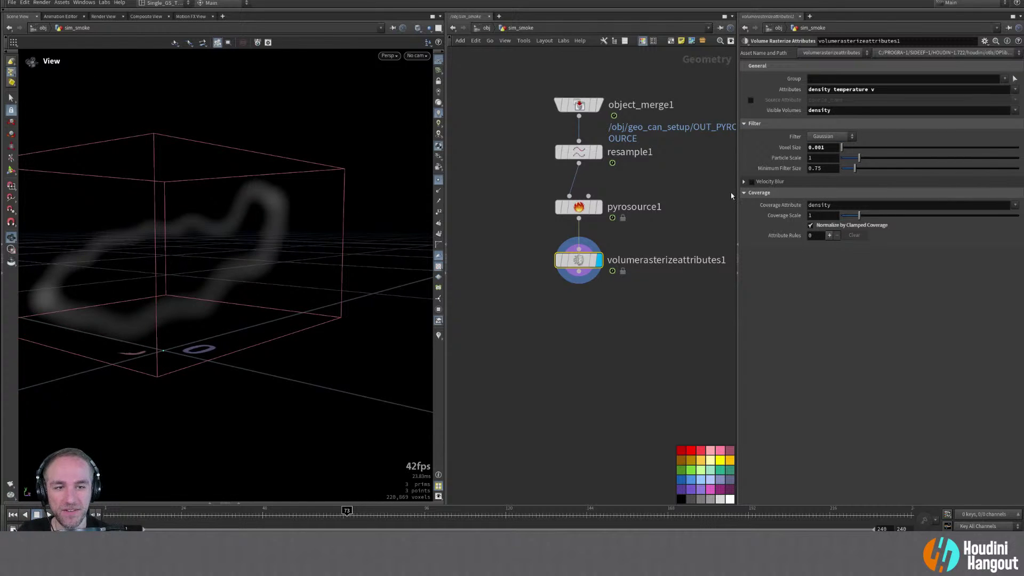
Try toggling Normalize by Clamped Coverage and shifting the particle scale on the rasterize node, keeping the defaults for scale and filter size
{"action": "double_click", "coordinate": [811, 225]}
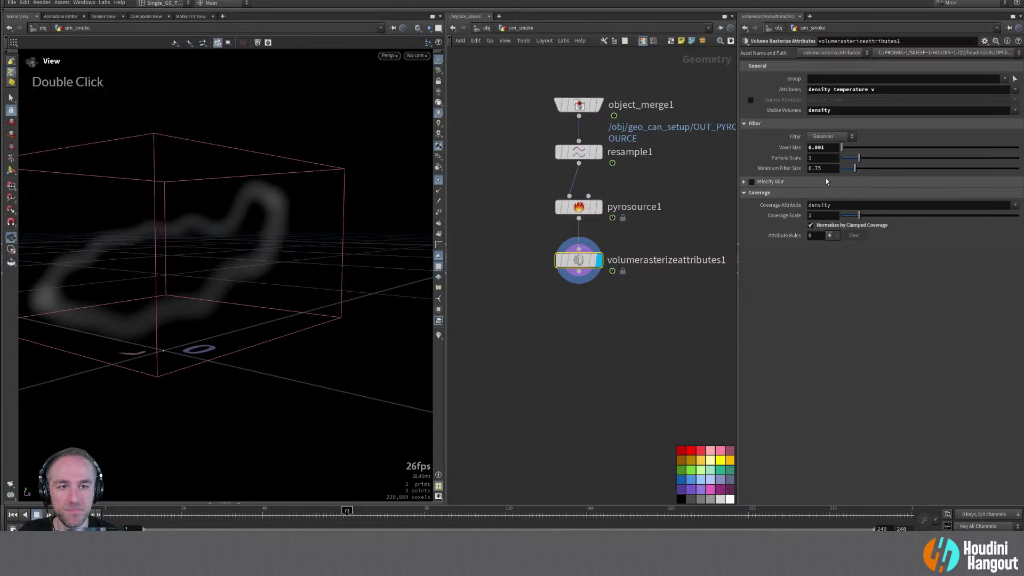
{"action": "mouse_move", "coordinate": [858, 158]}
{"action": "left_mouse_down"}
{"action": "mouse_move", "coordinate": [871, 162]}
{"action": "mouse_move", "coordinate": [857, 160]}
{"action": "left_mouse_up"}
{"action": "middle_click", "coordinate": [769, 167], "text": "ctrl"}
Set the pyro source's particle separation to 0.0025 and view the volume from another angle
{"action": "left_click", "coordinate": [579, 206]}
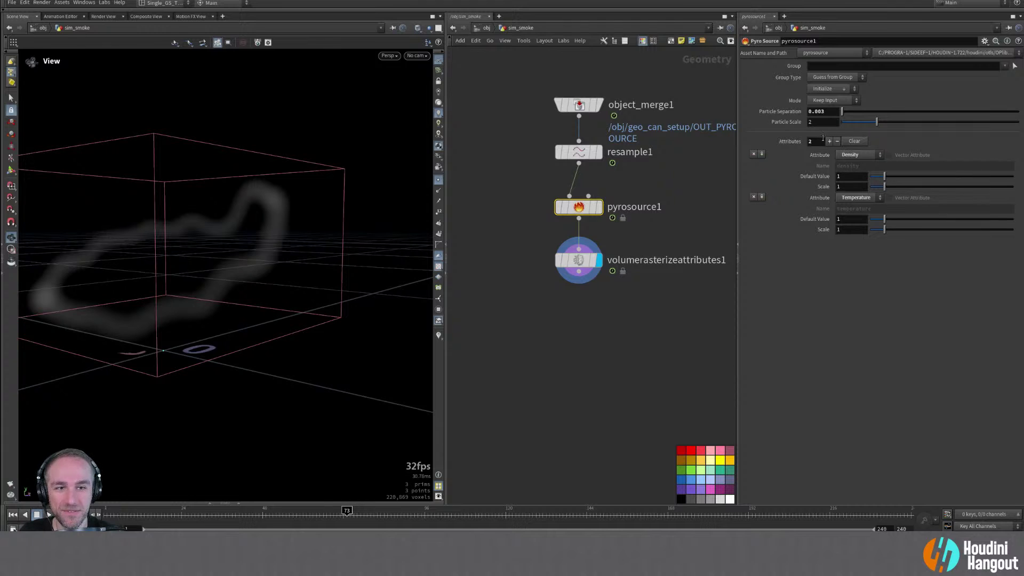
{"action": "middle_click_drag", "start_coordinate": [824, 113], "coordinate": [797, 166]}
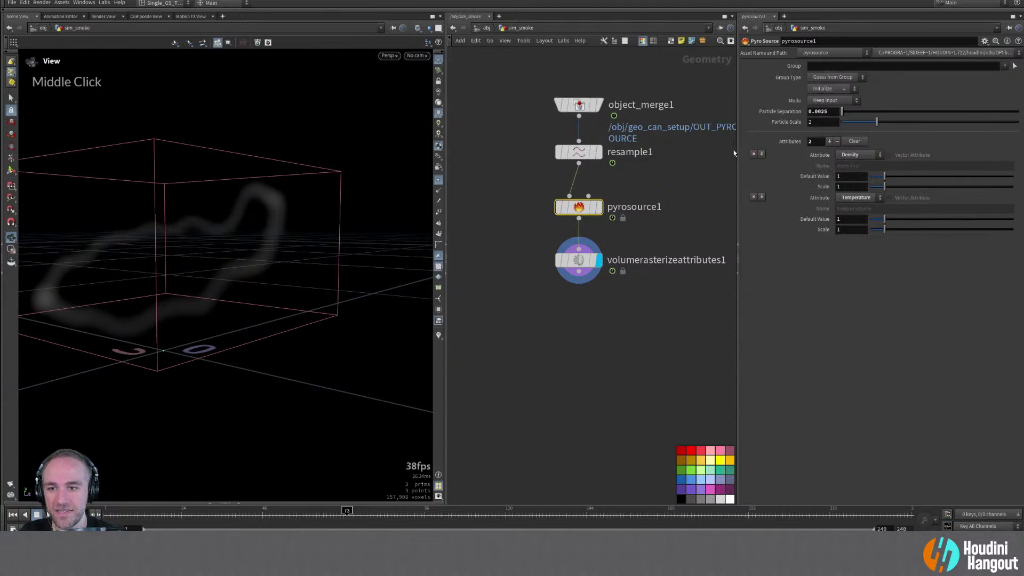
{"action": "right_click_drag", "start_coordinate": [175, 258], "coordinate": [80, 258], "text": "alt"}
{"action": "middle_click_drag", "start_coordinate": [80, 258], "coordinate": [224, 229], "text": "alt"}
{"action": "left_click_drag", "start_coordinate": [223, 229], "coordinate": [192, 230], "text": "alt"}
Review the object merge, resample, pyro source and rasterize nodes, and examine the rasterized ring volume from several angles
{"action": "left_click", "coordinate": [579, 259]}
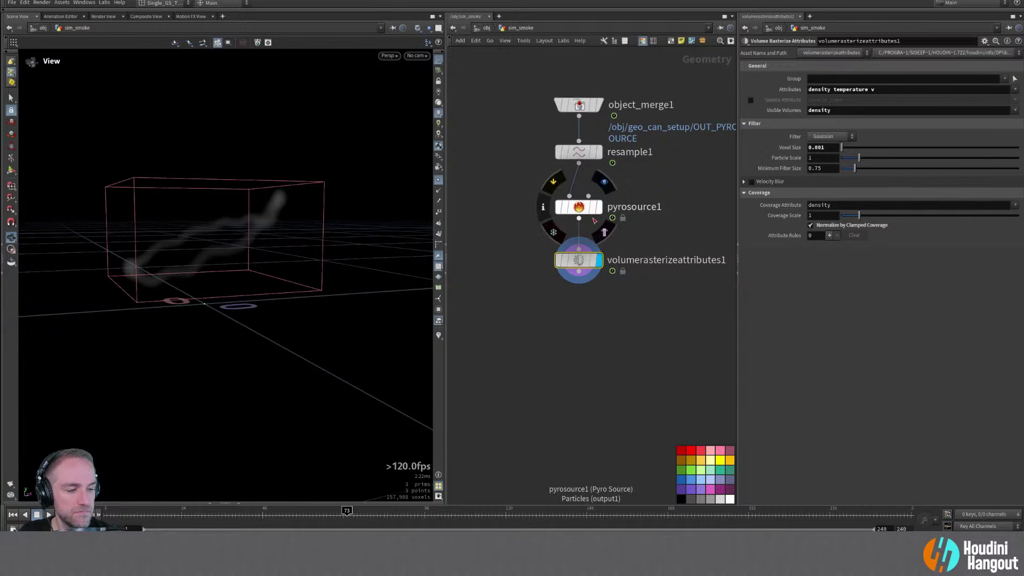
{"action": "left_click", "coordinate": [589, 153]}
{"action": "left_click", "coordinate": [579, 105]}
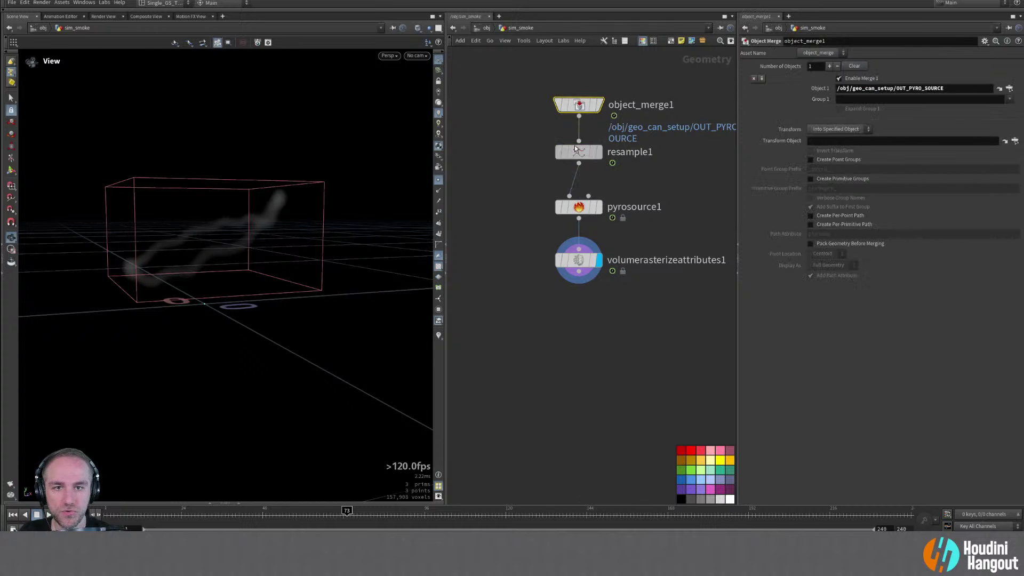
{"action": "left_click", "coordinate": [574, 152]}
{"action": "double_click", "coordinate": [581, 208]}
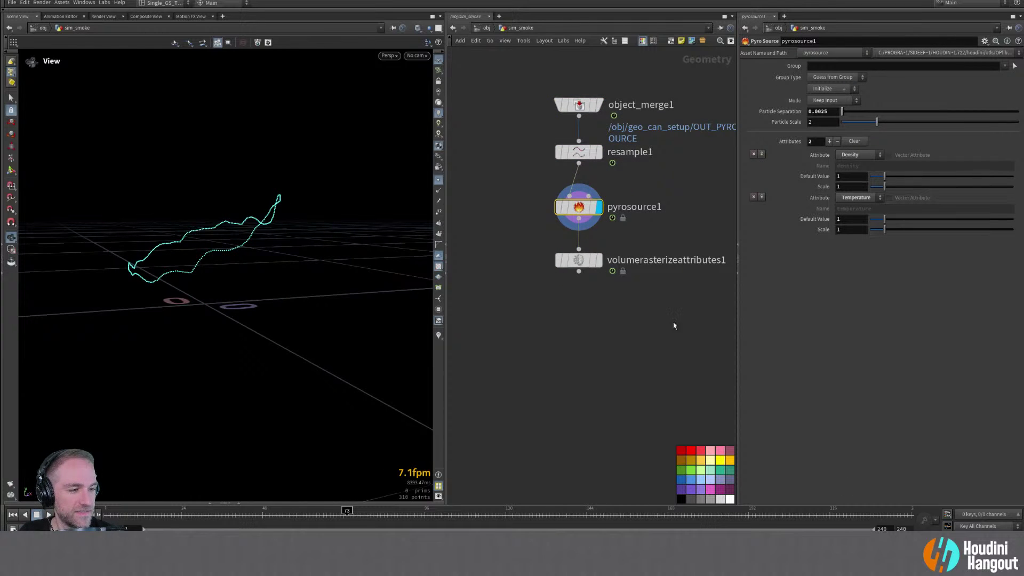
{"action": "double_click", "coordinate": [592, 261]}
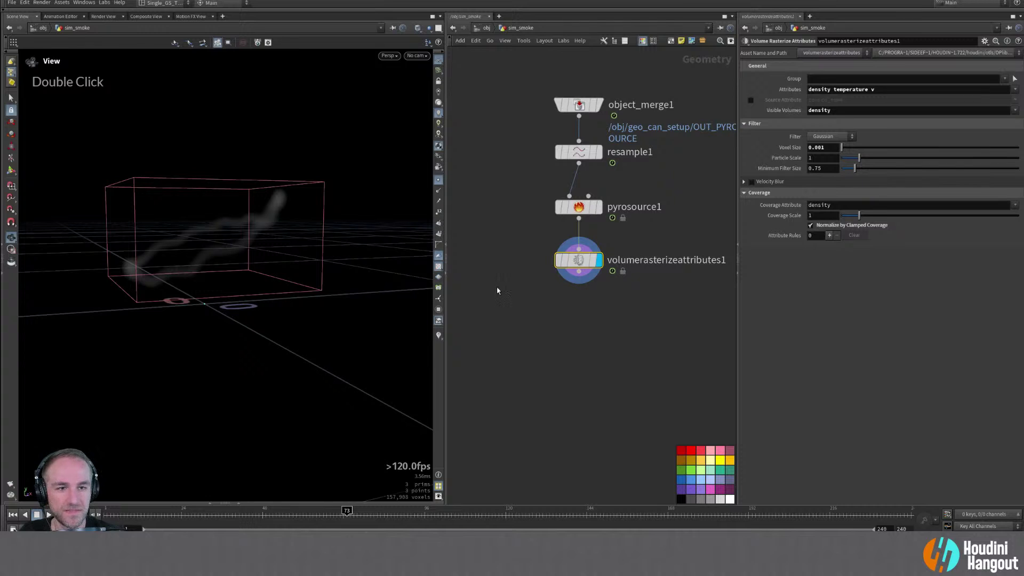
{"action": "middle_click", "coordinate": [593, 388], "text": "alt"}
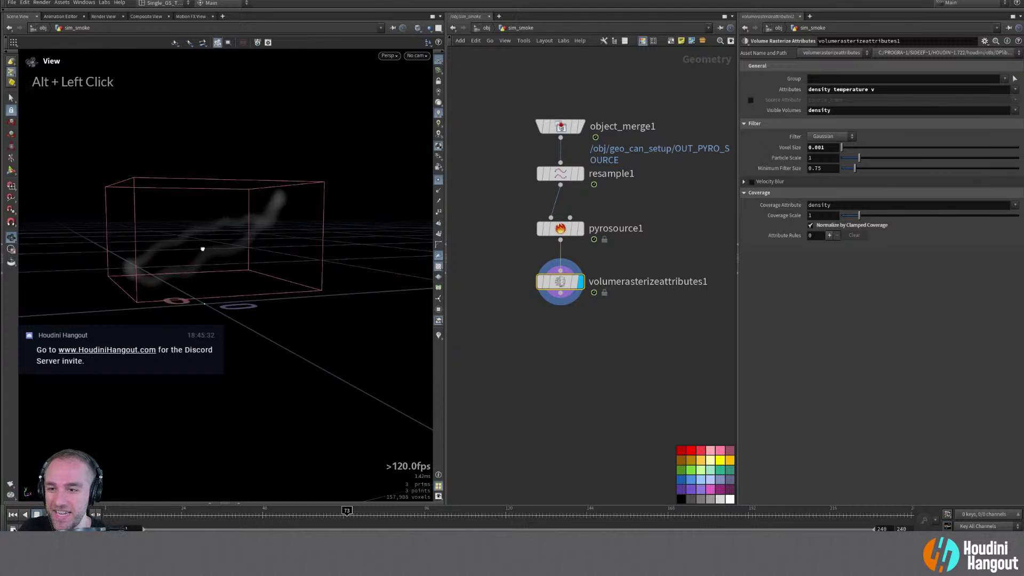
{"action": "right_click_drag", "start_coordinate": [208, 245], "coordinate": [222, 222], "text": "alt"}
{"action": "left_click_drag", "start_coordinate": [222, 222], "coordinate": [272, 242], "text": "alt"}
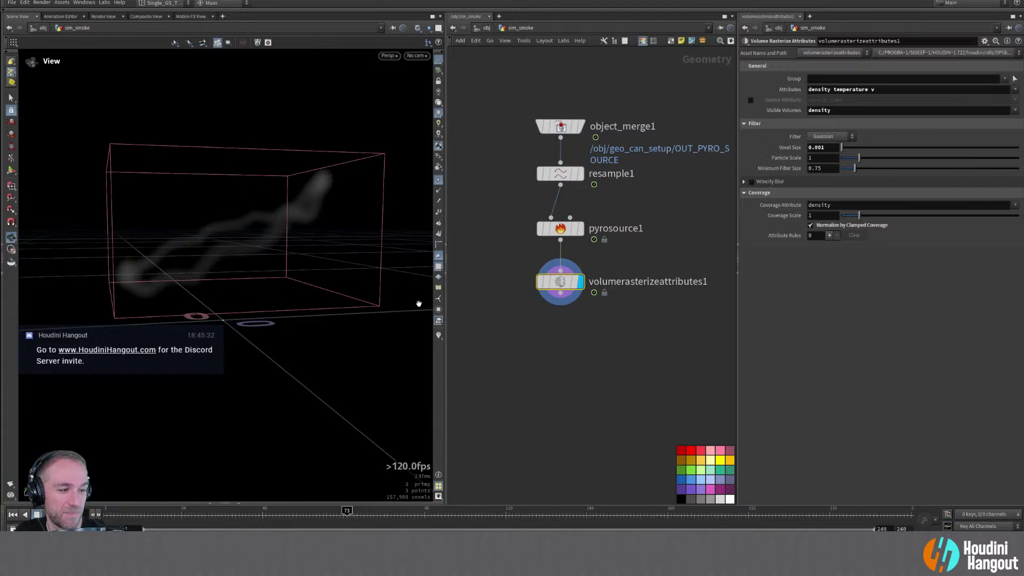
{"action": "middle_click_drag", "start_coordinate": [336, 176], "coordinate": [309, 213], "text": "alt"}
{"action": "left_click_drag", "start_coordinate": [309, 213], "coordinate": [288, 244], "text": "alt"}
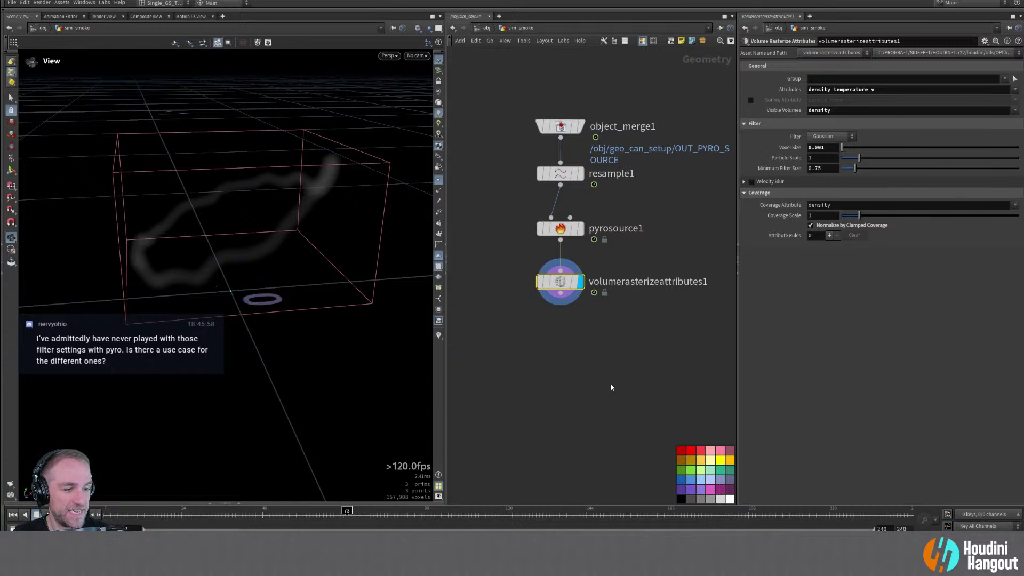
Check the rasterize node's filter options, set the filter to Box, and view the volume from a lower angle
{"action": "left_click", "coordinate": [834, 136]}
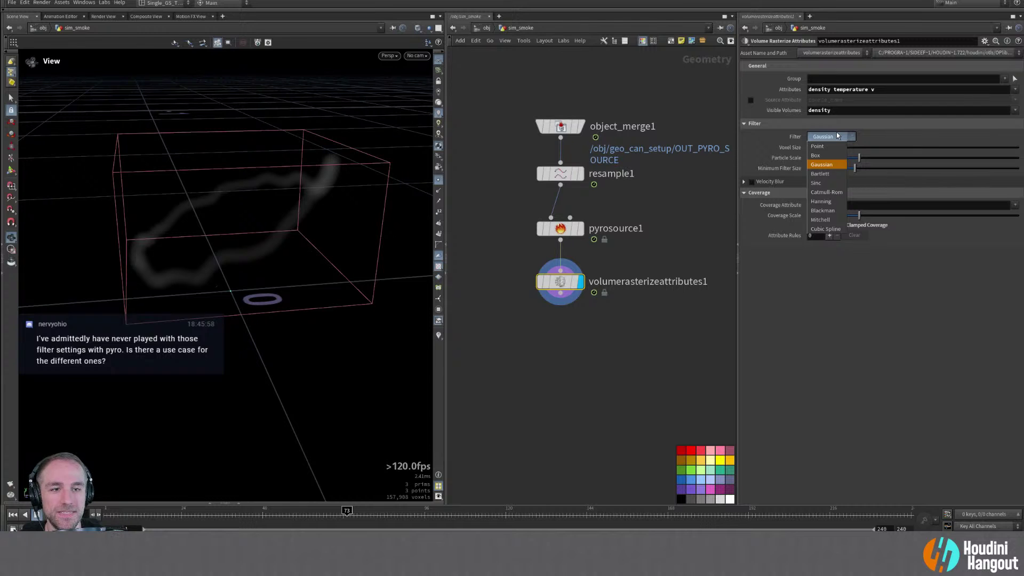
{"action": "left_click", "coordinate": [883, 140]}
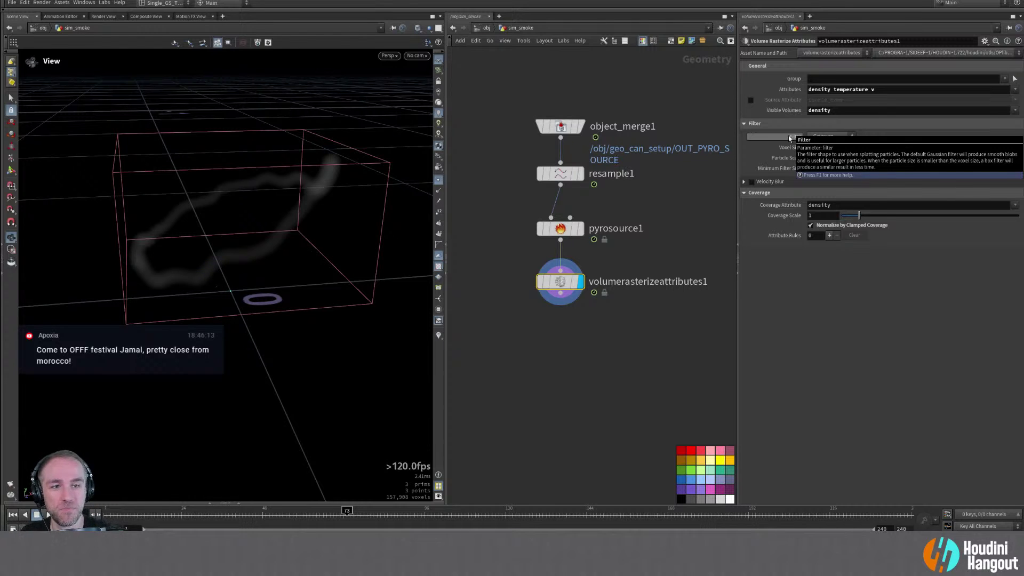
{"action": "left_click", "coordinate": [825, 136]}
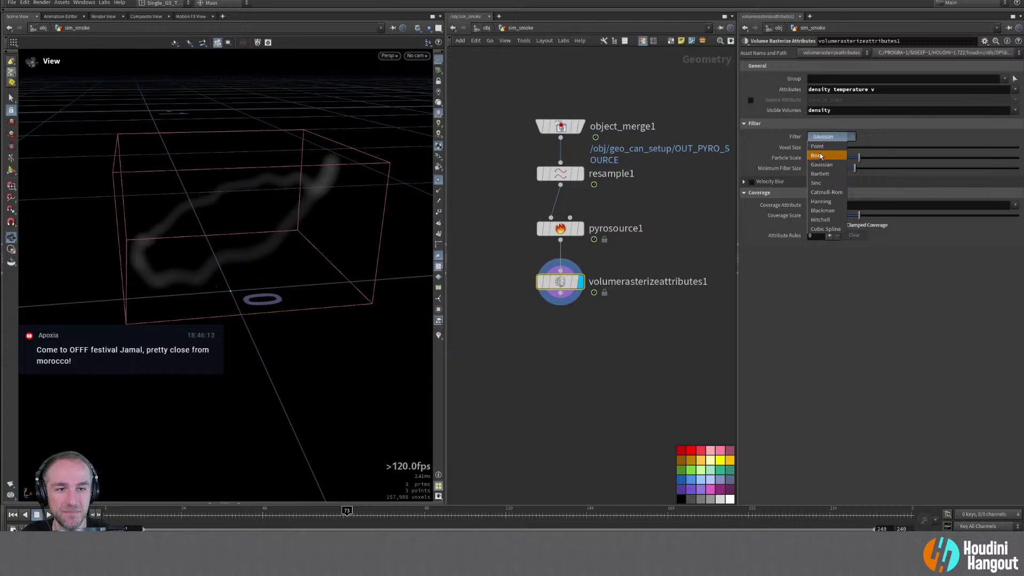
{"action": "left_click", "coordinate": [820, 156]}
{"action": "mouse_move", "coordinate": [285, 190]}
{"action": "left_mouse_down", "text": "alt"}
{"action": "mouse_move", "coordinate": [338, 167]}
{"action": "mouse_move", "coordinate": [286, 183]}
{"action": "left_mouse_up", "text": "alt"}
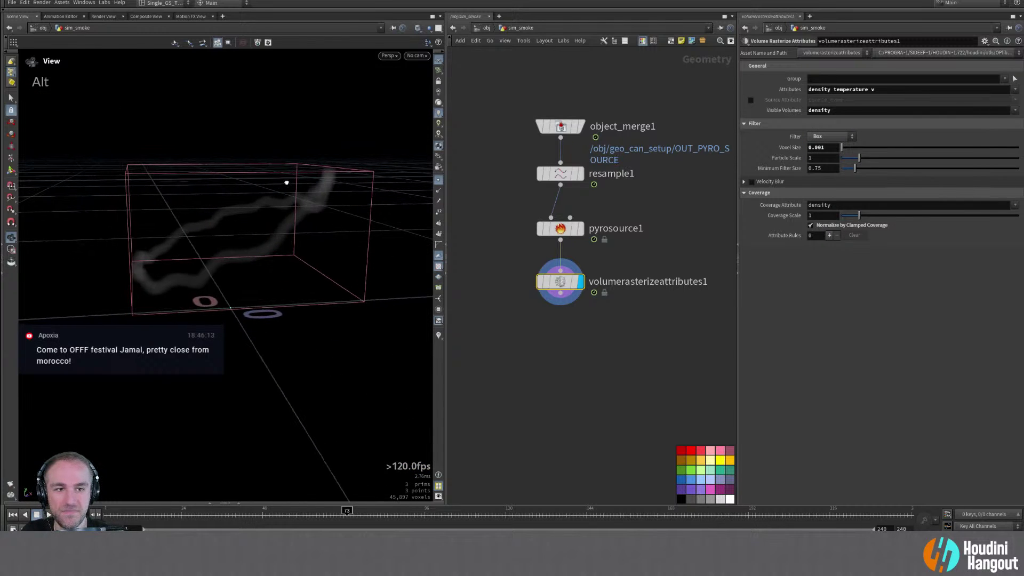
Try a voxel size of 0.07 on the rasterize node and undo the change
{"action": "double_click", "coordinate": [810, 225]}
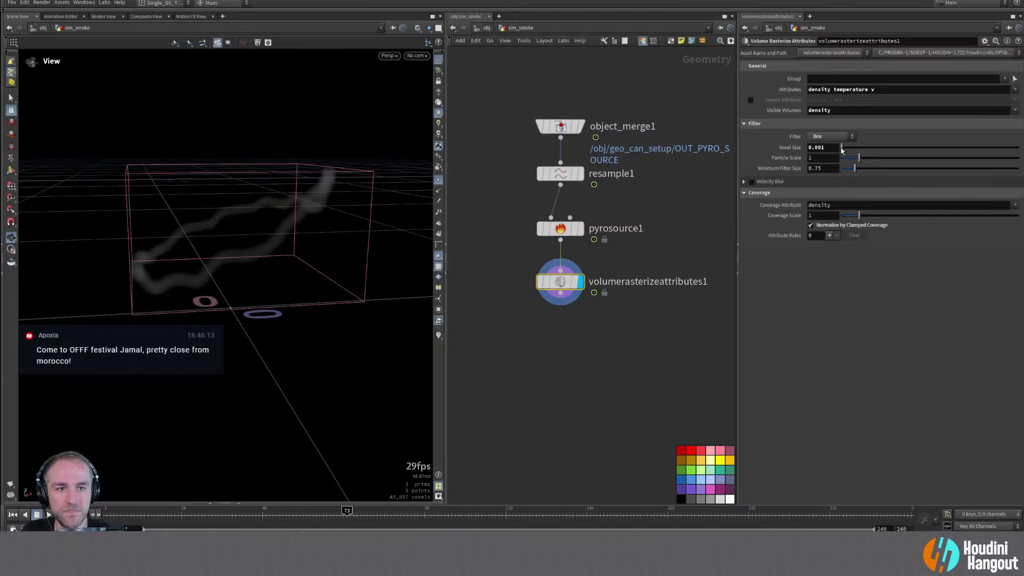
{"action": "left_click_drag", "start_coordinate": [841, 147], "coordinate": [842, 147]}
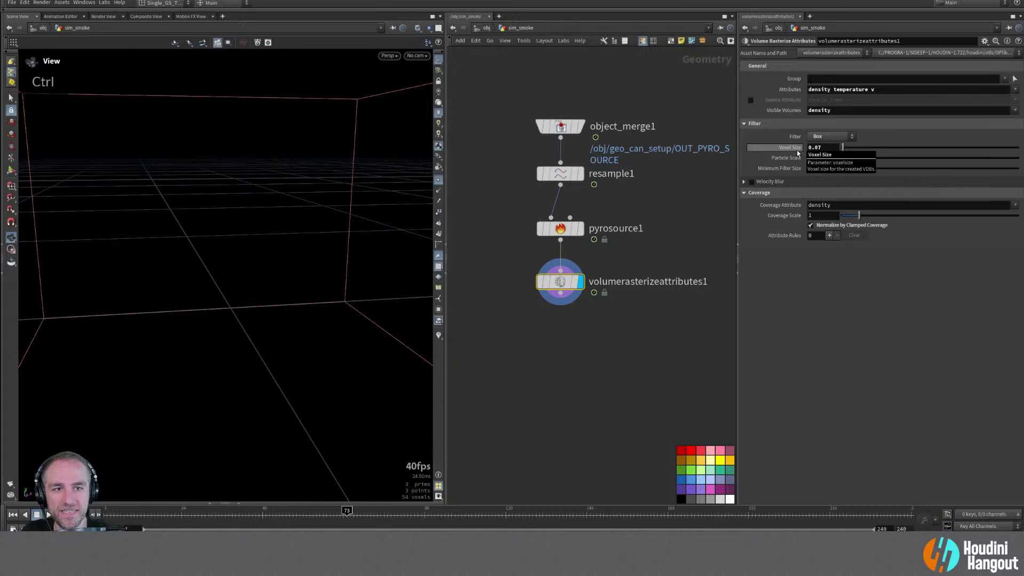
{"action": "key", "text": "ctrl+z"}
Compare the rasterize node's Gaussian and Box filters on the ring volume from different angles, ending on Box
{"action": "left_click", "coordinate": [839, 136]}
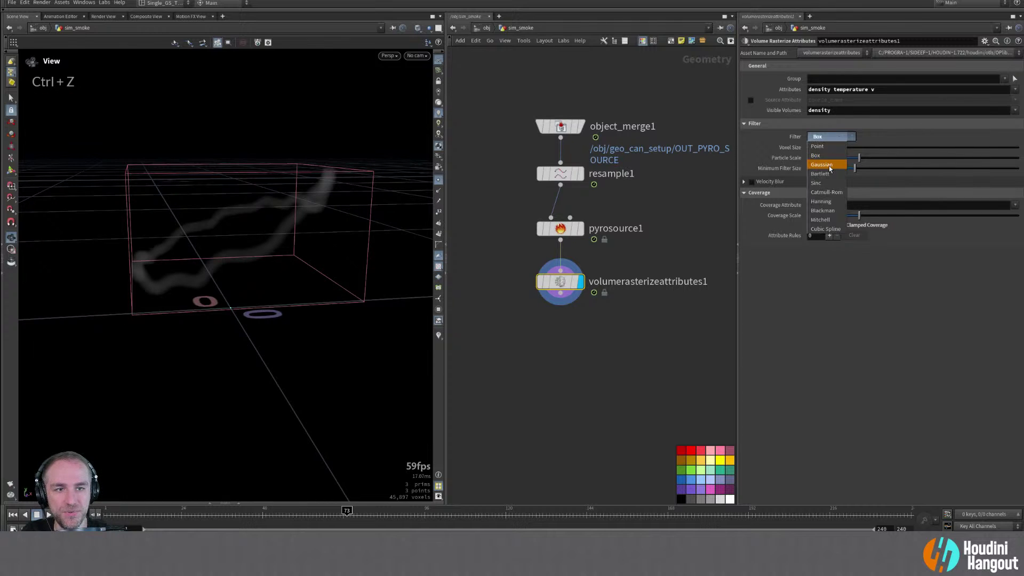
{"action": "left_click", "coordinate": [829, 164]}
{"action": "left_click", "coordinate": [828, 138]}
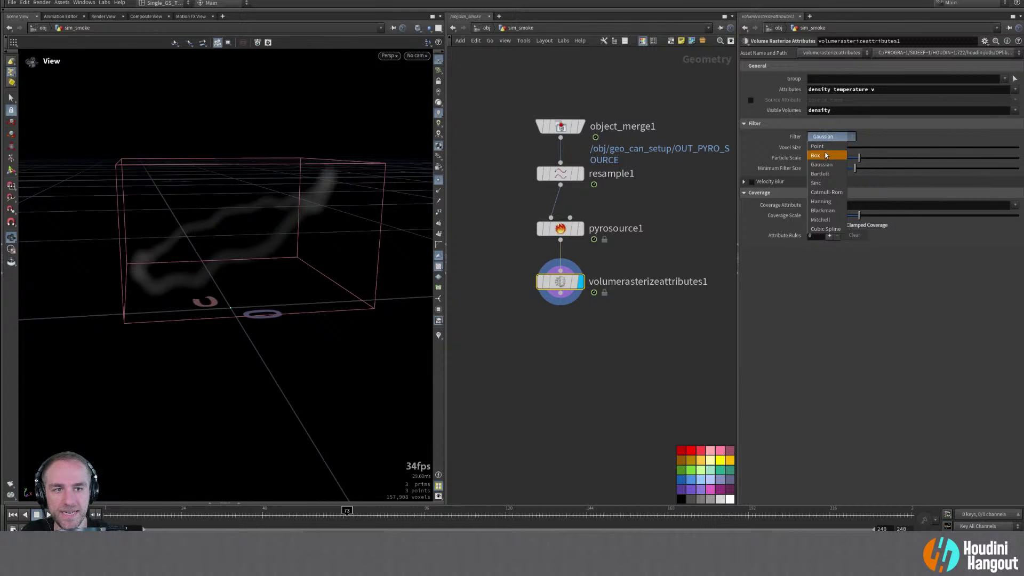
{"action": "left_click", "coordinate": [824, 152]}
{"action": "left_click", "coordinate": [287, 218], "text": "alt"}
{"action": "left_click_drag", "start_coordinate": [287, 218], "coordinate": [357, 199], "text": "alt"}
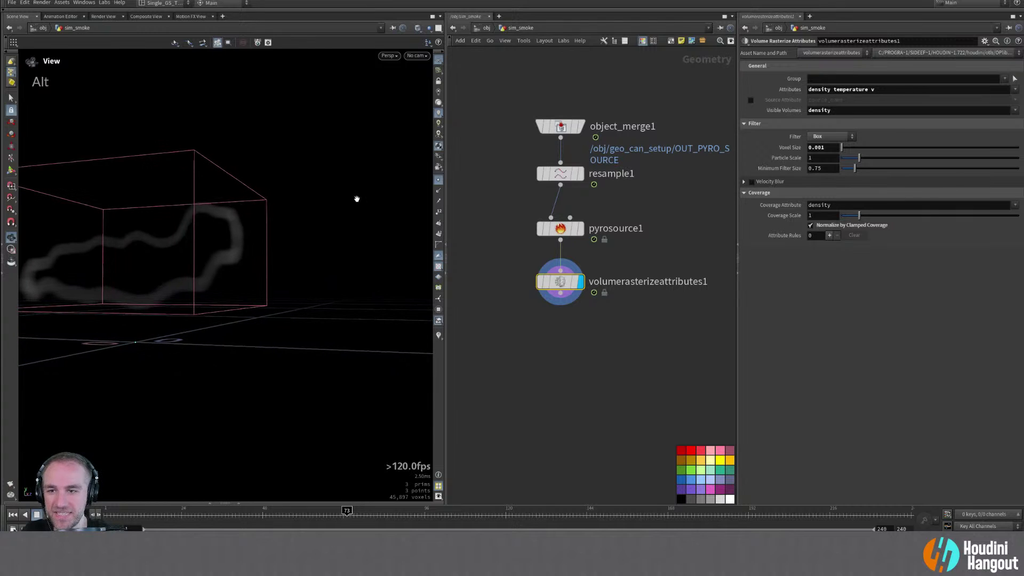
{"action": "left_click", "coordinate": [814, 138]}
{"action": "left_click", "coordinate": [810, 166]}
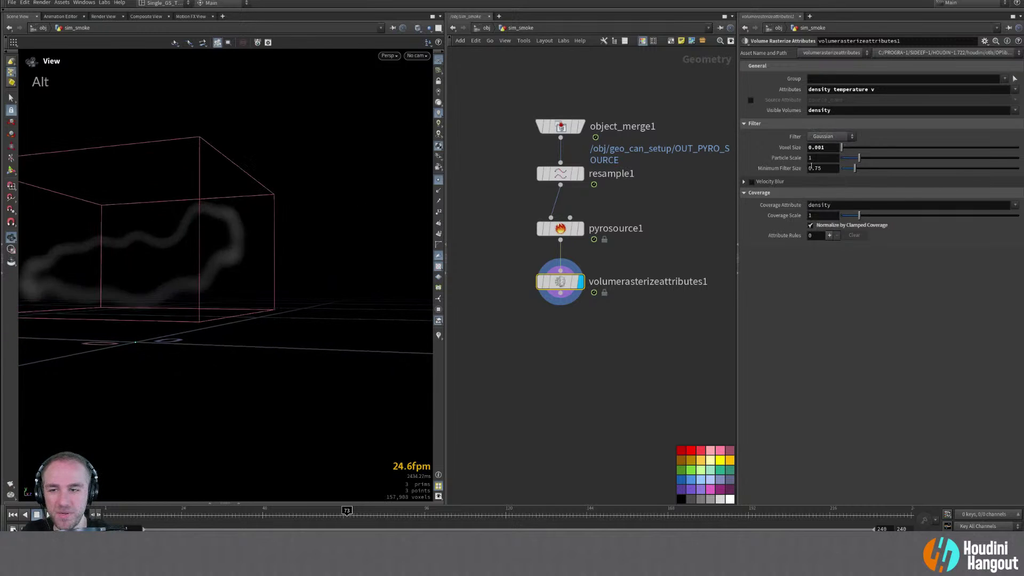
{"action": "left_click", "coordinate": [823, 137]}
{"action": "left_click", "coordinate": [824, 152]}
{"action": "left_click_drag", "start_coordinate": [195, 247], "coordinate": [269, 240], "text": "alt"}
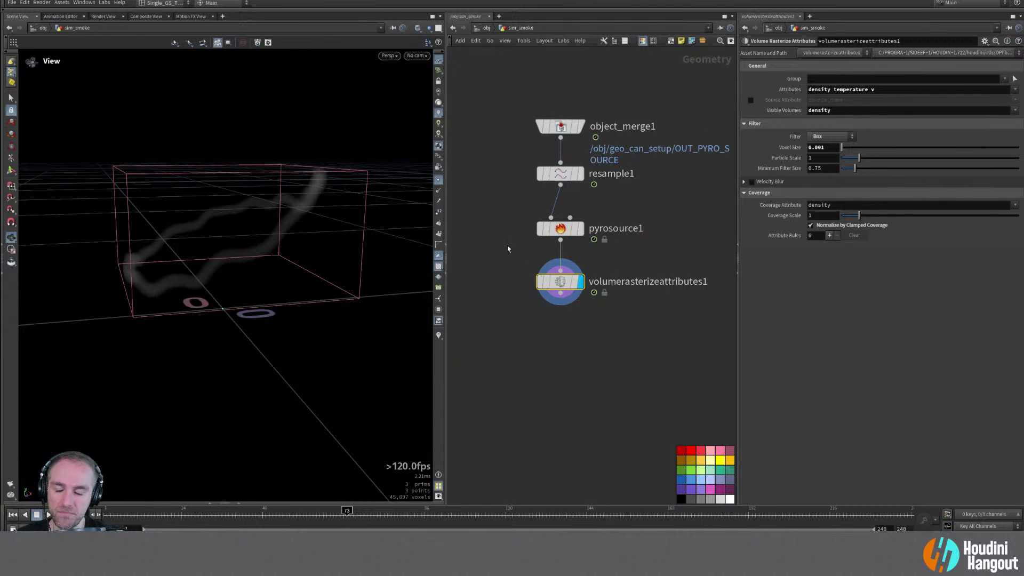
Add a Pyro Solver below the rasterize node and feed it the rasterized volumes
{"action": "middle_click_drag", "start_coordinate": [535, 359], "coordinate": [552, 326]}
{"action": "key", "text": "Tab"}
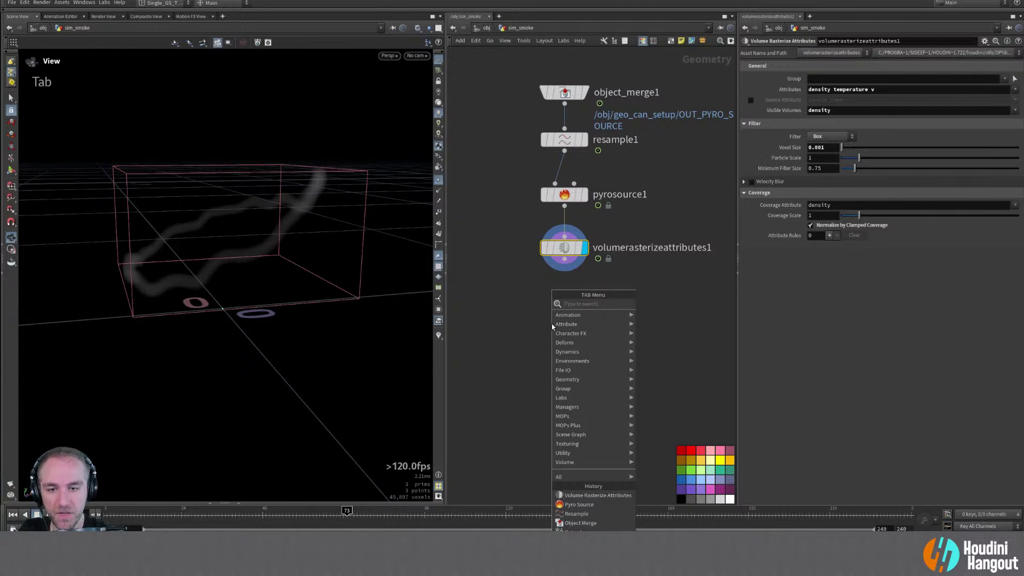
{"action": "type", "text": "pyro"}
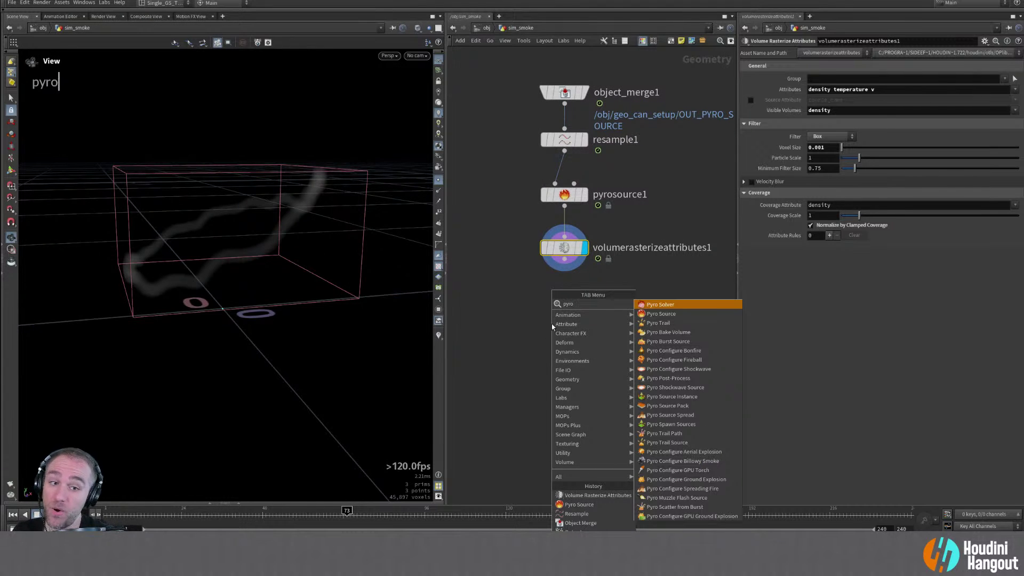
{"action": "key", "text": "Return"}
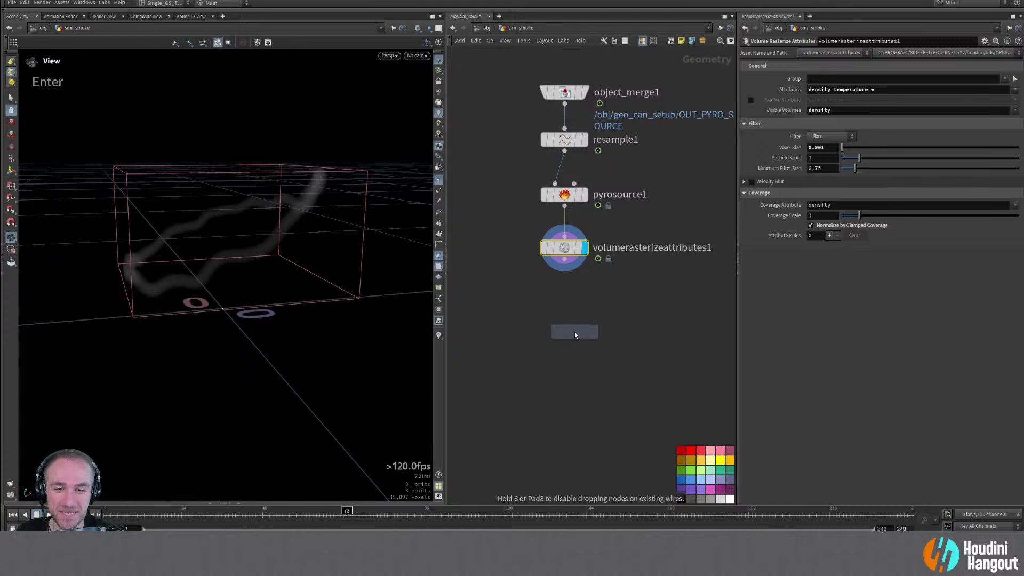
{"action": "left_click", "coordinate": [574, 331]}
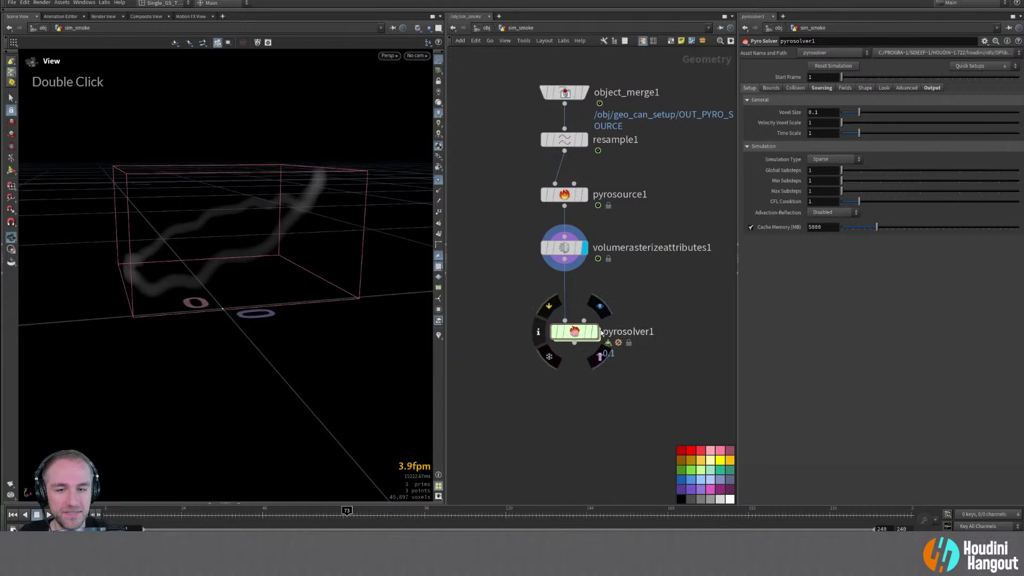
Display the pyro solver at the first frame and align its node directly under the rasterize node
{"action": "double_click", "coordinate": [573, 333]}
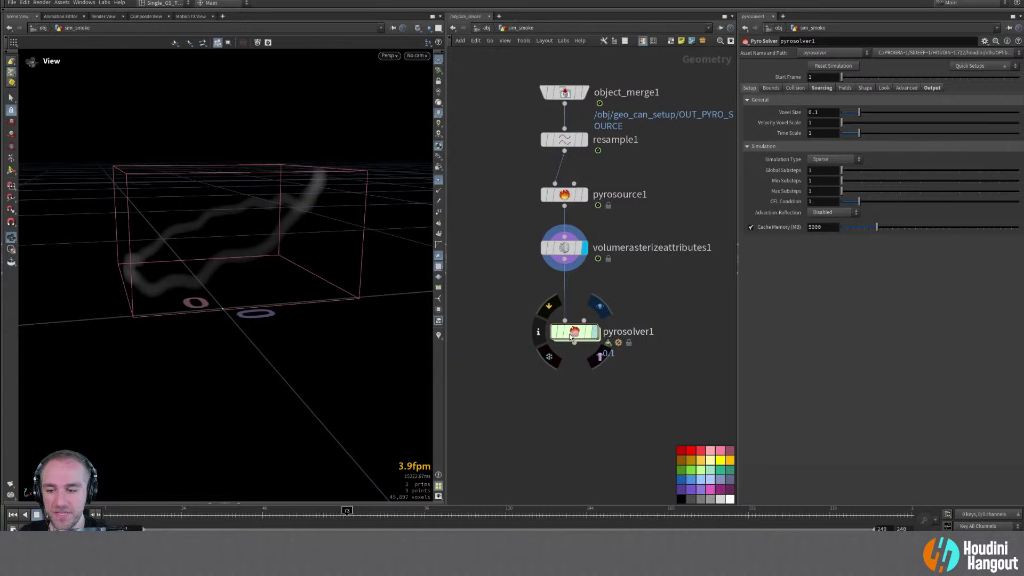
{"action": "key", "text": "Escape"}
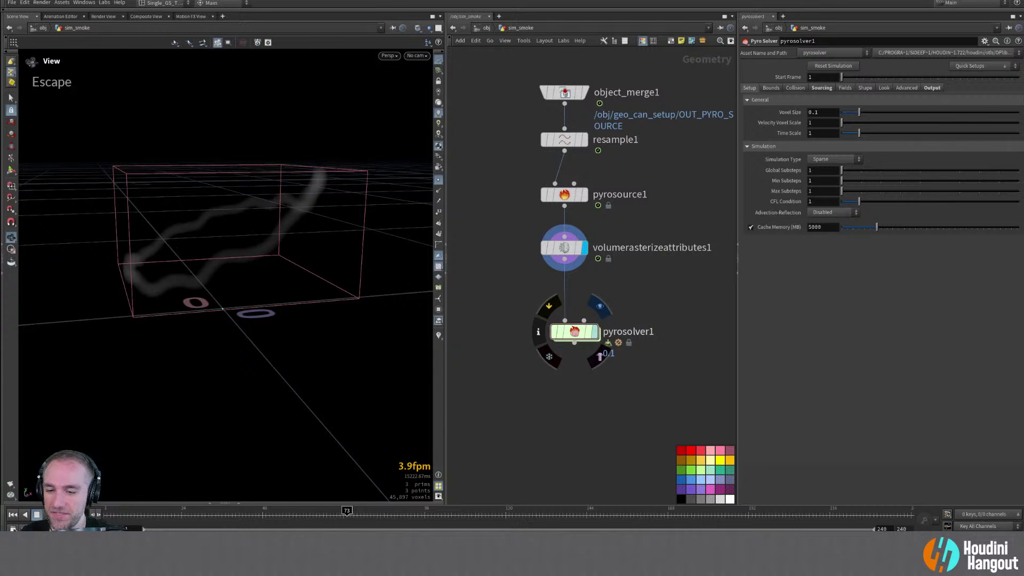
{"action": "double_click", "coordinate": [11, 517]}
{"action": "key", "text": "Escape"}
{"action": "double_click", "coordinate": [10, 518]}
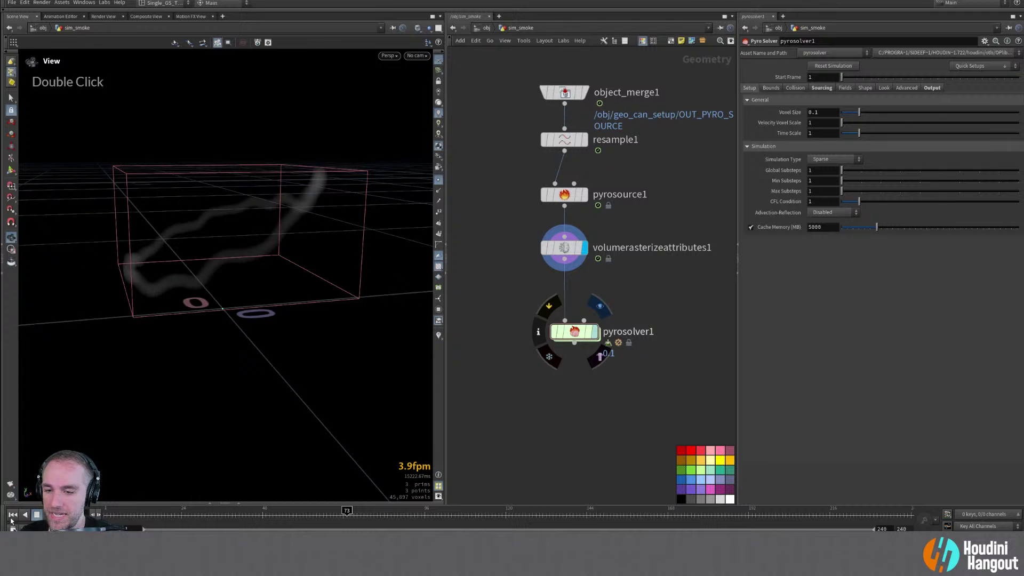
{"action": "key", "text": "Escape"}
{"action": "double_click", "coordinate": [12, 515]}
{"action": "right_click_drag", "start_coordinate": [171, 340], "coordinate": [216, 326], "text": "alt"}
{"action": "left_click_drag", "start_coordinate": [217, 327], "coordinate": [339, 330], "text": "alt"}
{"action": "left_click_drag", "start_coordinate": [574, 331], "coordinate": [564, 319]}
Check the pyro solver's bounds and remove the flame source from its source volumes, keeping density, temperature and vel
{"action": "double_click", "coordinate": [770, 88]}
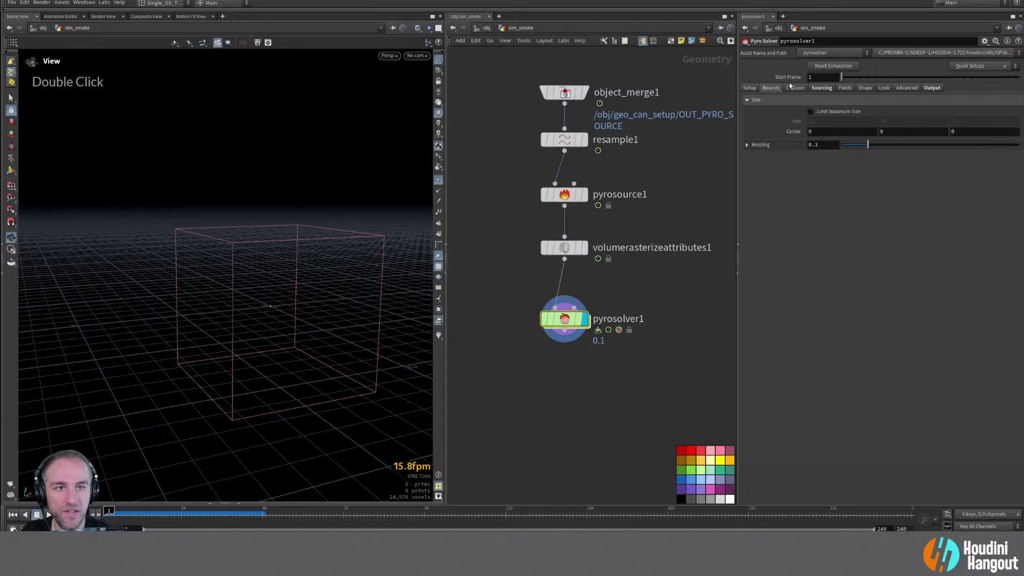
{"action": "double_click", "coordinate": [820, 88]}
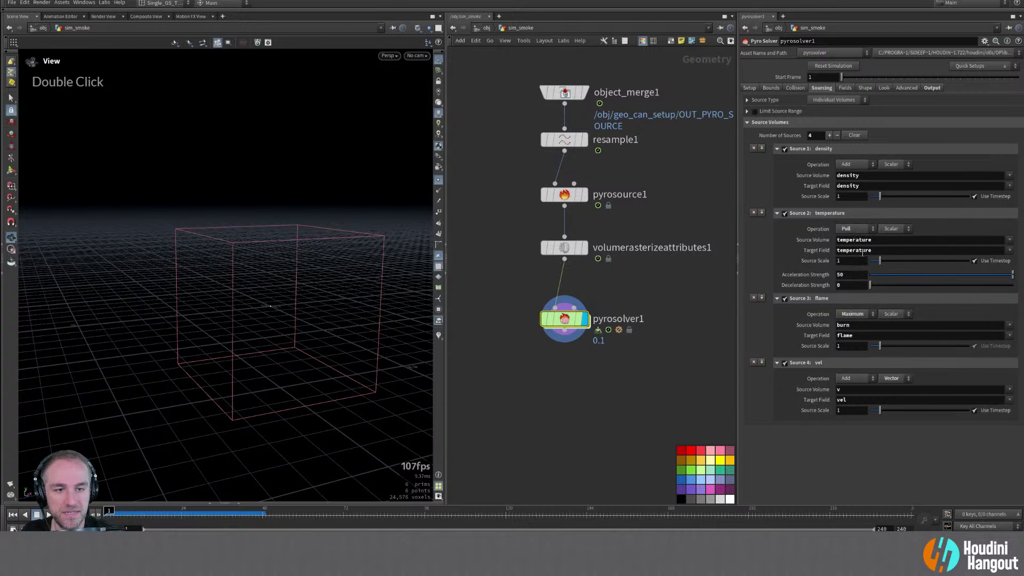
{"action": "left_click", "coordinate": [753, 297]}
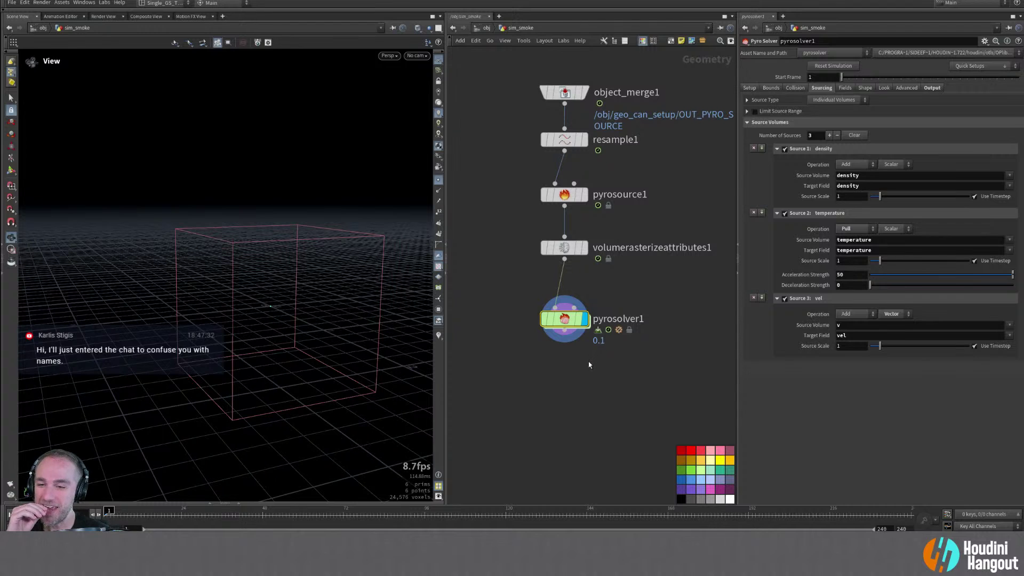
Move the solver node closer to the rasterize node and preview the simulation, returning to the first frame
{"action": "mouse_move", "coordinate": [563, 324]}
{"action": "left_mouse_down"}
{"action": "mouse_move", "coordinate": [563, 296]}
{"action": "mouse_move", "coordinate": [562, 310]}
{"action": "left_mouse_up"}
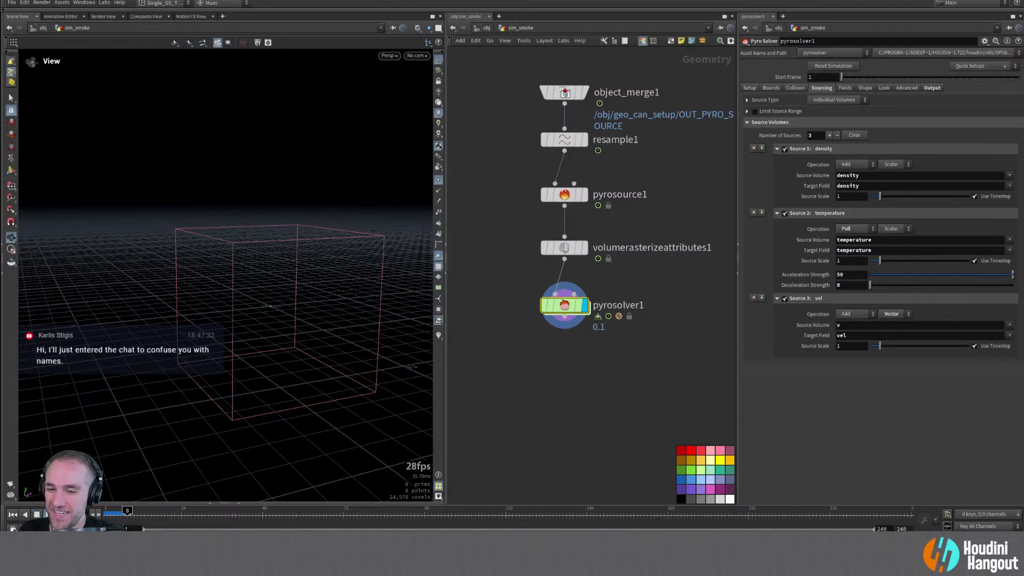
{"action": "left_click", "coordinate": [13, 517]}
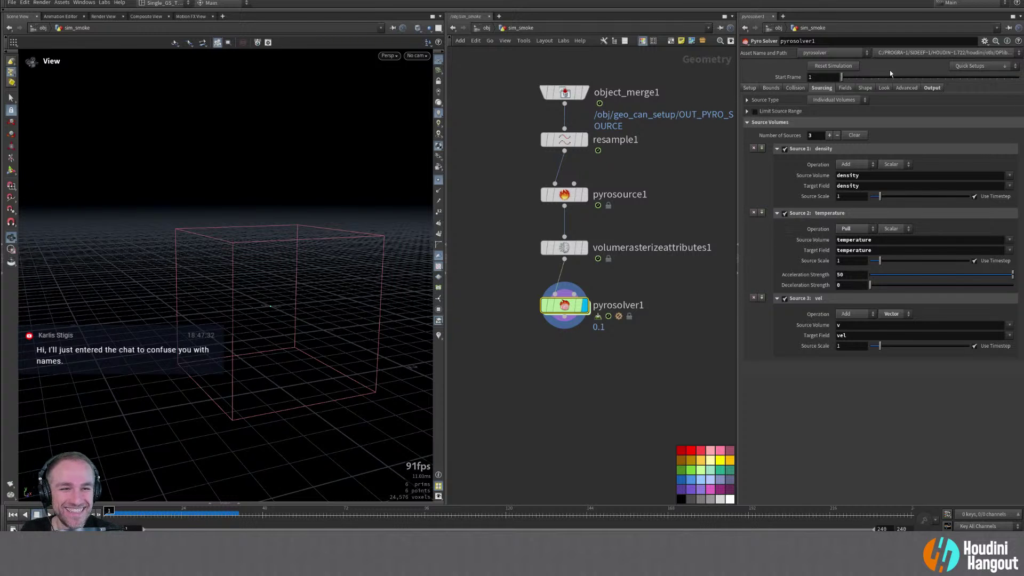
{"action": "middle_click_drag", "start_coordinate": [281, 327], "coordinate": [308, 320], "text": "alt"}
{"action": "mouse_move", "coordinate": [308, 319]}
{"action": "left_mouse_down", "text": "alt"}
{"action": "mouse_move", "coordinate": [267, 311]}
{"action": "mouse_move", "coordinate": [301, 312]}
{"action": "left_mouse_up", "text": "alt"}
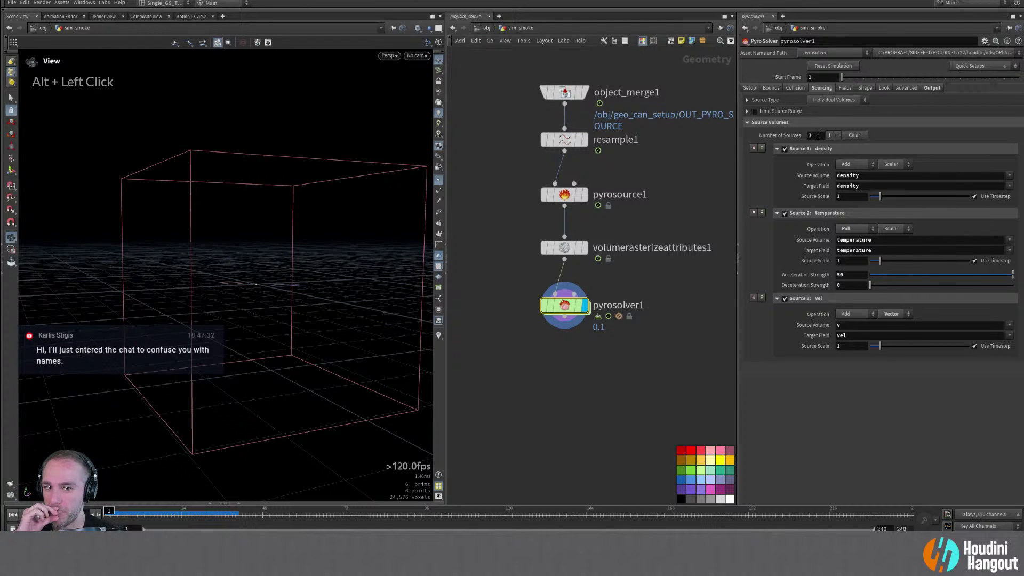
Link the pyro solver's voxel size to the rasterize node's voxel size with a relative channel reference
{"action": "left_click", "coordinate": [564, 247]}
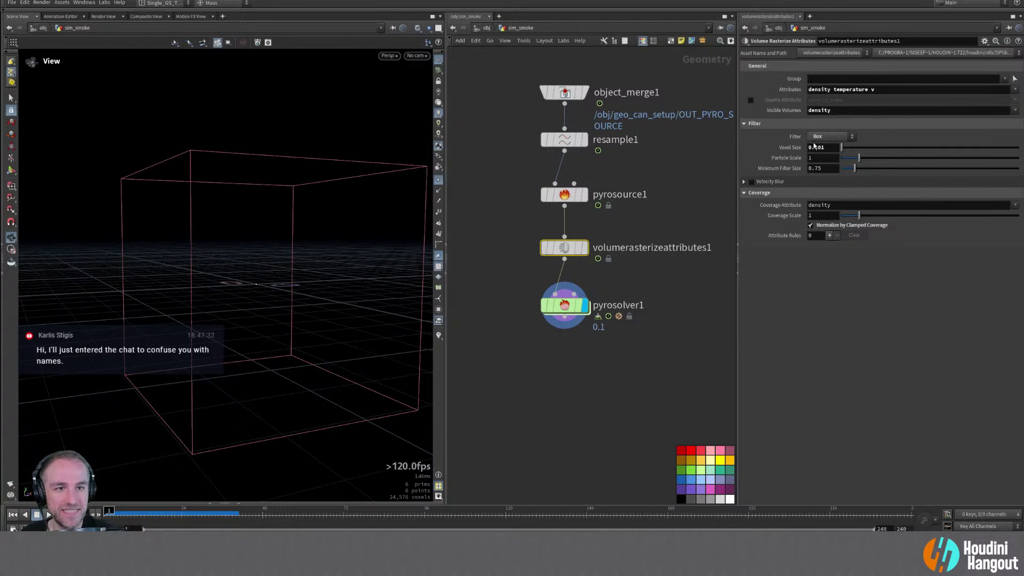
{"action": "right_click_drag", "start_coordinate": [814, 144], "coordinate": [797, 216]}
{"action": "left_click", "coordinate": [564, 305]}
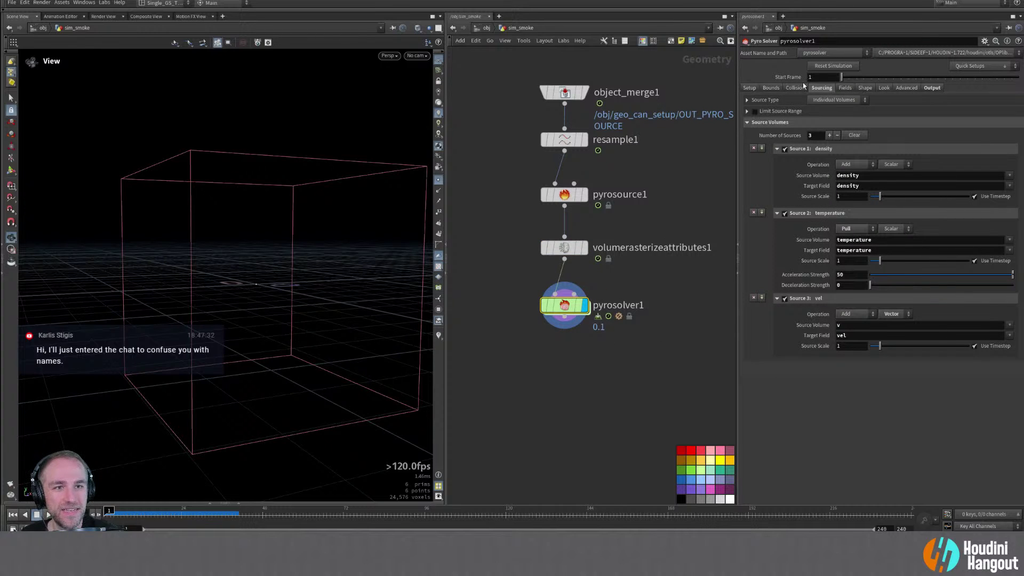
{"action": "left_click", "coordinate": [771, 88]}
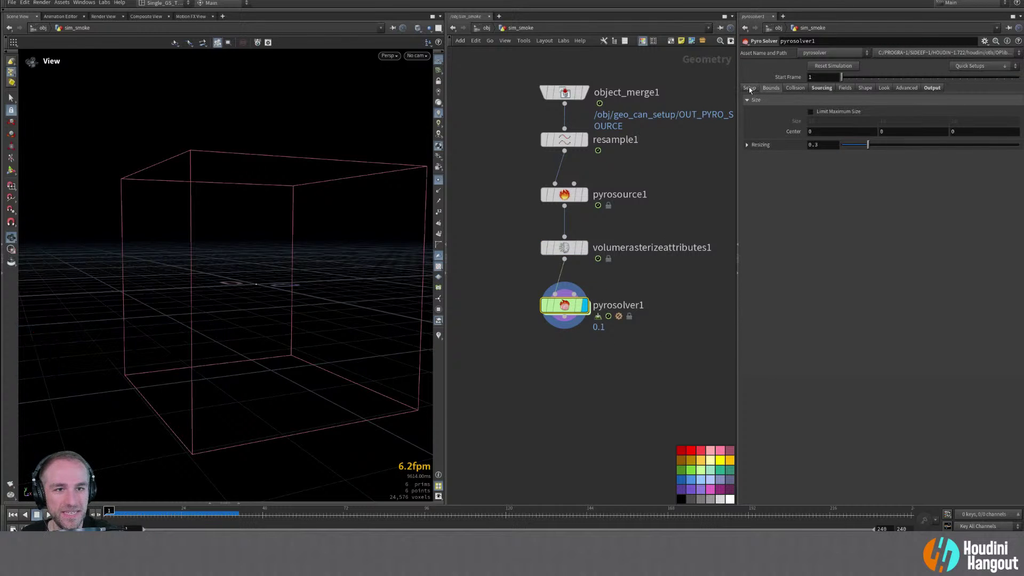
{"action": "left_click", "coordinate": [749, 88]}
{"action": "right_click_drag", "start_coordinate": [789, 113], "coordinate": [810, 207]}
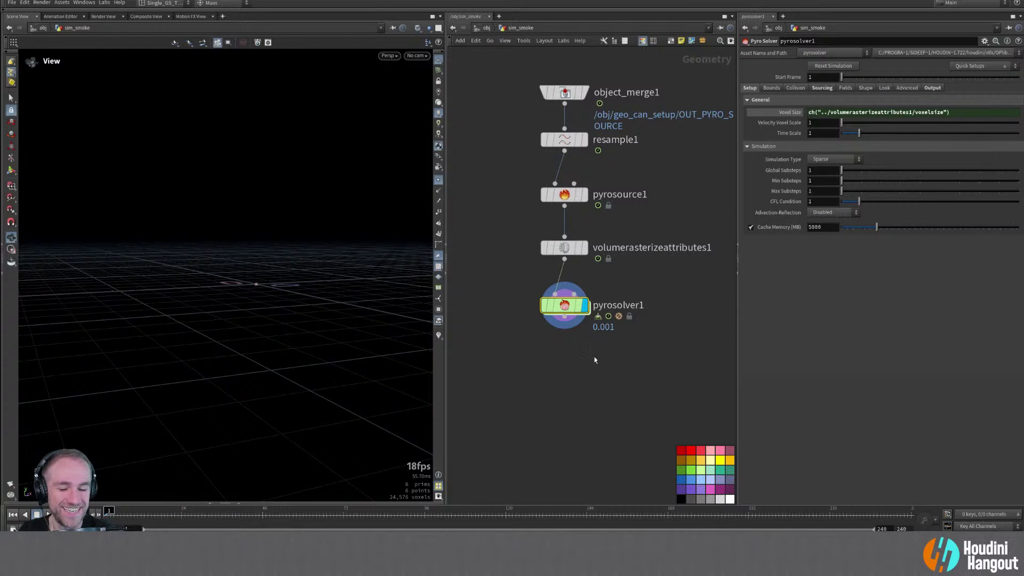
Play the simulation with the linked voxel size and examine the solver's bounding box from several angles
{"action": "key", "text": "Up"}
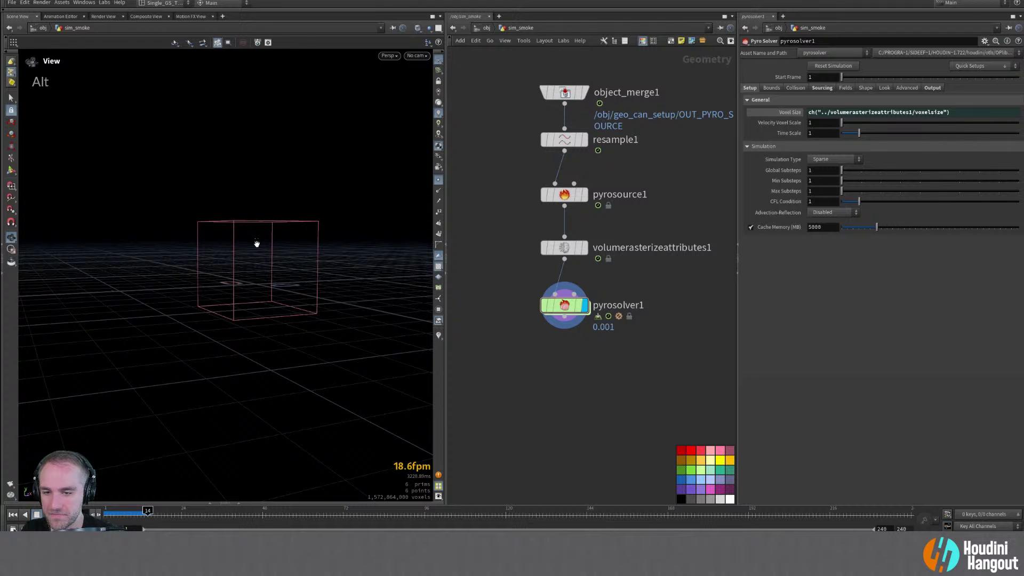
{"action": "left_click_drag", "start_coordinate": [256, 243], "coordinate": [237, 247], "text": "alt"}
{"action": "right_click_drag", "start_coordinate": [238, 247], "coordinate": [299, 240], "text": "alt"}
{"action": "left_click", "coordinate": [764, 112]}
{"action": "right_click_drag", "start_coordinate": [325, 297], "coordinate": [300, 267], "text": "alt"}
{"action": "left_click_drag", "start_coordinate": [299, 267], "coordinate": [320, 254], "text": "alt"}
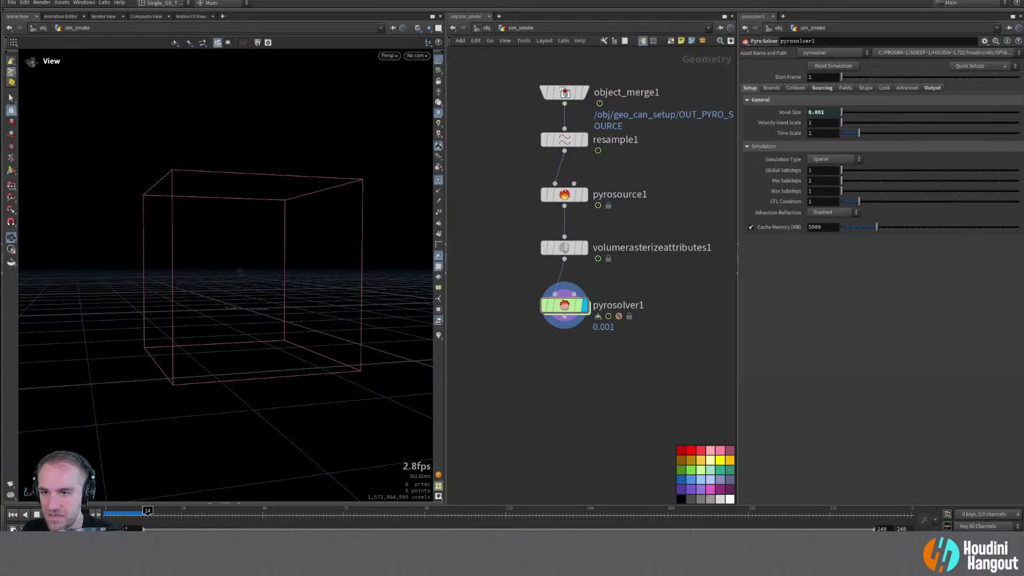
{"action": "key", "text": "Escape"}
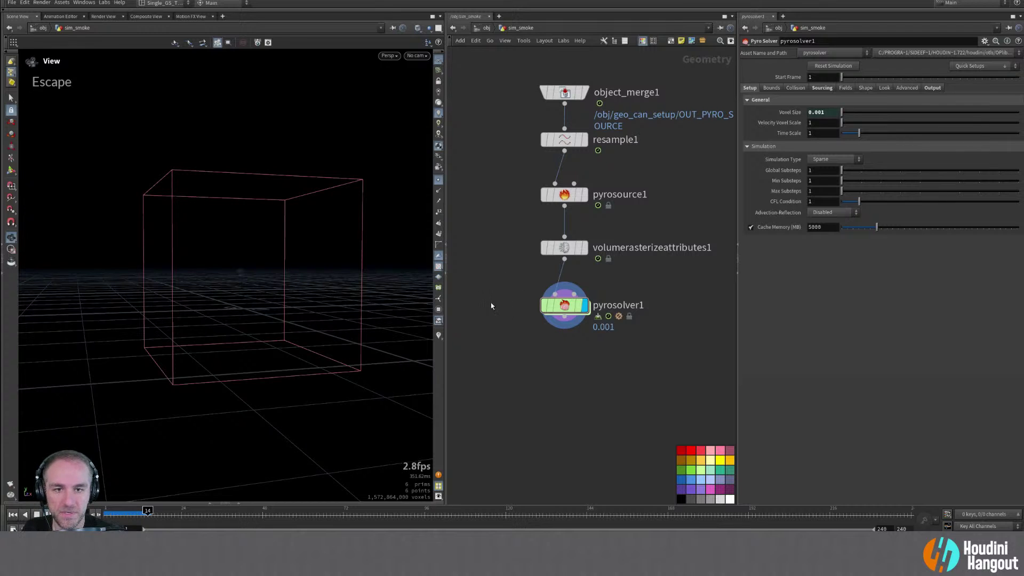
Set the rasterize node's voxel size to 0.002
{"action": "left_click", "coordinate": [564, 248]}
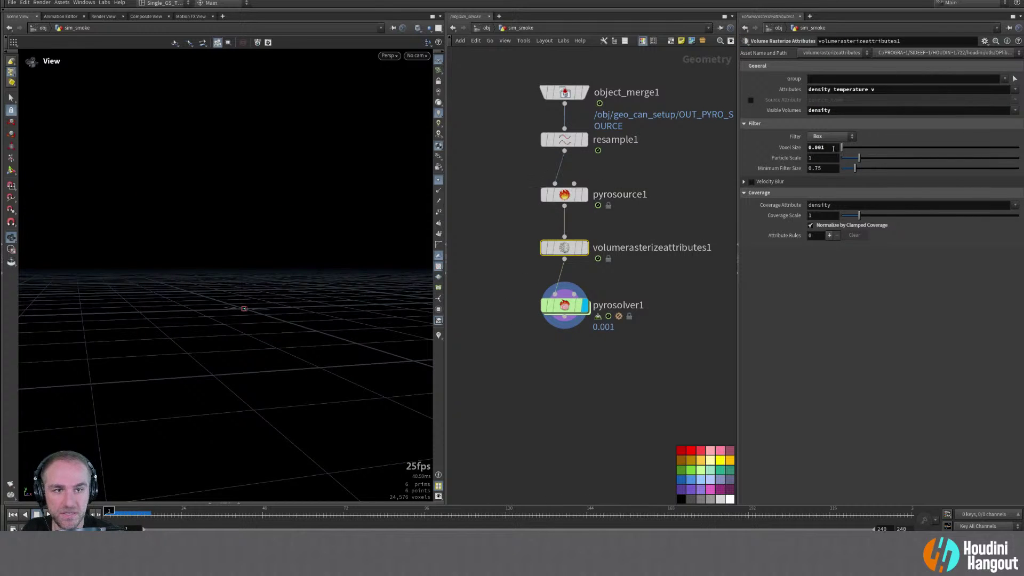
{"action": "type", "text": "2"}
{"action": "key", "text": "Return"}
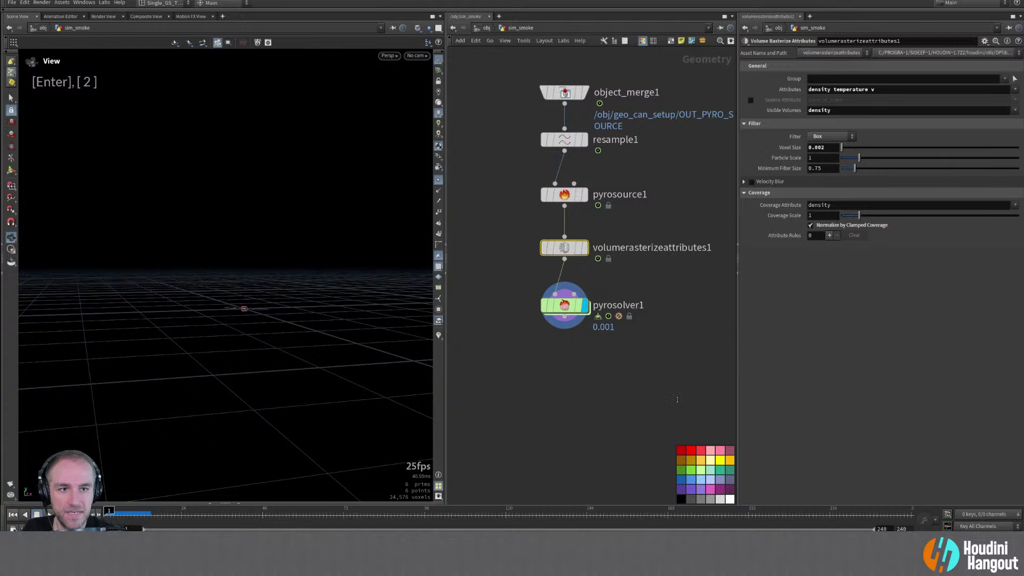
Display the rasterized ring volume, examine it around frame 61, and scrub back to the start of the timeline
{"action": "double_click", "coordinate": [585, 248]}
{"action": "left_click_drag", "start_coordinate": [149, 512], "coordinate": [305, 516]}
{"action": "right_click_drag", "start_coordinate": [253, 309], "coordinate": [201, 324], "text": "alt"}
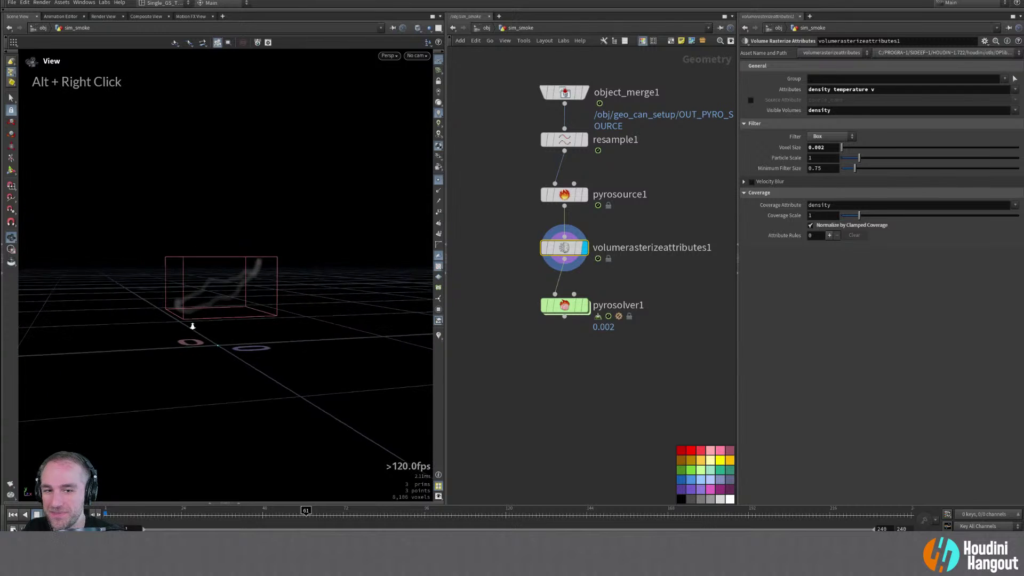
{"action": "double_click", "coordinate": [591, 119]}
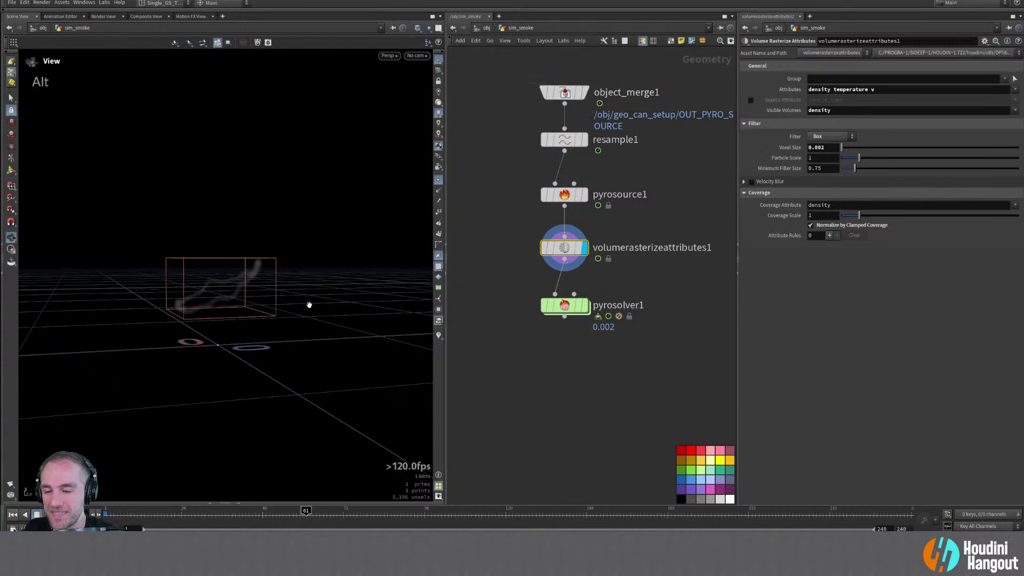
{"action": "mouse_move", "coordinate": [250, 515]}
{"action": "left_mouse_down"}
{"action": "mouse_move", "coordinate": [148, 522]}
{"action": "mouse_move", "coordinate": [435, 525]}
{"action": "mouse_move", "coordinate": [125, 527]}
{"action": "left_mouse_up"}
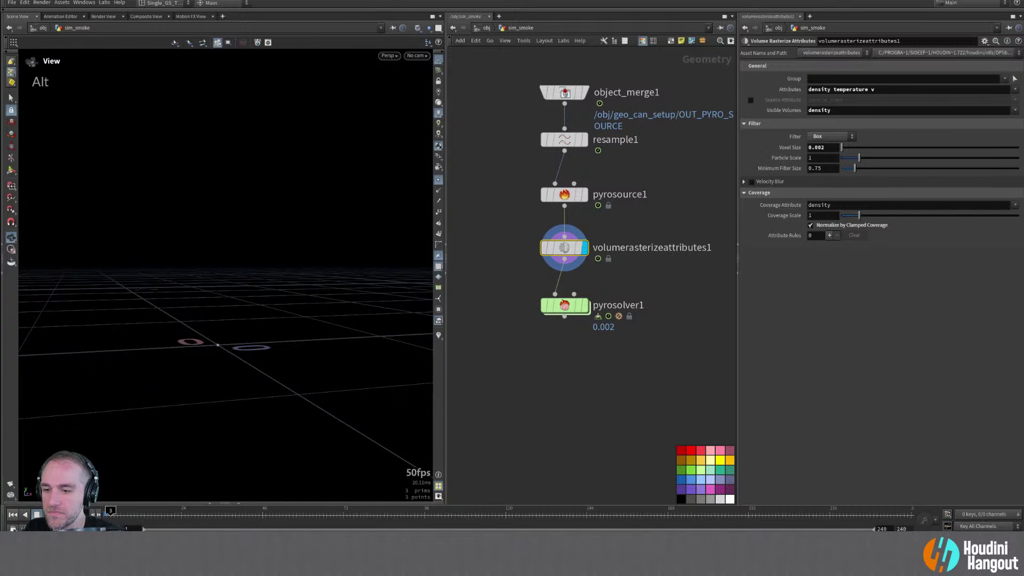
Run the displayed pyro solver's simulation, rewind to the first frame and go up to the object level
{"action": "double_click", "coordinate": [570, 308]}
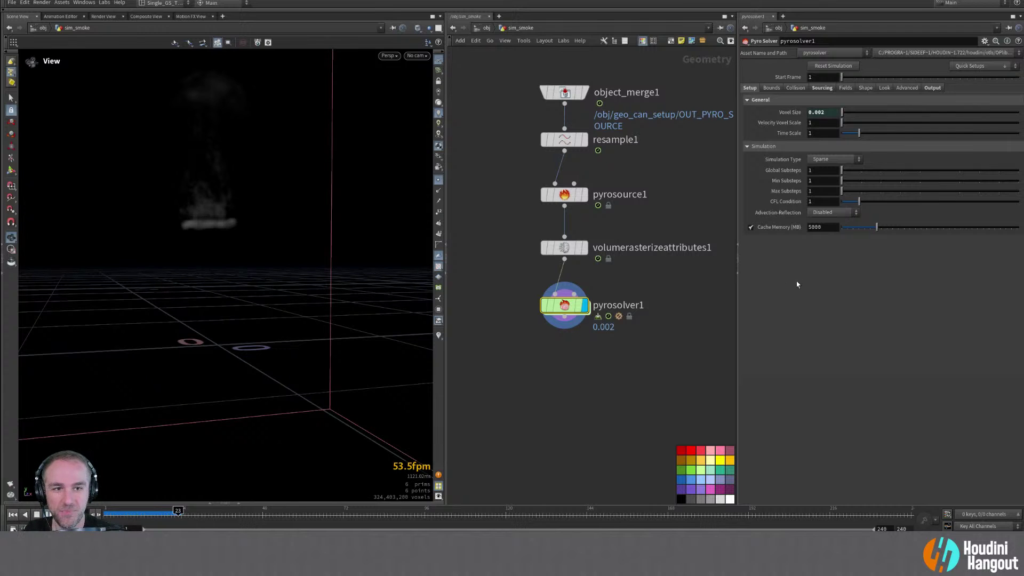
{"action": "key", "text": "ctrl+Left"}
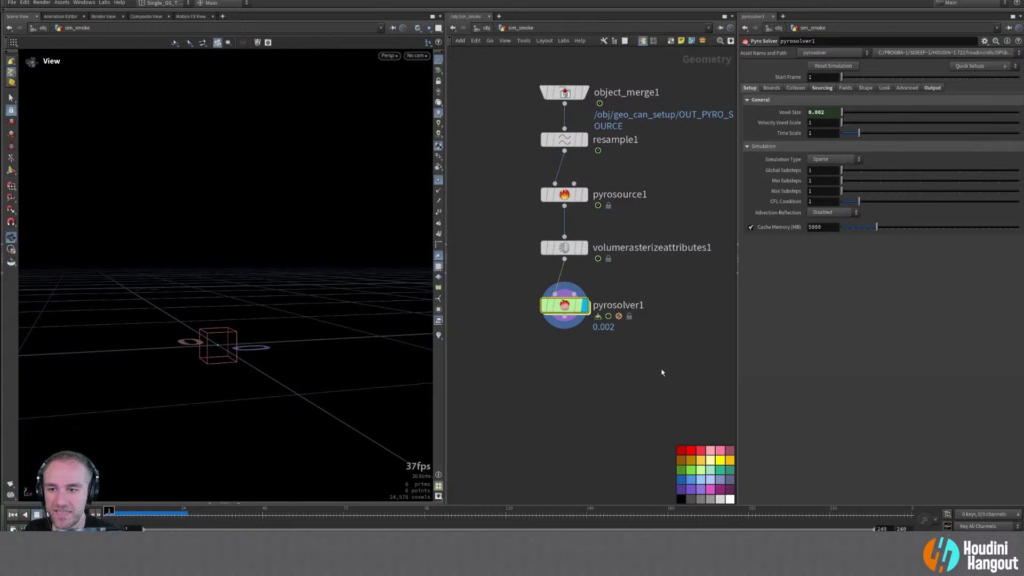
{"action": "key", "text": "u"}
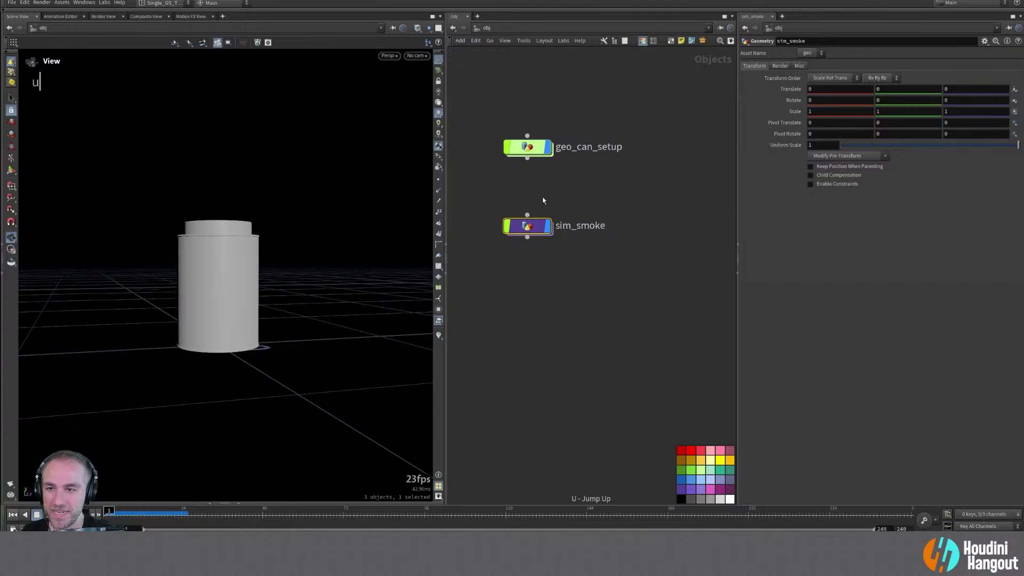
Set the uniform scale of the can's transform node inside geo_can_setup to 10
{"action": "double_click", "coordinate": [533, 146]}
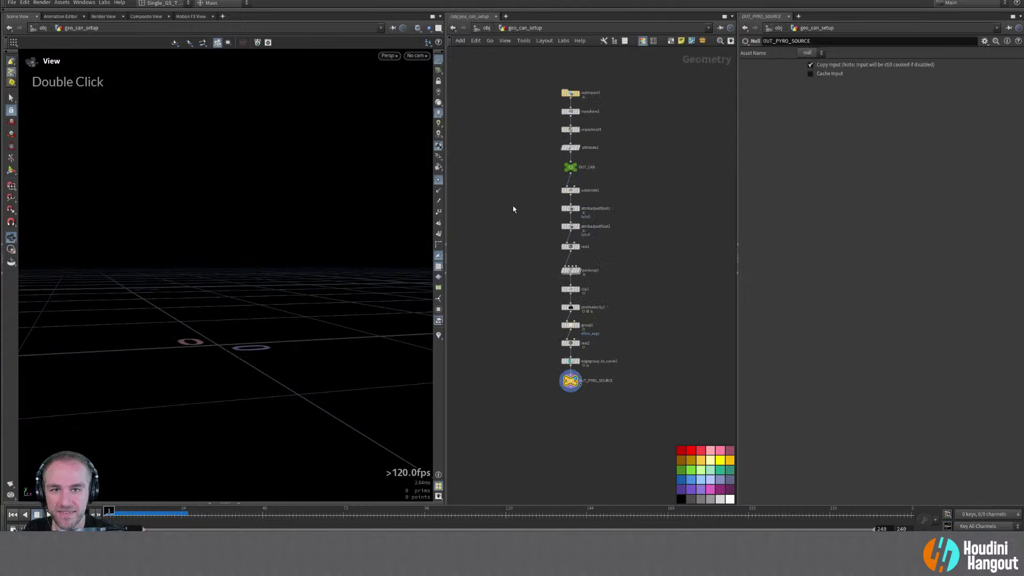
{"action": "left_click", "coordinate": [570, 112]}
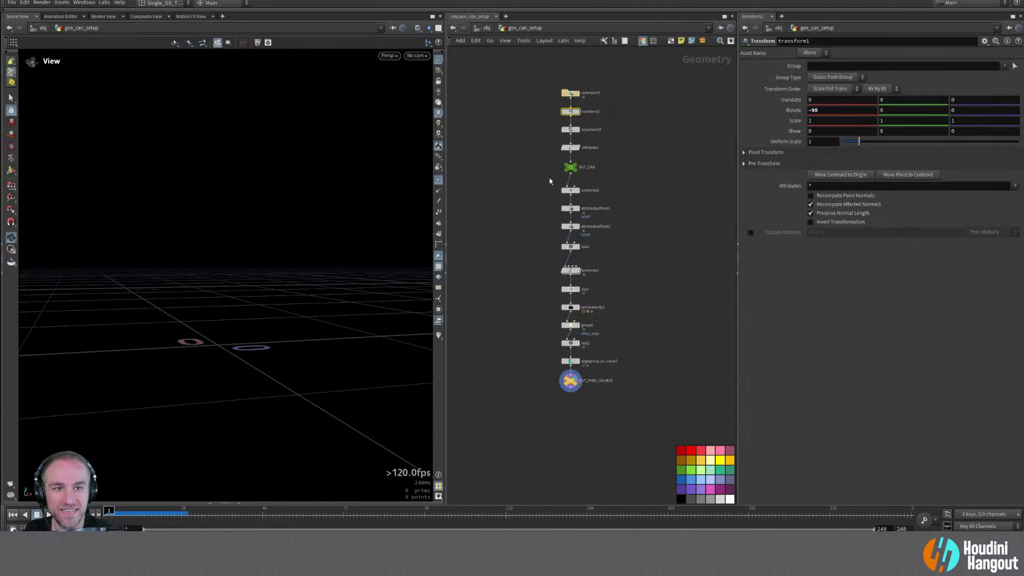
{"action": "left_click", "coordinate": [826, 141]}
{"action": "type", "text": "0"}
{"action": "key", "text": "Return"}
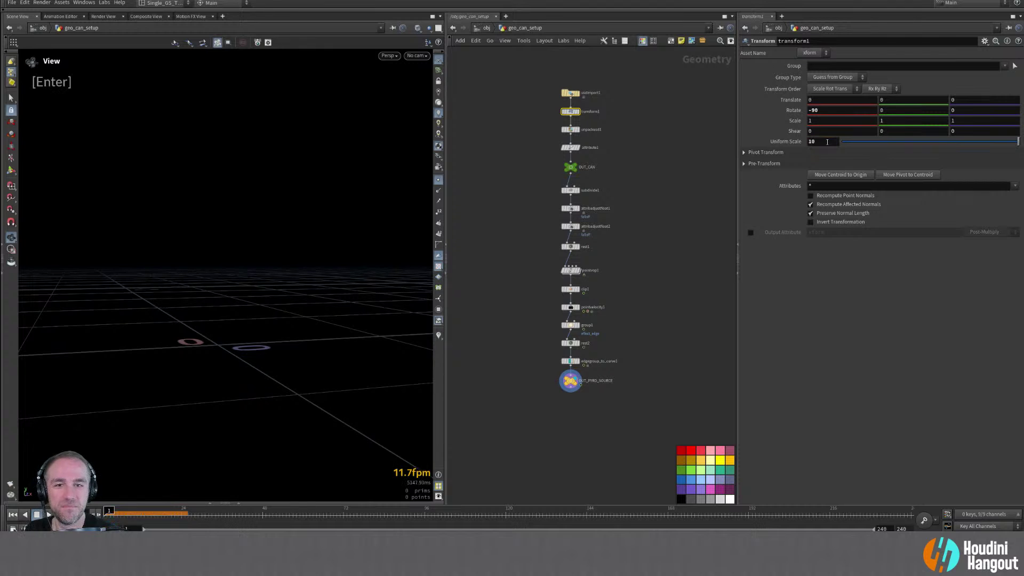
Examine the scaled can at each node from the transform down to OUT_CAN and set OUT_PYRO_SOURCE as the displayed node
{"action": "left_click", "coordinate": [579, 111]}
{"action": "right_click_drag", "start_coordinate": [281, 180], "coordinate": [311, 174], "text": "alt"}
{"action": "left_click_drag", "start_coordinate": [311, 174], "coordinate": [277, 208], "text": "alt"}
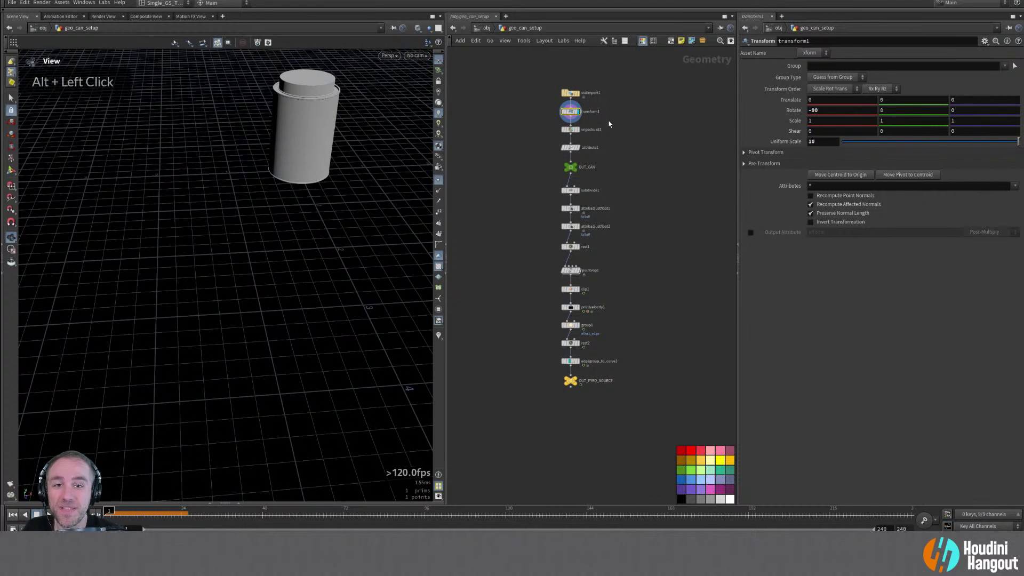
{"action": "double_click", "coordinate": [574, 130]}
{"action": "double_click", "coordinate": [575, 148]}
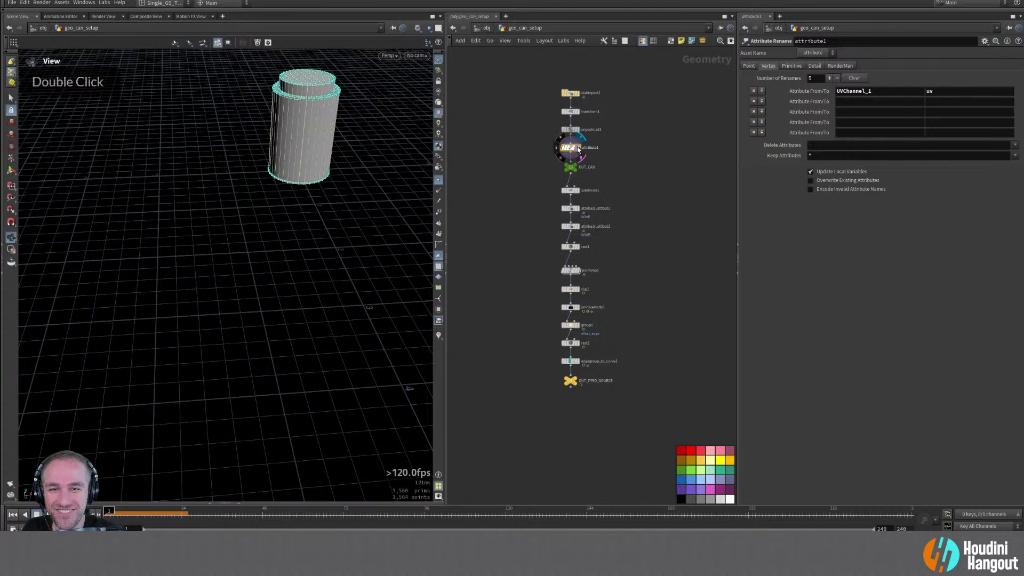
{"action": "double_click", "coordinate": [570, 166]}
{"action": "middle_click_drag", "start_coordinate": [307, 148], "coordinate": [270, 229], "text": "alt"}
{"action": "right_click_drag", "start_coordinate": [269, 229], "coordinate": [299, 176], "text": "alt"}
{"action": "left_click_drag", "start_coordinate": [299, 176], "coordinate": [300, 168], "text": "alt"}
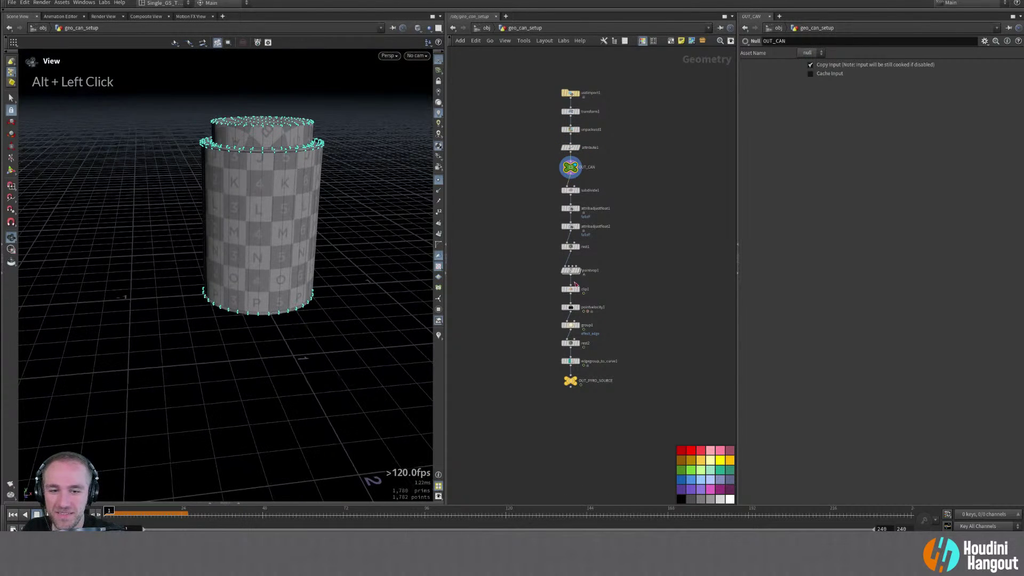
{"action": "double_click", "coordinate": [570, 380]}
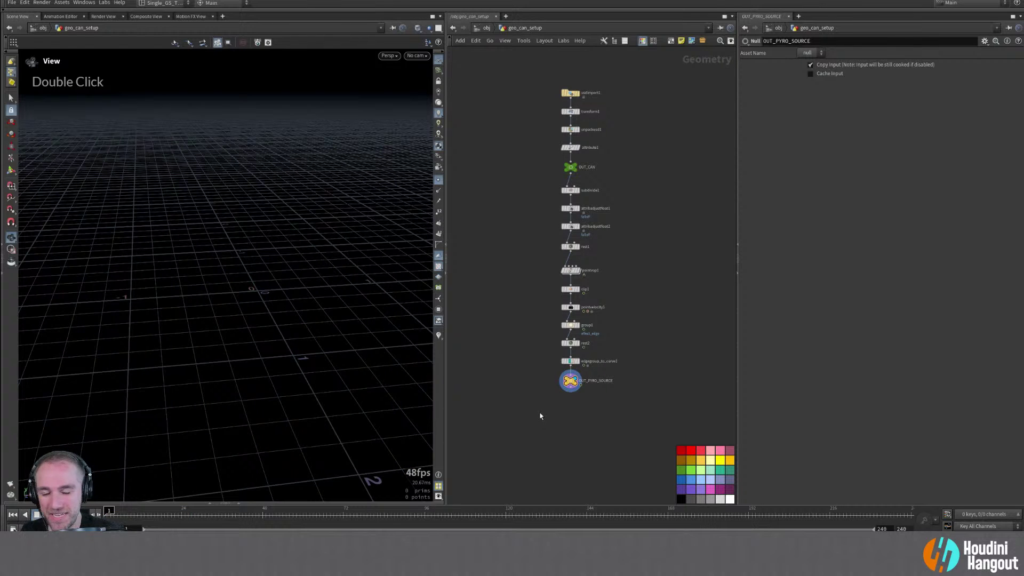
In sim_smoke, set the rasterize node's voxel size to 0.02 and the pyro source's particle separation to 0.025
{"action": "key", "text": "u"}
{"action": "double_click", "coordinate": [522, 226]}
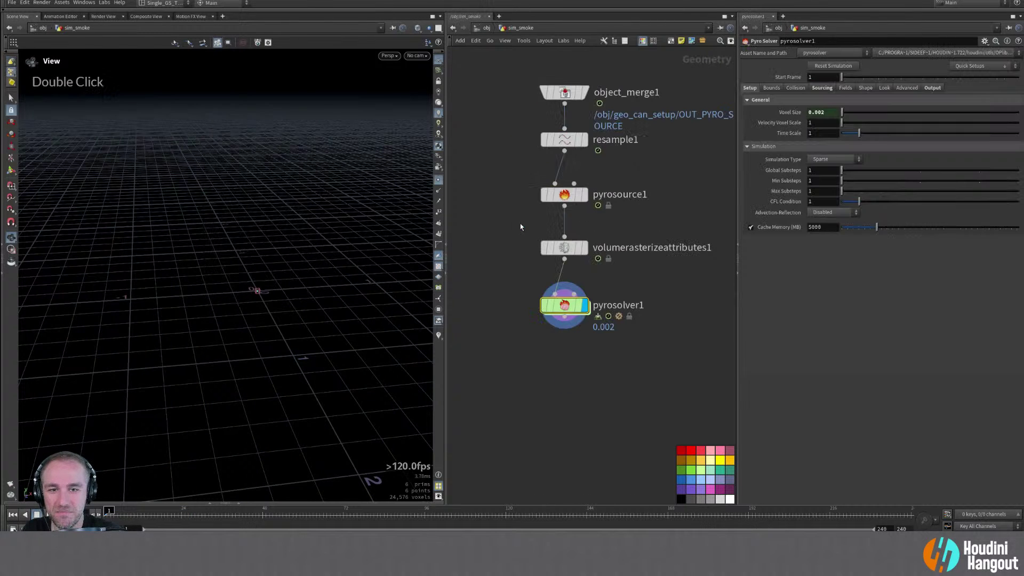
{"action": "left_click", "coordinate": [542, 253]}
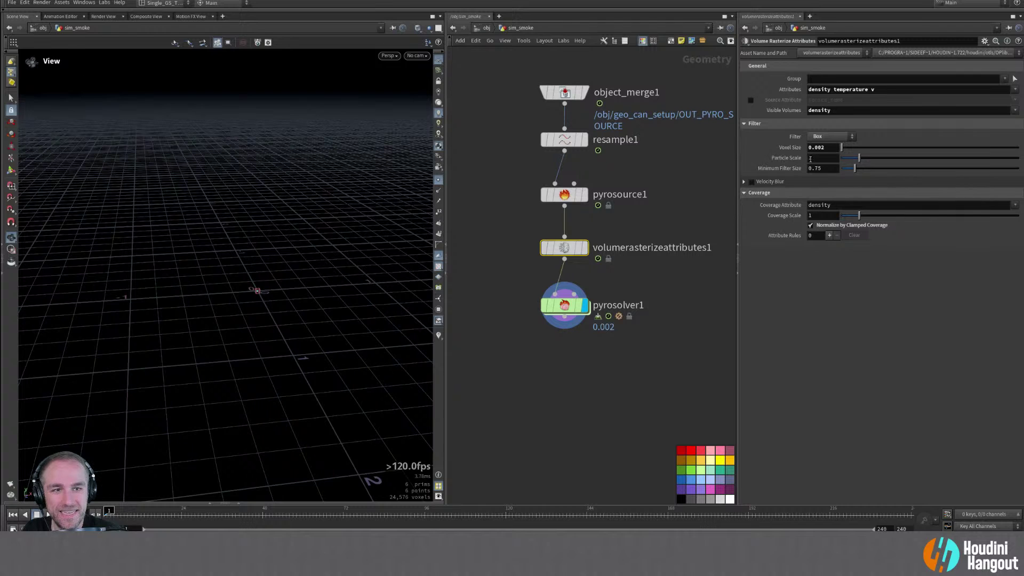
{"action": "key", "text": "Left"}
{"action": "key", "text": "BackSpace"}
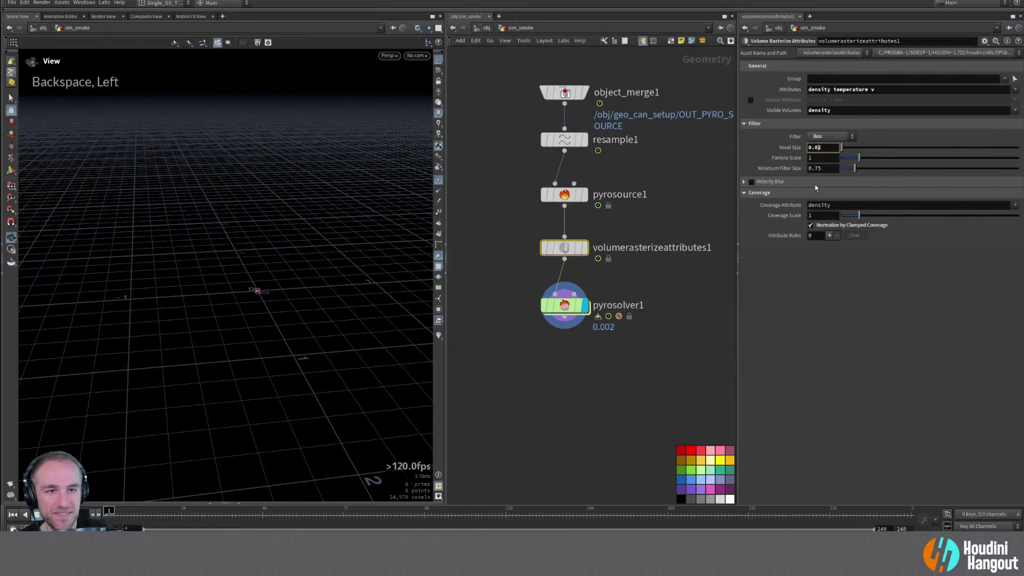
{"action": "left_click", "coordinate": [564, 194]}
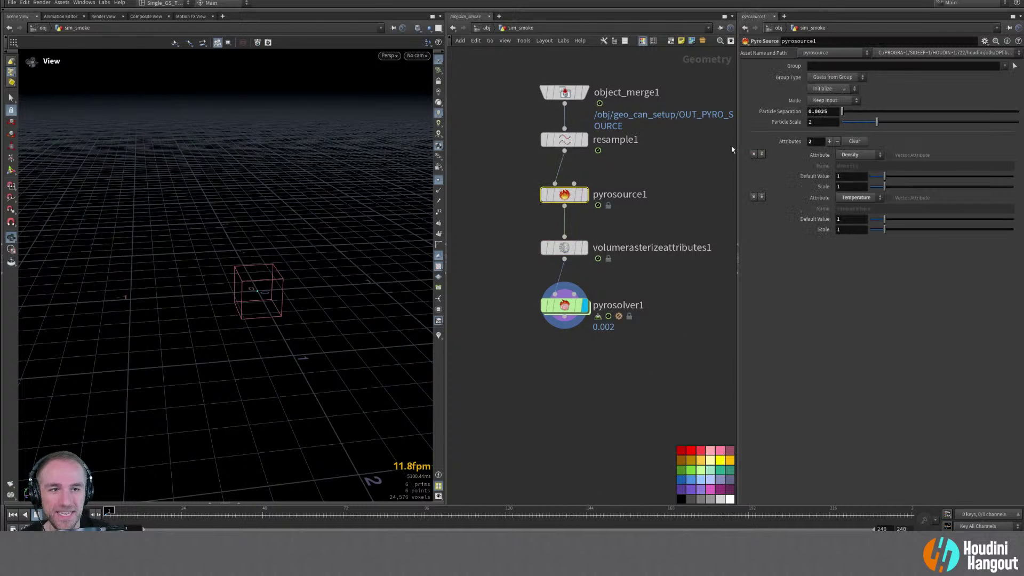
{"action": "key", "text": "BackSpace"}
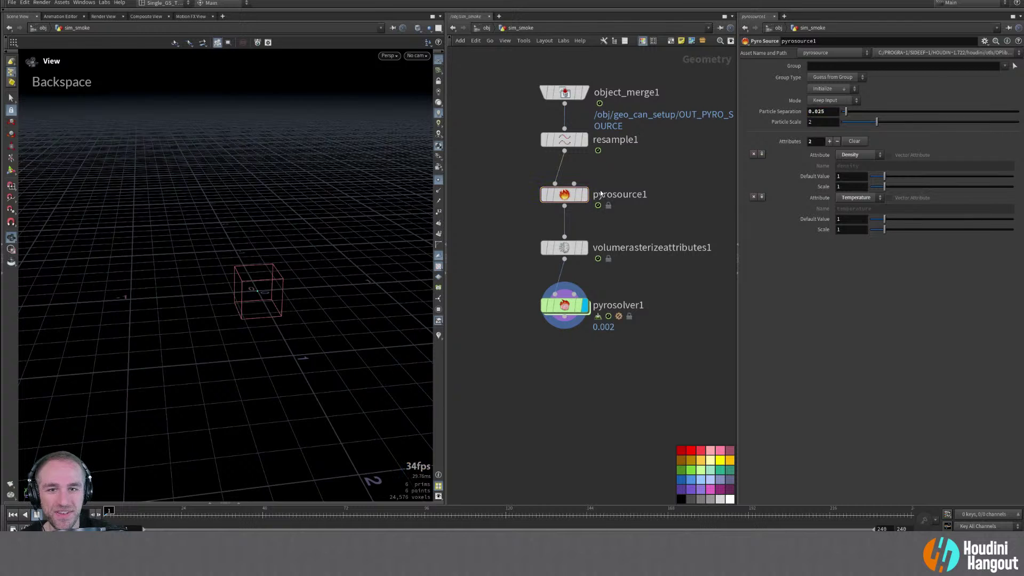
Set the resample node's segment length to 0.01 and display the resampled curve around frame 23
{"action": "left_click", "coordinate": [564, 140]}
{"action": "left_click", "coordinate": [819, 137]}
{"action": "key", "text": "BackSpace"}
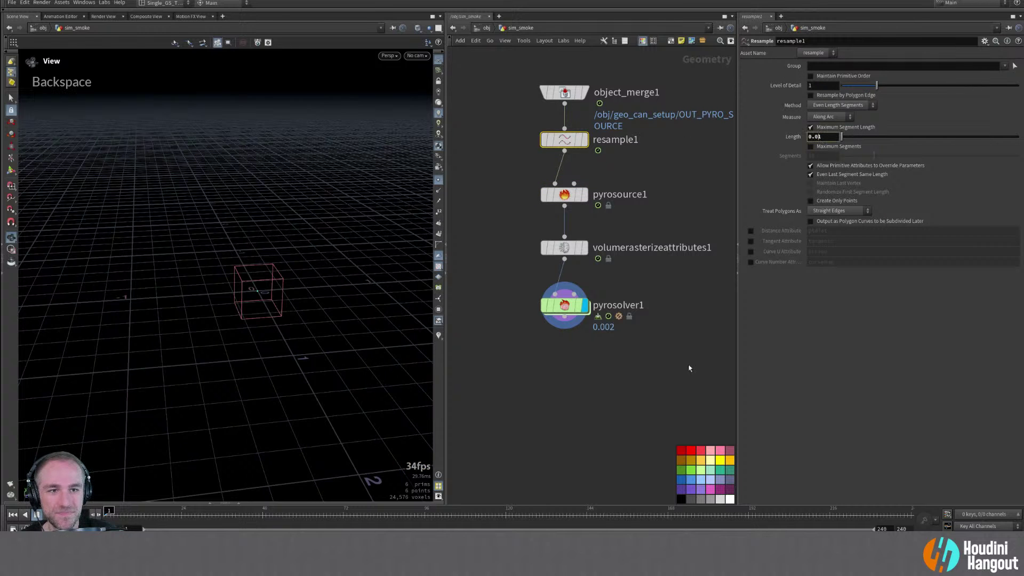
{"action": "double_click", "coordinate": [568, 144]}
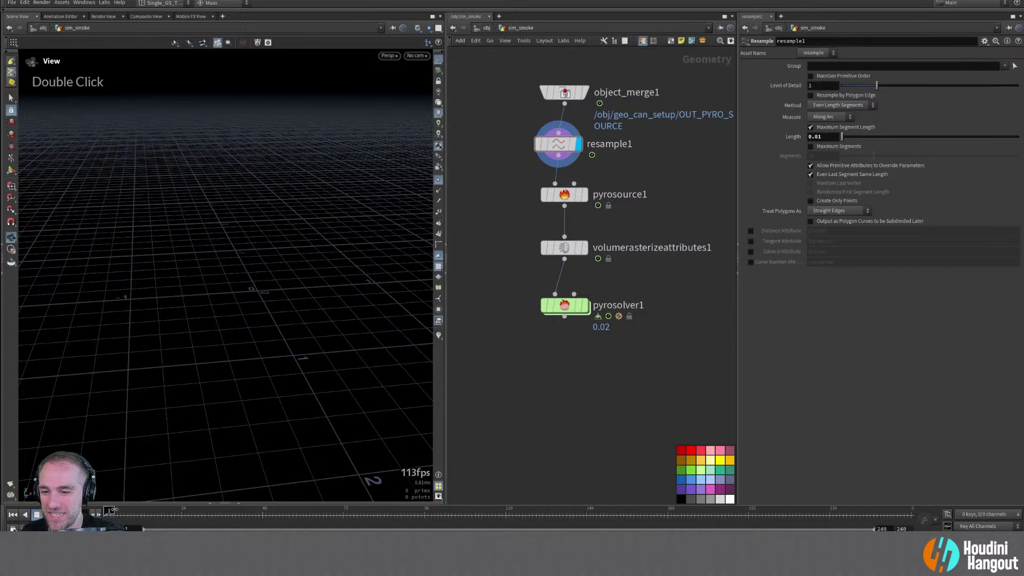
{"action": "left_click_drag", "start_coordinate": [132, 512], "coordinate": [186, 515]}
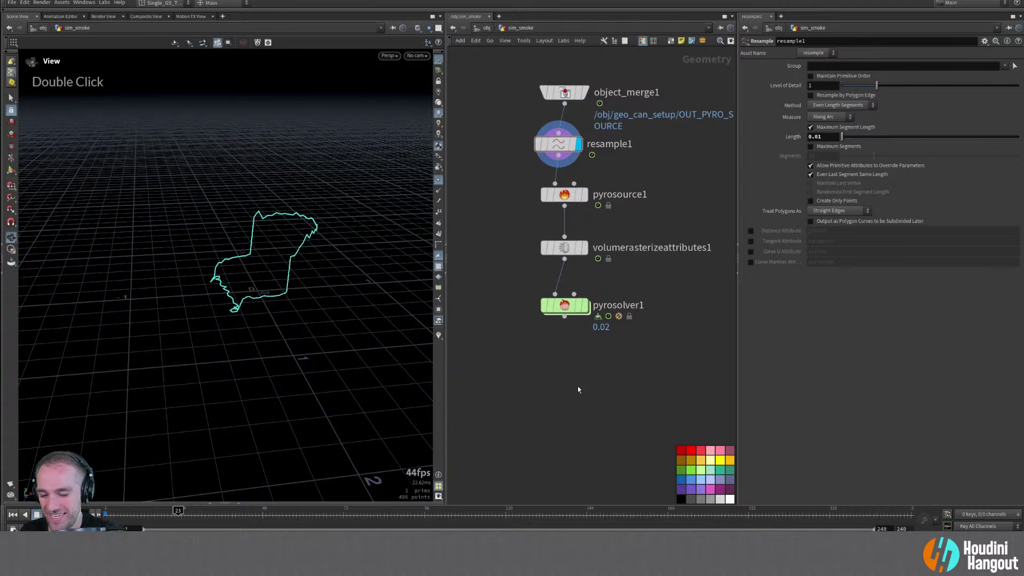
Go back into geo_can_setup, compare the can at rest1 and pointvop1, and examine the network inside pointvop1
{"action": "key", "text": "u"}
{"action": "double_click", "coordinate": [526, 146]}
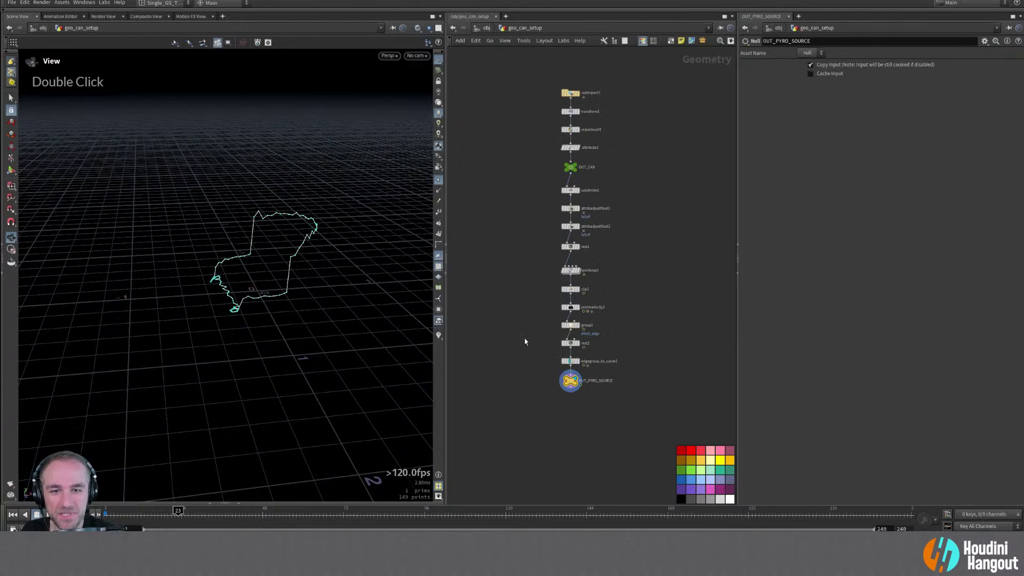
{"action": "left_click", "coordinate": [578, 270]}
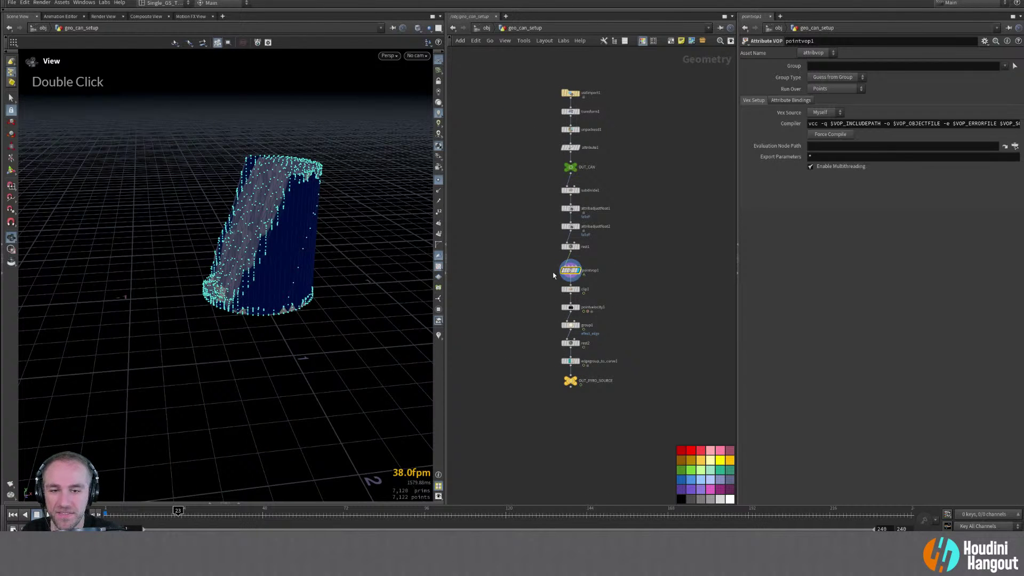
{"action": "right_click_drag", "start_coordinate": [544, 271], "coordinate": [553, 252], "text": "alt"}
{"action": "left_click", "coordinate": [606, 226]}
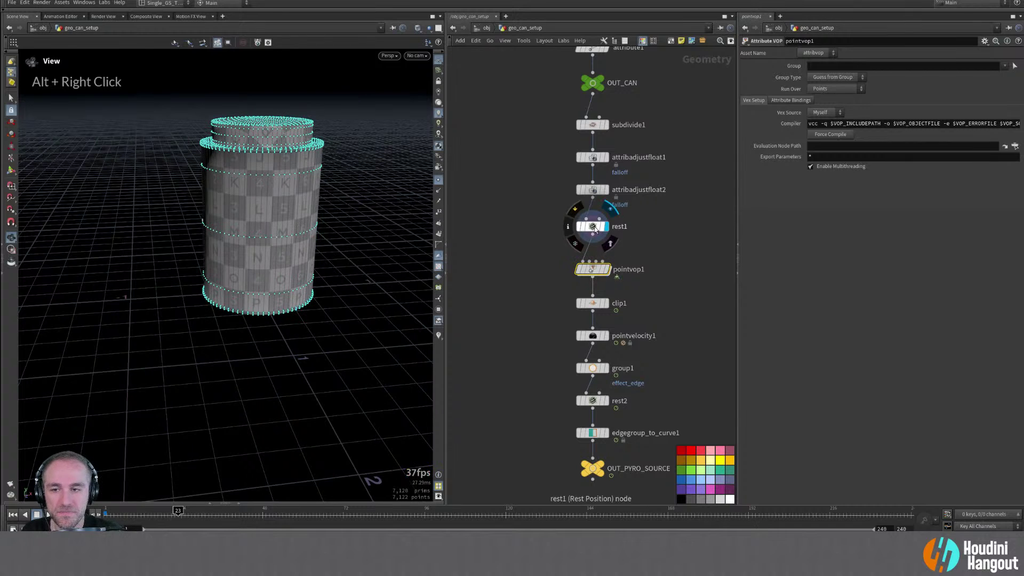
{"action": "left_click", "coordinate": [594, 227]}
{"action": "left_click", "coordinate": [607, 270]}
{"action": "left_click", "coordinate": [592, 271]}
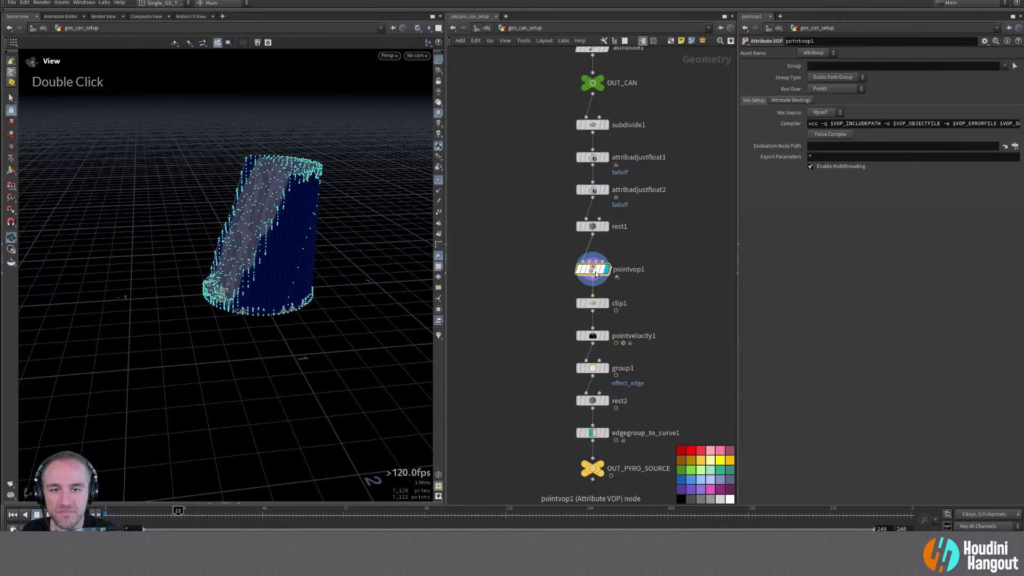
{"action": "double_click", "coordinate": [592, 272]}
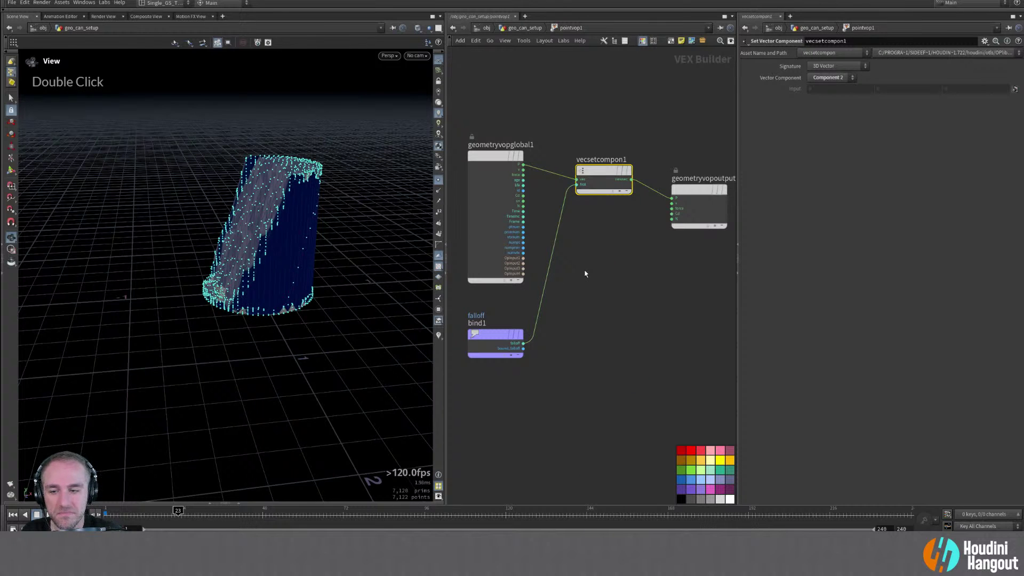
{"action": "key", "text": "u"}
Refit attribadjustfloat1's gradient line to the scaled can, starting at about (-0.377, 1.348, 0.006) and ending at about (0.457, -0.038, 0)
{"action": "left_click", "coordinate": [592, 190]}
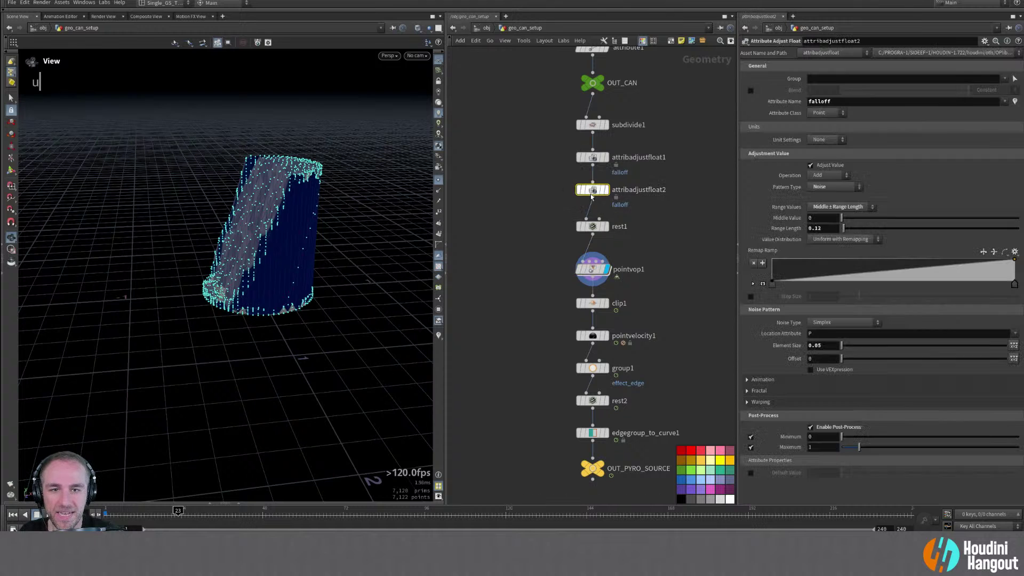
{"action": "left_click", "coordinate": [592, 158]}
{"action": "double_click", "coordinate": [609, 159]}
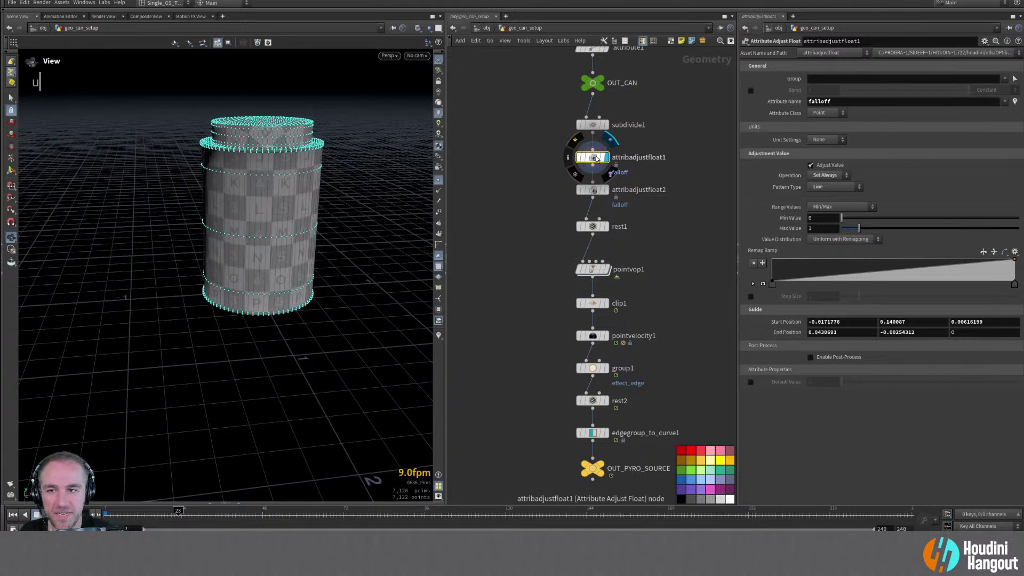
{"action": "key", "text": "Return"}
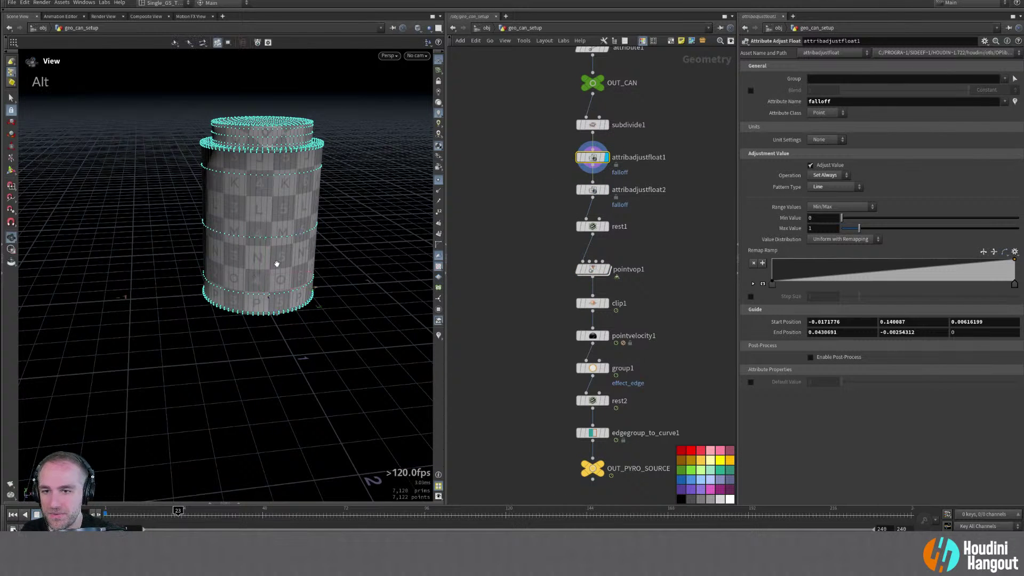
{"action": "left_click_drag", "start_coordinate": [277, 263], "coordinate": [256, 237], "text": "alt"}
{"action": "left_click_drag", "start_coordinate": [315, 256], "coordinate": [259, 175]}
{"action": "left_click_drag", "start_coordinate": [274, 76], "coordinate": [275, 80]}
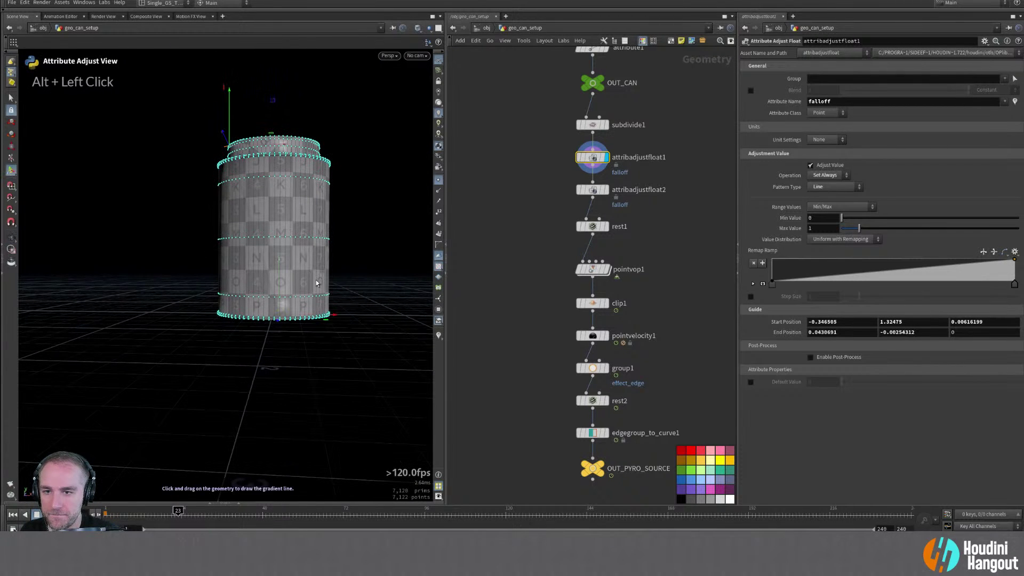
{"action": "left_click_drag", "start_coordinate": [277, 318], "coordinate": [331, 323]}
{"action": "left_click_drag", "start_coordinate": [373, 291], "coordinate": [344, 319], "text": "alt"}
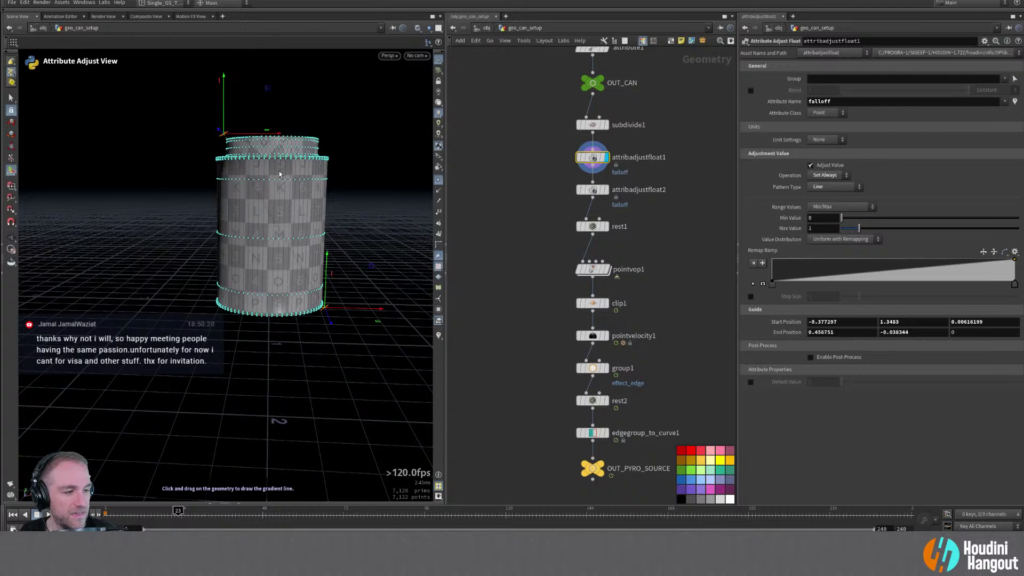
{"action": "left_click_drag", "start_coordinate": [328, 169], "coordinate": [426, 288], "text": "alt"}
{"action": "right_click_drag", "start_coordinate": [298, 240], "coordinate": [289, 212], "text": "alt"}
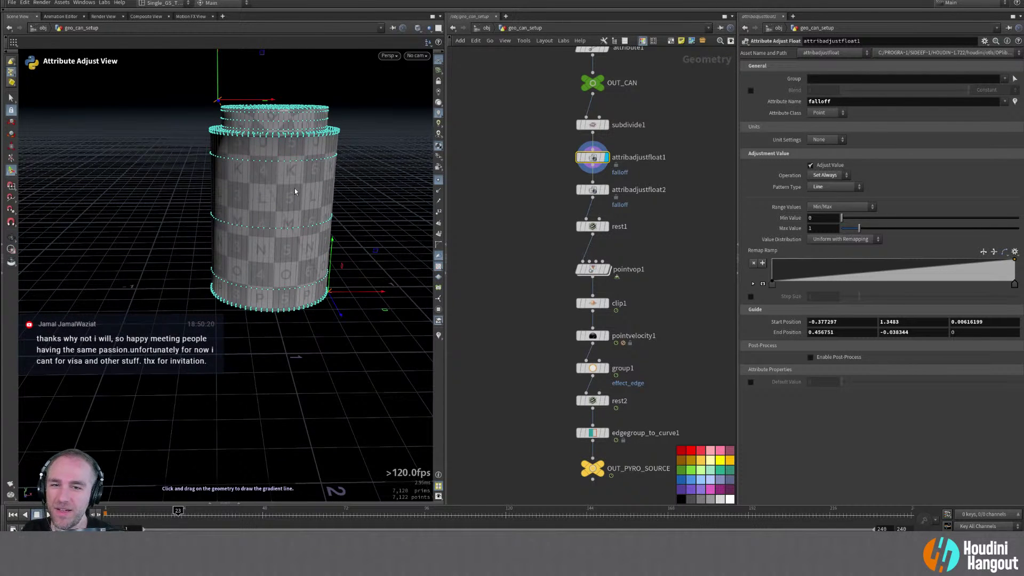
{"action": "middle_click_drag", "start_coordinate": [308, 194], "coordinate": [298, 199], "text": "alt"}
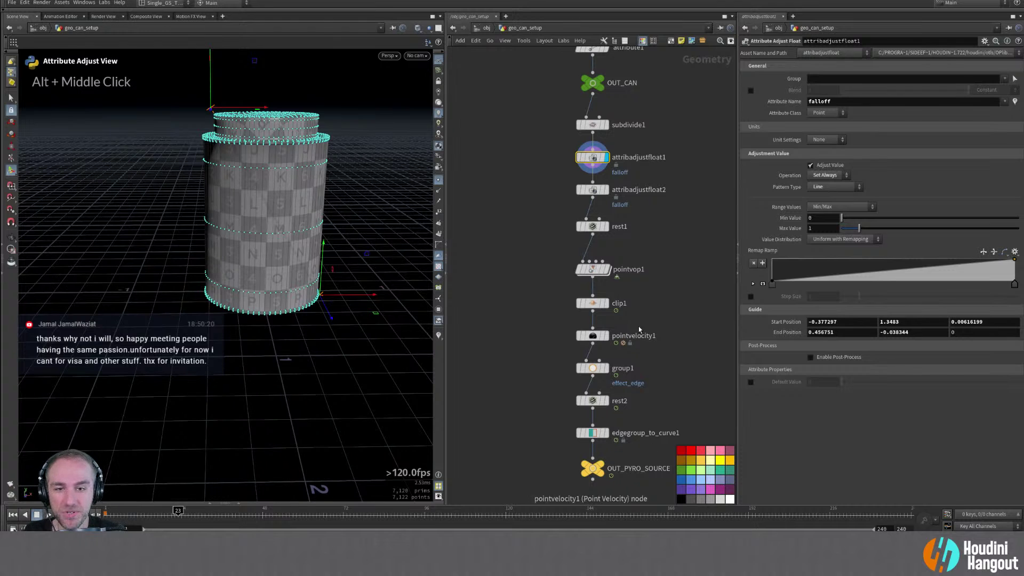
Display attribadjustfloat2, turn on the visualization of its falloff attribute and hide the point markers on the can
{"action": "left_click", "coordinate": [607, 269]}
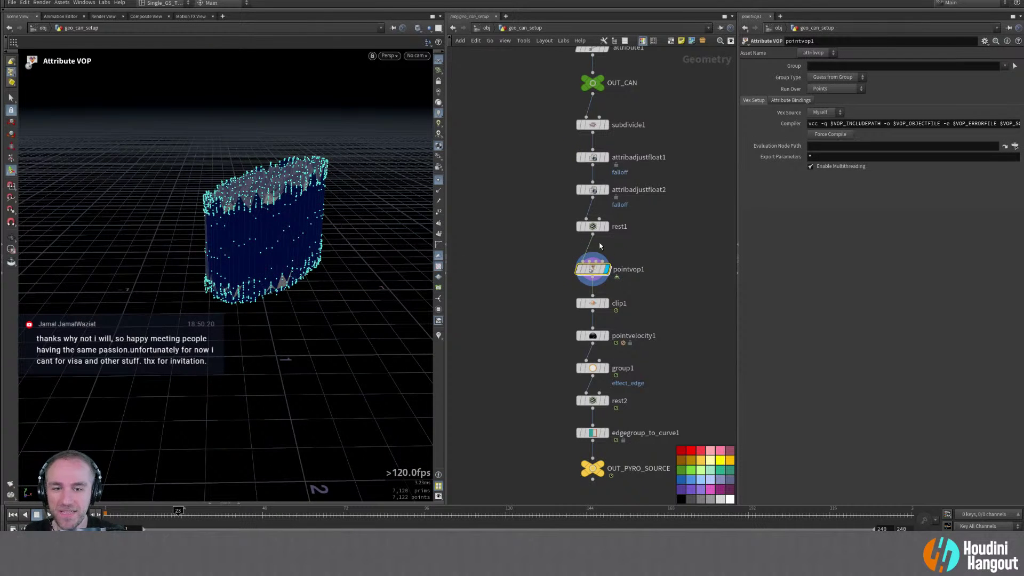
{"action": "double_click", "coordinate": [607, 226]}
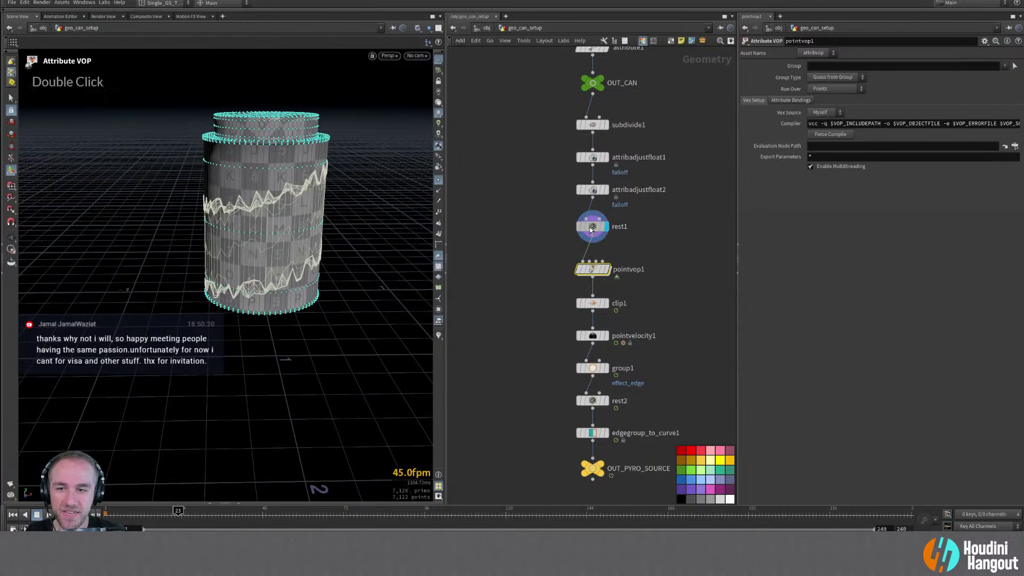
{"action": "double_click", "coordinate": [608, 192]}
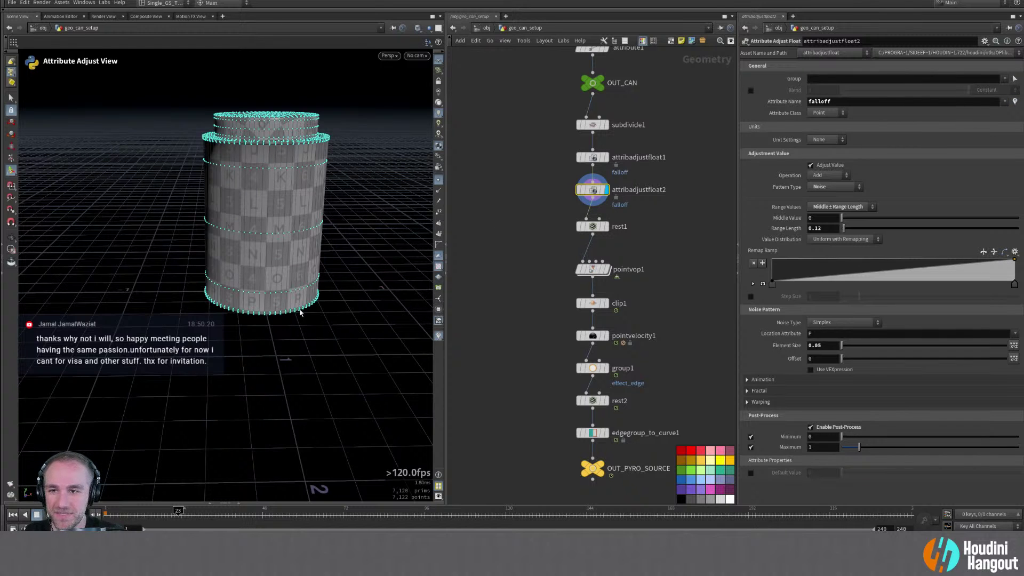
{"action": "left_click", "coordinate": [1014, 101]}
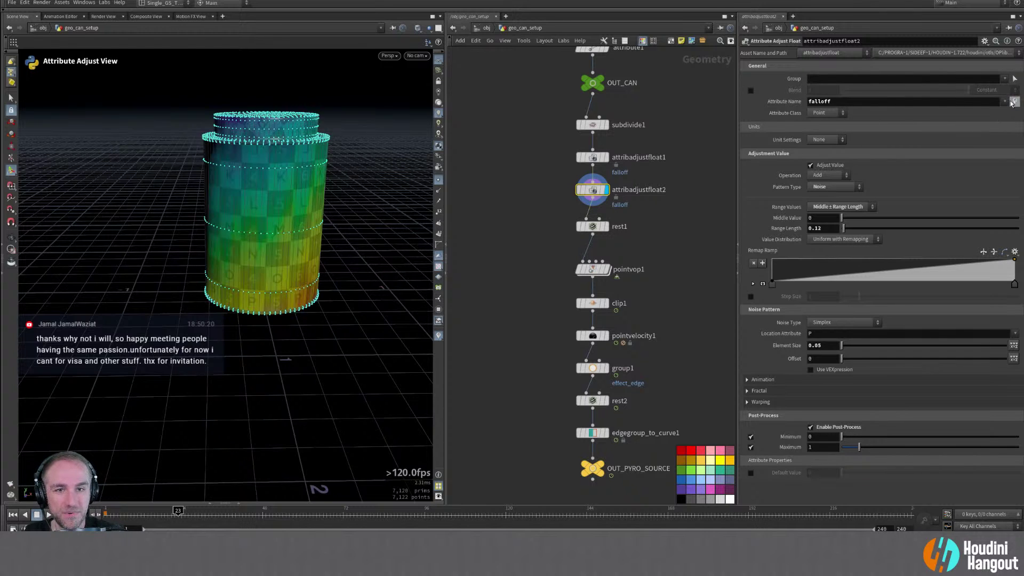
{"action": "right_click_drag", "start_coordinate": [265, 201], "coordinate": [419, 168], "text": "alt"}
{"action": "left_click_drag", "start_coordinate": [277, 208], "coordinate": [266, 228], "text": "alt"}
{"action": "left_click", "coordinate": [438, 266]}
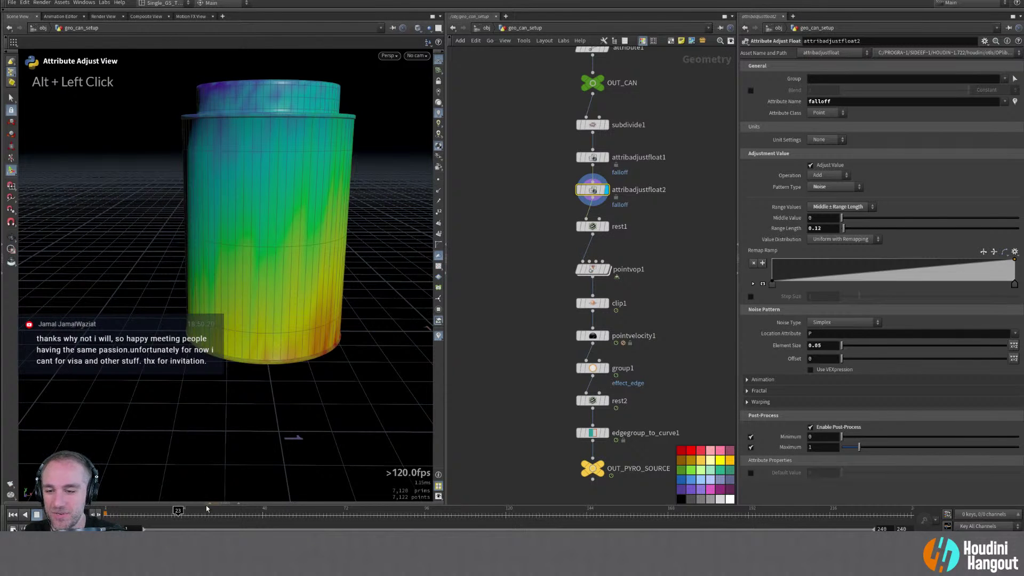
Display pointvop1 and clip1, and scrub the timeline to check how the clip plane cuts the deformed can
{"action": "left_click_drag", "start_coordinate": [152, 517], "coordinate": [109, 515]}
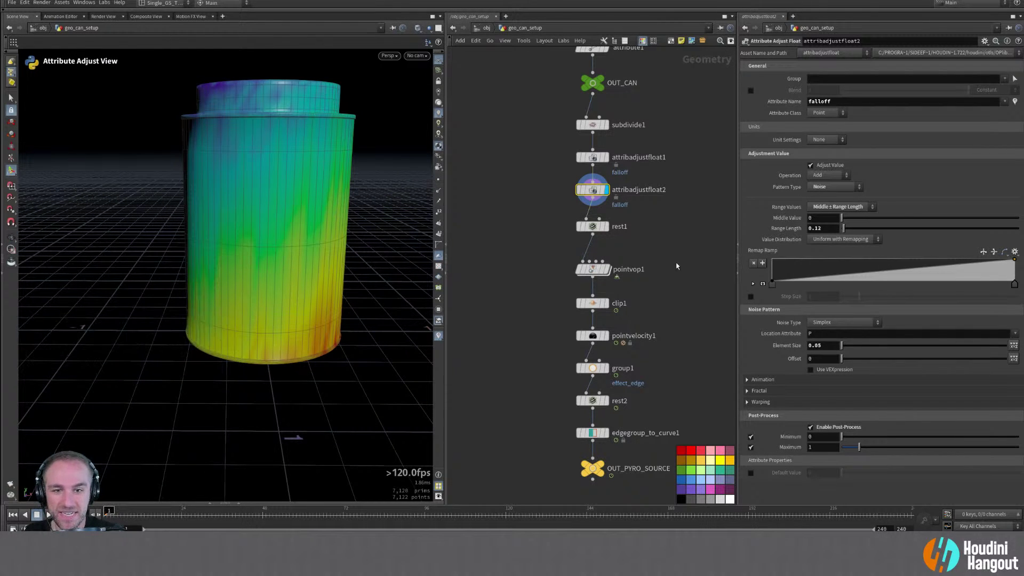
{"action": "double_click", "coordinate": [592, 272]}
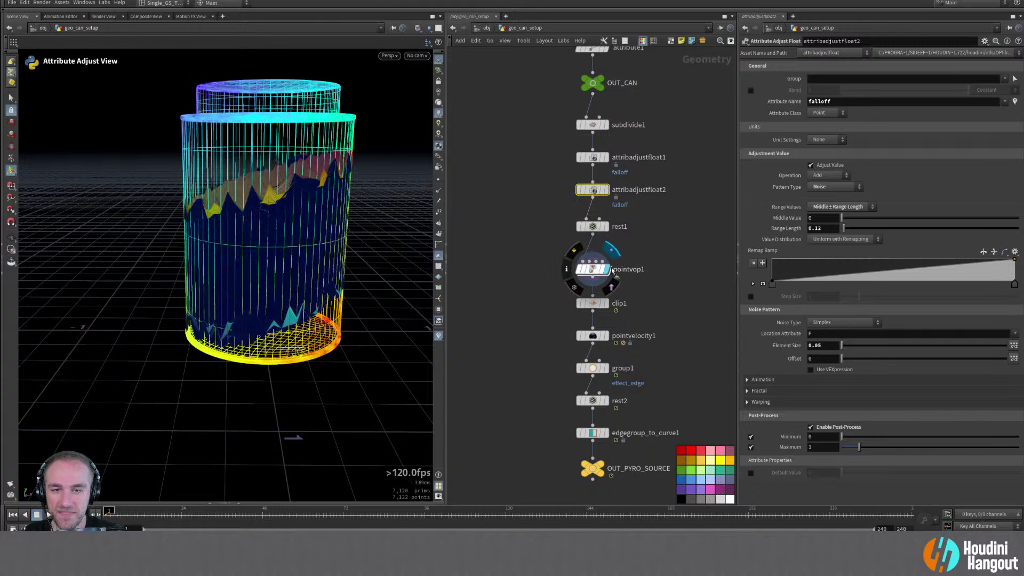
{"action": "double_click", "coordinate": [593, 304]}
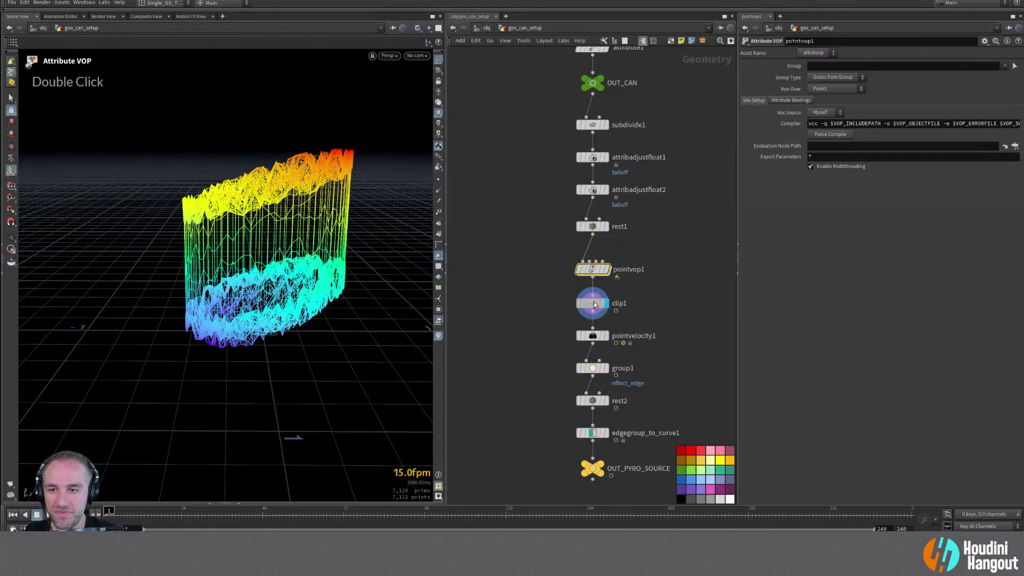
{"action": "left_click_drag", "start_coordinate": [113, 511], "coordinate": [195, 514]}
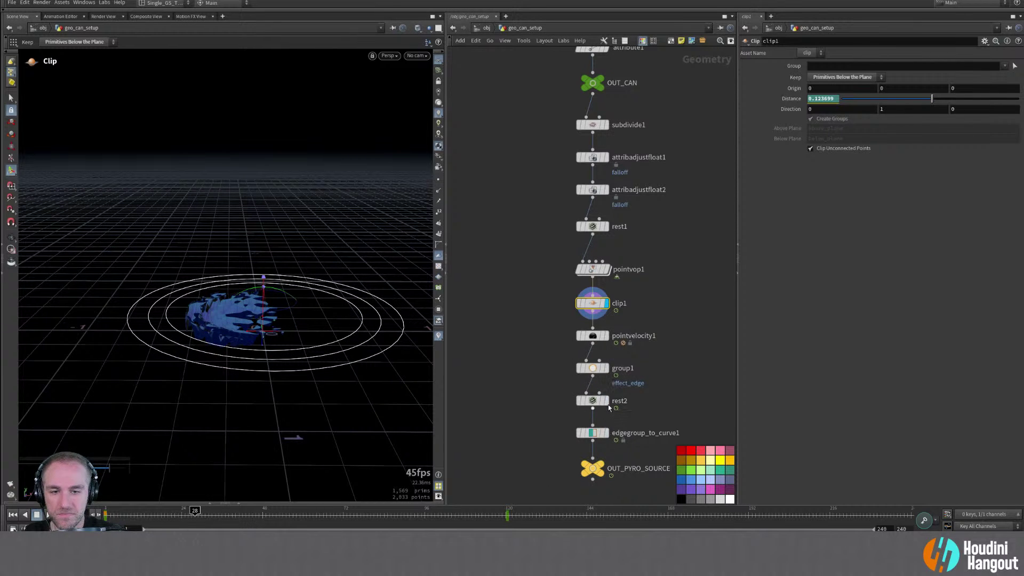
{"action": "left_click_drag", "start_coordinate": [246, 513], "coordinate": [458, 511]}
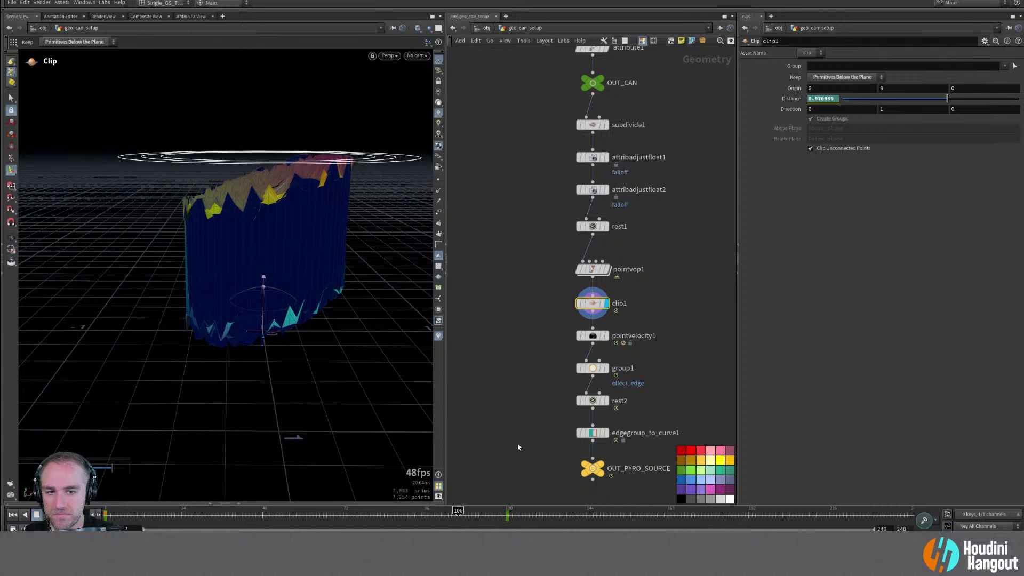
Display rest2 and examine the clipped edge of the can from below around frame 61
{"action": "double_click", "coordinate": [591, 400]}
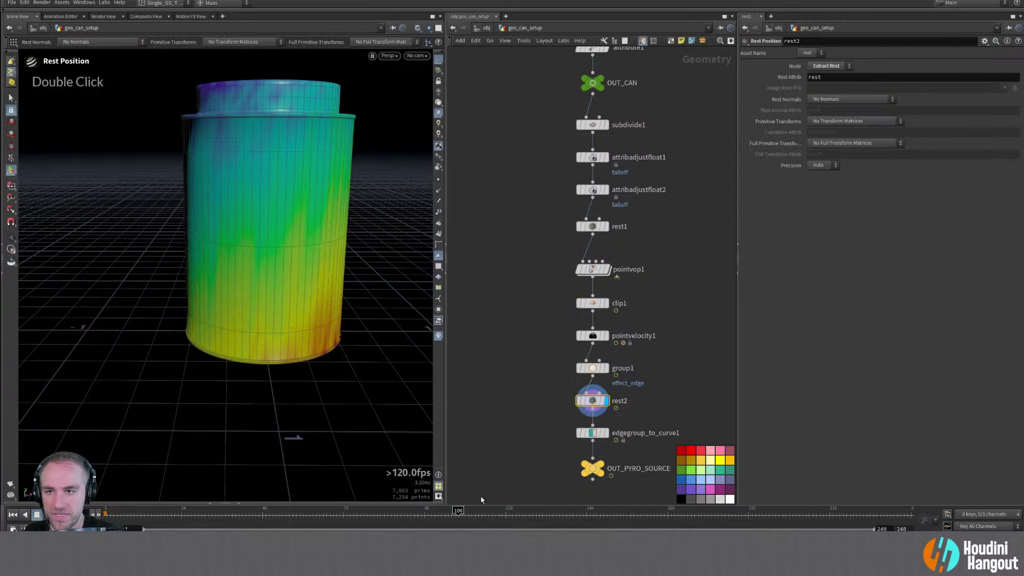
{"action": "left_click_drag", "start_coordinate": [327, 509], "coordinate": [305, 513]}
{"action": "left_click_drag", "start_coordinate": [288, 322], "coordinate": [250, 256], "text": "alt"}
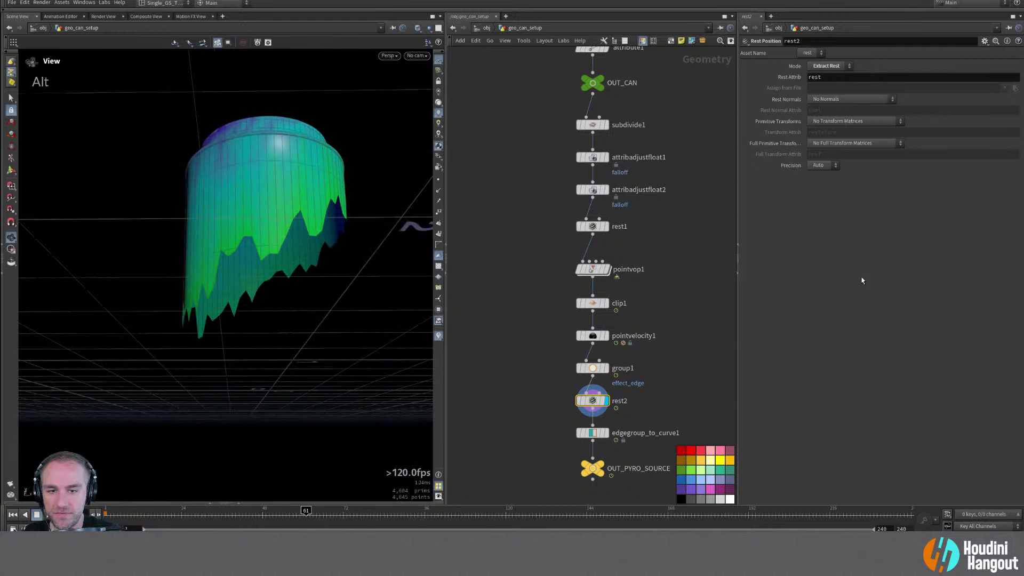
Try noise range lengths of 0.03 and 0.05 and a different element size on attribadjustfloat2, and undo these changes
{"action": "left_click", "coordinate": [592, 190]}
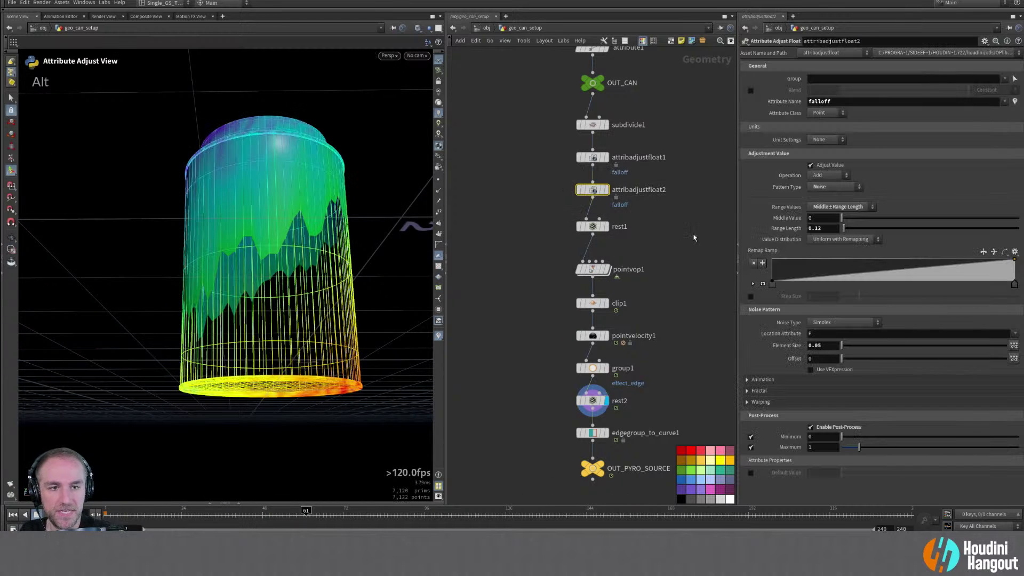
{"action": "middle_click", "coordinate": [830, 228]}
{"action": "middle_click_drag", "start_coordinate": [827, 248], "coordinate": [788, 250]}
{"action": "left_click_drag", "start_coordinate": [320, 240], "coordinate": [304, 277], "text": "alt"}
{"action": "mouse_move", "coordinate": [228, 513]}
{"action": "left_mouse_down"}
{"action": "mouse_move", "coordinate": [165, 512]}
{"action": "mouse_move", "coordinate": [258, 510]}
{"action": "left_mouse_up"}
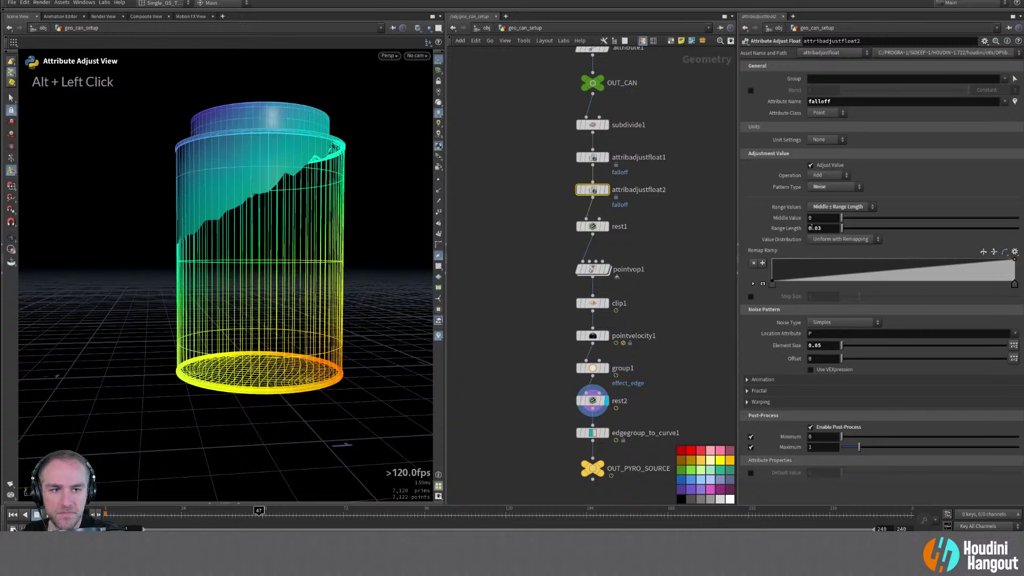
{"action": "middle_click_drag", "start_coordinate": [826, 227], "coordinate": [843, 246]}
{"action": "middle_click_drag", "start_coordinate": [823, 349], "coordinate": [901, 352]}
{"action": "key", "text": "ctrl+z"}
{"action": "key", "text": "ctrl+z"}
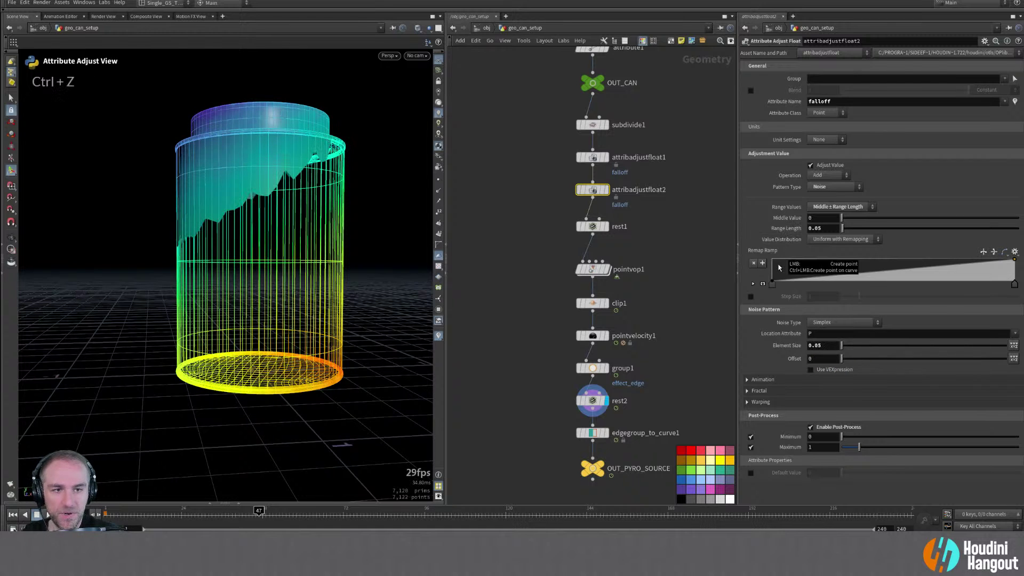
Set attribadjustfloat2's noise element size to 0.5 and check the clipped can edge around frame 59
{"action": "left_click", "coordinate": [820, 345]}
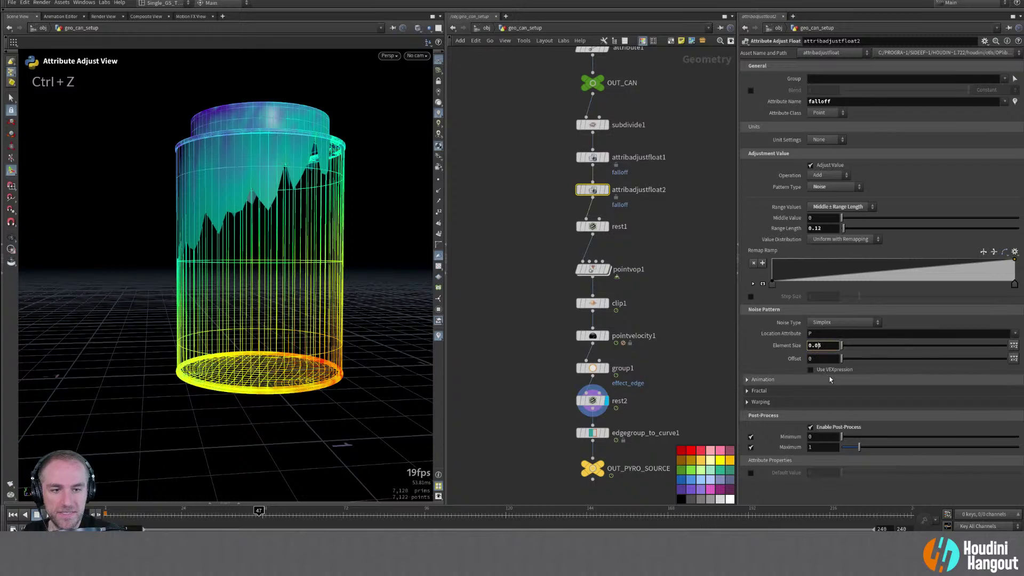
{"action": "key", "text": "BackSpace"}
{"action": "key", "text": "Return"}
{"action": "left_click_drag", "start_coordinate": [274, 343], "coordinate": [282, 298], "text": "alt"}
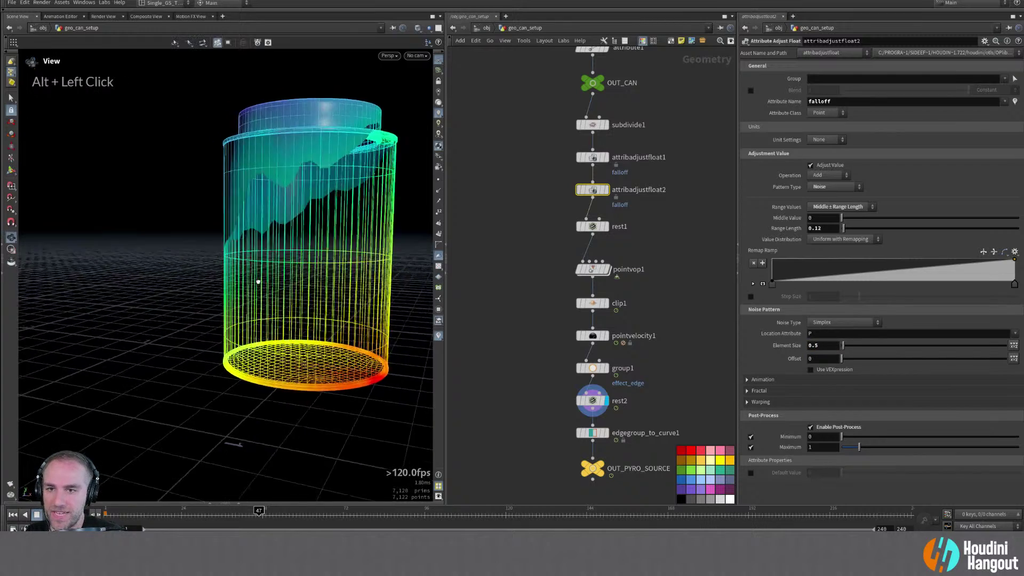
{"action": "right_click_drag", "start_coordinate": [282, 299], "coordinate": [272, 246], "text": "alt"}
{"action": "left_click_drag", "start_coordinate": [272, 246], "coordinate": [251, 208], "text": "alt"}
{"action": "key", "text": "Return"}
{"action": "mouse_move", "coordinate": [293, 513]}
{"action": "left_mouse_down"}
{"action": "mouse_move", "coordinate": [144, 513]}
{"action": "mouse_move", "coordinate": [470, 514]}
{"action": "mouse_move", "coordinate": [300, 513]}
{"action": "left_mouse_up"}
{"action": "left_click_drag", "start_coordinate": [266, 240], "coordinate": [251, 213], "text": "alt"}
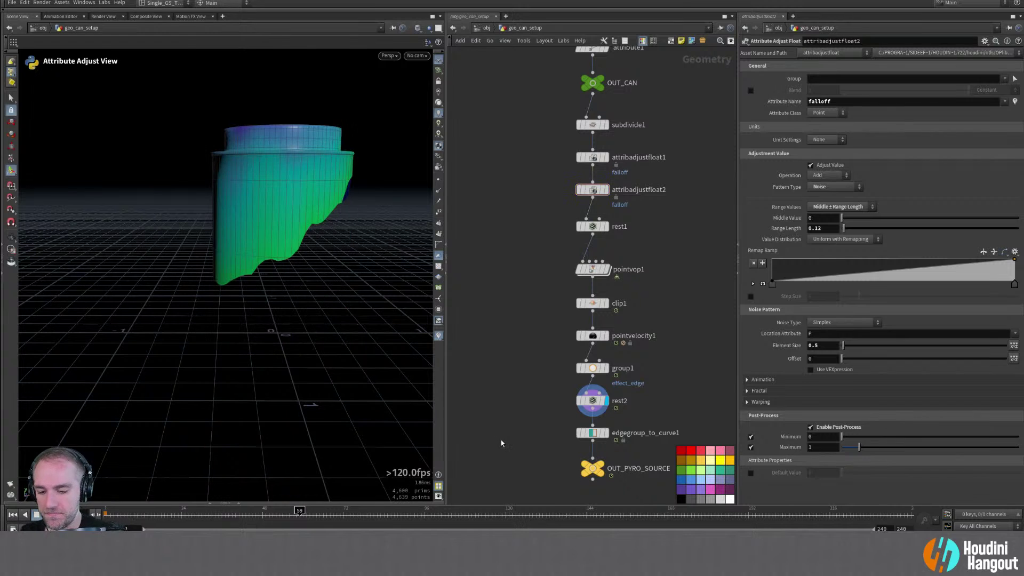
Display OUT_PYRO_SOURCE inside geo_can_setup, scrub through its animation, and return to the object level
{"action": "key", "text": "u"}
{"action": "double_click", "coordinate": [525, 147]}
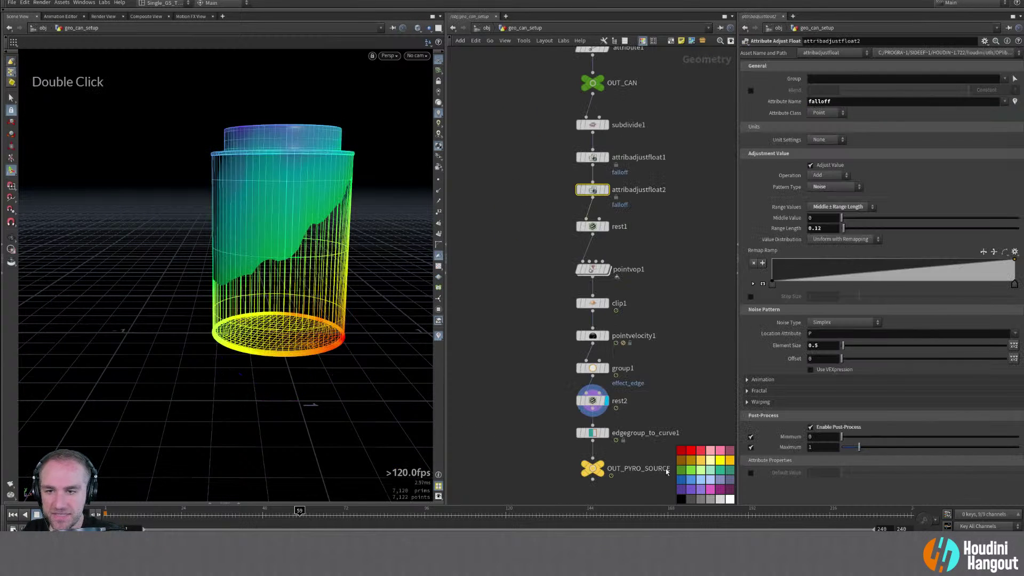
{"action": "left_click", "coordinate": [603, 469]}
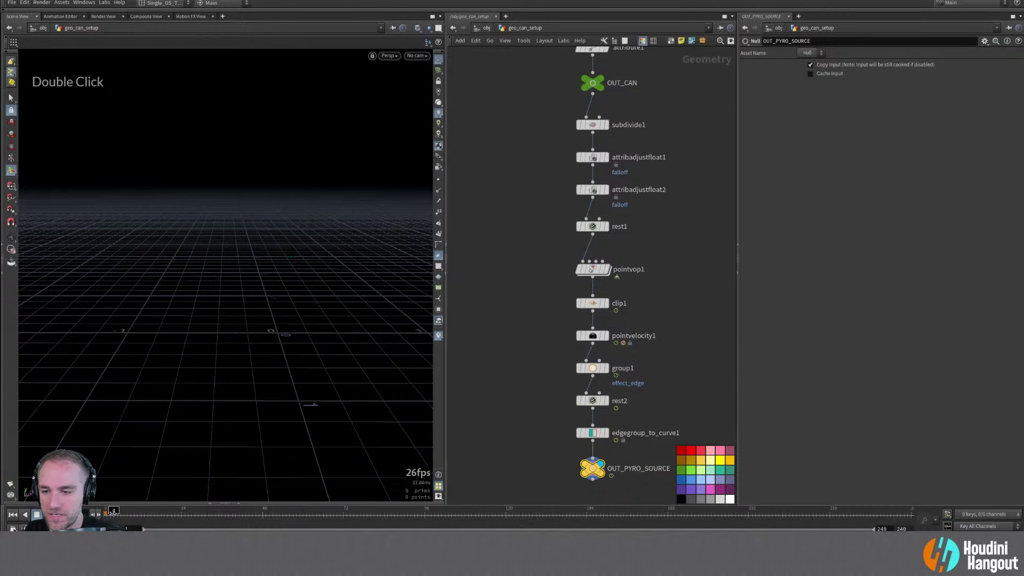
{"action": "mouse_move", "coordinate": [197, 515]}
{"action": "left_mouse_down"}
{"action": "mouse_move", "coordinate": [487, 522]}
{"action": "mouse_move", "coordinate": [408, 517]}
{"action": "left_mouse_up"}
{"action": "key", "text": "u"}
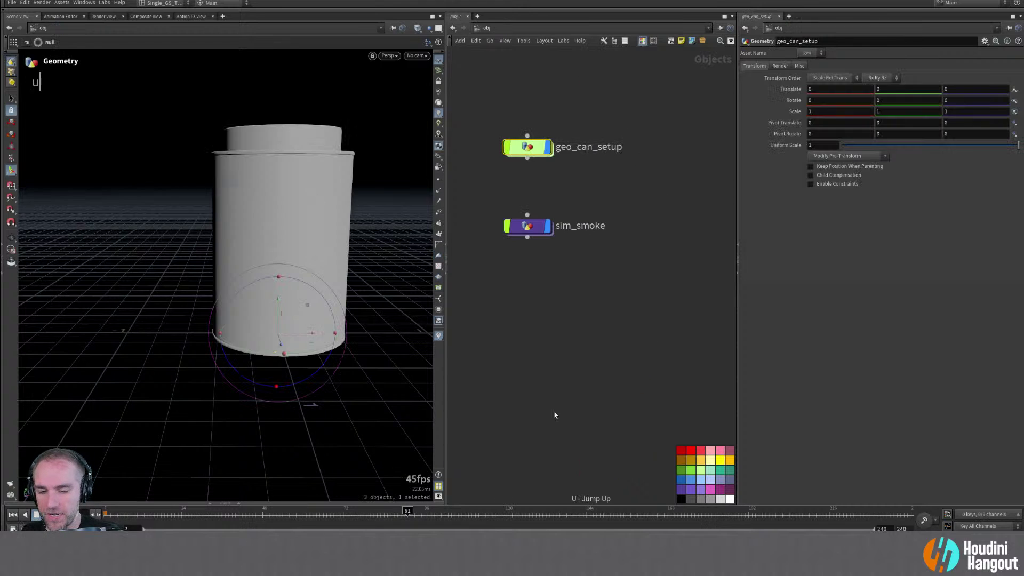
Enter sim_smoke and check the animated source at pyrosource1 and volumerasterizeattributes1 from the first frame onward
{"action": "double_click", "coordinate": [526, 226]}
{"action": "key", "text": "ctrl+Up"}
{"action": "double_click", "coordinate": [582, 197]}
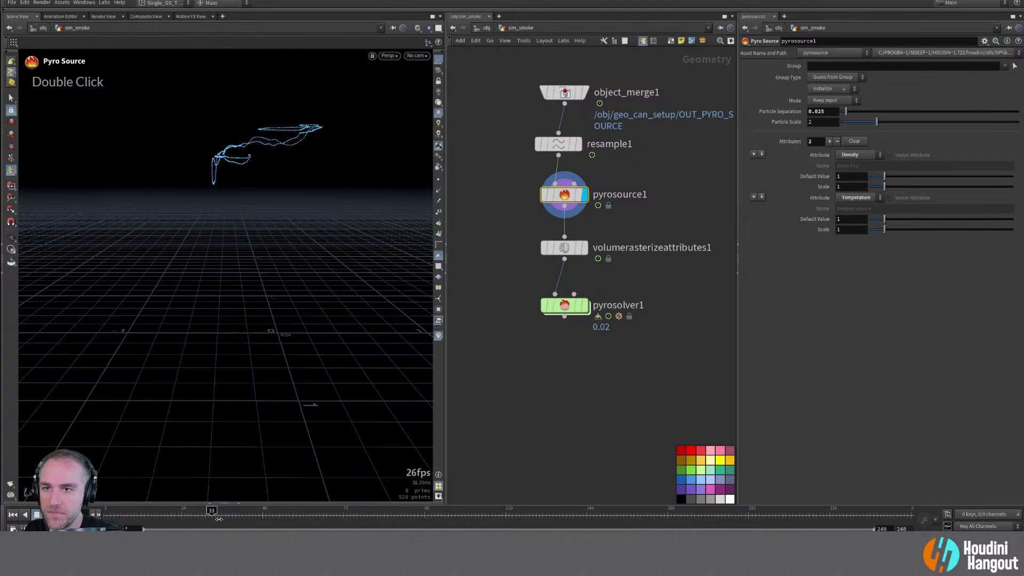
{"action": "double_click", "coordinate": [576, 248]}
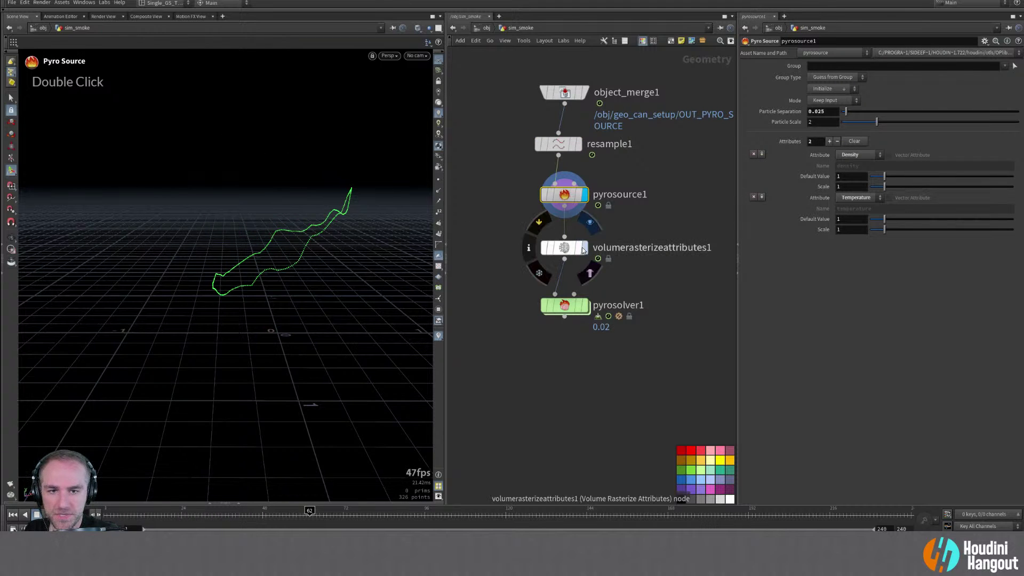
{"action": "left_click_drag", "start_coordinate": [274, 269], "coordinate": [311, 458], "text": "alt"}
{"action": "left_click_drag", "start_coordinate": [154, 519], "coordinate": [244, 522]}
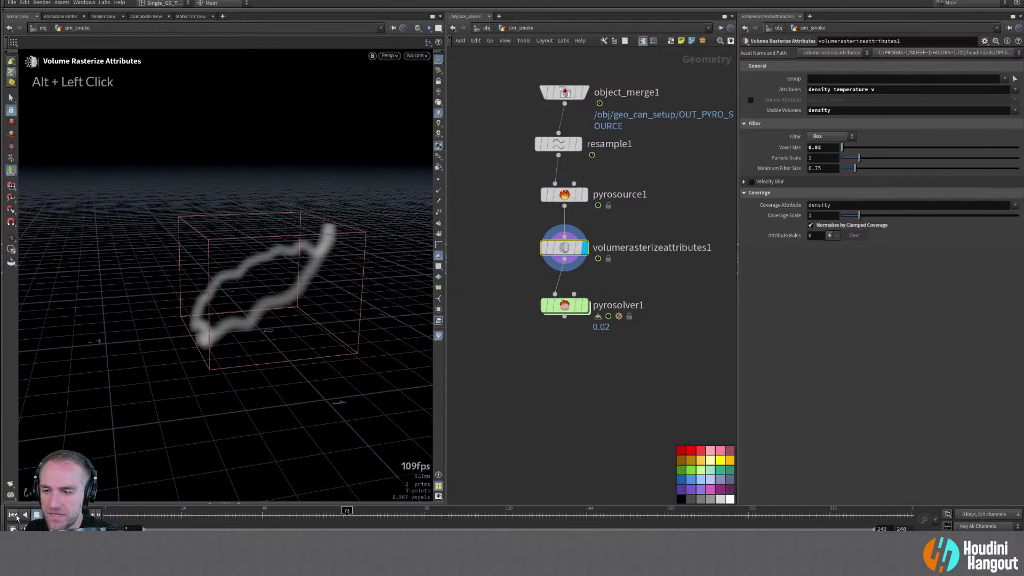
Display pyrosolver1, play the smoke simulation while viewing it from several angles, and return to frame 1
{"action": "double_click", "coordinate": [587, 308]}
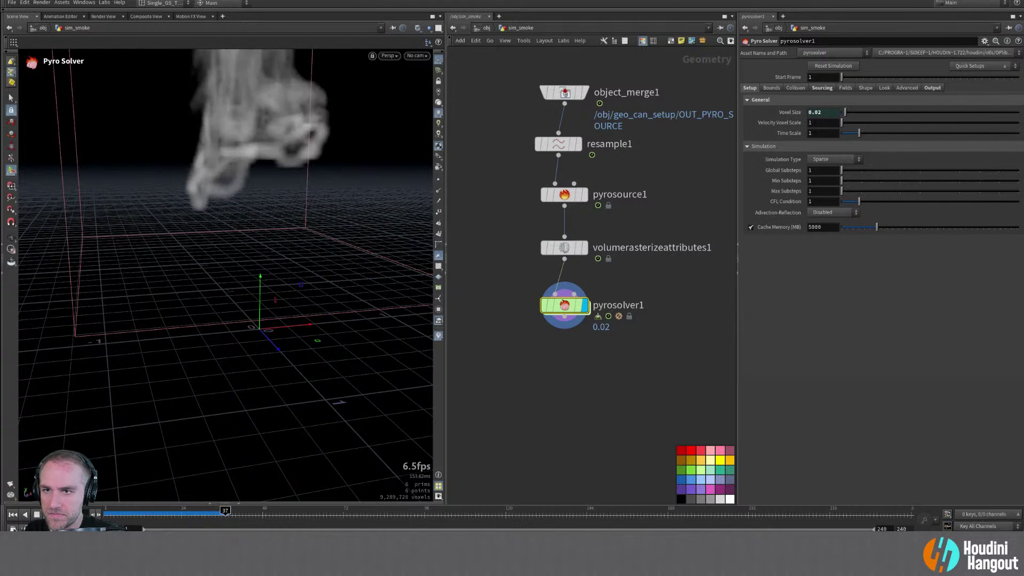
{"action": "right_click_drag", "start_coordinate": [183, 233], "coordinate": [210, 206], "text": "alt"}
{"action": "middle_click_drag", "start_coordinate": [210, 206], "coordinate": [214, 277], "text": "alt"}
{"action": "right_click_drag", "start_coordinate": [213, 277], "coordinate": [173, 274], "text": "alt"}
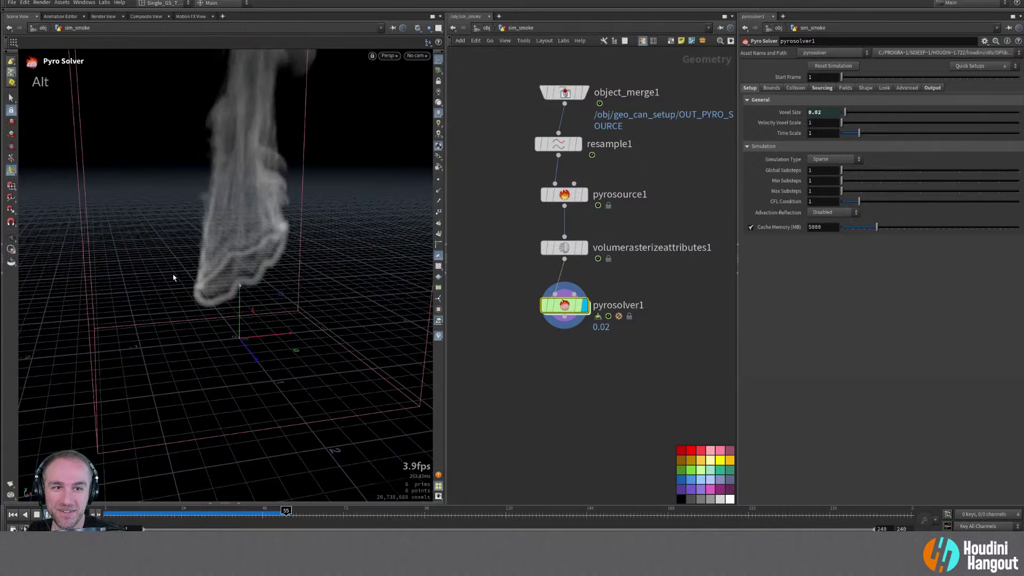
{"action": "left_click_drag", "start_coordinate": [169, 258], "coordinate": [270, 217], "text": "alt"}
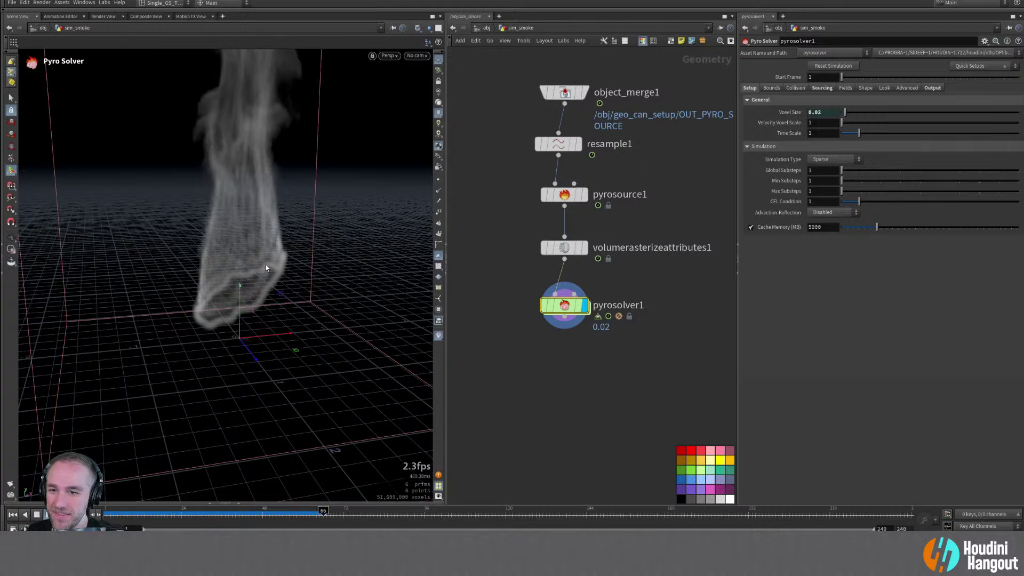
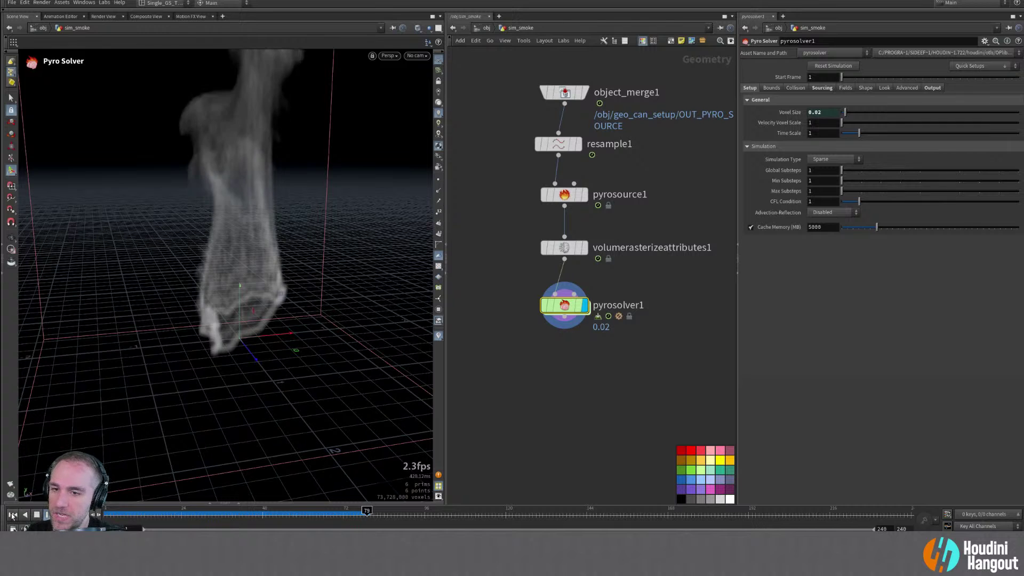
{"action": "key", "text": "ctrl+Up"}
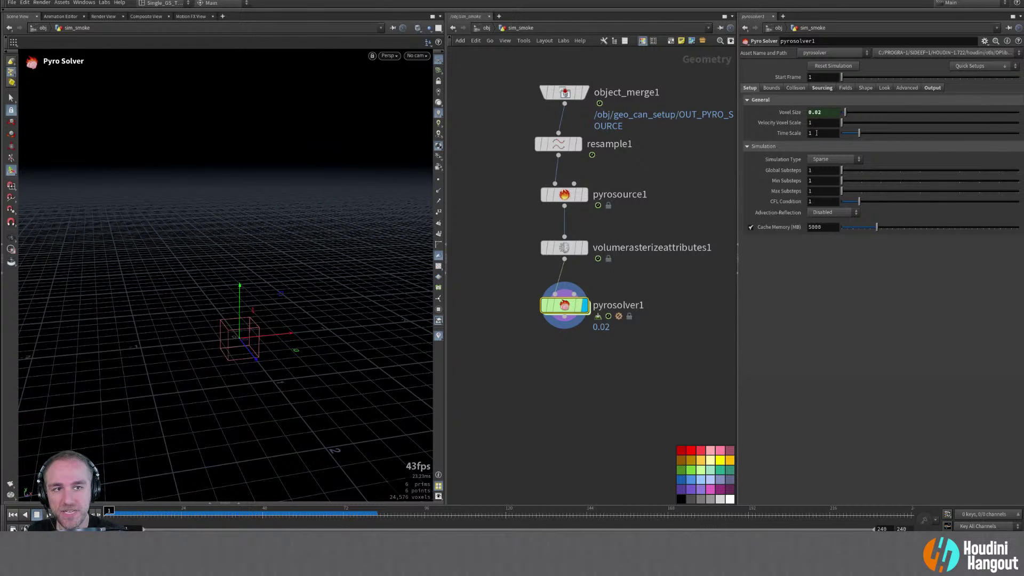
Review pyrosolver1's sourcing and field settings and turn off buoyancy in its shape settings
{"action": "left_click", "coordinate": [822, 88]}
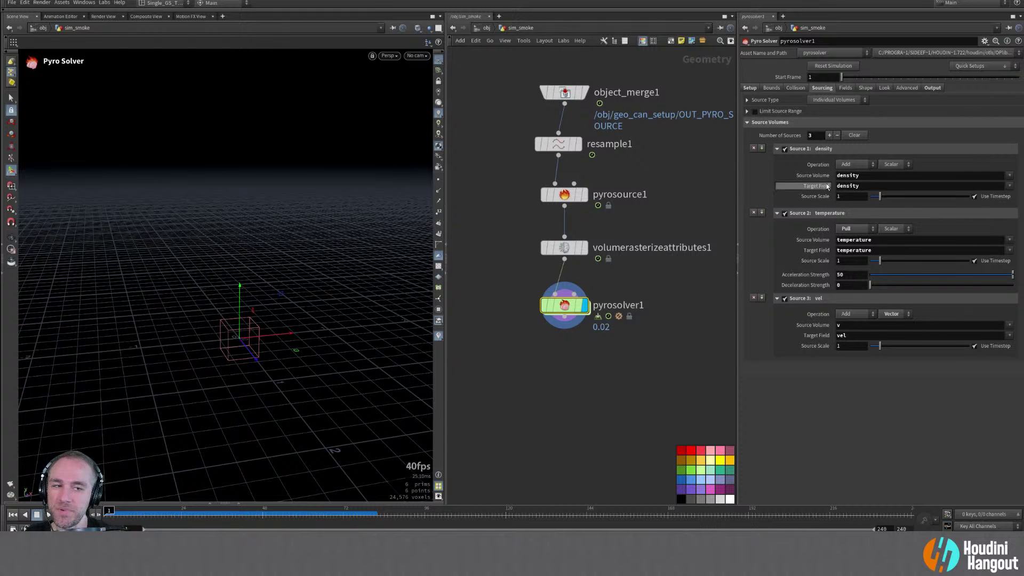
{"action": "left_click", "coordinate": [846, 88]}
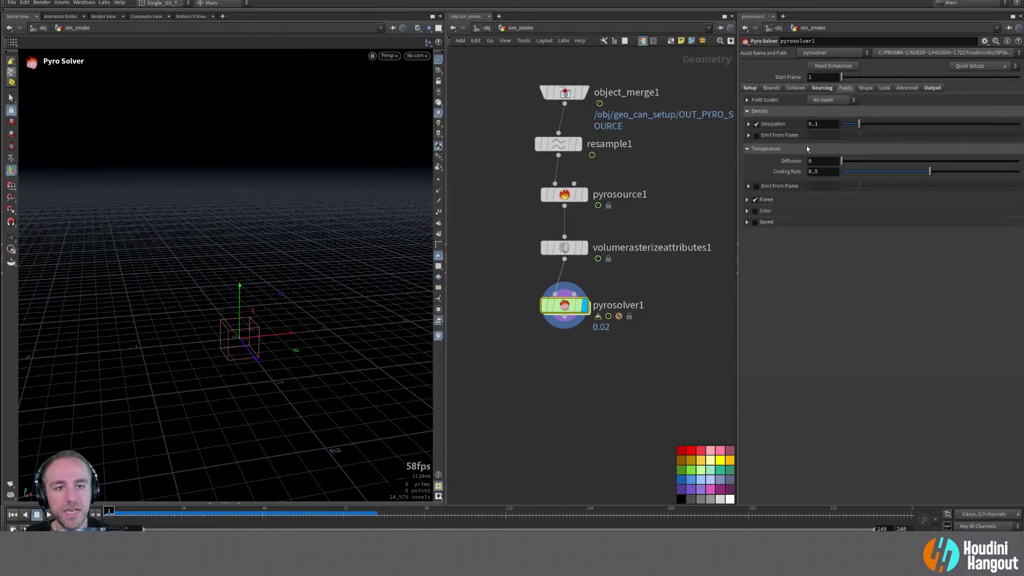
{"action": "left_click", "coordinate": [866, 88]}
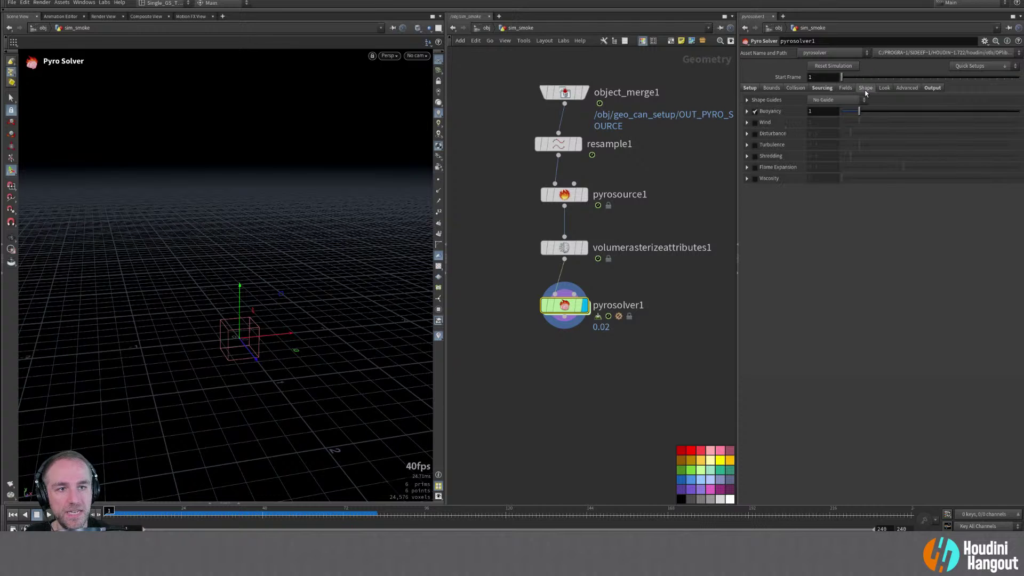
{"action": "left_click", "coordinate": [754, 112]}
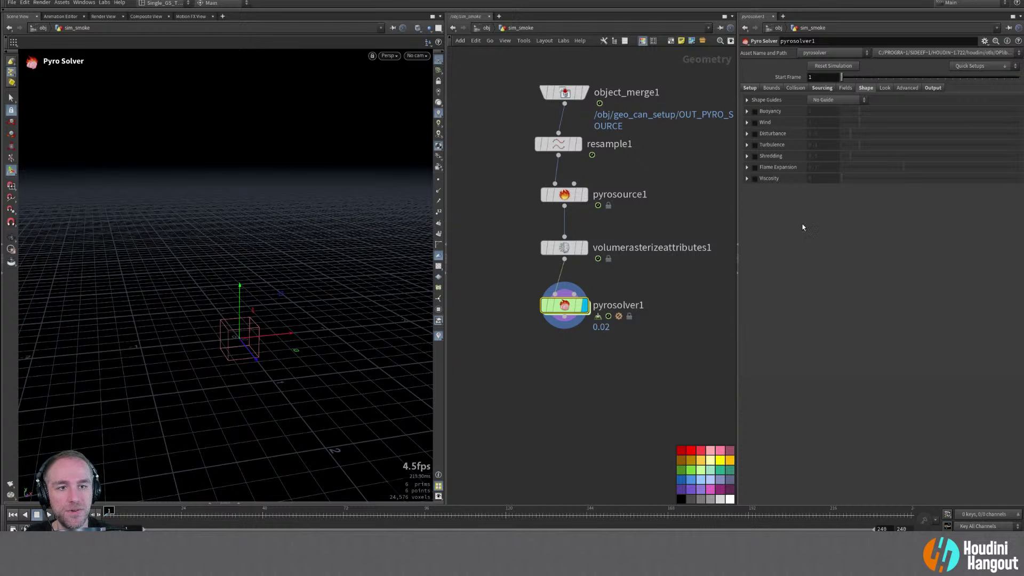
Examine pyrosolver1's collision, sourcing and field settings, including source range, dissipation, field guides and color options
{"action": "left_click", "coordinate": [789, 89]}
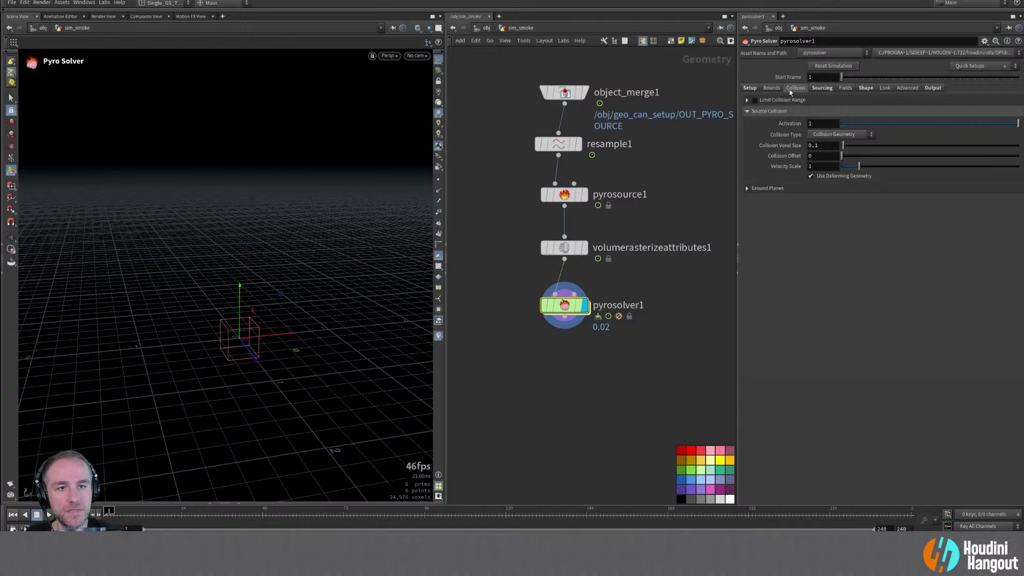
{"action": "left_click", "coordinate": [821, 88]}
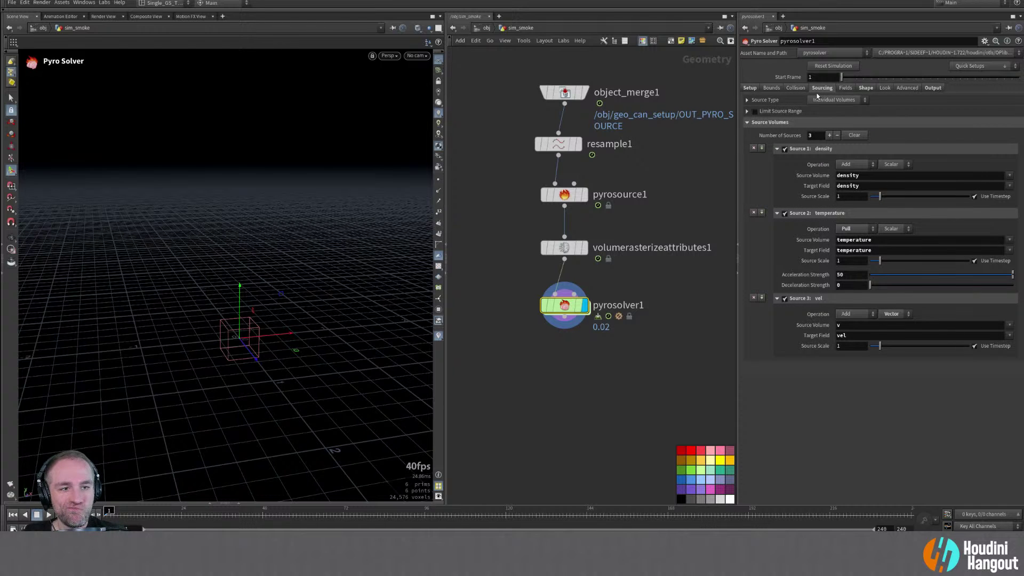
{"action": "double_click", "coordinate": [747, 99]}
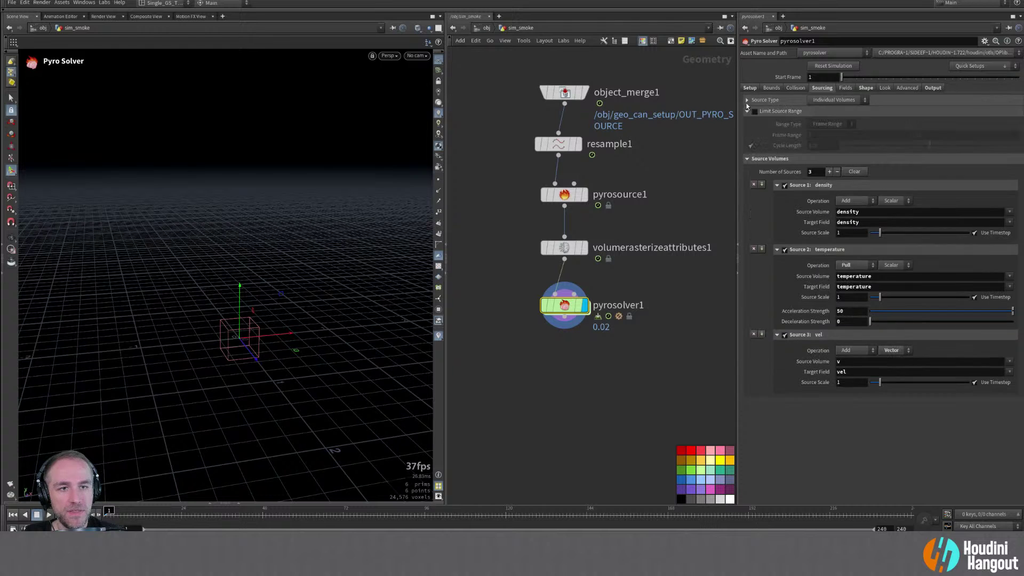
{"action": "left_click", "coordinate": [747, 98]}
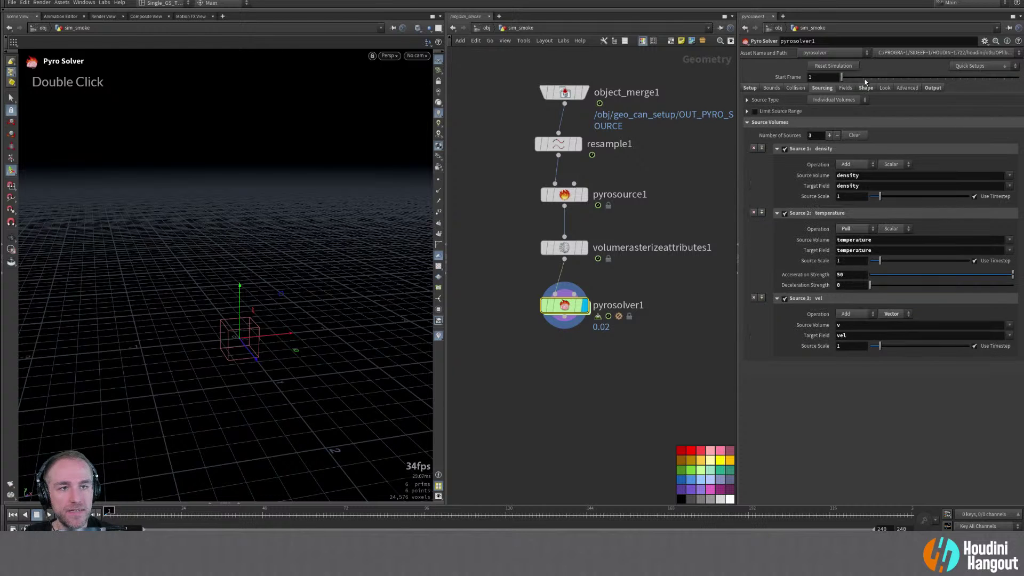
{"action": "left_click", "coordinate": [852, 88]}
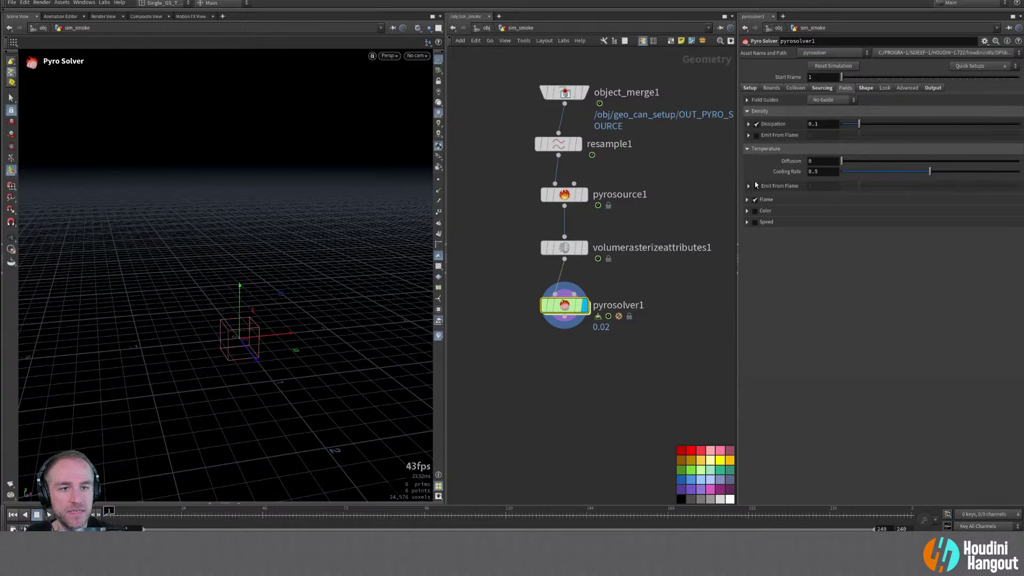
{"action": "left_click", "coordinate": [748, 124]}
{"action": "left_click", "coordinate": [748, 124]}
{"action": "left_click", "coordinate": [748, 101]}
{"action": "left_click", "coordinate": [747, 101]}
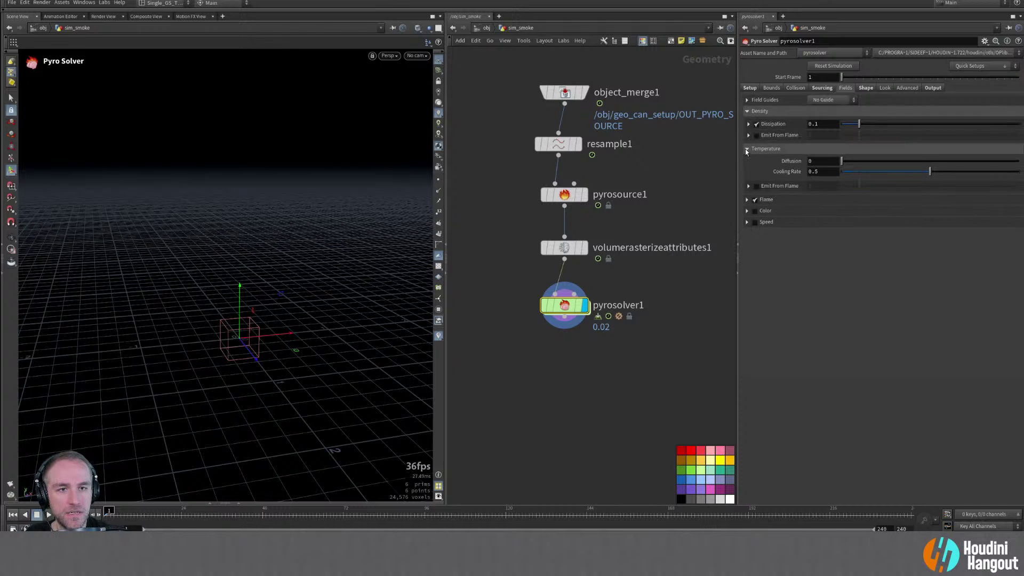
{"action": "double_click", "coordinate": [746, 210]}
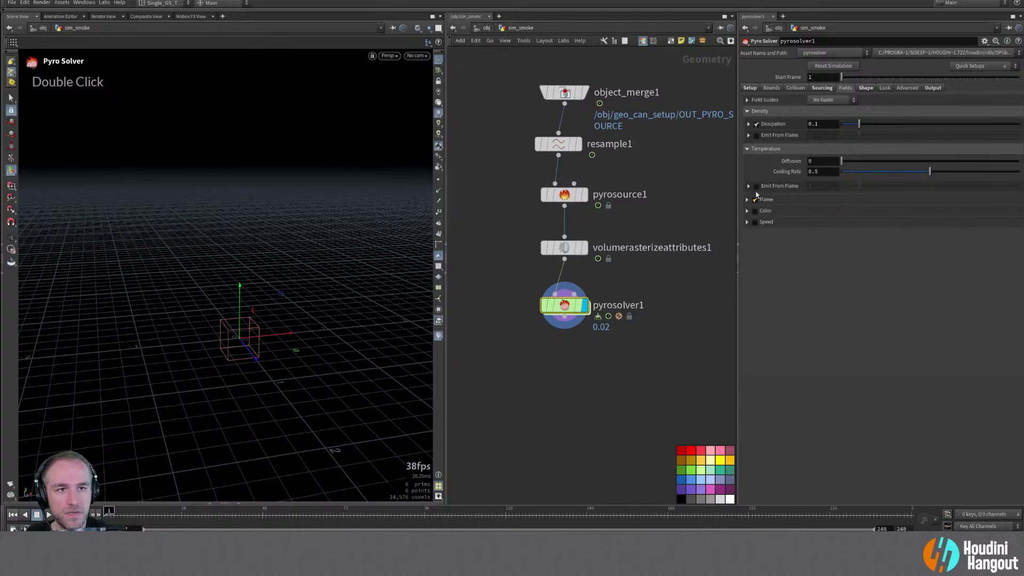
Examine pyrosolver1's collision, shape, look and advanced settings, including the Solving, Sparse Solve and External Forces options
{"action": "left_click", "coordinate": [793, 88]}
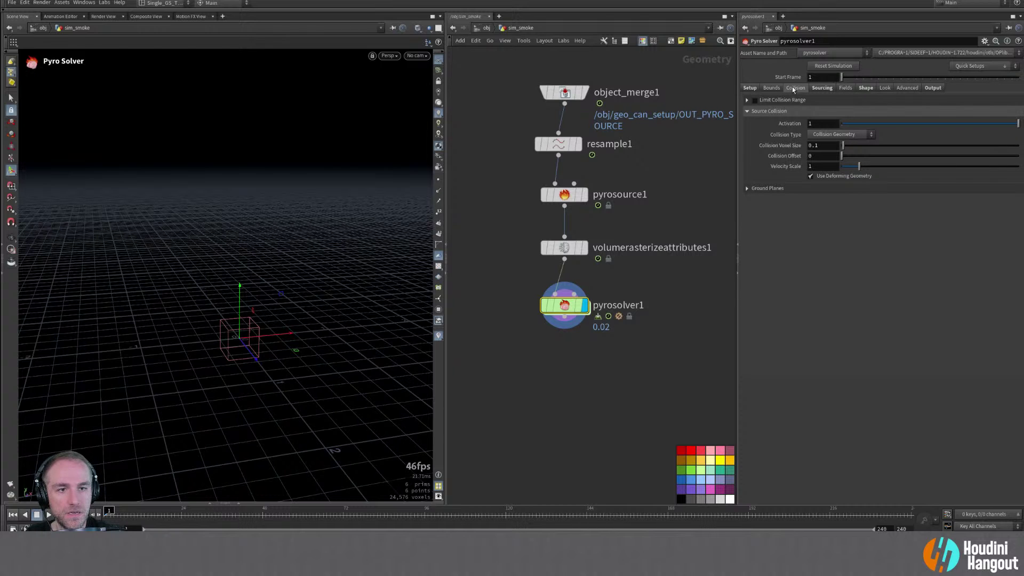
{"action": "left_click", "coordinate": [861, 89]}
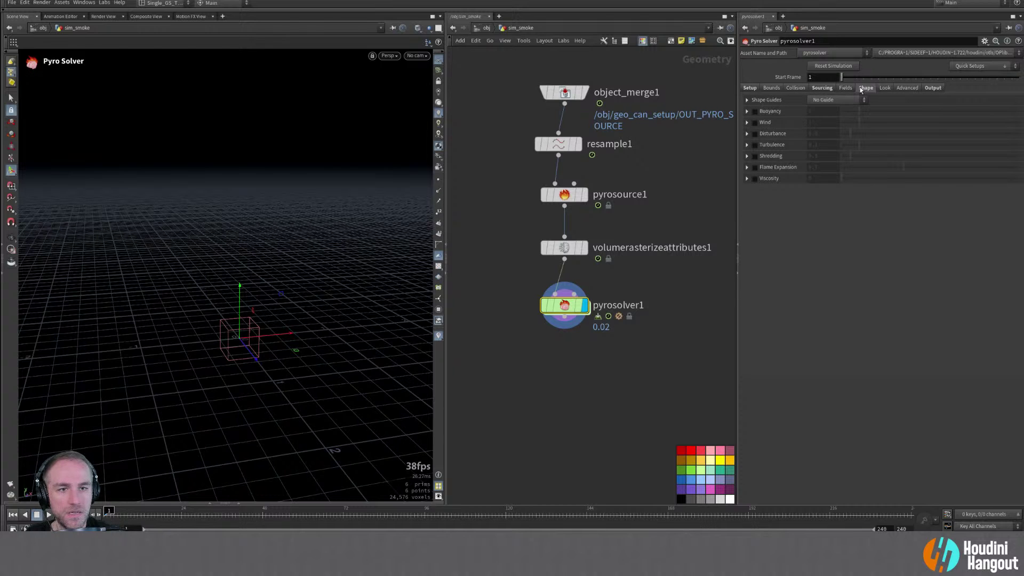
{"action": "left_click", "coordinate": [884, 88]}
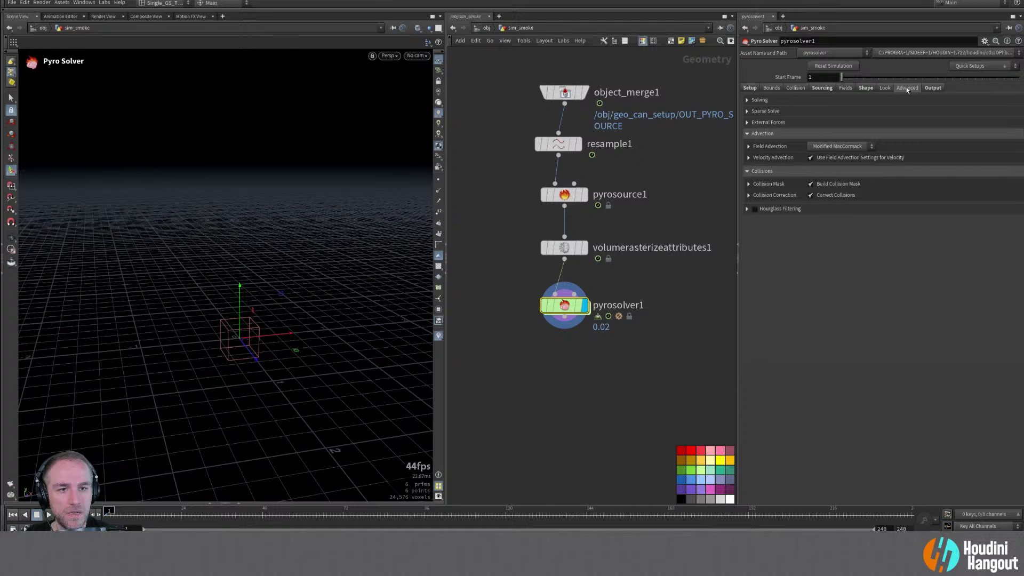
{"action": "left_click", "coordinate": [748, 101]}
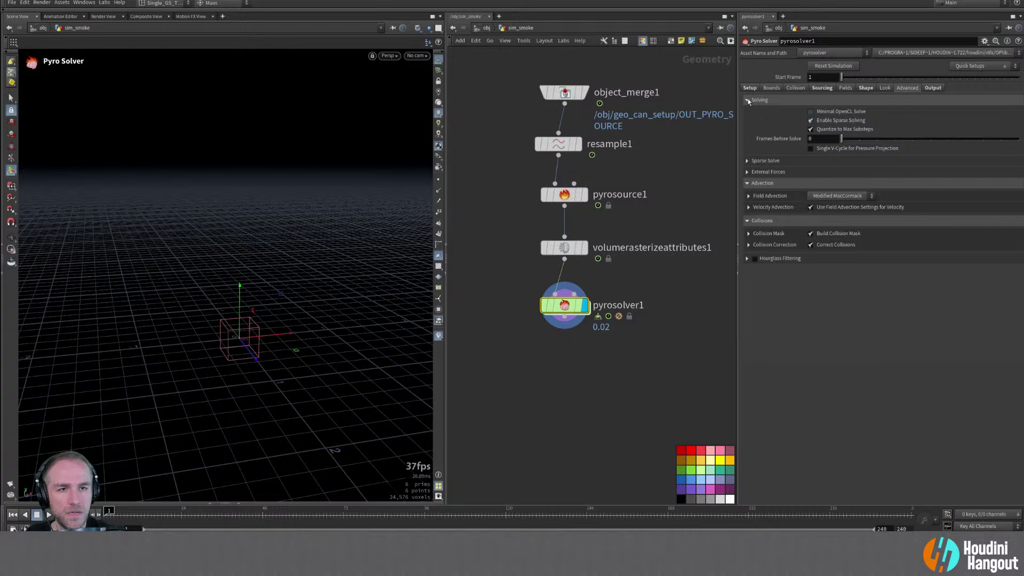
{"action": "left_click", "coordinate": [748, 100]}
{"action": "double_click", "coordinate": [749, 112]}
{"action": "left_click", "coordinate": [749, 122]}
{"action": "left_click", "coordinate": [748, 125]}
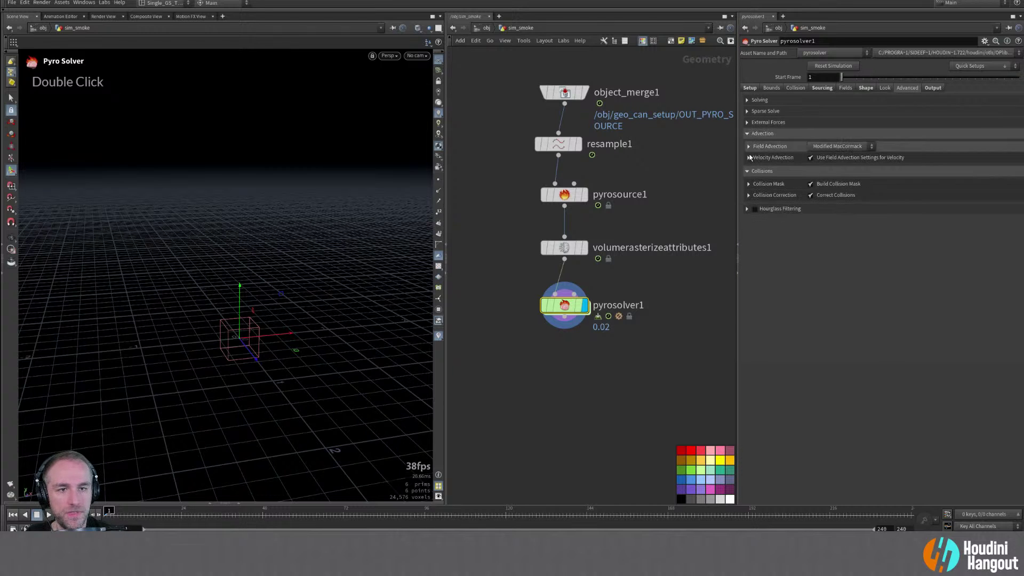
Review pyrosolver1's setup, bounds, collision and sourcing settings and turn off Flame in the field settings
{"action": "left_click", "coordinate": [749, 87]}
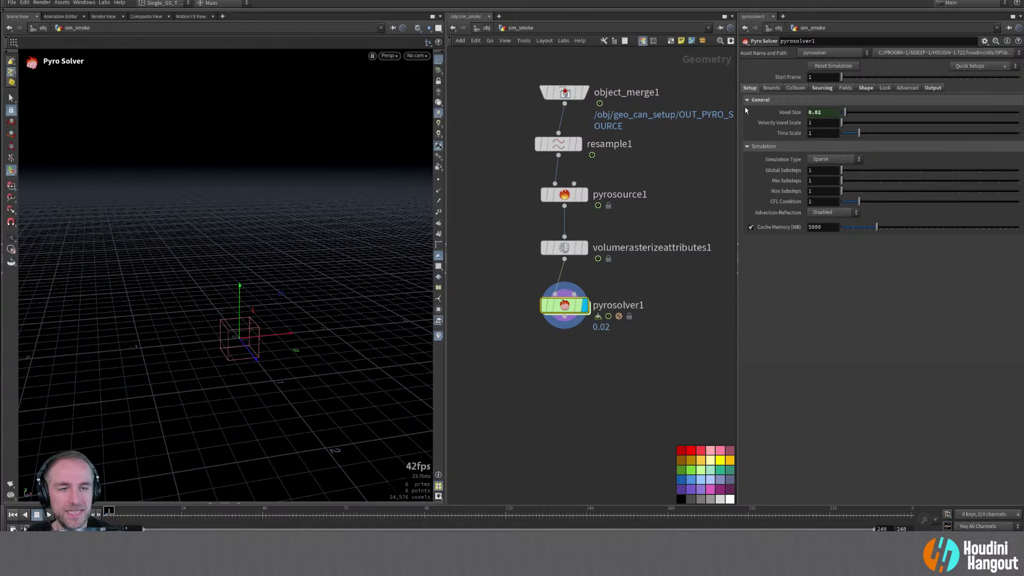
{"action": "double_click", "coordinate": [771, 88]}
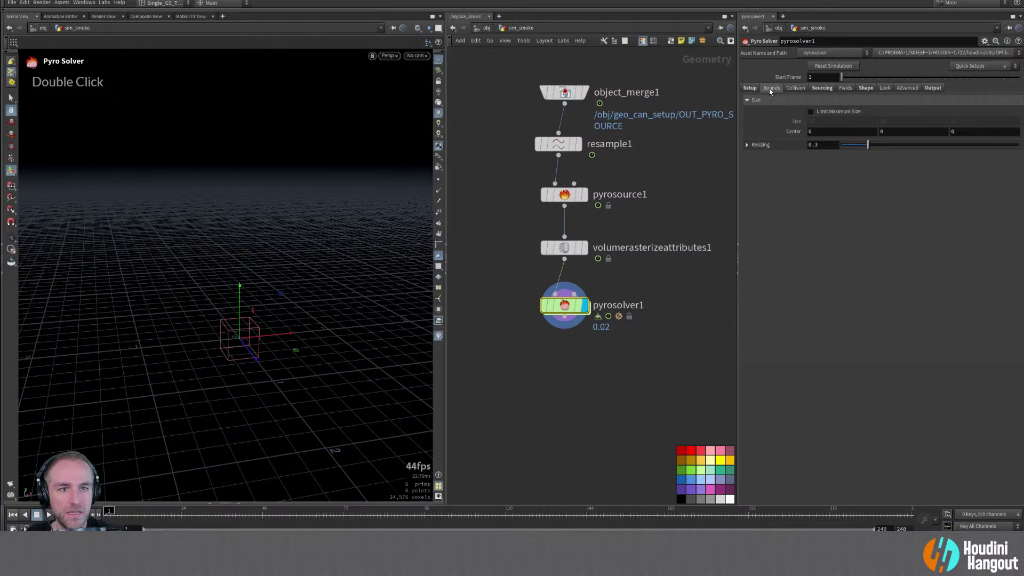
{"action": "left_click", "coordinate": [796, 88]}
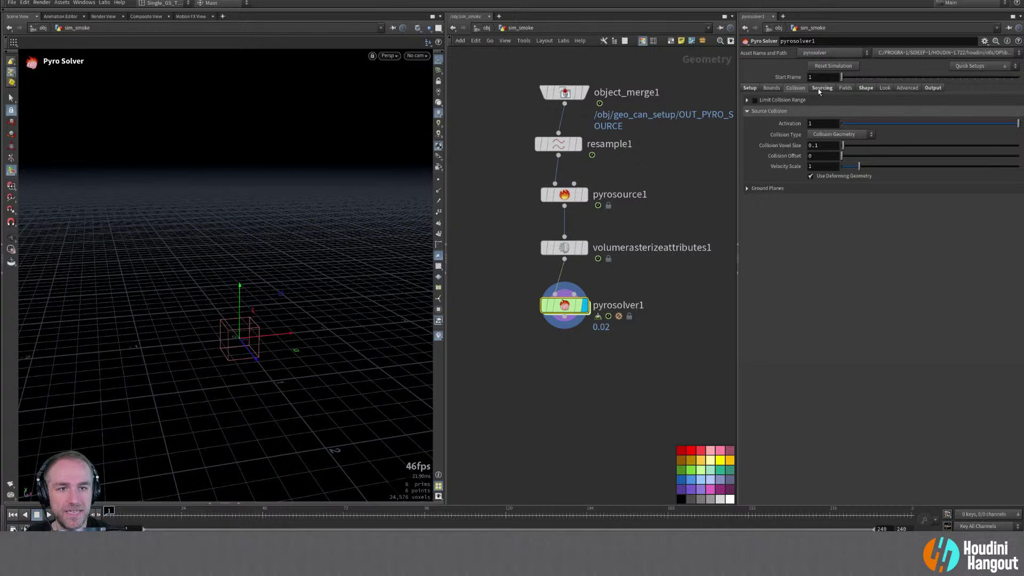
{"action": "left_click", "coordinate": [821, 88]}
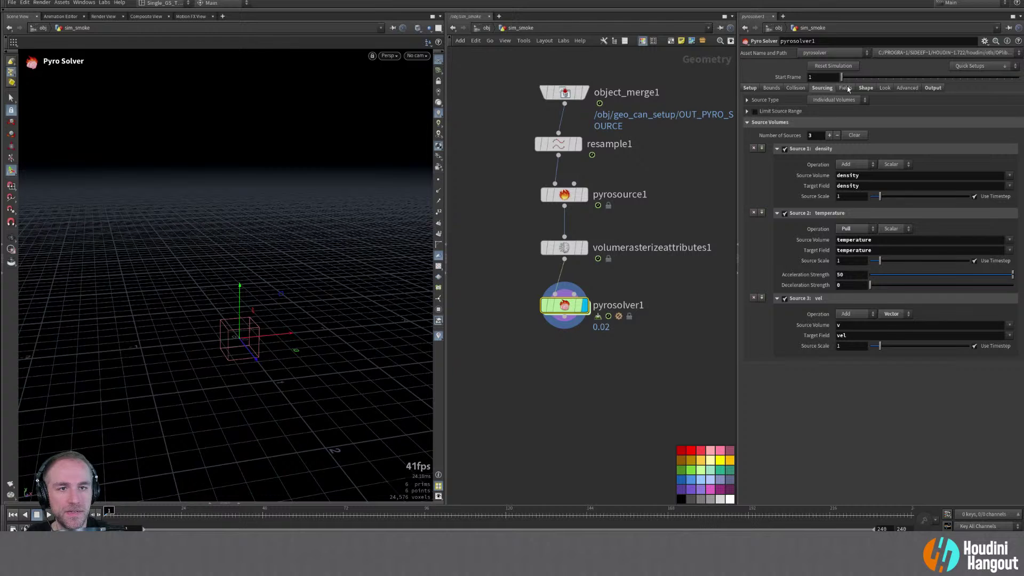
{"action": "left_click", "coordinate": [847, 88]}
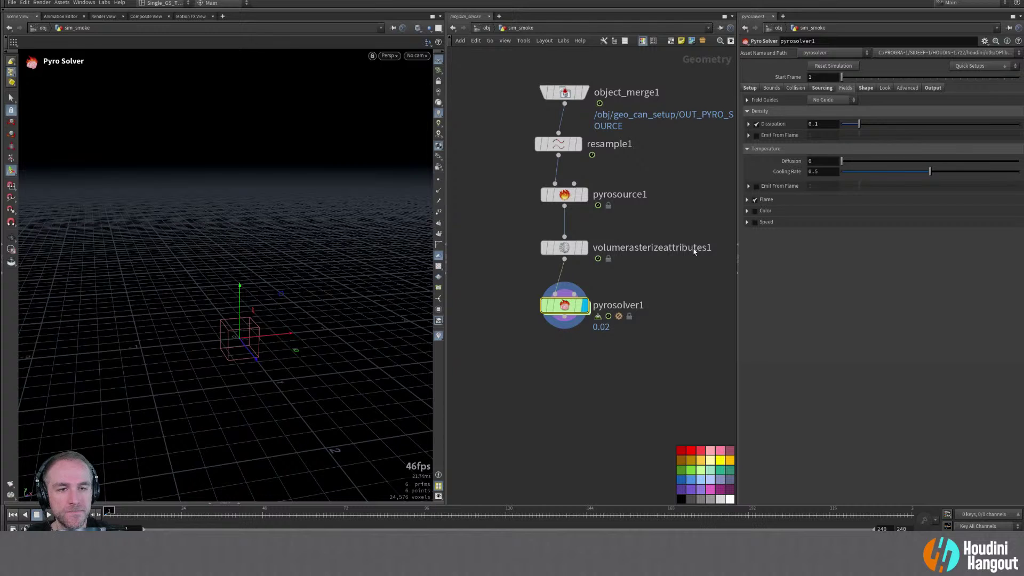
Turn on Buoyancy in pyrosolver1's shape settings and enable Density Influences Gravity
{"action": "left_click", "coordinate": [867, 88]}
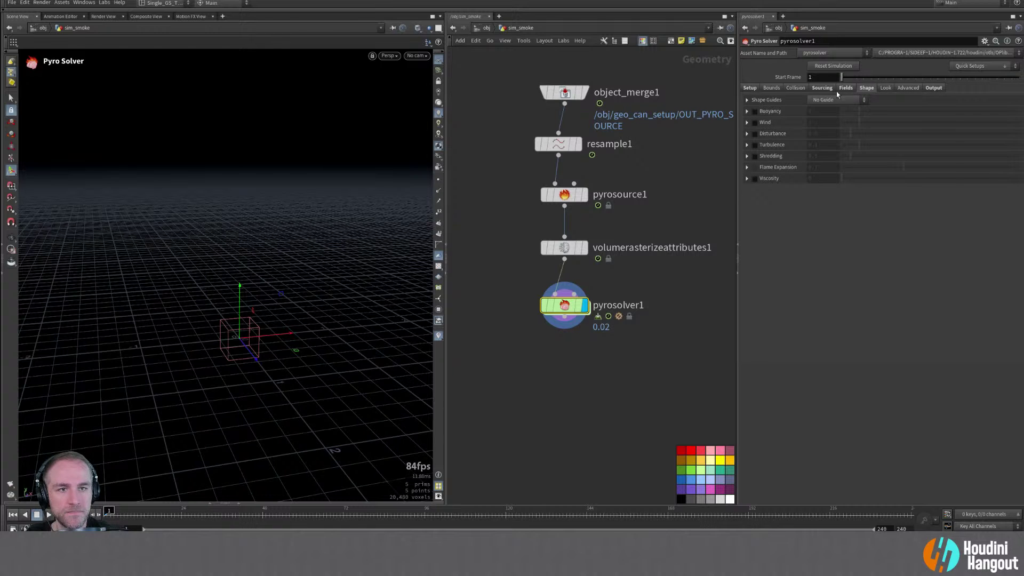
{"action": "left_click", "coordinate": [746, 112]}
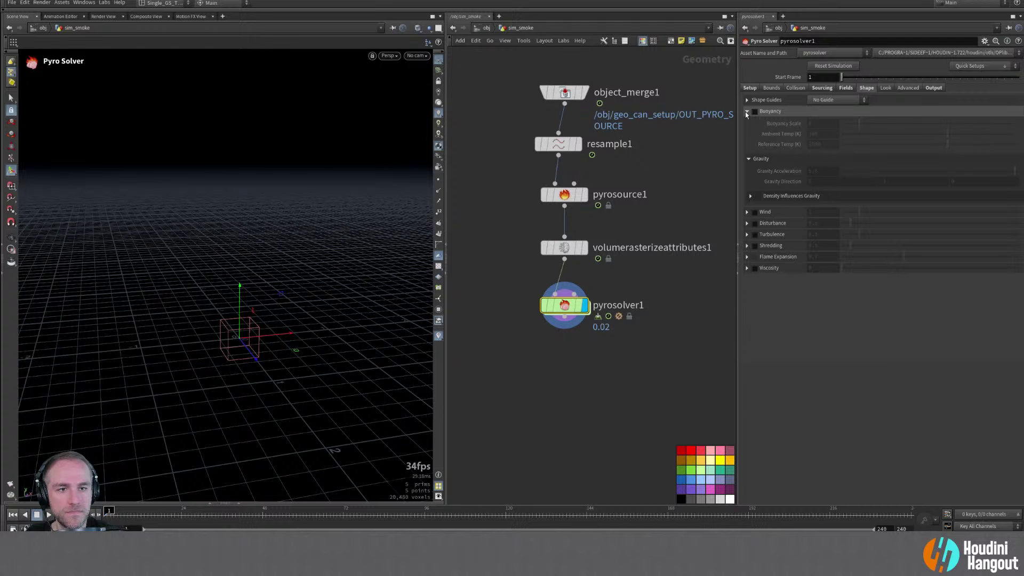
{"action": "left_click", "coordinate": [789, 195]}
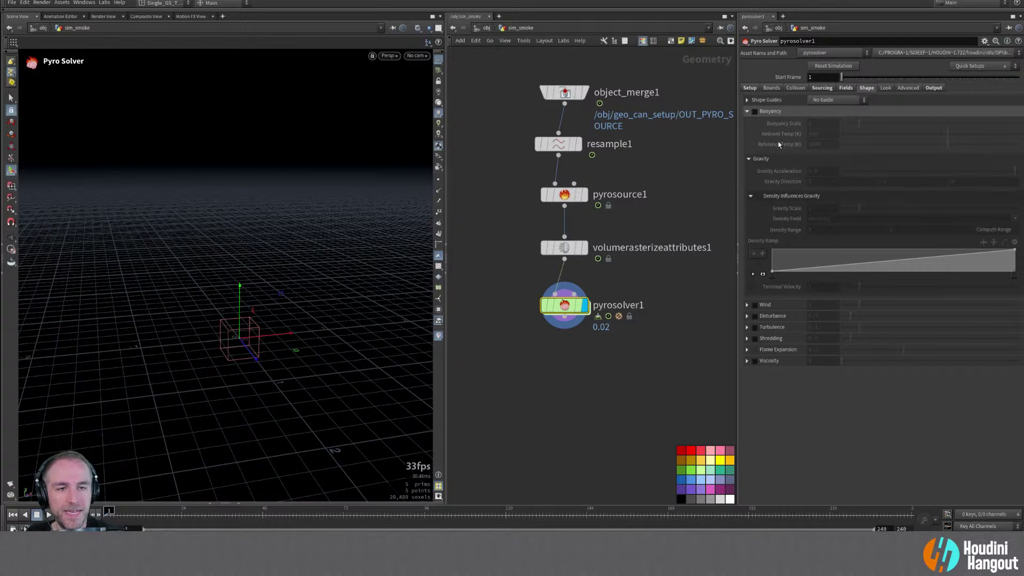
{"action": "left_click", "coordinate": [754, 112]}
{"action": "left_click", "coordinate": [758, 196]}
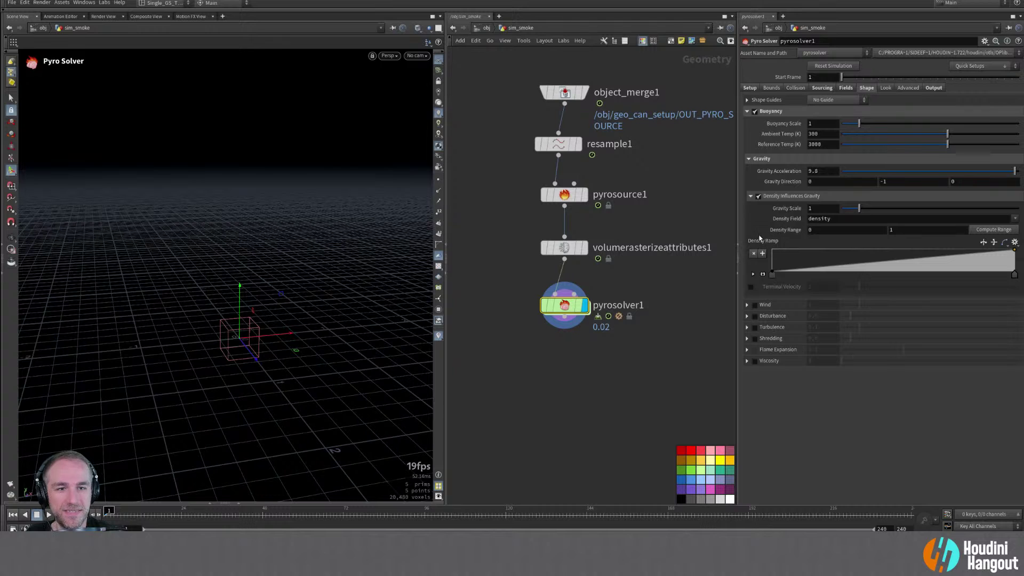
Set pyrosolver1's Buoyancy Scale to 0
{"action": "left_click_drag", "start_coordinate": [815, 123], "coordinate": [759, 124]}
{"action": "type", "text": "1"}
{"action": "key", "text": "Return"}
{"action": "type", "text": "0"}
{"action": "key", "text": "Return"}
Play the smoke simulation to check the falling motion, return to frame 1 and view the scene from a lower angle
{"action": "left_click", "coordinate": [49, 514]}
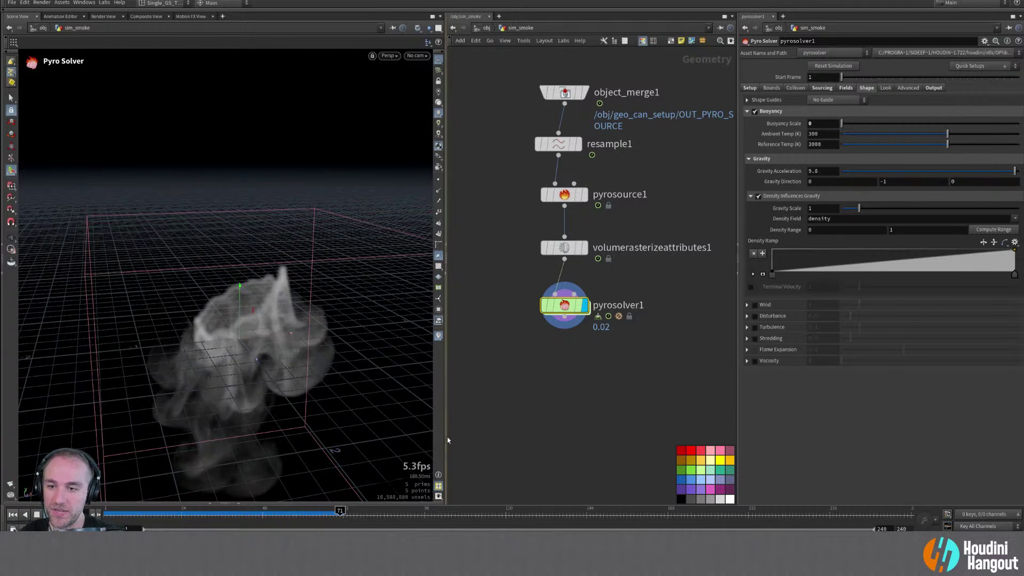
{"action": "left_click", "coordinate": [12, 514]}
{"action": "key", "text": "Escape"}
{"action": "left_click_drag", "start_coordinate": [226, 354], "coordinate": [226, 333]}
{"action": "middle_click_drag", "start_coordinate": [226, 333], "coordinate": [263, 338], "text": "alt"}
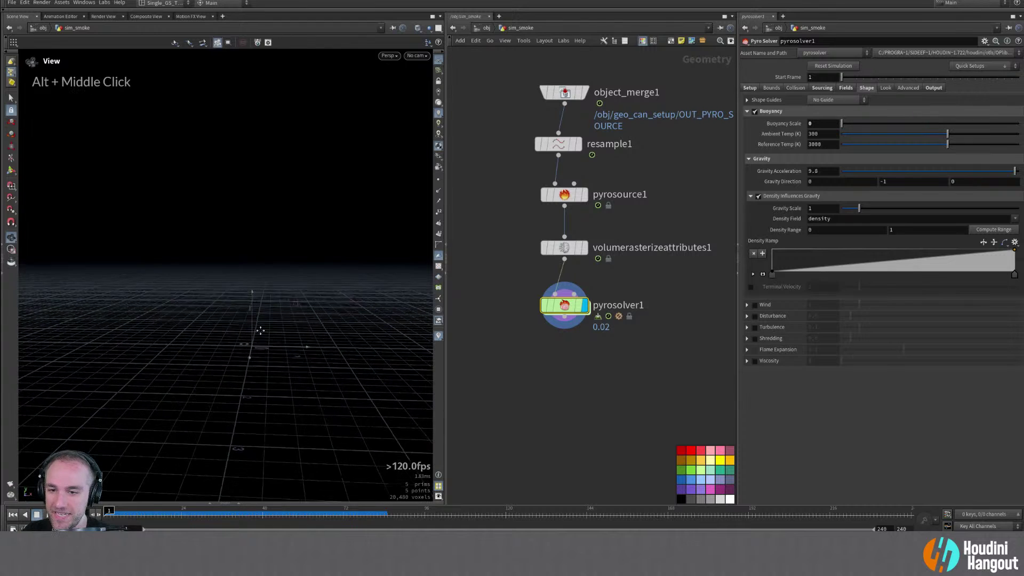
{"action": "key", "text": "Return"}
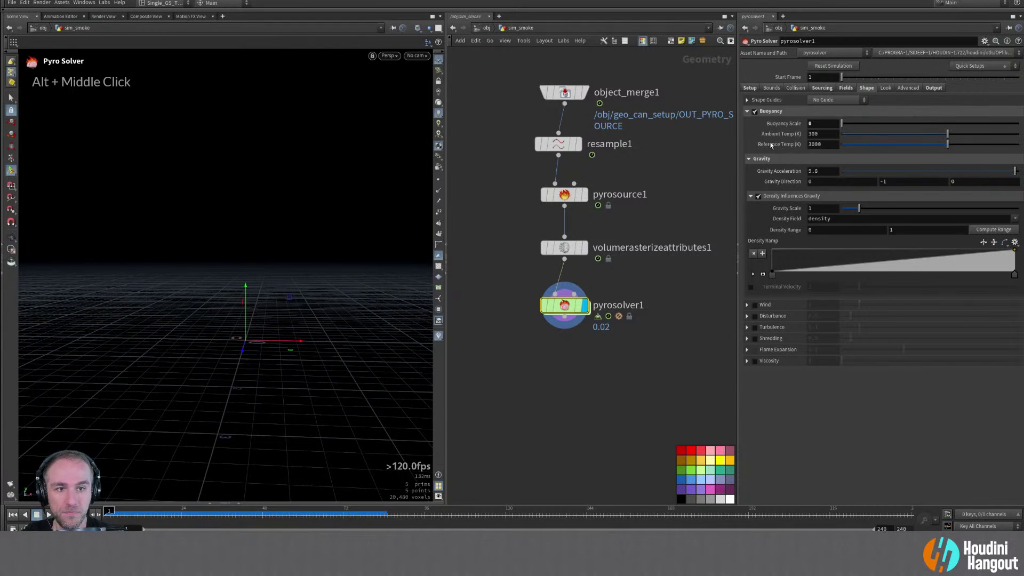
Compare the smoke motion with Density Influences Gravity turned off and turned back on, playing each version from frame 1
{"action": "left_click", "coordinate": [758, 196]}
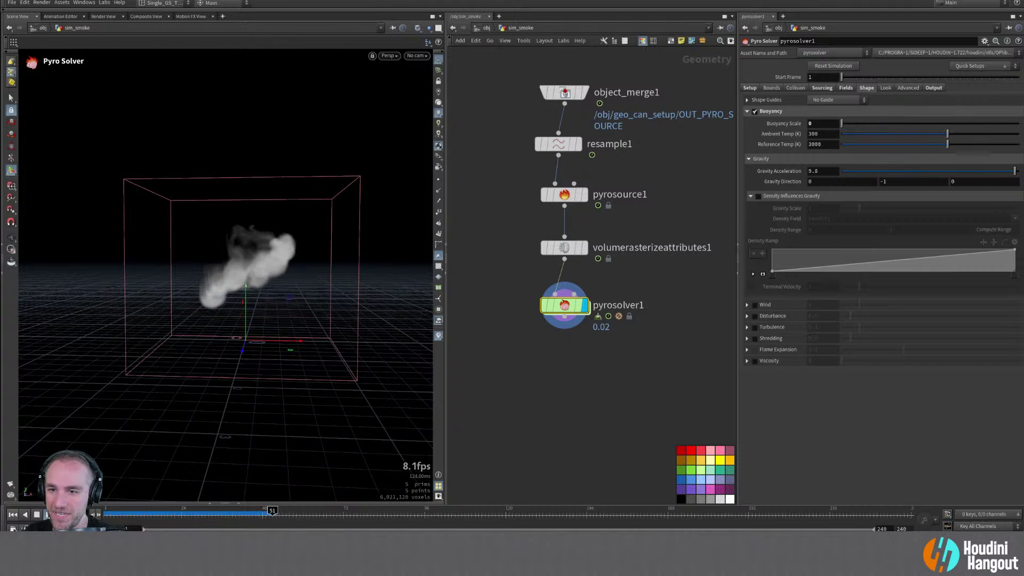
{"action": "right_click_drag", "start_coordinate": [247, 320], "coordinate": [291, 330], "text": "alt"}
{"action": "key", "text": "Return"}
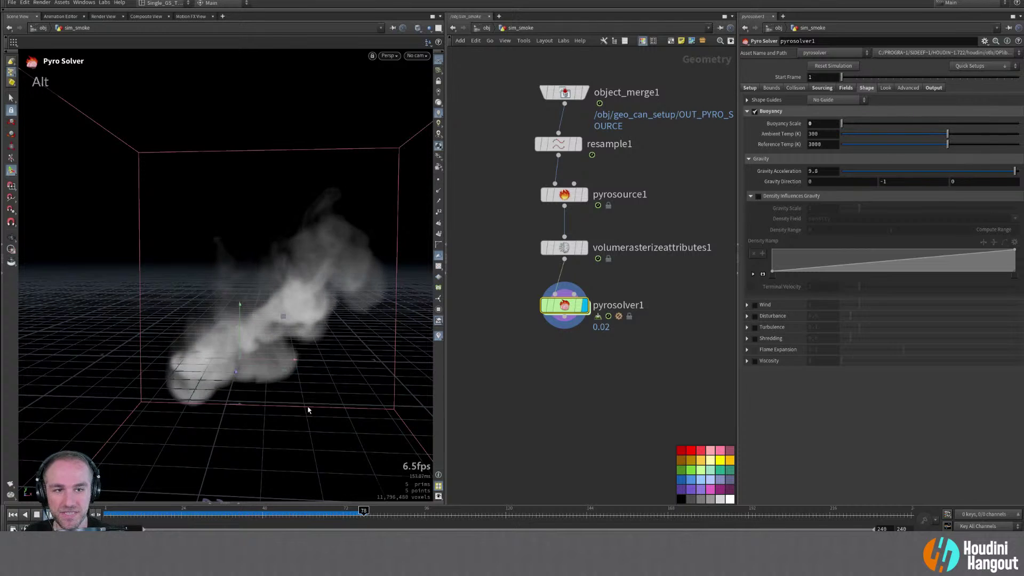
{"action": "left_click", "coordinate": [13, 514]}
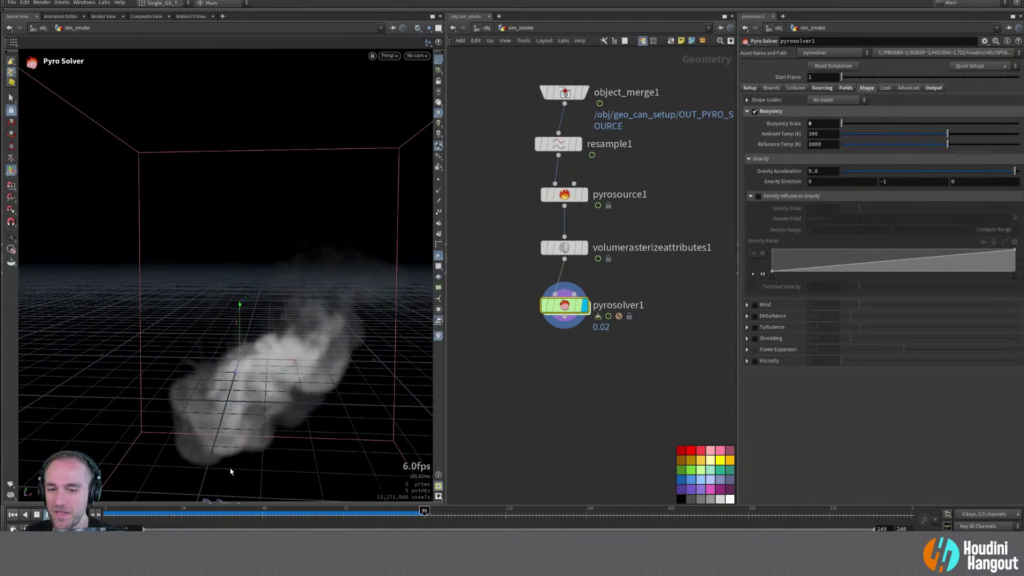
{"action": "left_click", "coordinate": [758, 196]}
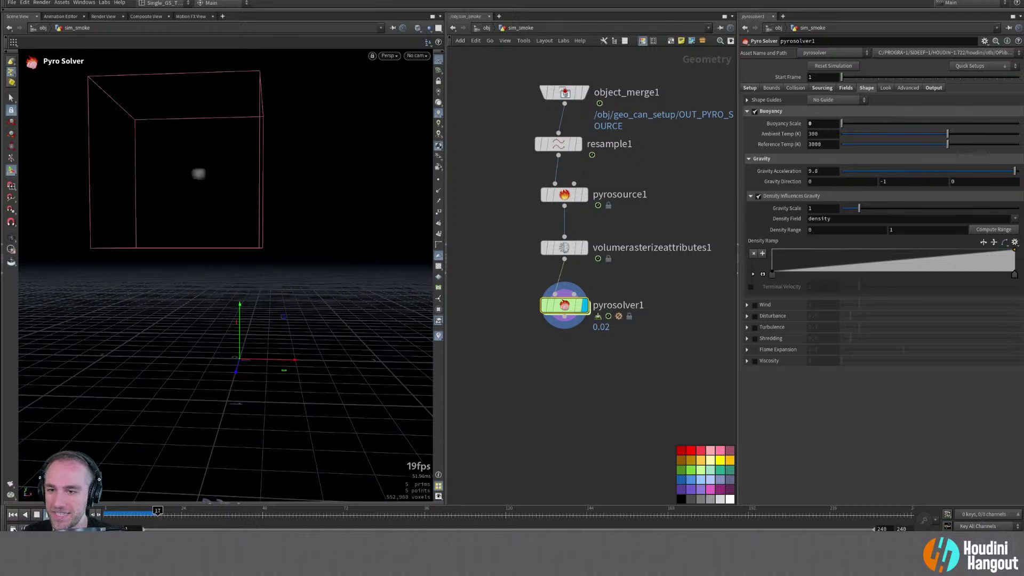
{"action": "right_click_drag", "start_coordinate": [263, 359], "coordinate": [208, 378], "text": "alt"}
{"action": "left_click_drag", "start_coordinate": [207, 379], "coordinate": [229, 411], "text": "alt"}
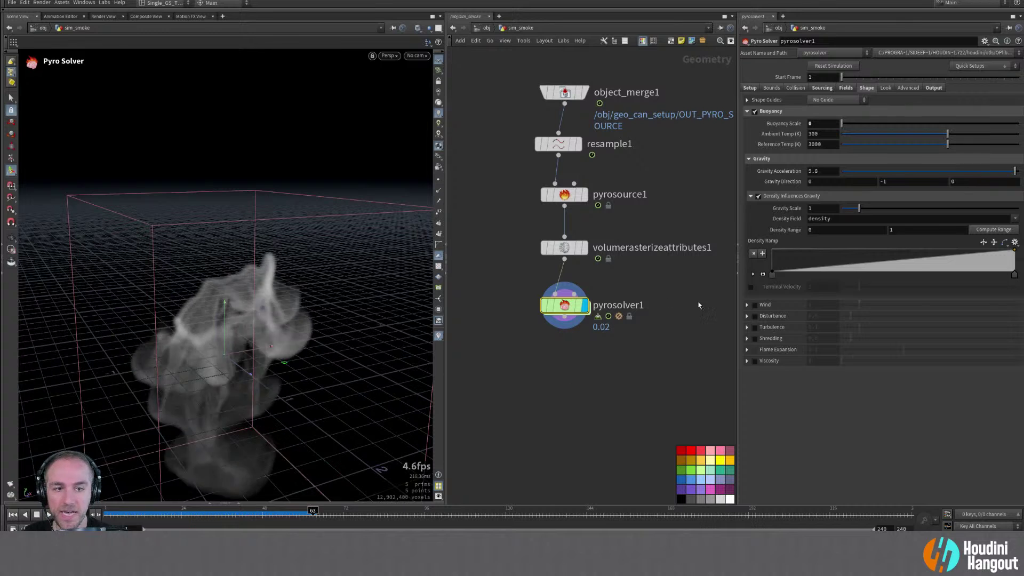
{"action": "left_click", "coordinate": [13, 514]}
Turn on Speed in pyrosolver1's field settings and align the resample1 node with the node chain
{"action": "left_click", "coordinate": [816, 88]}
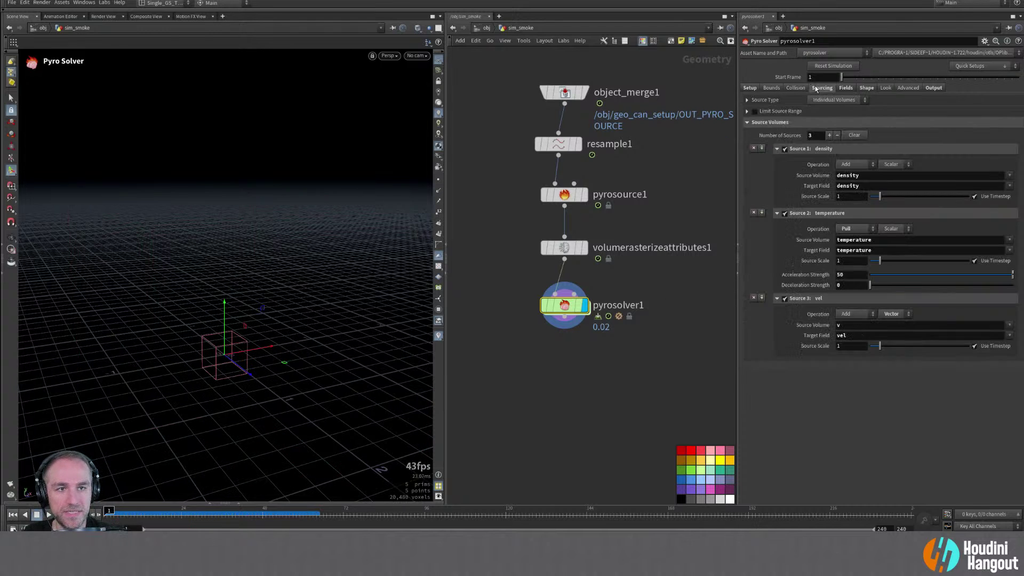
{"action": "left_click", "coordinate": [796, 88]}
{"action": "left_click", "coordinate": [770, 89]}
{"action": "left_click", "coordinate": [845, 89]}
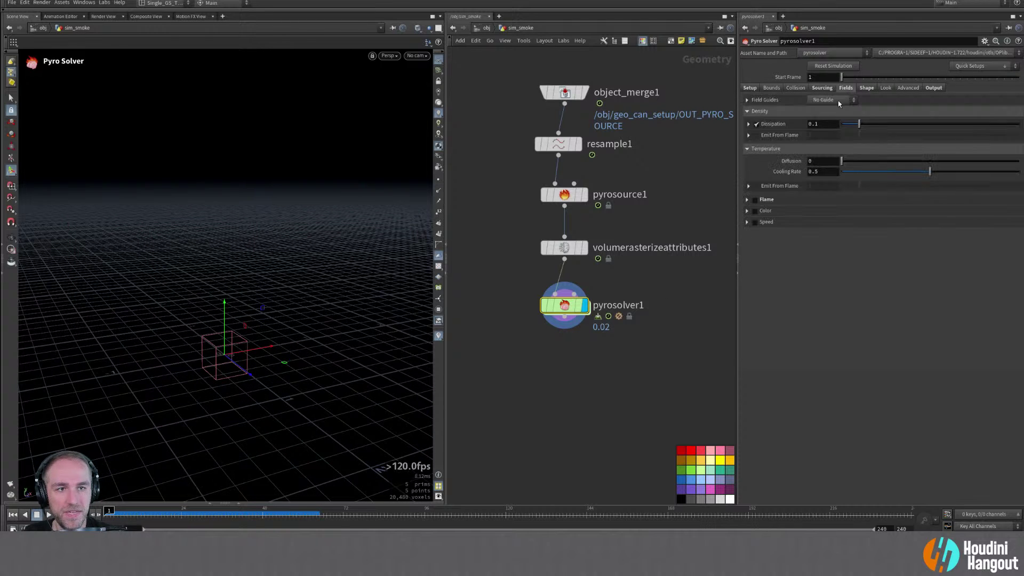
{"action": "double_click", "coordinate": [748, 223]}
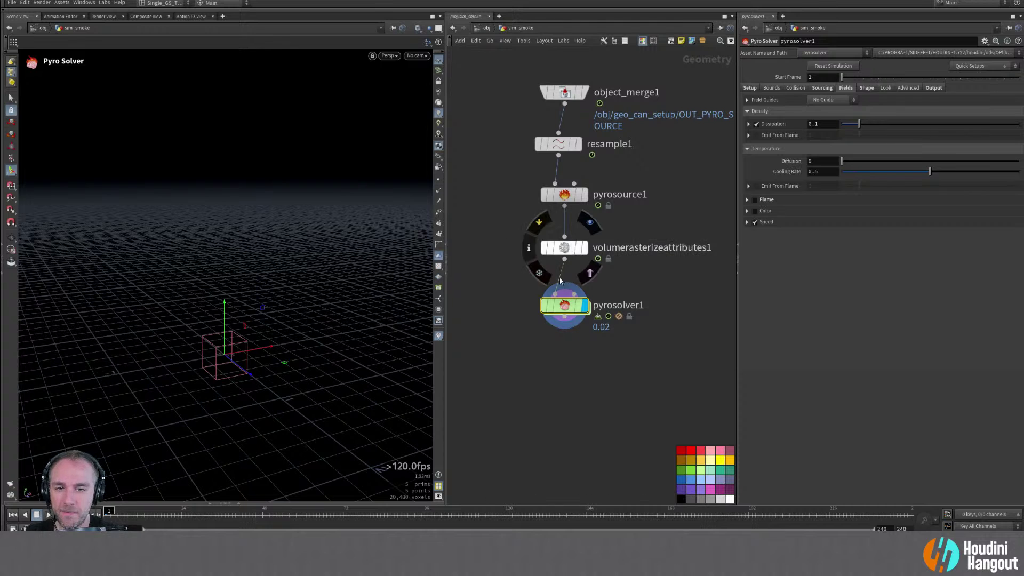
{"action": "left_click_drag", "start_coordinate": [557, 145], "coordinate": [563, 144]}
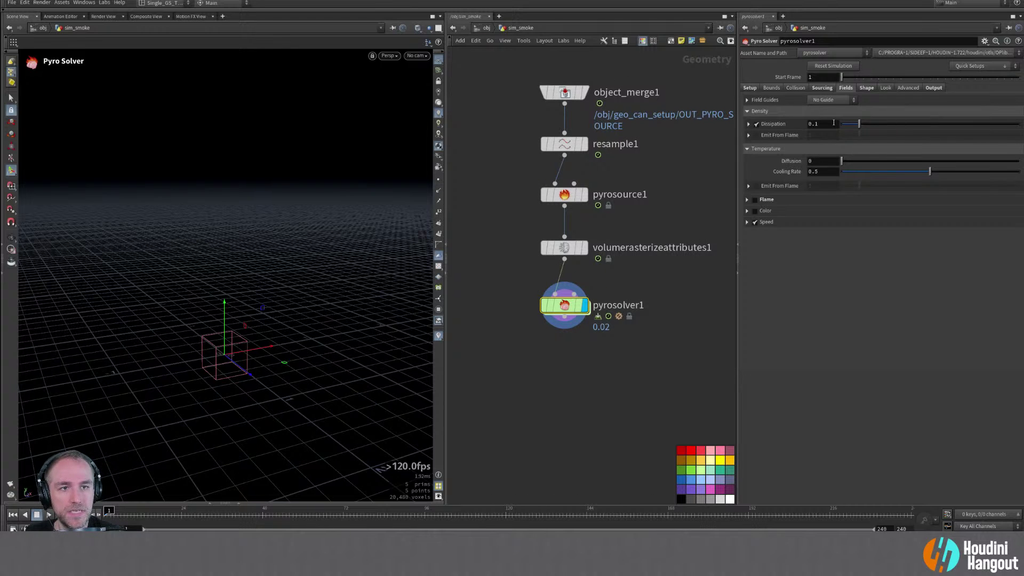
Set the density source's Source Scale to 2, play the simulation from several angles and return to frame 1
{"action": "left_click", "coordinate": [820, 88]}
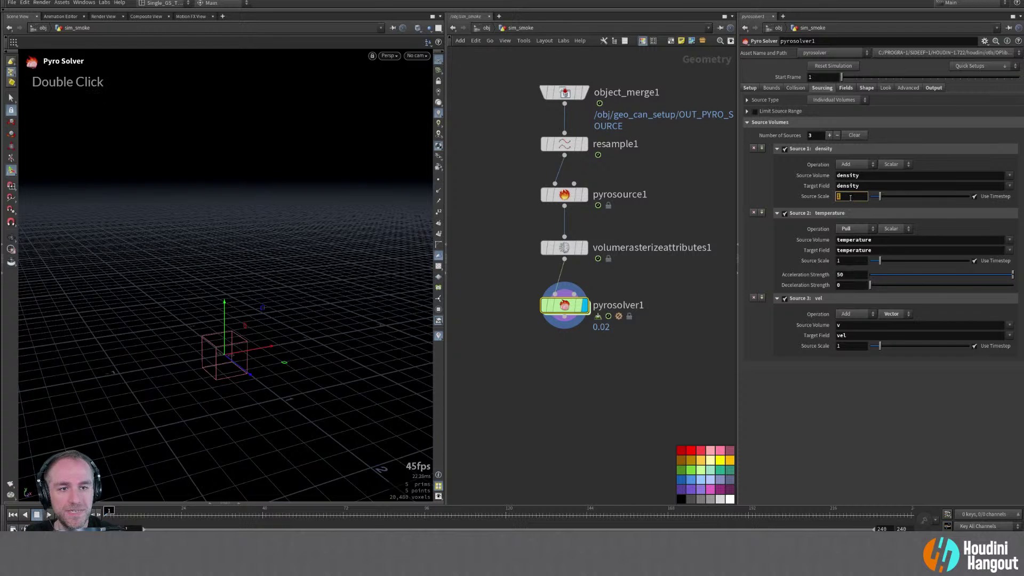
{"action": "type", "text": "2"}
{"action": "key", "text": "Return"}
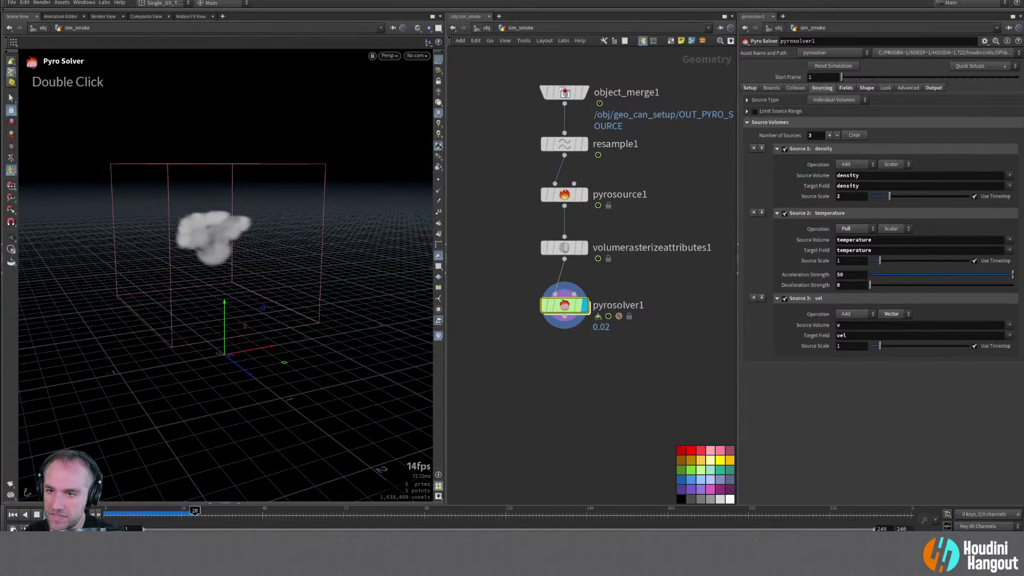
{"action": "left_click_drag", "start_coordinate": [213, 384], "coordinate": [151, 381], "text": "alt"}
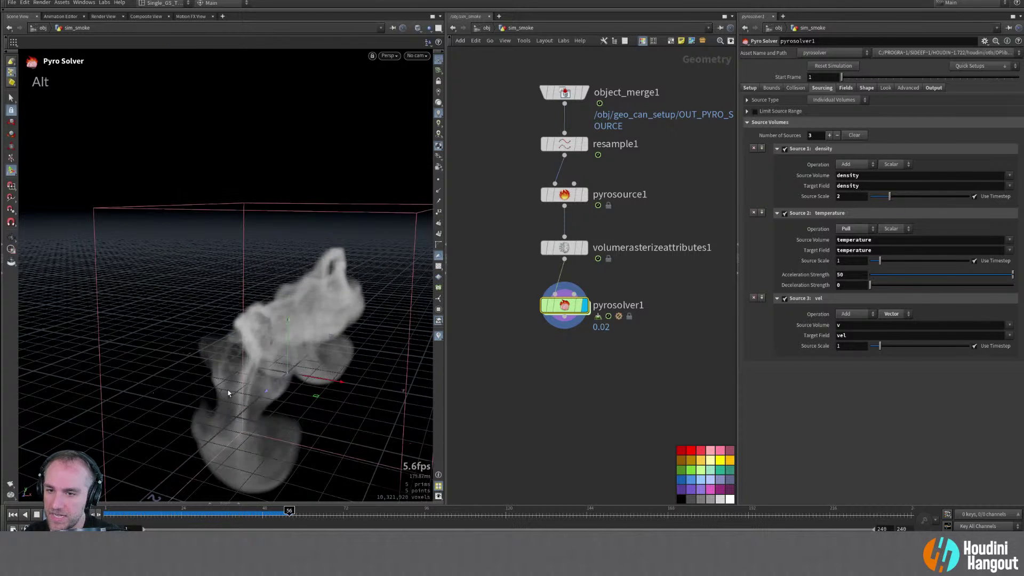
{"action": "left_click_drag", "start_coordinate": [226, 390], "coordinate": [251, 401], "text": "alt"}
{"action": "right_click_drag", "start_coordinate": [251, 401], "coordinate": [170, 425], "text": "alt"}
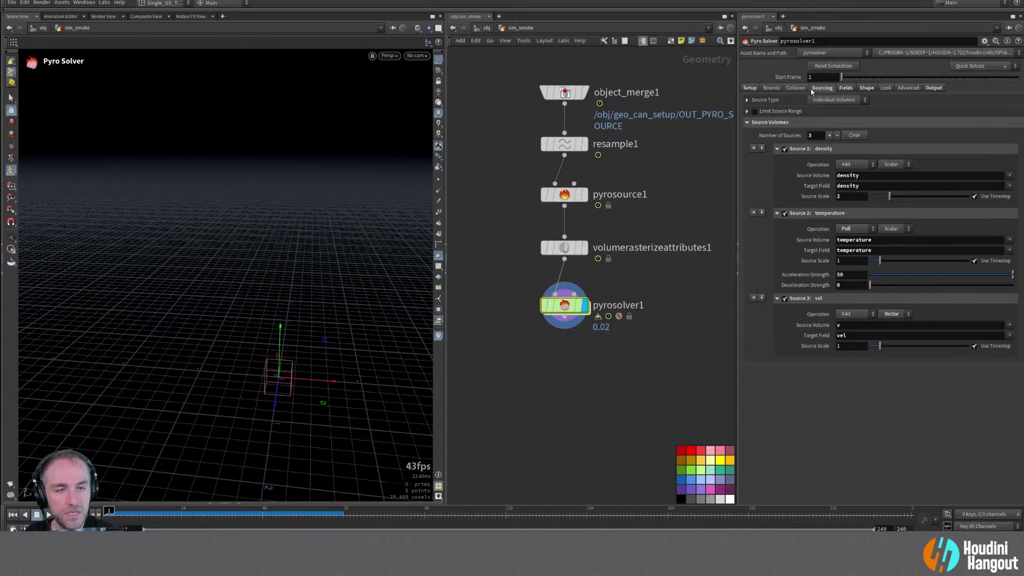
Turn on Wind in pyrosolver1's shape settings, check its direction, play the simulation and return to frame 1
{"action": "left_click", "coordinate": [868, 88]}
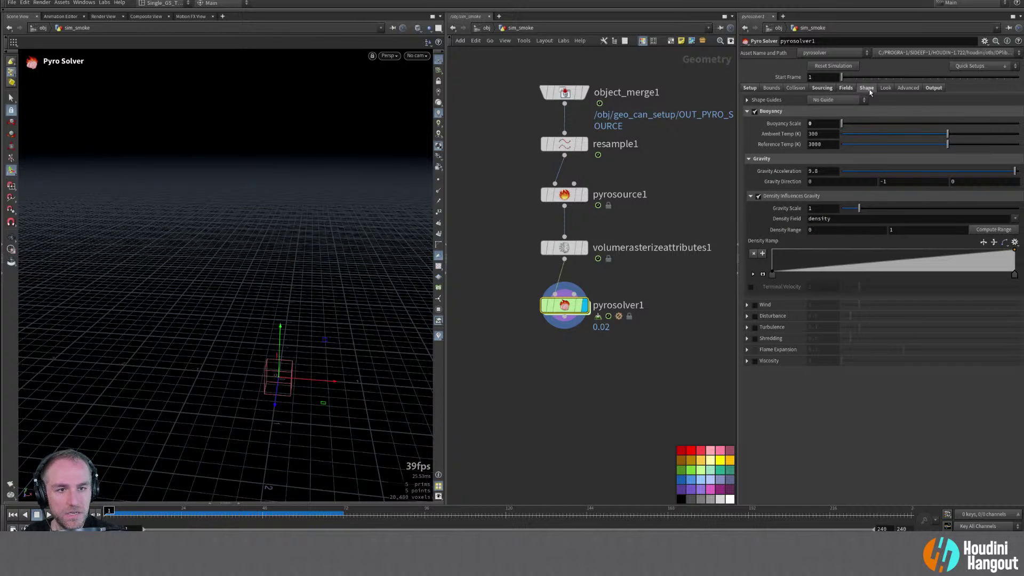
{"action": "double_click", "coordinate": [765, 305]}
{"action": "left_click_drag", "start_coordinate": [240, 365], "coordinate": [280, 344], "text": "alt"}
{"action": "middle_click_drag", "start_coordinate": [280, 344], "coordinate": [295, 354], "text": "alt"}
{"action": "right_click_drag", "start_coordinate": [295, 354], "coordinate": [249, 377], "text": "alt"}
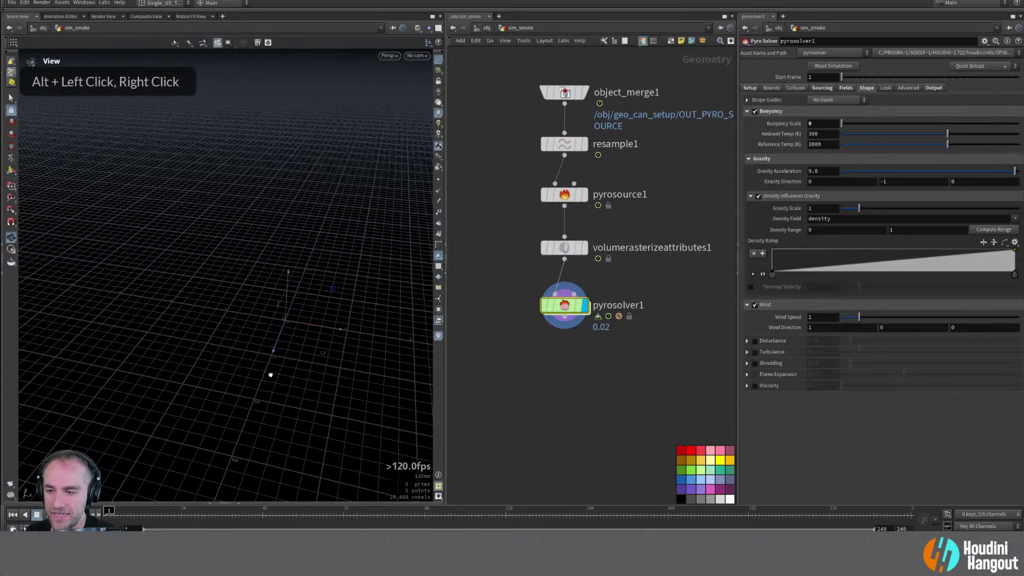
{"action": "left_click_drag", "start_coordinate": [248, 379], "coordinate": [251, 393], "text": "alt"}
{"action": "key", "text": "Return"}
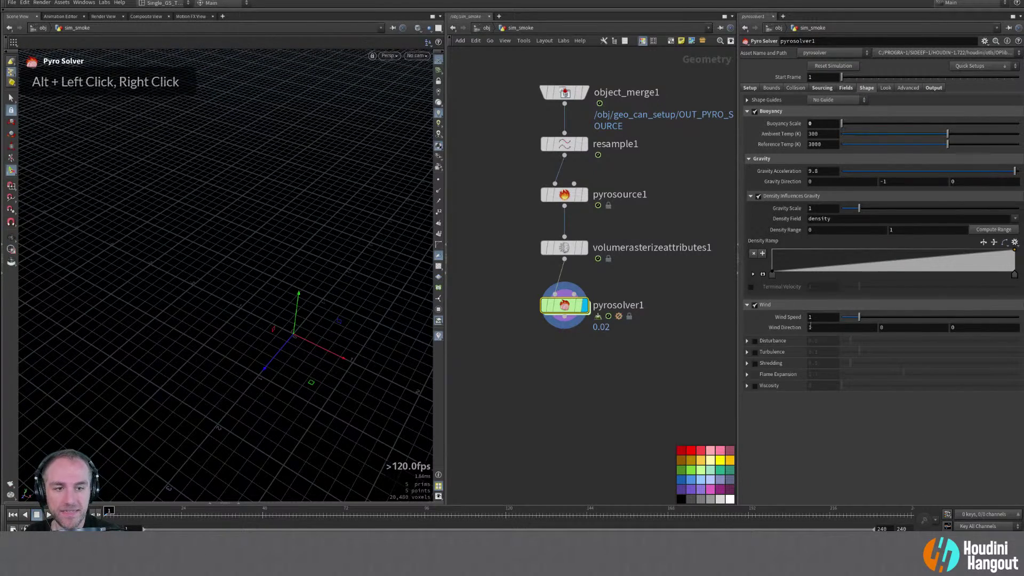
{"action": "left_click_drag", "start_coordinate": [206, 364], "coordinate": [255, 335], "text": "alt"}
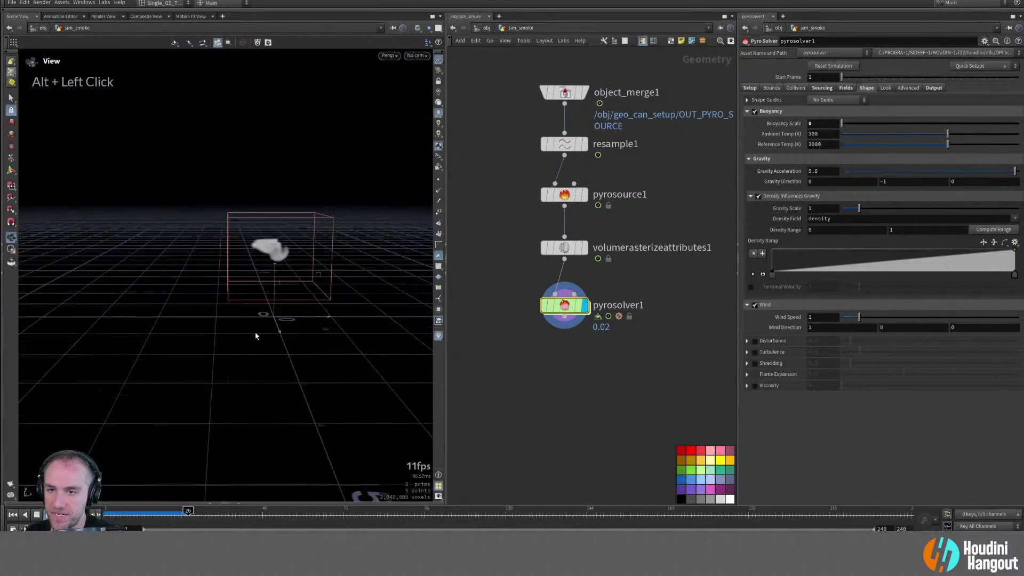
{"action": "left_click", "coordinate": [13, 514]}
Set pyrosolver1's Wind Speed to 0.25
{"action": "double_click", "coordinate": [817, 316]}
{"action": "type", "text": "0.25"}
{"action": "key", "text": "Return"}
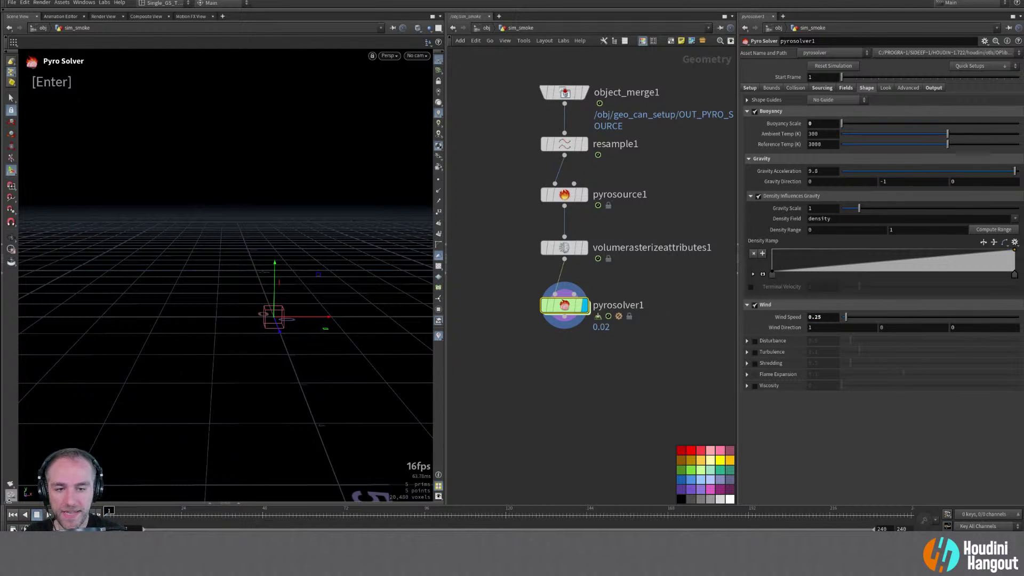
Play the smoke simulation with the new wind speed, view it from another angle and return to frame 1
{"action": "left_click", "coordinate": [48, 514]}
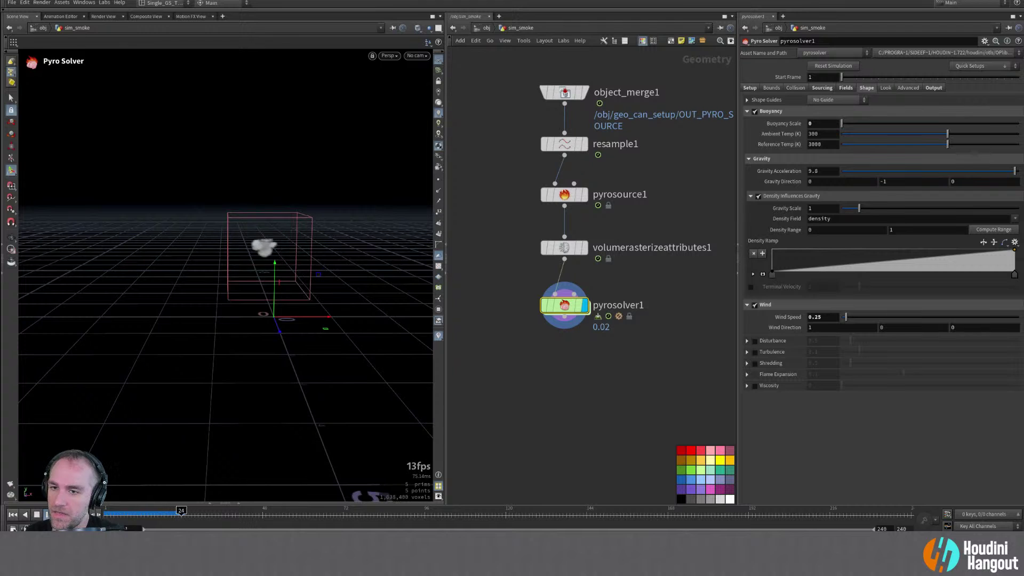
{"action": "mouse_move", "coordinate": [313, 425]}
{"action": "left_mouse_down", "text": "alt"}
{"action": "mouse_move", "coordinate": [296, 438]}
{"action": "mouse_move", "coordinate": [295, 427]}
{"action": "left_mouse_up", "text": "alt"}
{"action": "key", "text": "Return"}
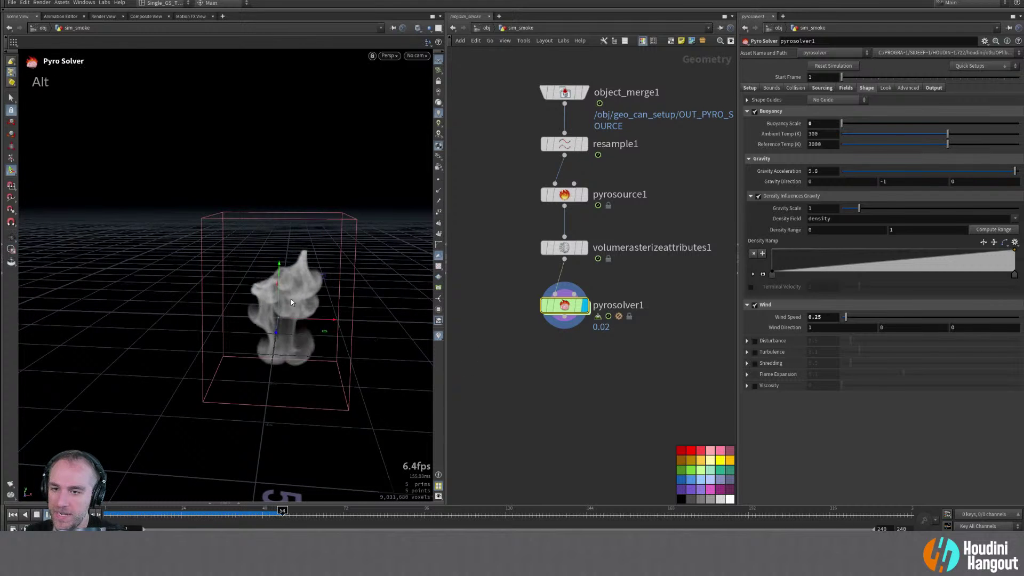
{"action": "key", "text": "ctrl+Up"}
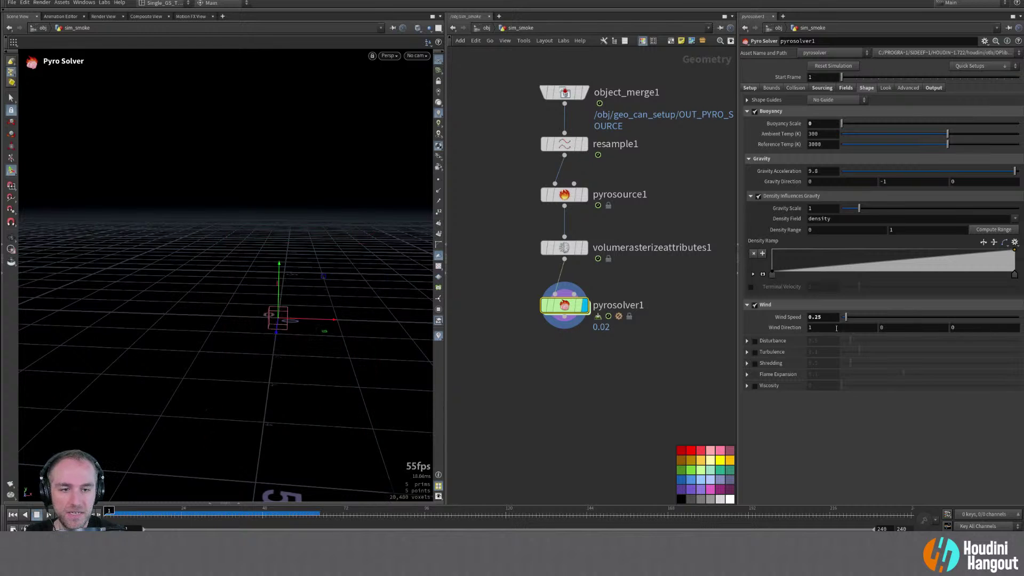
Turn on Turbulence in pyrosolver1's shape settings, test its default strength, set it to 0.25 and play the simulation again
{"action": "left_click", "coordinate": [754, 351]}
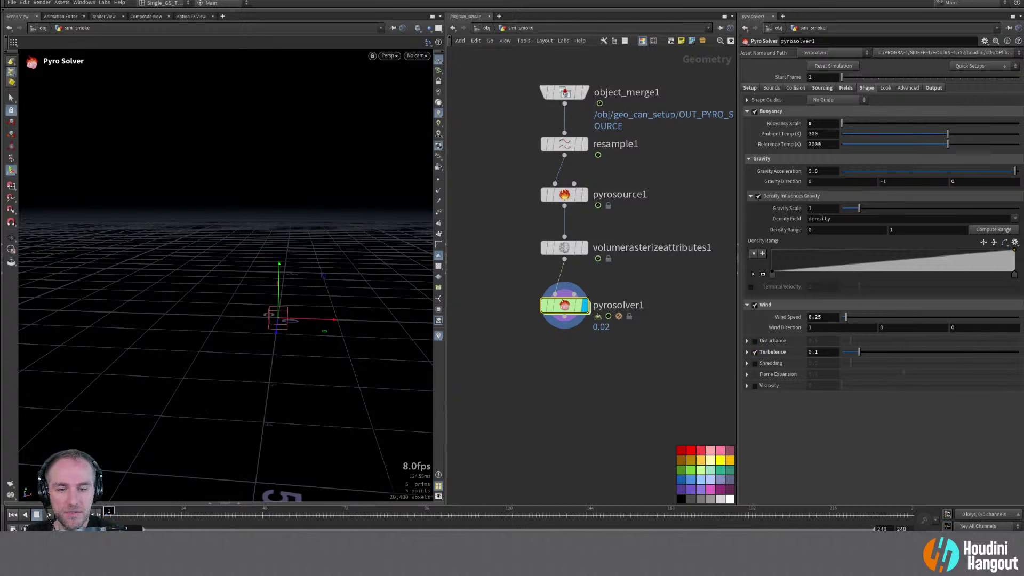
{"action": "left_click", "coordinate": [47, 515]}
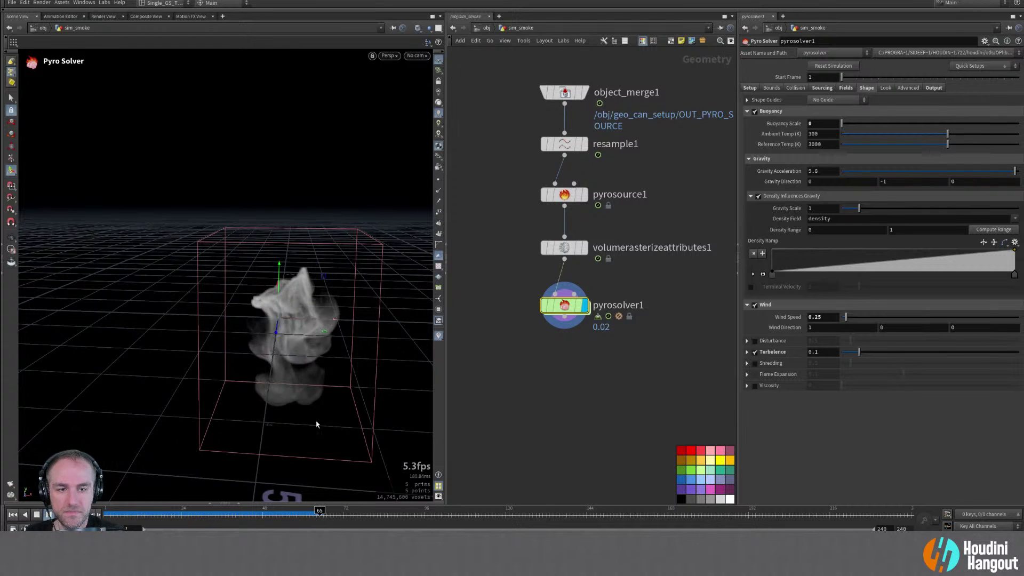
{"action": "left_click", "coordinate": [820, 351]}
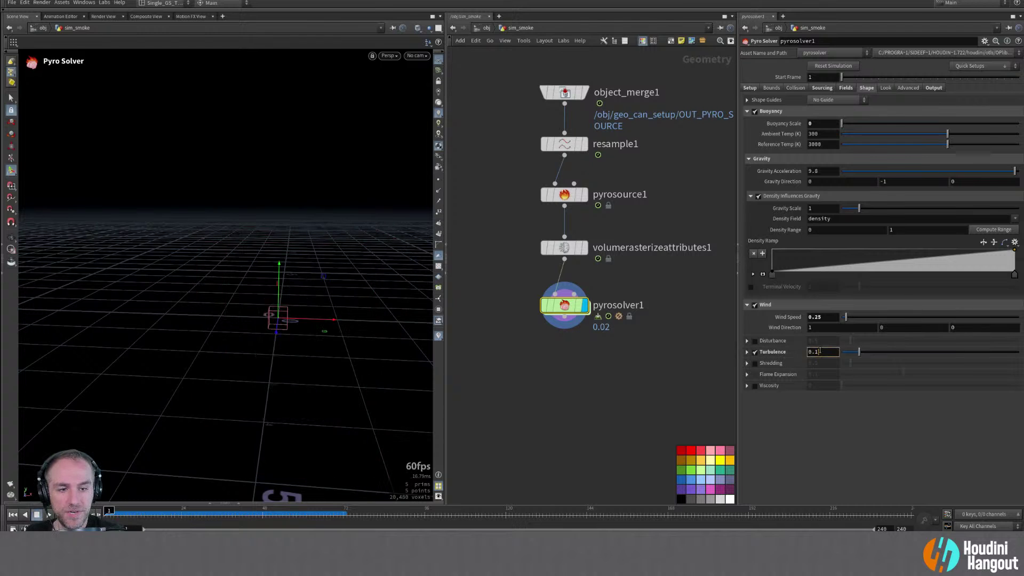
{"action": "double_click", "coordinate": [820, 351]}
{"action": "type", "text": "0.25"}
{"action": "key", "text": "Return"}
{"action": "left_click", "coordinate": [48, 515]}
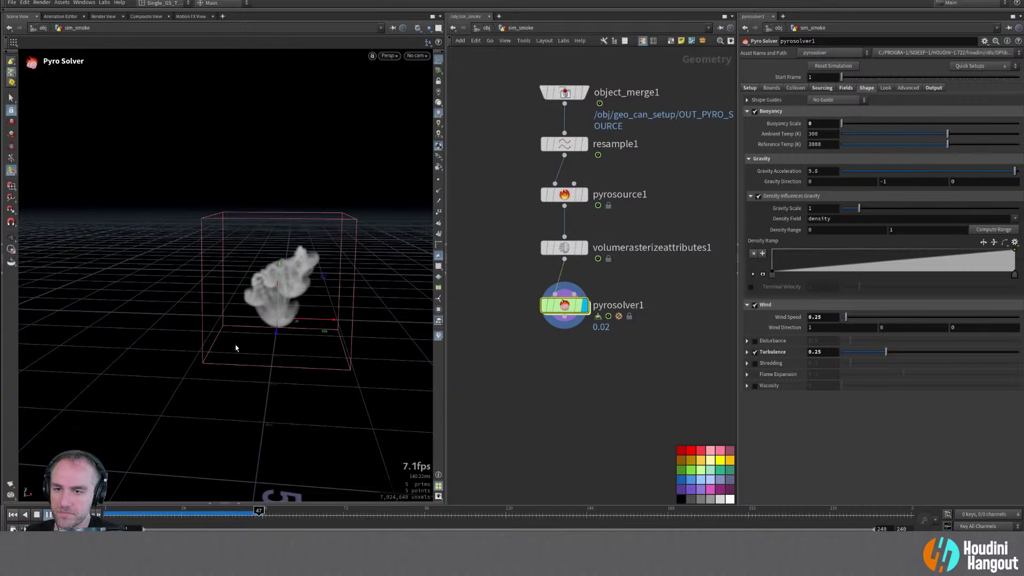
Expand the Turbulence settings, collapse Buoyancy, return to frame 1 and set Shape Guides to Turbulence
{"action": "left_click", "coordinate": [747, 352]}
{"action": "left_click", "coordinate": [746, 111]}
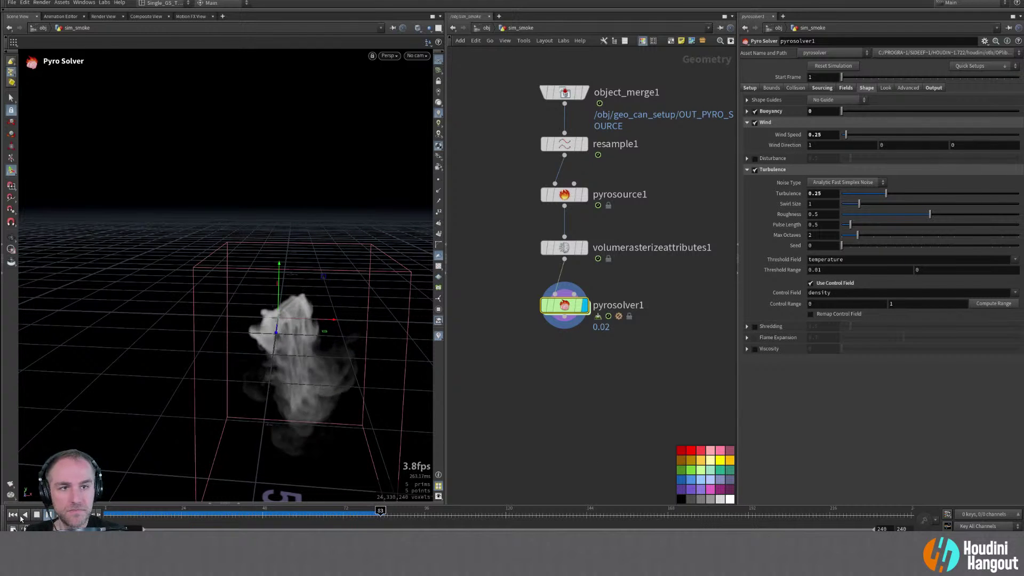
{"action": "left_click", "coordinate": [11, 515]}
{"action": "left_click", "coordinate": [837, 99]}
{"action": "left_click", "coordinate": [831, 128]}
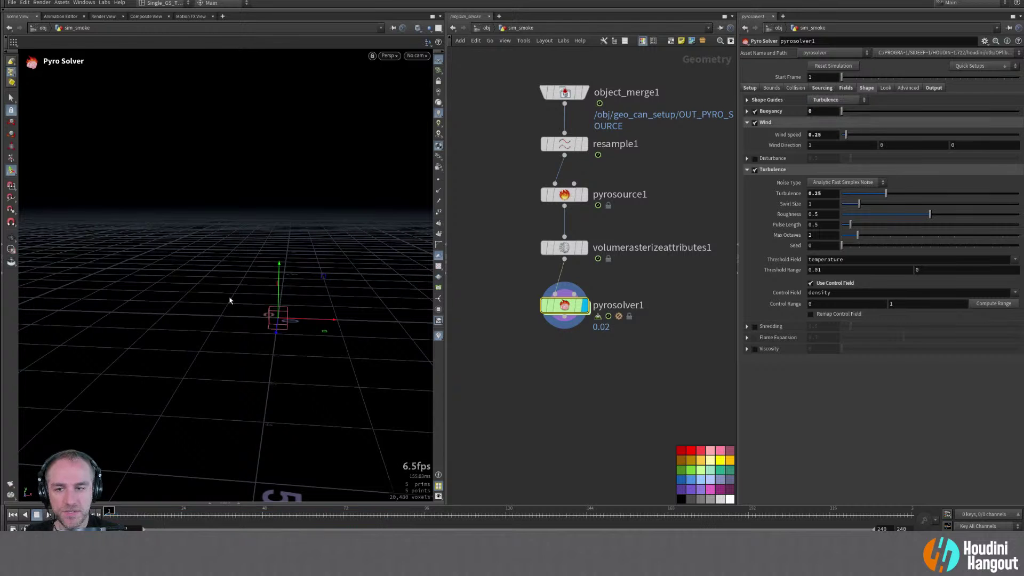
Play the simulation to about frame 70 and examine the turbulence guide beside the smoke from several angles
{"action": "right_click_drag", "start_coordinate": [334, 288], "coordinate": [320, 286], "text": "alt"}
{"action": "middle_click_drag", "start_coordinate": [320, 286], "coordinate": [279, 286], "text": "alt"}
{"action": "left_click_drag", "start_coordinate": [279, 286], "coordinate": [344, 512], "text": "alt"}
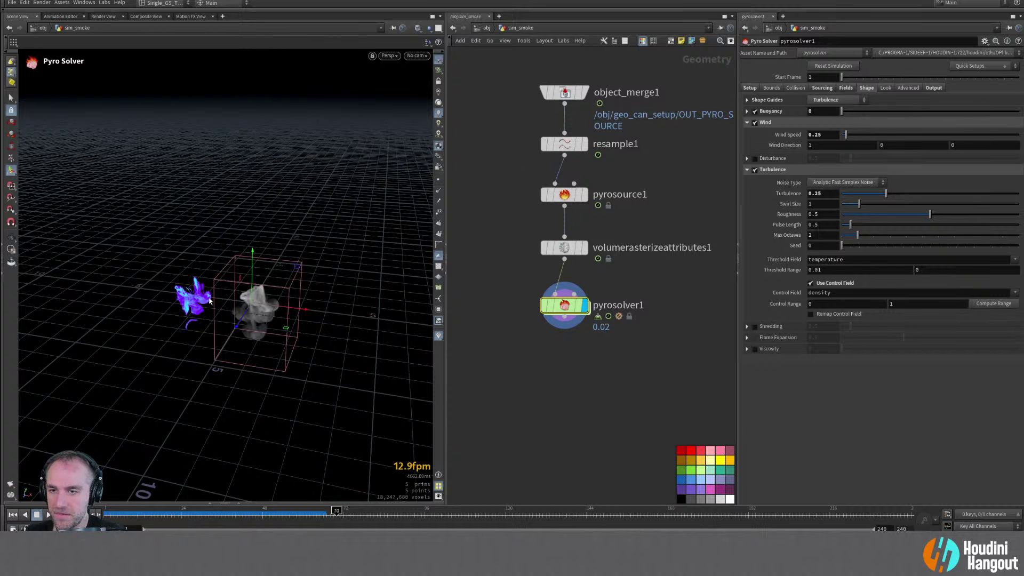
{"action": "right_click_drag", "start_coordinate": [253, 272], "coordinate": [203, 320], "text": "alt"}
{"action": "left_click_drag", "start_coordinate": [202, 320], "coordinate": [160, 320], "text": "alt"}
{"action": "right_click_drag", "start_coordinate": [160, 320], "coordinate": [194, 320], "text": "alt"}
{"action": "middle_click_drag", "start_coordinate": [194, 320], "coordinate": [232, 300], "text": "alt"}
{"action": "left_click_drag", "start_coordinate": [232, 300], "coordinate": [210, 297], "text": "alt"}
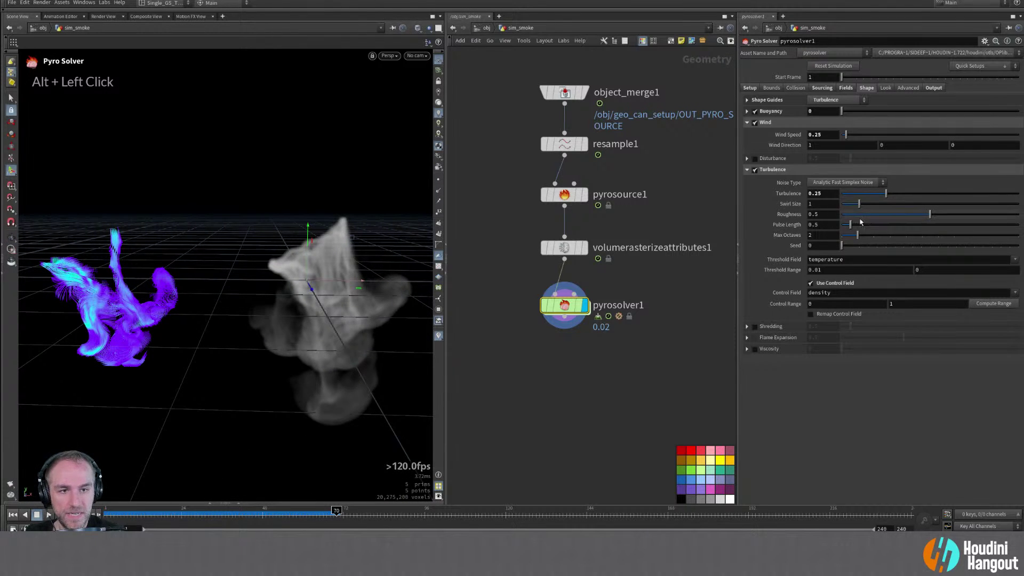
Set the turbulence Swirl Size to 2 and the Turbulence strength to 0.5
{"action": "left_click_drag", "start_coordinate": [855, 206], "coordinate": [884, 204]}
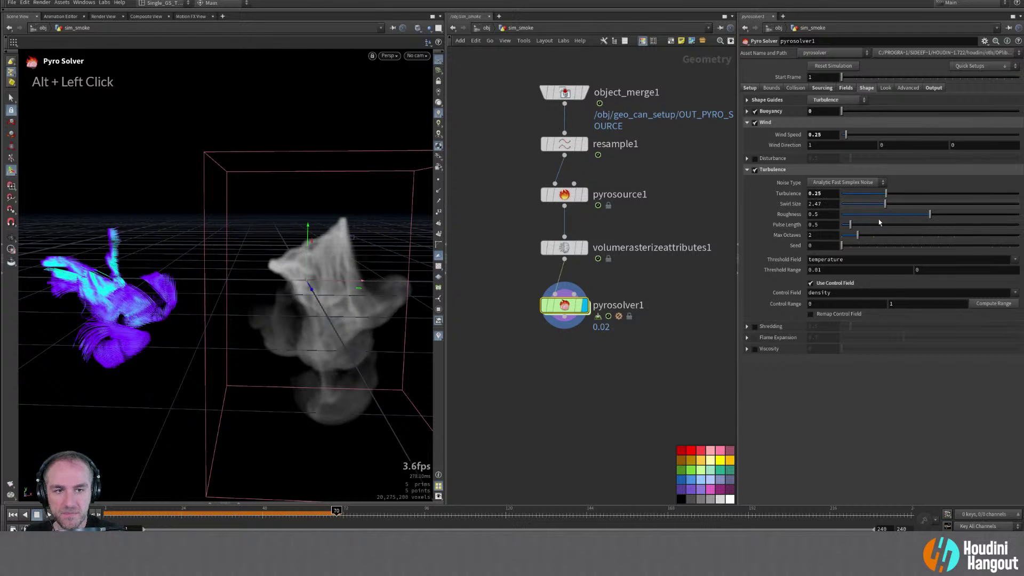
{"action": "key", "text": "ctrl+z"}
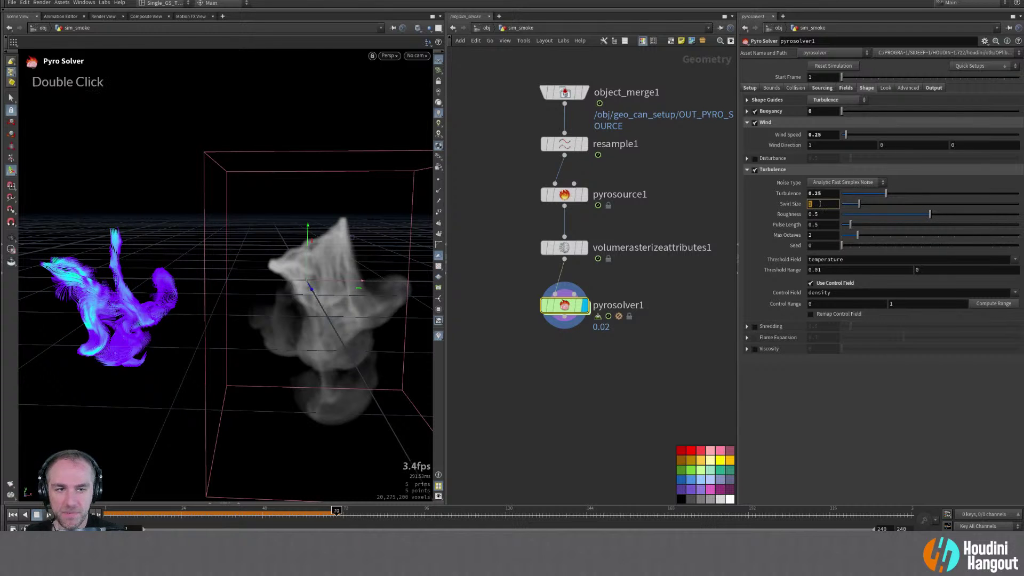
{"action": "key", "text": "Return"}
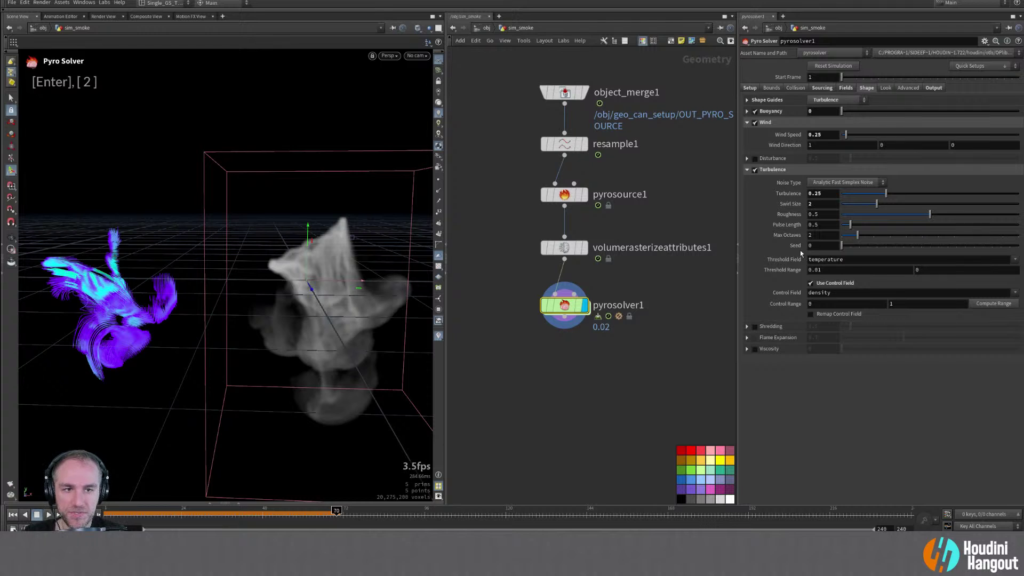
{"action": "double_click", "coordinate": [822, 195]}
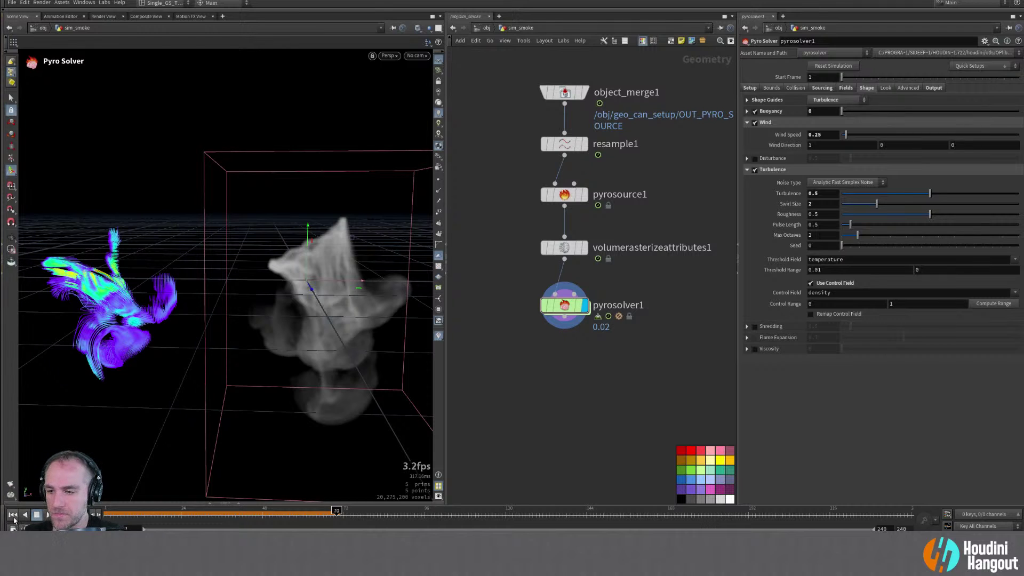
Return to frame 1, set Shape Guides to No Guide and play the simulation while viewing it from different angles
{"action": "left_click", "coordinate": [13, 515]}
{"action": "double_click", "coordinate": [846, 102]}
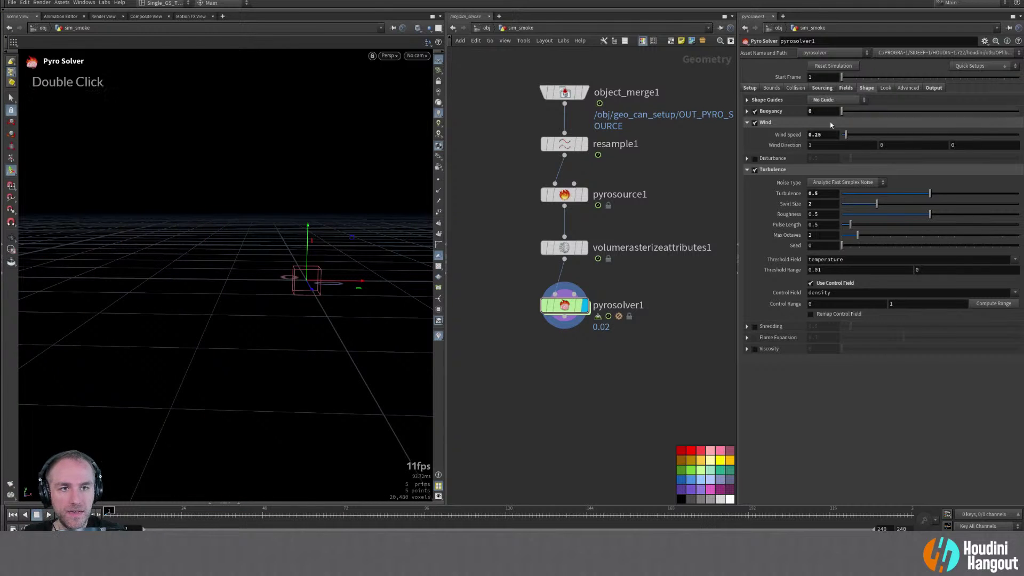
{"action": "middle_click_drag", "start_coordinate": [366, 292], "coordinate": [335, 306], "text": "alt"}
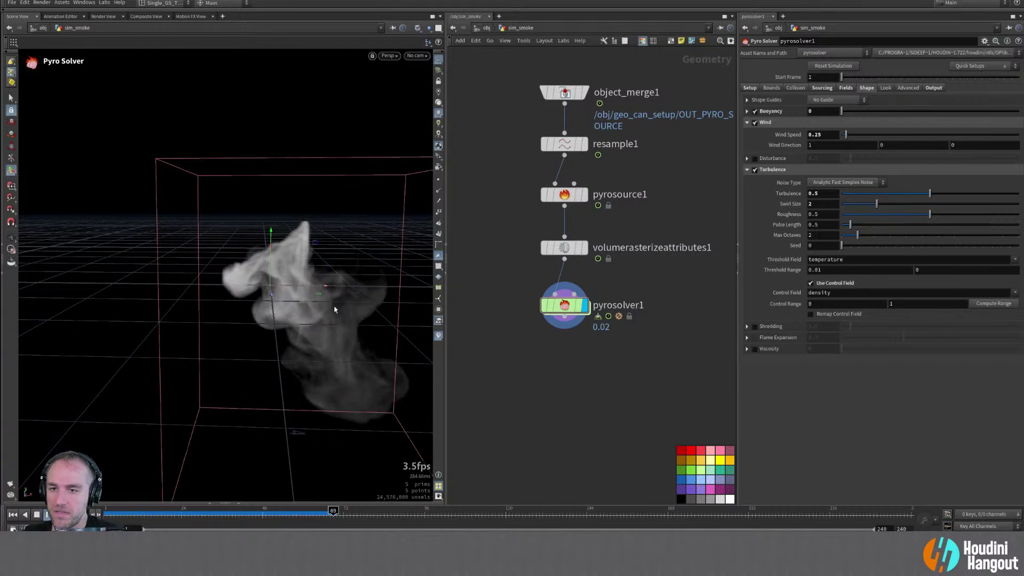
{"action": "left_click_drag", "start_coordinate": [319, 321], "coordinate": [279, 337], "text": "alt"}
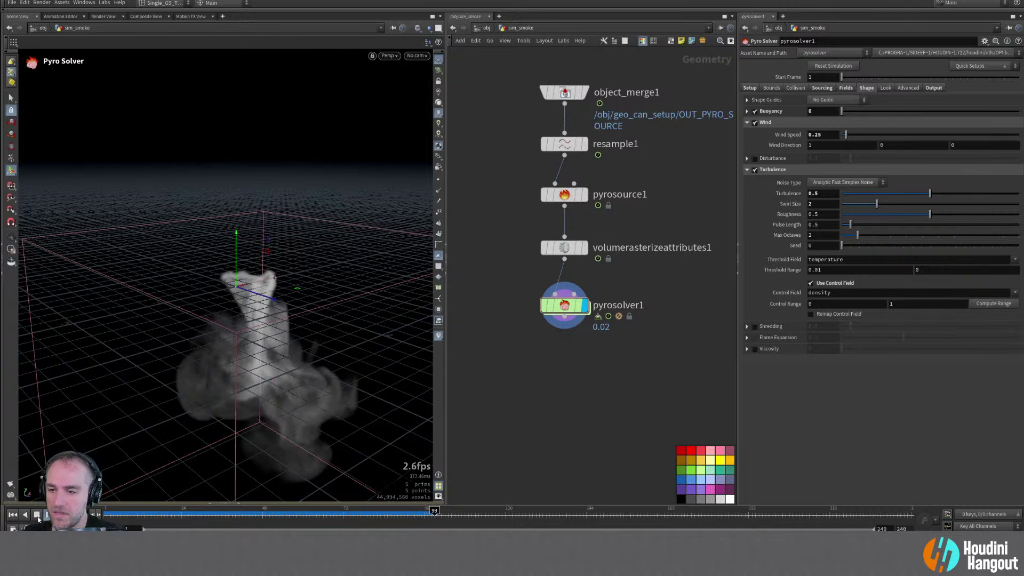
Replay the cached simulation from the first frame, inspect the smoke from another angle and return to frame 1
{"action": "left_click", "coordinate": [11, 514]}
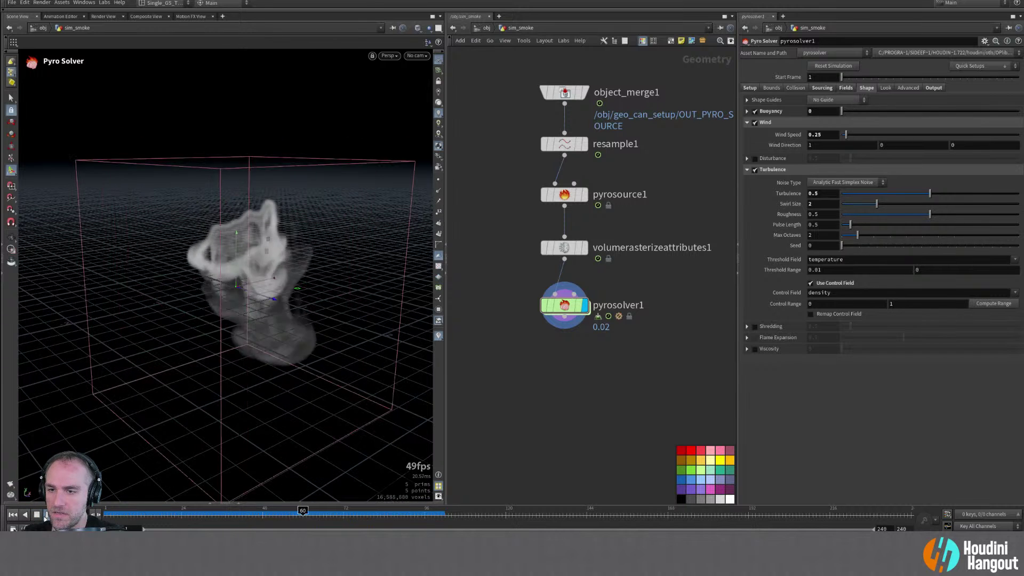
{"action": "double_click", "coordinate": [13, 515]}
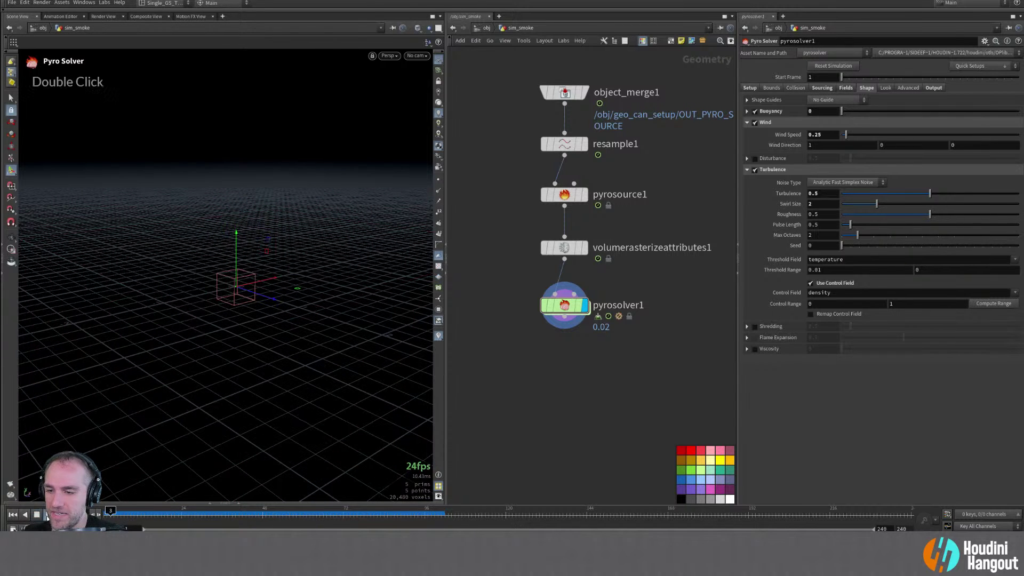
{"action": "left_click_drag", "start_coordinate": [160, 406], "coordinate": [64, 389], "text": "alt"}
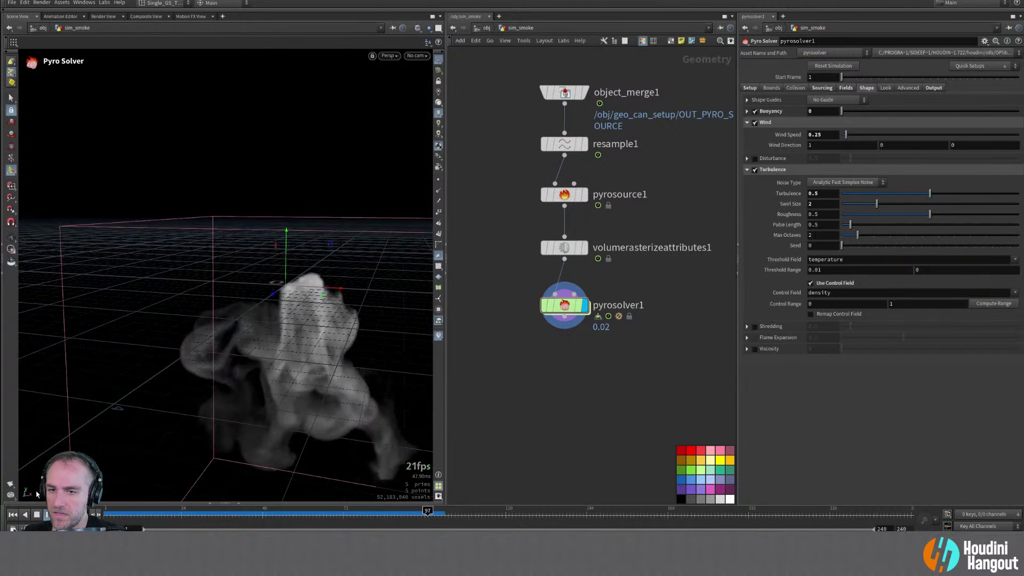
{"action": "left_click", "coordinate": [14, 514]}
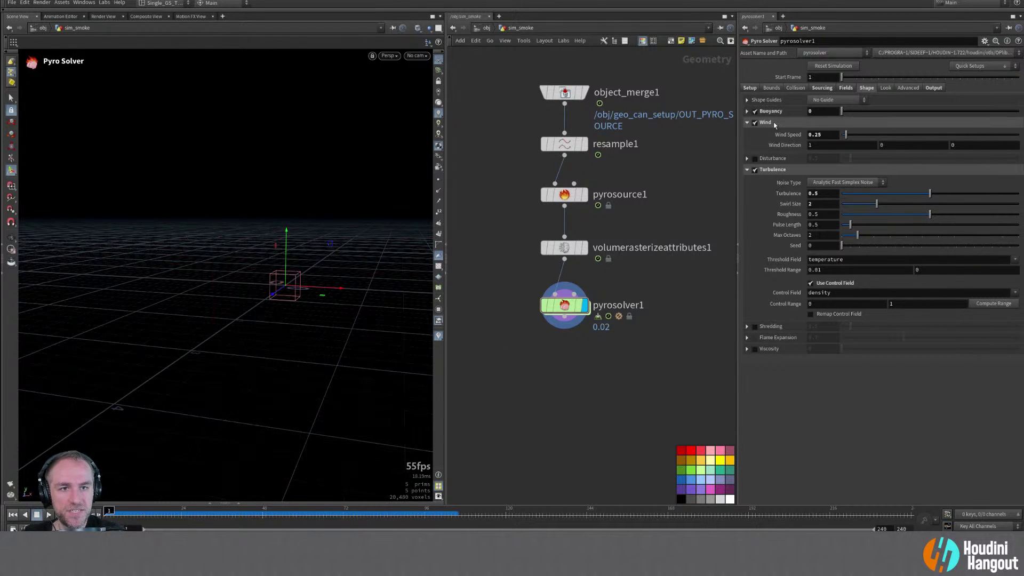
Expand the Buoyancy settings, set Gravity Scale to 0.25, play the simulation and return to frame 1
{"action": "left_click", "coordinate": [747, 112]}
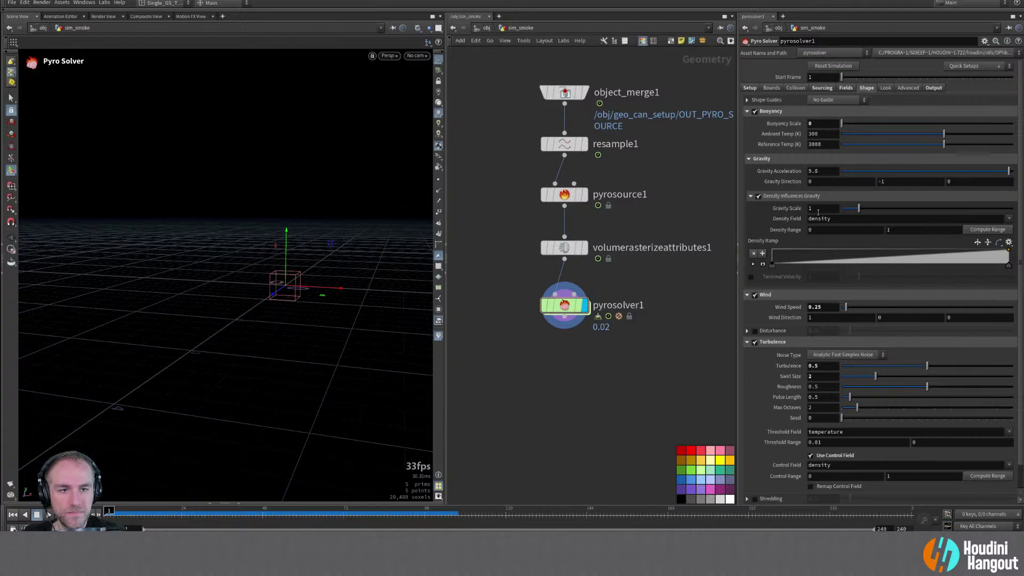
{"action": "key", "text": "Return"}
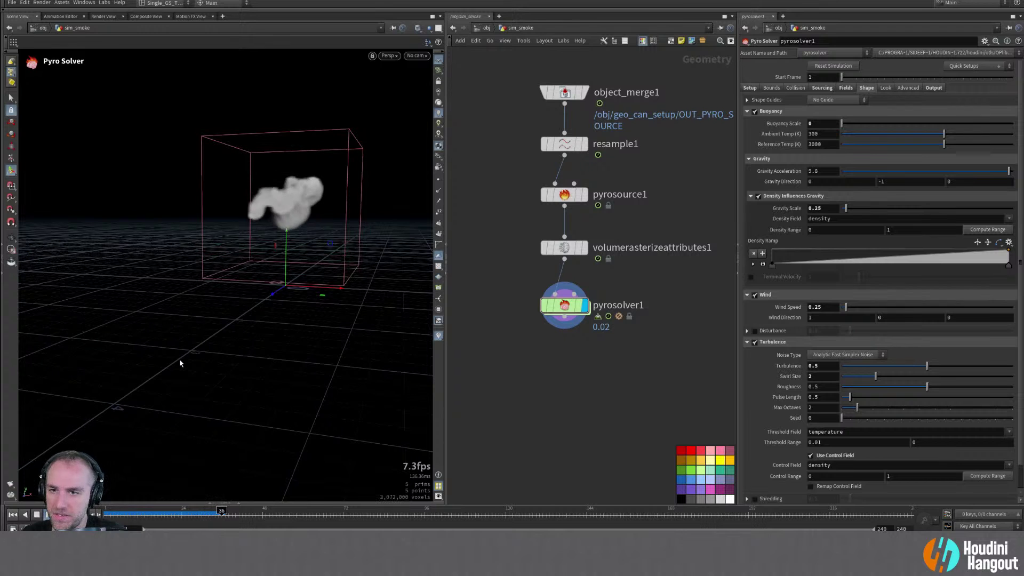
{"action": "left_click", "coordinate": [13, 515]}
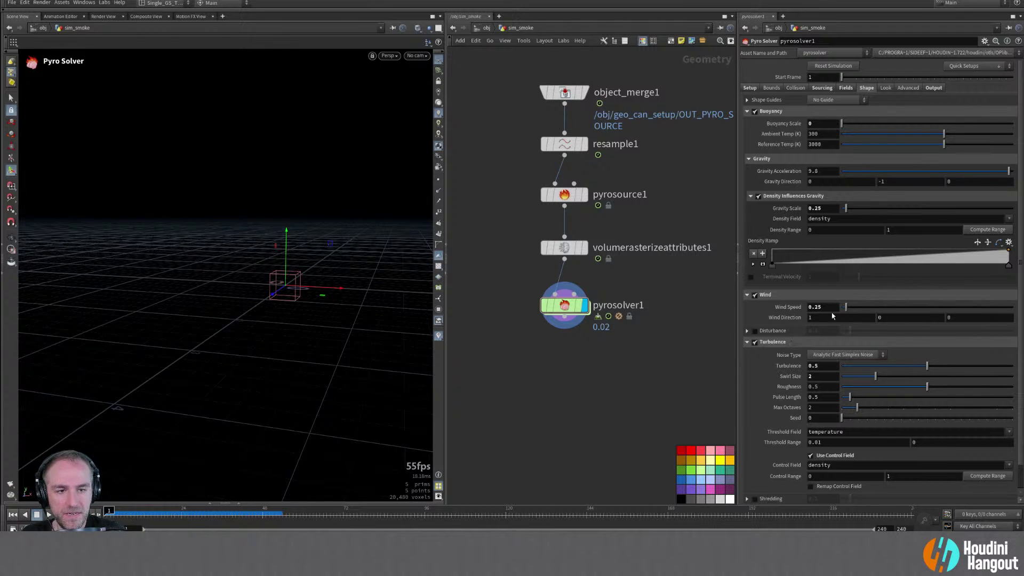
Set pyrosolver1's Wind Speed to 0.1 and Turbulence to 0.25
{"action": "type", "text": "0.1"}
{"action": "key", "text": "Return"}
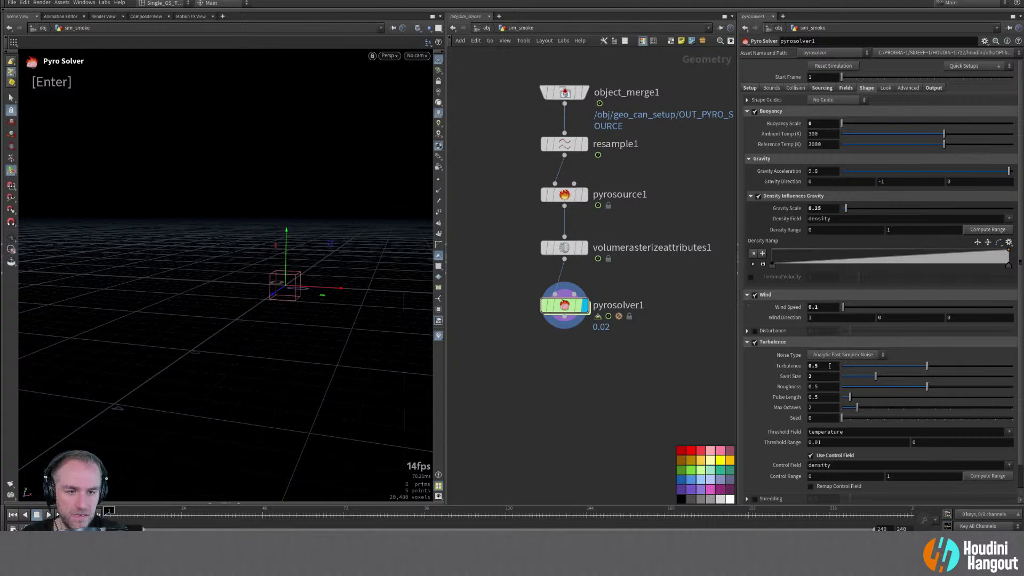
{"action": "key", "text": "Return"}
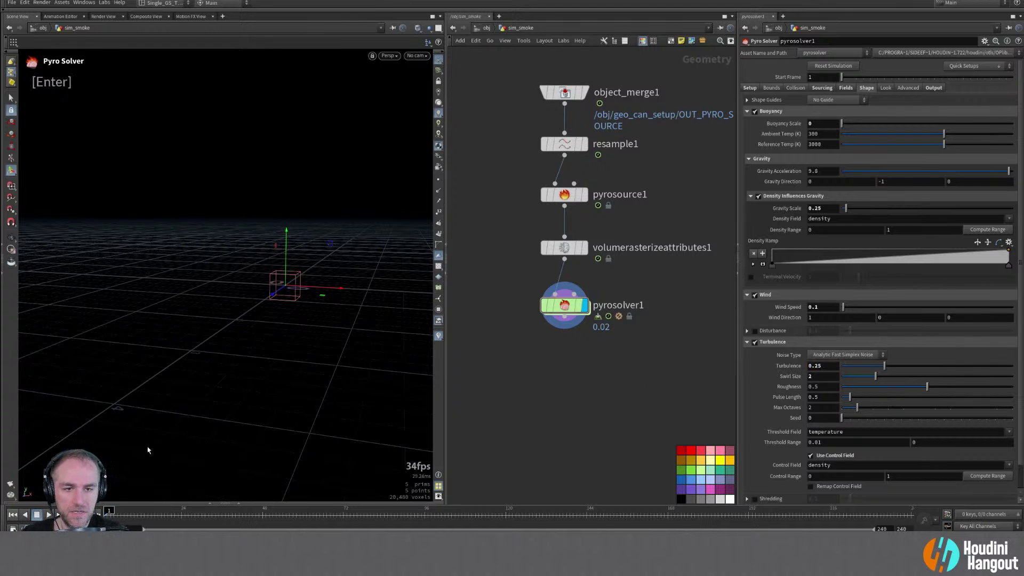
Play the simulation with the reduced wind and turbulence, inspect the smoke from above and return to frame 1
{"action": "scroll", "coordinate": [263, 179], "scroll_direction": "up", "scroll_amount": 5}
{"action": "left_click_drag", "start_coordinate": [263, 246], "coordinate": [282, 316], "text": "alt"}
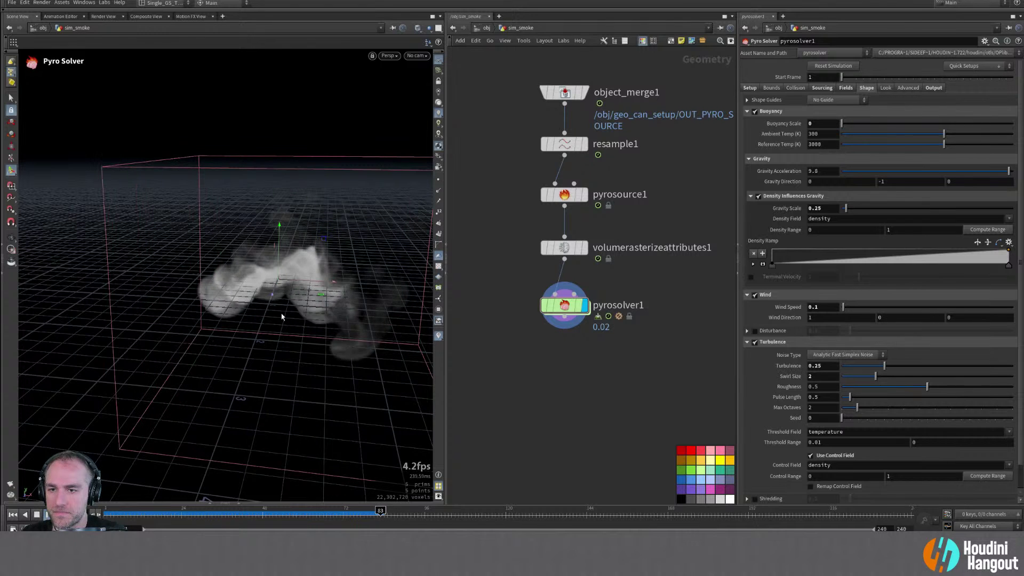
{"action": "left_click_drag", "start_coordinate": [282, 316], "coordinate": [269, 317], "text": "alt"}
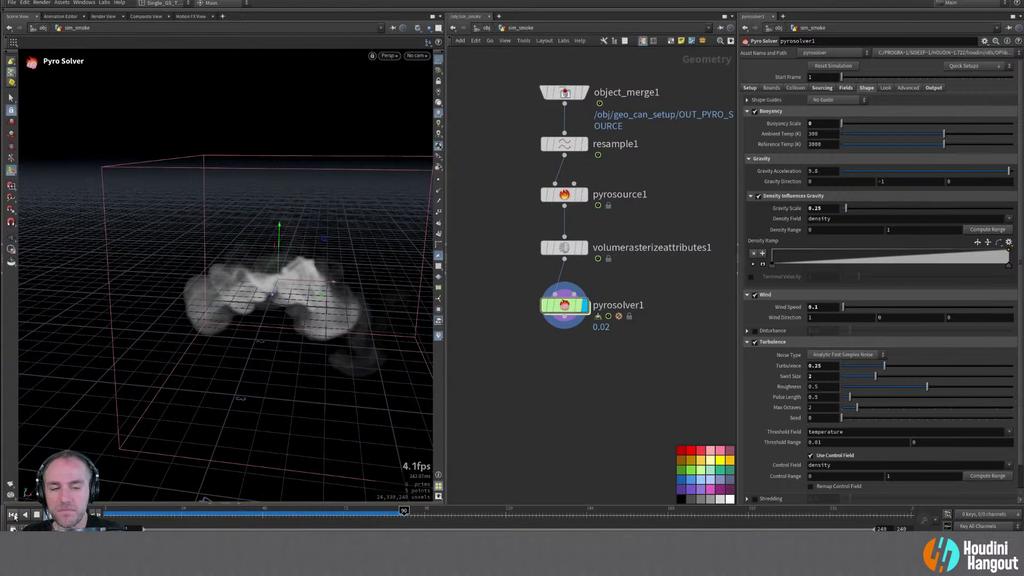
{"action": "key", "text": "ctrl+Up"}
Set pyrosolver1's Wind Speed to 0.15, play the simulation and return to frame 1
{"action": "scroll", "coordinate": [842, 286], "scroll_direction": "down", "scroll_amount": 1}
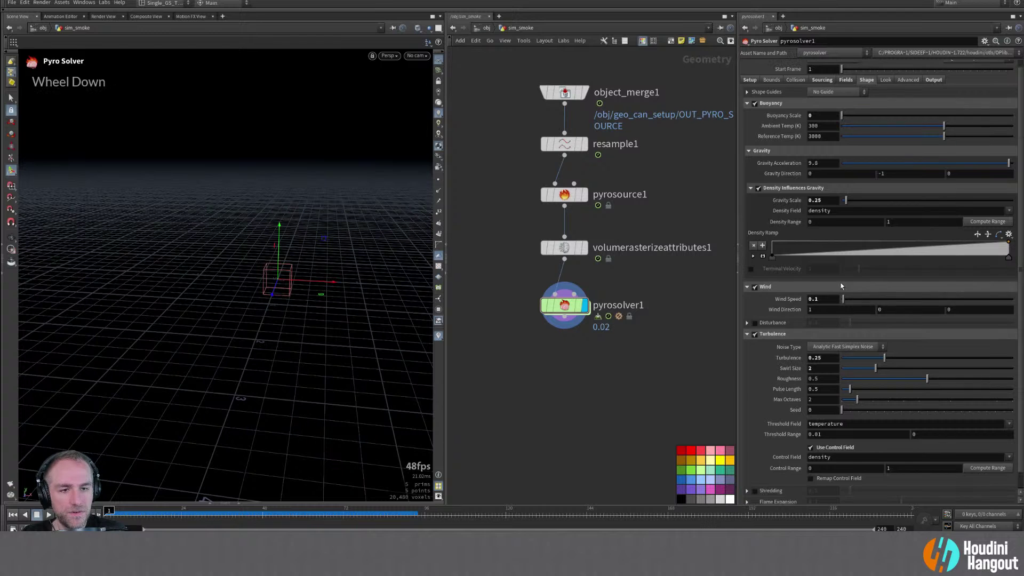
{"action": "key", "text": "Return"}
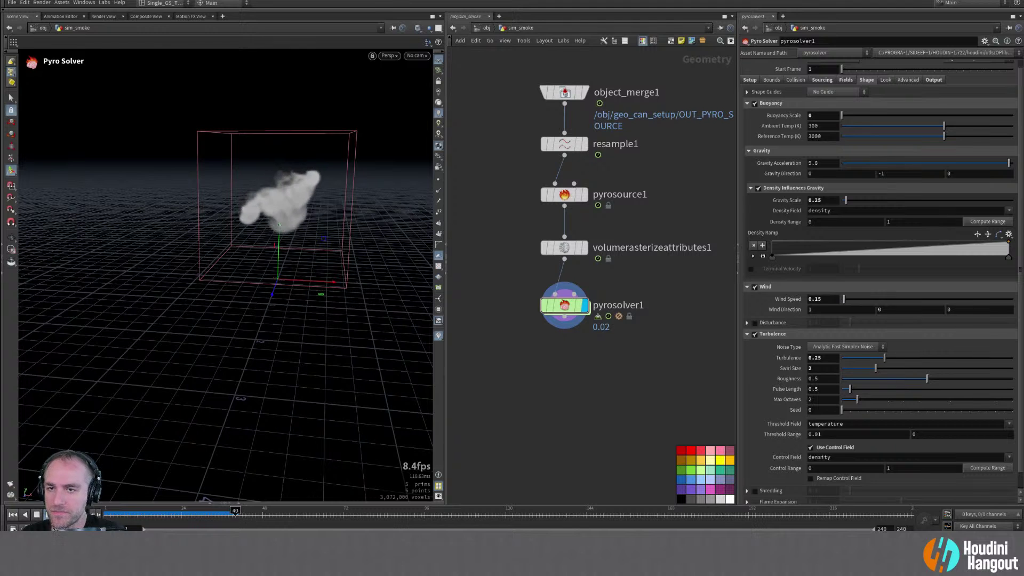
{"action": "left_click_drag", "start_coordinate": [224, 240], "coordinate": [234, 224], "text": "alt"}
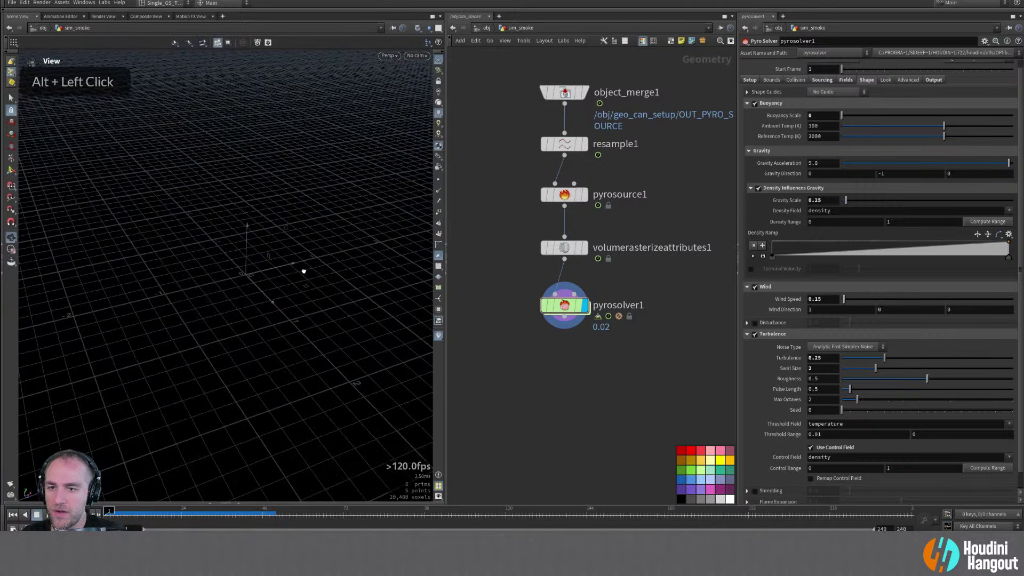
Rename the object merge that feeds resample1 as get_emit_geo and colour it red
{"action": "right_click_drag", "start_coordinate": [660, 293], "coordinate": [617, 249], "text": "alt"}
{"action": "double_click", "coordinate": [632, 232]}
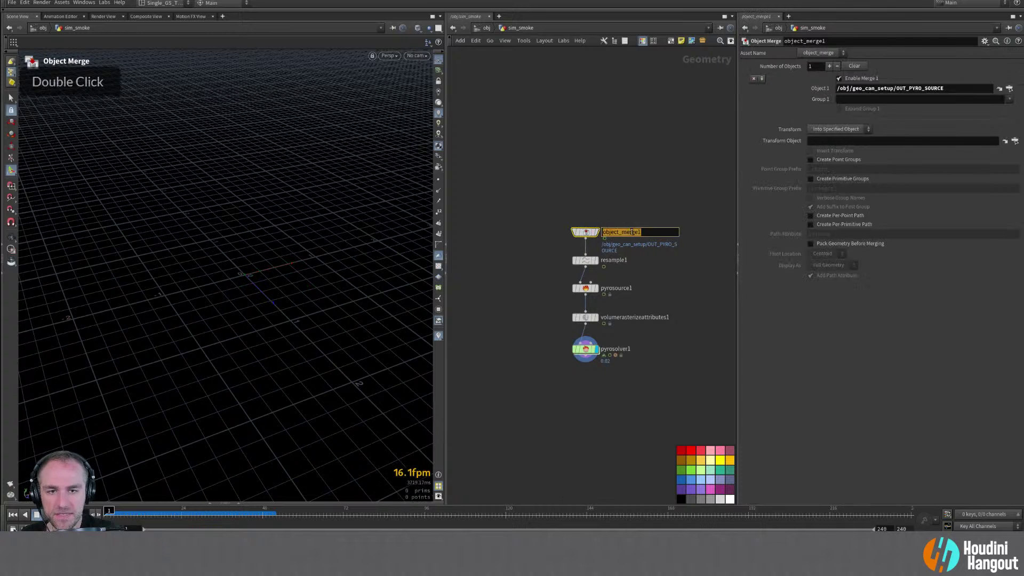
{"action": "type", "text": "get_"}
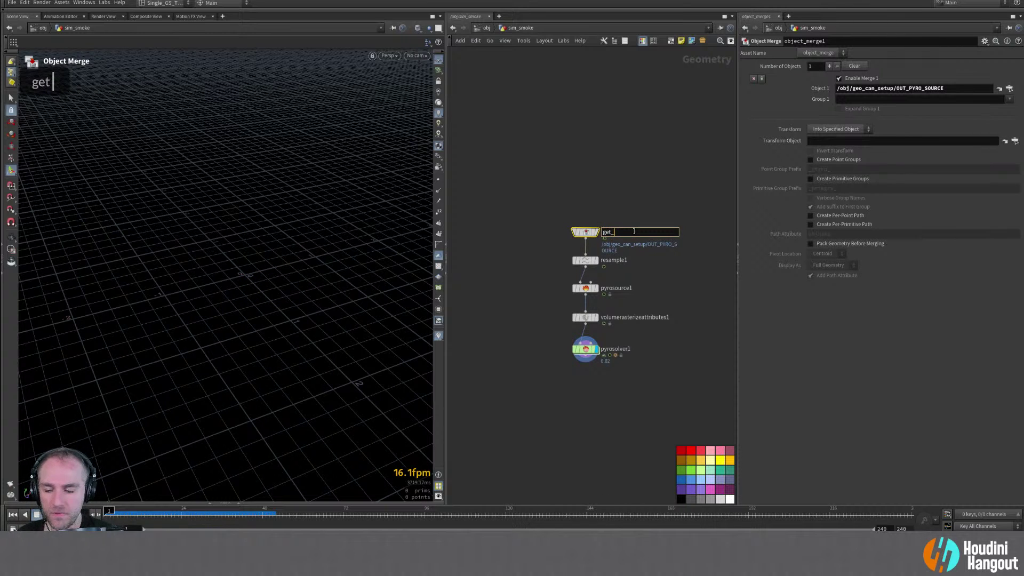
{"action": "type", "text": "emit_"}
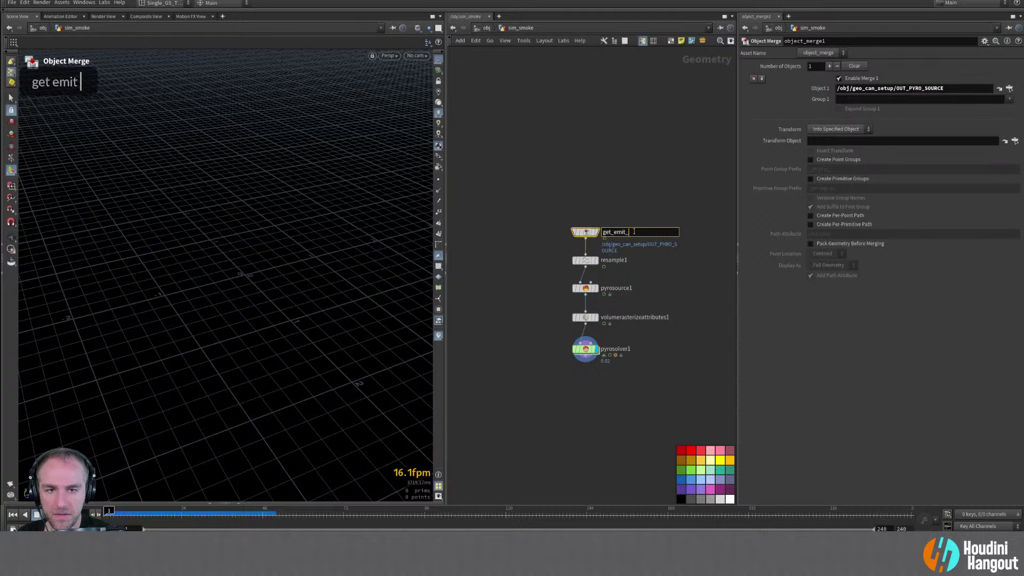
{"action": "key", "text": "Return"}
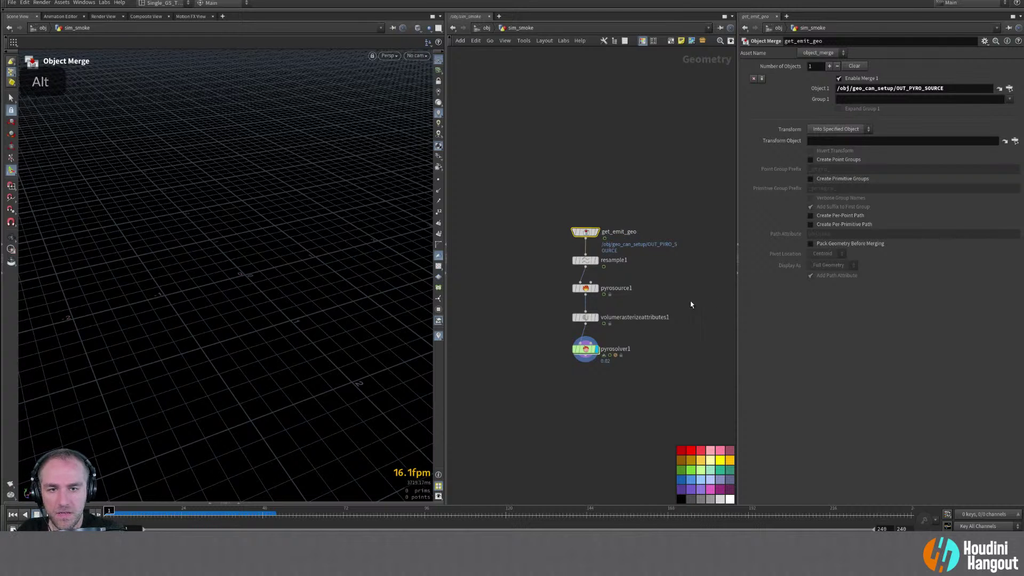
{"action": "middle_click_drag", "start_coordinate": [702, 304], "coordinate": [645, 293], "text": "alt"}
{"action": "right_click_drag", "start_coordinate": [644, 293], "coordinate": [507, 141], "text": "alt"}
{"action": "left_click", "coordinate": [681, 451]}
Add a second Object Merge beside the chain, load /obj/geo_can_setup/OUT_CAN into it and display it
{"action": "key", "text": "Tab"}
{"action": "type", "text": "obje"}
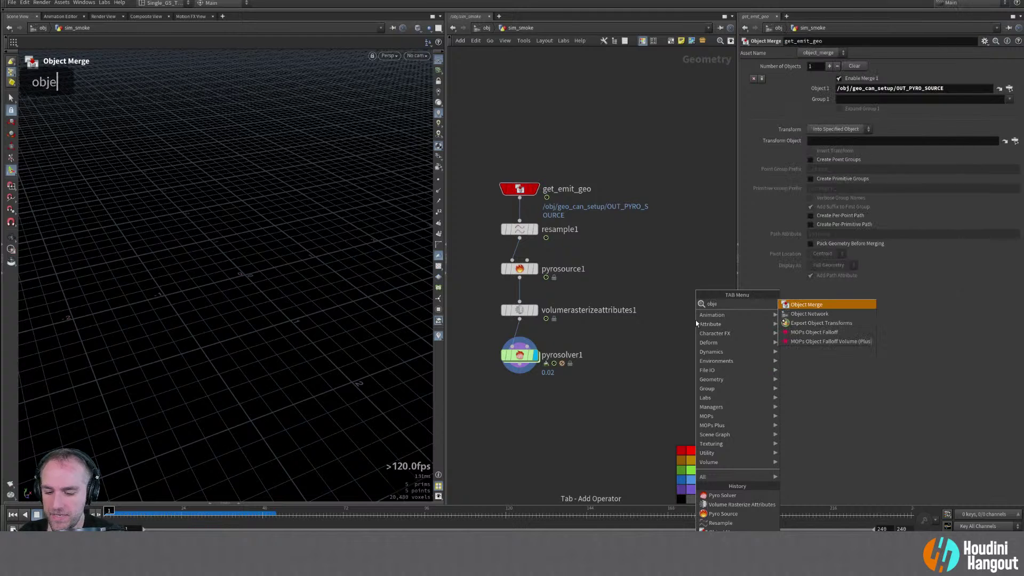
{"action": "key", "text": "Return"}
{"action": "left_click", "coordinate": [646, 229]}
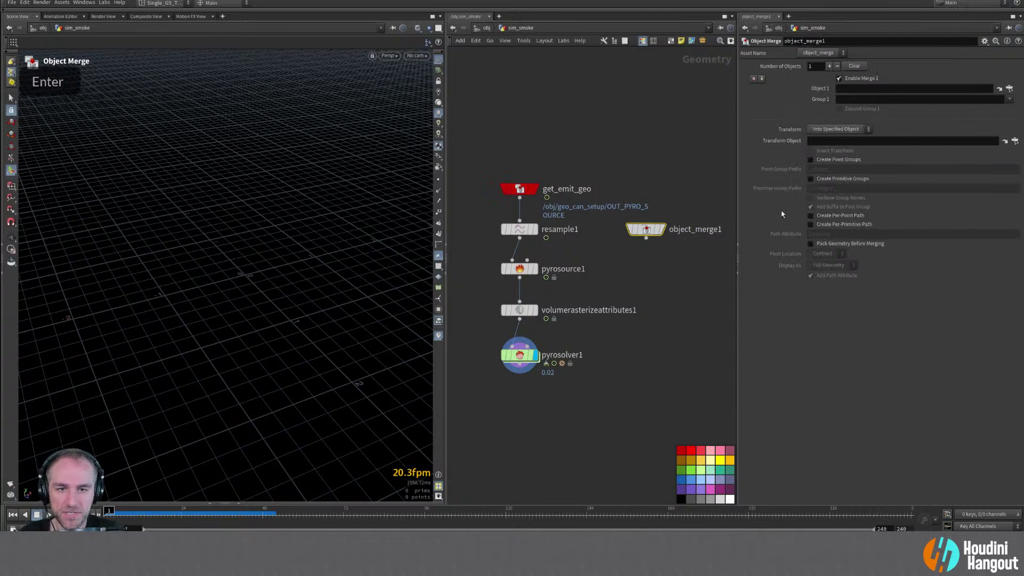
{"action": "left_click", "coordinate": [1009, 88]}
{"action": "scroll", "coordinate": [950, 69], "scroll_direction": "up", "scroll_amount": 3}
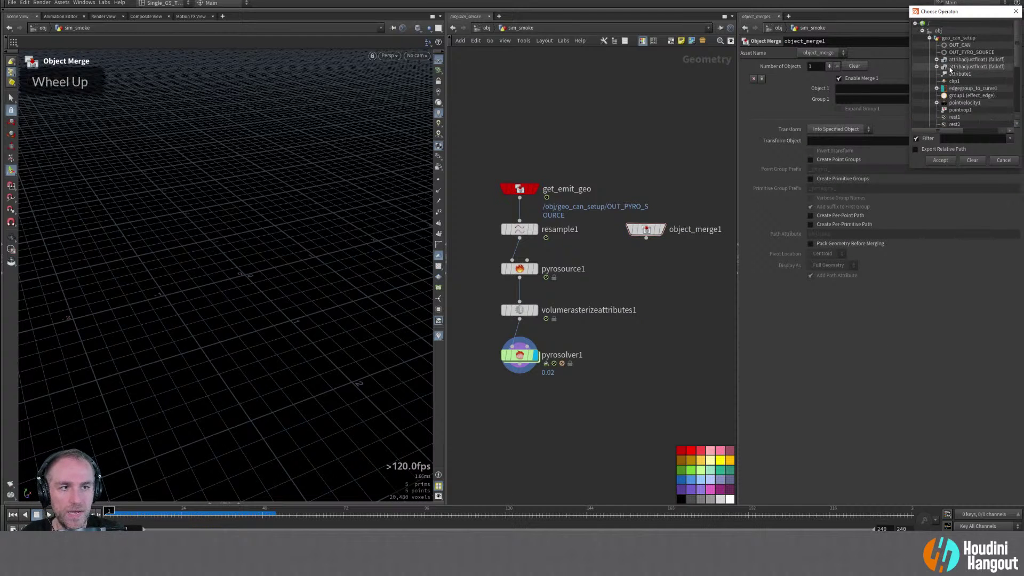
{"action": "double_click", "coordinate": [959, 45]}
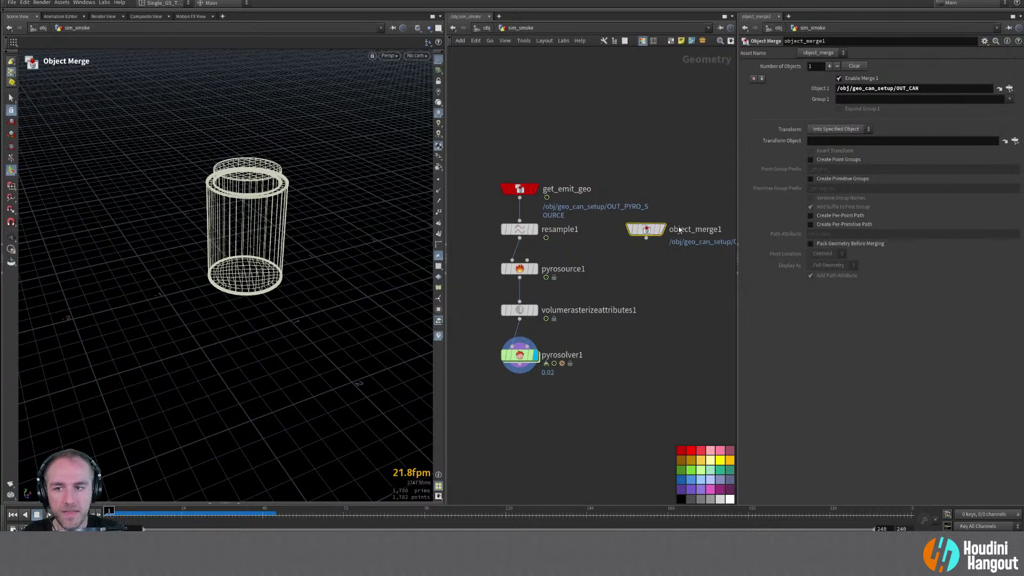
{"action": "double_click", "coordinate": [659, 226]}
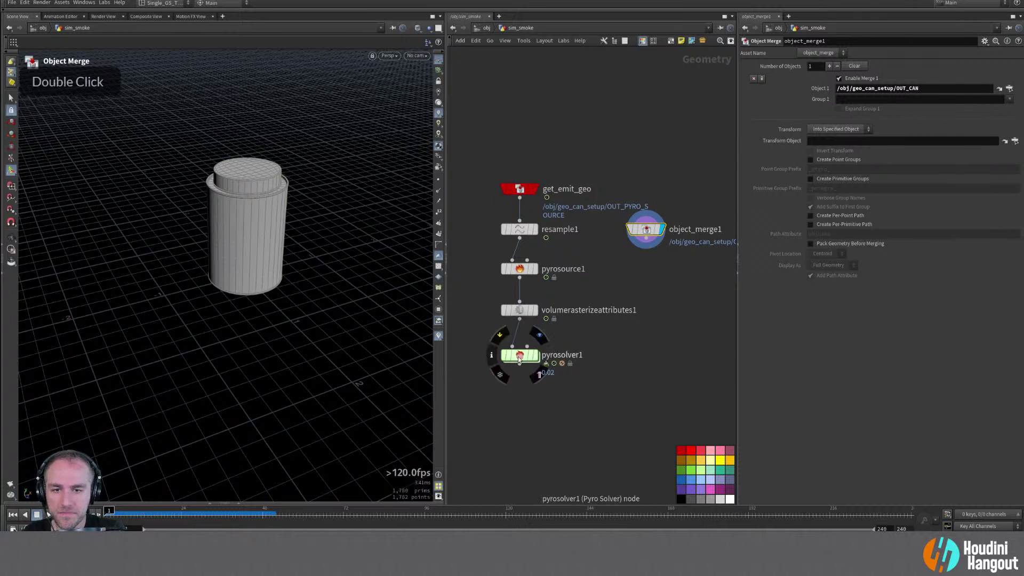
Space pyrosolver1 and volumerasterizeattributes1 further apart and keep pyrosolver1's Collision Type on Collision Geometry
{"action": "left_click_drag", "start_coordinate": [518, 361], "coordinate": [518, 394]}
{"action": "left_click_drag", "start_coordinate": [518, 311], "coordinate": [518, 319]}
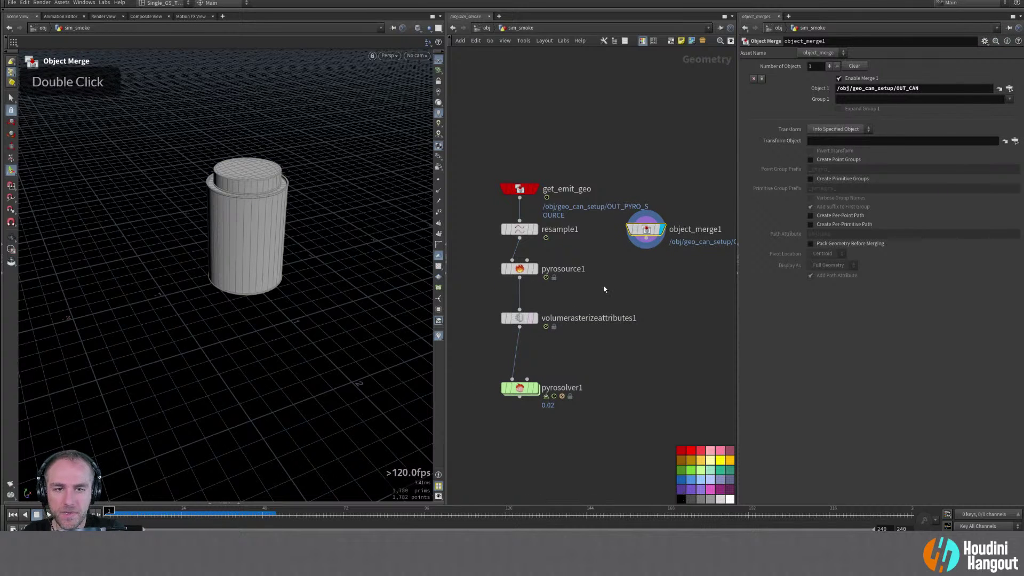
{"action": "left_click", "coordinate": [518, 387]}
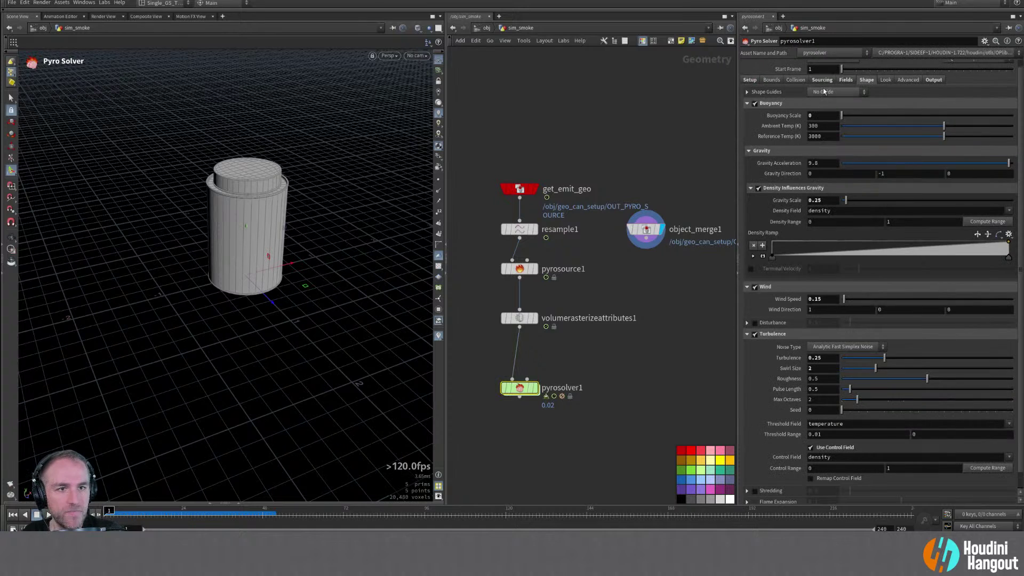
{"action": "left_click", "coordinate": [795, 80]}
{"action": "left_click", "coordinate": [814, 127]}
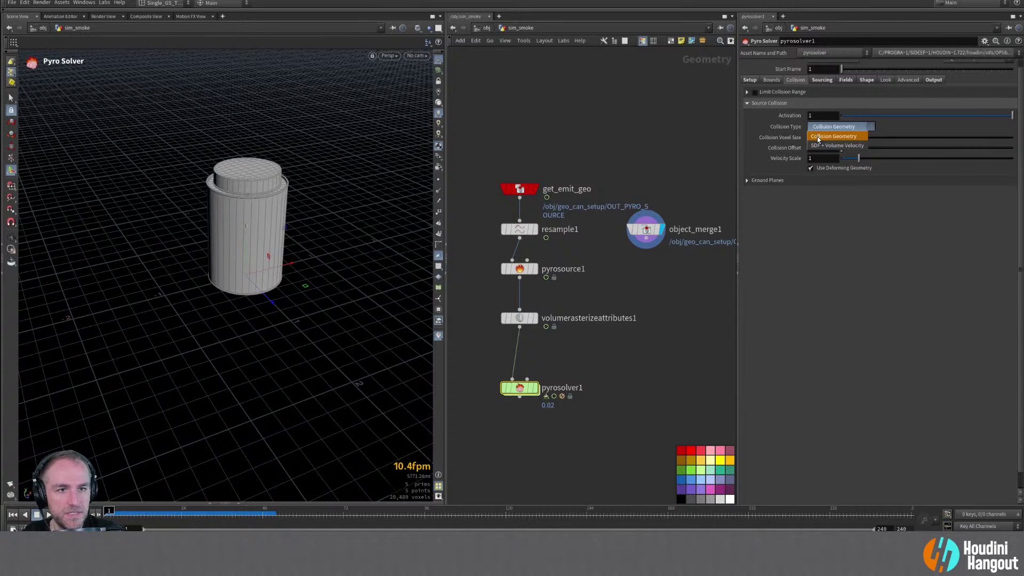
{"action": "left_click", "coordinate": [817, 139]}
Feed the OUT_CAN object merge into pyrosolver1's second input, place it above the solver and expand the Ground Planes settings
{"action": "left_click", "coordinate": [527, 379]}
{"action": "left_click", "coordinate": [646, 230]}
{"action": "left_click_drag", "start_coordinate": [646, 229], "coordinate": [589, 340]}
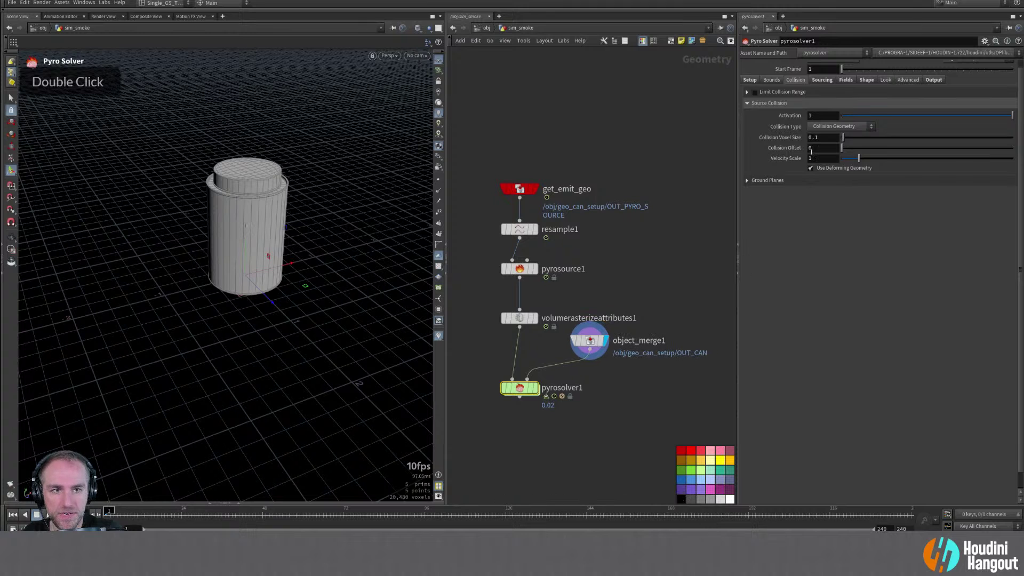
{"action": "left_click", "coordinate": [747, 180]}
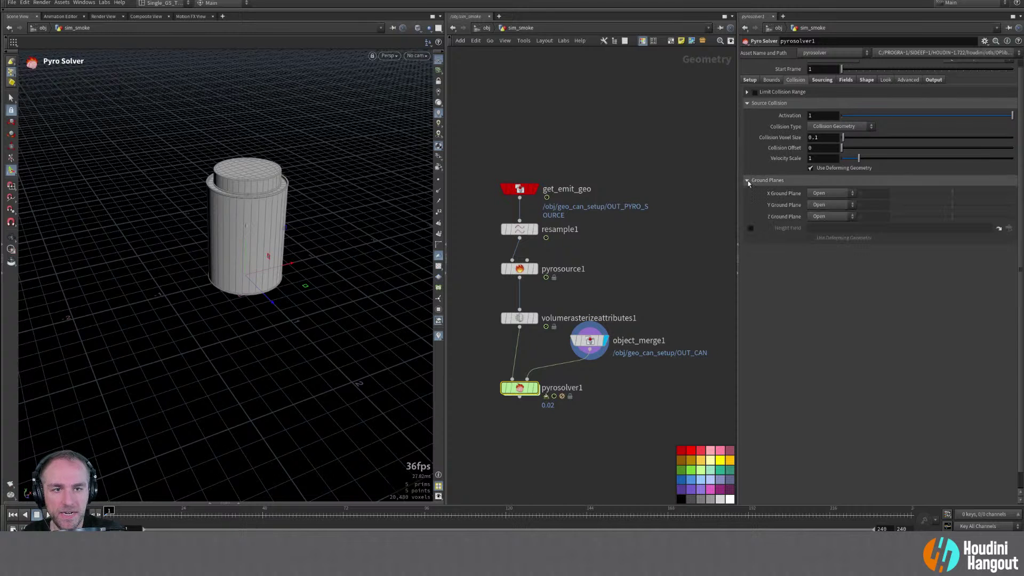
{"action": "left_click_drag", "start_coordinate": [288, 284], "coordinate": [282, 242], "text": "alt"}
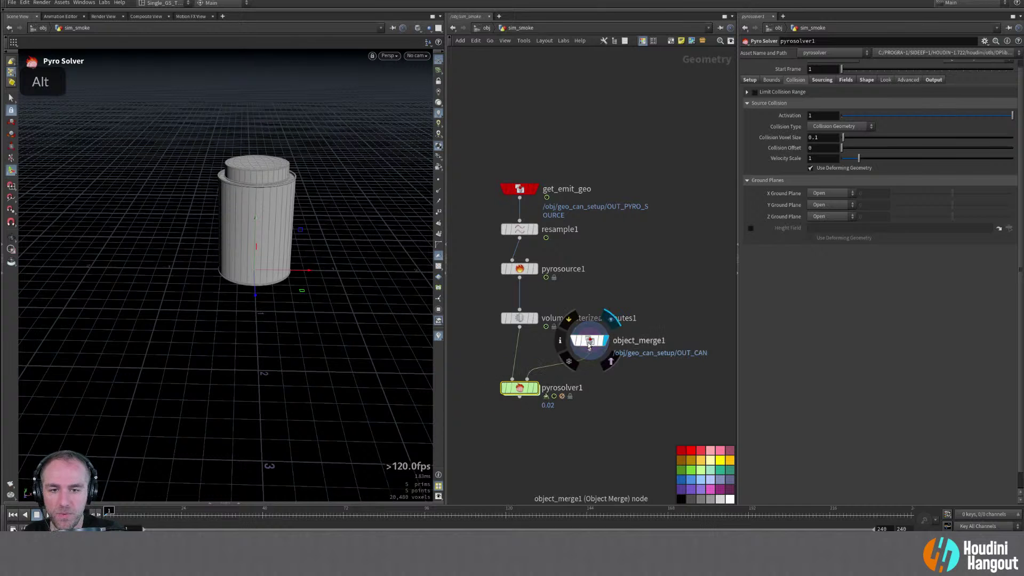
Rename the OUT_CAN object merge as get_can_geo and colour it red
{"action": "double_click", "coordinate": [642, 337]}
{"action": "type", "text": "get_can_geo"}
{"action": "key", "text": "Return"}
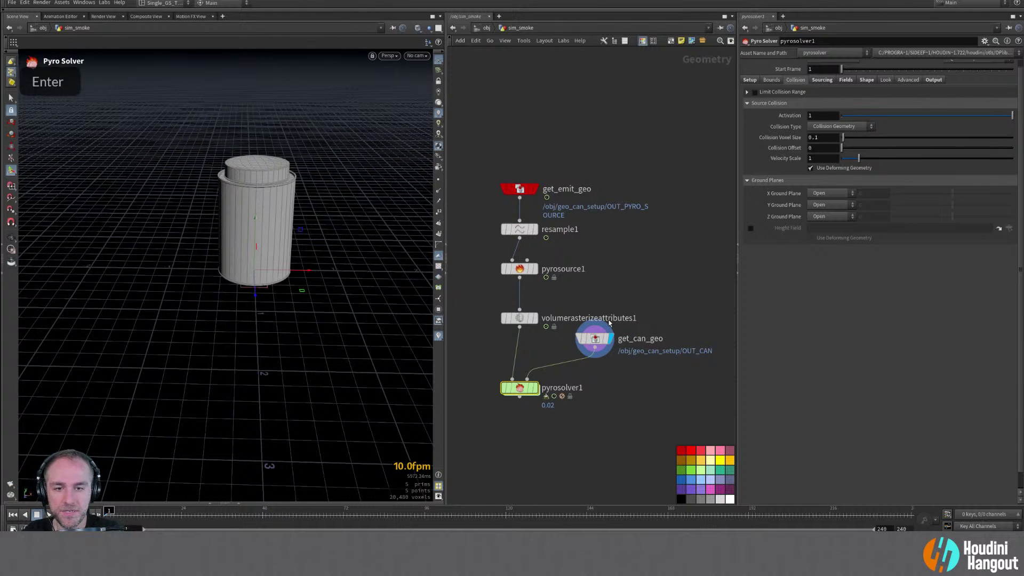
{"action": "left_click", "coordinate": [587, 339]}
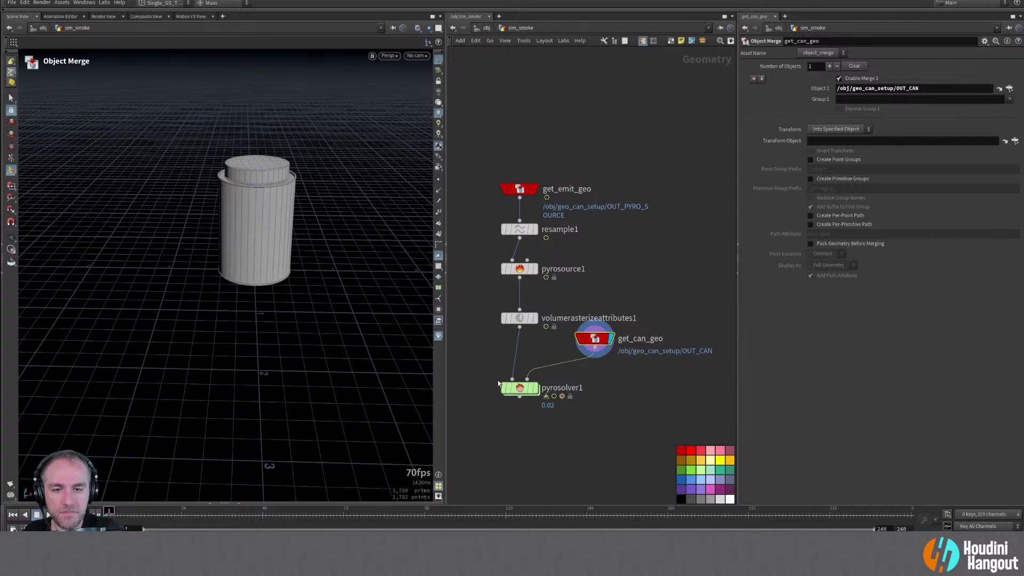
Display pyrosolver1, play the simulation with the can as collider and return to frame 1
{"action": "left_click", "coordinate": [520, 388]}
{"action": "double_click", "coordinate": [519, 388]}
{"action": "left_click", "coordinate": [36, 514]}
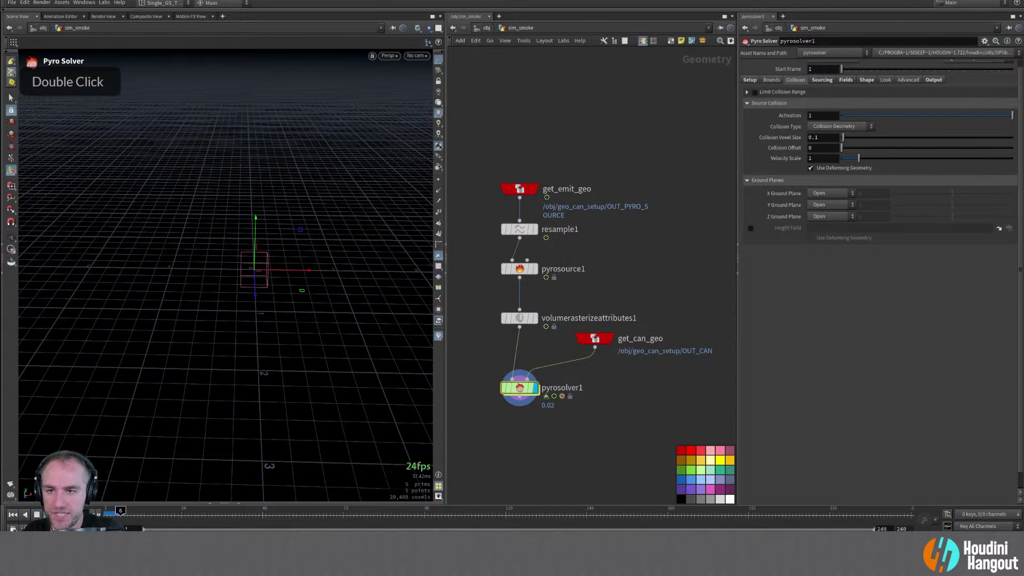
{"action": "left_click", "coordinate": [12, 515]}
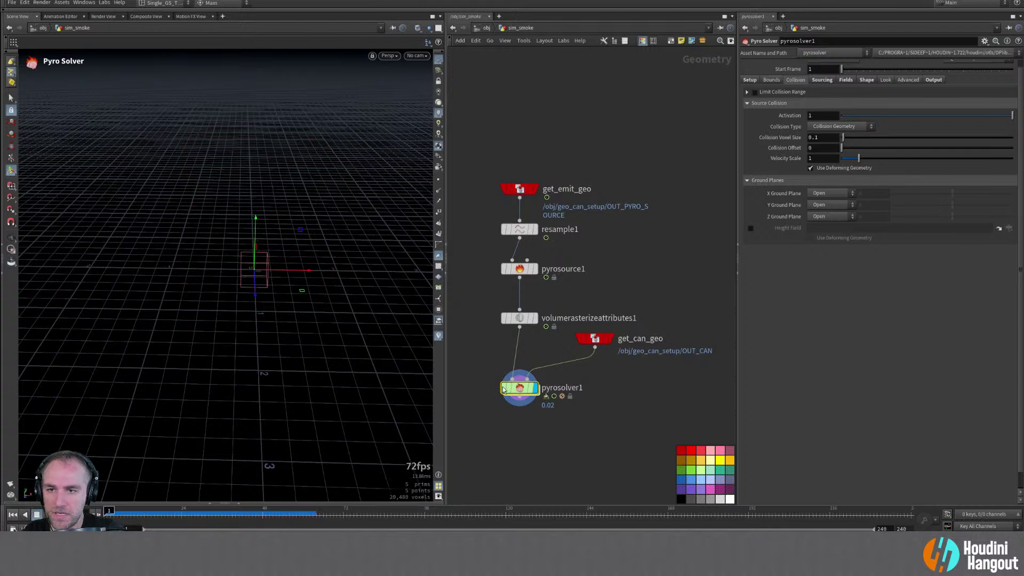
Template get_can_geo so the can shows as a wireframe reference alongside the displayed node
{"action": "left_click_drag", "start_coordinate": [229, 267], "coordinate": [278, 258], "text": "alt"}
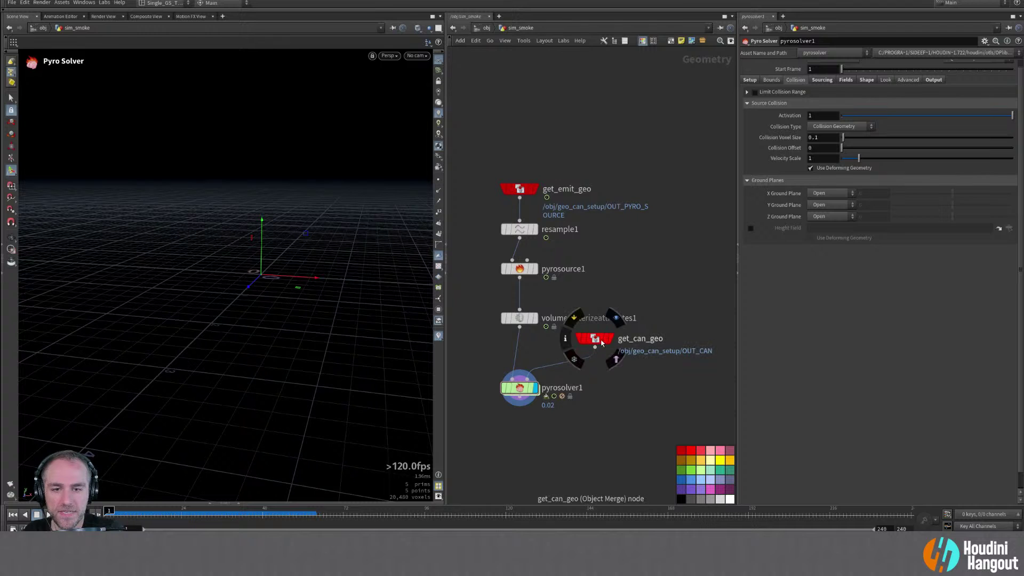
{"action": "left_click", "coordinate": [616, 359]}
{"action": "right_click_drag", "start_coordinate": [258, 219], "coordinate": [347, 124], "text": "alt"}
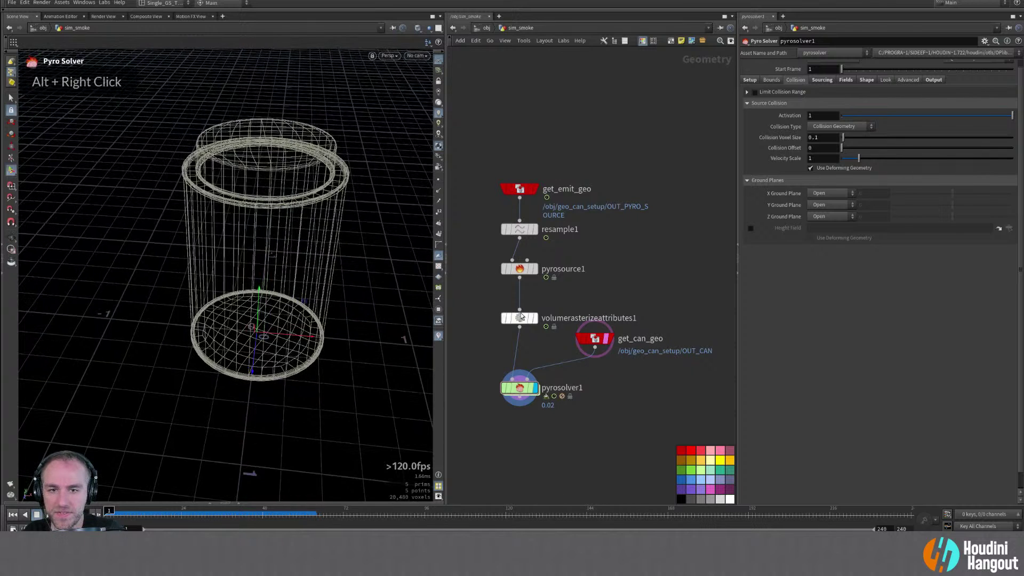
Display volumerasterizeattributes1 and scrub to frame 57 to compare the smoke source with the can wireframe
{"action": "double_click", "coordinate": [534, 321]}
{"action": "left_click_drag", "start_coordinate": [320, 240], "coordinate": [286, 369], "text": "alt"}
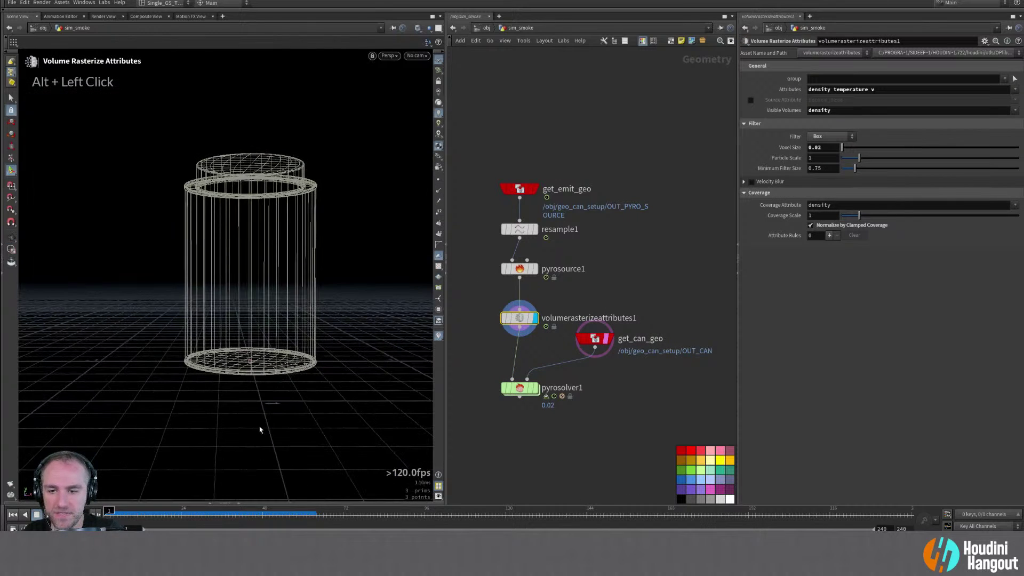
{"action": "left_click_drag", "start_coordinate": [154, 506], "coordinate": [302, 518]}
{"action": "left_click_drag", "start_coordinate": [306, 255], "coordinate": [359, 238], "text": "alt"}
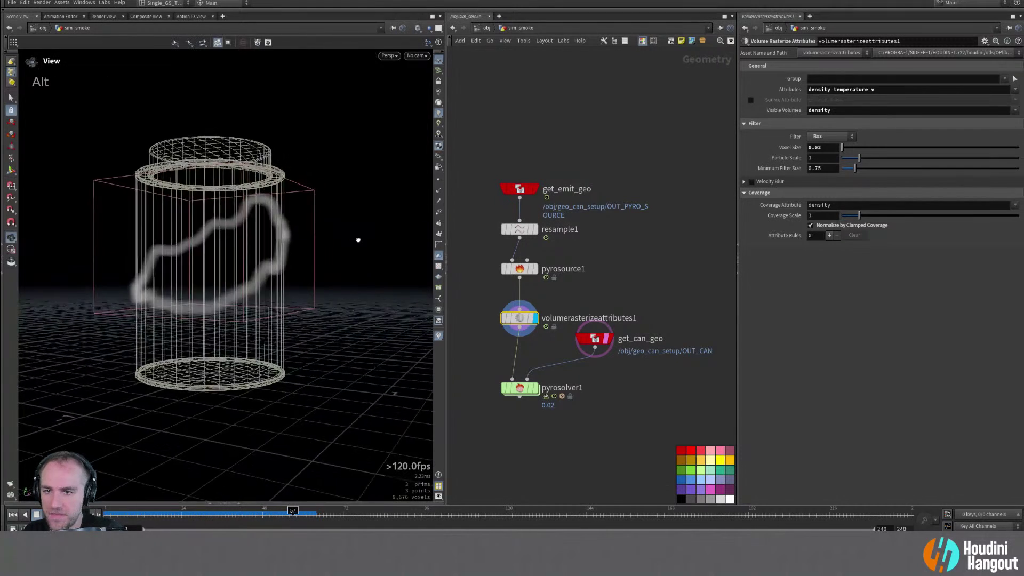
Set pyrosolver1's Field Guide to Collision
{"action": "left_click", "coordinate": [520, 388]}
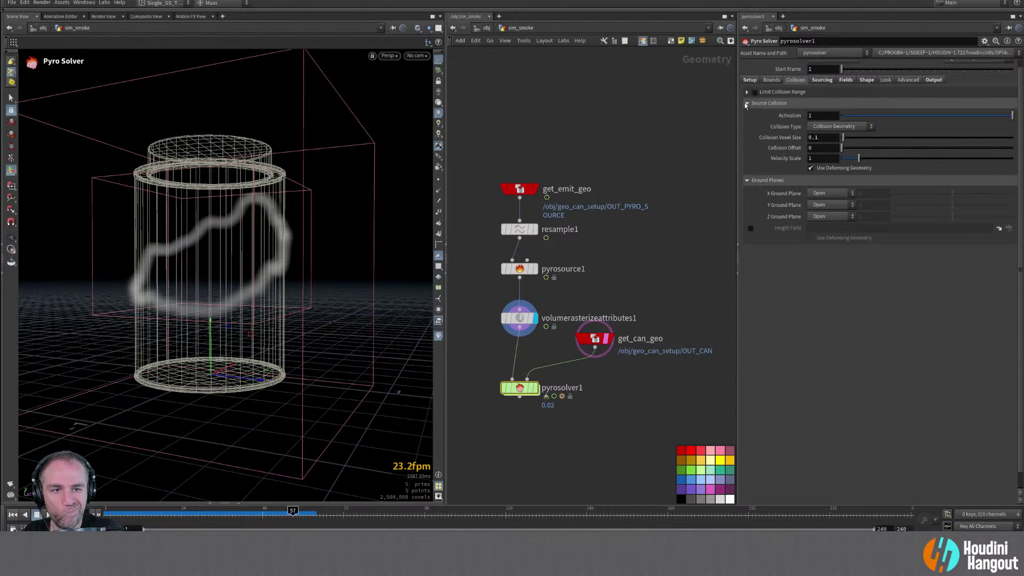
{"action": "left_click", "coordinate": [844, 80]}
{"action": "left_click", "coordinate": [821, 91]}
{"action": "left_click", "coordinate": [819, 181]}
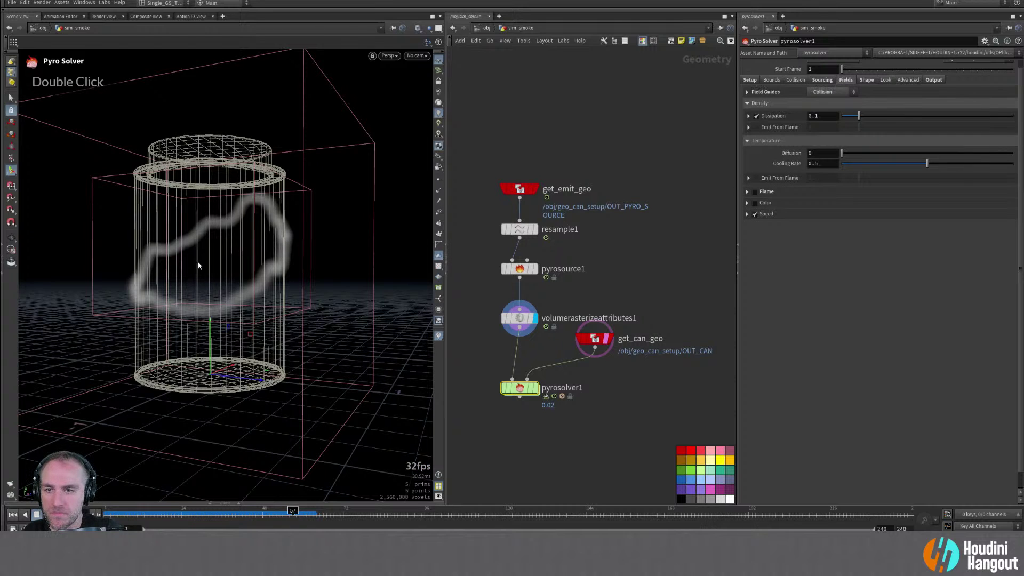
Play back the source volume against the can, display pyrosolver1 again and play the simulation from the start
{"action": "left_click", "coordinate": [15, 518]}
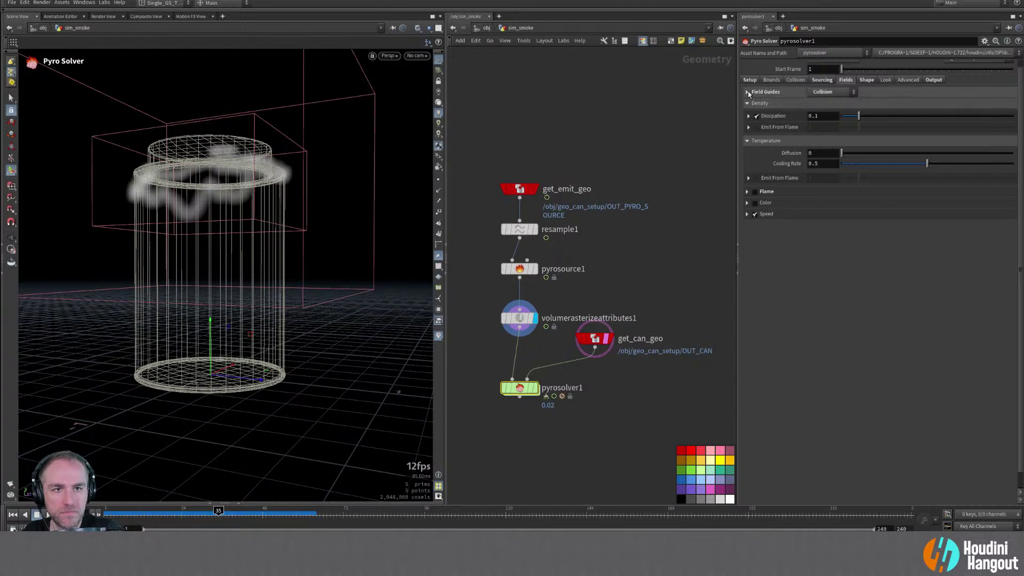
{"action": "right_click_drag", "start_coordinate": [214, 256], "coordinate": [83, 283], "text": "alt"}
{"action": "left_click_drag", "start_coordinate": [82, 283], "coordinate": [174, 261], "text": "alt"}
{"action": "right_click_drag", "start_coordinate": [174, 261], "coordinate": [223, 250], "text": "alt"}
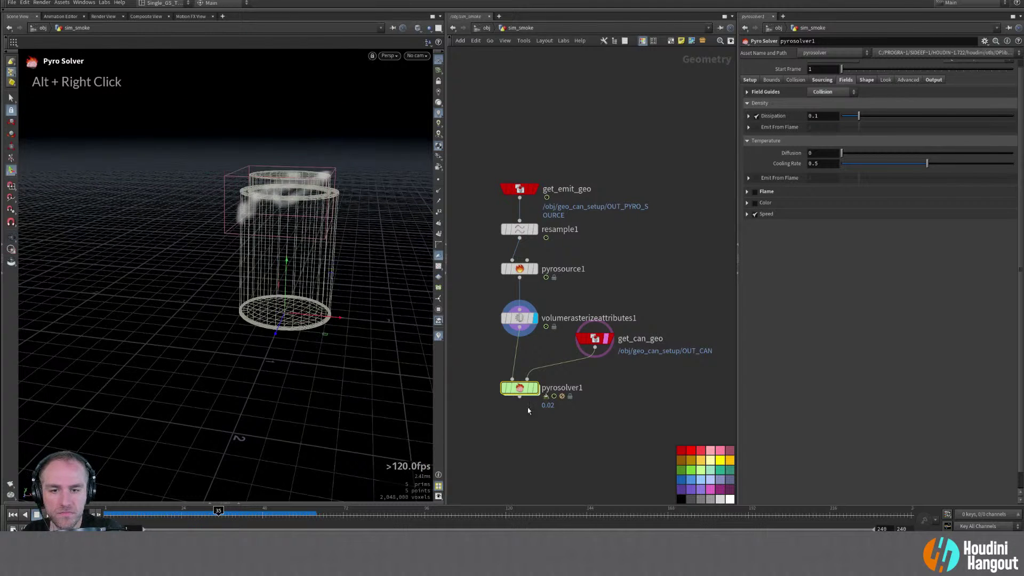
{"action": "double_click", "coordinate": [506, 391]}
{"action": "key", "text": "Return"}
{"action": "double_click", "coordinate": [12, 515]}
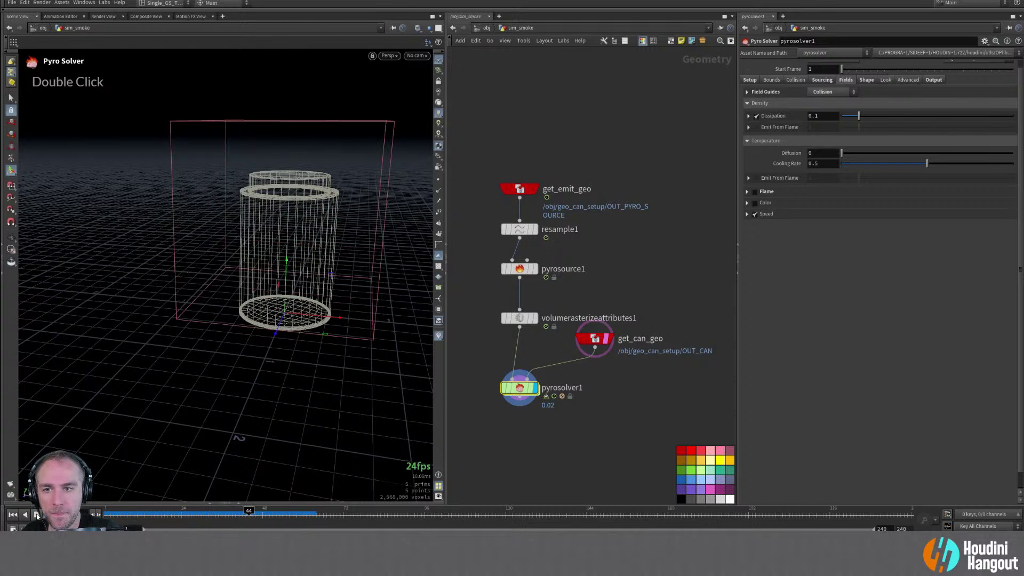
Expand Field Guides, try the Voxel Size and Collision guides, and set Field Guide to No Guide
{"action": "left_click", "coordinate": [746, 94]}
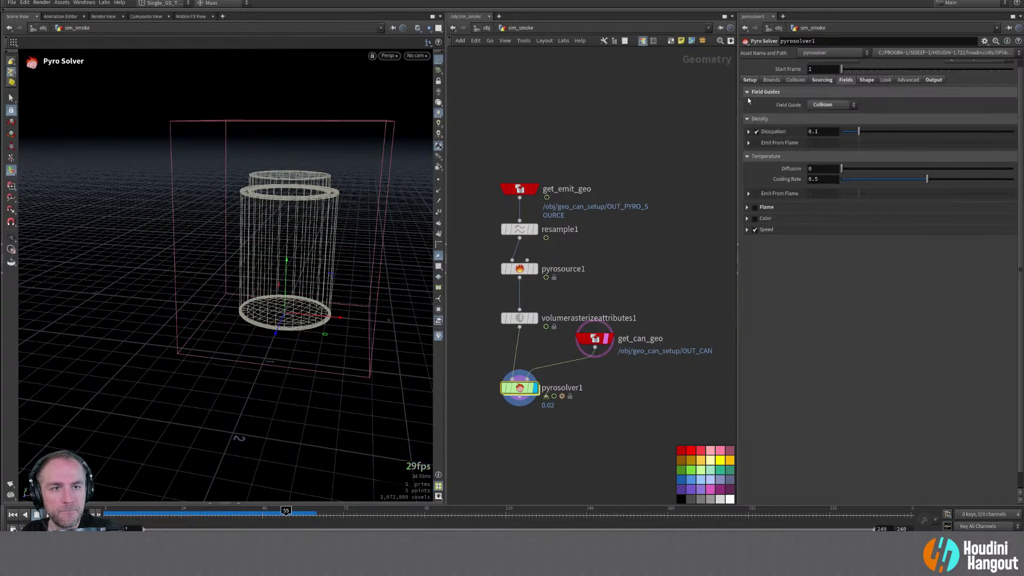
{"action": "left_click", "coordinate": [823, 105]}
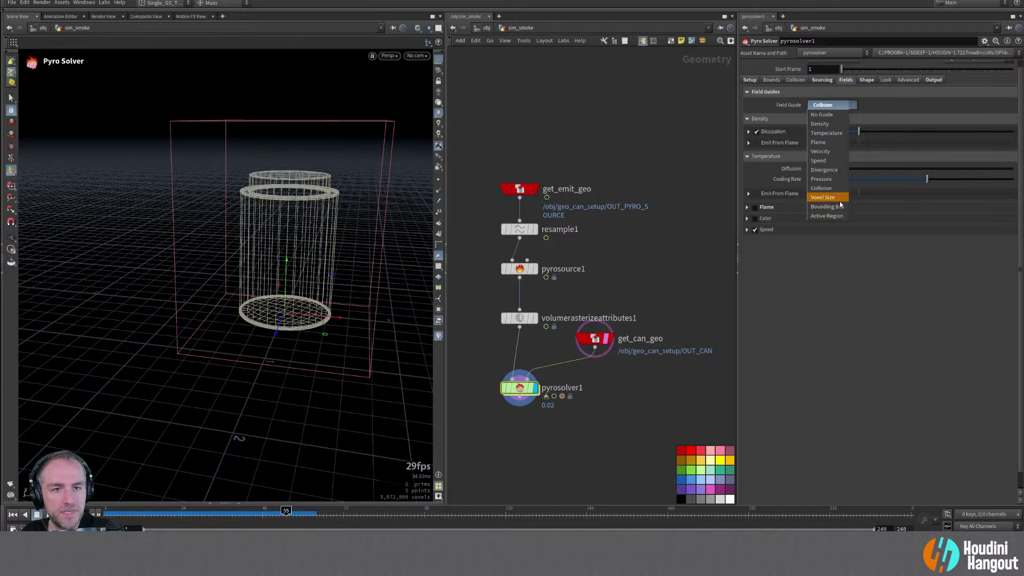
{"action": "left_click", "coordinate": [822, 197]}
{"action": "left_click", "coordinate": [828, 104]}
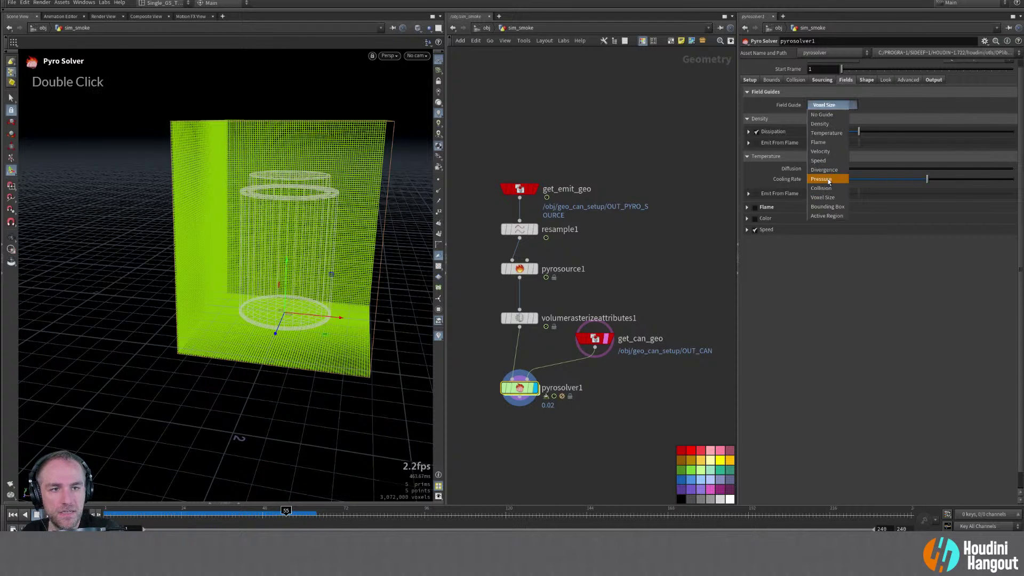
{"action": "left_click", "coordinate": [827, 190]}
{"action": "left_click", "coordinate": [826, 105]}
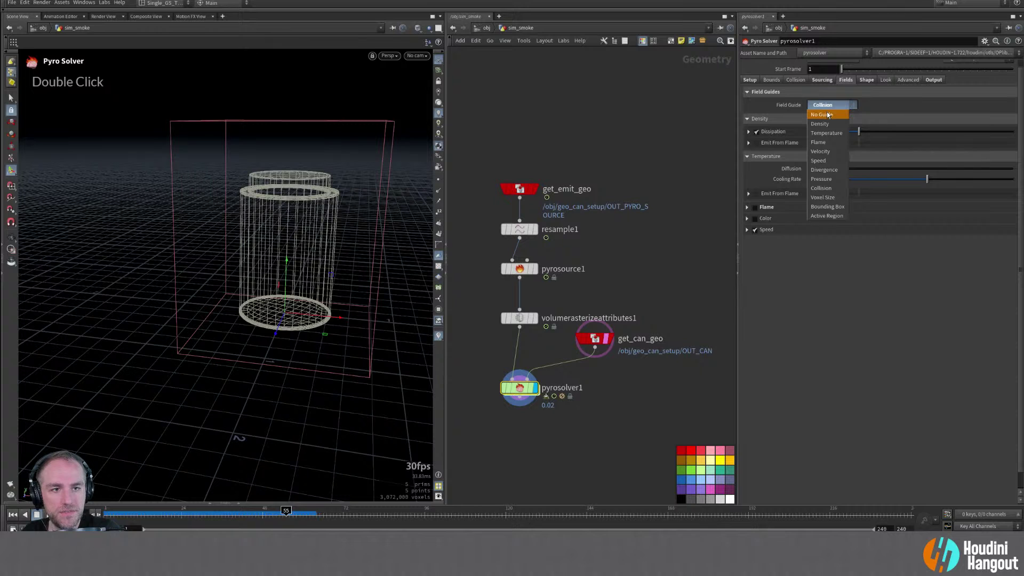
{"action": "left_click", "coordinate": [827, 115]}
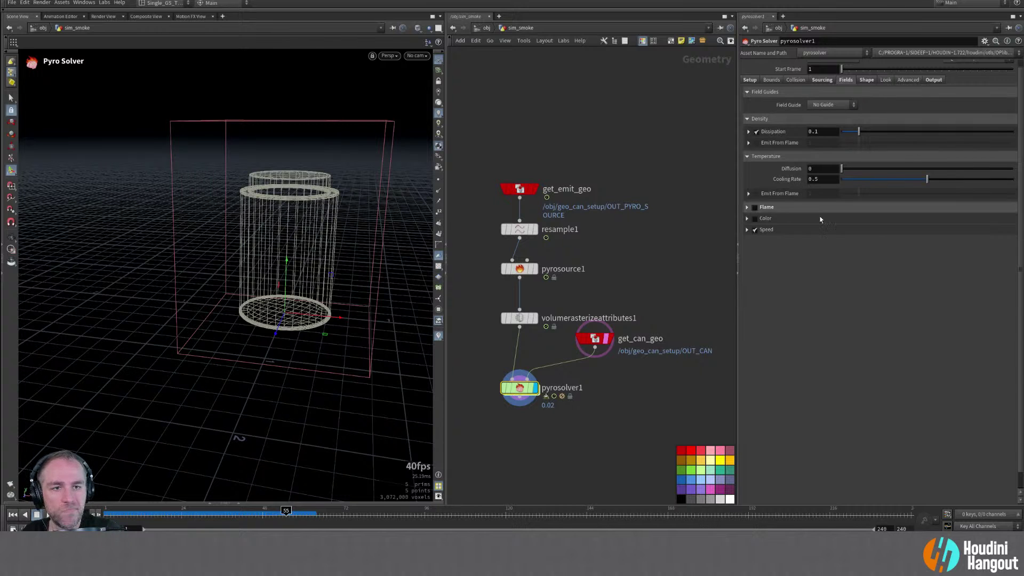
Examine pyrosolver1's Sourcing settings, including Source Type, Limit Source Range and the source volumes
{"action": "left_click", "coordinate": [821, 80]}
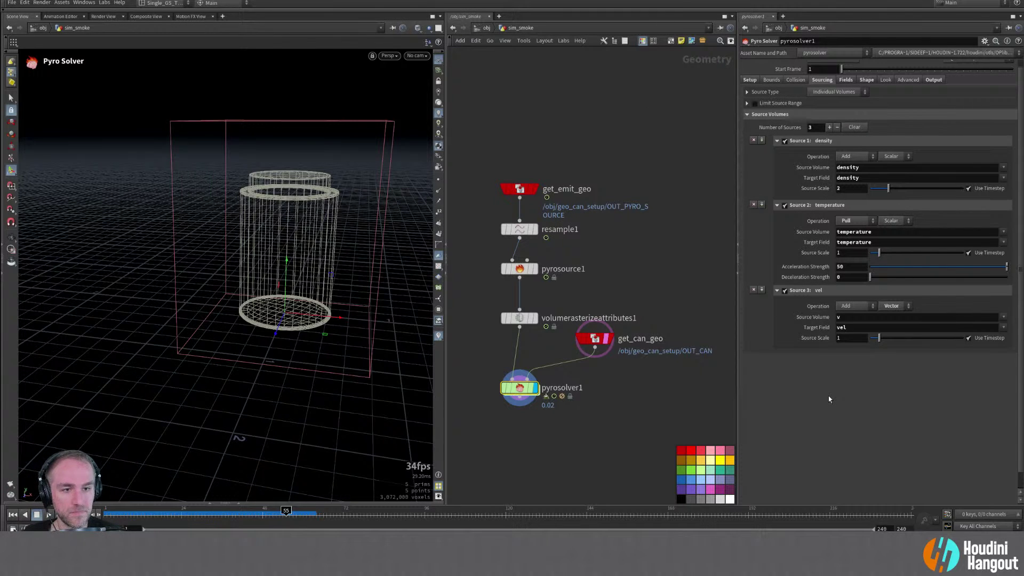
{"action": "double_click", "coordinate": [747, 92]}
{"action": "left_click", "coordinate": [747, 92]}
{"action": "left_click", "coordinate": [746, 103]}
{"action": "left_click", "coordinate": [746, 104]}
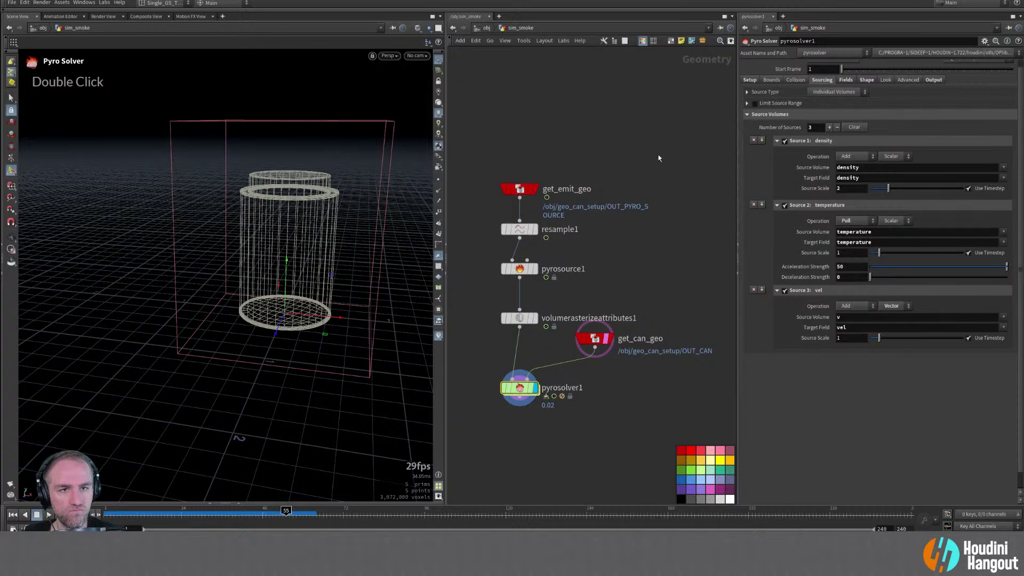
Set pyrosolver1's Collision Voxel Size to 0.01 and turn off the template display of get_can_geo
{"action": "left_click", "coordinate": [796, 79]}
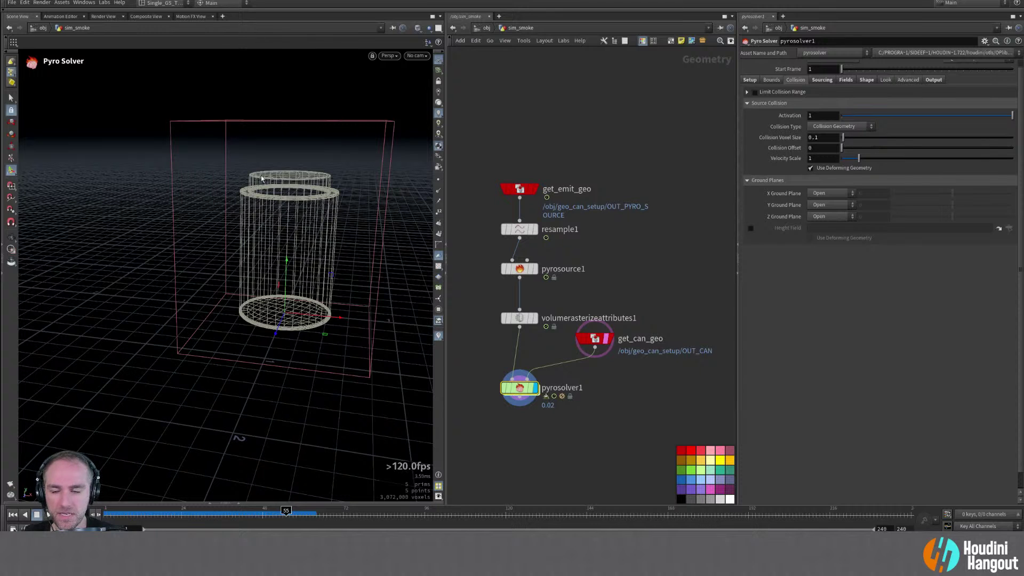
{"action": "left_click_drag", "start_coordinate": [222, 190], "coordinate": [330, 276], "text": "alt"}
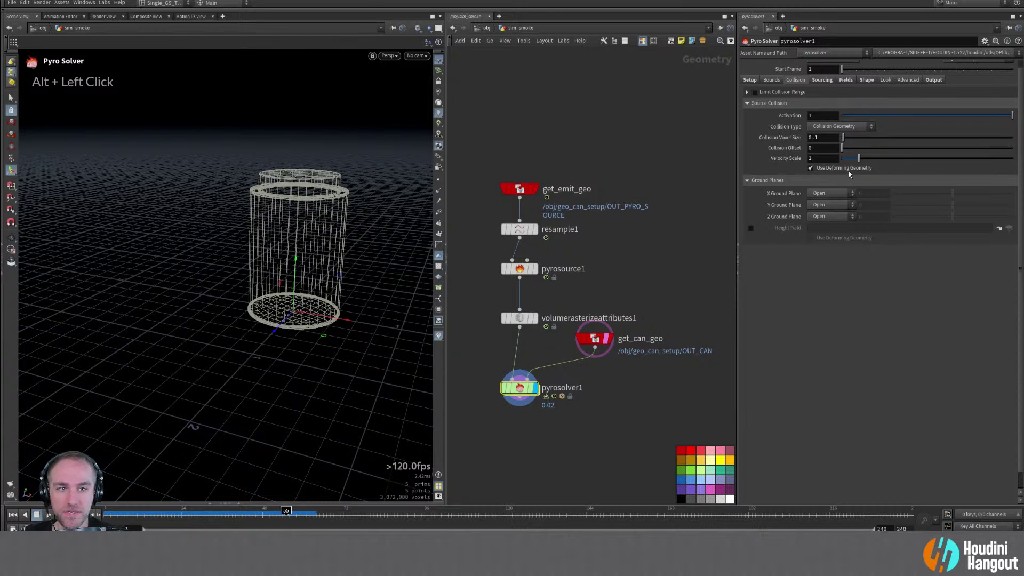
{"action": "left_click", "coordinate": [812, 137]}
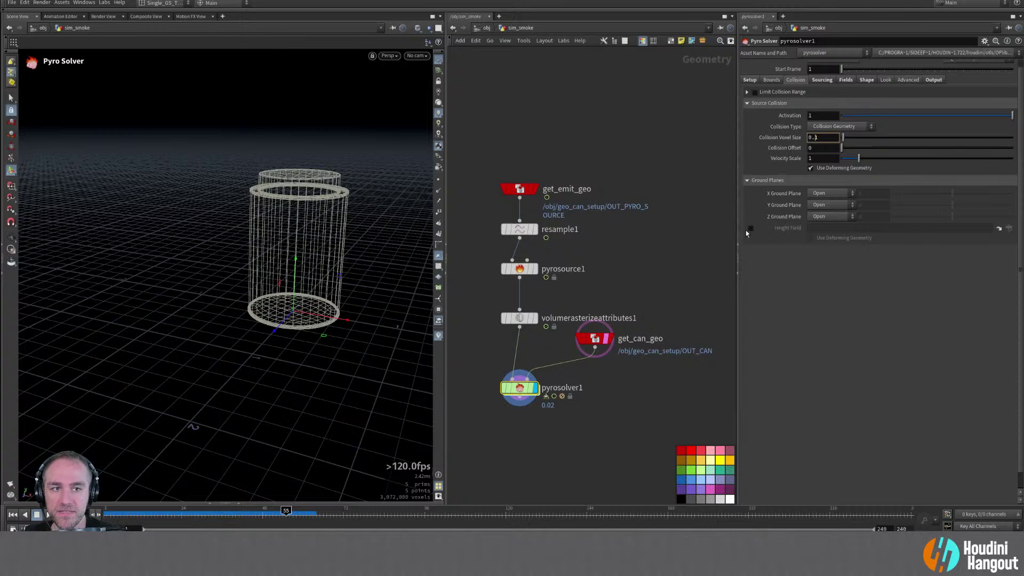
{"action": "type", "text": "0"}
{"action": "key", "text": "Return"}
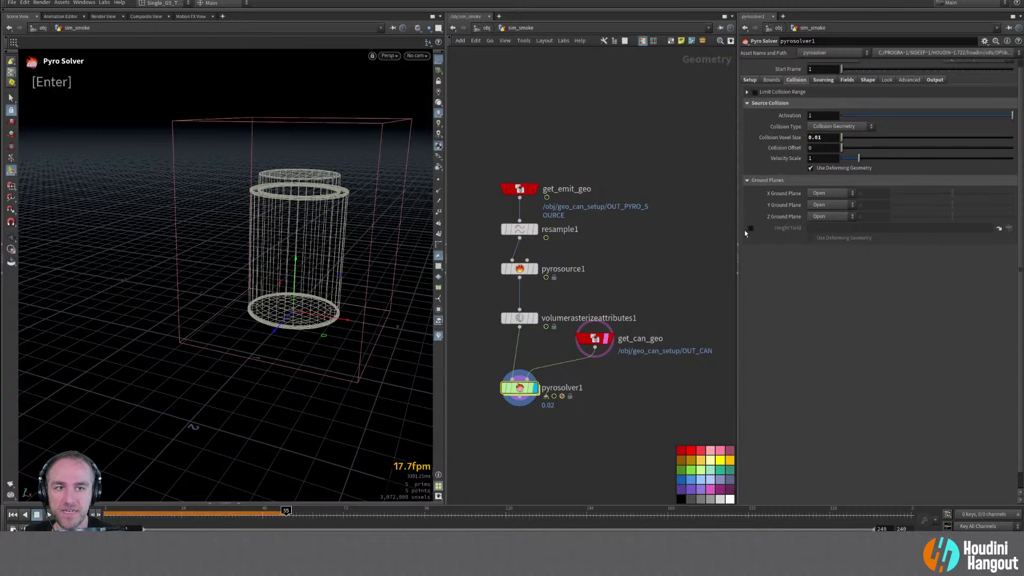
{"action": "left_click", "coordinate": [606, 338]}
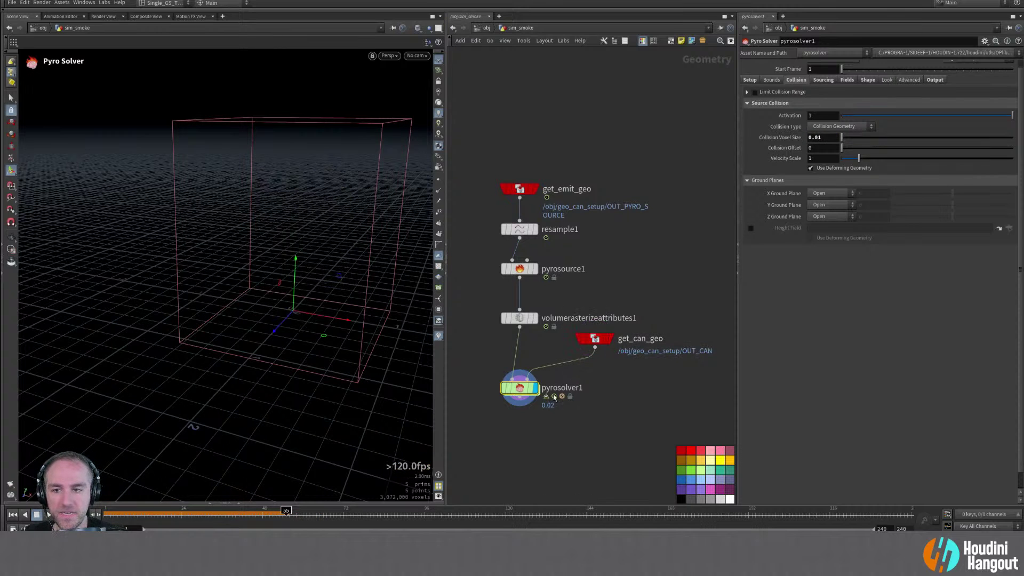
Set pyrosolver1's Field Guide to Collision and play the simulation
{"action": "left_click", "coordinate": [865, 81]}
{"action": "left_click", "coordinate": [844, 93]}
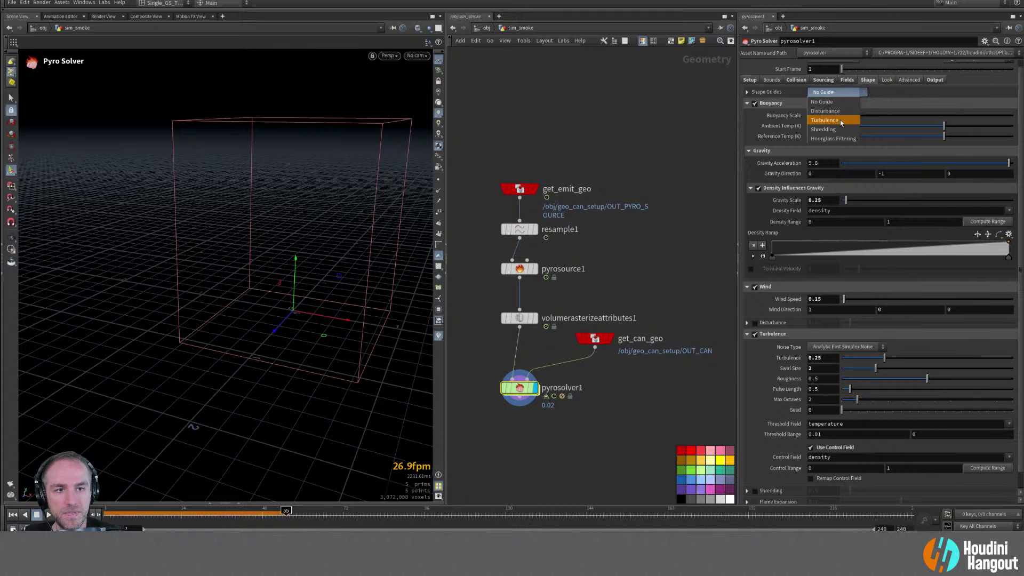
{"action": "left_click", "coordinate": [840, 83]}
{"action": "left_click", "coordinate": [851, 80]}
{"action": "left_click", "coordinate": [832, 105]}
{"action": "left_click", "coordinate": [826, 190]}
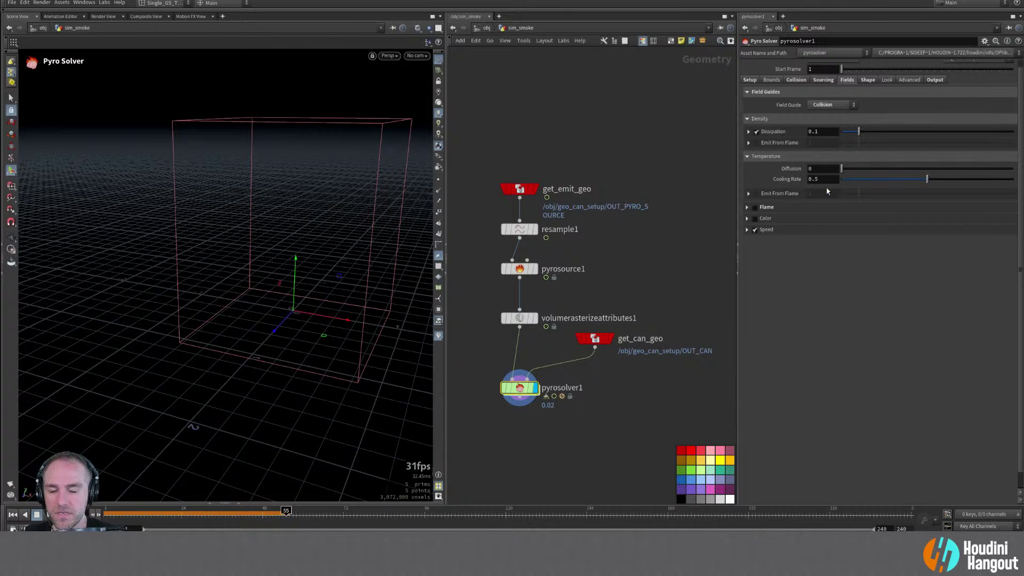
{"action": "left_click", "coordinate": [37, 515]}
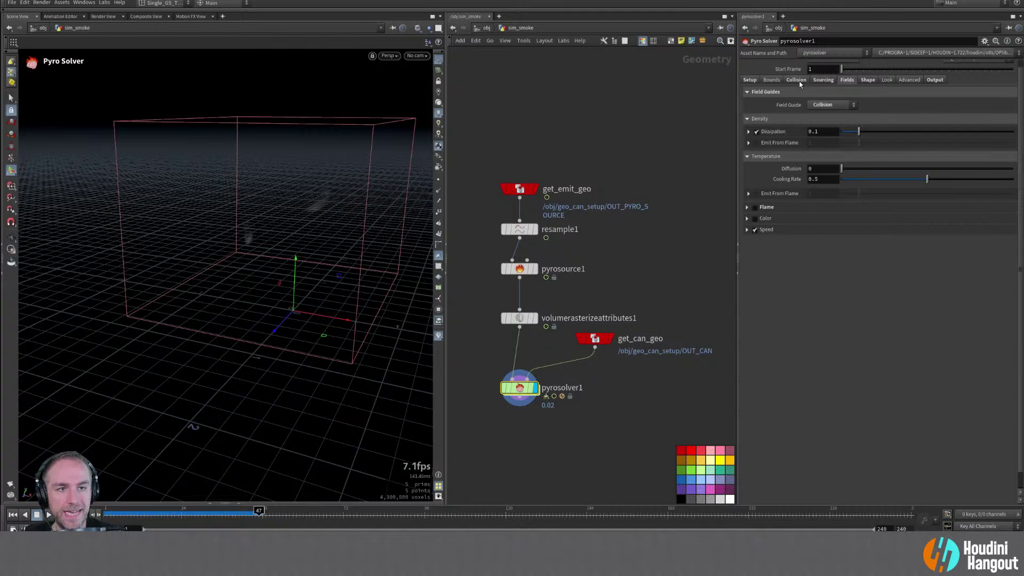
Set pyrosolver1's Collision Type to SDF + Volume Velocity and move the node further below get_can_geo
{"action": "left_click", "coordinate": [797, 80]}
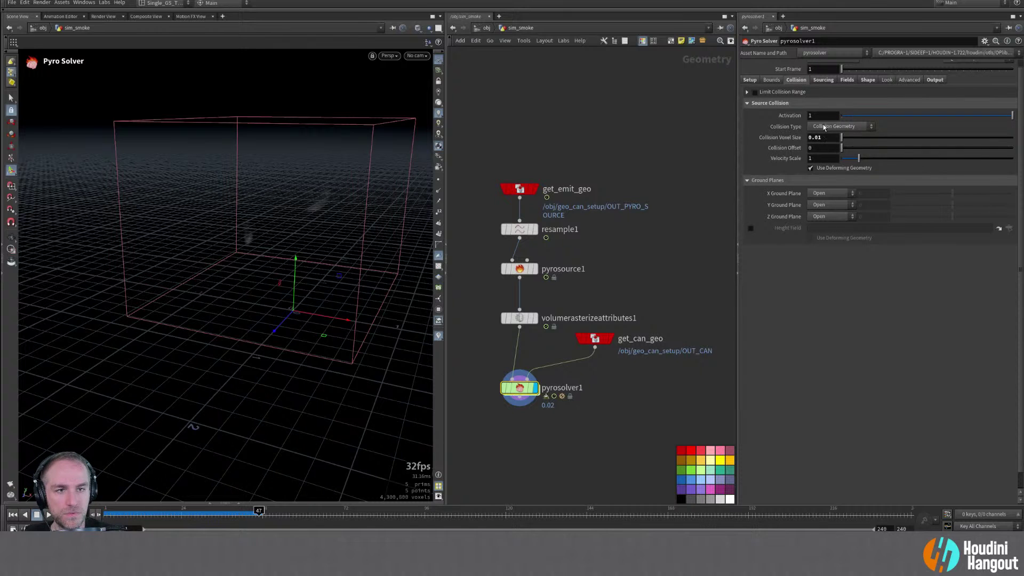
{"action": "left_click", "coordinate": [824, 127]}
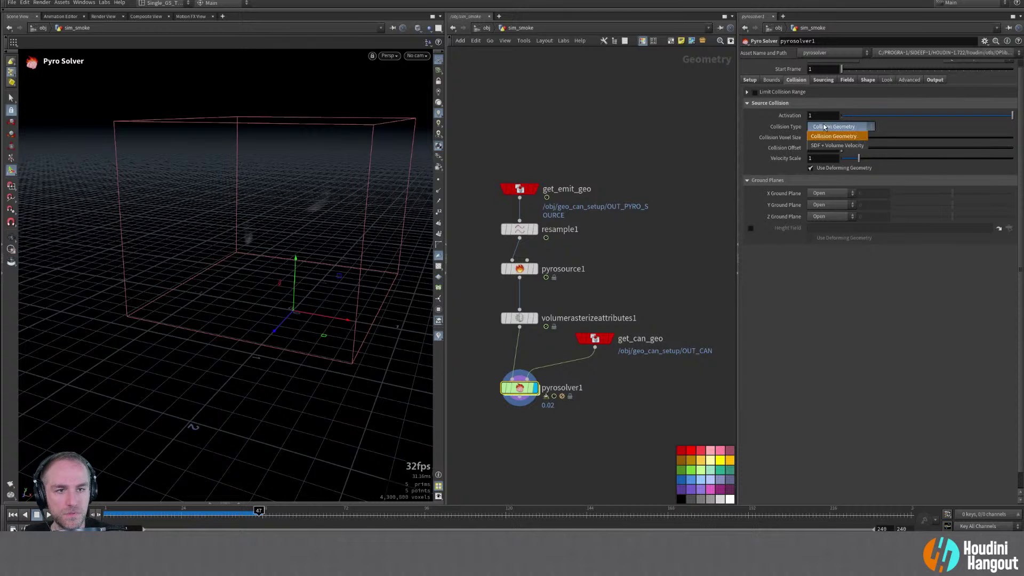
{"action": "left_click", "coordinate": [847, 146]}
{"action": "double_click", "coordinate": [898, 127]}
{"action": "left_click_drag", "start_coordinate": [520, 387], "coordinate": [520, 441]}
View get_can_geo on its own, display pyrosolver1 again and return the timeline to frame 1
{"action": "left_click", "coordinate": [610, 340]}
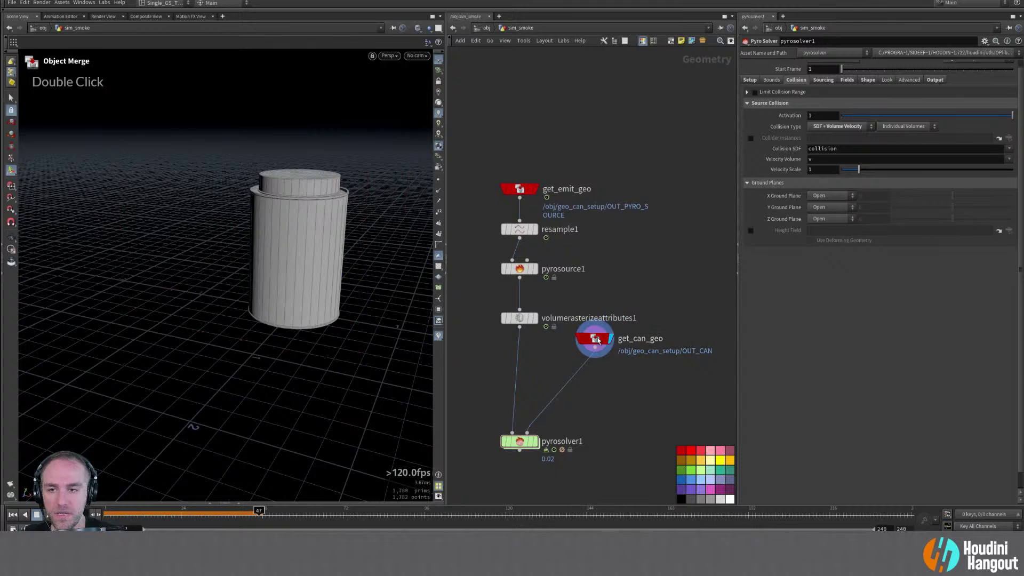
{"action": "left_click", "coordinate": [535, 442]}
{"action": "key", "text": "Tab"}
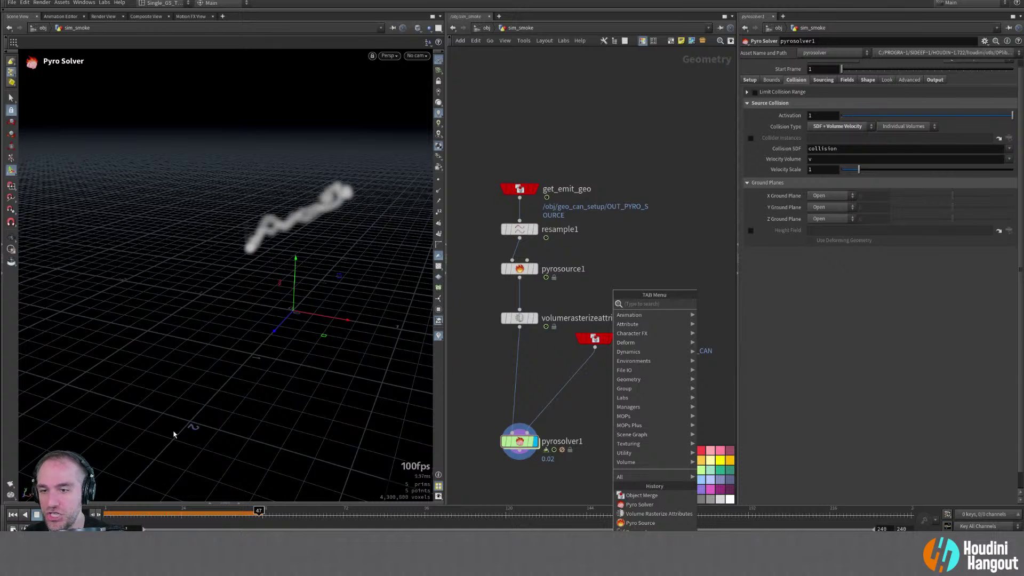
{"action": "key", "text": "Escape"}
{"action": "left_click", "coordinate": [24, 514]}
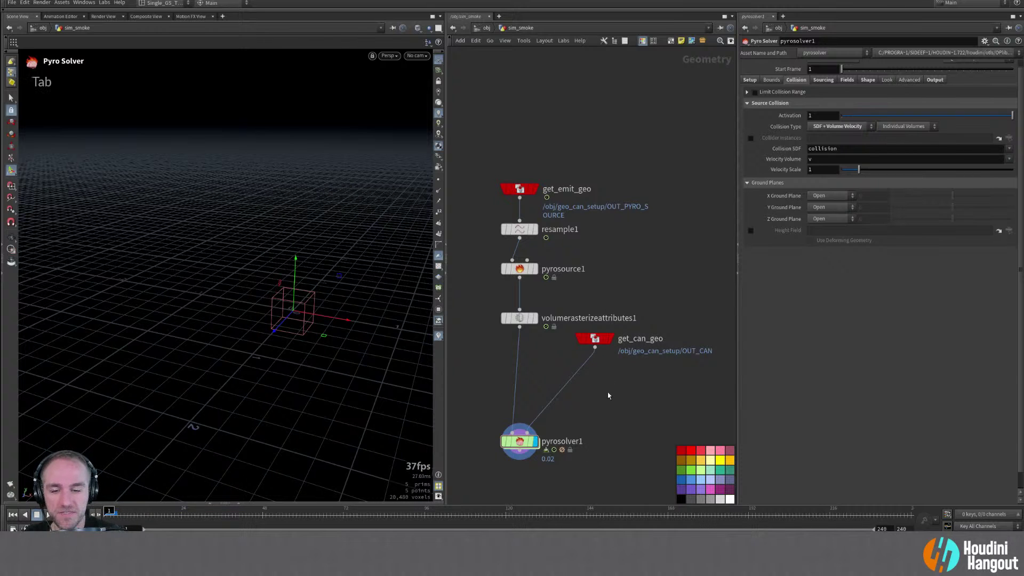
Insert a Collision Source node between get_can_geo and pyrosolver1 and align it under get_can_geo
{"action": "key", "text": "Tab"}
{"action": "type", "text": "collisio"}
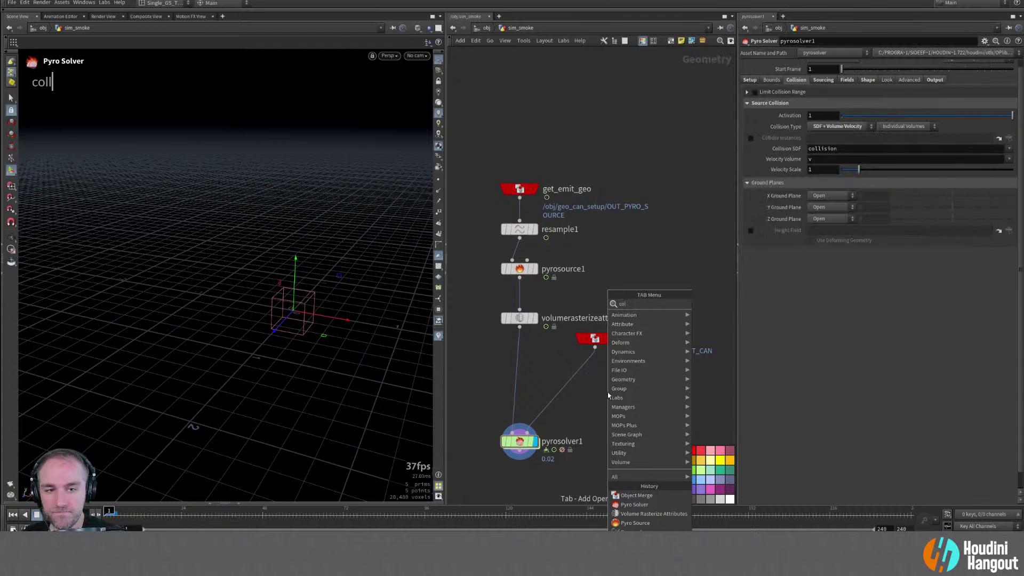
{"action": "key", "text": "Return"}
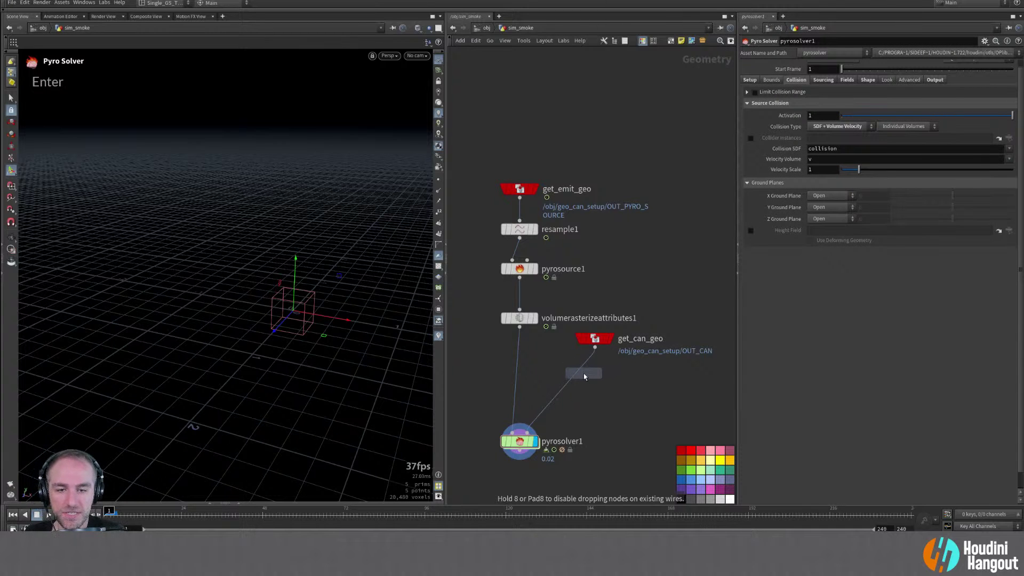
{"action": "left_click", "coordinate": [583, 373]}
{"action": "left_click", "coordinate": [583, 365]}
{"action": "left_click", "coordinate": [594, 348]}
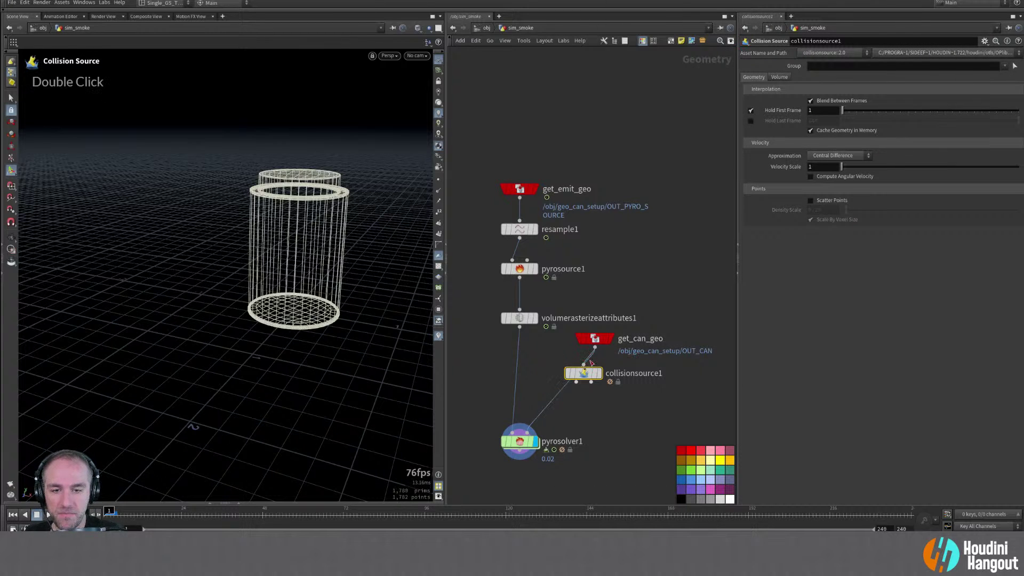
{"action": "left_click_drag", "start_coordinate": [585, 377], "coordinate": [595, 377]}
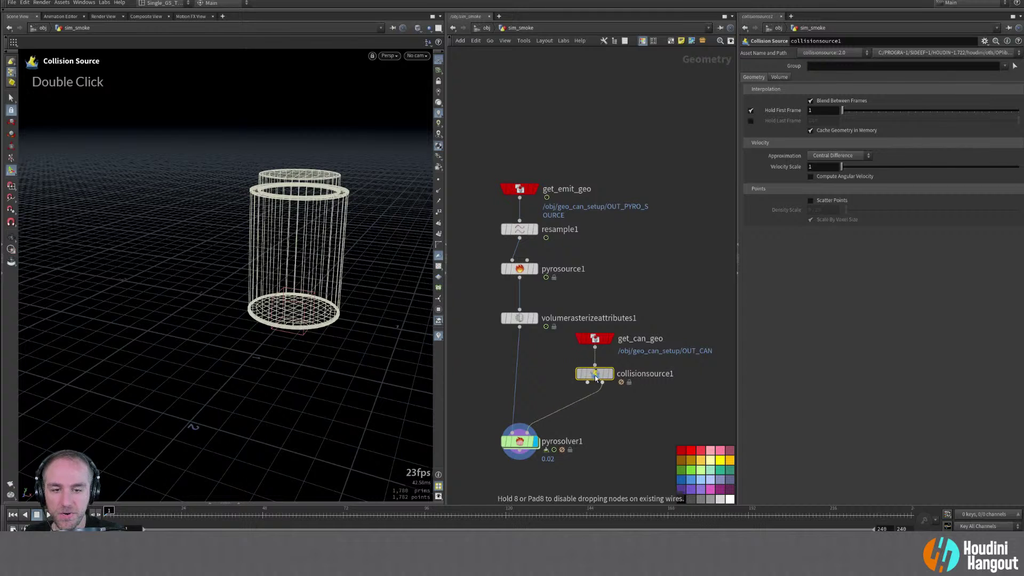
Compare collisionsource1's Volume settings and node info with the SDF and velocity names pyrosolver1 expects
{"action": "left_click", "coordinate": [779, 77]}
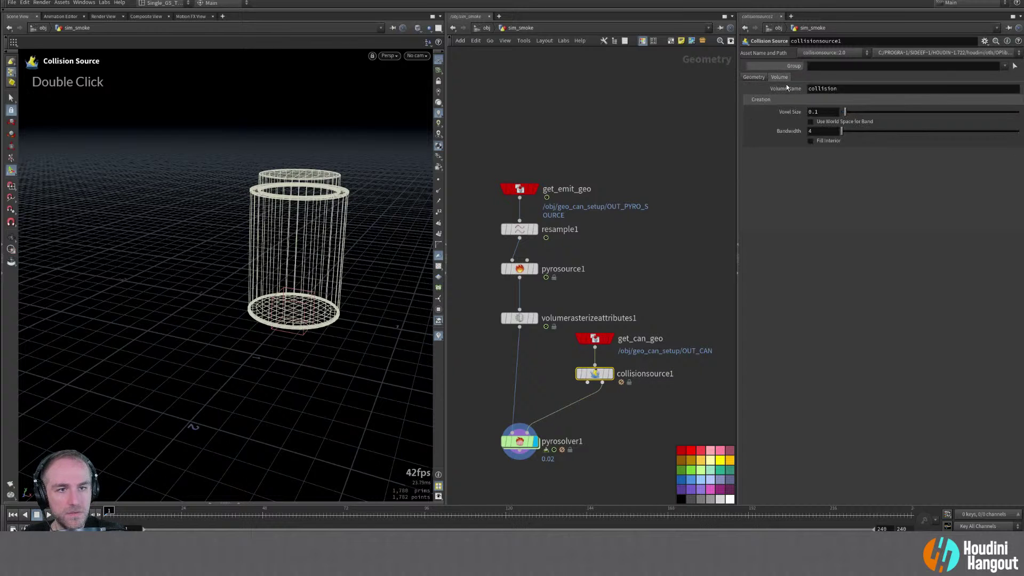
{"action": "left_click", "coordinate": [521, 450]}
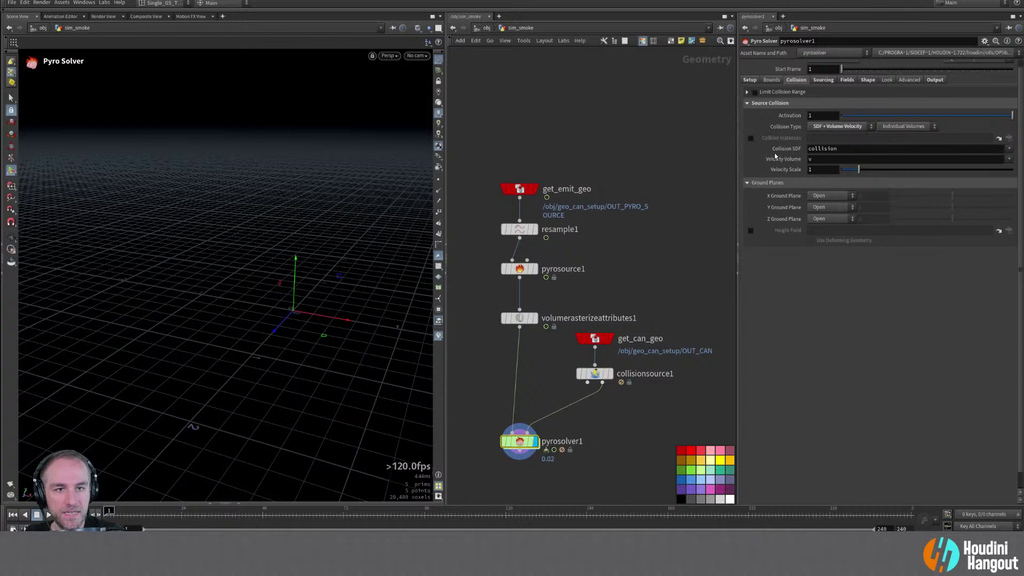
{"action": "left_click", "coordinate": [595, 373]}
{"action": "middle_click", "coordinate": [595, 375]}
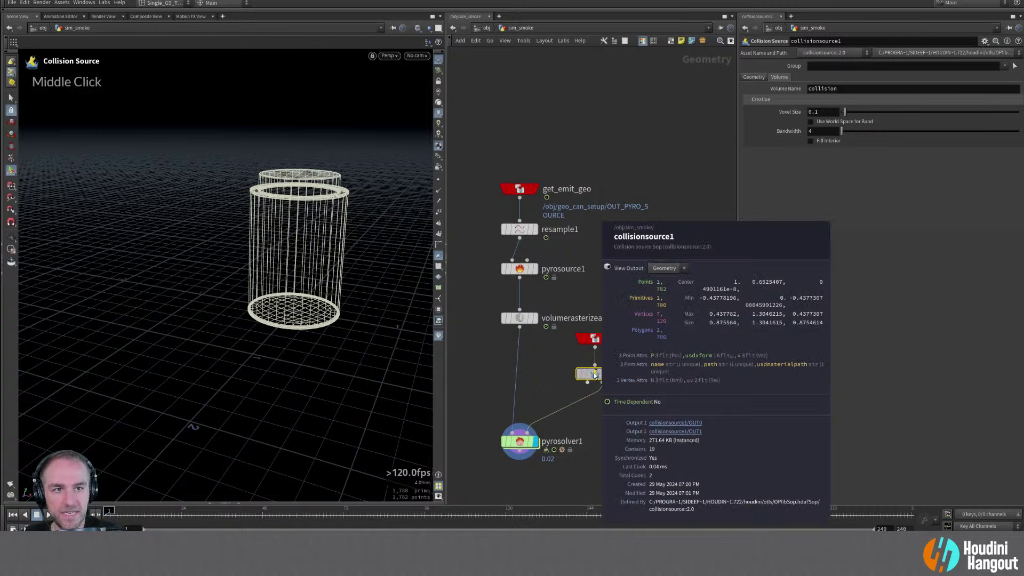
{"action": "middle_click", "coordinate": [595, 374]}
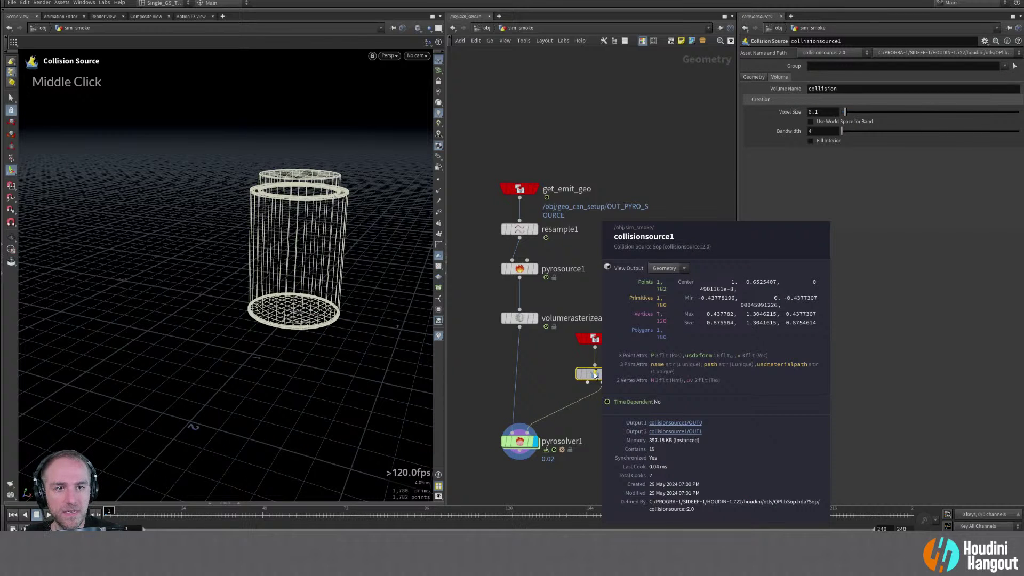
{"action": "key", "text": "c"}
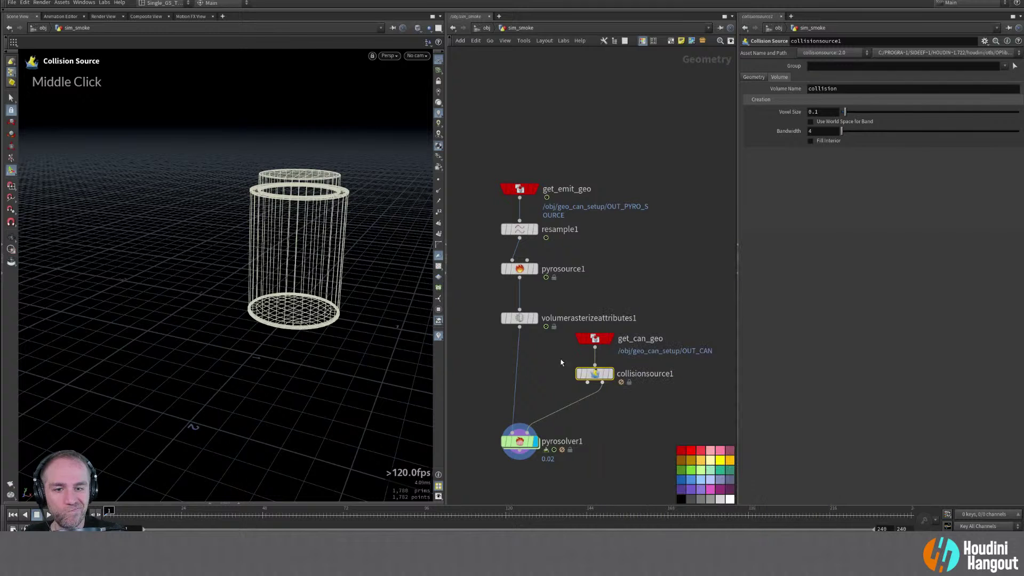
Delete the collisionsource1 node and close the Animation Editor
{"action": "key", "text": "Delete"}
{"action": "key", "text": "v"}
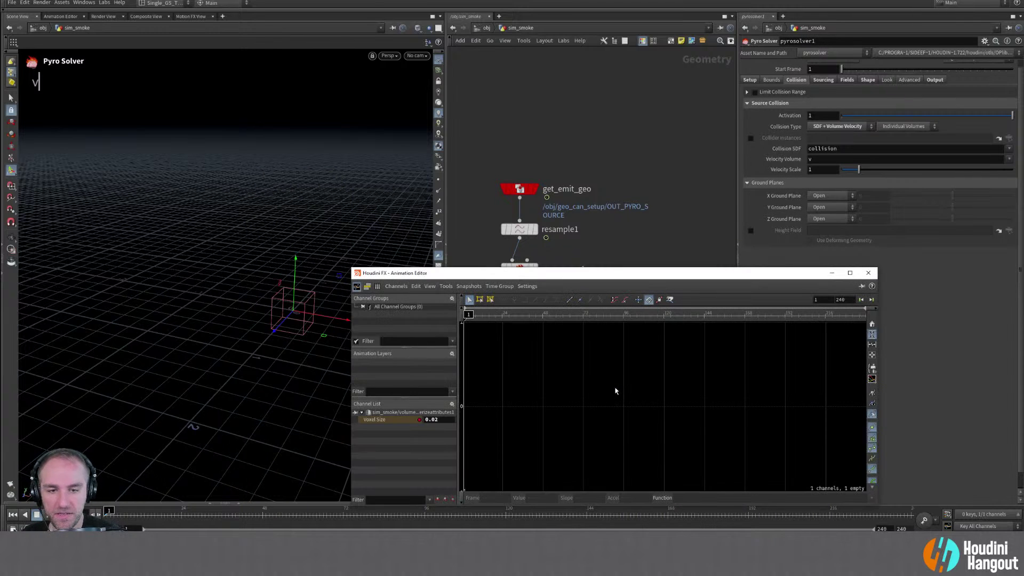
{"action": "double_click", "coordinate": [868, 274]}
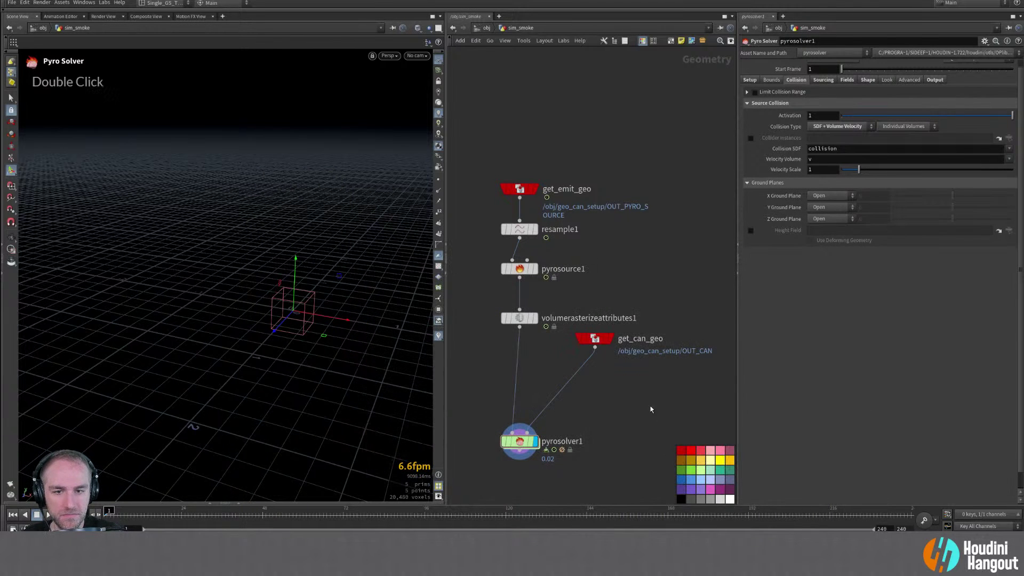
Insert a Point Velocity node between get_can_geo and pyrosolver1
{"action": "left_click", "coordinate": [593, 340]}
{"action": "key", "text": "Tab"}
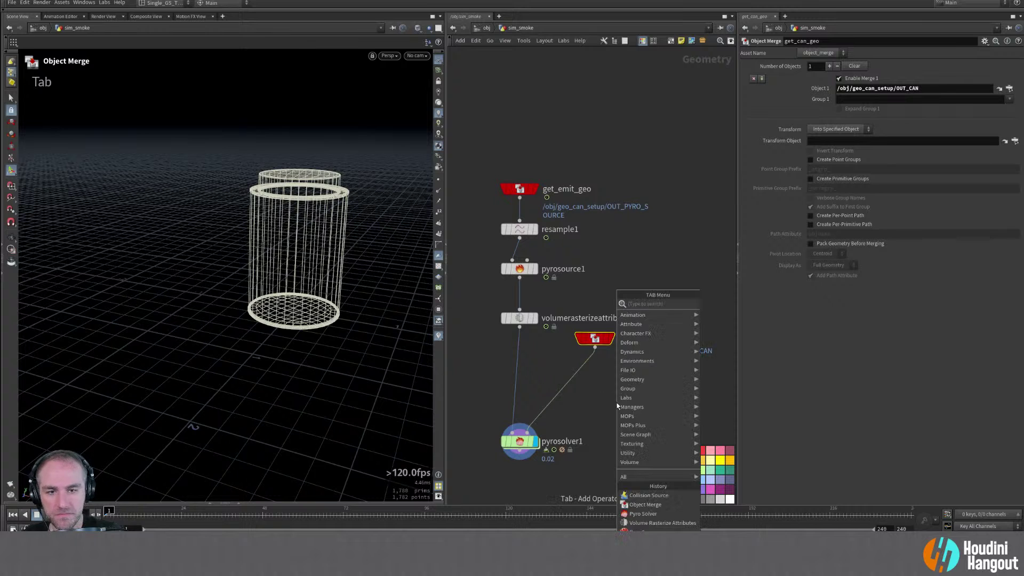
{"action": "type", "text": "point v"}
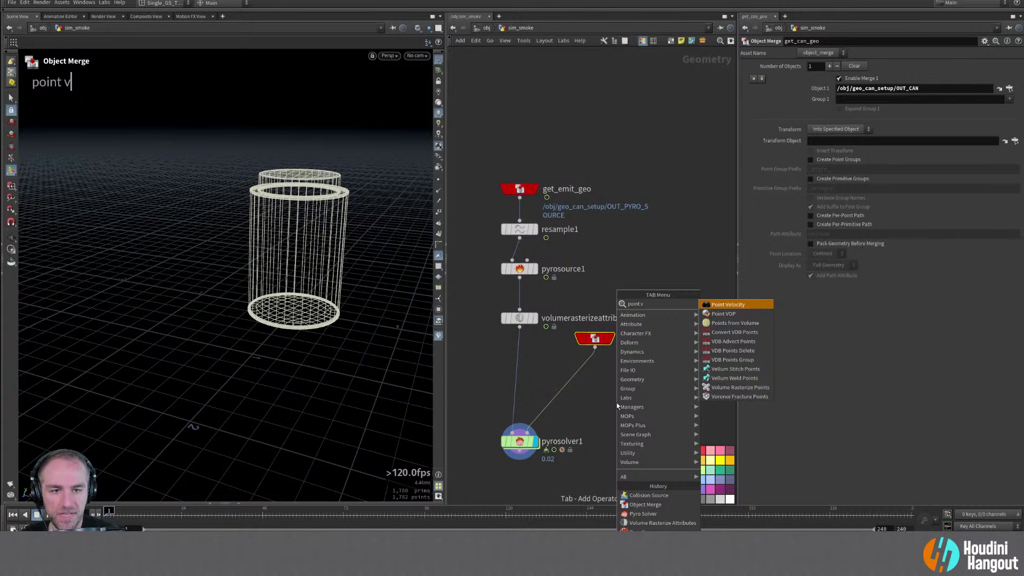
{"action": "key", "text": "Return"}
{"action": "left_click", "coordinate": [585, 372]}
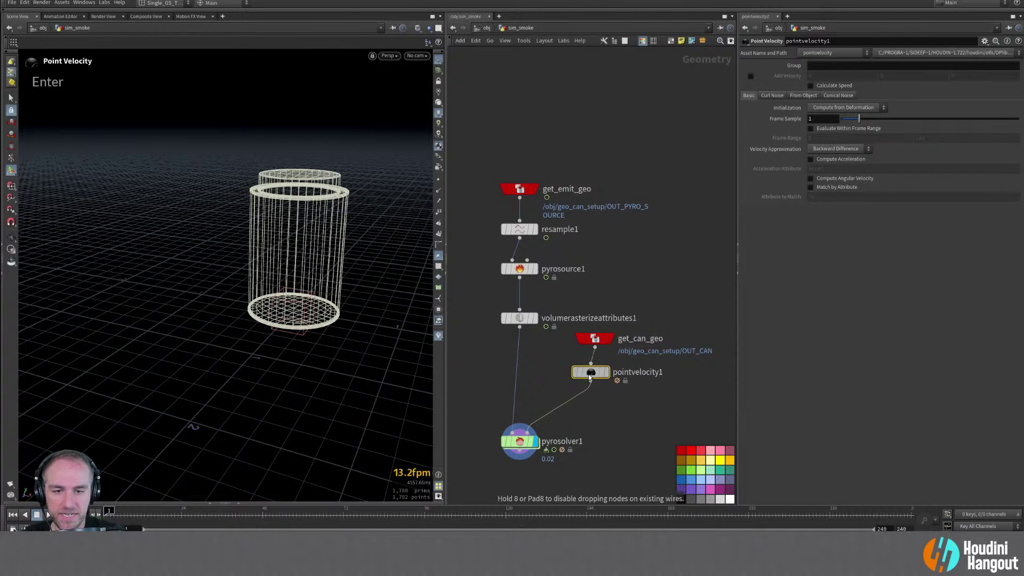
Set pointvelocity1's Initialization to Set to Value with Add Velocity off, check its node info and display it
{"action": "left_click", "coordinate": [751, 76]}
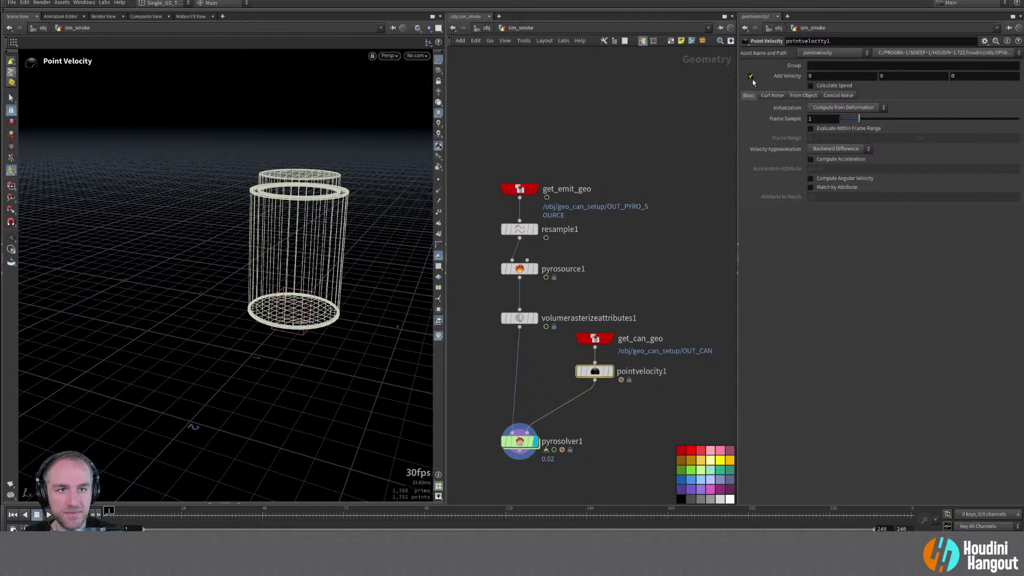
{"action": "left_click", "coordinate": [846, 107]}
{"action": "key", "text": "Escape"}
{"action": "left_click", "coordinate": [828, 138]}
{"action": "left_click", "coordinate": [750, 76]}
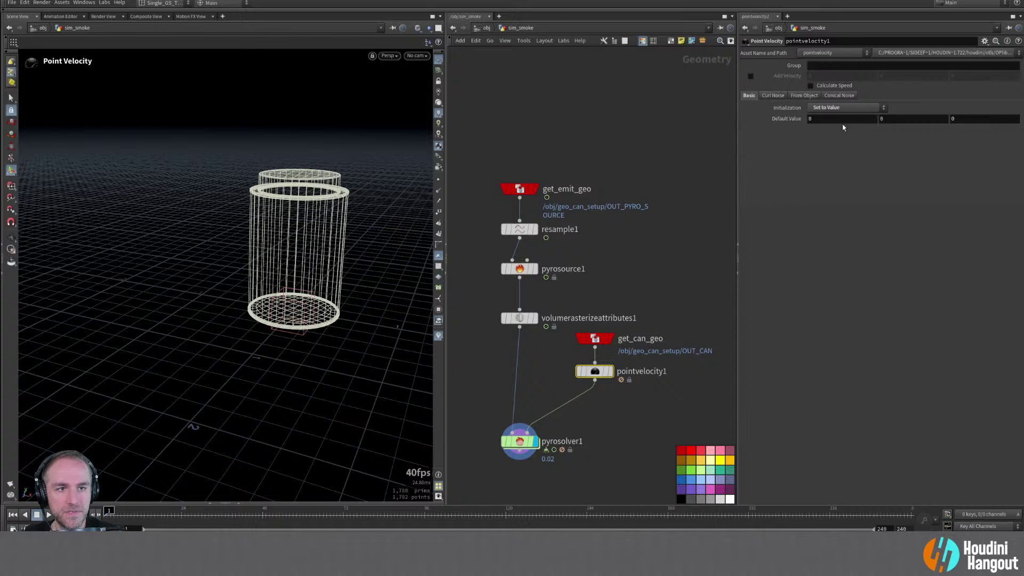
{"action": "middle_click", "coordinate": [595, 373]}
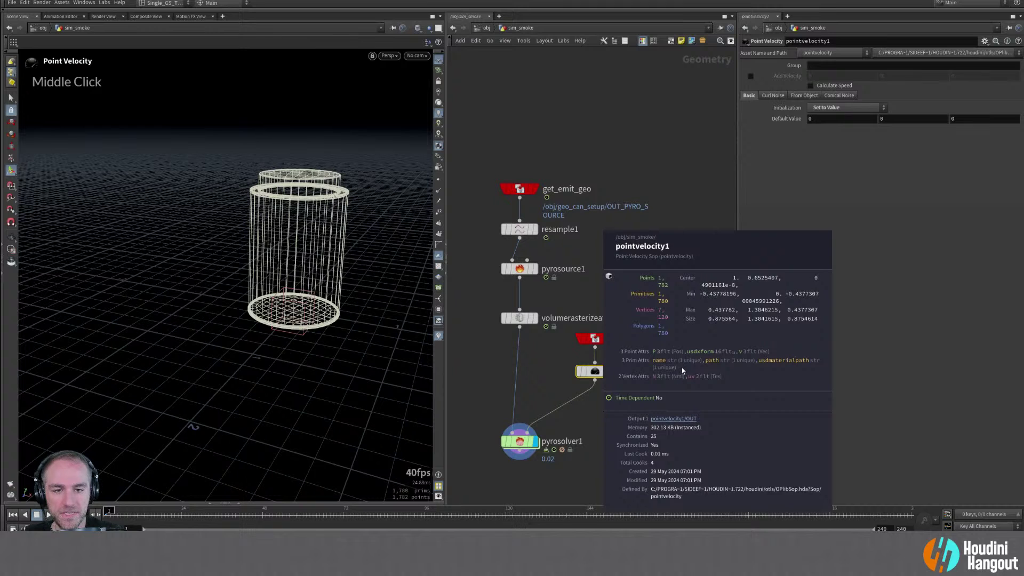
{"action": "double_click", "coordinate": [595, 373]}
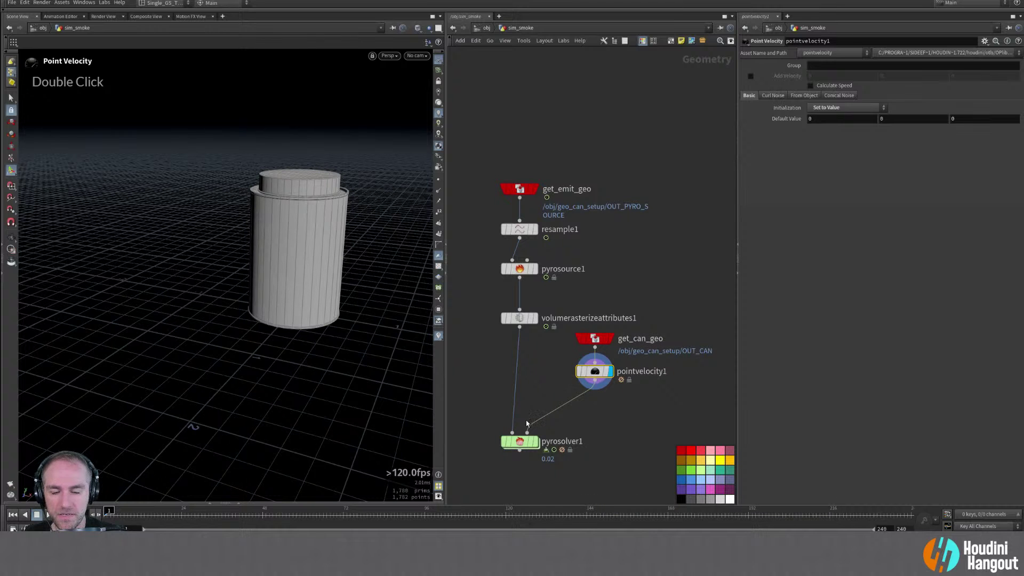
Make room above pyrosolver1 and insert a VDB from Polygons node after pointvelocity1
{"action": "left_click_drag", "start_coordinate": [519, 441], "coordinate": [520, 454]}
{"action": "key", "text": "Tab"}
{"action": "type", "text": "vdb from"}
{"action": "key", "text": "Return"}
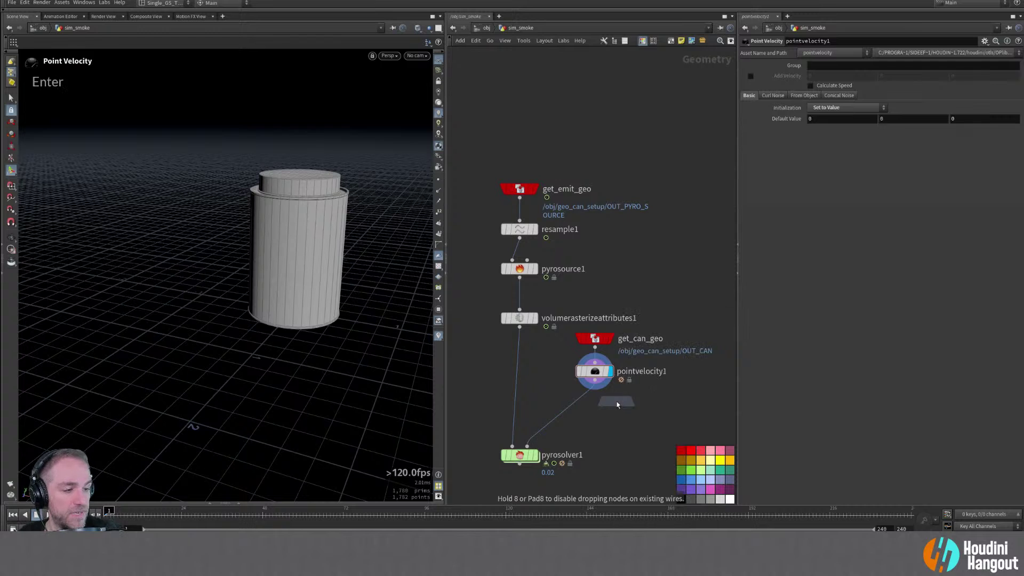
{"action": "left_click", "coordinate": [573, 408]}
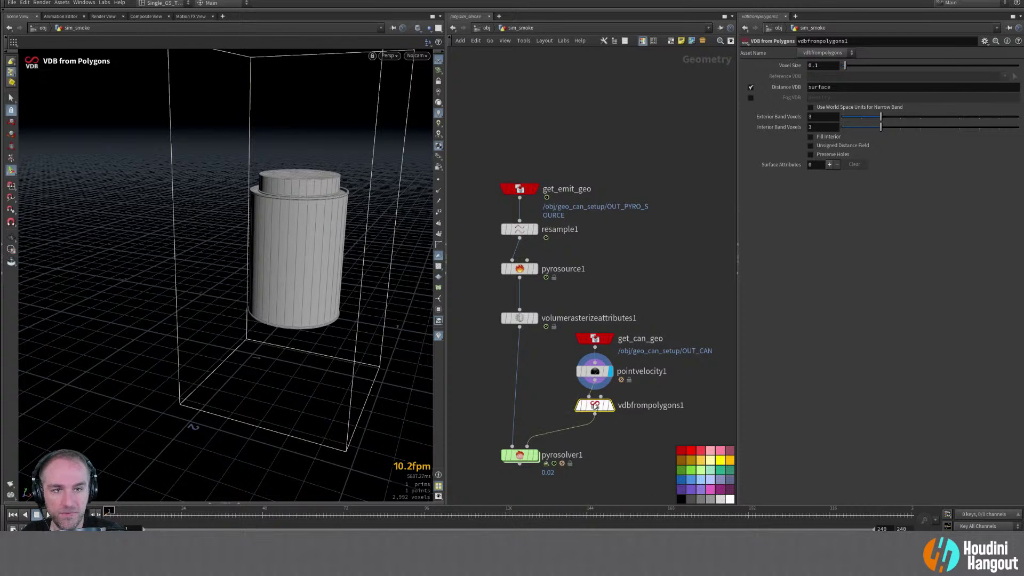
Name vdbfrompolygons1's Distance VDB collision
{"action": "type", "text": "coll"}
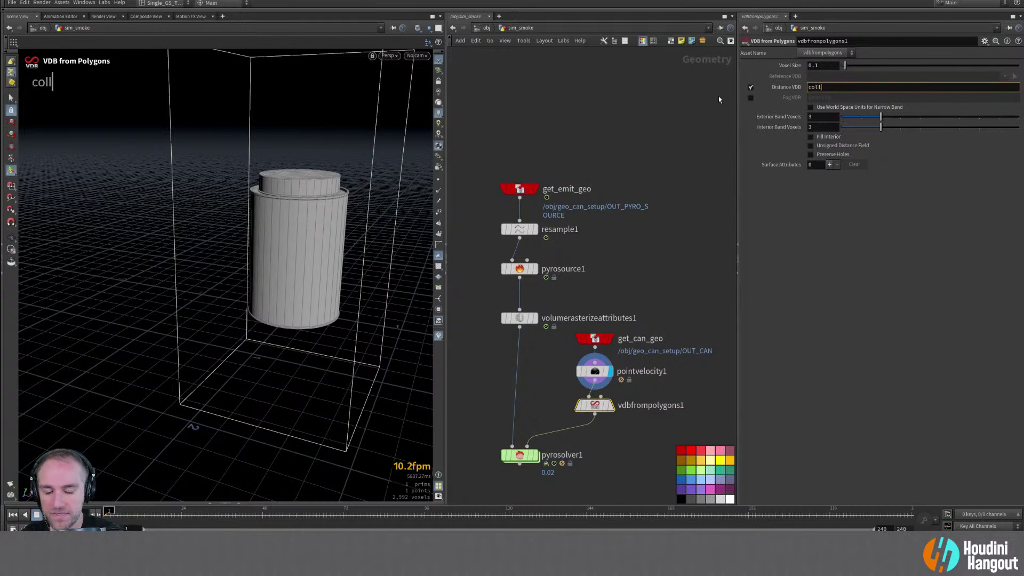
{"action": "type", "text": "ision"}
{"action": "key", "text": "Return"}
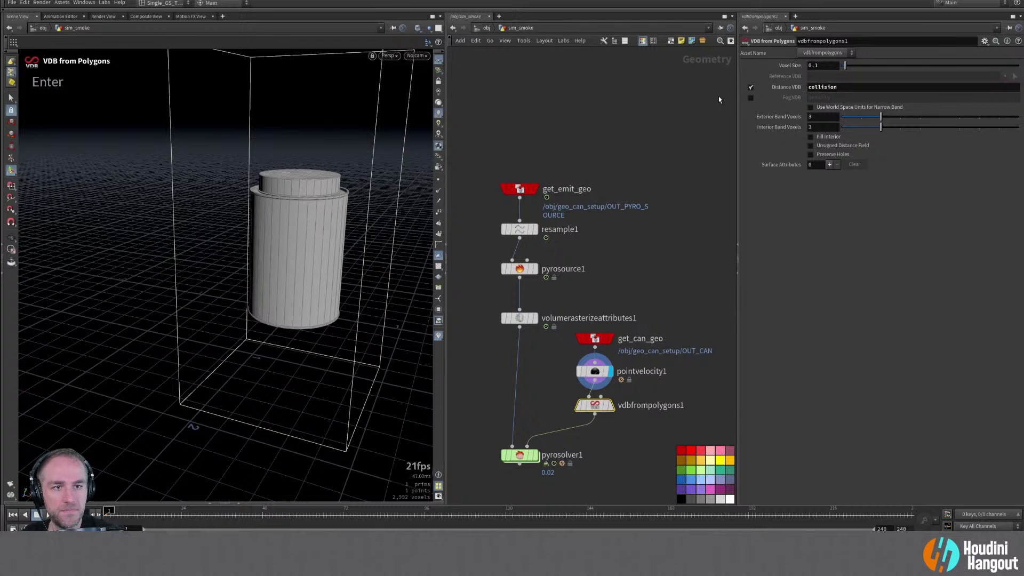
Add a surface attribute to vdbfrompolygons1 using point.v, with v as its VDB name
{"action": "left_click", "coordinate": [831, 165]}
{"action": "left_click", "coordinate": [1009, 177]}
{"action": "left_click", "coordinate": [1003, 188]}
{"action": "left_click", "coordinate": [848, 187]}
{"action": "type", "text": "v"}
{"action": "key", "text": "Return"}
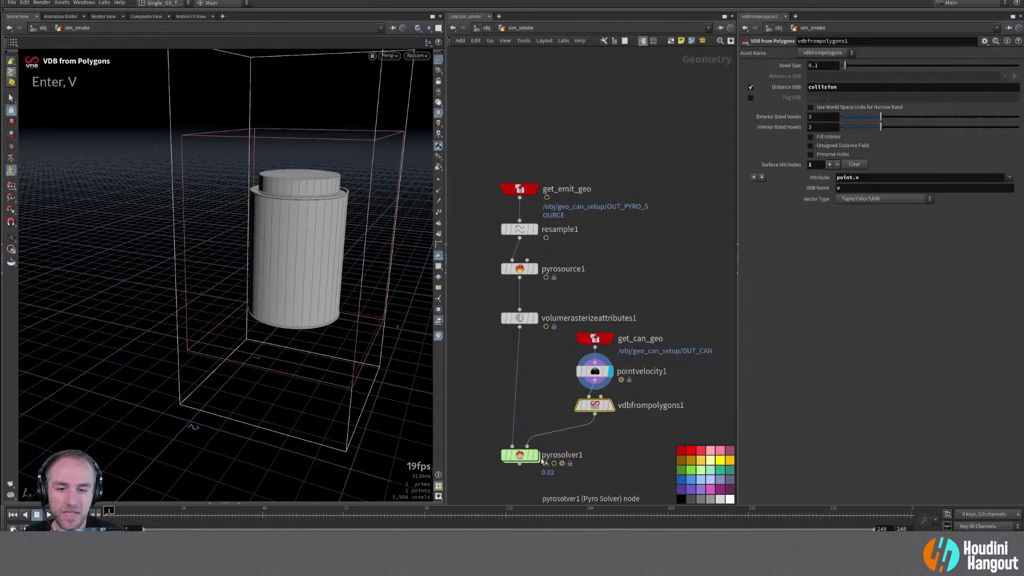
Check pyrosolver1's Collision SDF and Velocity Volume names against the collision and v VDBs
{"action": "left_click", "coordinate": [521, 456]}
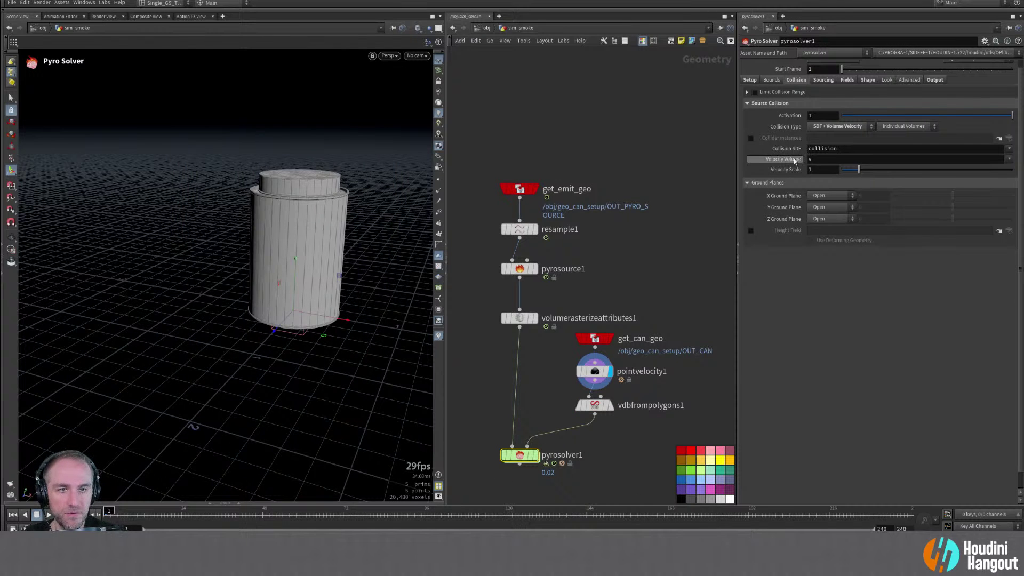
{"action": "left_click", "coordinate": [809, 159]}
{"action": "type", "text": "v"}
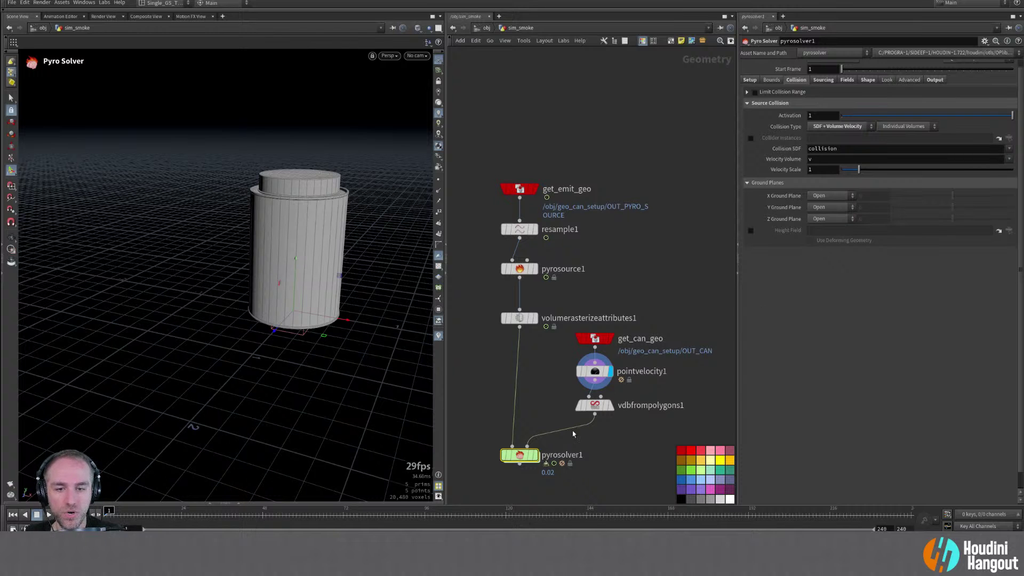
Link vdbfrompolygons1's Voxel Size to volumerasterizeattributes1's voxel size by relative reference and display the resulting VDB
{"action": "left_click", "coordinate": [595, 405]}
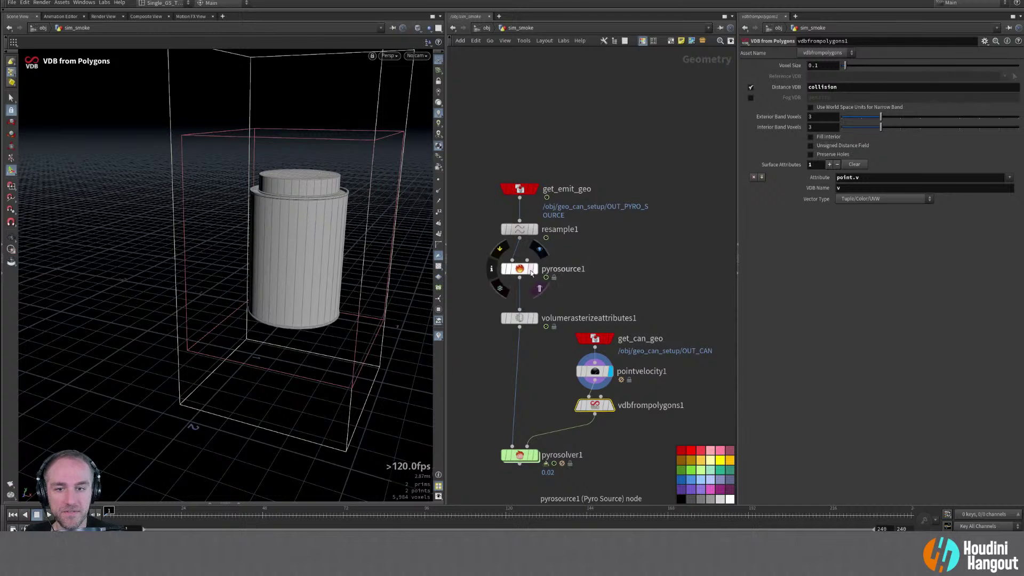
{"action": "left_click", "coordinate": [519, 318]}
{"action": "right_click", "coordinate": [798, 148]}
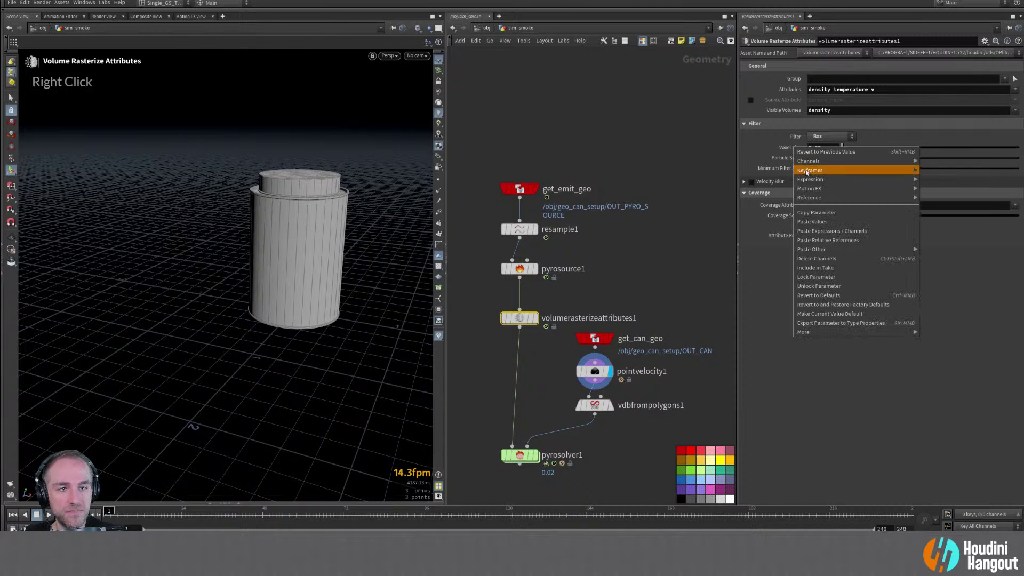
{"action": "left_click", "coordinate": [810, 210]}
{"action": "left_click", "coordinate": [595, 404]}
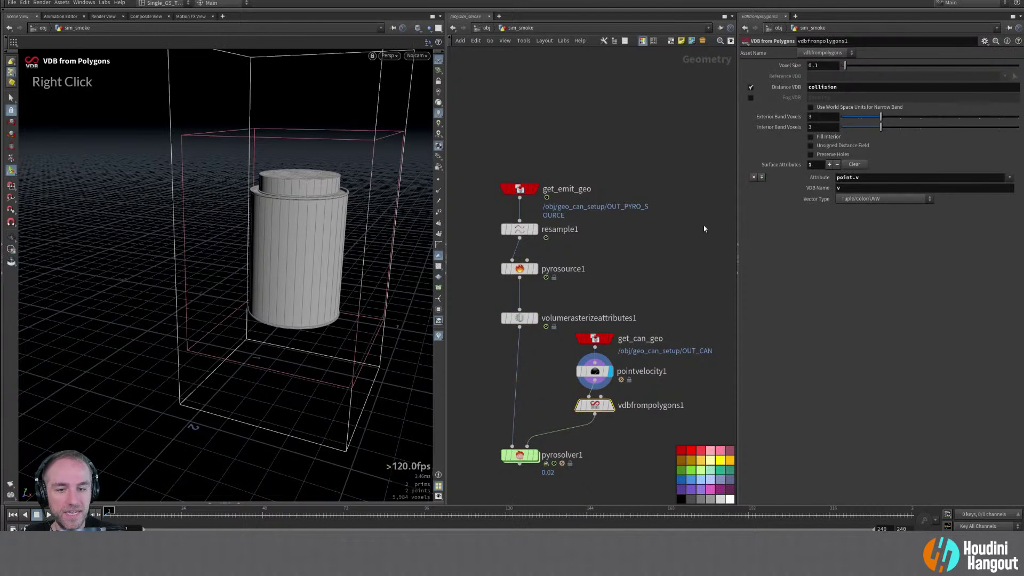
{"action": "right_click", "coordinate": [789, 66]}
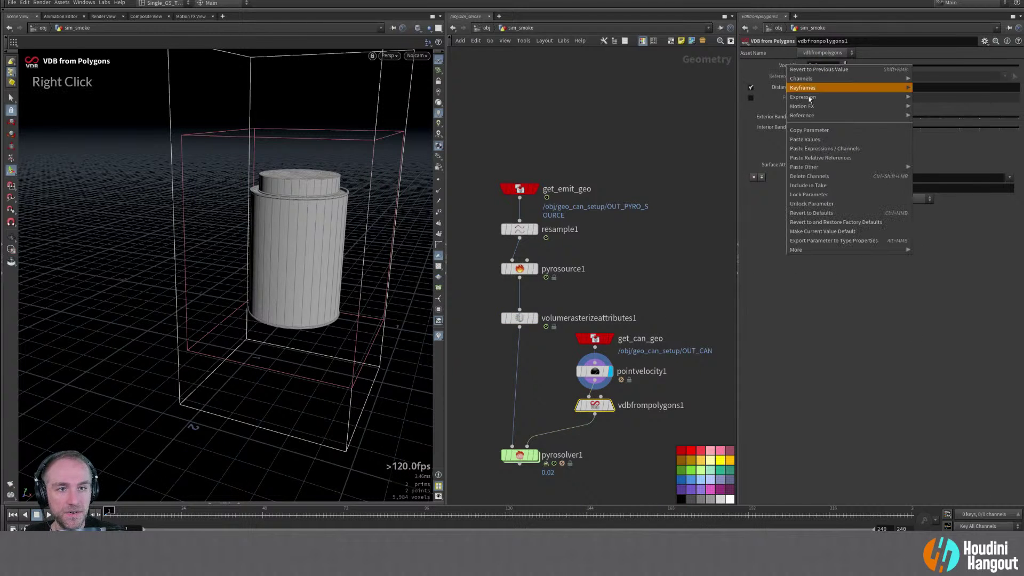
{"action": "left_click", "coordinate": [820, 158]}
{"action": "double_click", "coordinate": [608, 405]}
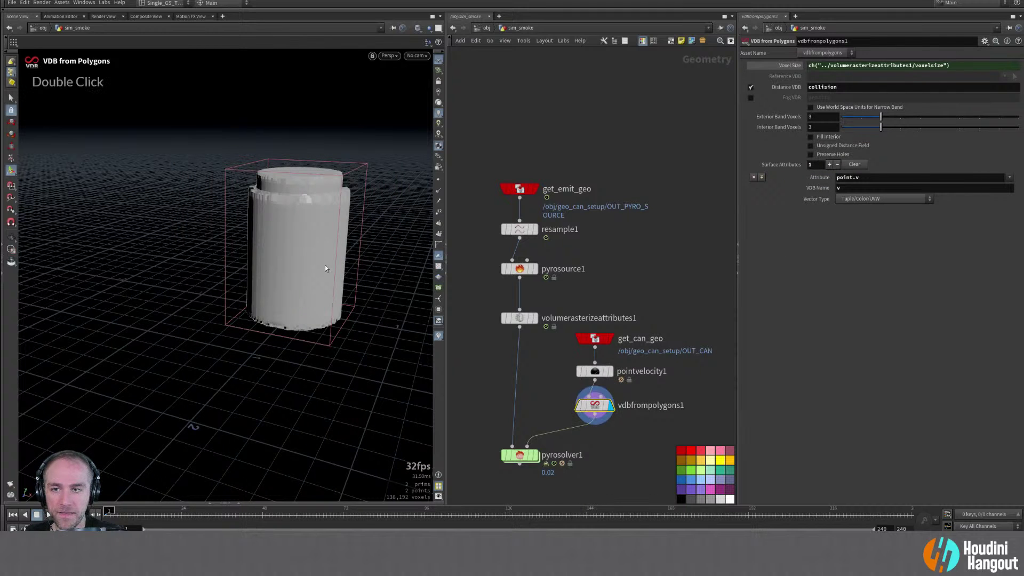
{"action": "left_click_drag", "start_coordinate": [286, 206], "coordinate": [294, 160], "text": "alt"}
Make room above pyrosolver1 and insert a VDB Reshape SDF node after vdbfrompolygons1
{"action": "middle_click_drag", "start_coordinate": [525, 461], "coordinate": [534, 384], "text": "alt"}
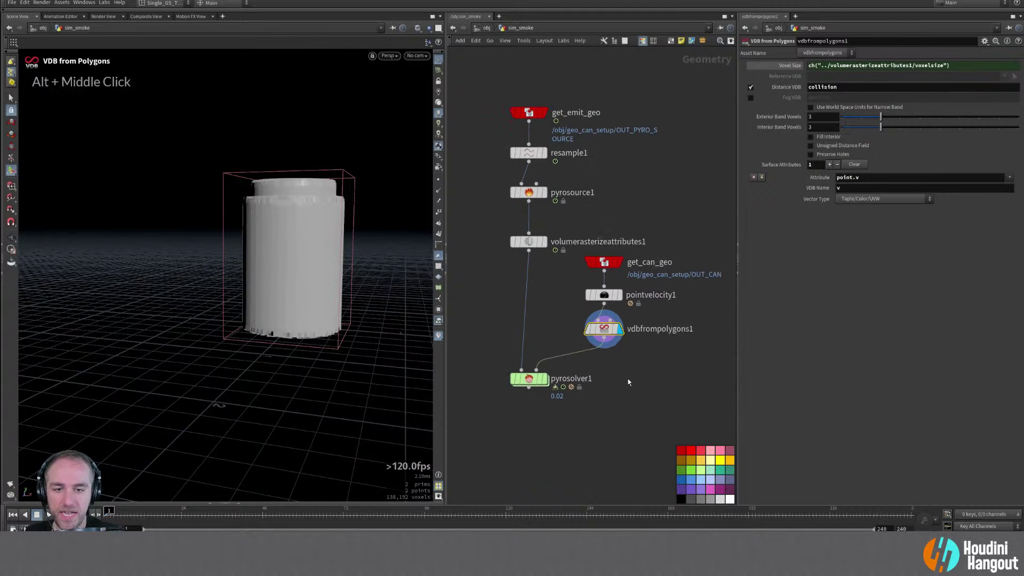
{"action": "left_click_drag", "start_coordinate": [533, 385], "coordinate": [534, 403]}
{"action": "key", "text": "Tab"}
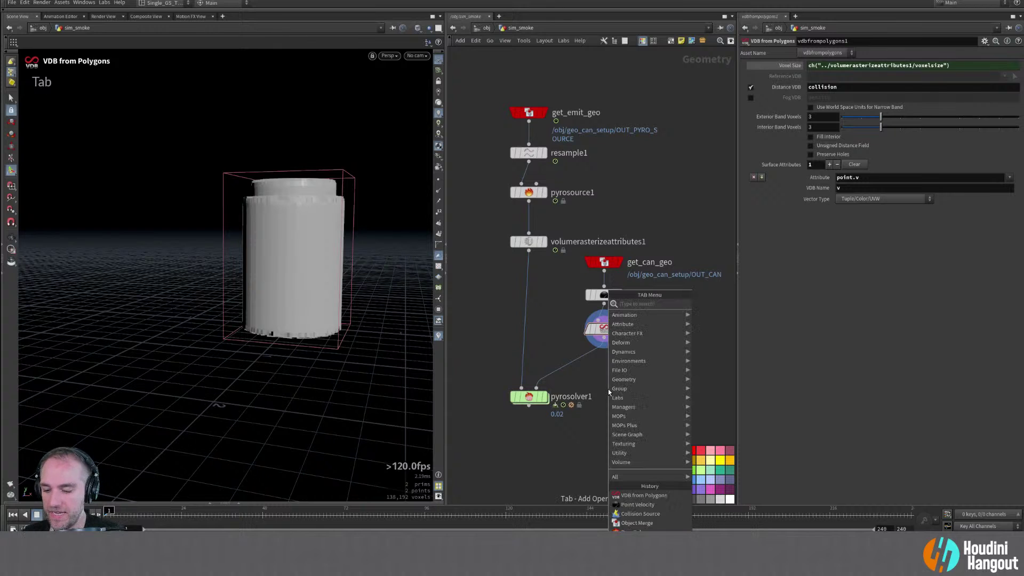
{"action": "type", "text": "sd"}
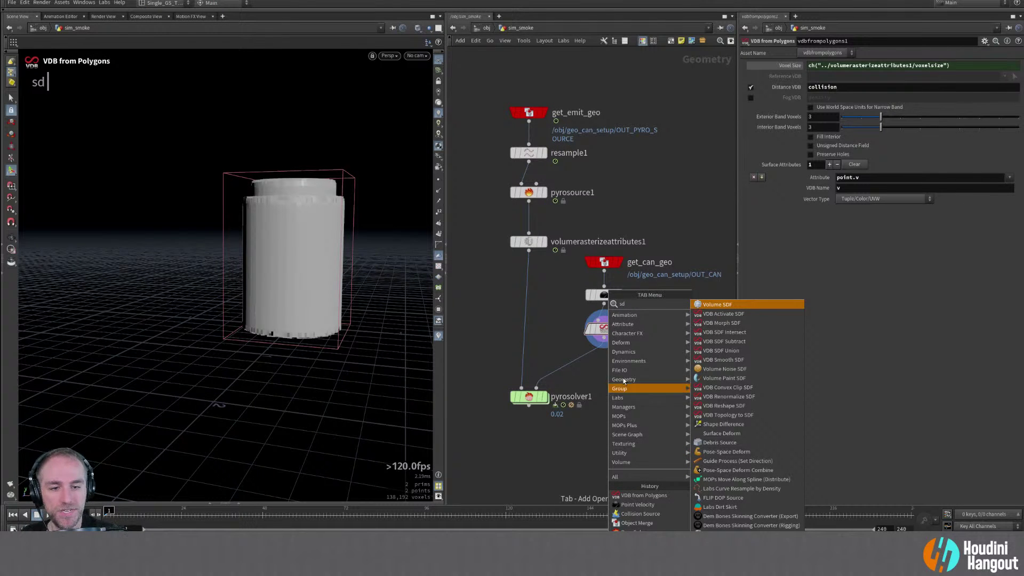
{"action": "left_click", "coordinate": [723, 405]}
{"action": "double_click", "coordinate": [576, 357]}
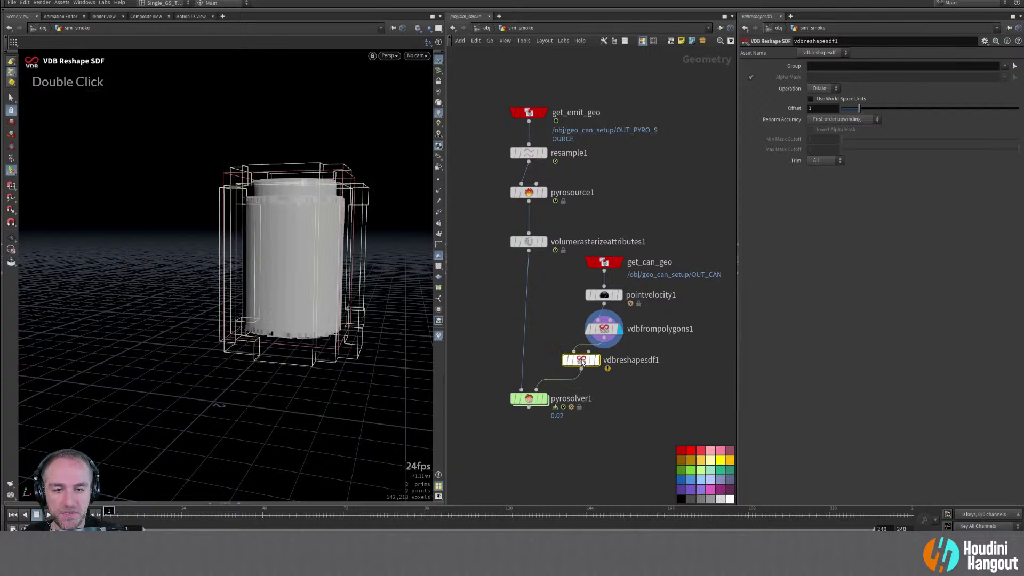
{"action": "middle_click", "coordinate": [608, 364]}
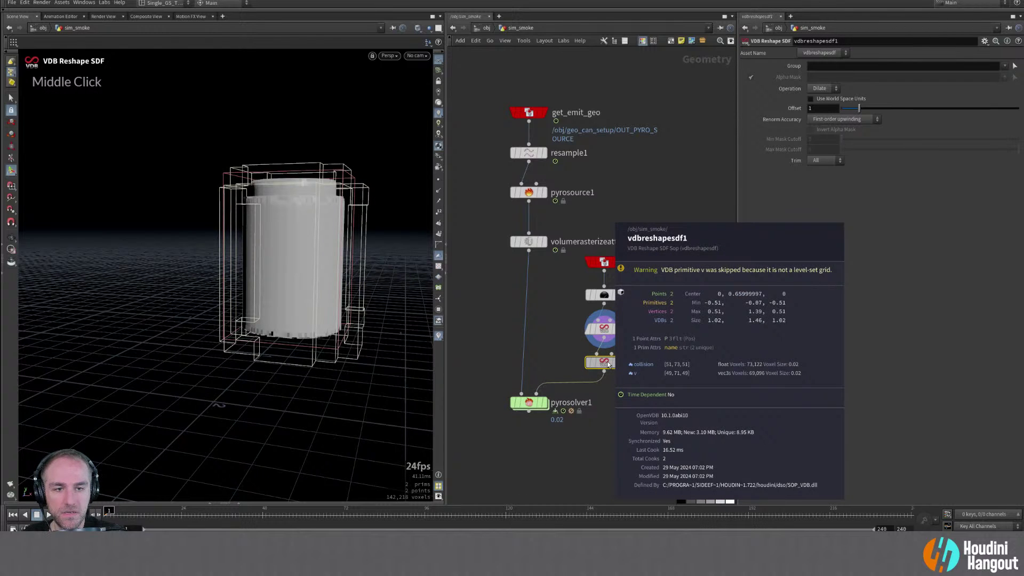
{"action": "left_click", "coordinate": [1004, 66]}
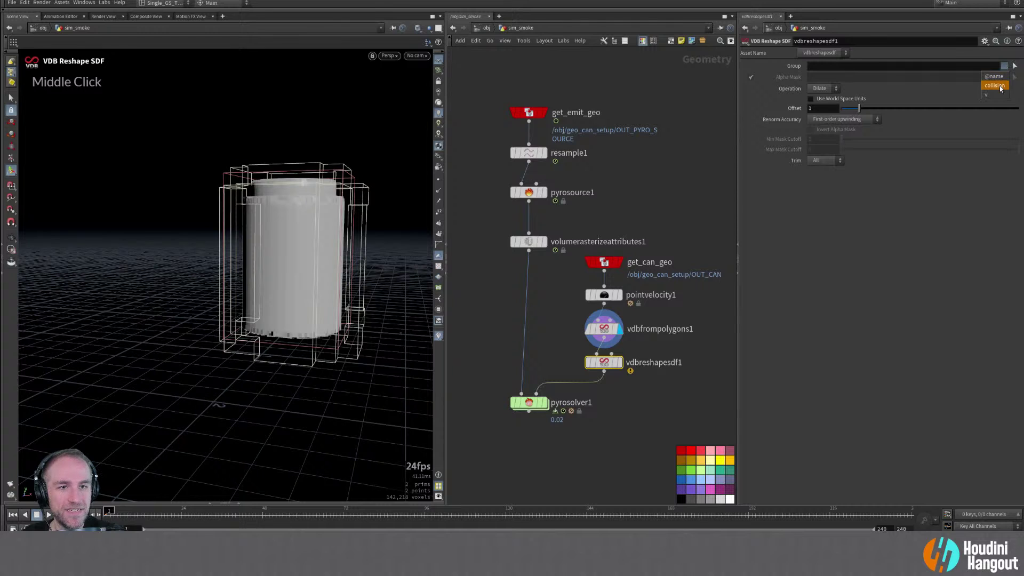
{"action": "left_click", "coordinate": [1000, 89]}
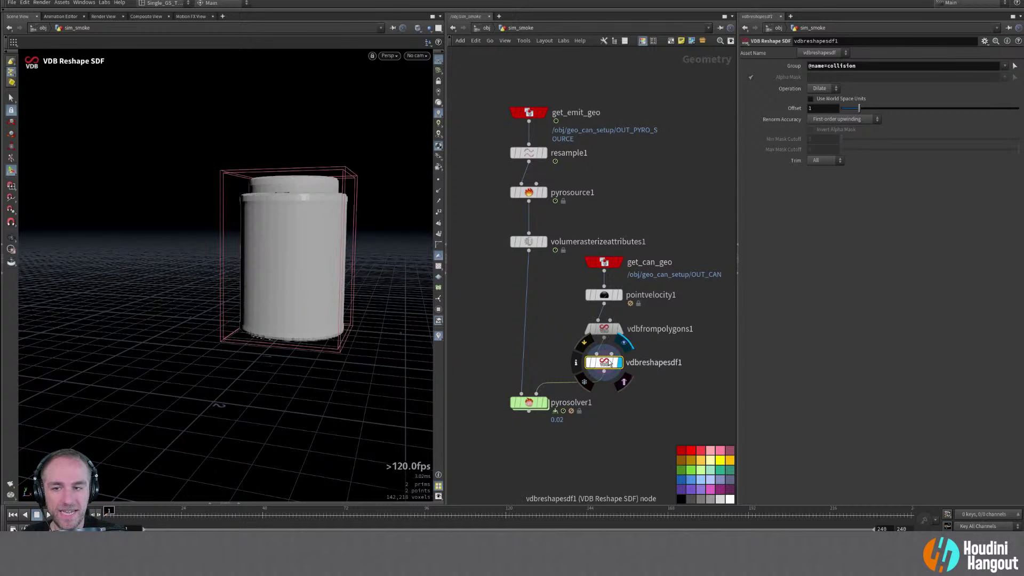
{"action": "double_click", "coordinate": [784, 140]}
{"action": "left_click", "coordinate": [822, 90]}
{"action": "left_click", "coordinate": [820, 98]}
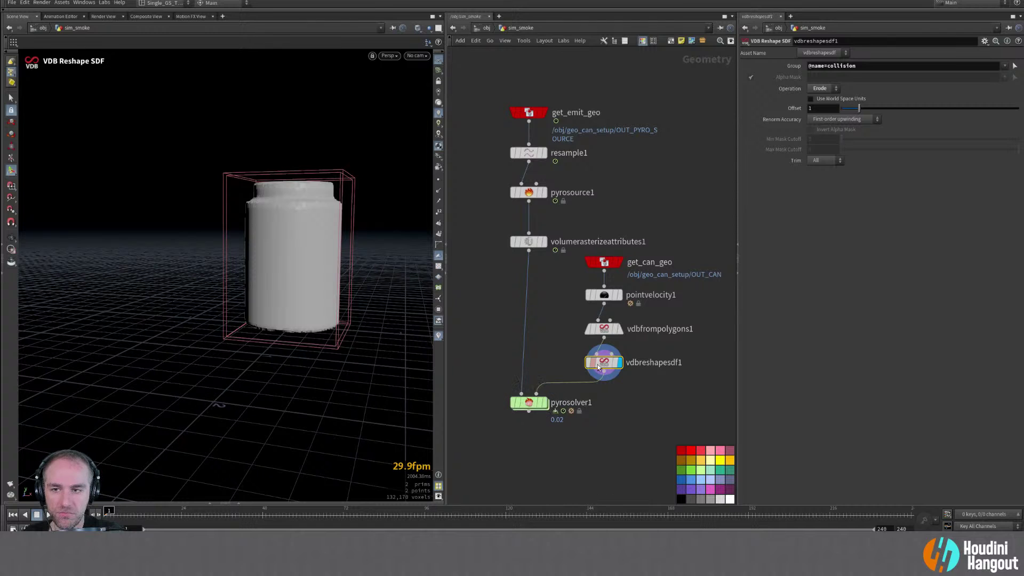
Display pyrosolver1 and play the simulation from the start, examining how the smoke interacts with the collision can
{"action": "left_click", "coordinate": [543, 402]}
{"action": "left_click", "coordinate": [528, 402]}
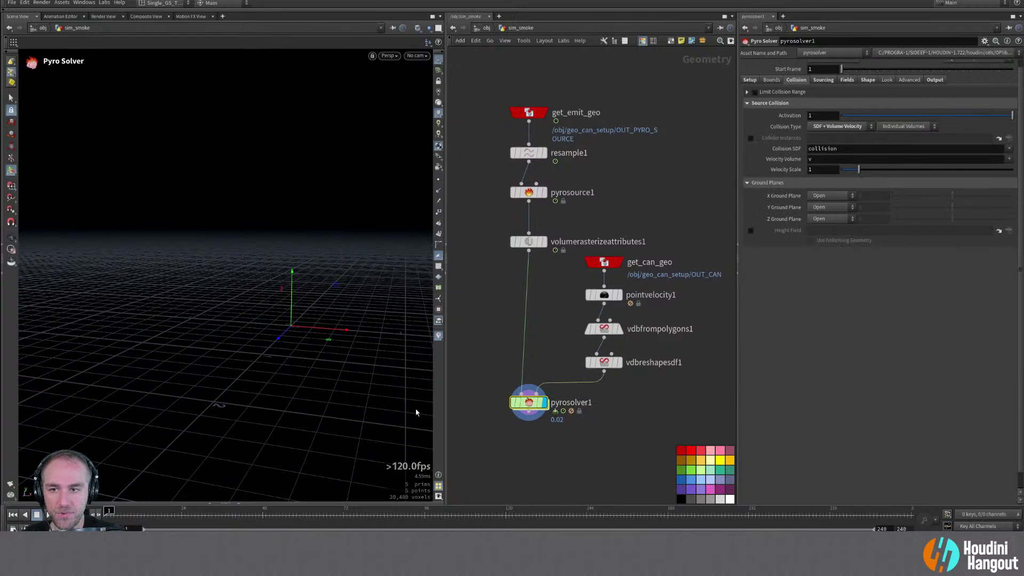
{"action": "left_click", "coordinate": [46, 514]}
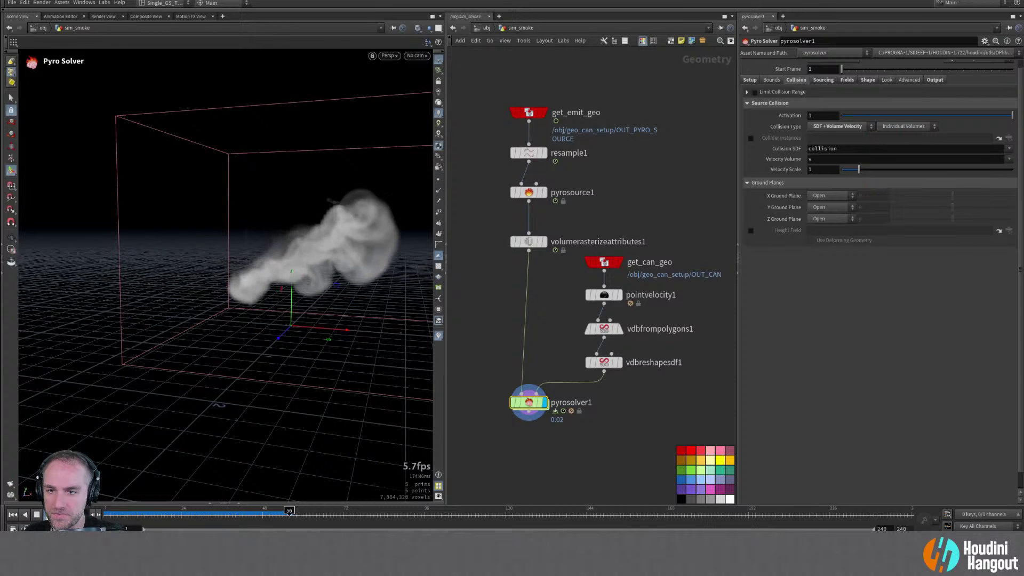
{"action": "left_click_drag", "start_coordinate": [215, 349], "coordinate": [332, 305], "text": "alt"}
{"action": "right_click_drag", "start_coordinate": [332, 305], "coordinate": [210, 292], "text": "alt"}
{"action": "left_click_drag", "start_coordinate": [210, 293], "coordinate": [197, 293], "text": "alt"}
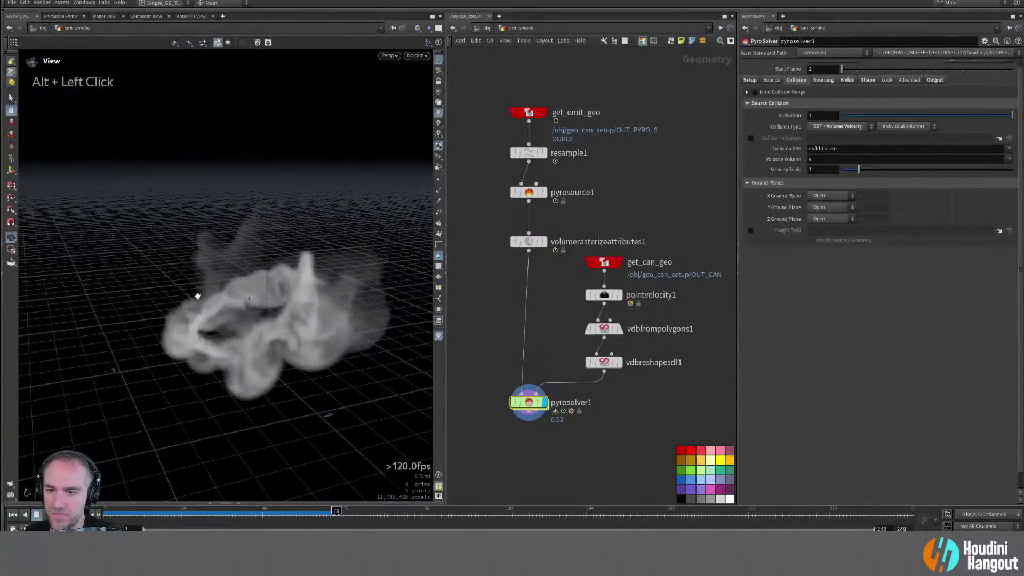
{"action": "double_click", "coordinate": [13, 515]}
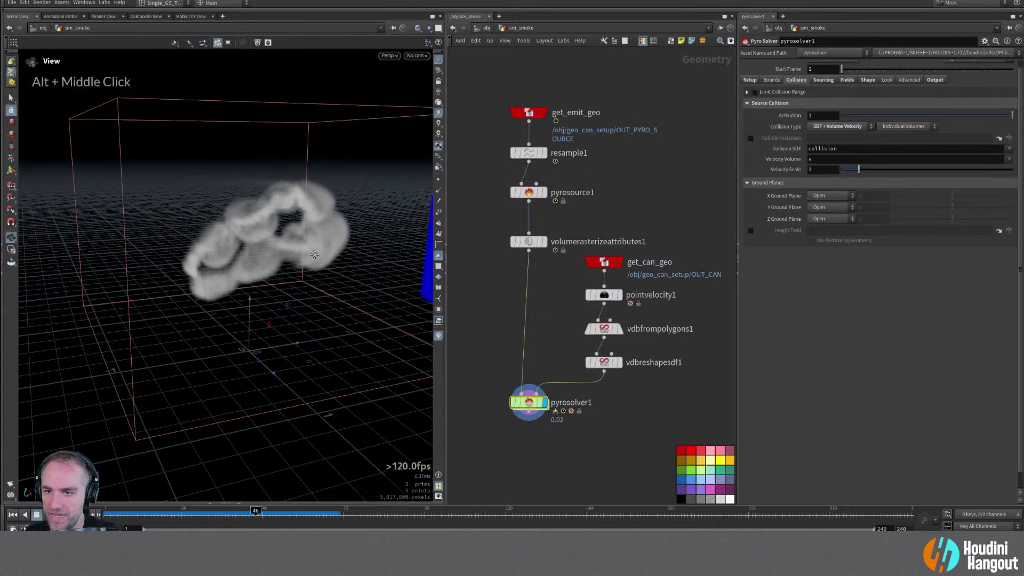
{"action": "middle_click_drag", "start_coordinate": [314, 254], "coordinate": [299, 238], "text": "alt"}
{"action": "left_click_drag", "start_coordinate": [299, 237], "coordinate": [266, 231], "text": "alt"}
{"action": "right_click_drag", "start_coordinate": [256, 231], "coordinate": [277, 267], "text": "alt"}
Set pyrosolver1's Field Guide to No Guide
{"action": "left_click", "coordinate": [867, 80]}
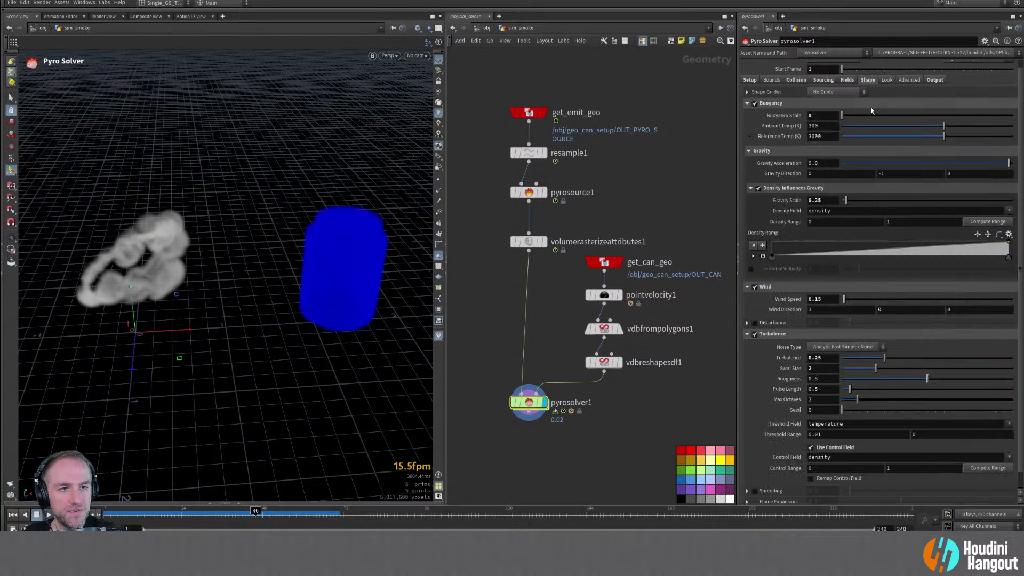
{"action": "left_click", "coordinate": [846, 80]}
{"action": "left_click", "coordinate": [833, 104]}
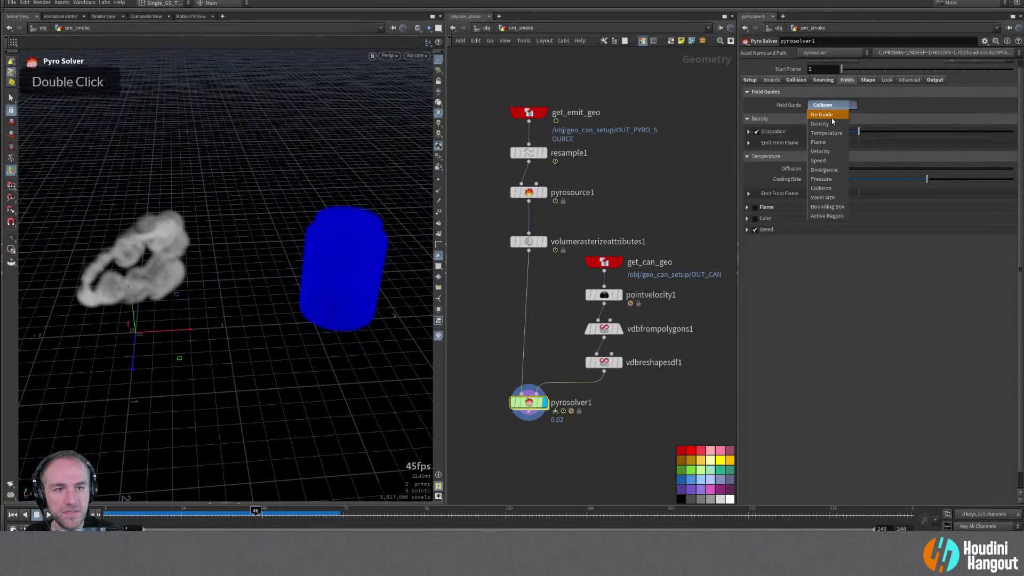
{"action": "left_click", "coordinate": [829, 111]}
Replay the simulation from the first frame and examine the smoke around the can from above and the side
{"action": "middle_click_drag", "start_coordinate": [224, 250], "coordinate": [213, 266], "text": "alt"}
{"action": "left_click_drag", "start_coordinate": [213, 266], "coordinate": [253, 366], "text": "alt"}
{"action": "left_click", "coordinate": [12, 514]}
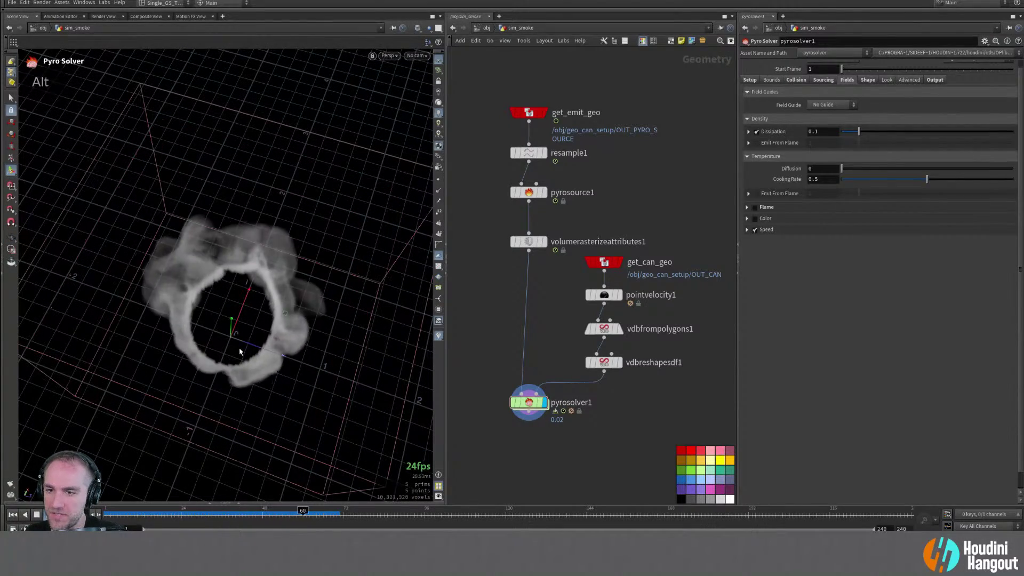
{"action": "left_click_drag", "start_coordinate": [232, 361], "coordinate": [118, 308], "text": "alt"}
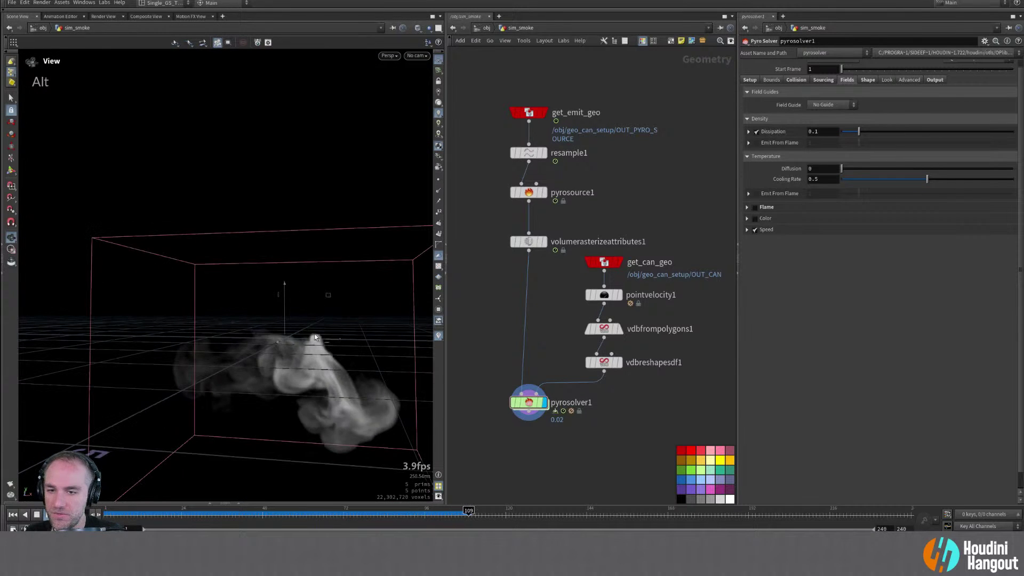
{"action": "key", "text": "Return"}
{"action": "left_click_drag", "start_coordinate": [309, 425], "coordinate": [312, 447], "text": "alt"}
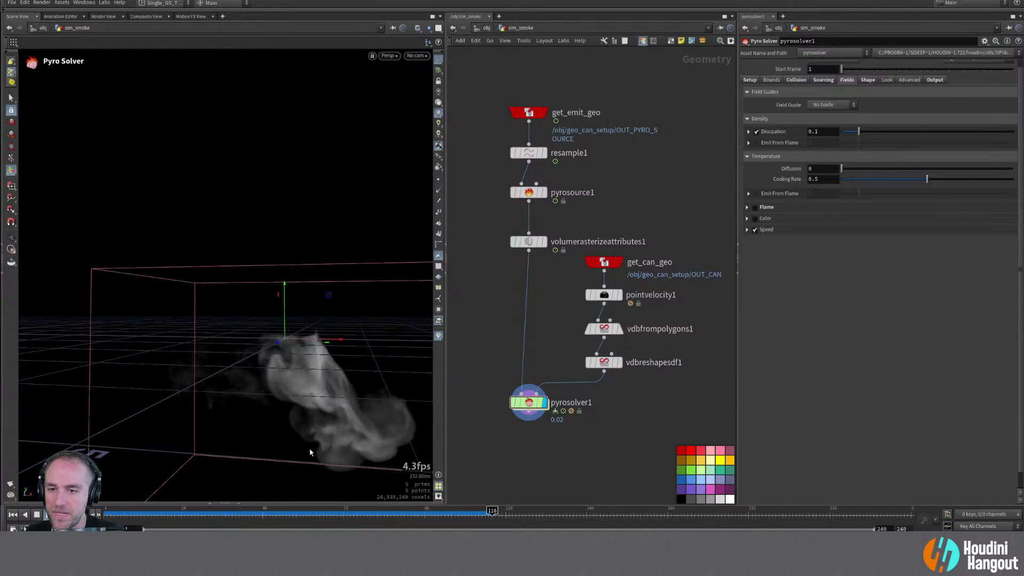
{"action": "left_click_drag", "start_coordinate": [299, 385], "coordinate": [337, 417], "text": "alt"}
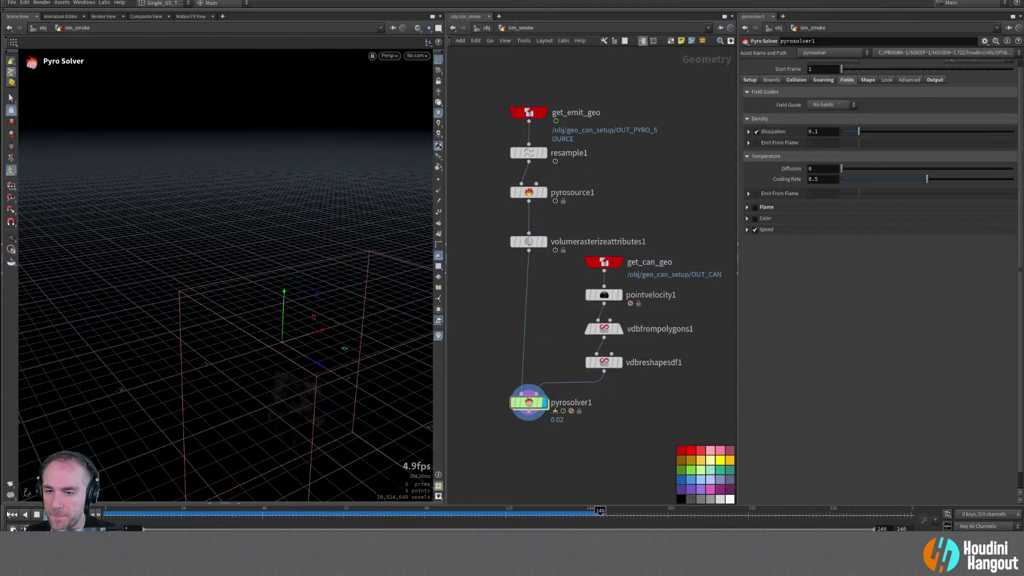
Replay the smoke simulation from the first frame and examine the smoke up close
{"action": "left_click", "coordinate": [13, 515]}
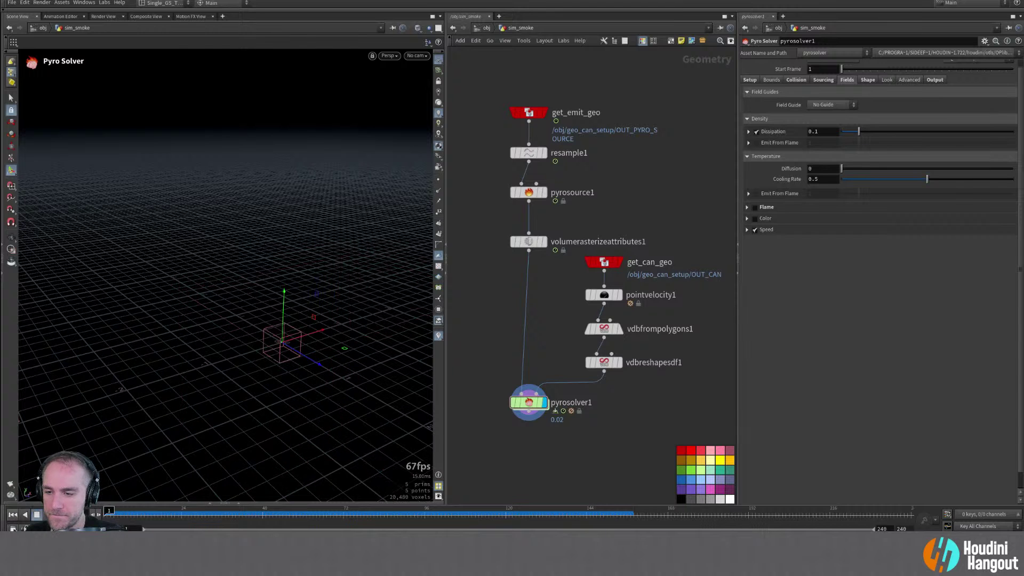
{"action": "middle_click_drag", "start_coordinate": [289, 383], "coordinate": [240, 373], "text": "alt"}
{"action": "left_click_drag", "start_coordinate": [240, 374], "coordinate": [224, 373], "text": "alt"}
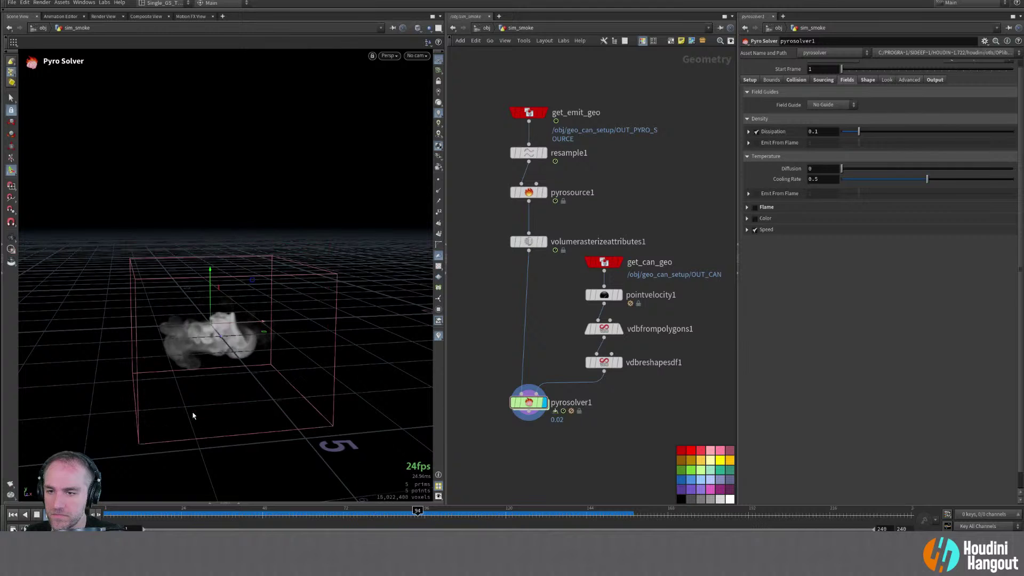
{"action": "left_click", "coordinate": [13, 515]}
Open the pyro solver's Shape settings and replay the smoke against the can from the first frame
{"action": "double_click", "coordinate": [527, 403]}
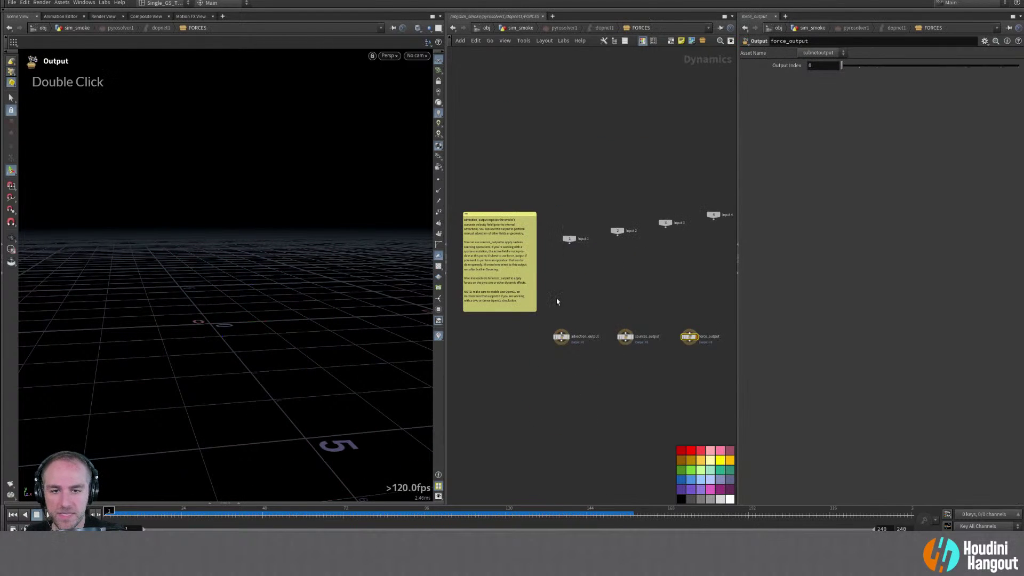
{"action": "key", "text": "u"}
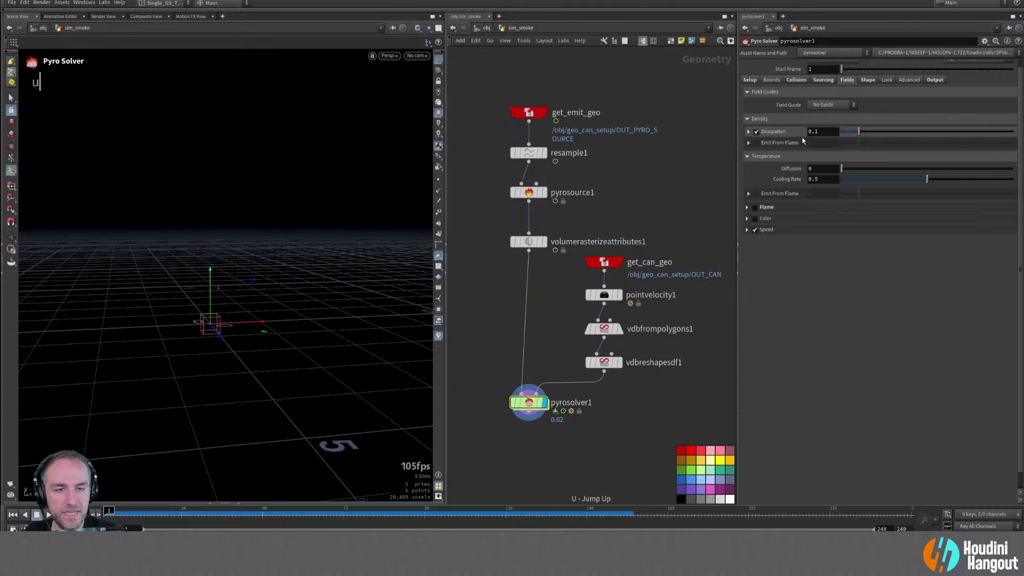
{"action": "left_click", "coordinate": [872, 81]}
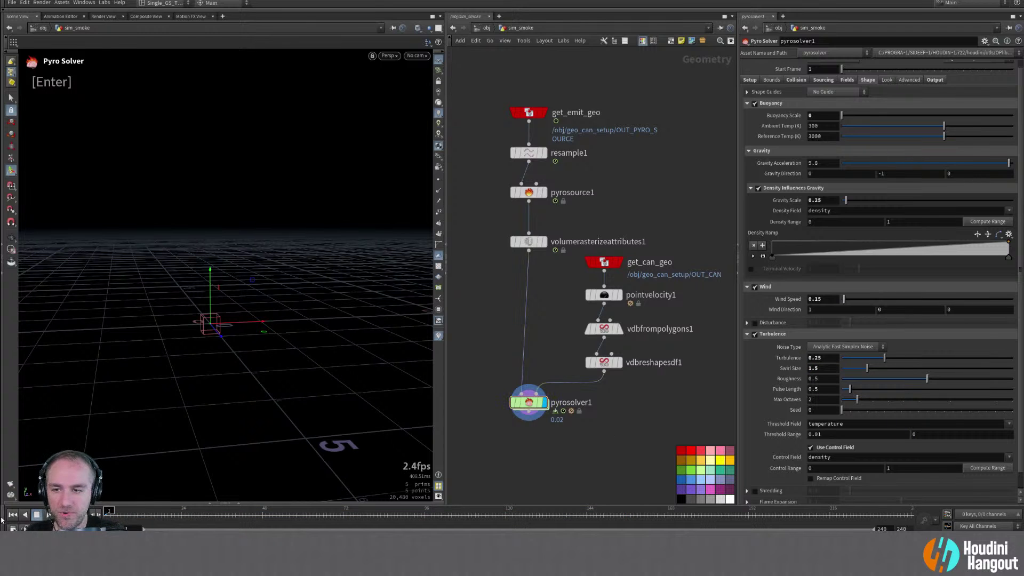
{"action": "right_click_drag", "start_coordinate": [246, 373], "coordinate": [264, 357], "text": "alt"}
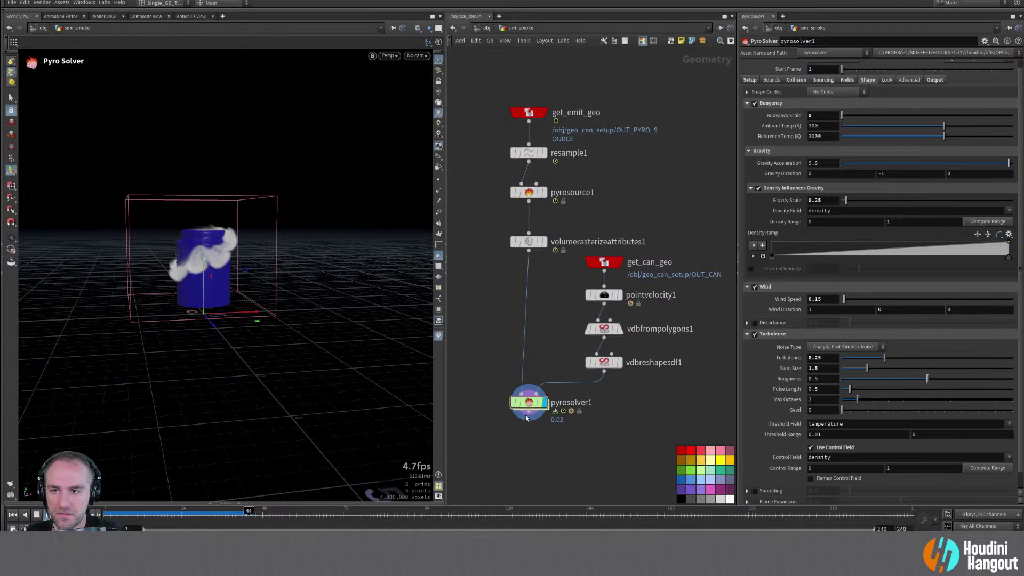
{"action": "left_click", "coordinate": [11, 514]}
Reset the scene viewport using the Labs Reset Viewport tool
{"action": "double_click", "coordinate": [239, 503]}
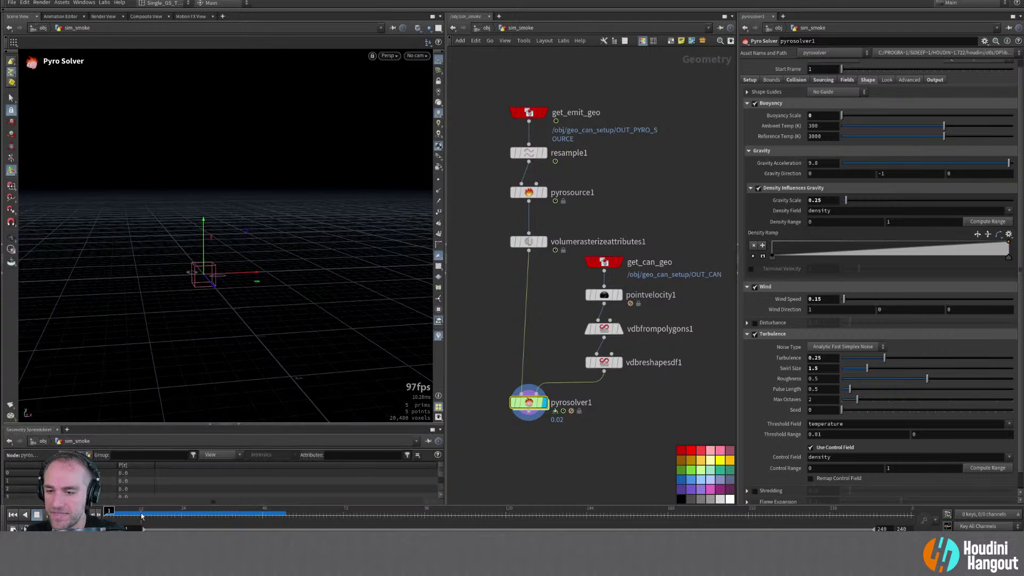
{"action": "double_click", "coordinate": [239, 424]}
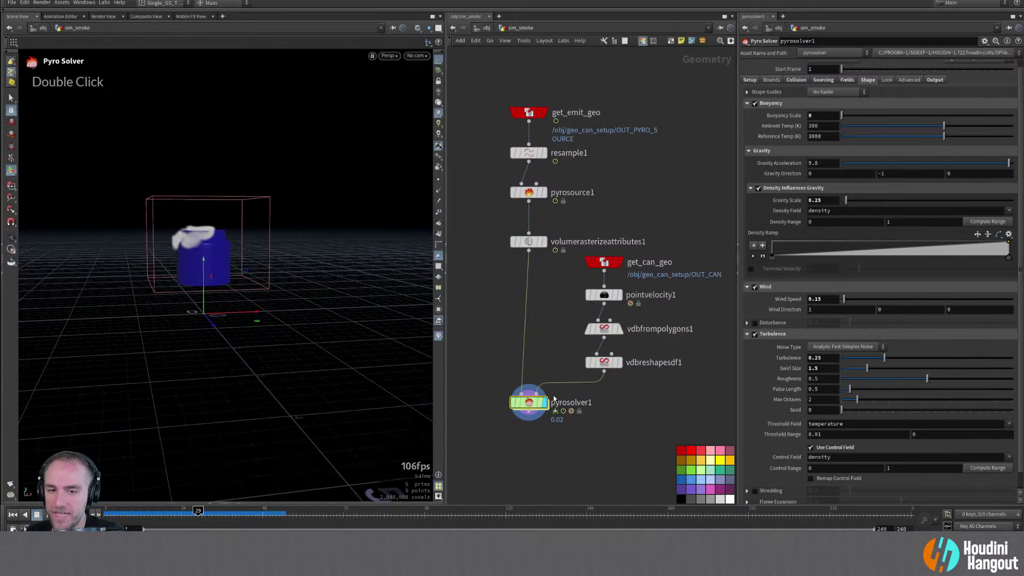
{"action": "left_click", "coordinate": [104, 3]}
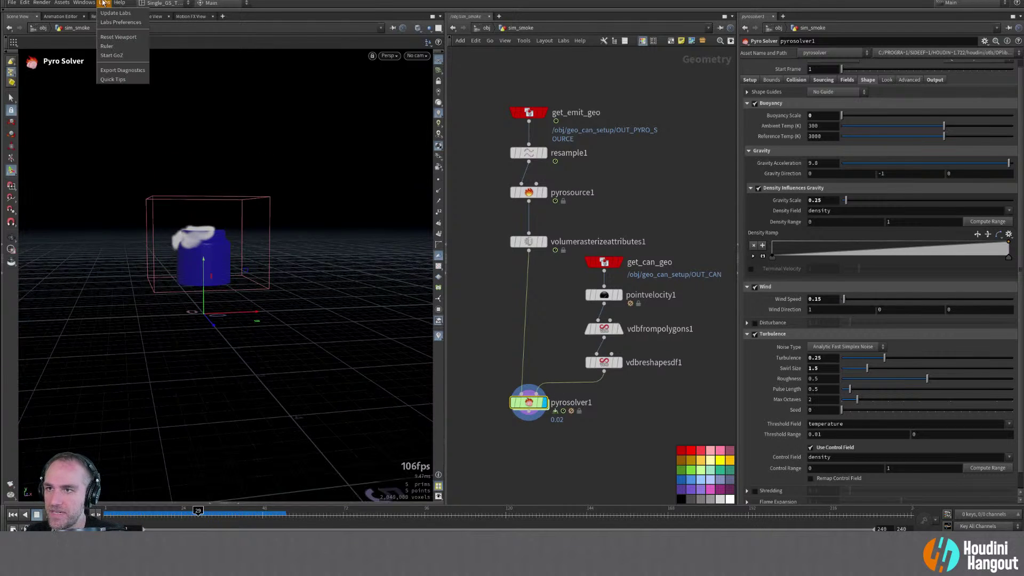
{"action": "left_click", "coordinate": [115, 37]}
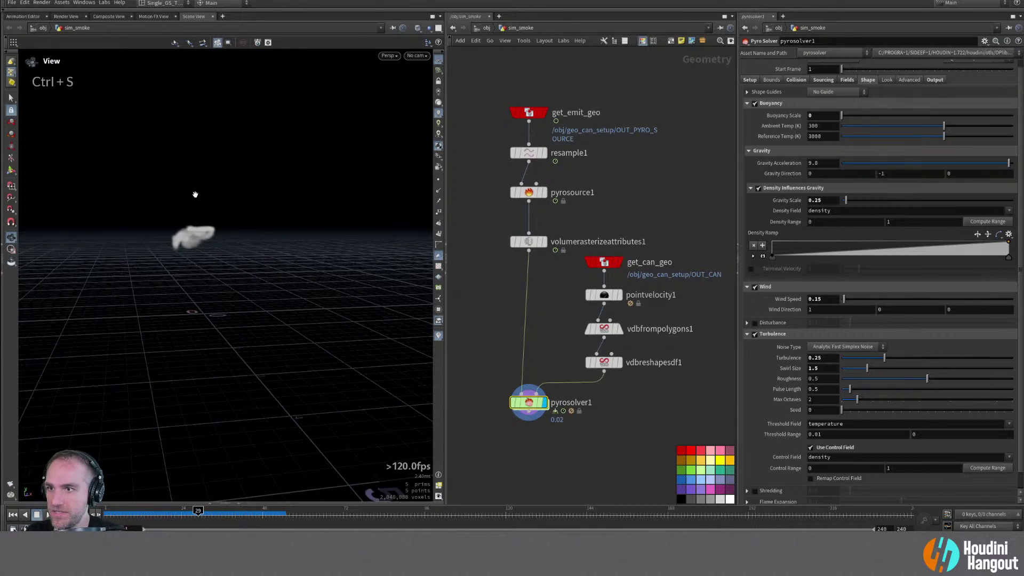
Play the smoke simulation from the first frame and examine the plume from a lower angle
{"action": "right_click_drag", "start_coordinate": [192, 230], "coordinate": [230, 225], "text": "alt"}
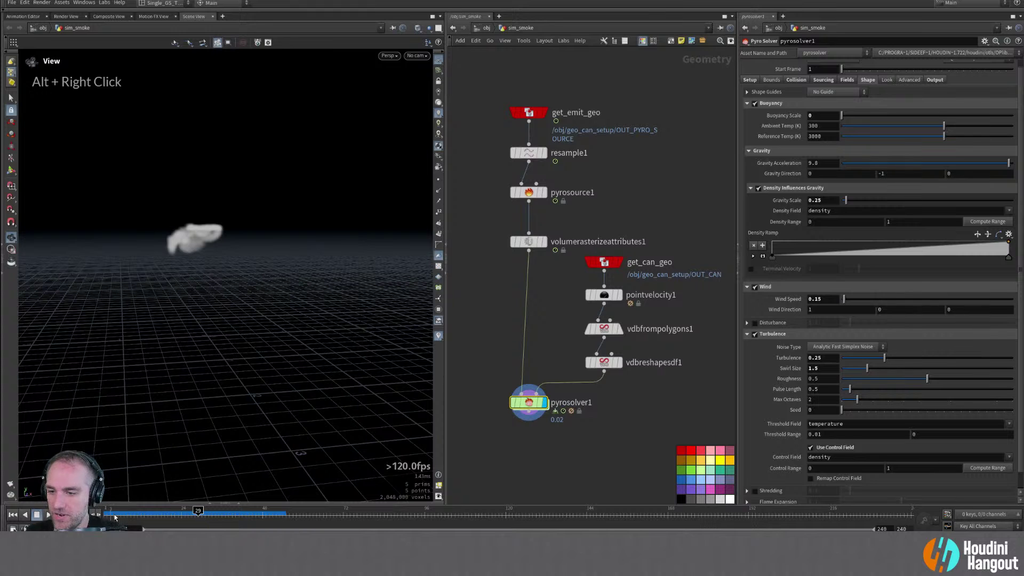
{"action": "key", "text": "ctrl+Up"}
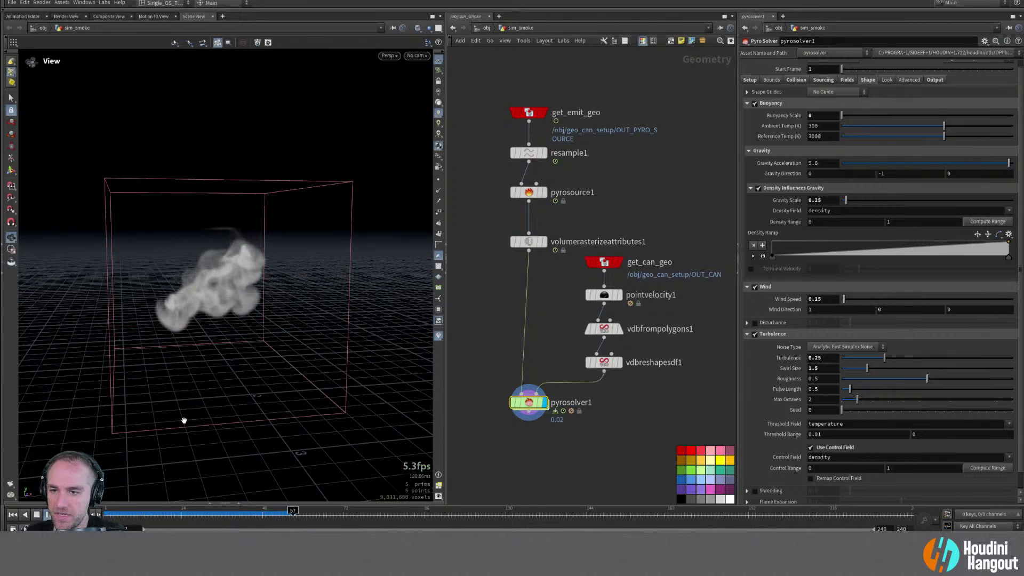
{"action": "left_click_drag", "start_coordinate": [160, 394], "coordinate": [177, 338], "text": "alt"}
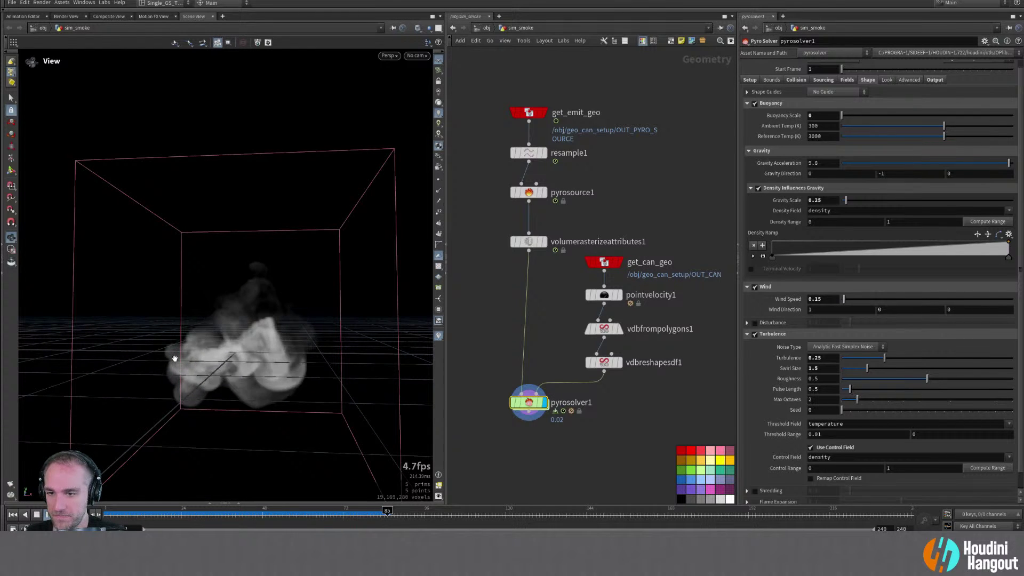
Set the pyro solver's Gravity Scale to 0.35 and re-simulate the smoke from the first frame
{"action": "left_click", "coordinate": [11, 514]}
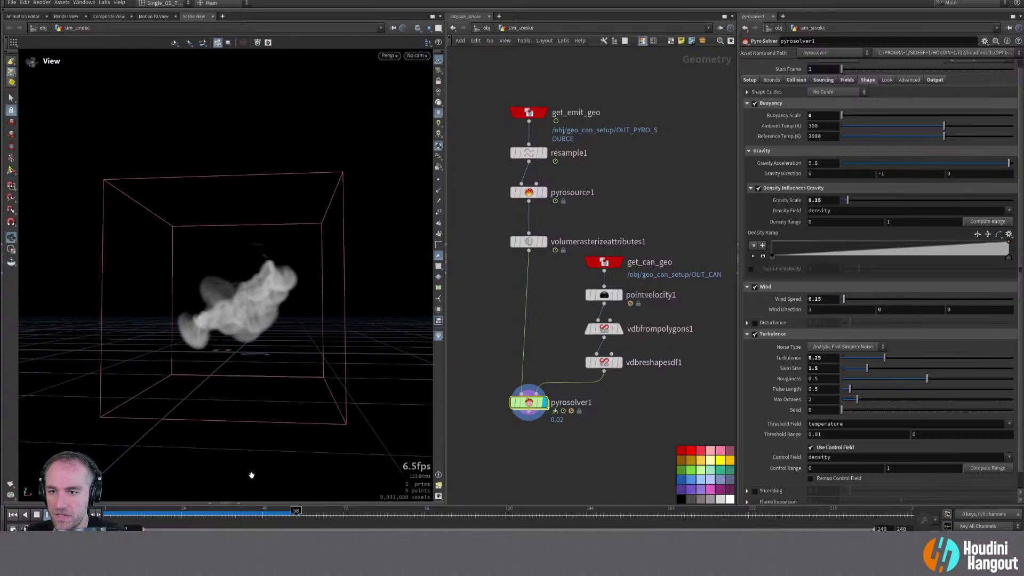
{"action": "left_click_drag", "start_coordinate": [254, 364], "coordinate": [313, 366], "text": "alt"}
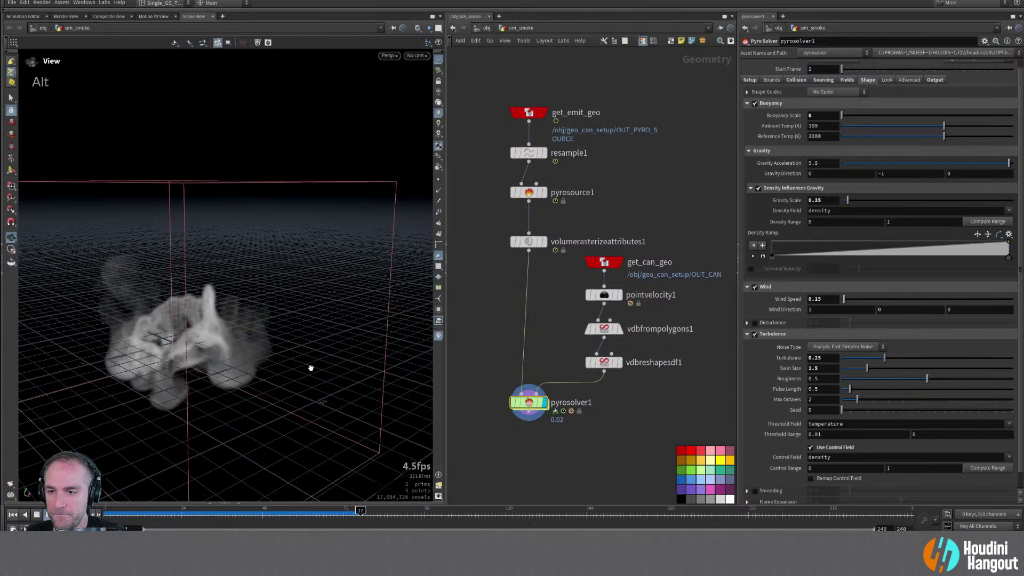
{"action": "left_click_drag", "start_coordinate": [238, 404], "coordinate": [168, 383], "text": "alt"}
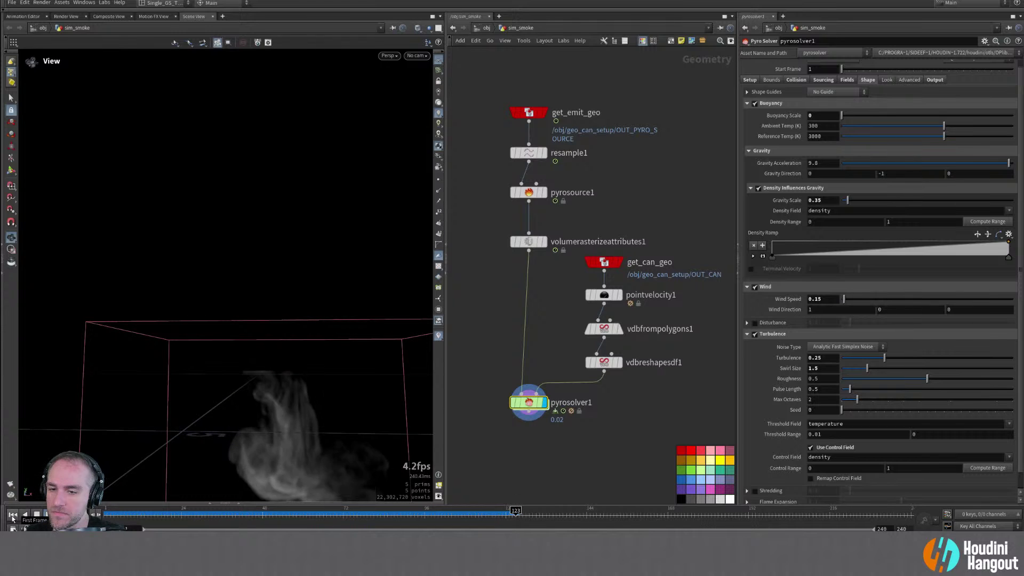
Replay the cached smoke simulation from the first frame and examine its motion from different distances
{"action": "left_click", "coordinate": [12, 514]}
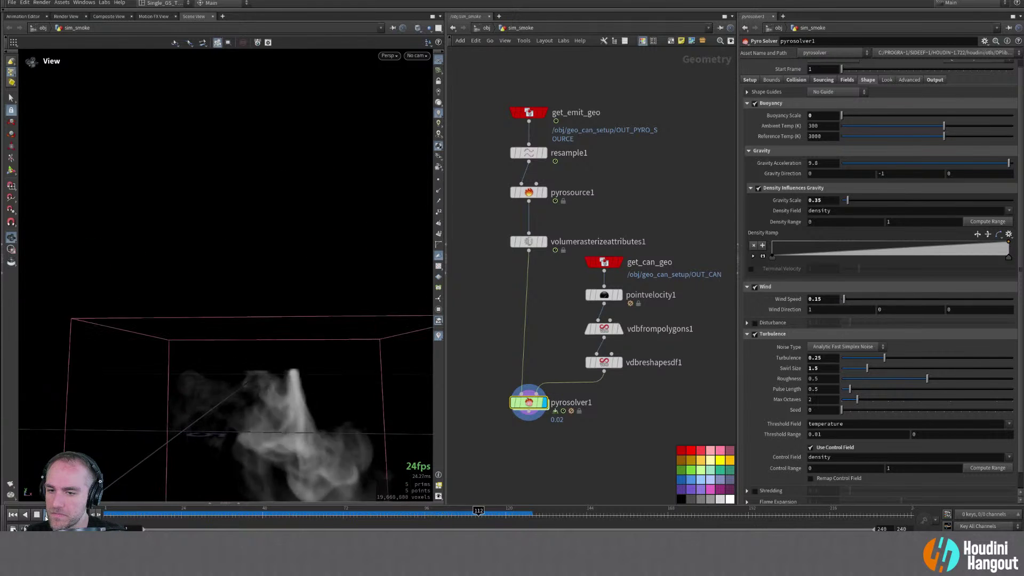
{"action": "left_click", "coordinate": [12, 515]}
{"action": "right_click_drag", "start_coordinate": [100, 445], "coordinate": [165, 359], "text": "alt"}
{"action": "middle_click_drag", "start_coordinate": [165, 359], "coordinate": [251, 343], "text": "alt"}
{"action": "right_click_drag", "start_coordinate": [251, 343], "coordinate": [234, 371], "text": "alt"}
{"action": "middle_click_drag", "start_coordinate": [234, 372], "coordinate": [211, 355], "text": "alt"}
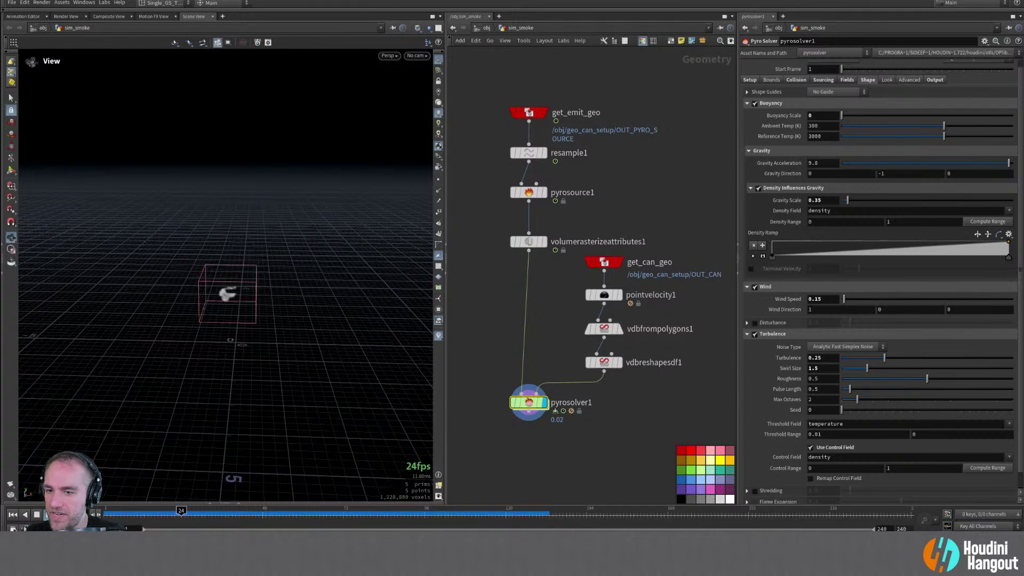
{"action": "right_click_drag", "start_coordinate": [251, 372], "coordinate": [311, 315], "text": "alt"}
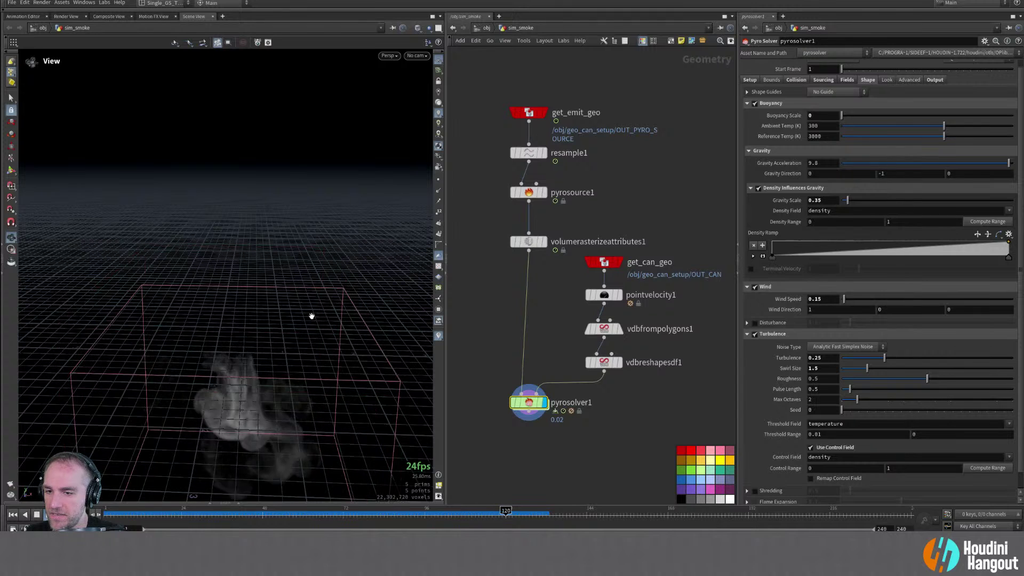
{"action": "left_click", "coordinate": [13, 514]}
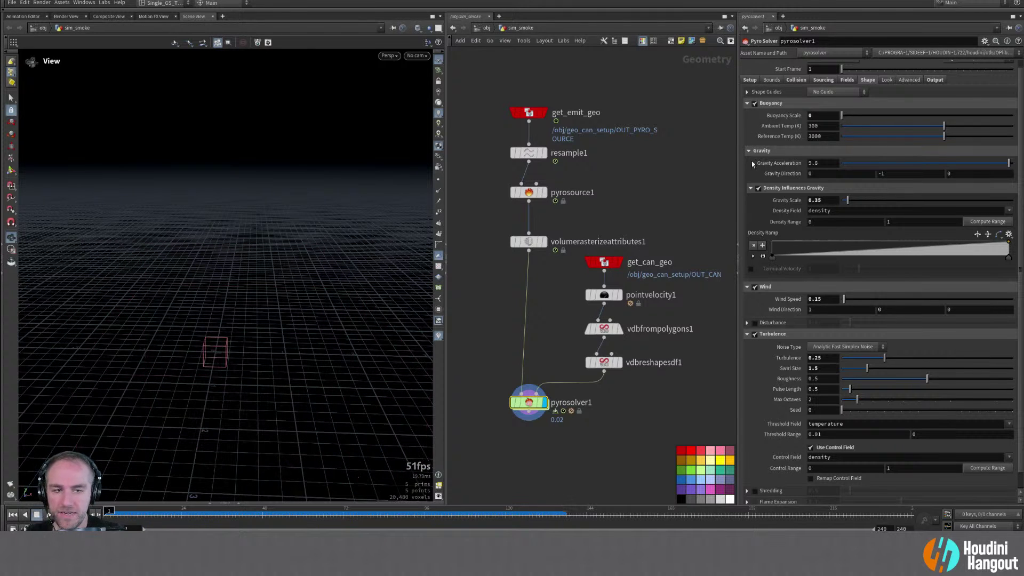
Set the pyro solver's Field Guide to Velocity and play the simulation with the guide shown
{"action": "left_click", "coordinate": [832, 93]}
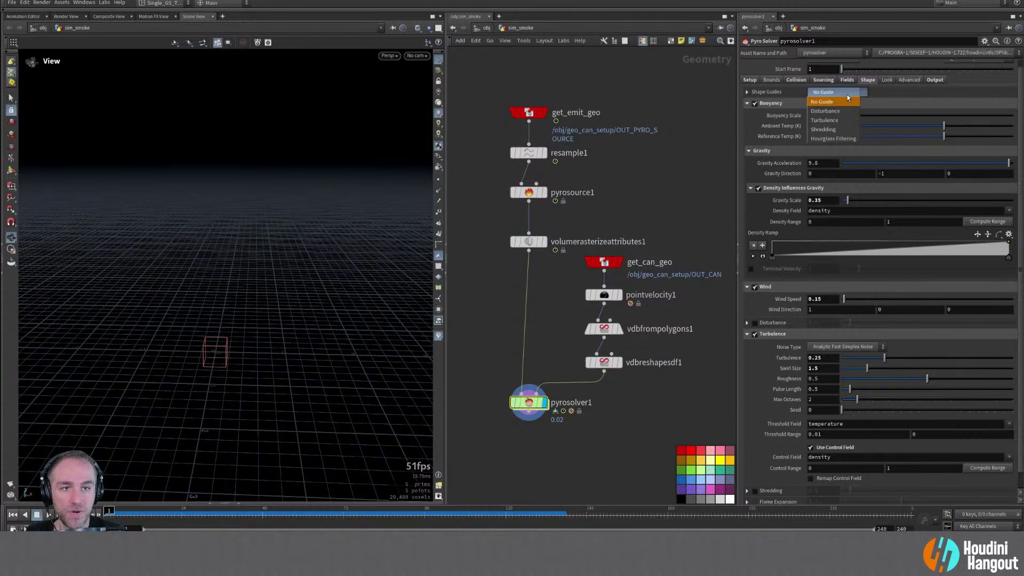
{"action": "double_click", "coordinate": [847, 79]}
{"action": "left_click", "coordinate": [832, 105]}
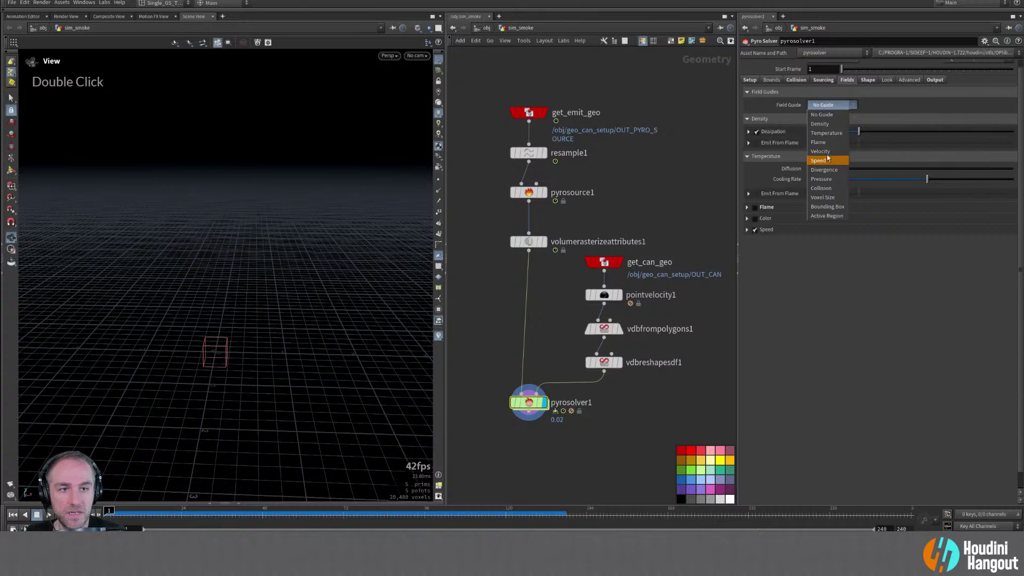
{"action": "left_click", "coordinate": [820, 151]}
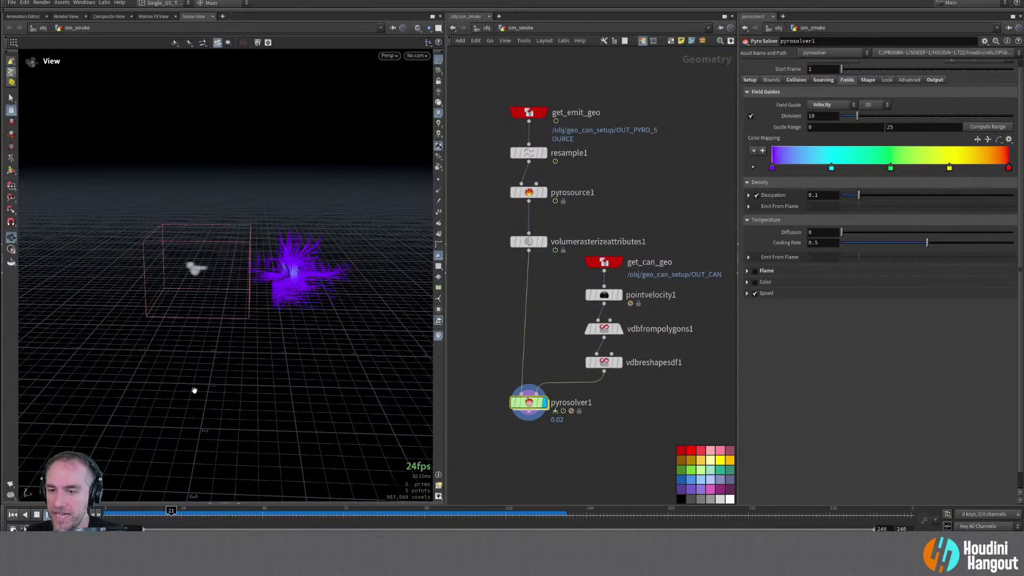
{"action": "left_click_drag", "start_coordinate": [196, 396], "coordinate": [265, 437], "text": "alt"}
{"action": "middle_click_drag", "start_coordinate": [226, 453], "coordinate": [138, 403], "text": "alt"}
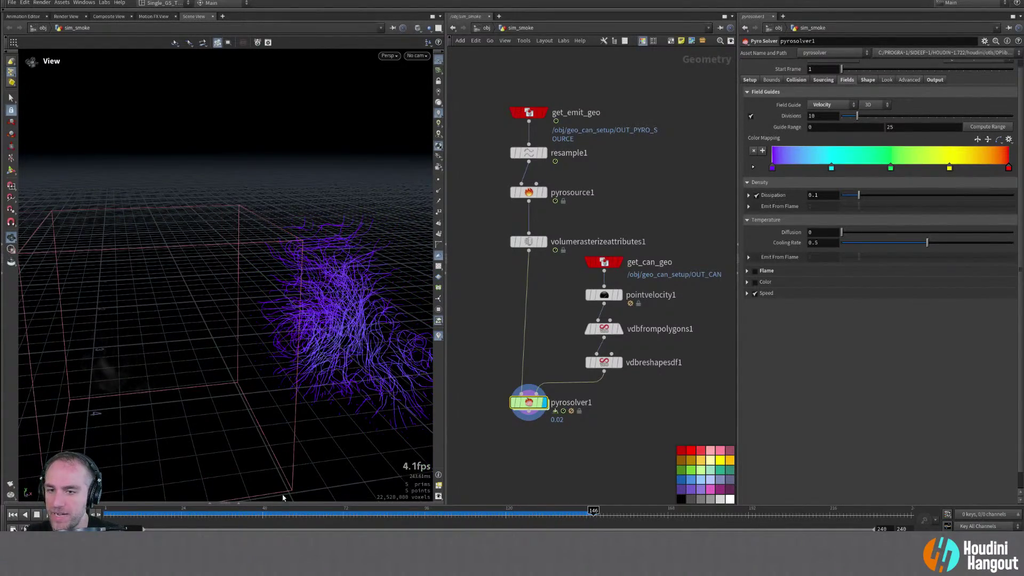
Scrub through the simulation to examine how the velocity guide changes around the smoke
{"action": "left_click", "coordinate": [12, 515]}
{"action": "left_click", "coordinate": [350, 514]}
{"action": "left_click_drag", "start_coordinate": [350, 517], "coordinate": [600, 514]}
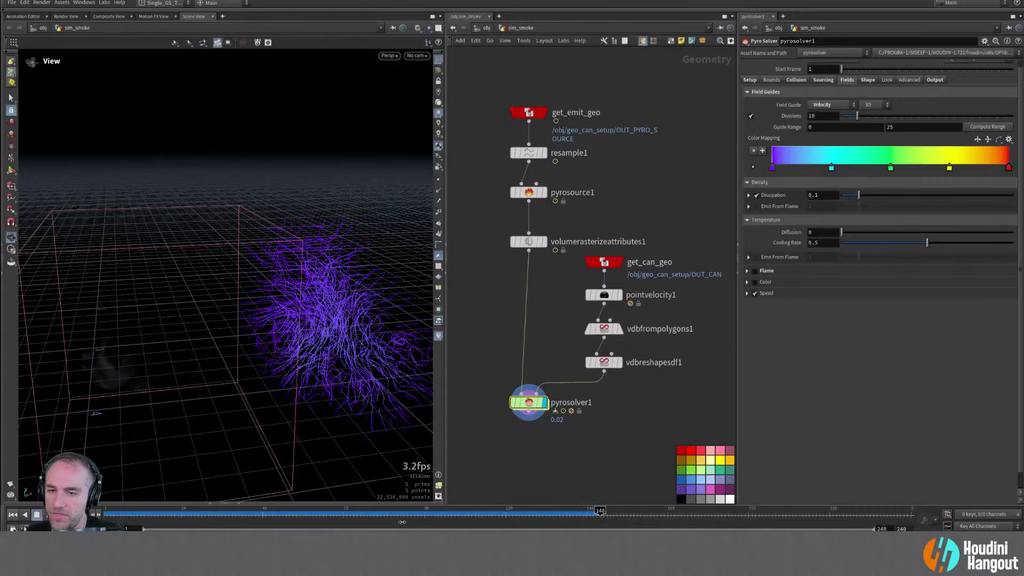
{"action": "left_click_drag", "start_coordinate": [232, 515], "coordinate": [119, 507]}
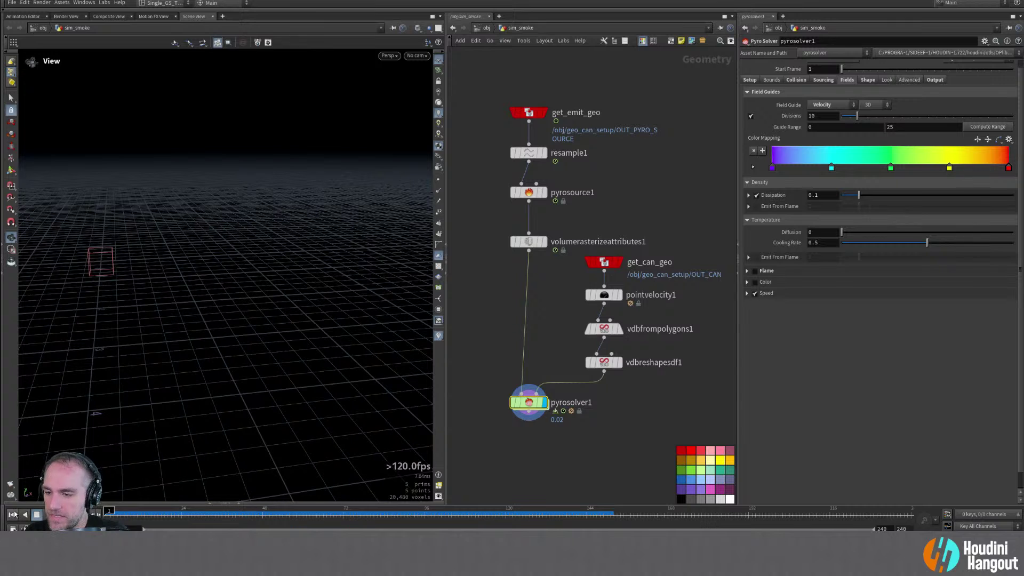
Connect a Null node below pyrosolver1, rename it OUT_PYRO and color it green
{"action": "key", "text": "Tab"}
{"action": "type", "text": "nul"}
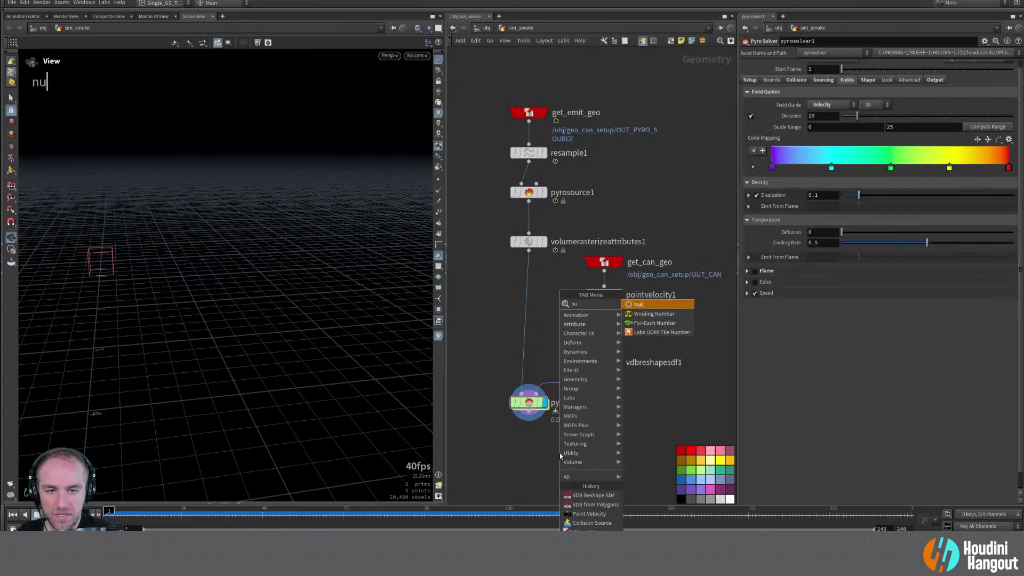
{"action": "key", "text": "Return"}
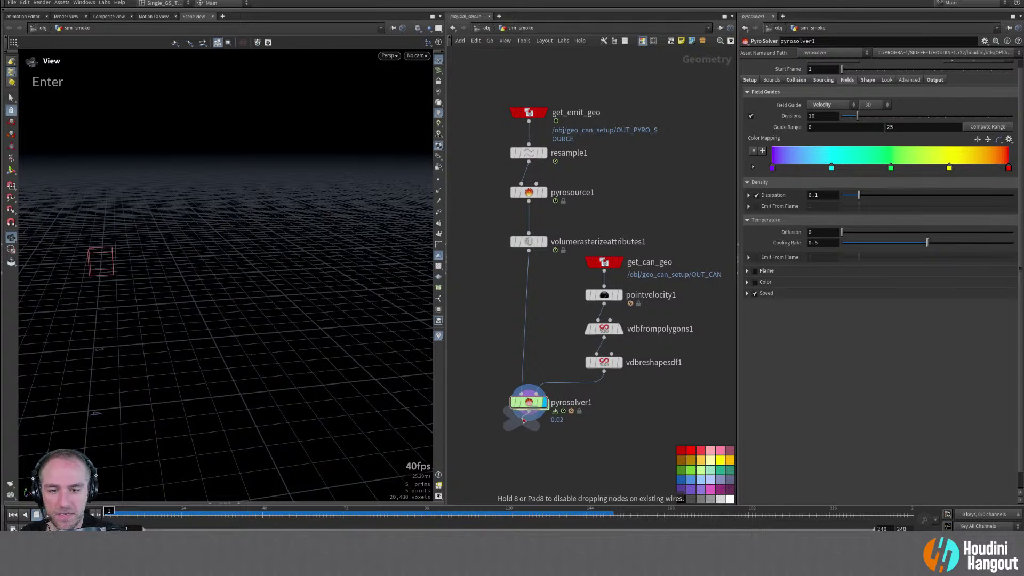
{"action": "left_click", "coordinate": [528, 441]}
{"action": "double_click", "coordinate": [554, 443]}
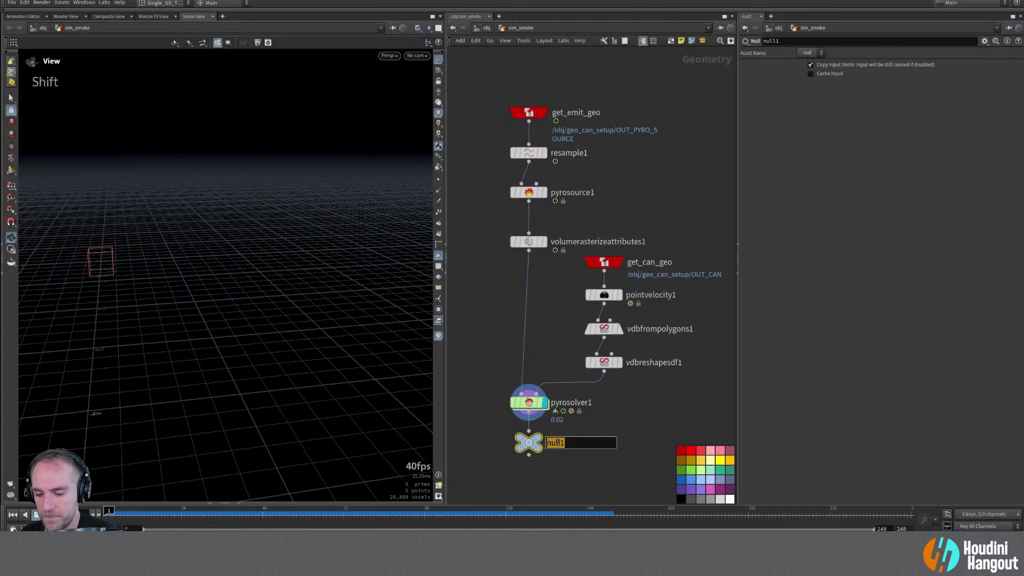
{"action": "key", "text": "Return"}
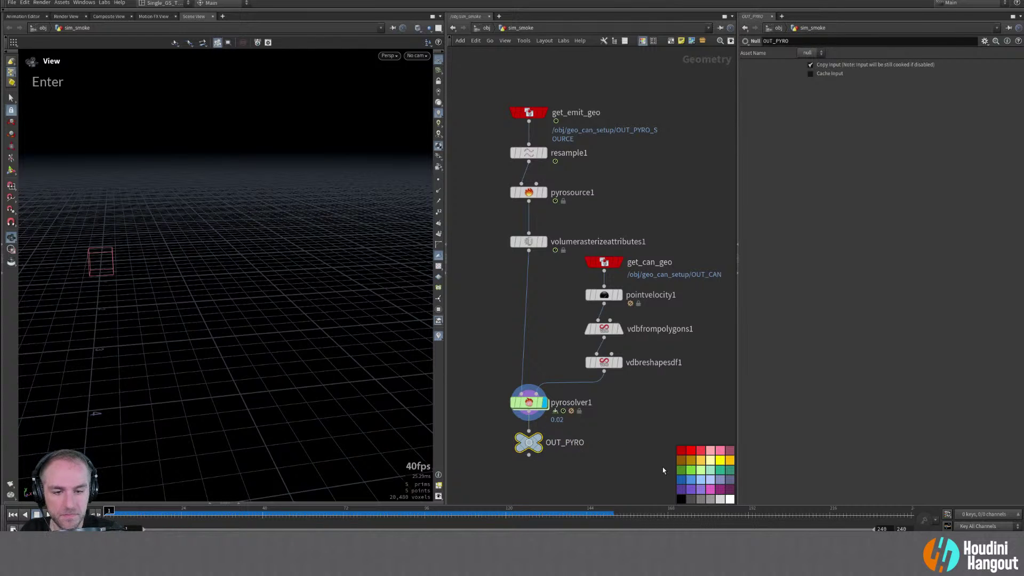
{"action": "middle_click", "coordinate": [532, 441]}
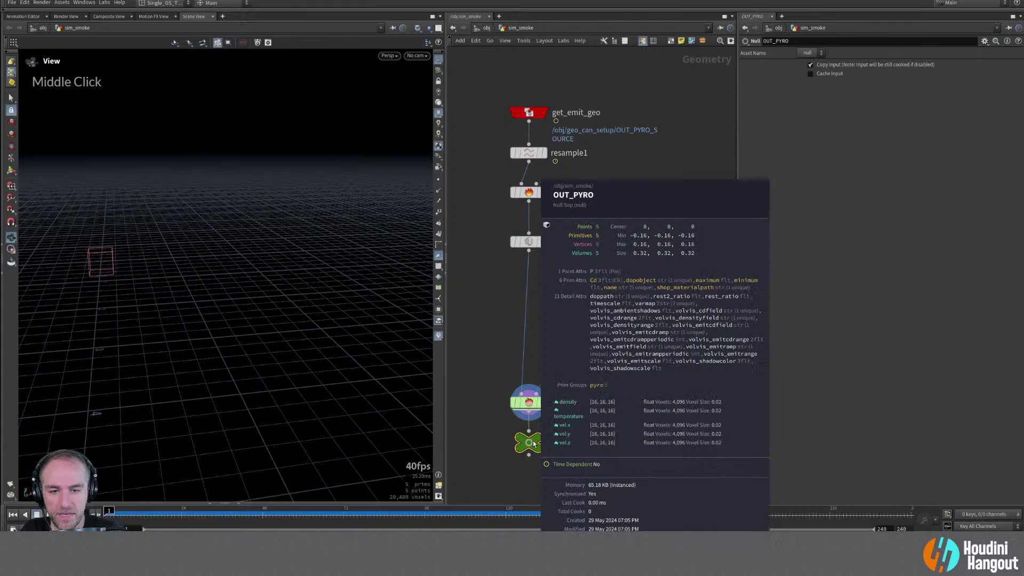
{"action": "key", "text": "c"}
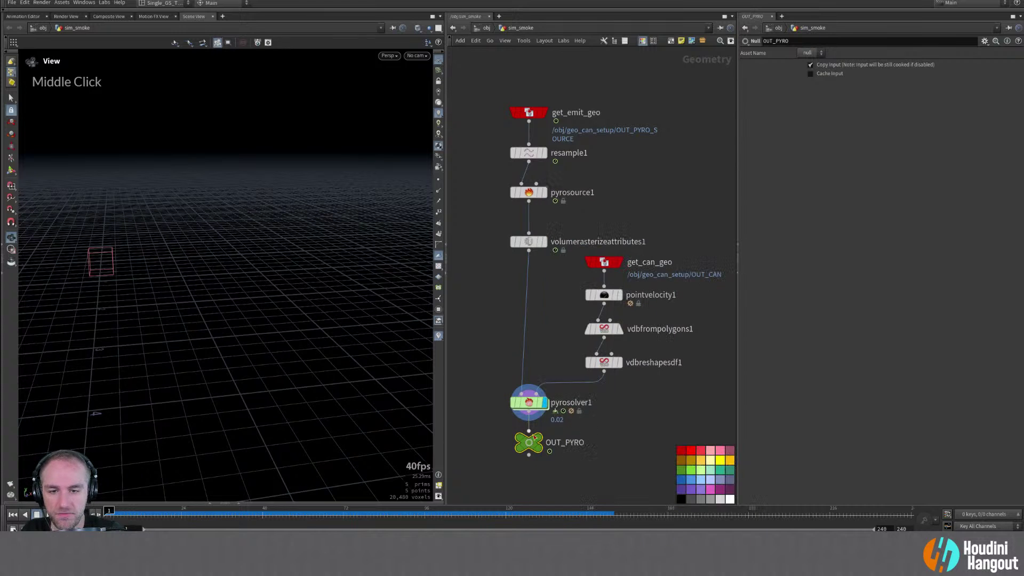
Check the pyro solver's exported fields in its Output settings and make OUT_PYRO the displayed node
{"action": "left_click", "coordinate": [530, 402]}
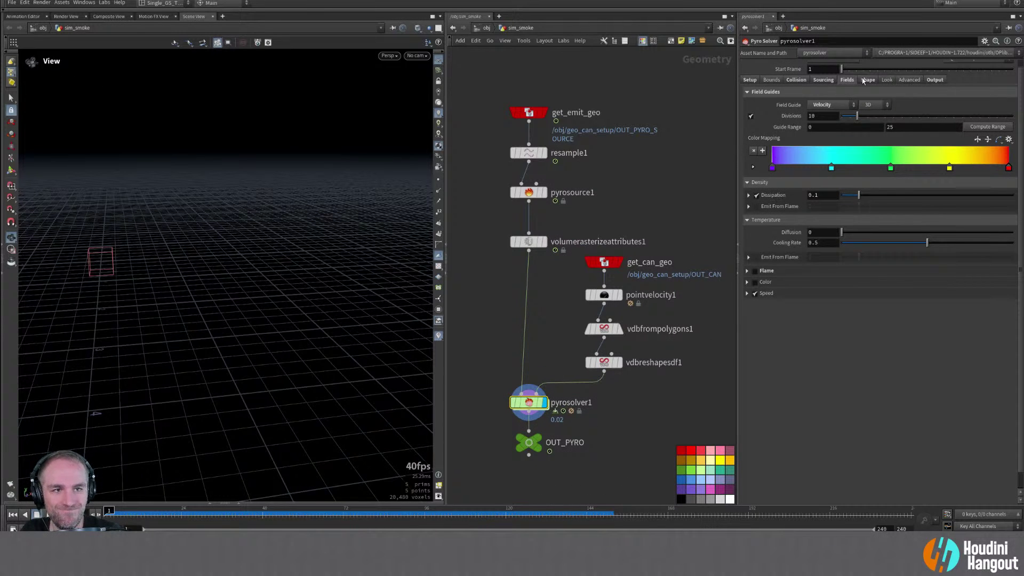
{"action": "left_click", "coordinate": [933, 80]}
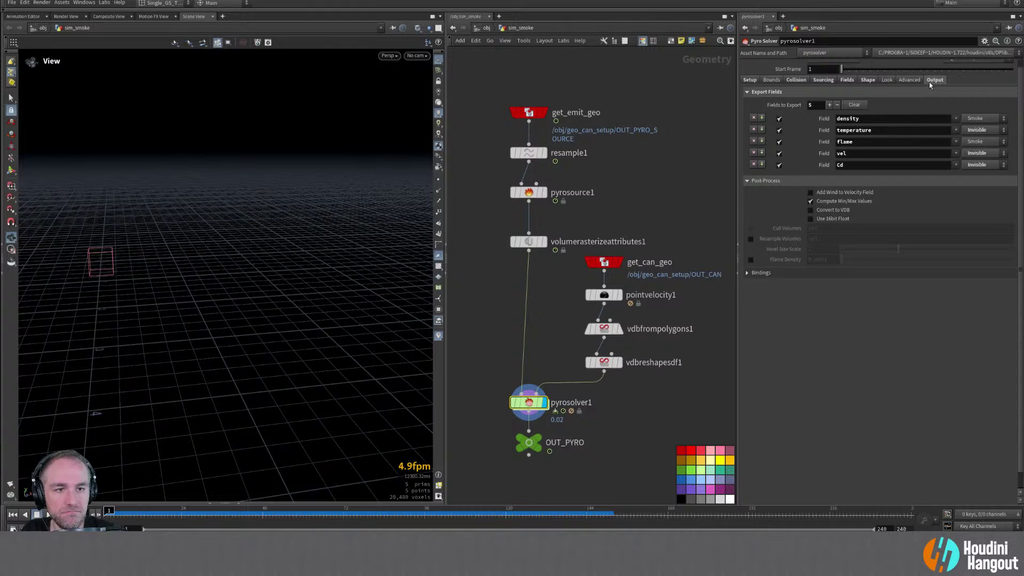
{"action": "double_click", "coordinate": [527, 446]}
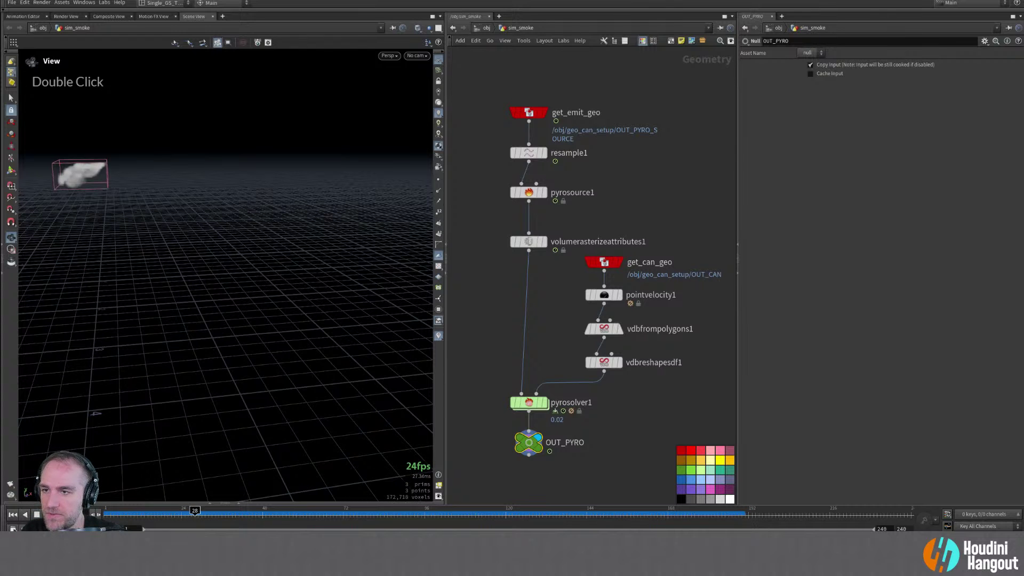
Review the playing smoke simulation, and set pyrosolver1's Advection-Reflection to Single-Project
{"action": "left_click_drag", "start_coordinate": [114, 272], "coordinate": [96, 290], "text": "alt"}
{"action": "middle_click_drag", "start_coordinate": [96, 290], "coordinate": [134, 273], "text": "alt"}
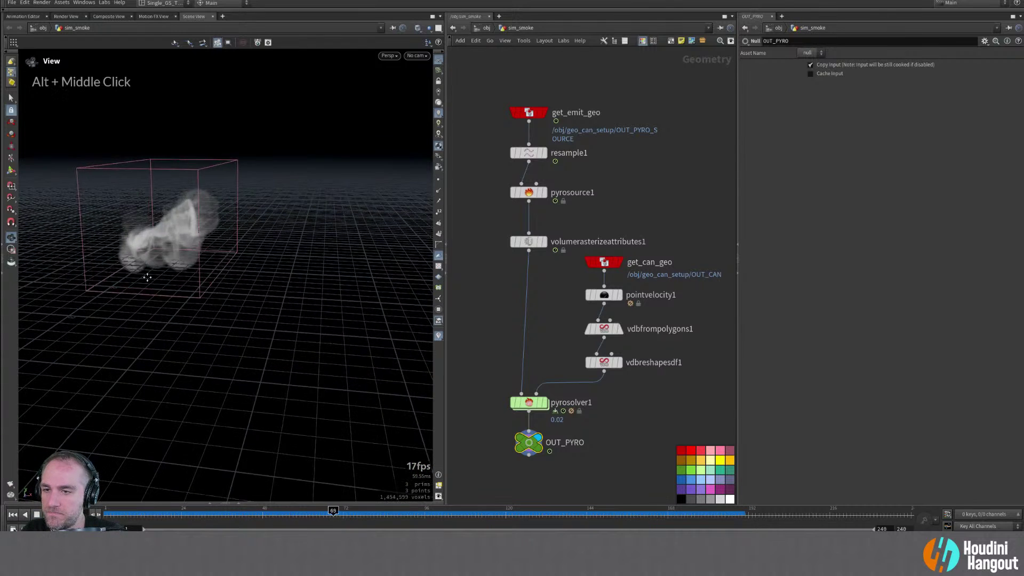
{"action": "middle_click_drag", "start_coordinate": [160, 201], "coordinate": [192, 340], "text": "alt"}
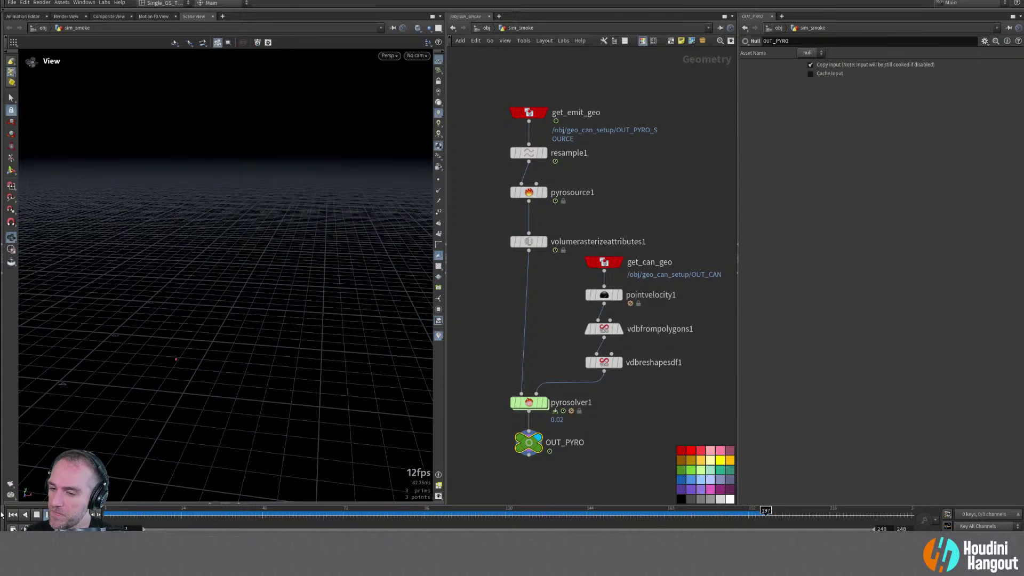
{"action": "middle_click_drag", "start_coordinate": [539, 489], "coordinate": [547, 475]}
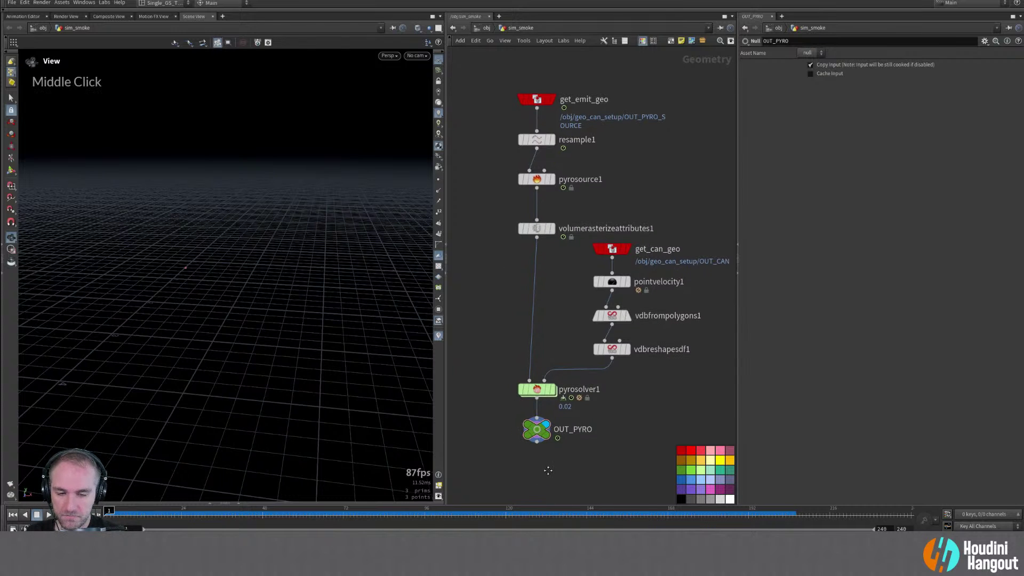
{"action": "left_click", "coordinate": [536, 388]}
{"action": "left_click", "coordinate": [750, 80]}
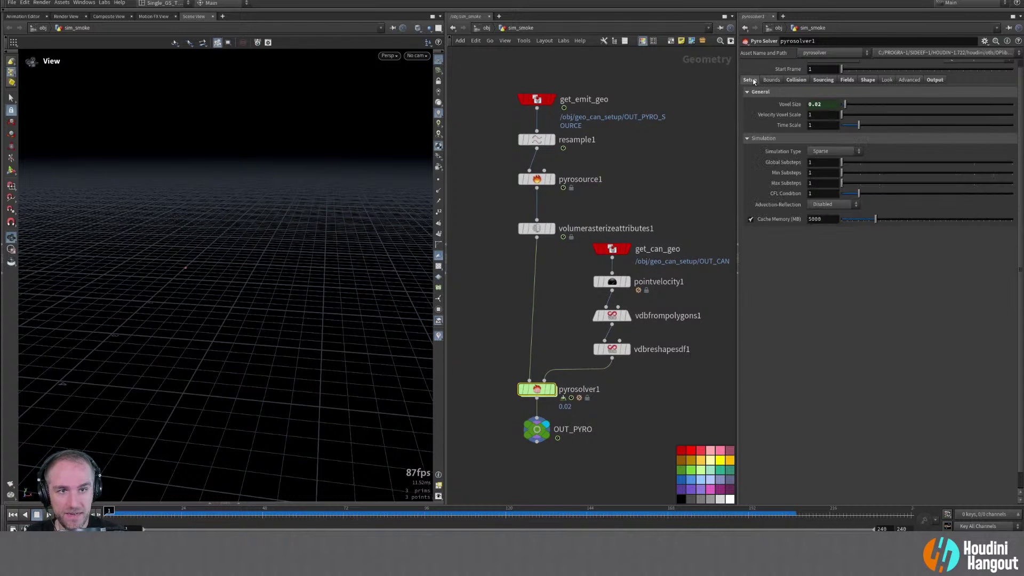
{"action": "left_click", "coordinate": [834, 204]}
{"action": "left_click", "coordinate": [829, 217]}
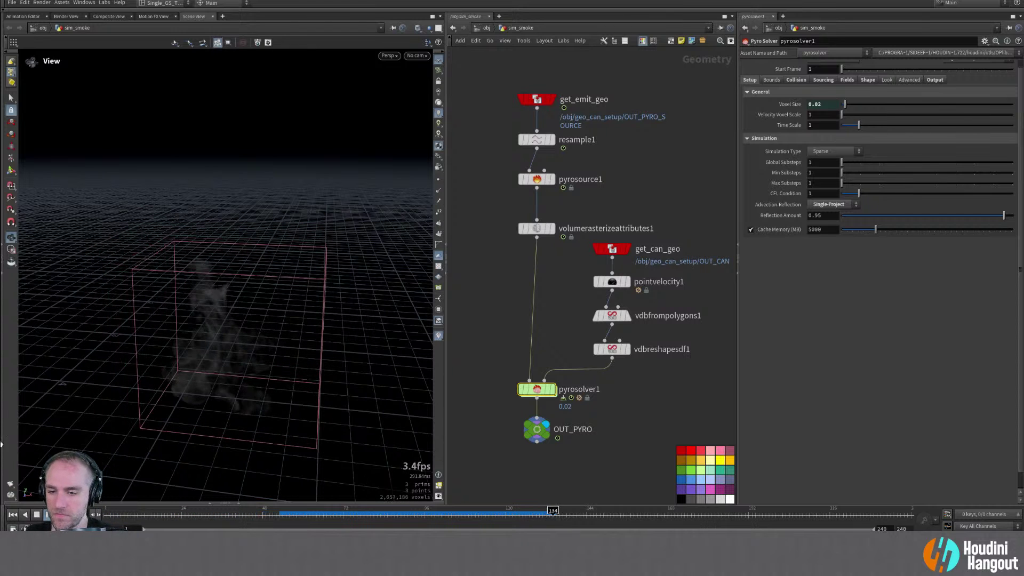
Return to the first frame, set the pyro solver's Cache Memory to 36000 MB and replay the simulation
{"action": "left_click", "coordinate": [13, 514]}
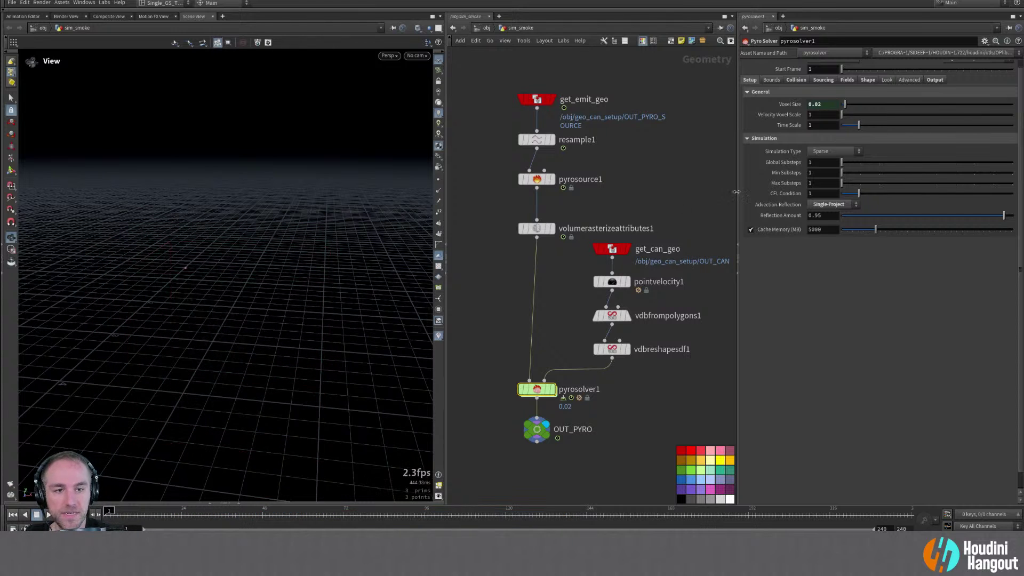
{"action": "type", "text": "36000"}
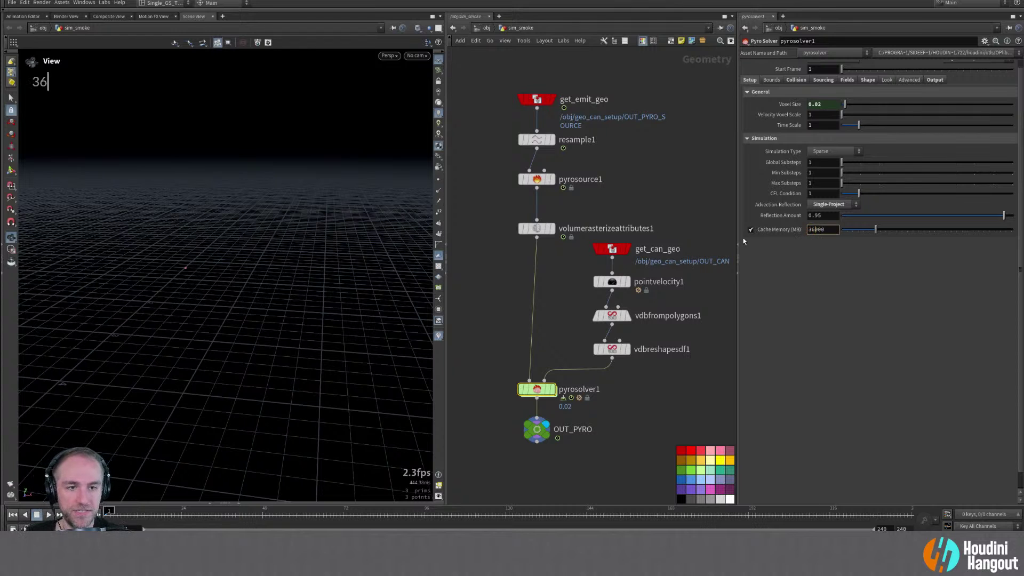
{"action": "key", "text": "Return"}
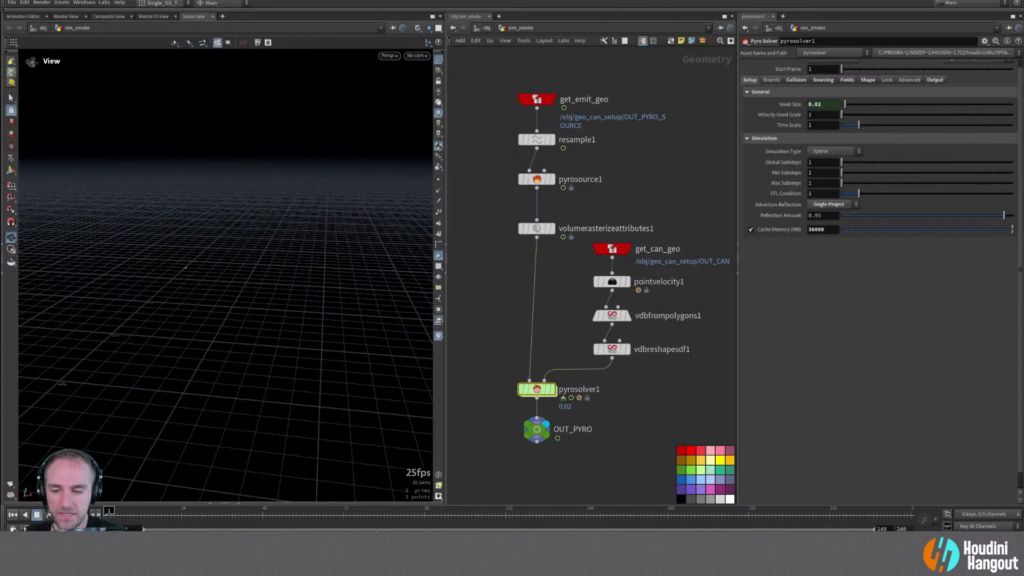
{"action": "double_click", "coordinate": [36, 515]}
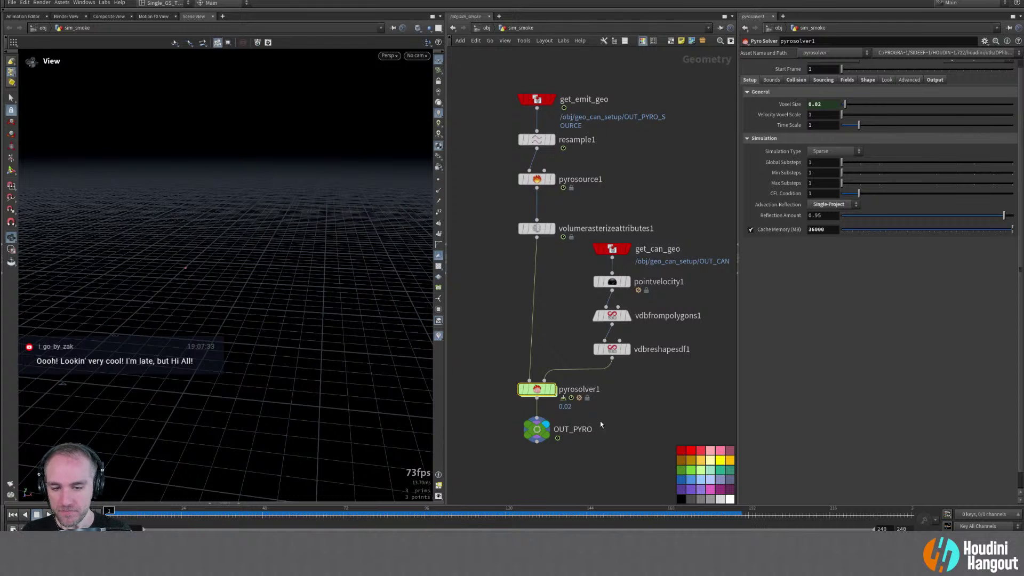
Insert a File Cache node between pyrosolver1 and OUT_PYRO and name it pyro_cache
{"action": "middle_click_drag", "start_coordinate": [552, 446], "coordinate": [571, 393]}
{"action": "left_click_drag", "start_coordinate": [554, 375], "coordinate": [558, 441]}
{"action": "key", "text": "Tab"}
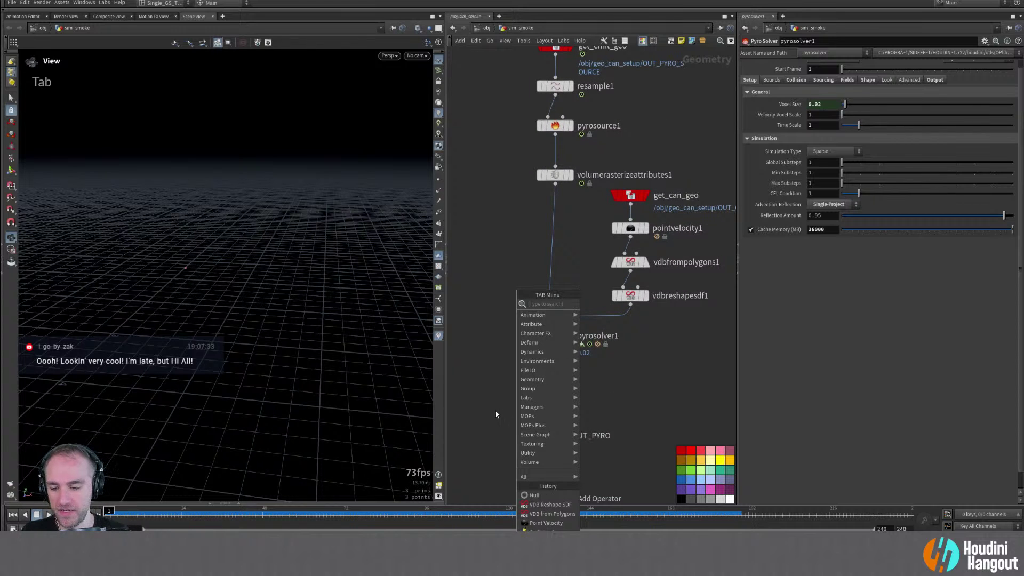
{"action": "type", "text": "null"}
{"action": "key", "text": "Return"}
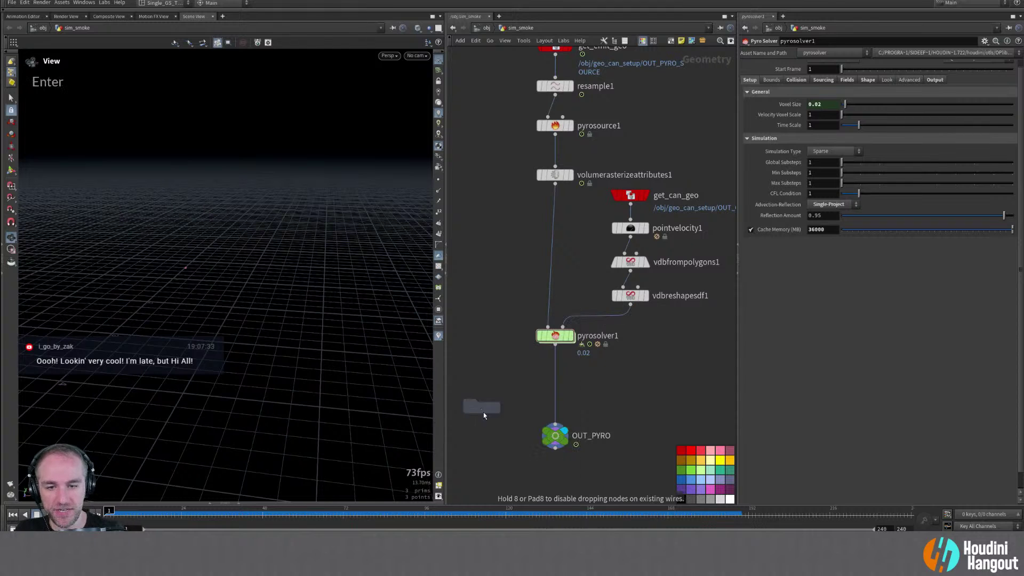
{"action": "left_click", "coordinate": [555, 380]}
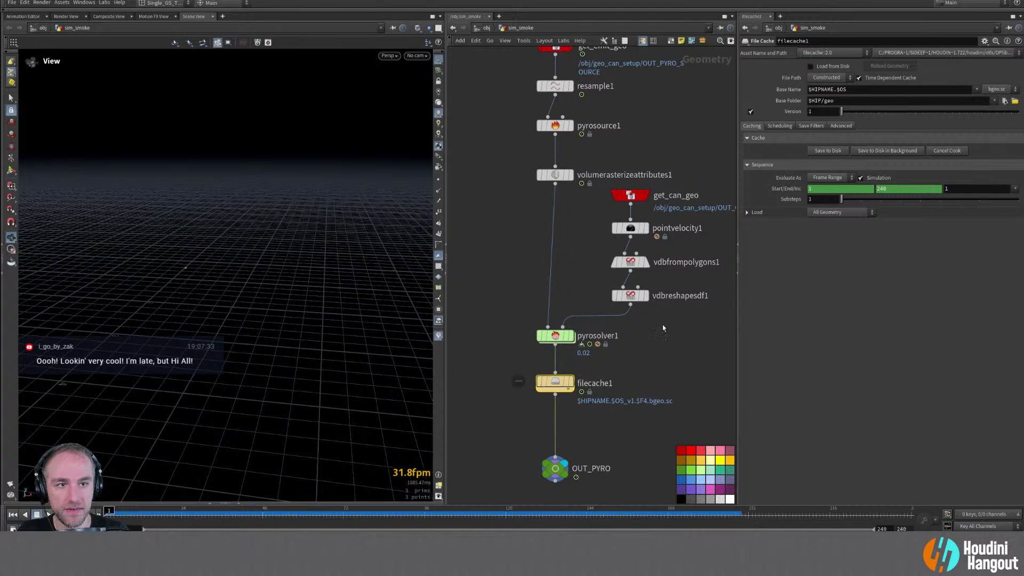
{"action": "double_click", "coordinate": [611, 383]}
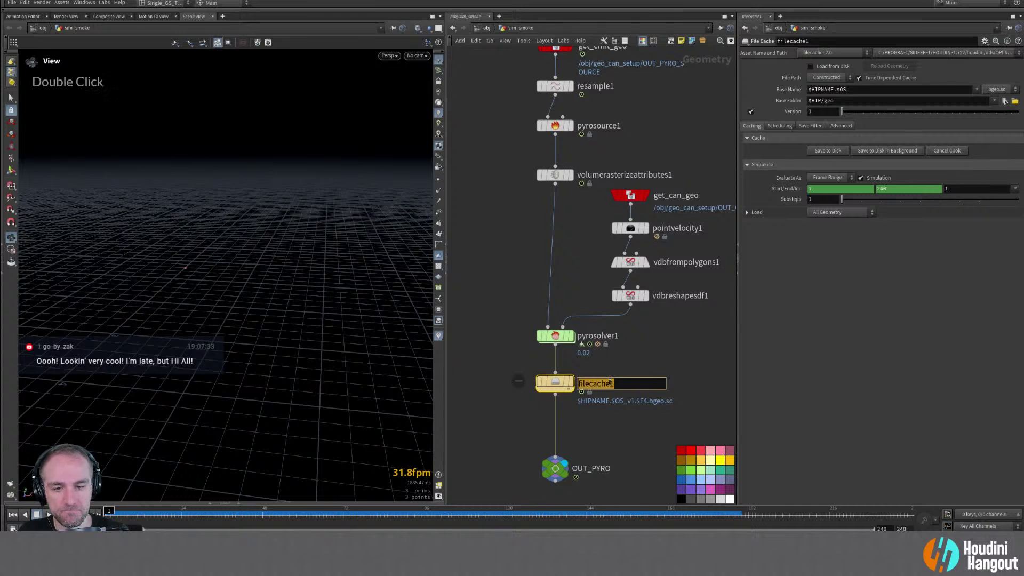
{"action": "type", "text": "pu"}
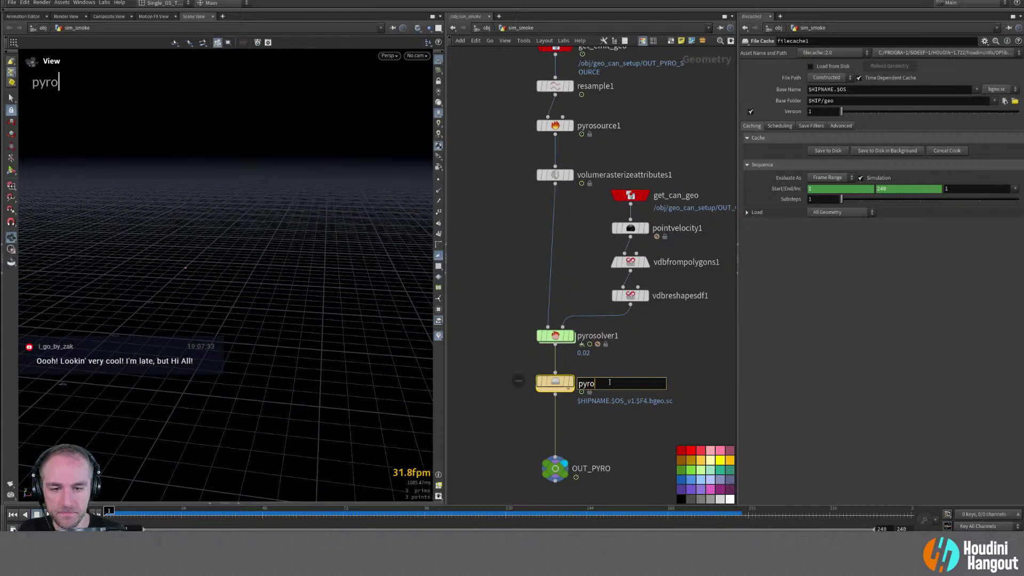
{"action": "type", "text": "ro_cache"}
{"action": "key", "text": "Return"}
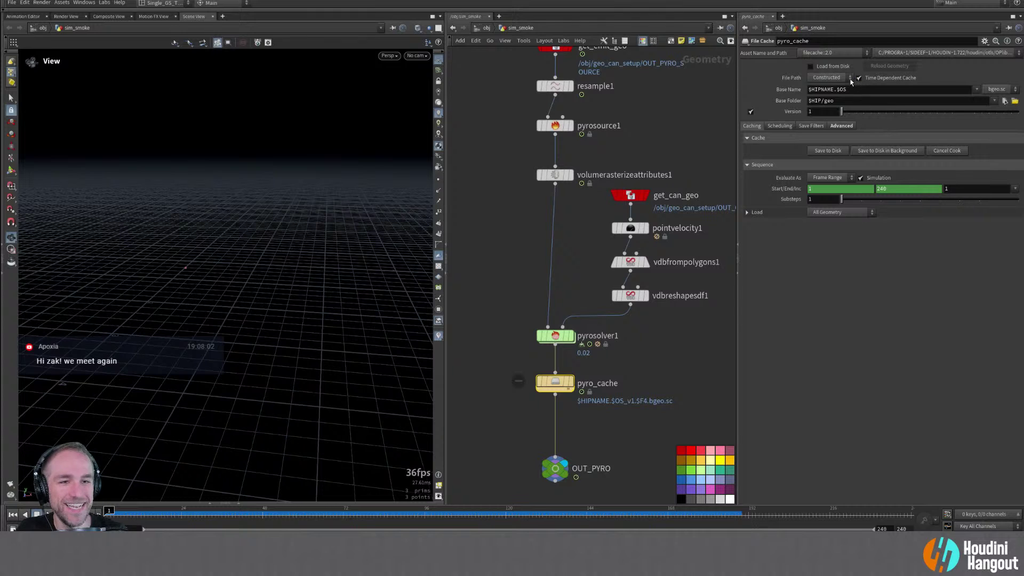
Set the pyro_cache node's Base Name to $OS and its Base Folder to $HIP/sim
{"action": "key", "text": "BackSpace"}
{"action": "key", "text": "Return"}
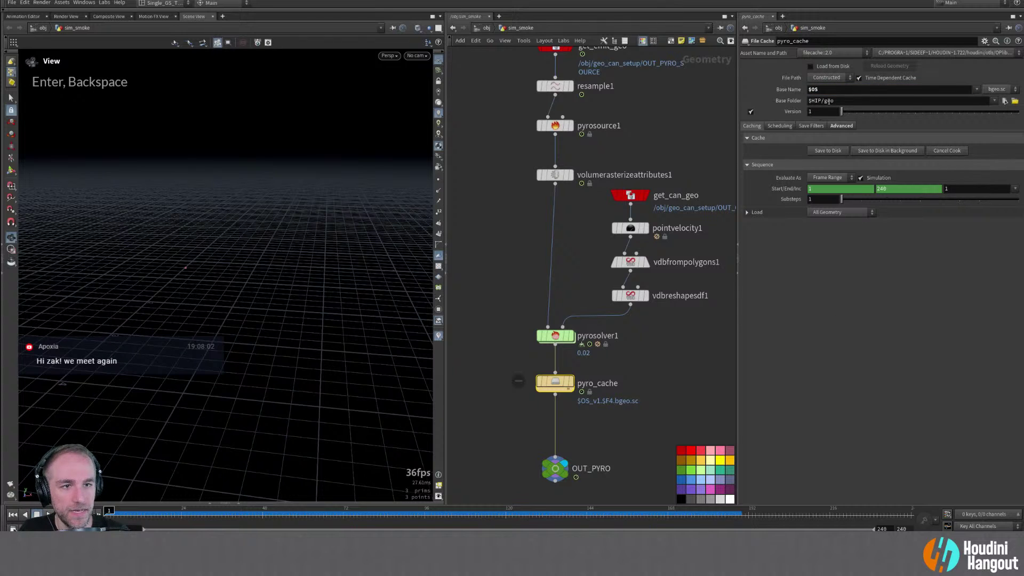
{"action": "type", "text": "sim"}
{"action": "key", "text": "Return"}
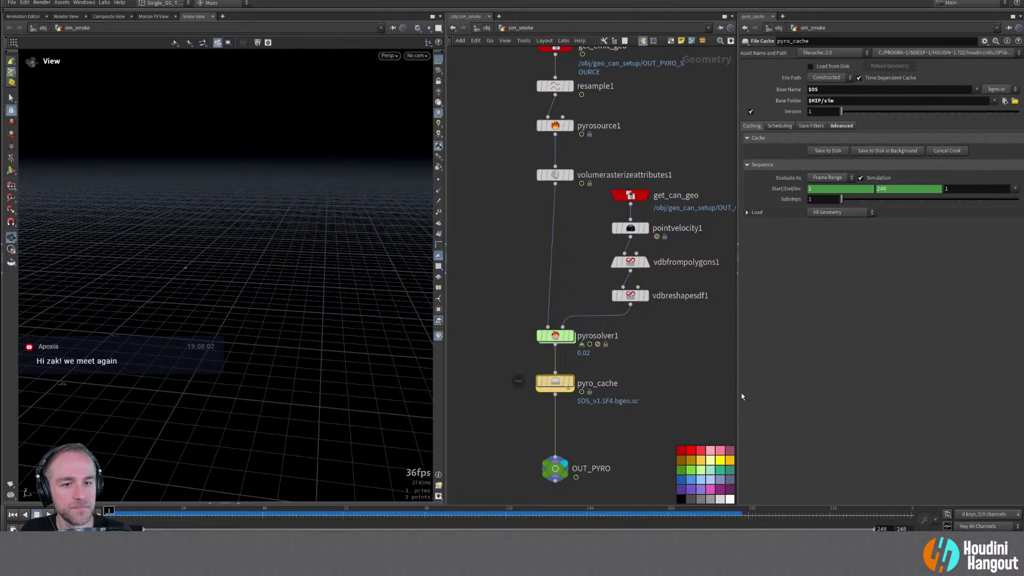
Save the pyro_cache sequence to disk in the background and move OUT_PYRO clear below the cache node
{"action": "left_click", "coordinate": [888, 151]}
{"action": "middle_click_drag", "start_coordinate": [557, 478], "coordinate": [557, 367]}
{"action": "left_click_drag", "start_coordinate": [557, 369], "coordinate": [560, 412]}
{"action": "middle_click_drag", "start_coordinate": [531, 421], "coordinate": [543, 423]}
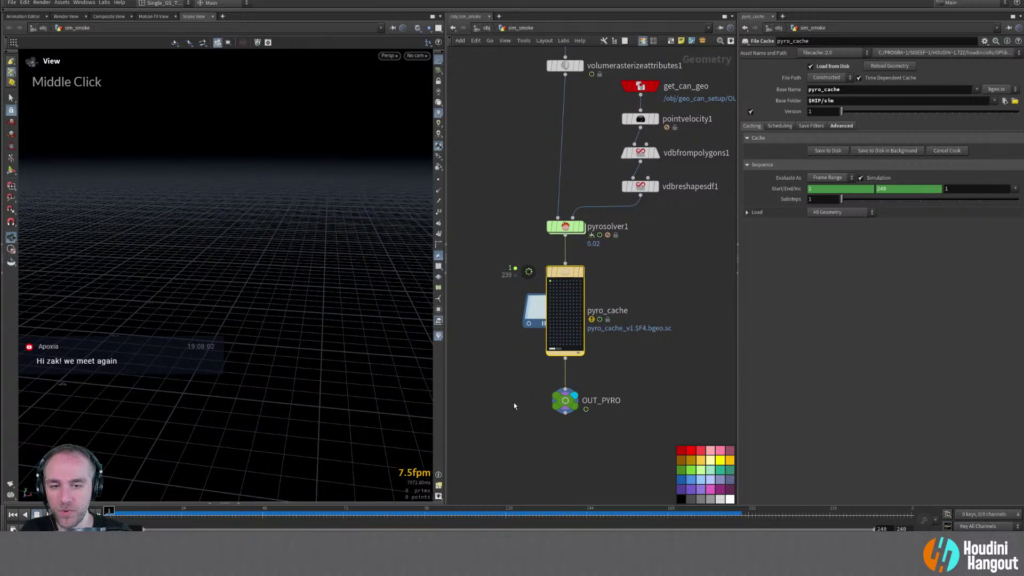
At object level, add a Geometry object below sim_smoke and name it sim_glitter
{"action": "key", "text": "u"}
{"action": "key", "text": "Tab"}
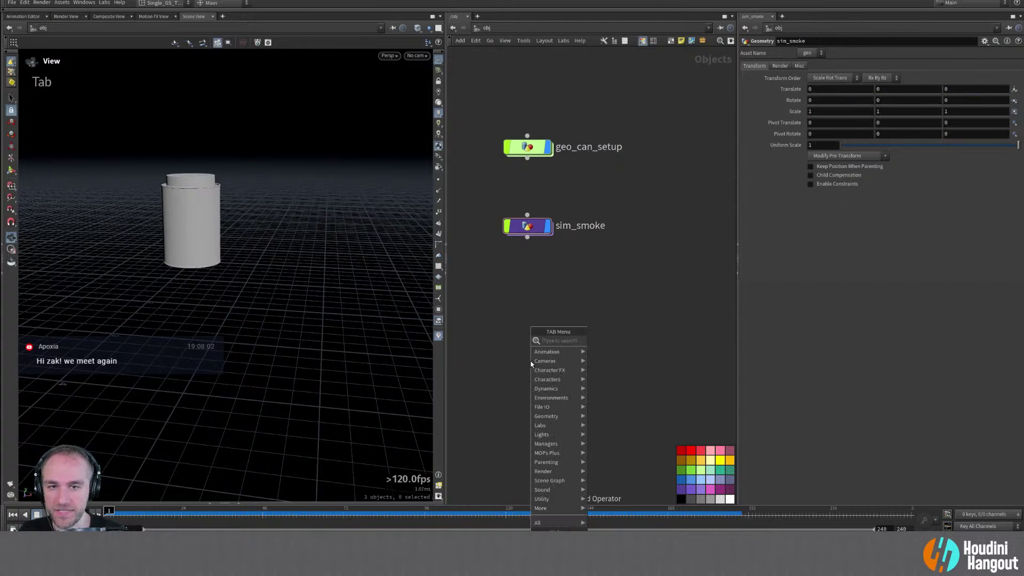
{"action": "type", "text": "geo"}
{"action": "key", "text": "Return"}
{"action": "left_click", "coordinate": [526, 298]}
{"action": "left_click_drag", "start_coordinate": [526, 293], "coordinate": [527, 301]}
{"action": "double_click", "coordinate": [572, 313]}
{"action": "type", "text": "sim_p"}
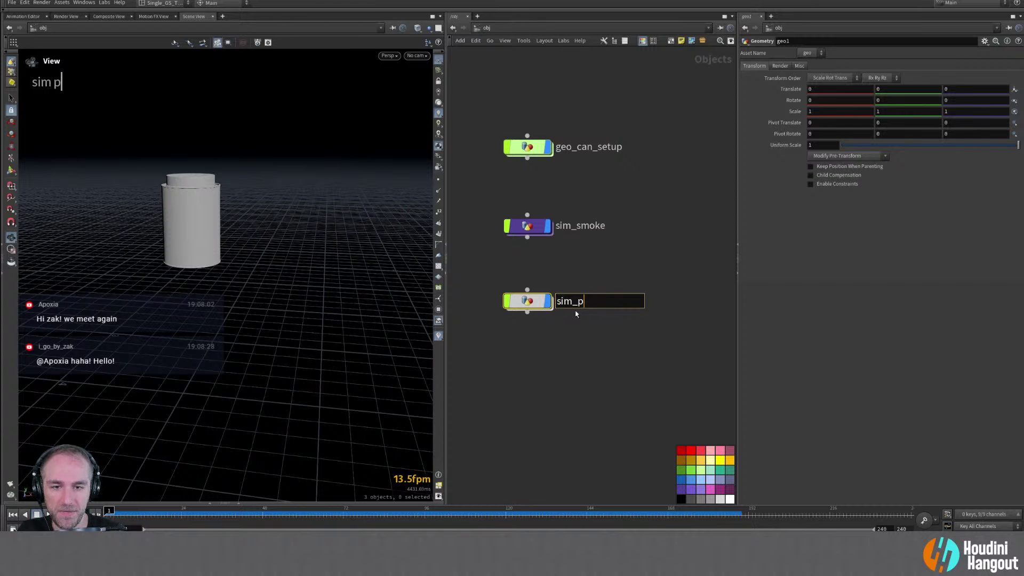
{"action": "type", "text": "artiuclkglitter"}
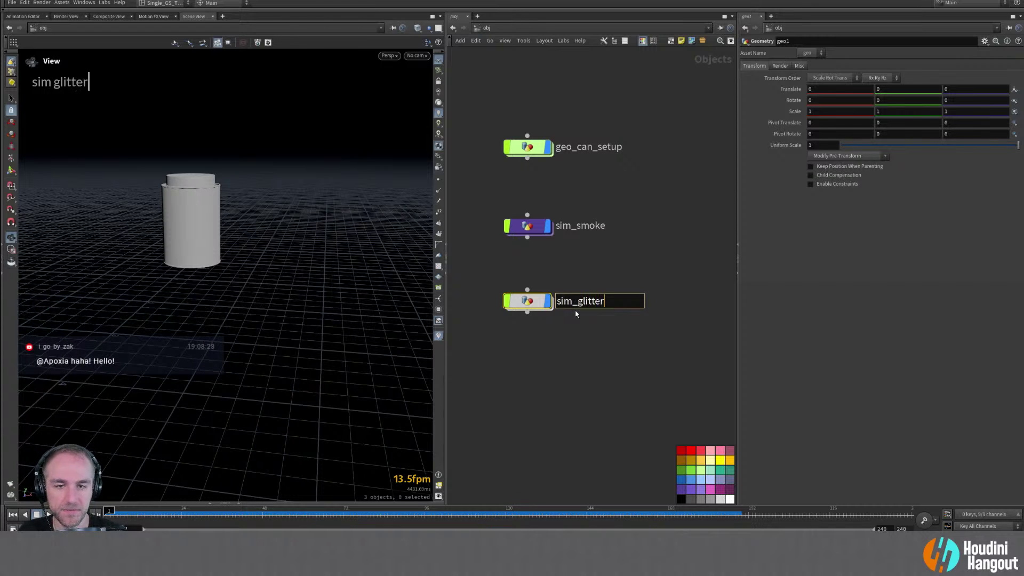
{"action": "key", "text": "Return"}
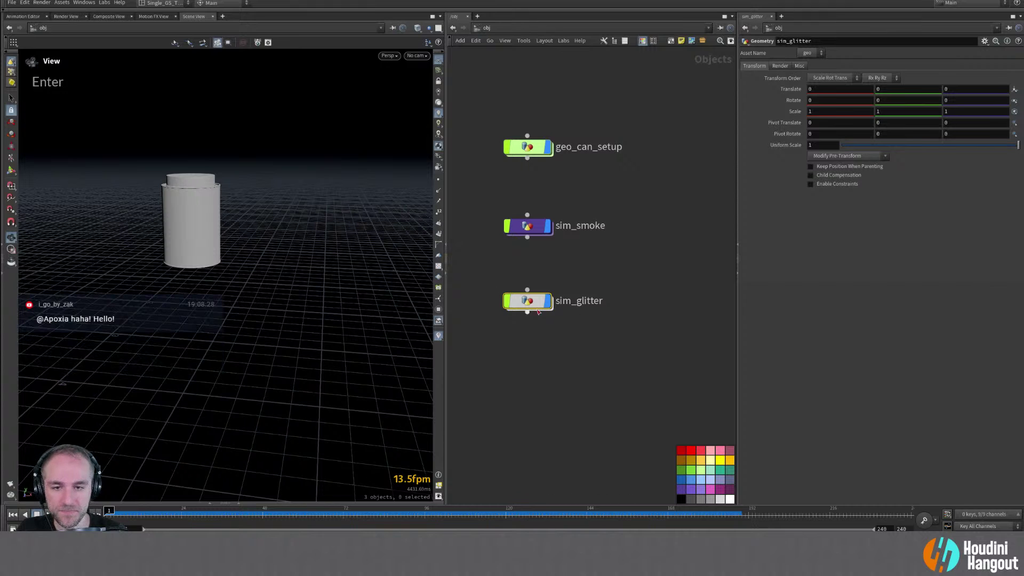
Color the sim_glitter object purple like sim_smoke and align it below that object
{"action": "left_click_drag", "start_coordinate": [528, 305], "coordinate": [528, 296]}
{"action": "left_click", "coordinate": [682, 489]}
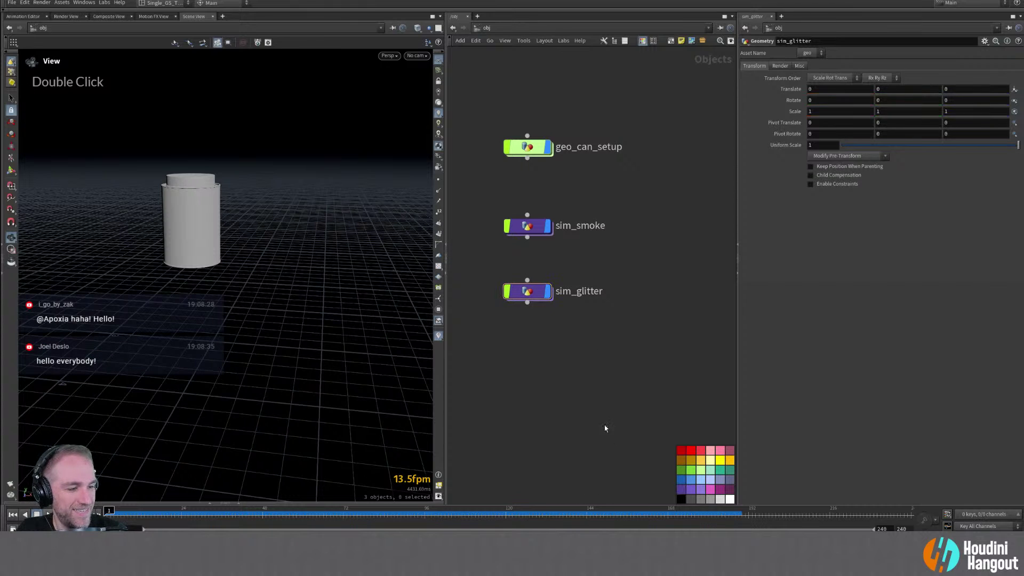
{"action": "left_click_drag", "start_coordinate": [527, 300], "coordinate": [525, 315]}
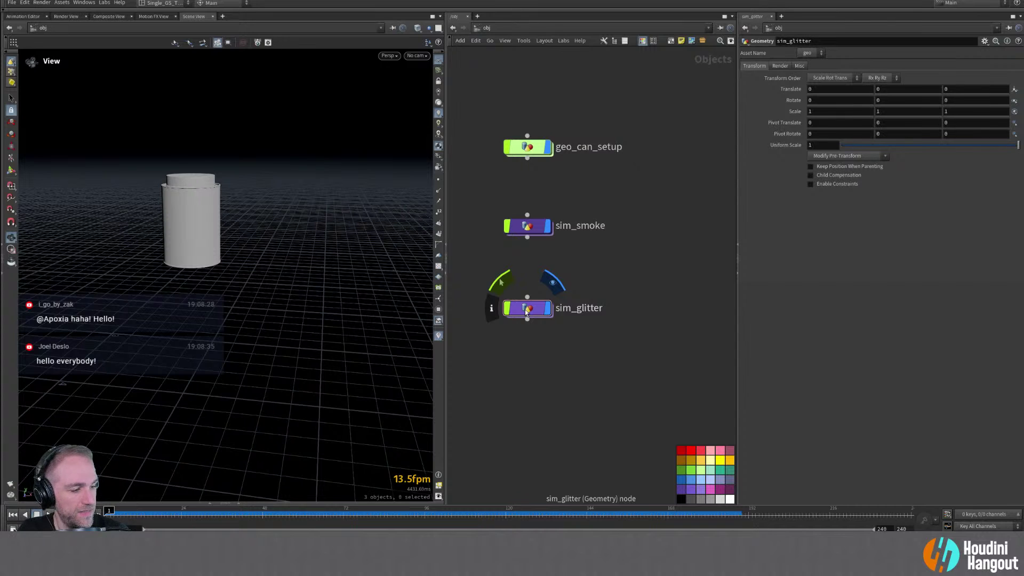
Inside sim_glitter, add an Object Merge node that fetches /obj/geo_can_setup/OUT_CAN
{"action": "double_click", "coordinate": [525, 312]}
{"action": "key", "text": "Tab"}
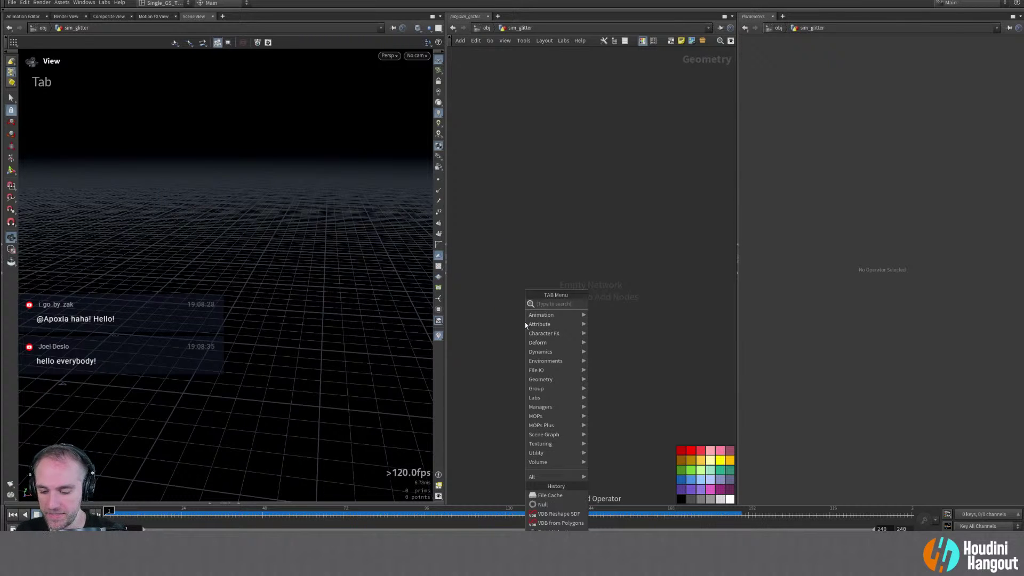
{"action": "type", "text": "obj"}
{"action": "key", "text": "Return"}
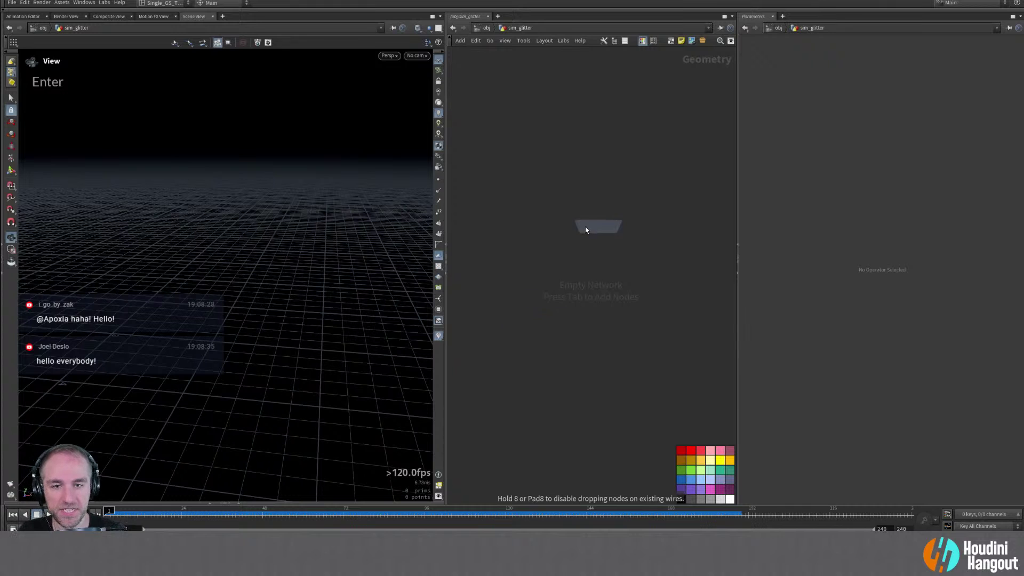
{"action": "left_click", "coordinate": [549, 228]}
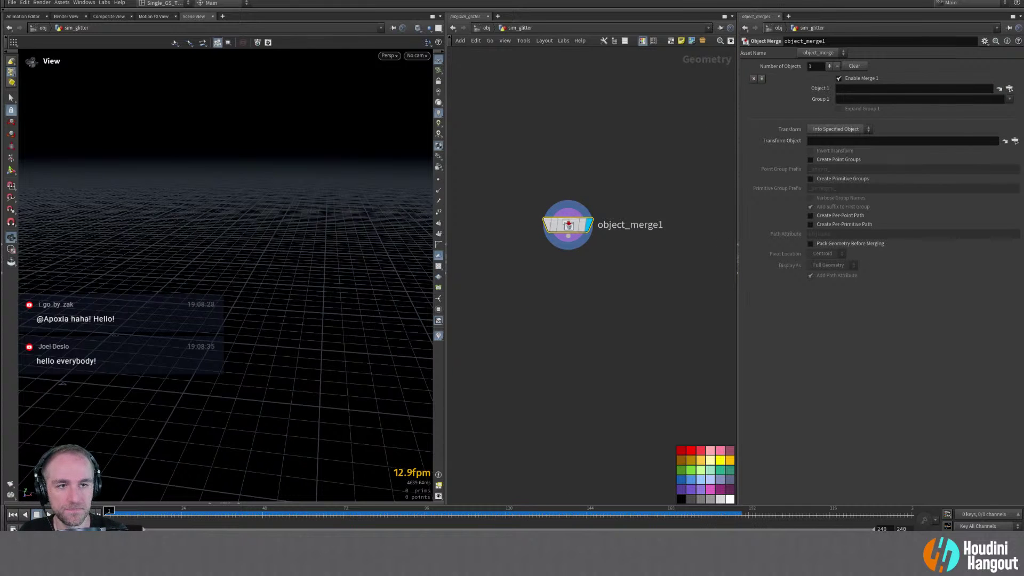
{"action": "left_click", "coordinate": [1008, 89]}
{"action": "scroll", "coordinate": [959, 64], "scroll_direction": "up", "scroll_amount": 3}
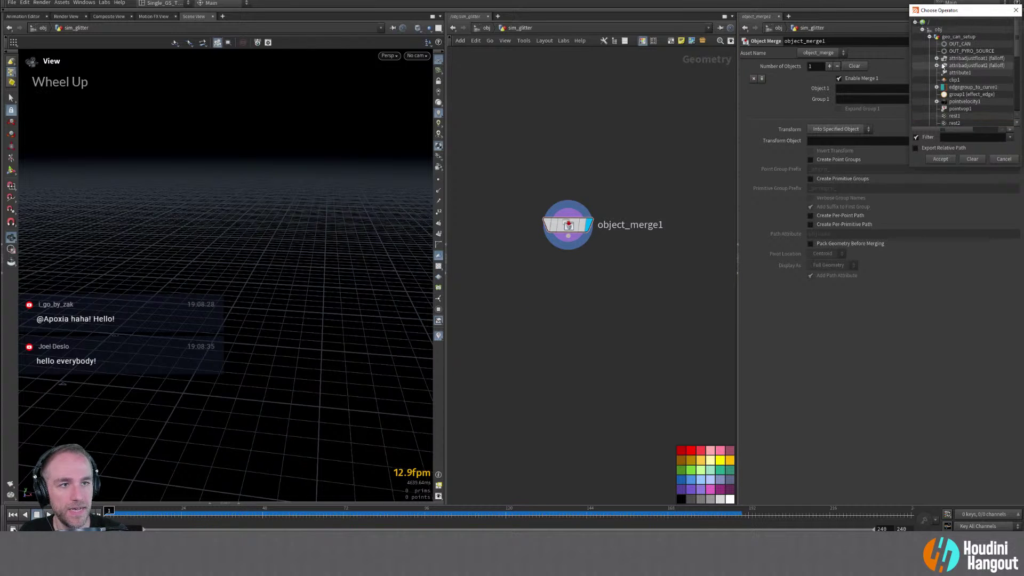
{"action": "left_click", "coordinate": [952, 44]}
{"action": "left_click", "coordinate": [938, 158]}
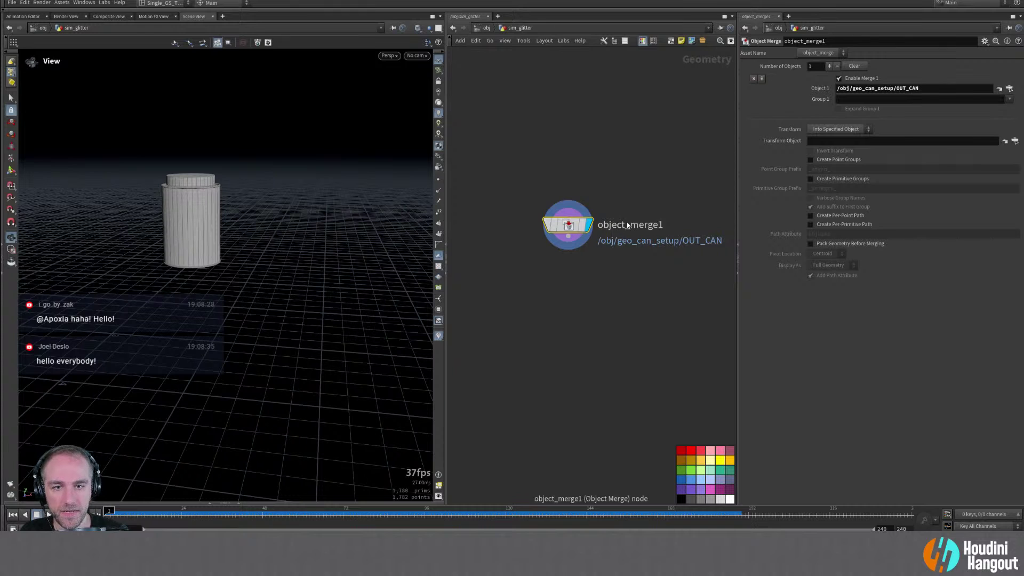
Rename the Object Merge node as get_can_geo and color it red
{"action": "double_click", "coordinate": [627, 225]}
{"action": "type", "text": "get_can_"}
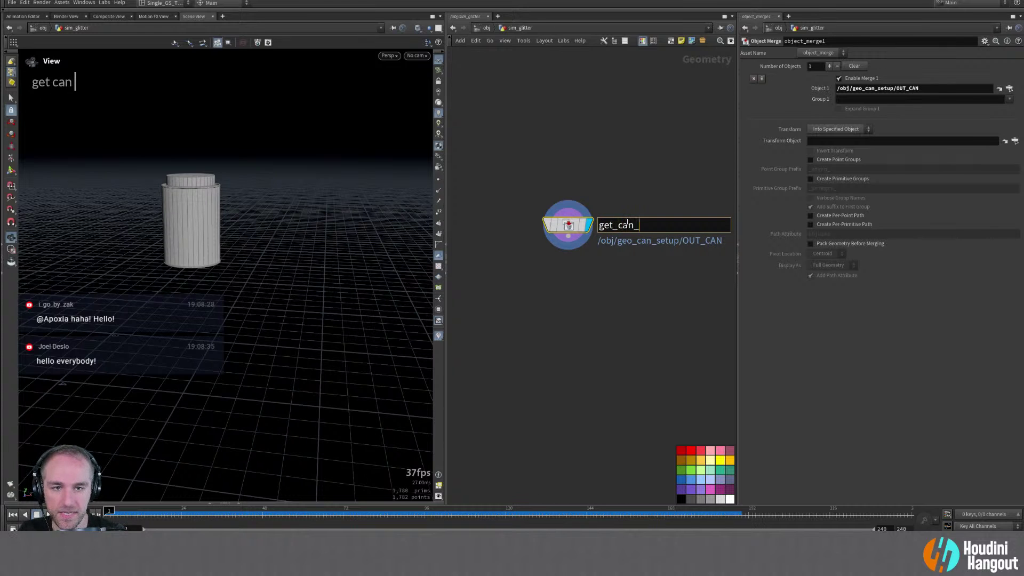
{"action": "type", "text": "geo"}
{"action": "key", "text": "Return"}
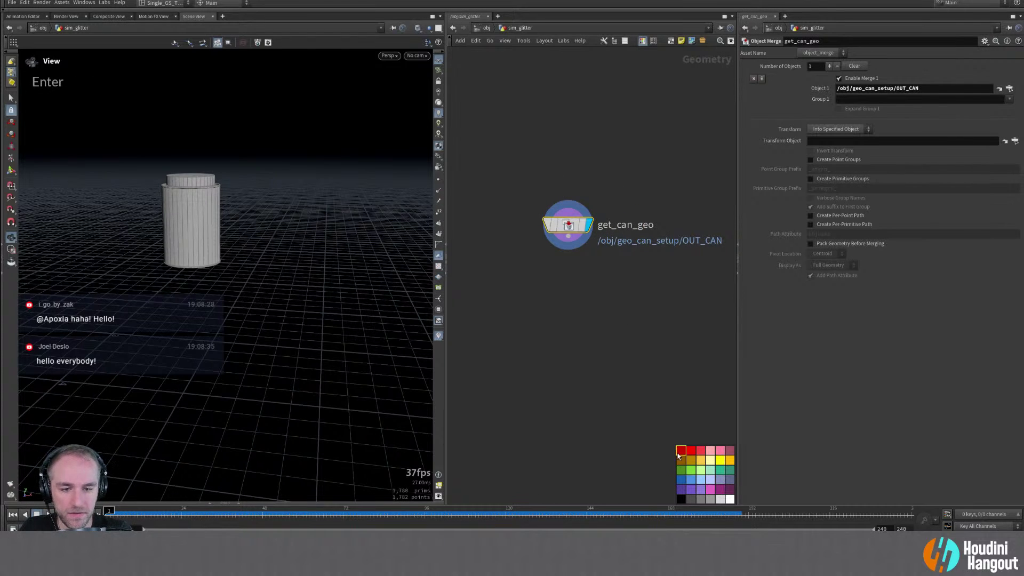
Connect a Scatter node below get_can_geo and make it the displayed node
{"action": "key", "text": "Tab"}
{"action": "type", "text": "scatte"}
{"action": "key", "text": "Return"}
{"action": "double_click", "coordinate": [565, 272]}
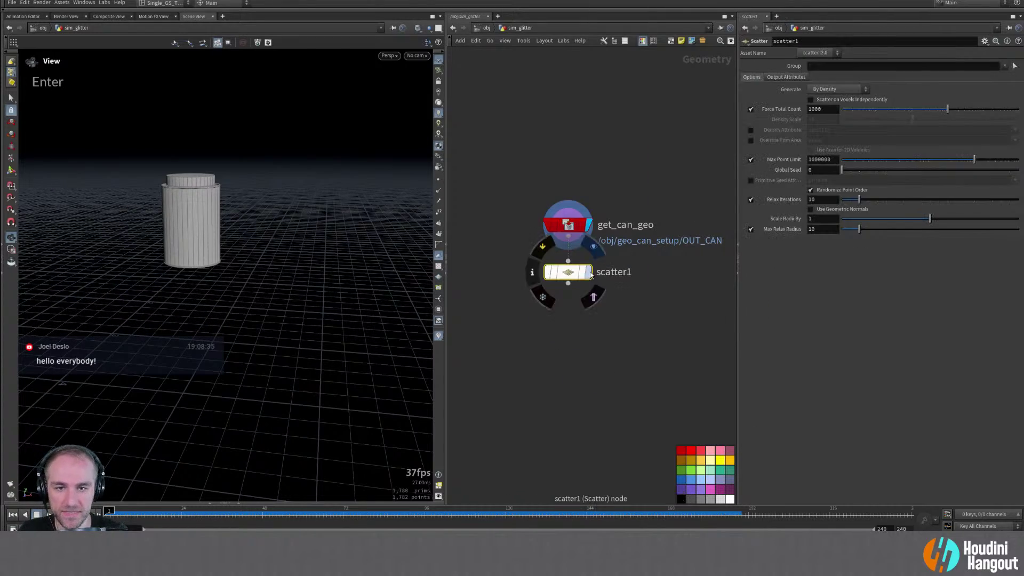
Set the scatter node's Force Total Count to 10000 and inspect the points around the can
{"action": "right_click_drag", "start_coordinate": [405, 257], "coordinate": [276, 137], "text": "alt"}
{"action": "left_click_drag", "start_coordinate": [276, 137], "coordinate": [267, 187], "text": "alt"}
{"action": "right_click_drag", "start_coordinate": [267, 187], "coordinate": [153, 196], "text": "alt"}
{"action": "mouse_move", "coordinate": [153, 197]}
{"action": "left_mouse_down", "text": "alt"}
{"action": "mouse_move", "coordinate": [207, 189]}
{"action": "mouse_move", "coordinate": [151, 194]}
{"action": "mouse_move", "coordinate": [138, 207]}
{"action": "left_mouse_up", "text": "alt"}
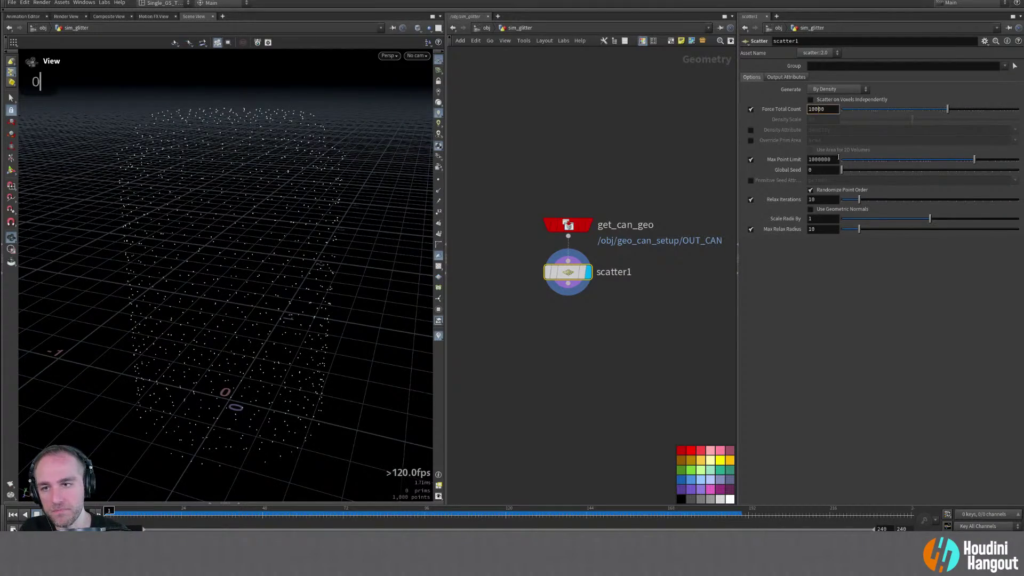
{"action": "key", "text": "Return"}
{"action": "left_click_drag", "start_coordinate": [340, 263], "coordinate": [257, 216], "text": "alt"}
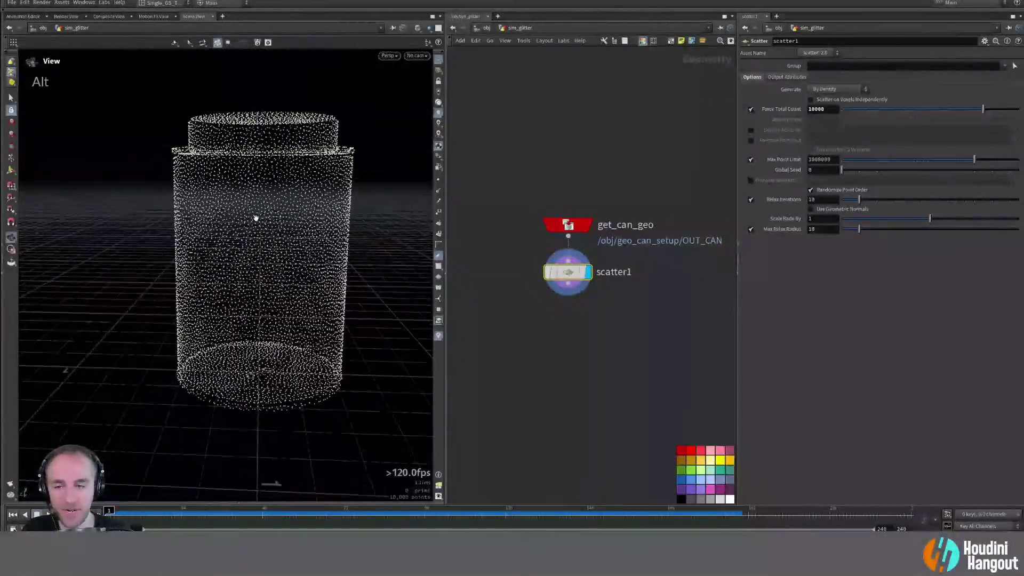
{"action": "left_click_drag", "start_coordinate": [361, 302], "coordinate": [293, 283], "text": "alt"}
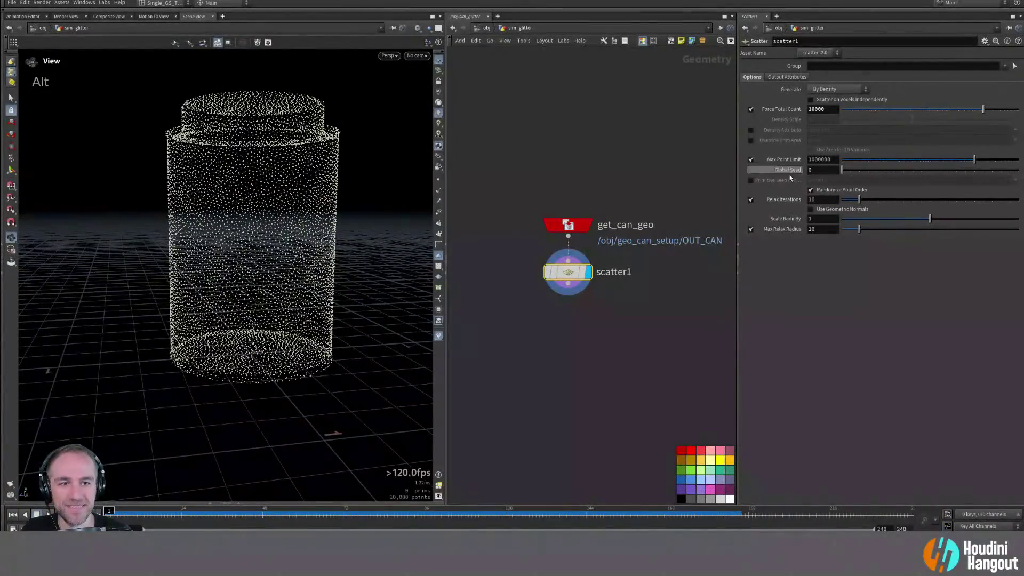
Check the scatter node's point attributes, and insert an Attribute Delete node between get_can_geo and scatter1
{"action": "left_click_drag", "start_coordinate": [272, 236], "coordinate": [288, 231], "text": "alt"}
{"action": "right_click_drag", "start_coordinate": [288, 230], "coordinate": [219, 240], "text": "alt"}
{"action": "left_click_drag", "start_coordinate": [219, 240], "coordinate": [268, 237], "text": "alt"}
{"action": "middle_click", "coordinate": [581, 236]}
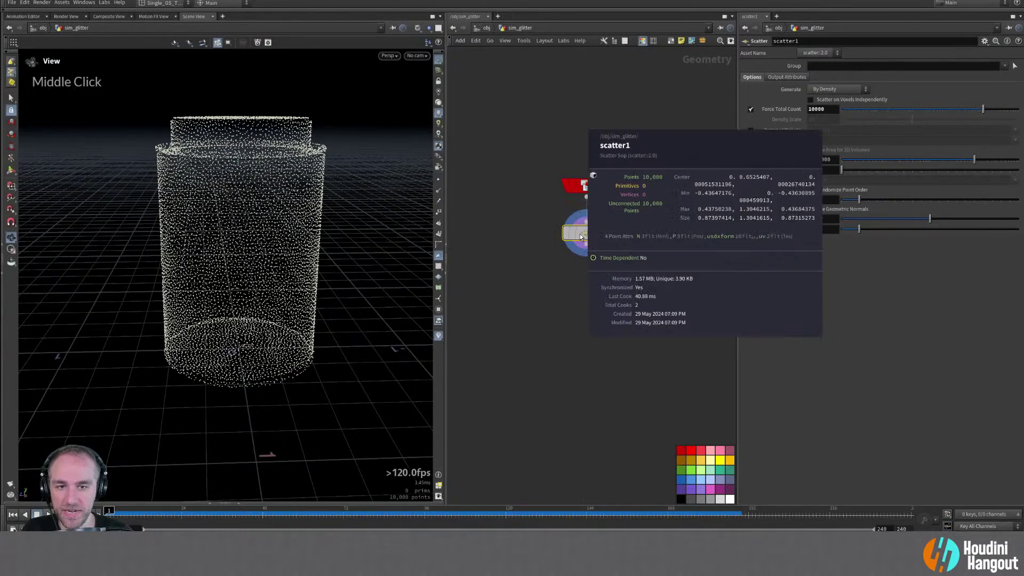
{"action": "left_click_drag", "start_coordinate": [581, 237], "coordinate": [601, 294]}
{"action": "key", "text": "Tab"}
{"action": "type", "text": "divide"}
{"action": "key", "text": "Return"}
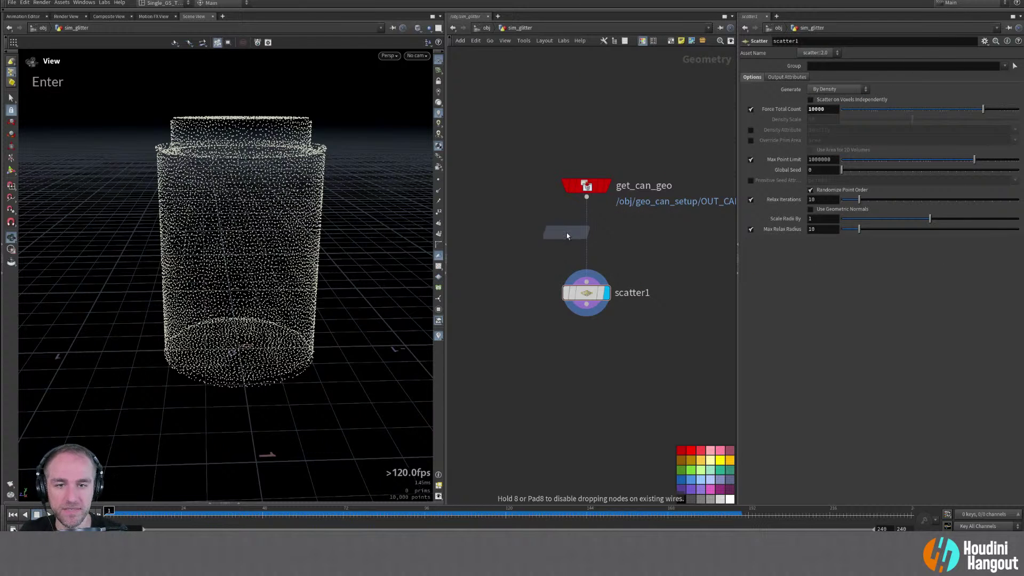
{"action": "double_click", "coordinate": [585, 238]}
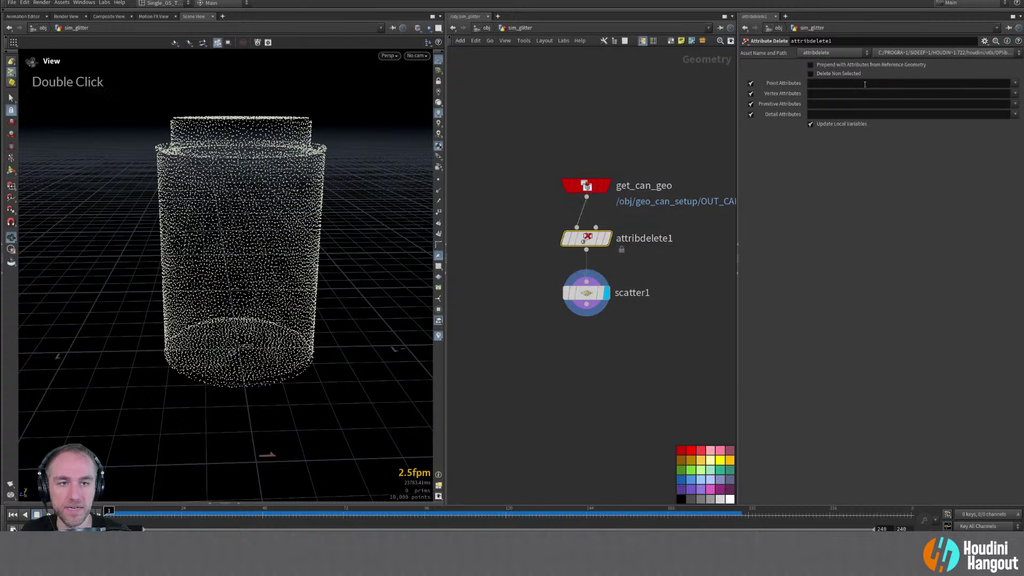
Turn on Delete Non Selected for the Attribute Delete node and list P as its point attribute
{"action": "left_click", "coordinate": [810, 73]}
{"action": "left_click", "coordinate": [1015, 83]}
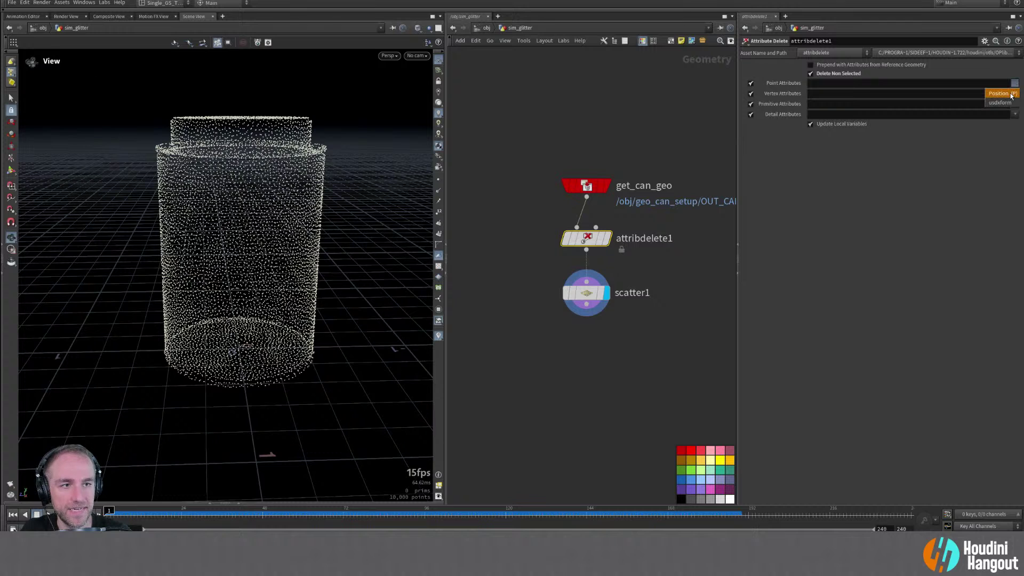
{"action": "left_click", "coordinate": [1008, 95]}
List N and uv as the Attribute Delete node's vertex attributes, leaving the primitive attributes empty
{"action": "left_click", "coordinate": [1015, 93]}
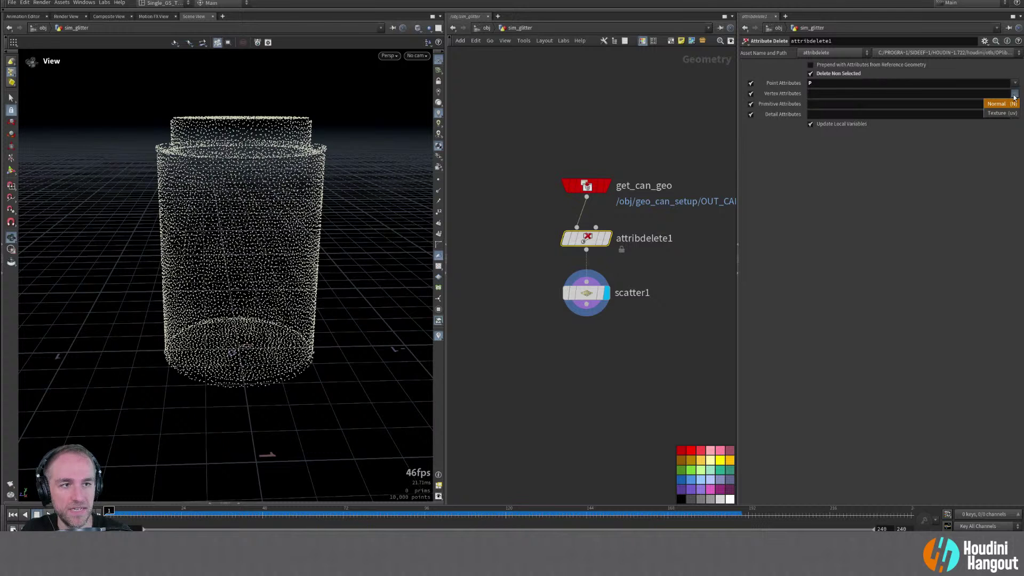
{"action": "left_click", "coordinate": [1011, 105]}
{"action": "left_click", "coordinate": [1014, 94]}
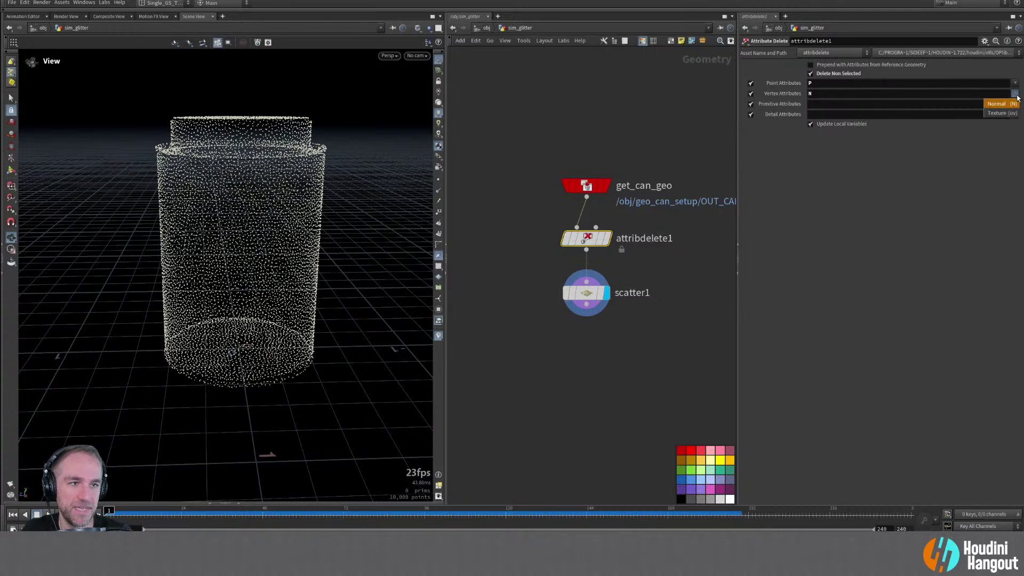
{"action": "left_click", "coordinate": [1016, 104]}
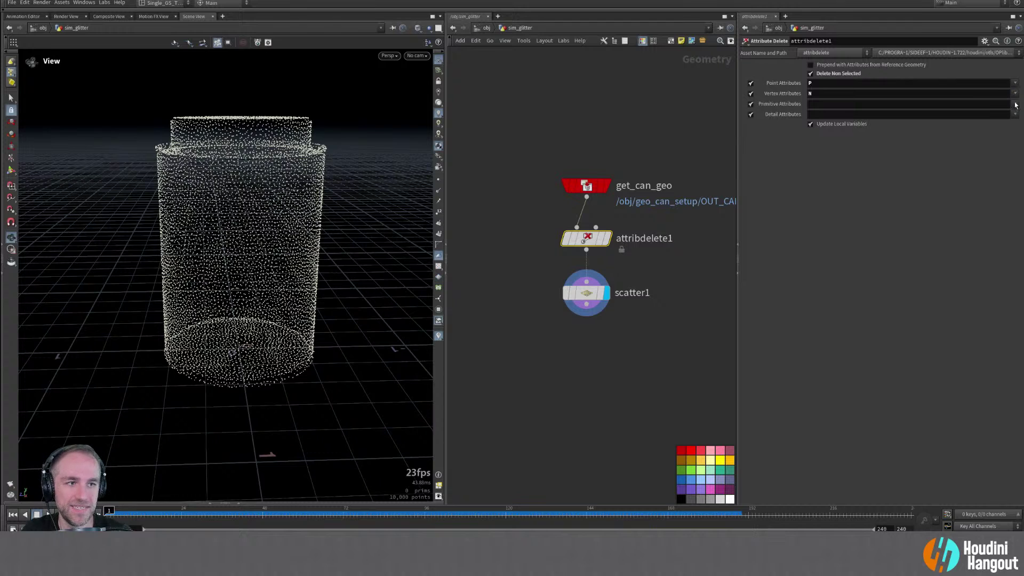
{"action": "left_click", "coordinate": [1014, 94]}
{"action": "double_click", "coordinate": [1002, 114]}
{"action": "left_click", "coordinate": [1015, 104]}
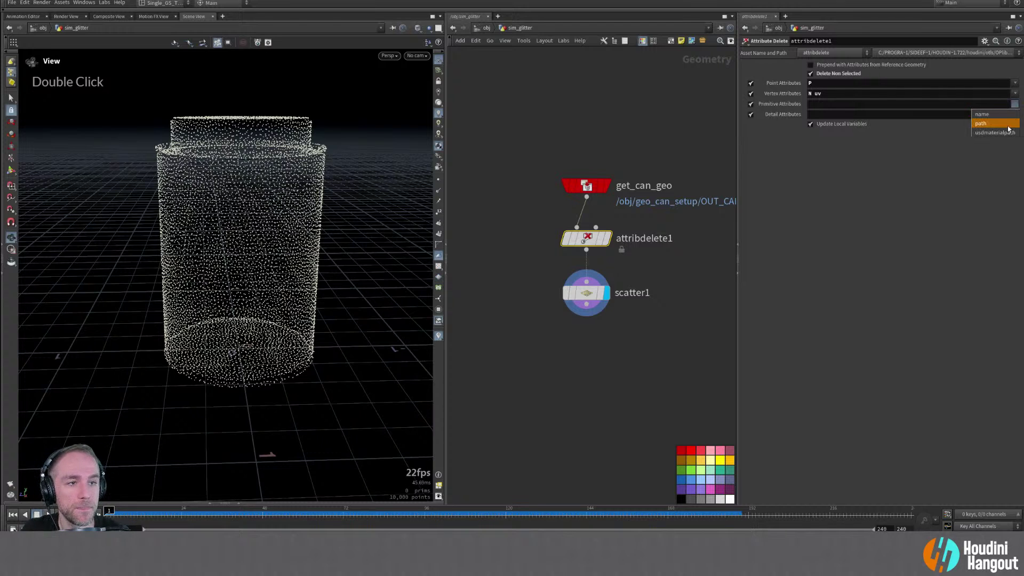
{"action": "left_click", "coordinate": [919, 199]}
Add a POP Network node below scatter1, connected to its output, and make it the displayed node
{"action": "middle_click", "coordinate": [557, 302]}
{"action": "left_click_drag", "start_coordinate": [224, 223], "coordinate": [313, 229], "text": "alt"}
{"action": "right_click_drag", "start_coordinate": [313, 228], "coordinate": [231, 228], "text": "alt"}
{"action": "left_click_drag", "start_coordinate": [231, 228], "coordinate": [373, 234], "text": "alt"}
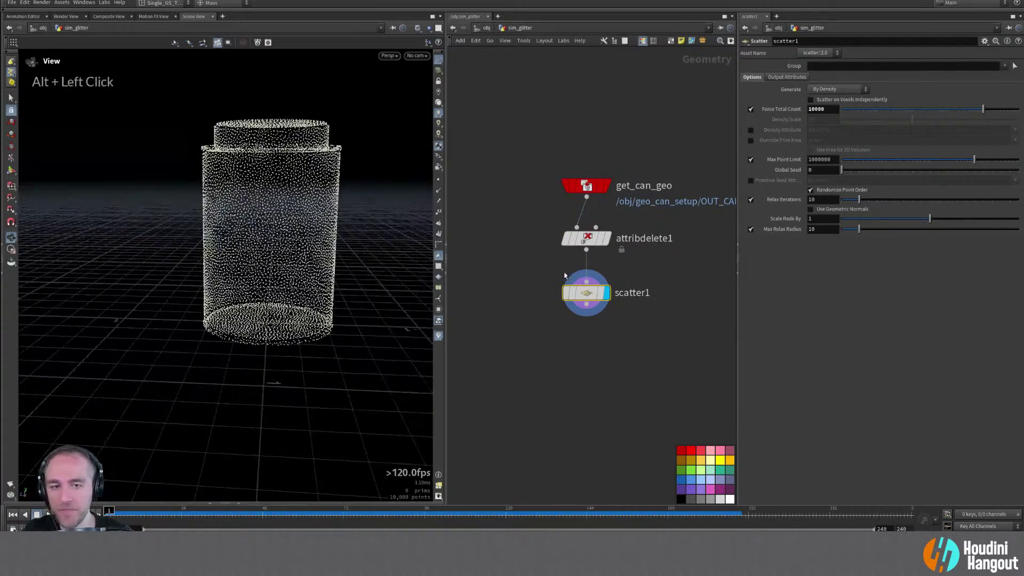
{"action": "middle_click_drag", "start_coordinate": [596, 258], "coordinate": [571, 210], "text": "alt"}
{"action": "key", "text": "Tab"}
{"action": "type", "text": "p"}
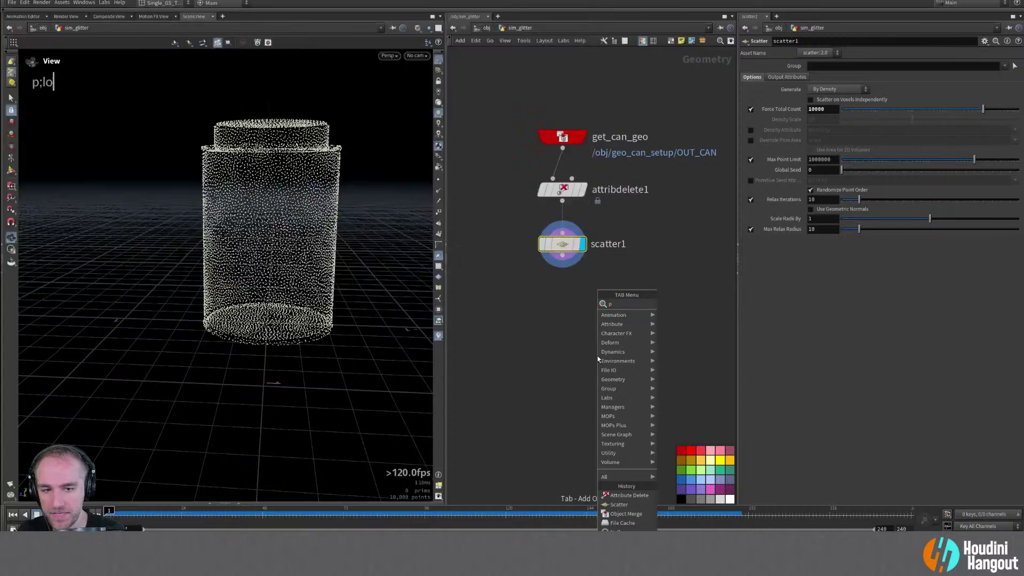
{"action": "key", "text": "BackSpace"}
{"action": "type", "text": "pop ne"}
{"action": "key", "text": "Return"}
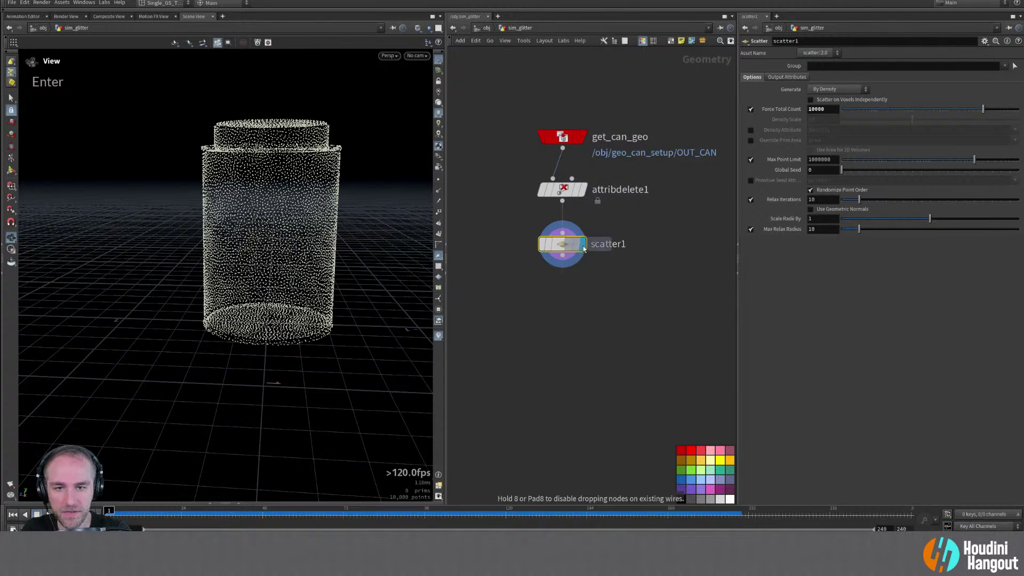
{"action": "left_click", "coordinate": [561, 301]}
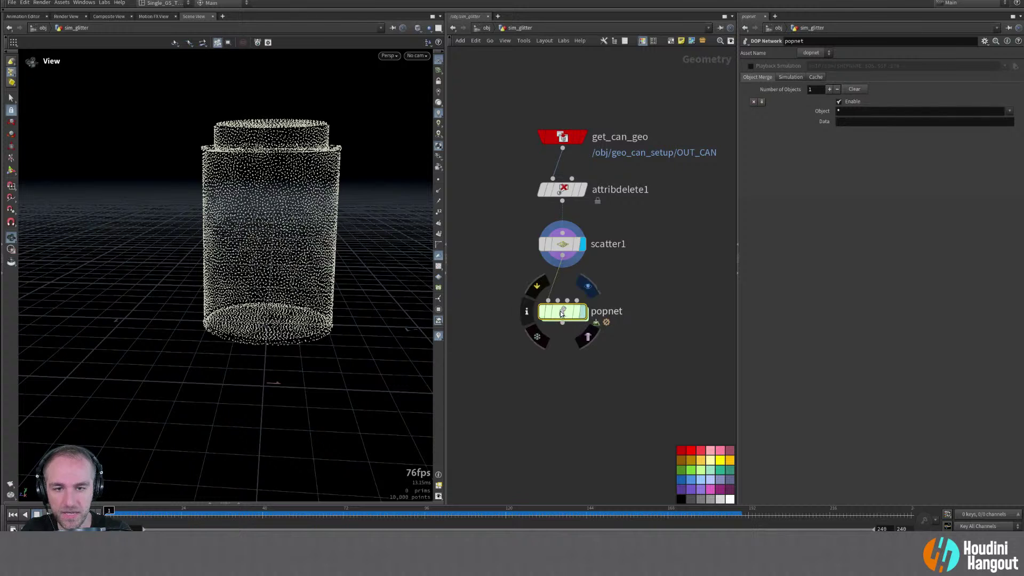
{"action": "left_click", "coordinate": [584, 291]}
Open the POP network and examine the settings of popobject and source_first_input, including the emission types and the guide, collision and physical parameters
{"action": "double_click", "coordinate": [564, 313]}
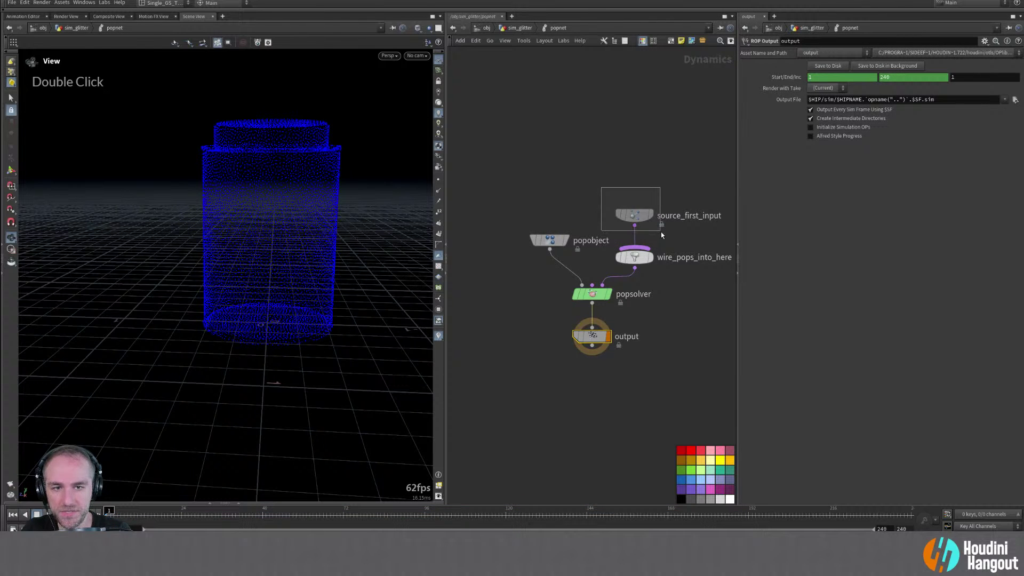
{"action": "left_click_drag", "start_coordinate": [655, 227], "coordinate": [662, 240]}
{"action": "left_click", "coordinate": [549, 240]}
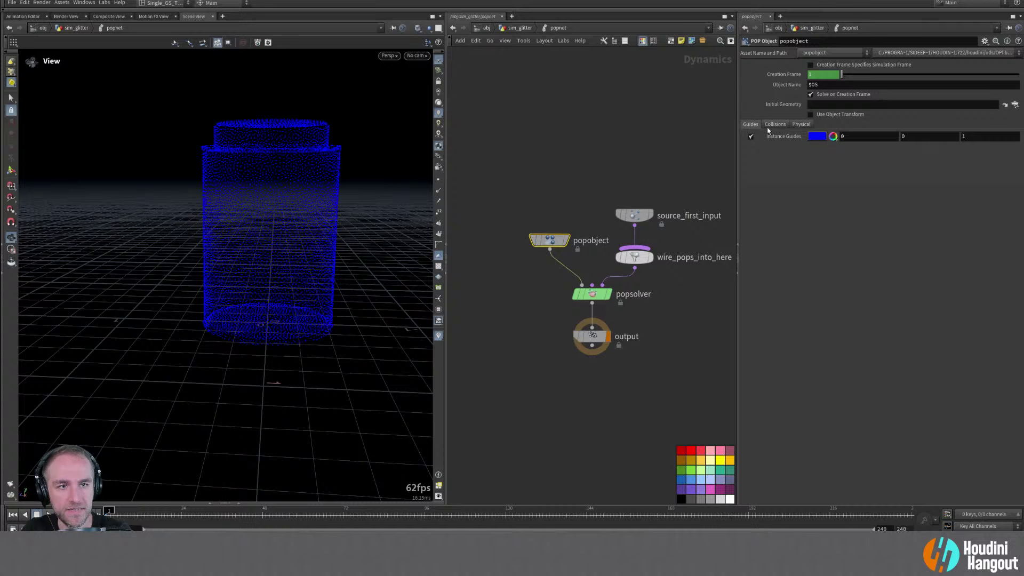
{"action": "double_click", "coordinate": [798, 123]}
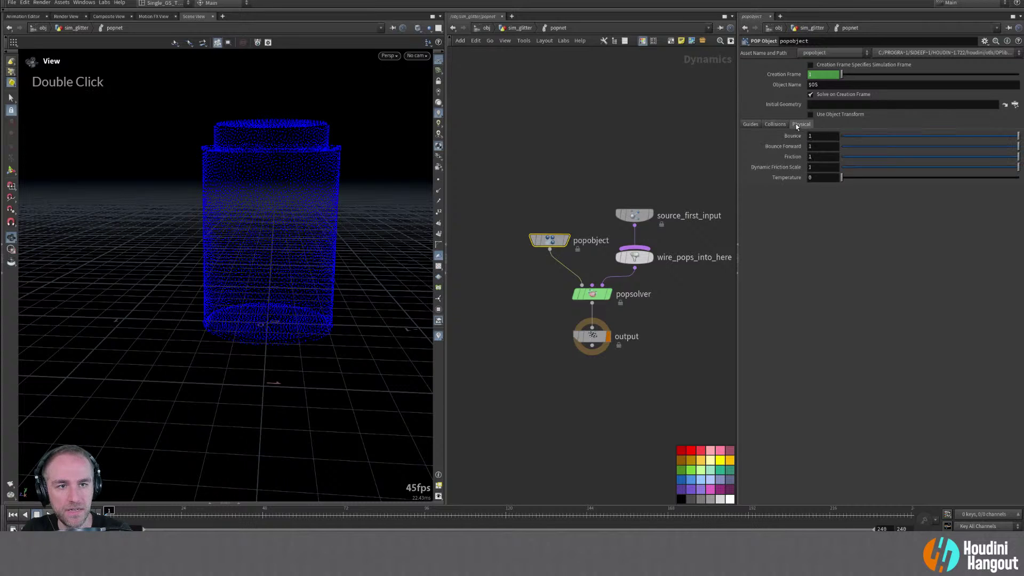
{"action": "left_click", "coordinate": [644, 213]}
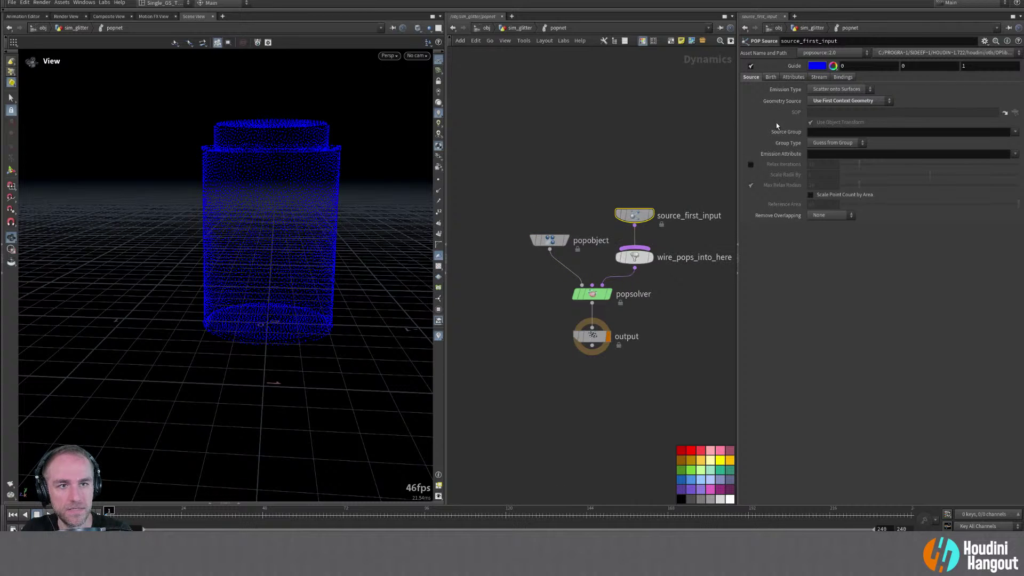
{"action": "left_click", "coordinate": [823, 90]}
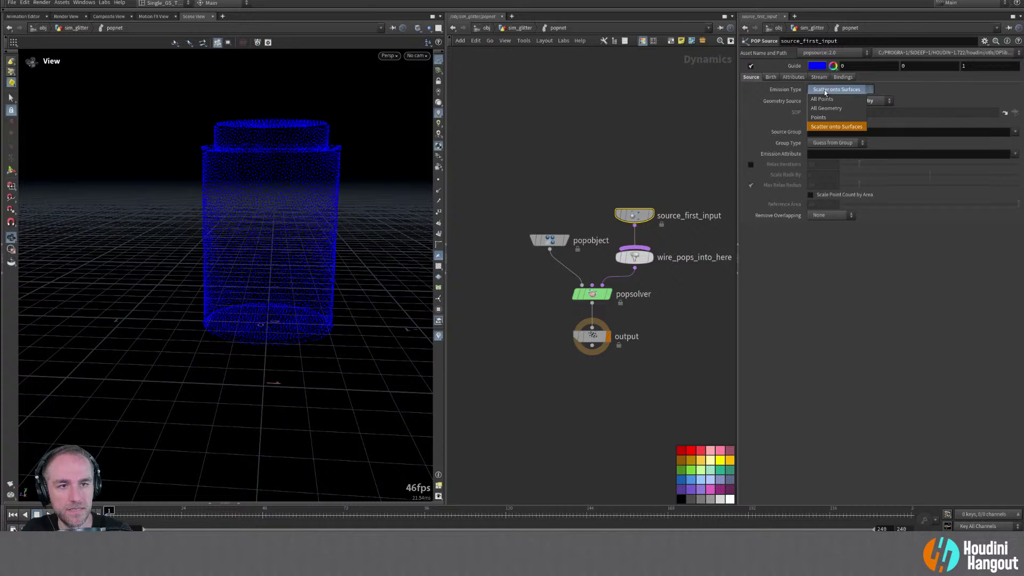
{"action": "left_click", "coordinate": [552, 247]}
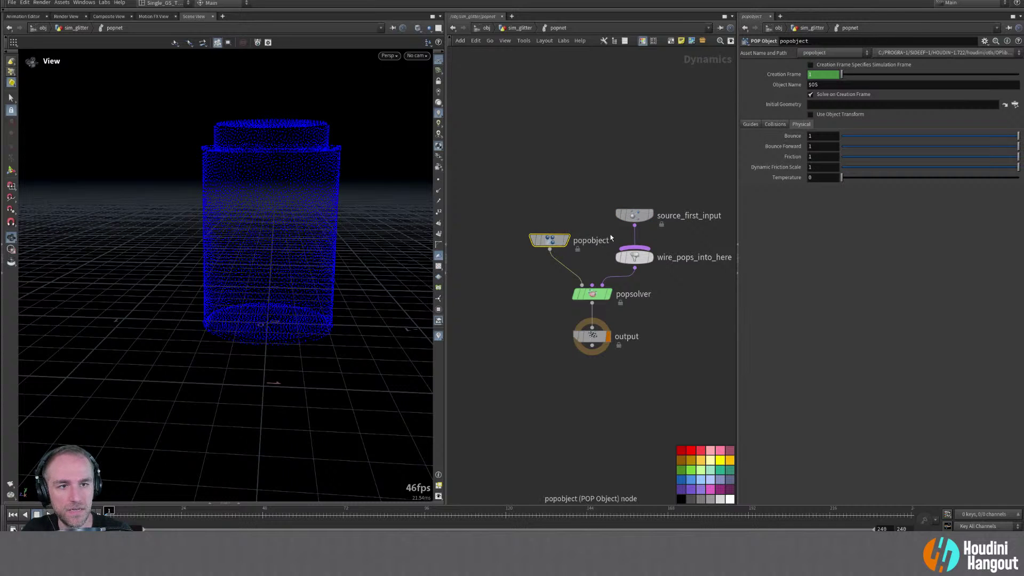
{"action": "left_click", "coordinate": [751, 124]}
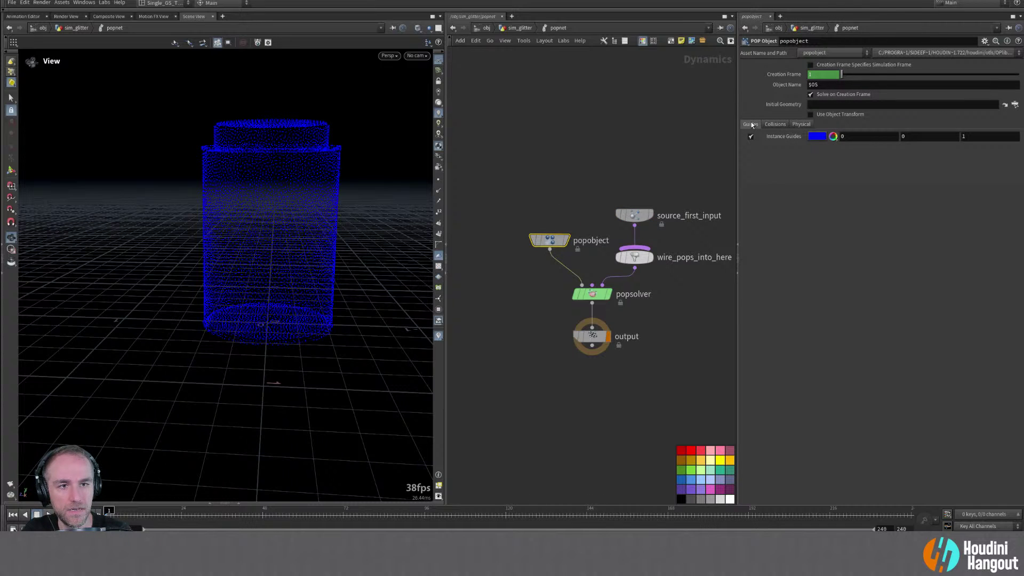
{"action": "left_click", "coordinate": [773, 124]}
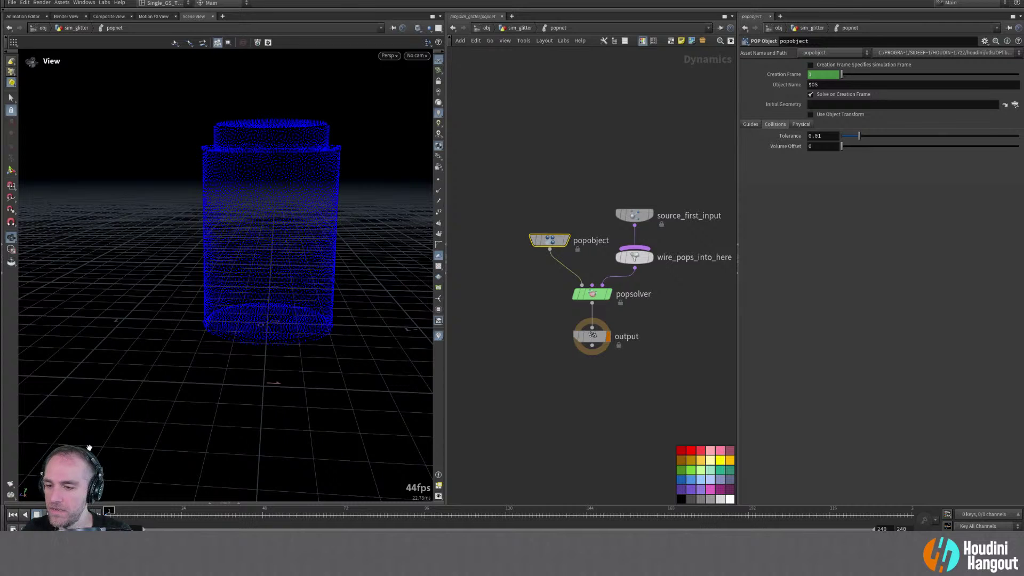
{"action": "left_click", "coordinate": [531, 407]}
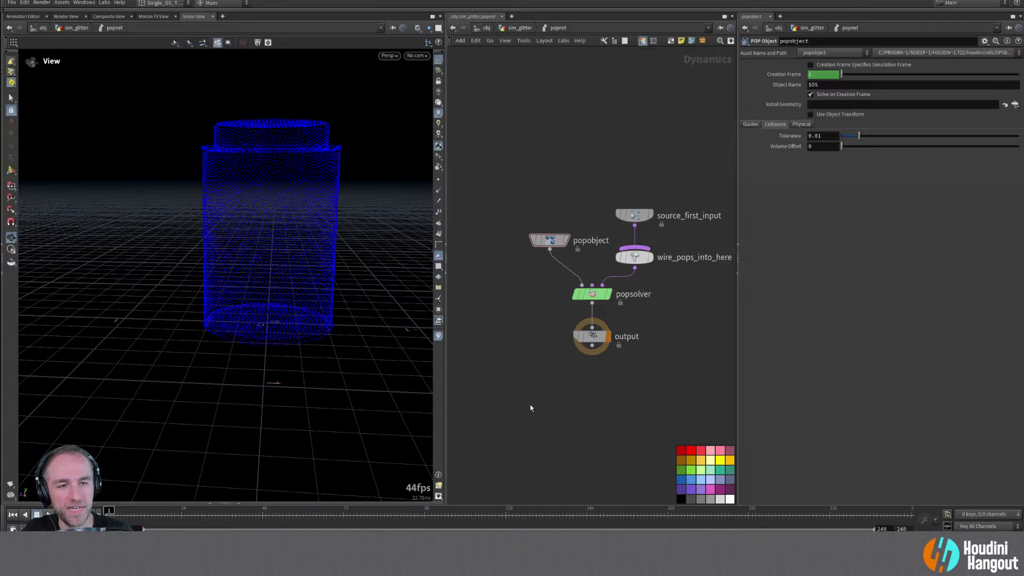
{"action": "left_click", "coordinate": [799, 124]}
{"action": "left_click", "coordinate": [781, 124]}
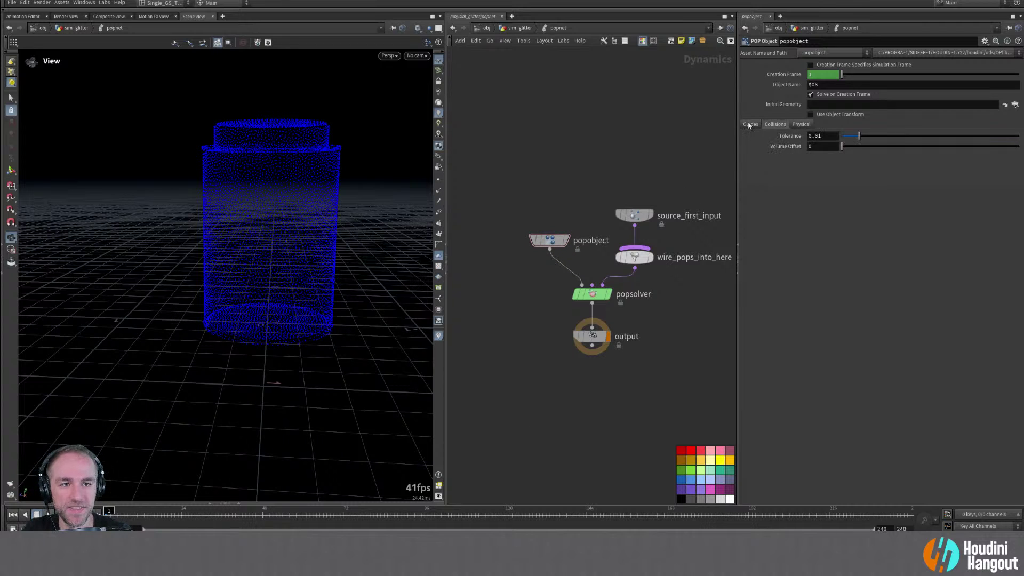
{"action": "double_click", "coordinate": [751, 124]}
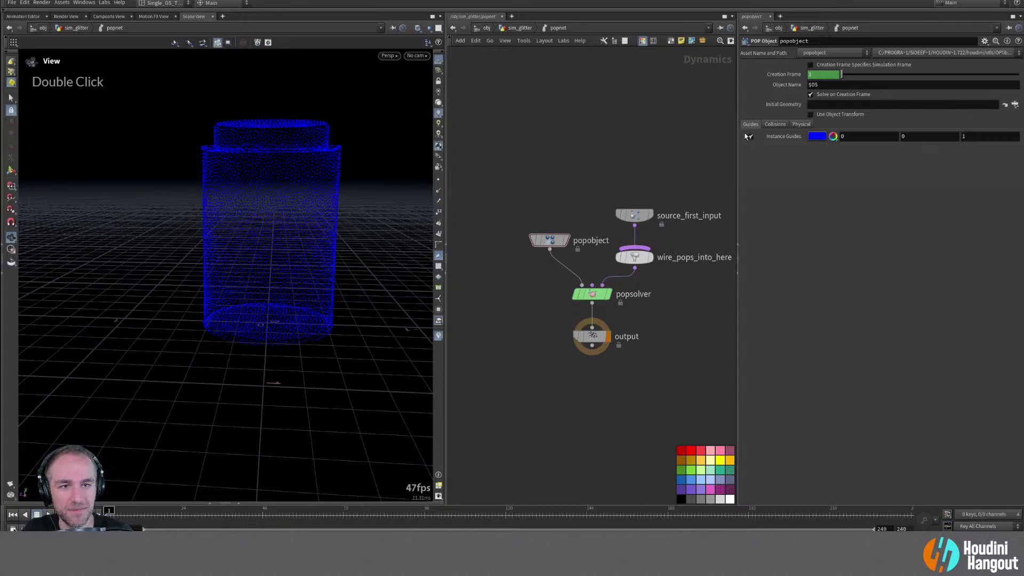
{"action": "left_click", "coordinate": [1014, 105]}
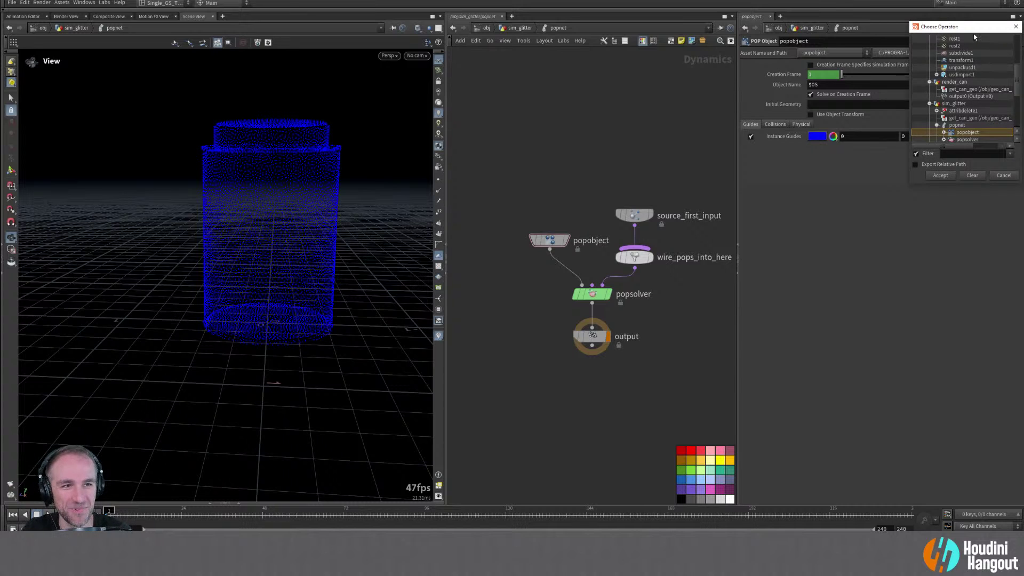
{"action": "left_click_drag", "start_coordinate": [975, 27], "coordinate": [686, 127]}
{"action": "scroll", "coordinate": [671, 200], "scroll_direction": "up", "scroll_amount": 5}
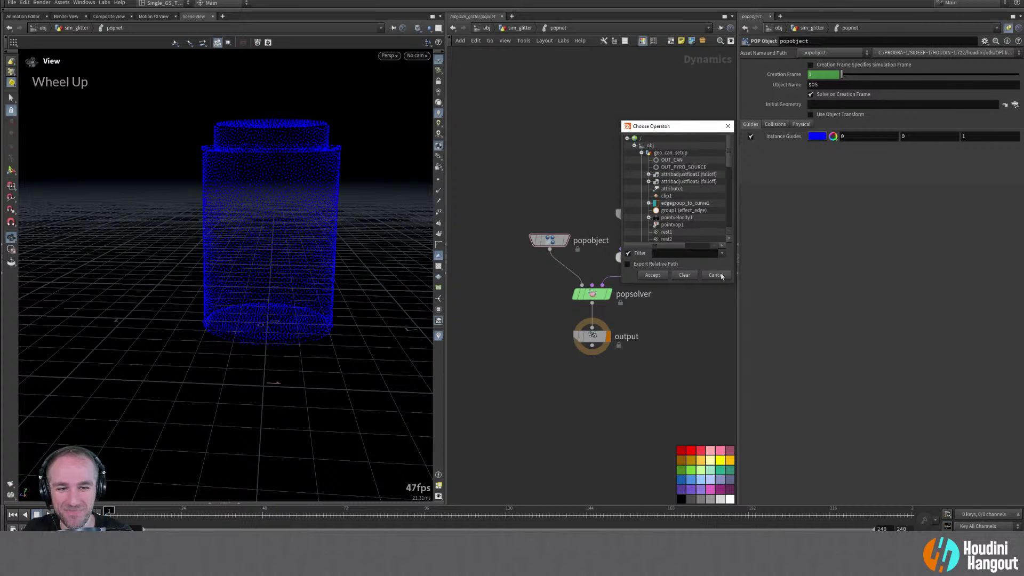
{"action": "double_click", "coordinate": [667, 196]}
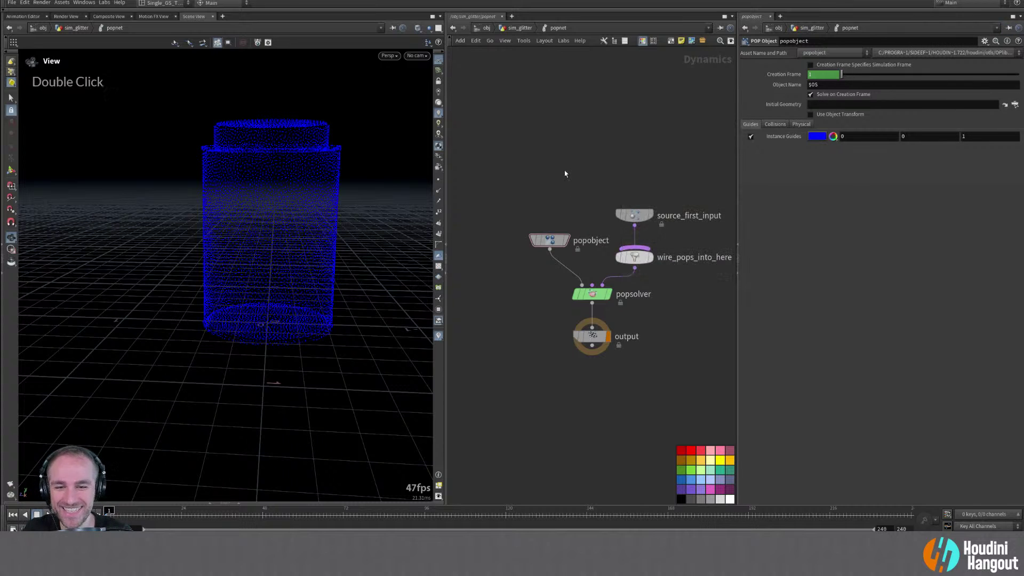
Set popobject's Initial Geometry to the expression `opinputpath(".",0)` and check the path it evaluates to
{"action": "left_click", "coordinate": [835, 105]}
{"action": "type", "text": "`opin"}
{"action": "key", "text": "Down"}
{"action": "key", "text": "Return"}
{"action": "type", "text": "*="}
{"action": "key", "text": "BackSpace"}
{"action": "key", "text": "BackSpace"}
{"action": "type", "text": "(\".\",0)`"}
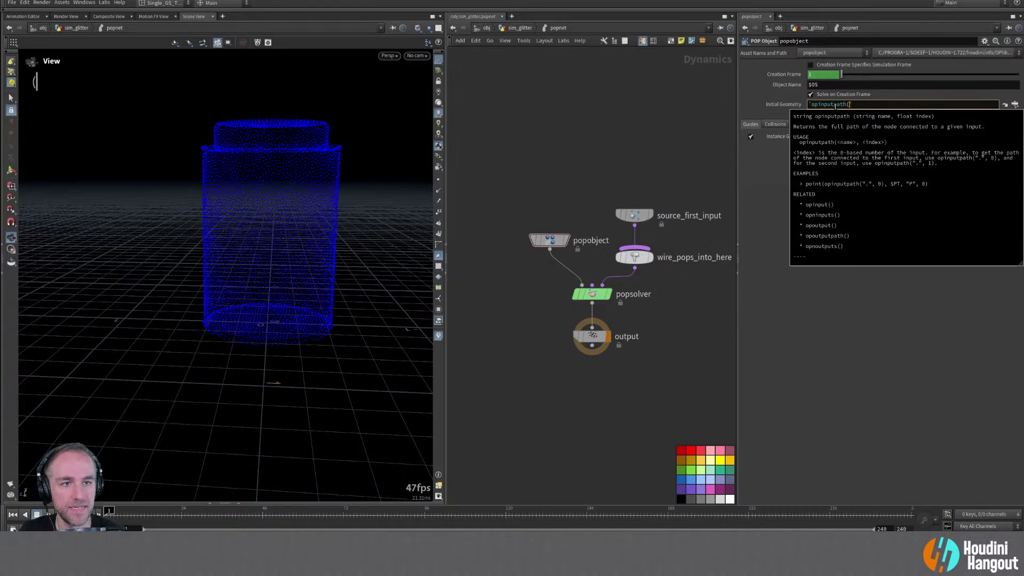
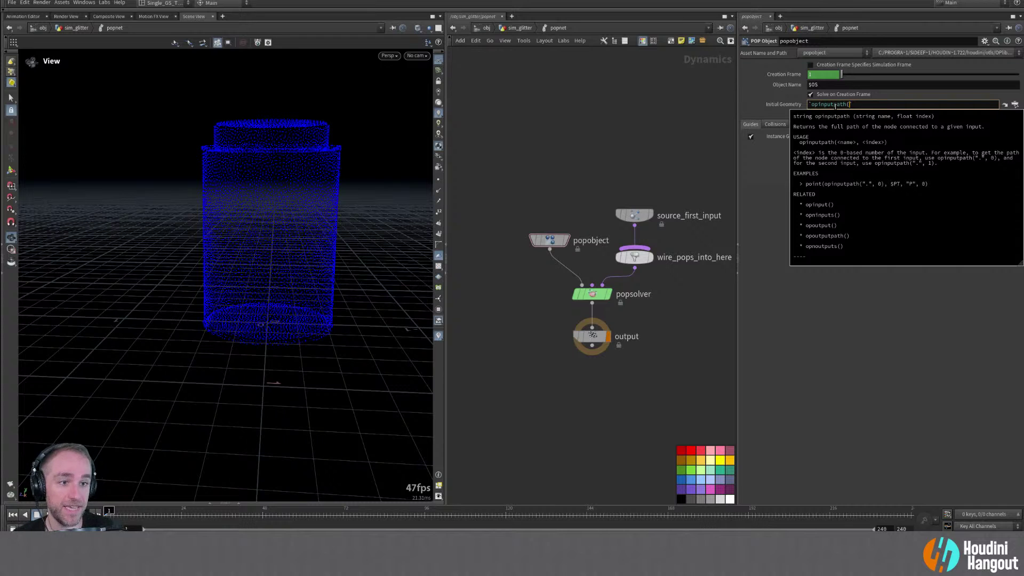
{"action": "type", "text": "\""}
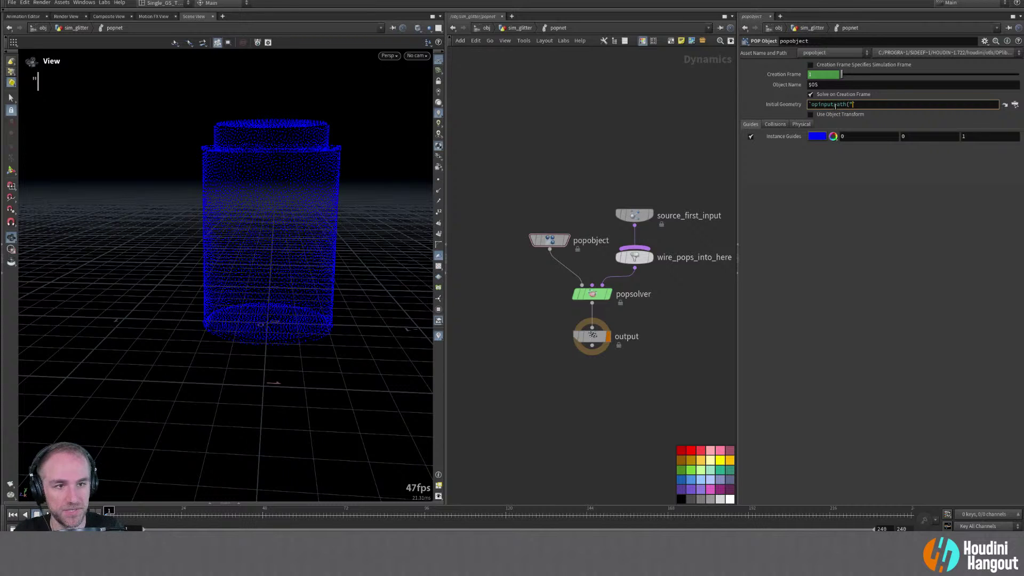
{"action": "type", "text": ".\""}
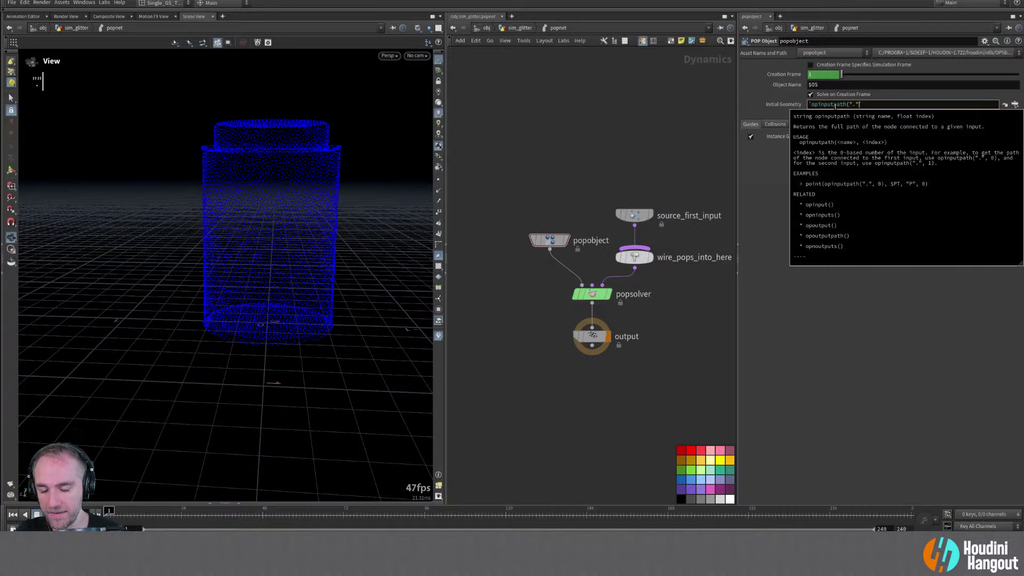
{"action": "type", "text": ",0)"}
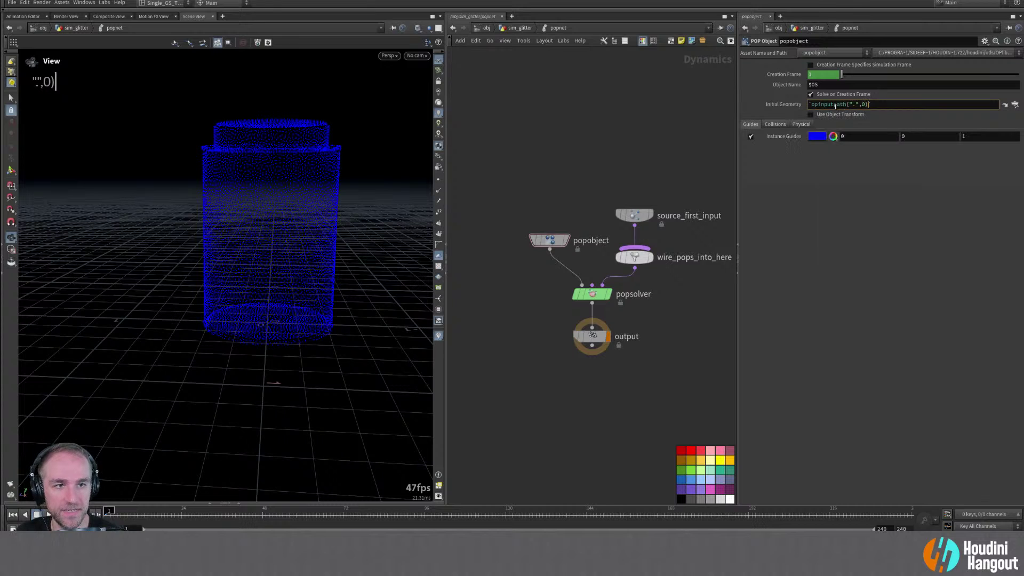
{"action": "middle_click", "coordinate": [789, 104]}
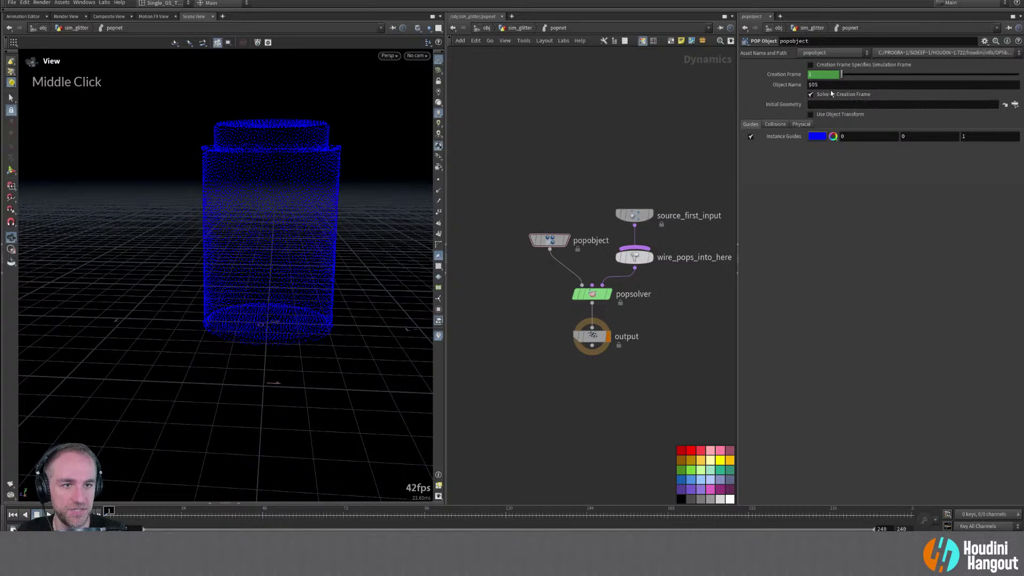
Correct popobject's Initial Geometry expression to `opinputpath("..",0)` so it refers to the parent network's first input, and toggle its evaluated value
{"action": "left_click", "coordinate": [839, 104]}
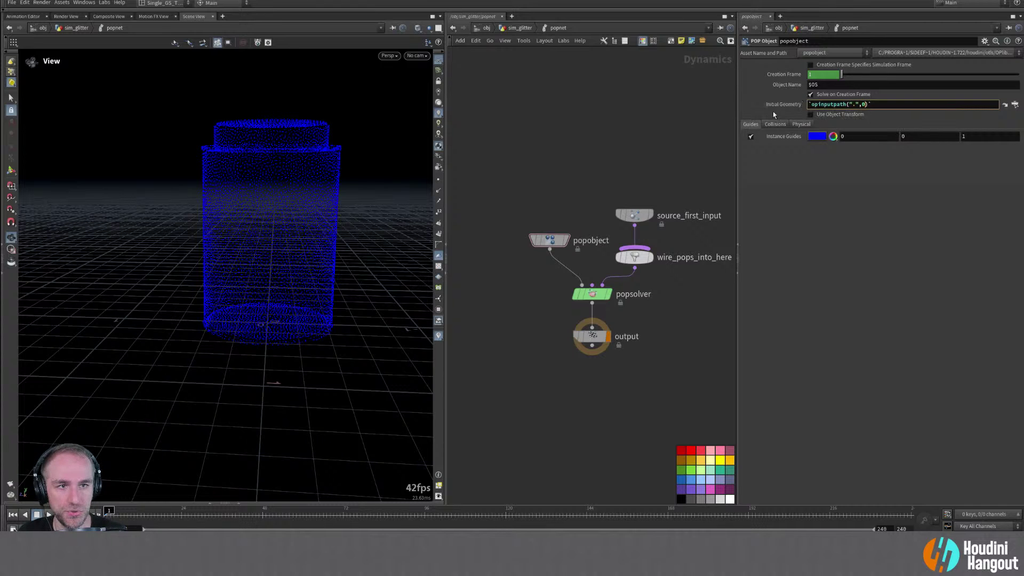
{"action": "left_click", "coordinate": [851, 104]}
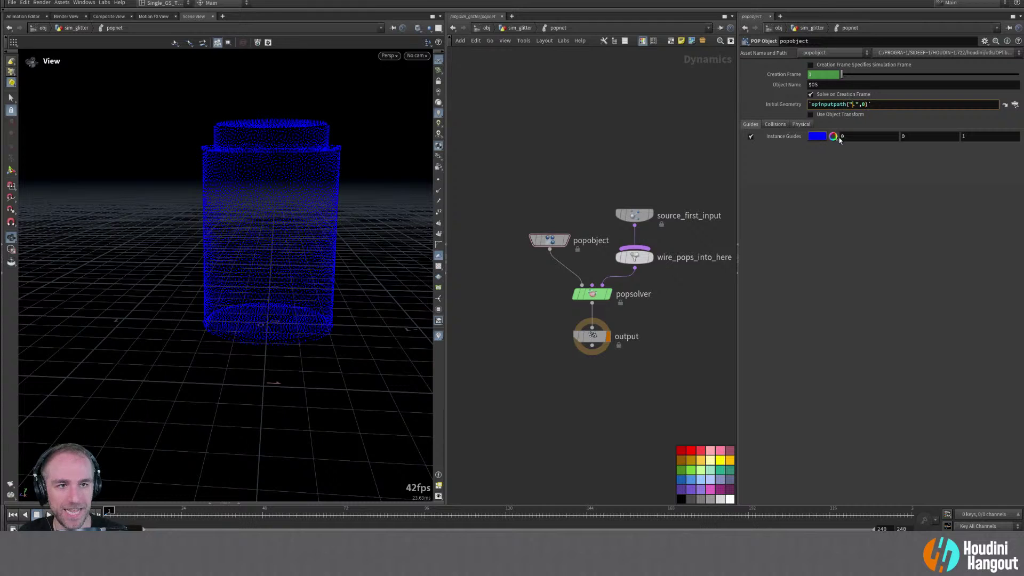
{"action": "middle_click", "coordinate": [788, 106]}
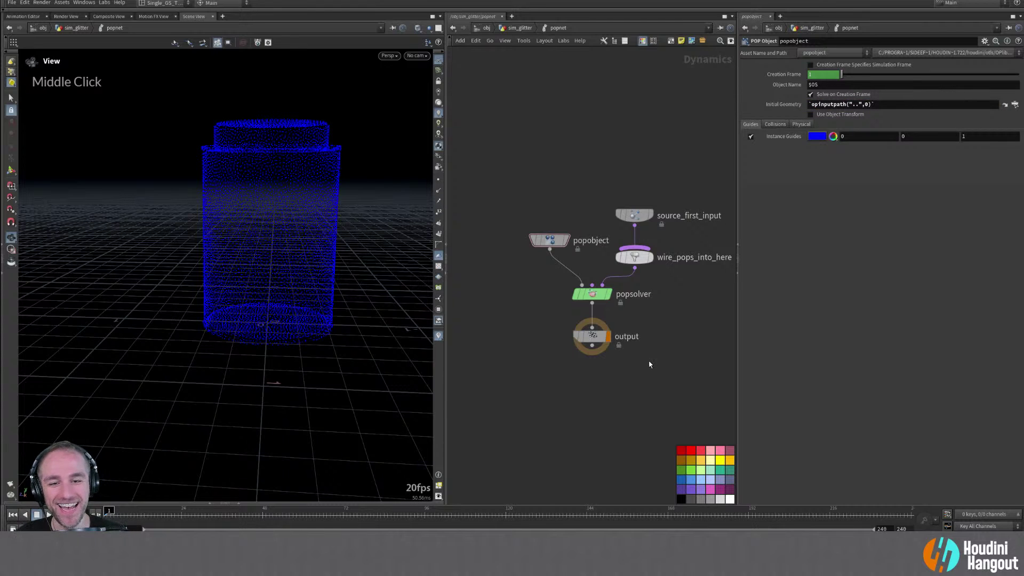
Compare the POP network's upstream connection with the evaluated path of popobject's Initial Geometry
{"action": "left_click", "coordinate": [855, 105]}
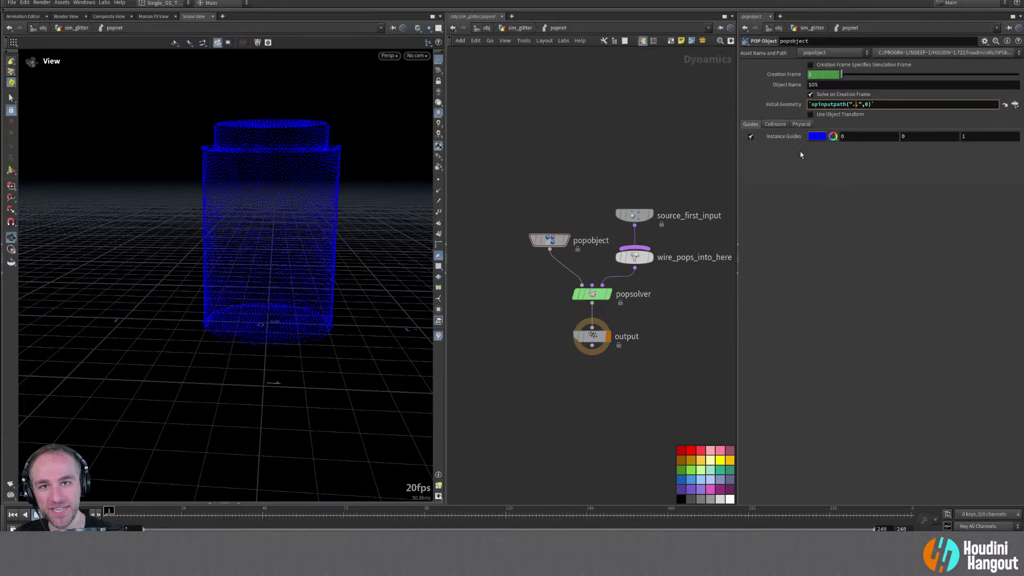
{"action": "key", "text": "u"}
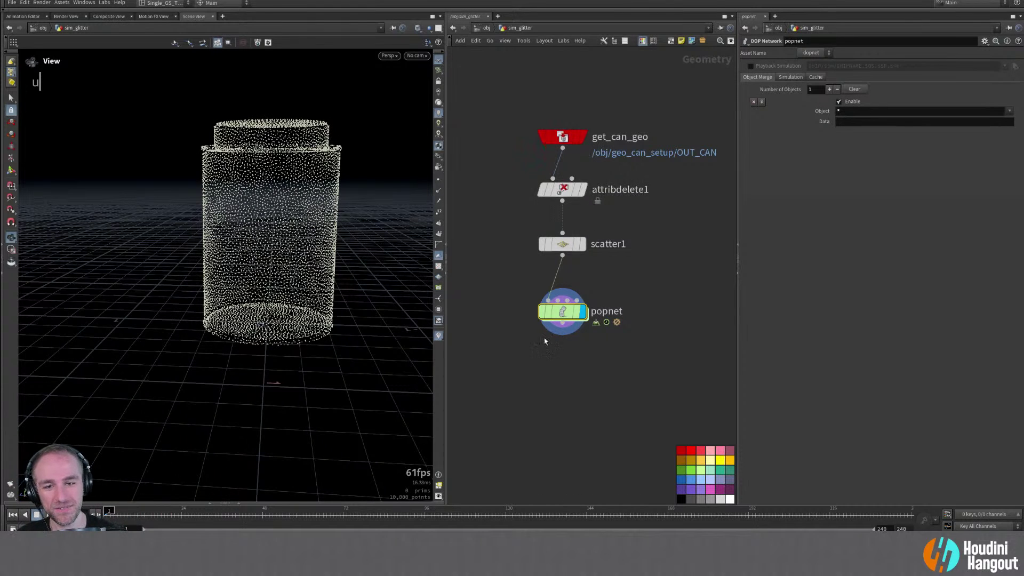
{"action": "mouse_move", "coordinate": [552, 328]}
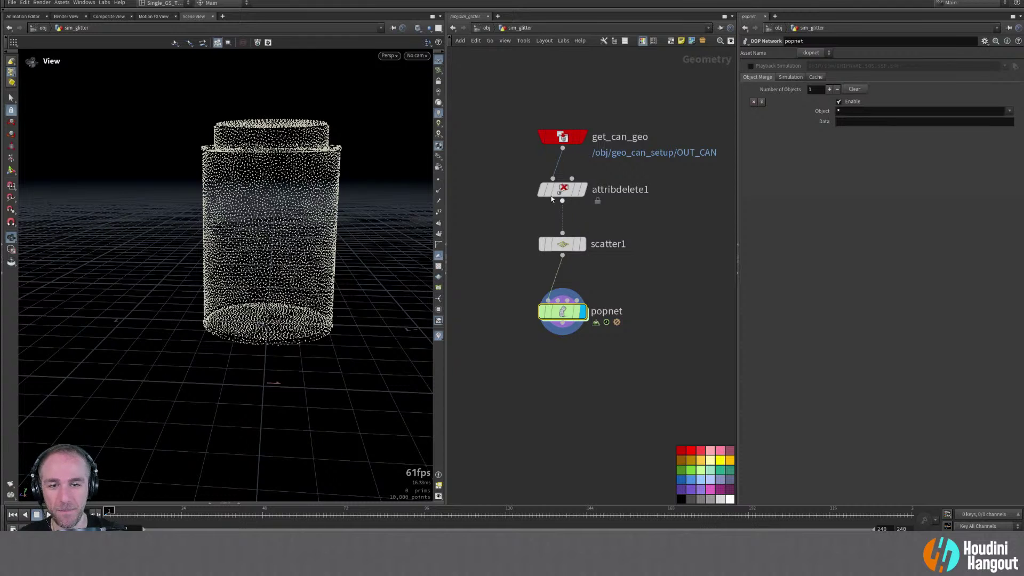
{"action": "double_click", "coordinate": [562, 313]}
{"action": "middle_click", "coordinate": [785, 103]}
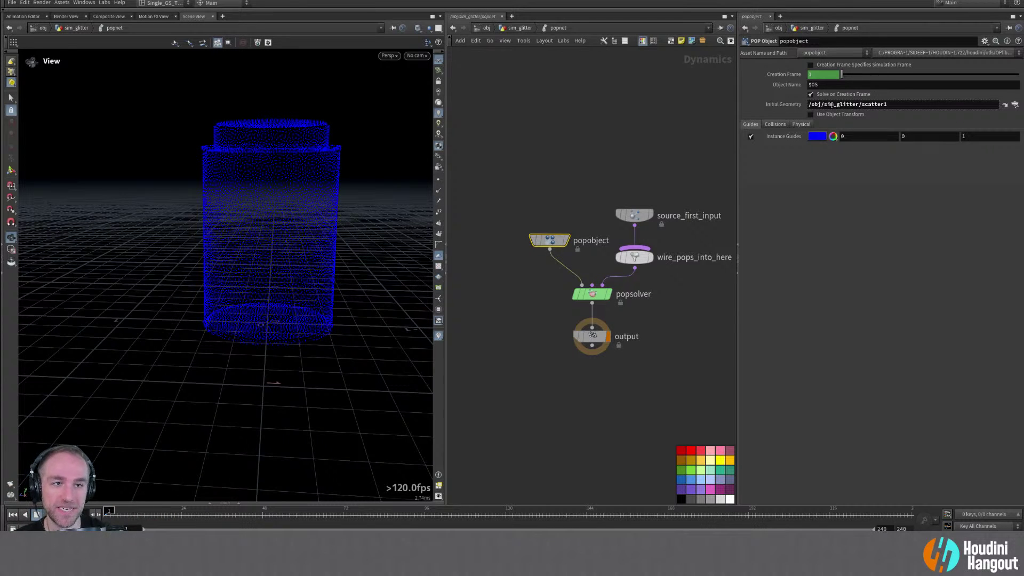
Insert a Null between scatter1 and the POP network and name it DOING_SOMETHING_CRAZY
{"action": "key", "text": "u"}
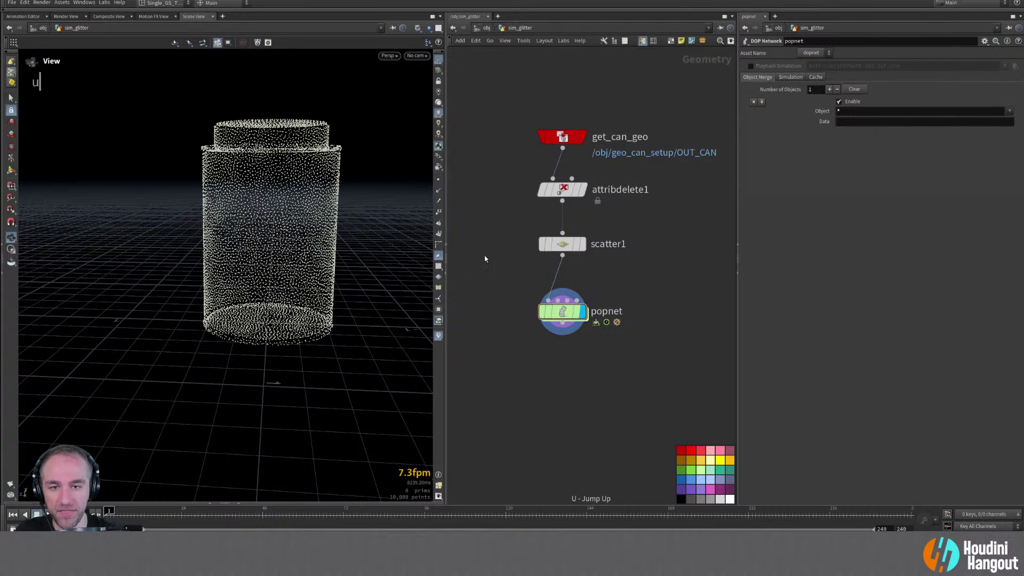
{"action": "key", "text": "Tab"}
{"action": "type", "text": "null"}
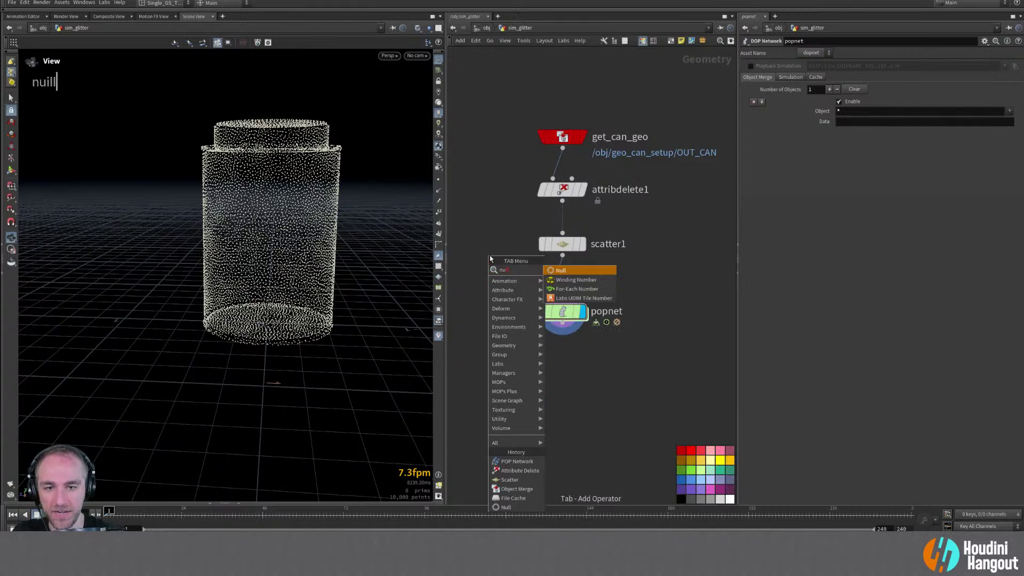
{"action": "key", "text": "Return"}
{"action": "double_click", "coordinate": [551, 277]}
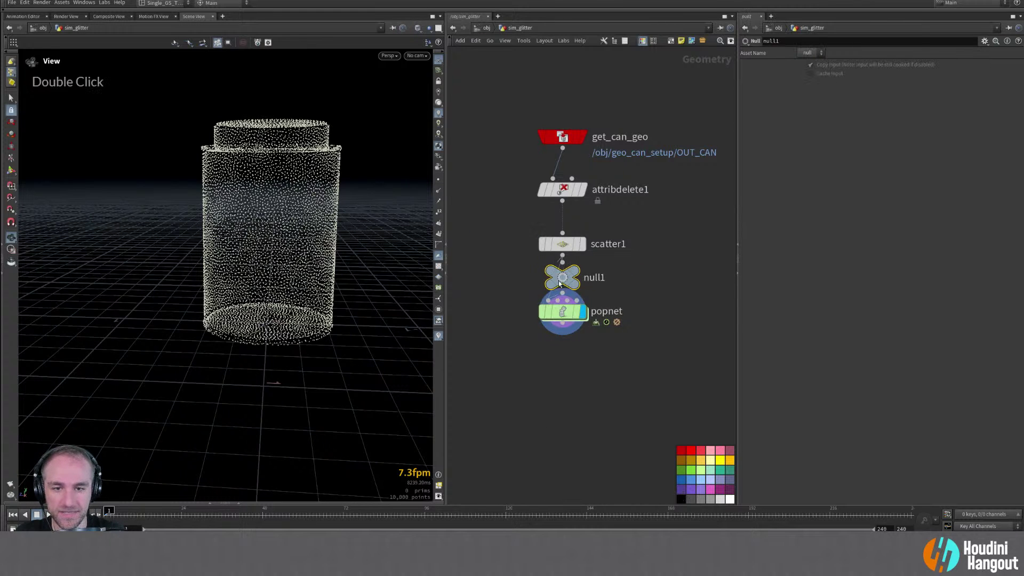
{"action": "key", "text": "shift"}
{"action": "type", "text": "DOING_SOMETHING_CR"}
{"action": "type", "text": "AZY"}
{"action": "key", "text": "Return"}
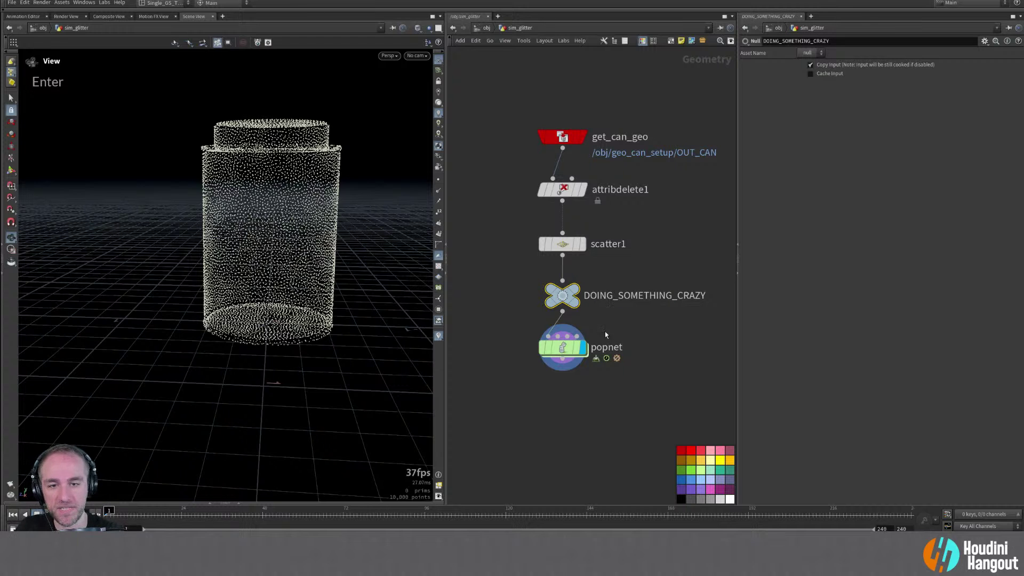
Inside the POP network, check popobject's evaluated Initial Geometry path and compare it with source_first_input's Geometry Source options
{"action": "double_click", "coordinate": [563, 347]}
{"action": "middle_click", "coordinate": [773, 103]}
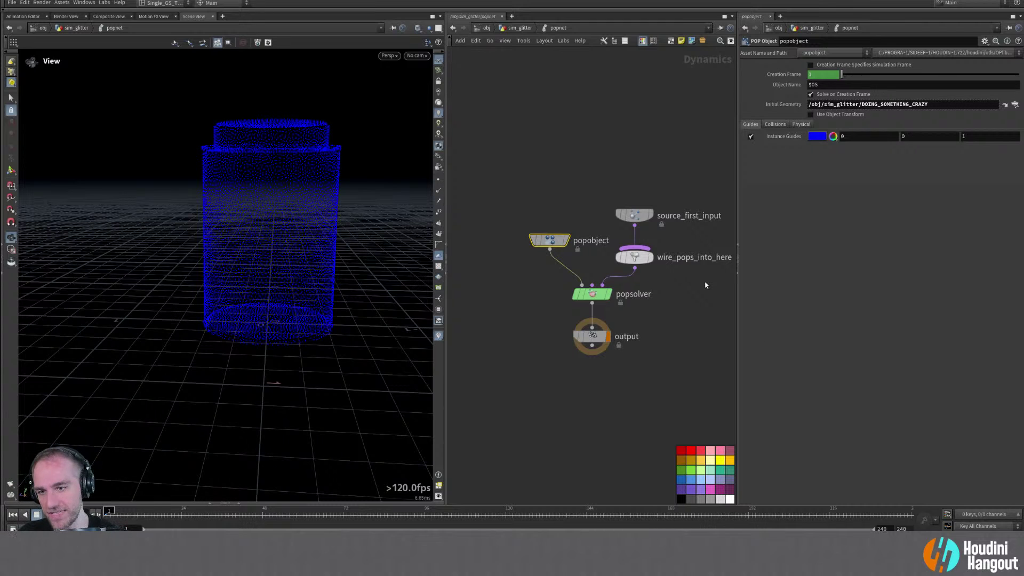
{"action": "left_click", "coordinate": [633, 215]}
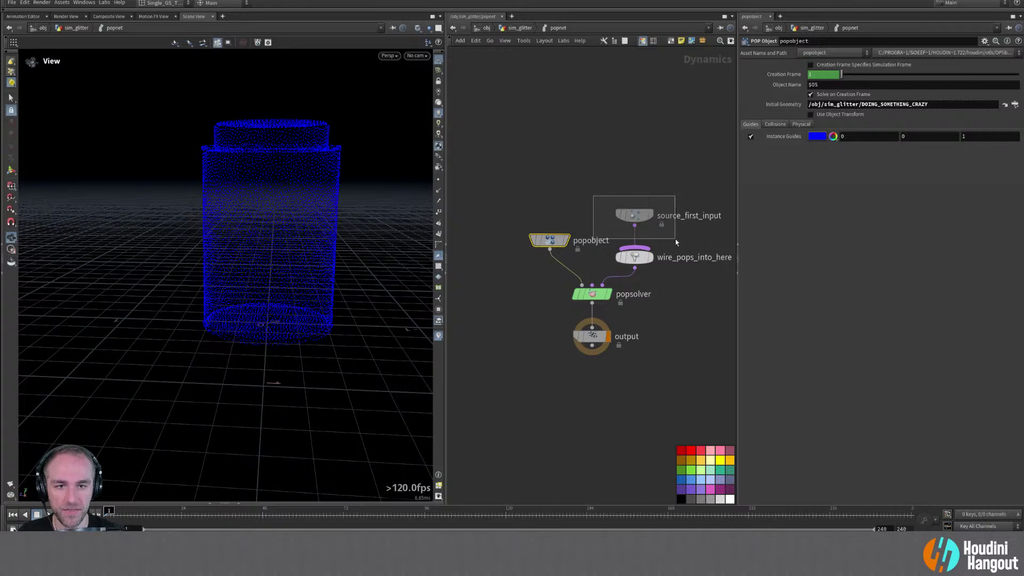
{"action": "left_click", "coordinate": [828, 102]}
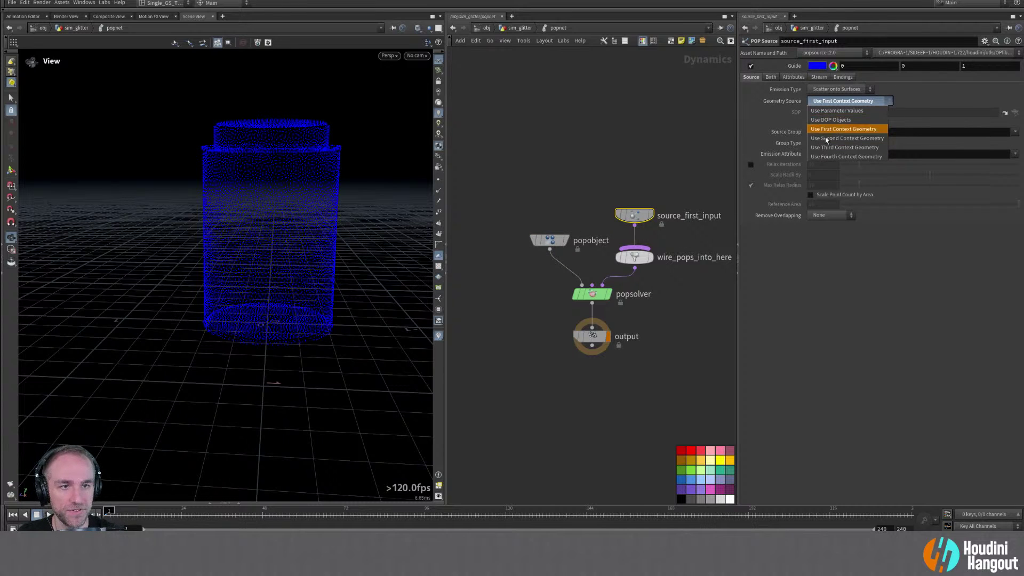
{"action": "left_click", "coordinate": [624, 102]}
{"action": "left_click_drag", "start_coordinate": [525, 202], "coordinate": [566, 243]}
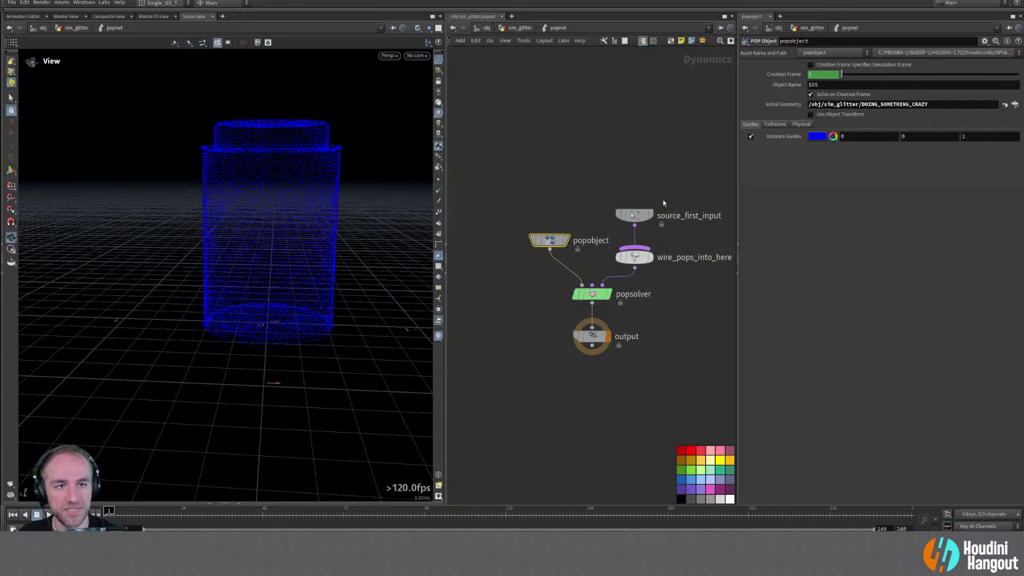
Remove the DOING_SOMETHING_CRAZY null and recheck popobject's Initial Geometry path and expression inside the POP network
{"action": "key", "text": "u"}
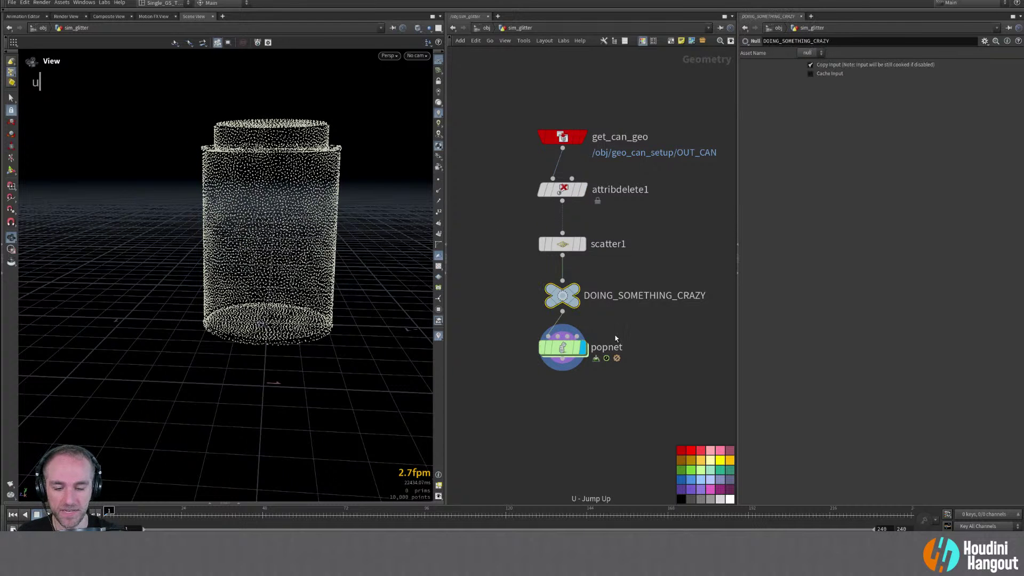
{"action": "double_click", "coordinate": [562, 347]}
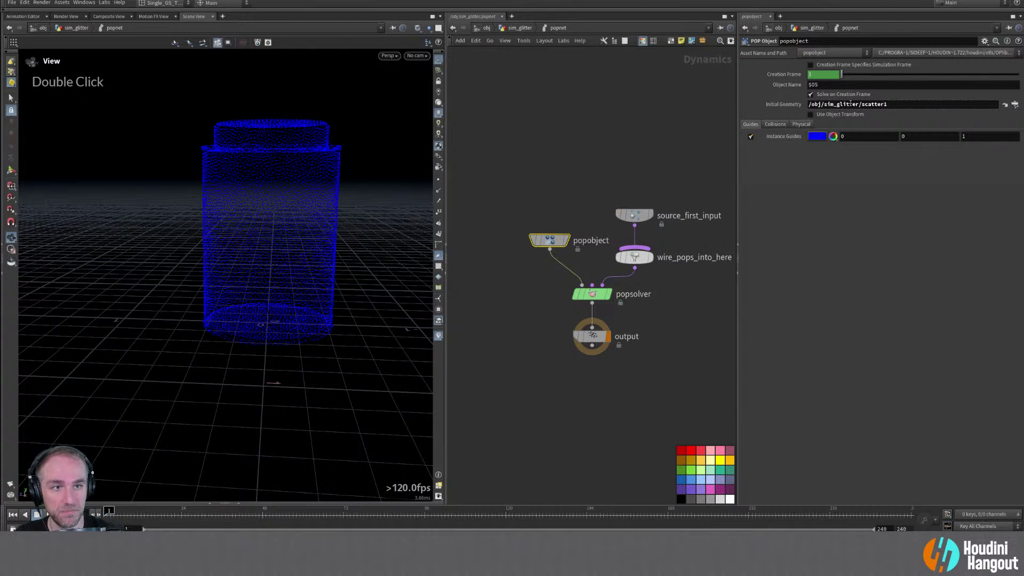
{"action": "middle_click", "coordinate": [871, 104]}
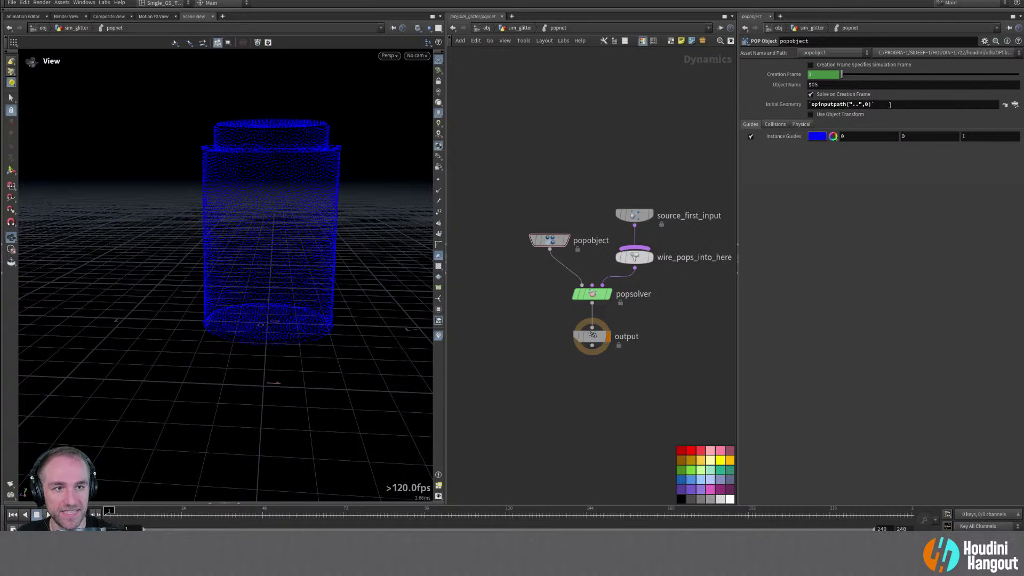
{"action": "left_click", "coordinate": [848, 105]}
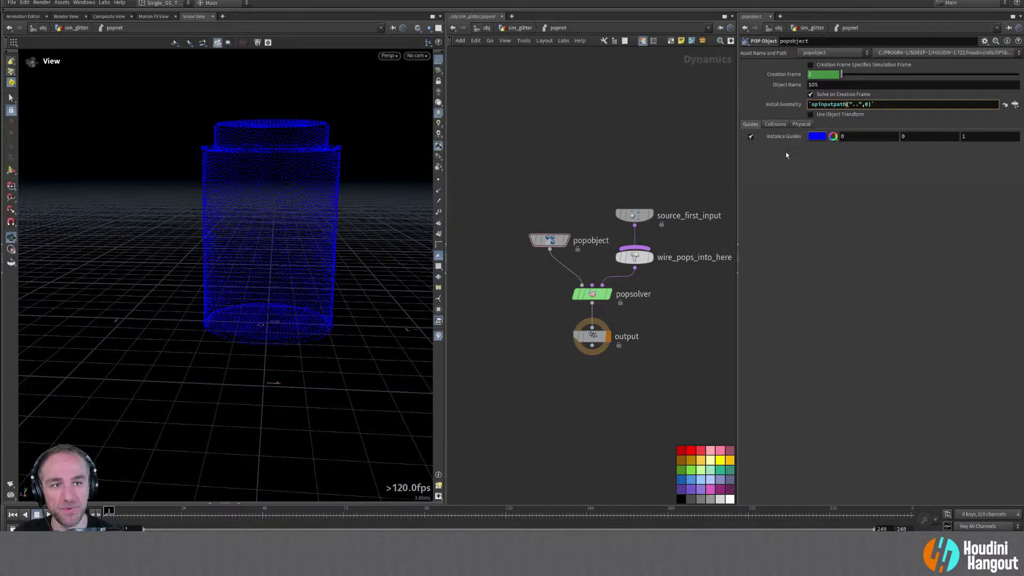
Delete source_first_input from the POP network and play the simulation to test it without a source
{"action": "left_click_drag", "start_coordinate": [608, 190], "coordinate": [682, 220]}
{"action": "key", "text": "Delete"}
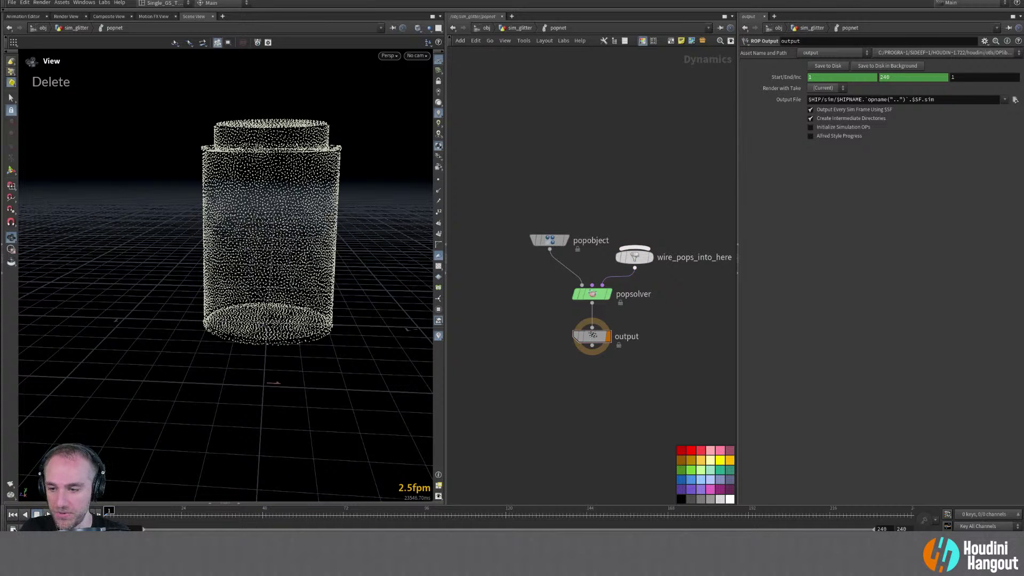
{"action": "left_click", "coordinate": [47, 514]}
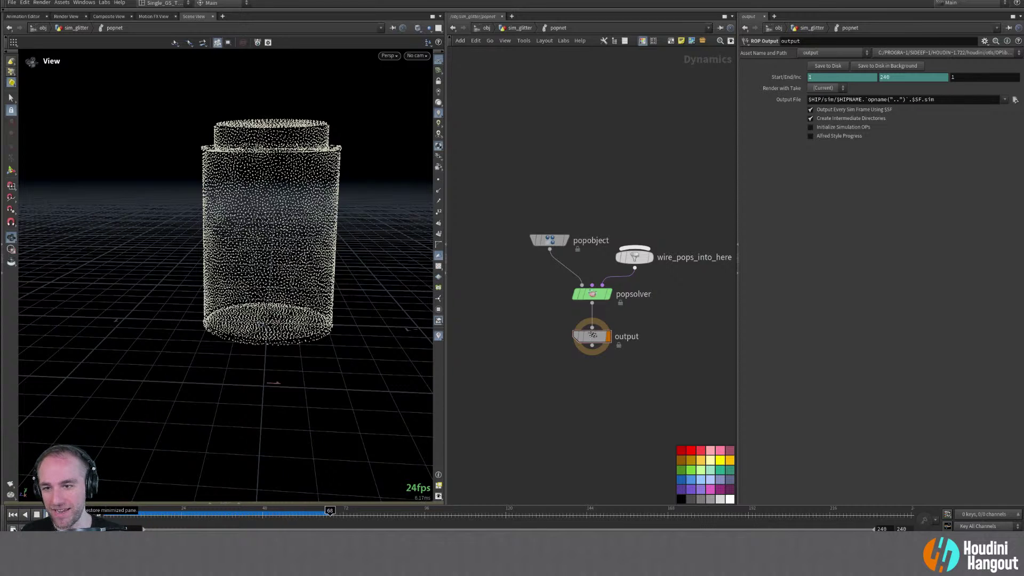
{"action": "left_click", "coordinate": [36, 514]}
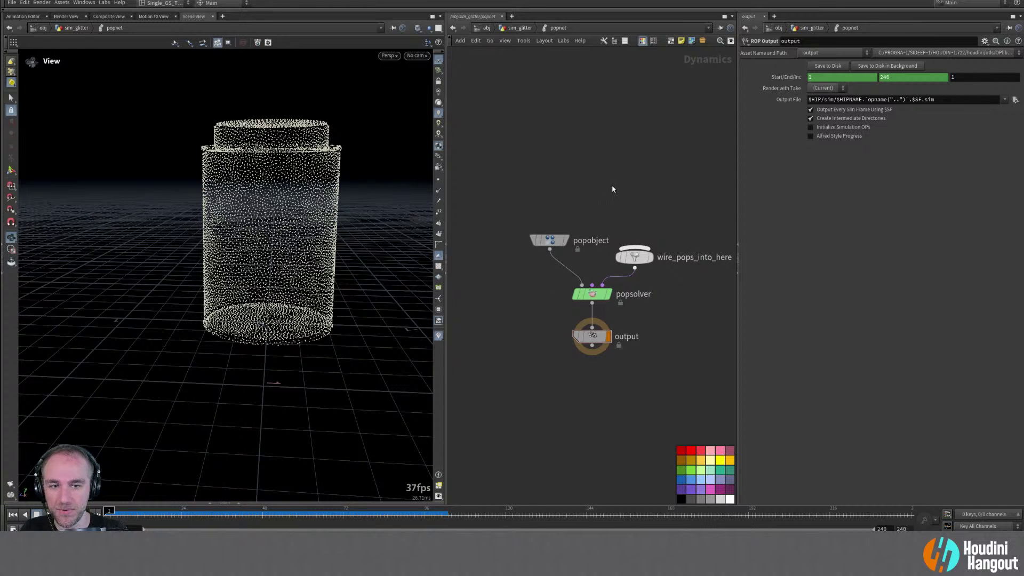
Add an Object Merge node beside scatter1 in sim_glitter and wire it into the POP network's second input
{"action": "key", "text": "u"}
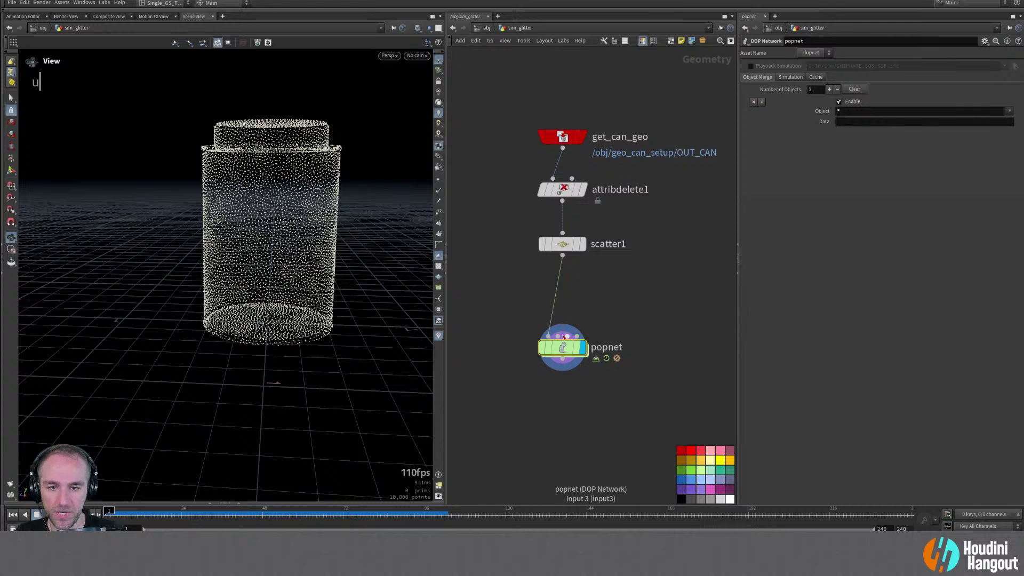
{"action": "key", "text": "Tab"}
{"action": "type", "text": "obje"}
{"action": "key", "text": "Return"}
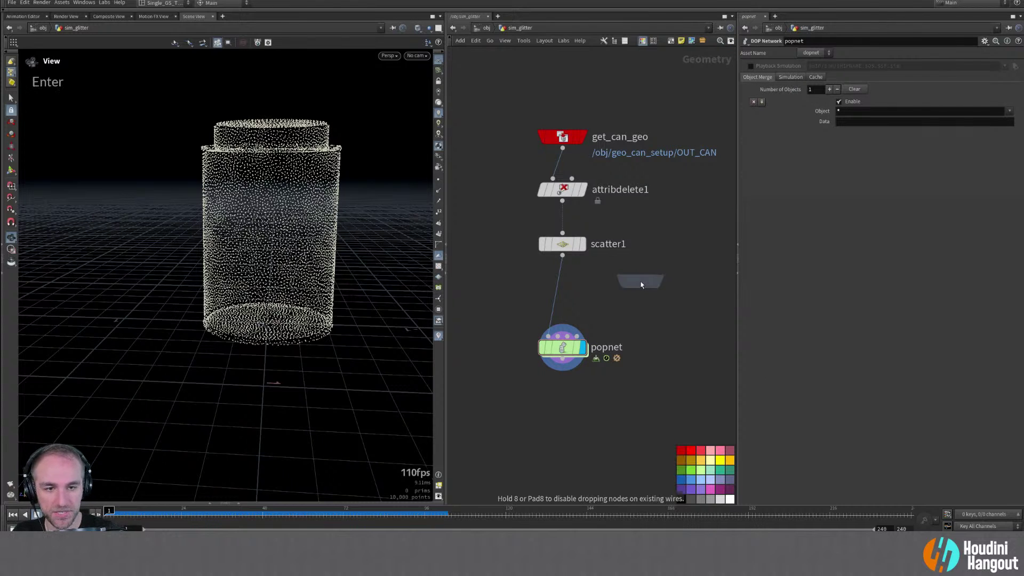
{"action": "left_click", "coordinate": [666, 250]}
{"action": "left_click", "coordinate": [666, 261]}
{"action": "left_click", "coordinate": [559, 335]}
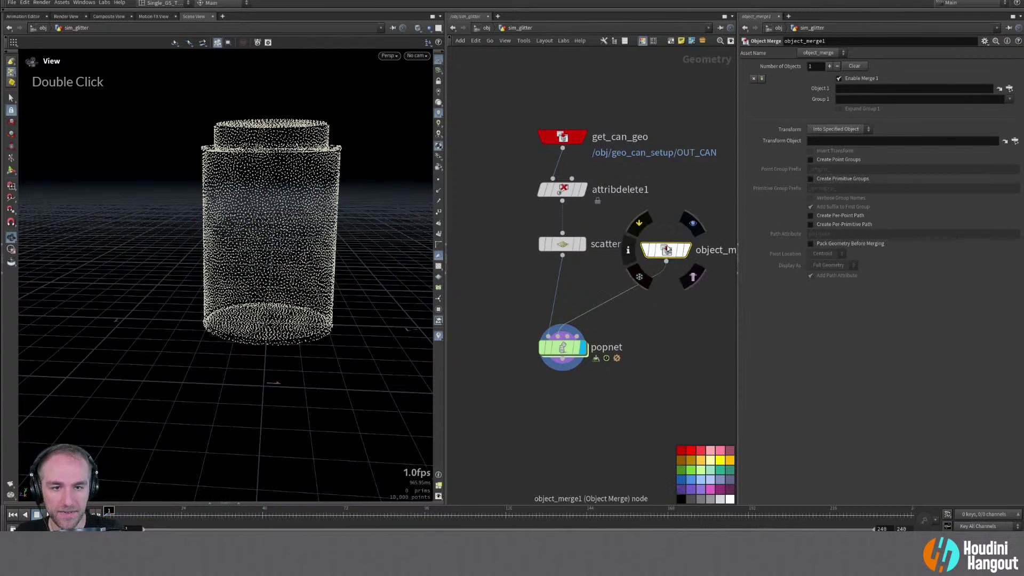
Rename the new Object Merge get_pyro_sim, place it closer above popnet and color it red
{"action": "middle_click_drag", "start_coordinate": [672, 253], "coordinate": [634, 257]}
{"action": "double_click", "coordinate": [692, 254]}
{"action": "type", "text": "g"}
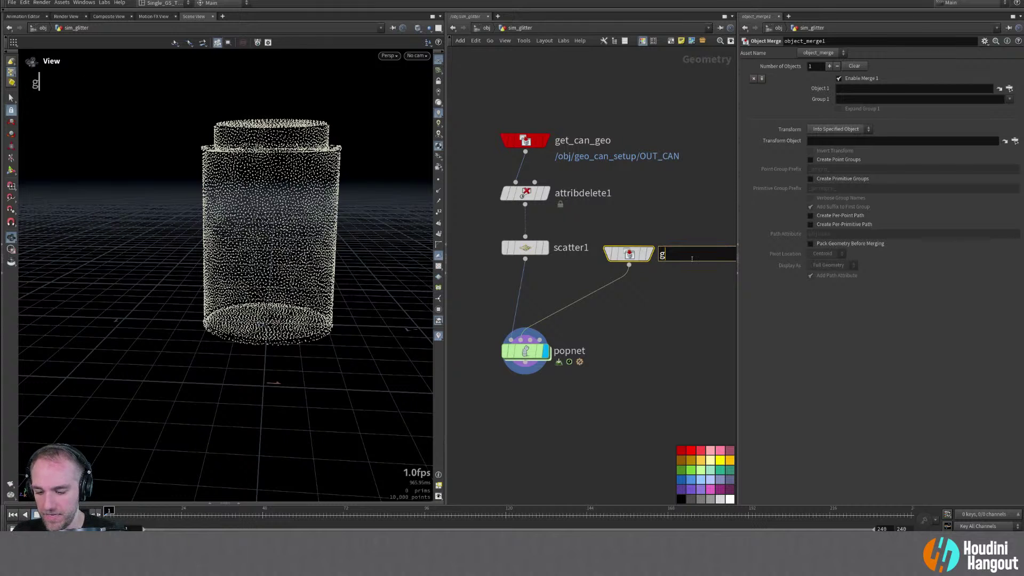
{"action": "type", "text": "et_pyro_sim"}
{"action": "key", "text": "Return"}
{"action": "left_click_drag", "start_coordinate": [633, 259], "coordinate": [581, 287]}
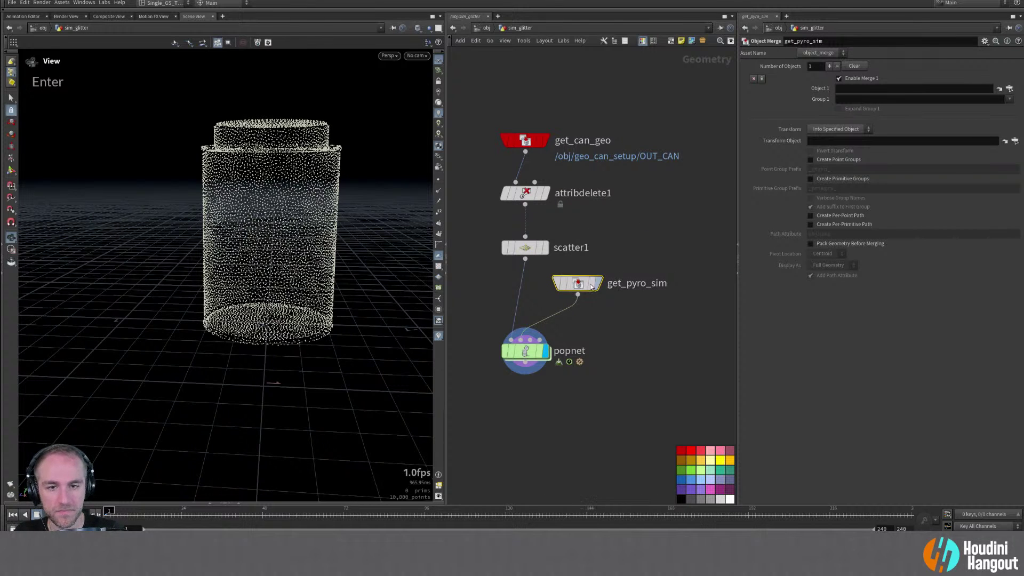
{"action": "left_click", "coordinate": [681, 450]}
Set get_pyro_sim's Object 1 to /obj/sim_smoke/OUT_PYRO
{"action": "left_click", "coordinate": [1009, 89]}
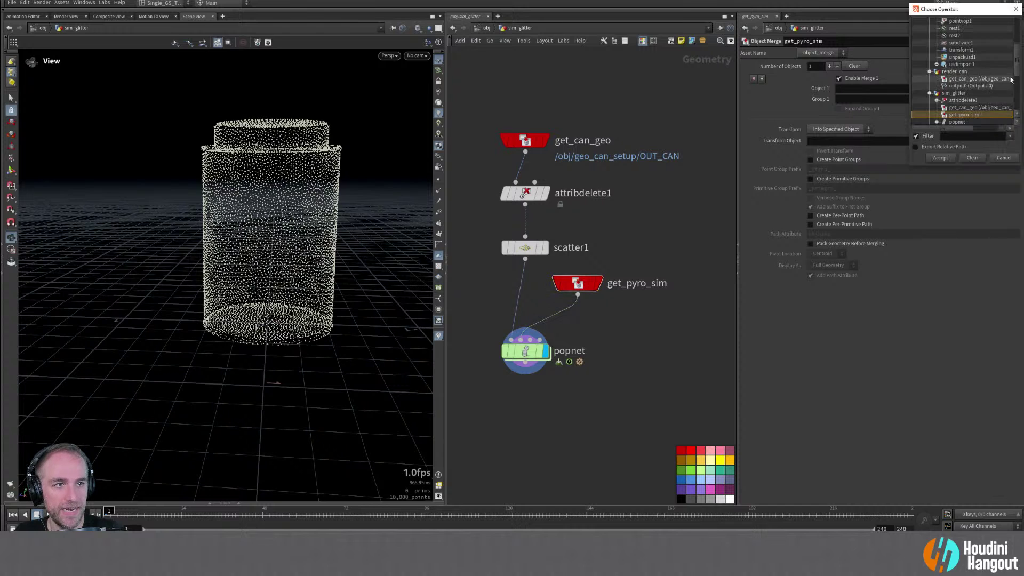
{"action": "scroll", "coordinate": [949, 64], "scroll_direction": "up", "scroll_amount": 3}
{"action": "left_click", "coordinate": [929, 35]}
{"action": "double_click", "coordinate": [953, 50]}
{"action": "double_click", "coordinate": [954, 57]}
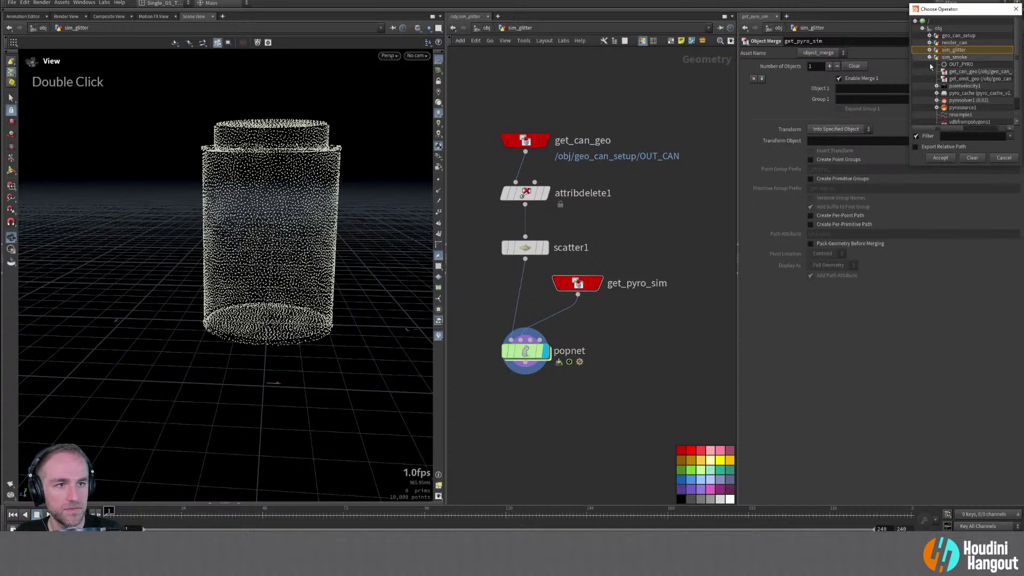
{"action": "left_click", "coordinate": [960, 64]}
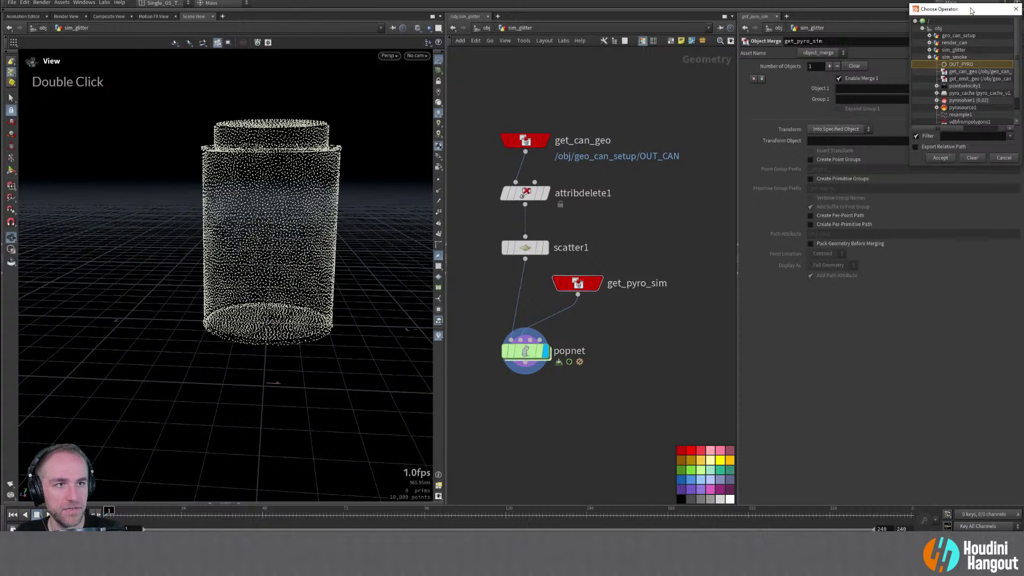
{"action": "left_click_drag", "start_coordinate": [941, 9], "coordinate": [635, 69]}
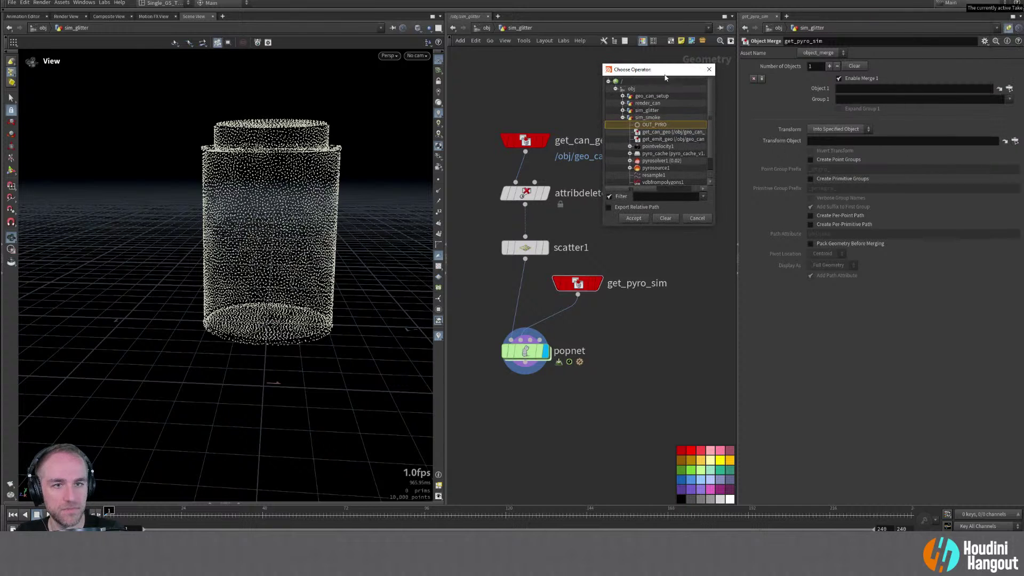
{"action": "left_click", "coordinate": [633, 218]}
Check get_pyro_sim's node info, go to frame 59 and make get_pyro_sim the displayed node
{"action": "middle_click", "coordinate": [575, 284]}
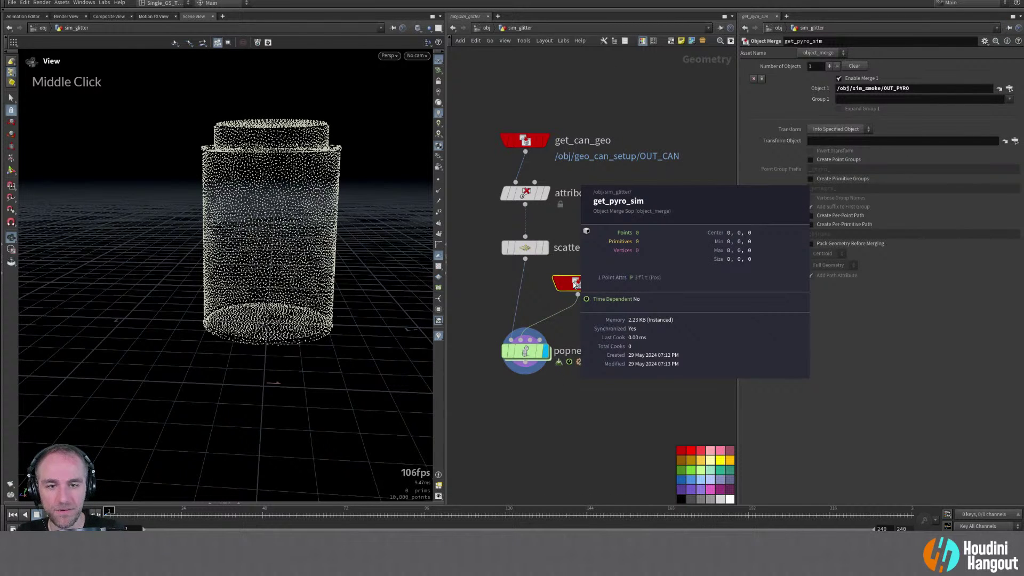
{"action": "key", "text": "Up"}
{"action": "left_click_drag", "start_coordinate": [193, 515], "coordinate": [300, 515]}
{"action": "right_click_drag", "start_coordinate": [315, 156], "coordinate": [299, 181], "text": "alt"}
{"action": "middle_click_drag", "start_coordinate": [306, 186], "coordinate": [282, 266], "text": "alt"}
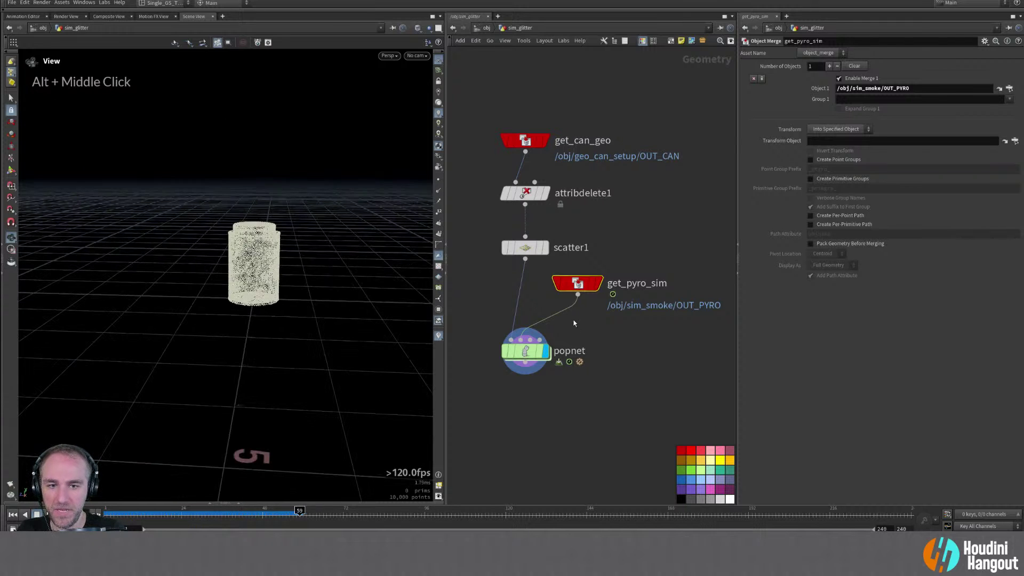
{"action": "double_click", "coordinate": [597, 283]}
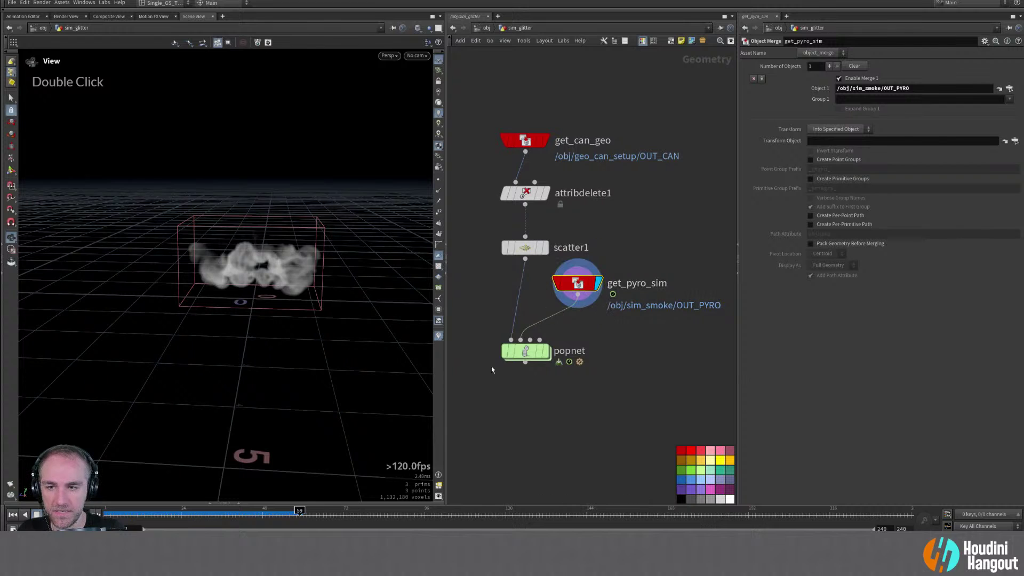
Scrub through the cached smoke, examine it from several angles and inspect the volume fields in get_pyro_sim's node info
{"action": "left_click_drag", "start_coordinate": [208, 515], "coordinate": [434, 510]}
{"action": "left_click_drag", "start_coordinate": [245, 266], "coordinate": [310, 304], "text": "alt"}
{"action": "middle_click_drag", "start_coordinate": [245, 305], "coordinate": [187, 306], "text": "alt"}
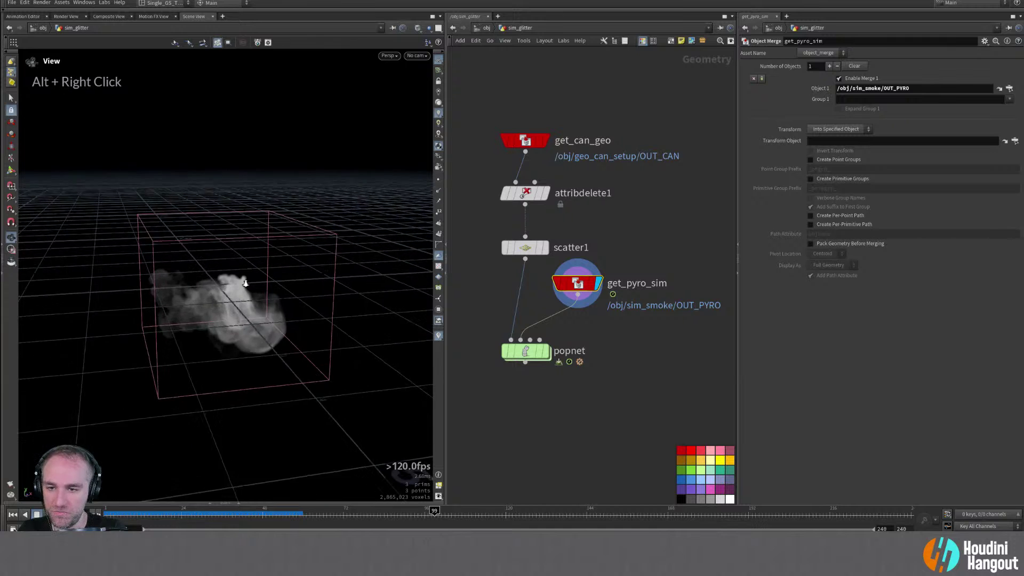
{"action": "right_click_drag", "start_coordinate": [186, 307], "coordinate": [410, 378], "text": "alt"}
{"action": "left_click_drag", "start_coordinate": [153, 515], "coordinate": [313, 515]}
{"action": "mouse_move", "coordinate": [267, 305]}
{"action": "left_mouse_down", "text": "alt"}
{"action": "mouse_move", "coordinate": [222, 258]}
{"action": "mouse_move", "coordinate": [251, 299]}
{"action": "left_mouse_up", "text": "alt"}
{"action": "middle_click", "coordinate": [579, 288]}
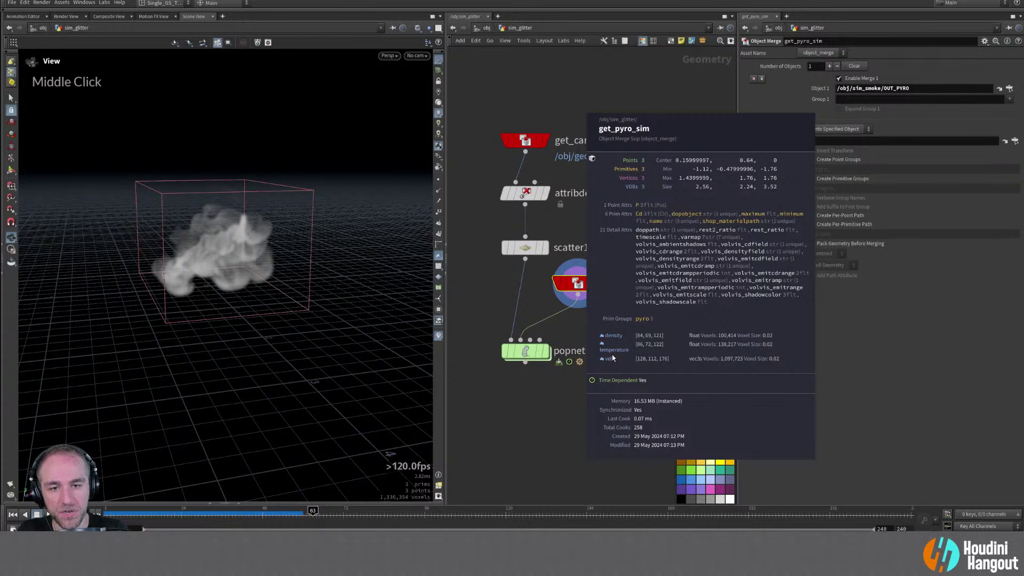
{"action": "left_click_drag", "start_coordinate": [525, 351], "coordinate": [526, 388]}
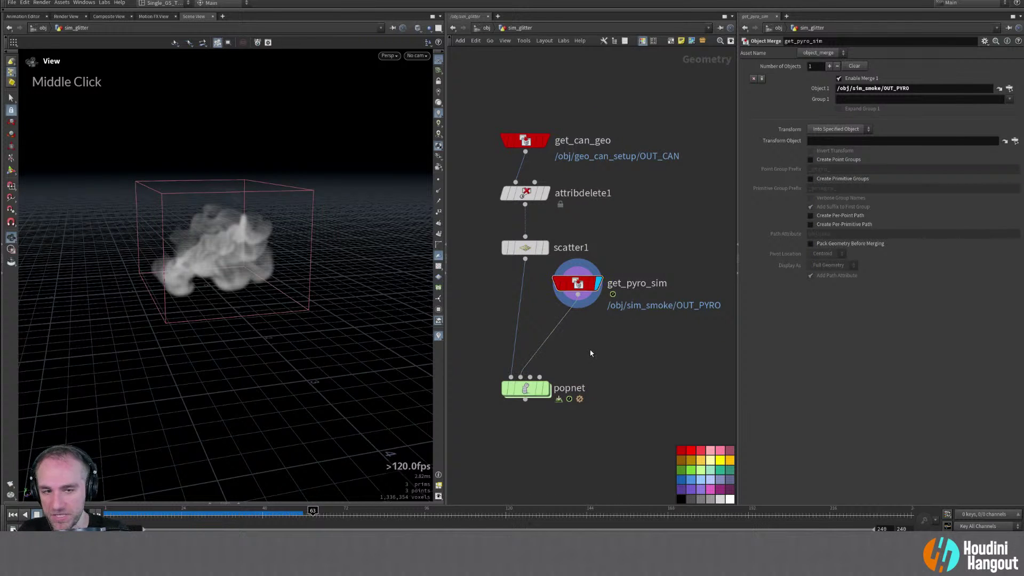
{"action": "left_click", "coordinate": [1008, 100]}
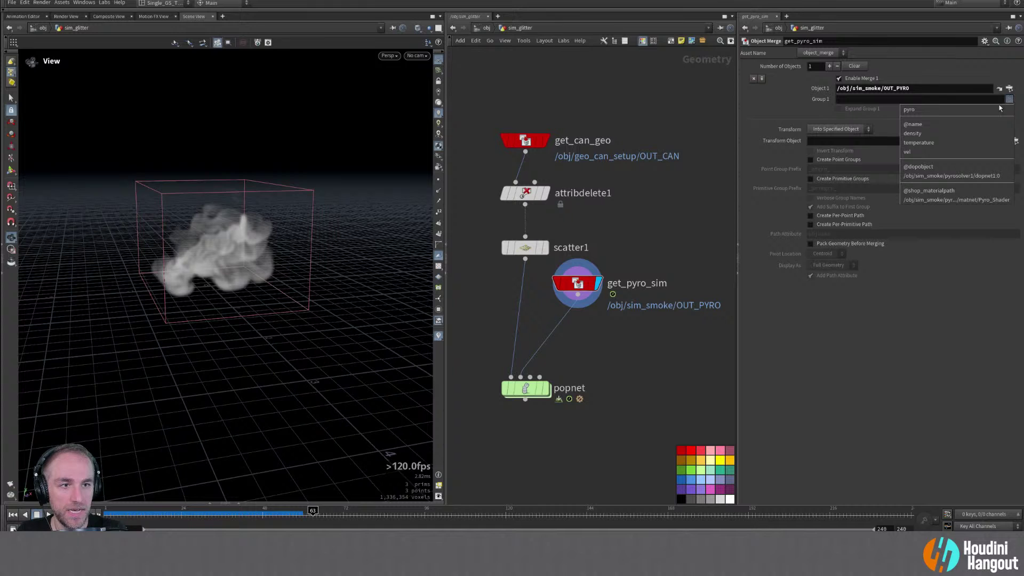
{"action": "left_click", "coordinate": [915, 153]}
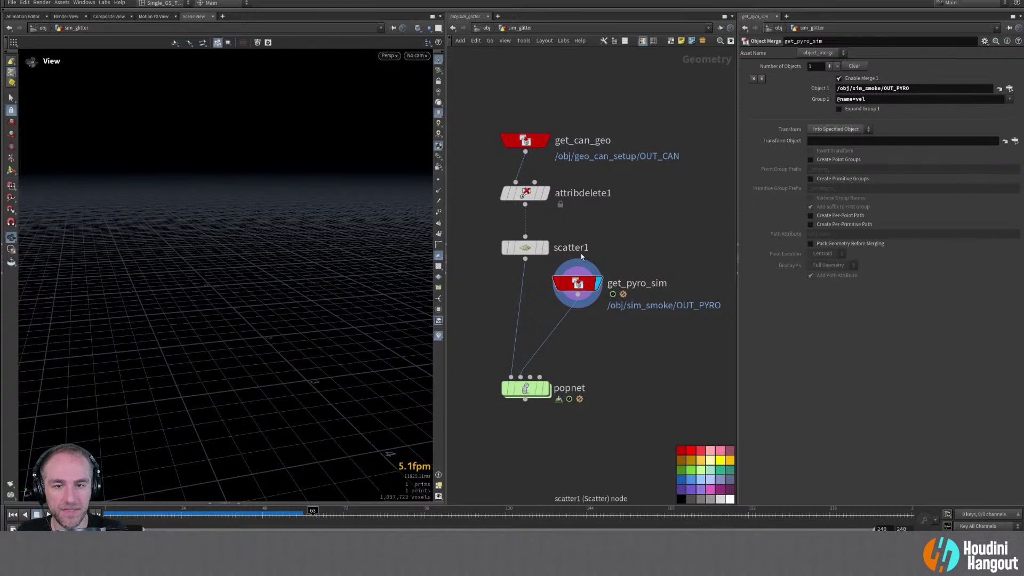
{"action": "middle_click", "coordinate": [580, 285]}
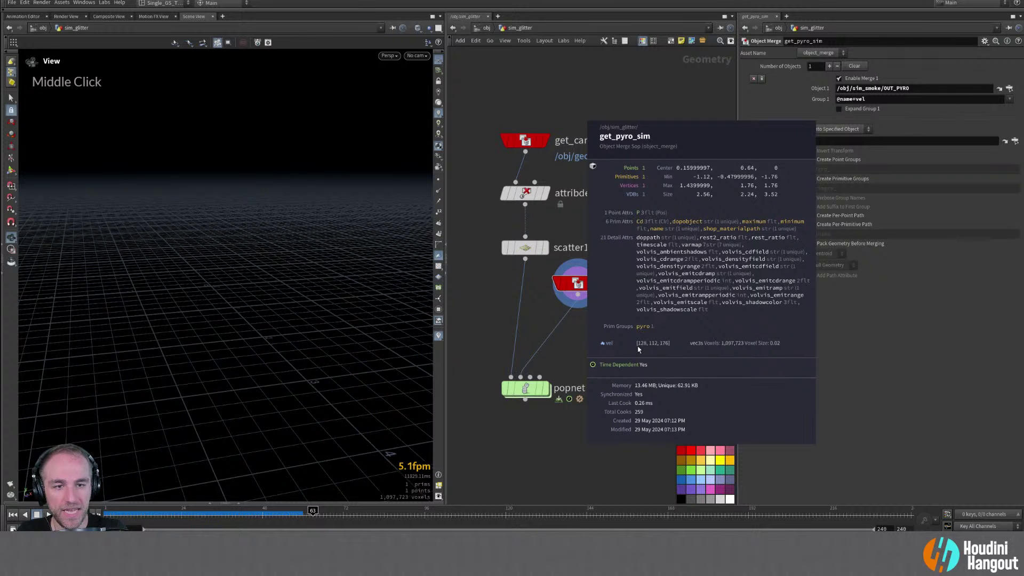
{"action": "middle_click", "coordinate": [576, 284]}
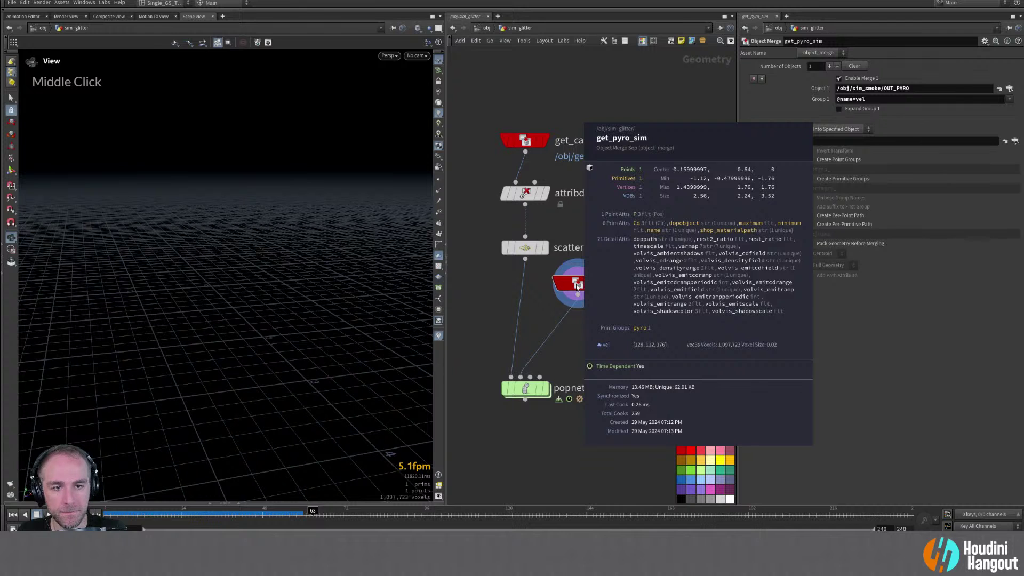
Make popnet the displayed node, move it closer to its inputs and recheck get_pyro_sim's volume info
{"action": "left_click", "coordinate": [544, 388]}
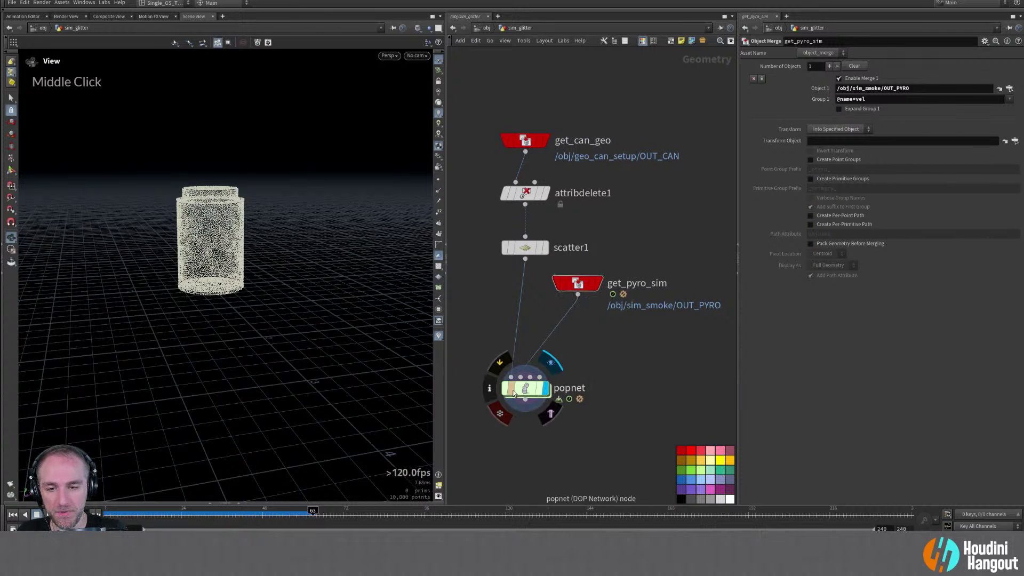
{"action": "middle_click", "coordinate": [587, 291]}
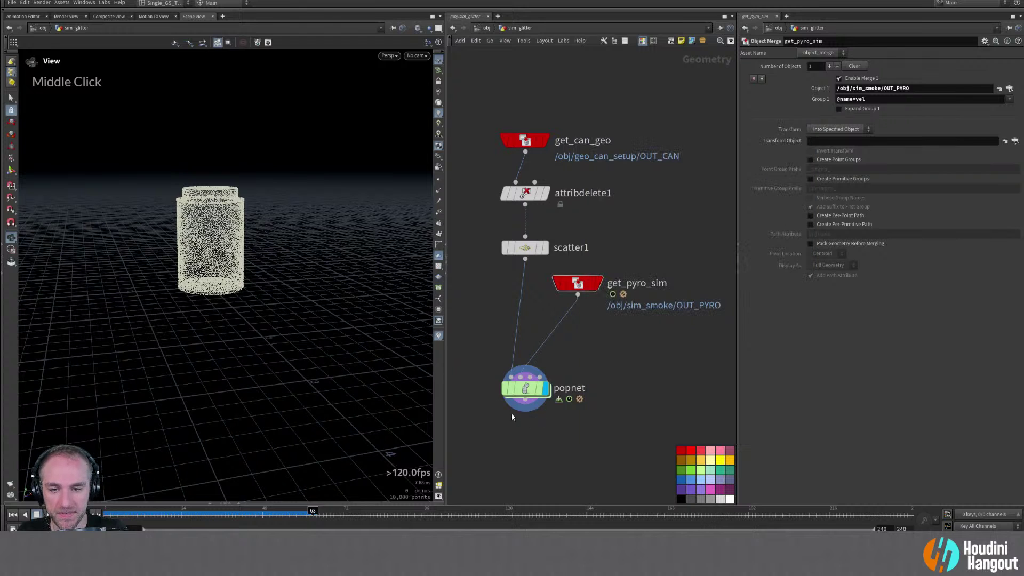
{"action": "middle_click", "coordinate": [583, 284]}
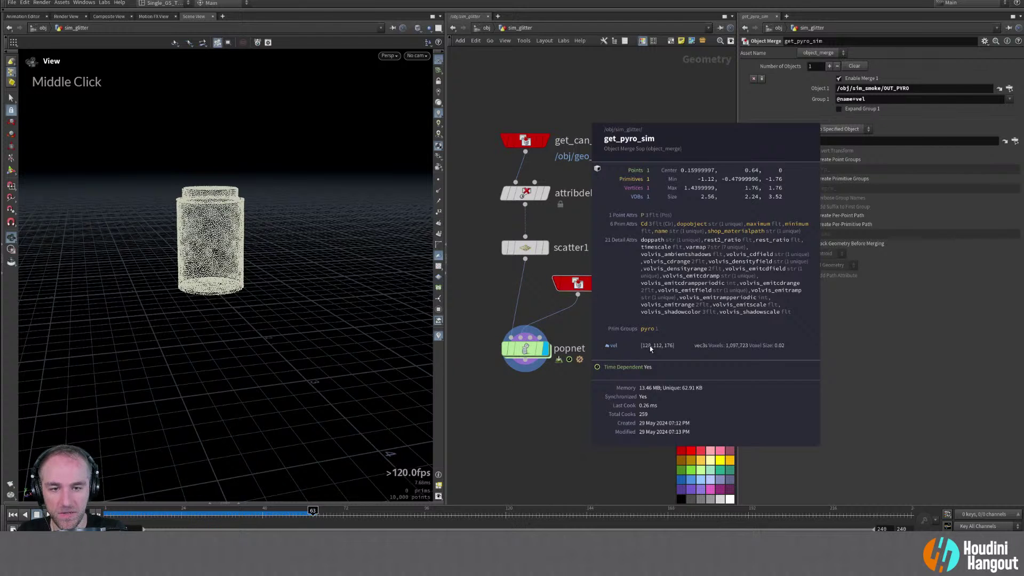
Inside popnet, add a POP Advect by Volumes node, wire it into wire_pops_into_here and place it just above
{"action": "double_click", "coordinate": [526, 355]}
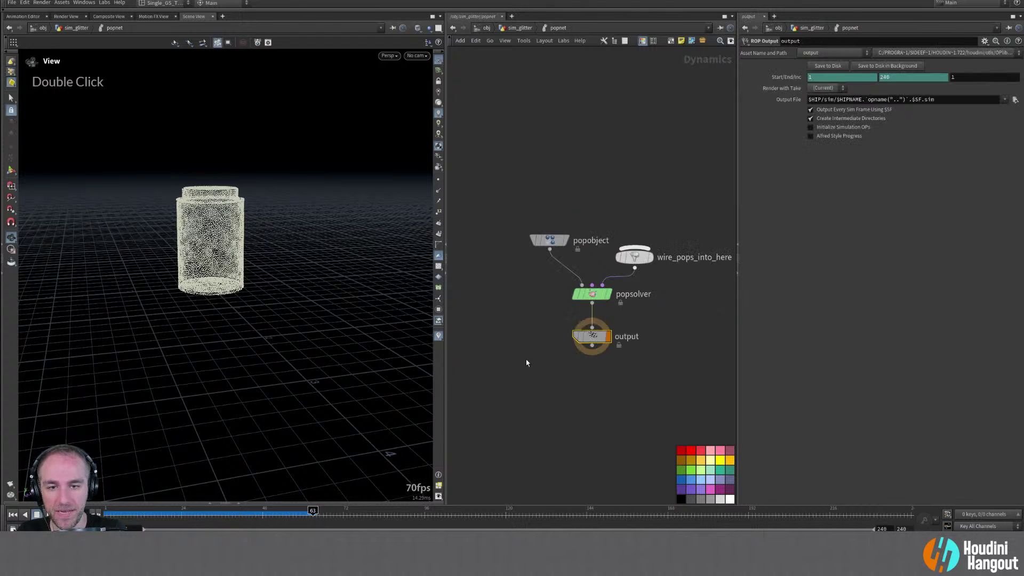
{"action": "key", "text": "Tab"}
{"action": "type", "text": "adbv"}
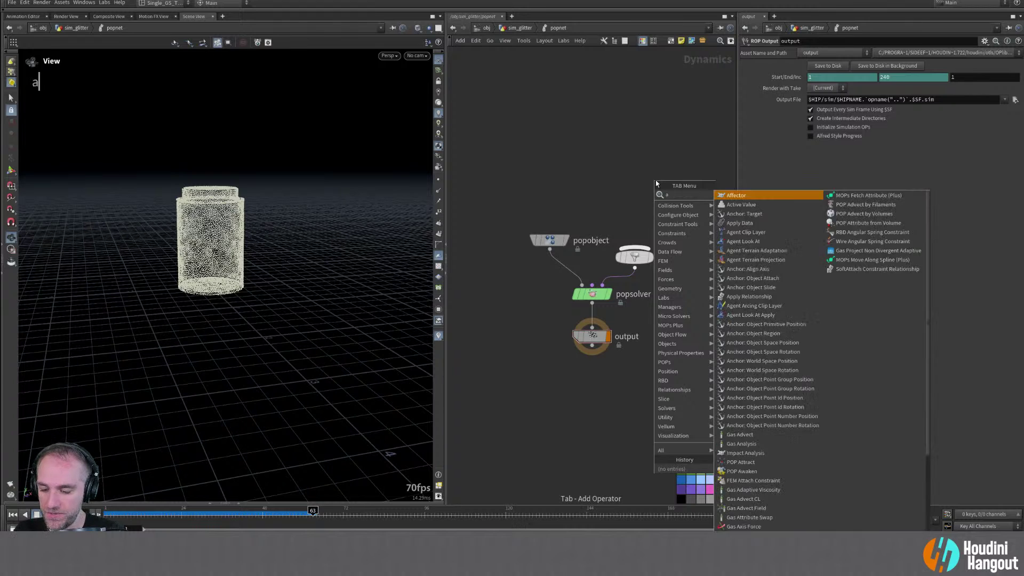
{"action": "key", "text": "BackSpace"}
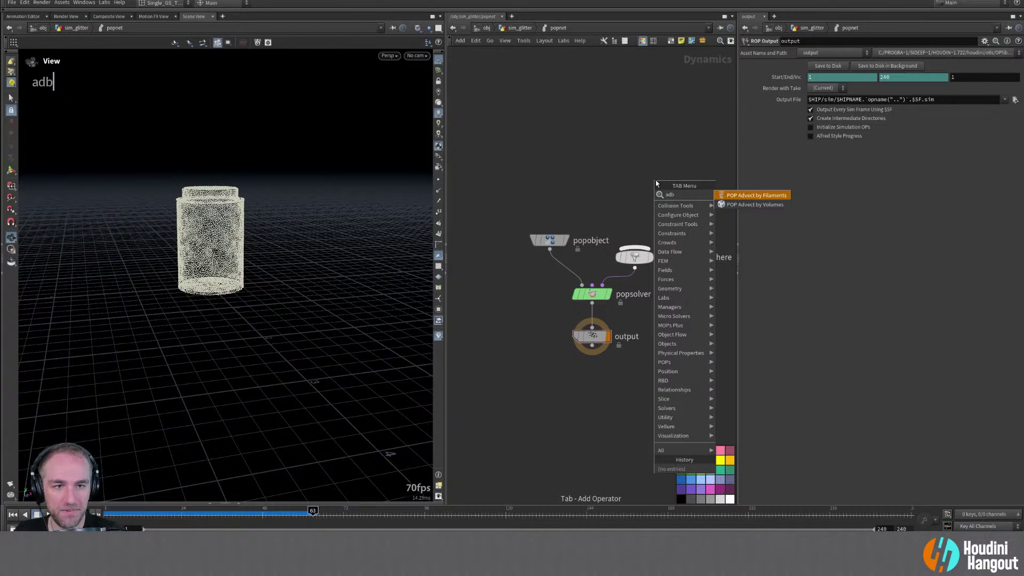
{"action": "type", "text": "v"}
{"action": "key", "text": "Return"}
{"action": "left_click", "coordinate": [635, 180]}
{"action": "left_click_drag", "start_coordinate": [635, 187], "coordinate": [635, 250]}
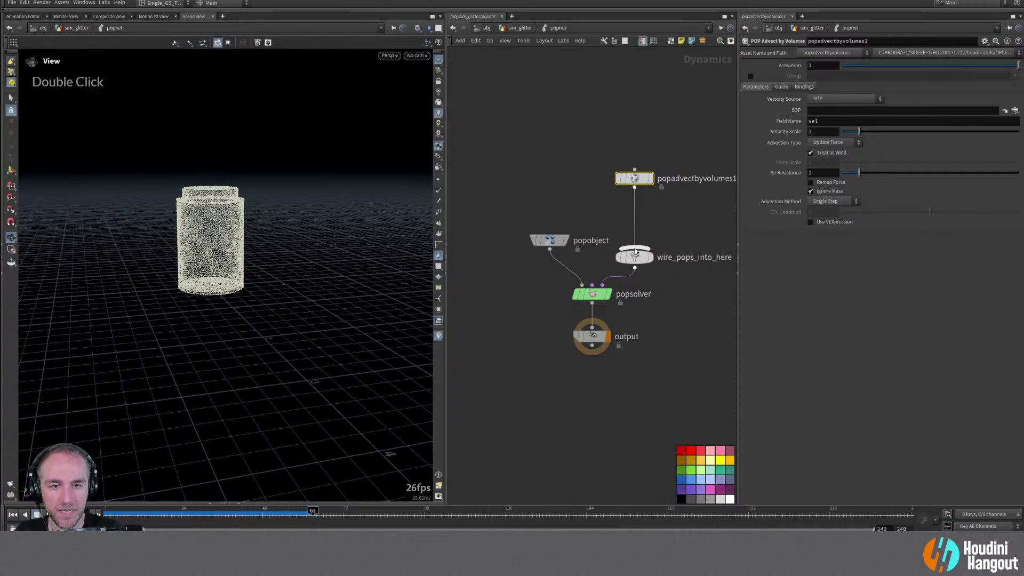
{"action": "left_click_drag", "start_coordinate": [634, 178], "coordinate": [634, 215]}
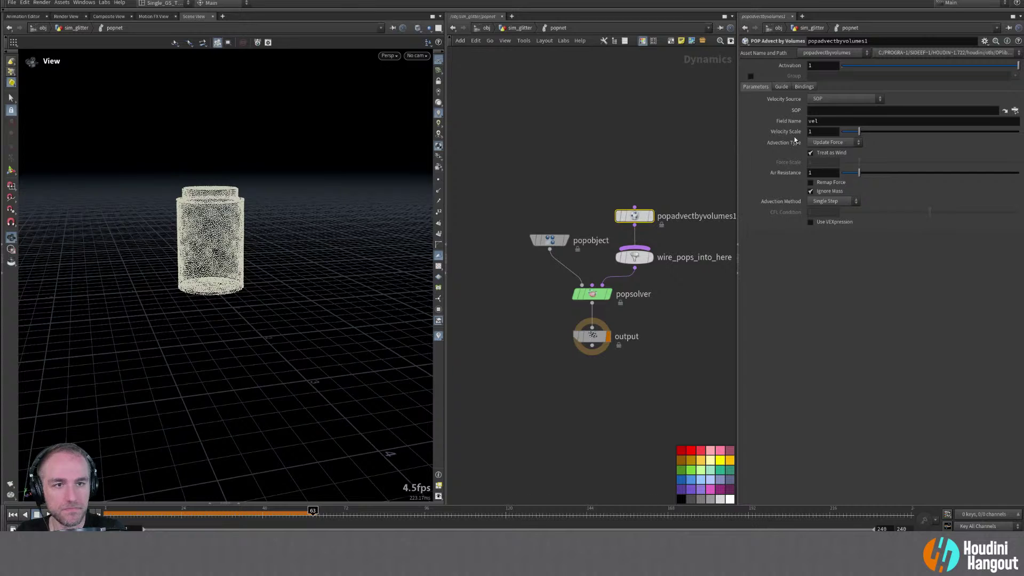
Set the advection node's Velocity Source to Second Context Geometry and play the simulation while viewing the can from several angles
{"action": "left_click", "coordinate": [852, 100]}
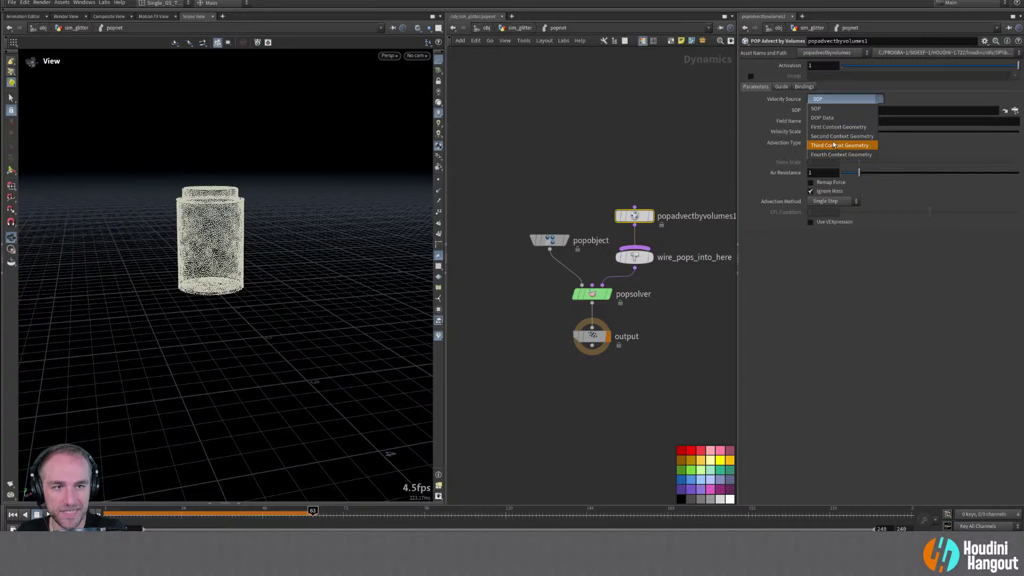
{"action": "left_click", "coordinate": [834, 136]}
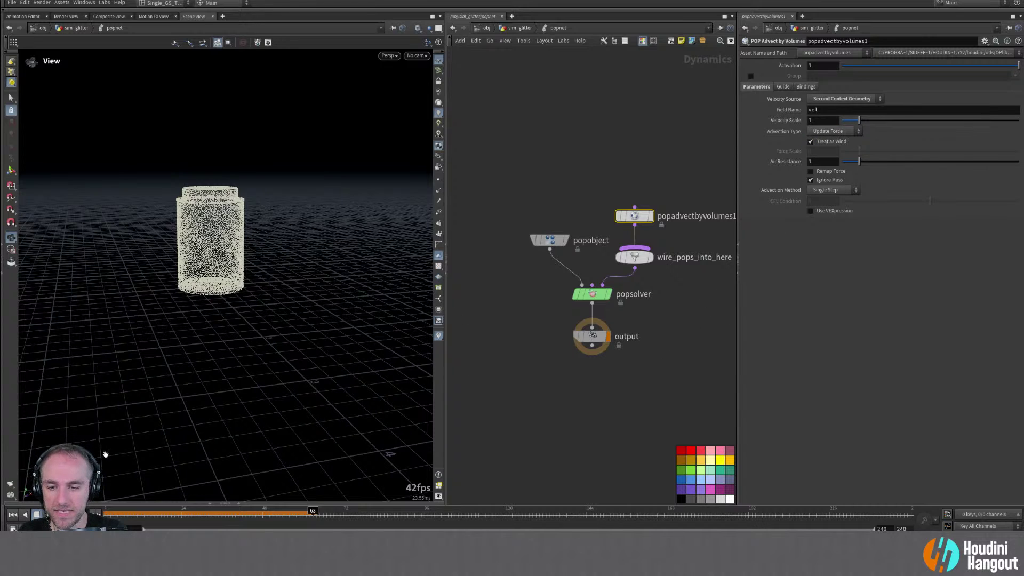
{"action": "left_click", "coordinate": [13, 526]}
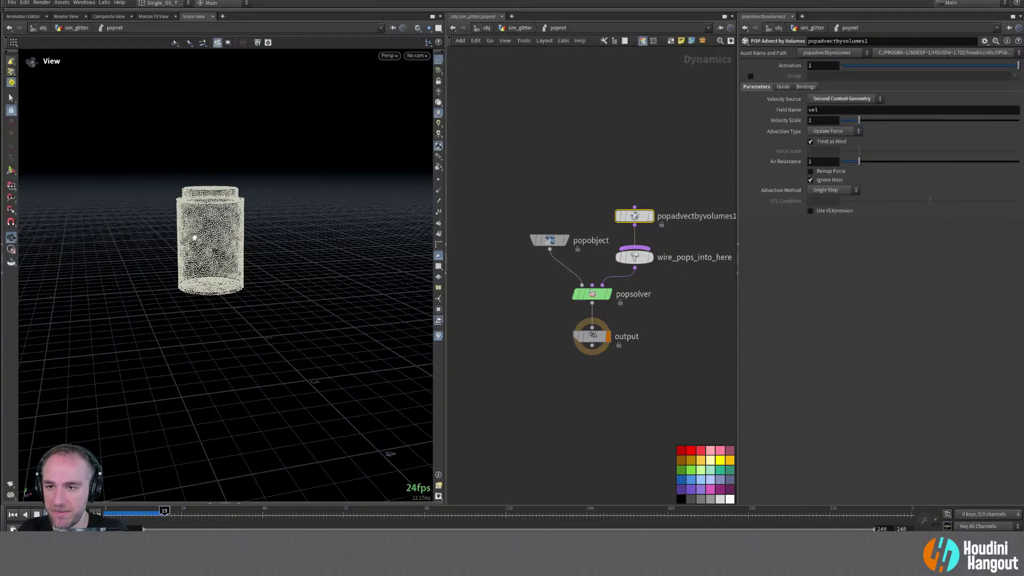
{"action": "key", "text": "alt"}
{"action": "left_click_drag", "start_coordinate": [213, 257], "coordinate": [375, 252], "text": "alt"}
{"action": "left_click_drag", "start_coordinate": [240, 293], "coordinate": [276, 278], "text": "alt"}
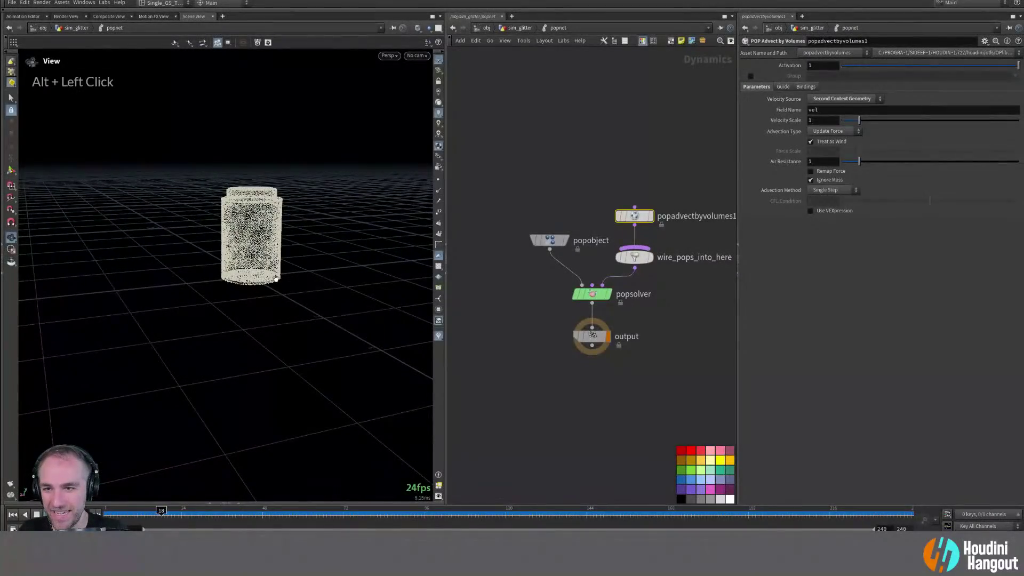
{"action": "left_click_drag", "start_coordinate": [269, 239], "coordinate": [130, 330], "text": "alt"}
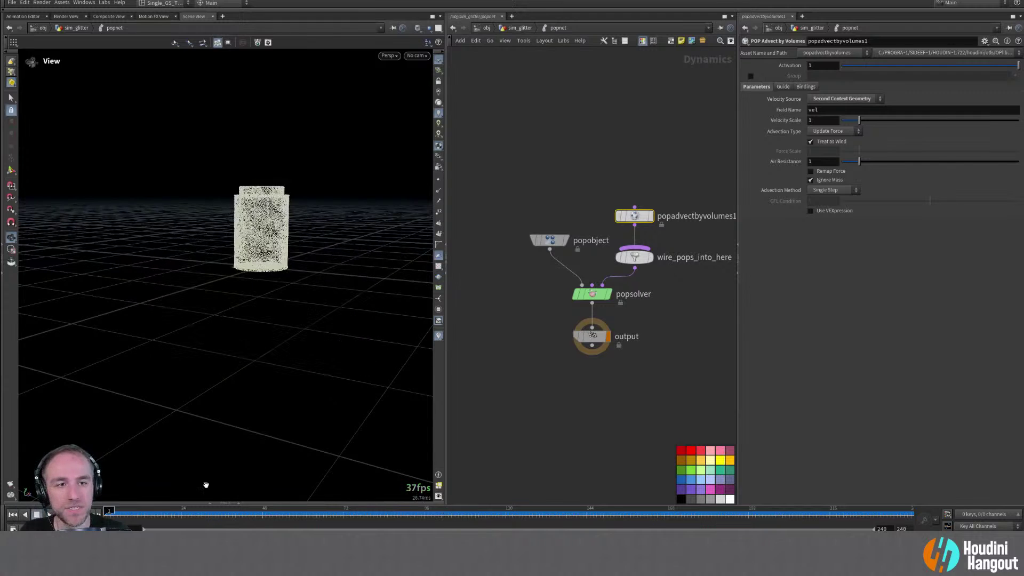
Try the Update Velocity advection type and examine the played-back particles from several angles
{"action": "left_click", "coordinate": [852, 133]}
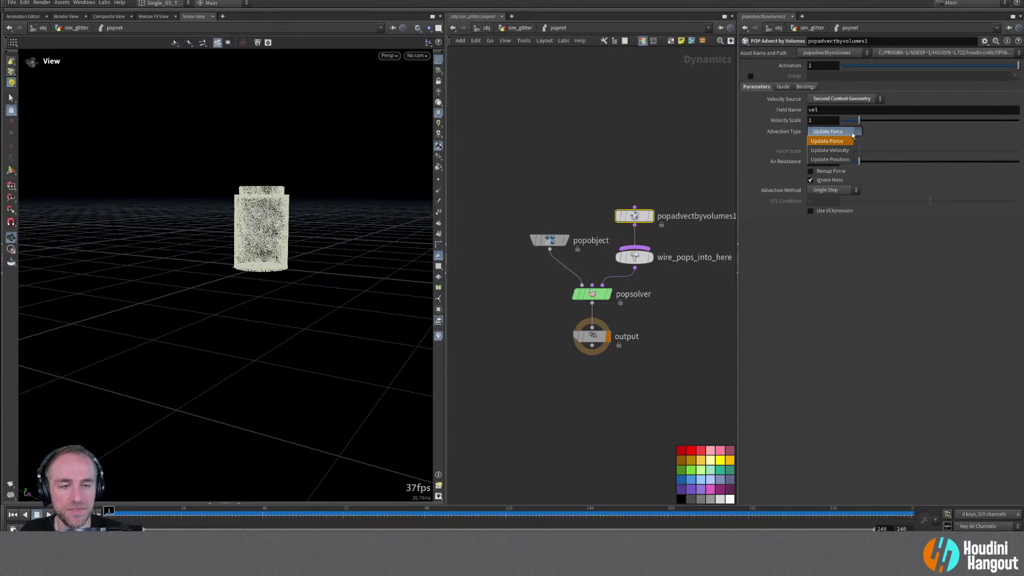
{"action": "left_click", "coordinate": [840, 141]}
{"action": "left_click", "coordinate": [827, 132]}
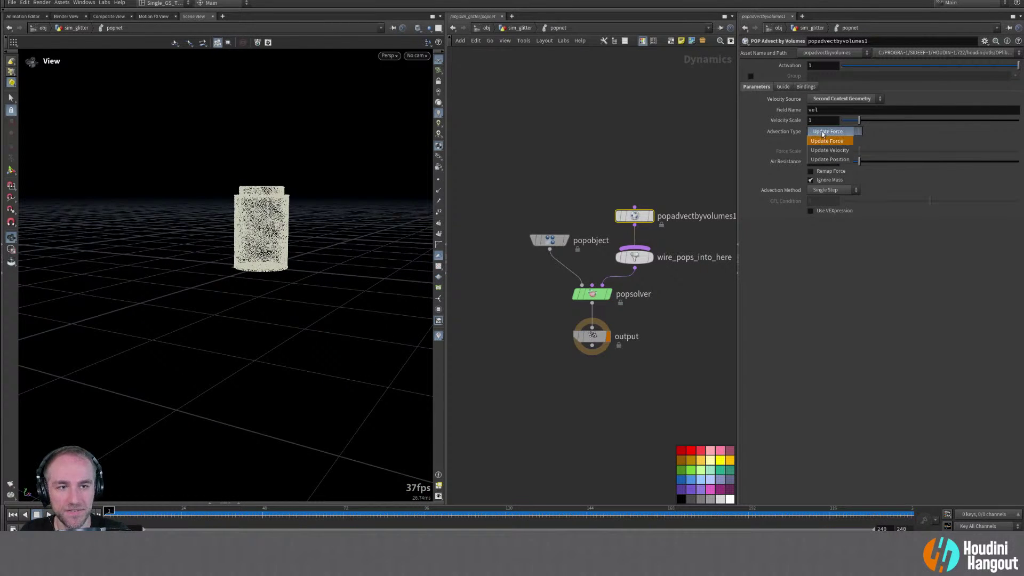
{"action": "left_click", "coordinate": [821, 153]}
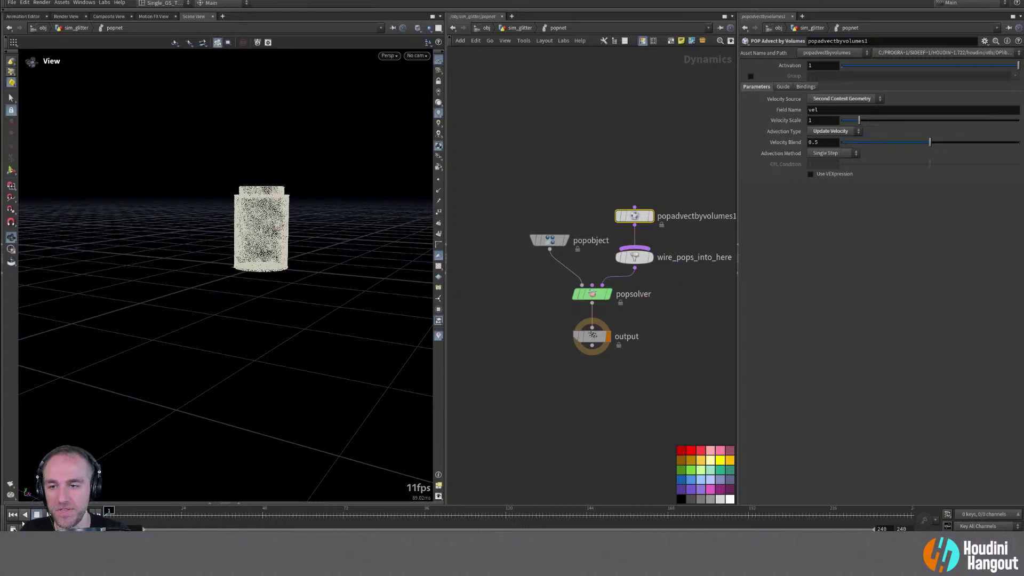
{"action": "key", "text": "alt"}
{"action": "left_click_drag", "start_coordinate": [268, 250], "coordinate": [259, 281], "text": "alt"}
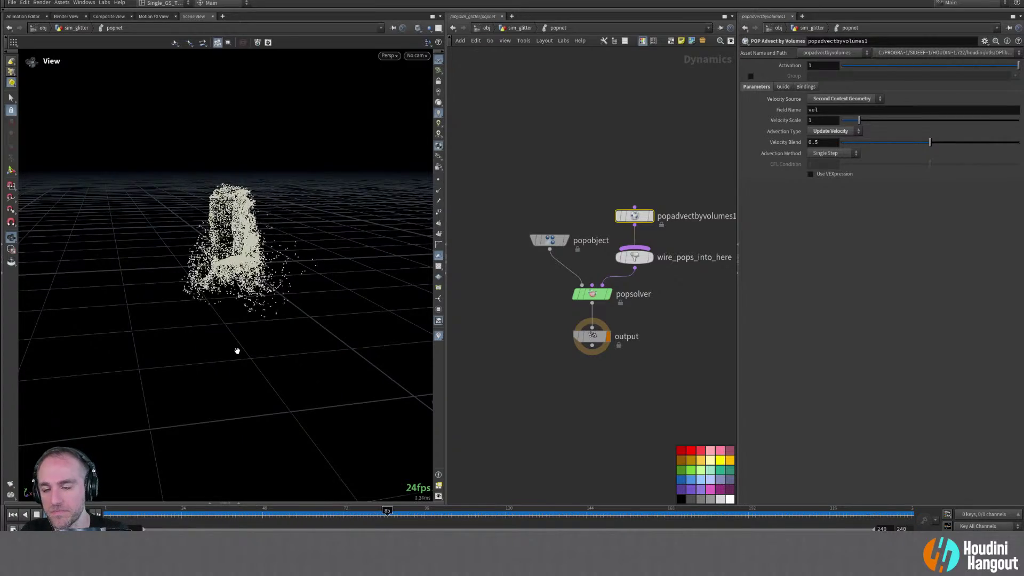
{"action": "left_click_drag", "start_coordinate": [256, 277], "coordinate": [283, 285], "text": "alt"}
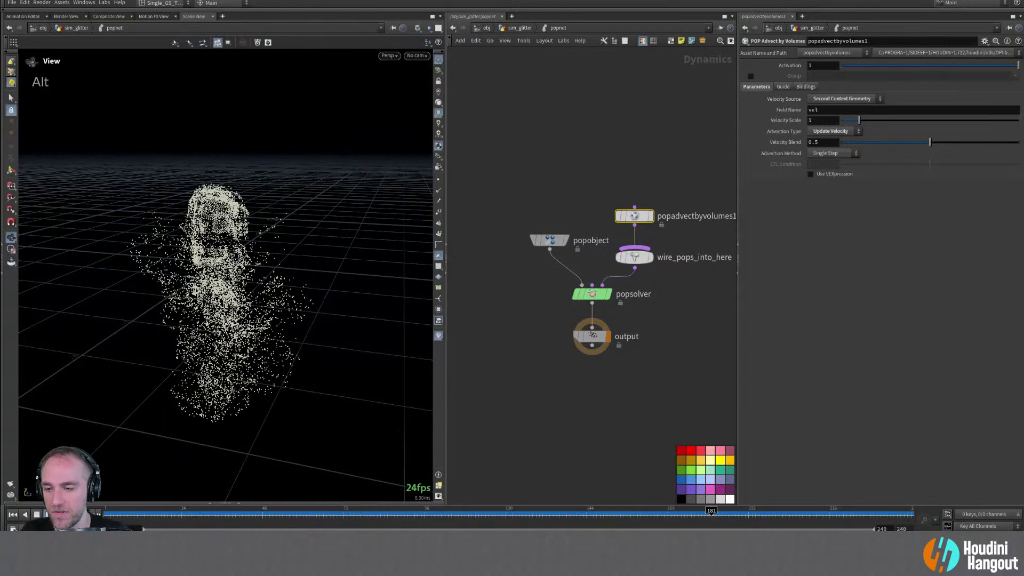
{"action": "left_click", "coordinate": [13, 513]}
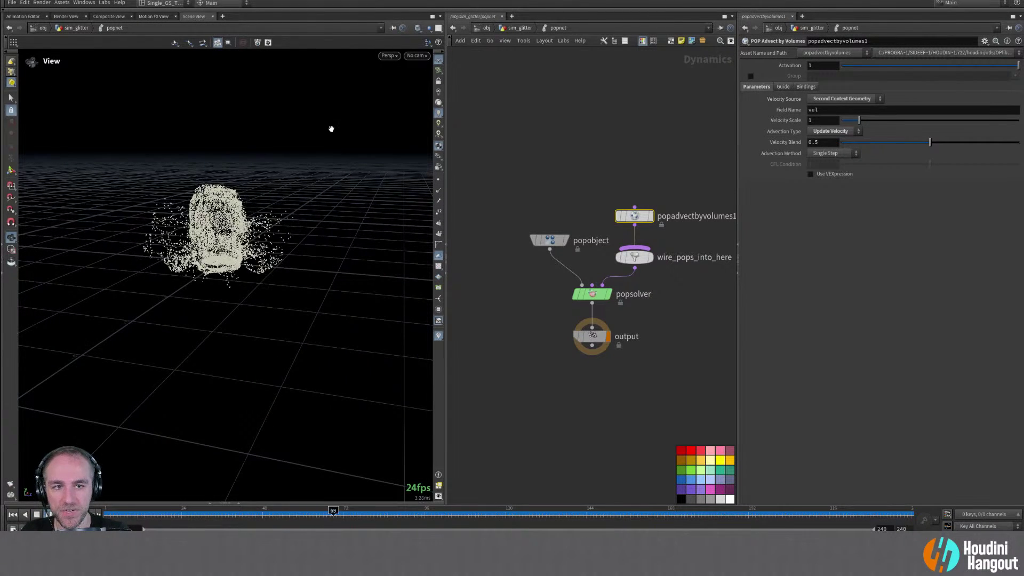
{"action": "left_click_drag", "start_coordinate": [210, 273], "coordinate": [137, 281], "text": "alt"}
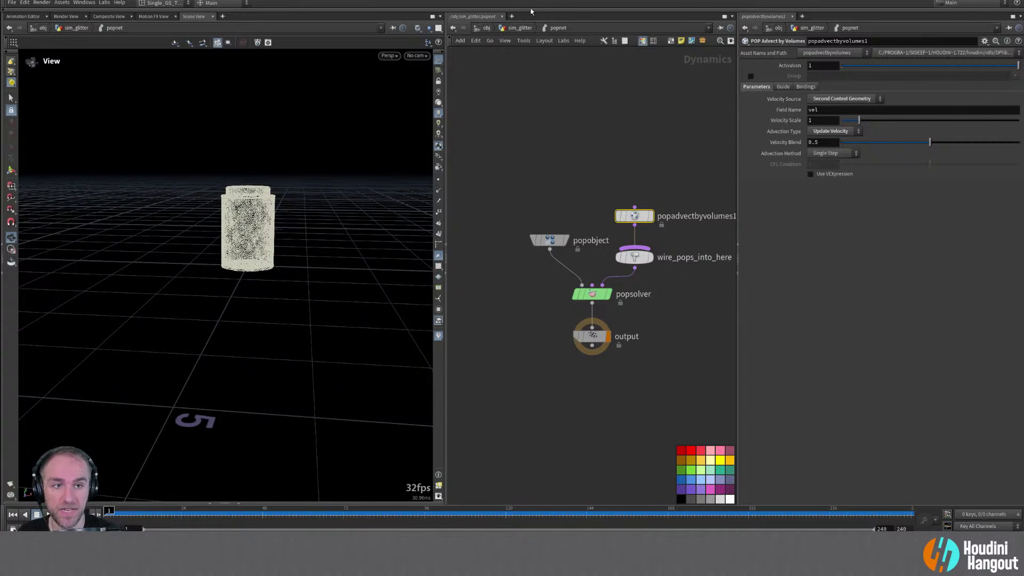
Set popadvectbyvolumes1's Advection Type to Update Position
{"action": "left_click", "coordinate": [832, 131]}
{"action": "left_click", "coordinate": [826, 141]}
{"action": "left_click", "coordinate": [831, 131]}
{"action": "left_click", "coordinate": [822, 162]}
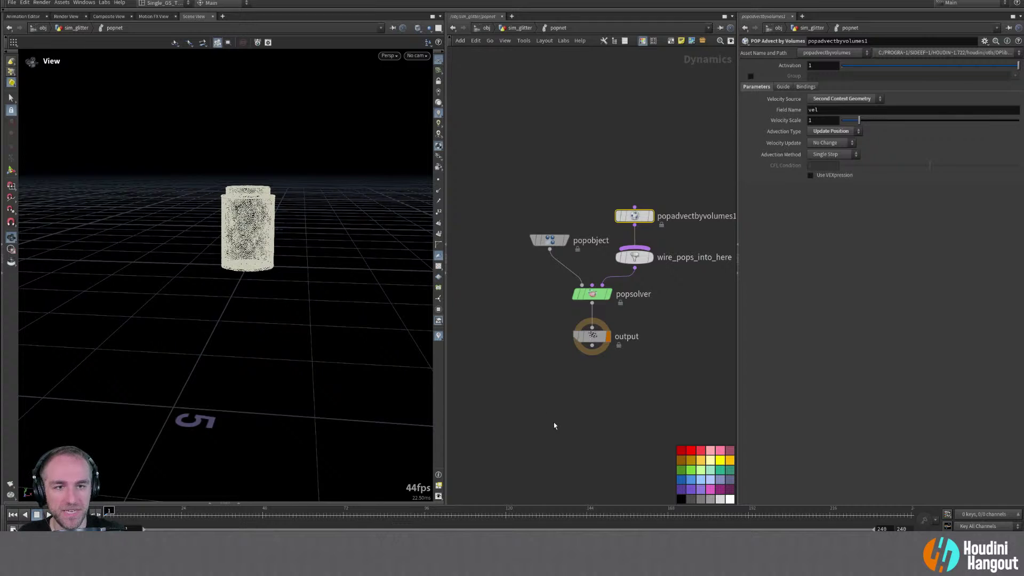
Try Final Velocity as the Velocity Update, return it to No Change and examine the particle playback
{"action": "double_click", "coordinate": [829, 143]}
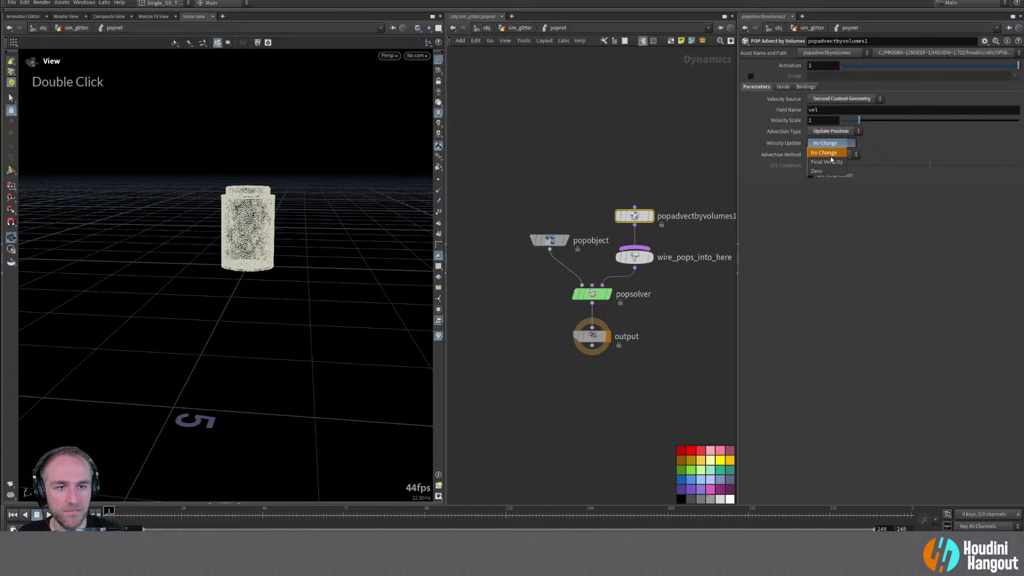
{"action": "left_click", "coordinate": [830, 162]}
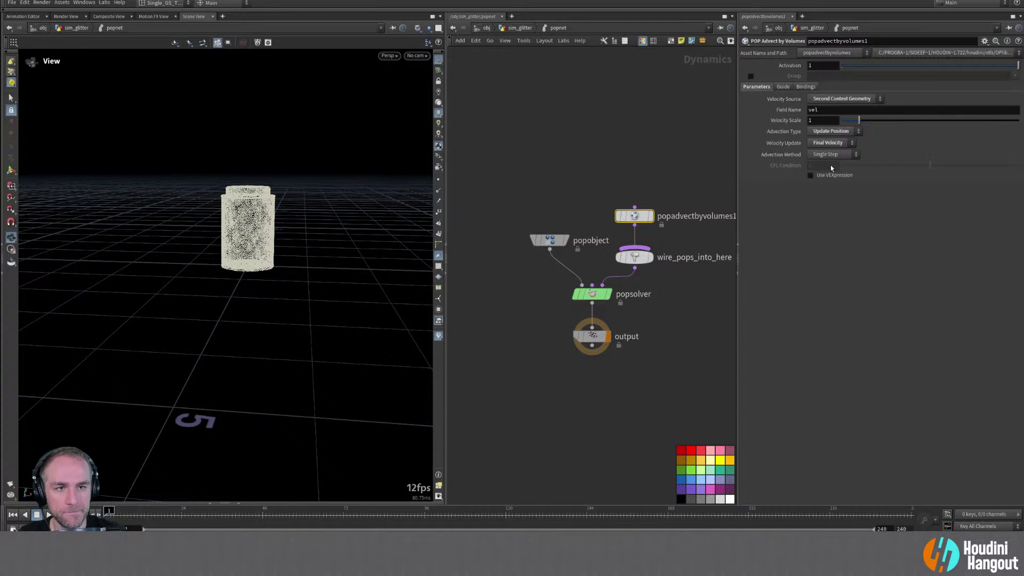
{"action": "double_click", "coordinate": [830, 143]}
{"action": "left_click", "coordinate": [830, 134]}
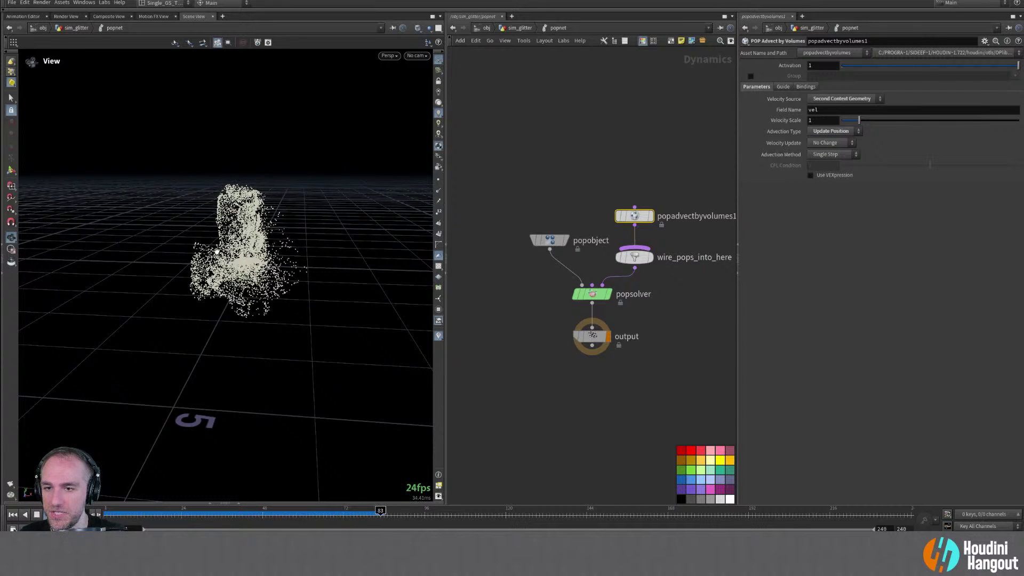
{"action": "left_click_drag", "start_coordinate": [217, 251], "coordinate": [298, 250], "text": "alt"}
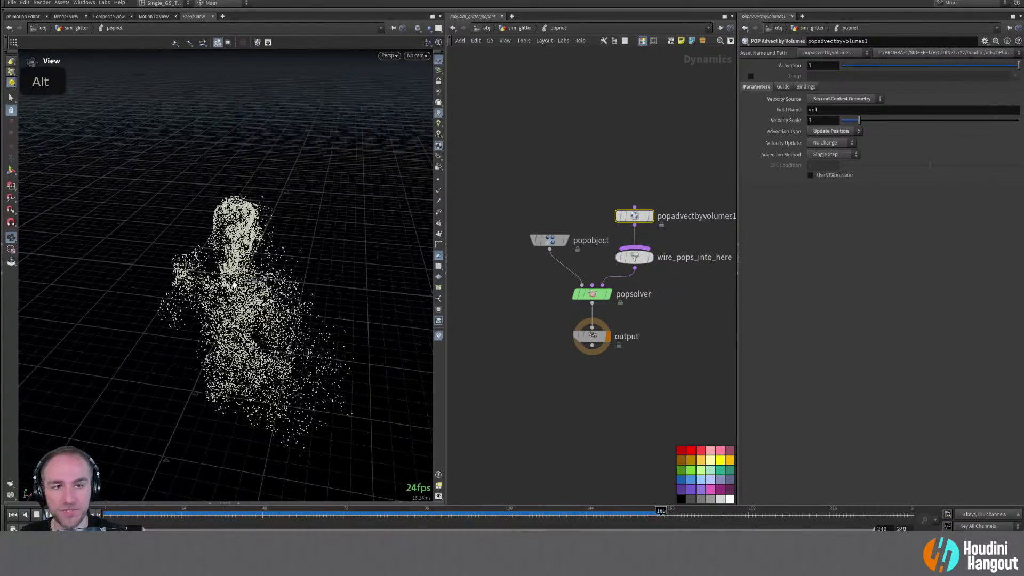
Set Velocity Update to Final Velocity, replay the simulation and return to the first frame
{"action": "left_click", "coordinate": [832, 142]}
{"action": "left_click", "coordinate": [829, 160]}
{"action": "key", "text": "ctrl+Up"}
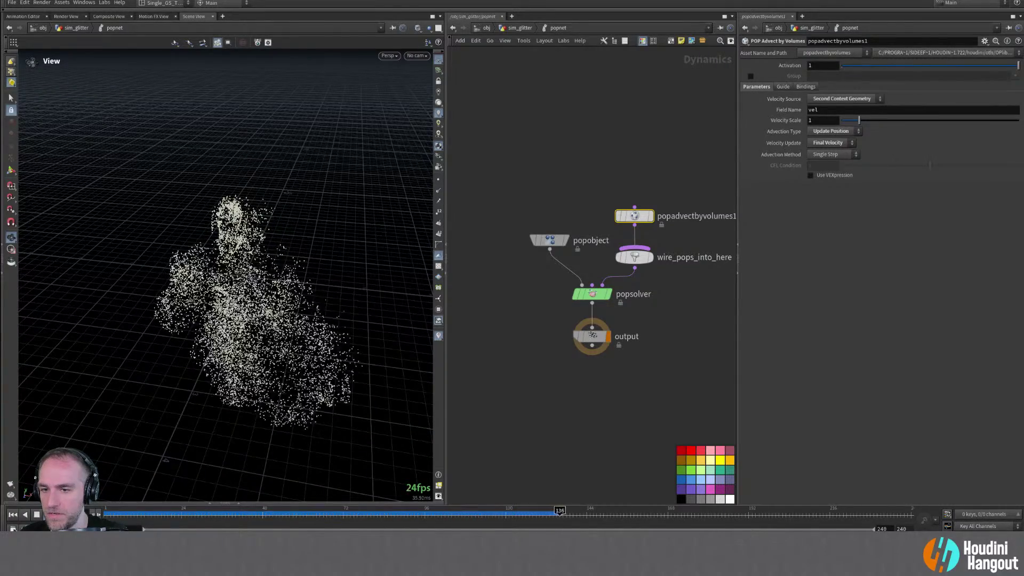
{"action": "key", "text": "ctrl+Up"}
Set the Advection Method to Trace, play the simulation and return to the first frame
{"action": "left_click", "coordinate": [832, 154]}
{"action": "left_click", "coordinate": [817, 174]}
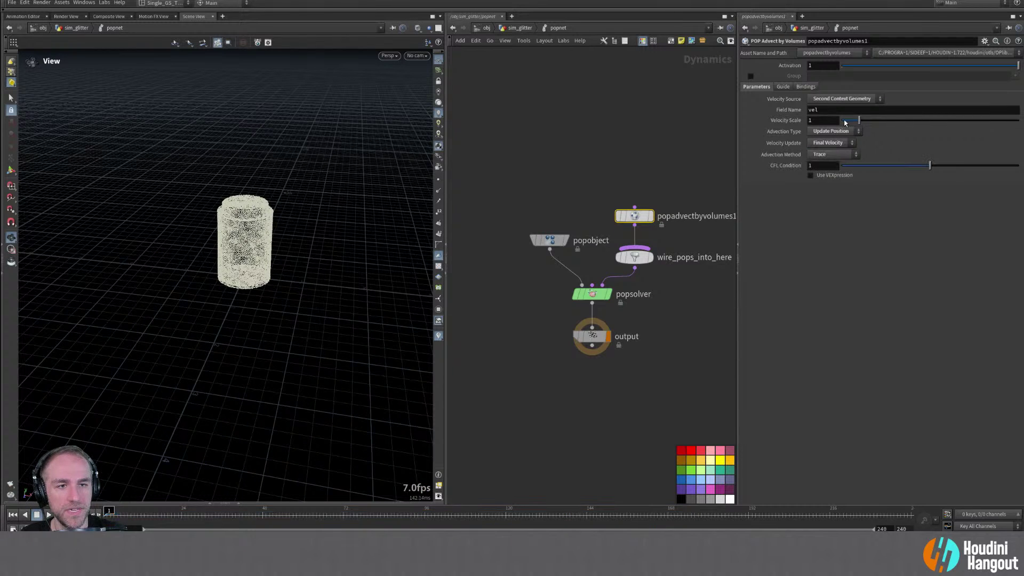
{"action": "double_click", "coordinate": [47, 514]}
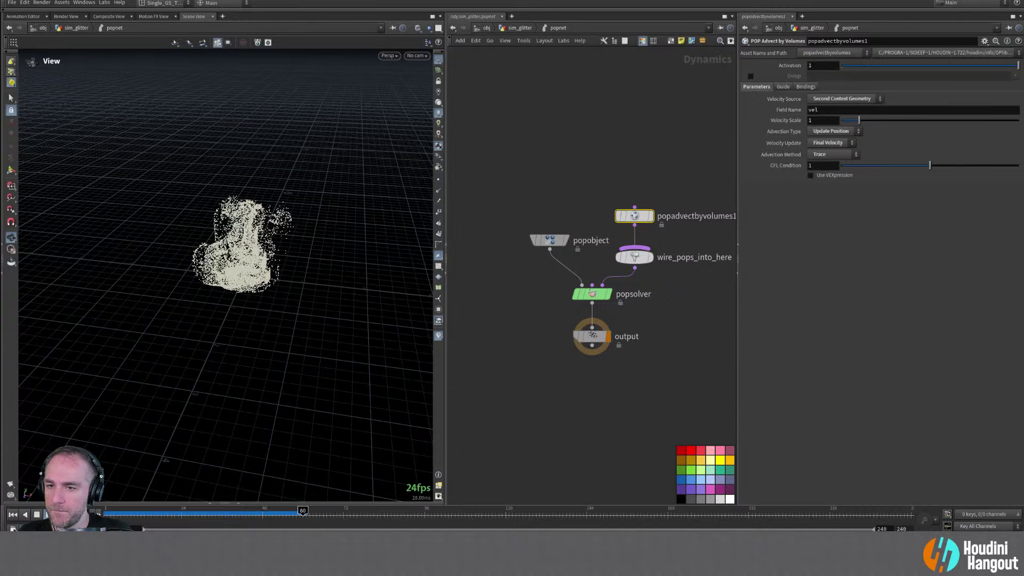
{"action": "key", "text": "ctrl+Up"}
Set Velocity Update back to No Change, replay the traced particles and rewind to frame 1
{"action": "left_click", "coordinate": [851, 140]}
{"action": "left_click", "coordinate": [823, 156]}
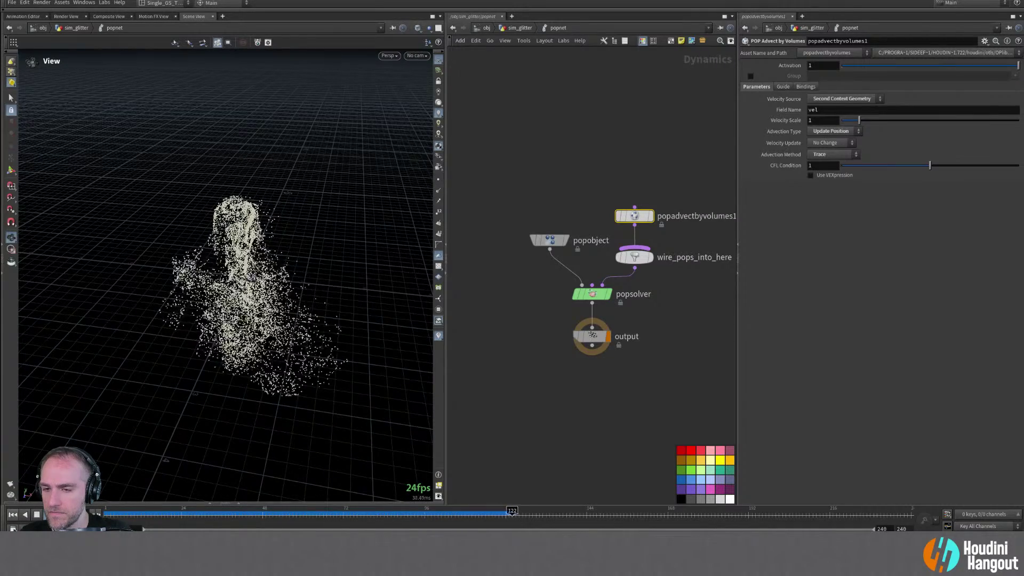
{"action": "left_click", "coordinate": [12, 514]}
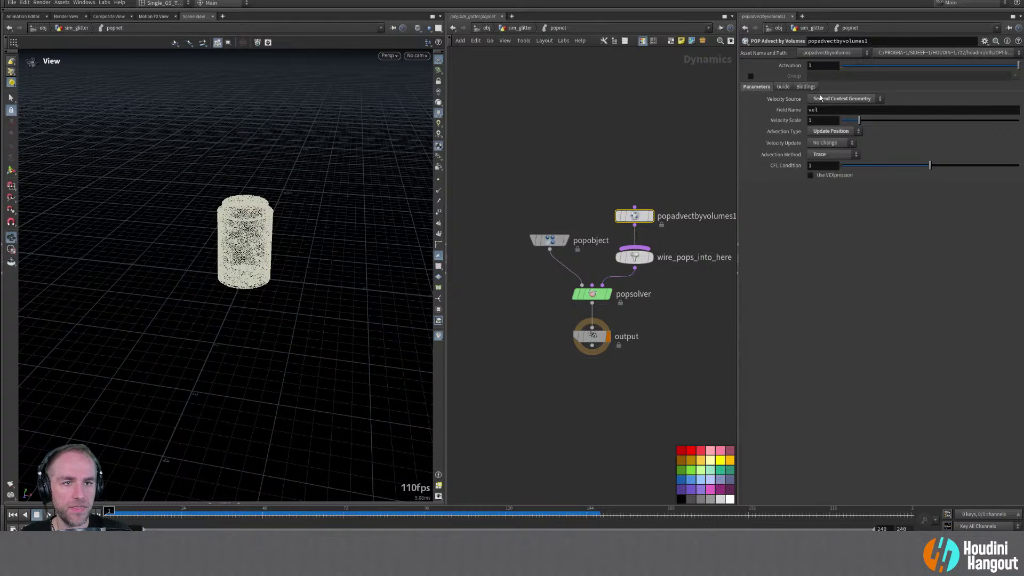
Set the POP Advect by Volumes Advection Type to Update Force, turn off Treat as Wind and play the simulation
{"action": "left_click", "coordinate": [824, 131]}
{"action": "left_click", "coordinate": [824, 142]}
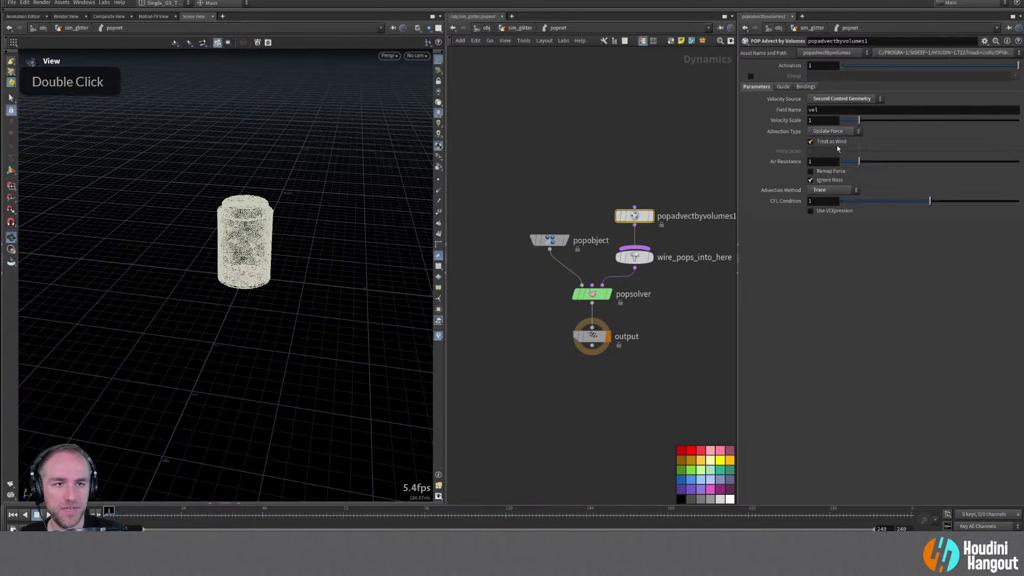
{"action": "left_click", "coordinate": [810, 142]}
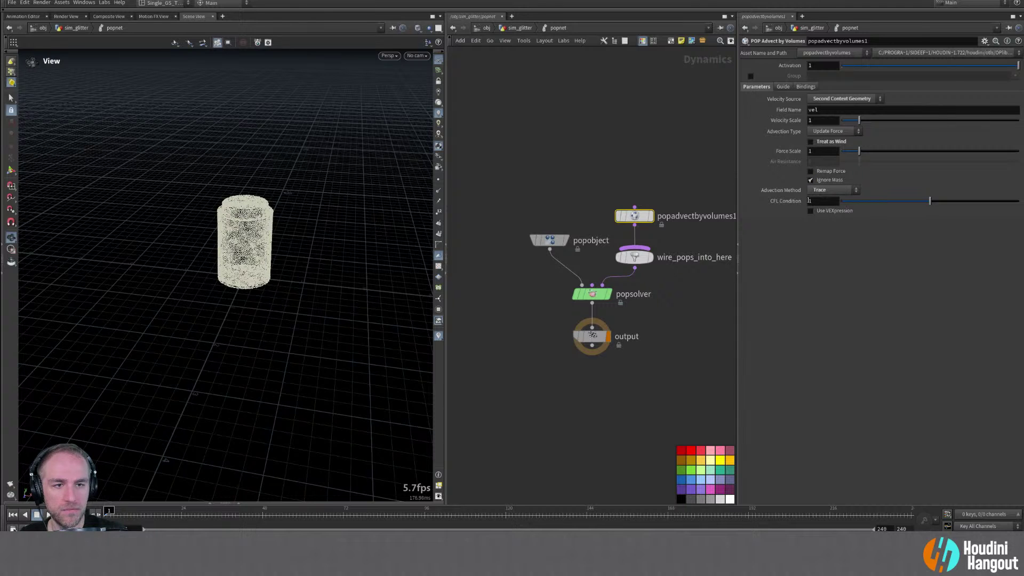
{"action": "right_click_drag", "start_coordinate": [291, 203], "coordinate": [333, 154], "text": "alt"}
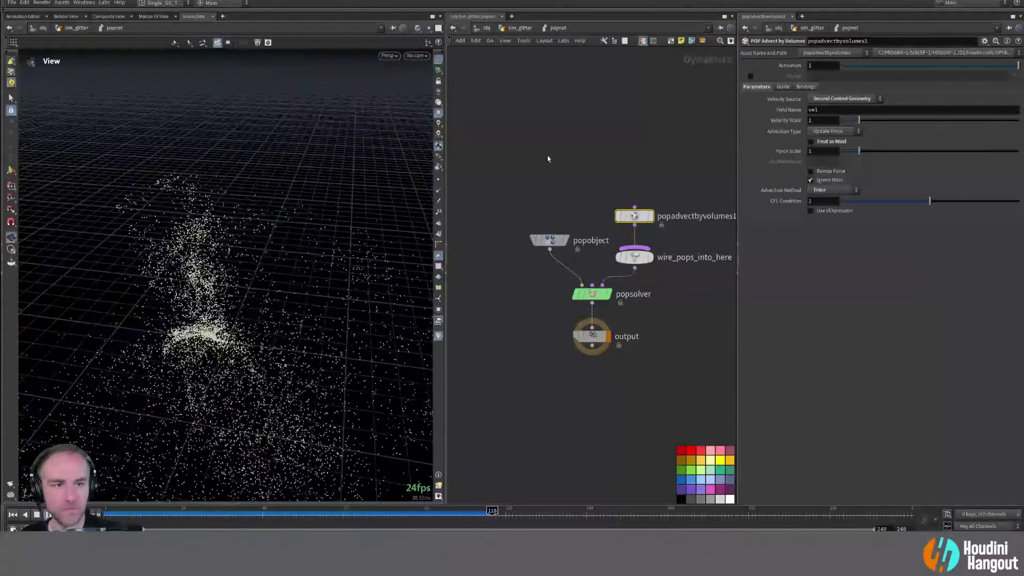
Turn Treat as Wind back on, replay the particles while viewing them from several angles, and rewind to frame 1
{"action": "left_click", "coordinate": [811, 142]}
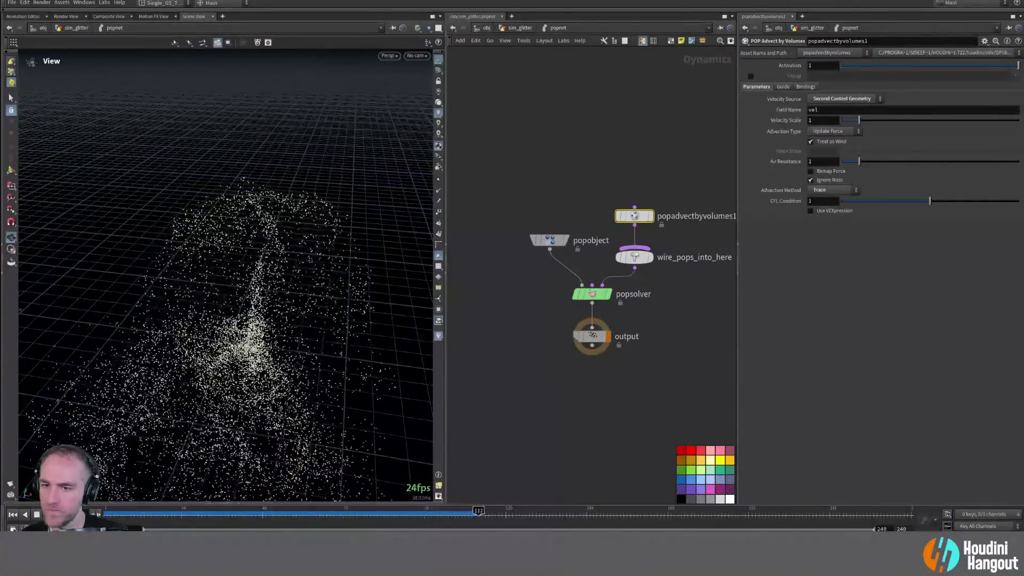
{"action": "left_click_drag", "start_coordinate": [185, 421], "coordinate": [221, 362], "text": "alt"}
{"action": "right_click", "coordinate": [221, 362], "text": "alt"}
{"action": "middle_click_drag", "start_coordinate": [221, 362], "coordinate": [221, 226], "text": "alt"}
{"action": "left_click_drag", "start_coordinate": [220, 226], "coordinate": [215, 283], "text": "alt"}
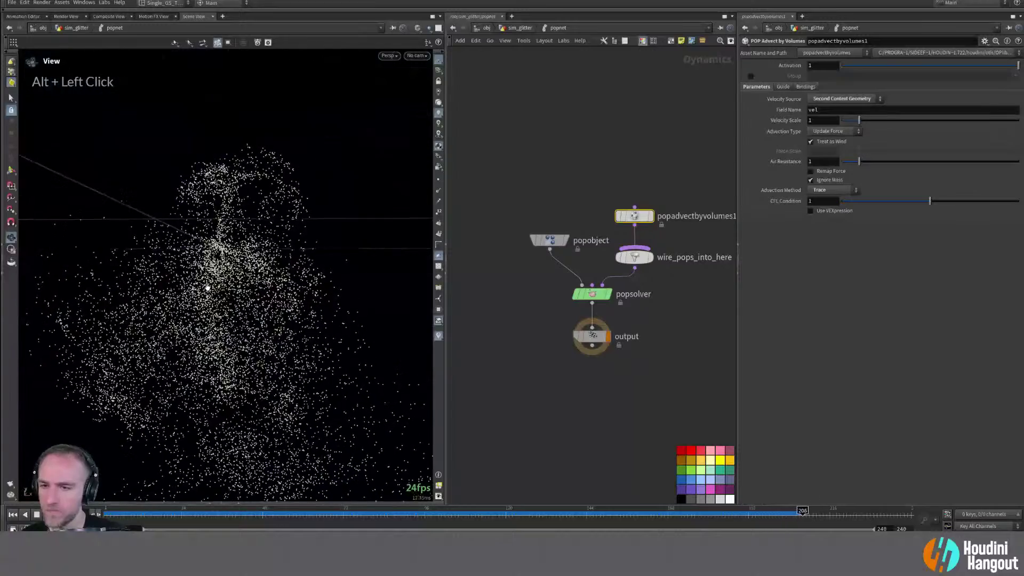
{"action": "left_click", "coordinate": [13, 514]}
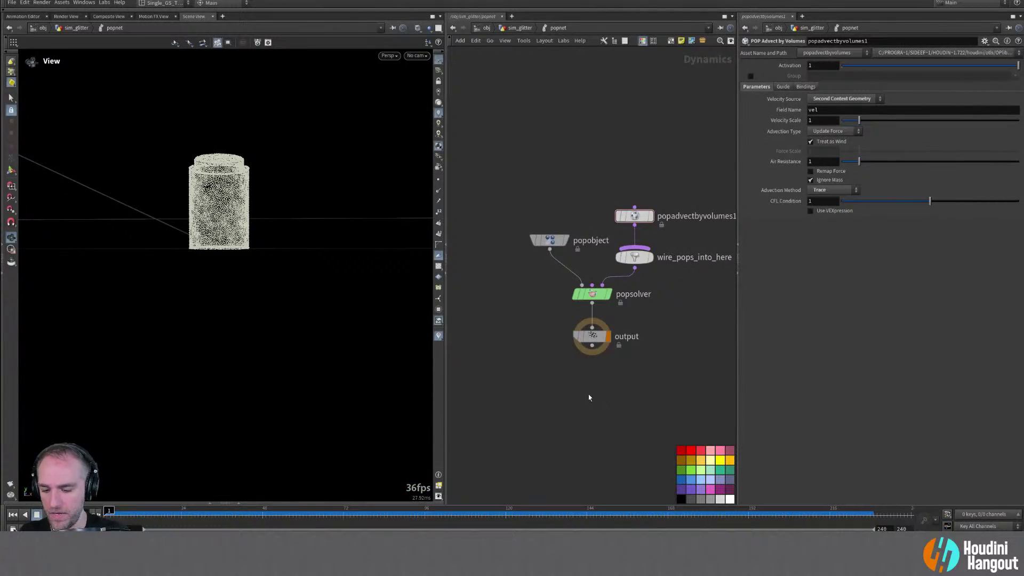
Go into the sim_smoke network and examine the buoyancy, wind and turbulence Shape settings of pyrosolver1
{"action": "key", "text": "u"}
{"action": "key", "text": "u"}
{"action": "double_click", "coordinate": [546, 226]}
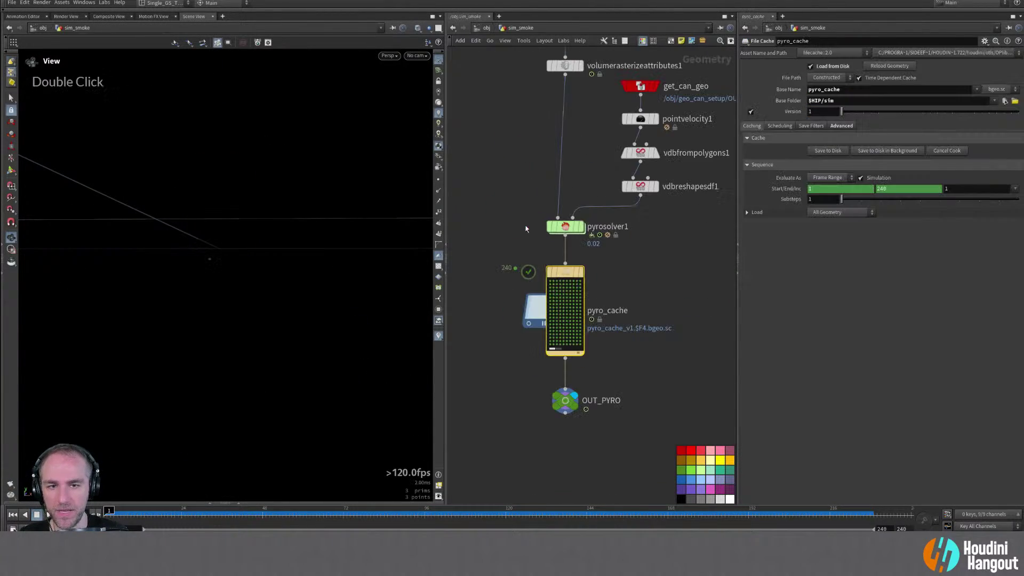
{"action": "middle_click_drag", "start_coordinate": [658, 276], "coordinate": [660, 300]}
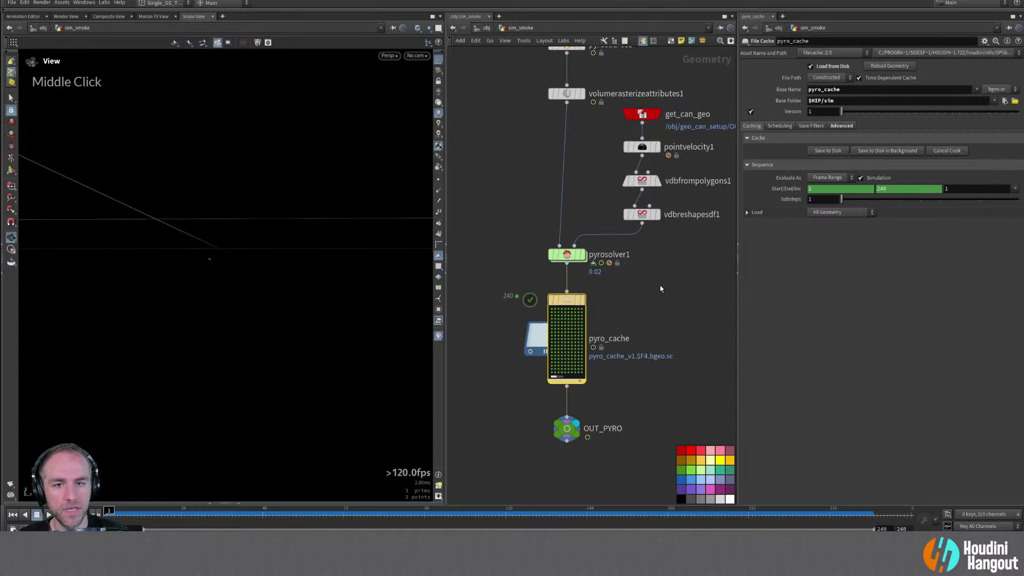
{"action": "middle_click_drag", "start_coordinate": [507, 222], "coordinate": [508, 262]}
{"action": "left_click", "coordinate": [568, 292]}
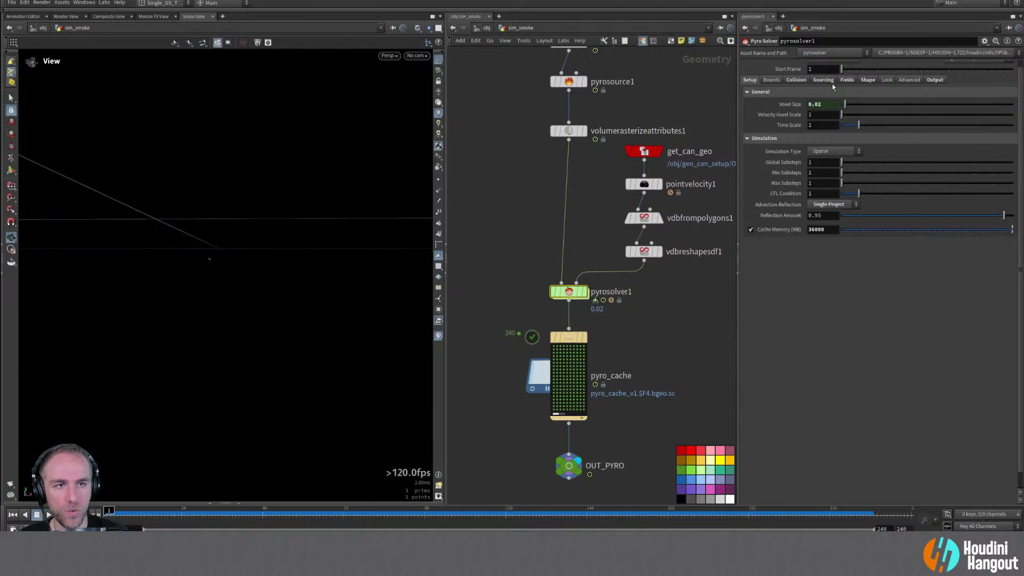
{"action": "left_click", "coordinate": [867, 80]}
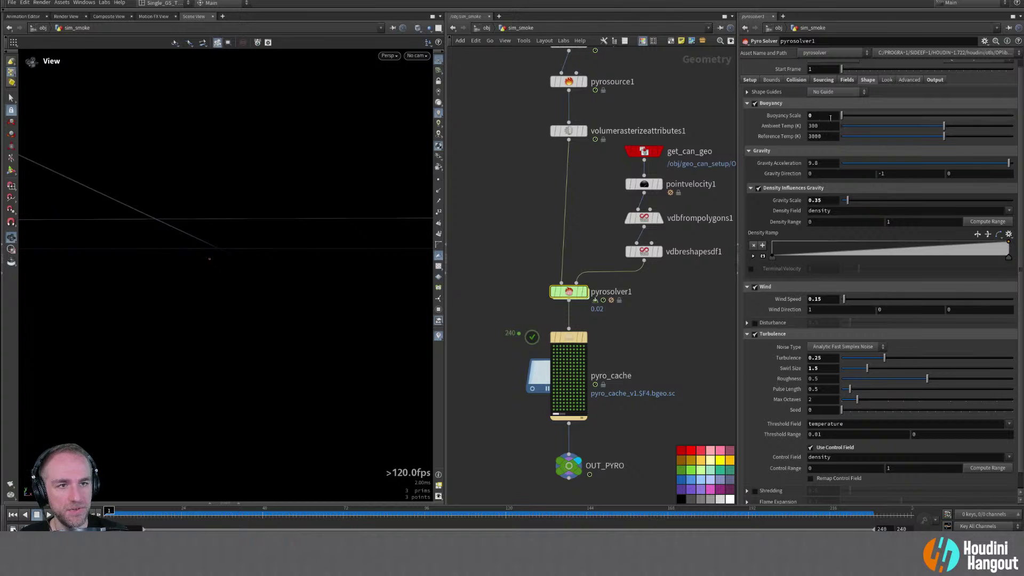
{"action": "left_click", "coordinate": [748, 103]}
{"action": "left_click", "coordinate": [747, 122]}
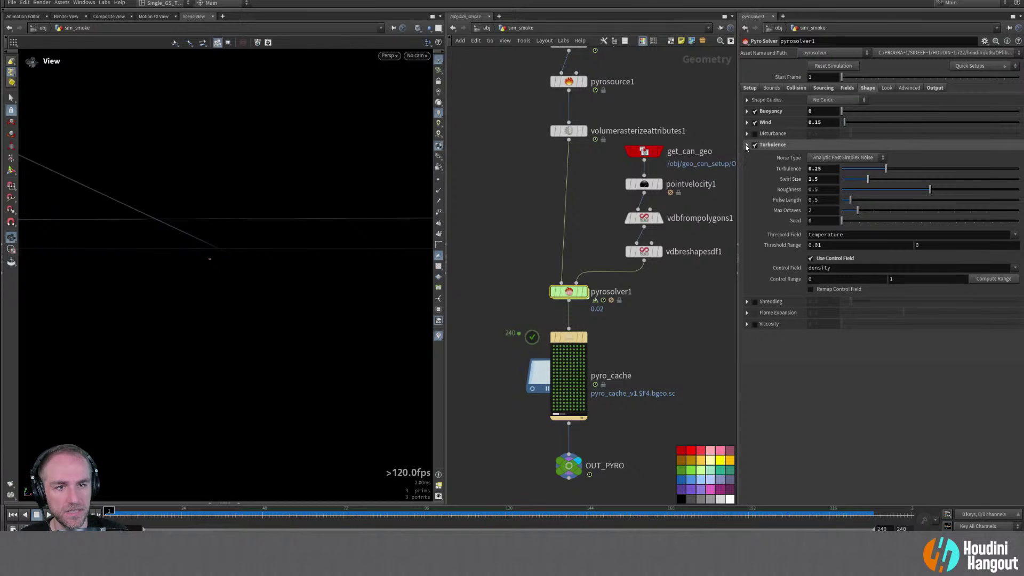
{"action": "left_click", "coordinate": [747, 146]}
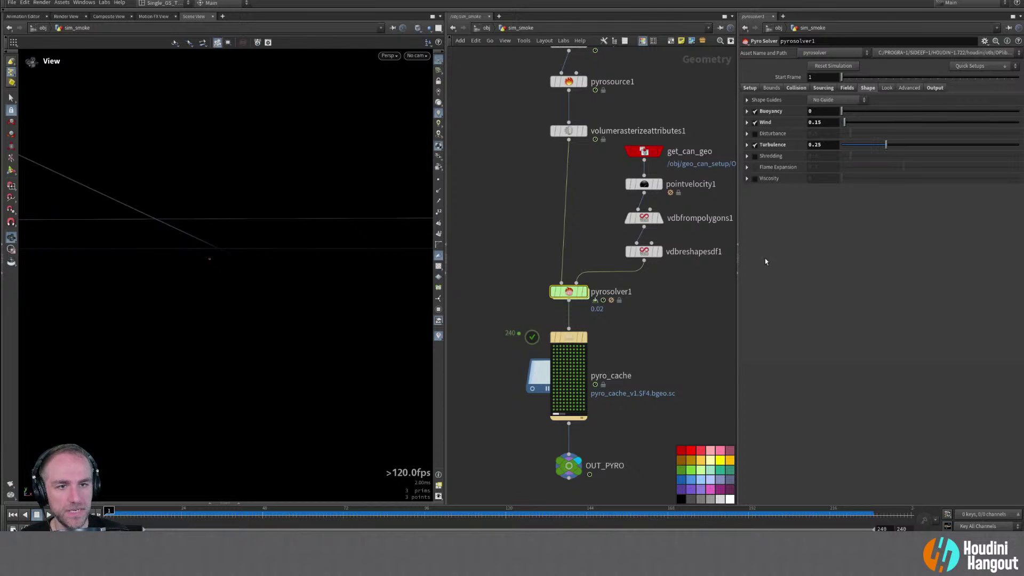
Set the density Dissipation of pyrosolver1 to 0.05 and write pyro_cache to disk again in the background
{"action": "left_click", "coordinate": [847, 88]}
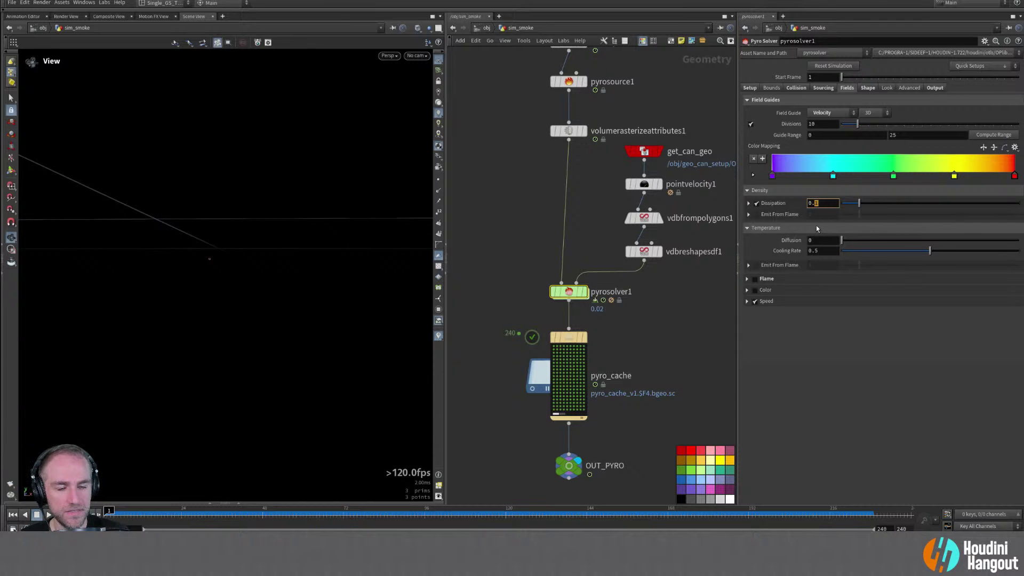
{"action": "key", "text": "Return"}
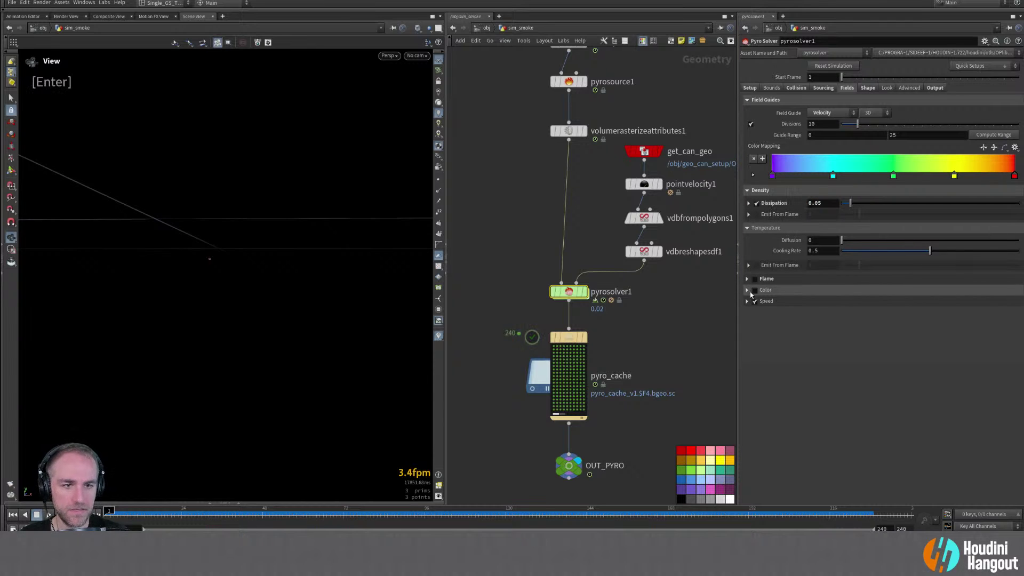
{"action": "left_click", "coordinate": [568, 346]}
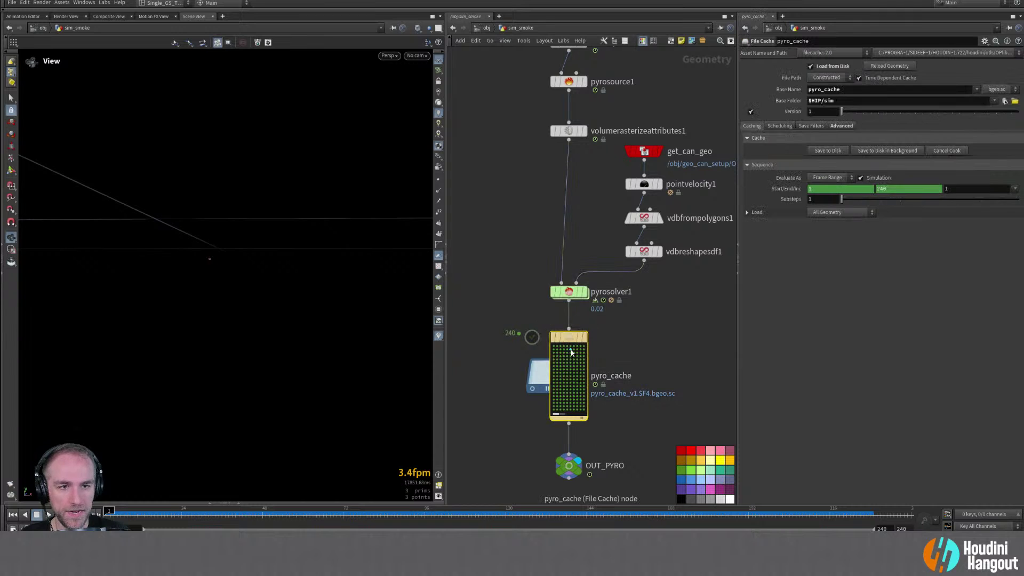
{"action": "left_click", "coordinate": [875, 152]}
{"action": "middle_click_drag", "start_coordinate": [695, 351], "coordinate": [698, 242]}
{"action": "left_click", "coordinate": [514, 416]}
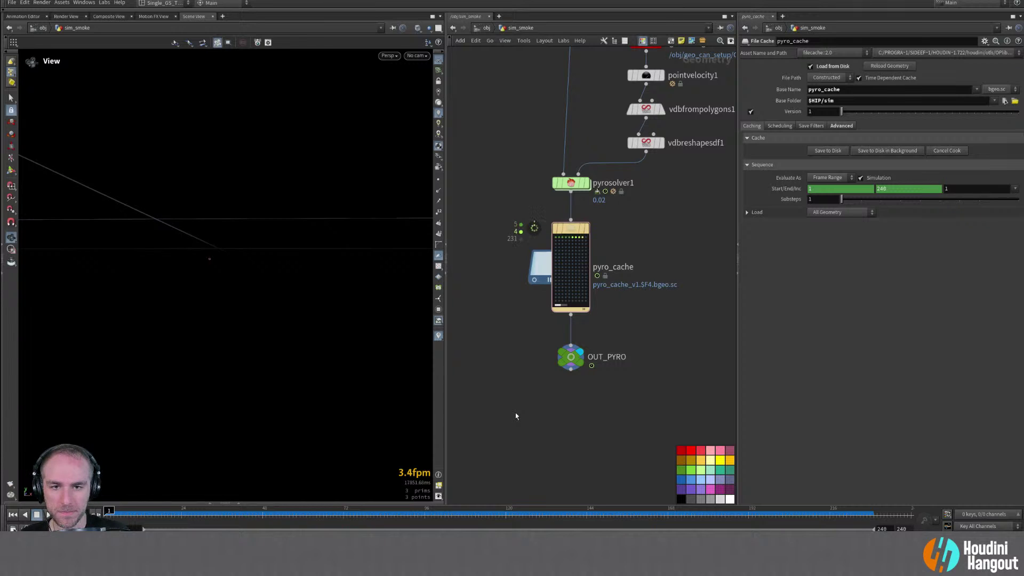
Display pyro_cache and scrub through the cached frames to examine the new smoke
{"action": "double_click", "coordinate": [587, 229]}
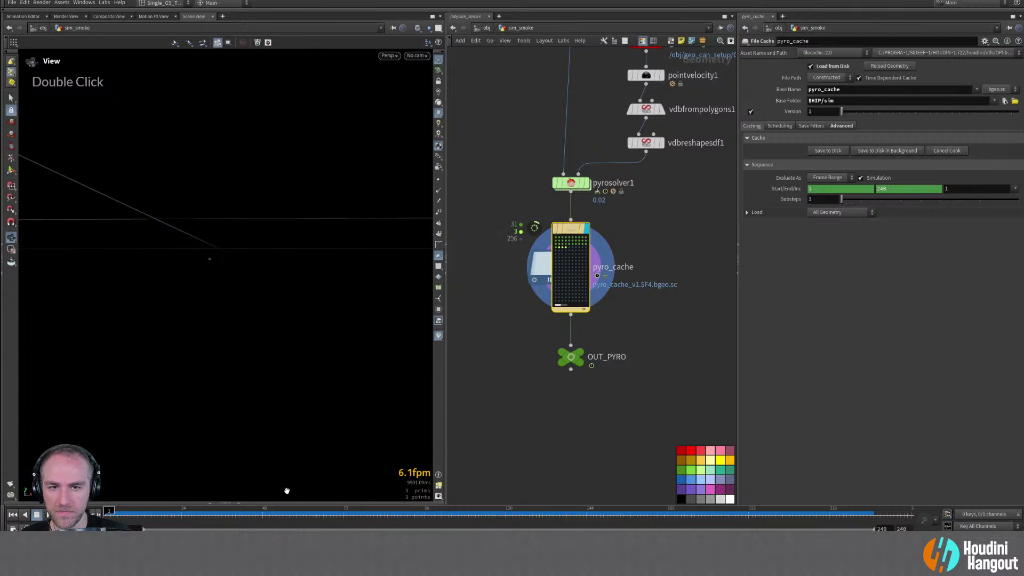
{"action": "left_click", "coordinate": [47, 515]}
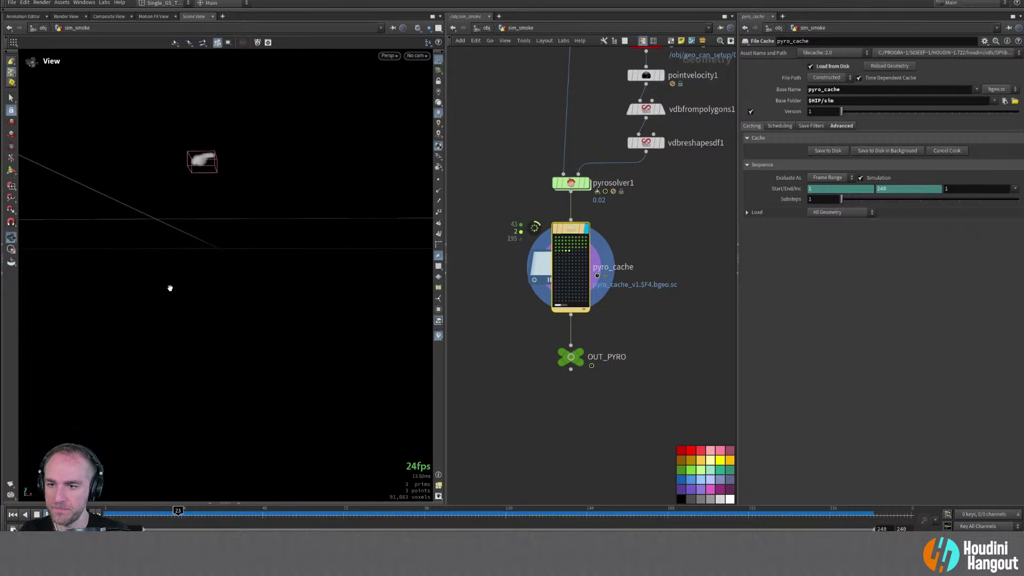
{"action": "right_click_drag", "start_coordinate": [195, 290], "coordinate": [173, 304], "text": "alt"}
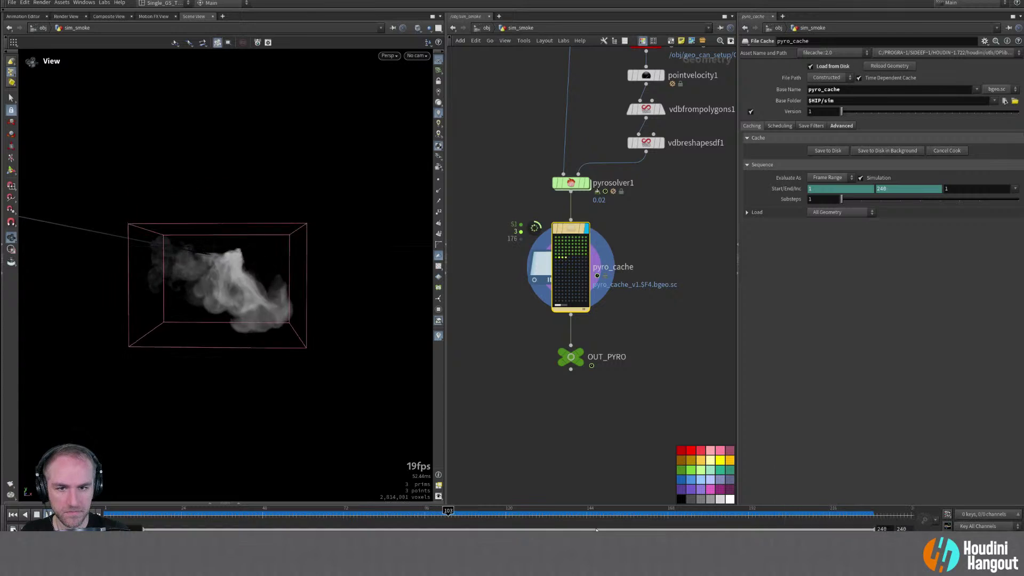
{"action": "double_click", "coordinate": [245, 513]}
{"action": "mouse_move", "coordinate": [245, 513]}
{"action": "left_mouse_down"}
{"action": "mouse_move", "coordinate": [162, 513]}
{"action": "mouse_move", "coordinate": [233, 513]}
{"action": "left_mouse_up"}
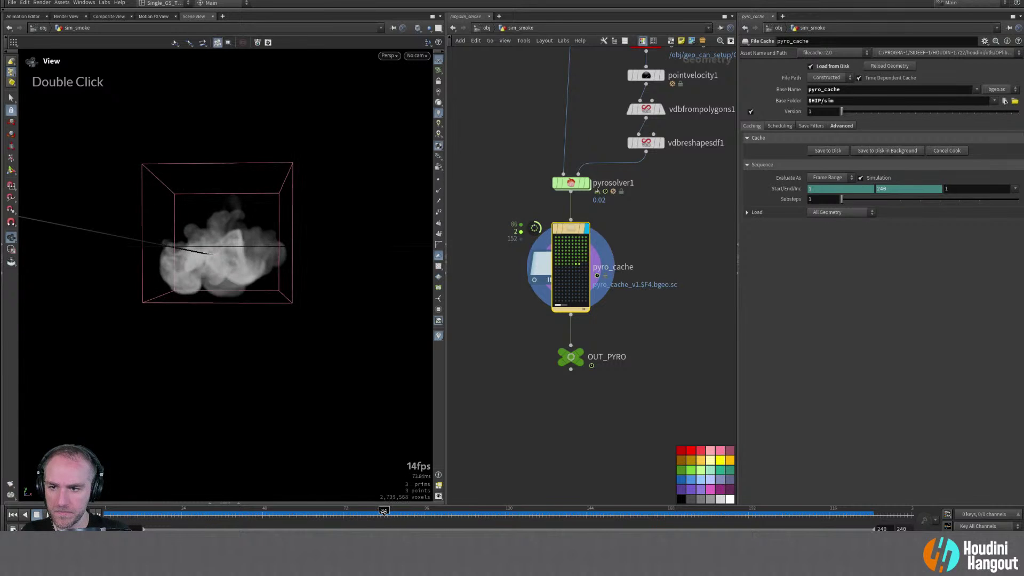
{"action": "left_click_drag", "start_coordinate": [402, 516], "coordinate": [367, 511]}
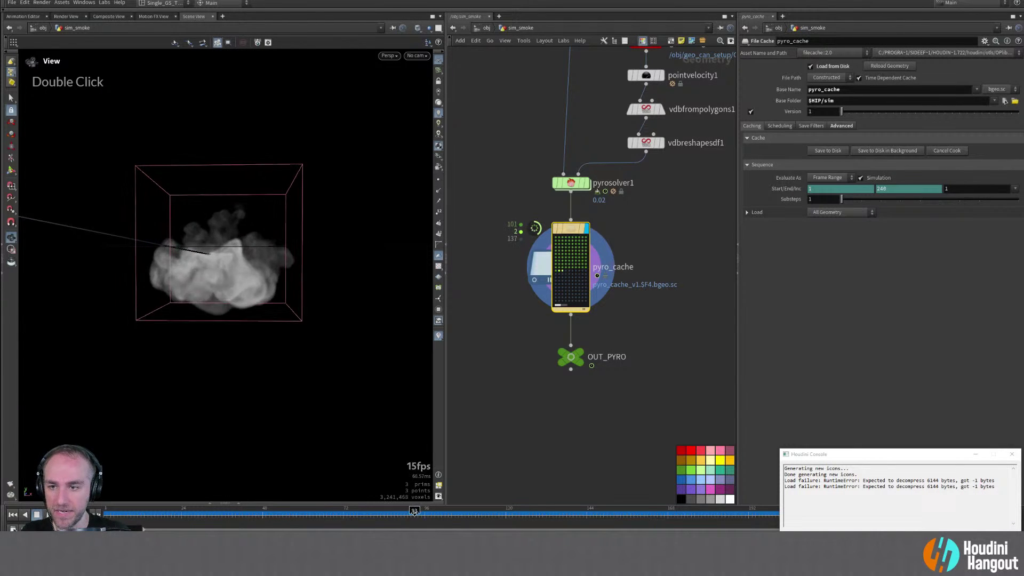
{"action": "left_click_drag", "start_coordinate": [429, 513], "coordinate": [352, 514]}
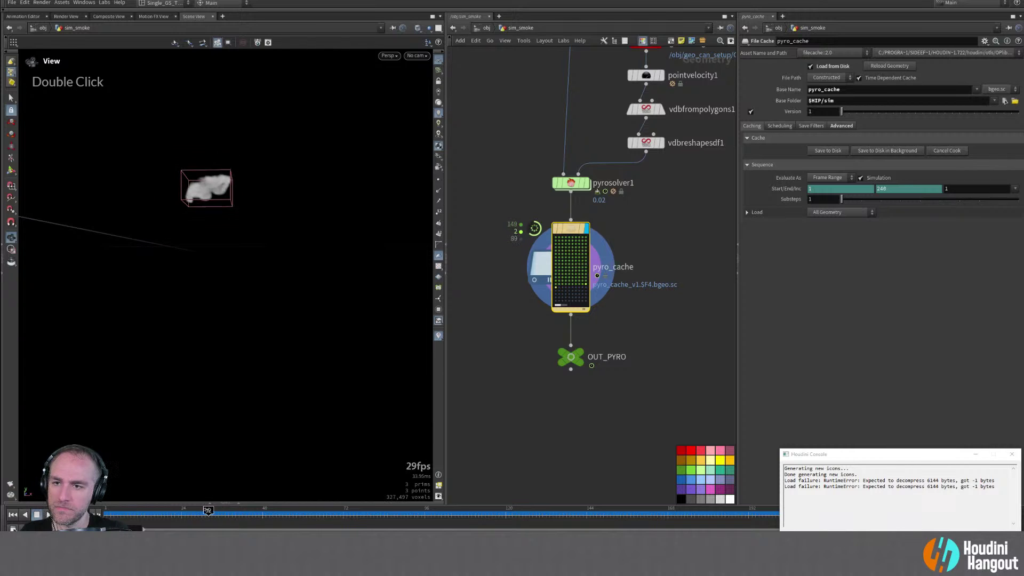
{"action": "left_click_drag", "start_coordinate": [252, 508], "coordinate": [292, 491]}
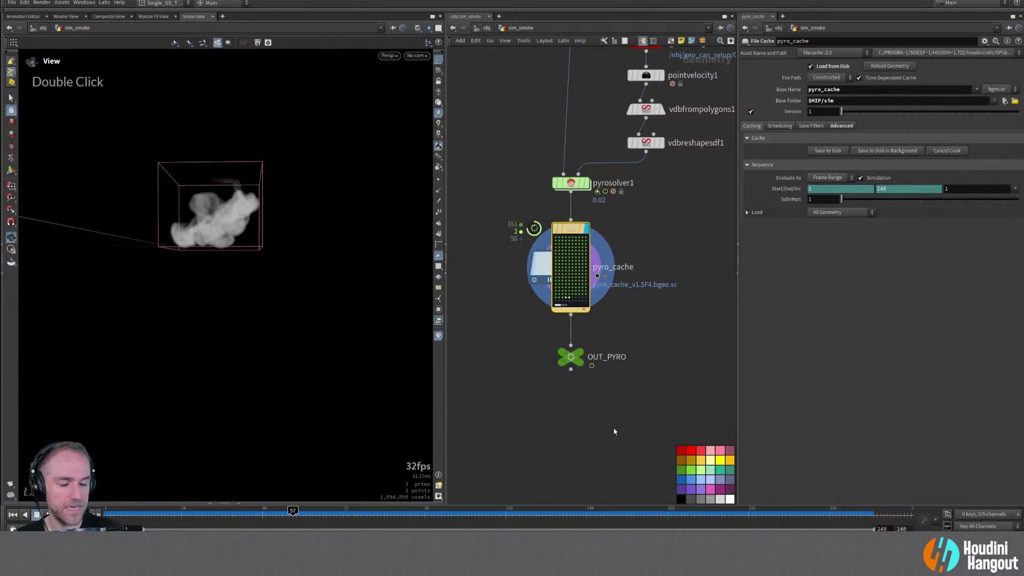
Review the Sourcing, Collision, Bounds, Fields and Shape settings of pyrosolver1, including the expanded wind and buoyancy parameters
{"action": "left_click", "coordinate": [571, 183]}
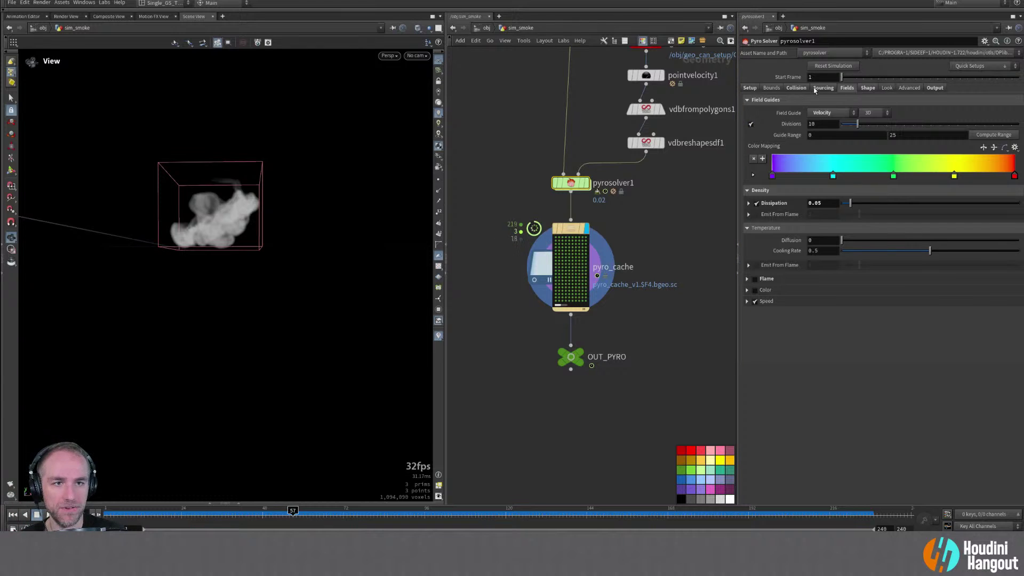
{"action": "left_click", "coordinate": [827, 88]}
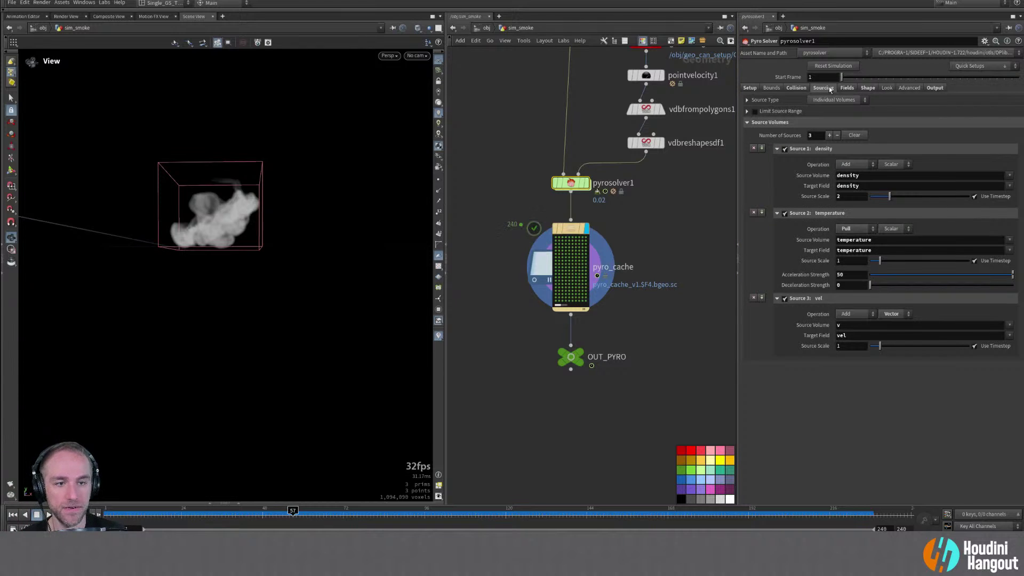
{"action": "left_click", "coordinate": [786, 90]}
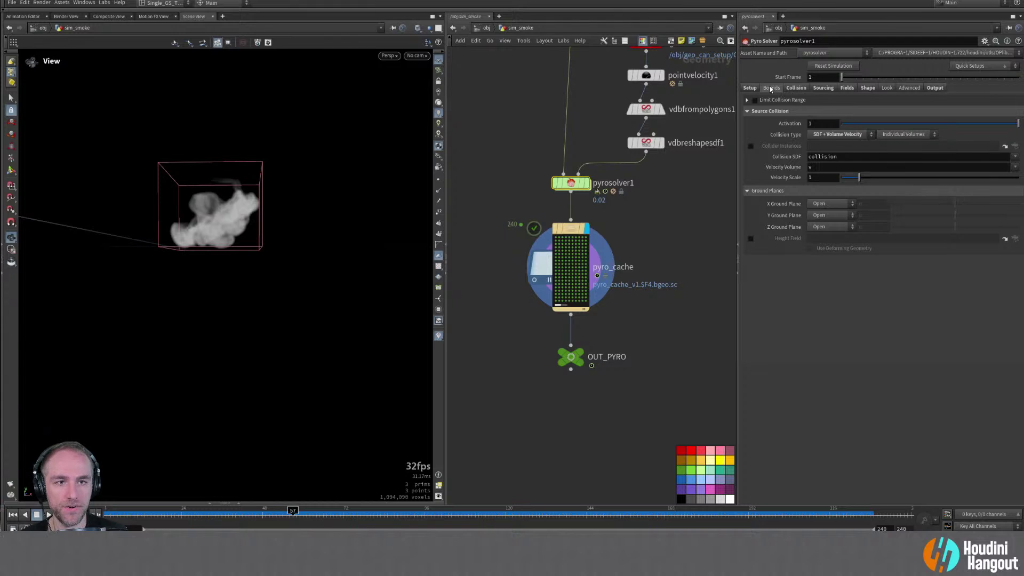
{"action": "left_click", "coordinate": [771, 89]}
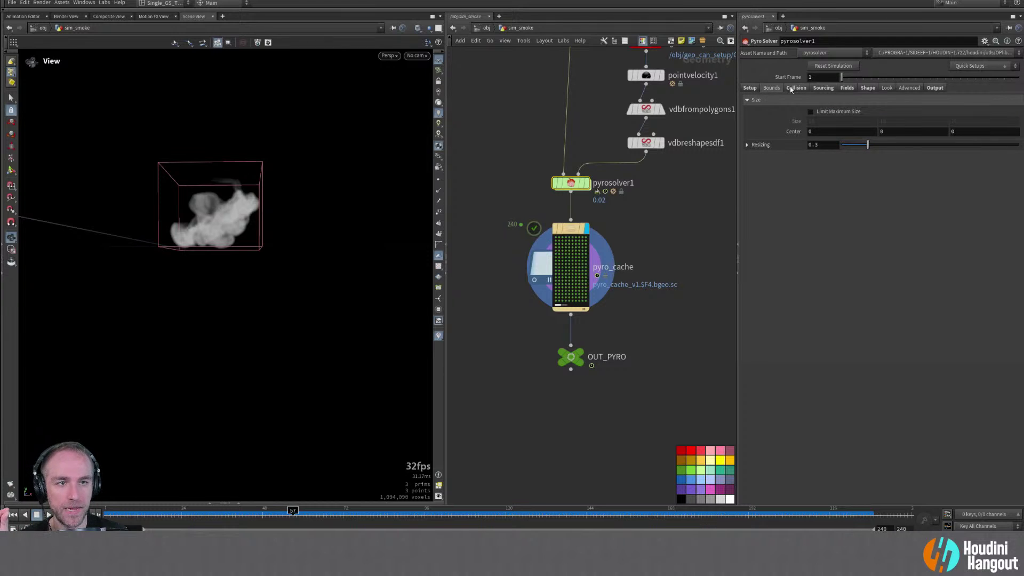
{"action": "left_click", "coordinate": [848, 88]}
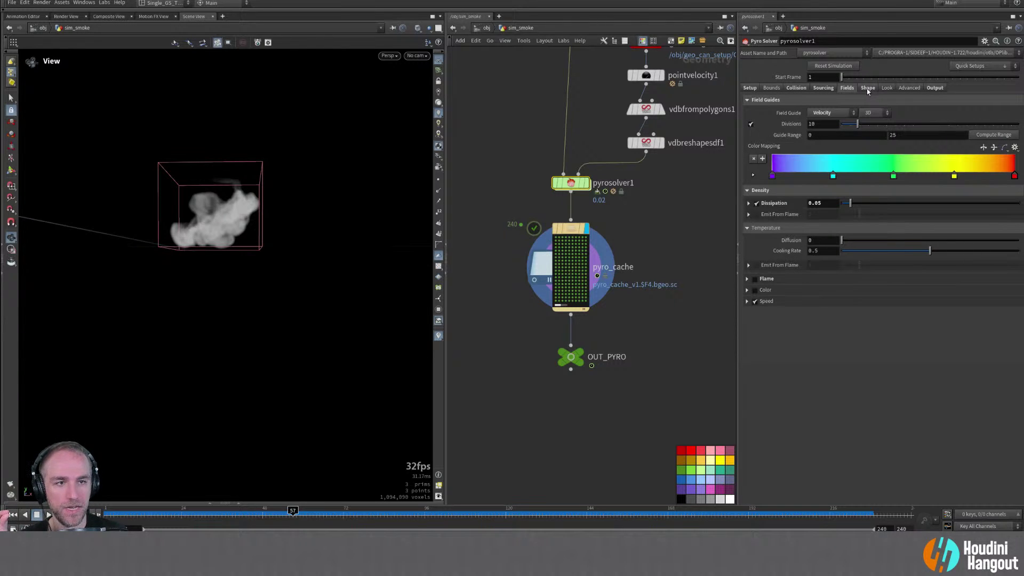
{"action": "left_click", "coordinate": [867, 88]}
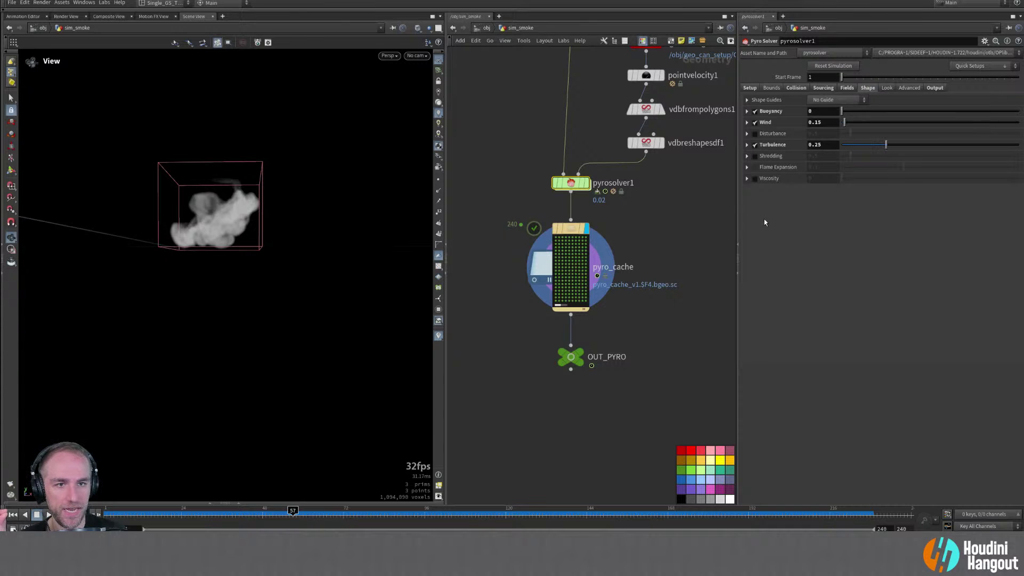
{"action": "left_click", "coordinate": [747, 122]}
{"action": "left_click", "coordinate": [747, 111]}
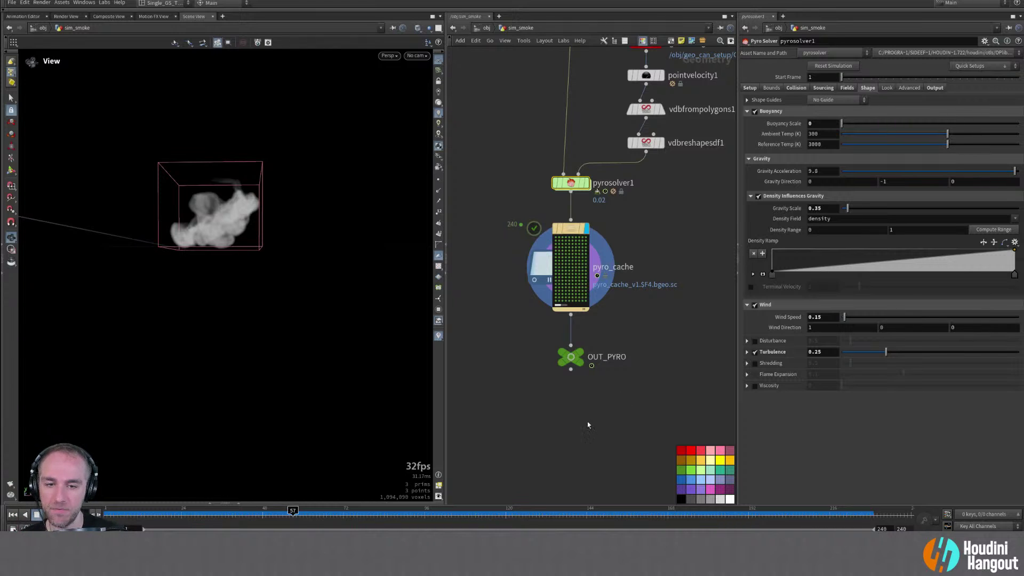
Return to the object level, rewind to frame 1 and hide the sim_smoke object
{"action": "key", "text": "u"}
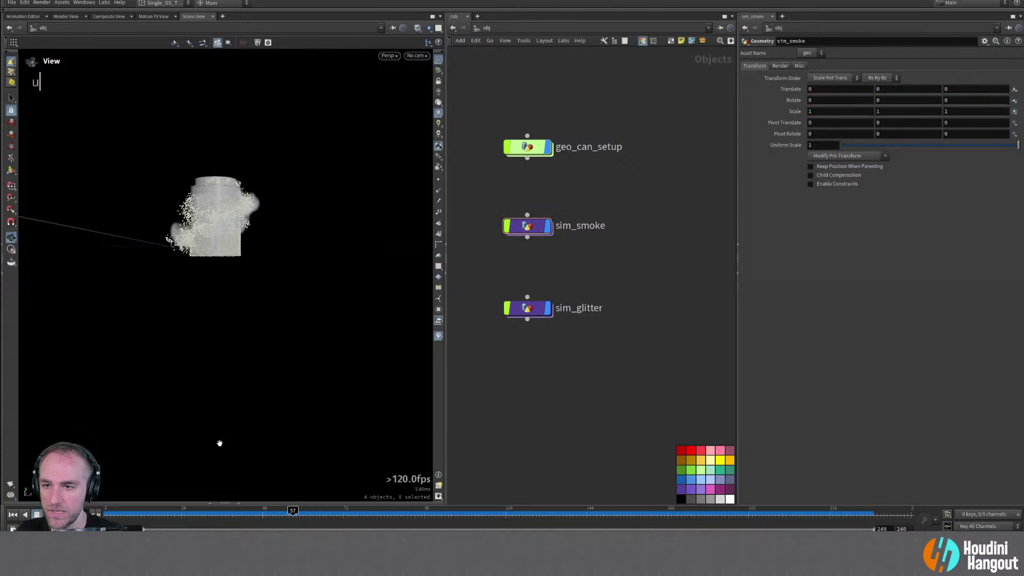
{"action": "left_click", "coordinate": [15, 515]}
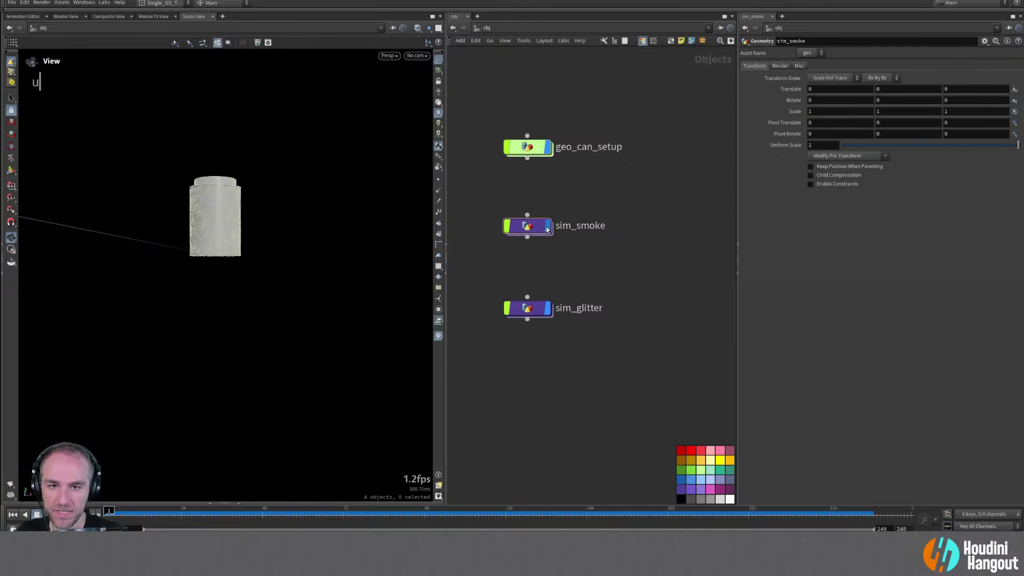
{"action": "left_click_drag", "start_coordinate": [546, 230], "coordinate": [547, 224]}
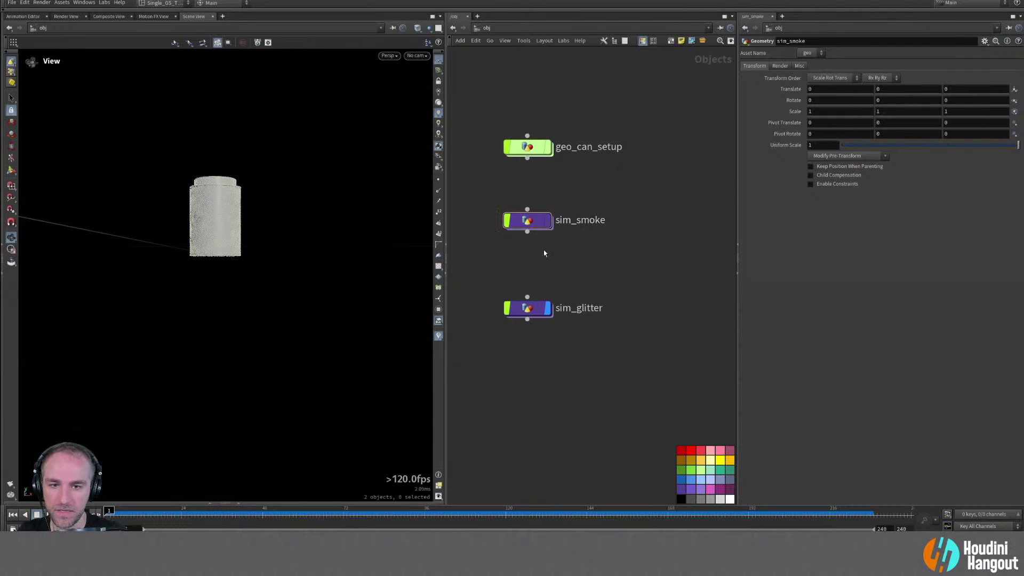
Open the sim_glitter network and play the popnet particles against the updated smoke cache
{"action": "double_click", "coordinate": [526, 315]}
{"action": "right_click_drag", "start_coordinate": [157, 493], "coordinate": [170, 415], "text": "alt"}
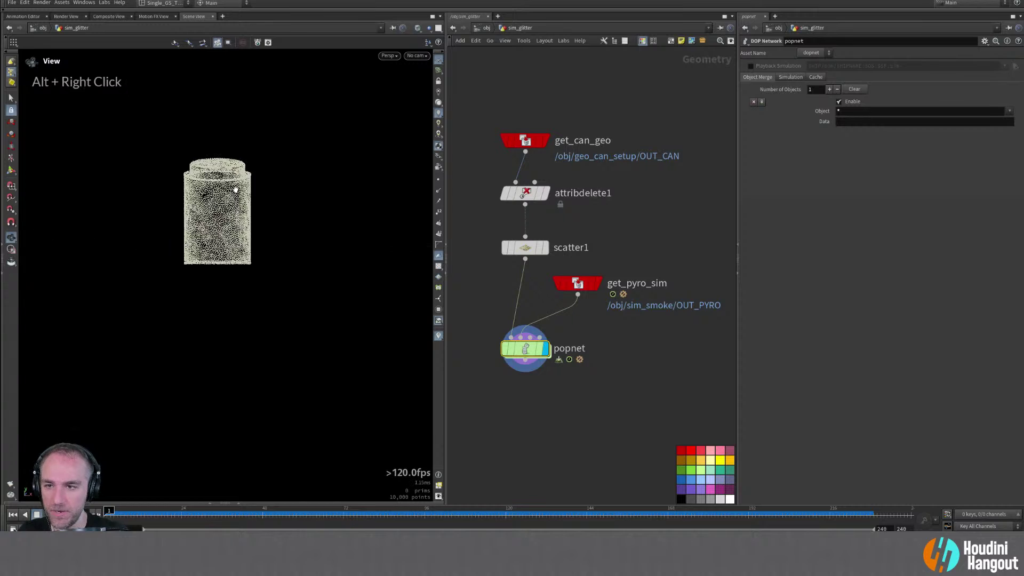
{"action": "left_click_drag", "start_coordinate": [170, 416], "coordinate": [182, 347], "text": "alt"}
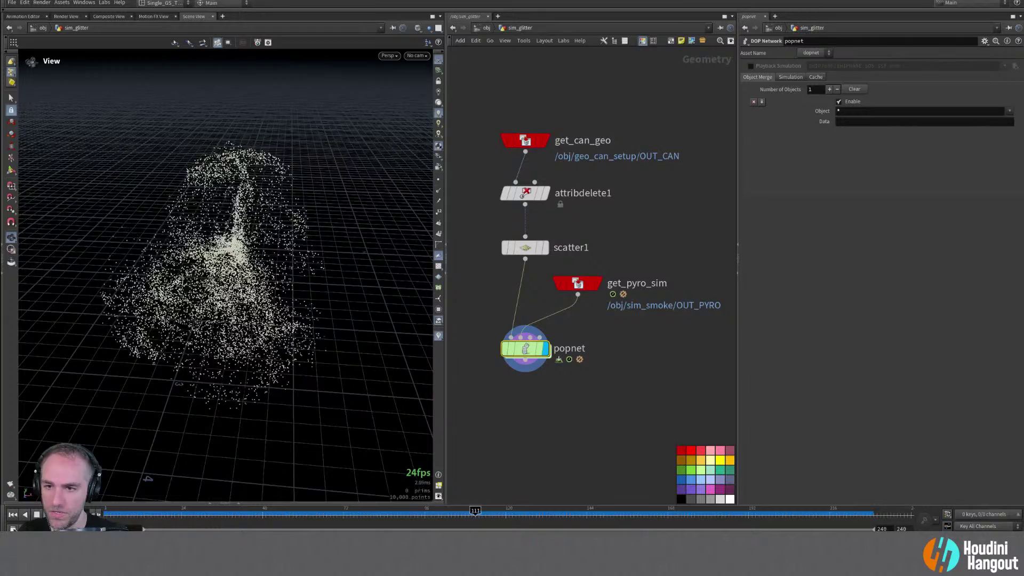
Rewind the simulation and replay the glitter particles at close range to examine how they leave the can
{"action": "key", "text": "ctrl+Up"}
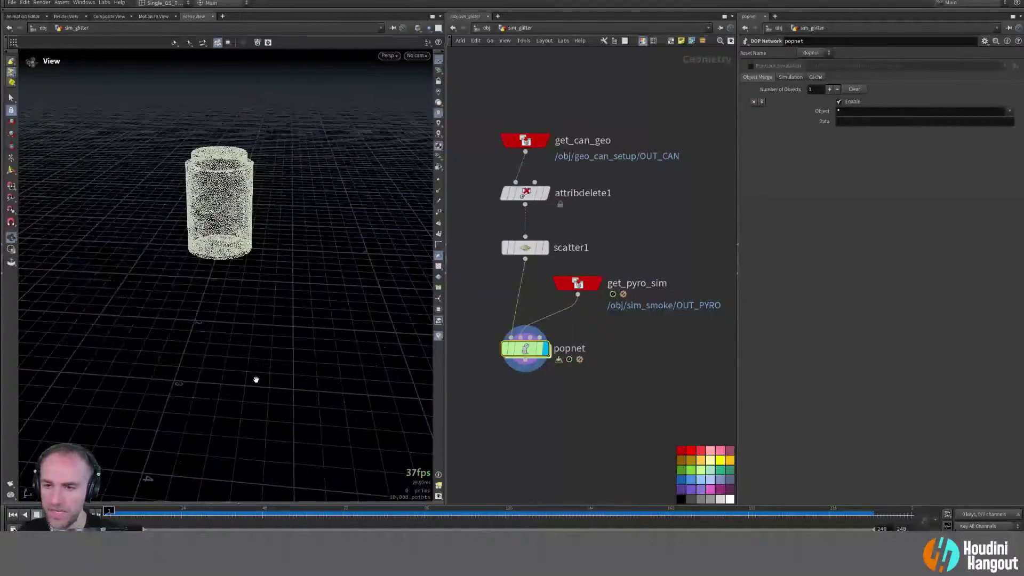
{"action": "left_click_drag", "start_coordinate": [278, 319], "coordinate": [266, 240], "text": "alt"}
{"action": "right_click_drag", "start_coordinate": [267, 240], "coordinate": [251, 155], "text": "alt"}
{"action": "middle_click_drag", "start_coordinate": [240, 367], "coordinate": [229, 389], "text": "alt"}
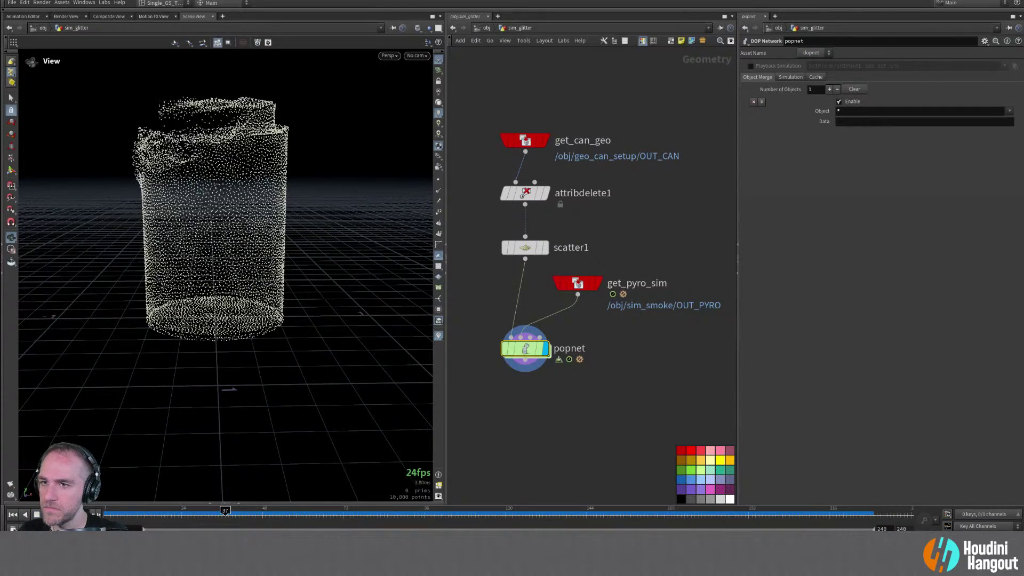
{"action": "key", "text": "ctrl+Up"}
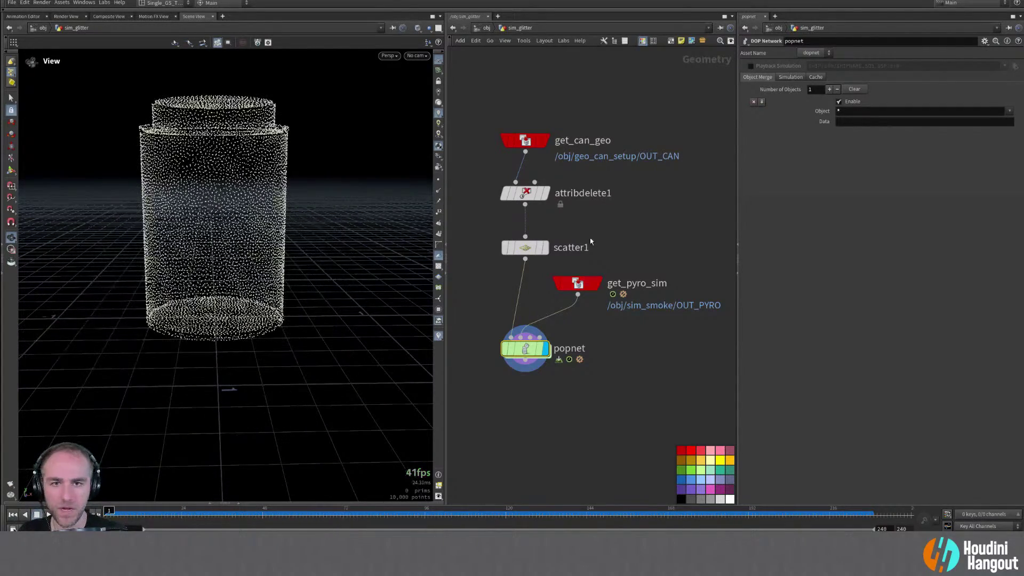
Move get_pyro_sim clear and connect get_can_geo to the third input of popnet
{"action": "left_click_drag", "start_coordinate": [486, 175], "coordinate": [540, 245]}
{"action": "mouse_move", "coordinate": [579, 281]}
{"action": "left_mouse_down"}
{"action": "mouse_move", "coordinate": [593, 278]}
{"action": "mouse_move", "coordinate": [591, 306]}
{"action": "left_mouse_up"}
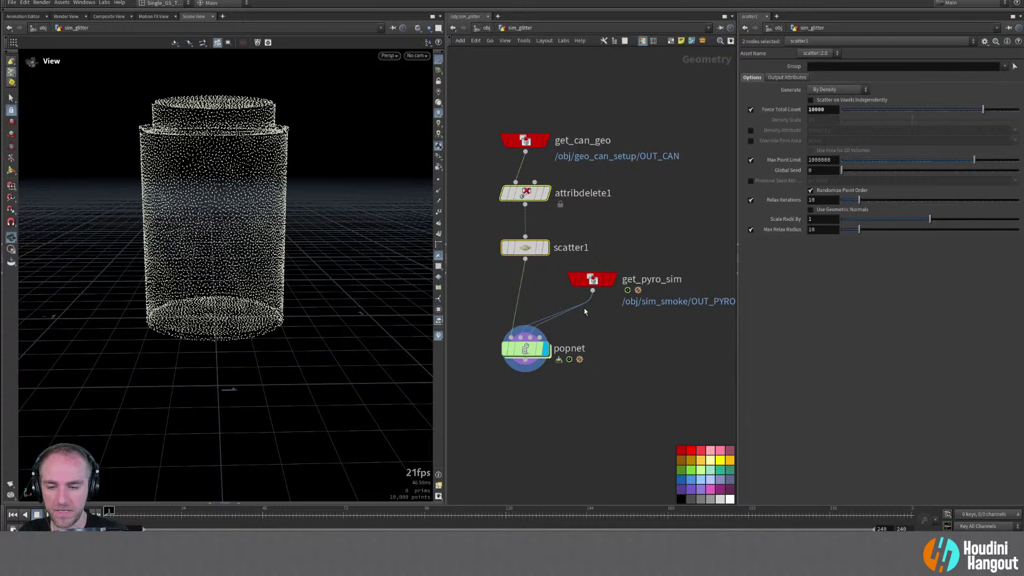
{"action": "type", "text": "yyyyyyyyyyyyy"}
{"action": "left_click_drag", "start_coordinate": [591, 288], "coordinate": [557, 287]}
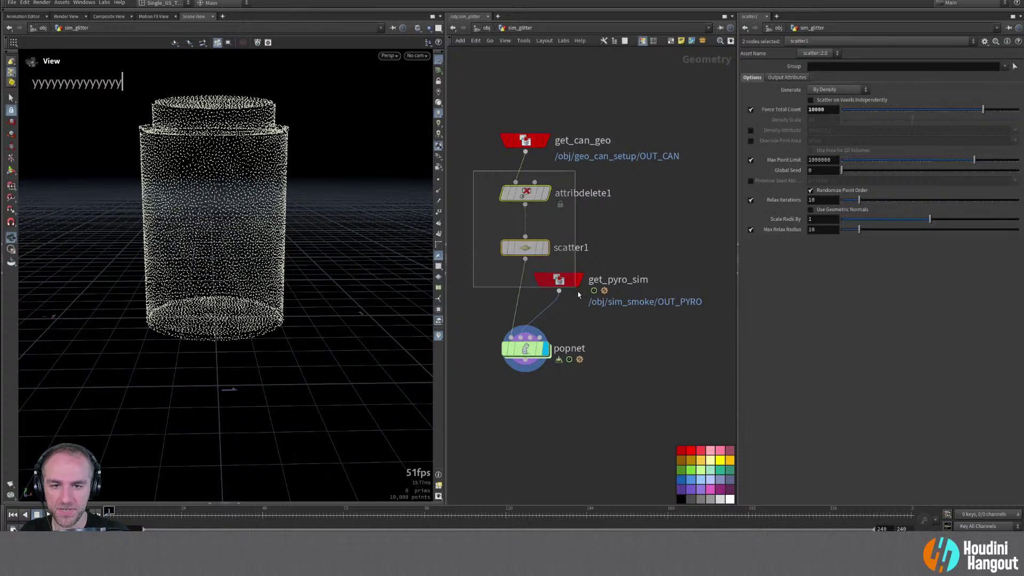
{"action": "left_click", "coordinate": [559, 281], "text": "shift"}
{"action": "middle_click_drag", "start_coordinate": [559, 281], "coordinate": [527, 279]}
{"action": "left_click_drag", "start_coordinate": [526, 279], "coordinate": [504, 277]}
{"action": "left_click", "coordinate": [528, 320]}
{"action": "left_click", "coordinate": [532, 156]}
{"action": "left_click", "coordinate": [530, 337]}
{"action": "middle_click_drag", "start_coordinate": [504, 278], "coordinate": [593, 244]}
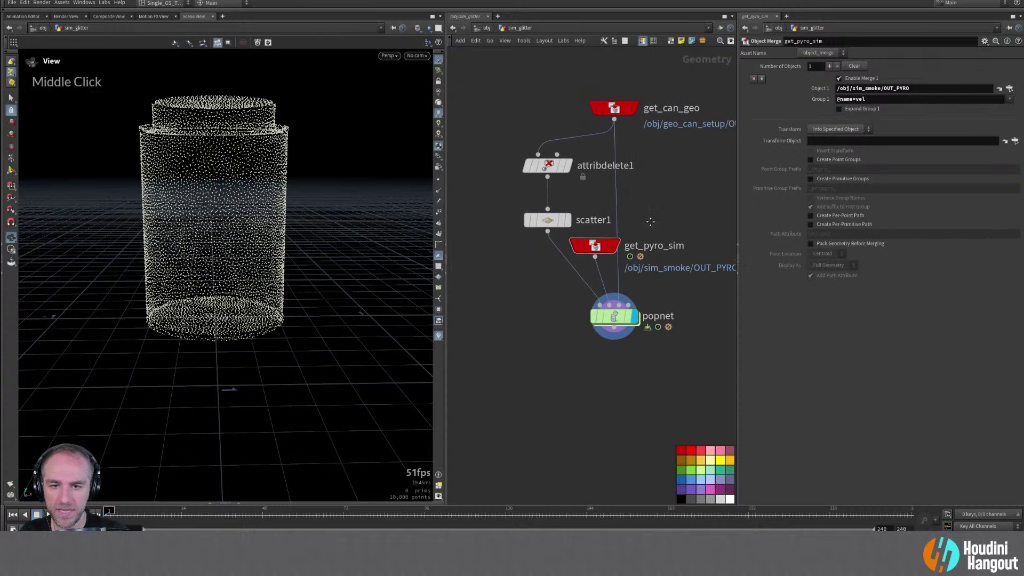
Spread out attribdelete1, scatter1, get_pyro_sim, get_can_geo and popnet to tidy the network layout
{"action": "left_click_drag", "start_coordinate": [496, 135], "coordinate": [507, 116]}
{"action": "key", "text": "Escape"}
{"action": "left_click_drag", "start_coordinate": [548, 220], "coordinate": [480, 224]}
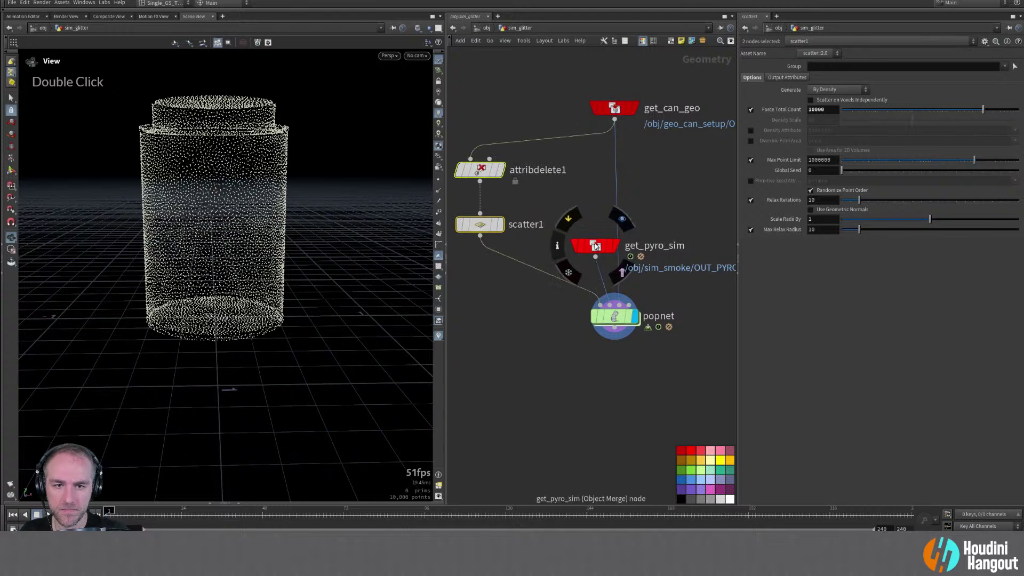
{"action": "left_click_drag", "start_coordinate": [595, 246], "coordinate": [573, 247]}
{"action": "left_click_drag", "start_coordinate": [617, 326], "coordinate": [600, 349]}
{"action": "left_click_drag", "start_coordinate": [619, 110], "coordinate": [650, 105]}
Enter the popnet network and place a Static Object node beside popobject
{"action": "double_click", "coordinate": [597, 346]}
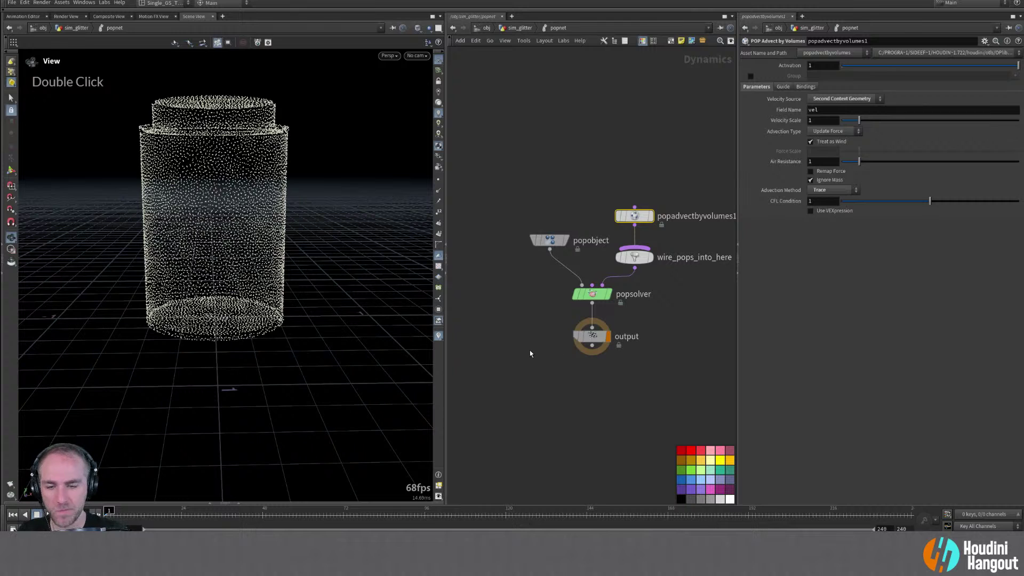
{"action": "key", "text": "Tab"}
{"action": "type", "text": "sta"}
{"action": "key", "text": "Return"}
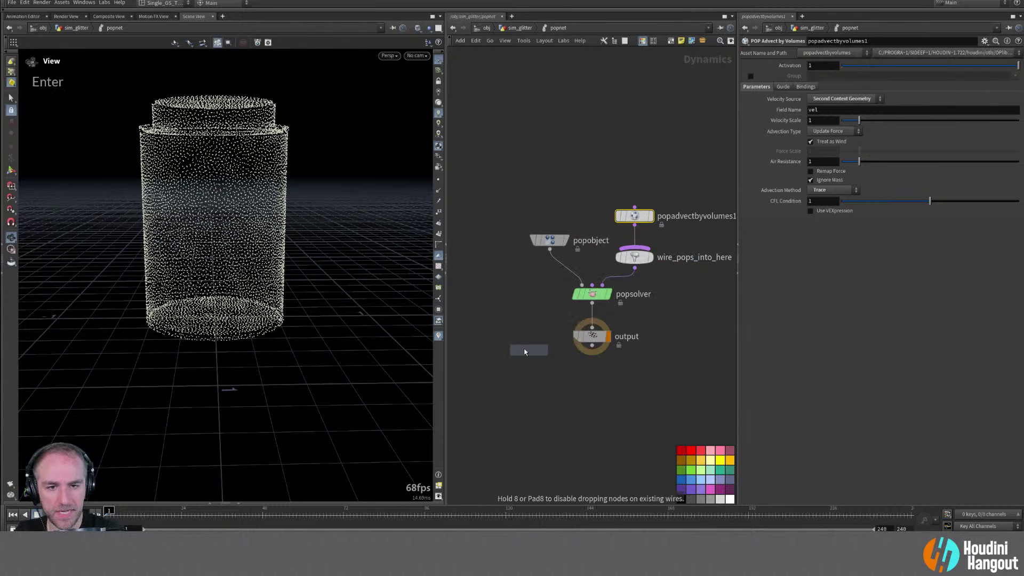
{"action": "left_click", "coordinate": [483, 240]}
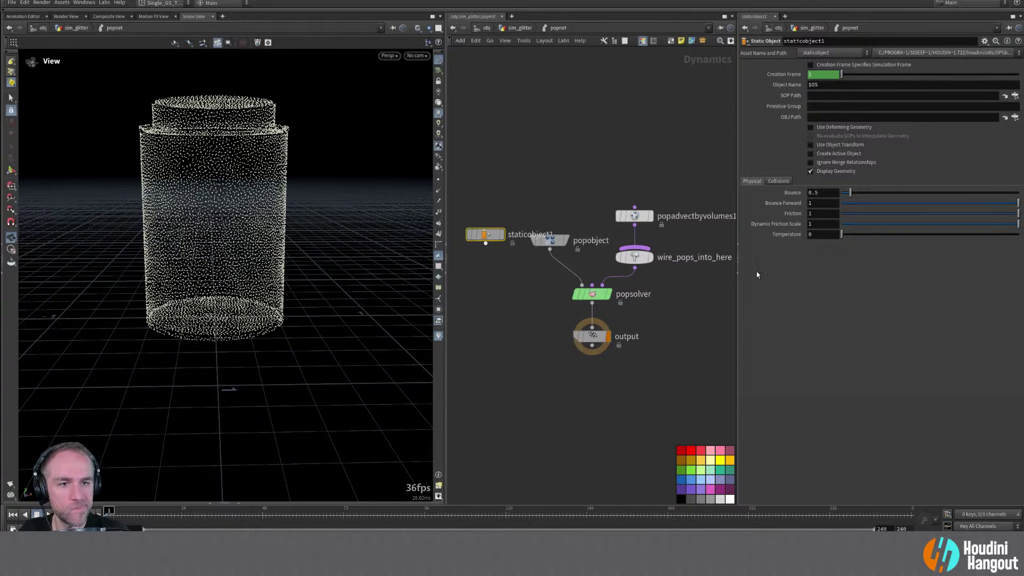
Insert a Merge node between popsolver and output, with staticobject1 as its first input and popsolver as its second
{"action": "key", "text": "Tab"}
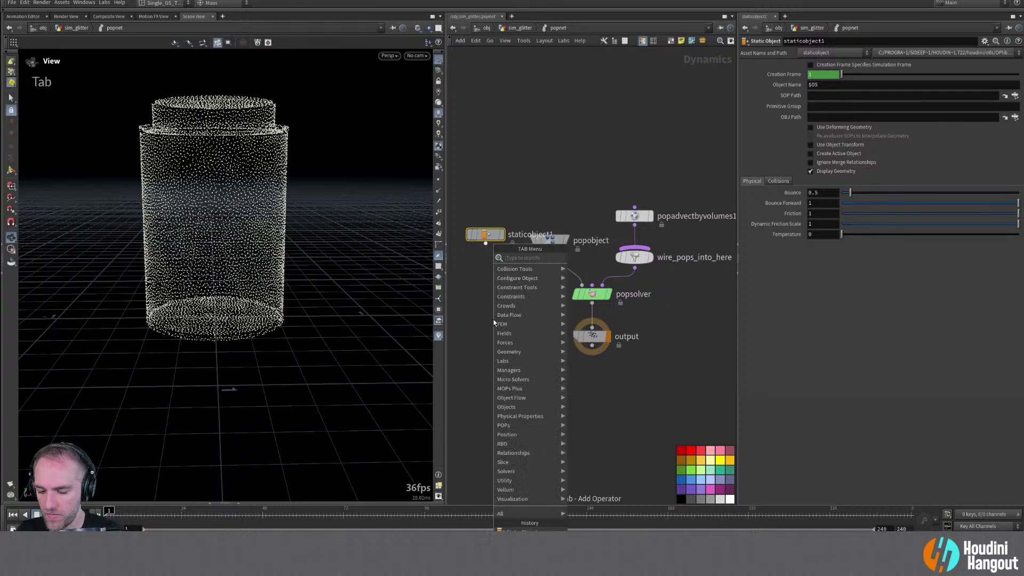
{"action": "type", "text": "mber"}
{"action": "key", "text": "BackSpace"}
{"action": "key", "text": "BackSpace"}
{"action": "key", "text": "BackSpace"}
{"action": "type", "text": "eg"}
{"action": "key", "text": "Return"}
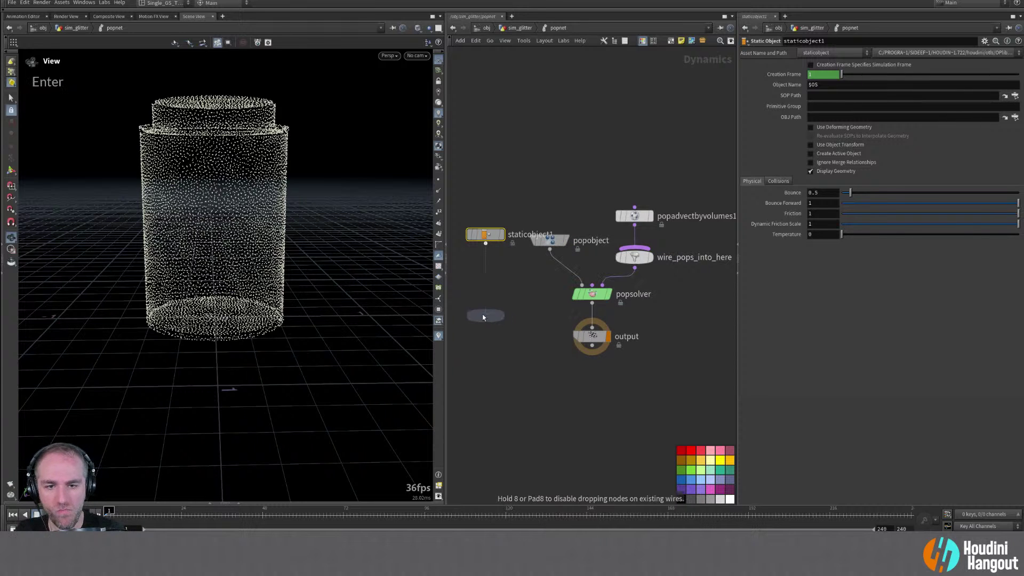
{"action": "left_click", "coordinate": [579, 312]}
{"action": "double_click", "coordinate": [600, 336]}
{"action": "left_click_drag", "start_coordinate": [587, 333], "coordinate": [586, 338]}
{"action": "key", "text": "shift+r"}
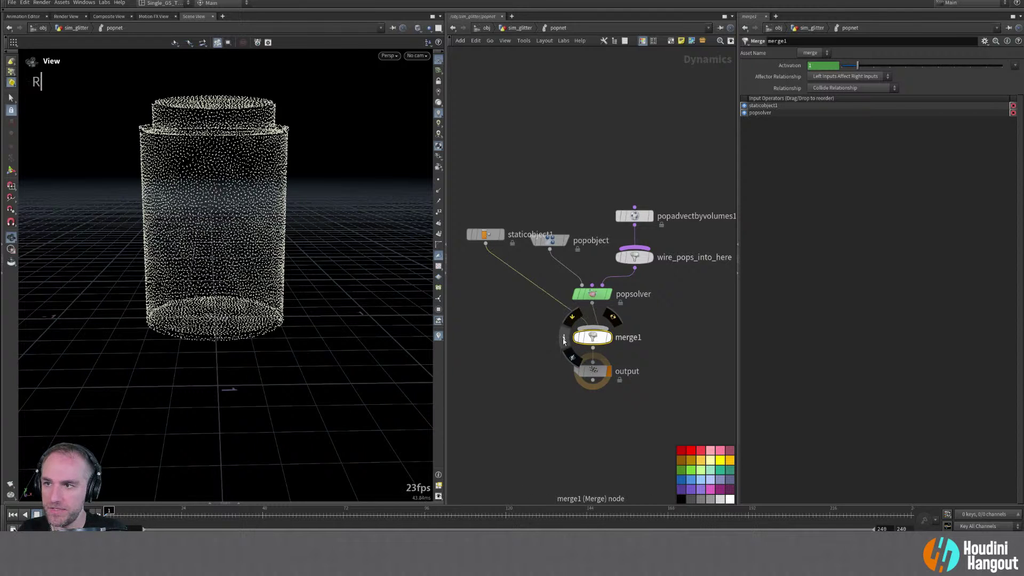
{"action": "left_click_drag", "start_coordinate": [509, 240], "coordinate": [499, 273]}
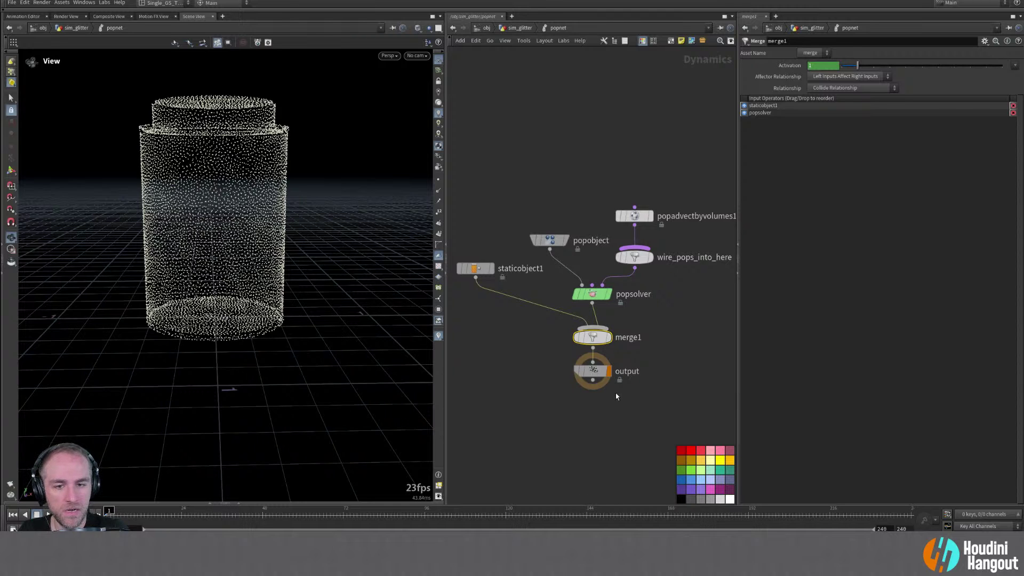
Set the SOP Path of staticobject1 to the expression `opinputpath("..",2)`
{"action": "left_click", "coordinate": [475, 268]}
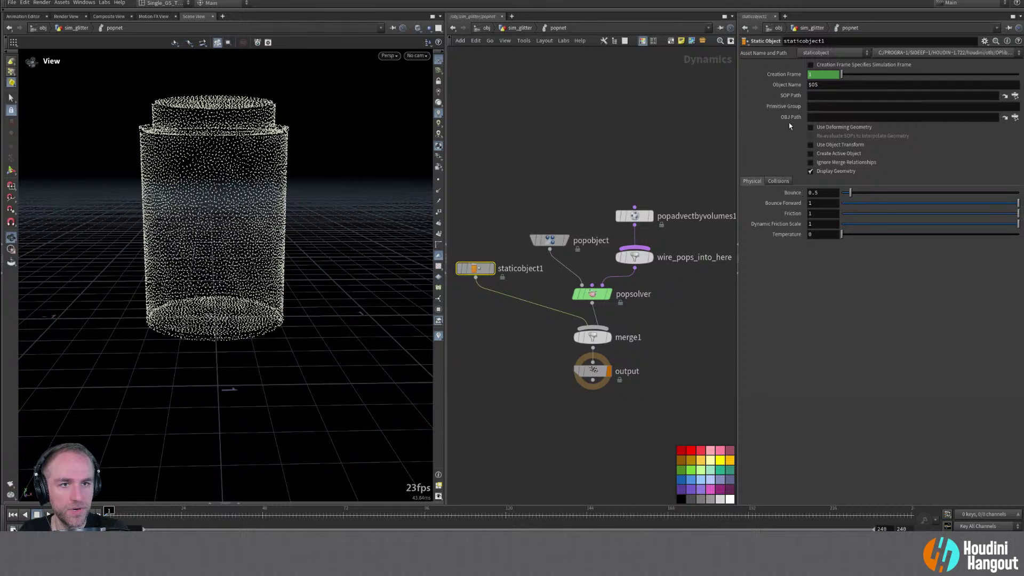
{"action": "left_click", "coordinate": [813, 95]}
{"action": "type", "text": "`opinputpath"}
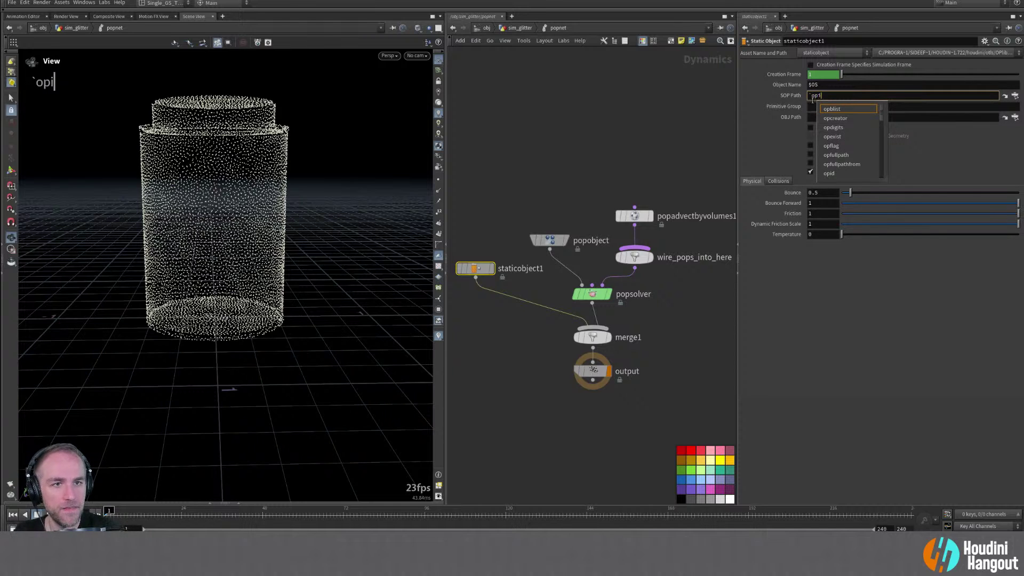
{"action": "key", "text": "Return"}
{"action": "type", "text": "*=("}
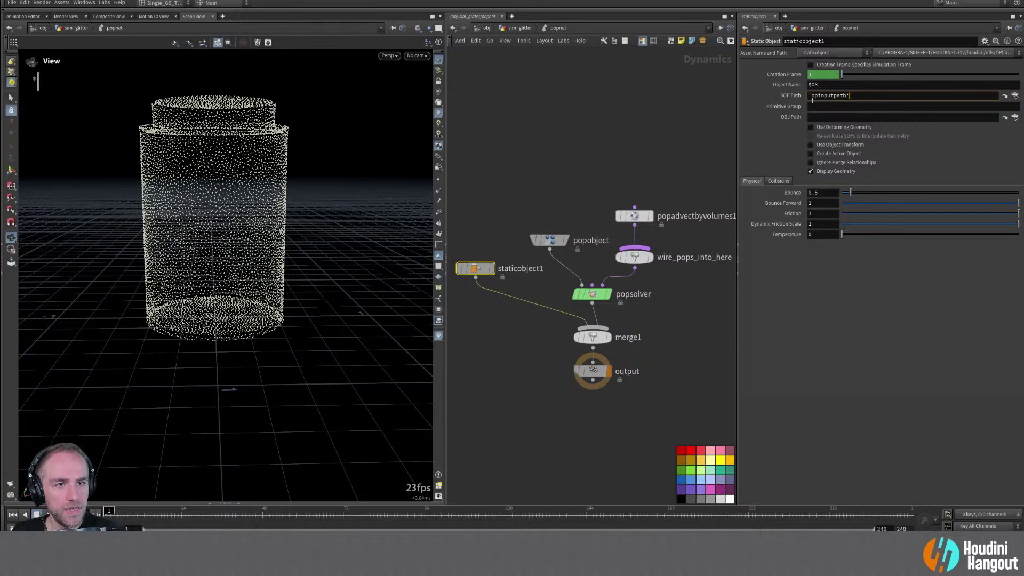
{"action": "key", "text": "BackSpace"}
{"action": "key", "text": "BackSpace"}
{"action": "key", "text": "BackSpace"}
{"action": "type", "text": "("}
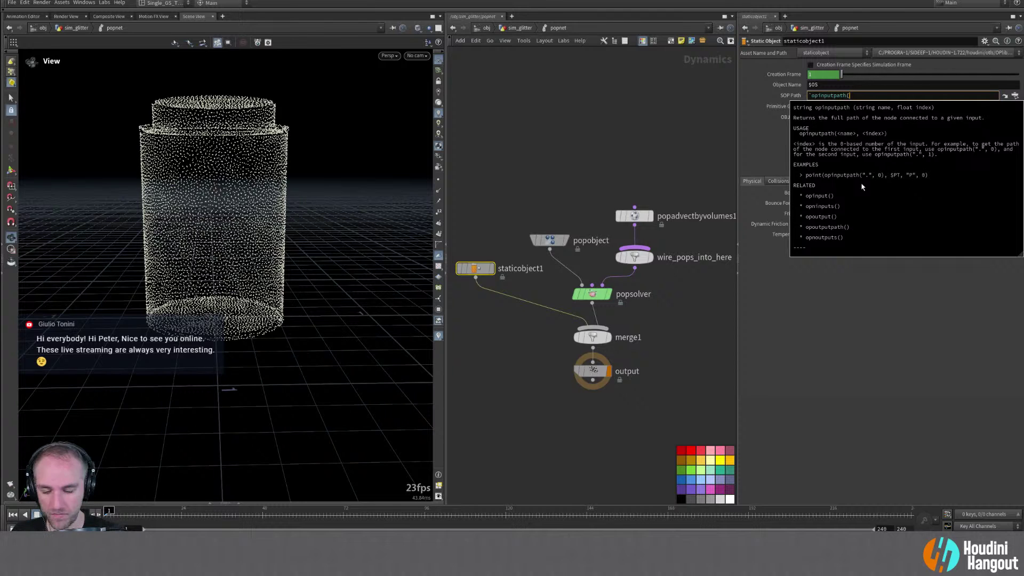
{"action": "type", "text": "\"..\","}
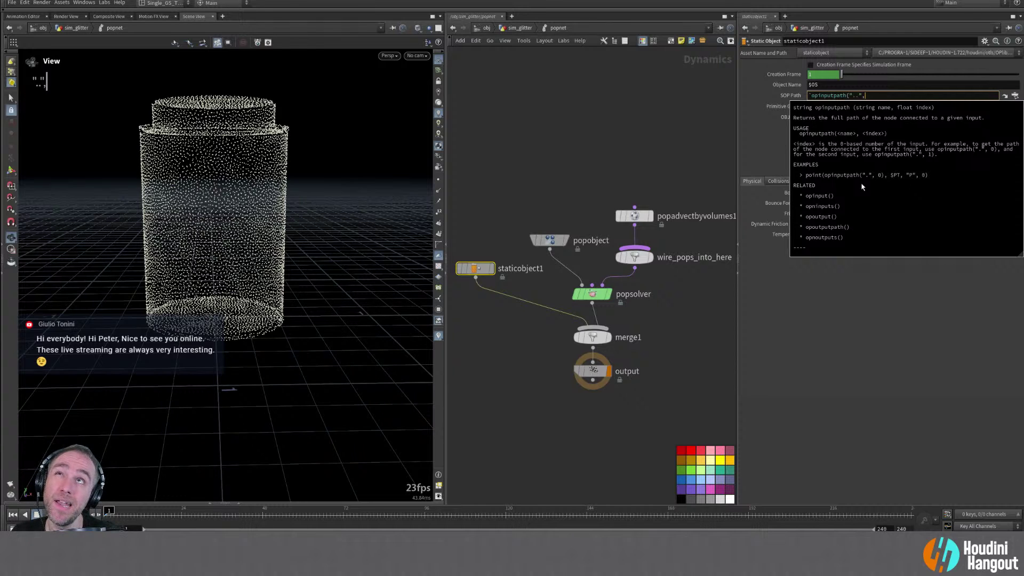
{"action": "type", "text": "2"}
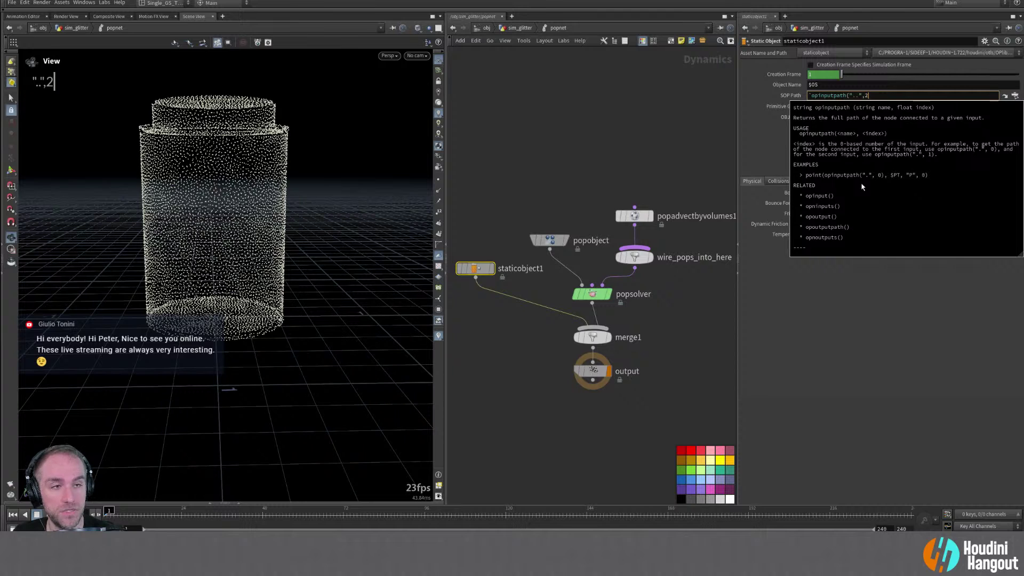
{"action": "type", "text": ")"}
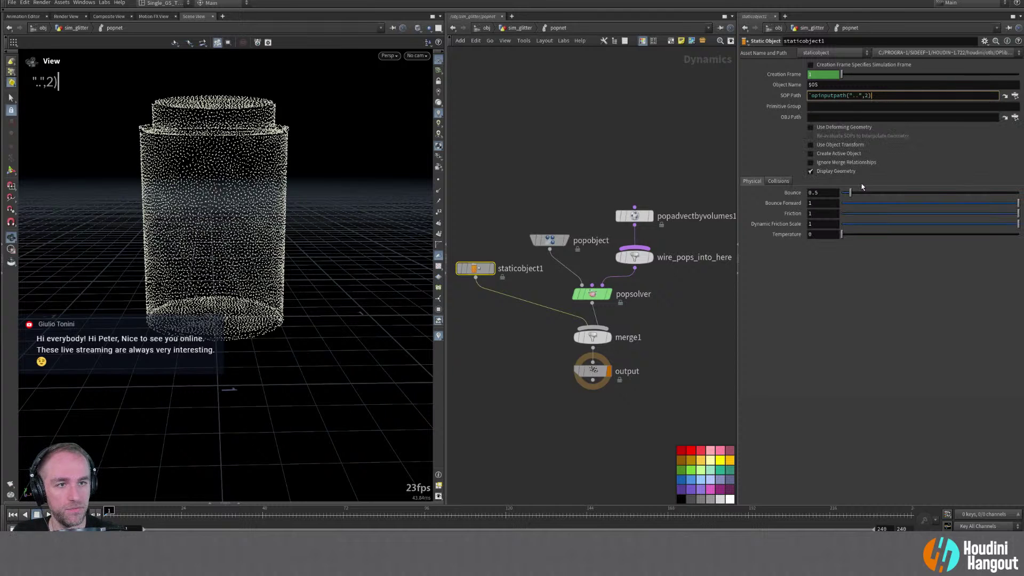
{"action": "key", "text": "Return"}
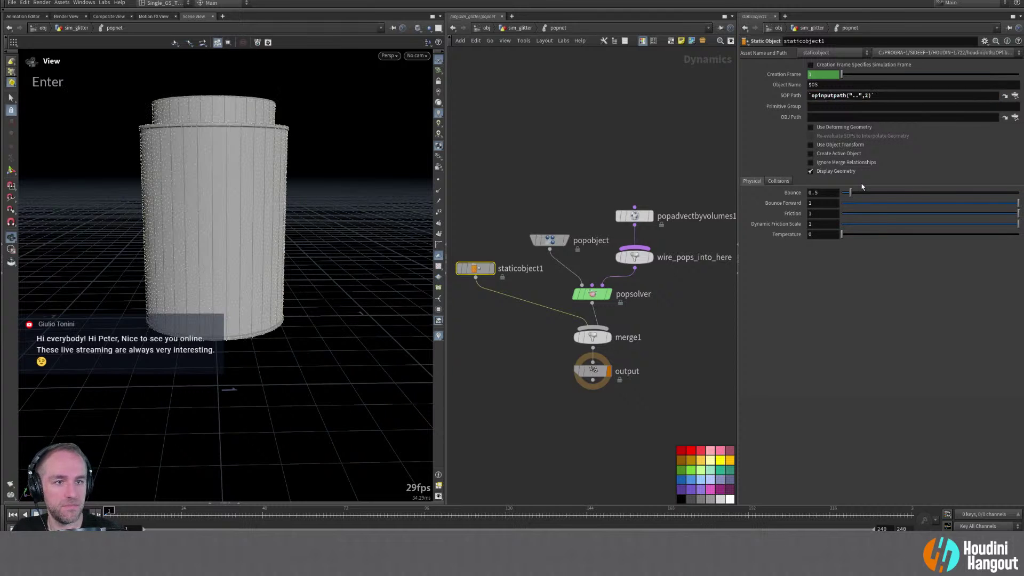
{"action": "middle_click", "coordinate": [785, 97]}
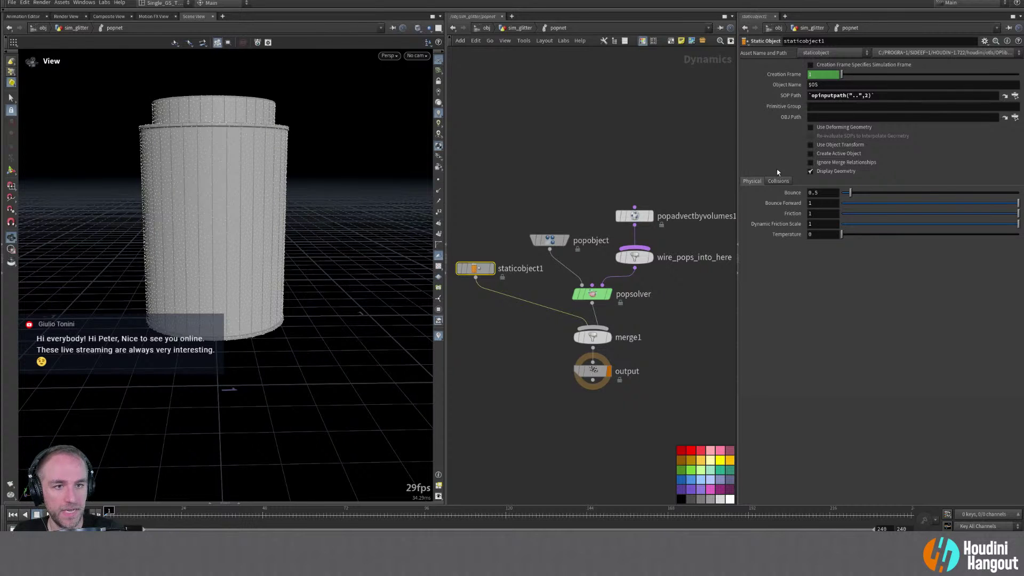
Check the collision and physical settings of staticobject1 and play the simulation to examine the particles around the can
{"action": "left_click", "coordinate": [775, 181]}
{"action": "double_click", "coordinate": [752, 180]}
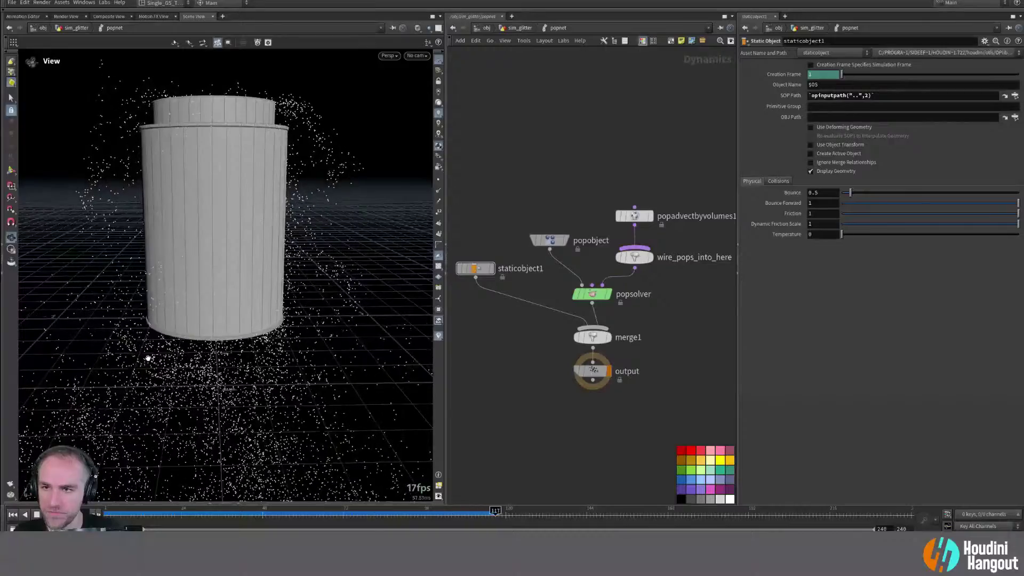
{"action": "left_click_drag", "start_coordinate": [212, 293], "coordinate": [229, 267], "text": "alt"}
{"action": "right_click_drag", "start_coordinate": [230, 267], "coordinate": [192, 256], "text": "alt"}
{"action": "left_click_drag", "start_coordinate": [192, 256], "coordinate": [251, 266], "text": "alt"}
{"action": "left_click_drag", "start_coordinate": [299, 230], "coordinate": [244, 238], "text": "alt"}
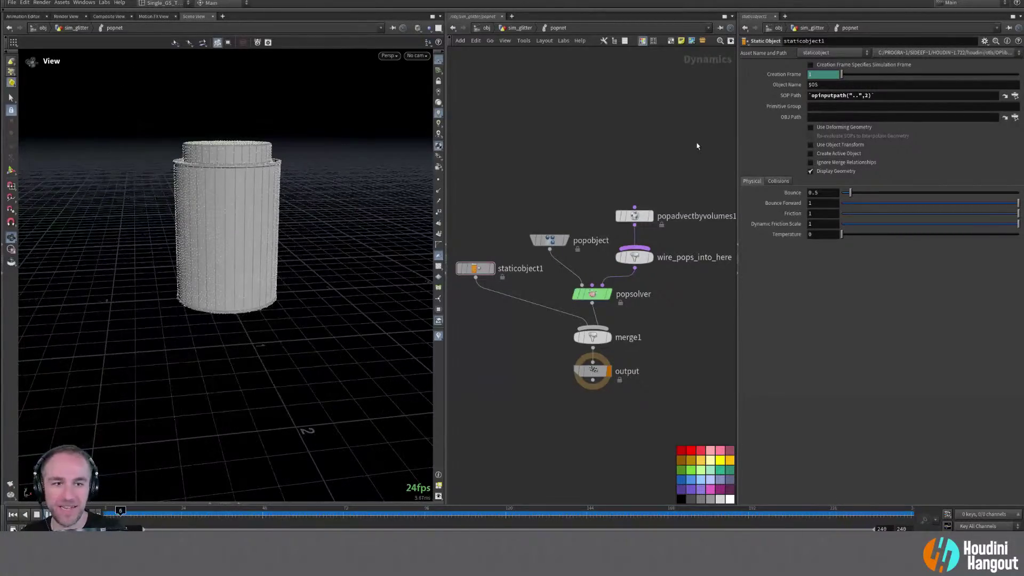
Turn off Display Geometry for staticobject1, review the particle motion without the can, and rewind to frame 1
{"action": "left_click", "coordinate": [809, 171]}
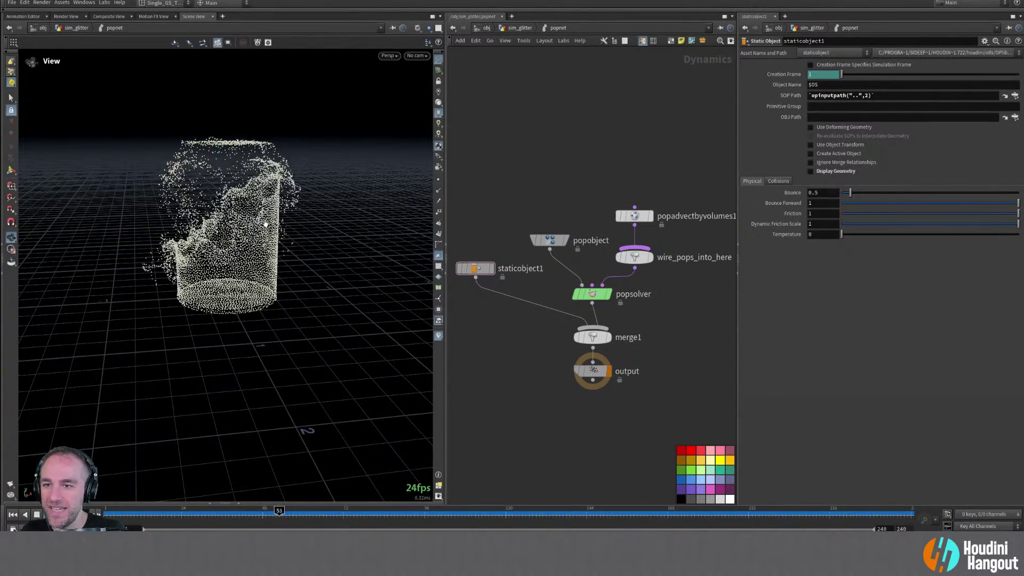
{"action": "left_click_drag", "start_coordinate": [264, 242], "coordinate": [226, 231], "text": "alt"}
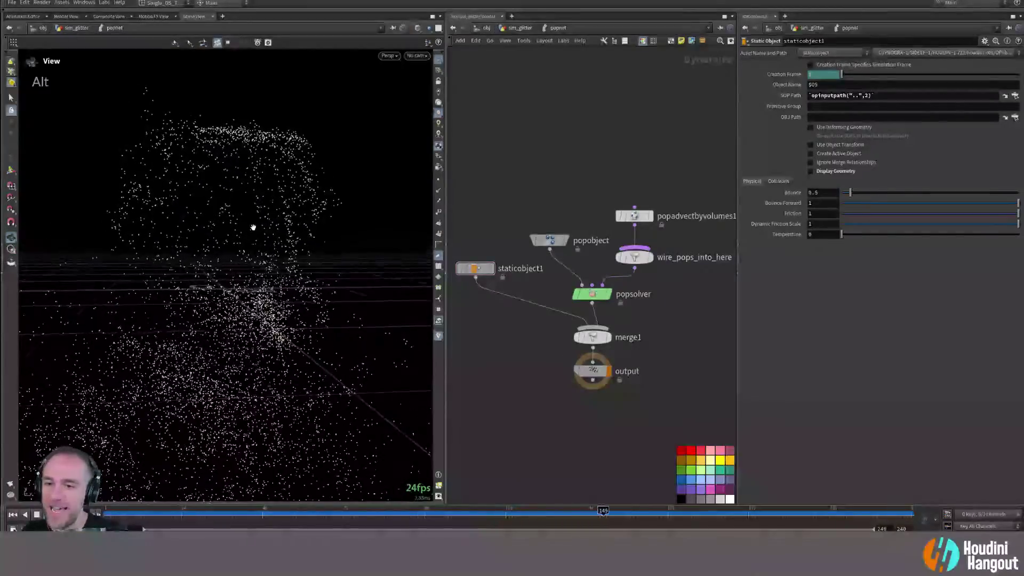
{"action": "right_click_drag", "start_coordinate": [254, 228], "coordinate": [209, 213], "text": "alt"}
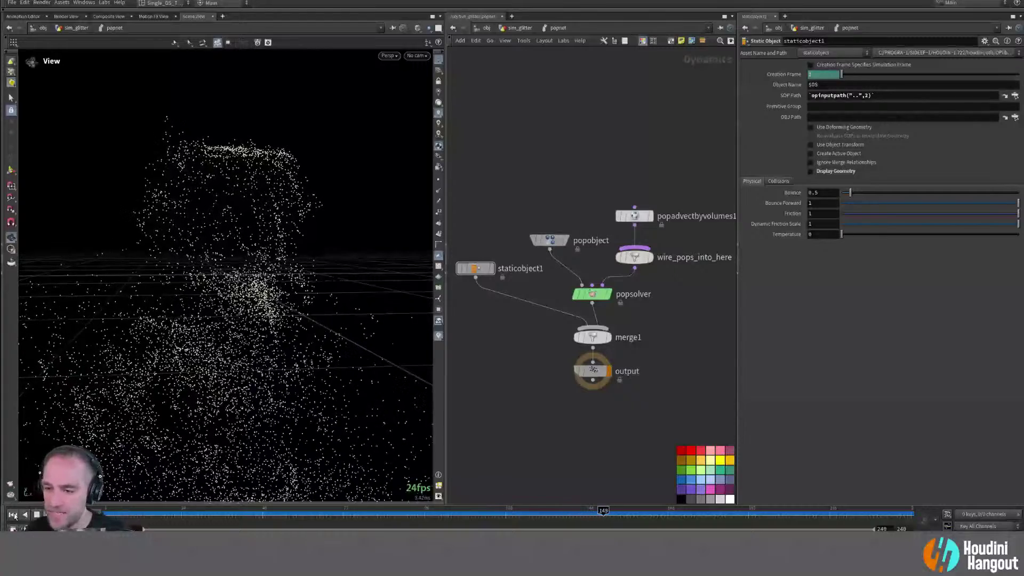
{"action": "key", "text": "ctrl+Up"}
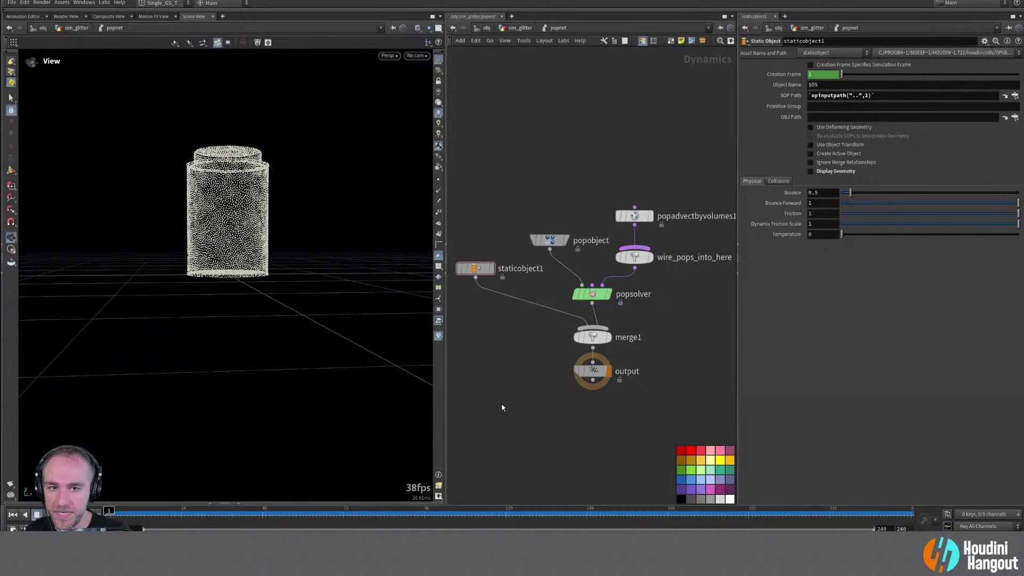
Add a POP Awaken node and position it above popadvectbyvolumes1
{"action": "key", "text": "Tab"}
{"action": "type", "text": "sle"}
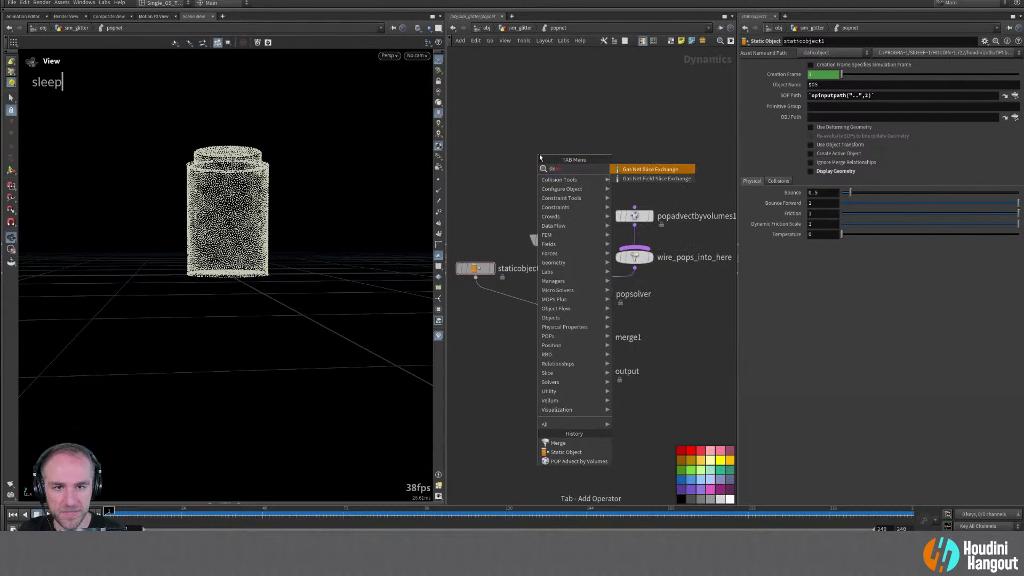
{"action": "key", "text": "BackSpace"}
{"action": "key", "text": "BackSpace"}
{"action": "key", "text": "BackSpace"}
{"action": "type", "text": "pop"}
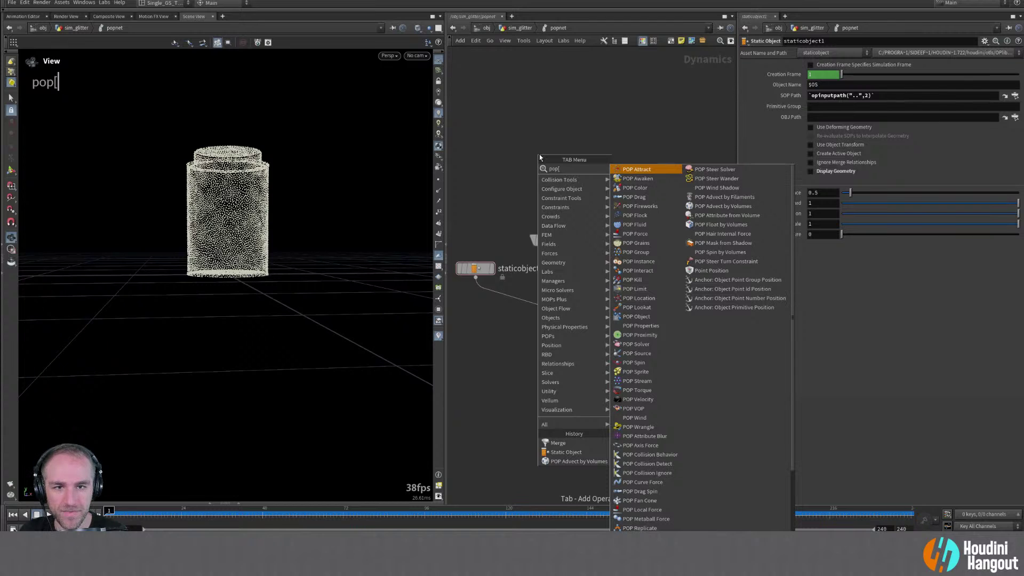
{"action": "key", "text": "Down"}
{"action": "key", "text": "Return"}
{"action": "left_click", "coordinate": [578, 148]}
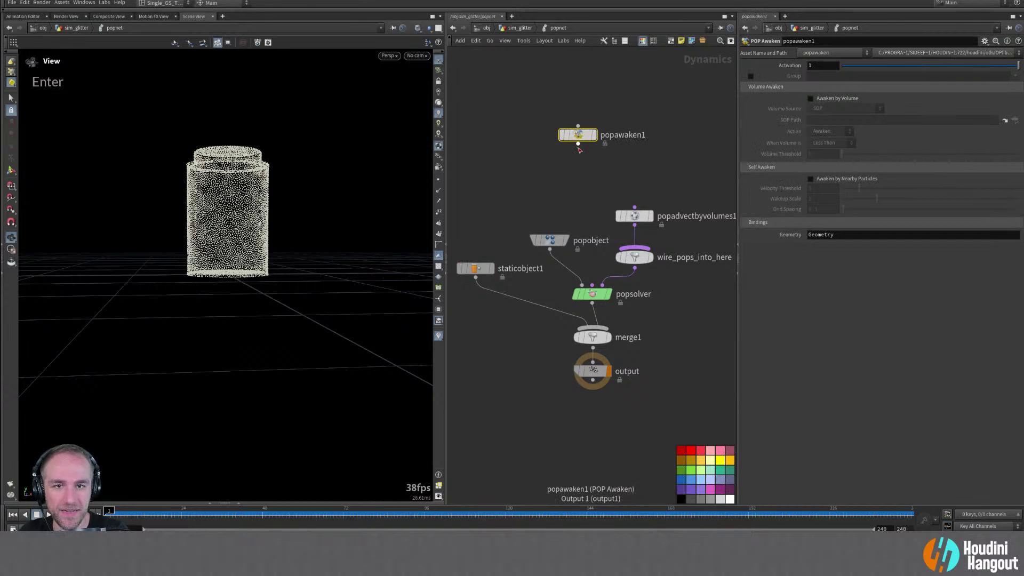
{"action": "left_click_drag", "start_coordinate": [583, 139], "coordinate": [684, 178]}
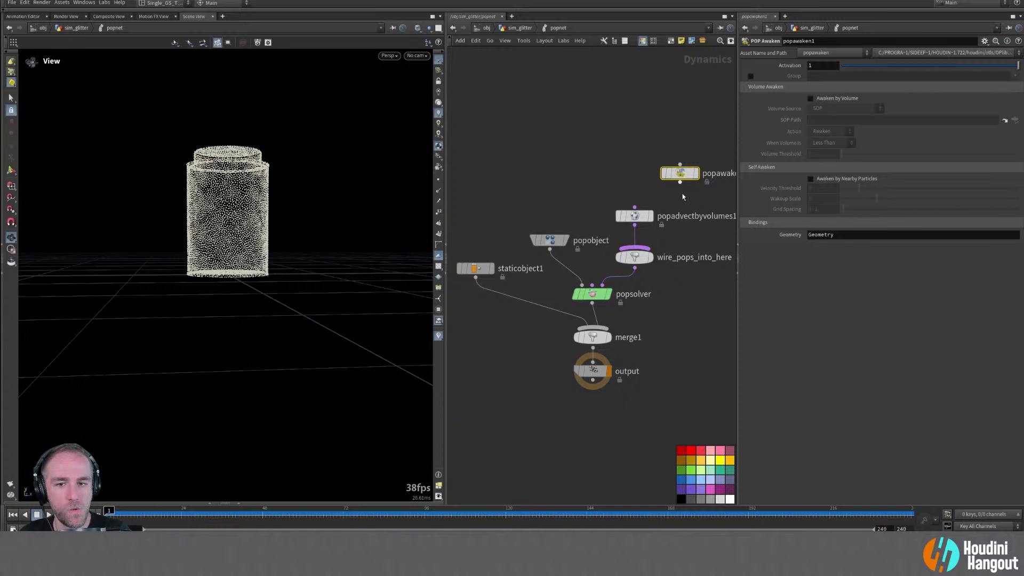
On popsolver, enable Auto Sleep and Start Asleep, and turn on the red Sleeping Color
{"action": "left_click", "coordinate": [592, 294]}
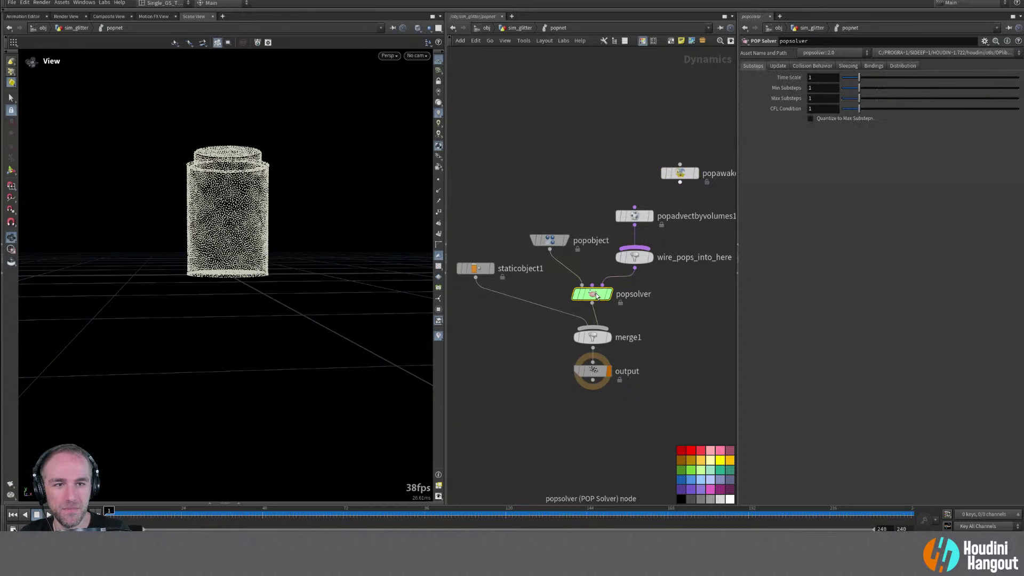
{"action": "left_click", "coordinate": [847, 66]}
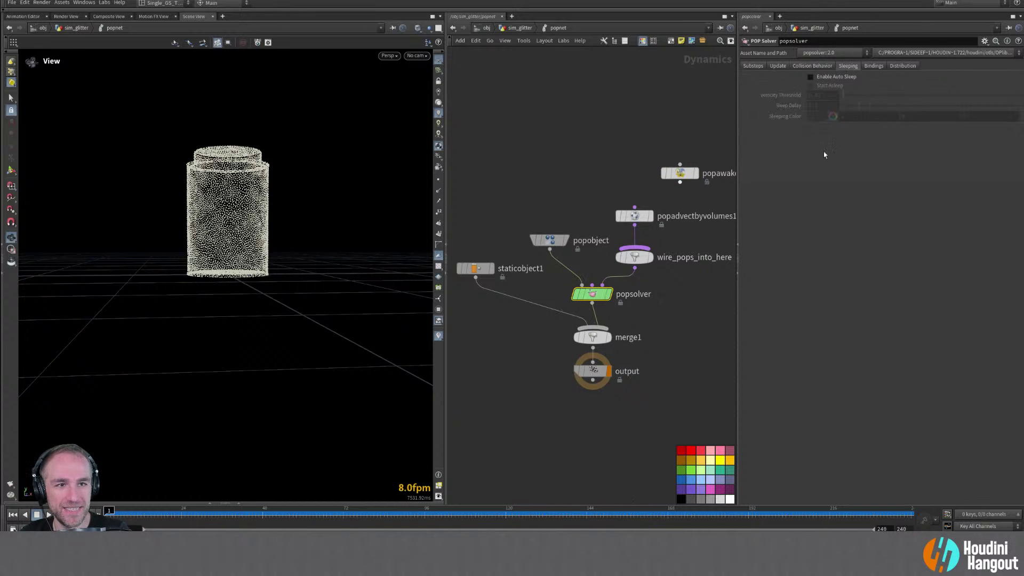
{"action": "left_click", "coordinate": [810, 77]}
{"action": "left_click", "coordinate": [810, 86]}
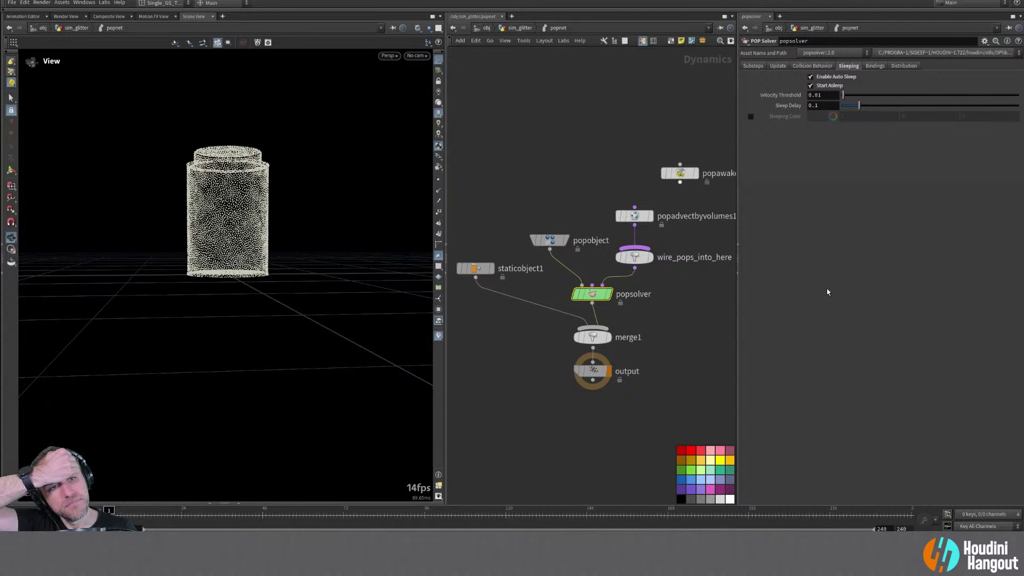
{"action": "left_click", "coordinate": [810, 76]}
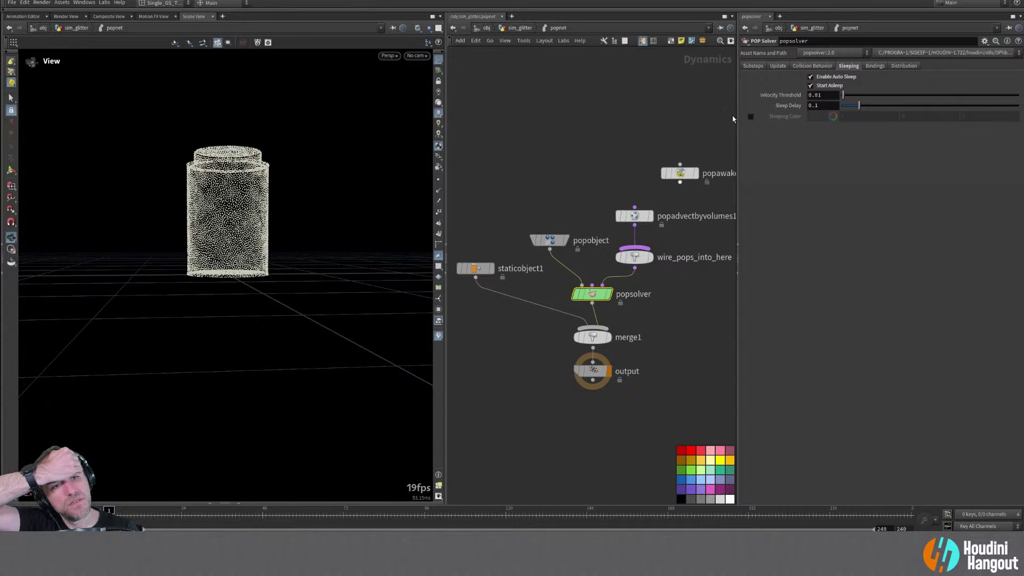
{"action": "left_click", "coordinate": [750, 116]}
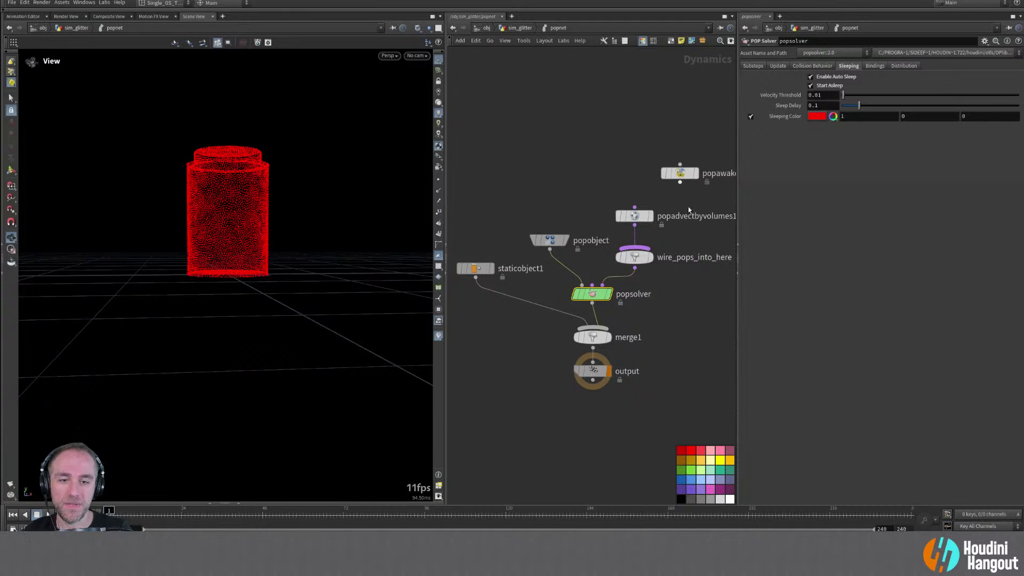
Wire popawaken1 into wire_pops_into_here, ordered ahead of popadvectbyvolumes1, and arrange both nodes above the merge
{"action": "left_click_drag", "start_coordinate": [634, 216], "coordinate": [679, 219]}
{"action": "left_click_drag", "start_coordinate": [679, 181], "coordinate": [613, 197]}
{"action": "left_click", "coordinate": [614, 198]}
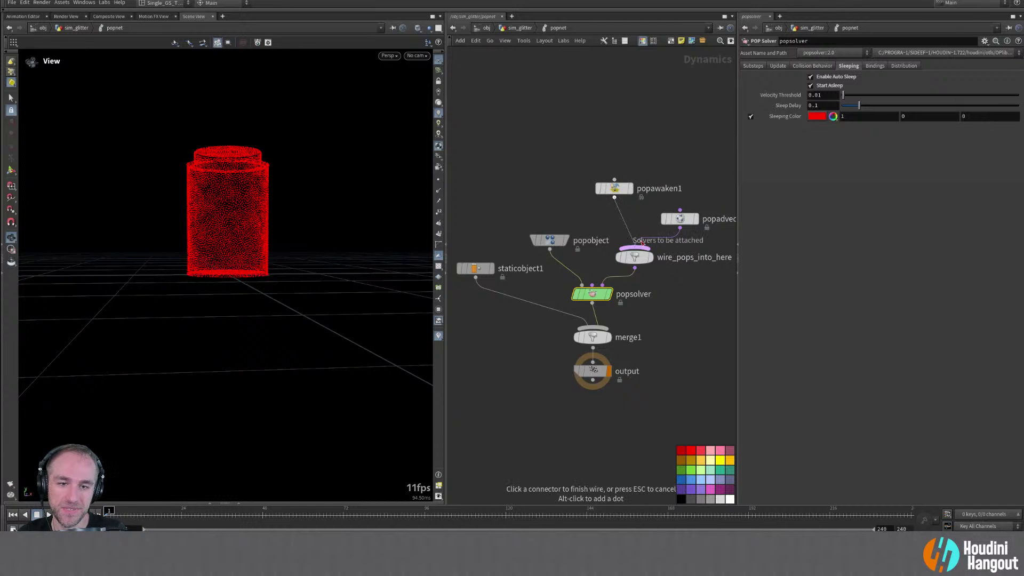
{"action": "left_click", "coordinate": [631, 250]}
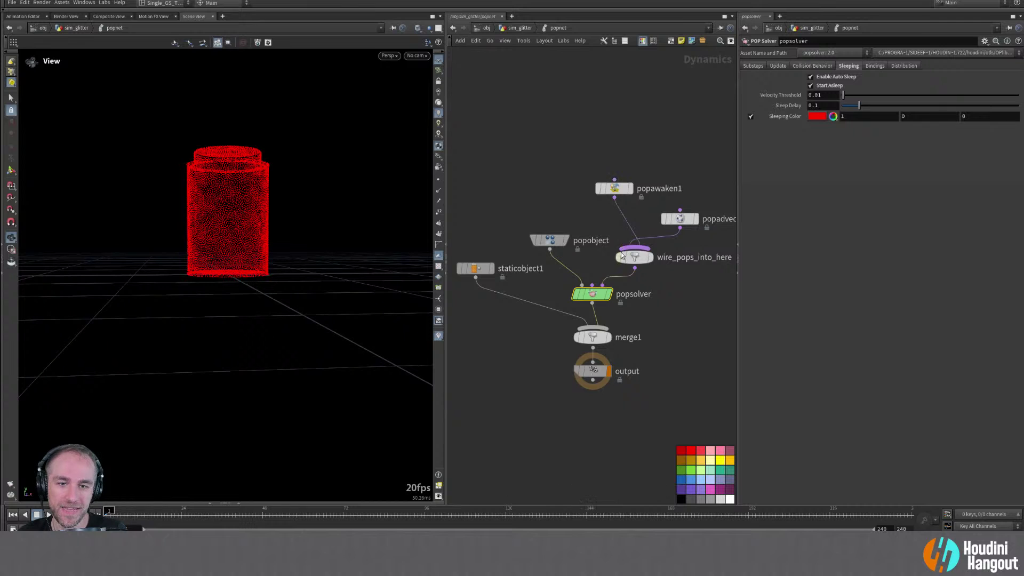
{"action": "left_click", "coordinate": [634, 259]}
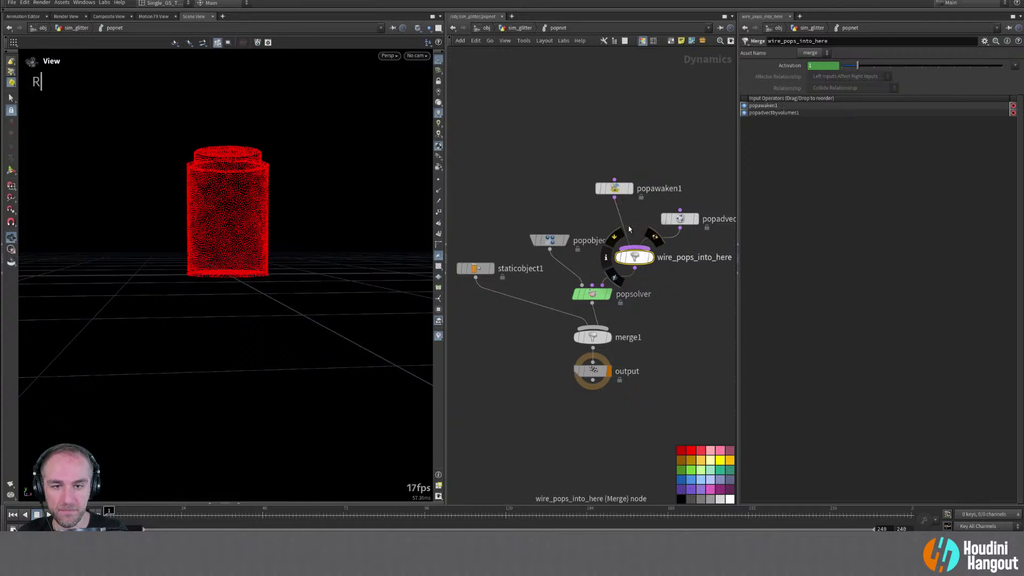
{"action": "left_click_drag", "start_coordinate": [614, 188], "coordinate": [597, 190]}
{"action": "double_click", "coordinate": [596, 189]}
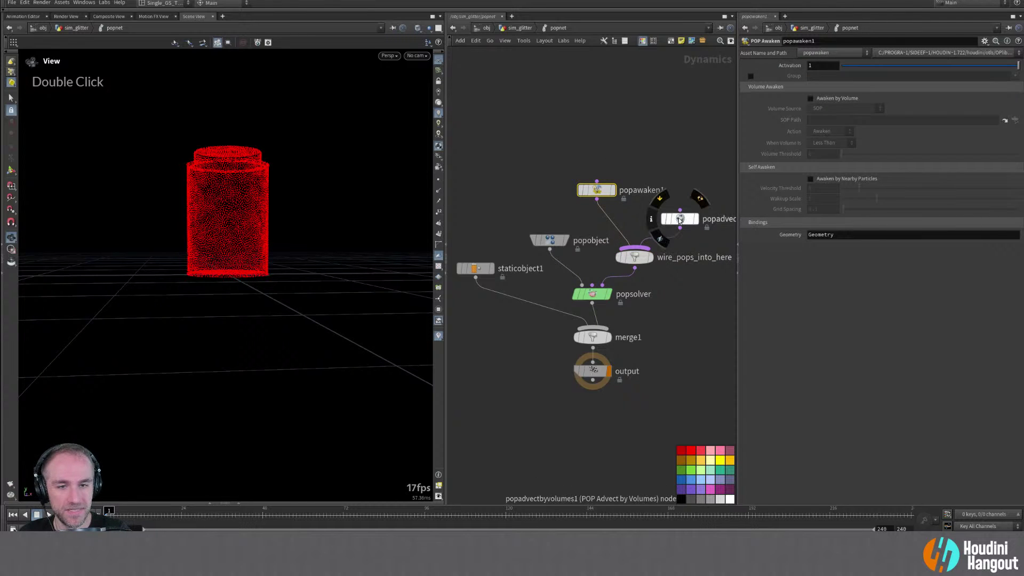
{"action": "left_click_drag", "start_coordinate": [680, 219], "coordinate": [676, 210]}
On popawaken1, enable Awaken by Volume from the Second Context Geometry when the volume is Greater Than the threshold, and play the simulation
{"action": "left_click", "coordinate": [811, 99]}
{"action": "left_click", "coordinate": [835, 109]}
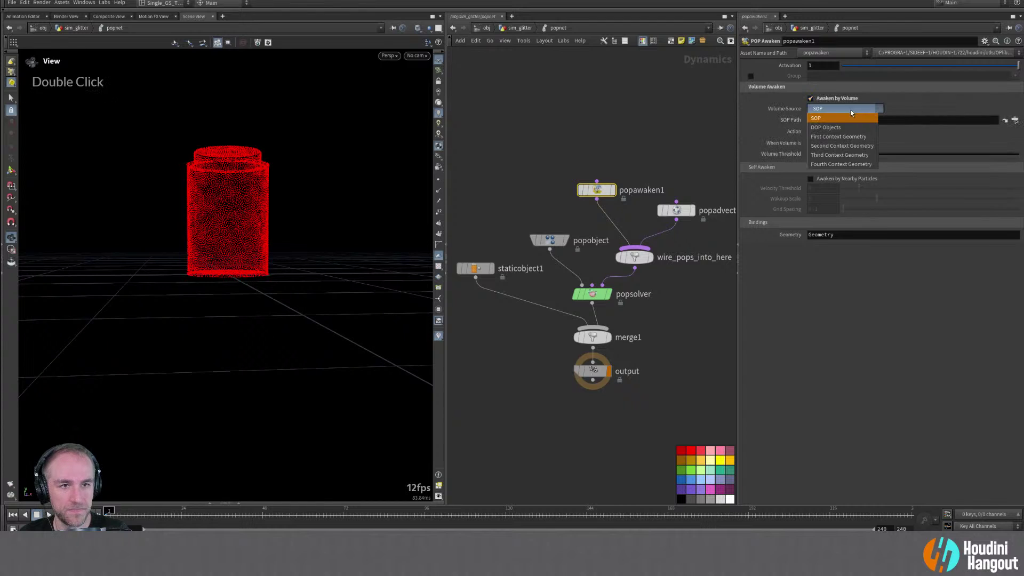
{"action": "left_click", "coordinate": [852, 146]}
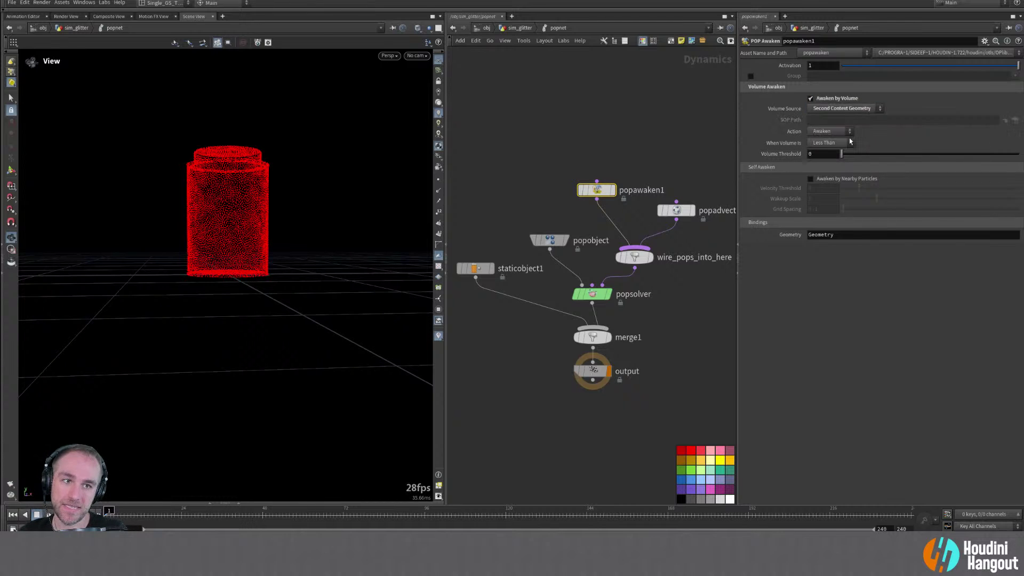
{"action": "left_click", "coordinate": [823, 132]}
{"action": "left_click", "coordinate": [827, 140]}
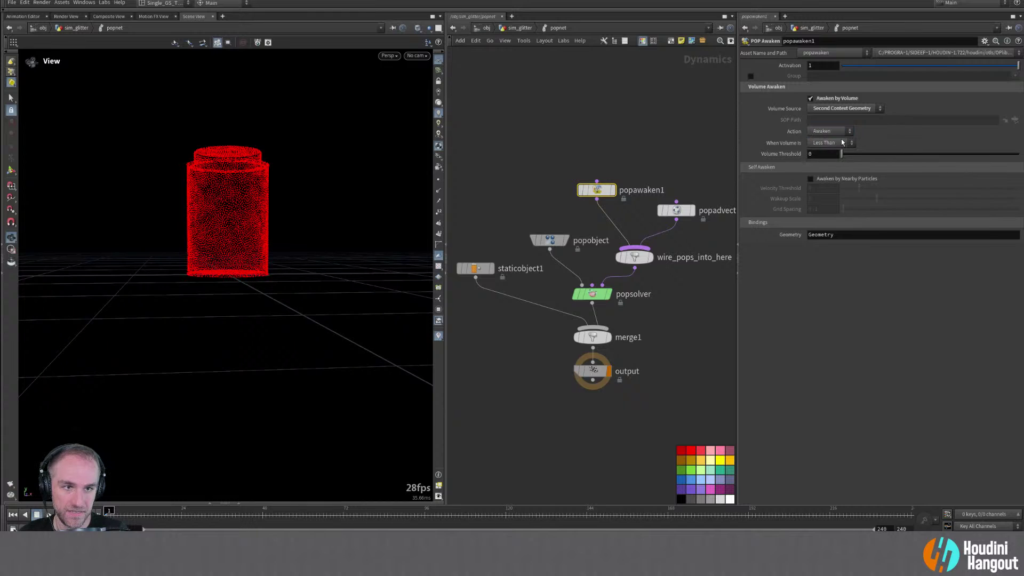
{"action": "left_click", "coordinate": [840, 145]}
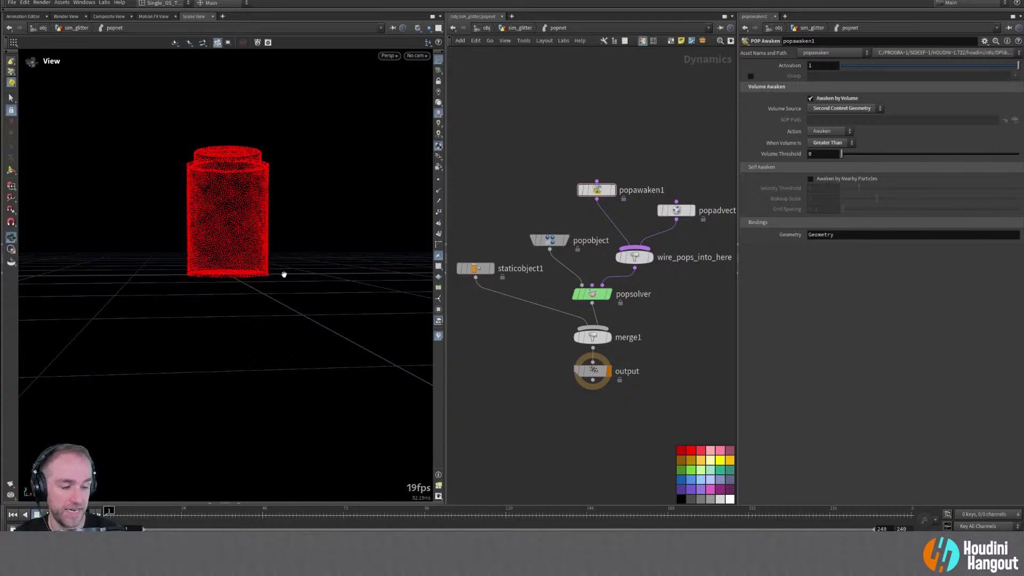
{"action": "key", "text": "Up"}
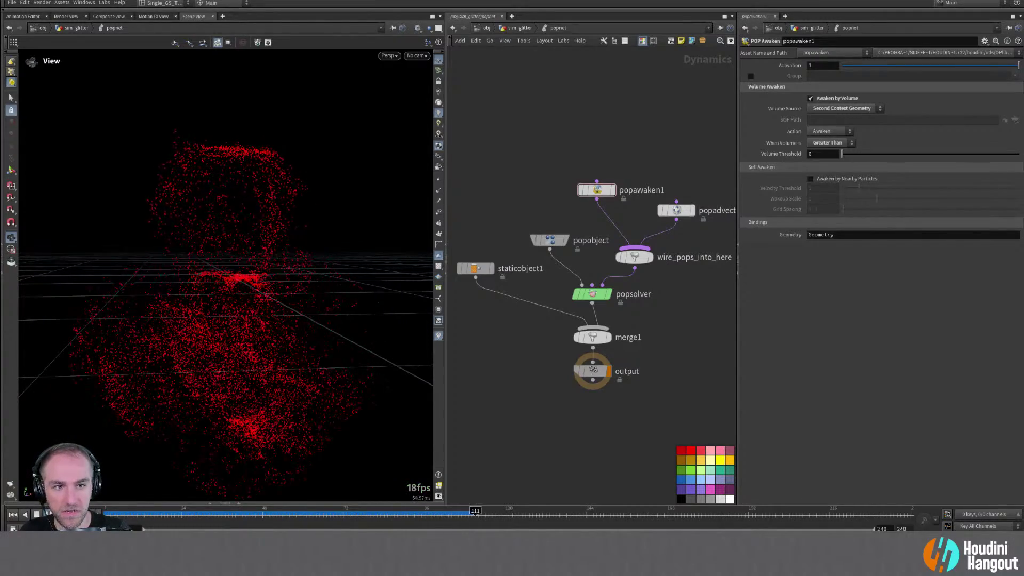
{"action": "left_click", "coordinate": [9, 514]}
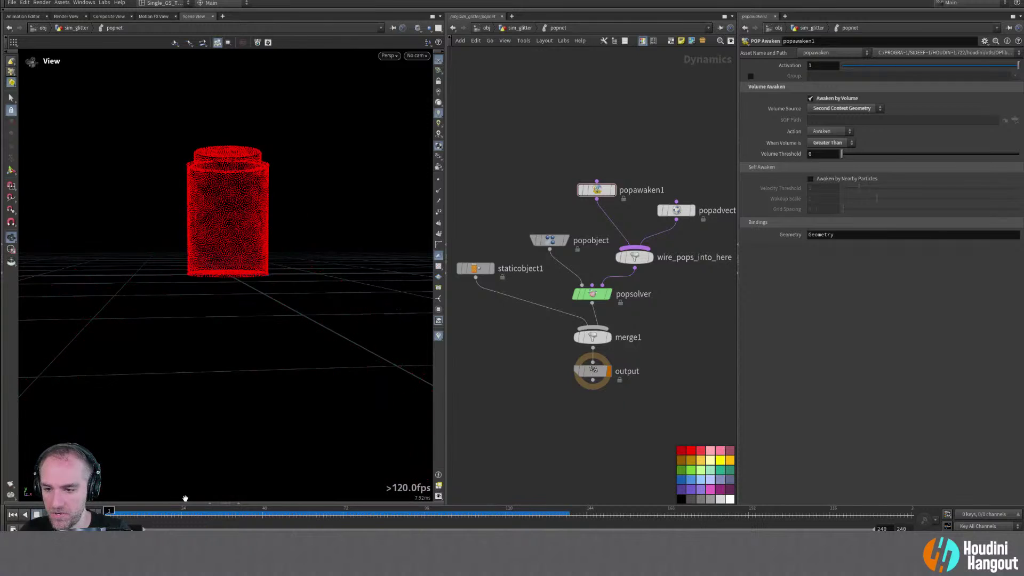
Reveal and enlarge the Geometry Spreadsheet under the viewport and show the Geometry data of popobject
{"action": "left_click", "coordinate": [214, 503]}
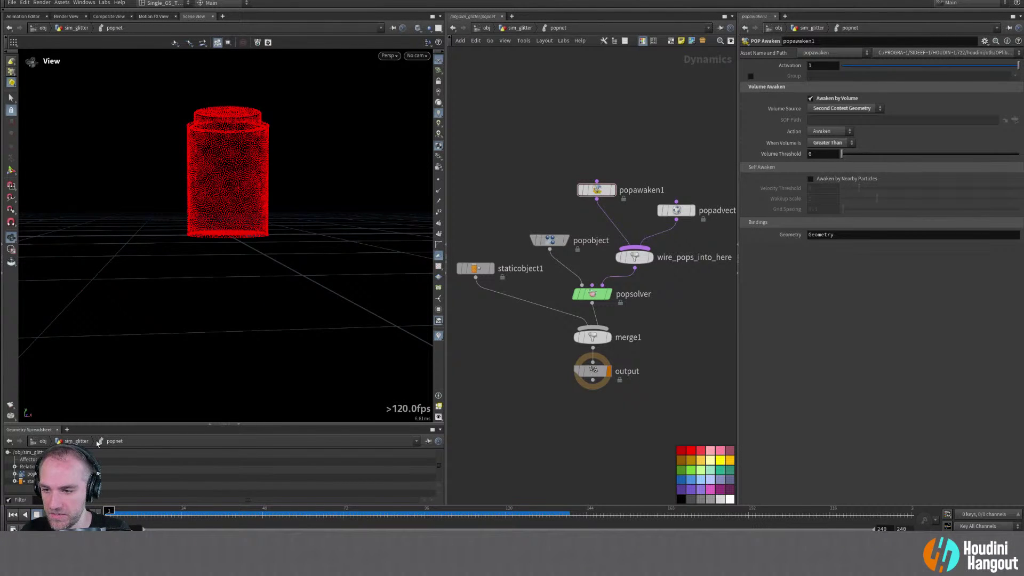
{"action": "left_click", "coordinate": [30, 474]}
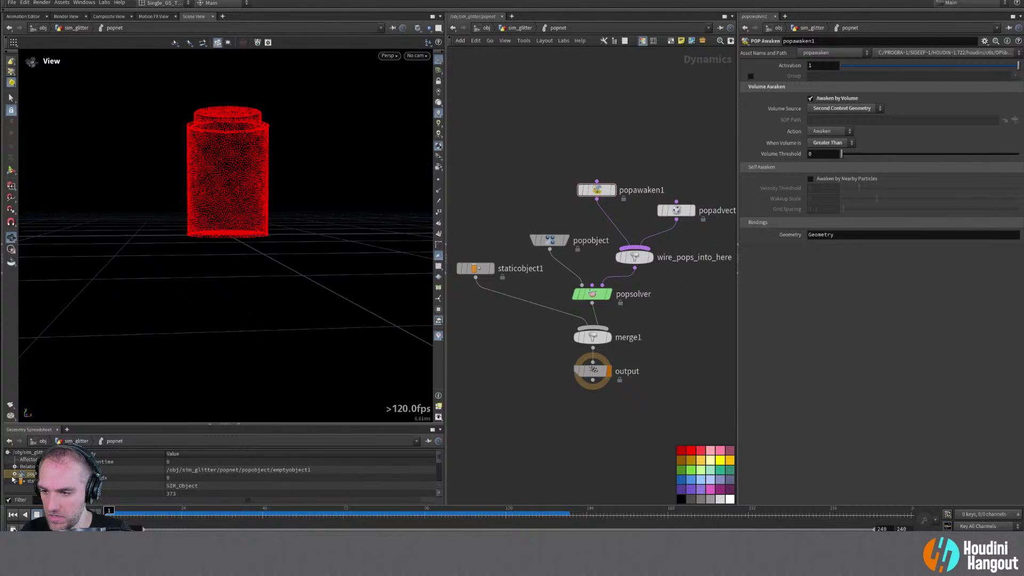
{"action": "left_click_drag", "start_coordinate": [228, 424], "coordinate": [228, 307]}
{"action": "left_click", "coordinate": [45, 399]}
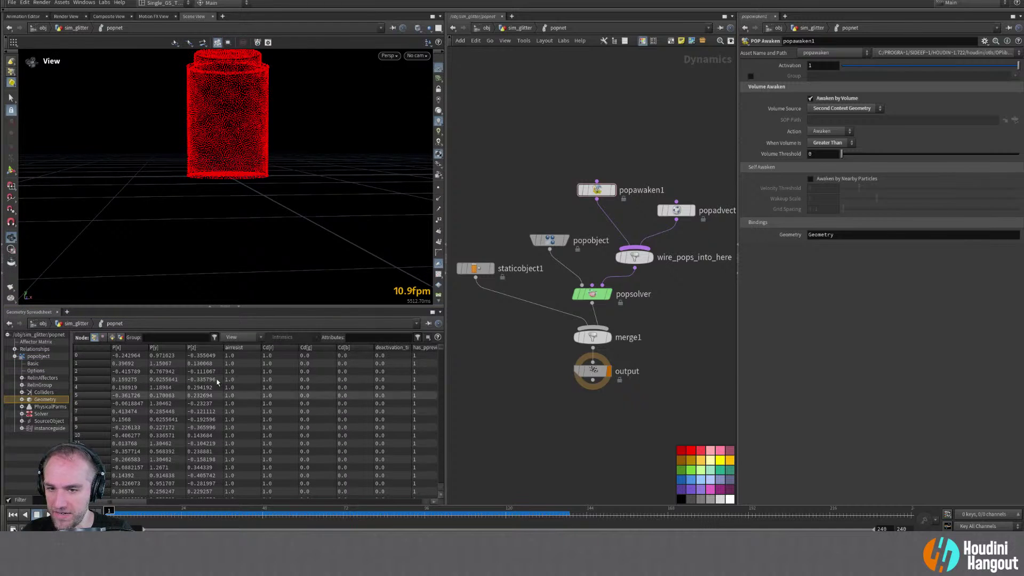
Try filtering the particle attributes by `sleep`, clear the filter, and look through the remaining attribute columns
{"action": "left_click", "coordinate": [360, 337]}
{"action": "type", "text": "sleep"}
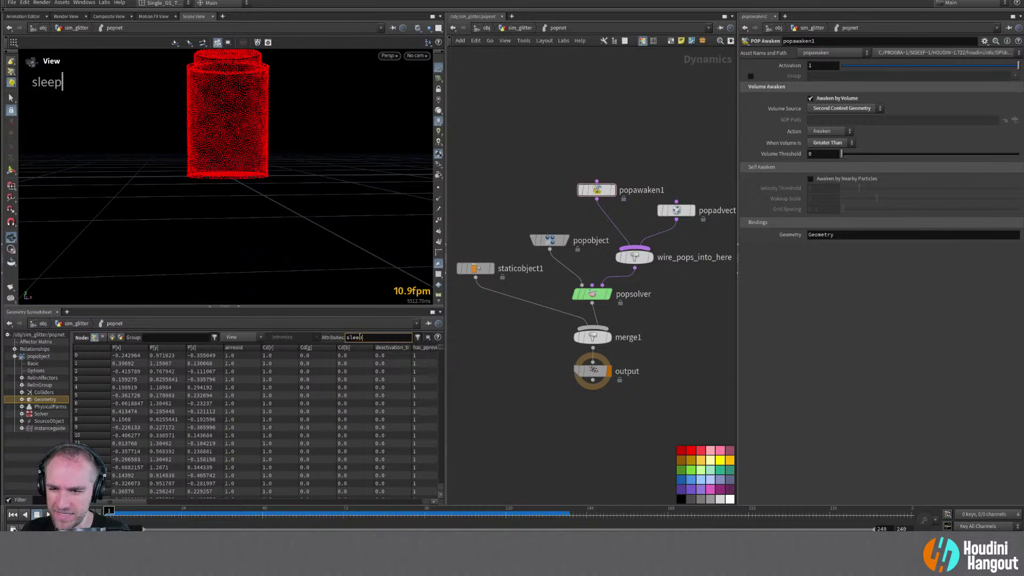
{"action": "key", "text": "Return"}
{"action": "key", "text": "BackSpace"}
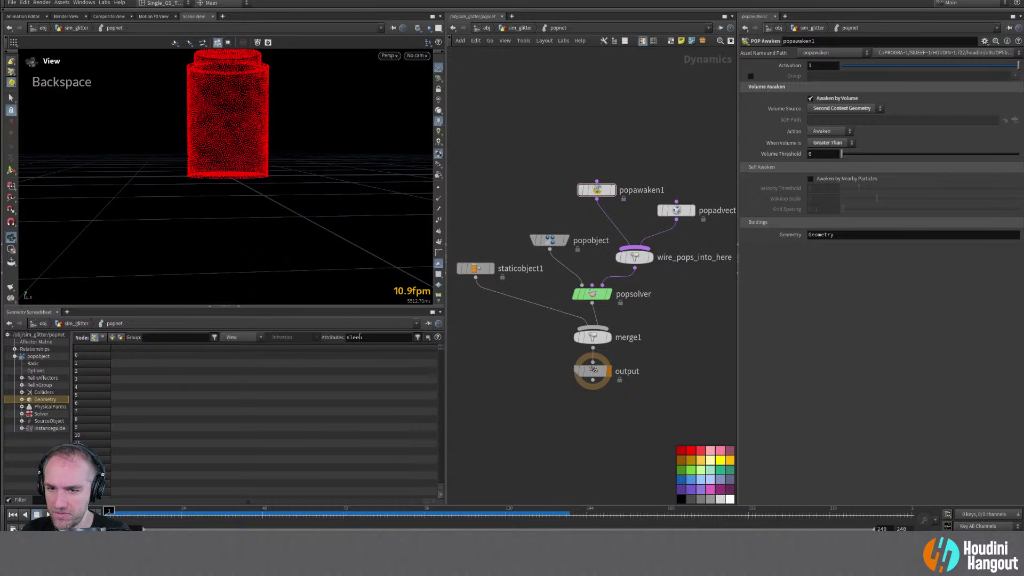
{"action": "double_click", "coordinate": [356, 337]}
{"action": "key", "text": "BackSpace"}
{"action": "left_click_drag", "start_coordinate": [158, 499], "coordinate": [381, 507]}
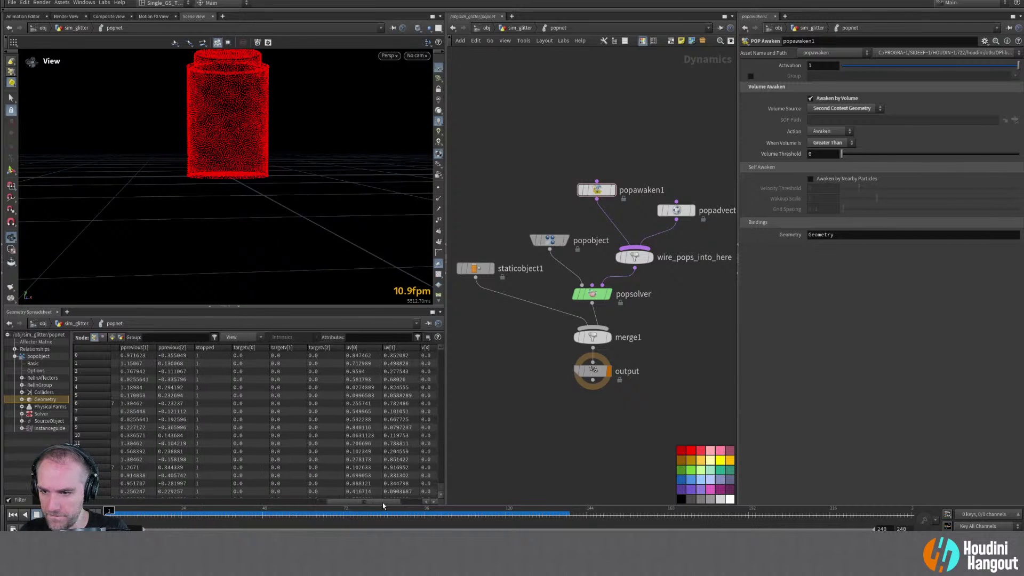
Filter the particle attributes to `stopped`, examine its values while the simulation plays, and rewind to frame 1
{"action": "left_click", "coordinate": [364, 336]}
{"action": "type", "text": "stoppe"}
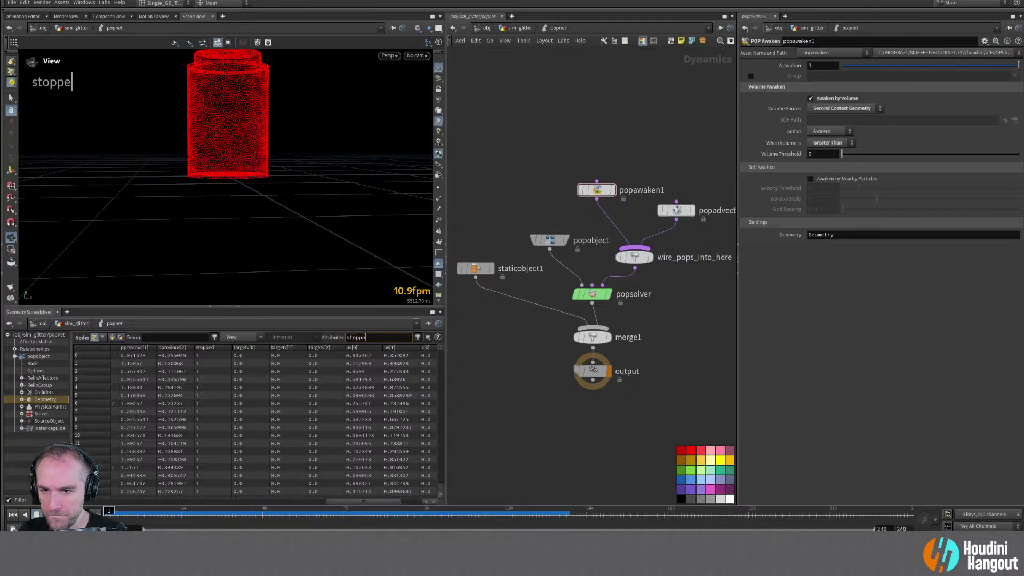
{"action": "type", "text": "d"}
{"action": "key", "text": "Return"}
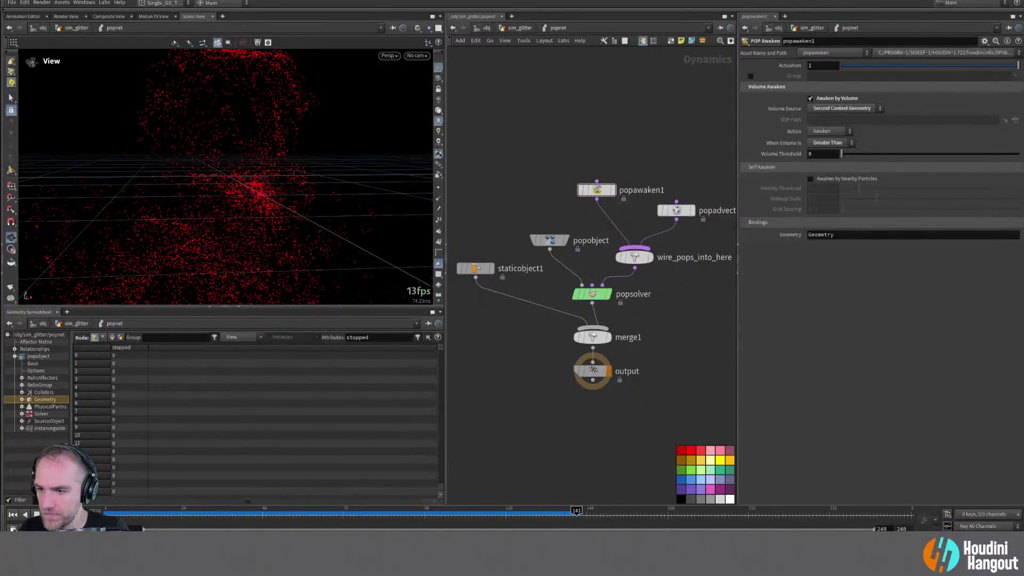
{"action": "key", "text": "ctrl+Up"}
Insert a Gravity Force node between merge1 and output, and preview the first frames of the particle motion
{"action": "key", "text": "Tab"}
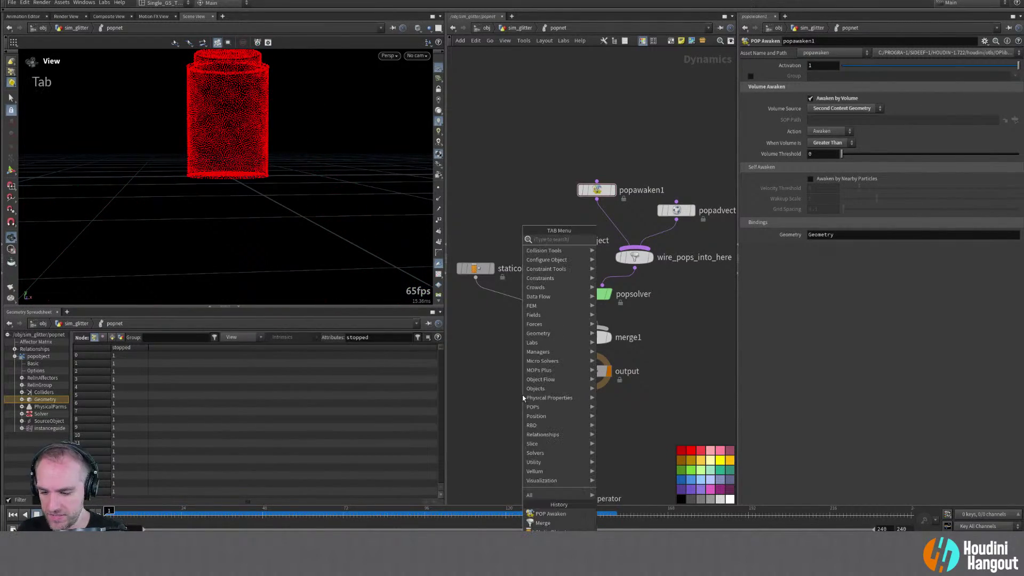
{"action": "key", "text": "Return"}
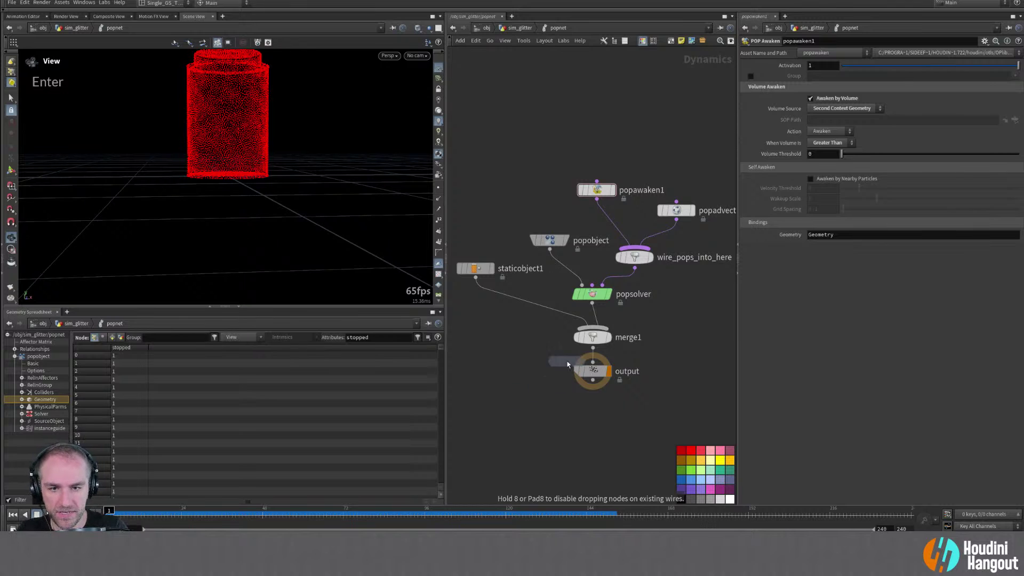
{"action": "left_click", "coordinate": [592, 368]}
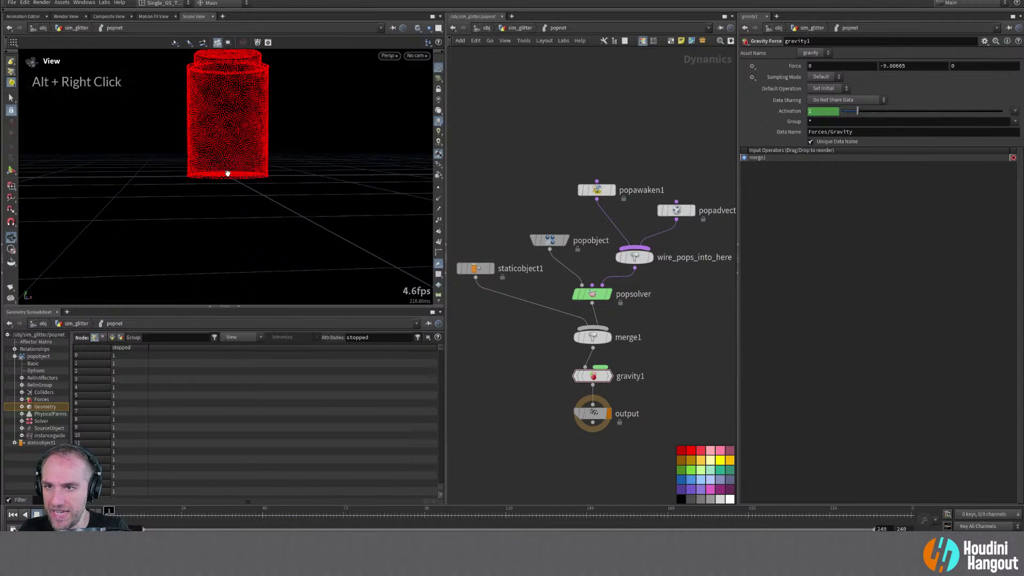
{"action": "middle_click_drag", "start_coordinate": [227, 178], "coordinate": [219, 250], "text": "alt"}
{"action": "left_click_drag", "start_coordinate": [219, 251], "coordinate": [159, 375], "text": "alt"}
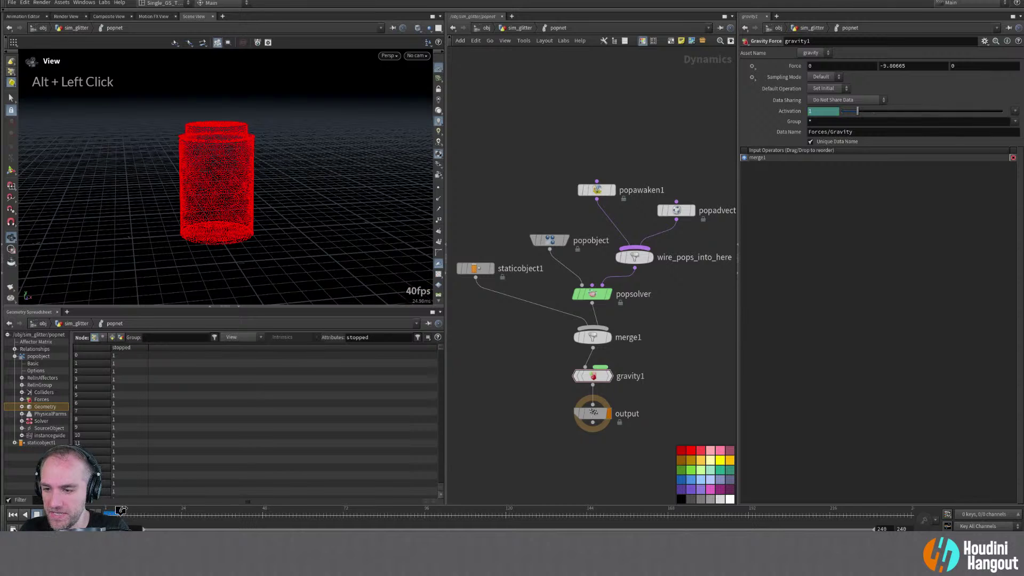
{"action": "mouse_move", "coordinate": [141, 511]}
{"action": "left_mouse_down"}
{"action": "mouse_move", "coordinate": [336, 511]}
{"action": "mouse_move", "coordinate": [151, 510]}
{"action": "left_mouse_up"}
Set the Y force of gravity1 to `-9.80665*0.35`, play the simulation, and rewind to frame 1
{"action": "left_click", "coordinate": [906, 65]}
{"action": "type", "text": "*"}
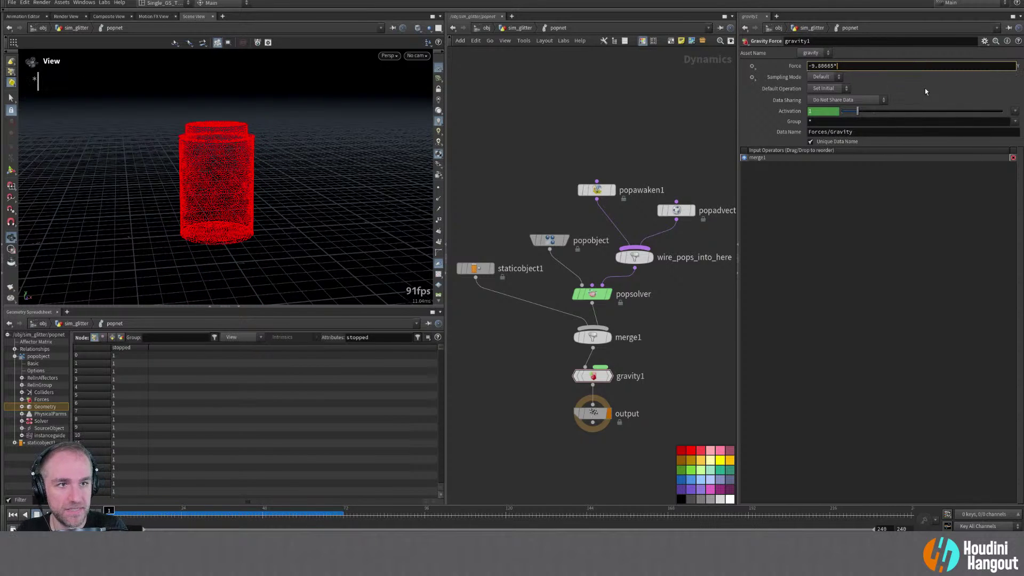
{"action": "type", "text": "0.35"}
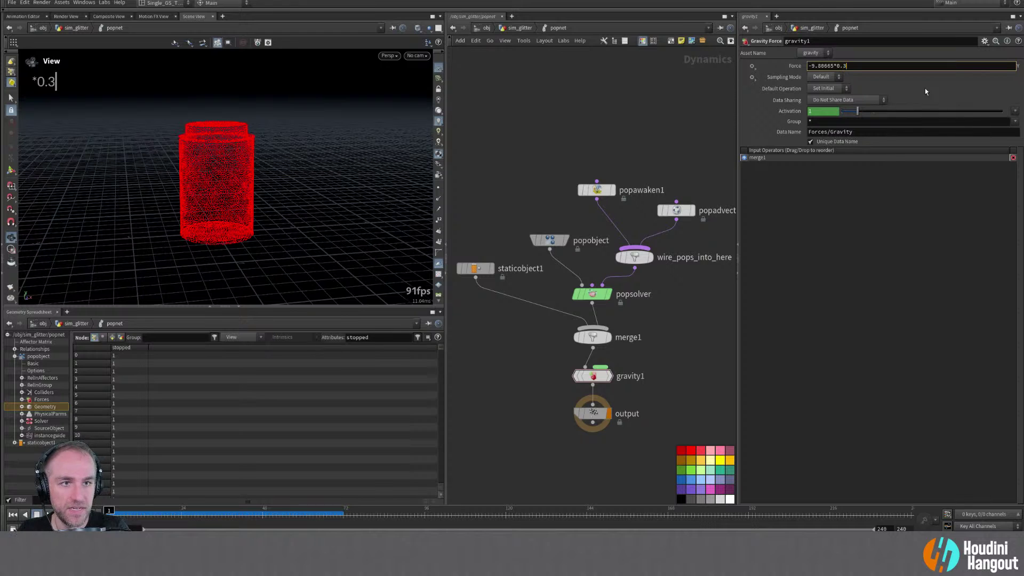
{"action": "key", "text": "Return"}
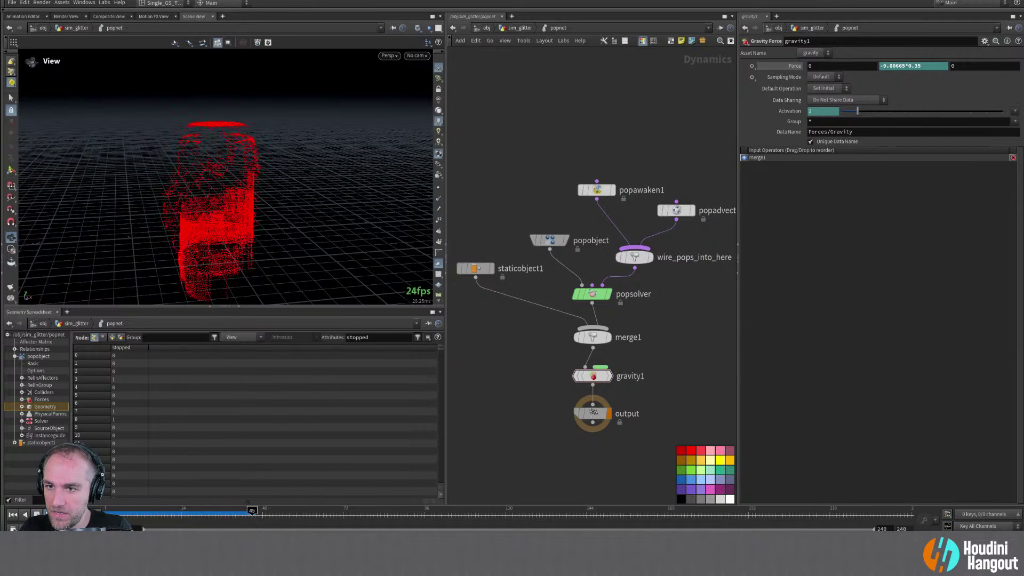
{"action": "left_click", "coordinate": [12, 515]}
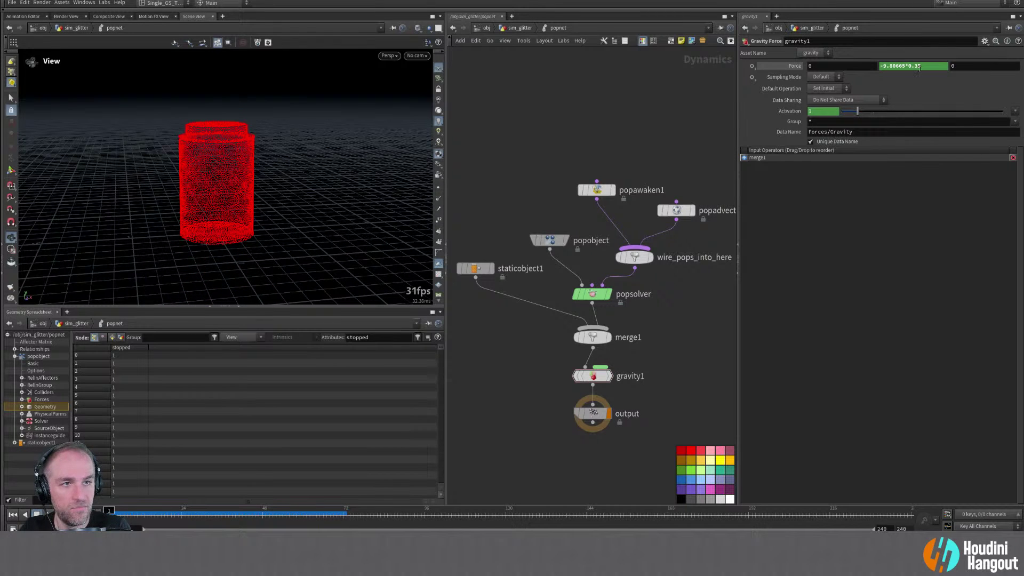
Set the Y force of gravity1 to `-9.80665*0.025` and review the falling particles during playback
{"action": "key", "text": "Return"}
{"action": "double_click", "coordinate": [845, 66]}
{"action": "type", "text": "0"}
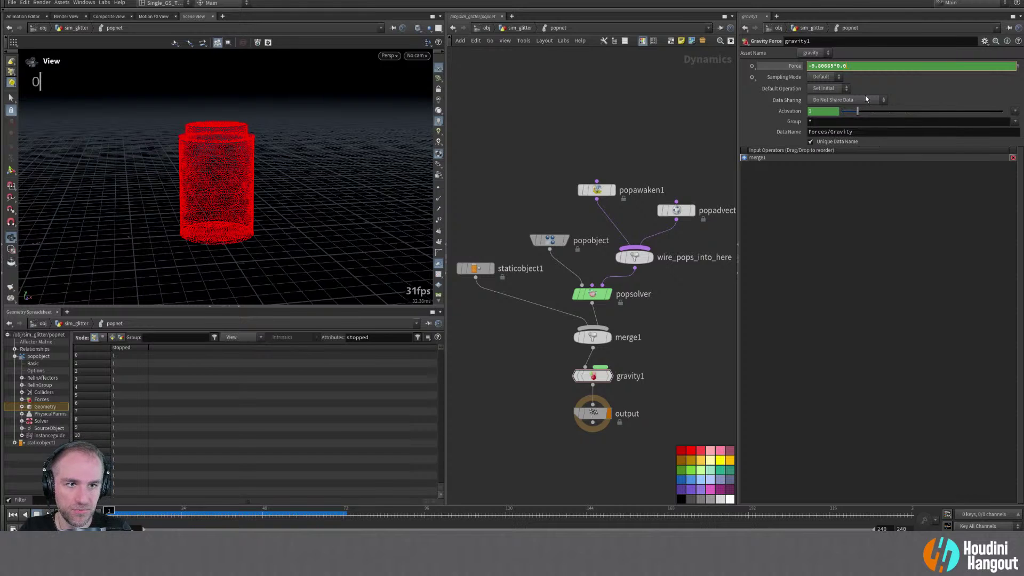
{"action": "type", "text": "2"}
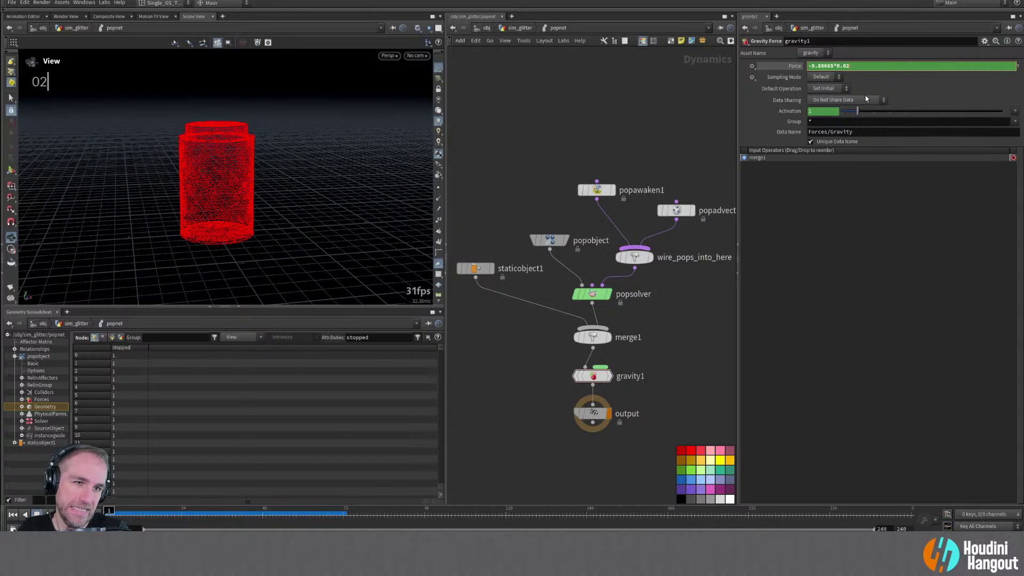
{"action": "type", "text": "5"}
{"action": "key", "text": "Return"}
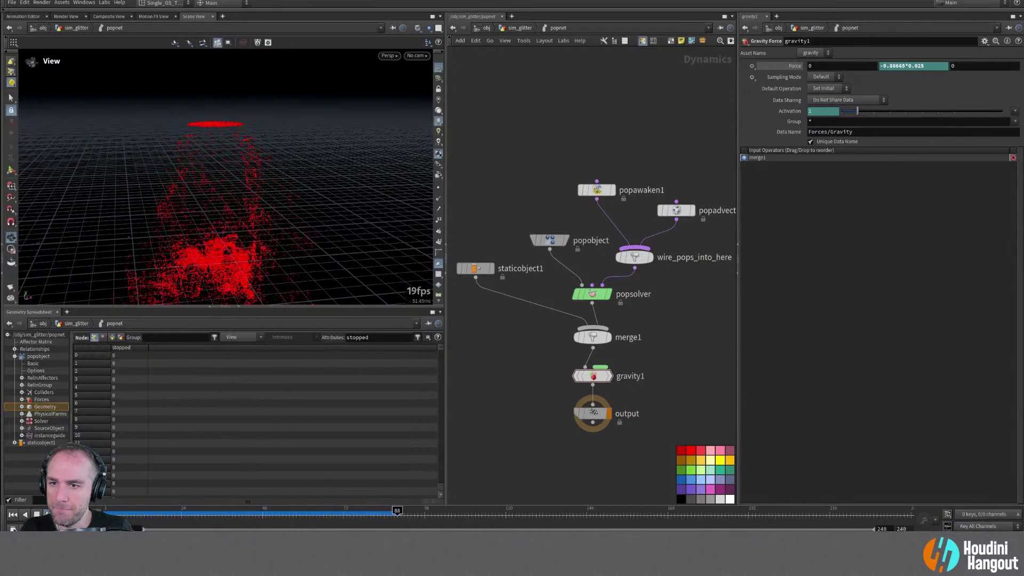
{"action": "left_click_drag", "start_coordinate": [149, 199], "coordinate": [205, 199], "text": "alt"}
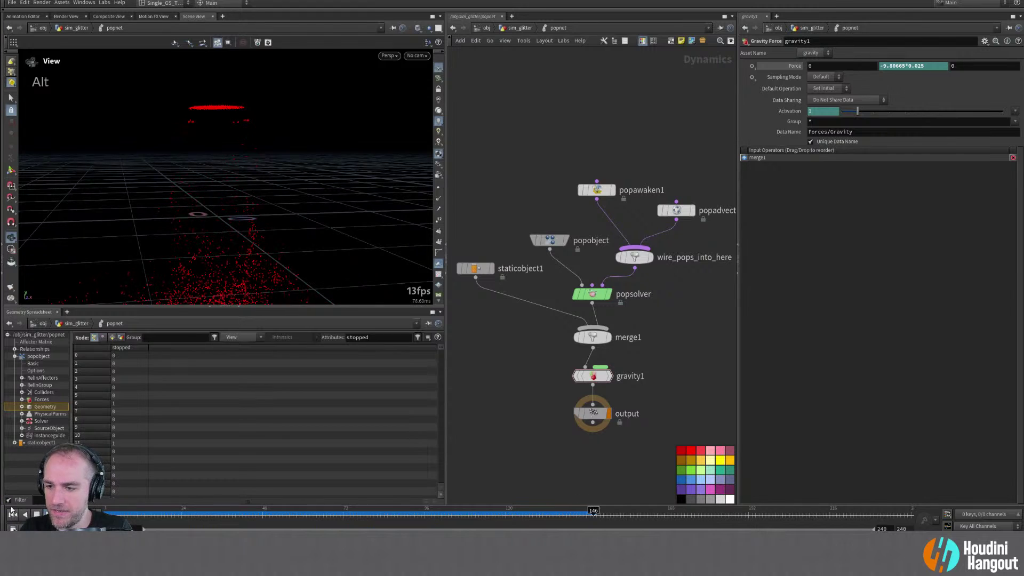
Set the Y force of gravity1 to `-9.80665*0.01`, review the particle motion during playback, and rewind to frame 1
{"action": "left_click", "coordinate": [39, 515]}
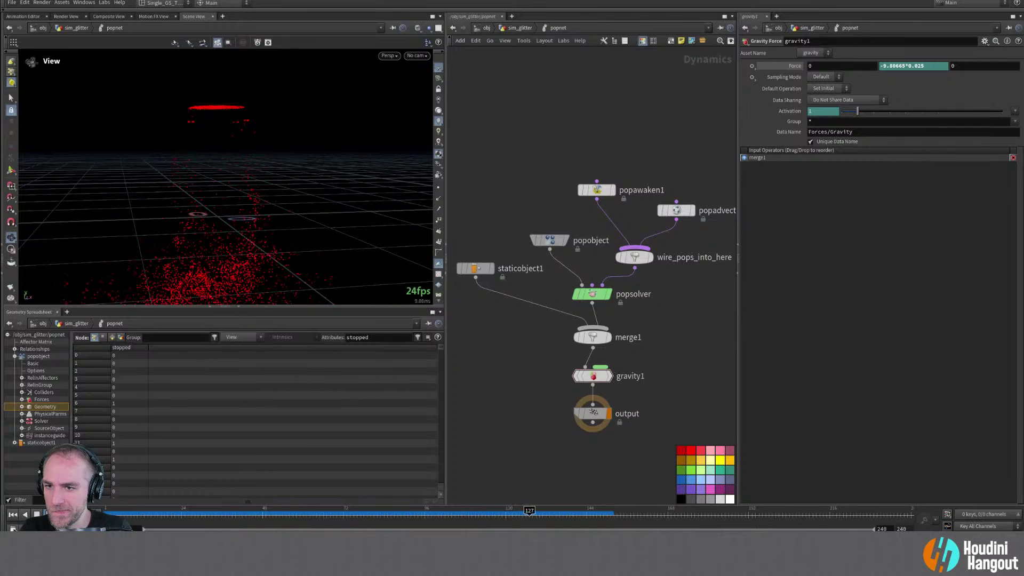
{"action": "left_click", "coordinate": [22, 514]}
{"action": "left_click_drag", "start_coordinate": [923, 68], "coordinate": [916, 75]}
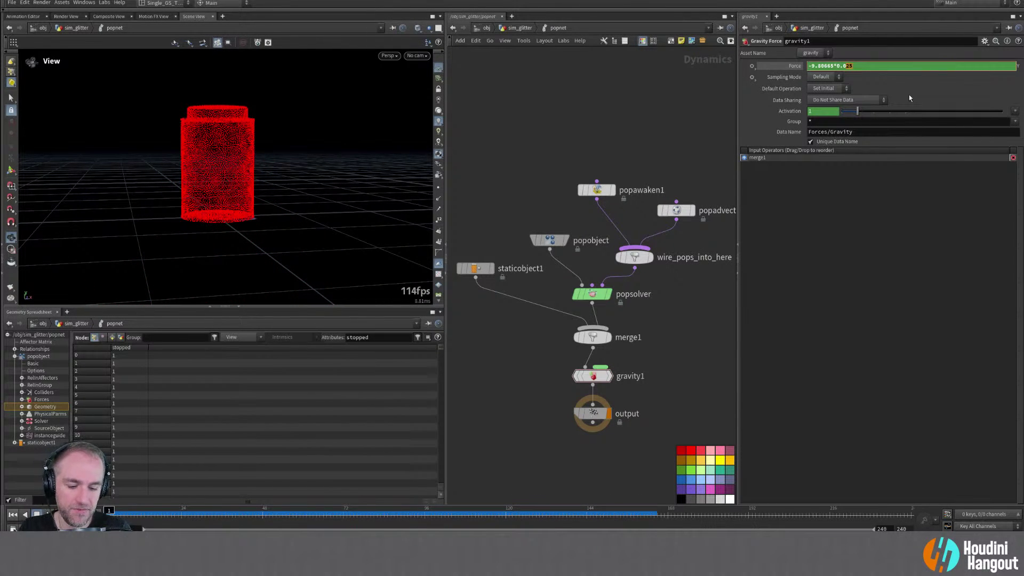
{"action": "type", "text": "1"}
{"action": "key", "text": "Return"}
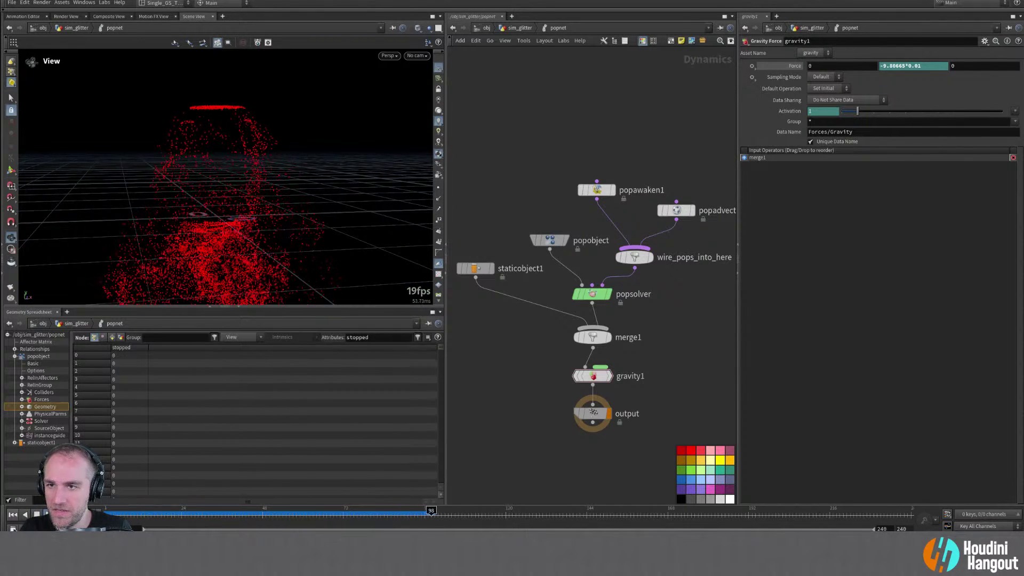
{"action": "left_click_drag", "start_coordinate": [174, 513], "coordinate": [138, 514]}
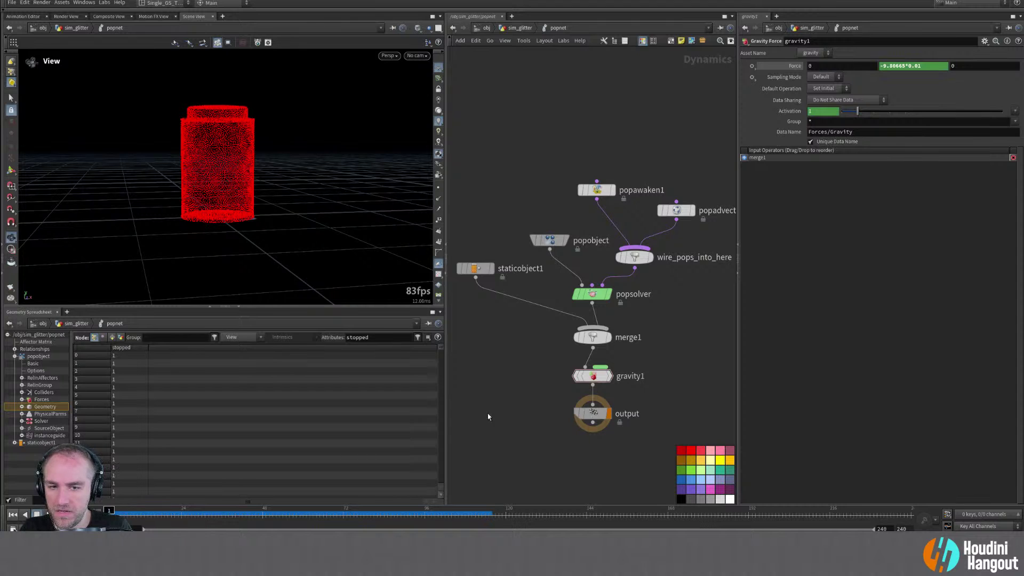
Return to the sim_glitter network, play the particle simulation together with the can, and rewind to frame 1
{"action": "key", "text": "u"}
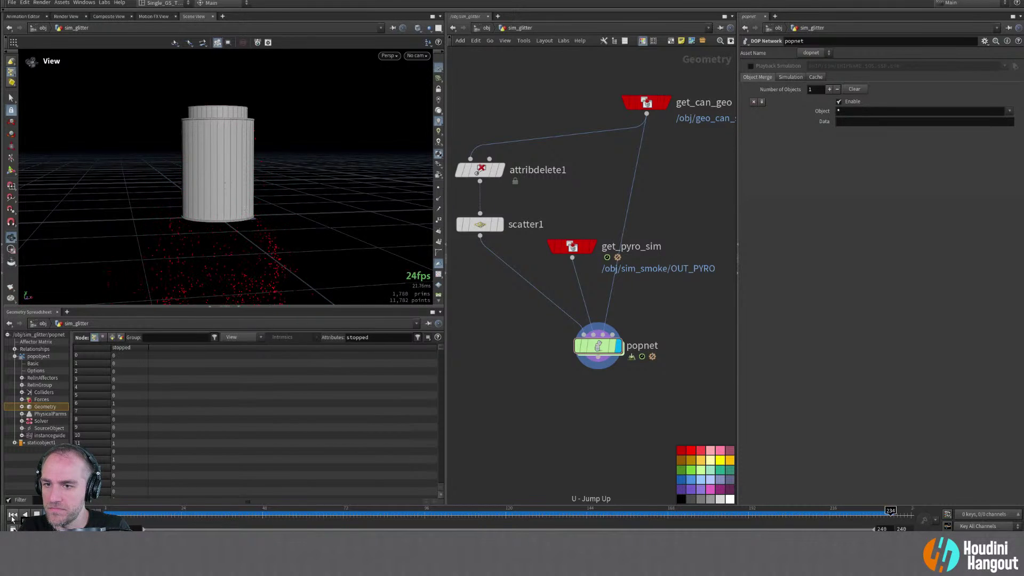
{"action": "middle_click_drag", "start_coordinate": [672, 173], "coordinate": [631, 205], "text": "alt"}
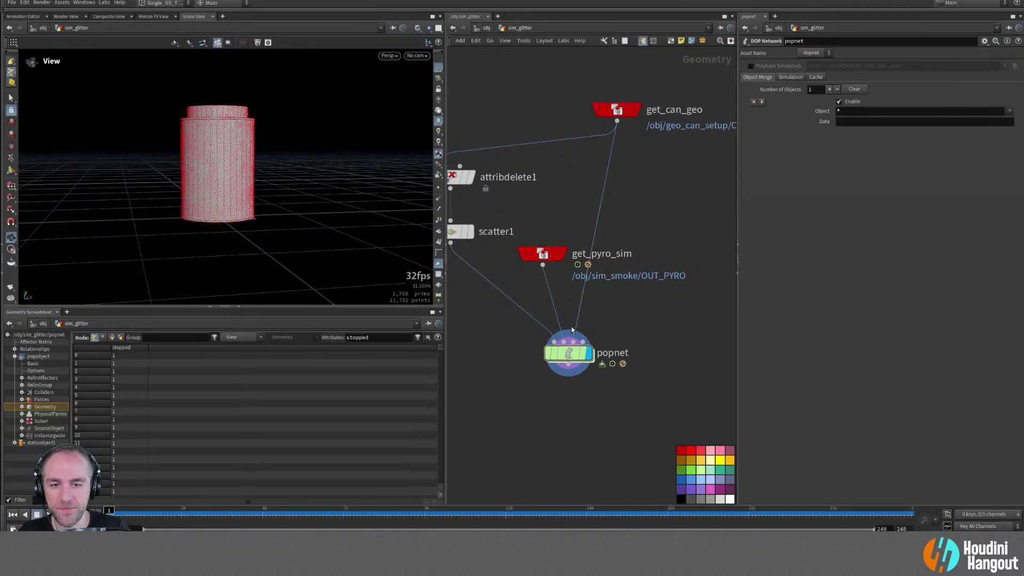
{"action": "key", "text": "Tab"}
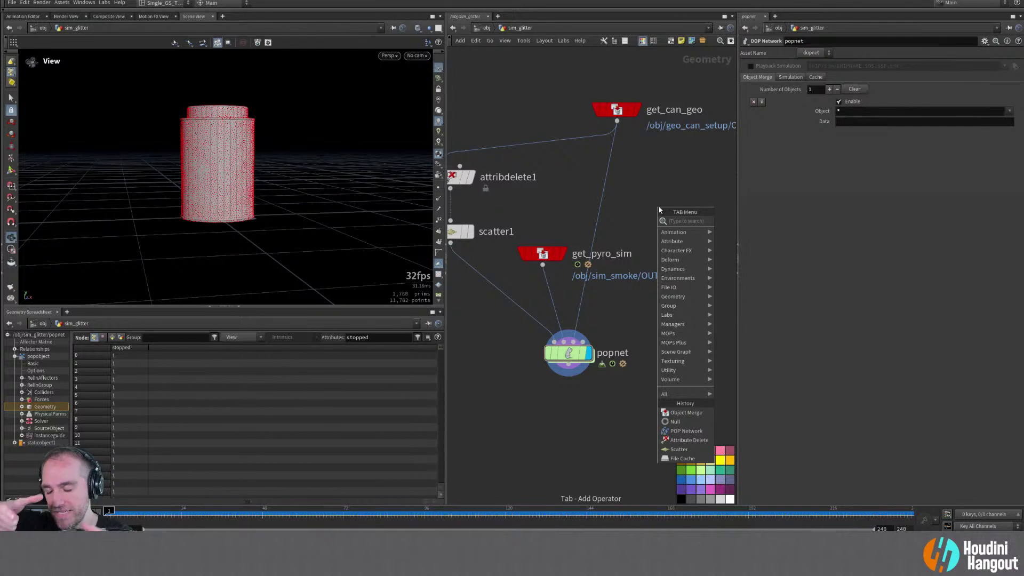
{"action": "key", "text": "Escape"}
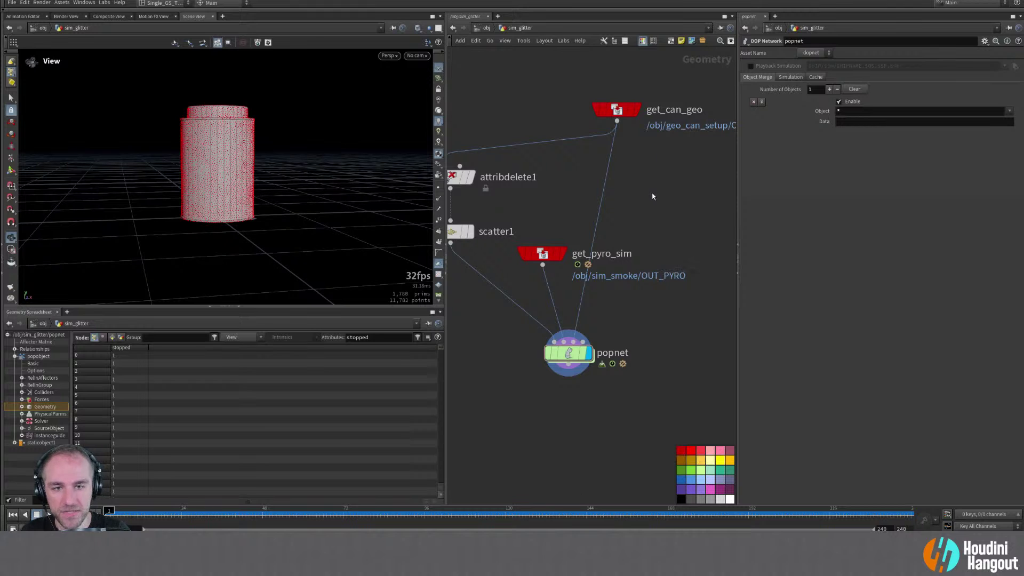
{"action": "key", "text": "u"}
{"action": "double_click", "coordinate": [527, 220]}
{"action": "key", "text": "u"}
{"action": "double_click", "coordinate": [527, 147]}
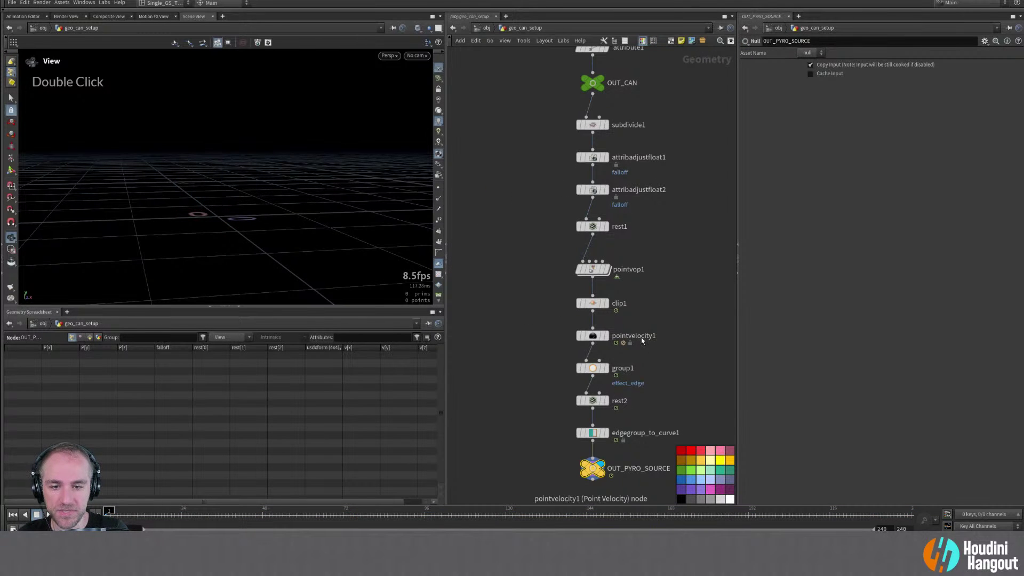
In the sim_smoke network, insert a Null between volumerasterizeattributes1 and pyrosolver1 and name it PYRO_SOURCE_VOL
{"action": "key", "text": "u"}
{"action": "double_click", "coordinate": [530, 219]}
{"action": "middle_click_drag", "start_coordinate": [520, 222], "coordinate": [586, 250]}
{"action": "right_click_drag", "start_coordinate": [586, 251], "coordinate": [602, 329]}
{"action": "middle_click_drag", "start_coordinate": [603, 329], "coordinate": [606, 367]}
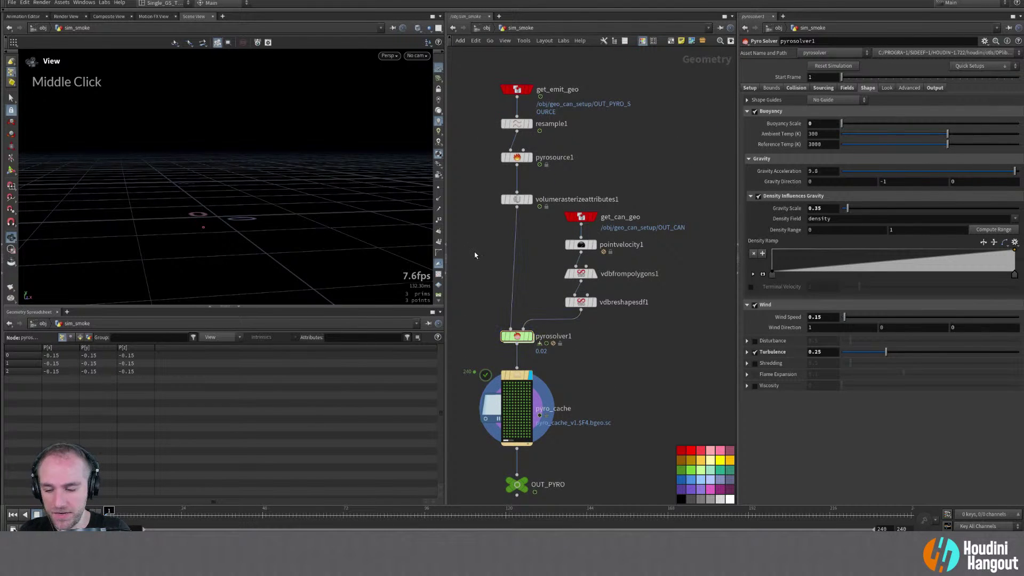
{"action": "key", "text": "Tab"}
{"action": "type", "text": "null"}
{"action": "key", "text": "Return"}
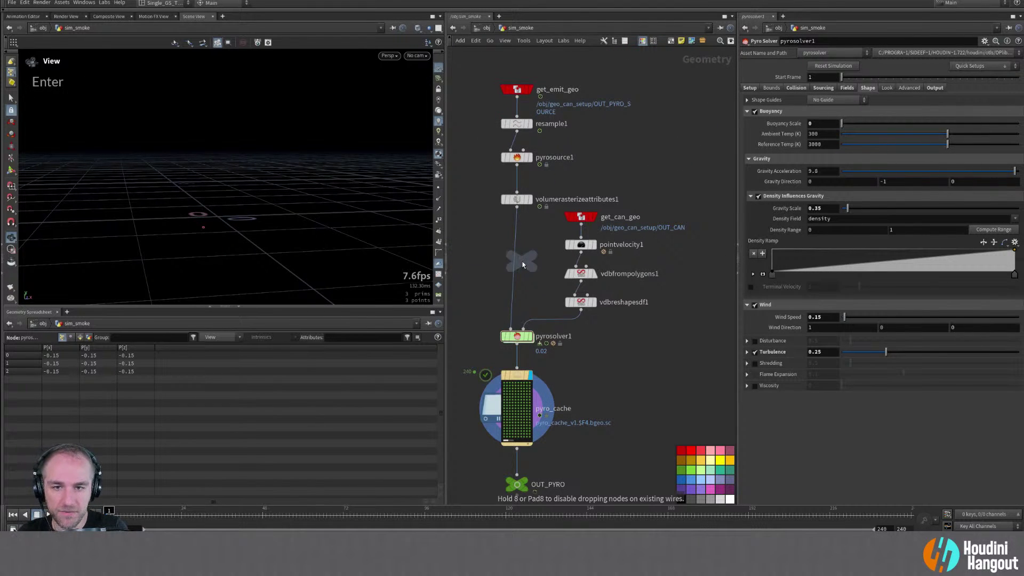
{"action": "left_click", "coordinate": [510, 260]}
{"action": "double_click", "coordinate": [540, 259]}
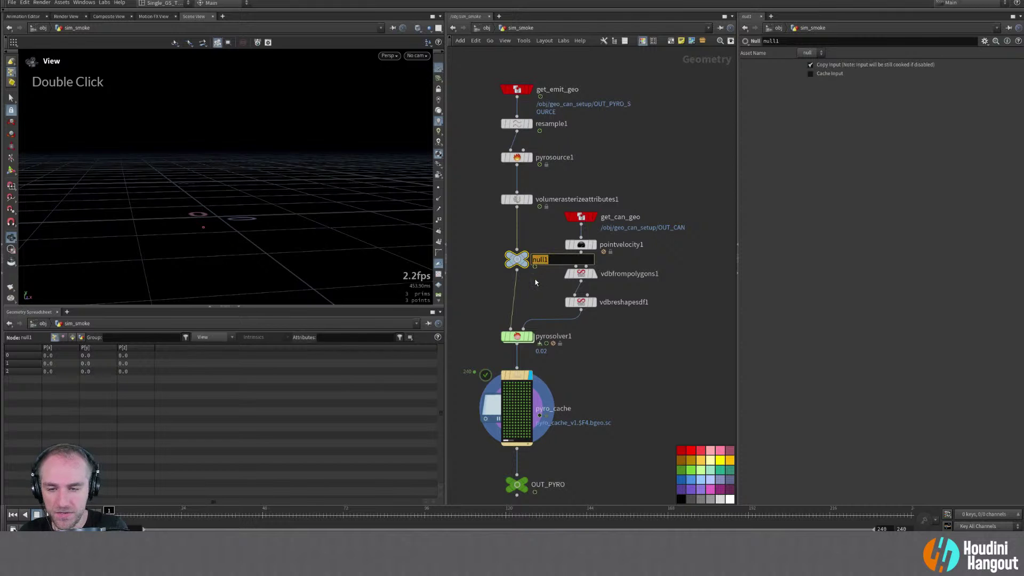
{"action": "type", "text": "PYRO_SOURCE_VOL"}
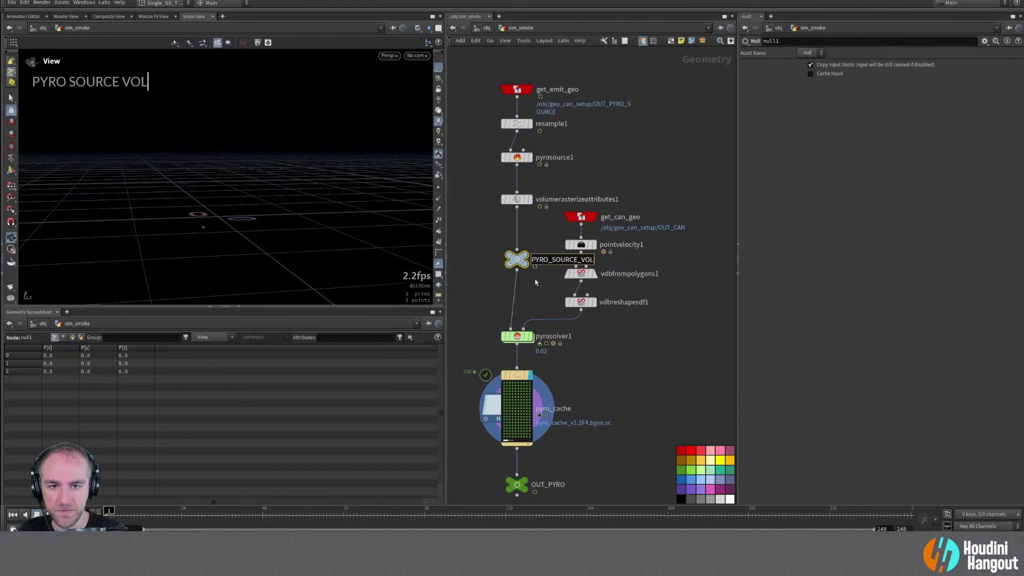
{"action": "key", "text": "shift+Return"}
Tidy the source node chain above pyrosolver1 and assign a palette color to the PYRO_SOURCE_VOL null
{"action": "left_click_drag", "start_coordinate": [481, 76], "coordinate": [533, 278]}
{"action": "middle_click_drag", "start_coordinate": [523, 260], "coordinate": [476, 254]}
{"action": "left_click", "coordinate": [504, 260]}
{"action": "double_click", "coordinate": [689, 457]}
{"action": "middle_click_drag", "start_coordinate": [677, 411], "coordinate": [669, 338]}
Add an Object Merge node to the sim_glitter network beside get_pyro_sim
{"action": "key", "text": "u"}
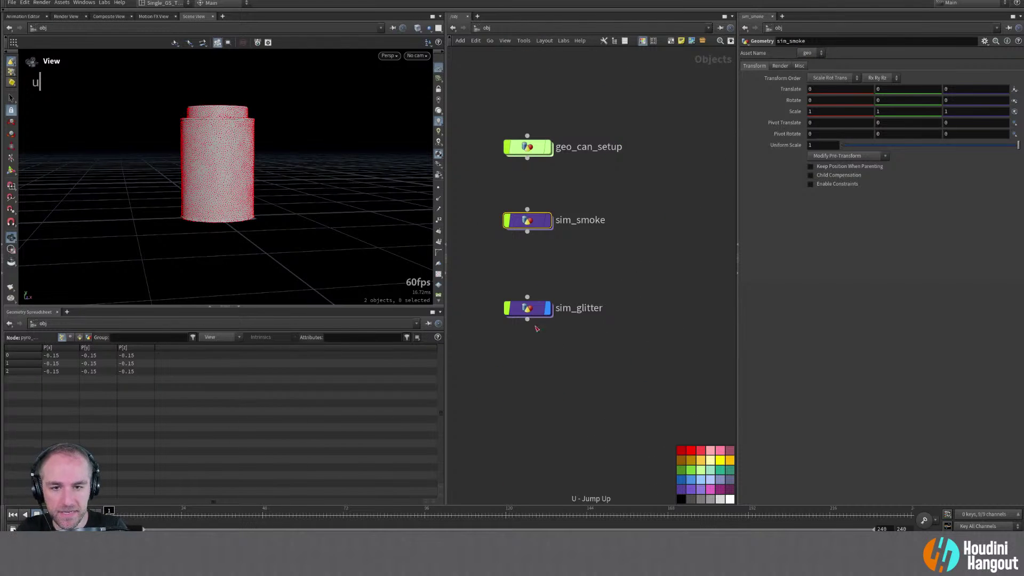
{"action": "double_click", "coordinate": [528, 308]}
{"action": "key", "text": "Tab"}
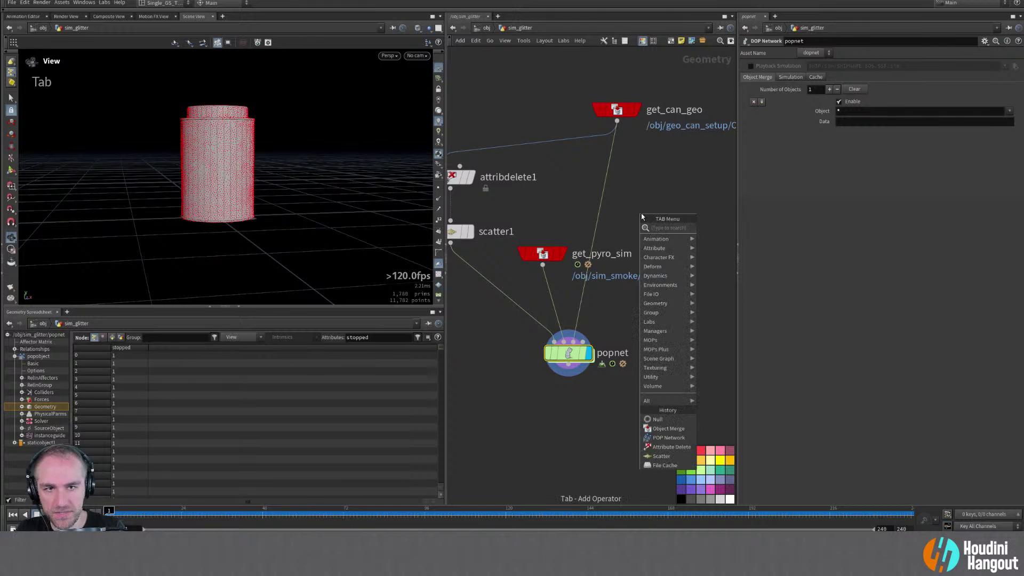
{"action": "type", "text": "objec"}
{"action": "key", "text": "Return"}
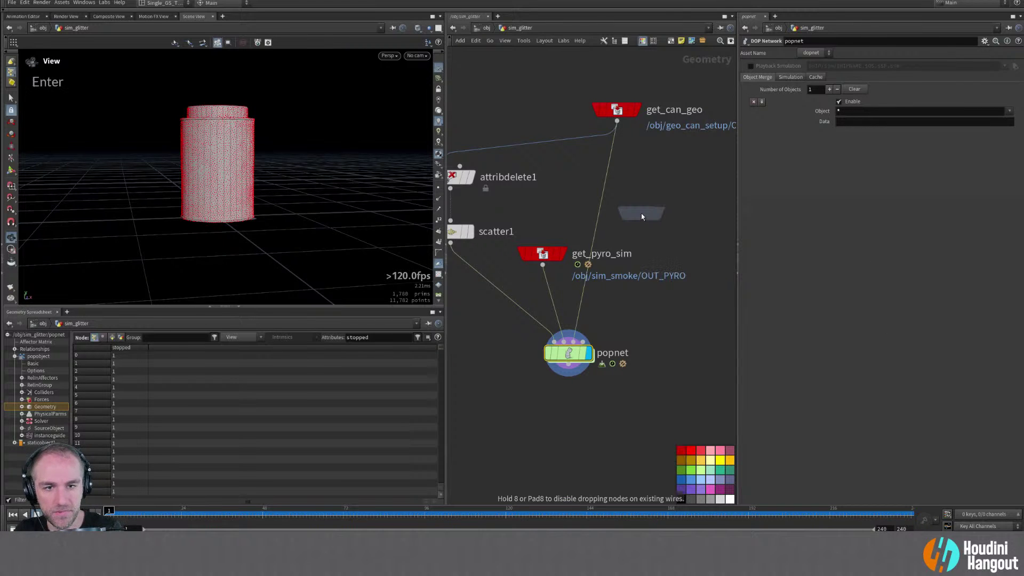
{"action": "left_click", "coordinate": [648, 211]}
Rename the new Object Merge node to get_source_vol and color it red
{"action": "middle_click_drag", "start_coordinate": [714, 190], "coordinate": [666, 201]}
{"action": "double_click", "coordinate": [661, 217]}
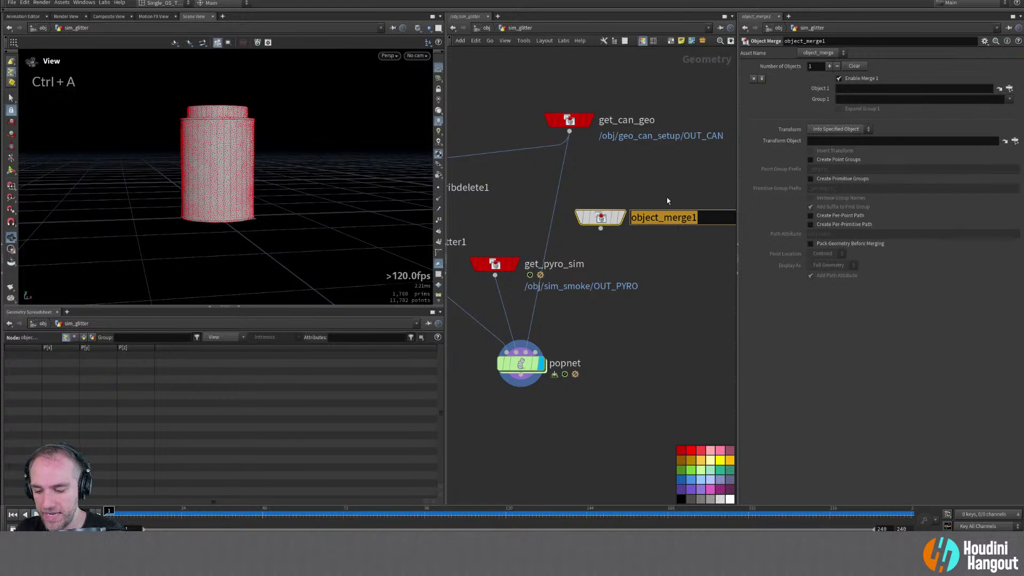
{"action": "type", "text": "g"}
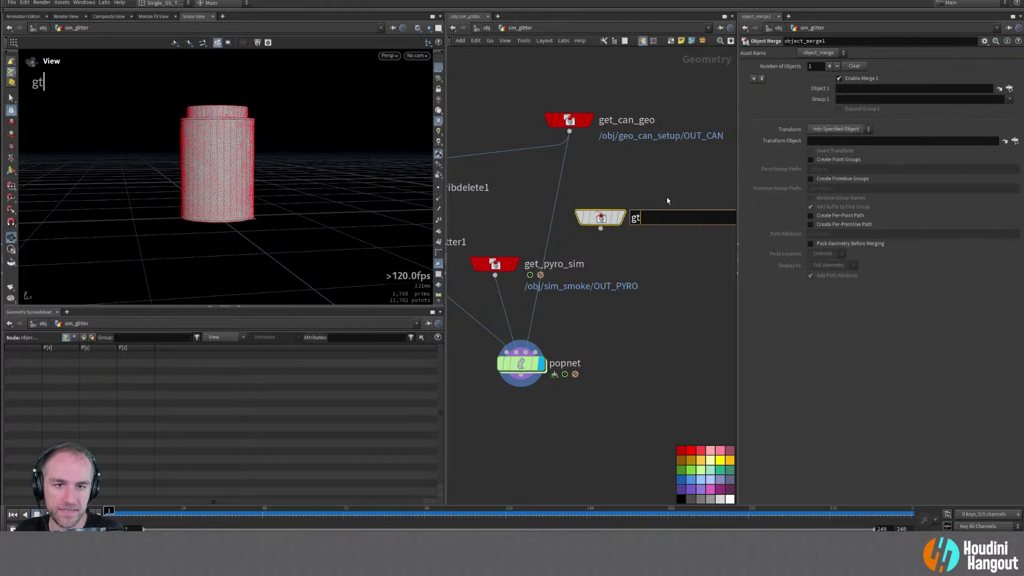
{"action": "type", "text": "et_source_vol"}
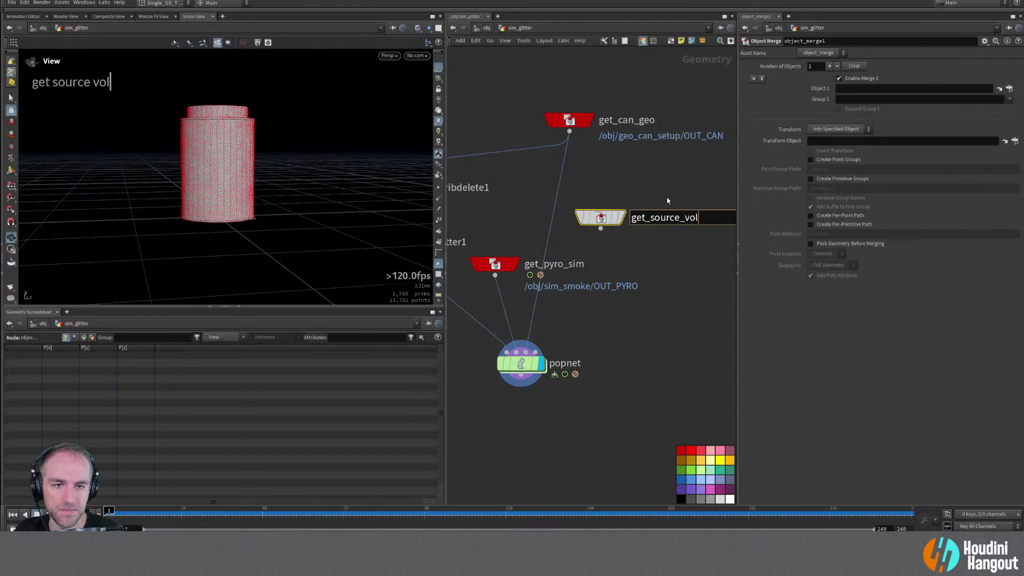
{"action": "key", "text": "Return"}
{"action": "left_click_drag", "start_coordinate": [666, 192], "coordinate": [573, 291]}
{"action": "left_click", "coordinate": [690, 451]}
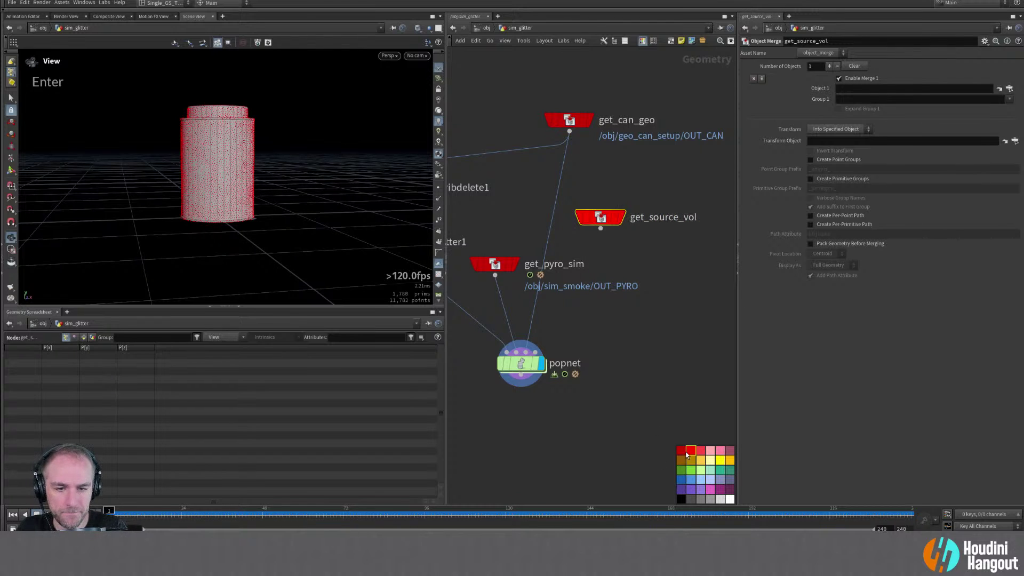
Wire get_source_vol into popnet's fourth input and set popawaken1's Volume Source to Fourth Context Geometry
{"action": "left_click", "coordinate": [601, 229]}
{"action": "left_click", "coordinate": [512, 367]}
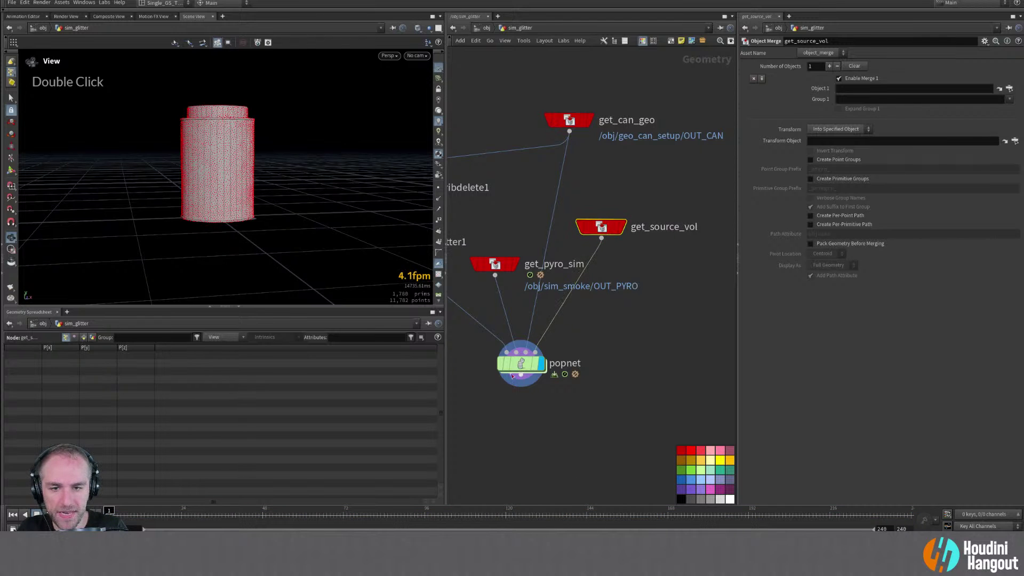
{"action": "left_click", "coordinate": [594, 189]}
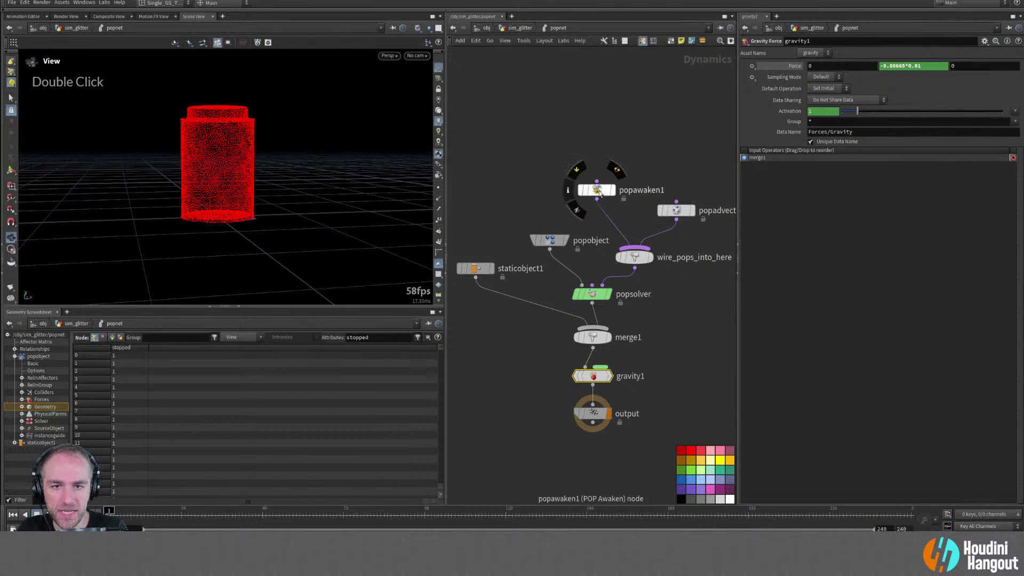
{"action": "left_click", "coordinate": [829, 109]}
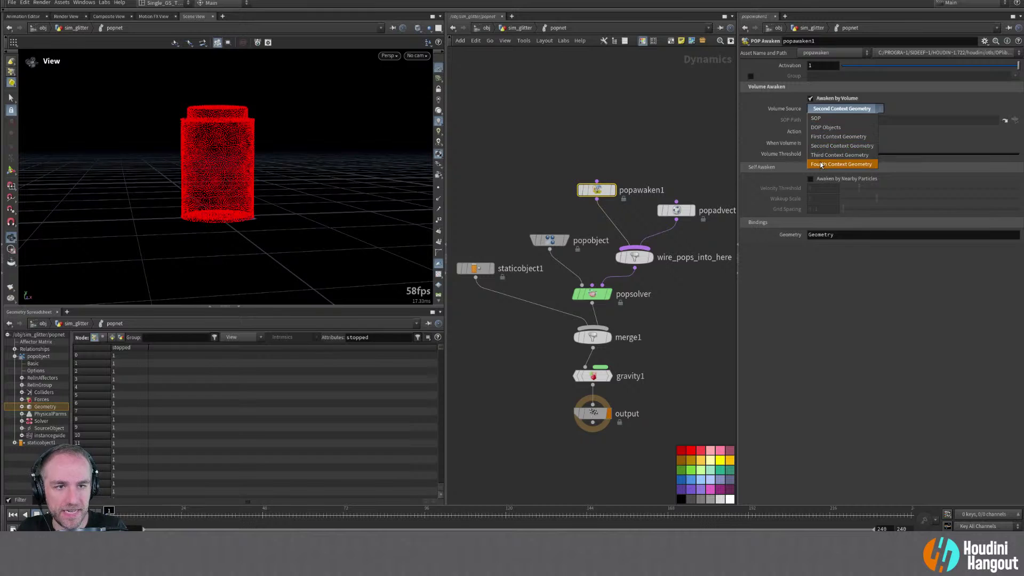
{"action": "left_click", "coordinate": [841, 164]}
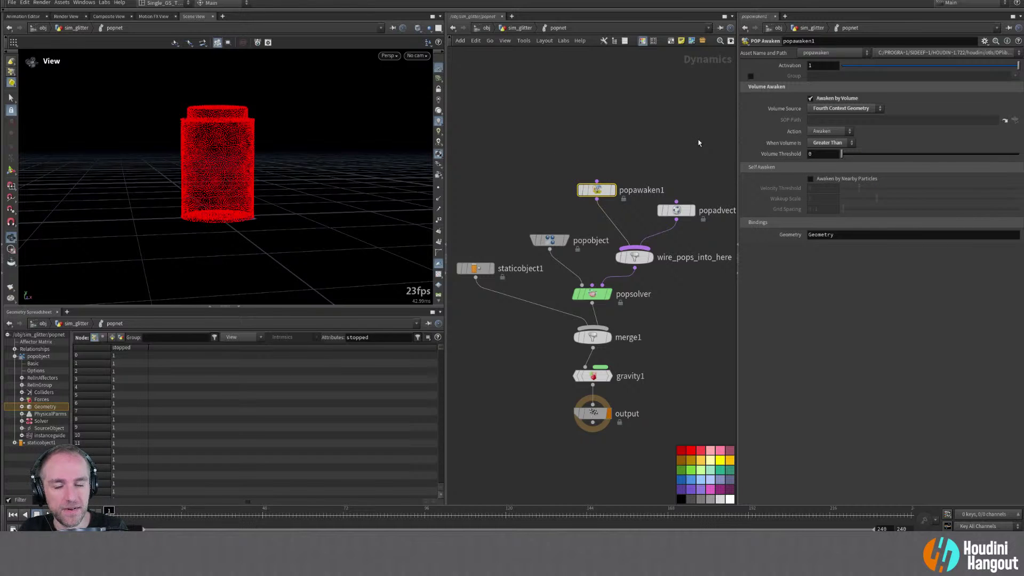
Insert a Blast node between get_source_vol and popnet in sim_glitter, aligned beneath get_source_vol
{"action": "key", "text": "u"}
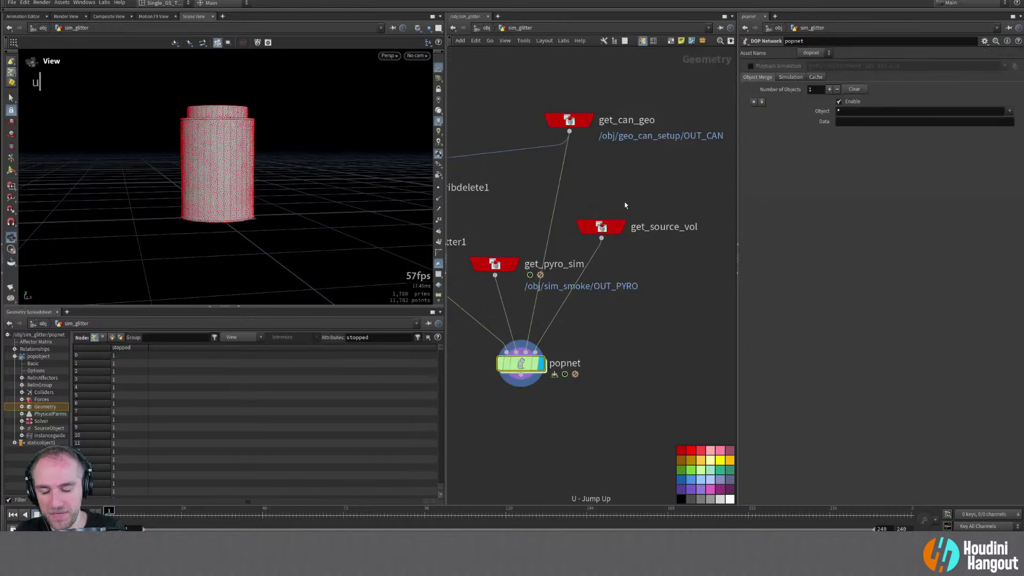
{"action": "left_click", "coordinate": [601, 227]}
{"action": "key", "text": "Tab"}
{"action": "type", "text": "blast"}
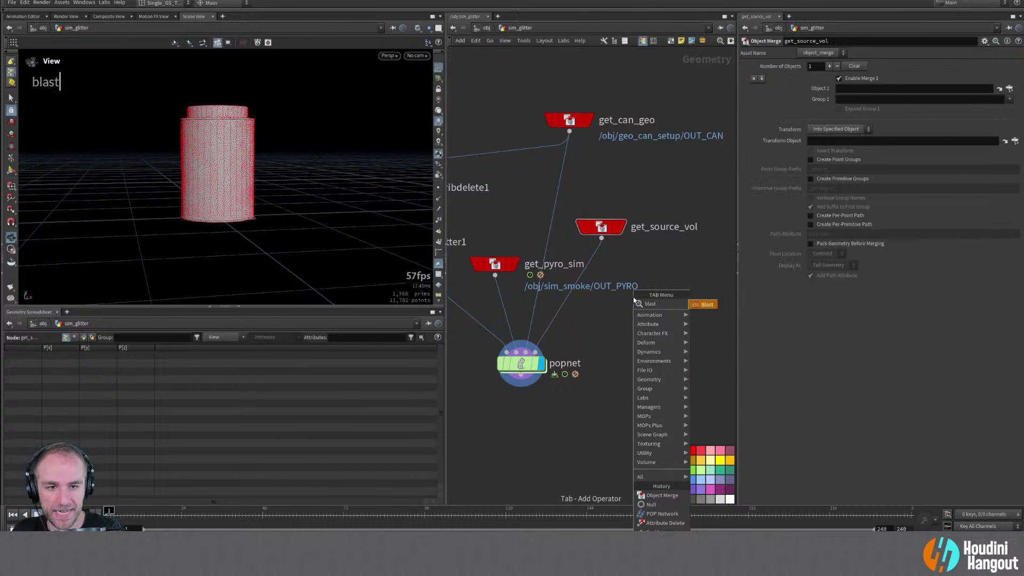
{"action": "key", "text": "Return"}
{"action": "left_click", "coordinate": [592, 272]}
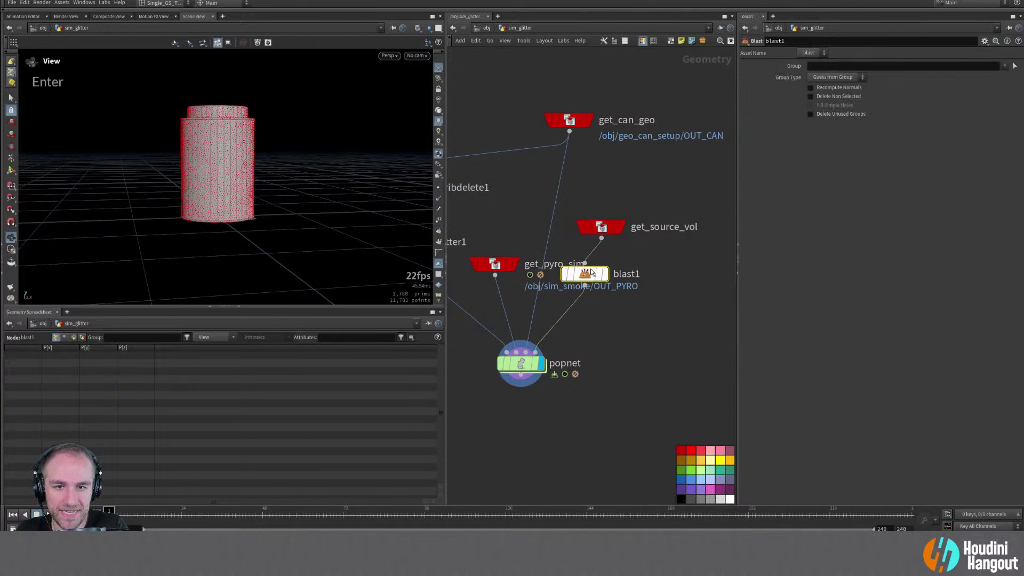
{"action": "double_click", "coordinate": [598, 272]}
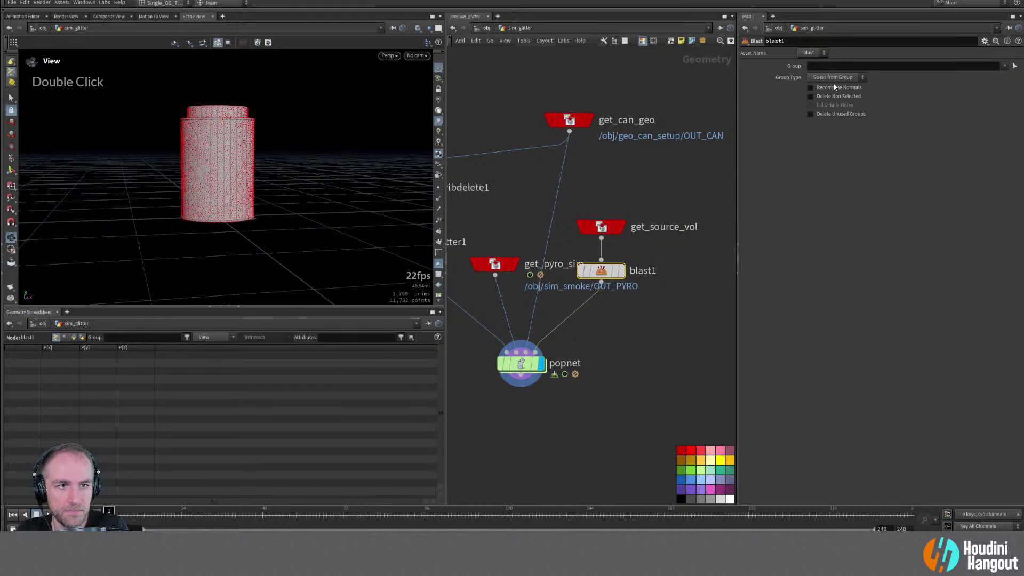
{"action": "left_click", "coordinate": [857, 78]}
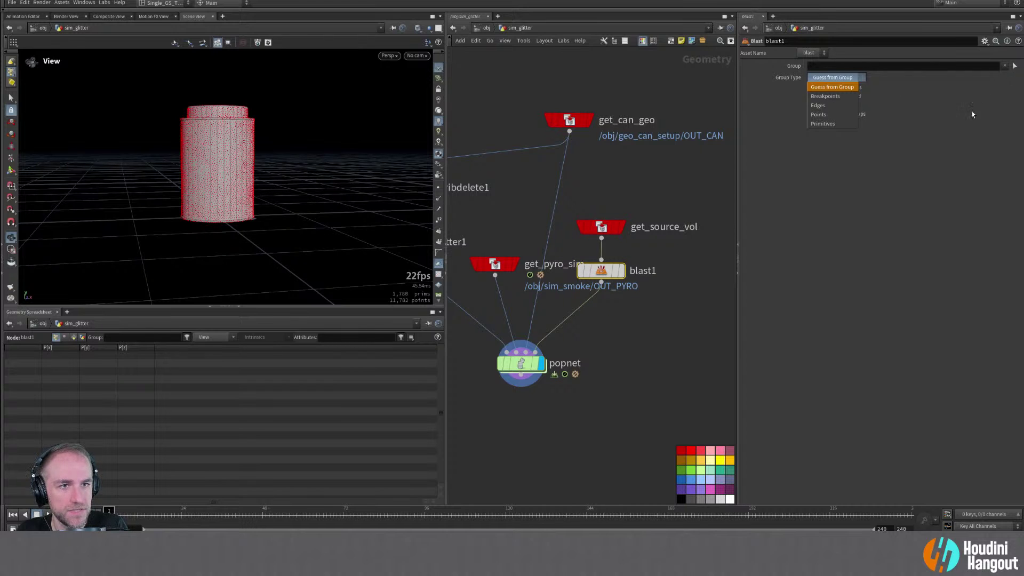
{"action": "left_click", "coordinate": [1003, 71]}
{"action": "left_click", "coordinate": [1005, 66]}
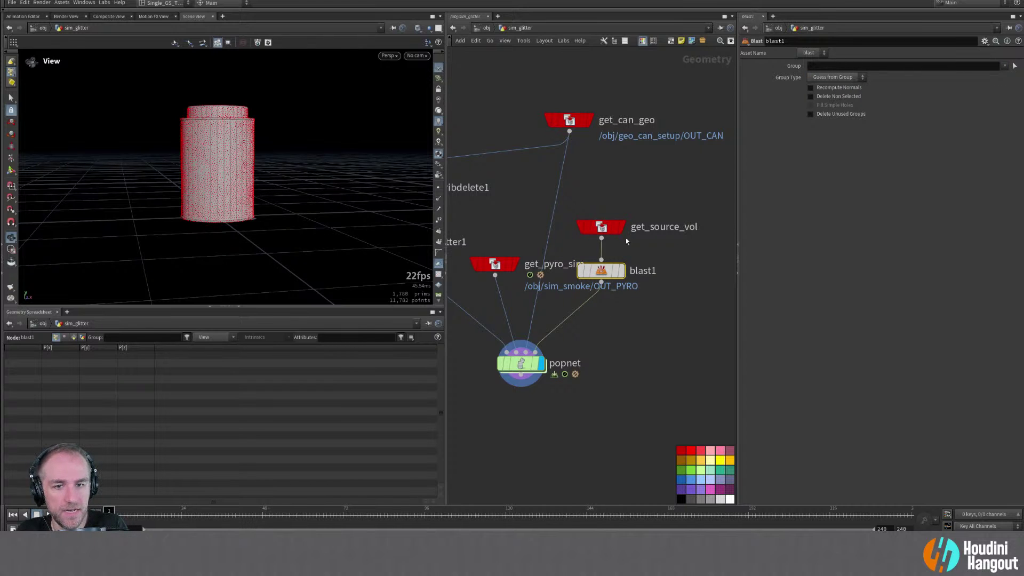
Display get_source_vol and set its Object 1 to /obj/sim_smoke/PYRO_SOURCE_VOL
{"action": "double_click", "coordinate": [601, 226]}
{"action": "left_click", "coordinate": [1008, 89]}
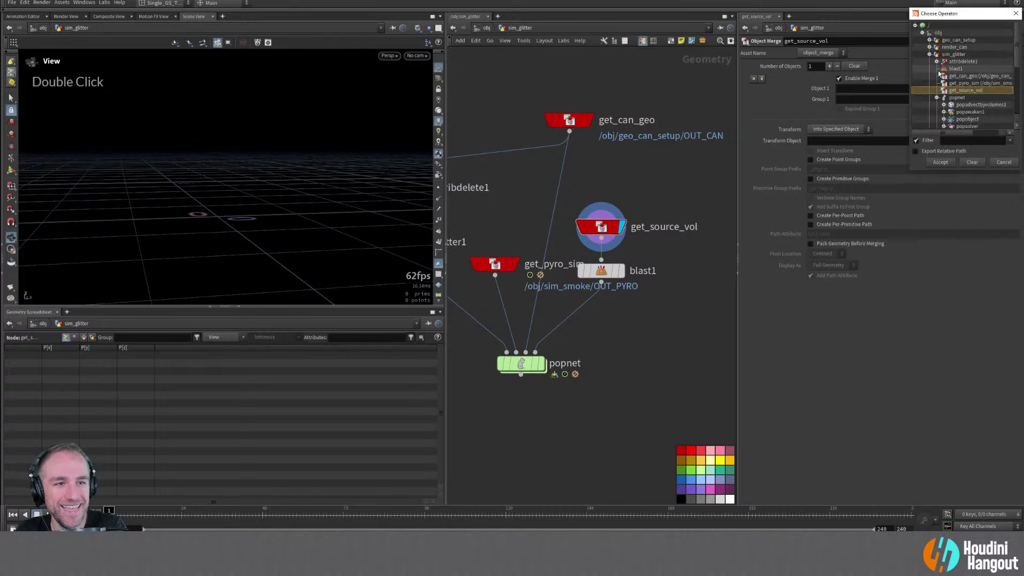
{"action": "left_click", "coordinate": [929, 55]}
{"action": "left_click", "coordinate": [930, 62]}
{"action": "left_click", "coordinate": [929, 61]}
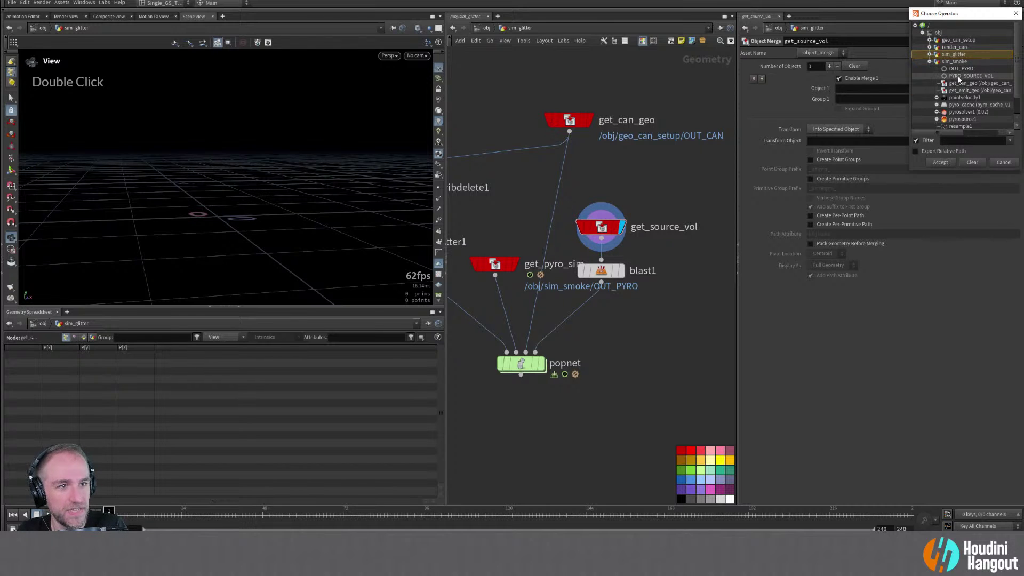
{"action": "left_click", "coordinate": [952, 76]}
{"action": "left_click", "coordinate": [940, 162]}
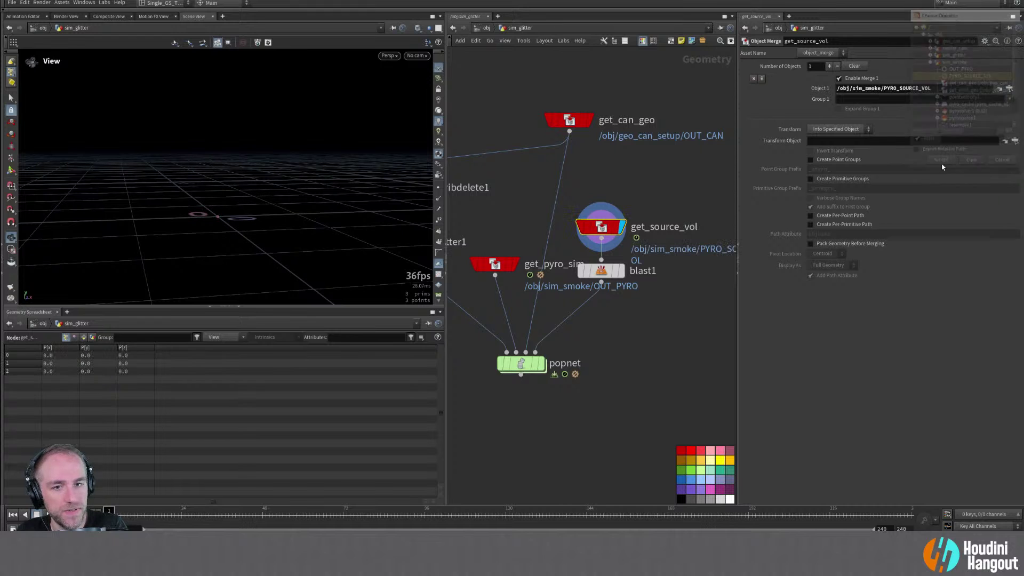
{"action": "middle_click", "coordinate": [599, 226]}
{"action": "double_click", "coordinate": [599, 270]}
{"action": "left_click", "coordinate": [1004, 66]}
{"action": "left_click", "coordinate": [987, 80]}
{"action": "left_click", "coordinate": [811, 96]}
Display popnet, play the simulation to examine the awakened particles around the can, and rewind to frame 1
{"action": "double_click", "coordinate": [521, 363]}
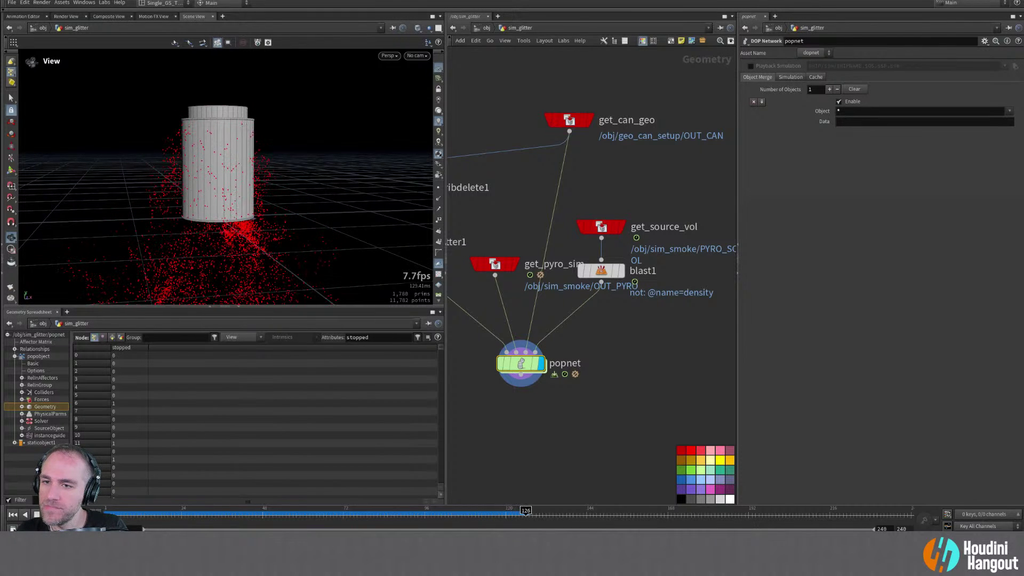
{"action": "left_click", "coordinate": [246, 210], "text": "alt"}
{"action": "left_click_drag", "start_coordinate": [245, 210], "coordinate": [377, 240], "text": "alt"}
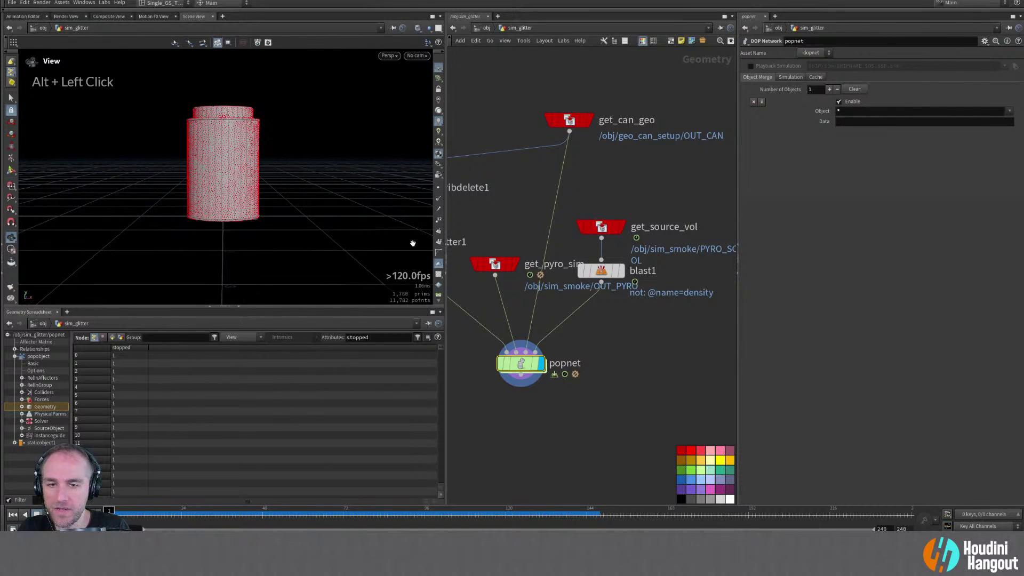
Inside popnet, add a POP Wind node beside popadvectbyvolumes1 and wire it into wire_pops_into_here
{"action": "middle_click_drag", "start_coordinate": [516, 447], "coordinate": [538, 449]}
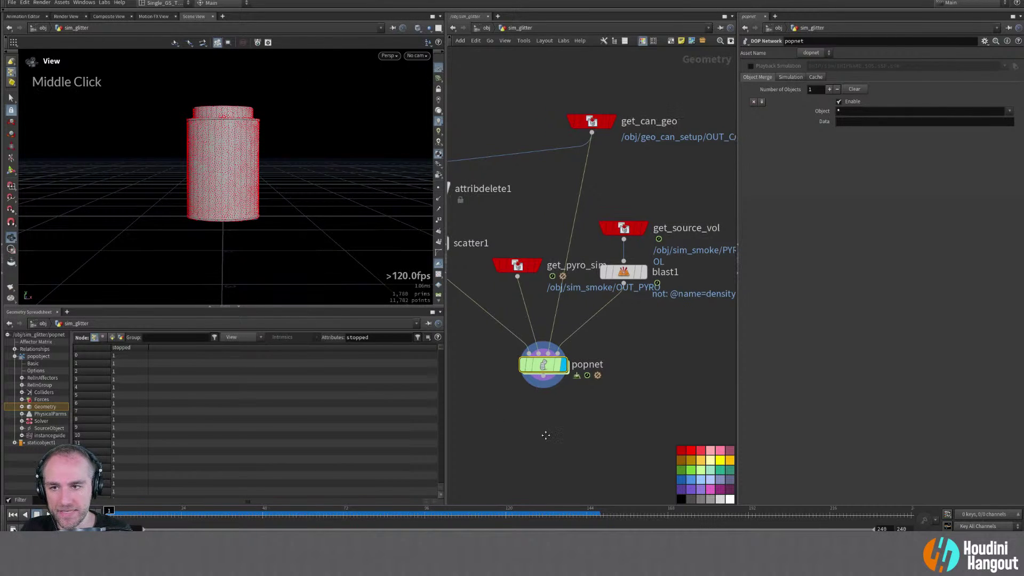
{"action": "double_click", "coordinate": [539, 363]}
{"action": "middle_click_drag", "start_coordinate": [639, 318], "coordinate": [570, 372]}
{"action": "left_click_drag", "start_coordinate": [606, 265], "coordinate": [603, 260]}
{"action": "left_click_drag", "start_coordinate": [528, 245], "coordinate": [541, 231]}
{"action": "left_click_drag", "start_coordinate": [603, 259], "coordinate": [595, 254]}
{"action": "key", "text": "Tab"}
{"action": "type", "text": "pop wind"}
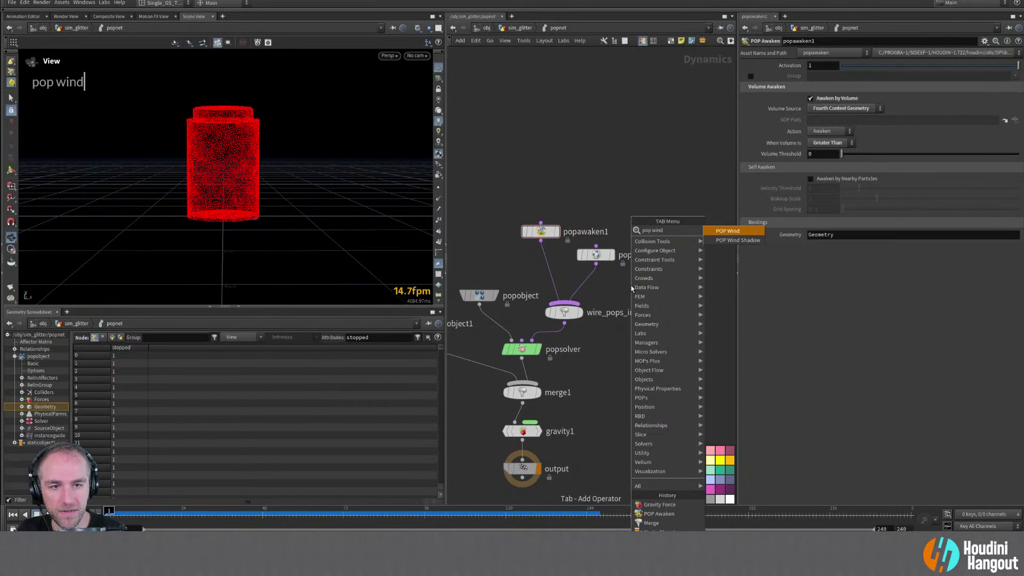
{"action": "key", "text": "Return"}
{"action": "double_click", "coordinate": [644, 277]}
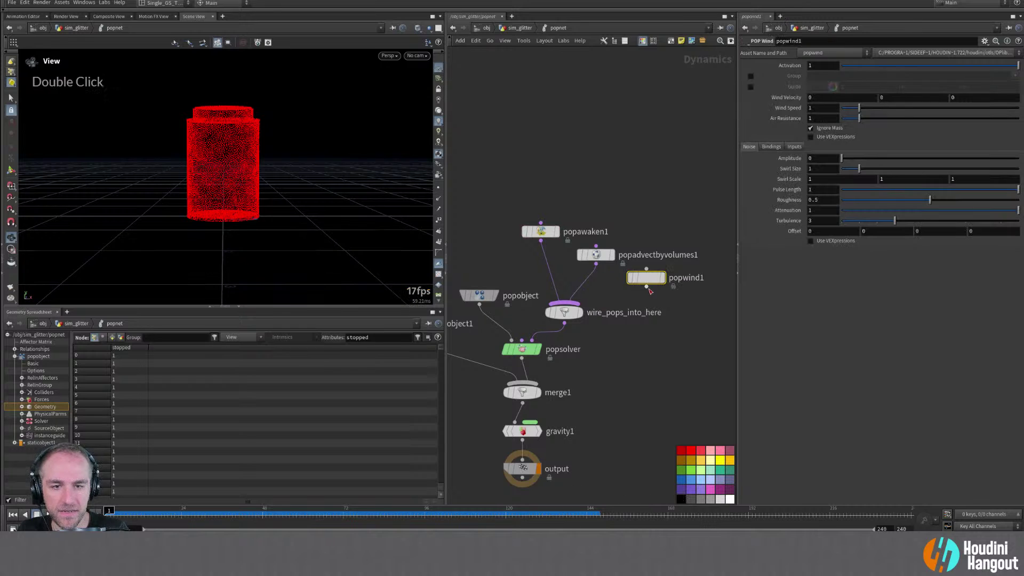
Arrange popadvectbyvolumes1 and popwind1 in a staggered layout above wire_pops_into_here
{"action": "left_click_drag", "start_coordinate": [596, 256], "coordinate": [597, 245]}
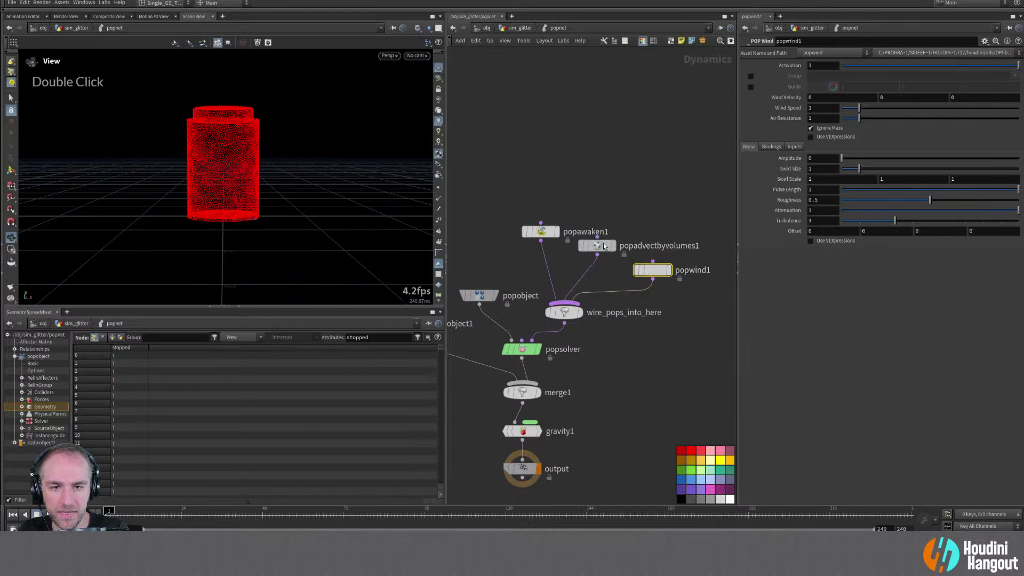
{"action": "left_click_drag", "start_coordinate": [652, 272], "coordinate": [648, 260]}
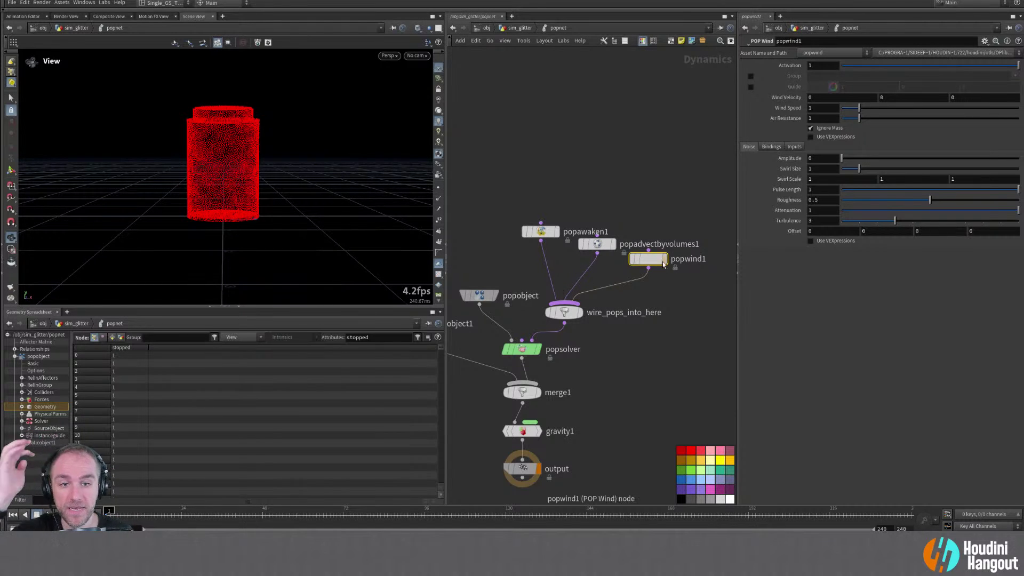
{"action": "key", "text": "ctrl+z"}
{"action": "key", "text": "ctrl+z"}
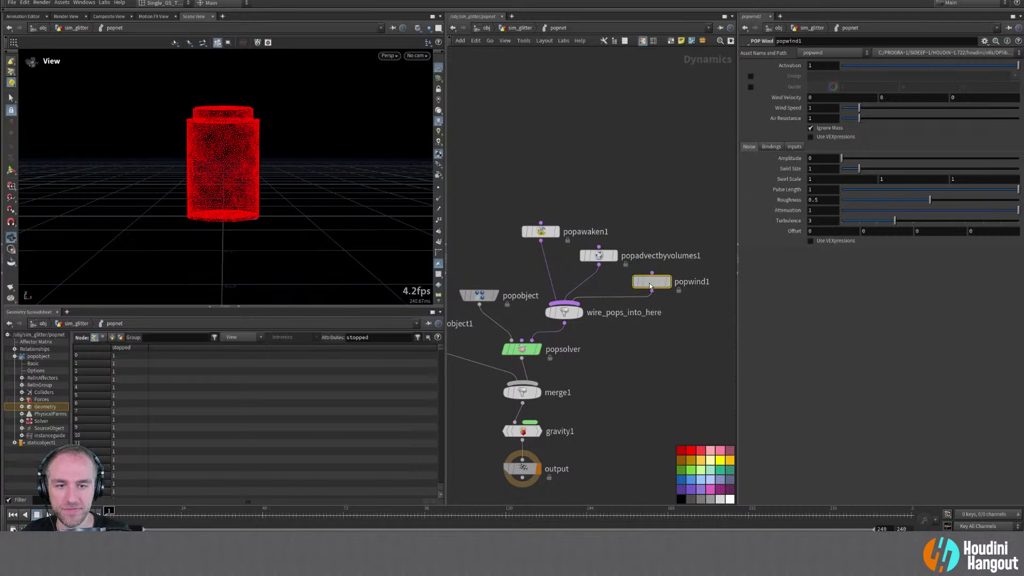
Open sim_smoke to examine the wind settings of pyrosolver1, and return to the object level
{"action": "key", "text": "u"}
{"action": "key", "text": "u"}
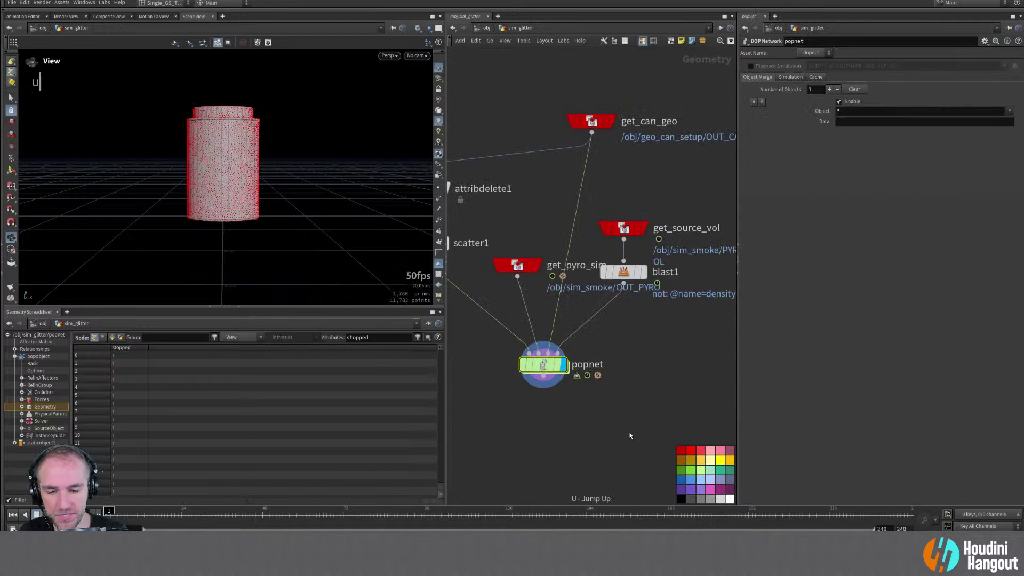
{"action": "double_click", "coordinate": [528, 219]}
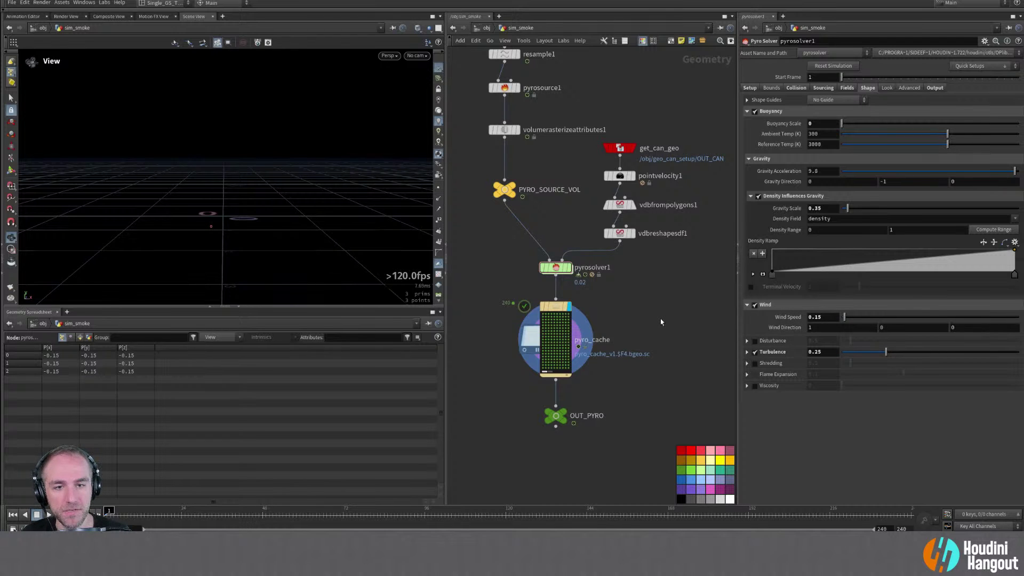
{"action": "key", "text": "u"}
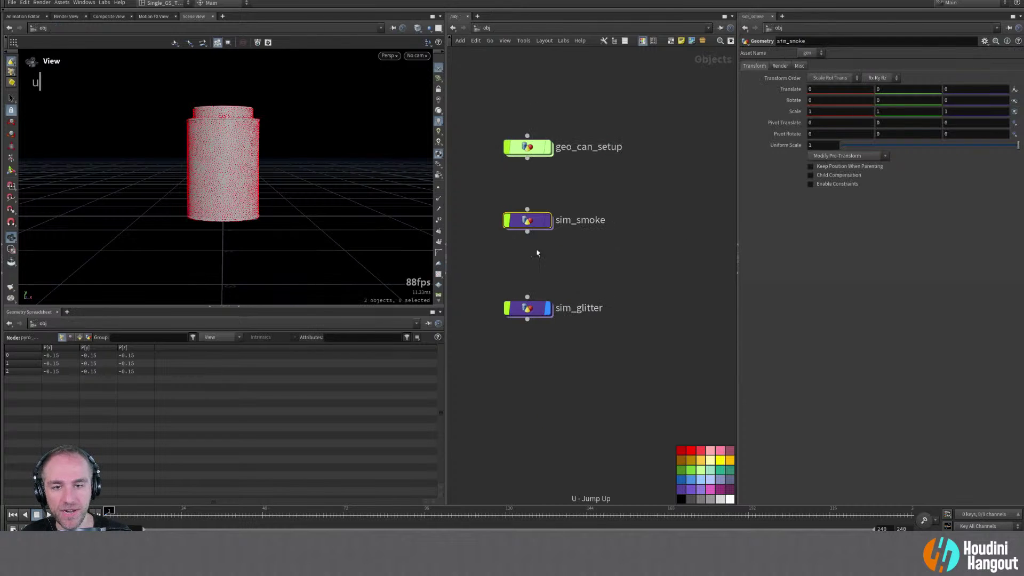
In sim_glitter's popnet, set popwind1's Wind Speed to 0.15 and its X Wind Velocity to 1
{"action": "double_click", "coordinate": [526, 309]}
{"action": "double_click", "coordinate": [548, 356]}
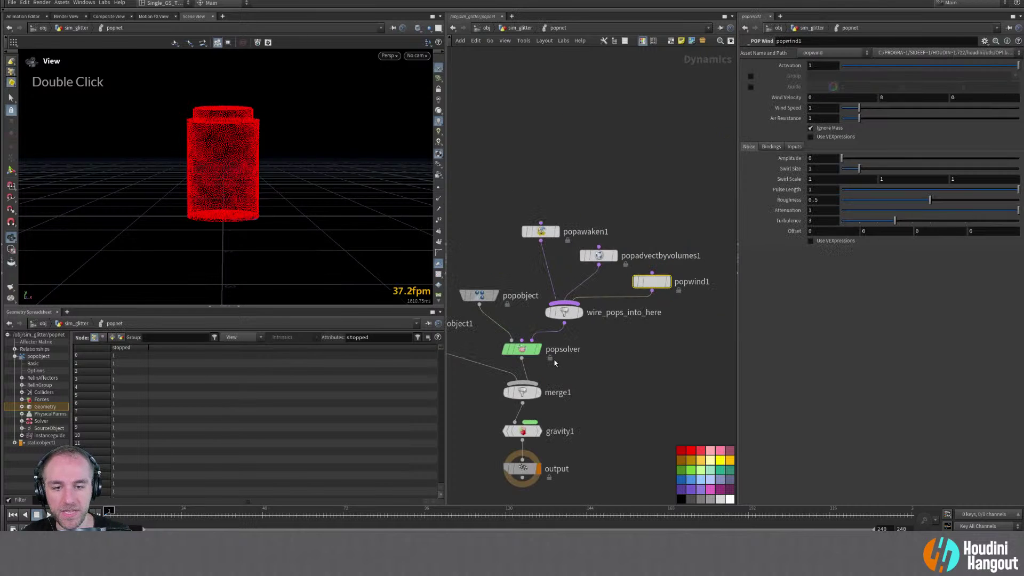
{"action": "double_click", "coordinate": [816, 108]}
{"action": "type", "text": "0.15"}
{"action": "key", "text": "Return"}
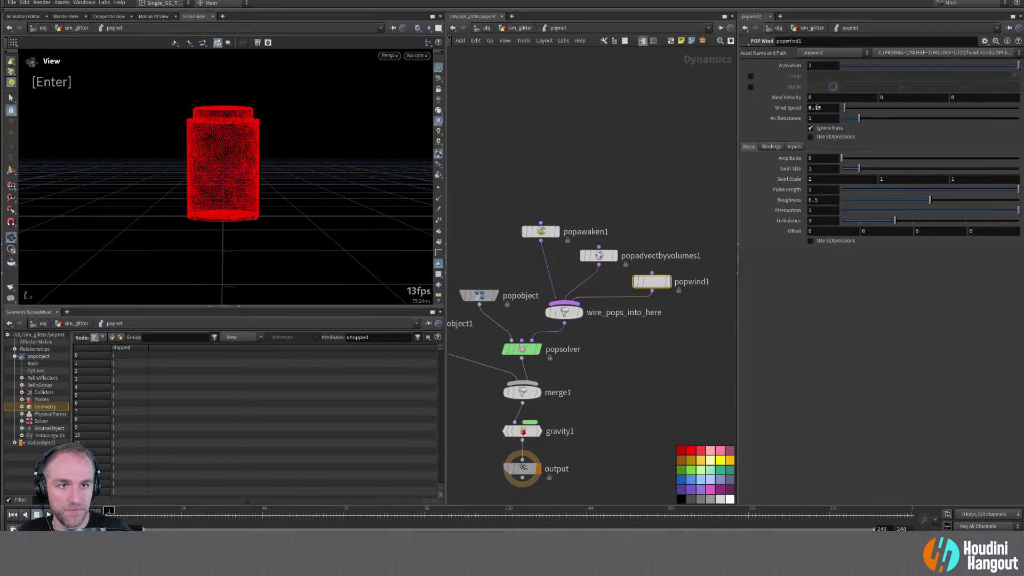
{"action": "double_click", "coordinate": [816, 98]}
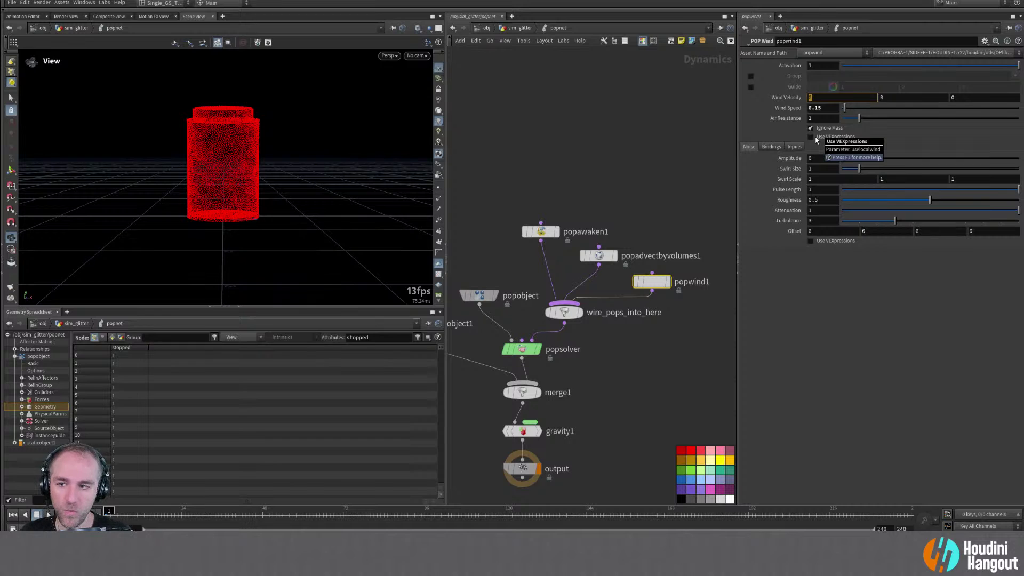
{"action": "type", "text": "1"}
{"action": "key", "text": "Return"}
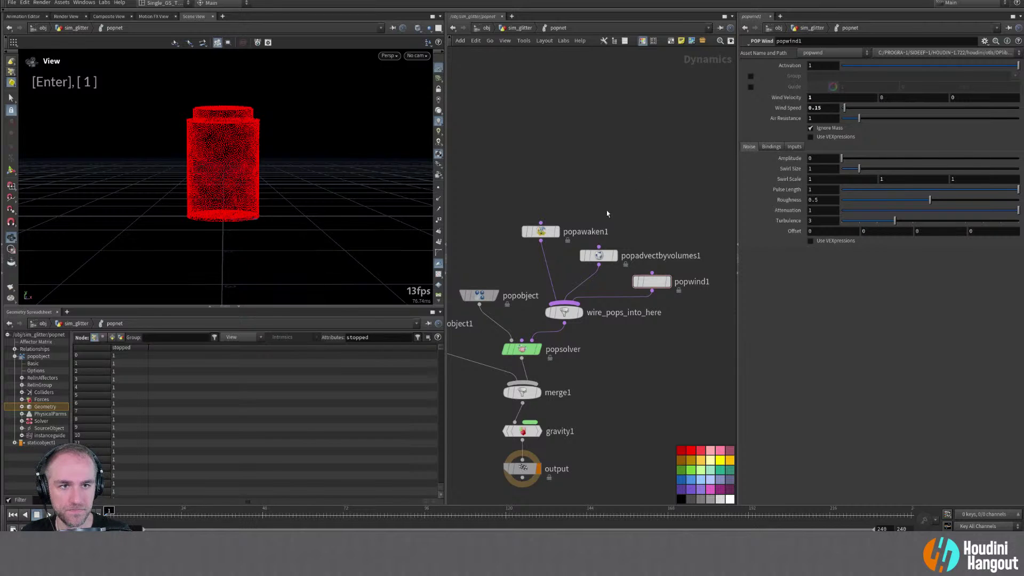
Set popwind1's noise Amplitude to 0.1 and play the simulation
{"action": "double_click", "coordinate": [821, 158]}
{"action": "type", "text": "0.1"}
{"action": "key", "text": "Return"}
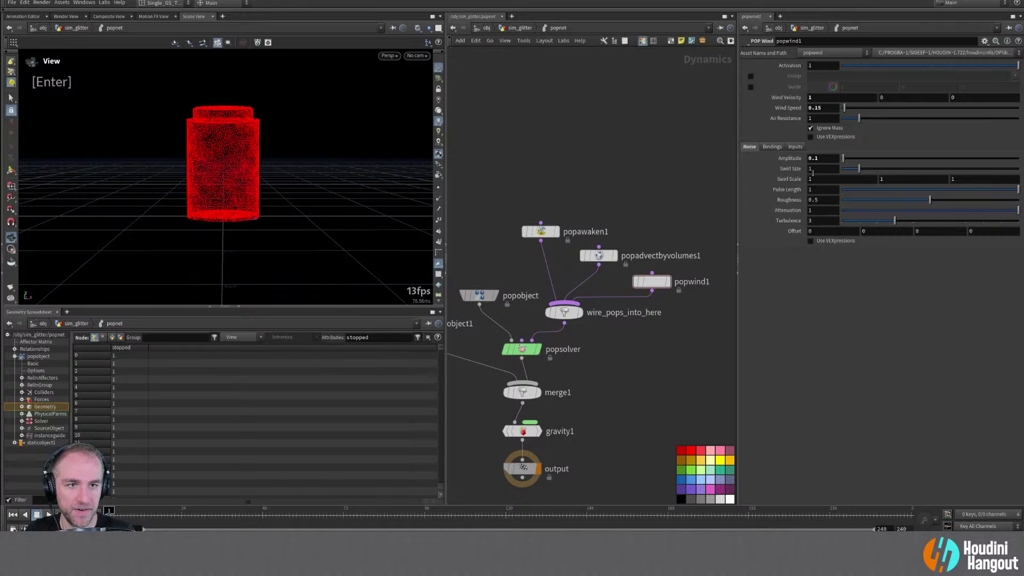
{"action": "left_click_drag", "start_coordinate": [267, 196], "coordinate": [282, 225], "text": "alt"}
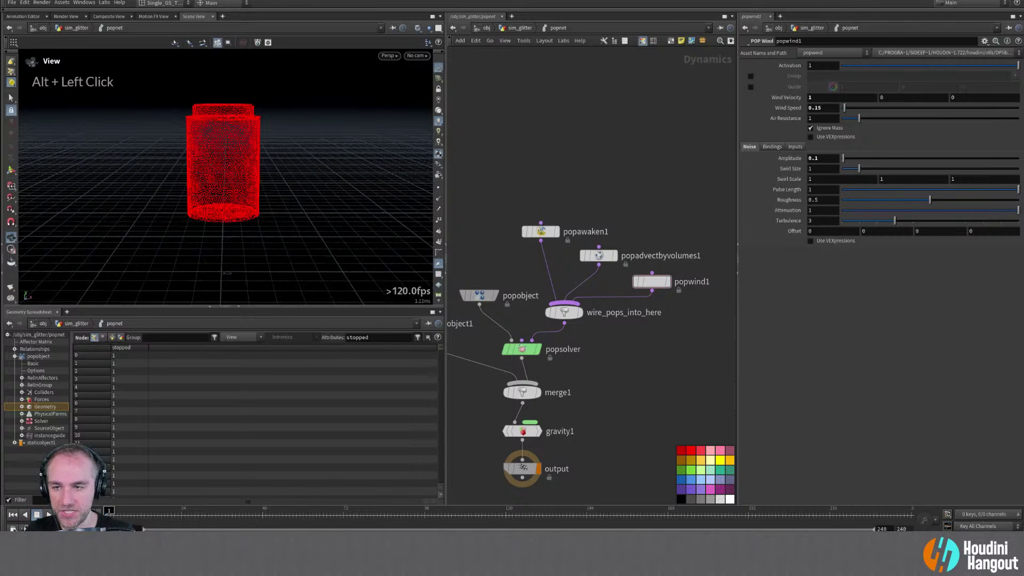
{"action": "left_click", "coordinate": [48, 514]}
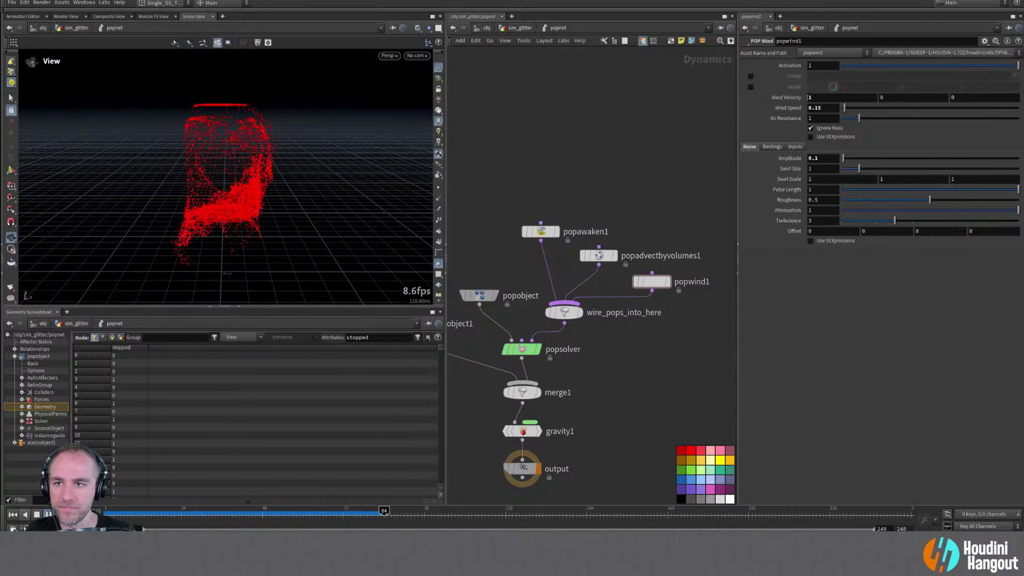
Try a Wind Speed of 1 on popwind1, replay the simulation from the start, and rewind to frame 1
{"action": "left_click", "coordinate": [814, 107]}
{"action": "type", "text": "1"}
{"action": "key", "text": "Return"}
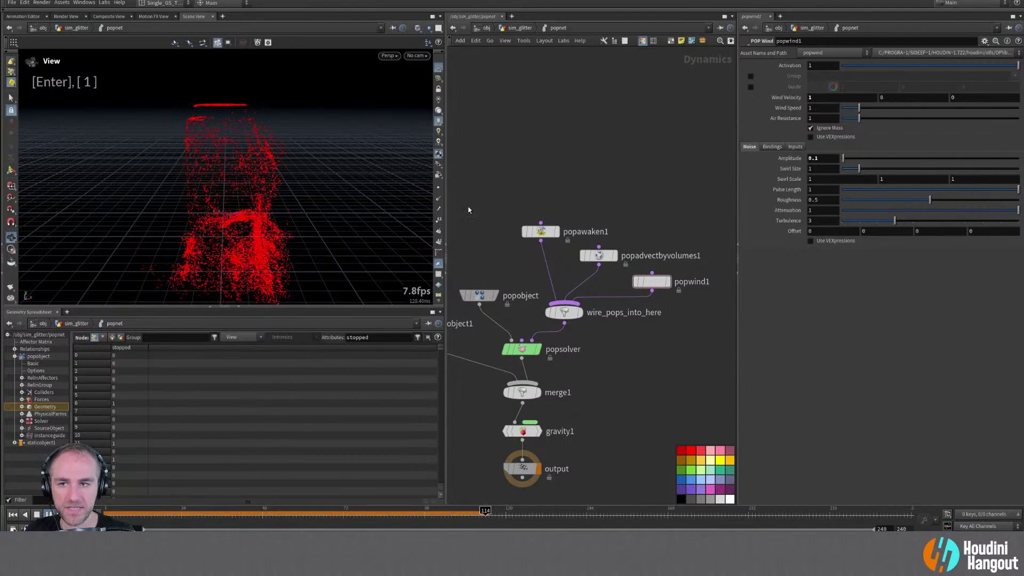
{"action": "left_click", "coordinate": [13, 514]}
{"action": "left_click_drag", "start_coordinate": [119, 235], "coordinate": [222, 114], "text": "alt"}
{"action": "right_click_drag", "start_coordinate": [221, 114], "coordinate": [236, 176], "text": "alt"}
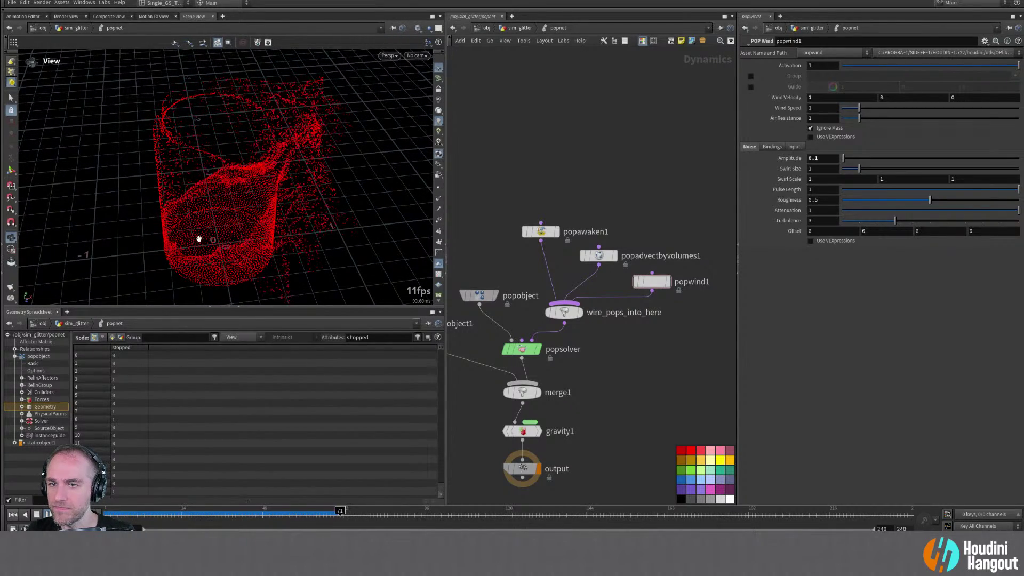
{"action": "left_click", "coordinate": [13, 514]}
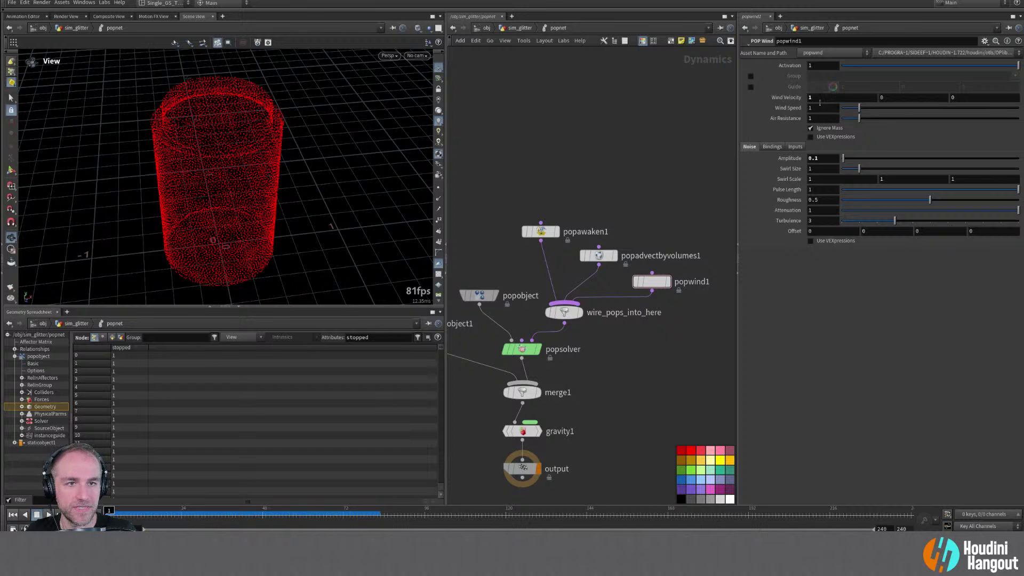
Set popwind1's Wind Speed to 0.5 and frame the whole can slightly from above
{"action": "type", "text": "0.5"}
{"action": "key", "text": "Return"}
{"action": "left_click_drag", "start_coordinate": [250, 172], "coordinate": [262, 165], "text": "alt"}
{"action": "right_click_drag", "start_coordinate": [263, 164], "coordinate": [283, 178], "text": "alt"}
{"action": "left_click_drag", "start_coordinate": [283, 179], "coordinate": [251, 144], "text": "alt"}
{"action": "middle_click_drag", "start_coordinate": [251, 144], "coordinate": [270, 156], "text": "alt"}
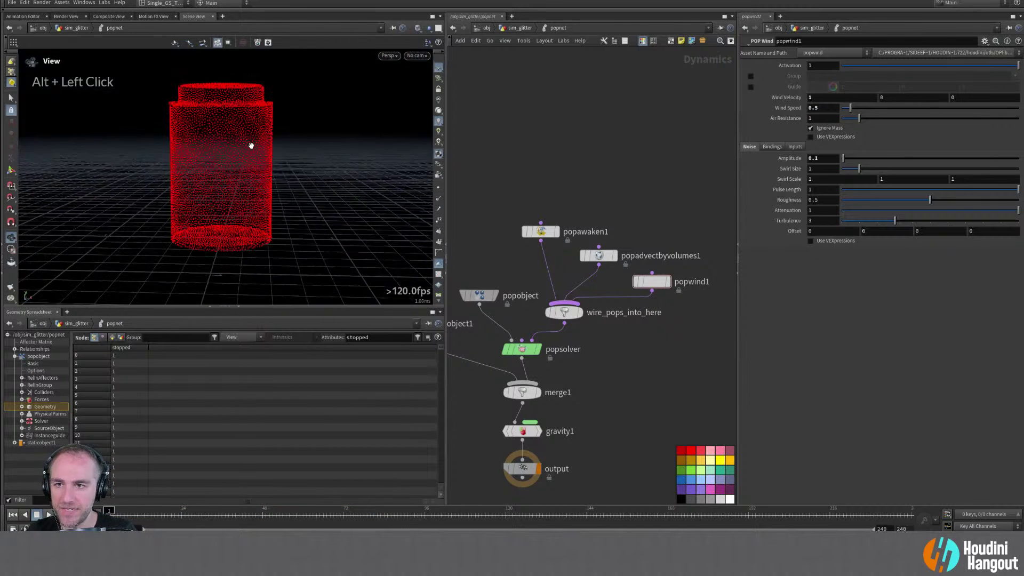
{"action": "left_click_drag", "start_coordinate": [269, 156], "coordinate": [278, 183], "text": "alt"}
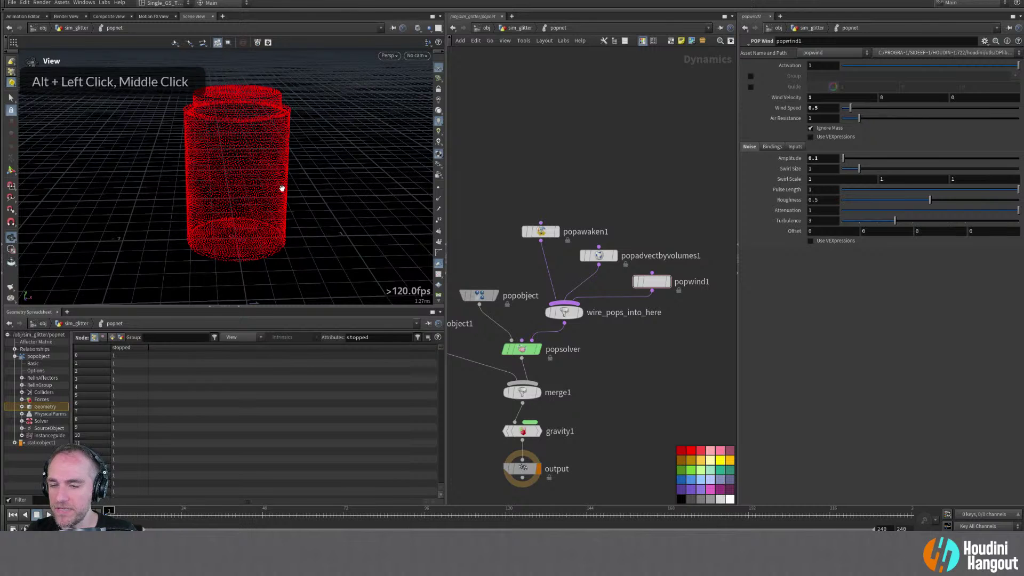
Disable the Sleeping Color override on popsolver
{"action": "scroll", "coordinate": [442, 269], "scroll_direction": "down", "scroll_amount": 3}
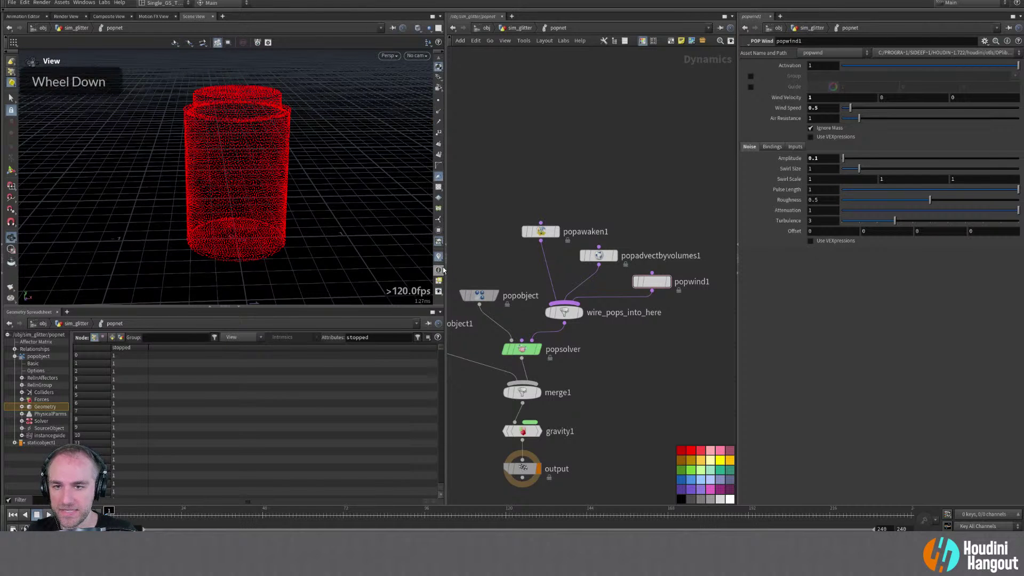
{"action": "left_click", "coordinate": [540, 231]}
{"action": "middle_click", "coordinate": [544, 146]}
{"action": "middle_click_drag", "start_coordinate": [544, 146], "coordinate": [574, 100]}
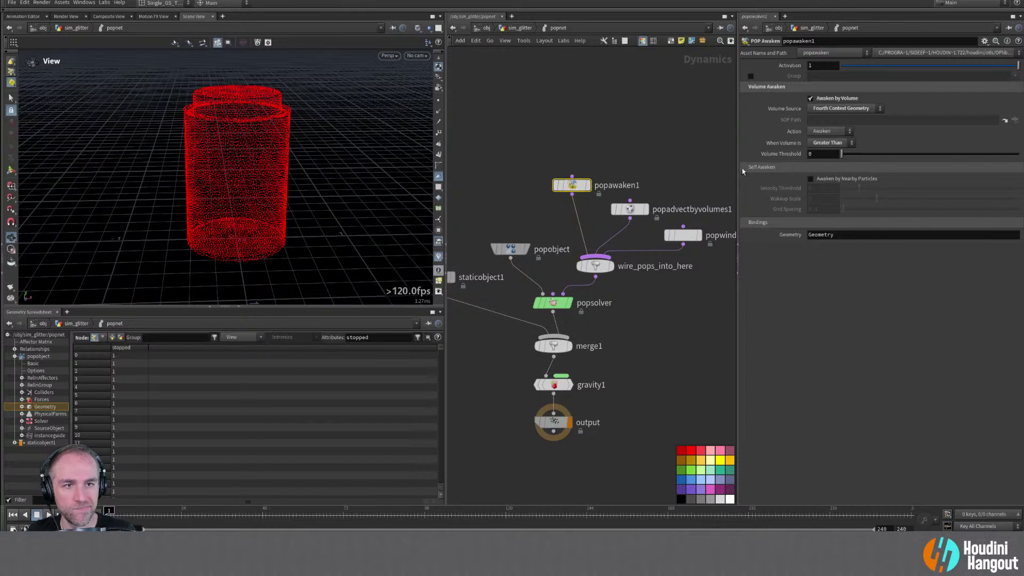
{"action": "left_click", "coordinate": [511, 250]}
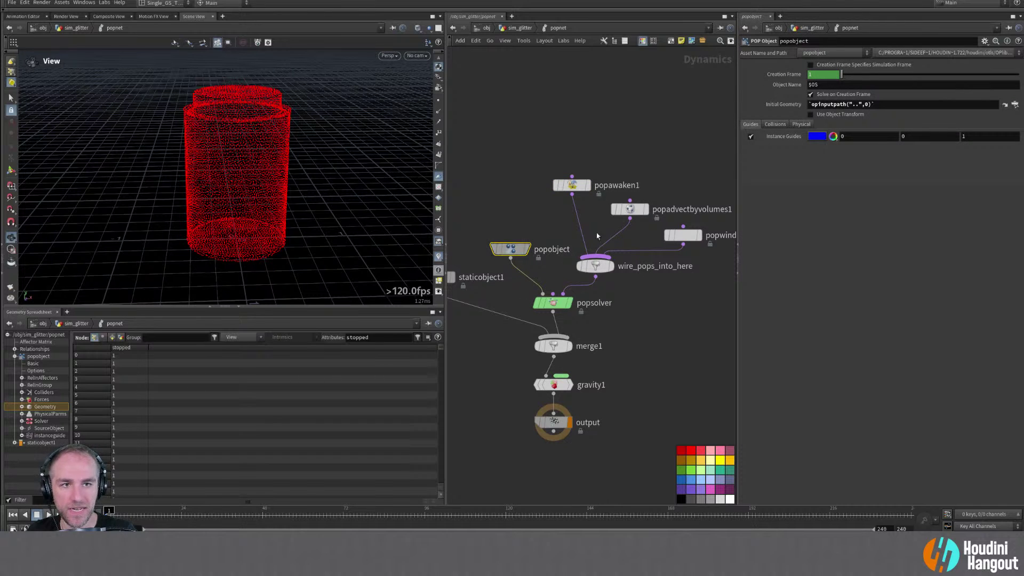
{"action": "left_click", "coordinate": [565, 304]}
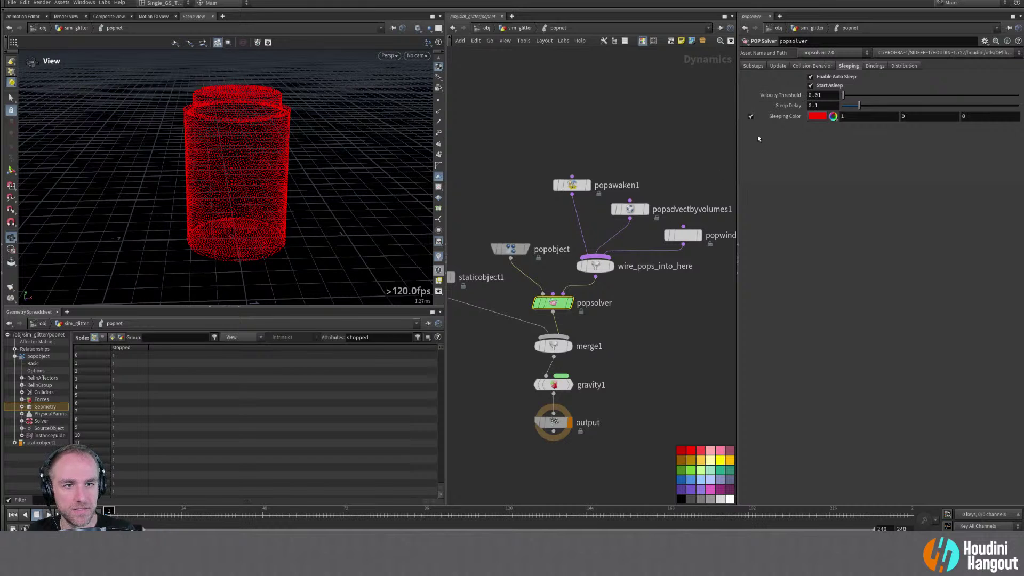
{"action": "left_click", "coordinate": [750, 116]}
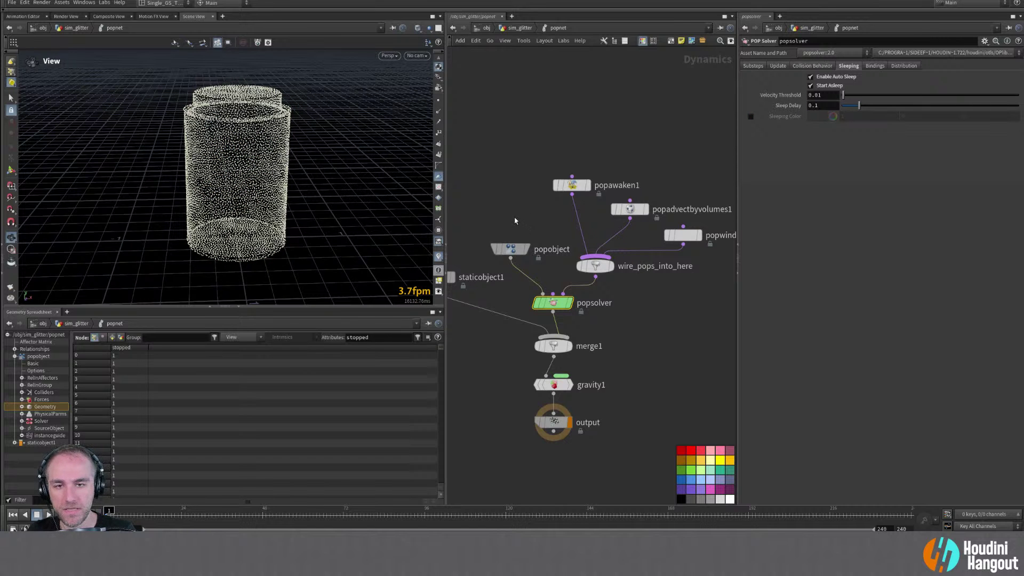
Return to sim_glitter and visualize the stopped point attribute of popnet from its node info
{"action": "middle_click_drag", "start_coordinate": [516, 222], "coordinate": [517, 184]}
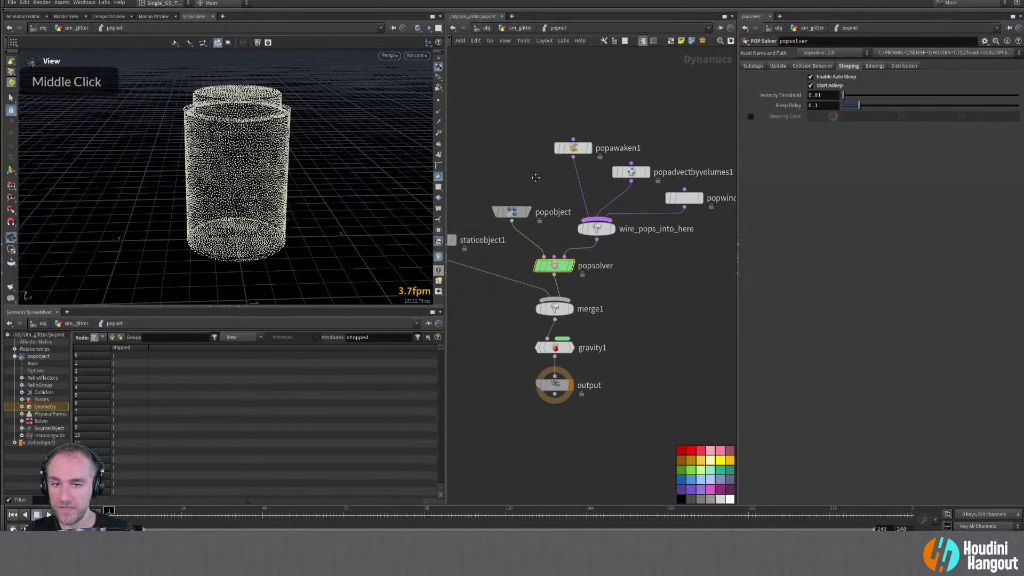
{"action": "right_click", "coordinate": [436, 267]}
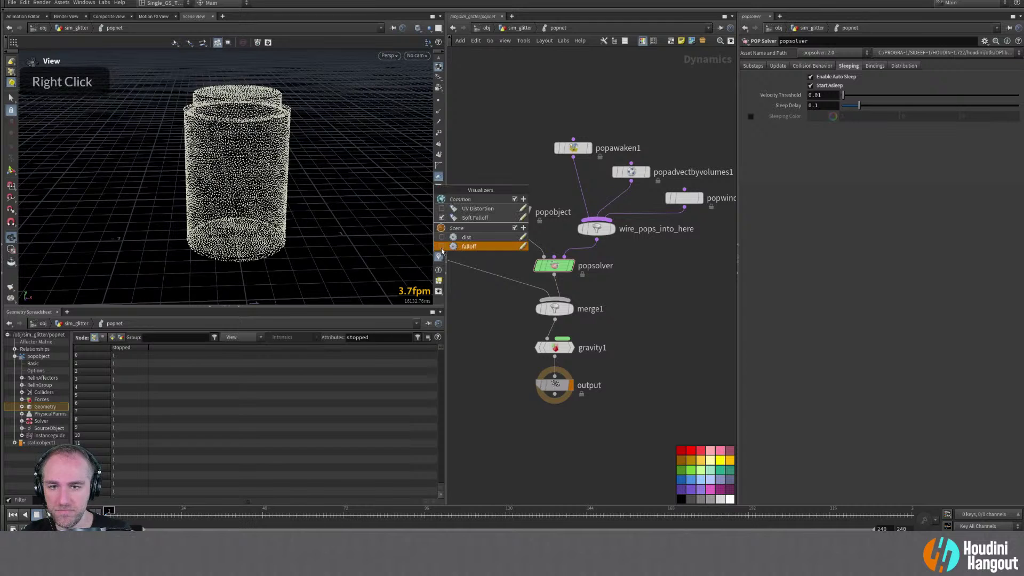
{"action": "key", "text": "Escape"}
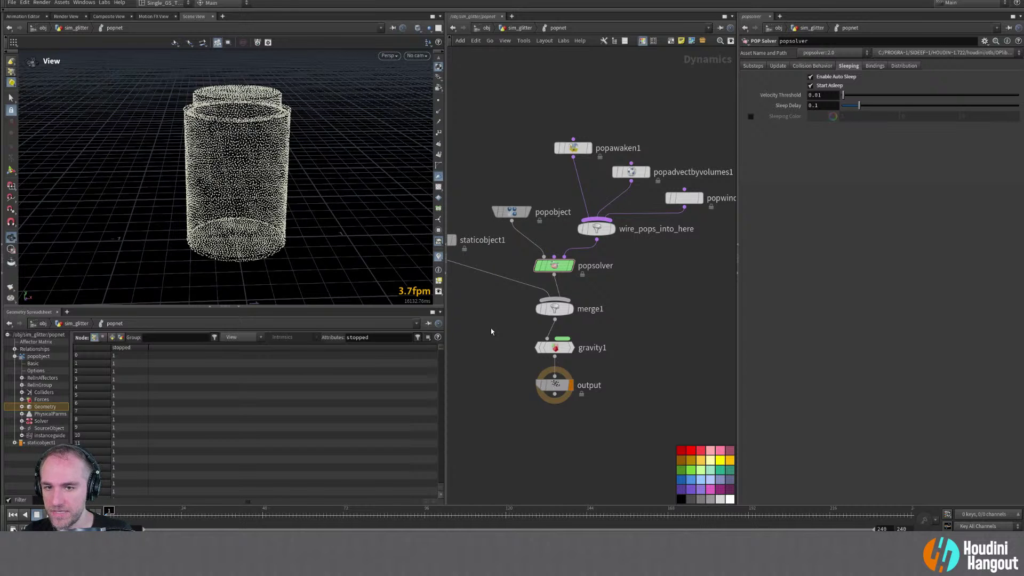
{"action": "key", "text": "u"}
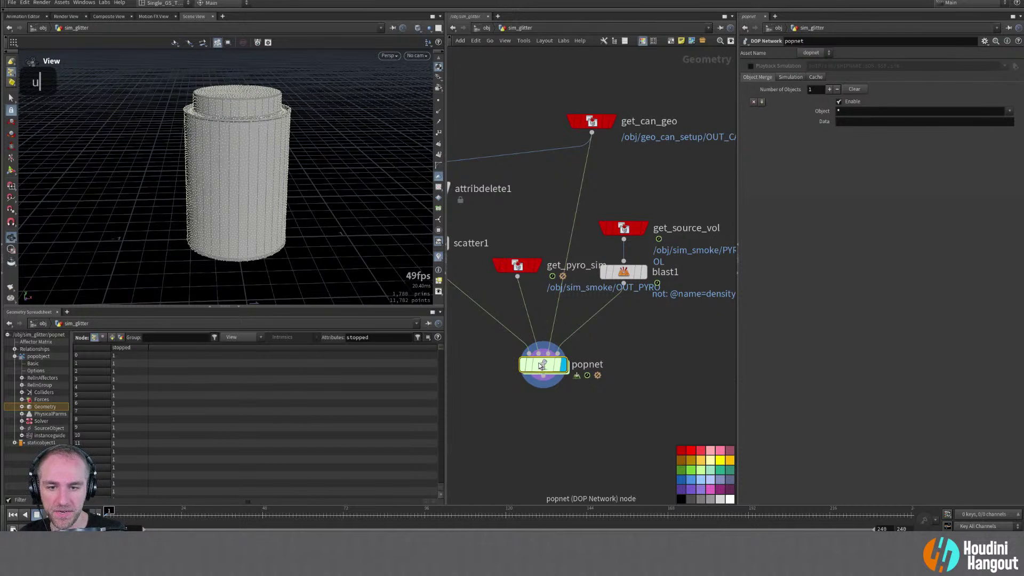
{"action": "left_click", "coordinate": [509, 373]}
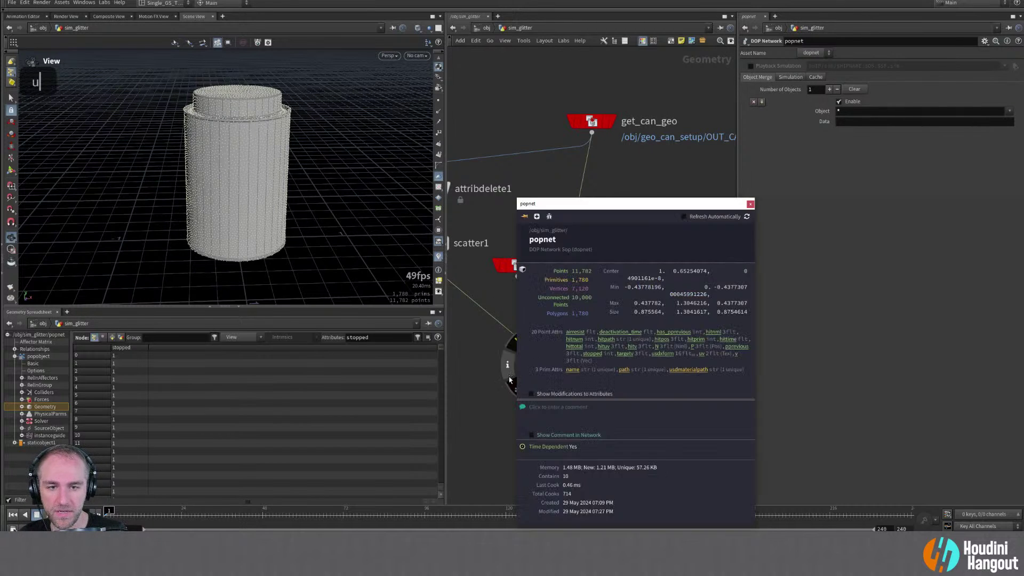
{"action": "left_click", "coordinate": [589, 353]}
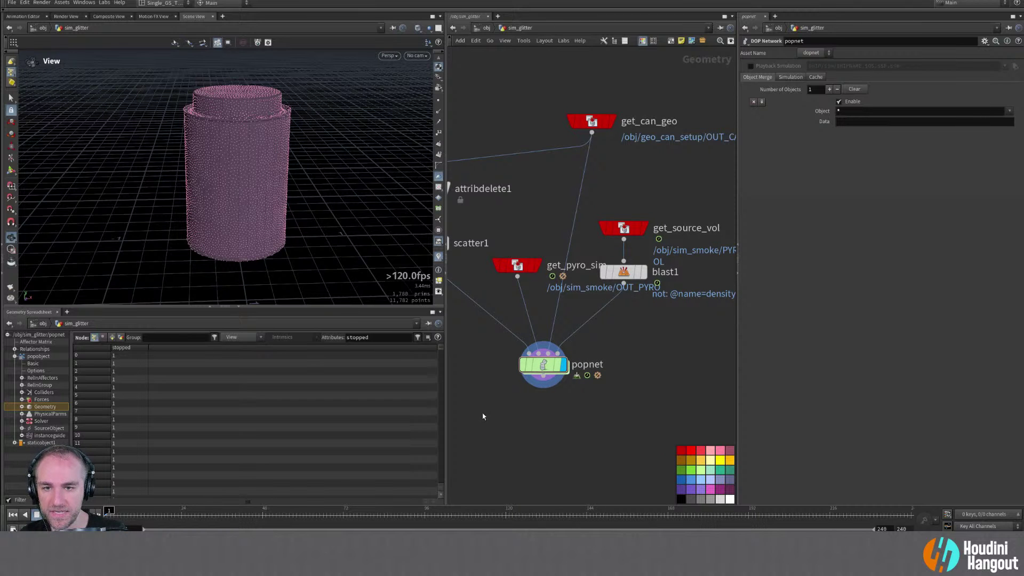
Set the stopped visualizer's Random Seed to 2 and scrub the simulation to compare the stopped and moving particle colors
{"action": "right_click_drag", "start_coordinate": [251, 178], "coordinate": [256, 231]}
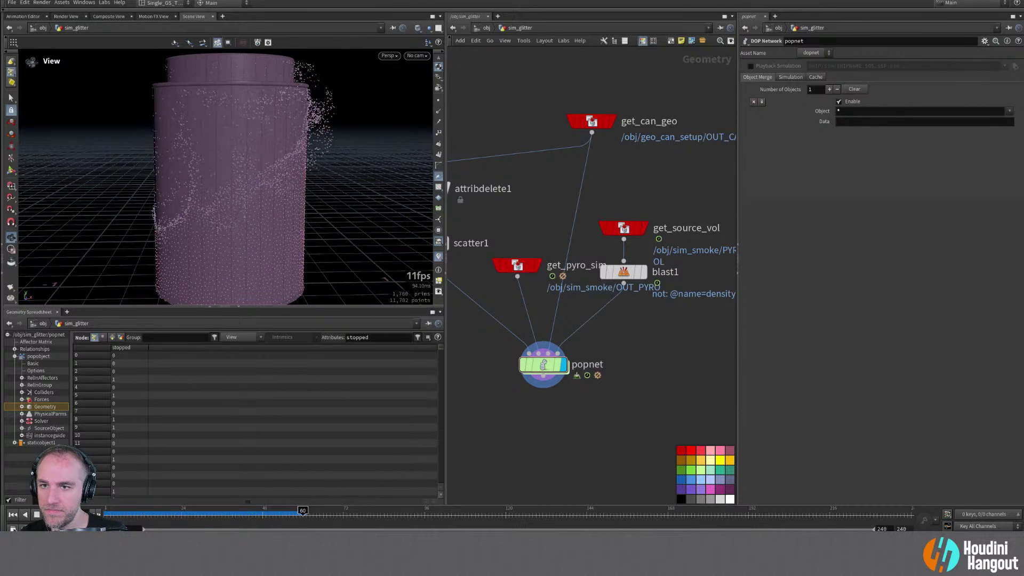
{"action": "key", "text": "ctrl+Up"}
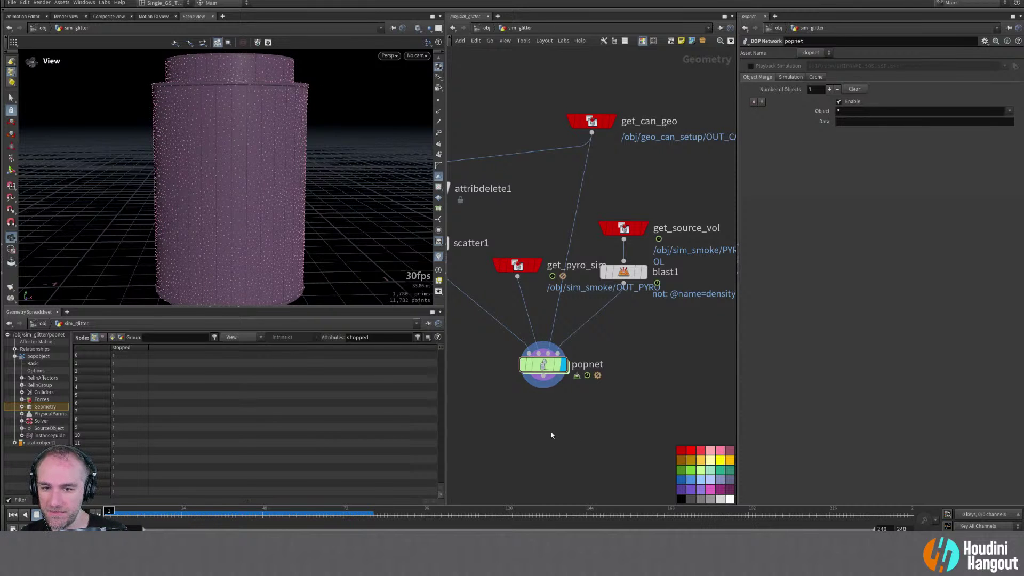
{"action": "right_click", "coordinate": [438, 256]}
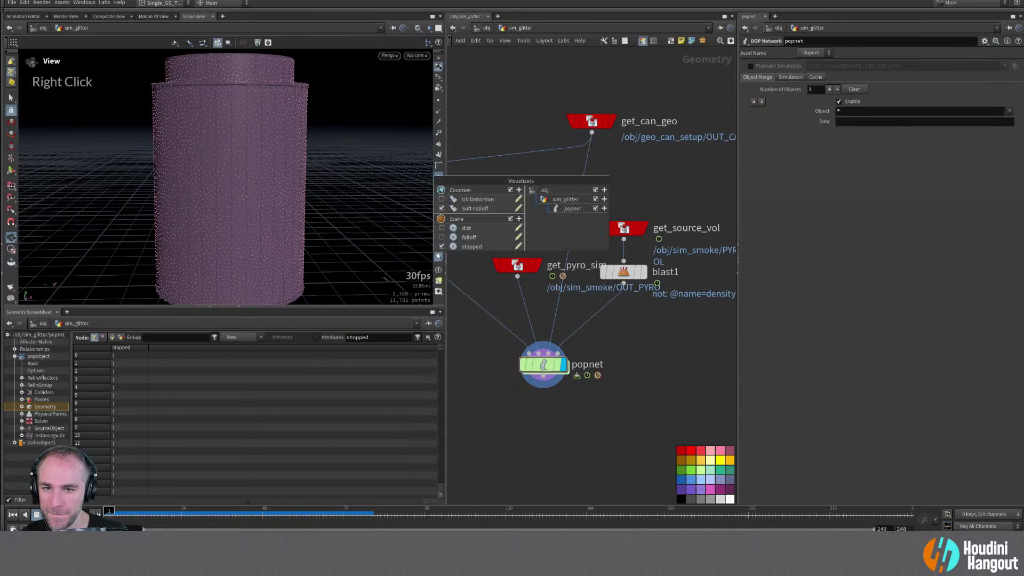
{"action": "left_click", "coordinate": [516, 246]}
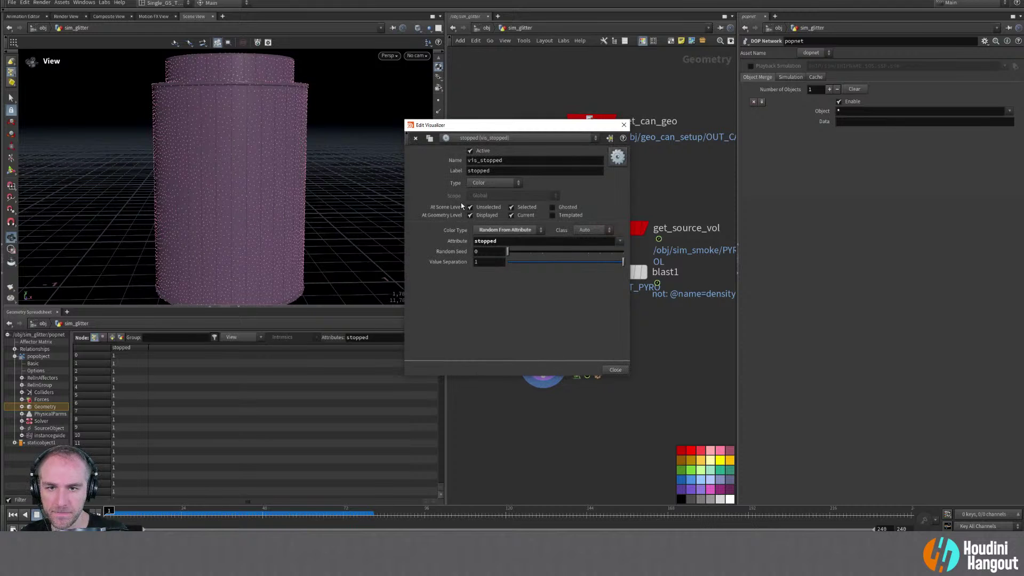
{"action": "left_click_drag", "start_coordinate": [508, 253], "coordinate": [529, 253]}
{"action": "left_click", "coordinate": [109, 510]}
{"action": "mouse_move", "coordinate": [137, 510]}
{"action": "left_mouse_down"}
{"action": "mouse_move", "coordinate": [322, 512]}
{"action": "mouse_move", "coordinate": [176, 512]}
{"action": "mouse_move", "coordinate": [289, 513]}
{"action": "left_mouse_up"}
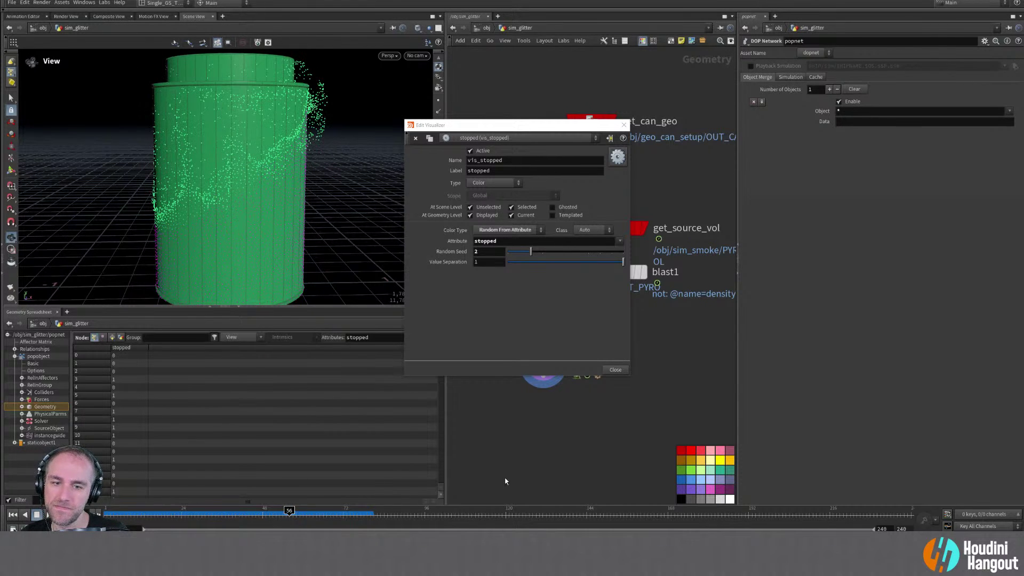
{"action": "left_click", "coordinate": [615, 370]}
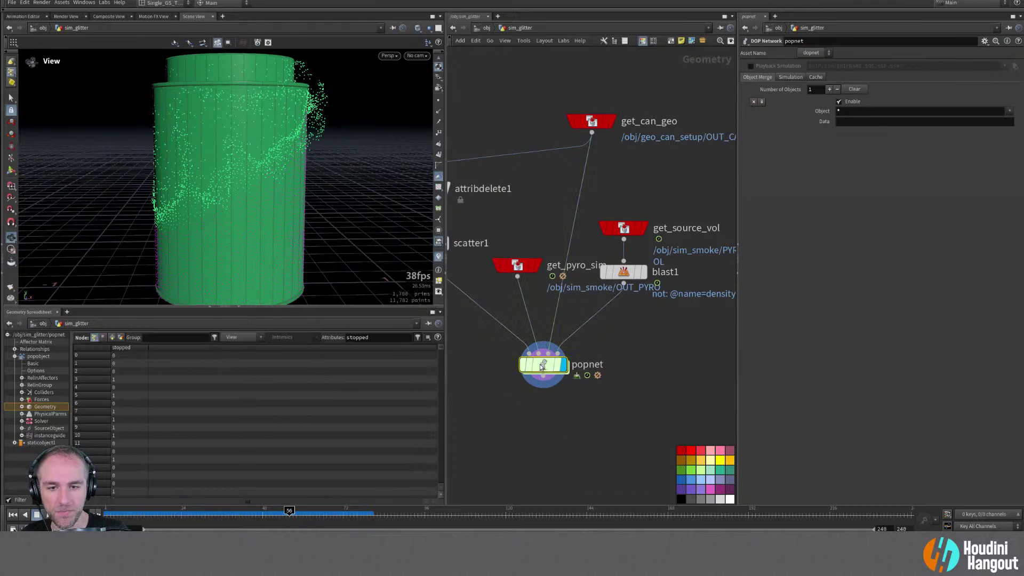
Limit the objects imported by popnet to the particles with the Object pattern *pop*
{"action": "left_click", "coordinate": [847, 111]}
{"action": "type", "text": "pop"}
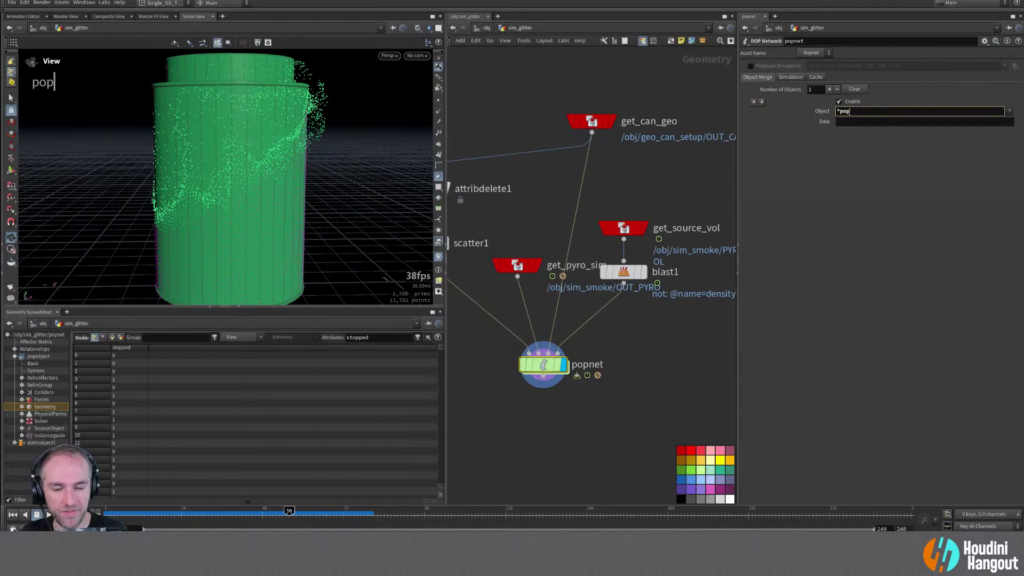
{"action": "type", "text": "*"}
{"action": "key", "text": "Return"}
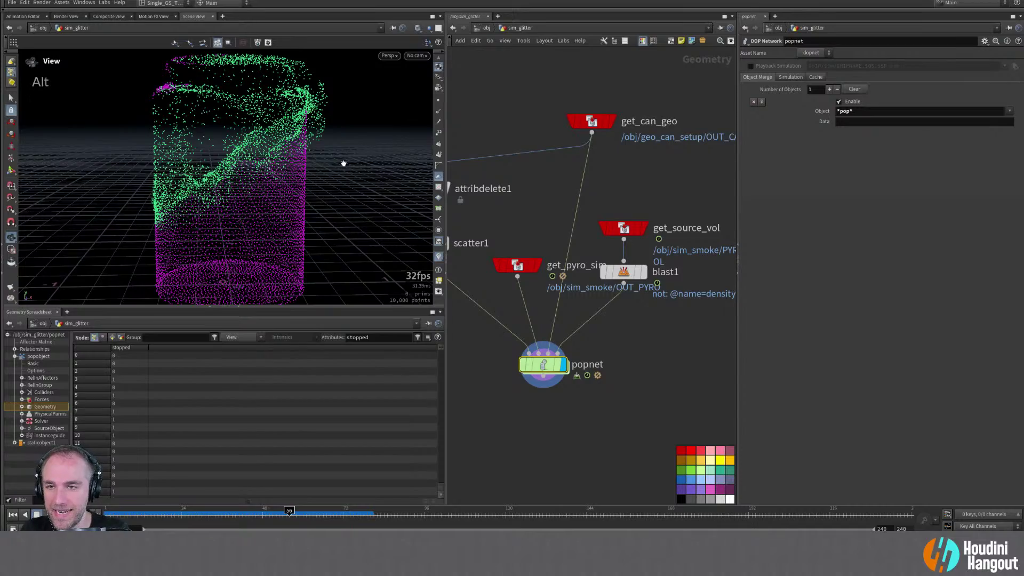
Play the glitter simulation, examine the awakened and sleeping particles from several angles, and rewind to frame 1
{"action": "middle_click_drag", "start_coordinate": [342, 160], "coordinate": [297, 108], "text": "alt"}
{"action": "left_click_drag", "start_coordinate": [297, 107], "coordinate": [260, 194], "text": "alt"}
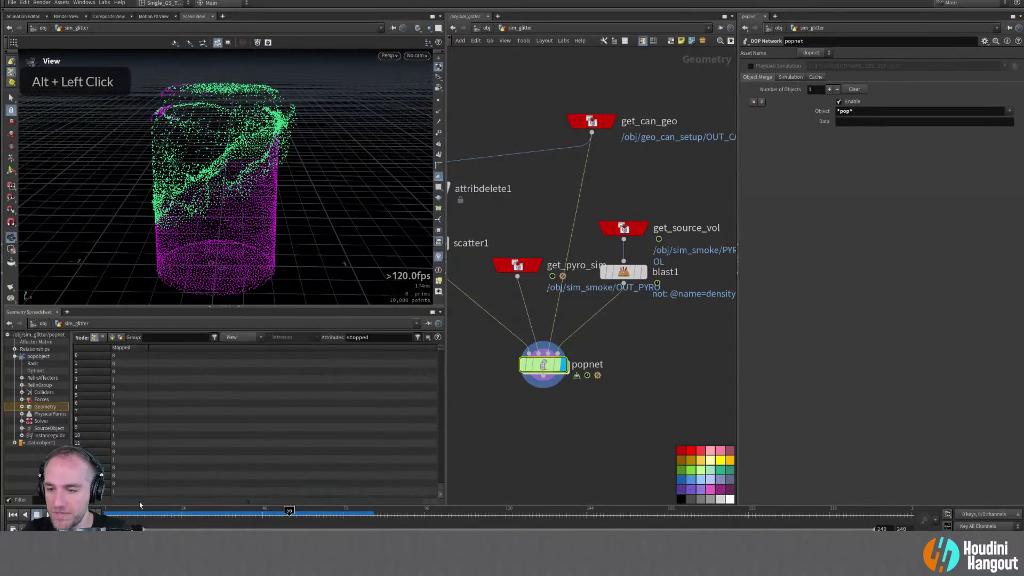
{"action": "left_click", "coordinate": [116, 511]}
{"action": "left_click_drag", "start_coordinate": [159, 513], "coordinate": [191, 513]}
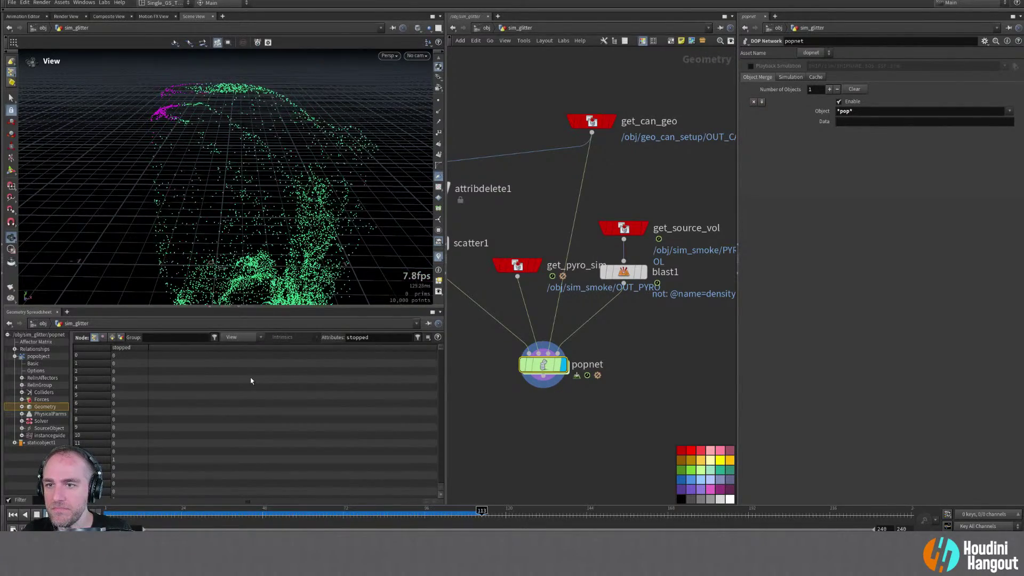
{"action": "left_click", "coordinate": [284, 241], "text": "alt"}
{"action": "left_click_drag", "start_coordinate": [284, 241], "coordinate": [327, 236], "text": "alt"}
{"action": "right_click_drag", "start_coordinate": [327, 235], "coordinate": [299, 230], "text": "alt"}
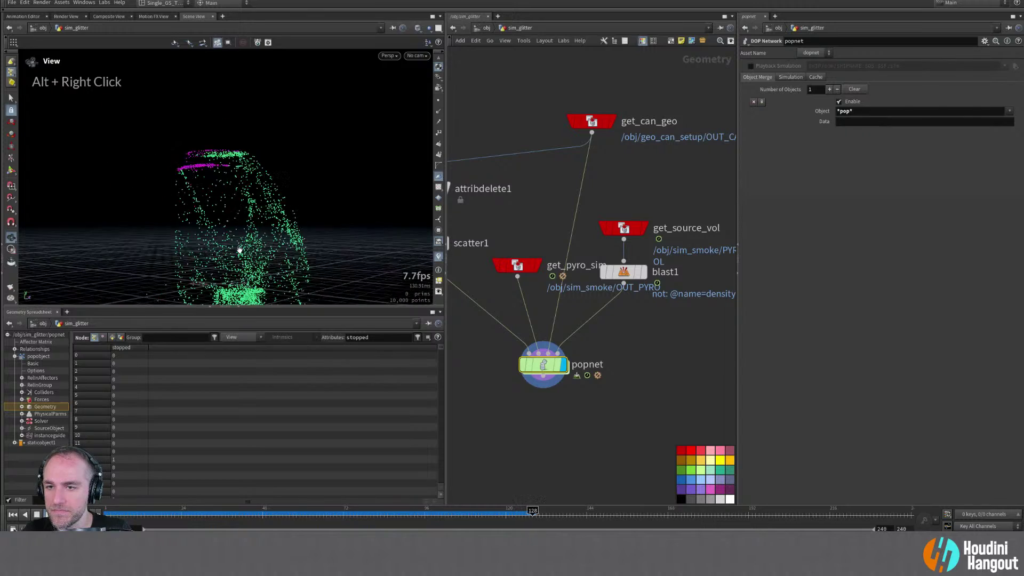
{"action": "middle_click_drag", "start_coordinate": [298, 229], "coordinate": [240, 224], "text": "alt"}
{"action": "left_click_drag", "start_coordinate": [240, 224], "coordinate": [164, 221], "text": "alt"}
{"action": "right_click_drag", "start_coordinate": [163, 222], "coordinate": [155, 245], "text": "alt"}
{"action": "middle_click_drag", "start_coordinate": [155, 245], "coordinate": [149, 202], "text": "alt"}
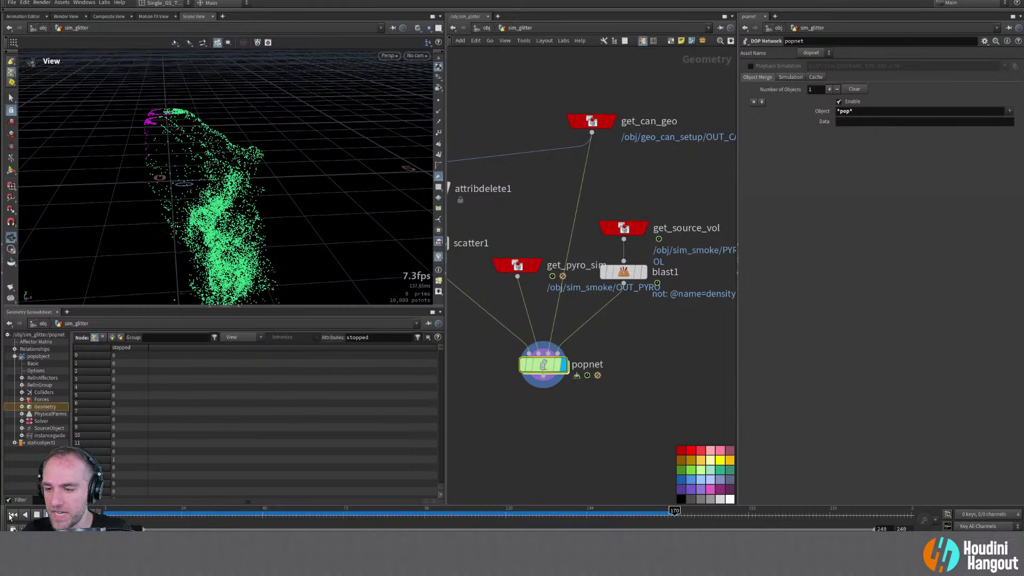
{"action": "key", "text": "ctrl+Left"}
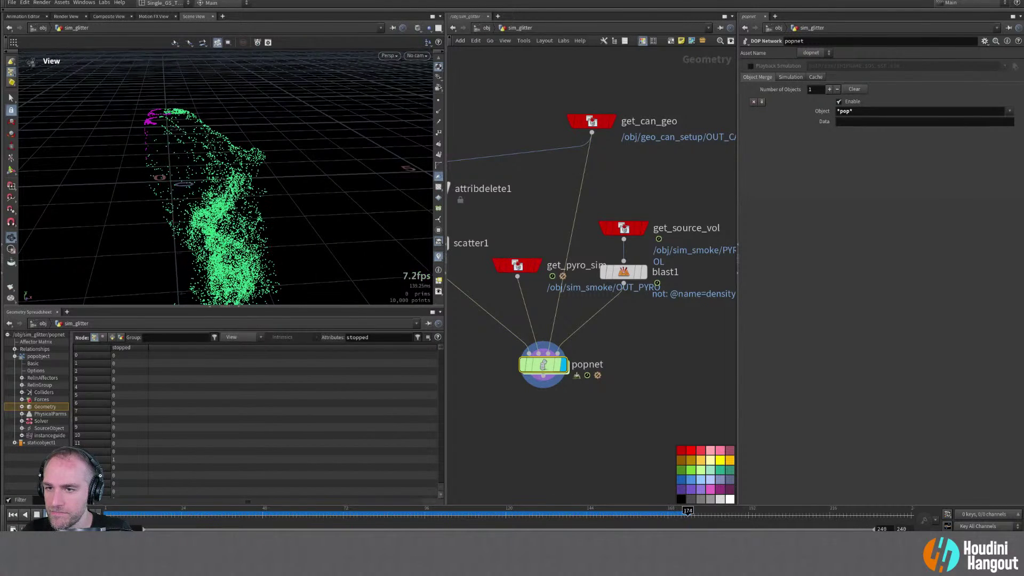
{"action": "key", "text": "ctrl+Left"}
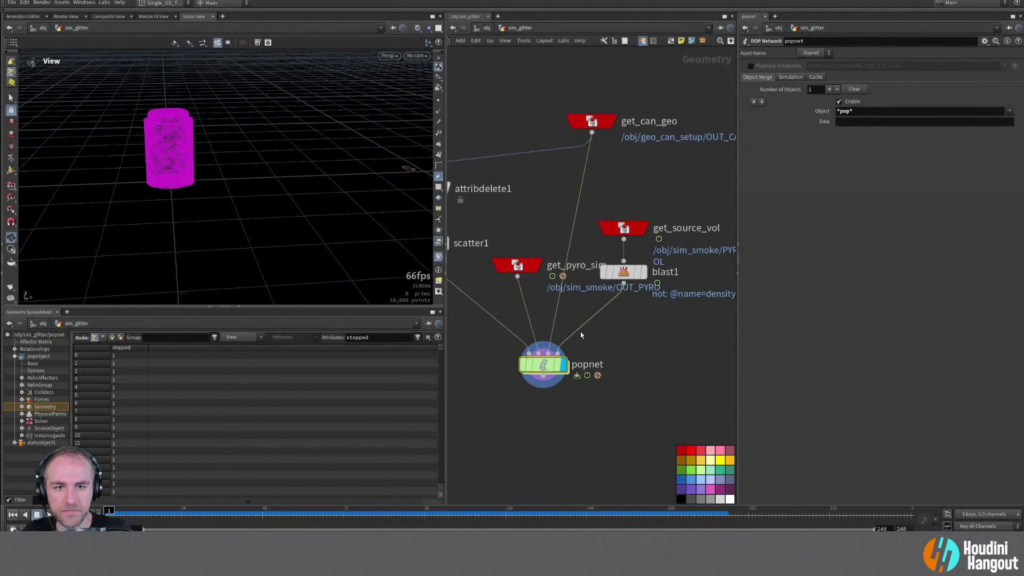
Inside popnet, set popadvectbyvolumes1's Advection Method to Single Step, replay the simulation, and rewind to the first frame
{"action": "double_click", "coordinate": [543, 364]}
{"action": "left_click", "coordinate": [631, 171]}
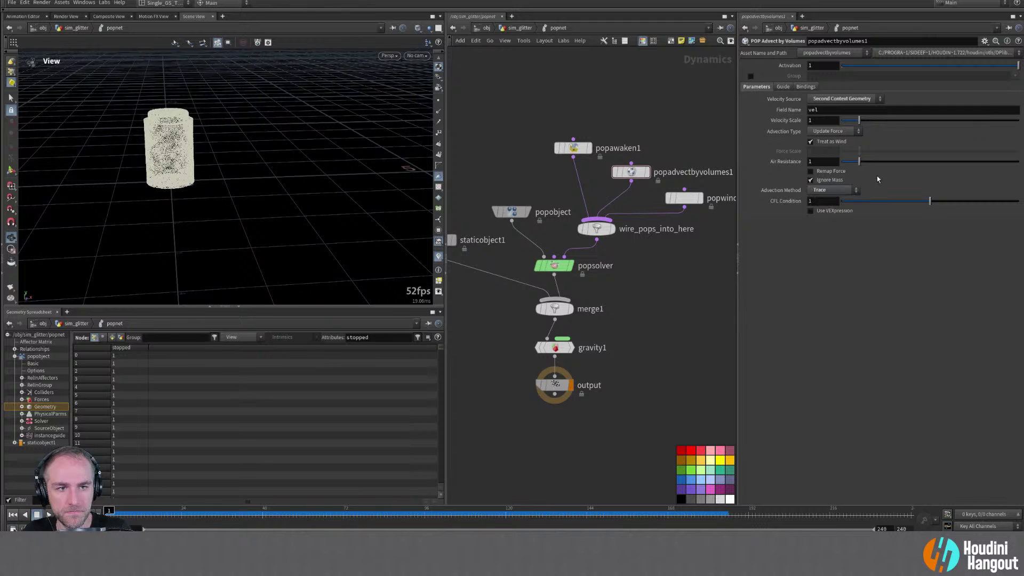
{"action": "left_click", "coordinate": [853, 190]}
{"action": "left_click", "coordinate": [826, 190]}
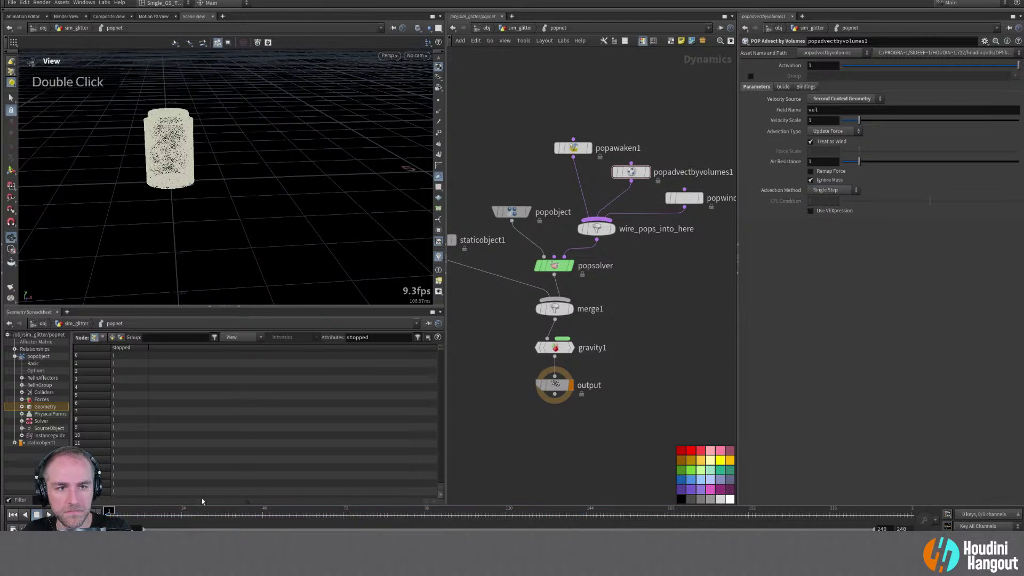
{"action": "right_click_drag", "start_coordinate": [189, 183], "coordinate": [265, 114], "text": "alt"}
{"action": "middle_click_drag", "start_coordinate": [265, 114], "coordinate": [284, 144], "text": "alt"}
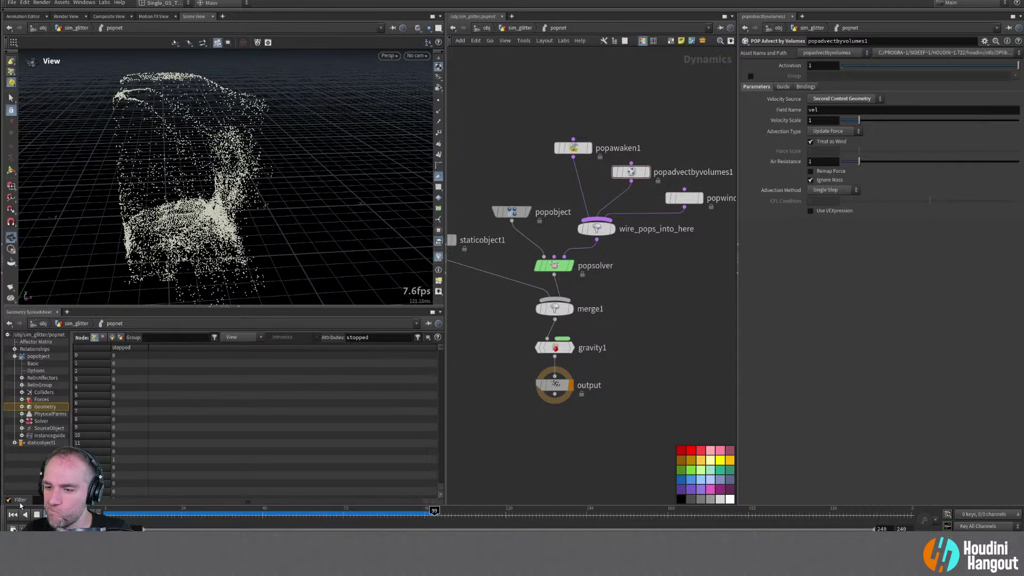
{"action": "left_click", "coordinate": [12, 514]}
Try a noise Amplitude of 0.25 on popwind1, replay the simulation, and rewind to frame 1
{"action": "left_click", "coordinate": [684, 198]}
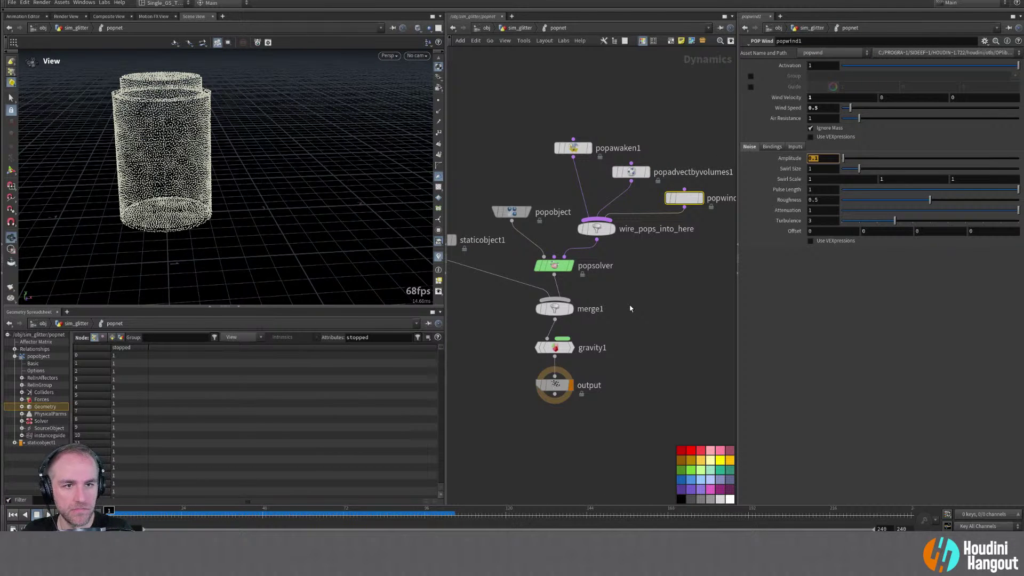
{"action": "type", "text": "0.25"}
{"action": "key", "text": "Return"}
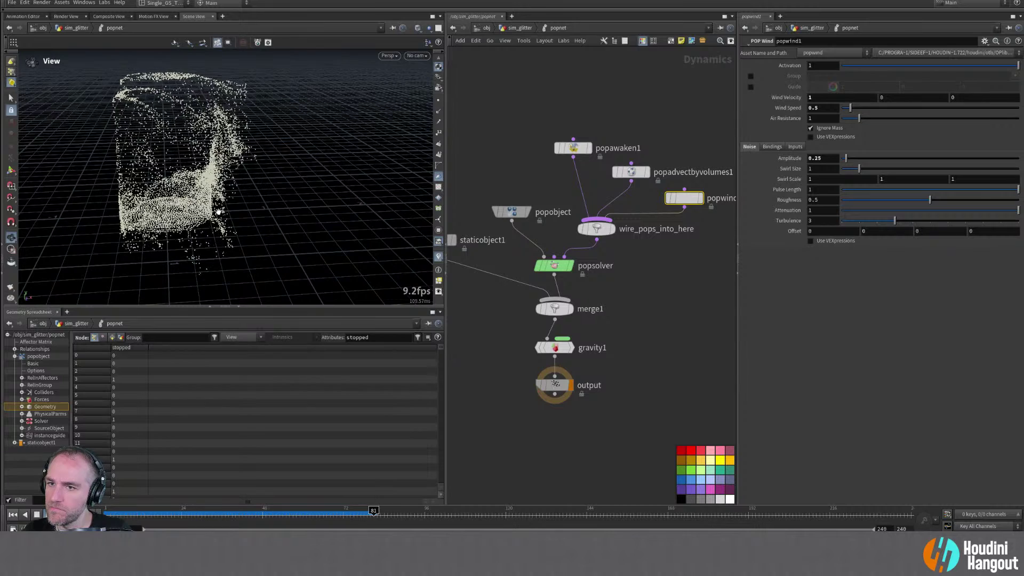
{"action": "left_click", "coordinate": [12, 514]}
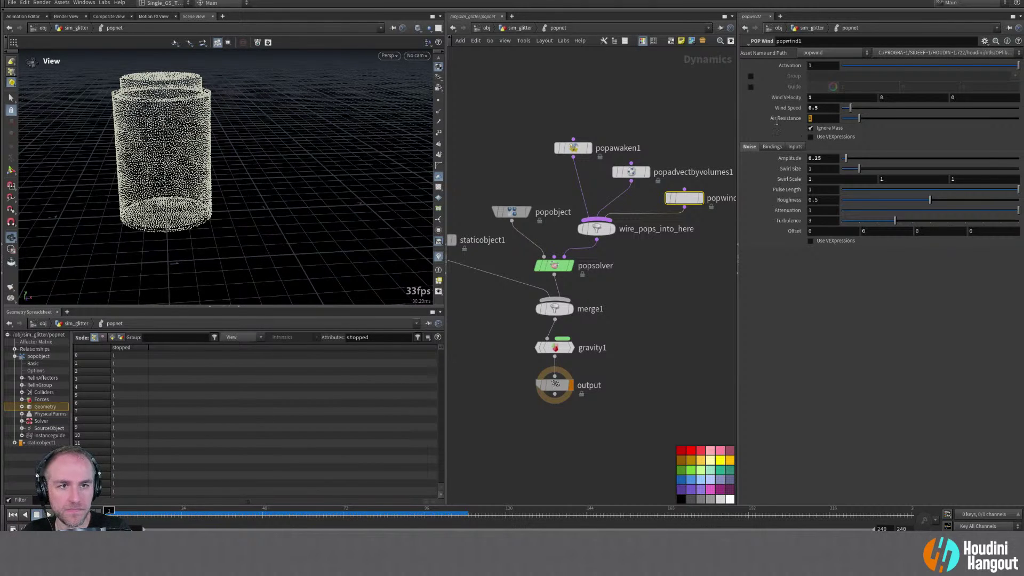
Set popwind1's Air Resistance to 0.25, Wind Speed to 0.65, and noise Amplitude to 0.5
{"action": "type", "text": "0.25"}
{"action": "key", "text": "Return"}
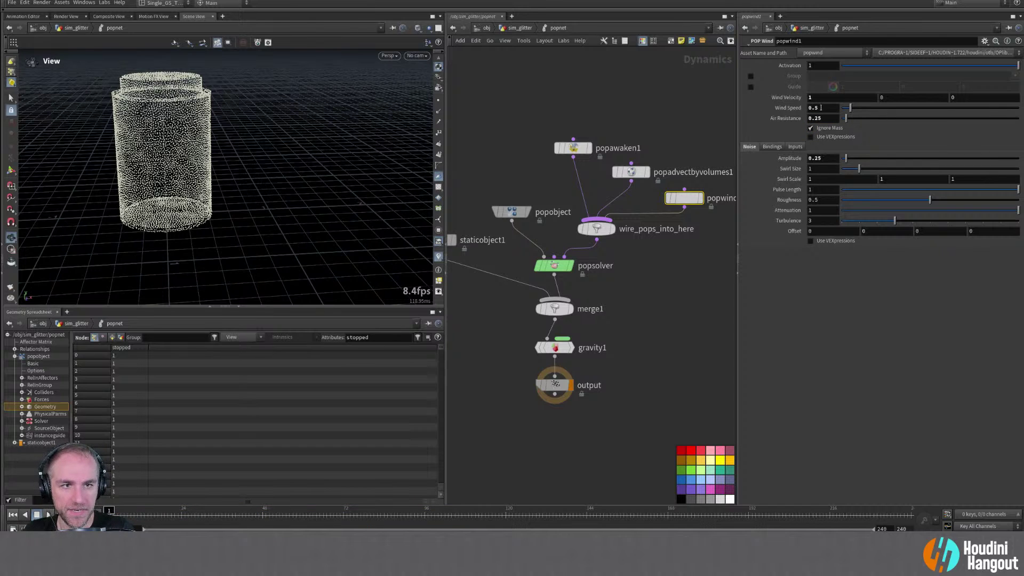
{"action": "type", "text": "0."}
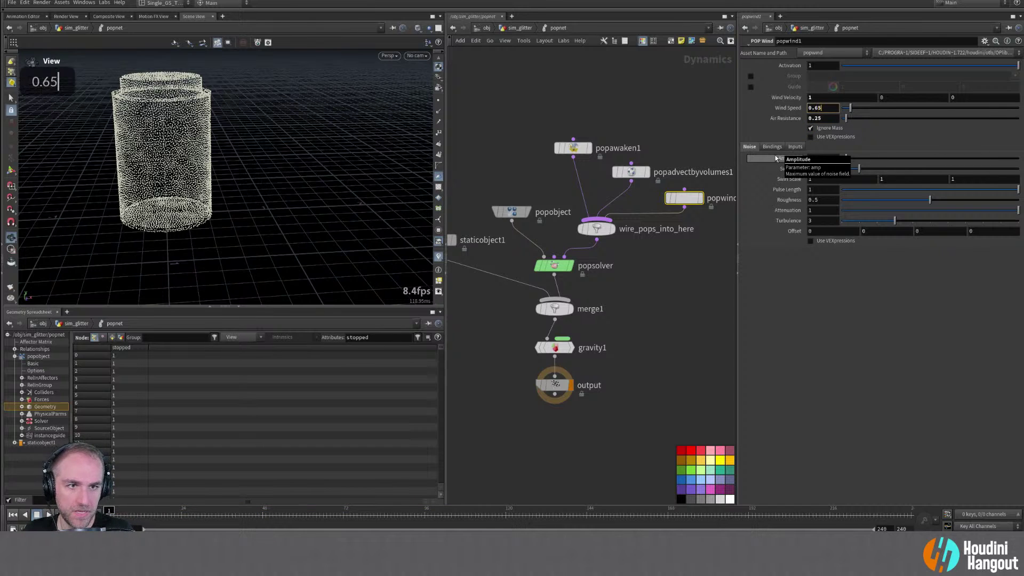
{"action": "key", "text": "Return"}
{"action": "type", "text": "0.5"}
{"action": "key", "text": "Return"}
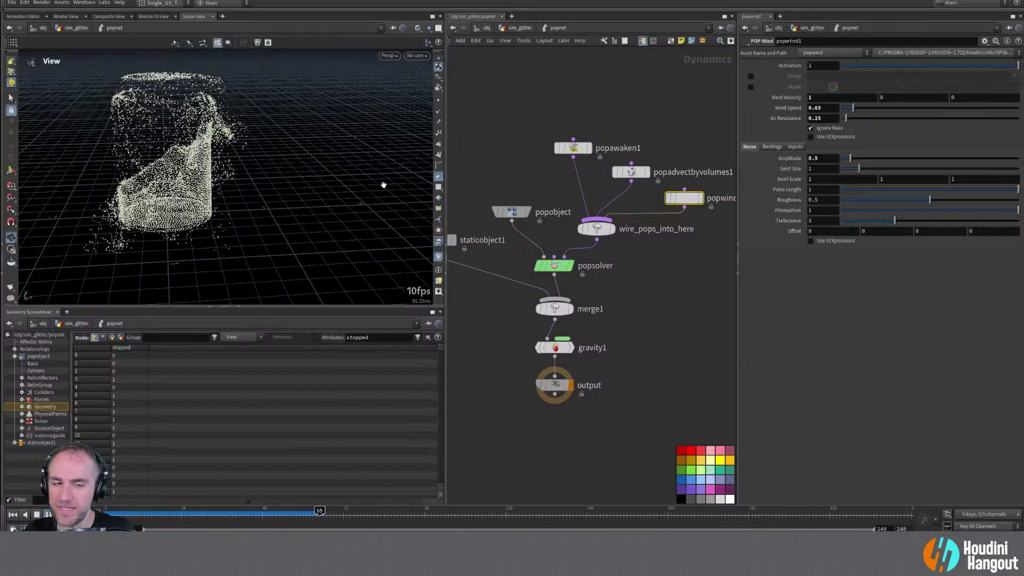
Examine the falling and drifting particles from a low side view while the simulation plays with the new wind settings
{"action": "double_click", "coordinate": [821, 118]}
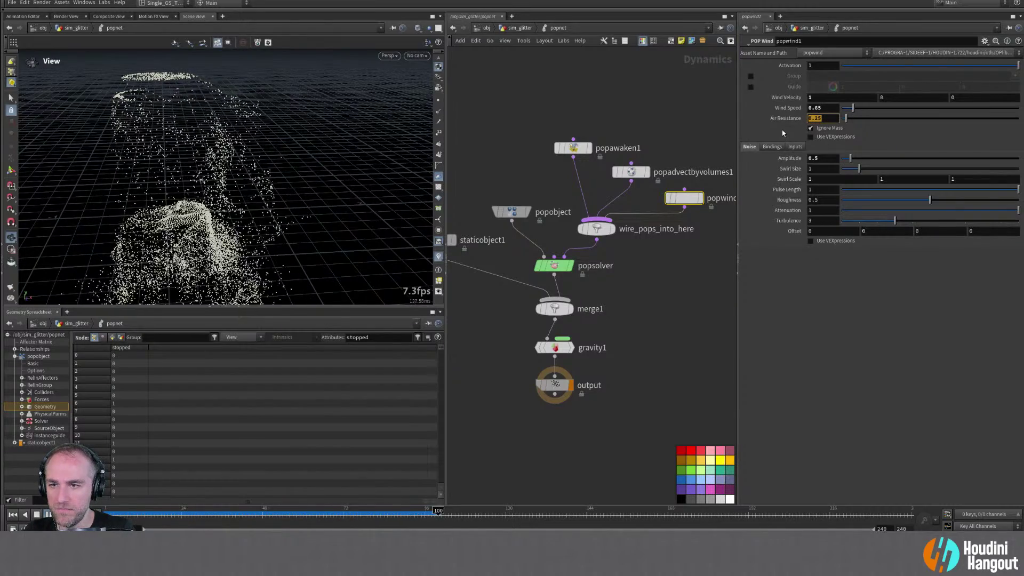
{"action": "right_click_drag", "start_coordinate": [224, 186], "coordinate": [229, 203], "text": "alt"}
{"action": "middle_click_drag", "start_coordinate": [230, 203], "coordinate": [256, 192], "text": "alt"}
{"action": "left_click_drag", "start_coordinate": [229, 210], "coordinate": [251, 192], "text": "alt"}
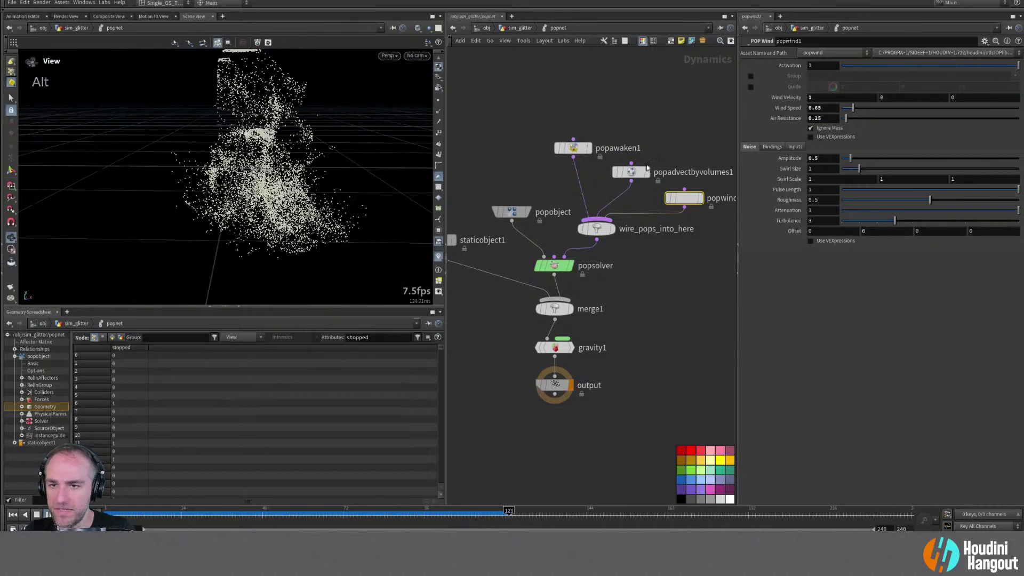
Set the POP Wind node's Air Resistance to 0.15 and replay the particle simulation from the first frame
{"action": "left_click", "coordinate": [819, 118]}
{"action": "type", "text": "0.15"}
{"action": "key", "text": "Return"}
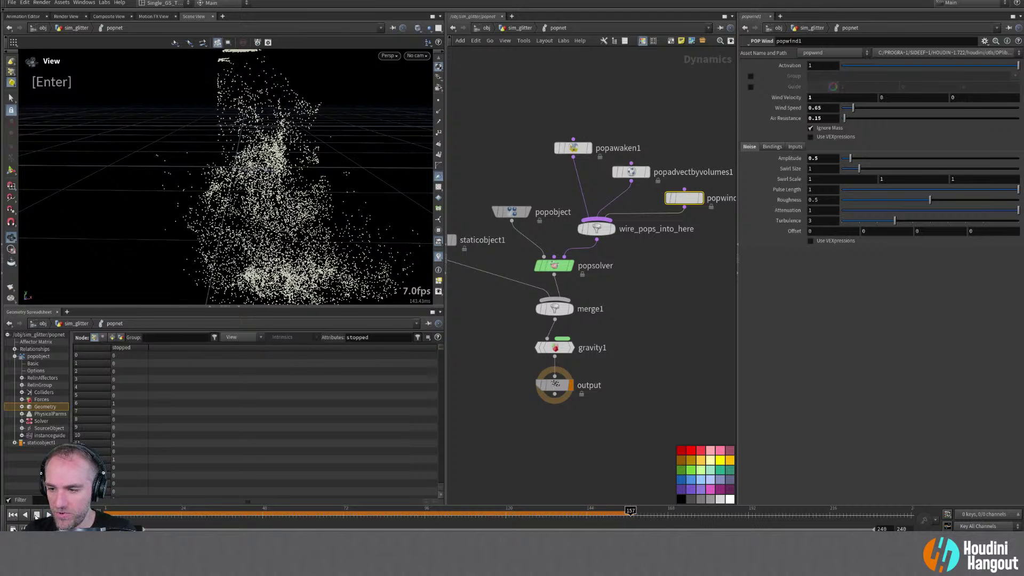
{"action": "left_click", "coordinate": [12, 513]}
{"action": "middle_click_drag", "start_coordinate": [233, 137], "coordinate": [251, 171], "text": "alt"}
{"action": "right_click_drag", "start_coordinate": [252, 172], "coordinate": [258, 92], "text": "alt"}
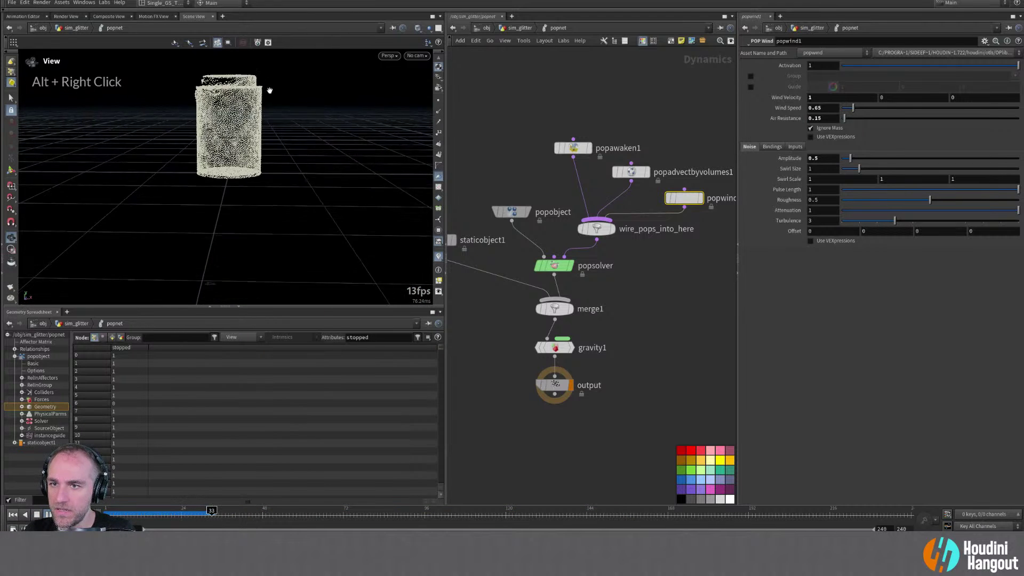
{"action": "middle_click_drag", "start_coordinate": [258, 92], "coordinate": [256, 144], "text": "alt"}
Set popadvectbyvolumes1's Air Resistance to 0.8 and replay the simulation to check the particle motion
{"action": "left_click", "coordinate": [630, 171]}
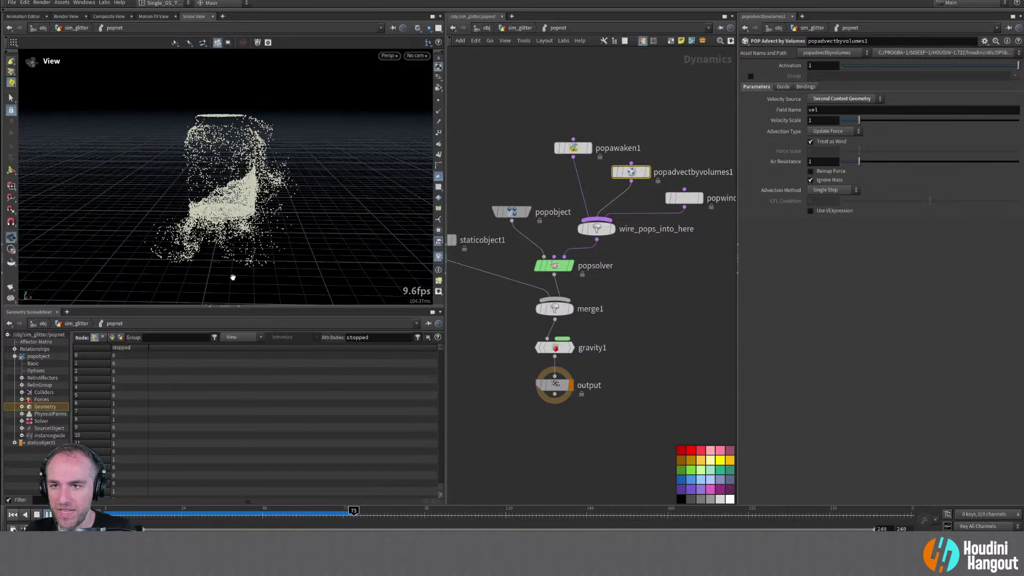
{"action": "double_click", "coordinate": [831, 160]}
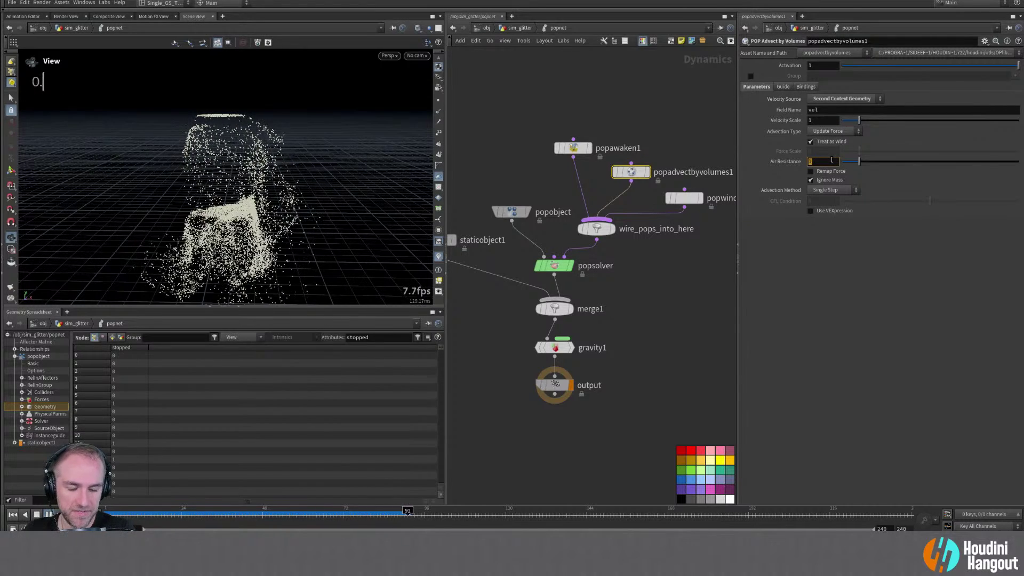
{"action": "key", "text": "Return"}
{"action": "left_click", "coordinate": [12, 513]}
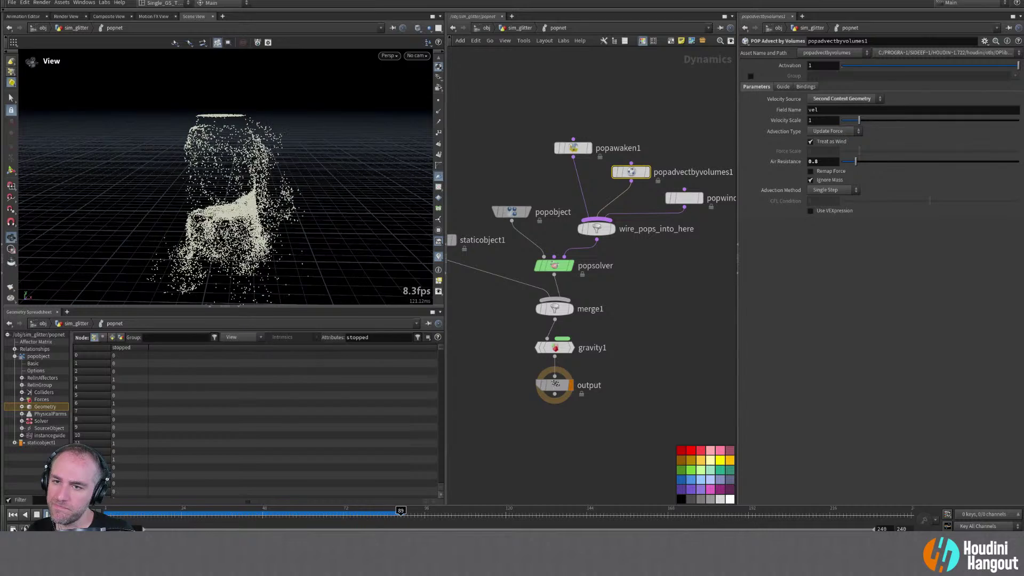
{"action": "left_click_drag", "start_coordinate": [216, 256], "coordinate": [211, 220], "text": "alt"}
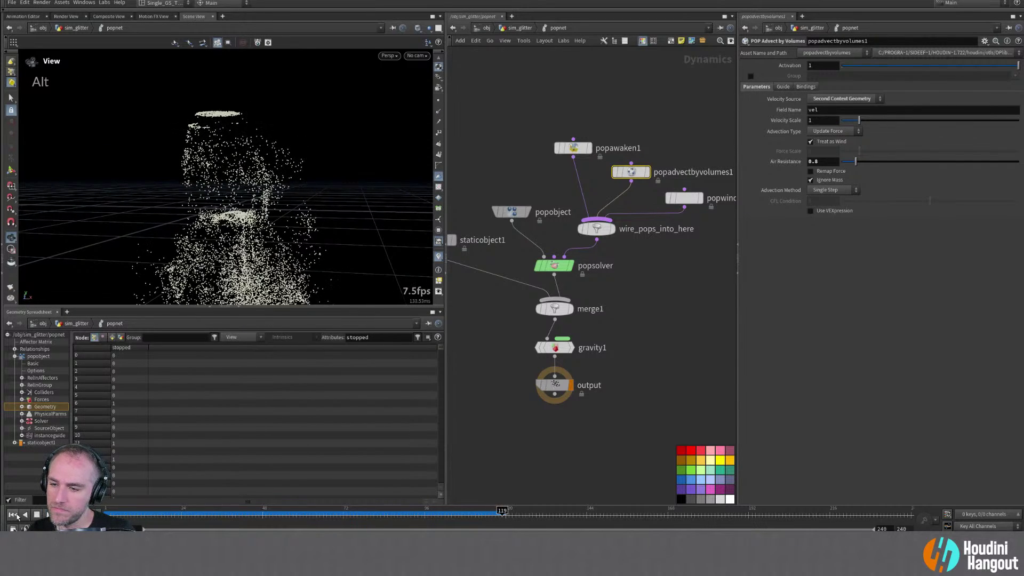
{"action": "key", "text": "ctrl+Up"}
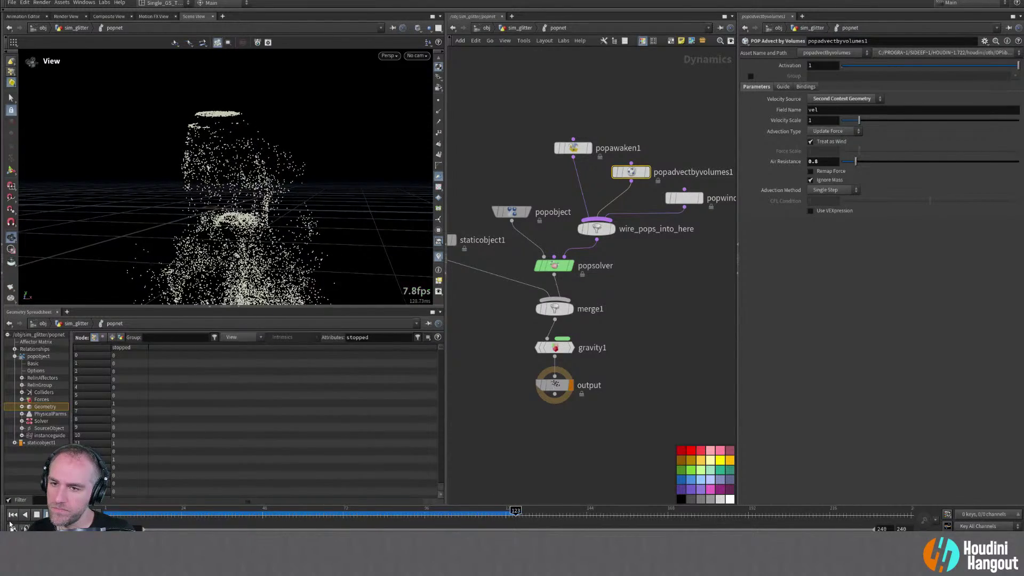
{"action": "key", "text": "ctrl+Up"}
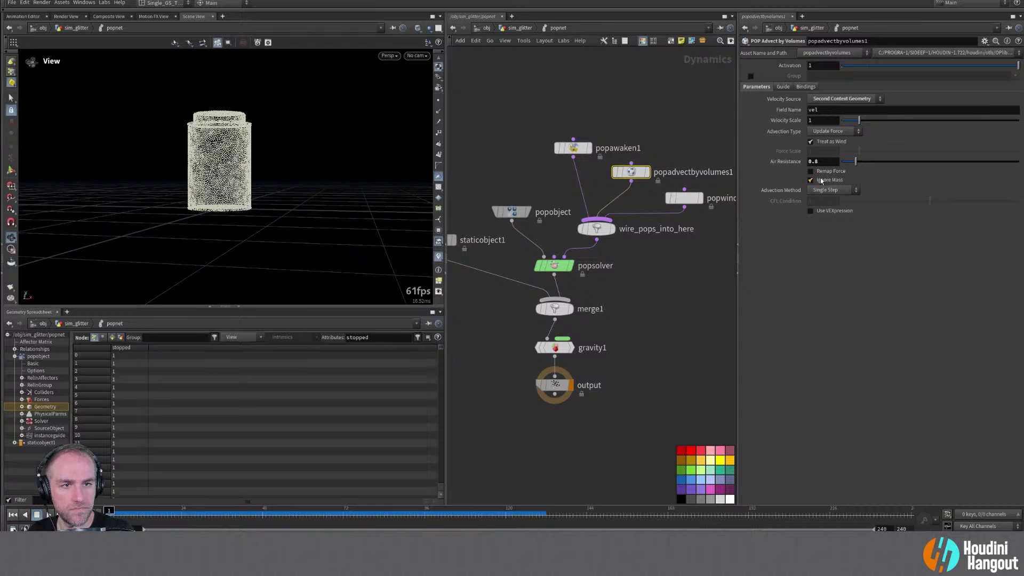
Lower popadvectbyvolumes1's Air Resistance to 0.5 and replay the simulation from the start
{"action": "type", "text": "0.5"}
{"action": "key", "text": "Return"}
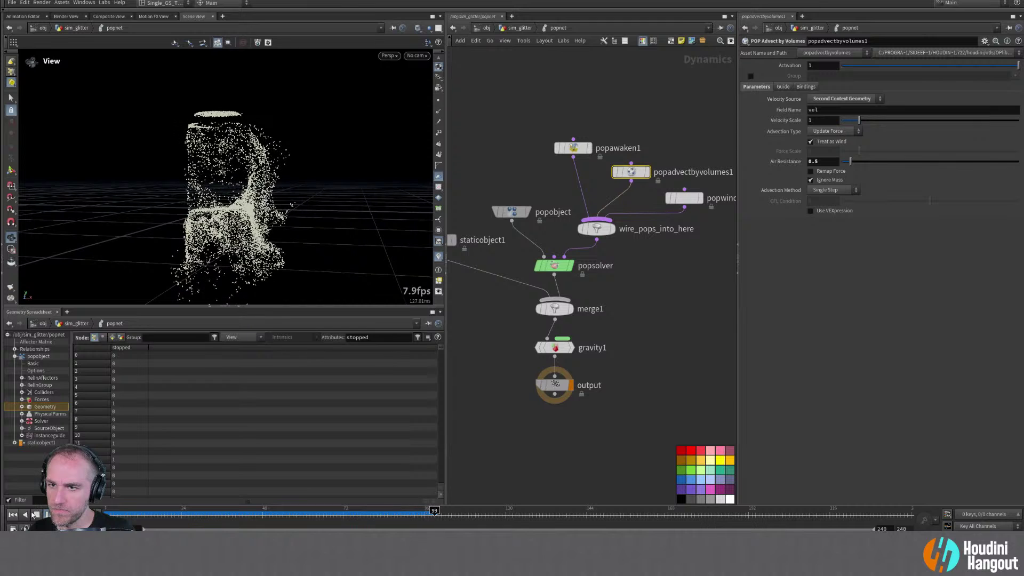
{"action": "key", "text": "ctrl+Up"}
Set popwind1's Air Resistance to 0.25 and collapse the geometry spreadsheet to enlarge the view of the replayed simulation
{"action": "left_click", "coordinate": [676, 196]}
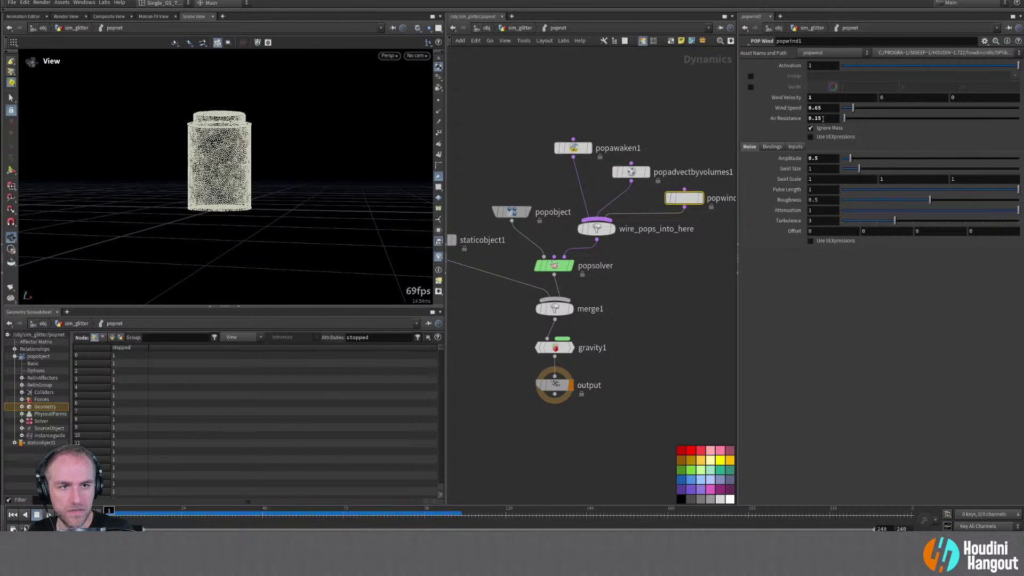
{"action": "type", "text": "0.25"}
{"action": "key", "text": "Return"}
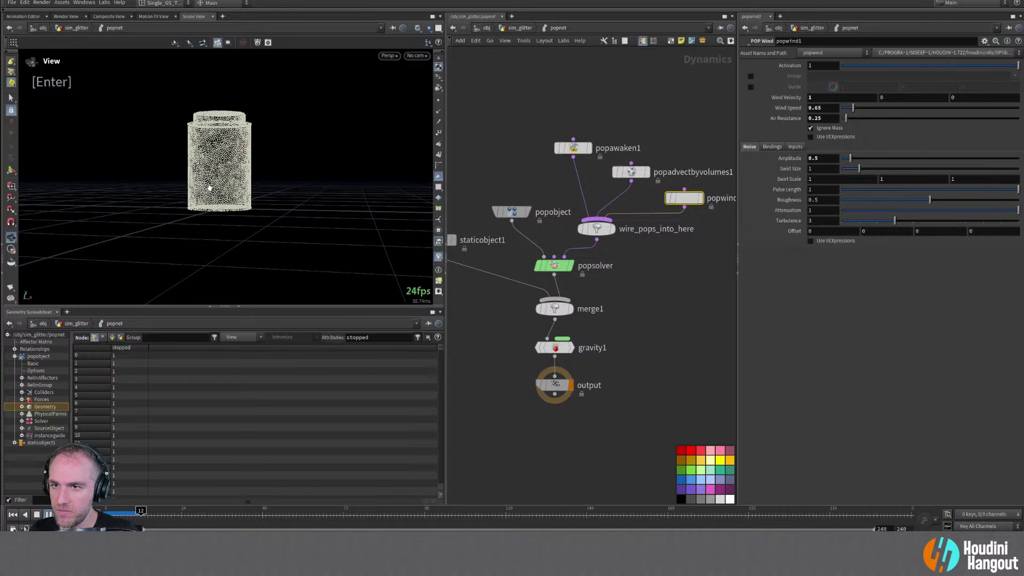
{"action": "left_click_drag", "start_coordinate": [210, 187], "coordinate": [251, 183], "text": "alt"}
{"action": "right_click_drag", "start_coordinate": [251, 183], "coordinate": [235, 213], "text": "alt"}
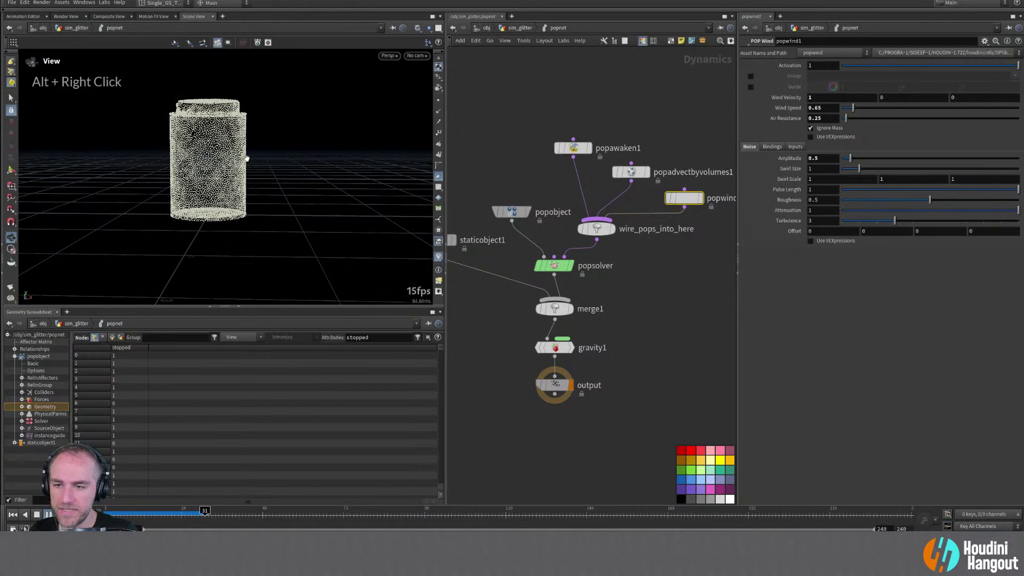
{"action": "left_click", "coordinate": [238, 307]}
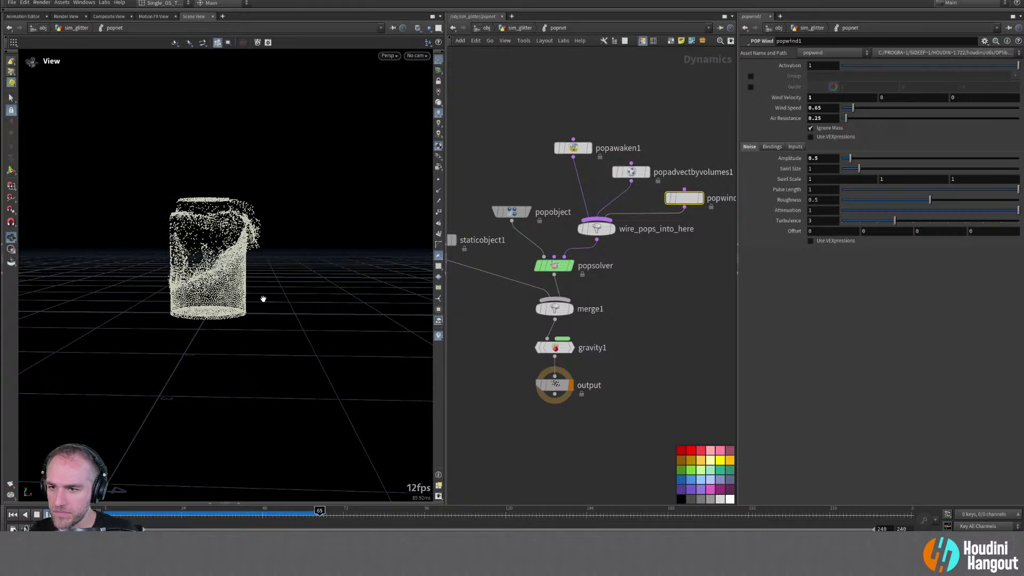
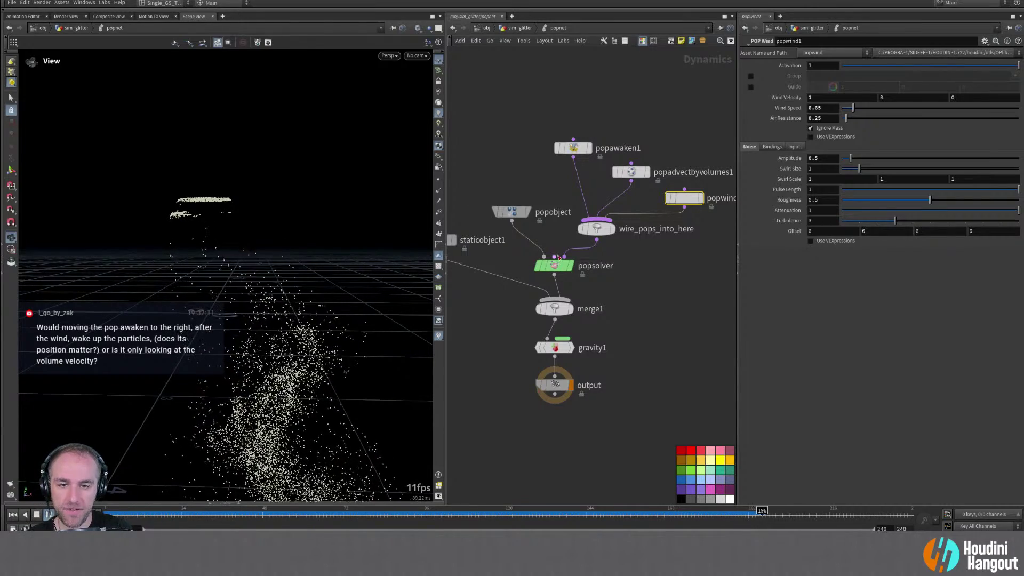
Rewire popawaken1 from wire_pops_into_here directly into popsolver's middle input, and tidy the positions of popadvectbyvolumes1 and popwind1
{"action": "left_click_drag", "start_coordinate": [572, 148], "coordinate": [534, 145]}
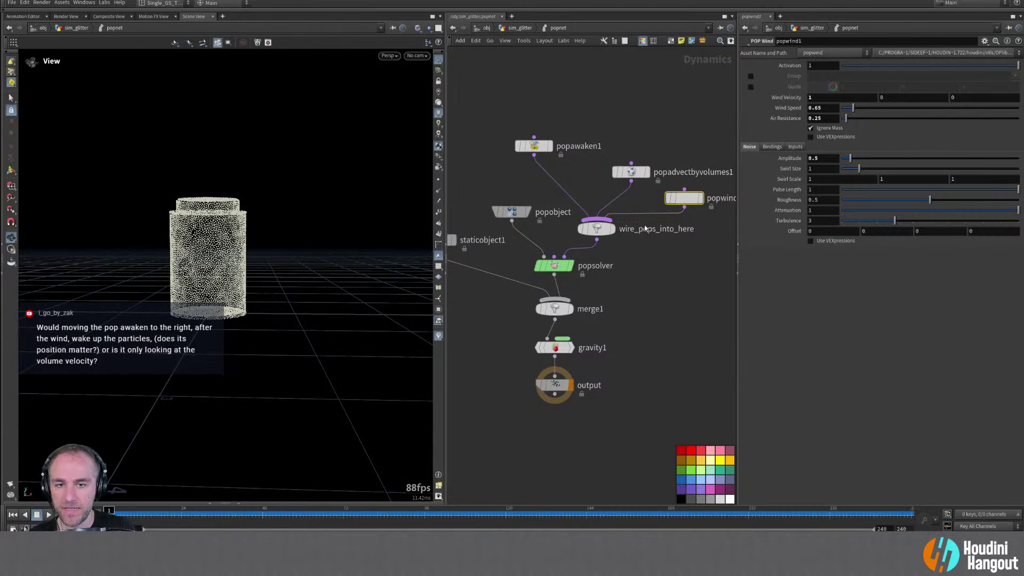
{"action": "left_click_drag", "start_coordinate": [554, 256], "coordinate": [534, 154]}
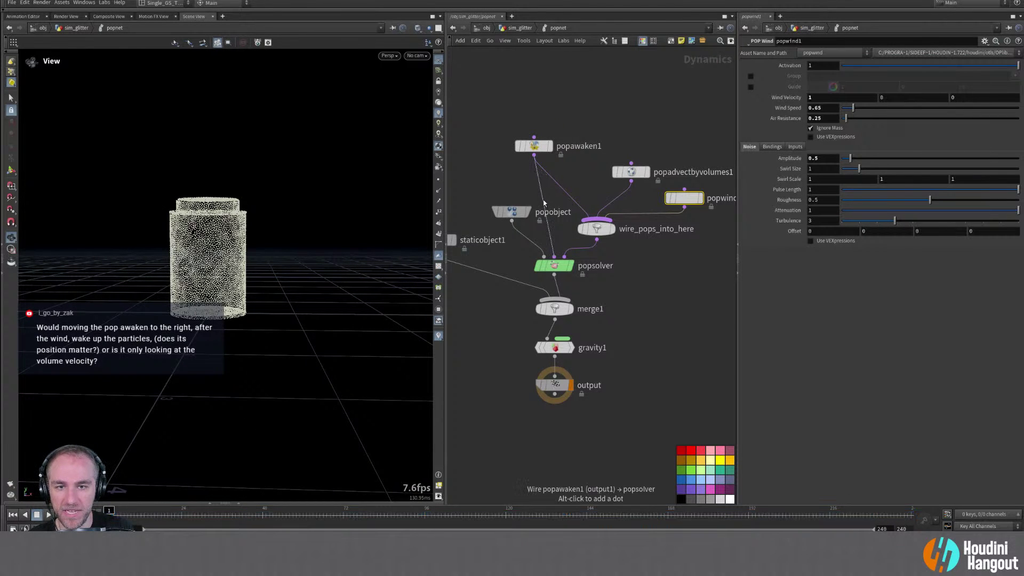
{"action": "key", "text": "y"}
{"action": "left_click_drag", "start_coordinate": [573, 190], "coordinate": [565, 241]}
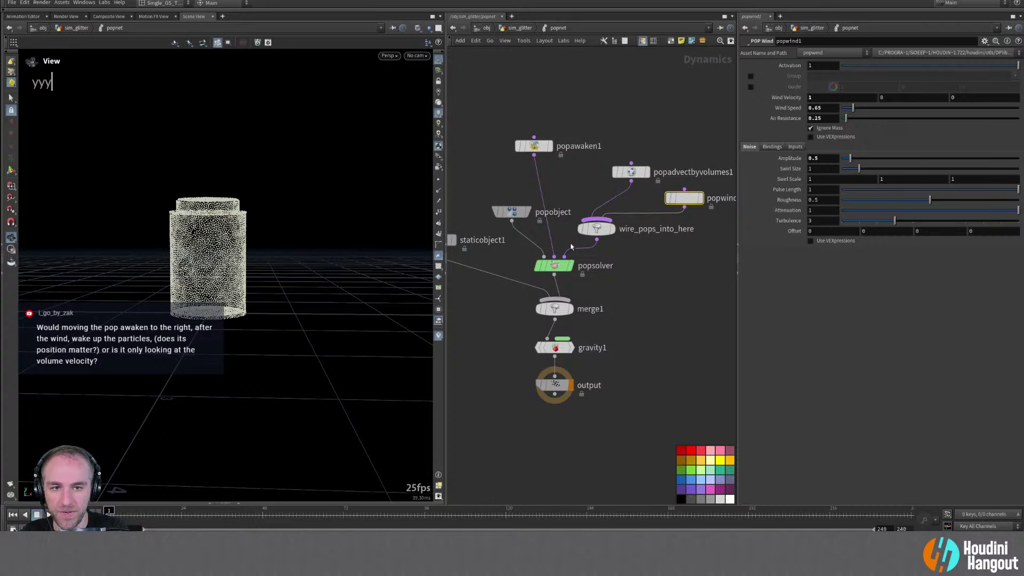
{"action": "left_click_drag", "start_coordinate": [631, 171], "coordinate": [587, 182]}
{"action": "left_click_drag", "start_coordinate": [684, 198], "coordinate": [659, 199]}
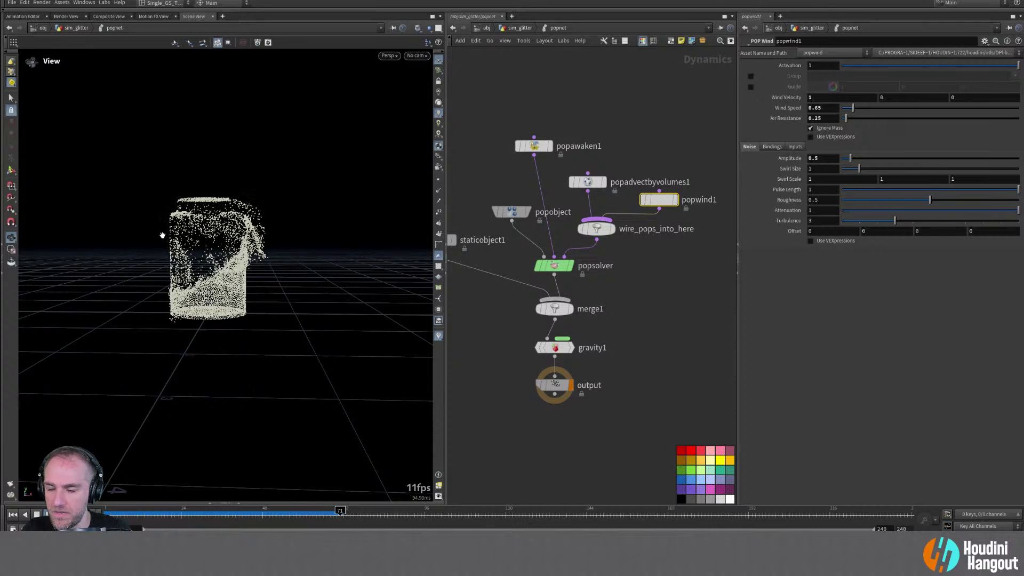
Examine the running particle simulation from the sim_glitter network level
{"action": "left_click_drag", "start_coordinate": [174, 258], "coordinate": [283, 320], "text": "alt"}
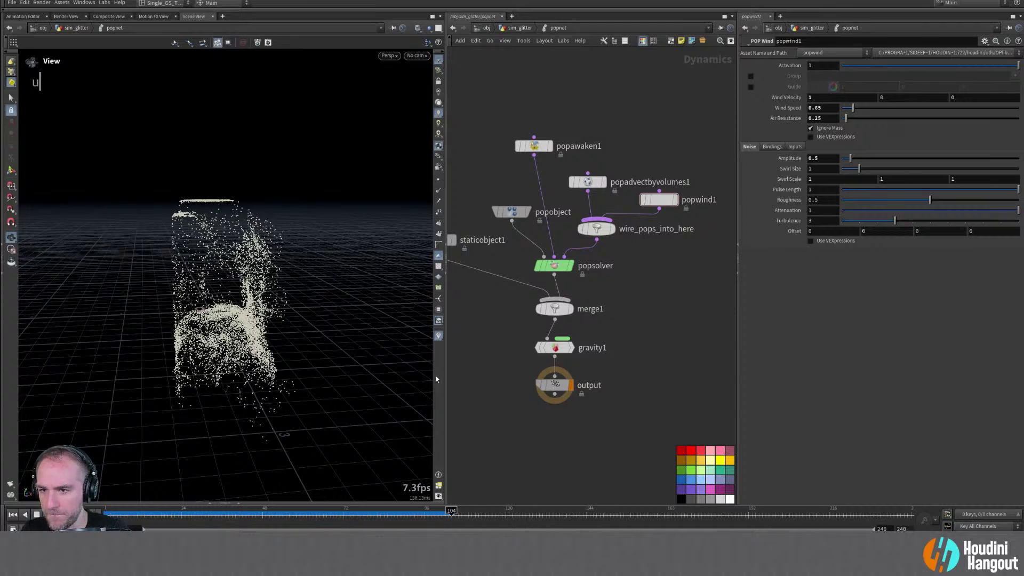
{"action": "key", "text": "u"}
{"action": "left_click_drag", "start_coordinate": [245, 347], "coordinate": [203, 319], "text": "alt"}
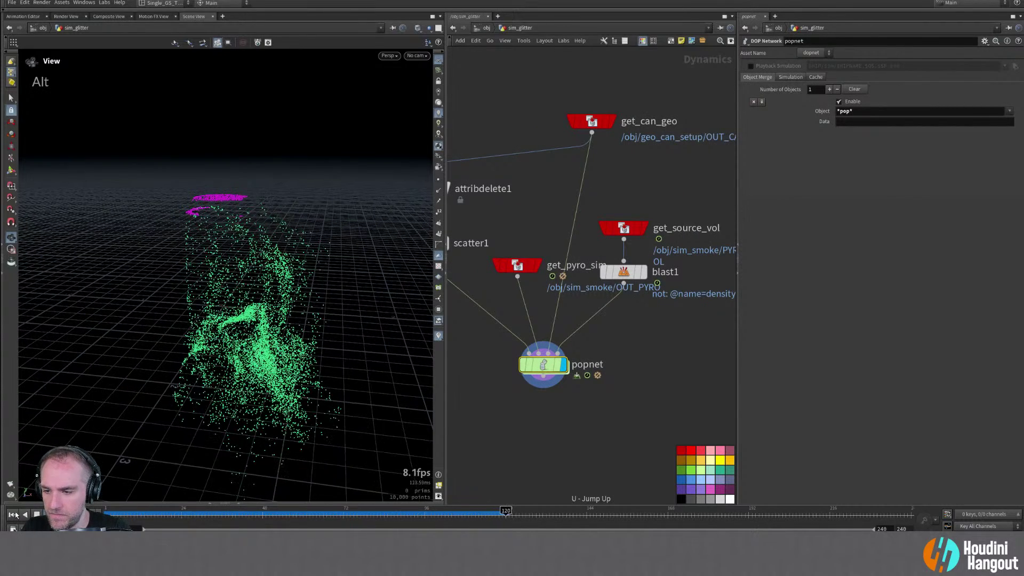
Reconnect popawaken1 as the last input of wire_pops_into_here inside popnet and rearrange the three POP nodes in input order
{"action": "key", "text": "ctrl+Up"}
{"action": "double_click", "coordinate": [544, 365]}
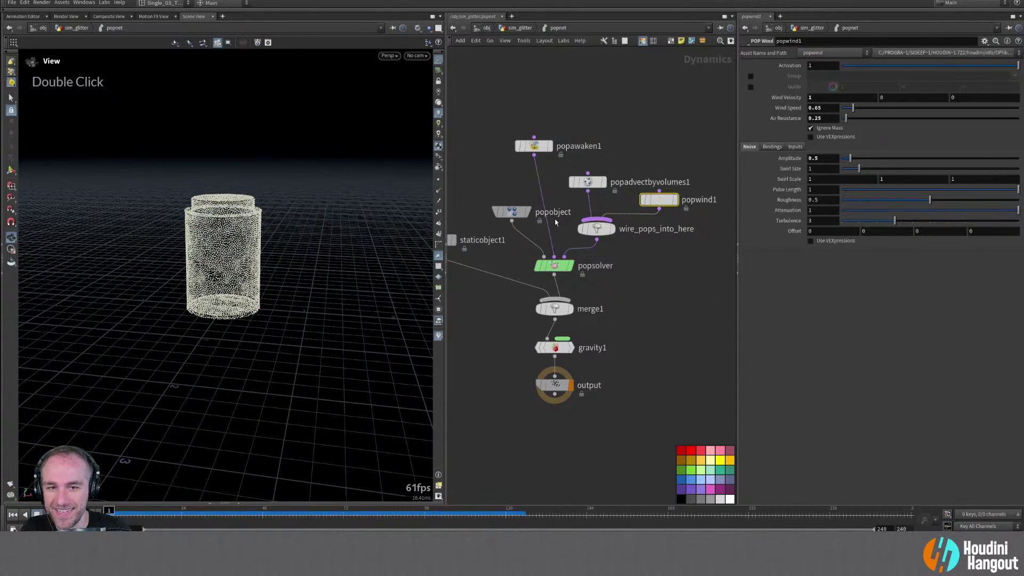
{"action": "left_click_drag", "start_coordinate": [540, 204], "coordinate": [597, 230]}
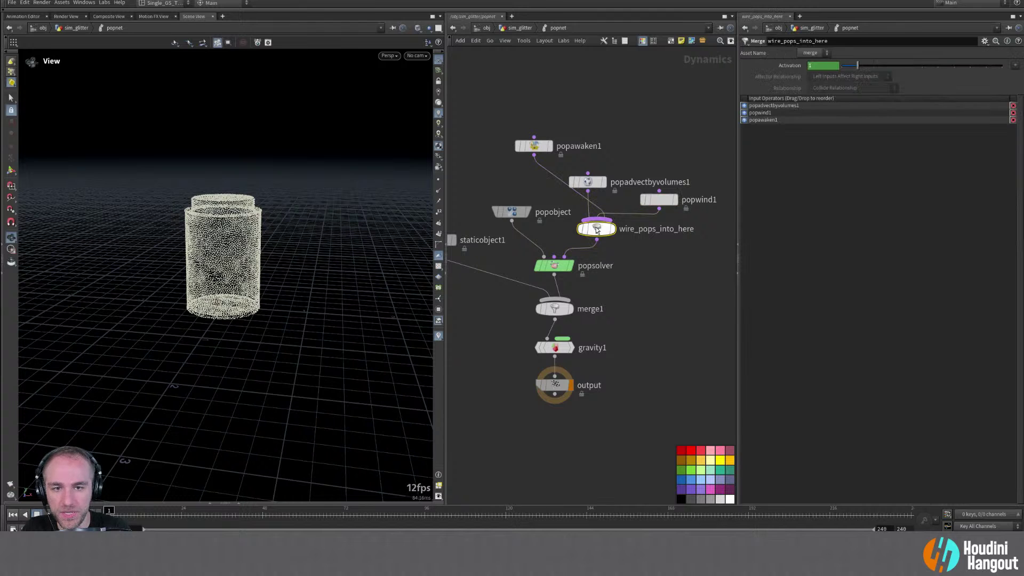
{"action": "left_click_drag", "start_coordinate": [533, 146], "coordinate": [714, 219]}
{"action": "left_click_drag", "start_coordinate": [658, 199], "coordinate": [640, 151]}
{"action": "left_click_drag", "start_coordinate": [608, 182], "coordinate": [567, 160]}
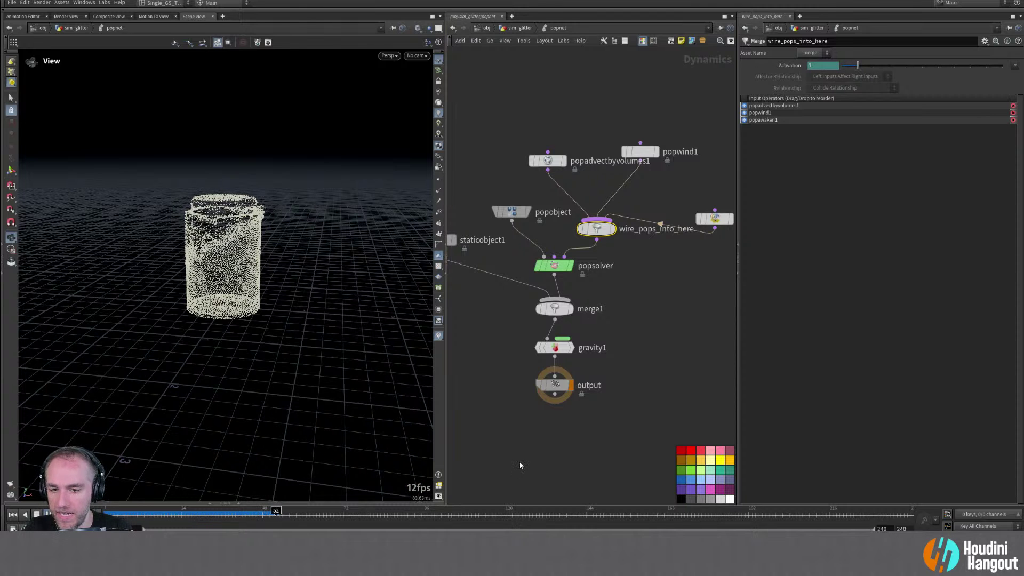
Check the reordered simulation at the sim_glitter level and inspect the get_source_vol node and the object network
{"action": "key", "text": "u"}
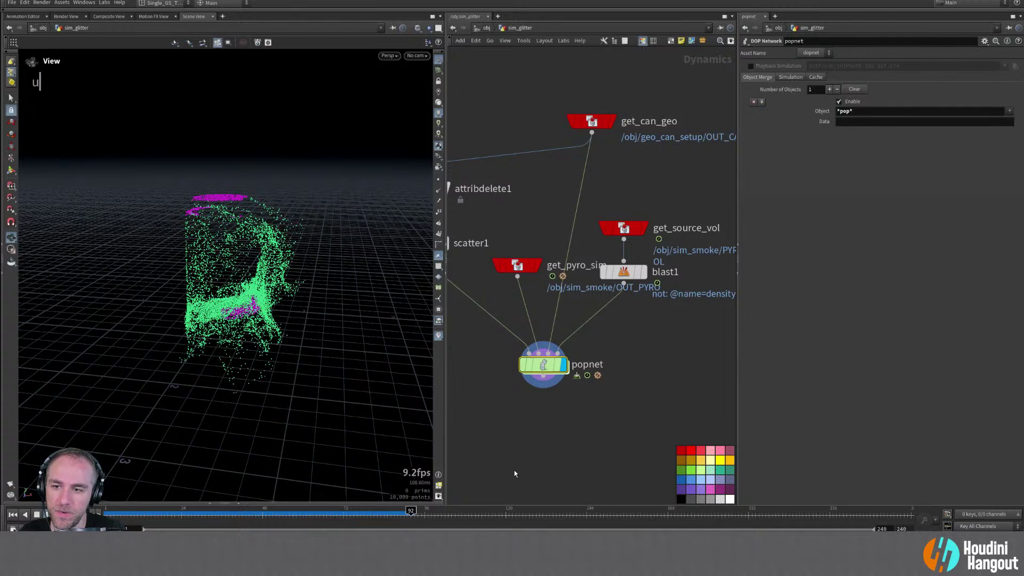
{"action": "left_click", "coordinate": [13, 514]}
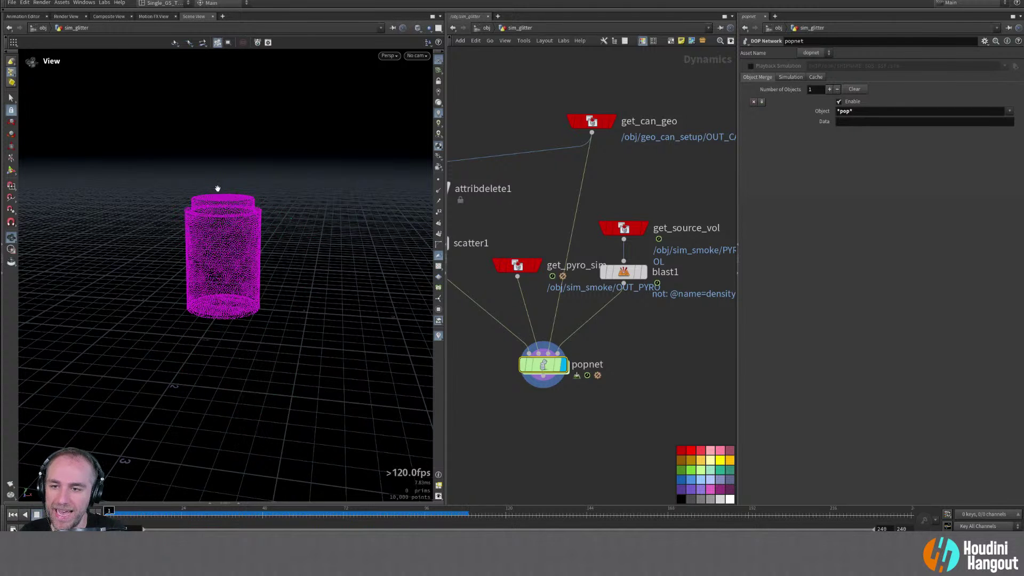
{"action": "left_click", "coordinate": [622, 228]}
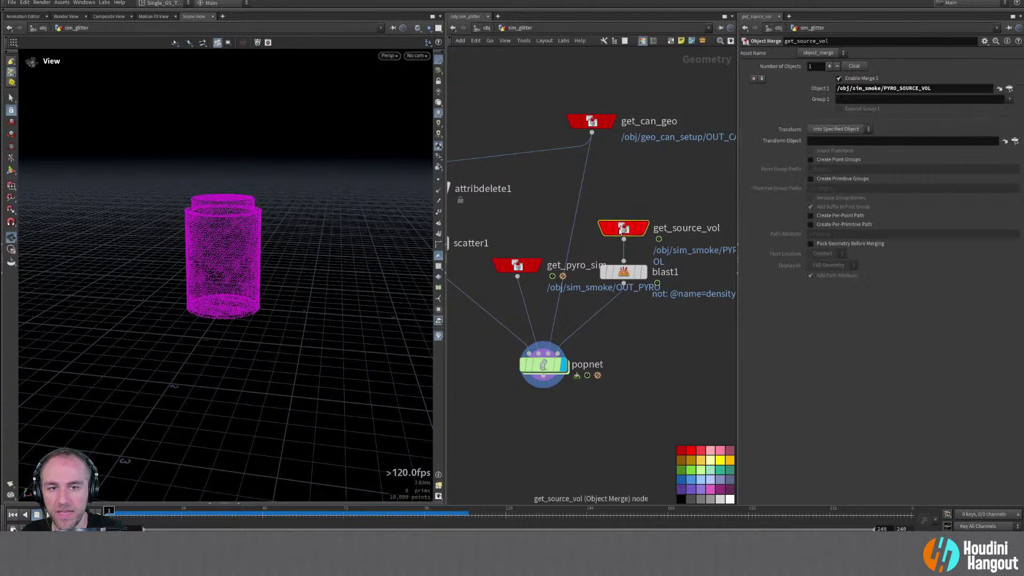
{"action": "middle_click", "coordinate": [617, 230]}
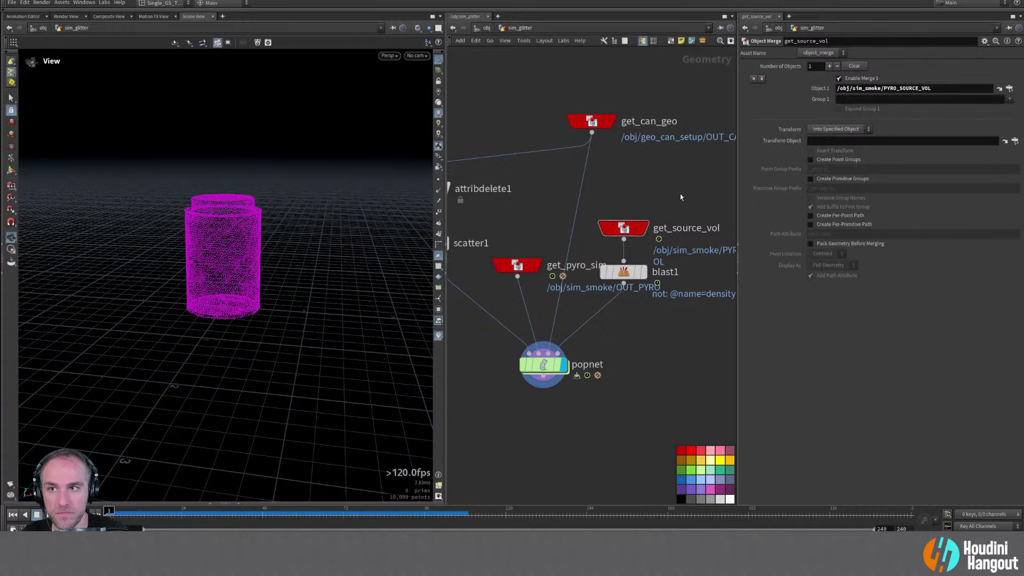
{"action": "key", "text": "u"}
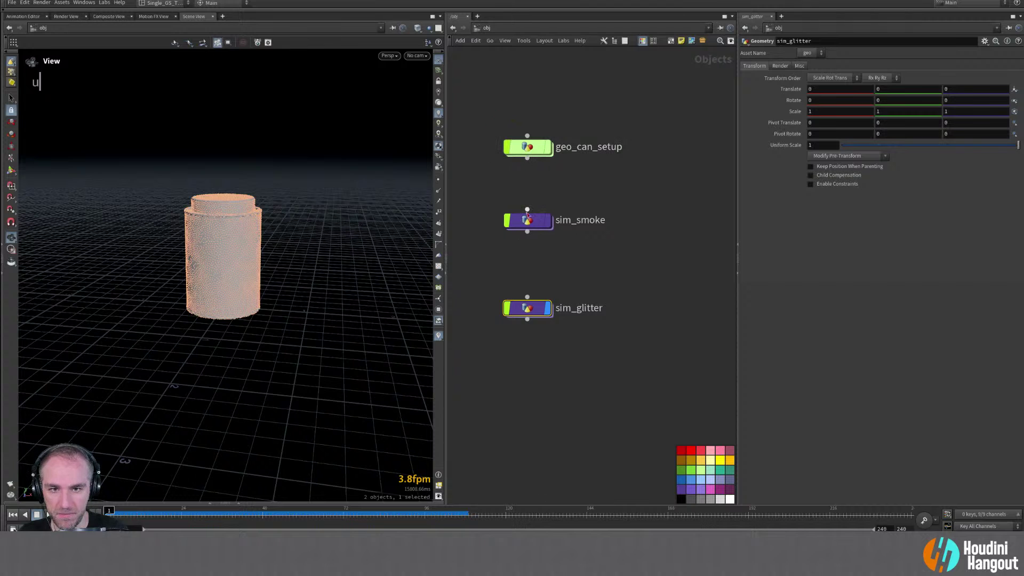
{"action": "mouse_move", "coordinate": [532, 309]}
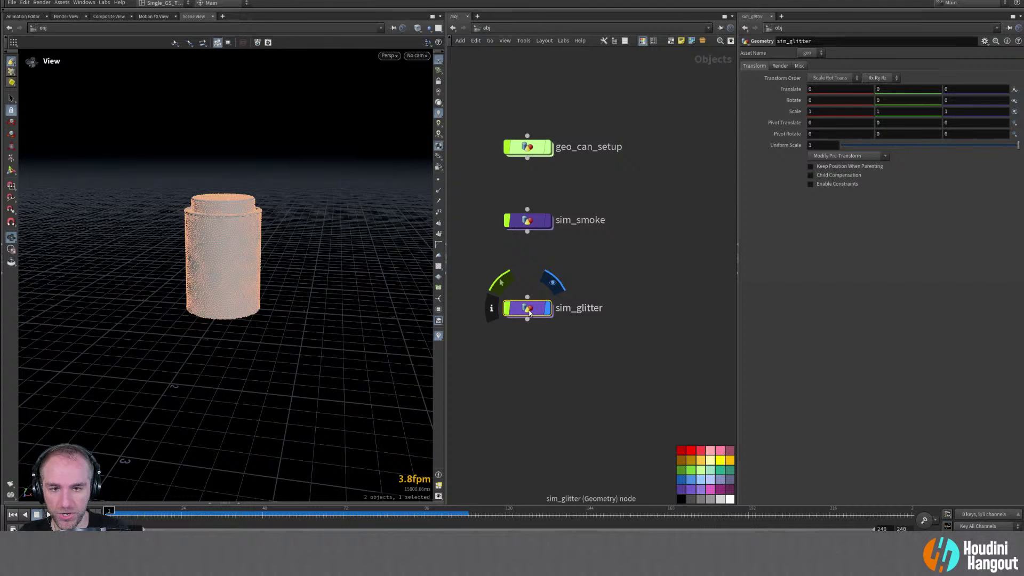
{"action": "double_click", "coordinate": [527, 313]}
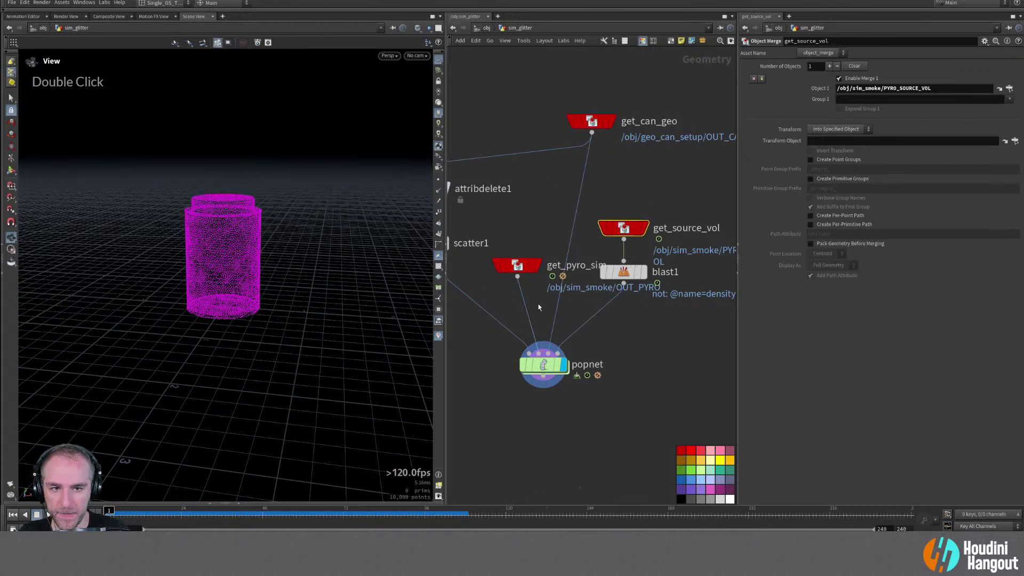
Point get_source_vol's Object 1 to /obj/geo_can_setup/OUT_PYRO_SOURCE and display that node's geometry
{"action": "left_click", "coordinate": [1009, 91]}
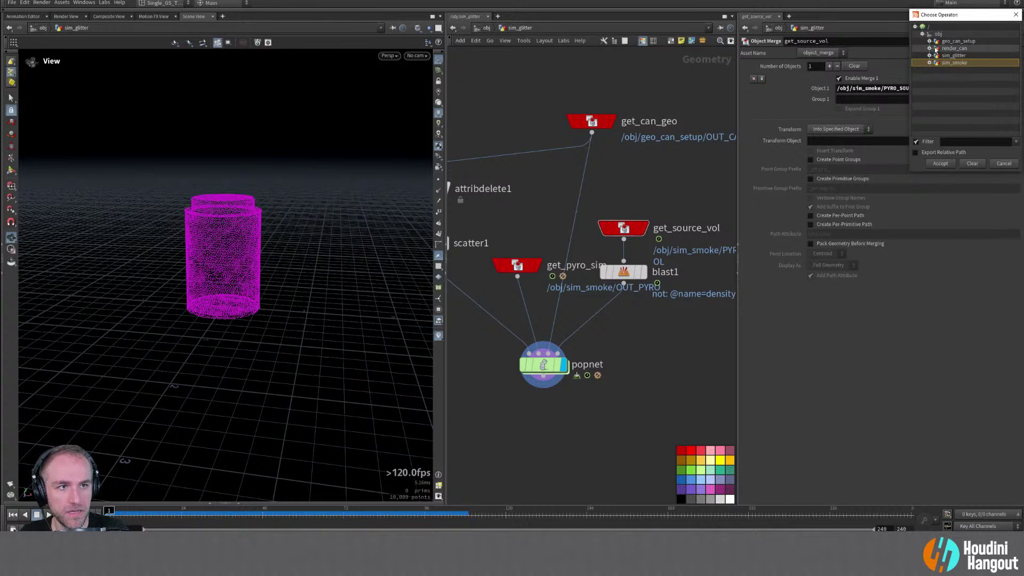
{"action": "left_click", "coordinate": [929, 41]}
{"action": "left_click", "coordinate": [971, 55]}
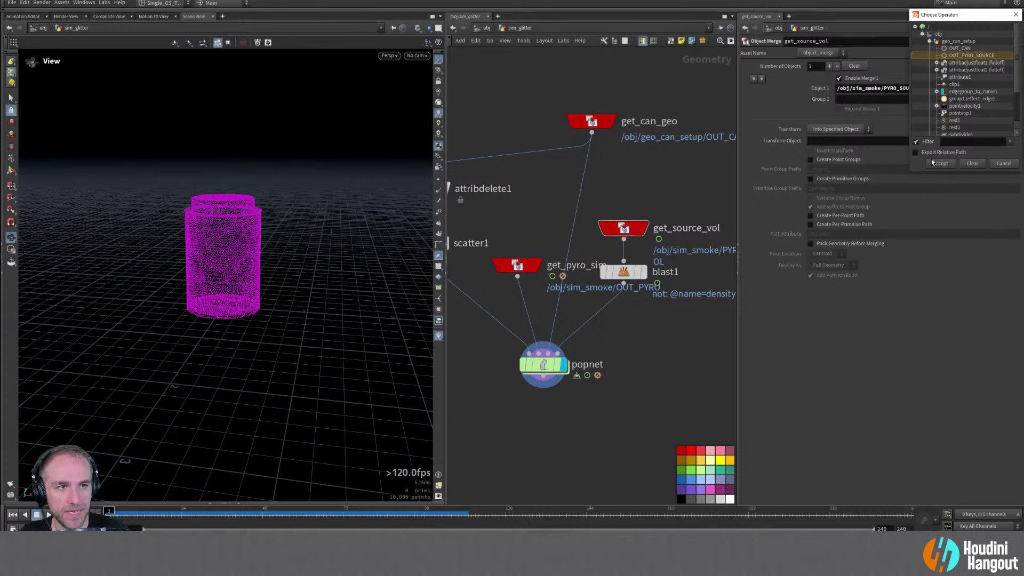
{"action": "left_click", "coordinate": [940, 164]}
{"action": "double_click", "coordinate": [613, 233]}
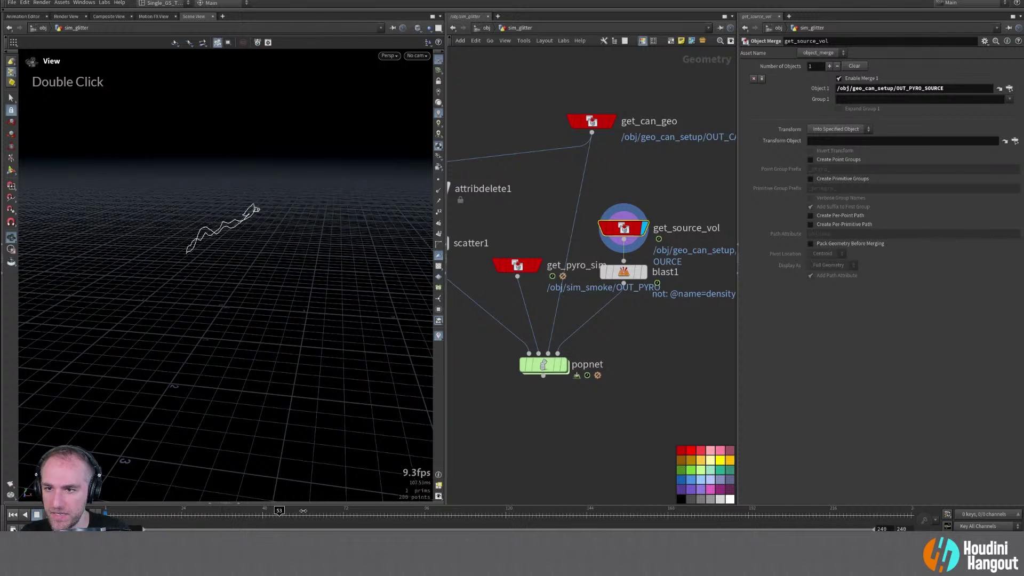
Insert a Sweep node between get_source_vol and blast1, display it, and set its Surface Shape to Round Tube
{"action": "left_click", "coordinate": [623, 272]}
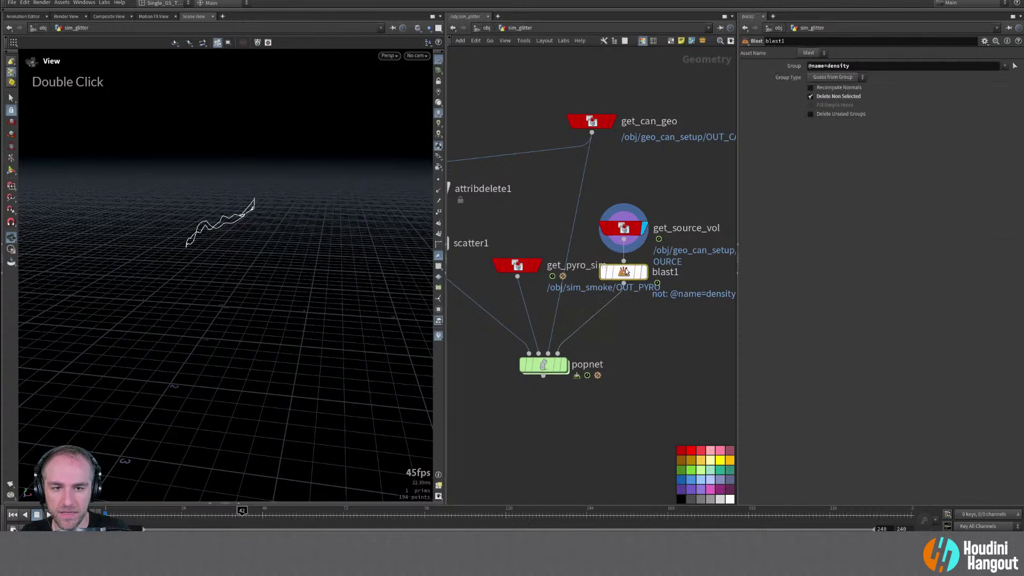
{"action": "key", "text": "Tab"}
{"action": "type", "text": "sw"}
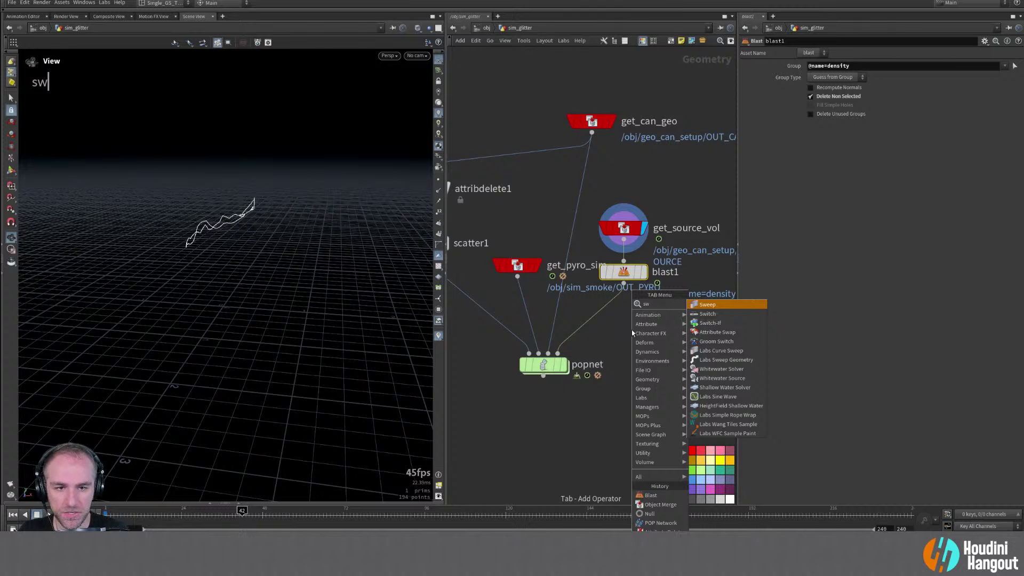
{"action": "key", "text": "Return"}
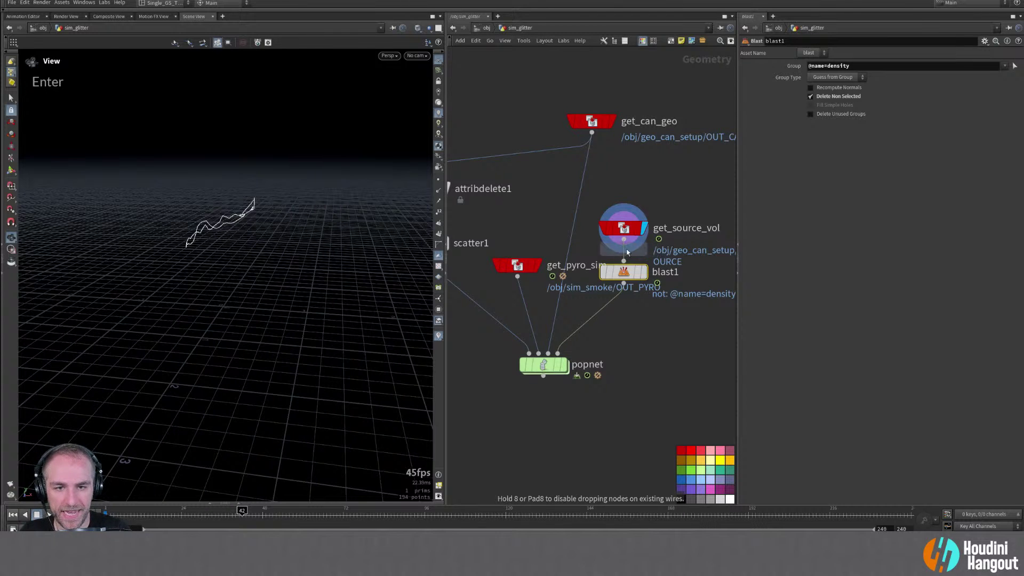
{"action": "left_click", "coordinate": [625, 251]}
{"action": "left_click", "coordinate": [643, 275]}
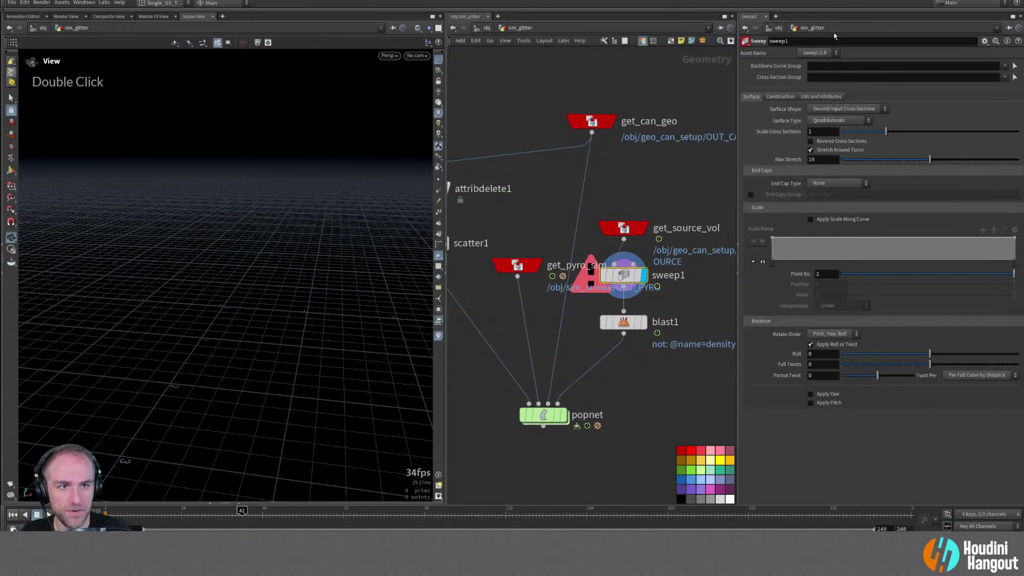
{"action": "left_click", "coordinate": [831, 109]}
{"action": "left_click", "coordinate": [828, 130]}
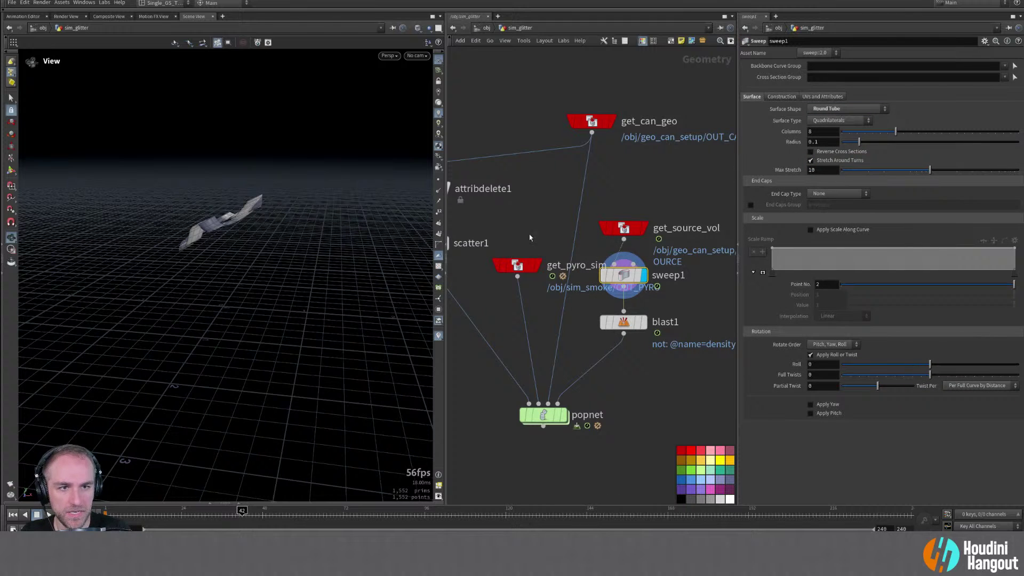
{"action": "left_click_drag", "start_coordinate": [221, 226], "coordinate": [405, 281], "text": "alt"}
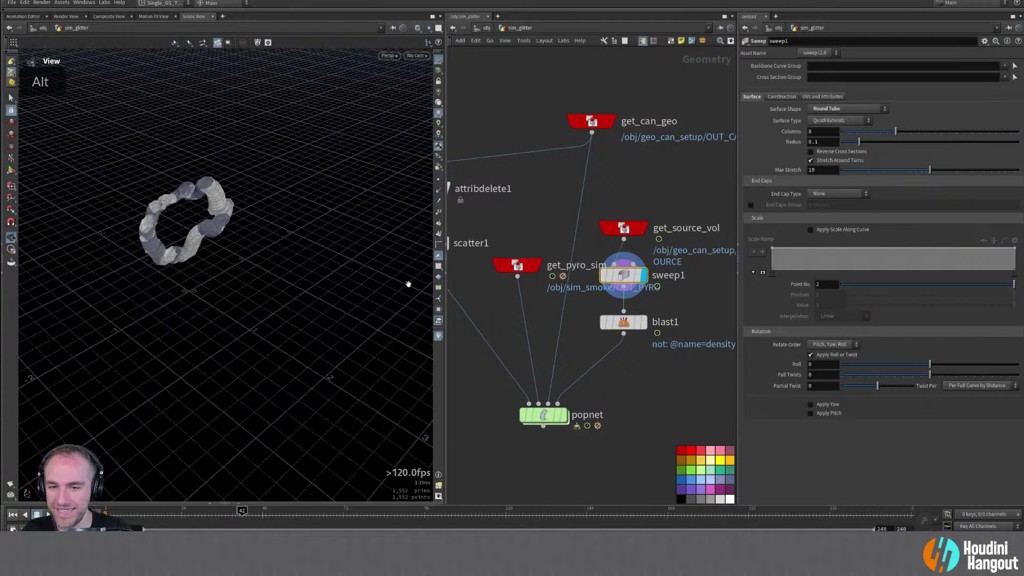
Inspect the raw curve of get_source_vol and insert a Resample node between get_source_vol and sweep1
{"action": "middle_click", "coordinate": [627, 231]}
{"action": "double_click", "coordinate": [623, 229]}
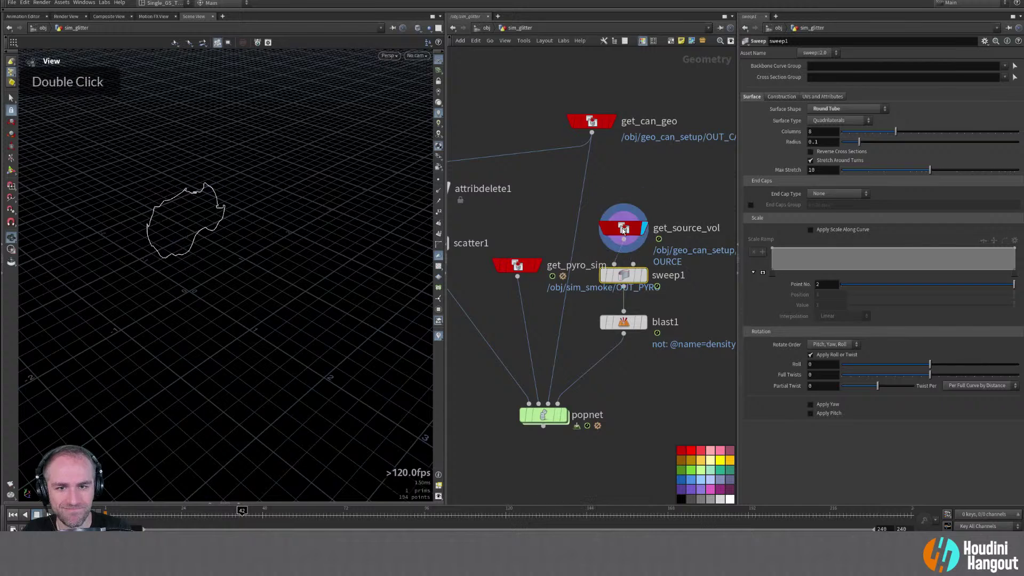
{"action": "right_click_drag", "start_coordinate": [206, 222], "coordinate": [245, 207], "text": "alt"}
{"action": "left_click_drag", "start_coordinate": [245, 206], "coordinate": [170, 204], "text": "alt"}
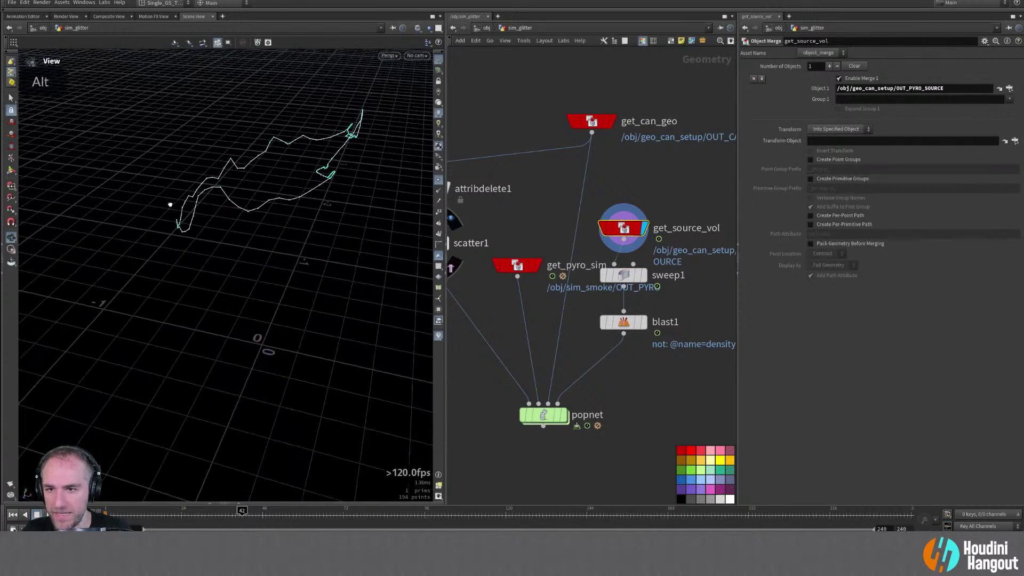
{"action": "left_click_drag", "start_coordinate": [624, 228], "coordinate": [632, 188]}
{"action": "key", "text": "Tab"}
{"action": "type", "text": "re"}
{"action": "key", "text": "Return"}
{"action": "key", "text": "Escape"}
{"action": "key", "text": "Tab"}
{"action": "type", "text": "resam"}
{"action": "key", "text": "Return"}
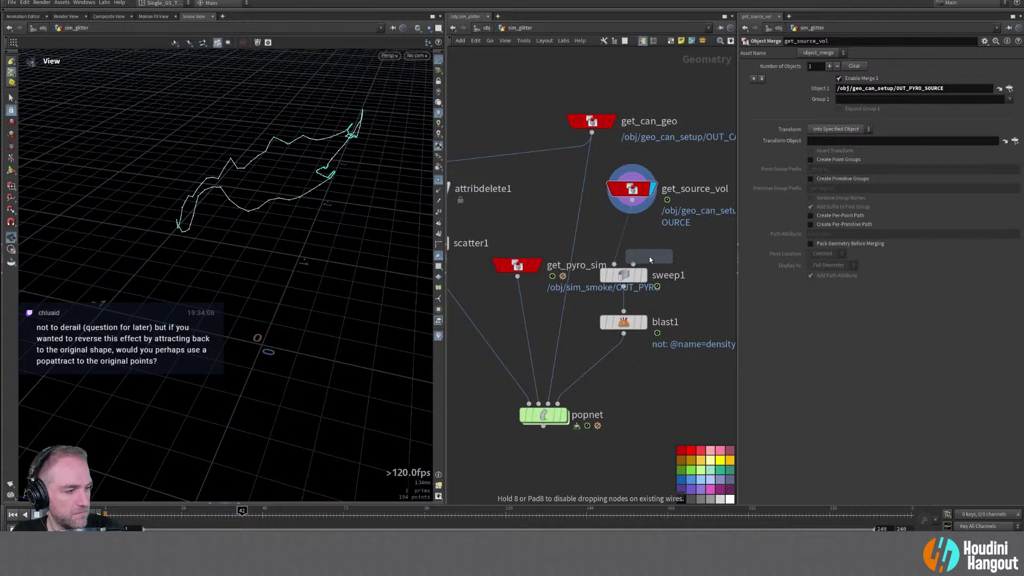
{"action": "left_click", "coordinate": [625, 238]}
Align get_source_vol above resample1 and reposition the source node chain as a group
{"action": "left_click_drag", "start_coordinate": [632, 191], "coordinate": [623, 191]}
{"action": "left_click_drag", "start_coordinate": [615, 149], "coordinate": [644, 347]}
{"action": "left_click", "coordinate": [598, 256]}
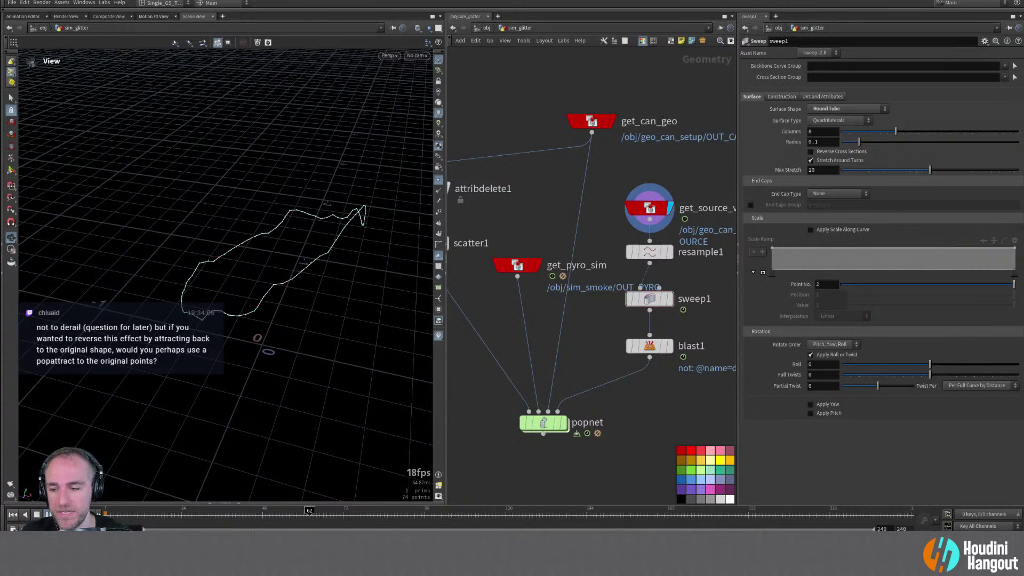
Display resample1, set its Length to 0.01, and treat polygons as Subdivision Curves
{"action": "left_click", "coordinate": [10, 516]}
{"action": "double_click", "coordinate": [649, 252]}
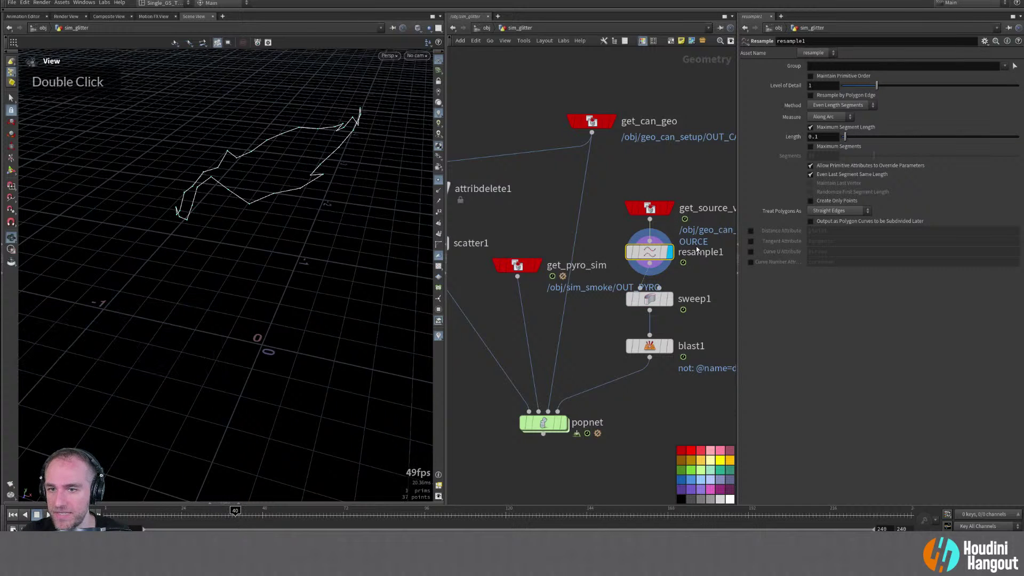
{"action": "key", "text": "Left"}
{"action": "type", "text": "0"}
{"action": "key", "text": "Return"}
{"action": "left_click_drag", "start_coordinate": [186, 205], "coordinate": [320, 208], "text": "alt"}
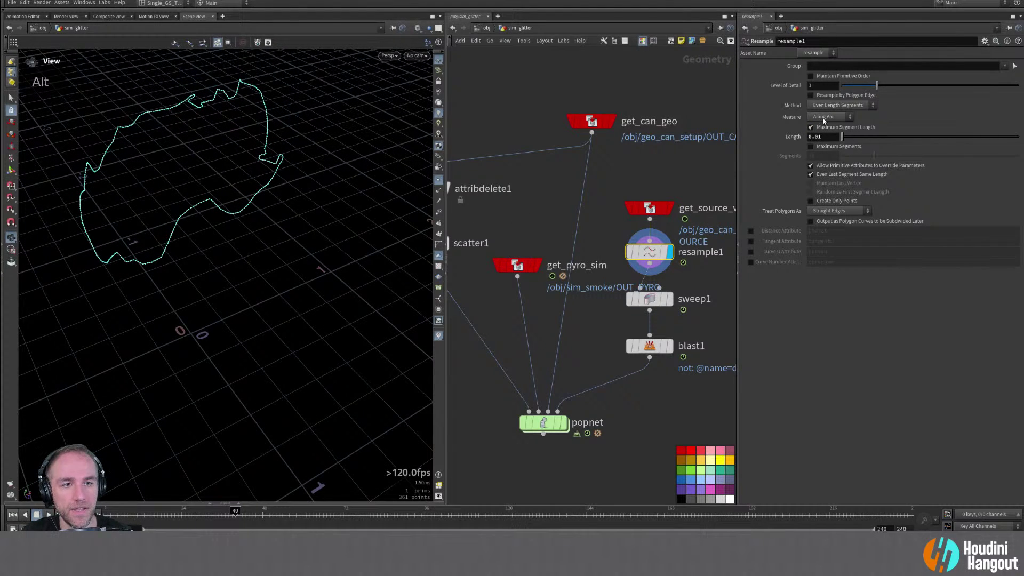
{"action": "left_click", "coordinate": [824, 214]}
{"action": "left_click", "coordinate": [831, 221]}
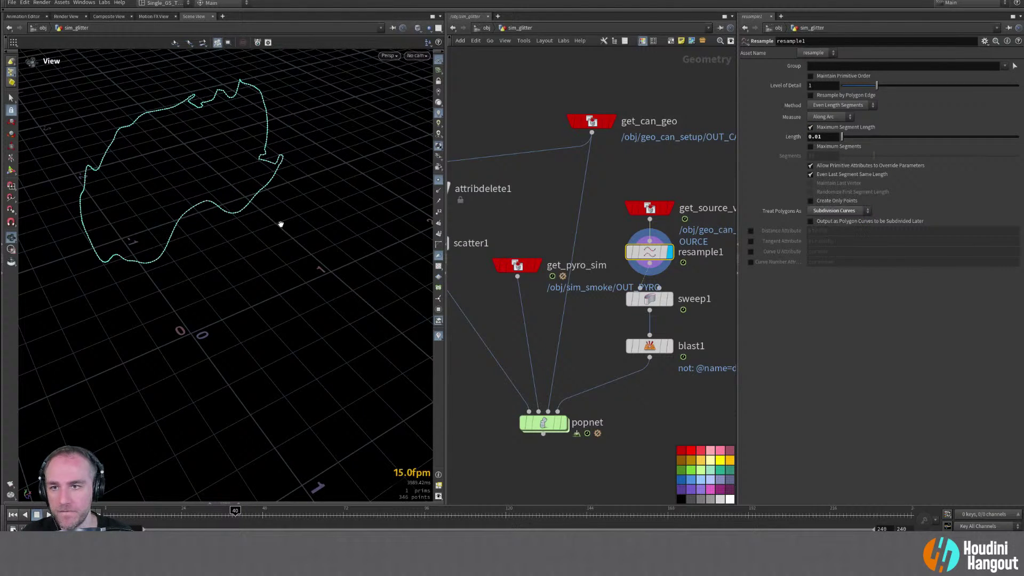
{"action": "left_click_drag", "start_coordinate": [244, 171], "coordinate": [223, 169], "text": "alt"}
Display sweep1 to check the tube and insert an Attribute Delete node between resample1 and sweep1
{"action": "left_click", "coordinate": [669, 298]}
{"action": "double_click", "coordinate": [650, 298]}
{"action": "mouse_move", "coordinate": [160, 203]}
{"action": "left_mouse_down", "text": "alt"}
{"action": "mouse_move", "coordinate": [238, 184]}
{"action": "mouse_move", "coordinate": [250, 192]}
{"action": "mouse_move", "coordinate": [142, 198]}
{"action": "left_mouse_up", "text": "alt"}
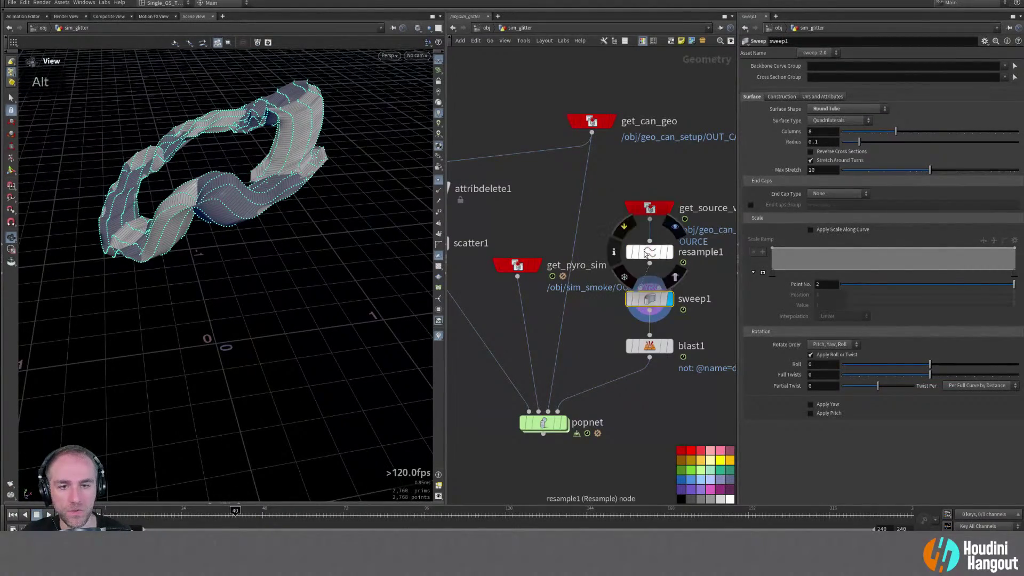
{"action": "middle_click", "coordinate": [645, 254]}
{"action": "left_click", "coordinate": [645, 254]}
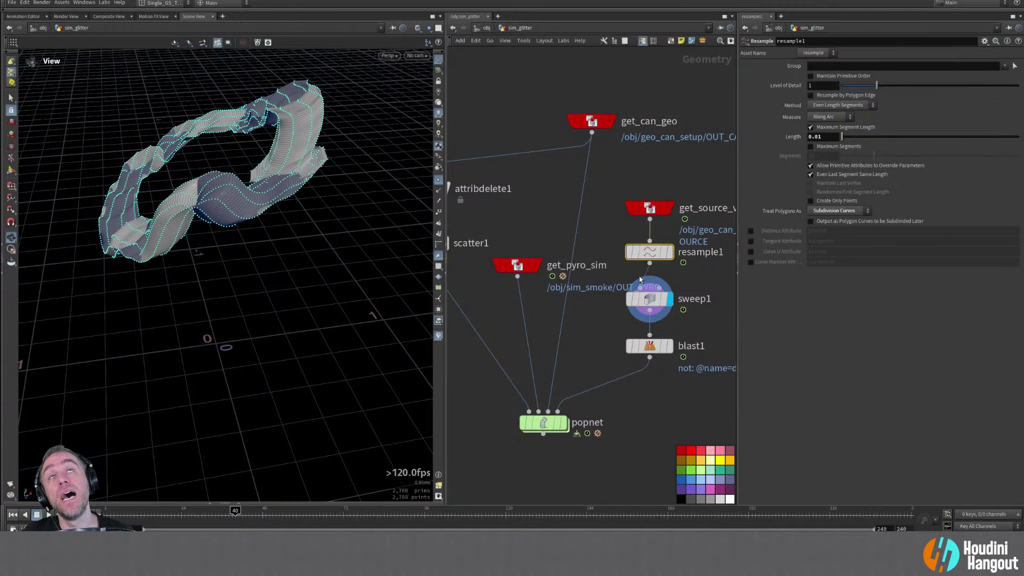
{"action": "key", "text": "Tab"}
{"action": "type", "text": "attrib"}
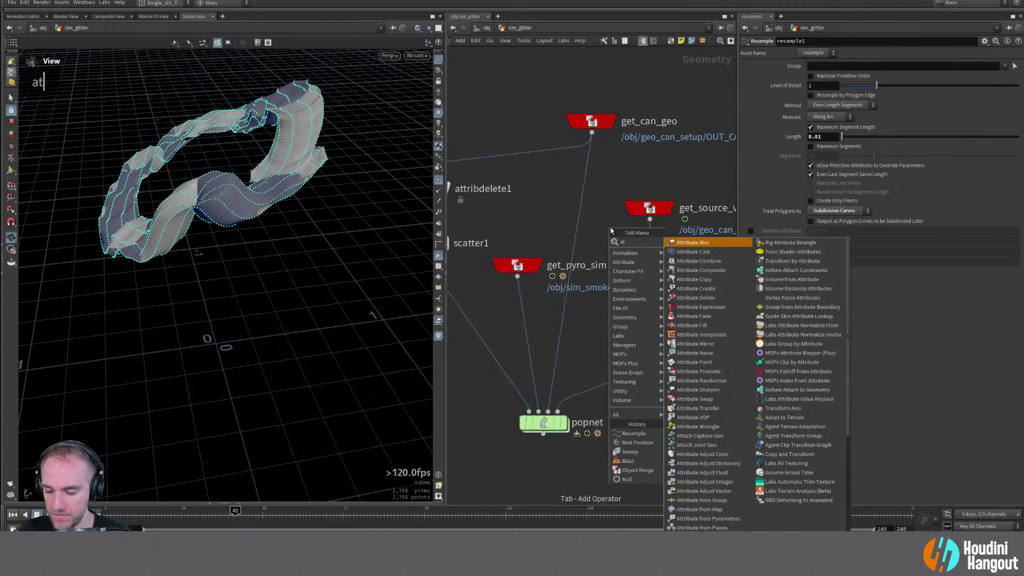
{"action": "key", "text": "Return"}
{"action": "left_click", "coordinate": [649, 280]}
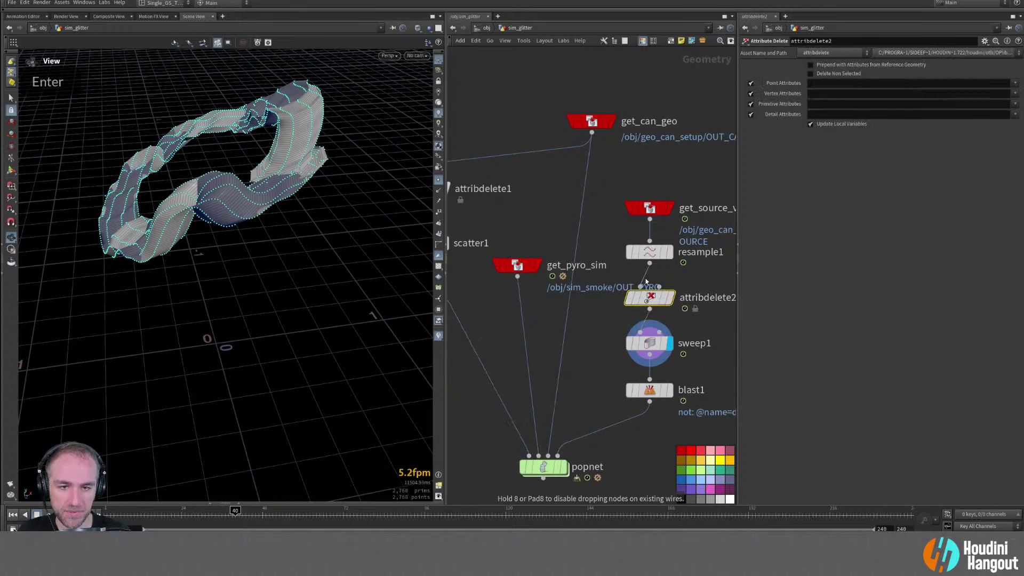
Enable Delete Non Selected on attribdelete2 to strip the curve's attributes, and check the resulting tube
{"action": "left_click", "coordinate": [1014, 84]}
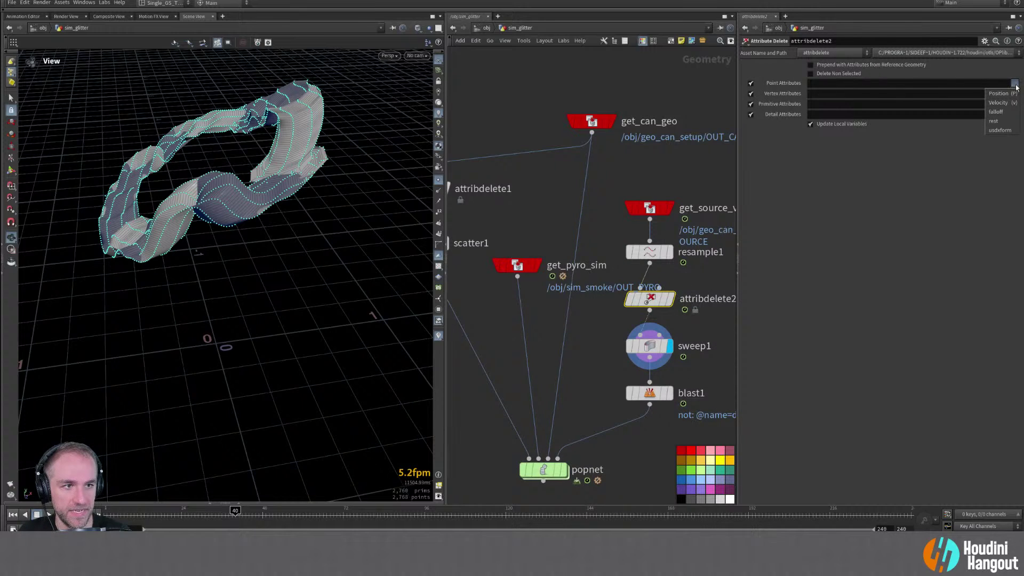
{"action": "double_click", "coordinate": [848, 73]}
{"action": "left_click_drag", "start_coordinate": [290, 138], "coordinate": [333, 142], "text": "alt"}
{"action": "left_click_drag", "start_coordinate": [303, 179], "coordinate": [266, 187], "text": "alt"}
Reduce the sweep1 tube's Radius to 0.02 and check its thickness from several angles
{"action": "left_click", "coordinate": [650, 346]}
{"action": "left_click_drag", "start_coordinate": [875, 139], "coordinate": [847, 141]}
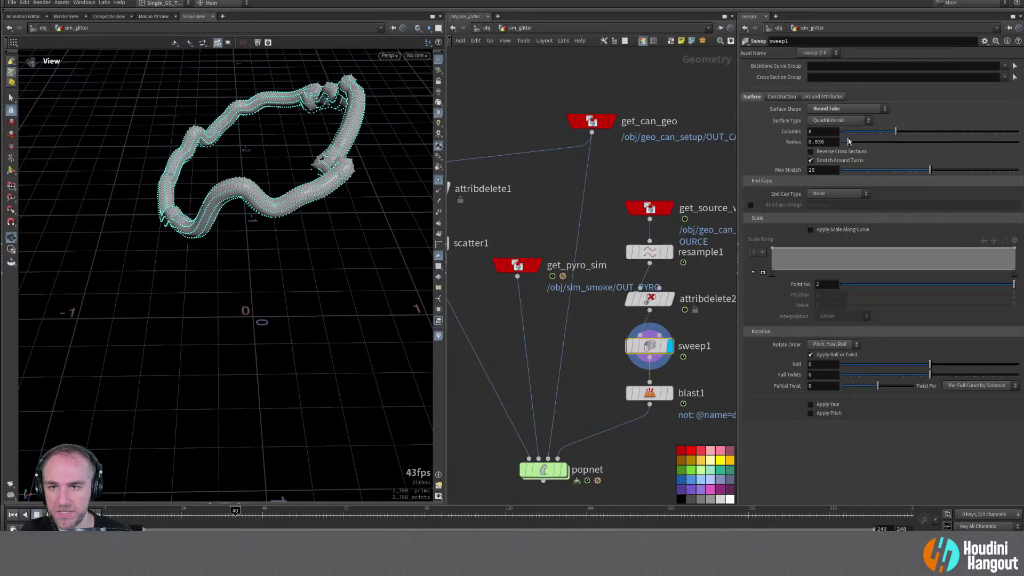
{"action": "left_click_drag", "start_coordinate": [361, 178], "coordinate": [304, 105], "text": "alt"}
{"action": "right_click_drag", "start_coordinate": [304, 105], "coordinate": [299, 123], "text": "alt"}
{"action": "left_click_drag", "start_coordinate": [299, 123], "coordinate": [373, 128], "text": "alt"}
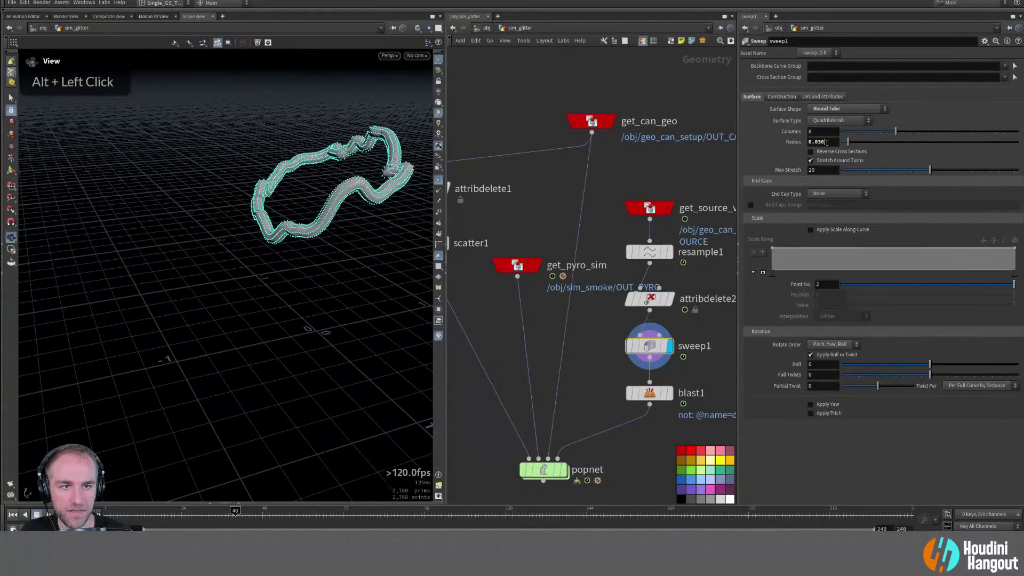
{"action": "type", "text": "2"}
{"action": "key", "text": "Return"}
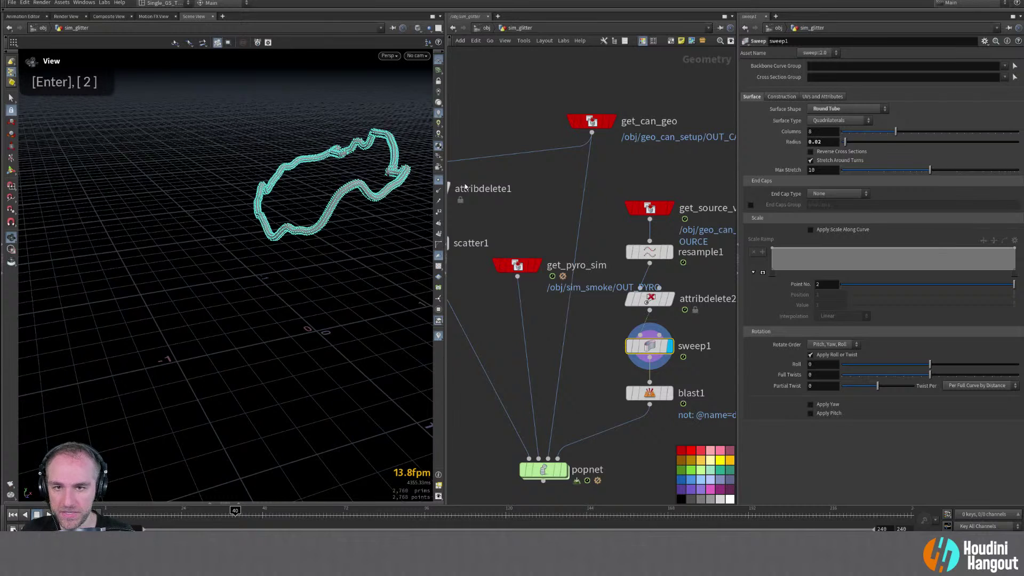
{"action": "middle_click_drag", "start_coordinate": [331, 203], "coordinate": [298, 203], "text": "alt"}
{"action": "left_click_drag", "start_coordinate": [298, 203], "coordinate": [373, 198], "text": "alt"}
Replace blast1 with a VDB from Polygons node between sweep1 and popnet, and display it
{"action": "mouse_move", "coordinate": [673, 399]}
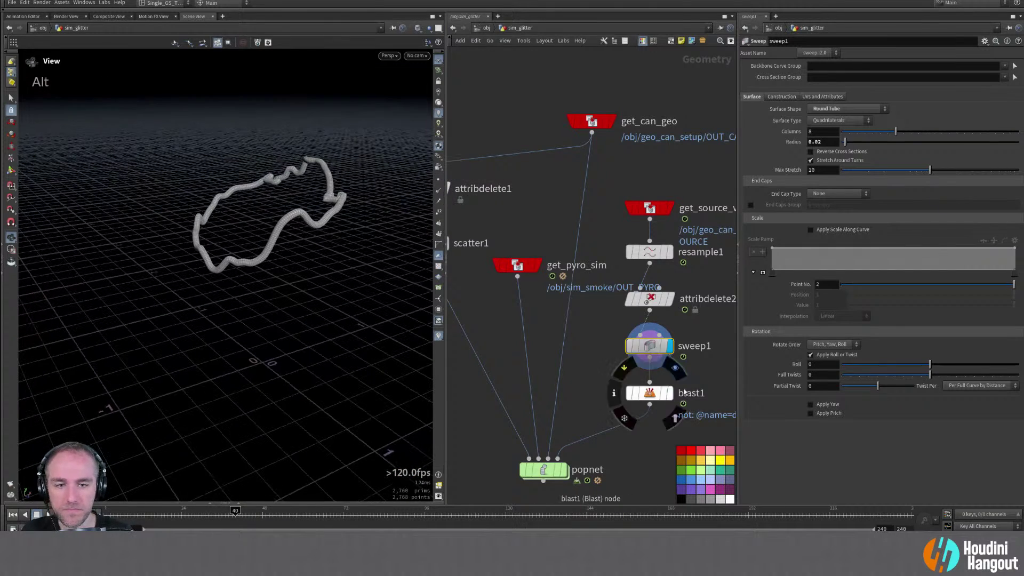
{"action": "middle_click_drag", "start_coordinate": [672, 400], "coordinate": [647, 321], "text": "alt"}
{"action": "left_click", "coordinate": [629, 303]}
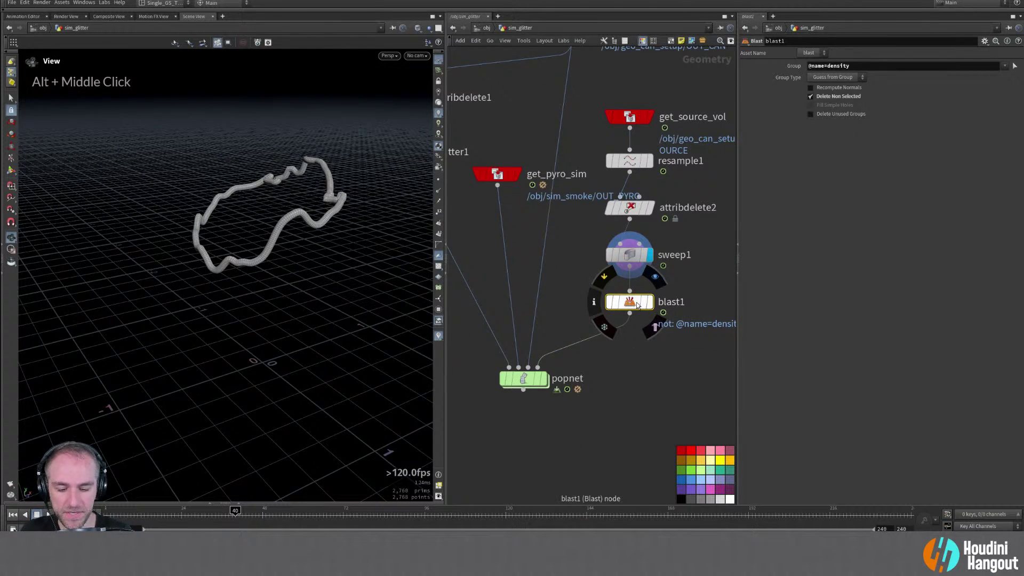
{"action": "key", "text": "Delete"}
{"action": "key", "text": "Tab"}
{"action": "type", "text": "vdb from"}
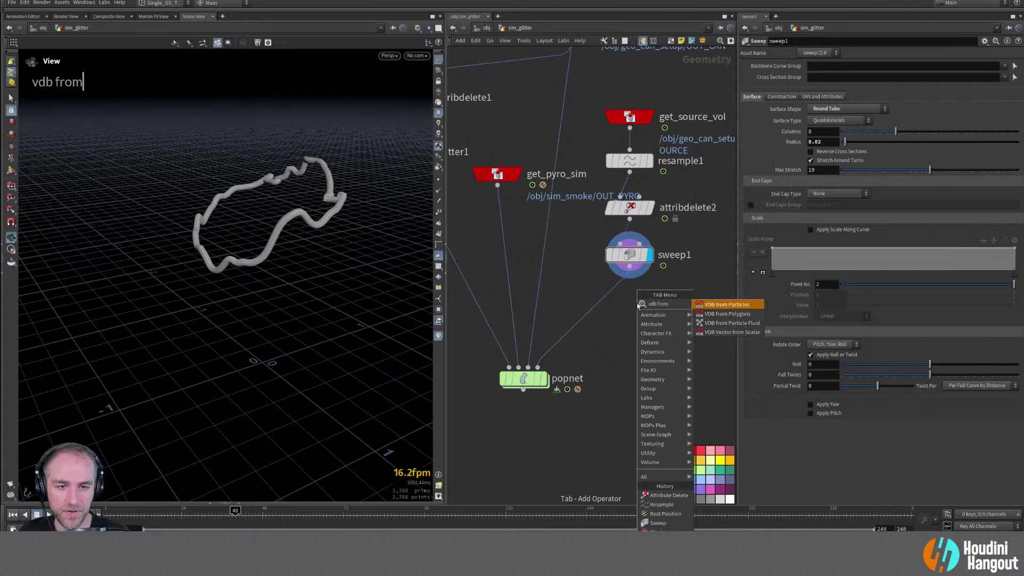
{"action": "key", "text": "Down"}
{"action": "key", "text": "Return"}
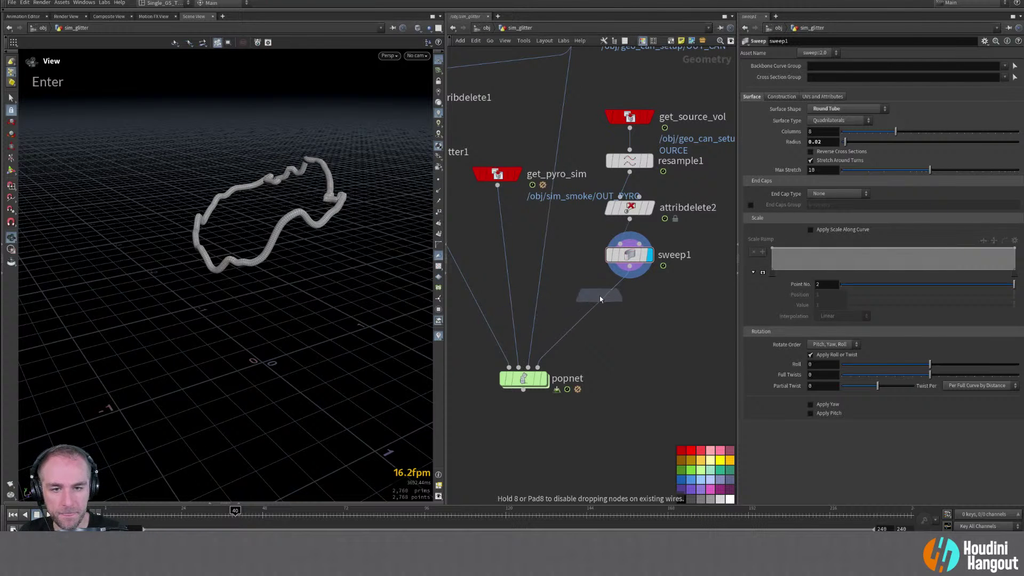
{"action": "left_click", "coordinate": [600, 301]}
{"action": "double_click", "coordinate": [600, 303]}
{"action": "left_click_drag", "start_coordinate": [599, 302], "coordinate": [623, 303]}
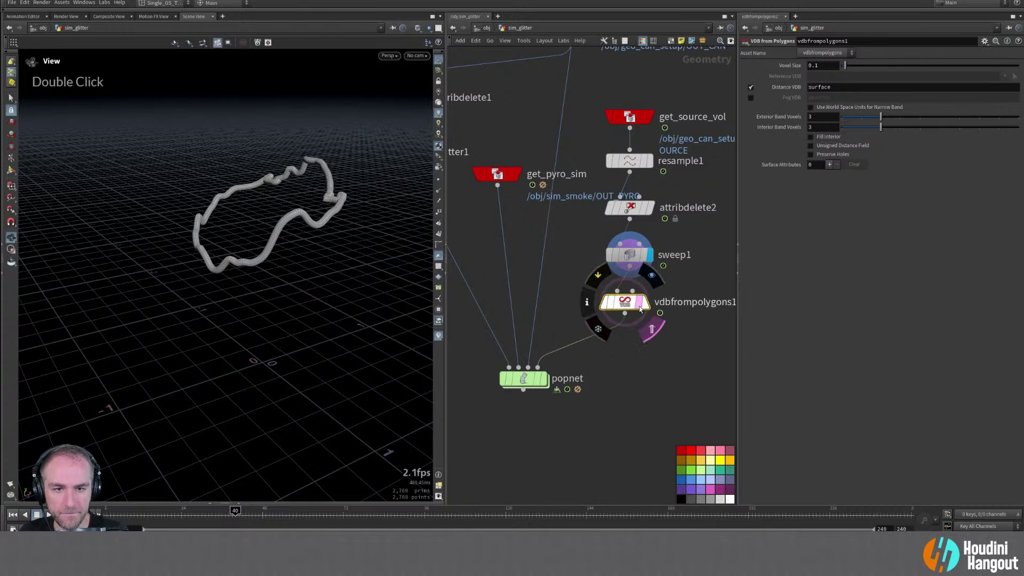
{"action": "left_click", "coordinate": [644, 304]}
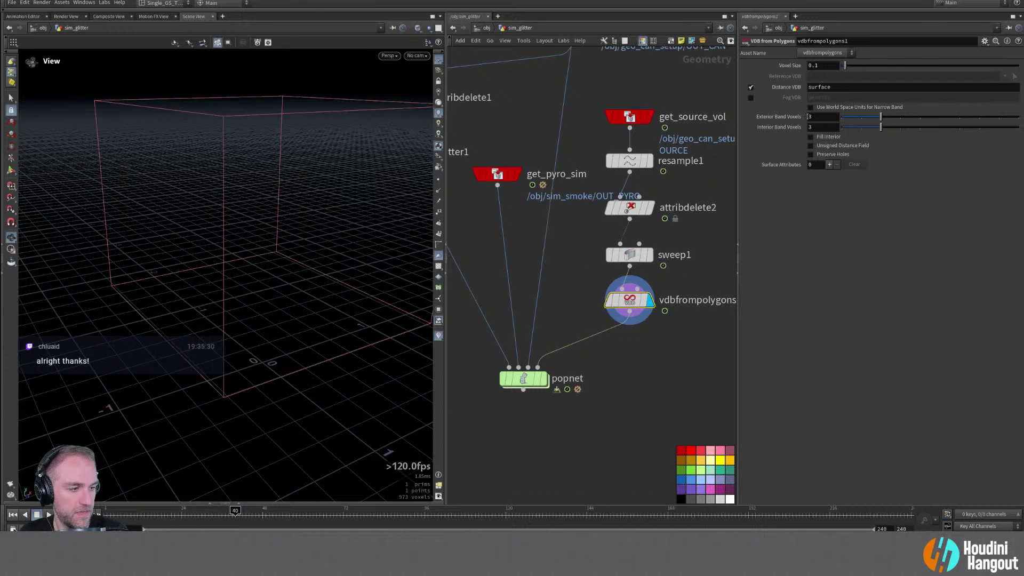
Make vdbfrompolygons1 output a density Fog VDB instead of the Distance VDB, with a Voxel Size of 0.01, and compare it with sweep1
{"action": "double_click", "coordinate": [751, 87]}
{"action": "left_click", "coordinate": [751, 98]}
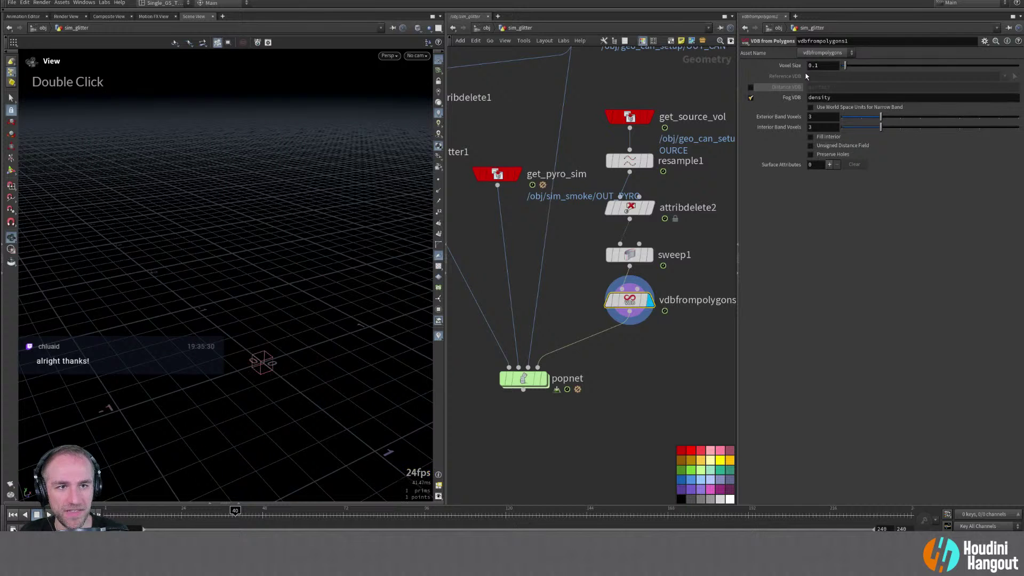
{"action": "type", "text": "01"}
{"action": "key", "text": "Return"}
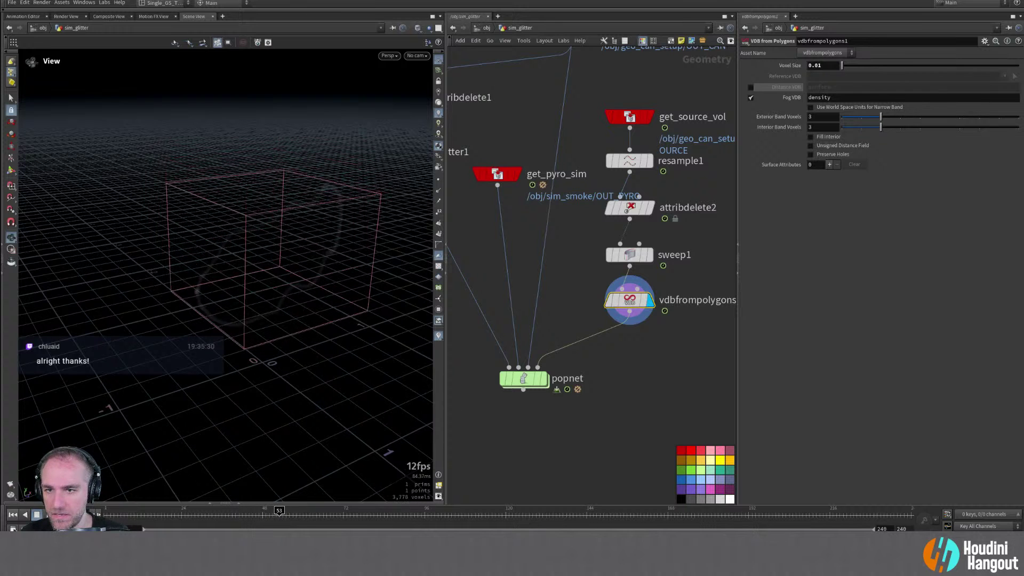
{"action": "left_click", "coordinate": [644, 254]}
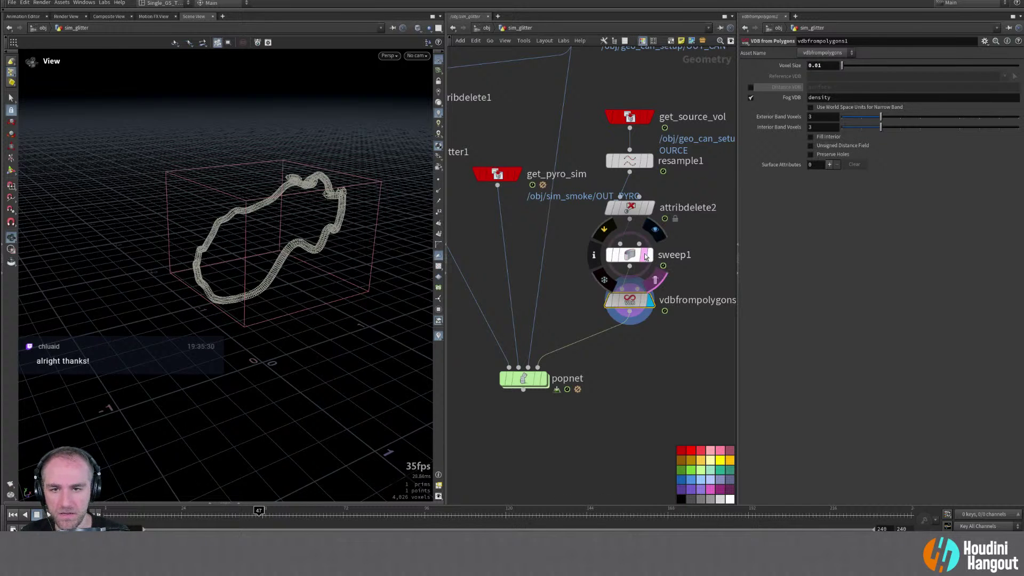
{"action": "left_click", "coordinate": [644, 254]}
{"action": "right_click_drag", "start_coordinate": [313, 235], "coordinate": [377, 194], "text": "alt"}
{"action": "left_click_drag", "start_coordinate": [377, 194], "coordinate": [453, 225], "text": "alt"}
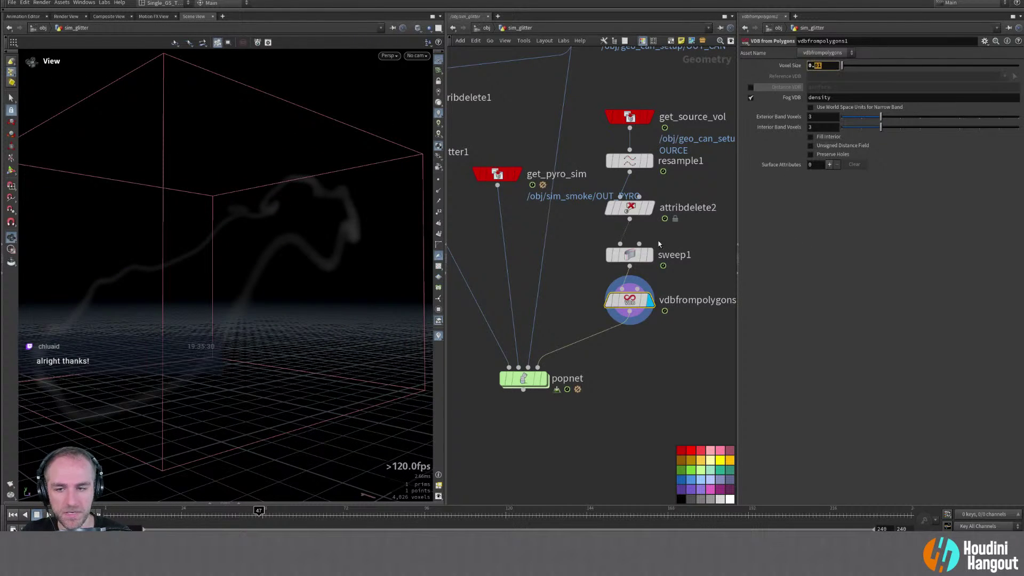
Refine the vdbfrompolygons1 Voxel Size to 0.005 and check the node's volume information
{"action": "middle_click", "coordinate": [627, 302]}
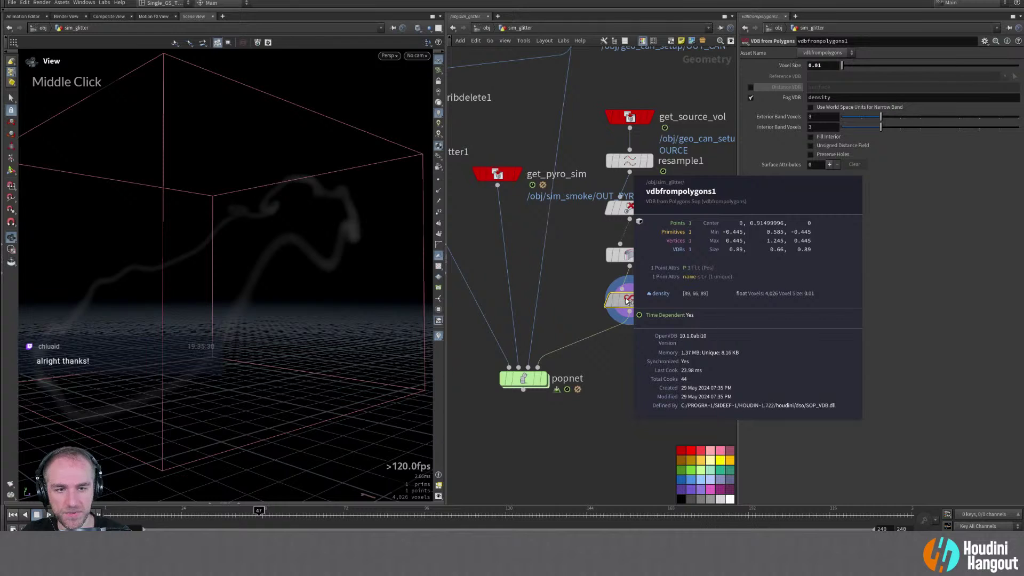
{"action": "scroll", "coordinate": [629, 298], "scroll_direction": "down", "scroll_amount": 2}
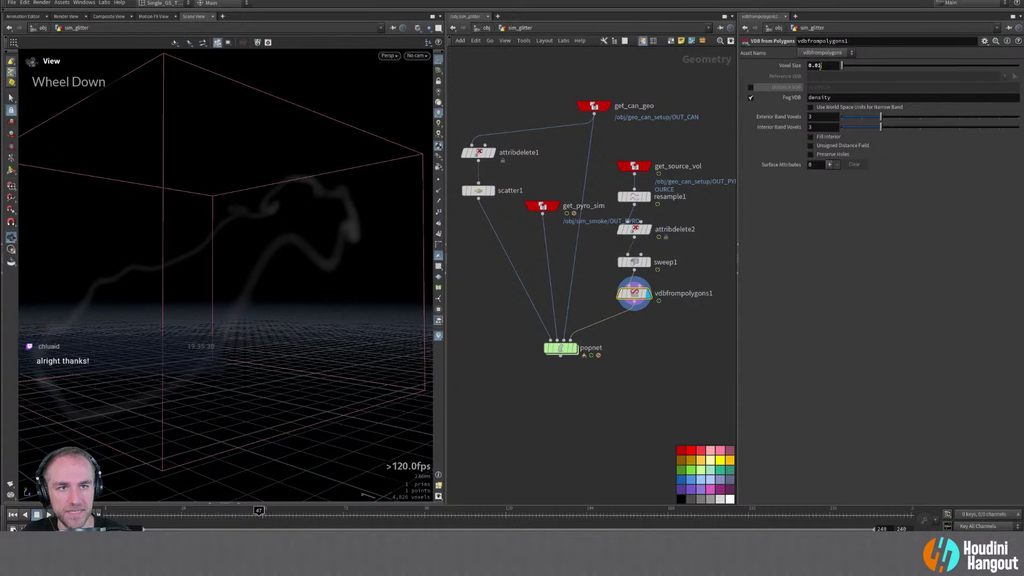
{"action": "type", "text": "05"}
{"action": "key", "text": "Return"}
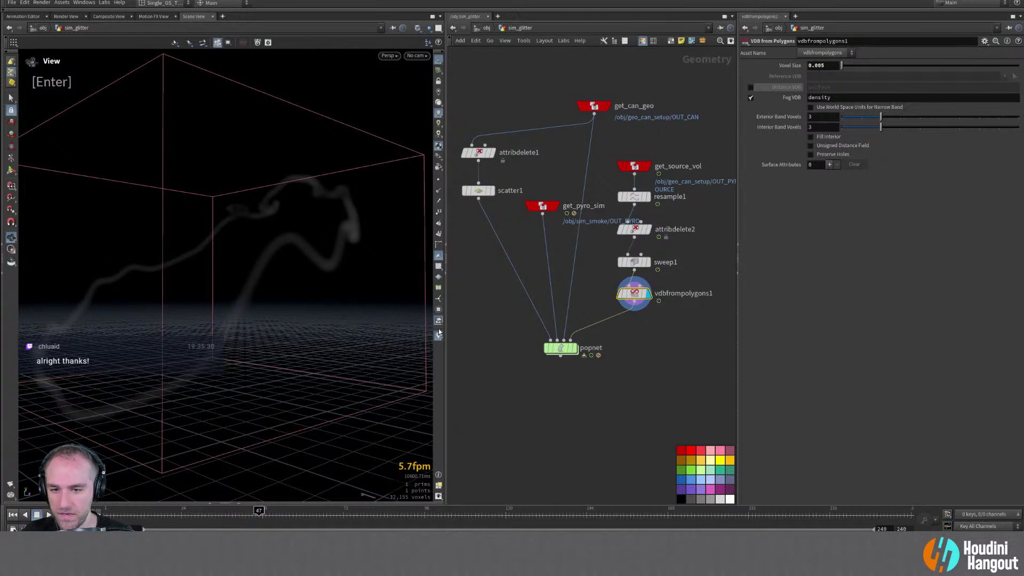
{"action": "middle_click", "coordinate": [633, 299]}
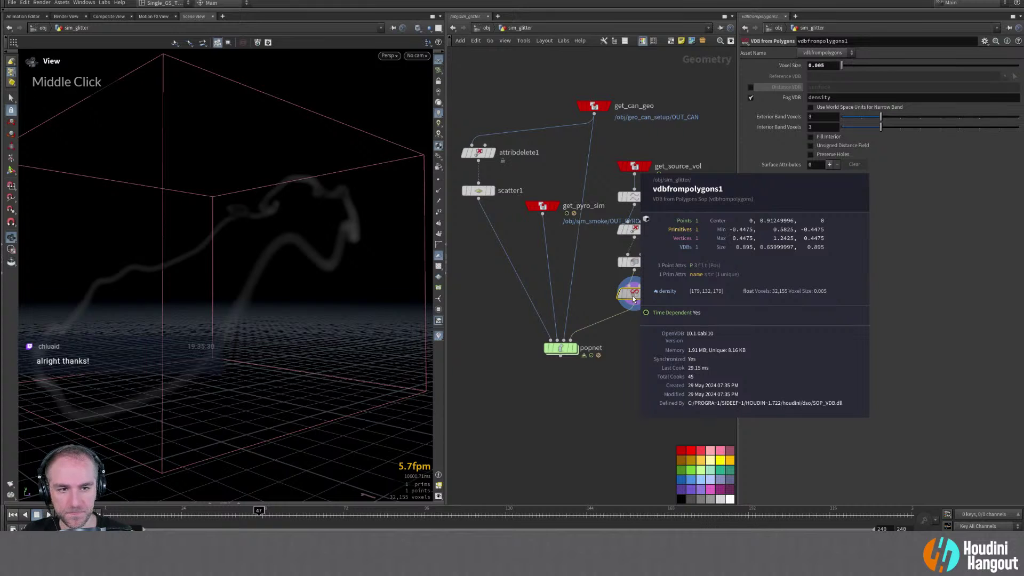
Raise the sweep1 Radius to 0.05 and check the vdbfrompolygons1 fog volume around frames 47 and 40
{"action": "left_click", "coordinate": [632, 263]}
{"action": "left_click_drag", "start_coordinate": [847, 143], "coordinate": [851, 143]}
{"action": "left_click_drag", "start_coordinate": [351, 248], "coordinate": [293, 263], "text": "alt"}
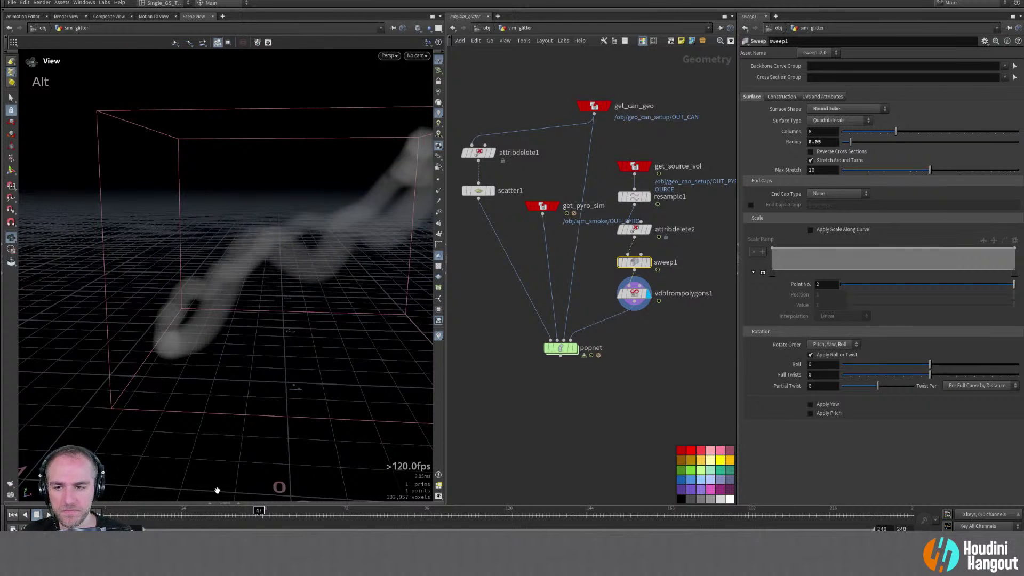
{"action": "mouse_move", "coordinate": [251, 522]}
{"action": "left_mouse_down"}
{"action": "mouse_move", "coordinate": [205, 512]}
{"action": "mouse_move", "coordinate": [233, 513]}
{"action": "left_mouse_up"}
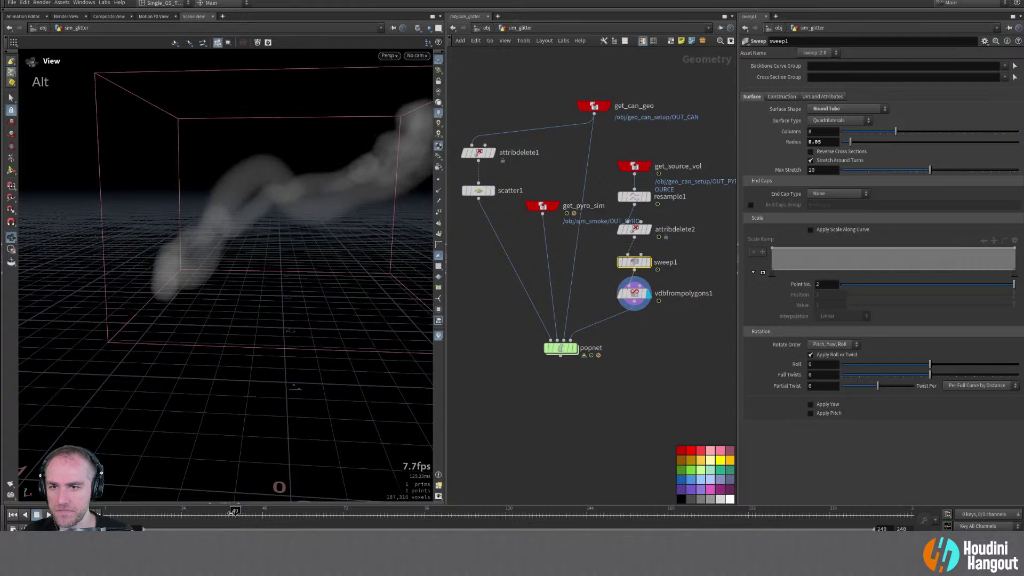
Compare the attribdelete2 curve, the sweep1 tube and the vdbfrompolygons1 fog volume at frame 36
{"action": "double_click", "coordinate": [635, 235]}
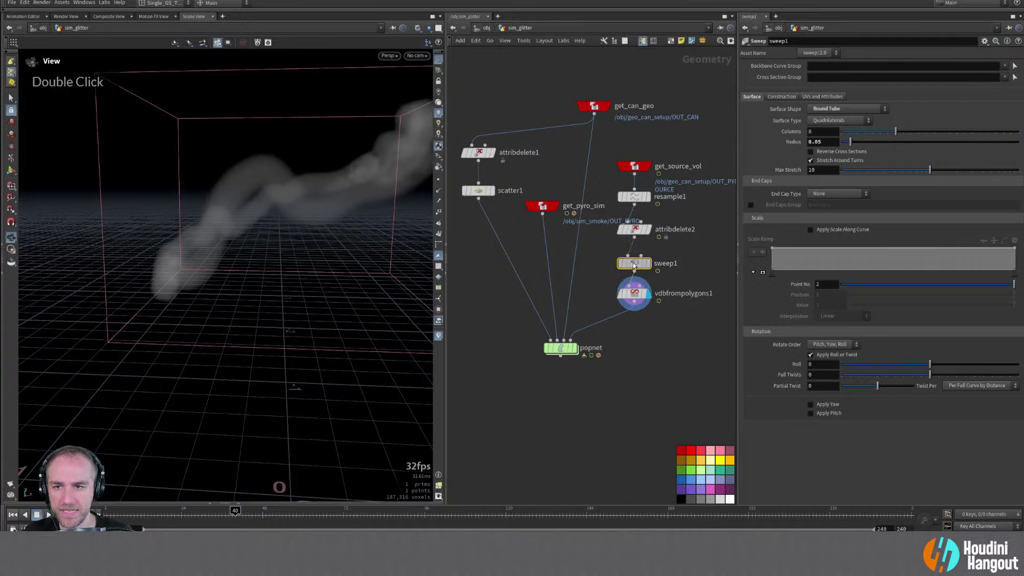
{"action": "mouse_move", "coordinate": [235, 517]}
{"action": "left_mouse_down"}
{"action": "mouse_move", "coordinate": [255, 517]}
{"action": "mouse_move", "coordinate": [221, 520]}
{"action": "left_mouse_up"}
{"action": "left_click_drag", "start_coordinate": [213, 223], "coordinate": [256, 299], "text": "alt"}
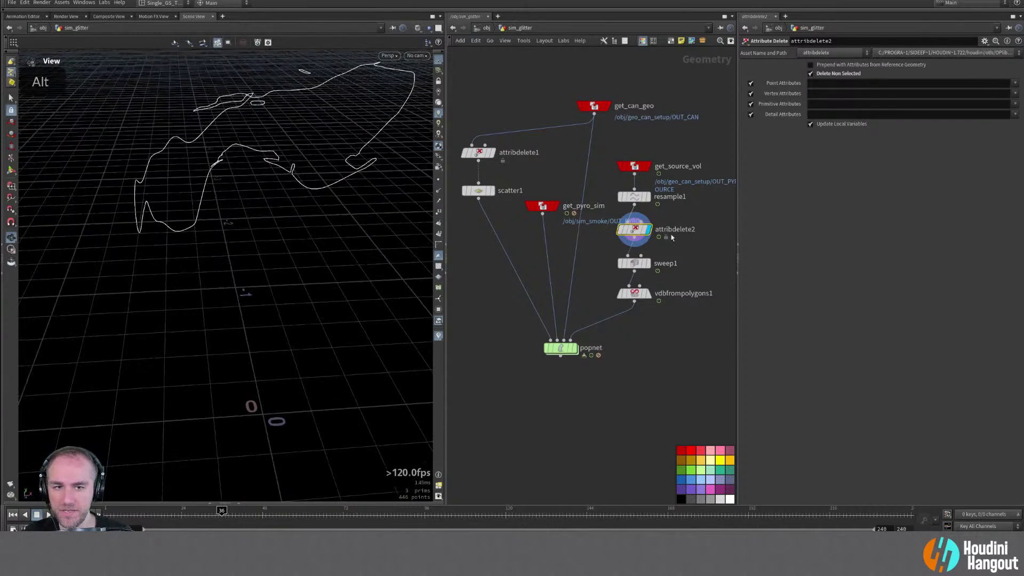
{"action": "left_click", "coordinate": [642, 264]}
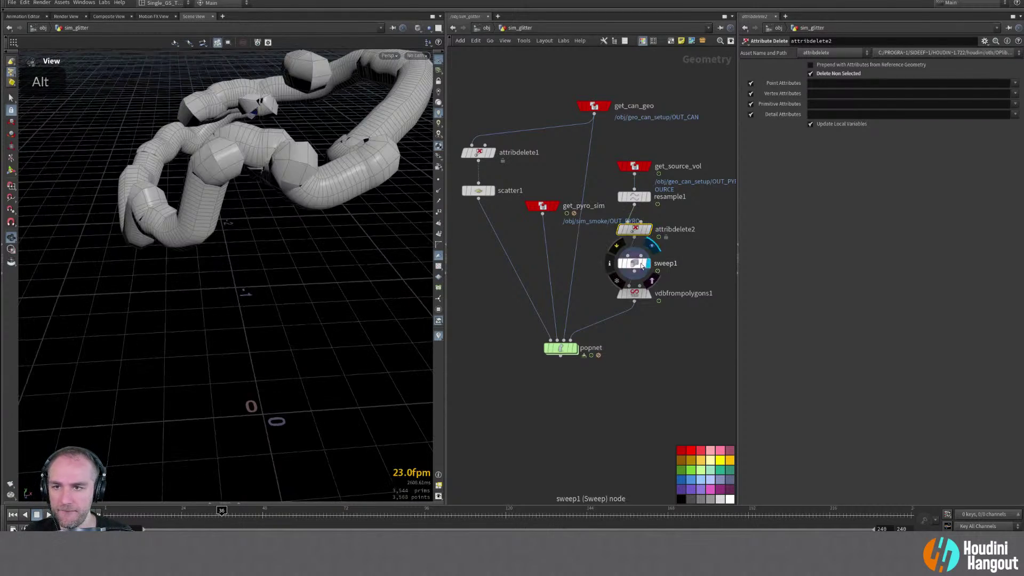
{"action": "double_click", "coordinate": [642, 293]}
{"action": "left_click_drag", "start_coordinate": [368, 223], "coordinate": [355, 402], "text": "alt"}
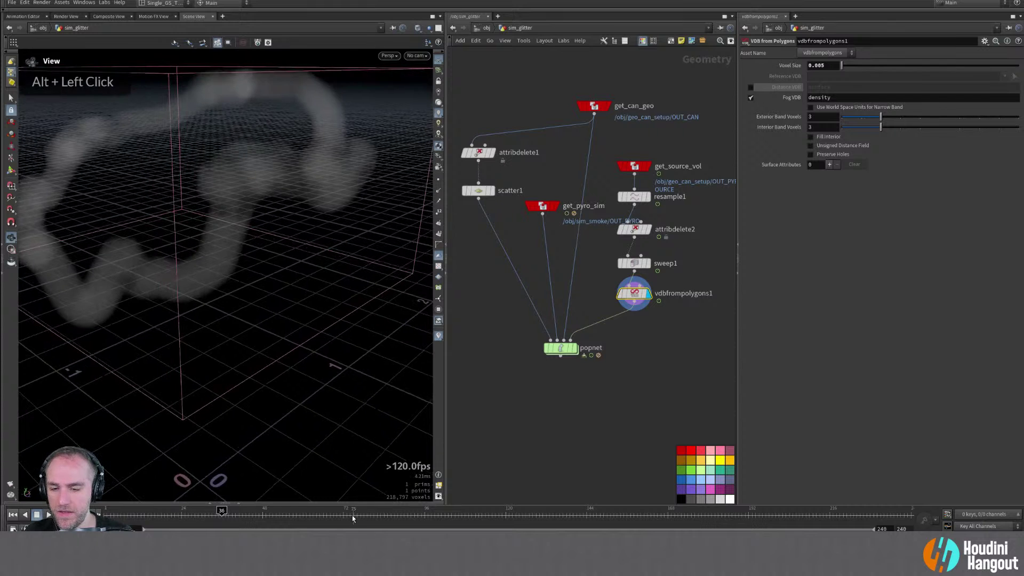
Scrub to frame 41 and compare the vdbfrompolygons1 fog volume with the sweep1 tube from other angles
{"action": "mouse_move", "coordinate": [220, 513]}
{"action": "left_mouse_down"}
{"action": "mouse_move", "coordinate": [181, 517]}
{"action": "mouse_move", "coordinate": [234, 522]}
{"action": "left_mouse_up"}
{"action": "left_click_drag", "start_coordinate": [212, 449], "coordinate": [210, 197], "text": "alt"}
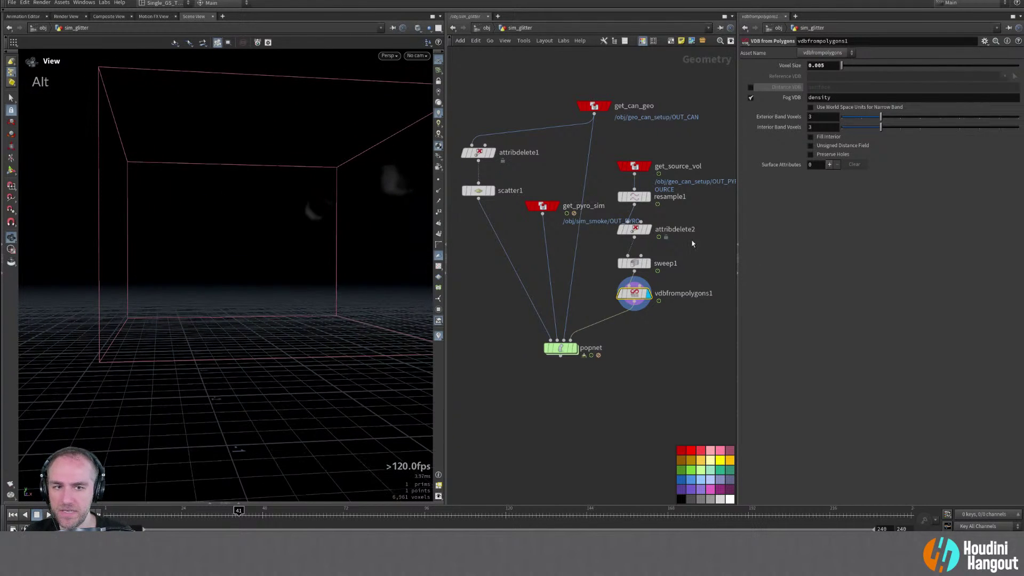
{"action": "left_click", "coordinate": [647, 262]}
{"action": "left_click", "coordinate": [633, 263]}
{"action": "left_click_drag", "start_coordinate": [322, 211], "coordinate": [303, 240], "text": "alt"}
{"action": "left_click", "coordinate": [634, 292]}
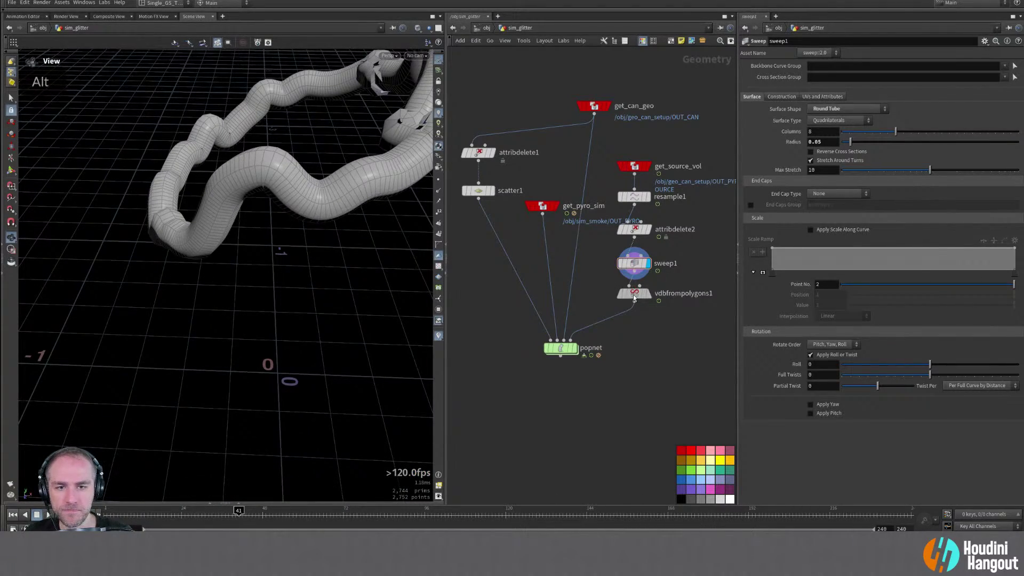
Replace sweep1 and vdbfrompolygons1 with a VDB from Particles node between attribdelete2 and popnet
{"action": "double_click", "coordinate": [654, 231]}
{"action": "left_click_drag", "start_coordinate": [600, 246], "coordinate": [671, 322]}
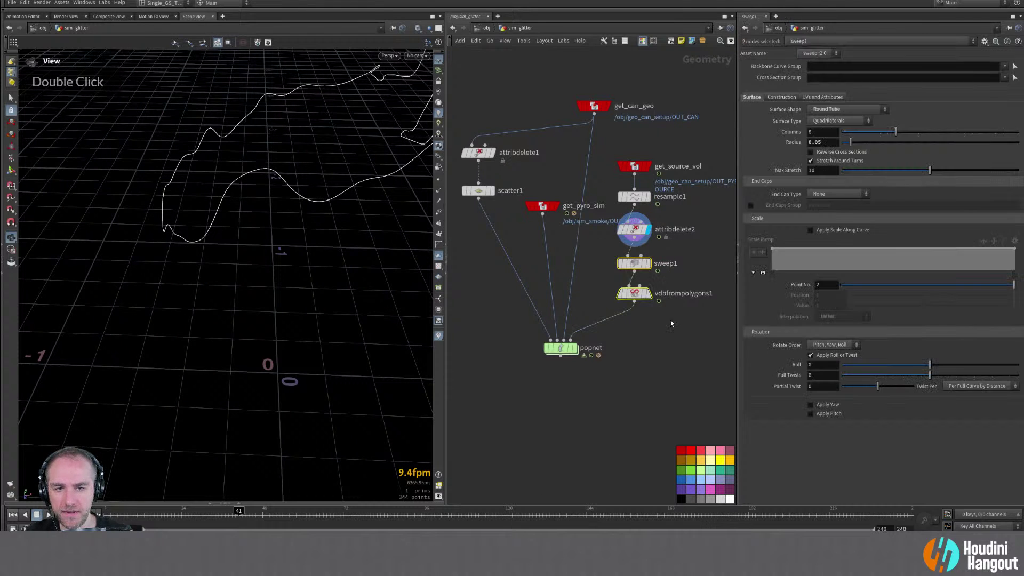
{"action": "key", "text": "Delete"}
{"action": "key", "text": "Tab"}
{"action": "type", "text": "vdnb"}
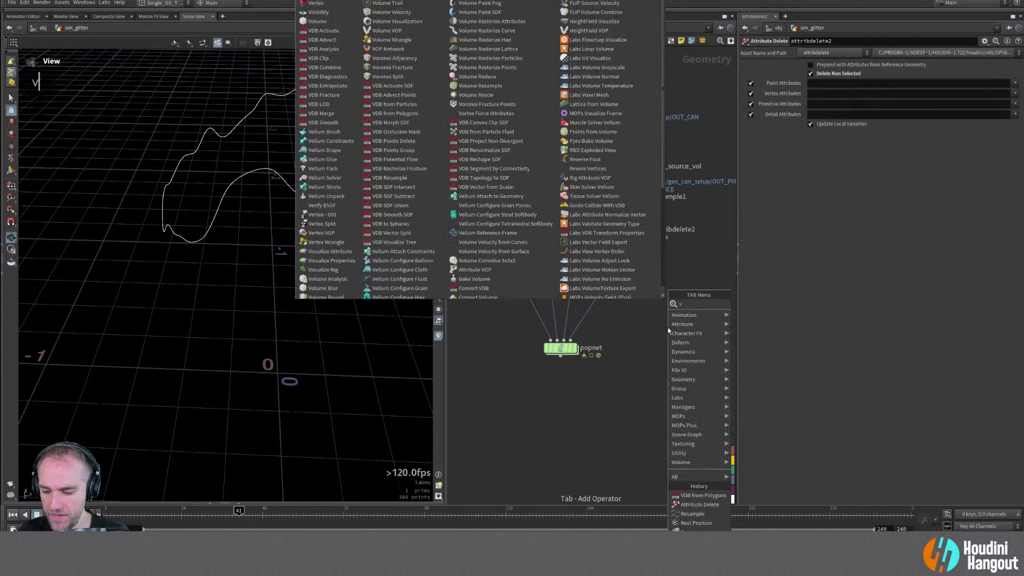
{"action": "key", "text": "BackSpace"}
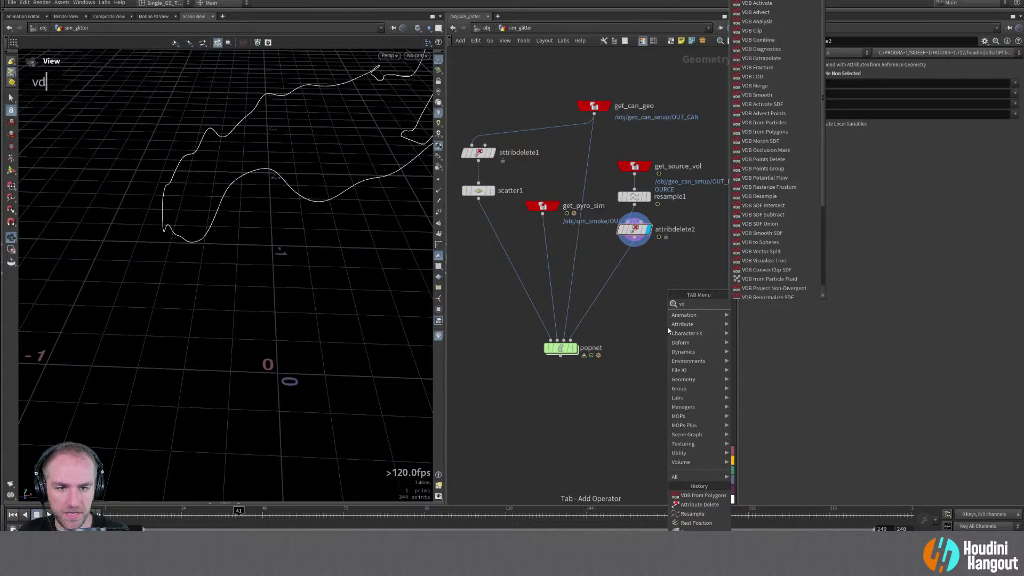
{"action": "type", "text": "b from"}
{"action": "key", "text": "Return"}
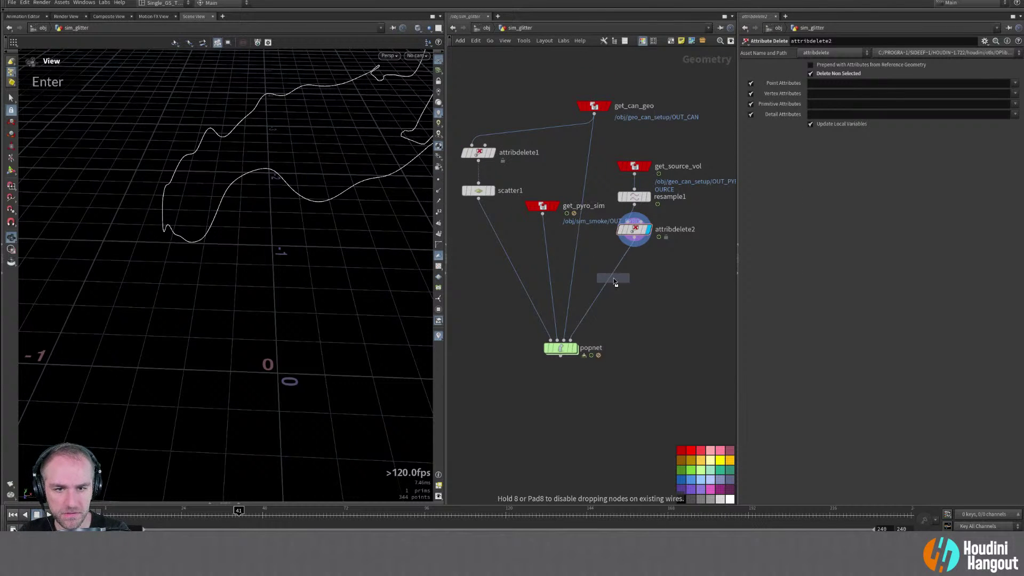
{"action": "left_click", "coordinate": [633, 273]}
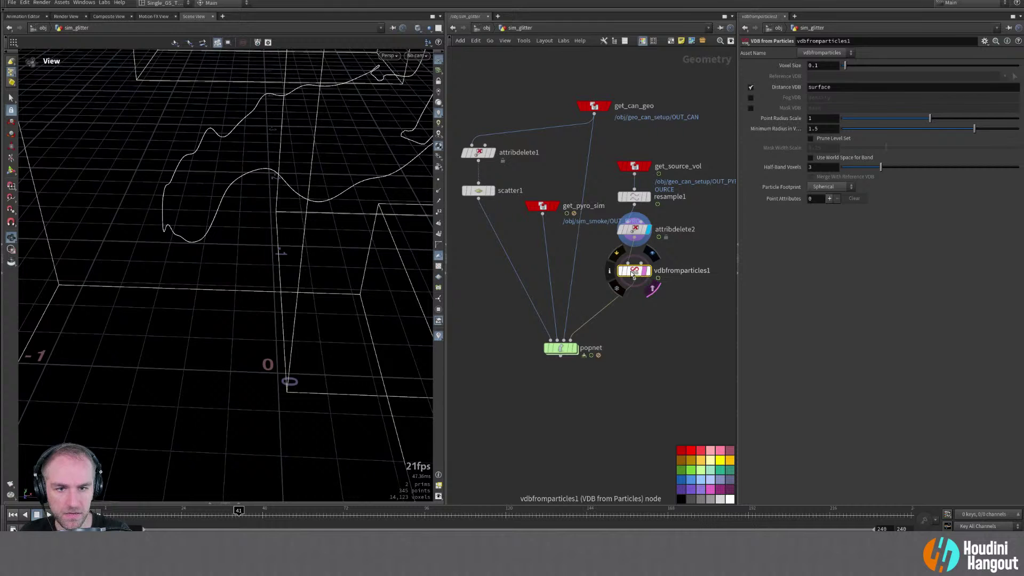
{"action": "double_click", "coordinate": [632, 272]}
Make vdbfromparticles1 output a density Fog VDB instead of the Distance VDB, and reduce its Point Radius Scale to 0.172
{"action": "left_click", "coordinate": [751, 97]}
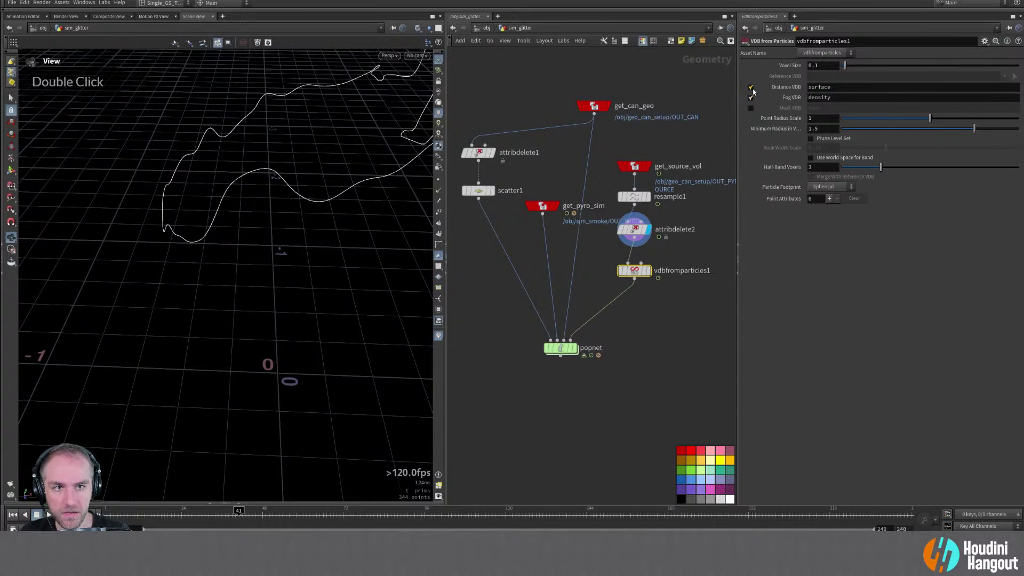
{"action": "left_click", "coordinate": [751, 87]}
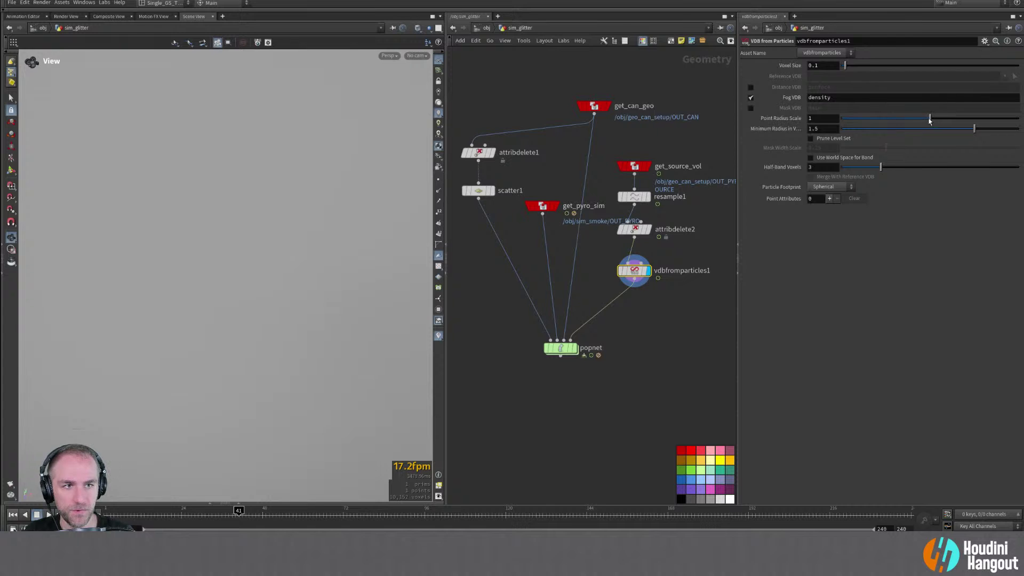
{"action": "left_click_drag", "start_coordinate": [929, 119], "coordinate": [857, 125]}
{"action": "left_click_drag", "start_coordinate": [219, 187], "coordinate": [207, 176], "text": "alt"}
{"action": "right_click_drag", "start_coordinate": [207, 176], "coordinate": [195, 178], "text": "alt"}
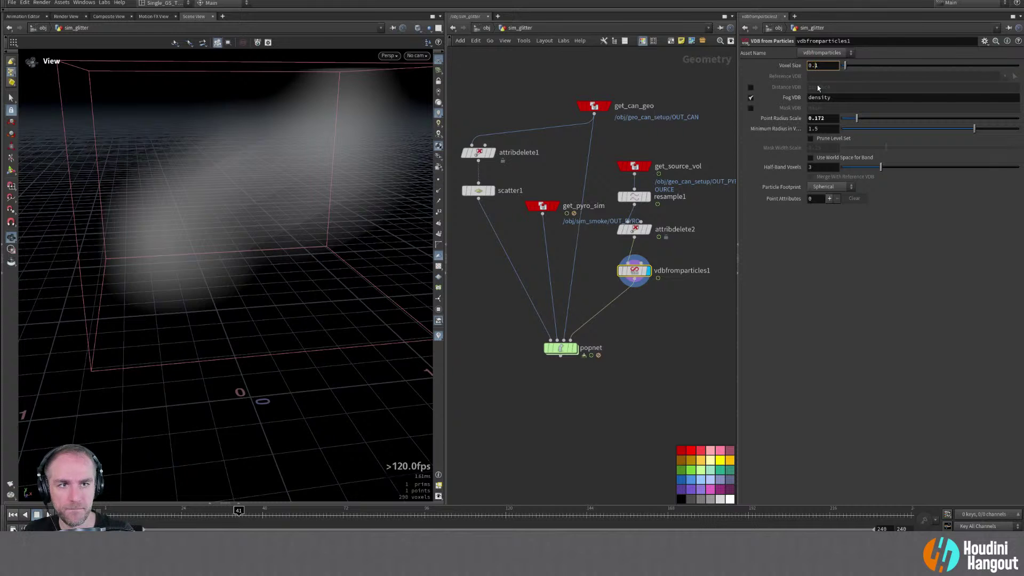
Refine the vdbfromparticles1 Voxel Size to 0.01 and reduce its Point Radius Scale to 0.063
{"action": "type", "text": "0"}
{"action": "key", "text": "Return"}
{"action": "left_click_drag", "start_coordinate": [126, 221], "coordinate": [220, 190], "text": "alt"}
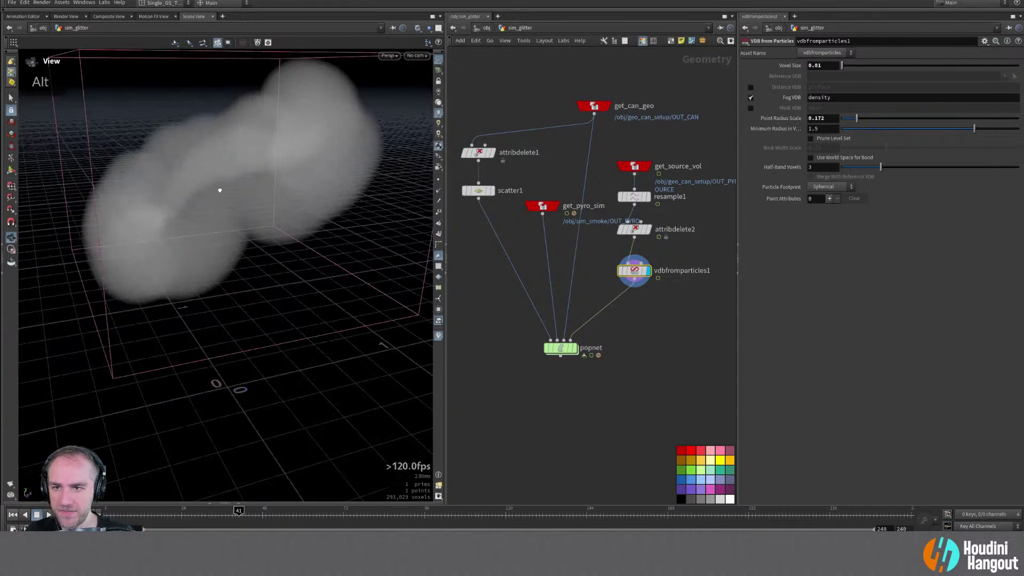
{"action": "left_click_drag", "start_coordinate": [855, 122], "coordinate": [848, 121]}
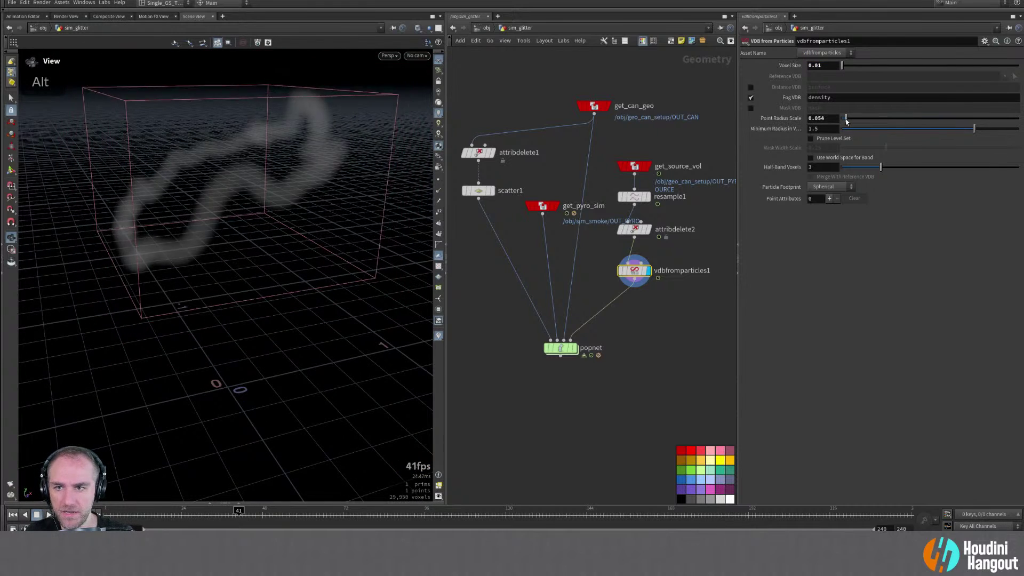
{"action": "left_click_drag", "start_coordinate": [264, 169], "coordinate": [496, 306], "text": "alt"}
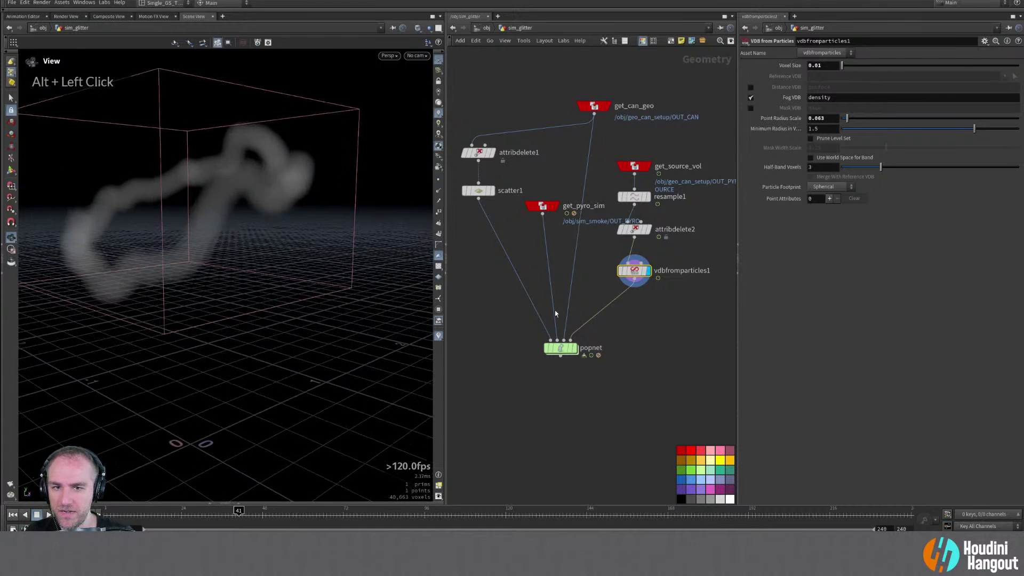
Display popnet and play the glitter simulation from frame 1, examining how particles release from the can
{"action": "left_click_drag", "start_coordinate": [150, 512], "coordinate": [109, 510]}
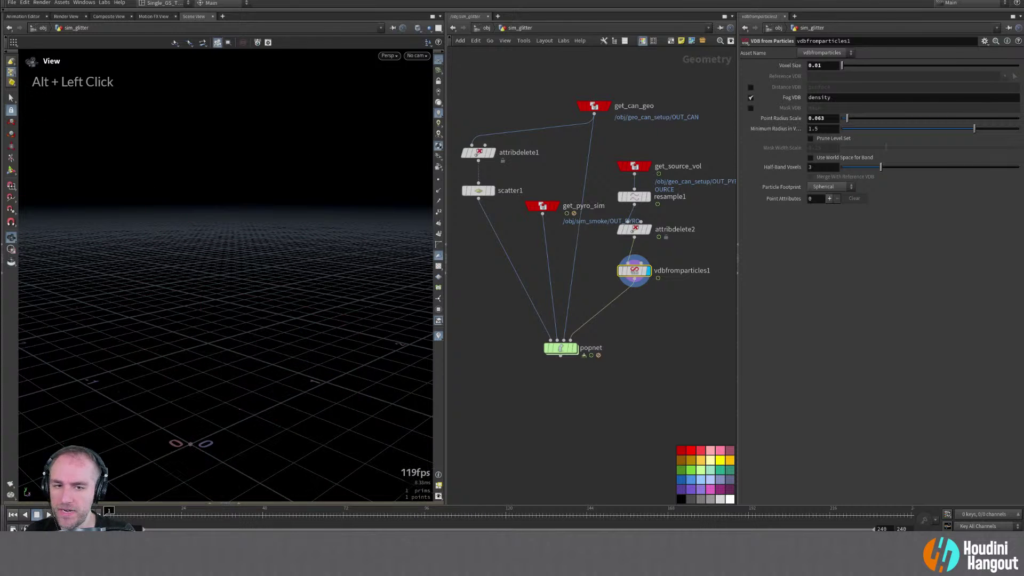
{"action": "middle_click_drag", "start_coordinate": [648, 422], "coordinate": [650, 412], "text": "alt"}
{"action": "double_click", "coordinate": [575, 339]}
{"action": "right_click_drag", "start_coordinate": [229, 313], "coordinate": [226, 297], "text": "alt"}
{"action": "middle_click_drag", "start_coordinate": [226, 297], "coordinate": [185, 371], "text": "alt"}
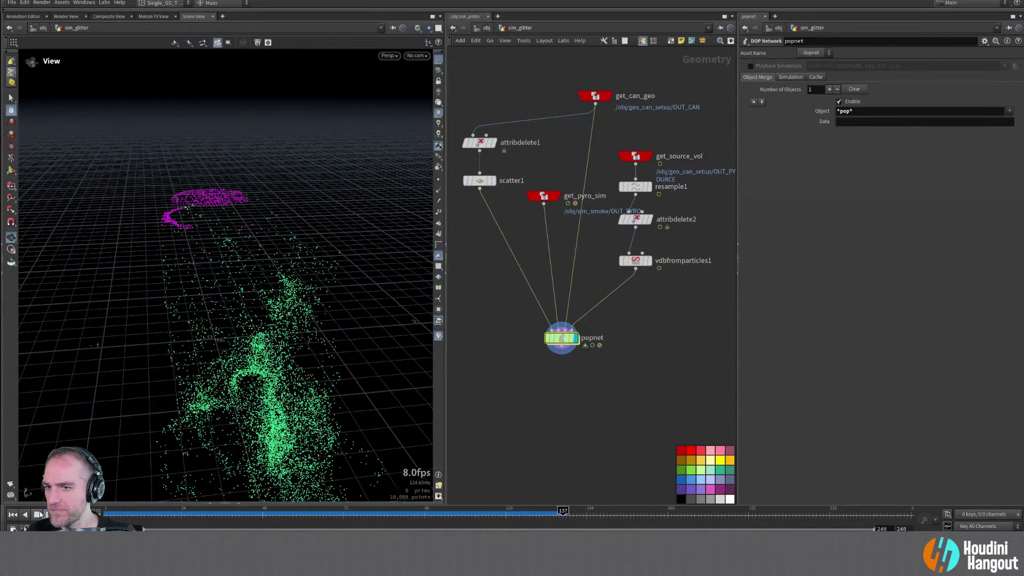
{"action": "left_click", "coordinate": [12, 513]}
{"action": "left_click_drag", "start_coordinate": [160, 240], "coordinate": [201, 201], "text": "alt"}
{"action": "right_click_drag", "start_coordinate": [201, 201], "coordinate": [375, 385], "text": "alt"}
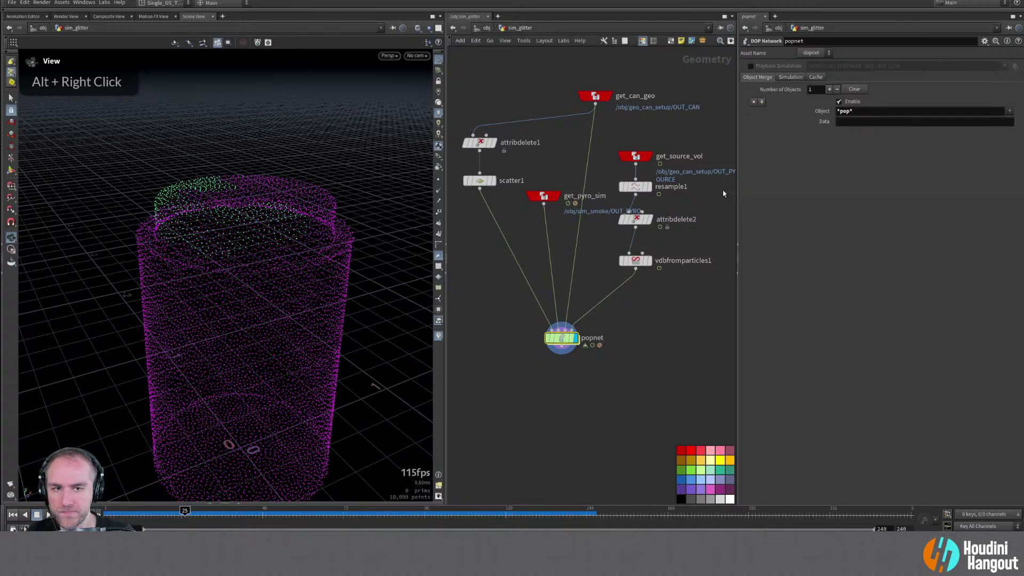
Set the vdbfromparticles1 Point Radius Scale to 0.1 and replay the popnet simulation
{"action": "left_click", "coordinate": [643, 259]}
{"action": "left_click_drag", "start_coordinate": [835, 118], "coordinate": [816, 119]}
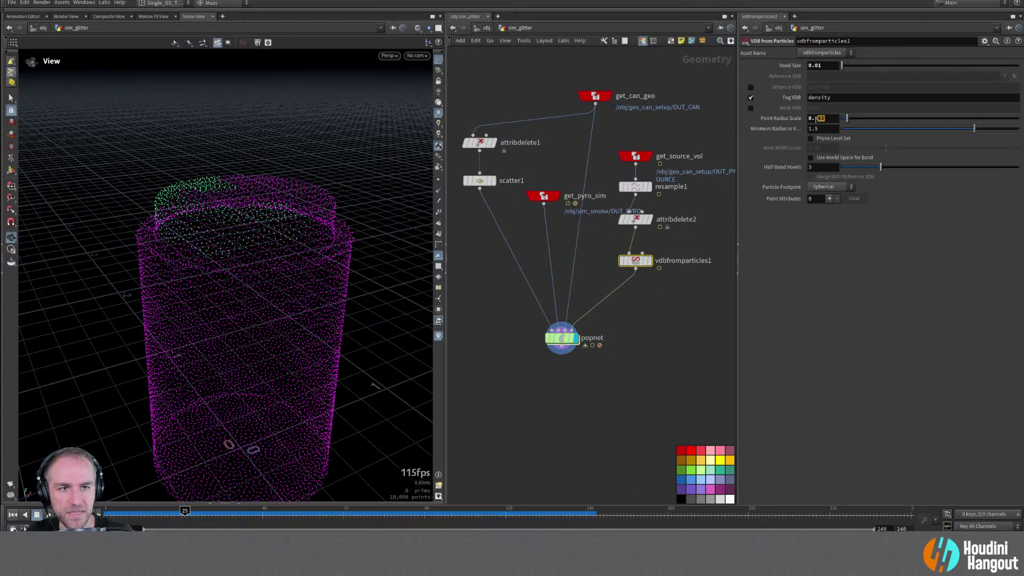
{"action": "type", "text": "1"}
{"action": "key", "text": "Return"}
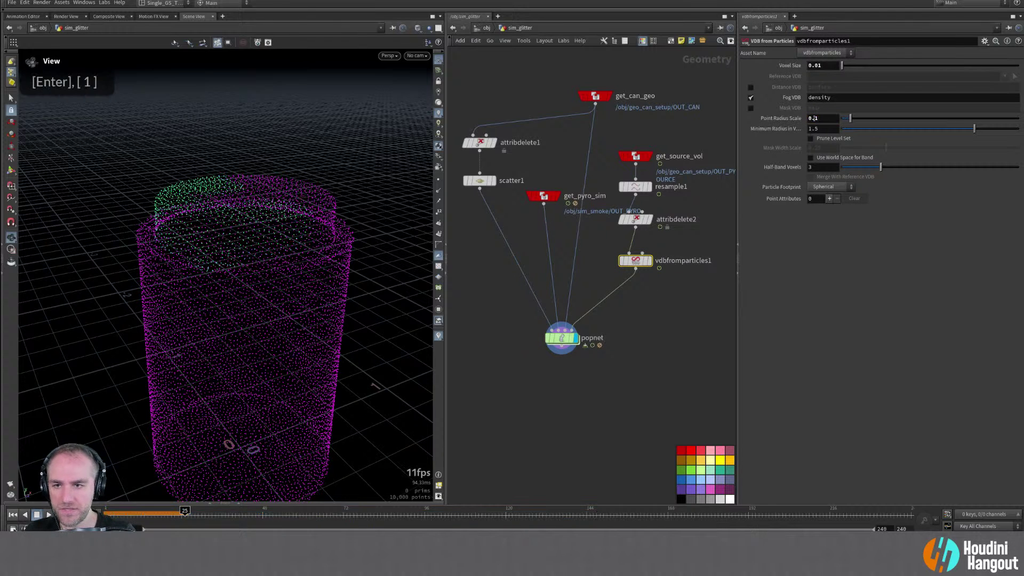
{"action": "left_click", "coordinate": [43, 514]}
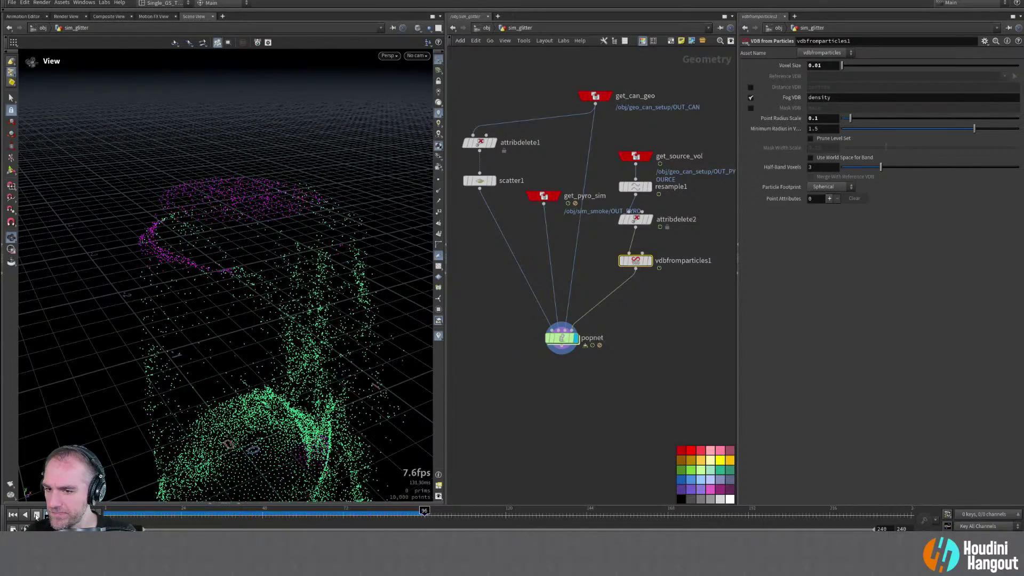
{"action": "left_click", "coordinate": [15, 515]}
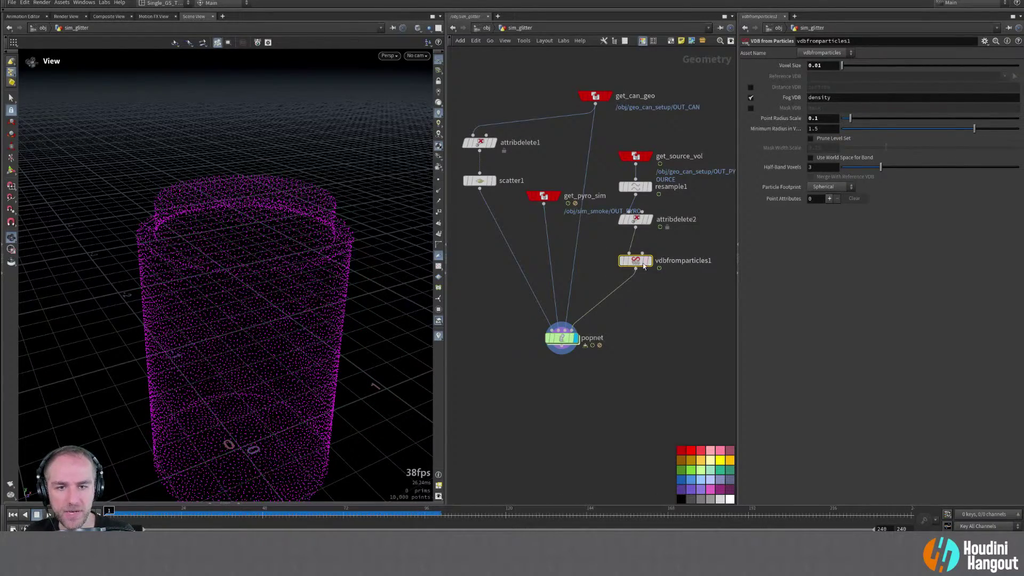
Display vdbfromparticles1, inspect its fog volume around frame 43, and set its Point Radius Scale to 0.2
{"action": "left_click", "coordinate": [648, 261]}
{"action": "left_click_drag", "start_coordinate": [404, 295], "coordinate": [373, 320], "text": "alt"}
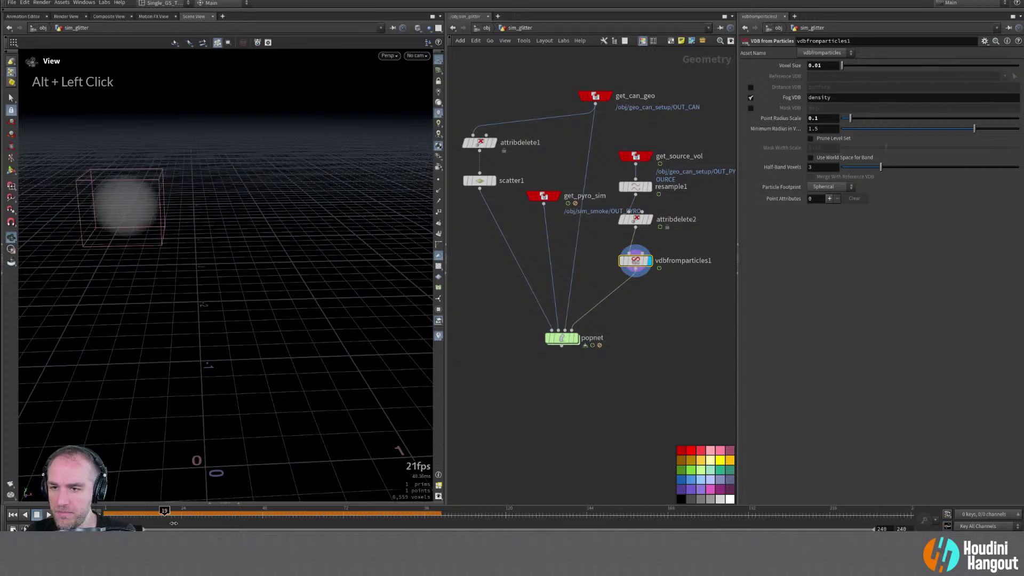
{"action": "left_click_drag", "start_coordinate": [224, 298], "coordinate": [238, 310], "text": "alt"}
{"action": "scroll", "coordinate": [238, 310], "scroll_direction": "up", "scroll_amount": 3}
{"action": "right_click_drag", "start_coordinate": [239, 310], "coordinate": [197, 251], "text": "alt"}
{"action": "left_click_drag", "start_coordinate": [197, 251], "coordinate": [243, 340], "text": "alt"}
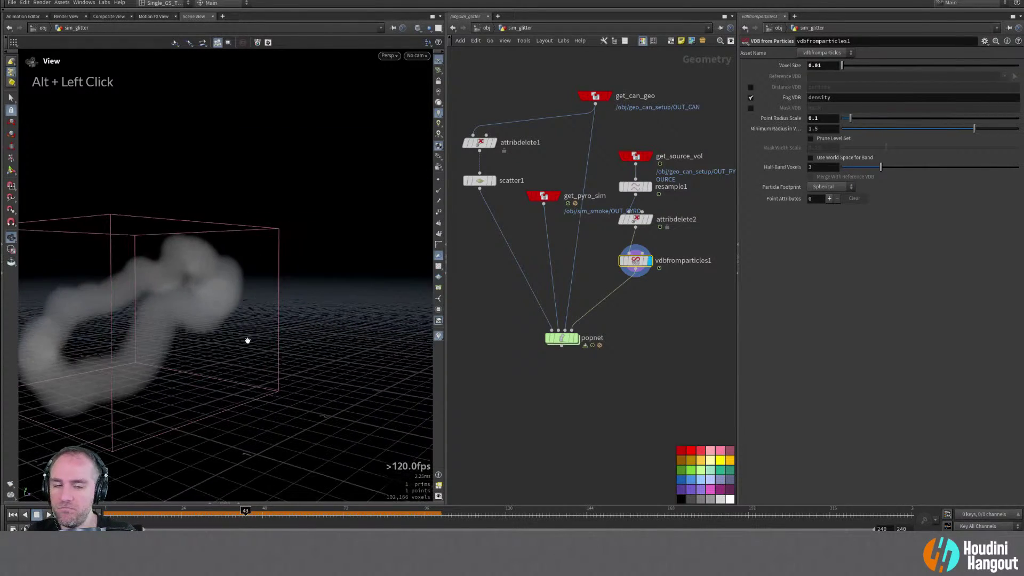
{"action": "type", "text": "0."}
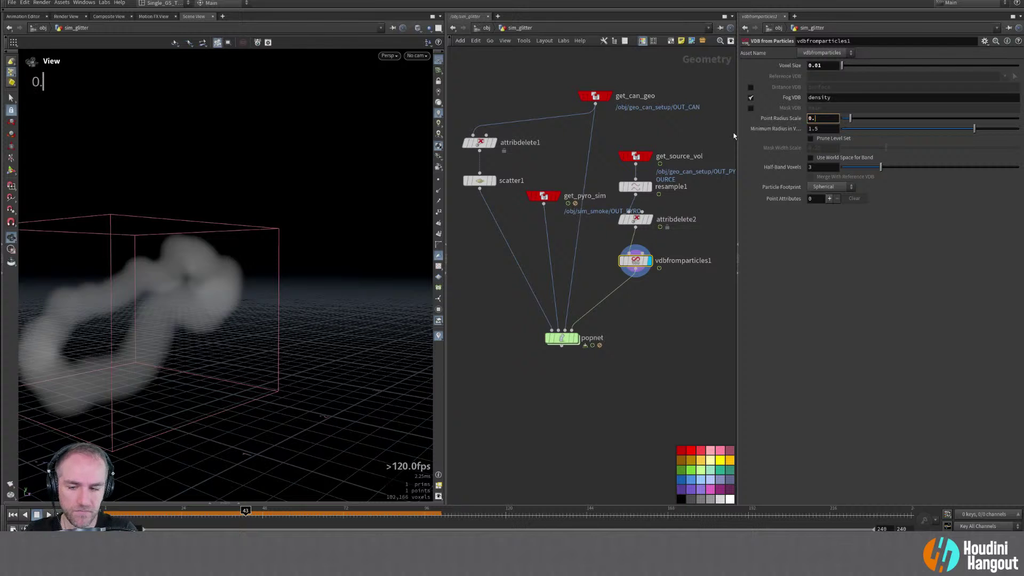
{"action": "type", "text": "2"}
{"action": "key", "text": "Return"}
{"action": "left_click_drag", "start_coordinate": [88, 320], "coordinate": [139, 288], "text": "alt"}
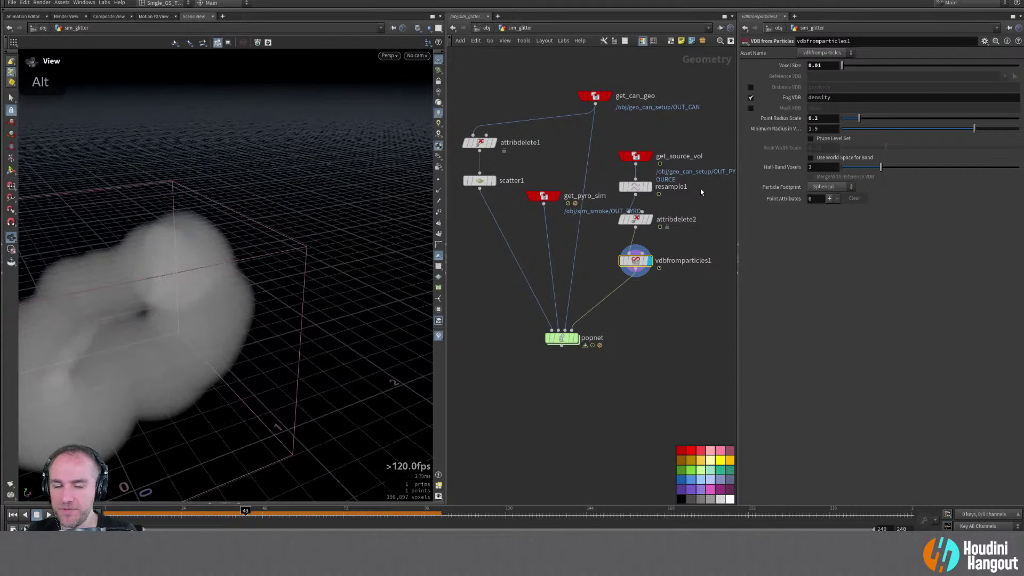
Return to the first frame, display popnet and replay the particle simulation with the enlarged source volume
{"action": "left_click", "coordinate": [13, 515]}
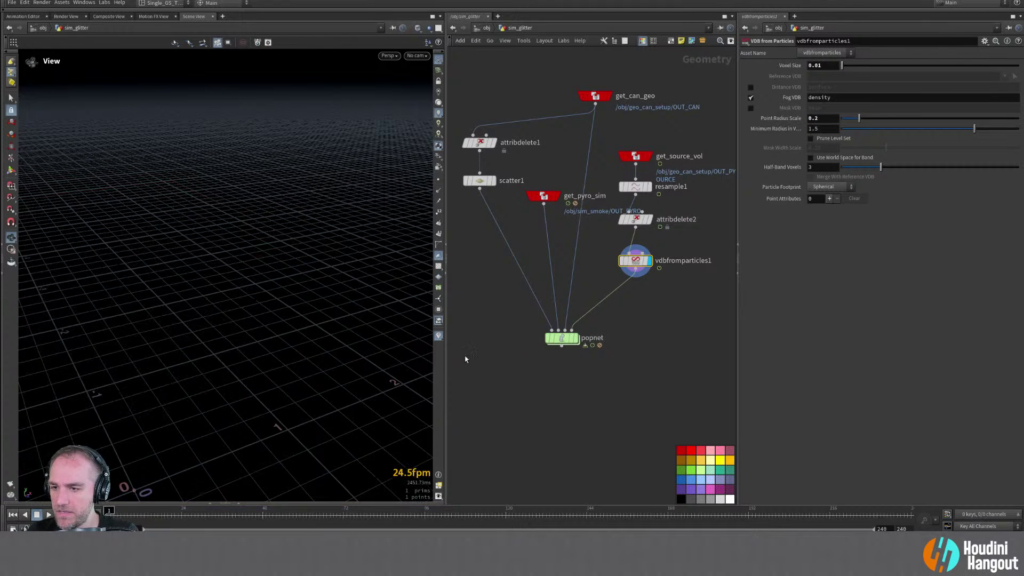
{"action": "mouse_move", "coordinate": [153, 513]}
{"action": "left_mouse_down"}
{"action": "mouse_move", "coordinate": [220, 516]}
{"action": "mouse_move", "coordinate": [162, 522]}
{"action": "left_mouse_up"}
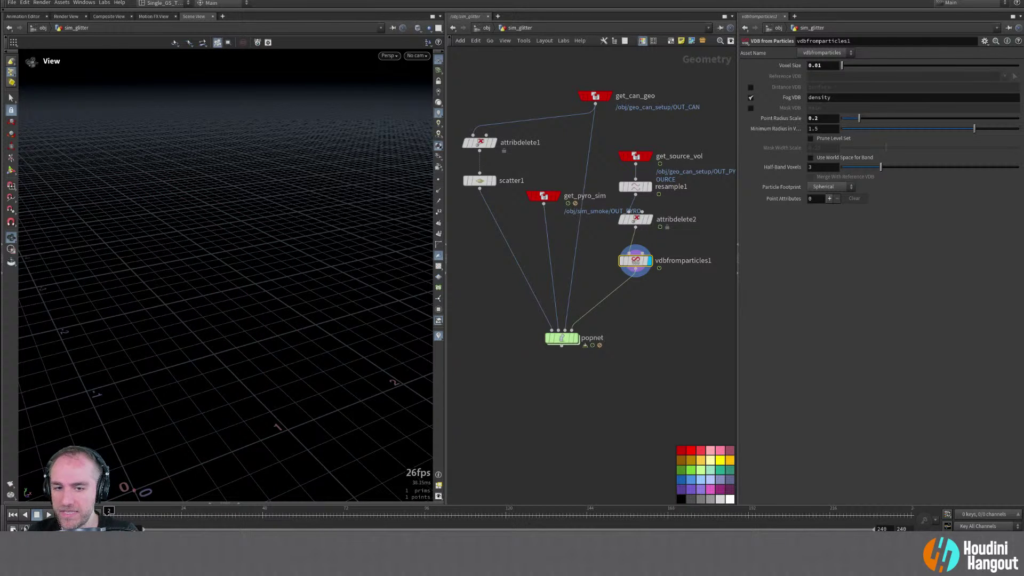
{"action": "left_click", "coordinate": [576, 338]}
{"action": "left_click", "coordinate": [562, 338]}
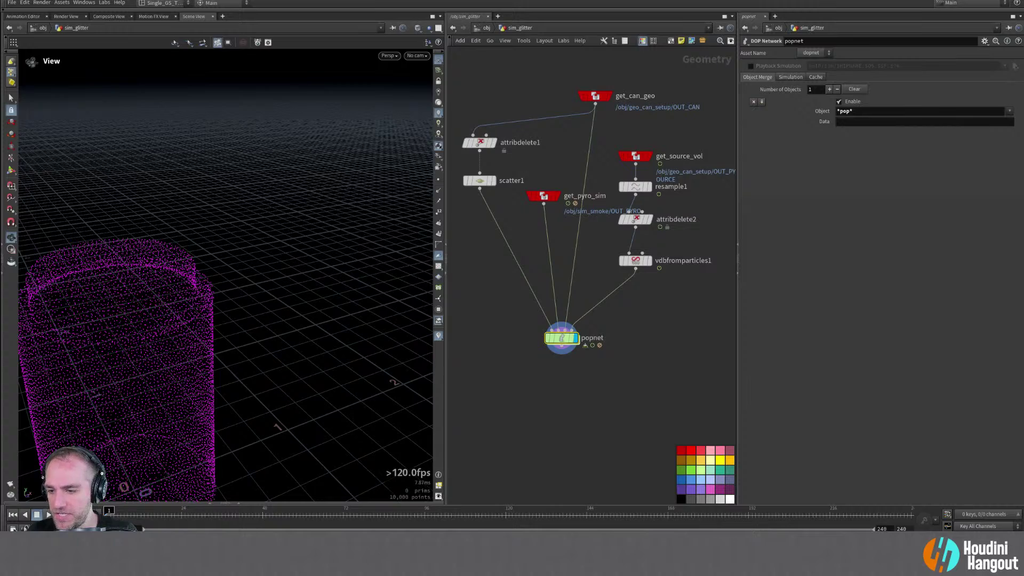
{"action": "middle_click_drag", "start_coordinate": [102, 405], "coordinate": [243, 379], "text": "alt"}
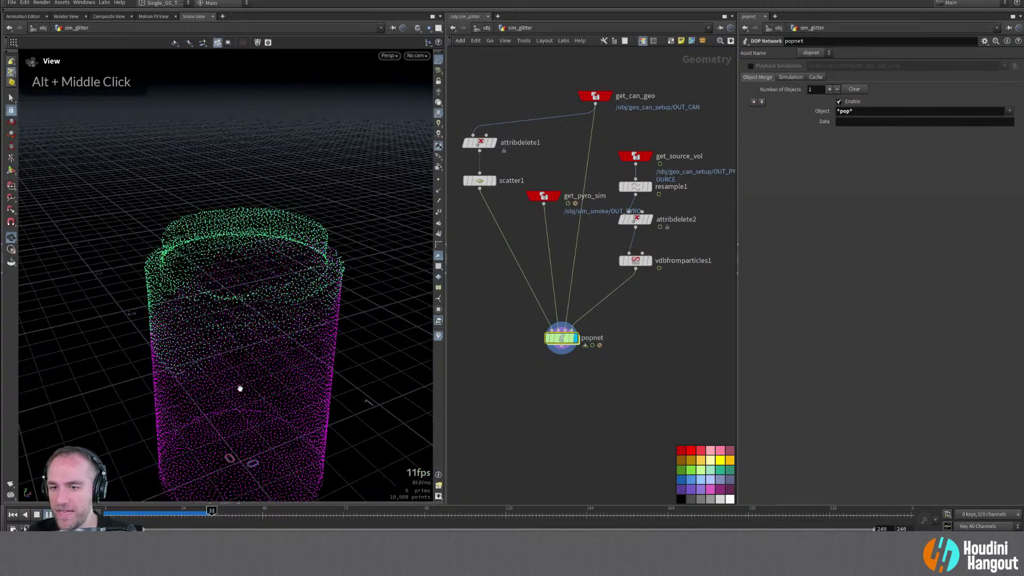
{"action": "left_click_drag", "start_coordinate": [230, 376], "coordinate": [284, 288], "text": "alt"}
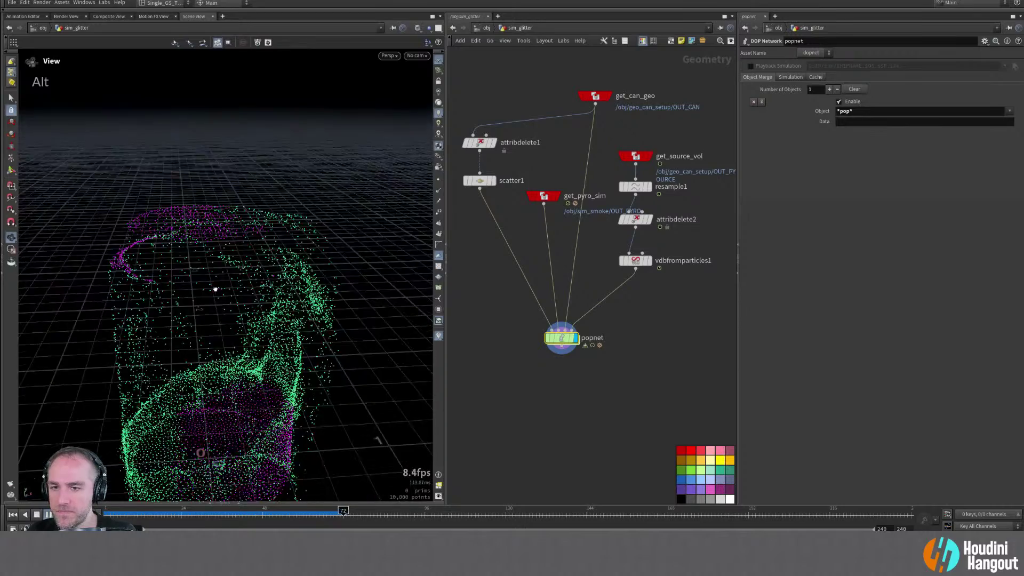
Examine the playing glitter particles from a wider, lower view and return to the first frame
{"action": "right_click_drag", "start_coordinate": [190, 270], "coordinate": [165, 373], "text": "alt"}
{"action": "mouse_move", "coordinate": [167, 380]}
{"action": "left_mouse_down", "text": "alt"}
{"action": "mouse_move", "coordinate": [245, 388]}
{"action": "mouse_move", "coordinate": [171, 388]}
{"action": "left_mouse_up", "text": "alt"}
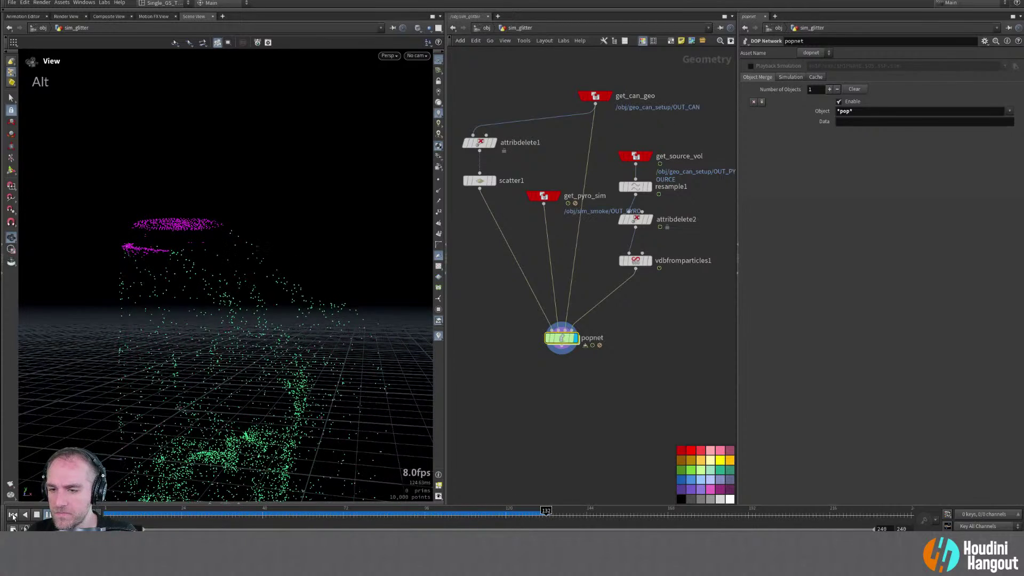
{"action": "key", "text": "ctrl+Up"}
Inside popnet, space out popadvectbyvolumes1, popwind1 and popawaken1 above the wire_pops_into_here merge
{"action": "double_click", "coordinate": [554, 340]}
{"action": "mouse_move", "coordinate": [699, 201]}
{"action": "left_mouse_down"}
{"action": "mouse_move", "coordinate": [715, 218]}
{"action": "mouse_move", "coordinate": [703, 201]}
{"action": "left_mouse_up"}
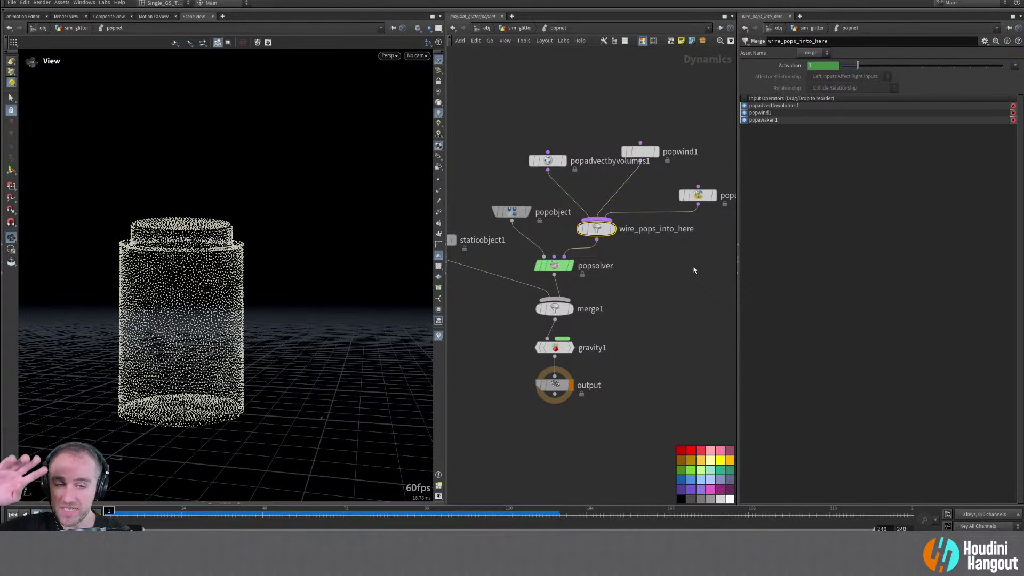
{"action": "left_click", "coordinate": [699, 195]}
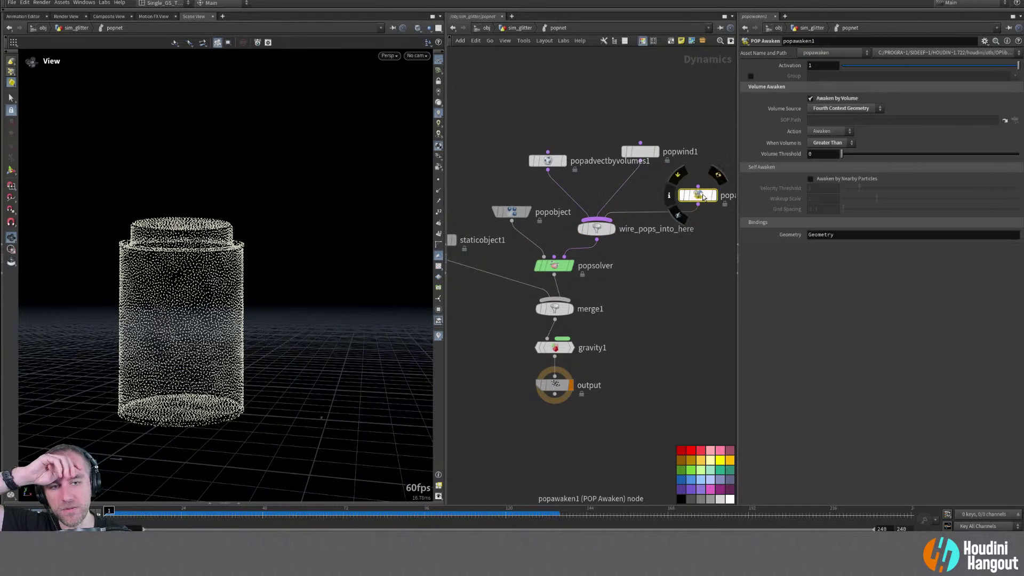
{"action": "left_click_drag", "start_coordinate": [699, 195], "coordinate": [657, 193]}
{"action": "left_click_drag", "start_coordinate": [555, 161], "coordinate": [572, 152]}
{"action": "left_click_drag", "start_coordinate": [645, 152], "coordinate": [659, 206]}
{"action": "left_click_drag", "start_coordinate": [596, 228], "coordinate": [594, 239]}
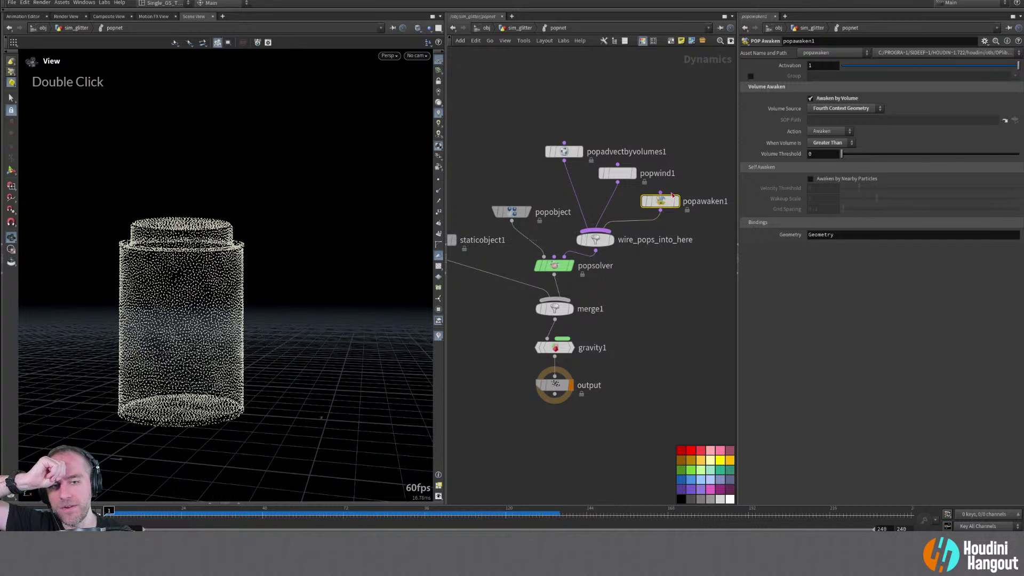
Place popawaken1 ahead of the other forces and reorder wire_pops_into_here so popawaken1 is its first input
{"action": "left_click_drag", "start_coordinate": [659, 205], "coordinate": [523, 124]}
{"action": "left_click", "coordinate": [523, 124]}
{"action": "left_click", "coordinate": [593, 240]}
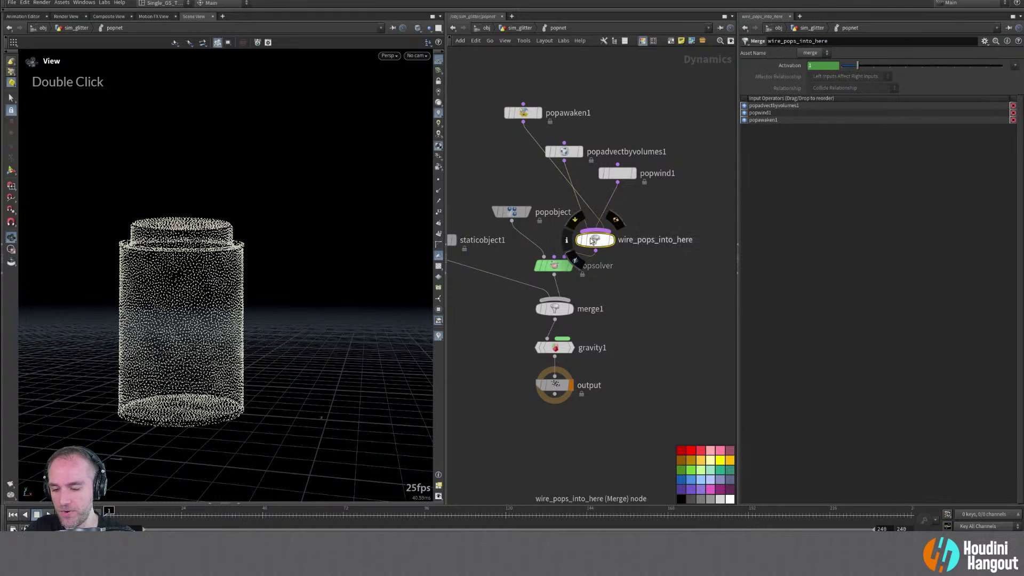
{"action": "key", "text": "shift+r"}
{"action": "key", "text": "shift+r"}
Tidy the layout so popawaken1, popadvectbyvolumes1 and popwind1 step down diagonally toward wire_pops_into_here
{"action": "left_click_drag", "start_coordinate": [589, 238], "coordinate": [599, 222]}
{"action": "left_click_drag", "start_coordinate": [573, 153], "coordinate": [634, 182]}
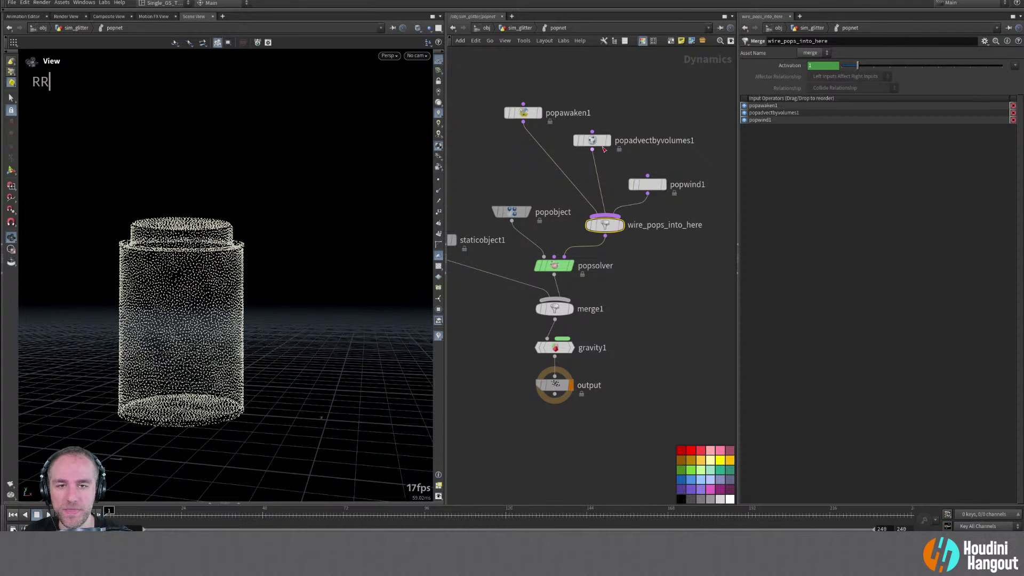
{"action": "left_click_drag", "start_coordinate": [602, 145], "coordinate": [607, 160]}
{"action": "left_click_drag", "start_coordinate": [525, 113], "coordinate": [549, 133]}
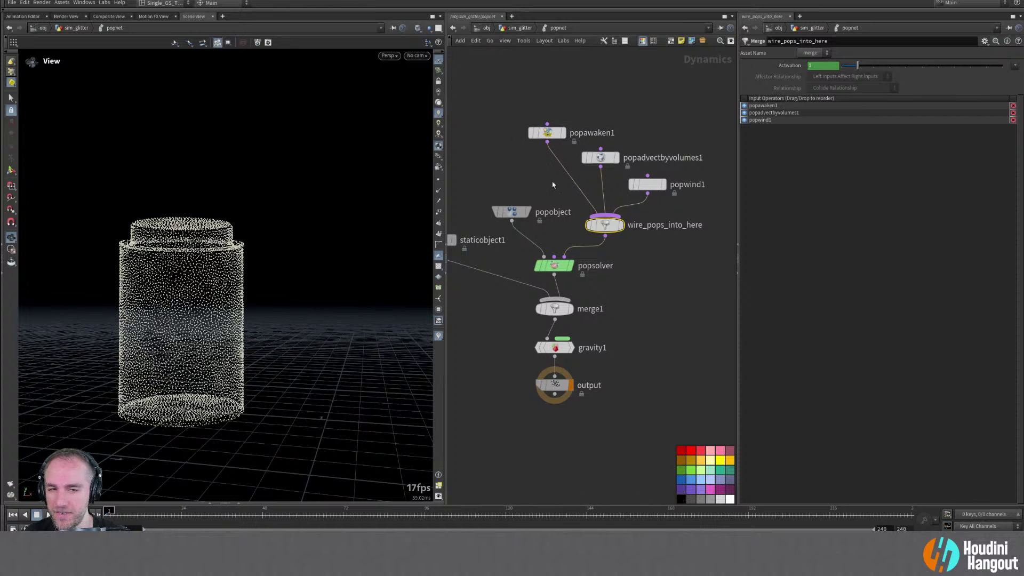
{"action": "left_click_drag", "start_coordinate": [604, 163], "coordinate": [602, 167]}
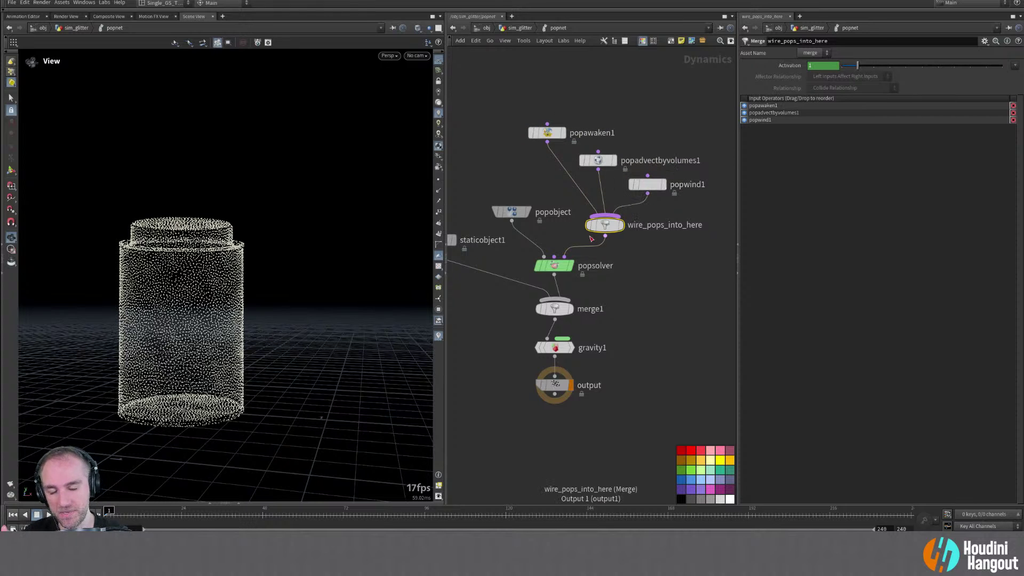
Move popawaken1's connection from wire_pops_into_here to the middle input of popsolver
{"action": "middle_click_drag", "start_coordinate": [485, 165], "coordinate": [539, 177]}
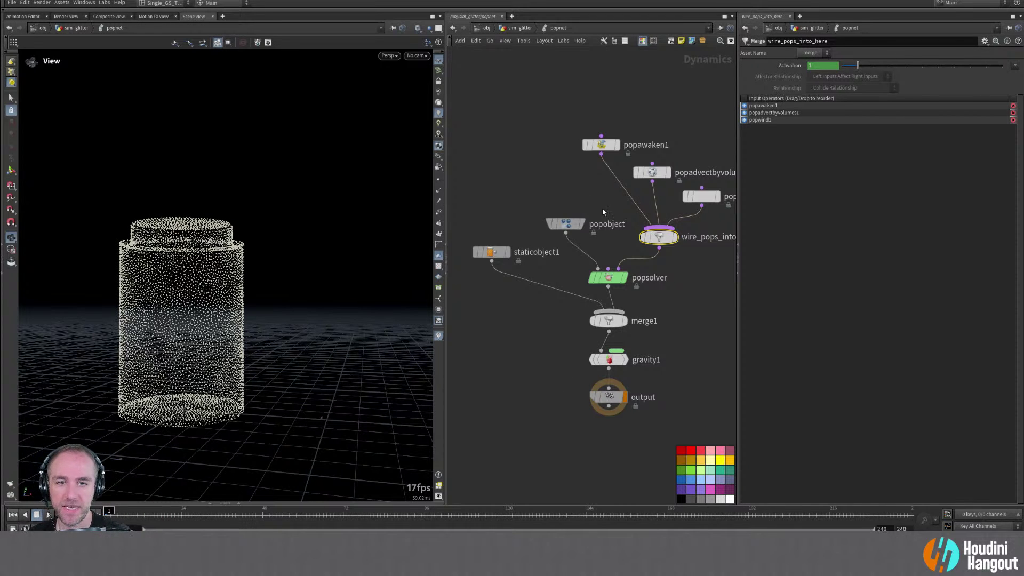
{"action": "left_click_drag", "start_coordinate": [644, 217], "coordinate": [608, 288]}
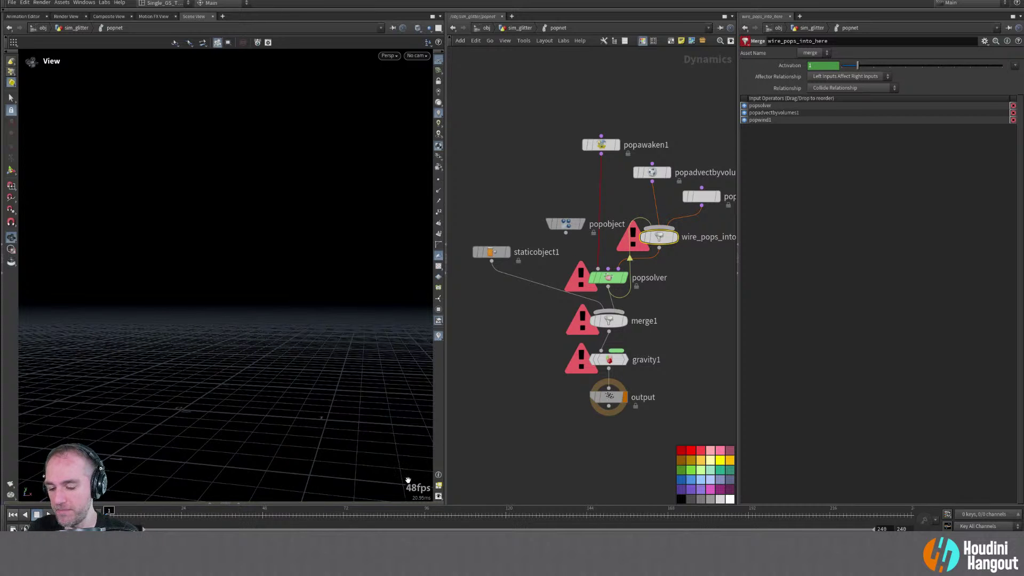
{"action": "key", "text": "ctrl+z"}
{"action": "left_click_drag", "start_coordinate": [633, 227], "coordinate": [608, 268]}
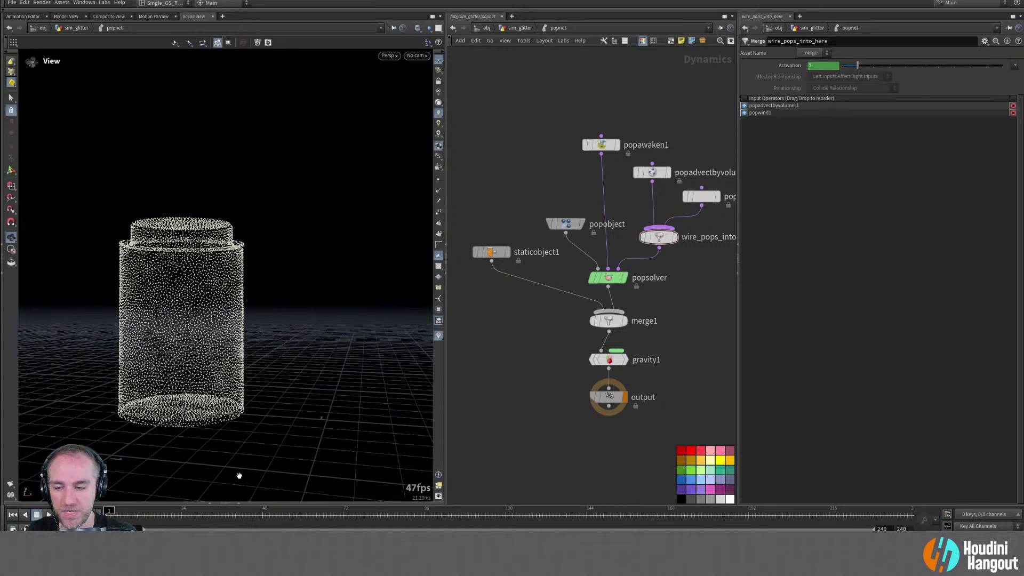
Replay the rewired simulation inside popnet and from the sim_glitter level, returning to the first frame
{"action": "double_click", "coordinate": [48, 515]}
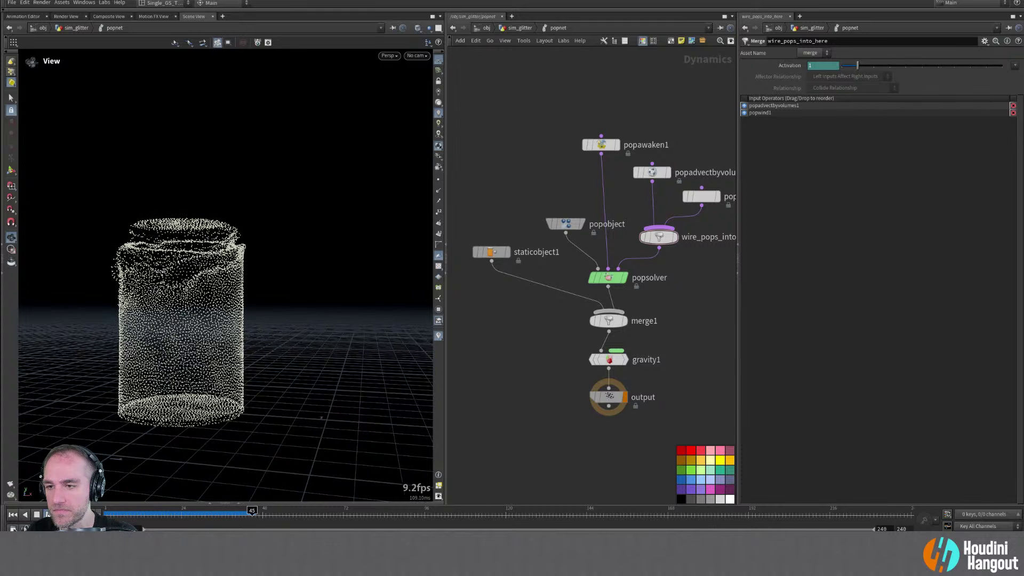
{"action": "left_click", "coordinate": [13, 514]}
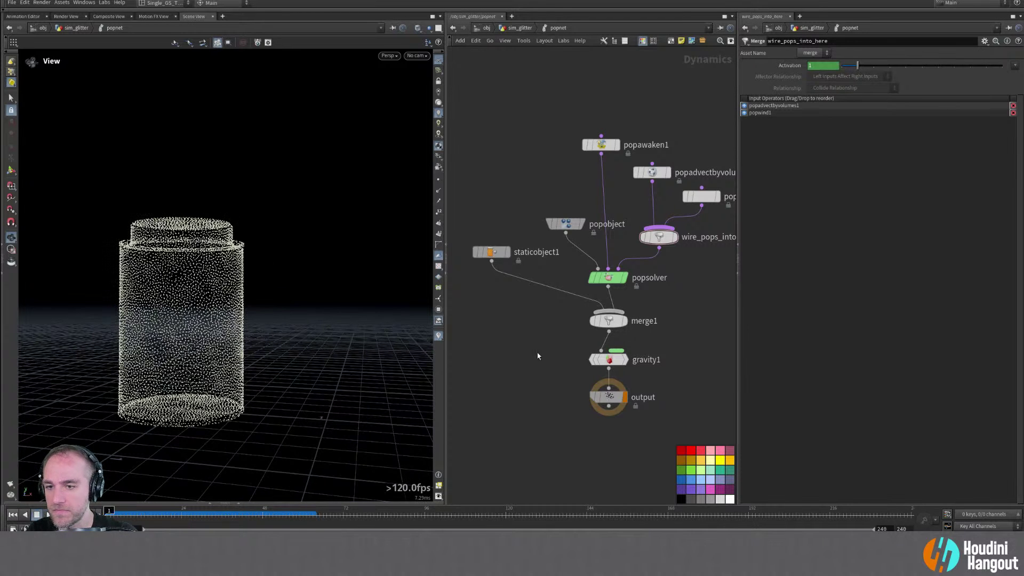
{"action": "key", "text": "u"}
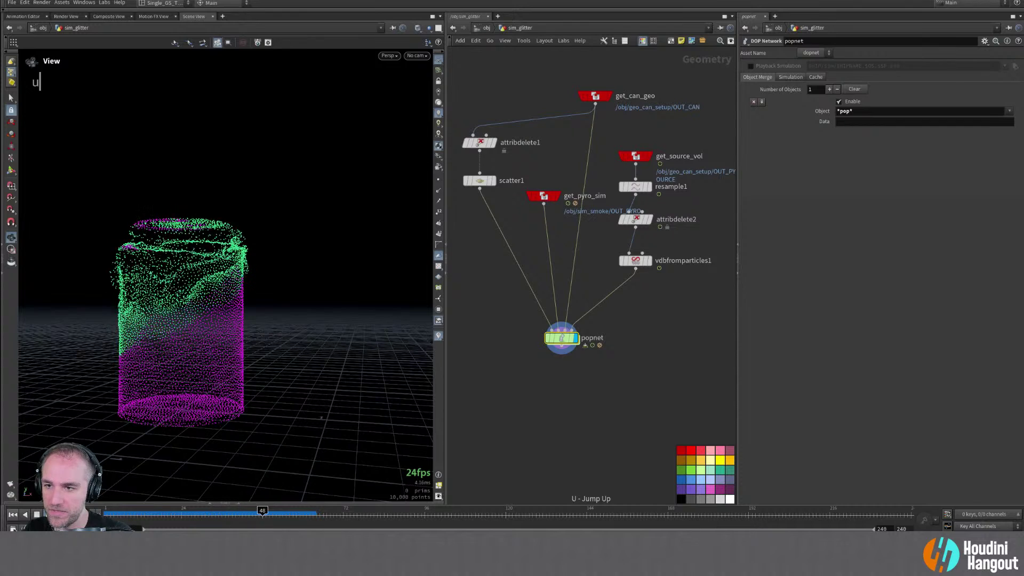
{"action": "key", "text": "ctrl+Up"}
{"action": "mouse_move", "coordinate": [568, 343]}
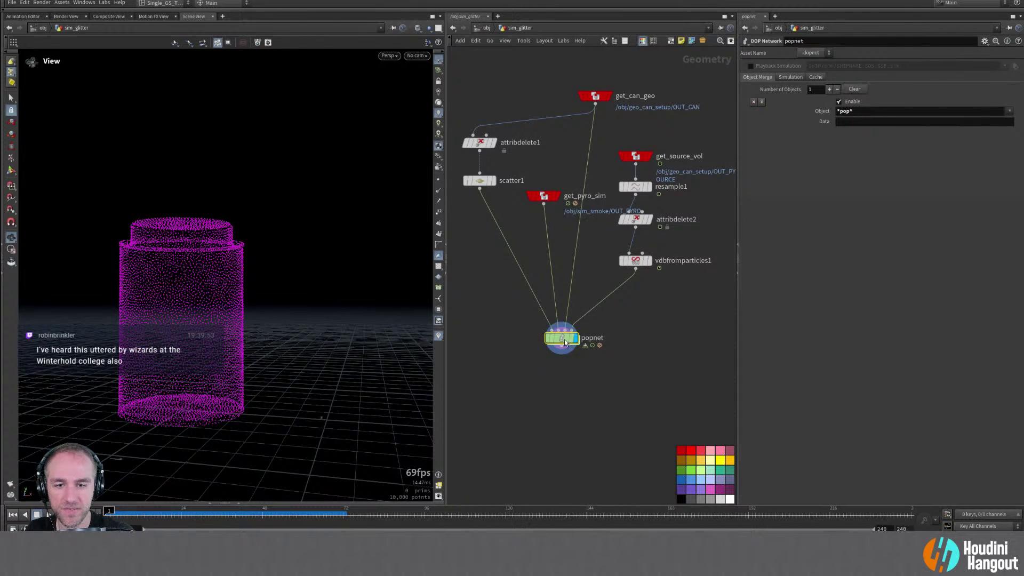
Set popsolver's sleeping Velocity Threshold to 0.1 and Sleep Delay to 1, and replay the simulation in sim_glitter
{"action": "double_click", "coordinate": [583, 338]}
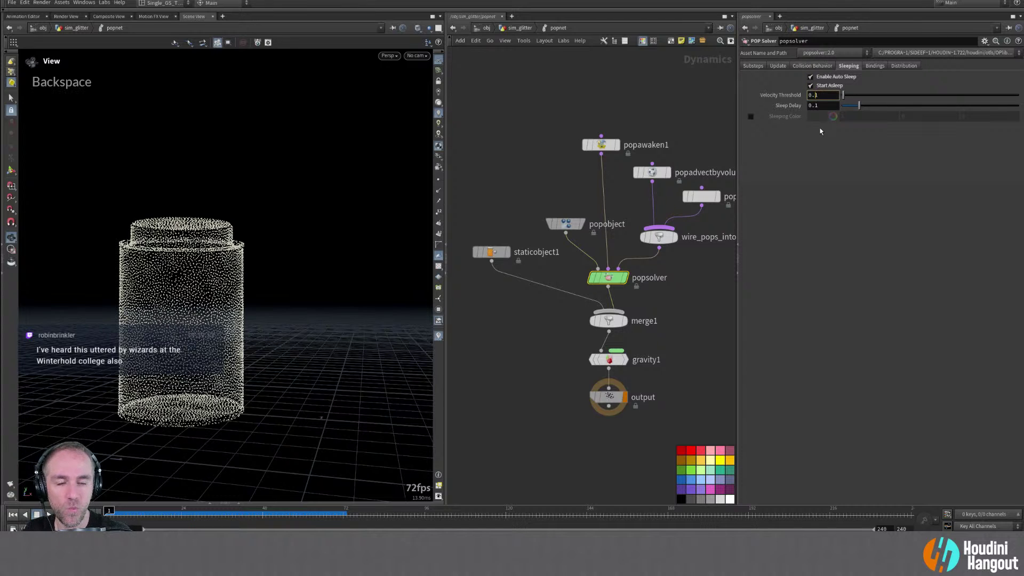
{"action": "double_click", "coordinate": [829, 105]}
{"action": "type", "text": "1"}
{"action": "key", "text": "Return"}
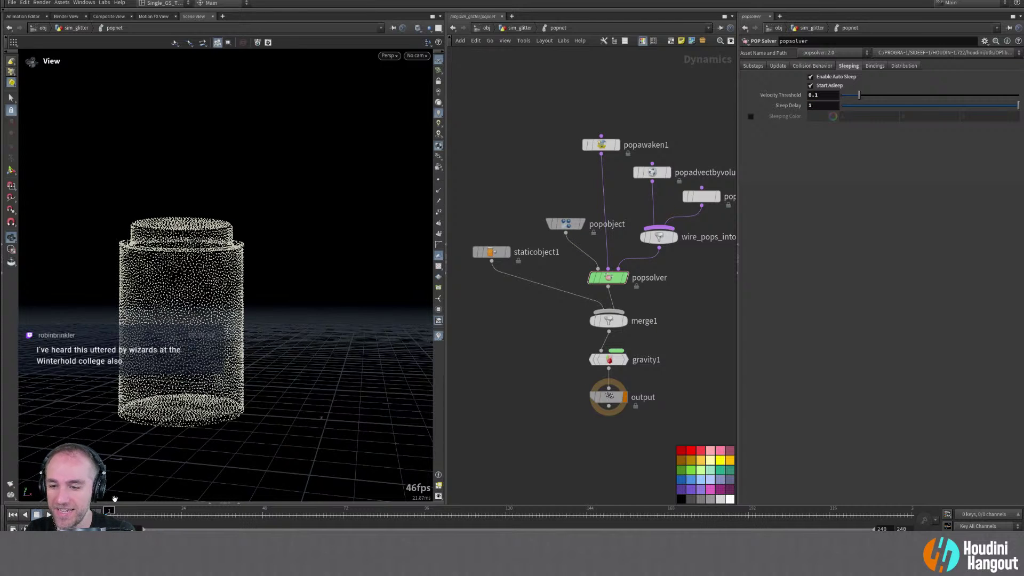
{"action": "key", "text": "u"}
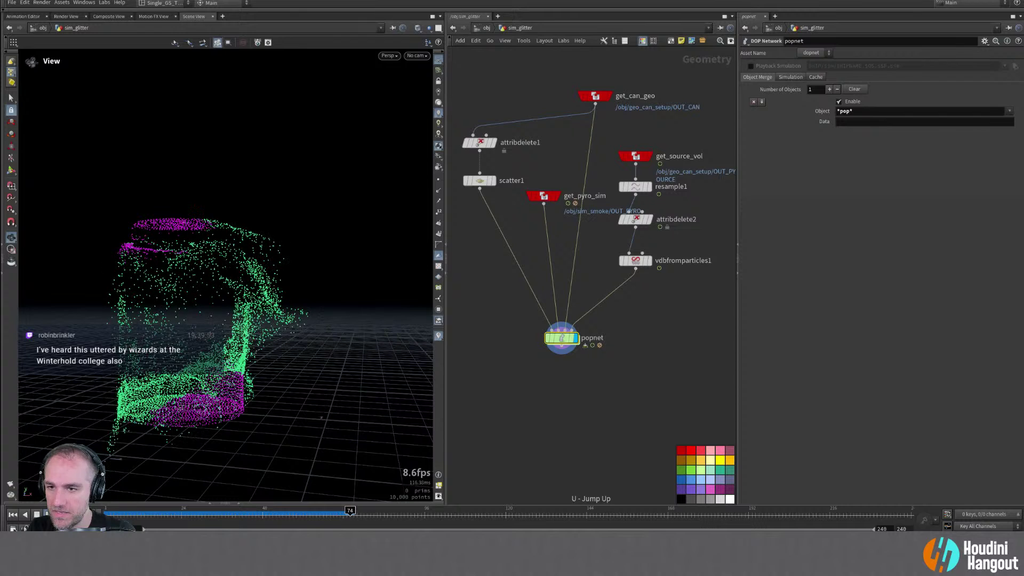
{"action": "key", "text": "ctrl+Up"}
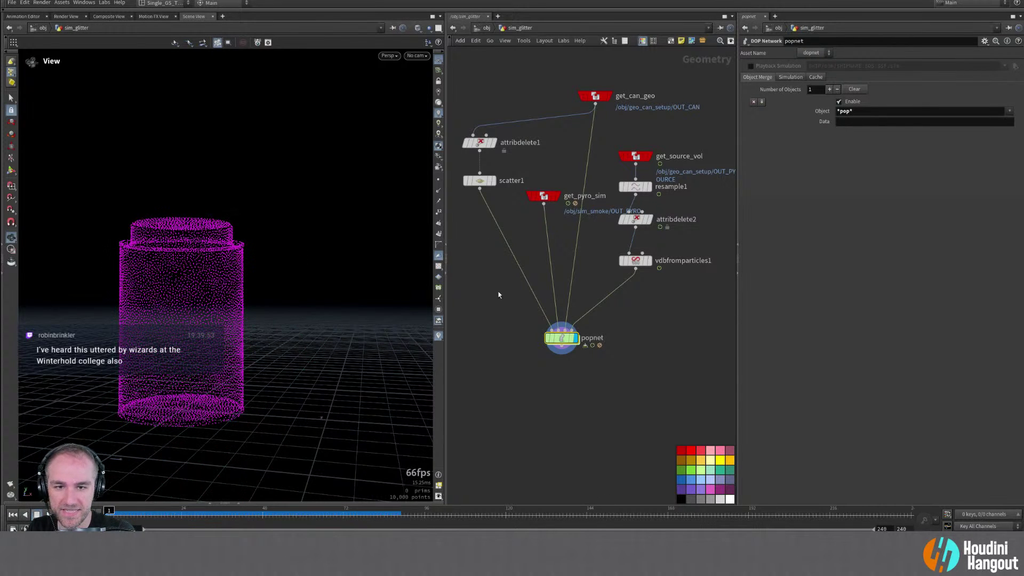
Try a Velocity Threshold of 1 on popsolver and undo the change
{"action": "double_click", "coordinate": [561, 340]}
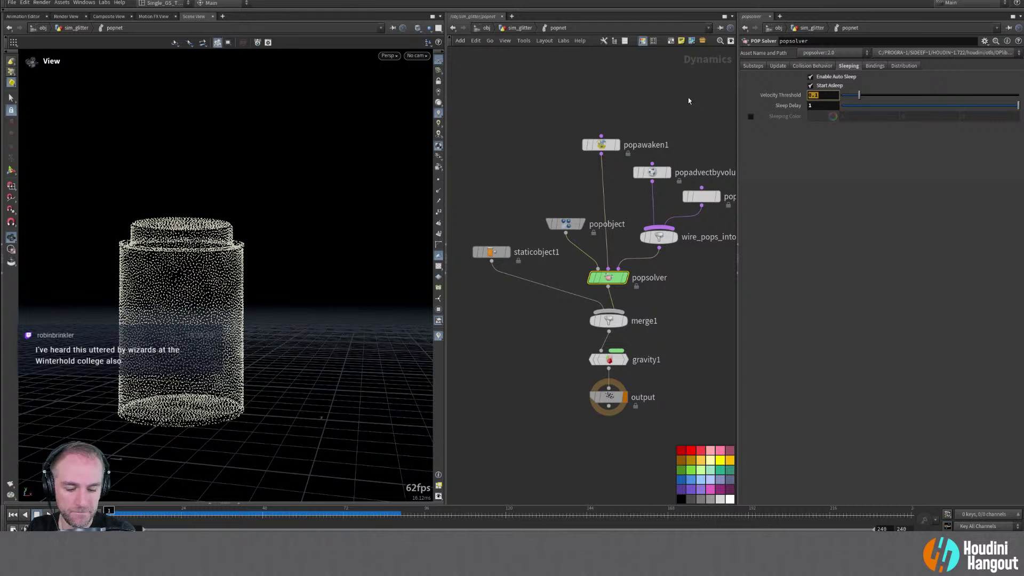
{"action": "type", "text": "1"}
{"action": "key", "text": "Return"}
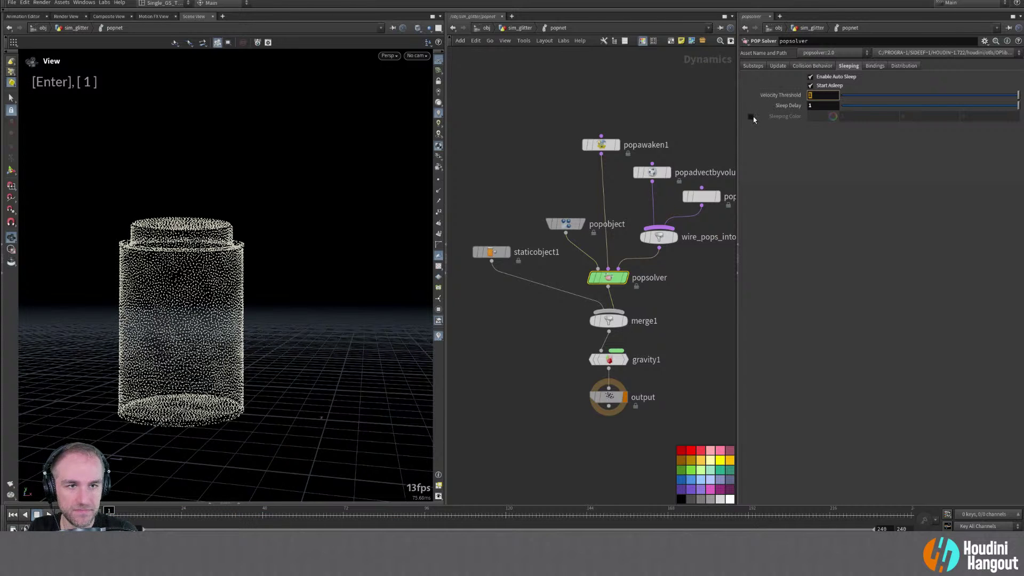
{"action": "key", "text": "ctrl+z"}
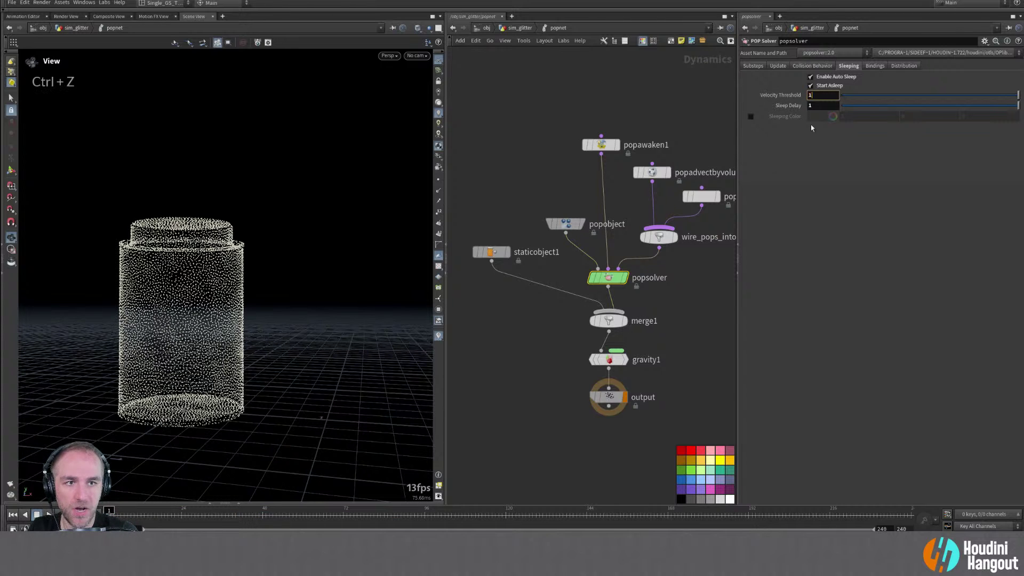
{"action": "left_click", "coordinate": [793, 162]}
{"action": "key", "text": "ctrl+z"}
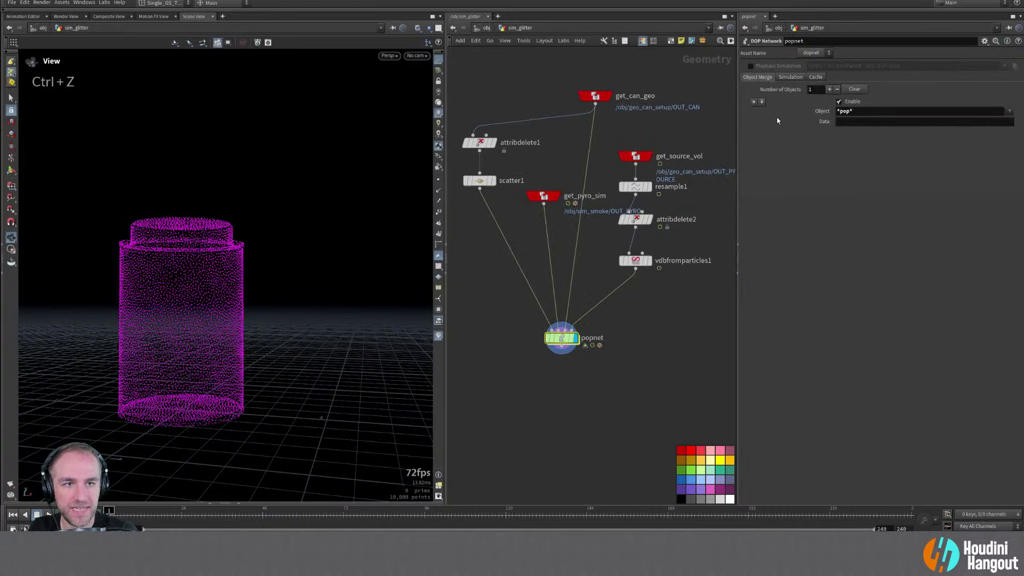
Set popsolver's sleeping Velocity Threshold to 0.001 and its Sleep Delay to 2
{"action": "double_click", "coordinate": [561, 337]}
{"action": "mouse_move", "coordinate": [778, 98]}
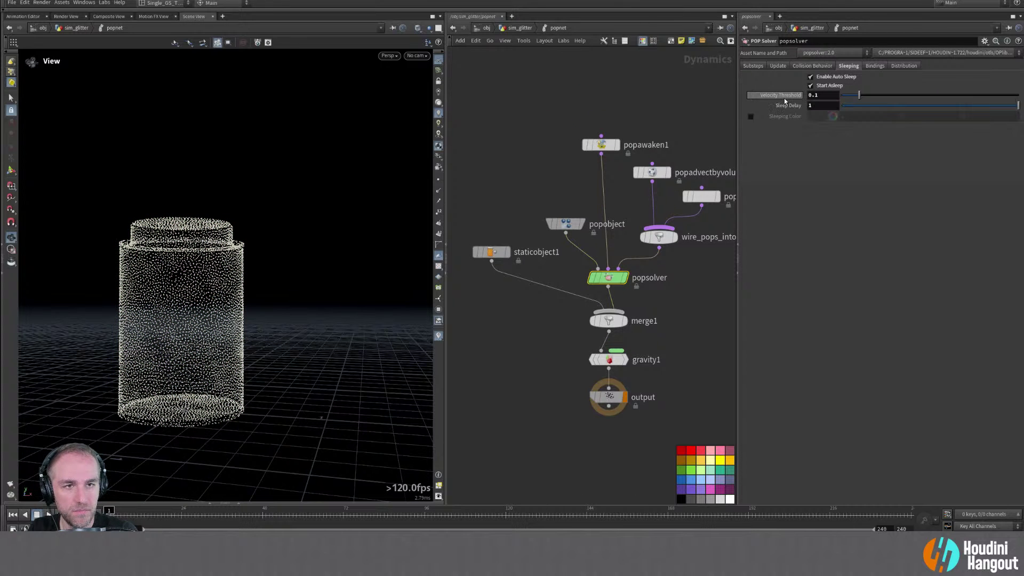
{"action": "key", "text": "Return"}
{"action": "double_click", "coordinate": [810, 107]}
{"action": "type", "text": "2"}
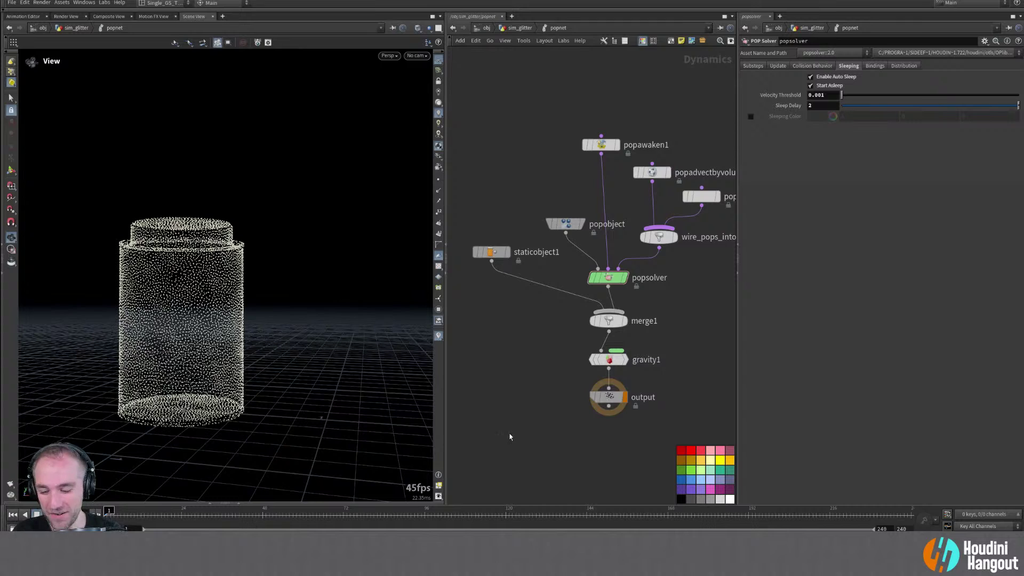
Play the popnet simulation from the sim_glitter level and examine the falling glitter from several angles
{"action": "key", "text": "u"}
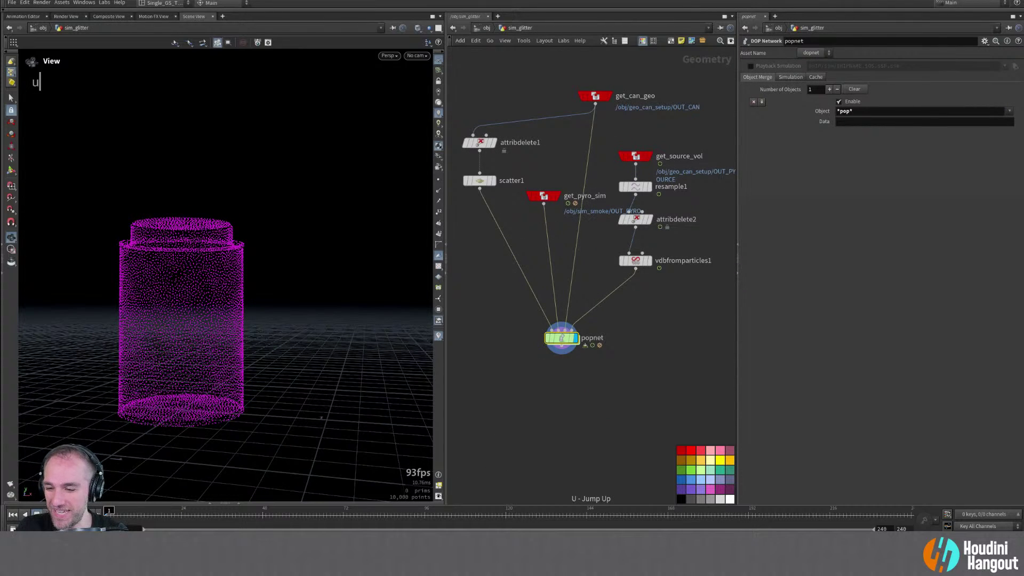
{"action": "left_click_drag", "start_coordinate": [218, 283], "coordinate": [193, 305], "text": "alt"}
{"action": "middle_click_drag", "start_coordinate": [193, 305], "coordinate": [211, 271], "text": "alt"}
{"action": "left_click_drag", "start_coordinate": [211, 270], "coordinate": [207, 281], "text": "alt"}
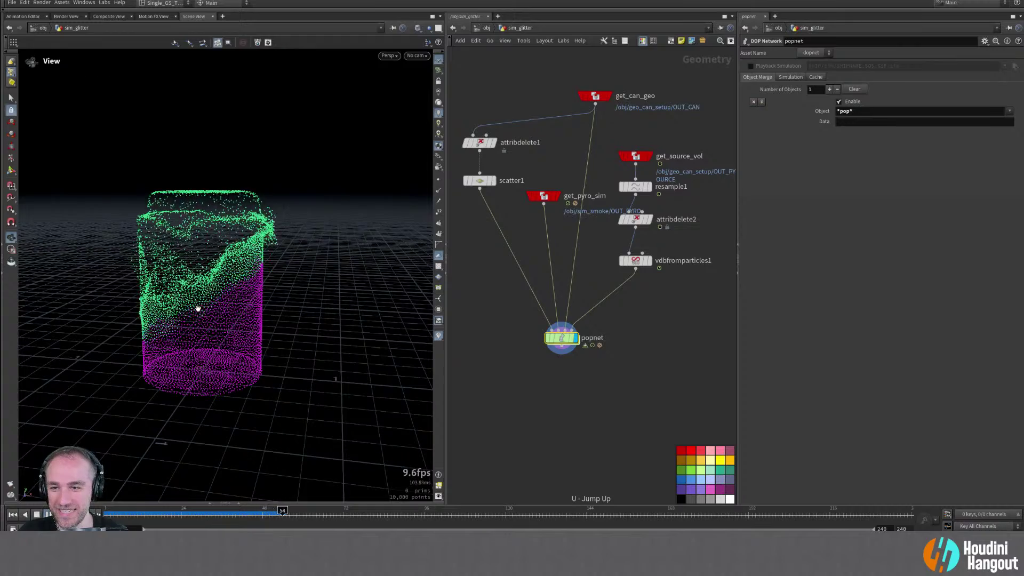
{"action": "left_click_drag", "start_coordinate": [193, 348], "coordinate": [215, 368], "text": "alt"}
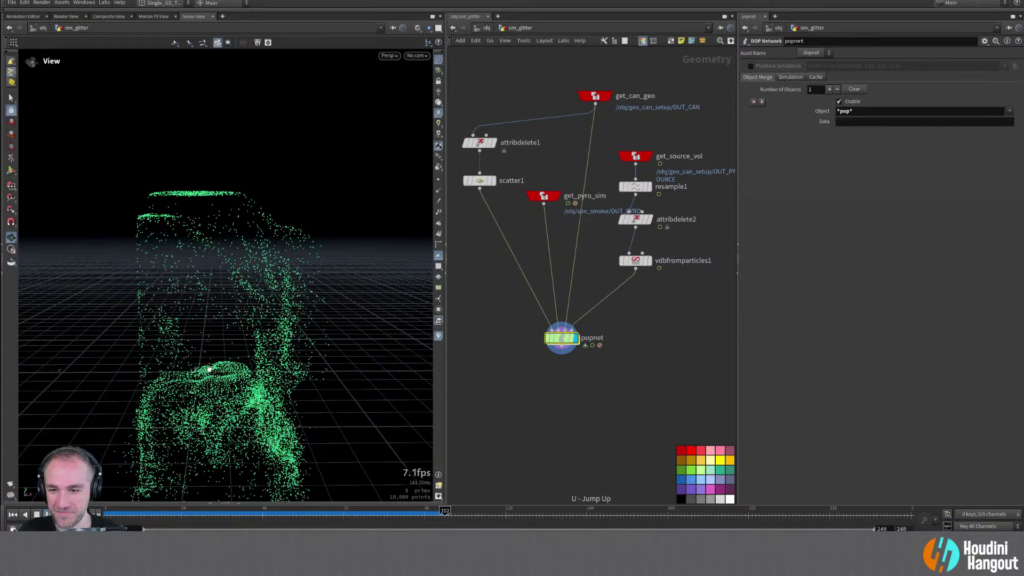
{"action": "left_click_drag", "start_coordinate": [208, 368], "coordinate": [244, 311], "text": "alt"}
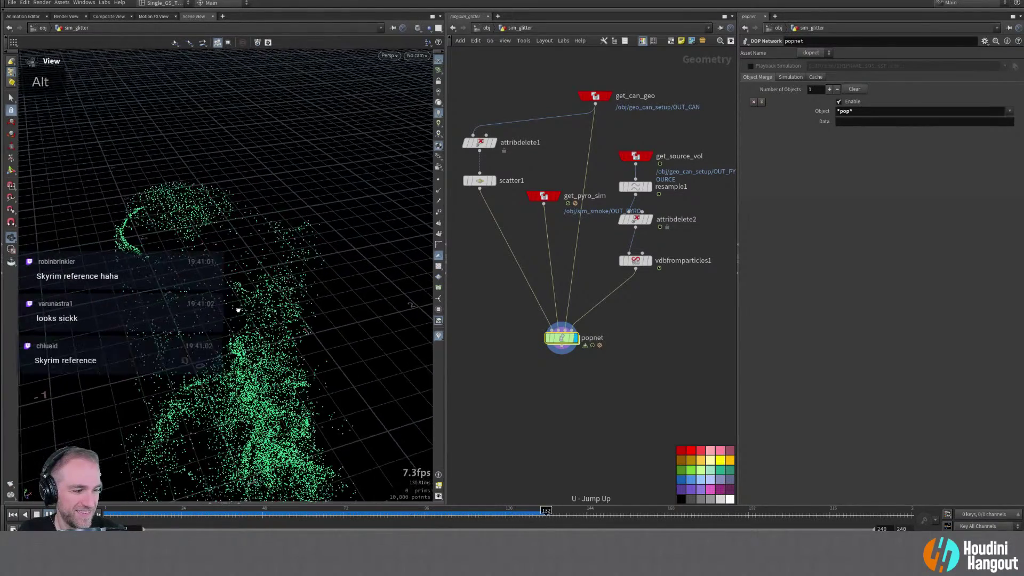
{"action": "right_click_drag", "start_coordinate": [244, 310], "coordinate": [155, 313], "text": "alt"}
{"action": "middle_click_drag", "start_coordinate": [155, 314], "coordinate": [176, 277], "text": "alt"}
{"action": "mouse_move", "coordinate": [175, 277]}
{"action": "left_mouse_down", "text": "alt"}
{"action": "mouse_move", "coordinate": [185, 257]}
{"action": "mouse_move", "coordinate": [187, 279]}
{"action": "left_mouse_up", "text": "alt"}
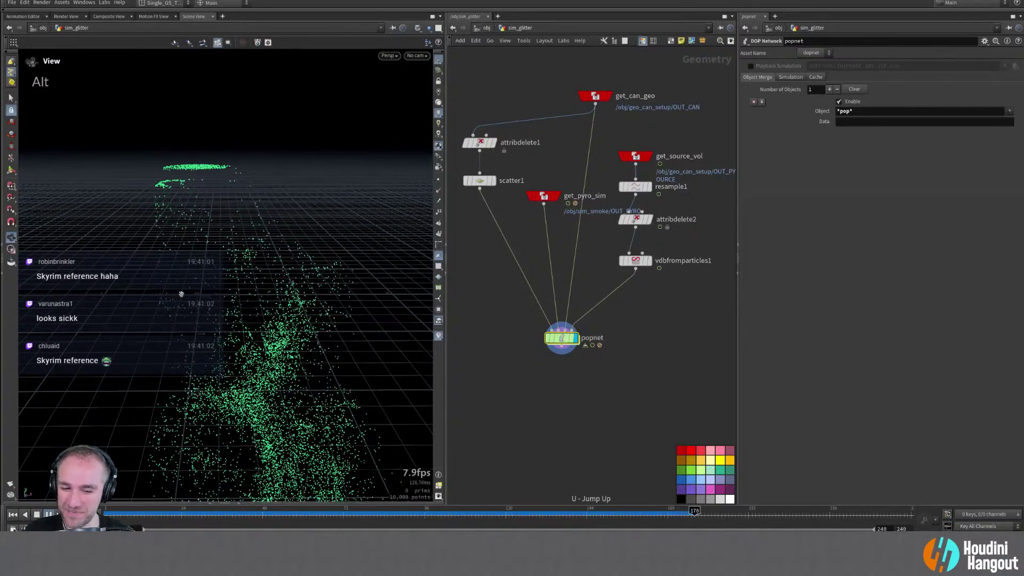
Reposition popnet, get_pyro_sim and the attribdelete1 and scatter1 pair to tidy the sim_glitter network
{"action": "left_click_drag", "start_coordinate": [566, 342], "coordinate": [564, 315]}
{"action": "left_click_drag", "start_coordinate": [544, 196], "coordinate": [538, 220]}
{"action": "left_click_drag", "start_coordinate": [460, 93], "coordinate": [471, 219]}
Examine the playing particles from a lower, closer view and return to the first frame
{"action": "left_click_drag", "start_coordinate": [204, 297], "coordinate": [181, 301], "text": "alt"}
{"action": "right_click_drag", "start_coordinate": [181, 301], "coordinate": [192, 298], "text": "alt"}
{"action": "left_click_drag", "start_coordinate": [192, 298], "coordinate": [172, 309], "text": "alt"}
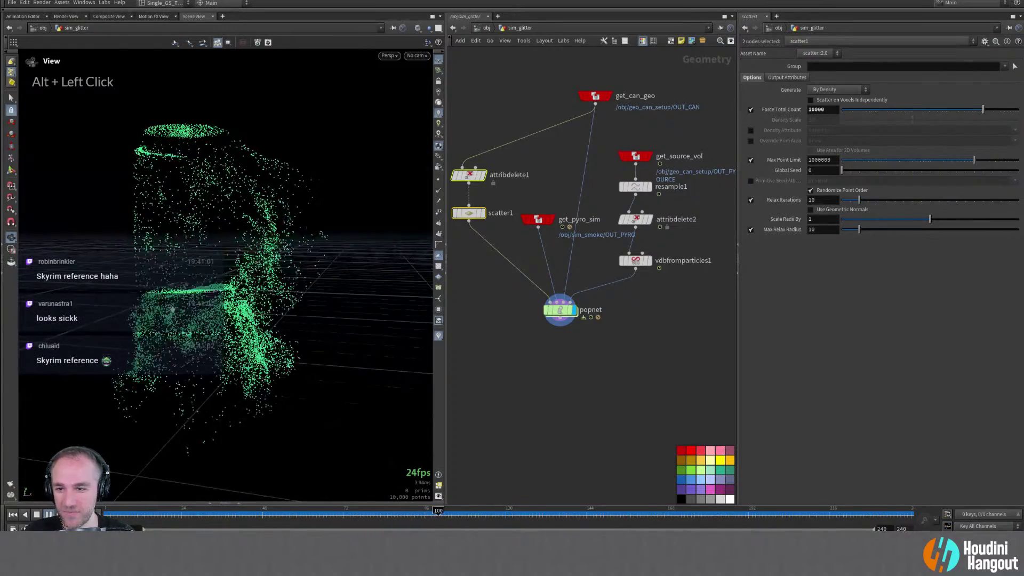
{"action": "left_click", "coordinate": [172, 296], "text": "alt"}
{"action": "key", "text": "ctrl+Up"}
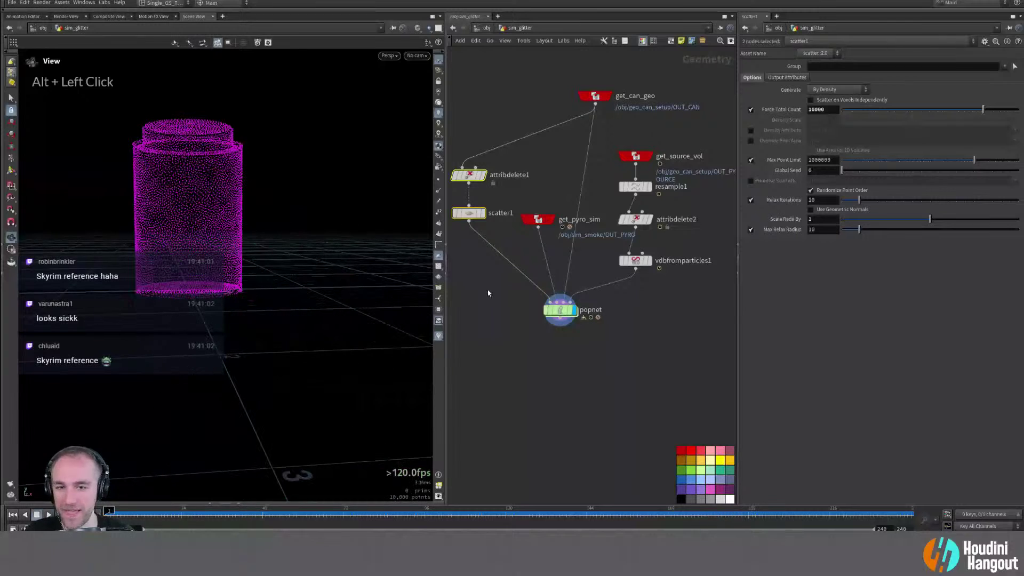
Inside popnet, set the popwind1 noise Swirl Size to 0.25
{"action": "double_click", "coordinate": [560, 310]}
{"action": "left_click", "coordinate": [701, 196]}
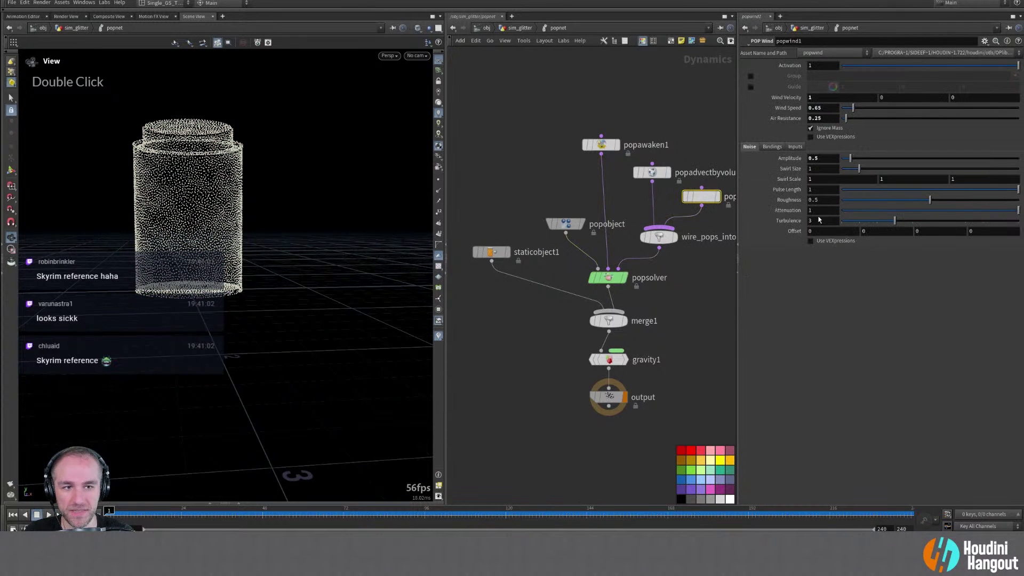
{"action": "double_click", "coordinate": [818, 168]}
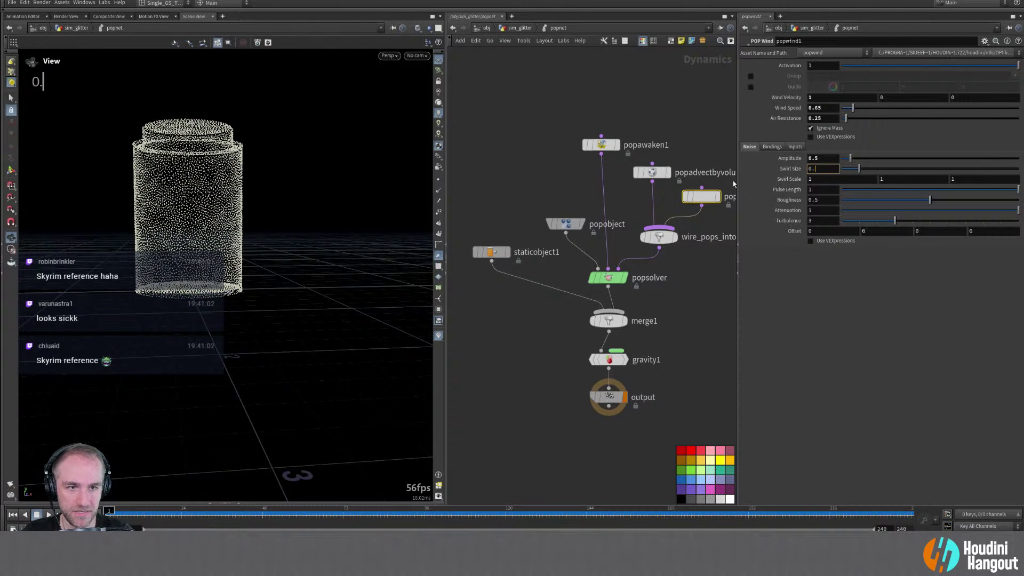
{"action": "type", "text": "0.25"}
{"action": "key", "text": "Return"}
Replay the simulation inside popnet and examine how the finer wind noise affects the falling particles
{"action": "double_click", "coordinate": [48, 514]}
{"action": "right_click_drag", "start_coordinate": [228, 194], "coordinate": [228, 270], "text": "alt"}
{"action": "left_click_drag", "start_coordinate": [228, 269], "coordinate": [225, 278], "text": "alt"}
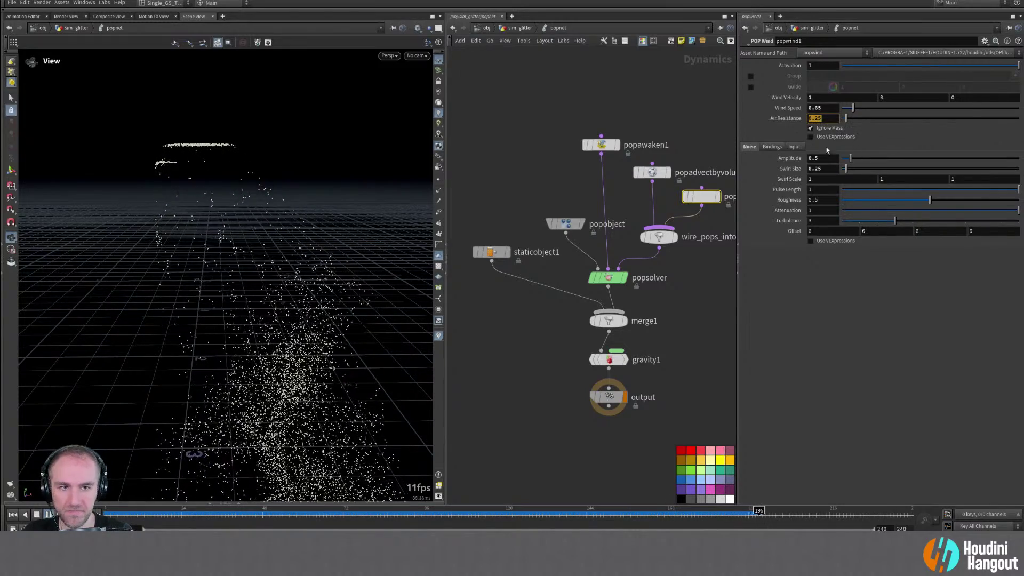
Try a popwind1 noise Amplitude of 2, and settle on an Amplitude of 1
{"action": "double_click", "coordinate": [814, 158]}
{"action": "type", "text": "2"}
{"action": "key", "text": "Return"}
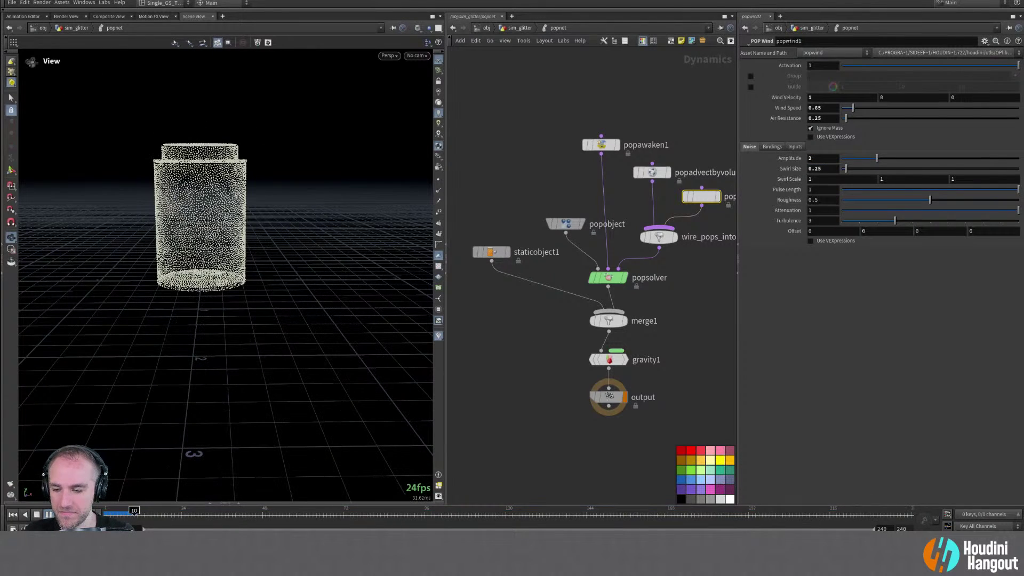
{"action": "double_click", "coordinate": [822, 160]}
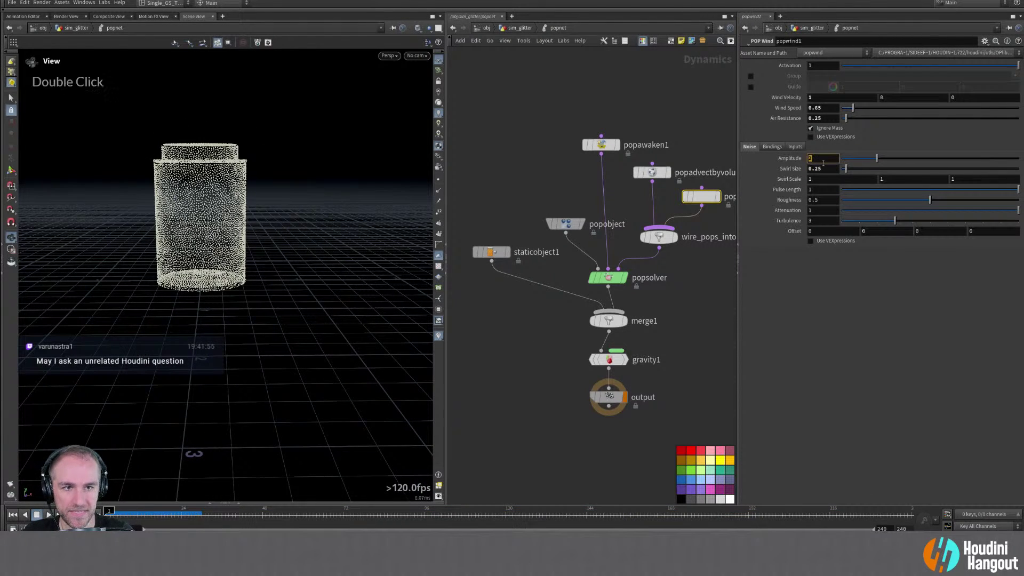
{"action": "type", "text": "1"}
{"action": "key", "text": "Return"}
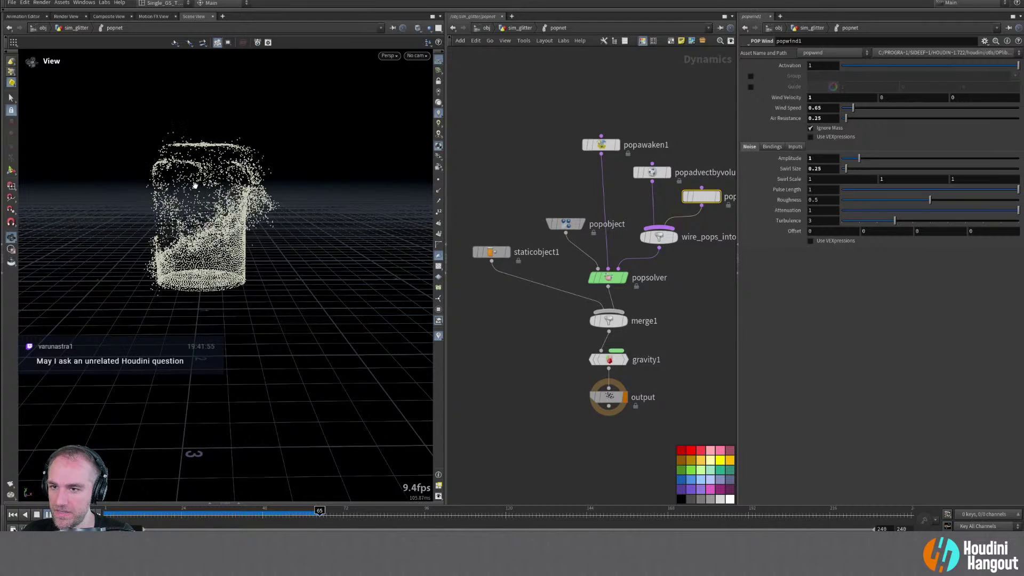
Examine the playing particles from several angles to judge the stronger wind noise, and return to the first frame
{"action": "left_click_drag", "start_coordinate": [195, 185], "coordinate": [202, 195], "text": "alt"}
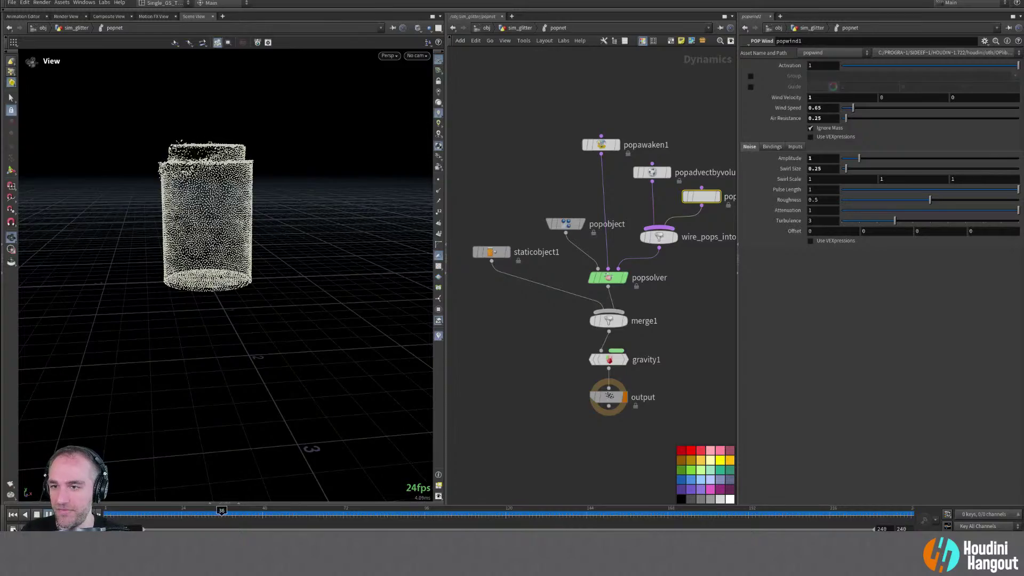
{"action": "left_click_drag", "start_coordinate": [197, 168], "coordinate": [230, 242], "text": "alt"}
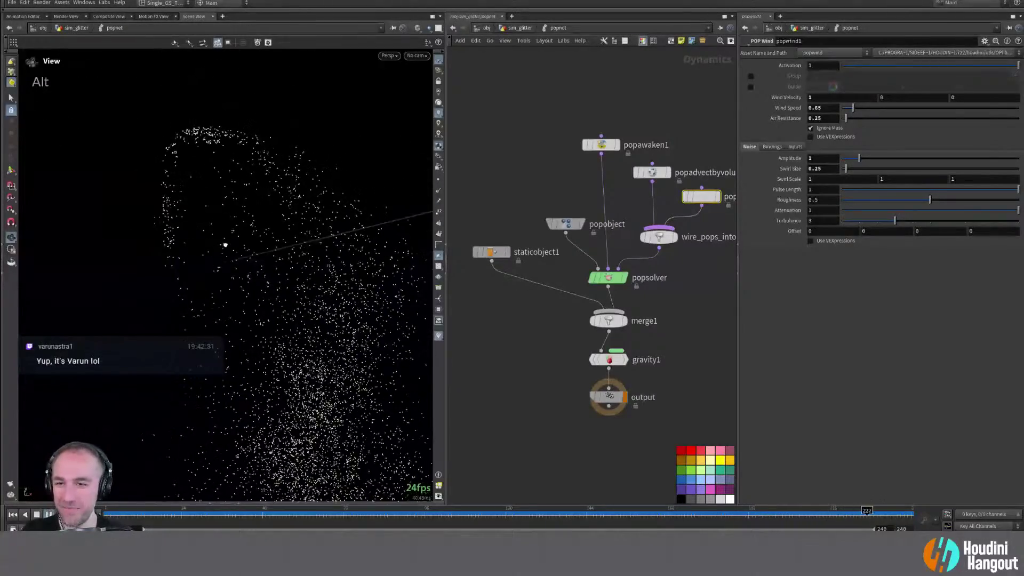
{"action": "left_click_drag", "start_coordinate": [187, 312], "coordinate": [212, 274], "text": "alt"}
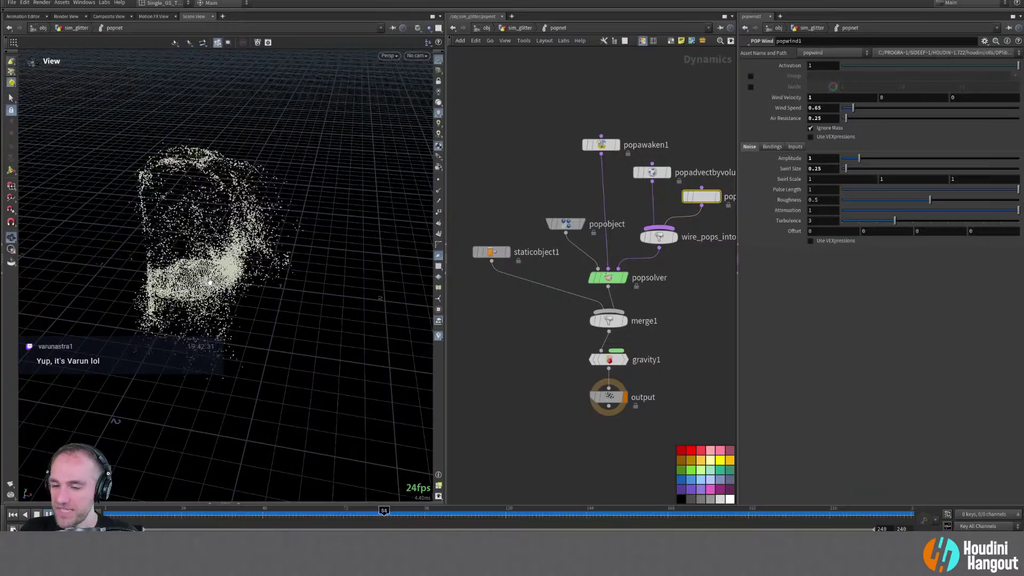
{"action": "left_click_drag", "start_coordinate": [213, 276], "coordinate": [217, 259], "text": "alt"}
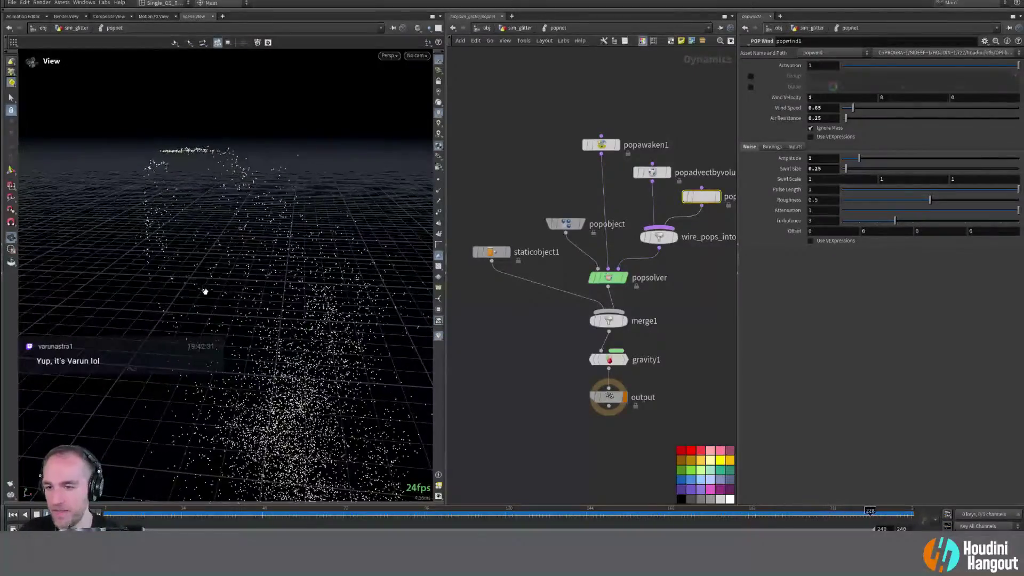
{"action": "left_click_drag", "start_coordinate": [176, 237], "coordinate": [213, 201], "text": "alt"}
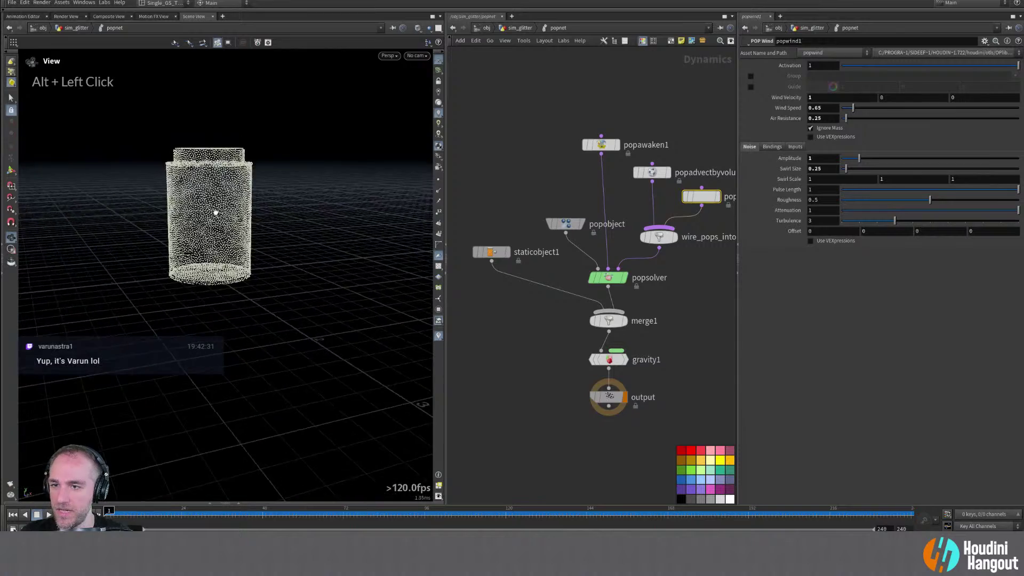
{"action": "right_click_drag", "start_coordinate": [213, 201], "coordinate": [258, 178], "text": "alt"}
{"action": "left_click_drag", "start_coordinate": [258, 179], "coordinate": [278, 192], "text": "alt"}
Go up to the sim_glitter network and set the Force Total Count of scatter1 to 50000
{"action": "key", "text": "u"}
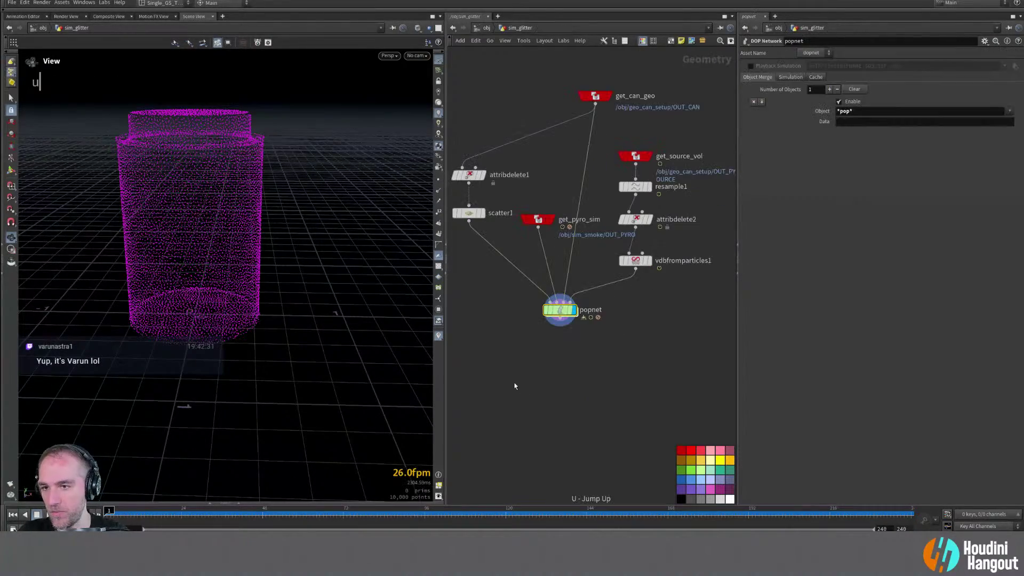
{"action": "left_click", "coordinate": [466, 215]}
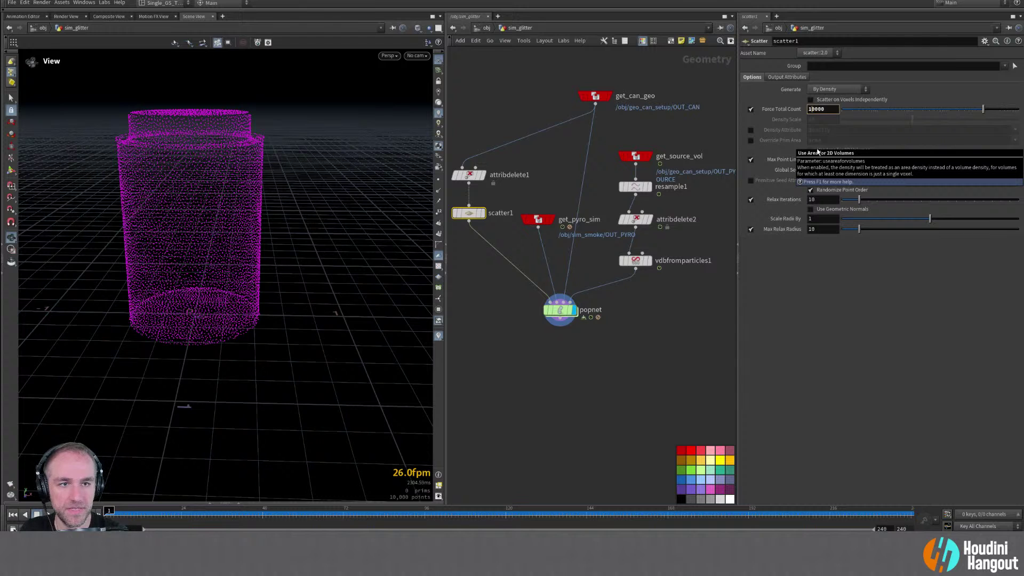
{"action": "key", "text": "BackSpace"}
{"action": "key", "text": "Right"}
{"action": "type", "text": "5"}
{"action": "key", "text": "Return"}
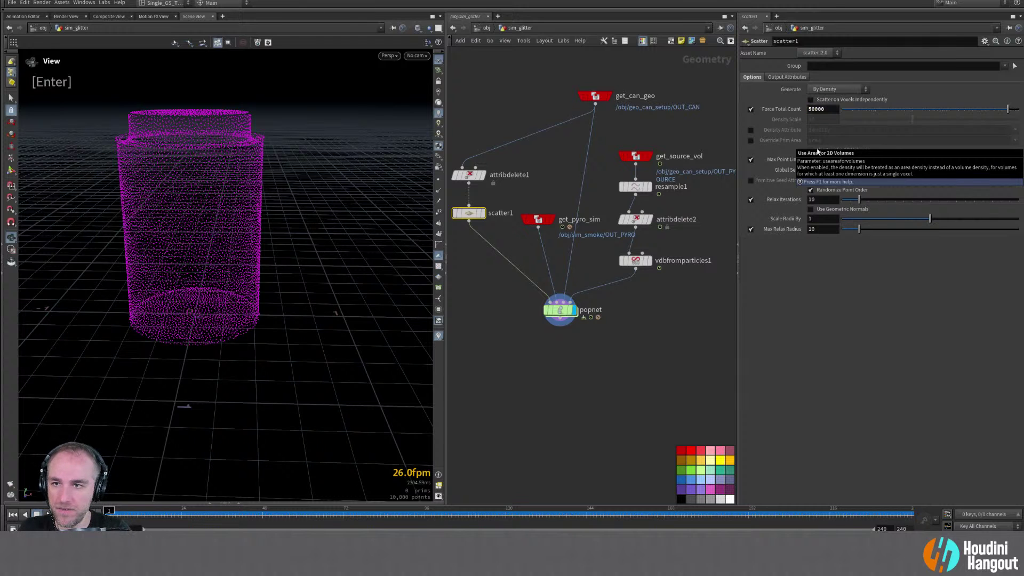
Simulate popnet with the denser scatter, scrub through the falling particles and return to the first frame
{"action": "double_click", "coordinate": [553, 315]}
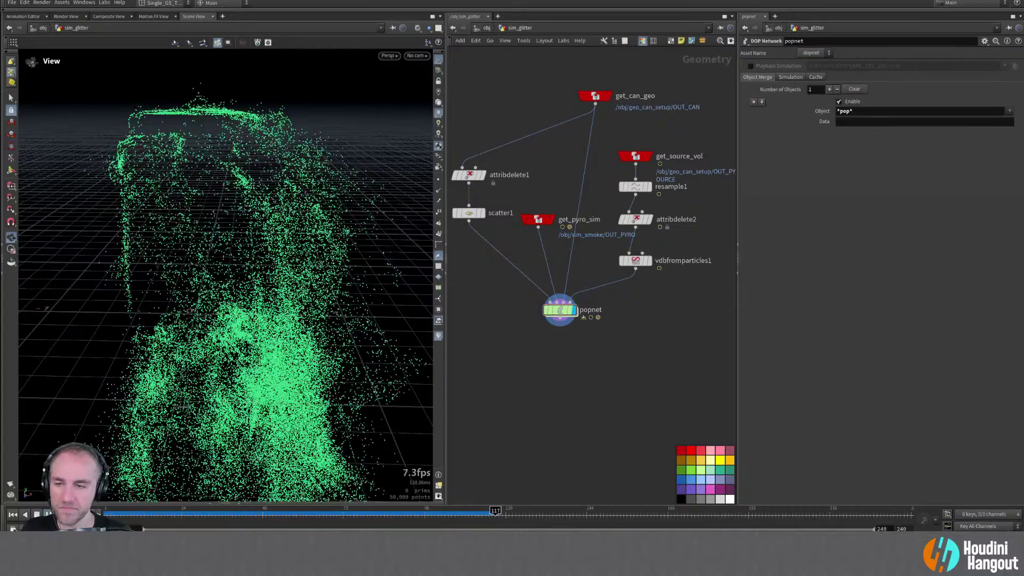
{"action": "right_click_drag", "start_coordinate": [188, 313], "coordinate": [167, 304], "text": "alt"}
{"action": "left_click_drag", "start_coordinate": [167, 304], "coordinate": [228, 299], "text": "alt"}
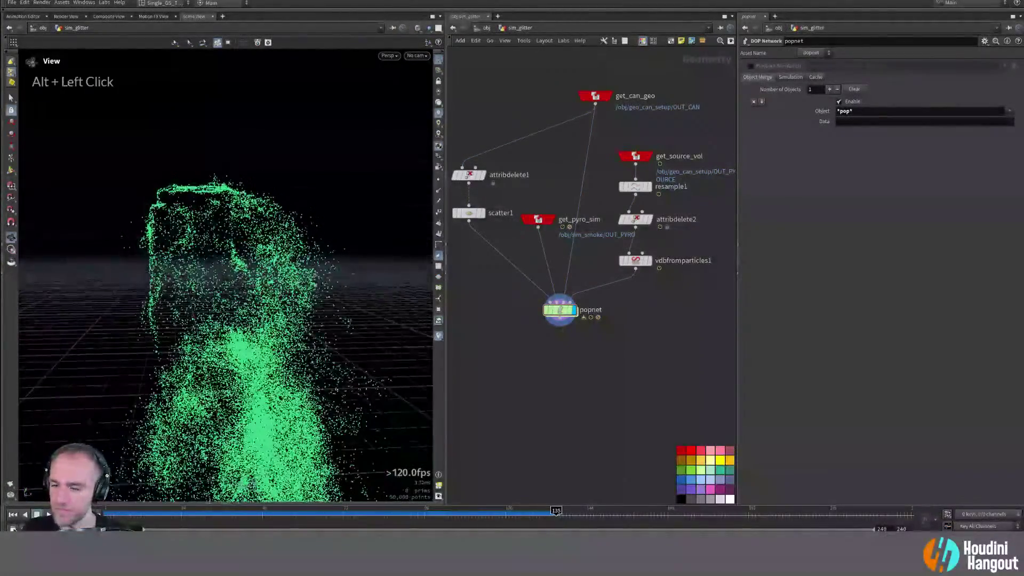
{"action": "left_click", "coordinate": [101, 510]}
{"action": "left_click_drag", "start_coordinate": [201, 510], "coordinate": [678, 515]}
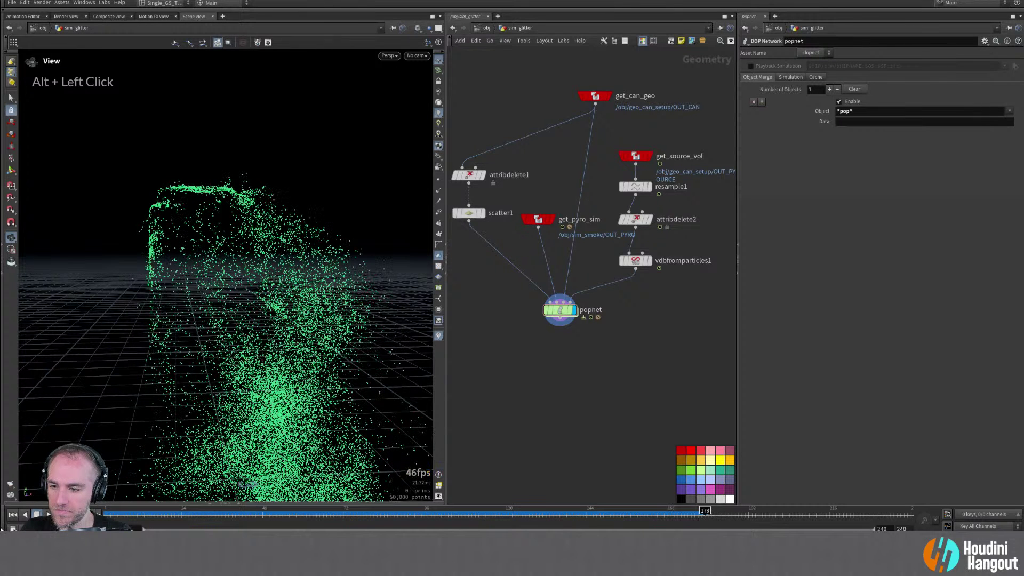
{"action": "left_click", "coordinate": [13, 515]}
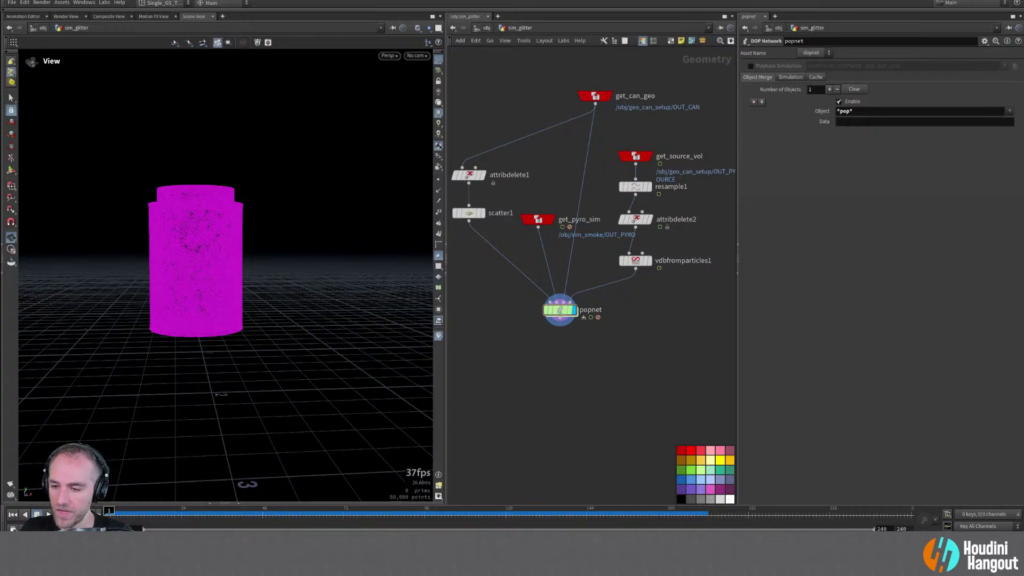
Replay the dense glitter simulation, examine it from closer and farther views, and rewind to the start
{"action": "left_click_drag", "start_coordinate": [221, 286], "coordinate": [197, 274], "text": "alt"}
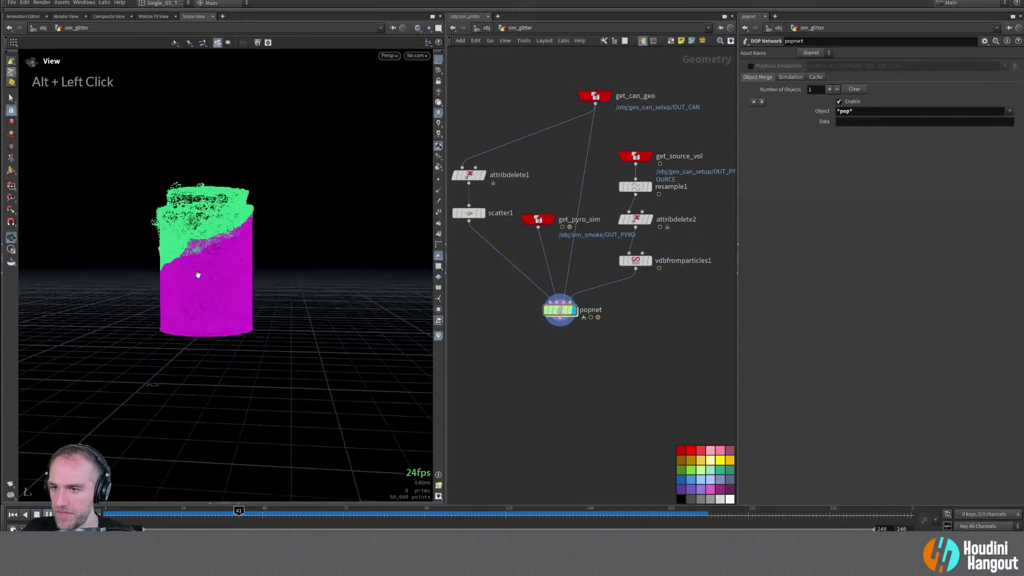
{"action": "right_click_drag", "start_coordinate": [196, 274], "coordinate": [224, 256], "text": "alt"}
{"action": "left_click_drag", "start_coordinate": [224, 256], "coordinate": [252, 270], "text": "alt"}
{"action": "left_click_drag", "start_coordinate": [245, 349], "coordinate": [205, 345], "text": "alt"}
{"action": "right_click_drag", "start_coordinate": [204, 346], "coordinate": [78, 368], "text": "alt"}
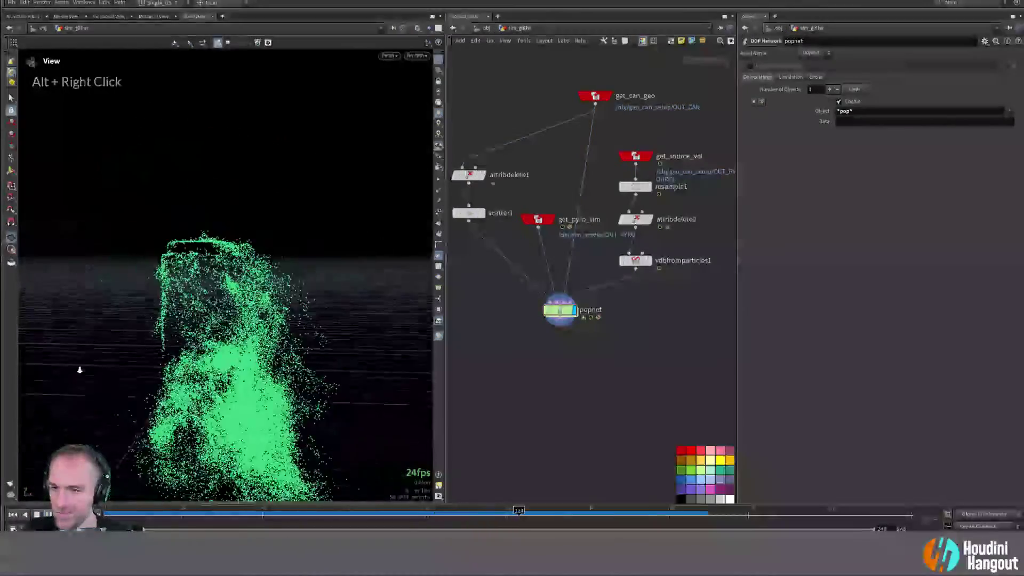
{"action": "double_click", "coordinate": [13, 515]}
Display geo_can_setup and sim_smoke alongside sim_glitter at object level, checking inside the sim_smoke and sim_glitter networks
{"action": "key", "text": "u"}
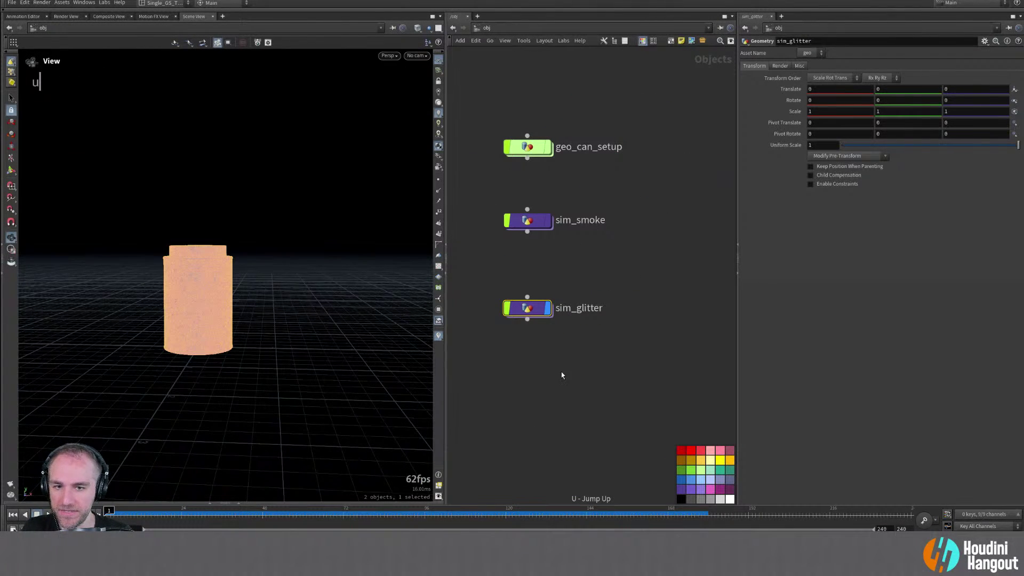
{"action": "double_click", "coordinate": [555, 395]}
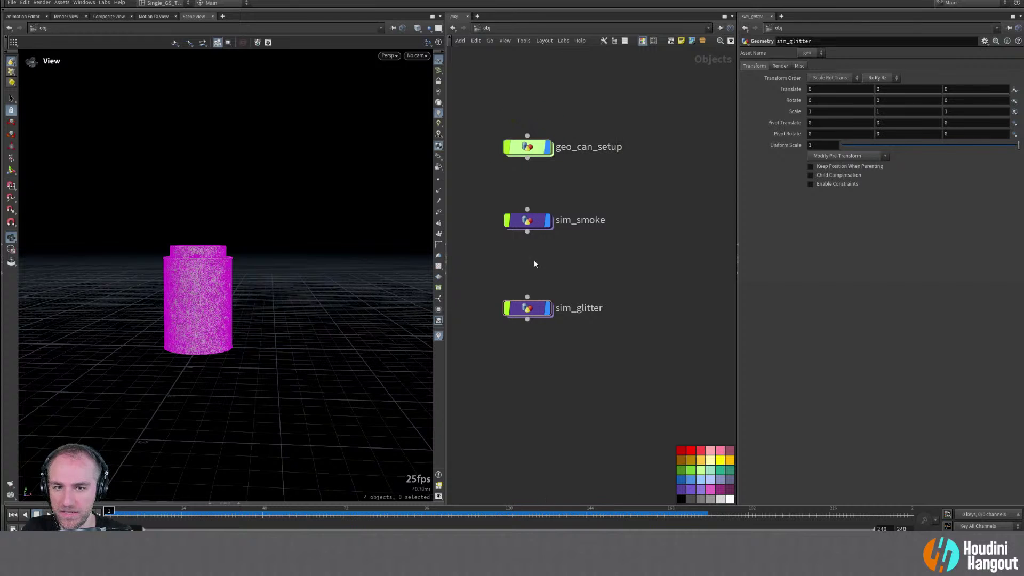
{"action": "double_click", "coordinate": [529, 223]}
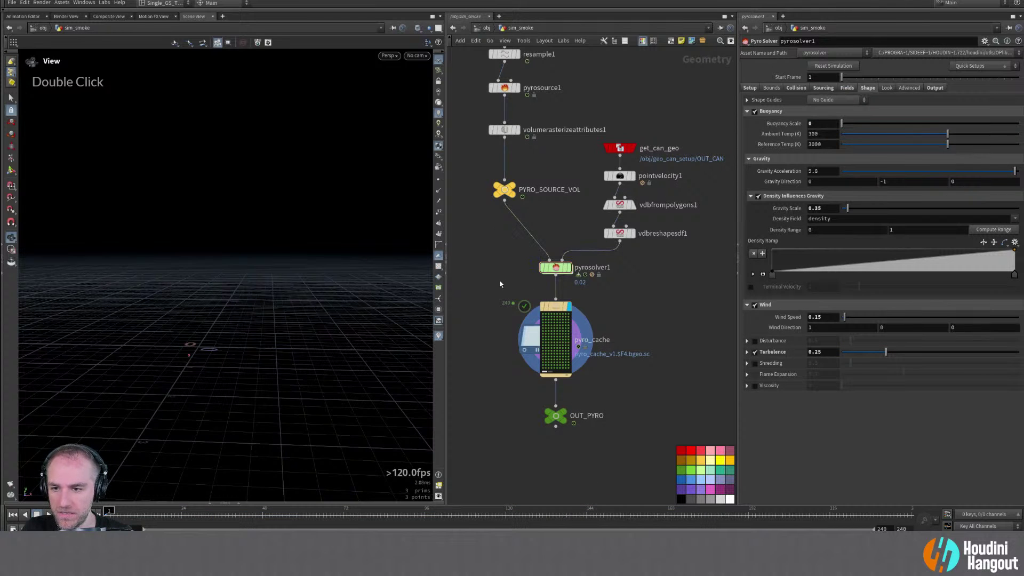
{"action": "key", "text": "u"}
{"action": "double_click", "coordinate": [523, 305]}
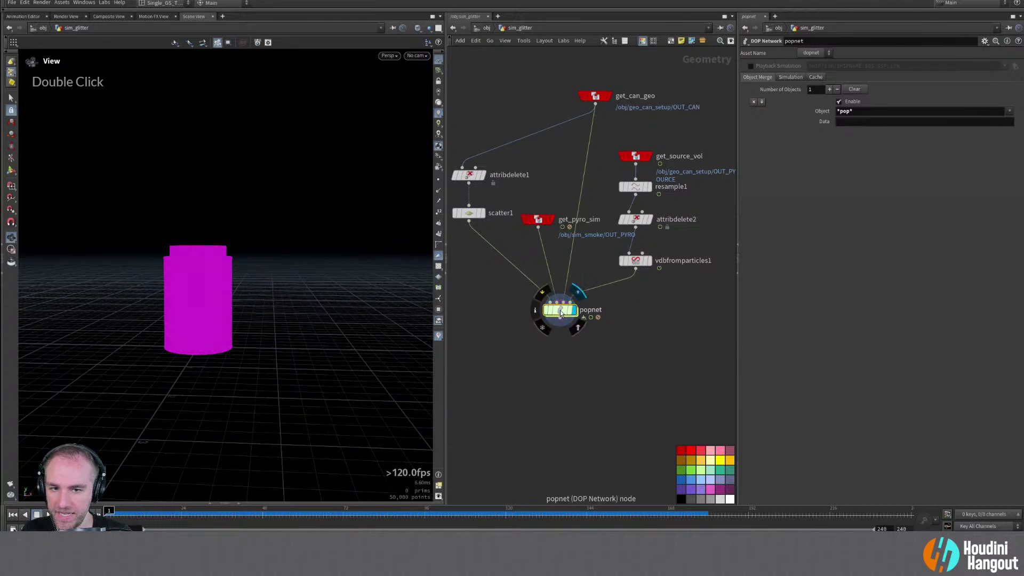
{"action": "key", "text": "u"}
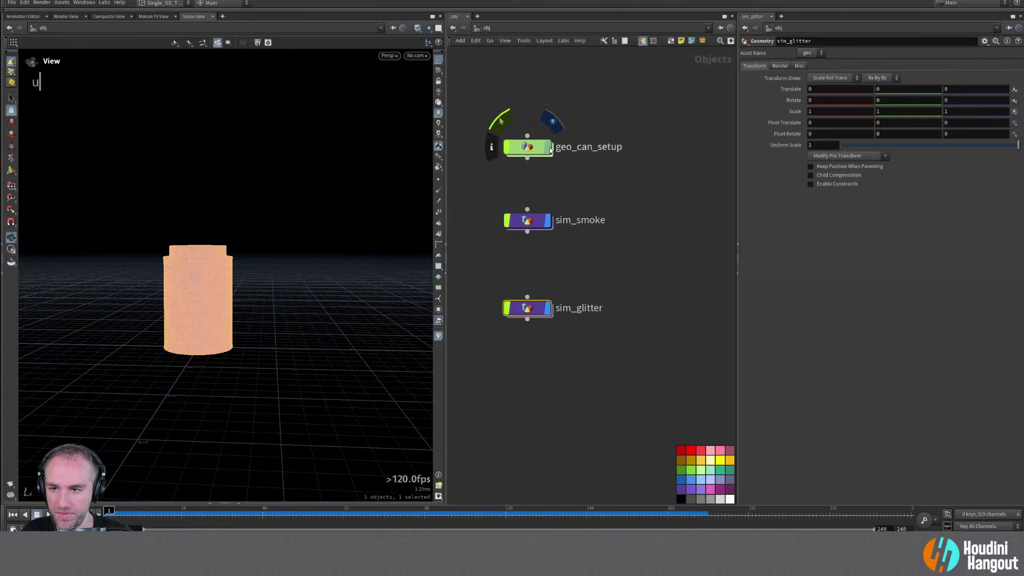
Toggle the display of geo_can_setup, sim_smoke and sim_glitter to find which object shows the solid can
{"action": "right_click_drag", "start_coordinate": [196, 288], "coordinate": [356, 293], "text": "alt"}
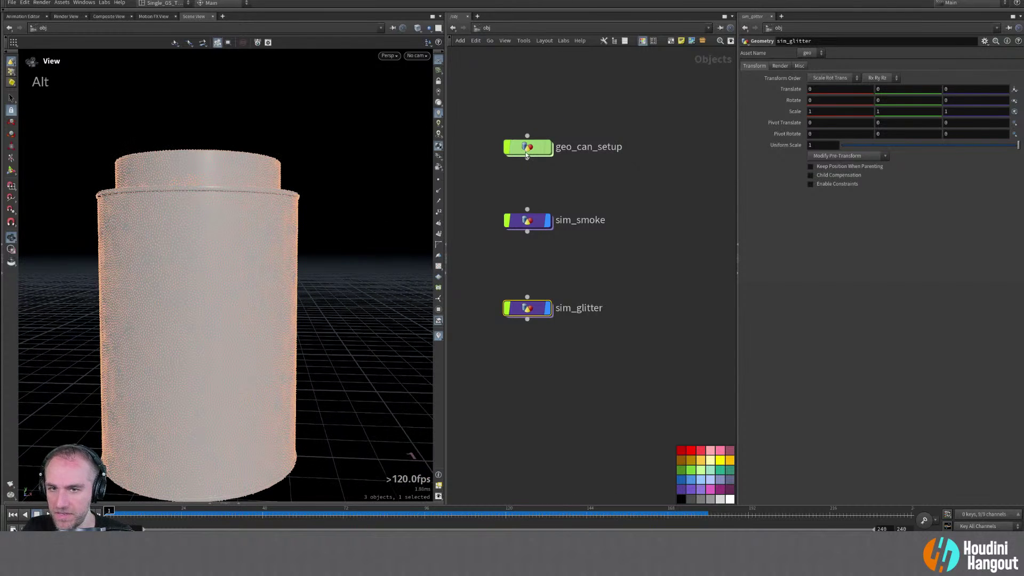
{"action": "left_click", "coordinate": [549, 223]}
{"action": "left_click", "coordinate": [550, 223]}
{"action": "left_click", "coordinate": [551, 312]}
{"action": "left_click", "coordinate": [550, 312]}
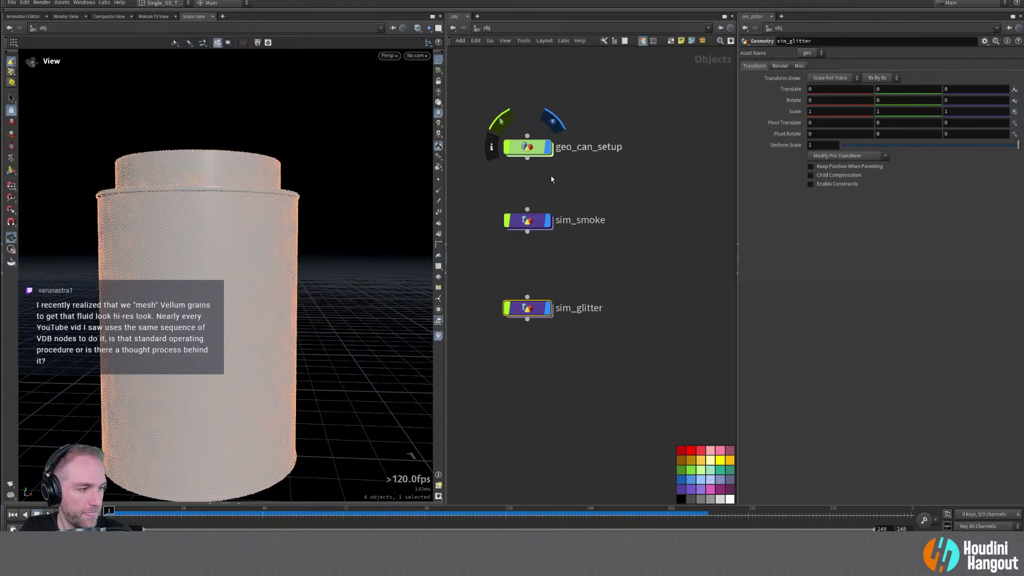
{"action": "left_click", "coordinate": [101, 7]}
{"action": "left_click", "coordinate": [107, 38]}
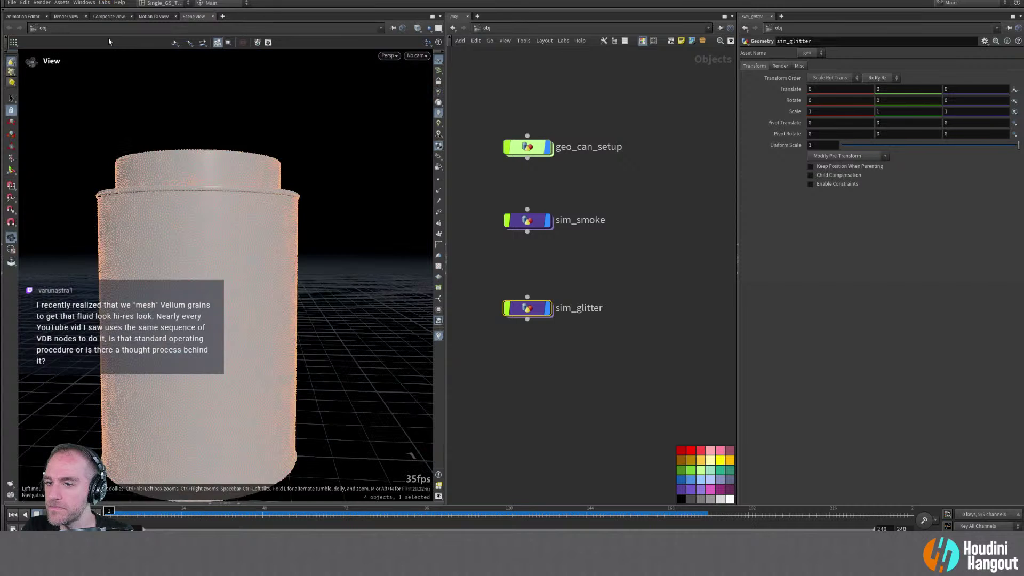
{"action": "middle_click_drag", "start_coordinate": [192, 176], "coordinate": [209, 160], "text": "alt"}
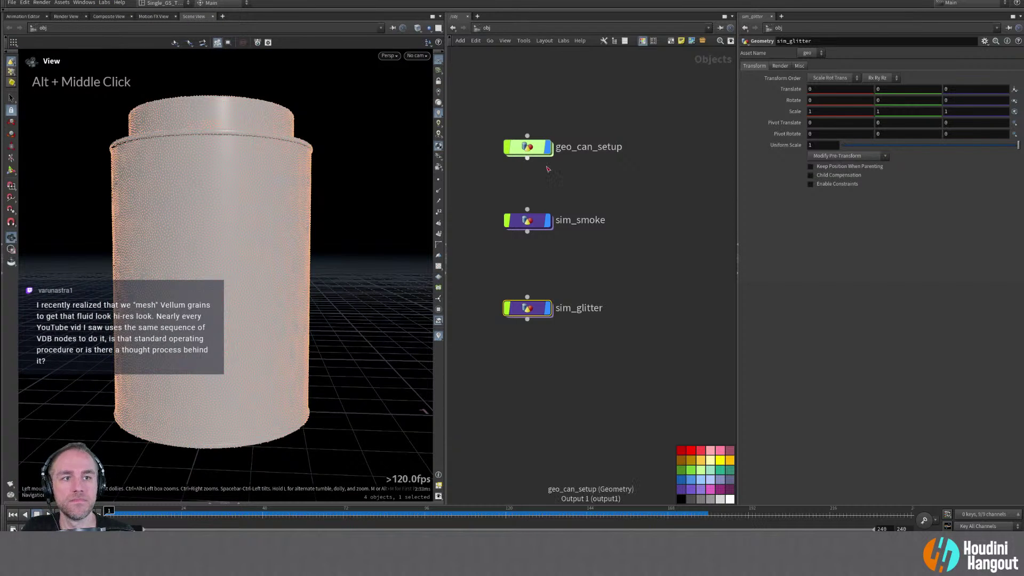
Check inside geo_can_setup, return to object level and hide the render_can object
{"action": "double_click", "coordinate": [526, 150]}
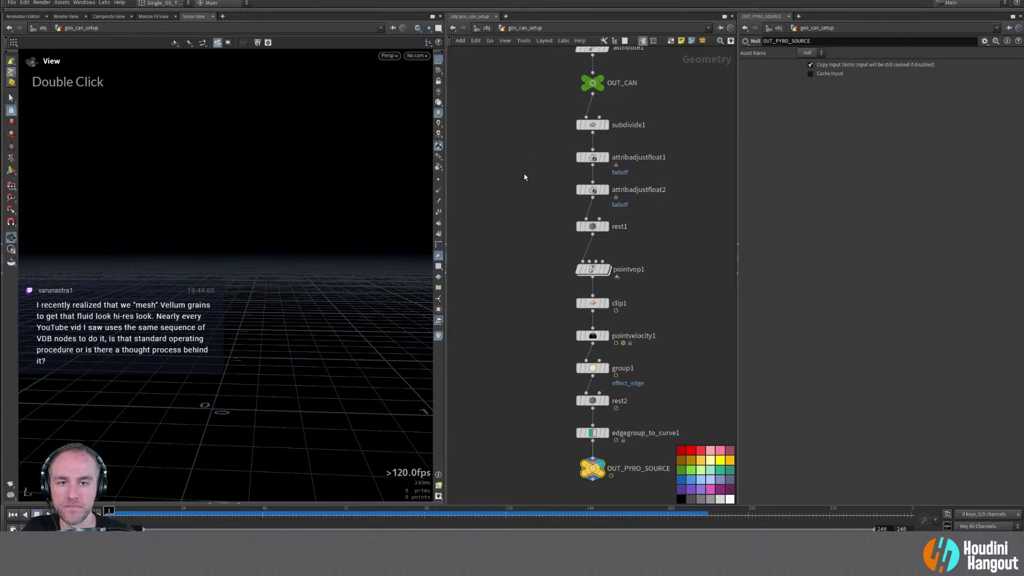
{"action": "middle_click_drag", "start_coordinate": [524, 177], "coordinate": [553, 218]}
{"action": "key", "text": "u"}
{"action": "right_click_drag", "start_coordinate": [552, 218], "coordinate": [528, 221]}
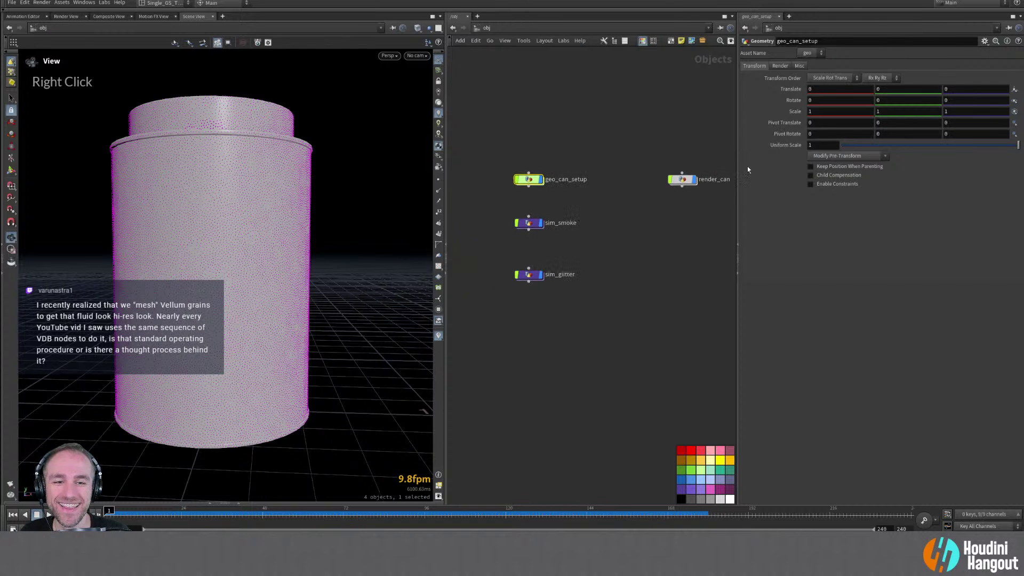
{"action": "left_click", "coordinate": [694, 180]}
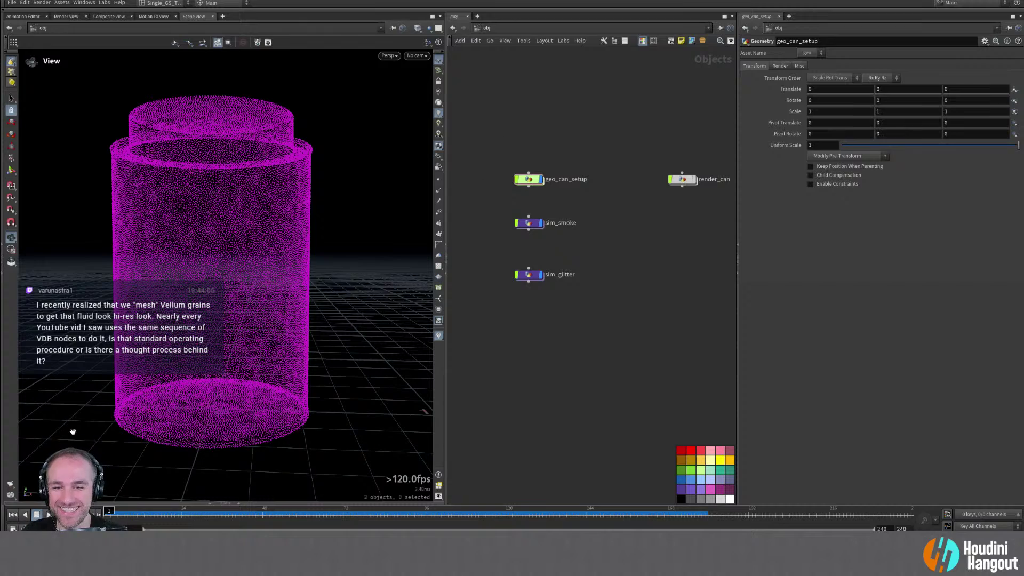
Play the smoke and glitter simulations together, examine how they match, and return to the first frame
{"action": "key", "text": "Up"}
{"action": "right_click_drag", "start_coordinate": [155, 289], "coordinate": [179, 318], "text": "alt"}
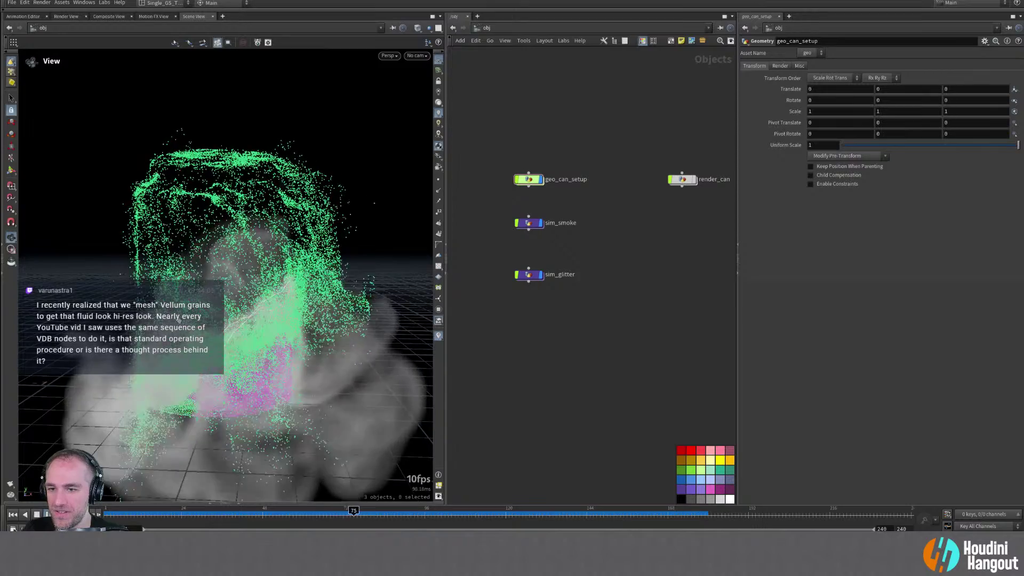
{"action": "right_click_drag", "start_coordinate": [156, 317], "coordinate": [166, 323], "text": "alt"}
{"action": "middle_click_drag", "start_coordinate": [165, 322], "coordinate": [191, 315], "text": "alt"}
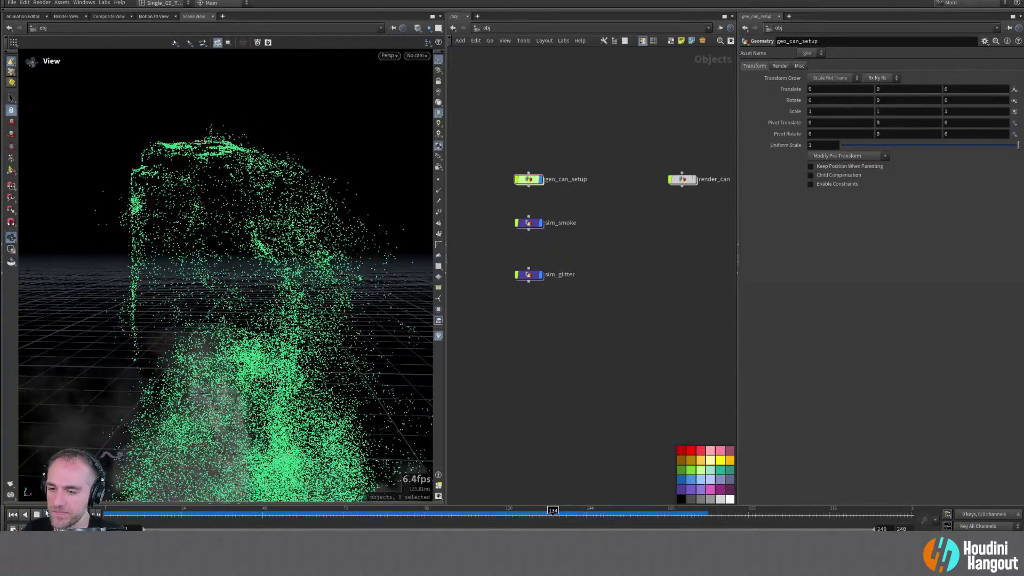
{"action": "key", "text": "ctrl+Up"}
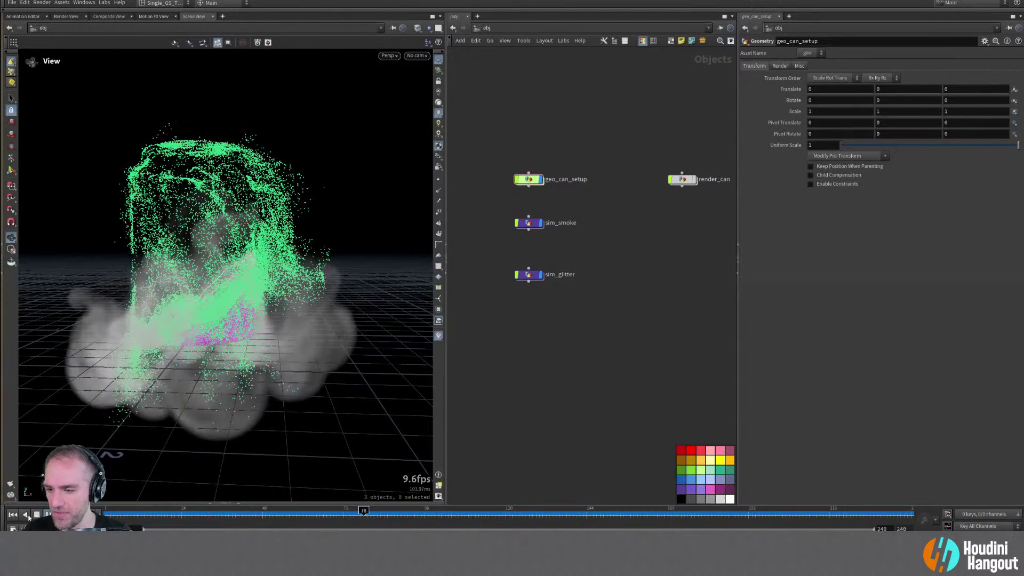
{"action": "key", "text": "ctrl+Up"}
Inside sim_smoke, display pyrosolver1 instead of the pyro cache, play its smoke simulation and return to the first frame
{"action": "double_click", "coordinate": [528, 222]}
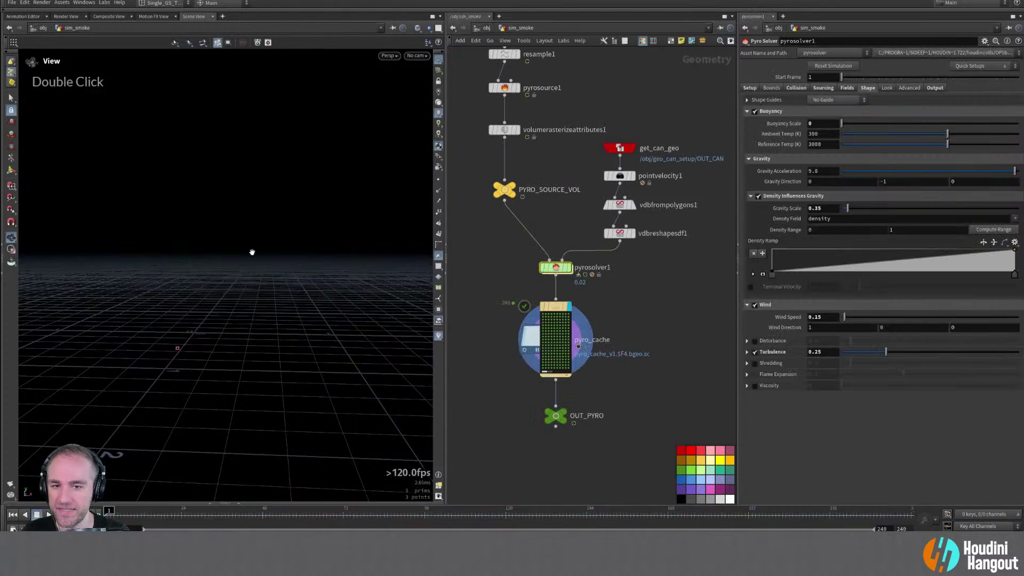
{"action": "middle_click_drag", "start_coordinate": [651, 294], "coordinate": [637, 321]}
{"action": "double_click", "coordinate": [541, 293]}
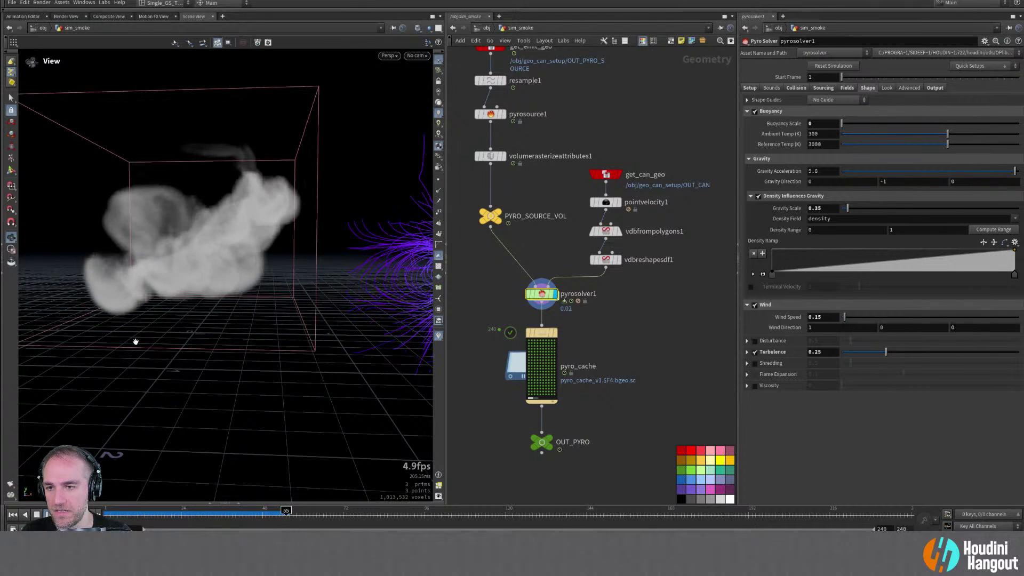
{"action": "left_click", "coordinate": [13, 515]}
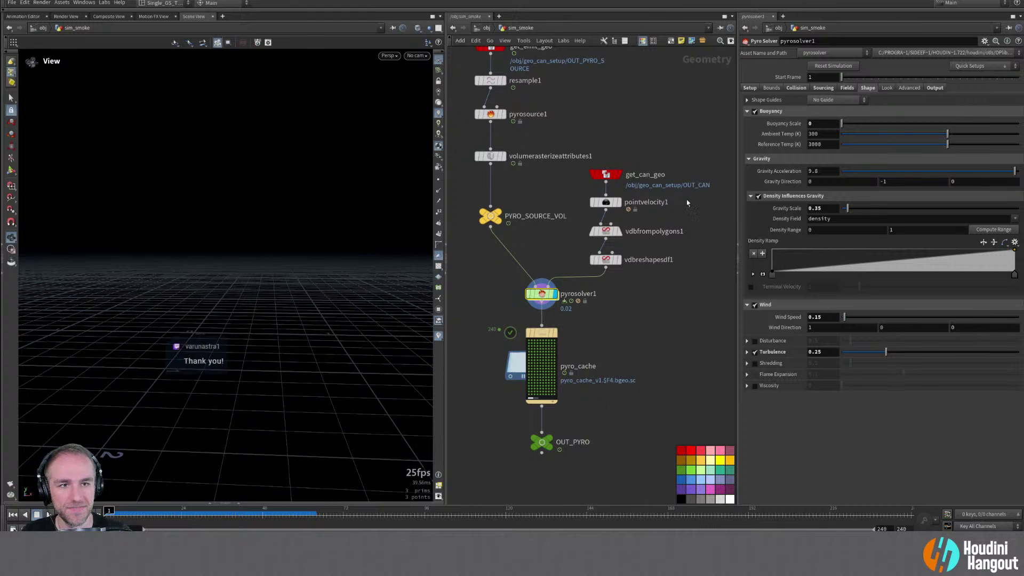
Disable the vel source volume in pyrosolver1's sourcing settings and replay the smoke simulation
{"action": "left_click", "coordinate": [795, 88]}
{"action": "left_click", "coordinate": [770, 87]}
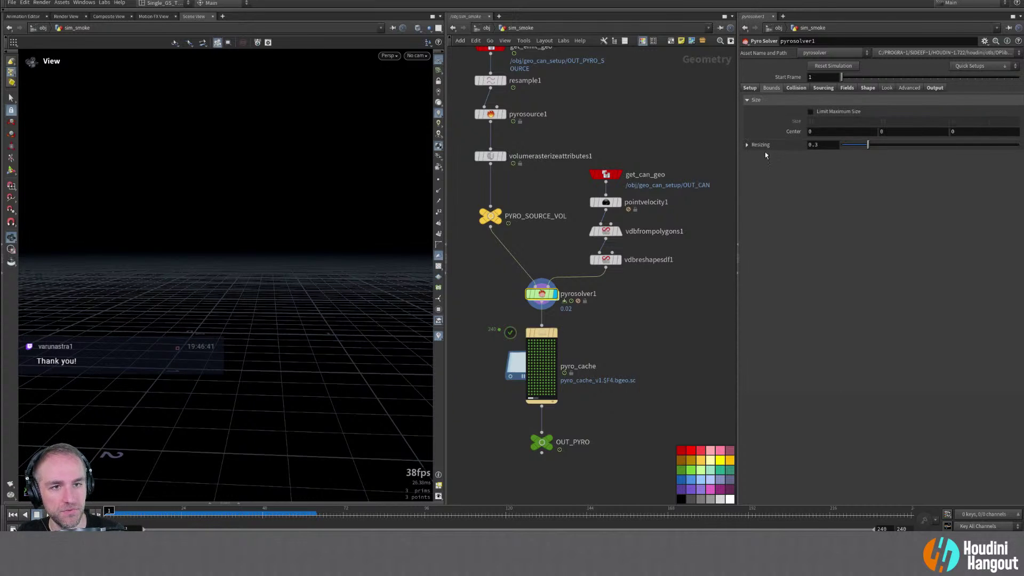
{"action": "left_click", "coordinate": [823, 88]}
{"action": "left_click", "coordinate": [784, 298]}
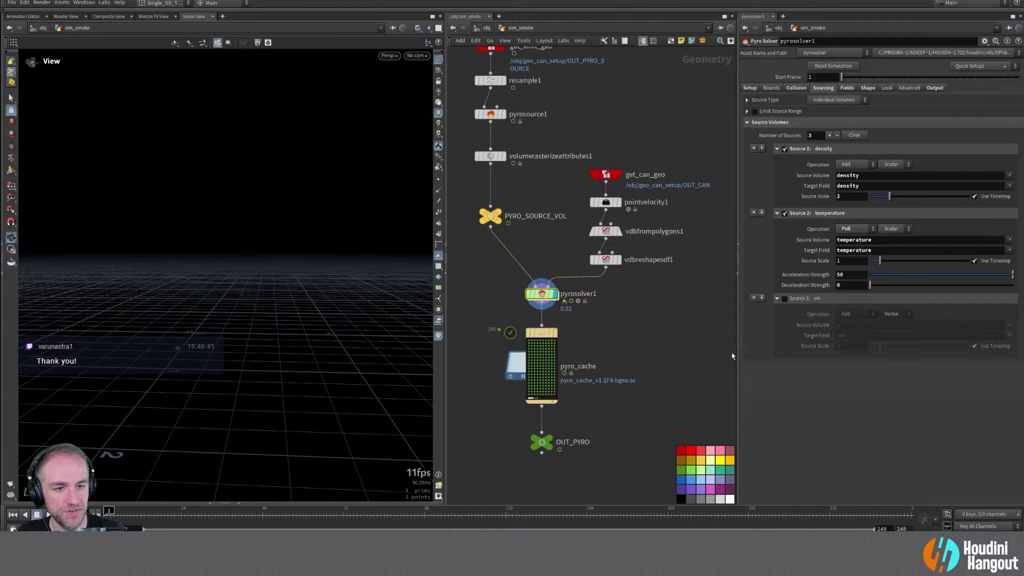
{"action": "key", "text": "Up"}
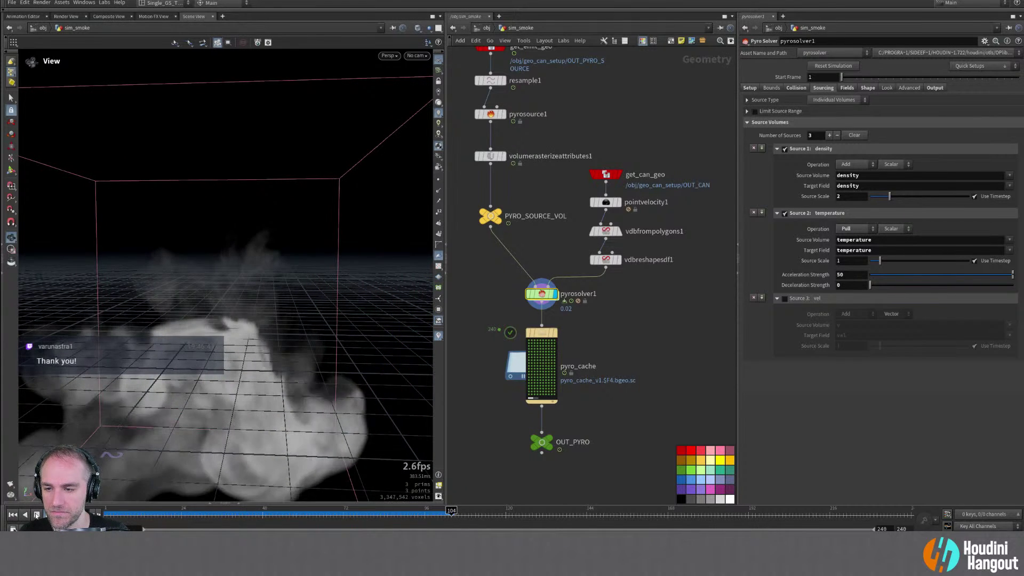
Compare the pyro_cache smoke with the new pyrosolver1 result around frame 110, and return to the first frame
{"action": "mouse_move", "coordinate": [554, 337]}
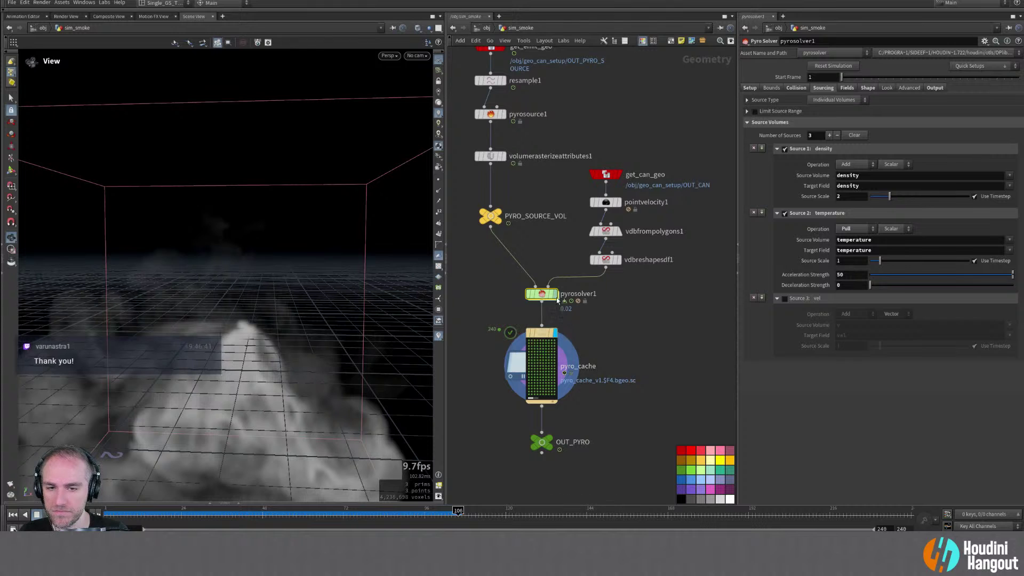
{"action": "double_click", "coordinate": [539, 302]}
{"action": "left_click_drag", "start_coordinate": [207, 520], "coordinate": [476, 531]}
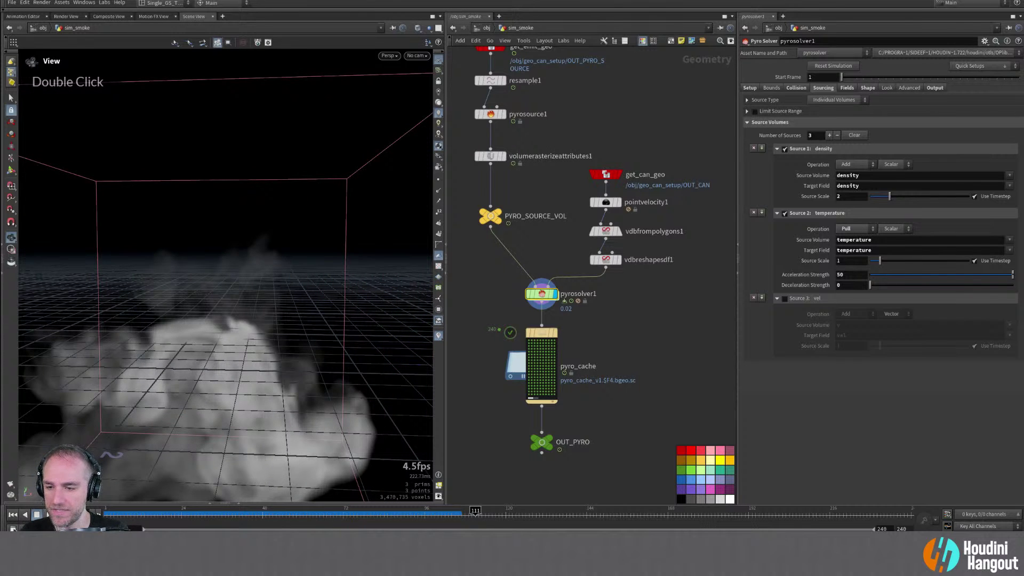
{"action": "key", "text": "Escape"}
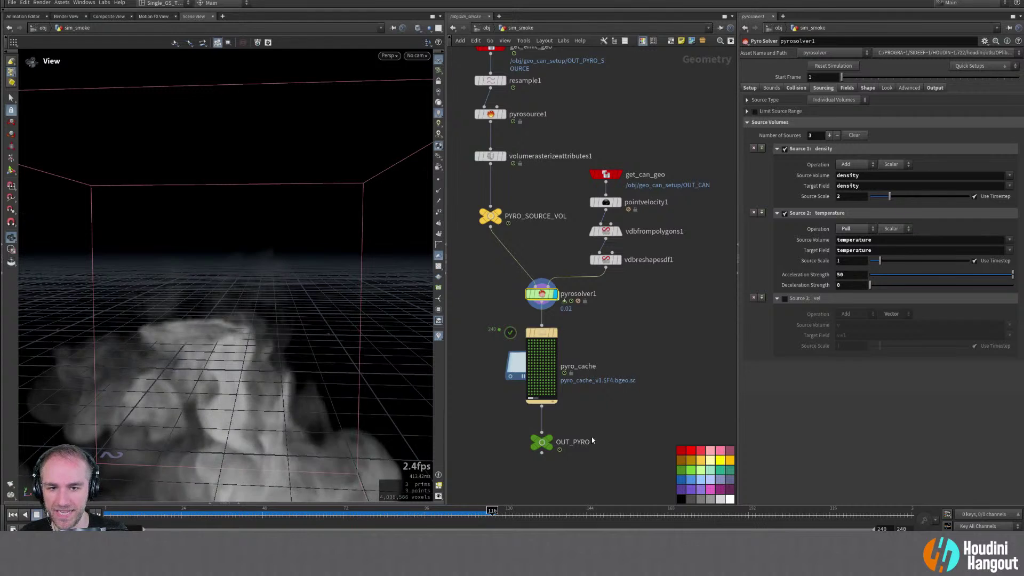
{"action": "key", "text": "ctrl+Up"}
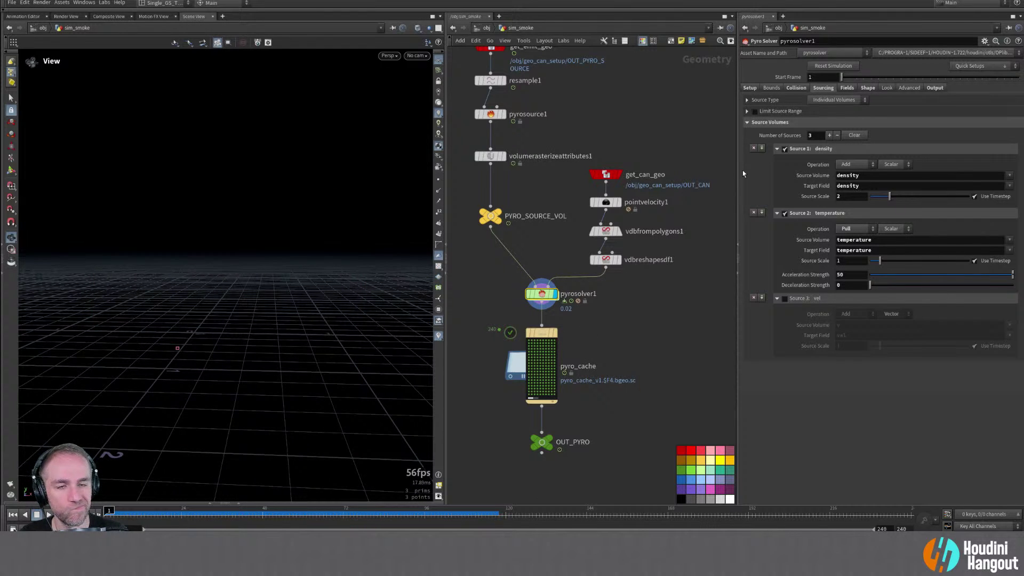
Save pyro_cache to disk in the background over frames 1 to 240 and go back to object level
{"action": "left_click", "coordinate": [541, 335]}
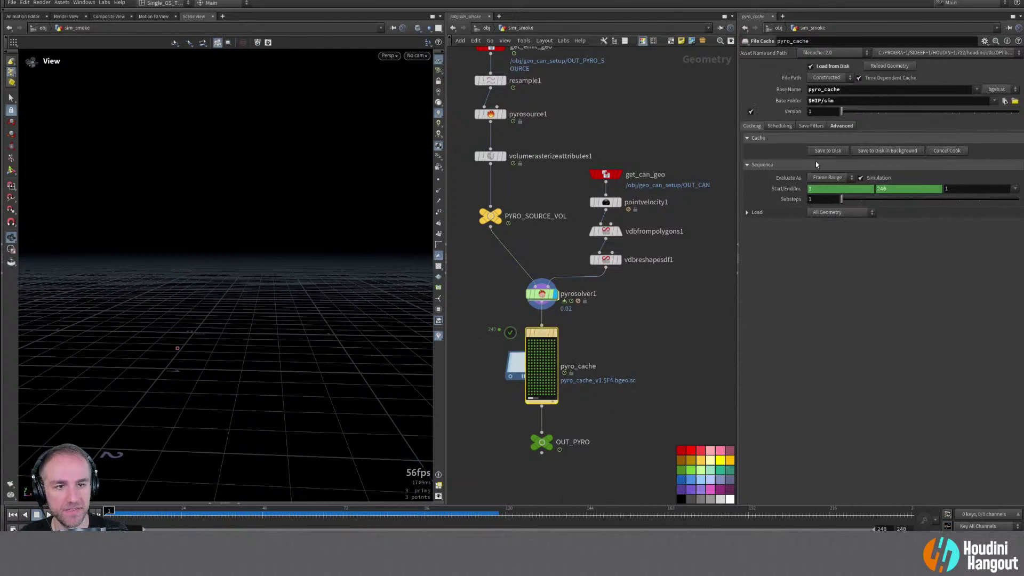
{"action": "left_click", "coordinate": [880, 151]}
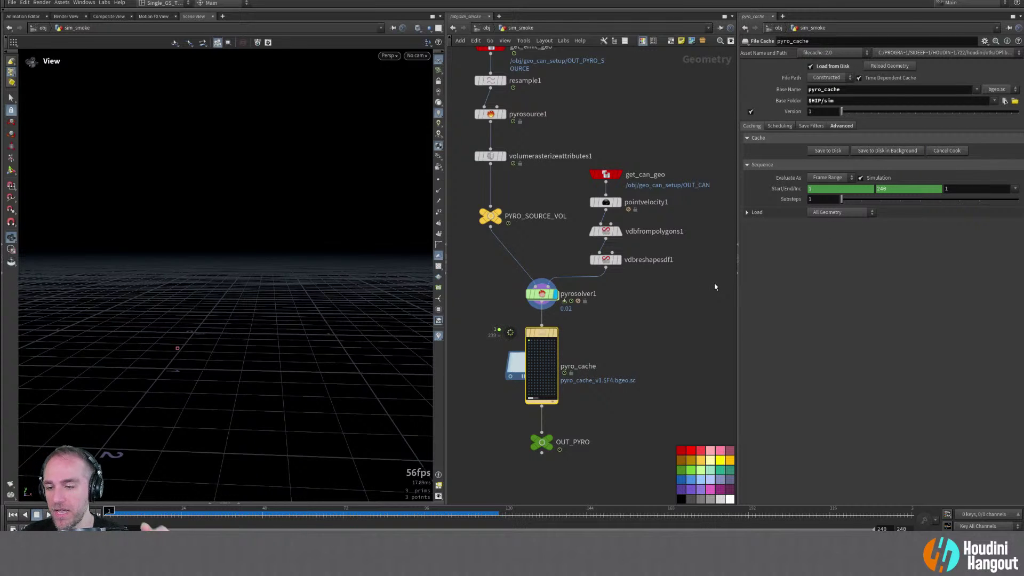
{"action": "key", "text": "u"}
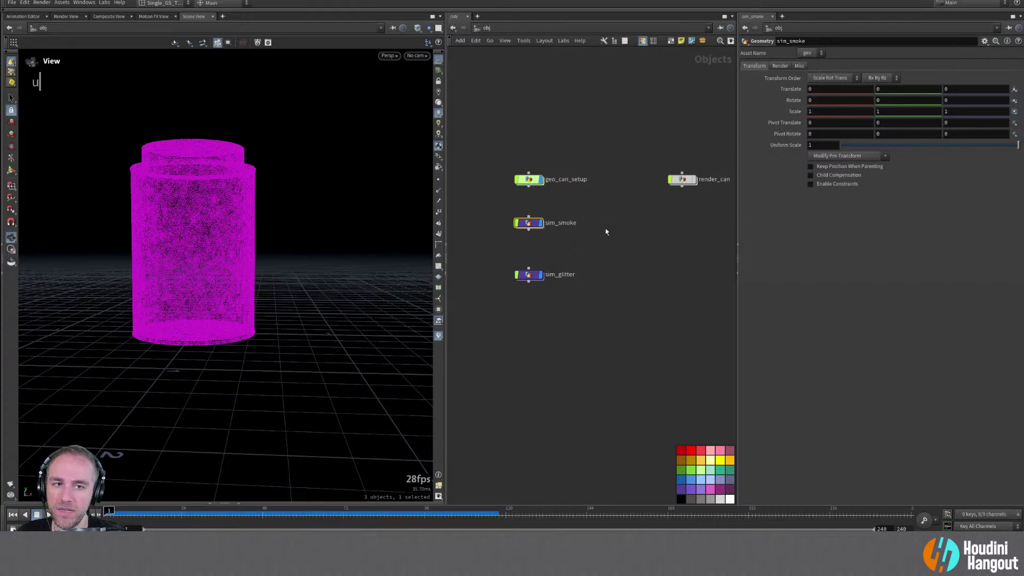
{"action": "middle_click_drag", "start_coordinate": [678, 239], "coordinate": [637, 240]}
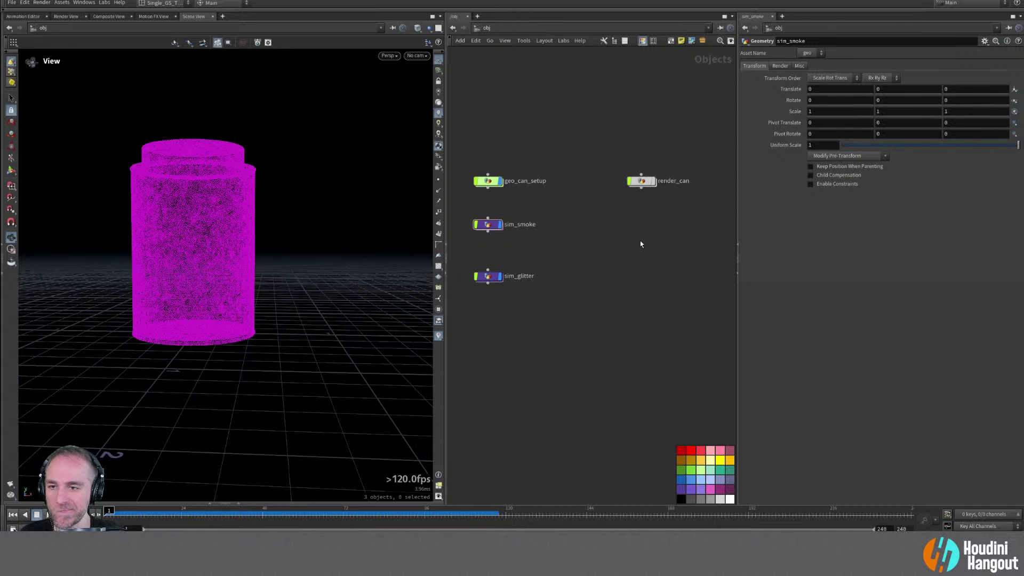
Check the node information of the sim_smoke and sim_glitter objects
{"action": "left_click", "coordinate": [483, 228]}
{"action": "middle_click", "coordinate": [483, 228]}
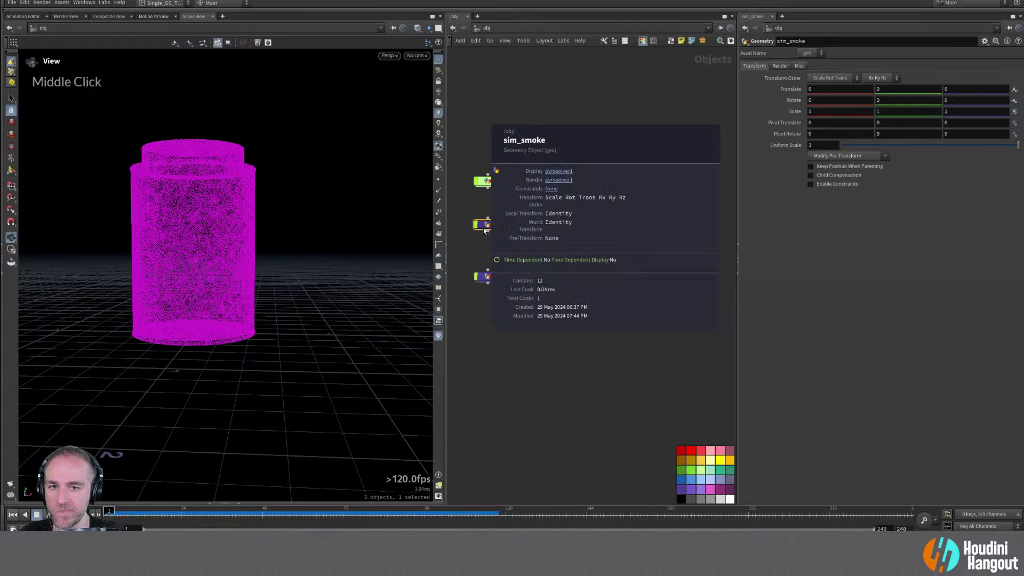
{"action": "left_click", "coordinate": [489, 278]}
{"action": "middle_click", "coordinate": [490, 279]}
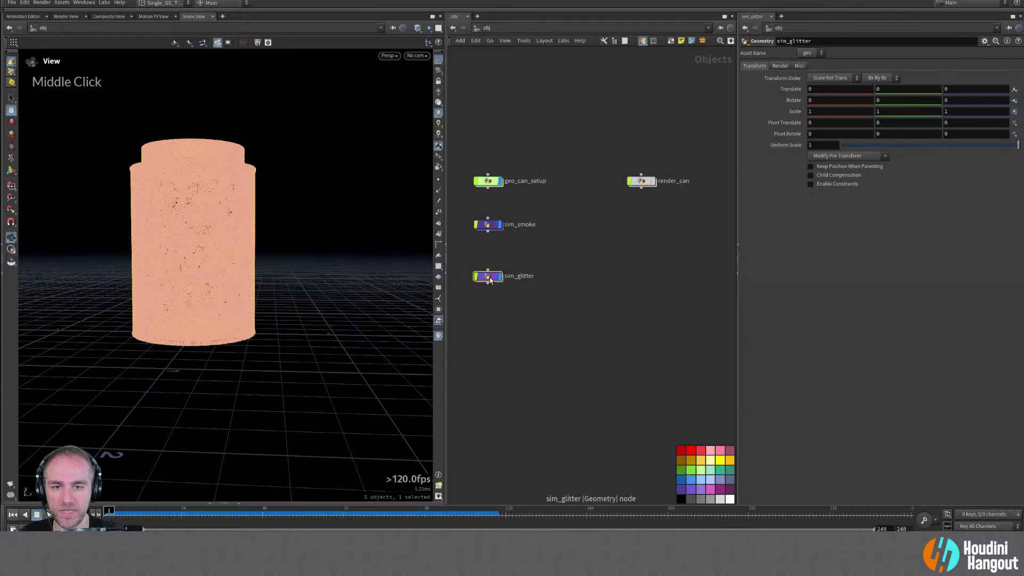
Inside sim_glitter, display scatter1 and examine its points with their normals shown in the viewport
{"action": "double_click", "coordinate": [490, 277]}
{"action": "left_click", "coordinate": [468, 213]}
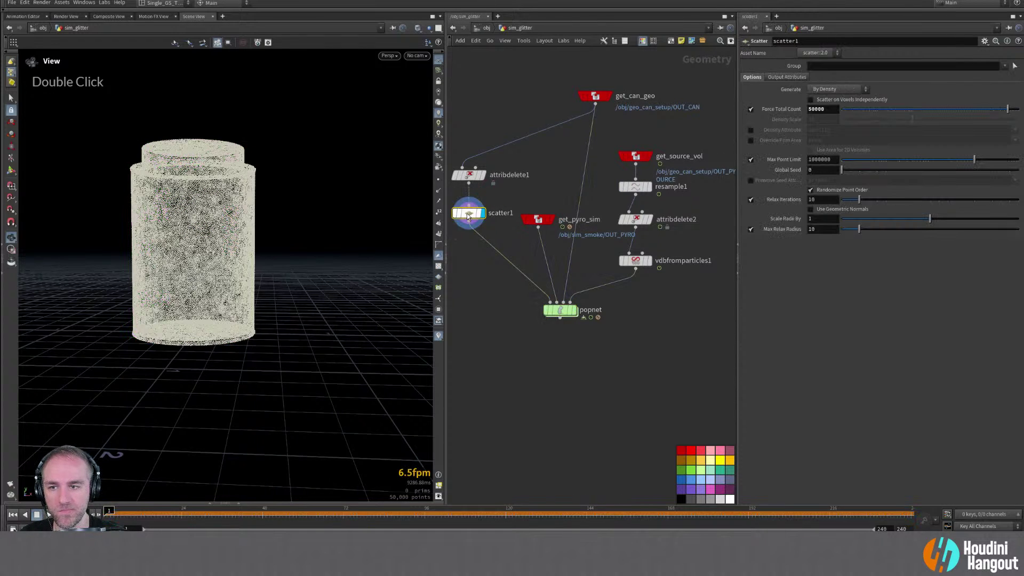
{"action": "middle_click", "coordinate": [468, 215]}
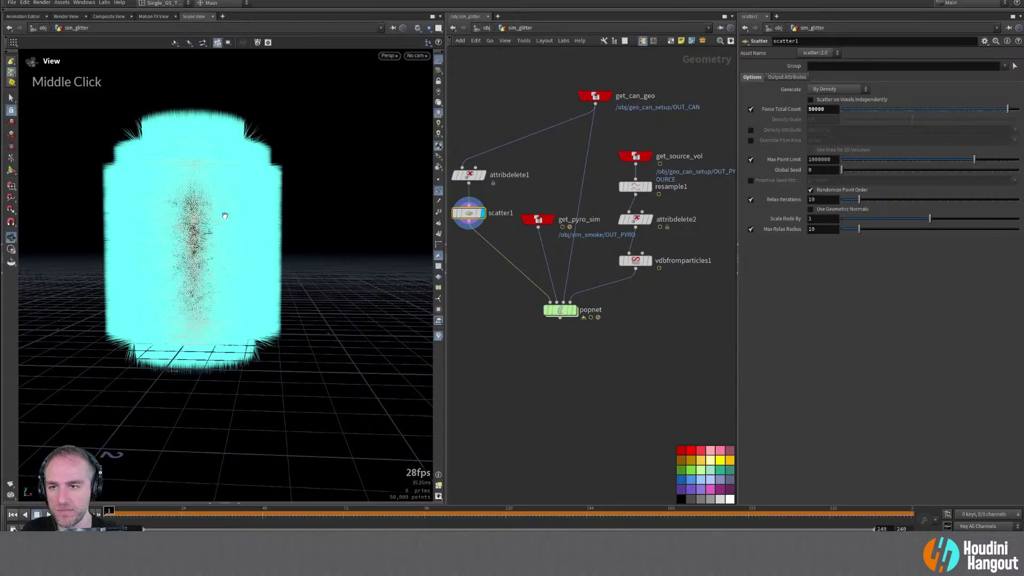
{"action": "left_click_drag", "start_coordinate": [217, 215], "coordinate": [193, 219], "text": "alt"}
{"action": "right_click_drag", "start_coordinate": [193, 218], "coordinate": [321, 224], "text": "alt"}
{"action": "left_click_drag", "start_coordinate": [313, 232], "coordinate": [378, 244], "text": "alt"}
{"action": "right_click_drag", "start_coordinate": [378, 244], "coordinate": [157, 281], "text": "alt"}
{"action": "middle_click_drag", "start_coordinate": [157, 280], "coordinate": [136, 258], "text": "alt"}
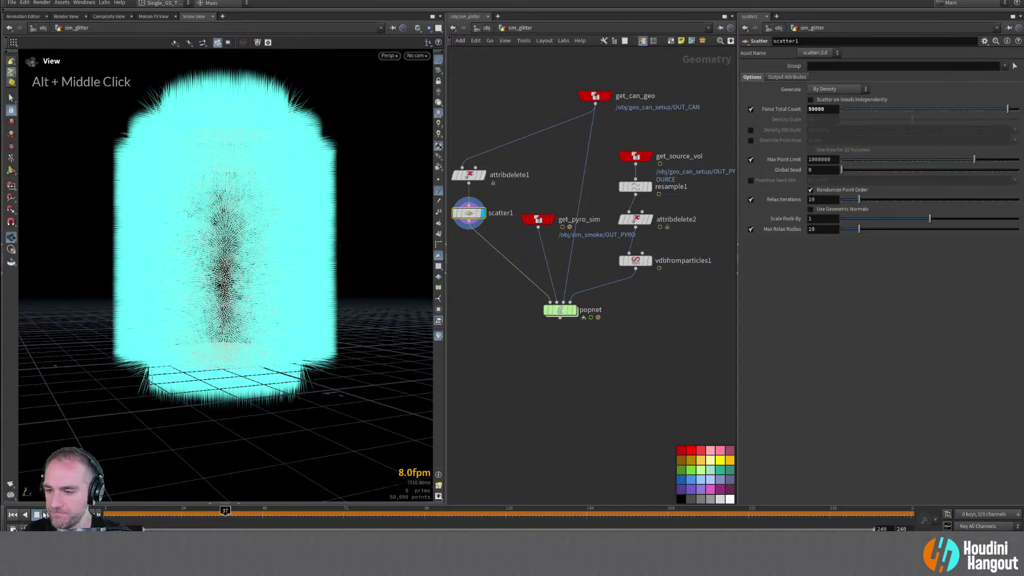
Display popnet, run the glitter simulation from the first frame to examine how the particle normals behave, and return to the first frame
{"action": "left_click", "coordinate": [13, 515]}
{"action": "left_click", "coordinate": [572, 315]}
{"action": "key", "text": "Escape"}
{"action": "double_click", "coordinate": [572, 311]}
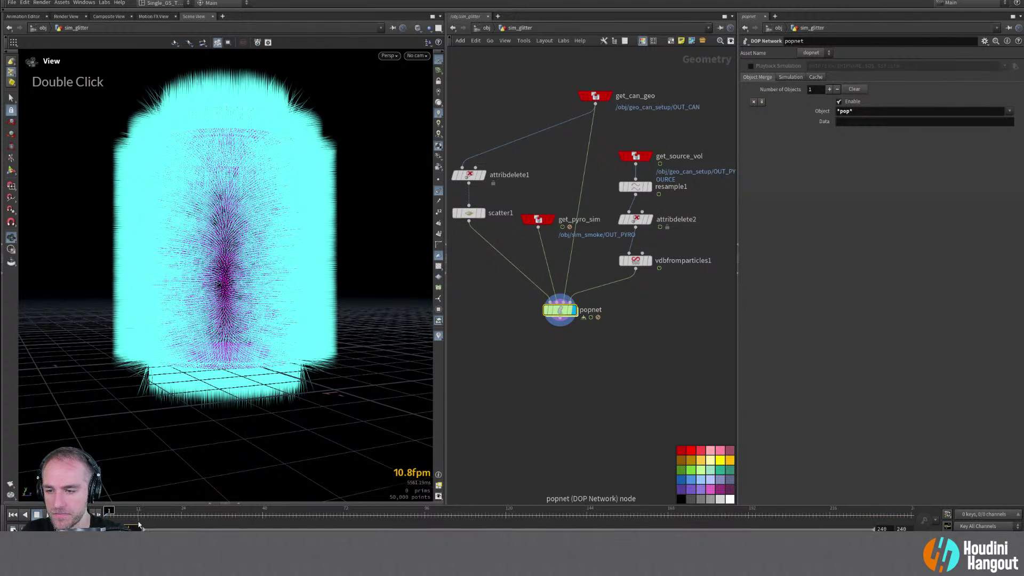
{"action": "left_click_drag", "start_coordinate": [137, 516], "coordinate": [325, 517]}
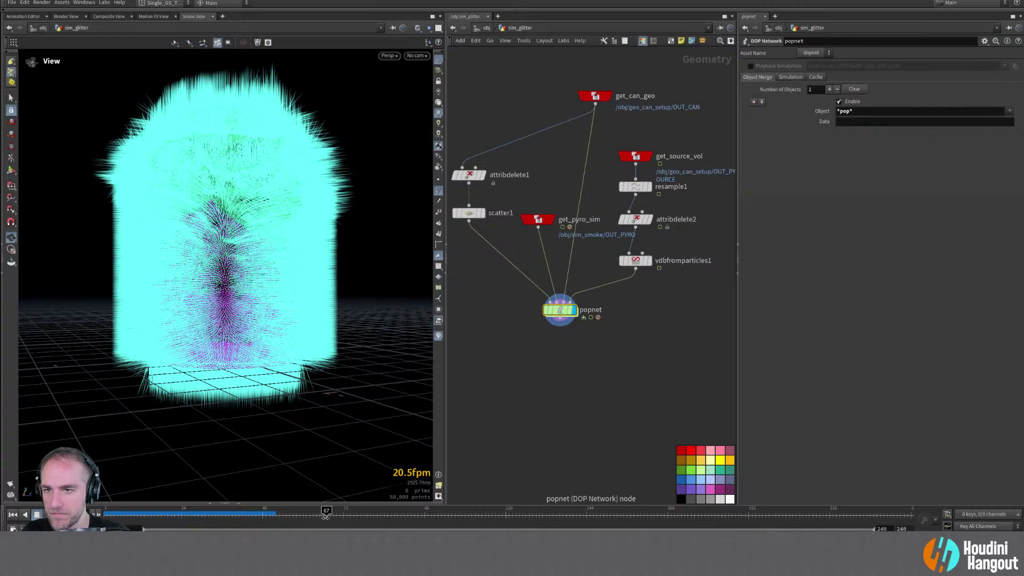
{"action": "double_click", "coordinate": [437, 195]}
{"action": "left_click_drag", "start_coordinate": [369, 210], "coordinate": [168, 239], "text": "alt"}
{"action": "right_click_drag", "start_coordinate": [168, 239], "coordinate": [171, 251], "text": "alt"}
{"action": "left_click_drag", "start_coordinate": [171, 251], "coordinate": [223, 214], "text": "alt"}
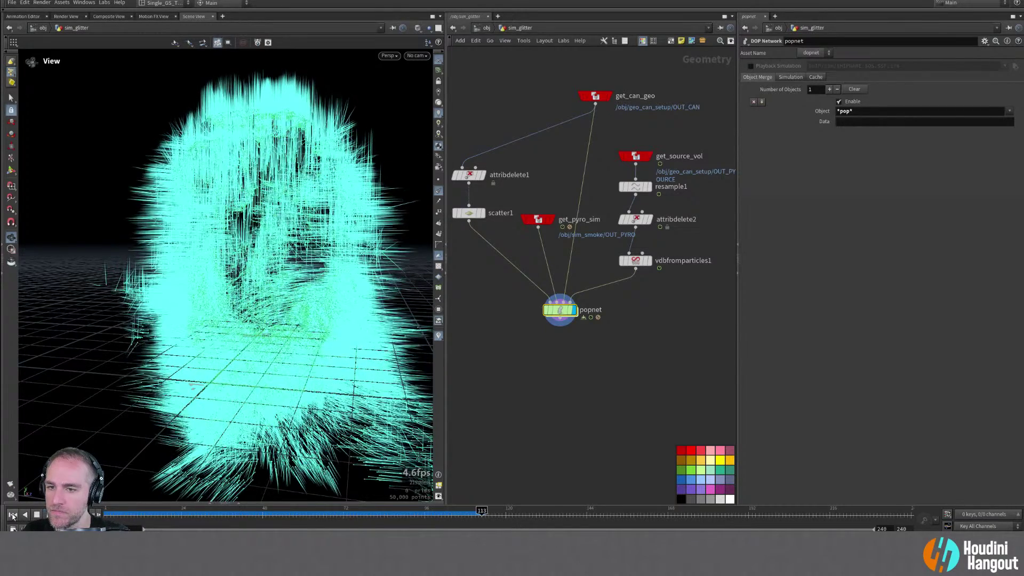
{"action": "left_click", "coordinate": [13, 515]}
Inside popnet, add a POP Drag Spin node below wire_pops_into_here
{"action": "double_click", "coordinate": [560, 310]}
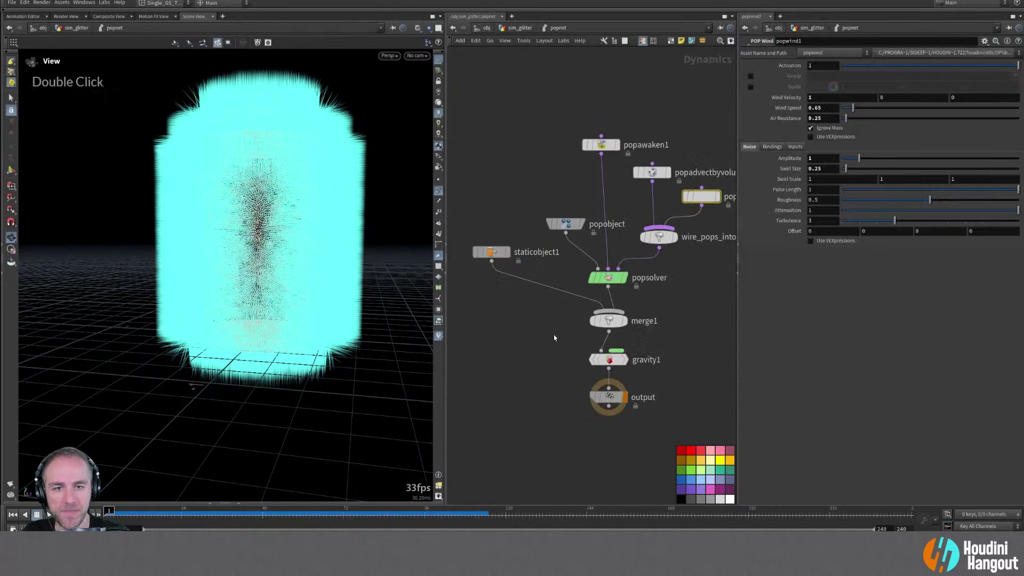
{"action": "middle_click_drag", "start_coordinate": [650, 295], "coordinate": [546, 322]}
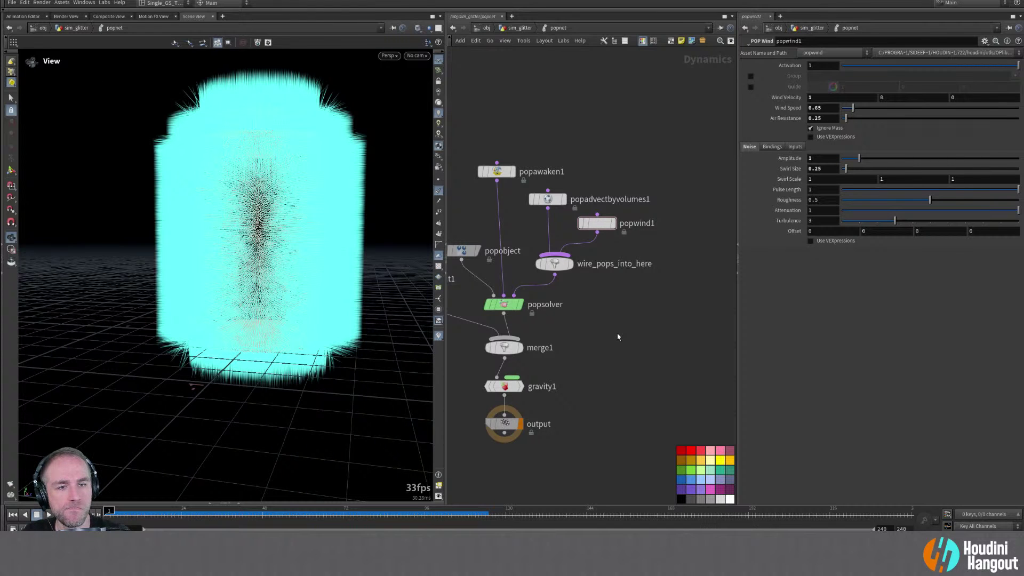
{"action": "key", "text": "Tab"}
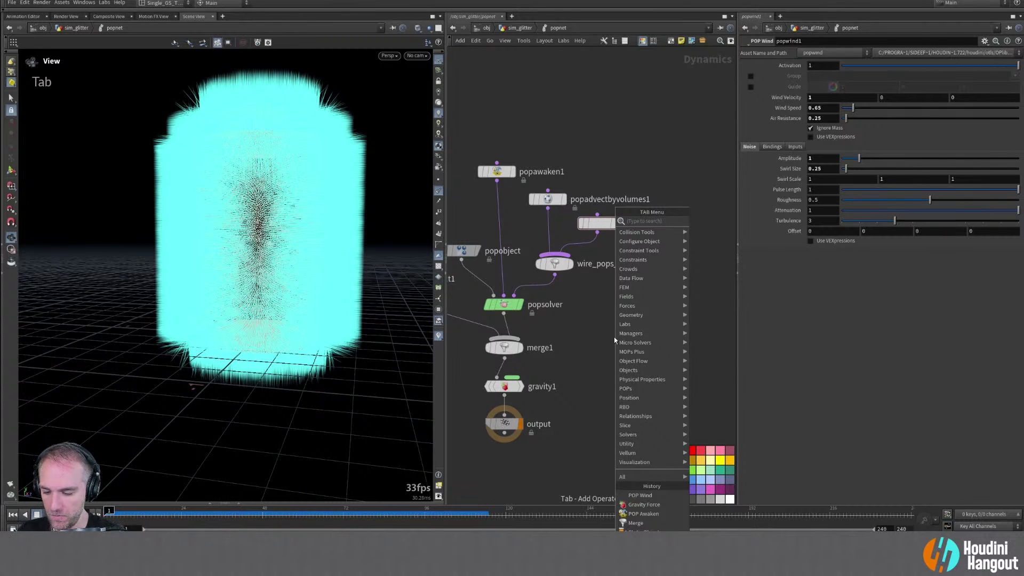
{"action": "type", "text": "pop sp"}
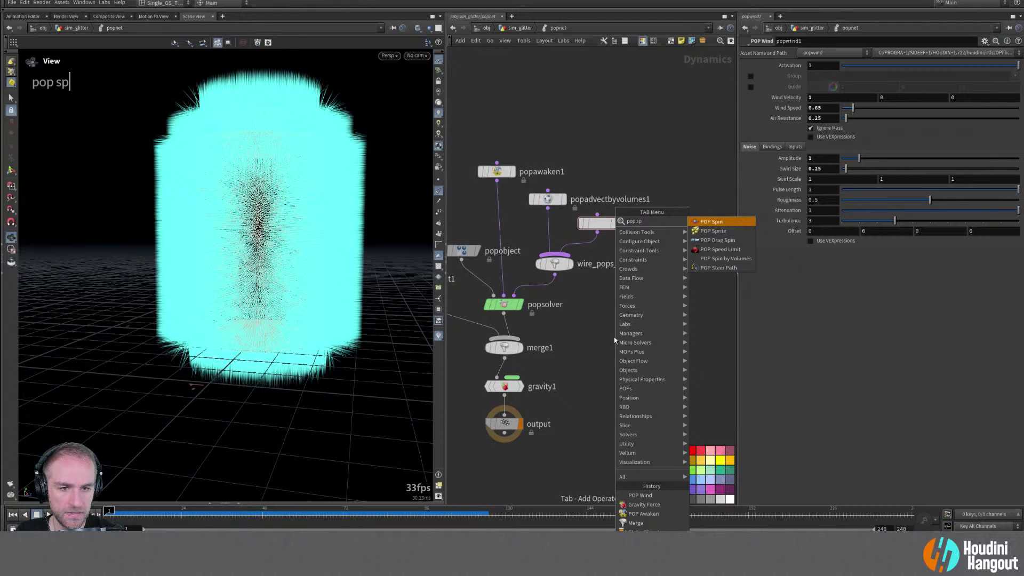
{"action": "key", "text": "Down"}
{"action": "key", "text": "Down"}
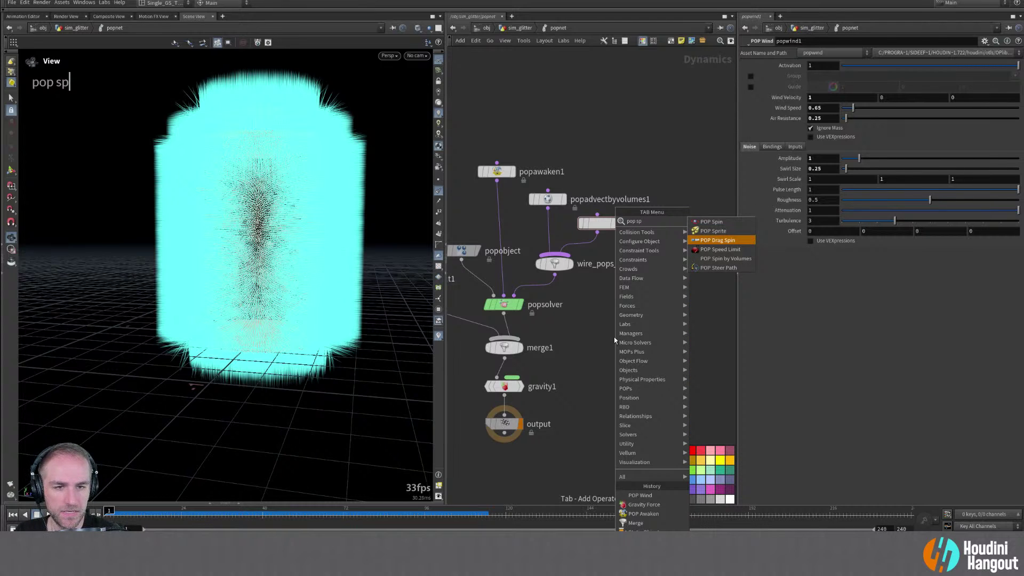
{"action": "key", "text": "Return"}
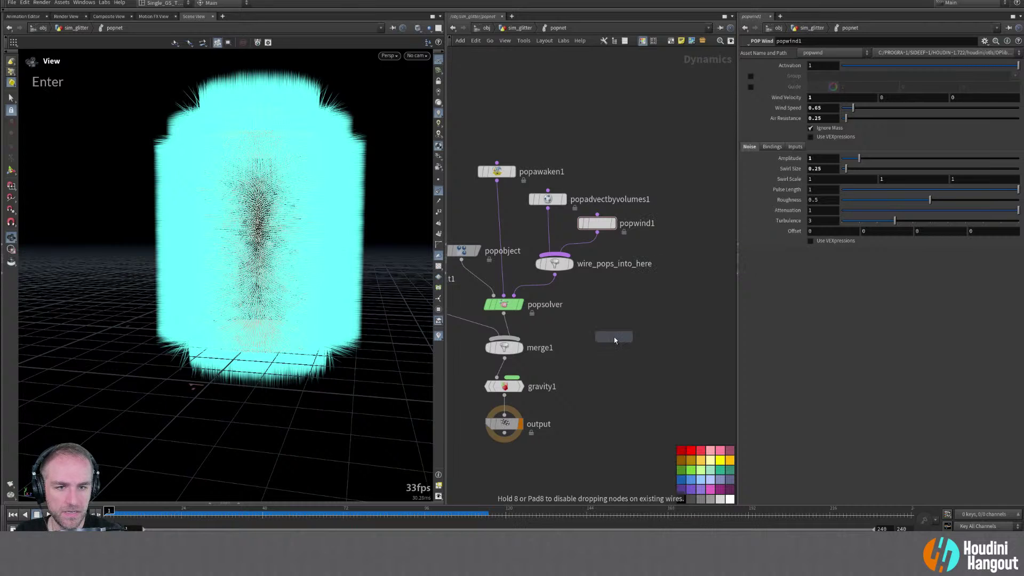
{"action": "left_click", "coordinate": [640, 293]}
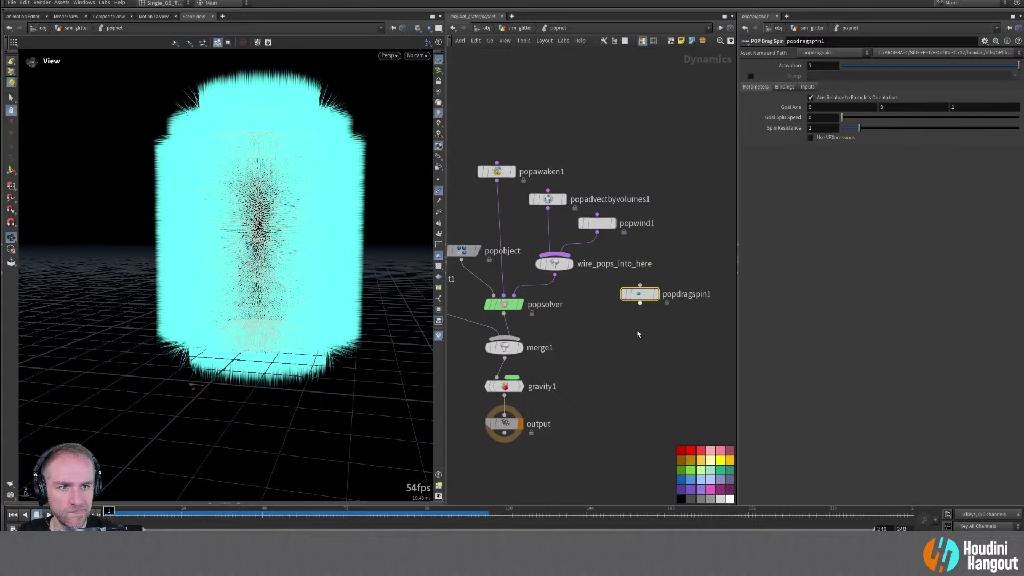
Add a POP Spin node beside popwind1 and make its axis relative to the particle's orientation
{"action": "mouse_move", "coordinate": [641, 301]}
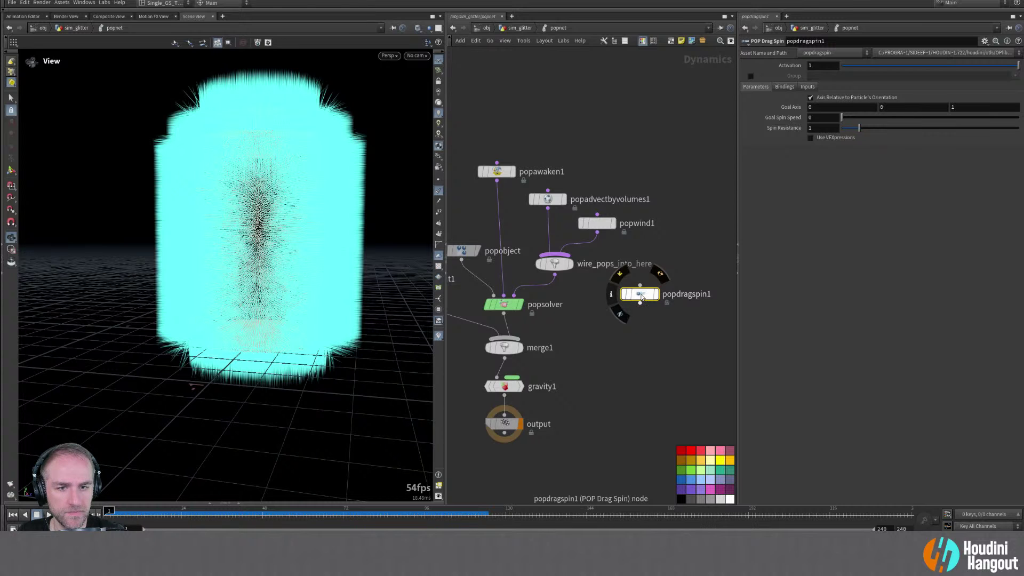
{"action": "key", "text": "Tab"}
{"action": "type", "text": "pop sp"}
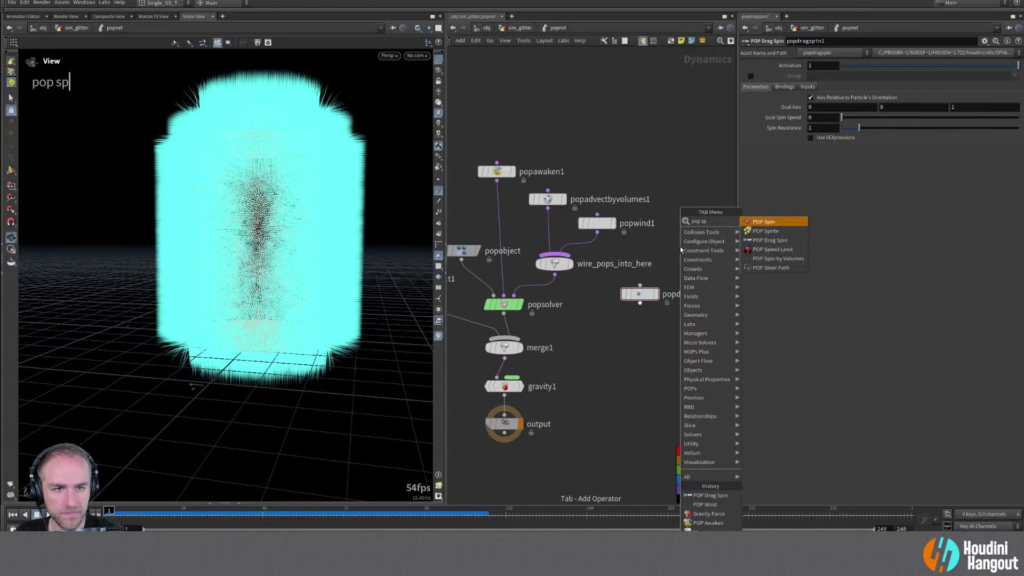
{"action": "key", "text": "Return"}
{"action": "left_click", "coordinate": [678, 225]}
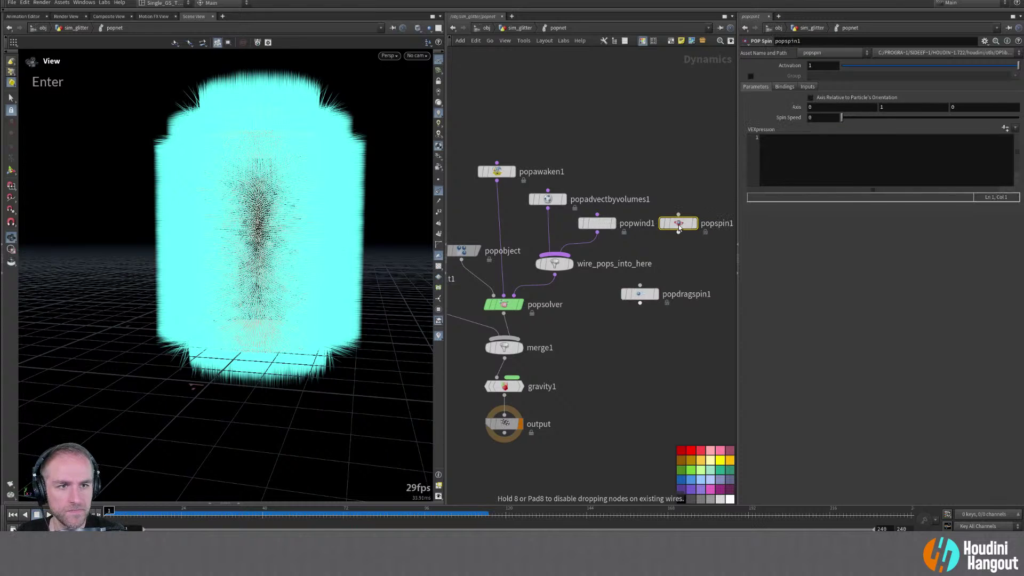
{"action": "mouse_move", "coordinate": [683, 231]}
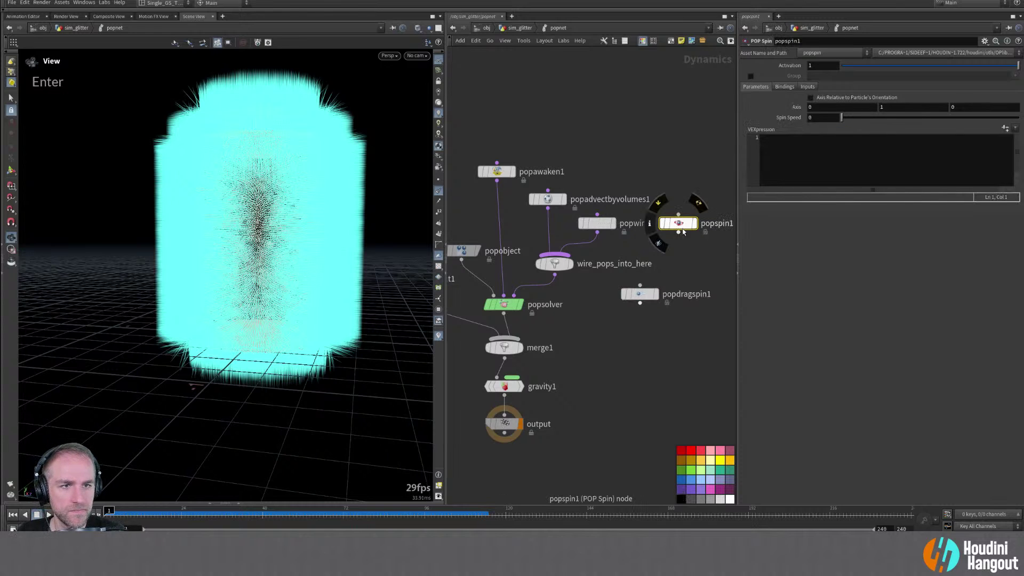
{"action": "left_click", "coordinate": [810, 99]}
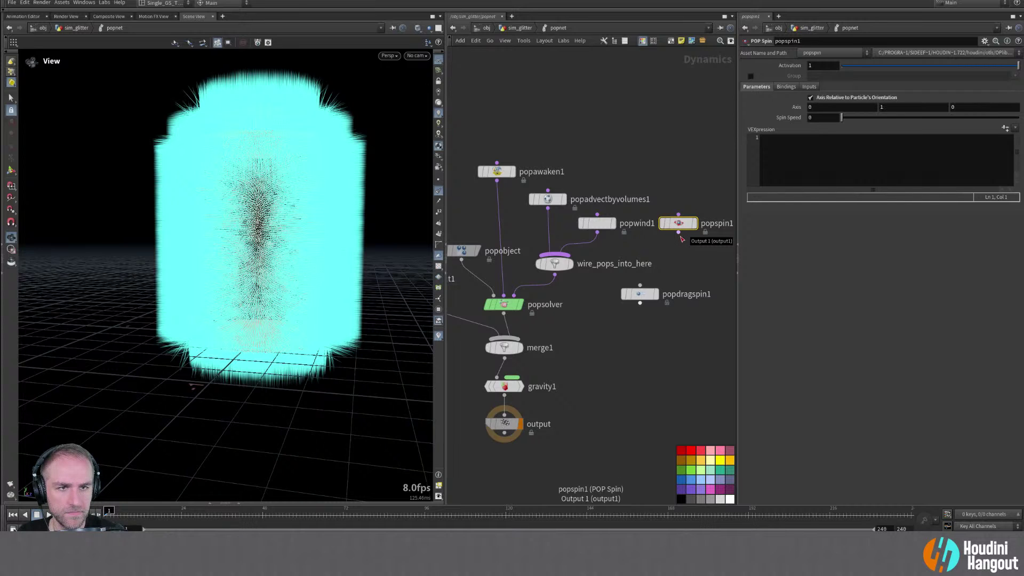
Compare the popdragspin1 and popspin1 settings, and wire popspin1 into the wire_pops_into_here merge
{"action": "left_click", "coordinate": [644, 294]}
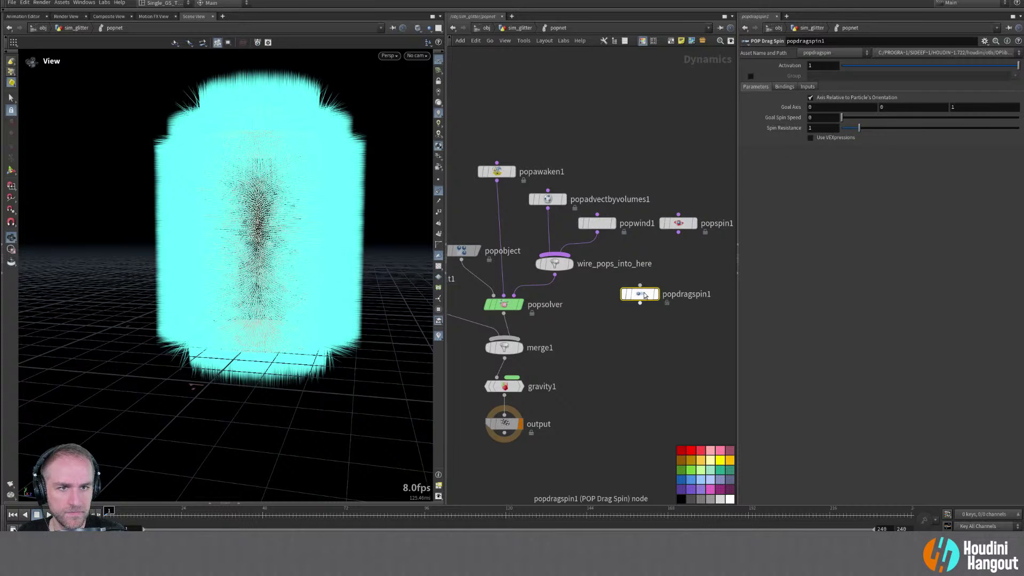
{"action": "left_click", "coordinate": [678, 223]}
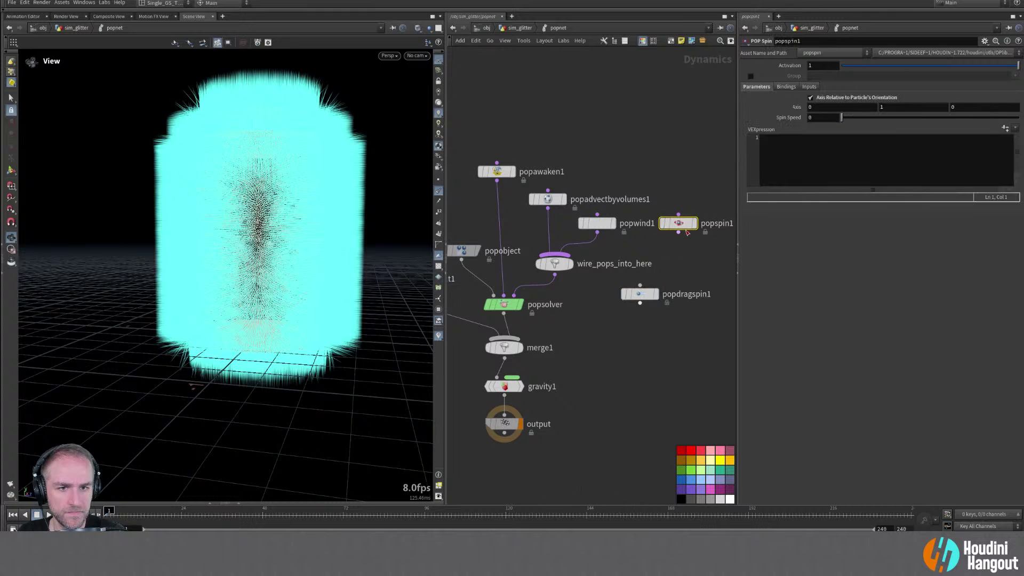
{"action": "left_click", "coordinate": [677, 232]}
{"action": "left_click", "coordinate": [580, 265]}
{"action": "left_click_drag", "start_coordinate": [678, 223], "coordinate": [673, 238]}
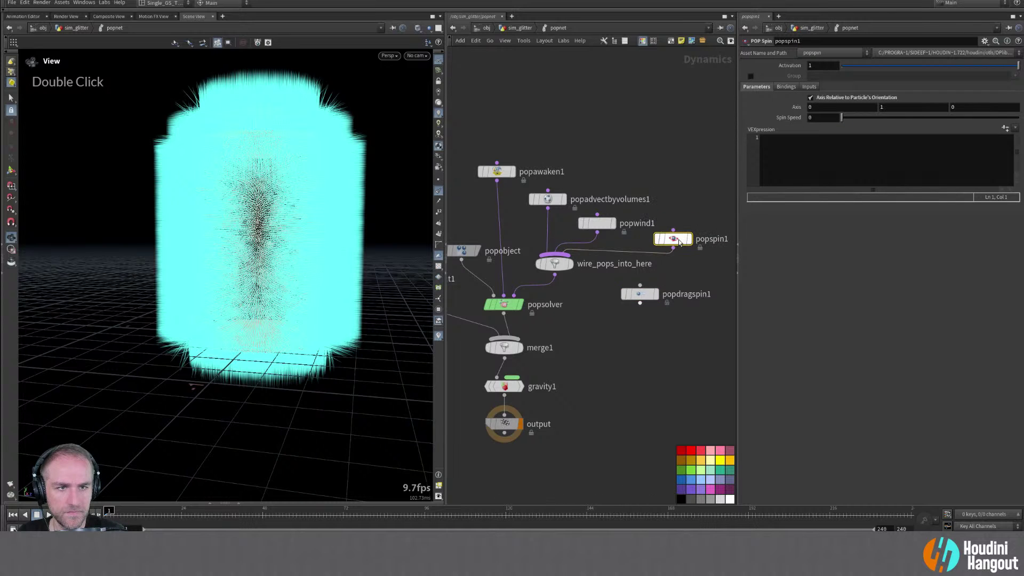
{"action": "middle_click", "coordinate": [674, 240]}
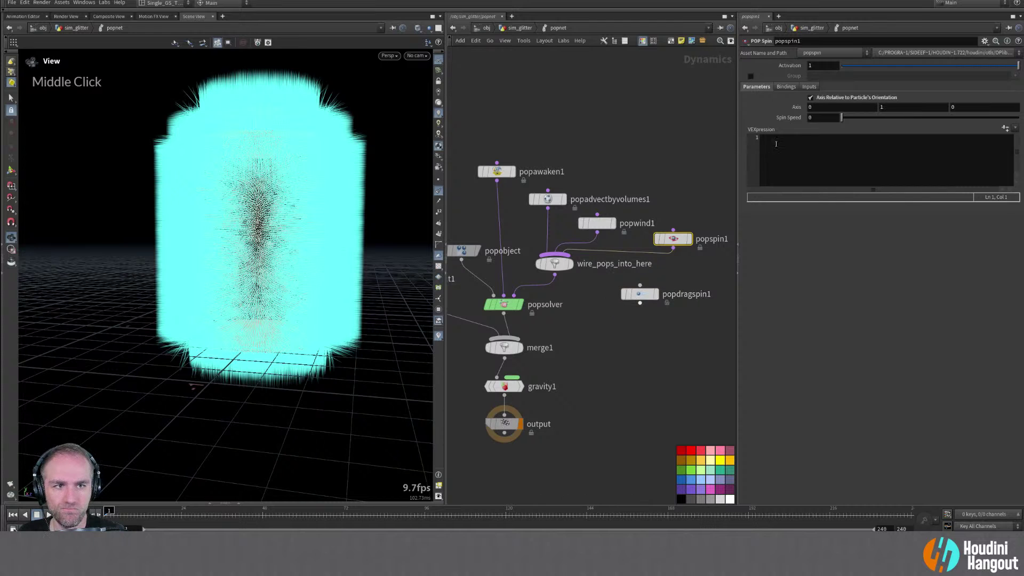
Set popspin1's spin speed to 0.403 and run the glitter simulation from the first frame to examine the particle motion
{"action": "left_click_drag", "start_coordinate": [841, 117], "coordinate": [912, 119]}
{"action": "middle_click_drag", "start_coordinate": [613, 373], "coordinate": [640, 277]}
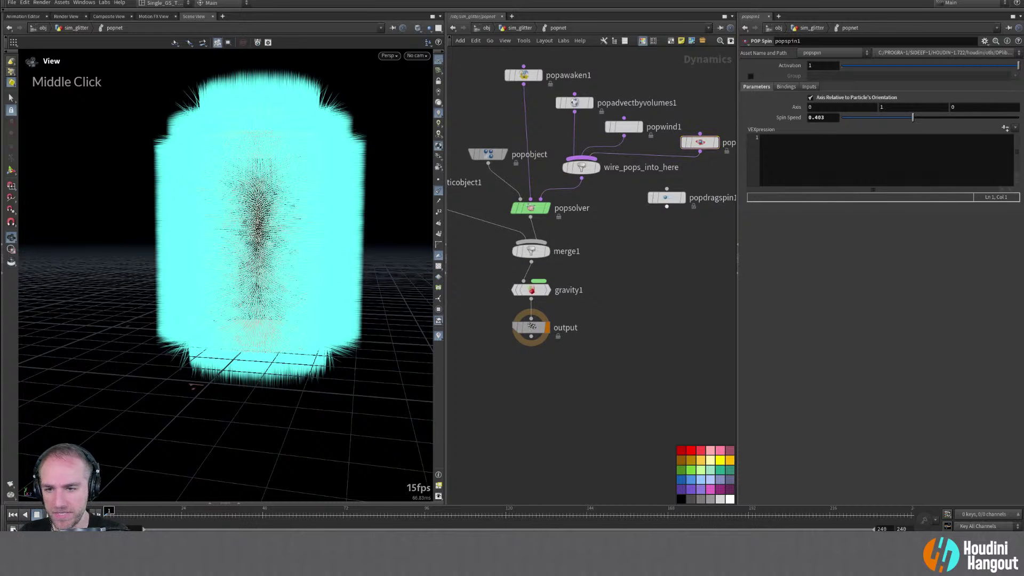
{"action": "double_click", "coordinate": [20, 516]}
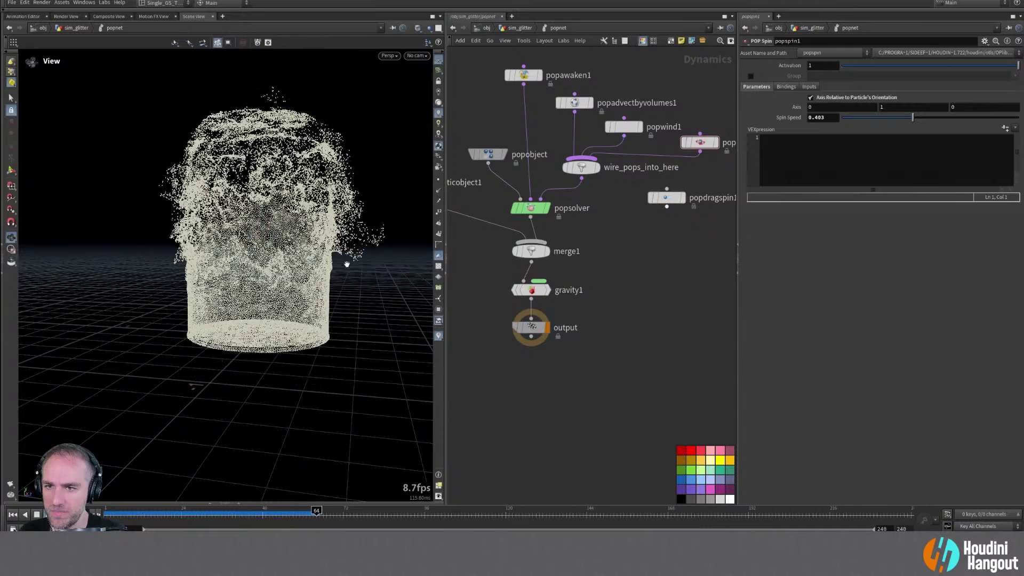
{"action": "left_click_drag", "start_coordinate": [316, 348], "coordinate": [299, 299], "text": "alt"}
{"action": "right_click_drag", "start_coordinate": [299, 299], "coordinate": [311, 253], "text": "alt"}
{"action": "left_click_drag", "start_coordinate": [311, 253], "coordinate": [373, 247], "text": "alt"}
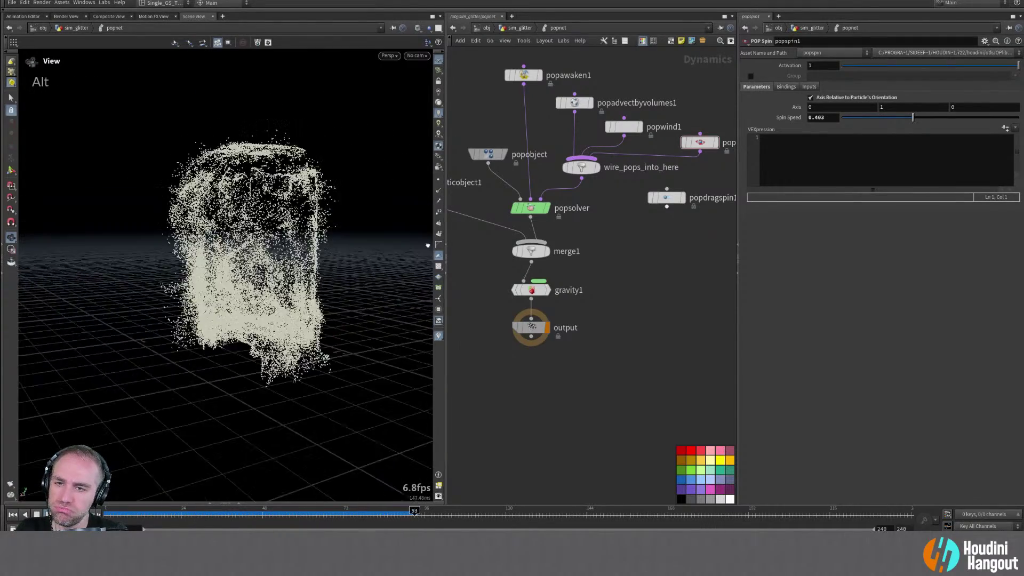
{"action": "right_click_drag", "start_coordinate": [342, 277], "coordinate": [320, 299], "text": "alt"}
{"action": "left_click_drag", "start_coordinate": [320, 298], "coordinate": [334, 303], "text": "alt"}
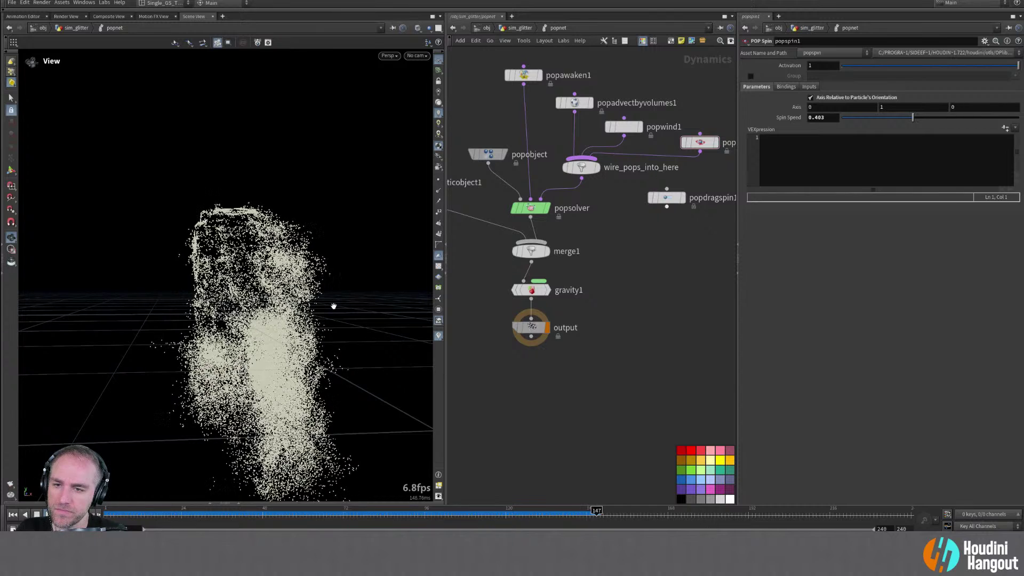
Go up to the sim_glitter level, examine the popnet particles and return to the first frame
{"action": "key", "text": "ctrl+Up"}
{"action": "key", "text": "u"}
{"action": "left_click_drag", "start_coordinate": [235, 320], "coordinate": [226, 322], "text": "alt"}
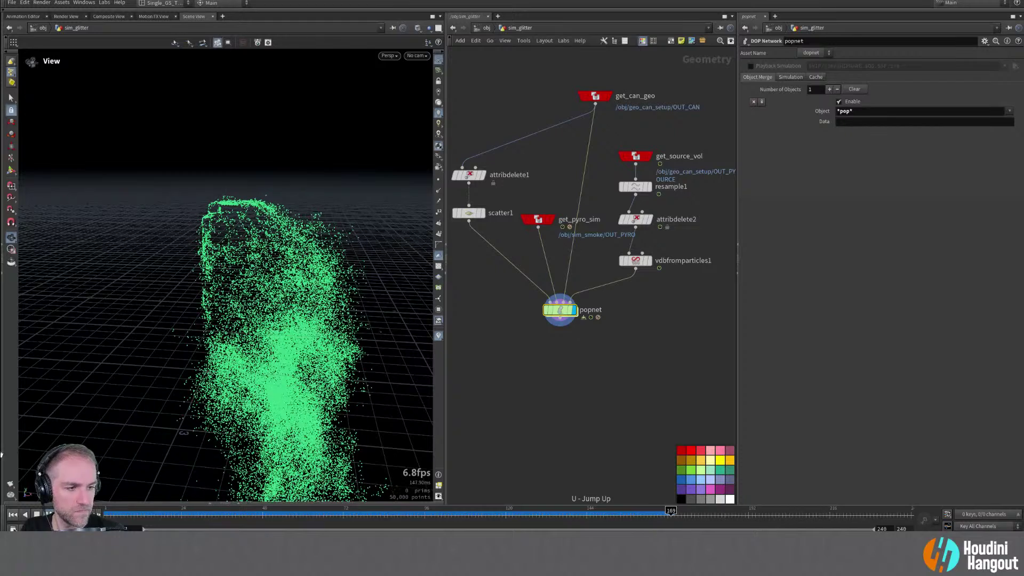
{"action": "key", "text": "ctrl+Up"}
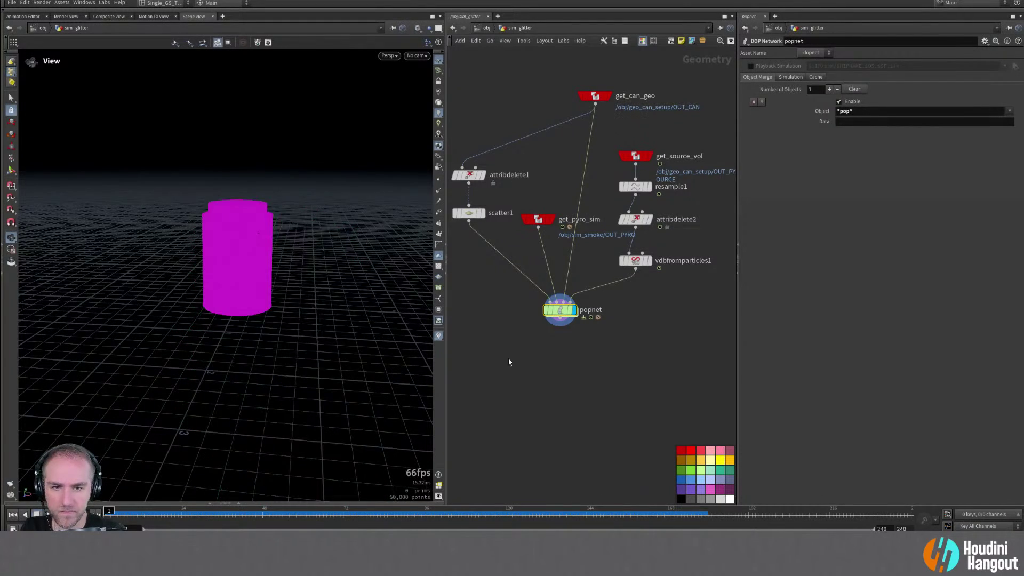
Inside popnet, set gravity1's Y force to -9.80665*0.05
{"action": "double_click", "coordinate": [560, 310]}
{"action": "left_click", "coordinate": [531, 289]}
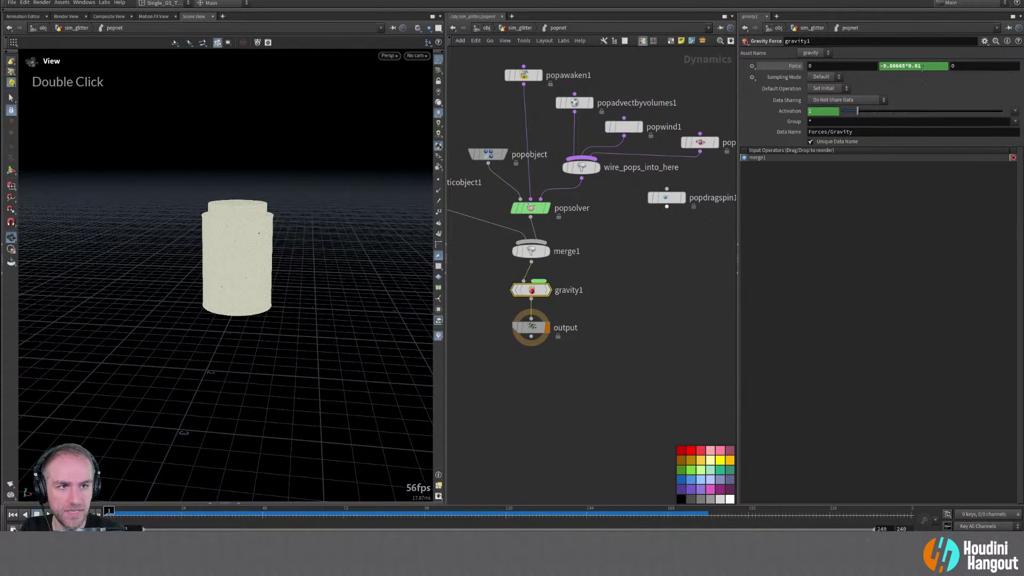
{"action": "left_click", "coordinate": [923, 68]}
{"action": "type", "text": "05"}
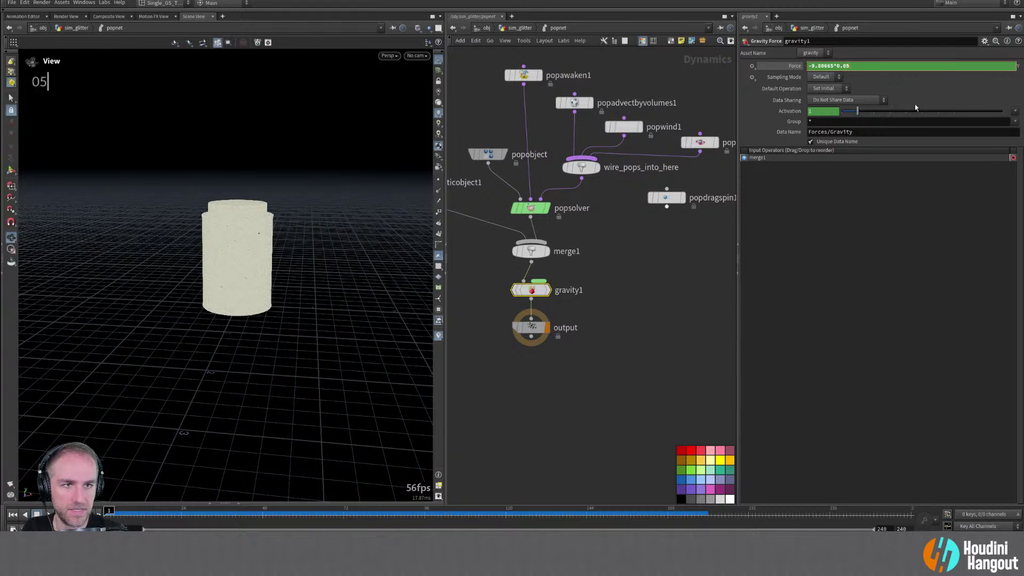
{"action": "key", "text": "Return"}
Examine how the glitter falls with the stronger gravity and return to the first frame
{"action": "left_click_drag", "start_coordinate": [256, 302], "coordinate": [288, 308], "text": "alt"}
{"action": "right_click_drag", "start_coordinate": [239, 288], "coordinate": [283, 240], "text": "alt"}
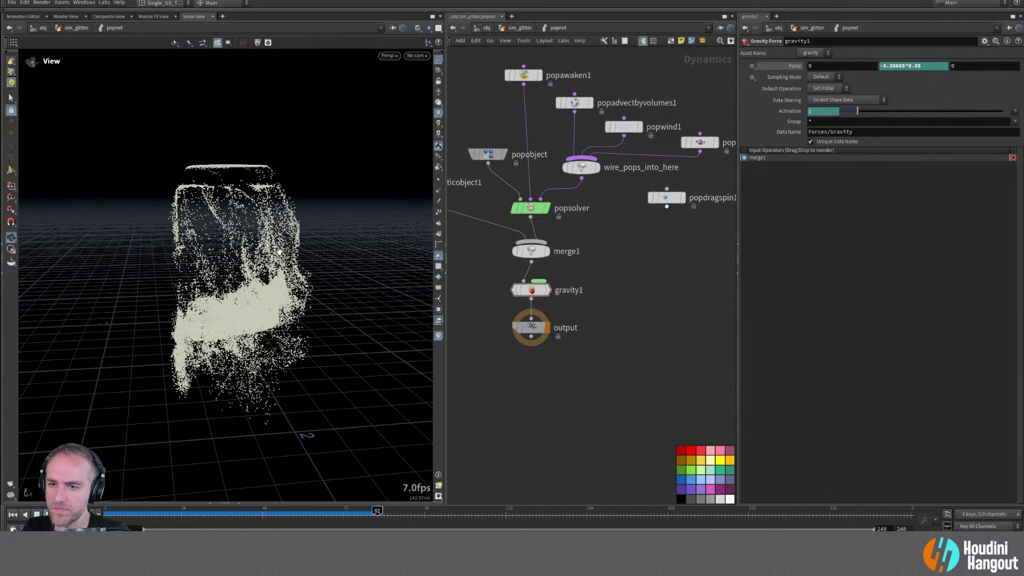
{"action": "left_click", "coordinate": [263, 308], "text": "alt"}
{"action": "left_click_drag", "start_coordinate": [262, 308], "coordinate": [232, 304], "text": "alt"}
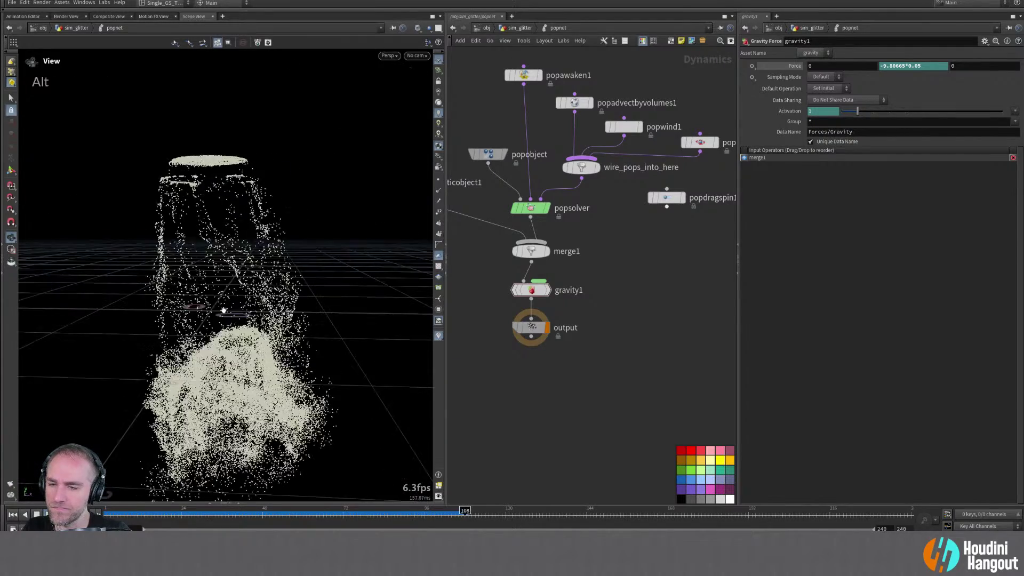
{"action": "key", "text": "ctrl+Left"}
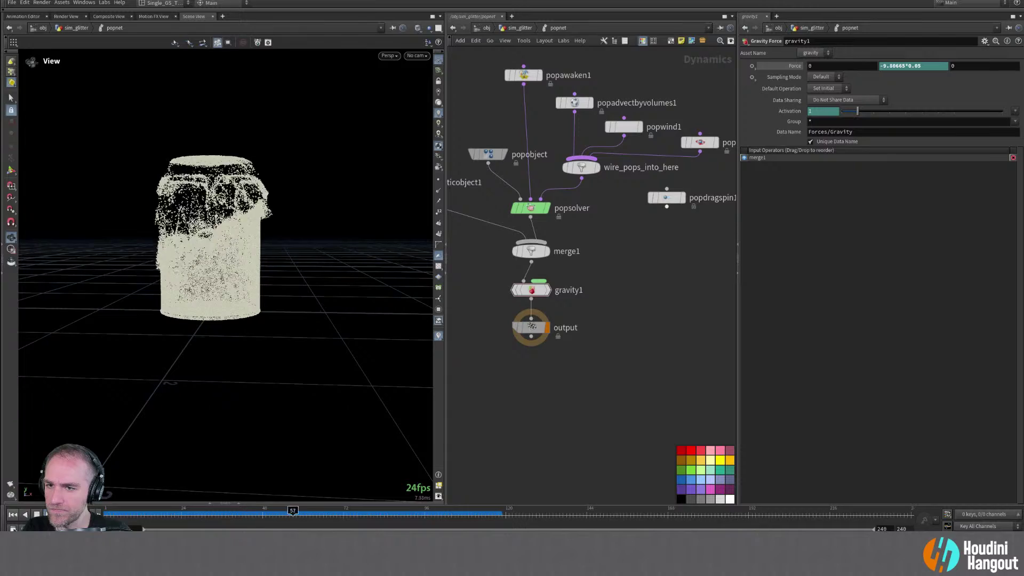
{"action": "left_click", "coordinate": [13, 515]}
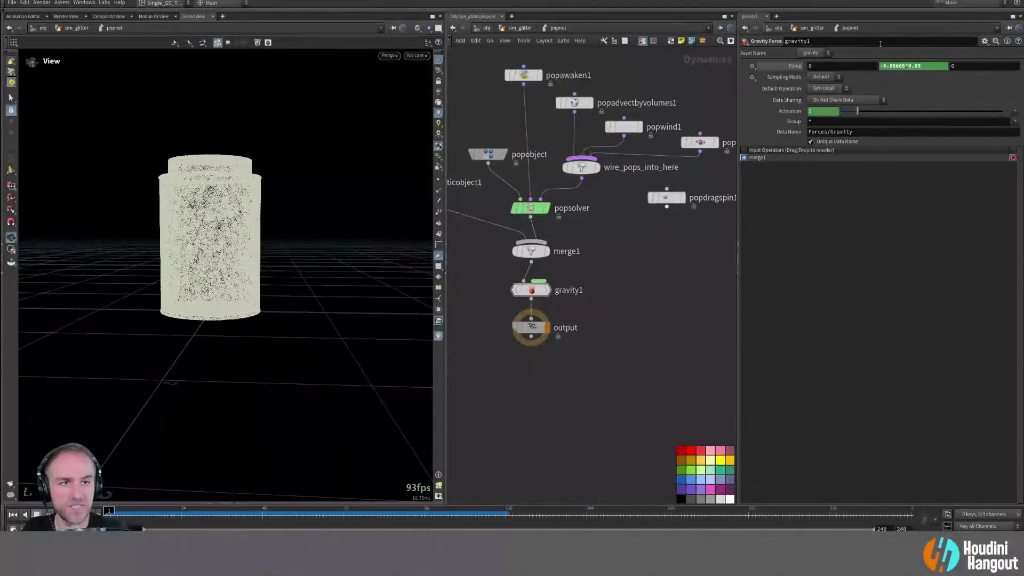
Set gravity1's Y force to -9.80665*0.035
{"action": "left_click", "coordinate": [919, 65]}
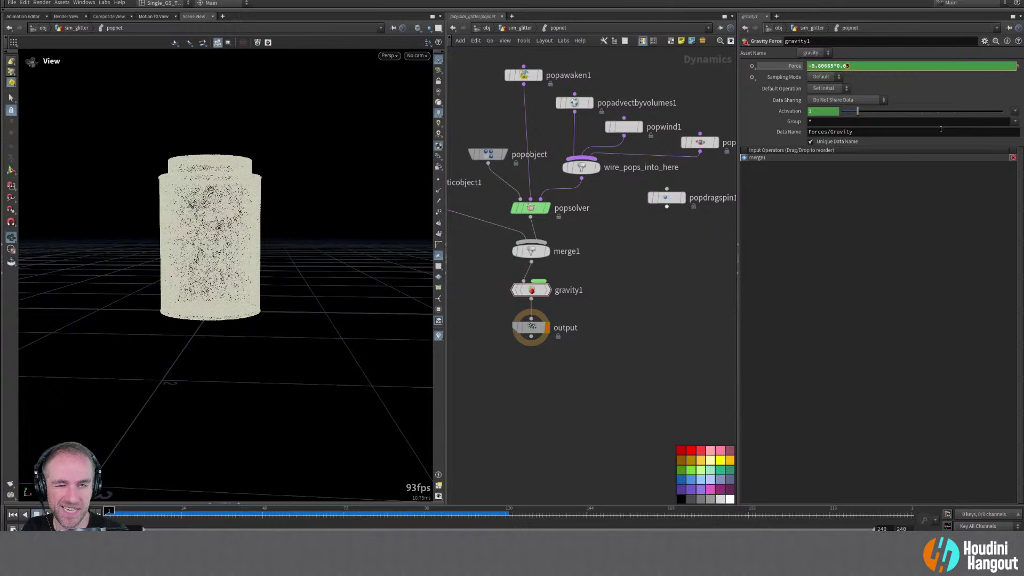
{"action": "type", "text": "35"}
{"action": "key", "text": "Return"}
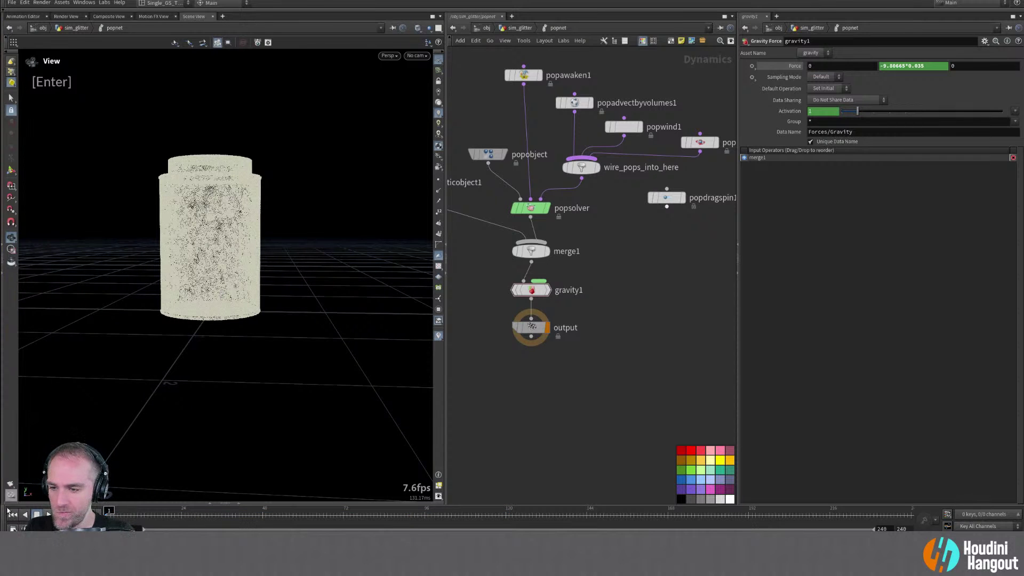
Run the simulation to examine the glitter's fall with the reduced gravity, and return to the first frame
{"action": "left_click_drag", "start_coordinate": [224, 179], "coordinate": [251, 205], "text": "alt"}
{"action": "right_click_drag", "start_coordinate": [251, 206], "coordinate": [263, 213], "text": "alt"}
{"action": "left_click_drag", "start_coordinate": [263, 213], "coordinate": [93, 203], "text": "alt"}
{"action": "right_click_drag", "start_coordinate": [94, 203], "coordinate": [278, 188], "text": "alt"}
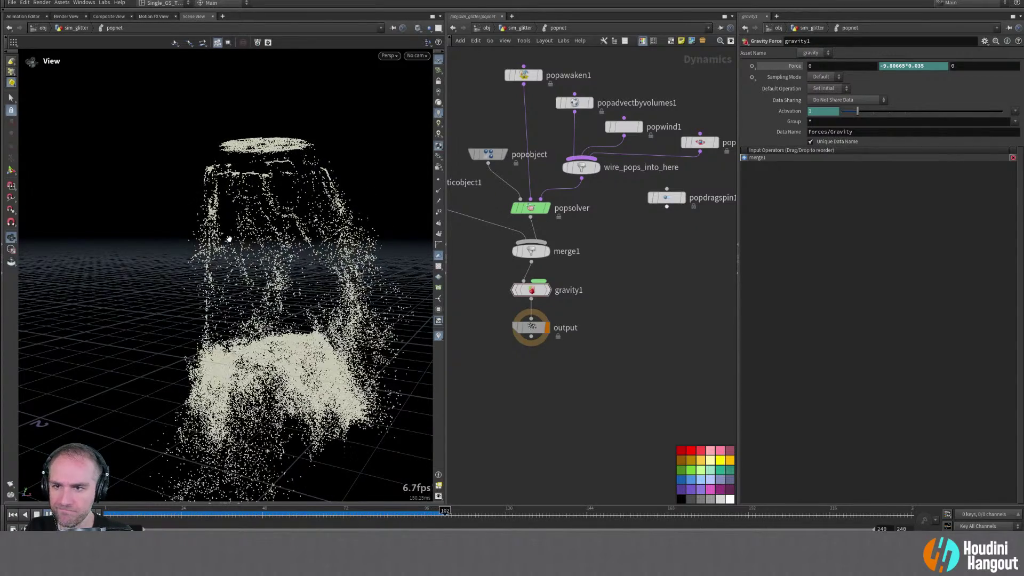
{"action": "left_click_drag", "start_coordinate": [231, 242], "coordinate": [349, 242], "text": "alt"}
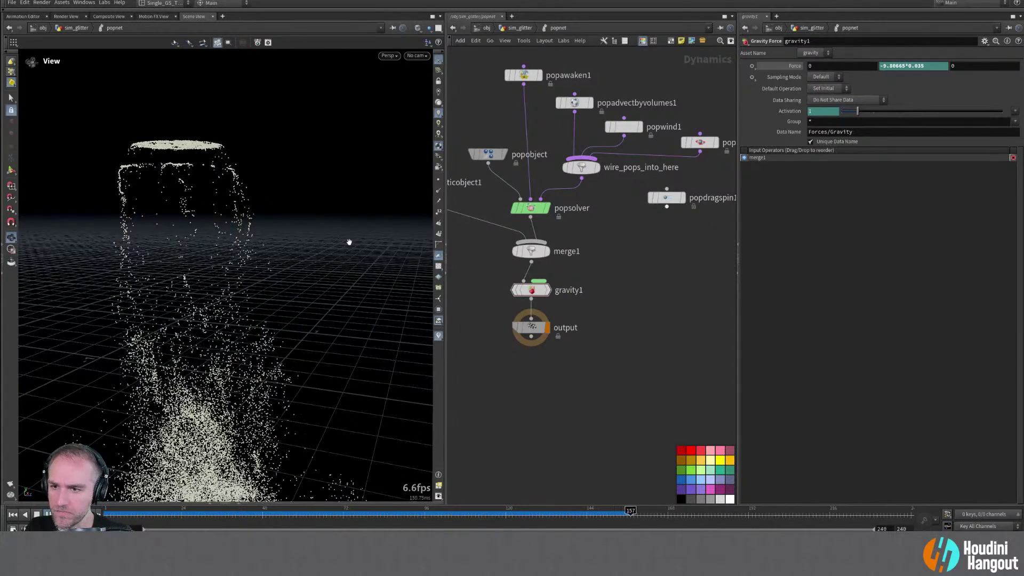
{"action": "key", "text": "ctrl+Up"}
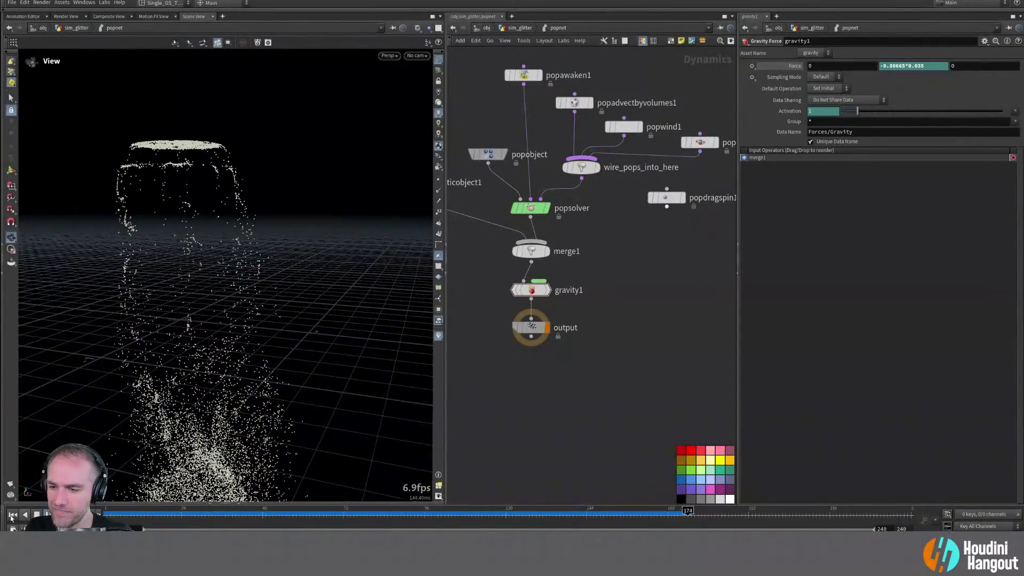
{"action": "key", "text": "ctrl+Up"}
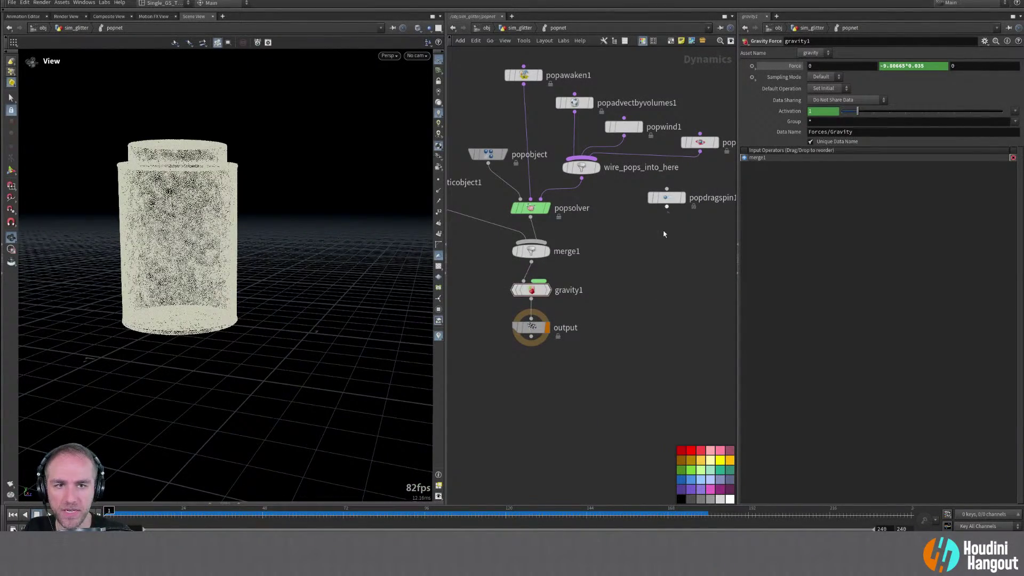
Open the Geometry Spreadsheet for the popobject particles, run the simulation and filter the attributes to stopped and w
{"action": "left_click", "coordinate": [700, 133]}
{"action": "left_click", "coordinate": [623, 217]}
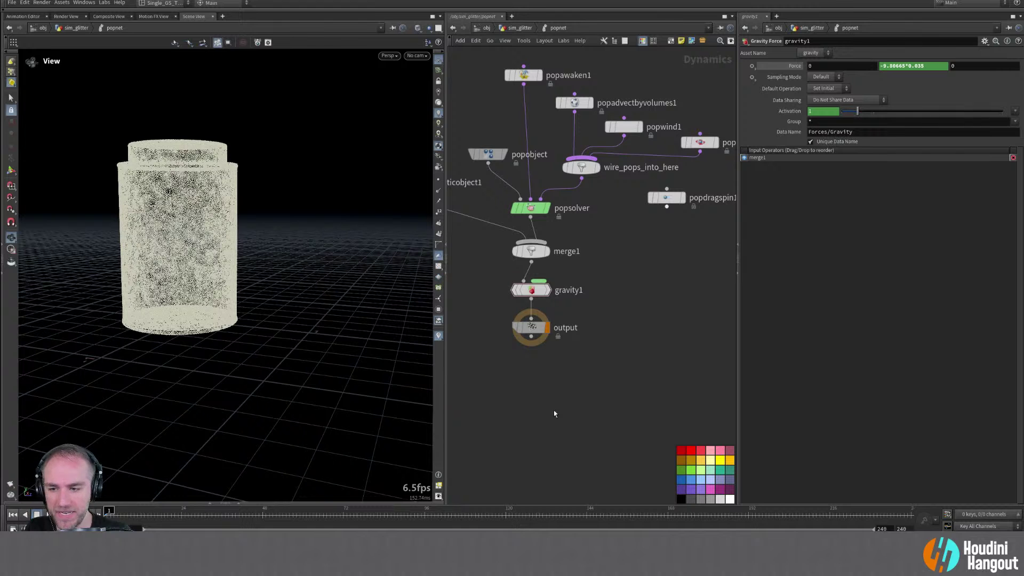
{"action": "left_click", "coordinate": [215, 503]}
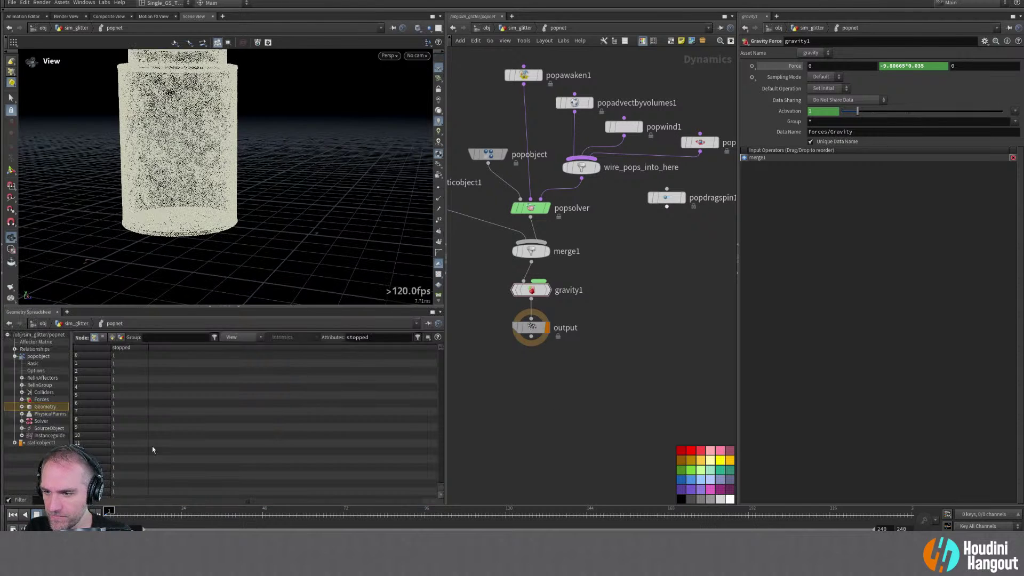
{"action": "left_click", "coordinate": [417, 337]}
{"action": "left_click_drag", "start_coordinate": [213, 501], "coordinate": [414, 500]}
{"action": "left_click", "coordinate": [47, 514]}
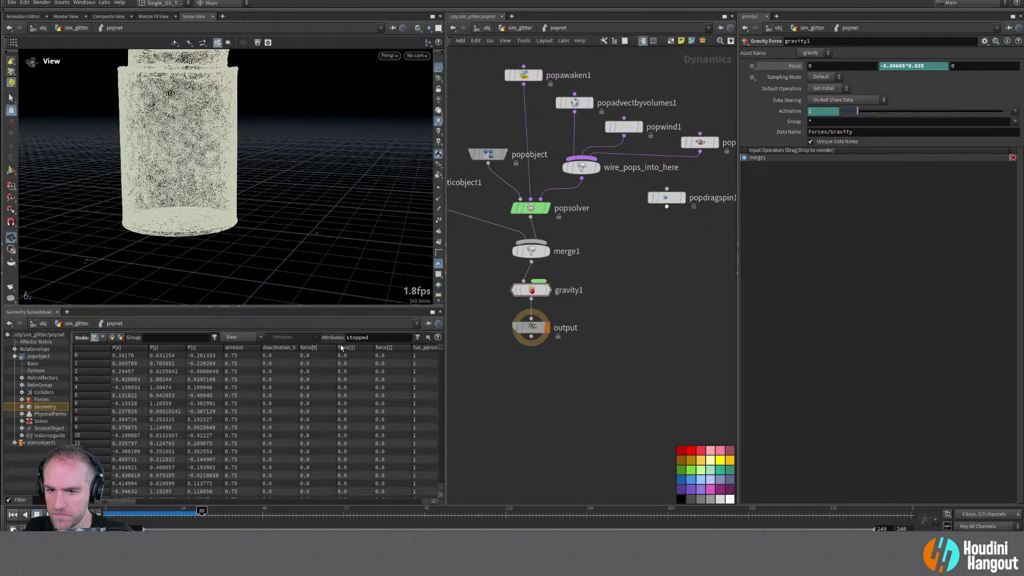
{"action": "double_click", "coordinate": [388, 338]}
{"action": "type", "text": "w"}
{"action": "key", "text": "Return"}
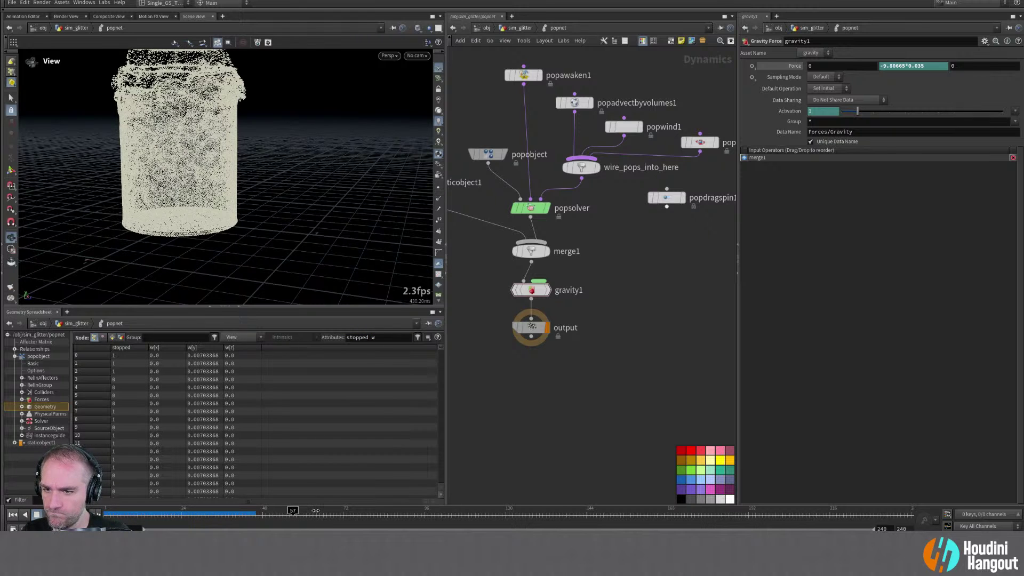
Review popspin1's settings, turn off Axis Relative to Particle's Orientation, and rerun the simulation from the first frame
{"action": "left_click", "coordinate": [700, 142]}
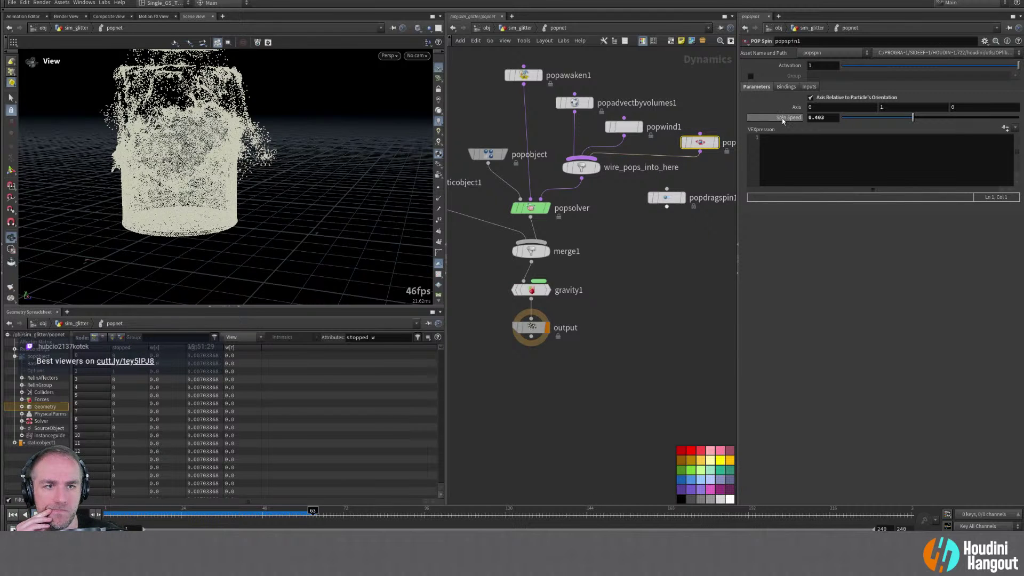
{"action": "mouse_move", "coordinate": [781, 117]}
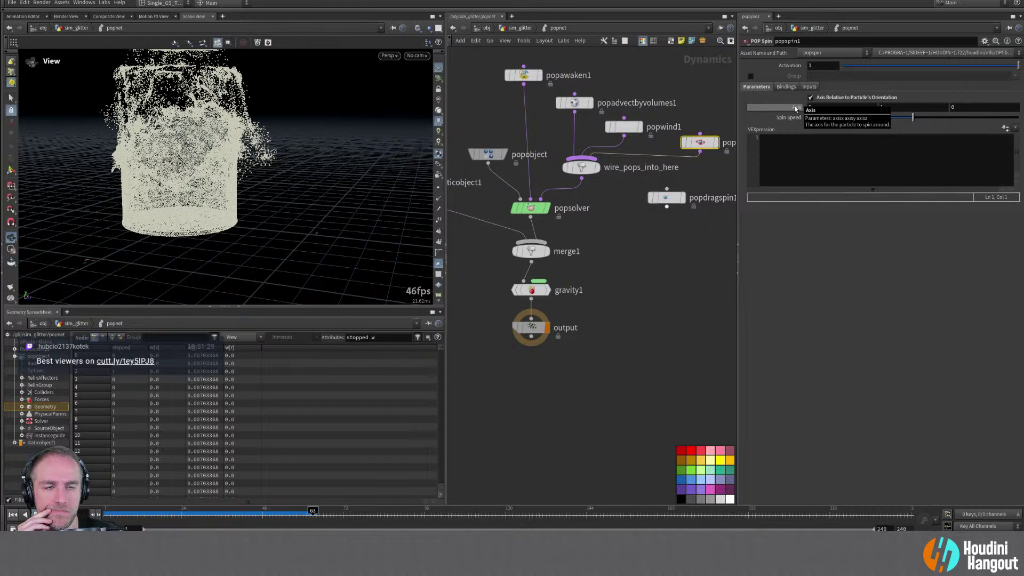
{"action": "left_click", "coordinate": [788, 87]}
{"action": "left_click", "coordinate": [809, 87]}
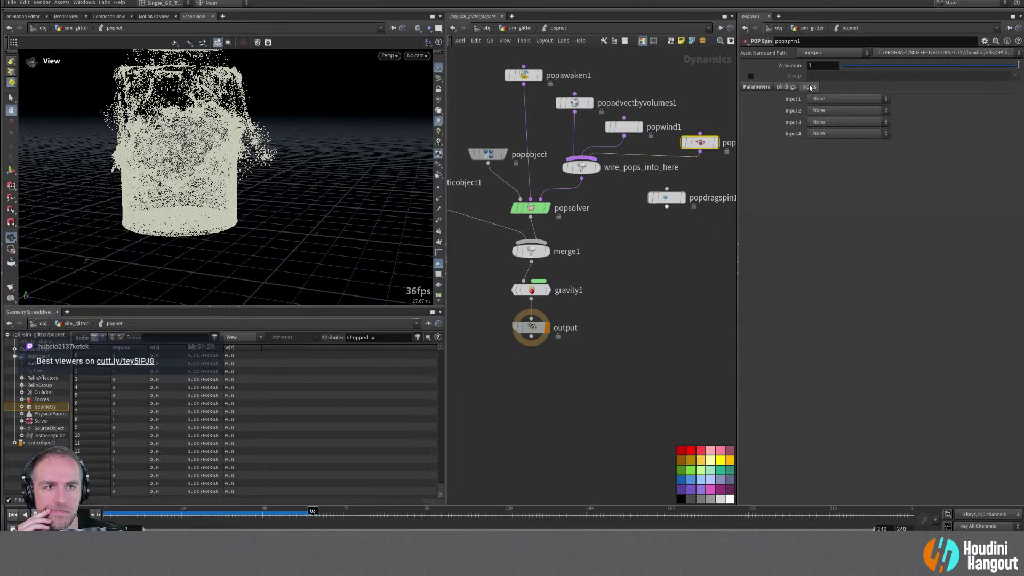
{"action": "left_click", "coordinate": [759, 87]}
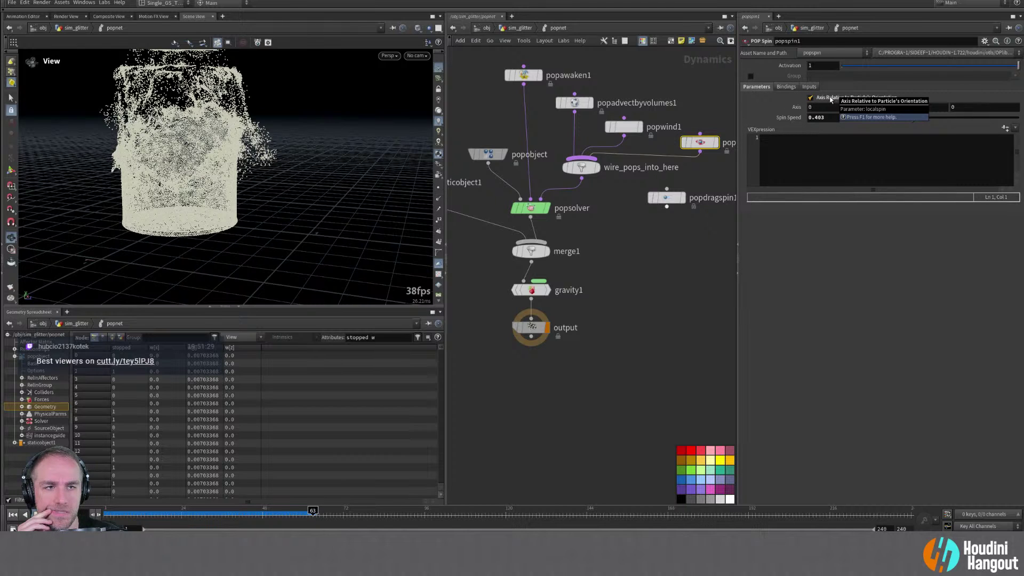
{"action": "left_click", "coordinate": [810, 98]}
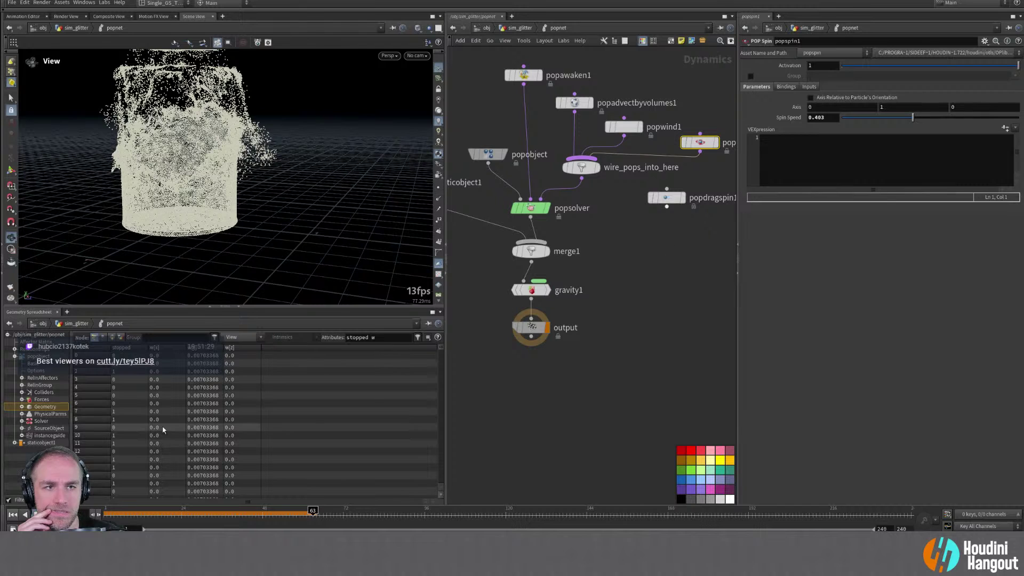
{"action": "left_click", "coordinate": [11, 515]}
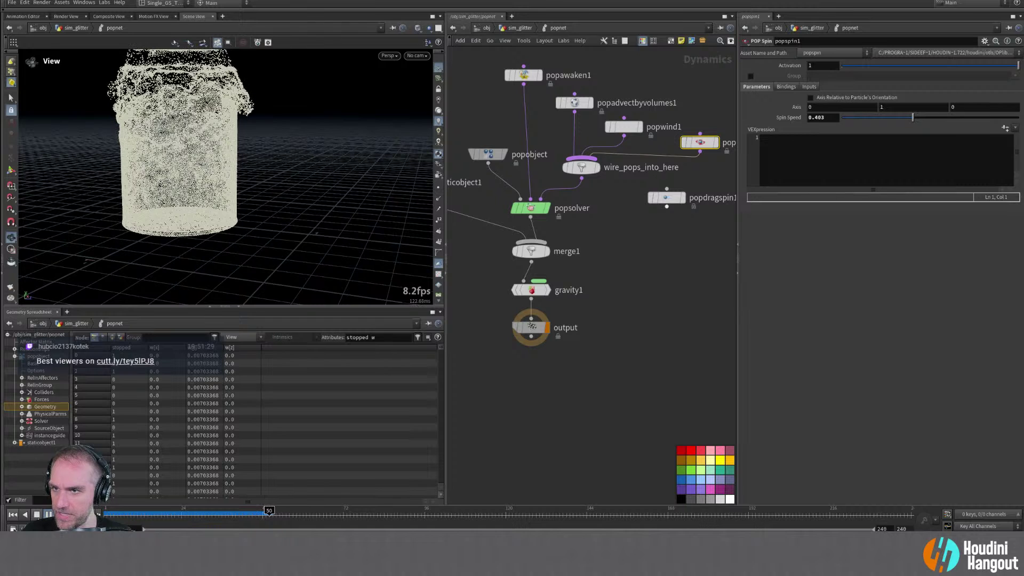
Turn off the spreadsheet's attribute filter, look through all the particle attributes and return to the first frame
{"action": "double_click", "coordinate": [419, 338]}
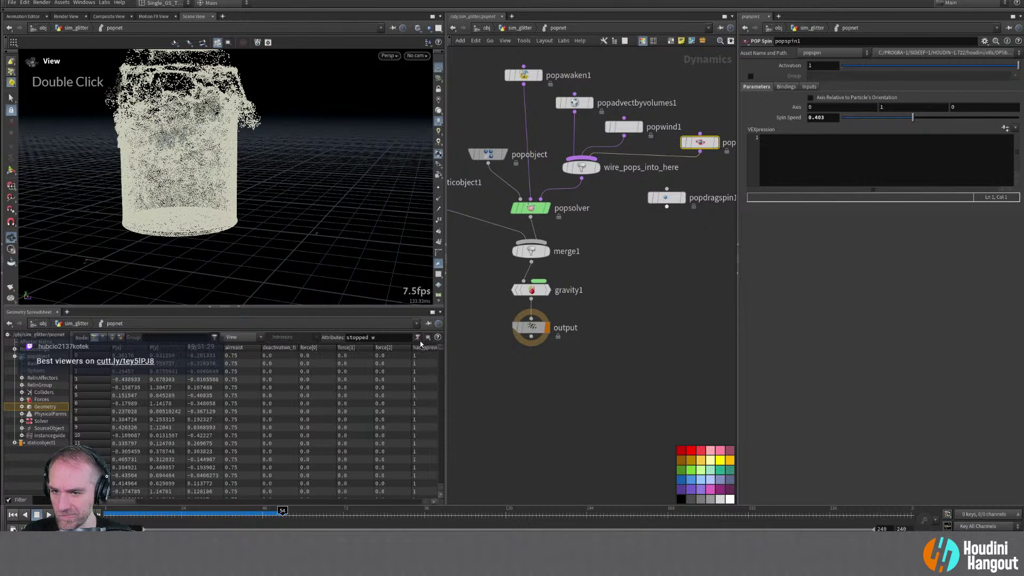
{"action": "left_click_drag", "start_coordinate": [111, 503], "coordinate": [272, 504]}
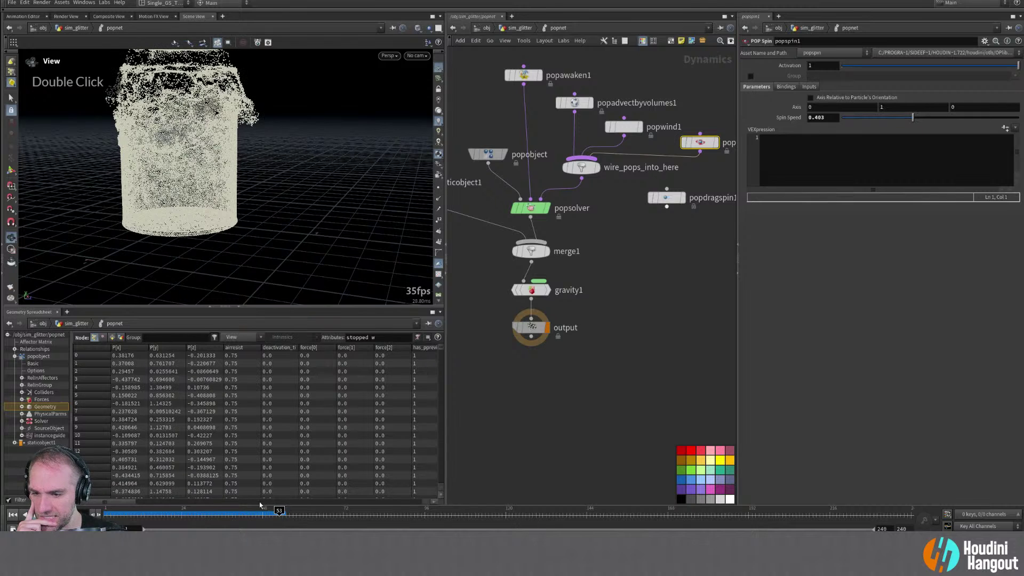
{"action": "left_click", "coordinate": [267, 505]}
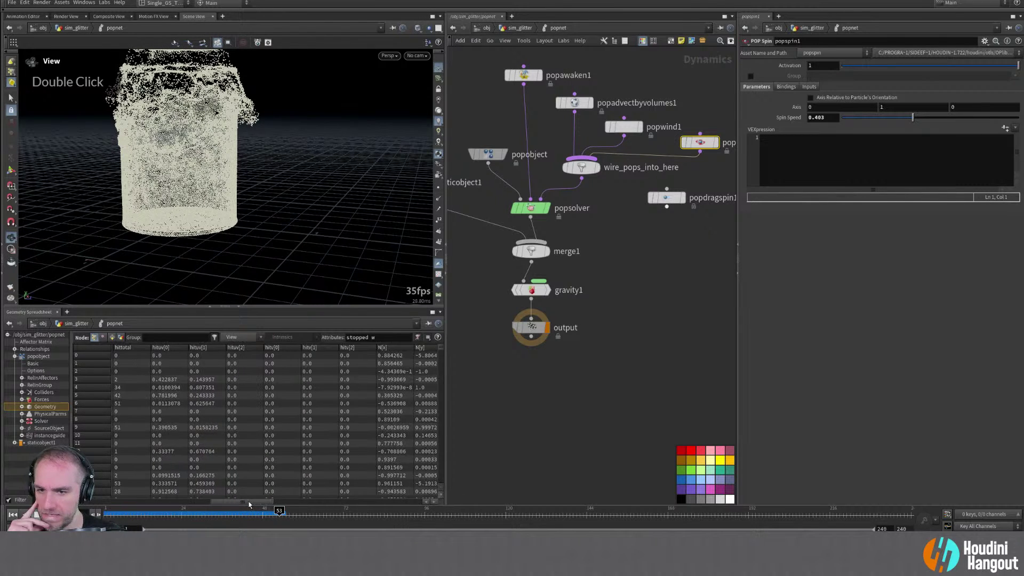
{"action": "left_click_drag", "start_coordinate": [249, 503], "coordinate": [315, 514]}
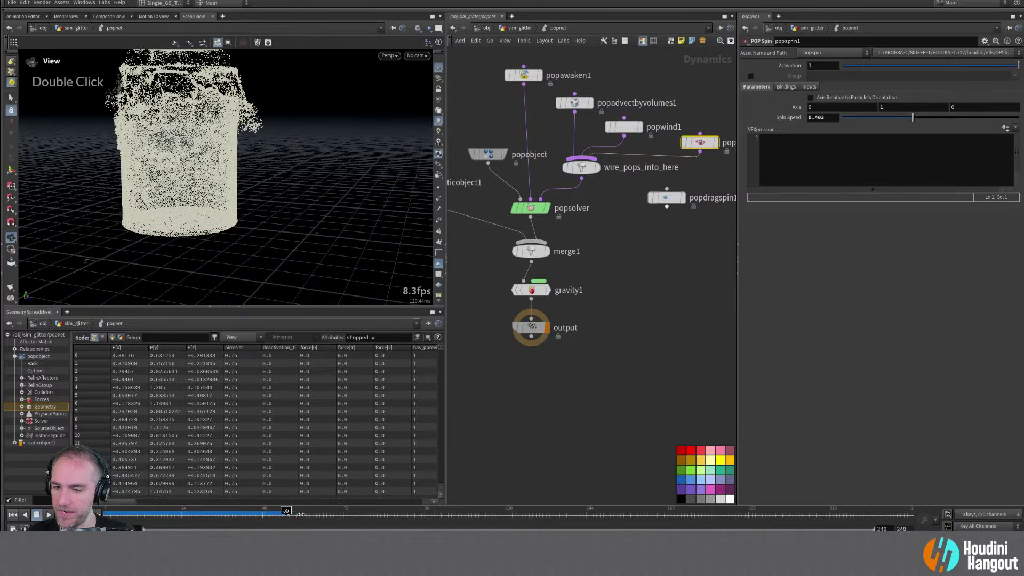
{"action": "left_click_drag", "start_coordinate": [289, 515], "coordinate": [107, 514]}
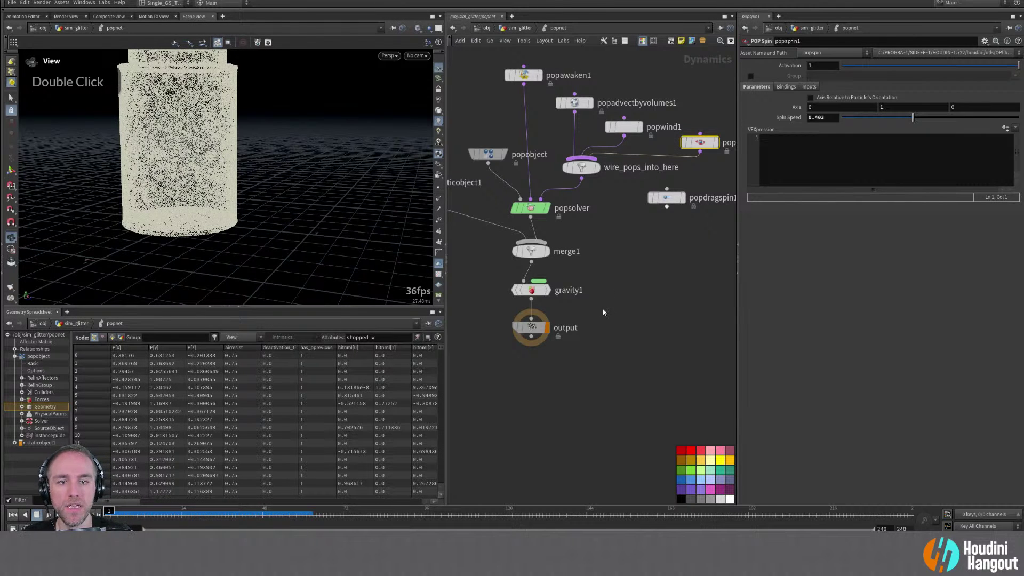
Bypass popspin1 to compare the particle attributes without it, and re-enable the node
{"action": "double_click", "coordinate": [688, 144]}
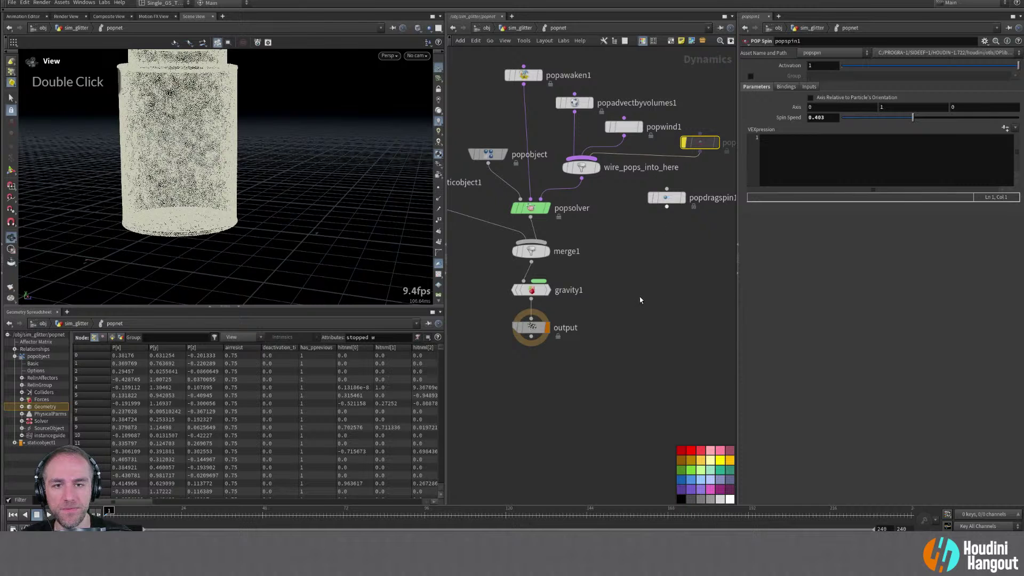
{"action": "mouse_move", "coordinate": [138, 500]}
{"action": "left_mouse_down"}
{"action": "mouse_move", "coordinate": [368, 475]}
{"action": "mouse_move", "coordinate": [299, 508]}
{"action": "mouse_move", "coordinate": [314, 506]}
{"action": "mouse_move", "coordinate": [138, 506]}
{"action": "left_mouse_up"}
{"action": "double_click", "coordinate": [683, 142]}
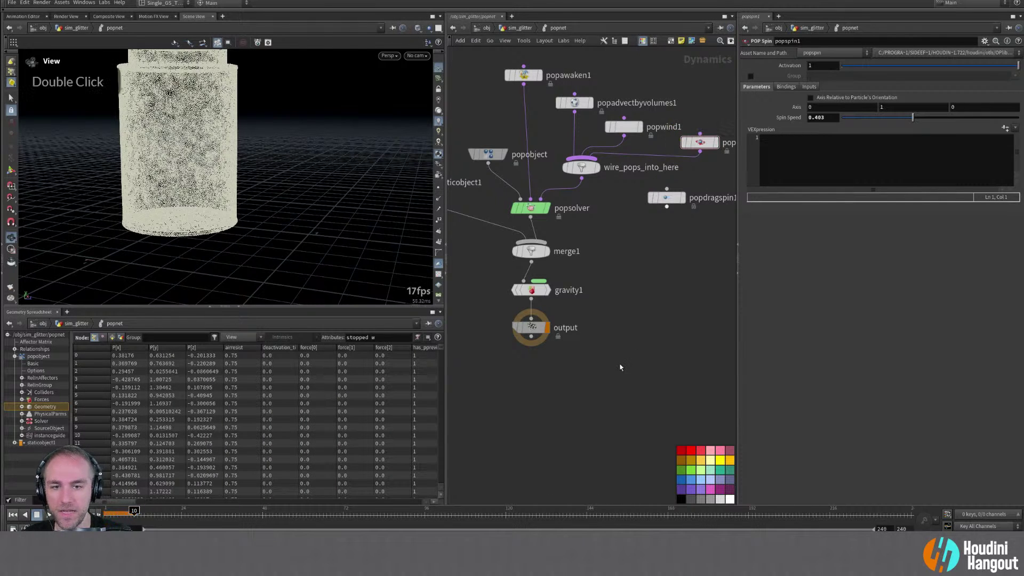
Return the simulation to the first frame and go up to the sim_glitter network
{"action": "left_click", "coordinate": [12, 515]}
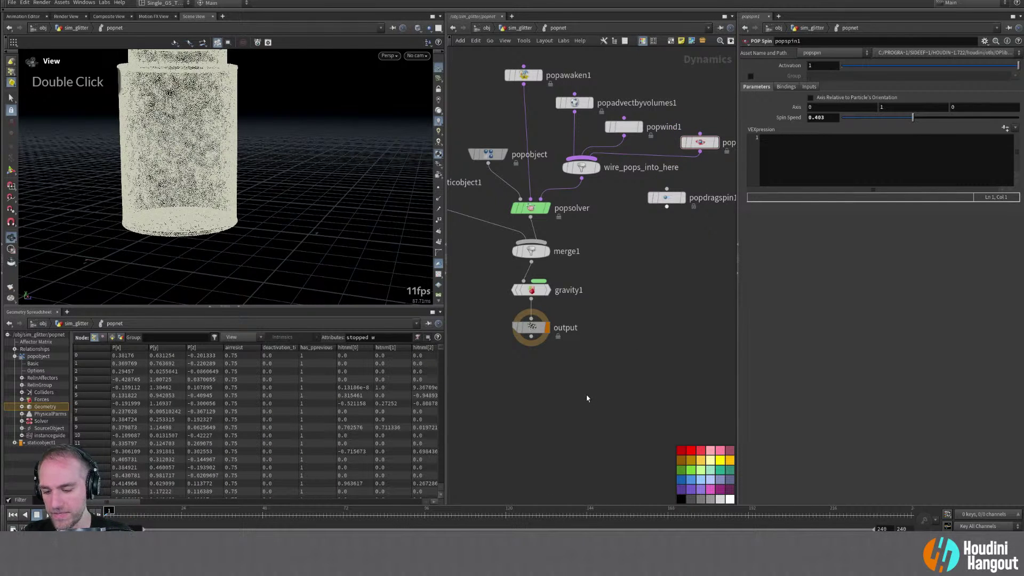
{"action": "key", "text": "u"}
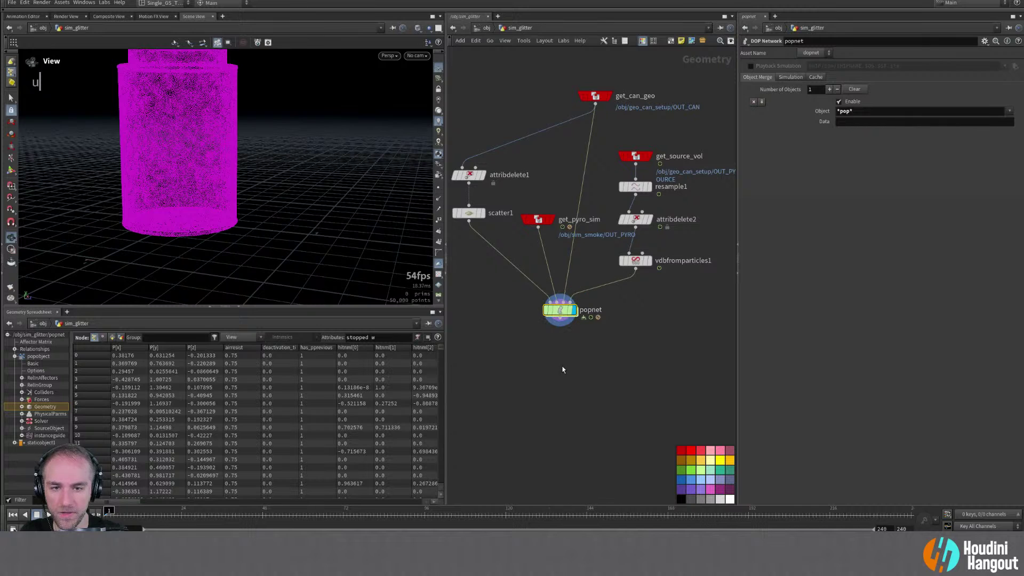
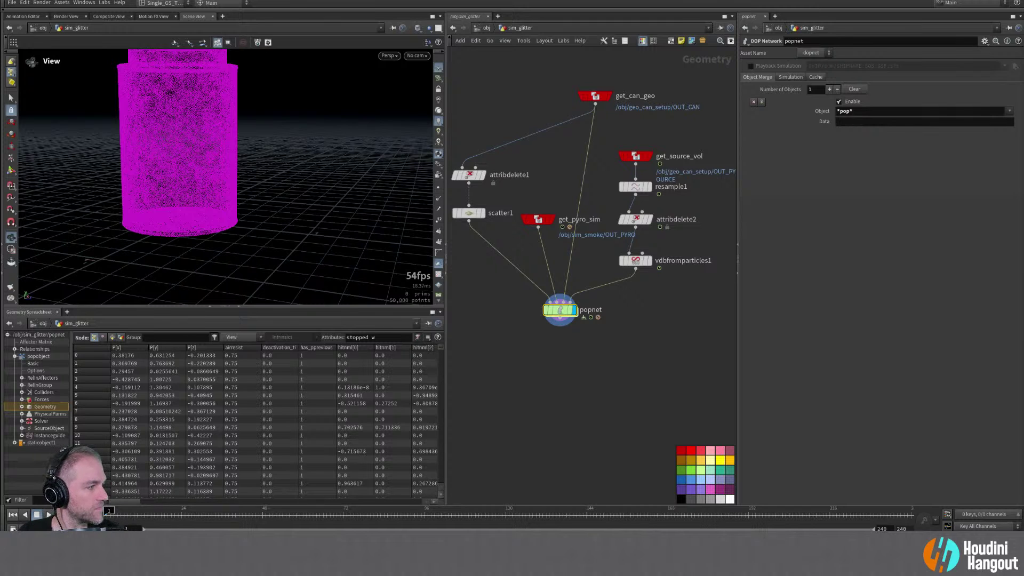
{"action": "middle_click", "coordinate": [316, 233]}
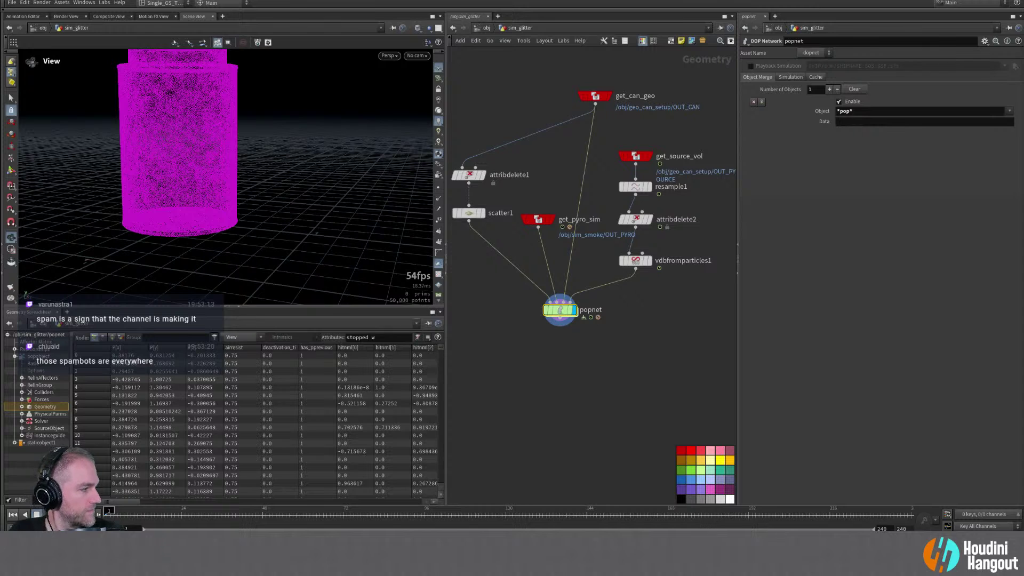
{"action": "scroll", "coordinate": [224, 176], "scroll_direction": "down", "scroll_amount": 1}
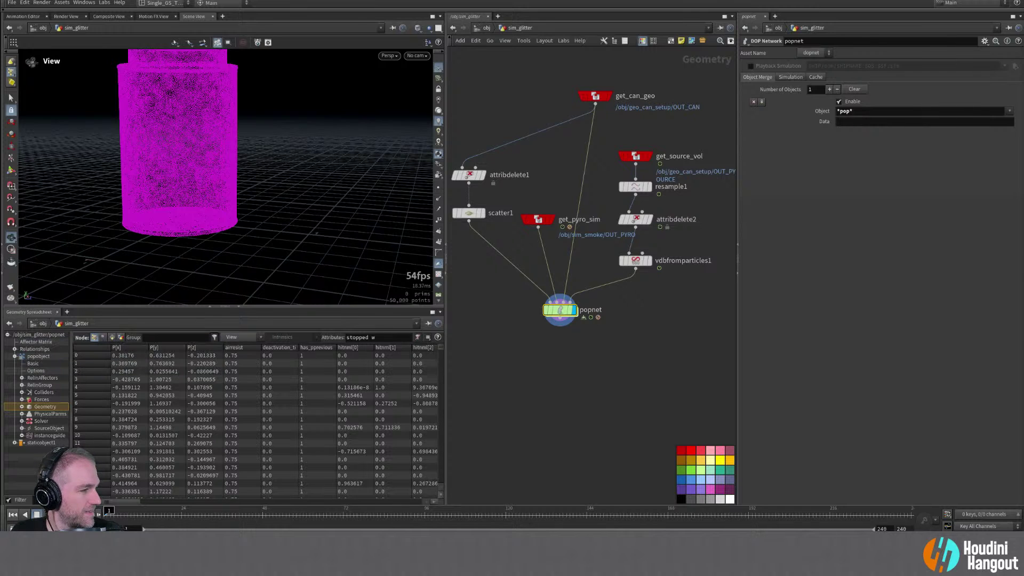
{"action": "double_click", "coordinate": [559, 310]}
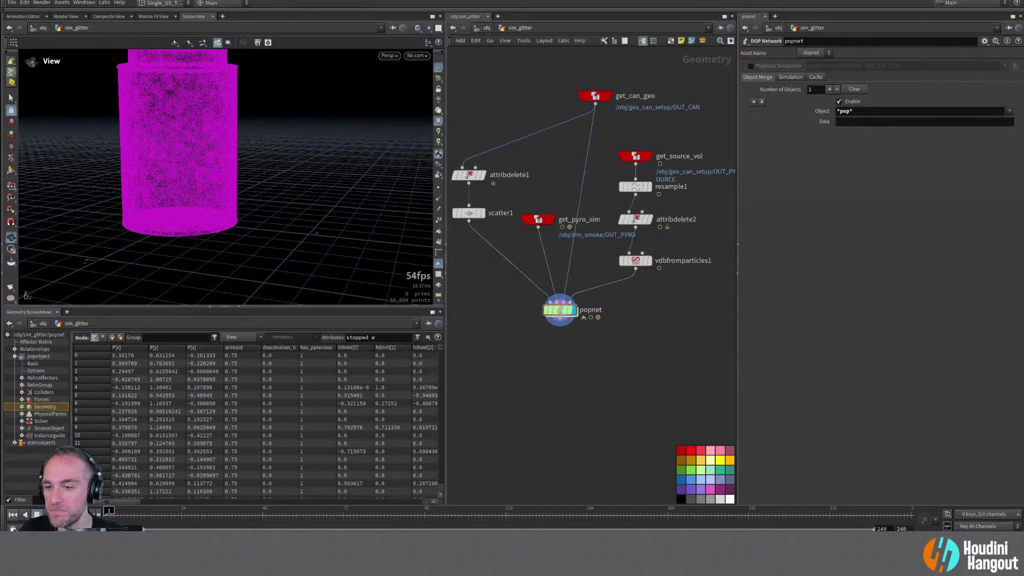
Run the simulation, inspect popnet's point attributes and the particles' orientation axes in the viewport, and return to the first frame
{"action": "double_click", "coordinate": [183, 144]}
{"action": "middle_click_drag", "start_coordinate": [183, 144], "coordinate": [211, 201], "text": "alt"}
{"action": "left_click_drag", "start_coordinate": [212, 202], "coordinate": [354, 277], "text": "alt"}
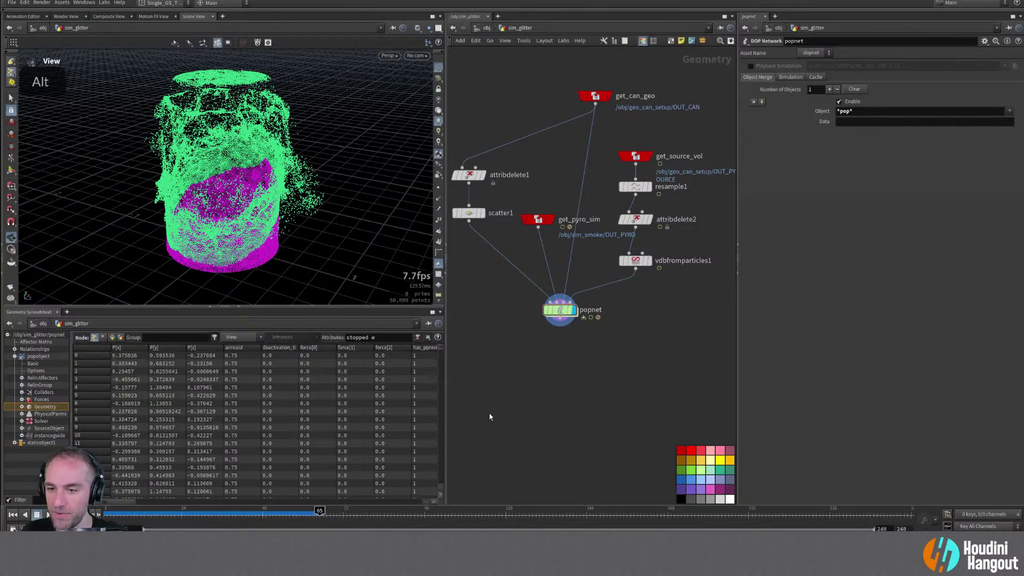
{"action": "middle_click", "coordinate": [549, 310]}
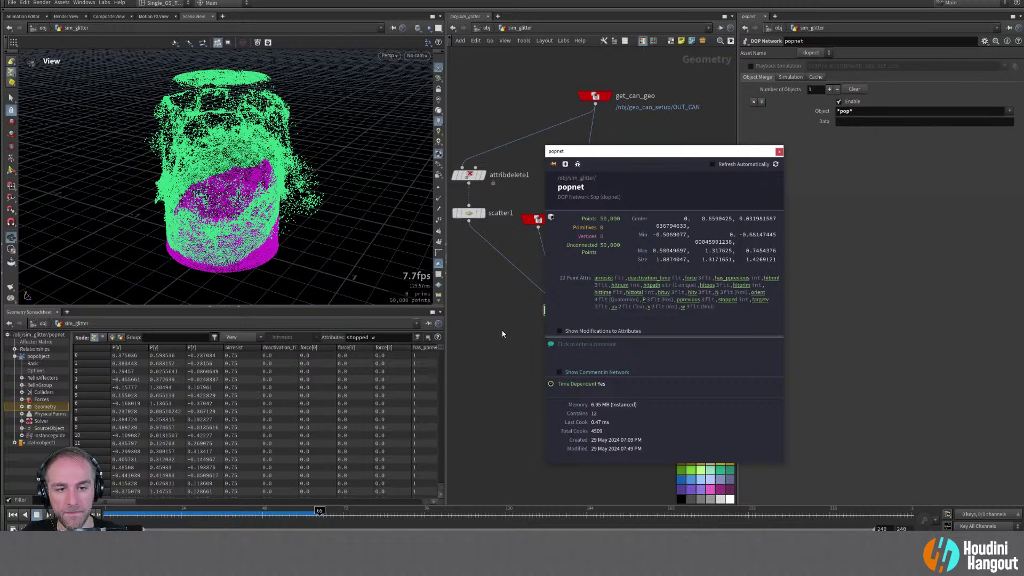
{"action": "left_click_drag", "start_coordinate": [251, 199], "coordinate": [318, 235], "text": "alt"}
{"action": "mouse_move", "coordinate": [271, 515]}
{"action": "left_mouse_down"}
{"action": "mouse_move", "coordinate": [183, 516]}
{"action": "mouse_move", "coordinate": [367, 515]}
{"action": "left_mouse_up"}
{"action": "left_click", "coordinate": [12, 514]}
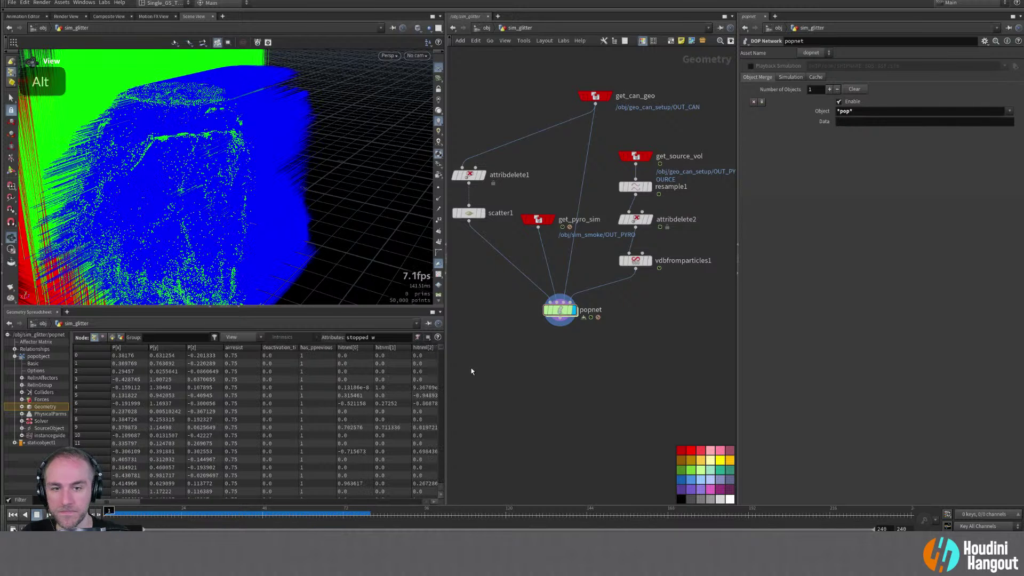
Inside popnet, turn on popspin1's Axis Relative to Particle's Orientation, set Spin Speed to 1, and run the simulation to check the particle orientations
{"action": "double_click", "coordinate": [558, 311]}
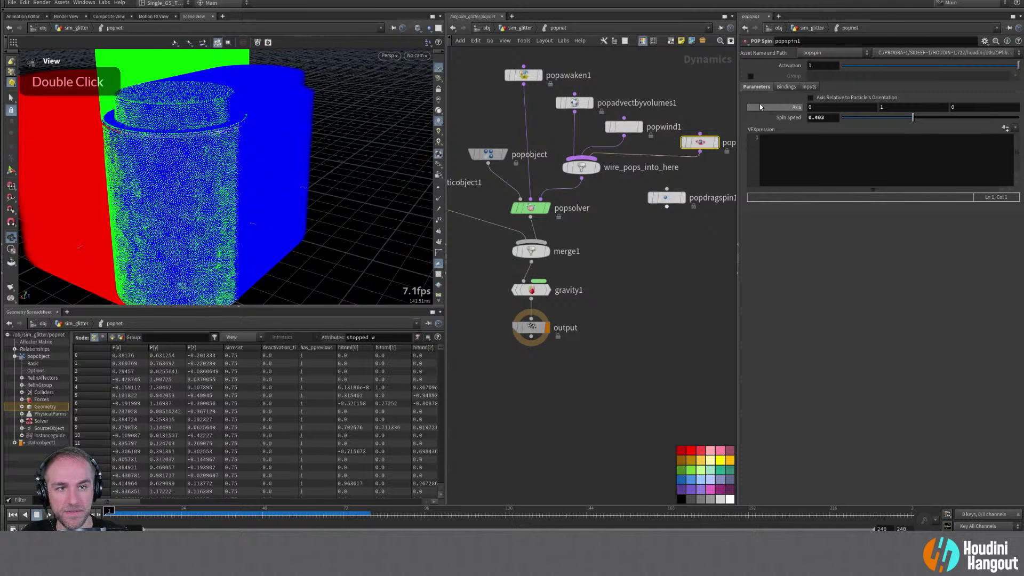
{"action": "left_click", "coordinate": [810, 97]}
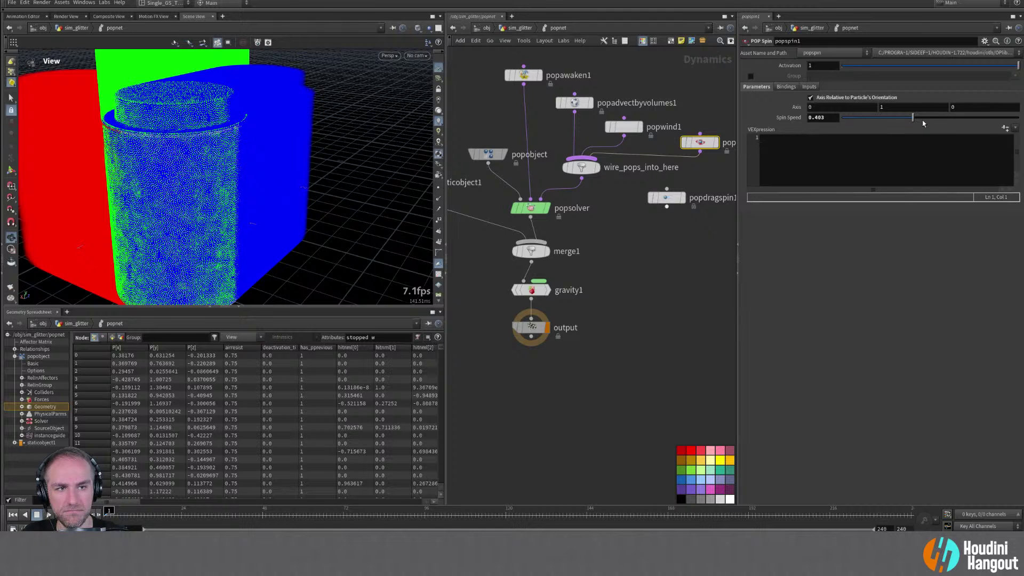
{"action": "left_click_drag", "start_coordinate": [912, 118], "coordinate": [1019, 117]}
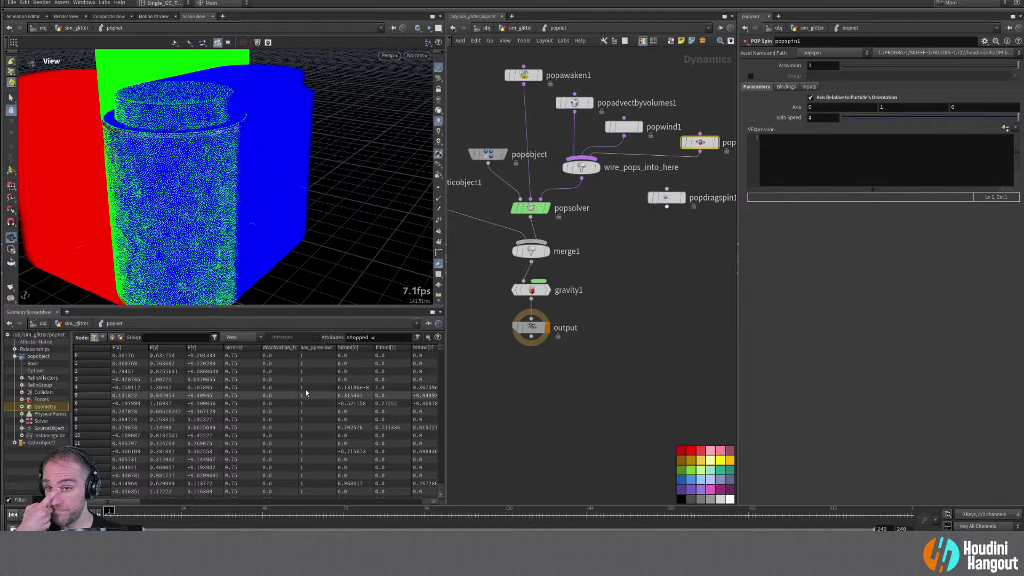
{"action": "left_click", "coordinate": [98, 514]}
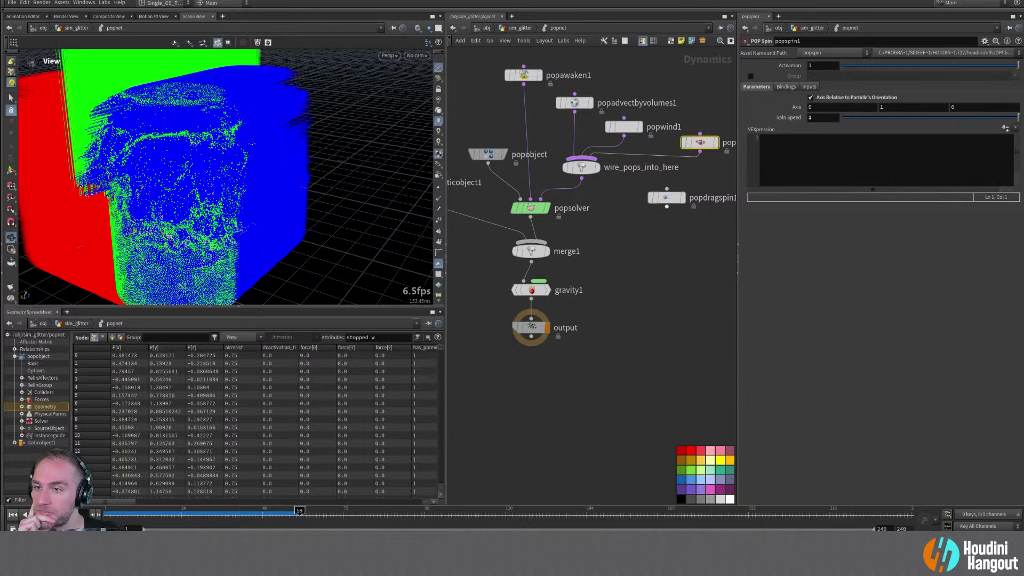
{"action": "left_click", "coordinate": [643, 301]}
{"action": "key", "text": "u"}
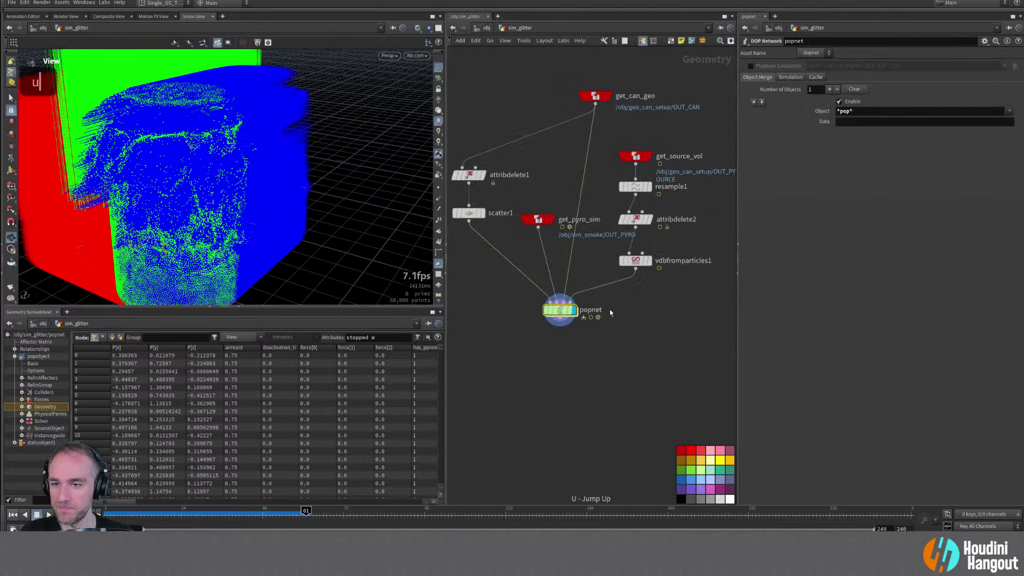
{"action": "double_click", "coordinate": [558, 311]}
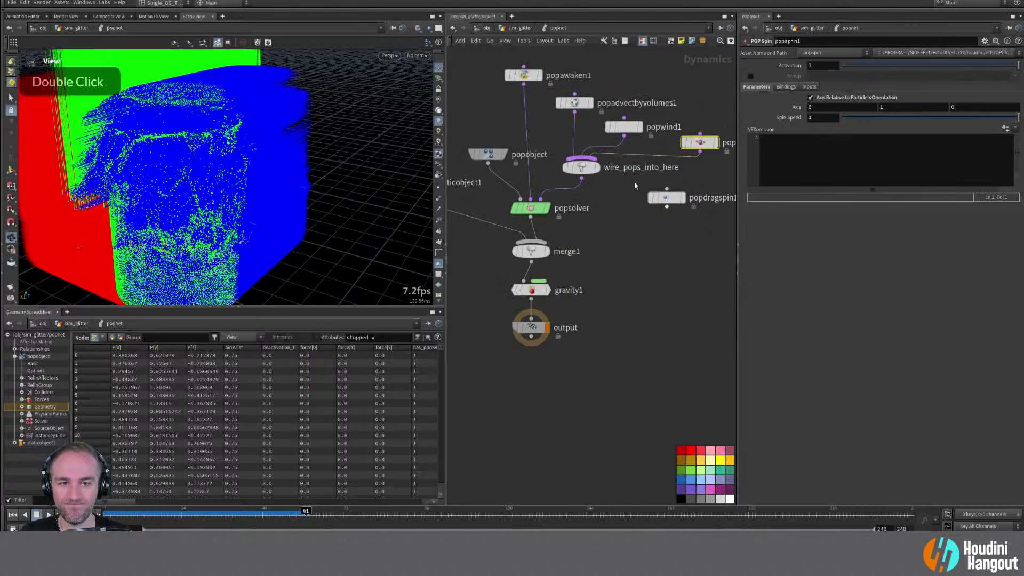
Delete the popspin1 and popdragspin1 nodes, scrub through the timeline and return to the first frame
{"action": "middle_click", "coordinate": [705, 145]}
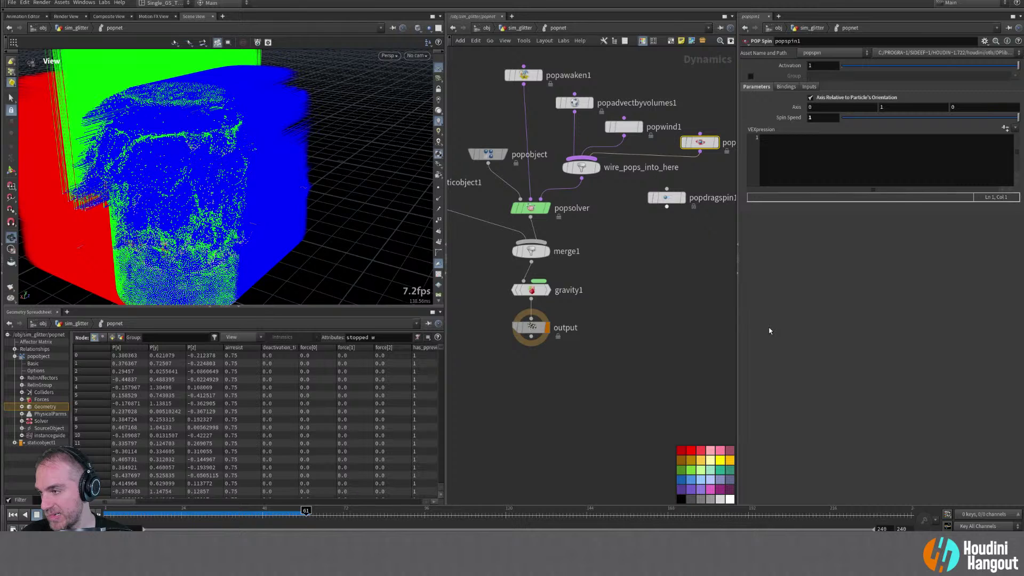
{"action": "left_click_drag", "start_coordinate": [723, 124], "coordinate": [677, 235]}
{"action": "key", "text": "Delete"}
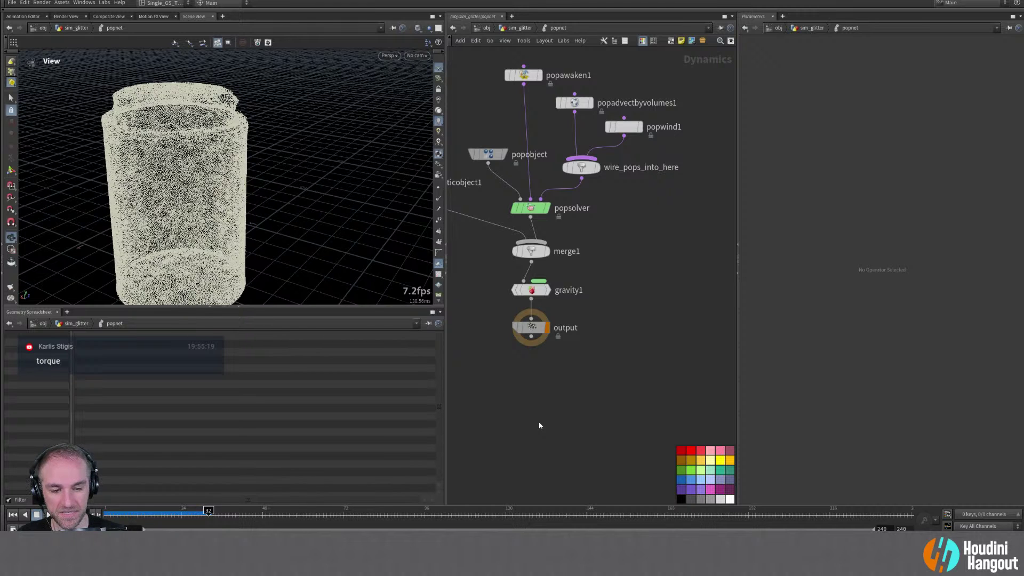
{"action": "key", "text": "ctrl+Up"}
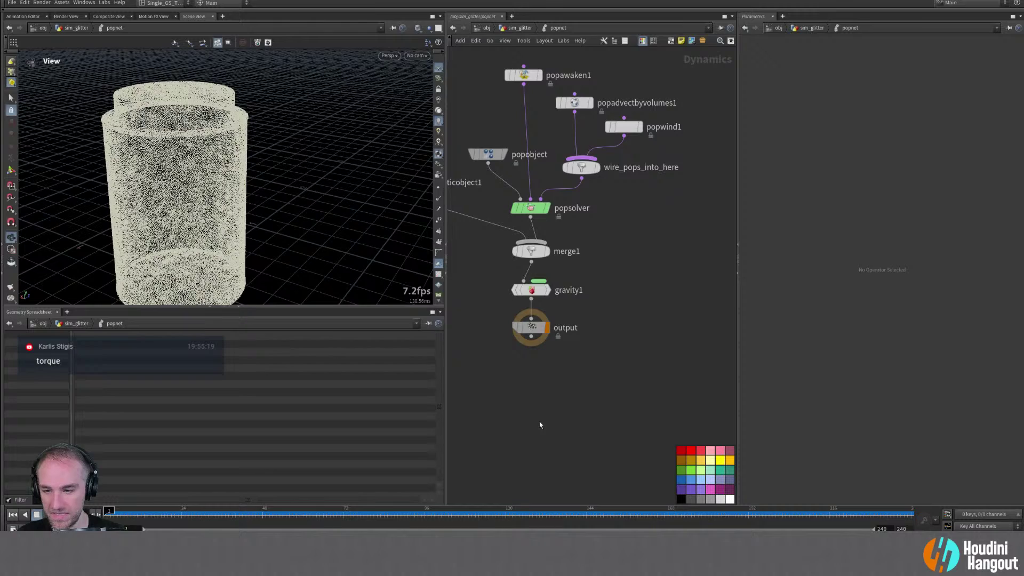
{"action": "left_click_drag", "start_coordinate": [109, 511], "coordinate": [943, 513]}
{"action": "key", "text": "ctrl+Up"}
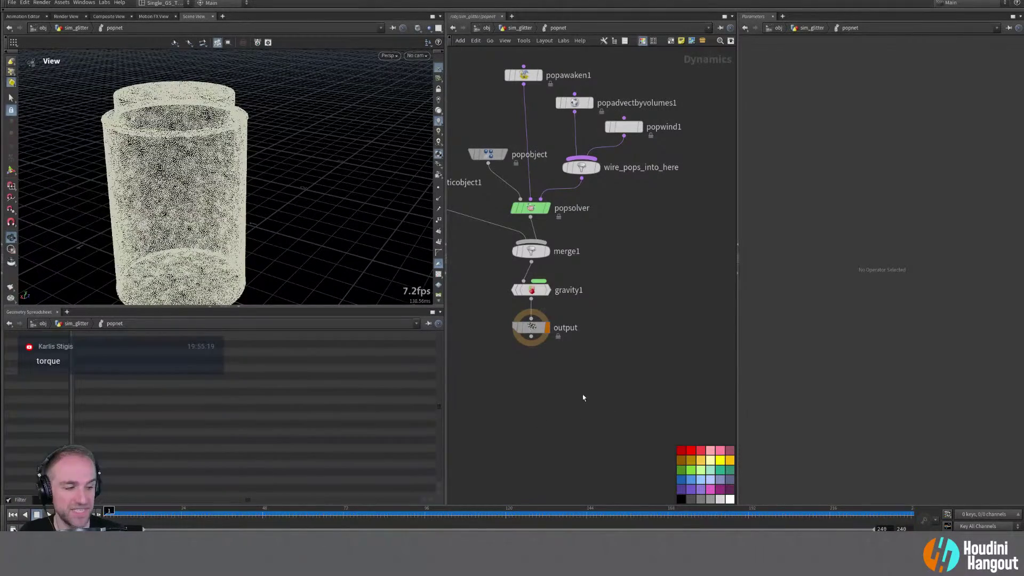
Add a POP Torque node, wire it into the wire_pops_into_here merge, and arrange both nodes beside popwind1
{"action": "left_click", "coordinate": [581, 168]}
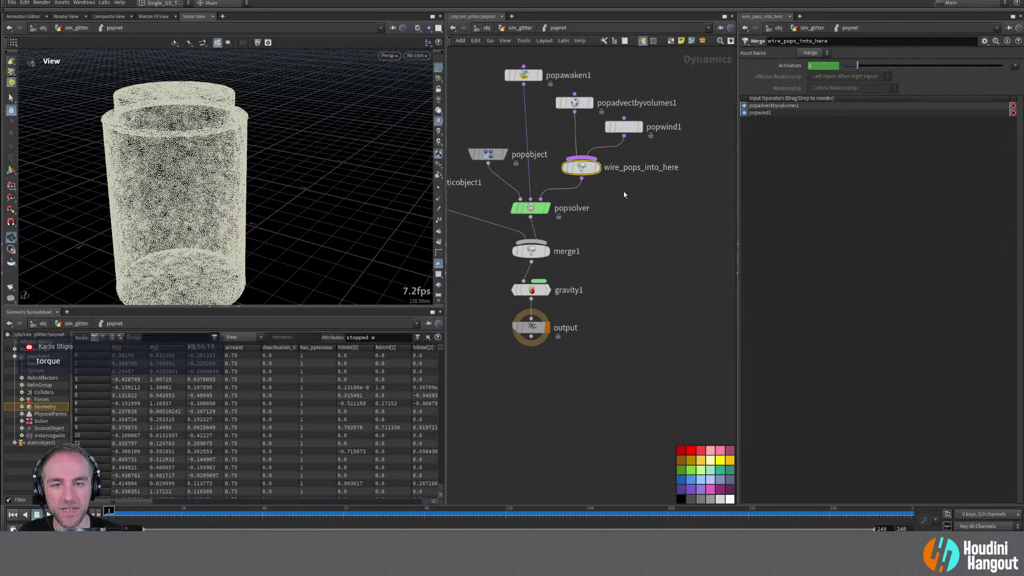
{"action": "key", "text": "Tab"}
{"action": "type", "text": "torque"}
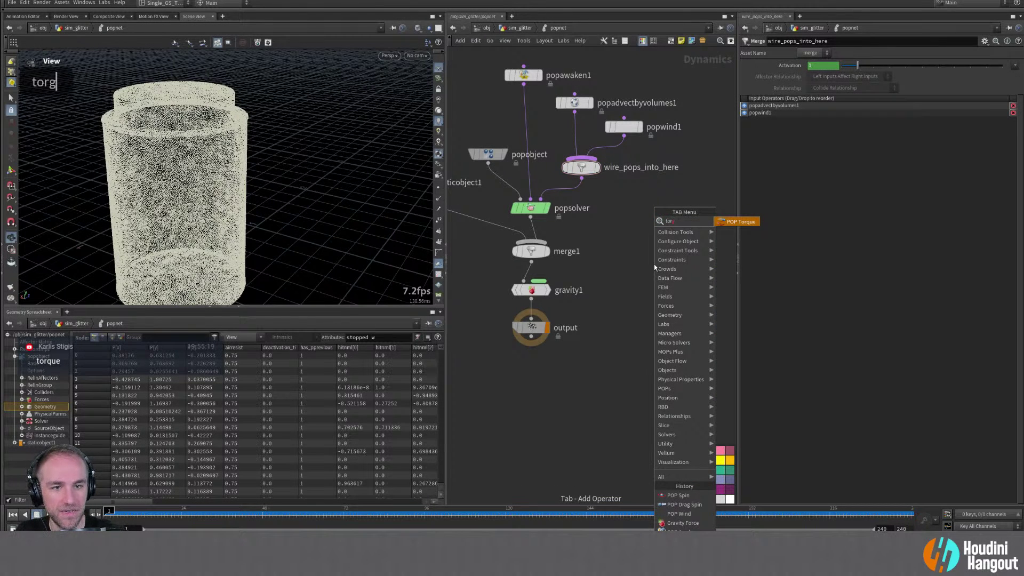
{"action": "key", "text": "Return"}
{"action": "left_click", "coordinate": [667, 194]}
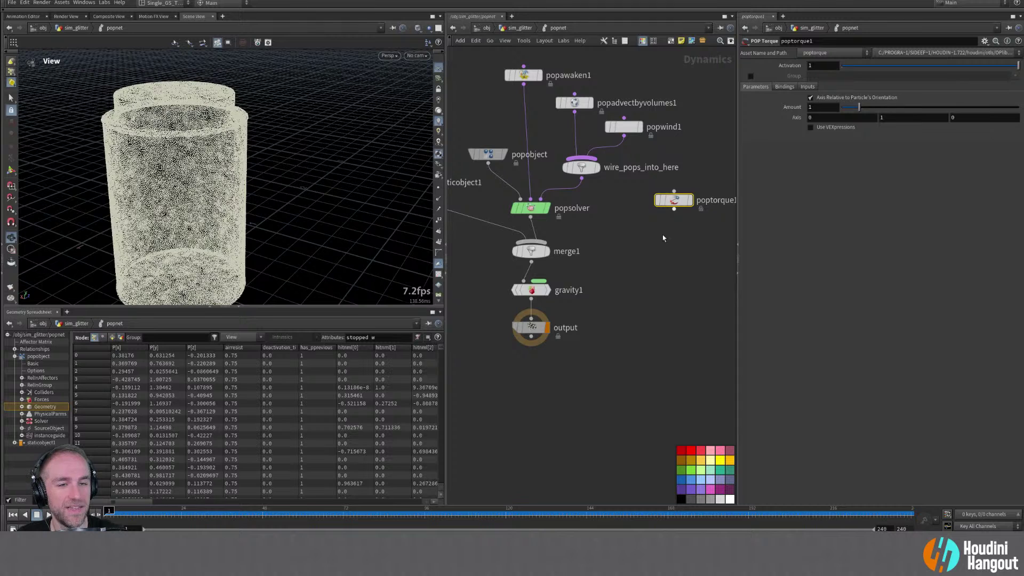
{"action": "left_click", "coordinate": [674, 209]}
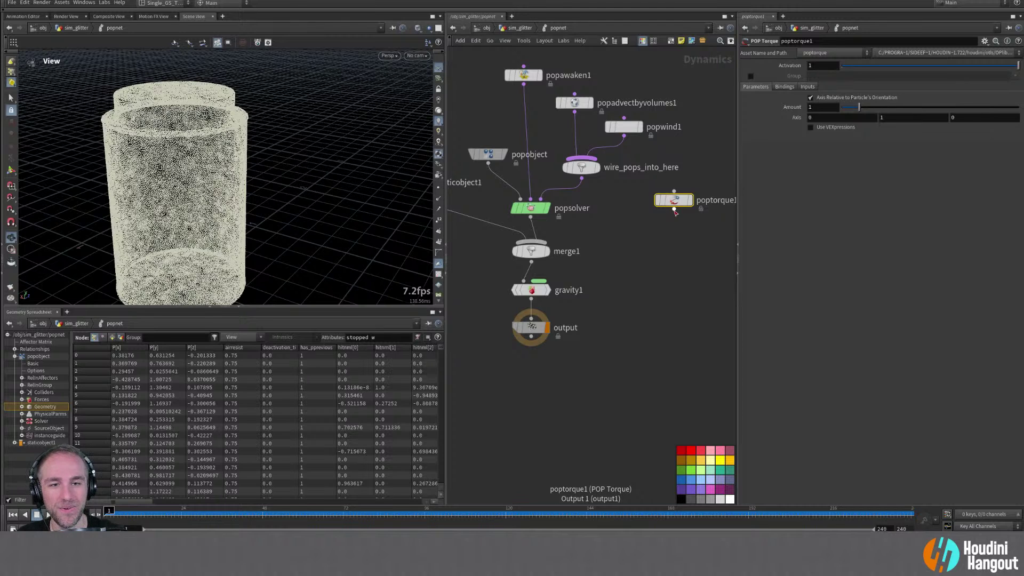
{"action": "left_click", "coordinate": [581, 158]}
{"action": "left_click_drag", "start_coordinate": [674, 200], "coordinate": [663, 154]}
{"action": "left_click_drag", "start_coordinate": [583, 169], "coordinate": [590, 185]}
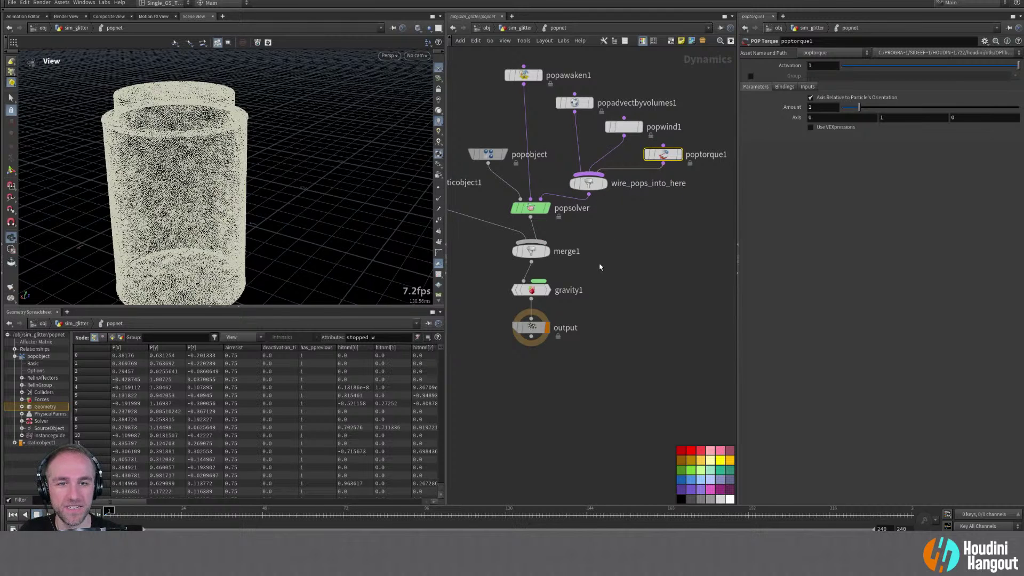
Go up to the sim_glitter network, run the simulation with the torque to view the particle orientations, and return to the first frame
{"action": "key", "text": "u"}
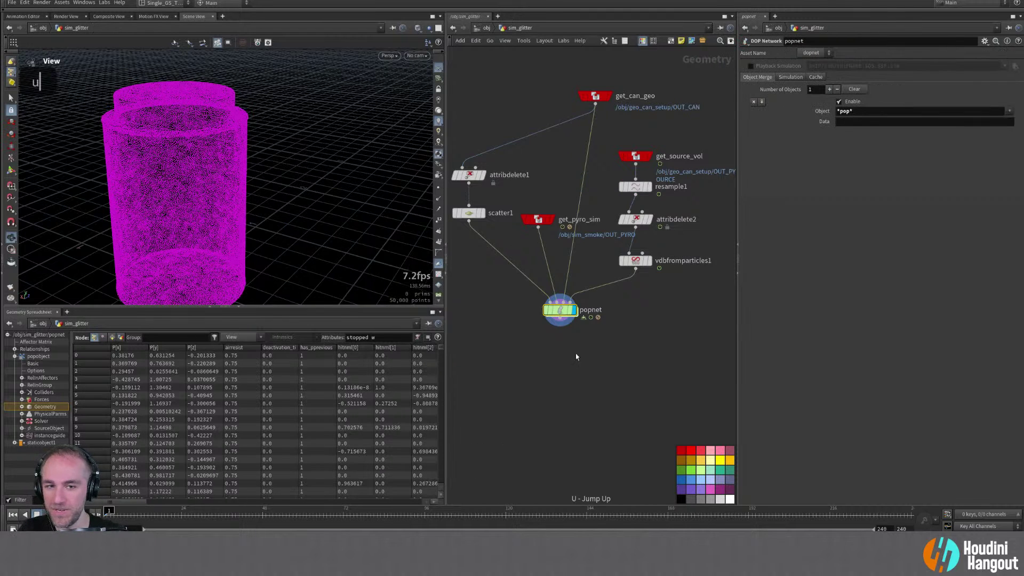
{"action": "left_click", "coordinate": [534, 311]}
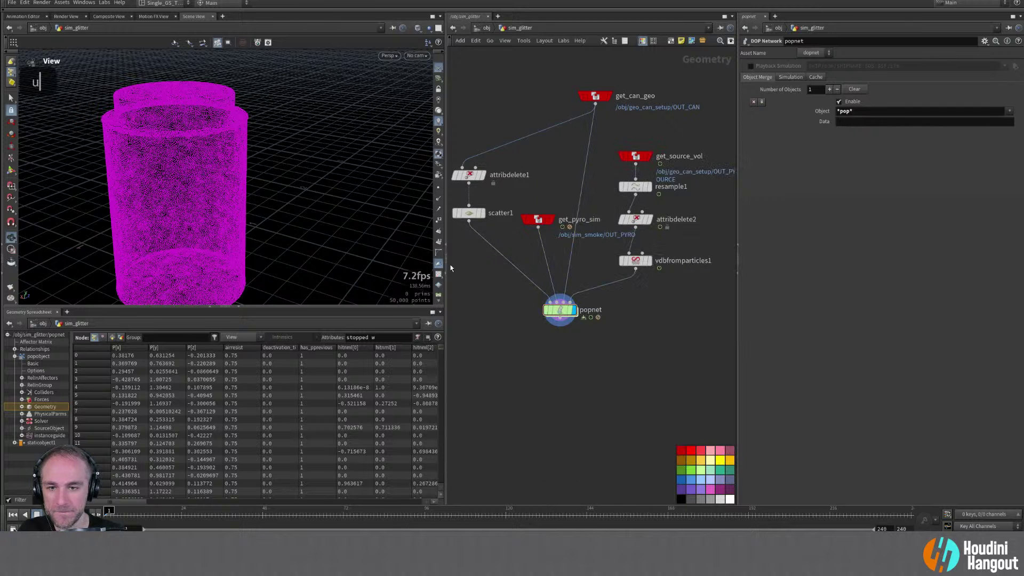
{"action": "scroll", "coordinate": [439, 268], "scroll_direction": "down", "scroll_amount": 1}
{"action": "double_click", "coordinate": [438, 256]}
{"action": "right_click", "coordinate": [438, 257]}
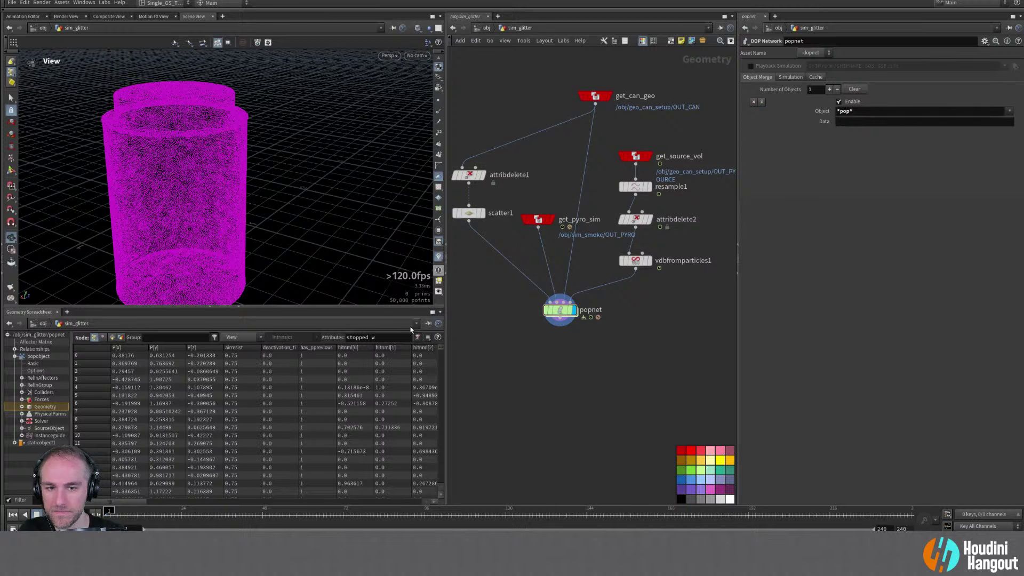
{"action": "double_click", "coordinate": [13, 528]}
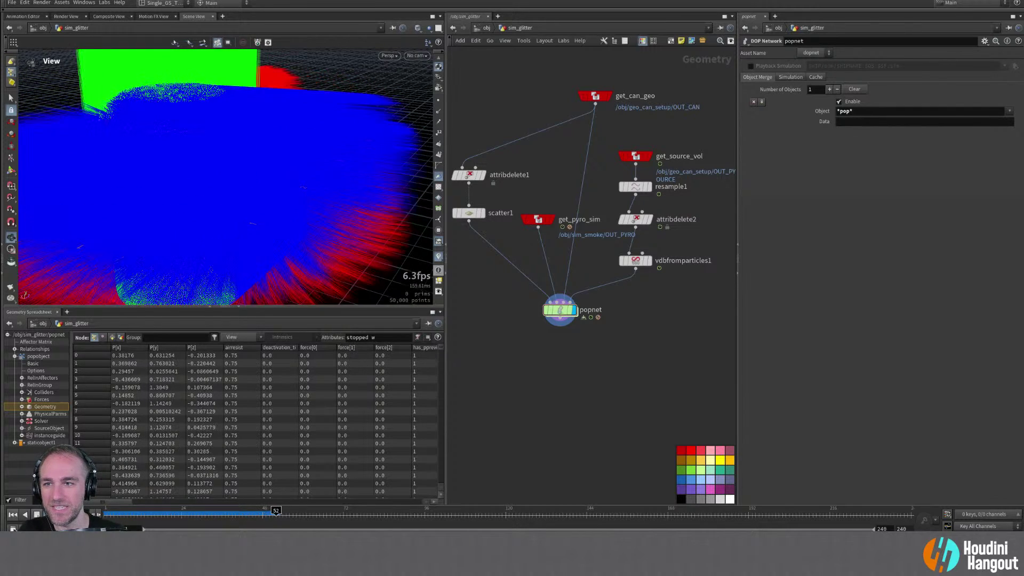
{"action": "key", "text": "ctrl+Up"}
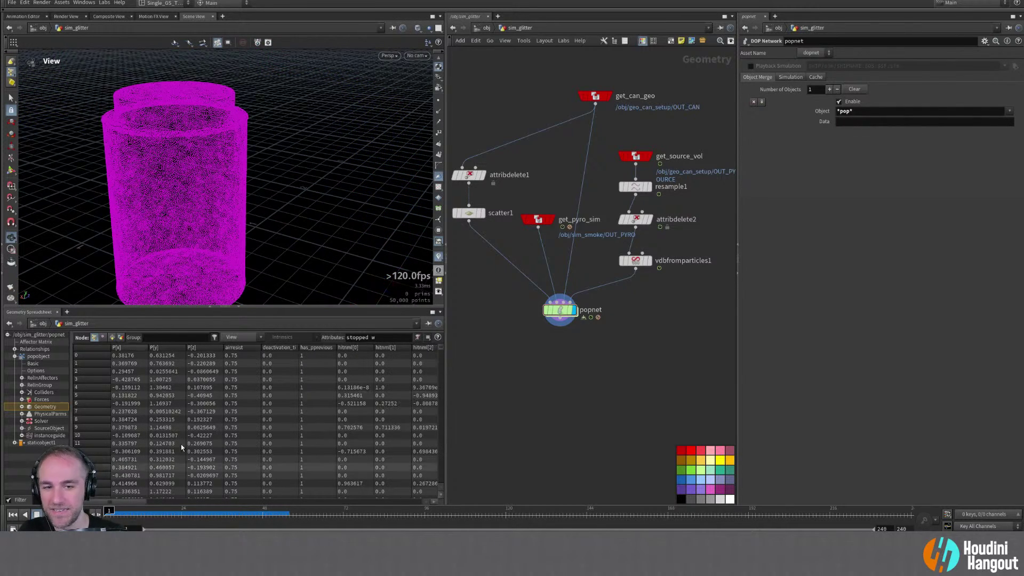
Inside popnet, review poptorque1's parameters and inputs, and compare them with the popwind1 and popadvectbyvolumes1 settings
{"action": "double_click", "coordinate": [561, 309]}
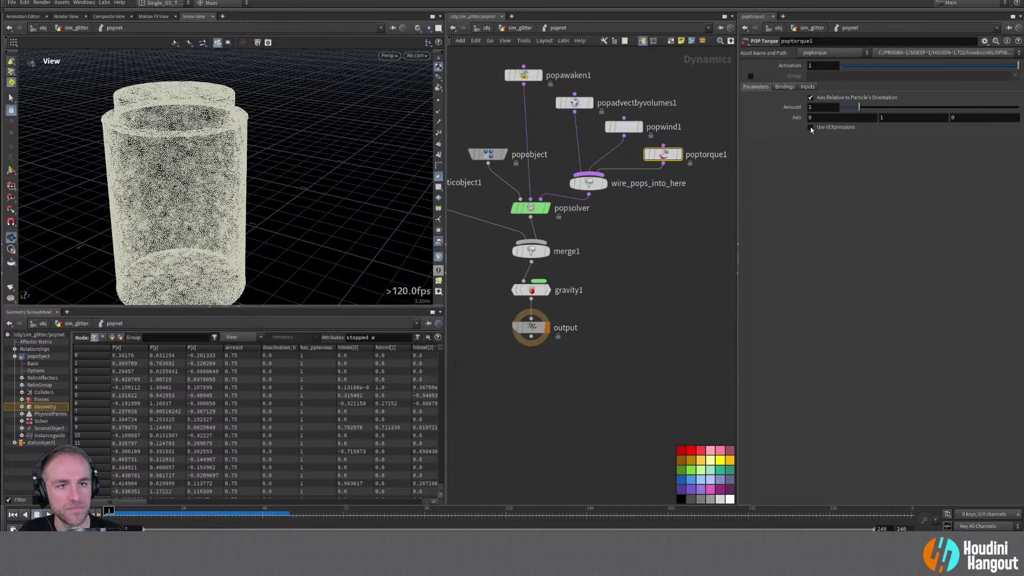
{"action": "left_click", "coordinate": [784, 87]}
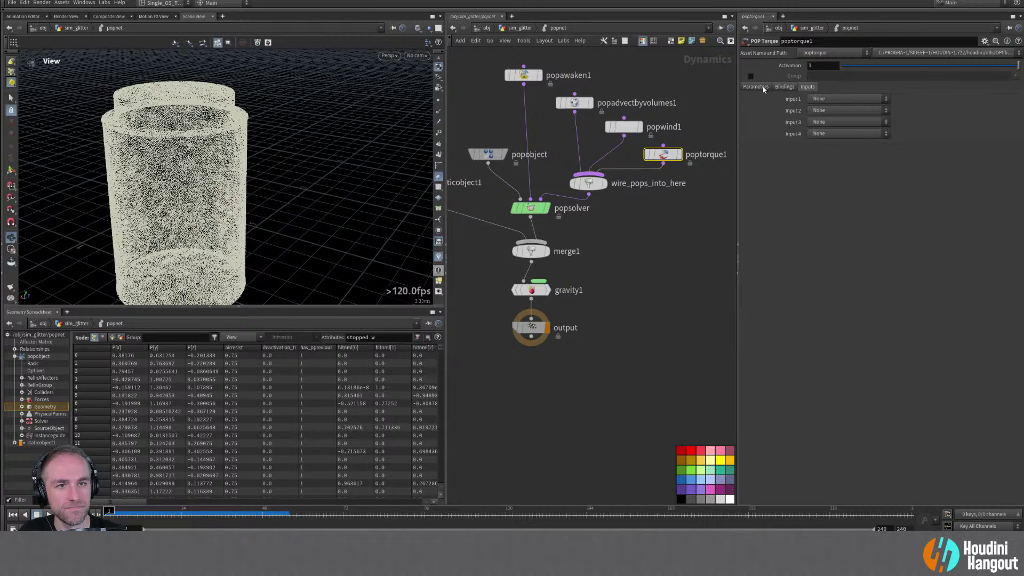
{"action": "double_click", "coordinate": [762, 87]}
{"action": "left_click_drag", "start_coordinate": [662, 154], "coordinate": [676, 147]}
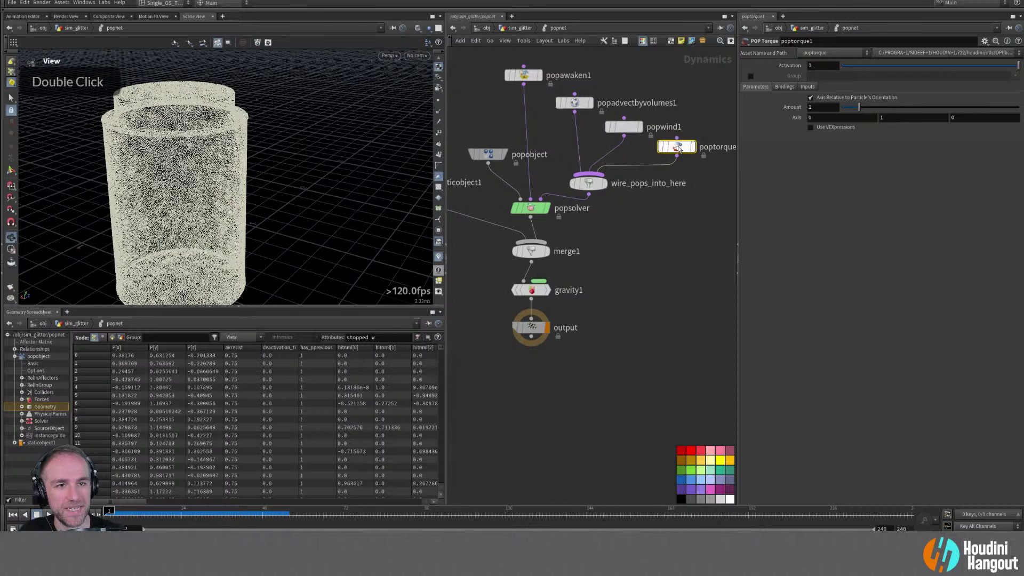
{"action": "left_click", "coordinate": [636, 128]}
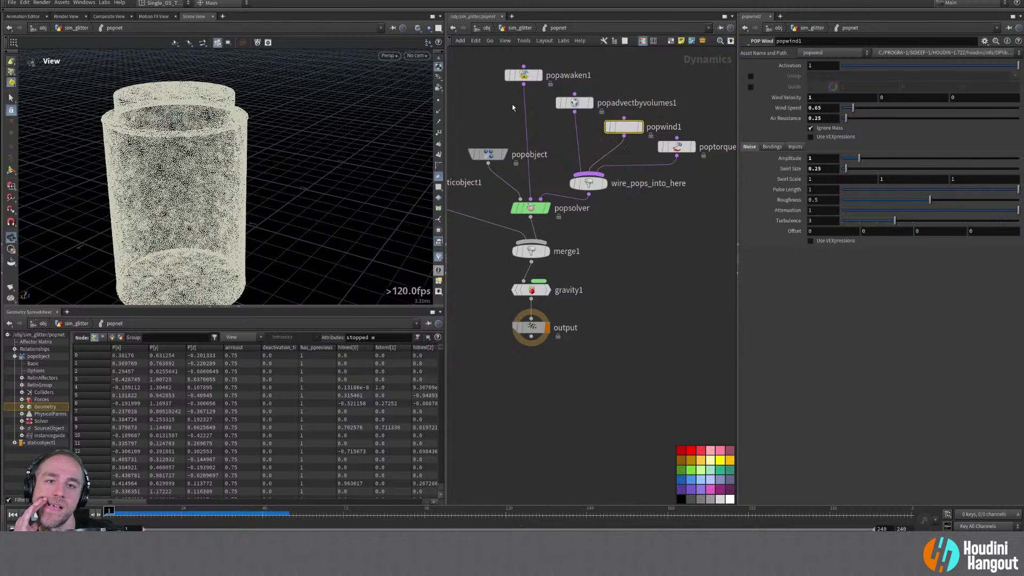
{"action": "left_click", "coordinate": [565, 104]}
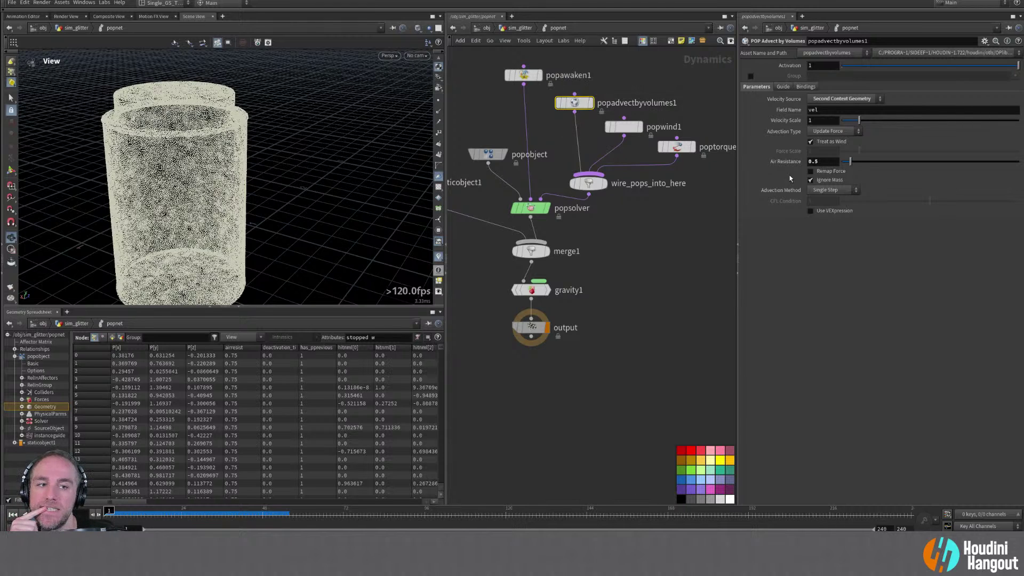
{"action": "left_click", "coordinate": [676, 147]}
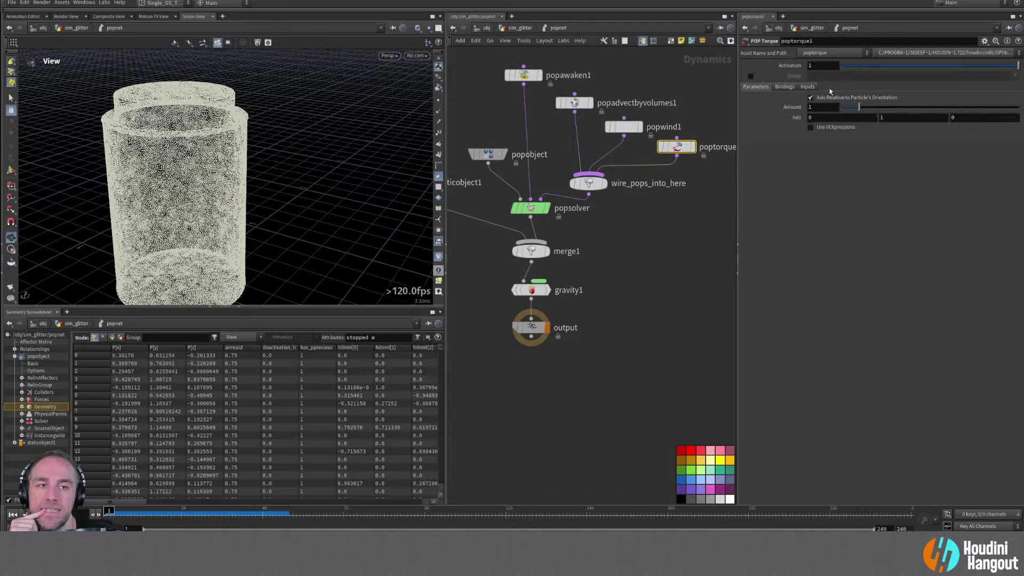
Play the simulation with the orient visualizer's length scale reduced to 0.087, inspect the particle axes, and return to the first frame
{"action": "left_click", "coordinate": [55, 514]}
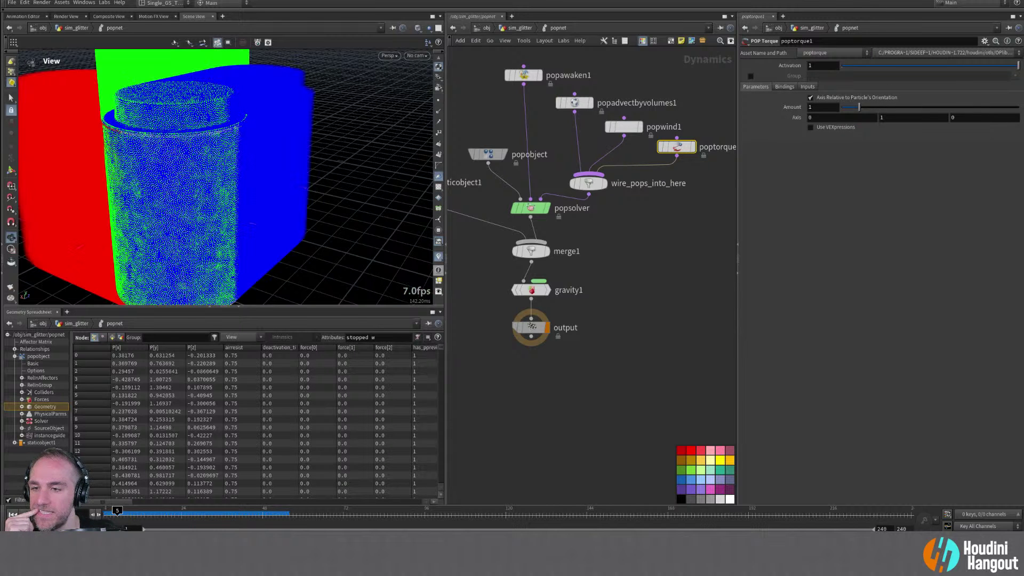
{"action": "right_click", "coordinate": [438, 256]}
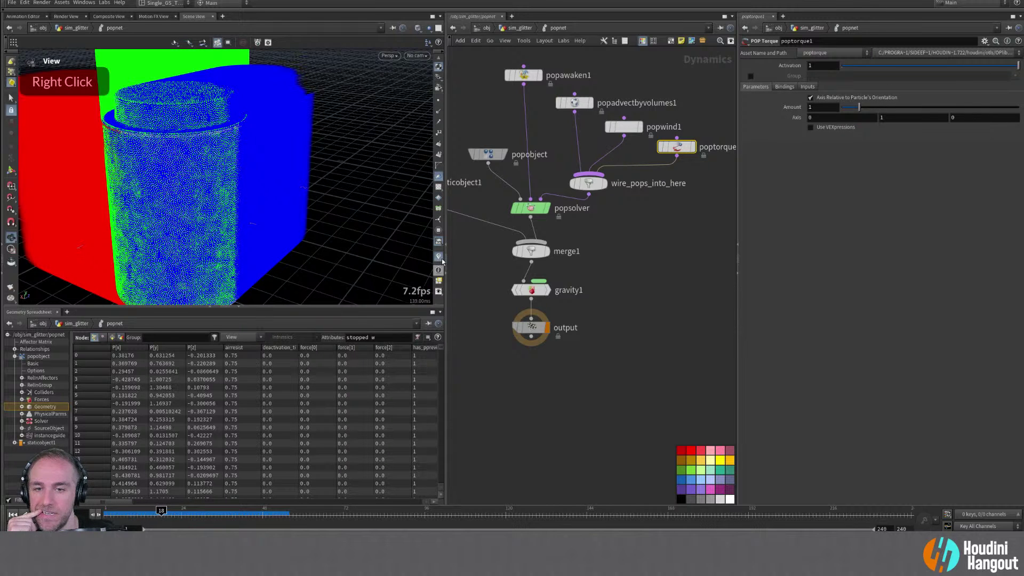
{"action": "left_click", "coordinate": [522, 246]}
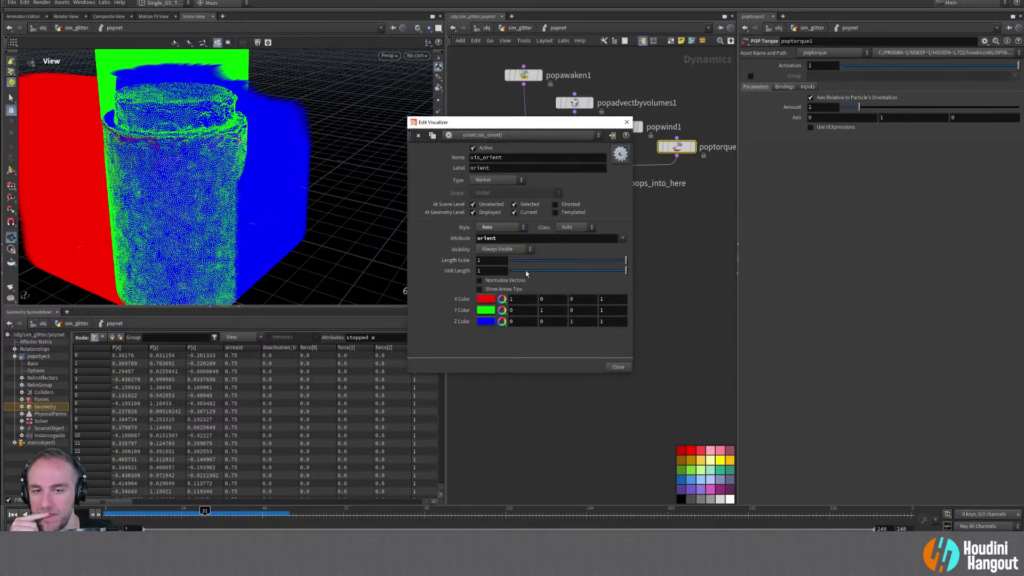
{"action": "left_click_drag", "start_coordinate": [625, 260], "coordinate": [520, 269]}
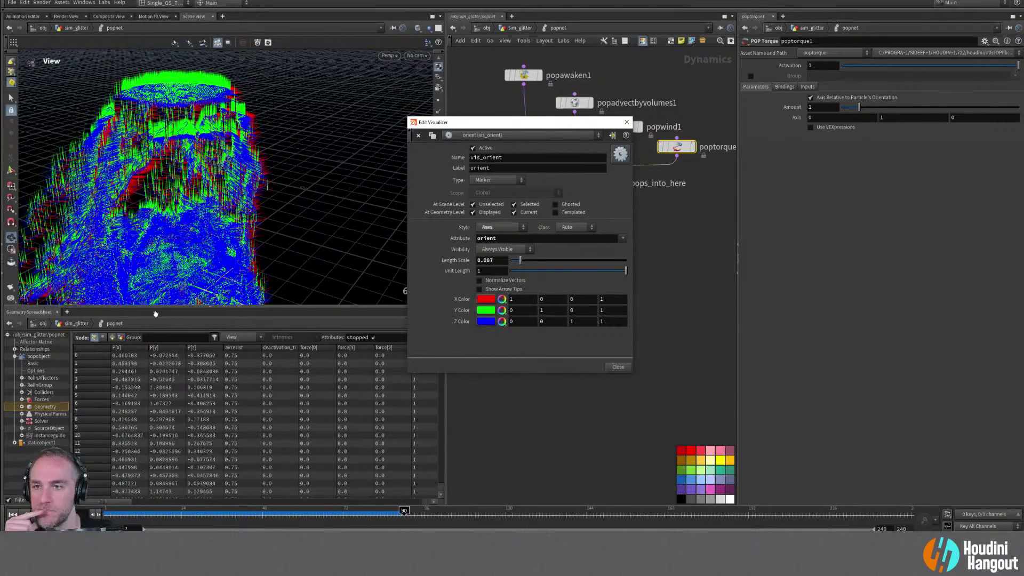
{"action": "middle_click_drag", "start_coordinate": [135, 231], "coordinate": [188, 140], "text": "alt"}
{"action": "left_click_drag", "start_coordinate": [208, 184], "coordinate": [268, 216], "text": "alt"}
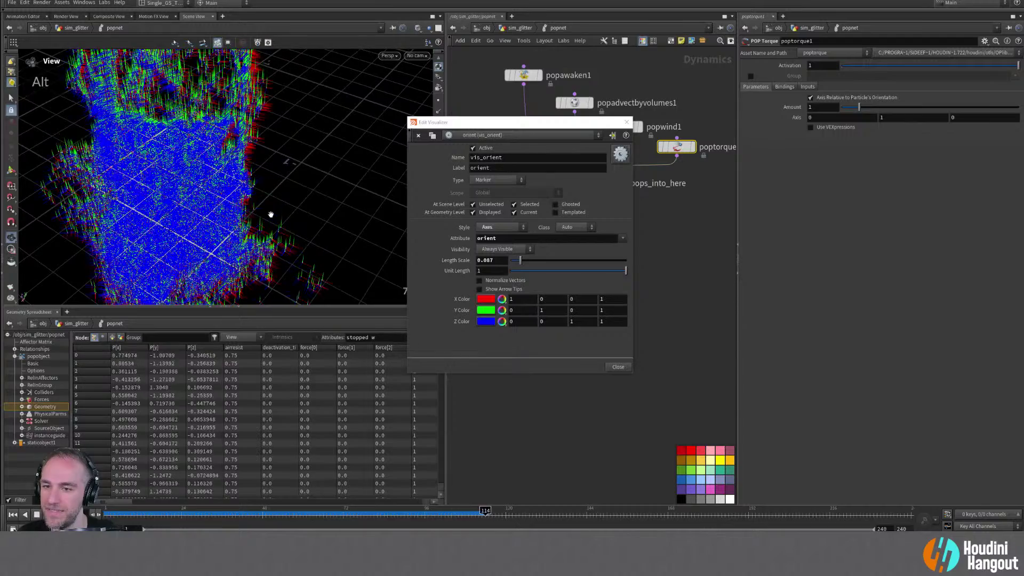
{"action": "left_click", "coordinate": [12, 514]}
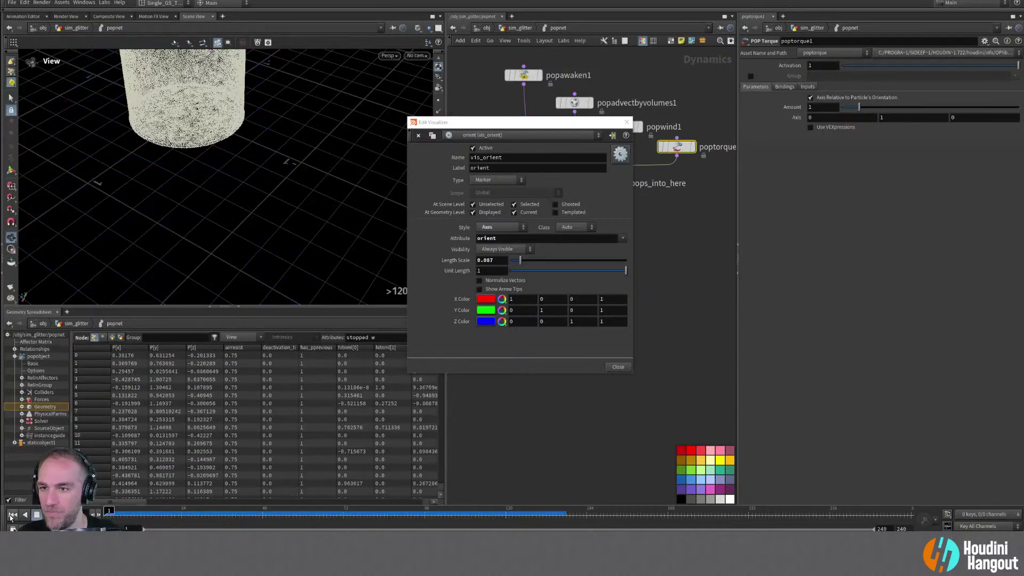
Turn off Axis Relative to Particle's Orientation on poptorque1 and inspect the particle axes as the simulation replays
{"action": "left_click", "coordinate": [810, 98]}
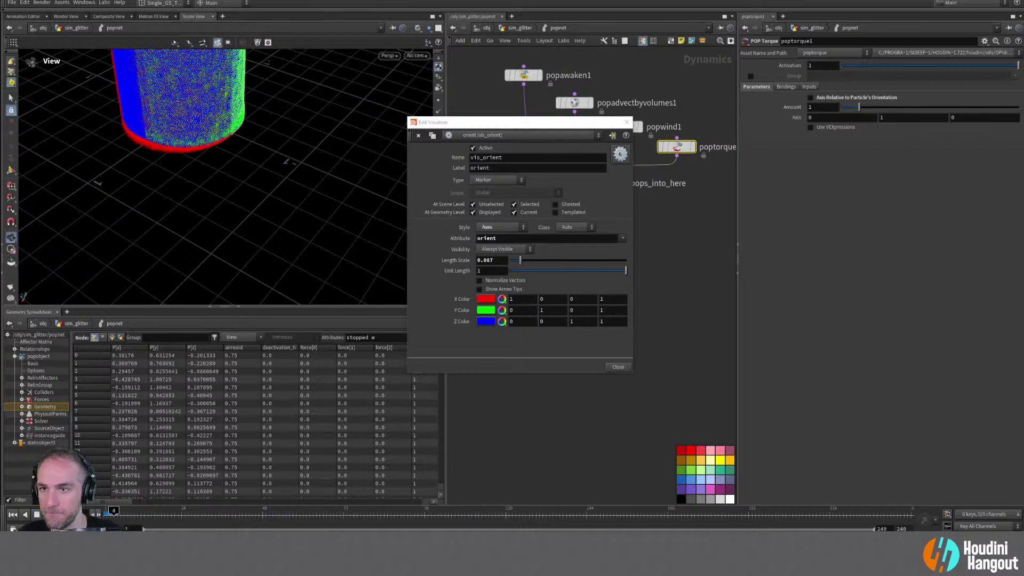
{"action": "middle_click_drag", "start_coordinate": [173, 161], "coordinate": [176, 200], "text": "alt"}
{"action": "right_click_drag", "start_coordinate": [176, 200], "coordinate": [189, 209], "text": "alt"}
{"action": "middle_click_drag", "start_coordinate": [190, 209], "coordinate": [199, 212], "text": "alt"}
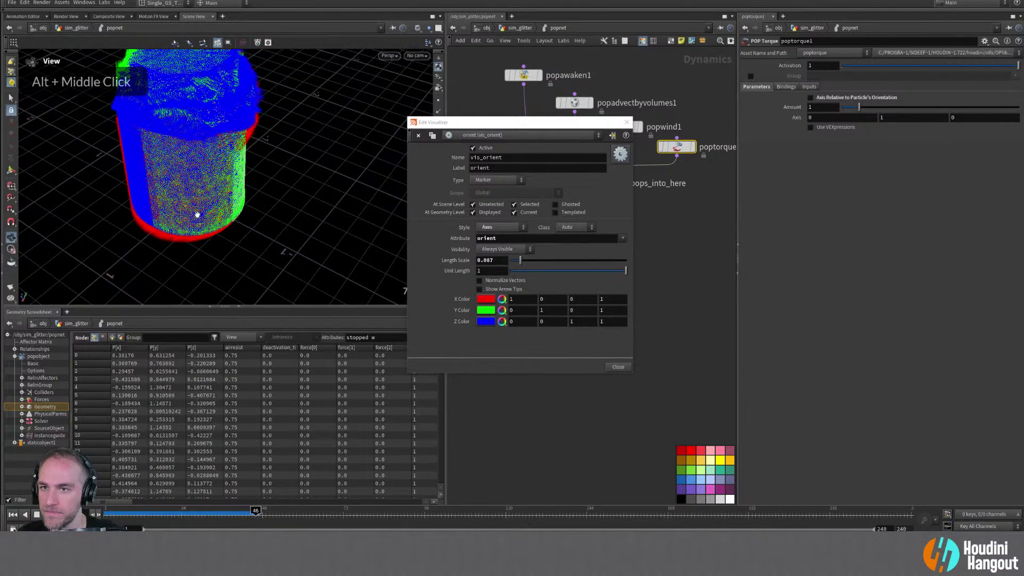
{"action": "left_click", "coordinate": [220, 228], "text": "alt"}
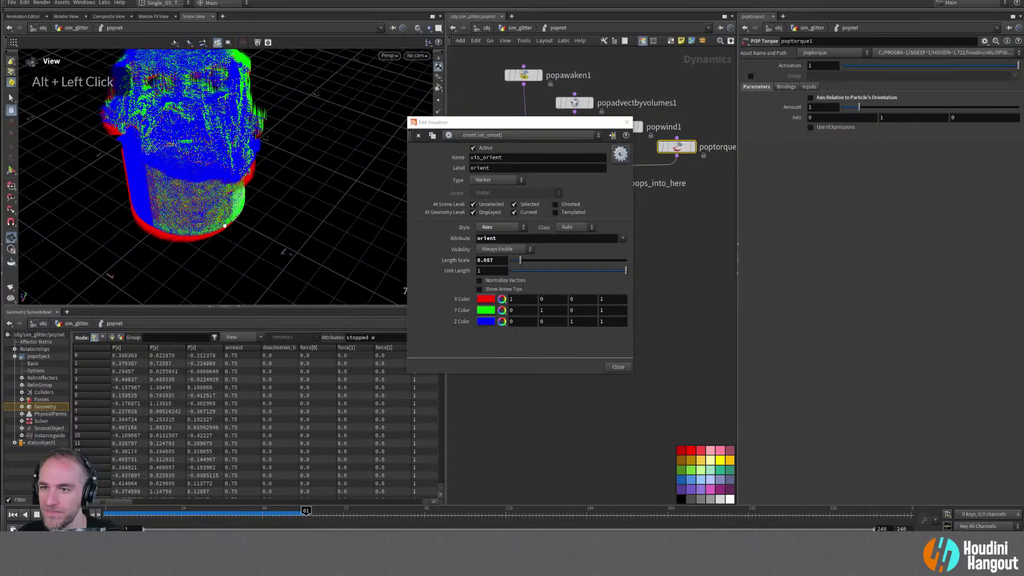
{"action": "left_click_drag", "start_coordinate": [221, 228], "coordinate": [253, 183], "text": "alt"}
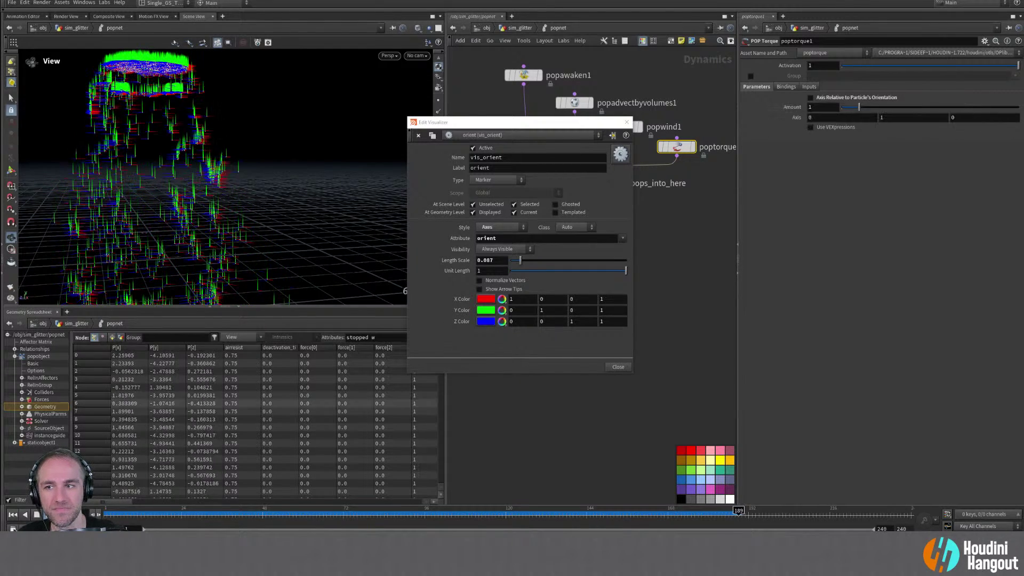
Return to the first frame and enable VEXpressions on poptorque1
{"action": "key", "text": "ctrl+Up"}
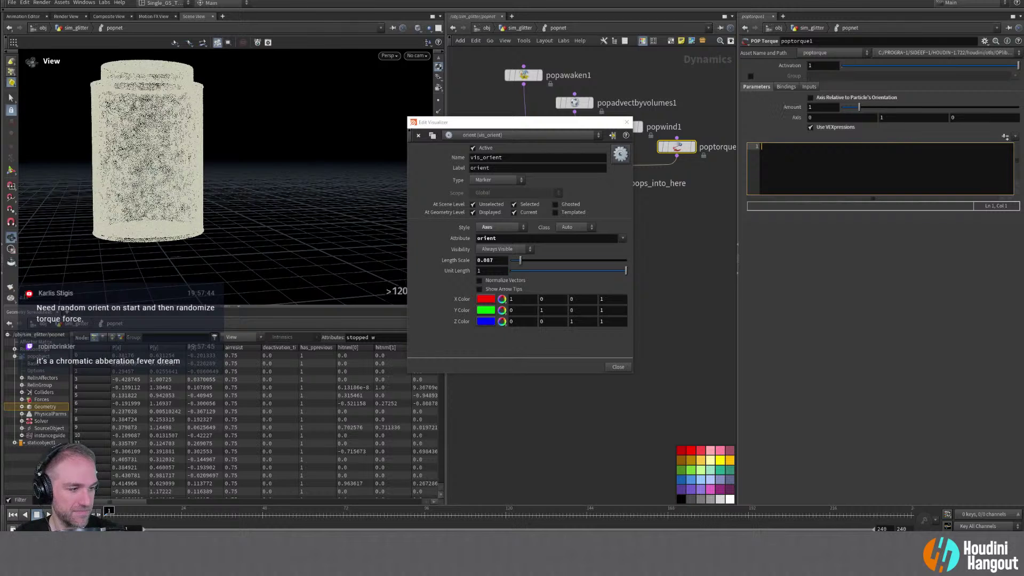
{"action": "left_click", "coordinate": [949, 409]}
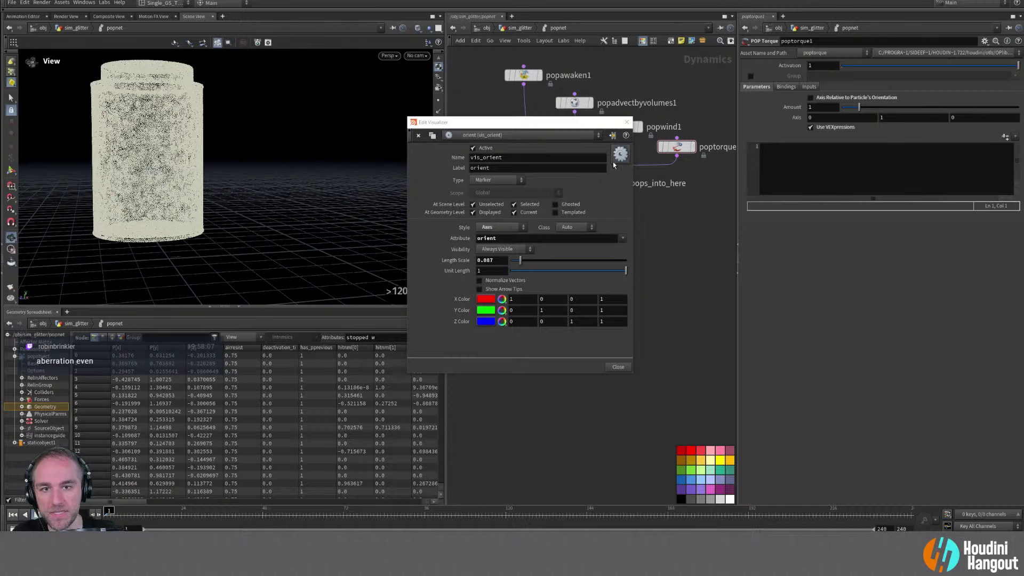
Close the visualizer settings, go up to the sim_glitter network, and display the scatter1 node
{"action": "double_click", "coordinate": [627, 123]}
{"action": "key", "text": "u"}
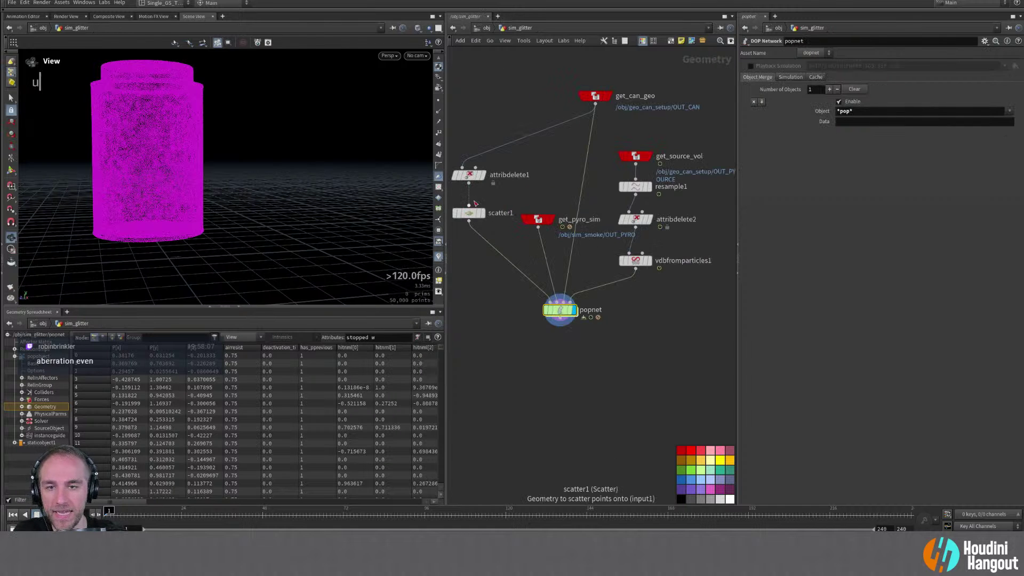
{"action": "middle_click_drag", "start_coordinate": [488, 201], "coordinate": [520, 224]}
{"action": "left_click", "coordinate": [497, 233]}
{"action": "double_click", "coordinate": [512, 234]}
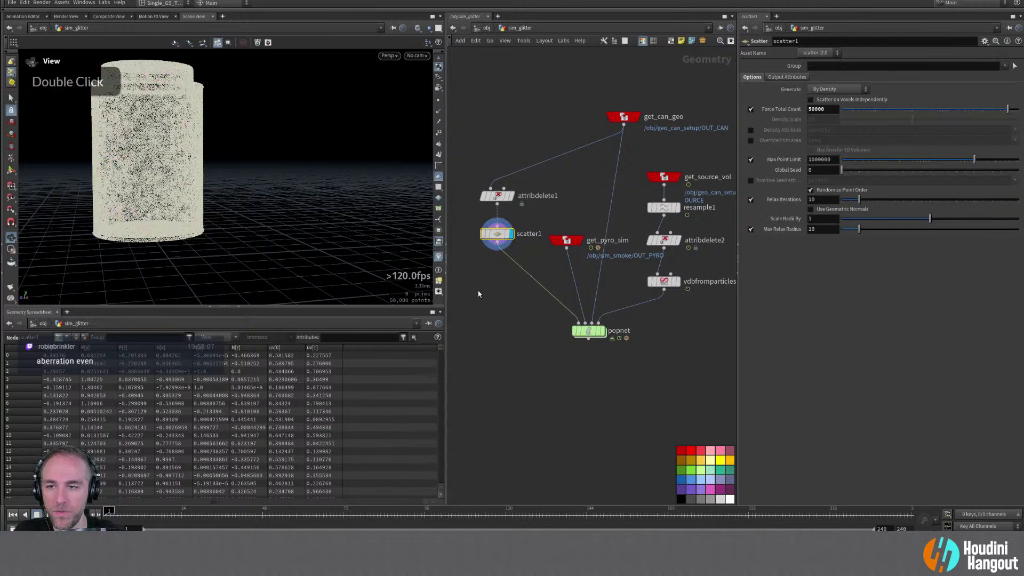
{"action": "key", "text": "Tab"}
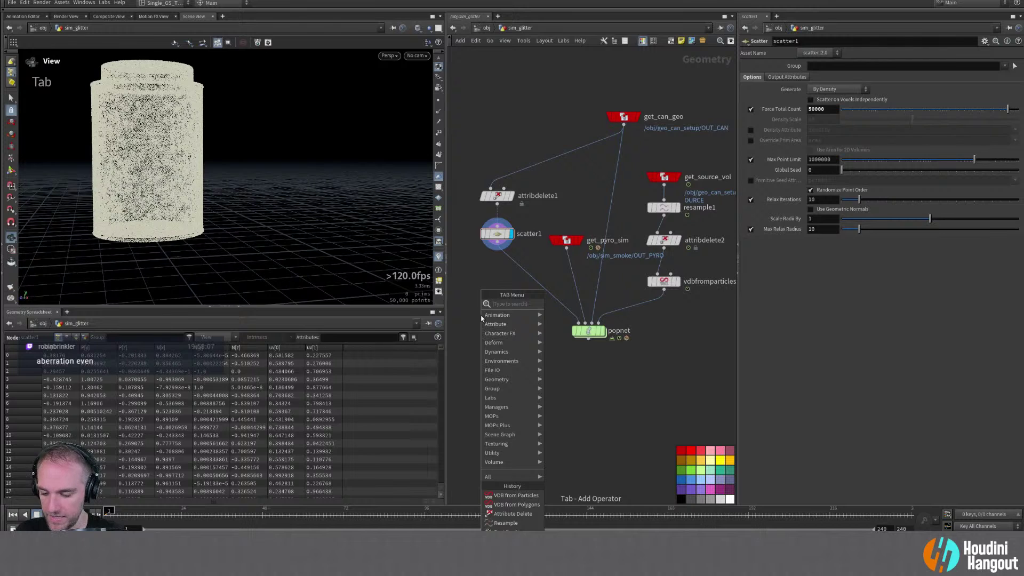
{"action": "type", "text": "orient"}
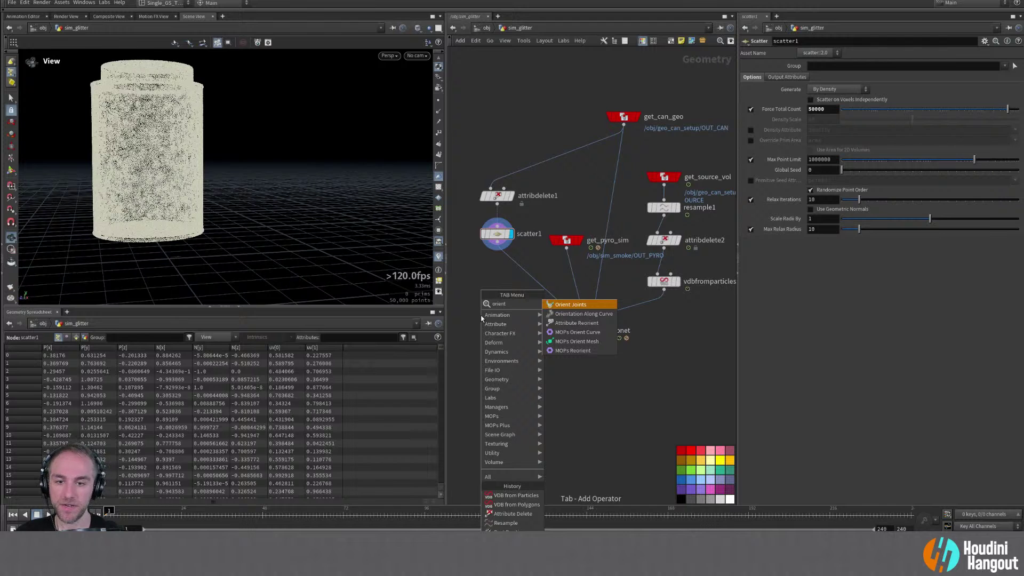
{"action": "key", "text": "Tab"}
{"action": "key", "text": "Tab"}
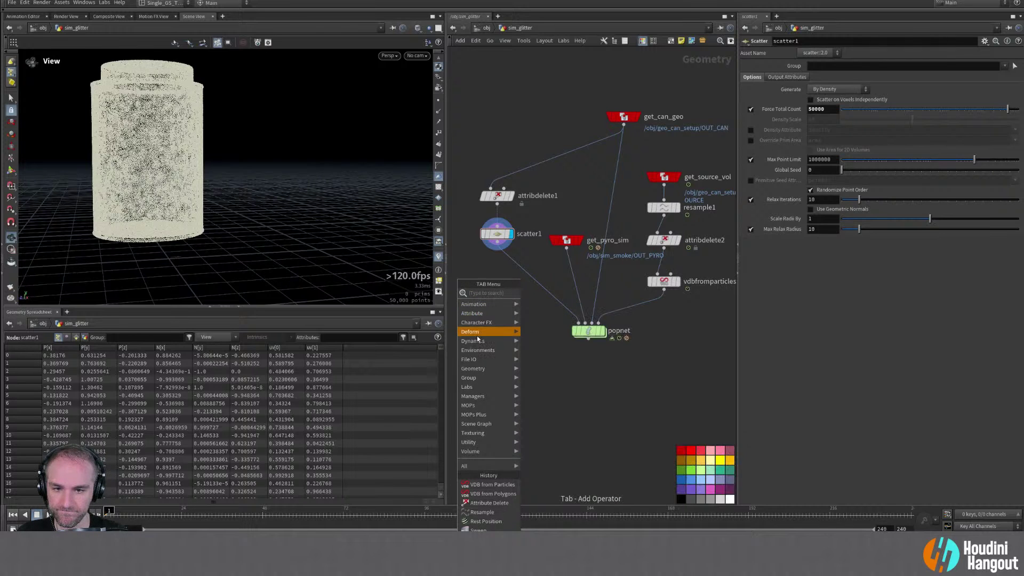
{"action": "mouse_move", "coordinate": [478, 336]}
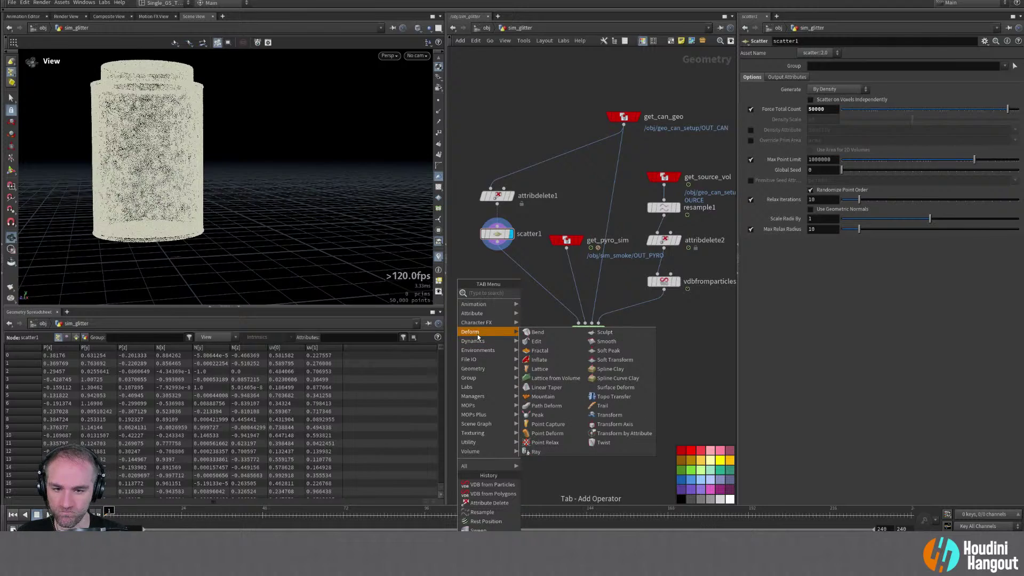
Examine scatter1's points up close, check its node info, and view its point normals around the can
{"action": "left_click_drag", "start_coordinate": [171, 176], "coordinate": [214, 175], "text": "alt"}
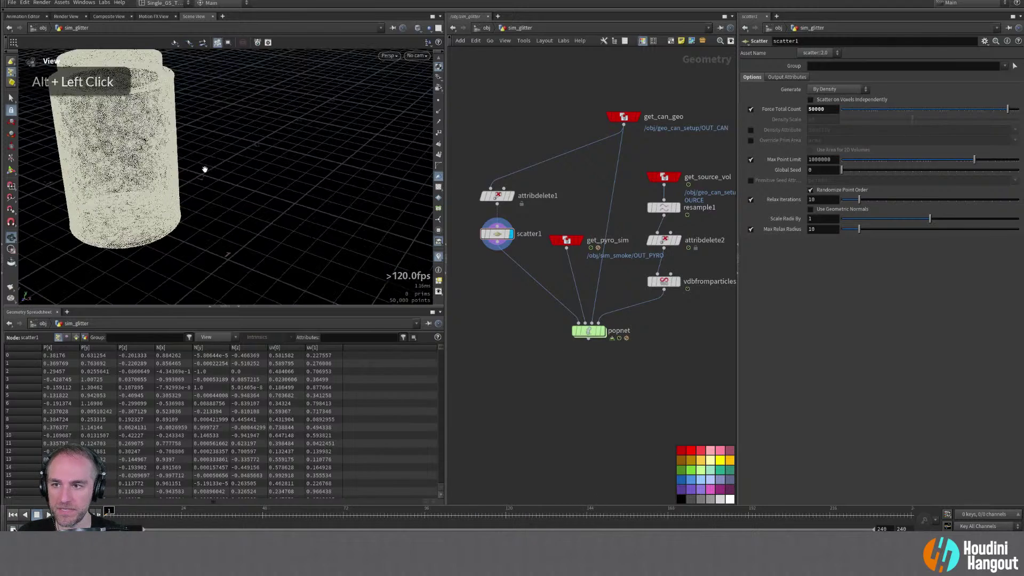
{"action": "middle_click_drag", "start_coordinate": [214, 175], "coordinate": [229, 160], "text": "alt"}
{"action": "left_click_drag", "start_coordinate": [230, 160], "coordinate": [279, 105], "text": "alt"}
{"action": "right_click_drag", "start_coordinate": [279, 105], "coordinate": [344, 144], "text": "alt"}
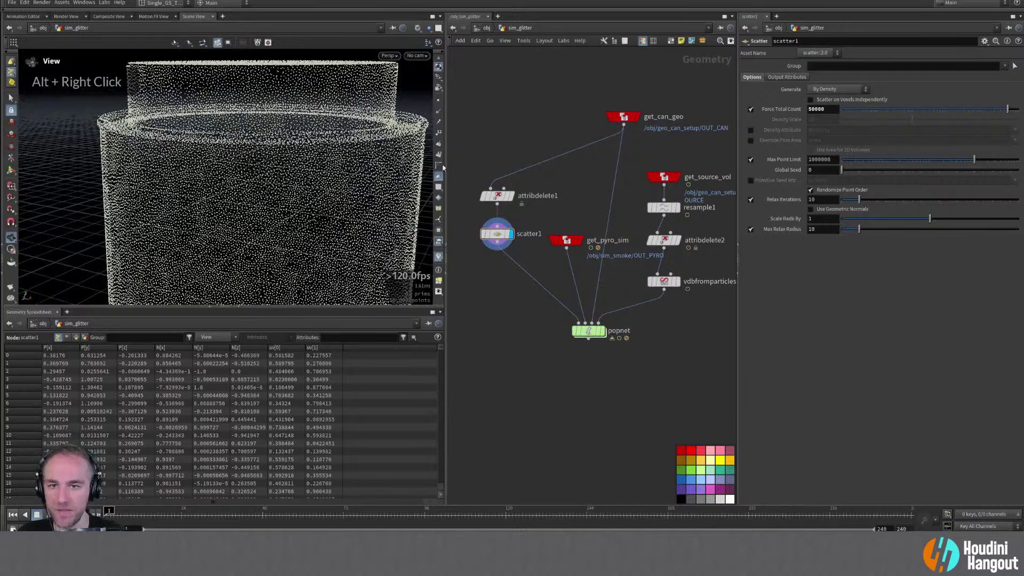
{"action": "left_click_drag", "start_coordinate": [358, 153], "coordinate": [269, 170], "text": "alt"}
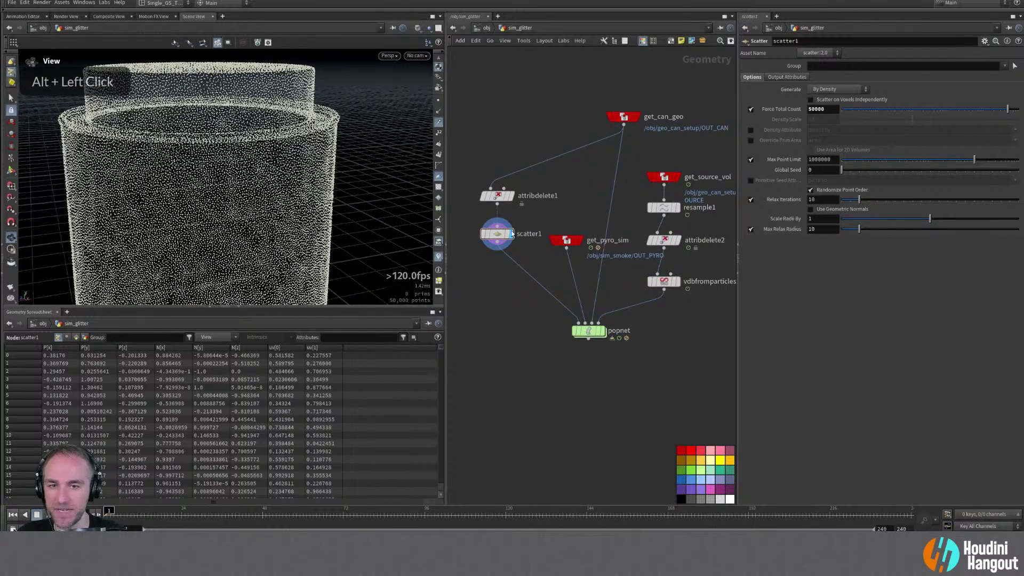
{"action": "middle_click", "coordinate": [493, 237]}
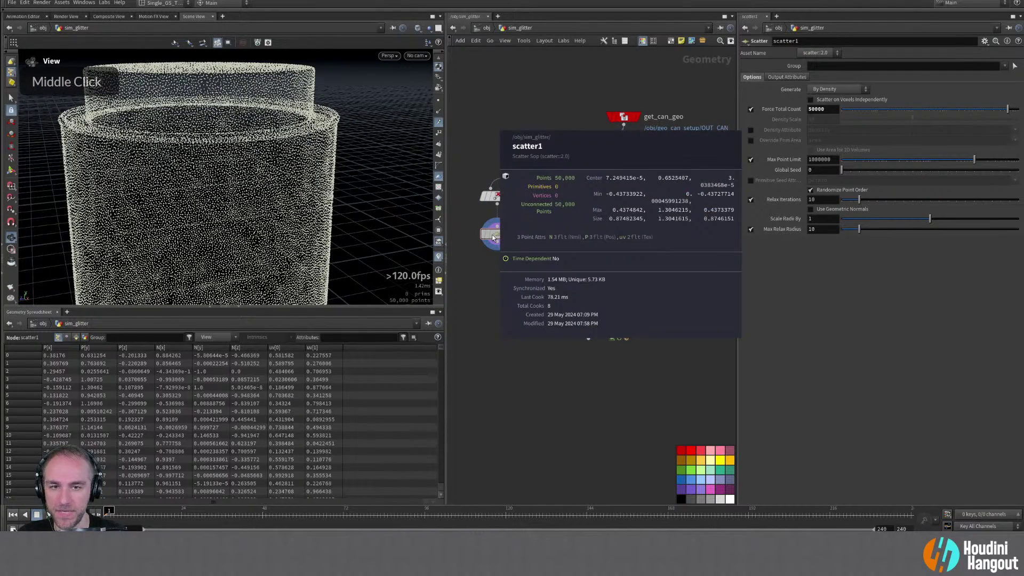
{"action": "double_click", "coordinate": [439, 114]}
{"action": "left_click_drag", "start_coordinate": [368, 154], "coordinate": [167, 174], "text": "alt"}
{"action": "middle_click_drag", "start_coordinate": [217, 167], "coordinate": [241, 189], "text": "alt"}
{"action": "left_click_drag", "start_coordinate": [241, 189], "coordinate": [329, 201], "text": "alt"}
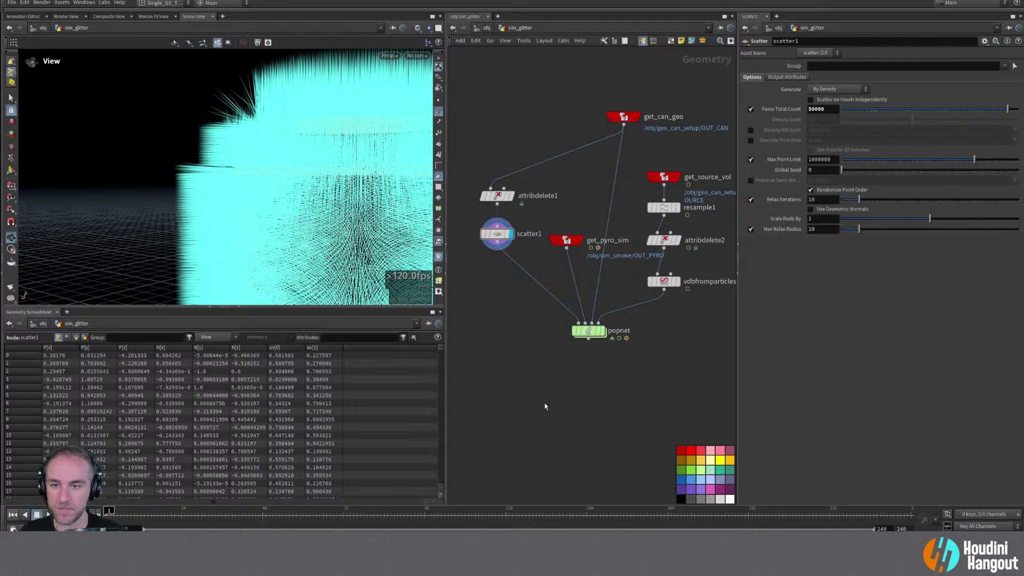
Add a Circle node to the sim_glitter network beside popnet
{"action": "key", "text": "Tab"}
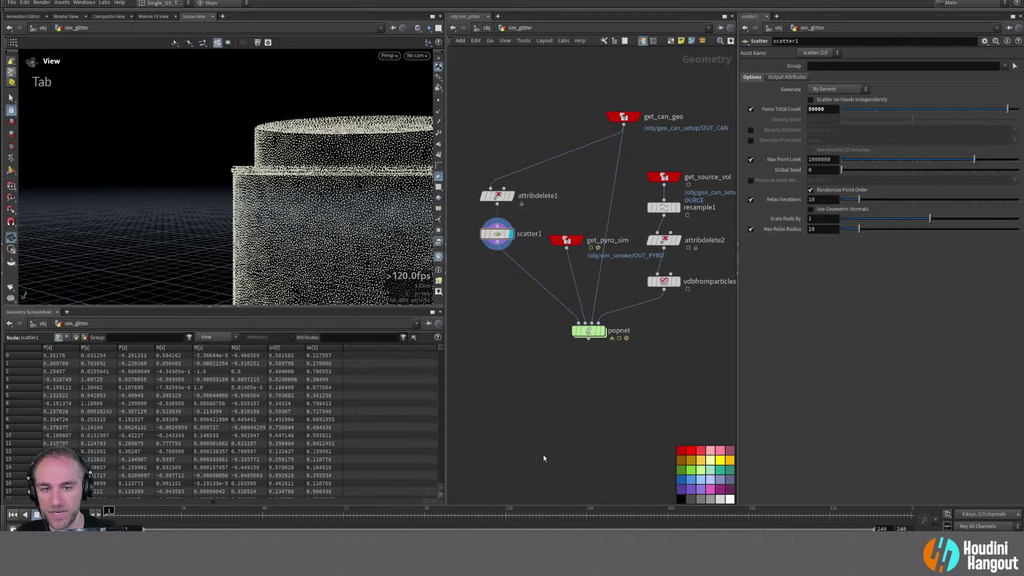
{"action": "type", "text": "circle"}
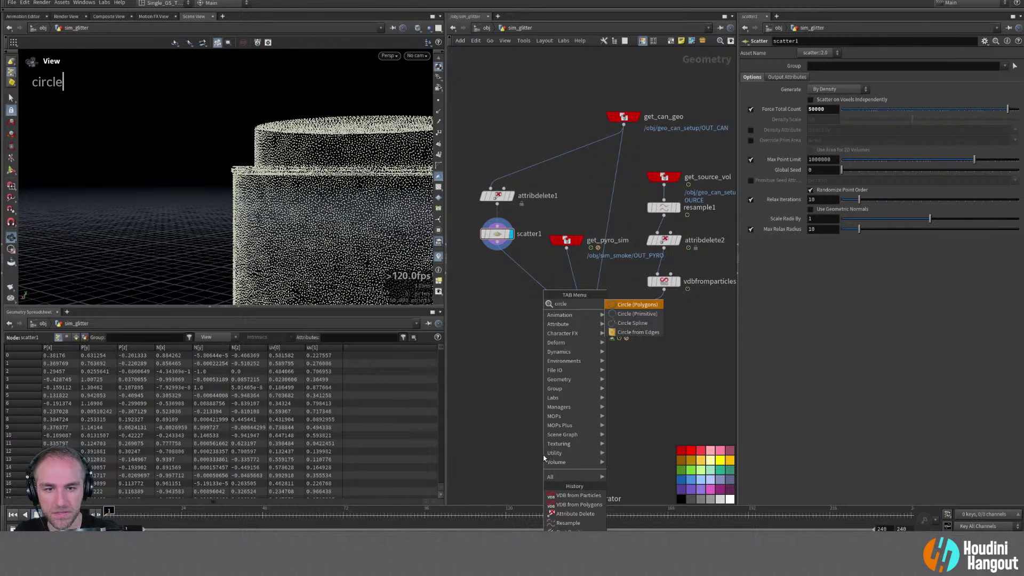
{"action": "key", "text": "Return"}
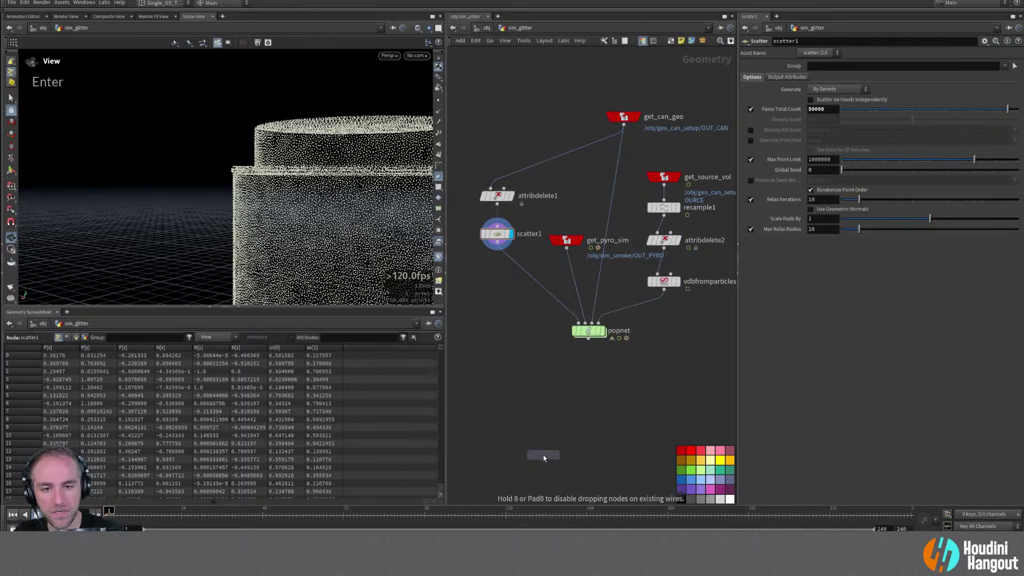
{"action": "left_click", "coordinate": [498, 352]}
Add a Copy to Points node below popnet, wire circle1 and popnet into it, and display the result
{"action": "key", "text": "Tab"}
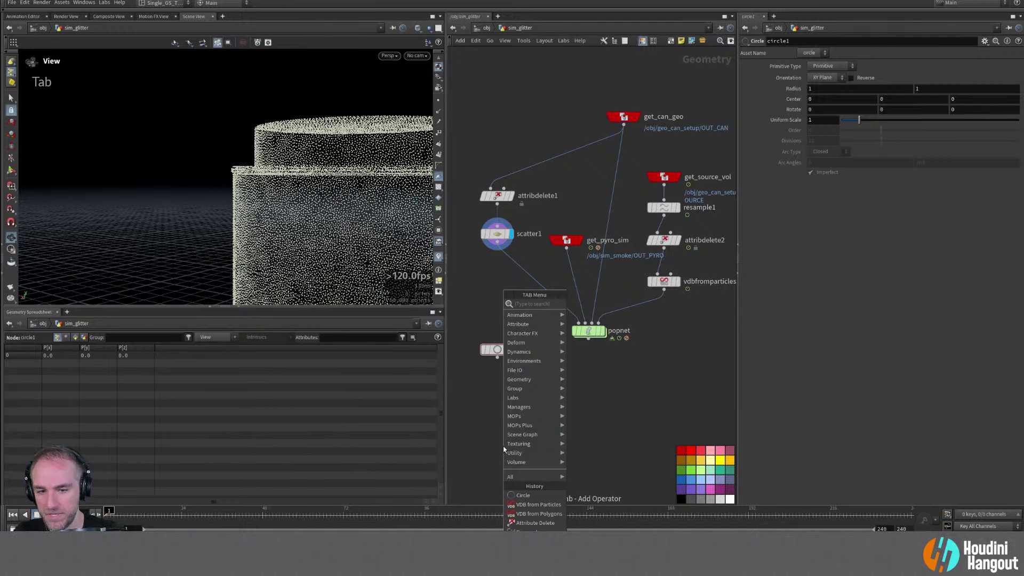
{"action": "type", "text": "copyt ro"}
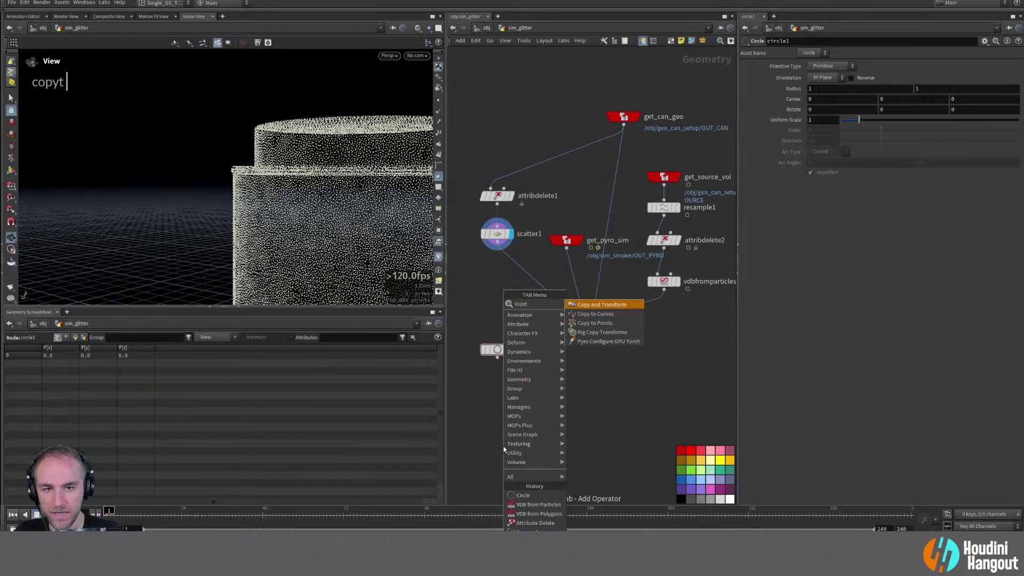
{"action": "key", "text": "BackSpace"}
{"action": "key", "text": "BackSpace"}
{"action": "type", "text": "to"}
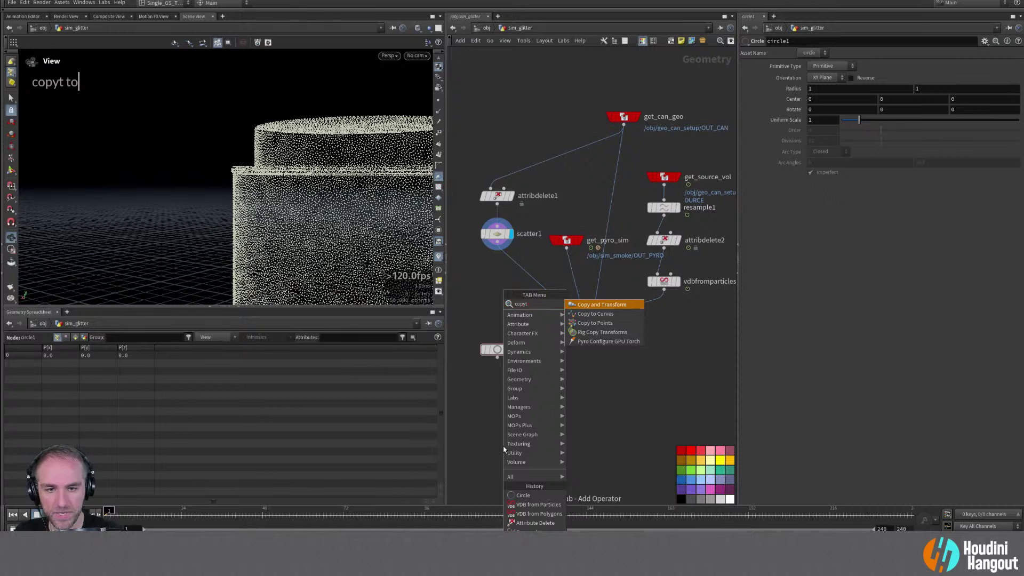
{"action": "key", "text": "Down"}
{"action": "key", "text": "Down"}
{"action": "key", "text": "Return"}
{"action": "left_click", "coordinate": [561, 391]}
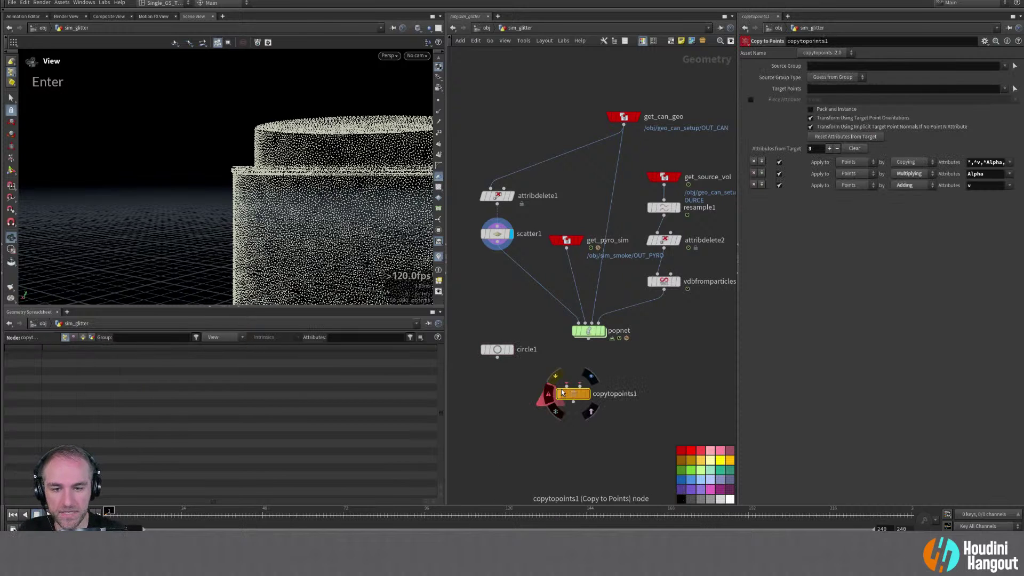
{"action": "left_click", "coordinate": [573, 385], "text": "shift"}
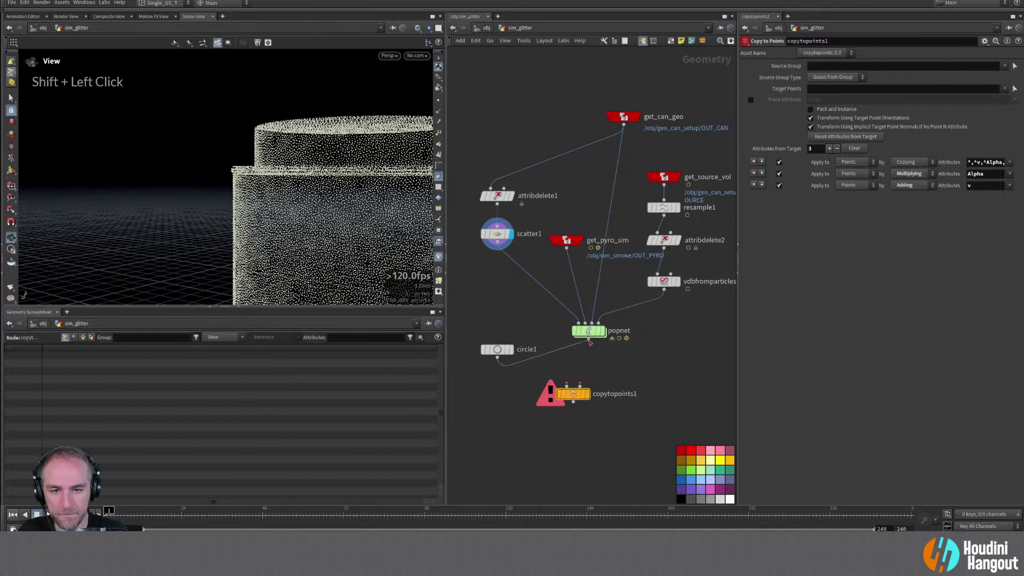
{"action": "left_click", "coordinate": [584, 392]}
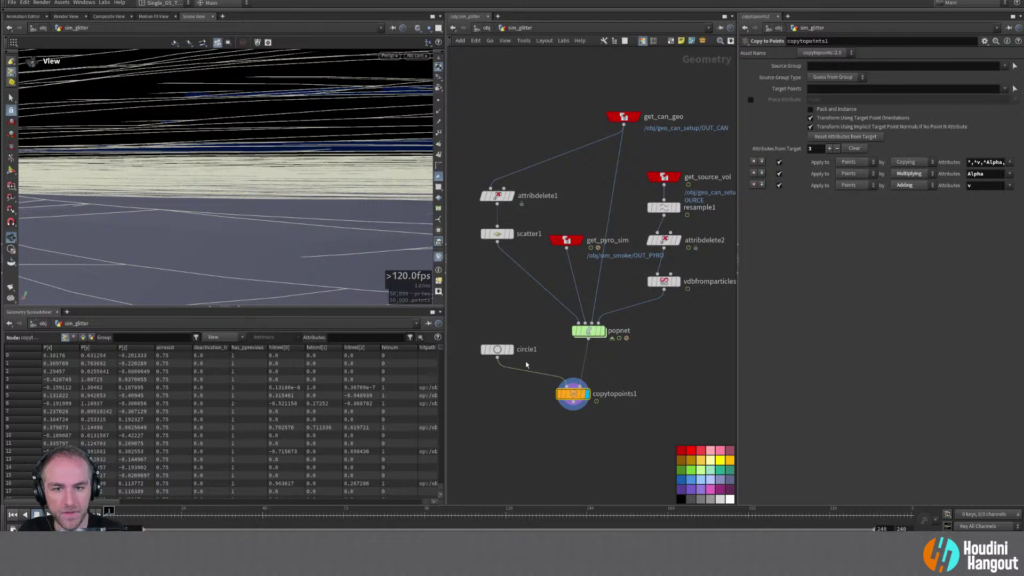
Set circle1's orientation to YZ Plane and its uniform scale to 0.02
{"action": "left_click", "coordinate": [496, 349]}
{"action": "right_click_drag", "start_coordinate": [240, 171], "coordinate": [230, 192], "text": "alt"}
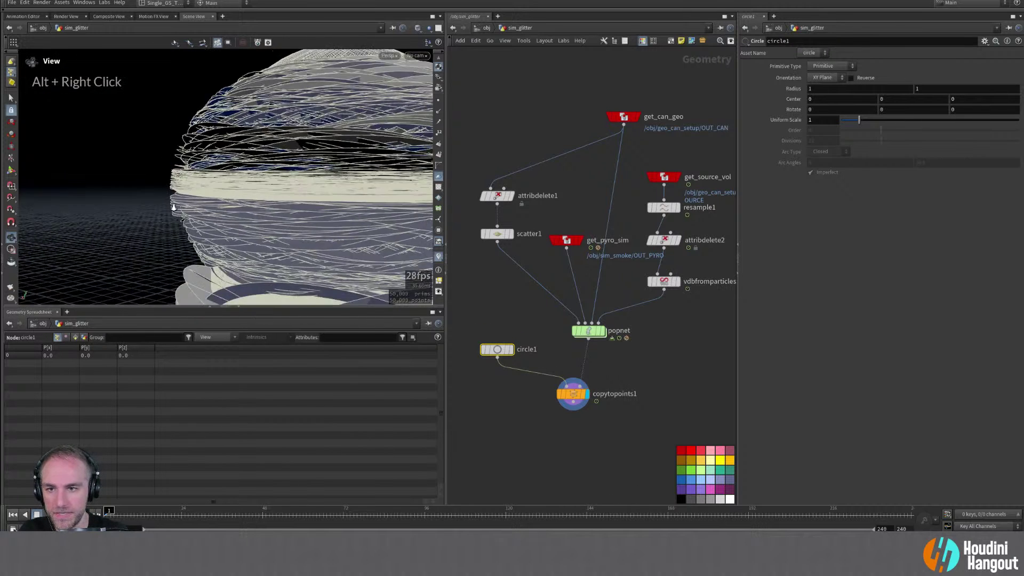
{"action": "left_click_drag", "start_coordinate": [277, 203], "coordinate": [316, 220], "text": "alt"}
{"action": "right_click_drag", "start_coordinate": [316, 219], "coordinate": [357, 155], "text": "alt"}
{"action": "left_click", "coordinate": [824, 77]}
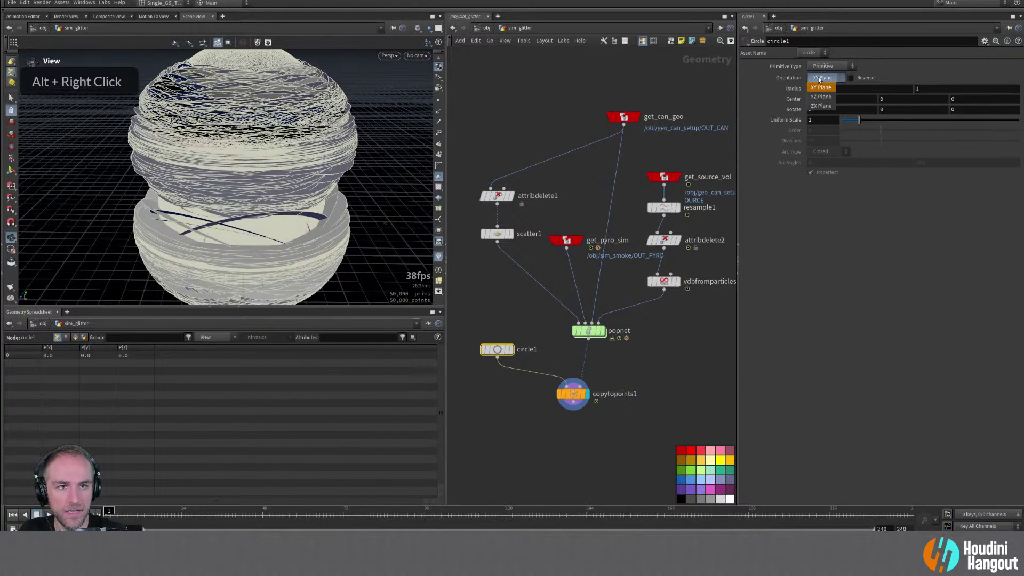
{"action": "left_click", "coordinate": [821, 96]}
{"action": "left_click_drag", "start_coordinate": [858, 125], "coordinate": [842, 122]}
Inspect the copied circles on the can and set circle1's orientation back to XY Plane
{"action": "right_click_drag", "start_coordinate": [320, 120], "coordinate": [277, 192], "text": "alt"}
{"action": "left_click_drag", "start_coordinate": [277, 192], "coordinate": [313, 174], "text": "alt"}
{"action": "left_click", "coordinate": [825, 77]}
{"action": "left_click", "coordinate": [821, 78]}
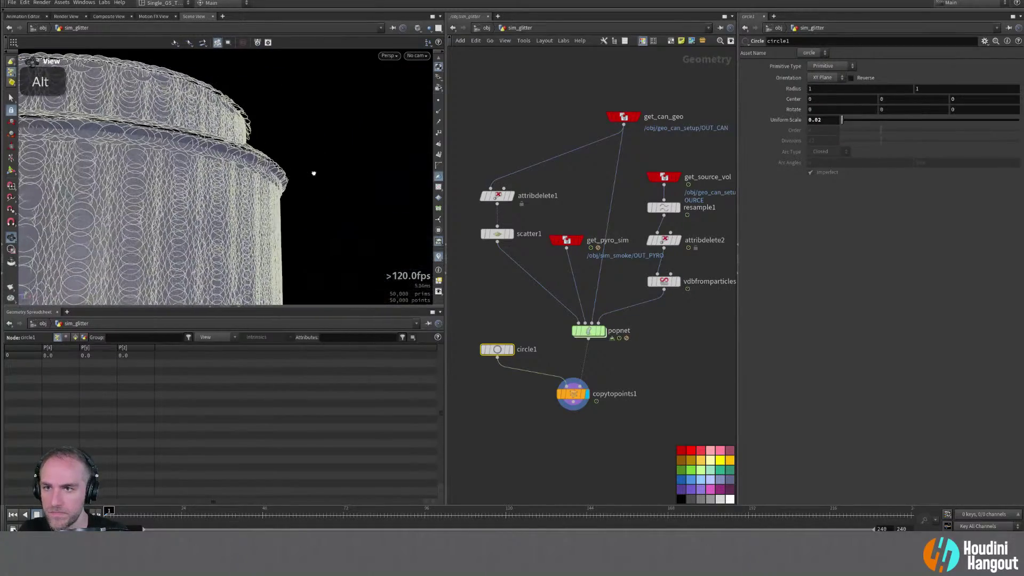
Reduce circle1's uniform scale to 0.009
{"action": "middle_click_drag", "start_coordinate": [826, 119], "coordinate": [780, 152]}
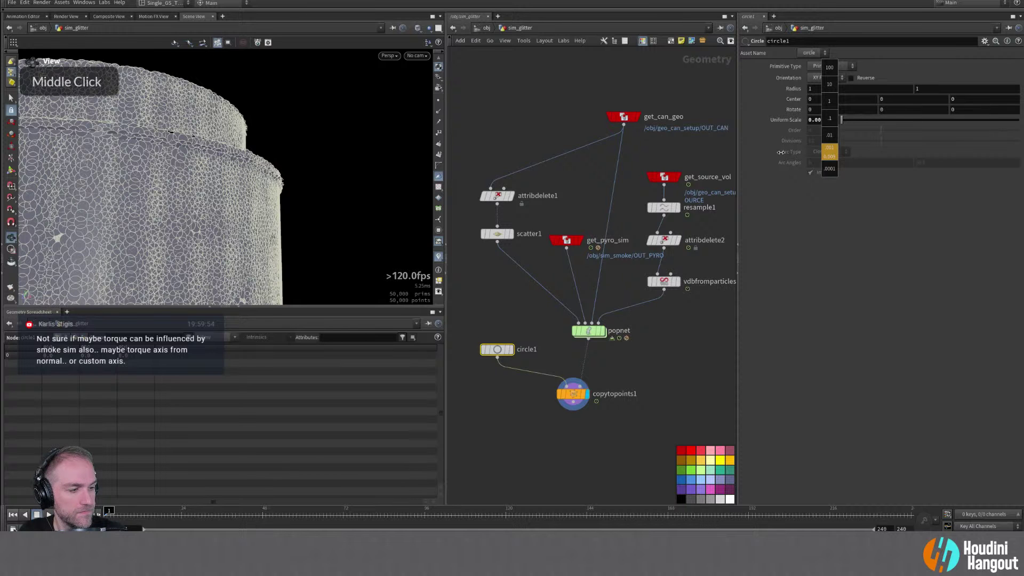
{"action": "middle_click_drag", "start_coordinate": [780, 152], "coordinate": [830, 121]}
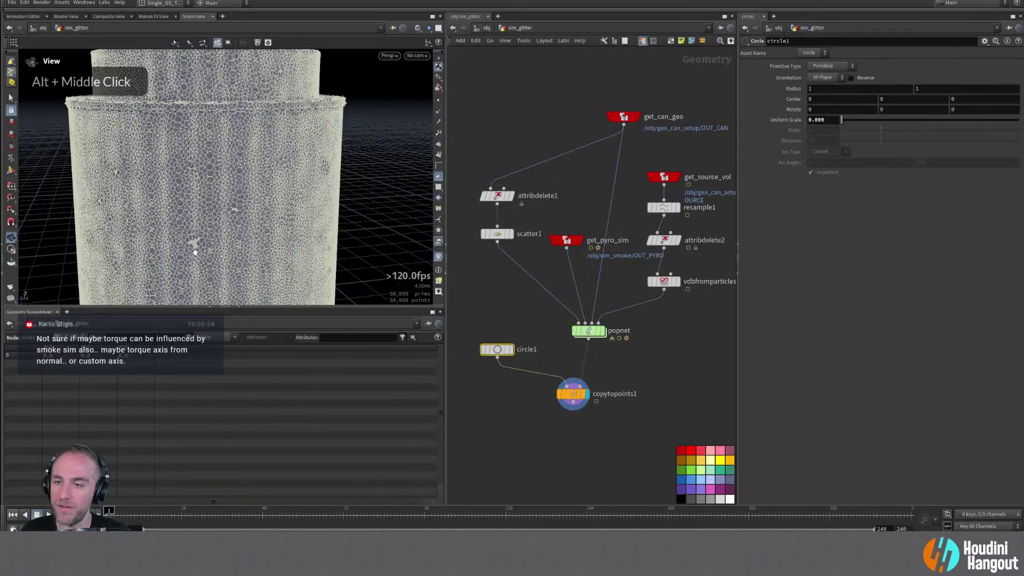
Play the simulation from the first frame and examine how the smaller copied circles move and face, finishing back at frame 1
{"action": "left_click_drag", "start_coordinate": [256, 222], "coordinate": [207, 250], "text": "alt"}
{"action": "right_click_drag", "start_coordinate": [236, 180], "coordinate": [390, 208], "text": "alt"}
{"action": "middle_click_drag", "start_coordinate": [389, 208], "coordinate": [383, 188], "text": "alt"}
{"action": "right_click_drag", "start_coordinate": [397, 171], "coordinate": [48, 276], "text": "alt"}
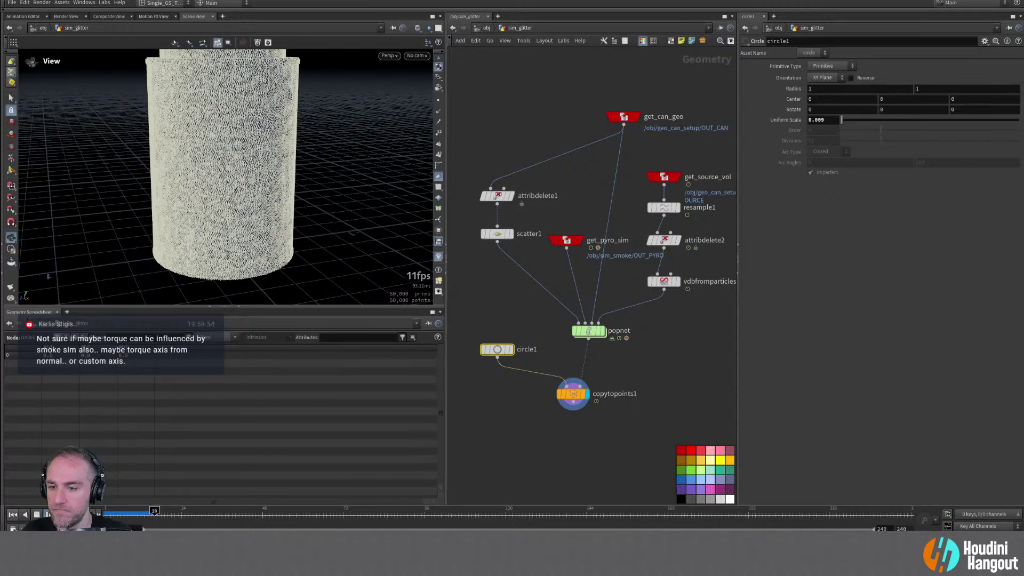
{"action": "left_click_drag", "start_coordinate": [240, 180], "coordinate": [293, 165], "text": "alt"}
{"action": "right_click_drag", "start_coordinate": [292, 165], "coordinate": [343, 128], "text": "alt"}
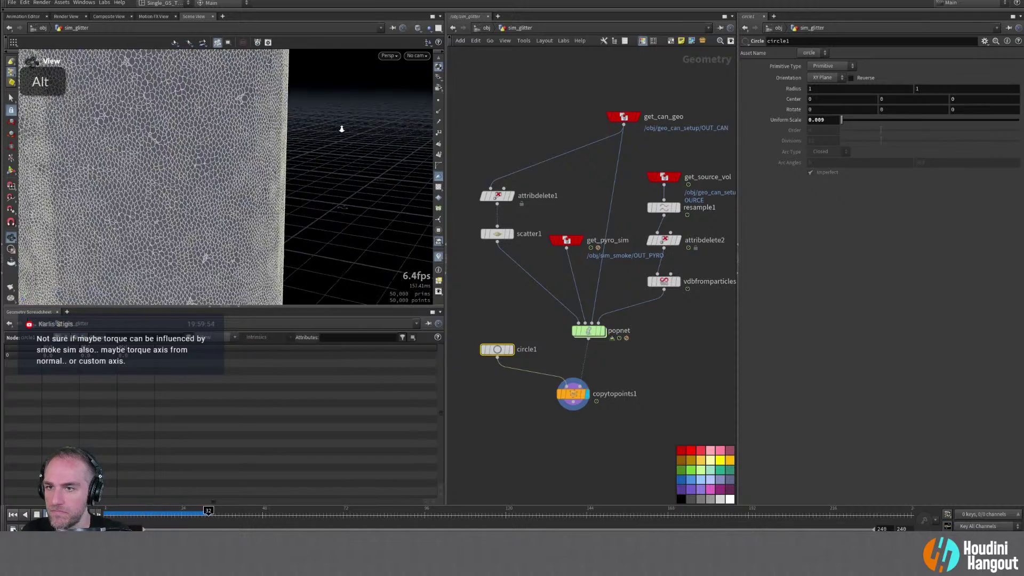
{"action": "left_click_drag", "start_coordinate": [330, 132], "coordinate": [145, 183], "text": "alt"}
{"action": "mouse_move", "coordinate": [145, 183]}
{"action": "right_mouse_down", "text": "alt"}
{"action": "mouse_move", "coordinate": [155, 183]}
{"action": "mouse_move", "coordinate": [128, 191]}
{"action": "right_mouse_up", "text": "alt"}
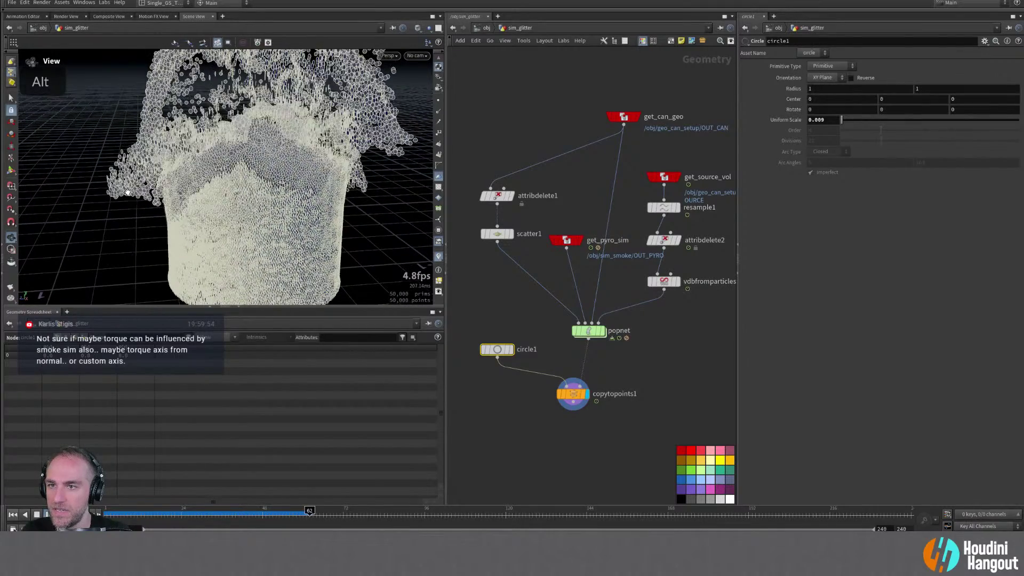
{"action": "left_click", "coordinate": [13, 514]}
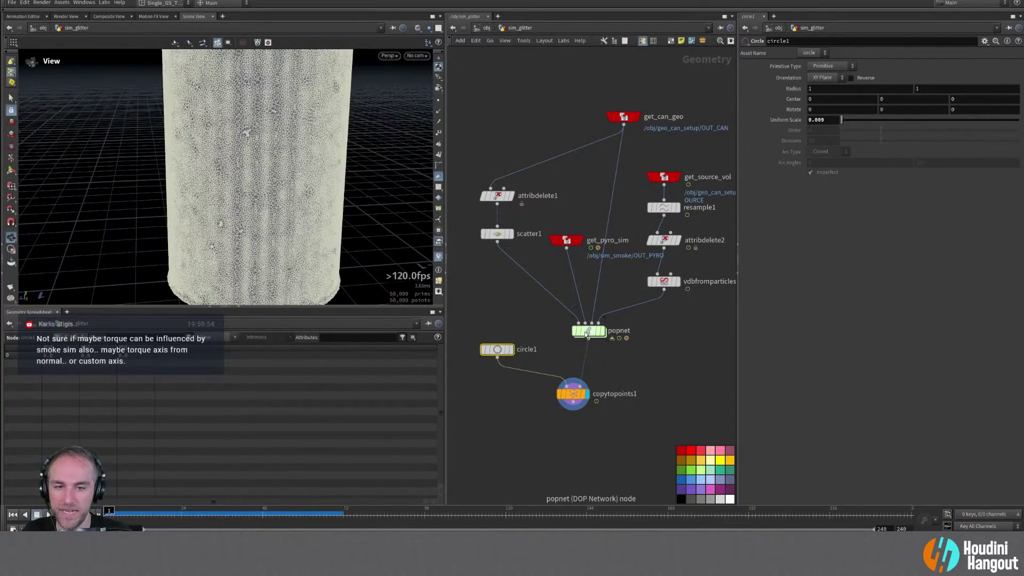
Check poptorque1's settings inside popnet and replay the simulation in sim_glitter to examine whether the copied circles rotate
{"action": "double_click", "coordinate": [589, 331]}
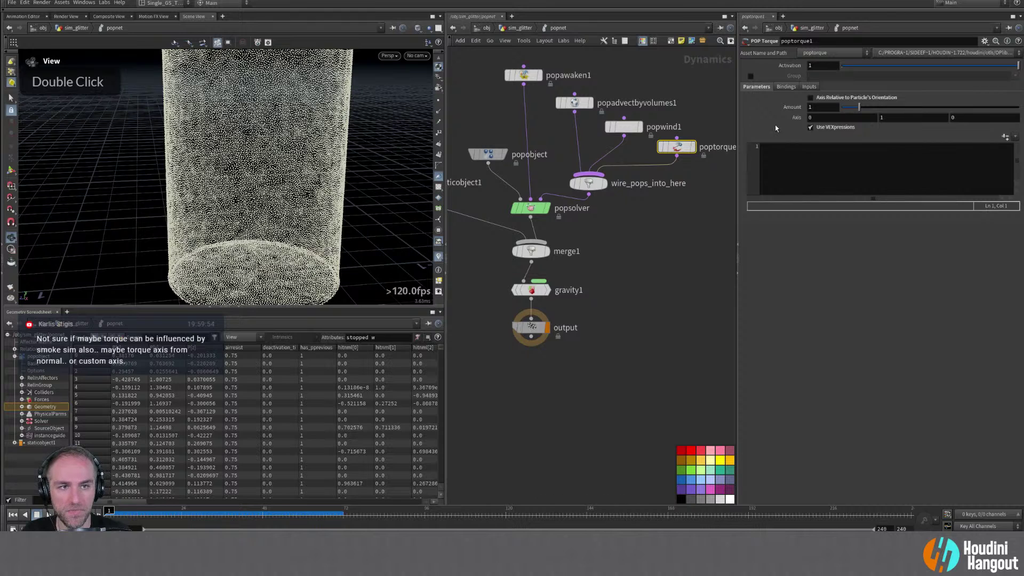
{"action": "left_click", "coordinate": [660, 147]}
{"action": "key", "text": "u"}
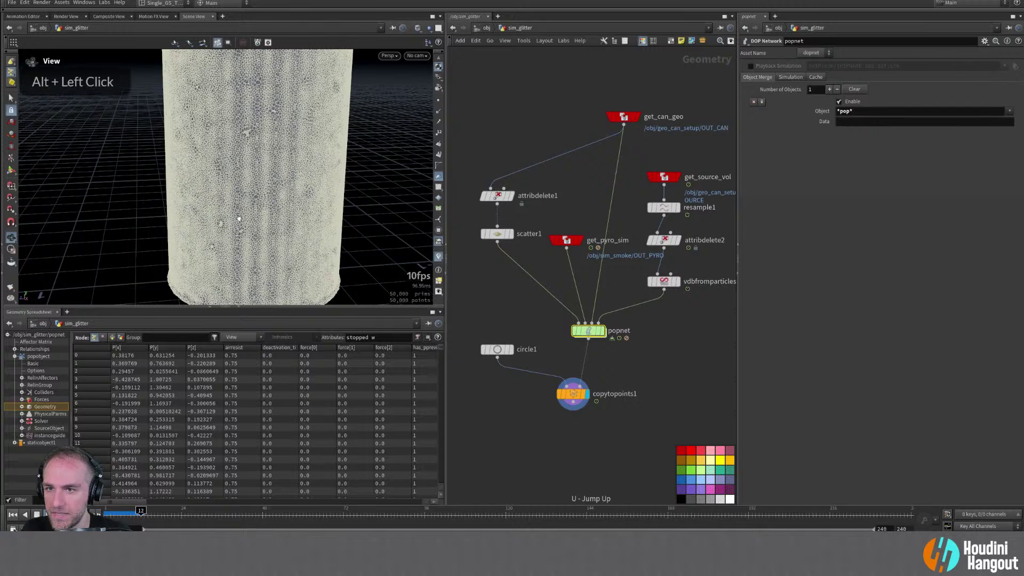
{"action": "left_click_drag", "start_coordinate": [228, 222], "coordinate": [298, 203], "text": "alt"}
{"action": "right_click_drag", "start_coordinate": [320, 160], "coordinate": [353, 141], "text": "alt"}
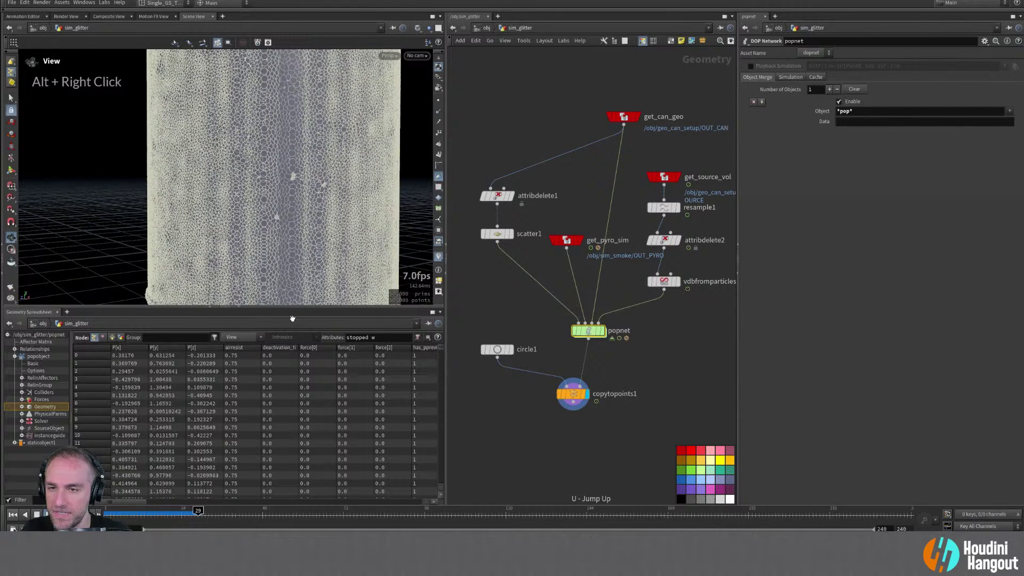
{"action": "right_click_drag", "start_coordinate": [134, 242], "coordinate": [123, 241], "text": "alt"}
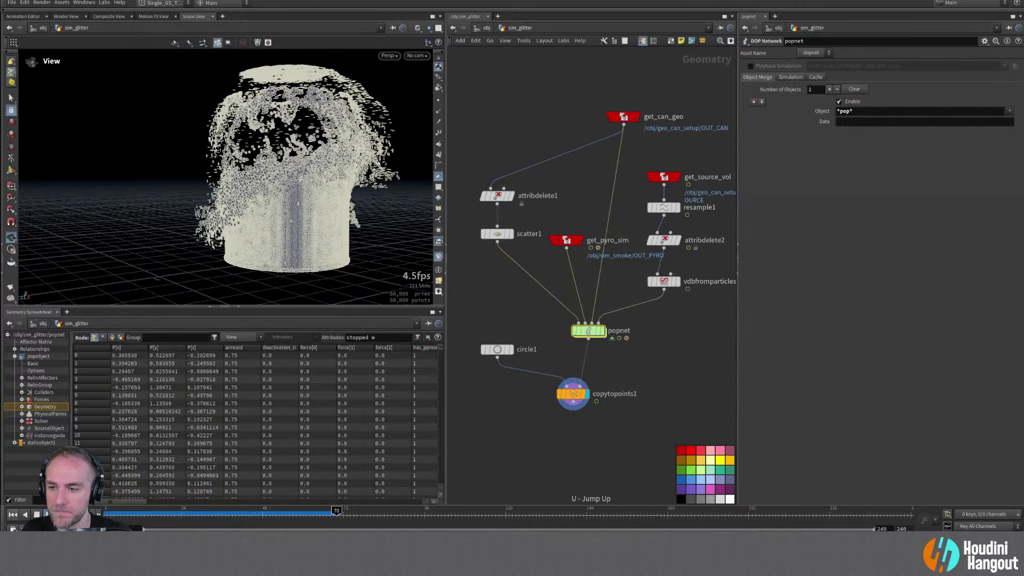
{"action": "left_click", "coordinate": [13, 514]}
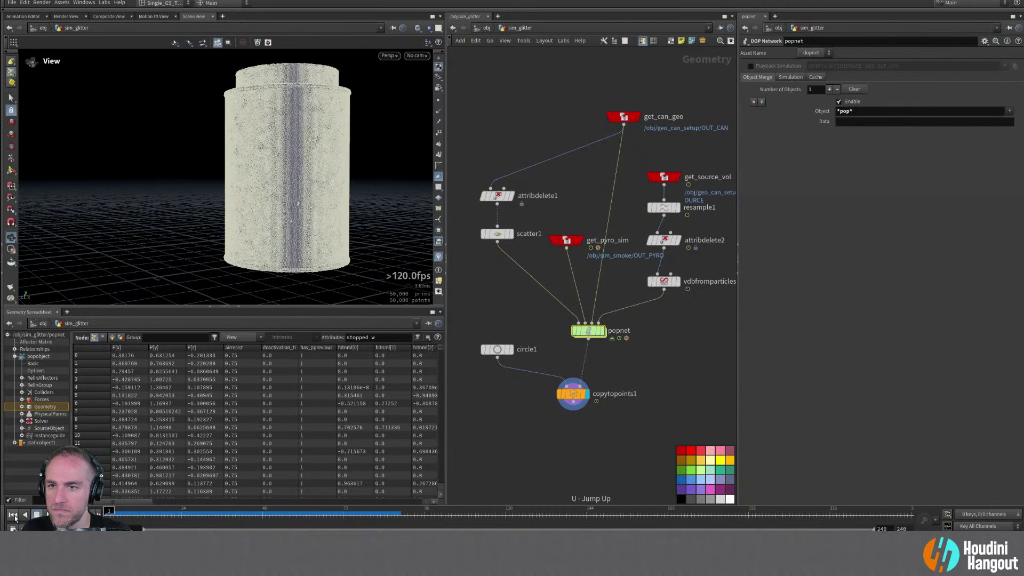
Insert an Attribute Delete node between popnet and copytopoints1 and set it to delete the point attribute N
{"action": "left_click", "coordinate": [497, 352]}
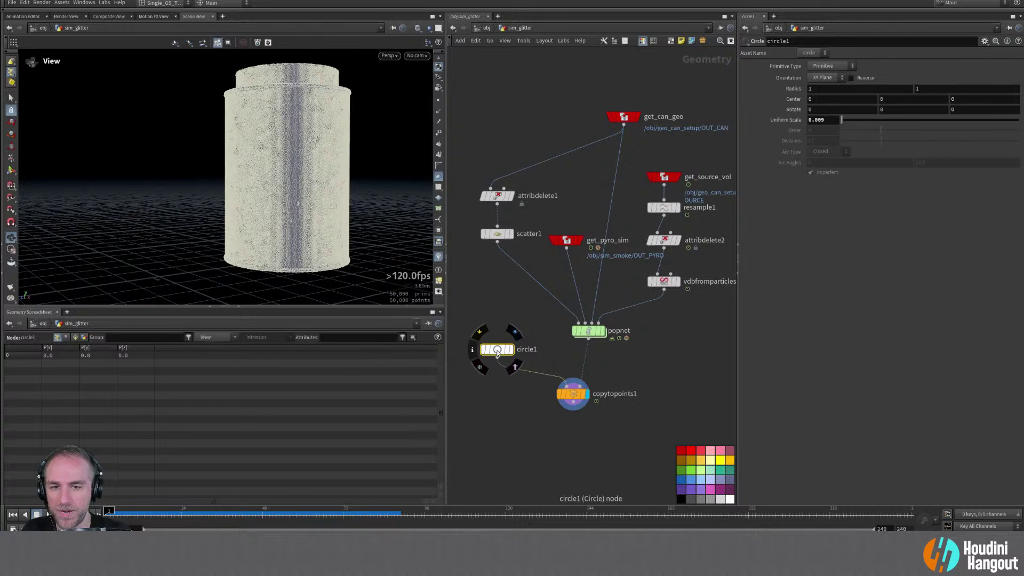
{"action": "left_click", "coordinate": [496, 235]}
{"action": "middle_click", "coordinate": [495, 239]}
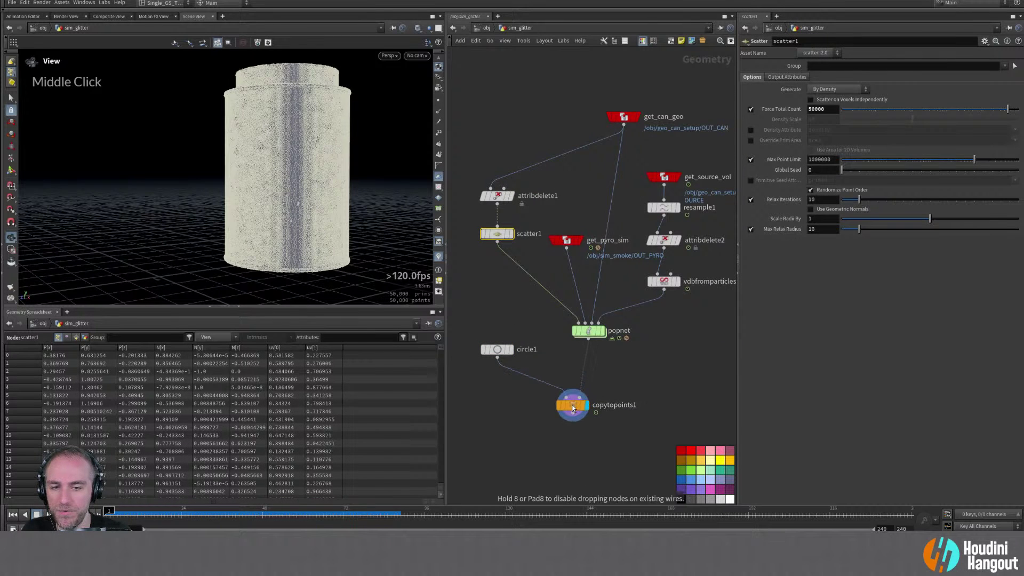
{"action": "double_click", "coordinate": [569, 394]}
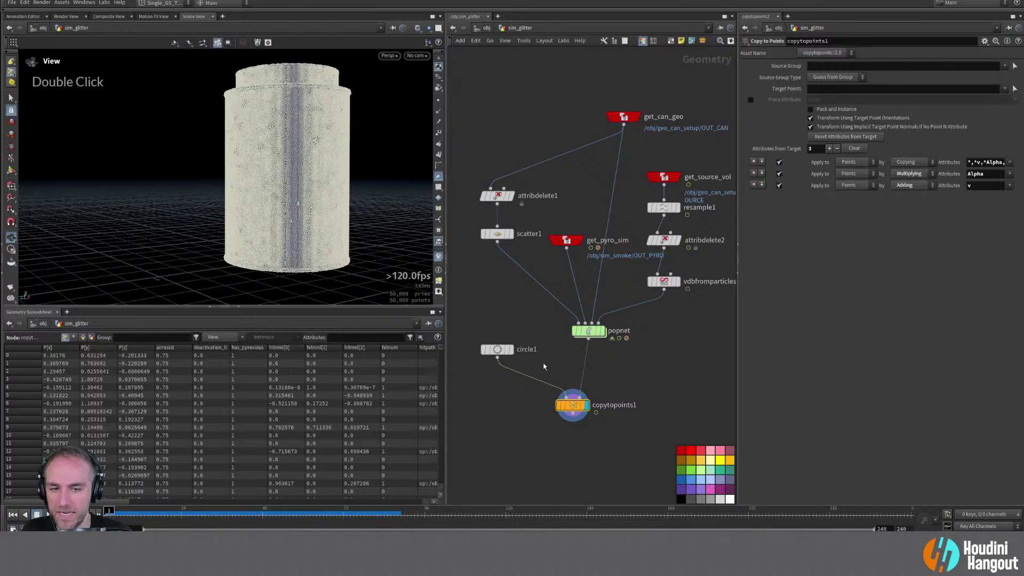
{"action": "key", "text": "Tab"}
{"action": "type", "text": "att de"}
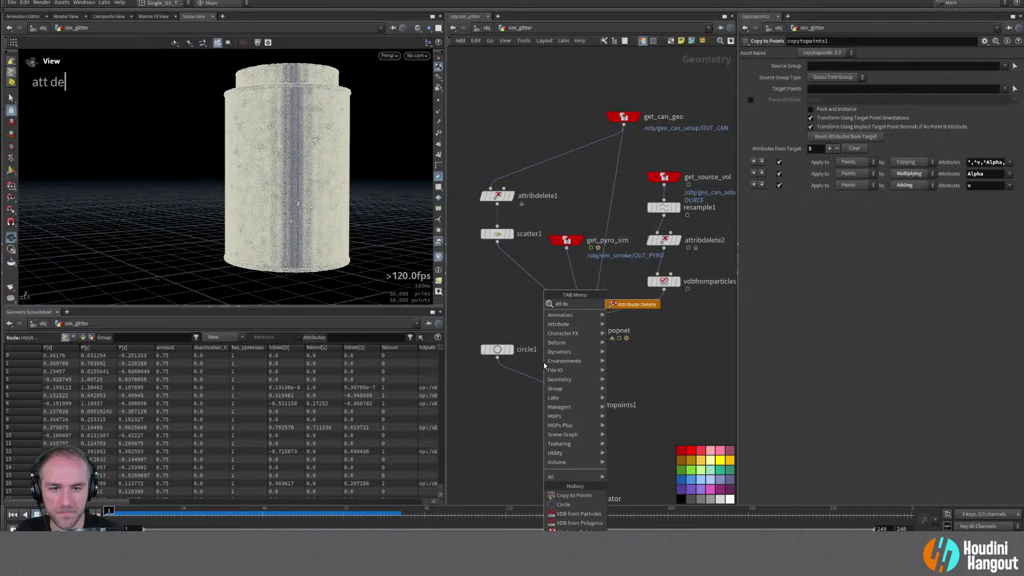
{"action": "key", "text": "Return"}
{"action": "double_click", "coordinate": [579, 366]}
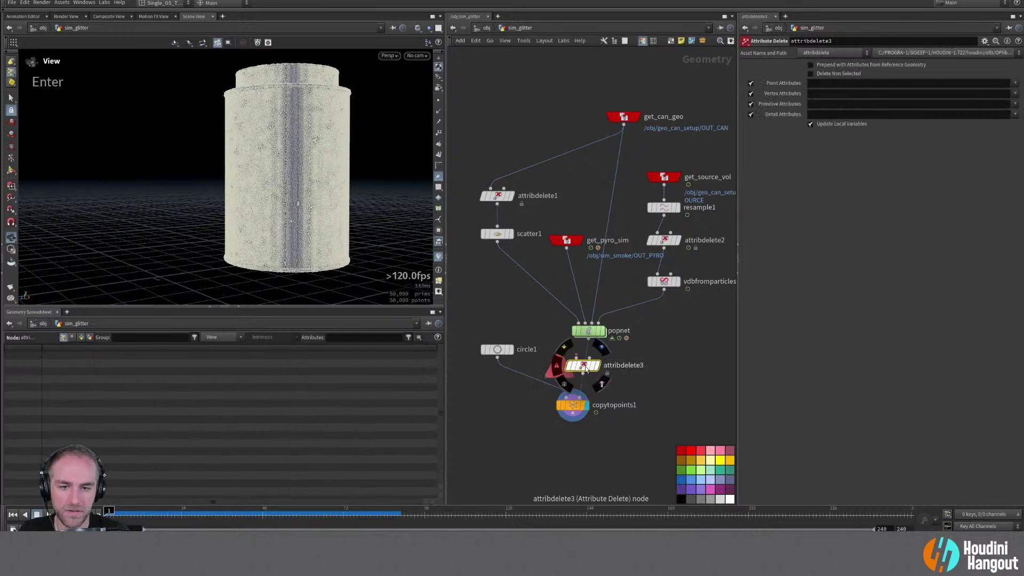
{"action": "left_click", "coordinate": [1015, 83]}
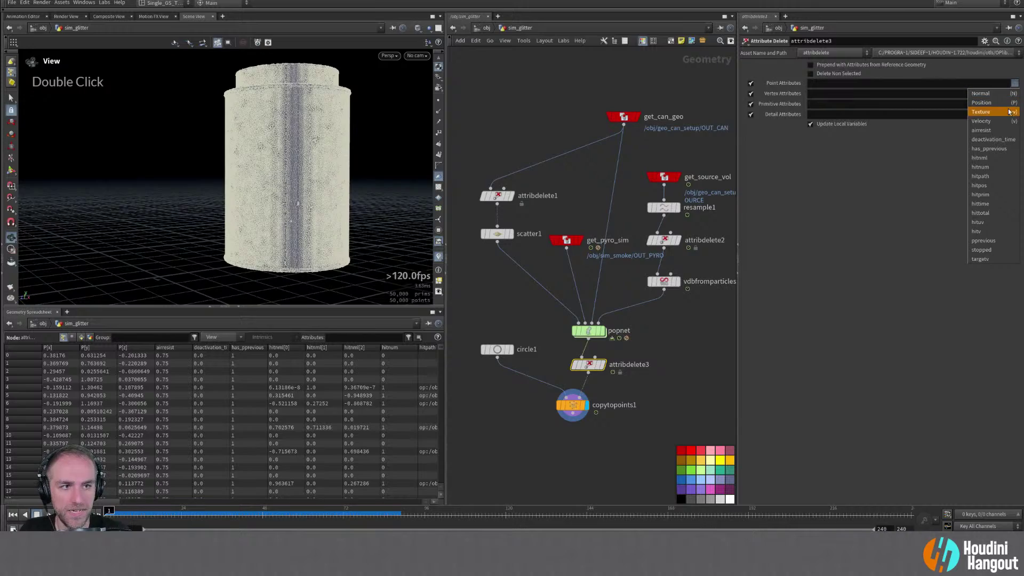
{"action": "left_click", "coordinate": [999, 110]}
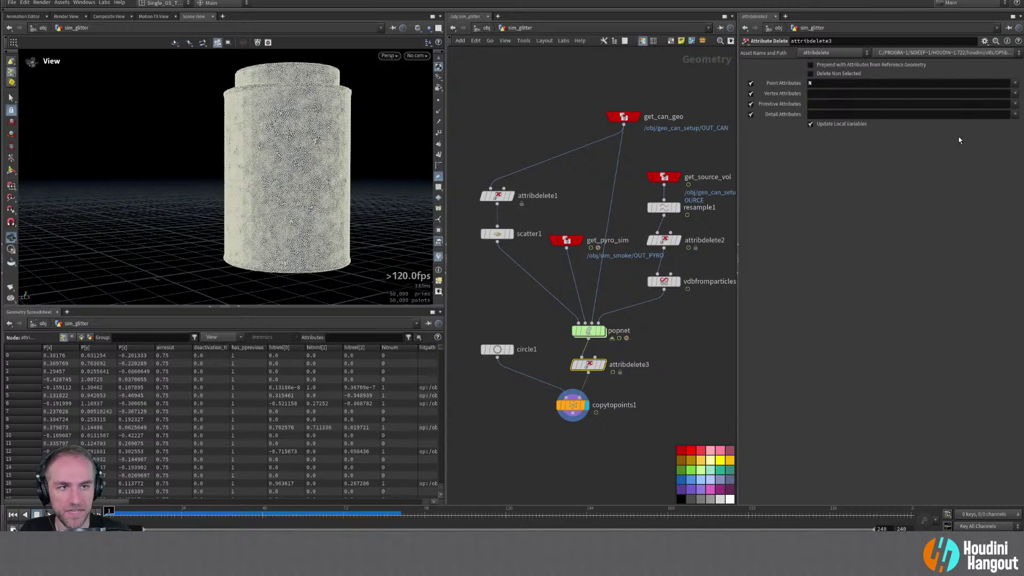
Play the simulation on copytopoints1 and examine the circles' orientation with the normals deleted
{"action": "left_click", "coordinate": [571, 410]}
{"action": "right_click_drag", "start_coordinate": [267, 199], "coordinate": [349, 159], "text": "alt"}
{"action": "left_click_drag", "start_coordinate": [350, 160], "coordinate": [299, 224], "text": "alt"}
{"action": "right_click_drag", "start_coordinate": [298, 223], "coordinate": [241, 192], "text": "alt"}
{"action": "middle_click_drag", "start_coordinate": [240, 193], "coordinate": [136, 195], "text": "alt"}
{"action": "left_click_drag", "start_coordinate": [136, 194], "coordinate": [107, 202], "text": "alt"}
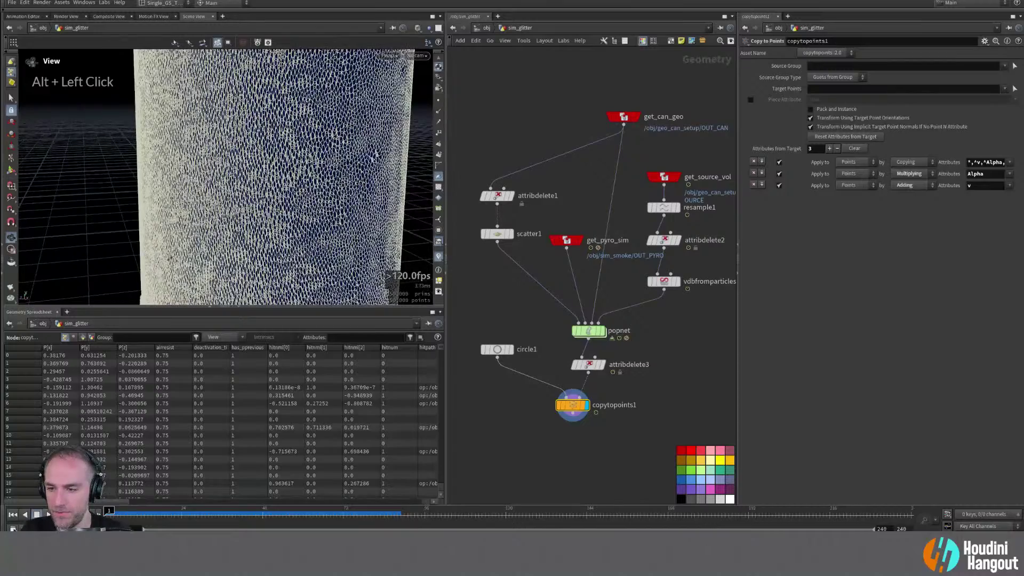
{"action": "key", "text": "Up"}
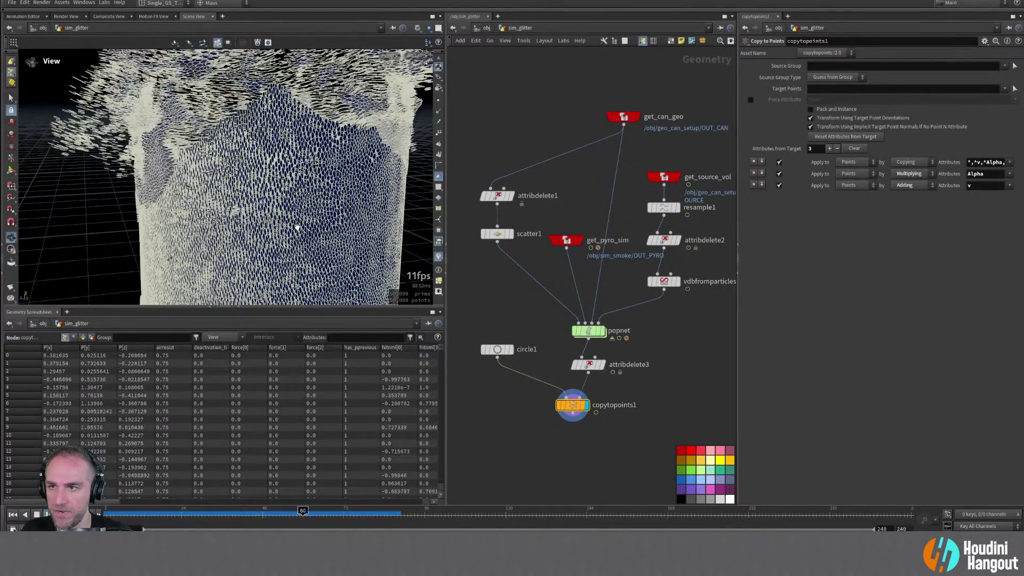
{"action": "right_click_drag", "start_coordinate": [297, 224], "coordinate": [133, 240], "text": "alt"}
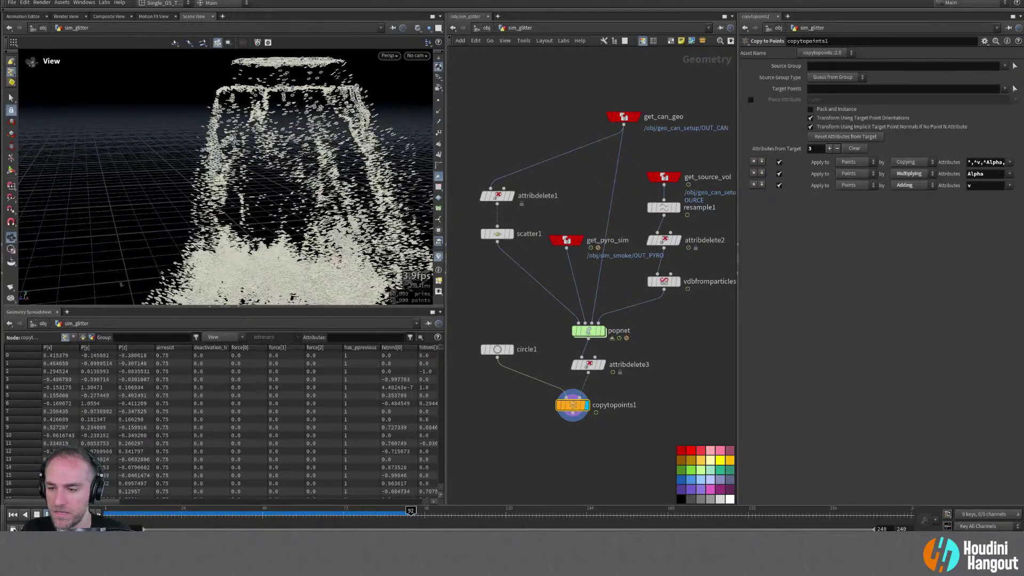
Set circle1's orientation to YZ Plane
{"action": "left_click", "coordinate": [484, 348]}
{"action": "left_click", "coordinate": [835, 78]}
{"action": "left_click", "coordinate": [826, 96]}
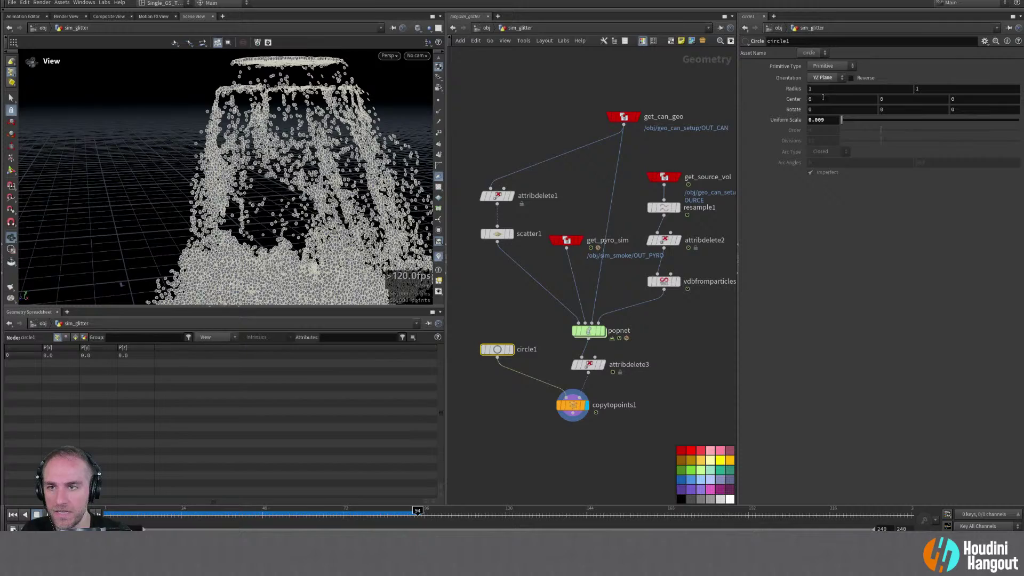
Scrub through the cached frames and examine the YZ-oriented circles on the can from several angles
{"action": "left_click_drag", "start_coordinate": [221, 509], "coordinate": [161, 511]}
{"action": "left_click_drag", "start_coordinate": [240, 176], "coordinate": [256, 170], "text": "alt"}
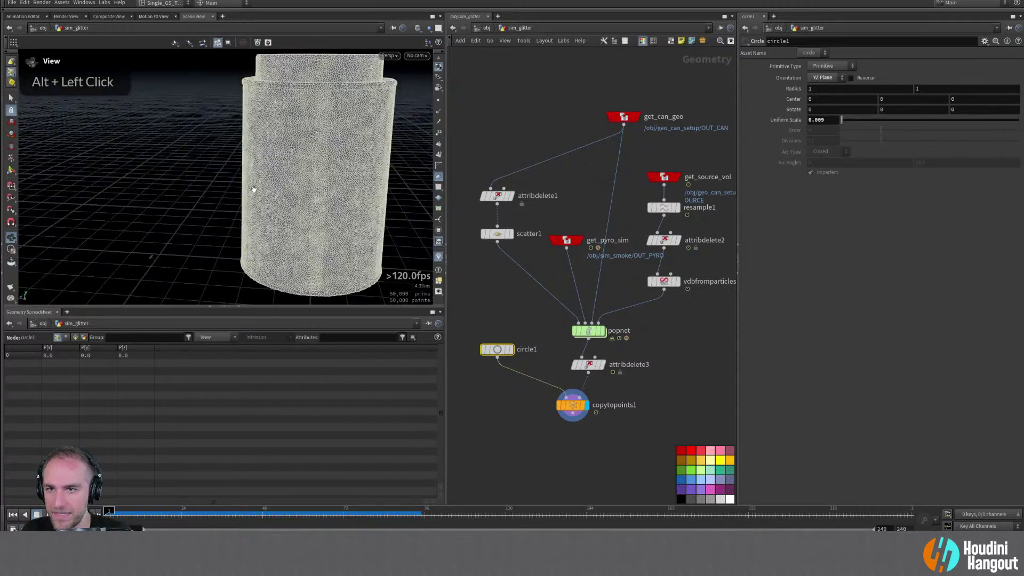
{"action": "right_click_drag", "start_coordinate": [256, 171], "coordinate": [299, 160], "text": "alt"}
{"action": "left_click_drag", "start_coordinate": [299, 160], "coordinate": [451, 138], "text": "alt"}
{"action": "right_click_drag", "start_coordinate": [451, 137], "coordinate": [213, 208], "text": "alt"}
{"action": "left_click_drag", "start_coordinate": [213, 208], "coordinate": [175, 202], "text": "alt"}
{"action": "middle_click_drag", "start_coordinate": [176, 203], "coordinate": [151, 267], "text": "alt"}
{"action": "left_click_drag", "start_coordinate": [166, 516], "coordinate": [414, 523]}
{"action": "right_click_drag", "start_coordinate": [226, 154], "coordinate": [235, 160], "text": "alt"}
{"action": "left_click_drag", "start_coordinate": [235, 160], "coordinate": [314, 166], "text": "alt"}
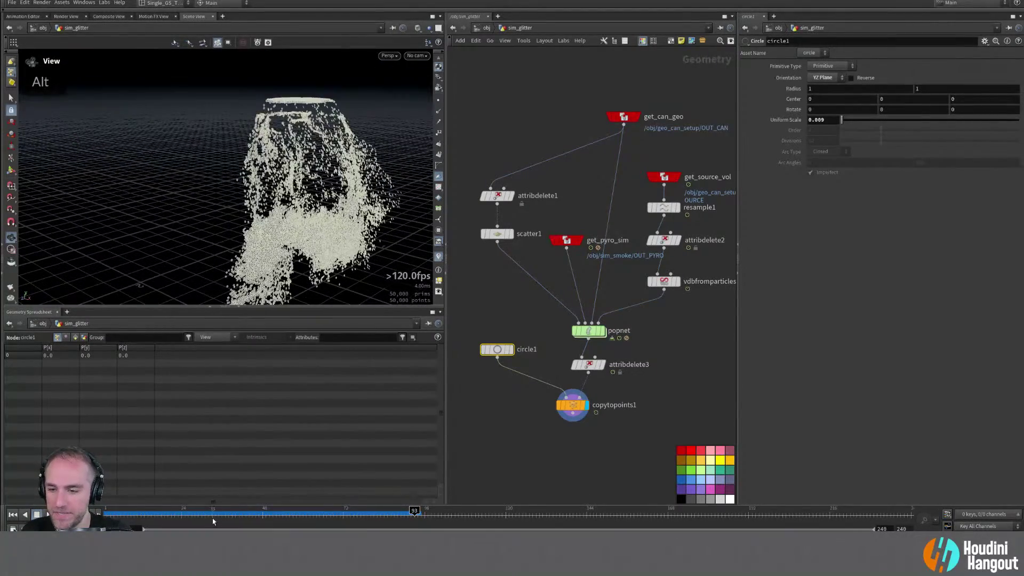
{"action": "left_click_drag", "start_coordinate": [212, 512], "coordinate": [137, 512]}
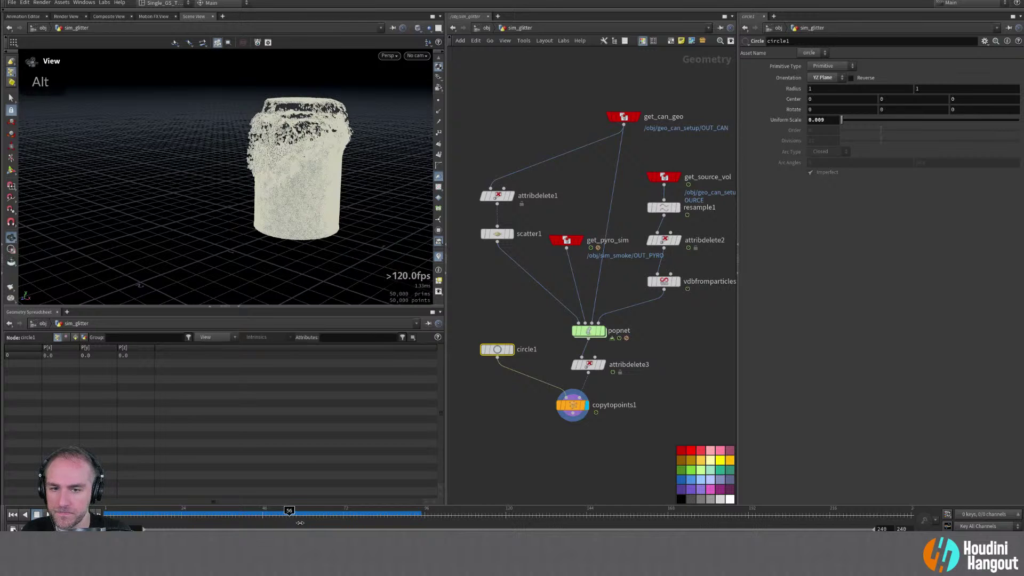
{"action": "left_click_drag", "start_coordinate": [351, 523], "coordinate": [350, 522]}
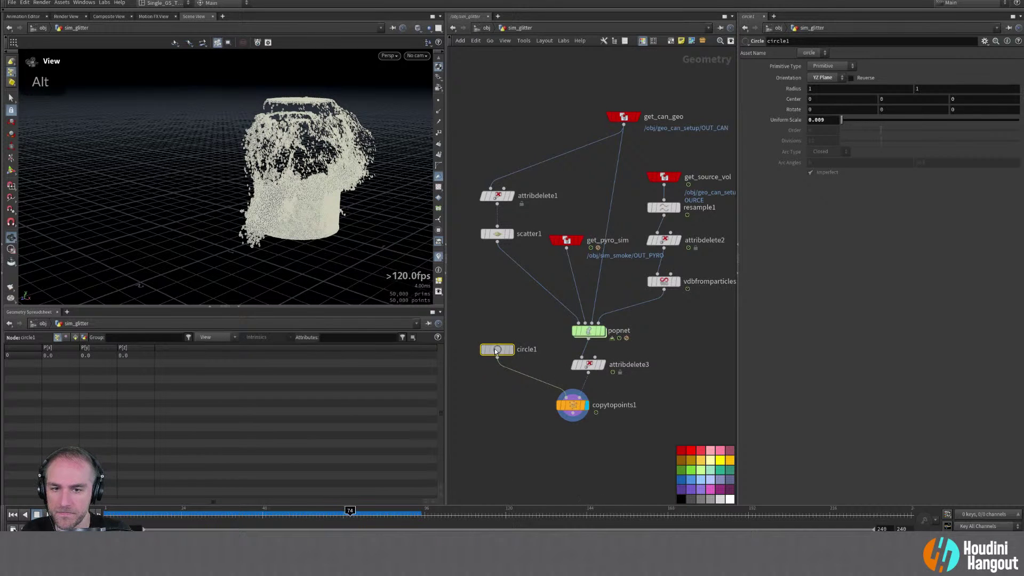
Change circle1's primitive type to Polygon and enable Pack and Instance on copytopoints1
{"action": "left_click", "coordinate": [825, 65]}
{"action": "left_click", "coordinate": [824, 75]}
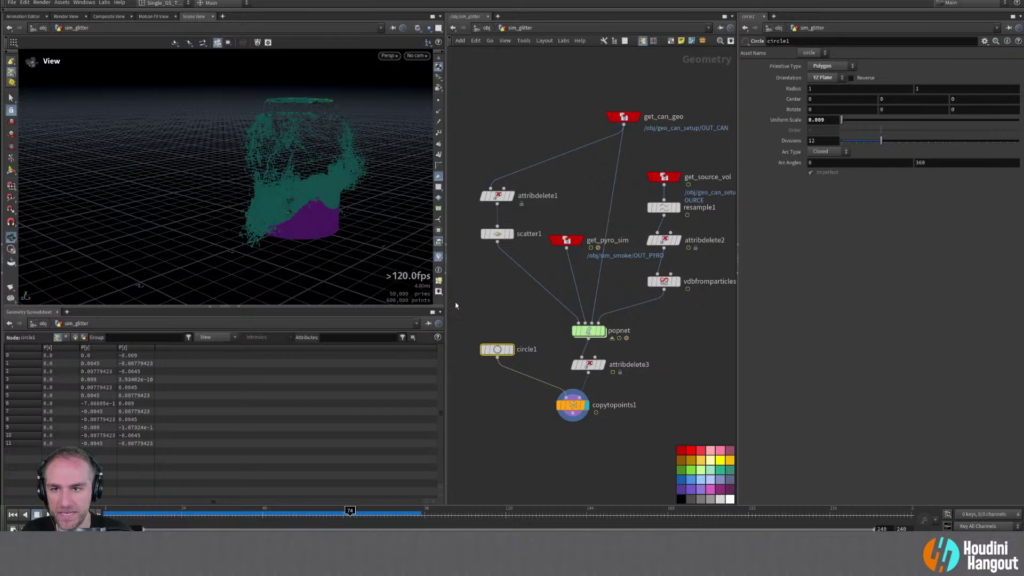
{"action": "left_click", "coordinate": [573, 407]}
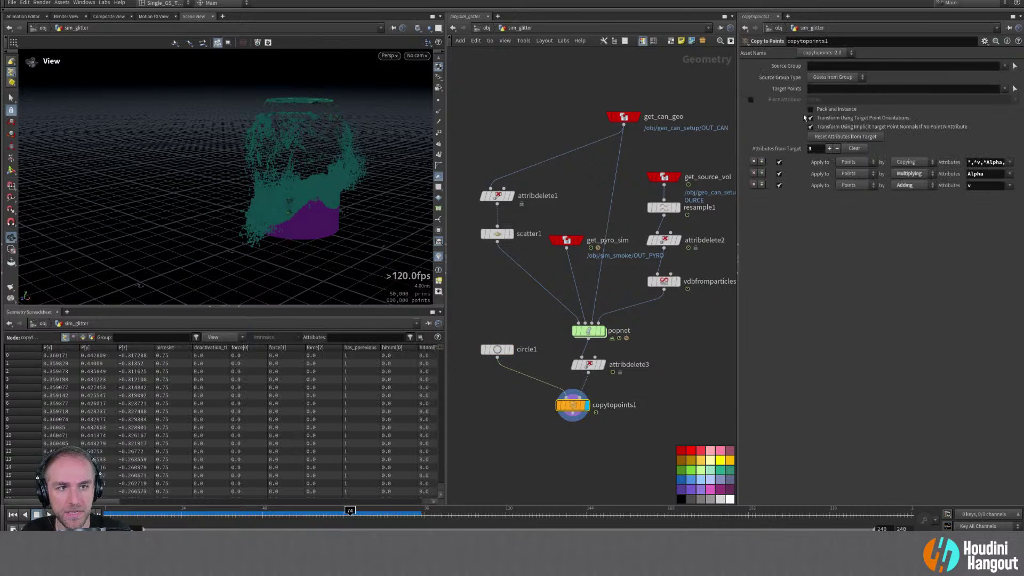
{"action": "left_click", "coordinate": [811, 109]}
Scrub the timeline back and forth and examine the packed polygon circles falling off the can
{"action": "scroll", "coordinate": [240, 175], "scroll_direction": "up", "scroll_amount": 3, "text": "alt"}
{"action": "left_click_drag", "start_coordinate": [240, 176], "coordinate": [248, 171], "text": "alt"}
{"action": "scroll", "coordinate": [248, 172], "scroll_direction": "down", "scroll_amount": 3, "text": "alt"}
{"action": "left_click_drag", "start_coordinate": [304, 190], "coordinate": [257, 191], "text": "alt"}
{"action": "right_click_drag", "start_coordinate": [257, 190], "coordinate": [267, 202], "text": "alt"}
{"action": "left_click_drag", "start_coordinate": [266, 202], "coordinate": [277, 267], "text": "alt"}
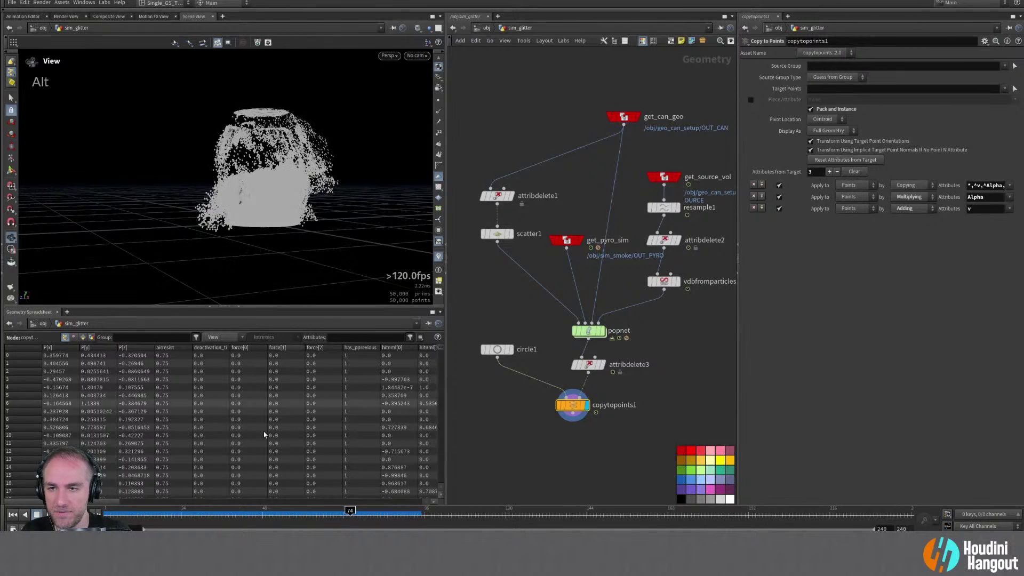
{"action": "left_click_drag", "start_coordinate": [237, 515], "coordinate": [128, 515]}
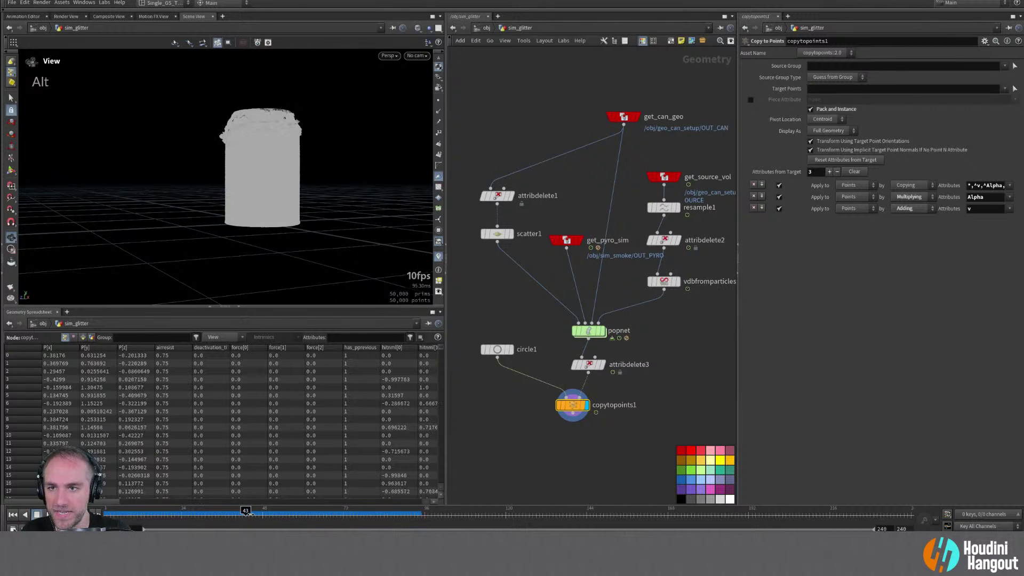
{"action": "left_click_drag", "start_coordinate": [311, 507], "coordinate": [489, 497]}
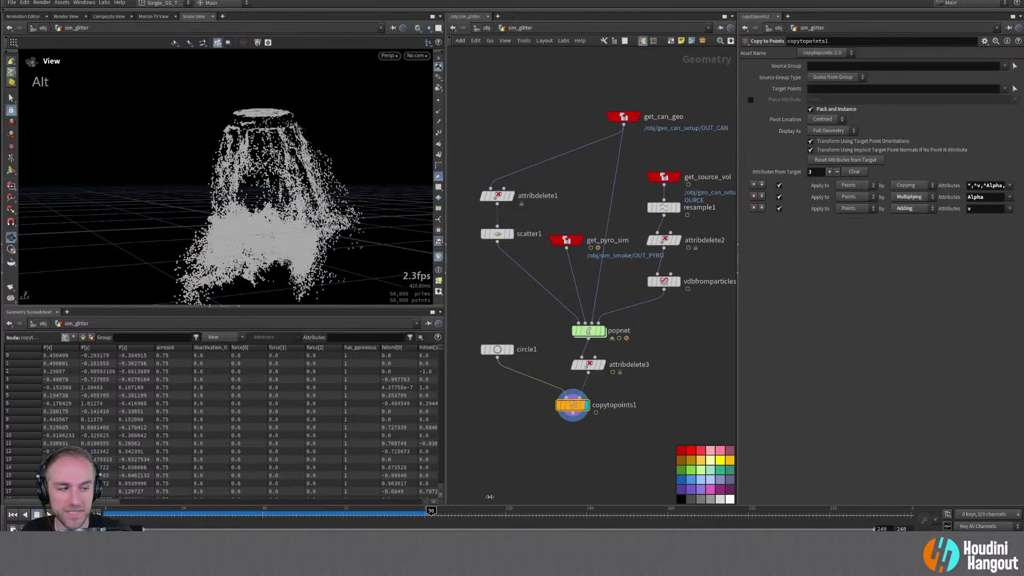
{"action": "left_click_drag", "start_coordinate": [198, 186], "coordinate": [291, 199], "text": "alt"}
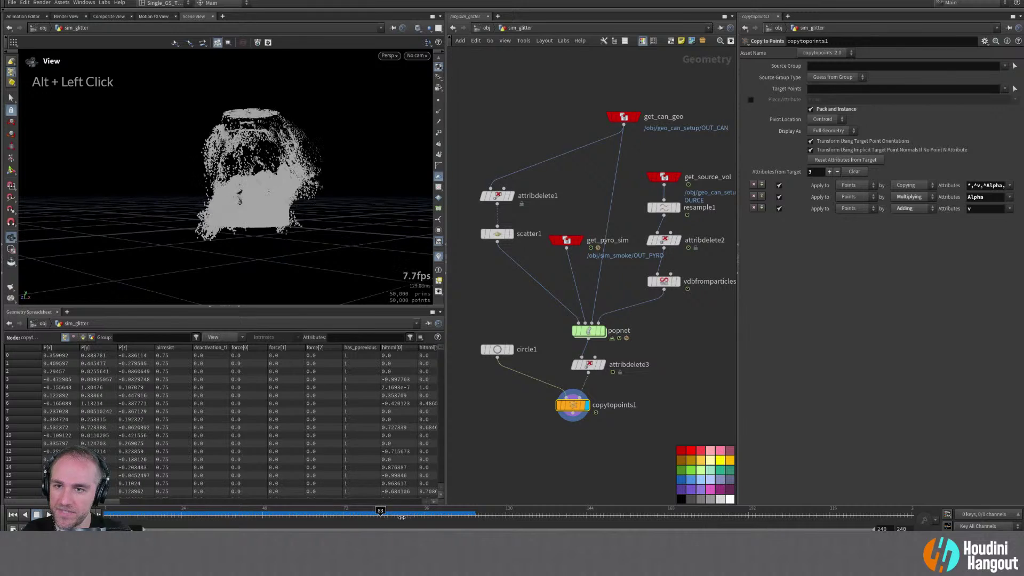
{"action": "mouse_move", "coordinate": [278, 198]}
{"action": "left_mouse_down", "text": "alt"}
{"action": "mouse_move", "coordinate": [259, 202]}
{"action": "mouse_move", "coordinate": [273, 187]}
{"action": "left_mouse_up", "text": "alt"}
{"action": "mouse_move", "coordinate": [370, 516]}
{"action": "left_mouse_down"}
{"action": "mouse_move", "coordinate": [197, 516]}
{"action": "mouse_move", "coordinate": [512, 516]}
{"action": "mouse_move", "coordinate": [262, 516]}
{"action": "mouse_move", "coordinate": [257, 527]}
{"action": "left_mouse_up"}
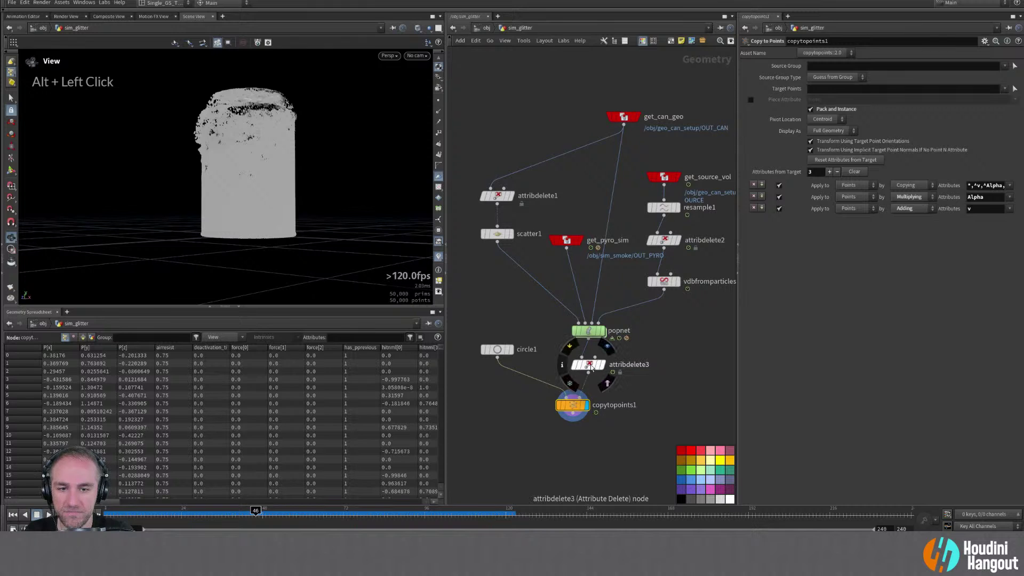
Bypass attribdelete3 and set circle1's orientation back to XY Plane
{"action": "left_click", "coordinate": [574, 365]}
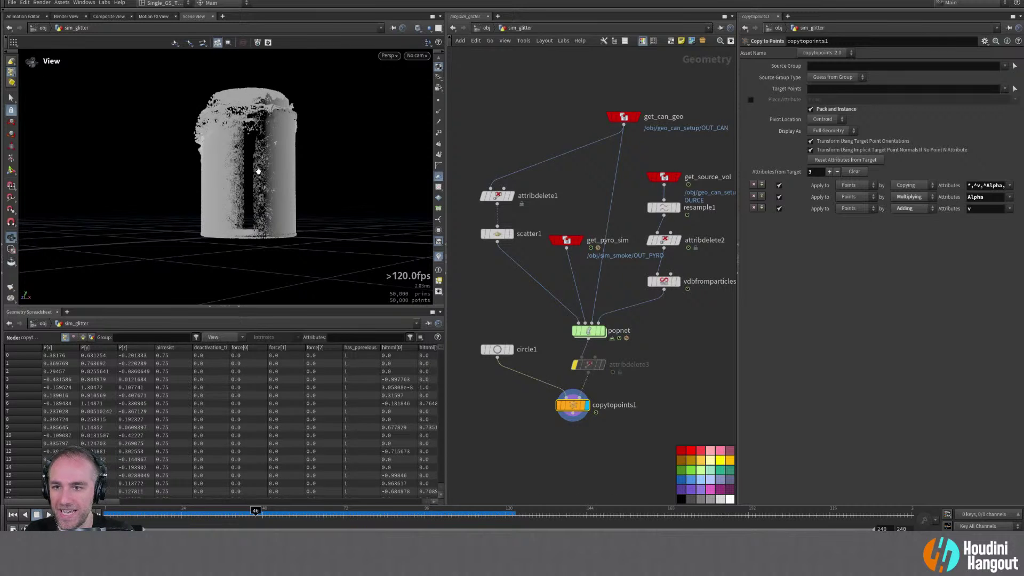
{"action": "left_click_drag", "start_coordinate": [493, 334], "coordinate": [501, 353]}
{"action": "double_click", "coordinate": [835, 79]}
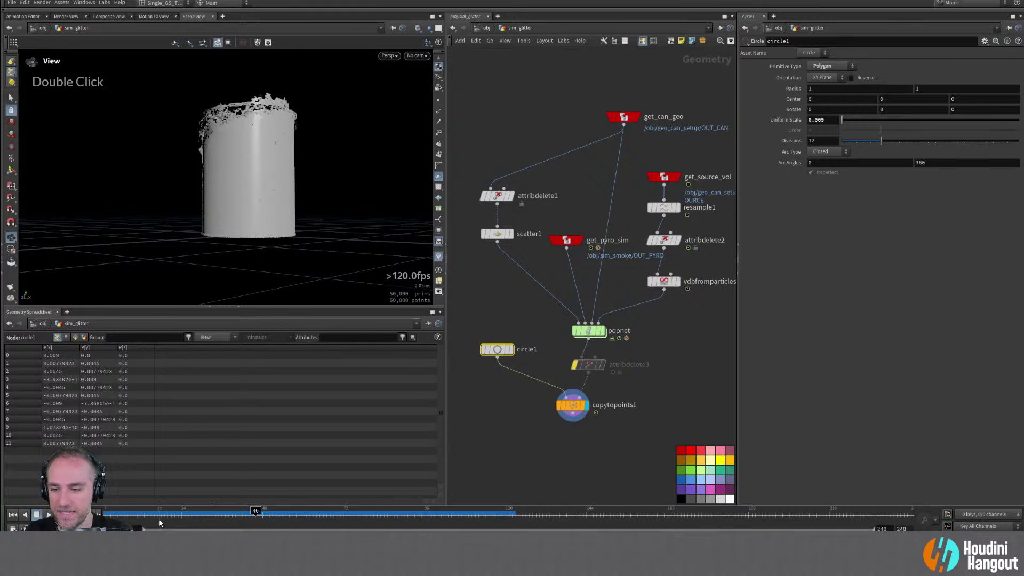
Return to frame 1, display scatter1, and set its Force Total Count to 100000
{"action": "left_click", "coordinate": [122, 514]}
{"action": "left_click_drag", "start_coordinate": [217, 524], "coordinate": [184, 527]}
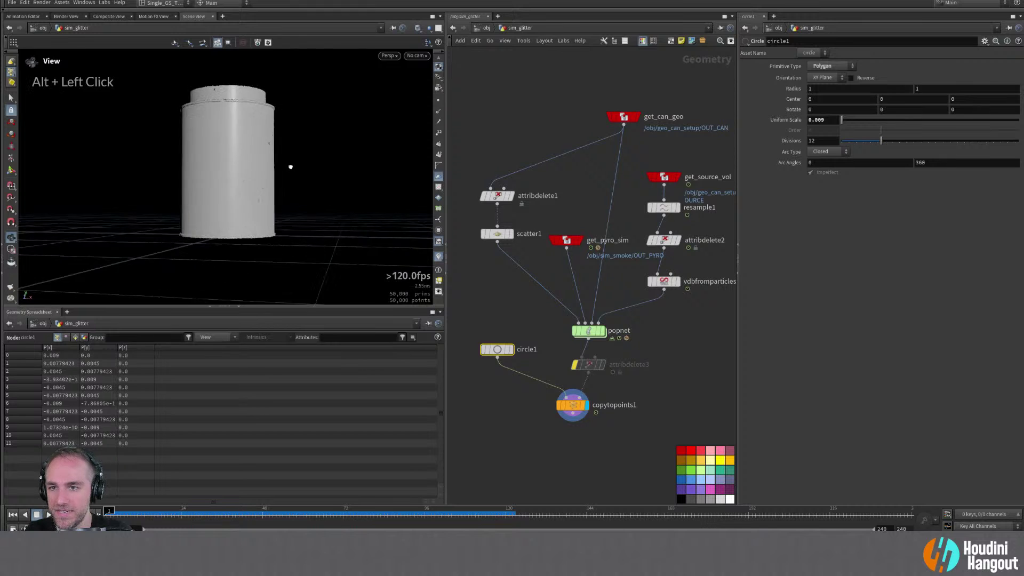
{"action": "left_click_drag", "start_coordinate": [288, 165], "coordinate": [276, 197], "text": "alt"}
{"action": "left_click", "coordinate": [497, 234]}
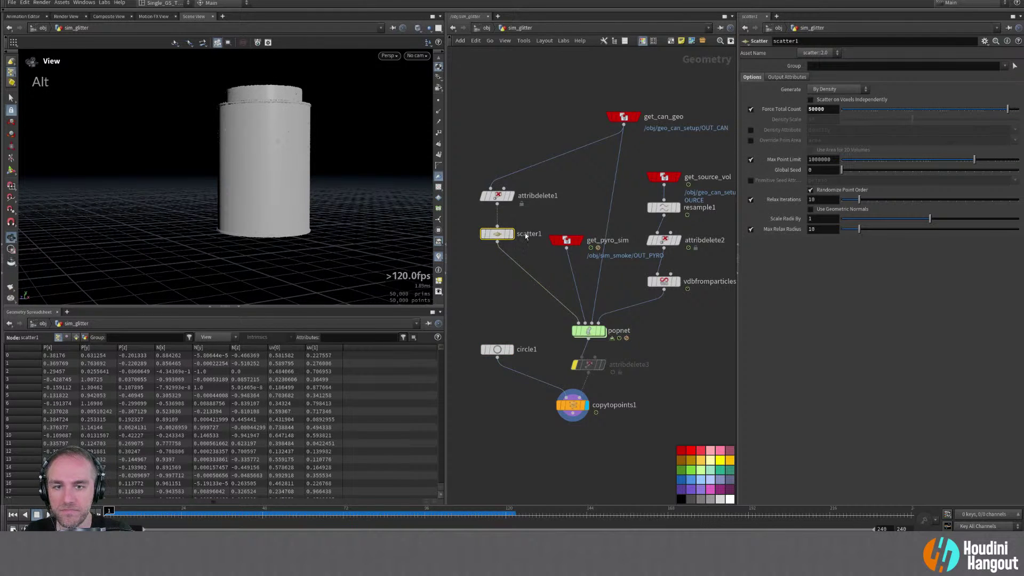
{"action": "left_click", "coordinate": [510, 233]}
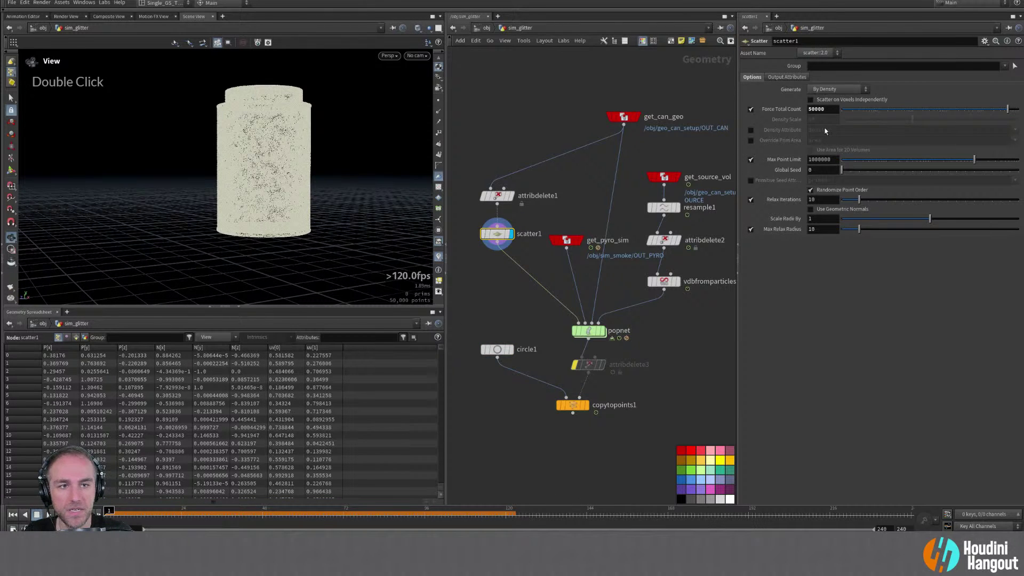
{"action": "type", "text": "100000"}
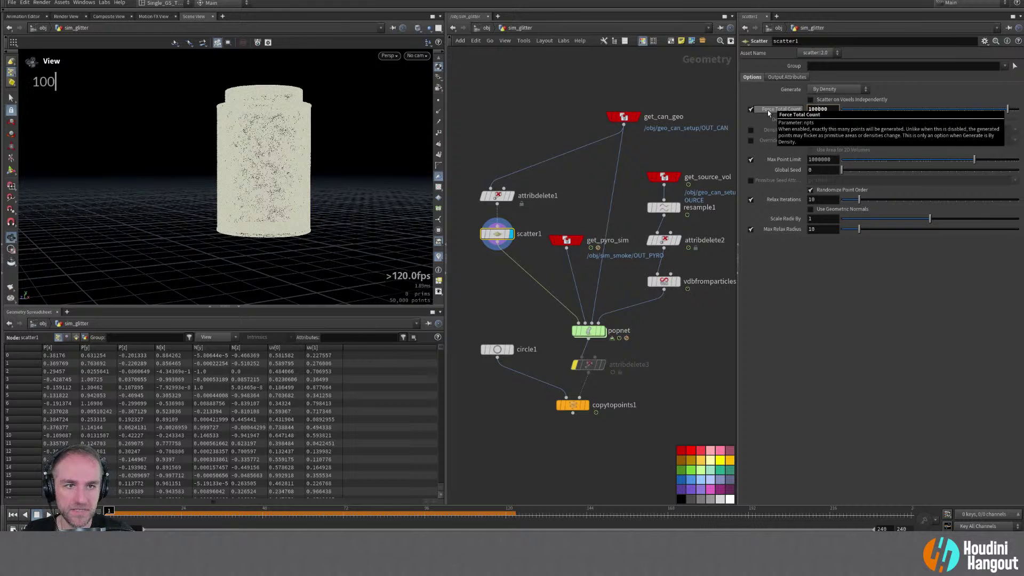
{"action": "key", "text": "Return"}
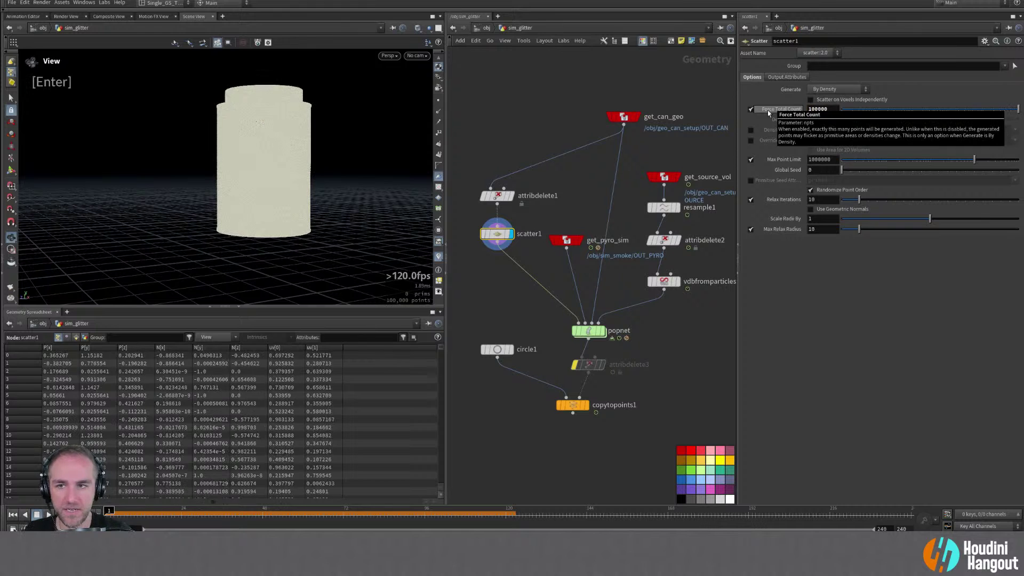
Display copytopoints1, play the simulation with the denser particles on the can, and rewind to the first frame
{"action": "left_click", "coordinate": [574, 405]}
{"action": "left_click", "coordinate": [586, 405]}
{"action": "right_click_drag", "start_coordinate": [252, 178], "coordinate": [391, 85], "text": "alt"}
{"action": "left_click_drag", "start_coordinate": [391, 84], "coordinate": [341, 112], "text": "alt"}
{"action": "right_click_drag", "start_coordinate": [341, 112], "coordinate": [338, 114], "text": "alt"}
{"action": "left_click_drag", "start_coordinate": [338, 114], "coordinate": [343, 124], "text": "alt"}
{"action": "middle_click_drag", "start_coordinate": [343, 124], "coordinate": [302, 184], "text": "alt"}
{"action": "left_click_drag", "start_coordinate": [303, 184], "coordinate": [290, 198], "text": "alt"}
{"action": "left_click", "coordinate": [48, 514]}
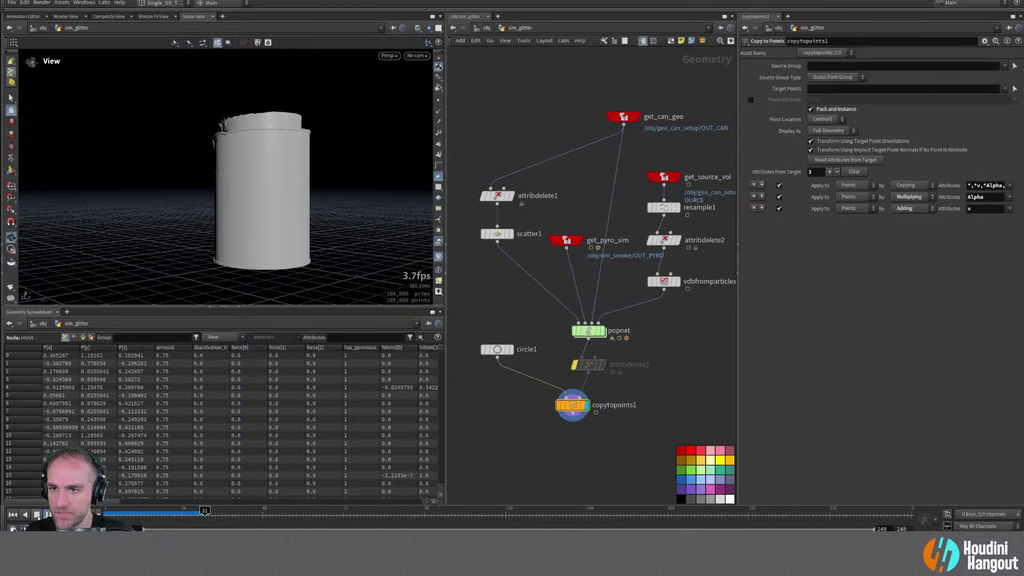
{"action": "left_click", "coordinate": [12, 515]}
Set scatter1's Force Total Count to 75000 and display the scattered points up close
{"action": "left_click", "coordinate": [497, 233]}
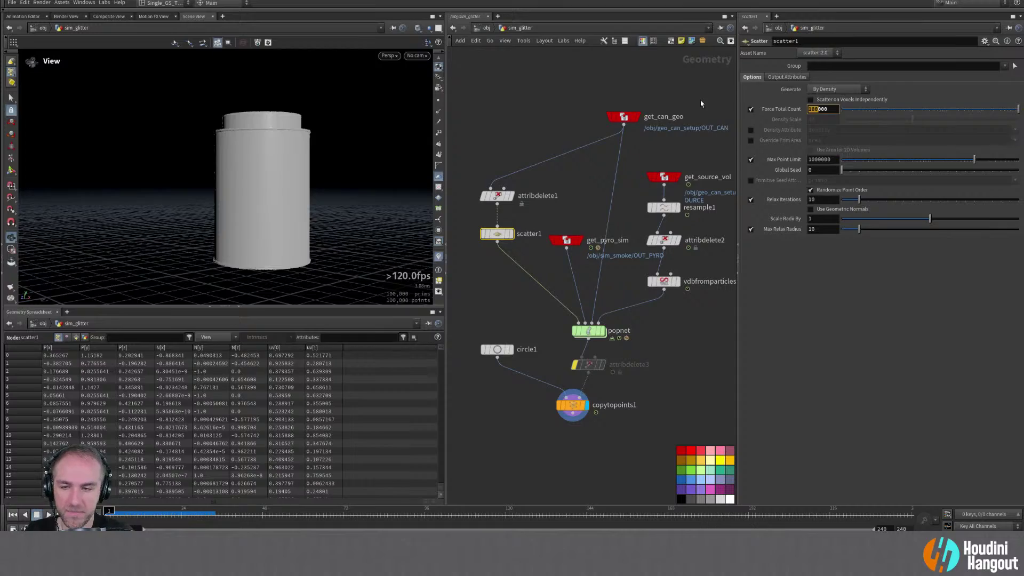
{"action": "right_click_drag", "start_coordinate": [315, 196], "coordinate": [345, 130], "text": "alt"}
{"action": "left_click_drag", "start_coordinate": [345, 130], "coordinate": [277, 176], "text": "alt"}
{"action": "key", "text": "r"}
{"action": "middle_click_drag", "start_coordinate": [277, 175], "coordinate": [266, 181], "text": "alt"}
{"action": "left_click_drag", "start_coordinate": [267, 182], "coordinate": [278, 184], "text": "alt"}
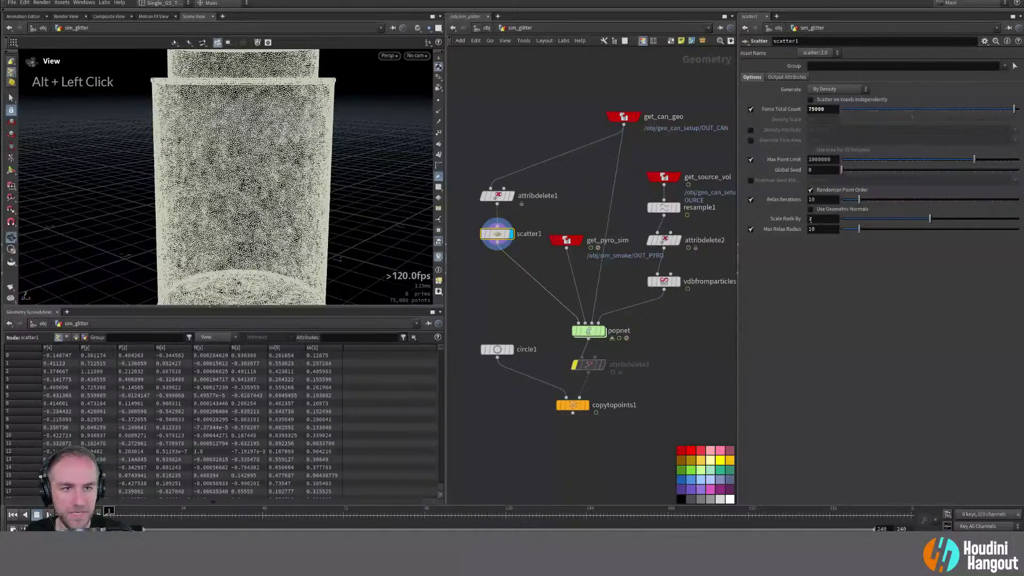
Enable Use Geometric Normals on scatter1 and set Relax Iterations to 10 after trying about 54
{"action": "left_click_drag", "start_coordinate": [861, 200], "coordinate": [938, 200]}
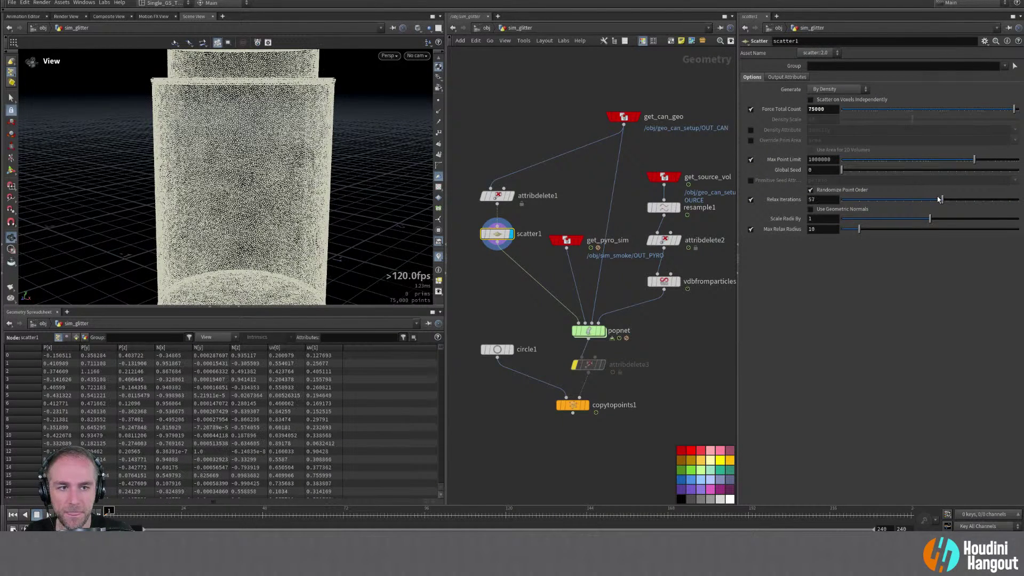
{"action": "double_click", "coordinate": [821, 200]}
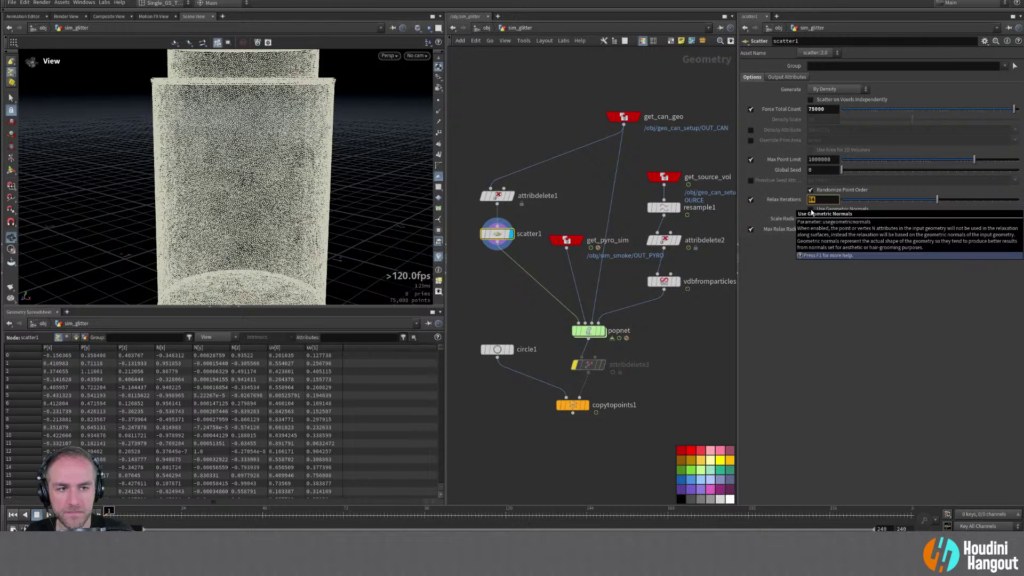
{"action": "left_click", "coordinate": [811, 209]}
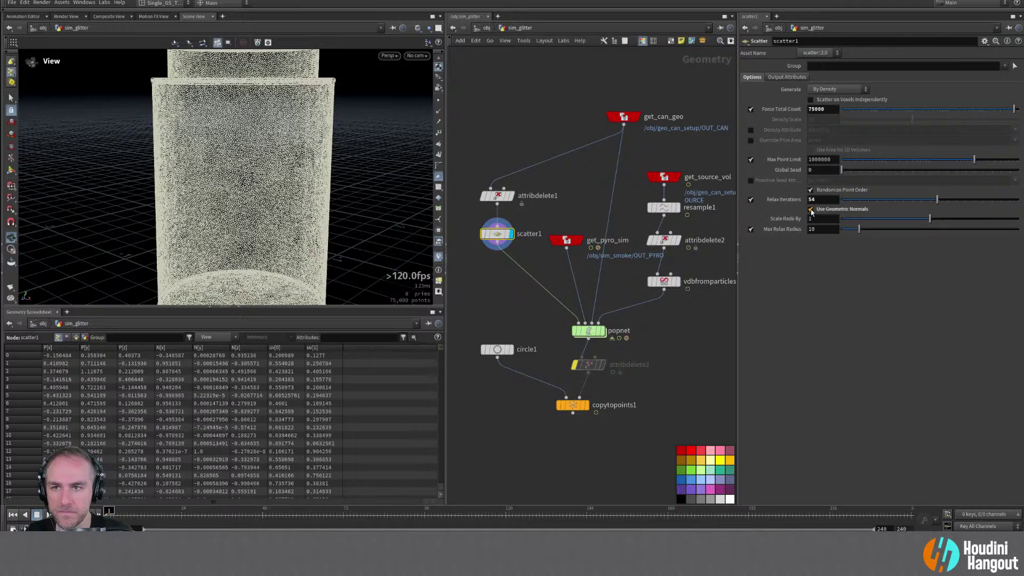
{"action": "left_click", "coordinate": [806, 200]}
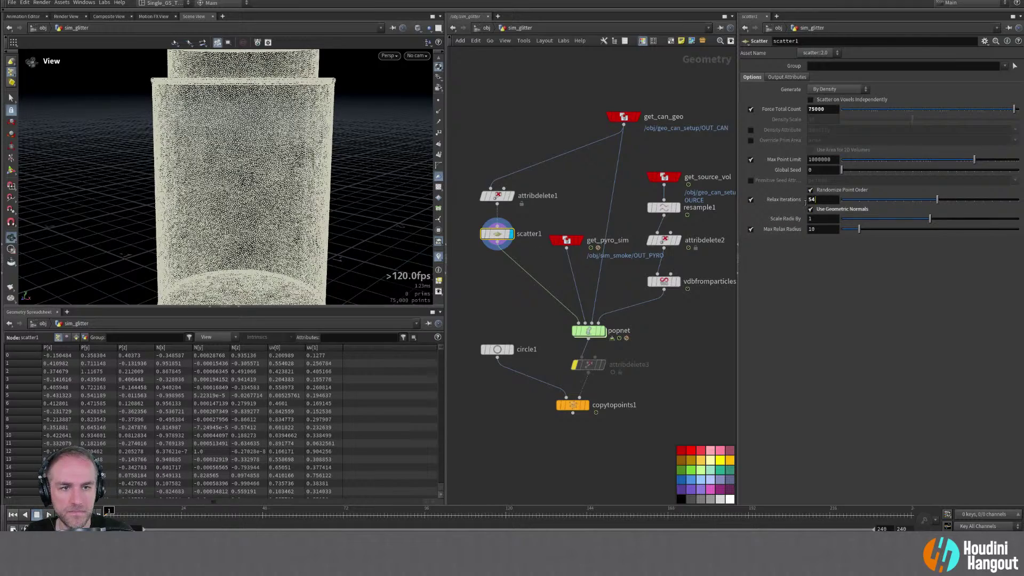
{"action": "type", "text": "10"}
{"action": "key", "text": "Return"}
Inspect the point spacing, switch the display to copytopoints1, and examine how the circles cover the can wall
{"action": "right_click_drag", "start_coordinate": [354, 137], "coordinate": [274, 171], "text": "alt"}
{"action": "left_click_drag", "start_coordinate": [274, 171], "coordinate": [277, 192], "text": "alt"}
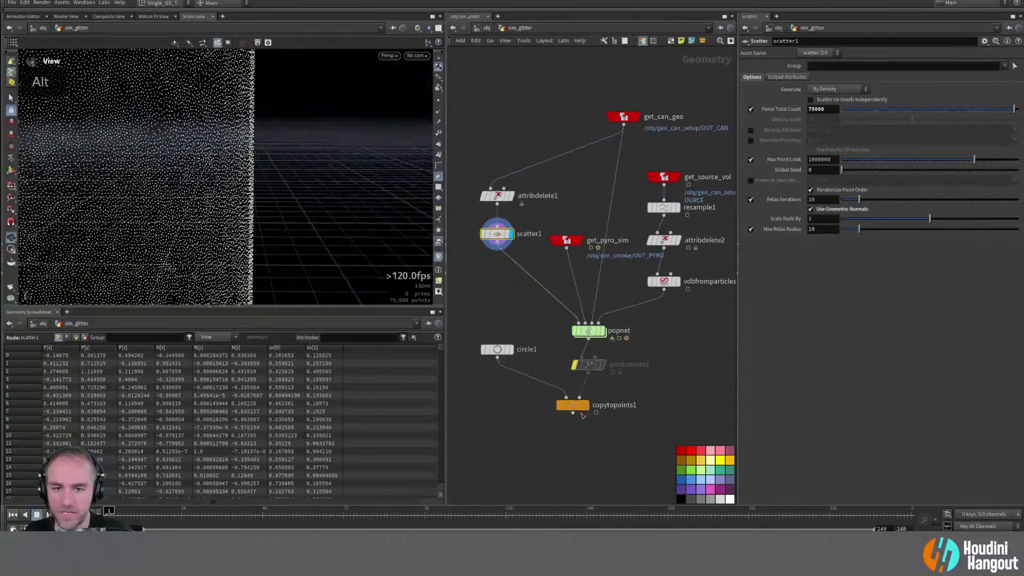
{"action": "left_click", "coordinate": [585, 404]}
{"action": "left_click_drag", "start_coordinate": [214, 242], "coordinate": [162, 192], "text": "alt"}
{"action": "right_click_drag", "start_coordinate": [162, 192], "coordinate": [121, 183], "text": "alt"}
{"action": "middle_click_drag", "start_coordinate": [121, 182], "coordinate": [267, 165], "text": "alt"}
{"action": "right_click_drag", "start_coordinate": [267, 164], "coordinate": [317, 154], "text": "alt"}
Set scatter1's Scale Radii By to 4 while displaying the scattered points
{"action": "left_click_drag", "start_coordinate": [930, 220], "coordinate": [985, 220]}
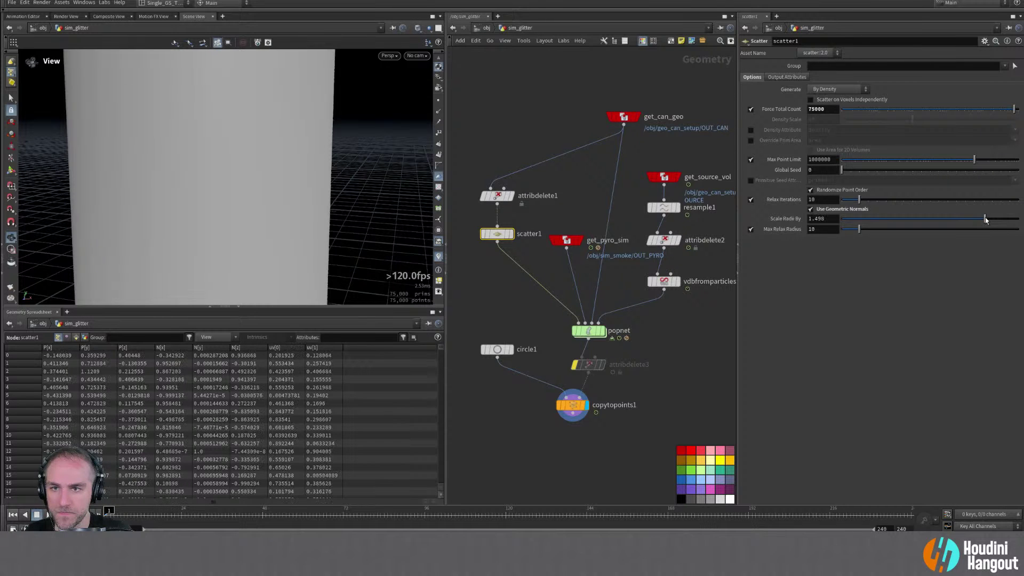
{"action": "double_click", "coordinate": [496, 233]}
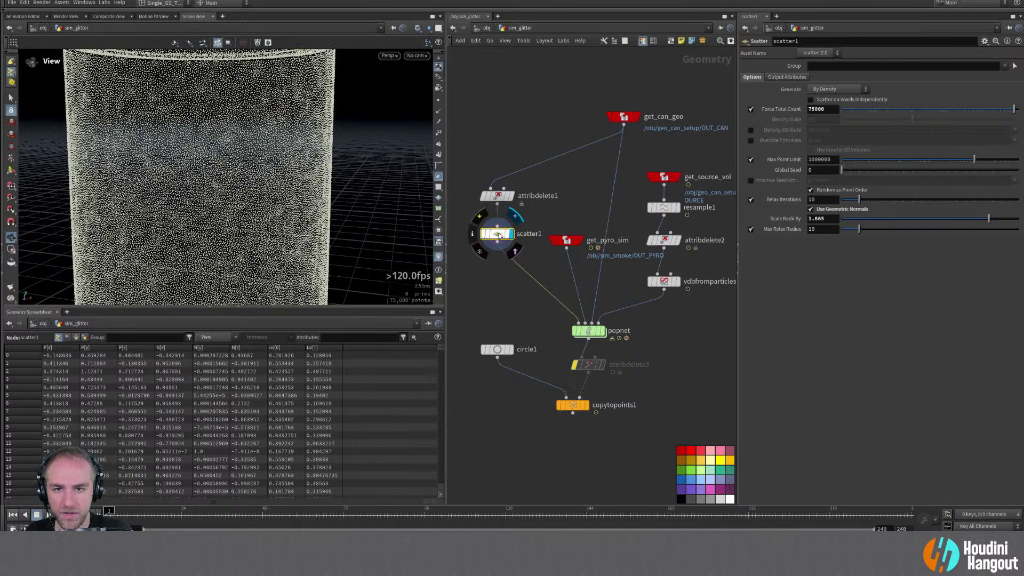
{"action": "left_click_drag", "start_coordinate": [234, 181], "coordinate": [224, 187], "text": "alt"}
{"action": "middle_click_drag", "start_coordinate": [836, 220], "coordinate": [941, 218]}
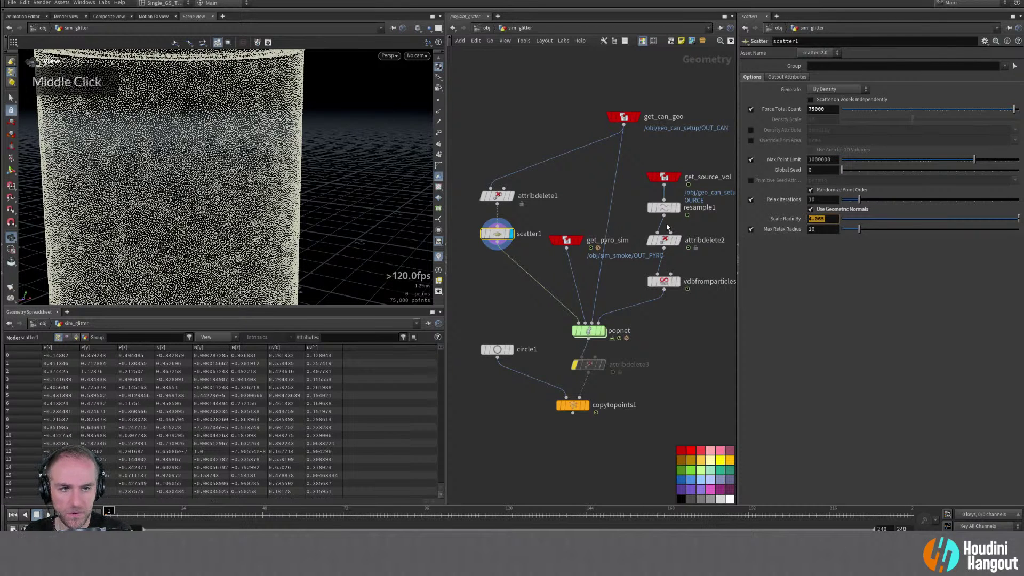
{"action": "key", "text": "Return"}
{"action": "type", "text": "4"}
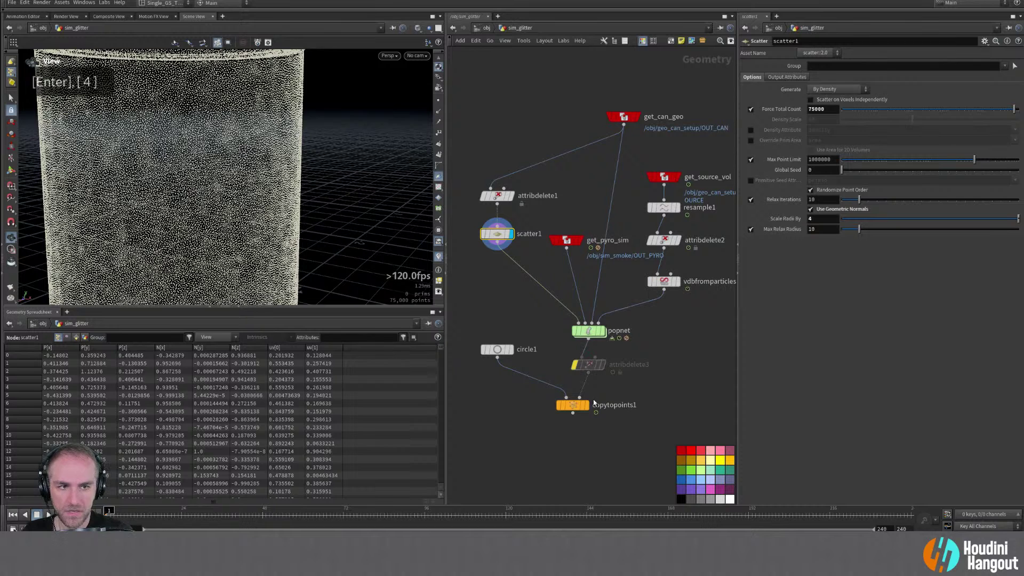
Toggle Use Geometric Normals off and on for scatter1 to compare the point distribution, leaving it enabled
{"action": "left_click", "coordinate": [810, 210]}
{"action": "left_click", "coordinate": [811, 210]}
{"action": "left_click", "coordinate": [811, 209]}
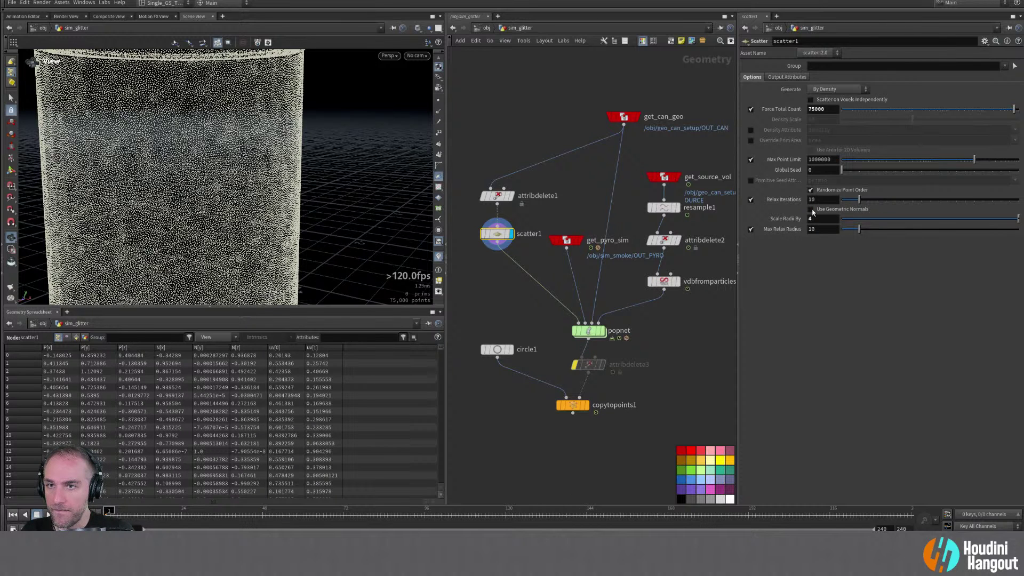
{"action": "left_click", "coordinate": [810, 210]}
{"action": "right_click_drag", "start_coordinate": [363, 233], "coordinate": [376, 256], "text": "alt"}
{"action": "left_click_drag", "start_coordinate": [375, 256], "coordinate": [388, 276], "text": "alt"}
Display copytopoints1, examine the packed circles on the can from several angles, and open the node's info
{"action": "left_click", "coordinate": [586, 405]}
{"action": "left_click", "coordinate": [572, 405]}
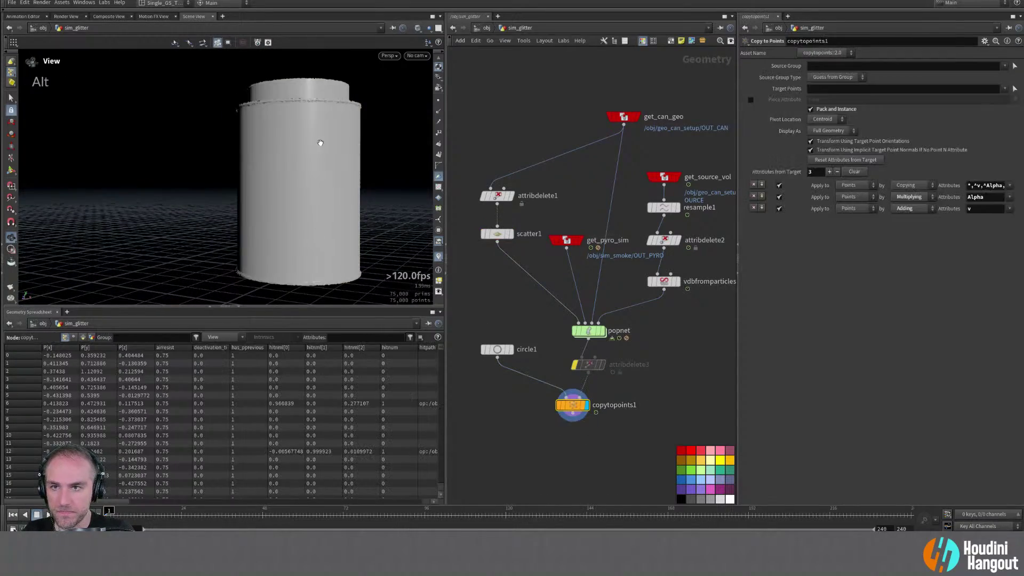
{"action": "left_click_drag", "start_coordinate": [320, 142], "coordinate": [280, 194], "text": "alt"}
{"action": "right_click_drag", "start_coordinate": [280, 194], "coordinate": [341, 107], "text": "alt"}
{"action": "left_click_drag", "start_coordinate": [341, 108], "coordinate": [339, 122], "text": "alt"}
{"action": "middle_click_drag", "start_coordinate": [339, 123], "coordinate": [345, 216], "text": "alt"}
{"action": "right_click_drag", "start_coordinate": [345, 217], "coordinate": [243, 191], "text": "alt"}
{"action": "left_click_drag", "start_coordinate": [243, 191], "coordinate": [261, 179], "text": "alt"}
{"action": "right_click_drag", "start_coordinate": [261, 178], "coordinate": [219, 206], "text": "alt"}
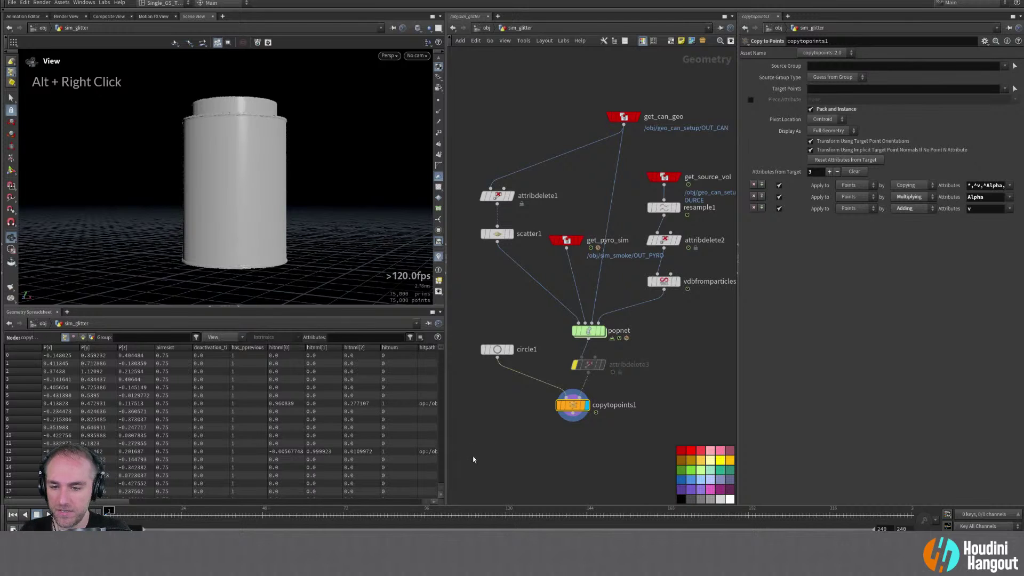
{"action": "left_click_drag", "start_coordinate": [580, 412], "coordinate": [590, 414]}
{"action": "middle_click", "coordinate": [590, 414]}
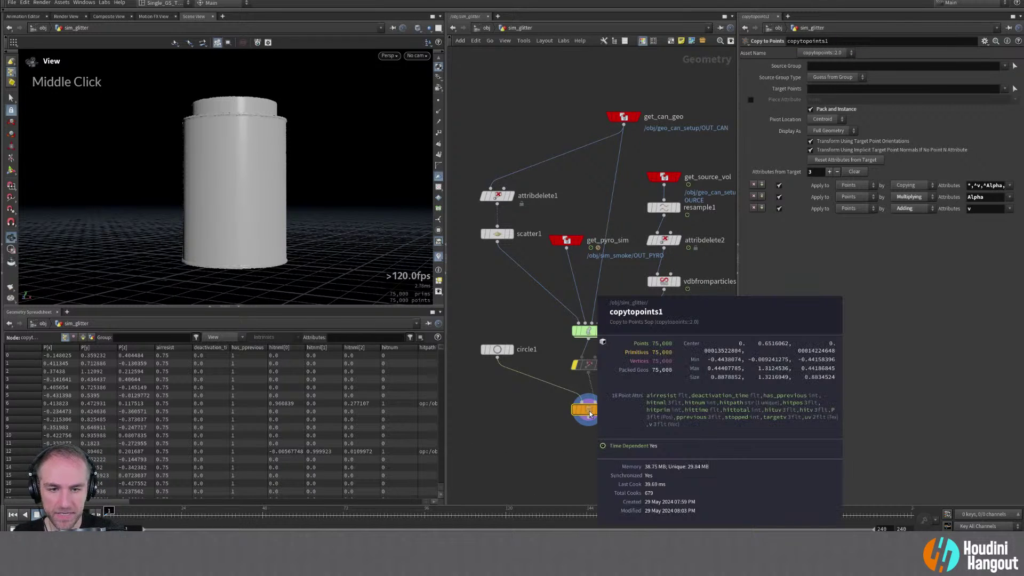
Set the forced total count of the scatter1 node to 50000 points
{"action": "key", "text": "c"}
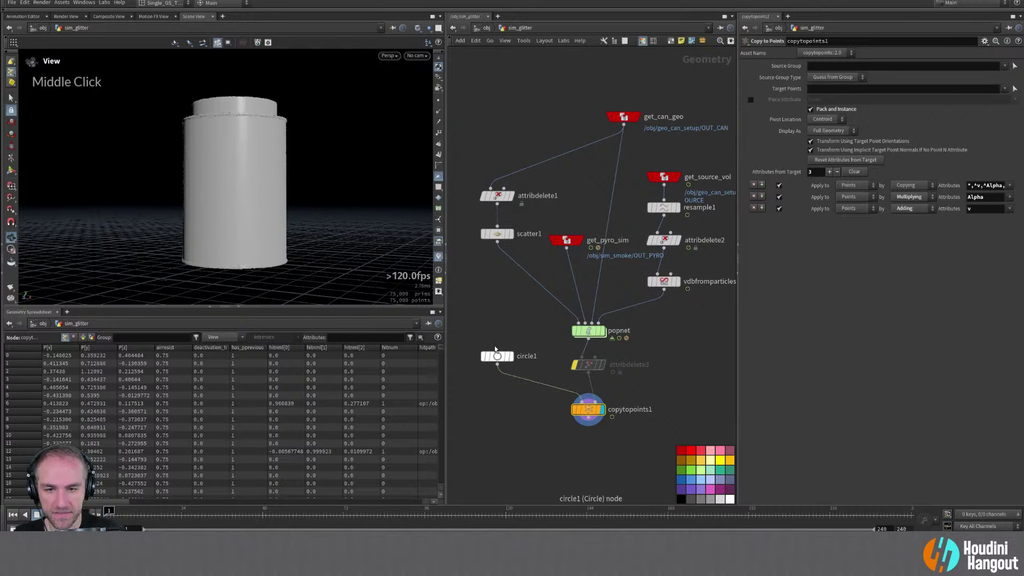
{"action": "left_click", "coordinate": [497, 233]}
{"action": "left_click_drag", "start_coordinate": [814, 109], "coordinate": [806, 110]}
{"action": "type", "text": "50"}
{"action": "key", "text": "Return"}
{"action": "left_click_drag", "start_coordinate": [241, 196], "coordinate": [269, 234], "text": "alt"}
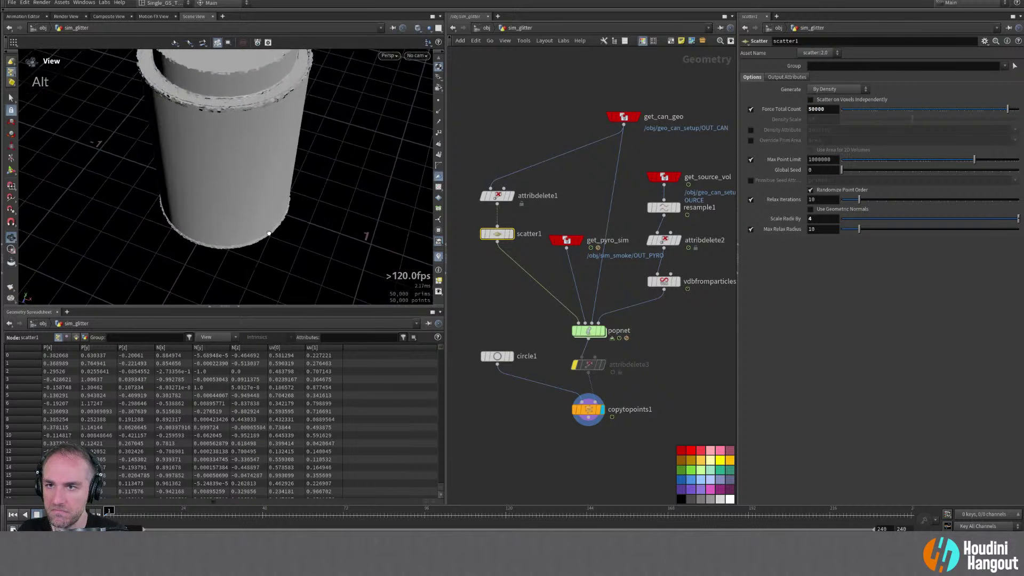
{"action": "right_click_drag", "start_coordinate": [268, 233], "coordinate": [212, 212], "text": "alt"}
Add a null after copytopoints1 and name it OUT_GLITTER
{"action": "left_click", "coordinate": [588, 409]}
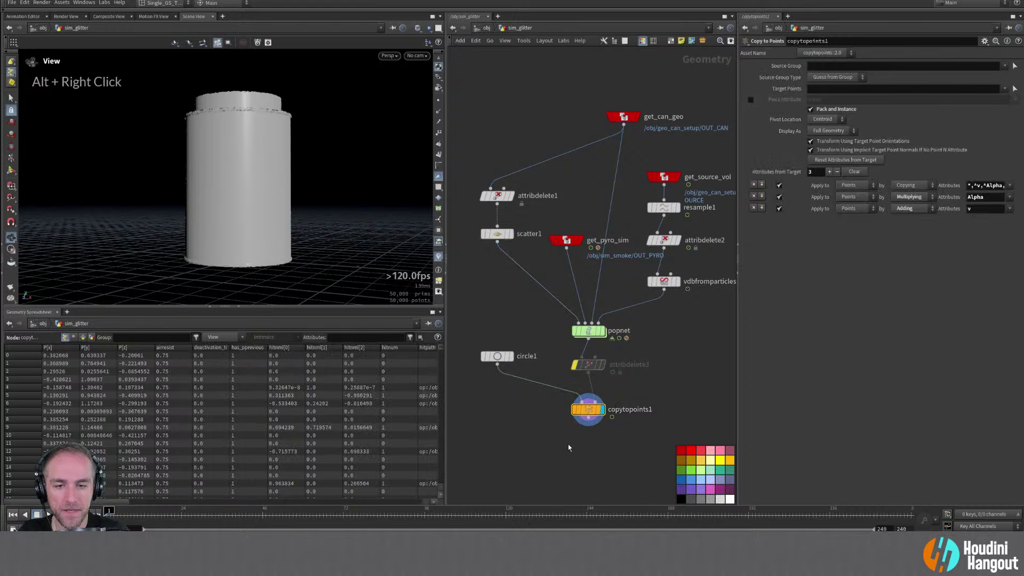
{"action": "key", "text": "Tab"}
{"action": "type", "text": "null"}
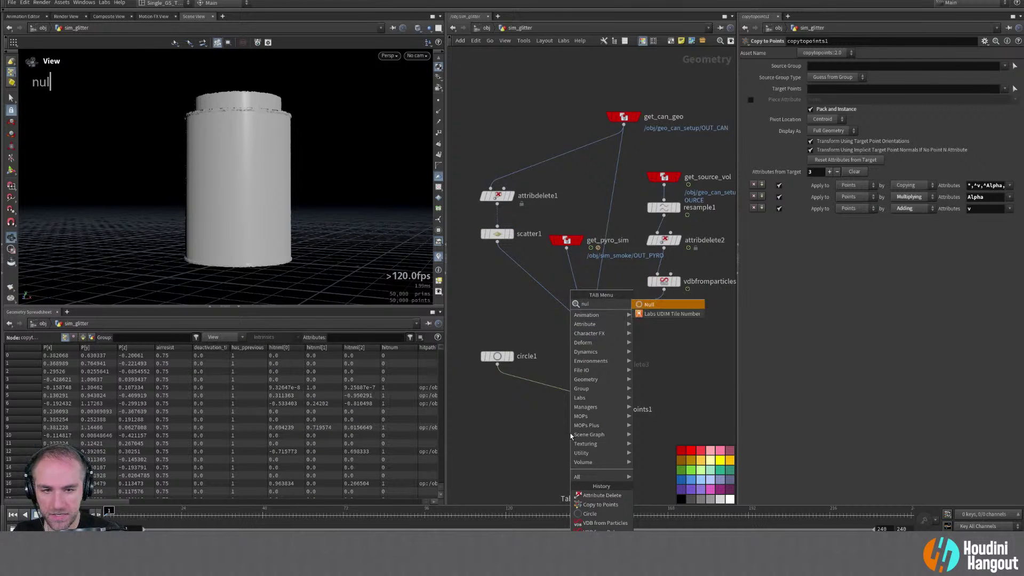
{"action": "key", "text": "Return"}
{"action": "double_click", "coordinate": [611, 445]}
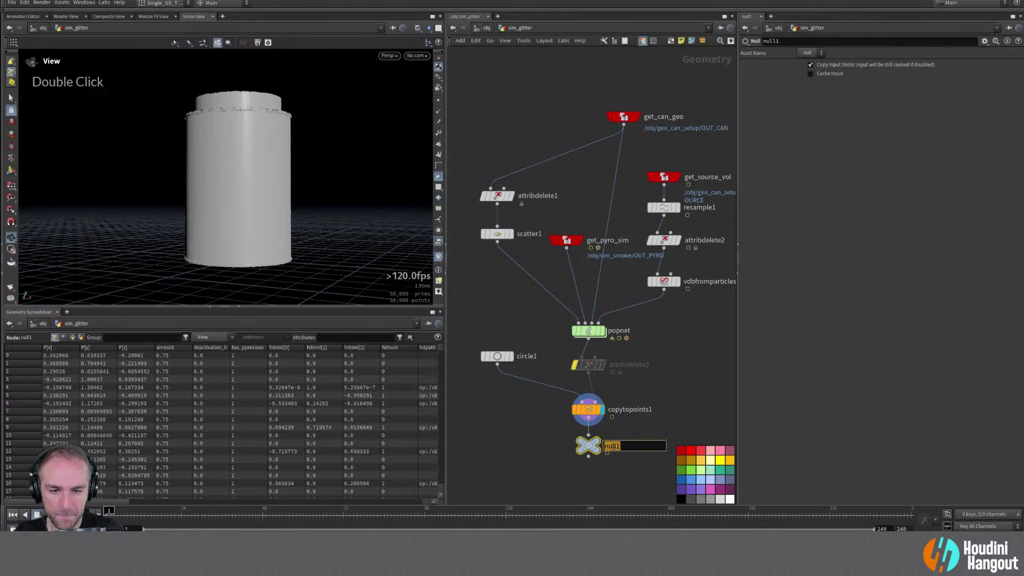
{"action": "type", "text": "OUT_GLI"}
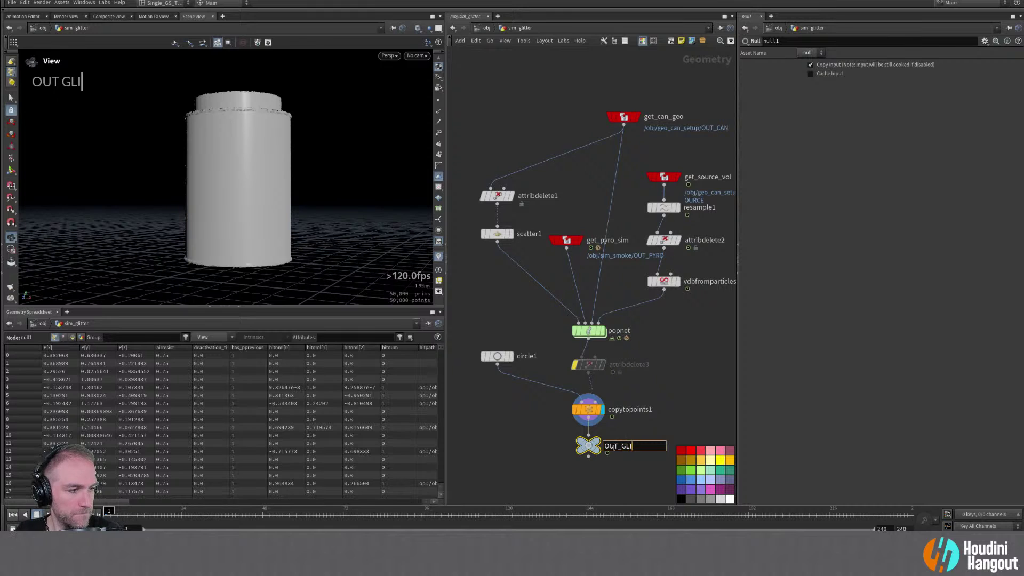
{"action": "type", "text": "TTER"}
{"action": "key", "text": "Return"}
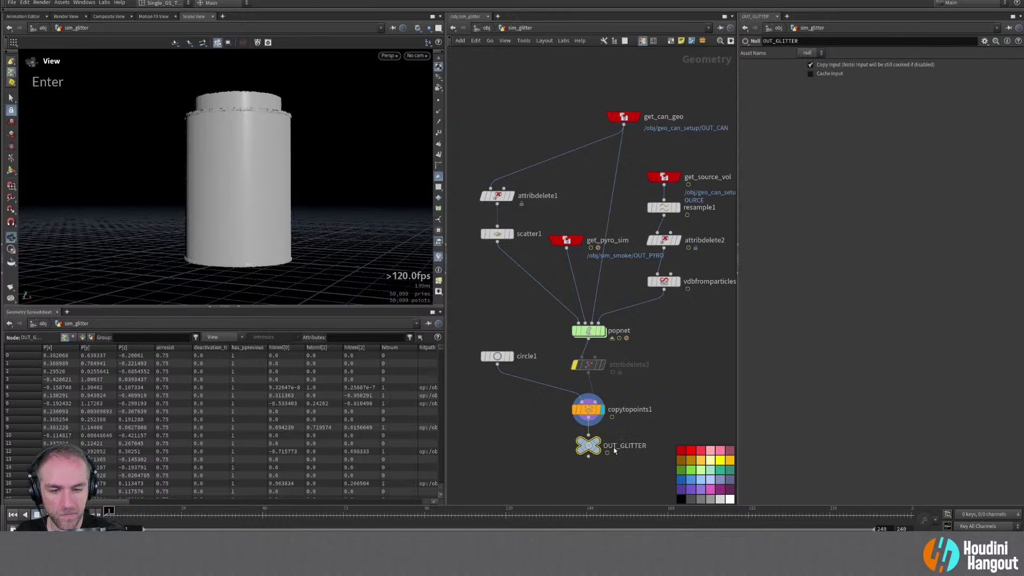
Return to the object level and colour the render_can object red
{"action": "double_click", "coordinate": [593, 484]}
{"action": "key", "text": "u"}
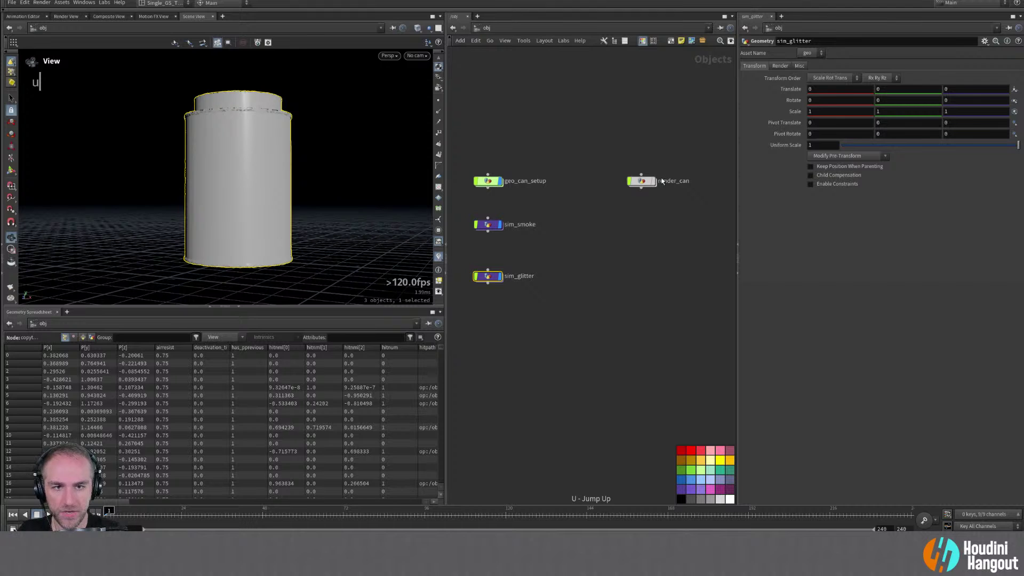
{"action": "double_click", "coordinate": [635, 195]}
{"action": "left_click", "coordinate": [680, 450]}
{"action": "left_click", "coordinate": [622, 254]}
Duplicate render_can below the original and, inside the copy, rename the object merge node to get_smoke_vols
{"action": "left_click_drag", "start_coordinate": [641, 180], "coordinate": [641, 222], "text": "alt"}
{"action": "double_click", "coordinate": [641, 224]}
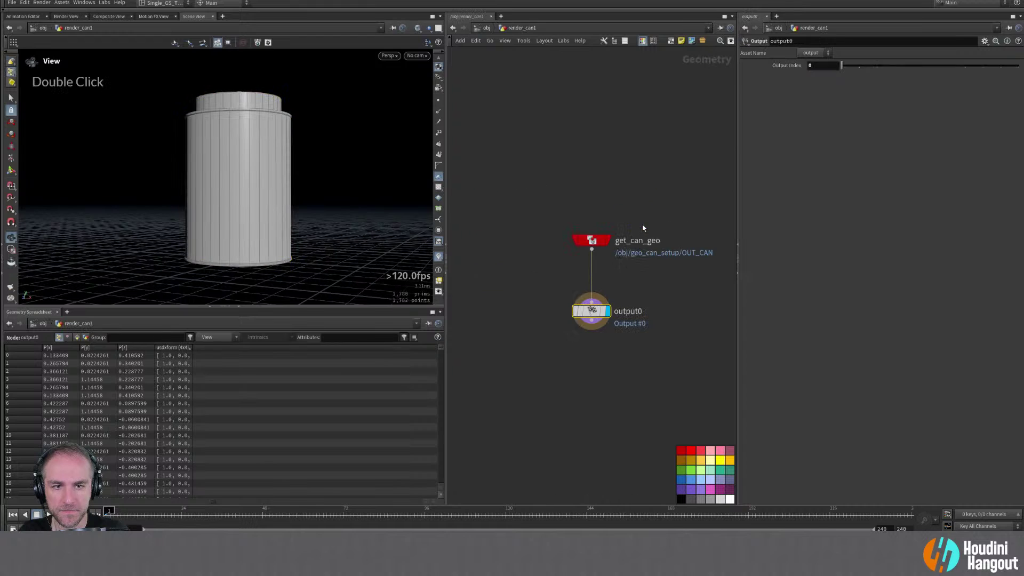
{"action": "left_click", "coordinate": [596, 241]}
{"action": "double_click", "coordinate": [631, 241]}
{"action": "left_click_drag", "start_coordinate": [630, 241], "coordinate": [675, 251]}
{"action": "type", "text": "smoke_vols"}
{"action": "key", "text": "Return"}
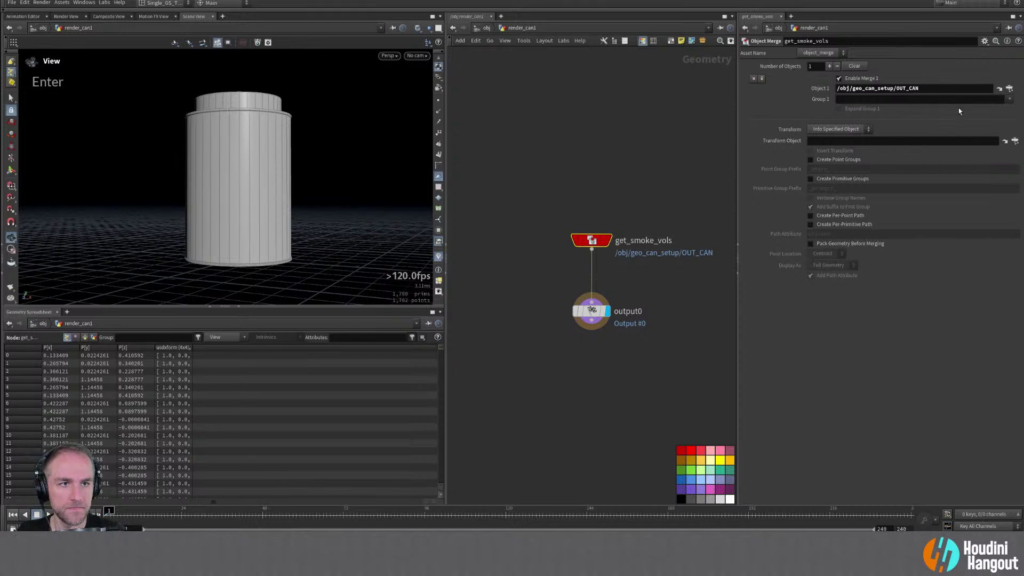
Set the get_smoke_vols source object to /obj/sim_smoke/OUT_PYRO and scrub the timeline to check the imported smoke volumes
{"action": "left_click", "coordinate": [1010, 88]}
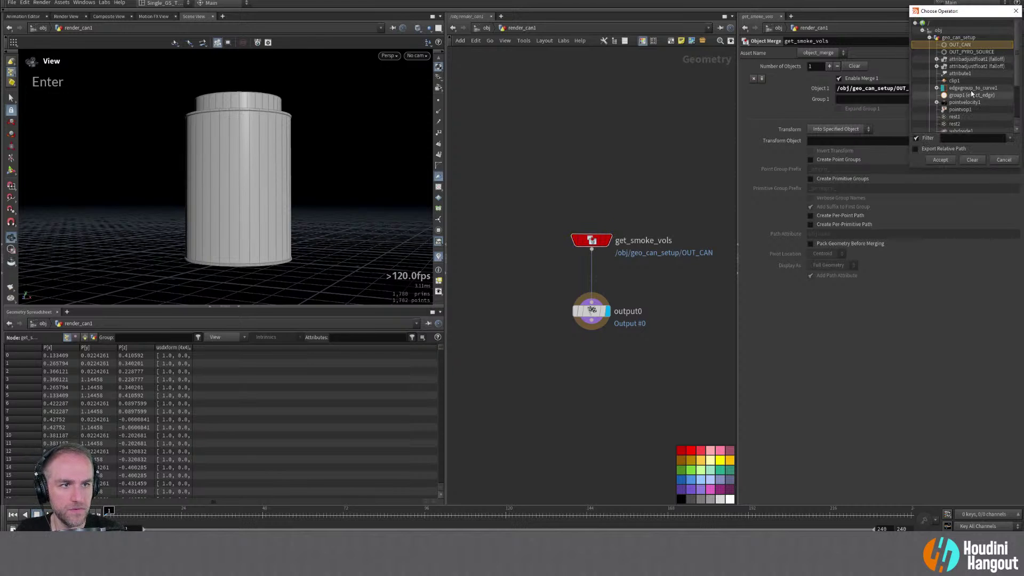
{"action": "left_click", "coordinate": [937, 38]}
{"action": "left_click", "coordinate": [928, 66]}
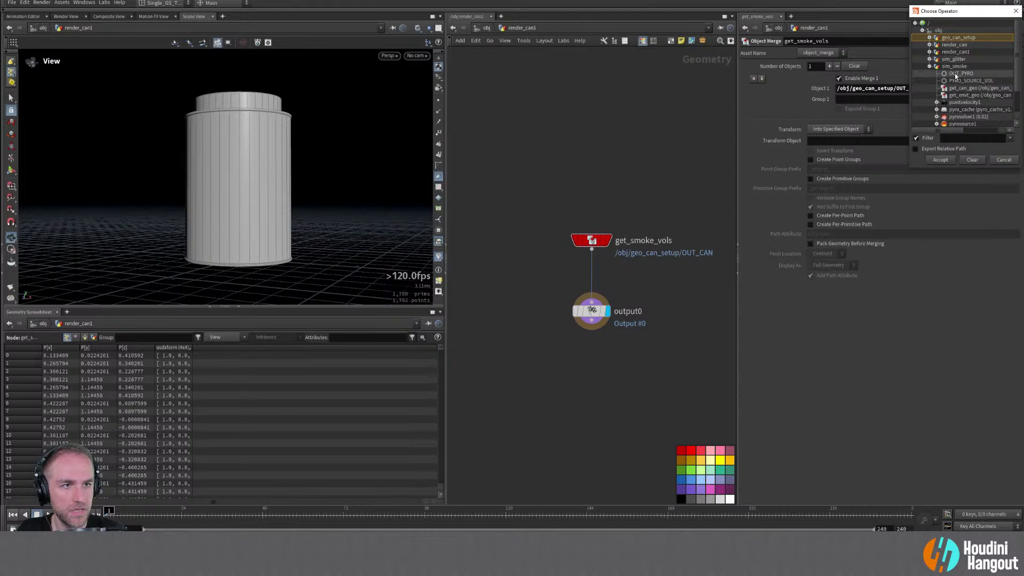
{"action": "left_click", "coordinate": [953, 74]}
{"action": "left_click", "coordinate": [938, 160]}
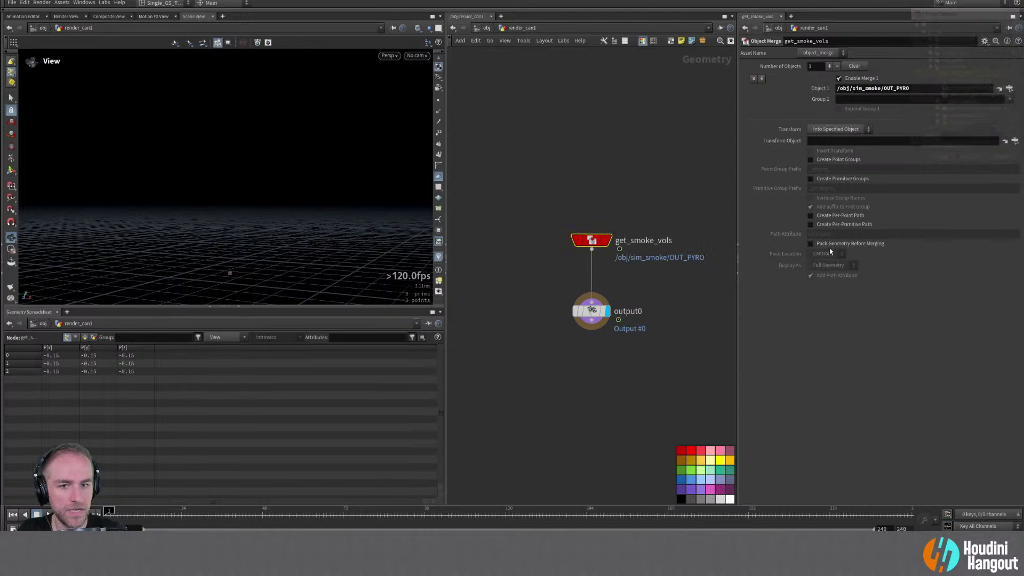
{"action": "key", "text": "Up"}
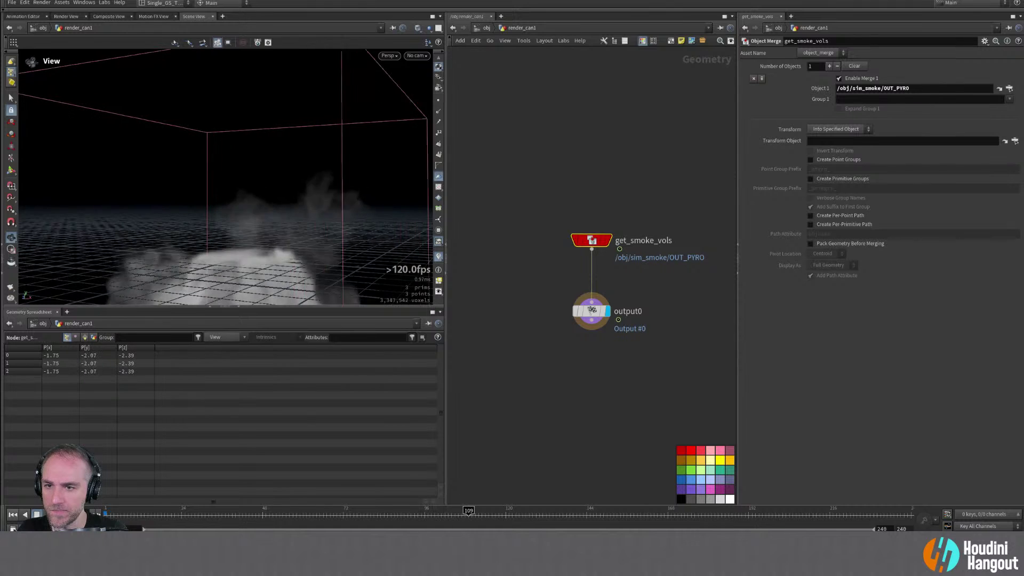
{"action": "left_click_drag", "start_coordinate": [583, 512], "coordinate": [238, 512]}
{"action": "middle_click", "coordinate": [596, 312]}
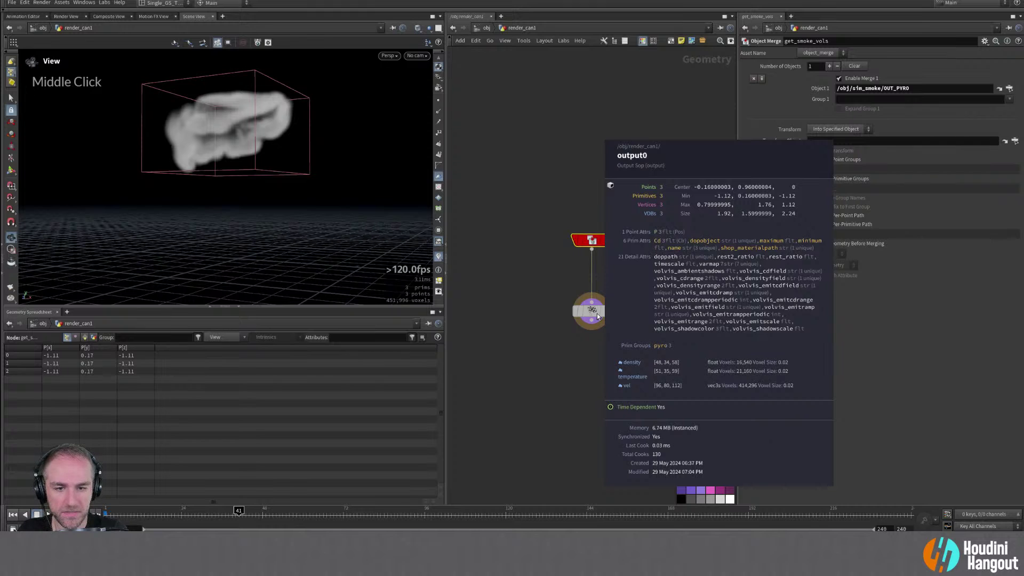
{"action": "middle_click", "coordinate": [589, 239]}
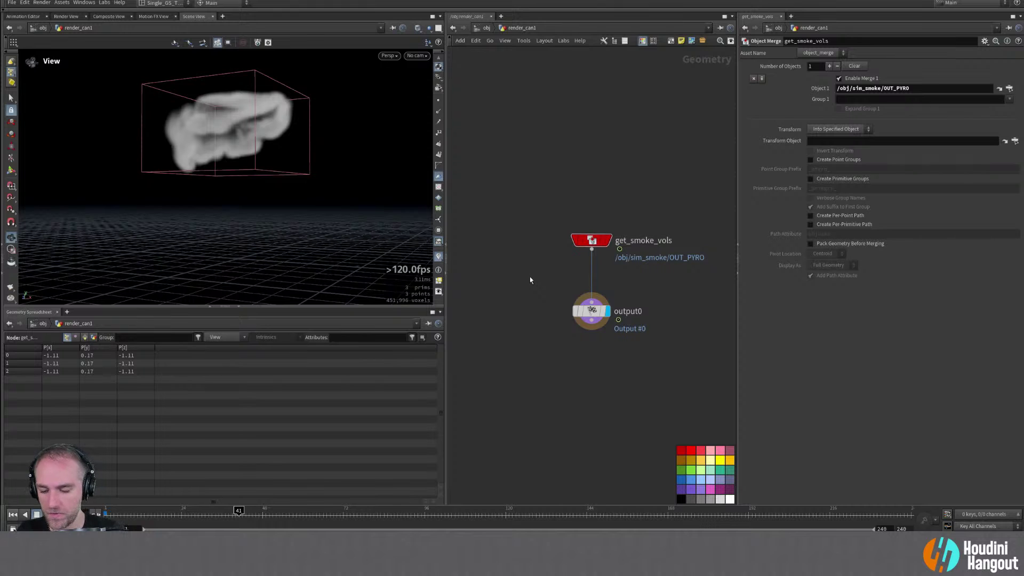
Return to the object level and rename the duplicated render object to render_smoke
{"action": "key", "text": "u"}
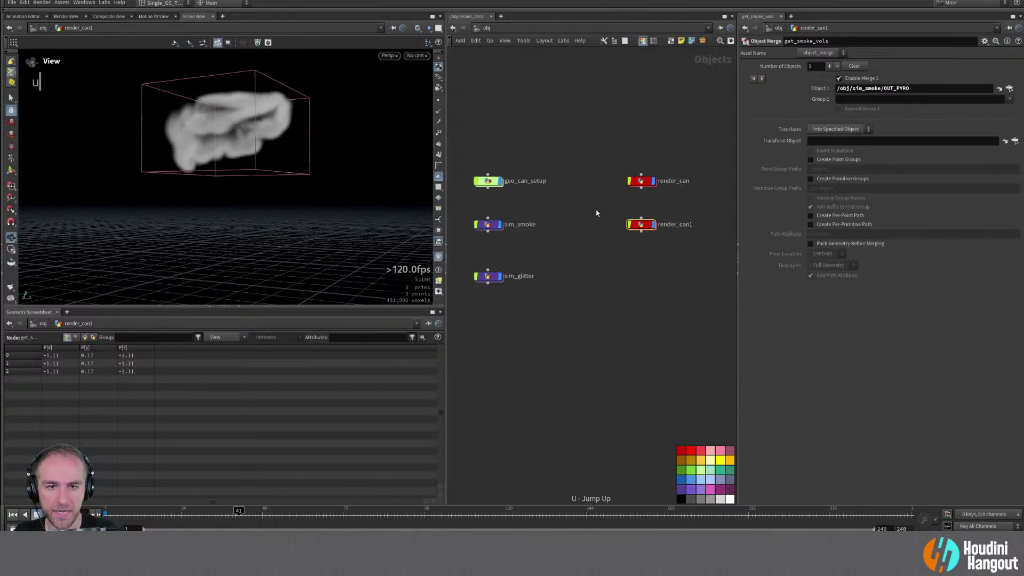
{"action": "left_click", "coordinate": [678, 229]}
{"action": "key", "text": "Escape"}
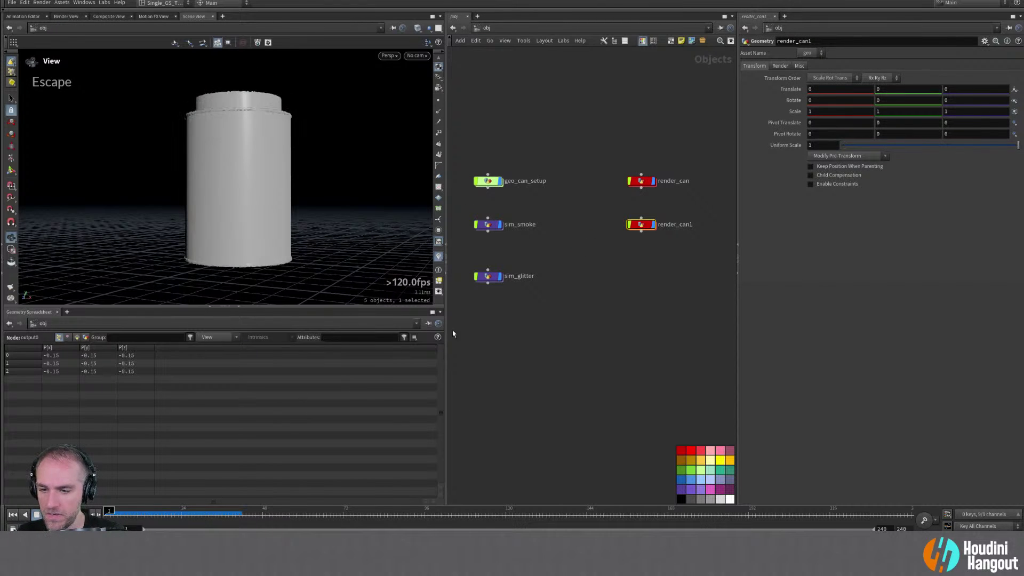
{"action": "double_click", "coordinate": [683, 231]}
{"action": "key", "text": "BackSpace"}
{"action": "key", "text": "BackSpace"}
{"action": "key", "text": "BackSpace"}
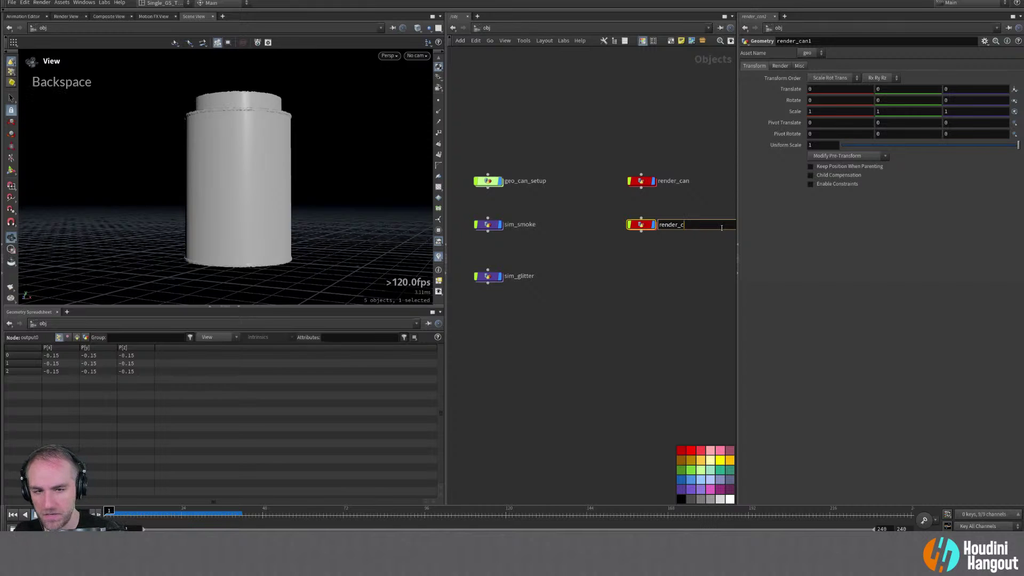
{"action": "type", "text": "smoke"}
{"action": "key", "text": "Return"}
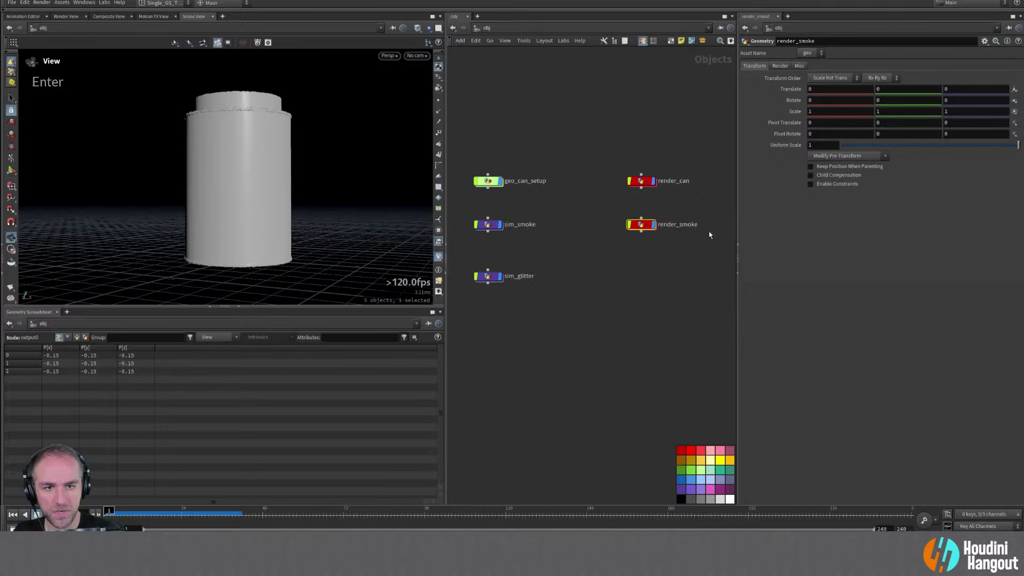
Duplicate render_smoke beside sim_glitter and rename the copy to render_glitter
{"action": "left_click_drag", "start_coordinate": [641, 225], "coordinate": [710, 281], "text": "alt"}
{"action": "double_click", "coordinate": [676, 276]}
{"action": "key", "text": "BackSpace"}
{"action": "key", "text": "BackSpace"}
{"action": "type", "text": "glitter"}
{"action": "key", "text": "Return"}
{"action": "left_click", "coordinate": [642, 276]}
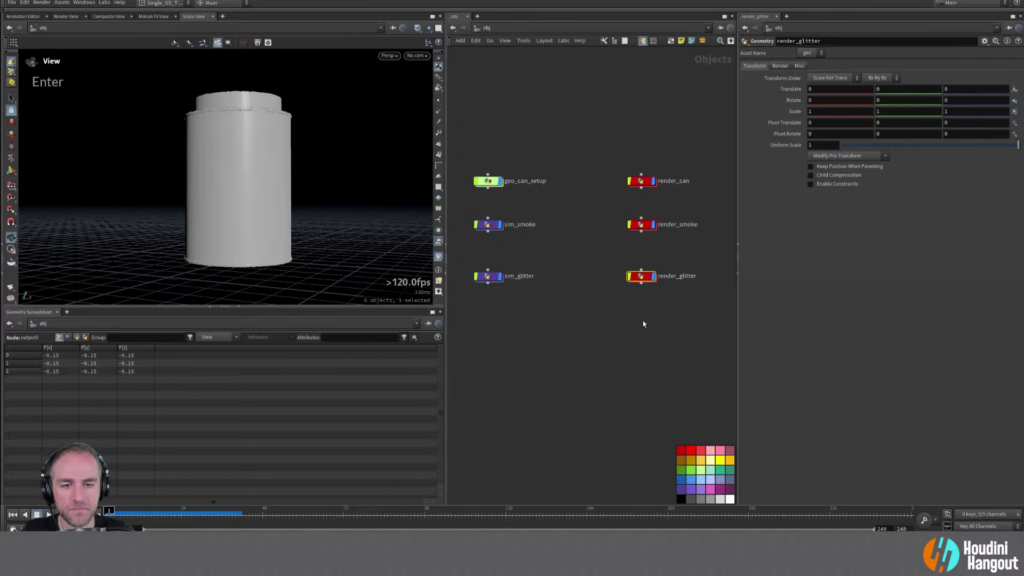
Inside render_glitter, rename the object merge node to get_glitter_geo
{"action": "right_click_drag", "start_coordinate": [649, 336], "coordinate": [624, 347]}
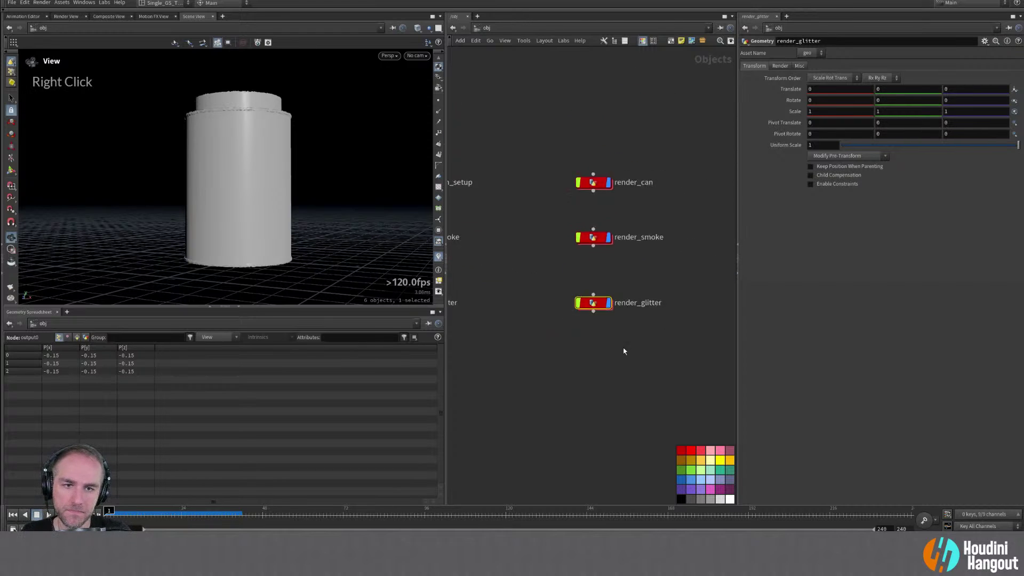
{"action": "double_click", "coordinate": [593, 305]}
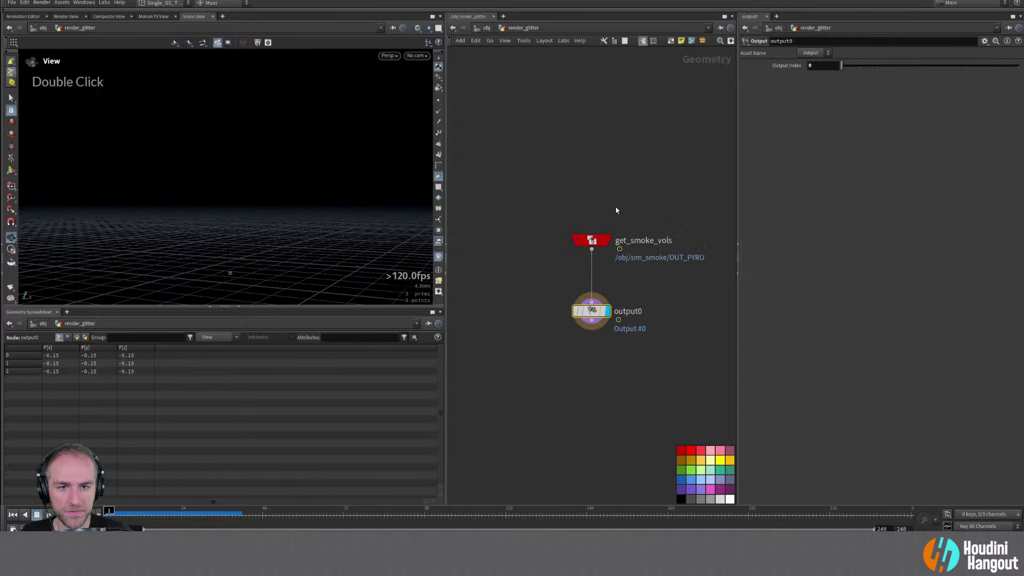
{"action": "double_click", "coordinate": [643, 240]}
{"action": "left_click_drag", "start_coordinate": [631, 240], "coordinate": [763, 241]}
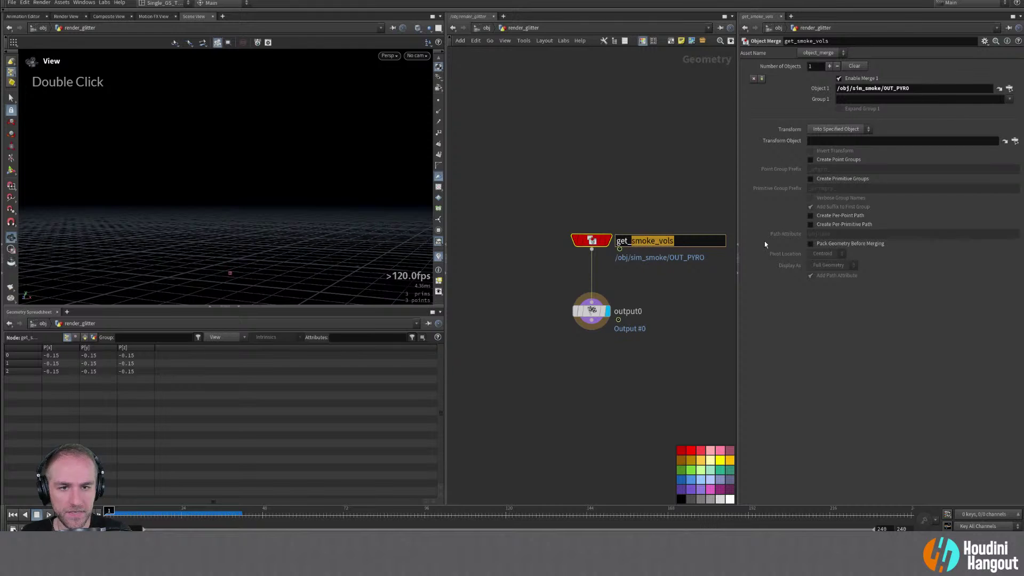
{"action": "type", "text": "glitter_geo"}
{"action": "key", "text": "Return"}
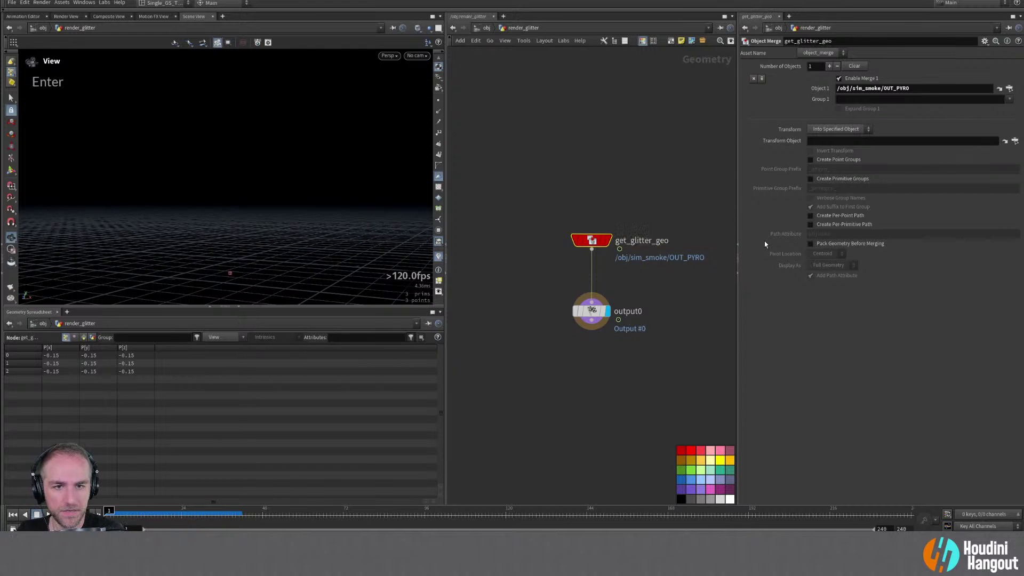
Set the get_glitter_geo source object to /obj/sim_glitter/OUT_GLITTER
{"action": "left_click", "coordinate": [1009, 89]}
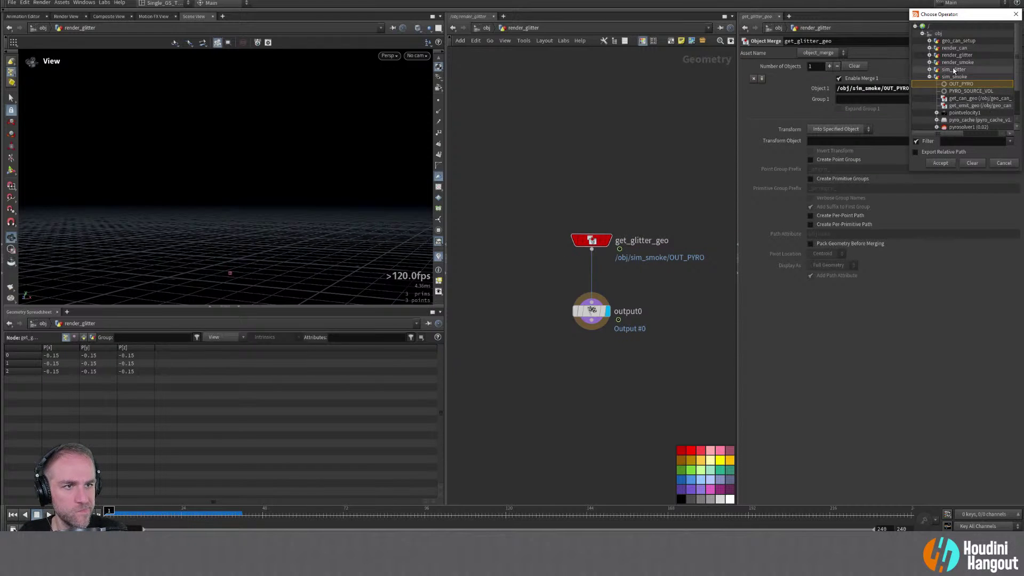
{"action": "left_click", "coordinate": [929, 55]}
{"action": "left_click", "coordinate": [934, 55]}
{"action": "double_click", "coordinate": [954, 55]}
{"action": "left_click", "coordinate": [929, 76]}
{"action": "left_click", "coordinate": [929, 69]}
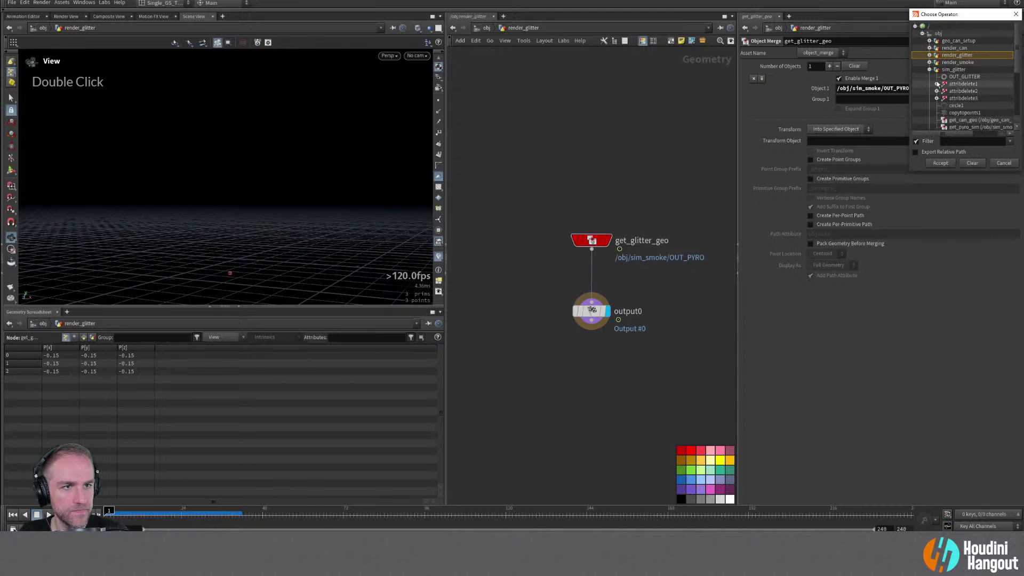
{"action": "left_click", "coordinate": [963, 76]}
{"action": "left_click", "coordinate": [939, 162]}
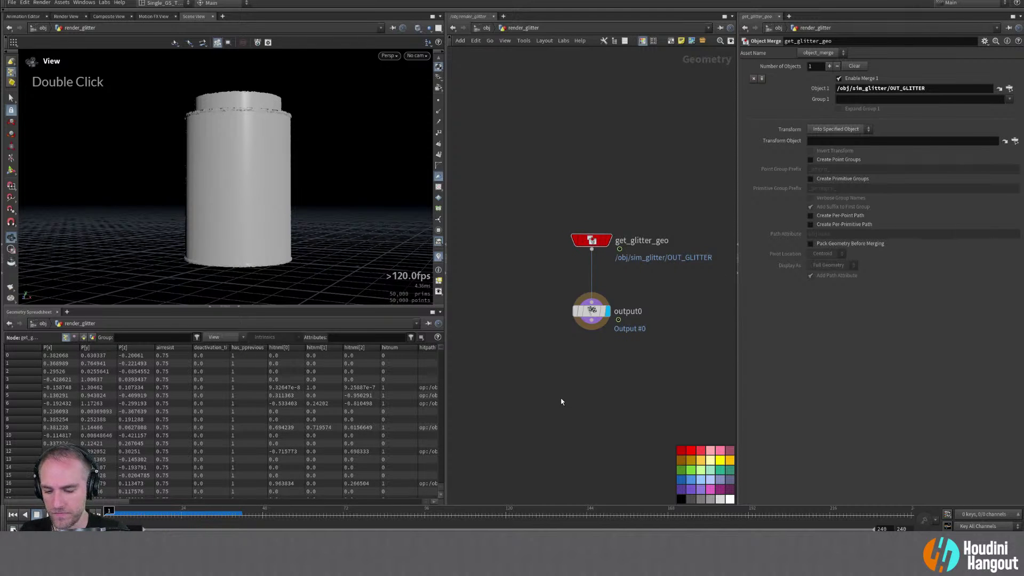
At the object level, hide geo_can_setup, sim_smoke and sim_glitter, and align the three render objects in an evenly spaced column
{"action": "key", "text": "u"}
{"action": "right_click_drag", "start_coordinate": [526, 382], "coordinate": [533, 330]}
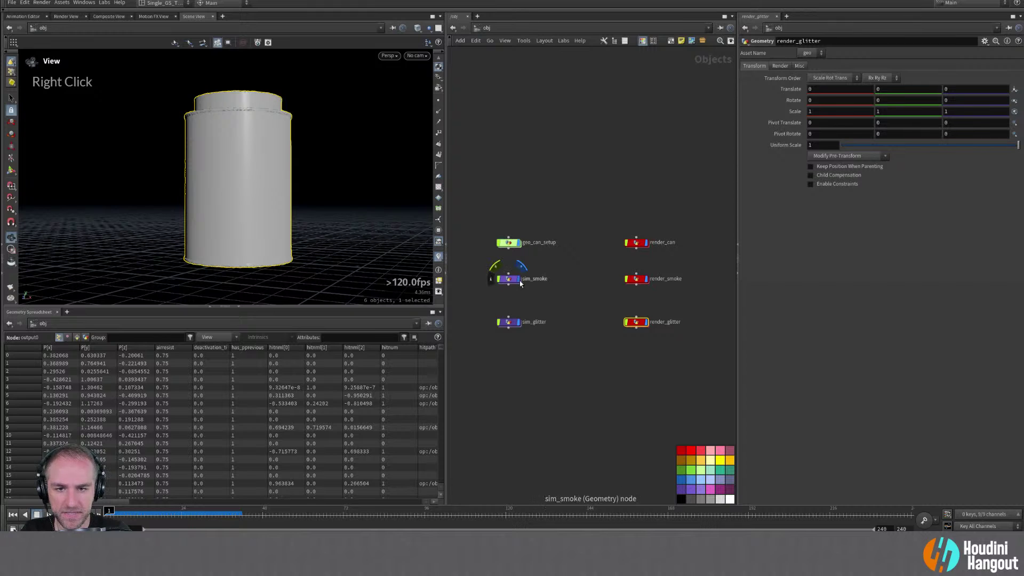
{"action": "double_click", "coordinate": [533, 363]}
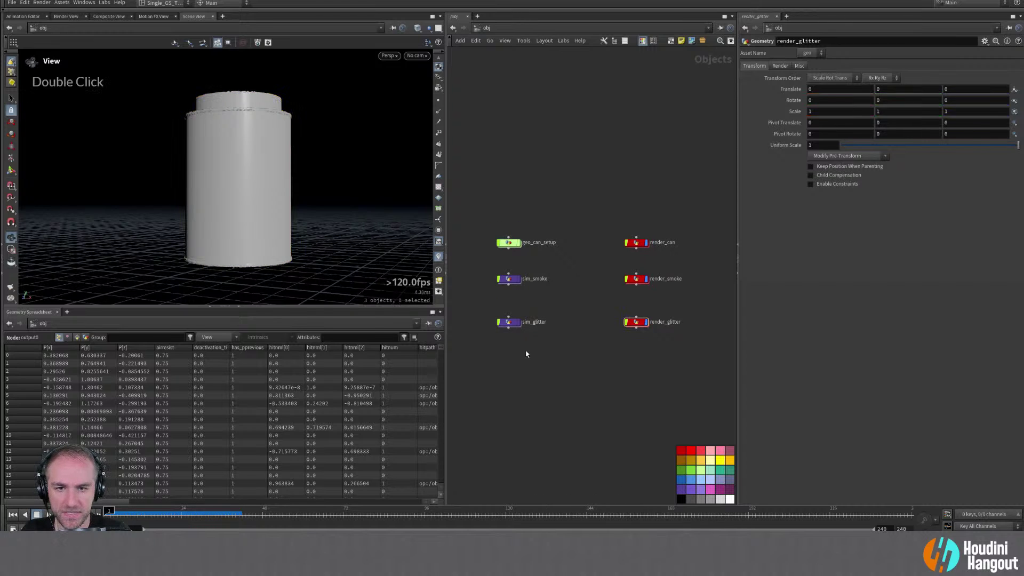
{"action": "left_click_drag", "start_coordinate": [677, 213], "coordinate": [552, 276]}
{"action": "key", "text": "a"}
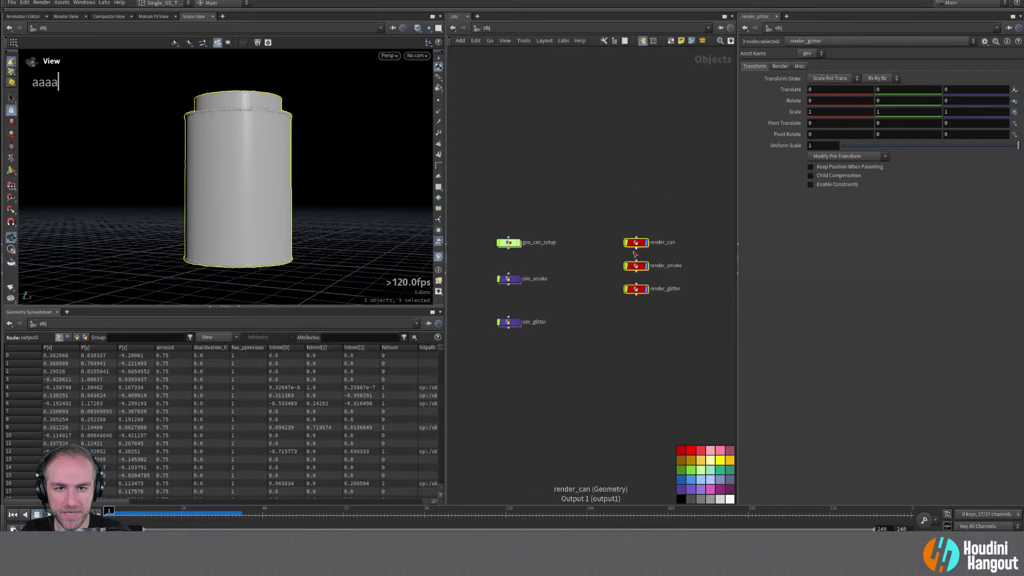
Create a LOP network below the render objects, name it SOLARIS and colour it teal
{"action": "right_click_drag", "start_coordinate": [555, 354], "coordinate": [616, 357]}
{"action": "middle_click_drag", "start_coordinate": [617, 356], "coordinate": [622, 336]}
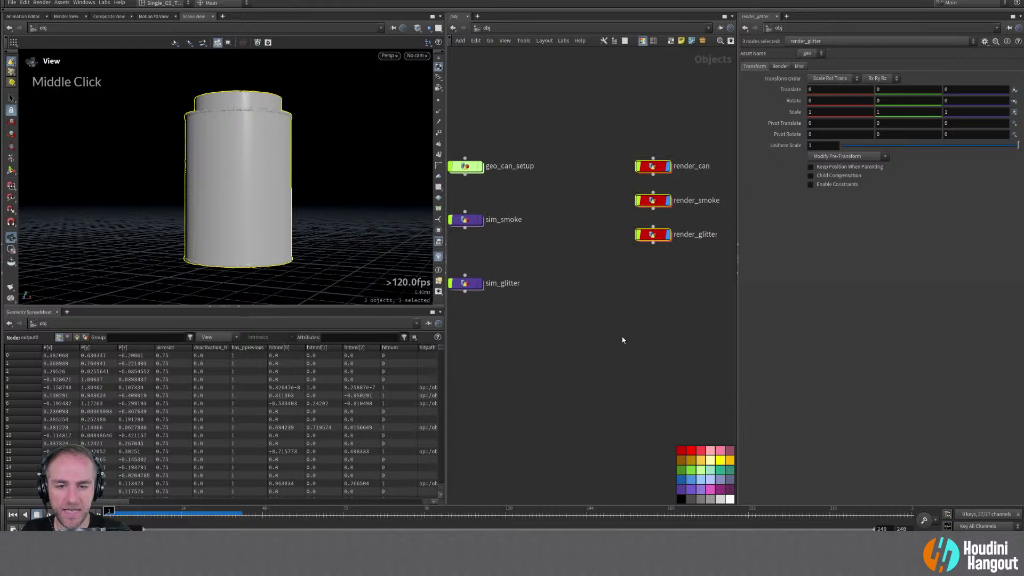
{"action": "key", "text": "Tab"}
{"action": "type", "text": "lop"}
{"action": "key", "text": "Down"}
{"action": "key", "text": "Return"}
{"action": "double_click", "coordinate": [646, 357]}
{"action": "type", "text": "SOLARIS"}
{"action": "key", "text": "shift+Return"}
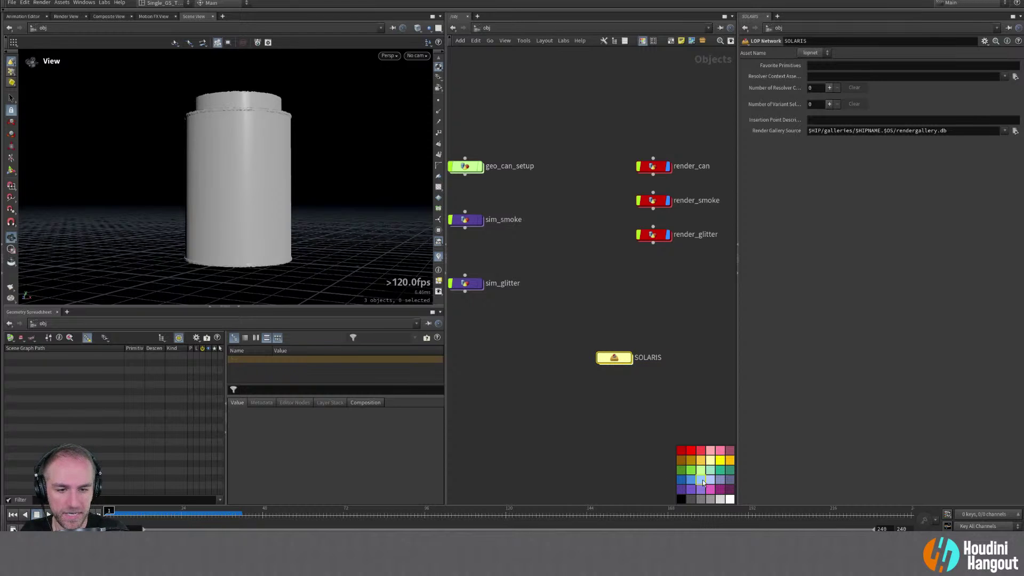
{"action": "double_click", "coordinate": [724, 469]}
{"action": "left_click_drag", "start_coordinate": [622, 363], "coordinate": [615, 370]}
Inside the SOLARIS network, add a Scene Import (All) node and make it the displayed node
{"action": "double_click", "coordinate": [615, 370]}
{"action": "key", "text": "Tab"}
{"action": "type", "text": "sc"}
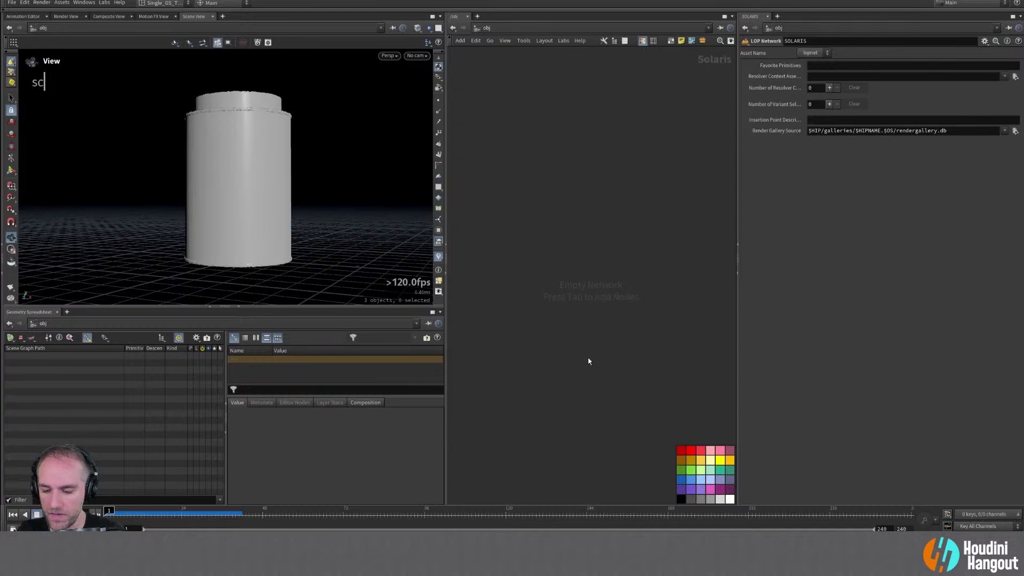
{"action": "type", "text": "escene"}
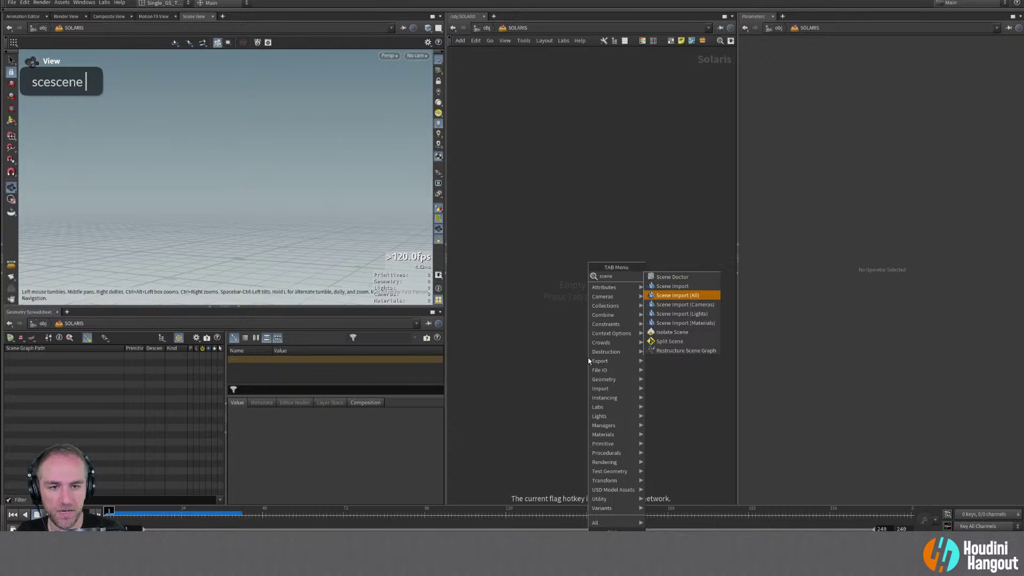
{"action": "key", "text": "Return"}
{"action": "left_click", "coordinate": [592, 252]}
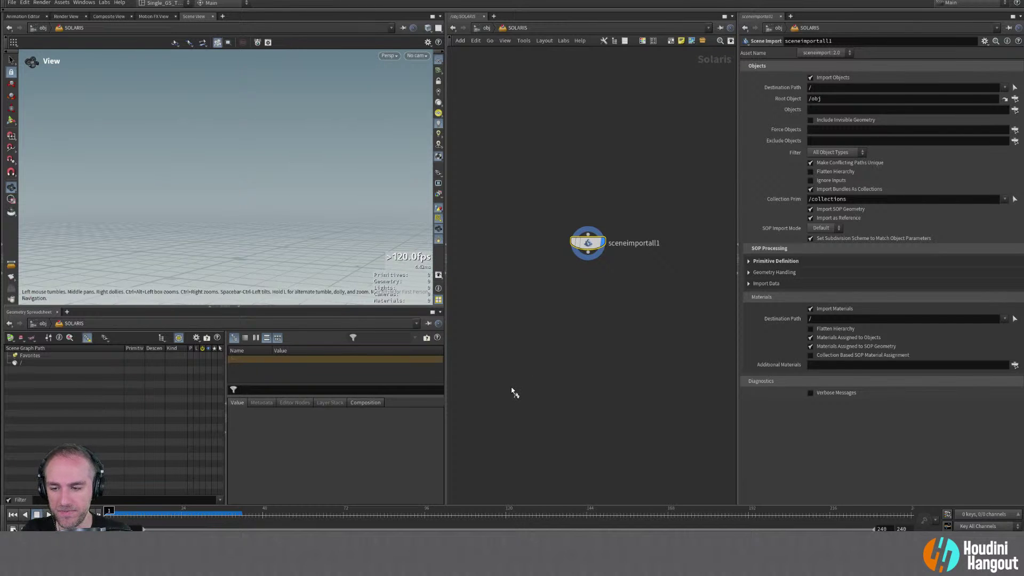
{"action": "key", "text": "t"}
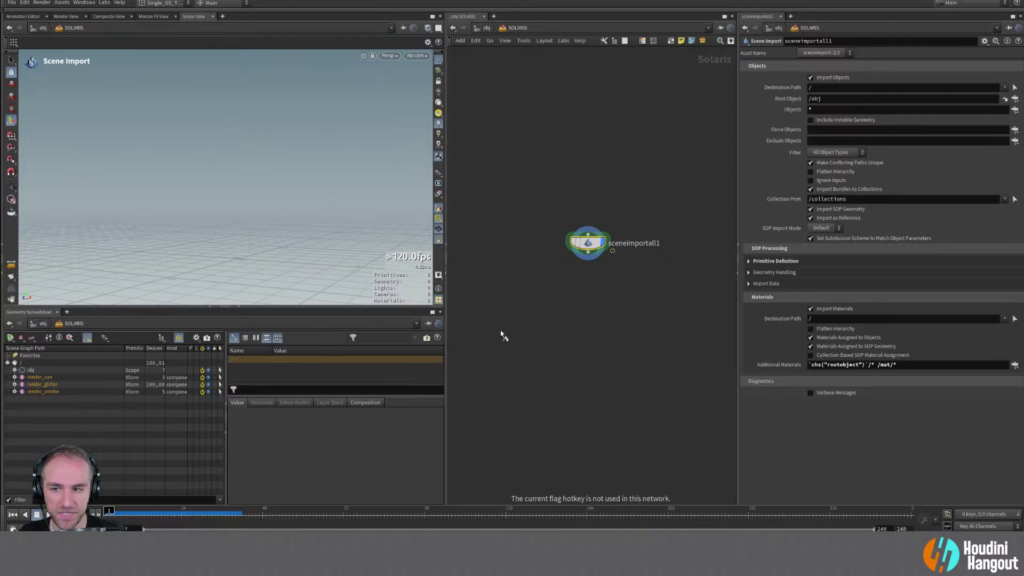
Examine the imported hierarchy in the scene graph and compare it with the render objects at the object level
{"action": "left_click", "coordinate": [14, 370]}
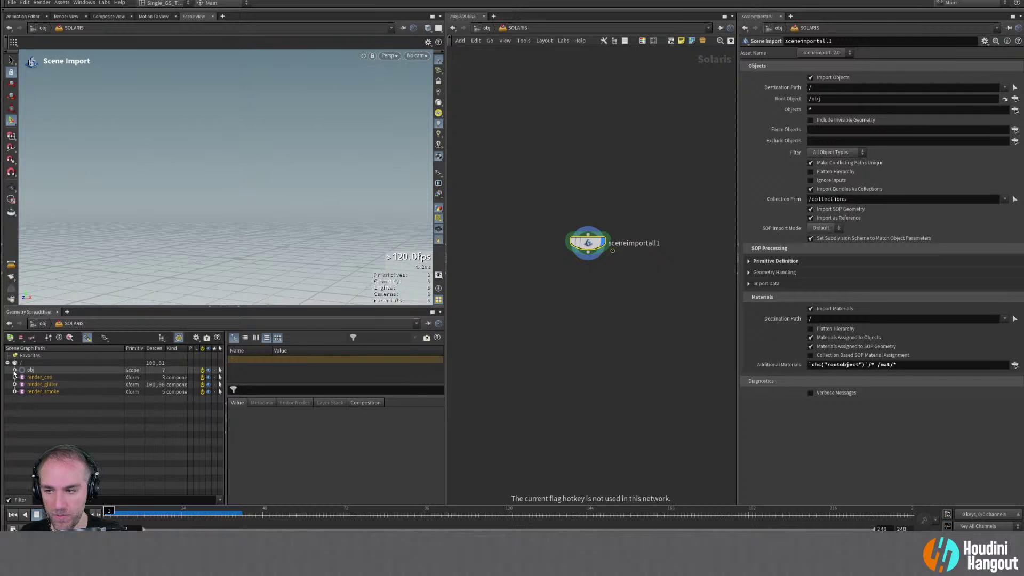
{"action": "left_click", "coordinate": [22, 377]}
{"action": "double_click", "coordinate": [23, 378]}
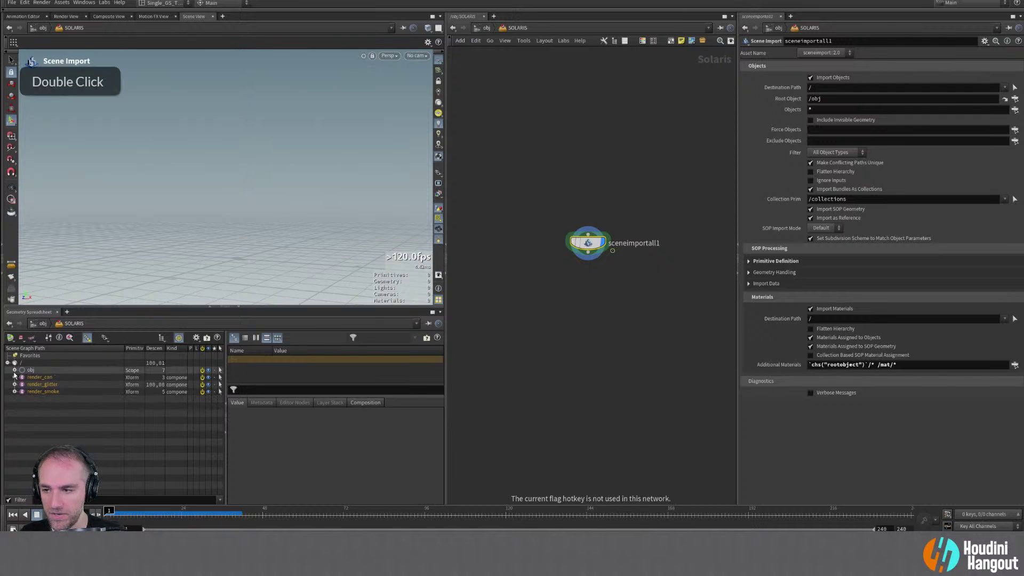
{"action": "key", "text": "u"}
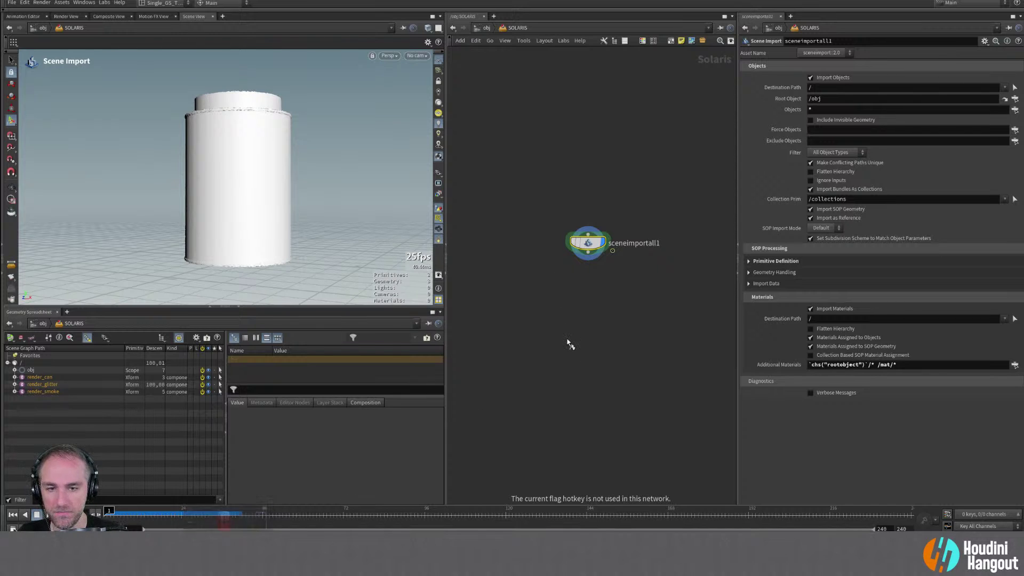
{"action": "key", "text": "u"}
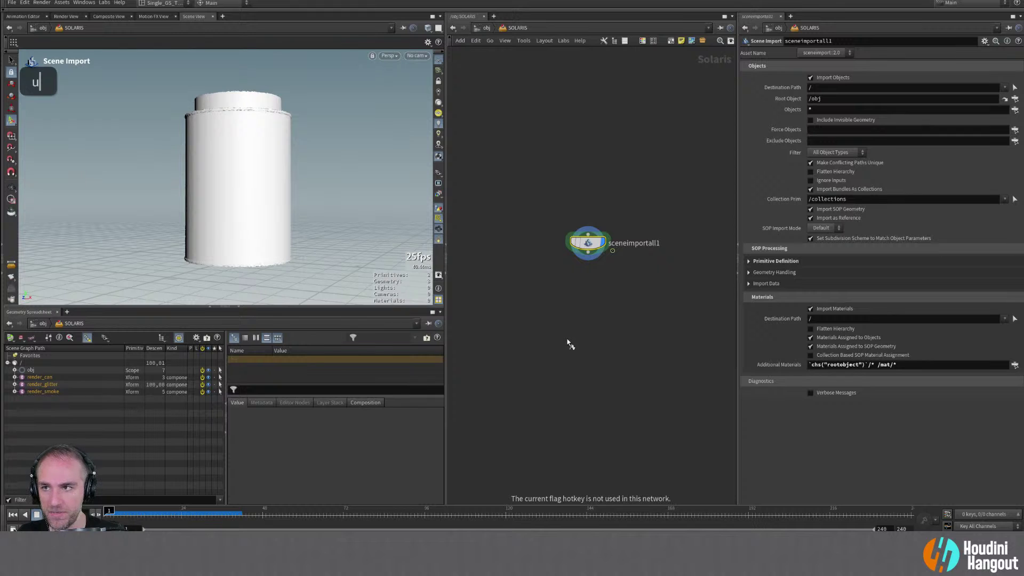
{"action": "key", "text": "BackSpace"}
{"action": "key", "text": "Escape"}
{"action": "key", "text": "Escape"}
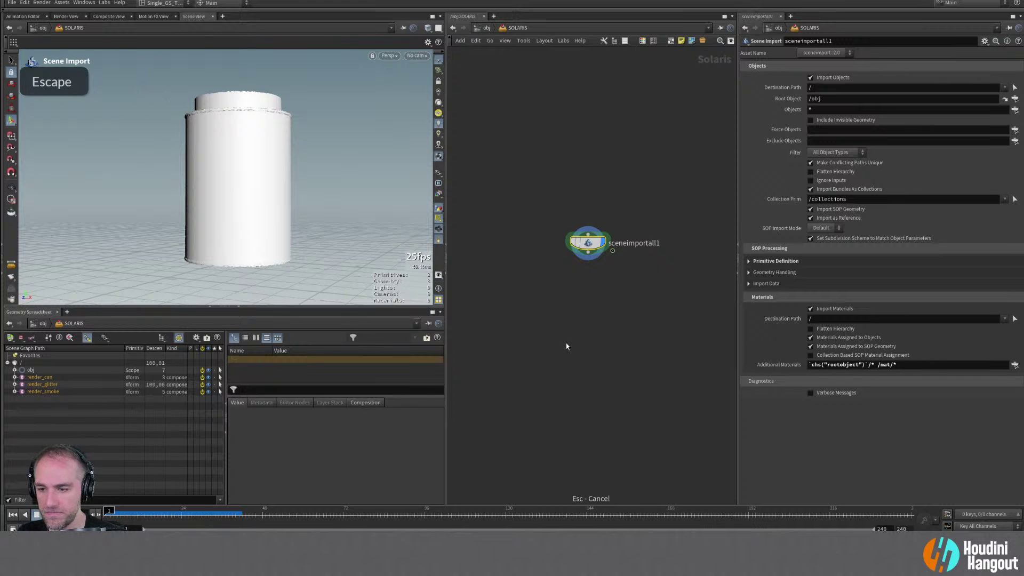
{"action": "key", "text": "u"}
{"action": "middle_click_drag", "start_coordinate": [622, 360], "coordinate": [657, 382]}
{"action": "middle_click_drag", "start_coordinate": [712, 188], "coordinate": [668, 177]}
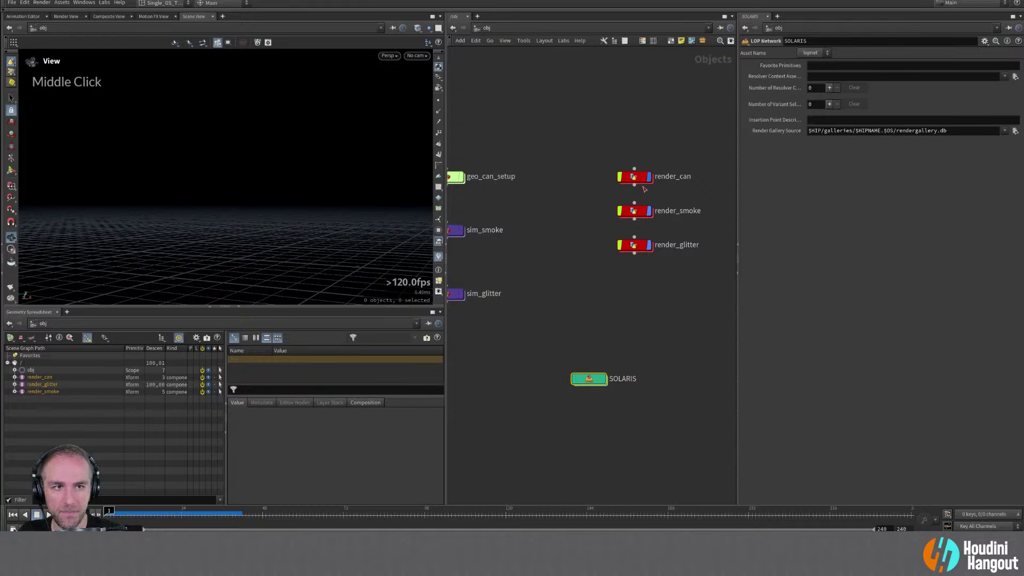
Back in SOLARIS, set the scene import's Objects pattern to *render* and turn off Import Materials
{"action": "double_click", "coordinate": [588, 378]}
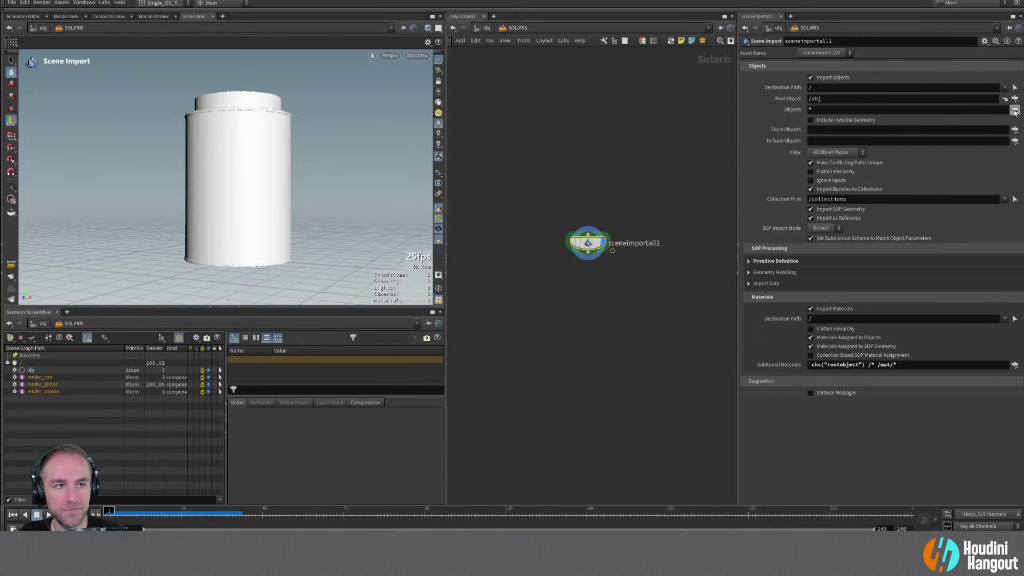
{"action": "left_click", "coordinate": [842, 109]}
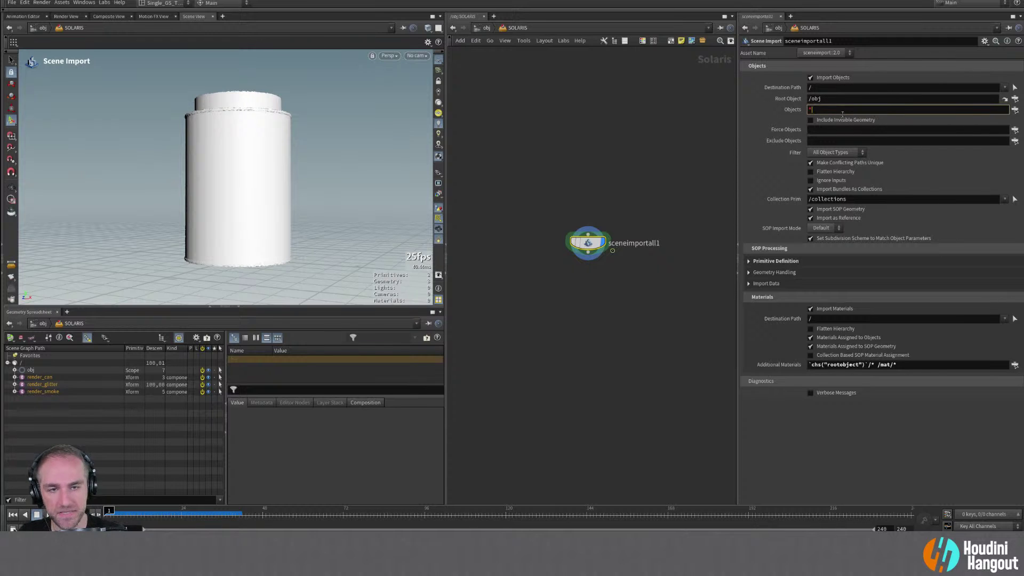
{"action": "type", "text": "render*"}
{"action": "key", "text": "Return"}
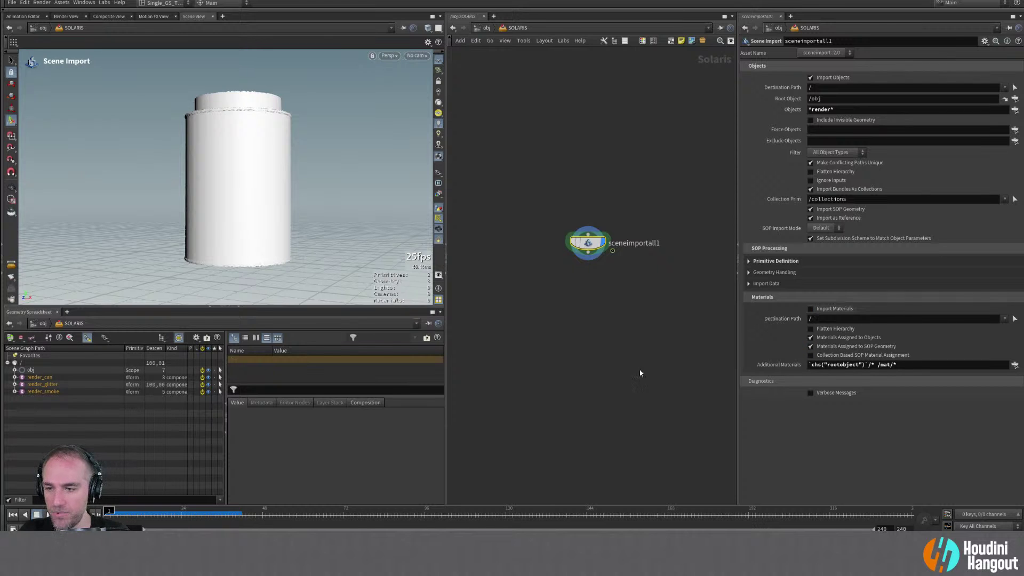
Examine the scene graph contents under render_can, render_glitter and render_smoke, including the individual glitter primitives
{"action": "left_click", "coordinate": [15, 384]}
{"action": "left_click", "coordinate": [15, 377]}
{"action": "left_click", "coordinate": [11, 364]}
{"action": "left_click", "coordinate": [7, 364]}
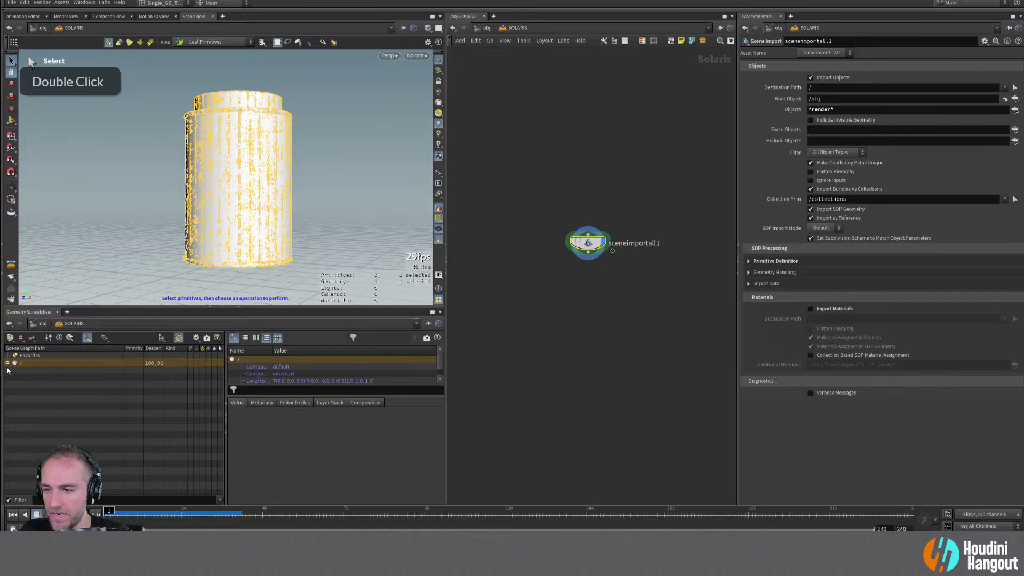
{"action": "left_click", "coordinate": [8, 363]}
{"action": "left_click", "coordinate": [15, 377]}
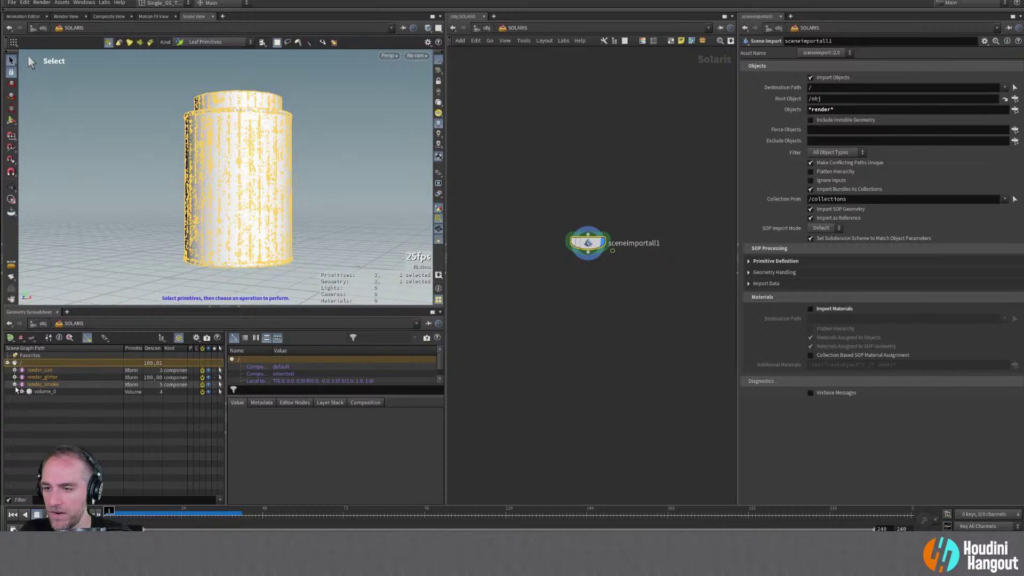
{"action": "left_click", "coordinate": [15, 384]}
{"action": "left_click", "coordinate": [15, 384]}
{"action": "left_click", "coordinate": [15, 377]}
{"action": "left_click", "coordinate": [15, 370]}
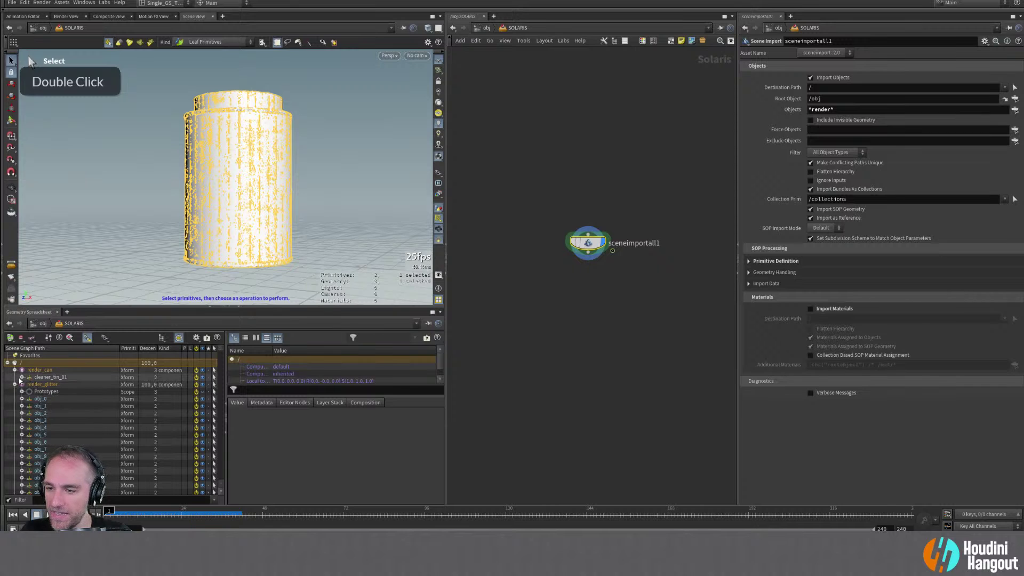
{"action": "left_click", "coordinate": [21, 376]}
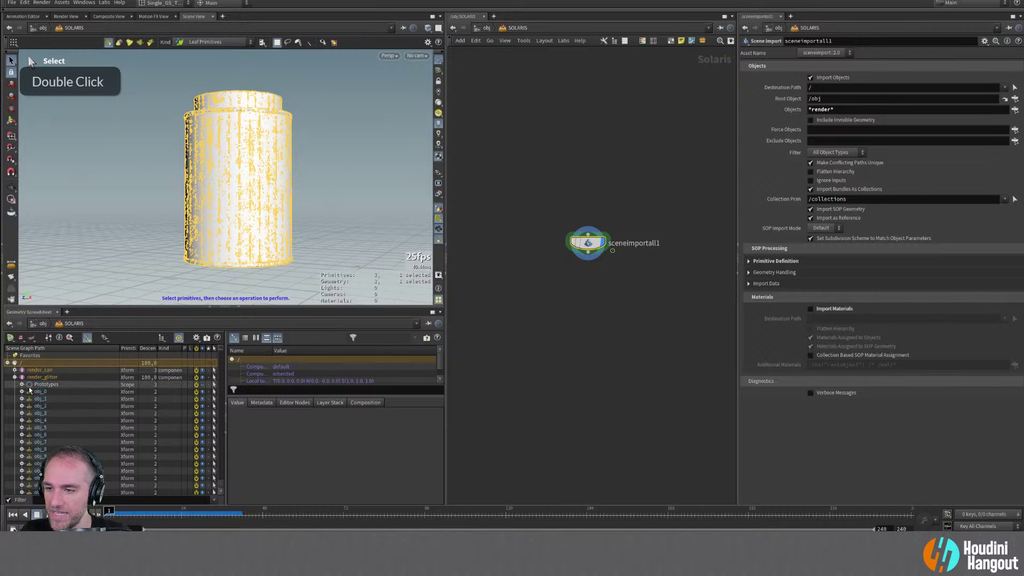
{"action": "scroll", "coordinate": [34, 399], "scroll_direction": "down", "scroll_amount": 20}
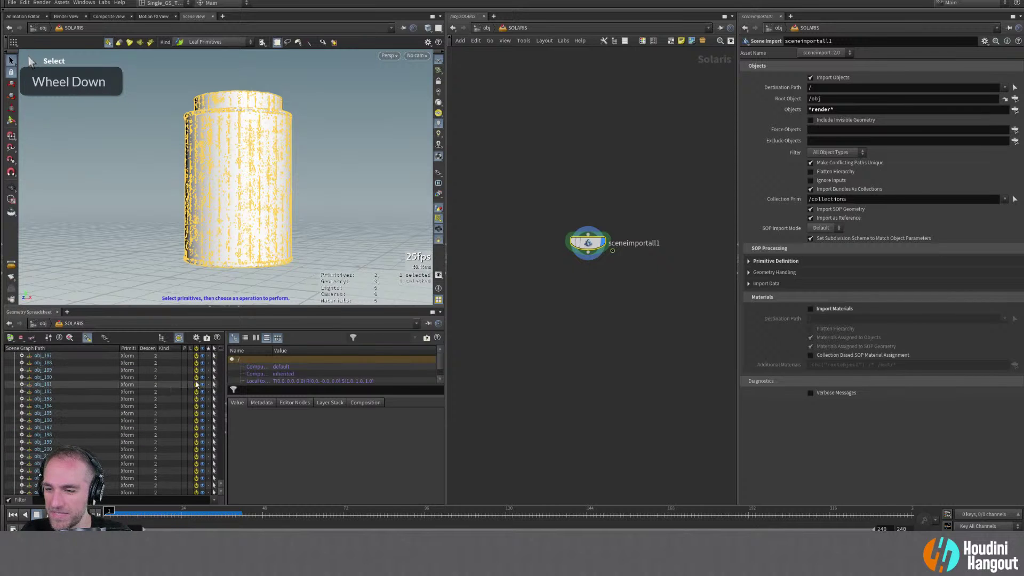
{"action": "mouse_move", "coordinate": [221, 353]}
{"action": "left_mouse_down"}
{"action": "mouse_move", "coordinate": [221, 425]}
{"action": "mouse_move", "coordinate": [221, 353]}
{"action": "left_mouse_up"}
{"action": "left_click", "coordinate": [15, 377]}
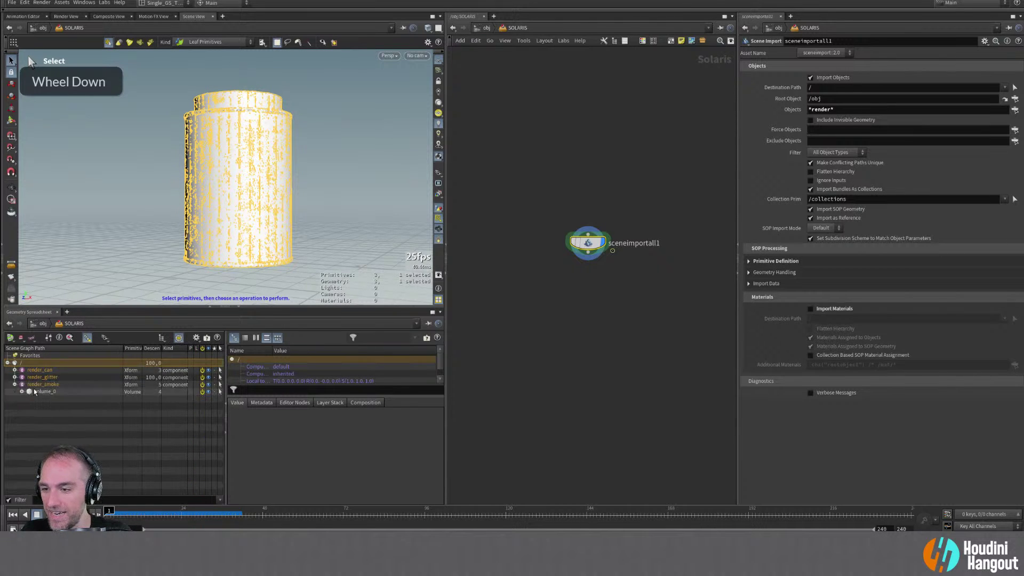
{"action": "double_click", "coordinate": [31, 379]}
{"action": "left_click", "coordinate": [57, 443]}
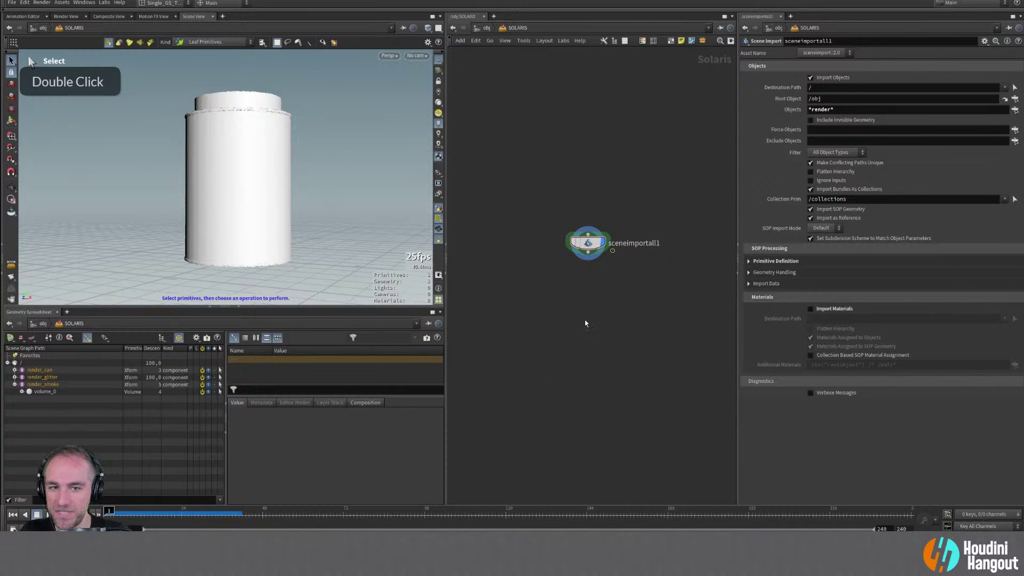
In the scene import's Primitive Definition, enable Packed Primitives, set it to Create Point Instancer, and check render_glitter in the scene graph
{"action": "left_click", "coordinate": [747, 260]}
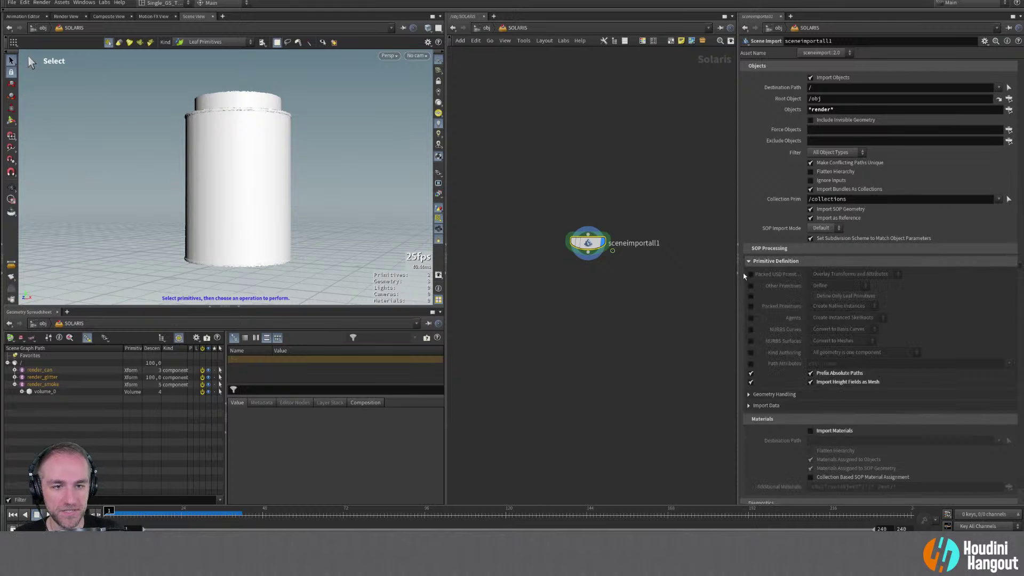
{"action": "left_click", "coordinate": [751, 306]}
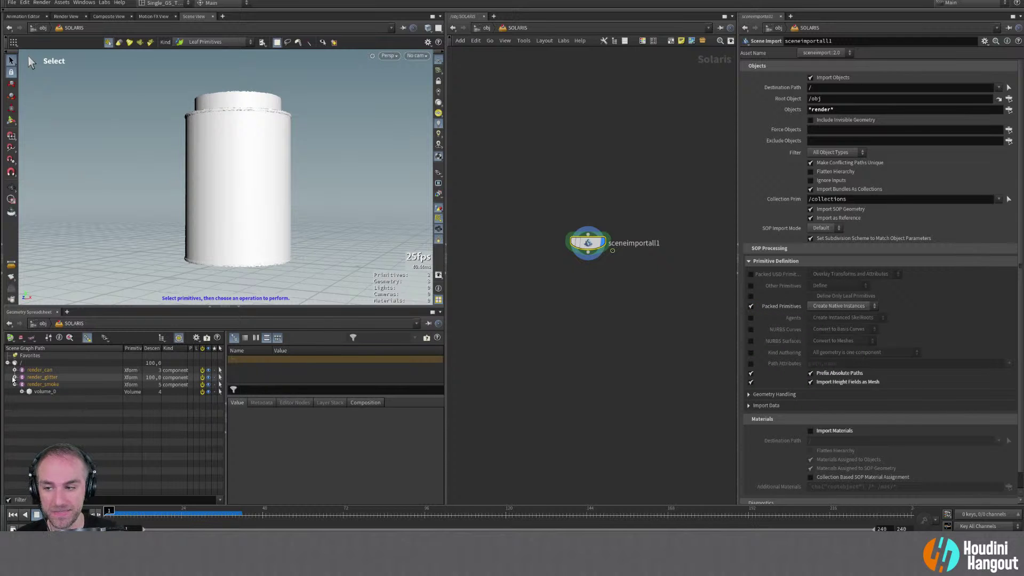
{"action": "left_click", "coordinate": [853, 308]}
{"action": "left_click", "coordinate": [848, 326]}
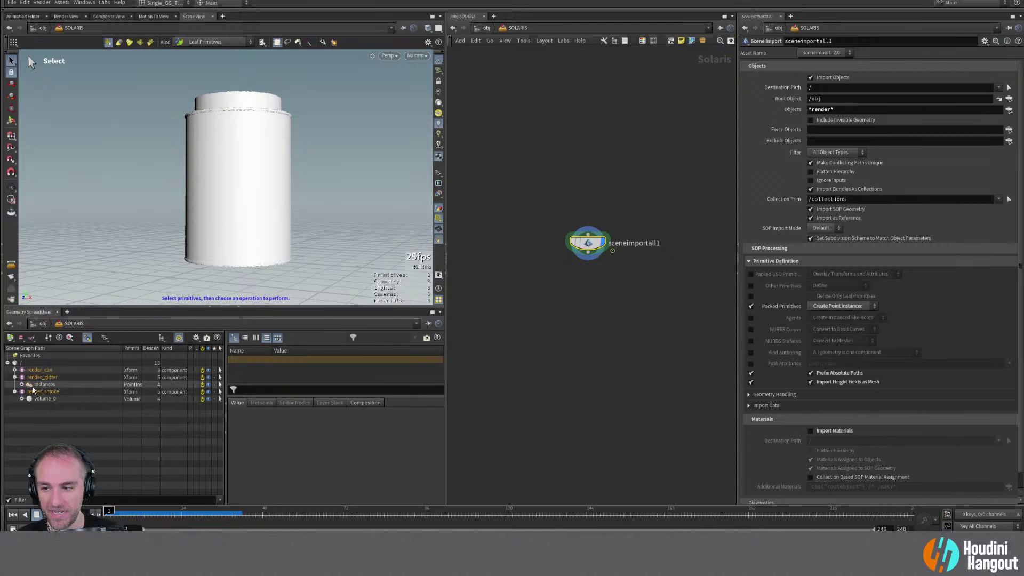
{"action": "double_click", "coordinate": [22, 386]}
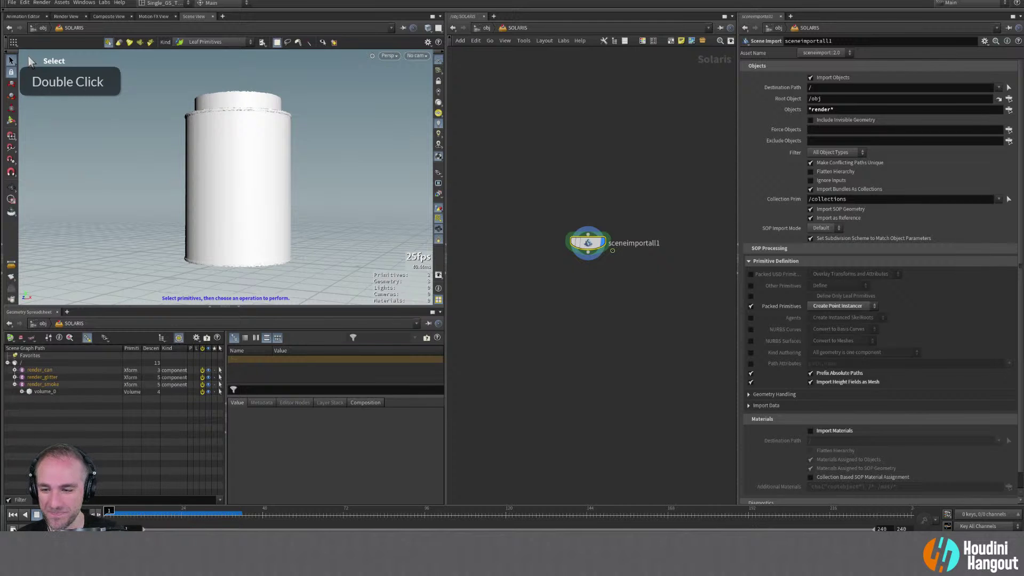
Scrub the timeline to frame 92 to inspect the imported glitter and smoke in the Solaris viewport
{"action": "left_click_drag", "start_coordinate": [121, 514], "coordinate": [382, 513]}
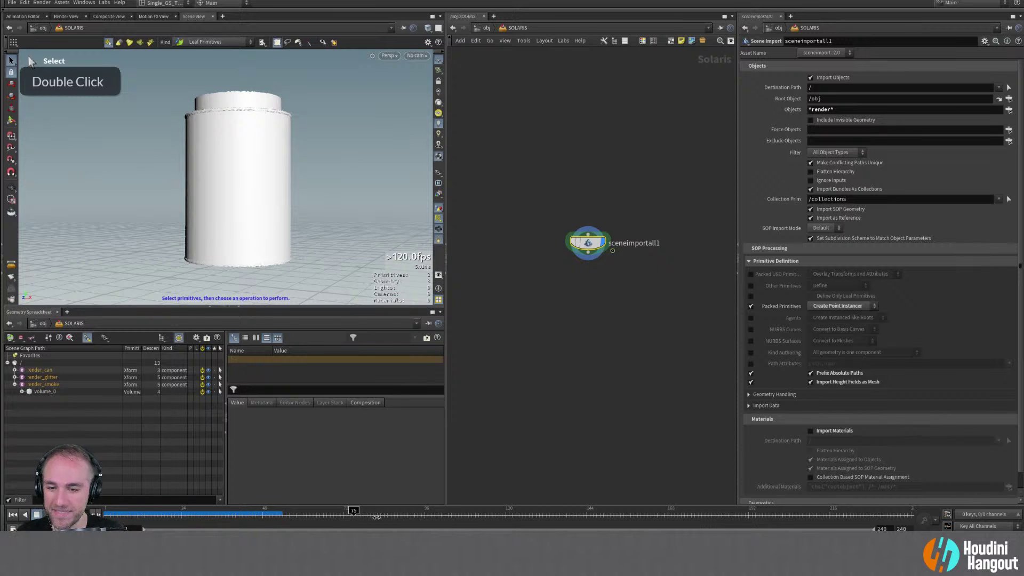
{"action": "left_click", "coordinate": [377, 512]}
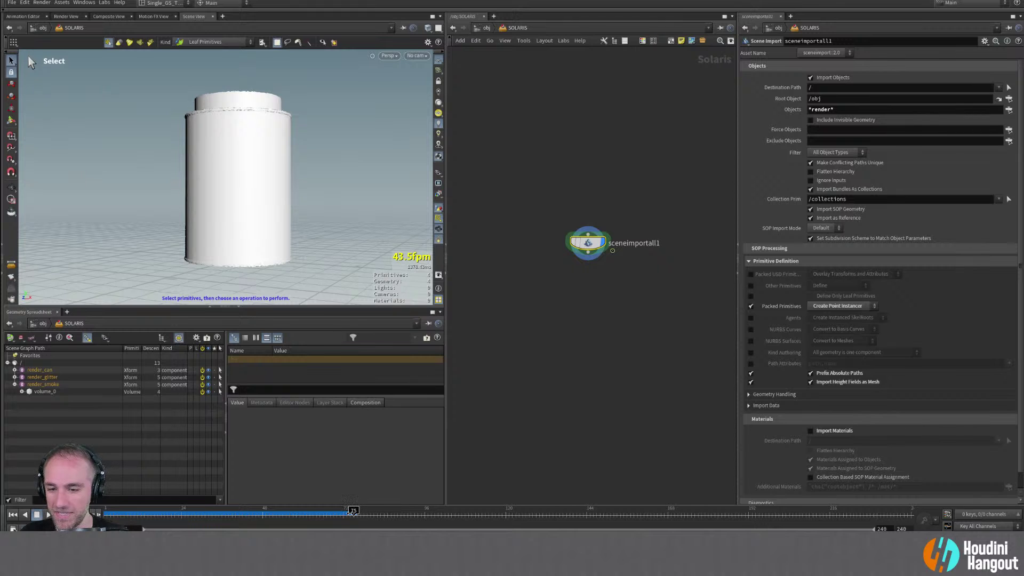
{"action": "left_click_drag", "start_coordinate": [378, 513], "coordinate": [412, 523]}
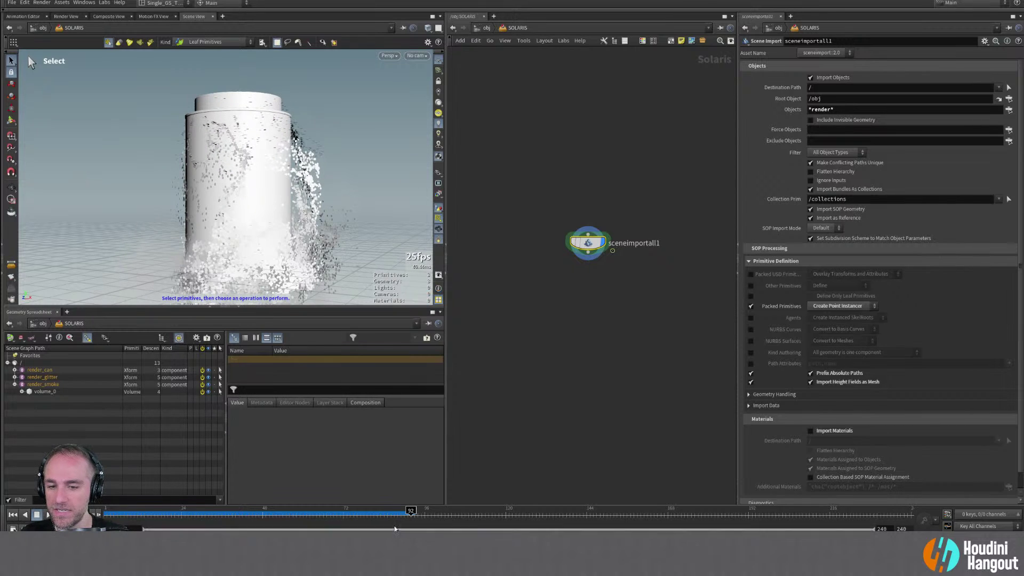
Inside sim_glitter, make room above OUT_GLITTER and insert a File Cache node between copytopoints1 and OUT_GLITTER
{"action": "key", "text": "u"}
{"action": "middle_click_drag", "start_coordinate": [616, 358], "coordinate": [653, 376]}
{"action": "double_click", "coordinate": [501, 311]}
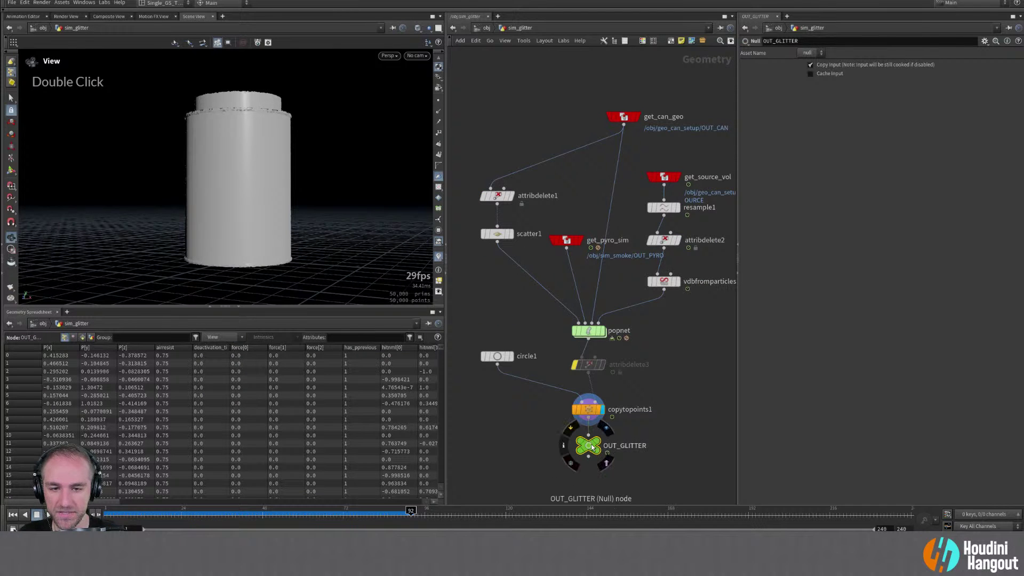
{"action": "left_click_drag", "start_coordinate": [588, 446], "coordinate": [572, 487]}
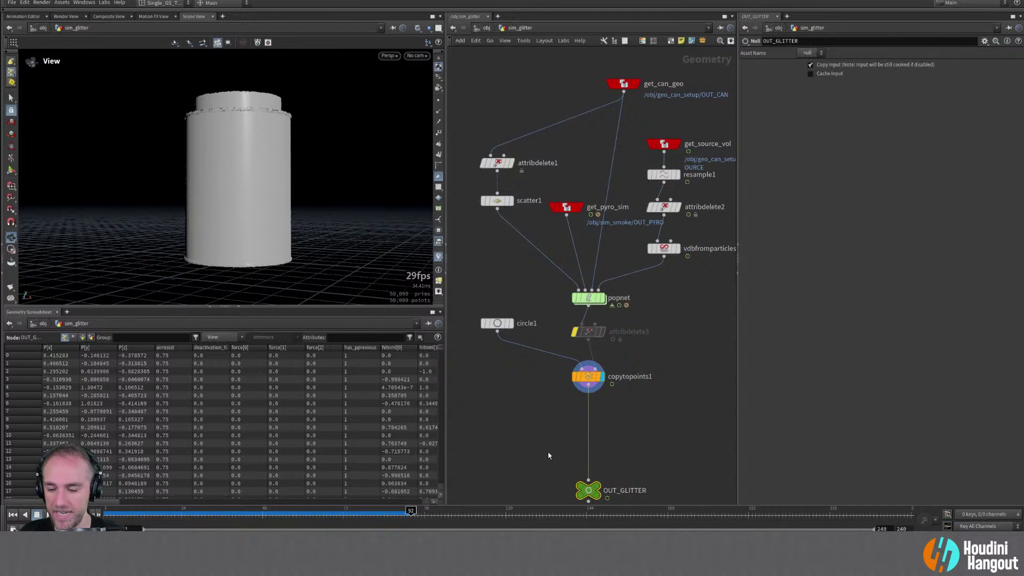
{"action": "key", "text": "Tab"}
{"action": "type", "text": "file ca"}
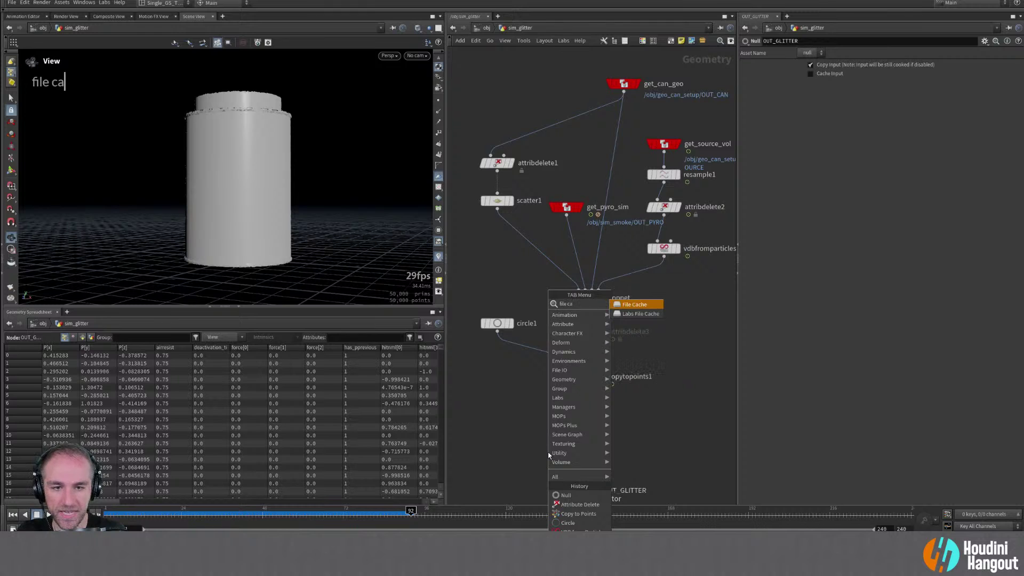
{"action": "key", "text": "Return"}
{"action": "left_click", "coordinate": [584, 416]}
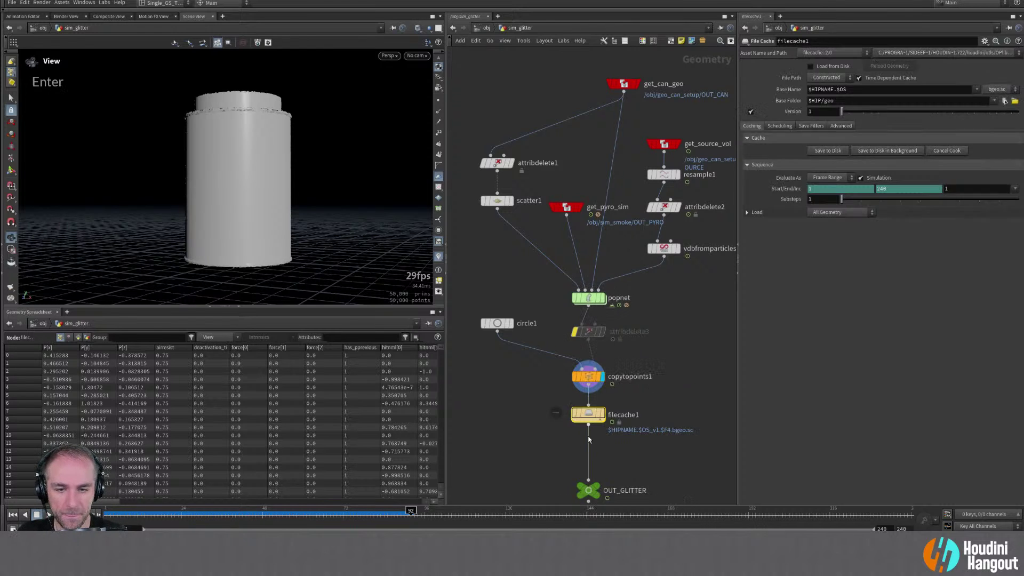
Rename the file cache node glitter_sim_cache and place OUT_GLITTER close beneath it
{"action": "double_click", "coordinate": [625, 415]}
{"action": "type", "text": "glitter_"}
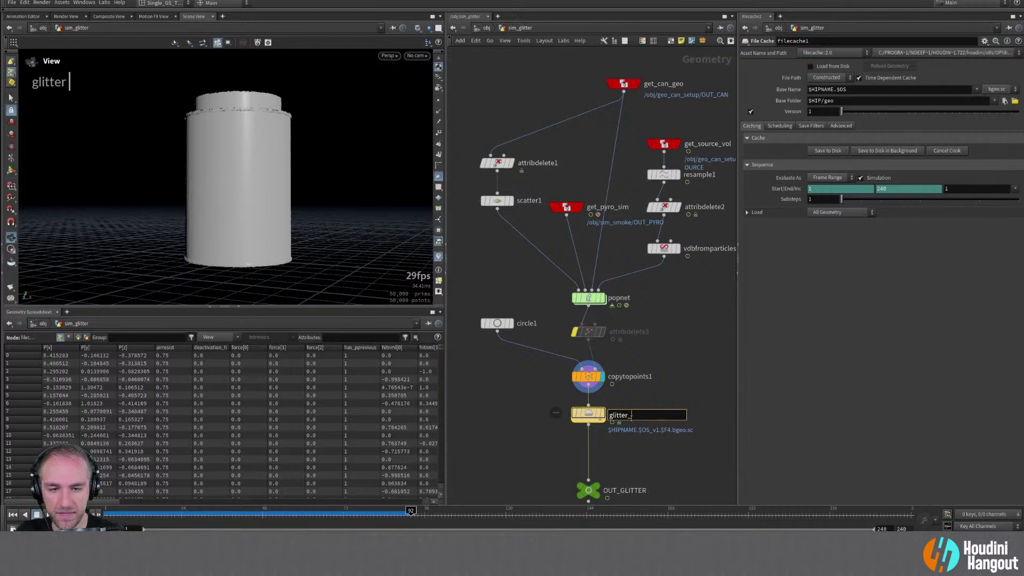
{"action": "type", "text": "sim_cache"}
{"action": "key", "text": "Return"}
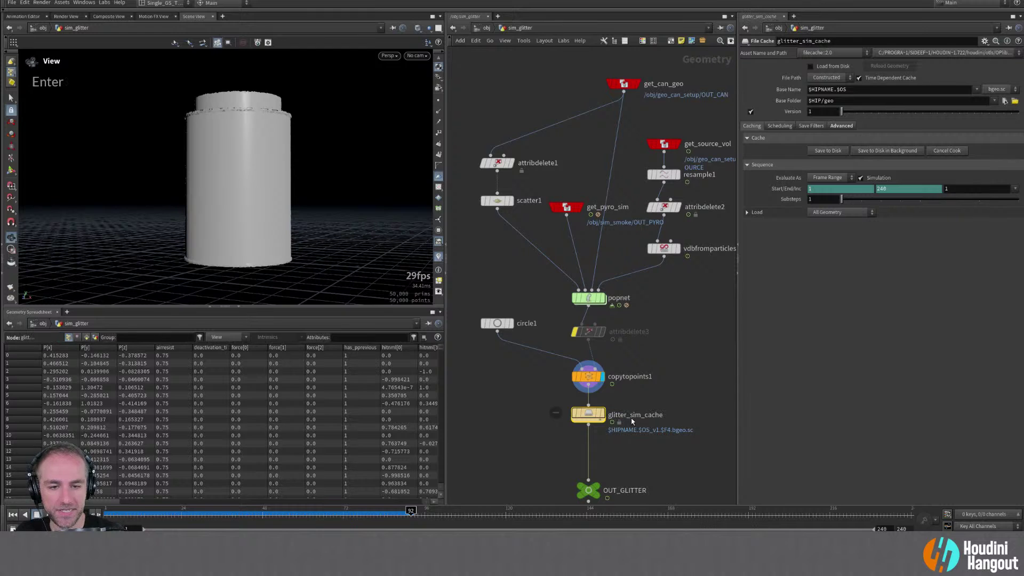
{"action": "left_click_drag", "start_coordinate": [588, 490], "coordinate": [588, 451]}
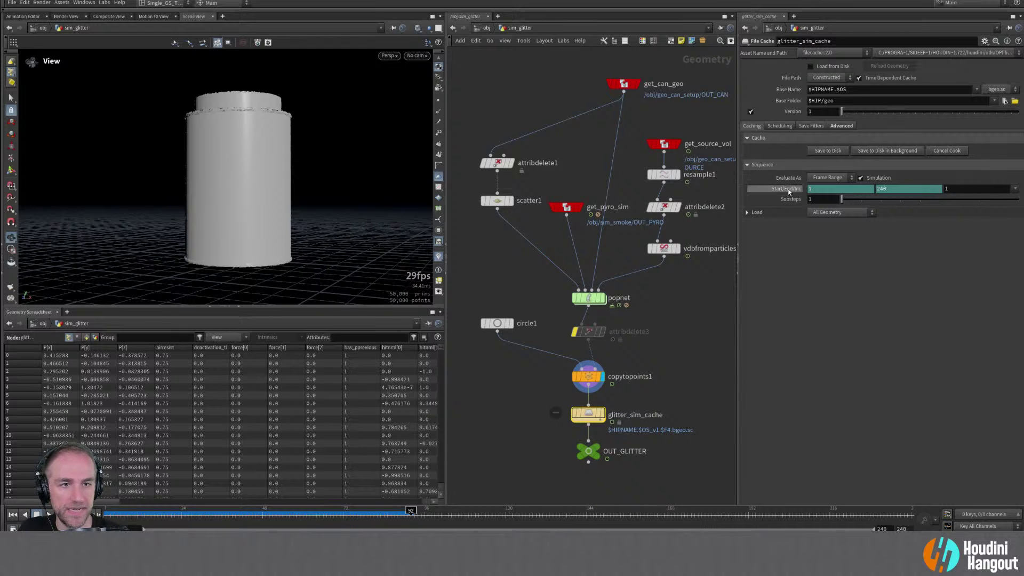
Set the glitter_sim_cache base folder to $HIP/sim and its base name to $OS
{"action": "double_click", "coordinate": [827, 101]}
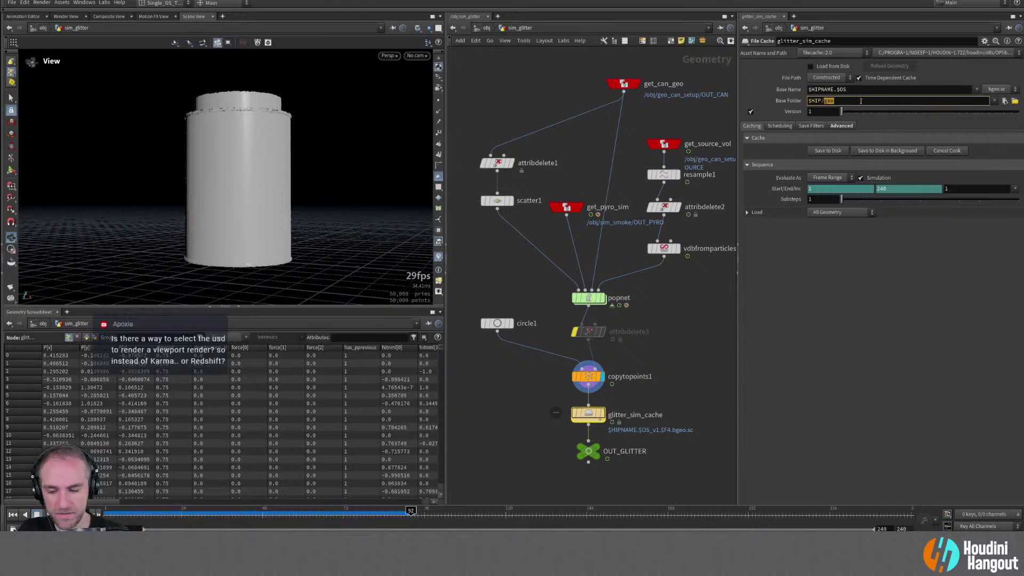
{"action": "type", "text": "sim"}
{"action": "key", "text": "Return"}
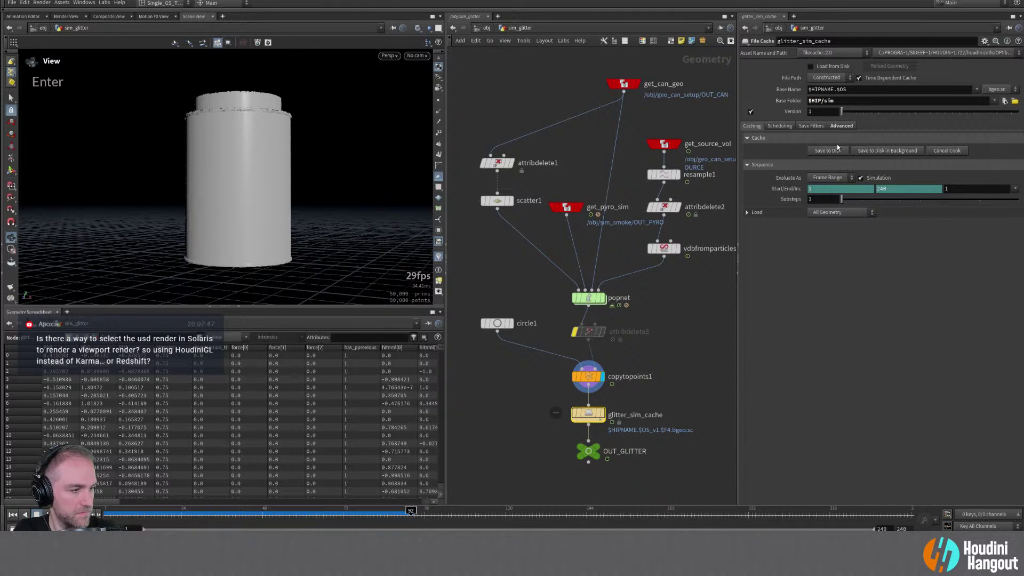
{"action": "double_click", "coordinate": [827, 89]}
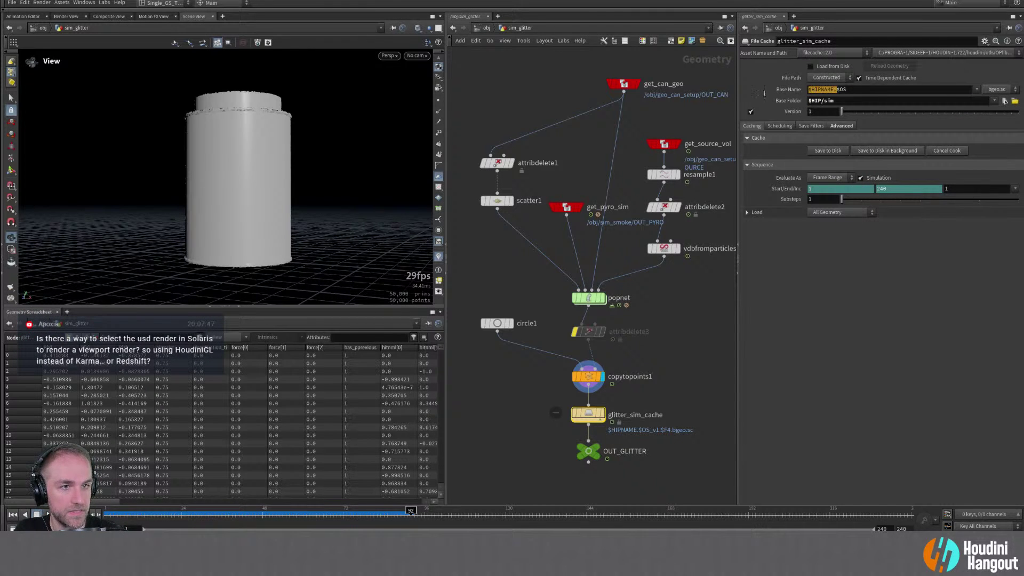
{"action": "key", "text": "BackSpace"}
{"action": "key", "text": "Return"}
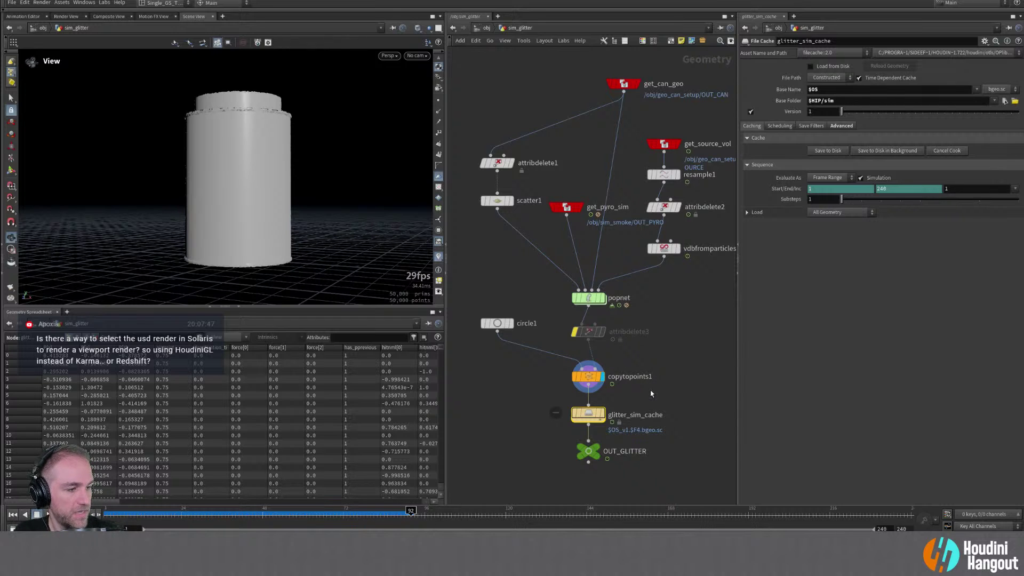
Display glitter_sim_cache, return to frame 1, and save the glitter simulation for frames 1 to 240 to disk
{"action": "double_click", "coordinate": [601, 415]}
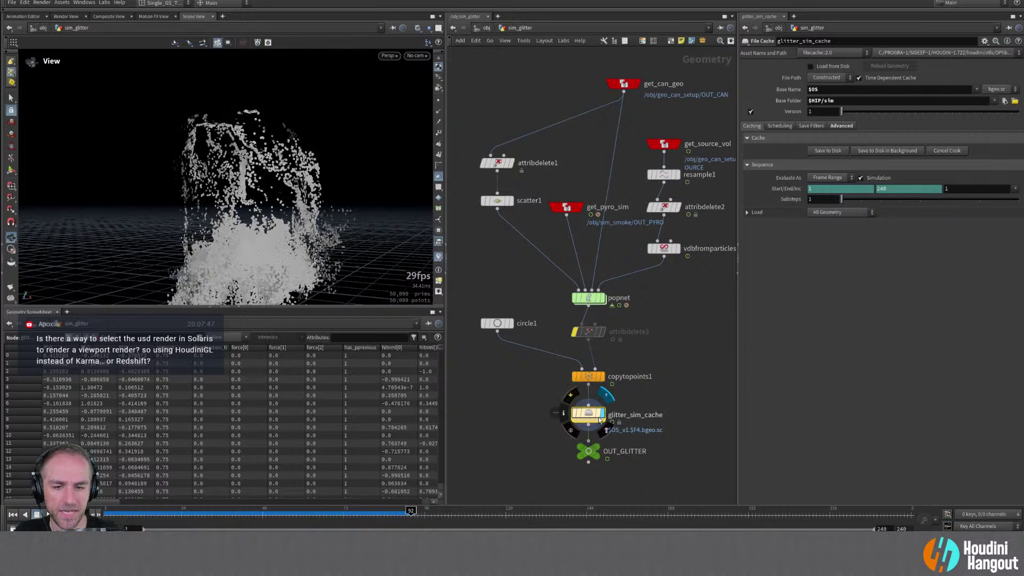
{"action": "left_click", "coordinate": [9, 516]}
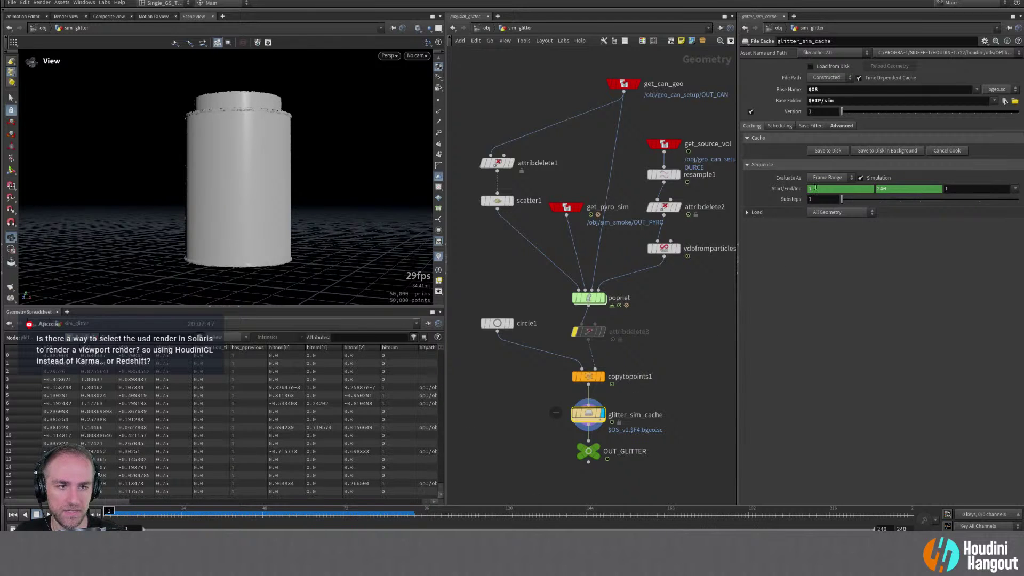
{"action": "left_click", "coordinate": [827, 152]}
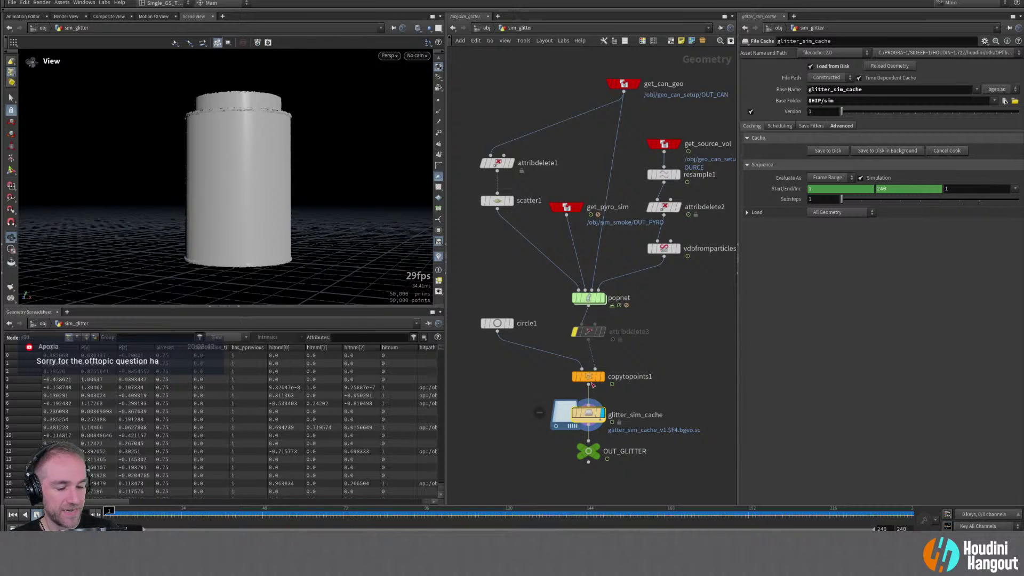
In the SOLARIS network, scrub to frame 56 while toggling render_smoke and render_glitter visibility to check the playback of each
{"action": "key", "text": "u"}
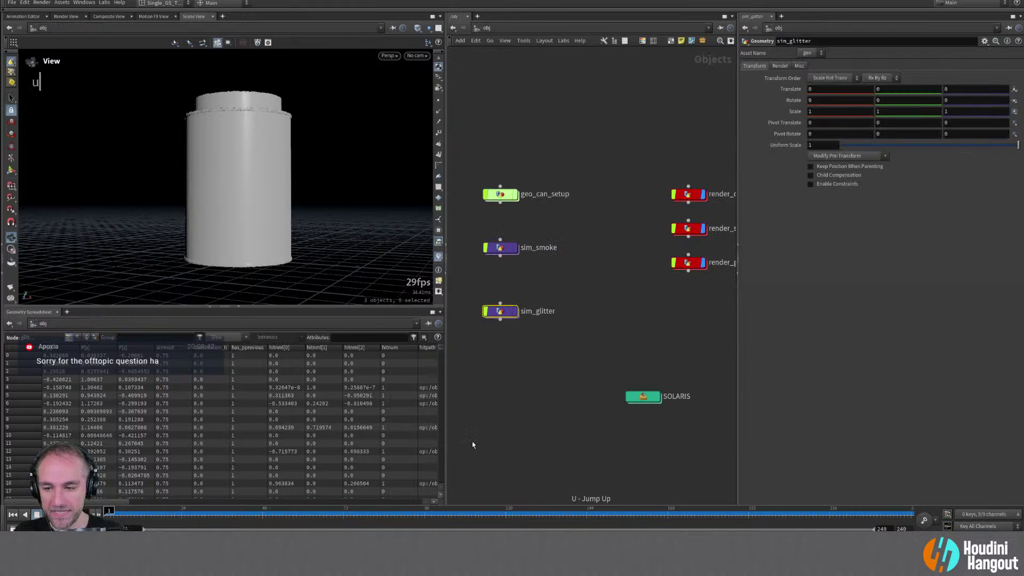
{"action": "double_click", "coordinate": [642, 397]}
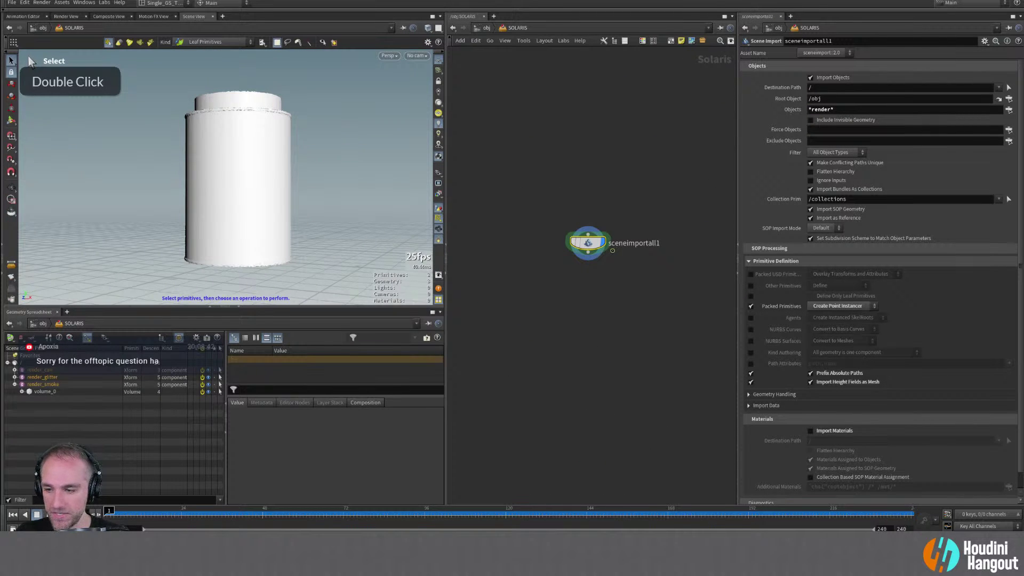
{"action": "left_click", "coordinate": [121, 513]}
{"action": "left_click_drag", "start_coordinate": [152, 514], "coordinate": [347, 514]}
{"action": "left_click", "coordinate": [202, 384]}
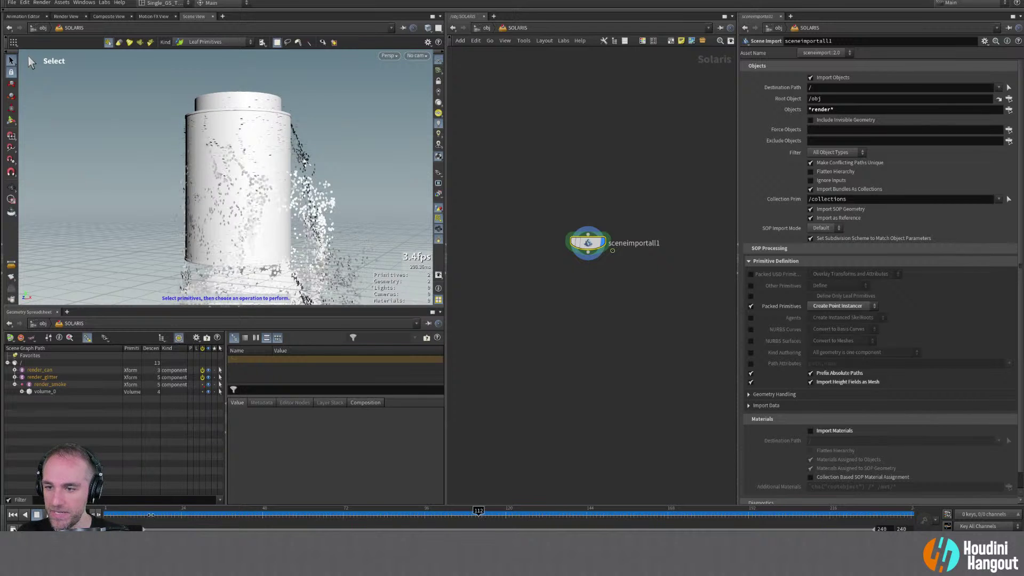
{"action": "key", "text": "ctrl+Up"}
{"action": "left_click", "coordinate": [202, 377]}
{"action": "left_click", "coordinate": [202, 384]}
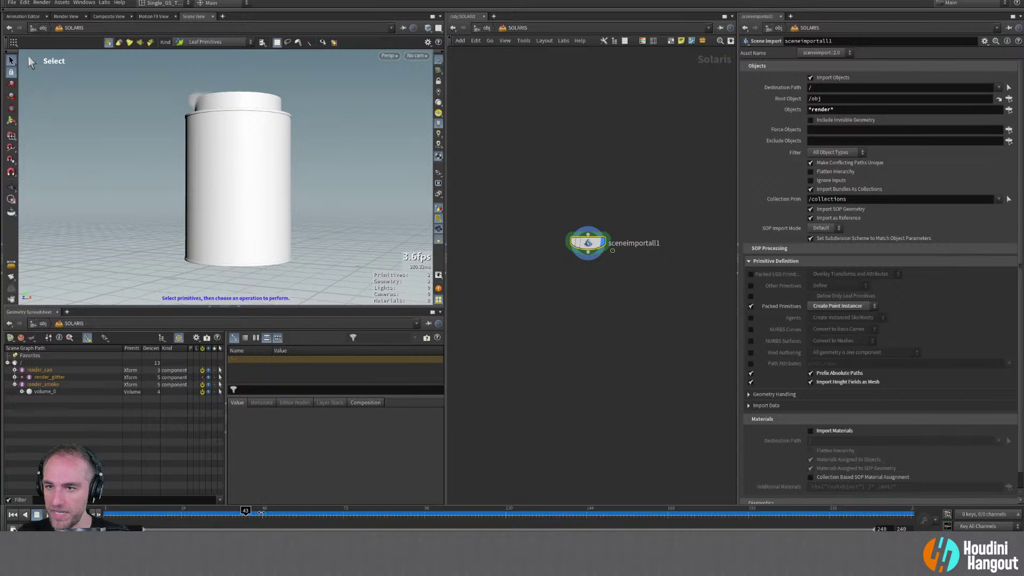
{"action": "left_click_drag", "start_coordinate": [411, 522], "coordinate": [300, 526]}
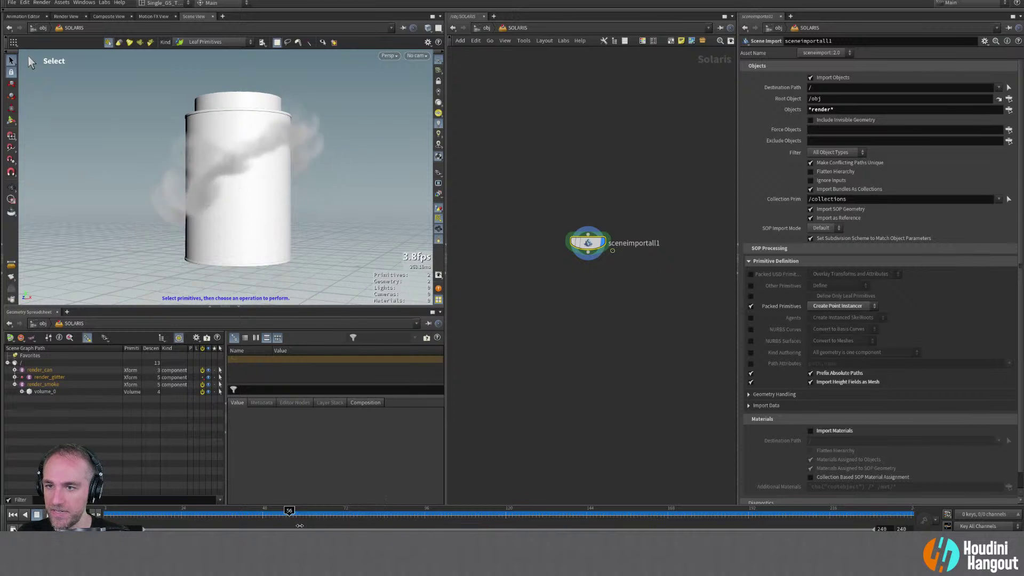
{"action": "left_click", "coordinate": [202, 377]}
{"action": "mouse_move", "coordinate": [220, 197]}
{"action": "left_mouse_down", "text": "alt"}
{"action": "mouse_move", "coordinate": [181, 176]}
{"action": "mouse_move", "coordinate": [232, 198]}
{"action": "left_mouse_up", "text": "alt"}
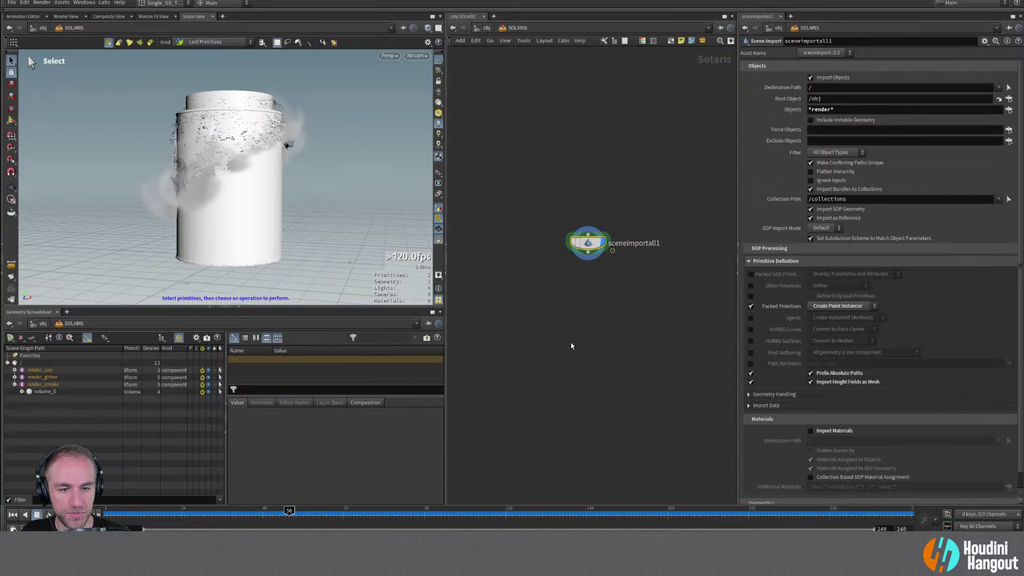
Add a Karma render setup below sceneimportall1, space out its nodes, and select usdrender_rop1
{"action": "key", "text": "Tab"}
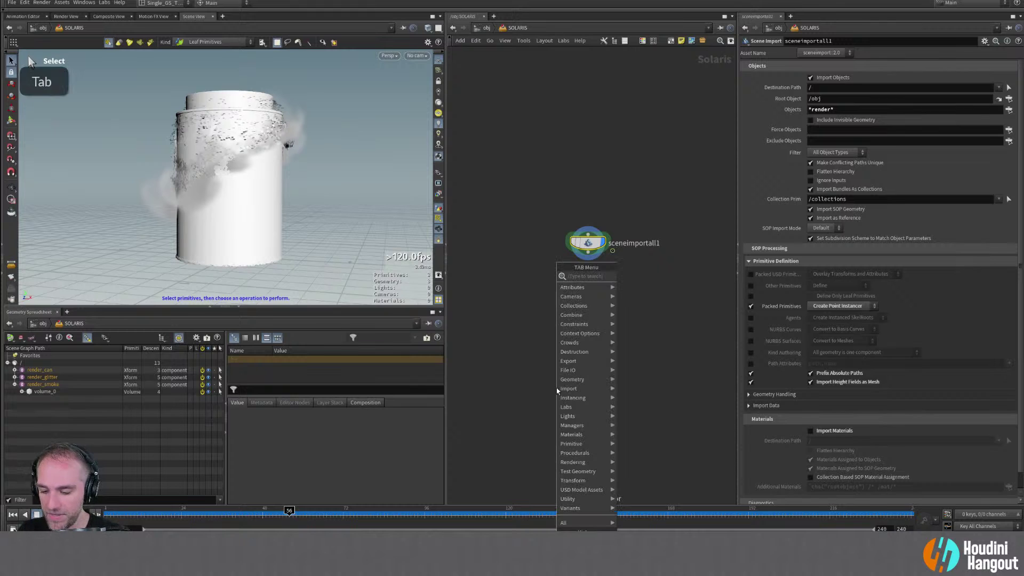
{"action": "type", "text": "karma"}
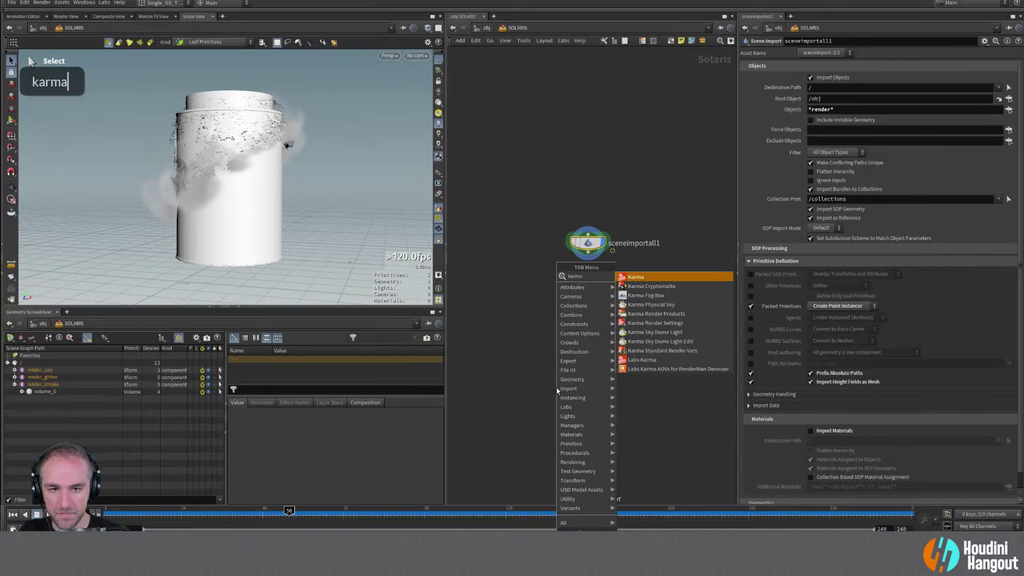
{"action": "key", "text": "Return"}
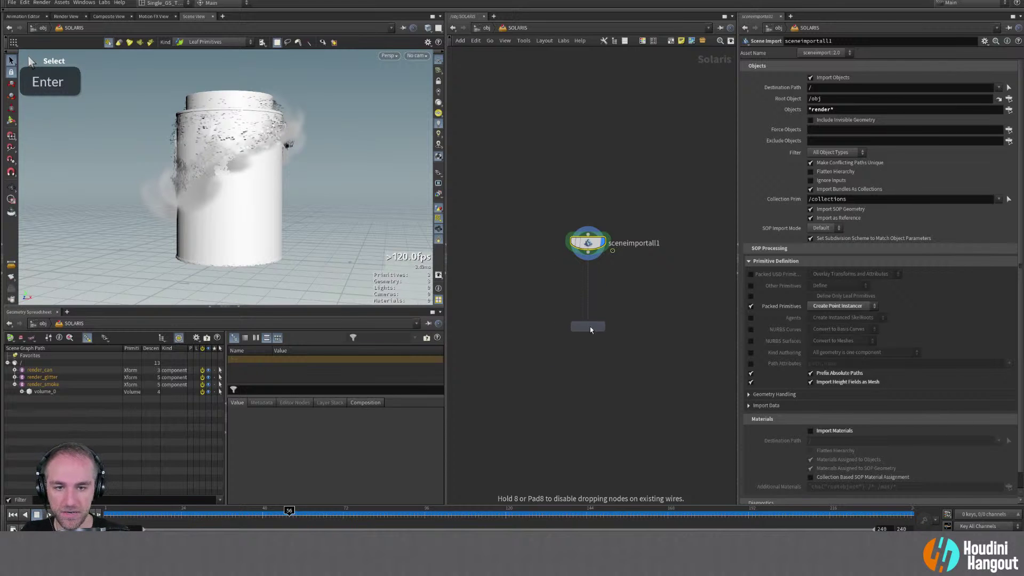
{"action": "left_click", "coordinate": [586, 278]}
{"action": "left_click_drag", "start_coordinate": [588, 314], "coordinate": [590, 396]}
{"action": "left_click_drag", "start_coordinate": [587, 278], "coordinate": [587, 335]}
{"action": "left_click_drag", "start_coordinate": [544, 379], "coordinate": [620, 434]}
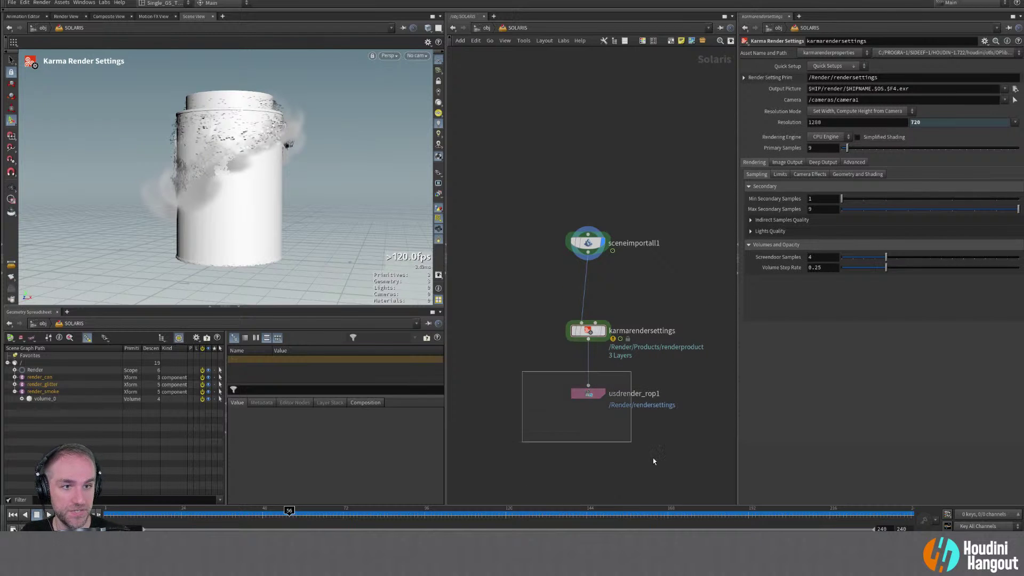
Check the Render Delegate and Override Resolution options of usdrender_rop1, and delete both Karma setup nodes
{"action": "right_click", "coordinate": [784, 130]}
{"action": "left_click", "coordinate": [810, 242]}
{"action": "left_click", "coordinate": [824, 130]}
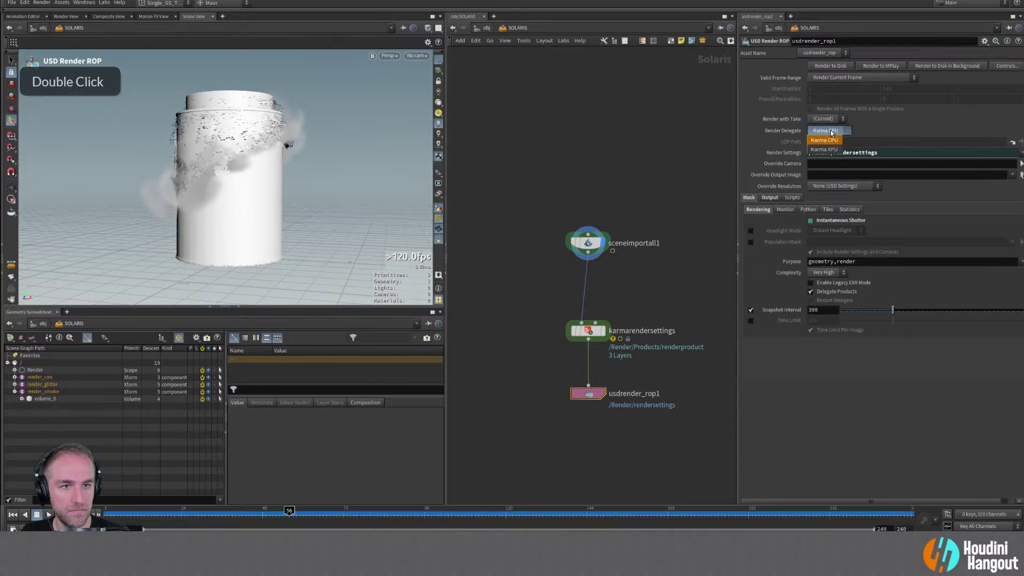
{"action": "left_click", "coordinate": [894, 126]}
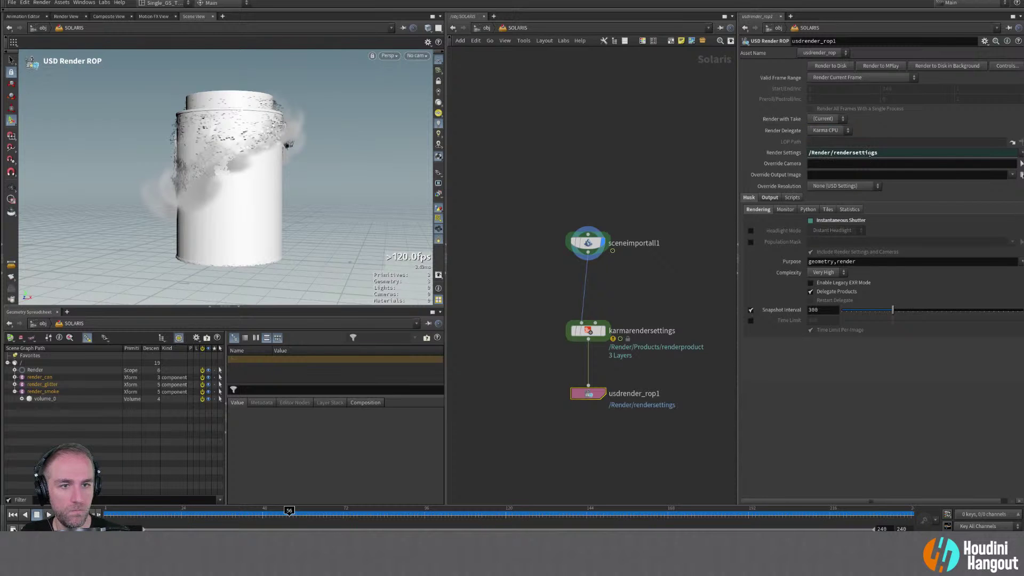
{"action": "left_click", "coordinate": [824, 186]}
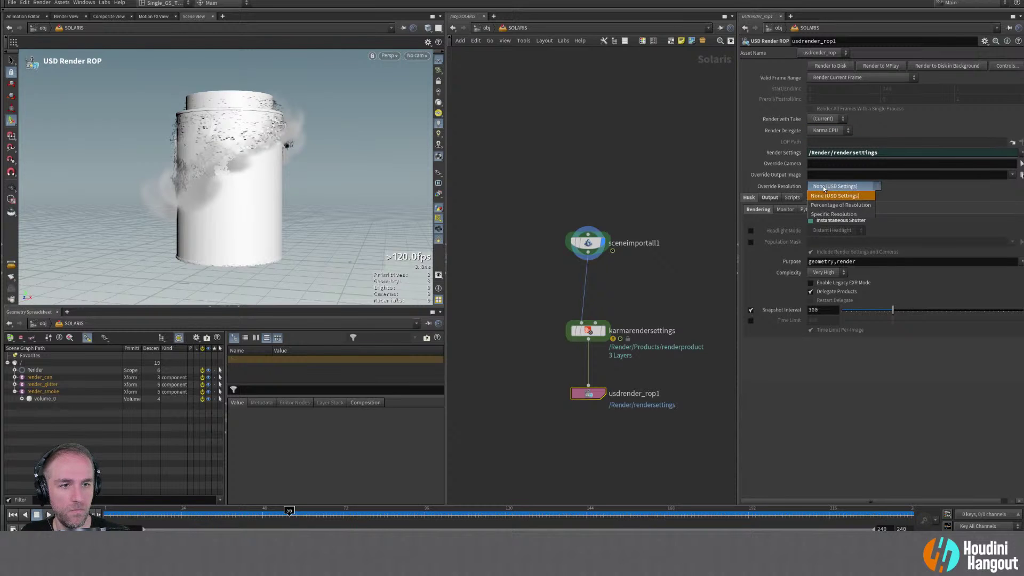
{"action": "left_click", "coordinate": [823, 185]}
{"action": "left_click", "coordinate": [824, 130]}
{"action": "left_click", "coordinate": [897, 125]}
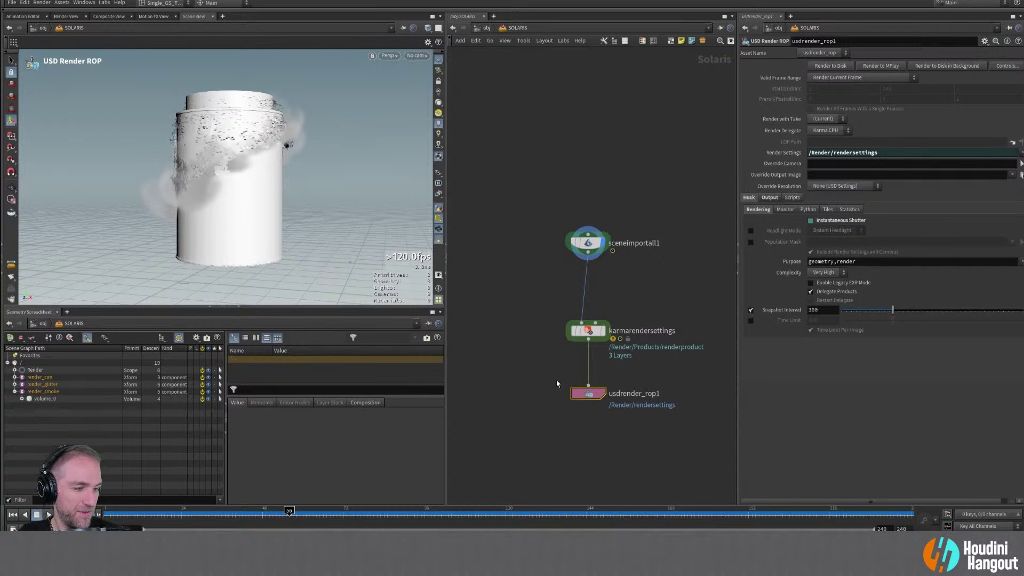
{"action": "left_click_drag", "start_coordinate": [546, 326], "coordinate": [635, 427]}
{"action": "key", "text": "Delete"}
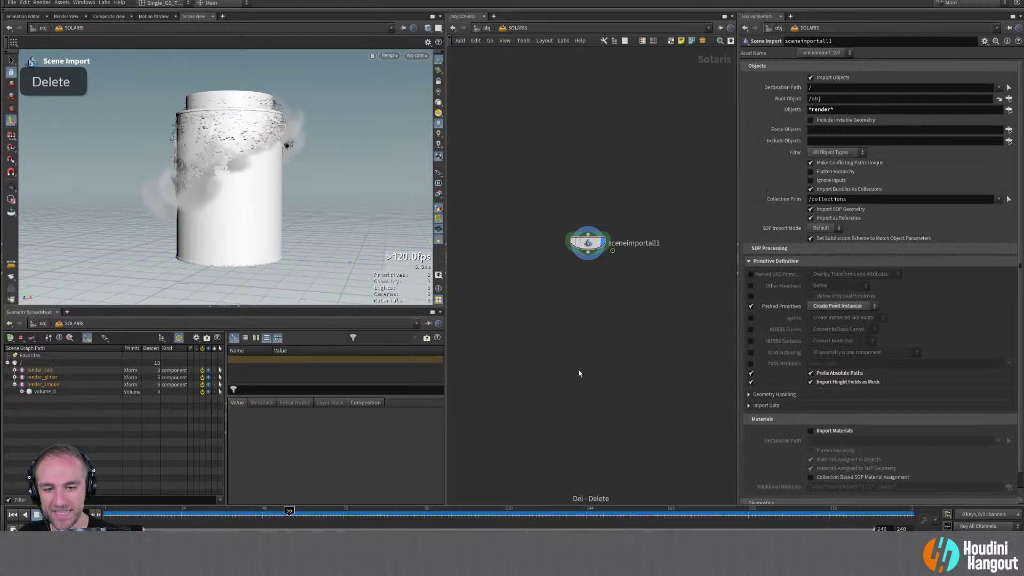
Add a Karma render setup, connect sceneimportall1 to karmarendersettings, and align the nodes in a column
{"action": "key", "text": "Tab"}
{"action": "type", "text": "karma"}
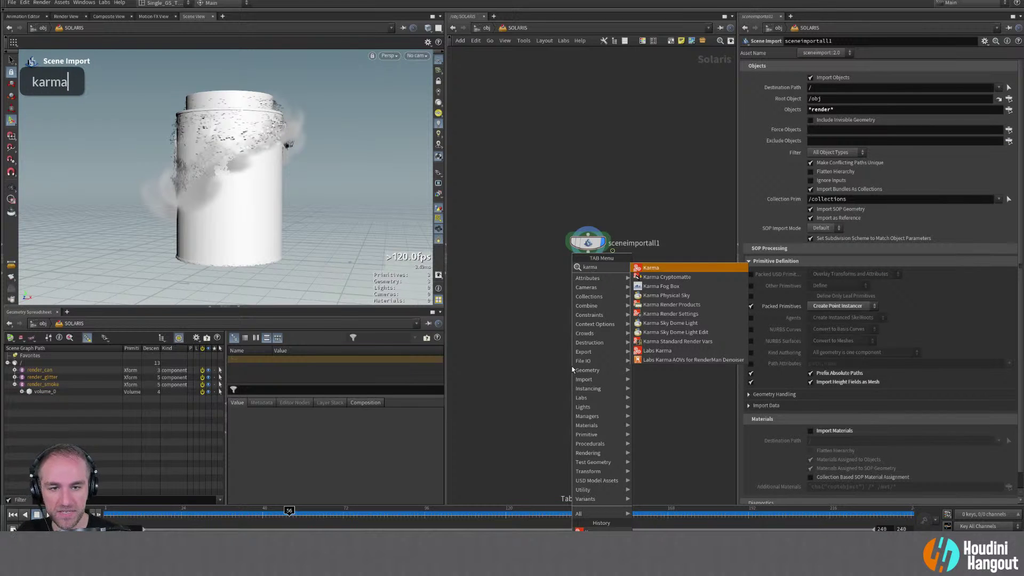
{"action": "key", "text": "Return"}
{"action": "left_click", "coordinate": [591, 348]}
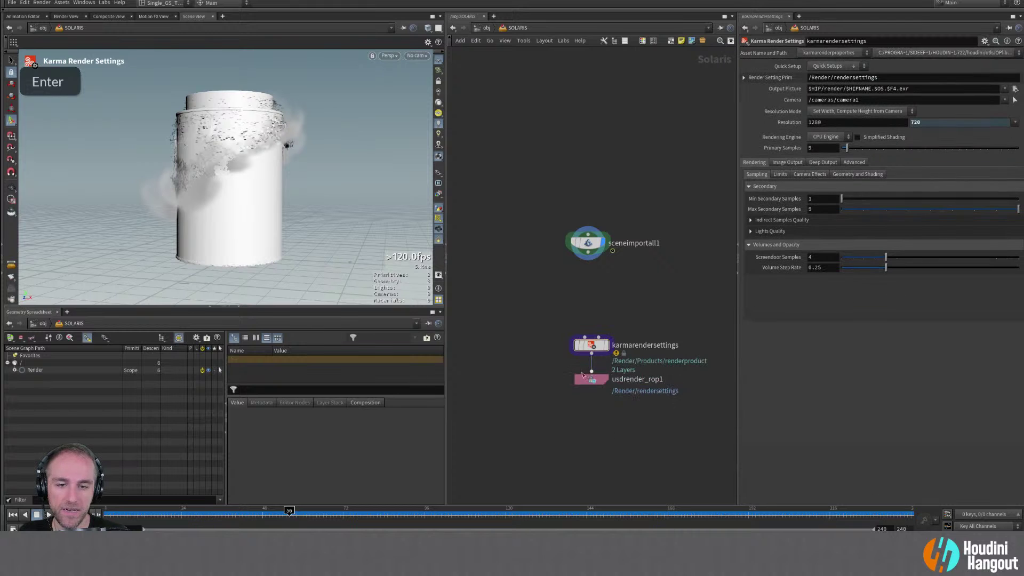
{"action": "left_click_drag", "start_coordinate": [591, 376], "coordinate": [591, 406]}
{"action": "left_click", "coordinate": [587, 260]}
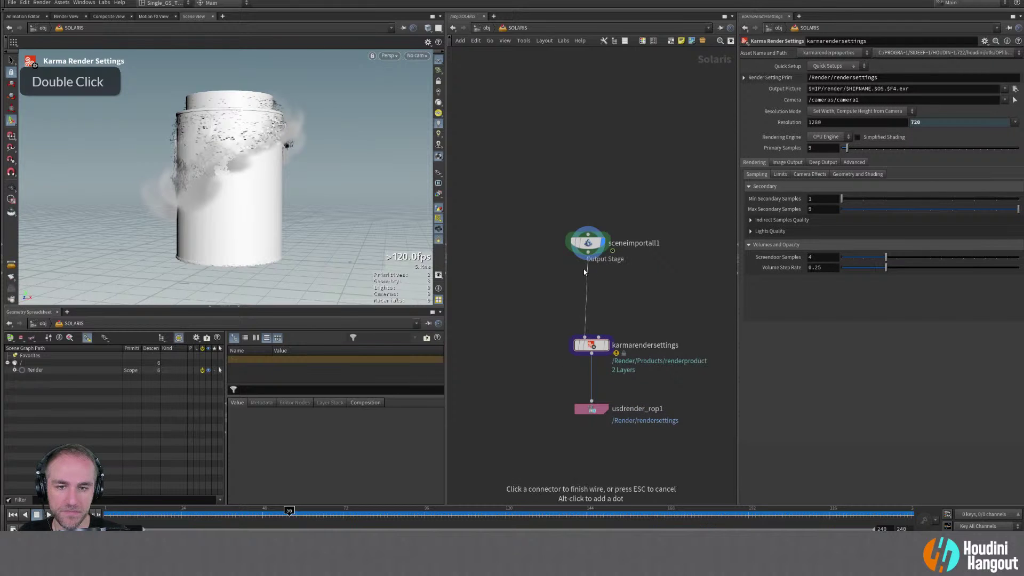
{"action": "left_click", "coordinate": [591, 337]}
{"action": "left_click_drag", "start_coordinate": [544, 319], "coordinate": [637, 450]}
{"action": "key", "text": "l"}
Review the viewport's renderer choices and the Render Flipbook's output, flipbook and effects options for a Houdini GL render
{"action": "left_click", "coordinate": [387, 56]}
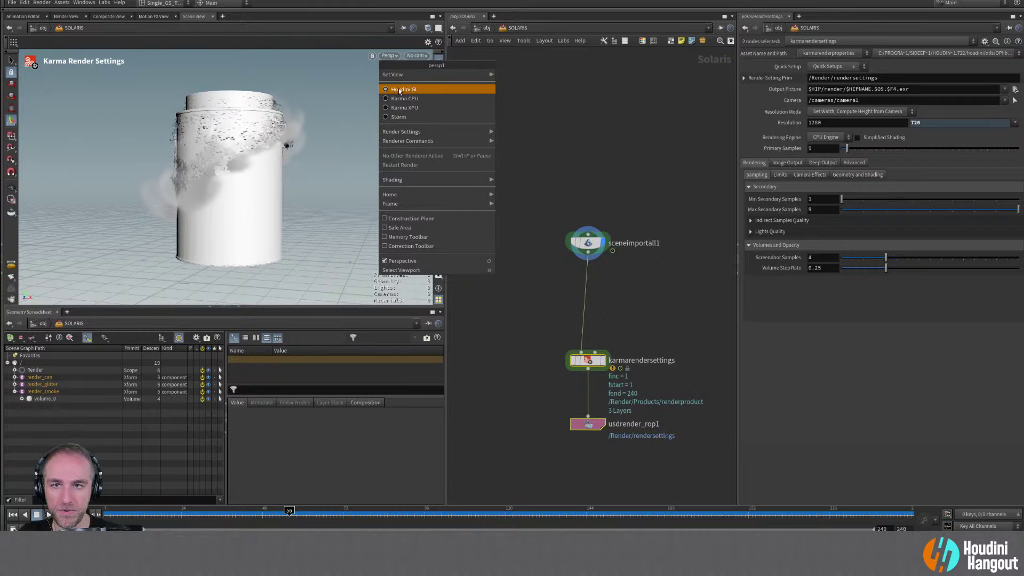
{"action": "left_click", "coordinate": [592, 116]}
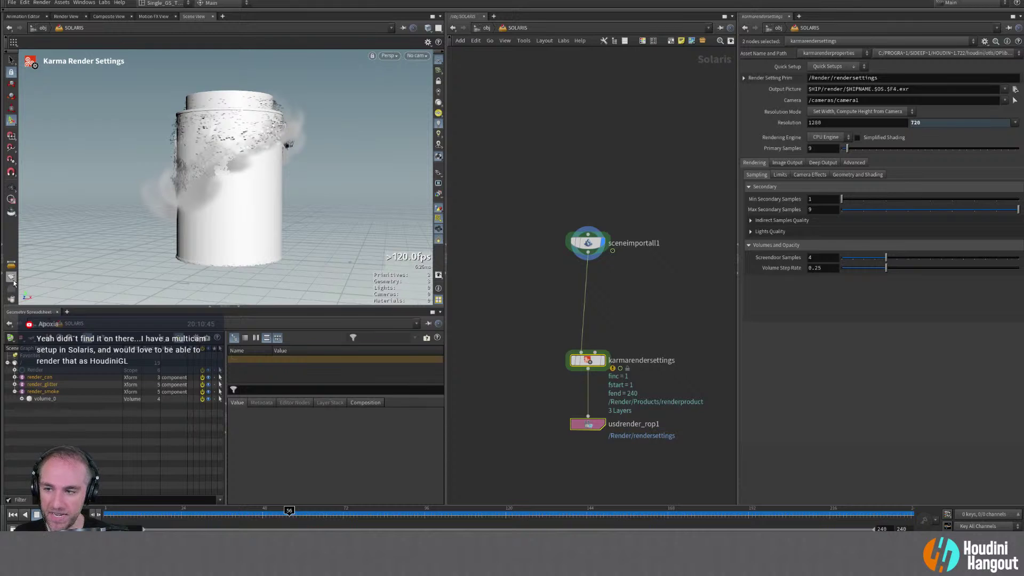
{"action": "left_click_drag", "start_coordinate": [235, 309], "coordinate": [234, 343]}
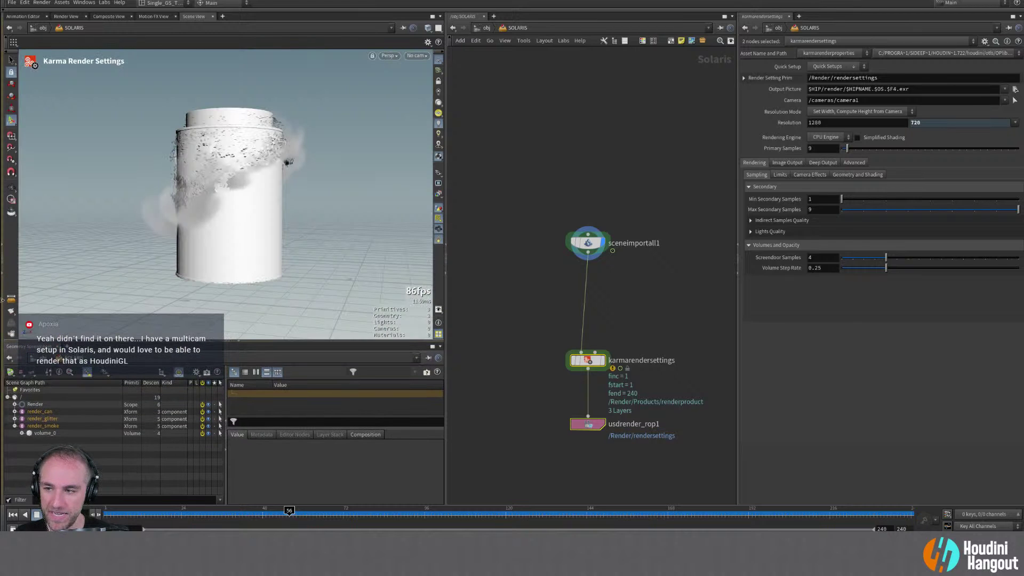
{"action": "right_click", "coordinate": [12, 314]}
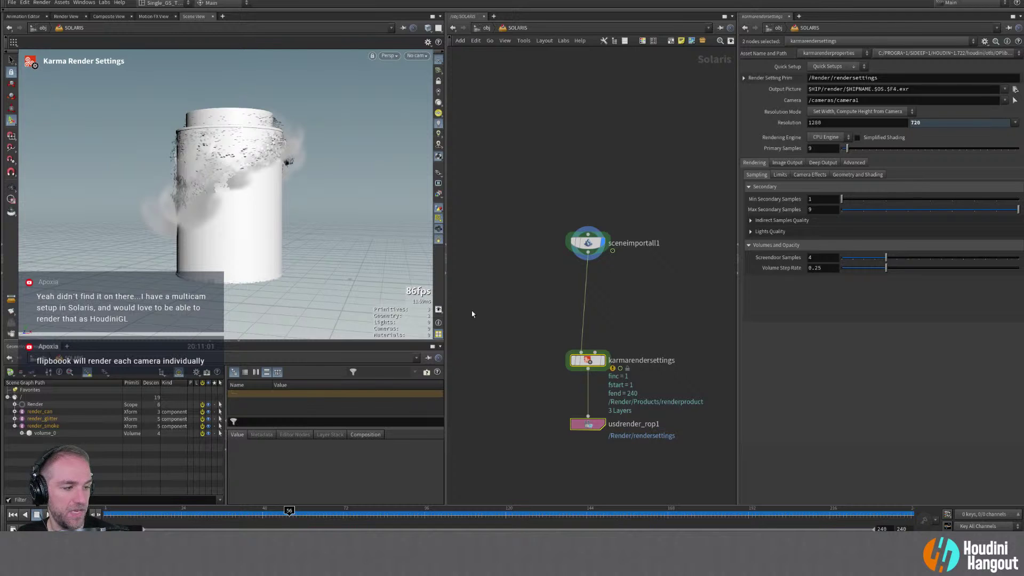
{"action": "right_click", "coordinate": [11, 311]}
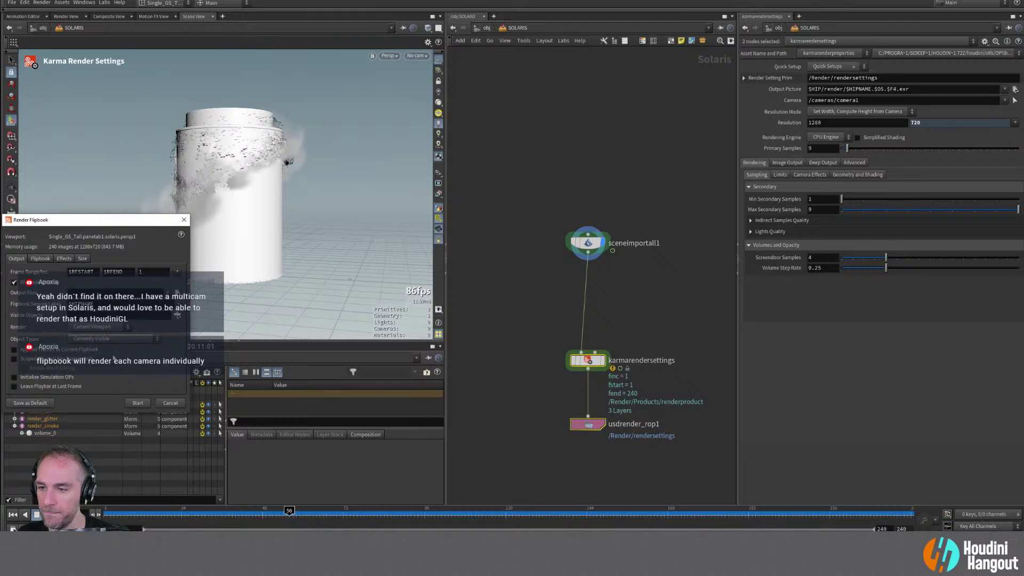
{"action": "left_click", "coordinate": [91, 326]}
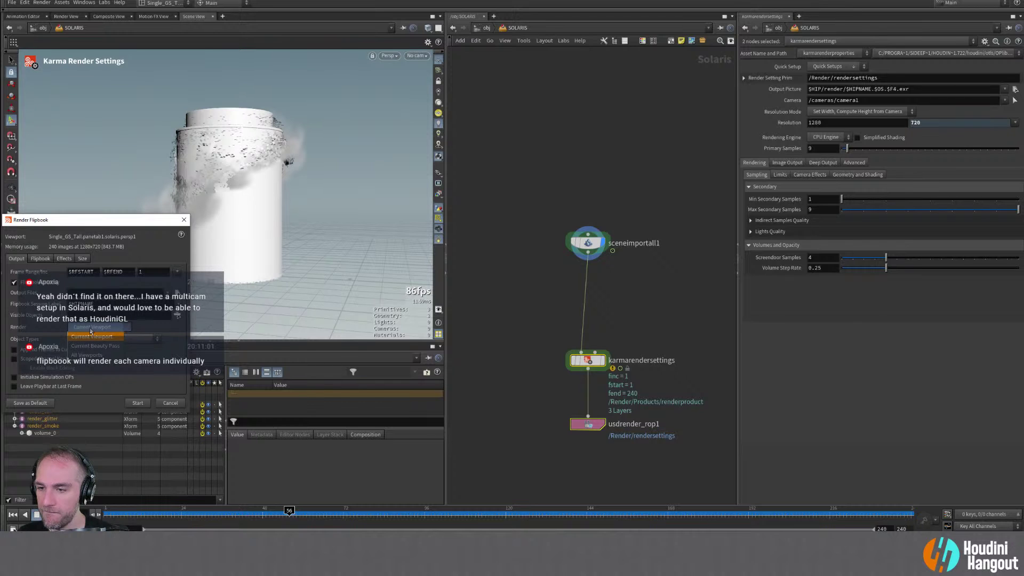
{"action": "left_click", "coordinate": [91, 336]}
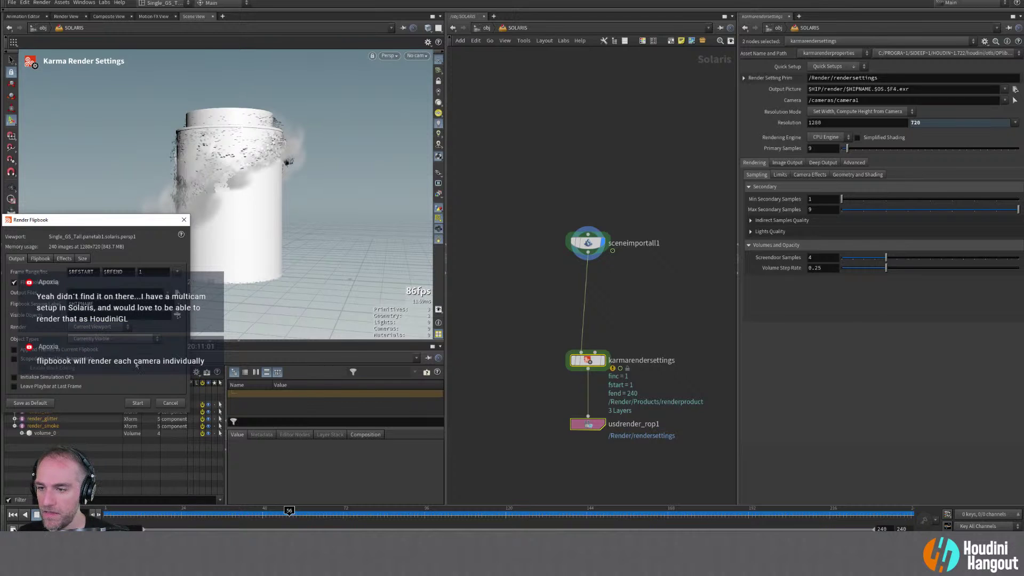
{"action": "left_click", "coordinate": [45, 259]}
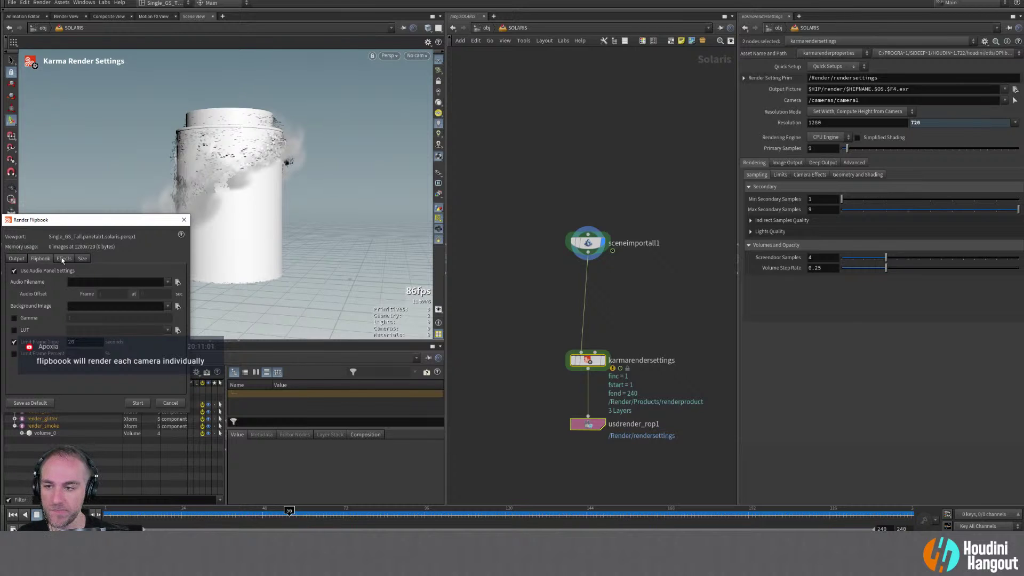
{"action": "left_click", "coordinate": [62, 259]}
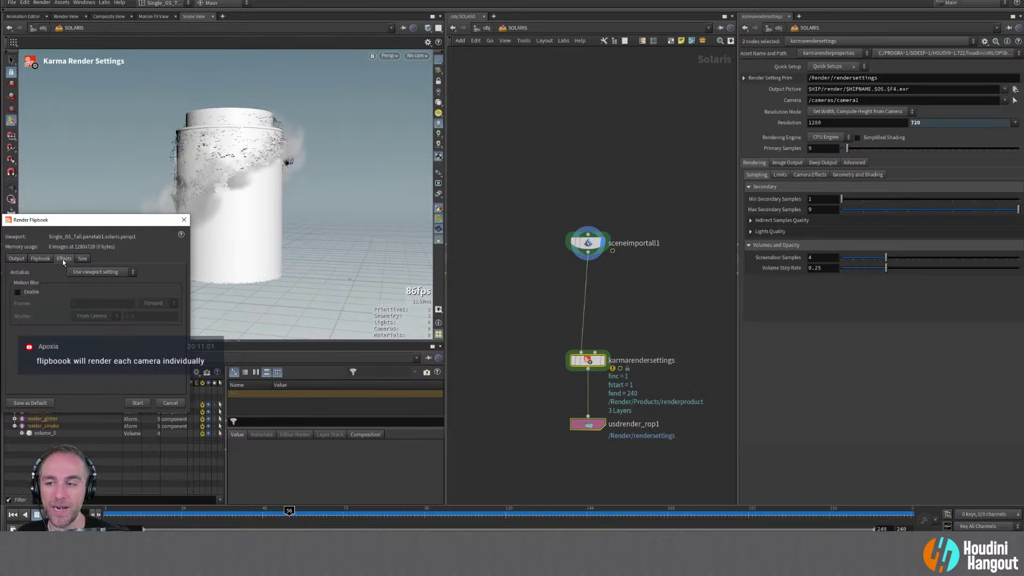
{"action": "left_click", "coordinate": [79, 260]}
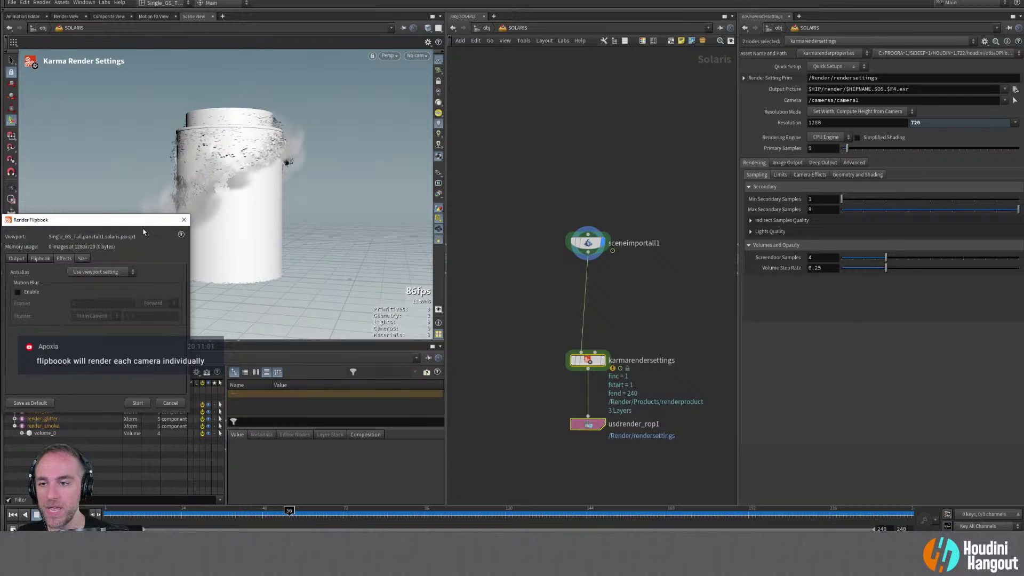
Close the Render Flipbook settings and review the Husk and Output options of usdrender_rop1, including its USD Export settings
{"action": "left_click", "coordinate": [184, 220]}
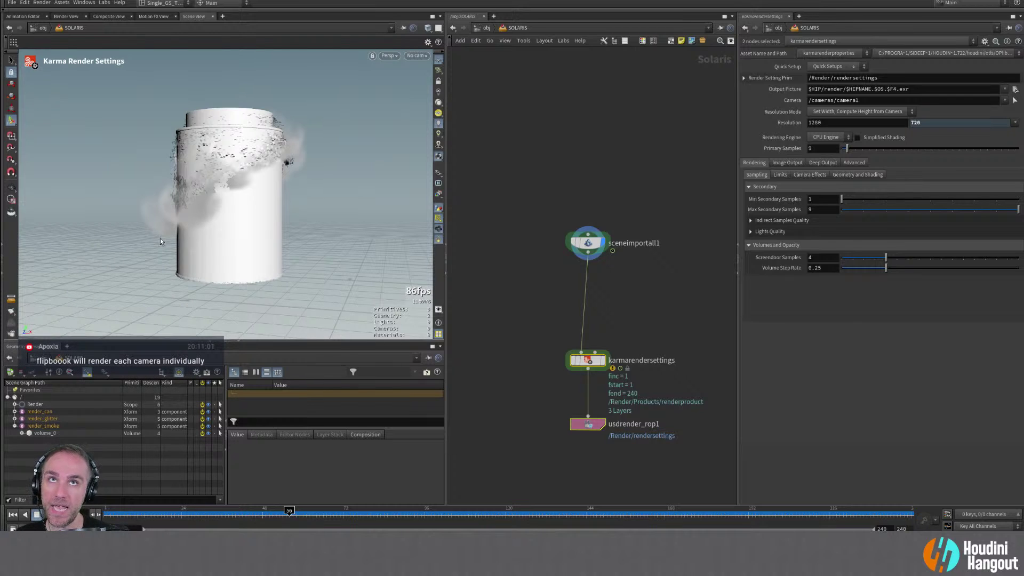
{"action": "middle_click_drag", "start_coordinate": [659, 362], "coordinate": [600, 277]}
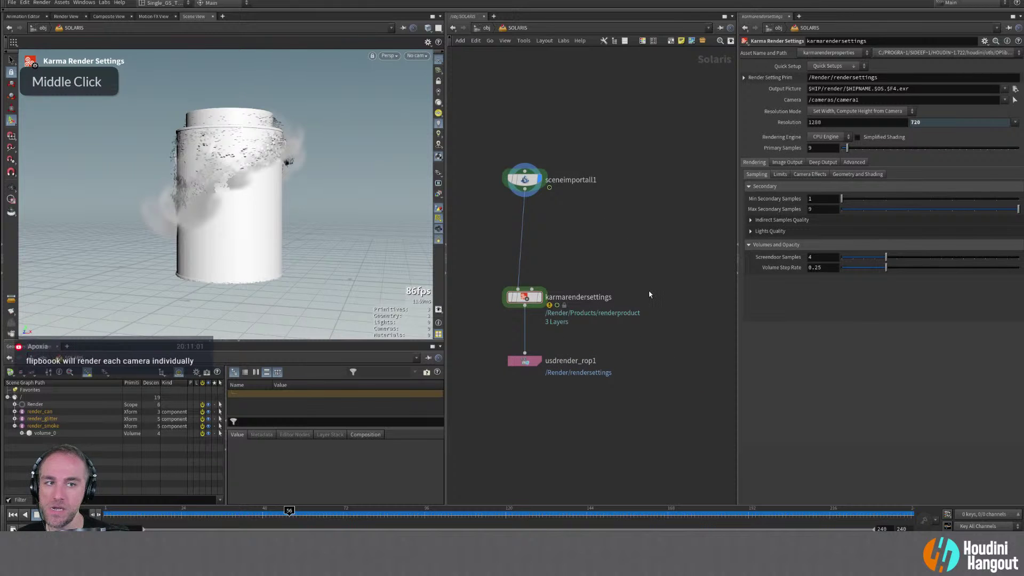
{"action": "left_click", "coordinate": [524, 361]}
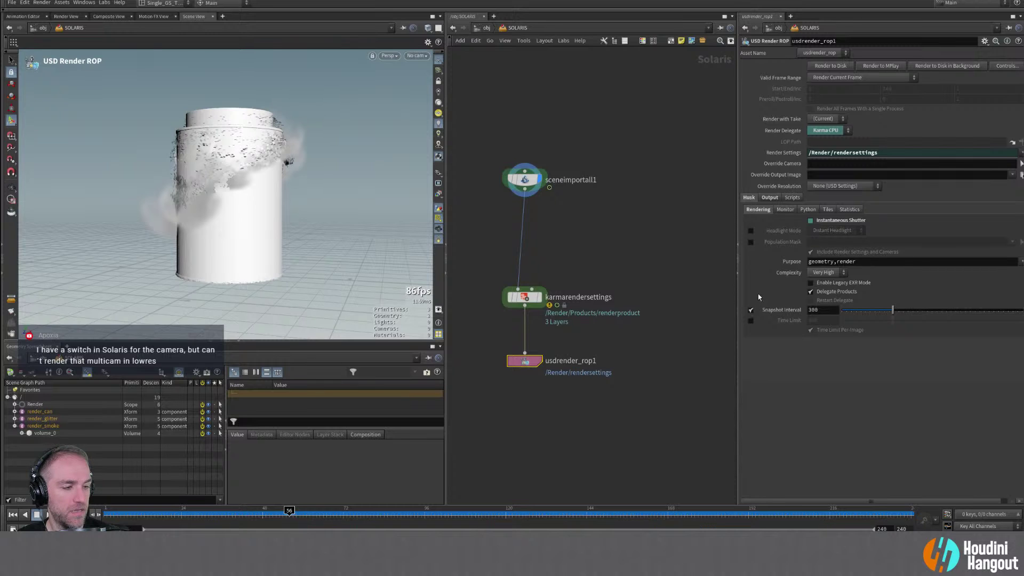
{"action": "left_click", "coordinate": [785, 211]}
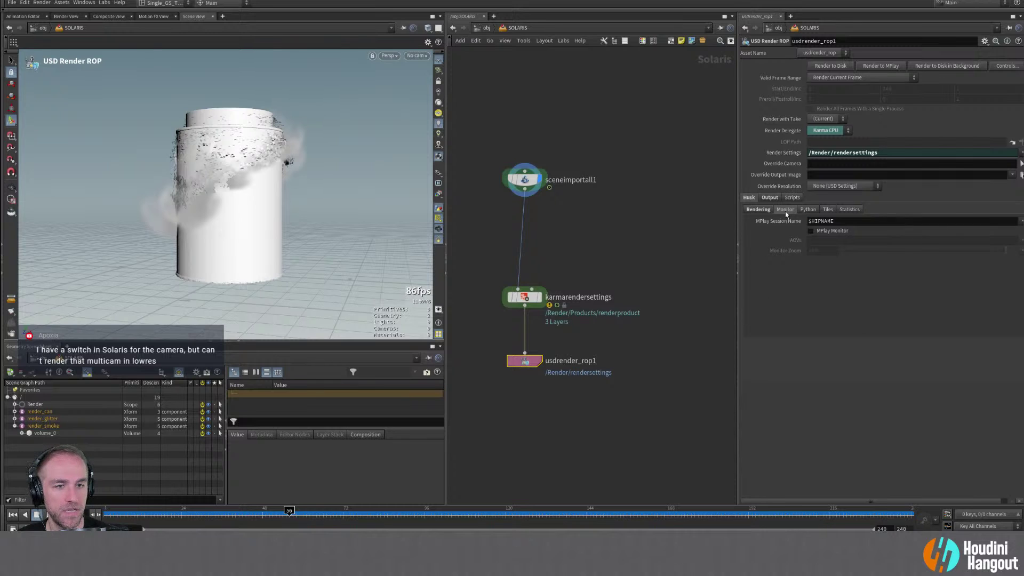
{"action": "left_click", "coordinate": [807, 209]}
{"action": "double_click", "coordinate": [828, 209]}
{"action": "left_click", "coordinate": [849, 209]}
{"action": "left_click", "coordinate": [770, 198]}
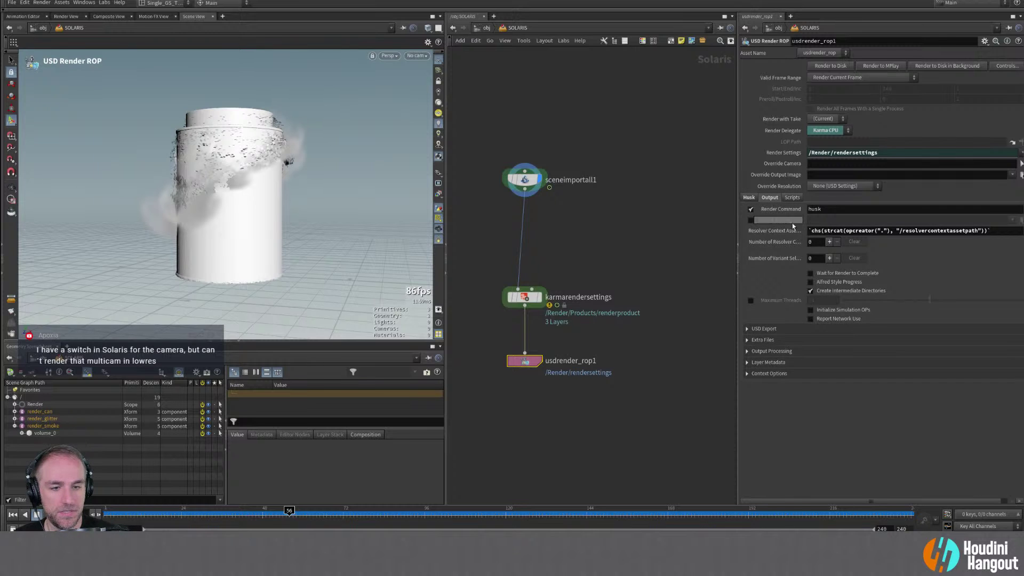
{"action": "left_click", "coordinate": [747, 328]}
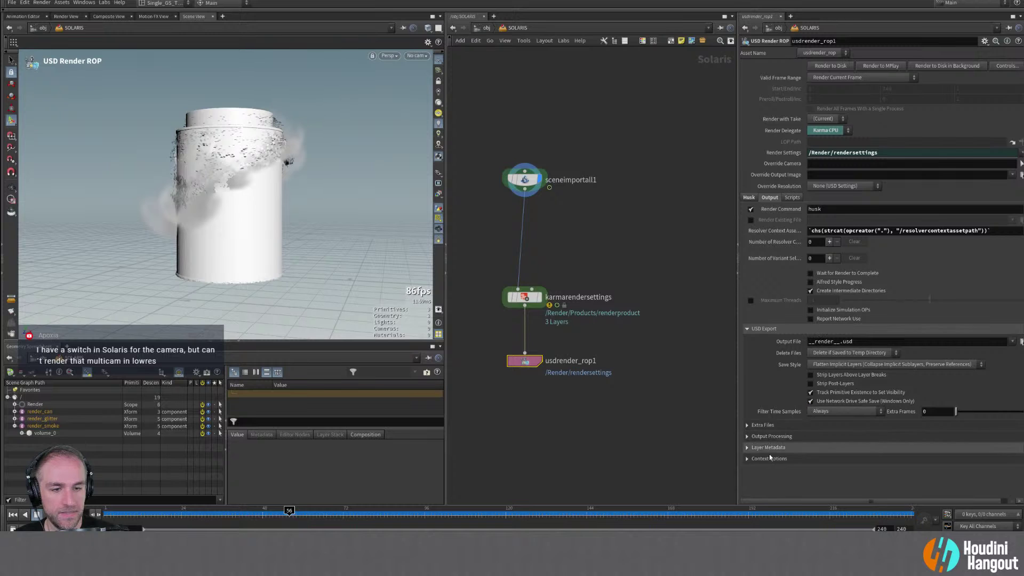
{"action": "double_click", "coordinate": [750, 329]}
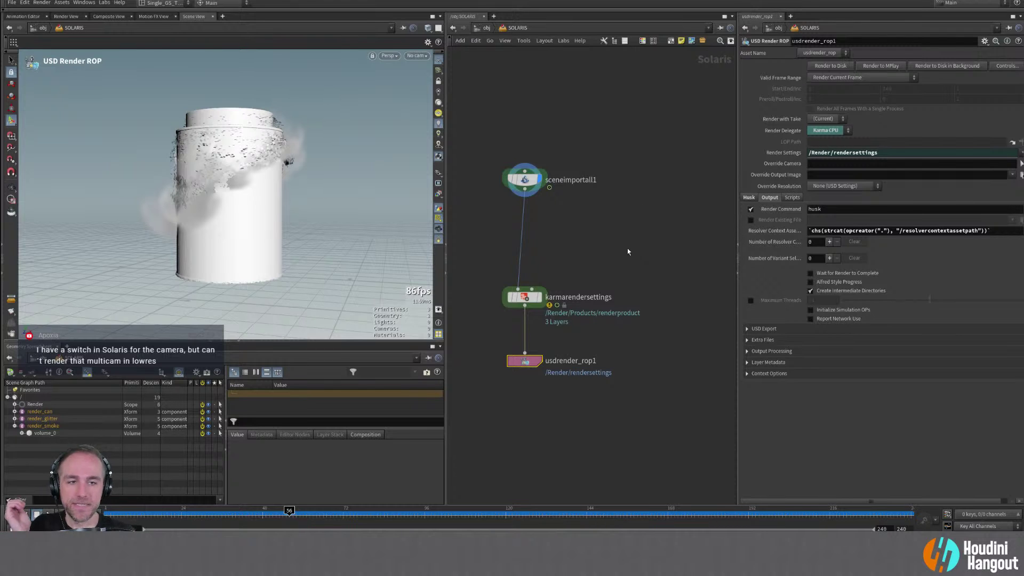
{"action": "left_click", "coordinate": [820, 188]}
{"action": "double_click", "coordinate": [686, 254]}
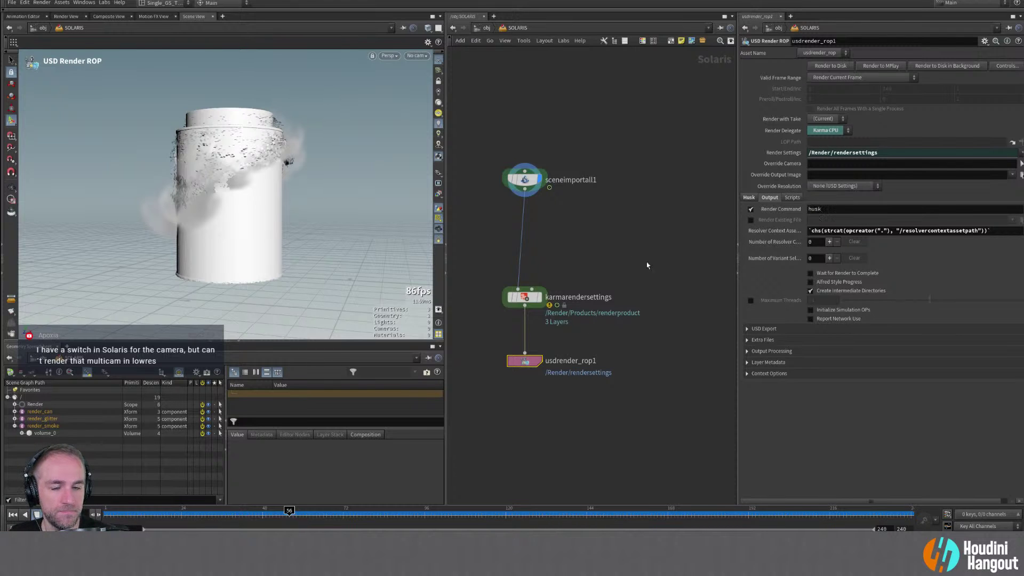
Add a TOP Network node beside the Karma setup and go inside it
{"action": "key", "text": "Tab"}
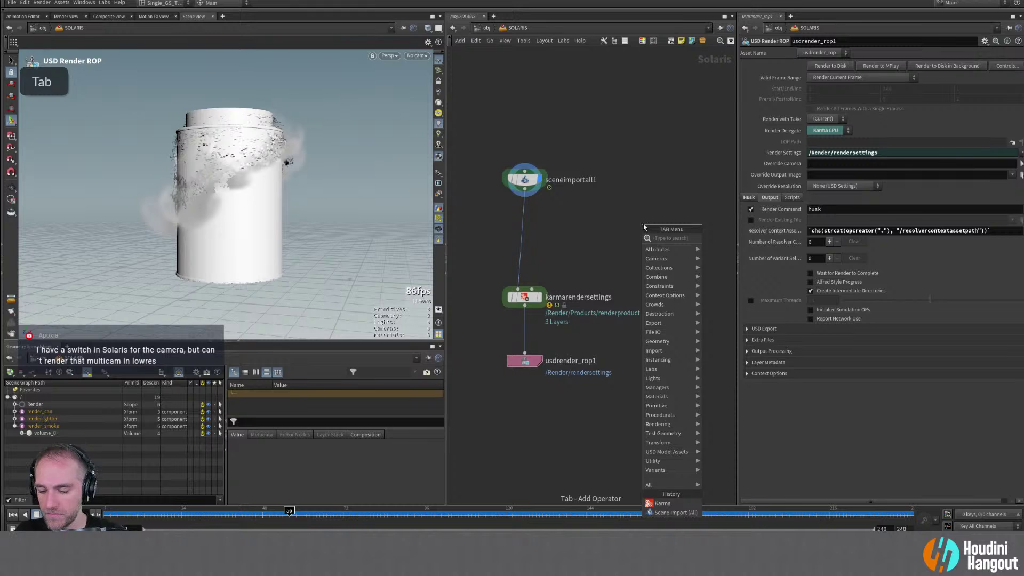
{"action": "type", "text": "s"}
{"action": "key", "text": "BackSpace"}
{"action": "type", "text": "swi"}
{"action": "key", "text": "Return"}
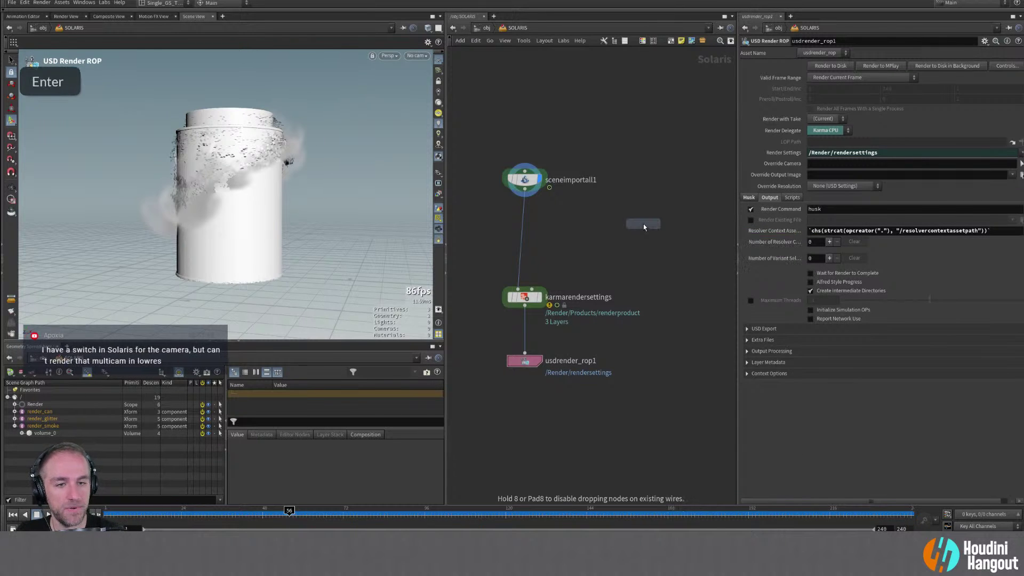
{"action": "left_click", "coordinate": [642, 223]}
{"action": "double_click", "coordinate": [643, 223]}
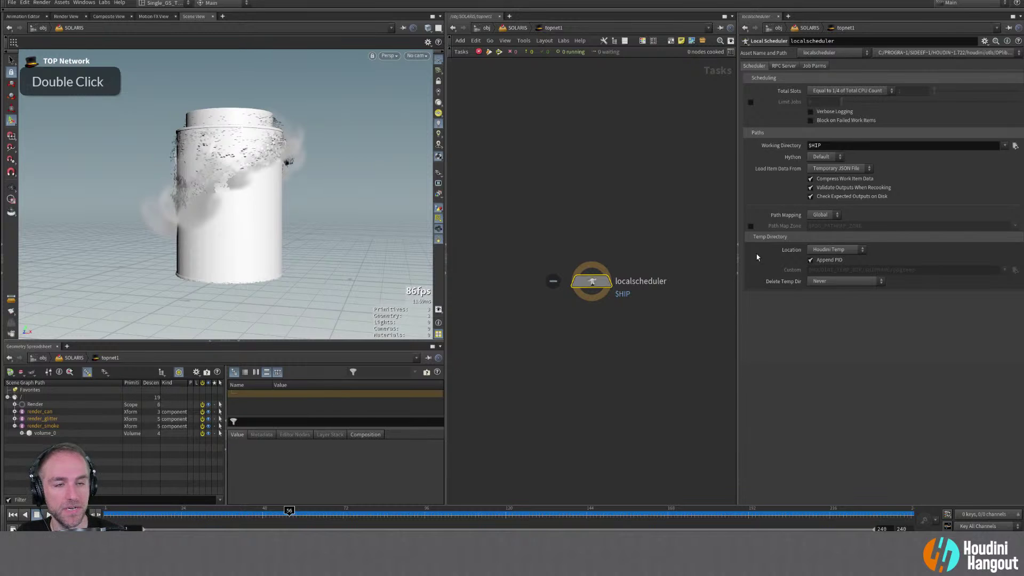
Add a USD Render Scene node beside localscheduler, expand its Husk options and enable Other Delegate
{"action": "key", "text": "Tab"}
{"action": "type", "text": "usd"}
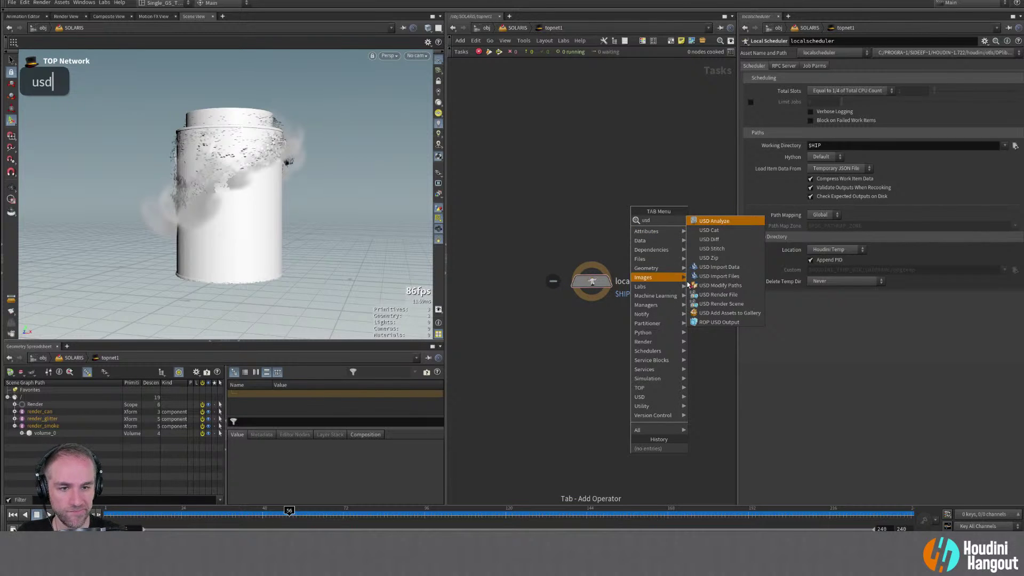
{"action": "left_click", "coordinate": [706, 304]}
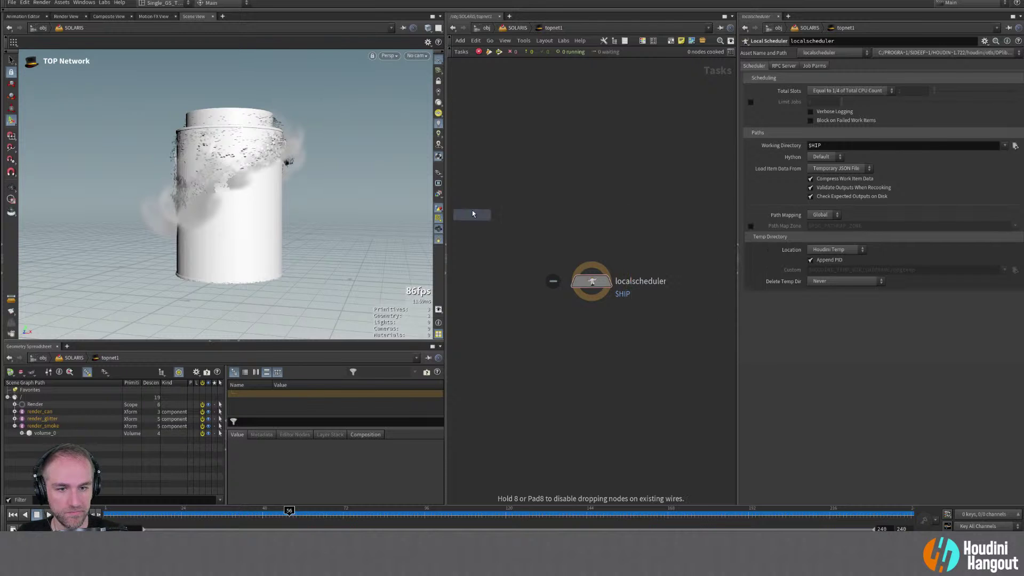
{"action": "double_click", "coordinate": [478, 180]}
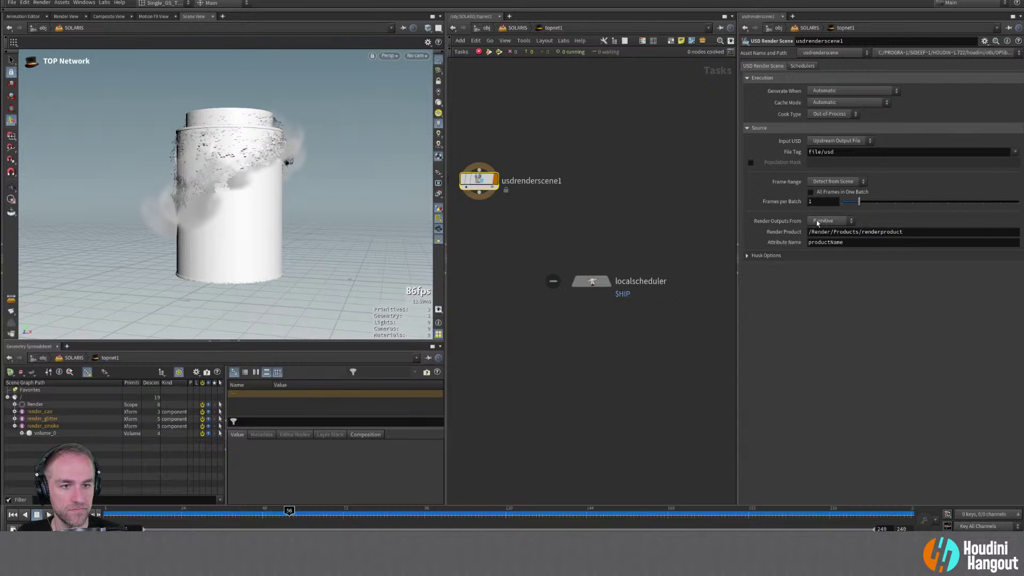
{"action": "double_click", "coordinate": [747, 255]}
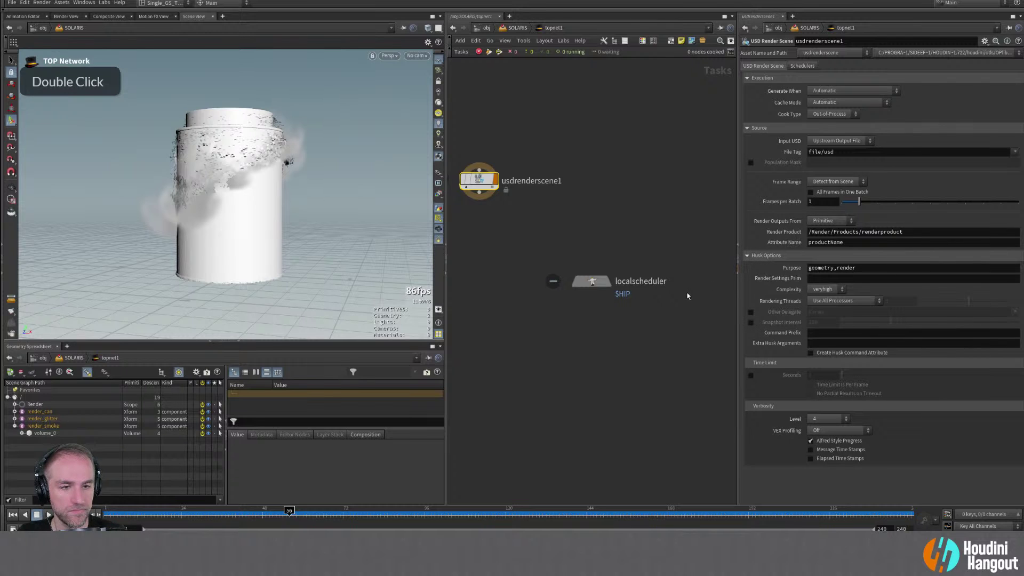
{"action": "left_click_drag", "start_coordinate": [505, 179], "coordinate": [505, 273]}
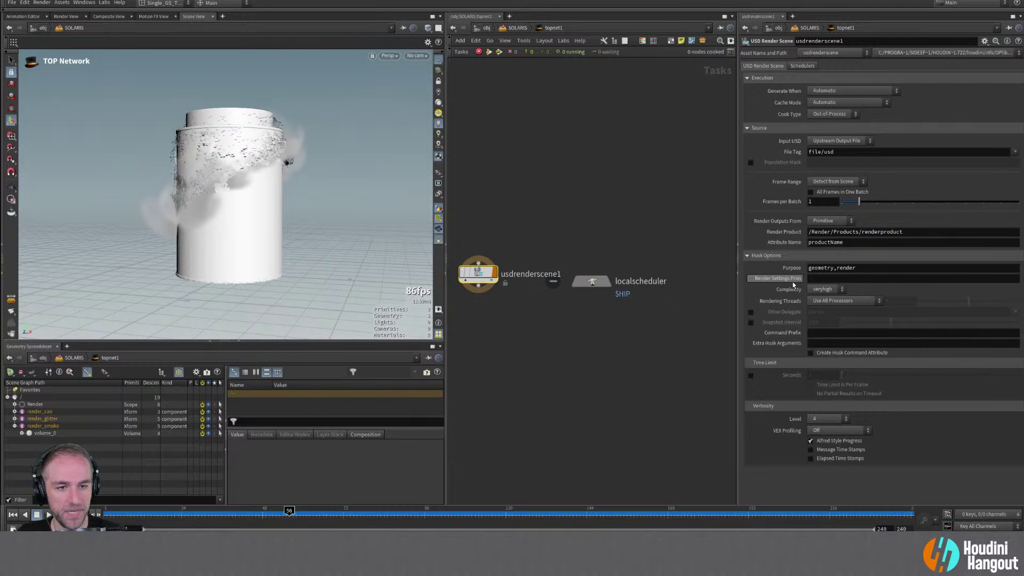
{"action": "left_click", "coordinate": [750, 312]}
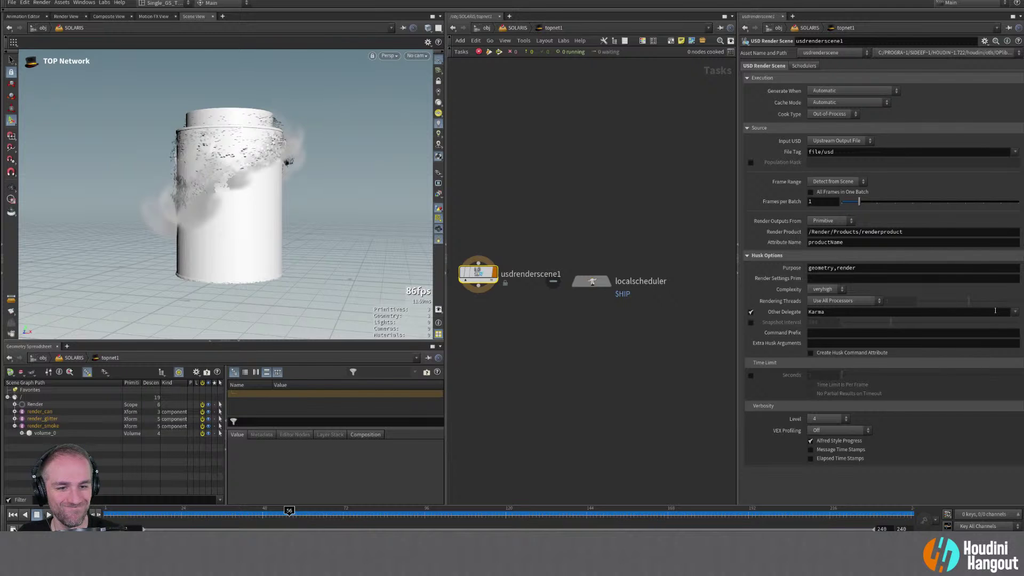
{"action": "middle_click_drag", "start_coordinate": [478, 273], "coordinate": [495, 286]}
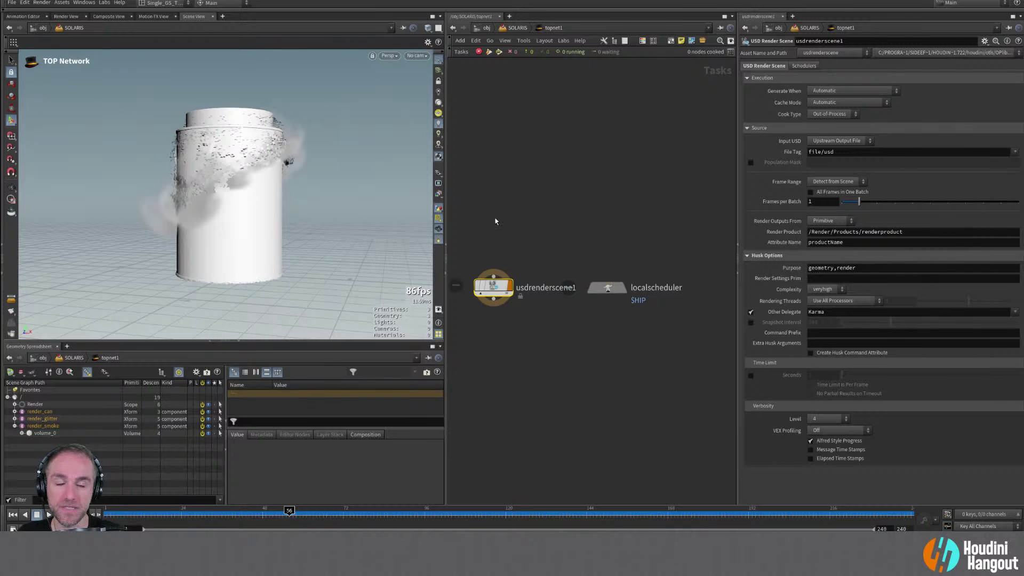
Add a USD Import Data node above usdrenderscene1 and connect its output to usdrenderscene1
{"action": "key", "text": "Tab"}
{"action": "type", "text": "usd"}
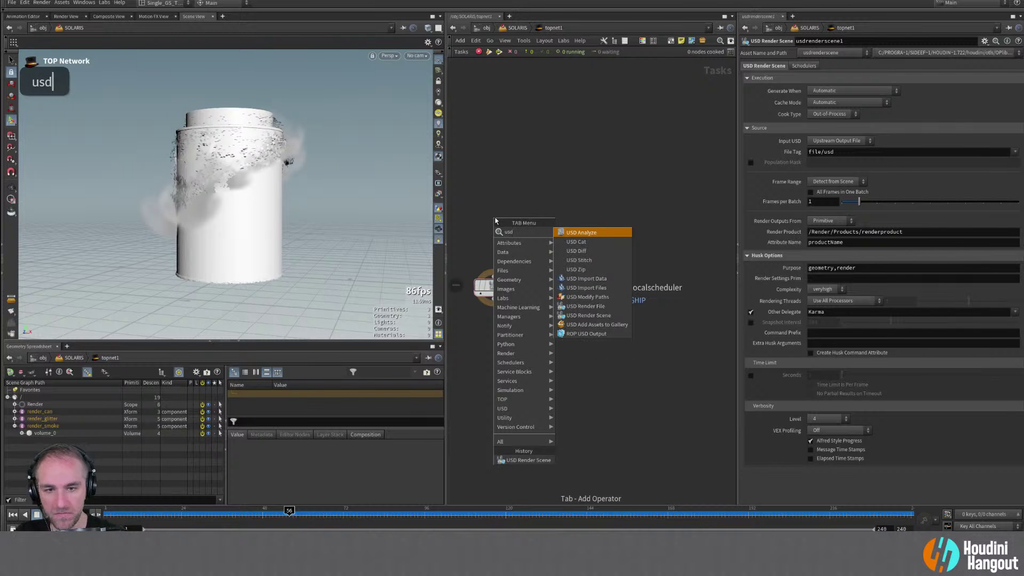
{"action": "double_click", "coordinate": [584, 280]}
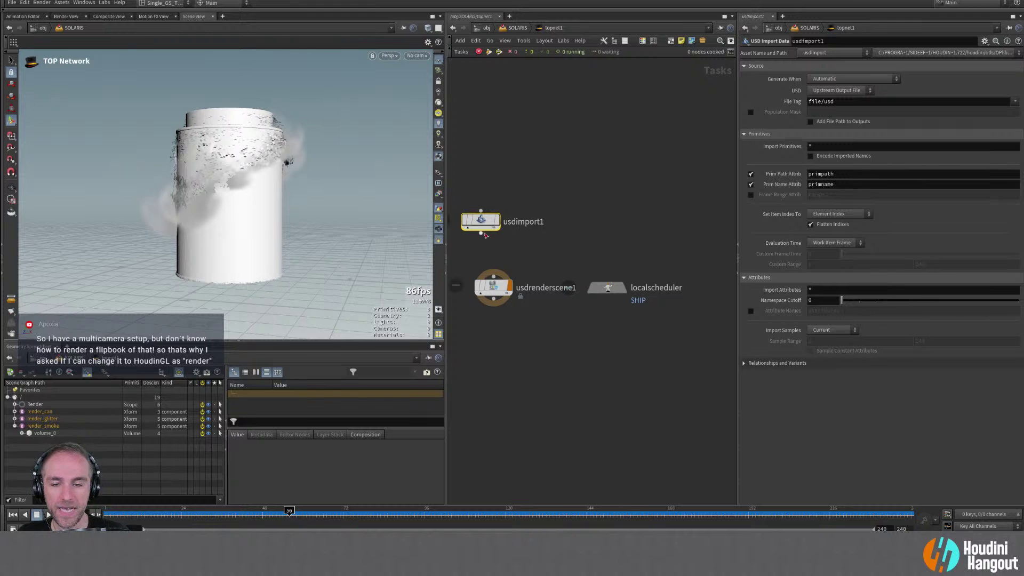
{"action": "left_click_drag", "start_coordinate": [481, 221], "coordinate": [494, 221]}
{"action": "middle_click", "coordinate": [494, 221]}
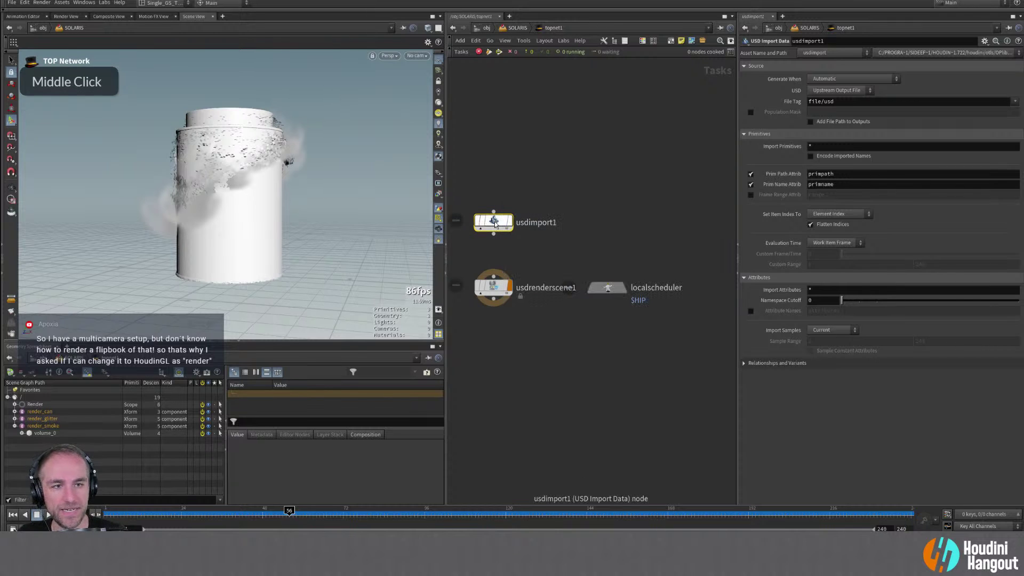
{"action": "double_click", "coordinate": [491, 270]}
{"action": "left_click", "coordinate": [493, 233]}
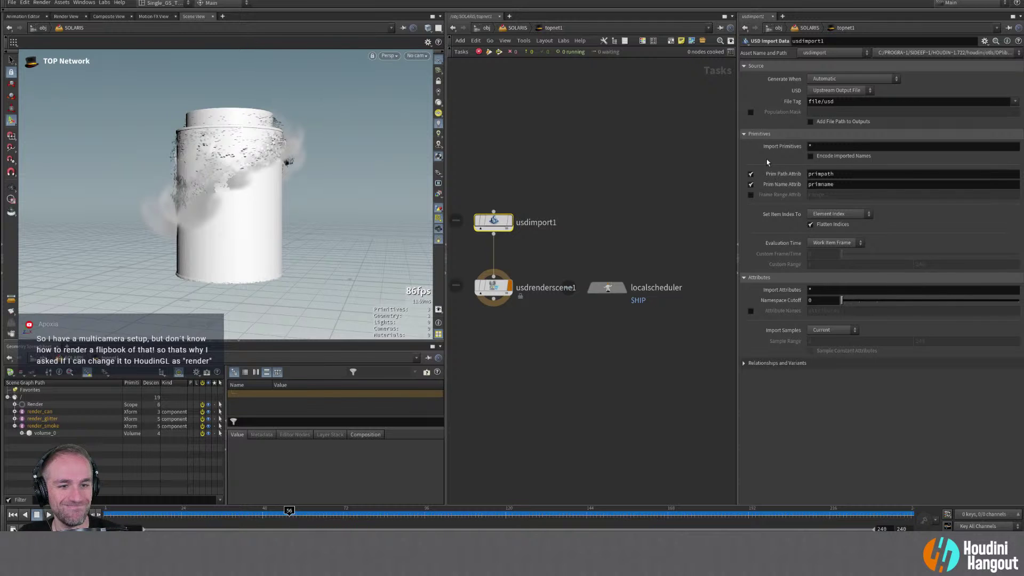
Delete usdimport1 and usdrenderscene1, return to the Solaris network, and delete topnet1
{"action": "left_click_drag", "start_coordinate": [528, 153], "coordinate": [490, 371]}
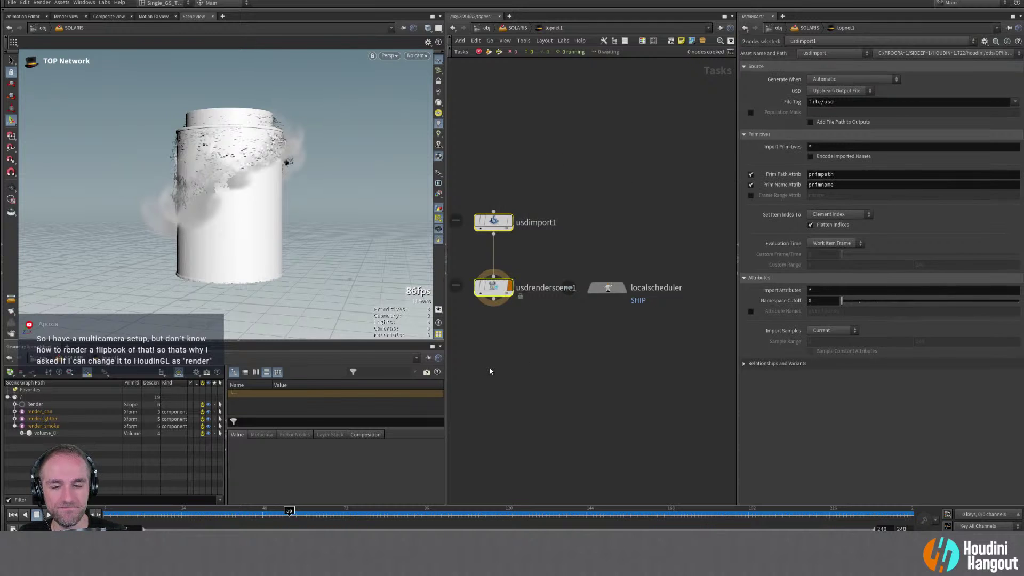
{"action": "key", "text": "Delete"}
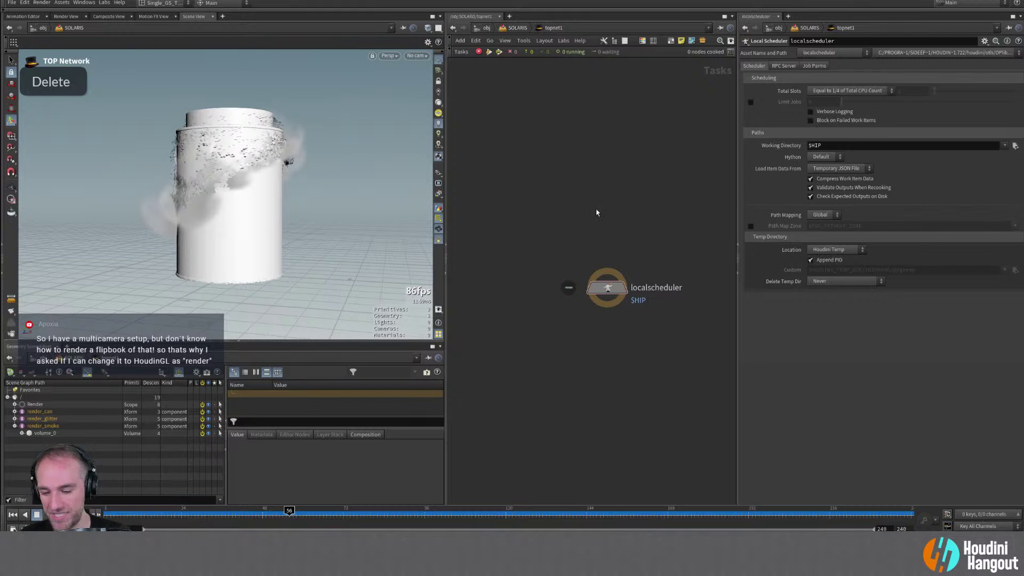
{"action": "key", "text": "u"}
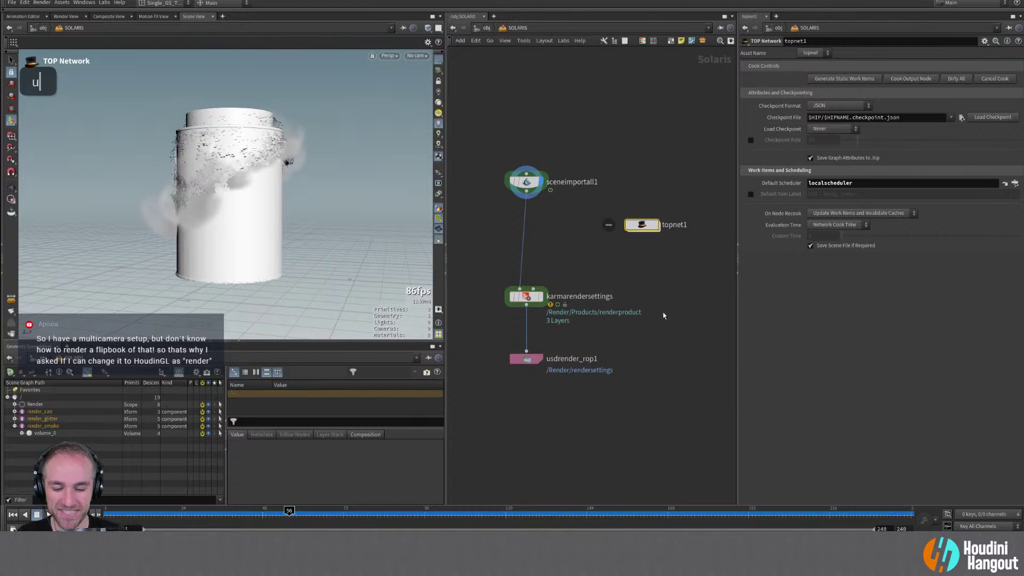
{"action": "key", "text": "Delete"}
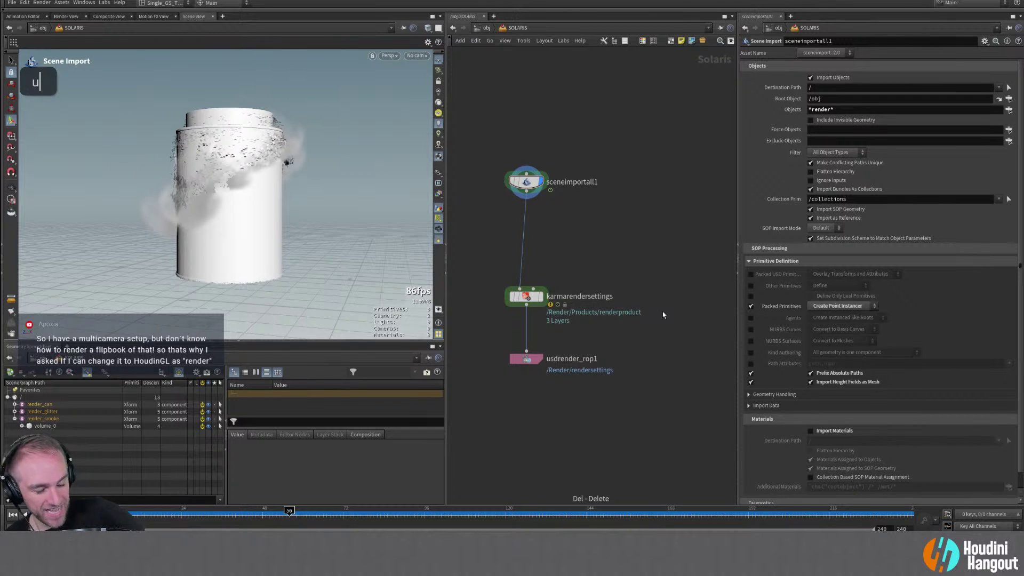
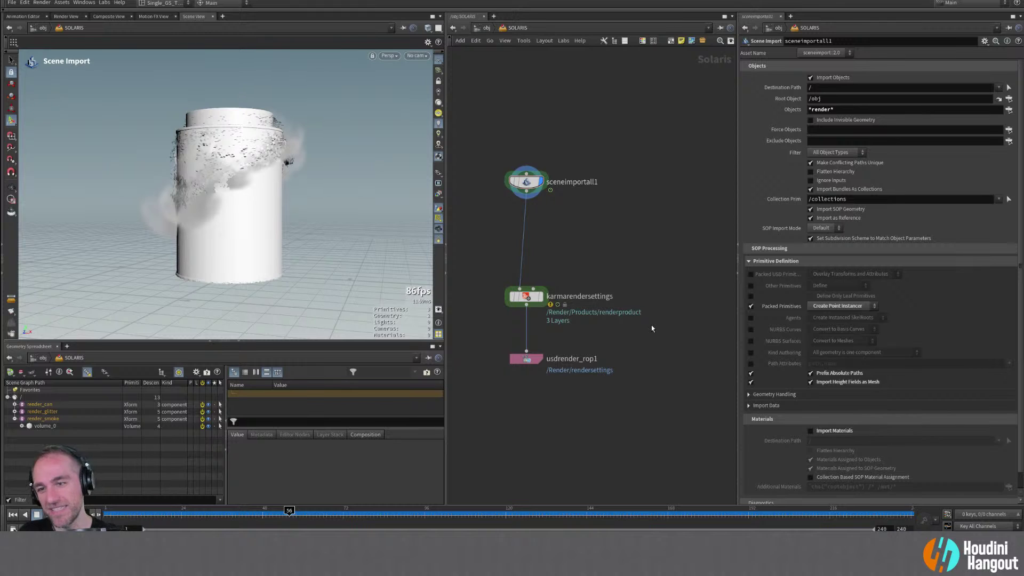
Set the display flag on karmarendersettings and move sceneimportall1 farther up to leave more room between the two nodes
{"action": "middle_click_drag", "start_coordinate": [544, 253], "coordinate": [567, 275]}
{"action": "double_click", "coordinate": [565, 322]}
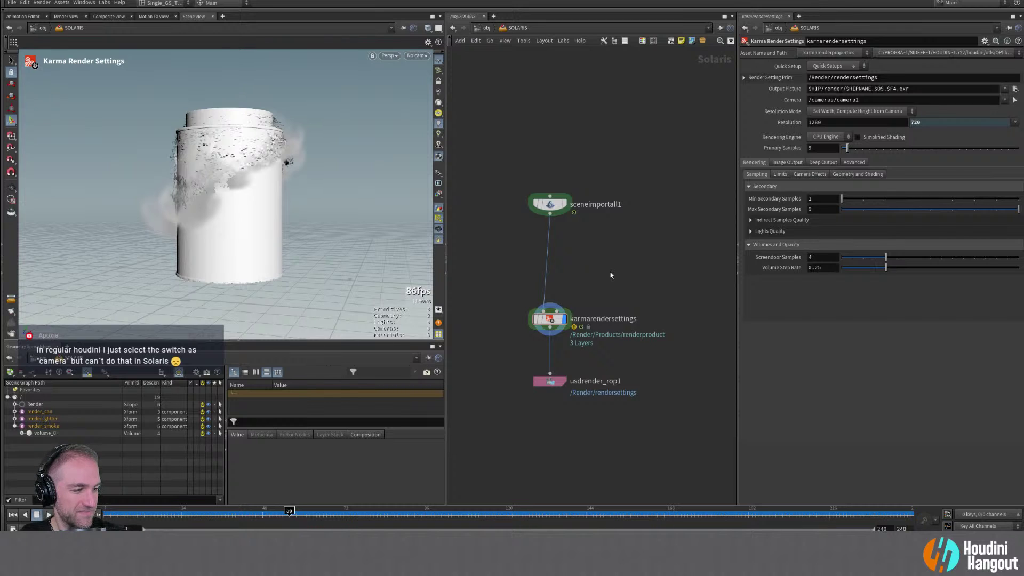
{"action": "left_click_drag", "start_coordinate": [561, 203], "coordinate": [558, 145]}
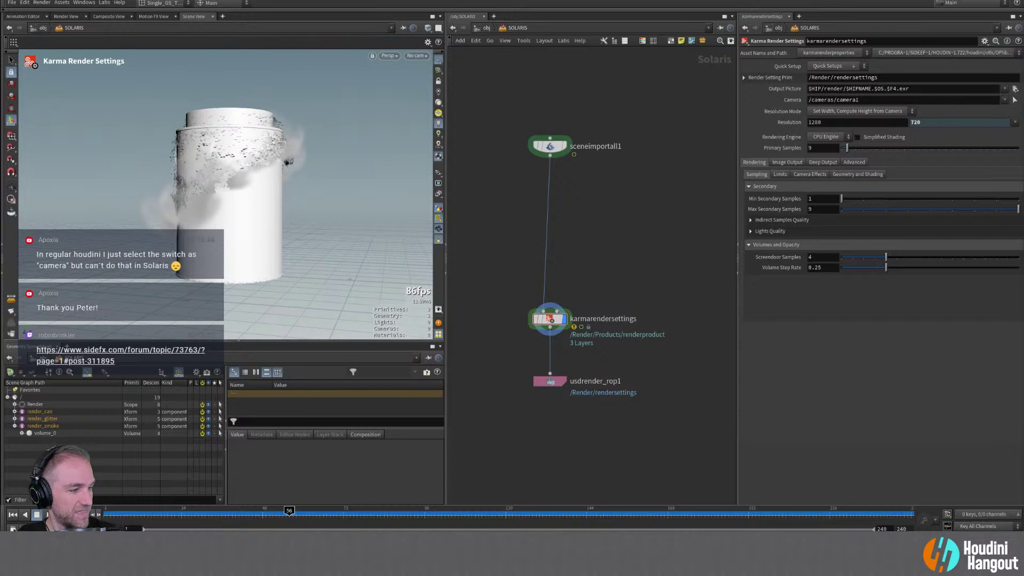
{"action": "scroll", "coordinate": [224, 191], "scroll_direction": "down", "scroll_amount": 1}
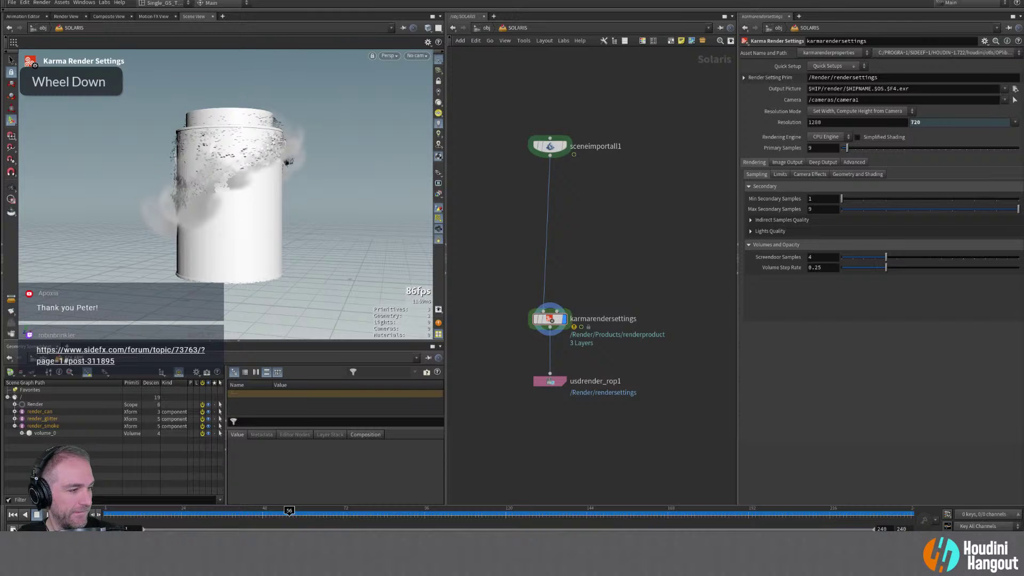
{"action": "scroll", "coordinate": [880, 373], "scroll_direction": "down", "scroll_amount": 1}
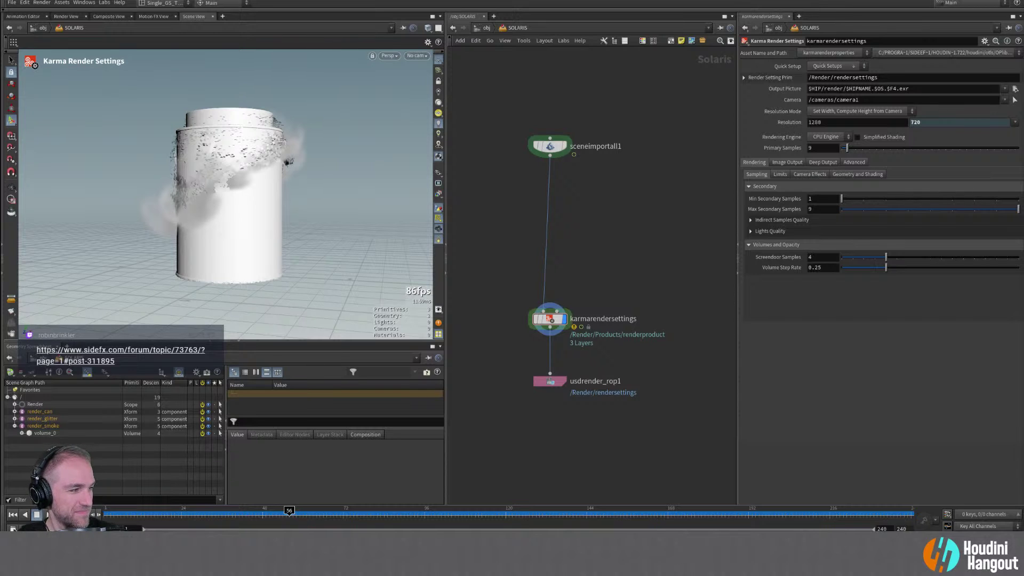
{"action": "scroll", "coordinate": [879, 373], "scroll_direction": "up", "scroll_amount": 1}
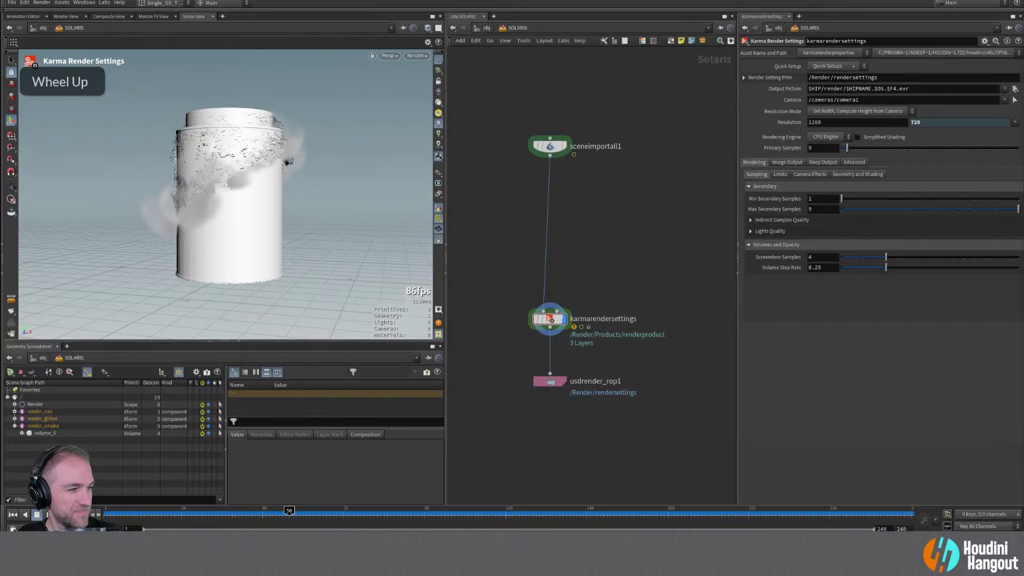
{"action": "scroll", "coordinate": [880, 373], "scroll_direction": "down", "scroll_amount": 1}
{"action": "scroll", "coordinate": [879, 373], "scroll_direction": "up", "scroll_amount": 1}
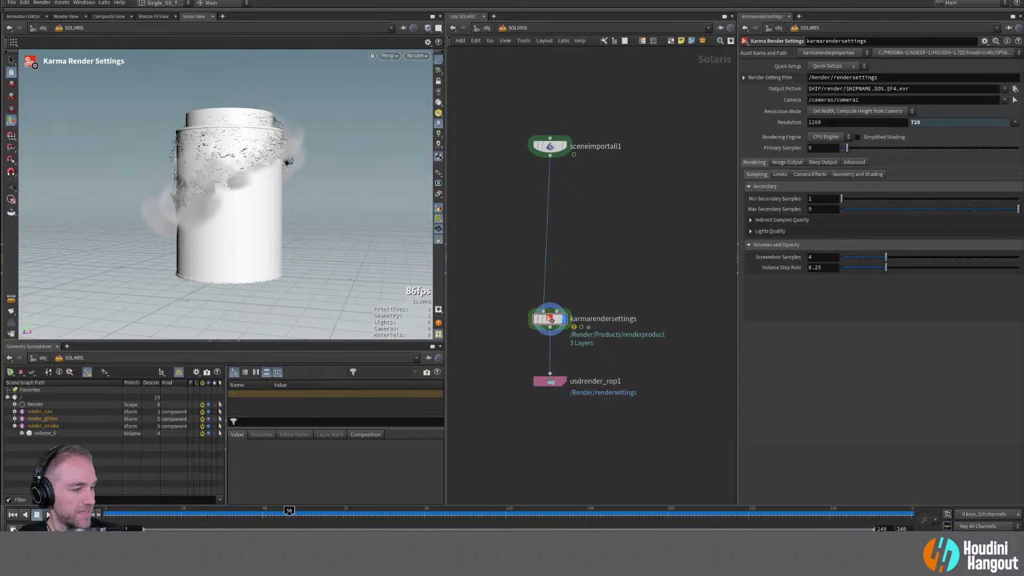
{"action": "scroll", "coordinate": [880, 373], "scroll_direction": "down", "scroll_amount": 1}
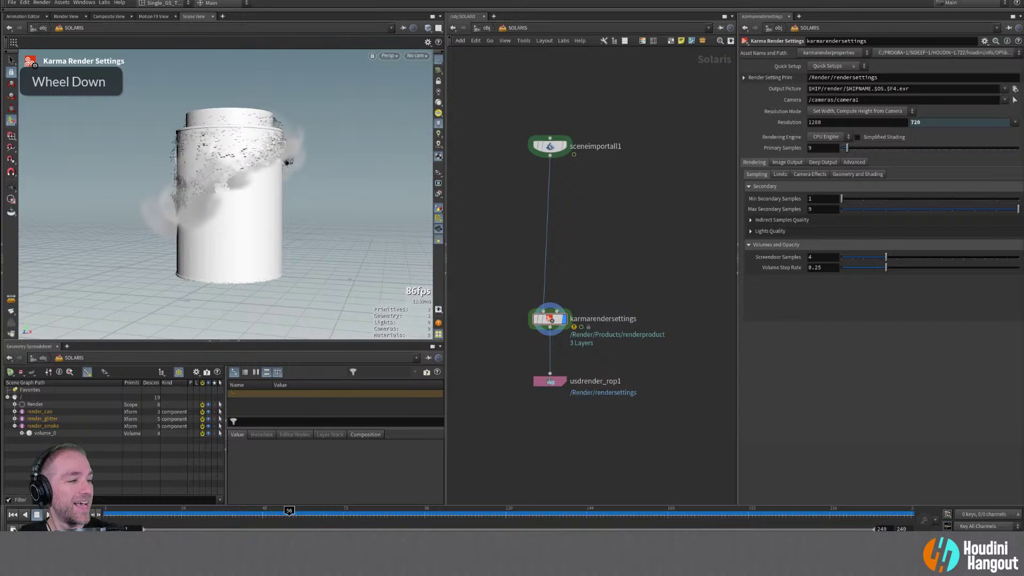
{"action": "scroll", "coordinate": [880, 373], "scroll_direction": "down", "scroll_amount": 1}
{"action": "scroll", "coordinate": [879, 373], "scroll_direction": "up", "scroll_amount": 1}
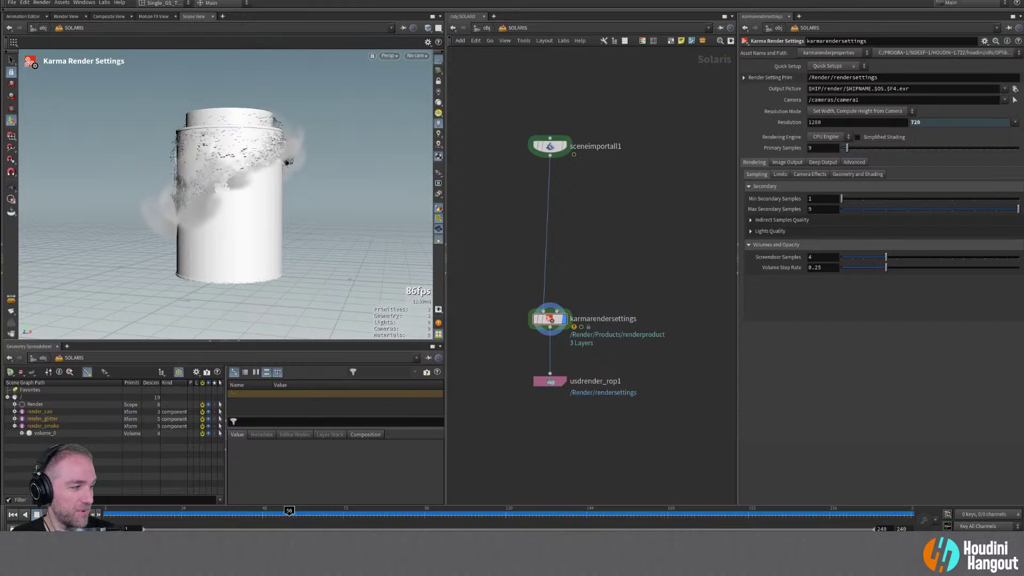
{"action": "scroll", "coordinate": [226, 192], "scroll_direction": "down", "scroll_amount": 1}
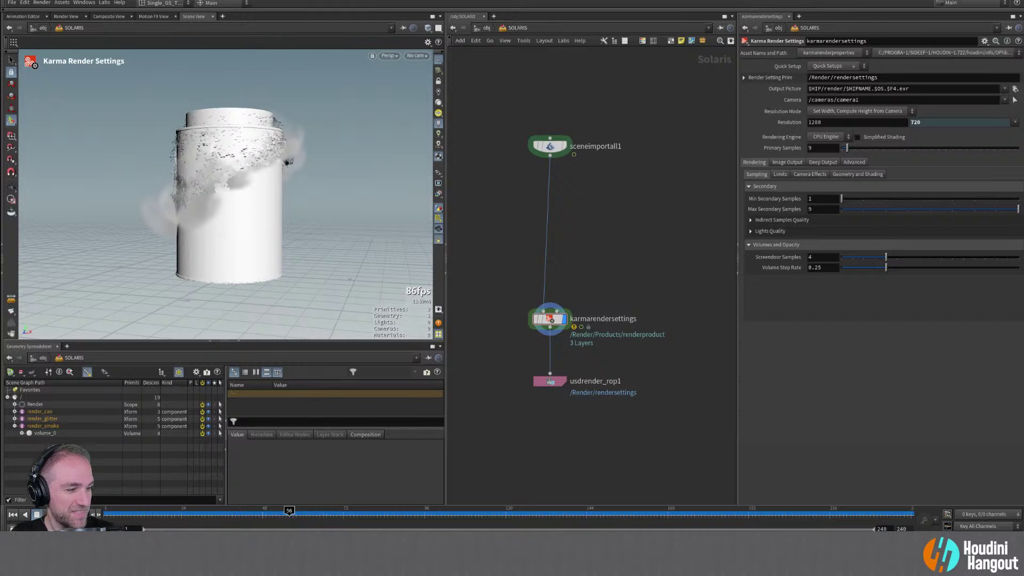
{"action": "scroll", "coordinate": [224, 192], "scroll_direction": "up", "scroll_amount": 1}
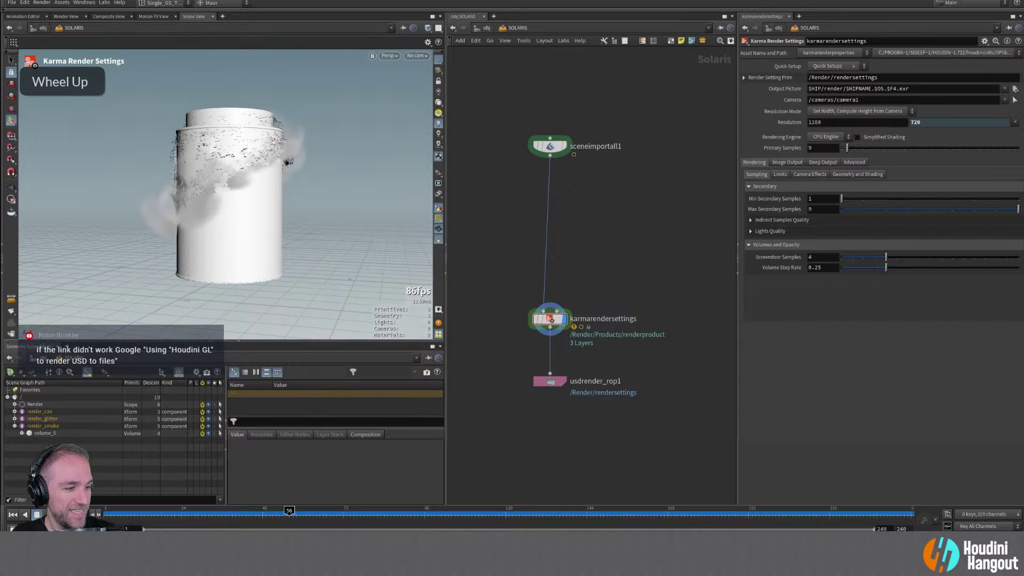
{"action": "scroll", "coordinate": [224, 192], "scroll_direction": "down", "scroll_amount": 1}
{"action": "scroll", "coordinate": [224, 192], "scroll_direction": "up", "scroll_amount": 1}
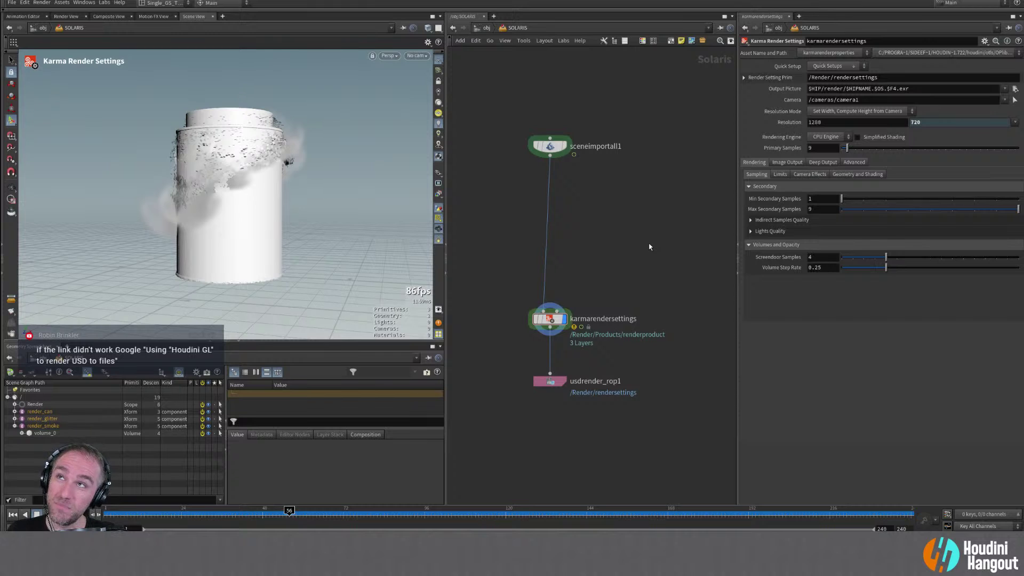
{"action": "scroll", "coordinate": [649, 247], "scroll_direction": "down", "scroll_amount": 1}
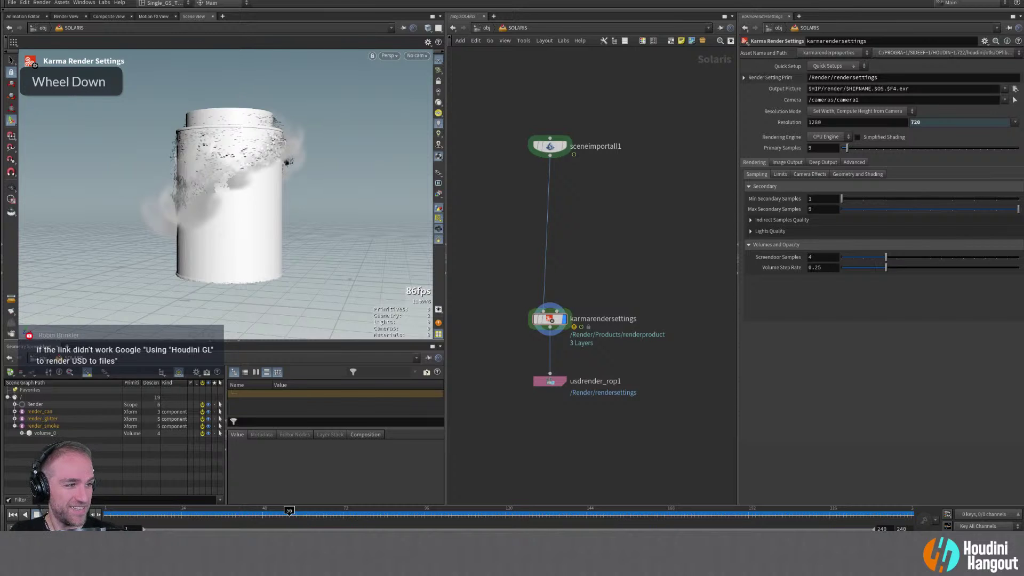
{"action": "scroll", "coordinate": [650, 247], "scroll_direction": "up", "scroll_amount": 1}
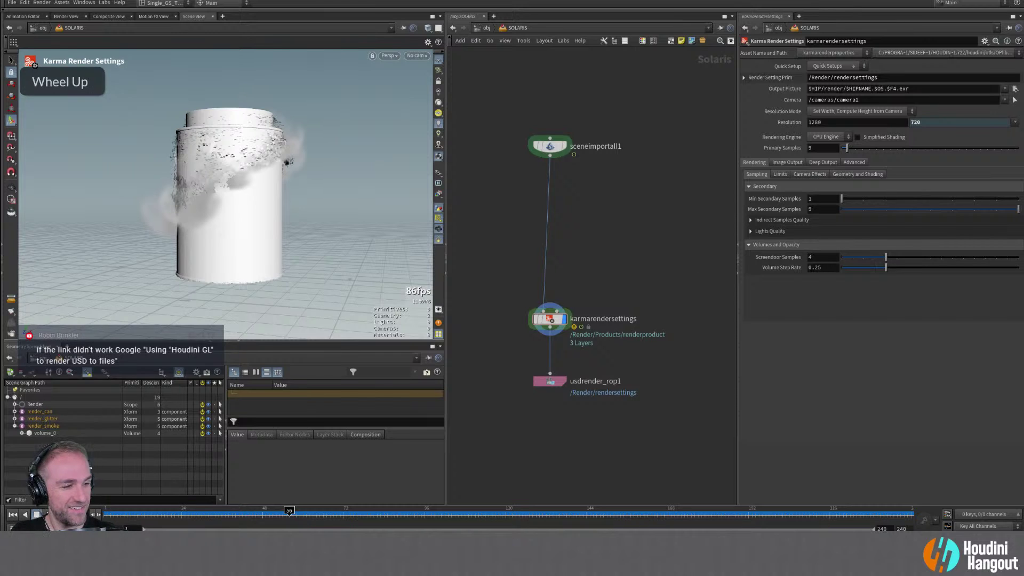
{"action": "key", "text": "Tab"}
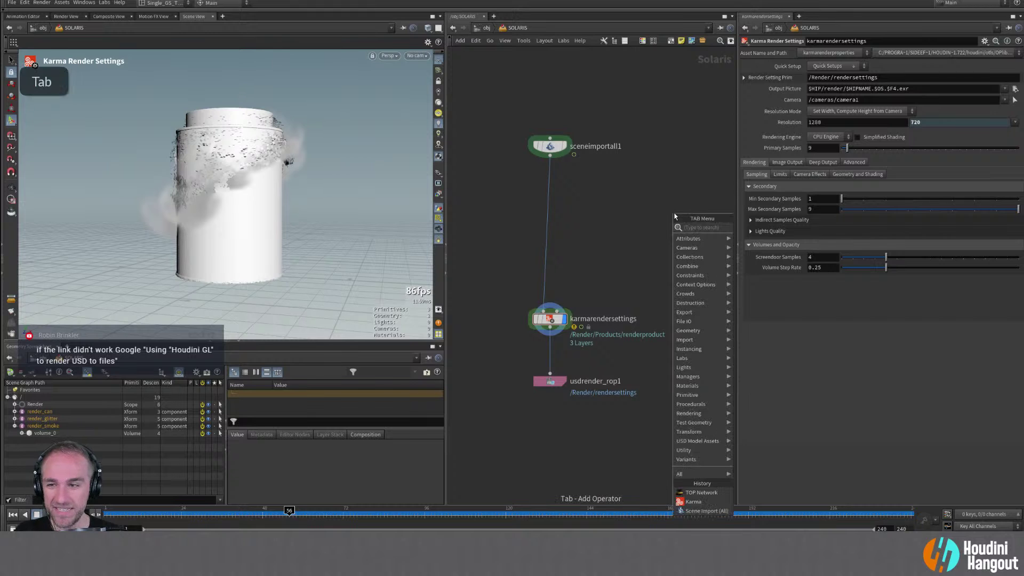
{"action": "key", "text": "Tab"}
{"action": "key", "text": "Tab"}
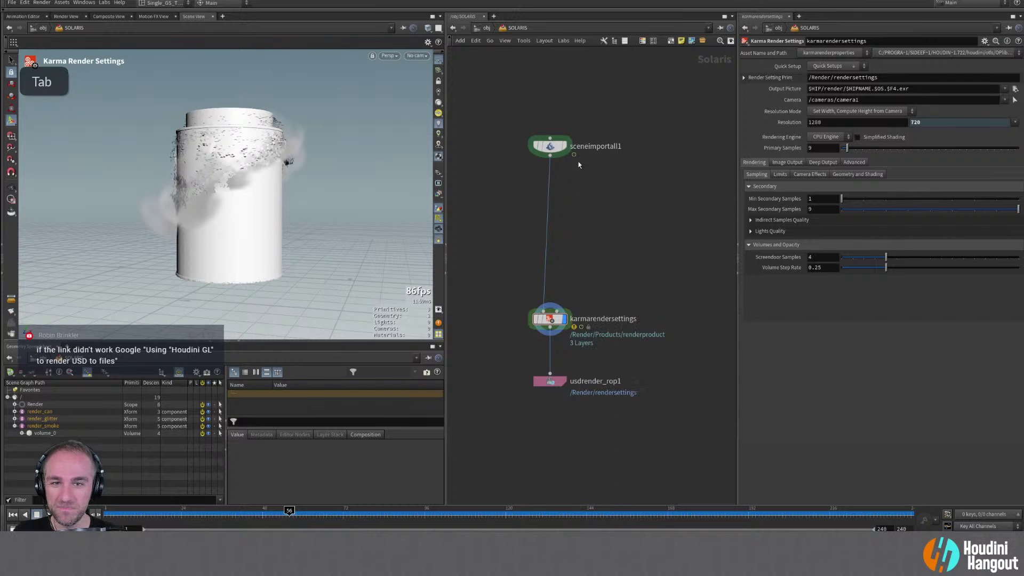
Set the display flag on sceneimportall1 and scrub the timeline to frame 47 to view the imported can, glitter and smoke
{"action": "double_click", "coordinate": [552, 146]}
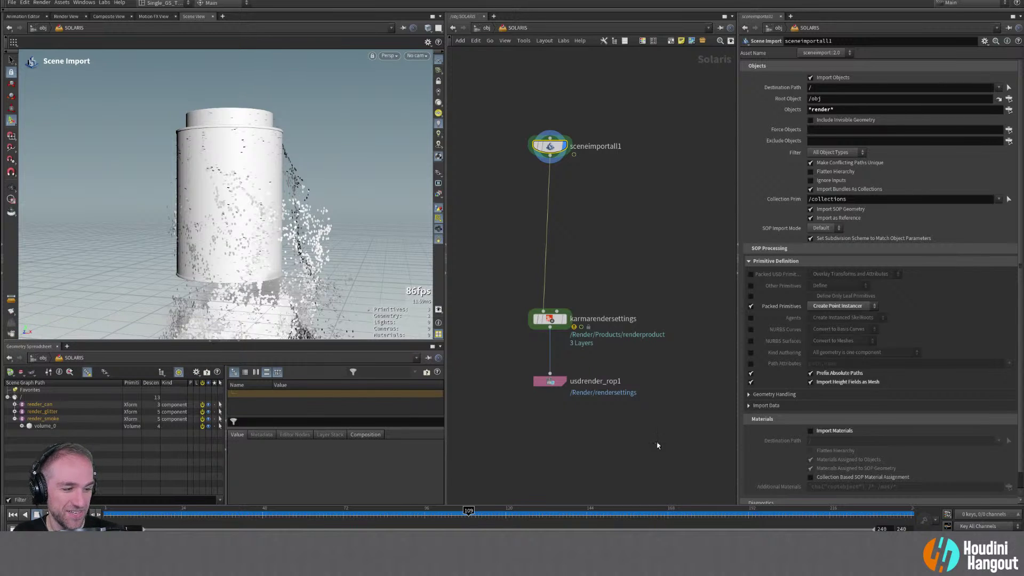
{"action": "left_click", "coordinate": [656, 320]}
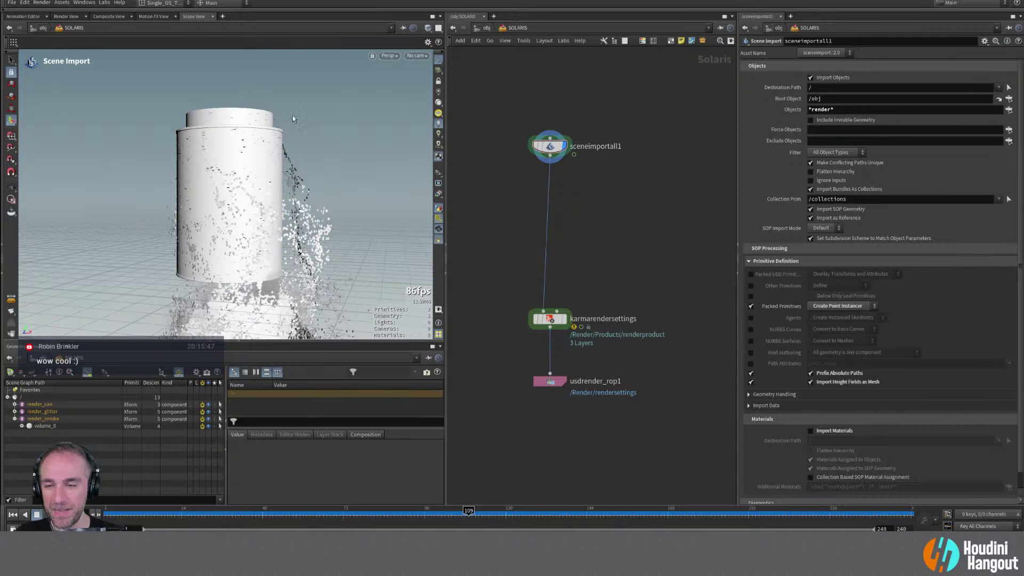
{"action": "left_click", "coordinate": [205, 514]}
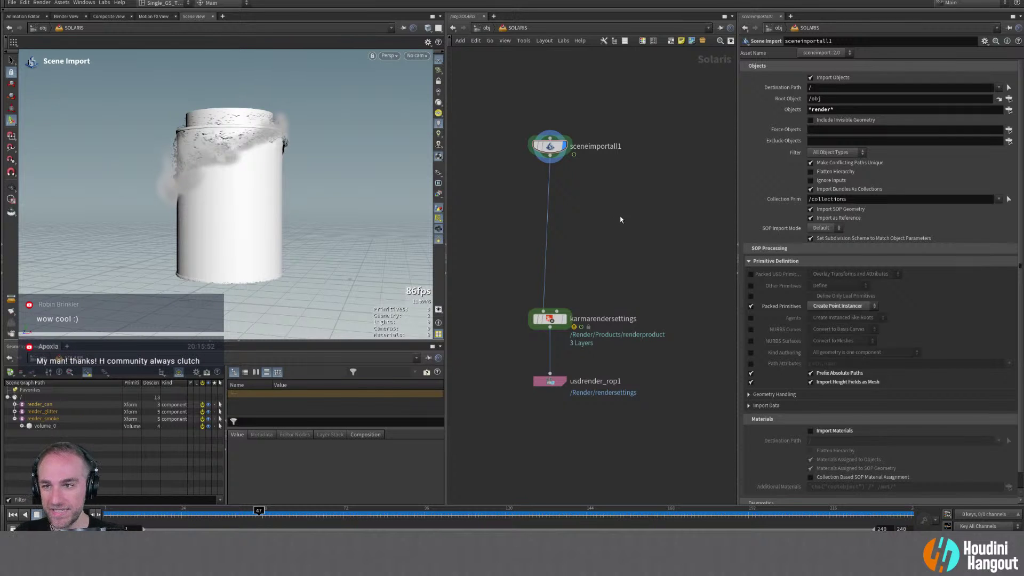
Insert a Karma Physical Sky node into the wire between sceneimportall1 and karmarendersettings and set its display flag
{"action": "key", "text": "Tab"}
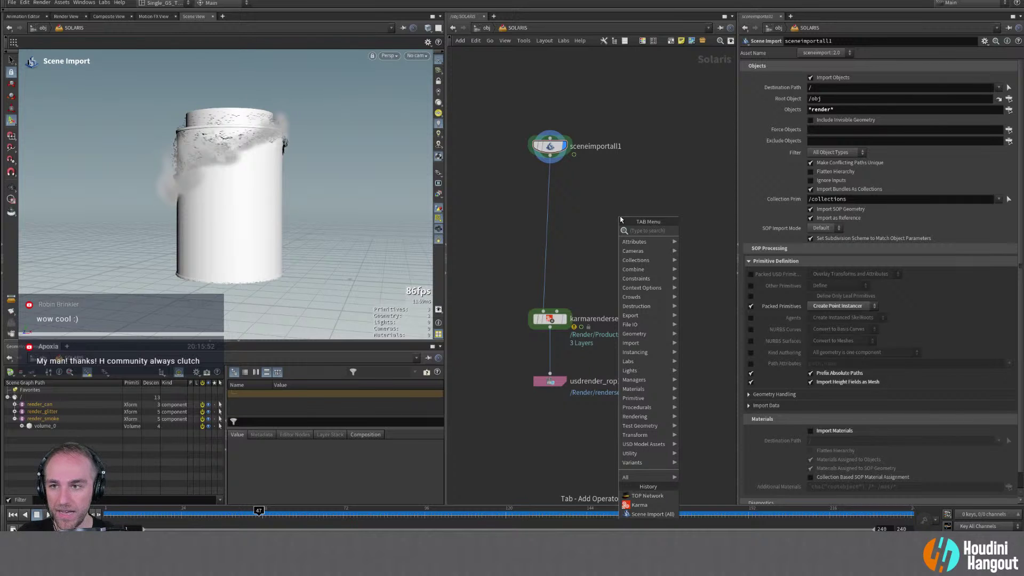
{"action": "type", "text": "karma"}
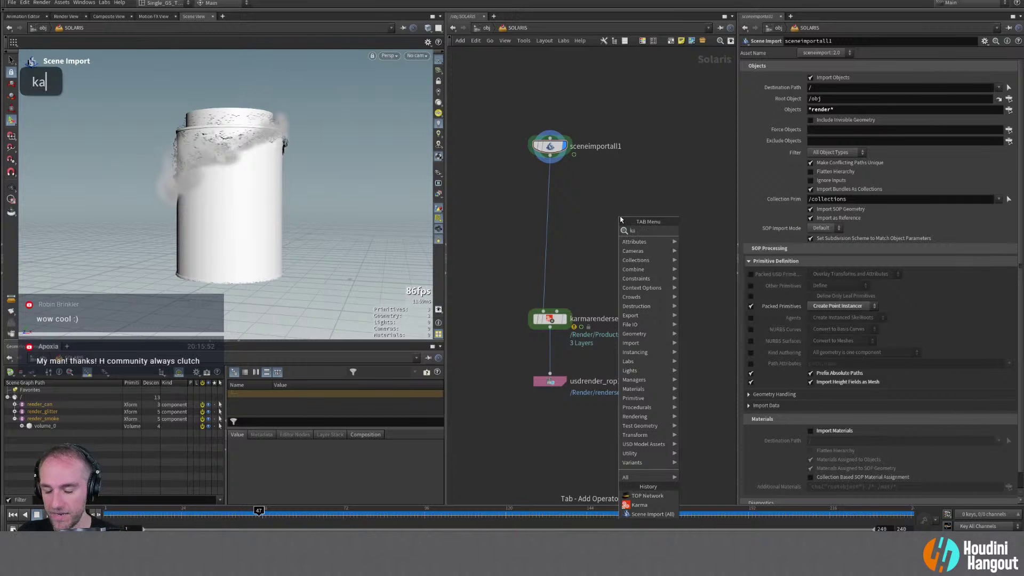
{"action": "key", "text": "Down"}
{"action": "key", "text": "Down"}
{"action": "key", "text": "Return"}
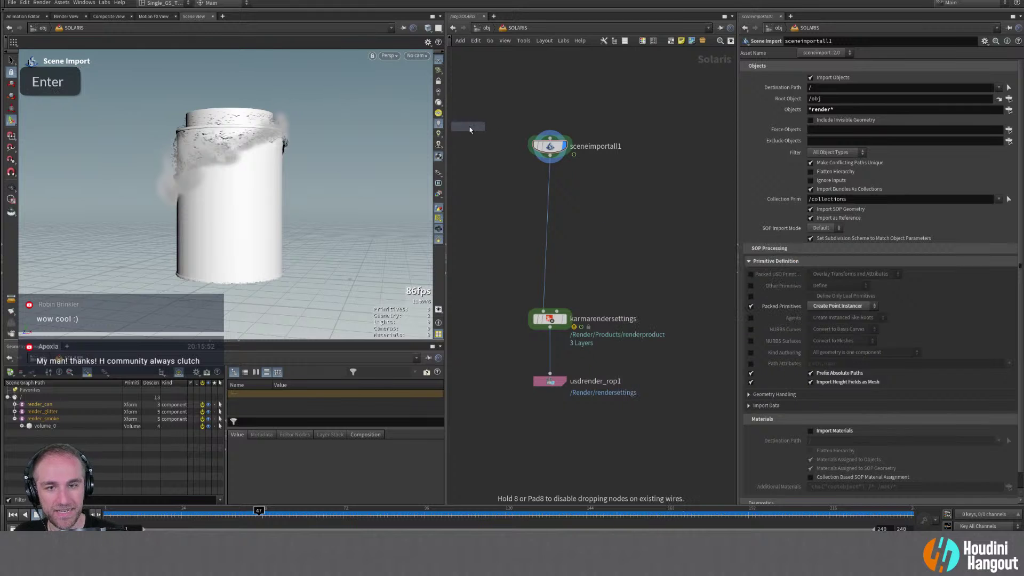
{"action": "left_click", "coordinate": [552, 186]}
{"action": "left_click_drag", "start_coordinate": [552, 187], "coordinate": [549, 196]}
{"action": "double_click", "coordinate": [550, 196]}
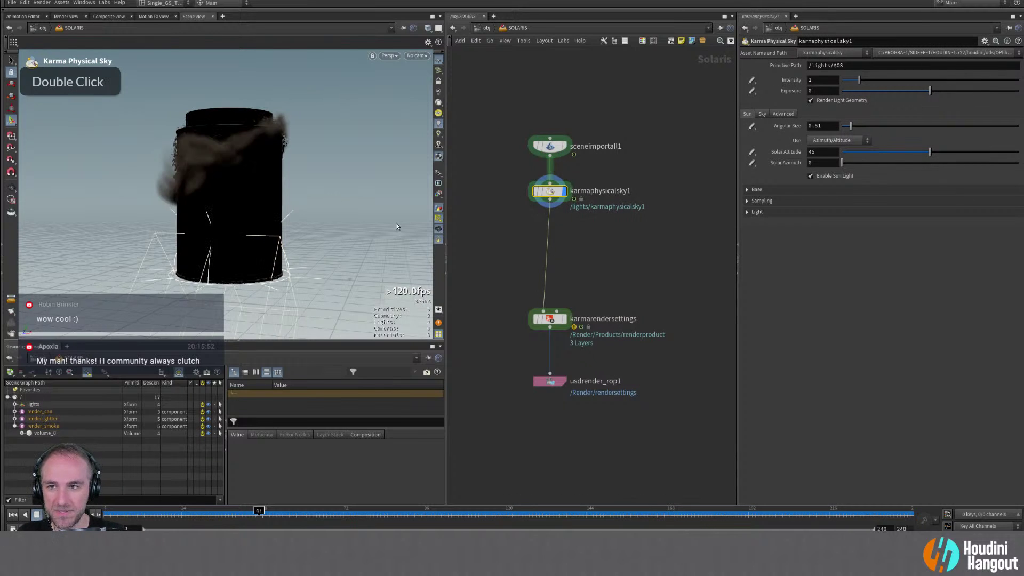
Switch the viewport renderer to Karma CPU and frame the can more closely
{"action": "left_click", "coordinate": [392, 56]}
{"action": "left_click", "coordinate": [404, 99]}
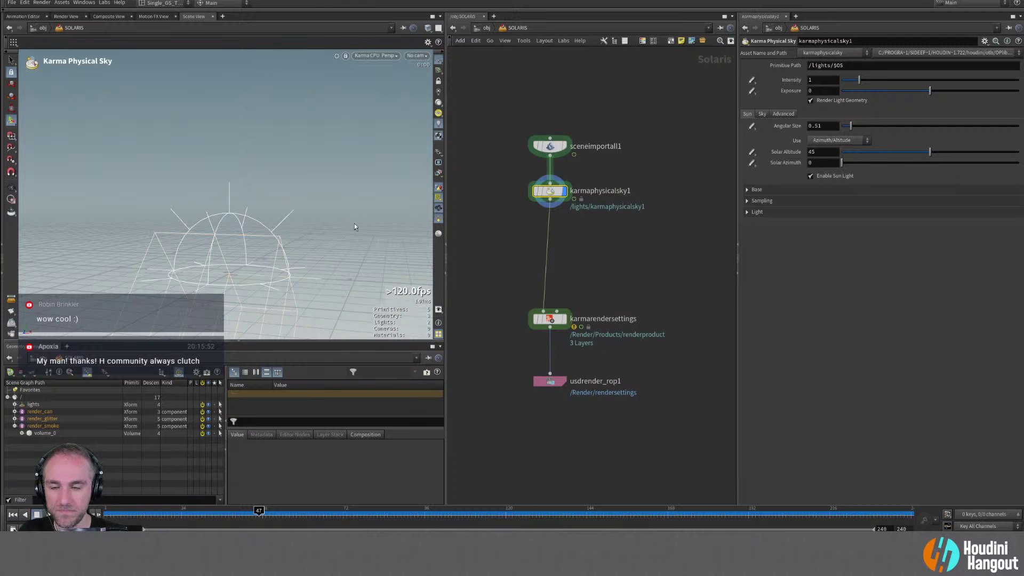
{"action": "right_click_drag", "start_coordinate": [238, 155], "coordinate": [268, 158], "text": "alt"}
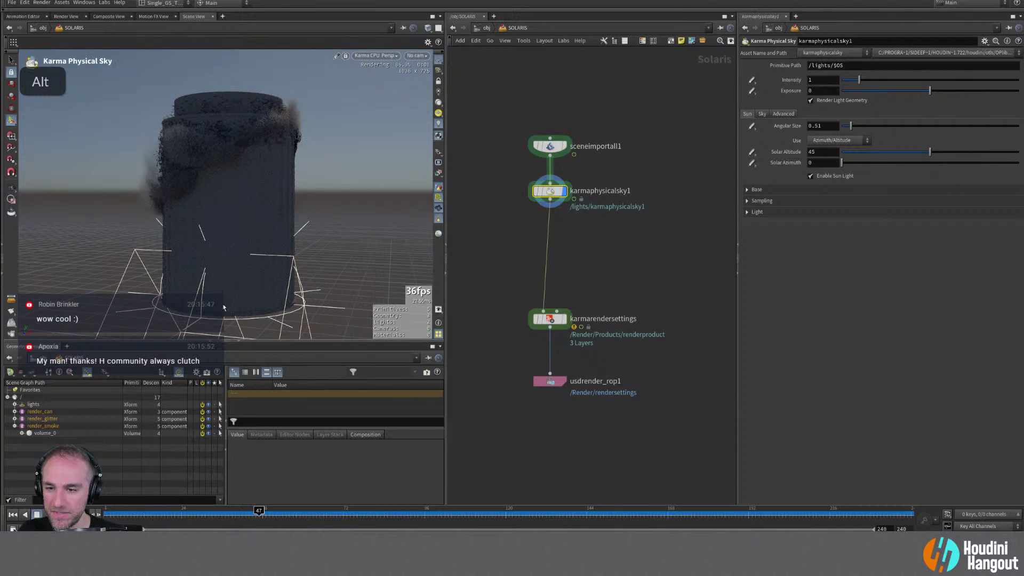
{"action": "left_click_drag", "start_coordinate": [219, 205], "coordinate": [190, 195], "text": "alt"}
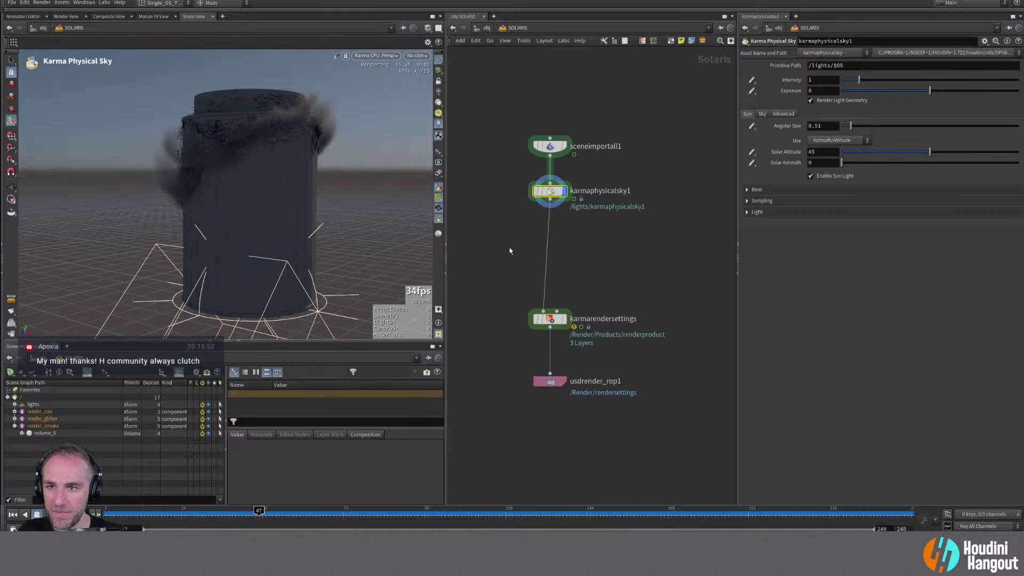
Insert a Material Linker node between karmaphysicalsky1 and karmarendersettings and show its material catalog
{"action": "key", "text": "Tab"}
{"action": "type", "text": "mater"}
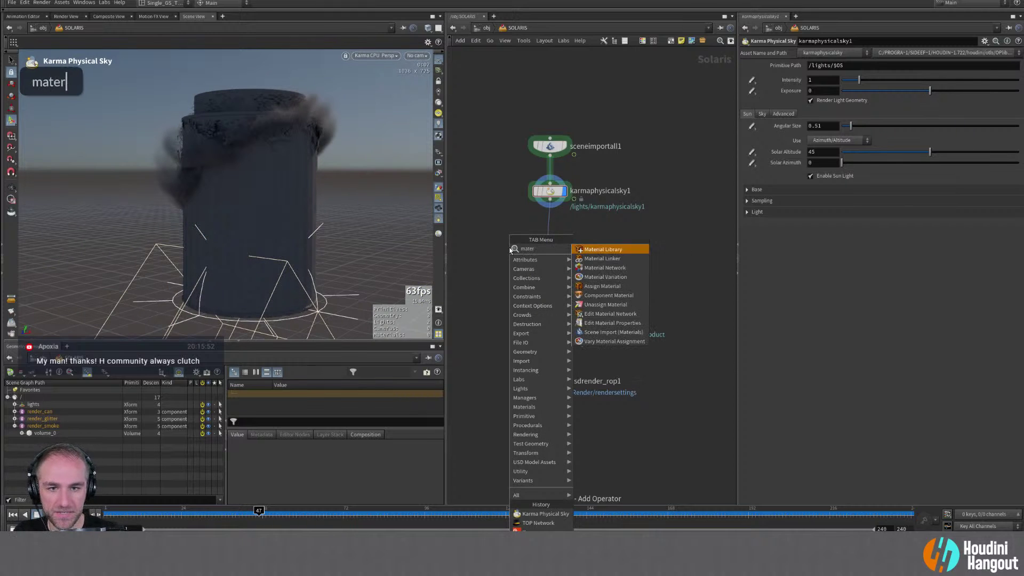
{"action": "key", "text": "Return"}
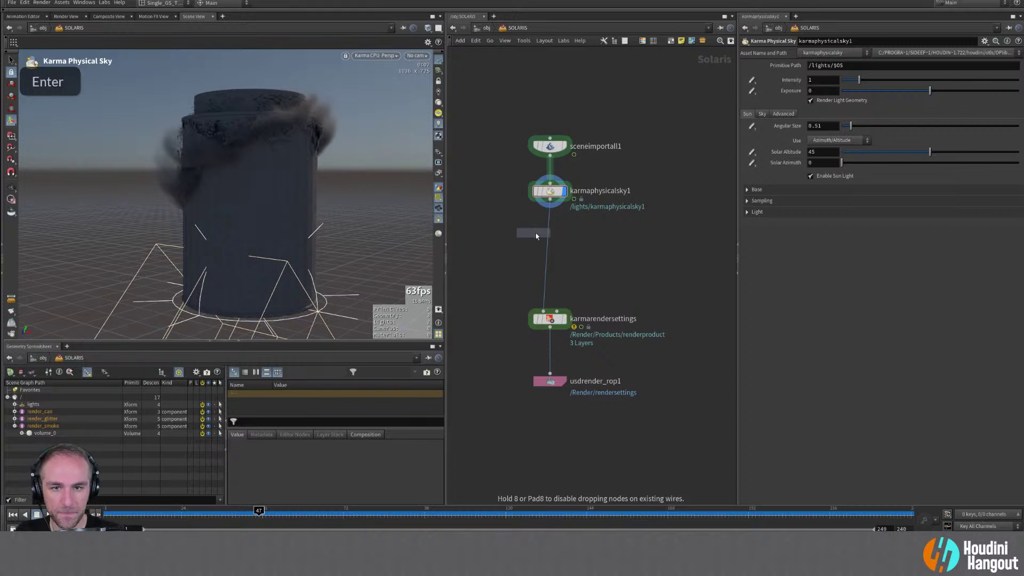
{"action": "double_click", "coordinate": [549, 235]}
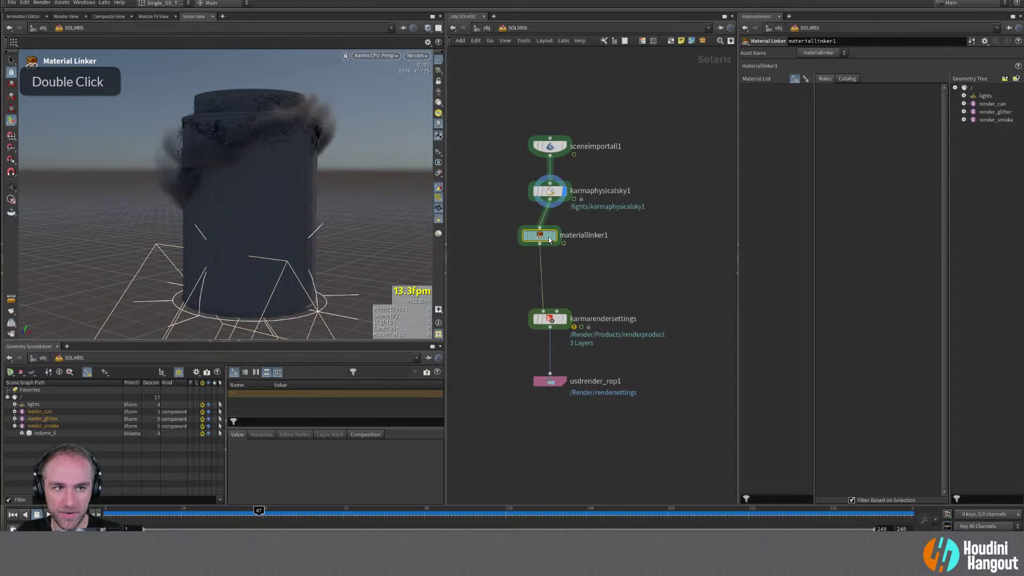
{"action": "left_click", "coordinate": [915, 90]}
{"action": "left_click", "coordinate": [904, 90]}
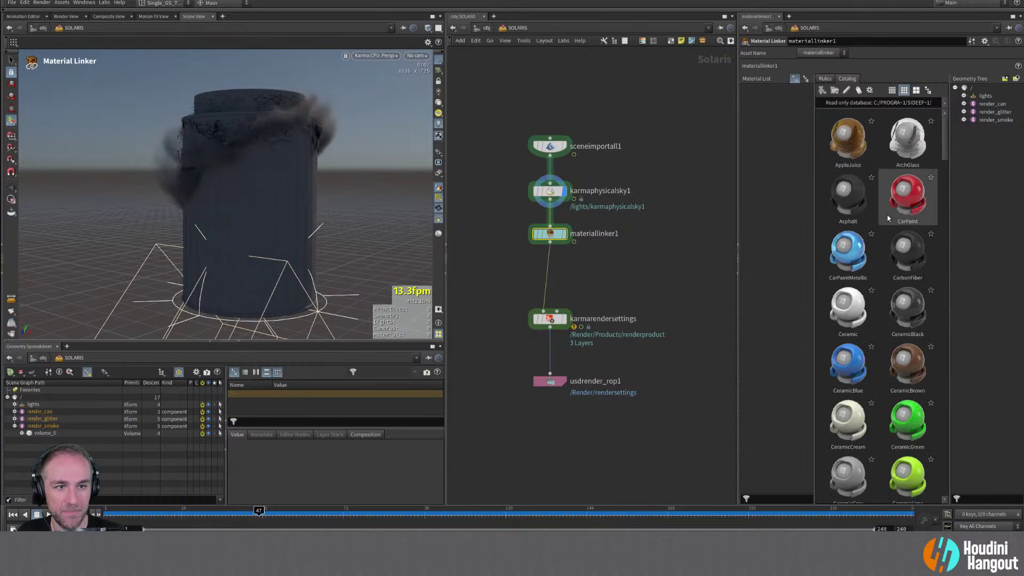
Widen the parameter area beside the network and set the display flag on materiallinker1
{"action": "scroll", "coordinate": [888, 216], "scroll_direction": "down", "scroll_amount": 10}
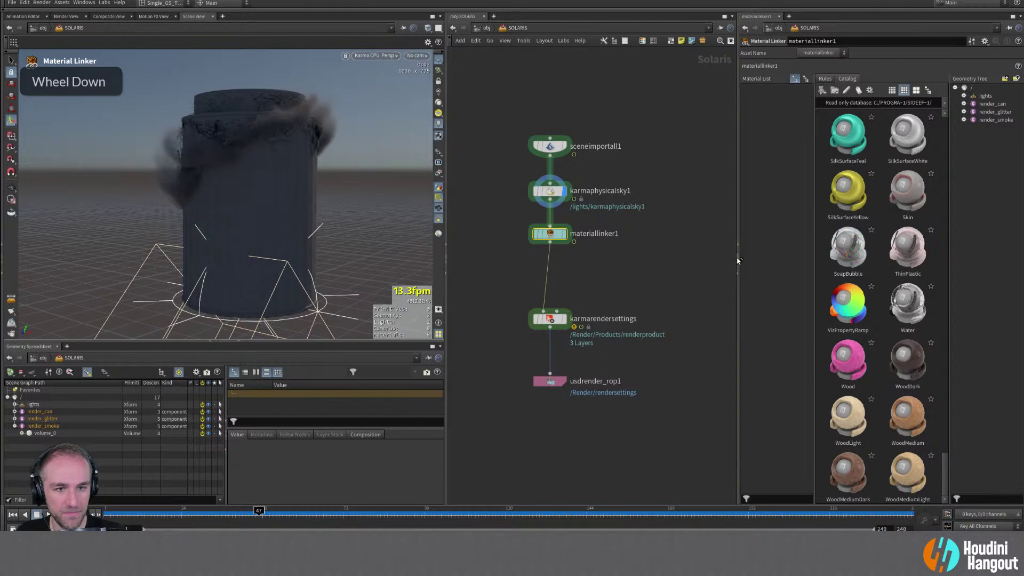
{"action": "left_click_drag", "start_coordinate": [737, 258], "coordinate": [634, 257]}
{"action": "middle_click_drag", "start_coordinate": [519, 238], "coordinate": [539, 239]}
{"action": "double_click", "coordinate": [525, 234]}
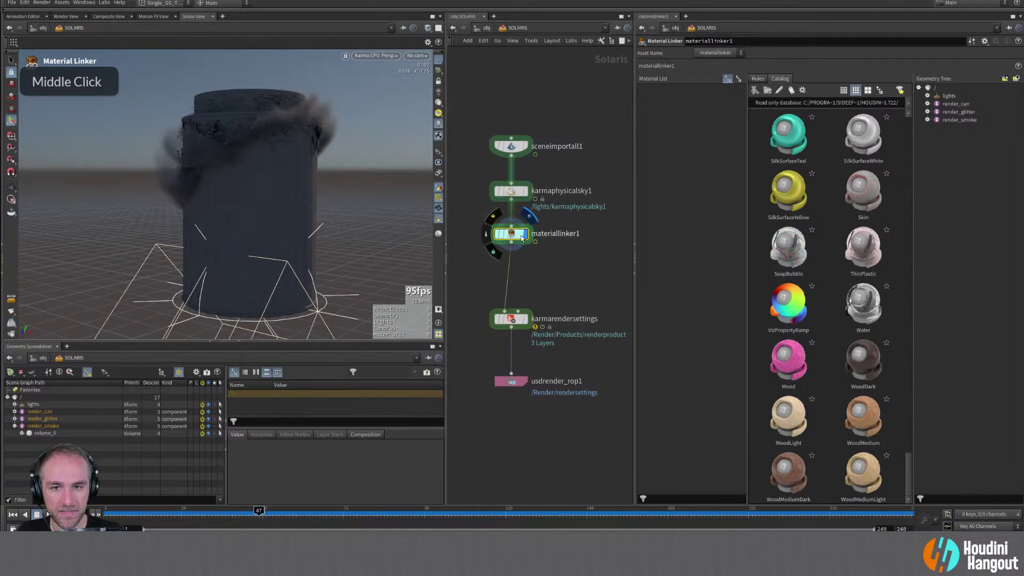
Assign the MetalBronze catalog material to render_glitter in the Material Linker's geometry tree
{"action": "scroll", "coordinate": [882, 320], "scroll_direction": "down", "scroll_amount": 2}
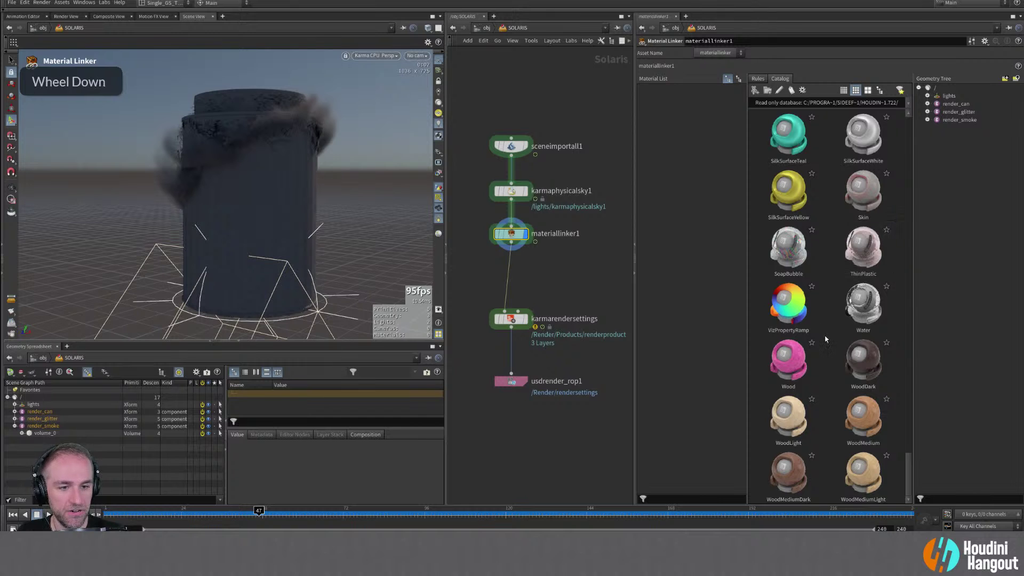
{"action": "scroll", "coordinate": [826, 342], "scroll_direction": "up", "scroll_amount": 6}
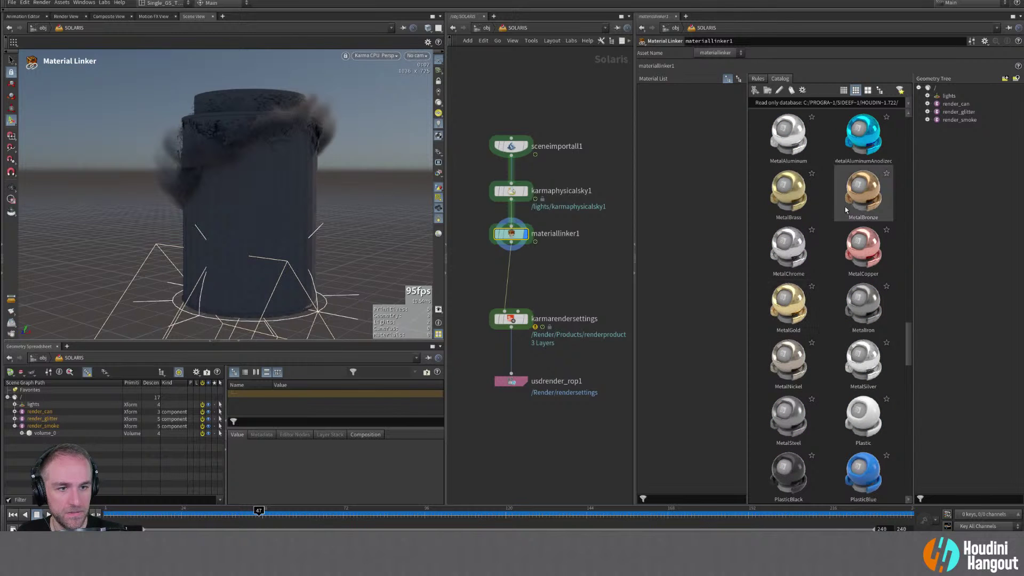
{"action": "left_click_drag", "start_coordinate": [856, 202], "coordinate": [965, 113]}
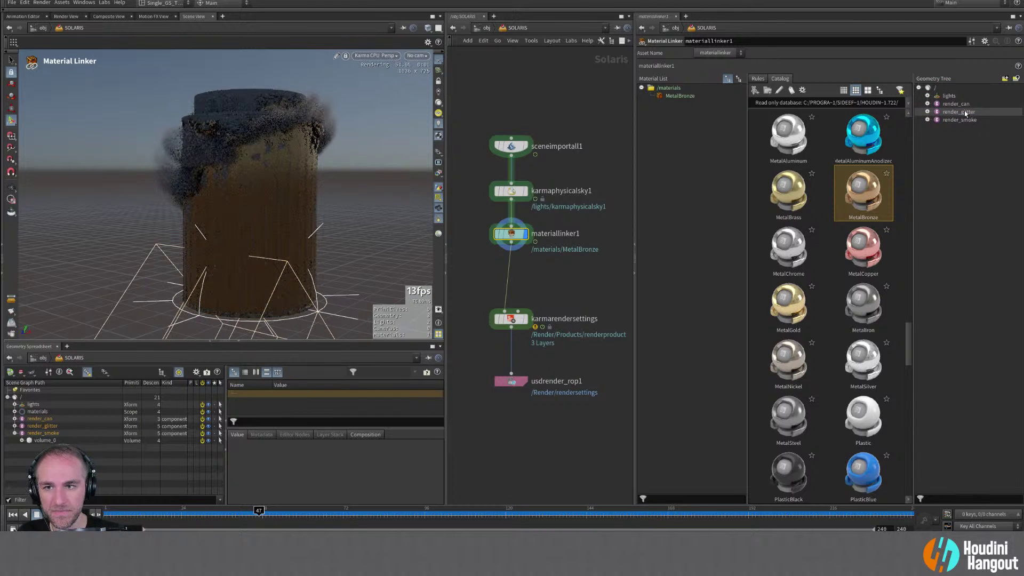
Go to frame 58 and examine the bronze glitter on the can up close and from farther away
{"action": "mouse_move", "coordinate": [257, 514]}
{"action": "left_mouse_down"}
{"action": "mouse_move", "coordinate": [235, 512]}
{"action": "mouse_move", "coordinate": [270, 510]}
{"action": "left_mouse_up"}
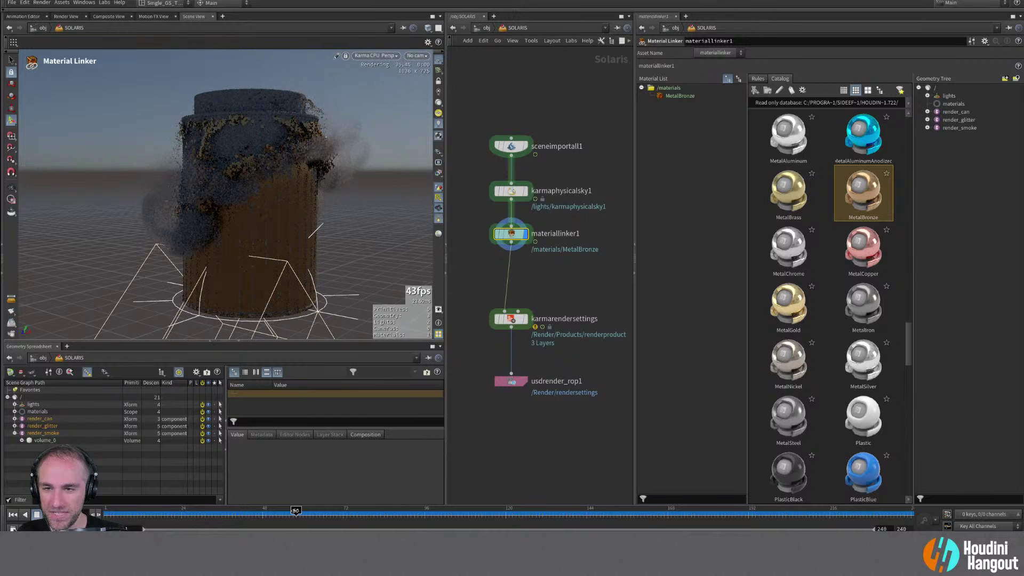
{"action": "left_click_drag", "start_coordinate": [305, 188], "coordinate": [414, 201], "text": "alt"}
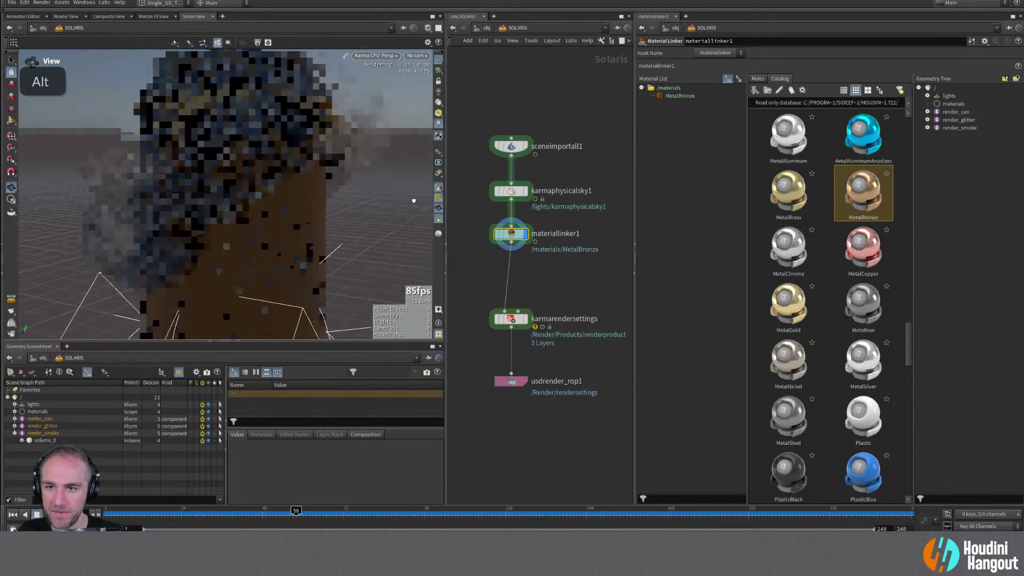
{"action": "right_click_drag", "start_coordinate": [413, 201], "coordinate": [313, 226], "text": "alt"}
{"action": "left_click_drag", "start_coordinate": [313, 226], "coordinate": [291, 209], "text": "alt"}
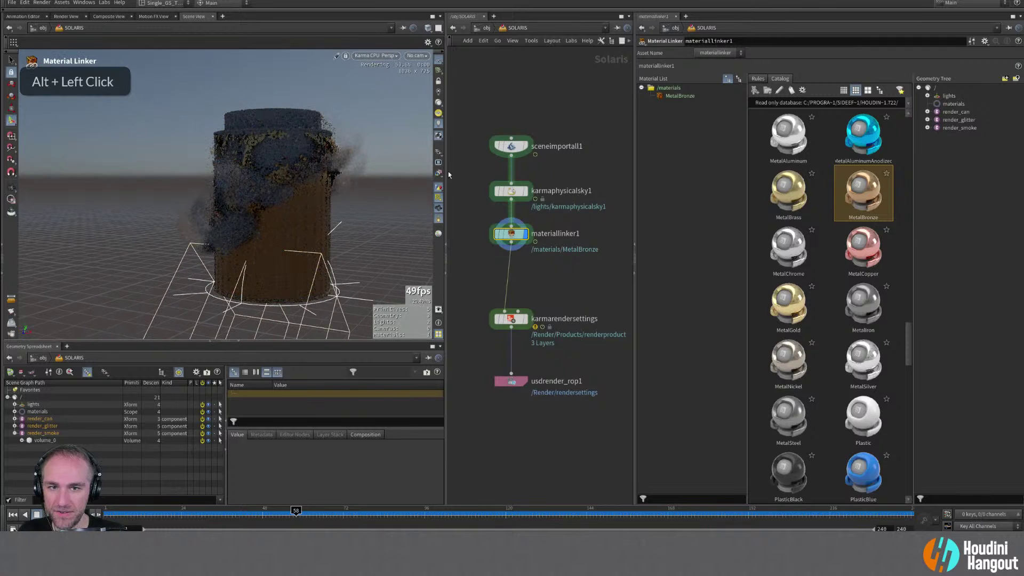
Set karmaphysicalsky1's solar azimuth to 52.5 and its exposure to 1.57
{"action": "left_click", "coordinate": [511, 190]}
{"action": "left_click_drag", "start_coordinate": [747, 164], "coordinate": [779, 163]}
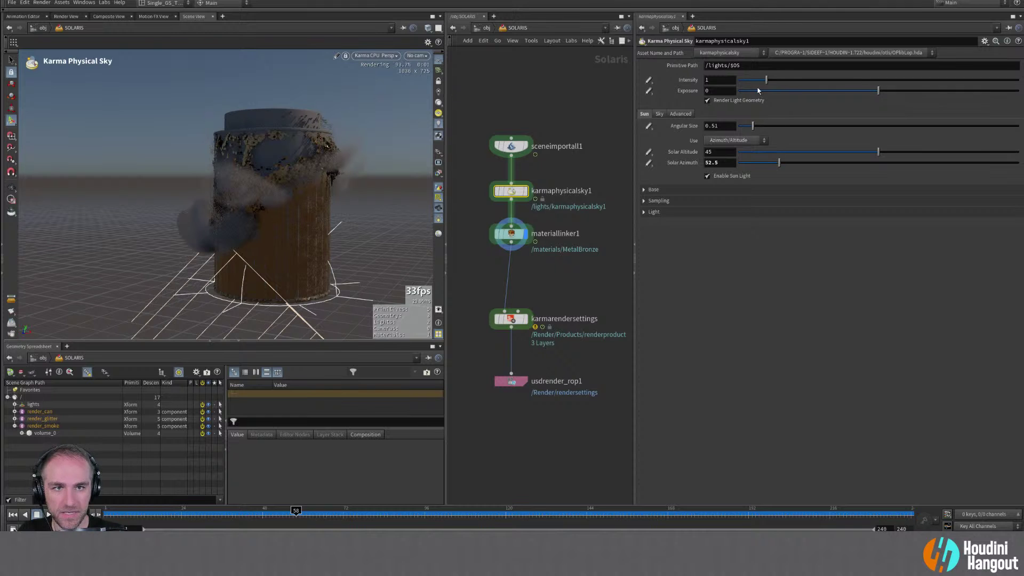
{"action": "left_click", "coordinate": [949, 91]}
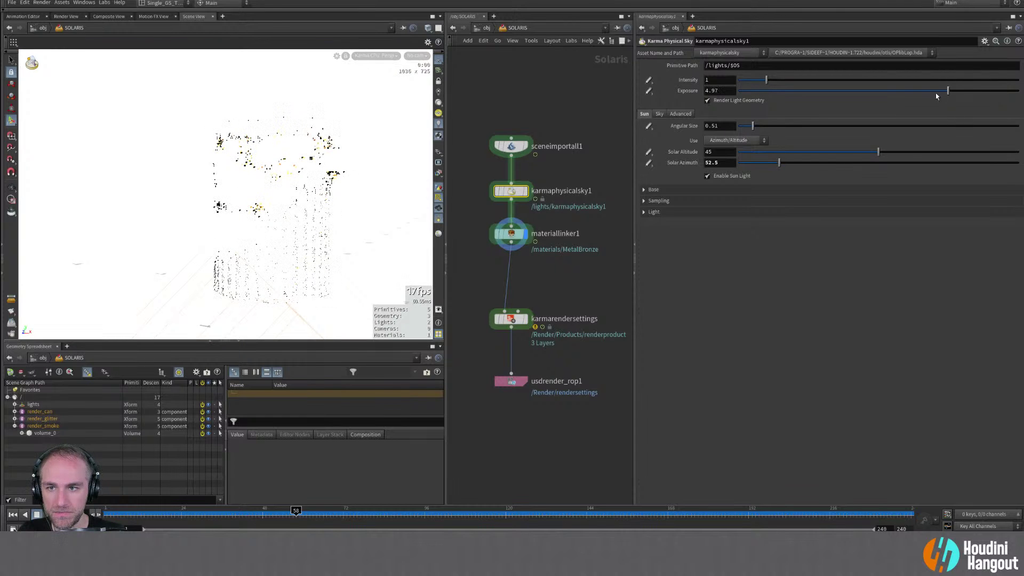
{"action": "left_click_drag", "start_coordinate": [900, 96], "coordinate": [900, 99]}
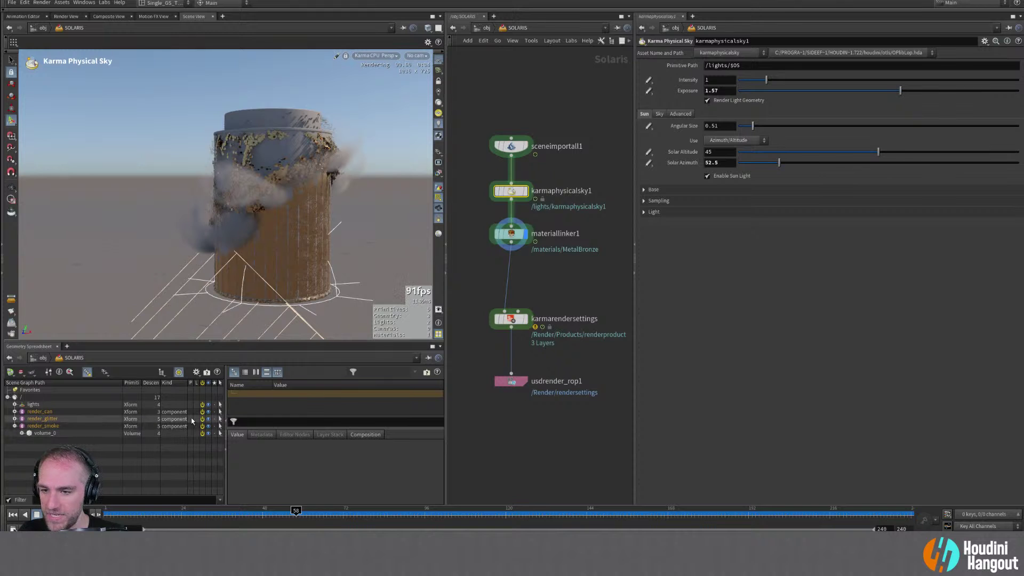
Hide and reshow render_can in the scene graph, and go to frame 1 to examine the rendered glitter
{"action": "left_click", "coordinate": [208, 411]}
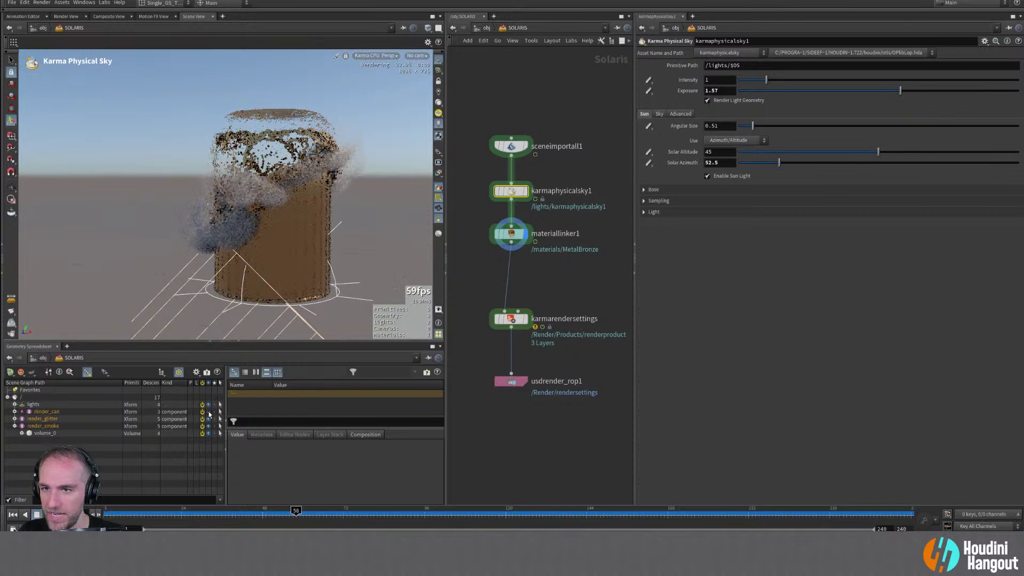
{"action": "left_click", "coordinate": [208, 412]}
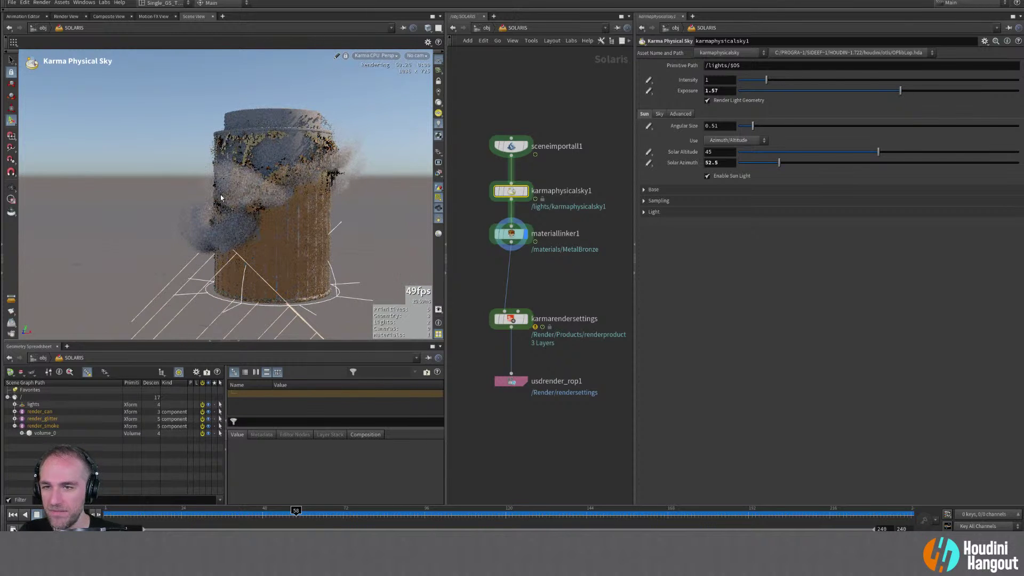
{"action": "left_click", "coordinate": [123, 511]}
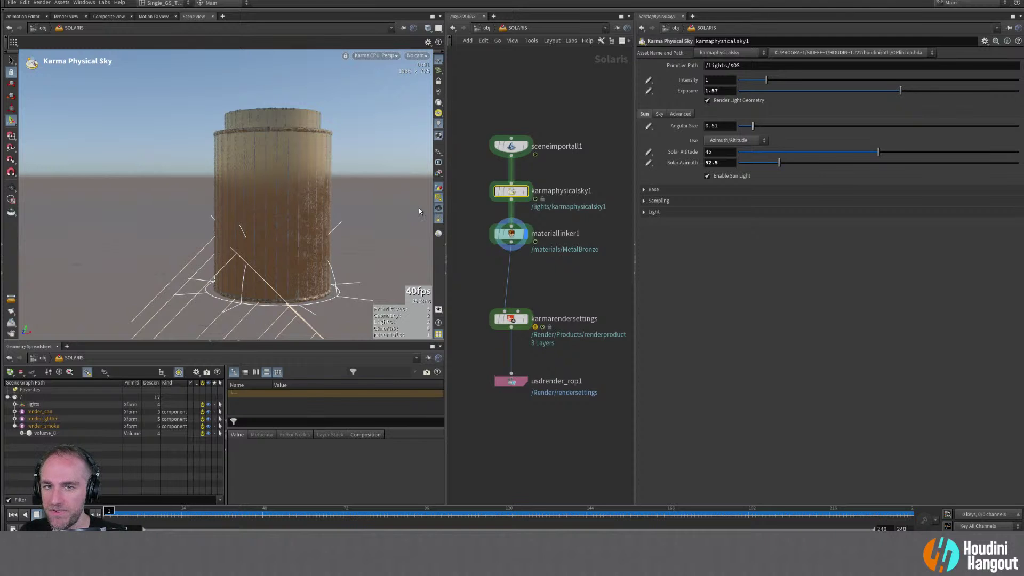
Inspect the geo_can_setup network at object level, then return to the SOLARIS network
{"action": "left_click", "coordinate": [574, 245]}
{"action": "key", "text": "u"}
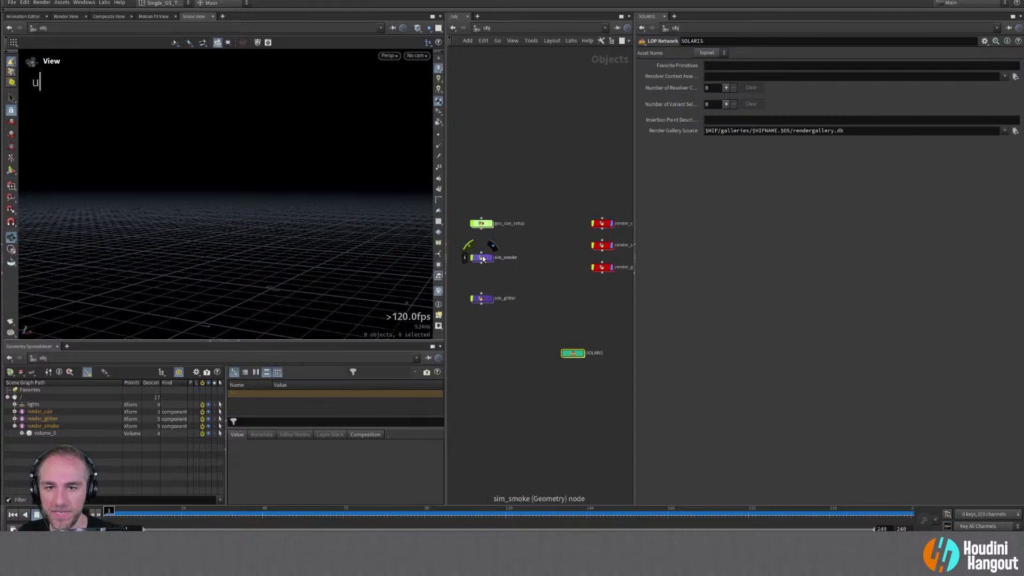
{"action": "double_click", "coordinate": [481, 223]}
{"action": "mouse_move", "coordinate": [540, 196]}
{"action": "left_mouse_down"}
{"action": "mouse_move", "coordinate": [589, 218]}
{"action": "mouse_move", "coordinate": [539, 229]}
{"action": "mouse_move", "coordinate": [535, 252]}
{"action": "mouse_move", "coordinate": [537, 210]}
{"action": "left_mouse_up"}
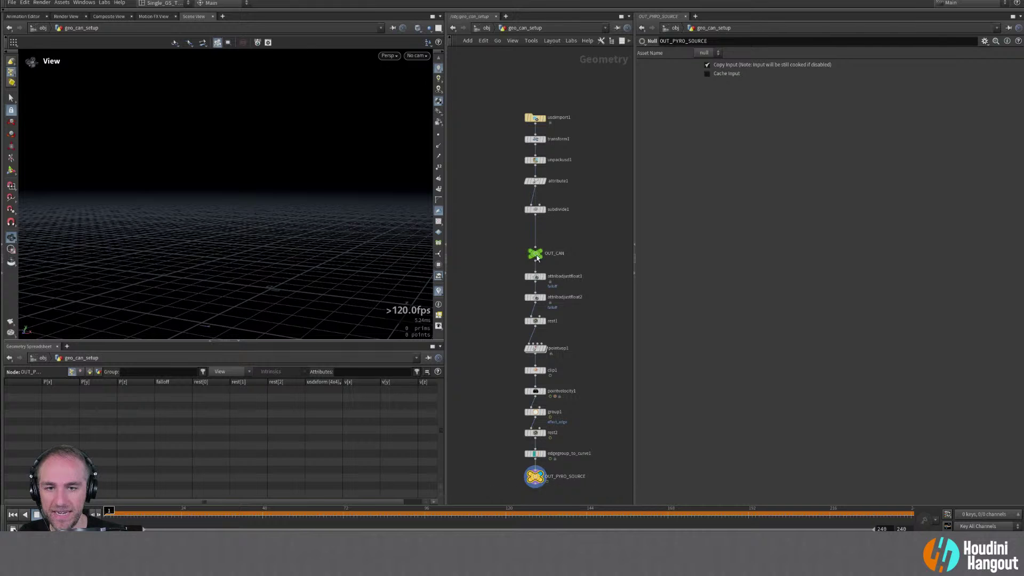
{"action": "middle_click_drag", "start_coordinate": [500, 266], "coordinate": [499, 243]}
{"action": "key", "text": "u"}
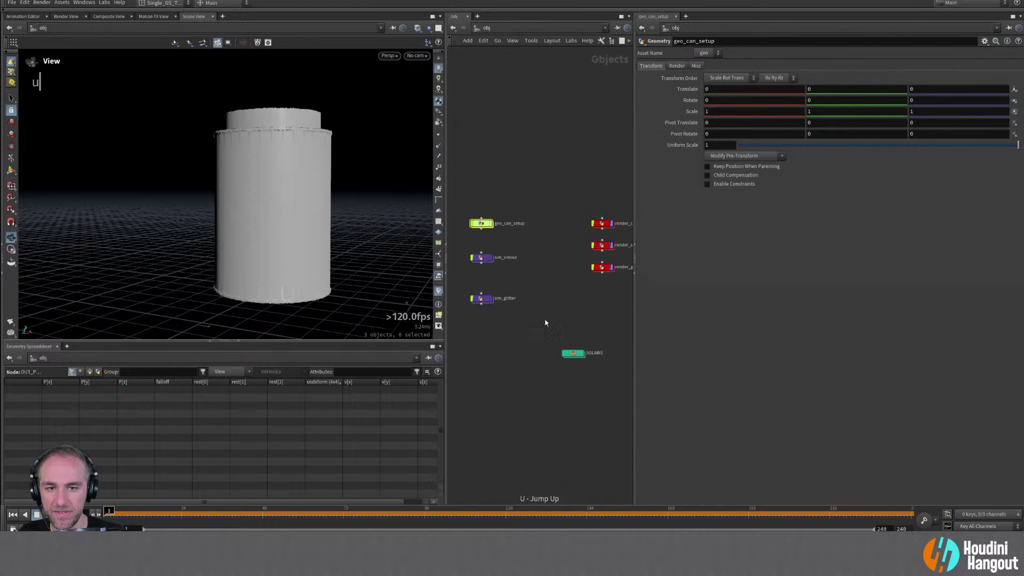
{"action": "double_click", "coordinate": [572, 353]}
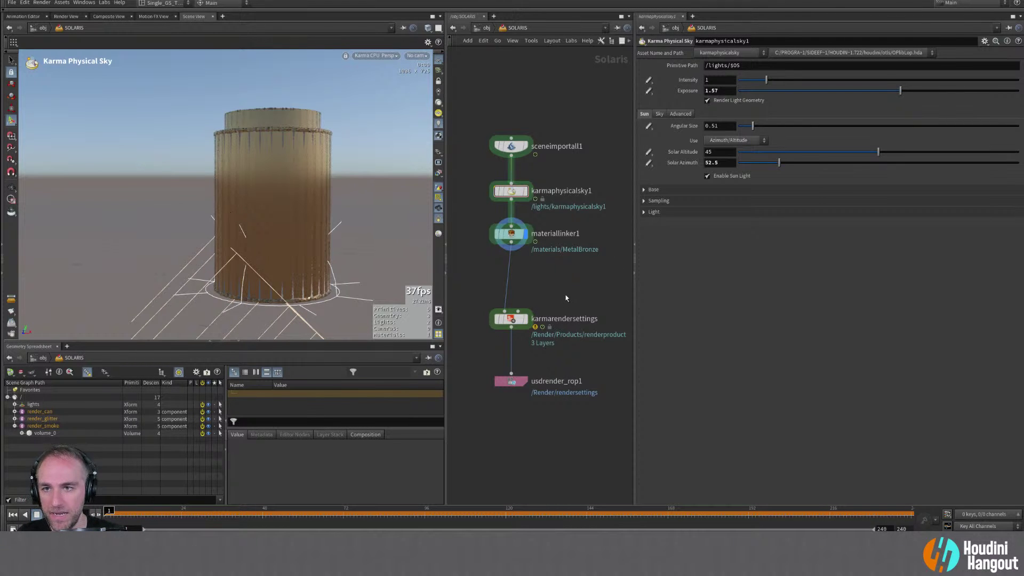
Examine the rendered bronze glitter along the can's rim and sides up close from several angles
{"action": "right_click_drag", "start_coordinate": [279, 136], "coordinate": [315, 140], "text": "alt"}
{"action": "left_click_drag", "start_coordinate": [315, 140], "coordinate": [304, 141], "text": "alt"}
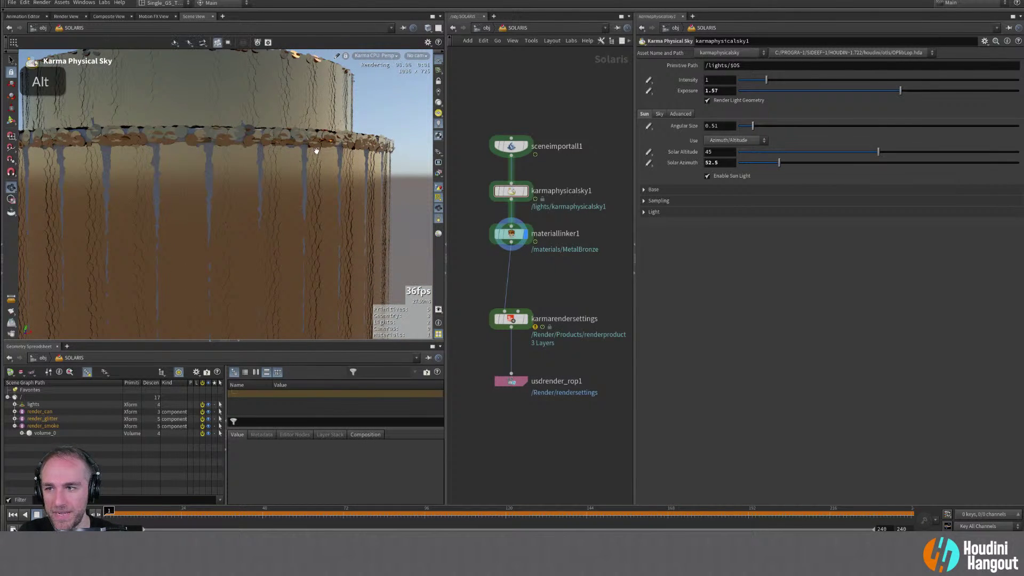
{"action": "left_click_drag", "start_coordinate": [316, 192], "coordinate": [294, 217], "text": "alt"}
{"action": "mouse_move", "coordinate": [516, 193]}
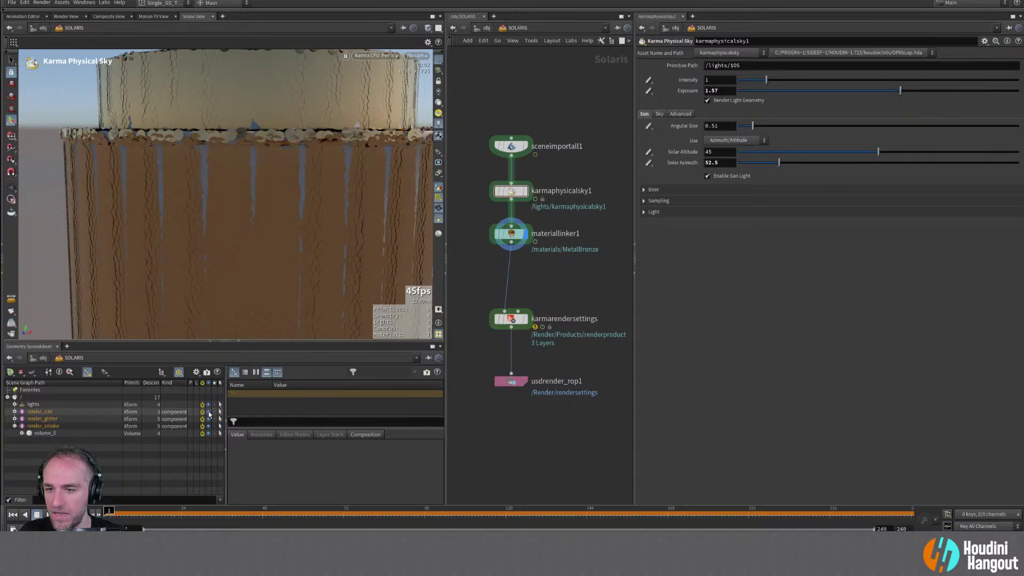
{"action": "left_click", "coordinate": [214, 219], "text": "alt"}
{"action": "left_click_drag", "start_coordinate": [214, 218], "coordinate": [237, 208], "text": "alt"}
{"action": "right_click_drag", "start_coordinate": [237, 208], "coordinate": [224, 201], "text": "alt"}
{"action": "left_click_drag", "start_coordinate": [224, 201], "coordinate": [232, 208], "text": "alt"}
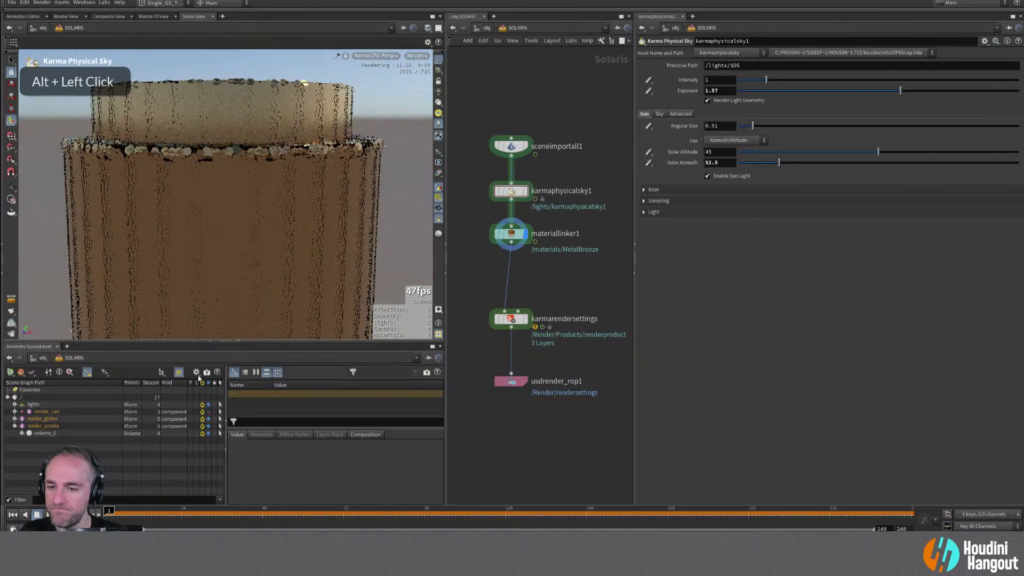
{"action": "left_click_drag", "start_coordinate": [235, 244], "coordinate": [240, 241], "text": "alt"}
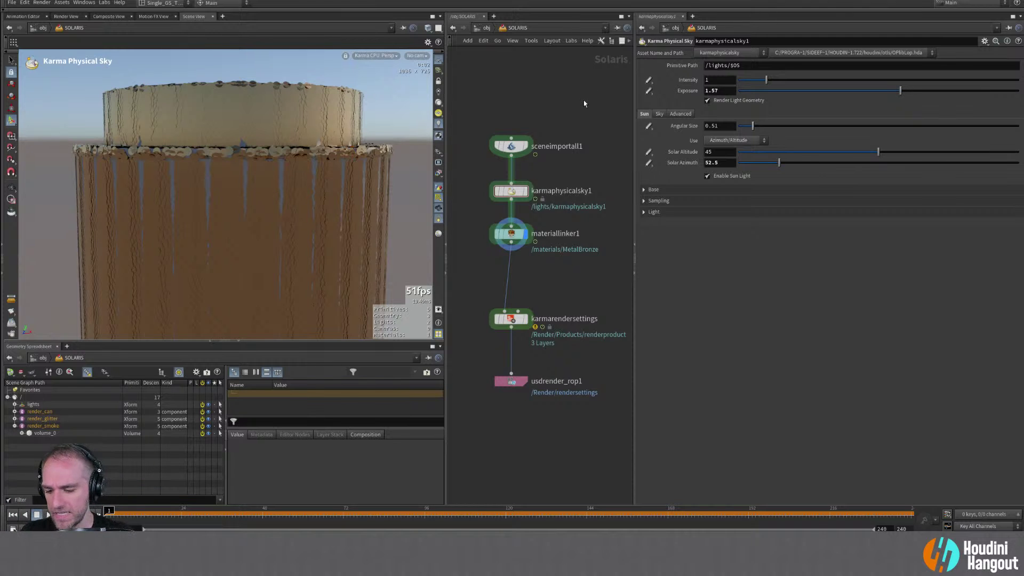
Inspect the cached glitter in the sim_glitter network, and display scatter1 to examine its scattered points
{"action": "key", "text": "u"}
{"action": "double_click", "coordinate": [482, 298]}
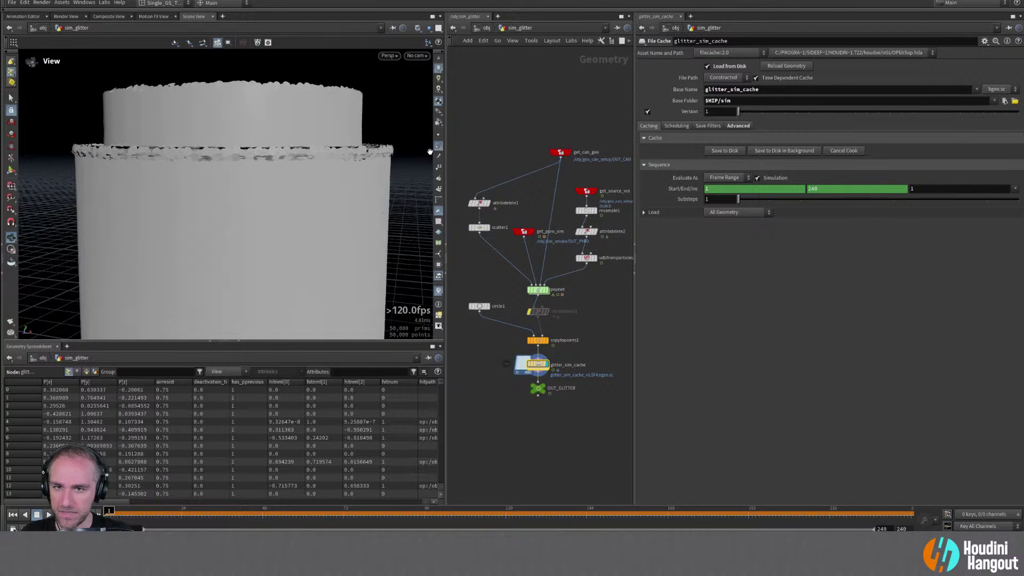
{"action": "left_click_drag", "start_coordinate": [292, 185], "coordinate": [325, 224], "text": "alt"}
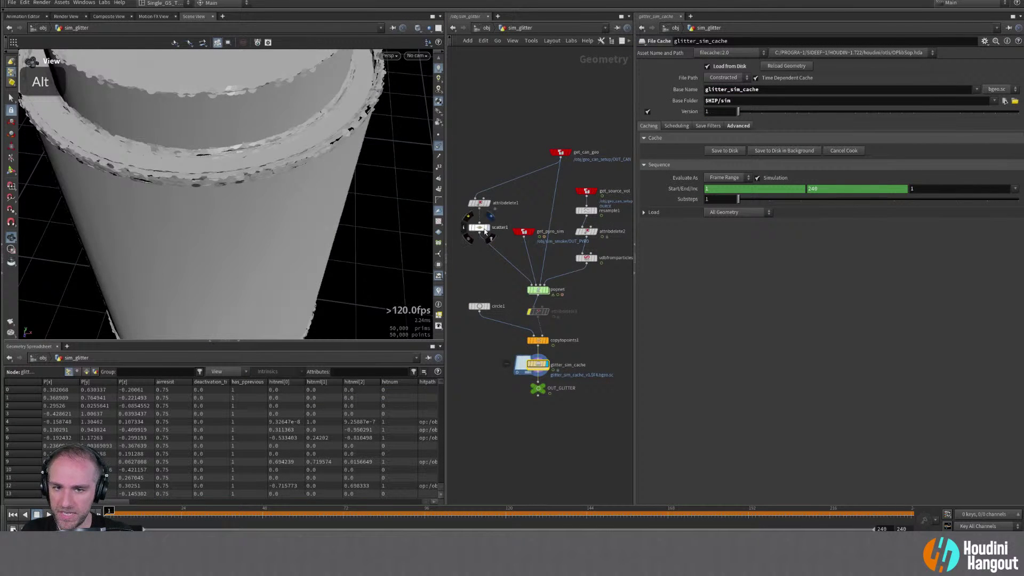
{"action": "double_click", "coordinate": [479, 227]}
{"action": "right_click_drag", "start_coordinate": [335, 229], "coordinate": [192, 244], "text": "alt"}
{"action": "left_click_drag", "start_coordinate": [192, 244], "coordinate": [365, 317], "text": "alt"}
Display copytopoints1 and examine the instanced glitter on the can from below, up close and from the side
{"action": "left_click", "coordinate": [541, 339]}
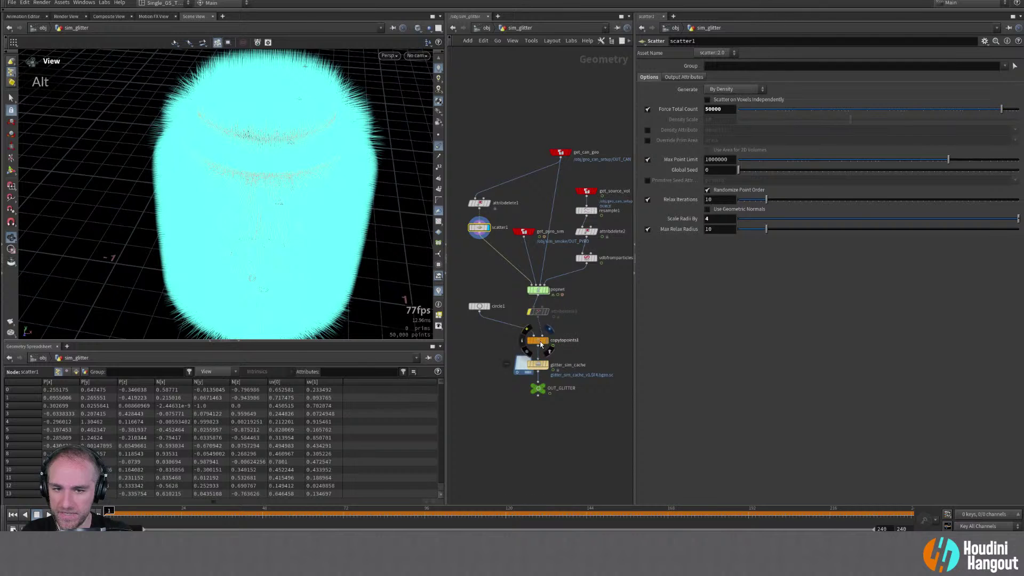
{"action": "left_click_drag", "start_coordinate": [250, 213], "coordinate": [264, 164], "text": "alt"}
{"action": "middle_click_drag", "start_coordinate": [264, 164], "coordinate": [254, 100], "text": "alt"}
{"action": "left_click_drag", "start_coordinate": [254, 99], "coordinate": [292, 98], "text": "alt"}
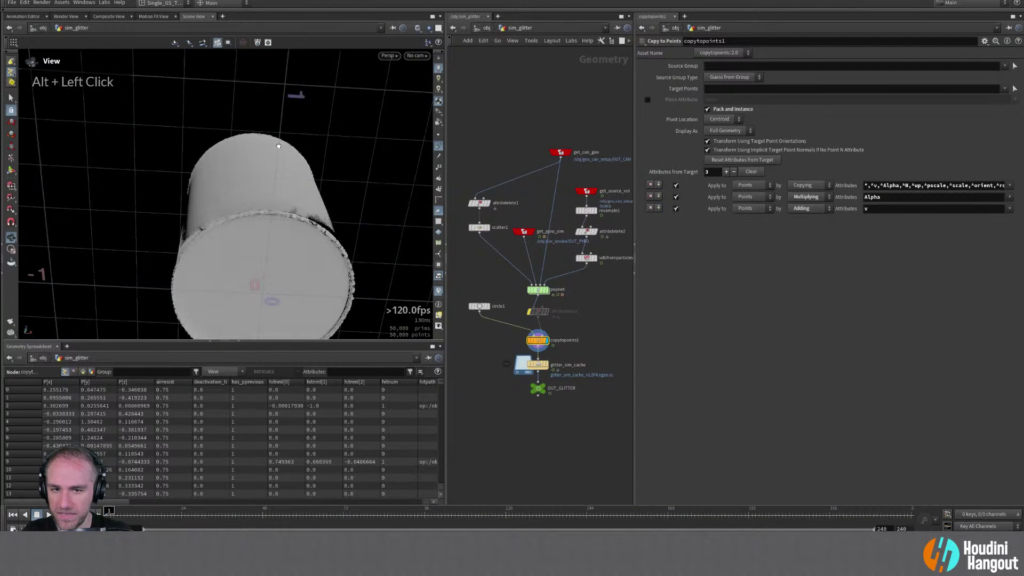
{"action": "right_click_drag", "start_coordinate": [292, 99], "coordinate": [315, 107], "text": "alt"}
{"action": "left_click_drag", "start_coordinate": [315, 107], "coordinate": [303, 171], "text": "alt"}
{"action": "right_click_drag", "start_coordinate": [304, 171], "coordinate": [351, 150], "text": "alt"}
{"action": "left_click_drag", "start_coordinate": [352, 151], "coordinate": [377, 290], "text": "alt"}
{"action": "right_click_drag", "start_coordinate": [376, 290], "coordinate": [194, 267], "text": "alt"}
{"action": "left_click_drag", "start_coordinate": [194, 267], "coordinate": [290, 254], "text": "alt"}
{"action": "middle_click_drag", "start_coordinate": [290, 254], "coordinate": [268, 231], "text": "alt"}
{"action": "left_click_drag", "start_coordinate": [267, 231], "coordinate": [270, 239], "text": "alt"}
{"action": "middle_click_drag", "start_coordinate": [270, 240], "coordinate": [265, 288], "text": "alt"}
{"action": "key", "text": "u"}
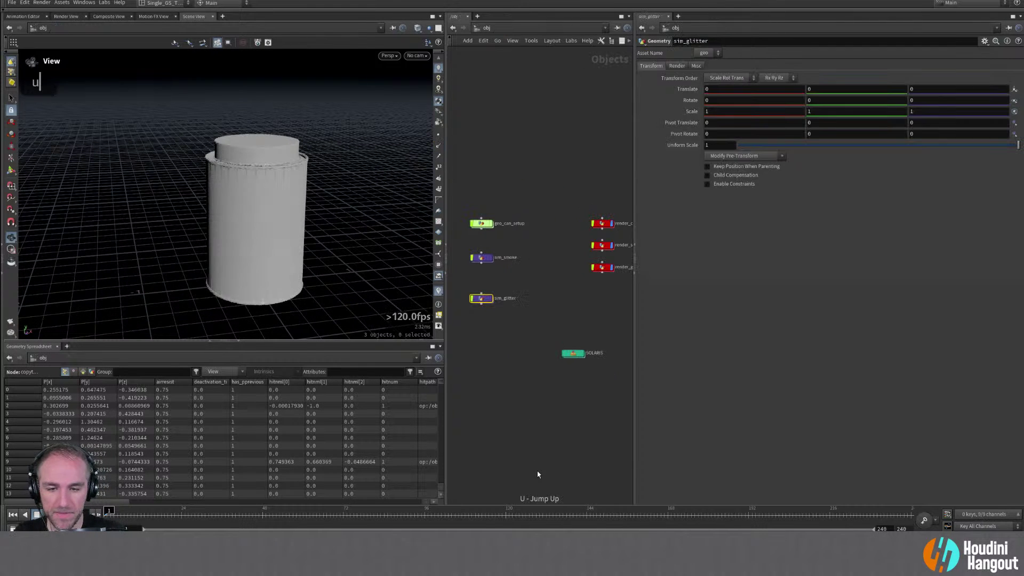
Return to the SOLARIS network and set karmaphysicalsky1's exposure to 1
{"action": "double_click", "coordinate": [568, 355]}
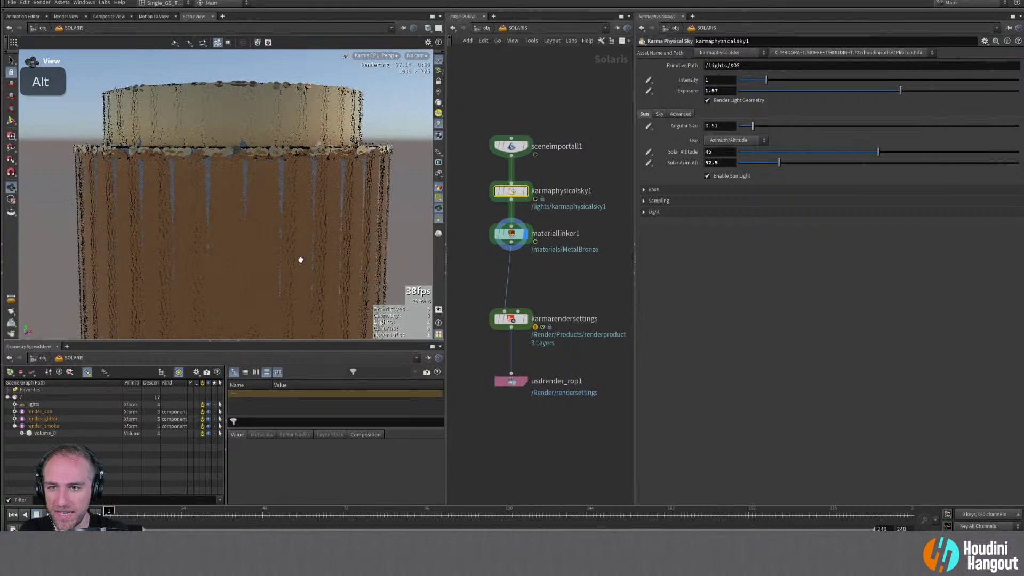
{"action": "right_click_drag", "start_coordinate": [299, 258], "coordinate": [229, 250], "text": "alt"}
{"action": "left_click_drag", "start_coordinate": [229, 250], "coordinate": [251, 245], "text": "alt"}
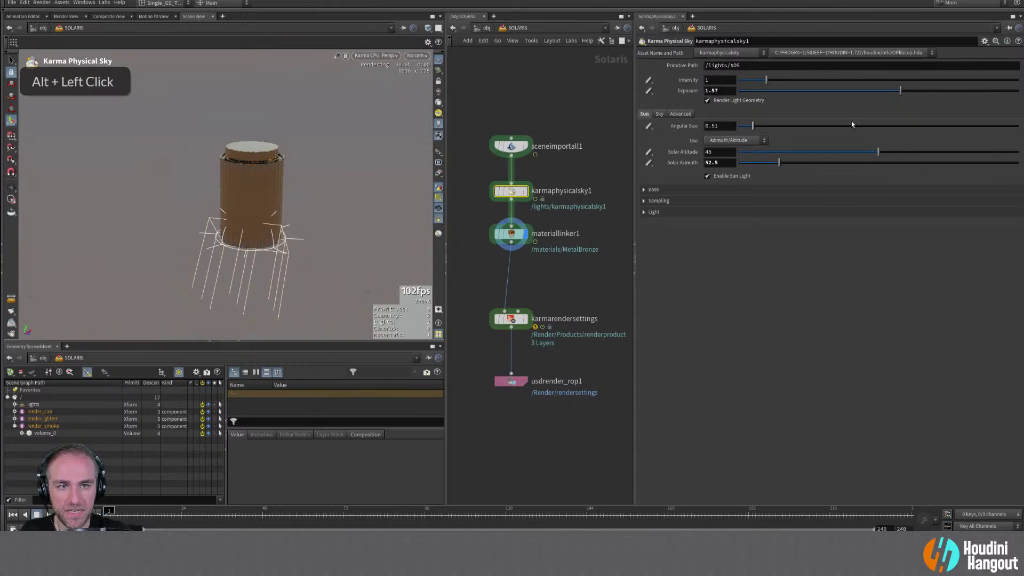
{"action": "left_click", "coordinate": [720, 90]}
{"action": "type", "text": "1"}
{"action": "key", "text": "Return"}
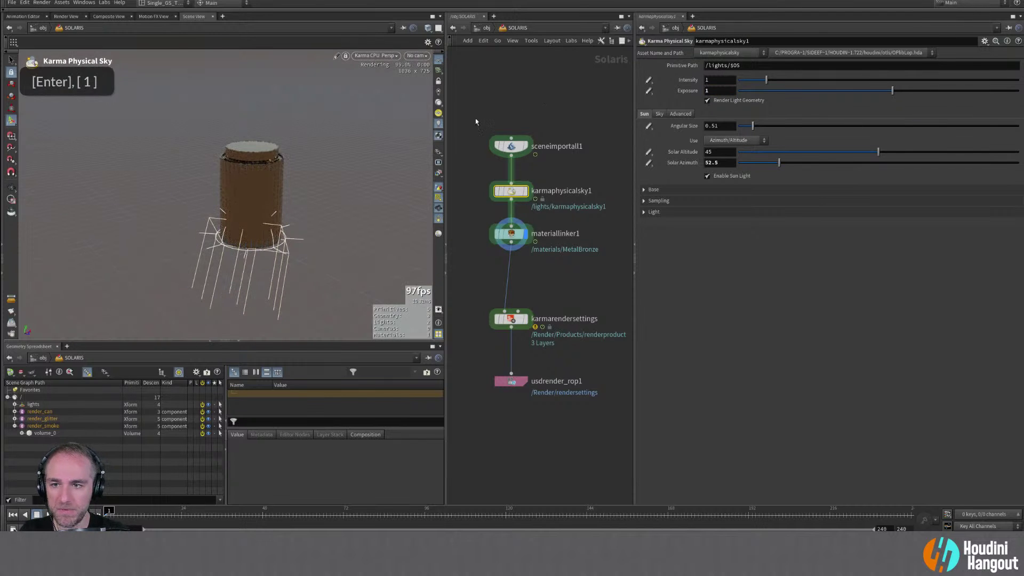
Scrub through the timeline and stop at frame 86 to examine the rendered smoke and glitter around the can
{"action": "right_click_drag", "start_coordinate": [319, 192], "coordinate": [272, 243], "text": "alt"}
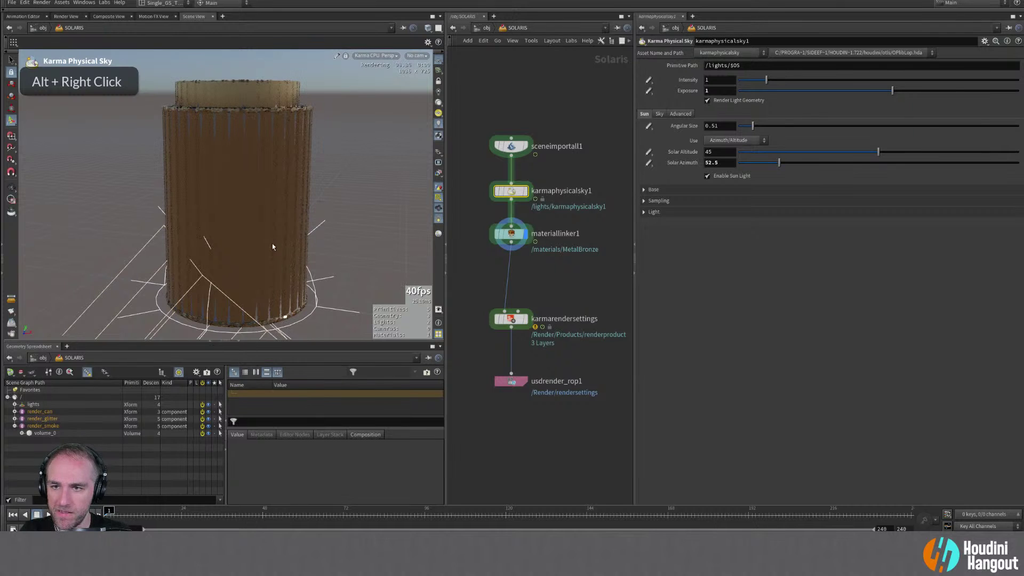
{"action": "double_click", "coordinate": [158, 514]}
{"action": "left_click_drag", "start_coordinate": [158, 514], "coordinate": [438, 512]}
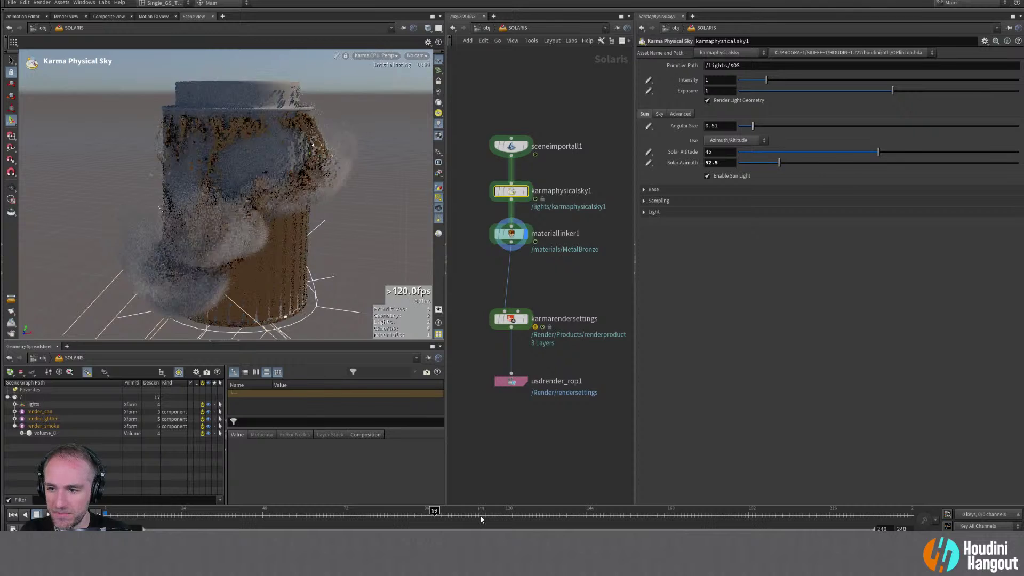
{"action": "left_click", "coordinate": [391, 513]}
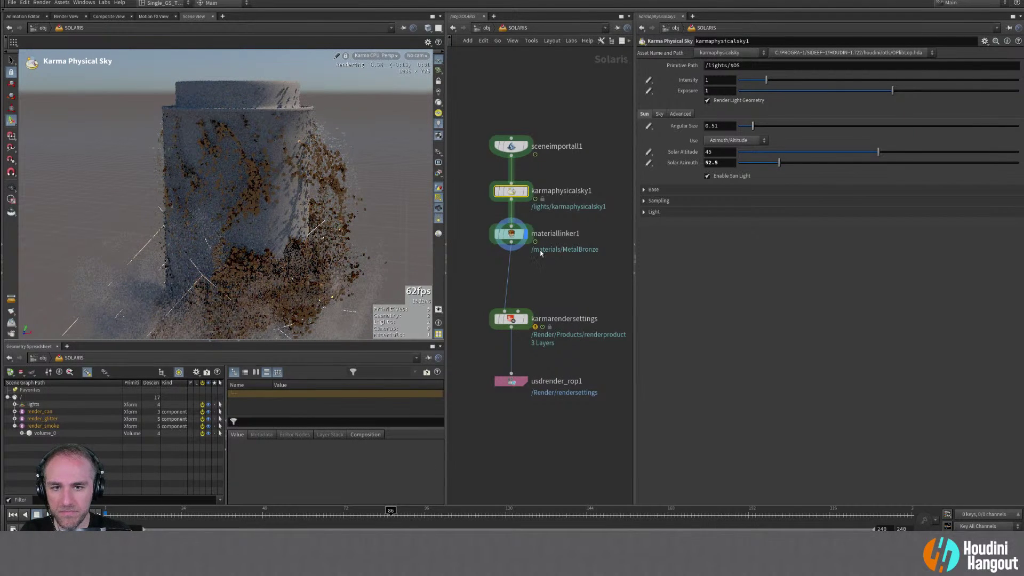
Assign the PyroSmoke catalog material to render_smoke in materiallinker1's geometry tree
{"action": "left_click", "coordinate": [510, 233]}
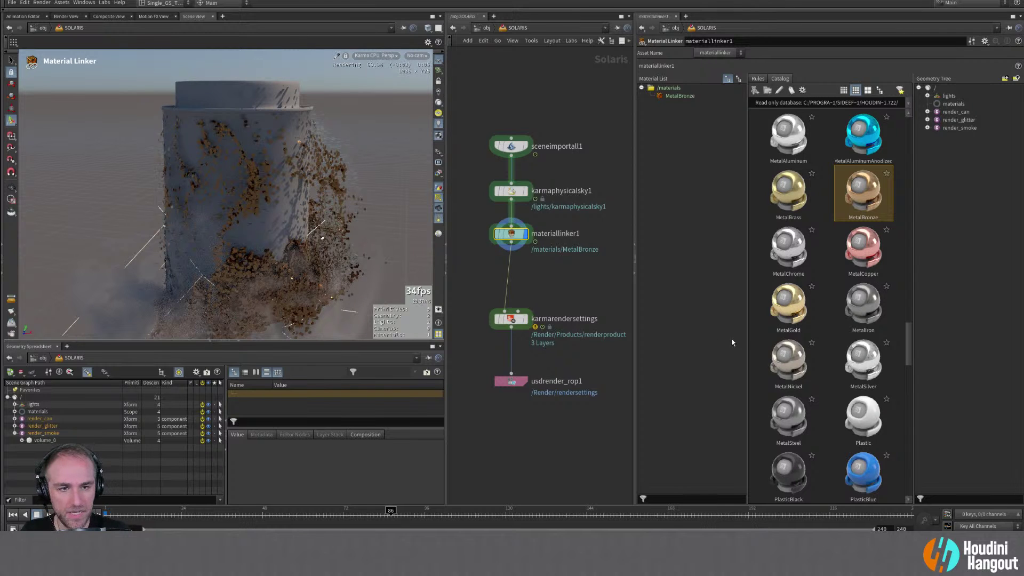
{"action": "scroll", "coordinate": [789, 319], "scroll_direction": "down", "scroll_amount": 3}
{"action": "scroll", "coordinate": [805, 325], "scroll_direction": "up", "scroll_amount": 3}
{"action": "scroll", "coordinate": [805, 328], "scroll_direction": "up", "scroll_amount": 10}
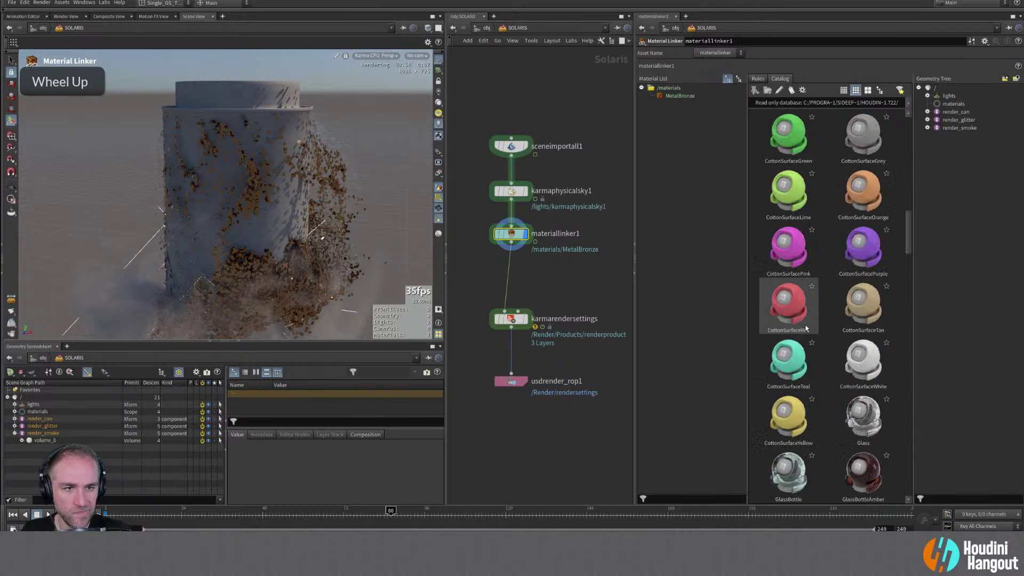
{"action": "scroll", "coordinate": [805, 327], "scroll_direction": "down", "scroll_amount": 1}
{"action": "scroll", "coordinate": [806, 329], "scroll_direction": "down", "scroll_amount": 12}
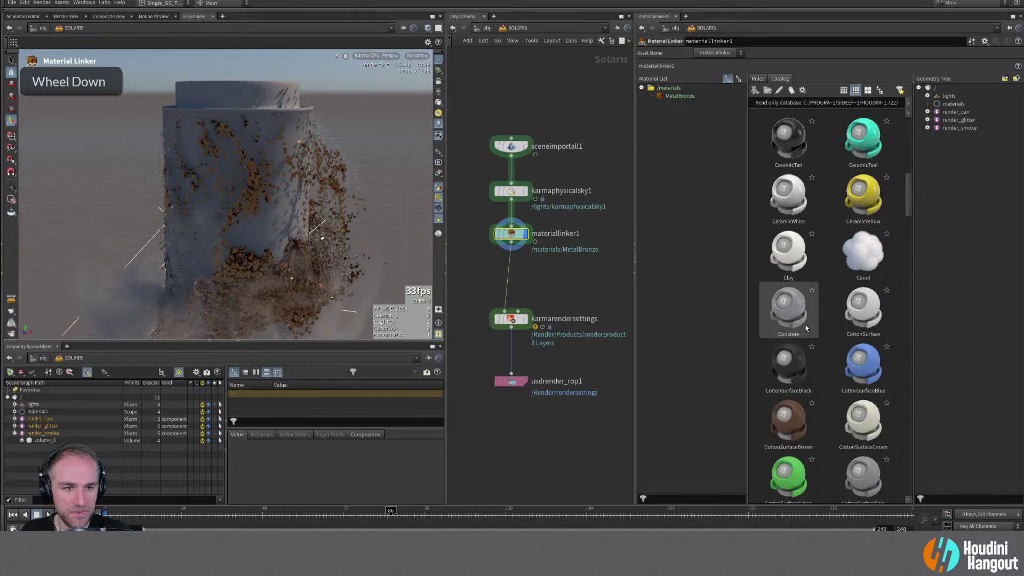
{"action": "scroll", "coordinate": [806, 329], "scroll_direction": "down", "scroll_amount": 3}
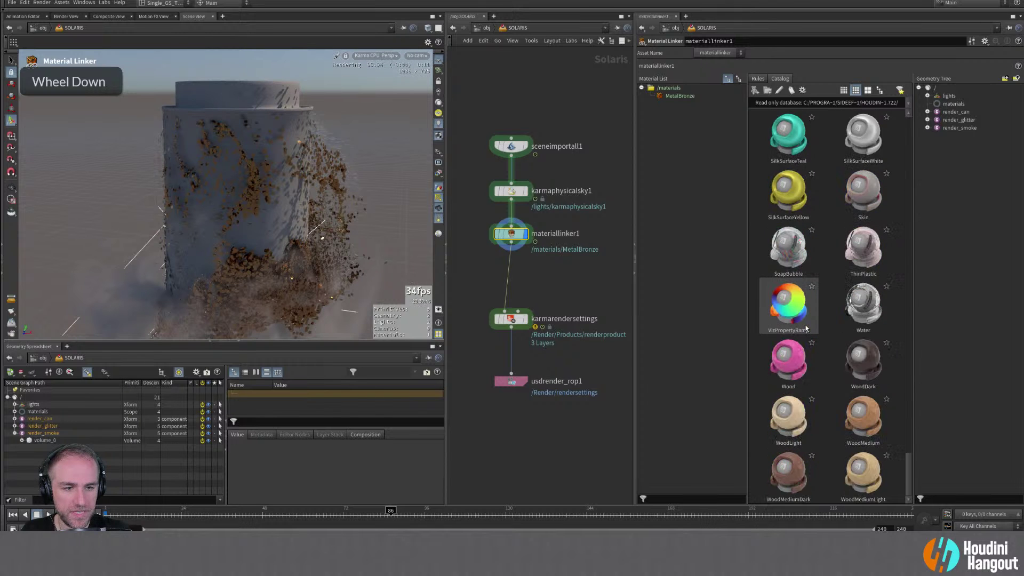
{"action": "scroll", "coordinate": [805, 328], "scroll_direction": "up", "scroll_amount": 4}
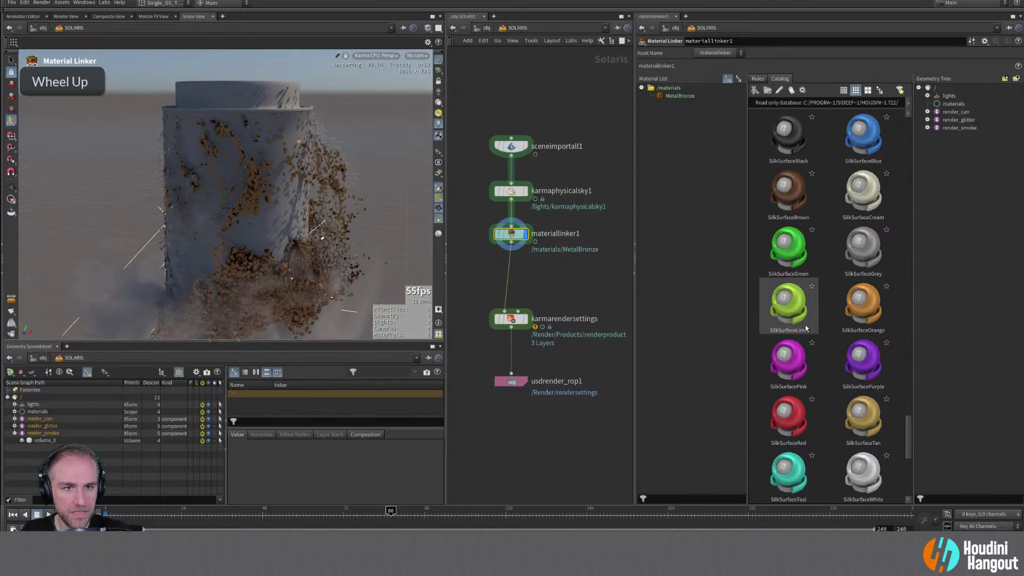
{"action": "scroll", "coordinate": [805, 328], "scroll_direction": "up", "scroll_amount": 3}
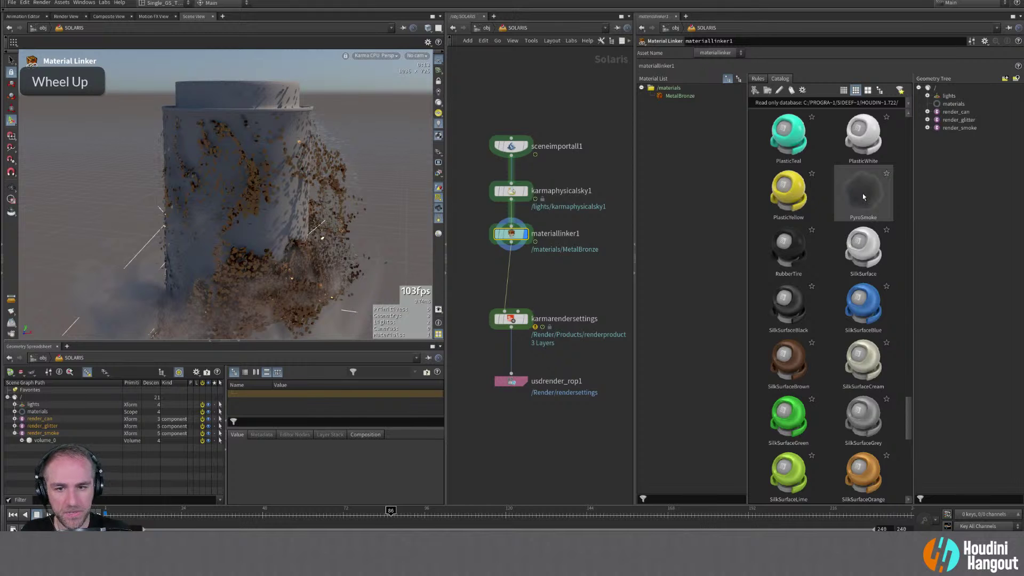
{"action": "left_click_drag", "start_coordinate": [863, 196], "coordinate": [950, 129]}
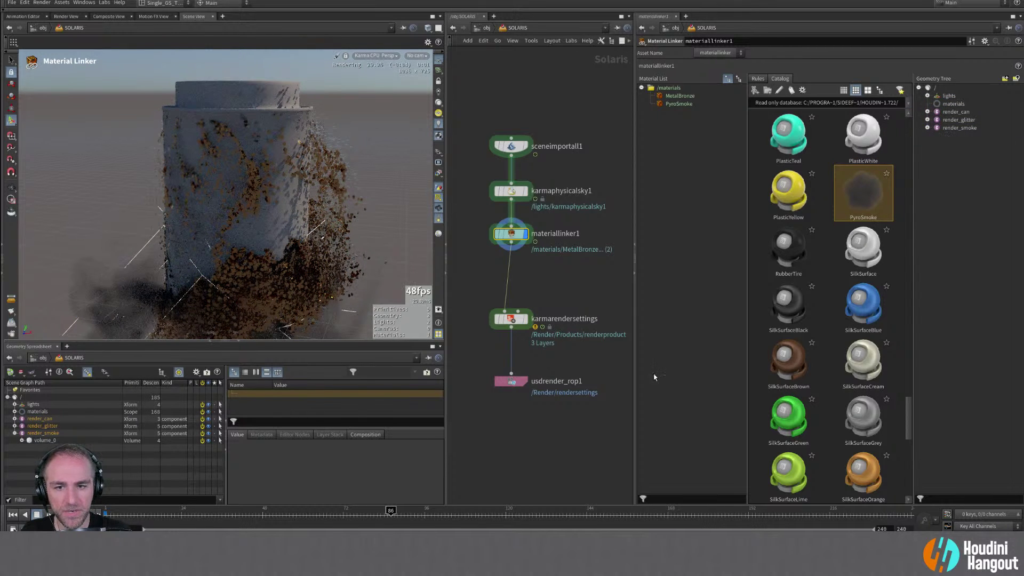
Find the PyroSmoke material's inputs in the scene graph and create an Edit Properties node for its density scale
{"action": "left_click", "coordinate": [15, 411]}
{"action": "left_click", "coordinate": [22, 426]}
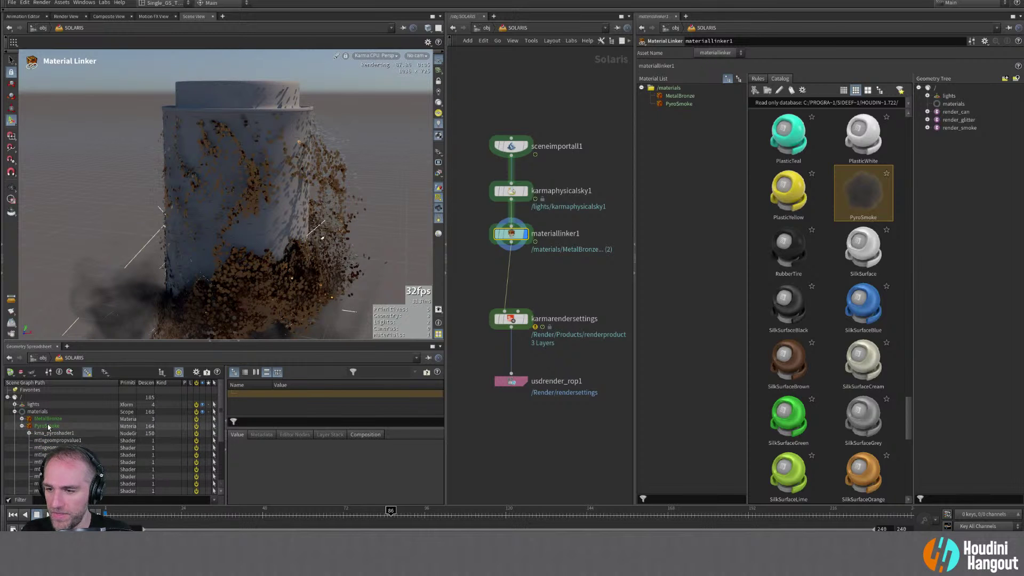
{"action": "left_click", "coordinate": [48, 426]}
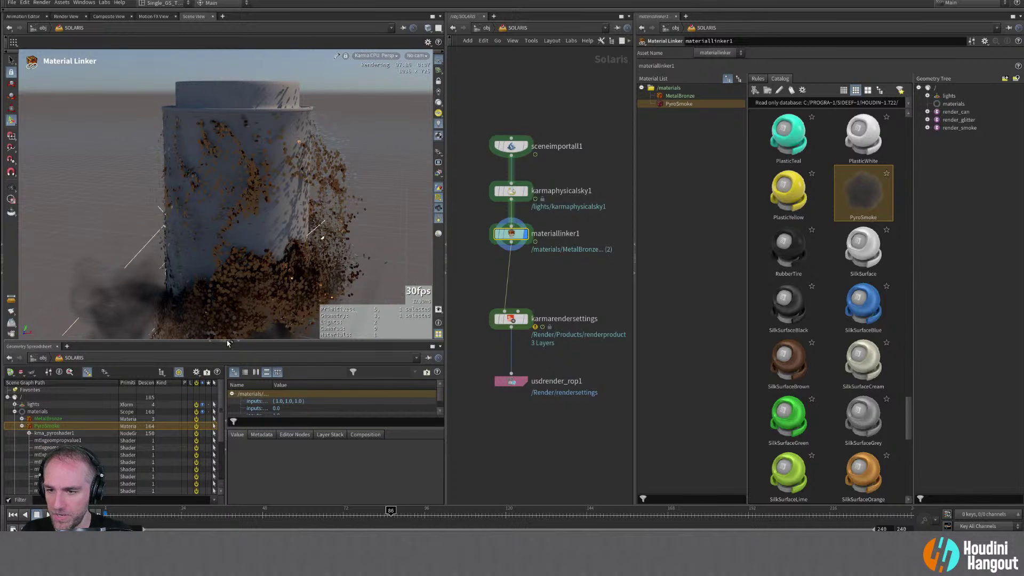
{"action": "left_click", "coordinate": [255, 373]}
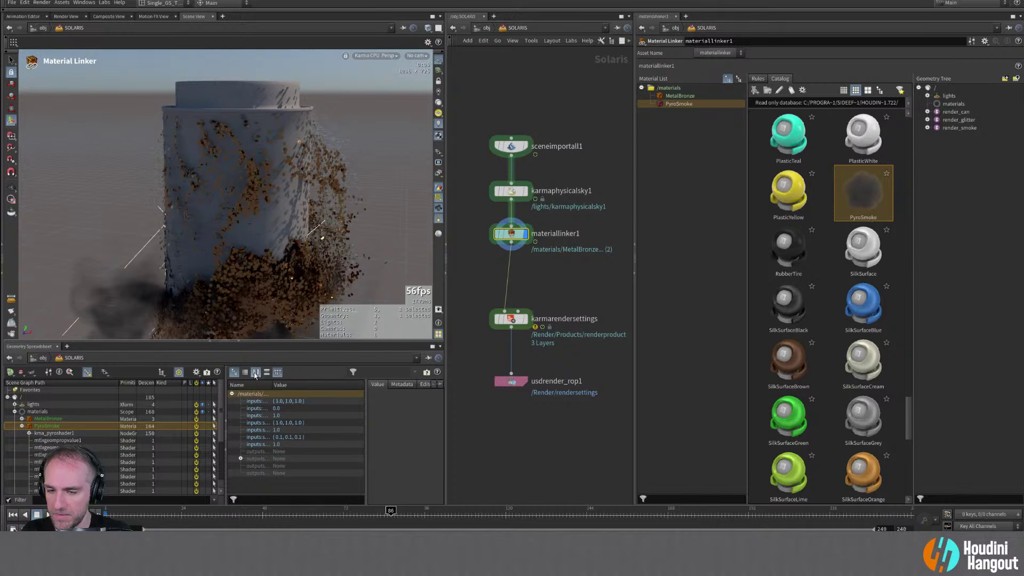
{"action": "left_click_drag", "start_coordinate": [272, 384], "coordinate": [311, 384]}
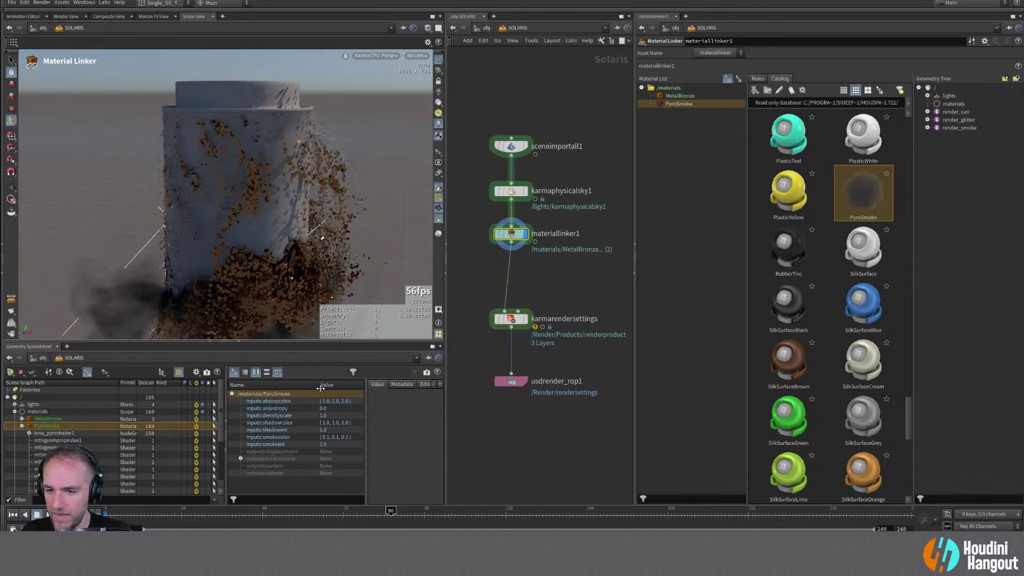
{"action": "right_click", "coordinate": [269, 416]}
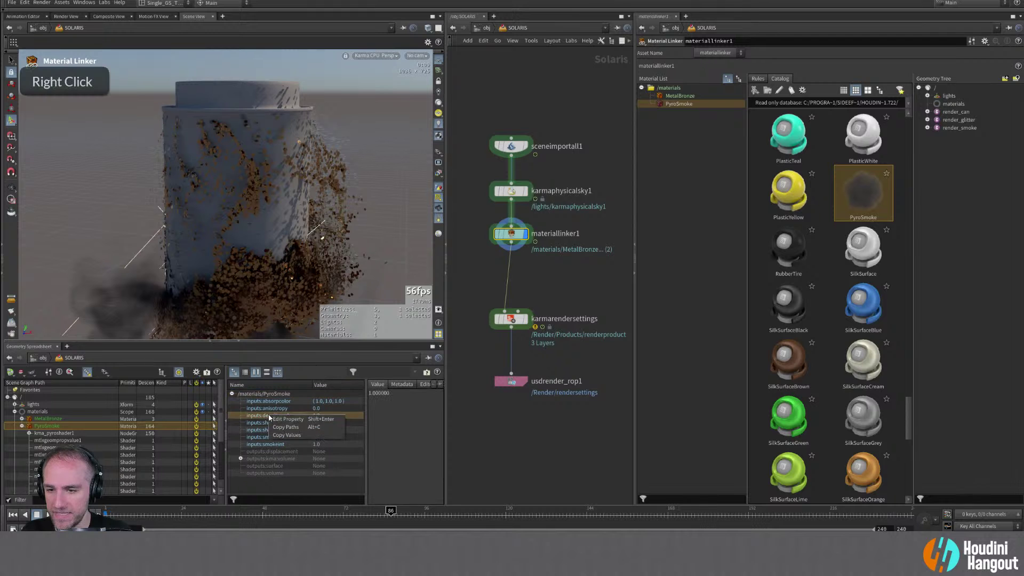
{"action": "left_click", "coordinate": [287, 419]}
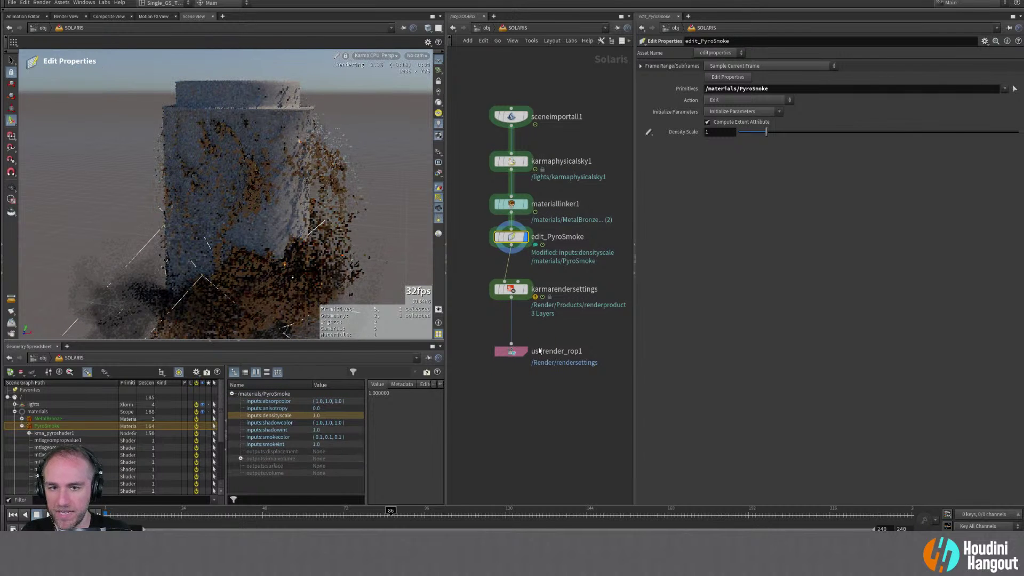
Set the Density Scale on edit_PyroSmoke to 10
{"action": "left_click_drag", "start_coordinate": [790, 139], "coordinate": [906, 133]}
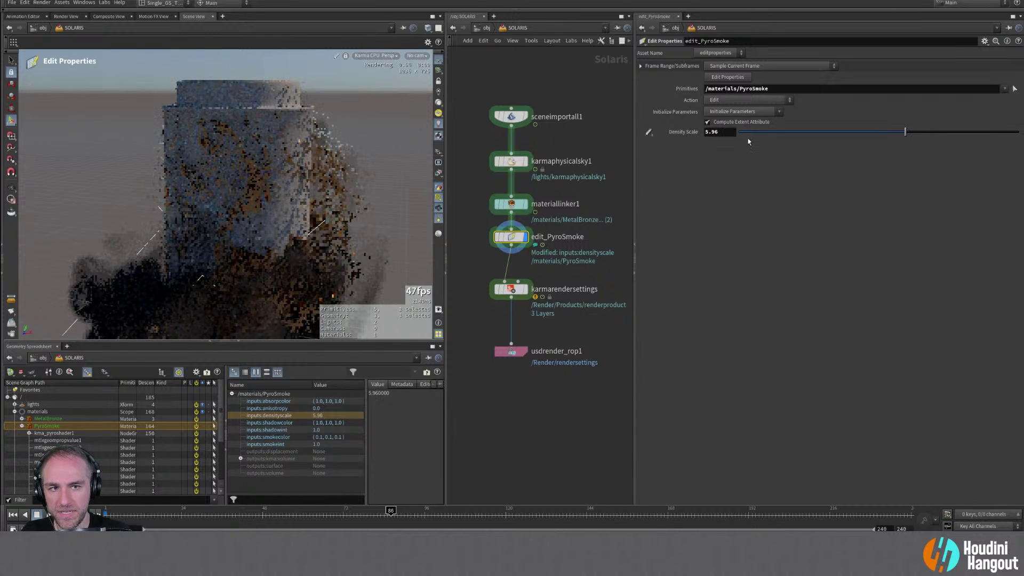
{"action": "double_click", "coordinate": [721, 133]}
{"action": "type", "text": "10"}
{"action": "key", "text": "Return"}
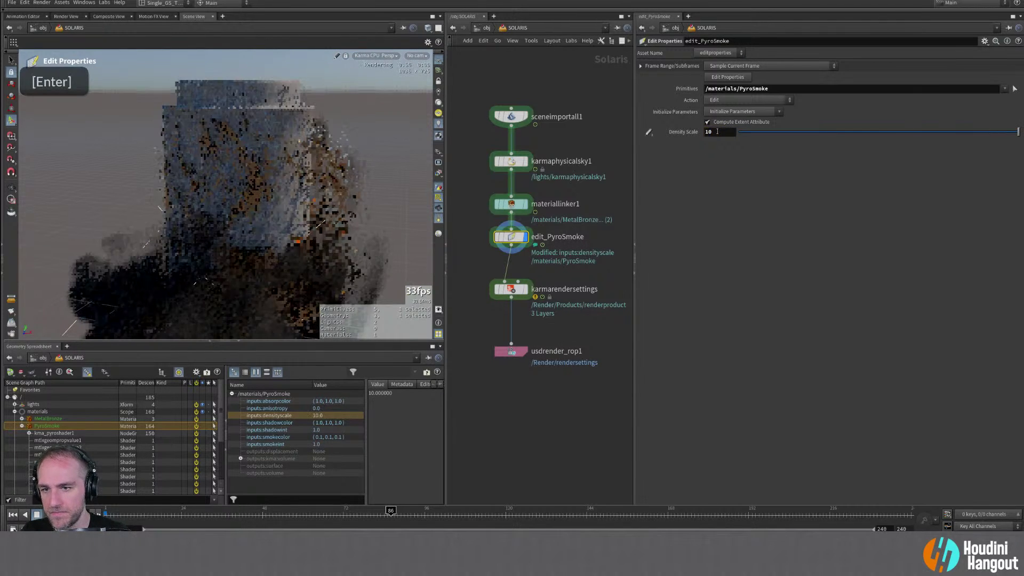
Examine the denser smoke around the can from farther away and go to frame 52
{"action": "left_click_drag", "start_coordinate": [315, 187], "coordinate": [282, 200], "text": "alt"}
{"action": "middle_click_drag", "start_coordinate": [282, 200], "coordinate": [278, 213], "text": "alt"}
{"action": "left_click_drag", "start_coordinate": [277, 213], "coordinate": [263, 325], "text": "alt"}
{"action": "left_click", "coordinate": [276, 523]}
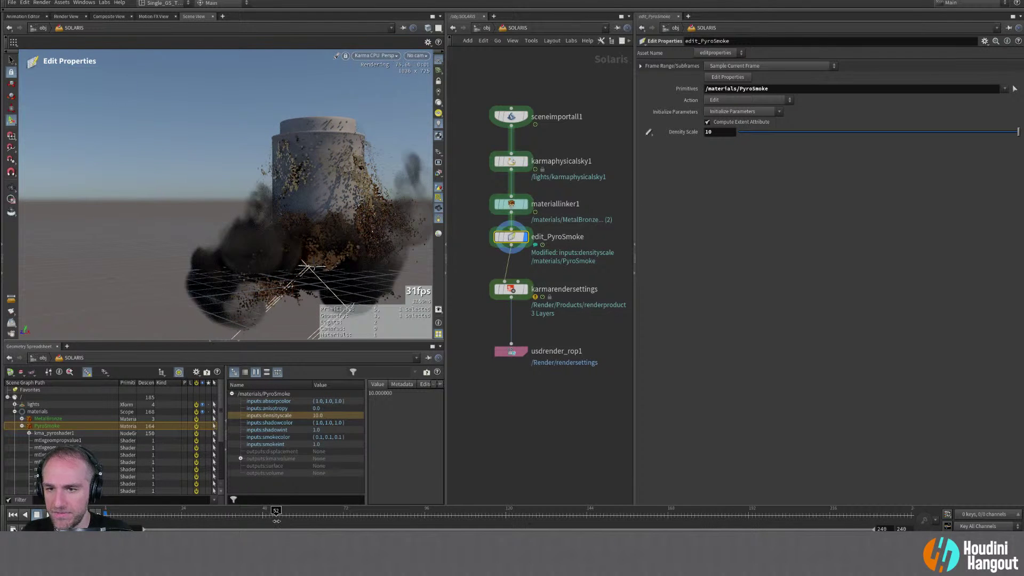
Set the Density Scale on edit_PyroSmoke to 2 and go to frame 75 to check the smoke
{"action": "double_click", "coordinate": [723, 132]}
{"action": "type", "text": "2"}
{"action": "key", "text": "Return"}
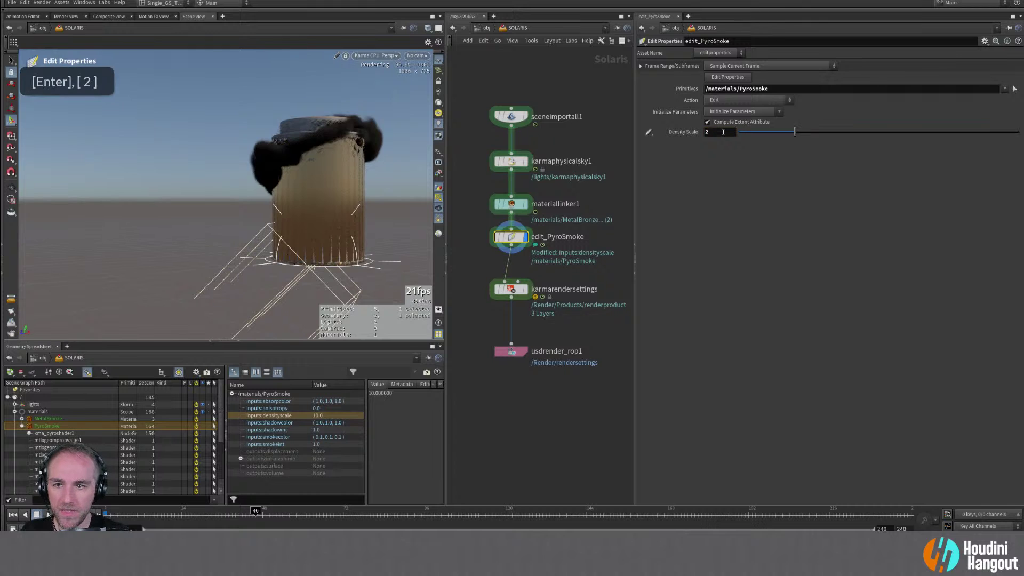
{"action": "left_click_drag", "start_coordinate": [255, 161], "coordinate": [228, 462], "text": "alt"}
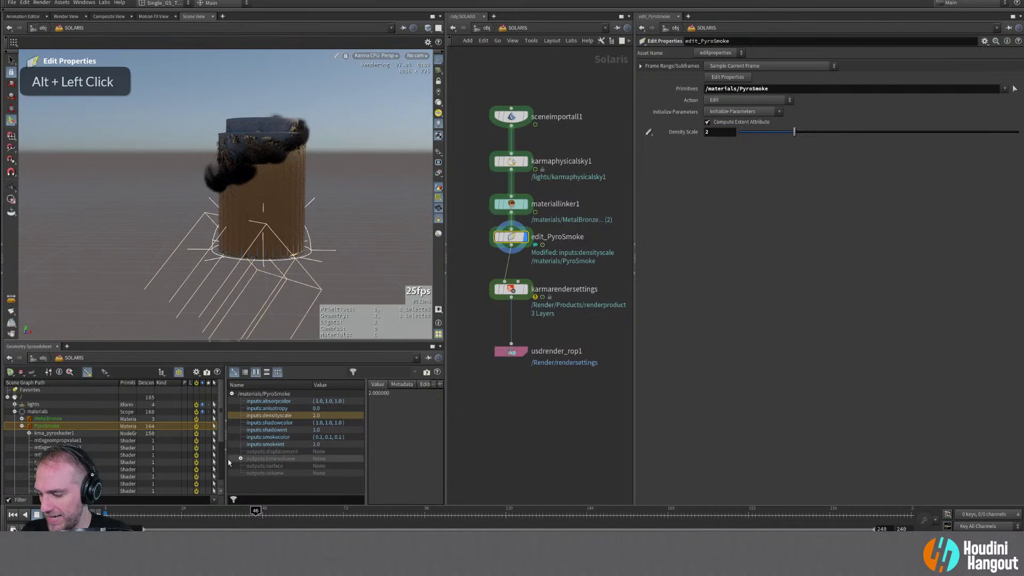
{"action": "left_click", "coordinate": [335, 517]}
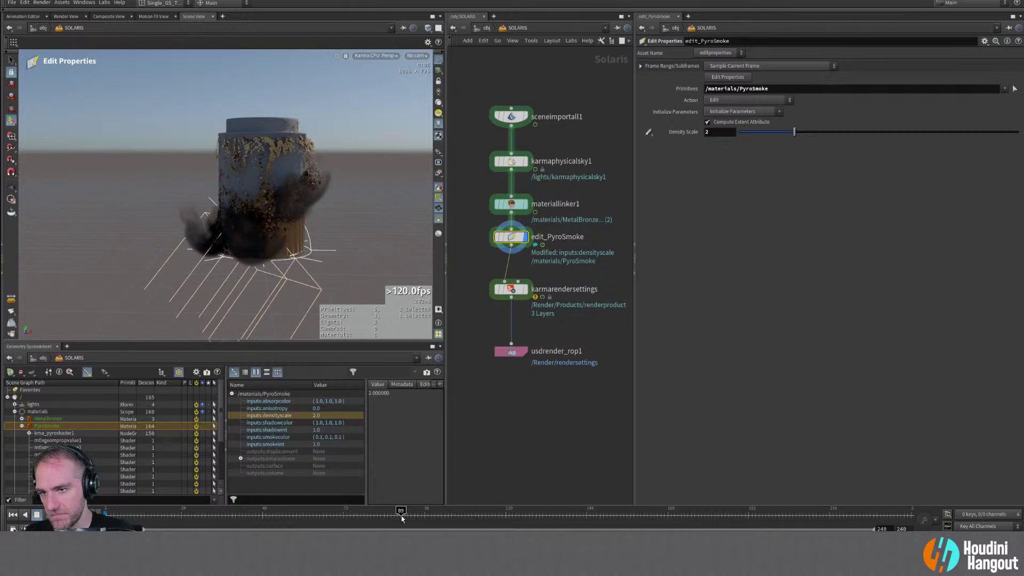
{"action": "left_click_drag", "start_coordinate": [298, 249], "coordinate": [291, 235], "text": "alt"}
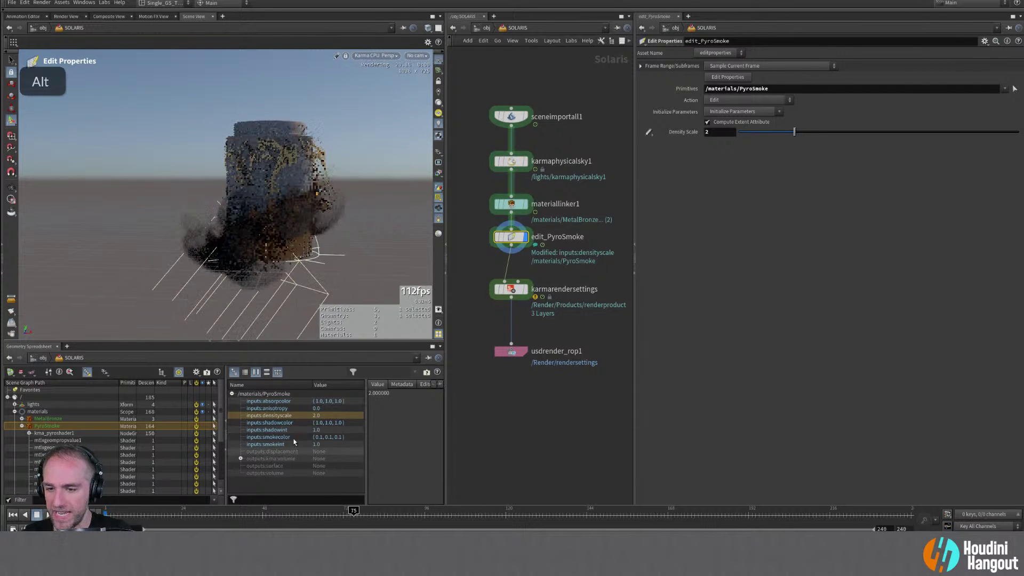
{"action": "left_click_drag", "start_coordinate": [259, 222], "coordinate": [262, 200], "text": "alt"}
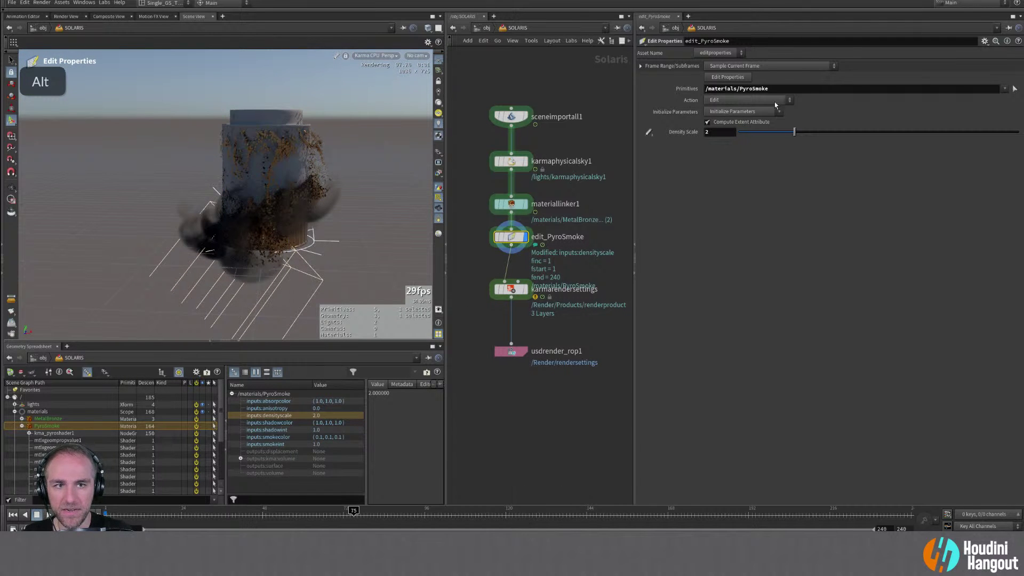
Try setting all parameter values on edit_PyroSmoke from the USD primitive, and undo it
{"action": "left_click", "coordinate": [727, 77]}
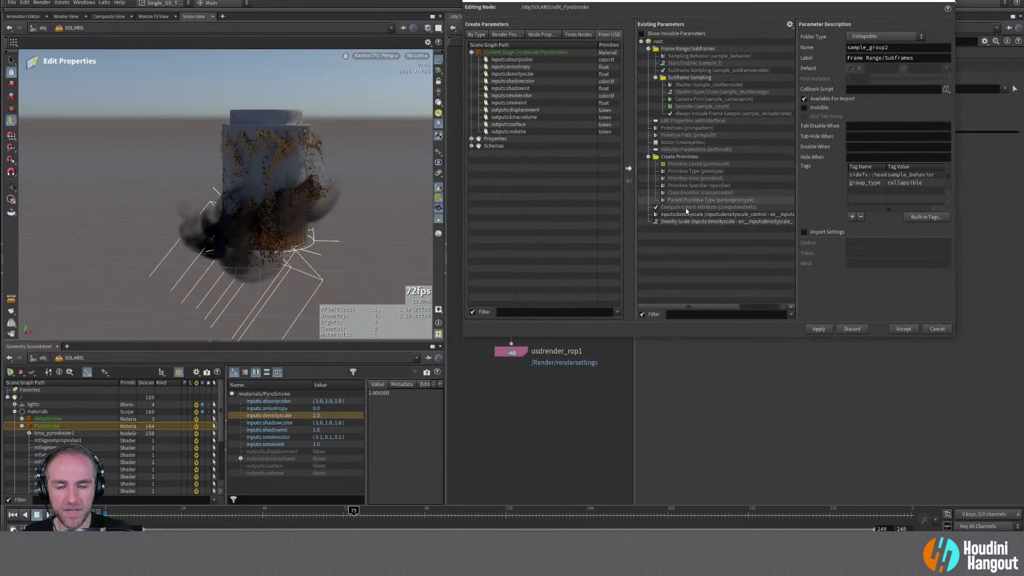
{"action": "left_click", "coordinate": [901, 329]}
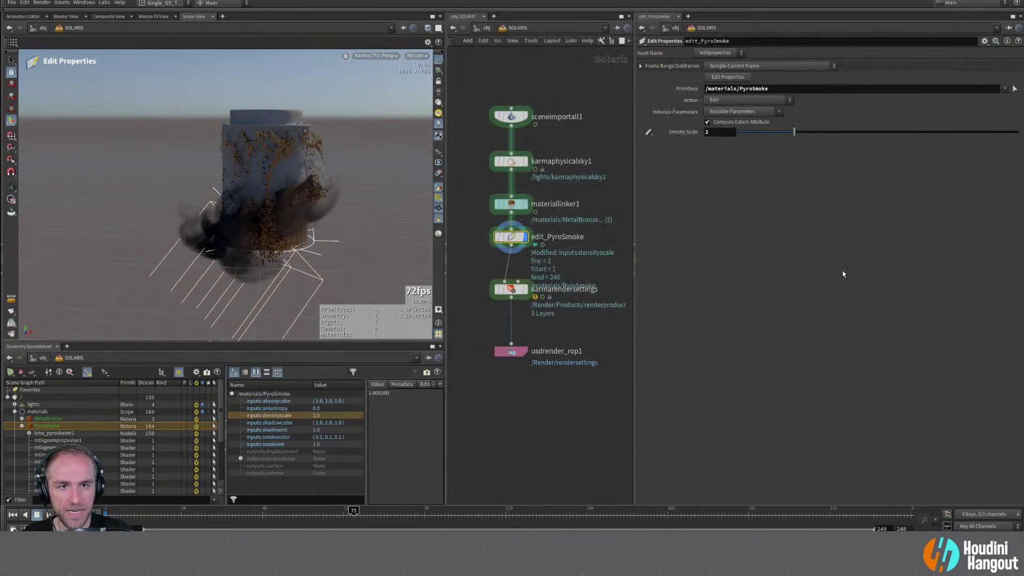
{"action": "left_click", "coordinate": [725, 112]}
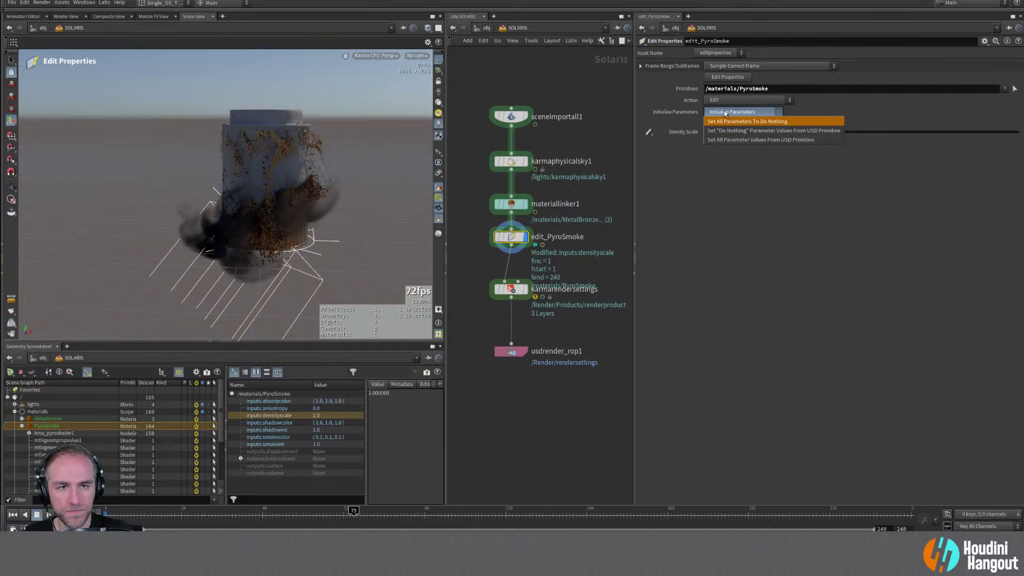
{"action": "left_click", "coordinate": [725, 140]}
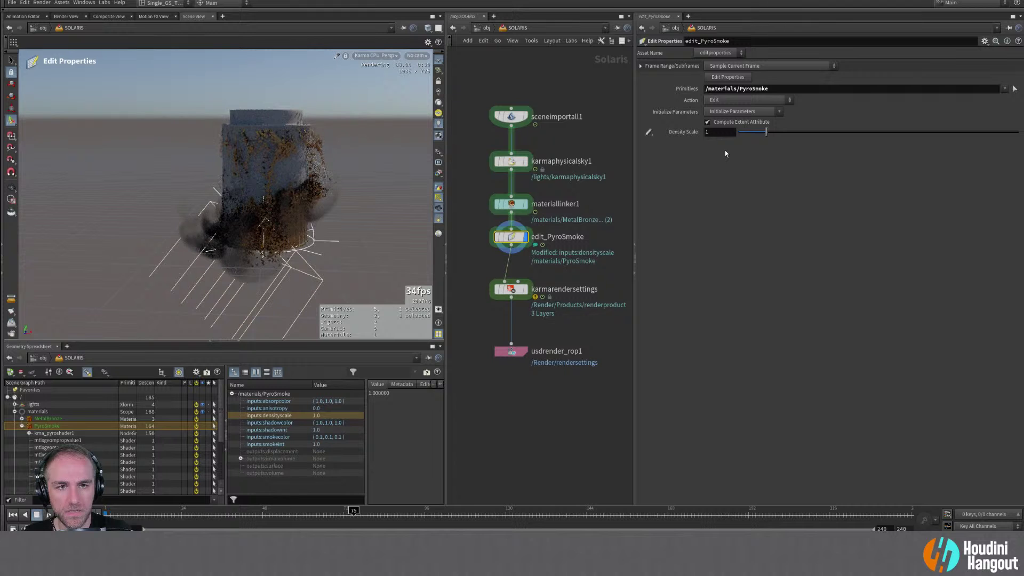
{"action": "key", "text": "ctrl+z"}
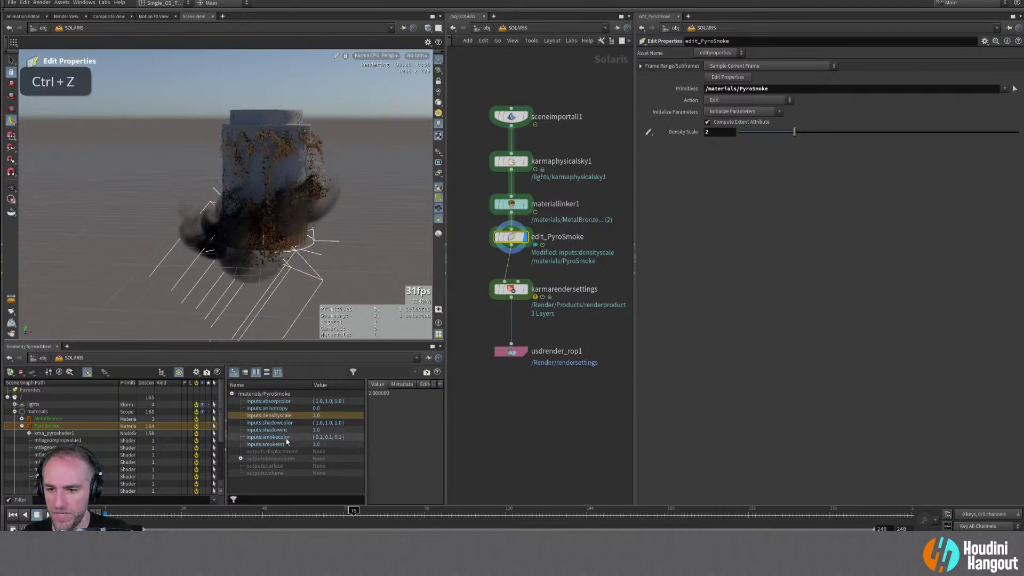
Create an Edit Properties node for PyroSmoke's smoke color and space out the nodes below it in the network
{"action": "right_click", "coordinate": [285, 438]}
{"action": "left_click", "coordinate": [305, 443]}
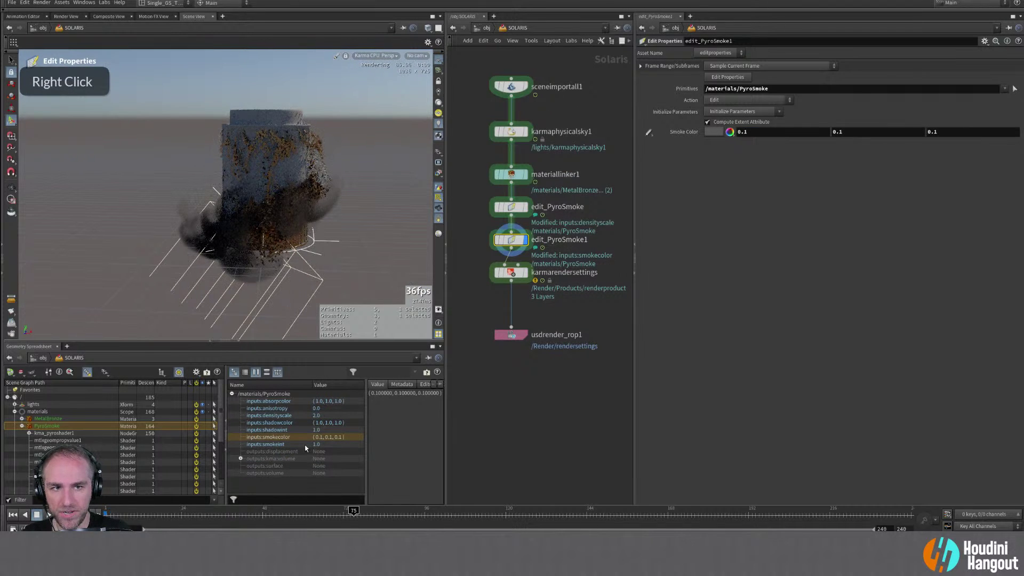
{"action": "left_click_drag", "start_coordinate": [507, 304], "coordinate": [526, 341]}
{"action": "left_click_drag", "start_coordinate": [511, 281], "coordinate": [513, 345]}
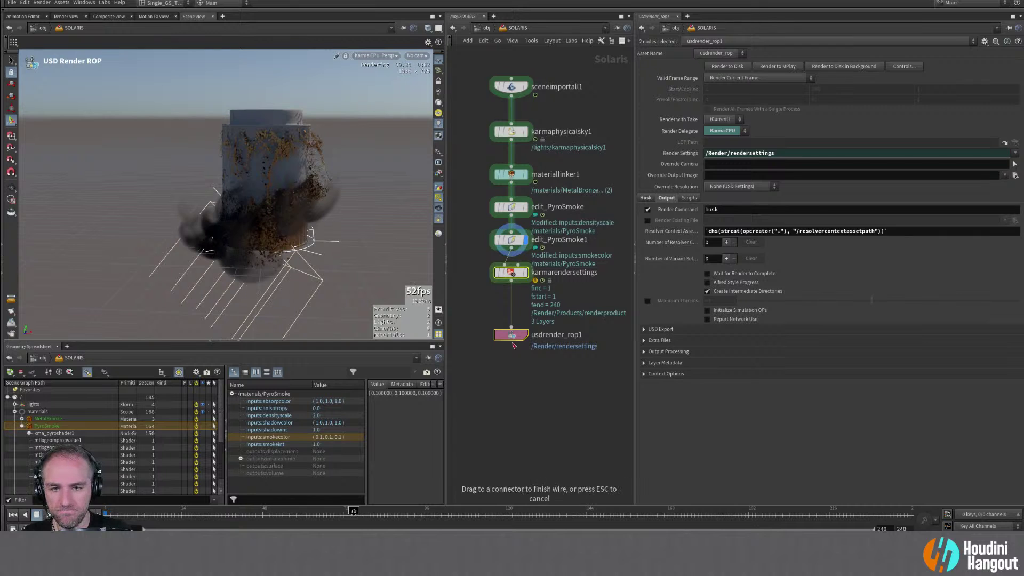
{"action": "left_click", "coordinate": [497, 418]}
{"action": "left_click_drag", "start_coordinate": [478, 288], "coordinate": [541, 359]}
{"action": "left_click_drag", "start_coordinate": [519, 278], "coordinate": [518, 338]}
{"action": "left_click_drag", "start_coordinate": [511, 241], "coordinate": [511, 254]}
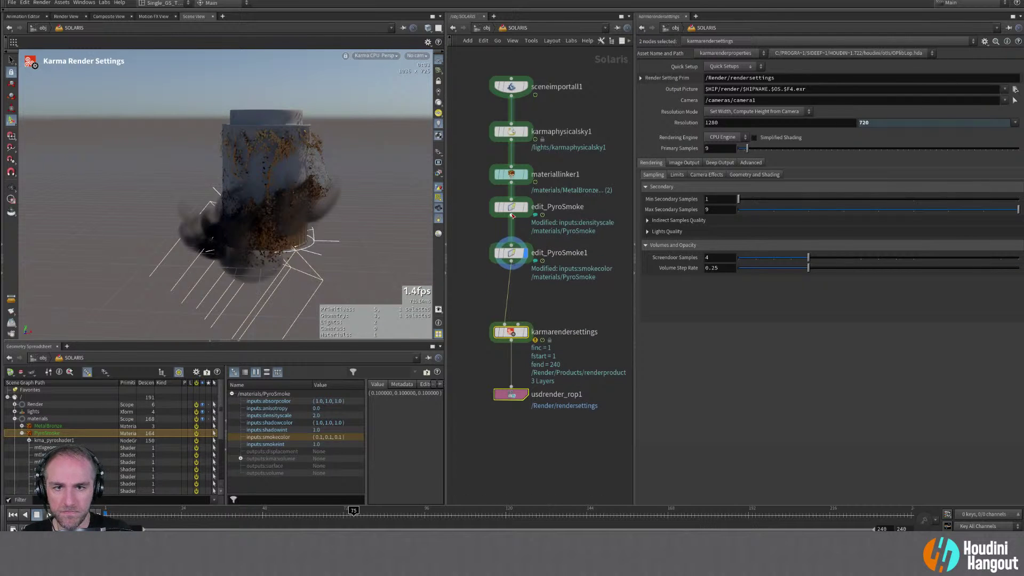
{"action": "left_click", "coordinate": [512, 209]}
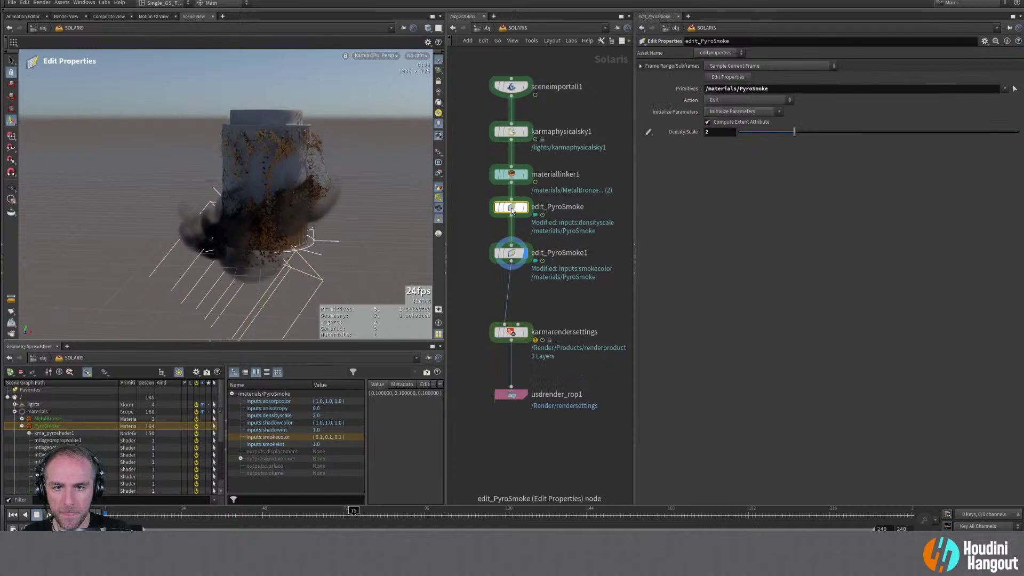
{"action": "left_click", "coordinate": [511, 255]}
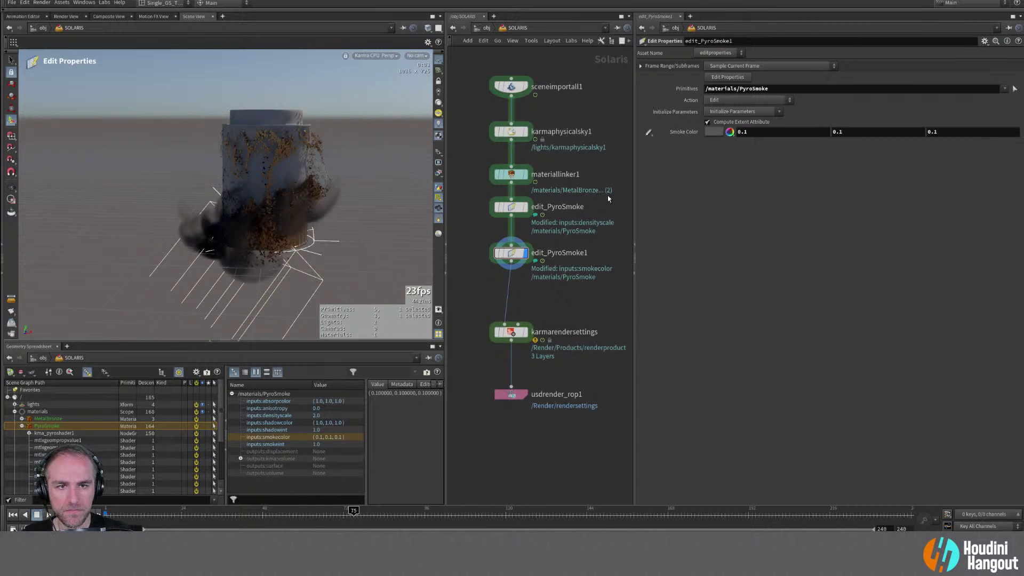
Set the Smoke Color on edit_PyroSmoke1 to a dusty brown of 0.339, 0.256736, 0.16272 and inspect the smoke up close
{"action": "left_click", "coordinate": [729, 133]}
{"action": "left_click_drag", "start_coordinate": [745, 83], "coordinate": [727, 97]}
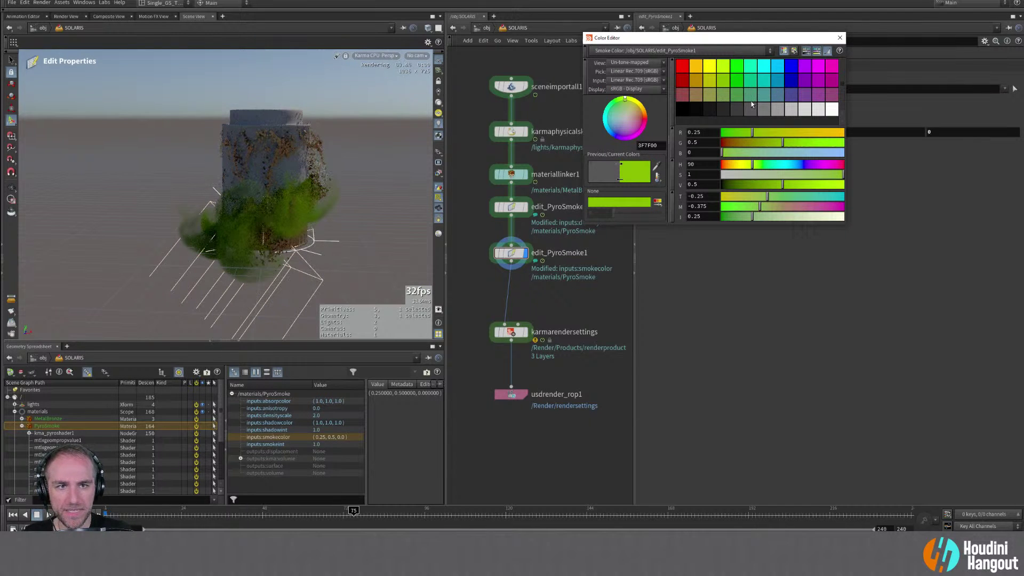
{"action": "left_click", "coordinate": [710, 94]}
{"action": "mouse_move", "coordinate": [749, 186]}
{"action": "left_mouse_down"}
{"action": "mouse_move", "coordinate": [793, 174]}
{"action": "mouse_move", "coordinate": [762, 186]}
{"action": "left_mouse_up"}
{"action": "left_click", "coordinate": [840, 37]}
{"action": "left_click_drag", "start_coordinate": [274, 235], "coordinate": [304, 228], "text": "alt"}
{"action": "right_click_drag", "start_coordinate": [303, 228], "coordinate": [353, 177], "text": "alt"}
{"action": "mouse_move", "coordinate": [353, 178]}
{"action": "left_mouse_down", "text": "alt"}
{"action": "mouse_move", "coordinate": [331, 210]}
{"action": "mouse_move", "coordinate": [358, 181]}
{"action": "left_mouse_up", "text": "alt"}
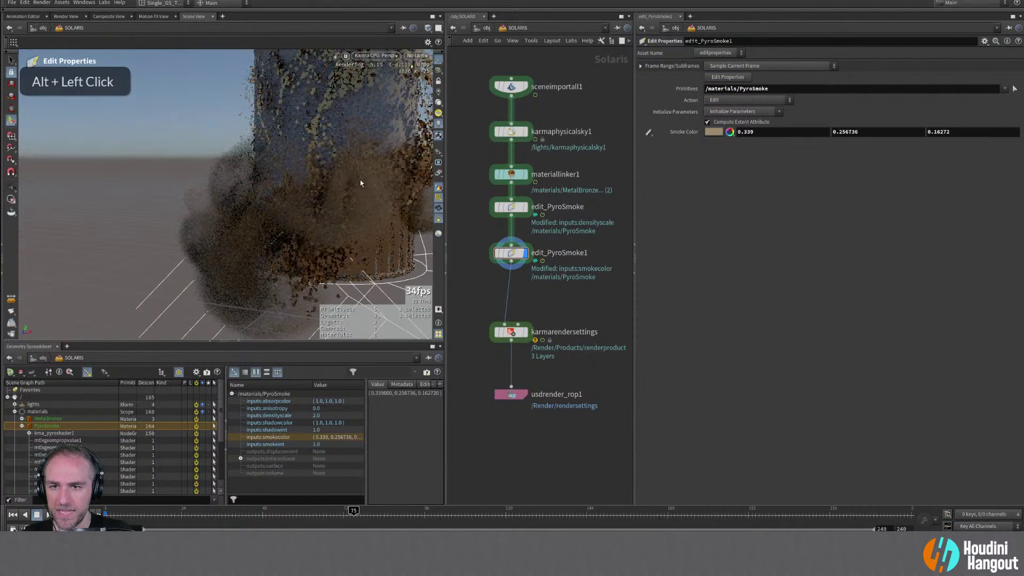
{"action": "middle_click_drag", "start_coordinate": [359, 181], "coordinate": [299, 192], "text": "alt"}
{"action": "right_click_drag", "start_coordinate": [299, 192], "coordinate": [266, 208], "text": "alt"}
{"action": "middle_click_drag", "start_coordinate": [267, 207], "coordinate": [288, 200], "text": "alt"}
{"action": "middle_click_drag", "start_coordinate": [570, 116], "coordinate": [560, 205]}
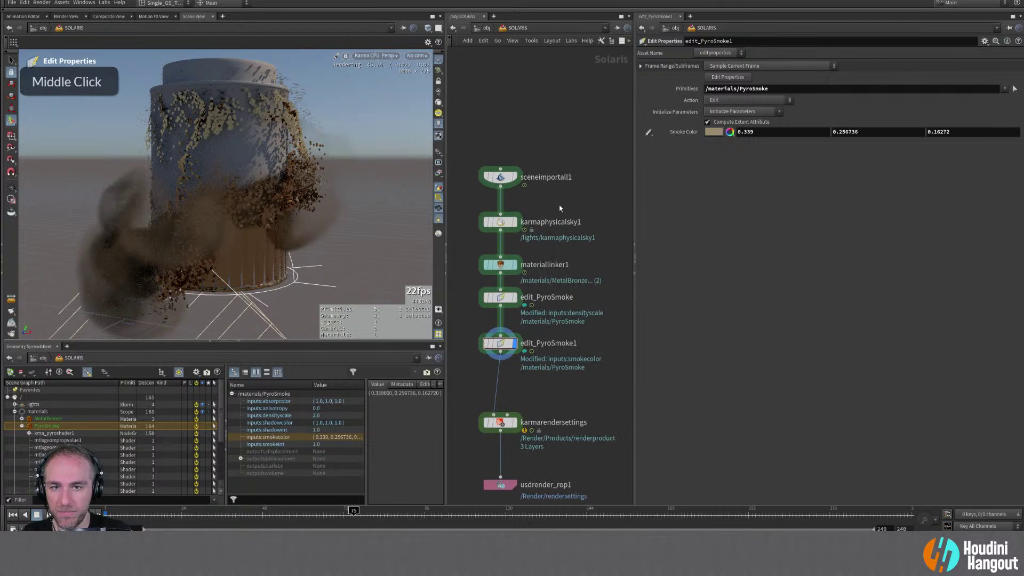
{"action": "key", "text": "Tab"}
{"action": "type", "text": "grid"}
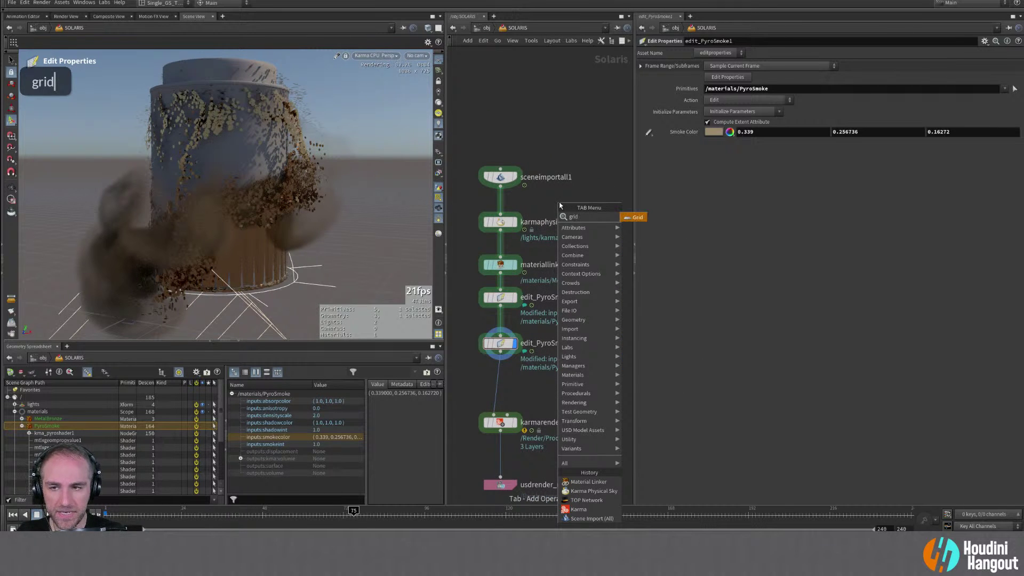
{"action": "key", "text": "Escape"}
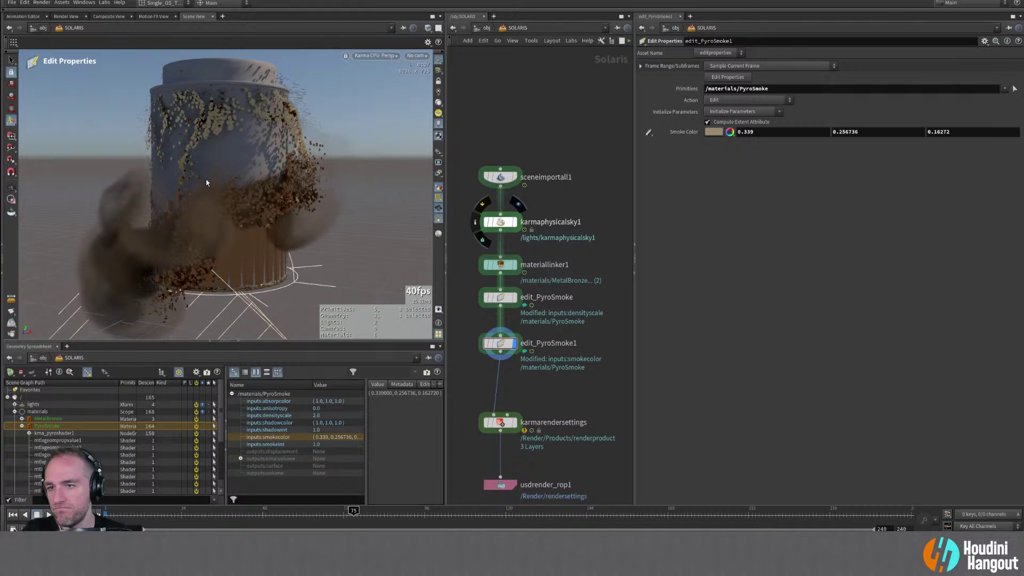
Display karmarendersettings and add a Camera node between it and usdrender_rop1, using the current view of the can
{"action": "left_click_drag", "start_coordinate": [207, 181], "coordinate": [255, 198], "text": "alt"}
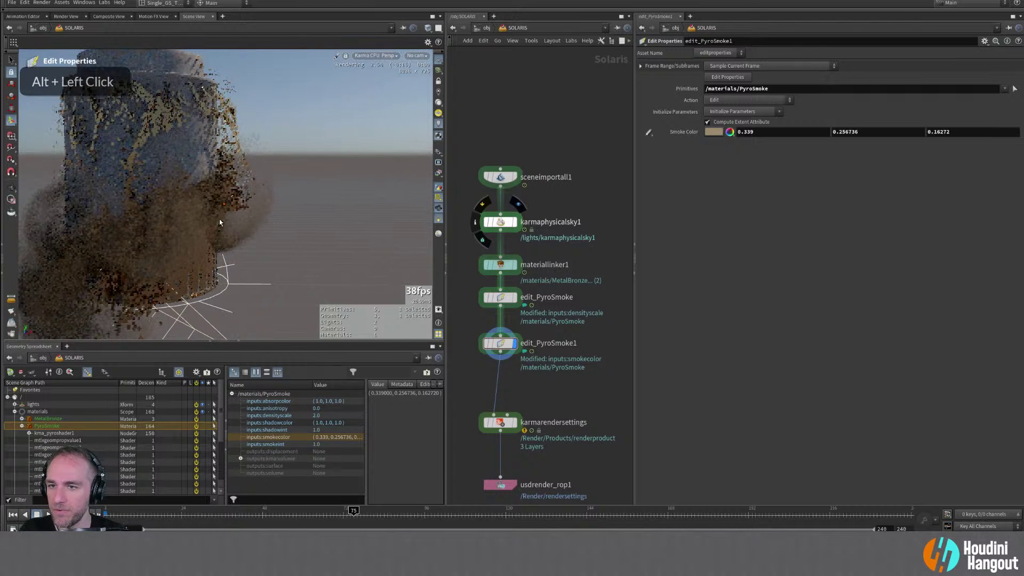
{"action": "middle_click_drag", "start_coordinate": [256, 197], "coordinate": [279, 208], "text": "alt"}
{"action": "right_click_drag", "start_coordinate": [280, 208], "coordinate": [266, 219], "text": "alt"}
{"action": "left_click_drag", "start_coordinate": [267, 219], "coordinate": [245, 213], "text": "alt"}
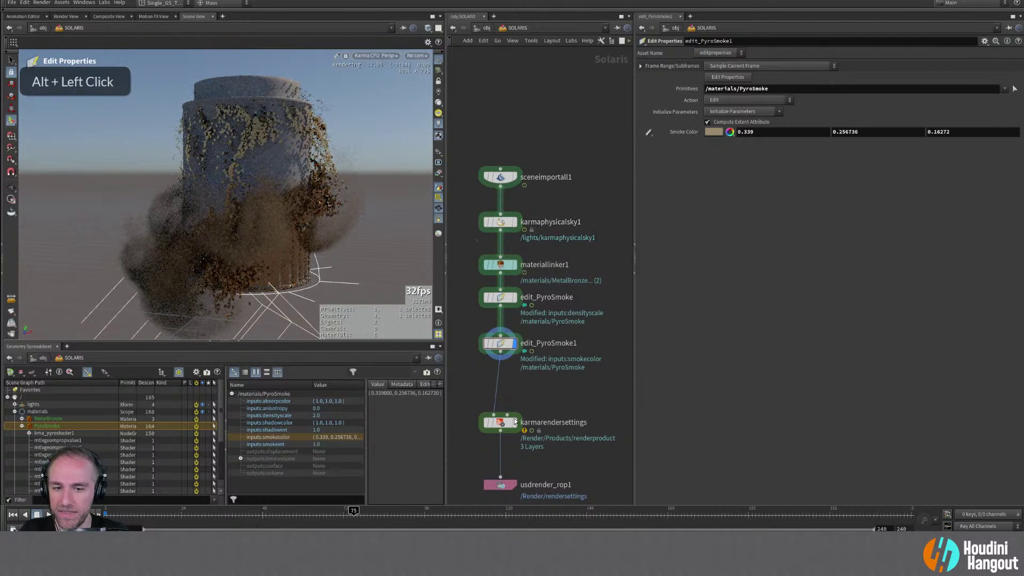
{"action": "double_click", "coordinate": [506, 427]}
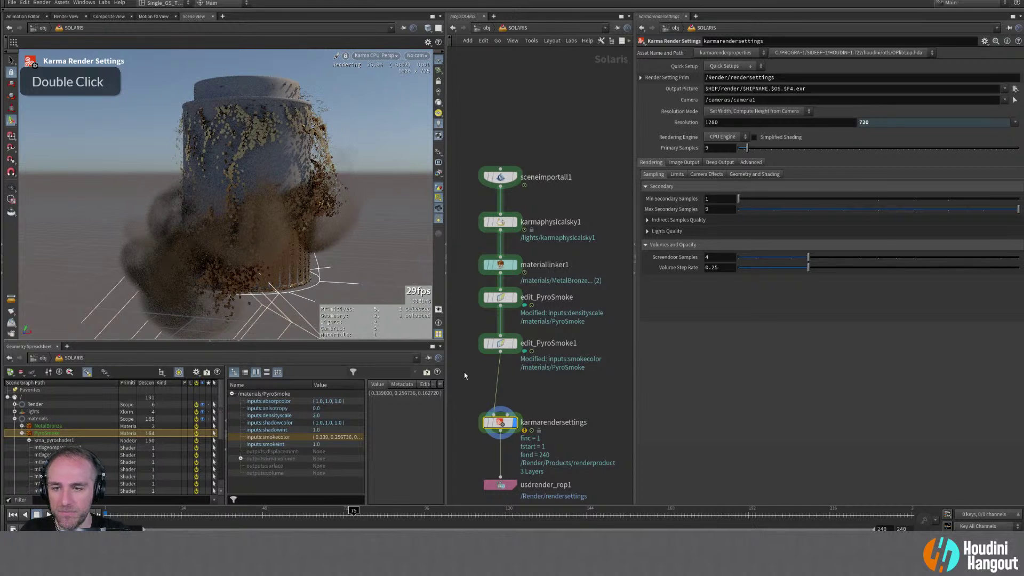
{"action": "key", "text": "Tab"}
{"action": "type", "text": "cam"}
{"action": "key", "text": "Return"}
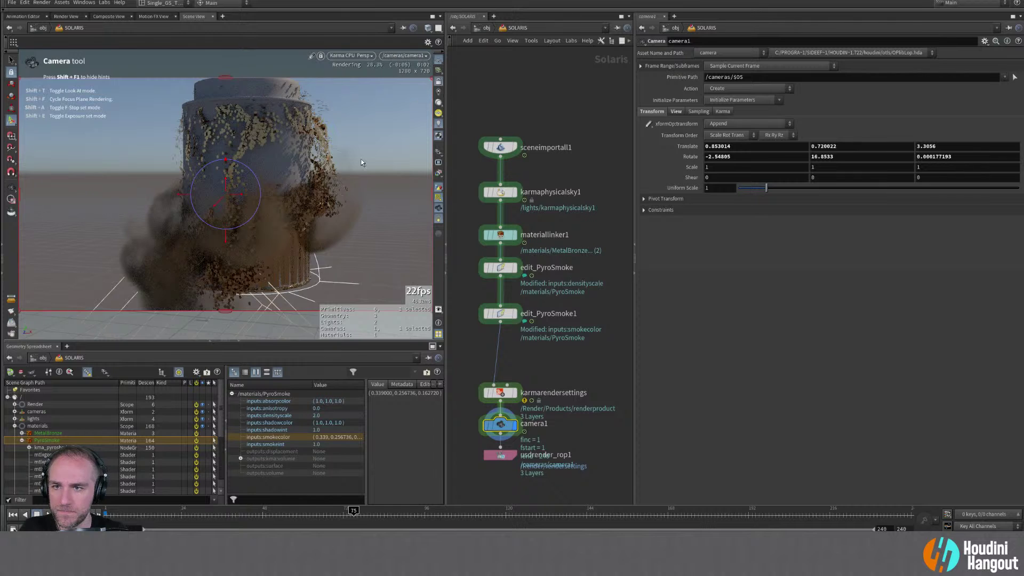
Reframe camera1 to a side view of the whole can and smoke, about 79 degrees around the vertical axis
{"action": "right_click_drag", "start_coordinate": [372, 152], "coordinate": [347, 160], "text": "alt"}
{"action": "middle_click_drag", "start_coordinate": [346, 160], "coordinate": [330, 166], "text": "alt"}
{"action": "right_click_drag", "start_coordinate": [269, 203], "coordinate": [274, 198], "text": "alt"}
{"action": "middle_click_drag", "start_coordinate": [272, 201], "coordinate": [267, 199], "text": "alt"}
{"action": "right_click_drag", "start_coordinate": [267, 200], "coordinate": [281, 223], "text": "alt"}
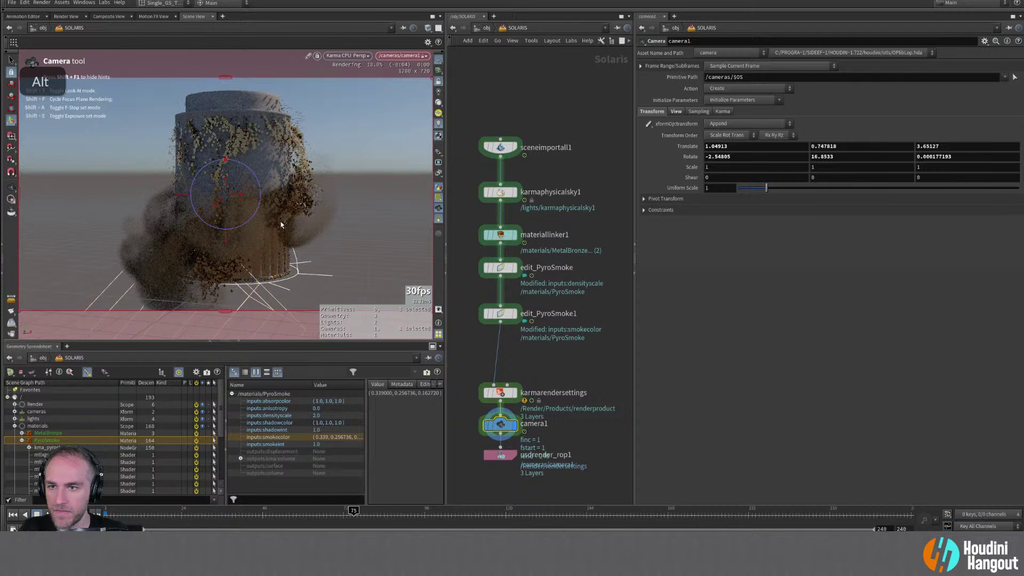
{"action": "left_click_drag", "start_coordinate": [265, 216], "coordinate": [170, 205], "text": "alt"}
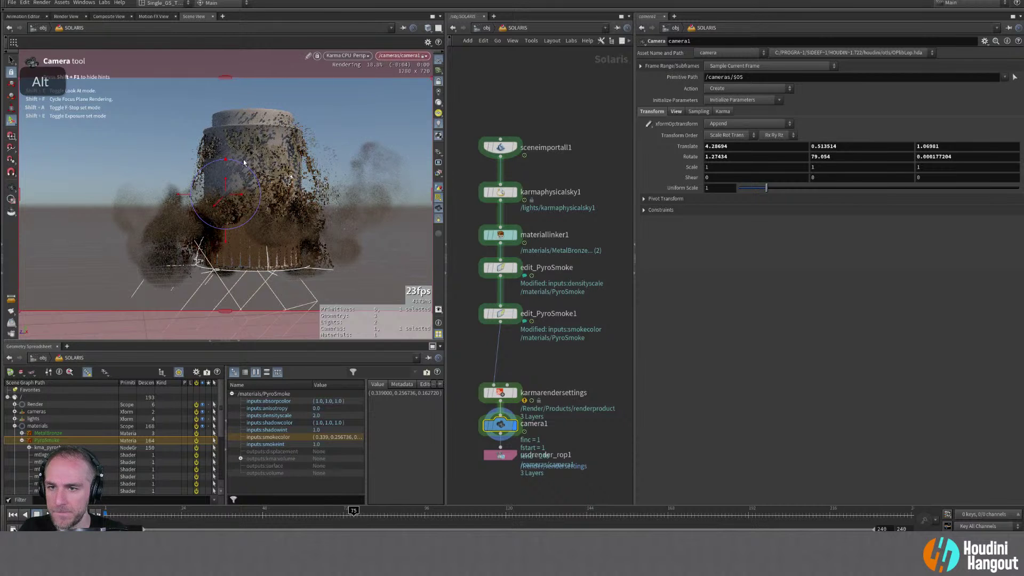
{"action": "right_click_drag", "start_coordinate": [244, 162], "coordinate": [283, 202], "text": "alt"}
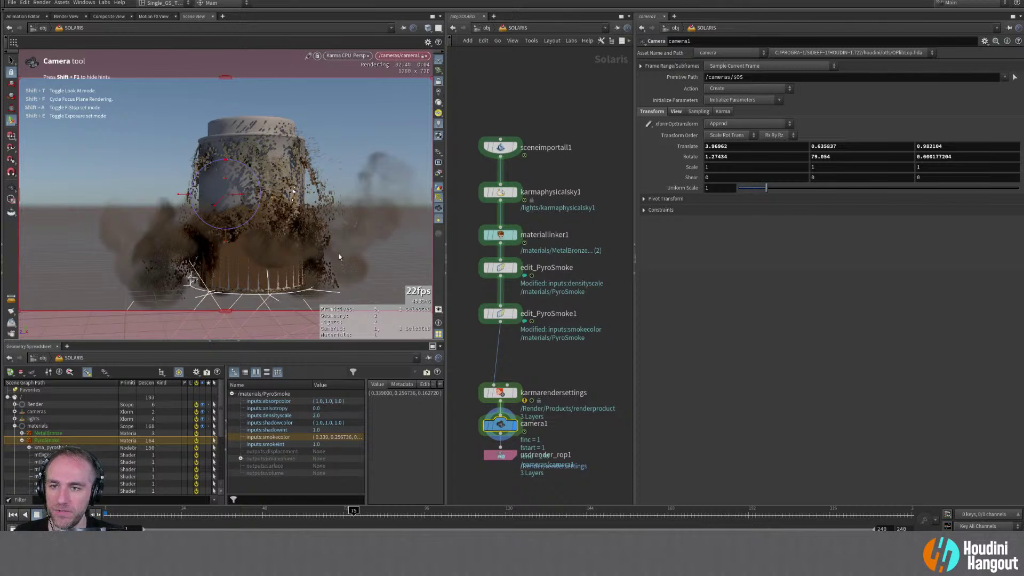
Bypass karmaphysicalsky1 and insert a Dome Light node between it and sceneimportall1
{"action": "left_click", "coordinate": [500, 191]}
{"action": "left_click", "coordinate": [486, 192]}
{"action": "key", "text": "Tab"}
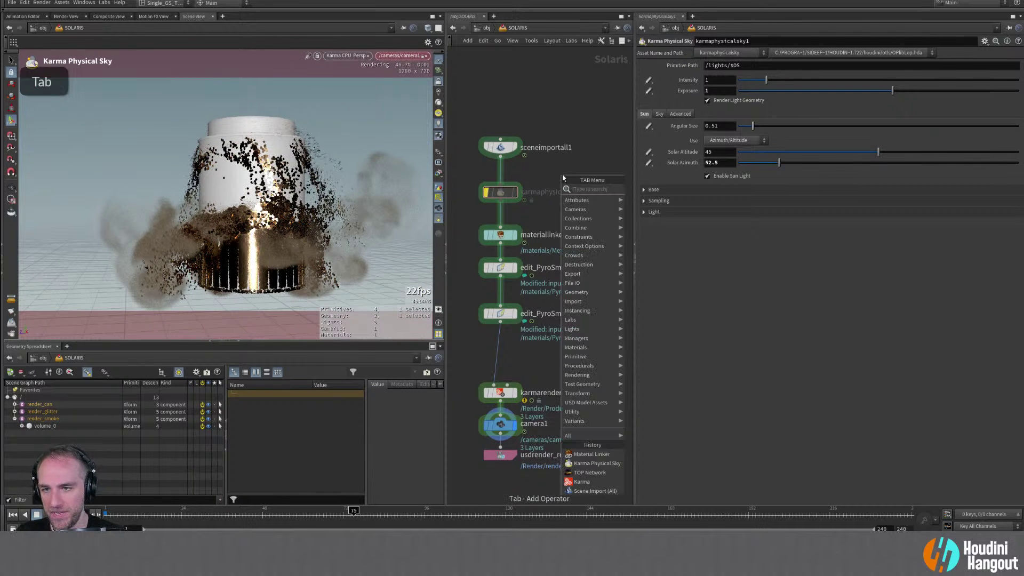
{"action": "type", "text": "dome"}
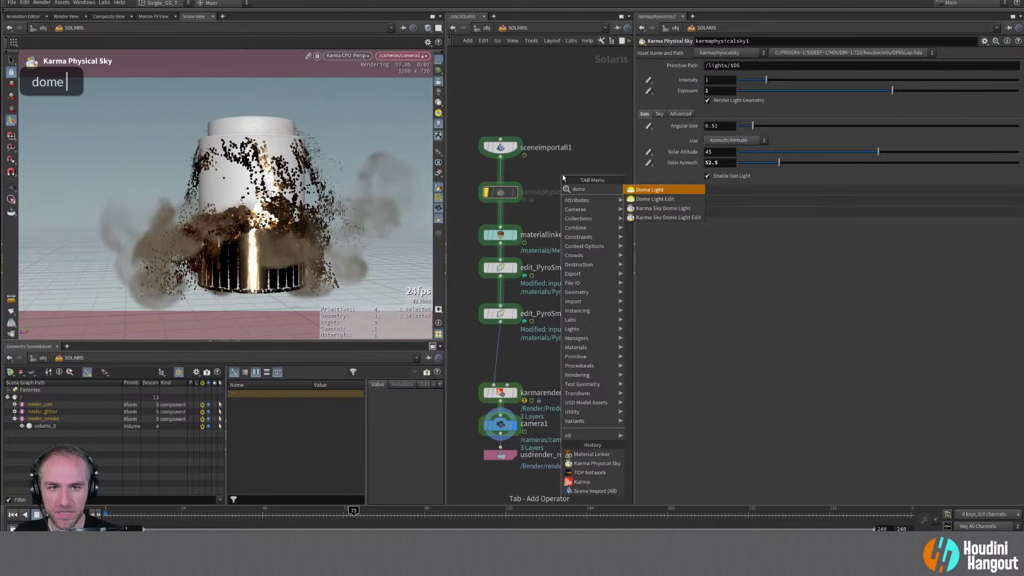
{"action": "key", "text": "Return"}
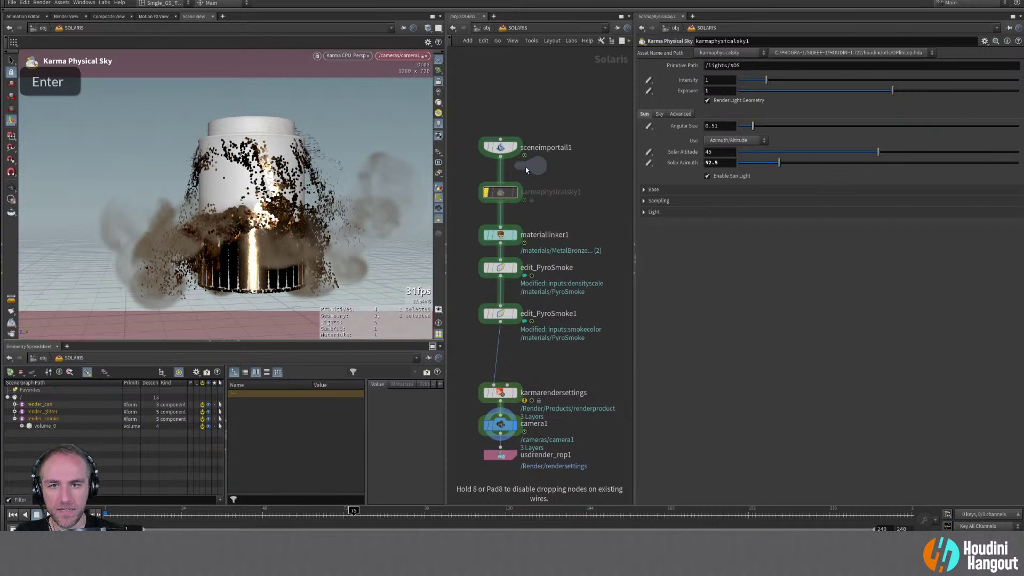
{"action": "left_click", "coordinate": [503, 172]}
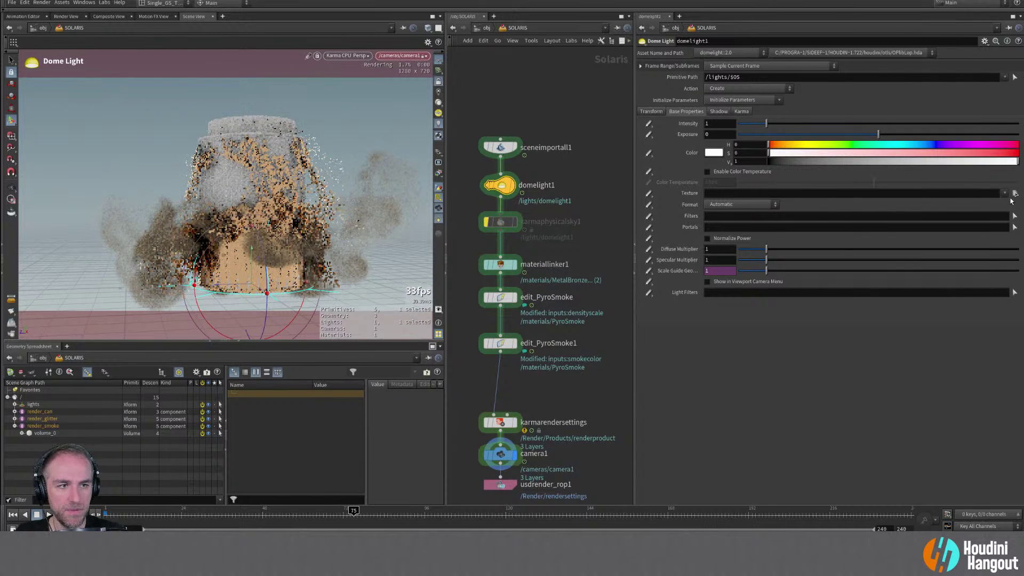
Set domelight1's texture to HDRIHaven_kiara_5_noon_2k.rat from the $HFS/houdini/pic/hdri folder
{"action": "left_click", "coordinate": [1014, 193]}
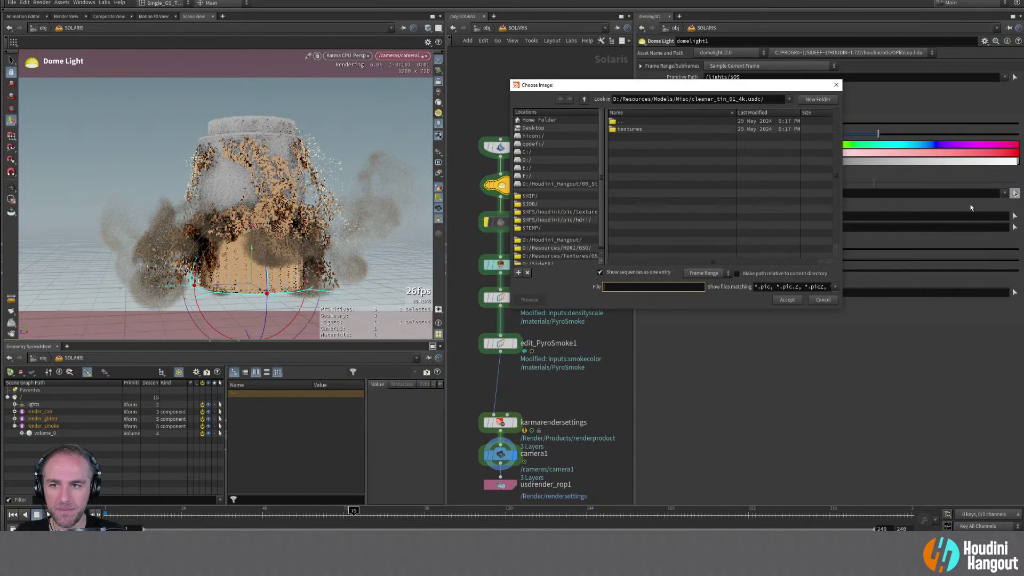
{"action": "left_click", "coordinate": [545, 256]}
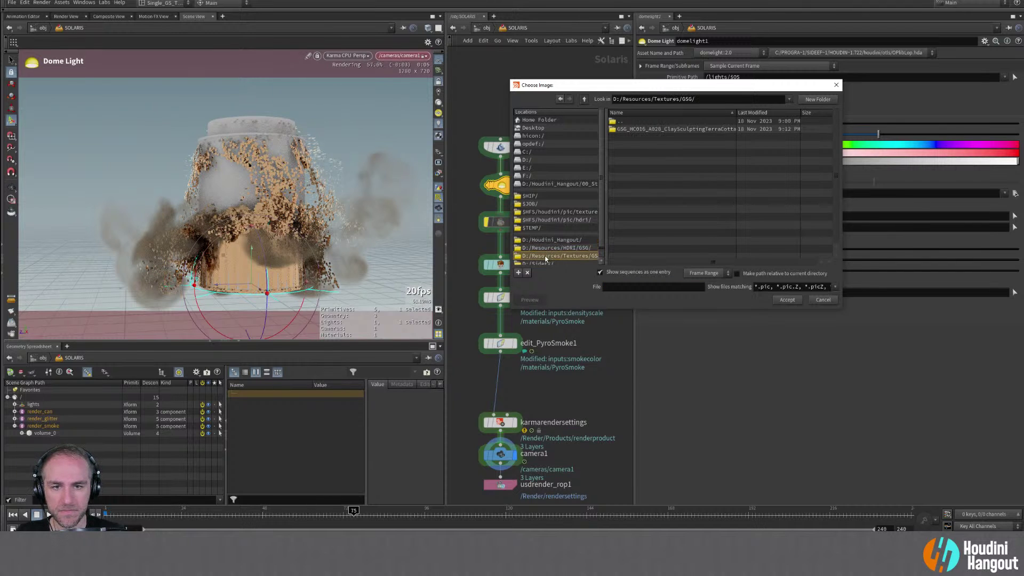
{"action": "left_click", "coordinate": [556, 220]}
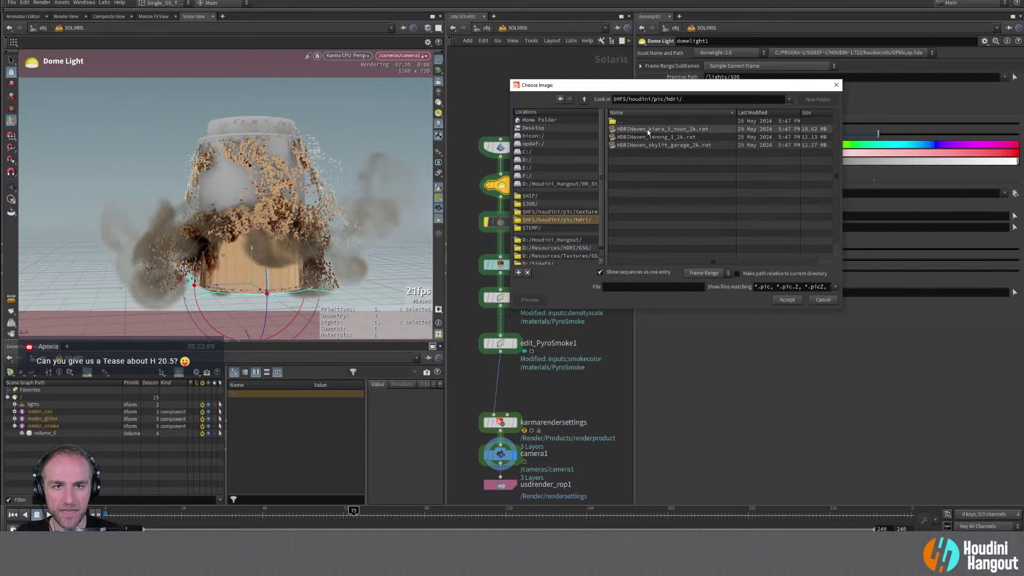
{"action": "left_click", "coordinate": [647, 129]}
{"action": "left_click", "coordinate": [786, 299]}
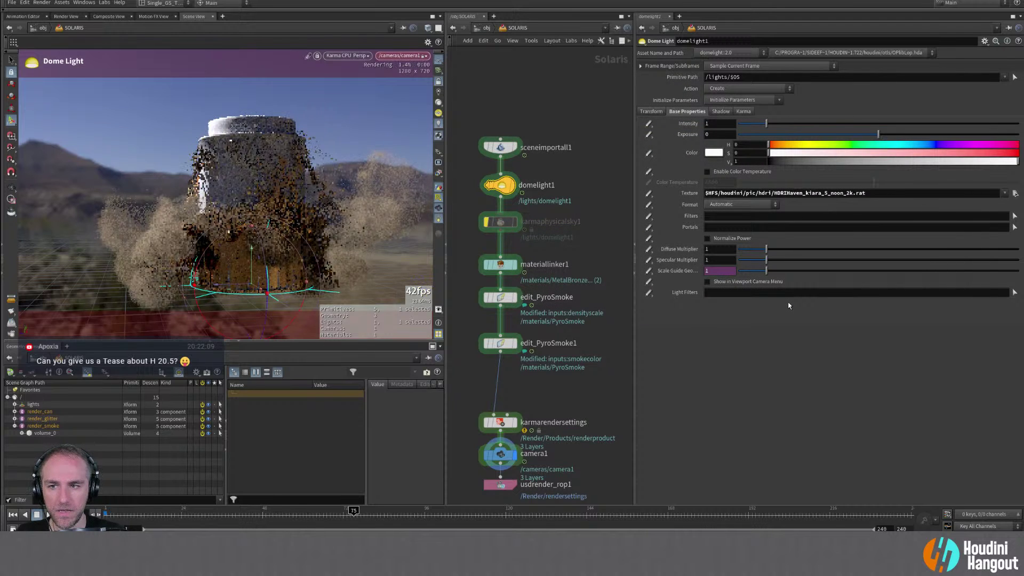
Reframe camera1 to a three-quarter view of the can and smoke, about -125 degrees around the vertical axis
{"action": "left_click_drag", "start_coordinate": [229, 228], "coordinate": [207, 218], "text": "alt"}
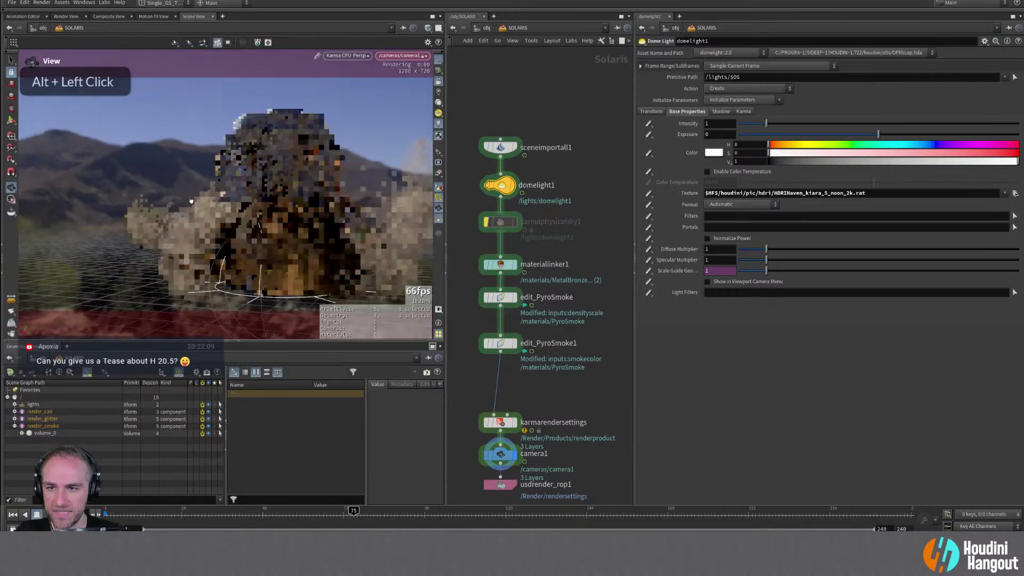
{"action": "middle_click_drag", "start_coordinate": [206, 216], "coordinate": [187, 243], "text": "alt"}
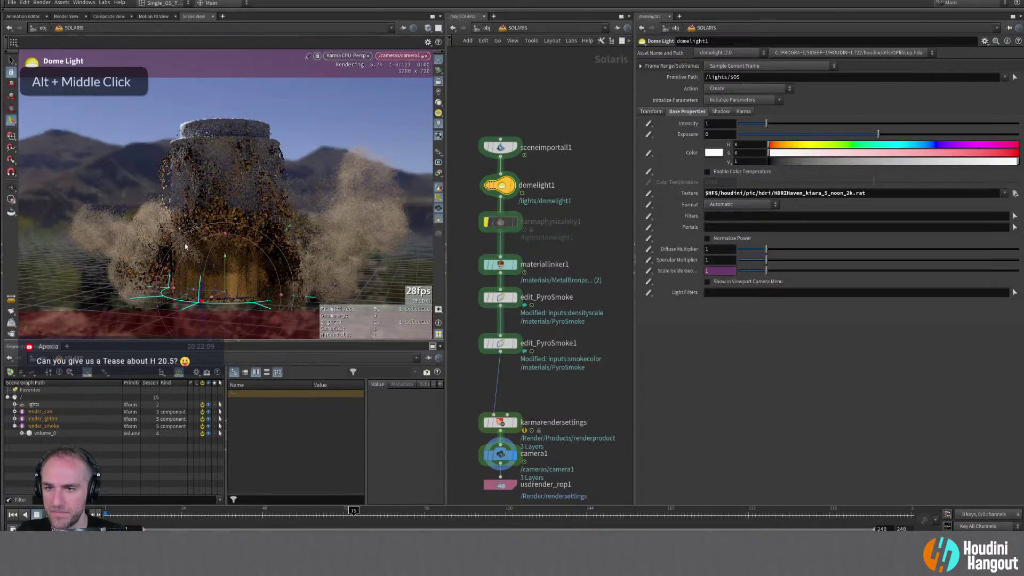
{"action": "left_click_drag", "start_coordinate": [185, 246], "coordinate": [240, 224], "text": "alt"}
{"action": "middle_click_drag", "start_coordinate": [240, 224], "coordinate": [308, 205], "text": "alt"}
{"action": "left_click_drag", "start_coordinate": [309, 206], "coordinate": [434, 201], "text": "alt"}
{"action": "right_click_drag", "start_coordinate": [435, 201], "coordinate": [346, 208], "text": "alt"}
{"action": "middle_click_drag", "start_coordinate": [347, 208], "coordinate": [293, 208], "text": "alt"}
{"action": "left_click_drag", "start_coordinate": [294, 208], "coordinate": [236, 206], "text": "alt"}
Lower domelight1's exposure to -0.6
{"action": "key", "text": "Return"}
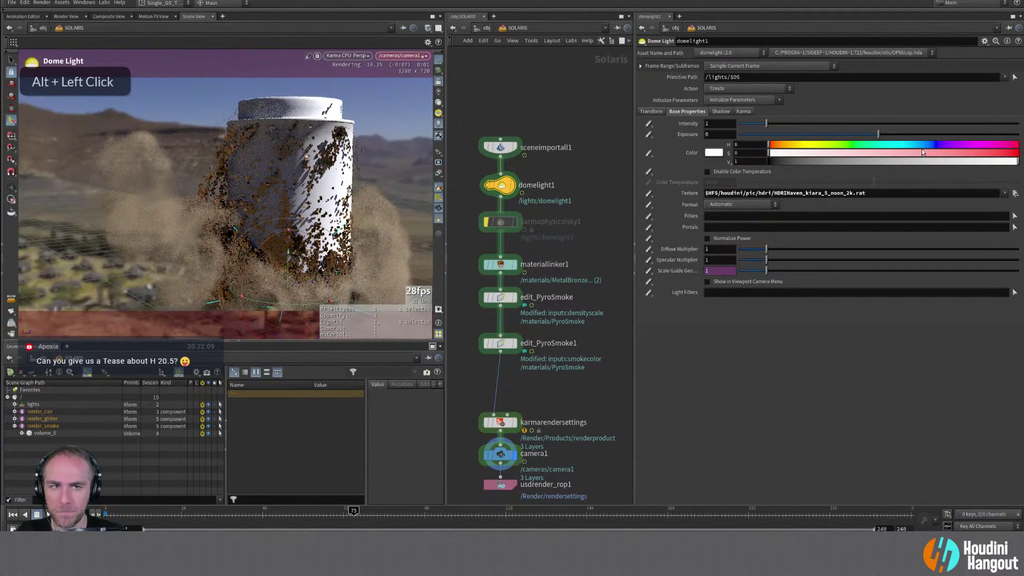
{"action": "left_click_drag", "start_coordinate": [879, 136], "coordinate": [873, 134]}
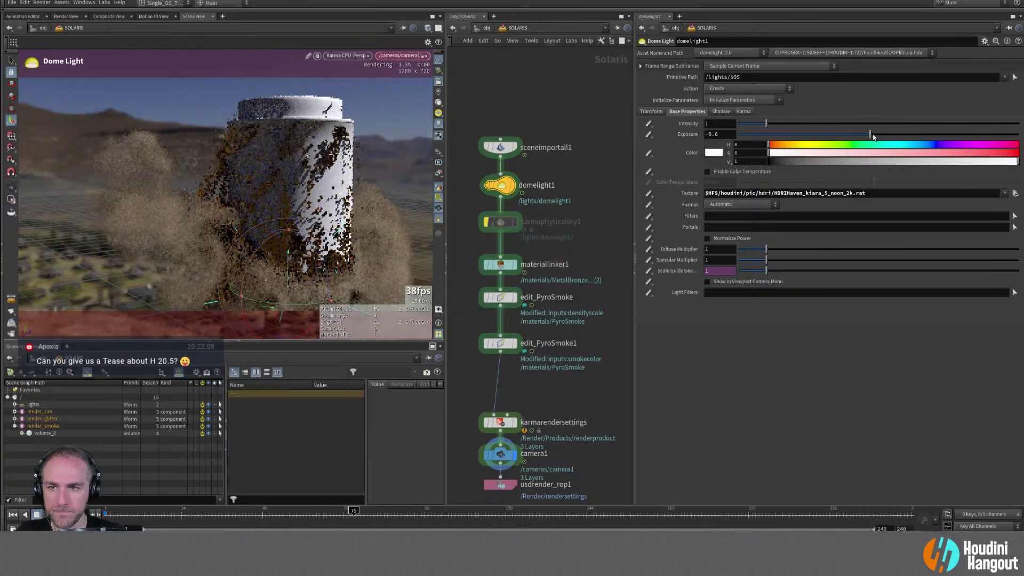
Display karmarendersettings and reposition it, camera1 and edit_PyroSmoke for more even spacing in the node chain
{"action": "double_click", "coordinate": [500, 423]}
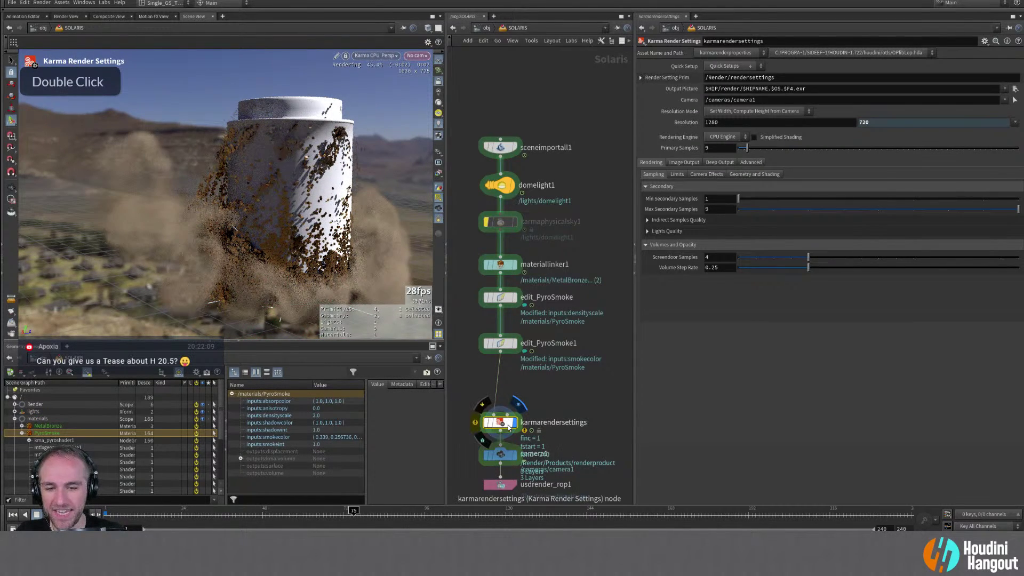
{"action": "left_click_drag", "start_coordinate": [501, 425], "coordinate": [502, 401]}
{"action": "left_click_drag", "start_coordinate": [498, 458], "coordinate": [499, 447]}
{"action": "left_click_drag", "start_coordinate": [501, 398], "coordinate": [501, 392]}
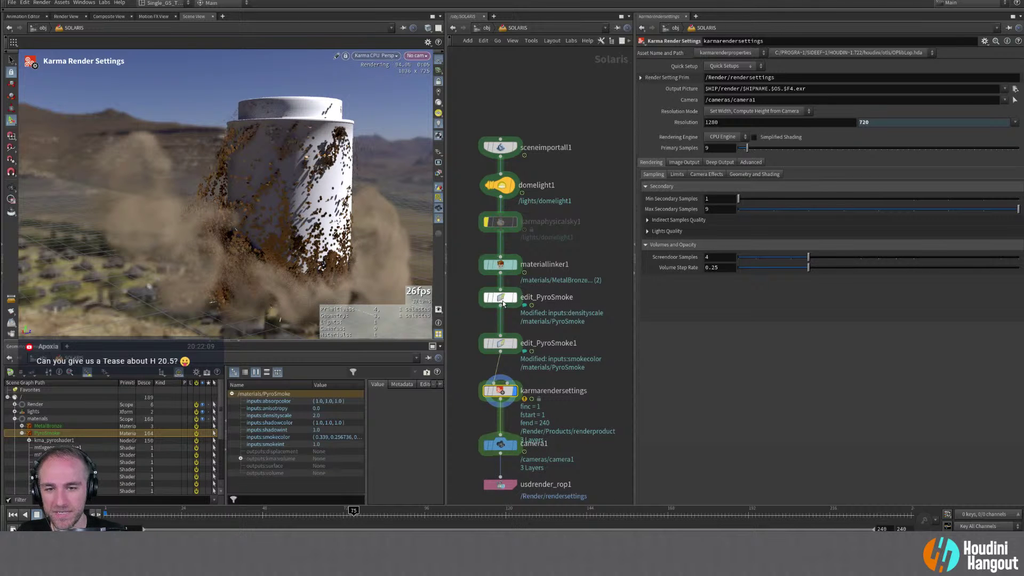
{"action": "left_click_drag", "start_coordinate": [503, 303], "coordinate": [503, 308]}
Set the Density Scale of edit_PyroSmoke to 4.19
{"action": "right_click_drag", "start_coordinate": [299, 202], "coordinate": [315, 208], "text": "alt"}
{"action": "left_click_drag", "start_coordinate": [315, 208], "coordinate": [333, 212], "text": "alt"}
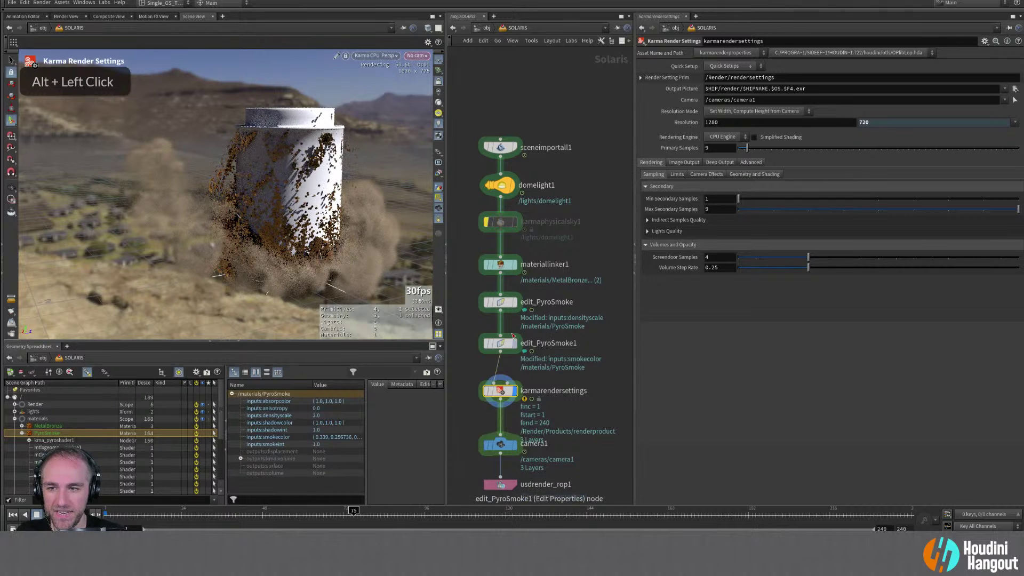
{"action": "left_click", "coordinate": [503, 303]}
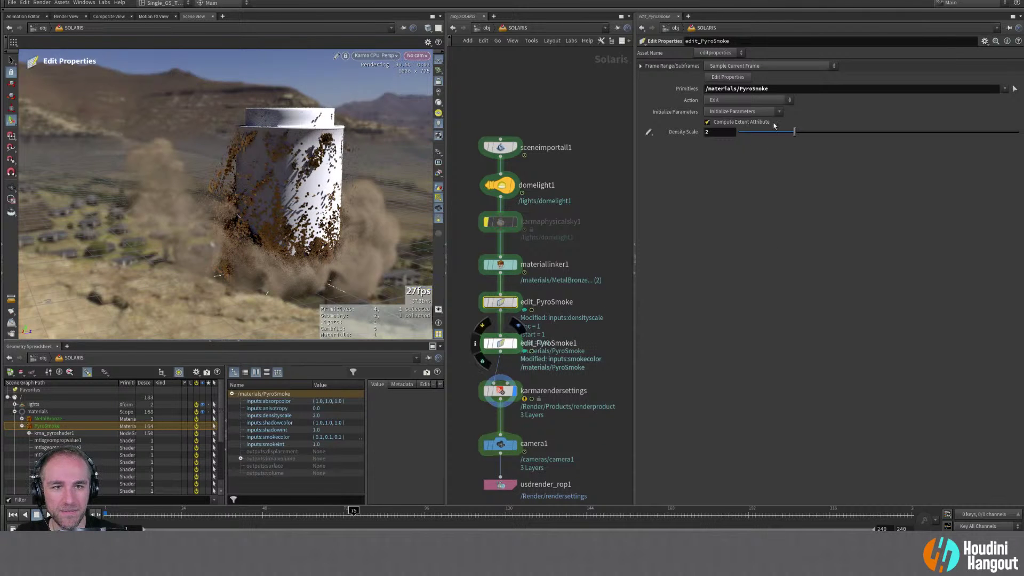
{"action": "left_click_drag", "start_coordinate": [797, 137], "coordinate": [855, 132]}
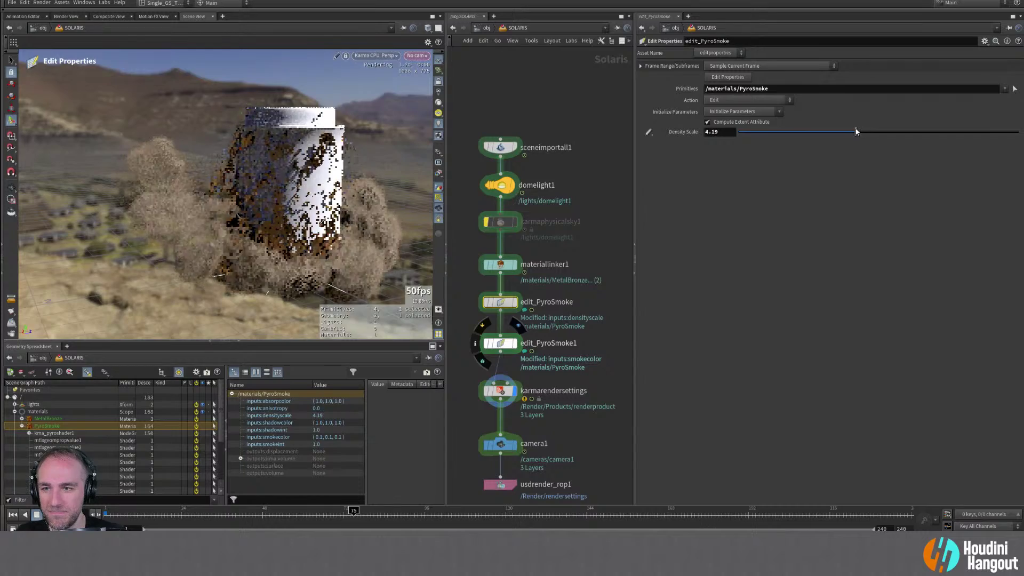
Examine the rendered smoke and glitter around the can from several angles and at several frames, including 54 and 65
{"action": "middle_click_drag", "start_coordinate": [283, 246], "coordinate": [301, 241], "text": "alt"}
{"action": "left_click_drag", "start_coordinate": [301, 241], "coordinate": [344, 232], "text": "alt"}
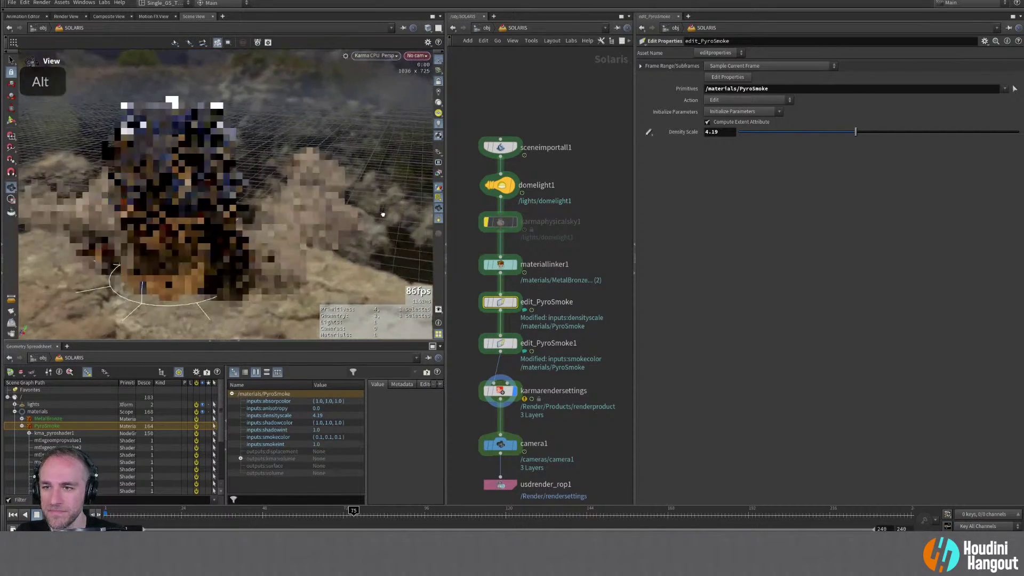
{"action": "left_click_drag", "start_coordinate": [179, 205], "coordinate": [219, 210], "text": "alt"}
{"action": "middle_click_drag", "start_coordinate": [218, 210], "coordinate": [241, 211], "text": "alt"}
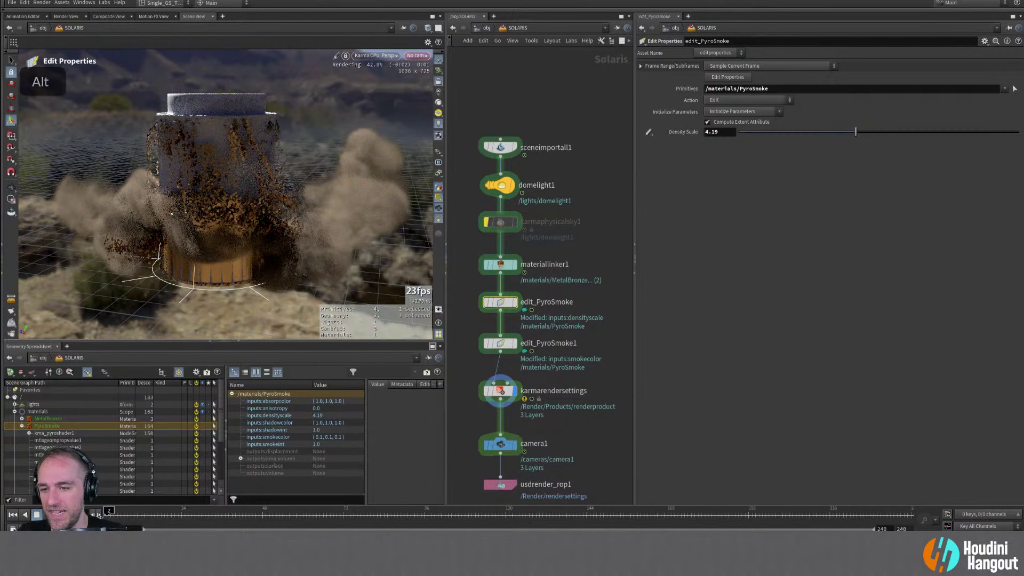
{"action": "left_click_drag", "start_coordinate": [212, 521], "coordinate": [261, 516]}
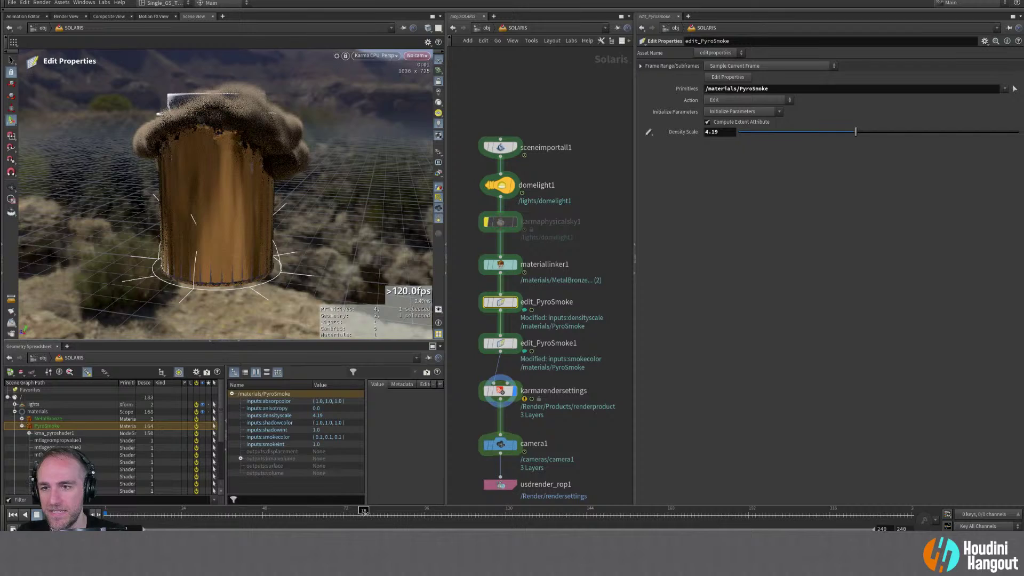
{"action": "left_click_drag", "start_coordinate": [213, 202], "coordinate": [244, 239], "text": "alt"}
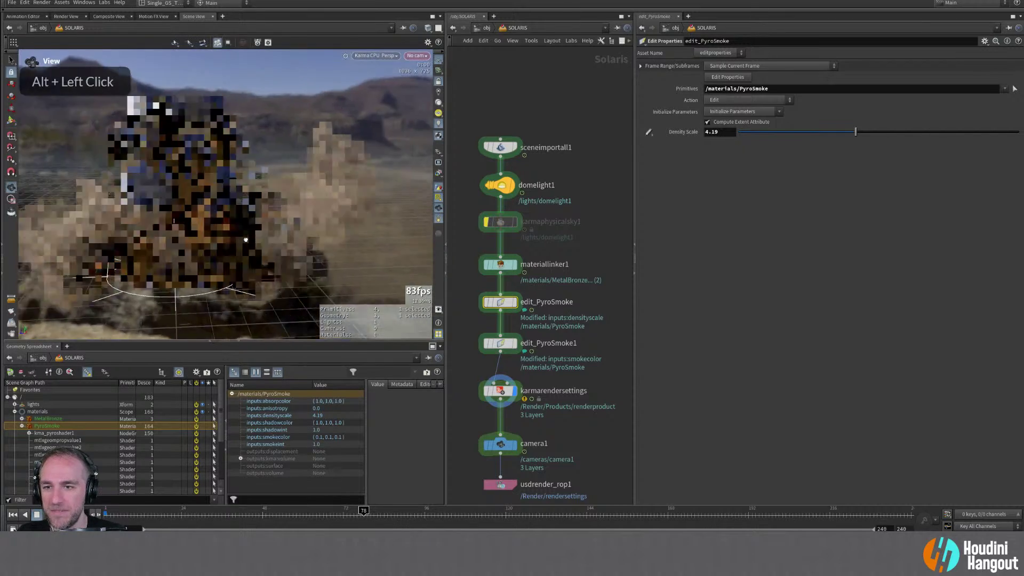
{"action": "middle_click_drag", "start_coordinate": [245, 239], "coordinate": [278, 224], "text": "alt"}
{"action": "left_click", "coordinate": [282, 513]}
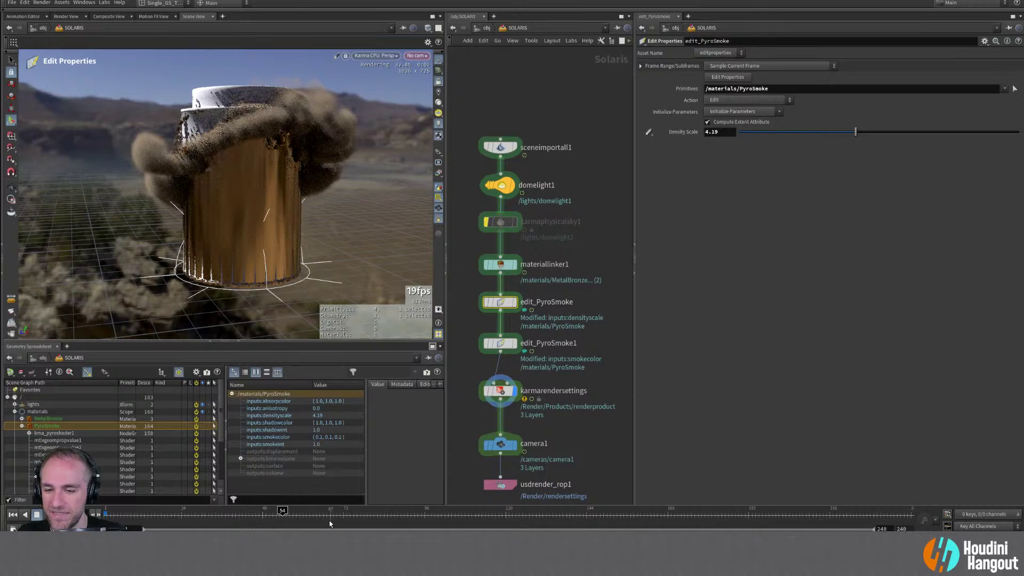
{"action": "left_click_drag", "start_coordinate": [256, 192], "coordinate": [256, 226], "text": "alt"}
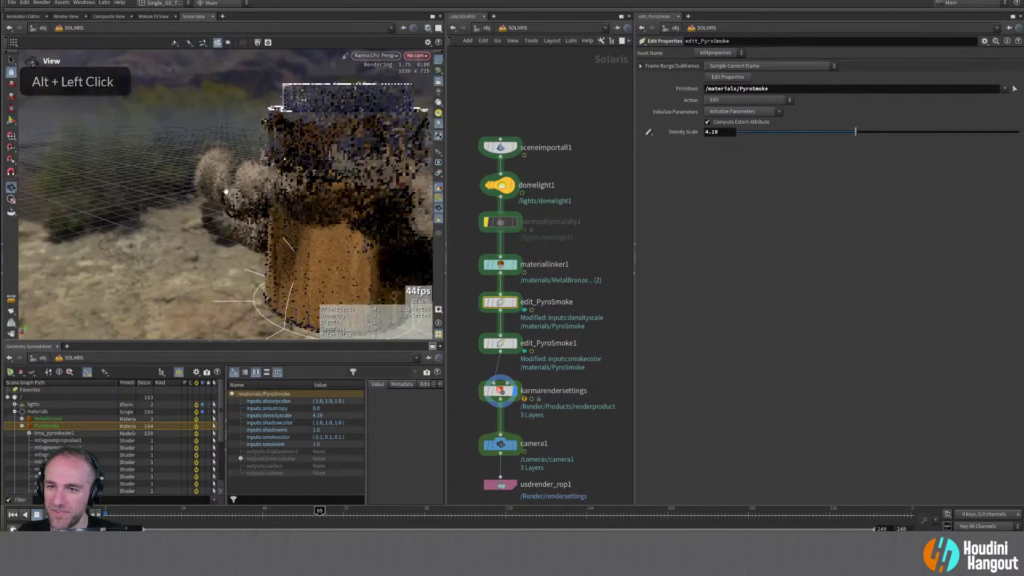
{"action": "middle_click_drag", "start_coordinate": [256, 227], "coordinate": [229, 229], "text": "alt"}
{"action": "right_click_drag", "start_coordinate": [229, 229], "coordinate": [219, 230], "text": "alt"}
{"action": "left_click_drag", "start_coordinate": [219, 230], "coordinate": [223, 229], "text": "alt"}
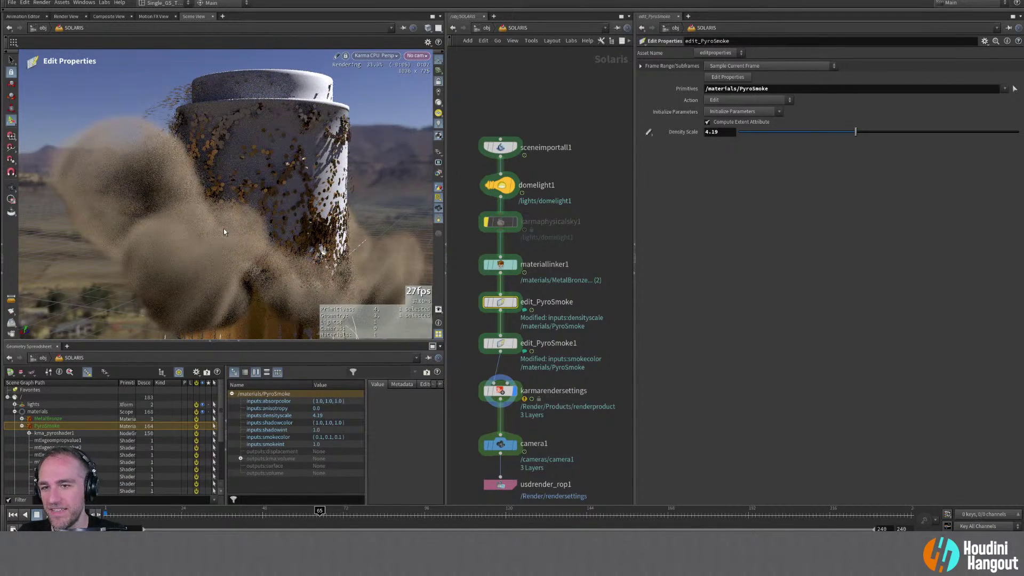
{"action": "right_click_drag", "start_coordinate": [223, 228], "coordinate": [235, 214], "text": "alt"}
{"action": "middle_click_drag", "start_coordinate": [235, 213], "coordinate": [247, 201], "text": "alt"}
{"action": "right_click_drag", "start_coordinate": [246, 202], "coordinate": [212, 214], "text": "alt"}
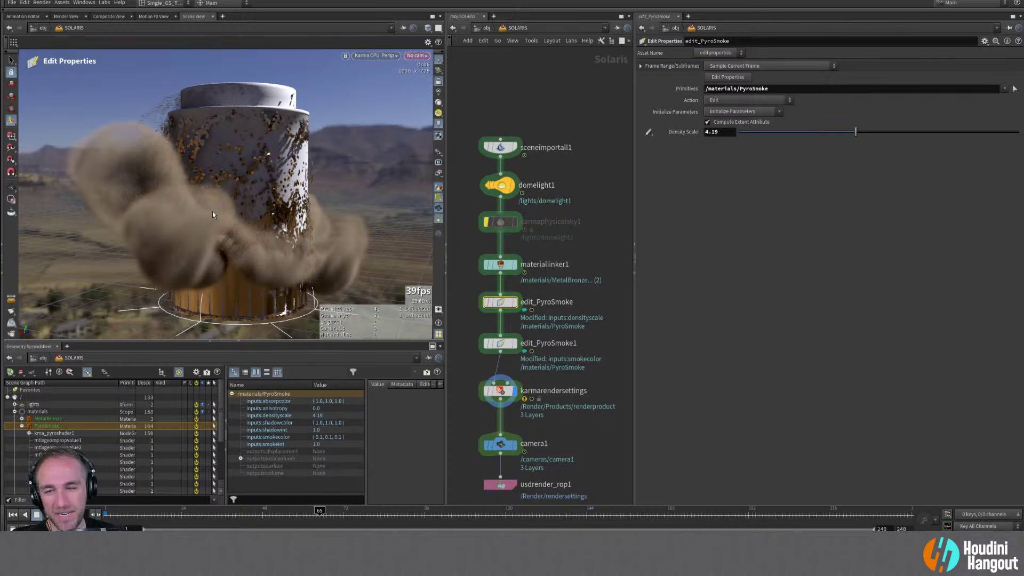
{"action": "middle_click", "coordinate": [536, 102]}
{"action": "key", "text": "u"}
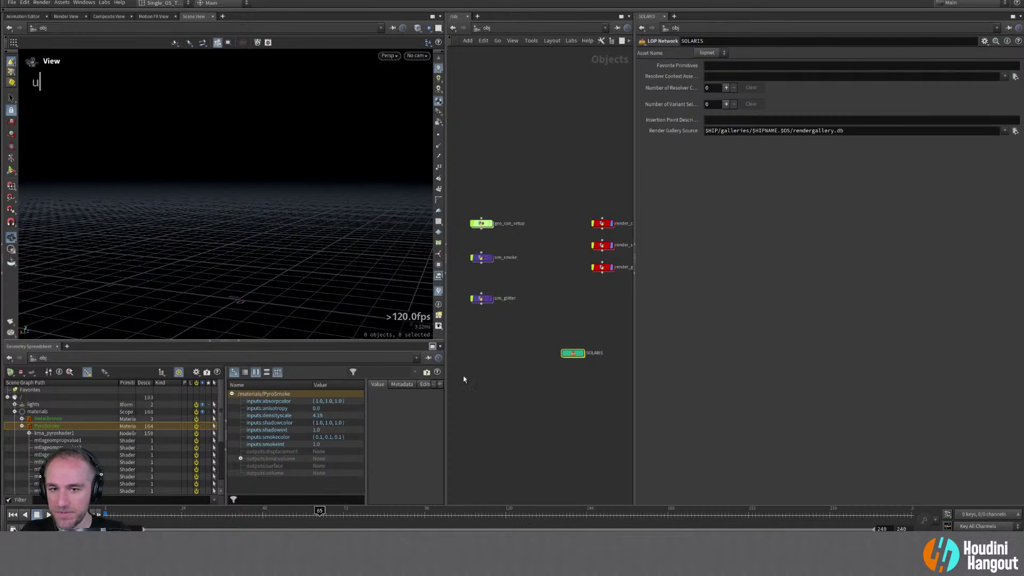
{"action": "double_click", "coordinate": [572, 353]}
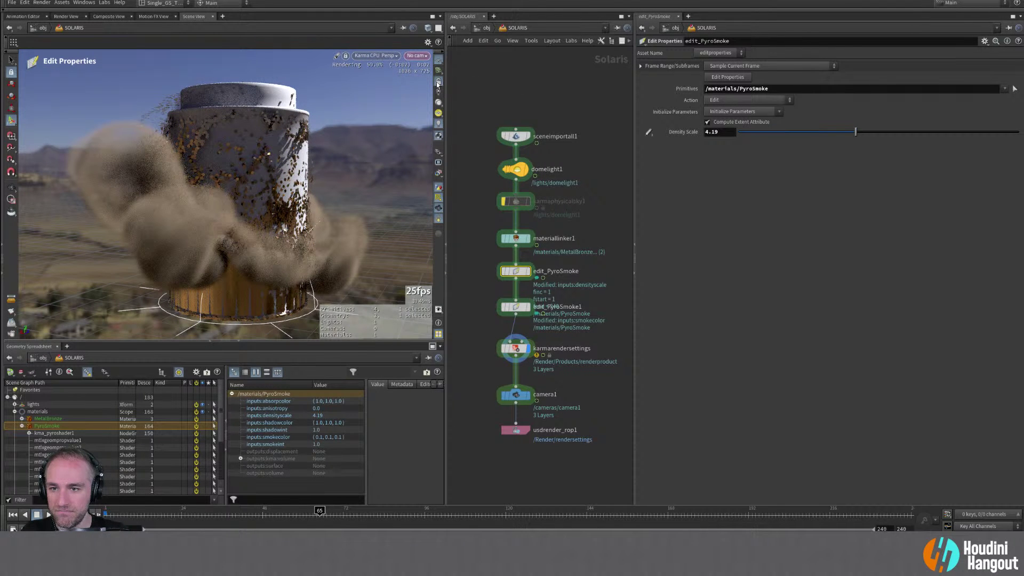
Display camera1, look through it and reframe the can and smoke from about -157 degrees around the vertical axis
{"action": "left_click", "coordinate": [417, 55]}
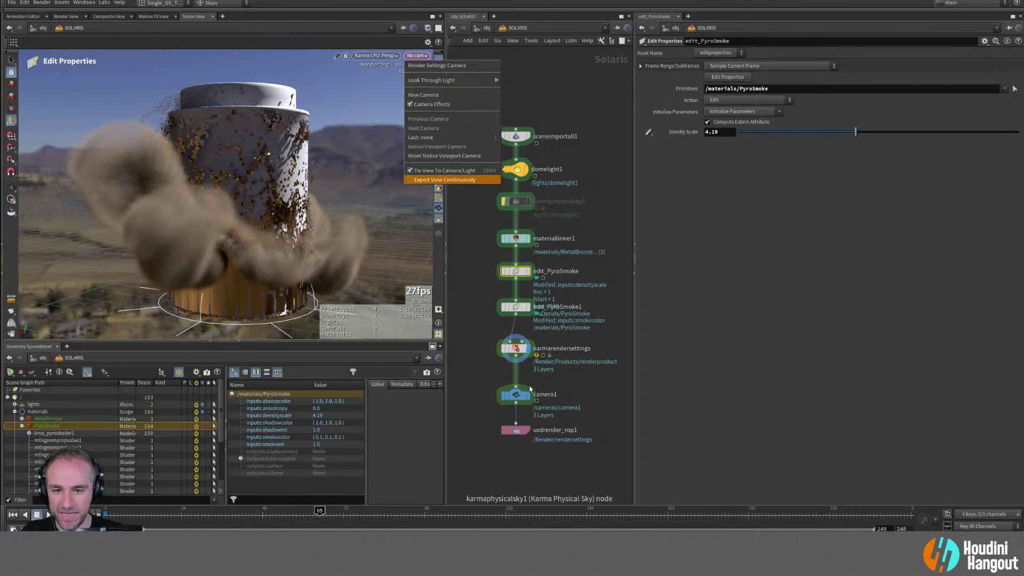
{"action": "double_click", "coordinate": [517, 397]}
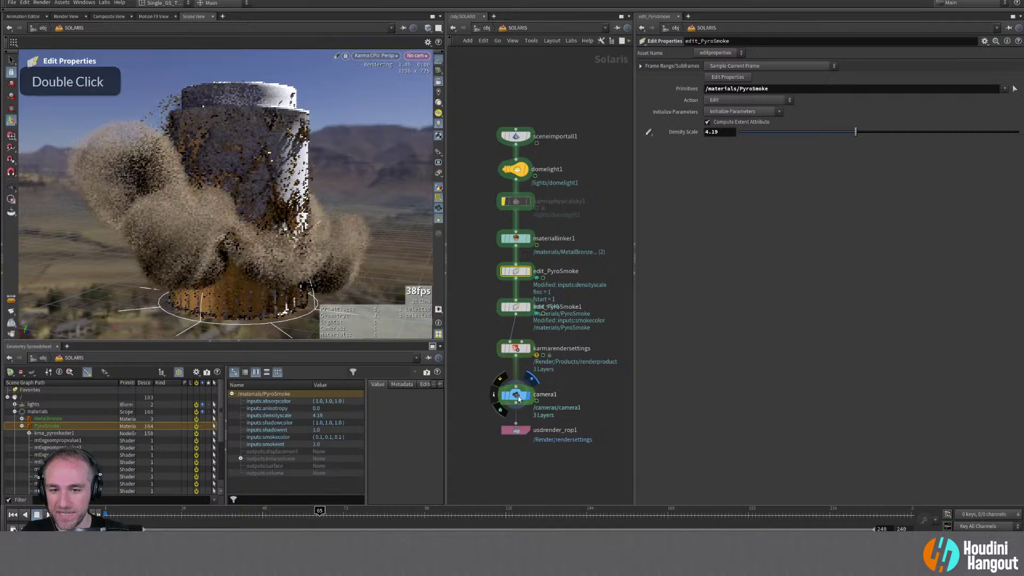
{"action": "left_click", "coordinate": [415, 55]}
{"action": "left_click", "coordinate": [407, 96]}
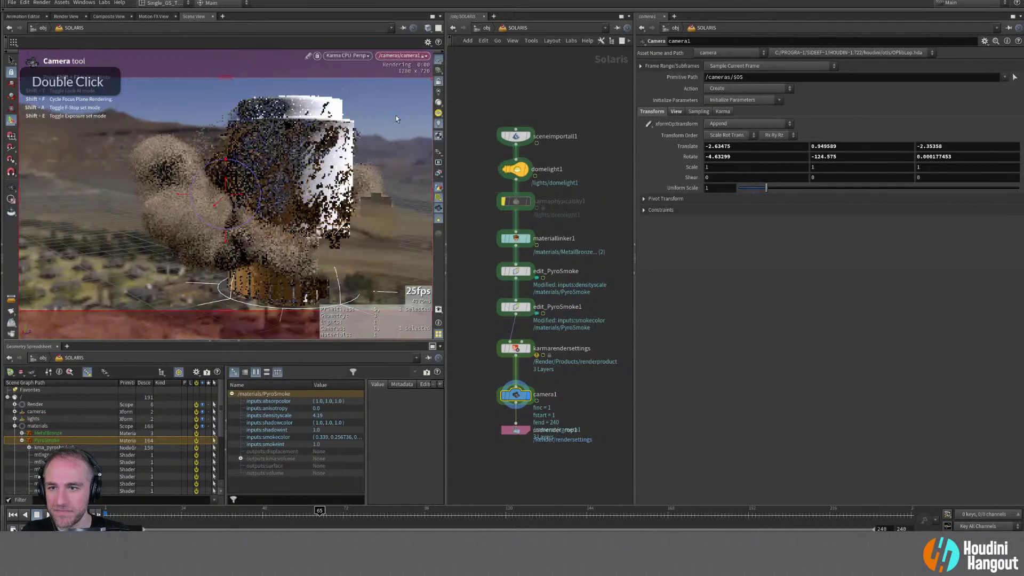
{"action": "middle_click_drag", "start_coordinate": [341, 187], "coordinate": [343, 232], "text": "alt"}
{"action": "left_click_drag", "start_coordinate": [343, 232], "coordinate": [383, 196], "text": "alt"}
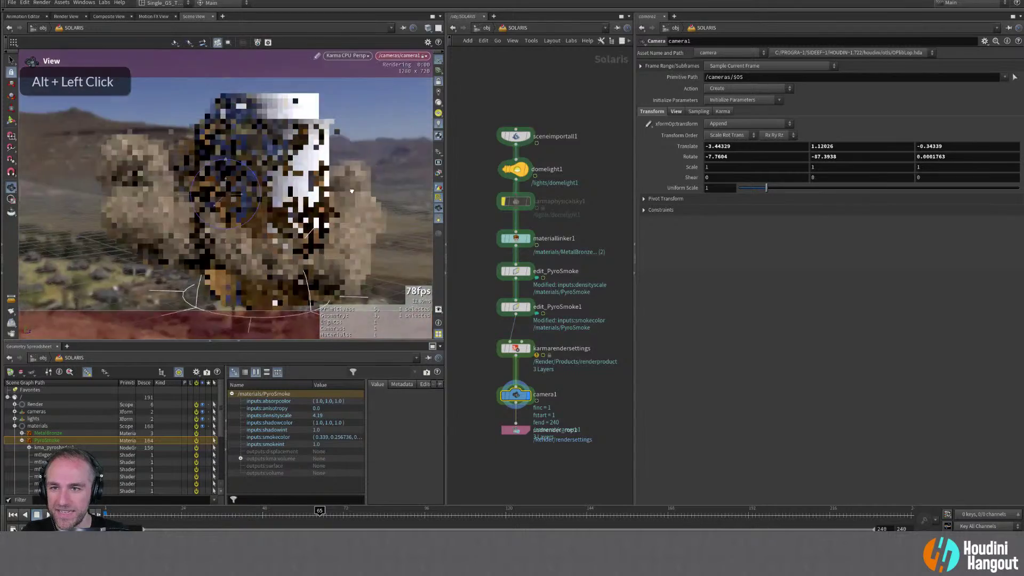
{"action": "right_click_drag", "start_coordinate": [292, 190], "coordinate": [288, 178], "text": "alt"}
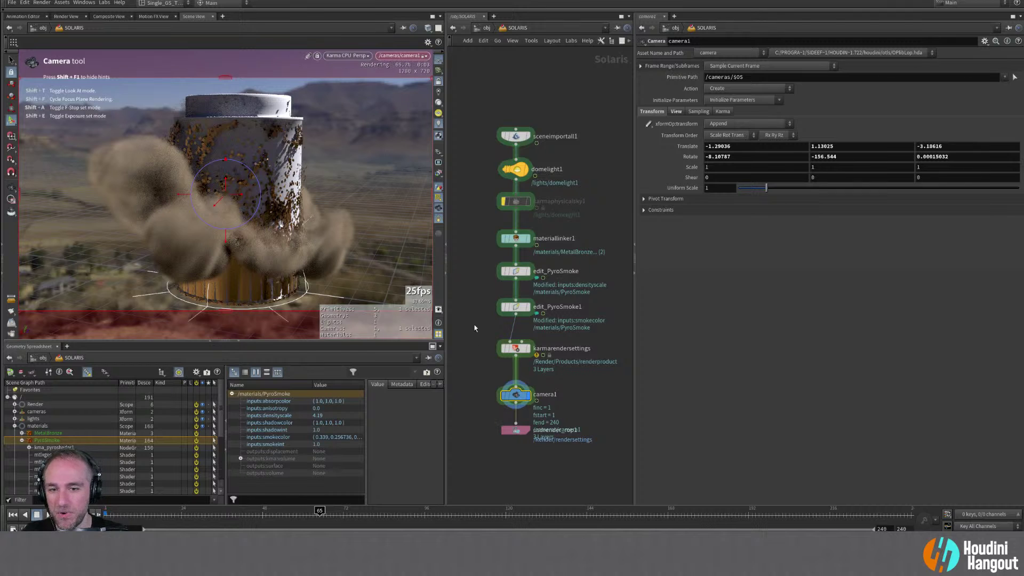
{"action": "double_click", "coordinate": [347, 56]}
{"action": "left_click", "coordinate": [347, 90]}
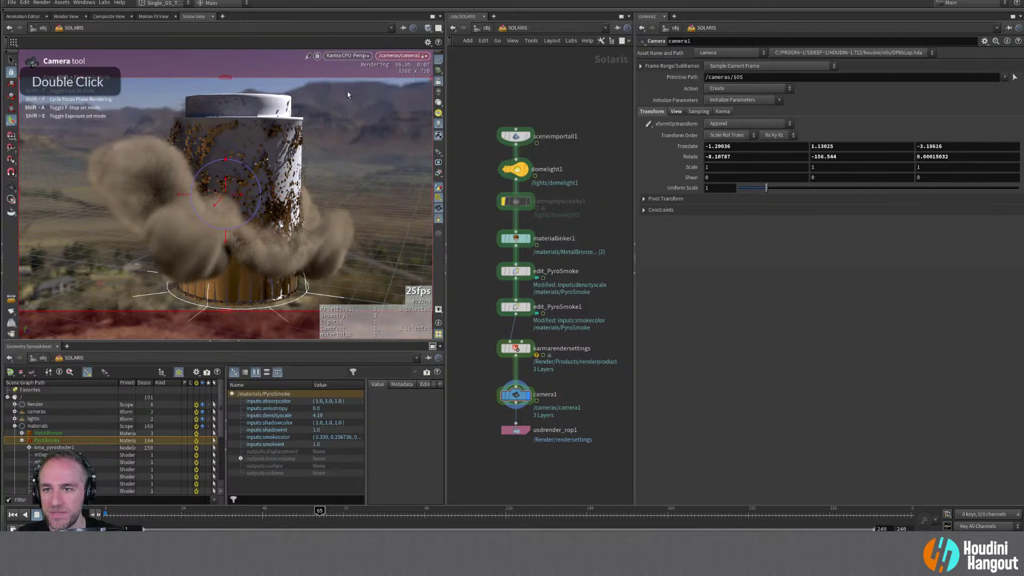
Open the sim_smoke network from the object level and return the timeline to frame 1
{"action": "key", "text": "u"}
{"action": "mouse_move", "coordinate": [521, 299]}
{"action": "middle_mouse_down"}
{"action": "mouse_move", "coordinate": [510, 300]}
{"action": "mouse_move", "coordinate": [536, 300]}
{"action": "middle_mouse_up"}
{"action": "double_click", "coordinate": [493, 258]}
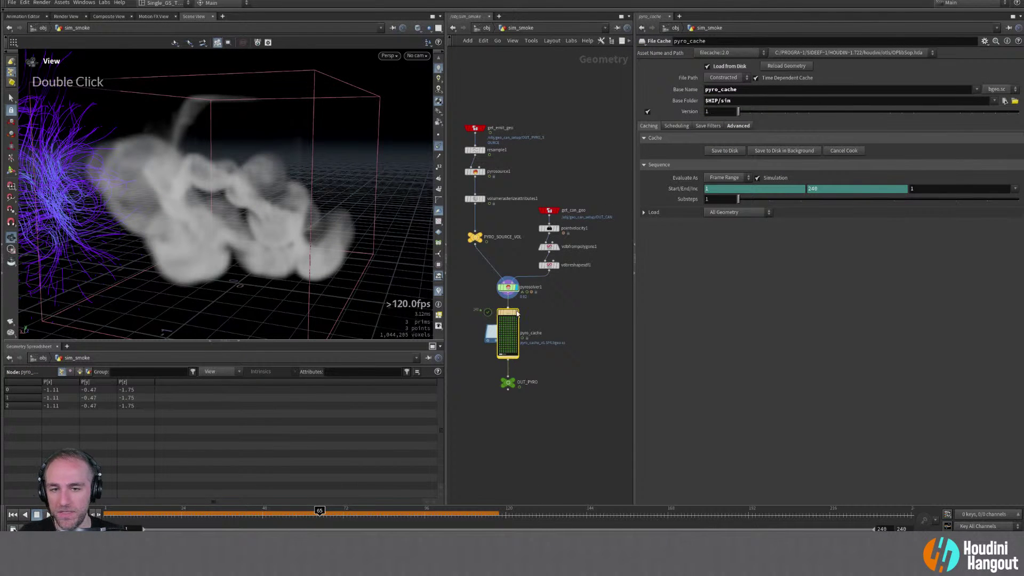
{"action": "left_click", "coordinate": [97, 511]}
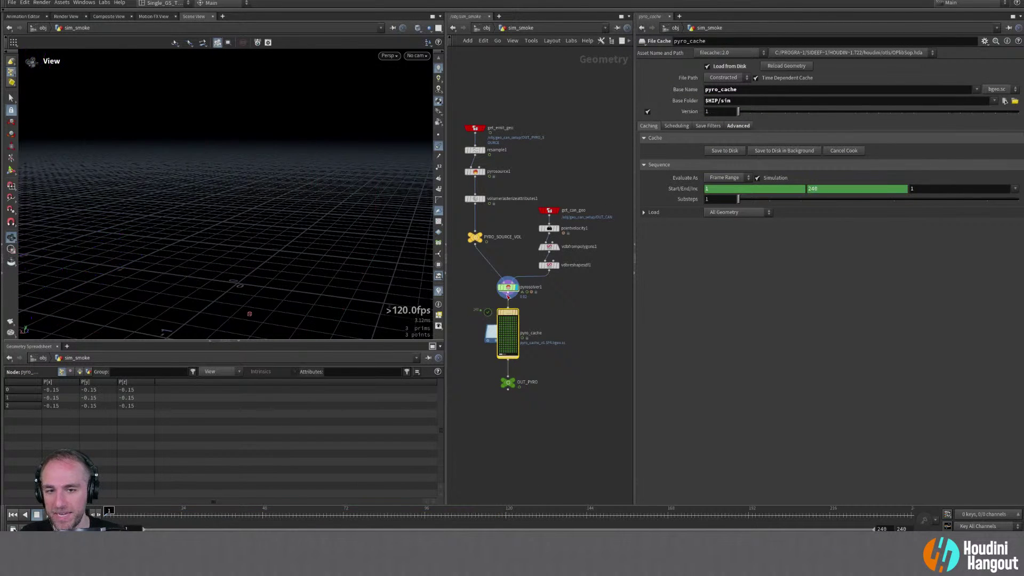
Enable Disturbance in pyrosolver1's shape settings and turn on Use Control Field for it
{"action": "left_click", "coordinate": [508, 288]}
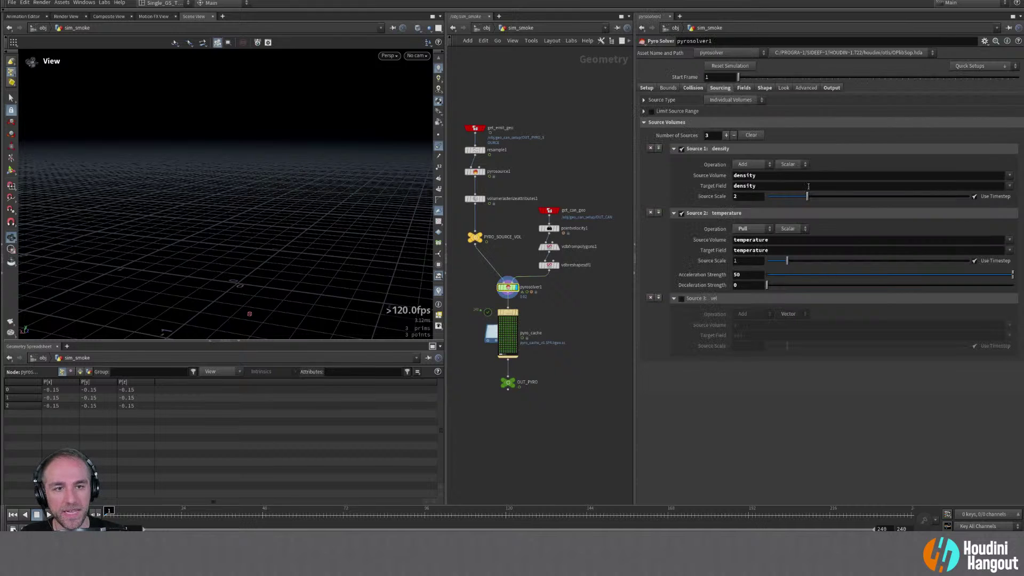
{"action": "left_click", "coordinate": [765, 88]}
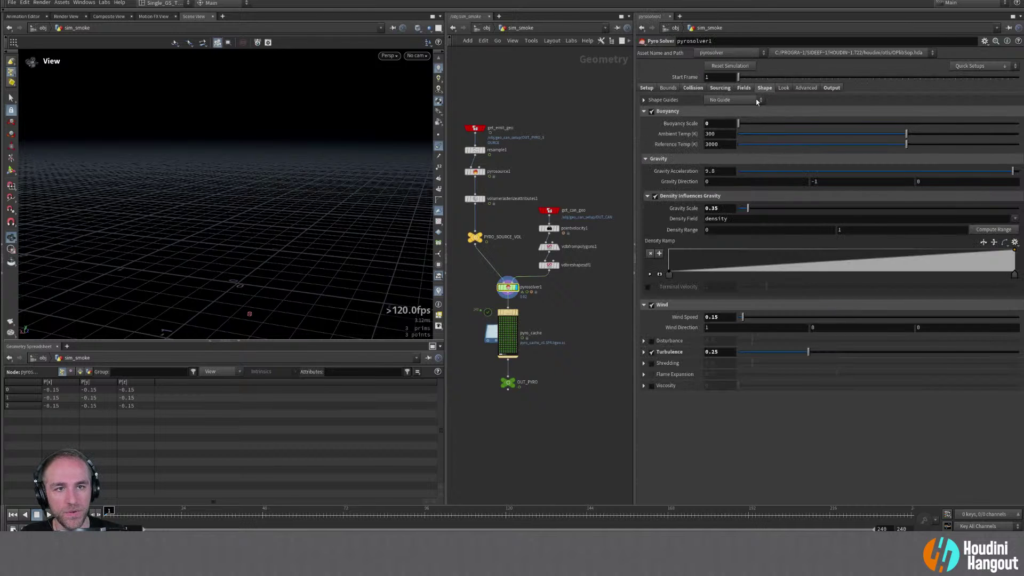
{"action": "left_click", "coordinate": [651, 341]}
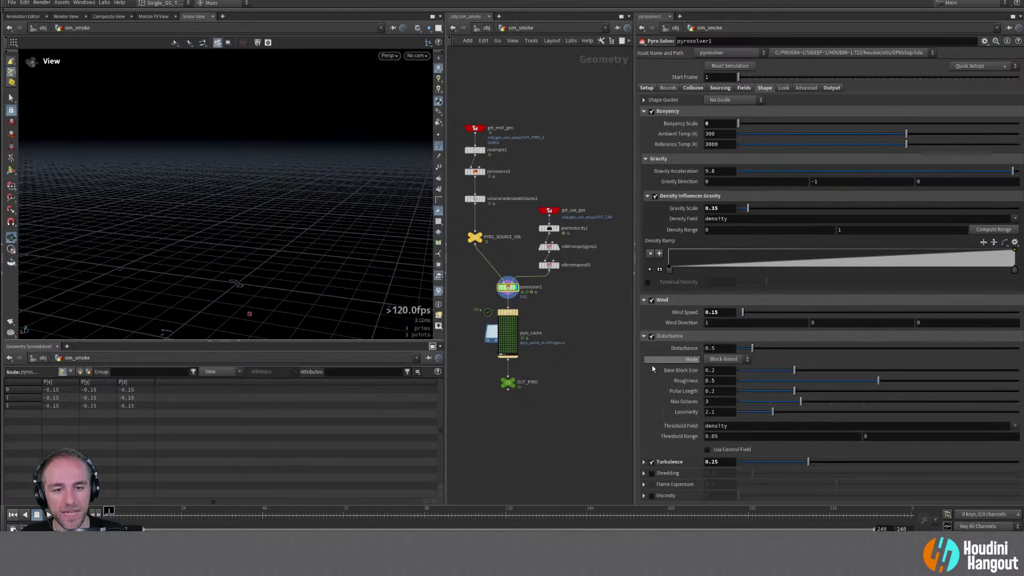
{"action": "left_click", "coordinate": [707, 450]}
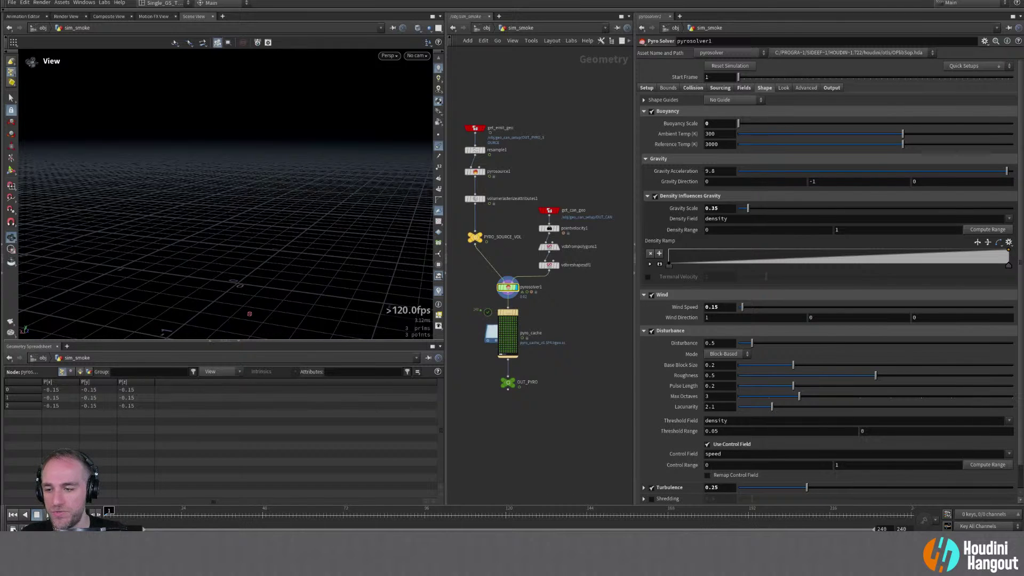
Set pyrosolver1's Field Guide to No Guide and play the smoke simulation to about frame 47
{"action": "left_click", "coordinate": [41, 517]}
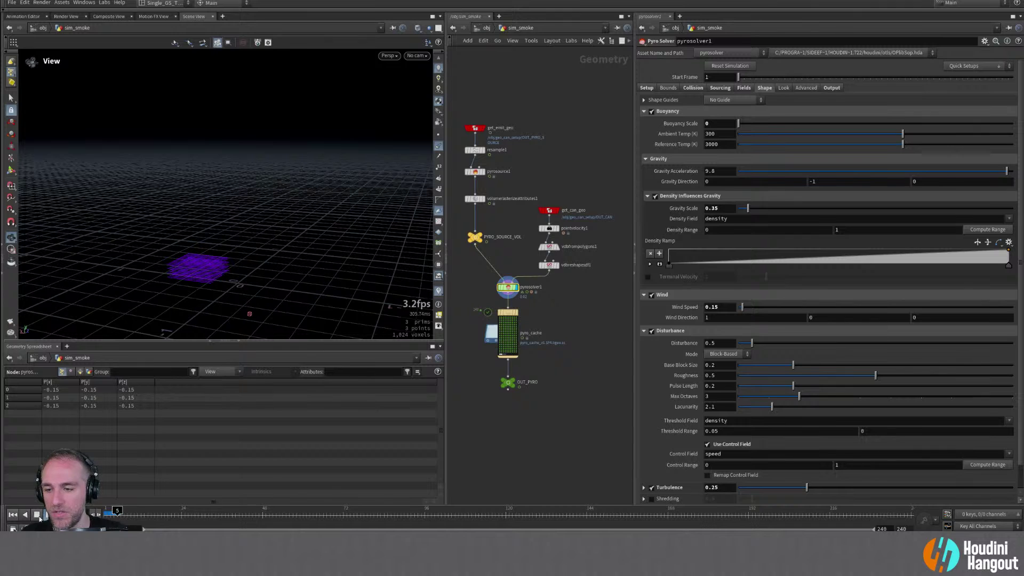
{"action": "left_click", "coordinate": [746, 88]}
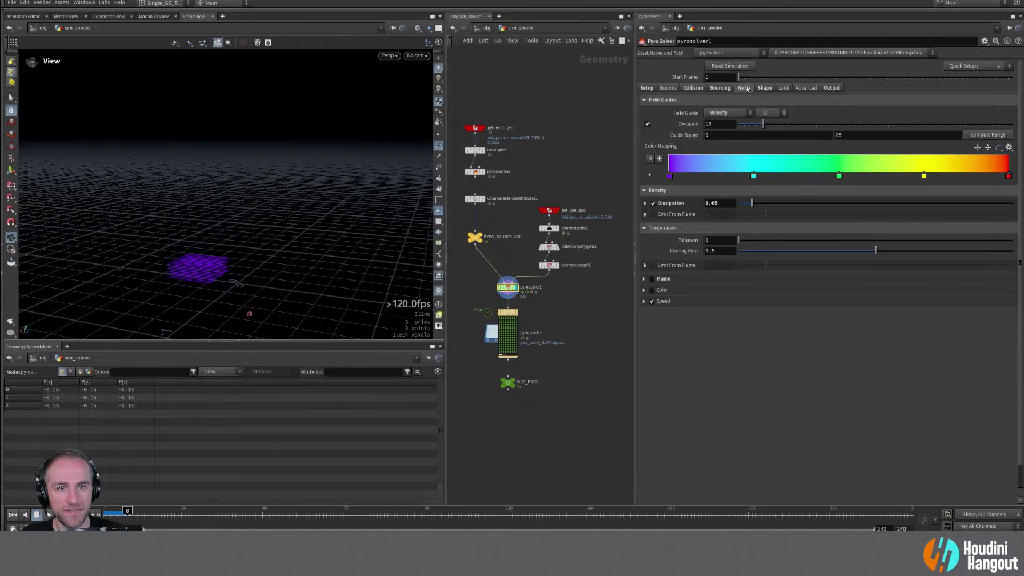
{"action": "left_click", "coordinate": [735, 110]}
{"action": "left_click", "coordinate": [720, 107]}
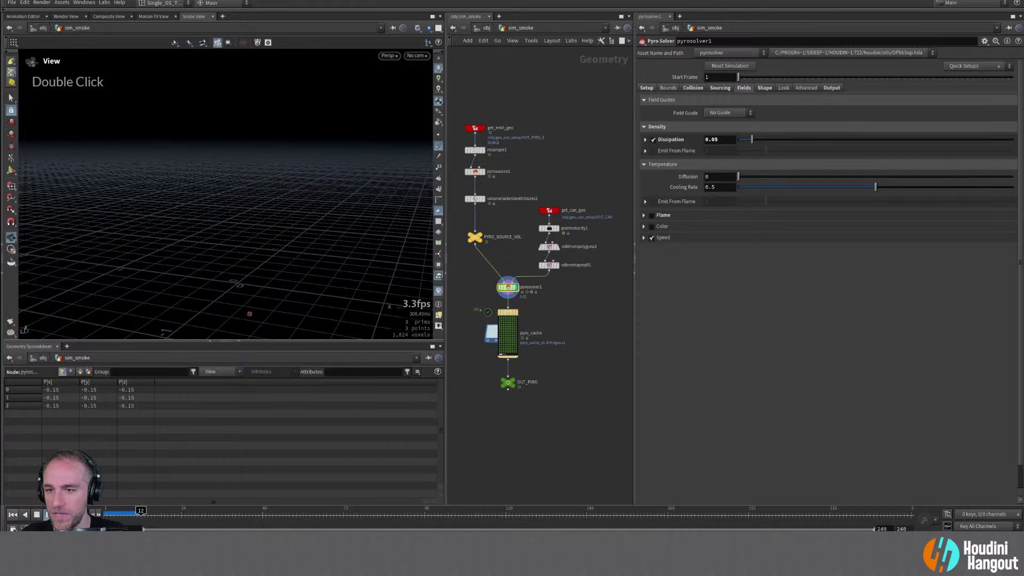
{"action": "right_click_drag", "start_coordinate": [213, 208], "coordinate": [194, 187], "text": "alt"}
{"action": "left_click_drag", "start_coordinate": [194, 188], "coordinate": [213, 168], "text": "alt"}
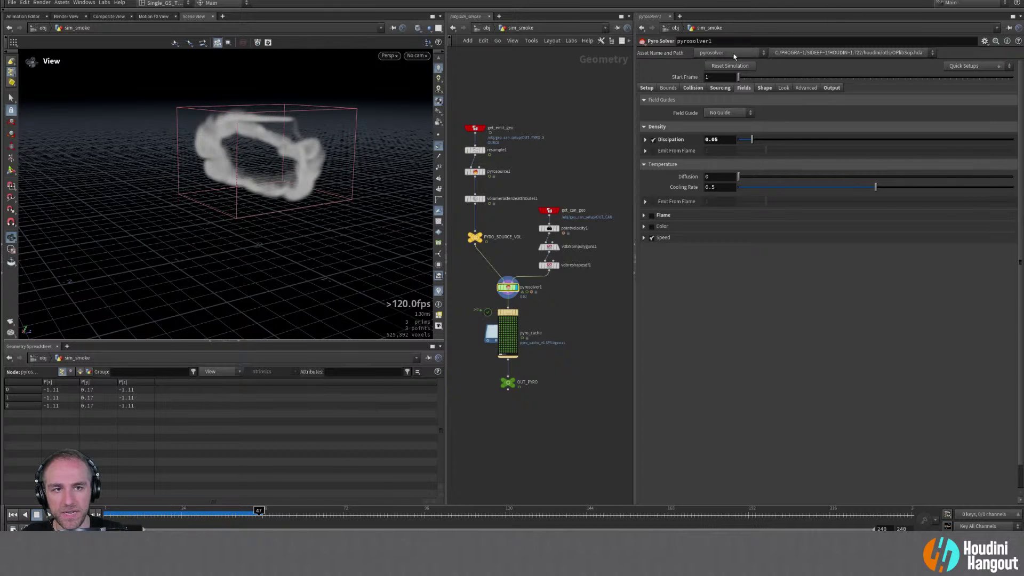
Show pyrosolver1's shape settings and inspect the simulated smoke at frame 47 up close from several angles
{"action": "left_click", "coordinate": [764, 88]}
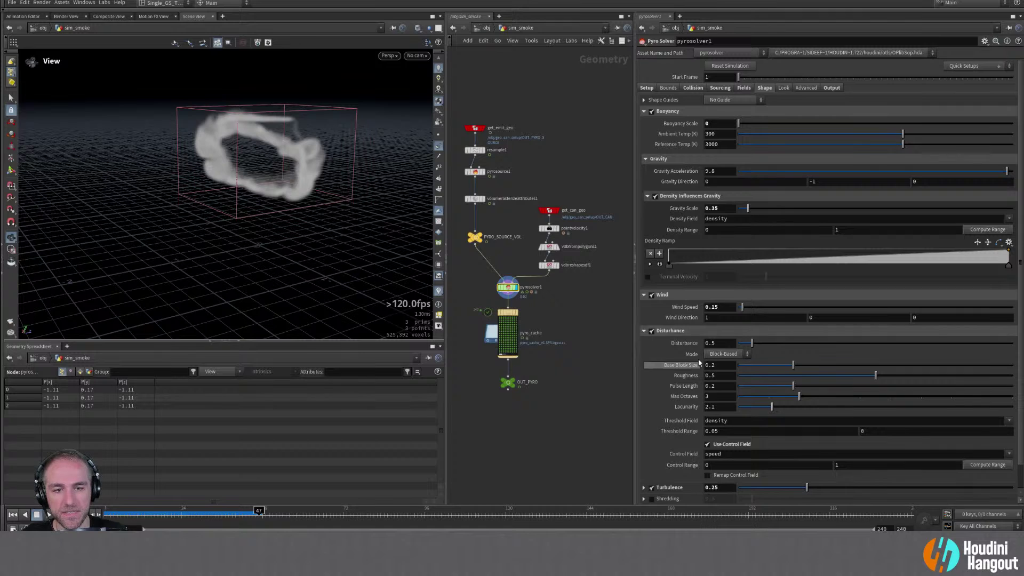
{"action": "left_click_drag", "start_coordinate": [359, 283], "coordinate": [315, 179], "text": "alt"}
{"action": "right_click_drag", "start_coordinate": [315, 178], "coordinate": [391, 123], "text": "alt"}
{"action": "left_click_drag", "start_coordinate": [390, 122], "coordinate": [301, 169], "text": "alt"}
{"action": "right_click_drag", "start_coordinate": [302, 169], "coordinate": [311, 168], "text": "alt"}
{"action": "left_click_drag", "start_coordinate": [312, 168], "coordinate": [322, 167], "text": "alt"}
{"action": "right_click_drag", "start_coordinate": [322, 167], "coordinate": [268, 161], "text": "alt"}
{"action": "left_click_drag", "start_coordinate": [268, 161], "coordinate": [306, 165], "text": "alt"}
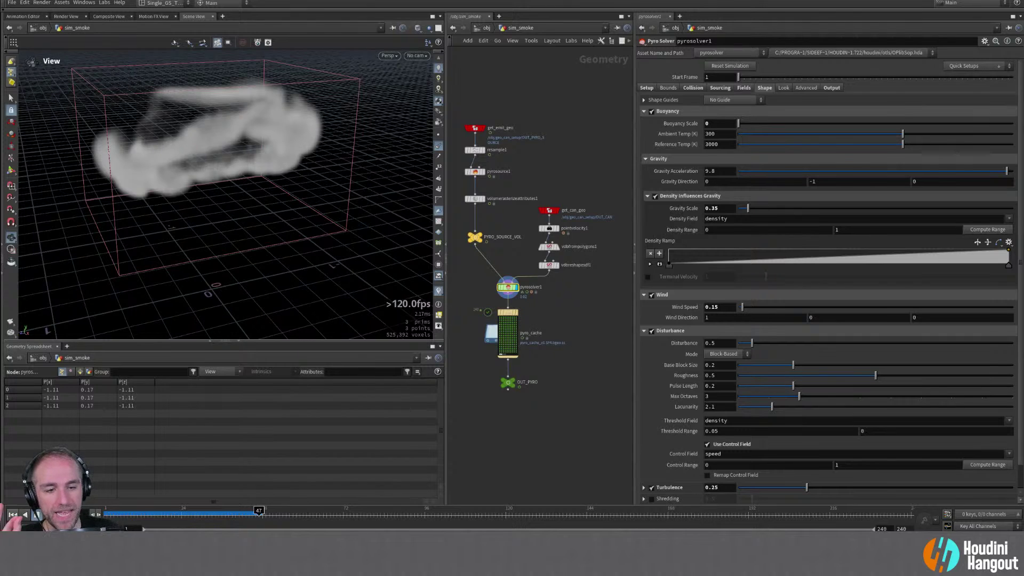
Try computing the Control Range of pyrosolver1's disturbance from the speed field and put its maximum back to 1
{"action": "left_click", "coordinate": [984, 466]}
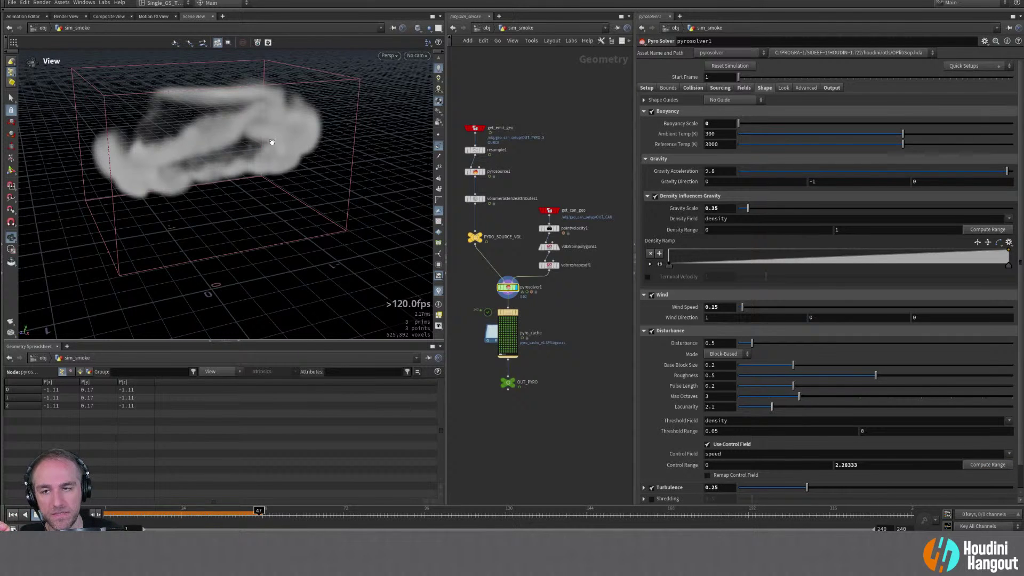
{"action": "left_click", "coordinate": [858, 464]}
{"action": "type", "text": "1."}
{"action": "key", "text": "BackSpace"}
{"action": "double_click", "coordinate": [707, 464]}
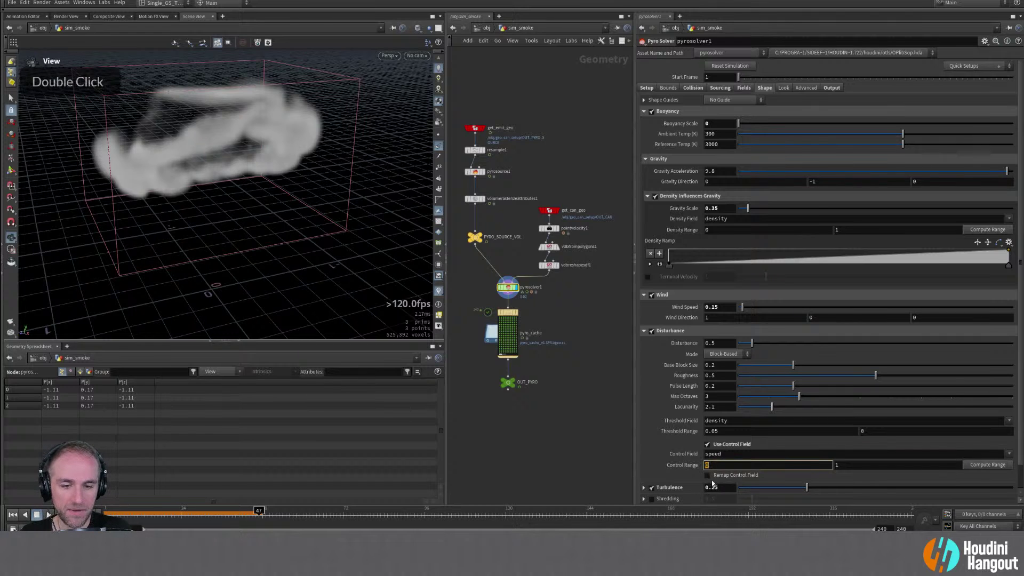
{"action": "left_click", "coordinate": [700, 479]}
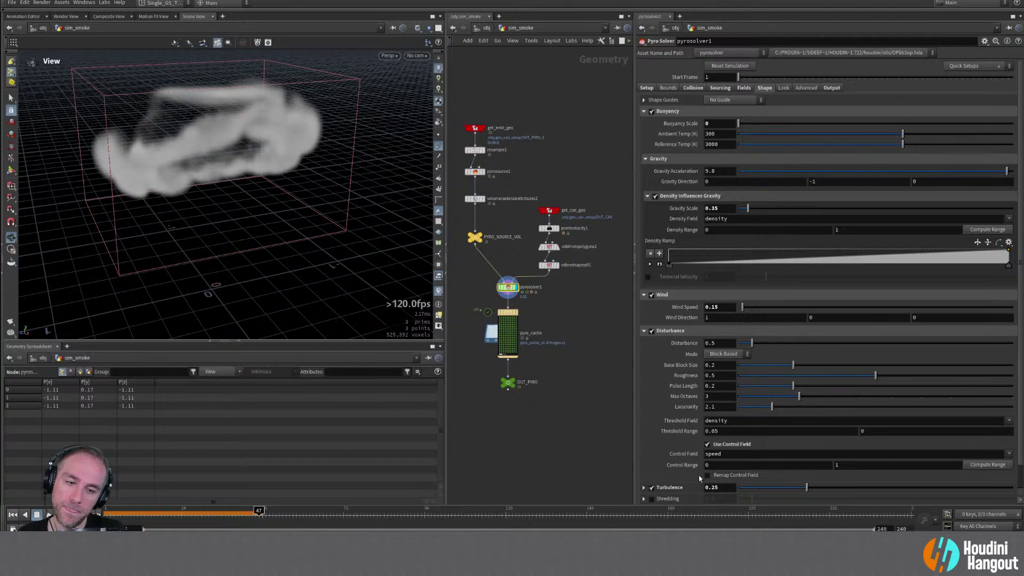
Set the minimum of the disturbance's Control Range to 0.1 and the Disturbance strength to 5
{"action": "double_click", "coordinate": [715, 467]}
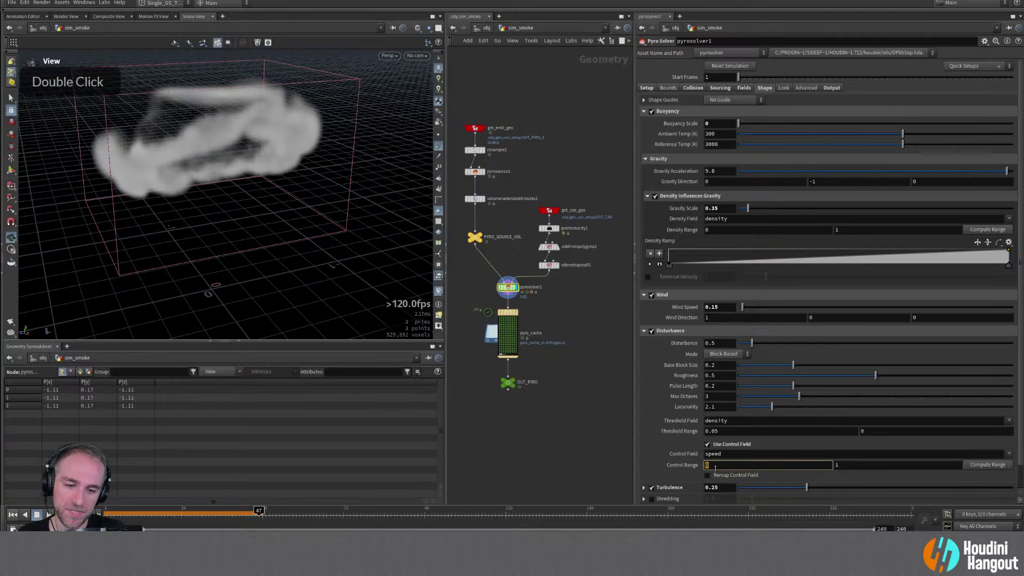
{"action": "type", "text": "0.1"}
{"action": "key", "text": "Return"}
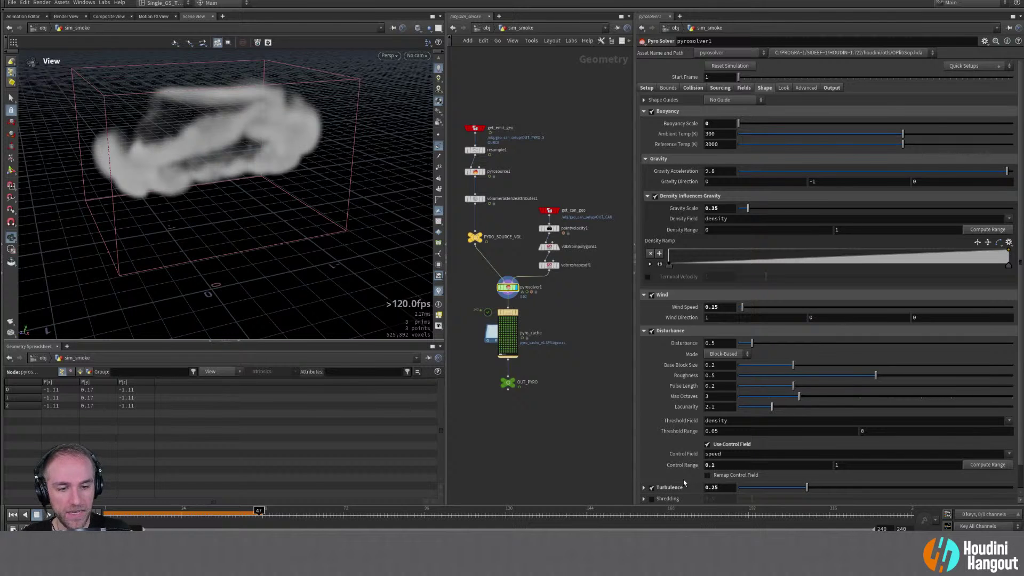
{"action": "double_click", "coordinate": [712, 343]}
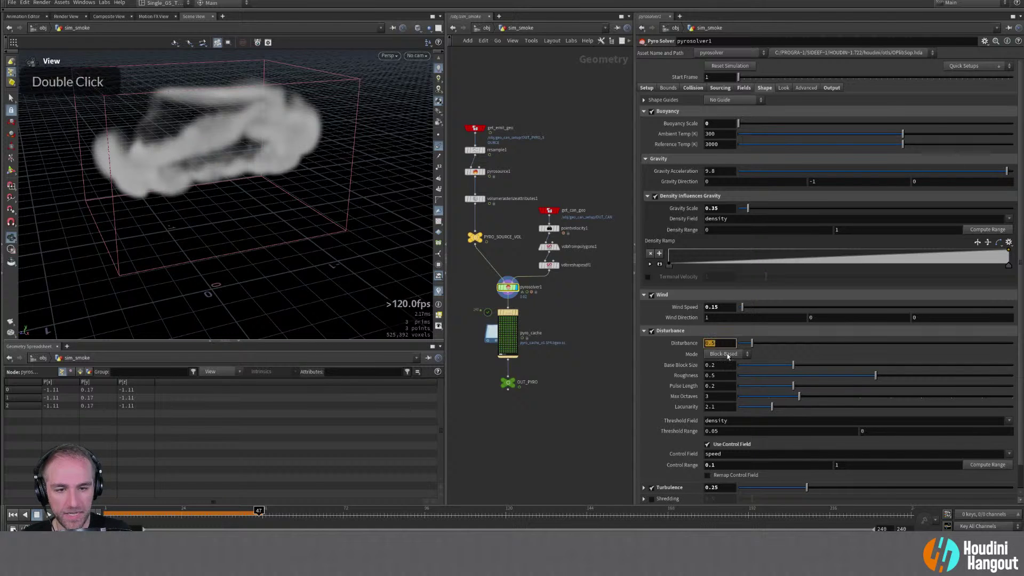
{"action": "type", "text": "5"}
{"action": "key", "text": "Return"}
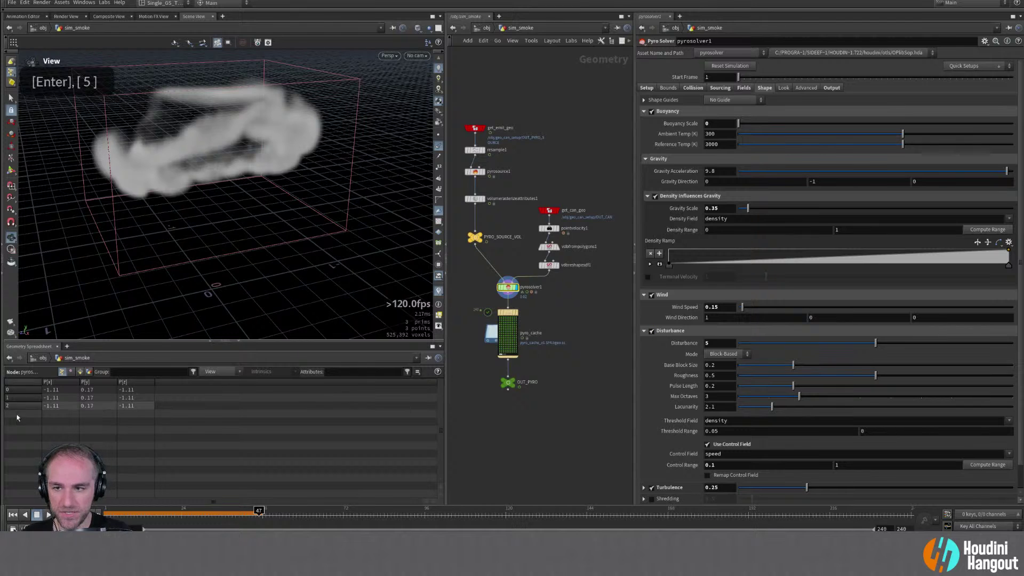
Replay the smoke simulation to about frame 48, view it from another angle and restart it from the first frame
{"action": "double_click", "coordinate": [48, 514]}
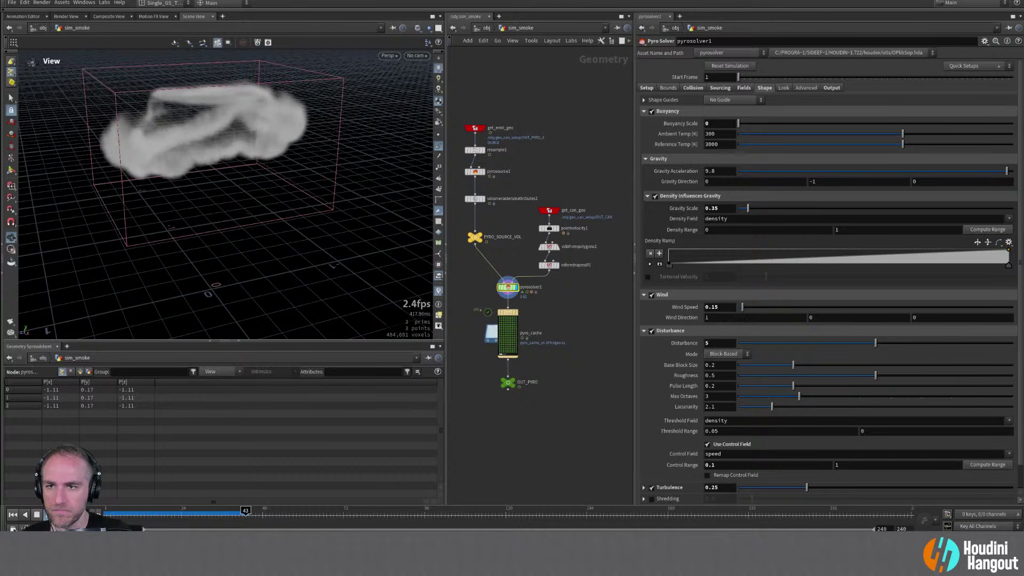
{"action": "left_click", "coordinate": [36, 514]}
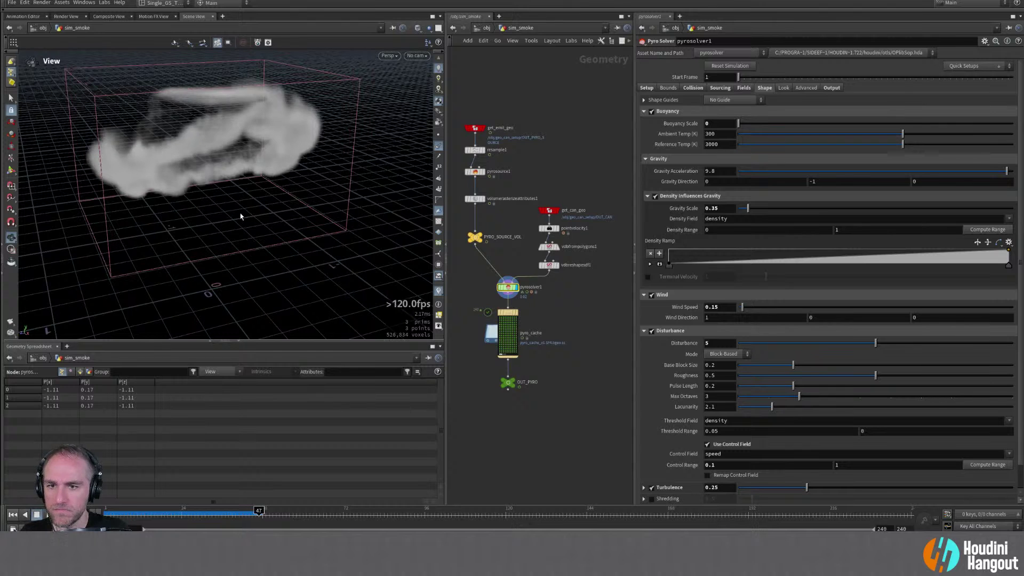
{"action": "right_click_drag", "start_coordinate": [299, 219], "coordinate": [236, 222], "text": "alt"}
{"action": "left_click_drag", "start_coordinate": [236, 223], "coordinate": [298, 213], "text": "alt"}
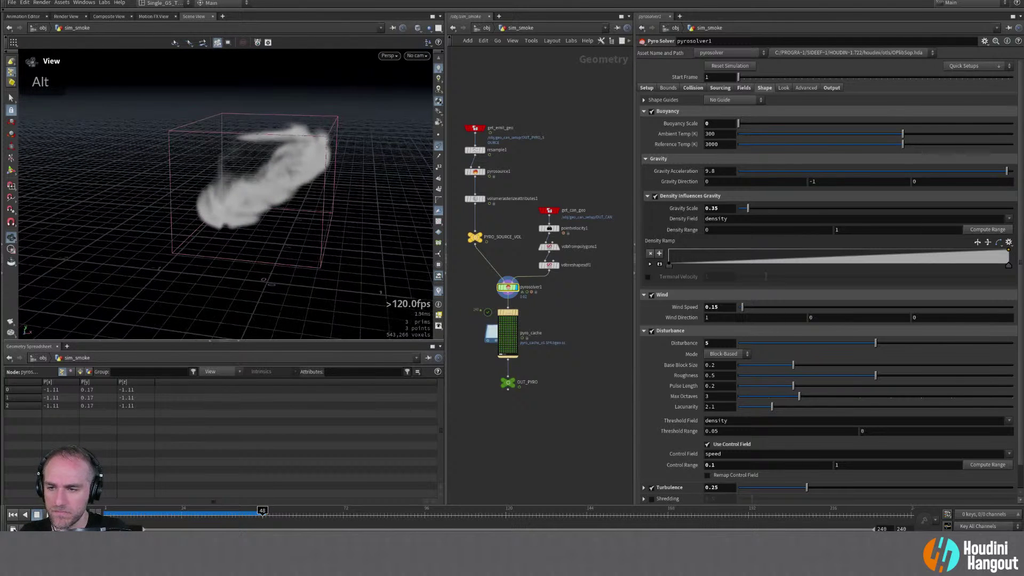
{"action": "key", "text": "ctrl+Up"}
{"action": "left_click", "coordinate": [46, 515]}
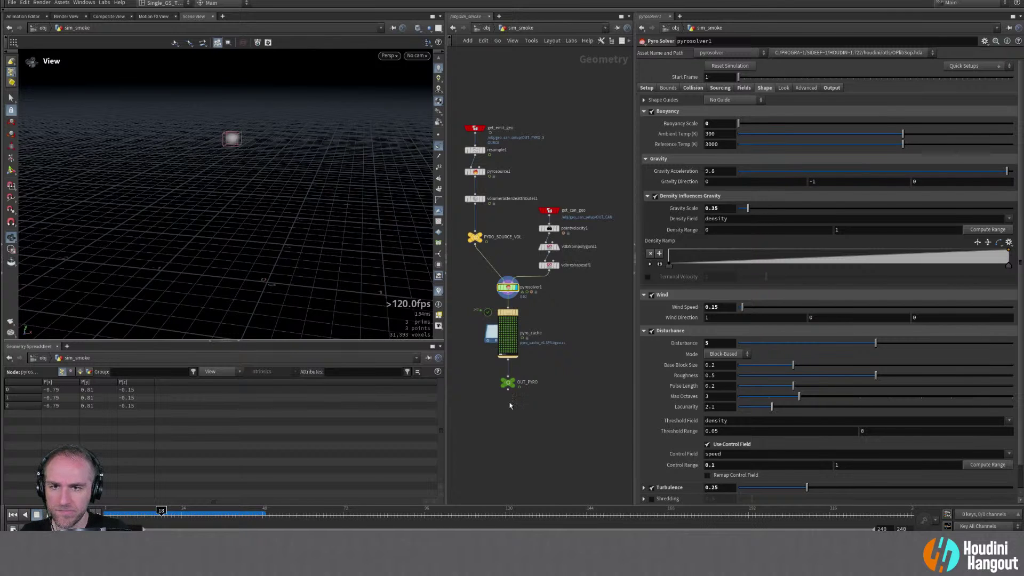
Scrub the sim_smoke simulation to frame 40 and open the SOLARIS network
{"action": "key", "text": "u"}
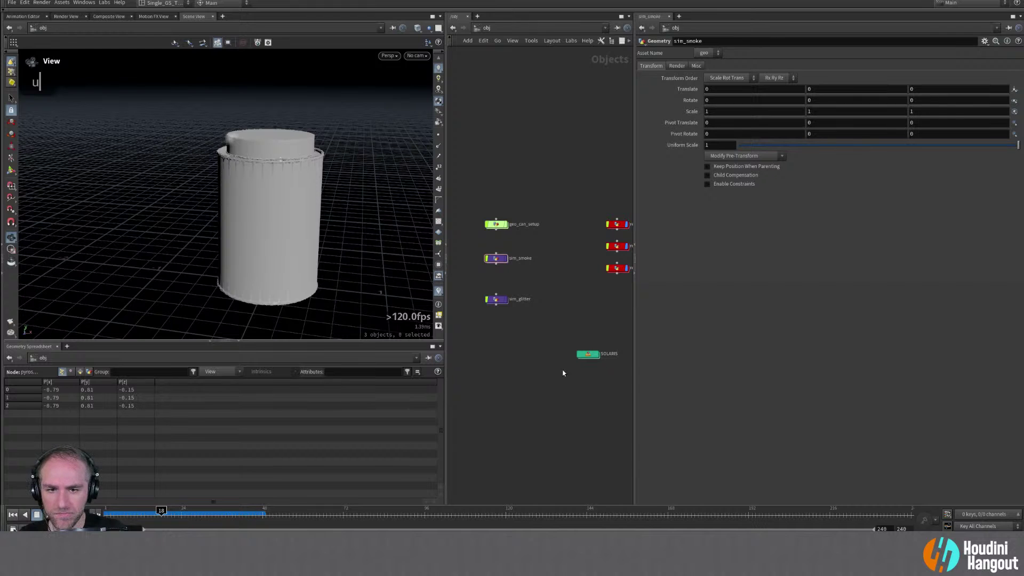
{"action": "middle_click_drag", "start_coordinate": [596, 258], "coordinate": [553, 260]}
{"action": "double_click", "coordinate": [479, 261]}
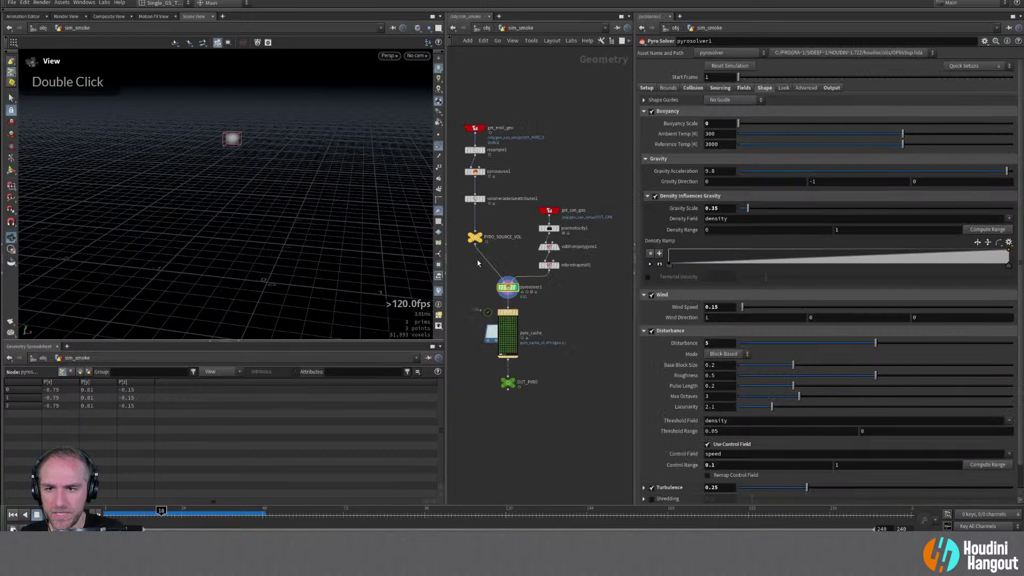
{"action": "left_click_drag", "start_coordinate": [147, 519], "coordinate": [235, 522]}
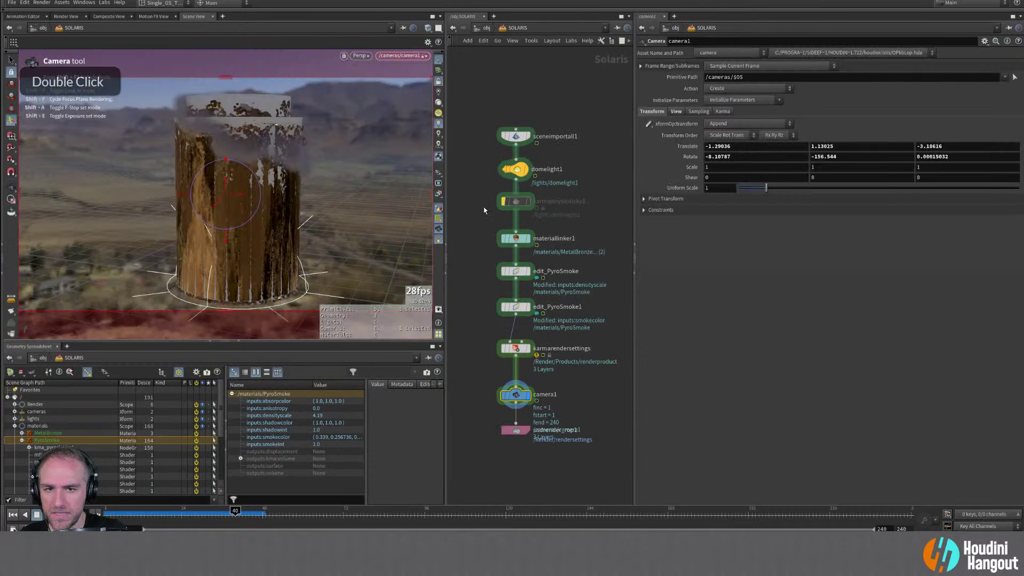
Preview the shot through camera1 with Karma CPU, switch the viewport back to Houdini GL and reset the Karma renderer
{"action": "left_click", "coordinate": [360, 55]}
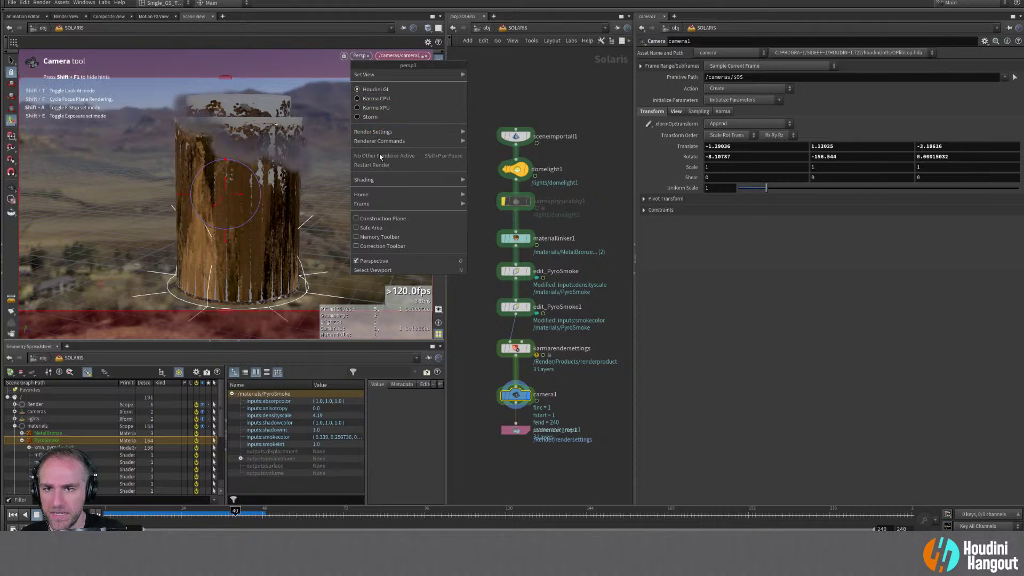
{"action": "left_click", "coordinate": [405, 98]}
{"action": "left_click", "coordinate": [351, 56]}
{"action": "double_click", "coordinate": [370, 87]}
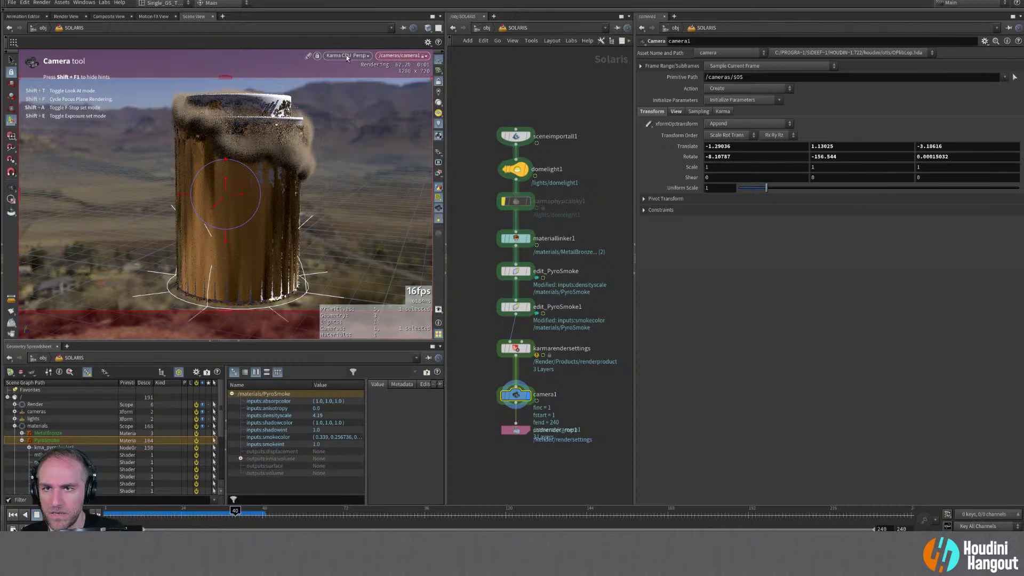
{"action": "left_click", "coordinate": [353, 56]}
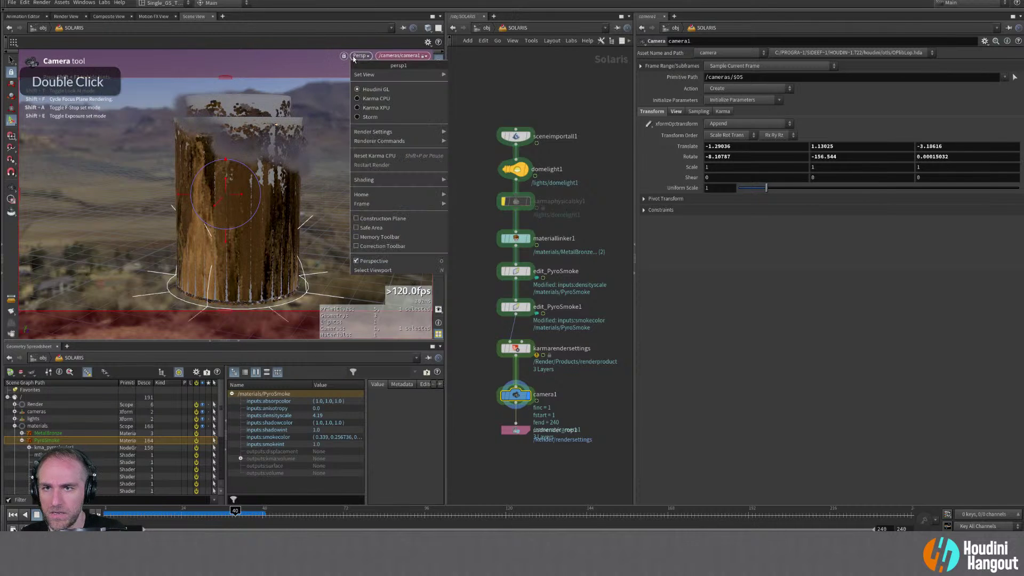
{"action": "left_click", "coordinate": [367, 158]}
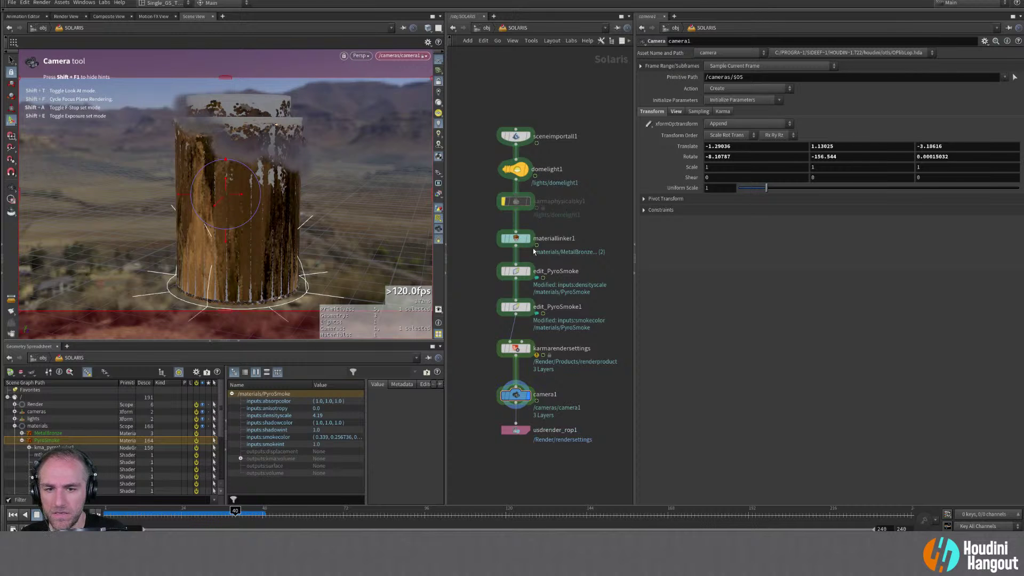
Return to the sim_smoke network and scrub the smoke simulation to frame 51
{"action": "double_click", "coordinate": [515, 135]}
{"action": "key", "text": "u"}
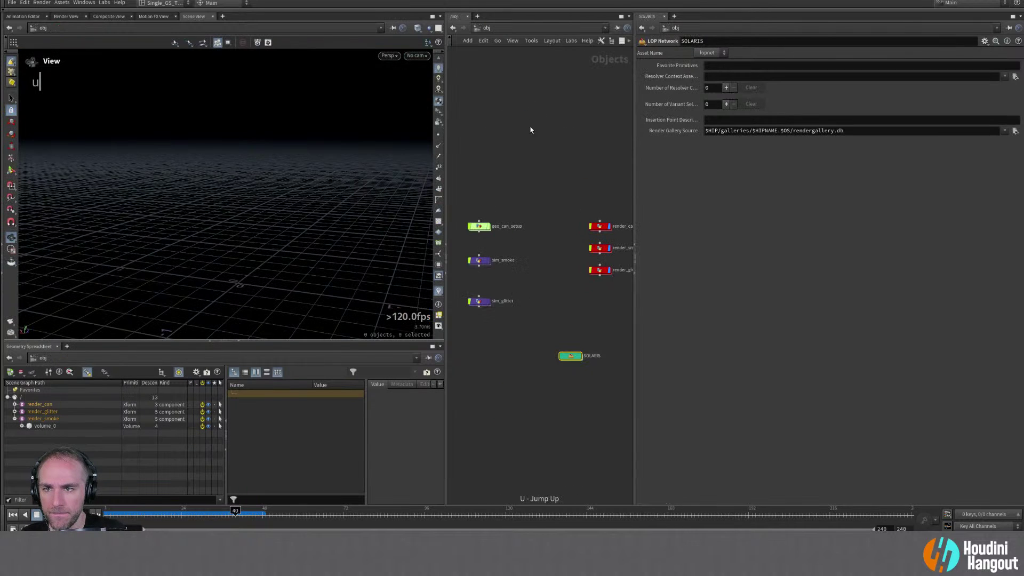
{"action": "double_click", "coordinate": [478, 260]}
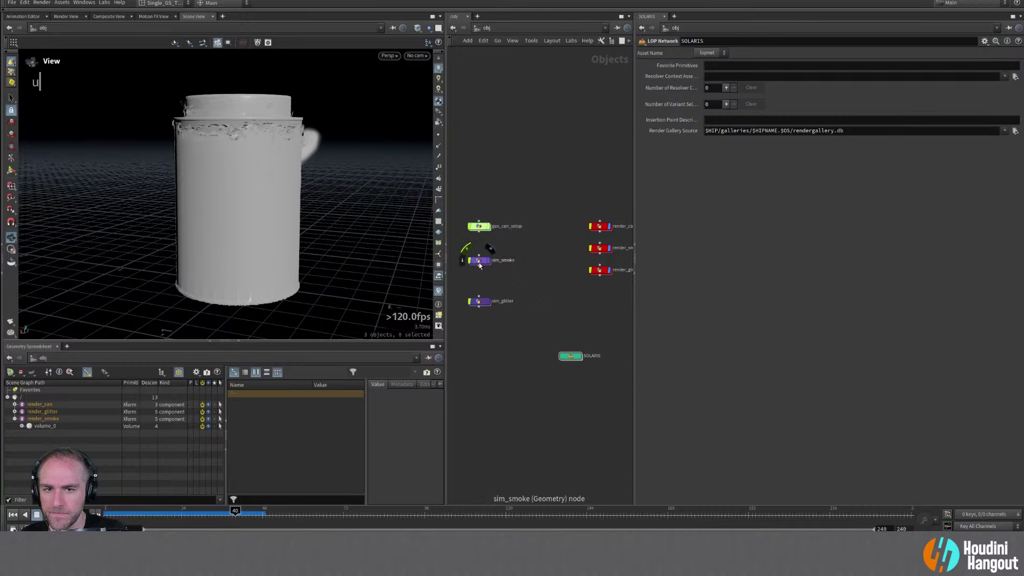
{"action": "left_click_drag", "start_coordinate": [152, 519], "coordinate": [229, 521]}
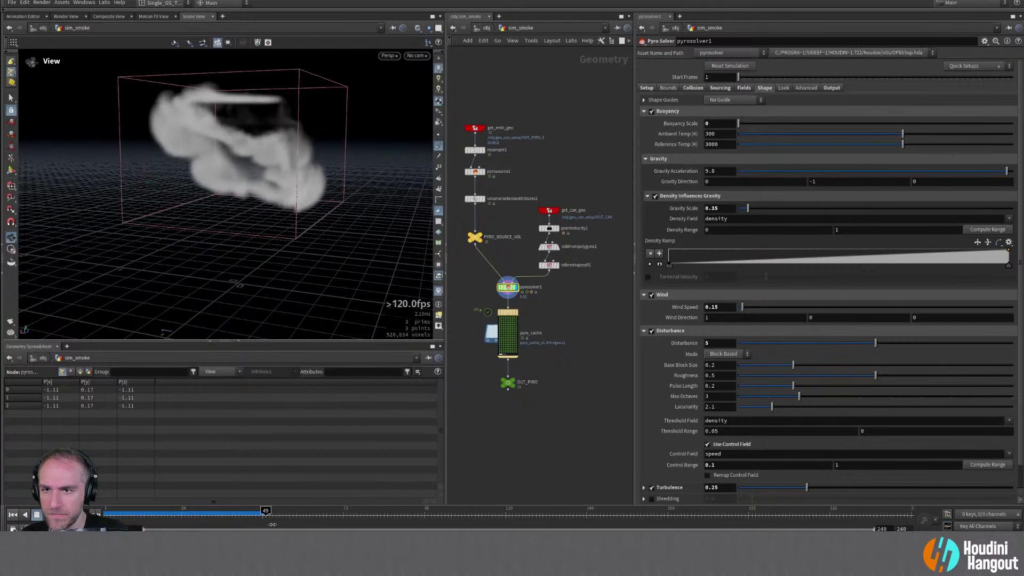
{"action": "left_click_drag", "start_coordinate": [134, 521], "coordinate": [271, 519]}
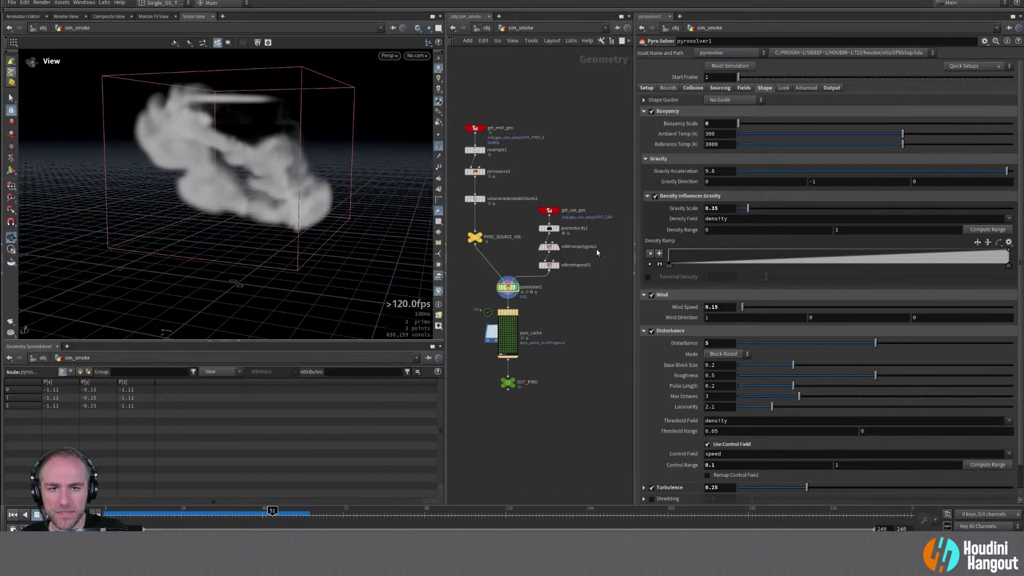
Set pyrosolver1's Shape Guides to Disturbance, bring the guide into view and replay the simulation to about frame 44
{"action": "left_click", "coordinate": [720, 100]}
{"action": "left_click", "coordinate": [721, 119]}
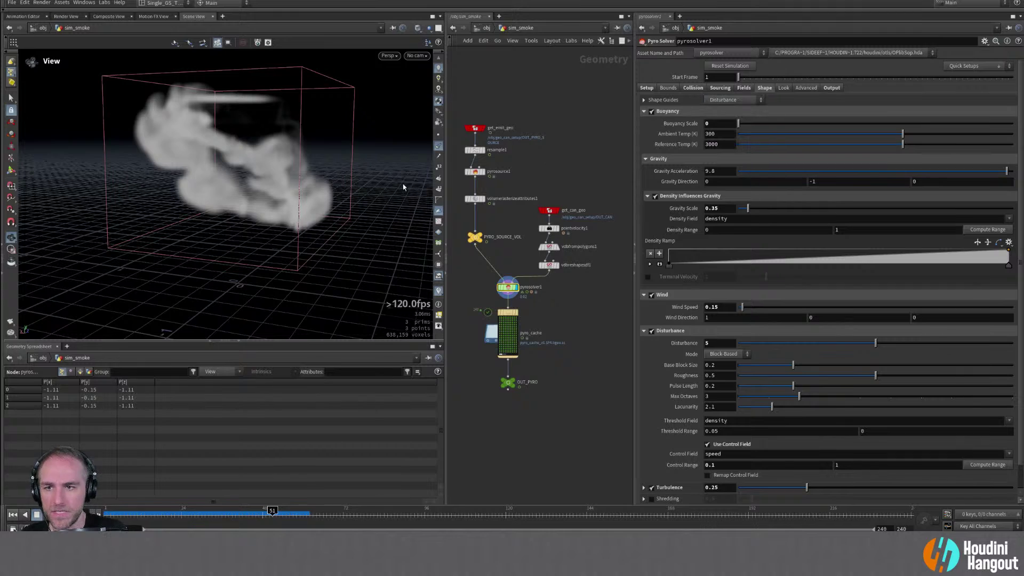
{"action": "right_click_drag", "start_coordinate": [324, 207], "coordinate": [304, 201]}
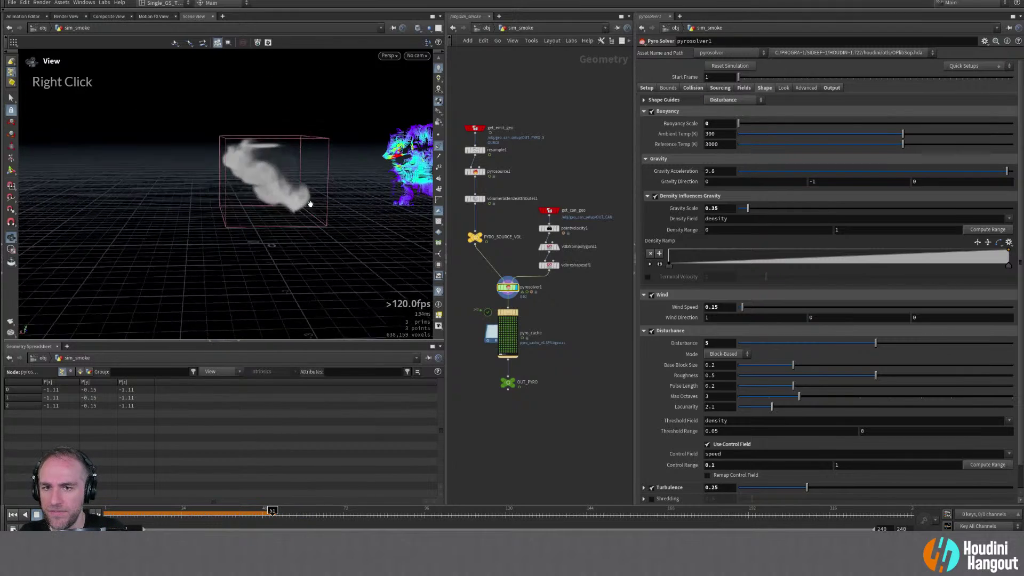
{"action": "middle_click_drag", "start_coordinate": [303, 201], "coordinate": [297, 217]}
{"action": "right_click_drag", "start_coordinate": [297, 217], "coordinate": [361, 198]}
{"action": "left_click_drag", "start_coordinate": [361, 199], "coordinate": [421, 200]}
{"action": "left_click_drag", "start_coordinate": [196, 514], "coordinate": [256, 513]}
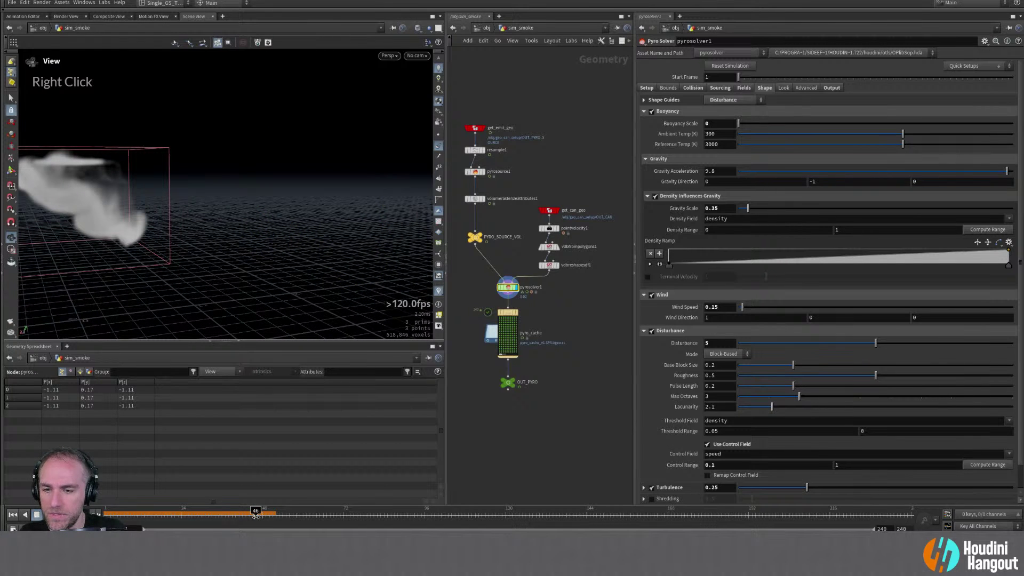
{"action": "left_click", "coordinate": [13, 514]}
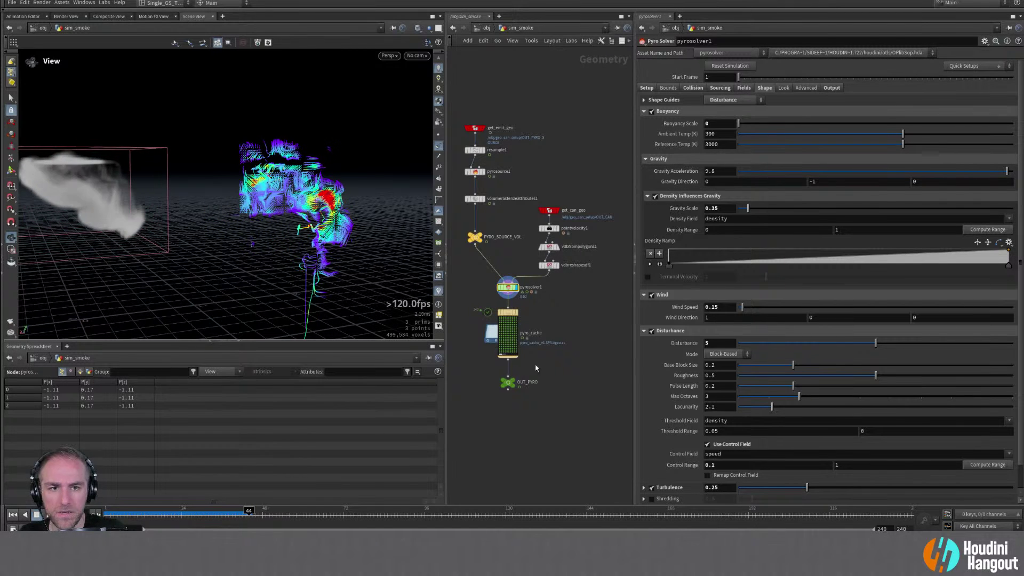
Set the minimum of the disturbance's Control Range to 0.02 and its Base Block Size to 0.083
{"action": "left_click", "coordinate": [707, 445]}
{"action": "left_click", "coordinate": [707, 450]}
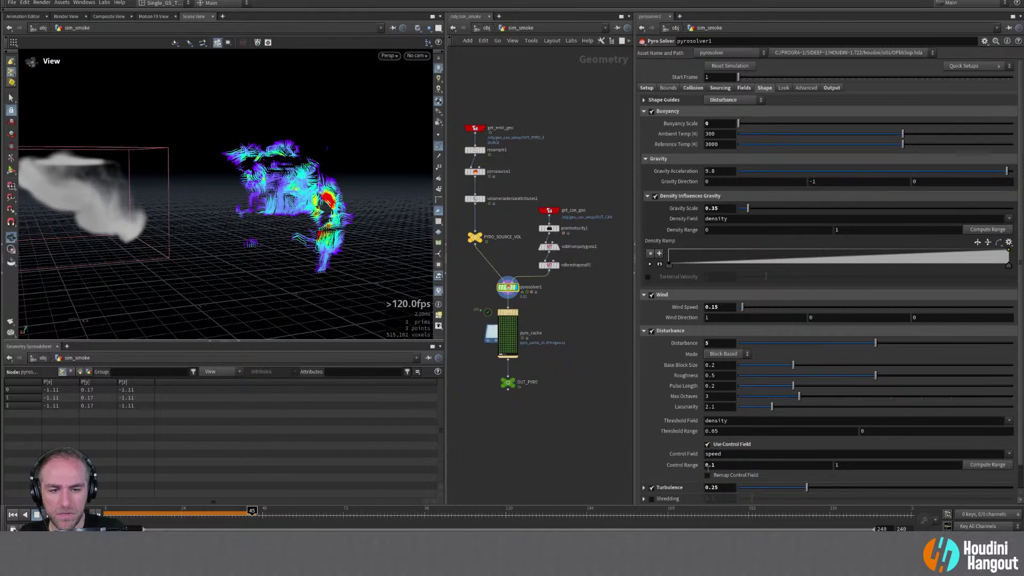
{"action": "middle_click", "coordinate": [682, 465], "text": "ctrl"}
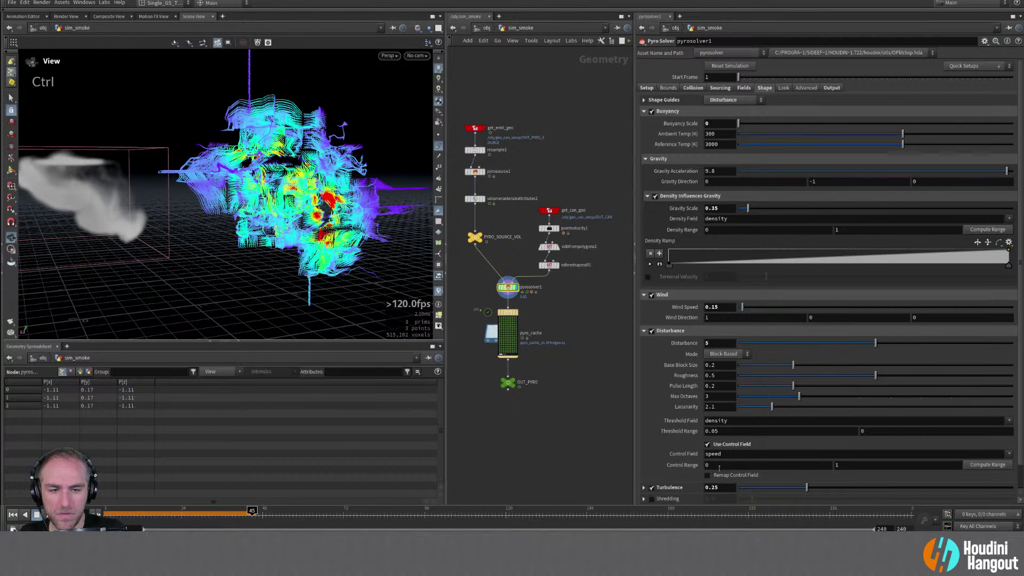
{"action": "middle_click_drag", "start_coordinate": [719, 483], "coordinate": [719, 480]}
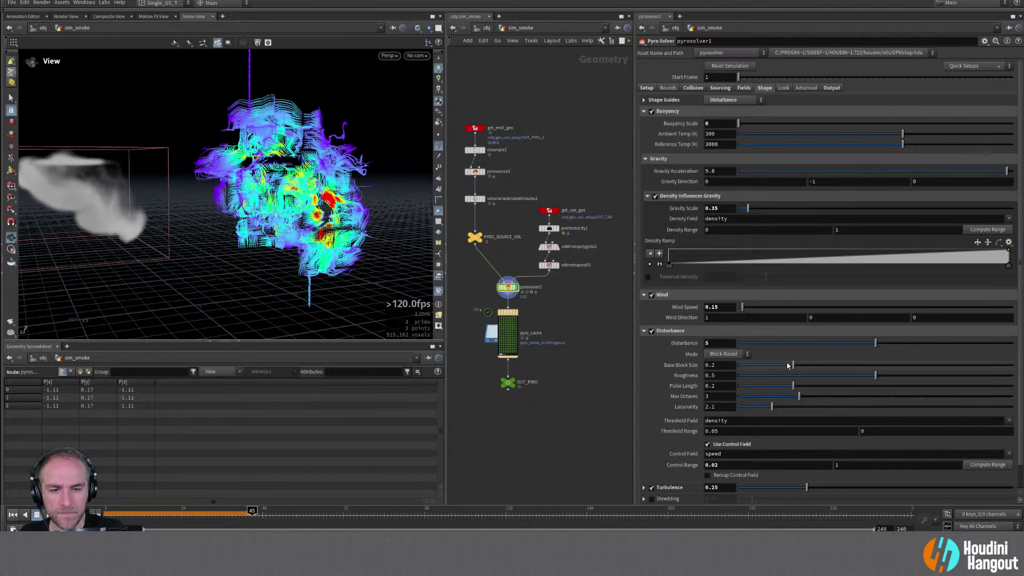
{"action": "left_click_drag", "start_coordinate": [793, 365], "coordinate": [761, 367]}
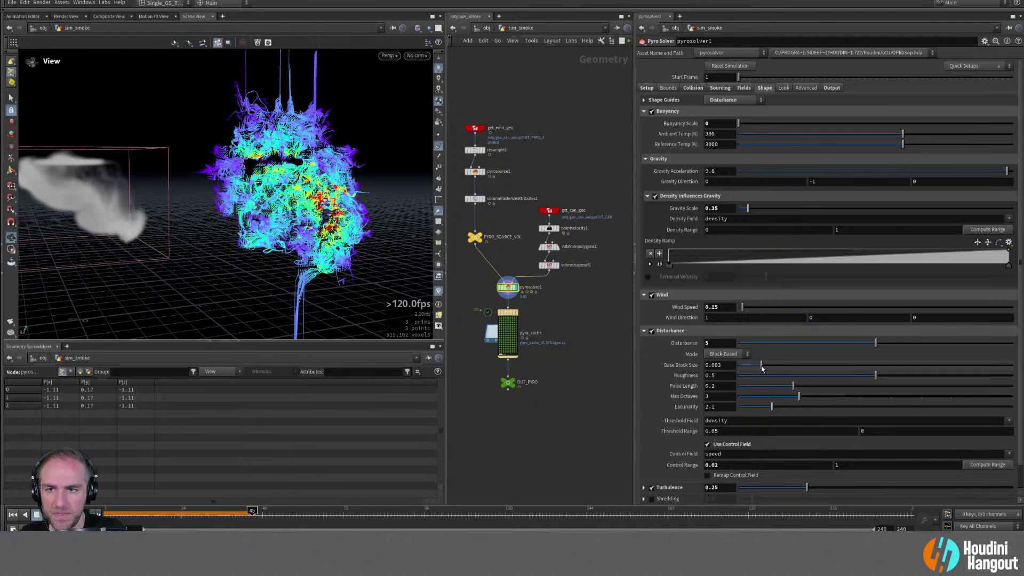
Frame the smoke beside its disturbance guide and replay the simulation from the start to about frame 47
{"action": "middle_click_drag", "start_coordinate": [66, 206], "coordinate": [143, 195], "text": "alt"}
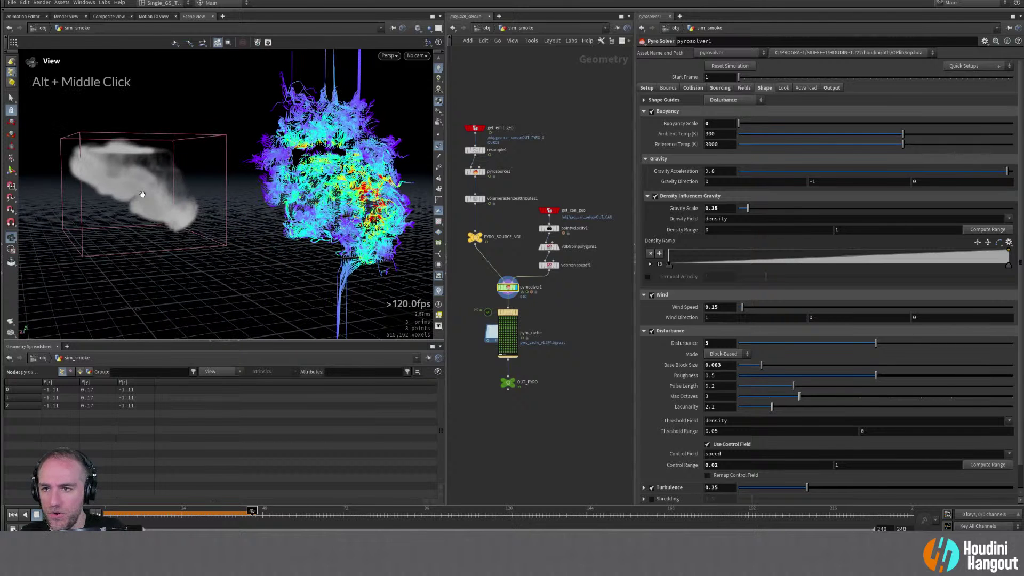
{"action": "double_click", "coordinate": [13, 515]}
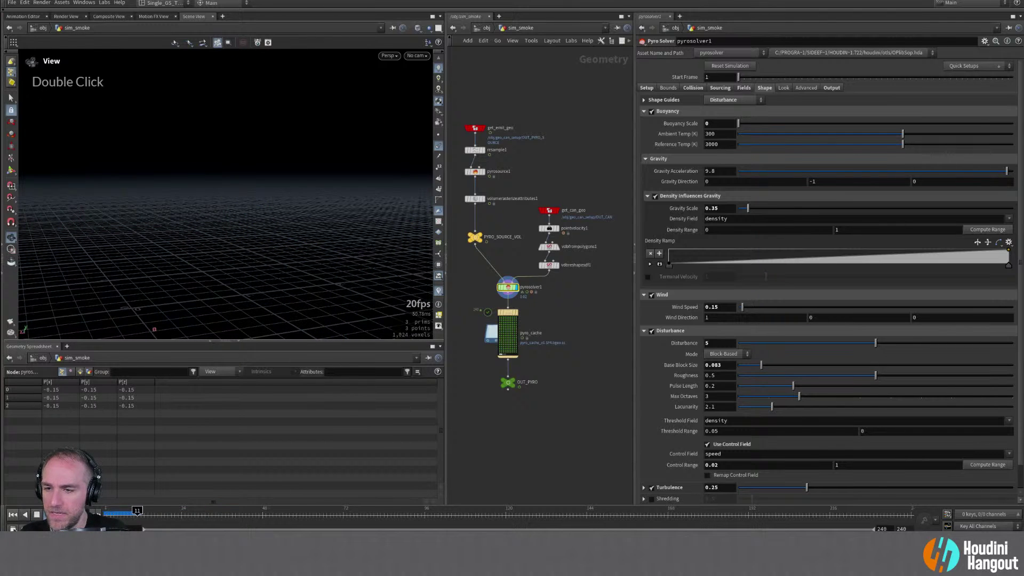
{"action": "scroll", "coordinate": [224, 192], "scroll_direction": "up", "scroll_amount": 5}
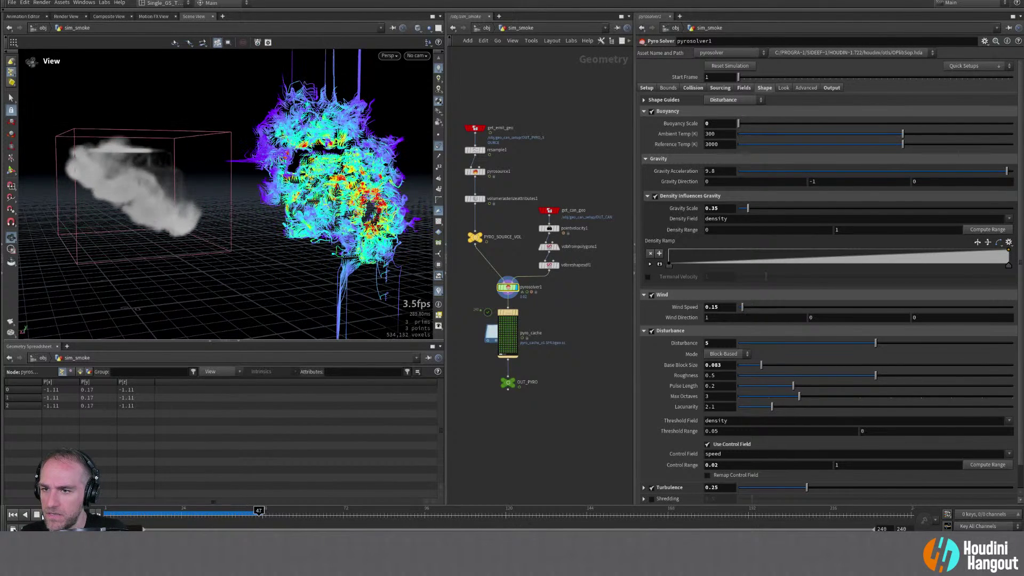
Continue playing the smoke simulation beside its disturbance guide to about frame 66
{"action": "scroll", "coordinate": [113, 212], "scroll_direction": "up", "scroll_amount": 3}
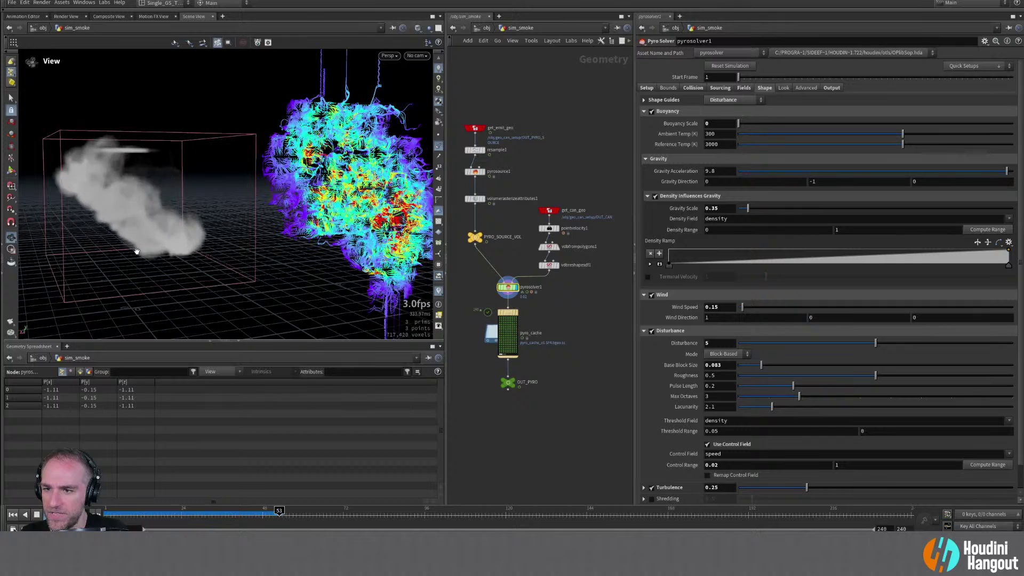
{"action": "scroll", "coordinate": [163, 257], "scroll_direction": "up", "scroll_amount": 3}
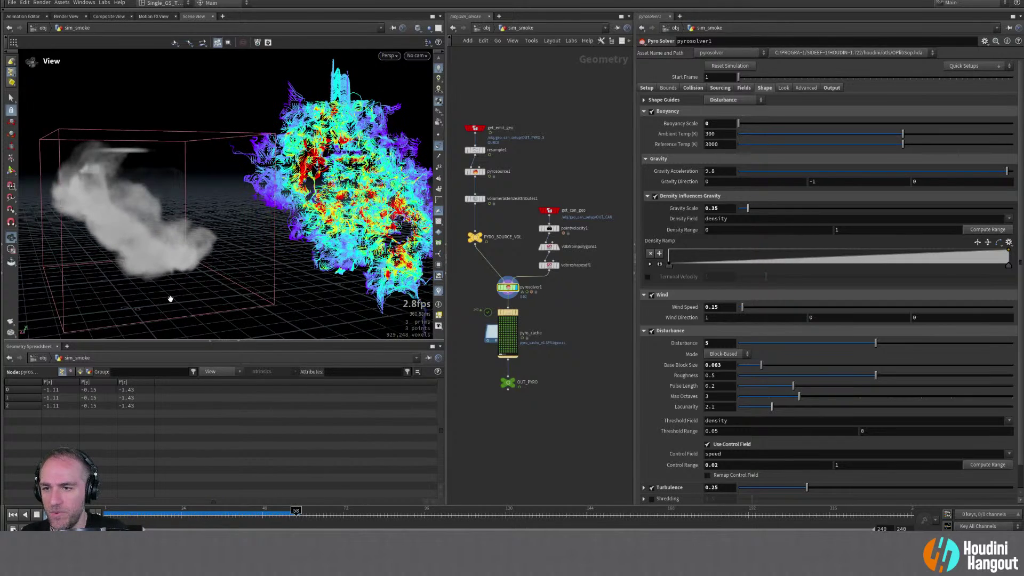
{"action": "scroll", "coordinate": [160, 293], "scroll_direction": "up", "scroll_amount": 3}
{"action": "scroll", "coordinate": [160, 266], "scroll_direction": "up", "scroll_amount": 2}
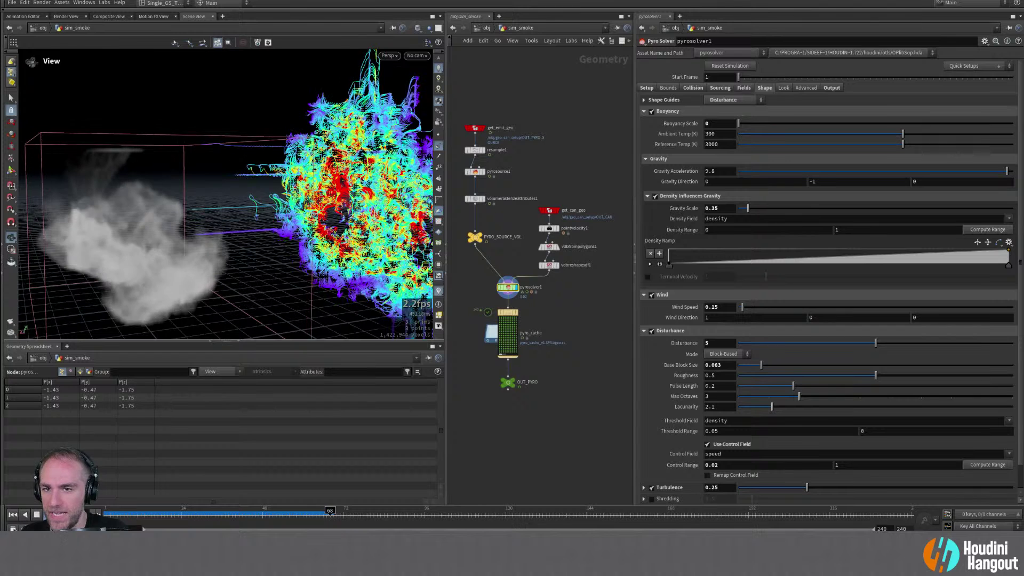
Try a Disturbance strength of 3 on pyrosolver1 and replay the smoke from the start to about frame 75
{"action": "key", "text": "ctrl+Up"}
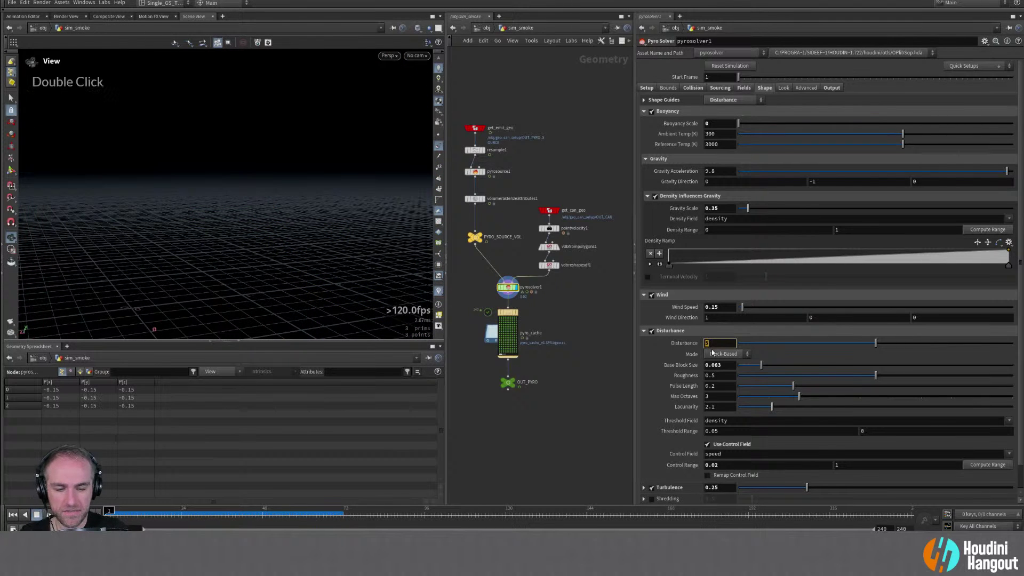
{"action": "key", "text": "Return"}
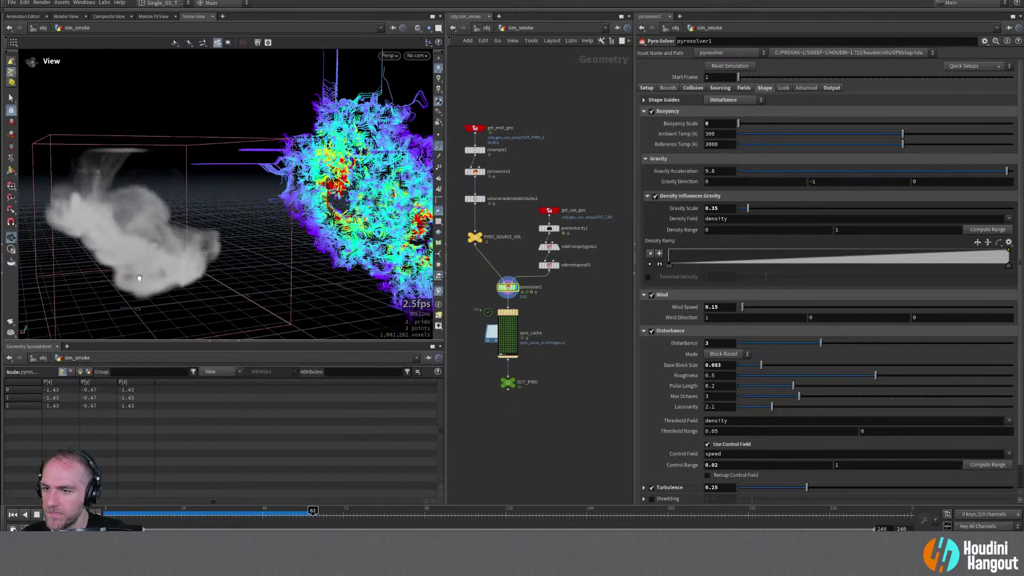
{"action": "left_click_drag", "start_coordinate": [139, 278], "coordinate": [155, 322], "text": "alt"}
{"action": "middle_click_drag", "start_coordinate": [155, 322], "coordinate": [149, 266], "text": "alt"}
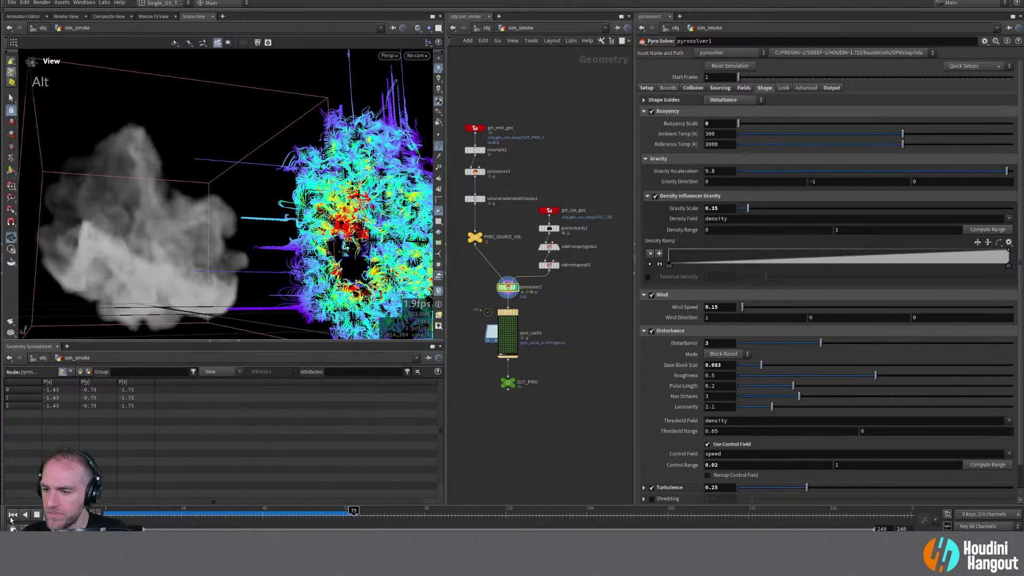
Return to the first frame and set pyrosolver1's Disturbance strength to 5
{"action": "double_click", "coordinate": [712, 343]}
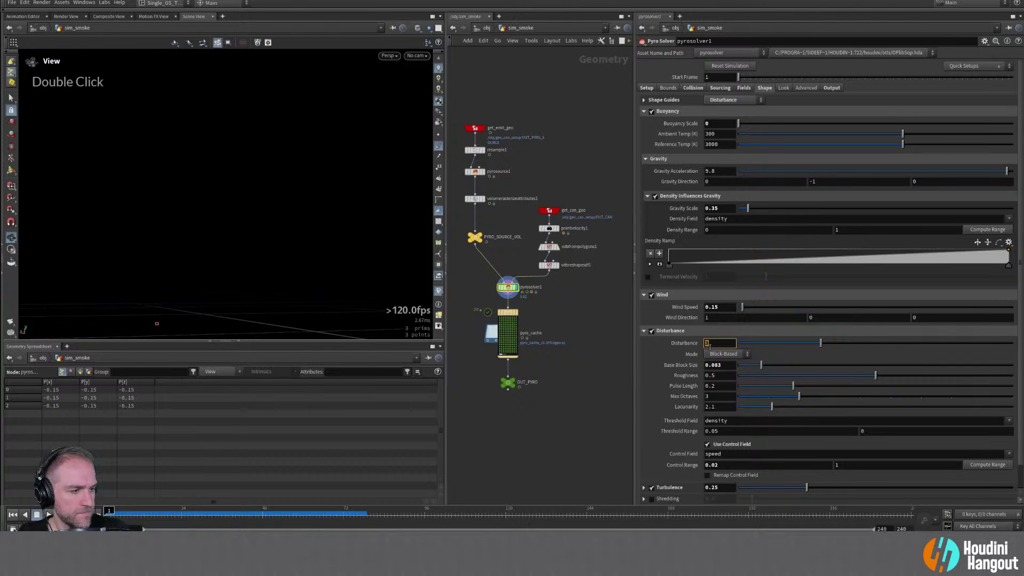
{"action": "type", "text": "5"}
{"action": "key", "text": "Return"}
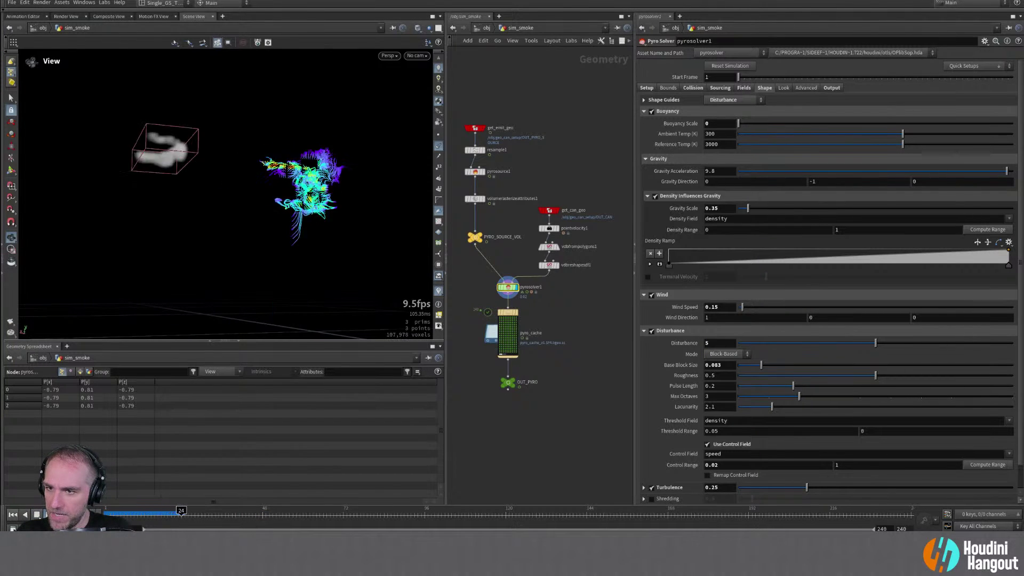
Set Shape Guides to No Guide and replay the simulation from the start to about frame 88
{"action": "left_click", "coordinate": [734, 99]}
{"action": "left_click", "coordinate": [728, 100]}
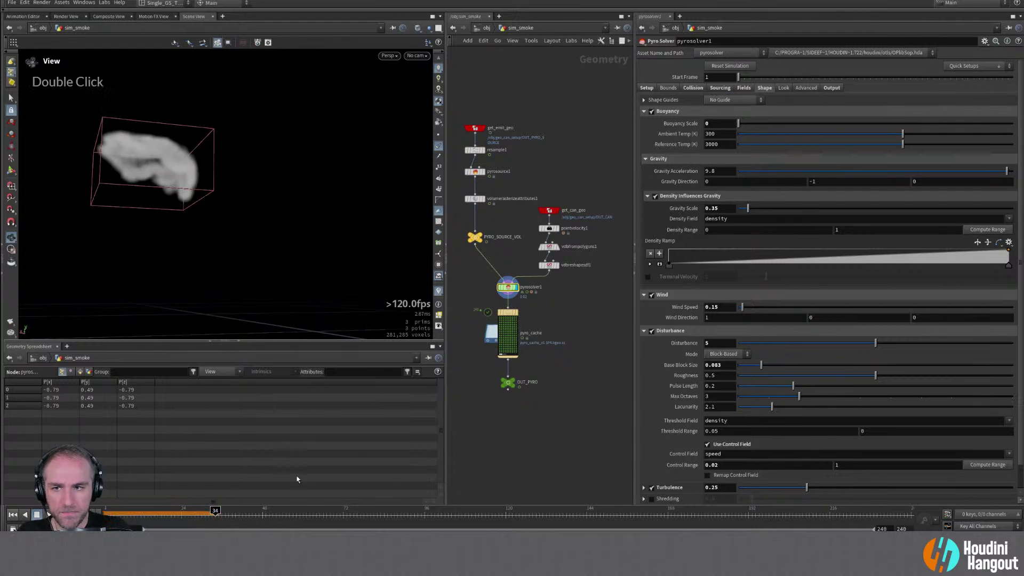
{"action": "left_click", "coordinate": [12, 515]}
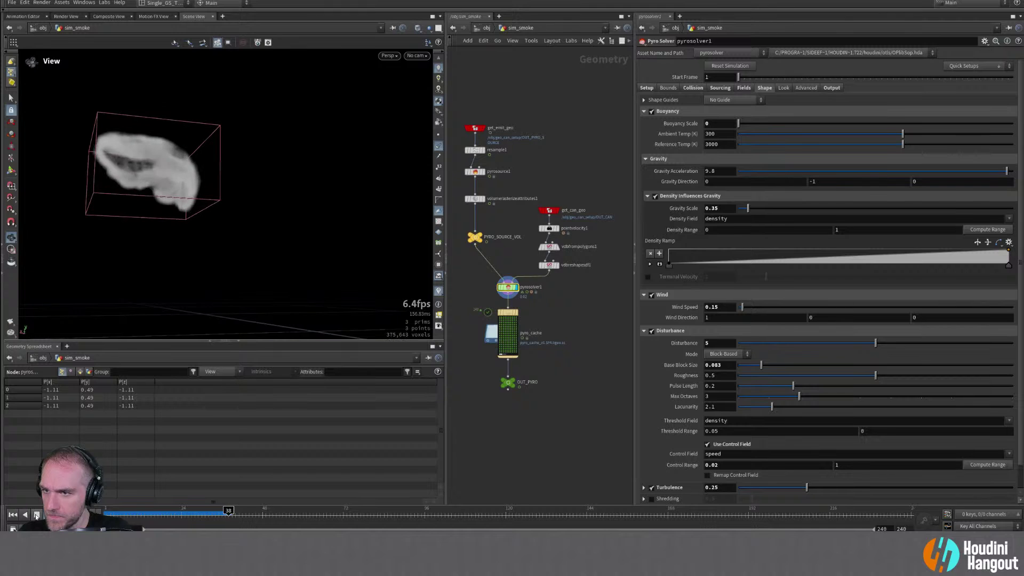
{"action": "middle_click_drag", "start_coordinate": [219, 197], "coordinate": [283, 184], "text": "alt"}
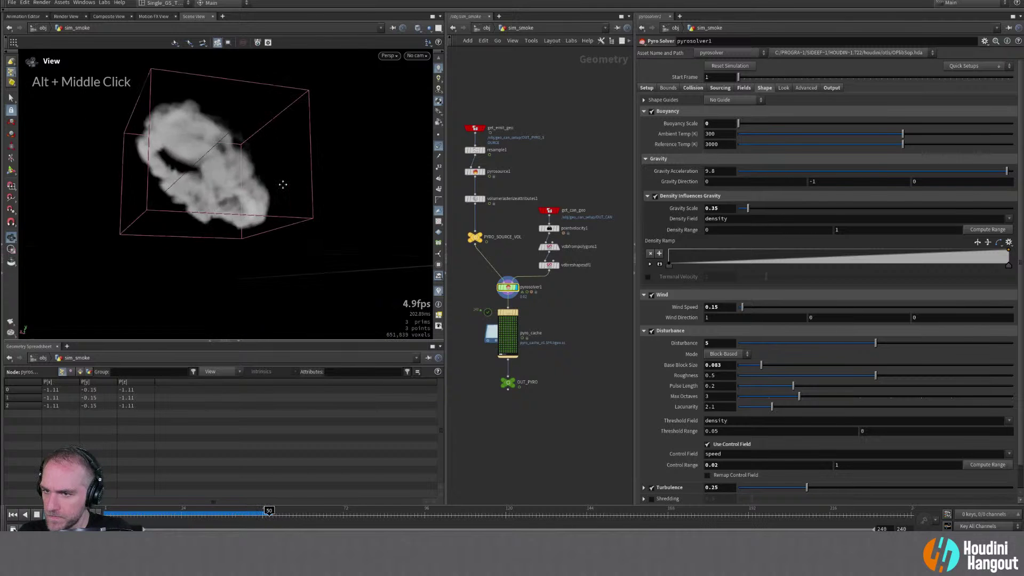
{"action": "left_click_drag", "start_coordinate": [235, 242], "coordinate": [213, 256], "text": "alt"}
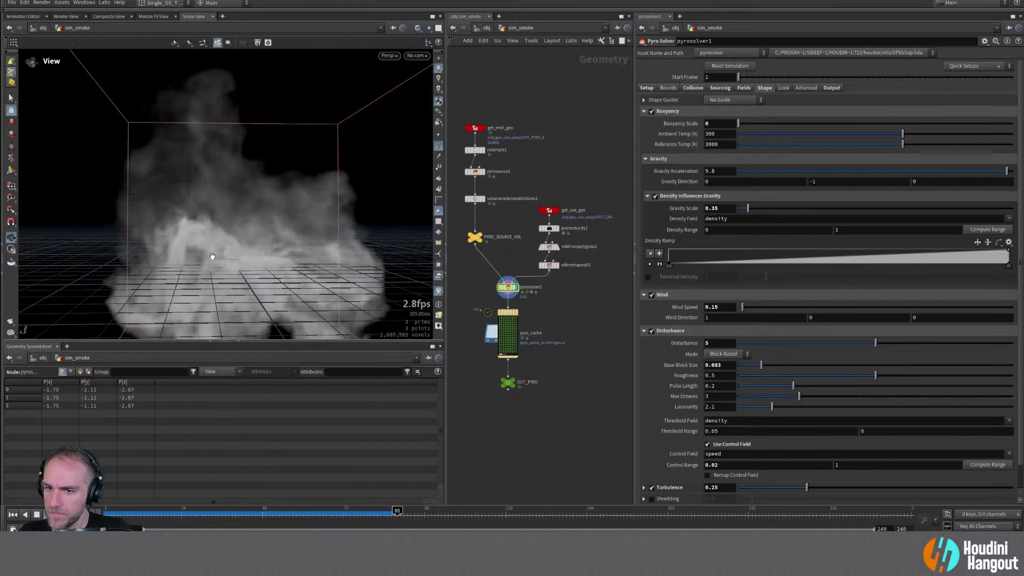
Replay the smoke from the start to about frame 102 with the whole plume viewed from slightly above
{"action": "left_click", "coordinate": [14, 519]}
{"action": "right_click_drag", "start_coordinate": [155, 208], "coordinate": [173, 246], "text": "alt"}
{"action": "middle_click_drag", "start_coordinate": [173, 247], "coordinate": [247, 164], "text": "alt"}
{"action": "right_click_drag", "start_coordinate": [240, 199], "coordinate": [119, 247], "text": "alt"}
{"action": "left_click_drag", "start_coordinate": [119, 247], "coordinate": [174, 236], "text": "alt"}
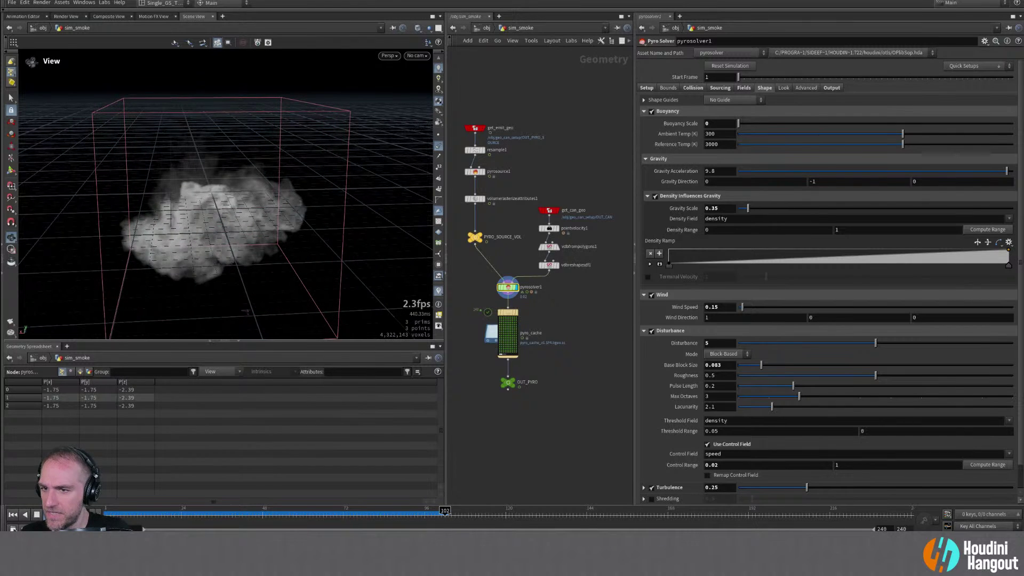
Compare pyrosolver1's smoke with the cached version in pyro_cache at frame 84 and replay the cache to about frame 75
{"action": "left_click", "coordinate": [13, 515]}
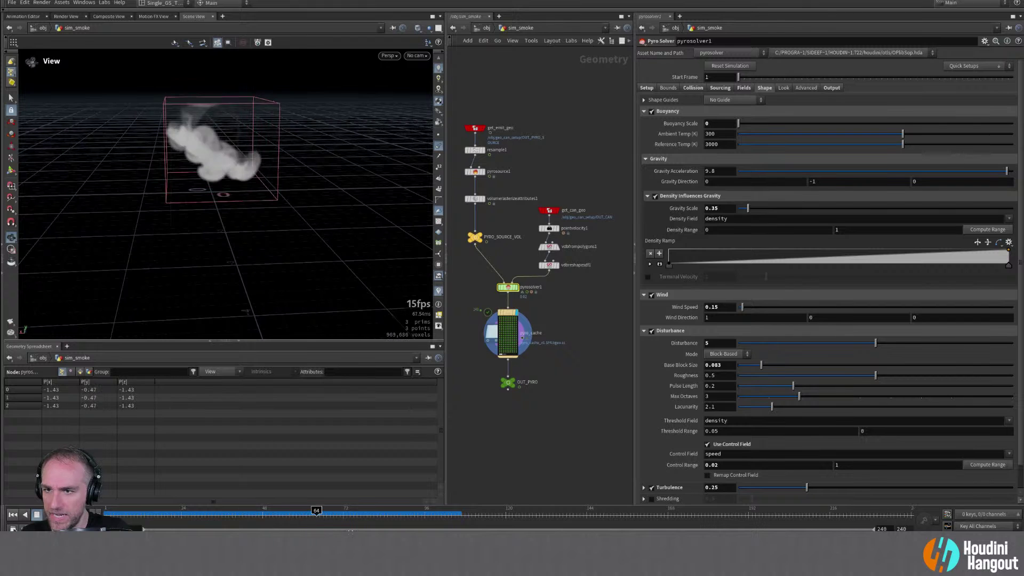
{"action": "right_click_drag", "start_coordinate": [245, 310], "coordinate": [254, 306], "text": "alt"}
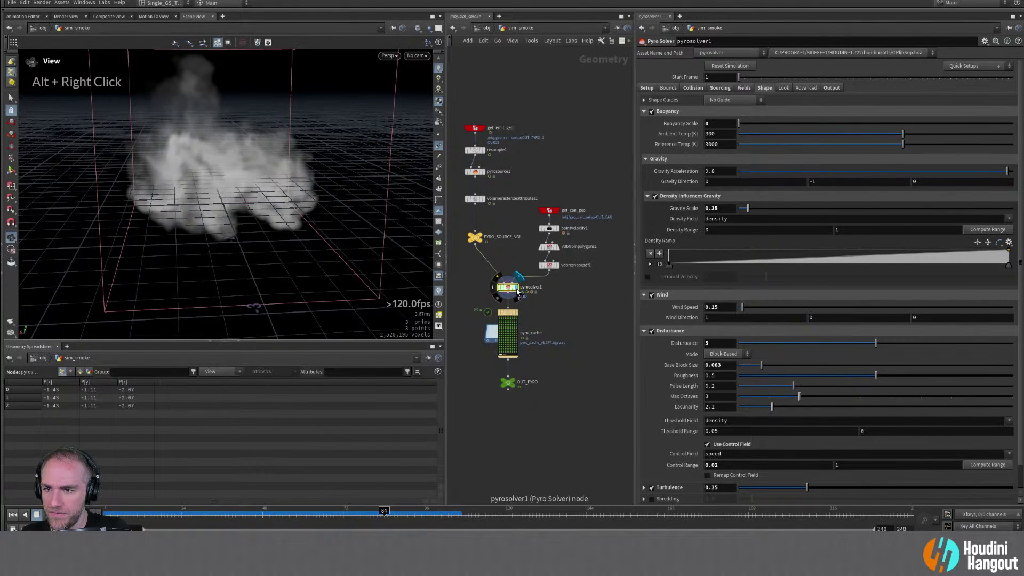
{"action": "mouse_move", "coordinate": [206, 215]}
{"action": "left_mouse_down", "text": "alt"}
{"action": "mouse_move", "coordinate": [210, 178]}
{"action": "mouse_move", "coordinate": [214, 209]}
{"action": "left_mouse_up", "text": "alt"}
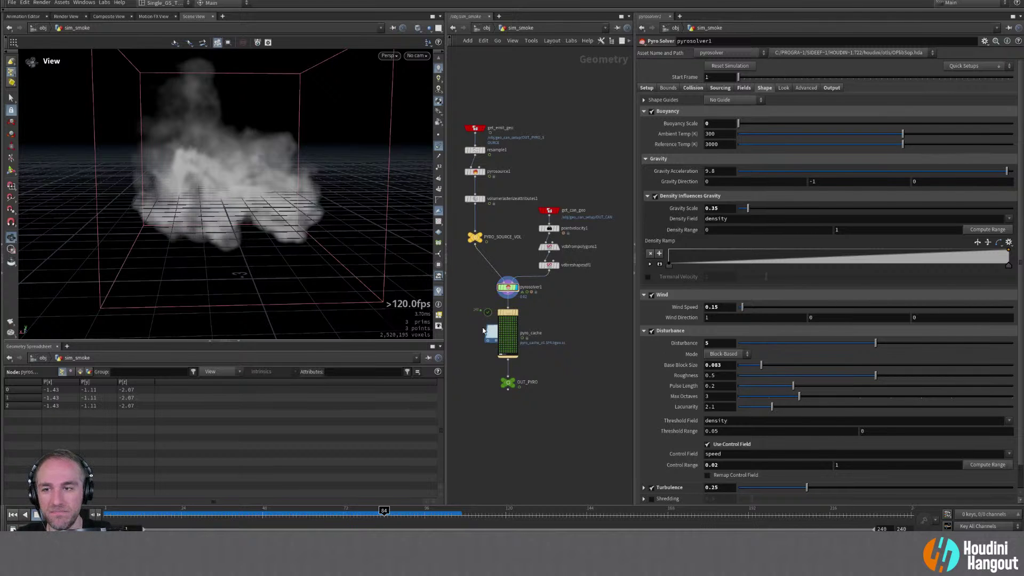
{"action": "double_click", "coordinate": [516, 316]}
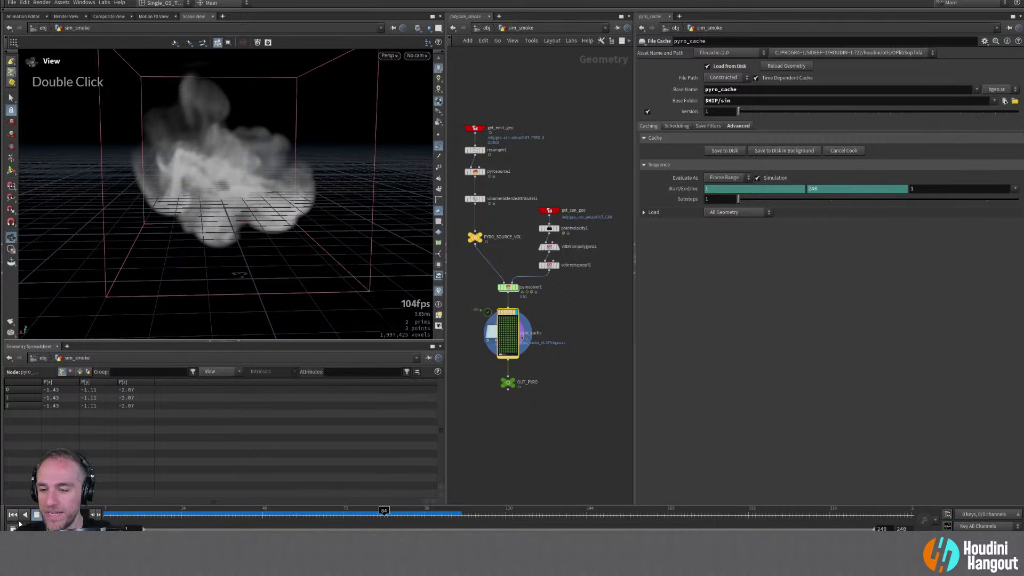
{"action": "left_click", "coordinate": [14, 517]}
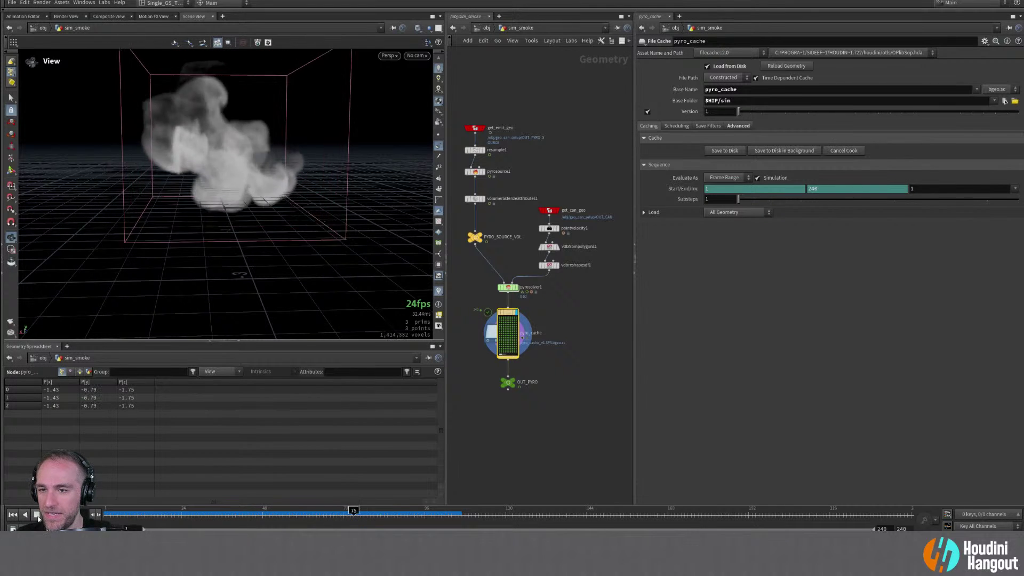
Set pyrosolver1's Disturbance strength to 4 and simulate from frame 1 to about frame 170
{"action": "left_click", "coordinate": [507, 286]}
{"action": "left_click_drag", "start_coordinate": [181, 522], "coordinate": [107, 522]}
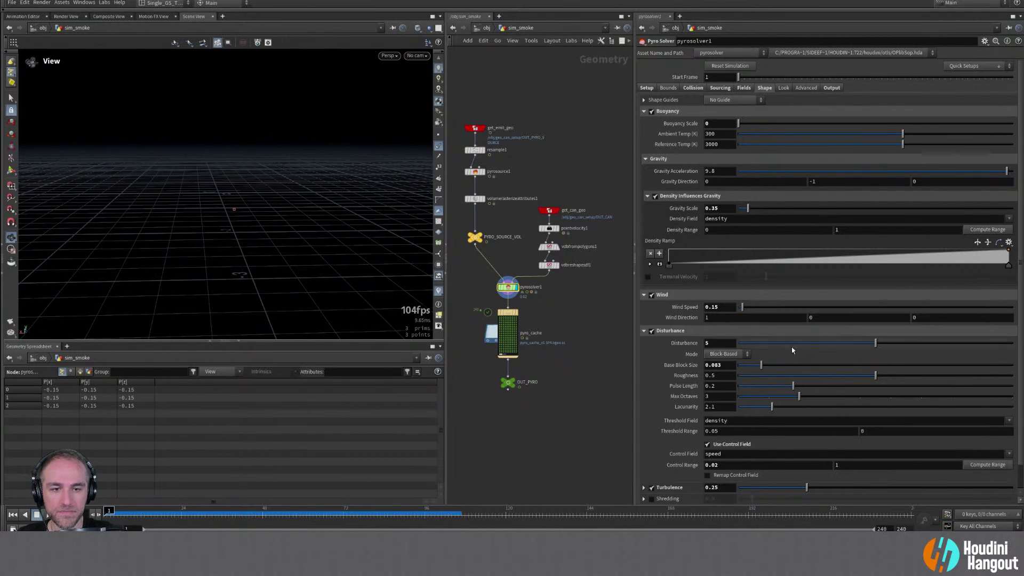
{"action": "double_click", "coordinate": [725, 343]}
{"action": "type", "text": "4"}
{"action": "key", "text": "Return"}
{"action": "left_click", "coordinate": [37, 514]}
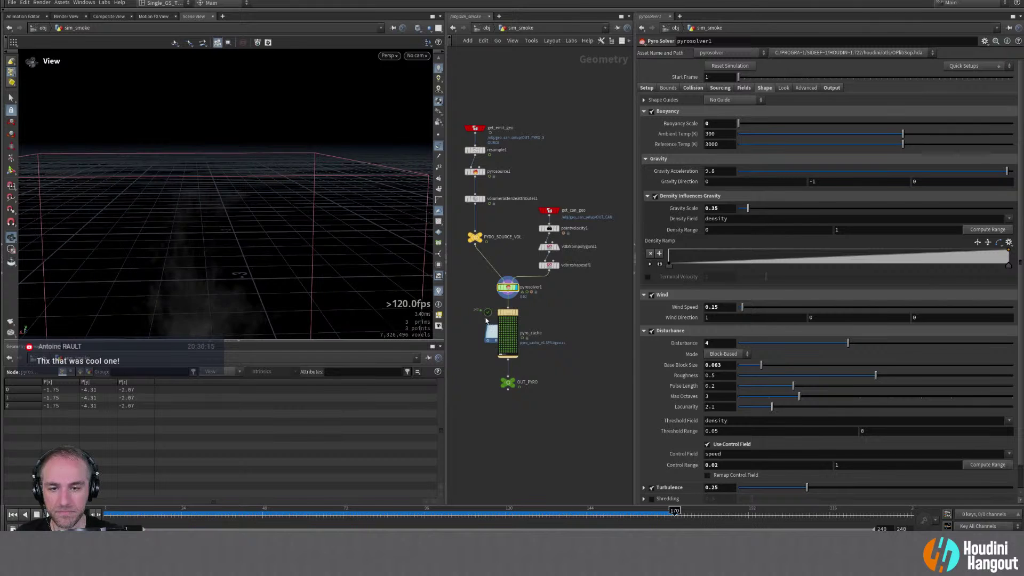
Save pyro_cache to disk for frames 1 to 240 and play the cached smoke back to about frame 124
{"action": "left_click", "coordinate": [13, 514]}
{"action": "left_click", "coordinate": [516, 313]}
{"action": "left_click", "coordinate": [508, 313]}
{"action": "left_click", "coordinate": [731, 152]}
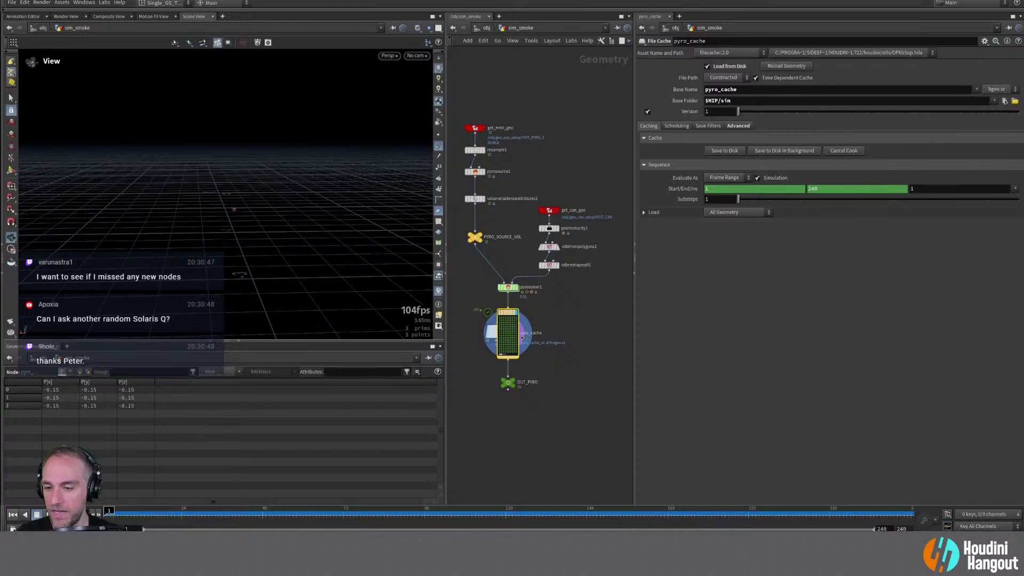
{"action": "double_click", "coordinate": [38, 515]}
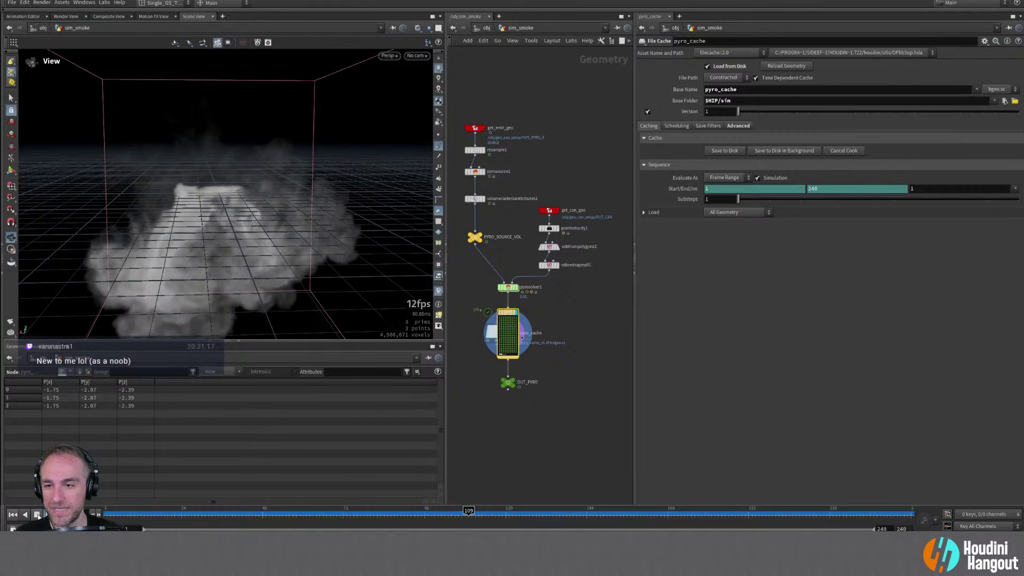
Select pyrosolver1 and reset the viewport with the Labs tool
{"action": "double_click", "coordinate": [515, 287]}
{"action": "key", "text": "u"}
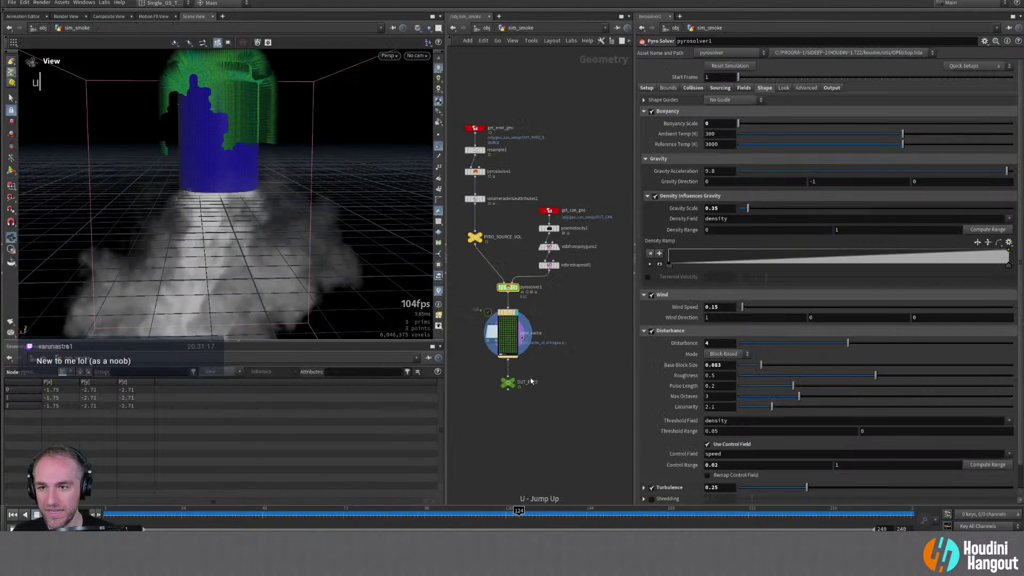
{"action": "left_click", "coordinate": [101, 5]}
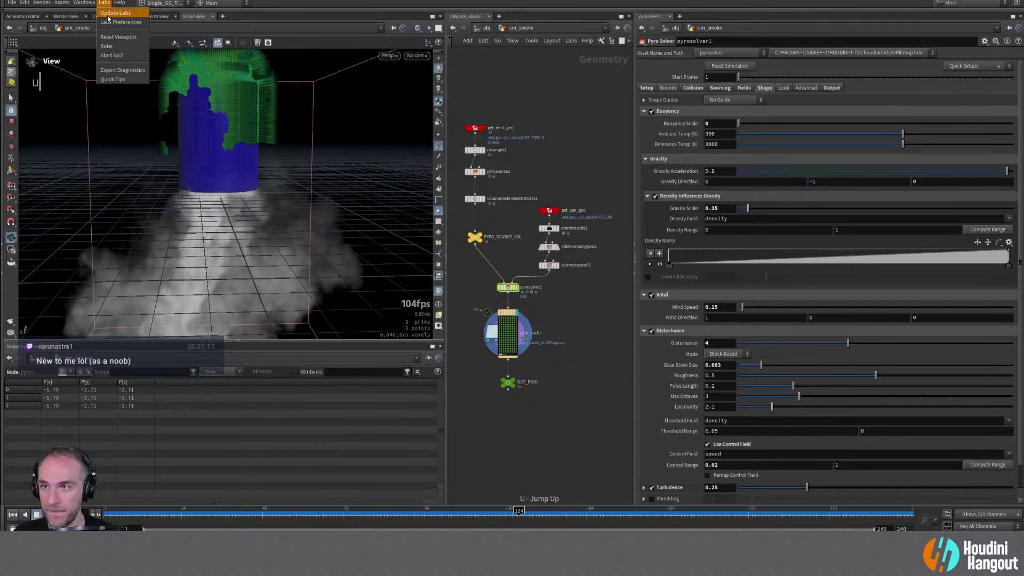
{"action": "left_click", "coordinate": [115, 36]}
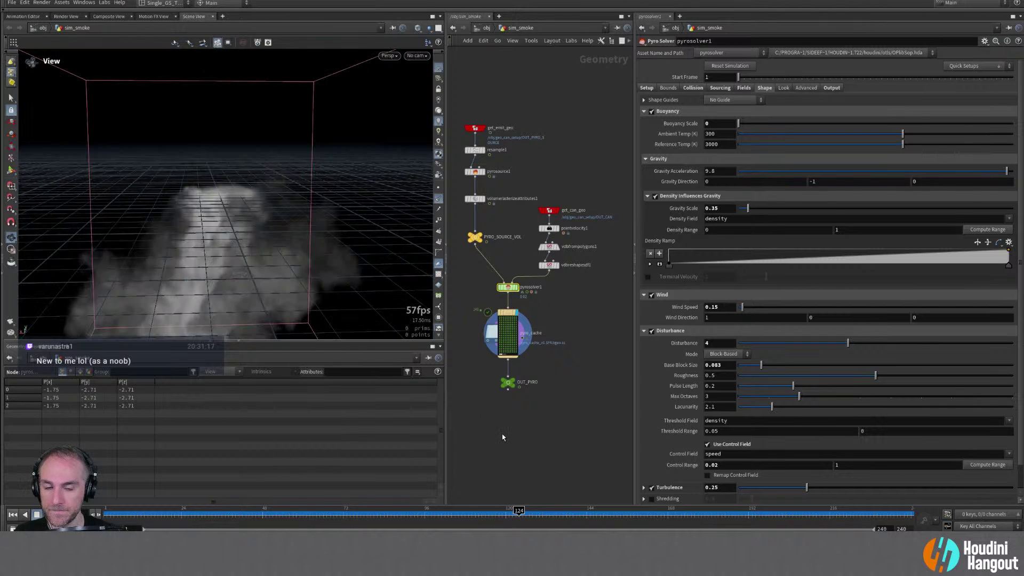
Go up to the object level, enter sim_glitter, return to frame 1 and open its popnet network
{"action": "key", "text": "u"}
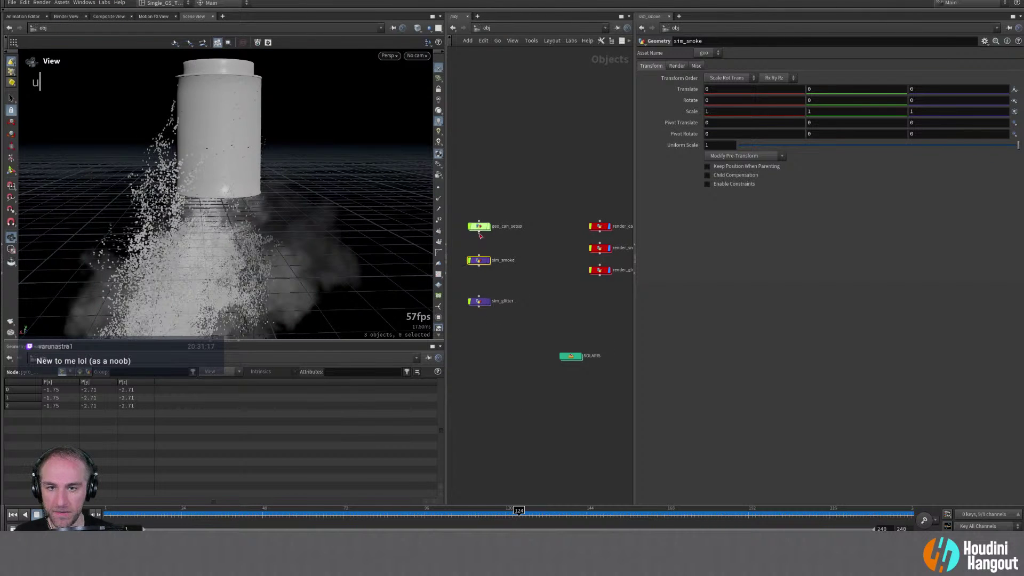
{"action": "double_click", "coordinate": [483, 302]}
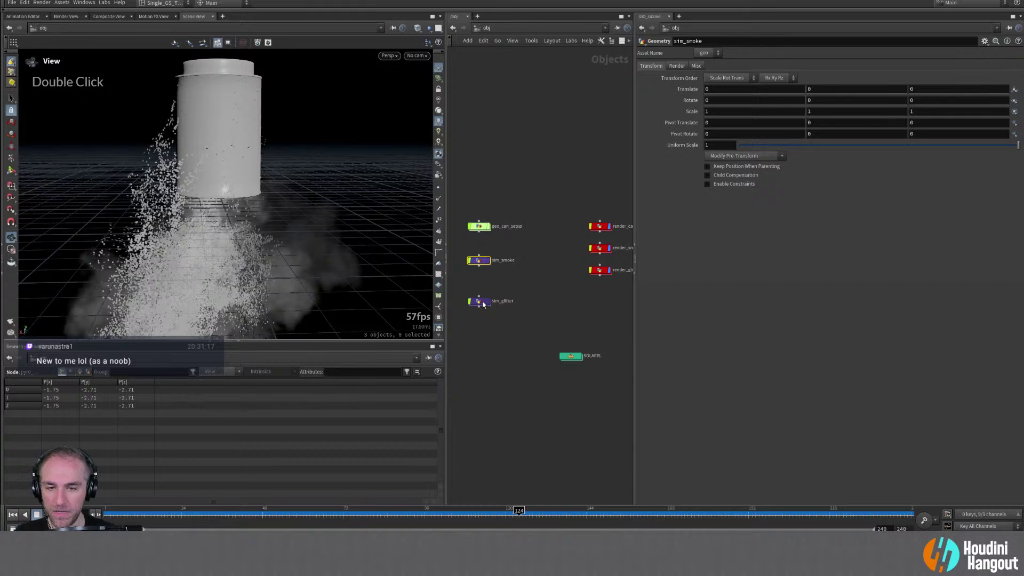
{"action": "key", "text": "Escape"}
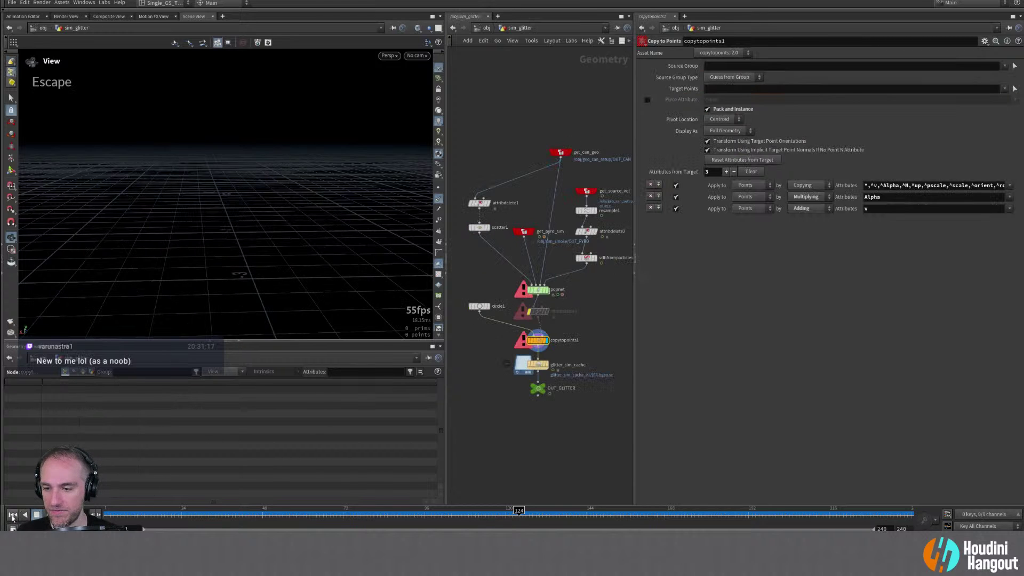
{"action": "double_click", "coordinate": [536, 293]}
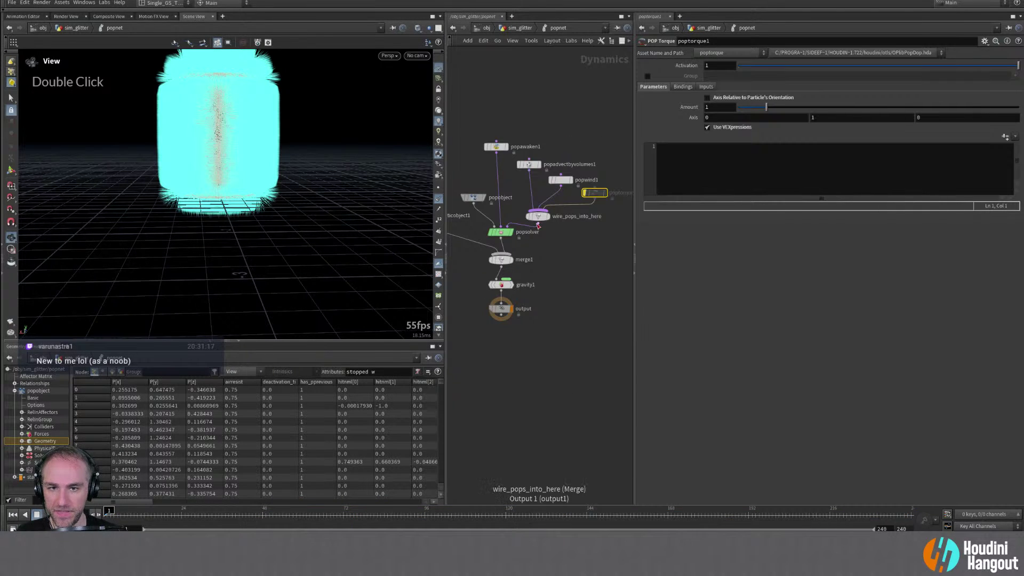
Widen the network pane so that the popnet nodes can be read at a larger size
{"action": "middle_click_drag", "start_coordinate": [538, 293], "coordinate": [541, 344]}
{"action": "right_click_drag", "start_coordinate": [541, 344], "coordinate": [586, 274]}
{"action": "middle_click_drag", "start_coordinate": [586, 274], "coordinate": [632, 281]}
{"action": "left_click_drag", "start_coordinate": [635, 259], "coordinate": [795, 259]}
{"action": "middle_click_drag", "start_coordinate": [555, 306], "coordinate": [660, 303]}
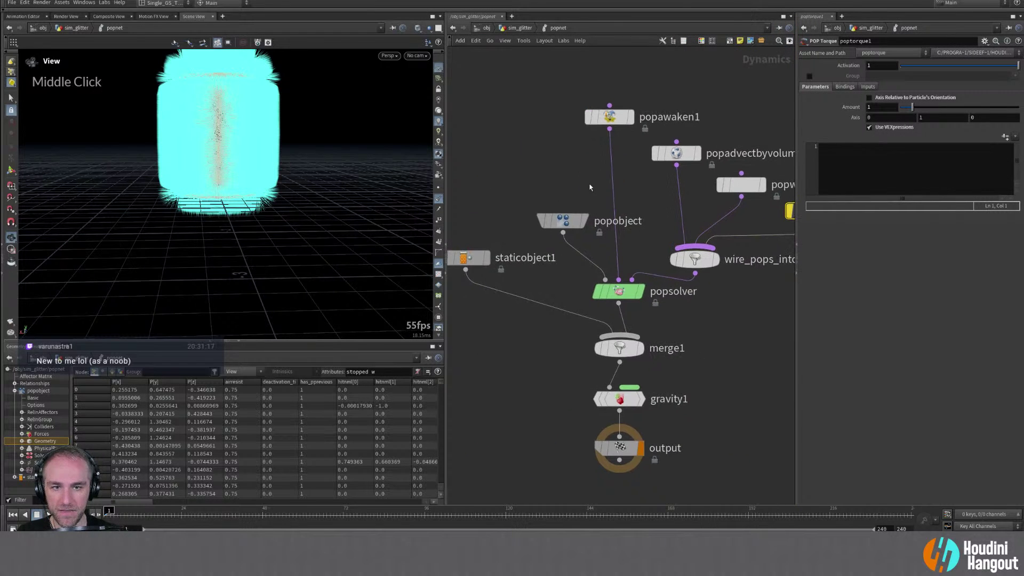
Hide the particle direction display and rearrange popawaken1, popadvectbyvolumes1, popwind1 and poptorque1 around the solver
{"action": "left_click_drag", "start_coordinate": [596, 109], "coordinate": [559, 97]}
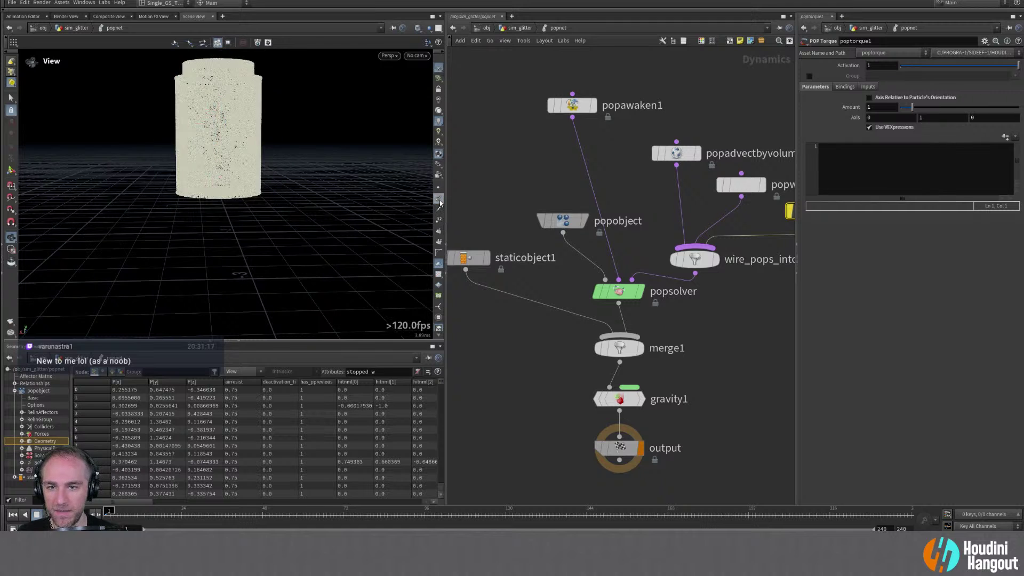
{"action": "middle_click_drag", "start_coordinate": [641, 196], "coordinate": [576, 193]}
{"action": "left_click_drag", "start_coordinate": [611, 150], "coordinate": [587, 148]}
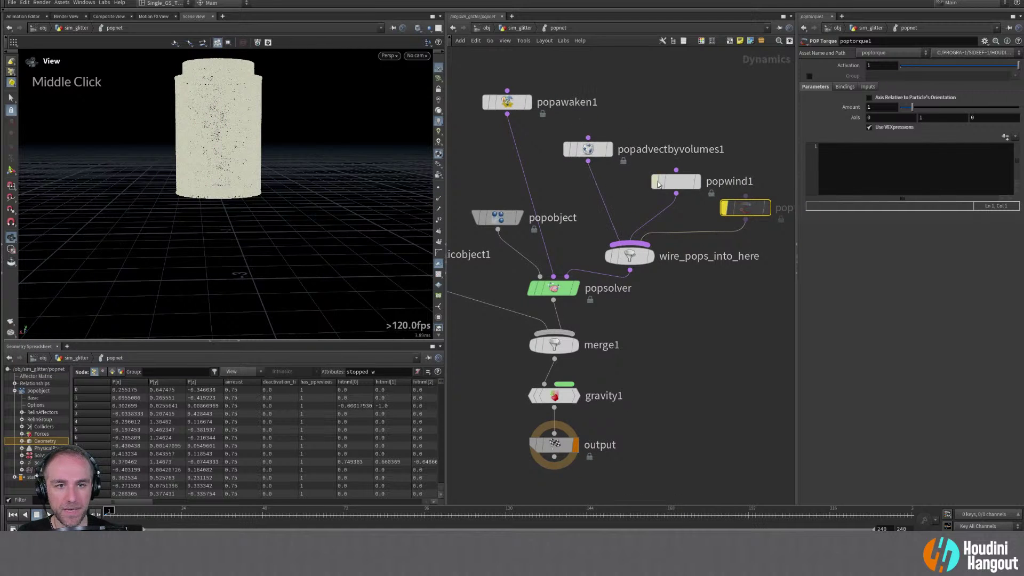
{"action": "left_click_drag", "start_coordinate": [676, 182], "coordinate": [650, 185]}
{"action": "middle_click_drag", "start_coordinate": [685, 222], "coordinate": [587, 207]}
{"action": "left_click_drag", "start_coordinate": [646, 195], "coordinate": [632, 208]}
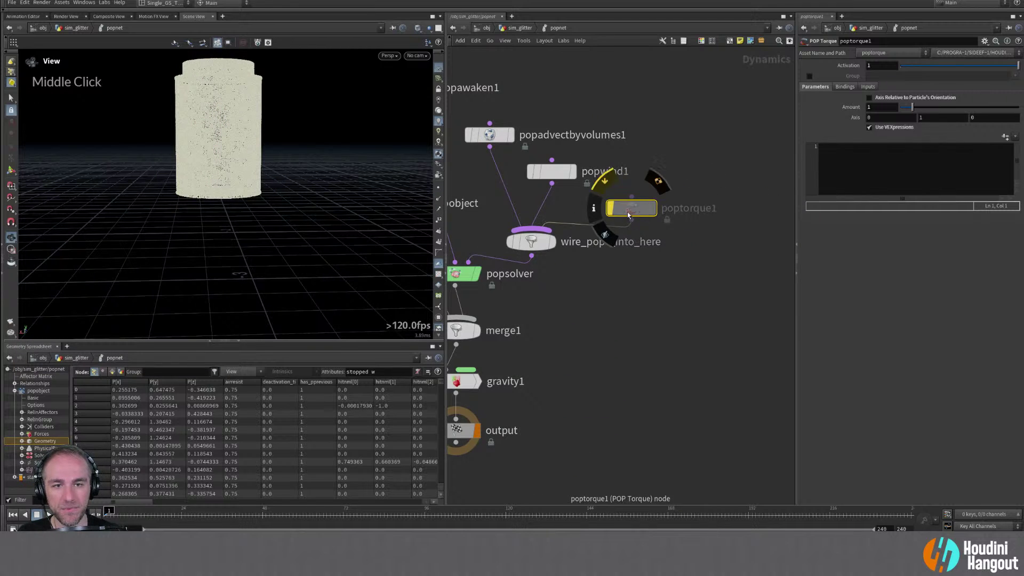
Frame the whole popnet network and play the glitter simulation from frame 1 to about frame 32
{"action": "middle_click_drag", "start_coordinate": [591, 318], "coordinate": [645, 291]}
{"action": "right_click_drag", "start_coordinate": [645, 291], "coordinate": [630, 293]}
{"action": "middle_click_drag", "start_coordinate": [630, 293], "coordinate": [711, 336]}
{"action": "right_click_drag", "start_coordinate": [711, 335], "coordinate": [704, 336]}
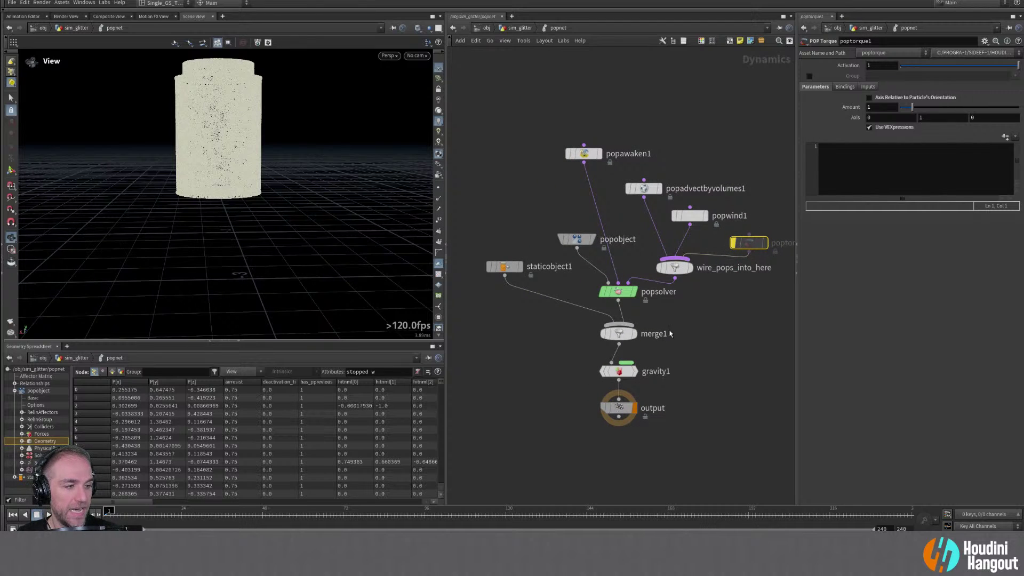
{"action": "key", "text": "Up"}
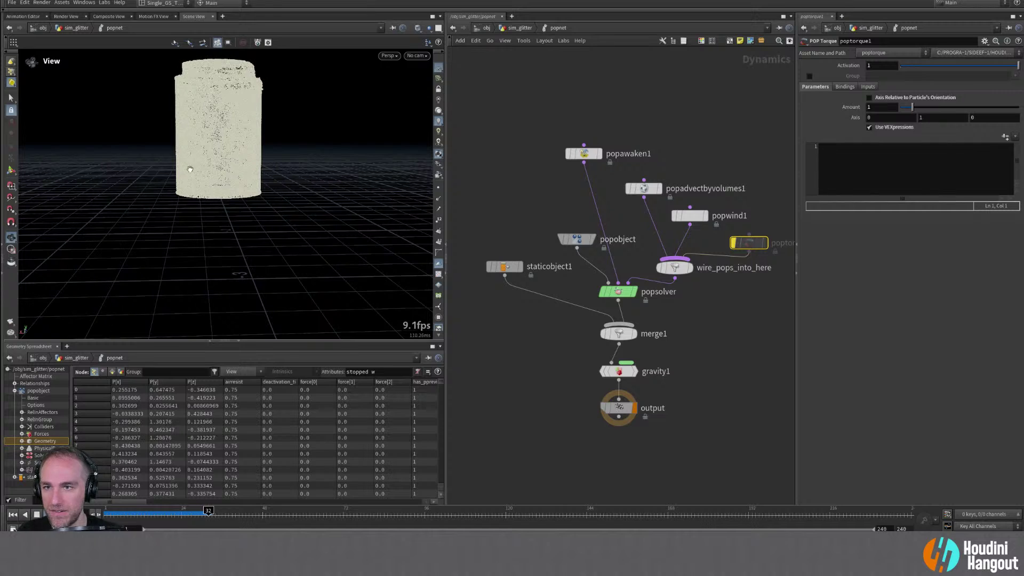
Watch the glitter simulation play out, then bypass popwind1 and replay from frame 1 to about frame 65
{"action": "left_click_drag", "start_coordinate": [248, 140], "coordinate": [373, 155], "text": "alt"}
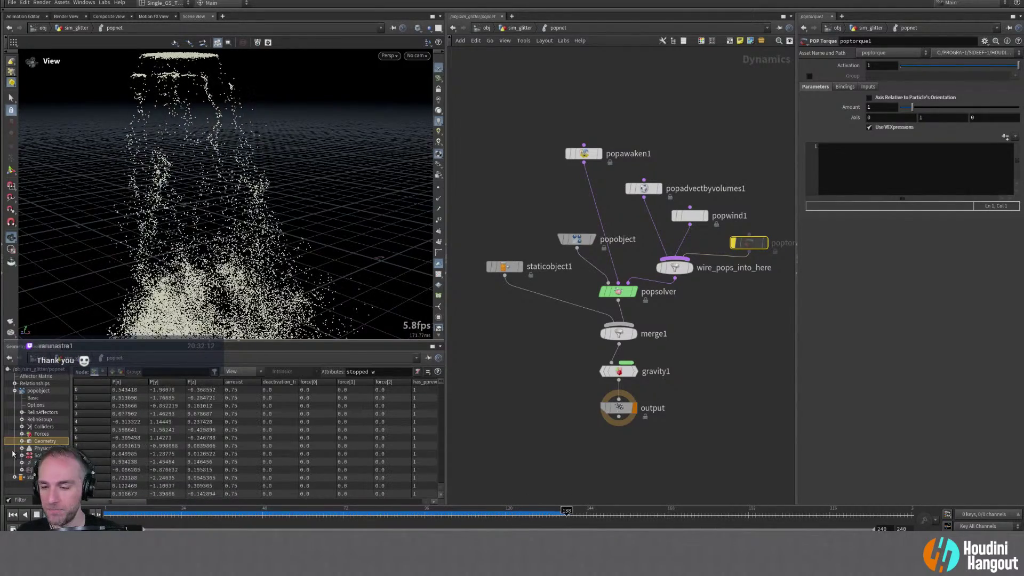
{"action": "left_click", "coordinate": [13, 514]}
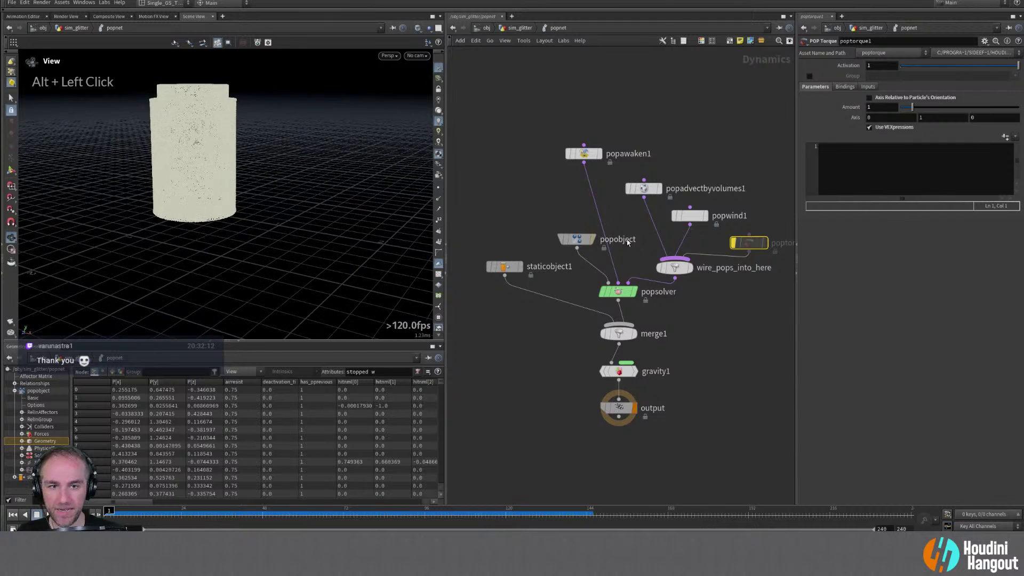
{"action": "double_click", "coordinate": [674, 216]}
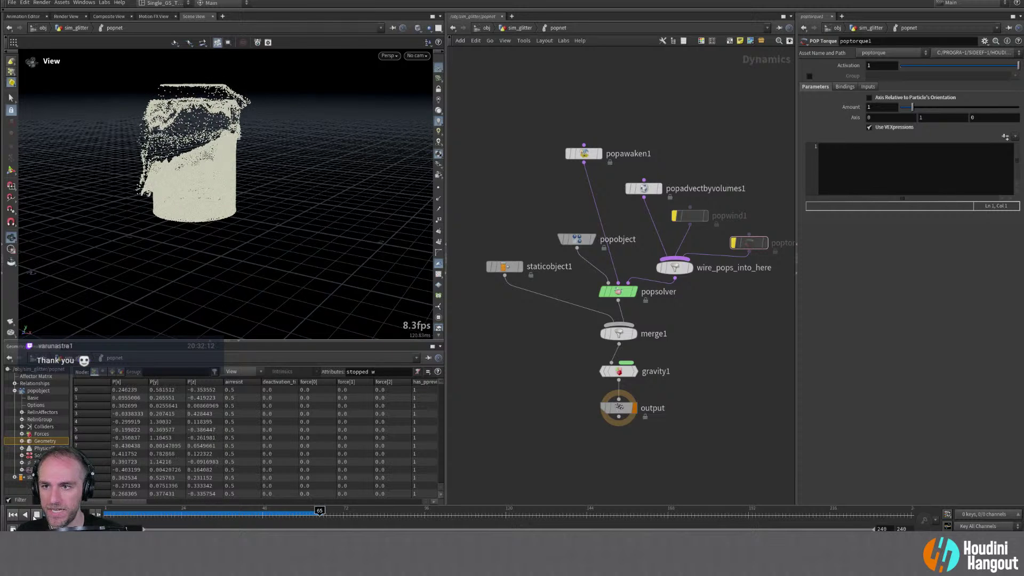
{"action": "key", "text": "ctrl+Up"}
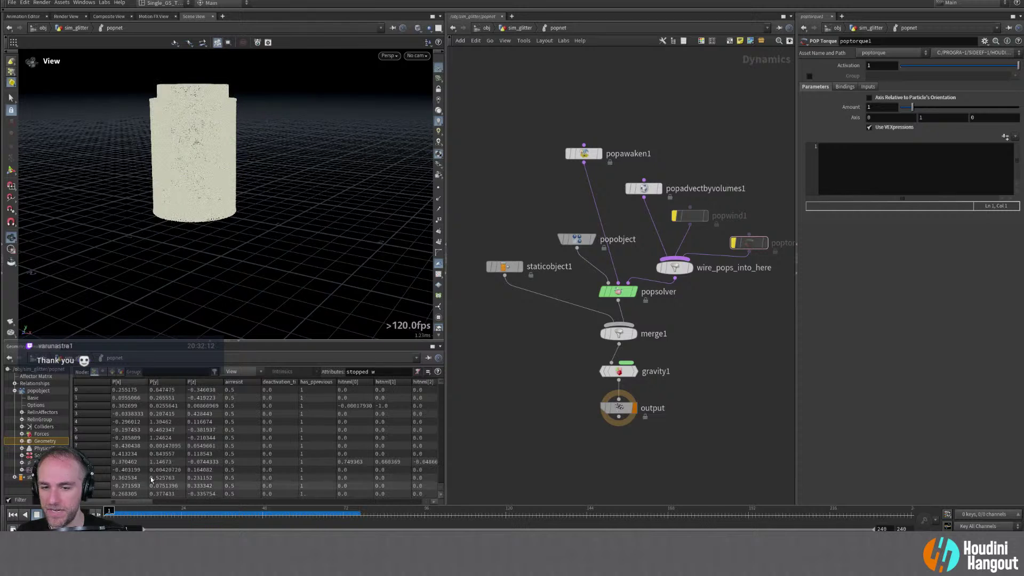
Bypass gravity1 as well and replay the glitter simulation from frame 1 to about frame 76
{"action": "left_click", "coordinate": [602, 371]}
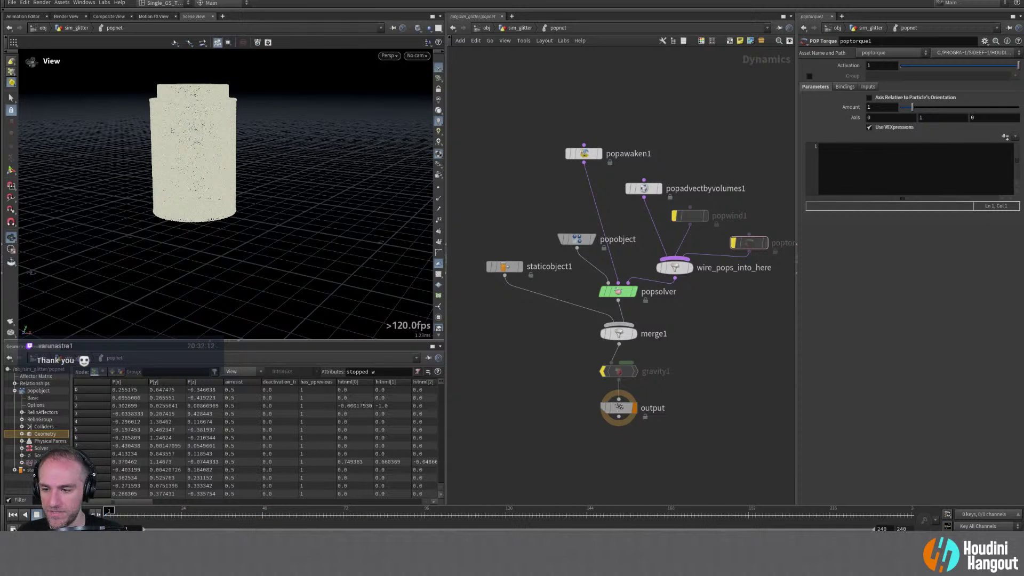
{"action": "left_click_drag", "start_coordinate": [204, 157], "coordinate": [150, 165], "text": "alt"}
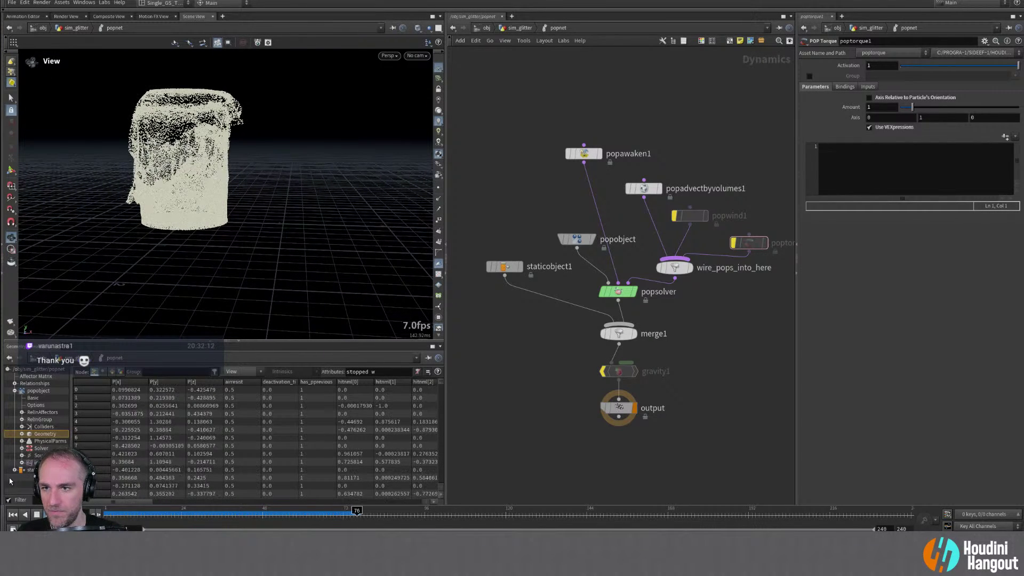
{"action": "left_click", "coordinate": [12, 514]}
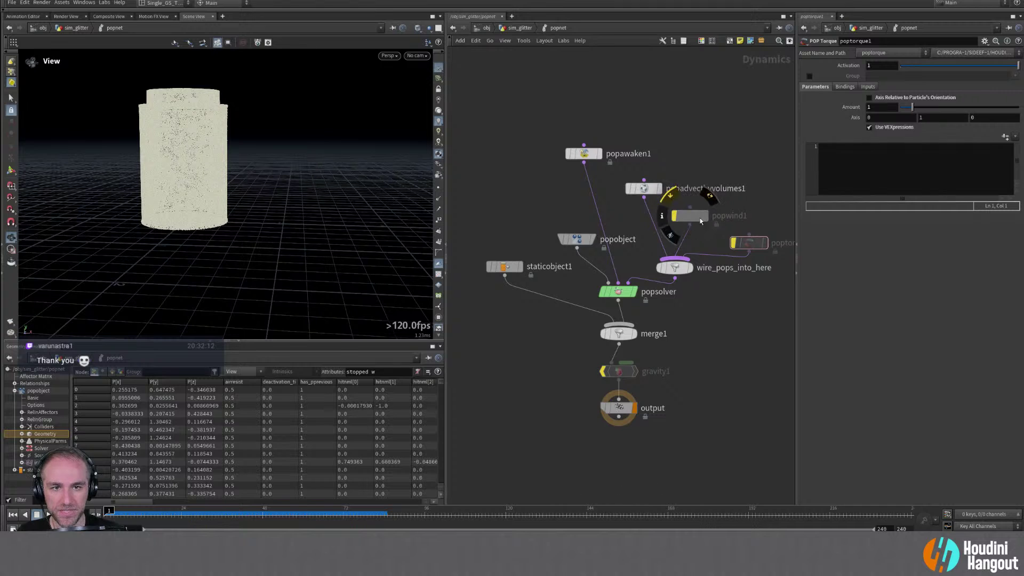
Reset Air Resistance on popadvectbyvolumes1 to its default of 1 and play the simulation to about frame 98
{"action": "left_click", "coordinate": [652, 191]}
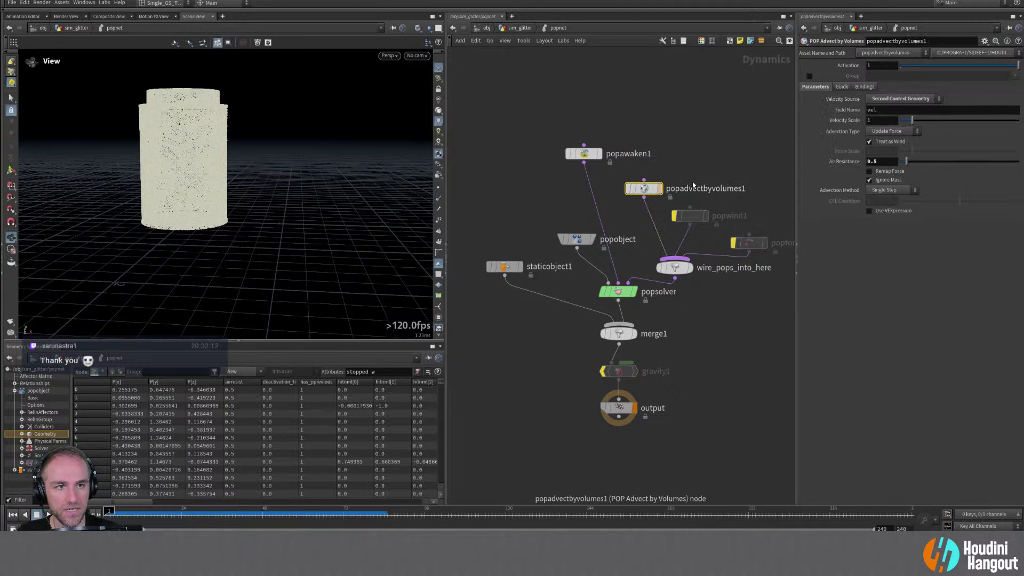
{"action": "middle_click", "coordinate": [853, 163], "text": "ctrl"}
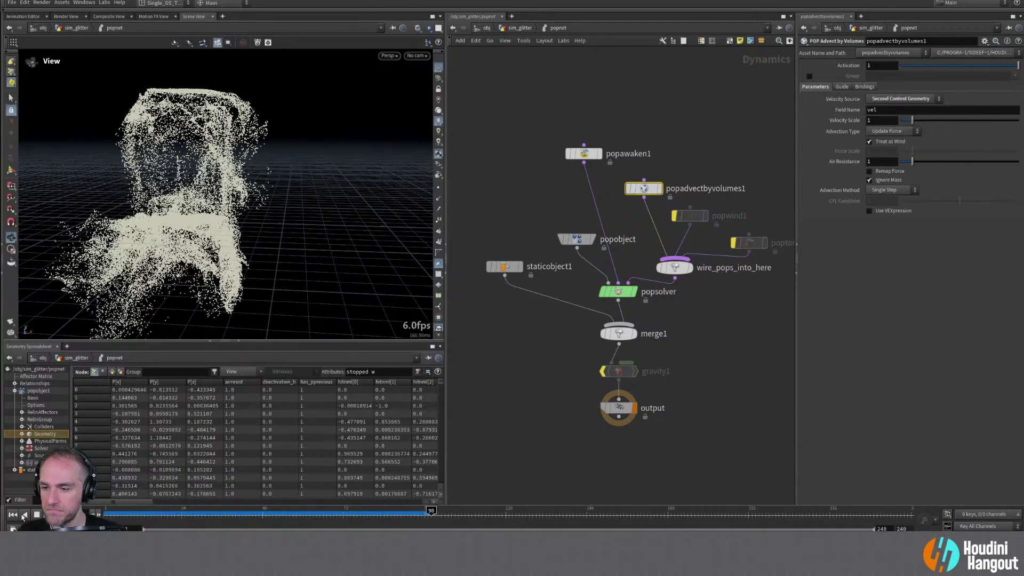
{"action": "key", "text": "ctrl+Up"}
Re-enable popwind1 and gravity1, replay the glitter simulation past frame 109 and return to frame 1
{"action": "left_click", "coordinate": [674, 215]}
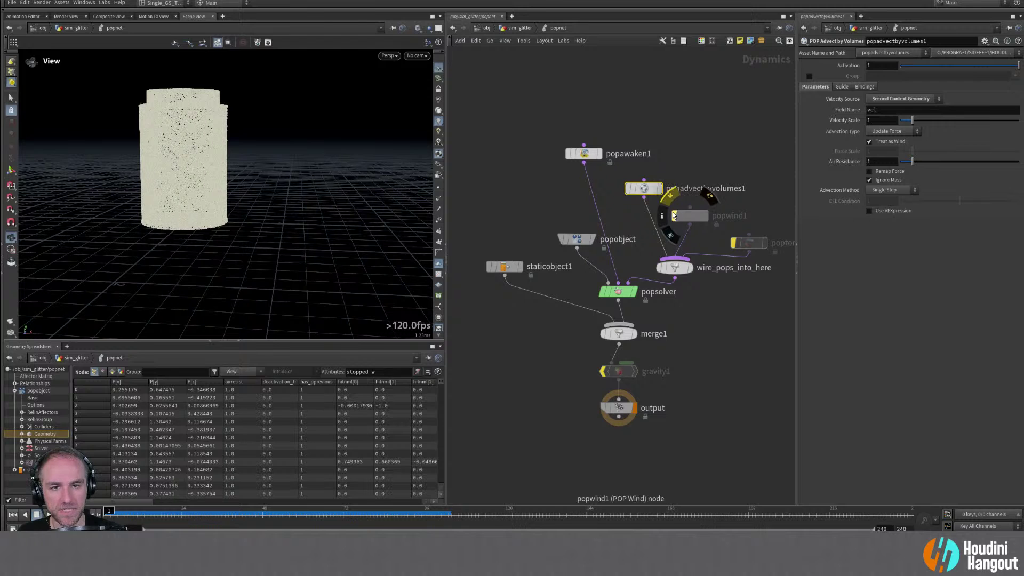
{"action": "left_click", "coordinate": [603, 371]}
{"action": "key", "text": "Up"}
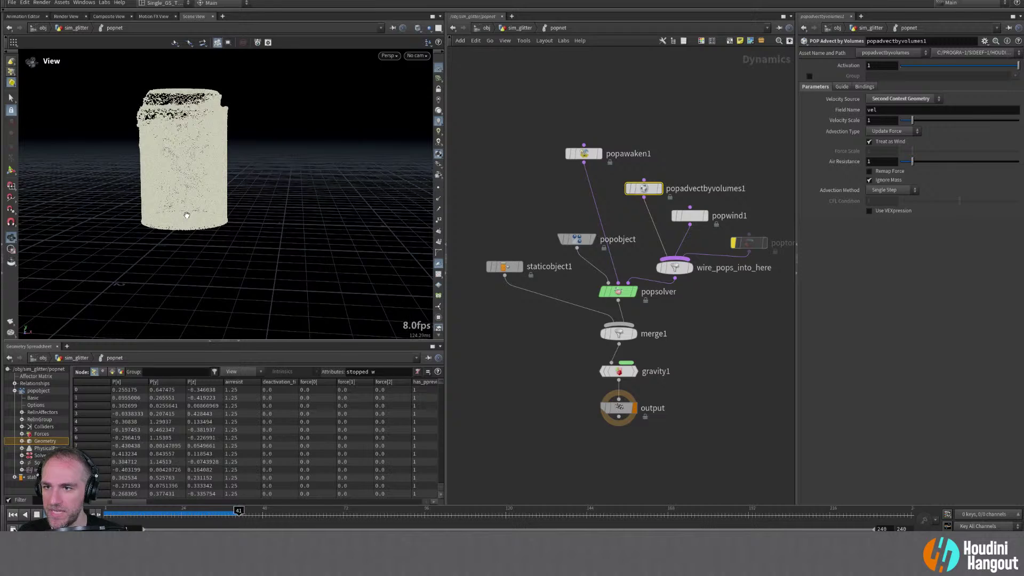
{"action": "left_click_drag", "start_coordinate": [187, 215], "coordinate": [279, 194], "text": "alt"}
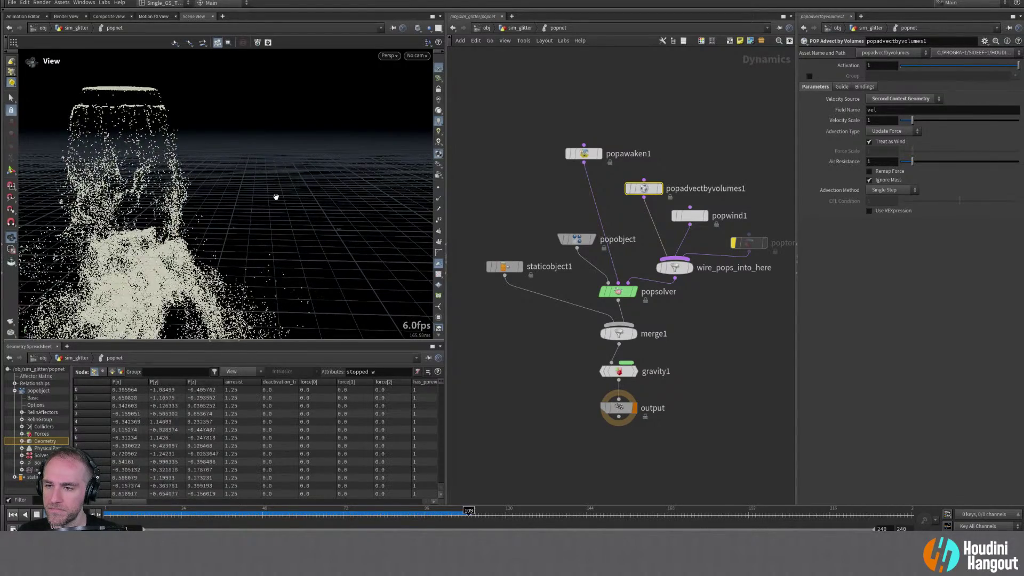
{"action": "left_click", "coordinate": [11, 514]}
Set Air Resistance on popadvectbyvolumes1 to 0.75
{"action": "type", "text": "0.75"}
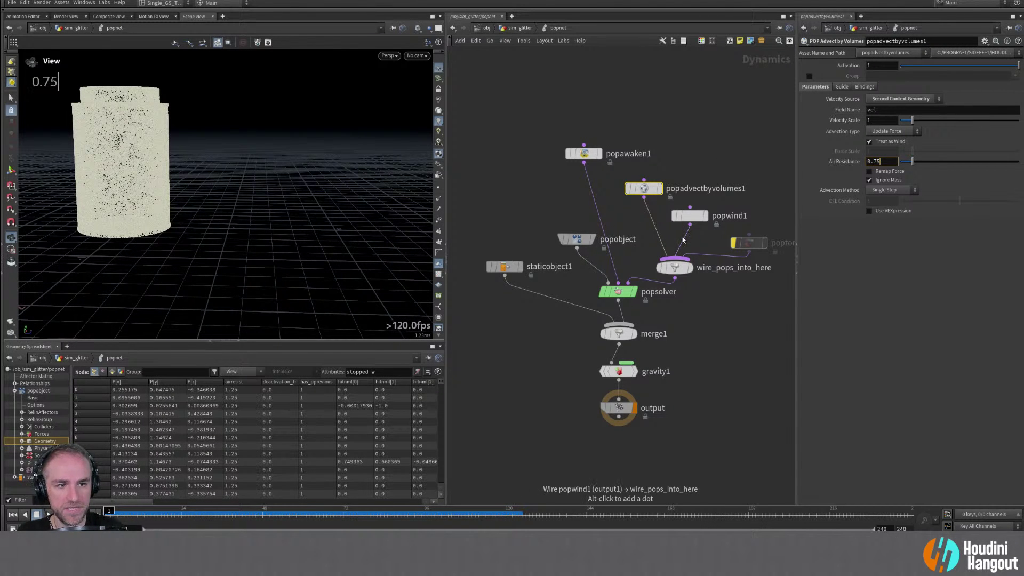
{"action": "key", "text": "Return"}
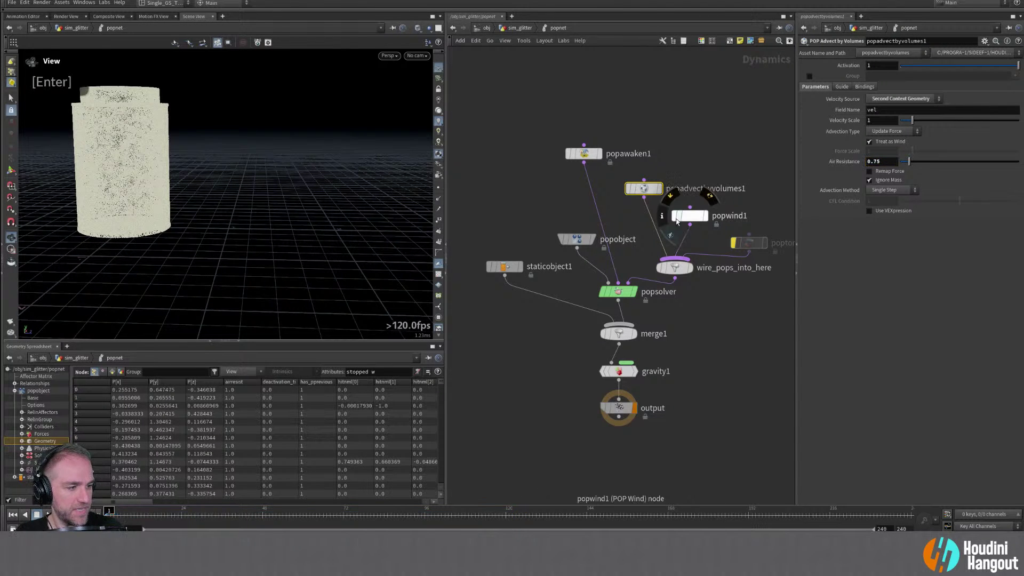
{"action": "left_click", "coordinate": [618, 379]}
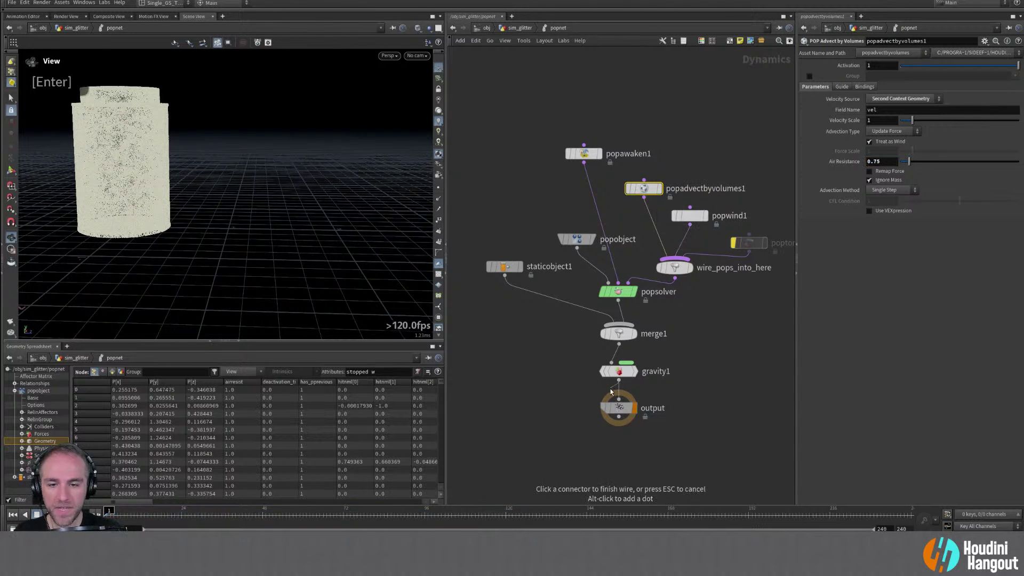
Leave the popnet and go up through sim_glitter to the object level
{"action": "key", "text": "u"}
{"action": "middle_click", "coordinate": [549, 421]}
{"action": "right_click_drag", "start_coordinate": [541, 431], "coordinate": [552, 432]}
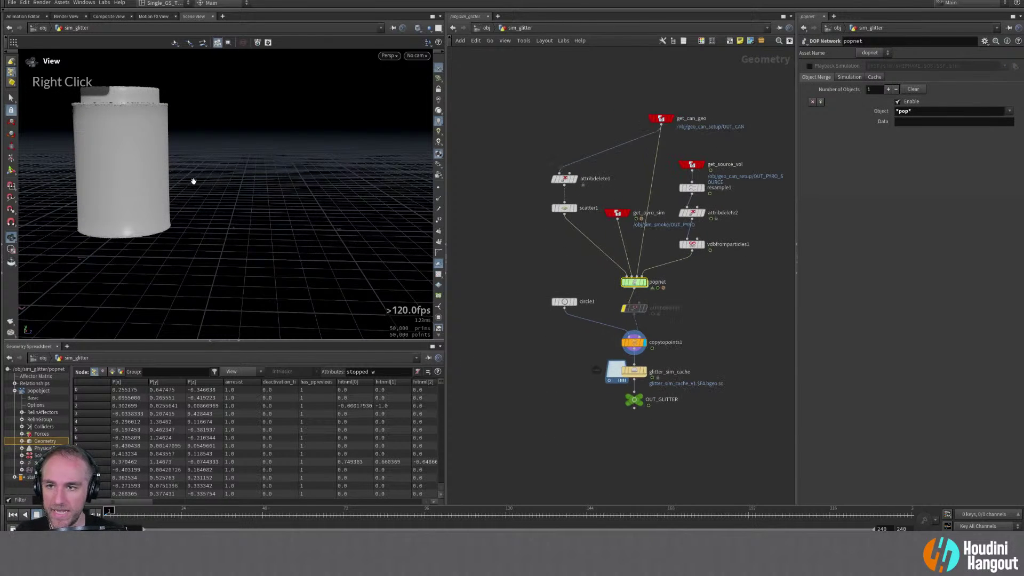
{"action": "middle_click_drag", "start_coordinate": [192, 180], "coordinate": [305, 226]}
{"action": "key", "text": "u"}
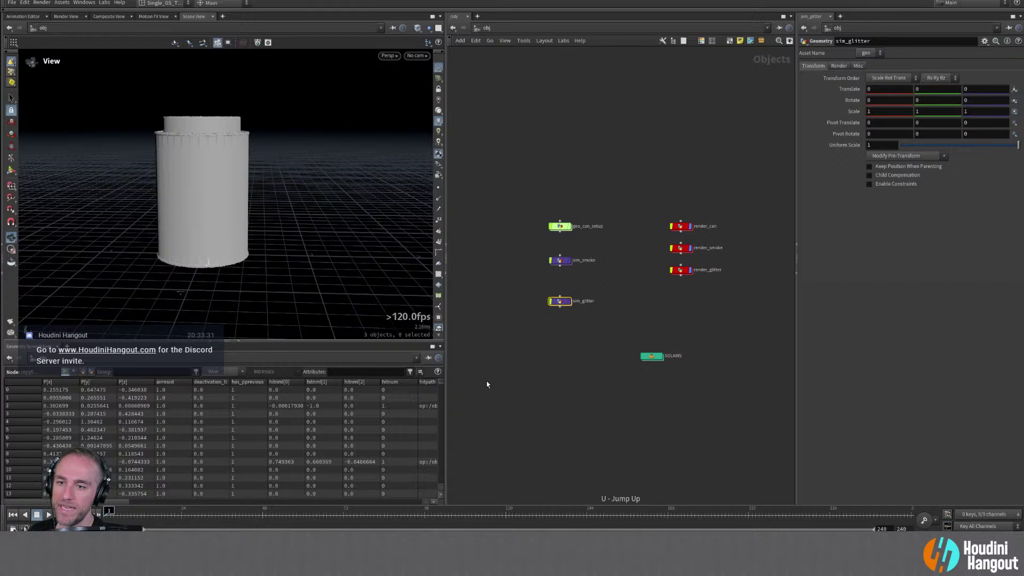
{"action": "key", "text": "u"}
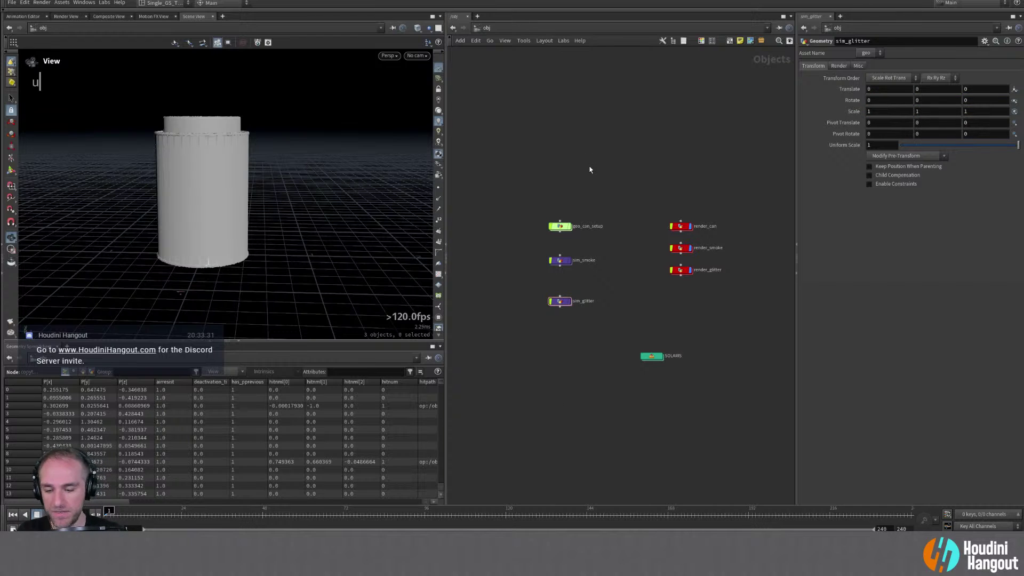
{"action": "right_click_drag", "start_coordinate": [597, 151], "coordinate": [594, 153]}
{"action": "middle_click_drag", "start_coordinate": [594, 153], "coordinate": [605, 103]}
{"action": "right_click_drag", "start_coordinate": [605, 103], "coordinate": [868, 359]}
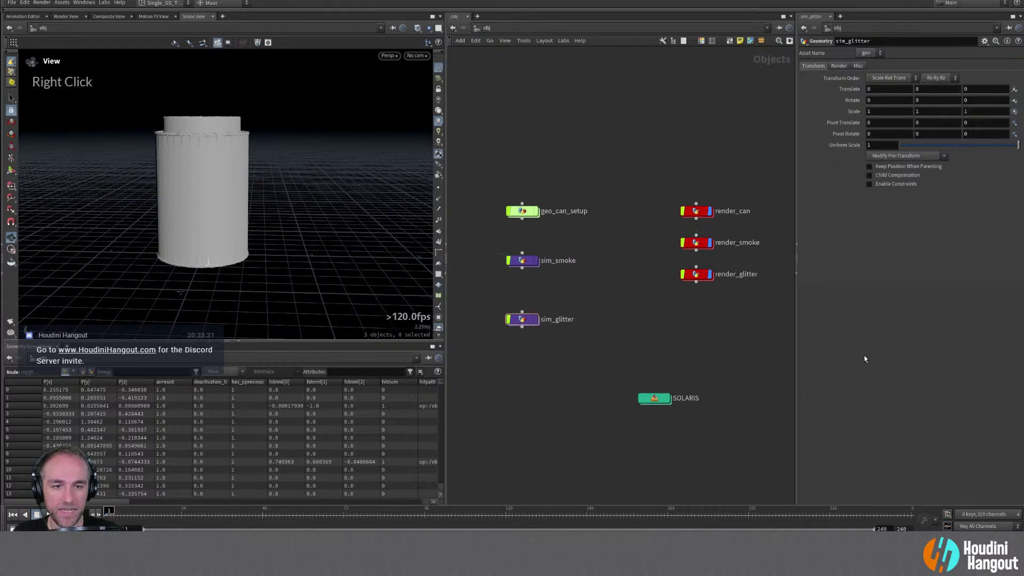
Widen the parameter pane and move render_can, render_smoke, render_glitter and the SOLARIS network closer to the simulation objects
{"action": "left_click_drag", "start_coordinate": [798, 263], "coordinate": [756, 265]}
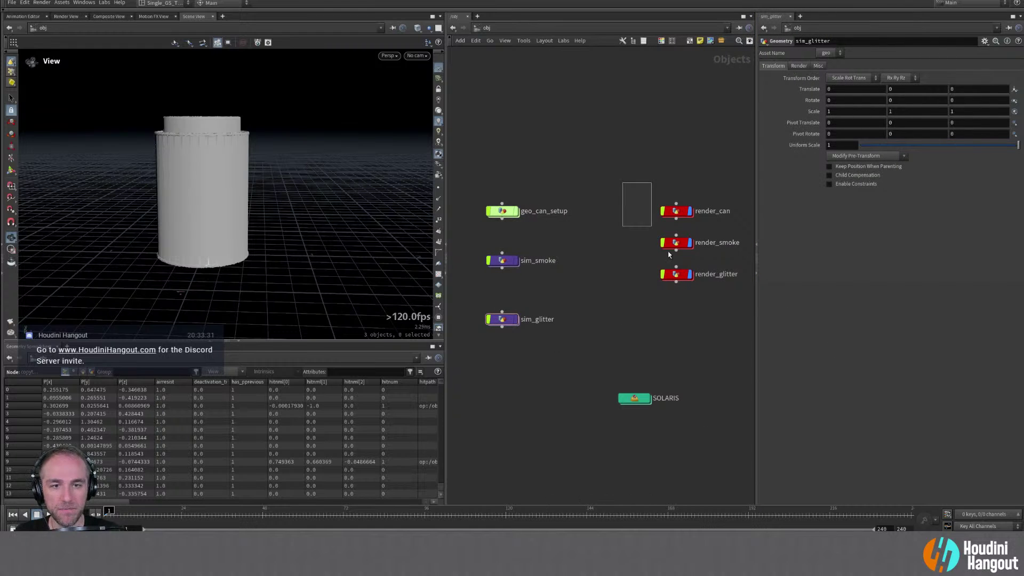
{"action": "left_click_drag", "start_coordinate": [622, 183], "coordinate": [696, 308]}
{"action": "left_click_drag", "start_coordinate": [676, 242], "coordinate": [634, 243]}
{"action": "left_click_drag", "start_coordinate": [590, 354], "coordinate": [673, 445]}
{"action": "left_click_drag", "start_coordinate": [632, 403], "coordinate": [574, 389]}
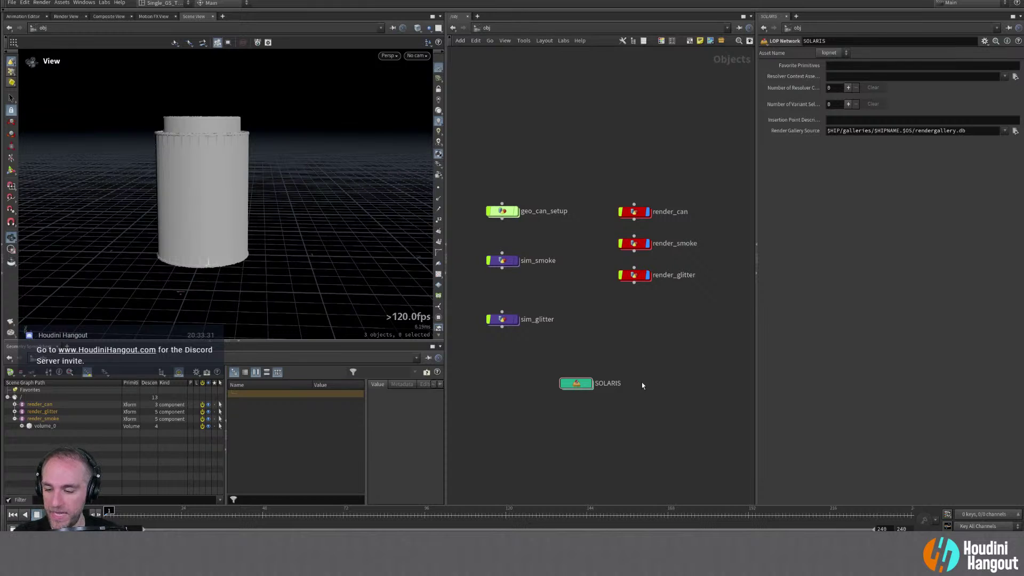